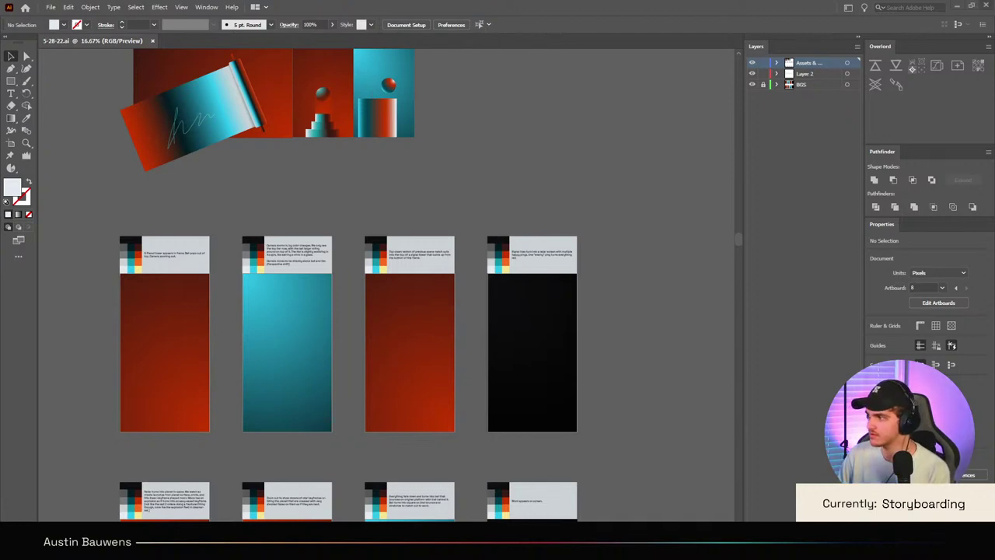
Step: In Brave, go to the Looney Tunes Drive tab and close the Instagram and Twitter tabs
{"action": "scroll", "coordinate": [583, 163], "scroll_direction": "down", "scroll_amount": 2}
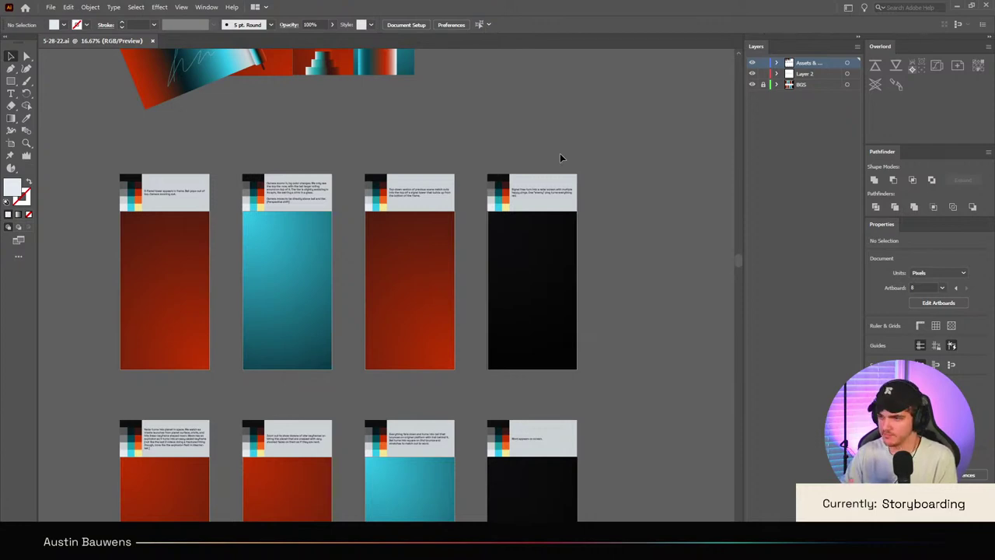
{"action": "scroll", "coordinate": [560, 153], "scroll_direction": "right", "scroll_amount": 1}
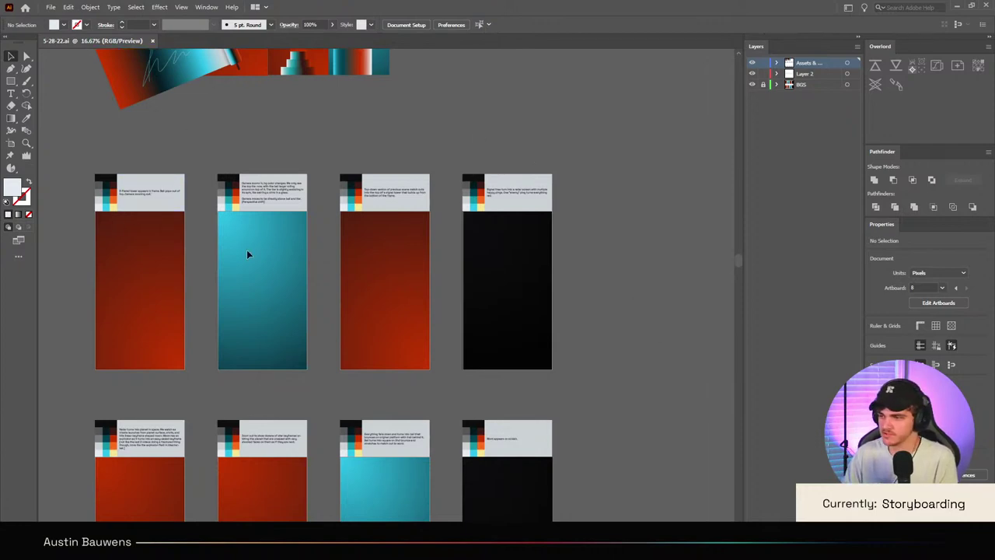
{"action": "scroll", "coordinate": [416, 219], "scroll_direction": "down", "scroll_amount": 3}
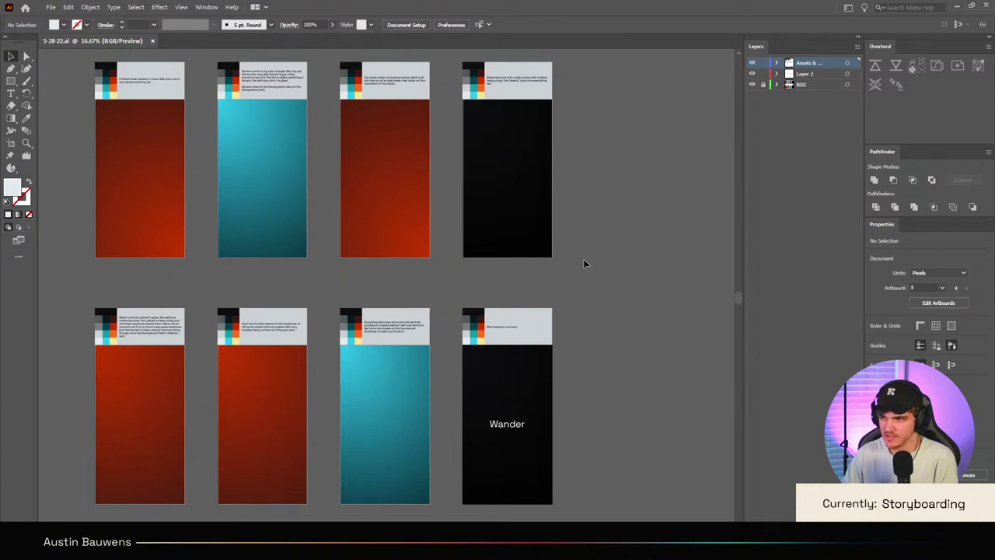
{"action": "scroll", "coordinate": [587, 265], "scroll_direction": "up", "scroll_amount": 1}
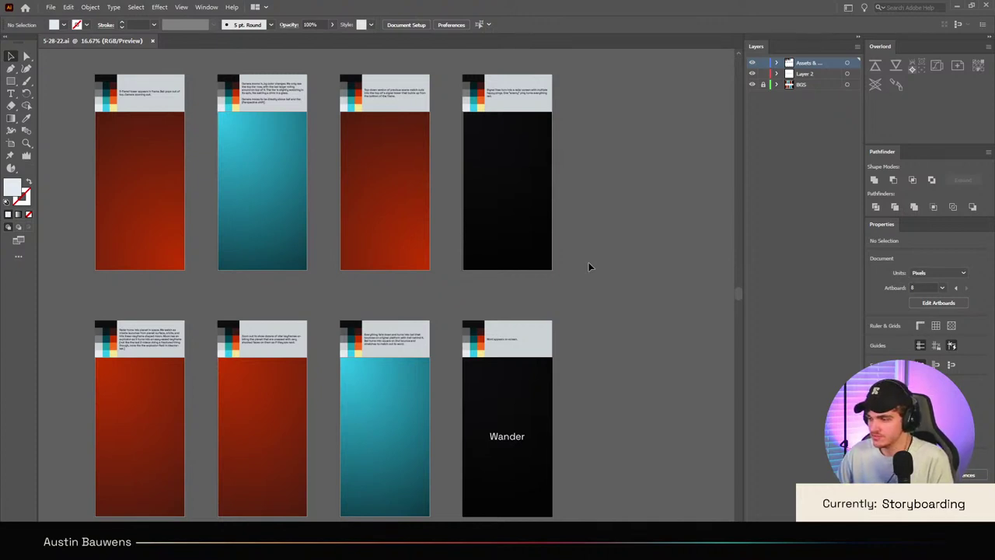
{"action": "scroll", "coordinate": [591, 256], "scroll_direction": "up", "scroll_amount": 6}
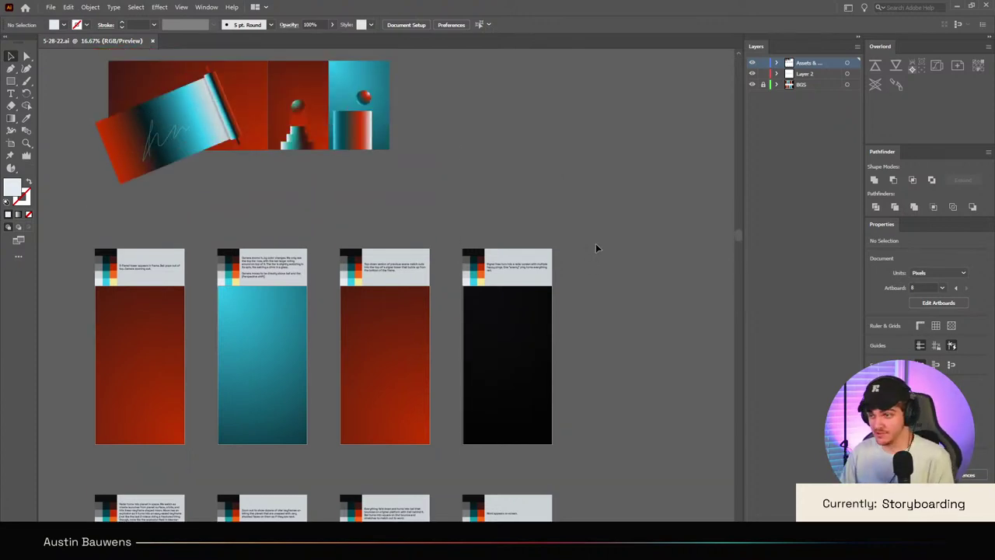
{"action": "scroll", "coordinate": [597, 245], "scroll_direction": "left", "scroll_amount": 3}
{"action": "scroll", "coordinate": [599, 240], "scroll_direction": "up", "scroll_amount": 1}
{"action": "scroll", "coordinate": [416, 241], "scroll_direction": "up", "scroll_amount": 1}
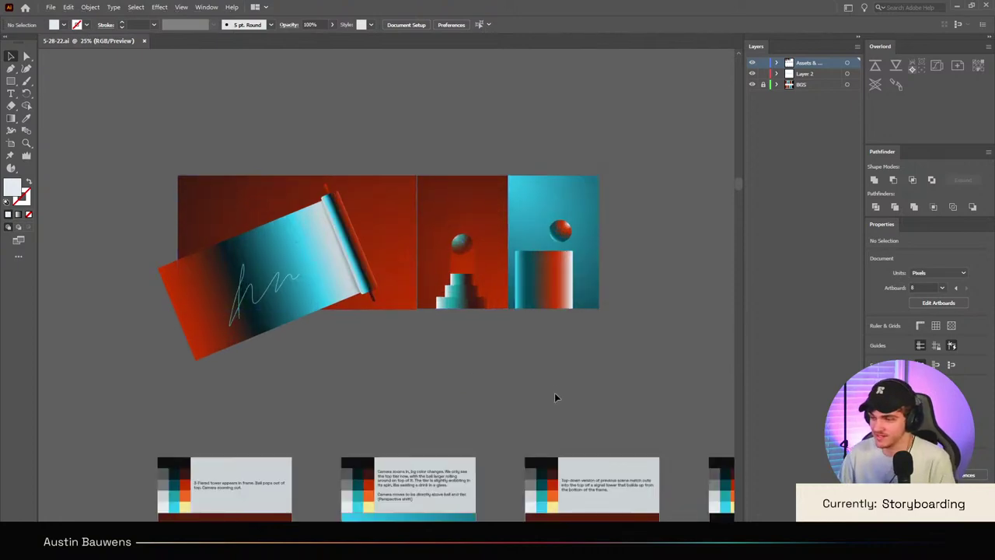
{"action": "scroll", "coordinate": [426, 249], "scroll_direction": "down", "scroll_amount": 1}
{"action": "scroll", "coordinate": [426, 249], "scroll_direction": "up", "scroll_amount": 1}
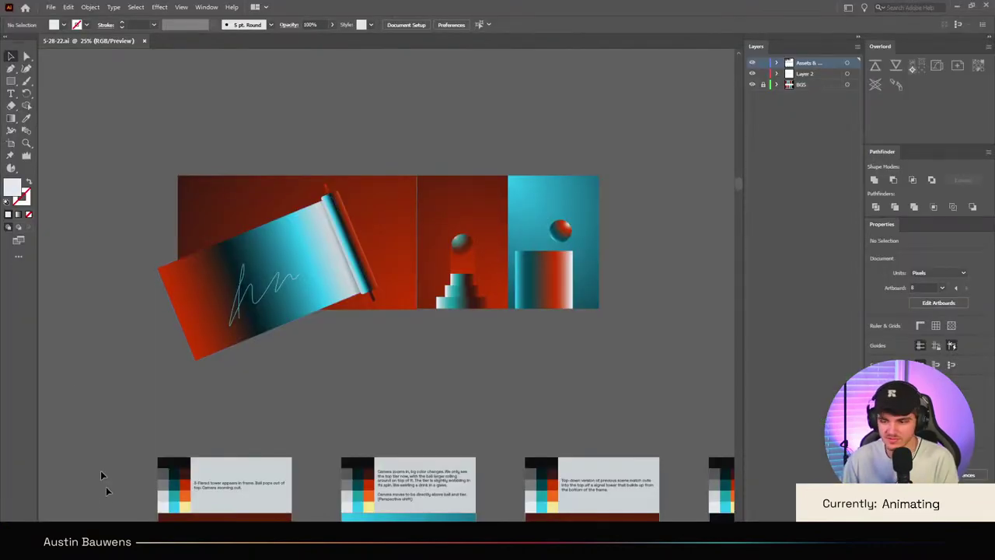
{"action": "mouse_move", "coordinate": [112, 542]}
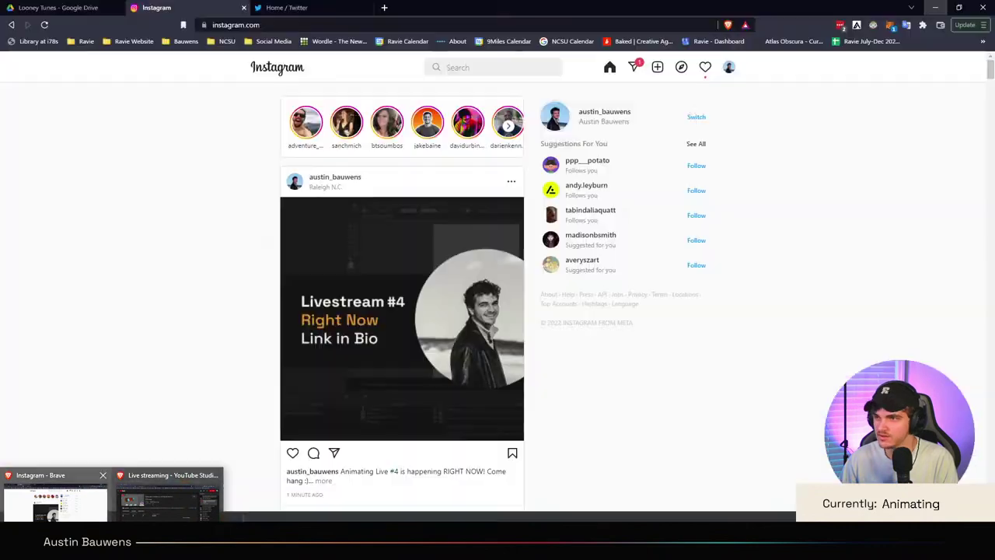
{"action": "left_click", "coordinate": [81, 474]}
{"action": "left_click", "coordinate": [59, 7]}
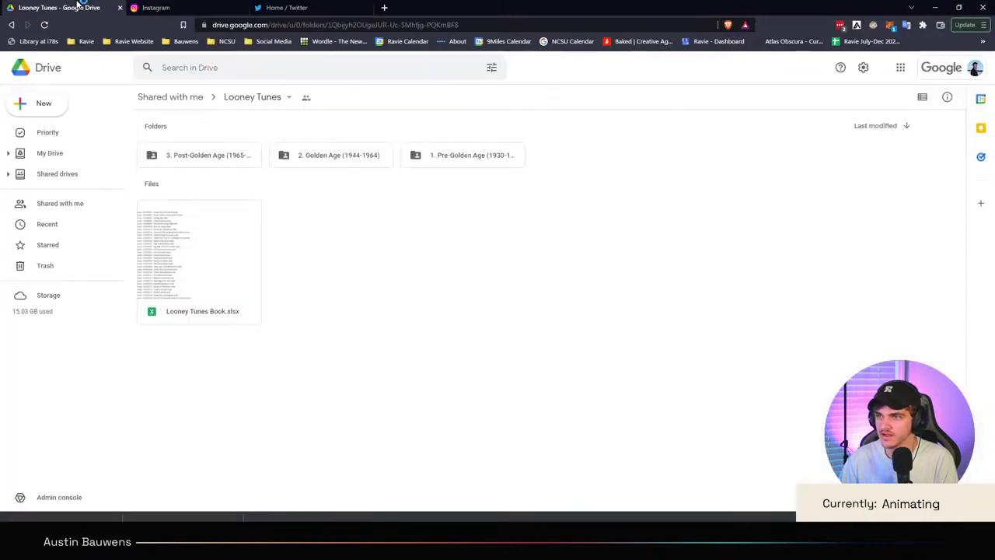
{"action": "left_click", "coordinate": [243, 7]}
{"action": "left_click", "coordinate": [244, 7]}
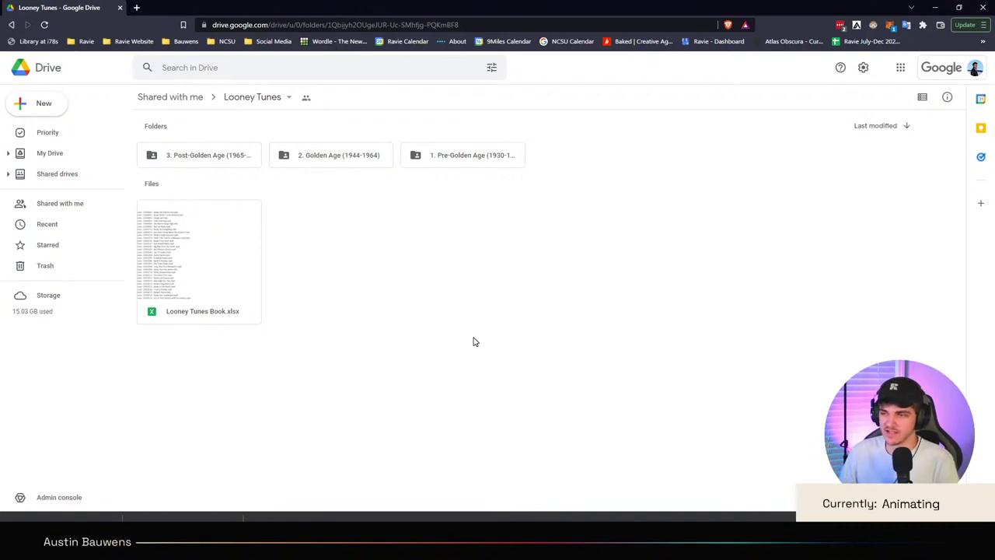
Step: Open the 1. Pre-Golden Age folder and preview the Double Chaser title card image
{"action": "left_click", "coordinate": [457, 162]}
{"action": "double_click", "coordinate": [456, 162]}
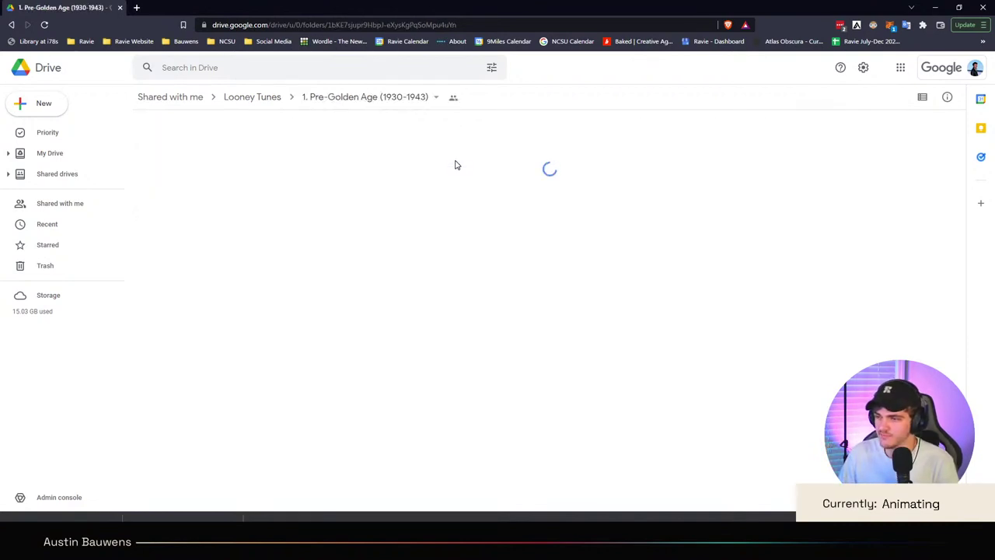
{"action": "scroll", "coordinate": [399, 247], "scroll_direction": "down", "scroll_amount": 3}
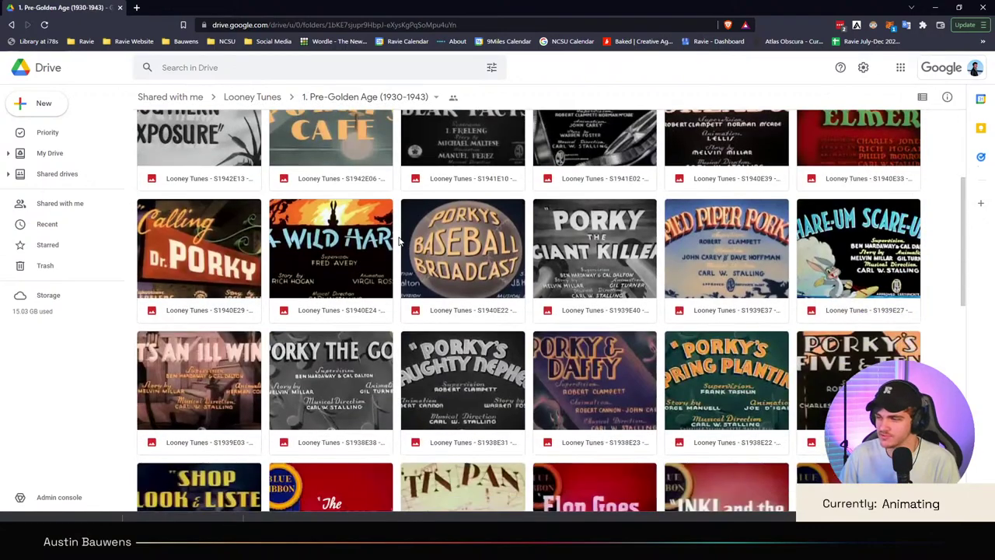
{"action": "scroll", "coordinate": [519, 247], "scroll_direction": "down", "scroll_amount": 2}
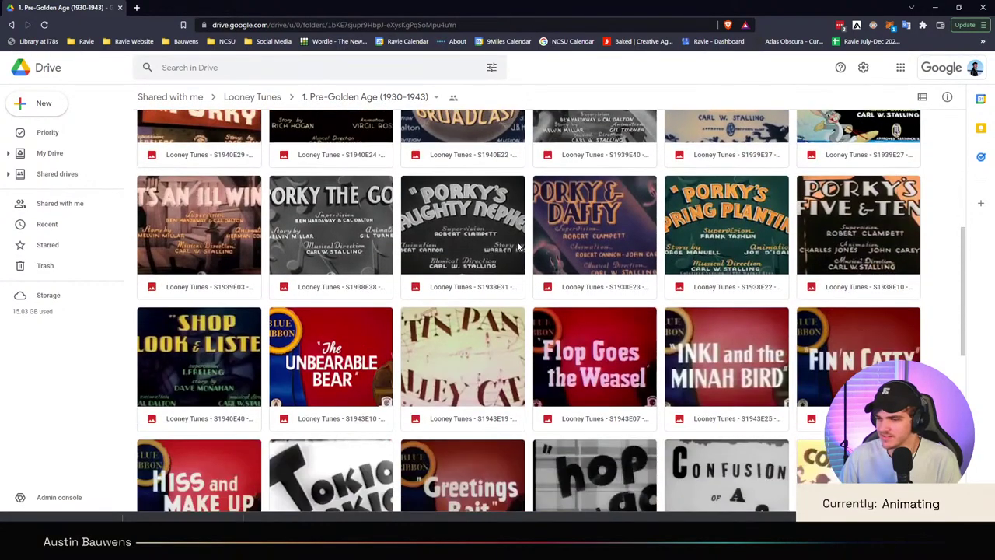
{"action": "scroll", "coordinate": [519, 246], "scroll_direction": "down", "scroll_amount": 2}
{"action": "scroll", "coordinate": [518, 246], "scroll_direction": "down", "scroll_amount": 2}
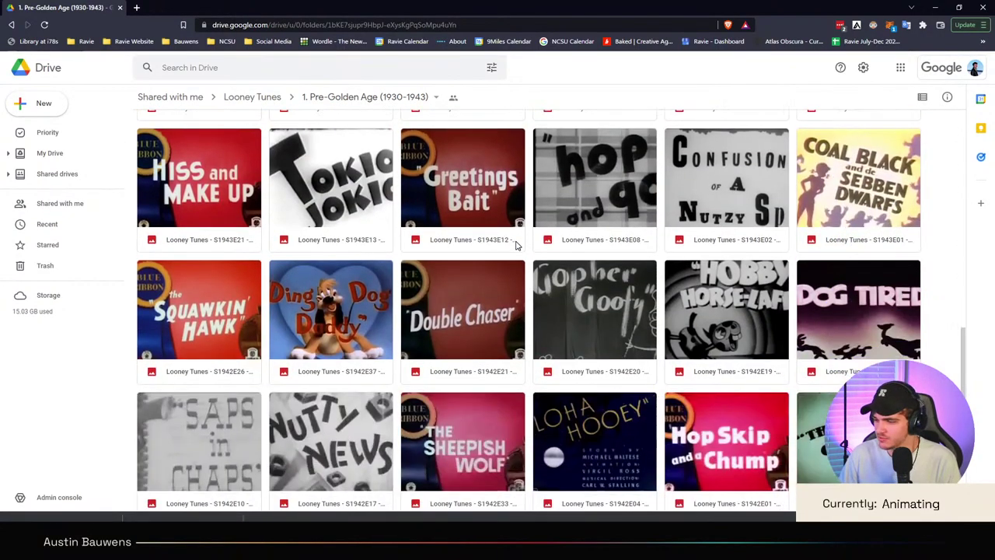
{"action": "double_click", "coordinate": [469, 331]}
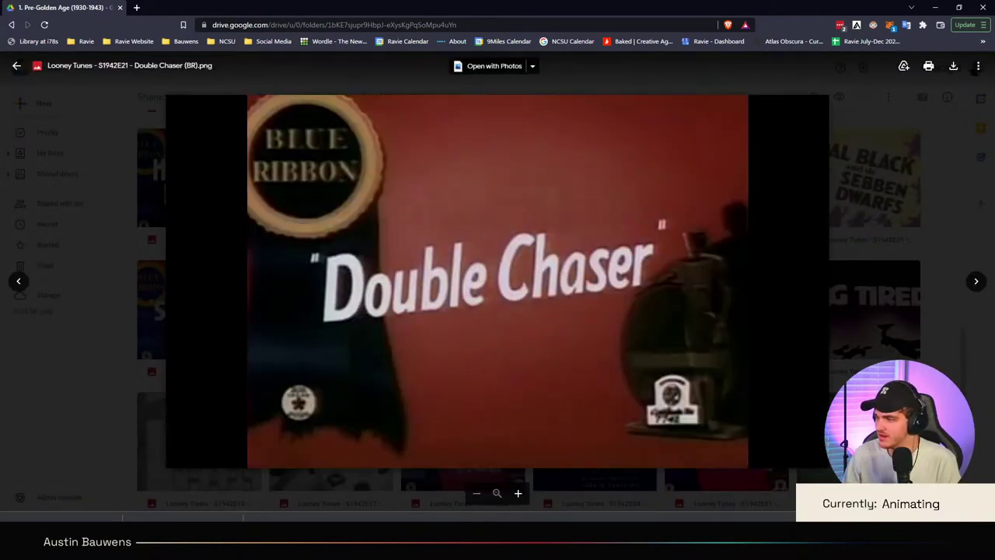
{"action": "key", "text": "Escape"}
Step: Scroll through Pre-Golden Age, then return to the Looney Tunes folder via the breadcrumb
{"action": "scroll", "coordinate": [814, 323], "scroll_direction": "down", "scroll_amount": 2}
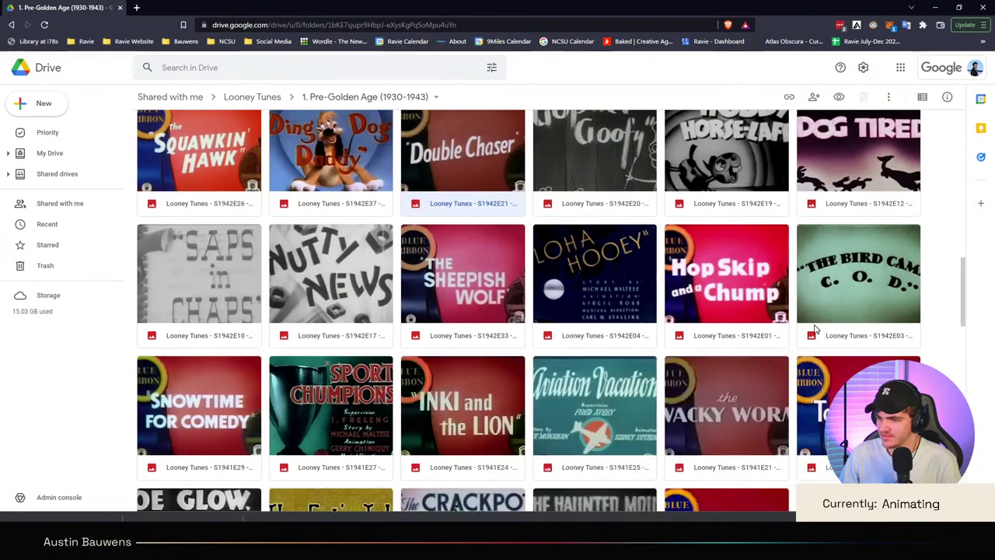
{"action": "scroll", "coordinate": [814, 328], "scroll_direction": "down", "scroll_amount": 8}
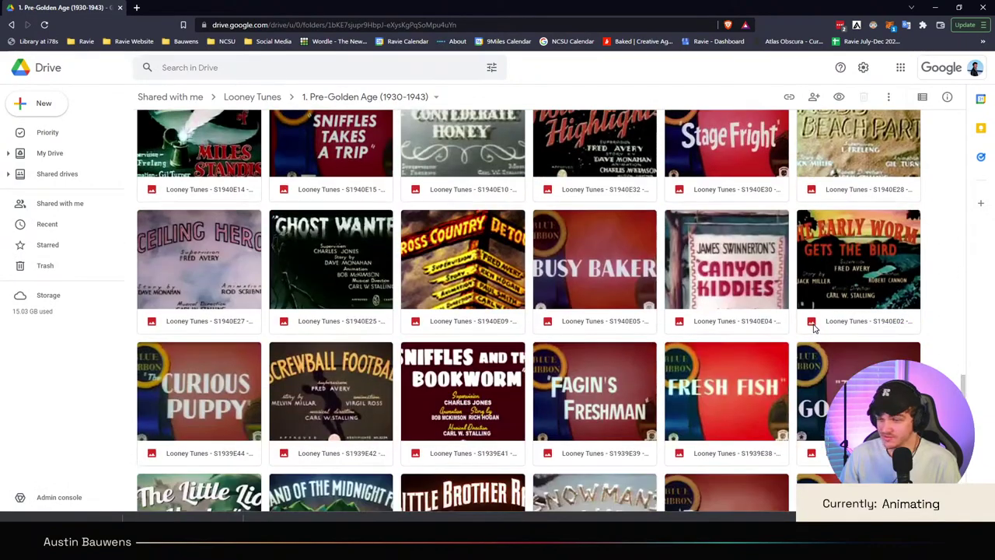
{"action": "scroll", "coordinate": [814, 328], "scroll_direction": "down", "scroll_amount": 6}
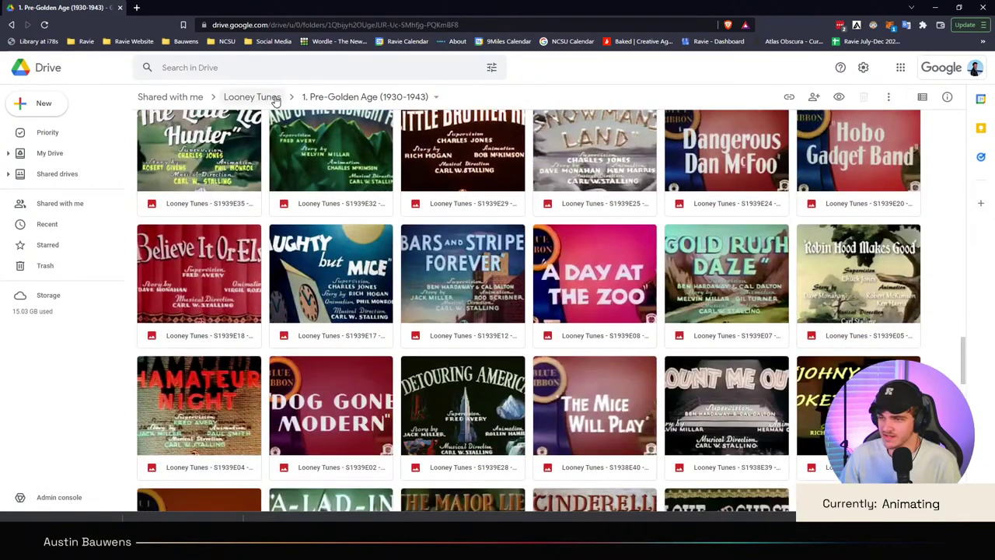
{"action": "left_click", "coordinate": [275, 98]}
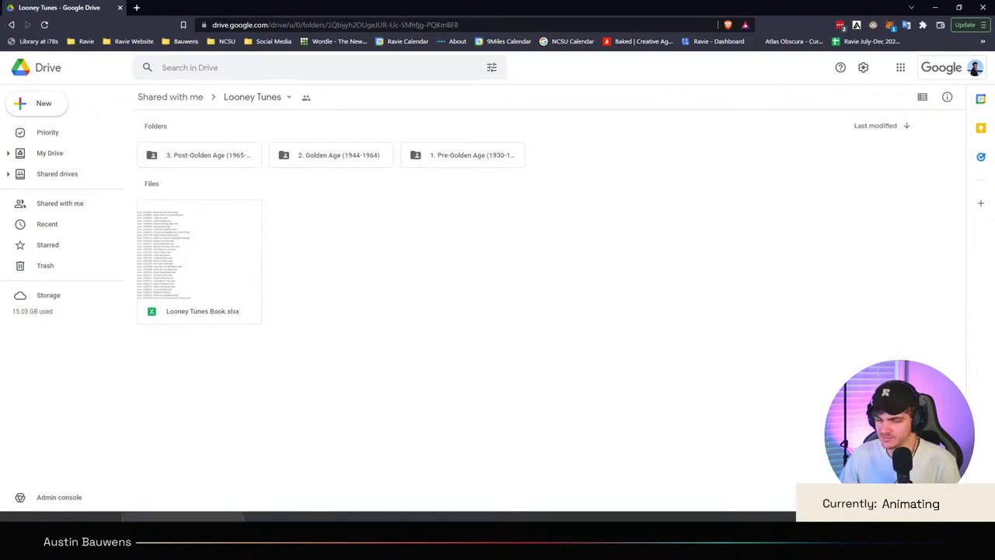
Step: Play back Comp 1 with its mp3 music track, then return to the Illustrator storyboard
{"action": "left_click", "coordinate": [163, 502]}
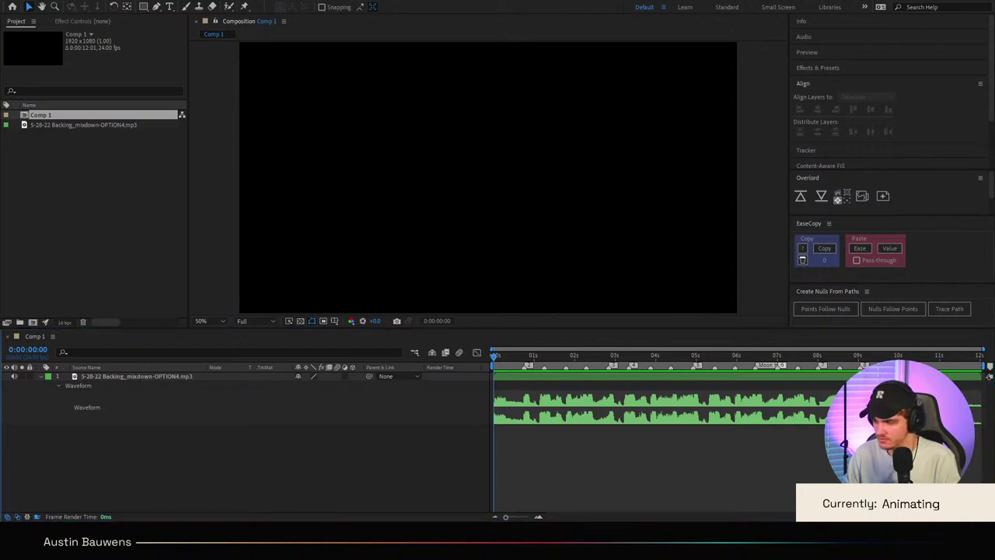
{"action": "key", "text": "space"}
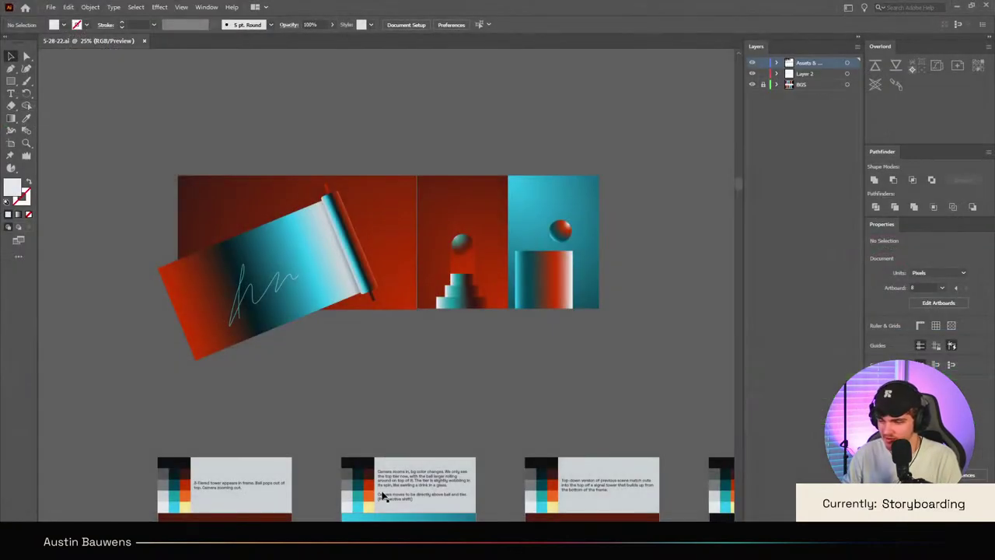
Step: Zoom into the red signal-tower artwork and test-select its group and tall gradient rectangle
{"action": "scroll", "coordinate": [474, 387], "scroll_direction": "down", "scroll_amount": 1}
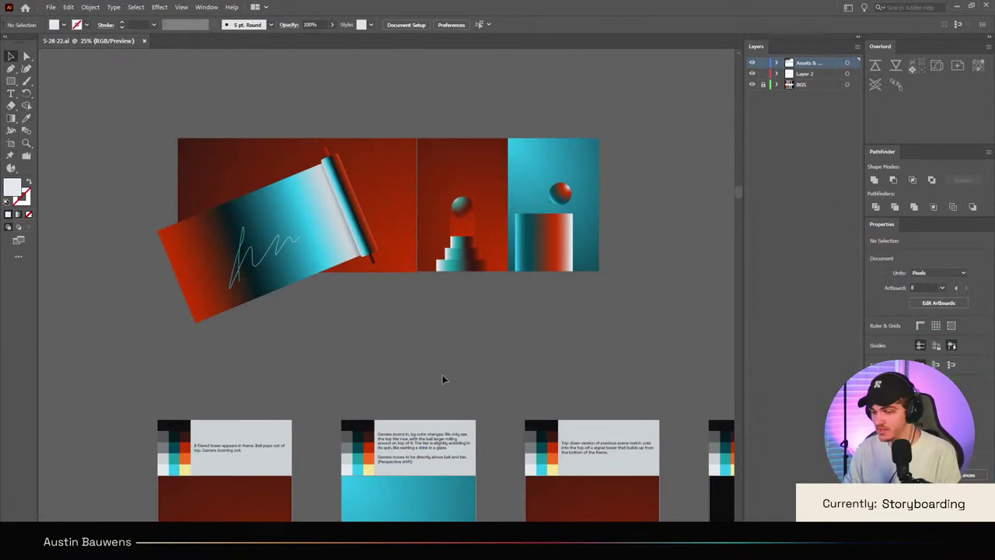
{"action": "scroll", "coordinate": [442, 374], "scroll_direction": "down", "scroll_amount": 4}
{"action": "scroll", "coordinate": [387, 355], "scroll_direction": "right", "scroll_amount": 1}
{"action": "scroll", "coordinate": [374, 318], "scroll_direction": "left", "scroll_amount": 1}
{"action": "scroll", "coordinate": [374, 318], "scroll_direction": "up", "scroll_amount": 3}
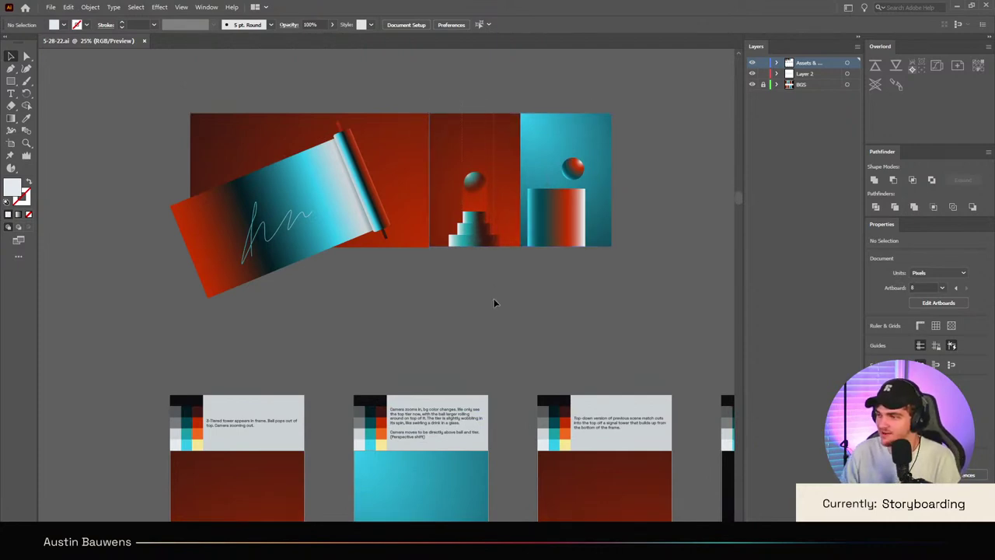
{"action": "left_click", "coordinate": [490, 227]}
{"action": "left_click", "coordinate": [498, 216]}
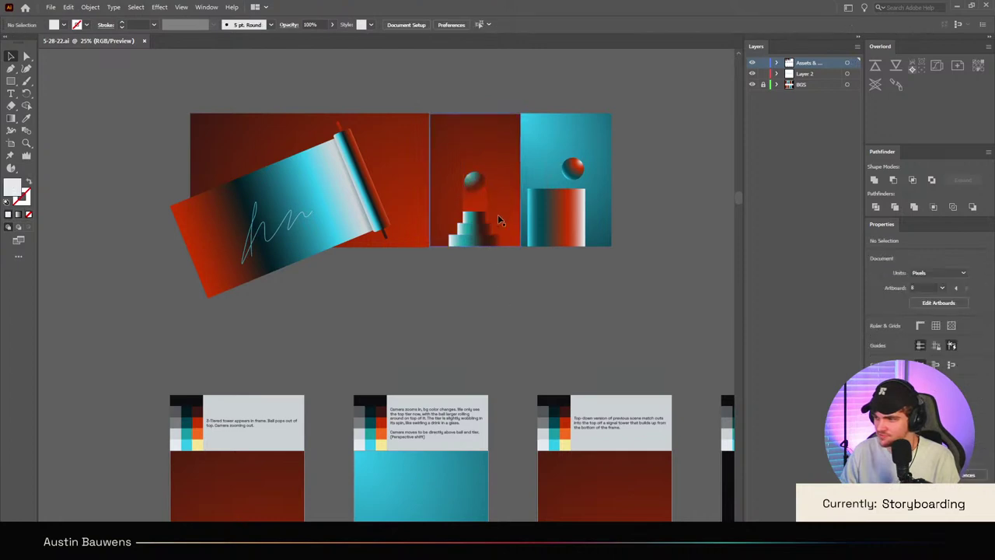
{"action": "scroll", "coordinate": [498, 212], "scroll_direction": "up", "scroll_amount": 3}
{"action": "scroll", "coordinate": [482, 224], "scroll_direction": "up", "scroll_amount": 1}
{"action": "left_click", "coordinate": [438, 197]}
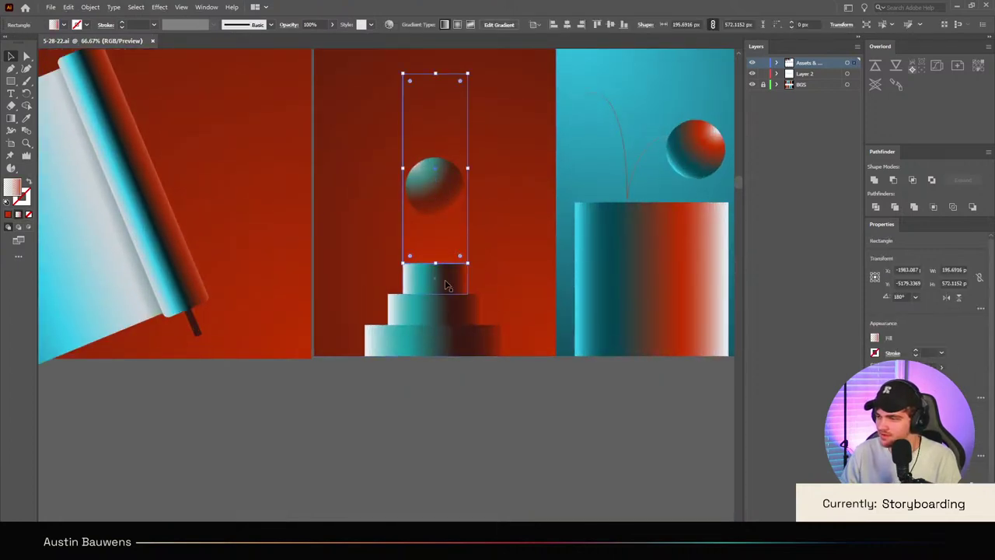
{"action": "left_click", "coordinate": [472, 395]}
Step: Shift-select the three tower tiers plus the tall rectangle above them for copying
{"action": "scroll", "coordinate": [459, 365], "scroll_direction": "up", "scroll_amount": 1}
{"action": "left_click", "coordinate": [455, 342]}
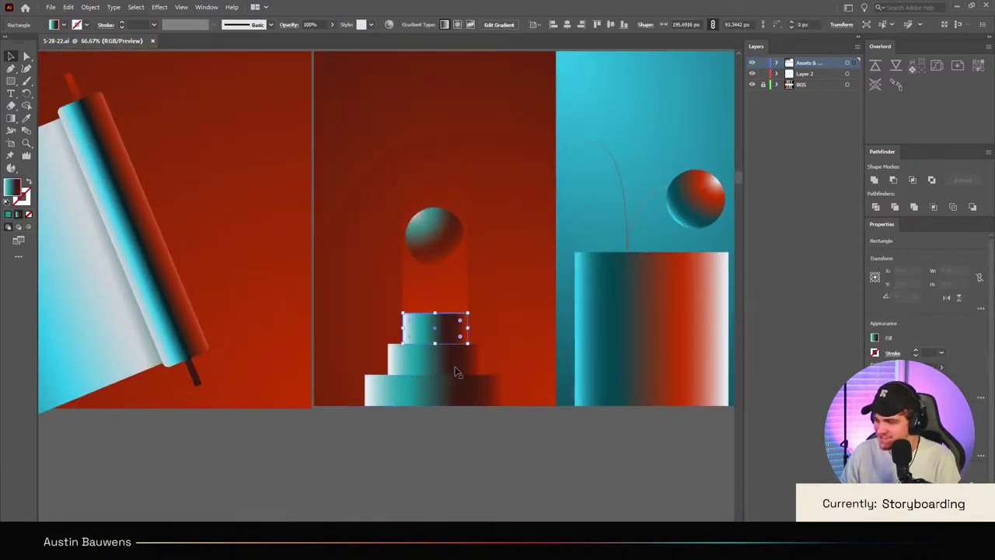
{"action": "left_click", "coordinate": [436, 392], "text": "shift"}
{"action": "left_click", "coordinate": [443, 257], "text": "shift"}
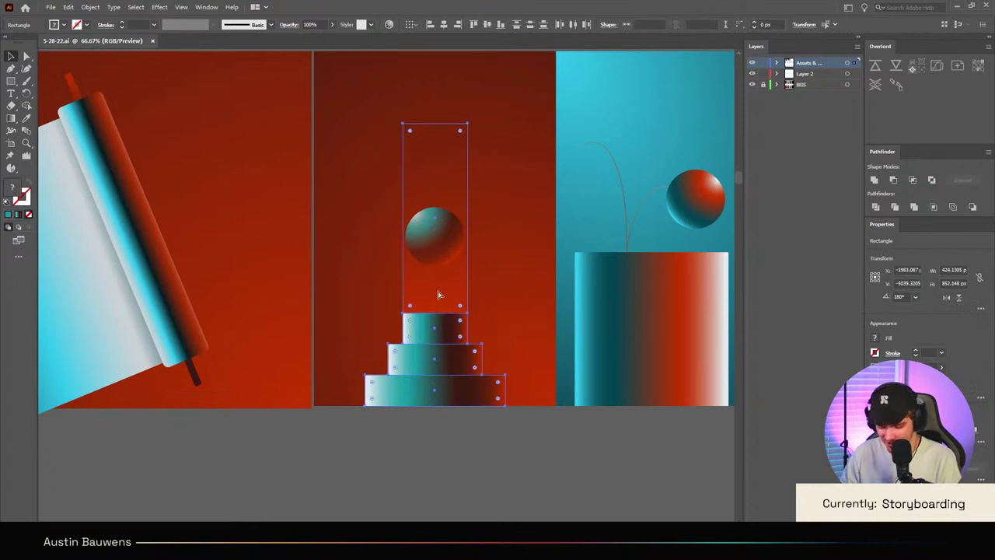
{"action": "scroll", "coordinate": [440, 293], "scroll_direction": "down", "scroll_amount": 3}
{"action": "scroll", "coordinate": [324, 375], "scroll_direction": "up", "scroll_amount": 2}
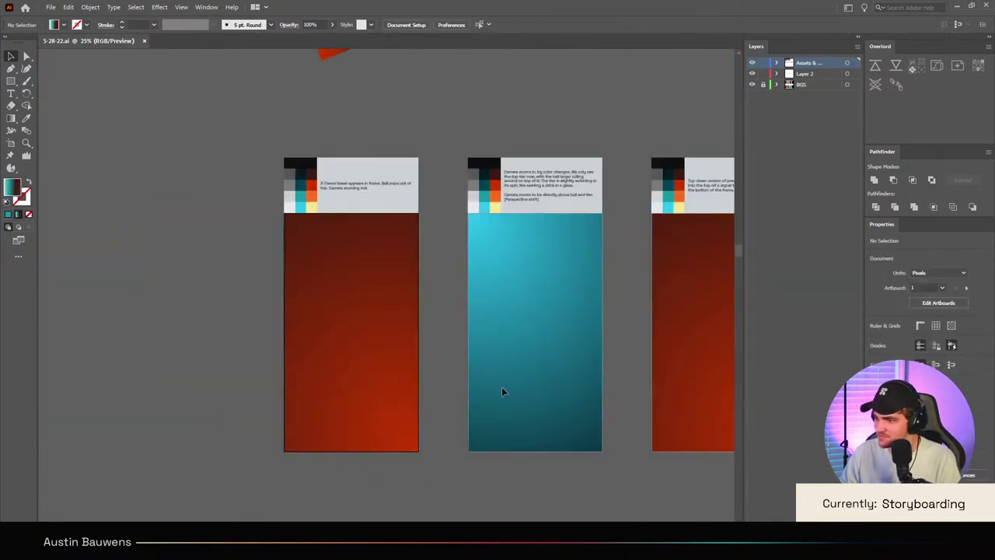
Step: Paste the tower into the first red frame, move it down and stretch it taller
{"action": "key", "text": "ctrl+v"}
{"action": "left_click_drag", "start_coordinate": [380, 323], "coordinate": [349, 430]}
{"action": "left_click_drag", "start_coordinate": [352, 344], "coordinate": [374, 244]}
{"action": "left_click", "coordinate": [427, 272]}
Step: Select and copy the teal ball from the top strip
{"action": "scroll", "coordinate": [419, 308], "scroll_direction": "up", "scroll_amount": 3}
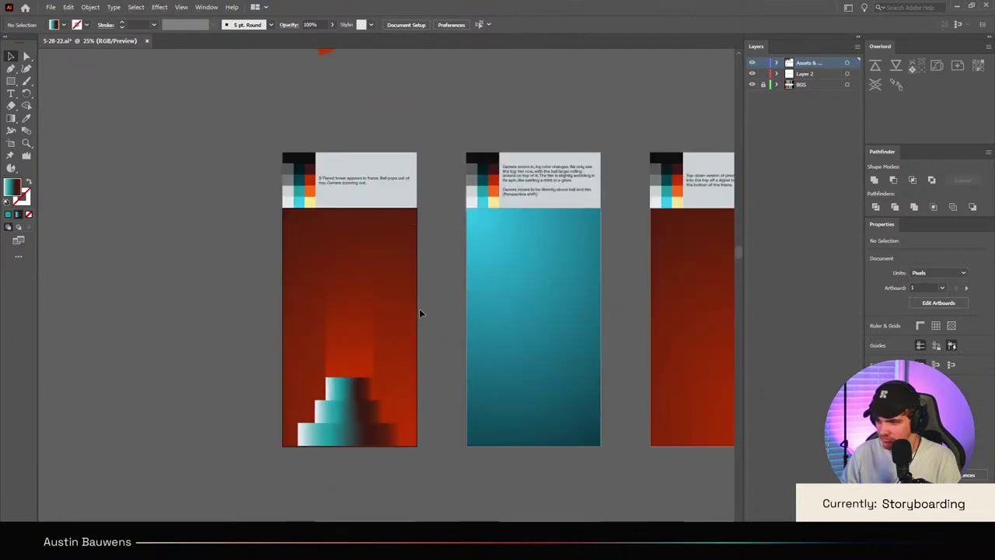
{"action": "scroll", "coordinate": [466, 315], "scroll_direction": "up", "scroll_amount": 5}
{"action": "scroll", "coordinate": [644, 131], "scroll_direction": "up", "scroll_amount": 4}
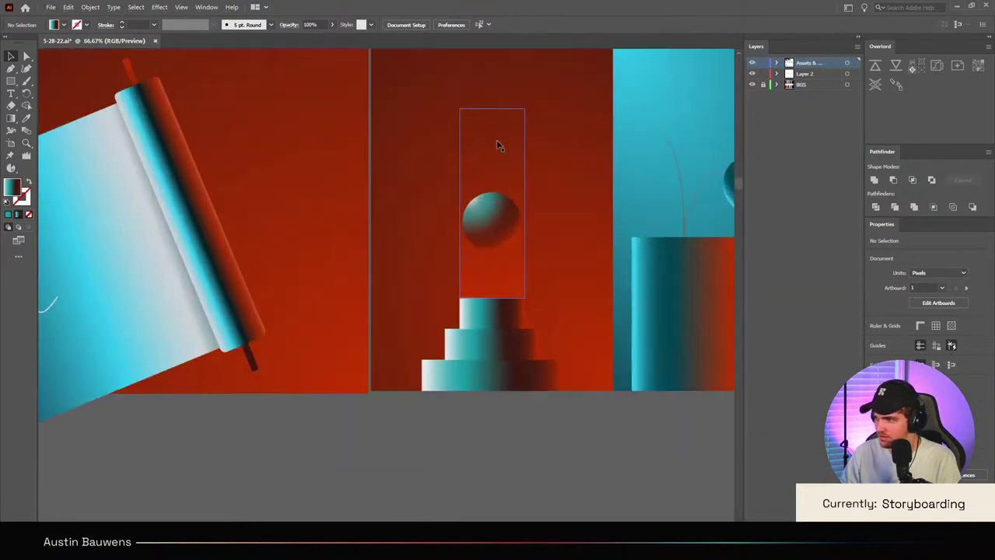
{"action": "left_click", "coordinate": [508, 253]}
{"action": "left_click", "coordinate": [507, 257]}
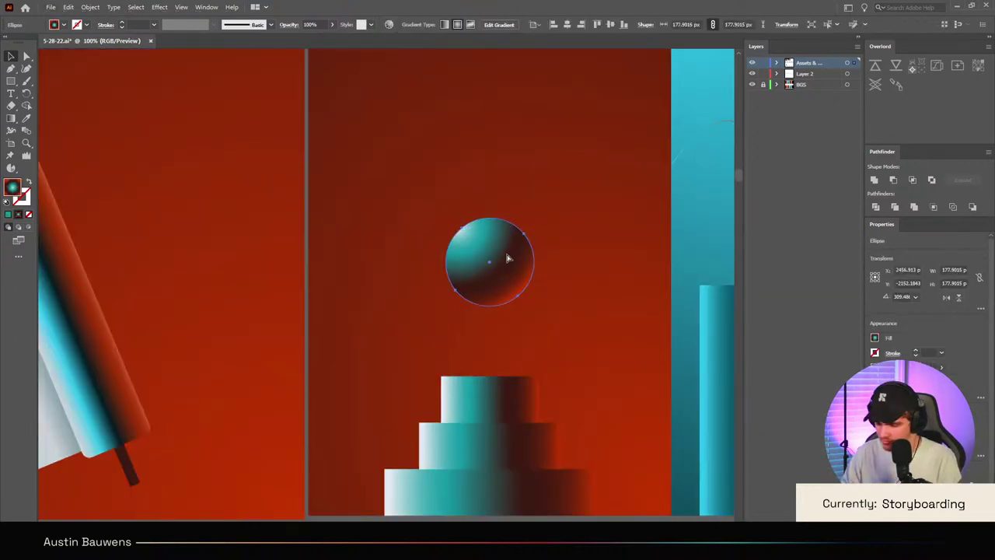
Step: Paste the teal ball into the first frame and position it above the tiered tower
{"action": "scroll", "coordinate": [507, 257], "scroll_direction": "down", "scroll_amount": 6}
{"action": "scroll", "coordinate": [366, 401], "scroll_direction": "down", "scroll_amount": 2}
{"action": "scroll", "coordinate": [365, 400], "scroll_direction": "up", "scroll_amount": 4}
{"action": "left_click", "coordinate": [410, 390]}
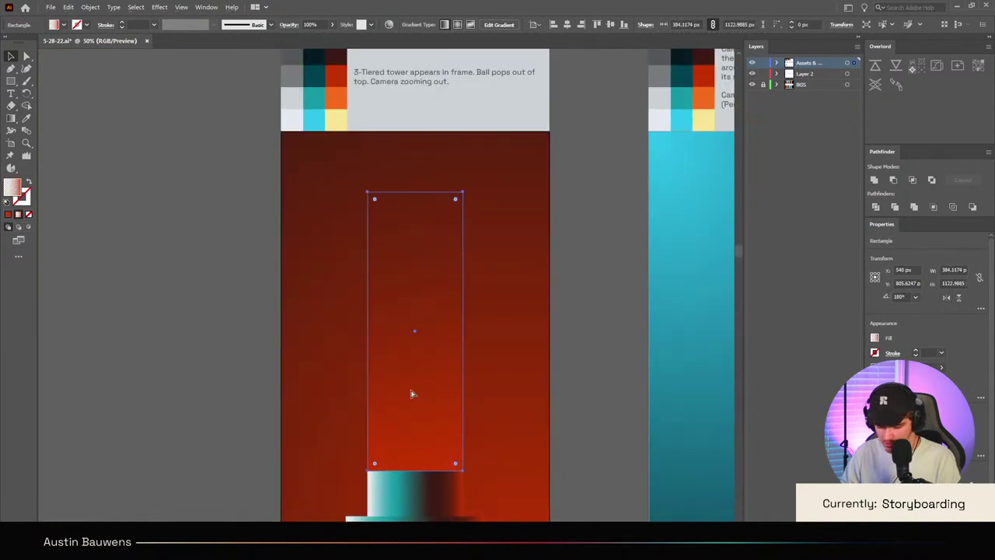
{"action": "key", "text": "ctrl+v"}
{"action": "left_click_drag", "start_coordinate": [402, 299], "coordinate": [433, 375]}
{"action": "key", "text": "ctrl+shift+a"}
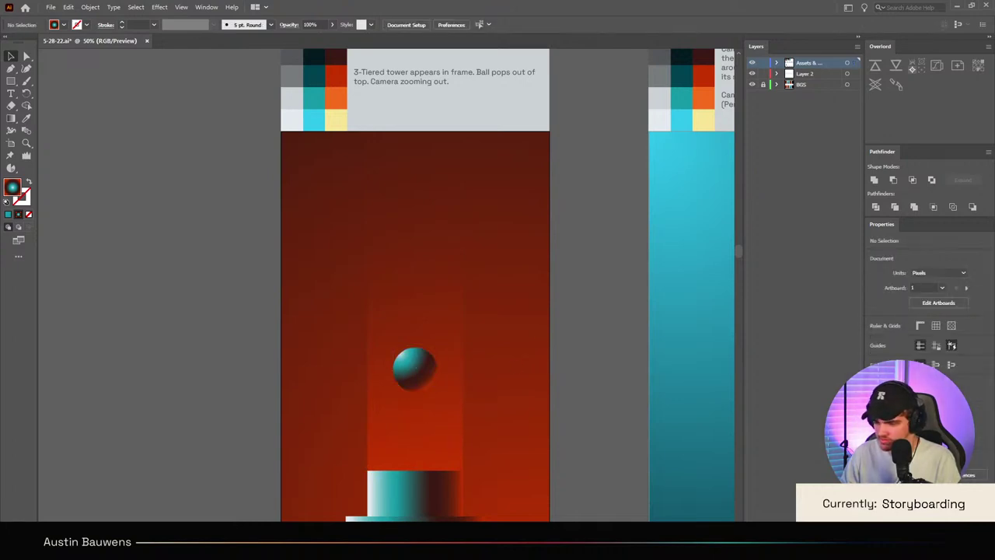
{"action": "left_click", "coordinate": [443, 441]}
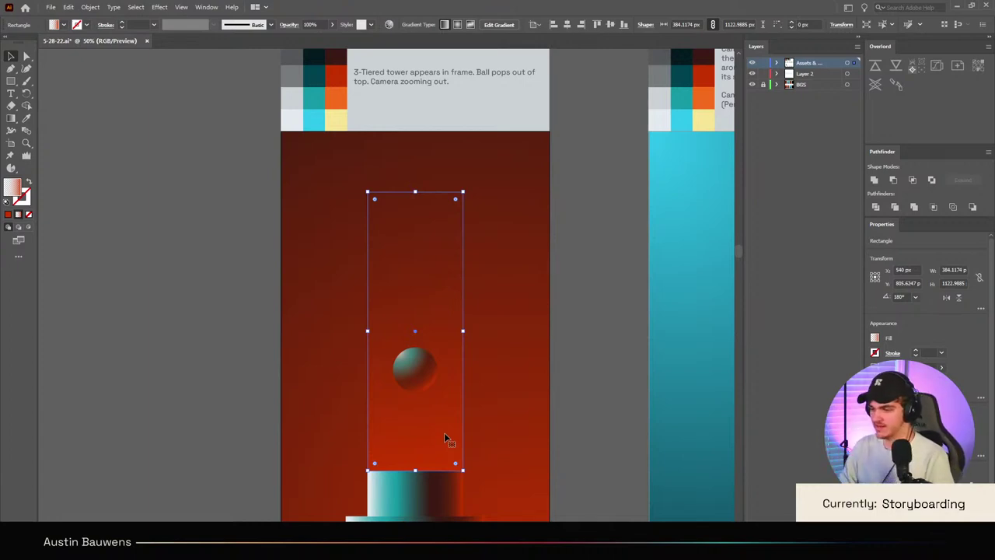
Step: Send the glow rectangle in the first frame backward, behind the teal ball
{"action": "left_click", "coordinate": [594, 340]}
{"action": "scroll", "coordinate": [593, 340], "scroll_direction": "down", "scroll_amount": 2}
{"action": "scroll", "coordinate": [590, 342], "scroll_direction": "down", "scroll_amount": 2}
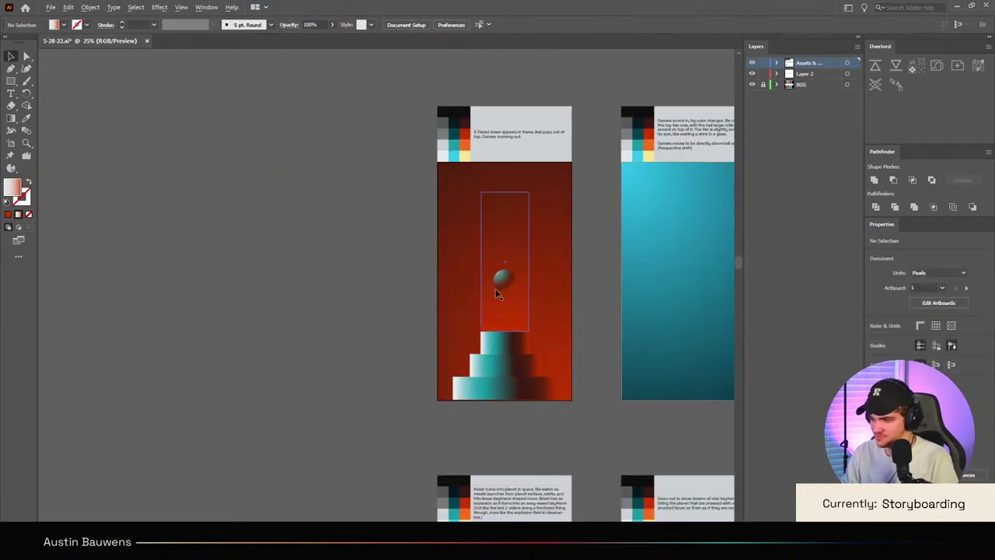
{"action": "scroll", "coordinate": [498, 290], "scroll_direction": "up", "scroll_amount": 2}
{"action": "left_click", "coordinate": [521, 292]}
{"action": "left_click", "coordinate": [651, 331]}
{"action": "left_click", "coordinate": [531, 282]}
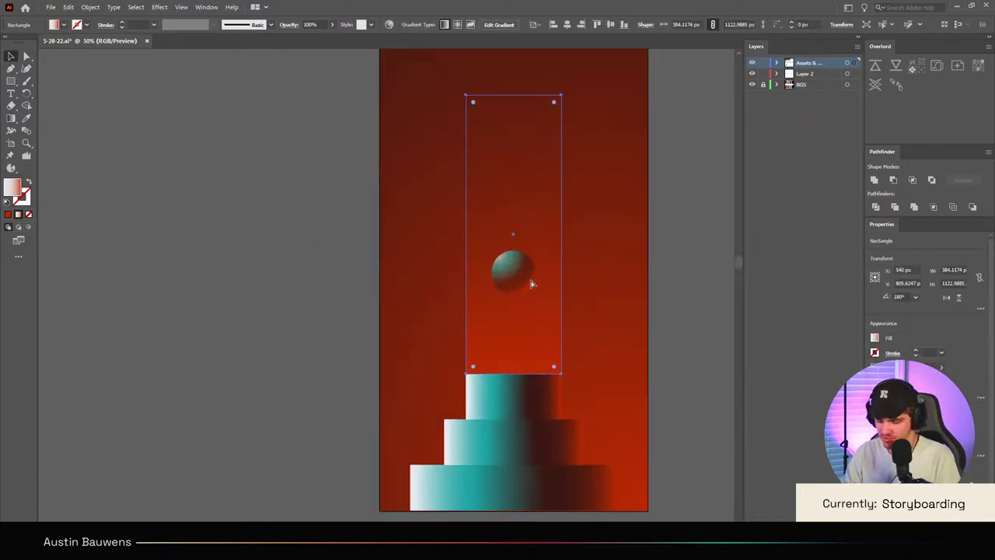
{"action": "key", "text": "ctrl+["}
Step: Scale the teal ball up to the glow rectangle's width and review all artboards
{"action": "left_click", "coordinate": [532, 284]}
{"action": "left_click_drag", "start_coordinate": [535, 273], "coordinate": [568, 281]}
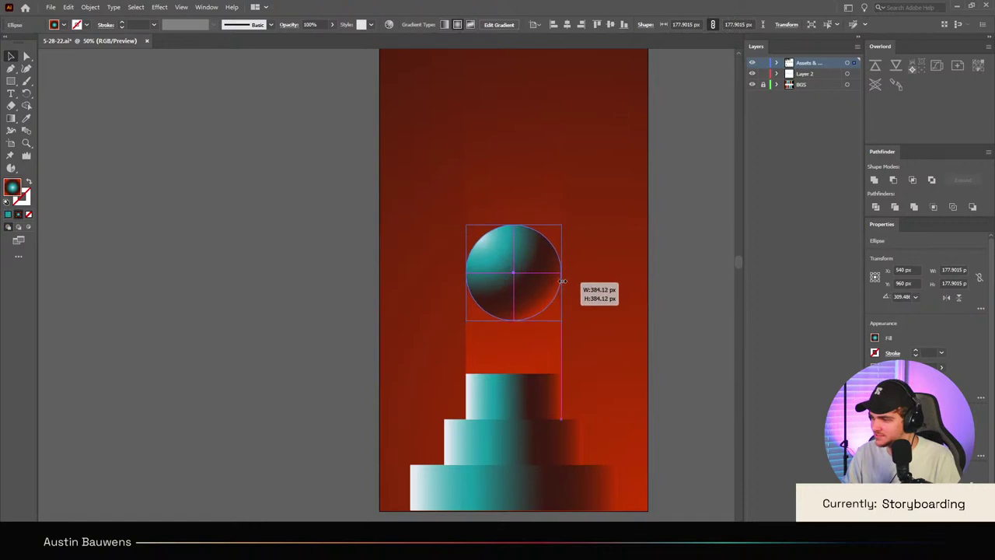
{"action": "left_click", "coordinate": [633, 334]}
{"action": "key", "text": "ctrl+alt+0"}
{"action": "scroll", "coordinate": [251, 337], "scroll_direction": "up", "scroll_amount": 3}
{"action": "scroll", "coordinate": [422, 381], "scroll_direction": "up", "scroll_amount": 2}
{"action": "scroll", "coordinate": [421, 384], "scroll_direction": "down", "scroll_amount": 1}
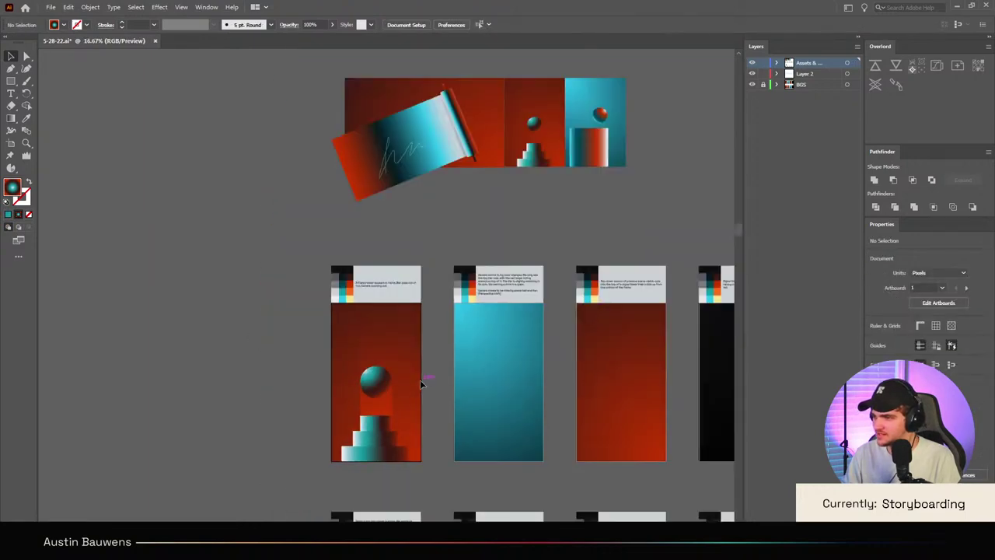
{"action": "scroll", "coordinate": [557, 139], "scroll_direction": "up", "scroll_amount": 4}
{"action": "scroll", "coordinate": [515, 184], "scroll_direction": "up", "scroll_amount": 2}
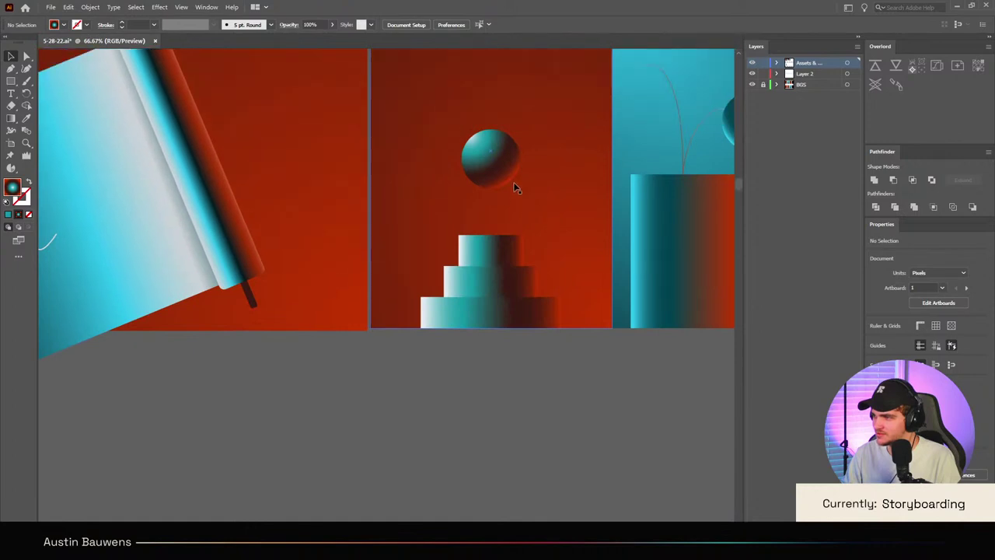
{"action": "scroll", "coordinate": [431, 274], "scroll_direction": "down", "scroll_amount": 4}
{"action": "scroll", "coordinate": [430, 273], "scroll_direction": "down", "scroll_amount": 2}
{"action": "scroll", "coordinate": [316, 405], "scroll_direction": "up", "scroll_amount": 3}
{"action": "left_click", "coordinate": [417, 399]}
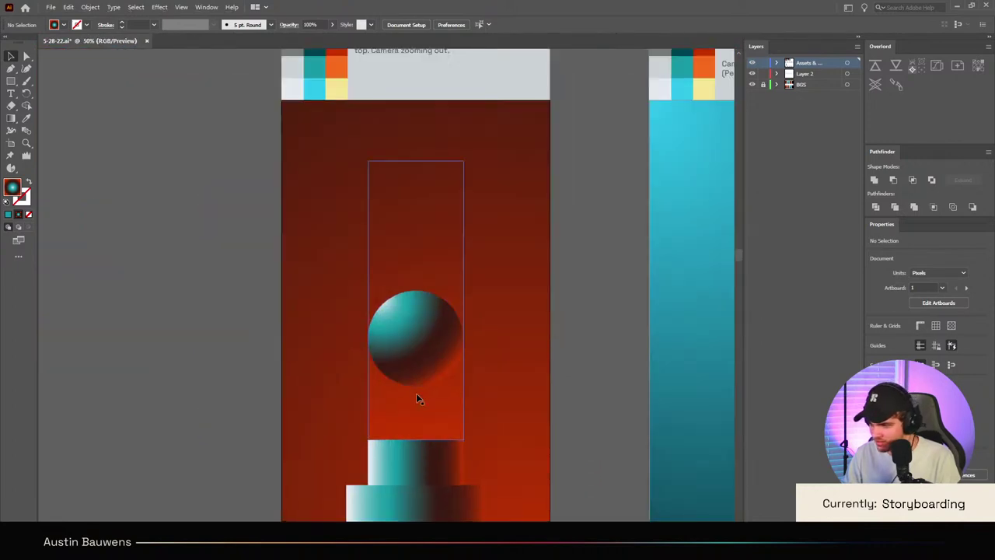
{"action": "left_click", "coordinate": [613, 349]}
{"action": "scroll", "coordinate": [596, 344], "scroll_direction": "down", "scroll_amount": 2}
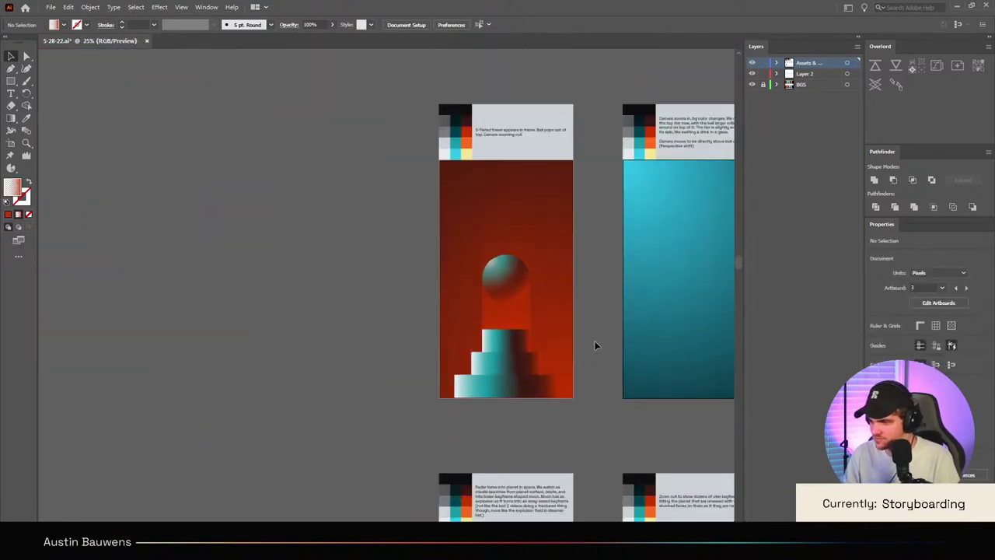
{"action": "scroll", "coordinate": [599, 342], "scroll_direction": "down", "scroll_amount": 1}
{"action": "scroll", "coordinate": [600, 343], "scroll_direction": "down", "scroll_amount": 2}
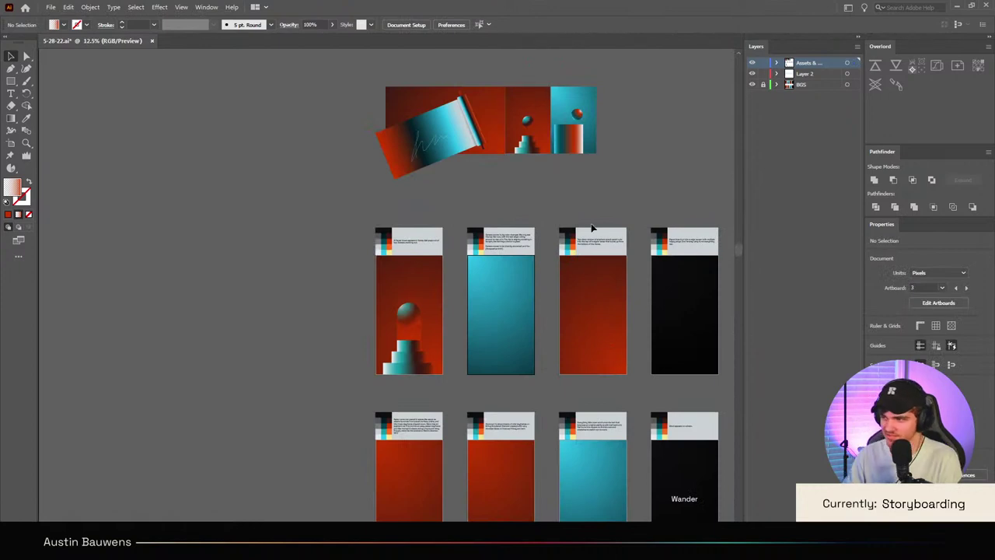
{"action": "scroll", "coordinate": [521, 234], "scroll_direction": "right", "scroll_amount": 2}
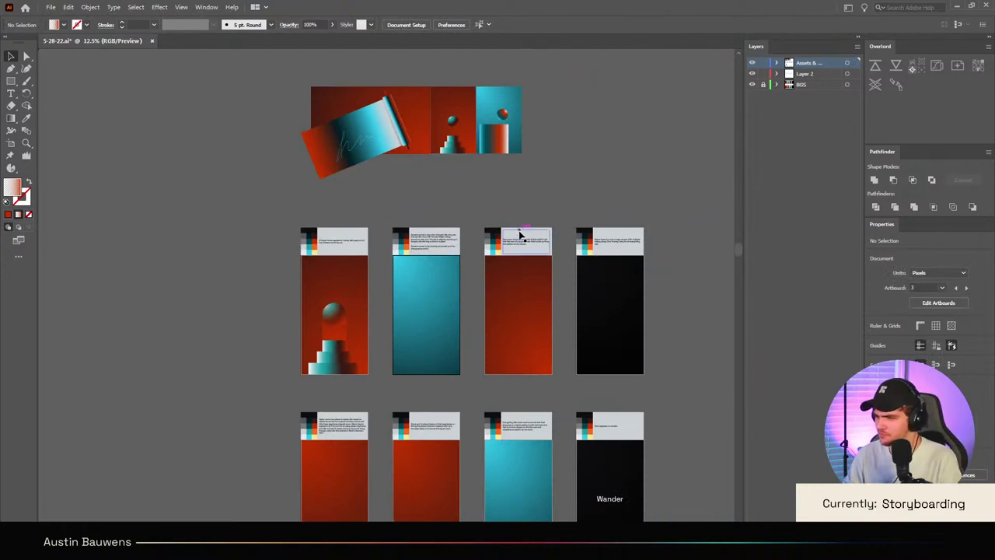
{"action": "scroll", "coordinate": [348, 358], "scroll_direction": "up", "scroll_amount": 2}
{"action": "scroll", "coordinate": [299, 329], "scroll_direction": "up", "scroll_amount": 2}
{"action": "scroll", "coordinate": [311, 264], "scroll_direction": "left", "scroll_amount": 1}
Step: Select and copy the gradient cylinder together with its red ball in the top strip
{"action": "left_click", "coordinate": [398, 223]}
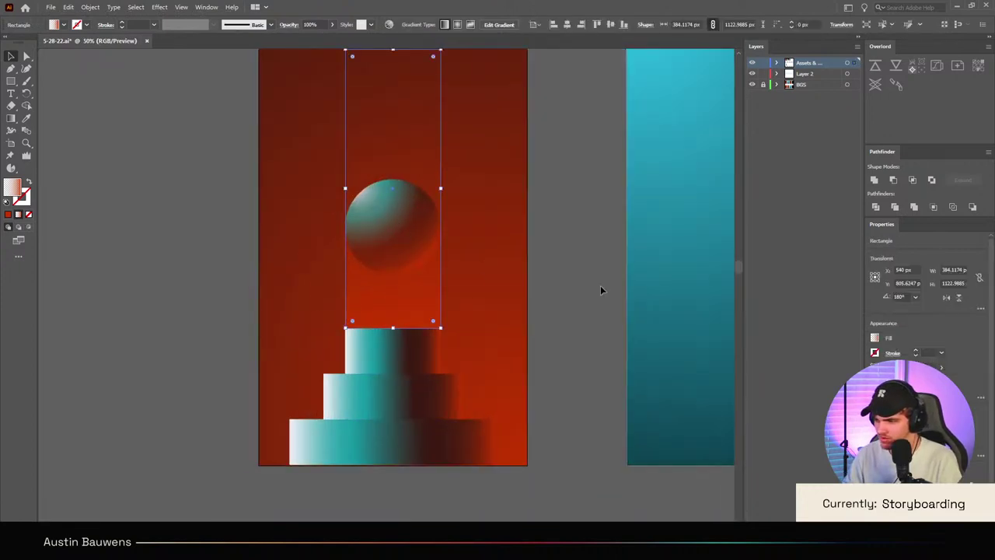
{"action": "left_click", "coordinate": [599, 289]}
{"action": "scroll", "coordinate": [591, 289], "scroll_direction": "down", "scroll_amount": 3}
{"action": "scroll", "coordinate": [583, 303], "scroll_direction": "up", "scroll_amount": 1}
{"action": "scroll", "coordinate": [578, 308], "scroll_direction": "up", "scroll_amount": 2}
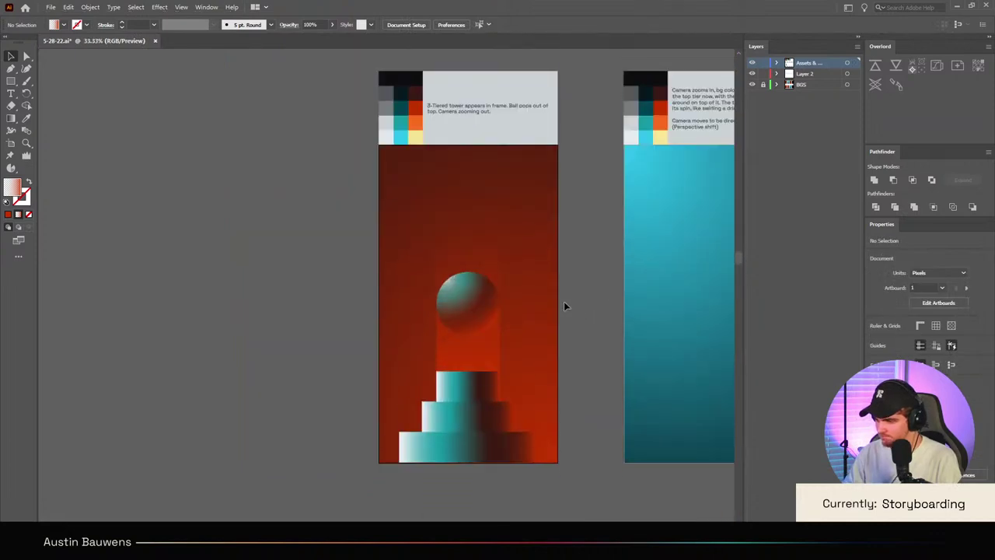
{"action": "scroll", "coordinate": [529, 299], "scroll_direction": "right", "scroll_amount": 2}
{"action": "scroll", "coordinate": [427, 298], "scroll_direction": "down", "scroll_amount": 1}
{"action": "scroll", "coordinate": [347, 319], "scroll_direction": "up", "scroll_amount": 1}
{"action": "scroll", "coordinate": [342, 351], "scroll_direction": "down", "scroll_amount": 1}
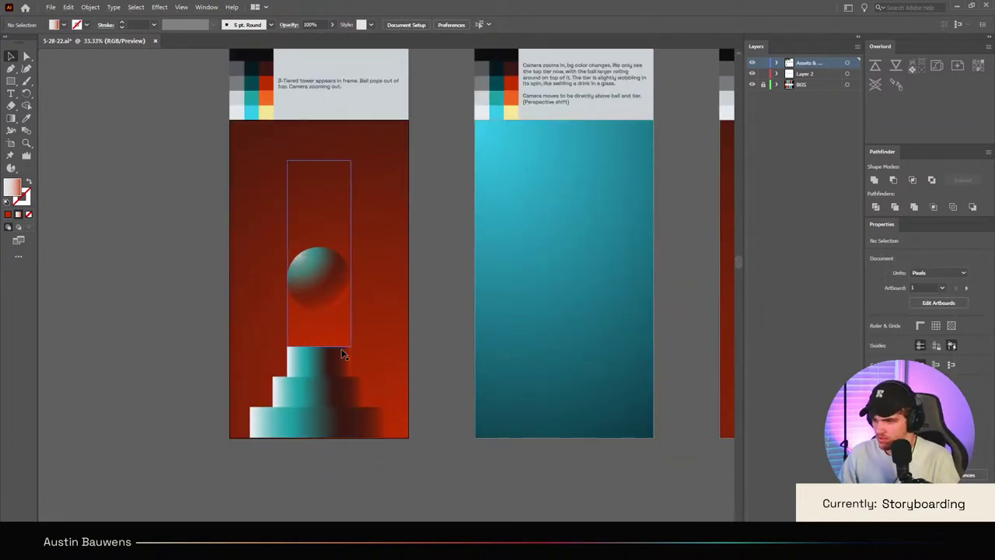
{"action": "scroll", "coordinate": [435, 349], "scroll_direction": "right", "scroll_amount": 3}
{"action": "scroll", "coordinate": [433, 348], "scroll_direction": "right", "scroll_amount": 2}
{"action": "scroll", "coordinate": [431, 342], "scroll_direction": "down", "scroll_amount": 2}
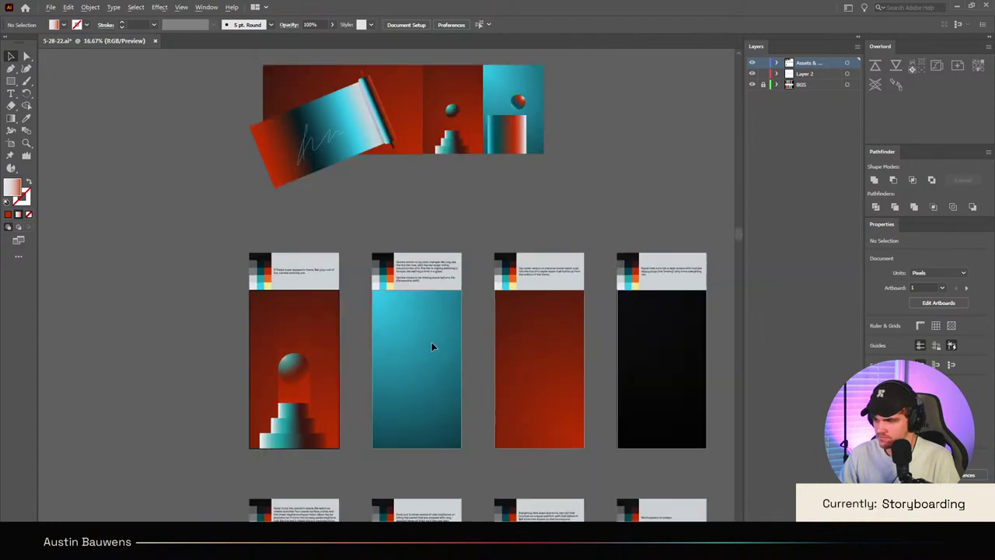
{"action": "scroll", "coordinate": [196, 391], "scroll_direction": "up", "scroll_amount": 1}
{"action": "scroll", "coordinate": [196, 391], "scroll_direction": "up", "scroll_amount": 3}
{"action": "scroll", "coordinate": [524, 350], "scroll_direction": "down", "scroll_amount": 5}
{"action": "scroll", "coordinate": [528, 102], "scroll_direction": "up", "scroll_amount": 1}
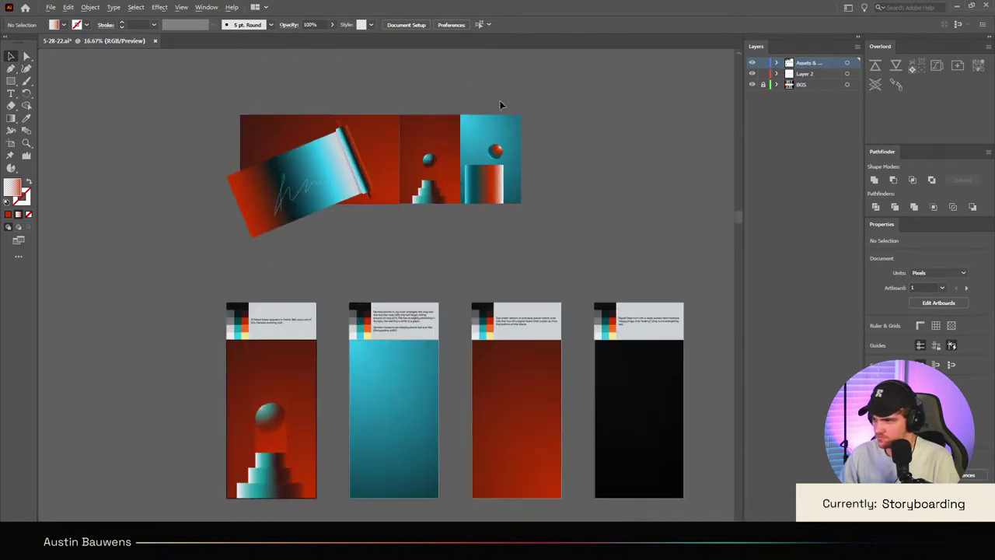
{"action": "scroll", "coordinate": [506, 109], "scroll_direction": "up", "scroll_amount": 3}
{"action": "left_click", "coordinate": [421, 290]}
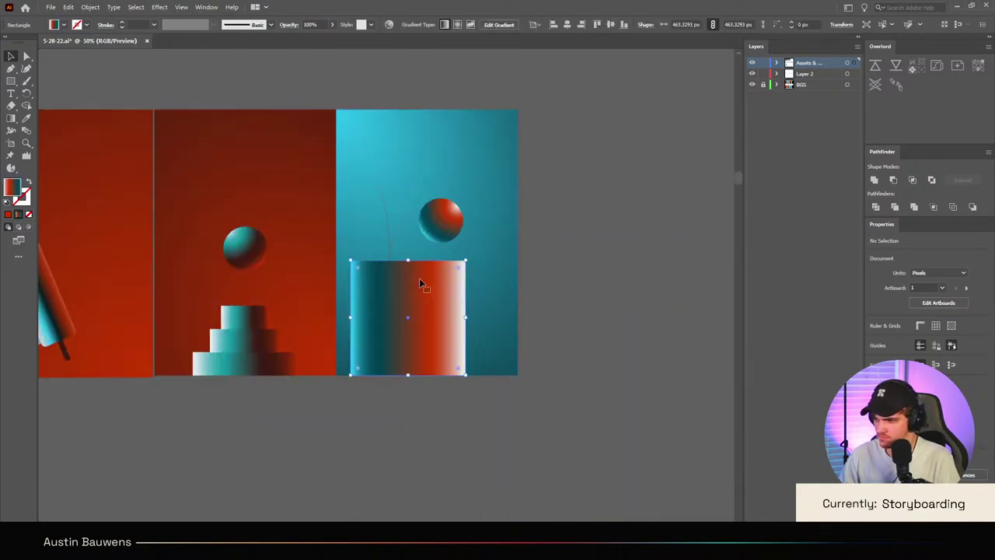
{"action": "left_click", "coordinate": [391, 233]}
Step: Paste the cylinder and ball into the teal second frame, move them down and scale up
{"action": "scroll", "coordinate": [453, 213], "scroll_direction": "down", "scroll_amount": 4}
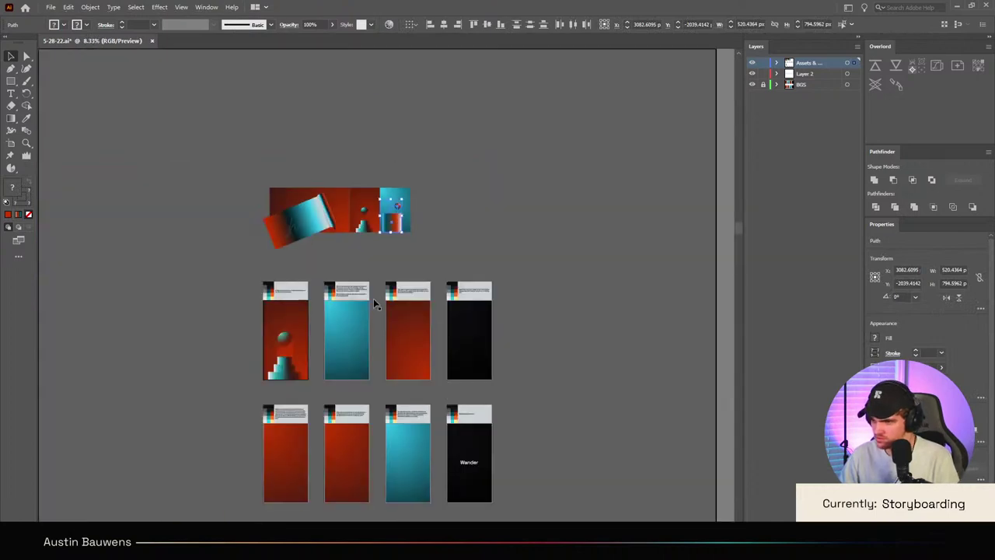
{"action": "scroll", "coordinate": [336, 359], "scroll_direction": "up", "scroll_amount": 3}
{"action": "scroll", "coordinate": [336, 358], "scroll_direction": "up", "scroll_amount": 1}
{"action": "left_click", "coordinate": [438, 336]}
{"action": "scroll", "coordinate": [439, 336], "scroll_direction": "up", "scroll_amount": 2}
{"action": "key", "text": "ctrl+v"}
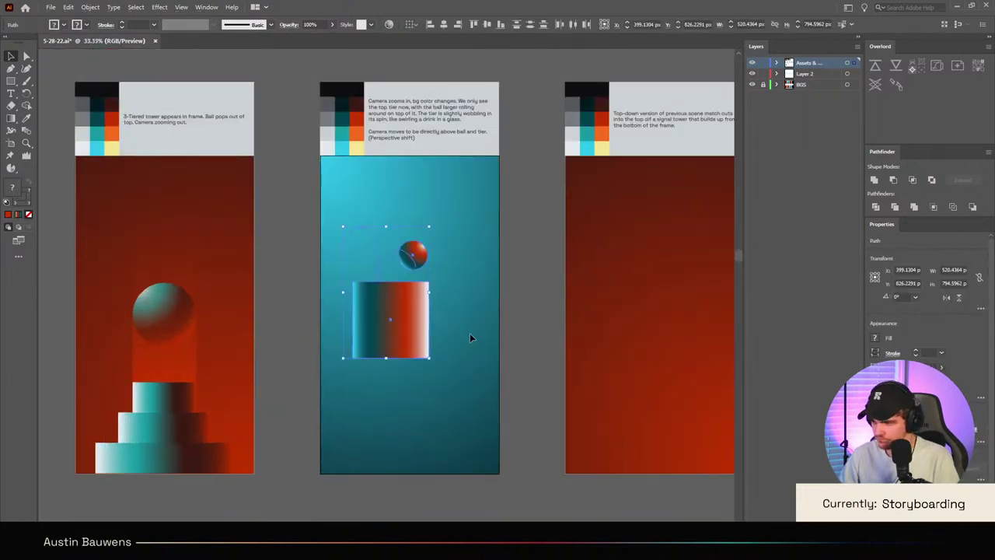
{"action": "left_click", "coordinate": [470, 333]}
{"action": "scroll", "coordinate": [357, 169], "scroll_direction": "down", "scroll_amount": 1}
{"action": "left_click_drag", "start_coordinate": [391, 280], "coordinate": [414, 398]}
{"action": "left_click_drag", "start_coordinate": [410, 305], "coordinate": [420, 214]}
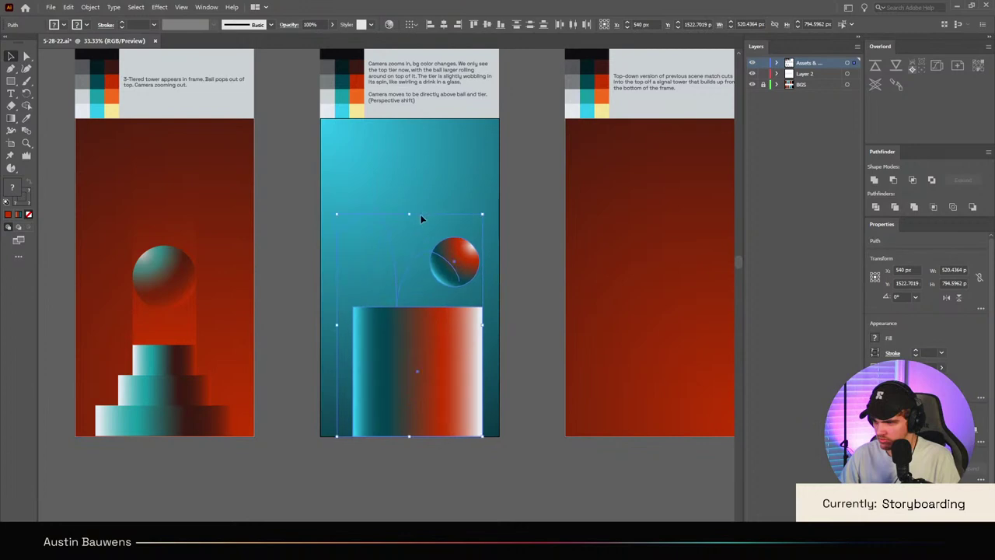
Step: Shrink the teal ball in the first frame slightly by dragging its side handle
{"action": "left_click", "coordinate": [146, 260]}
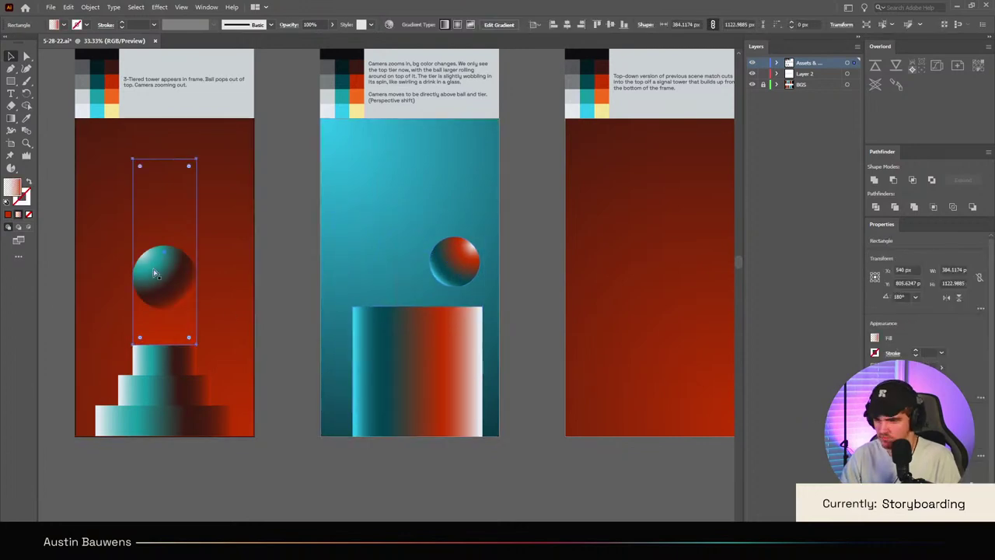
{"action": "left_click", "coordinate": [234, 273]}
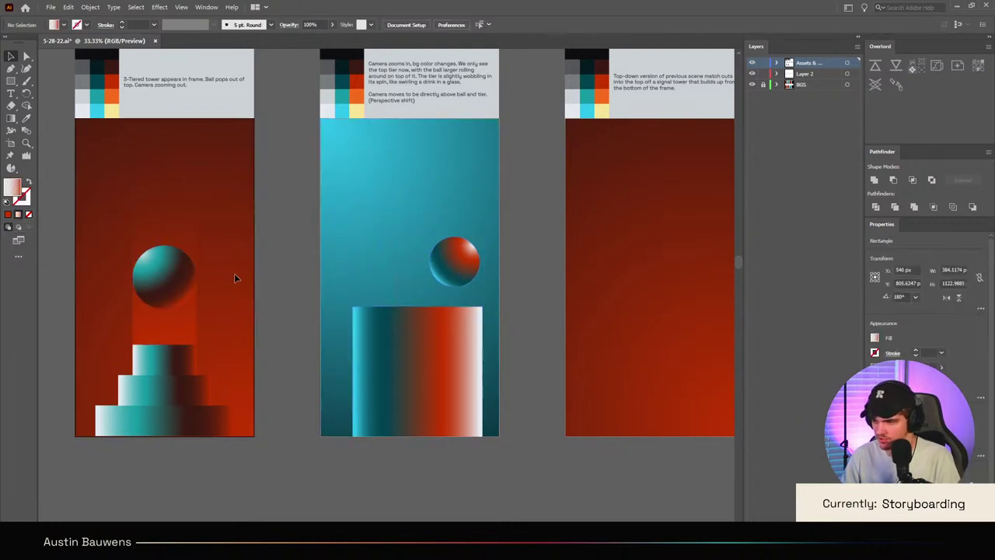
{"action": "left_click", "coordinate": [160, 305]}
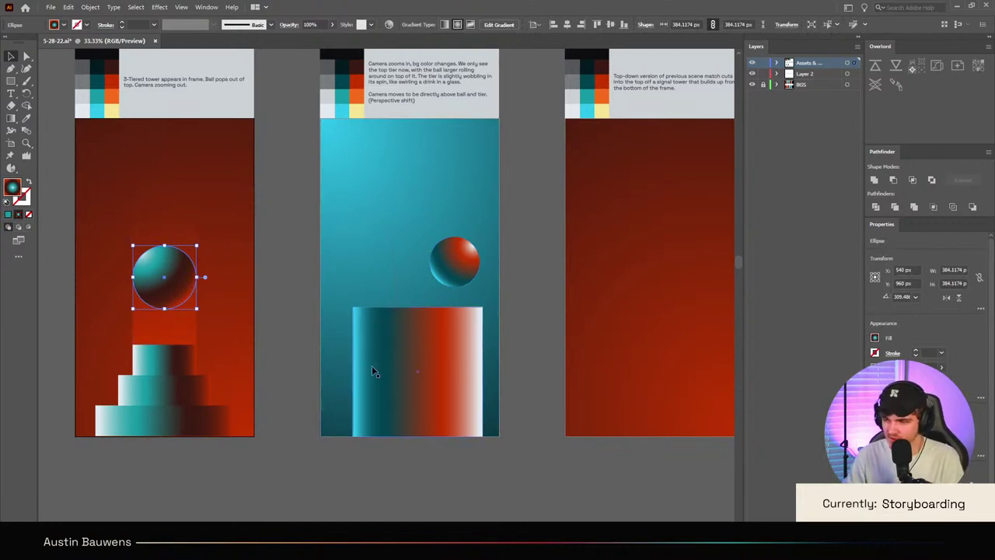
{"action": "scroll", "coordinate": [374, 376], "scroll_direction": "up", "scroll_amount": 1}
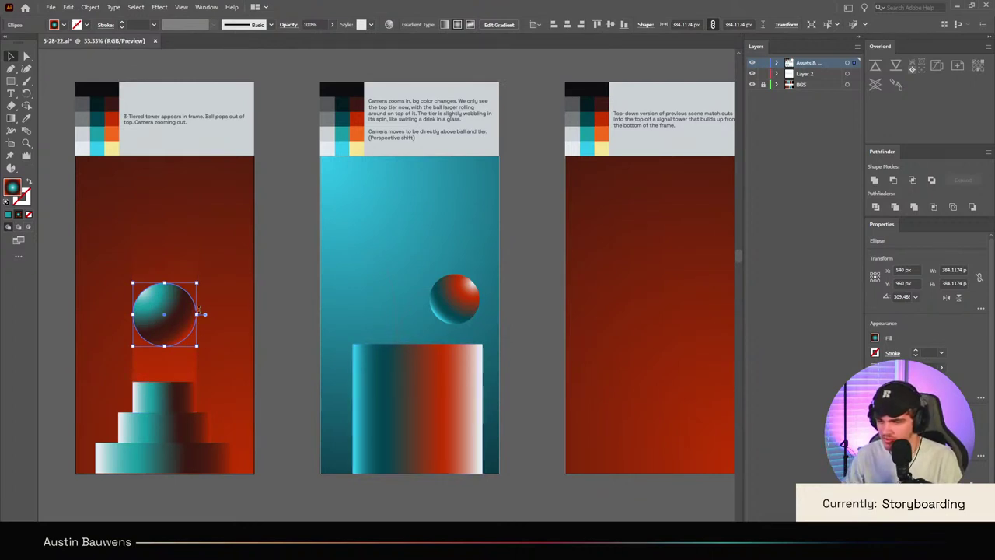
{"action": "left_click_drag", "start_coordinate": [199, 314], "coordinate": [176, 314]}
{"action": "left_click", "coordinate": [297, 290]}
{"action": "scroll", "coordinate": [297, 291], "scroll_direction": "down", "scroll_amount": 2}
{"action": "scroll", "coordinate": [297, 287], "scroll_direction": "left", "scroll_amount": 1}
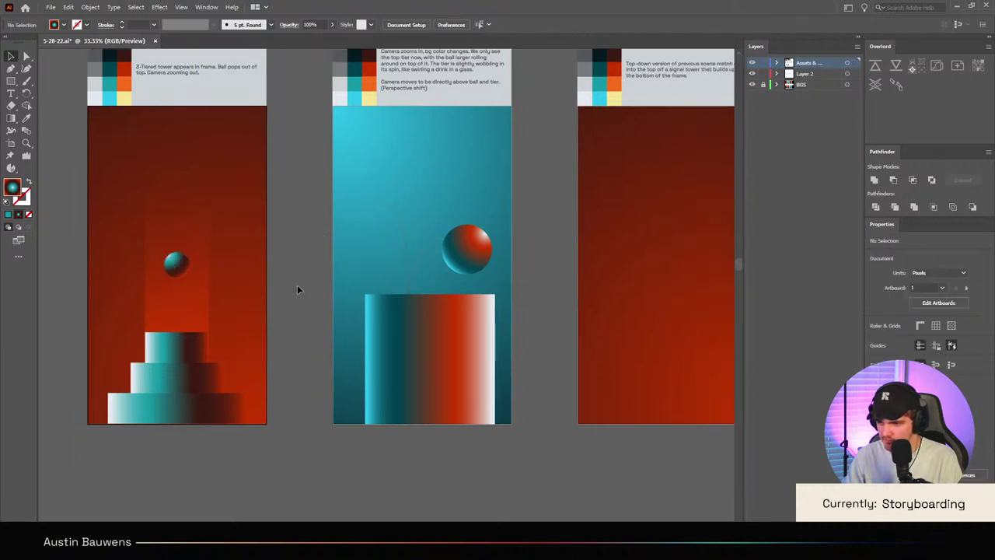
Step: Narrow the glow rectangle behind the ball toward the ball's width
{"action": "left_click", "coordinate": [210, 295]}
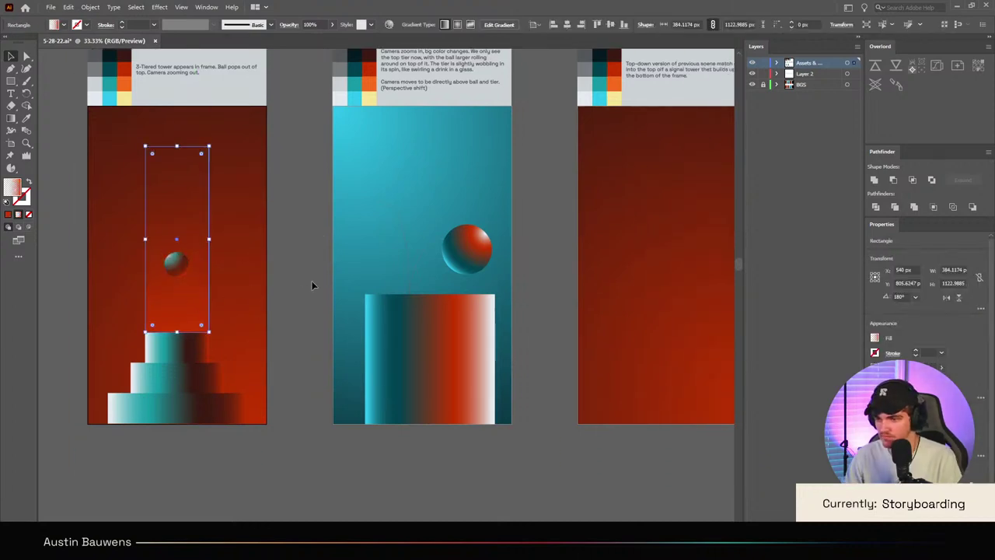
{"action": "left_click", "coordinate": [314, 284]}
{"action": "left_click", "coordinate": [204, 272]}
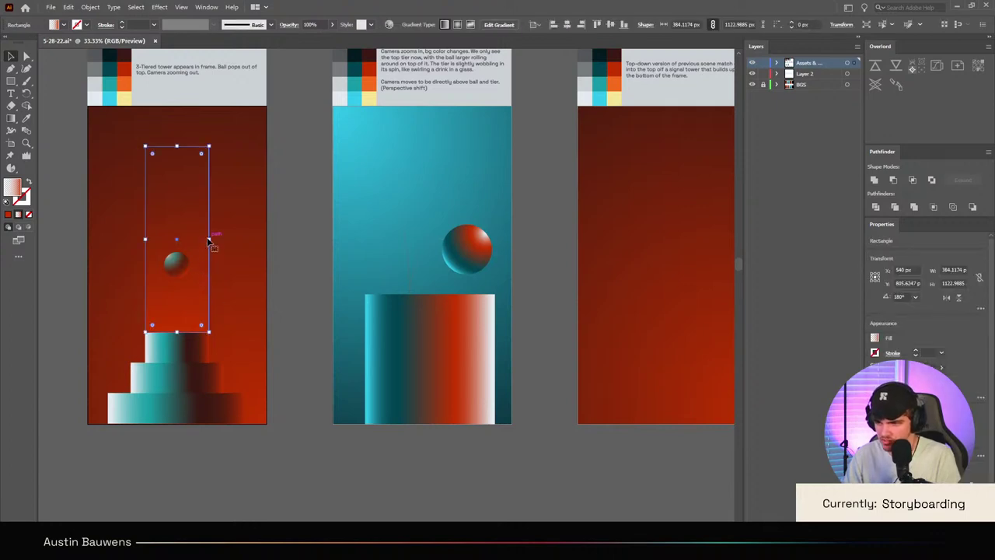
{"action": "left_click_drag", "start_coordinate": [208, 239], "coordinate": [188, 238]}
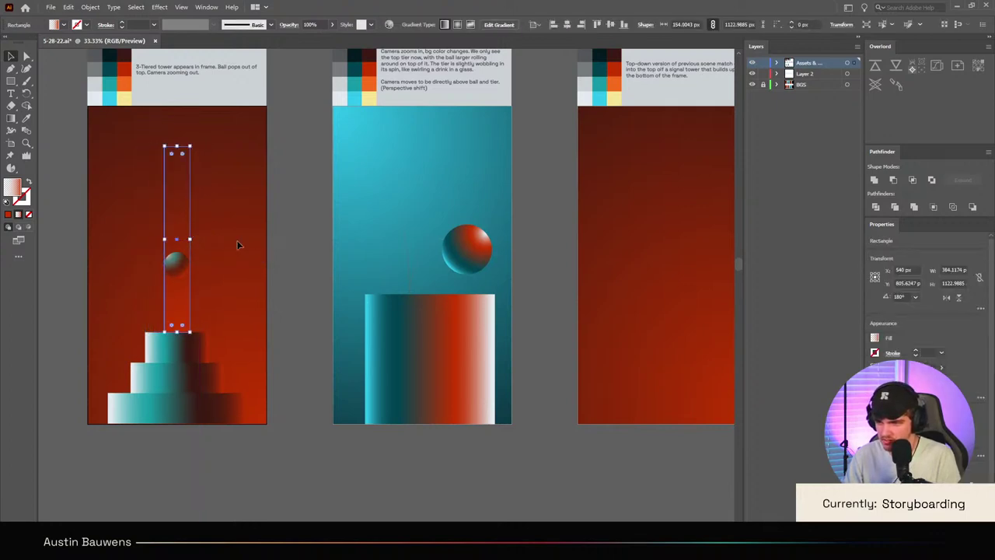
{"action": "left_click", "coordinate": [333, 321]}
Step: Undo the narrowing so the glow column in the red frame regains its wider width
{"action": "scroll", "coordinate": [334, 321], "scroll_direction": "up", "scroll_amount": 2}
{"action": "scroll", "coordinate": [319, 325], "scroll_direction": "right", "scroll_amount": 1}
{"action": "key", "text": "ctrl+z"}
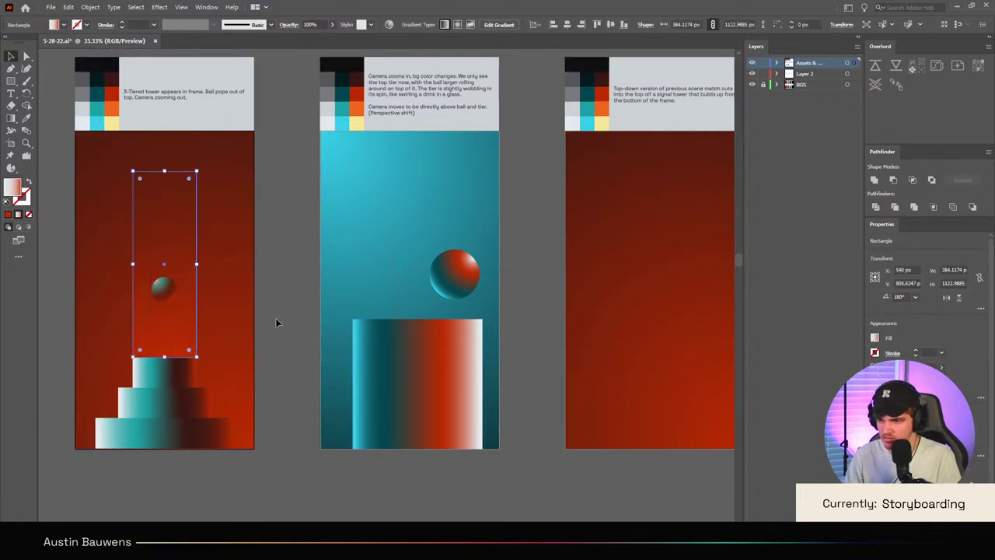
{"action": "left_click", "coordinate": [276, 319]}
{"action": "scroll", "coordinate": [311, 366], "scroll_direction": "up", "scroll_amount": 2}
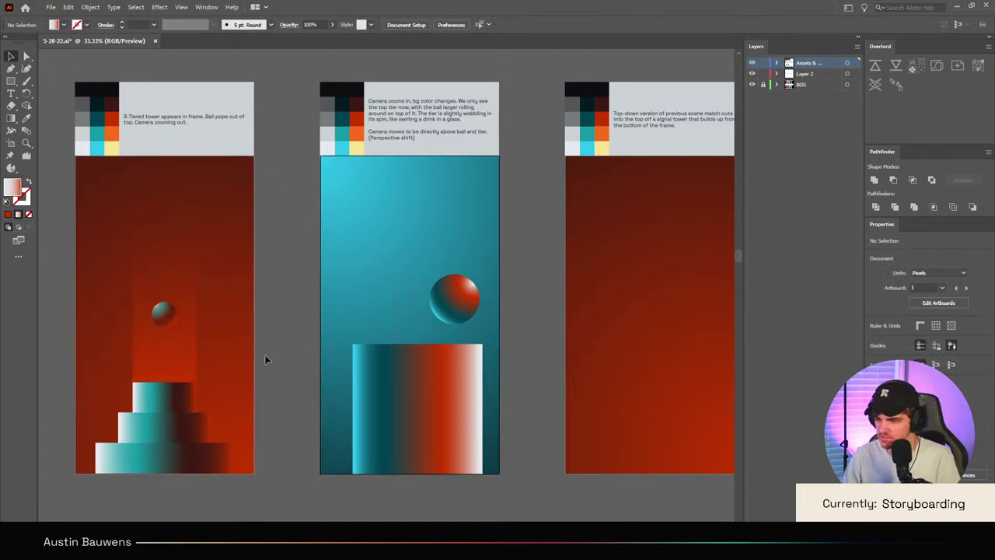
{"action": "left_click", "coordinate": [182, 345]}
{"action": "left_click", "coordinate": [292, 385]}
Step: Save the storyboard as 5-28-22.ai with Ctrl+S
{"action": "key", "text": "ctrl+s"}
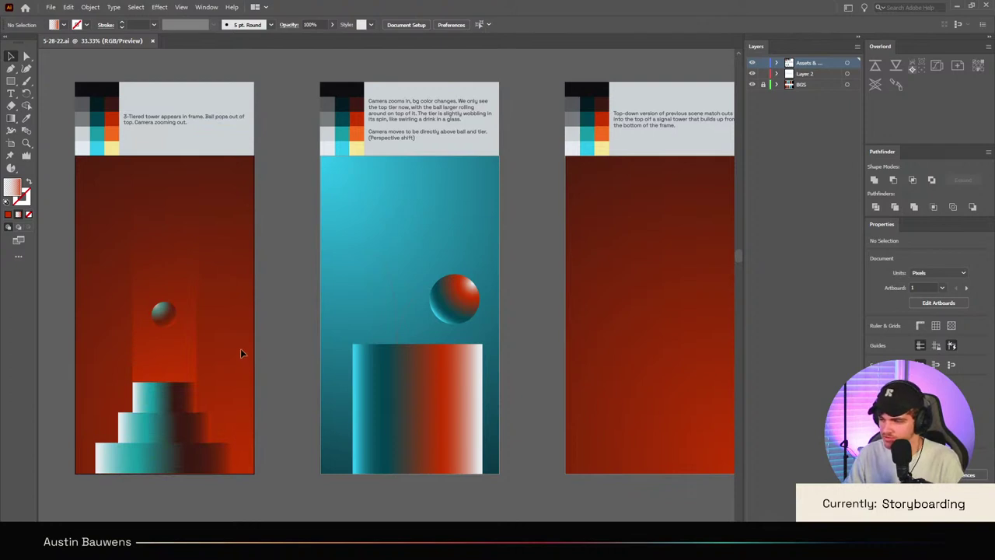
Step: Widen the ball's curved trail arcs out to the left and set their stroke weight to 2 pt
{"action": "scroll", "coordinate": [244, 342], "scroll_direction": "right", "scroll_amount": 2}
{"action": "left_click", "coordinate": [364, 247]}
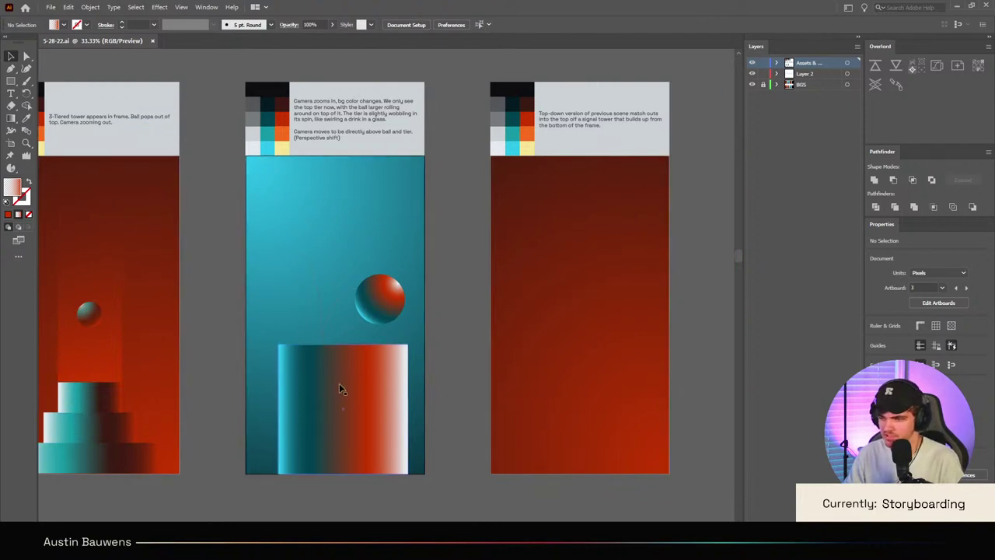
{"action": "scroll", "coordinate": [271, 283], "scroll_direction": "up", "scroll_amount": 1}
{"action": "left_click", "coordinate": [342, 289]}
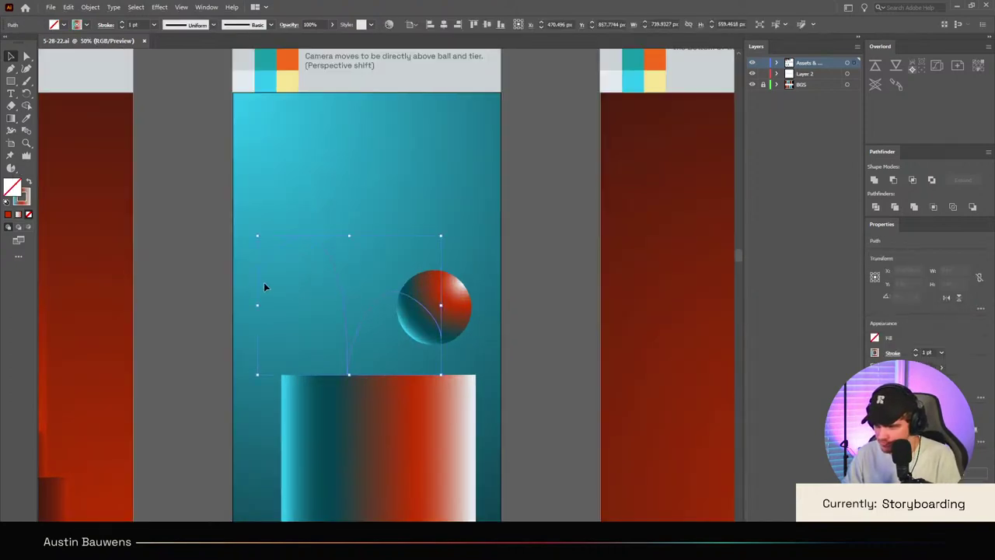
{"action": "left_click_drag", "start_coordinate": [256, 306], "coordinate": [228, 308]}
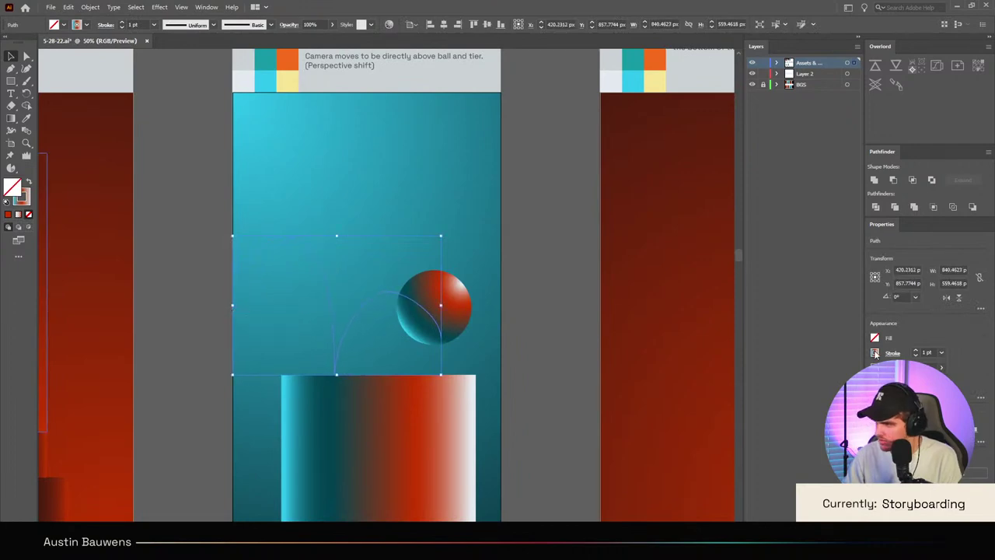
{"action": "left_click", "coordinate": [916, 350]}
{"action": "left_click", "coordinate": [602, 286]}
{"action": "scroll", "coordinate": [507, 295], "scroll_direction": "down", "scroll_amount": 1}
{"action": "scroll", "coordinate": [507, 299], "scroll_direction": "down", "scroll_amount": 1}
{"action": "scroll", "coordinate": [498, 301], "scroll_direction": "right", "scroll_amount": 3}
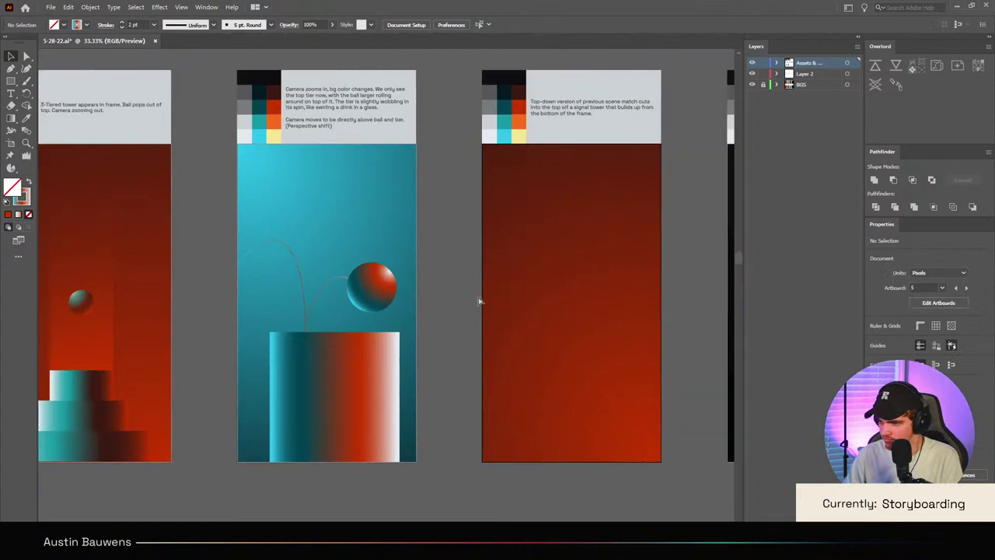
{"action": "scroll", "coordinate": [336, 327], "scroll_direction": "left", "scroll_amount": 3}
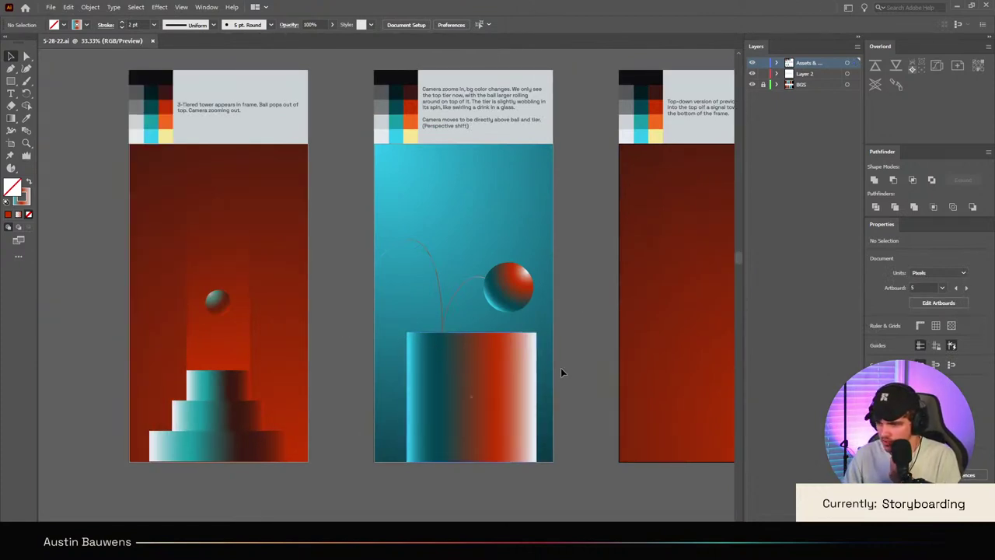
{"action": "left_click", "coordinate": [522, 375]}
Step: Centre the cylinder horizontally on the teal artboard, then test-move the bottom tier and undo it
{"action": "left_click", "coordinate": [889, 427]}
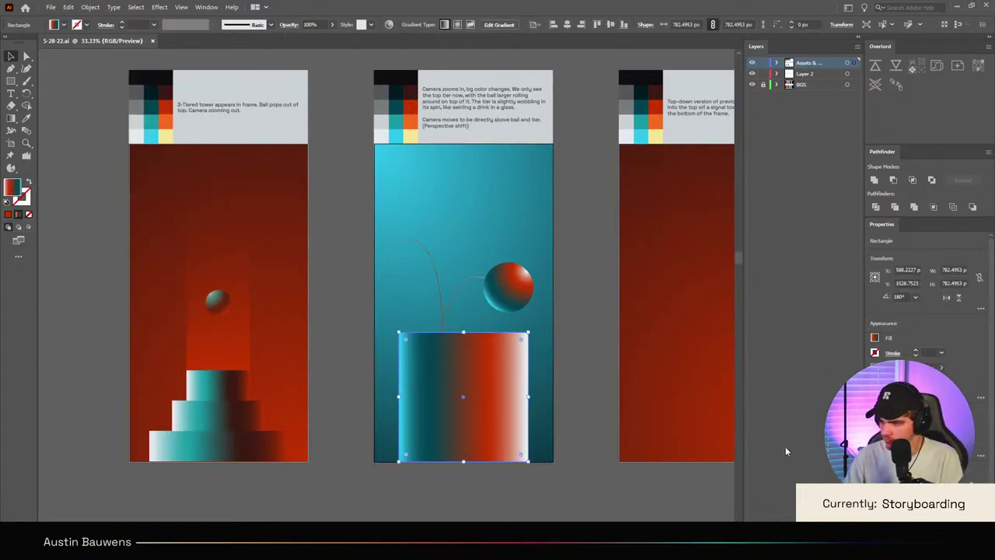
{"action": "left_click", "coordinate": [558, 471]}
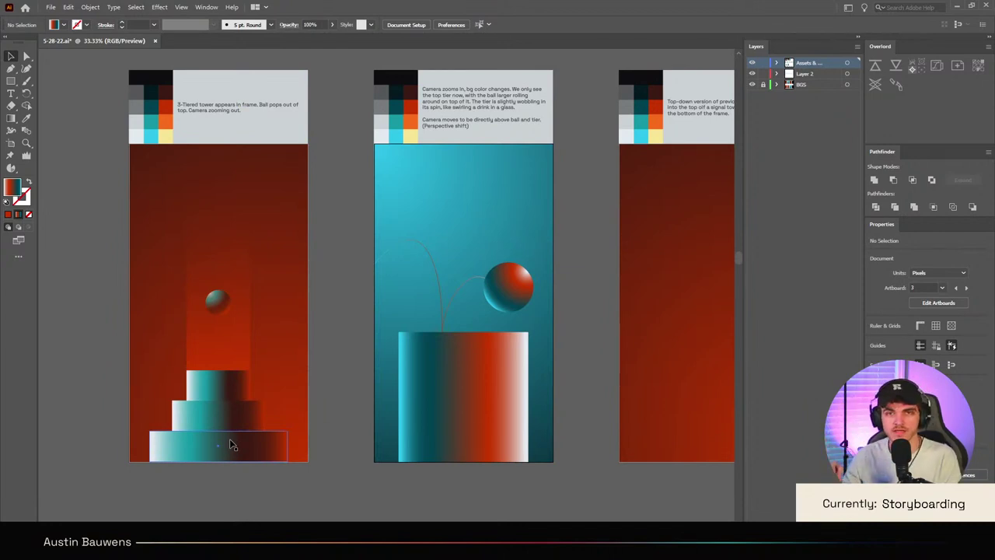
{"action": "left_click_drag", "start_coordinate": [230, 444], "coordinate": [232, 414]}
{"action": "key", "text": "ctrl+z"}
{"action": "left_click", "coordinate": [314, 482]}
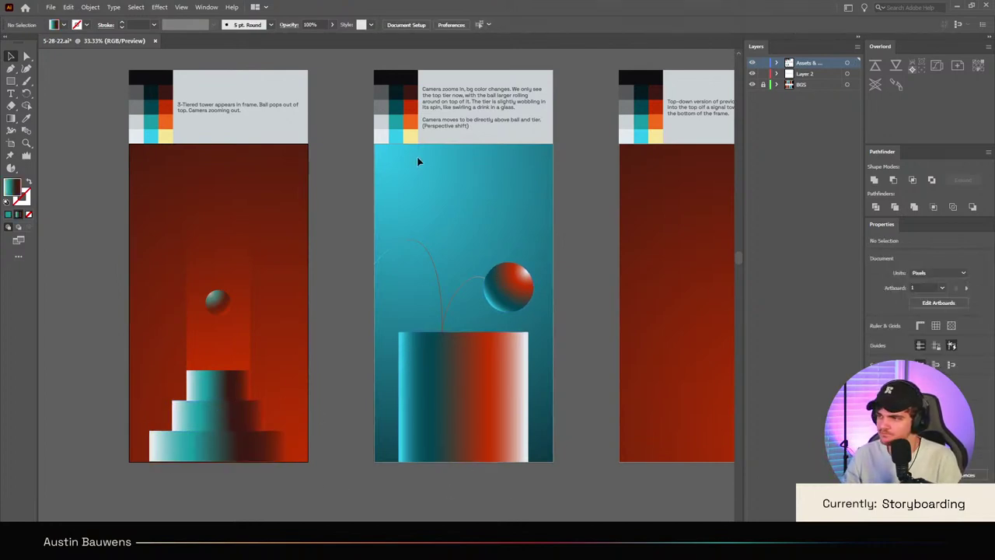
Step: Try tilting the cylinder about 7 degrees, then undo the tilt and deselect
{"action": "left_click", "coordinate": [443, 377]}
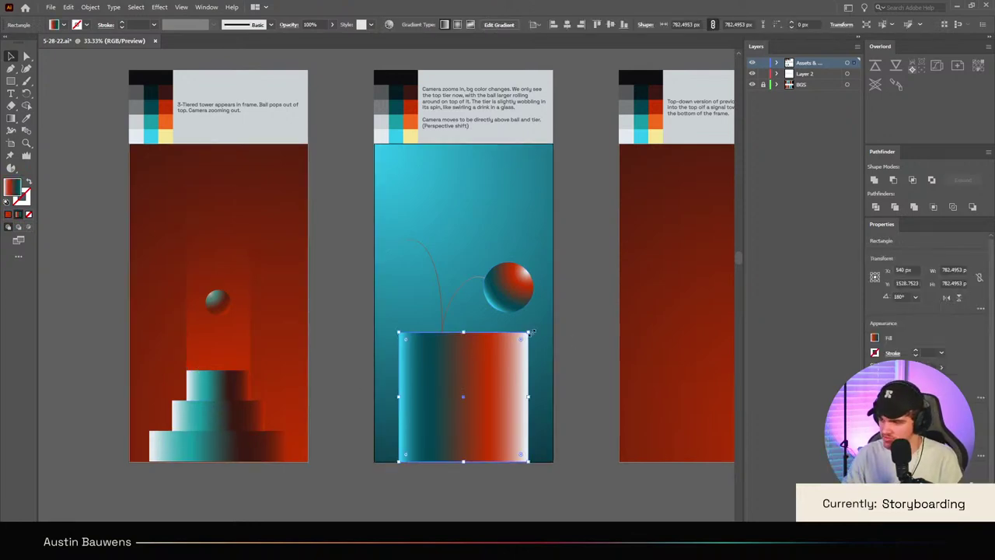
{"action": "left_click_drag", "start_coordinate": [533, 332], "coordinate": [447, 334]}
{"action": "left_click", "coordinate": [527, 327]}
{"action": "key", "text": "ctrl+z"}
{"action": "key", "text": "ctrl+z"}
{"action": "left_click", "coordinate": [355, 284]}
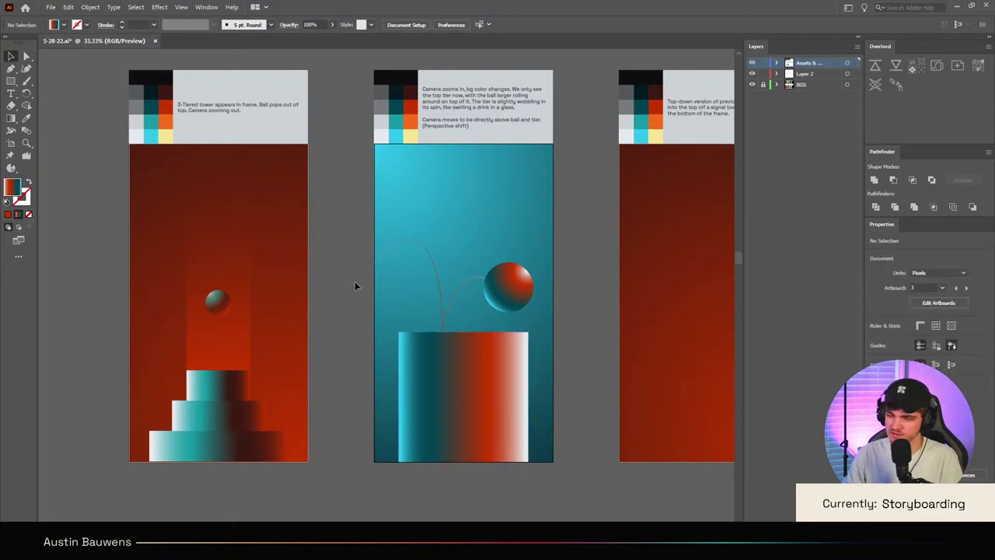
{"action": "scroll", "coordinate": [417, 365], "scroll_direction": "right", "scroll_amount": 2}
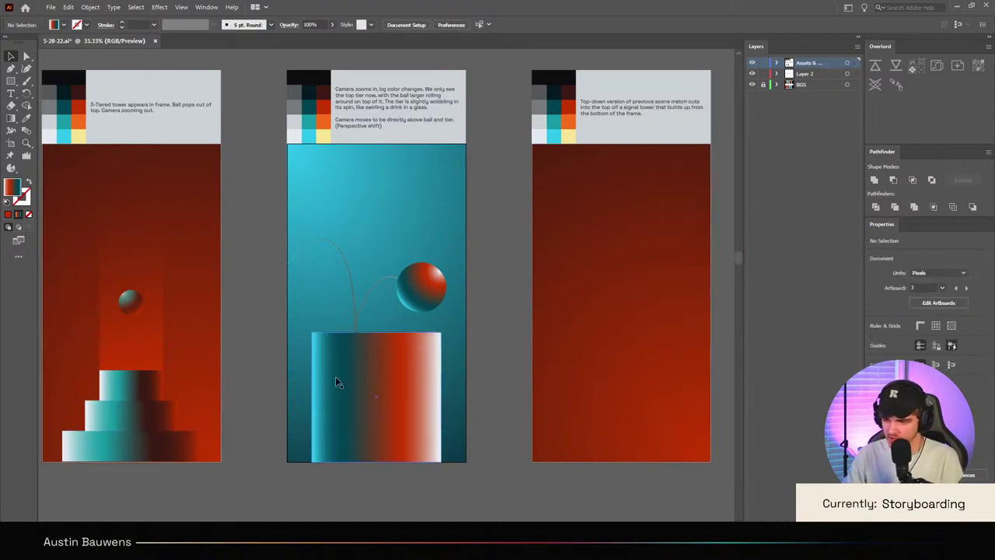
{"action": "scroll", "coordinate": [354, 357], "scroll_direction": "right", "scroll_amount": 4}
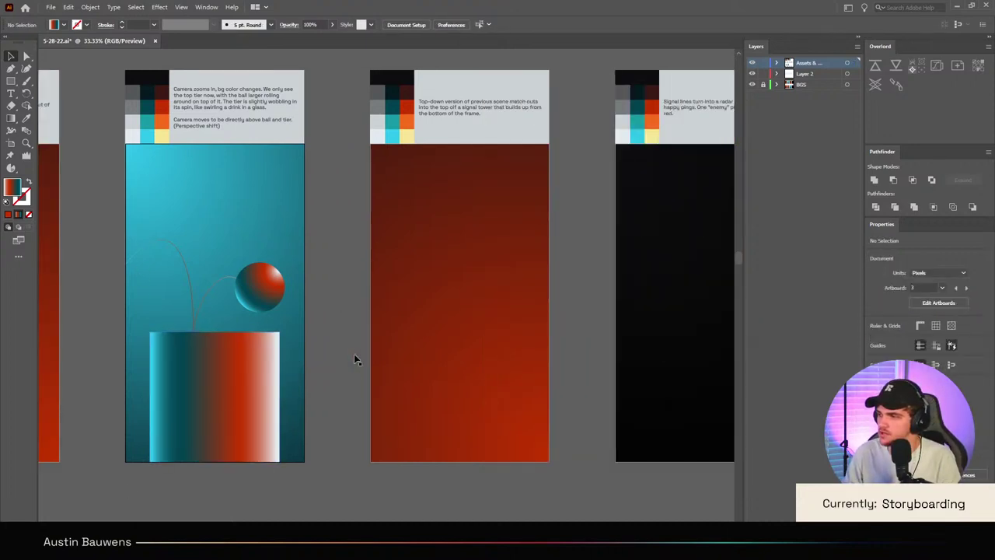
{"action": "scroll", "coordinate": [356, 345], "scroll_direction": "left", "scroll_amount": 1}
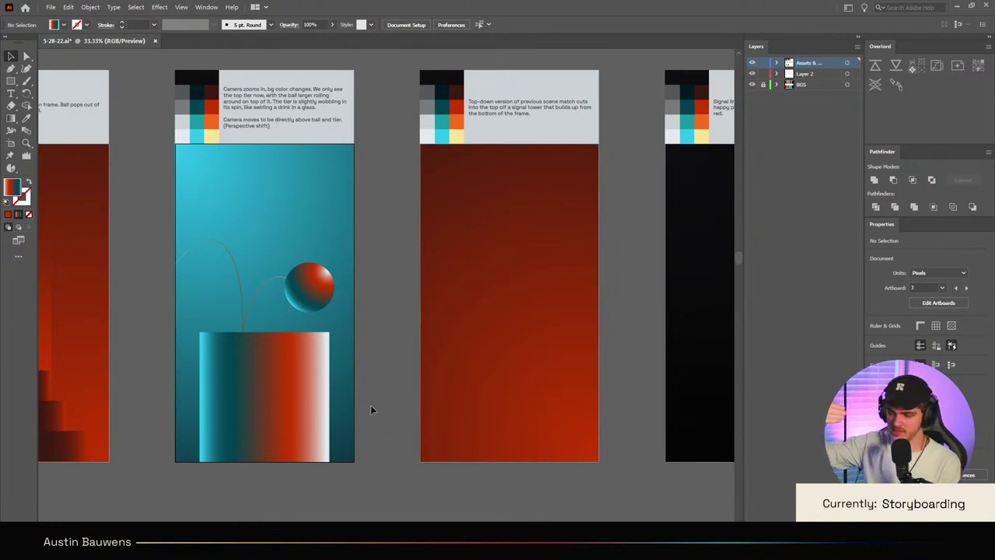
Step: Alt-drag a copy of the ball toward the frame's top and draw a large circle around it
{"action": "left_click", "coordinate": [323, 298]}
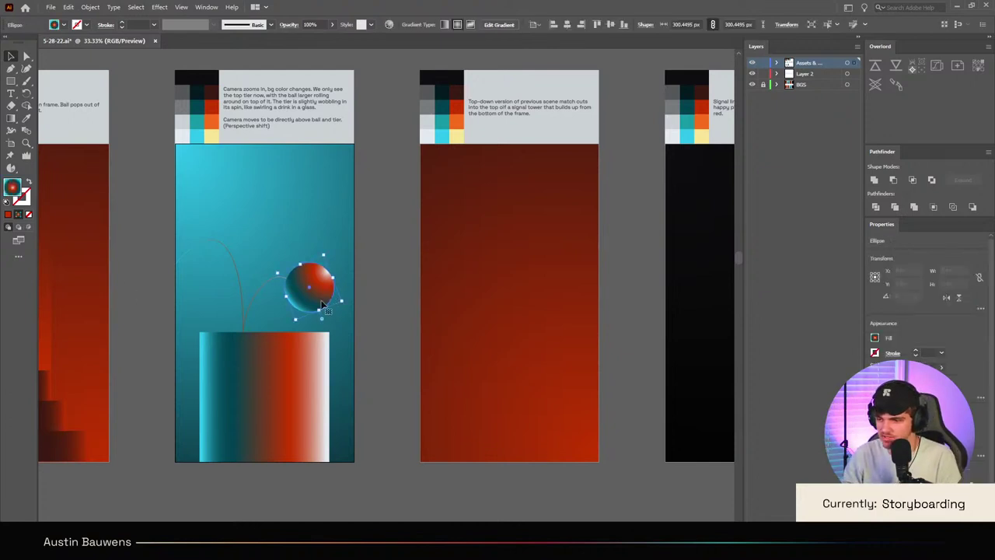
{"action": "left_click_drag", "start_coordinate": [322, 299], "coordinate": [278, 205]}
{"action": "left_click", "coordinate": [373, 230]}
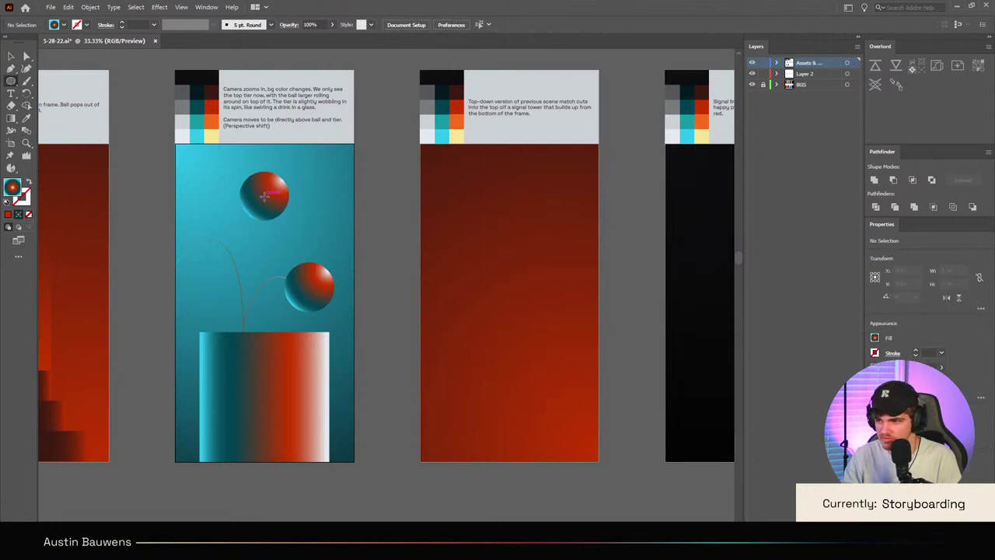
{"action": "left_click_drag", "start_coordinate": [265, 196], "coordinate": [319, 250]}
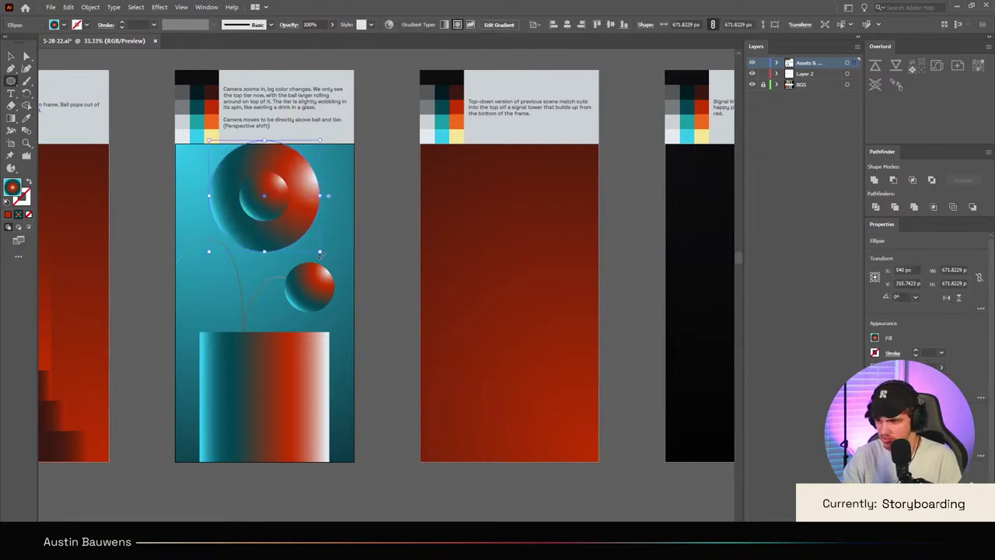
Step: Give the large circle the ball's gradient and rotate it 180° to flip the gradient
{"action": "key", "text": "i"}
{"action": "left_click", "coordinate": [325, 272]}
{"action": "scroll", "coordinate": [334, 373], "scroll_direction": "up", "scroll_amount": 2}
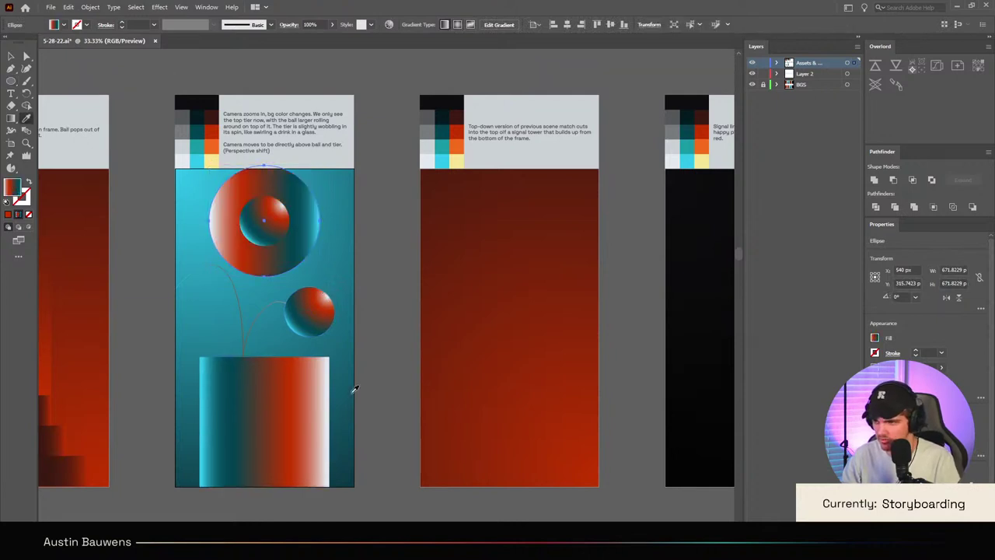
{"action": "key", "text": "v"}
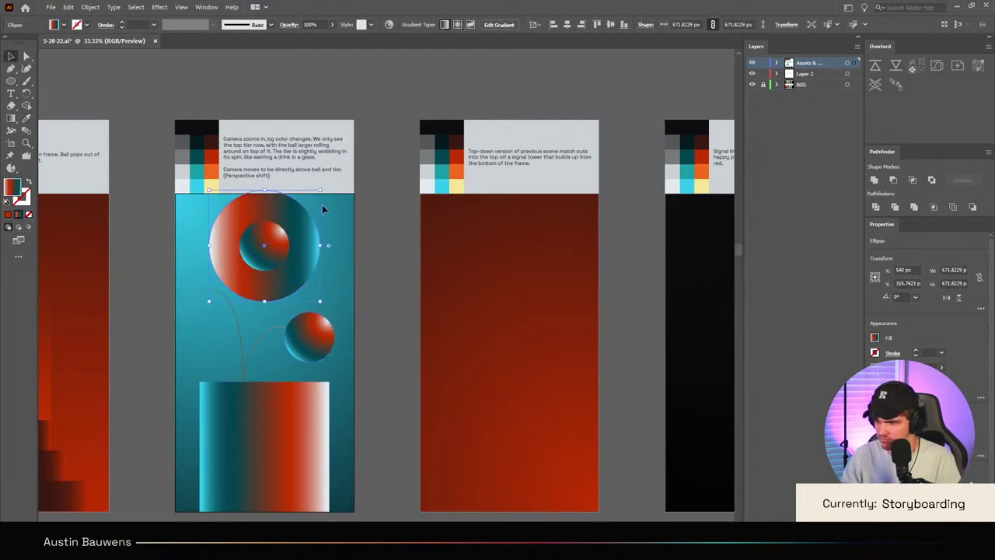
{"action": "left_click_drag", "start_coordinate": [322, 194], "coordinate": [137, 367]}
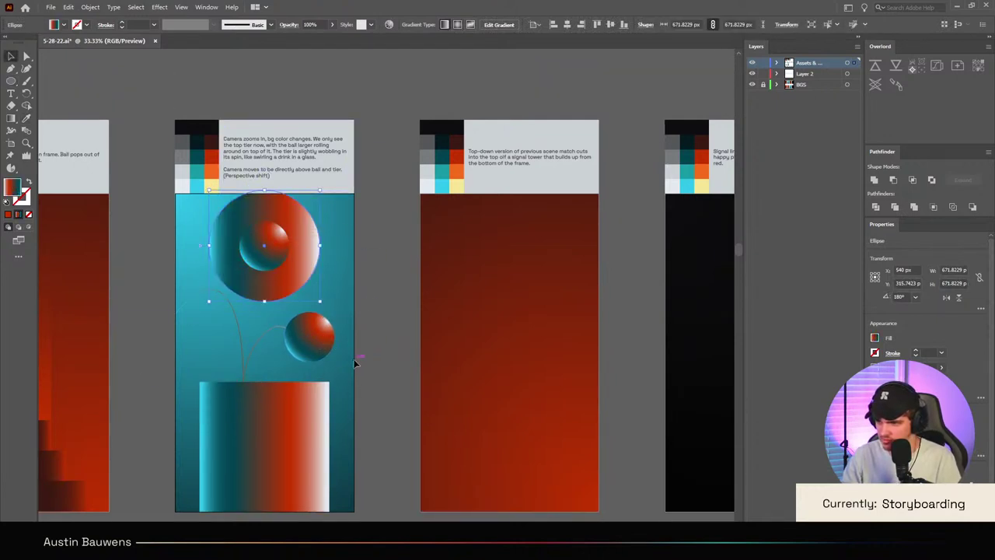
{"action": "left_click", "coordinate": [366, 329]}
Step: Review the big gradient circle in the teal frame, then select the cylinder
{"action": "scroll", "coordinate": [366, 328], "scroll_direction": "down", "scroll_amount": 3}
{"action": "scroll", "coordinate": [366, 327], "scroll_direction": "up", "scroll_amount": 4}
{"action": "scroll", "coordinate": [359, 327], "scroll_direction": "left", "scroll_amount": 4}
{"action": "scroll", "coordinate": [366, 334], "scroll_direction": "down", "scroll_amount": 1}
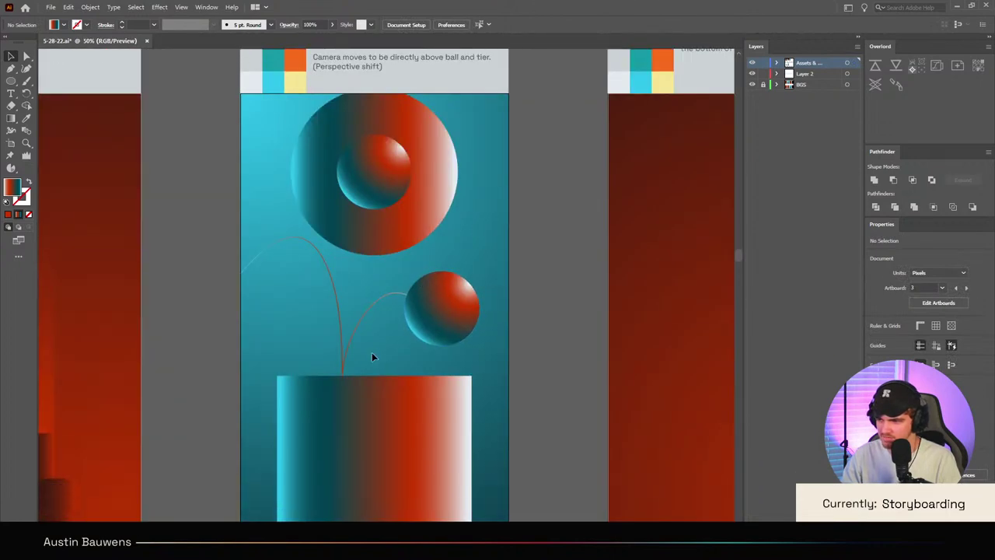
{"action": "scroll", "coordinate": [372, 353], "scroll_direction": "up", "scroll_amount": 2}
{"action": "scroll", "coordinate": [438, 303], "scroll_direction": "down", "scroll_amount": 1}
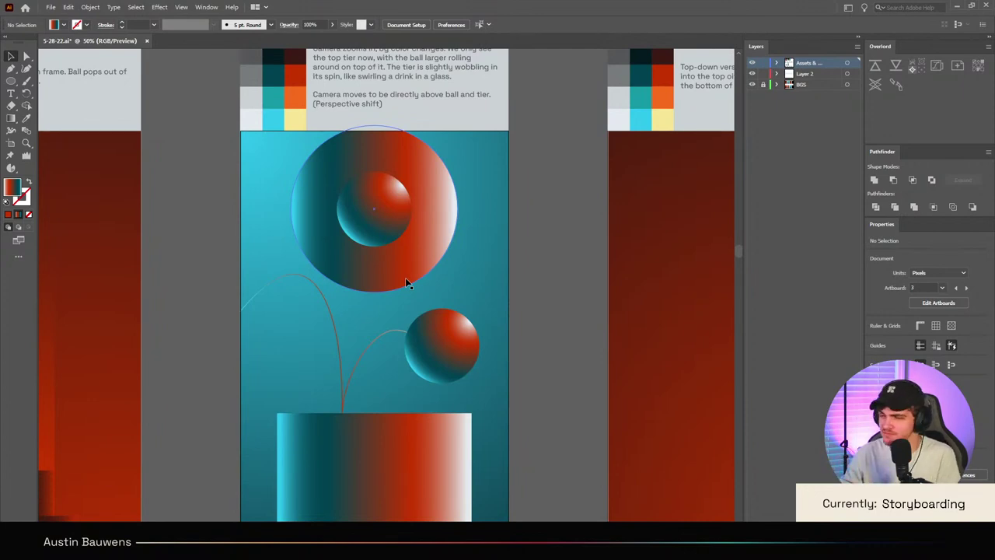
{"action": "scroll", "coordinate": [405, 286], "scroll_direction": "down", "scroll_amount": 1}
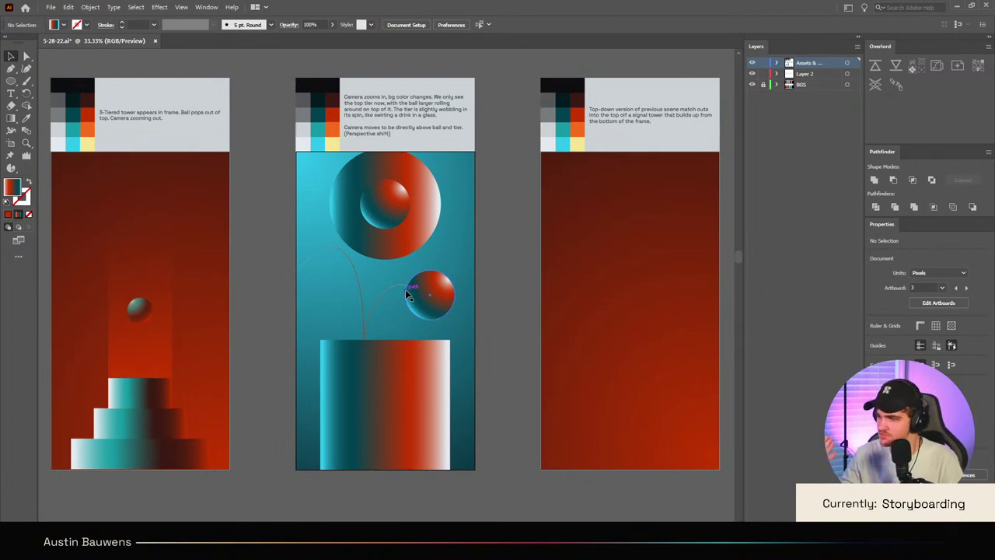
{"action": "left_click", "coordinate": [400, 238]}
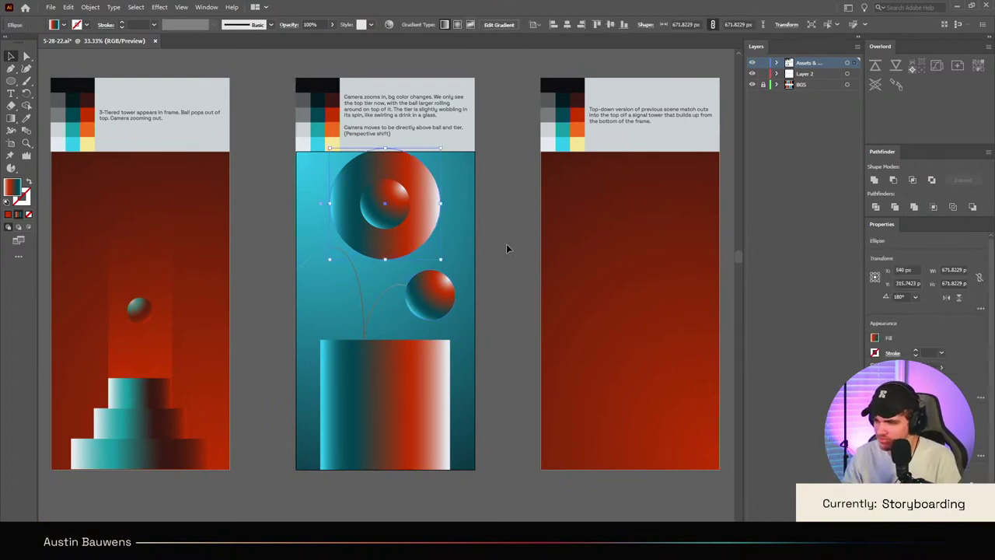
{"action": "left_click", "coordinate": [502, 245]}
{"action": "left_click", "coordinate": [422, 351]}
{"action": "scroll", "coordinate": [404, 395], "scroll_direction": "down", "scroll_amount": 2}
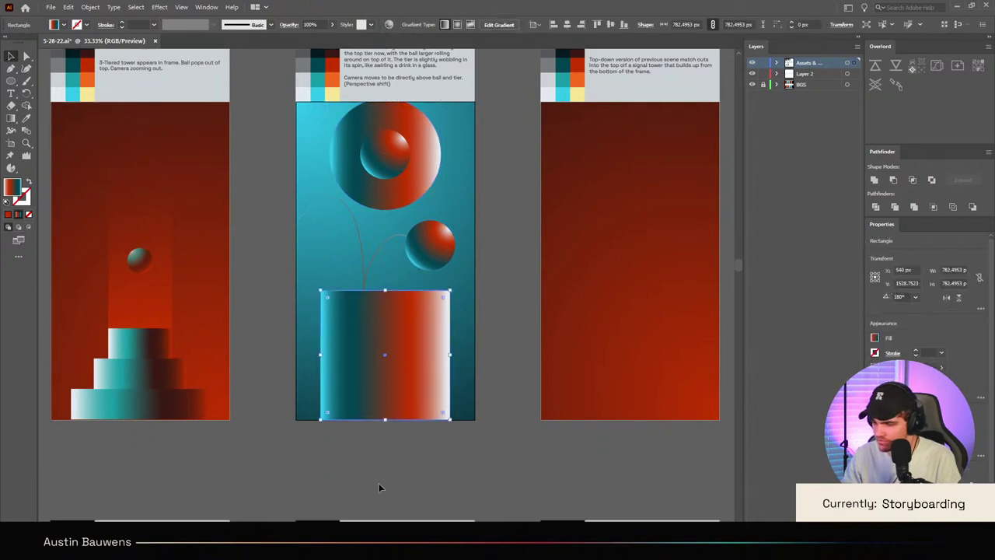
{"action": "scroll", "coordinate": [389, 395], "scroll_direction": "down", "scroll_amount": 5}
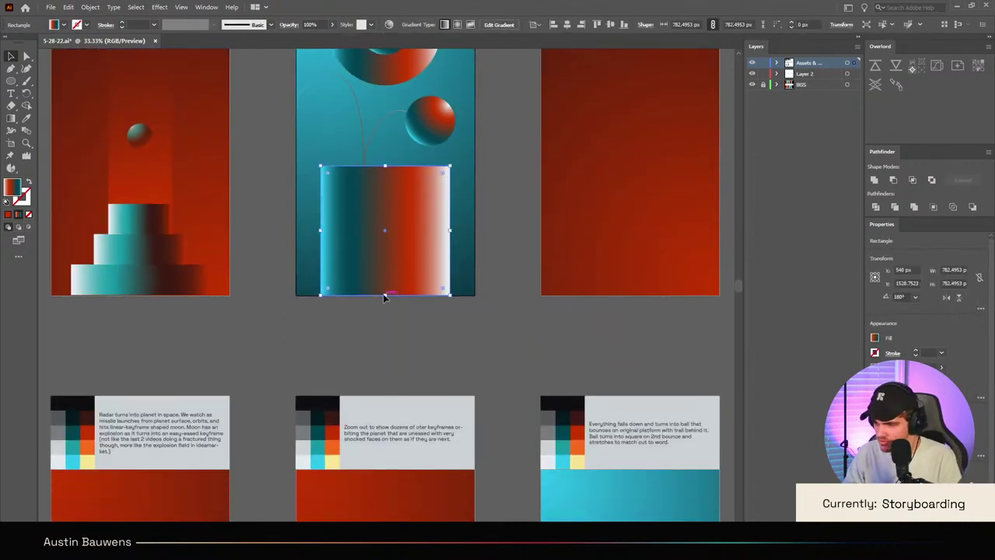
Step: Extend the cylinder below the frame's bottom and try bending its lower-left corner, then undo
{"action": "left_click_drag", "start_coordinate": [385, 296], "coordinate": [385, 367]}
{"action": "left_click", "coordinate": [497, 343]}
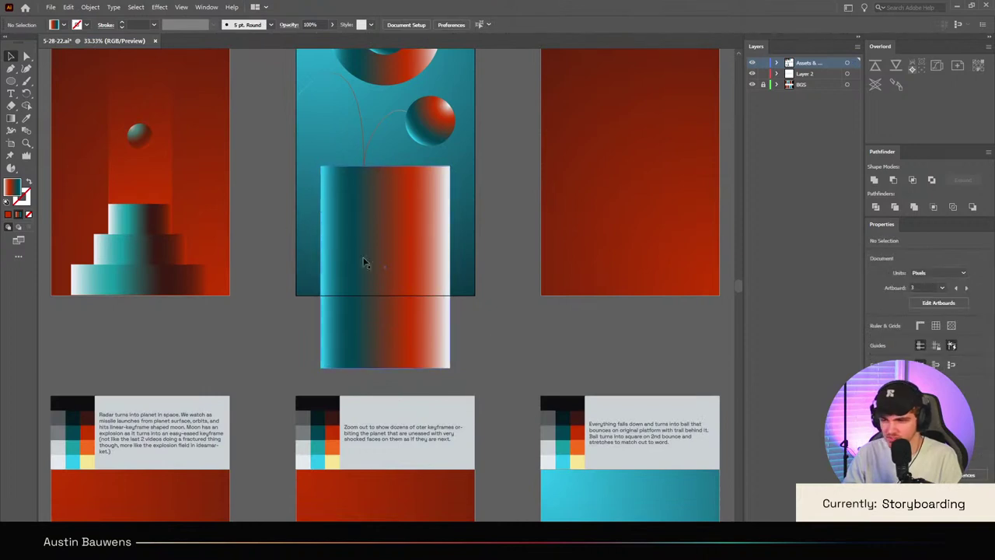
{"action": "left_click", "coordinate": [12, 70]}
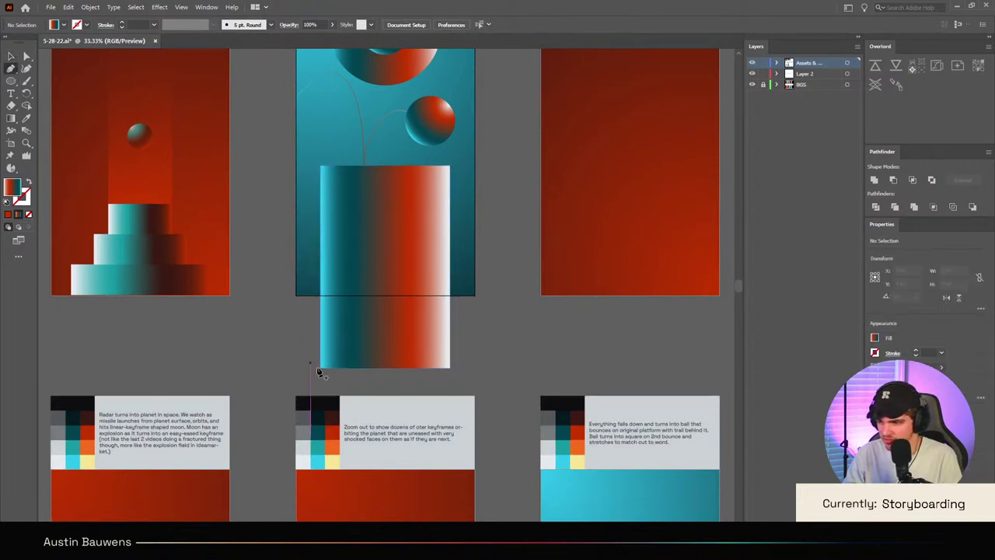
{"action": "key", "text": "a"}
{"action": "left_click", "coordinate": [321, 370]}
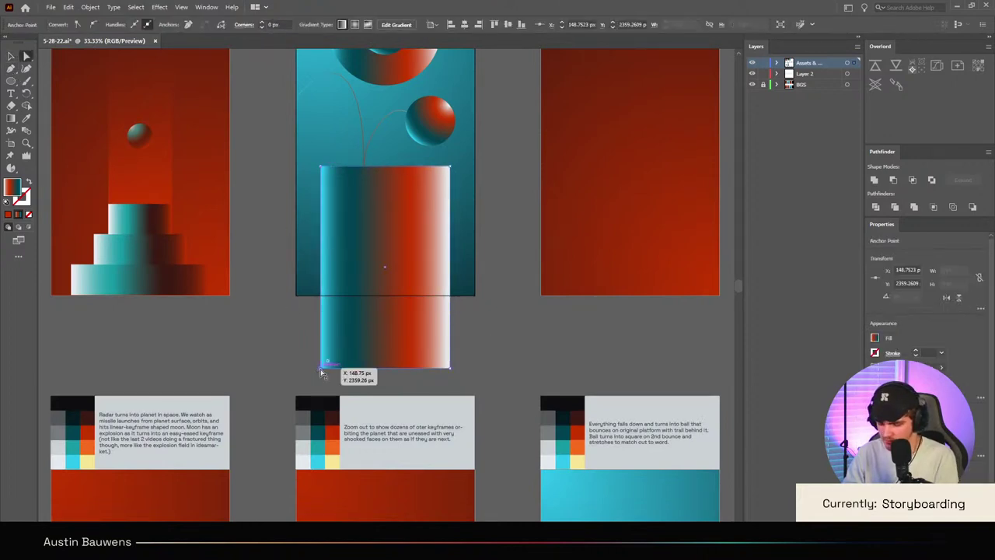
{"action": "key", "text": "p"}
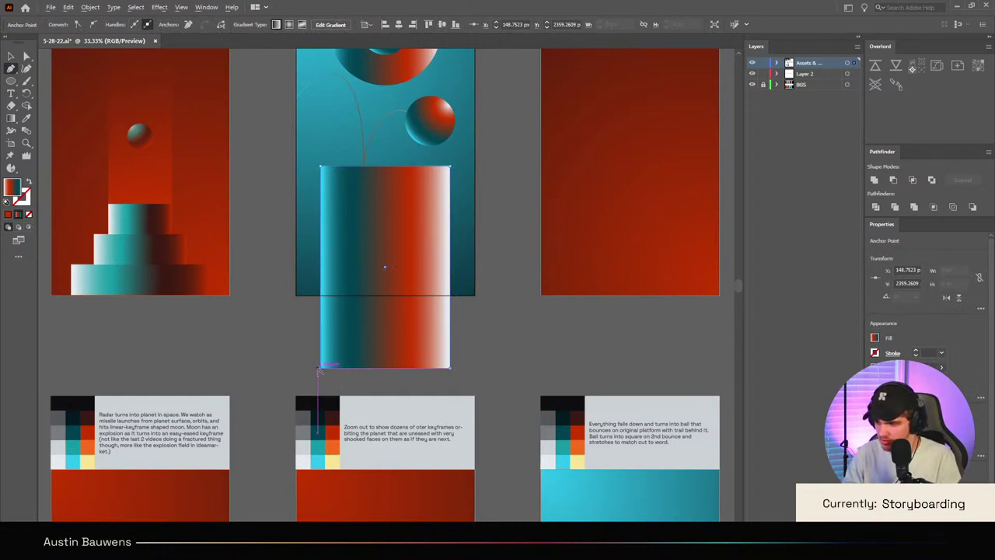
{"action": "left_click_drag", "start_coordinate": [321, 368], "coordinate": [300, 387]}
{"action": "key", "text": "ctrl+z"}
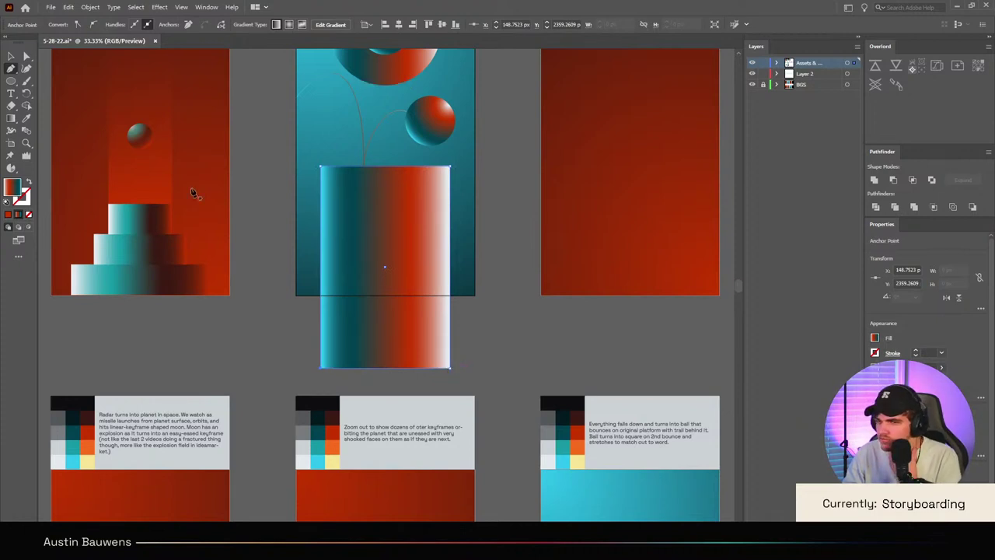
Step: Add an anchor at the bottom edge's midpoint and convert it into a smooth curve point
{"action": "left_click", "coordinate": [386, 370]}
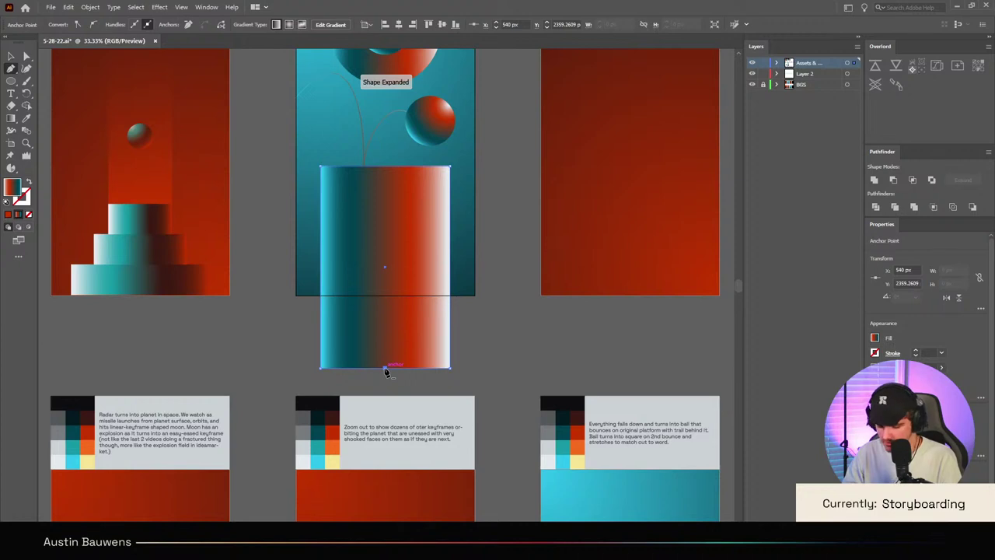
{"action": "left_click_drag", "start_coordinate": [386, 370], "coordinate": [428, 381]}
{"action": "key", "text": "ctrl+z"}
{"action": "key", "text": "a"}
{"action": "key", "text": "shift+c"}
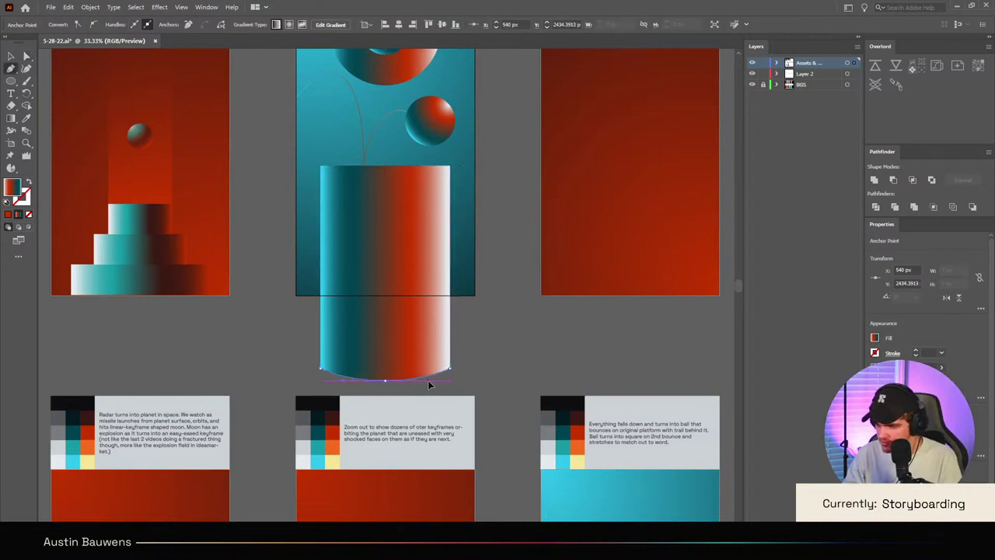
Step: Pull the cylinder's bottom middle anchor down to deepen its curved base
{"action": "key", "text": "v"}
{"action": "left_click", "coordinate": [525, 343]}
{"action": "scroll", "coordinate": [520, 378], "scroll_direction": "up", "scroll_amount": 2}
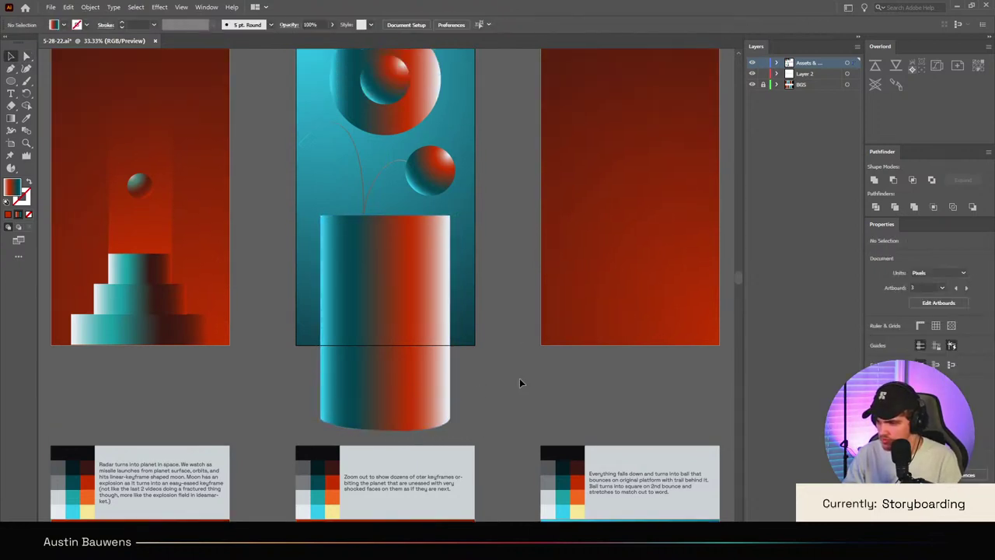
{"action": "key", "text": "a"}
{"action": "left_click", "coordinate": [386, 443]}
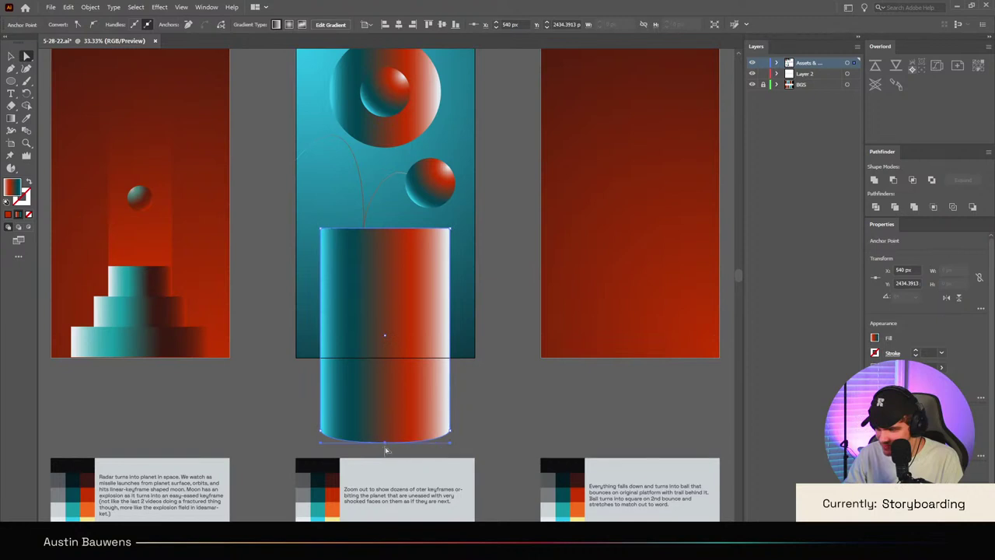
{"action": "left_click_drag", "start_coordinate": [385, 443], "coordinate": [386, 455]}
{"action": "left_click", "coordinate": [490, 456]}
Step: Move the large gradient circle onto the cylinder top and resize it to the cylinder's width
{"action": "scroll", "coordinate": [484, 459], "scroll_direction": "up", "scroll_amount": 3}
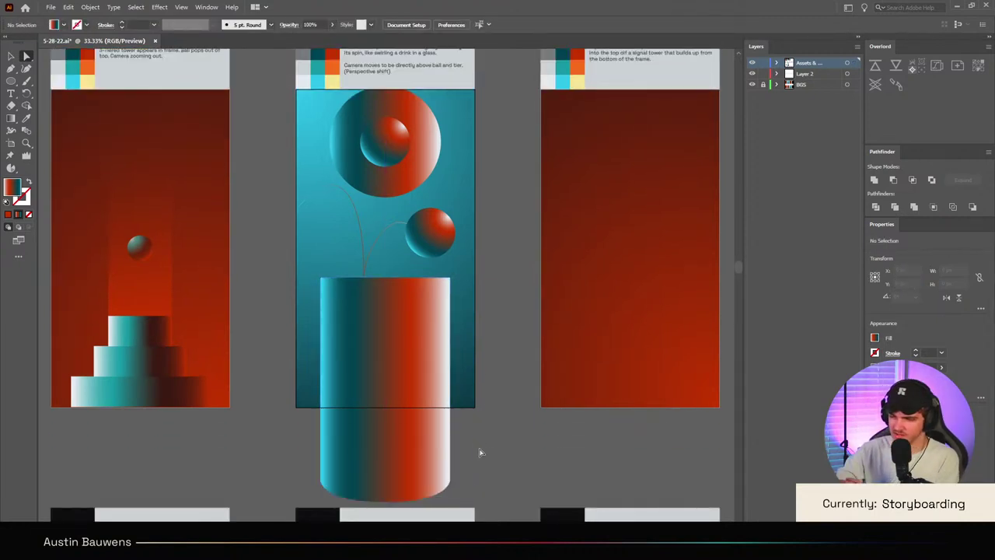
{"action": "left_click", "coordinate": [10, 56]}
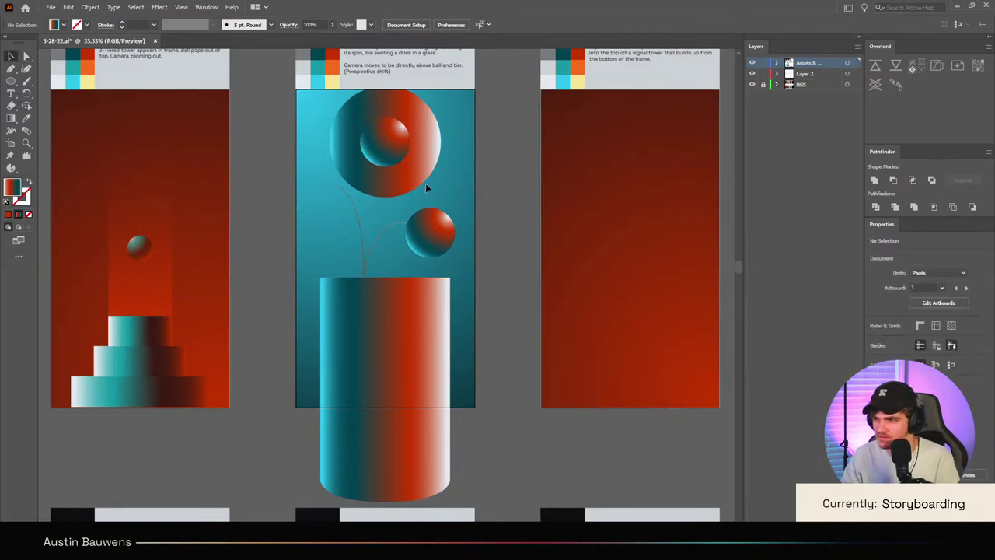
{"action": "left_click_drag", "start_coordinate": [426, 183], "coordinate": [453, 280]}
{"action": "left_click", "coordinate": [530, 335]}
{"action": "left_click", "coordinate": [405, 321]}
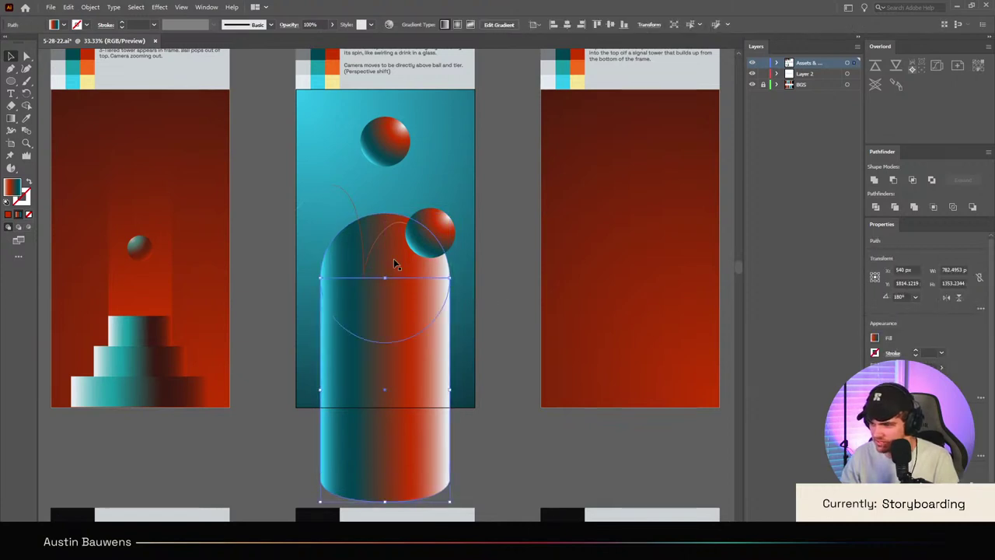
{"action": "left_click", "coordinate": [397, 325]}
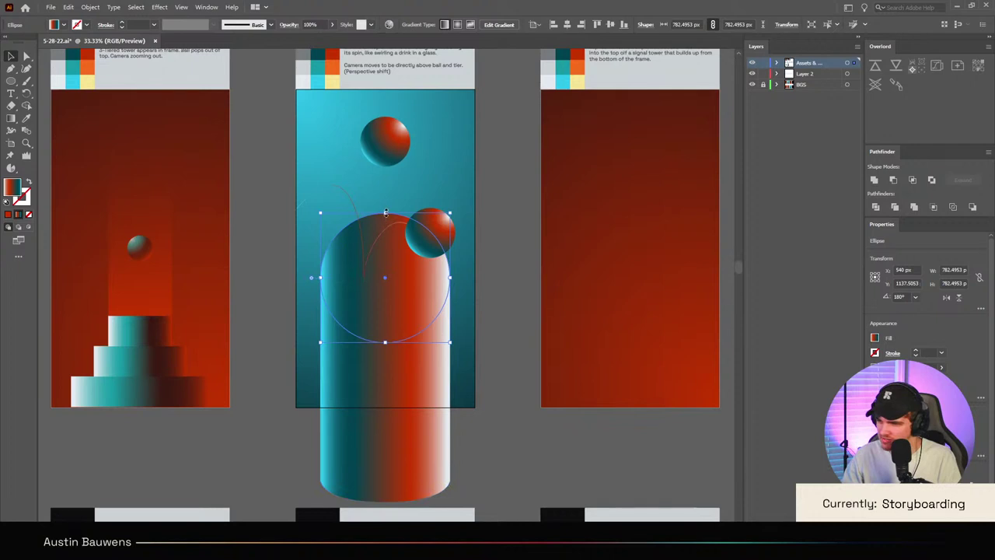
{"action": "mouse_move", "coordinate": [384, 212]}
{"action": "left_mouse_down"}
{"action": "mouse_move", "coordinate": [395, 275]}
{"action": "mouse_move", "coordinate": [399, 198]}
{"action": "mouse_move", "coordinate": [399, 219]}
{"action": "left_mouse_up"}
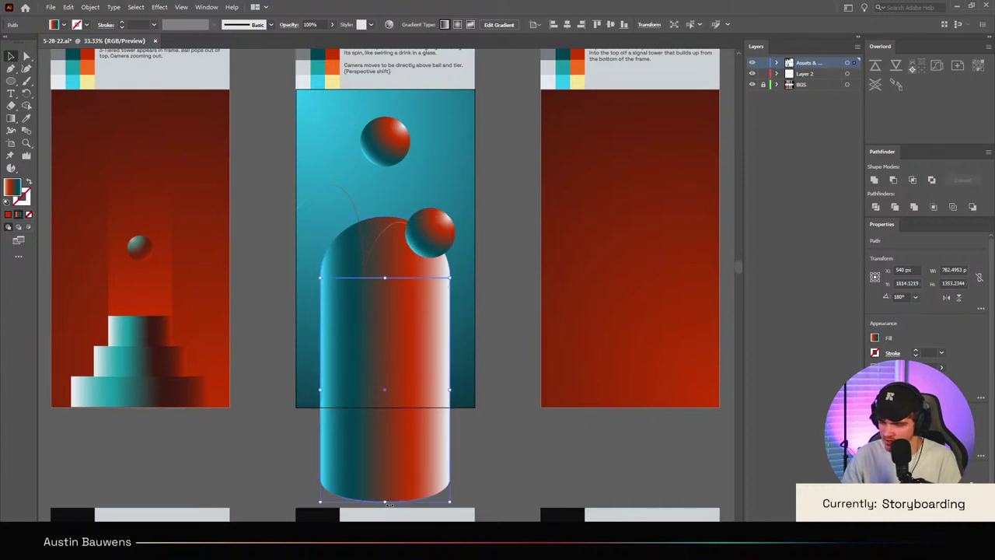
Step: Try shortening the pill shape from its bottom, then undo the change
{"action": "mouse_move", "coordinate": [386, 499]}
{"action": "left_mouse_down"}
{"action": "mouse_move", "coordinate": [391, 311]}
{"action": "mouse_move", "coordinate": [392, 490]}
{"action": "left_mouse_up"}
{"action": "left_click", "coordinate": [516, 460]}
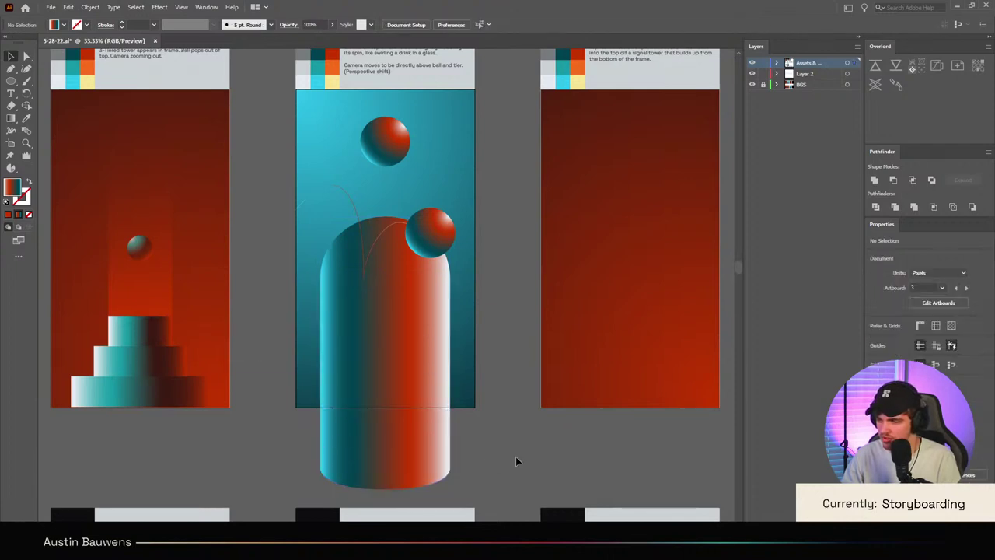
{"action": "key", "text": "ctrl+z"}
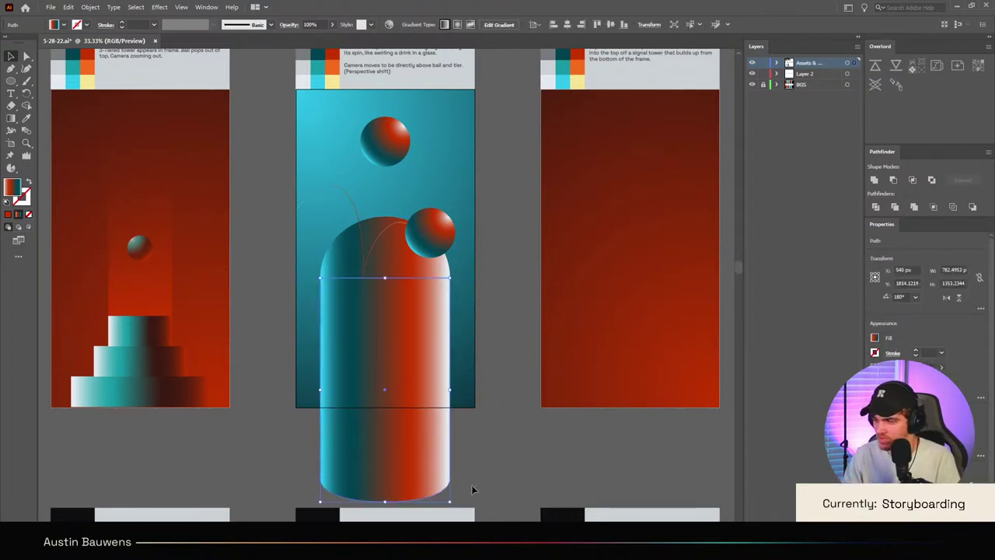
{"action": "left_click", "coordinate": [488, 450]}
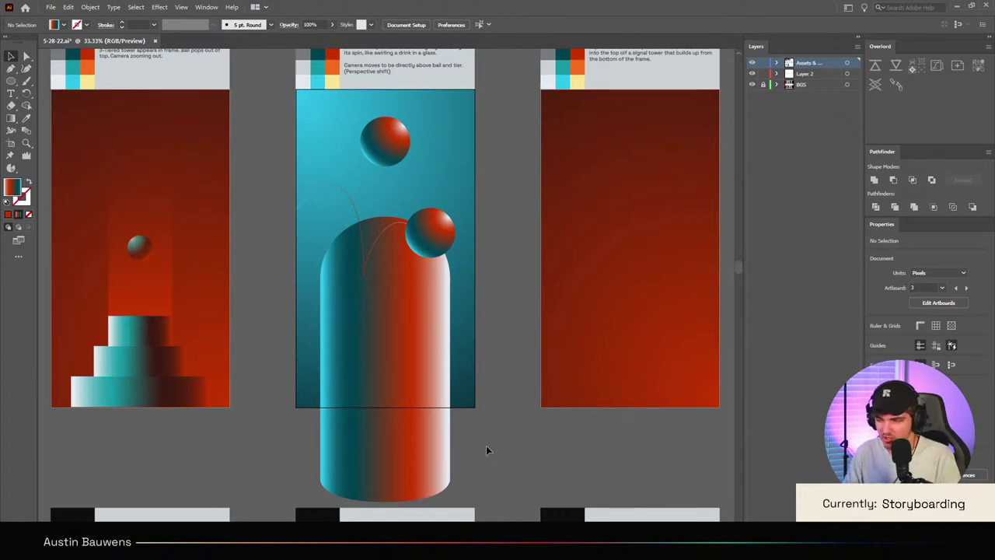
{"action": "scroll", "coordinate": [392, 122], "scroll_direction": "up", "scroll_amount": 3}
{"action": "key", "text": "a"}
{"action": "left_click", "coordinate": [387, 205]}
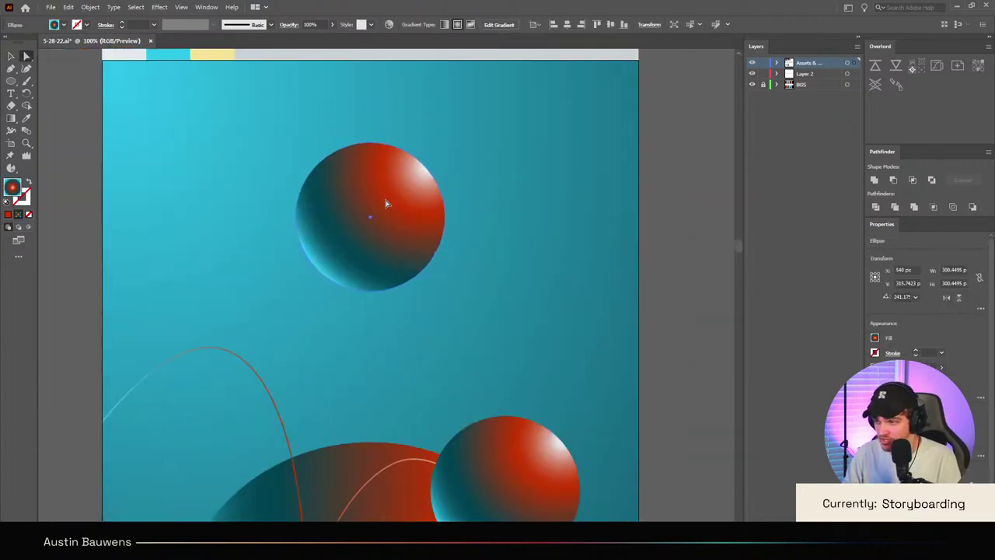
{"action": "key", "text": "g"}
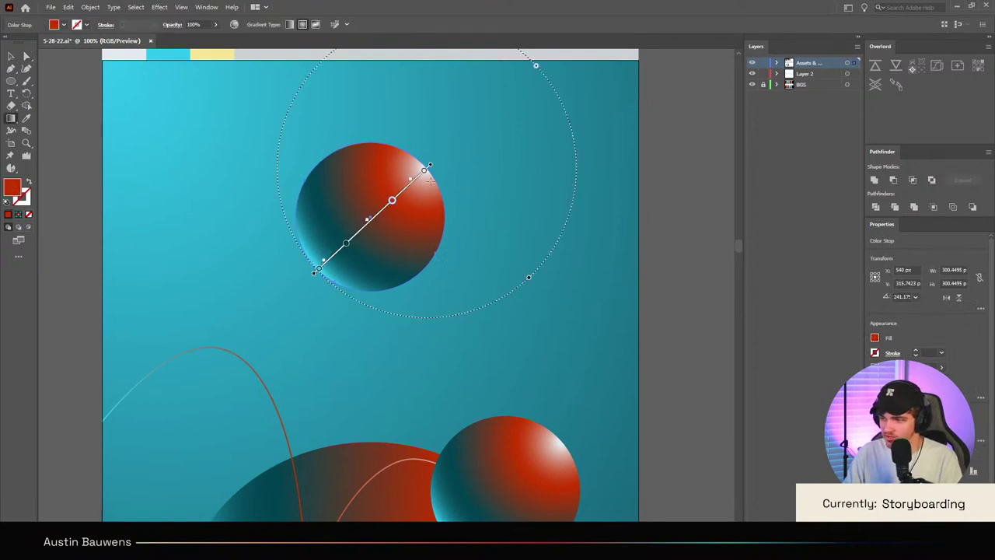
{"action": "scroll", "coordinate": [425, 186], "scroll_direction": "up", "scroll_amount": 2}
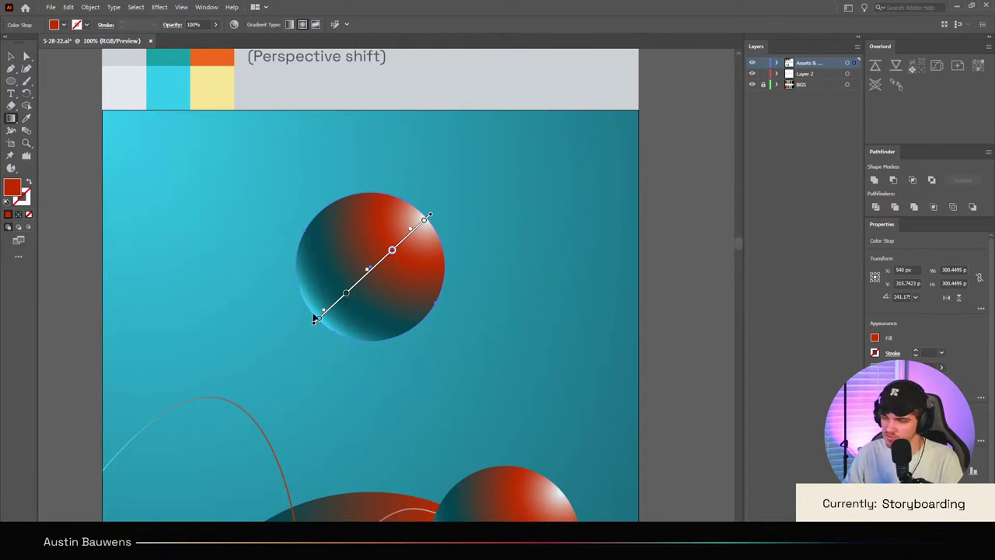
{"action": "key", "text": "v"}
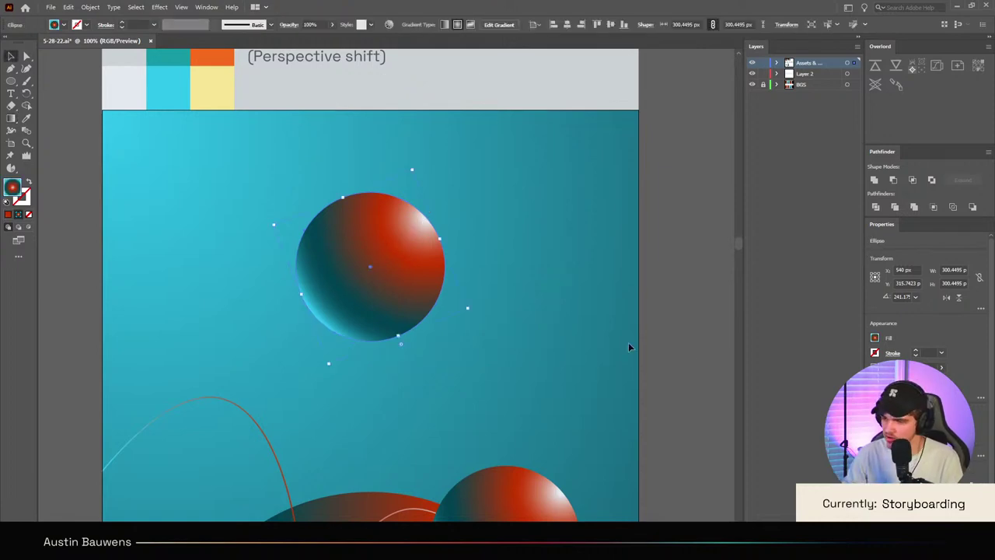
{"action": "left_click", "coordinate": [706, 364]}
{"action": "scroll", "coordinate": [696, 359], "scroll_direction": "down", "scroll_amount": 1}
{"action": "scroll", "coordinate": [696, 360], "scroll_direction": "right", "scroll_amount": 3}
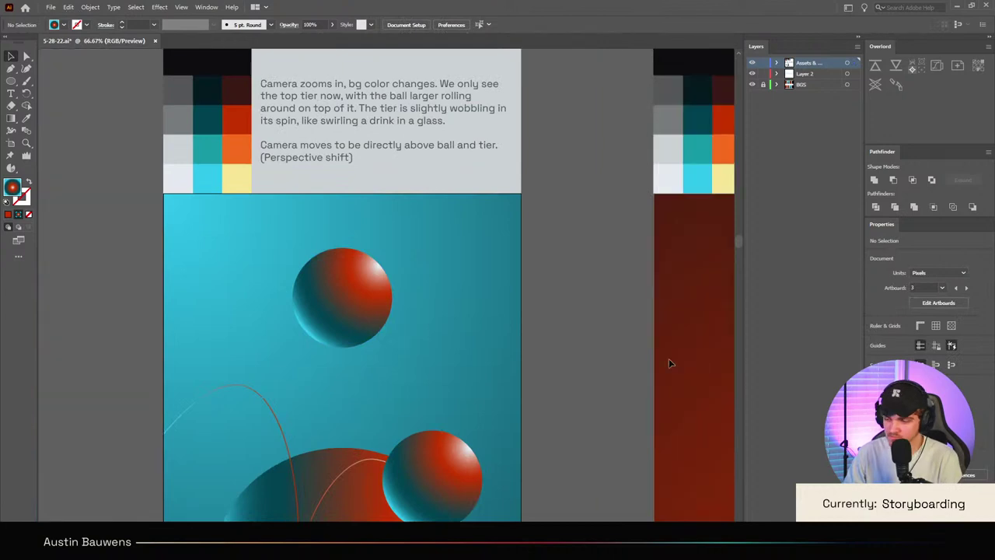
{"action": "scroll", "coordinate": [653, 359], "scroll_direction": "down", "scroll_amount": 3}
{"action": "scroll", "coordinate": [635, 358], "scroll_direction": "down", "scroll_amount": 4}
{"action": "scroll", "coordinate": [631, 358], "scroll_direction": "up", "scroll_amount": 2}
{"action": "scroll", "coordinate": [474, 363], "scroll_direction": "down", "scroll_amount": 2}
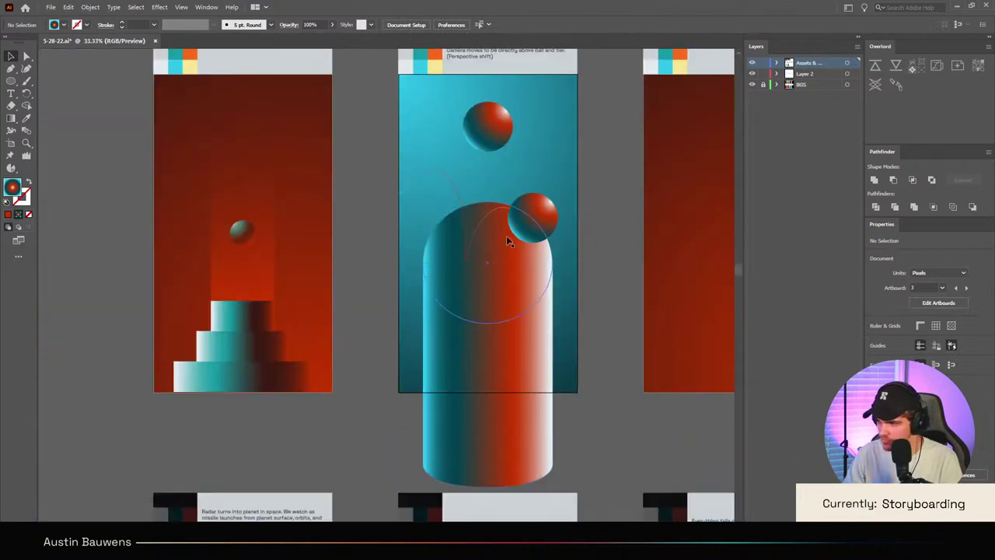
{"action": "left_click", "coordinate": [507, 237]}
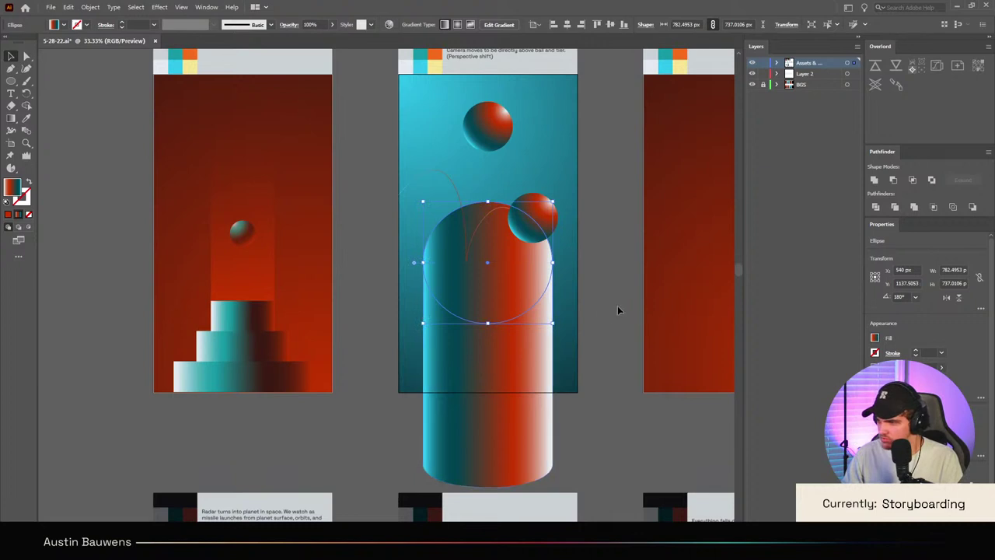
{"action": "left_click", "coordinate": [610, 306]}
{"action": "scroll", "coordinate": [609, 311], "scroll_direction": "right", "scroll_amount": 3}
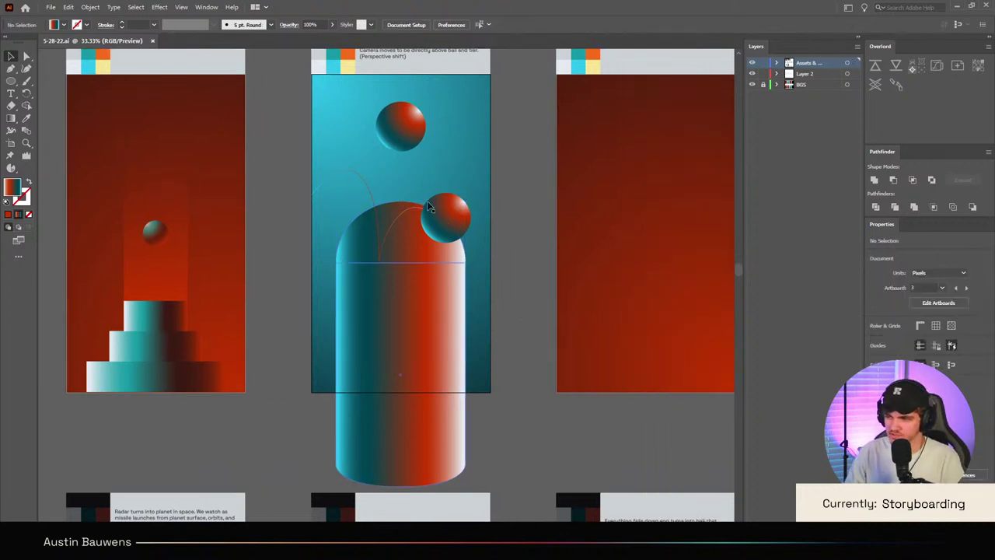
{"action": "scroll", "coordinate": [483, 357], "scroll_direction": "up", "scroll_amount": 2}
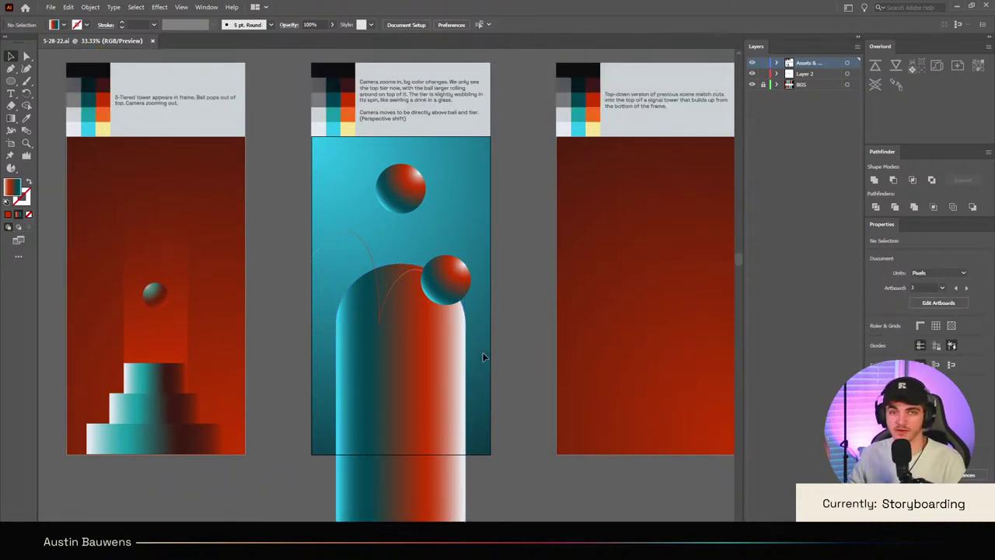
{"action": "left_click", "coordinate": [396, 180]}
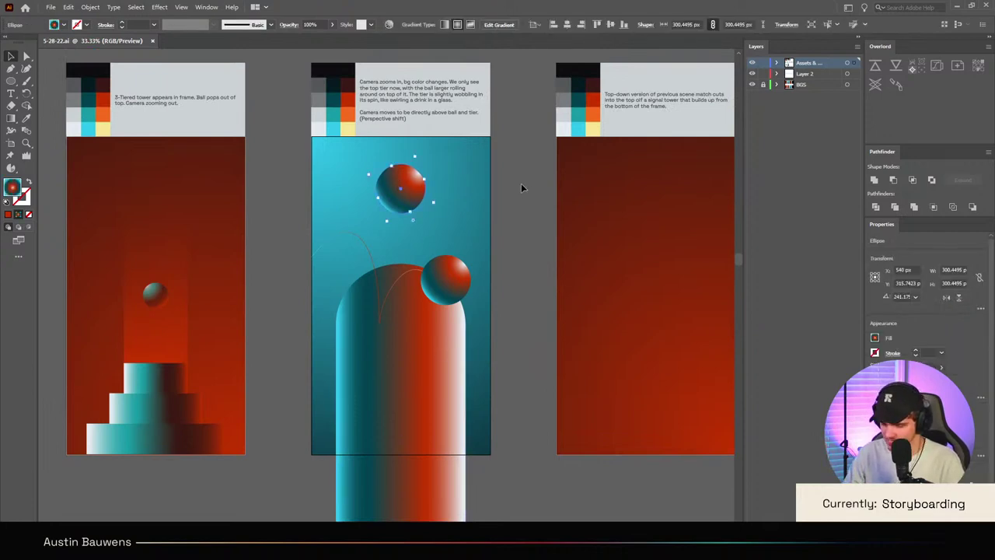
{"action": "key", "text": "Delete"}
{"action": "scroll", "coordinate": [521, 187], "scroll_direction": "right", "scroll_amount": 4}
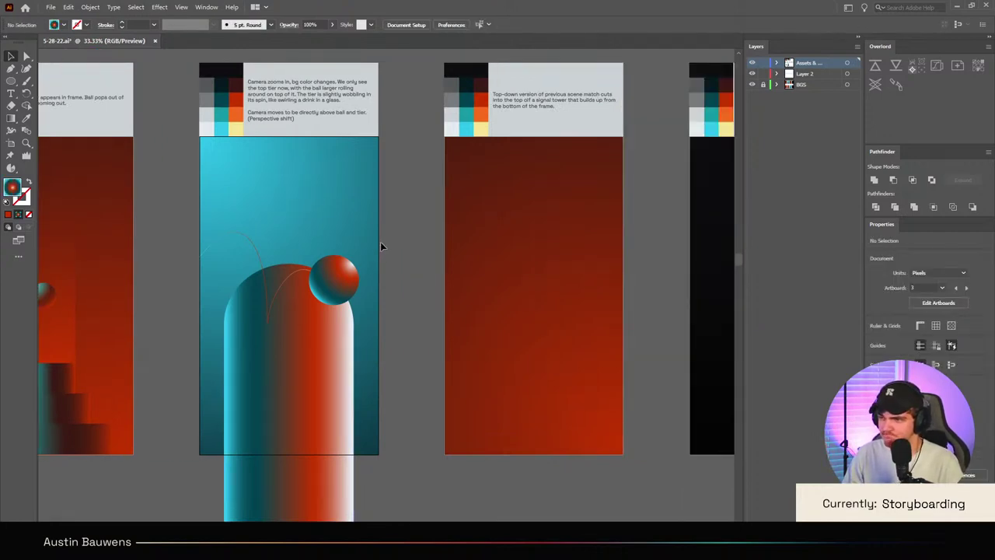
{"action": "scroll", "coordinate": [402, 232], "scroll_direction": "right", "scroll_amount": 3}
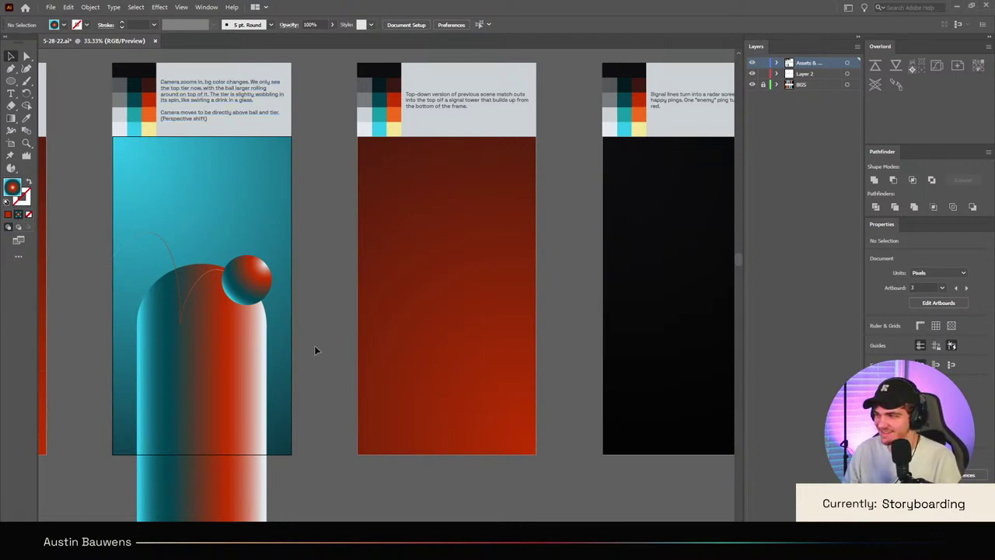
{"action": "scroll", "coordinate": [314, 346], "scroll_direction": "left", "scroll_amount": 5}
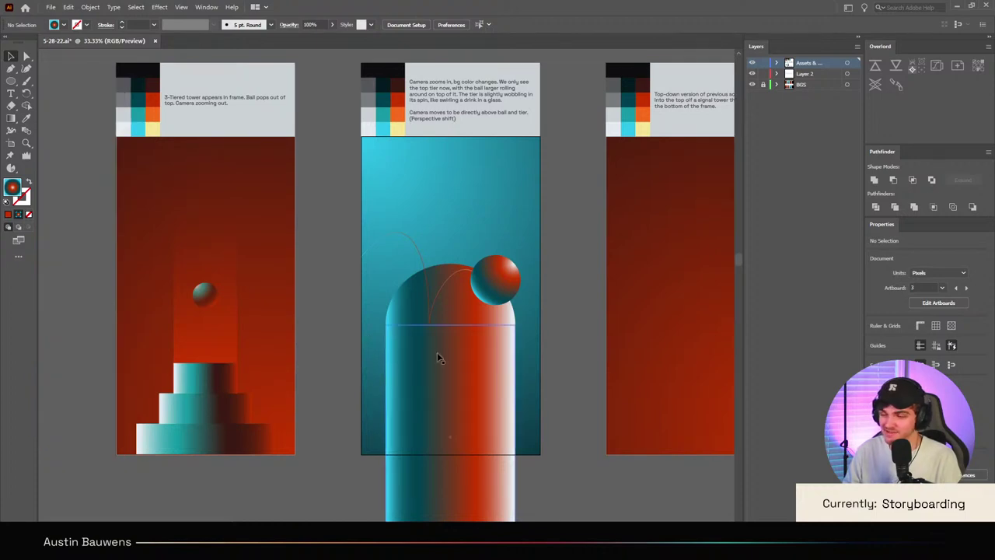
{"action": "scroll", "coordinate": [523, 323], "scroll_direction": "right", "scroll_amount": 5}
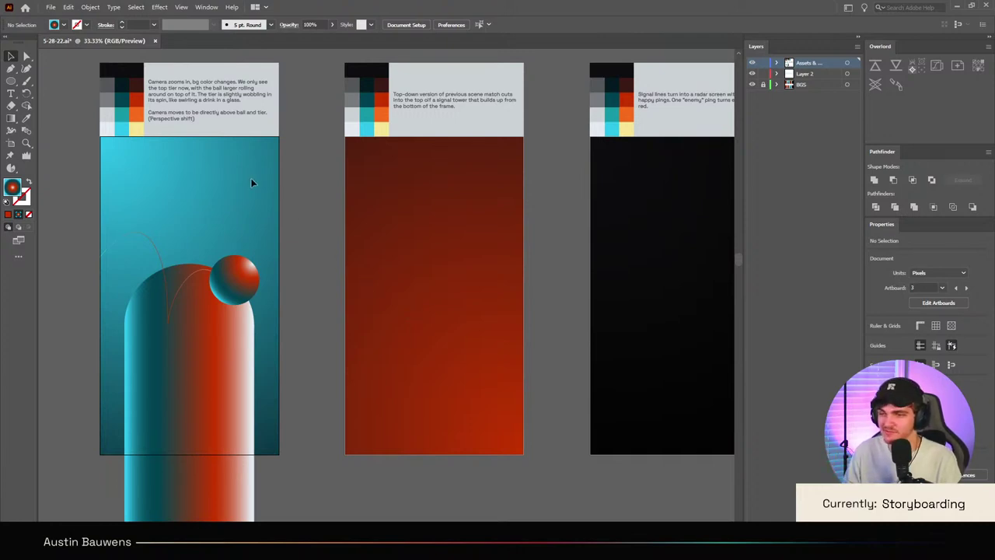
{"action": "scroll", "coordinate": [418, 359], "scroll_direction": "right", "scroll_amount": 2}
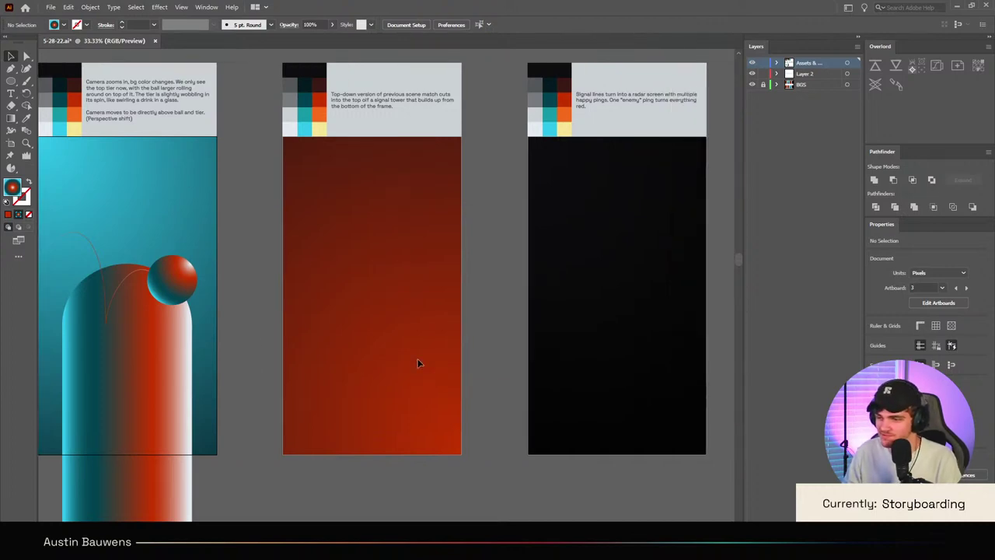
{"action": "scroll", "coordinate": [395, 330], "scroll_direction": "up", "scroll_amount": 1}
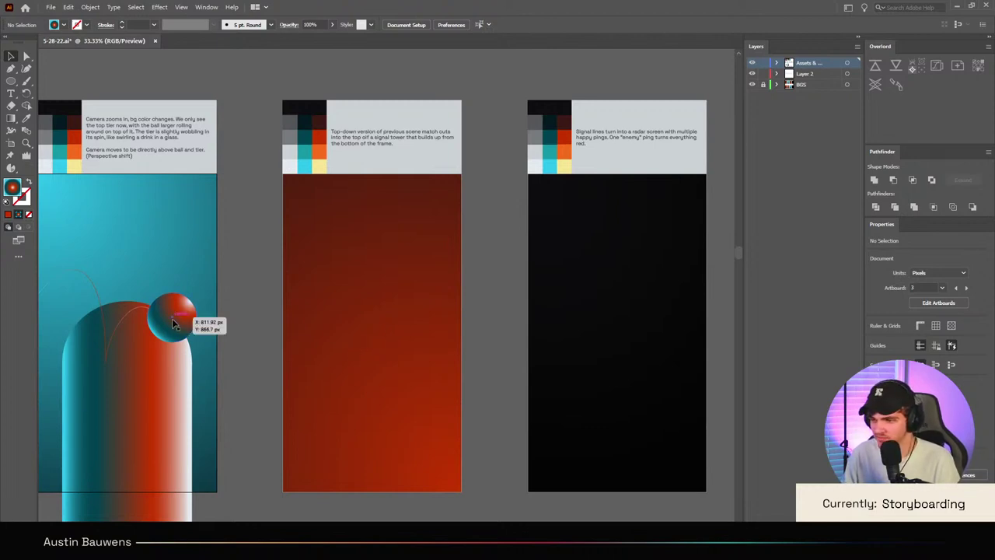
Step: Drag a ball copy into the red frame, delete it, then undo back to the original state
{"action": "left_click_drag", "start_coordinate": [174, 321], "coordinate": [386, 323]}
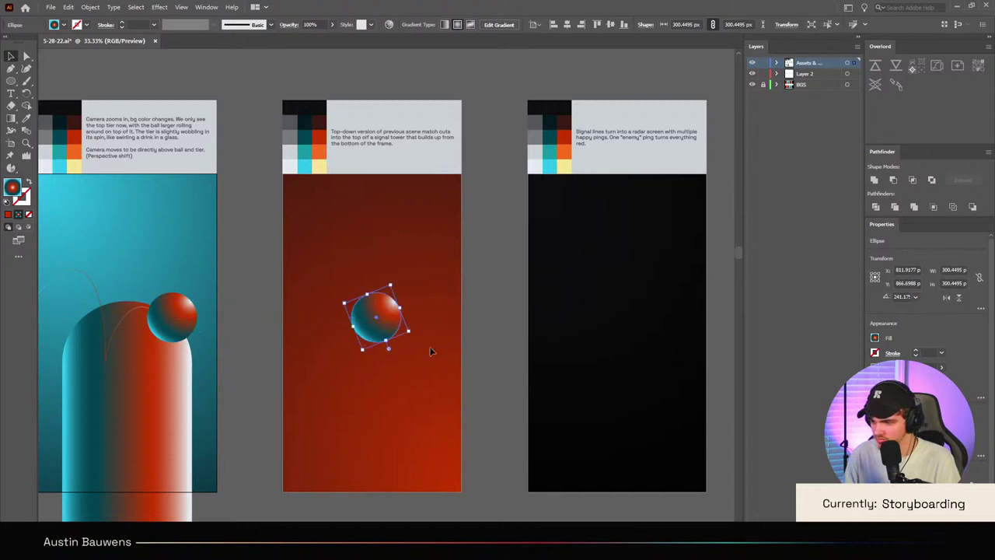
{"action": "scroll", "coordinate": [364, 356], "scroll_direction": "down", "scroll_amount": 3}
{"action": "scroll", "coordinate": [334, 356], "scroll_direction": "up", "scroll_amount": 2}
{"action": "scroll", "coordinate": [336, 354], "scroll_direction": "left", "scroll_amount": 1}
{"action": "key", "text": "Delete"}
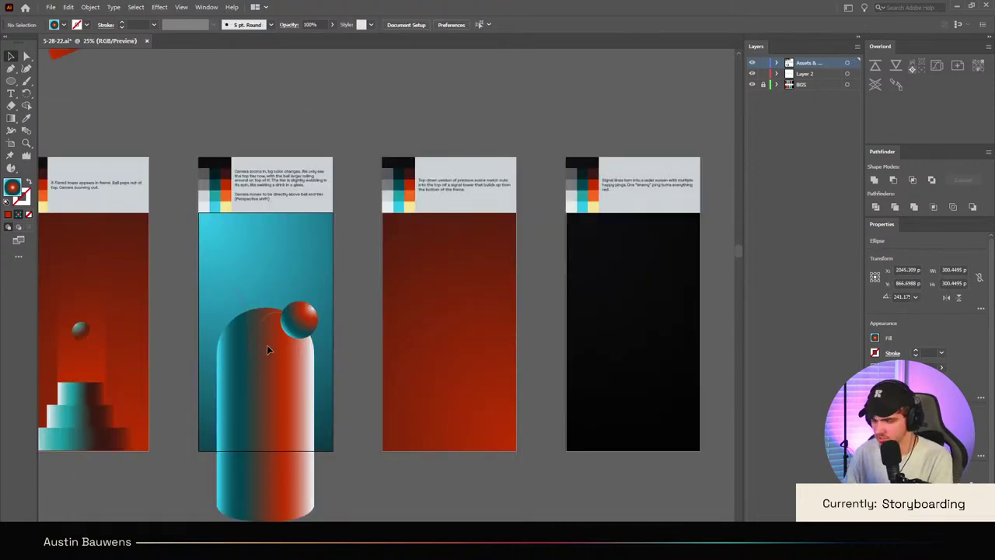
{"action": "scroll", "coordinate": [267, 345], "scroll_direction": "left", "scroll_amount": 2}
{"action": "left_click", "coordinate": [164, 335]}
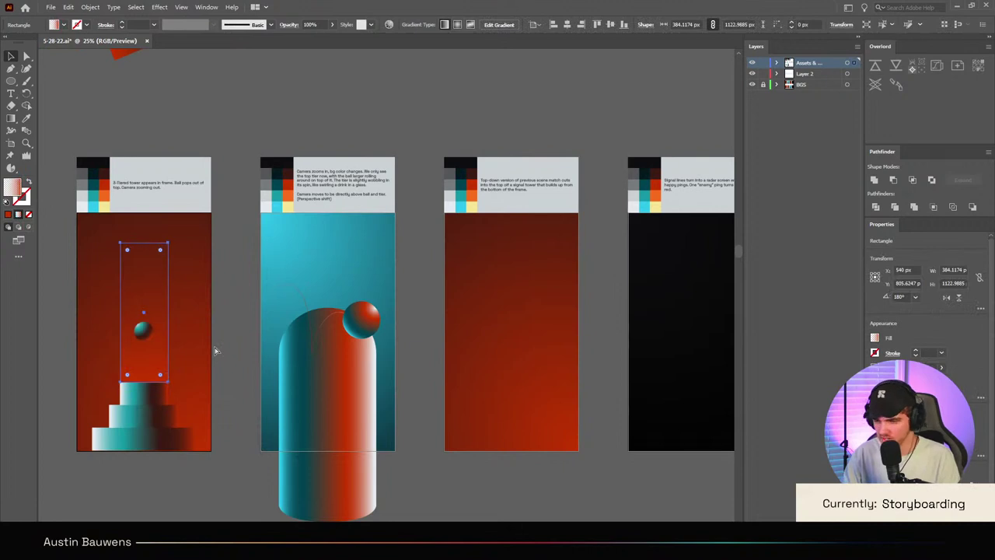
{"action": "left_click", "coordinate": [143, 331]}
{"action": "left_click", "coordinate": [219, 352]}
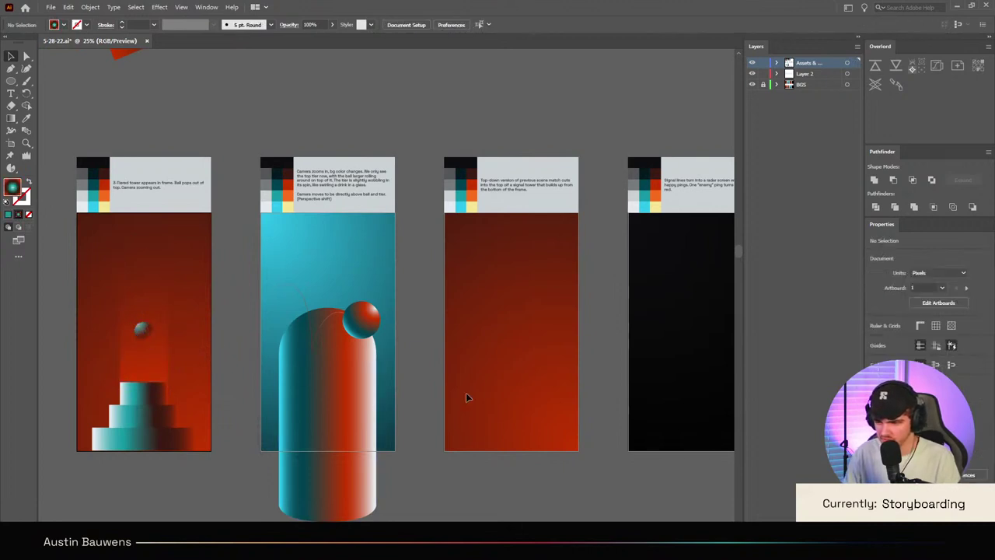
{"action": "left_click", "coordinate": [516, 358]}
{"action": "key", "text": "ctrl+z"}
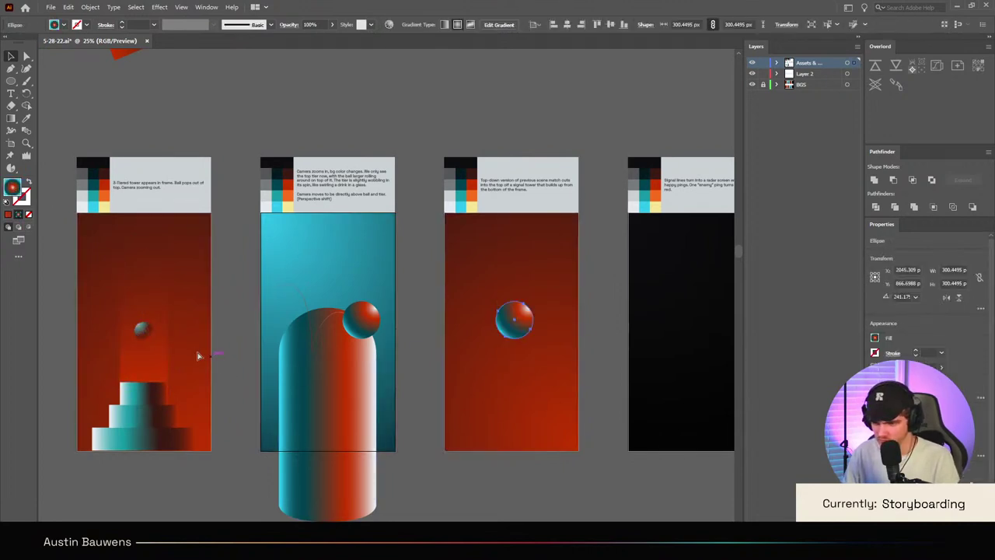
{"action": "key", "text": "ctrl+z"}
Step: Paste the small ball into the red signal-tower frame with Ctrl+F and enlarge it slightly
{"action": "left_click", "coordinate": [125, 359]}
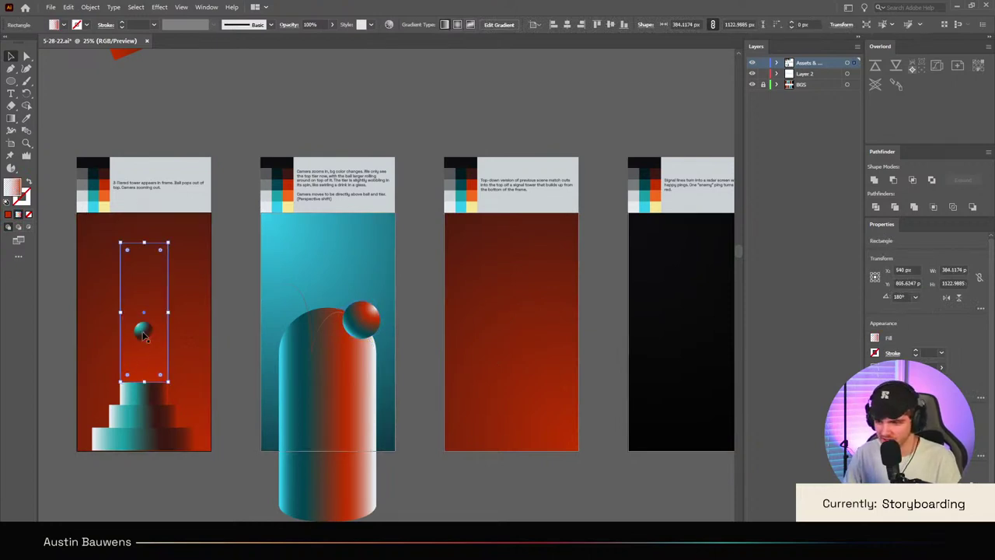
{"action": "left_click", "coordinate": [143, 330]}
{"action": "left_click", "coordinate": [190, 347]}
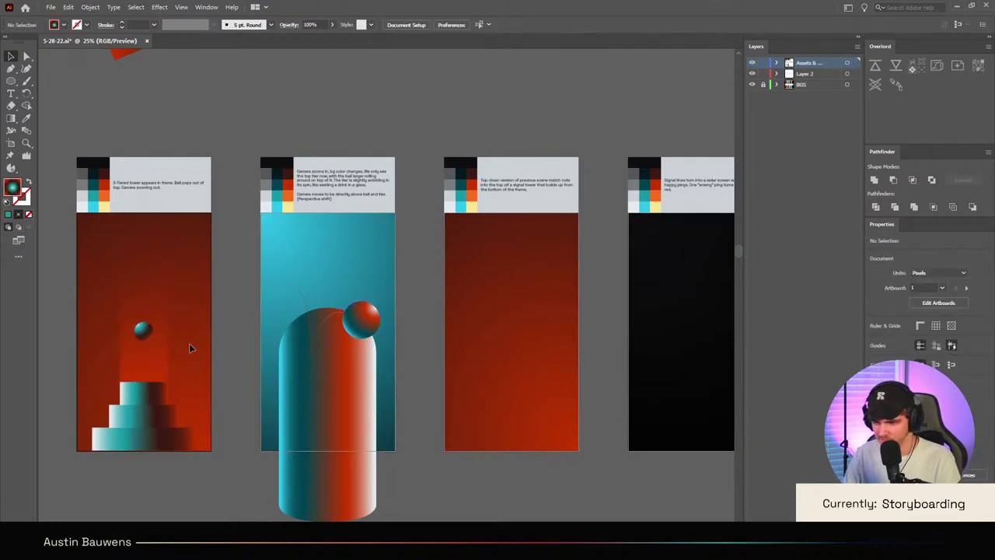
{"action": "left_click", "coordinate": [534, 359]}
{"action": "key", "text": "ctrl+f"}
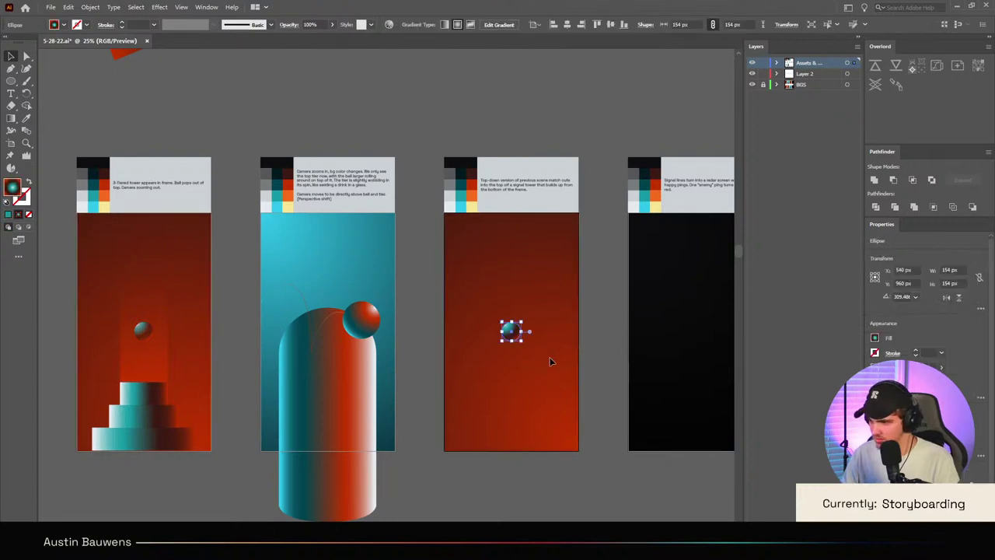
{"action": "left_click_drag", "start_coordinate": [523, 331], "coordinate": [522, 319]}
{"action": "left_click", "coordinate": [542, 349]}
{"action": "left_click", "coordinate": [548, 360]}
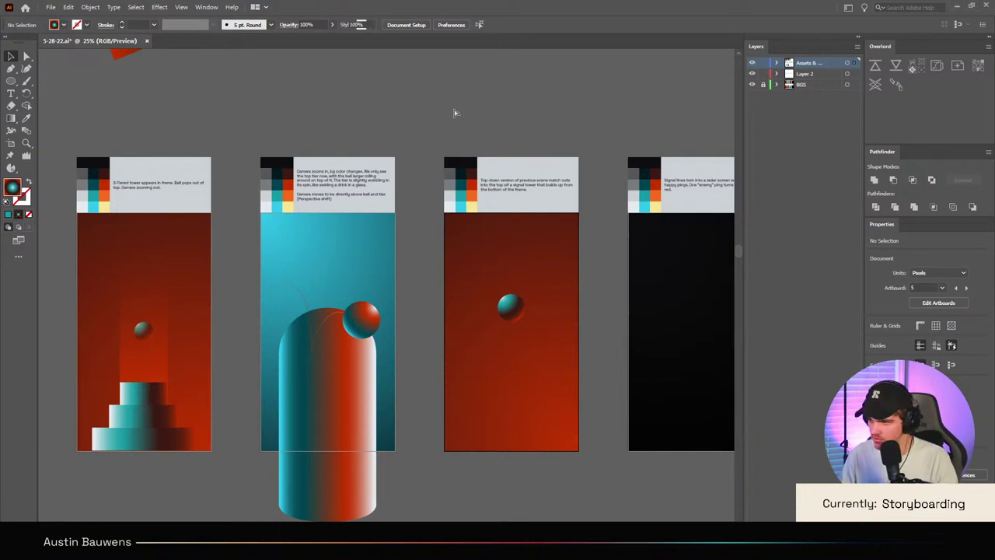
Step: Paste the signal-tower photo, shrink it, and position it above the third frame
{"action": "key", "text": "ctrl+v"}
{"action": "scroll", "coordinate": [371, 340], "scroll_direction": "up", "scroll_amount": 2}
{"action": "left_click_drag", "start_coordinate": [371, 339], "coordinate": [529, 124]}
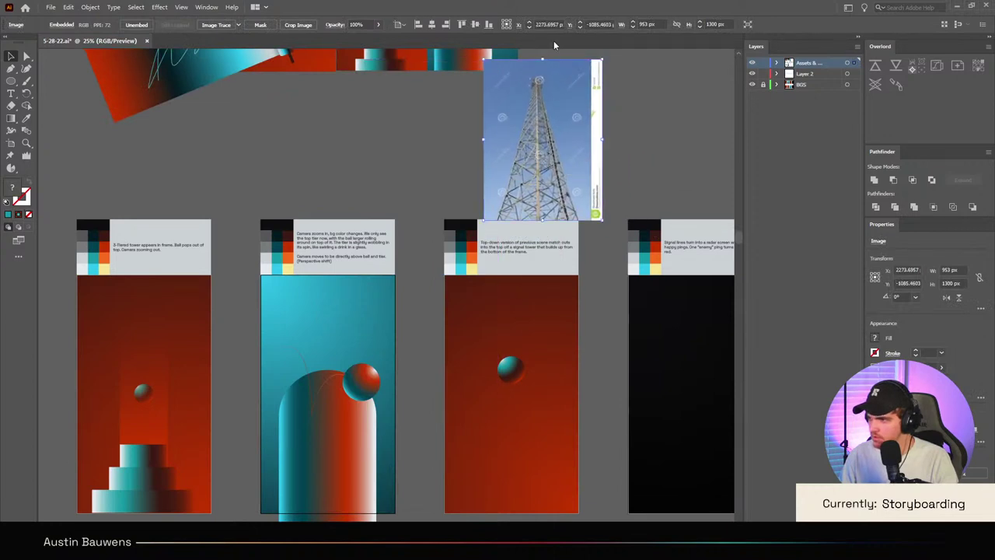
{"action": "left_click_drag", "start_coordinate": [543, 60], "coordinate": [556, 149]}
{"action": "left_click_drag", "start_coordinate": [544, 202], "coordinate": [505, 191]}
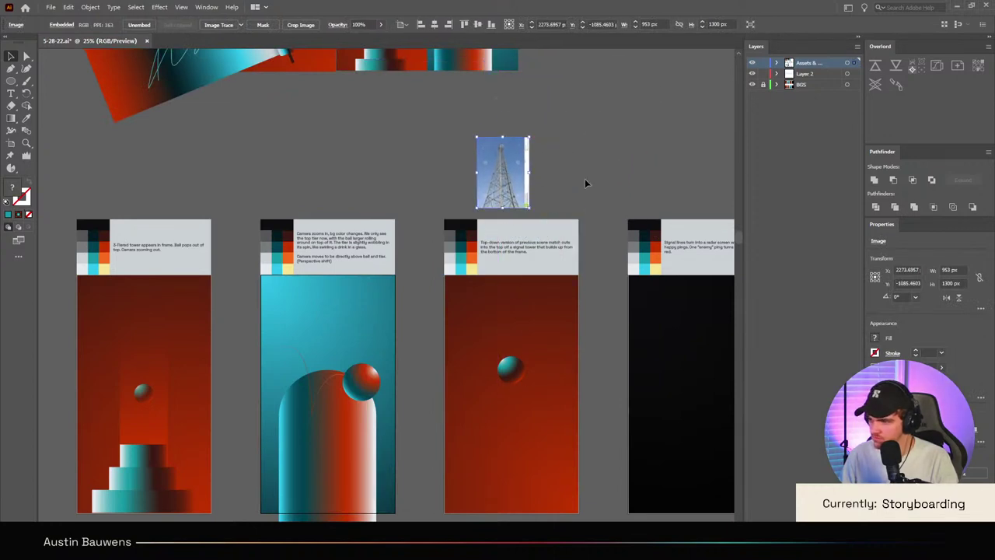
{"action": "left_click", "coordinate": [586, 184]}
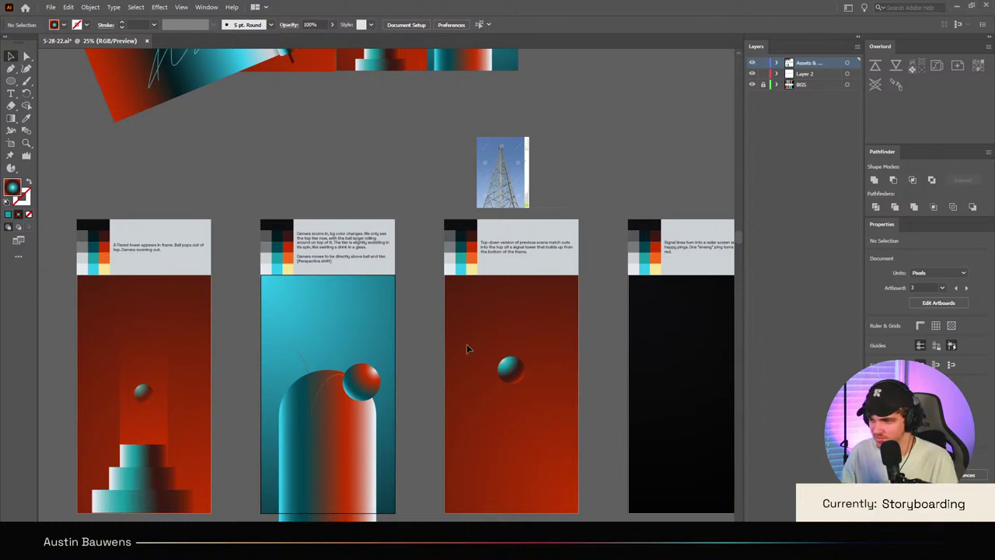
Step: Paste the green radar image, shrink it above the black radar frame, and zoom out to review
{"action": "key", "text": "ctrl+v"}
{"action": "scroll", "coordinate": [407, 267], "scroll_direction": "right", "scroll_amount": 5}
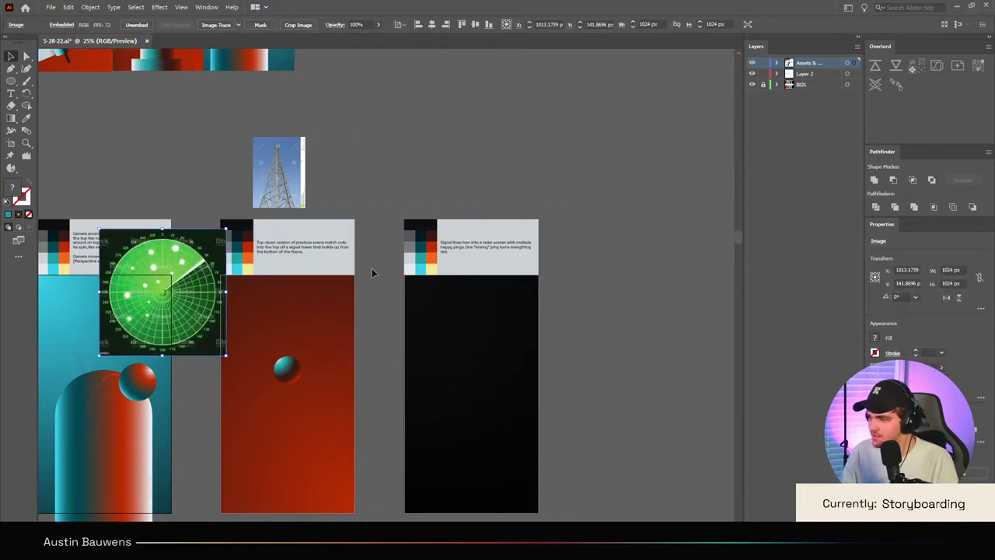
{"action": "left_click_drag", "start_coordinate": [179, 307], "coordinate": [482, 168]}
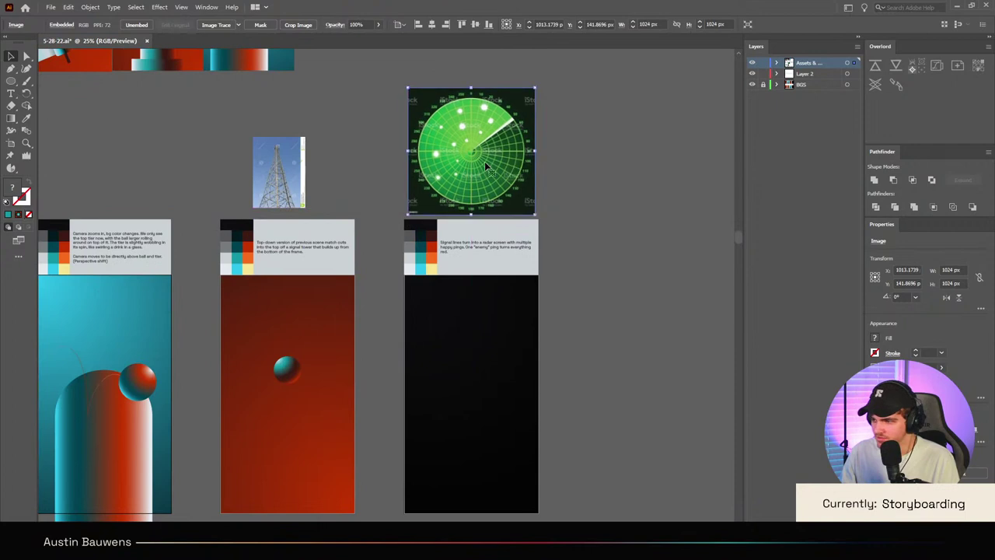
{"action": "left_click_drag", "start_coordinate": [470, 89], "coordinate": [470, 138]}
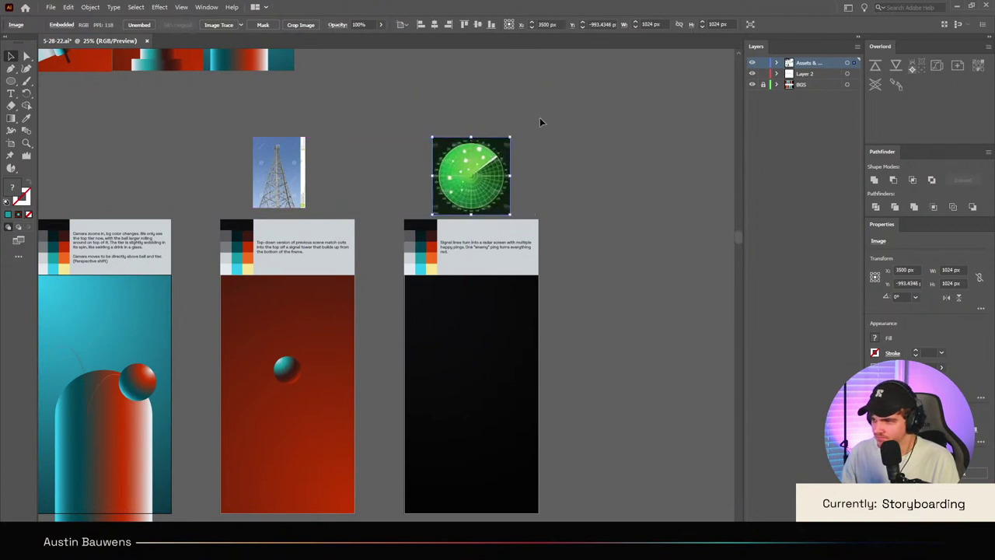
{"action": "left_click", "coordinate": [544, 124]}
{"action": "scroll", "coordinate": [599, 233], "scroll_direction": "left", "scroll_amount": 3}
{"action": "scroll", "coordinate": [602, 227], "scroll_direction": "down", "scroll_amount": 2}
{"action": "scroll", "coordinate": [597, 230], "scroll_direction": "down", "scroll_amount": 3}
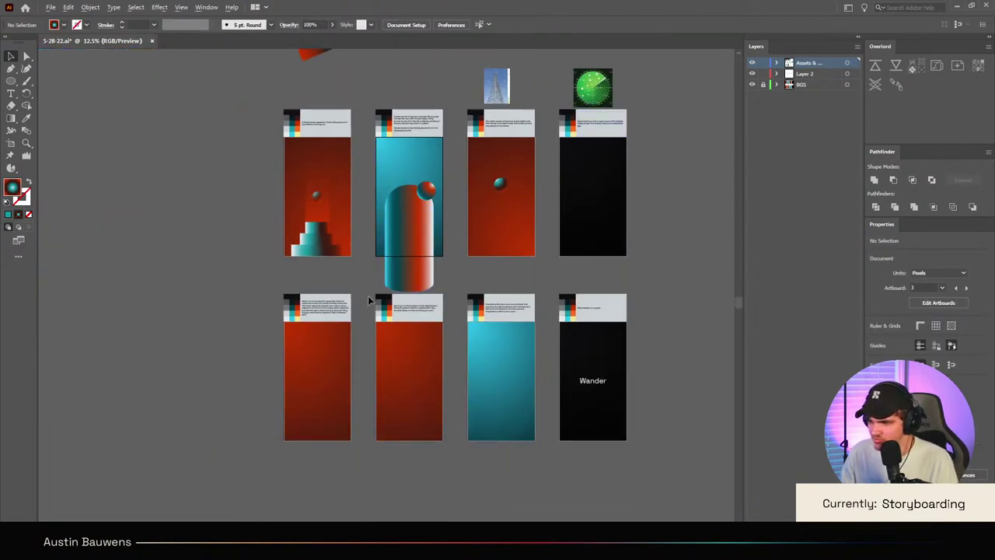
{"action": "scroll", "coordinate": [367, 297], "scroll_direction": "up", "scroll_amount": 1}
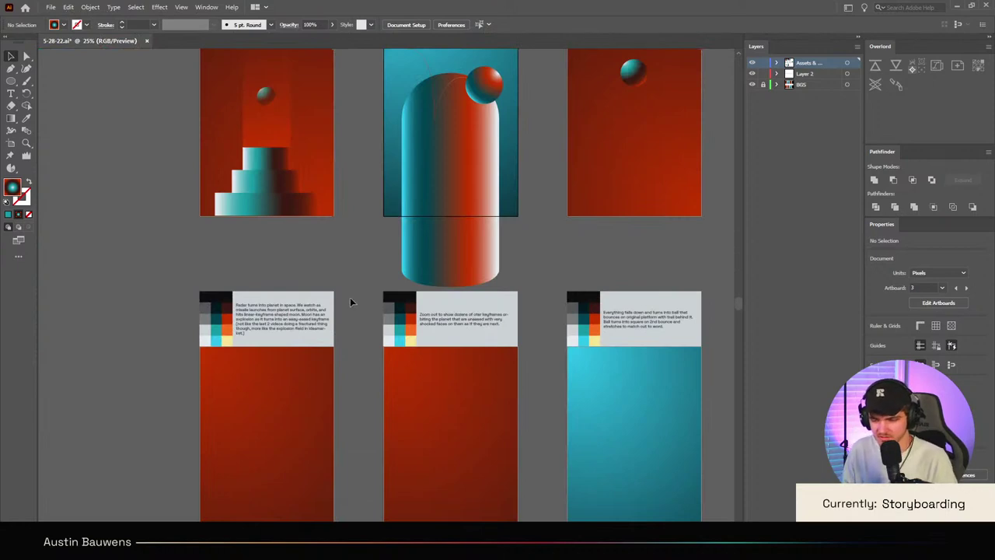
{"action": "scroll", "coordinate": [350, 297], "scroll_direction": "left", "scroll_amount": 1}
{"action": "scroll", "coordinate": [352, 299], "scroll_direction": "right", "scroll_amount": 1}
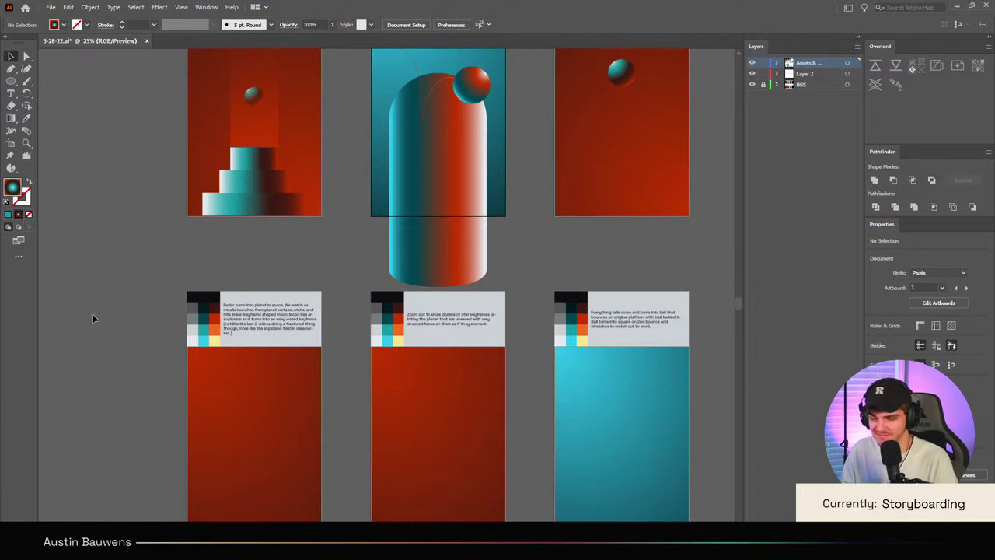
{"action": "scroll", "coordinate": [156, 378], "scroll_direction": "up", "scroll_amount": 1}
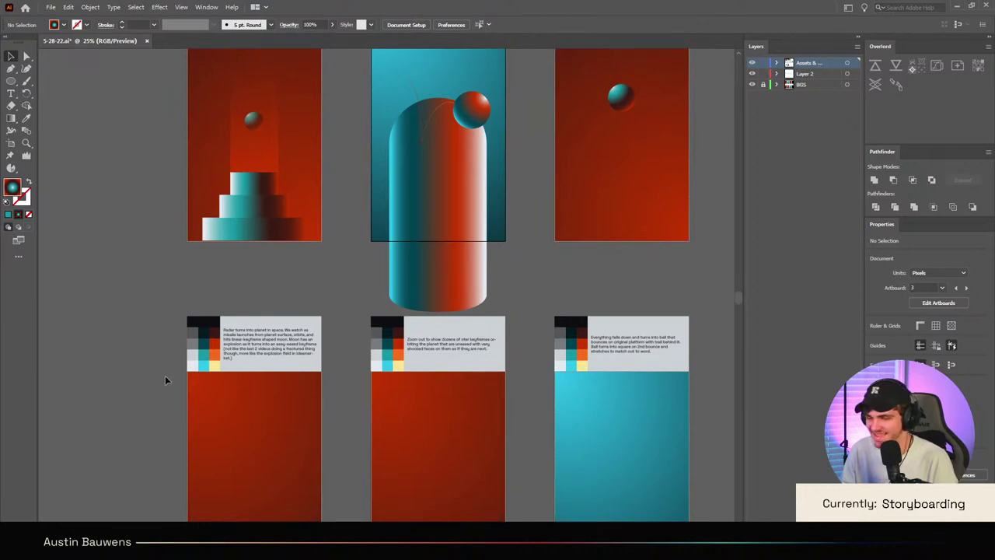
{"action": "scroll", "coordinate": [213, 330], "scroll_direction": "up", "scroll_amount": 4}
{"action": "scroll", "coordinate": [429, 214], "scroll_direction": "down", "scroll_amount": 2}
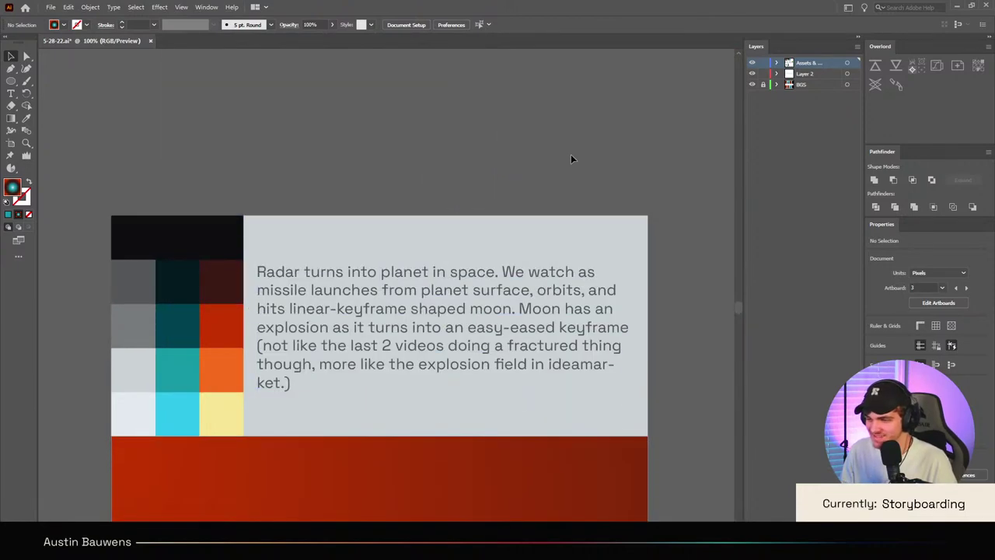
{"action": "scroll", "coordinate": [569, 254], "scroll_direction": "down", "scroll_amount": 1}
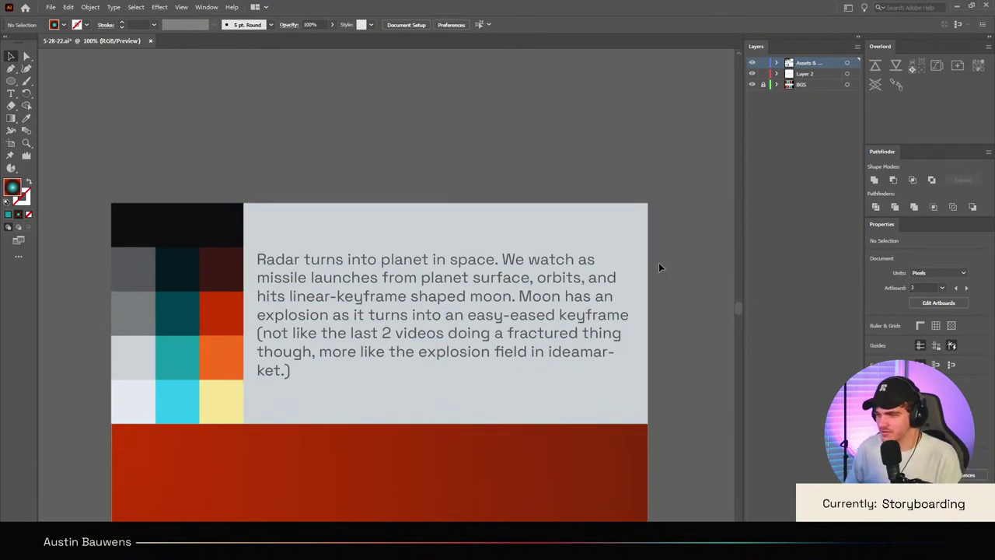
{"action": "scroll", "coordinate": [595, 178], "scroll_direction": "down", "scroll_amount": 1}
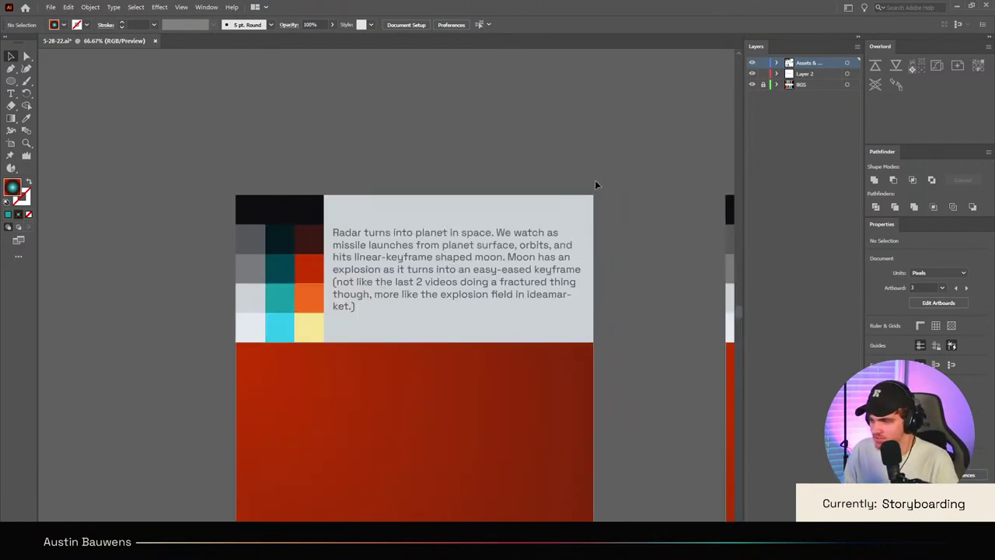
{"action": "scroll", "coordinate": [594, 184], "scroll_direction": "right", "scroll_amount": 2}
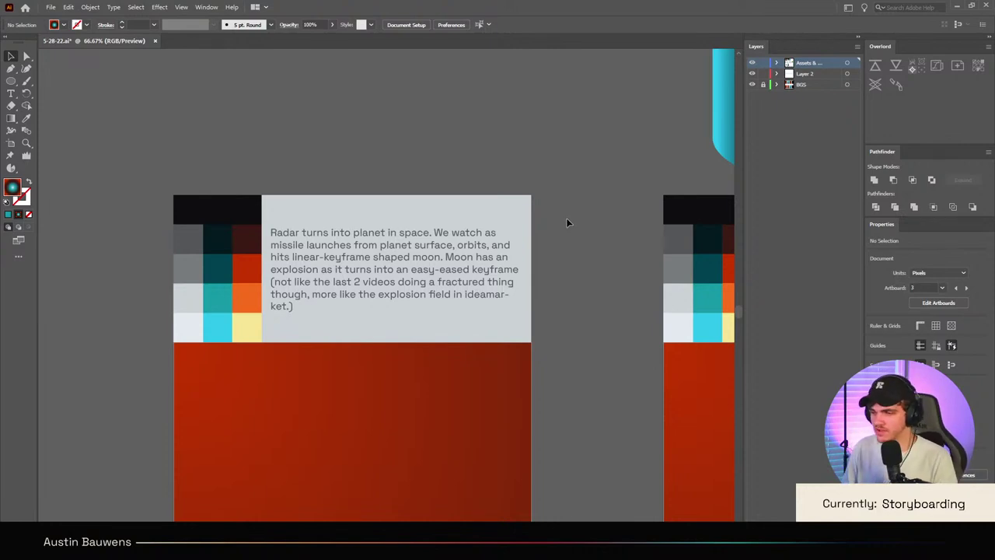
{"action": "scroll", "coordinate": [530, 234], "scroll_direction": "down", "scroll_amount": 1}
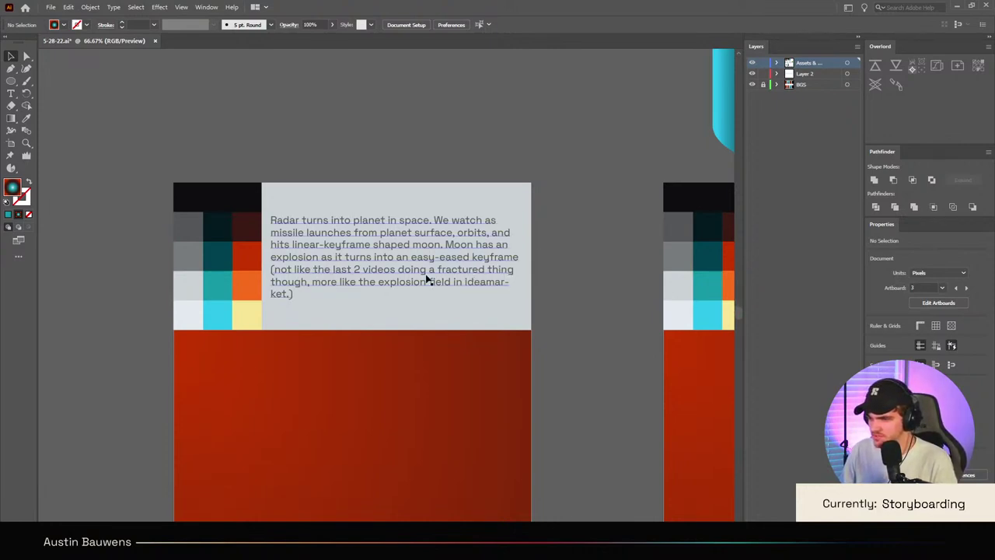
{"action": "scroll", "coordinate": [539, 268], "scroll_direction": "down", "scroll_amount": 2}
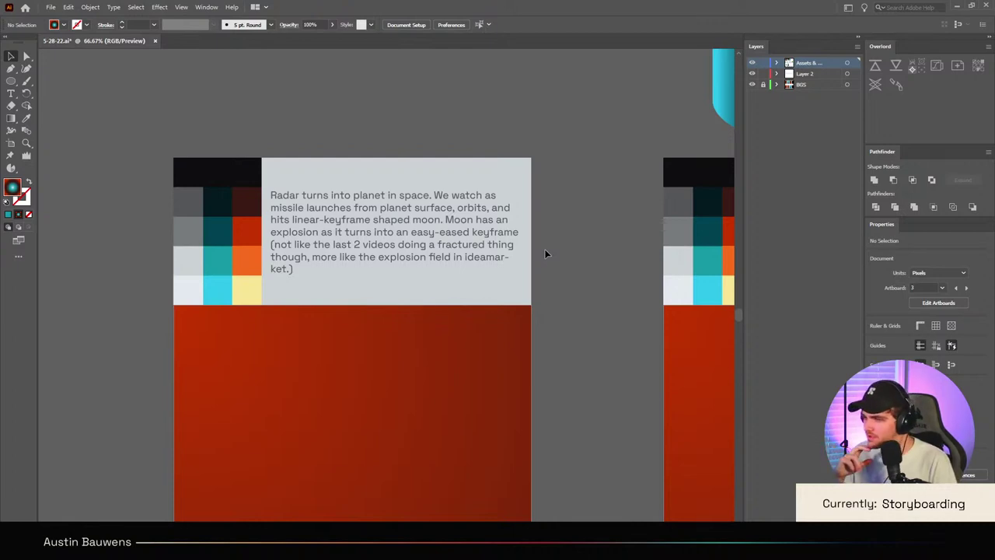
Step: Paste the green reference image and set it beside the lower-left red frame's notes header
{"action": "key", "text": "ctrl+minus"}
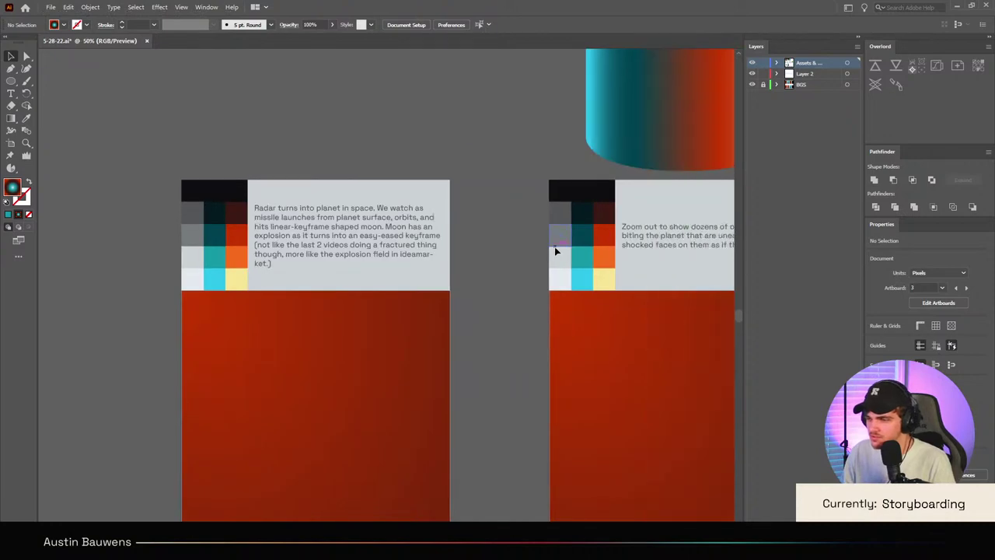
{"action": "scroll", "coordinate": [554, 246], "scroll_direction": "right", "scroll_amount": 3}
{"action": "scroll", "coordinate": [553, 247], "scroll_direction": "down", "scroll_amount": 3}
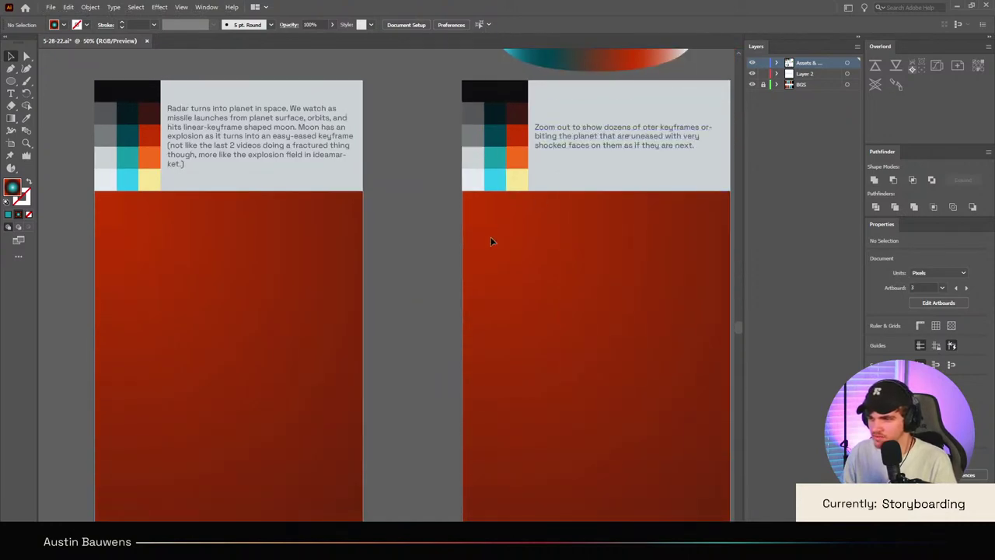
{"action": "scroll", "coordinate": [465, 241], "scroll_direction": "right", "scroll_amount": 3}
{"action": "scroll", "coordinate": [448, 245], "scroll_direction": "right", "scroll_amount": 4}
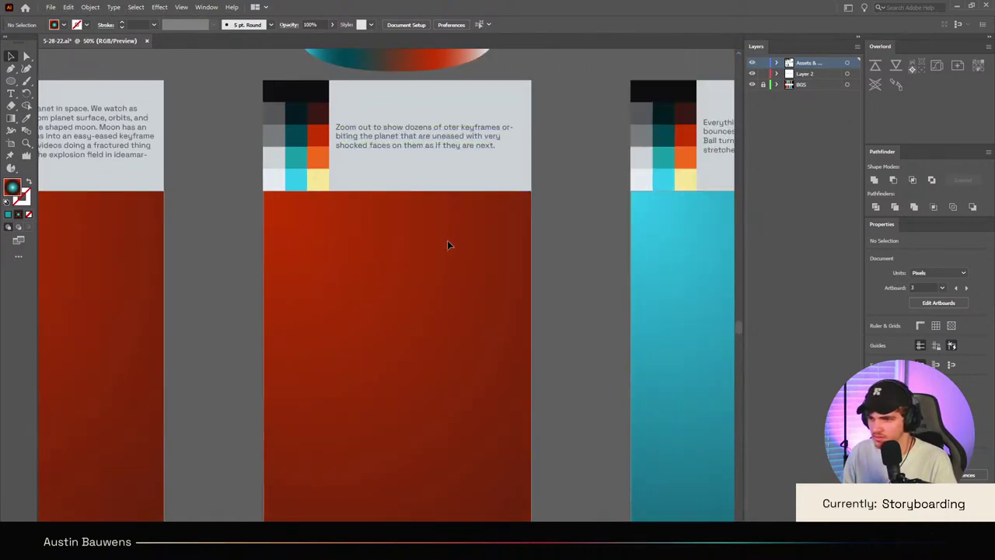
{"action": "scroll", "coordinate": [448, 245], "scroll_direction": "left", "scroll_amount": 3}
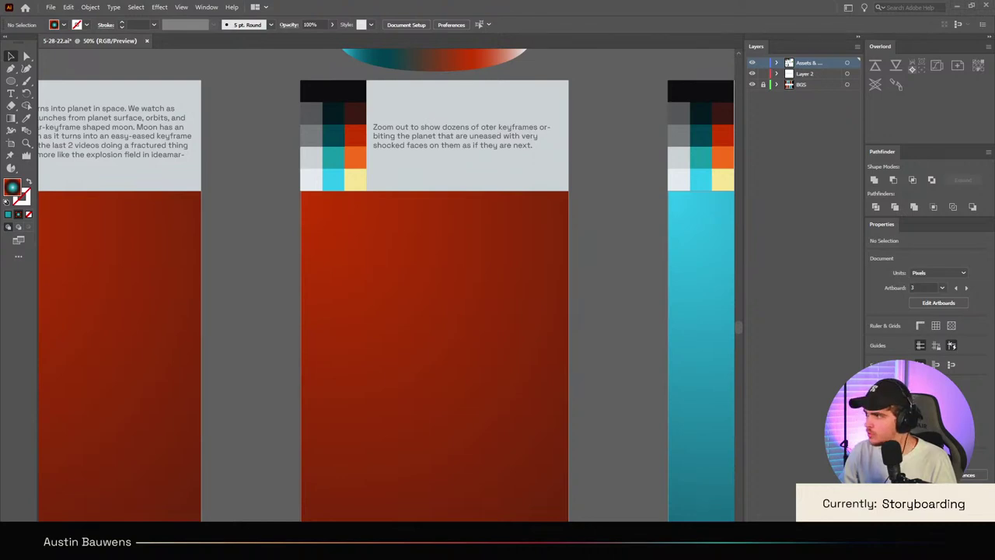
{"action": "scroll", "coordinate": [272, 297], "scroll_direction": "up", "scroll_amount": 3}
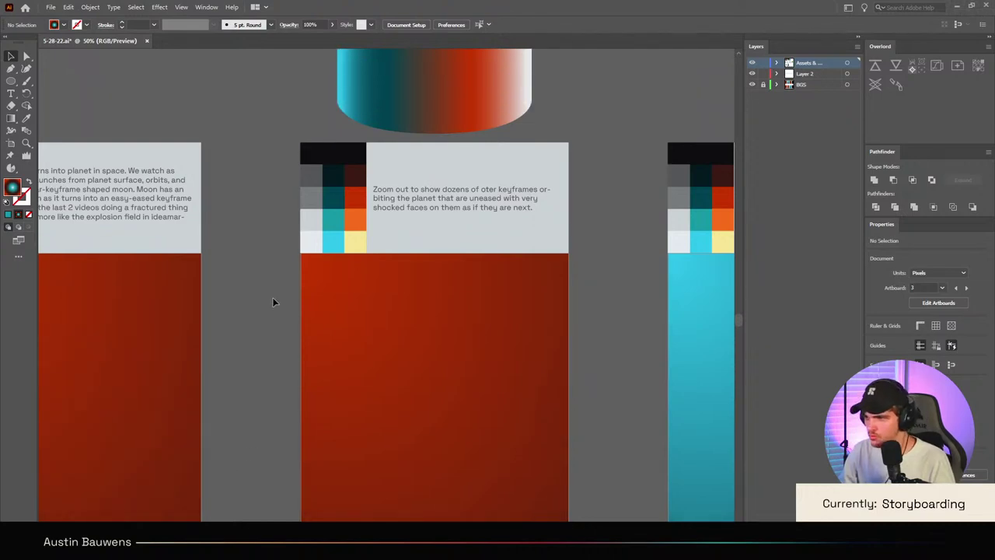
{"action": "scroll", "coordinate": [273, 301], "scroll_direction": "down", "scroll_amount": 2}
{"action": "scroll", "coordinate": [148, 355], "scroll_direction": "up", "scroll_amount": 1}
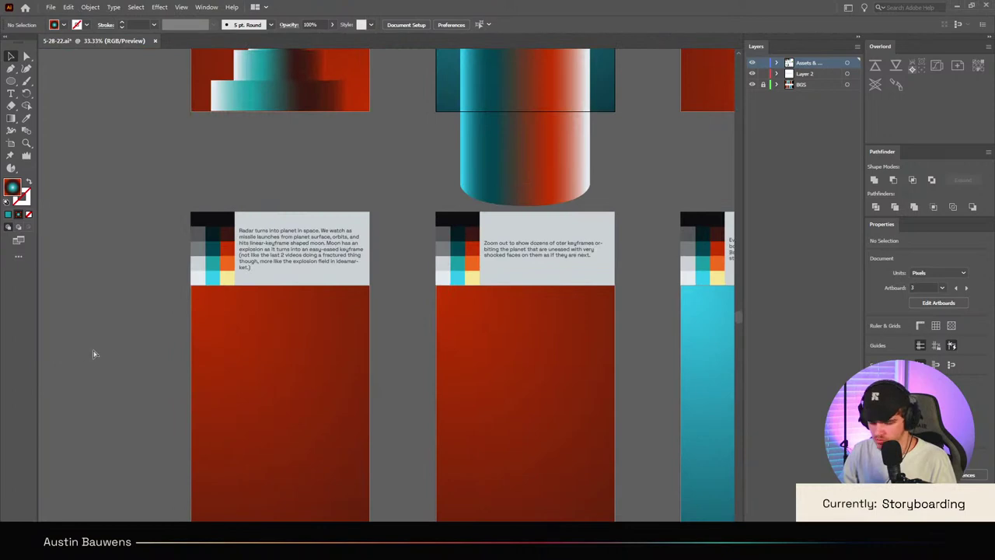
{"action": "key", "text": "ctrl+v"}
{"action": "left_click_drag", "start_coordinate": [395, 298], "coordinate": [169, 233]}
{"action": "left_click", "coordinate": [451, 334]}
{"action": "scroll", "coordinate": [404, 330], "scroll_direction": "right", "scroll_amount": 3}
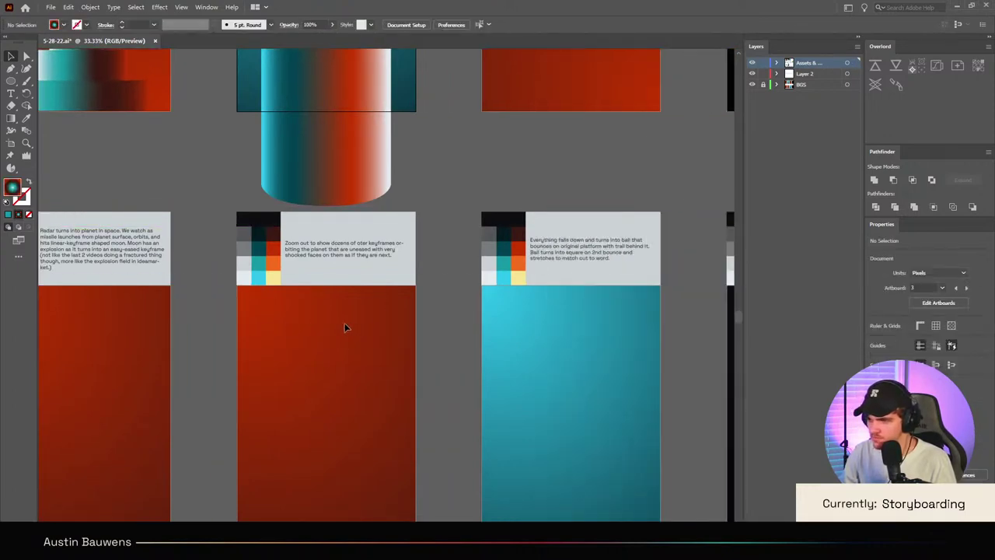
{"action": "scroll", "coordinate": [356, 339], "scroll_direction": "left", "scroll_amount": 1}
Step: Correct 'oter' to 'other' in the middle red frame's note, then deselect the text
{"action": "scroll", "coordinate": [355, 340], "scroll_direction": "up", "scroll_amount": 2}
{"action": "scroll", "coordinate": [417, 250], "scroll_direction": "up", "scroll_amount": 1}
{"action": "double_click", "coordinate": [415, 235]}
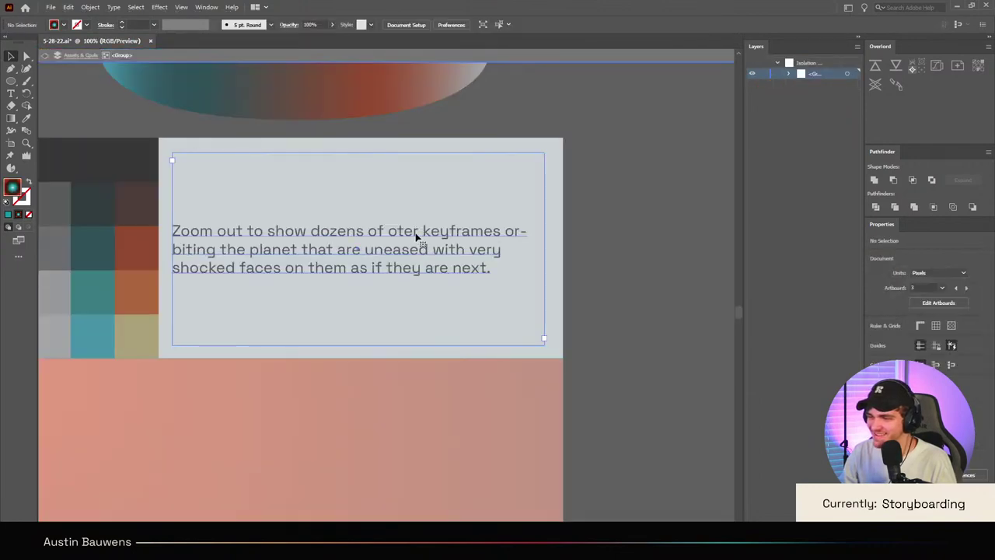
{"action": "triple_click", "coordinate": [400, 232]}
{"action": "left_click", "coordinate": [398, 231]}
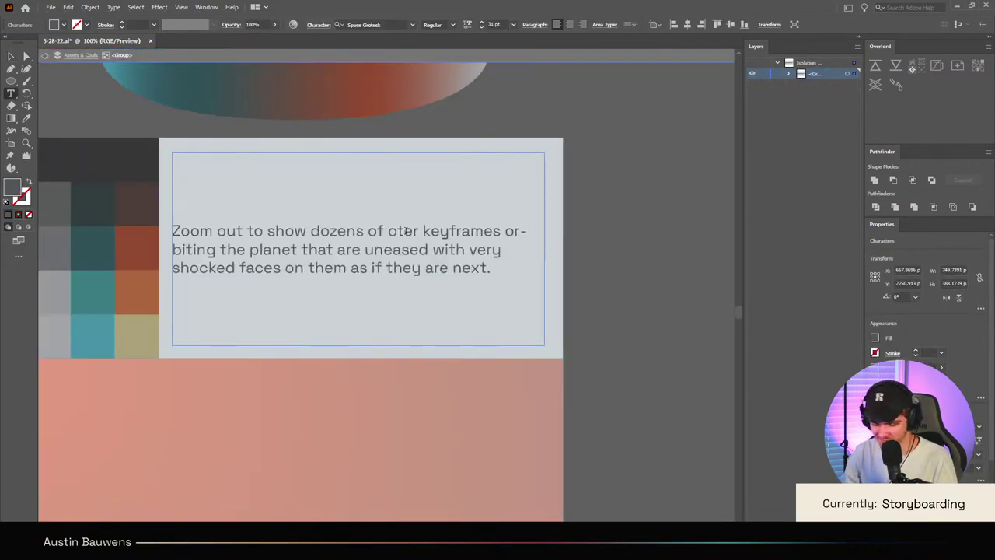
{"action": "type", "text": "h"}
{"action": "key", "text": "Escape"}
{"action": "key", "text": "Escape"}
{"action": "scroll", "coordinate": [446, 247], "scroll_direction": "down", "scroll_amount": 5}
{"action": "scroll", "coordinate": [464, 247], "scroll_direction": "up", "scroll_amount": 2}
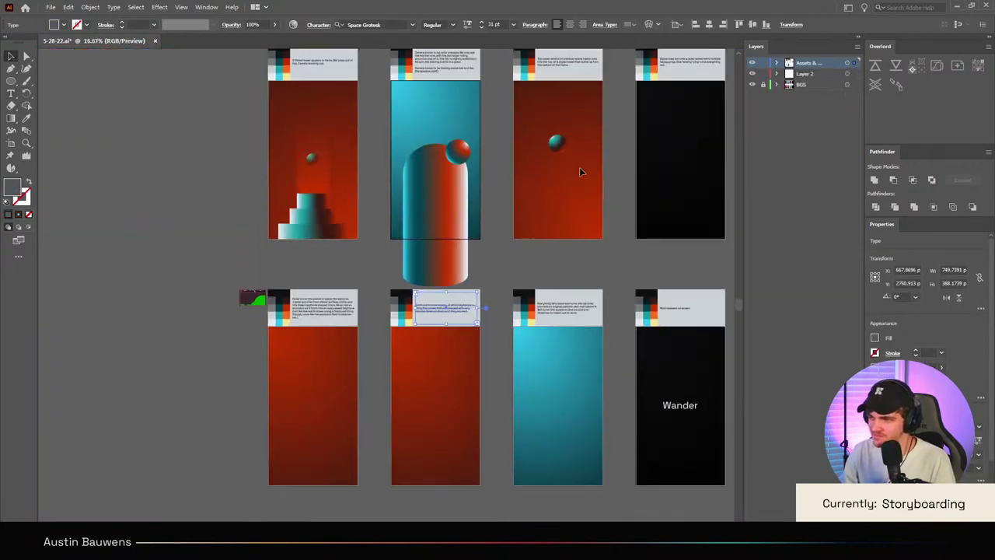
{"action": "scroll", "coordinate": [436, 255], "scroll_direction": "right", "scroll_amount": 4}
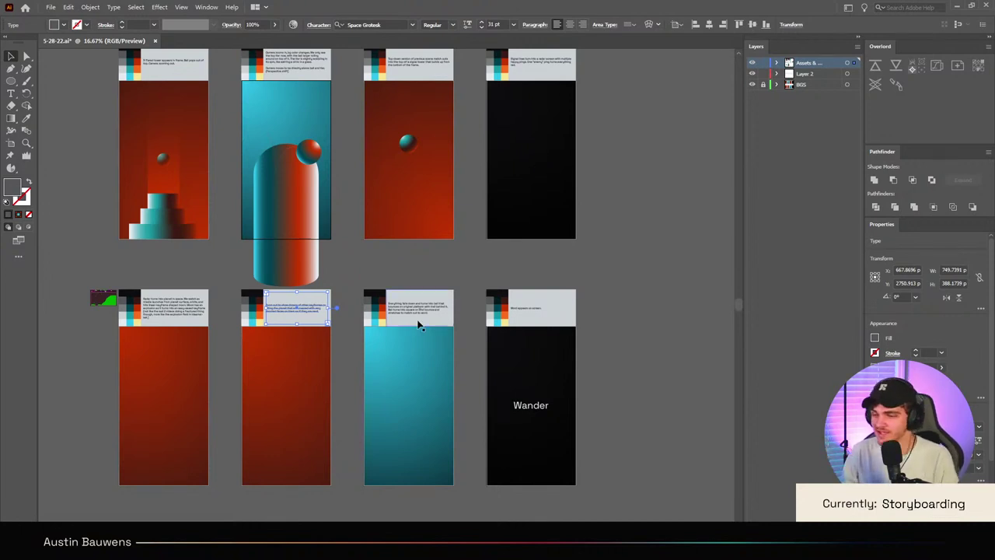
{"action": "left_click", "coordinate": [337, 355]}
{"action": "scroll", "coordinate": [283, 339], "scroll_direction": "up", "scroll_amount": 2}
{"action": "scroll", "coordinate": [257, 291], "scroll_direction": "down", "scroll_amount": 1}
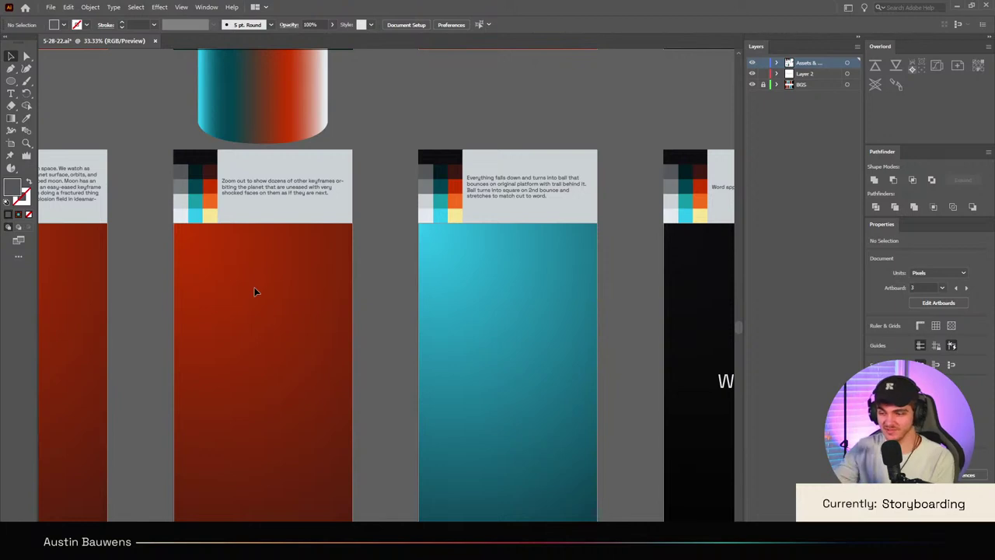
Step: Pan across the storyboard to the cylinder platform on the upper cyan frame
{"action": "scroll", "coordinate": [308, 242], "scroll_direction": "right", "scroll_amount": 3}
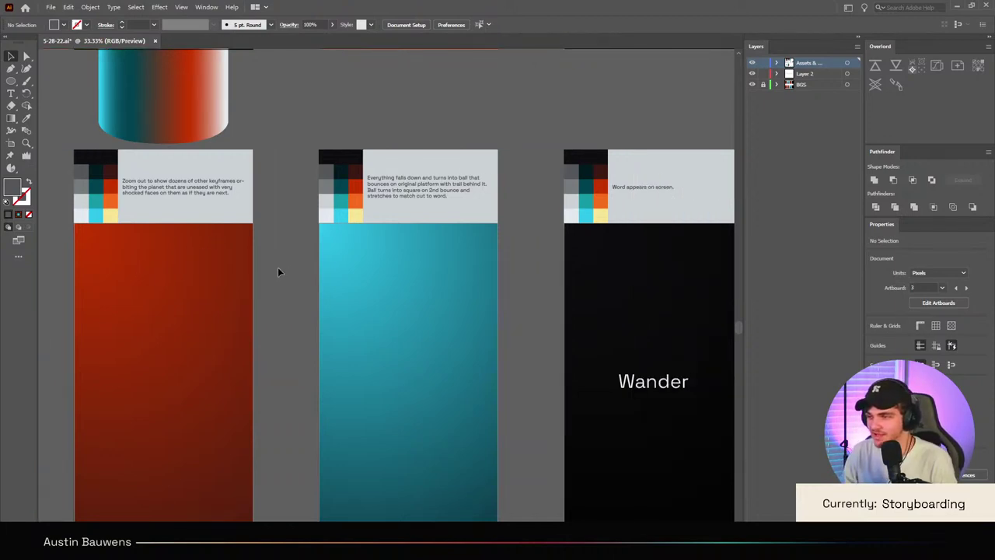
{"action": "scroll", "coordinate": [280, 272], "scroll_direction": "right", "scroll_amount": 1}
{"action": "scroll", "coordinate": [281, 272], "scroll_direction": "left", "scroll_amount": 2}
{"action": "scroll", "coordinate": [281, 271], "scroll_direction": "down", "scroll_amount": 2}
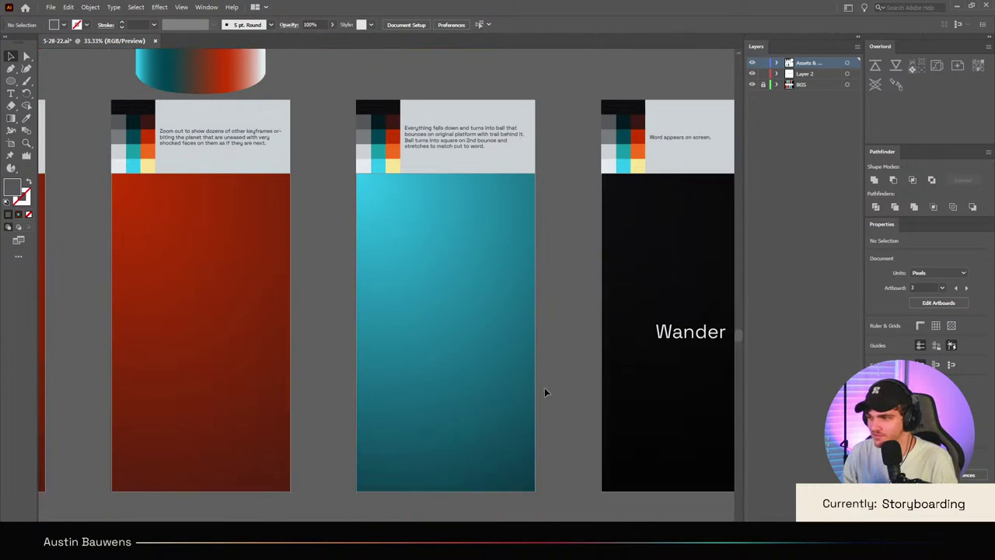
{"action": "scroll", "coordinate": [411, 375], "scroll_direction": "down", "scroll_amount": 1}
{"action": "scroll", "coordinate": [406, 385], "scroll_direction": "up", "scroll_amount": 2}
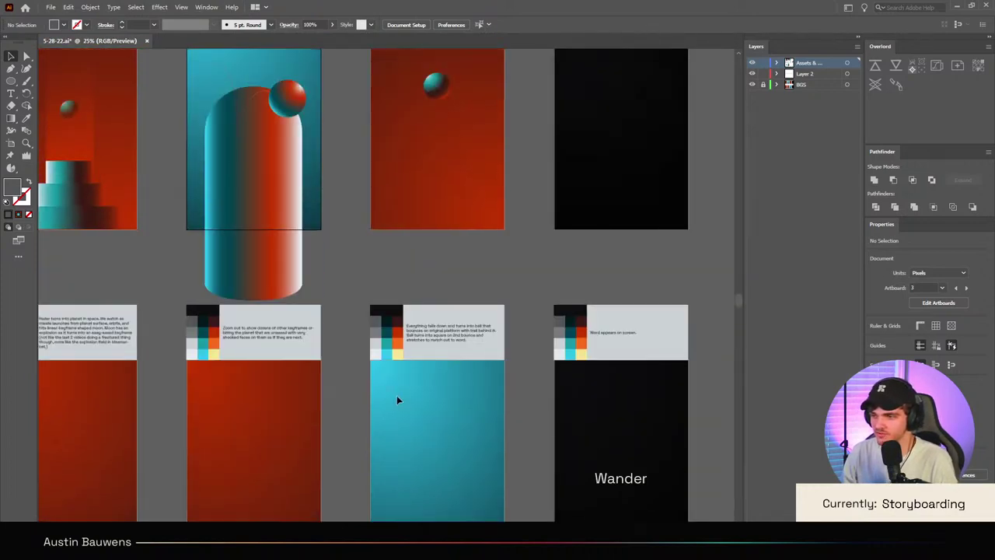
{"action": "scroll", "coordinate": [490, 366], "scroll_direction": "down", "scroll_amount": 2}
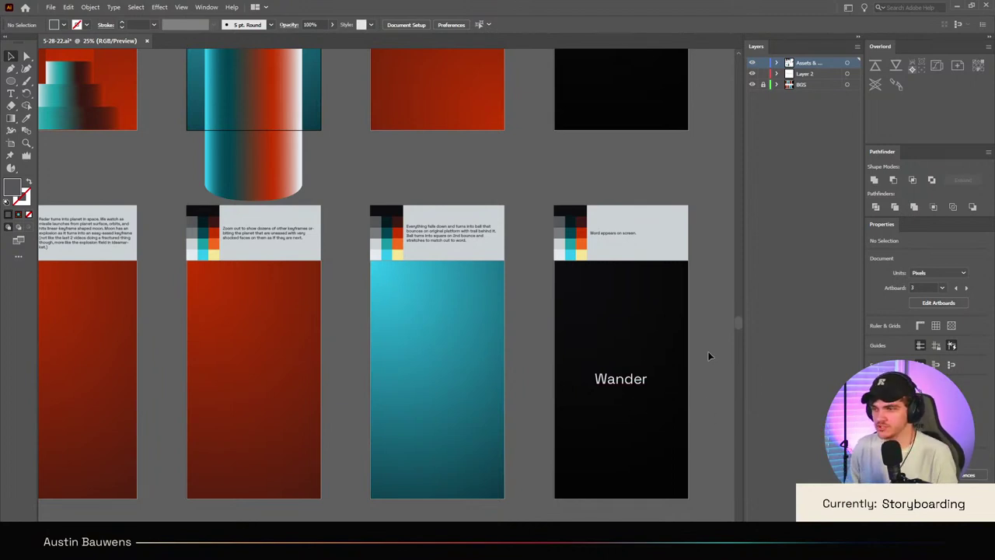
{"action": "scroll", "coordinate": [699, 358], "scroll_direction": "up", "scroll_amount": 2}
{"action": "scroll", "coordinate": [577, 425], "scroll_direction": "left", "scroll_amount": 3}
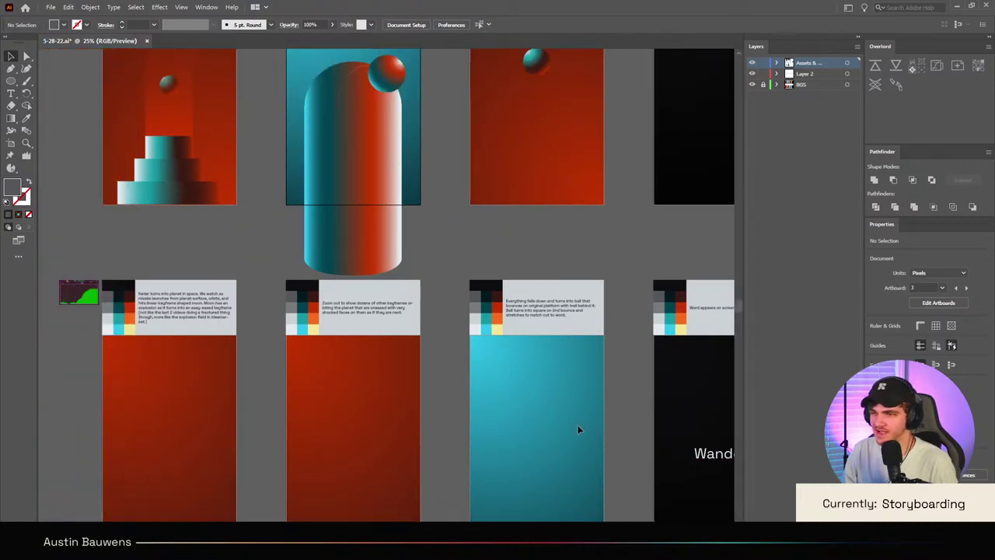
{"action": "scroll", "coordinate": [482, 388], "scroll_direction": "up", "scroll_amount": 2}
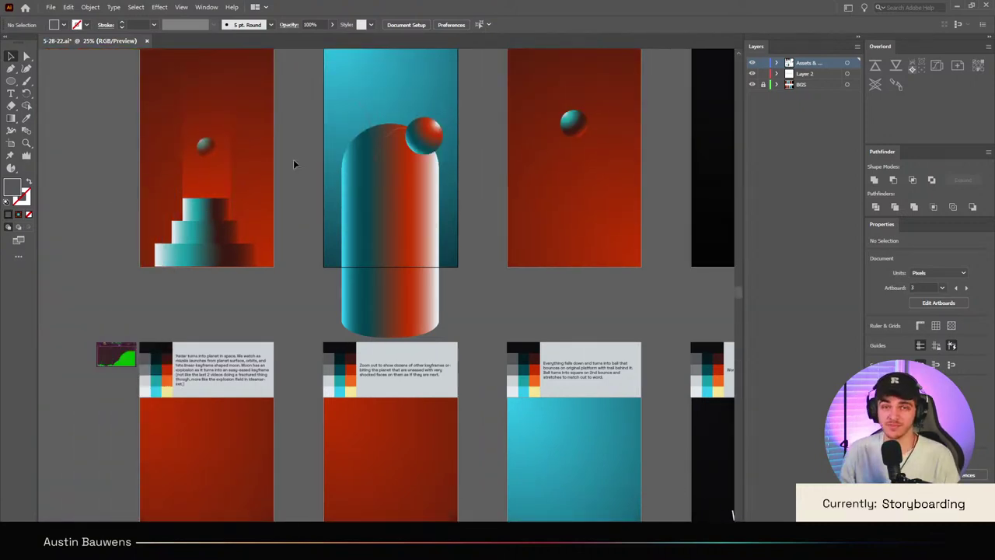
{"action": "scroll", "coordinate": [221, 219], "scroll_direction": "up", "scroll_amount": 2}
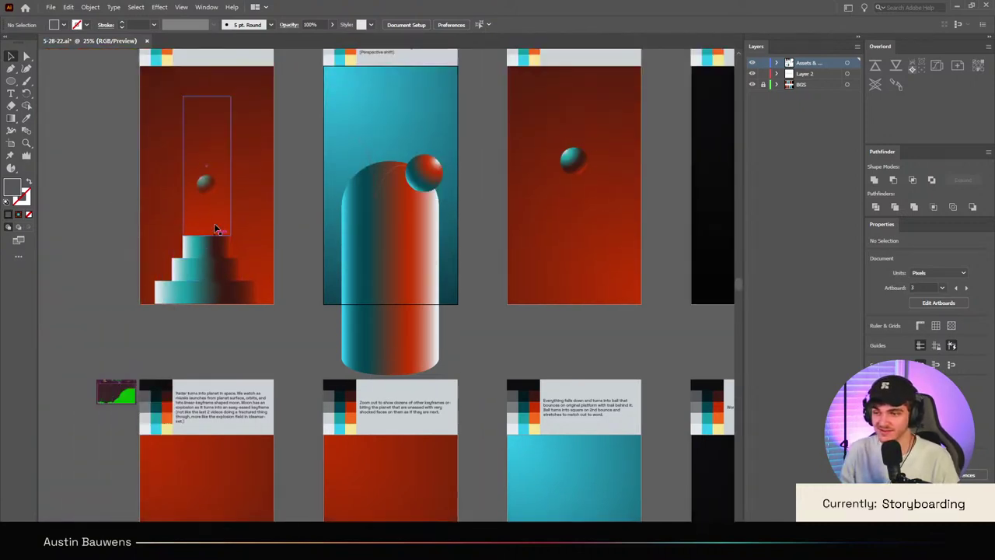
{"action": "scroll", "coordinate": [295, 241], "scroll_direction": "right", "scroll_amount": 5}
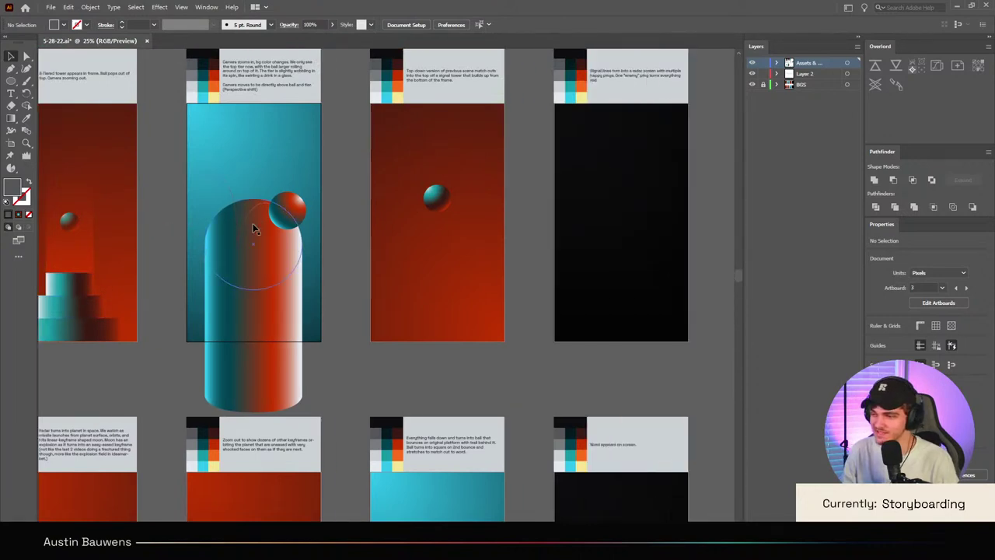
{"action": "scroll", "coordinate": [253, 216], "scroll_direction": "down", "scroll_amount": 1}
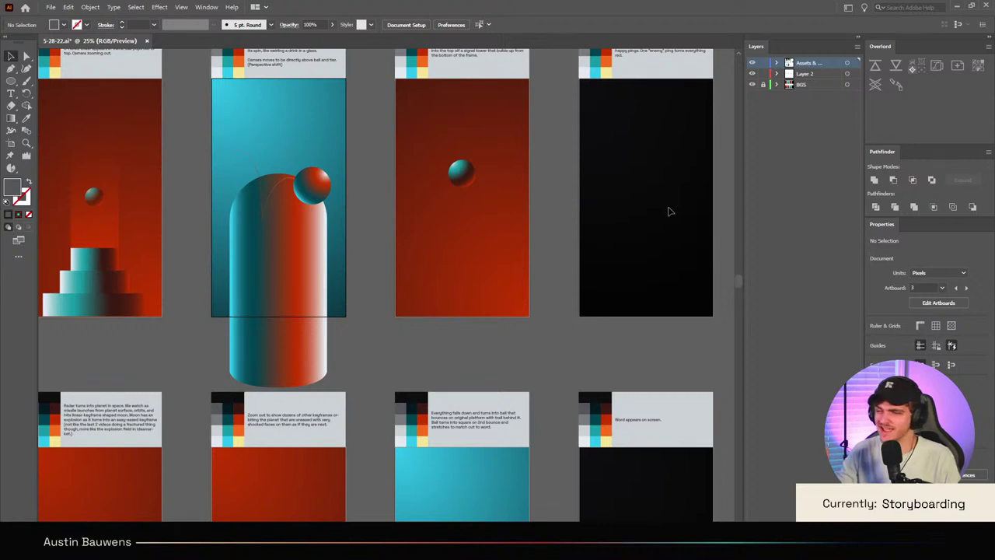
{"action": "scroll", "coordinate": [398, 255], "scroll_direction": "down", "scroll_amount": 5}
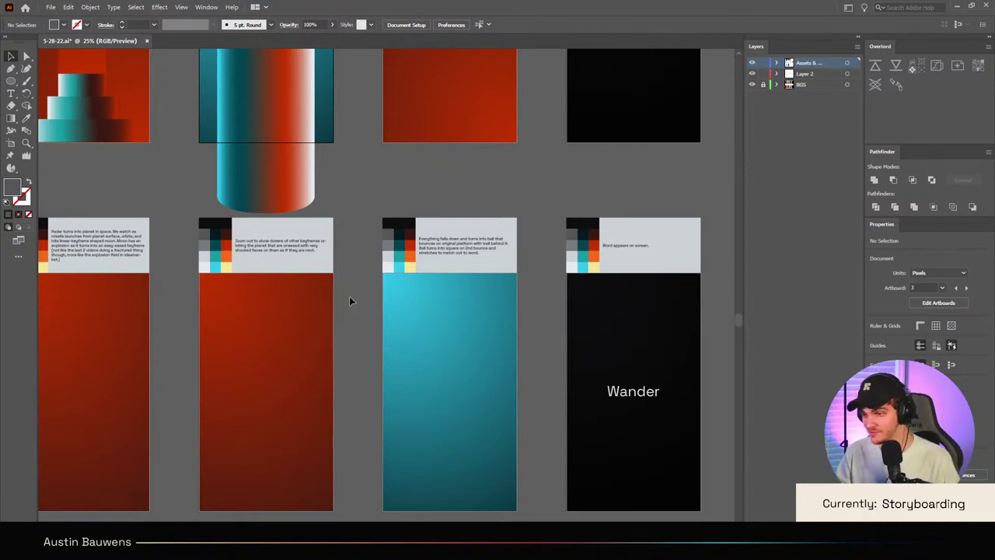
{"action": "scroll", "coordinate": [349, 300], "scroll_direction": "up", "scroll_amount": 2}
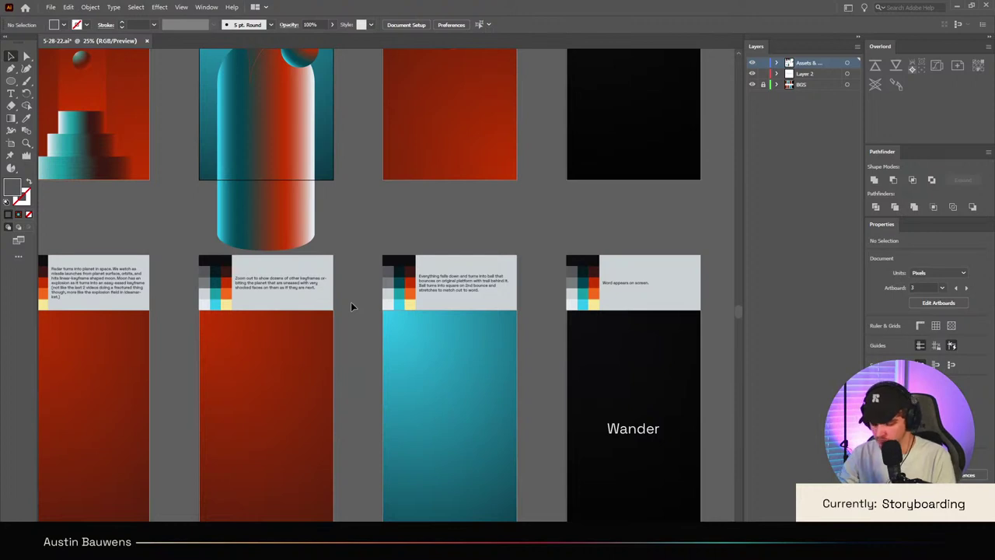
{"action": "scroll", "coordinate": [351, 302], "scroll_direction": "up", "scroll_amount": 2}
{"action": "scroll", "coordinate": [349, 281], "scroll_direction": "up", "scroll_amount": 1}
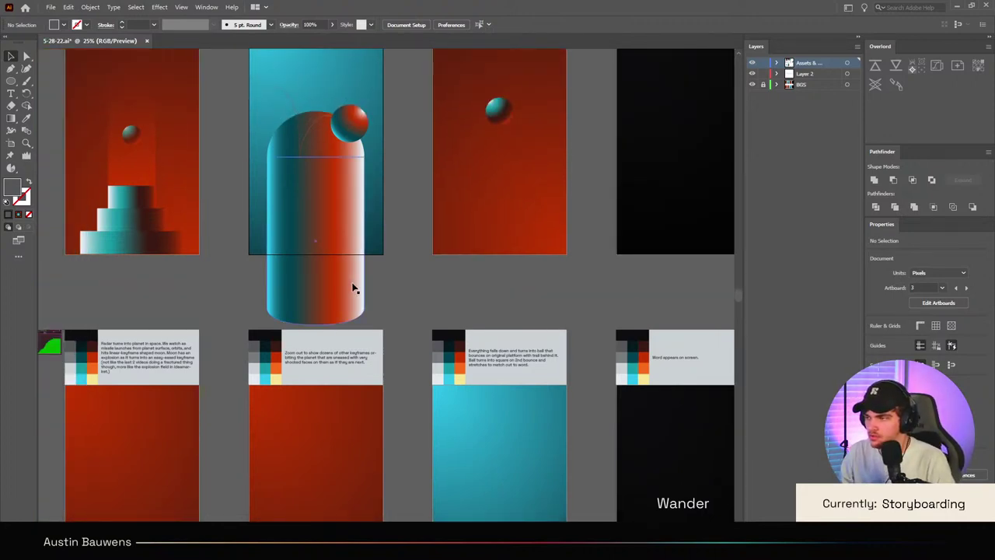
{"action": "scroll", "coordinate": [354, 289], "scroll_direction": "right", "scroll_amount": 3}
{"action": "scroll", "coordinate": [352, 287], "scroll_direction": "up", "scroll_amount": 2}
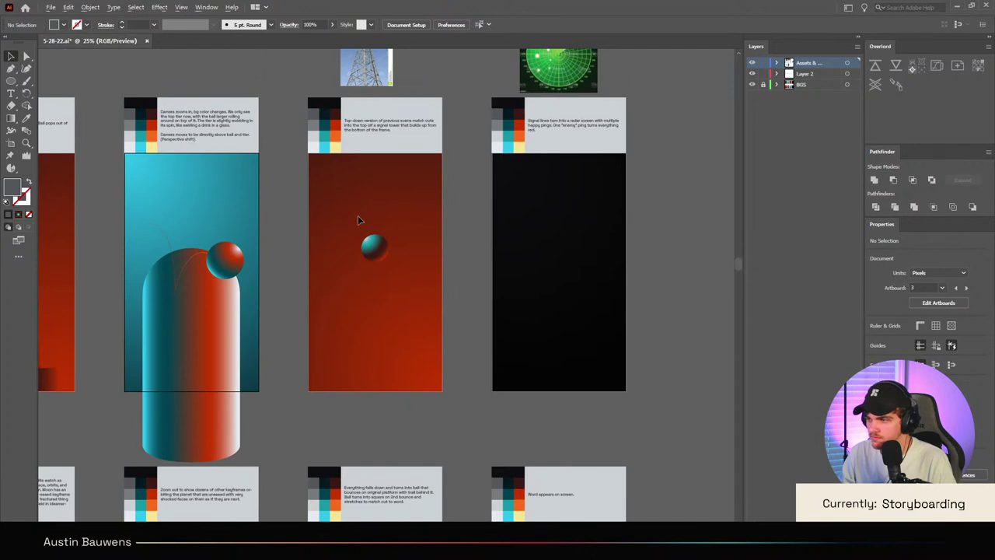
{"action": "scroll", "coordinate": [360, 237], "scroll_direction": "up", "scroll_amount": 2}
{"action": "scroll", "coordinate": [360, 240], "scroll_direction": "down", "scroll_amount": 1}
{"action": "scroll", "coordinate": [323, 300], "scroll_direction": "down", "scroll_amount": 1}
{"action": "scroll", "coordinate": [389, 322], "scroll_direction": "up", "scroll_amount": 4}
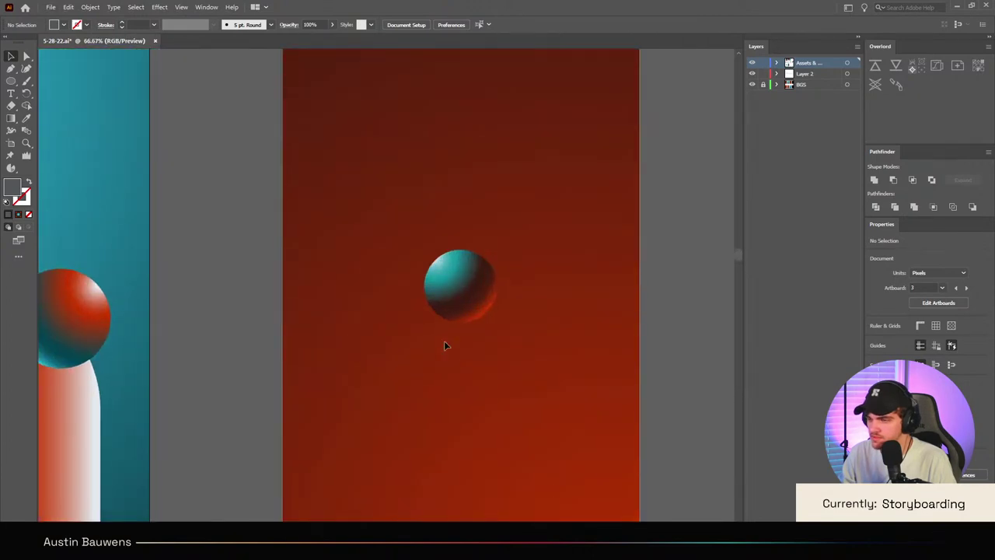
{"action": "scroll", "coordinate": [444, 345], "scroll_direction": "down", "scroll_amount": 2}
{"action": "scroll", "coordinate": [381, 329], "scroll_direction": "down", "scroll_amount": 2}
{"action": "scroll", "coordinate": [268, 367], "scroll_direction": "down", "scroll_amount": 1}
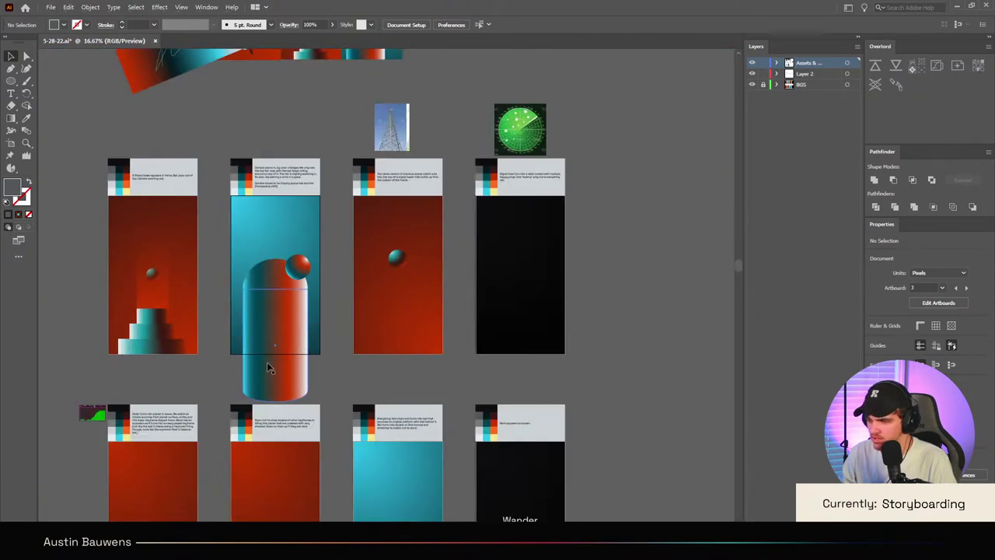
Step: Select the cylinder platform with its red ball and trail and paste it onto the lower cyan frame
{"action": "left_click", "coordinate": [269, 368]}
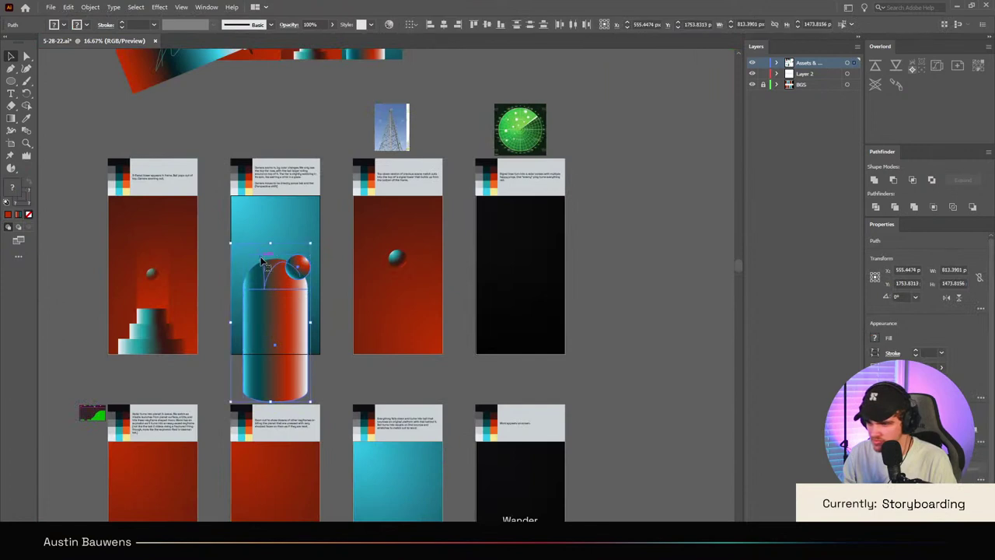
{"action": "left_click", "coordinate": [445, 471]}
{"action": "scroll", "coordinate": [436, 451], "scroll_direction": "down", "scroll_amount": 5}
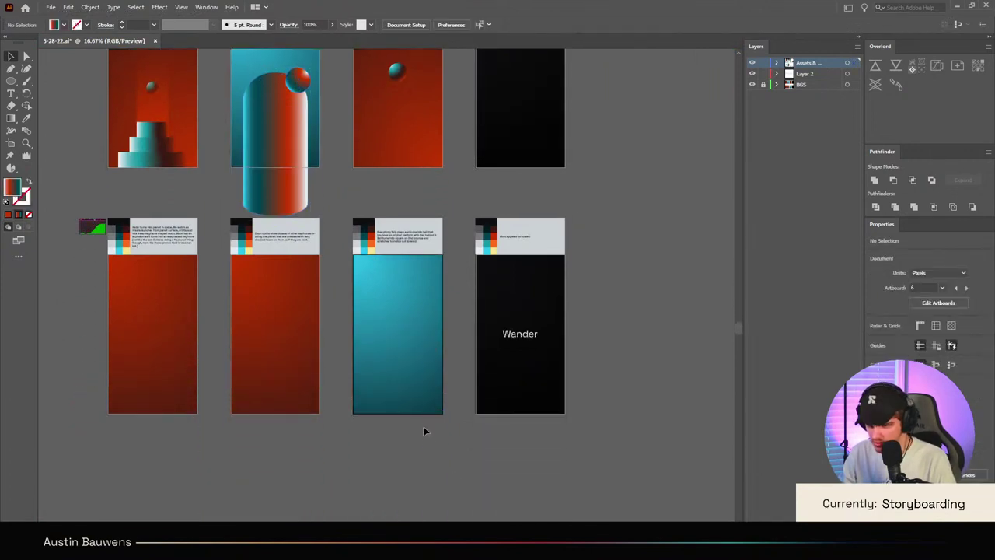
{"action": "key", "text": "ctrl+shift+v"}
{"action": "scroll", "coordinate": [400, 420], "scroll_direction": "up", "scroll_amount": 2}
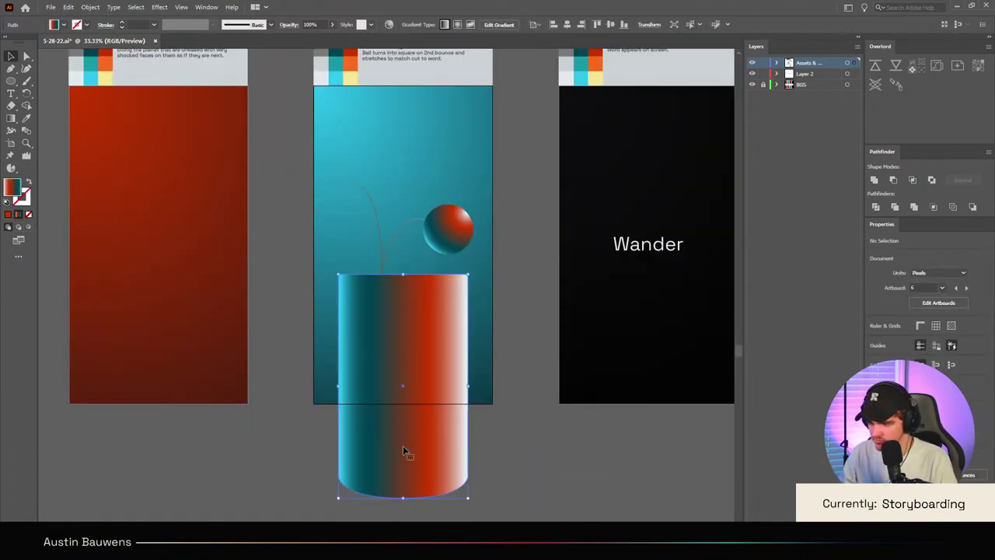
Step: Flatten the pillar's curved bottom and raise its bottom edge to the frame's bottom
{"action": "key", "text": "a"}
{"action": "left_click", "coordinate": [403, 499]}
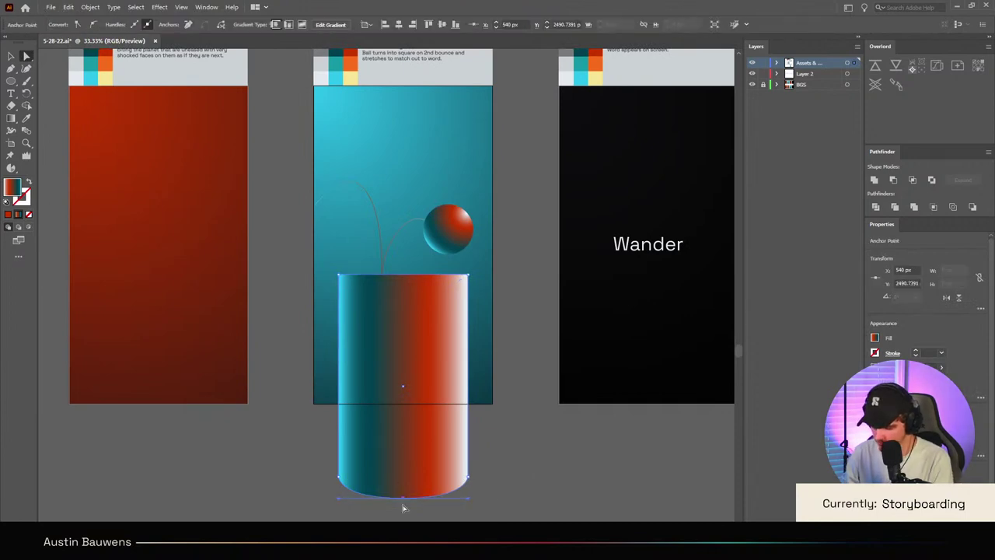
{"action": "key", "text": "Delete"}
{"action": "key", "text": "p"}
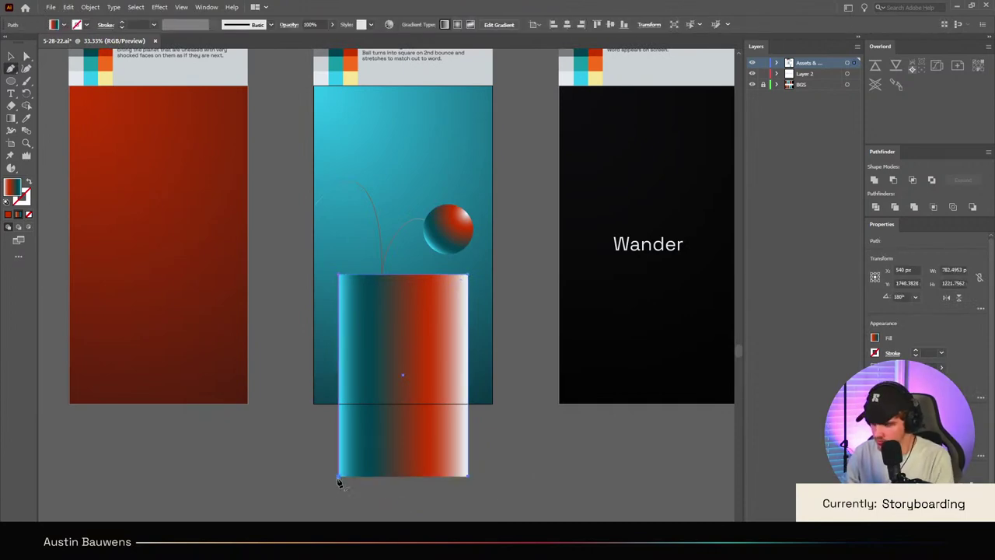
{"action": "left_click", "coordinate": [339, 476]}
{"action": "left_click", "coordinate": [467, 475]}
{"action": "key", "text": "a"}
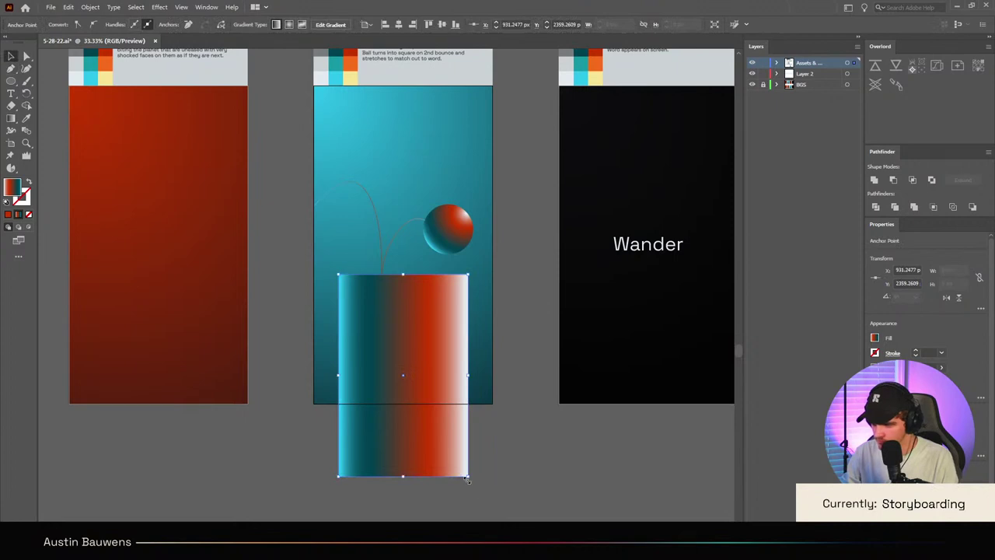
{"action": "left_click_drag", "start_coordinate": [338, 480], "coordinate": [338, 408]}
{"action": "key", "text": "v"}
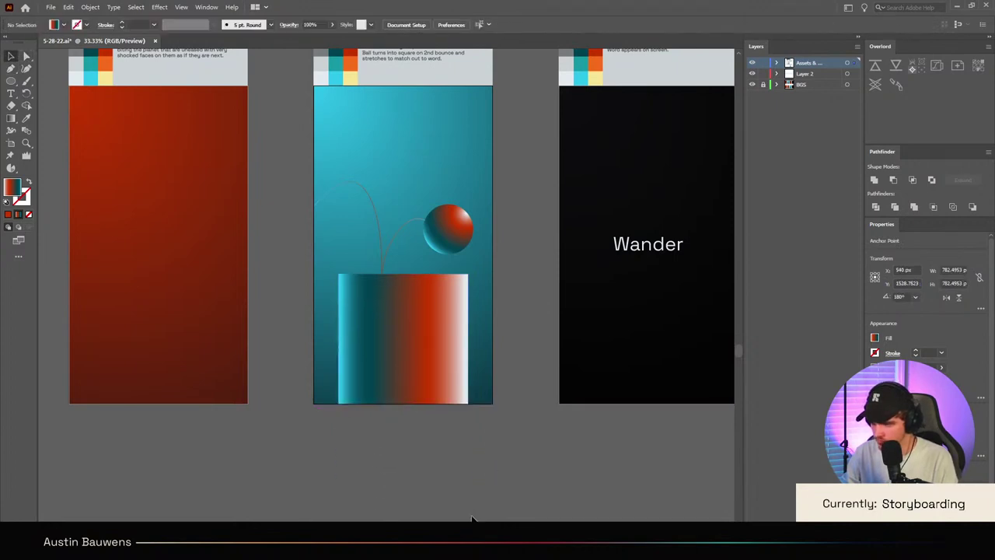
Step: Move the red ball down so it sits centred on top of the platform
{"action": "scroll", "coordinate": [444, 462], "scroll_direction": "up", "scroll_amount": 3}
{"action": "left_click", "coordinate": [436, 372]}
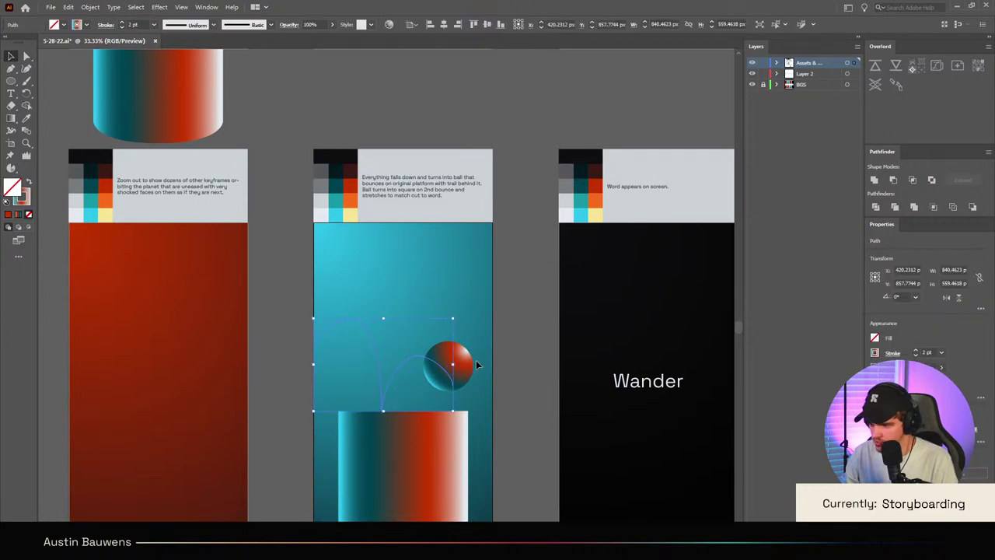
{"action": "left_click_drag", "start_coordinate": [471, 373], "coordinate": [414, 388]}
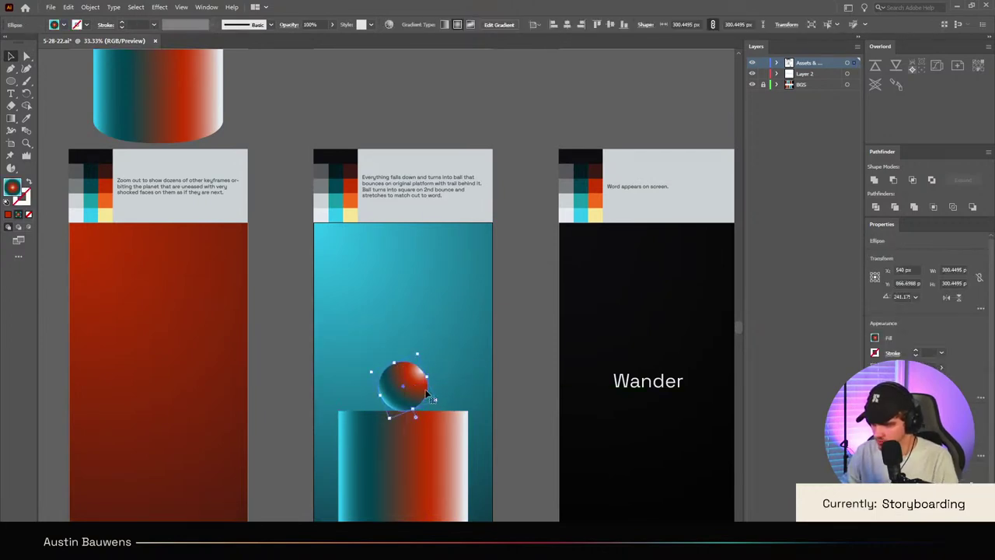
{"action": "left_click", "coordinate": [550, 360]}
{"action": "scroll", "coordinate": [528, 361], "scroll_direction": "down", "scroll_amount": 3}
{"action": "scroll", "coordinate": [546, 462], "scroll_direction": "up", "scroll_amount": 2}
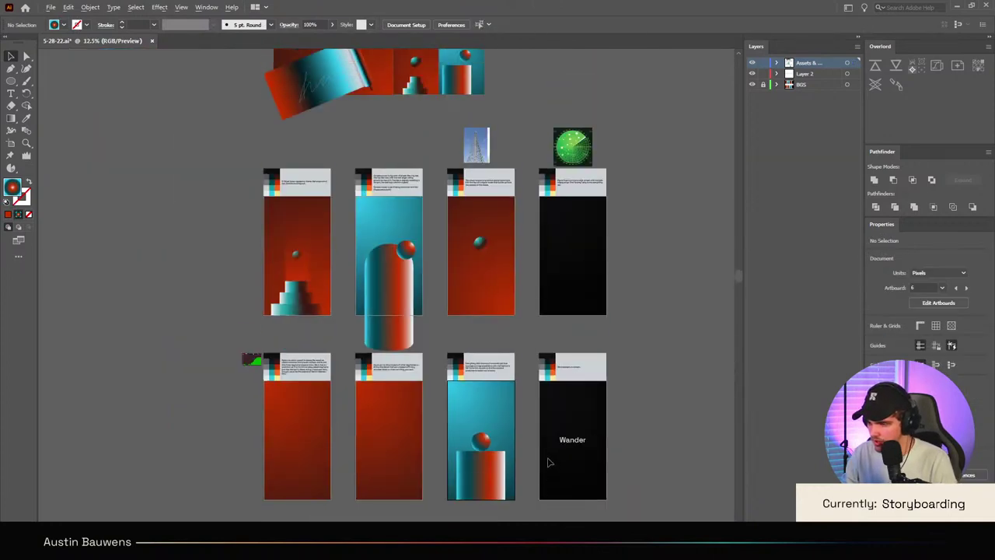
{"action": "scroll", "coordinate": [547, 462], "scroll_direction": "up", "scroll_amount": 2}
{"action": "scroll", "coordinate": [542, 464], "scroll_direction": "up", "scroll_amount": 1}
{"action": "scroll", "coordinate": [542, 464], "scroll_direction": "down", "scroll_amount": 1}
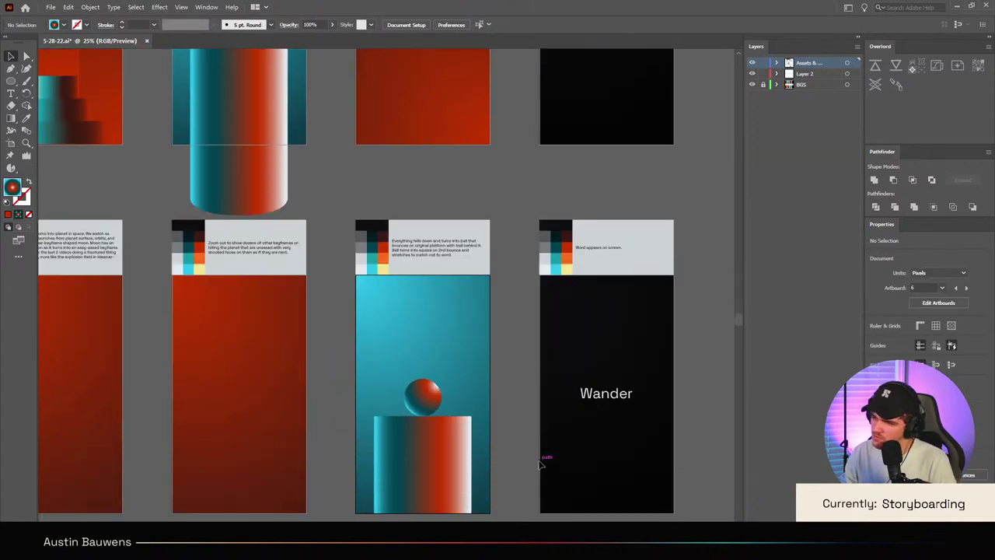
{"action": "scroll", "coordinate": [504, 459], "scroll_direction": "down", "scroll_amount": 2}
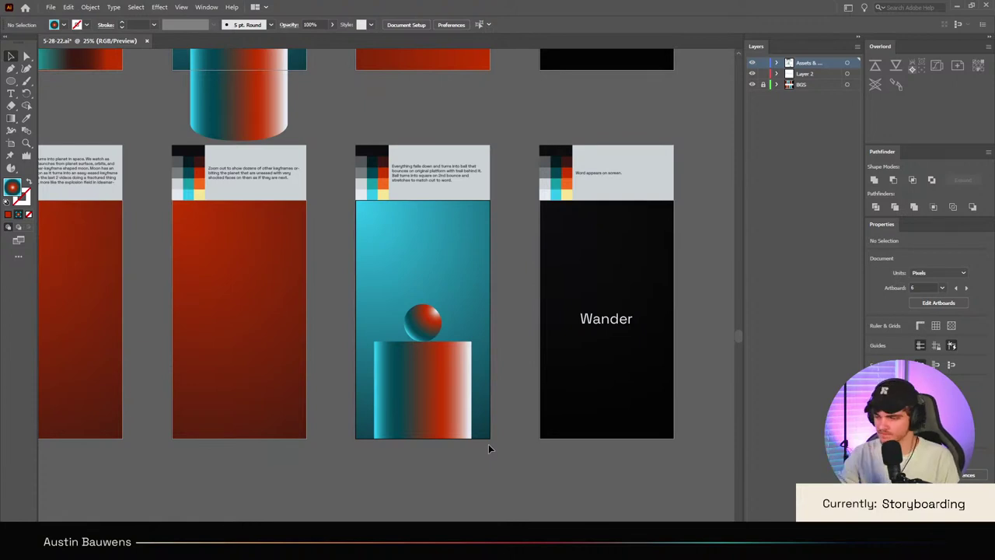
{"action": "left_click", "coordinate": [421, 375]}
{"action": "scroll", "coordinate": [404, 370], "scroll_direction": "up", "scroll_amount": 3}
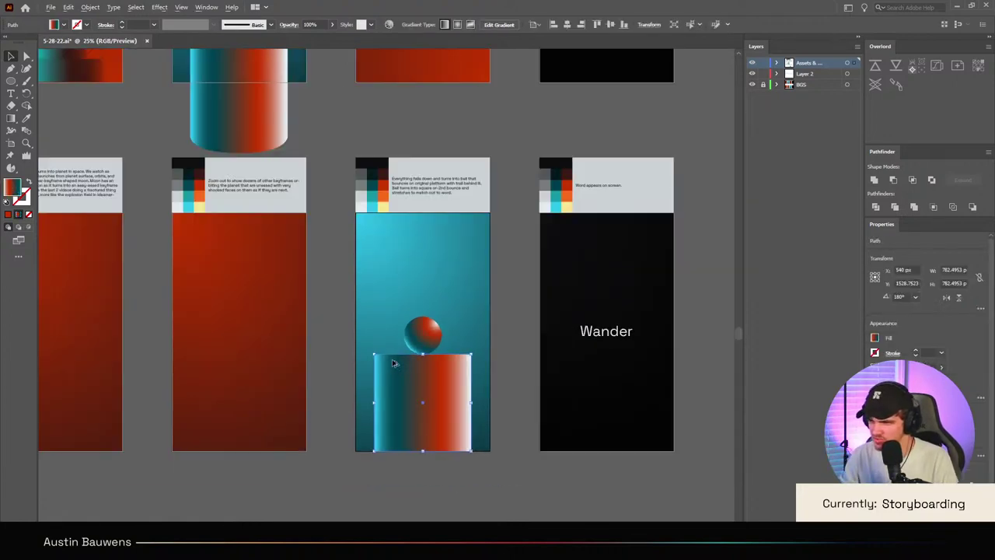
{"action": "scroll", "coordinate": [338, 362], "scroll_direction": "down", "scroll_amount": 1}
{"action": "scroll", "coordinate": [327, 329], "scroll_direction": "up", "scroll_amount": 2}
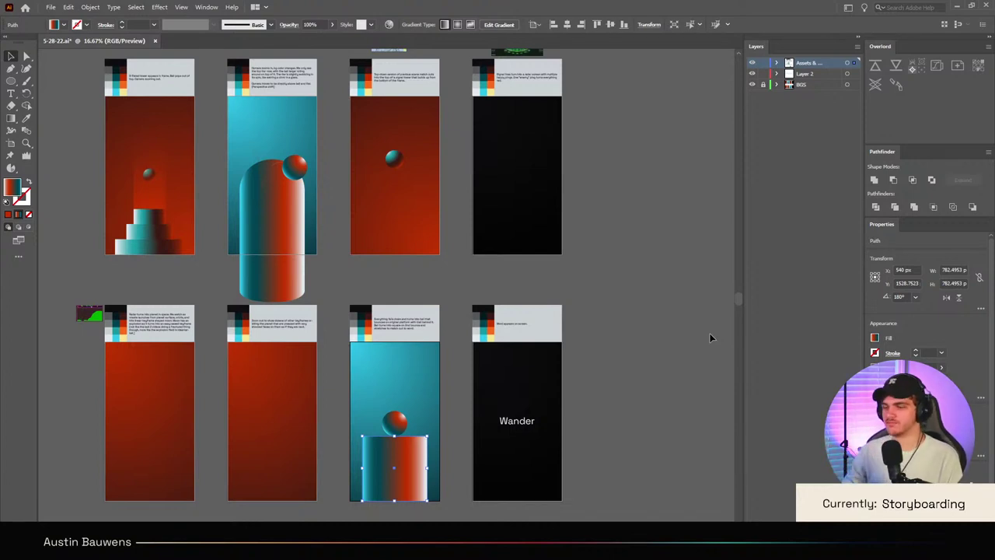
{"action": "left_click", "coordinate": [608, 277]}
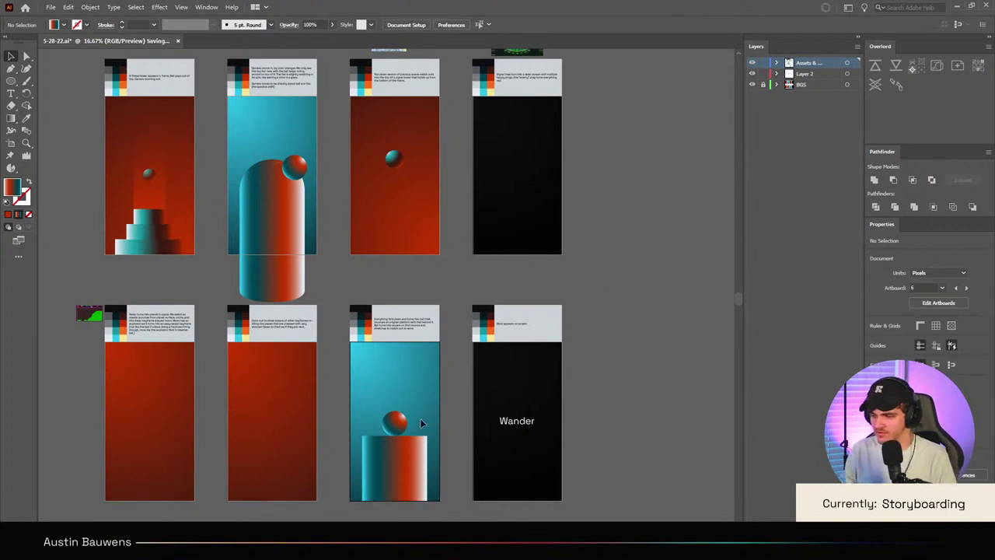
Step: Lift the ball slightly above the platform
{"action": "left_click_drag", "start_coordinate": [396, 420], "coordinate": [397, 389]}
{"action": "left_click", "coordinate": [432, 394]}
{"action": "scroll", "coordinate": [387, 403], "scroll_direction": "up", "scroll_amount": 3}
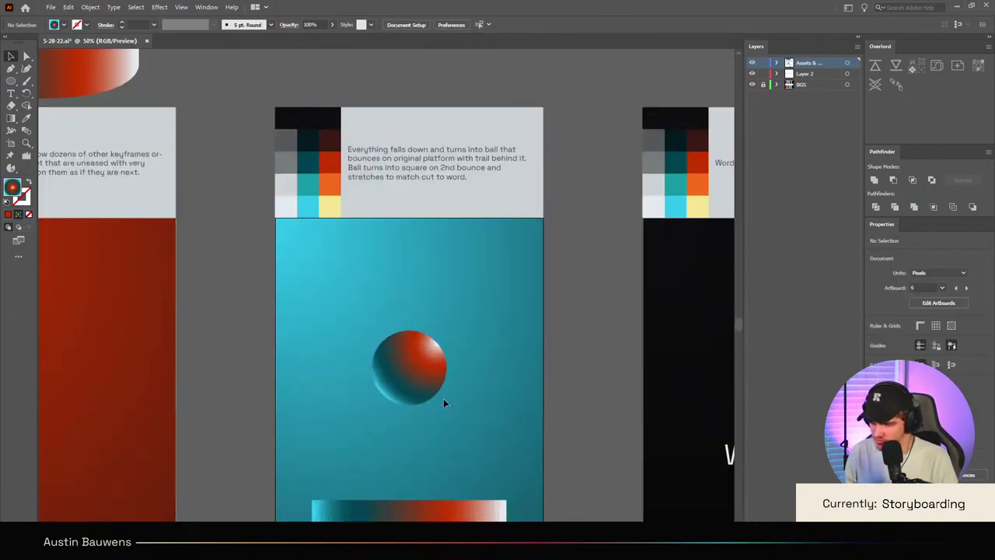
{"action": "scroll", "coordinate": [443, 398], "scroll_direction": "down", "scroll_amount": 1}
Step: Draw a square with the Rectangle tool and move it down to cover the ball
{"action": "left_click", "coordinate": [12, 81]}
{"action": "left_click", "coordinate": [12, 82]}
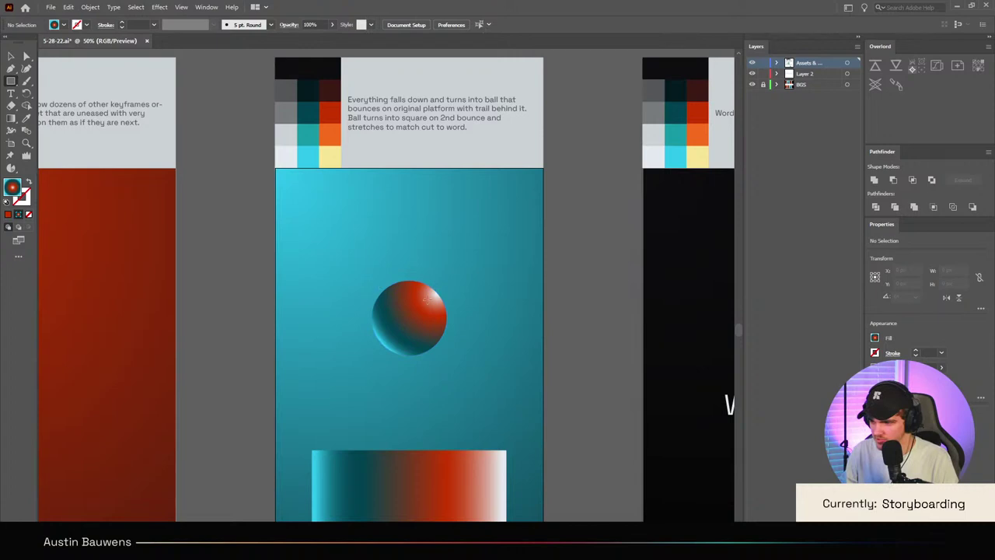
{"action": "mouse_move", "coordinate": [448, 318]}
{"action": "left_mouse_down"}
{"action": "mouse_move", "coordinate": [373, 391]}
{"action": "mouse_move", "coordinate": [372, 244]}
{"action": "left_mouse_up"}
{"action": "key", "text": "v"}
{"action": "left_click", "coordinate": [641, 278]}
{"action": "scroll", "coordinate": [552, 281], "scroll_direction": "down", "scroll_amount": 2}
{"action": "scroll", "coordinate": [536, 287], "scroll_direction": "up", "scroll_amount": 3}
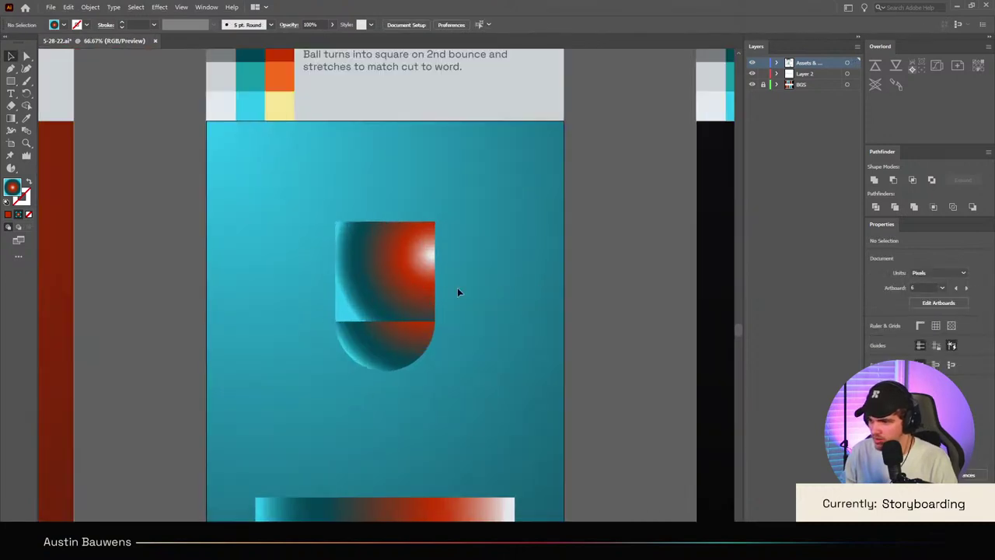
{"action": "left_click_drag", "start_coordinate": [388, 278], "coordinate": [391, 324]}
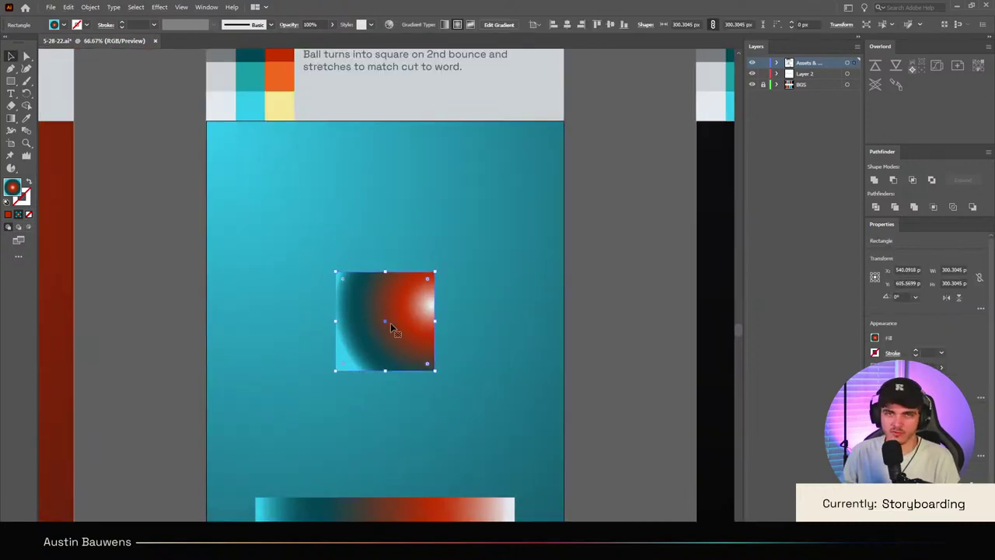
{"action": "key", "text": "ctrl+shift+a"}
{"action": "scroll", "coordinate": [464, 326], "scroll_direction": "down", "scroll_amount": 2}
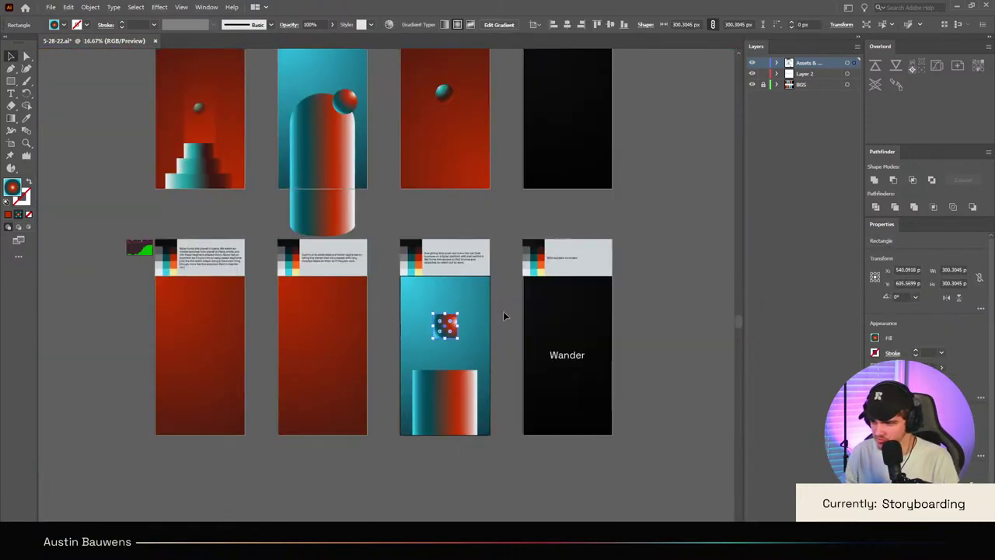
{"action": "scroll", "coordinate": [504, 311], "scroll_direction": "up", "scroll_amount": 3}
Step: Try redrawing the square's gradient diagonally with the Gradient tool, then undo it
{"action": "left_click", "coordinate": [440, 330]}
{"action": "key", "text": "g"}
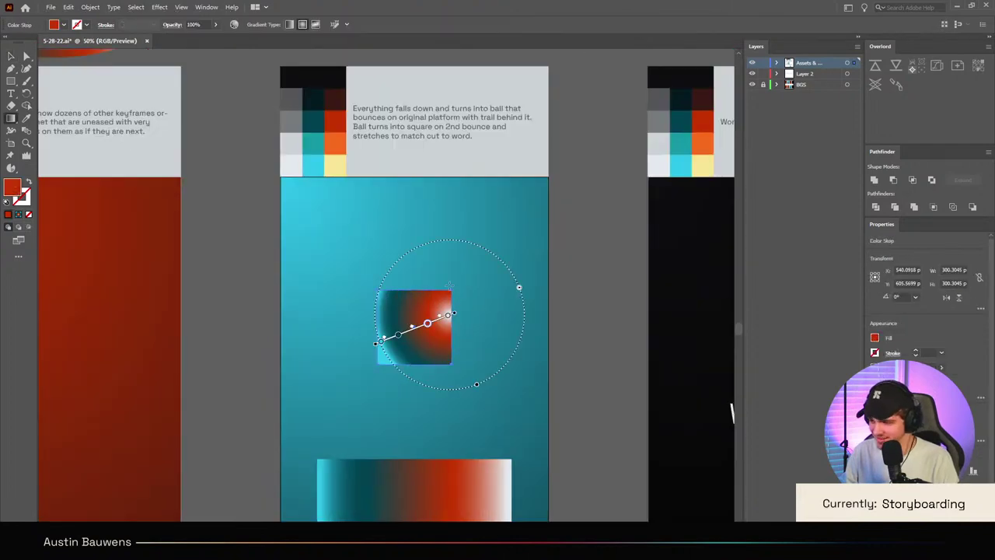
{"action": "left_click_drag", "start_coordinate": [452, 289], "coordinate": [375, 363]}
{"action": "key", "text": "ctrl+z"}
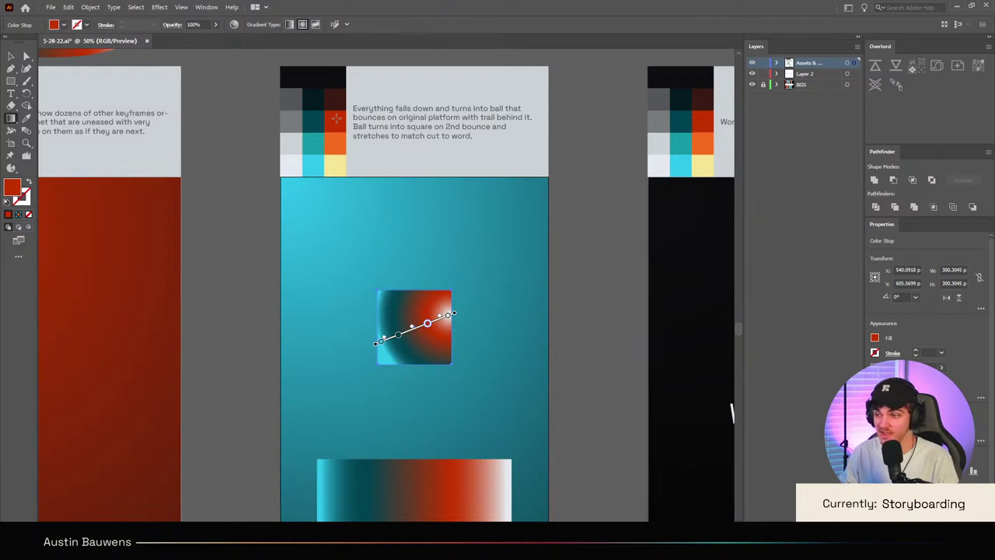
Step: Draw a larger circle of about 356 px around the teal ball as an outline, centred on it
{"action": "scroll", "coordinate": [331, 176], "scroll_direction": "down", "scroll_amount": 6}
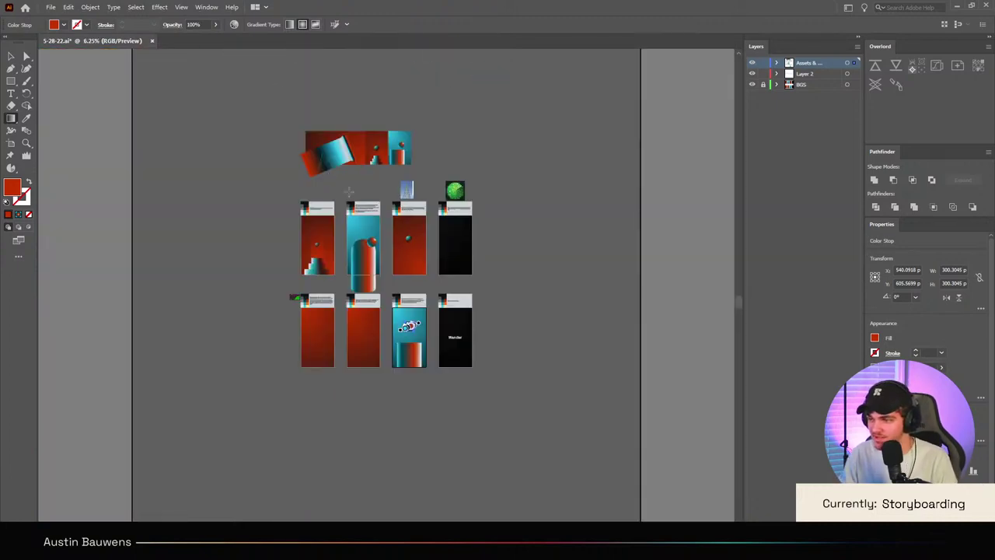
{"action": "scroll", "coordinate": [382, 215], "scroll_direction": "up", "scroll_amount": 3}
{"action": "scroll", "coordinate": [311, 252], "scroll_direction": "down", "scroll_amount": 2}
{"action": "key", "text": "v"}
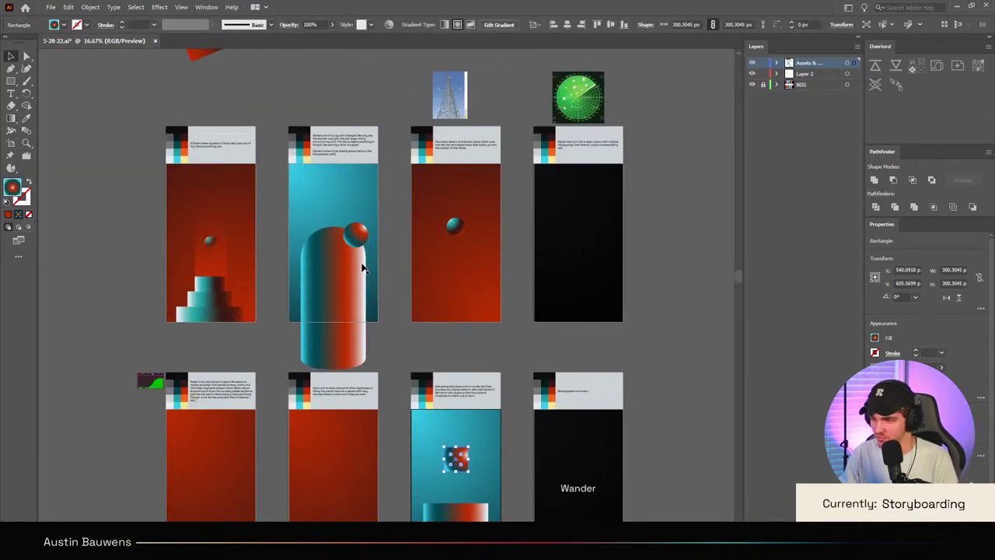
{"action": "left_click", "coordinate": [397, 329]}
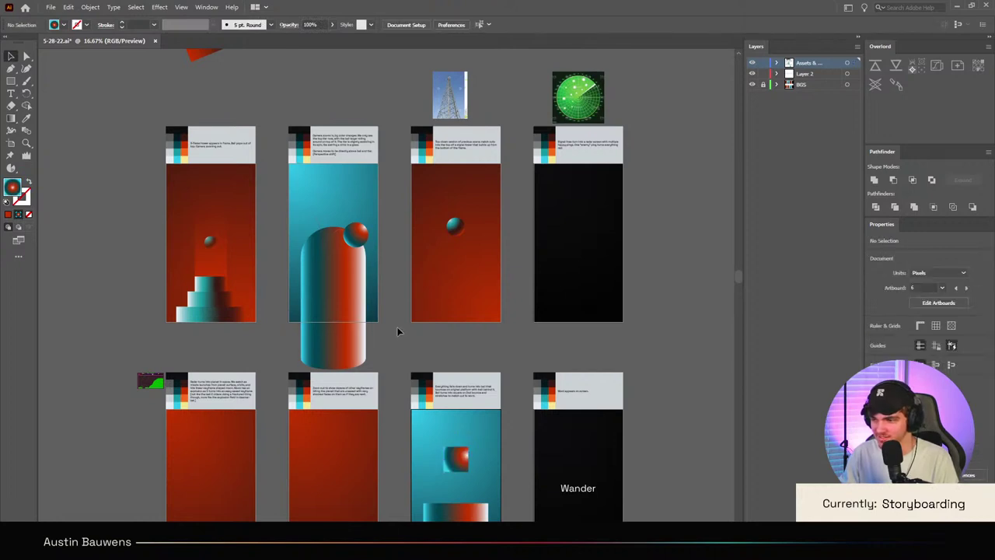
{"action": "scroll", "coordinate": [412, 299], "scroll_direction": "right", "scroll_amount": 3}
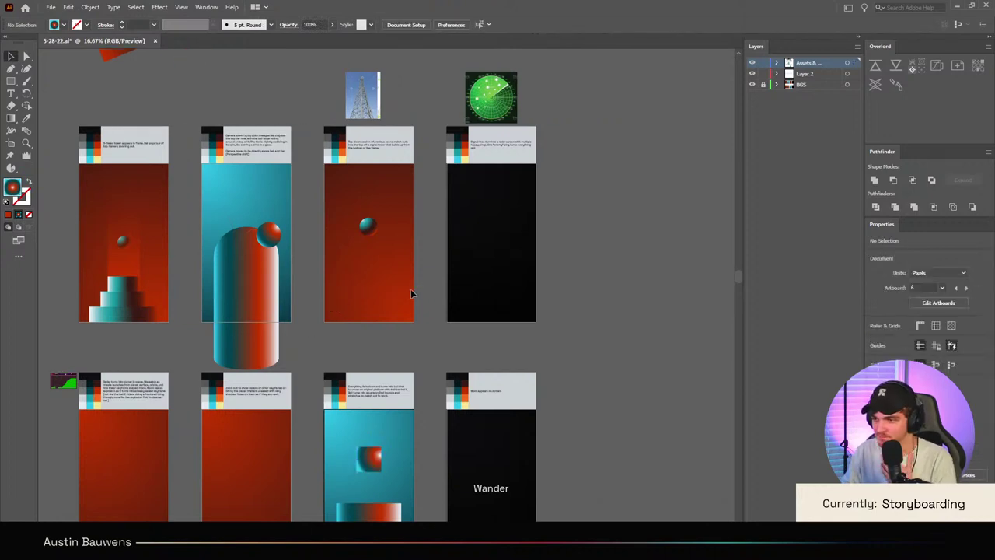
{"action": "scroll", "coordinate": [412, 294], "scroll_direction": "up", "scroll_amount": 1}
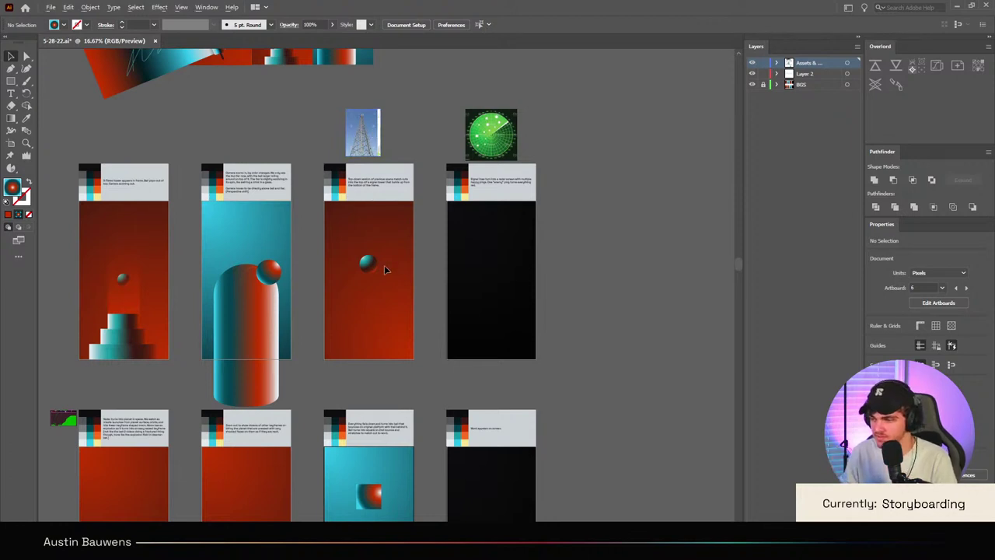
{"action": "scroll", "coordinate": [386, 270], "scroll_direction": "up", "scroll_amount": 4}
{"action": "left_click", "coordinate": [340, 276]}
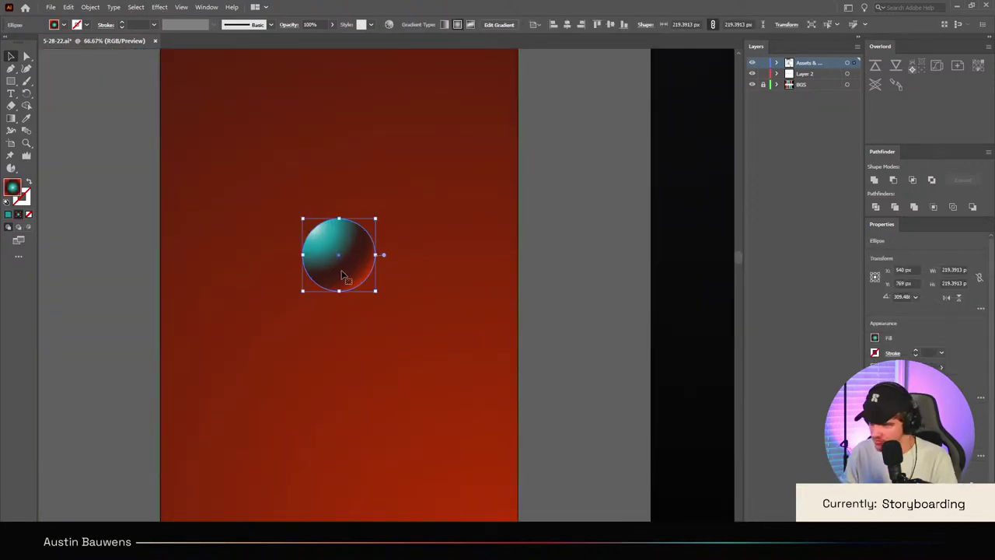
{"action": "left_click_drag", "start_coordinate": [378, 255], "coordinate": [421, 257]}
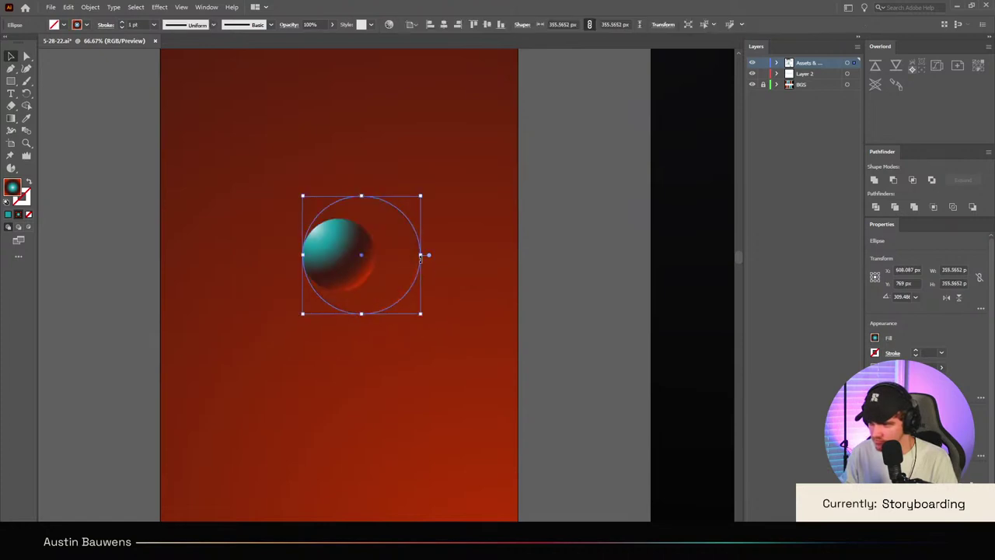
{"action": "key", "text": "shift+x"}
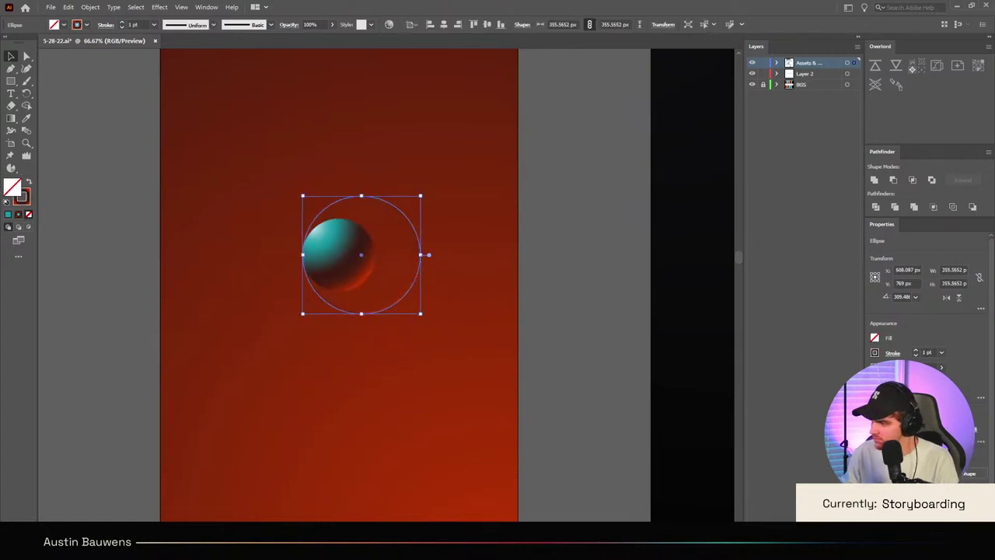
{"action": "left_click", "coordinate": [890, 429]}
{"action": "left_click", "coordinate": [529, 387]}
Step: Apply the gradient to the new ring's stroke
{"action": "scroll", "coordinate": [455, 279], "scroll_direction": "down", "scroll_amount": 1}
{"action": "scroll", "coordinate": [410, 272], "scroll_direction": "up", "scroll_amount": 2}
{"action": "left_click", "coordinate": [413, 274]}
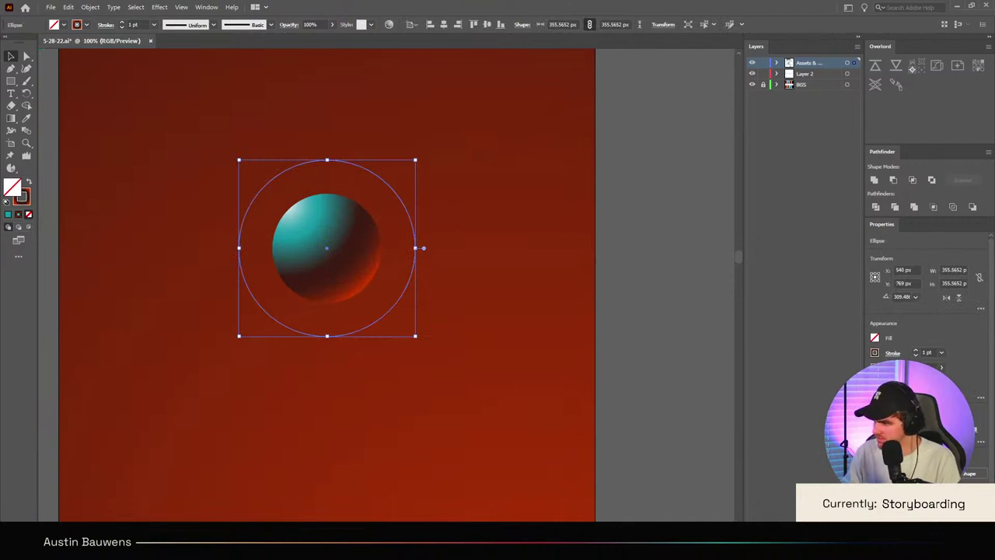
{"action": "left_click", "coordinate": [21, 201]}
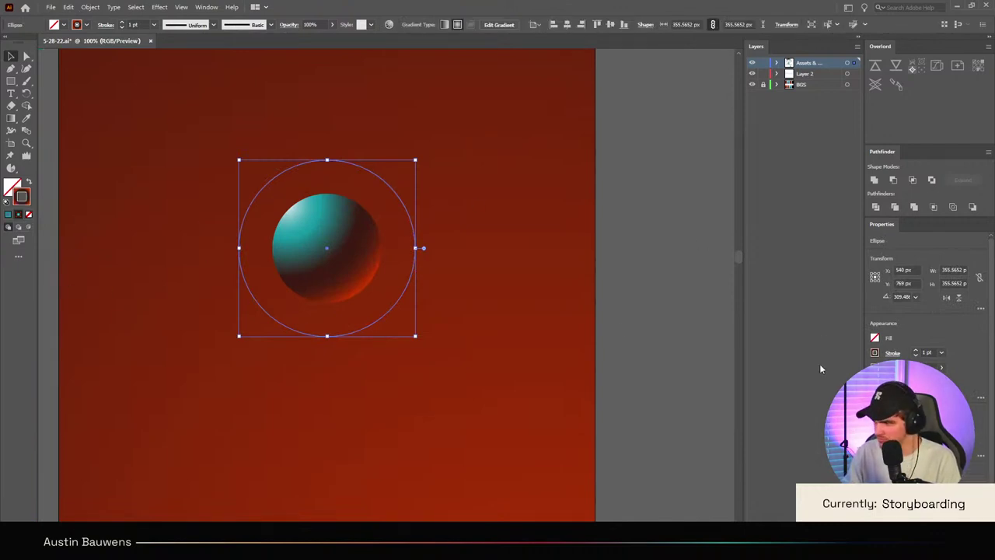
{"action": "key", "text": "."}
{"action": "left_click", "coordinate": [617, 374]}
{"action": "scroll", "coordinate": [547, 350], "scroll_direction": "down", "scroll_amount": 2}
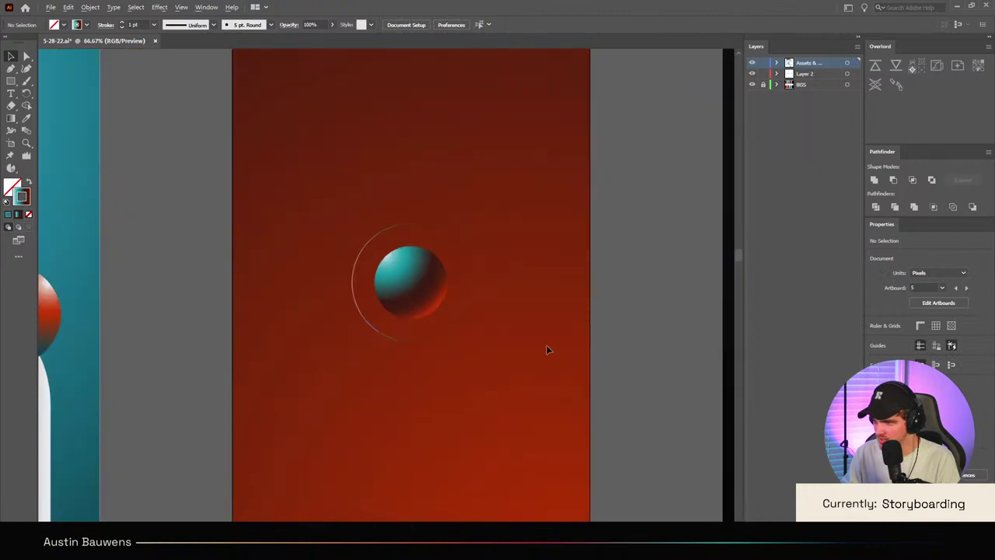
{"action": "scroll", "coordinate": [489, 327], "scroll_direction": "up", "scroll_amount": 2}
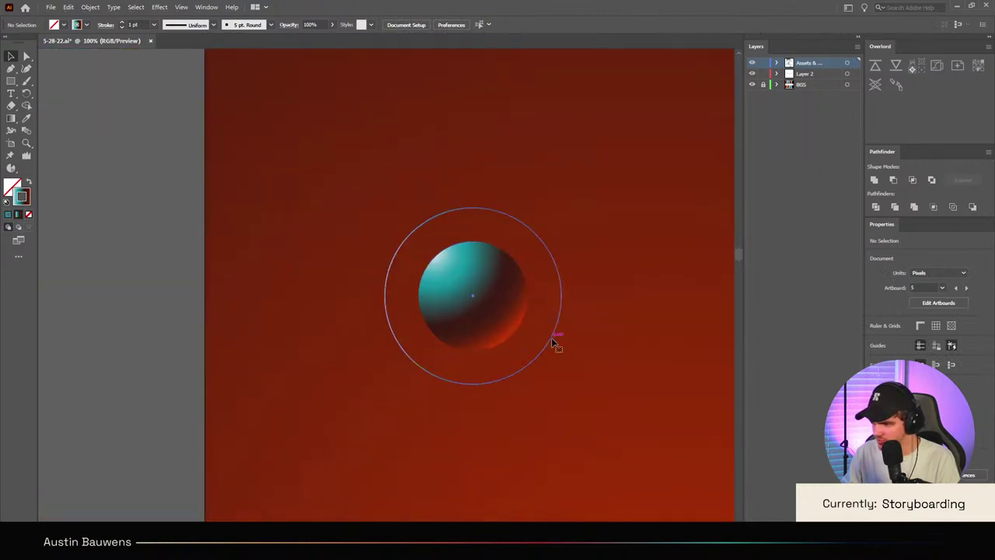
Step: Stretch a ring copy to 1.5 times its width, making a wide horizontal ellipse
{"action": "left_click", "coordinate": [552, 340]}
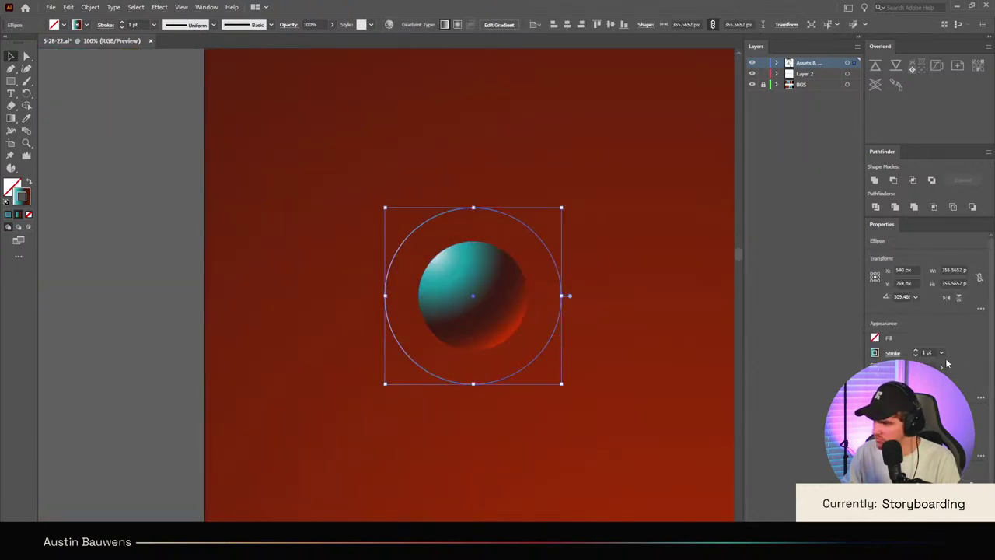
{"action": "left_click", "coordinate": [549, 344]}
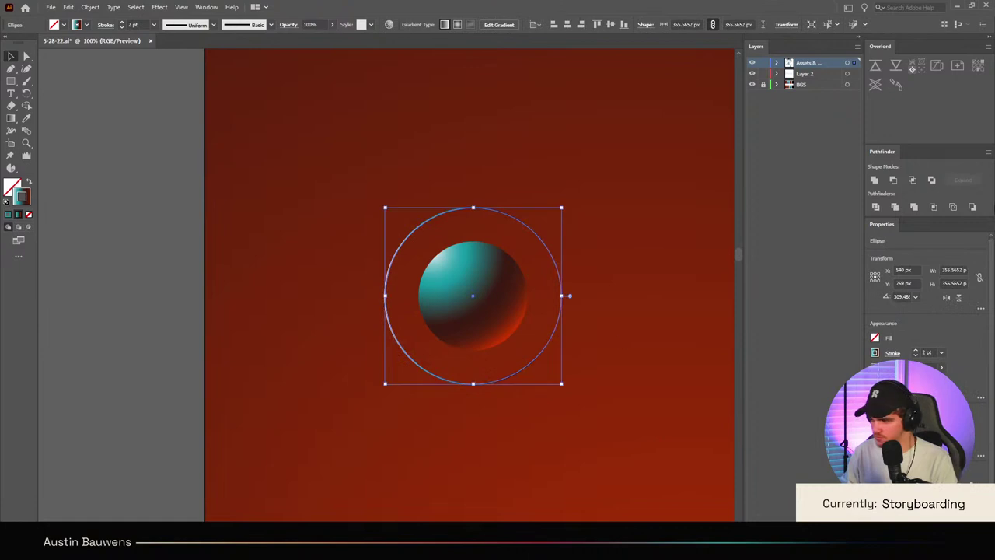
{"action": "left_click", "coordinate": [962, 269]}
{"action": "type", "text": "*1.5"}
{"action": "key", "text": "Return"}
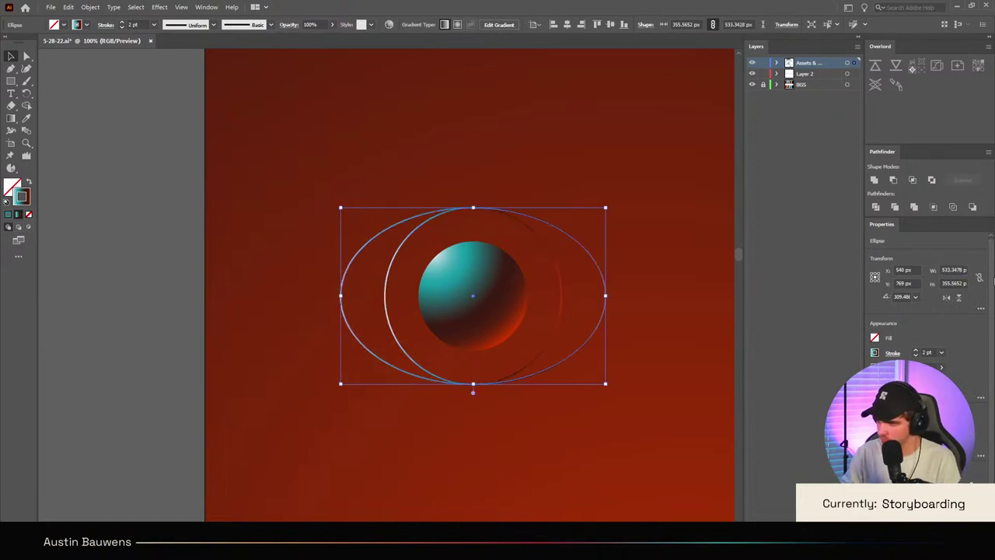
{"action": "key", "text": "ctrl+z"}
{"action": "left_click", "coordinate": [980, 278]}
{"action": "left_click", "coordinate": [980, 281]}
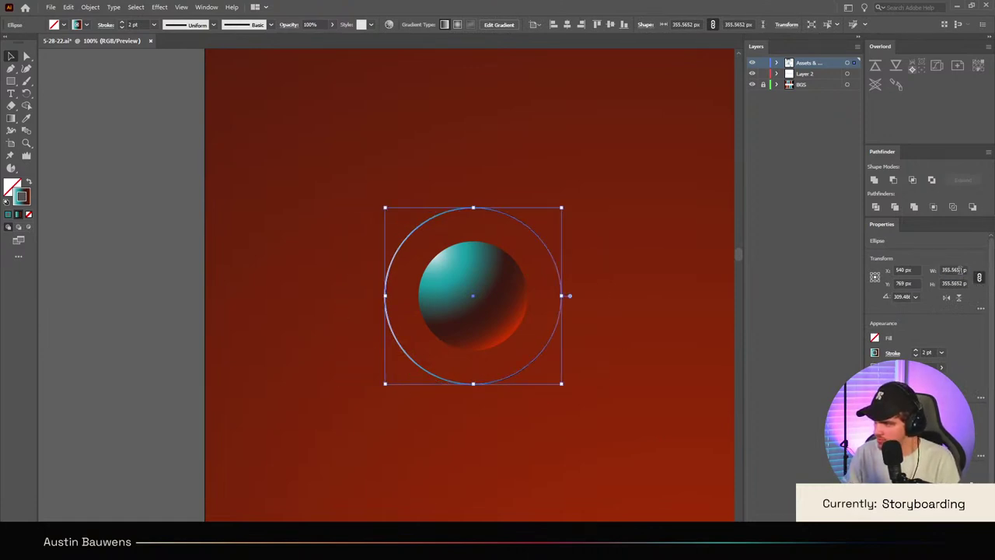
{"action": "left_click", "coordinate": [963, 270]}
{"action": "left_click", "coordinate": [979, 278]}
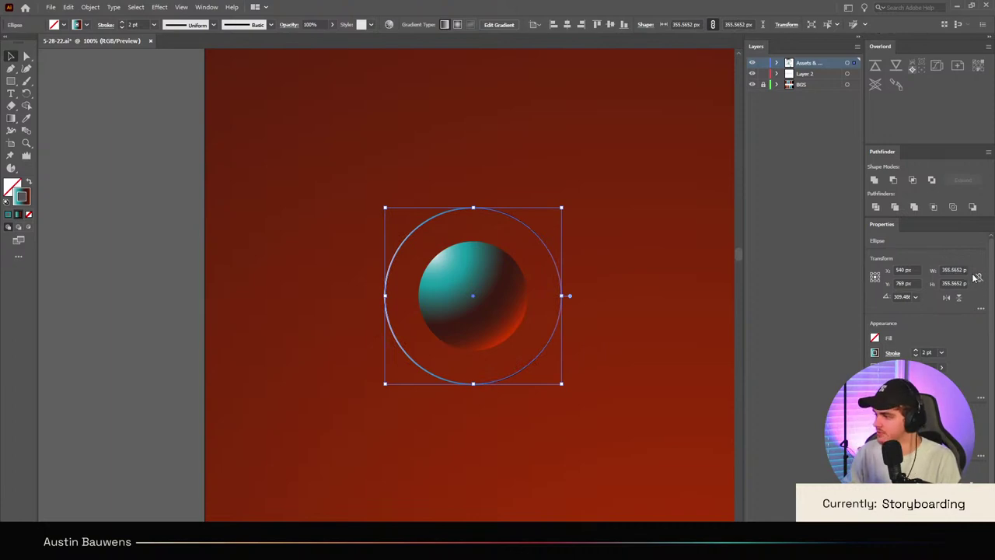
{"action": "left_click", "coordinate": [963, 270]}
{"action": "type", "text": "*1.5"}
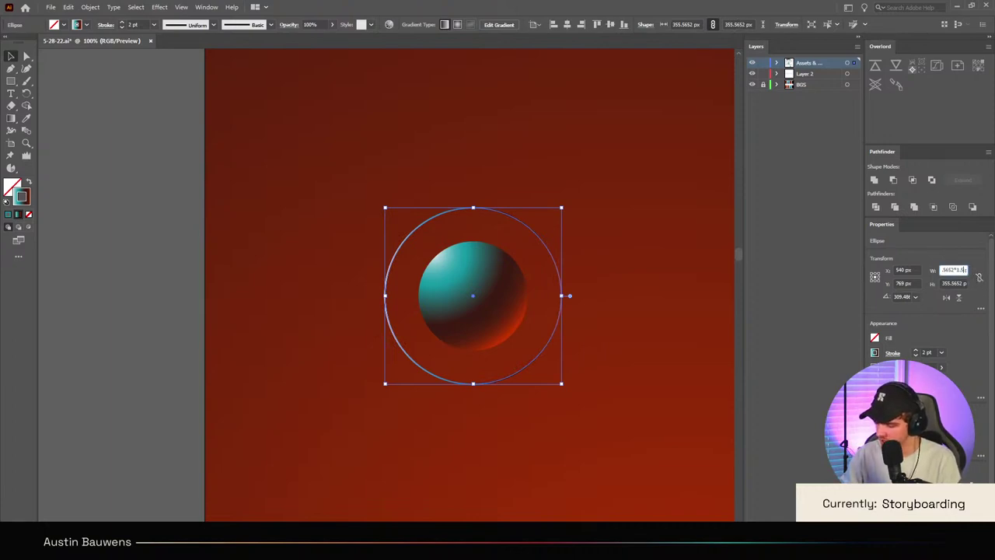
{"action": "key", "text": "Return"}
{"action": "left_click", "coordinate": [599, 358]}
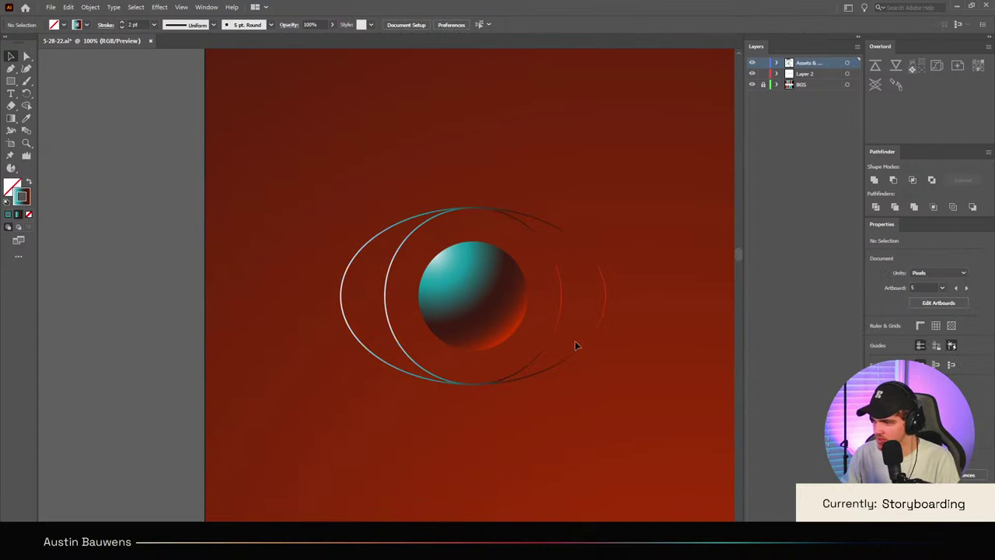
Step: Multiply another circle's height by 1.5 twice for a tall ellipse of about 800 px
{"action": "left_click", "coordinate": [582, 347]}
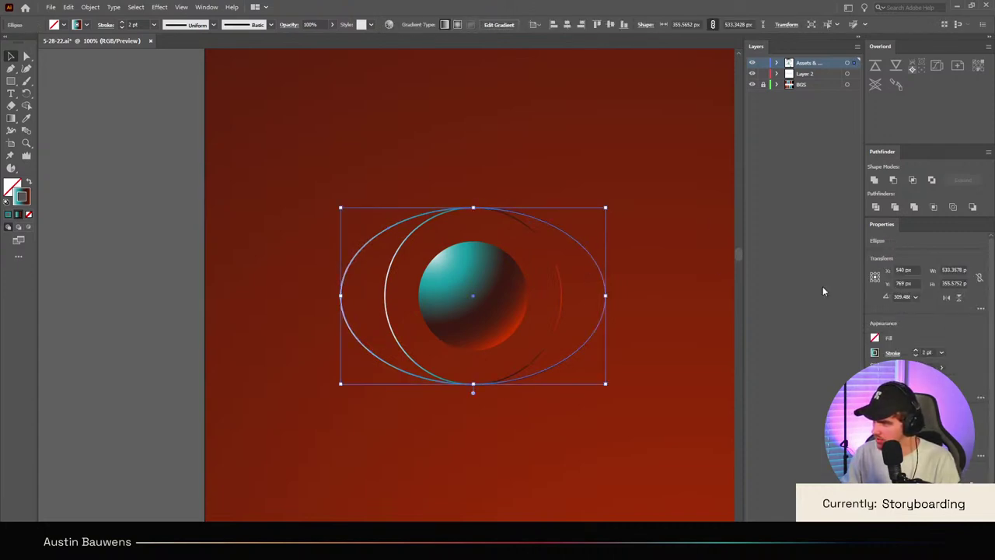
{"action": "left_click", "coordinate": [558, 337]}
{"action": "left_click", "coordinate": [562, 314]}
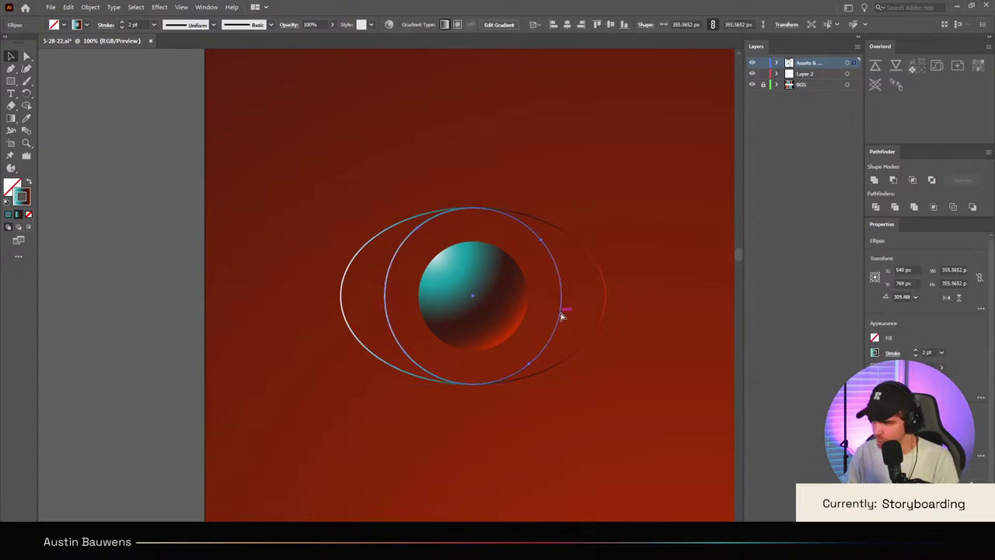
{"action": "left_click", "coordinate": [964, 271]}
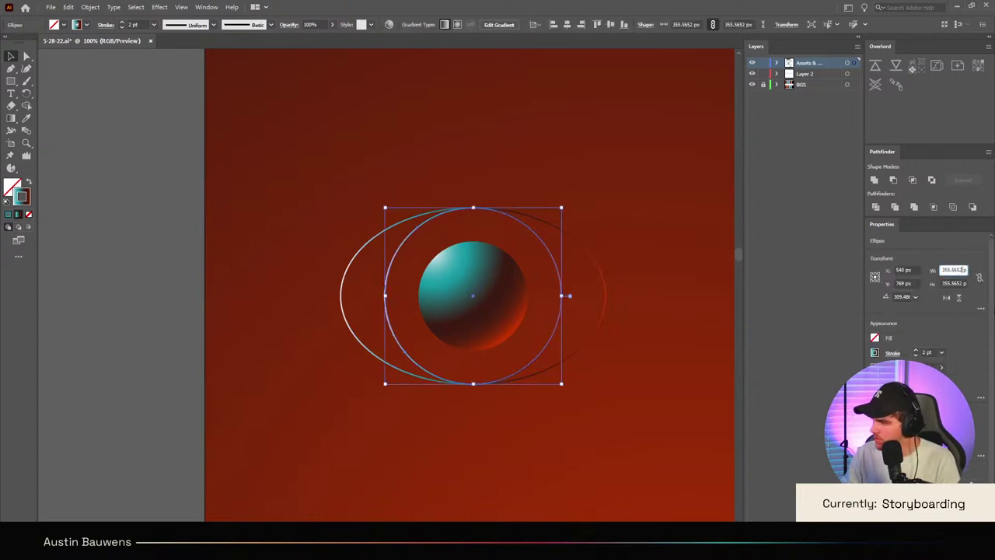
{"action": "left_click", "coordinate": [962, 284]}
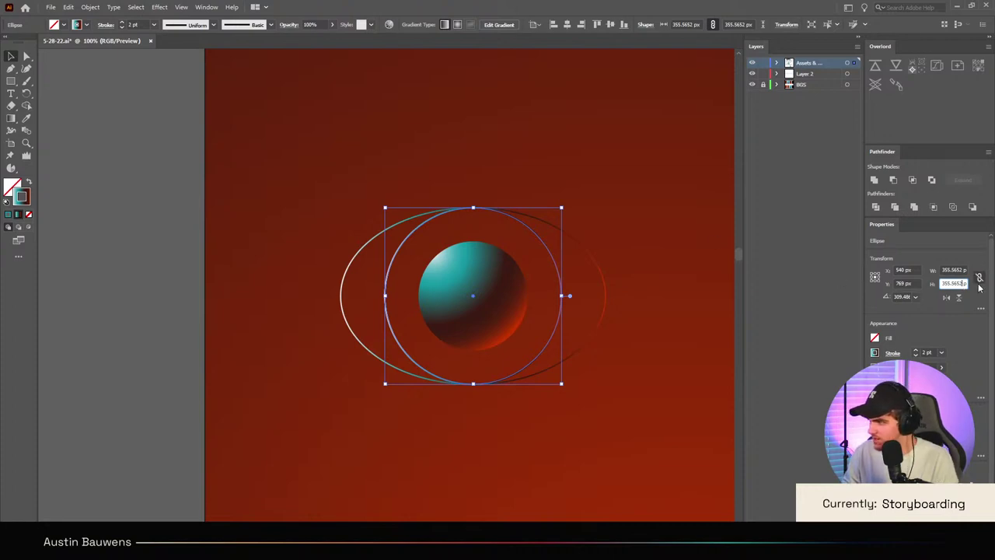
{"action": "type", "text": "*"}
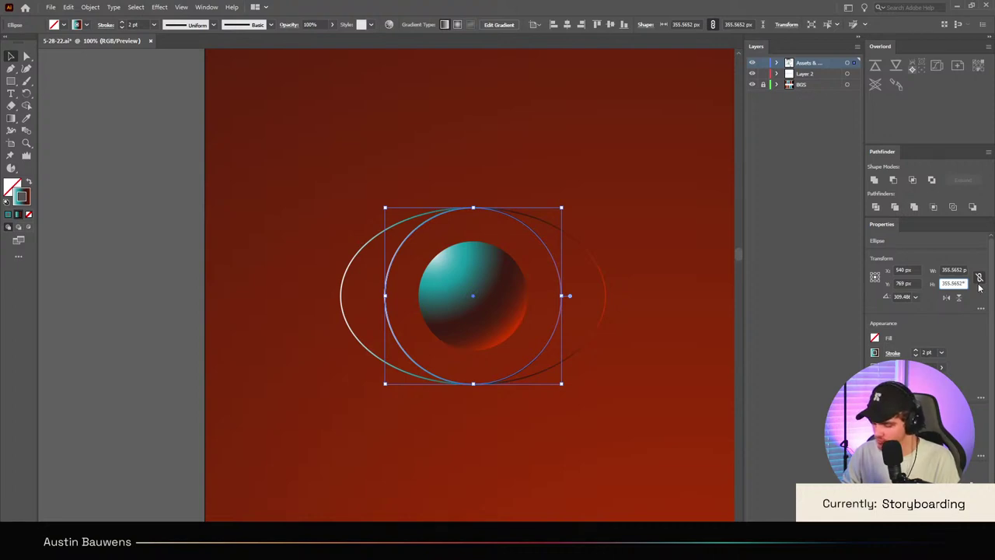
{"action": "type", "text": "1.5"}
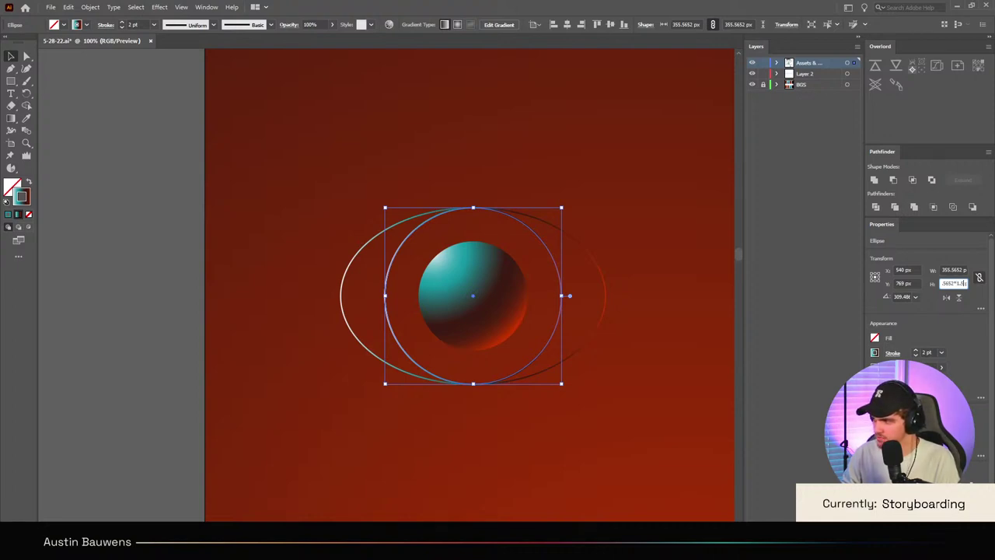
{"action": "key", "text": "Return"}
{"action": "left_click", "coordinate": [963, 283]}
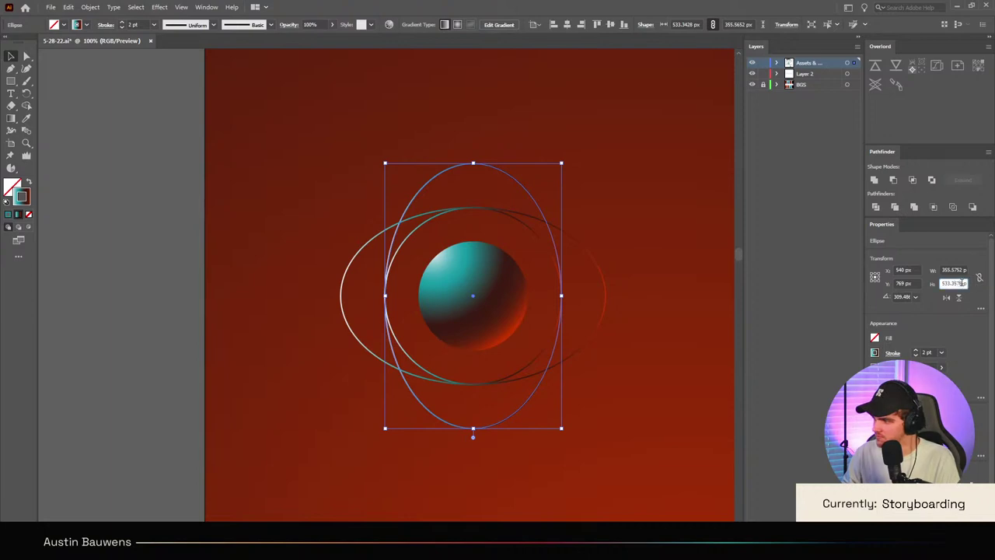
{"action": "type", "text": "*1.5"}
{"action": "key", "text": "Return"}
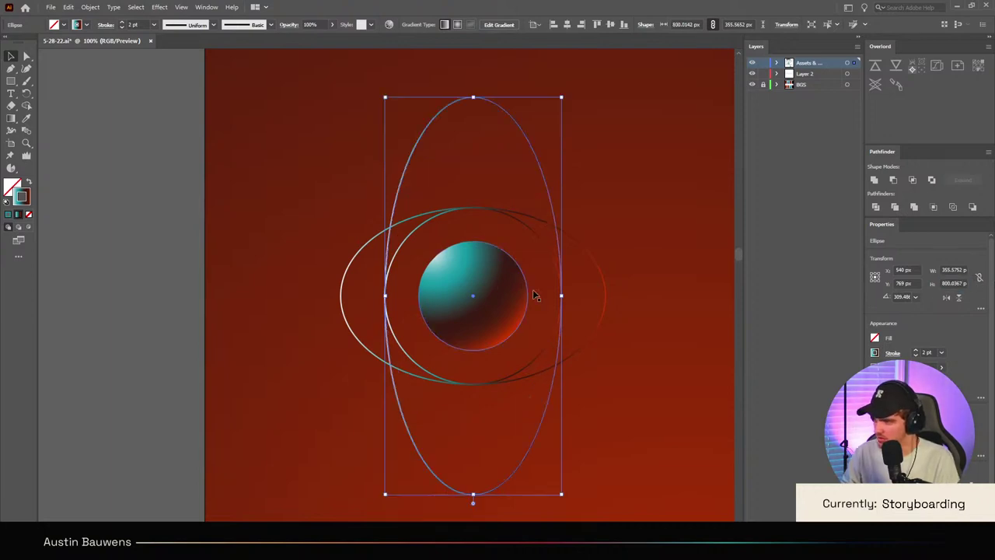
{"action": "left_click", "coordinate": [659, 346]}
Step: With width and height linked, scale the circle around the ball by 1.08, then to 800 px
{"action": "scroll", "coordinate": [645, 343], "scroll_direction": "down", "scroll_amount": 8}
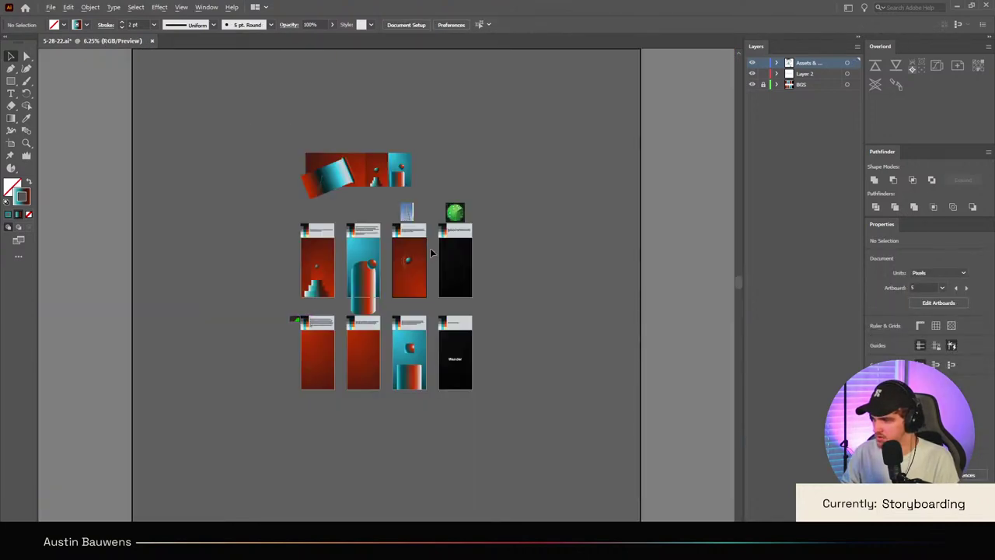
{"action": "scroll", "coordinate": [433, 250], "scroll_direction": "up", "scroll_amount": 4}
{"action": "scroll", "coordinate": [440, 302], "scroll_direction": "up", "scroll_amount": 2}
{"action": "scroll", "coordinate": [524, 314], "scroll_direction": "left", "scroll_amount": 4}
{"action": "scroll", "coordinate": [591, 315], "scroll_direction": "up", "scroll_amount": 2}
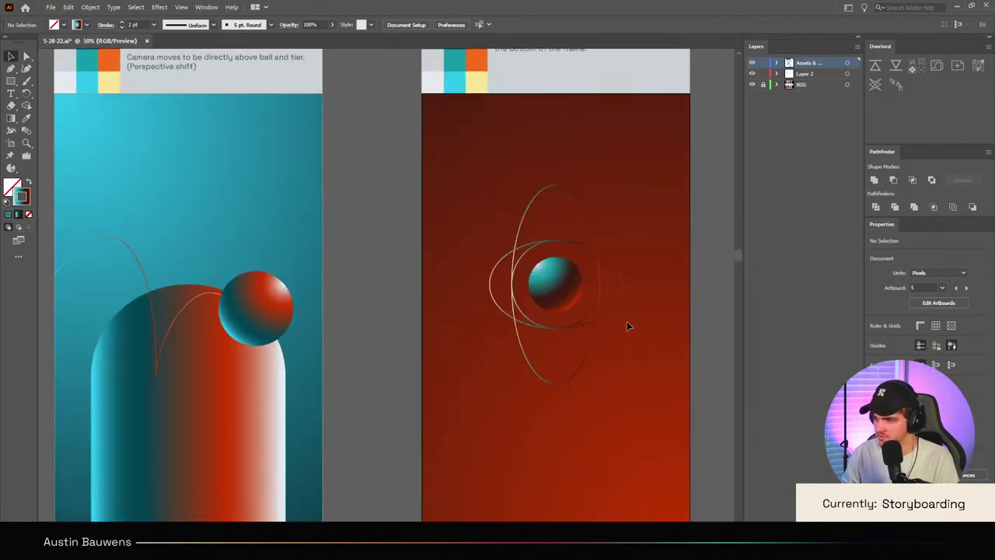
{"action": "scroll", "coordinate": [627, 321], "scroll_direction": "right", "scroll_amount": 2}
{"action": "scroll", "coordinate": [444, 303], "scroll_direction": "up", "scroll_amount": 4}
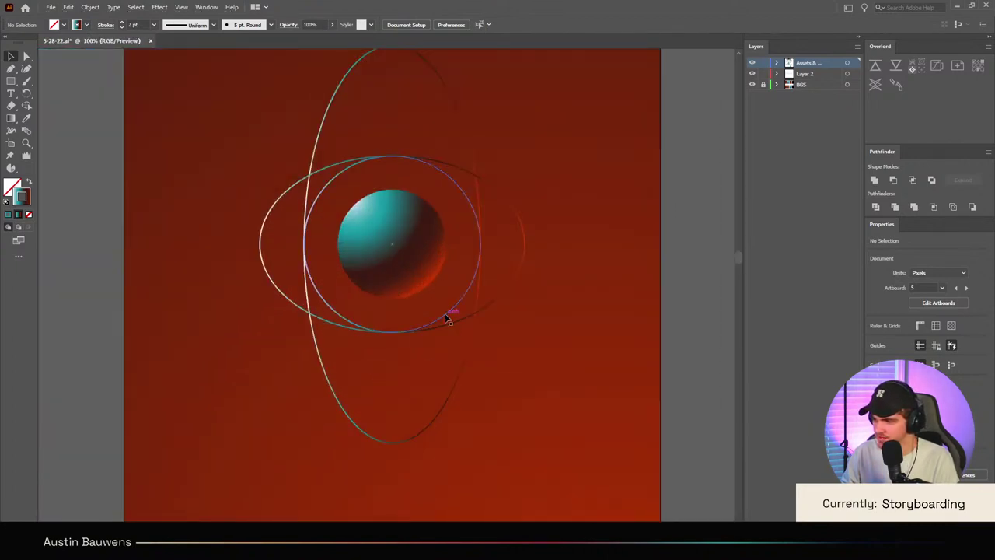
{"action": "left_click", "coordinate": [457, 313]}
{"action": "scroll", "coordinate": [456, 309], "scroll_direction": "down", "scroll_amount": 1}
{"action": "scroll", "coordinate": [457, 306], "scroll_direction": "up", "scroll_amount": 1}
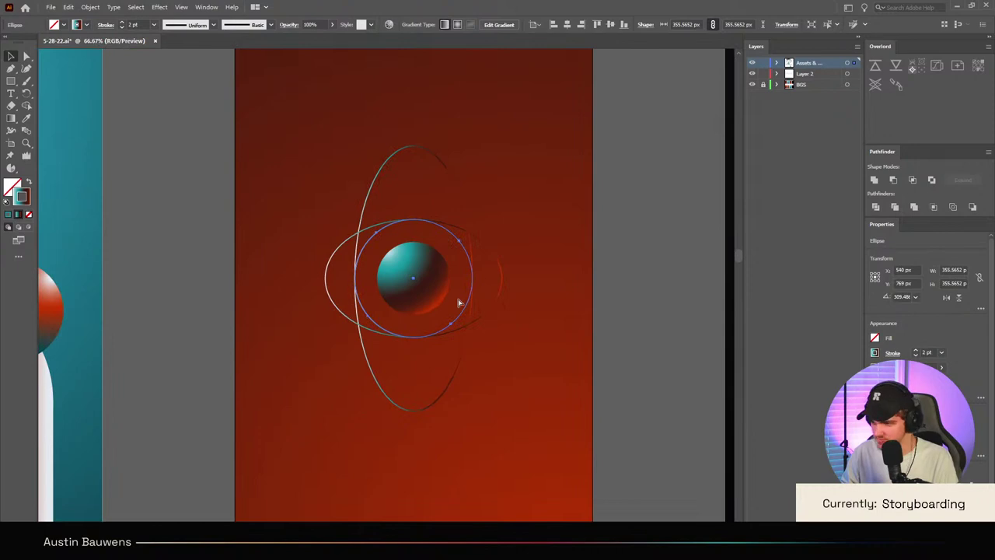
{"action": "left_click", "coordinate": [979, 278]}
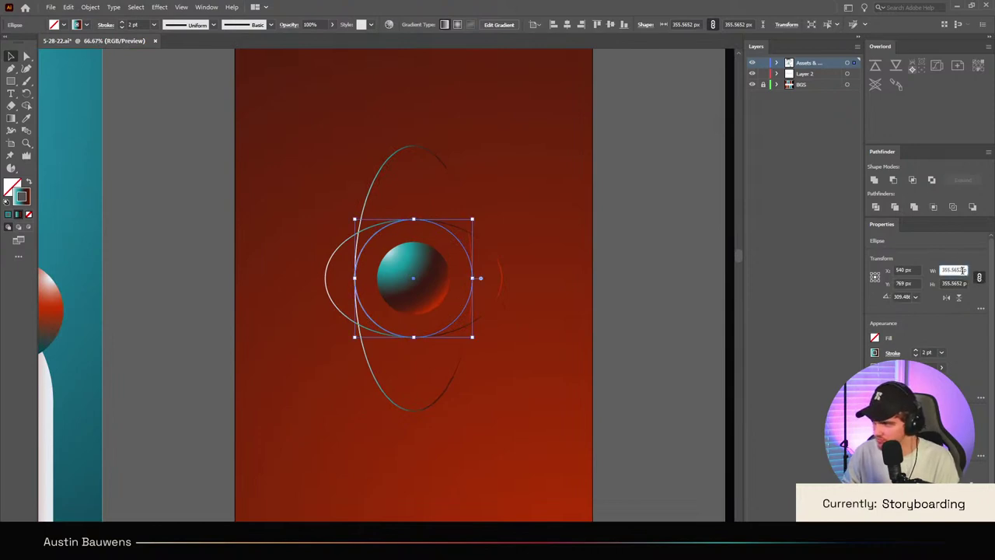
{"action": "left_click", "coordinate": [958, 270]}
{"action": "type", "text": "*1.08"}
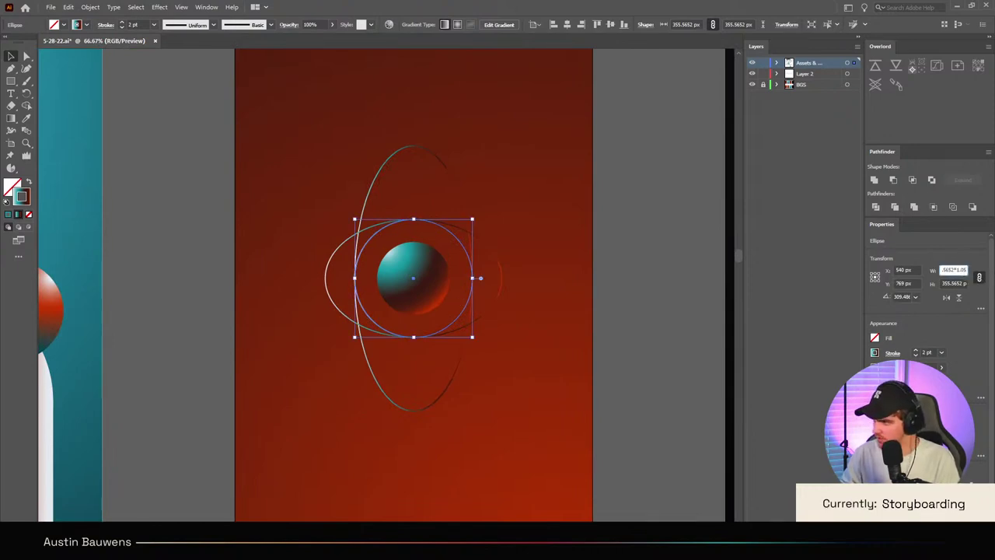
{"action": "key", "text": "Return"}
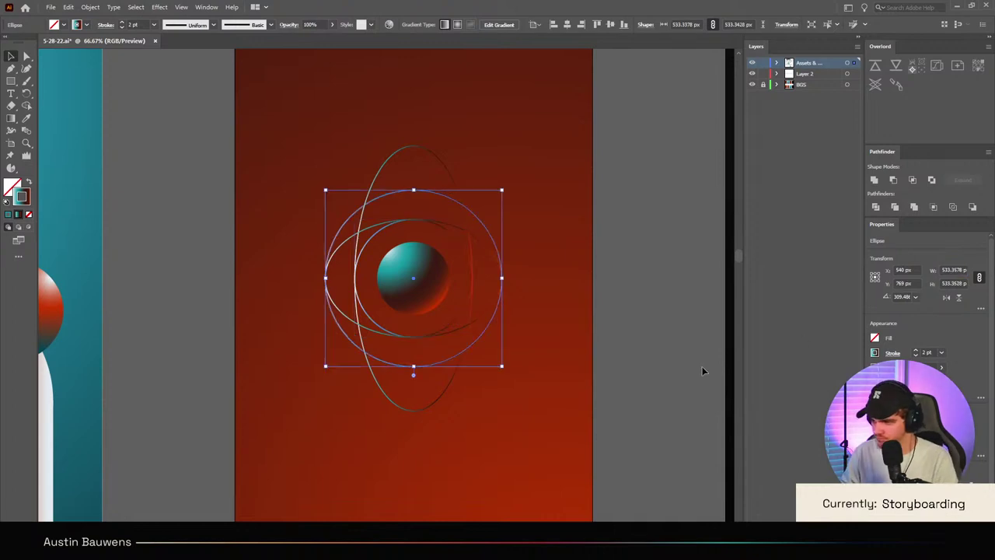
{"action": "left_click", "coordinate": [963, 267]}
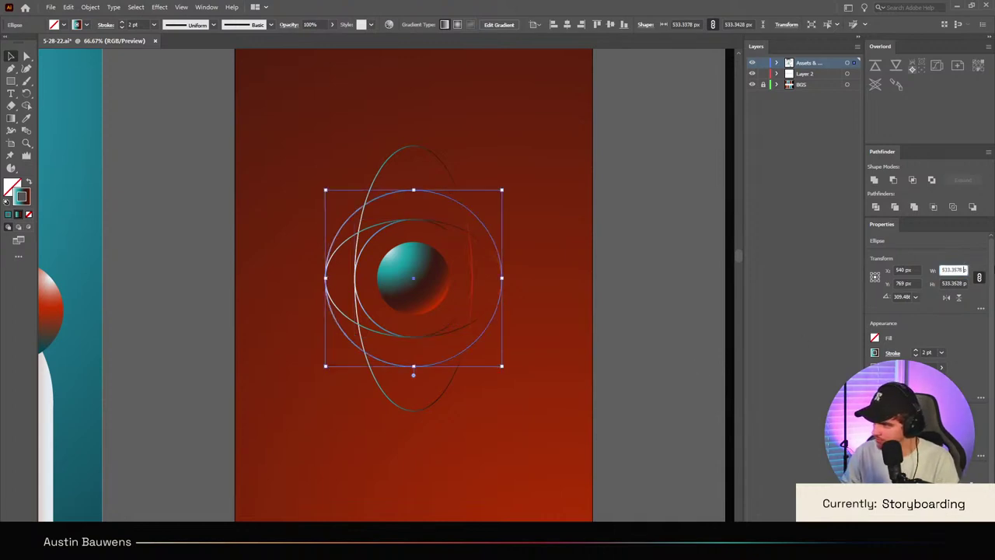
{"action": "type", "text": "800"}
{"action": "key", "text": "Return"}
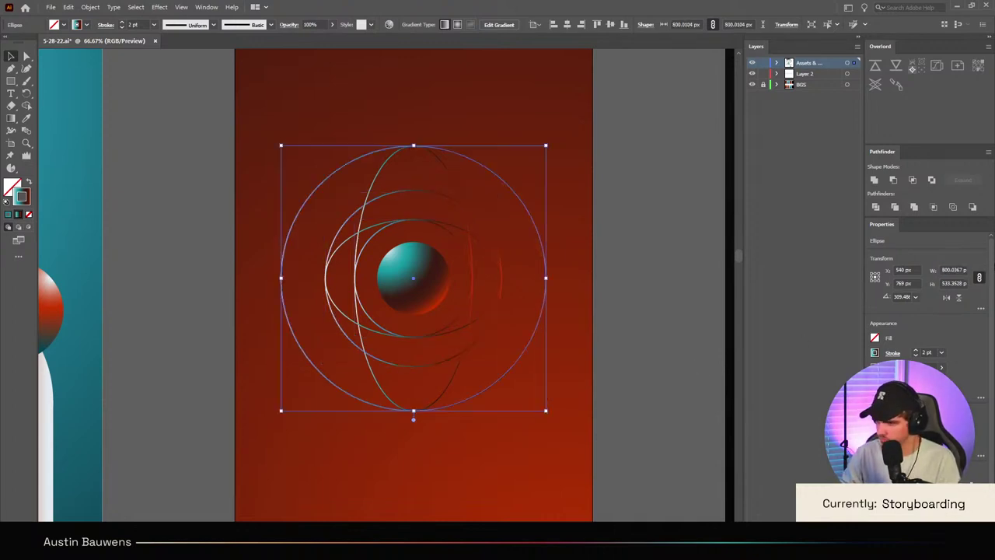
{"action": "left_click", "coordinate": [444, 467]}
{"action": "scroll", "coordinate": [444, 467], "scroll_direction": "down", "scroll_amount": 4}
Step: Shrink the large outer ring to about 649 px
{"action": "scroll", "coordinate": [444, 467], "scroll_direction": "up", "scroll_amount": 3}
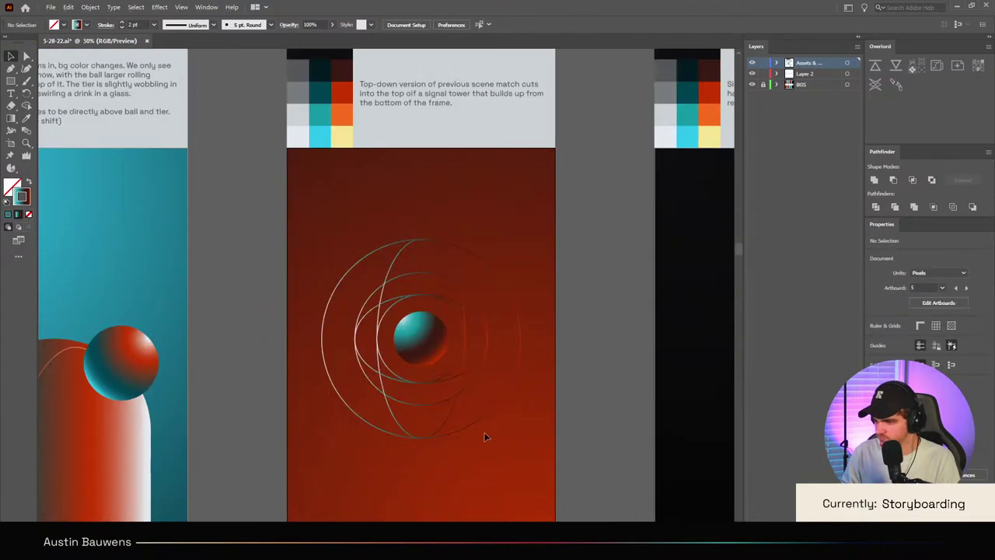
{"action": "left_click", "coordinate": [488, 419]}
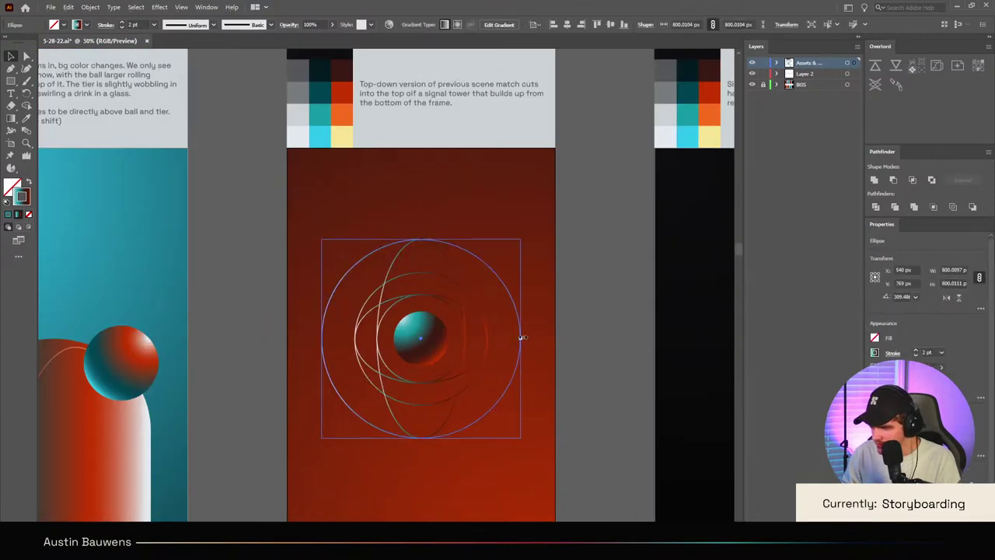
{"action": "left_click_drag", "start_coordinate": [520, 338], "coordinate": [502, 338]}
{"action": "left_click", "coordinate": [549, 351]}
{"action": "scroll", "coordinate": [551, 353], "scroll_direction": "down", "scroll_amount": 3}
{"action": "scroll", "coordinate": [552, 352], "scroll_direction": "up", "scroll_amount": 4}
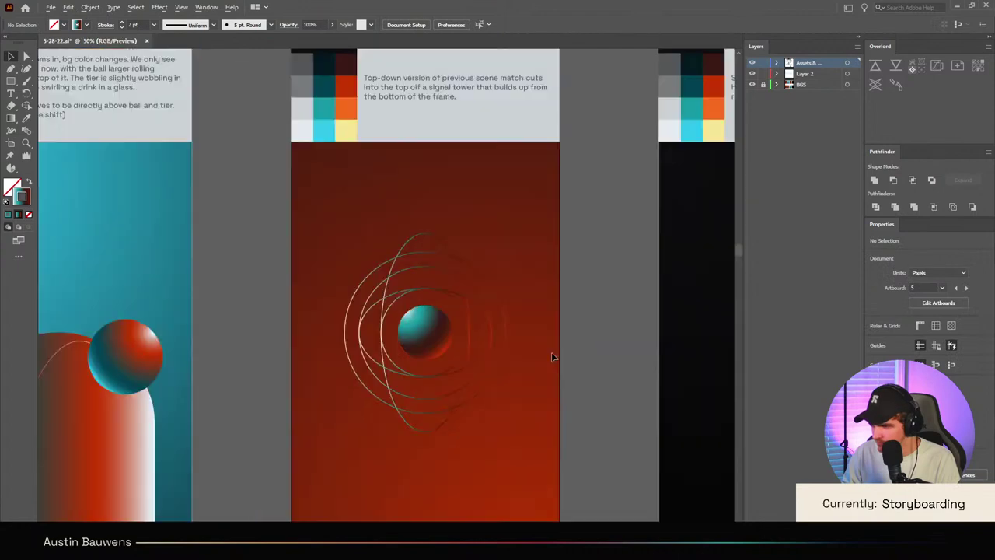
Step: Enlarge the outer ring to about 970 px and fine-tune its size
{"action": "left_click", "coordinate": [490, 335]}
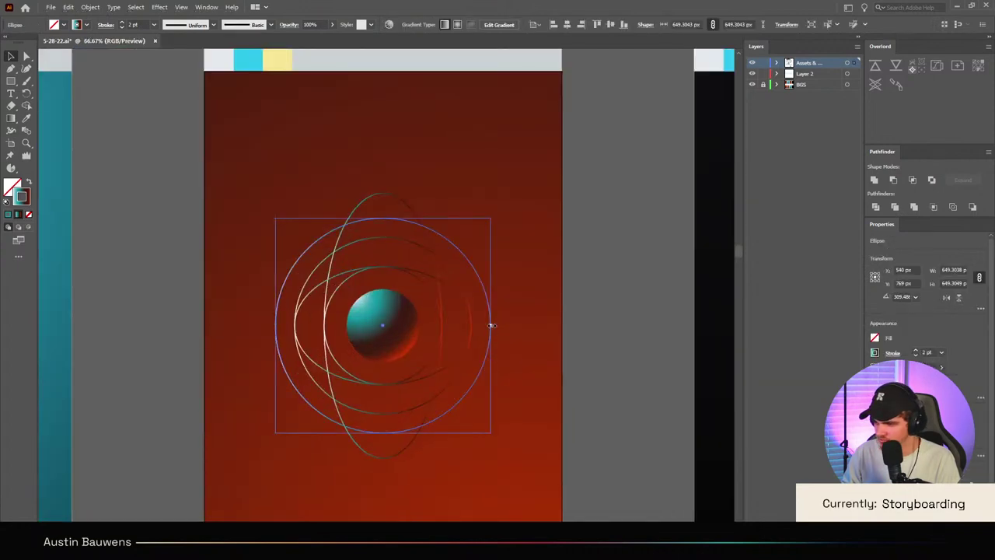
{"action": "left_click_drag", "start_coordinate": [491, 327], "coordinate": [534, 315]}
{"action": "left_click", "coordinate": [594, 333]}
{"action": "scroll", "coordinate": [593, 345], "scroll_direction": "down", "scroll_amount": 5}
{"action": "scroll", "coordinate": [513, 373], "scroll_direction": "up", "scroll_amount": 5}
{"action": "left_click", "coordinate": [492, 360]}
{"action": "left_click_drag", "start_coordinate": [537, 316], "coordinate": [538, 316]}
{"action": "left_click", "coordinate": [597, 397]}
{"action": "scroll", "coordinate": [597, 398], "scroll_direction": "down", "scroll_amount": 1}
{"action": "scroll", "coordinate": [582, 403], "scroll_direction": "down", "scroll_amount": 1}
{"action": "scroll", "coordinate": [581, 403], "scroll_direction": "down", "scroll_amount": 1}
{"action": "scroll", "coordinate": [567, 405], "scroll_direction": "right", "scroll_amount": 2}
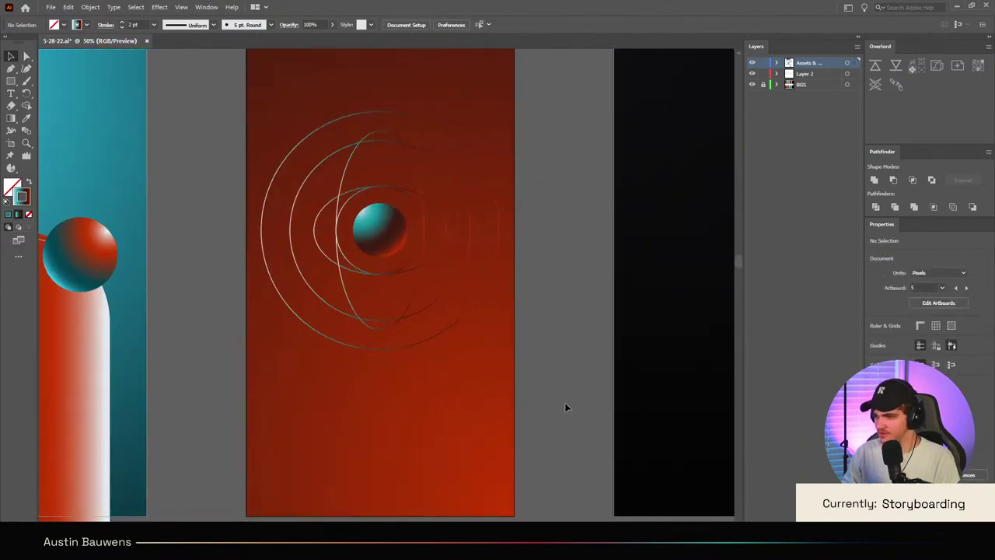
{"action": "scroll", "coordinate": [555, 400], "scroll_direction": "left", "scroll_amount": 1}
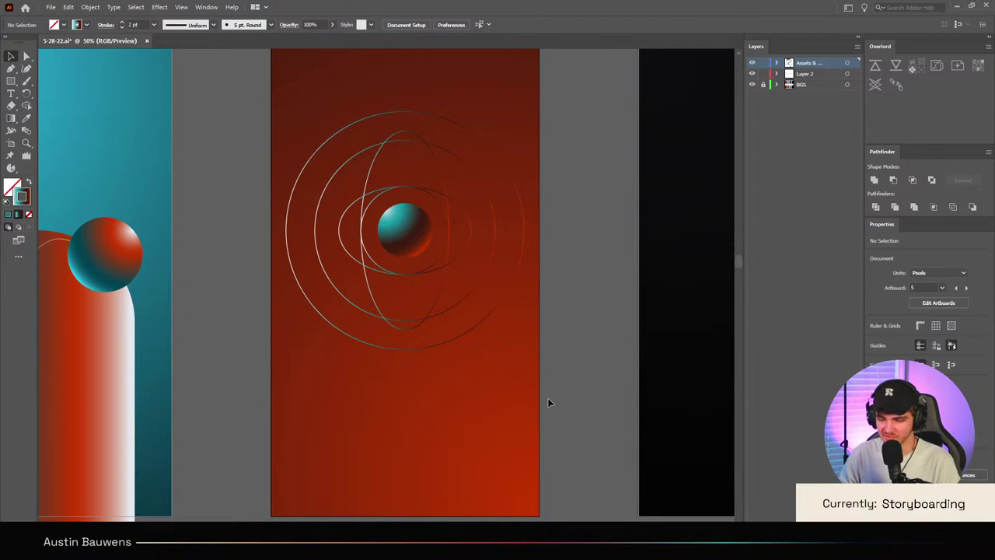
{"action": "scroll", "coordinate": [549, 402], "scroll_direction": "up", "scroll_amount": 2}
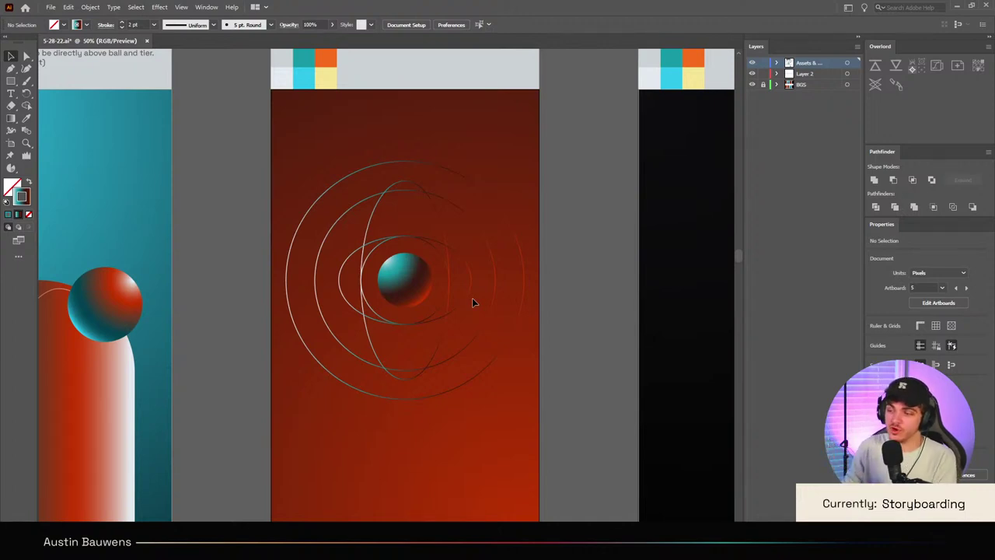
Step: Inspect the tall vertical ring and the inner ring around the ball
{"action": "left_click", "coordinate": [447, 237]}
{"action": "left_click", "coordinate": [583, 251]}
{"action": "scroll", "coordinate": [566, 297], "scroll_direction": "down", "scroll_amount": 2}
{"action": "scroll", "coordinate": [583, 363], "scroll_direction": "up", "scroll_amount": 2}
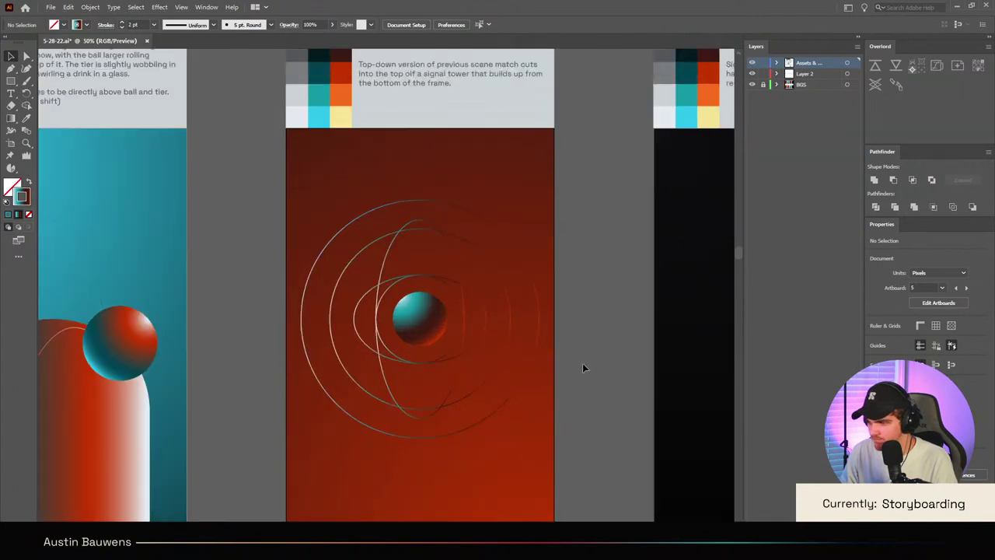
{"action": "scroll", "coordinate": [475, 365], "scroll_direction": "up", "scroll_amount": 1}
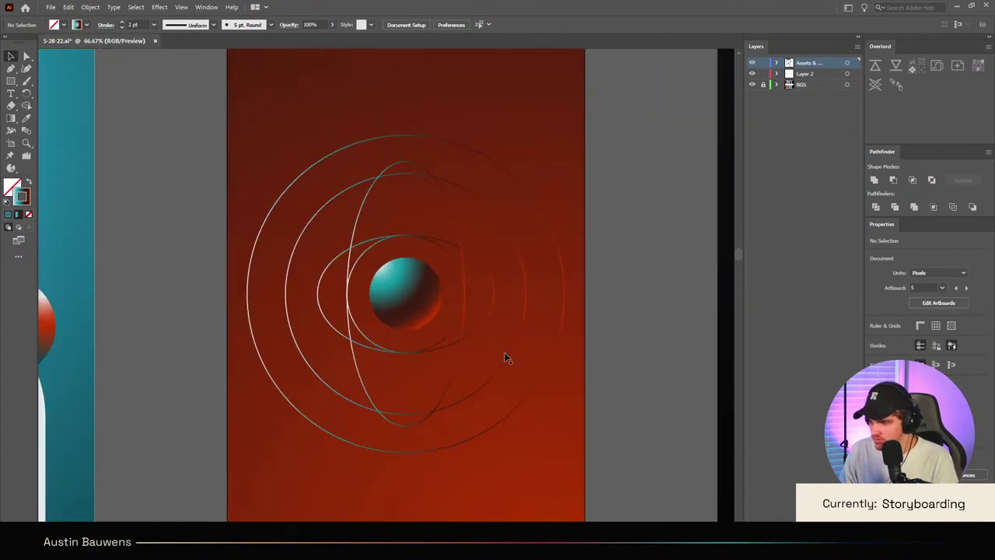
{"action": "left_click", "coordinate": [445, 345]}
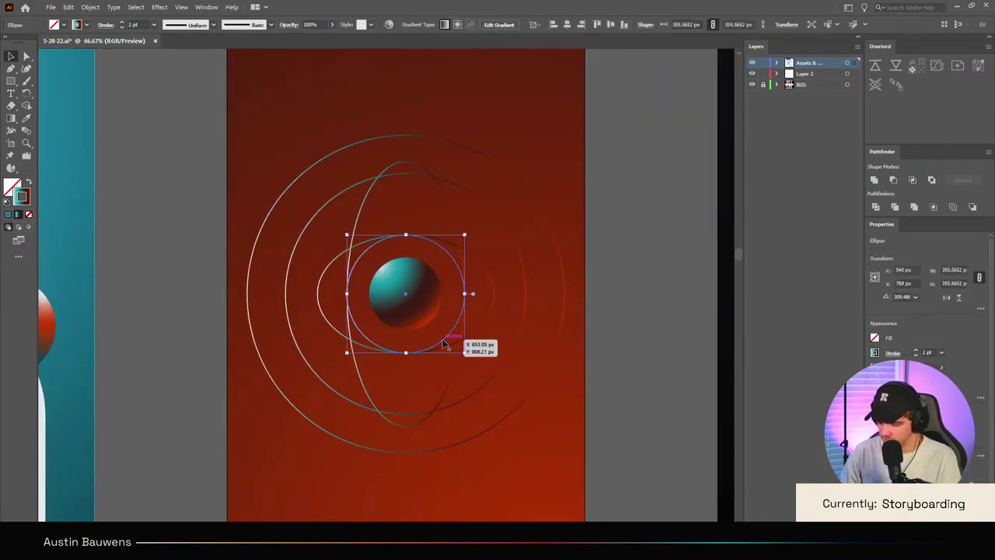
{"action": "left_click", "coordinate": [443, 344]}
{"action": "scroll", "coordinate": [416, 346], "scroll_direction": "down", "scroll_amount": 4}
{"action": "scroll", "coordinate": [469, 433], "scroll_direction": "up", "scroll_amount": 1}
{"action": "scroll", "coordinate": [470, 433], "scroll_direction": "down", "scroll_amount": 1}
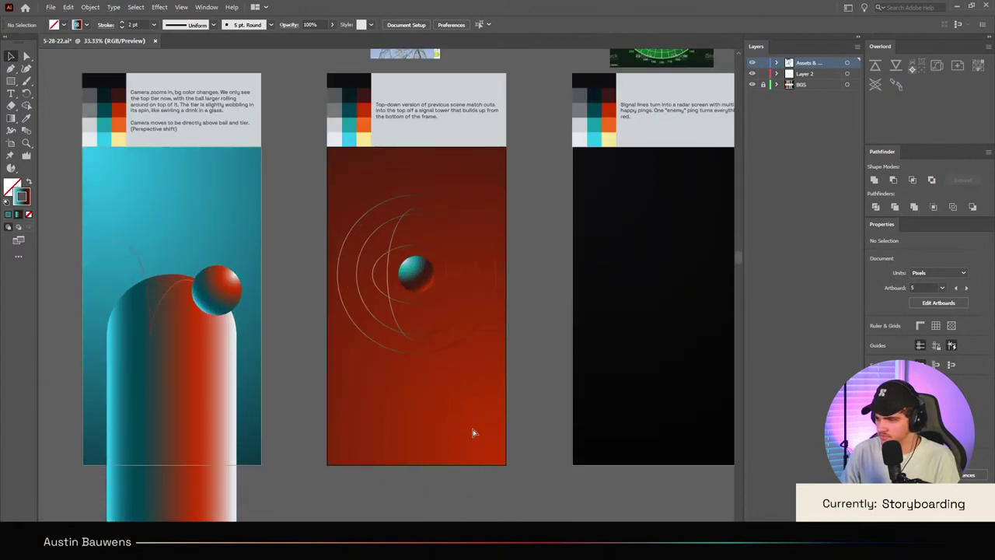
{"action": "scroll", "coordinate": [466, 349], "scroll_direction": "up", "scroll_amount": 2}
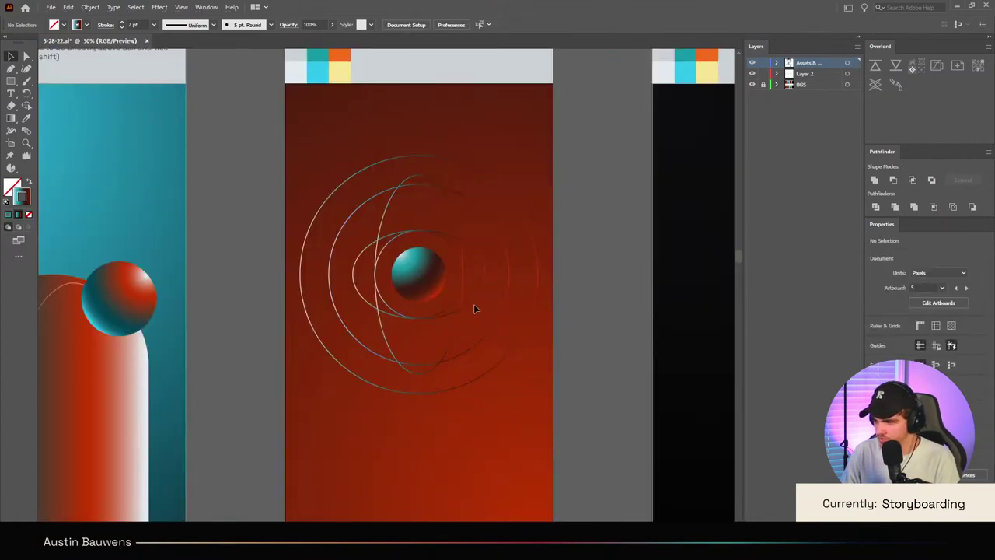
Step: Delete the inner and vertical ellipses, then restore them with undo
{"action": "left_click", "coordinate": [457, 241]}
{"action": "left_click", "coordinate": [454, 225], "text": "shift"}
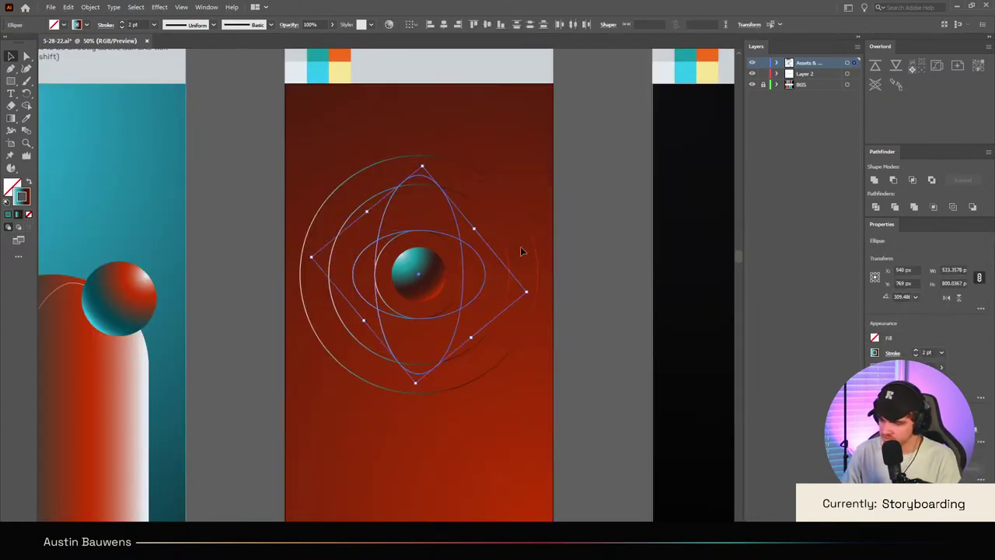
{"action": "key", "text": "Delete"}
{"action": "scroll", "coordinate": [490, 261], "scroll_direction": "down", "scroll_amount": 3}
{"action": "scroll", "coordinate": [498, 293], "scroll_direction": "up", "scroll_amount": 3}
{"action": "key", "text": "ctrl+z"}
{"action": "left_click", "coordinate": [506, 414]}
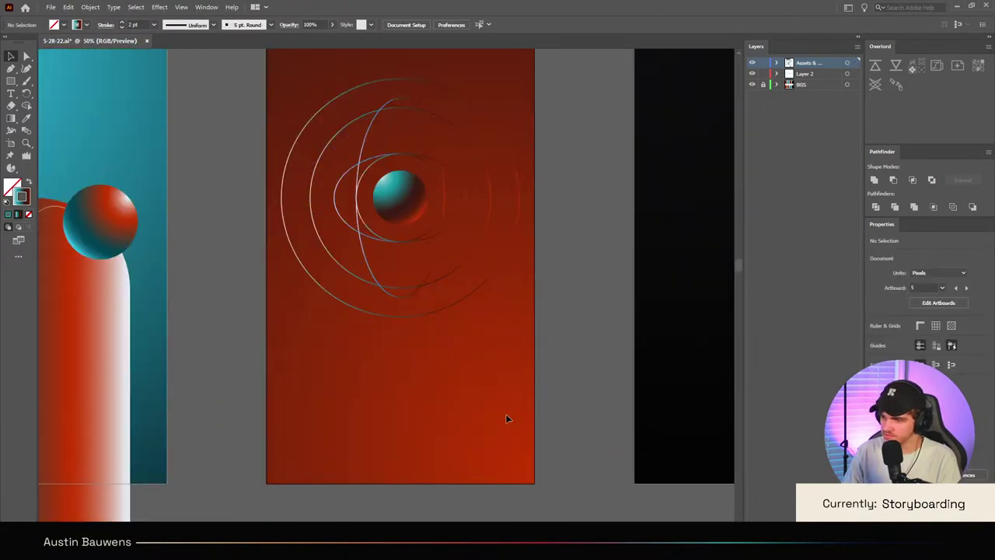
{"action": "scroll", "coordinate": [505, 413], "scroll_direction": "up", "scroll_amount": 2}
{"action": "scroll", "coordinate": [504, 412], "scroll_direction": "down", "scroll_amount": 3}
{"action": "scroll", "coordinate": [504, 412], "scroll_direction": "up", "scroll_amount": 3}
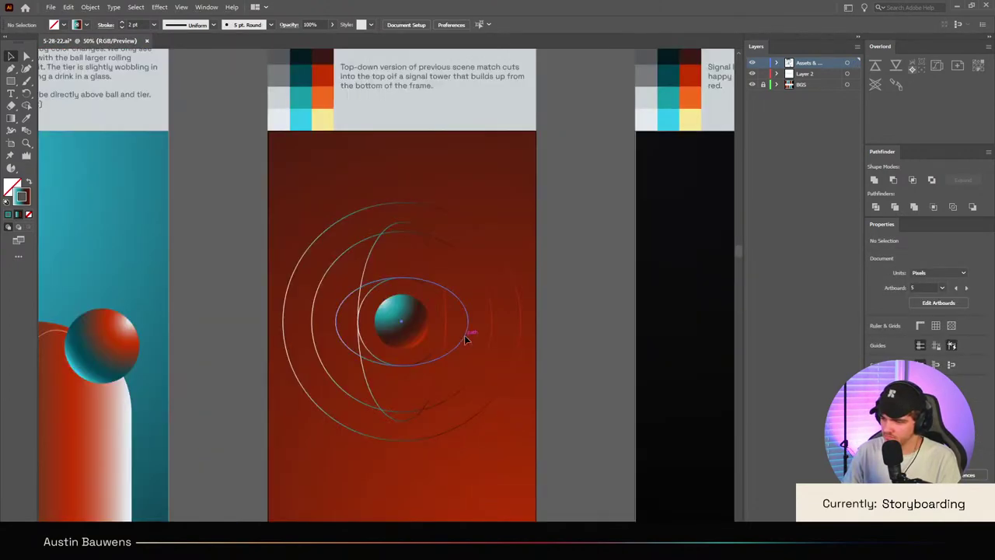
{"action": "scroll", "coordinate": [467, 351], "scroll_direction": "down", "scroll_amount": 2}
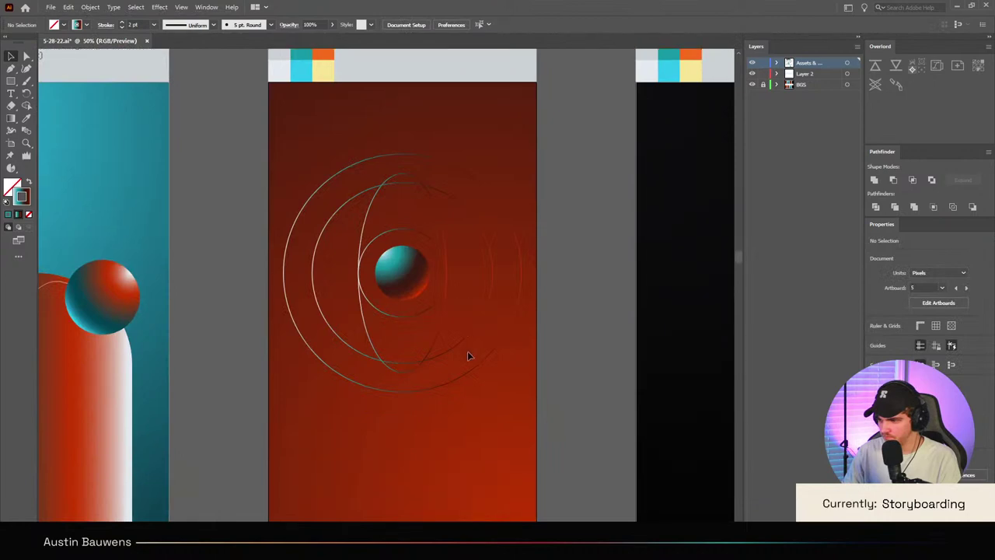
{"action": "scroll", "coordinate": [467, 351], "scroll_direction": "down", "scroll_amount": 2}
{"action": "scroll", "coordinate": [467, 351], "scroll_direction": "up", "scroll_amount": 2}
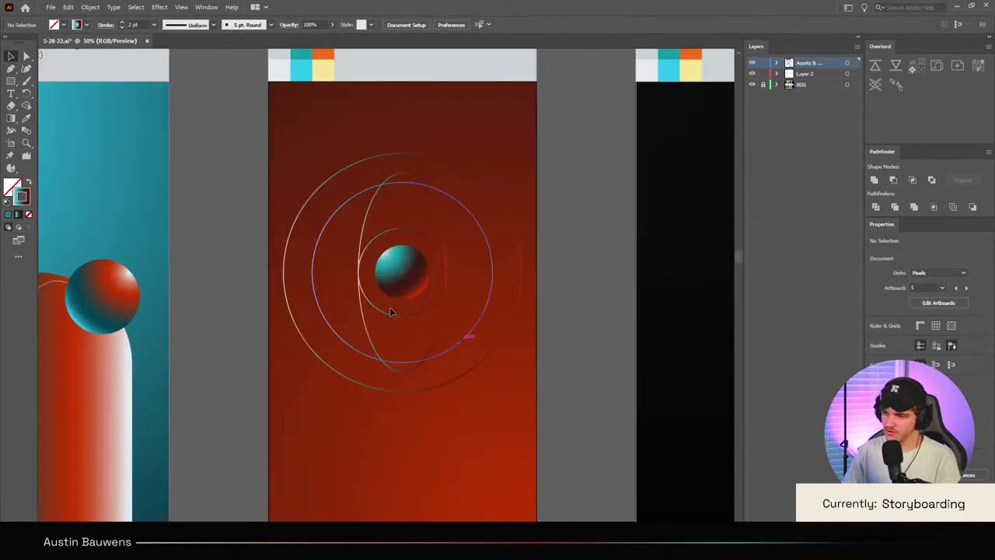
Step: Stretch an orbit ring taller by dragging its top handle upward
{"action": "left_click", "coordinate": [404, 174]}
{"action": "left_click_drag", "start_coordinate": [404, 173], "coordinate": [404, 164]}
{"action": "left_click", "coordinate": [453, 238]}
{"action": "left_click", "coordinate": [449, 309]}
{"action": "left_click", "coordinate": [625, 415]}
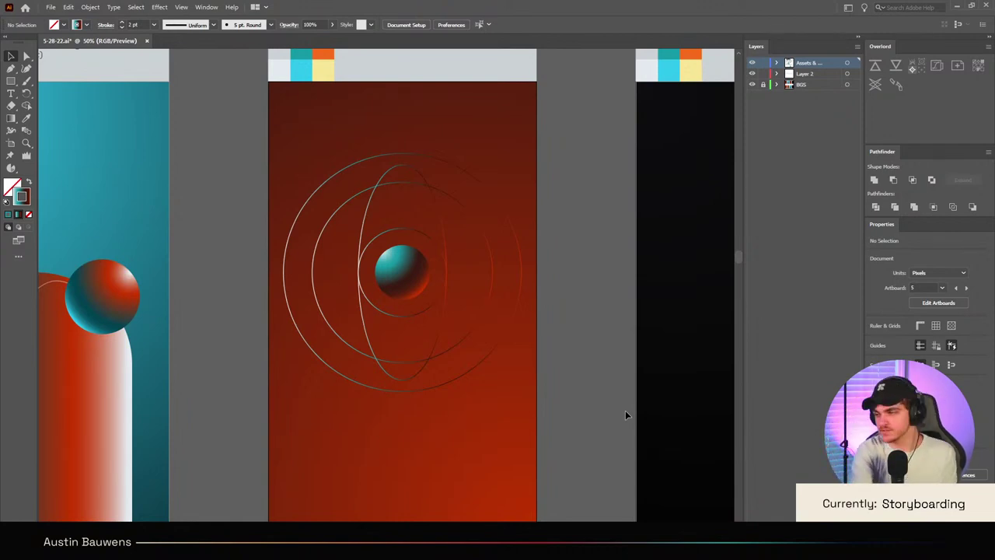
Step: Widen the inner vertical ellipse evenly on both sides, undoing an accidental rotation
{"action": "scroll", "coordinate": [525, 393], "scroll_direction": "right", "scroll_amount": 1}
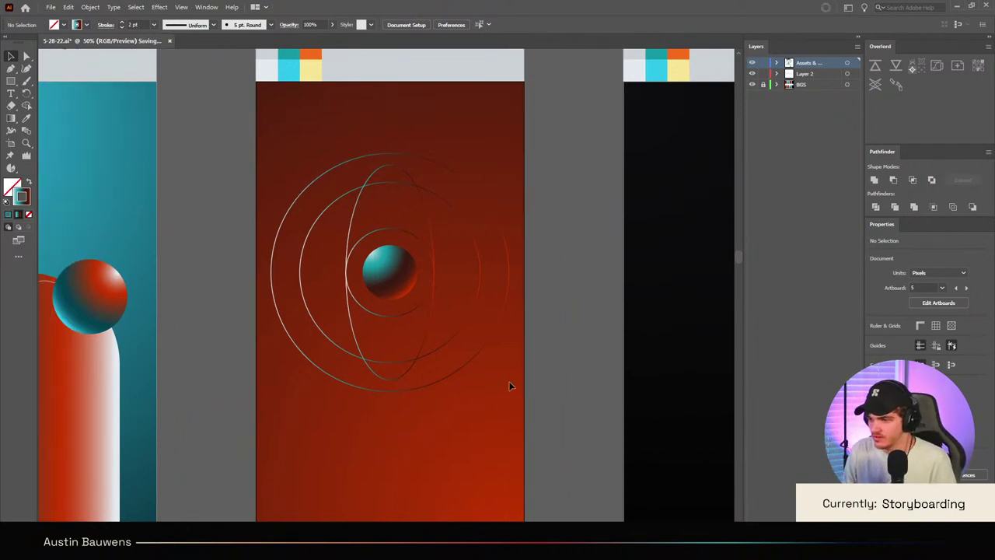
{"action": "scroll", "coordinate": [508, 382], "scroll_direction": "up", "scroll_amount": 2}
{"action": "left_click", "coordinate": [420, 350]}
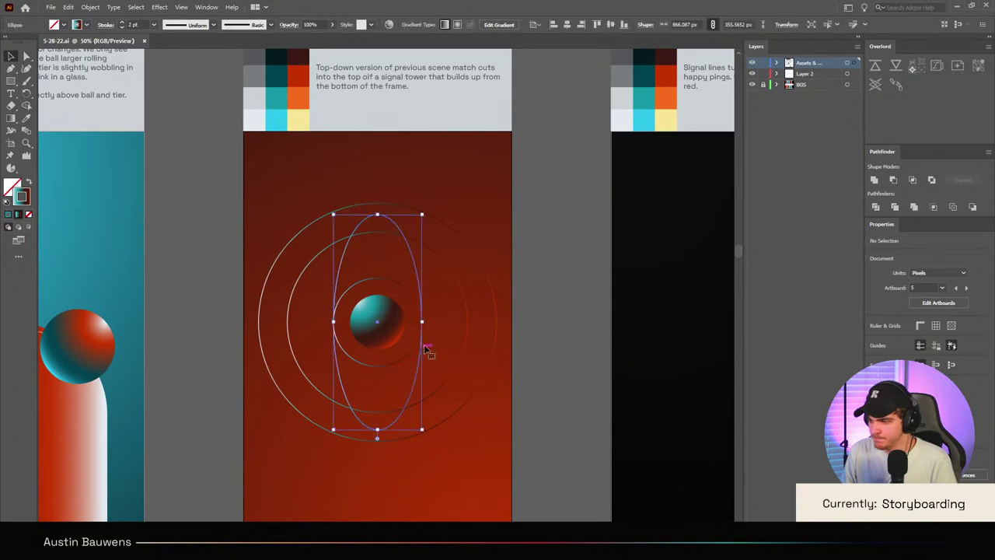
{"action": "left_click_drag", "start_coordinate": [422, 325], "coordinate": [443, 326]}
{"action": "key", "text": "ctrl+z"}
{"action": "left_click", "coordinate": [563, 360]}
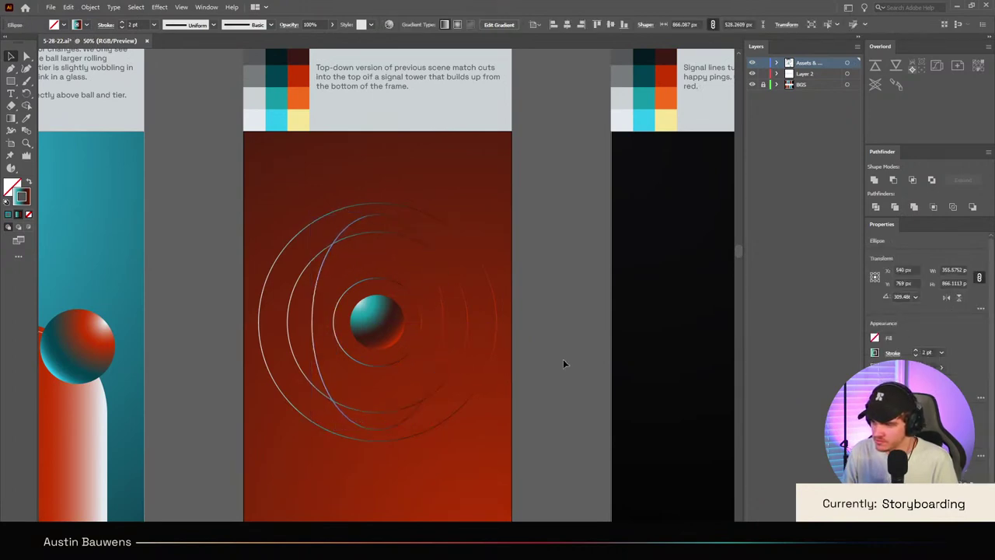
Step: Restore the deleted inner ellipse and check a ring around the ball
{"action": "scroll", "coordinate": [563, 359], "scroll_direction": "down", "scroll_amount": 2}
{"action": "scroll", "coordinate": [562, 359], "scroll_direction": "down", "scroll_amount": 1}
{"action": "scroll", "coordinate": [562, 360], "scroll_direction": "up", "scroll_amount": 3}
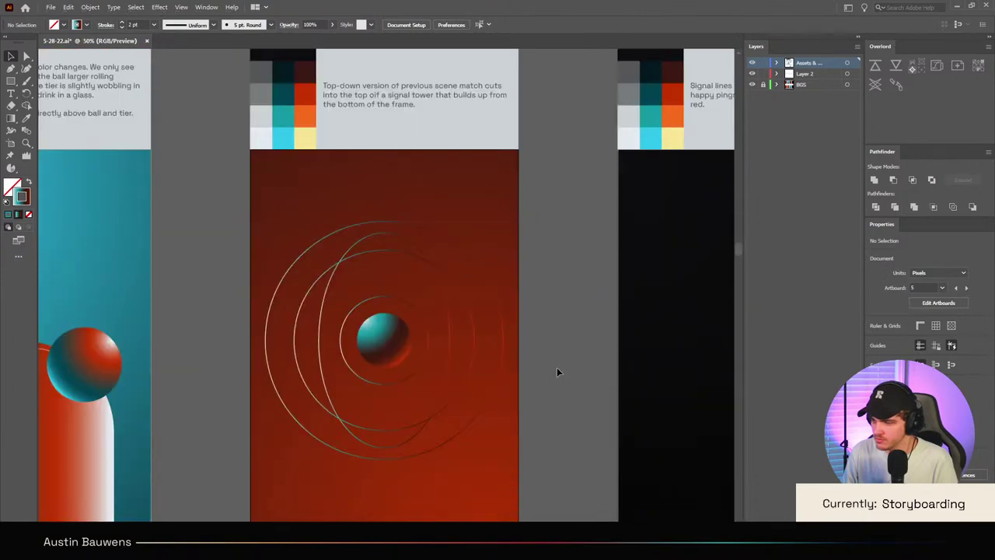
{"action": "scroll", "coordinate": [557, 367], "scroll_direction": "down", "scroll_amount": 1}
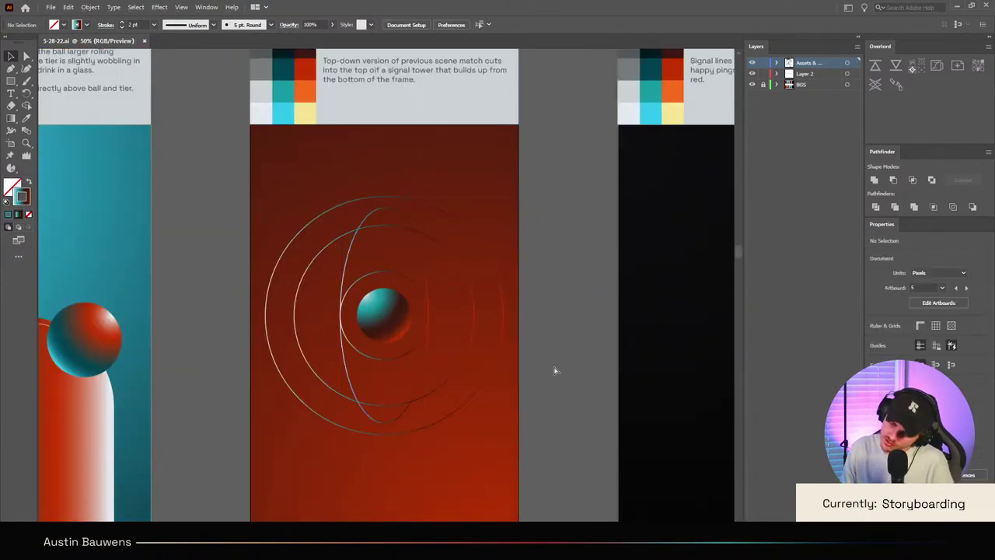
{"action": "key", "text": "ctrl+z"}
{"action": "left_click", "coordinate": [553, 371]}
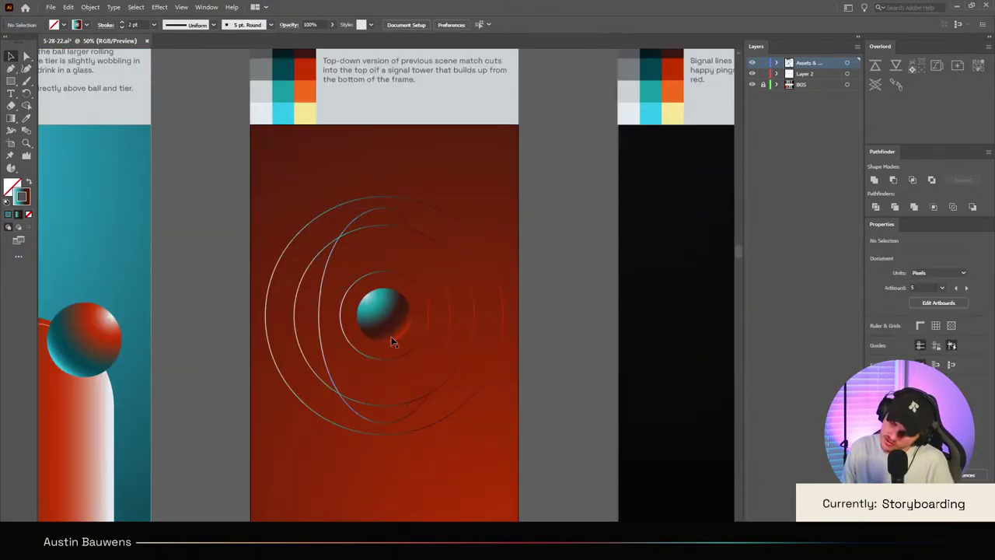
{"action": "left_click", "coordinate": [449, 332]}
{"action": "left_click", "coordinate": [551, 379]}
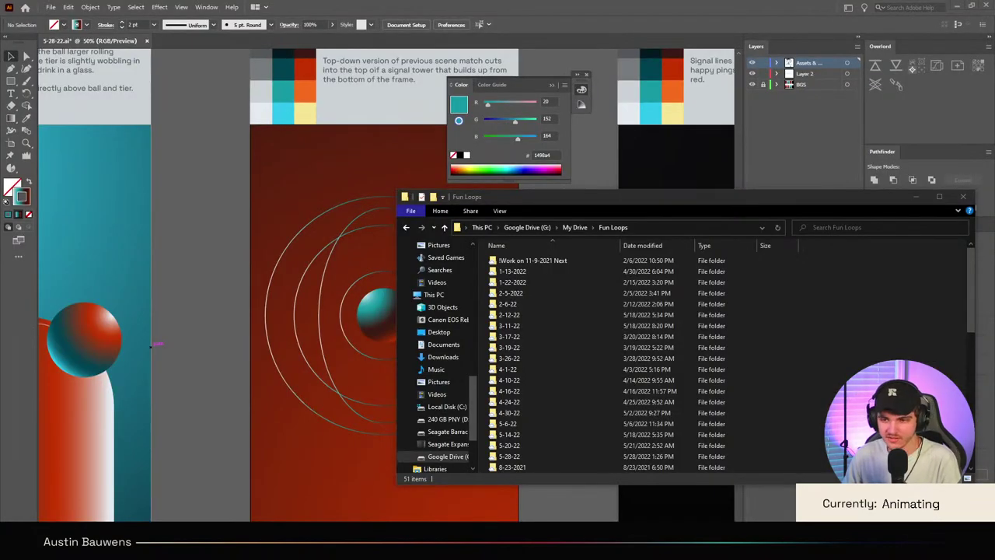
Step: Move the Fun Loops window up-left, select the 1-13-2022 folder, and browse the folder list
{"action": "left_click_drag", "start_coordinate": [743, 201], "coordinate": [472, 125]}
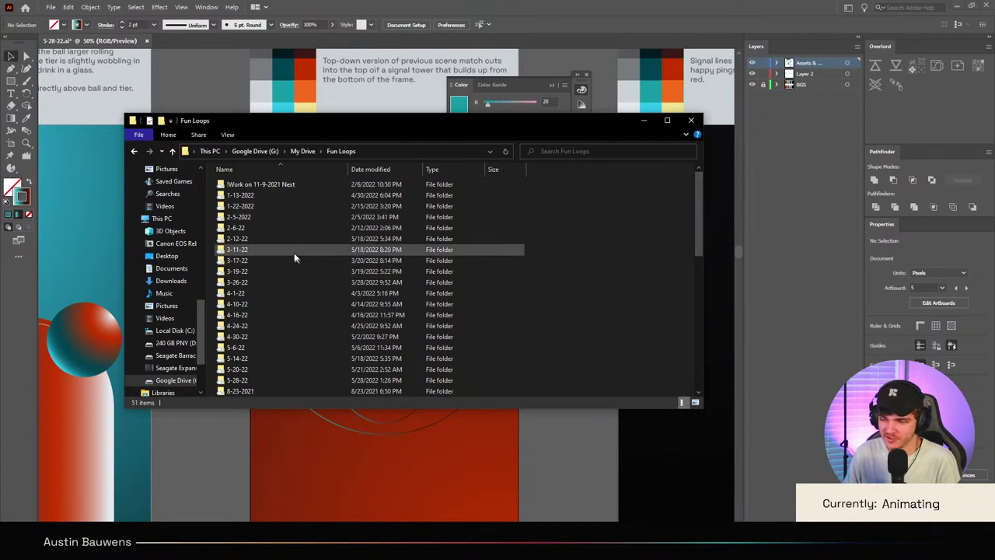
{"action": "left_click", "coordinate": [304, 196]}
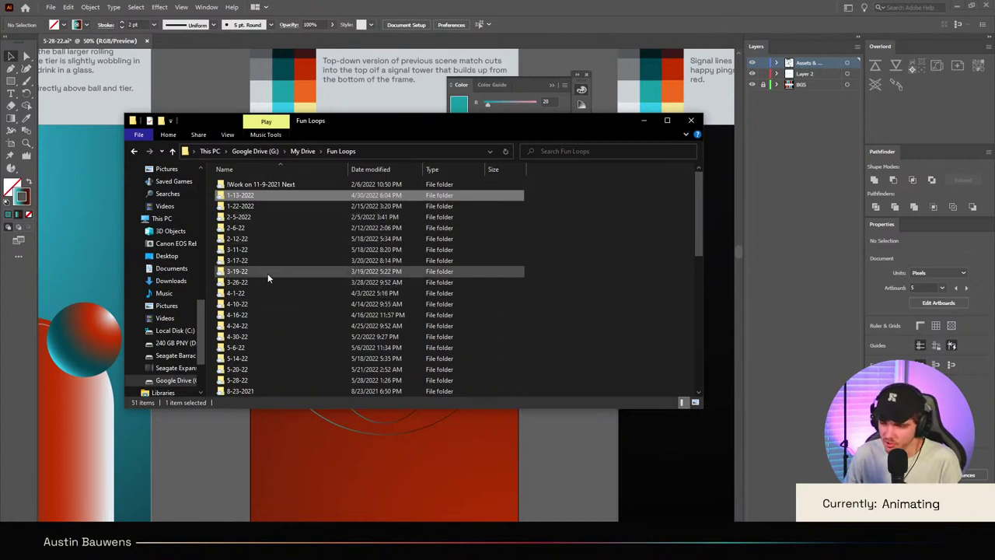
{"action": "mouse_move", "coordinate": [266, 273]}
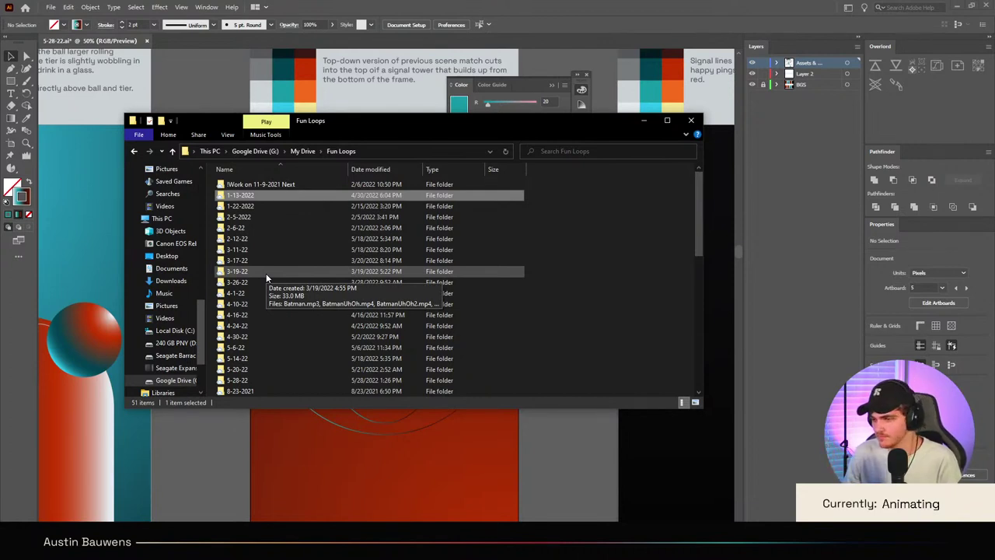
{"action": "scroll", "coordinate": [272, 268], "scroll_direction": "down", "scroll_amount": 4}
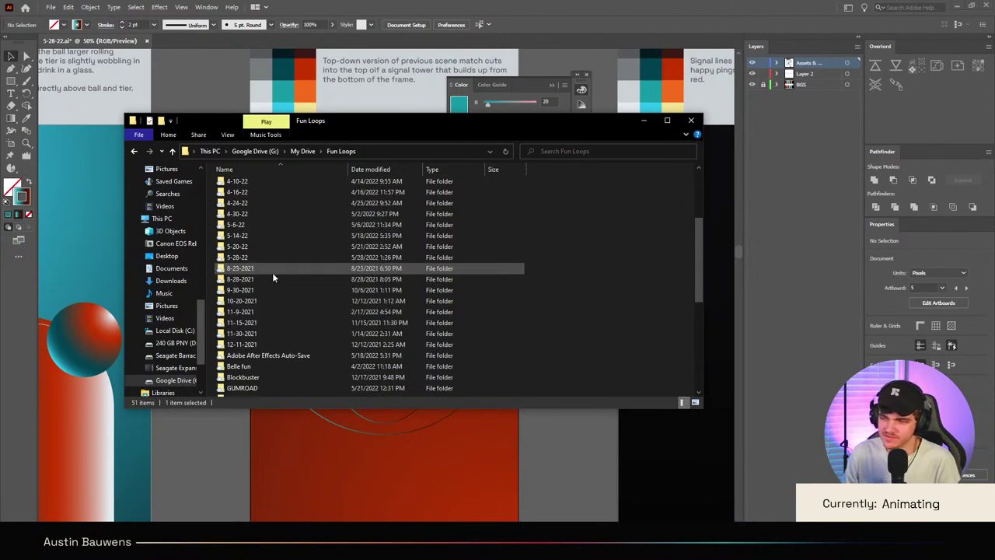
{"action": "scroll", "coordinate": [256, 282], "scroll_direction": "down", "scroll_amount": 7}
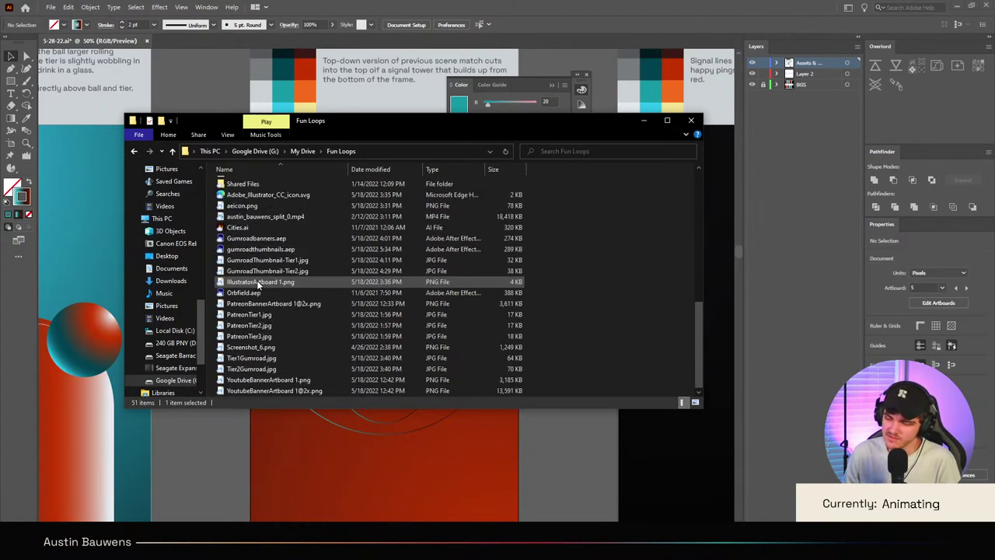
{"action": "scroll", "coordinate": [256, 284], "scroll_direction": "up", "scroll_amount": 10}
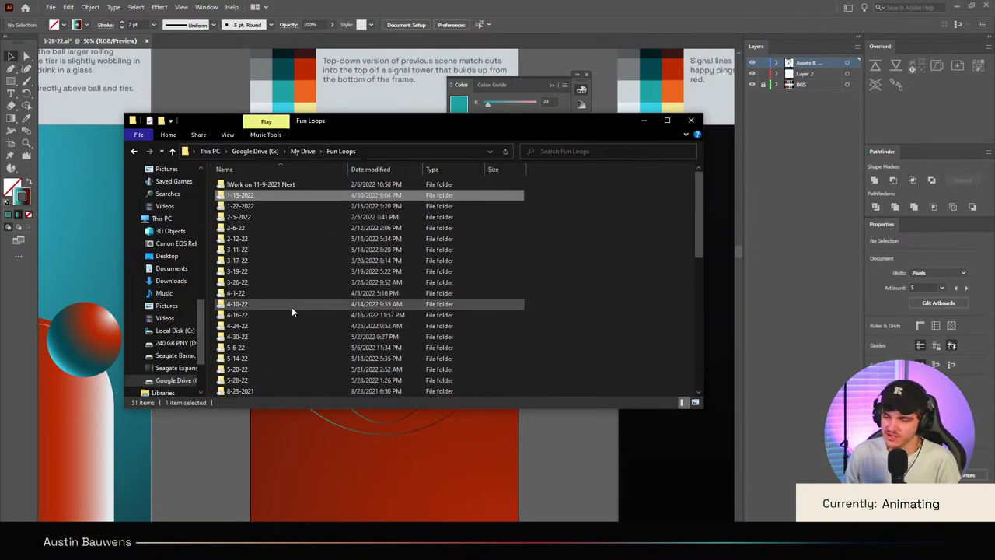
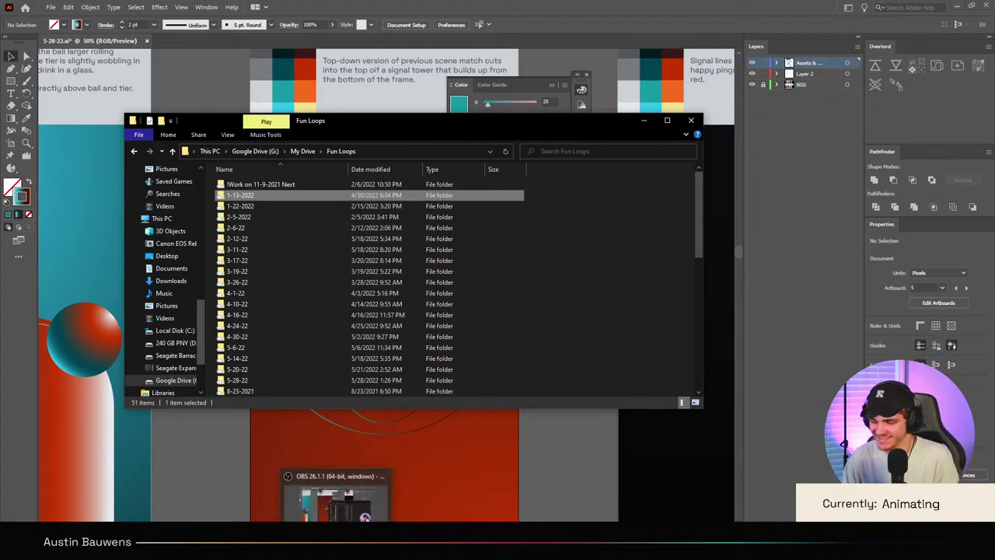
Step: Close the Fun Loops Explorer window and switch back to the Illustrator storyboard
{"action": "left_click", "coordinate": [338, 537]}
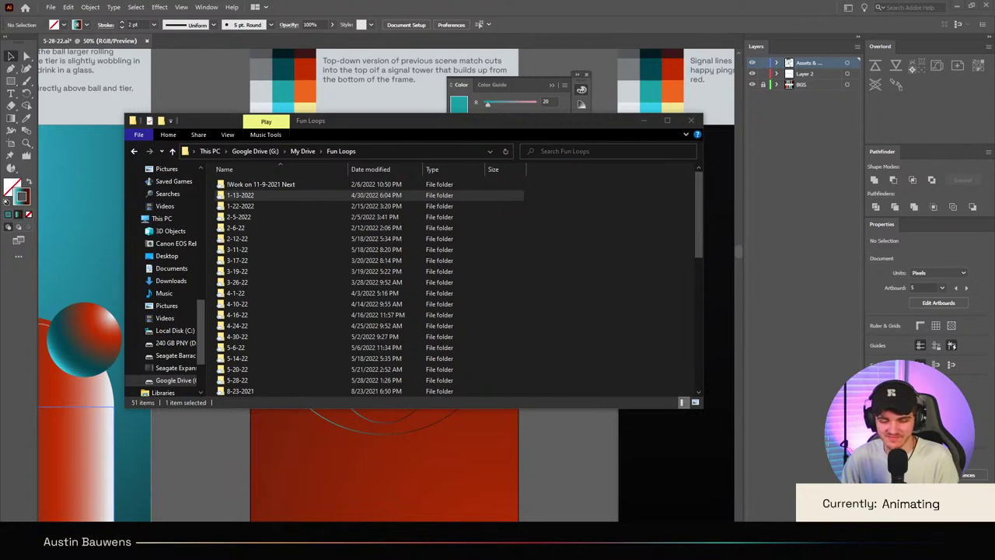
{"action": "key", "text": "alt+Tab"}
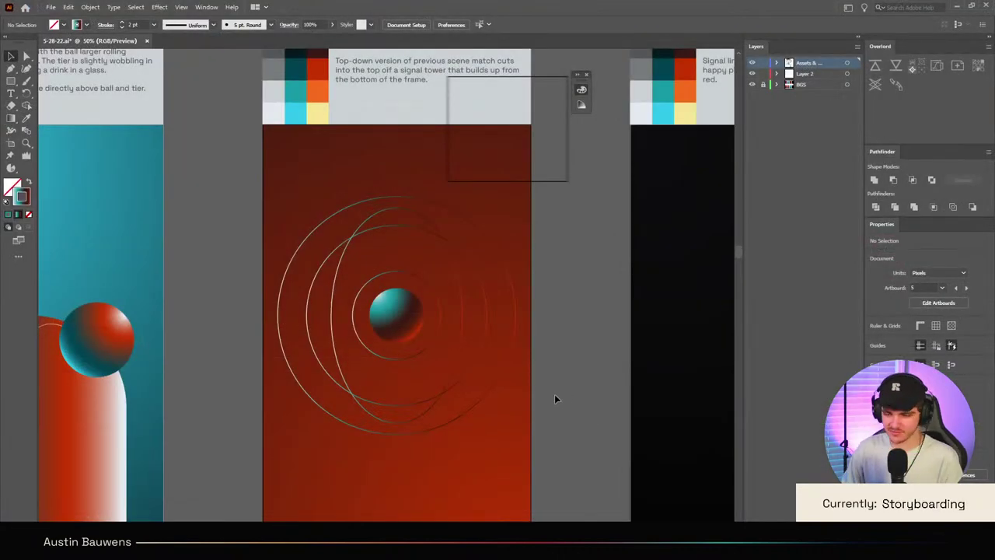
{"action": "scroll", "coordinate": [555, 395], "scroll_direction": "up", "scroll_amount": 3}
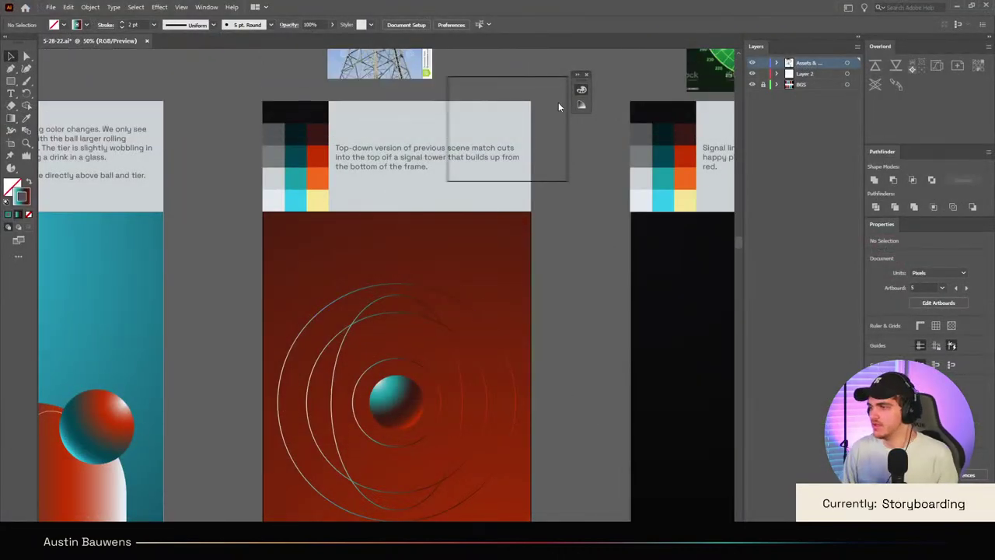
Step: Clear the floating panel and check the frame's description text, leaving it unchanged
{"action": "left_click", "coordinate": [586, 74]}
{"action": "scroll", "coordinate": [585, 129], "scroll_direction": "down", "scroll_amount": 3}
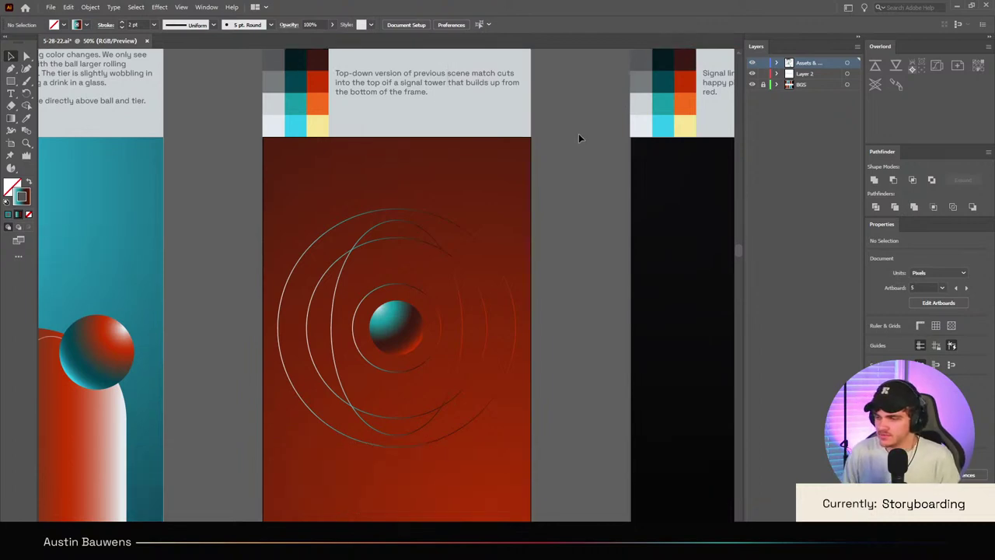
{"action": "scroll", "coordinate": [582, 133], "scroll_direction": "up", "scroll_amount": 3}
{"action": "scroll", "coordinate": [586, 136], "scroll_direction": "down", "scroll_amount": 1}
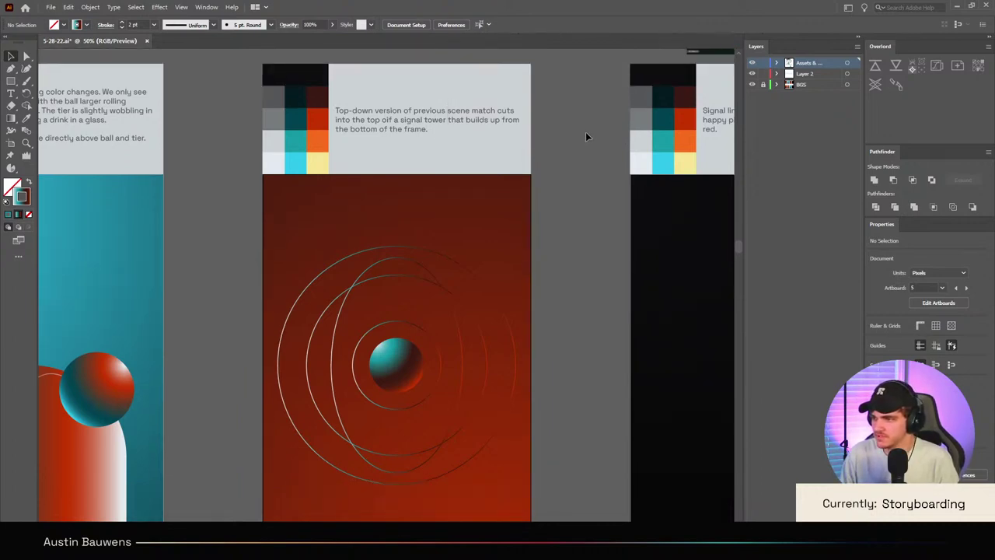
{"action": "scroll", "coordinate": [586, 135], "scroll_direction": "up", "scroll_amount": 3}
{"action": "double_click", "coordinate": [384, 207]}
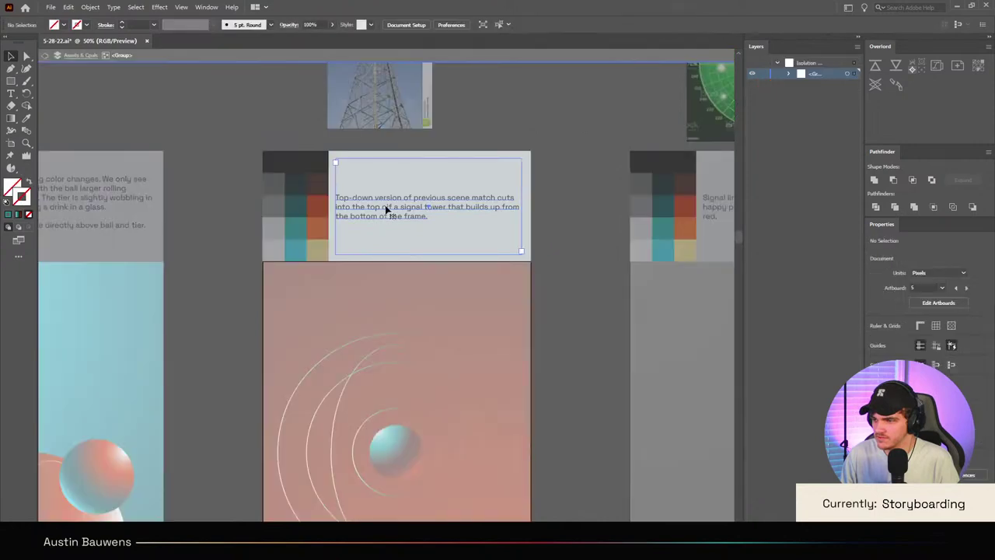
{"action": "double_click", "coordinate": [388, 207]}
{"action": "key", "text": "ctrl+a"}
{"action": "left_click", "coordinate": [389, 207]}
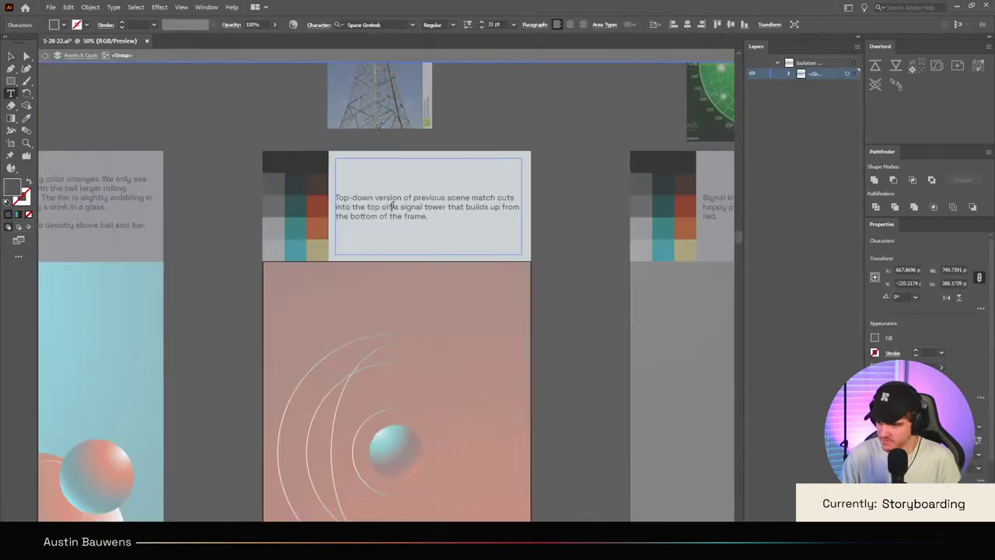
{"action": "key", "text": "Escape"}
{"action": "key", "text": "Escape"}
{"action": "left_click", "coordinate": [554, 106]}
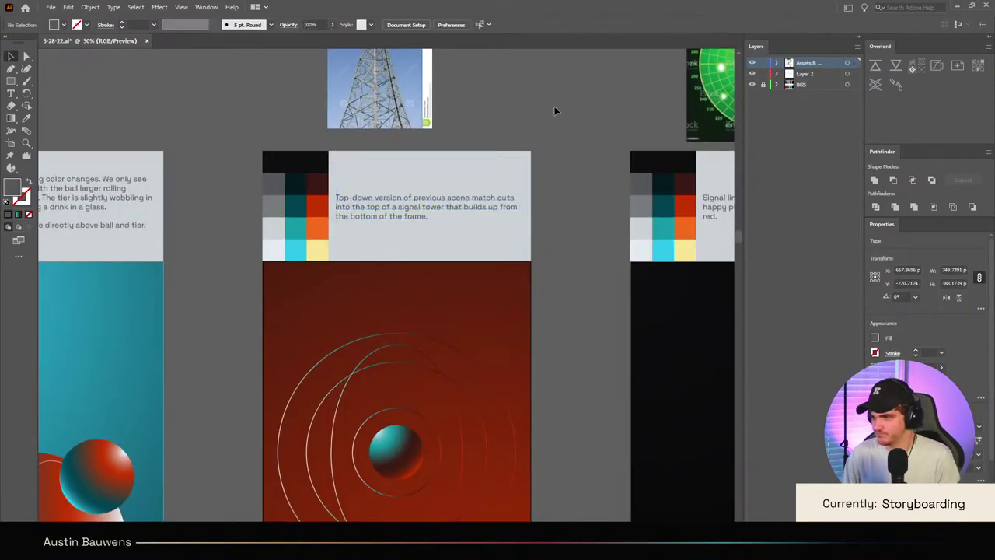
{"action": "scroll", "coordinate": [535, 110], "scroll_direction": "up", "scroll_amount": 1}
{"action": "scroll", "coordinate": [536, 107], "scroll_direction": "down", "scroll_amount": 5}
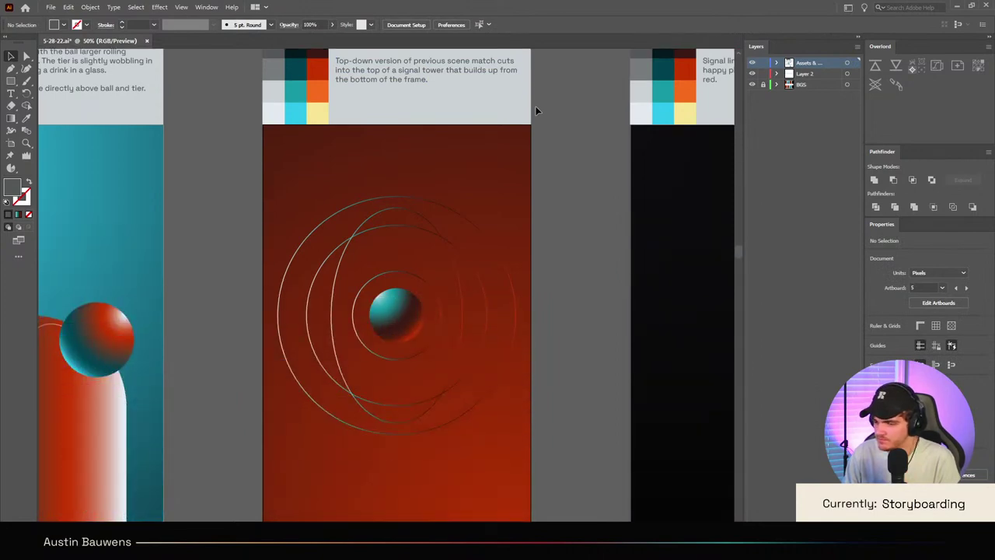
{"action": "scroll", "coordinate": [536, 106], "scroll_direction": "down", "scroll_amount": 1}
{"action": "scroll", "coordinate": [536, 107], "scroll_direction": "down", "scroll_amount": 2}
Step: Draw a strip along the red frame's bottom edge and eyedrop an existing teal-to-dark gradient onto it
{"action": "key", "text": "m"}
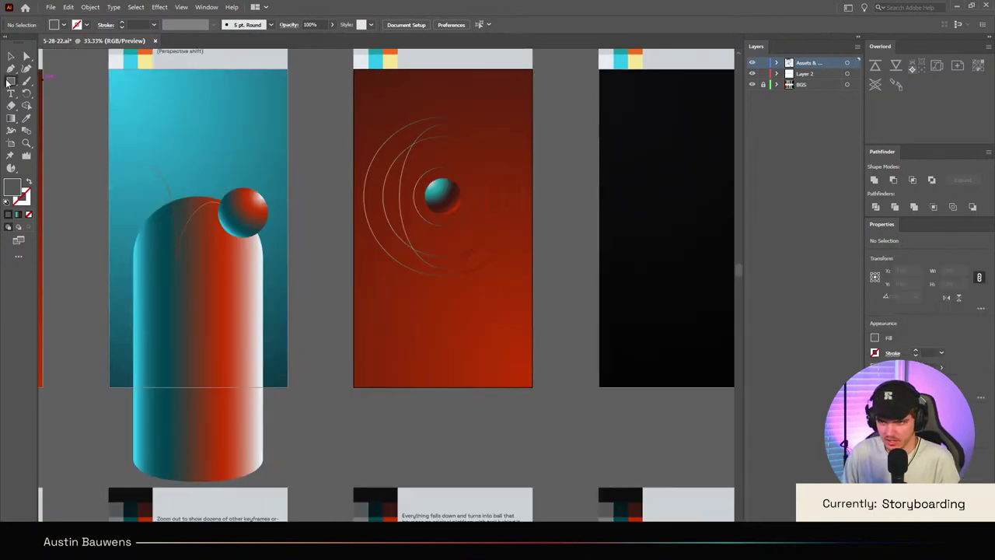
{"action": "left_click_drag", "start_coordinate": [354, 387], "coordinate": [532, 364]}
{"action": "scroll", "coordinate": [535, 361], "scroll_direction": "down", "scroll_amount": 1}
{"action": "scroll", "coordinate": [531, 358], "scroll_direction": "left", "scroll_amount": 5}
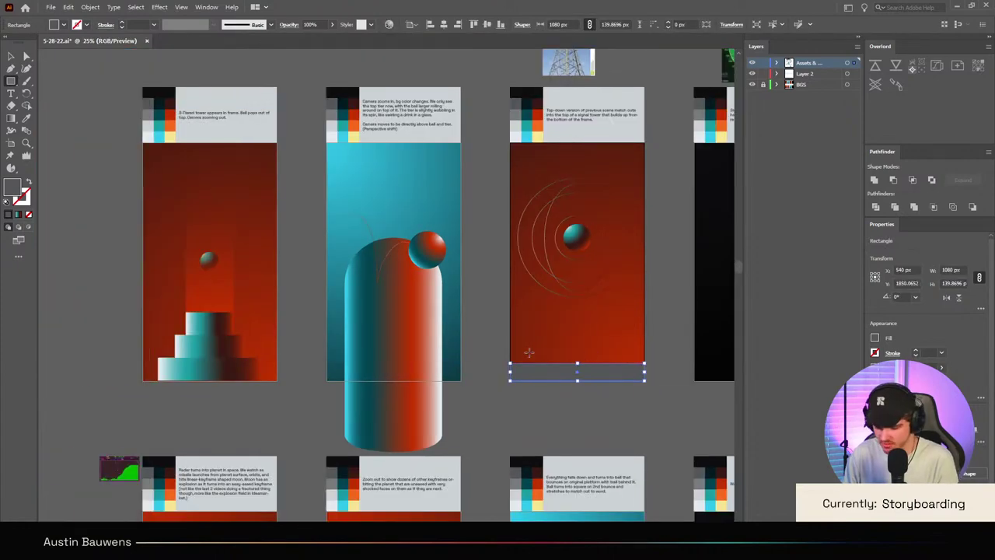
{"action": "key", "text": "i"}
{"action": "left_click", "coordinate": [272, 379]}
{"action": "scroll", "coordinate": [646, 402], "scroll_direction": "right", "scroll_amount": 3}
{"action": "key", "text": "v"}
{"action": "left_click", "coordinate": [598, 431]}
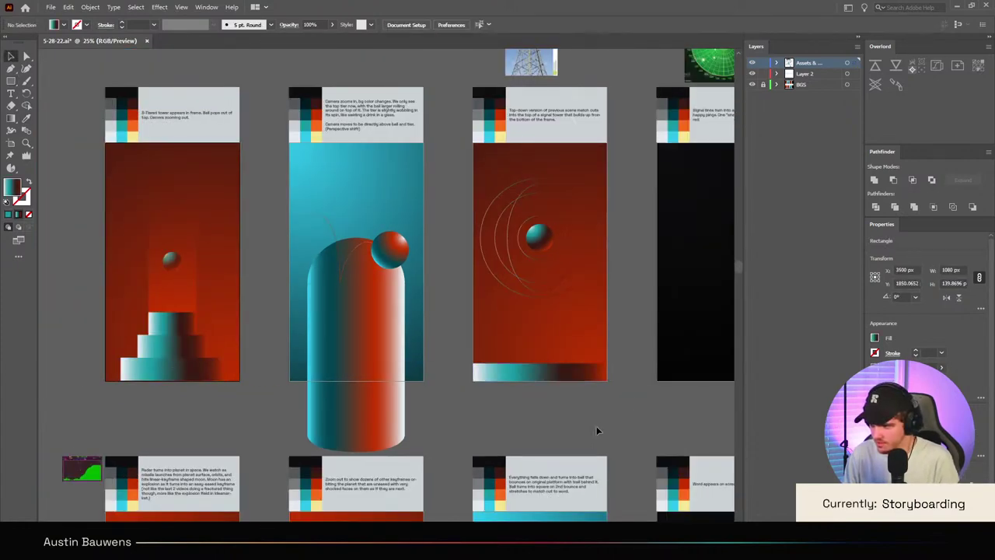
{"action": "scroll", "coordinate": [593, 391], "scroll_direction": "up", "scroll_amount": 2}
{"action": "scroll", "coordinate": [597, 383], "scroll_direction": "up", "scroll_amount": 1}
{"action": "scroll", "coordinate": [602, 379], "scroll_direction": "down", "scroll_amount": 3}
{"action": "scroll", "coordinate": [603, 381], "scroll_direction": "up", "scroll_amount": 3}
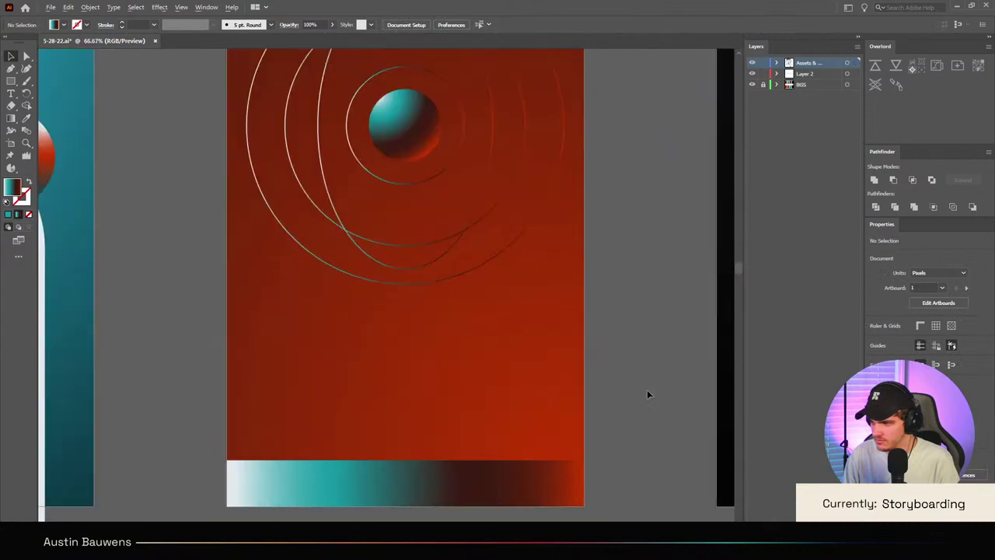
{"action": "scroll", "coordinate": [647, 390], "scroll_direction": "down", "scroll_amount": 2}
{"action": "scroll", "coordinate": [647, 390], "scroll_direction": "down", "scroll_amount": 2}
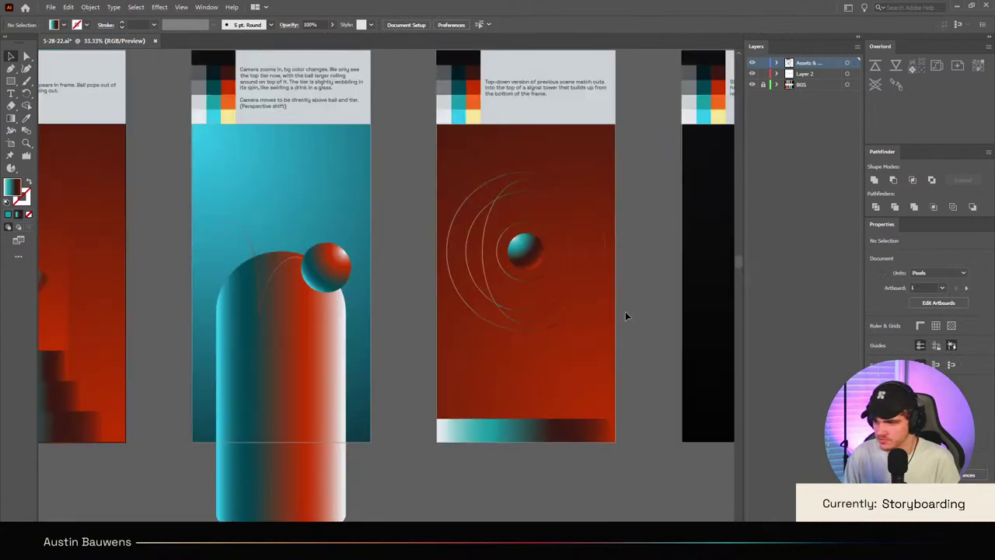
{"action": "scroll", "coordinate": [549, 292], "scroll_direction": "up", "scroll_amount": 1}
{"action": "scroll", "coordinate": [547, 297], "scroll_direction": "down", "scroll_amount": 2}
{"action": "scroll", "coordinate": [484, 291], "scroll_direction": "up", "scroll_amount": 2}
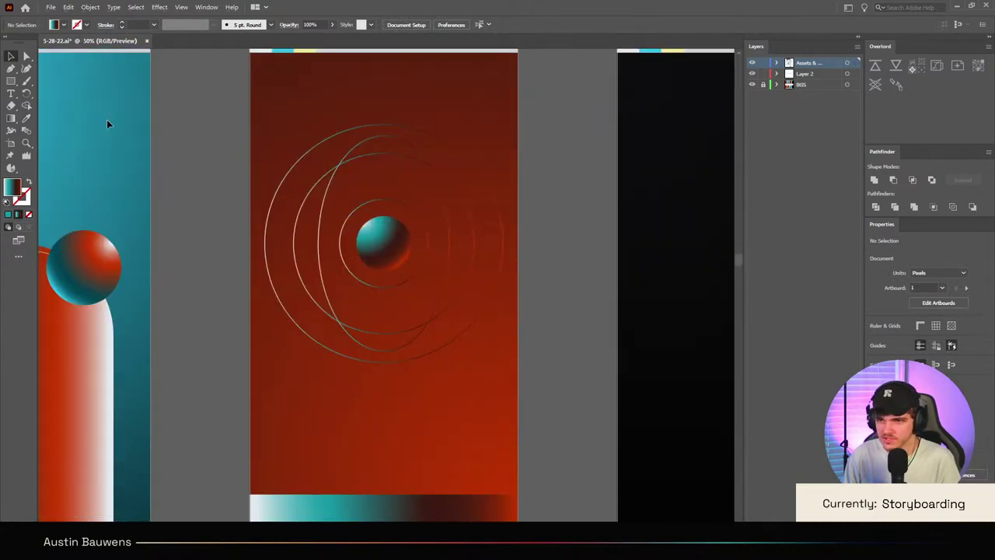
{"action": "scroll", "coordinate": [369, 221], "scroll_direction": "down", "scroll_amount": 1}
{"action": "scroll", "coordinate": [460, 280], "scroll_direction": "up", "scroll_amount": 3}
{"action": "scroll", "coordinate": [506, 281], "scroll_direction": "up", "scroll_amount": 1}
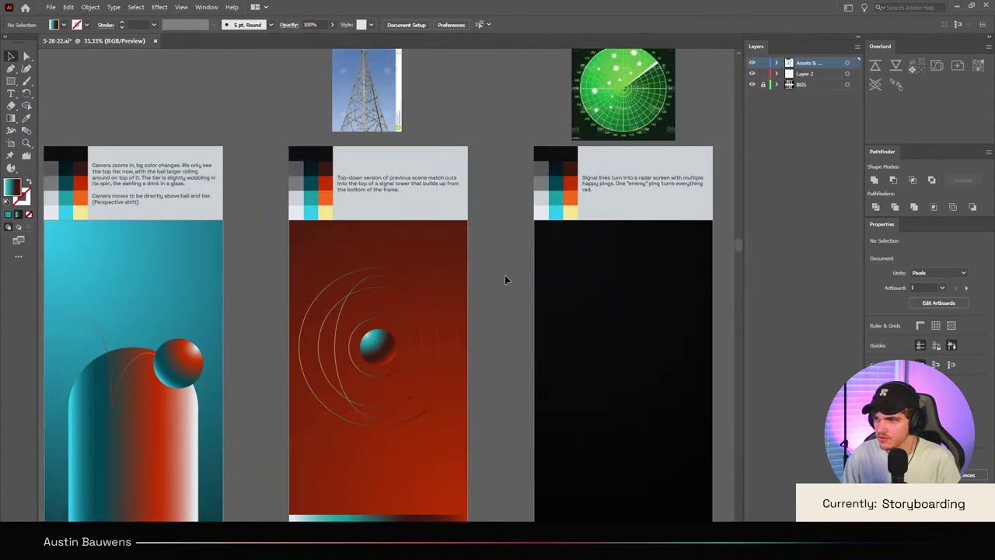
{"action": "scroll", "coordinate": [505, 279], "scroll_direction": "up", "scroll_amount": 1}
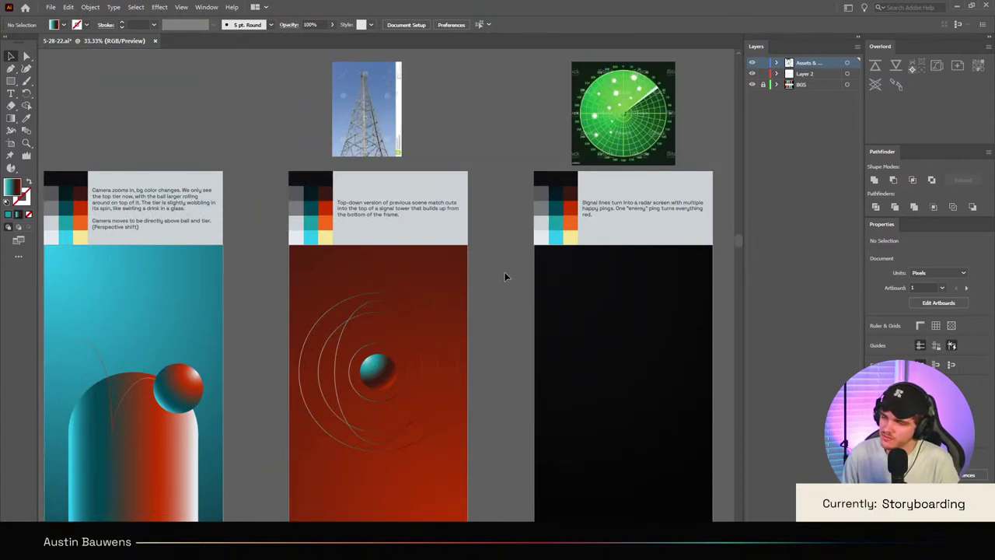
{"action": "scroll", "coordinate": [505, 276], "scroll_direction": "down", "scroll_amount": 2}
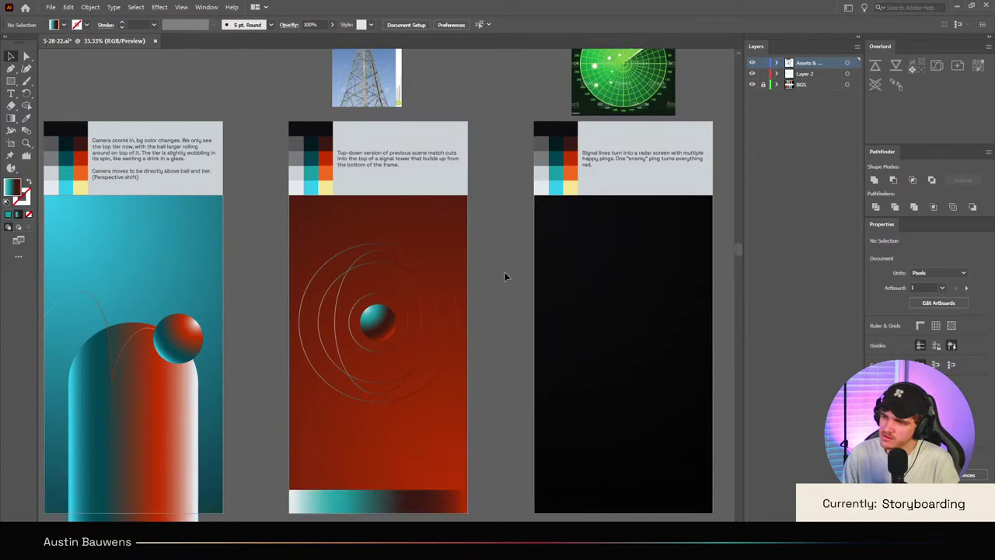
{"action": "scroll", "coordinate": [505, 276], "scroll_direction": "up", "scroll_amount": 1}
{"action": "left_click", "coordinate": [11, 69]}
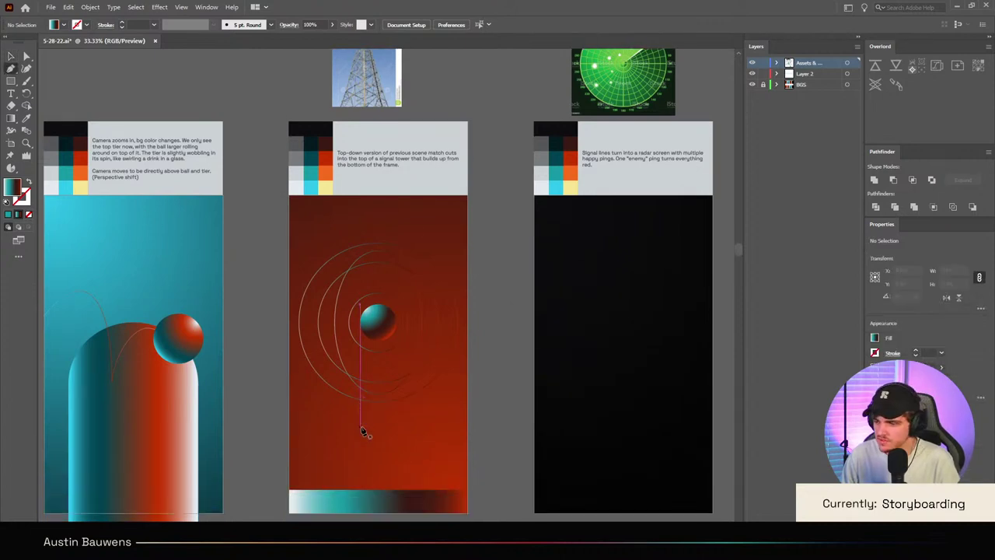
{"action": "scroll", "coordinate": [466, 348], "scroll_direction": "up", "scroll_amount": 1}
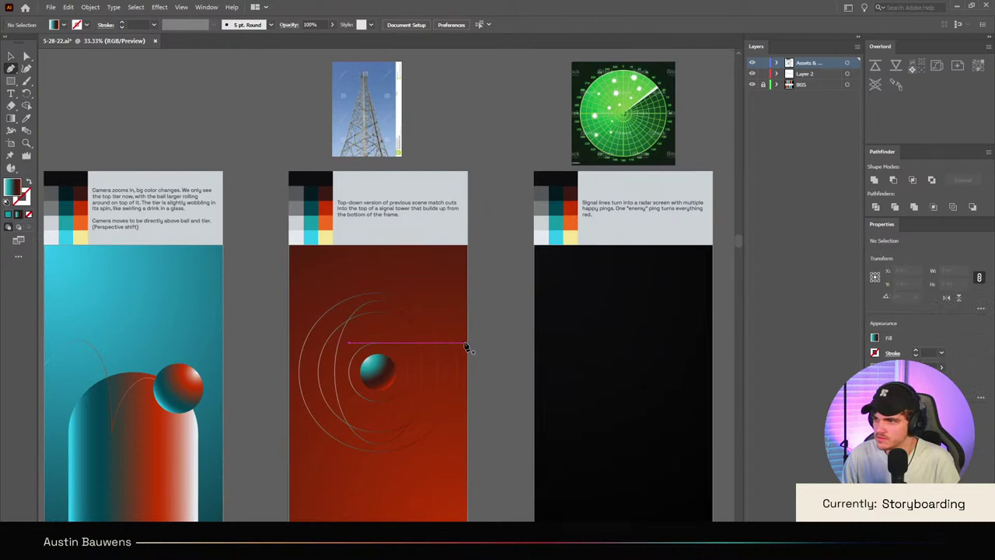
{"action": "scroll", "coordinate": [355, 467], "scroll_direction": "down", "scroll_amount": 2}
Step: Draw a tall pillar from the ball down to the frame bottom, placed behind the ball
{"action": "left_click", "coordinate": [11, 81]}
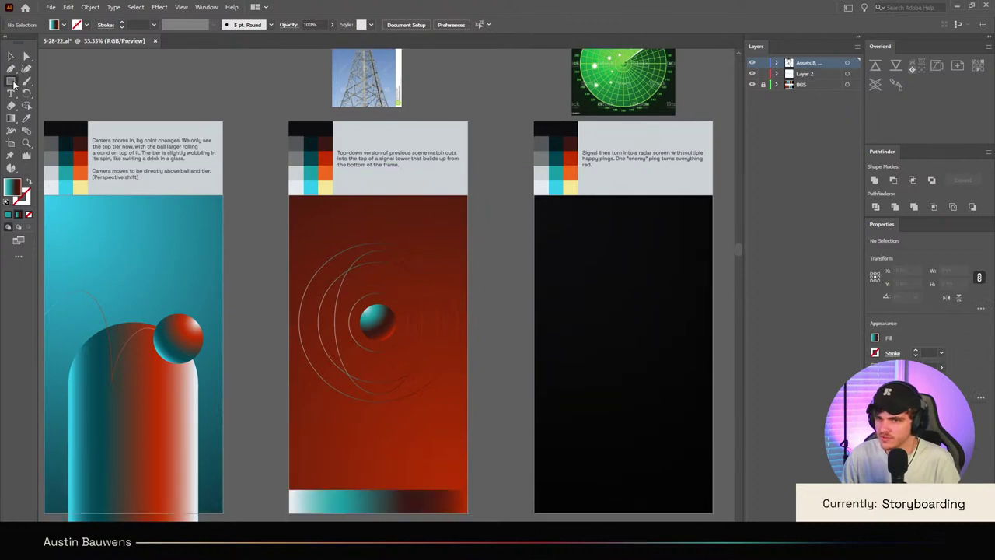
{"action": "left_click_drag", "start_coordinate": [360, 304], "coordinate": [396, 489]}
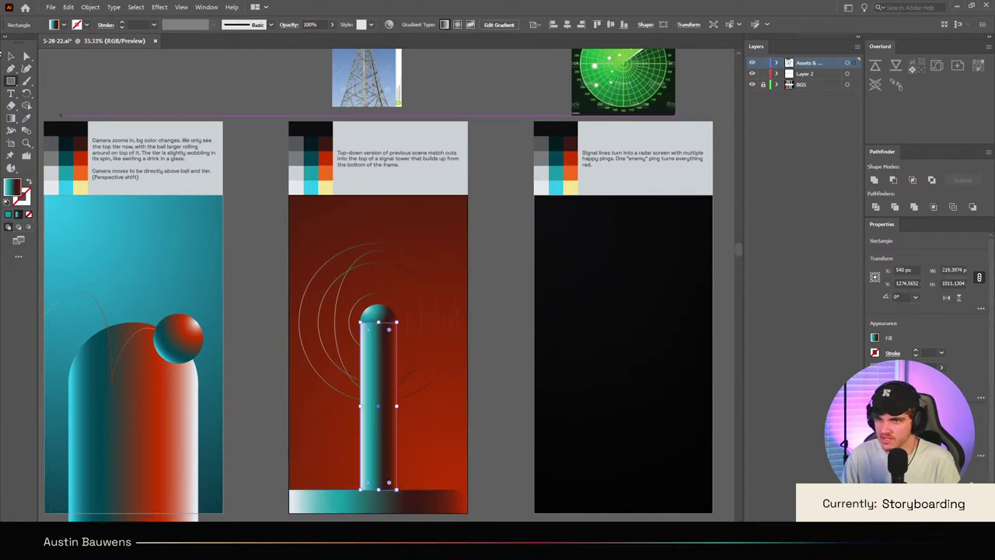
{"action": "key", "text": "ctrl+["}
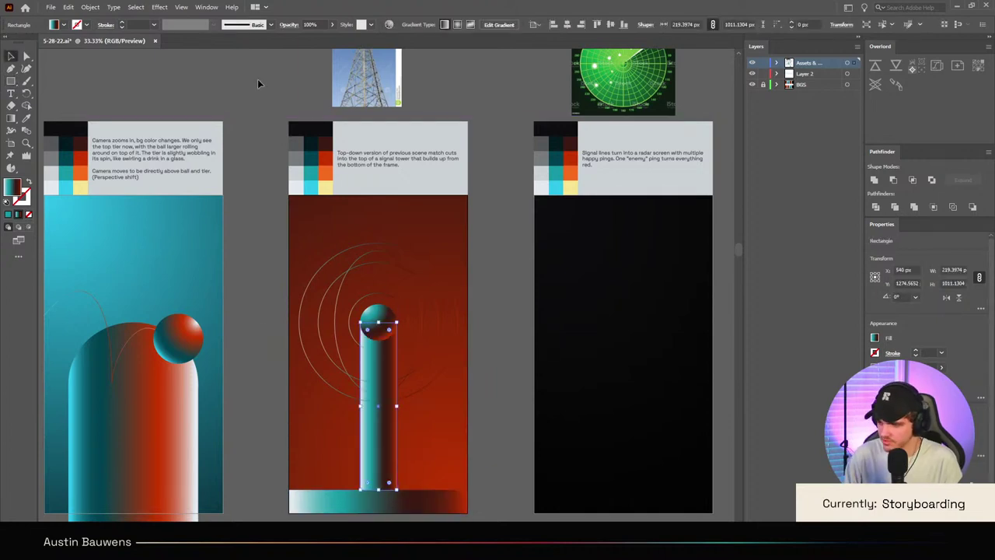
{"action": "left_click", "coordinate": [479, 334]}
{"action": "scroll", "coordinate": [477, 335], "scroll_direction": "down", "scroll_amount": 3}
{"action": "scroll", "coordinate": [459, 352], "scroll_direction": "up", "scroll_amount": 4}
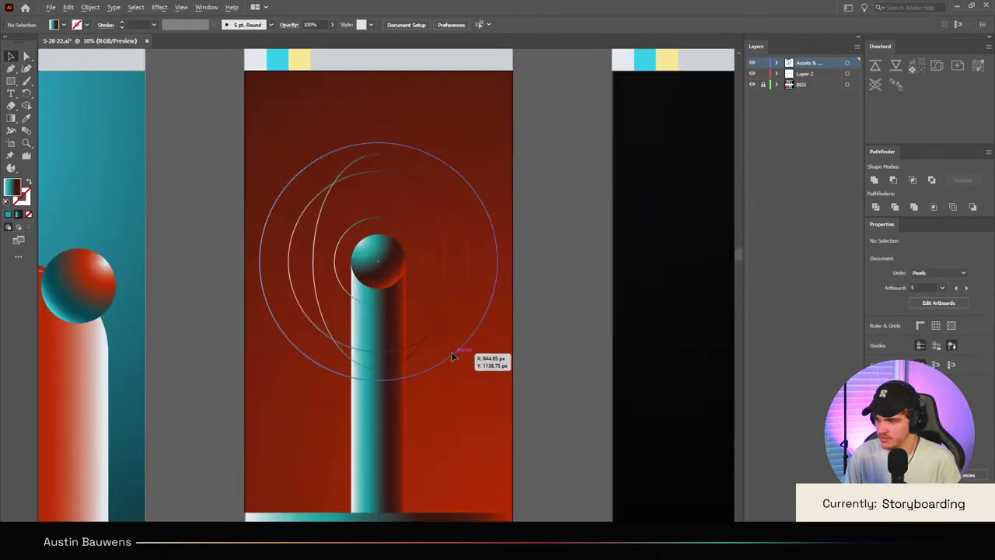
Step: Lower the pillar's top edge to sit just below the ball
{"action": "left_click", "coordinate": [392, 426]}
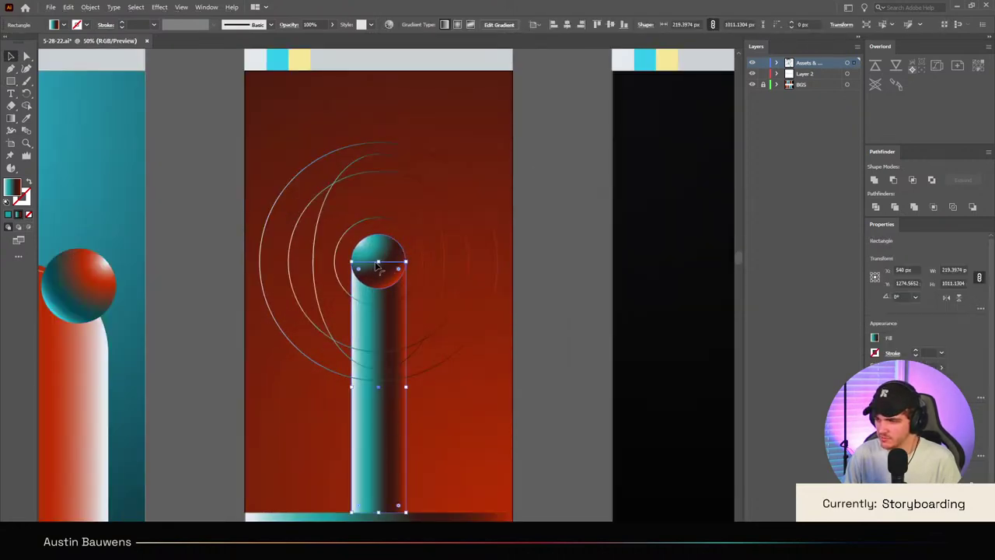
{"action": "left_click_drag", "start_coordinate": [378, 267], "coordinate": [380, 320]}
{"action": "left_click", "coordinate": [541, 329]}
{"action": "scroll", "coordinate": [541, 328], "scroll_direction": "down", "scroll_amount": 2}
{"action": "scroll", "coordinate": [538, 340], "scroll_direction": "up", "scroll_amount": 2}
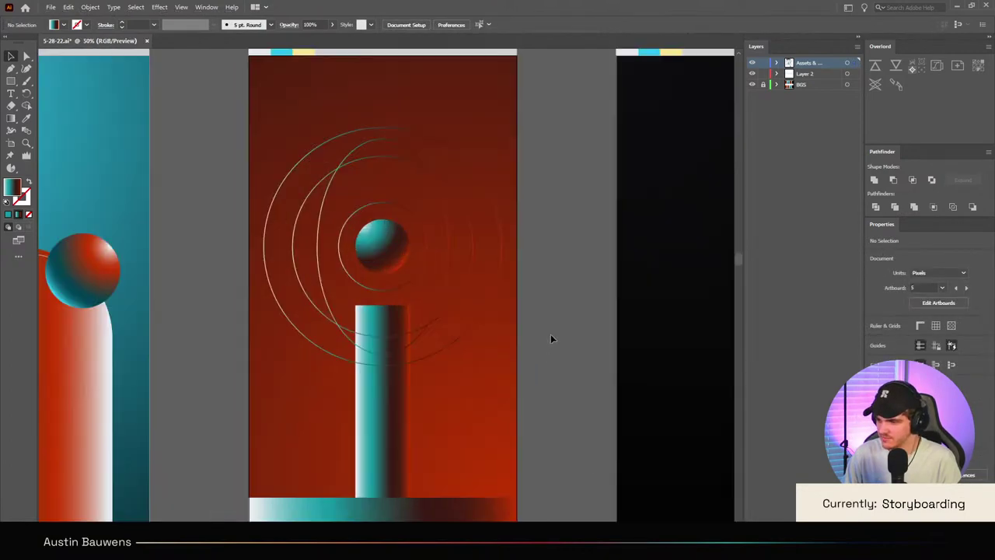
{"action": "scroll", "coordinate": [550, 334], "scroll_direction": "left", "scroll_amount": 1}
{"action": "scroll", "coordinate": [551, 334], "scroll_direction": "up", "scroll_amount": 1}
{"action": "scroll", "coordinate": [550, 334], "scroll_direction": "up", "scroll_amount": 1}
Step: Round off the pillar's two top corners with the corner widgets
{"action": "left_click", "coordinate": [441, 369]}
{"action": "scroll", "coordinate": [440, 369], "scroll_direction": "down", "scroll_amount": 3}
{"action": "key", "text": "a"}
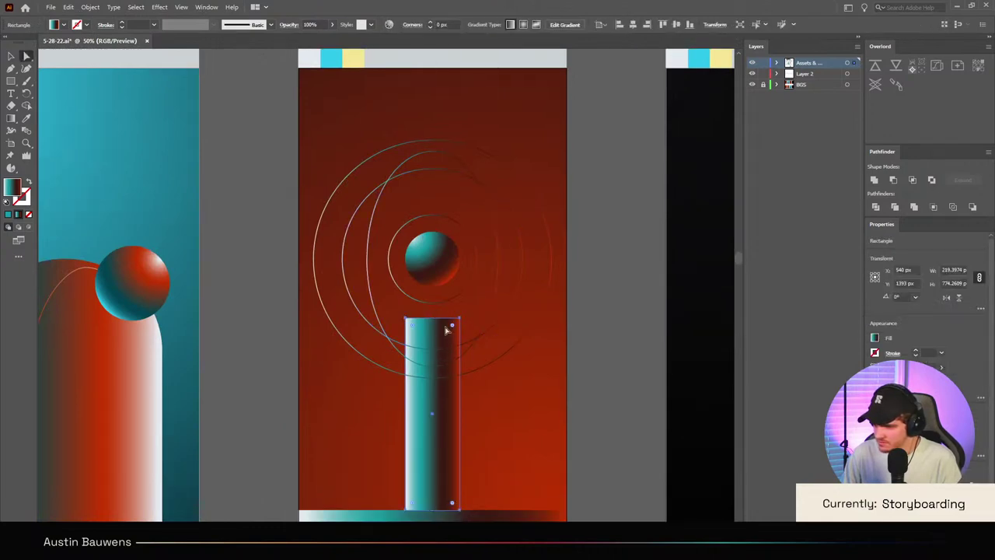
{"action": "left_click", "coordinate": [406, 320]}
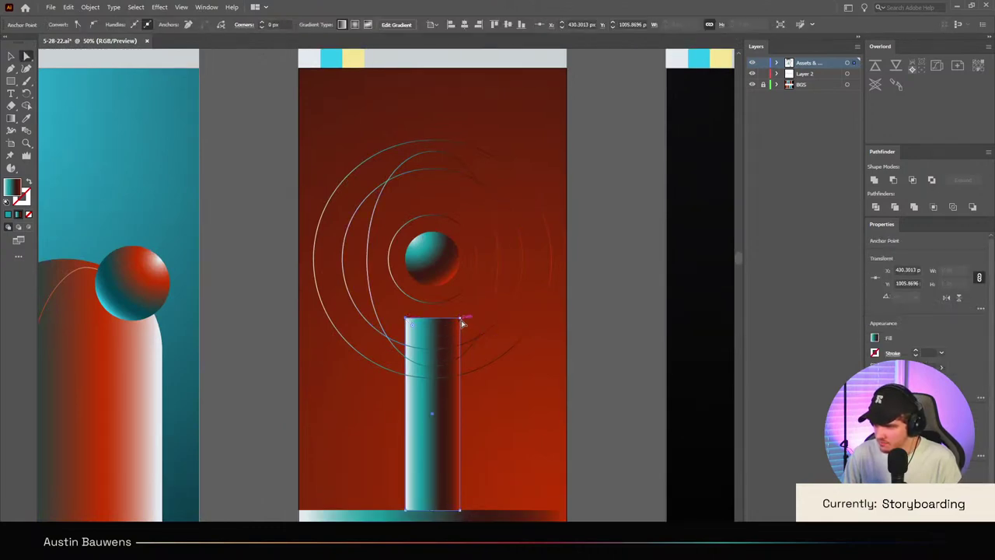
{"action": "left_click", "coordinate": [460, 318], "text": "shift"}
{"action": "left_click_drag", "start_coordinate": [454, 327], "coordinate": [433, 348]}
{"action": "left_click", "coordinate": [612, 350]}
{"action": "scroll", "coordinate": [610, 346], "scroll_direction": "down", "scroll_amount": 4}
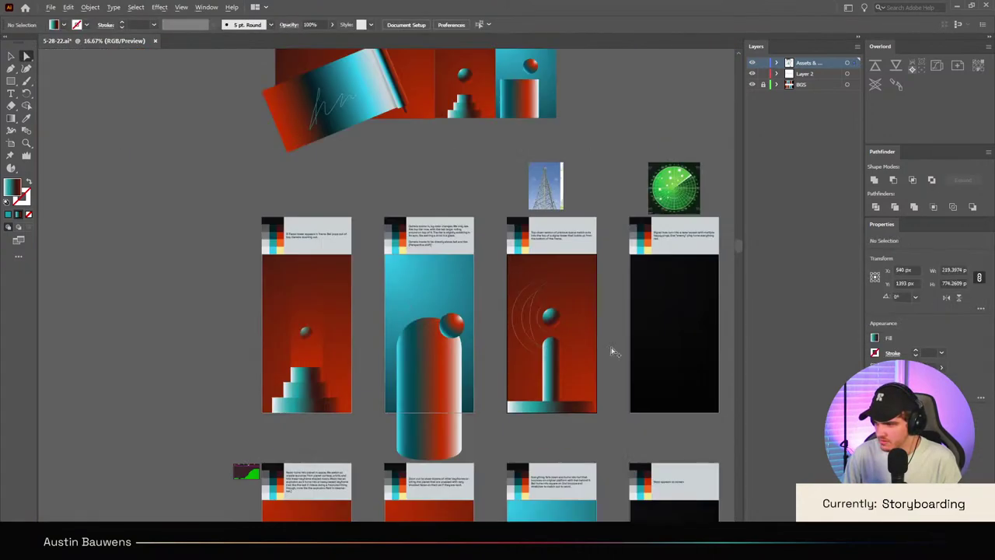
{"action": "scroll", "coordinate": [611, 346], "scroll_direction": "up", "scroll_amount": 5}
{"action": "scroll", "coordinate": [604, 349], "scroll_direction": "down", "scroll_amount": 2}
Step: Set the bottom gradient strip's width to 540 px and move it to the right
{"action": "left_click", "coordinate": [433, 428]}
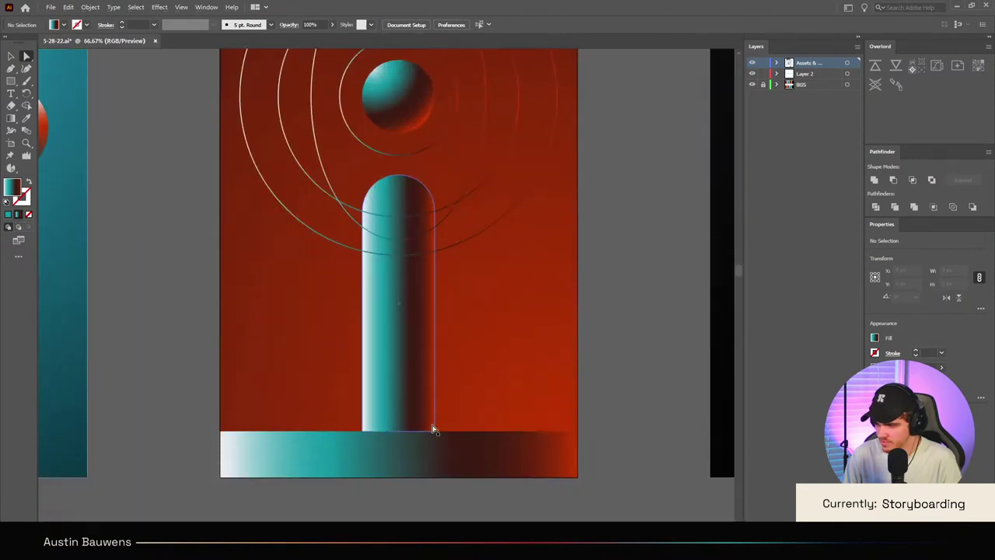
{"action": "left_click", "coordinate": [435, 437]}
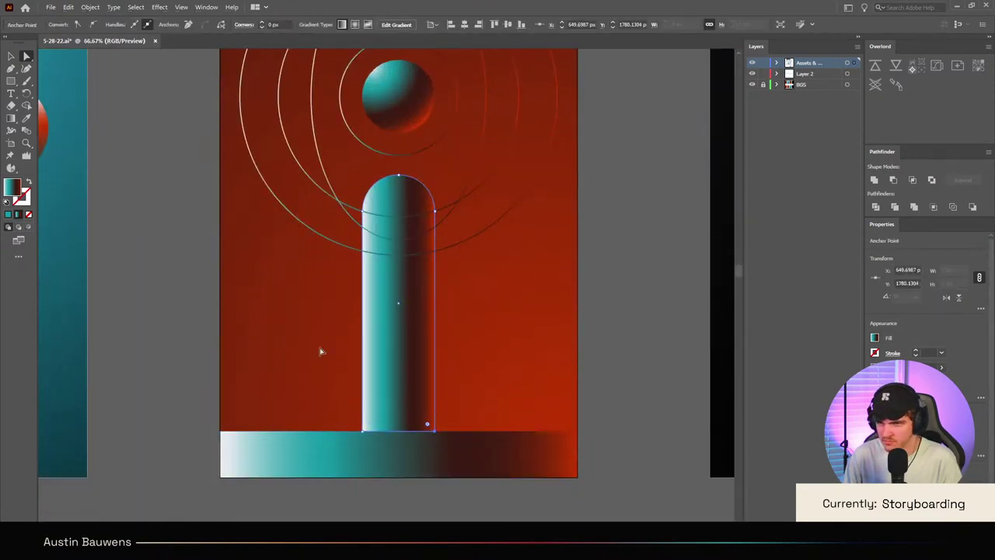
{"action": "key", "text": "v"}
{"action": "left_click", "coordinate": [407, 467]}
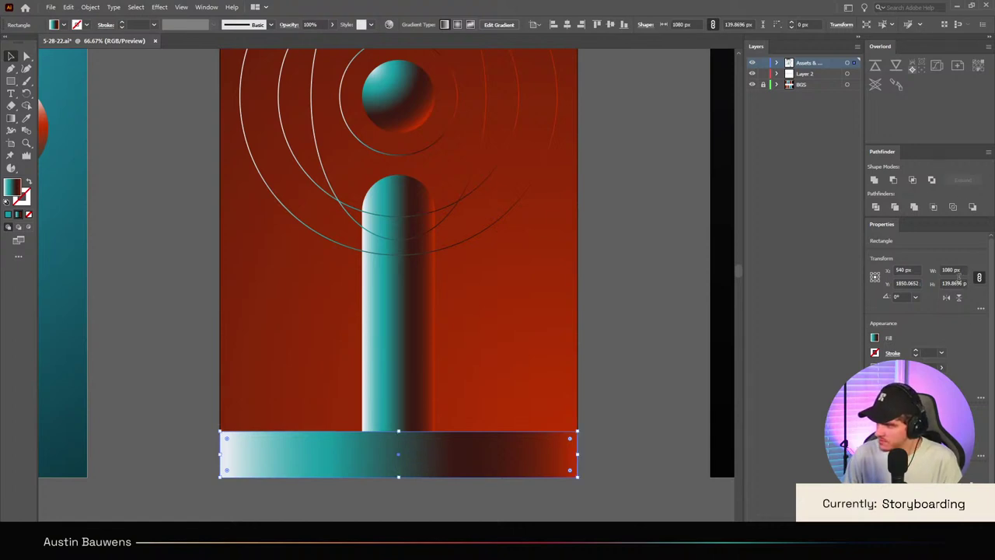
{"action": "left_click", "coordinate": [956, 270]}
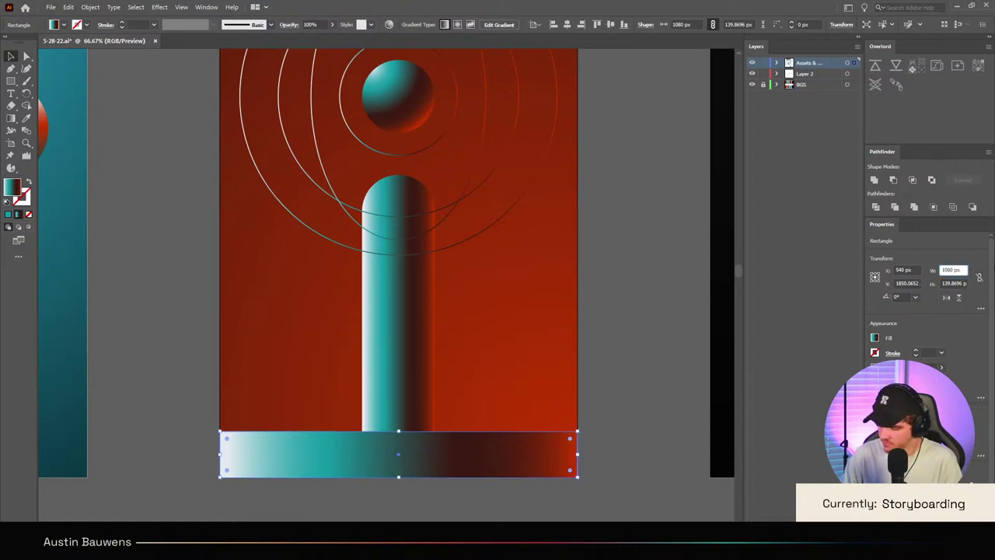
{"action": "type", "text": "540"}
{"action": "key", "text": "Return"}
{"action": "left_click_drag", "start_coordinate": [432, 451], "coordinate": [521, 451]}
Step: Taper the pillar by pulling its bottom-right corner outward, and shift the right strip piece left
{"action": "left_click", "coordinate": [432, 414]}
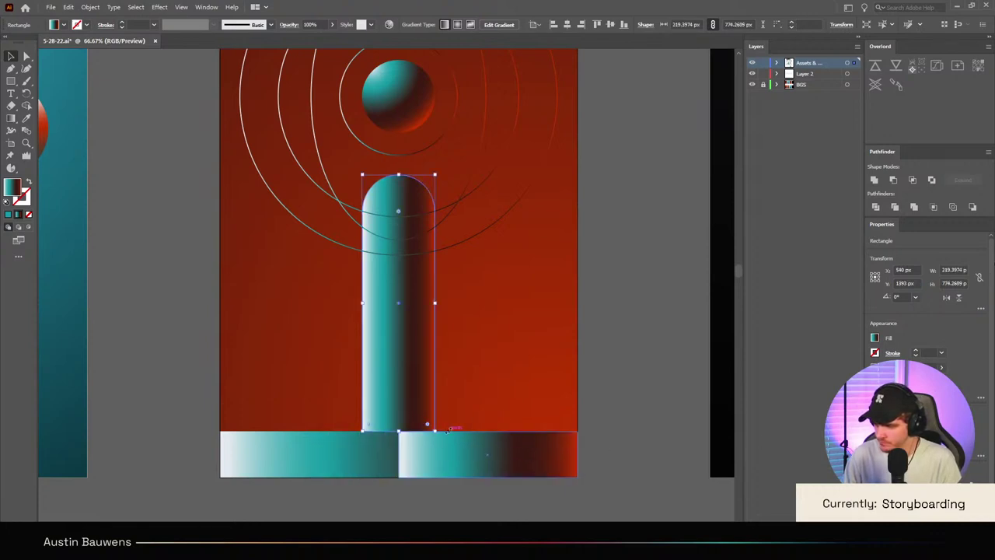
{"action": "key", "text": "a"}
{"action": "left_click_drag", "start_coordinate": [434, 430], "coordinate": [480, 430]}
{"action": "key", "text": "v"}
{"action": "left_click_drag", "start_coordinate": [523, 456], "coordinate": [314, 435]}
Step: Round the top corner of the tapered cone-shaped tower
{"action": "left_click", "coordinate": [427, 400]}
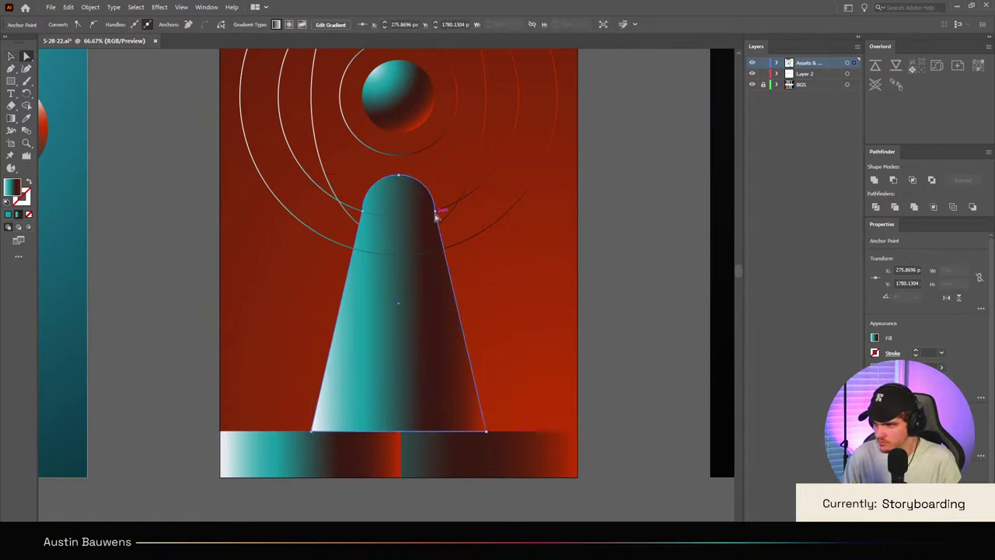
{"action": "left_click", "coordinate": [435, 216]}
{"action": "left_click", "coordinate": [435, 211]}
{"action": "left_click_drag", "start_coordinate": [448, 209], "coordinate": [826, 145]}
{"action": "scroll", "coordinate": [573, 171], "scroll_direction": "down", "scroll_amount": 3}
{"action": "scroll", "coordinate": [558, 179], "scroll_direction": "up", "scroll_amount": 2}
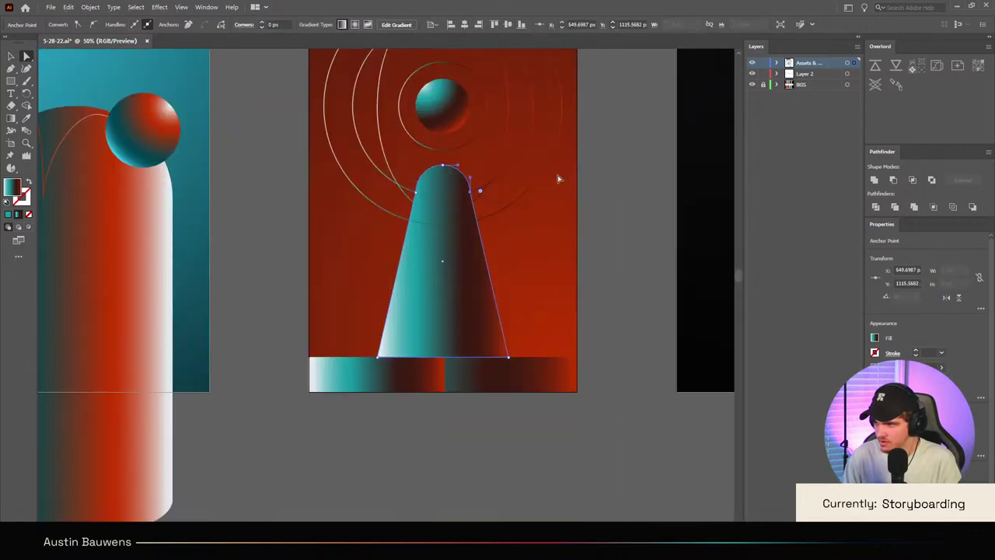
{"action": "left_click", "coordinate": [605, 272]}
{"action": "scroll", "coordinate": [611, 277], "scroll_direction": "up", "scroll_amount": 1}
{"action": "scroll", "coordinate": [612, 278], "scroll_direction": "down", "scroll_amount": 1}
{"action": "scroll", "coordinate": [614, 276], "scroll_direction": "up", "scroll_amount": 1}
Step: Undo the cone reshaping and the strip split, restoring one continuous gradient bar
{"action": "key", "text": "v"}
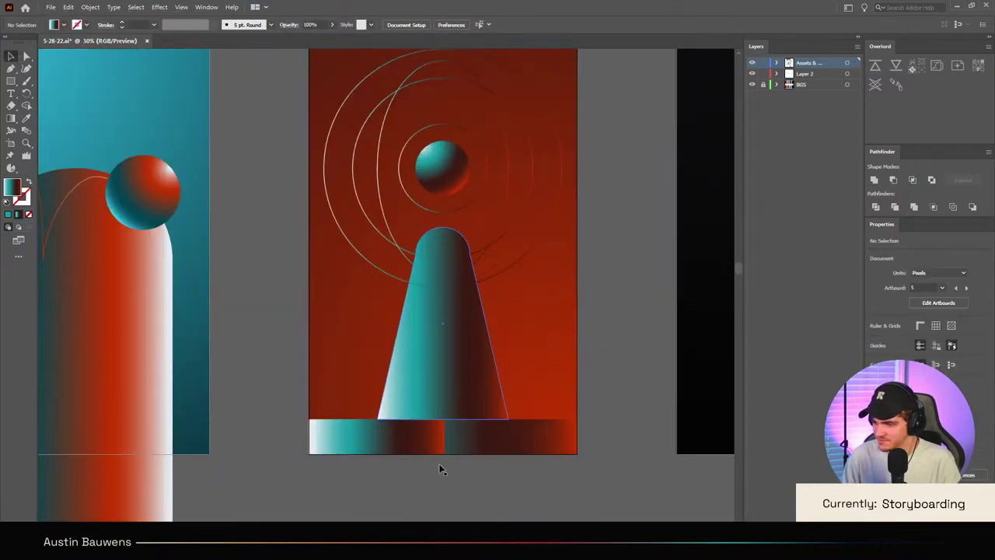
{"action": "left_click", "coordinate": [402, 448]}
{"action": "scroll", "coordinate": [413, 438], "scroll_direction": "down", "scroll_amount": 3}
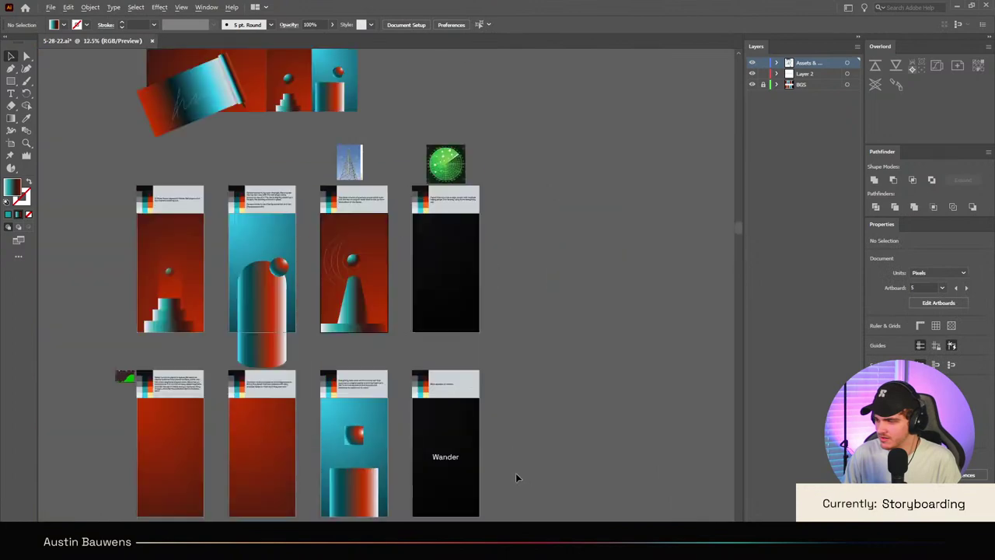
{"action": "scroll", "coordinate": [350, 308], "scroll_direction": "up", "scroll_amount": 3}
{"action": "scroll", "coordinate": [499, 411], "scroll_direction": "left", "scroll_amount": 1}
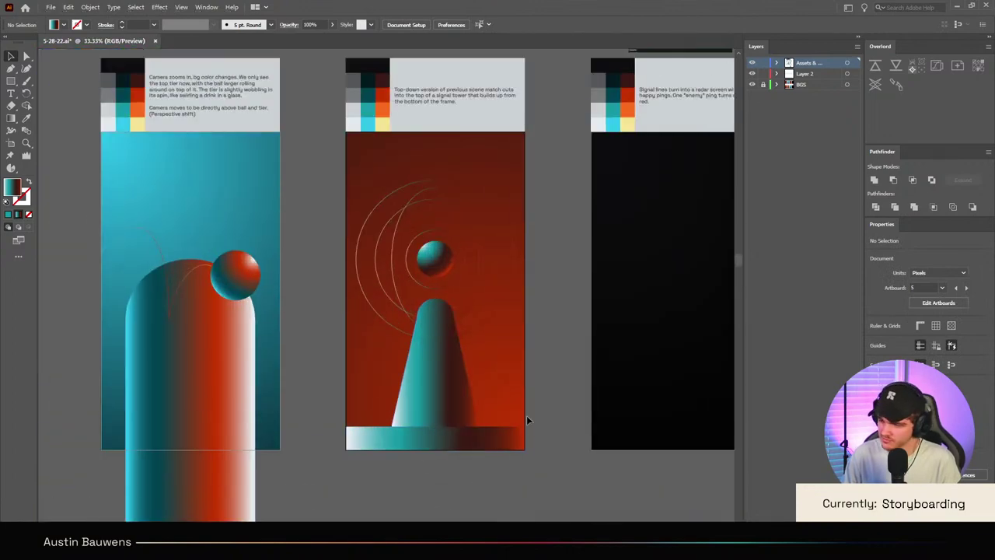
{"action": "scroll", "coordinate": [526, 415], "scroll_direction": "up", "scroll_amount": 1}
{"action": "key", "text": "ctrl+z"}
{"action": "key", "text": "ctrl+z"}
{"action": "key", "text": "ctrl+z"}
{"action": "key", "text": "ctrl+z"}
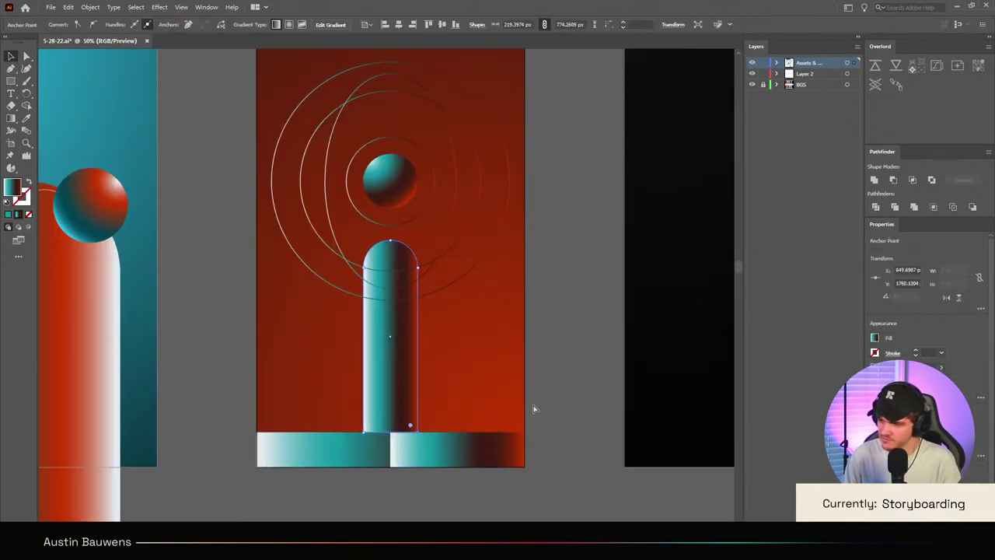
{"action": "key", "text": "ctrl+z"}
{"action": "key", "text": "ctrl+z"}
{"action": "key", "text": "ctrl+z"}
{"action": "key", "text": "ctrl+z"}
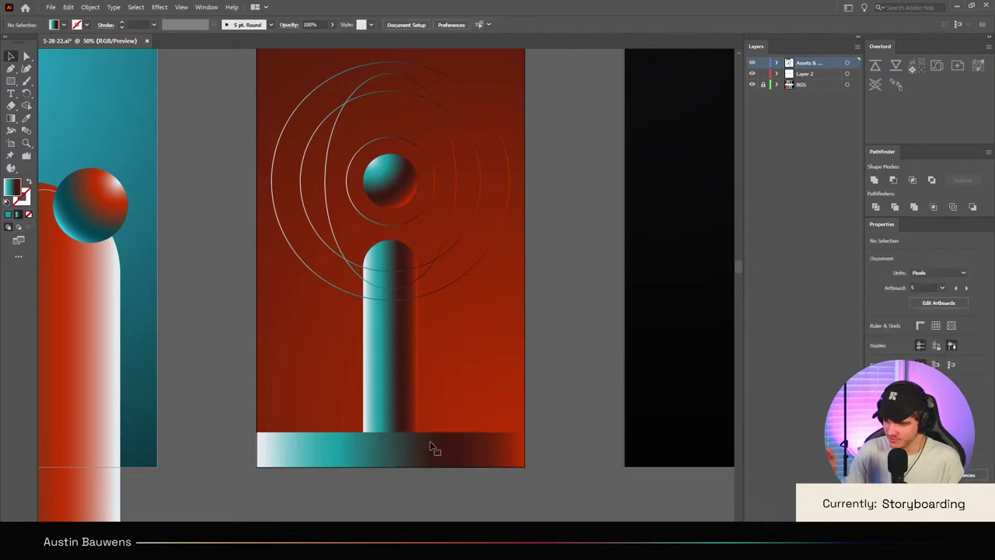
{"action": "scroll", "coordinate": [497, 360], "scroll_direction": "down", "scroll_amount": 2}
{"action": "scroll", "coordinate": [496, 361], "scroll_direction": "up", "scroll_amount": 1}
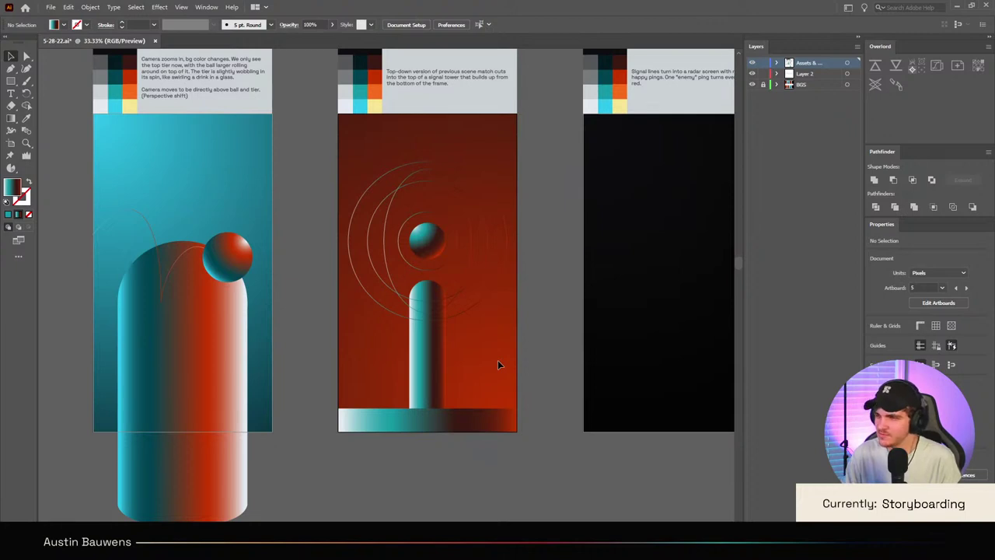
Step: Delete the hidden oval path overlapping the rings around the ball
{"action": "scroll", "coordinate": [546, 246], "scroll_direction": "up", "scroll_amount": 3}
{"action": "scroll", "coordinate": [468, 257], "scroll_direction": "down", "scroll_amount": 2}
{"action": "scroll", "coordinate": [471, 330], "scroll_direction": "down", "scroll_amount": 1}
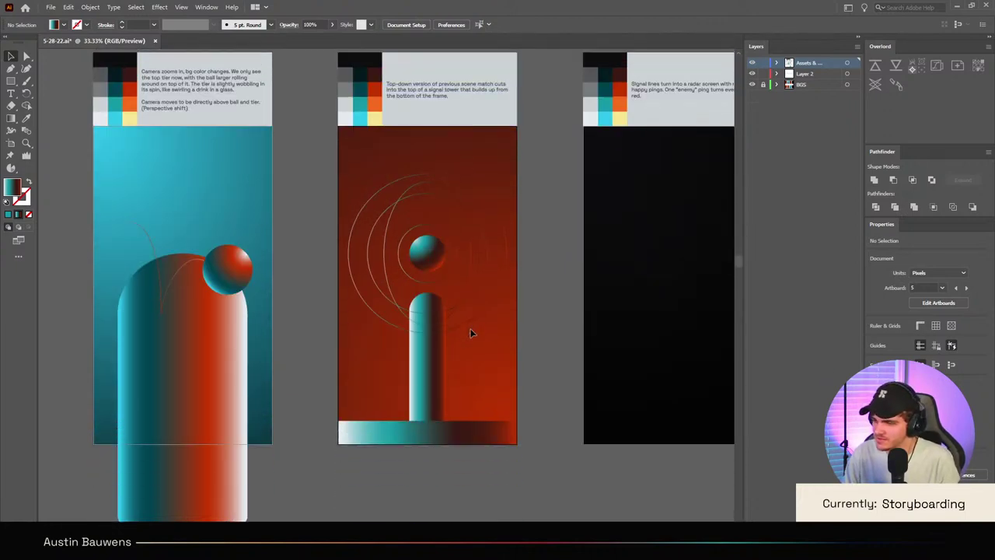
{"action": "scroll", "coordinate": [472, 331], "scroll_direction": "up", "scroll_amount": 1}
{"action": "left_click", "coordinate": [467, 323]}
{"action": "key", "text": "Delete"}
{"action": "left_click", "coordinate": [572, 386]}
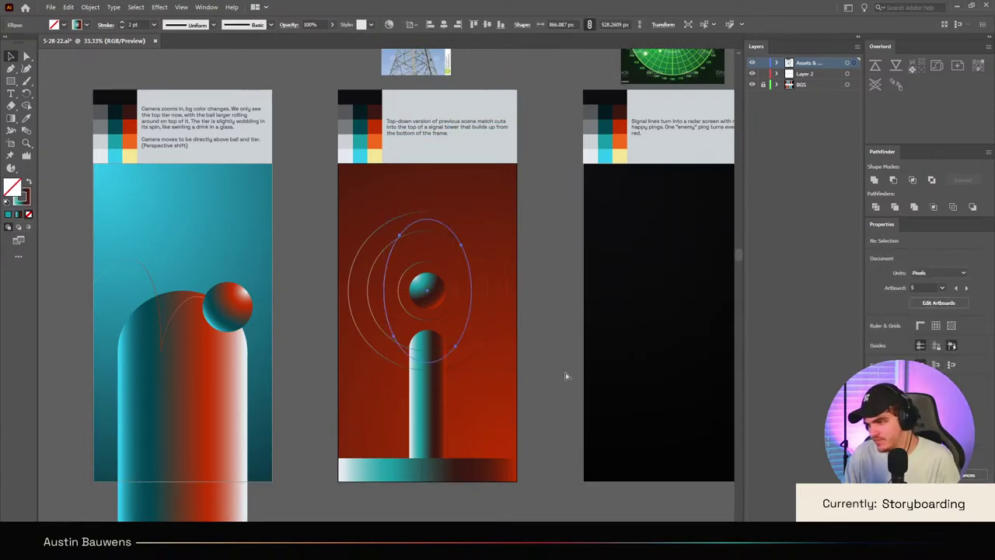
Step: Check the rounded pillar and look over the cleaned-up signal-tower frame
{"action": "scroll", "coordinate": [550, 361], "scroll_direction": "down", "scroll_amount": 1}
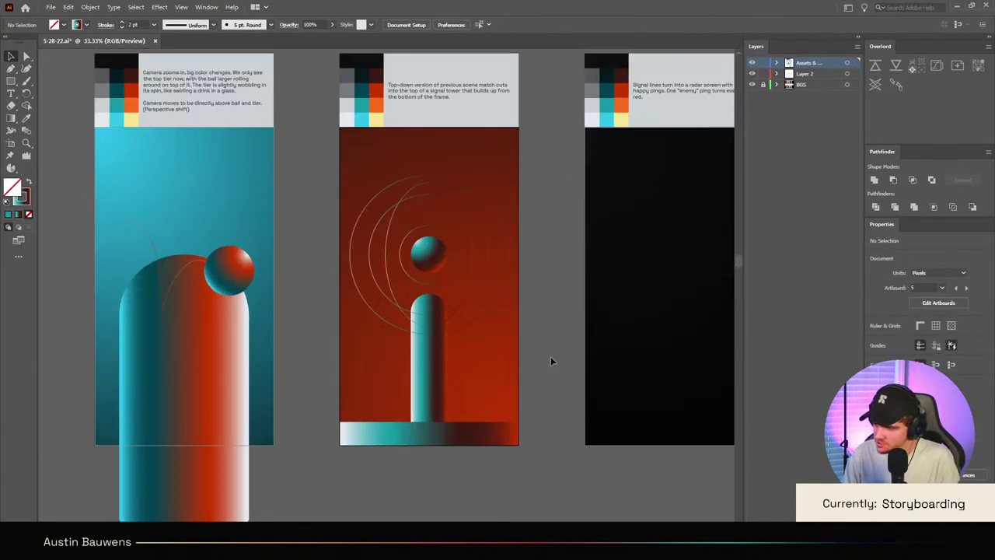
{"action": "scroll", "coordinate": [470, 323], "scroll_direction": "up", "scroll_amount": 2}
{"action": "left_click", "coordinate": [435, 353]}
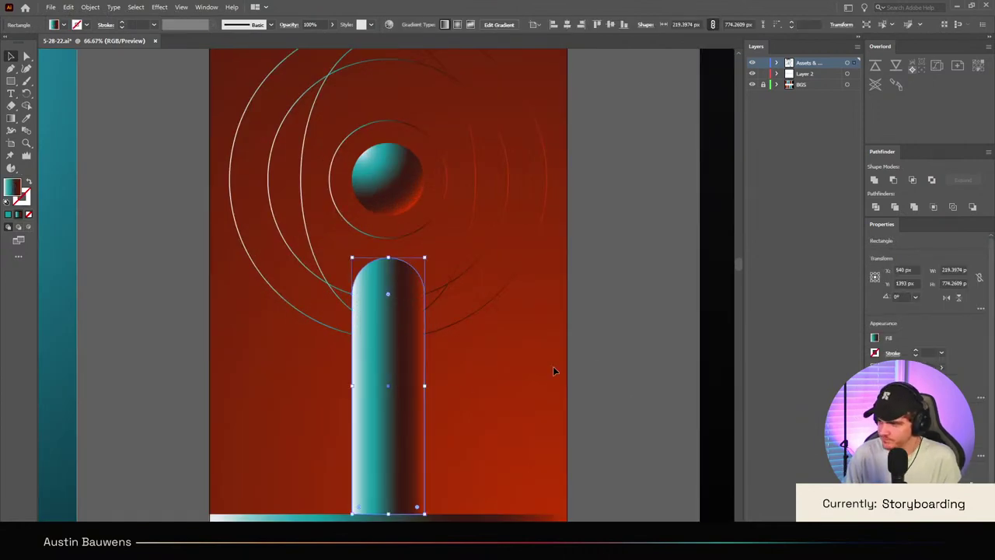
{"action": "left_click", "coordinate": [605, 349]}
{"action": "scroll", "coordinate": [605, 348], "scroll_direction": "down", "scroll_amount": 3}
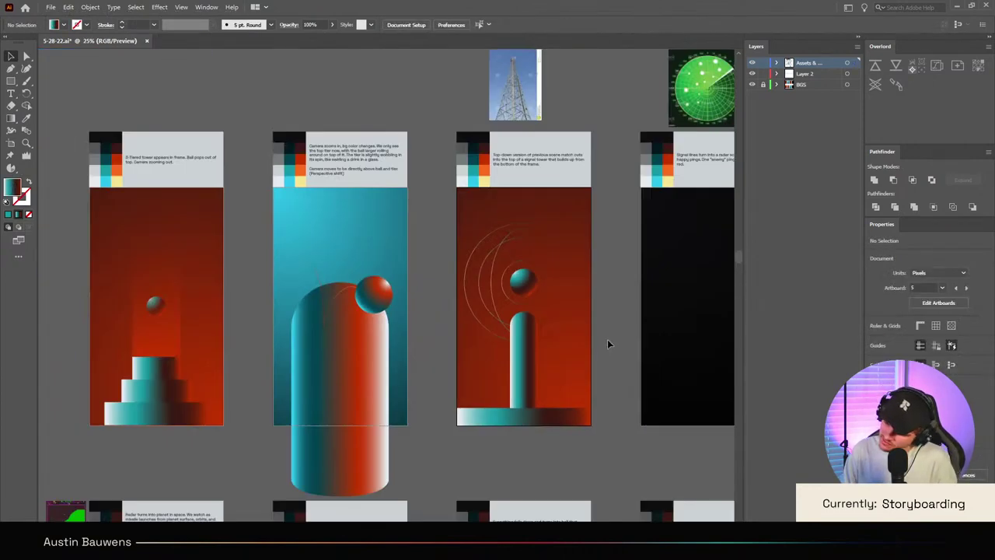
{"action": "scroll", "coordinate": [607, 348], "scroll_direction": "up", "scroll_amount": 2}
{"action": "scroll", "coordinate": [606, 342], "scroll_direction": "down", "scroll_amount": 2}
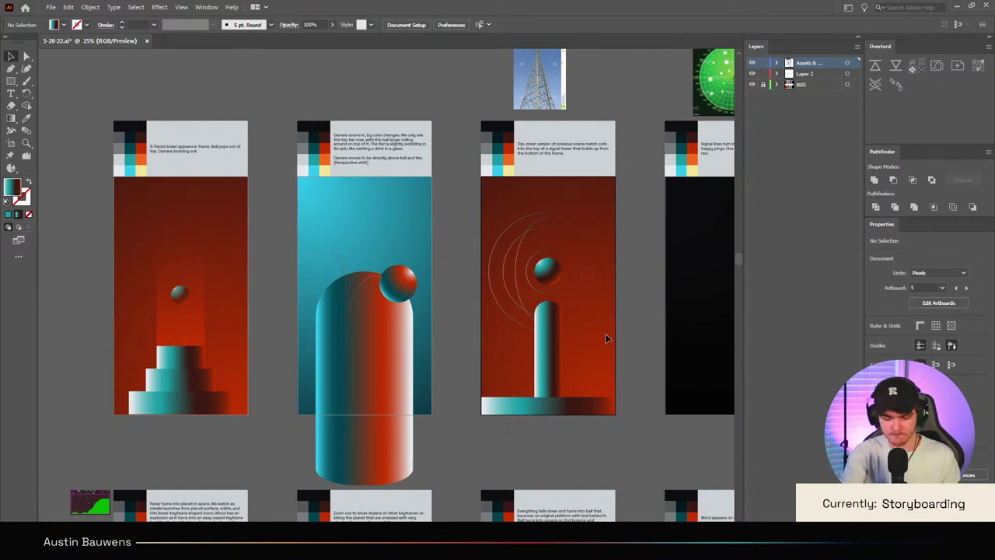
{"action": "scroll", "coordinate": [591, 340], "scroll_direction": "up", "scroll_amount": 1}
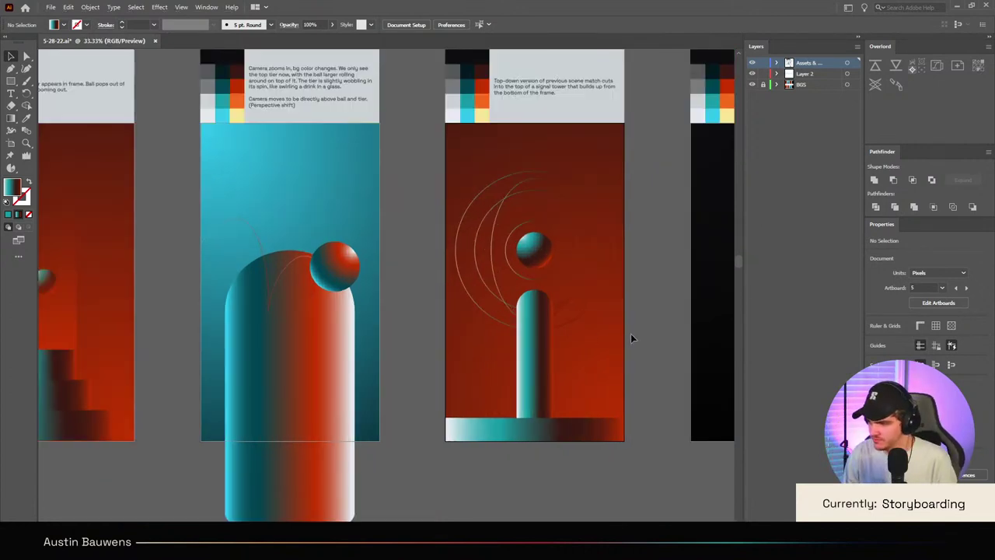
{"action": "scroll", "coordinate": [632, 334], "scroll_direction": "up", "scroll_amount": 3}
{"action": "scroll", "coordinate": [632, 334], "scroll_direction": "right", "scroll_amount": 2}
{"action": "scroll", "coordinate": [631, 340], "scroll_direction": "left", "scroll_amount": 1}
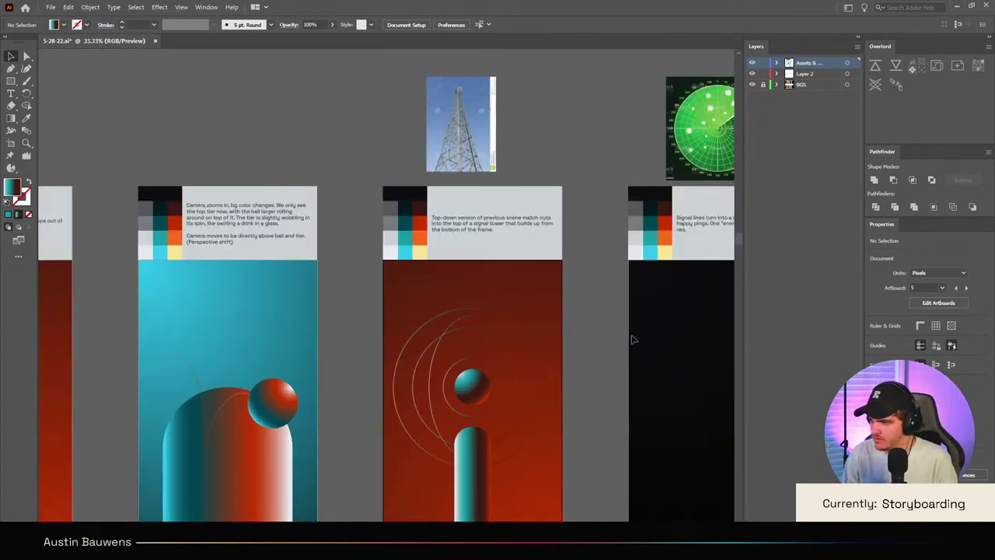
{"action": "scroll", "coordinate": [632, 340], "scroll_direction": "down", "scroll_amount": 1}
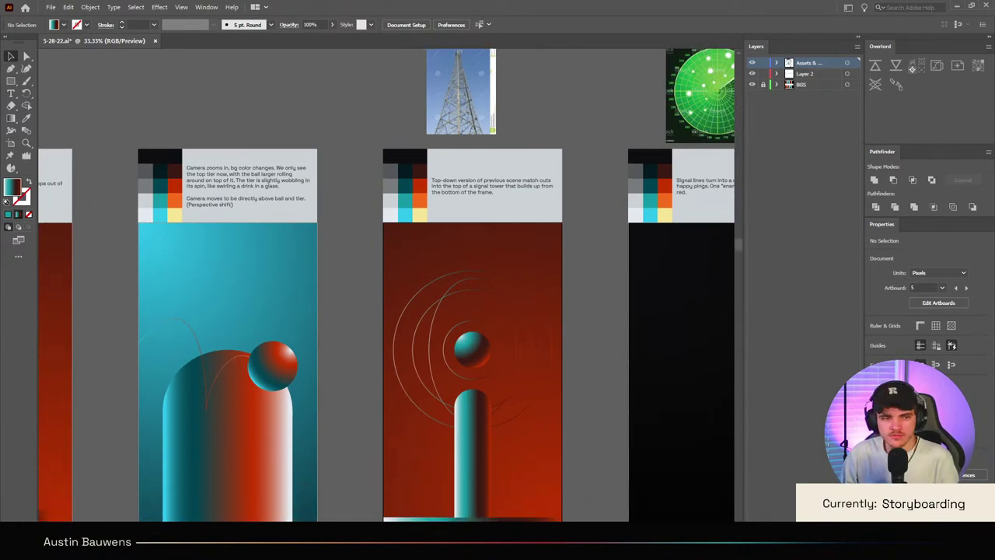
{"action": "scroll", "coordinate": [665, 427], "scroll_direction": "down", "scroll_amount": 1}
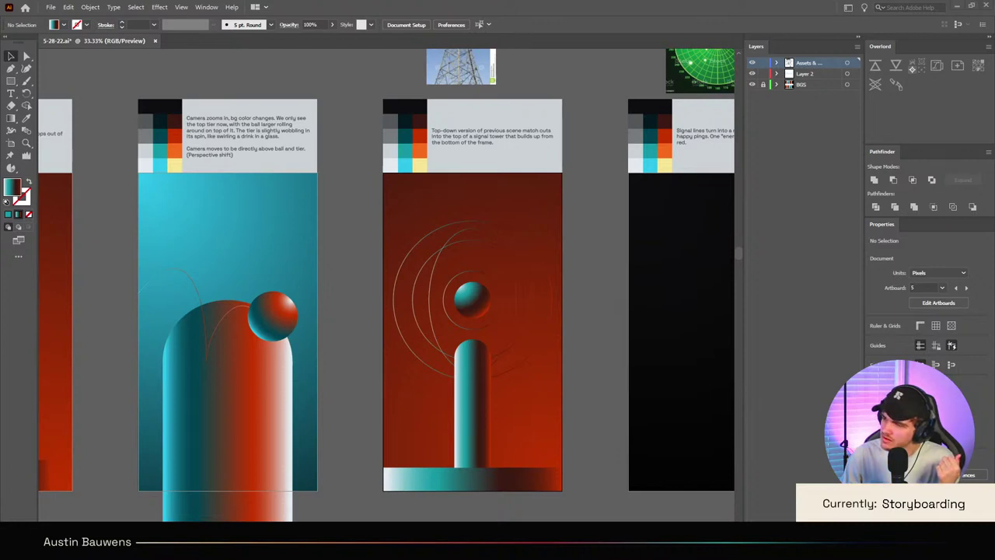
{"action": "left_click", "coordinate": [472, 300]}
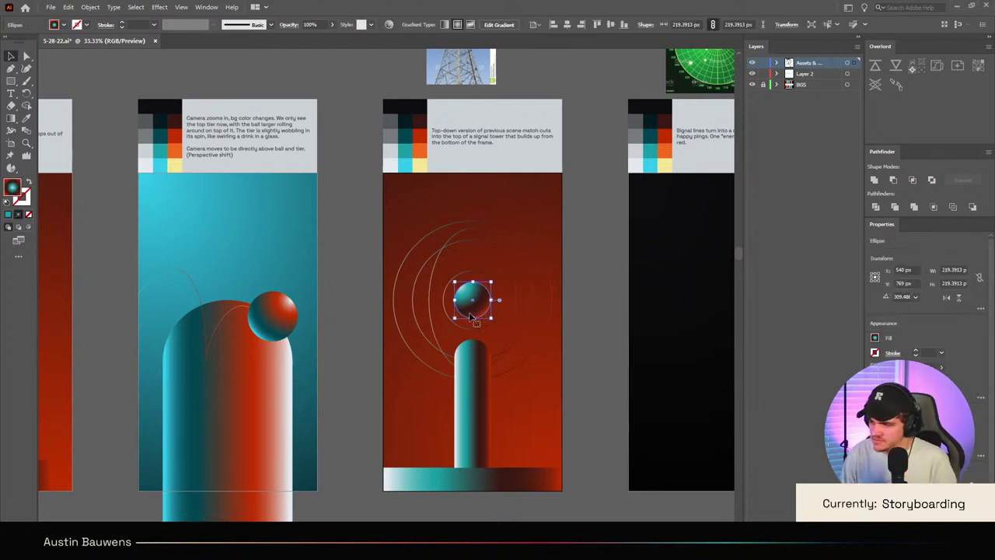
{"action": "scroll", "coordinate": [469, 308], "scroll_direction": "up", "scroll_amount": 1}
{"action": "left_click_drag", "start_coordinate": [502, 292], "coordinate": [485, 293]}
{"action": "key", "text": "ctrl+z"}
{"action": "left_click", "coordinate": [979, 277]}
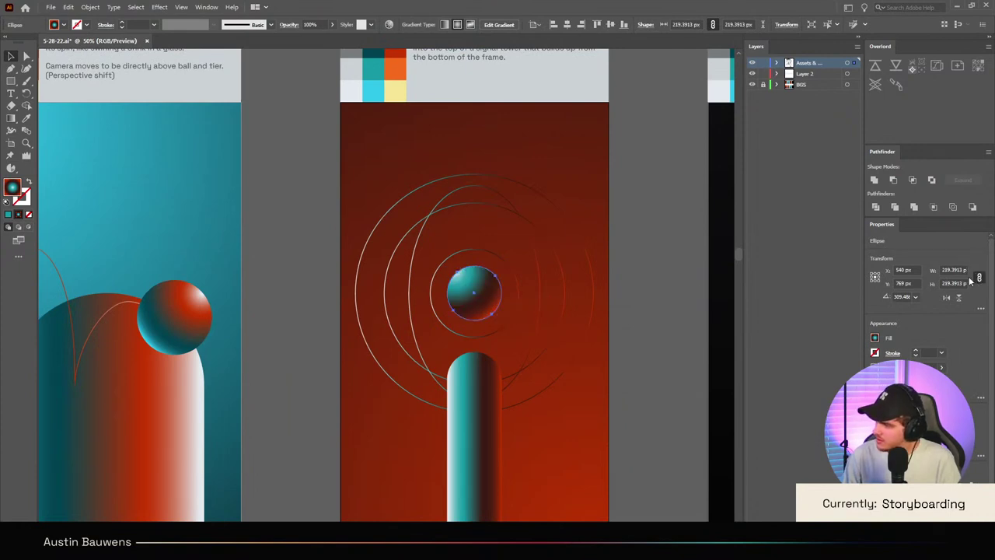
{"action": "left_click", "coordinate": [960, 269]}
{"action": "type", "text": "/2"}
{"action": "key", "text": "Return"}
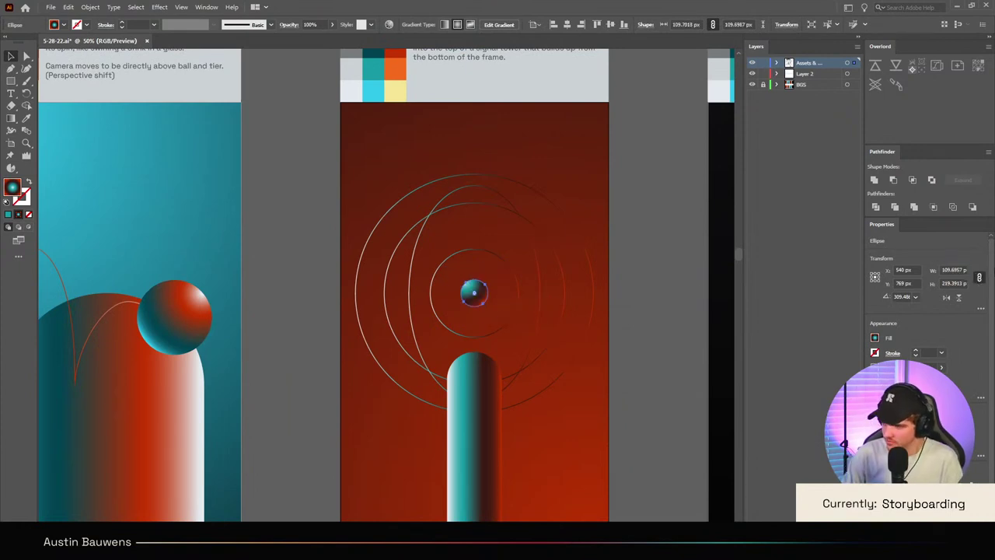
{"action": "key", "text": "ctrl+z"}
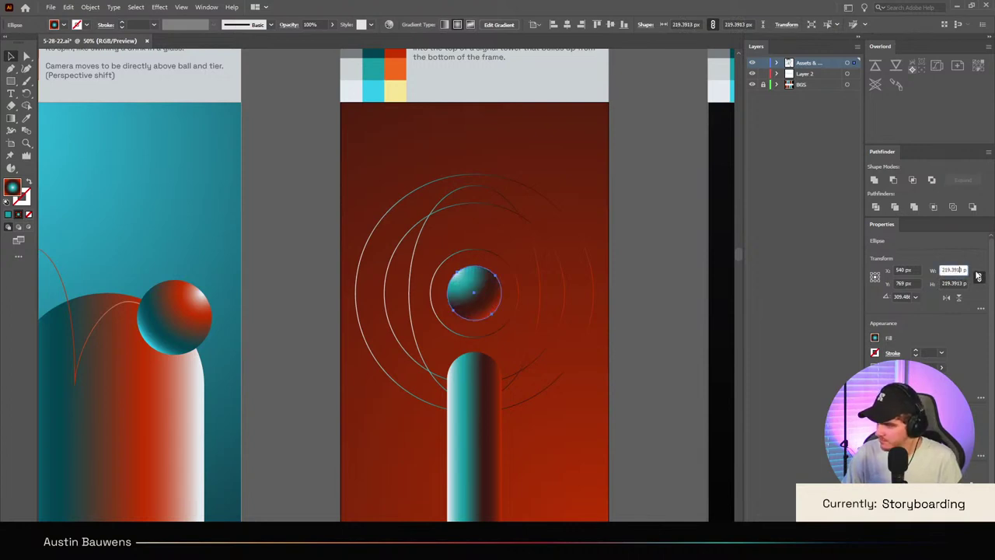
{"action": "type", "text": "/4"}
{"action": "key", "text": "Return"}
{"action": "left_click", "coordinate": [679, 404]}
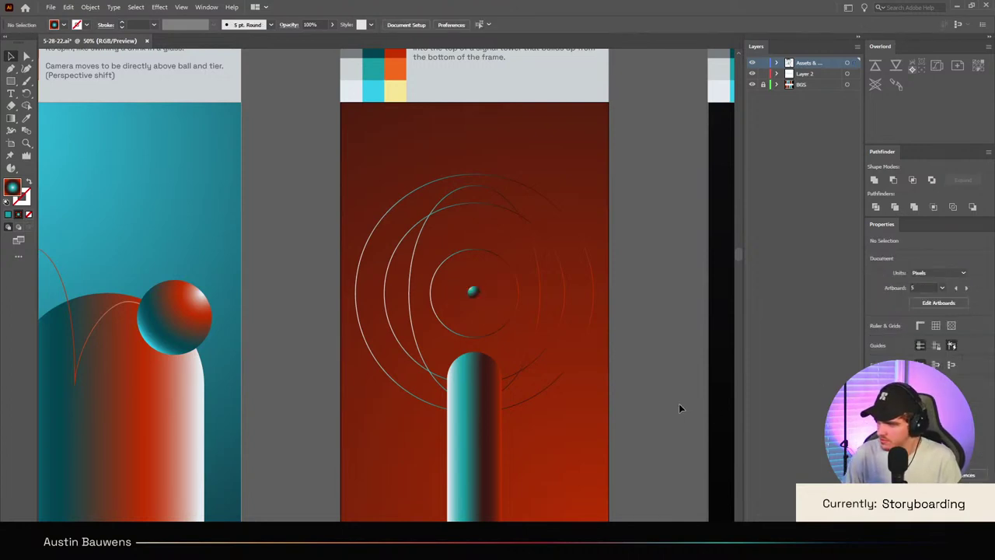
{"action": "scroll", "coordinate": [670, 389], "scroll_direction": "down", "scroll_amount": 2}
{"action": "scroll", "coordinate": [663, 382], "scroll_direction": "up", "scroll_amount": 1}
{"action": "scroll", "coordinate": [646, 357], "scroll_direction": "down", "scroll_amount": 1}
{"action": "scroll", "coordinate": [644, 357], "scroll_direction": "down", "scroll_amount": 1}
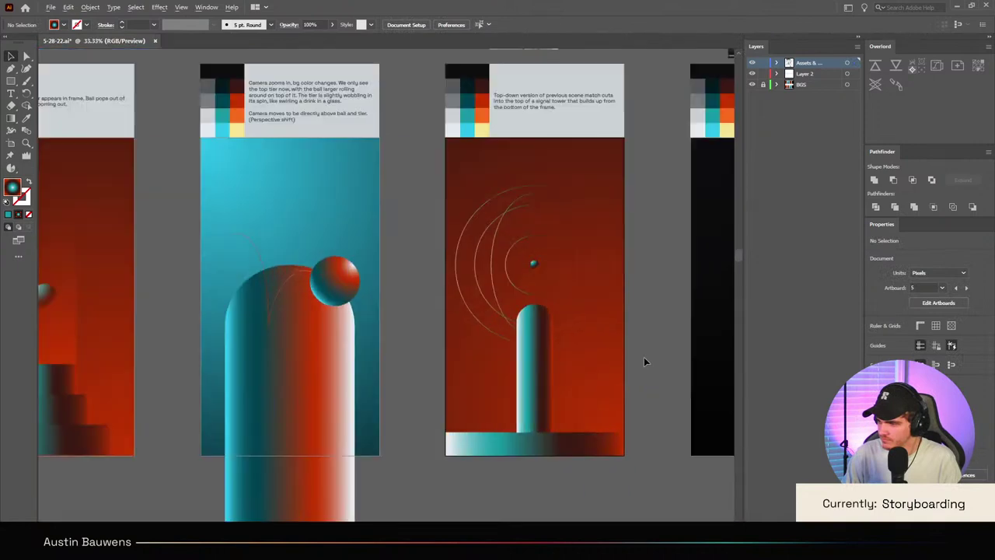
{"action": "scroll", "coordinate": [617, 341], "scroll_direction": "up", "scroll_amount": 2}
{"action": "scroll", "coordinate": [616, 339], "scroll_direction": "down", "scroll_amount": 1}
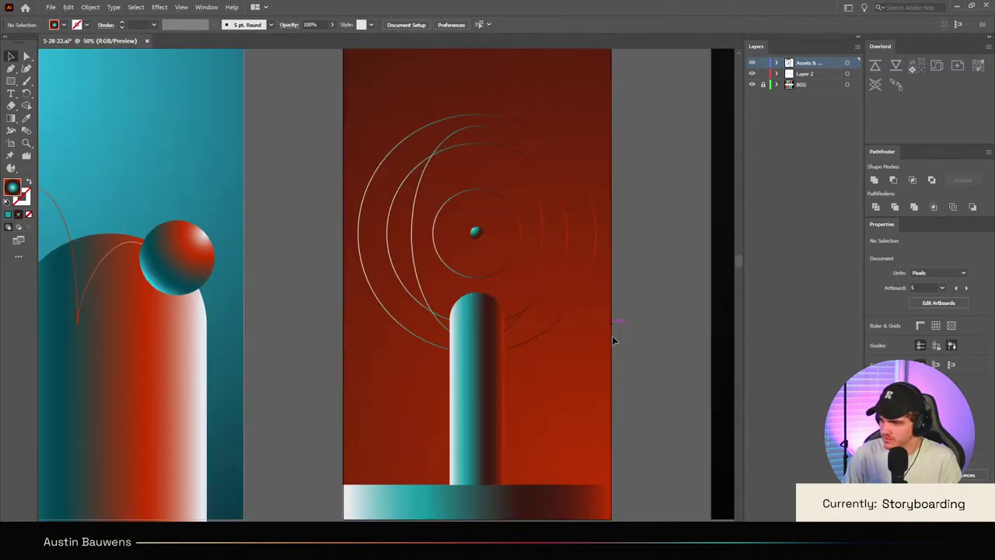
{"action": "scroll", "coordinate": [583, 323], "scroll_direction": "up", "scroll_amount": 2}
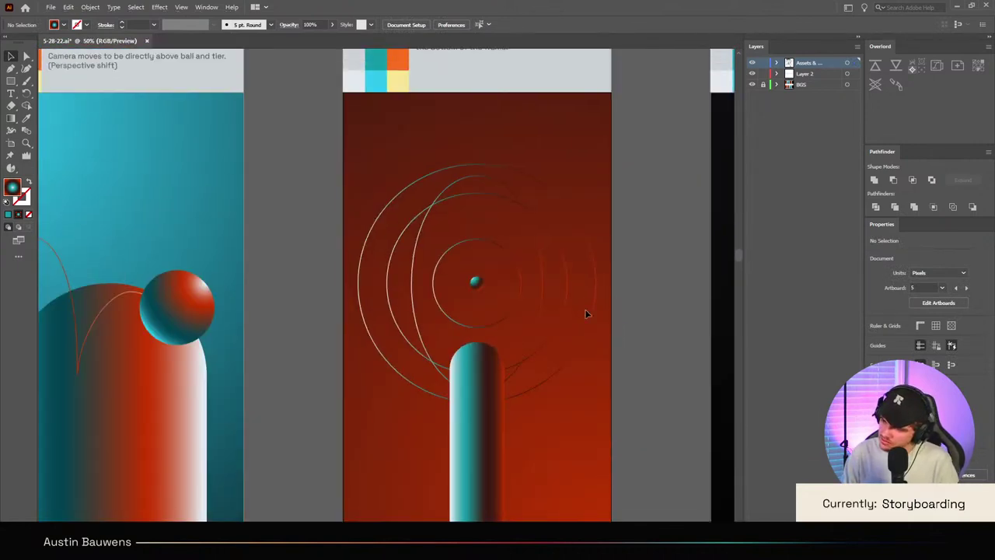
{"action": "scroll", "coordinate": [540, 306], "scroll_direction": "down", "scroll_amount": 1}
{"action": "scroll", "coordinate": [591, 342], "scroll_direction": "up", "scroll_amount": 2}
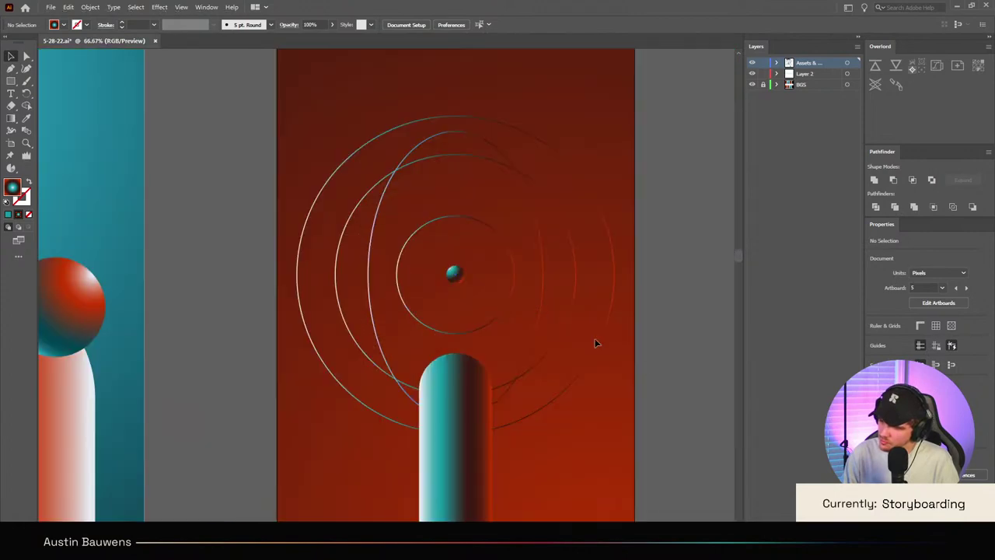
{"action": "left_click", "coordinate": [600, 354]}
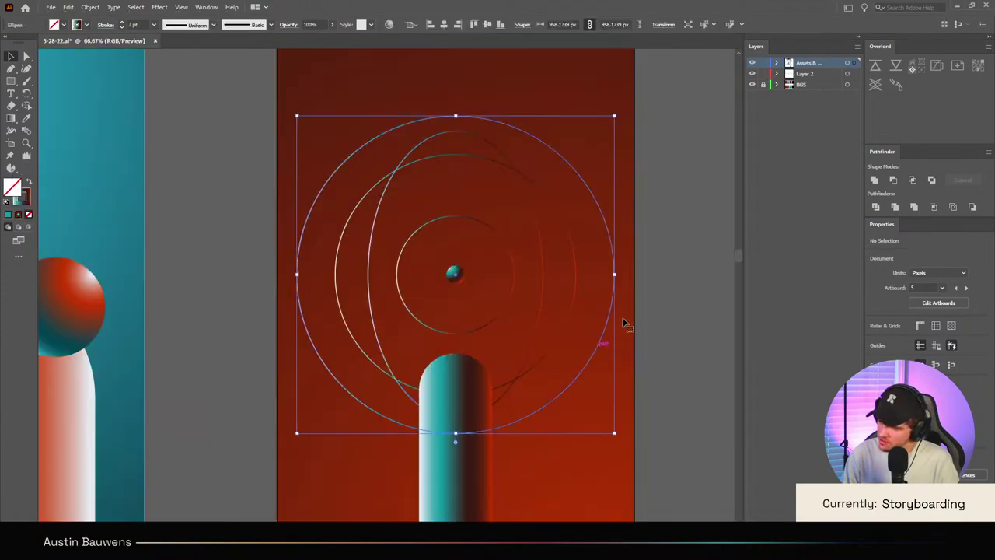
{"action": "left_click", "coordinate": [578, 276]}
{"action": "left_click", "coordinate": [721, 300]}
{"action": "scroll", "coordinate": [697, 289], "scroll_direction": "down", "scroll_amount": 2}
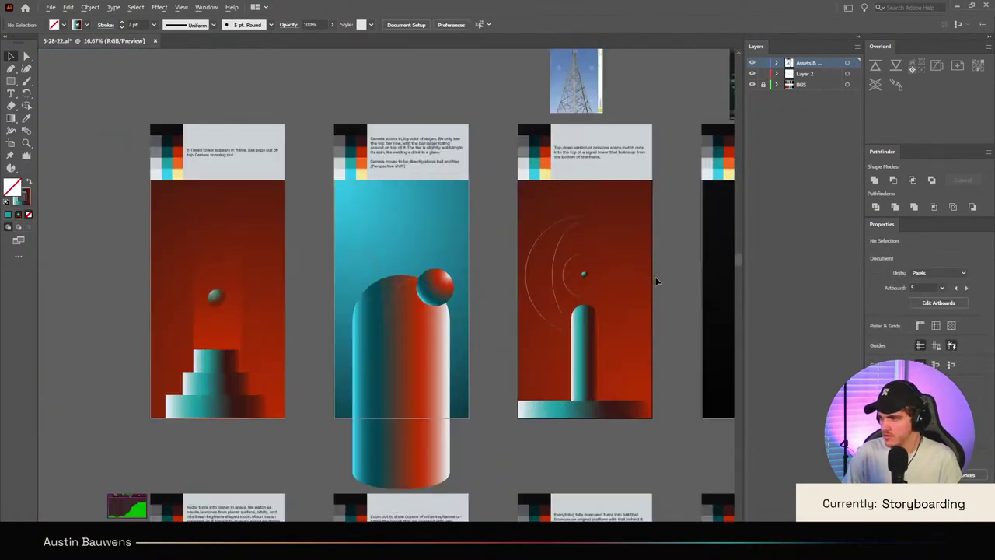
{"action": "scroll", "coordinate": [676, 292], "scroll_direction": "up", "scroll_amount": 2}
{"action": "scroll", "coordinate": [663, 296], "scroll_direction": "down", "scroll_amount": 1}
{"action": "scroll", "coordinate": [661, 292], "scroll_direction": "down", "scroll_amount": 1}
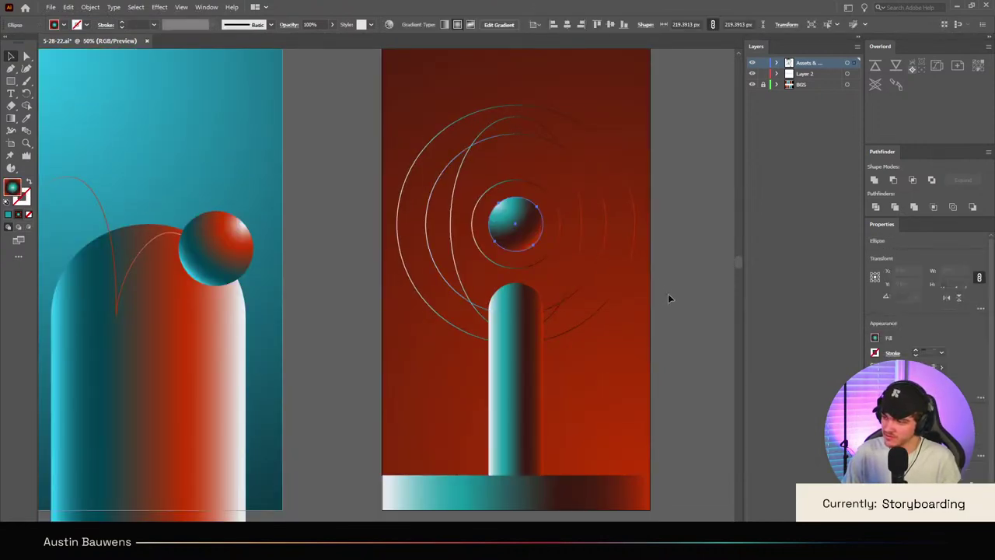
{"action": "scroll", "coordinate": [665, 303], "scroll_direction": "down", "scroll_amount": 1}
{"action": "scroll", "coordinate": [665, 304], "scroll_direction": "up", "scroll_amount": 1}
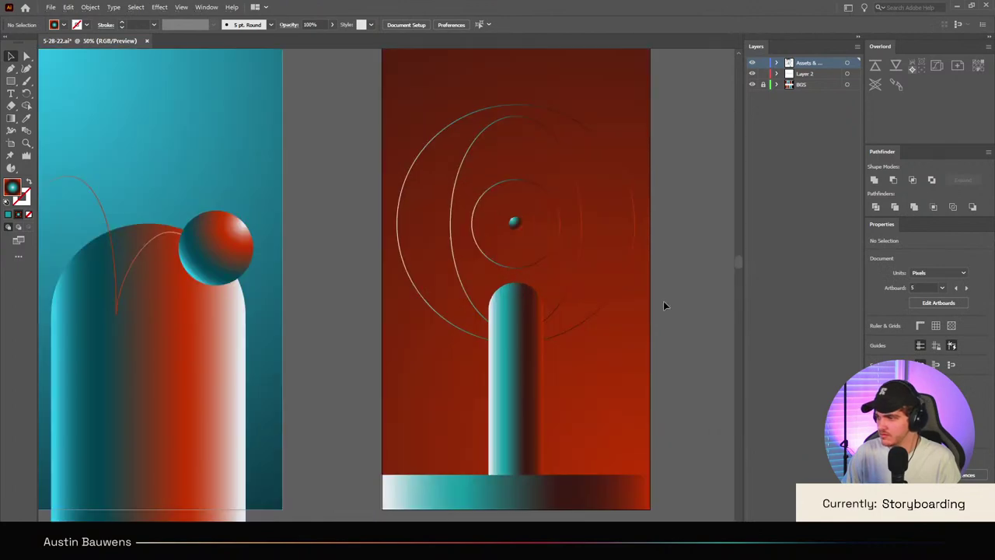
{"action": "scroll", "coordinate": [663, 301], "scroll_direction": "up", "scroll_amount": 2}
{"action": "scroll", "coordinate": [699, 353], "scroll_direction": "down", "scroll_amount": 1}
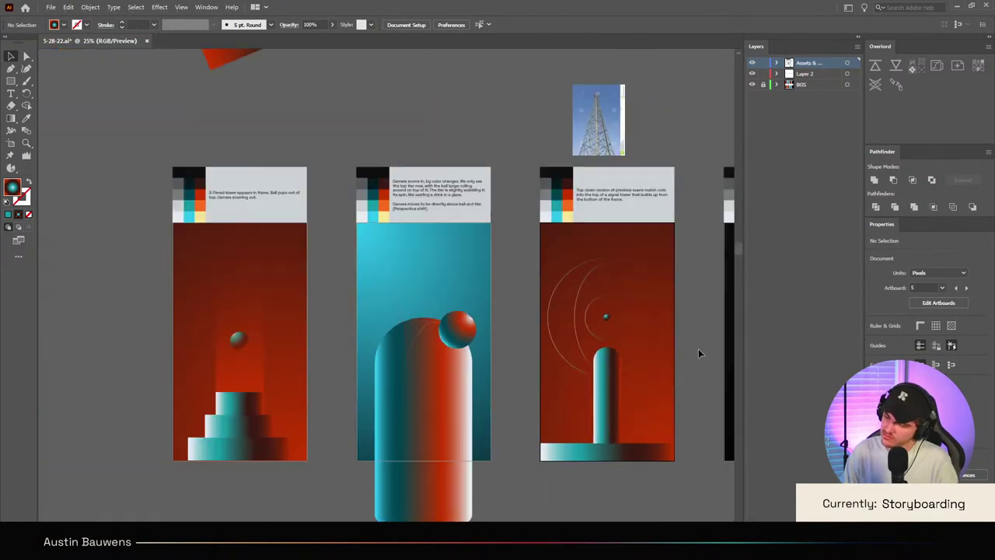
{"action": "scroll", "coordinate": [699, 353], "scroll_direction": "up", "scroll_amount": 2}
{"action": "scroll", "coordinate": [699, 353], "scroll_direction": "down", "scroll_amount": 2}
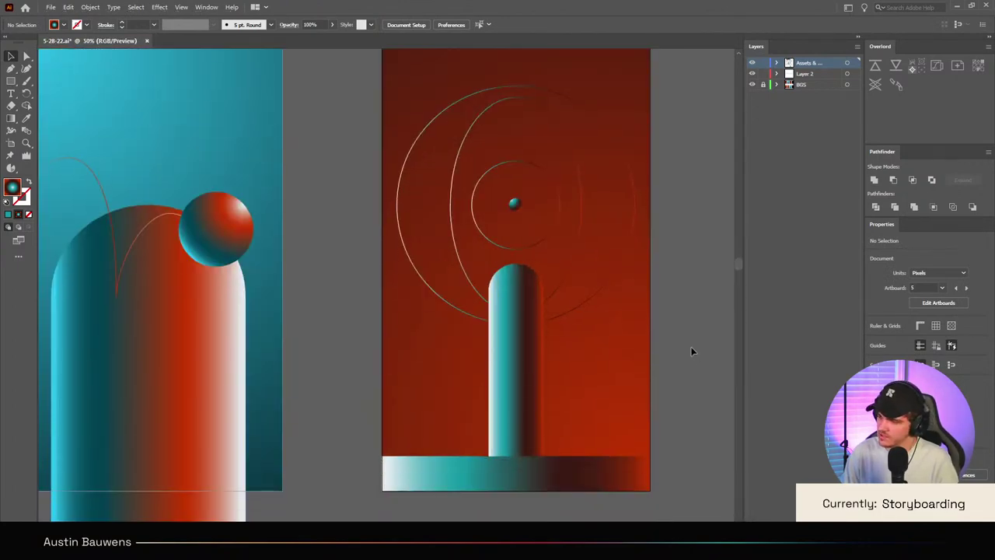
Step: Delete the rounded pillar and draw a tall gradient rectangle from the bottom bar up to the ball
{"action": "left_click", "coordinate": [538, 381]}
{"action": "key", "text": "Delete"}
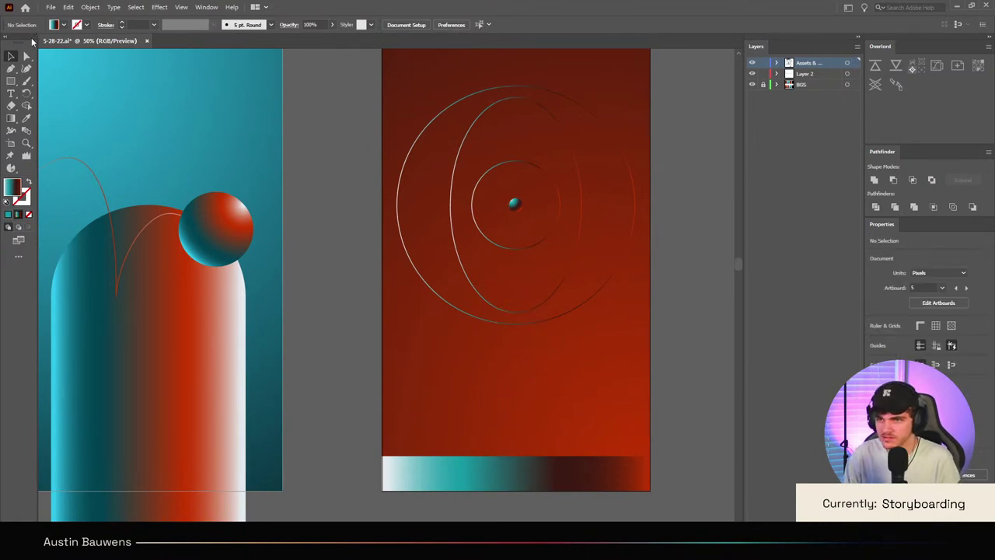
{"action": "left_click", "coordinate": [11, 68]}
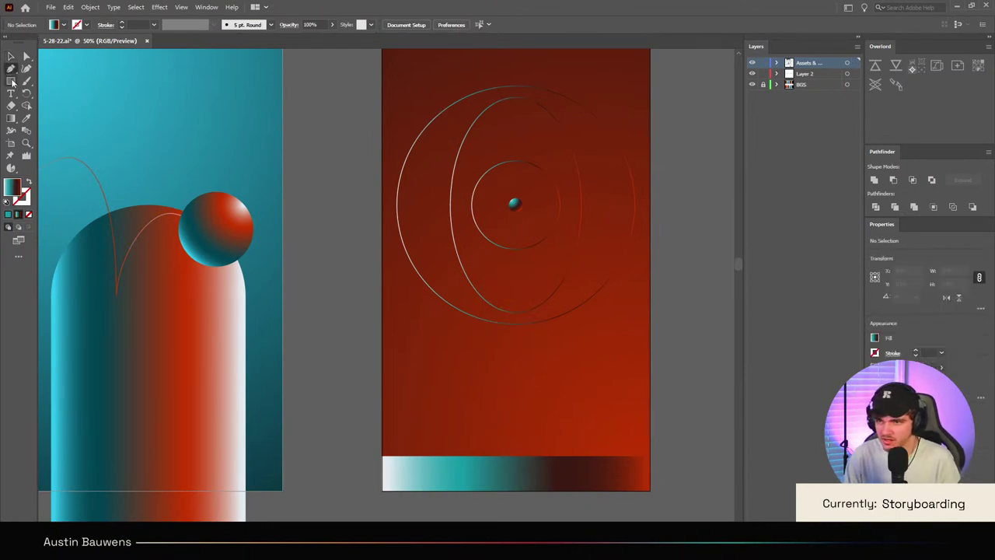
{"action": "left_click", "coordinate": [12, 82]}
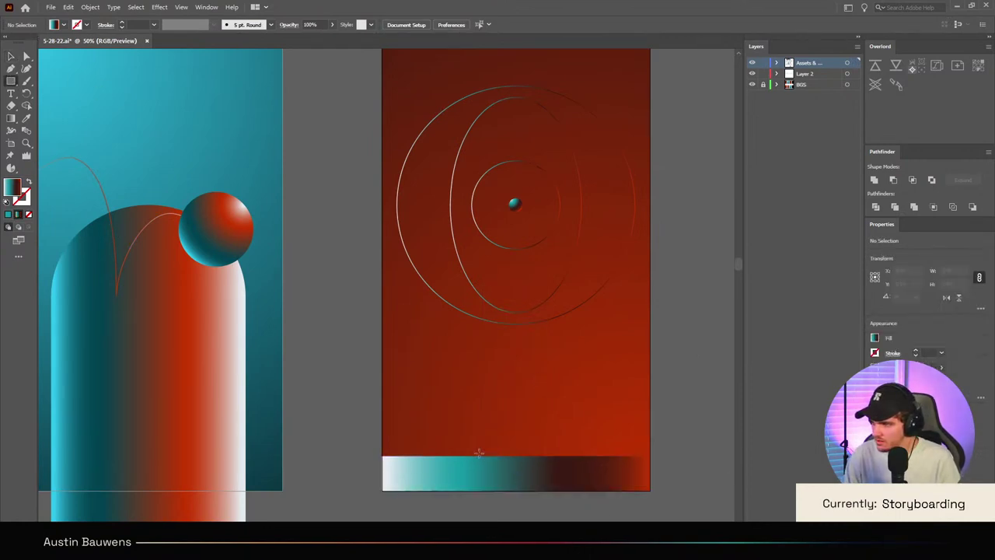
{"action": "left_click_drag", "start_coordinate": [472, 454], "coordinate": [515, 211]}
{"action": "left_click", "coordinate": [11, 56]}
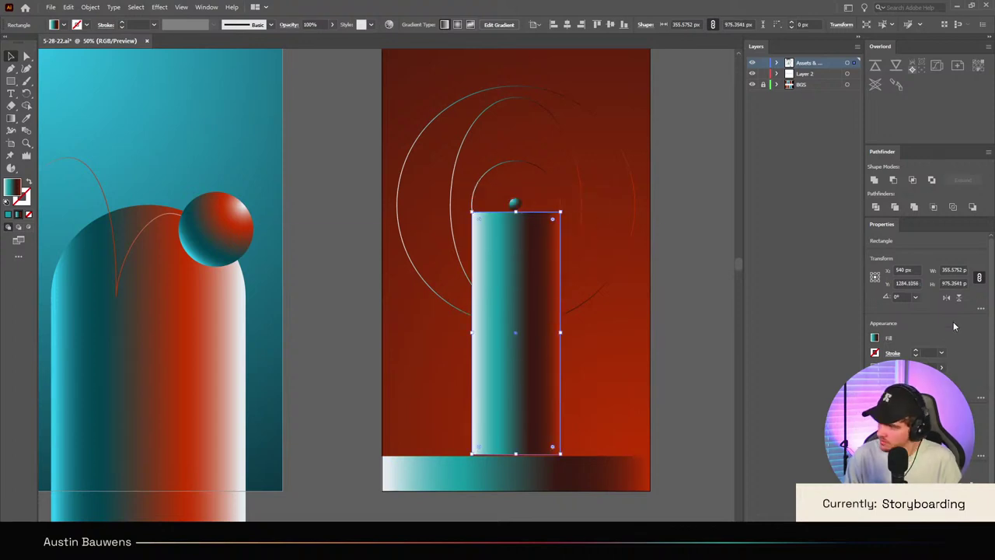
Step: Try shortening the rectangle's height to 75% and lowering it, then undo back to full height
{"action": "left_click", "coordinate": [978, 277]}
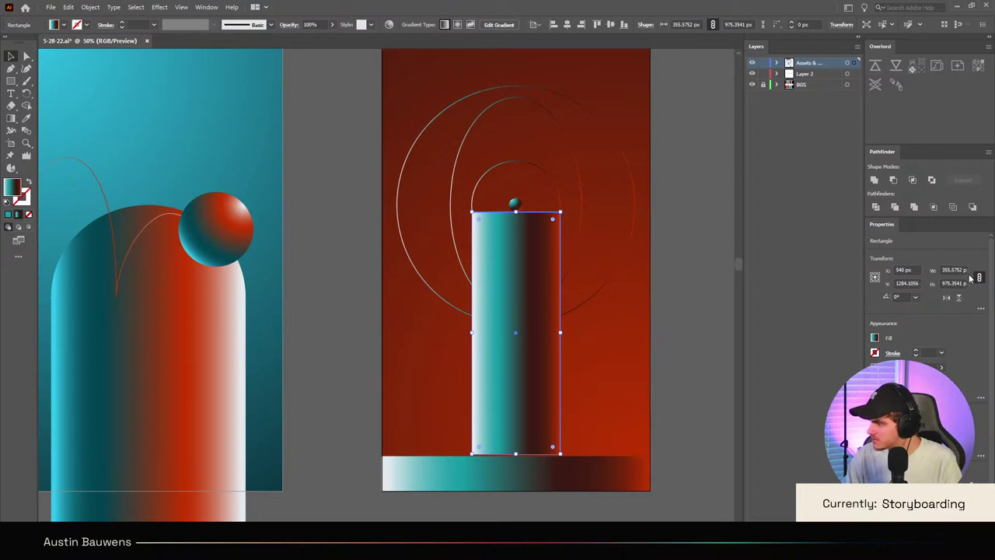
{"action": "left_click", "coordinate": [978, 277]}
{"action": "left_click", "coordinate": [960, 283]}
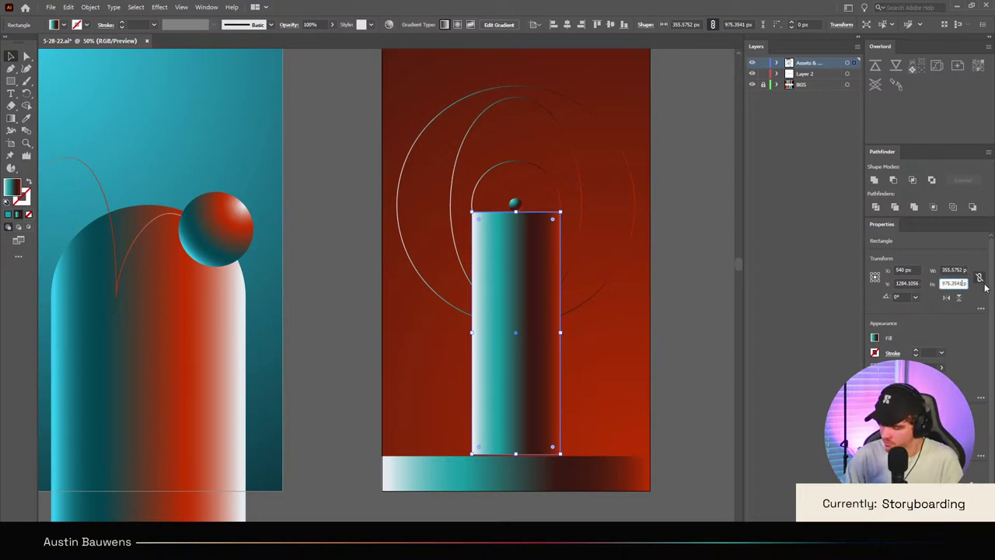
{"action": "type", "text": "*.75"}
{"action": "key", "text": "Return"}
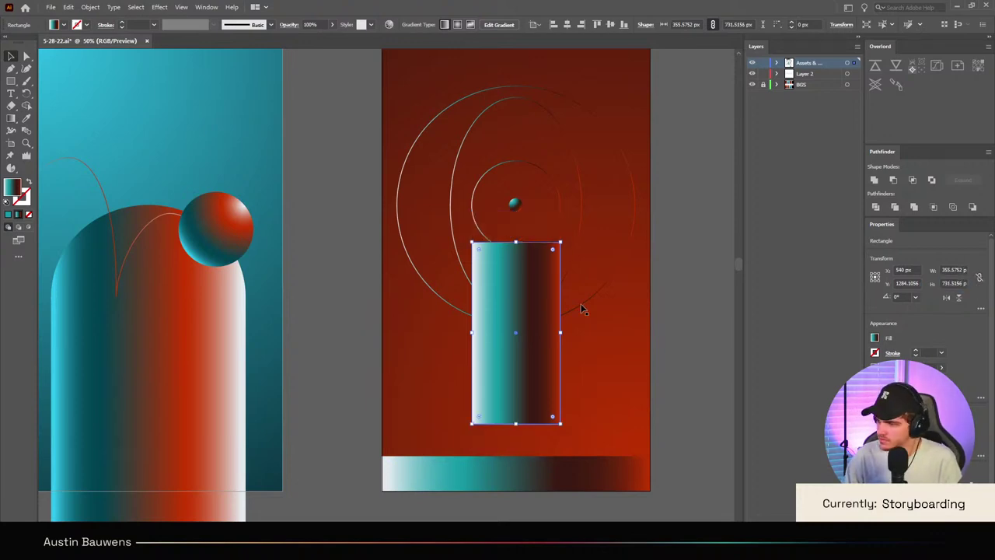
{"action": "left_click_drag", "start_coordinate": [544, 282], "coordinate": [542, 311]}
{"action": "scroll", "coordinate": [669, 322], "scroll_direction": "down", "scroll_amount": 2}
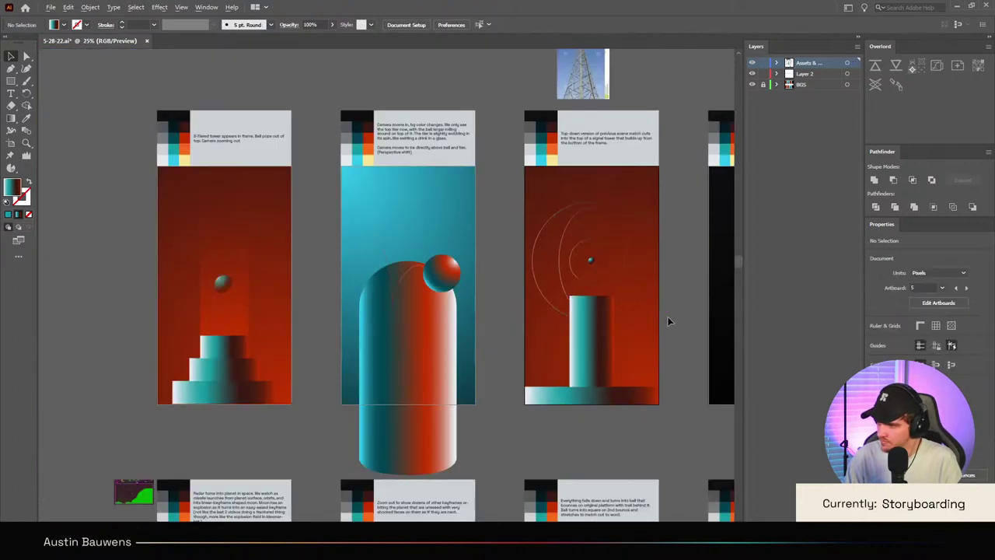
{"action": "scroll", "coordinate": [669, 321], "scroll_direction": "up", "scroll_amount": 2}
{"action": "key", "text": "ctrl+z"}
{"action": "key", "text": "ctrl+z"}
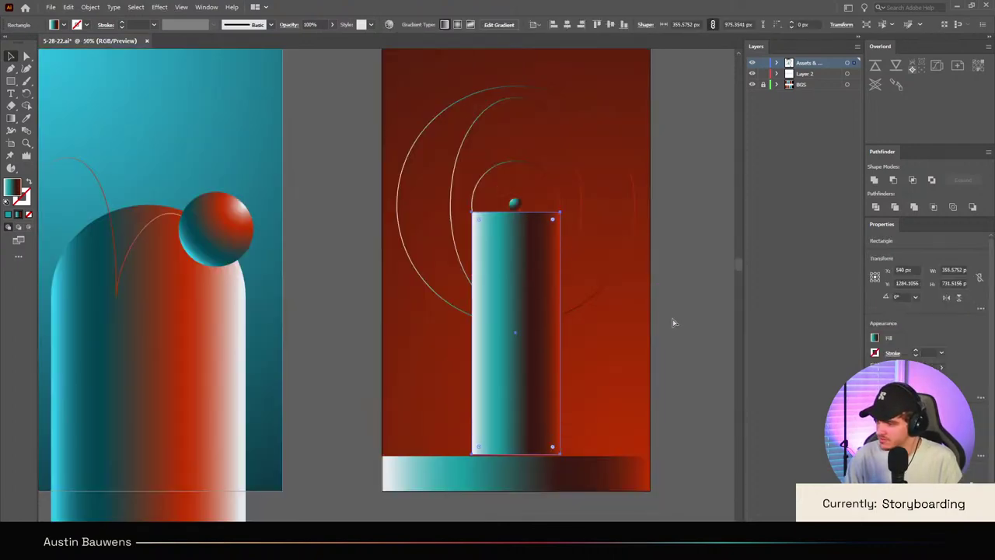
{"action": "left_click_drag", "start_coordinate": [520, 359], "coordinate": [521, 361]}
{"action": "key", "text": "a"}
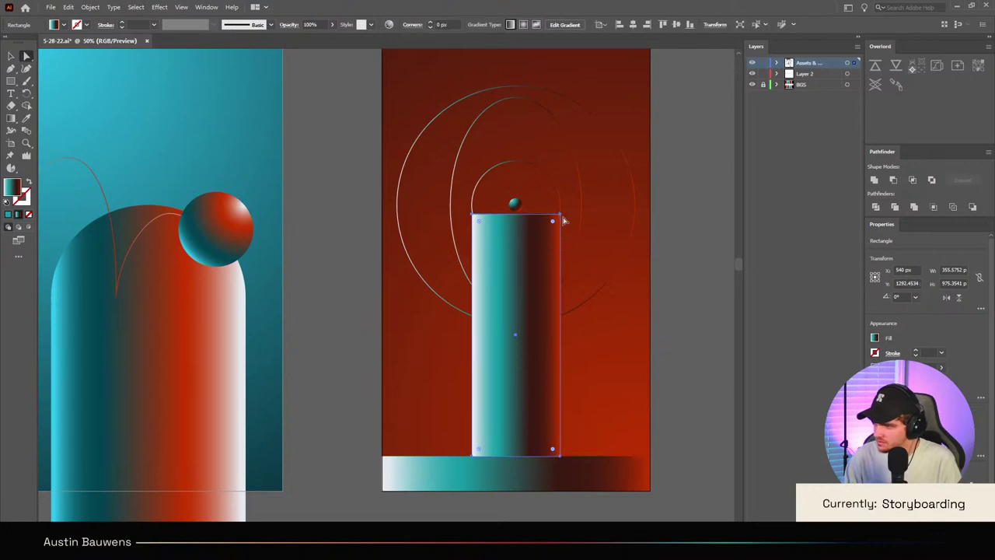
{"action": "left_click_drag", "start_coordinate": [554, 221], "coordinate": [516, 214]}
{"action": "key", "text": "v"}
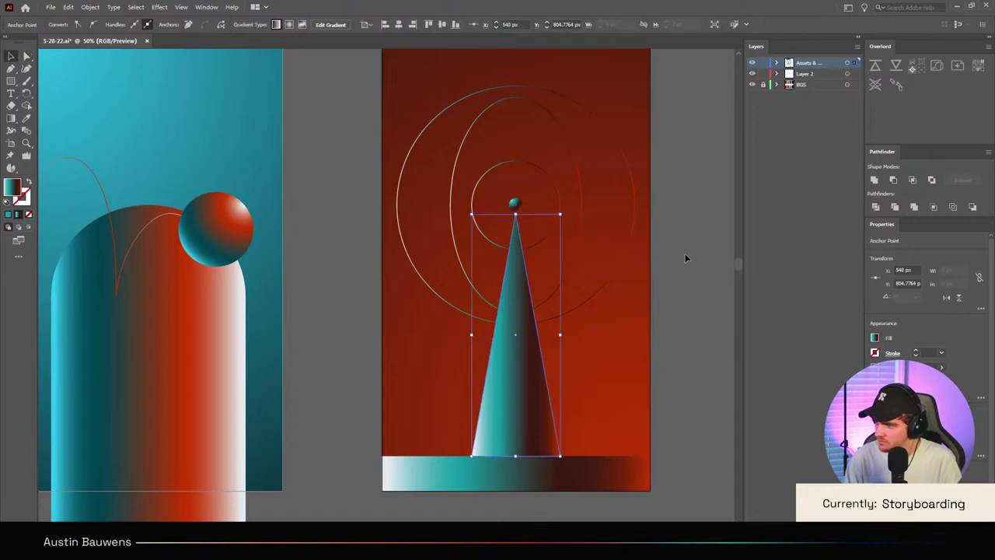
{"action": "left_click", "coordinate": [686, 258]}
{"action": "scroll", "coordinate": [651, 238], "scroll_direction": "down", "scroll_amount": 3}
{"action": "scroll", "coordinate": [649, 256], "scroll_direction": "up", "scroll_amount": 3}
{"action": "scroll", "coordinate": [648, 256], "scroll_direction": "up", "scroll_amount": 2}
{"action": "scroll", "coordinate": [633, 269], "scroll_direction": "down", "scroll_amount": 2}
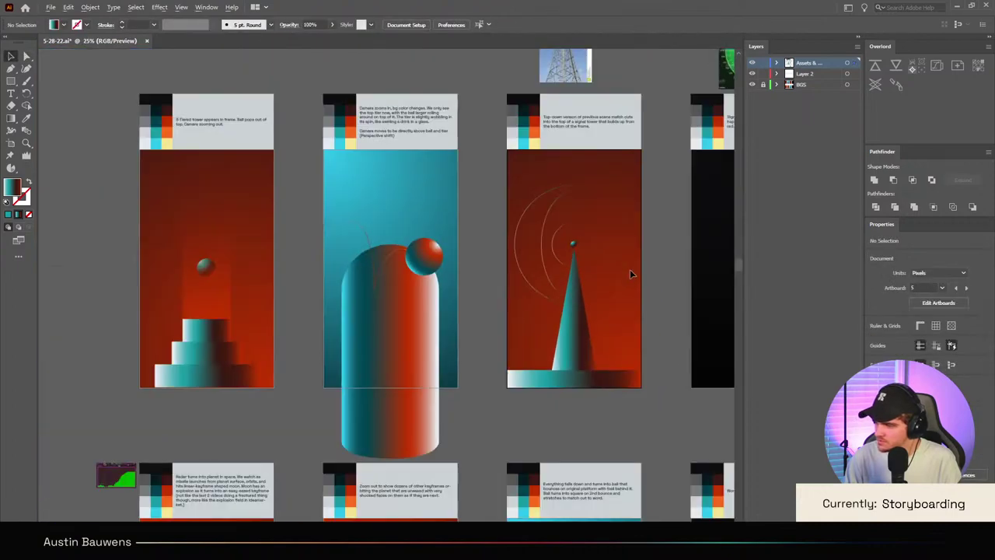
{"action": "scroll", "coordinate": [631, 373], "scroll_direction": "up", "scroll_amount": 2}
{"action": "scroll", "coordinate": [700, 386], "scroll_direction": "up", "scroll_amount": 1}
{"action": "scroll", "coordinate": [416, 377], "scroll_direction": "up", "scroll_amount": 2}
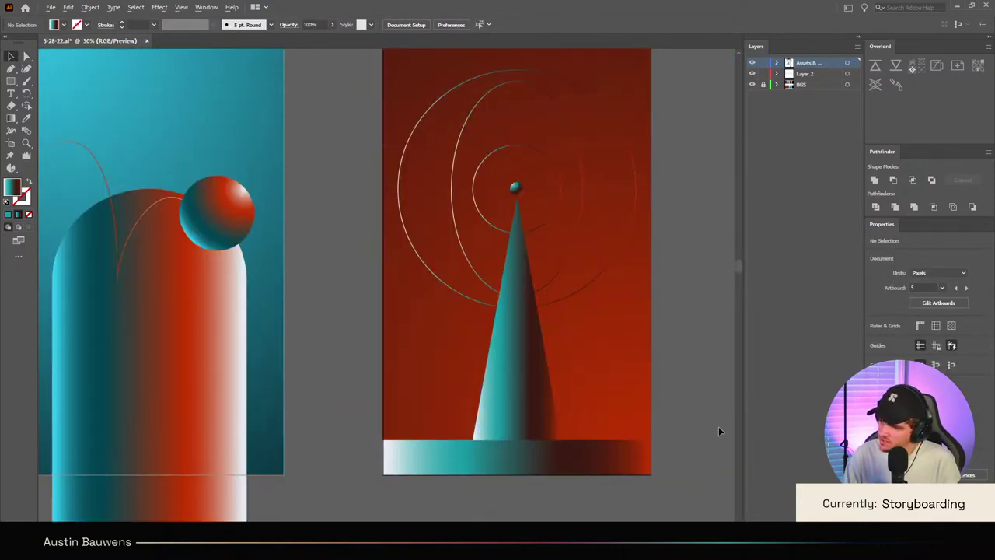
{"action": "scroll", "coordinate": [678, 351], "scroll_direction": "down", "scroll_amount": 3}
{"action": "scroll", "coordinate": [677, 351], "scroll_direction": "up", "scroll_amount": 3}
{"action": "scroll", "coordinate": [678, 355], "scroll_direction": "up", "scroll_amount": 2}
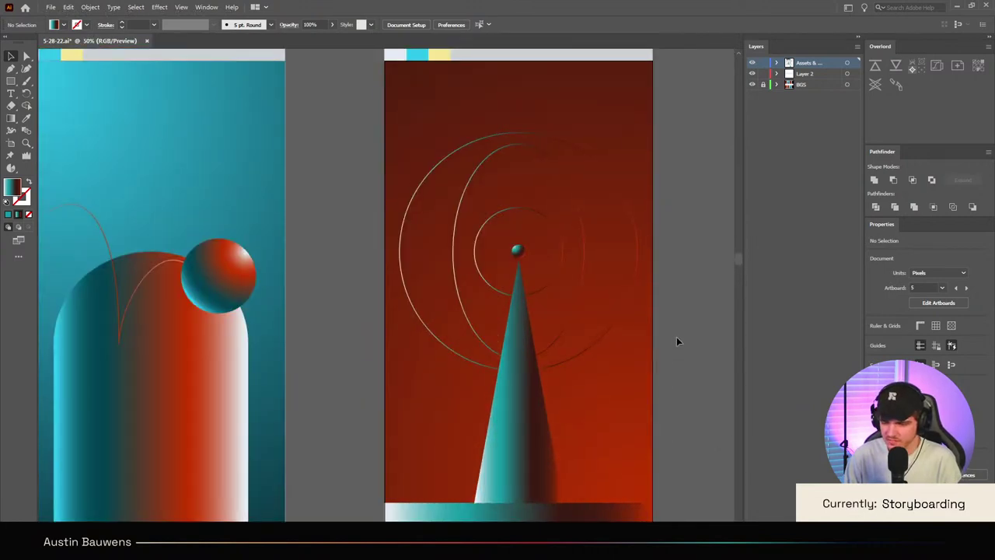
{"action": "key", "text": "ctrl+z"}
{"action": "key", "text": "ctrl+z"}
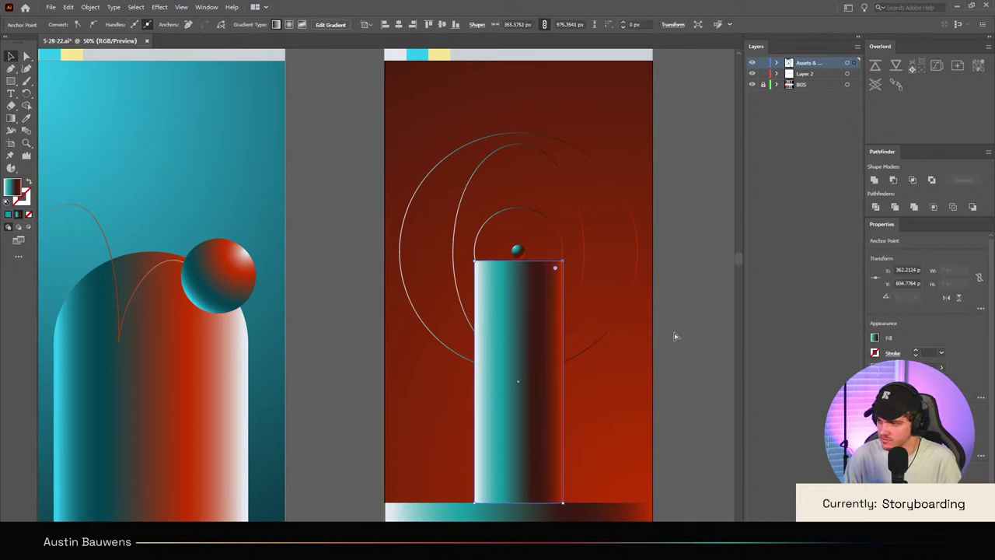
{"action": "left_click", "coordinate": [557, 268]}
{"action": "left_click", "coordinate": [473, 267]}
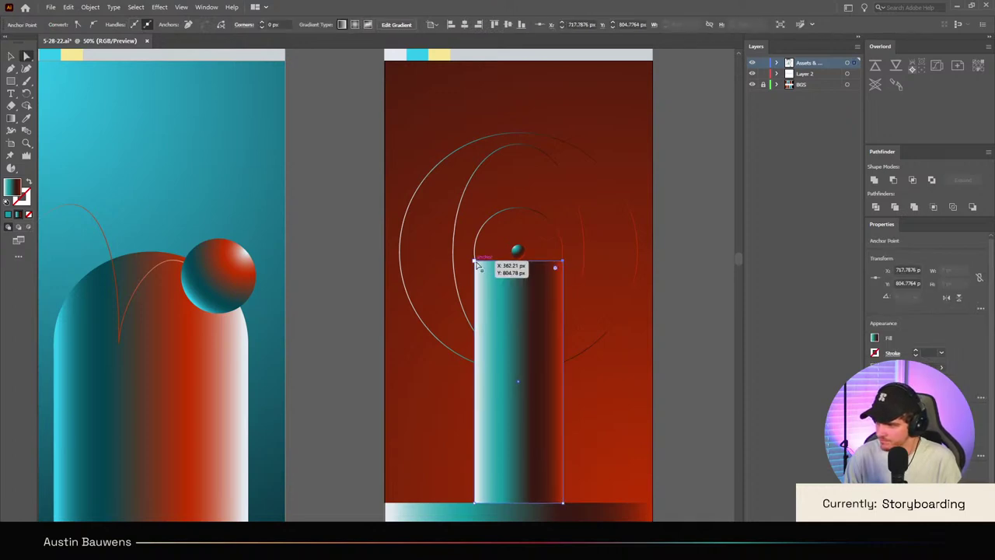
{"action": "left_click_drag", "start_coordinate": [476, 261], "coordinate": [563, 262]}
{"action": "left_click", "coordinate": [704, 315]}
{"action": "scroll", "coordinate": [704, 315], "scroll_direction": "down", "scroll_amount": 2}
{"action": "scroll", "coordinate": [705, 319], "scroll_direction": "up", "scroll_amount": 1}
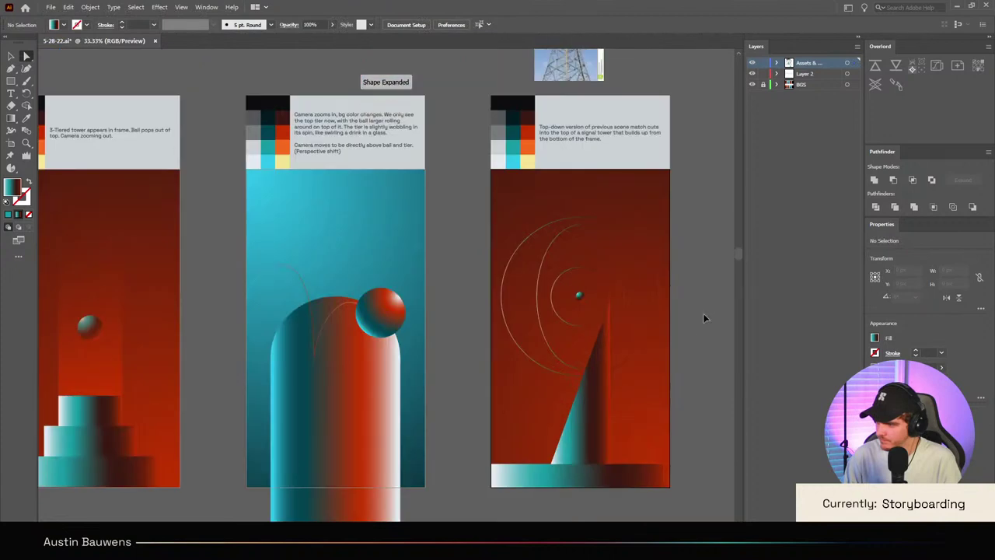
{"action": "key", "text": "ctrl+z"}
{"action": "scroll", "coordinate": [689, 371], "scroll_direction": "up", "scroll_amount": 1}
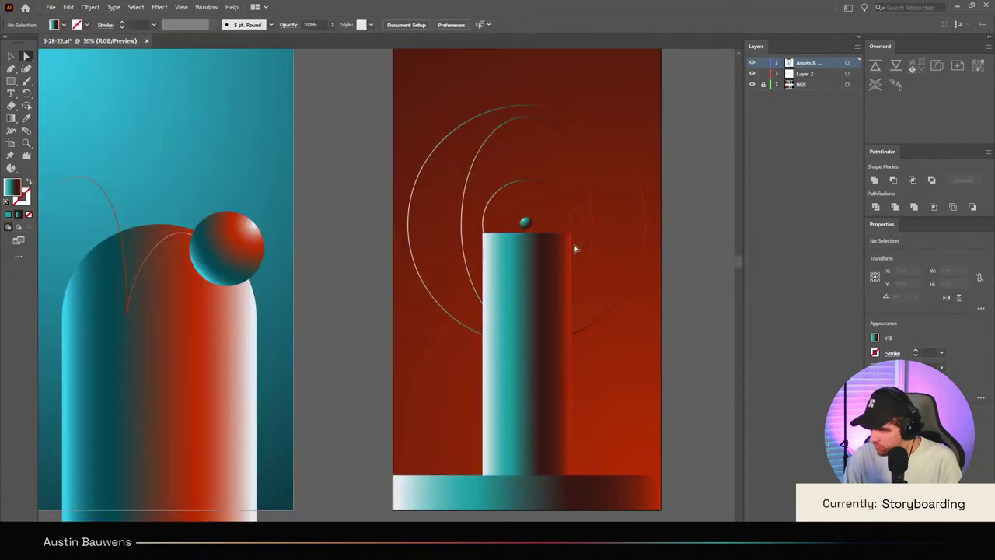
Step: Taper the tower by pulling both top corners inward and lowering its flat top edge
{"action": "left_click_drag", "start_coordinate": [571, 231], "coordinate": [559, 238]}
{"action": "left_click_drag", "start_coordinate": [483, 233], "coordinate": [504, 234]}
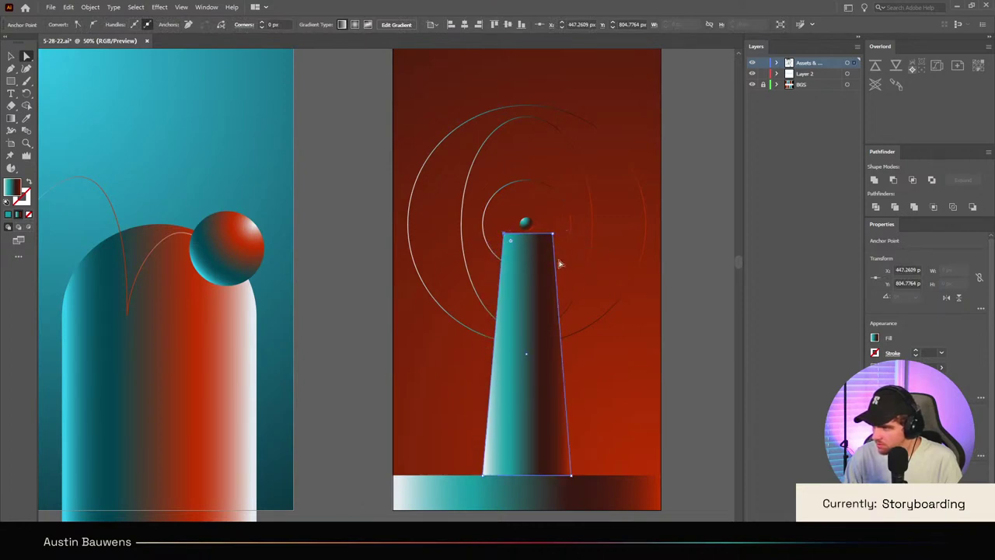
{"action": "left_click", "coordinate": [529, 233]}
{"action": "mouse_move", "coordinate": [553, 234]}
{"action": "left_mouse_down"}
{"action": "mouse_move", "coordinate": [554, 286]}
{"action": "mouse_move", "coordinate": [552, 245]}
{"action": "left_mouse_up"}
{"action": "left_click", "coordinate": [684, 325]}
Step: Zoom out and check the inner ring and the tapered tower across the artboard
{"action": "scroll", "coordinate": [669, 328], "scroll_direction": "up", "scroll_amount": 1}
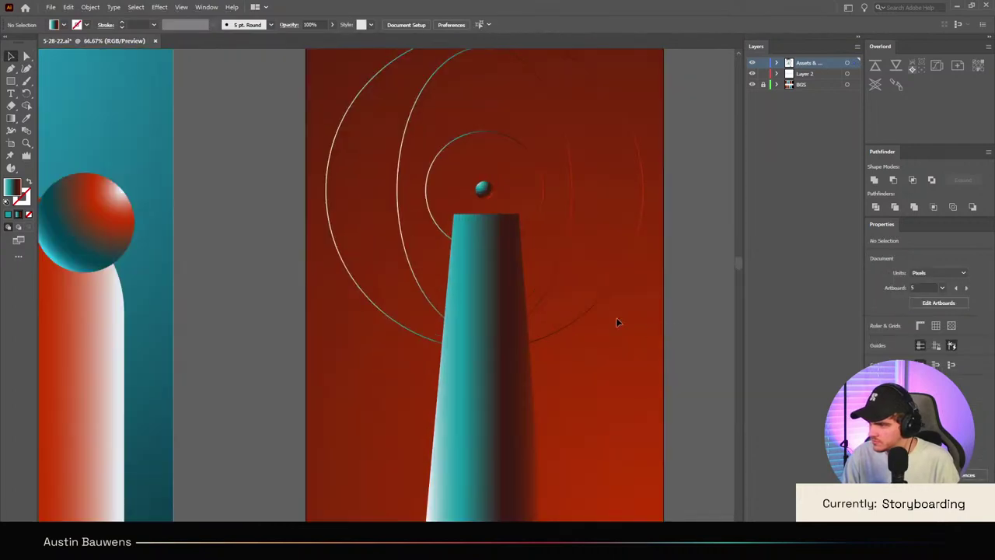
{"action": "left_click", "coordinate": [529, 225]}
{"action": "left_click", "coordinate": [538, 227]}
{"action": "left_click", "coordinate": [535, 224]}
{"action": "left_click", "coordinate": [694, 384]}
{"action": "scroll", "coordinate": [695, 383], "scroll_direction": "up", "scroll_amount": 1}
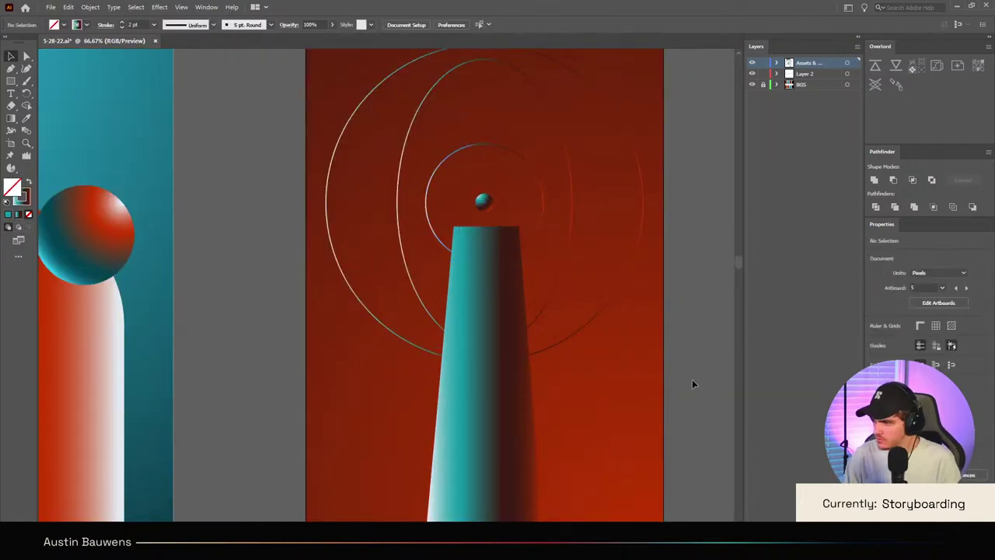
{"action": "scroll", "coordinate": [694, 384], "scroll_direction": "up", "scroll_amount": 1}
{"action": "left_click", "coordinate": [531, 319]}
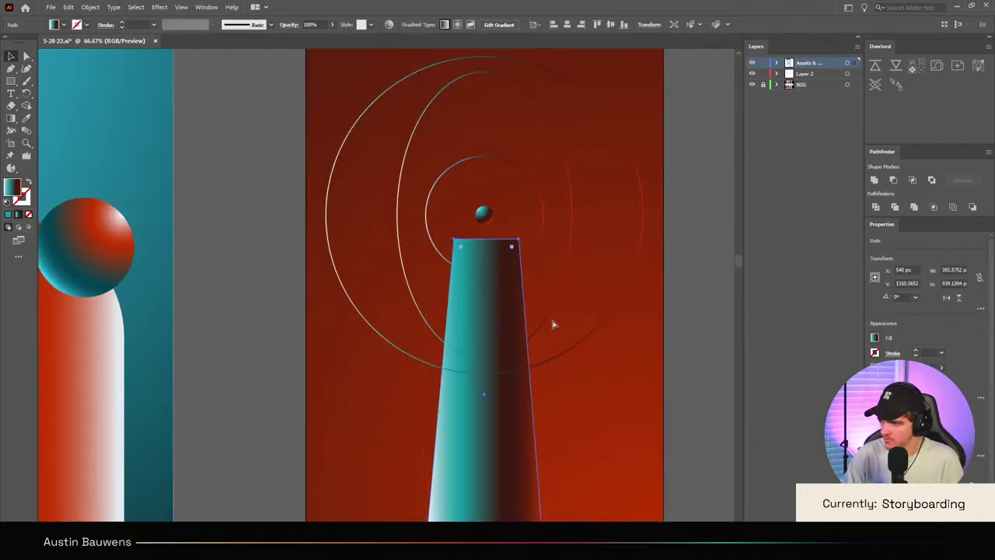
{"action": "left_click", "coordinate": [598, 412]}
{"action": "scroll", "coordinate": [633, 406], "scroll_direction": "down", "scroll_amount": 5}
{"action": "scroll", "coordinate": [640, 401], "scroll_direction": "up", "scroll_amount": 3}
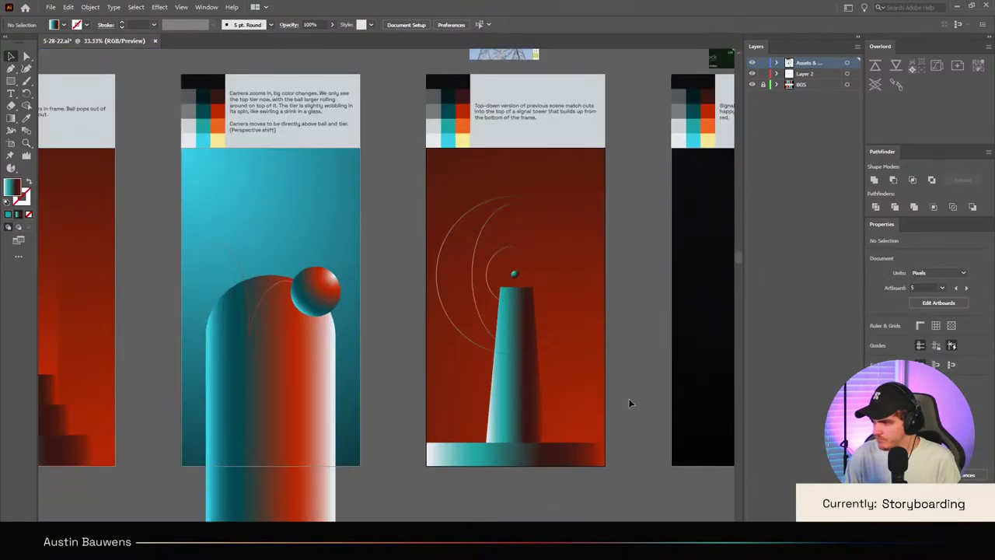
{"action": "scroll", "coordinate": [630, 401], "scroll_direction": "down", "scroll_amount": 2}
{"action": "left_click_drag", "start_coordinate": [606, 347], "coordinate": [619, 374]}
{"action": "scroll", "coordinate": [636, 383], "scroll_direction": "up", "scroll_amount": 2}
{"action": "scroll", "coordinate": [645, 381], "scroll_direction": "down", "scroll_amount": 1}
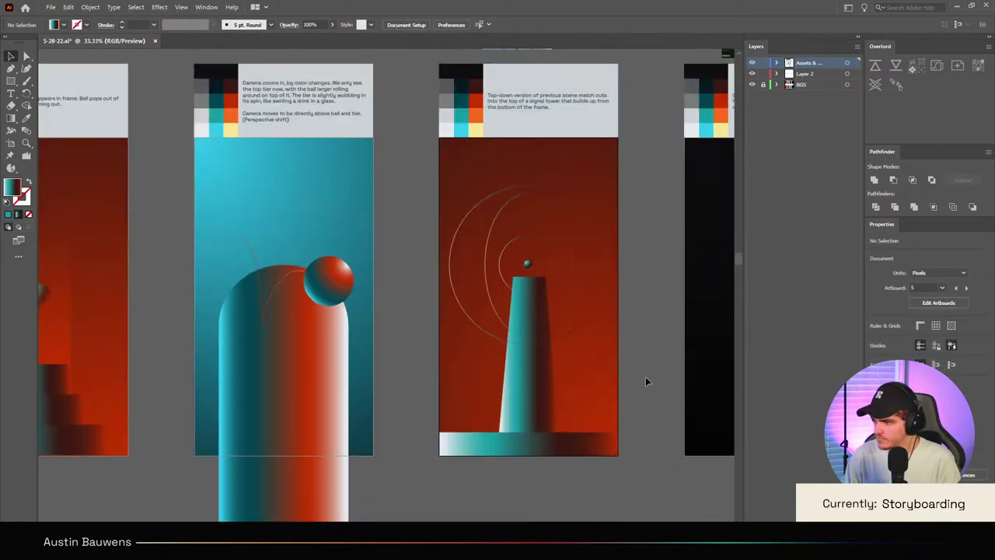
{"action": "scroll", "coordinate": [644, 379], "scroll_direction": "down", "scroll_amount": 2}
{"action": "scroll", "coordinate": [641, 375], "scroll_direction": "up", "scroll_amount": 2}
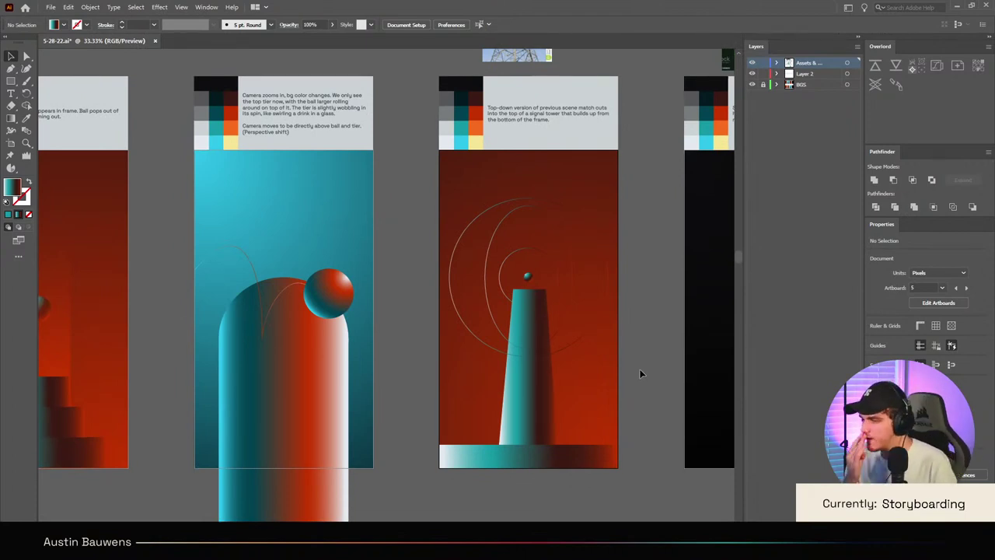
Step: Delete the teal tower and eyedrop the inner ring's gradient stroke, swapping fill and stroke
{"action": "left_click", "coordinate": [551, 412]}
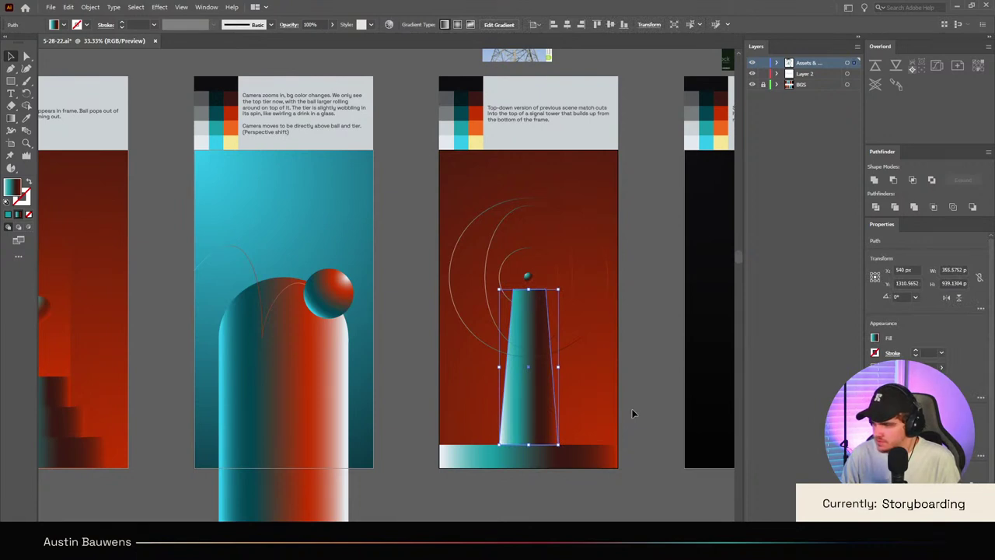
{"action": "key", "text": "Delete"}
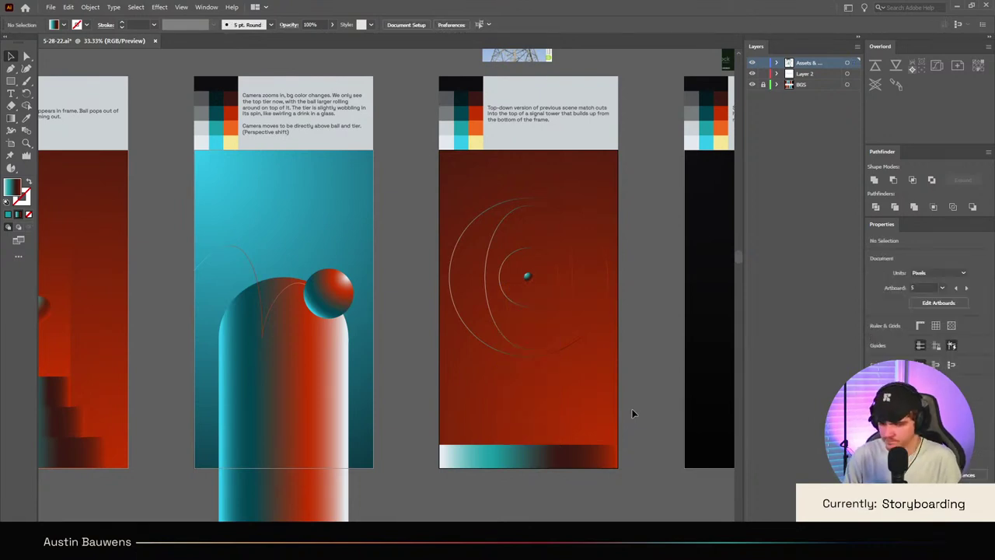
{"action": "left_click", "coordinate": [9, 68]}
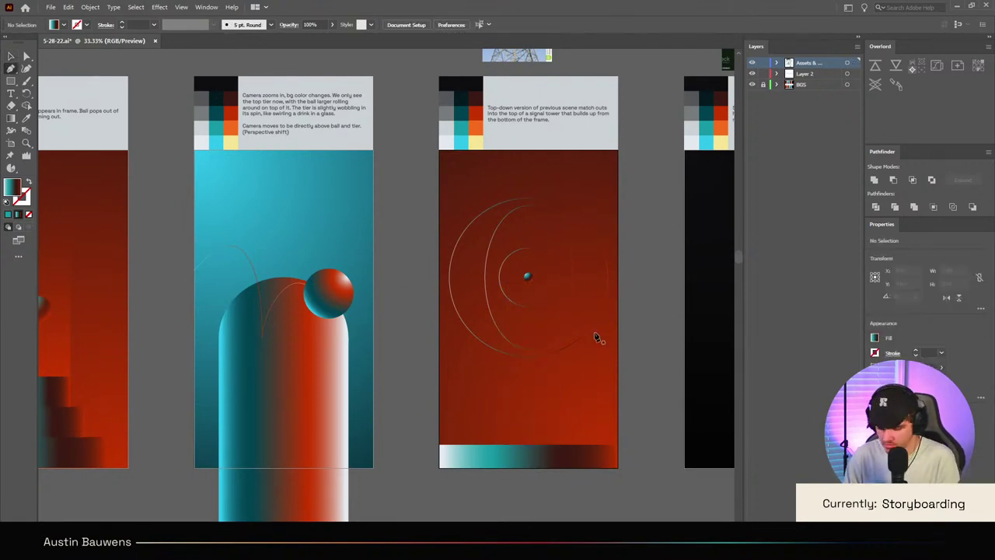
{"action": "key", "text": "i"}
{"action": "left_click", "coordinate": [549, 299]}
{"action": "key", "text": "shift+x"}
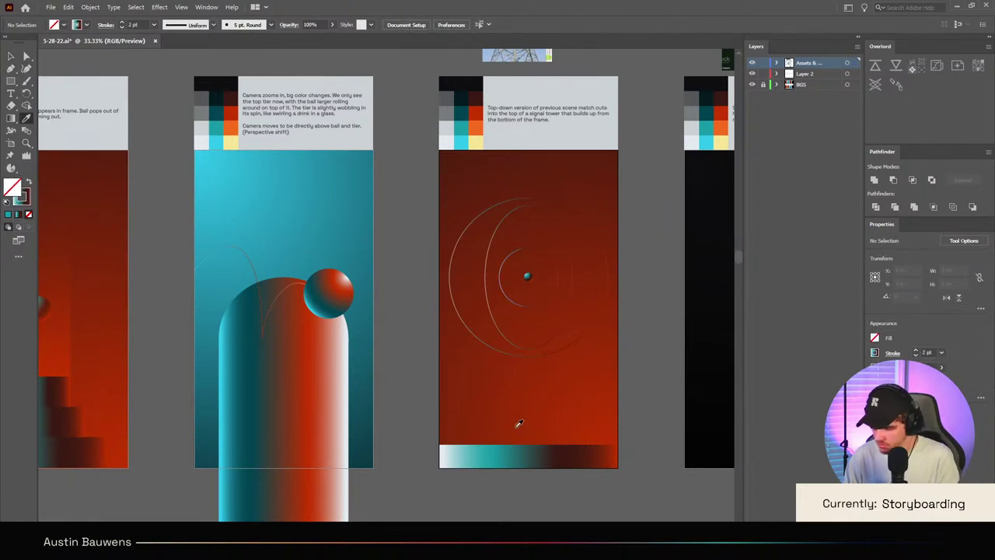
Step: Draw a vertical line up to just below the ball, then undo back to the rectangle tower
{"action": "key", "text": "p"}
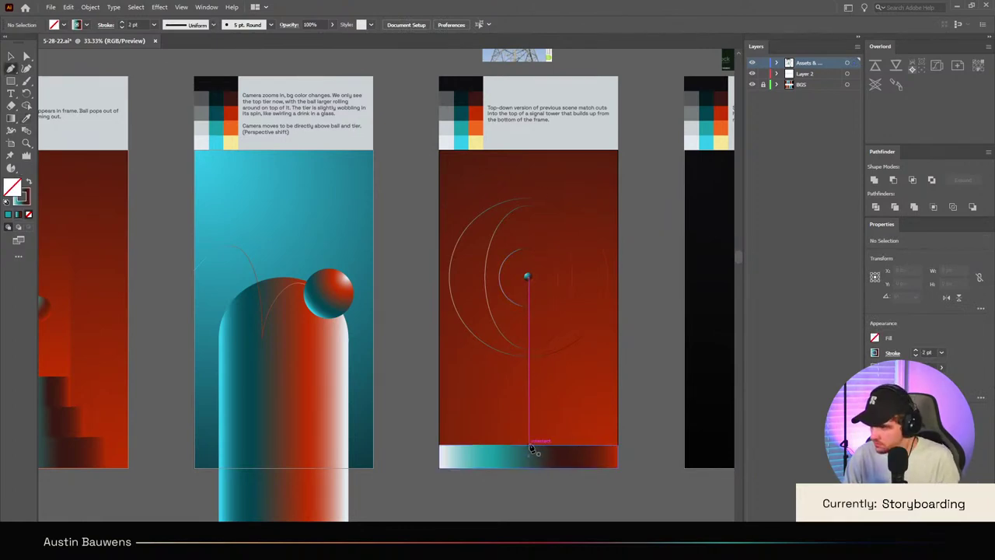
{"action": "left_click", "coordinate": [529, 445]}
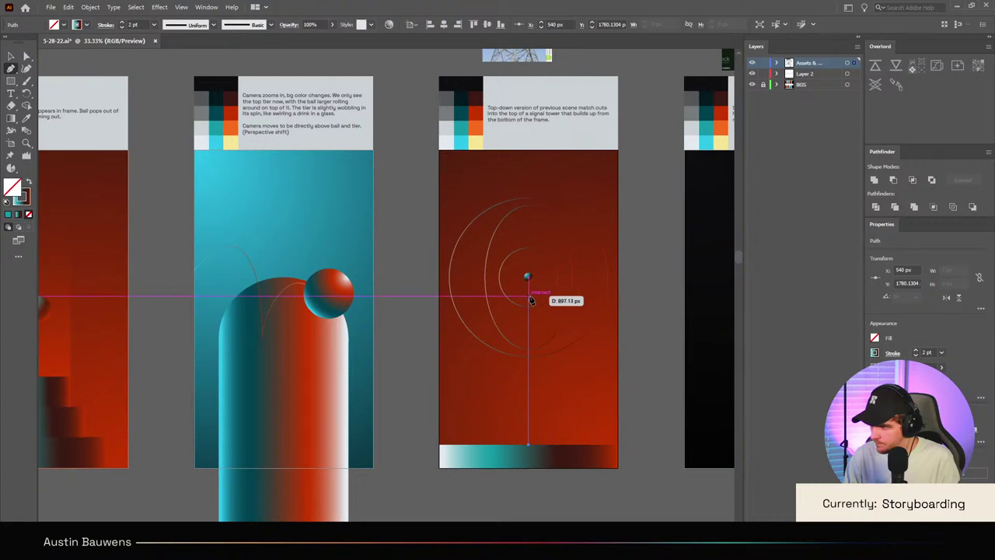
{"action": "left_click", "coordinate": [530, 294]}
{"action": "key", "text": "v"}
{"action": "left_click", "coordinate": [597, 404]}
{"action": "scroll", "coordinate": [595, 386], "scroll_direction": "up", "scroll_amount": 2}
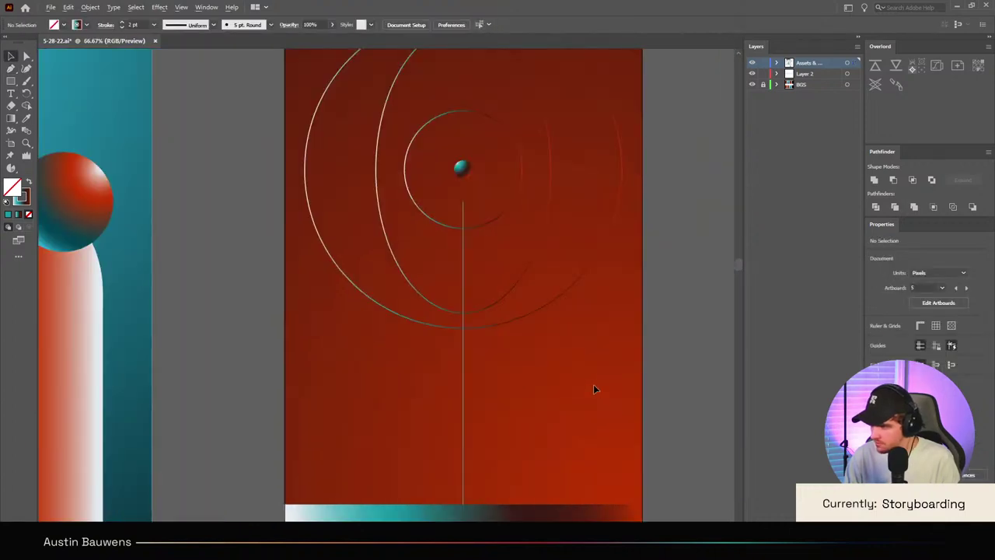
{"action": "scroll", "coordinate": [632, 402], "scroll_direction": "up", "scroll_amount": 1}
{"action": "scroll", "coordinate": [632, 402], "scroll_direction": "down", "scroll_amount": 1}
{"action": "scroll", "coordinate": [632, 403], "scroll_direction": "down", "scroll_amount": 2}
{"action": "scroll", "coordinate": [617, 400], "scroll_direction": "up", "scroll_amount": 1}
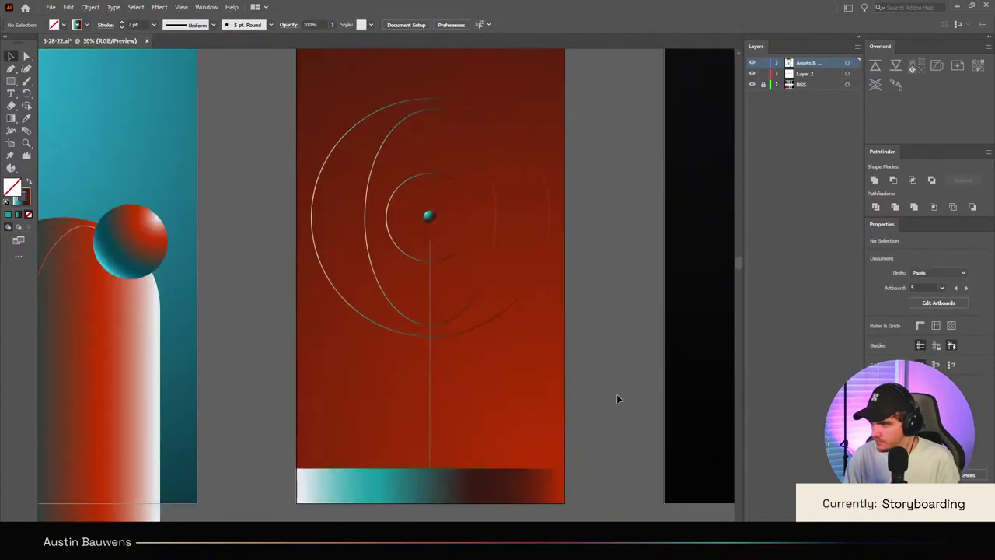
{"action": "key", "text": "shift+x"}
{"action": "key", "text": "ctrl+z"}
{"action": "key", "text": "ctrl+z"}
{"action": "key", "text": "ctrl+z"}
{"action": "key", "text": "ctrl+z"}
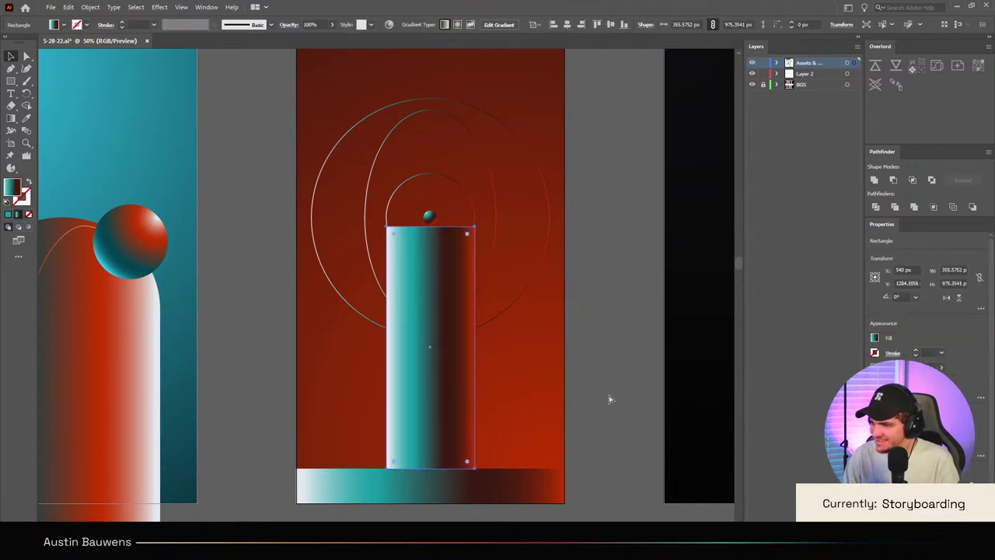
Step: Try lowering the rectangle tower's top, then undo the height change
{"action": "left_click", "coordinate": [609, 395]}
{"action": "left_click", "coordinate": [449, 369]}
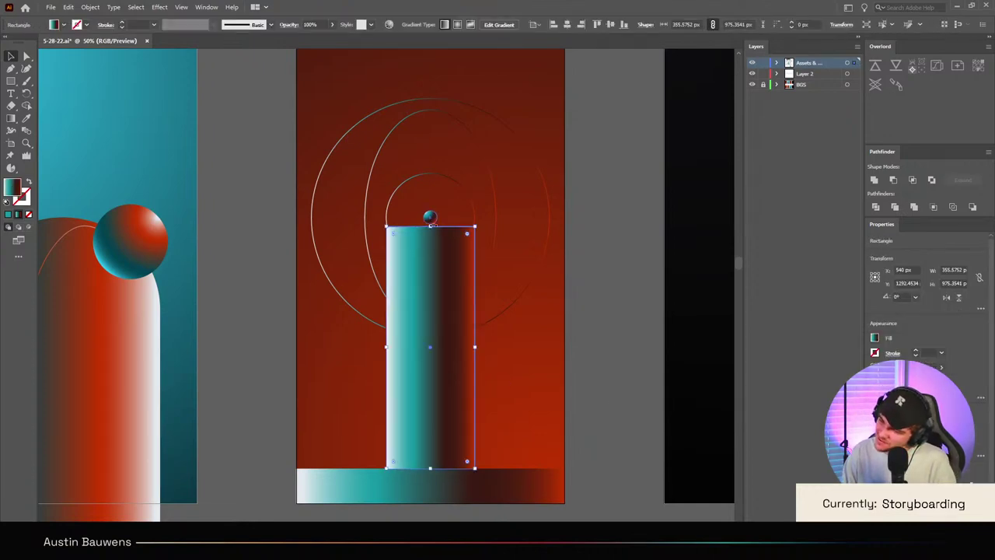
{"action": "left_click", "coordinate": [589, 360]}
{"action": "scroll", "coordinate": [588, 338], "scroll_direction": "down", "scroll_amount": 3}
{"action": "scroll", "coordinate": [589, 338], "scroll_direction": "up", "scroll_amount": 3}
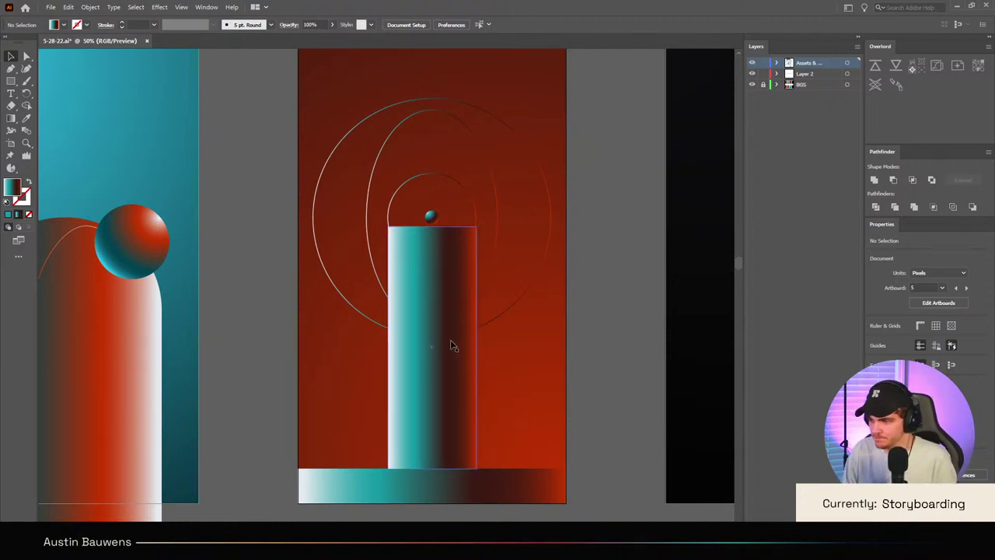
{"action": "left_click", "coordinate": [453, 344]}
{"action": "left_click_drag", "start_coordinate": [432, 226], "coordinate": [432, 275]}
{"action": "left_click", "coordinate": [606, 348]}
{"action": "scroll", "coordinate": [577, 322], "scroll_direction": "down", "scroll_amount": 2}
{"action": "scroll", "coordinate": [574, 319], "scroll_direction": "up", "scroll_amount": 1}
{"action": "key", "text": "ctrl+z"}
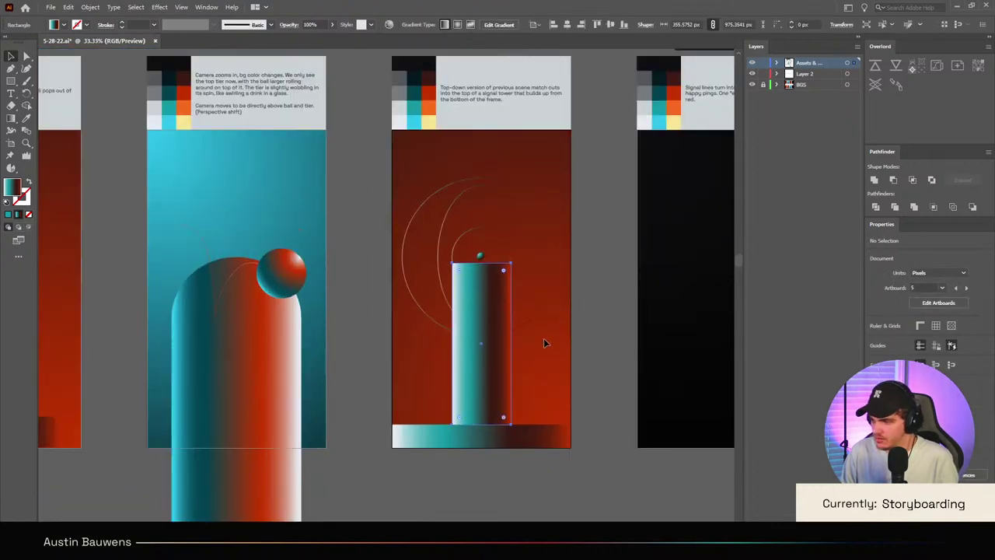
Step: Narrow the rectangle into a slim pillar about 178 px wide with its top below the ball
{"action": "left_click_drag", "start_coordinate": [511, 344], "coordinate": [470, 364]}
{"action": "mouse_move", "coordinate": [482, 262]}
{"action": "left_mouse_down"}
{"action": "mouse_move", "coordinate": [483, 296]}
{"action": "mouse_move", "coordinate": [482, 271]}
{"action": "left_mouse_up"}
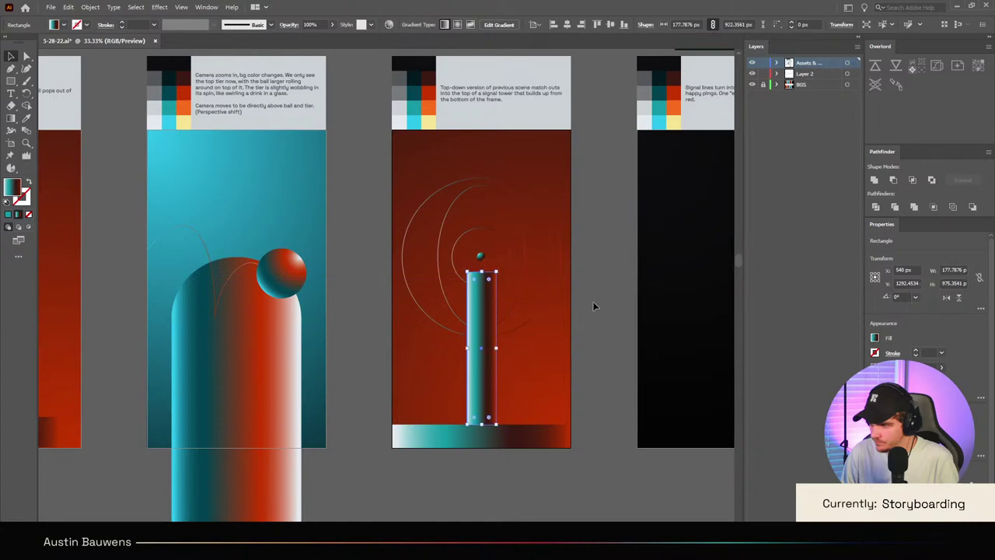
{"action": "left_click", "coordinate": [593, 302]}
{"action": "scroll", "coordinate": [593, 303], "scroll_direction": "down", "scroll_amount": 1}
{"action": "scroll", "coordinate": [591, 303], "scroll_direction": "up", "scroll_amount": 1}
{"action": "left_click", "coordinate": [524, 301]}
Step: Delete the tall vertical ellipse ring, restoring the middle ring removed by mistake
{"action": "key", "text": "Delete"}
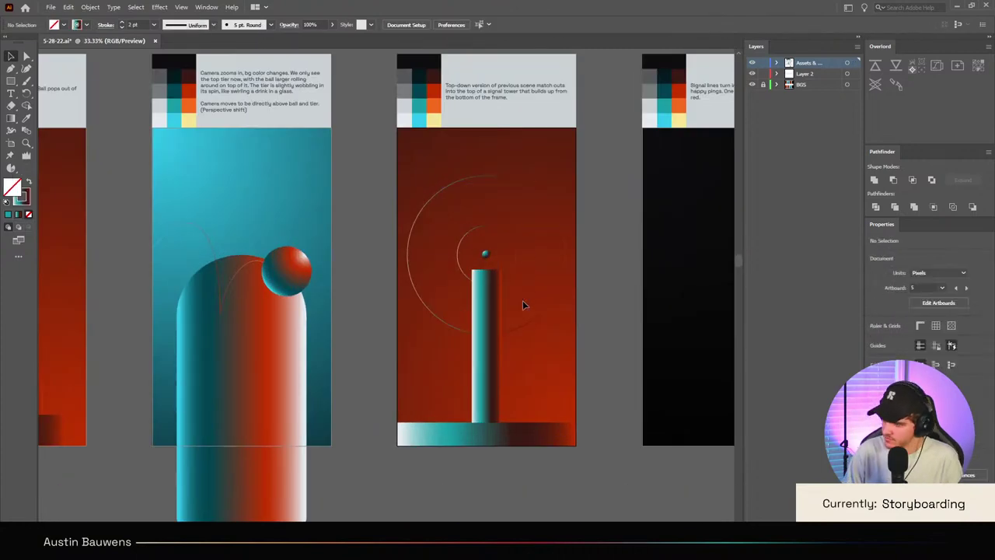
{"action": "scroll", "coordinate": [512, 321], "scroll_direction": "down", "scroll_amount": 2}
{"action": "scroll", "coordinate": [527, 331], "scroll_direction": "up", "scroll_amount": 3}
{"action": "key", "text": "ctrl+z"}
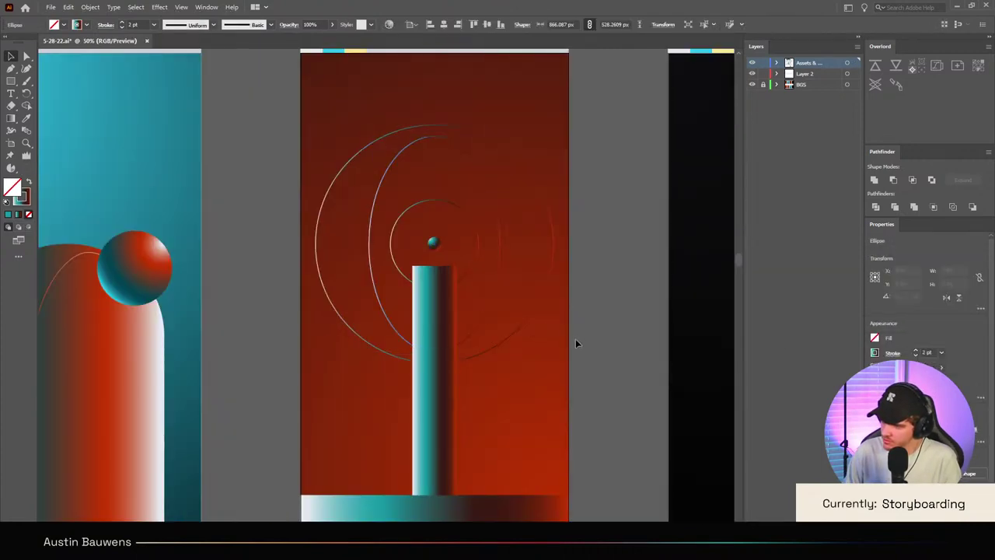
{"action": "scroll", "coordinate": [575, 343], "scroll_direction": "down", "scroll_amount": 2}
{"action": "scroll", "coordinate": [525, 295], "scroll_direction": "up", "scroll_amount": 2}
{"action": "left_click", "coordinate": [502, 285]}
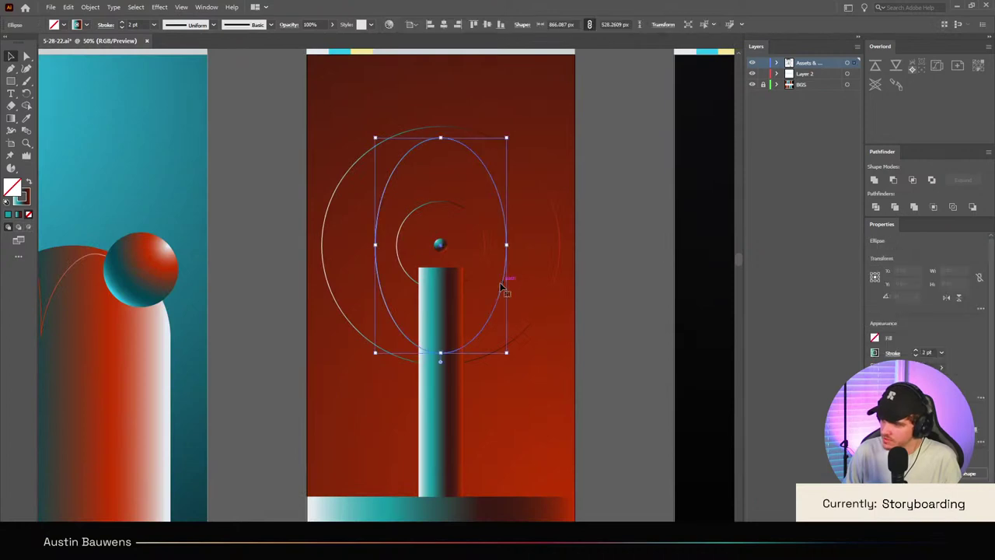
{"action": "key", "text": "Delete"}
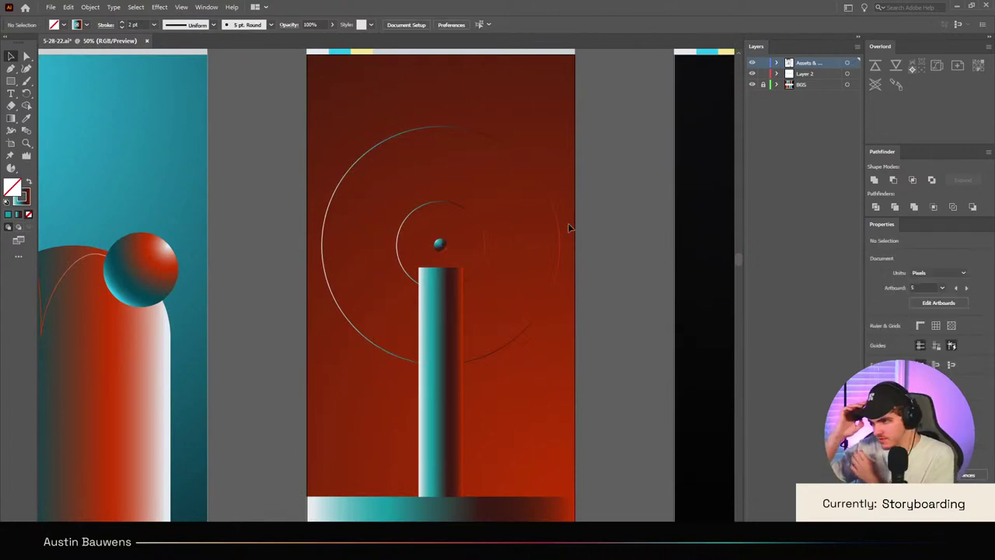
Step: Round off the slim pillar's top by dragging its top corner point
{"action": "key", "text": "a"}
{"action": "left_click", "coordinate": [456, 274]}
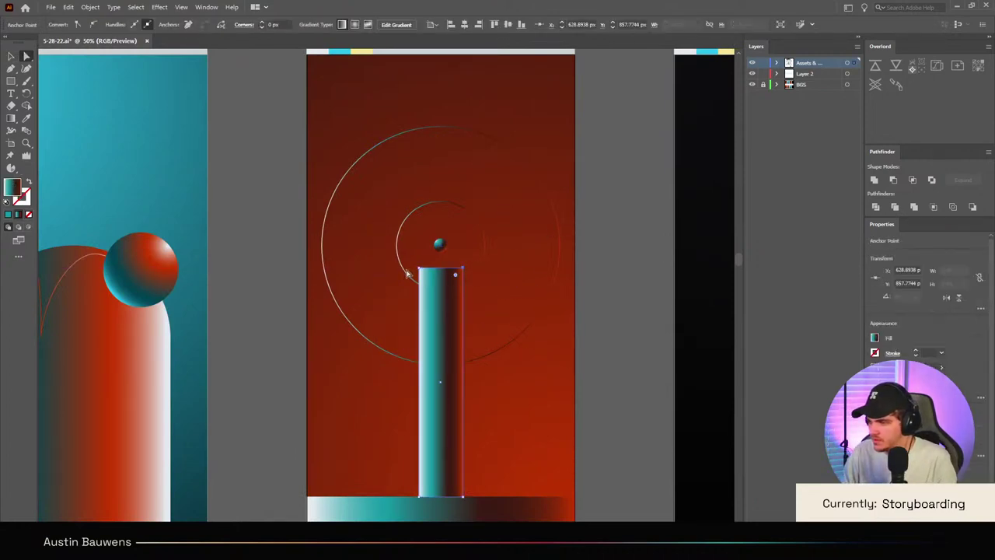
{"action": "left_click_drag", "start_coordinate": [456, 274], "coordinate": [444, 291]}
{"action": "left_click", "coordinate": [602, 340]}
{"action": "scroll", "coordinate": [597, 319], "scroll_direction": "down", "scroll_amount": 3}
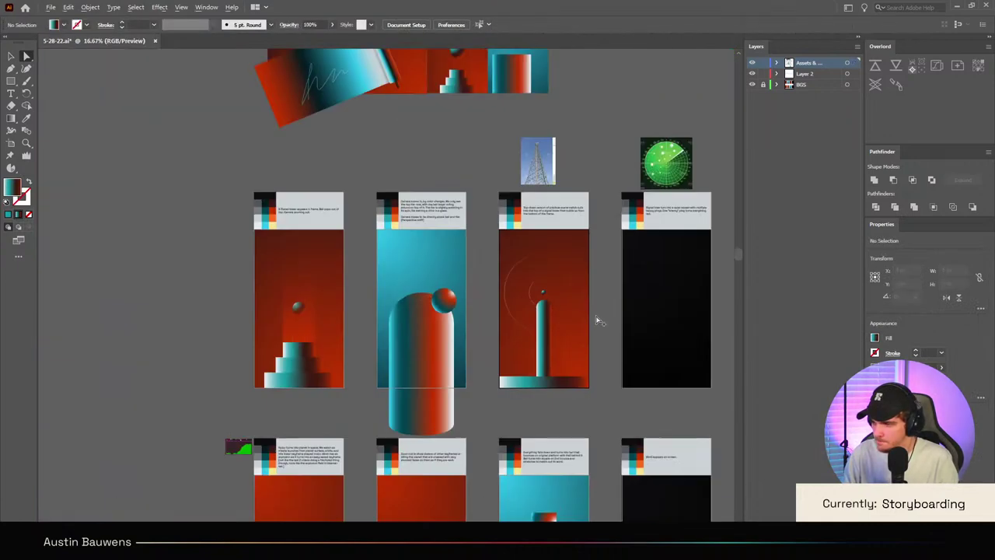
{"action": "scroll", "coordinate": [598, 320], "scroll_direction": "up", "scroll_amount": 2}
{"action": "key", "text": "v"}
Step: Resize the outermost ring, enlarging it then shrinking it inward to sit tighter around its centre
{"action": "scroll", "coordinate": [552, 284], "scroll_direction": "up", "scroll_amount": 1}
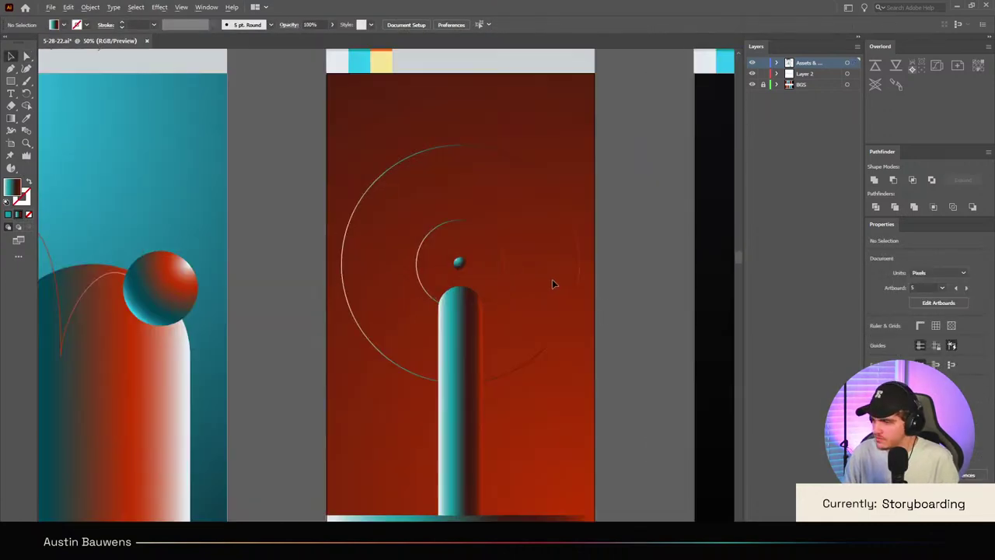
{"action": "scroll", "coordinate": [552, 284], "scroll_direction": "up", "scroll_amount": 1}
{"action": "left_click", "coordinate": [482, 286]}
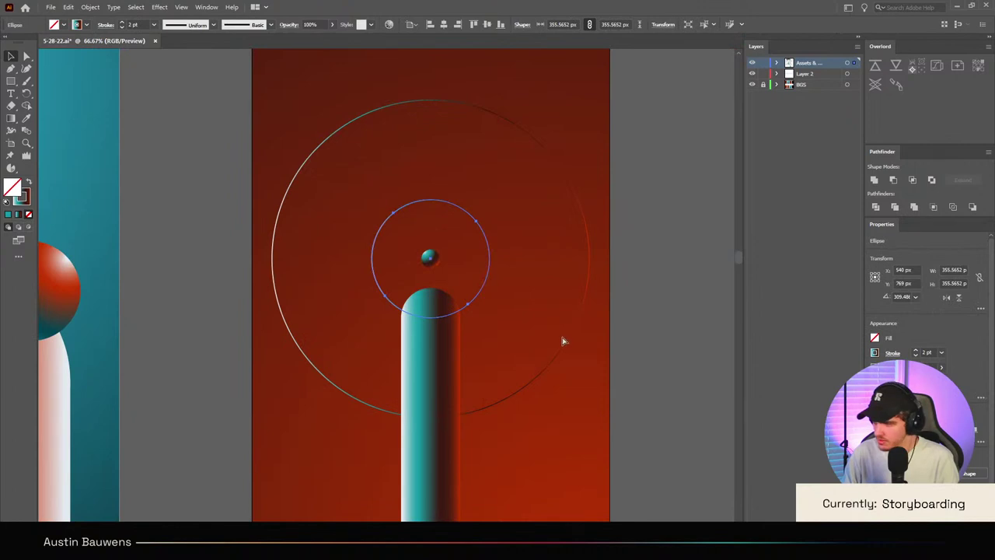
{"action": "left_click", "coordinate": [550, 373]}
{"action": "left_click", "coordinate": [548, 365]}
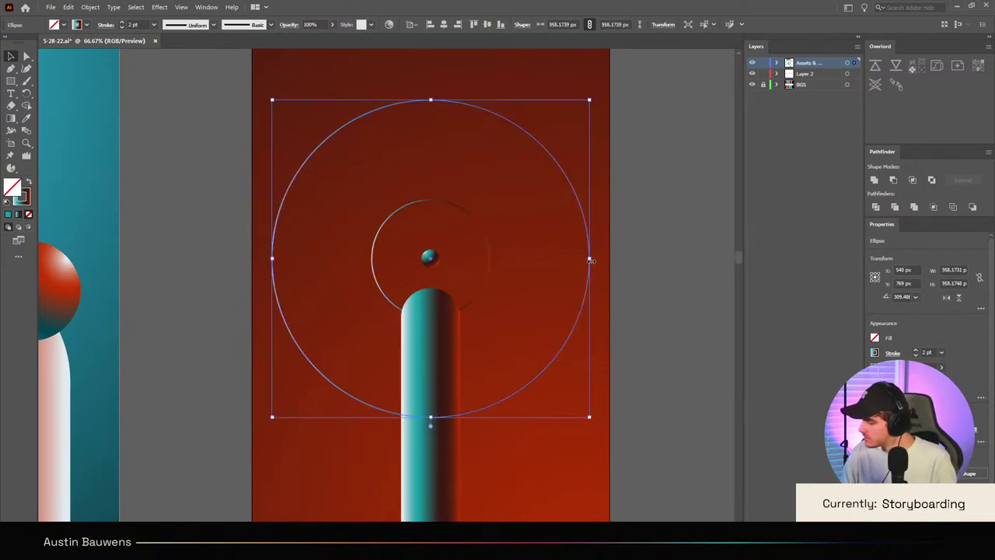
{"action": "left_click_drag", "start_coordinate": [591, 260], "coordinate": [678, 271]}
{"action": "scroll", "coordinate": [677, 272], "scroll_direction": "down", "scroll_amount": 2}
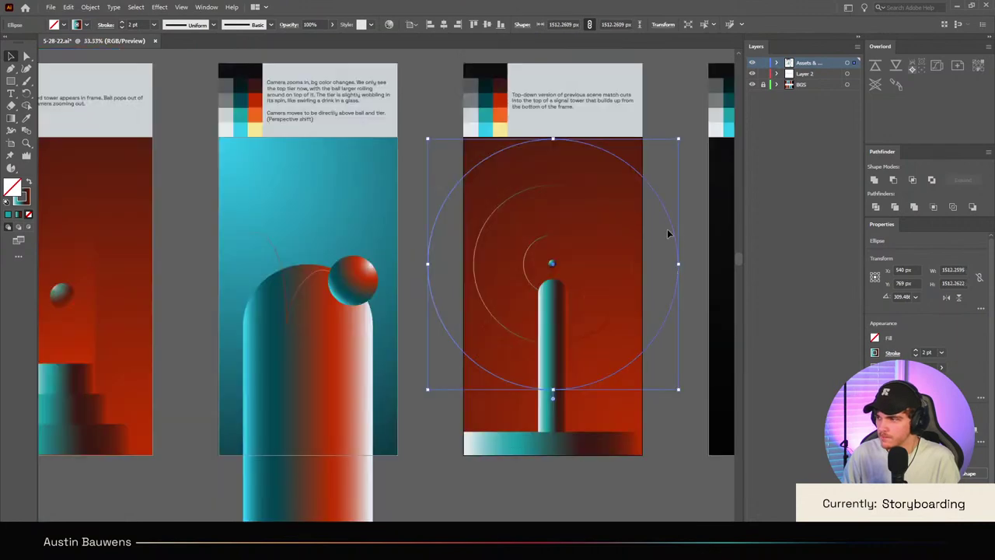
{"action": "left_click", "coordinate": [690, 218]}
{"action": "scroll", "coordinate": [689, 225], "scroll_direction": "up", "scroll_amount": 2}
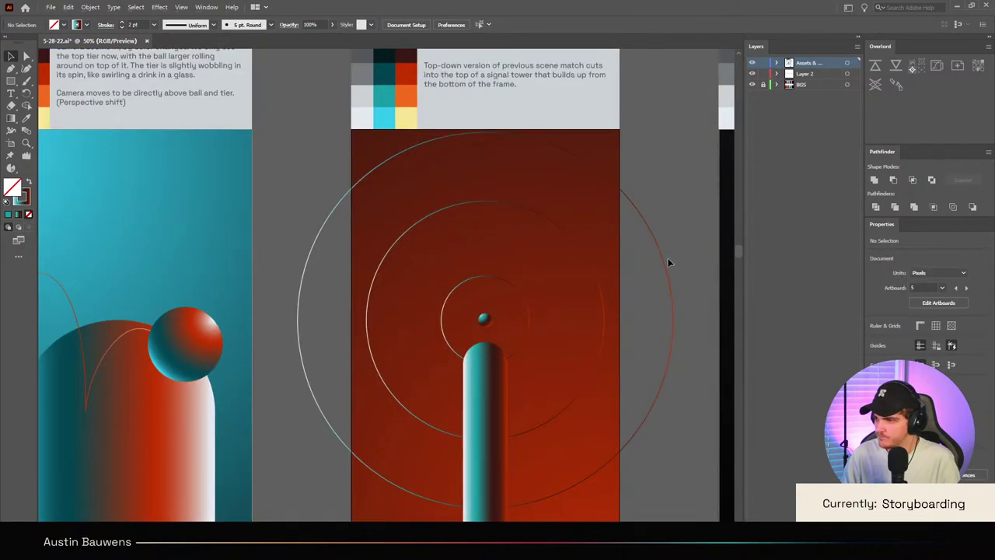
{"action": "left_click", "coordinate": [664, 266]}
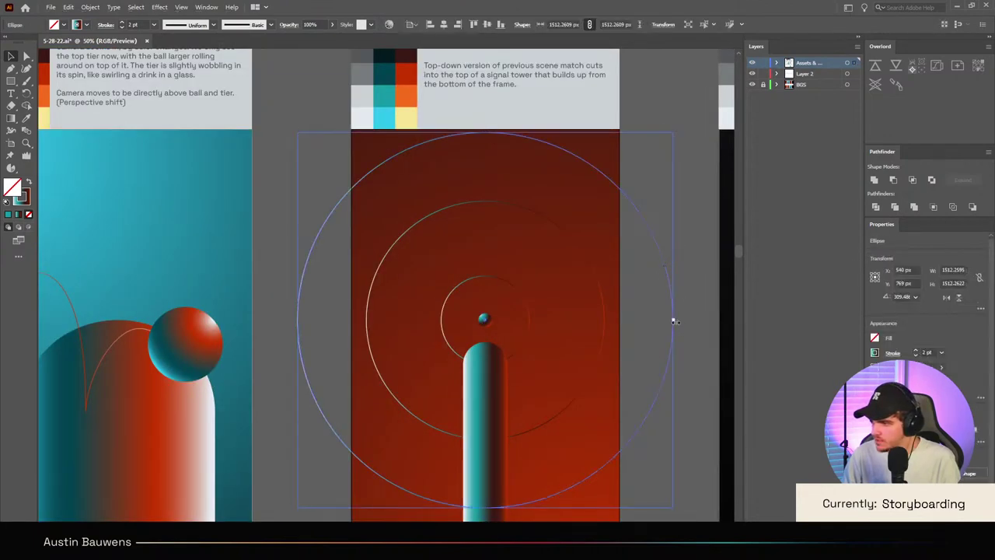
{"action": "left_click_drag", "start_coordinate": [673, 321], "coordinate": [664, 321]}
{"action": "left_click", "coordinate": [689, 289]}
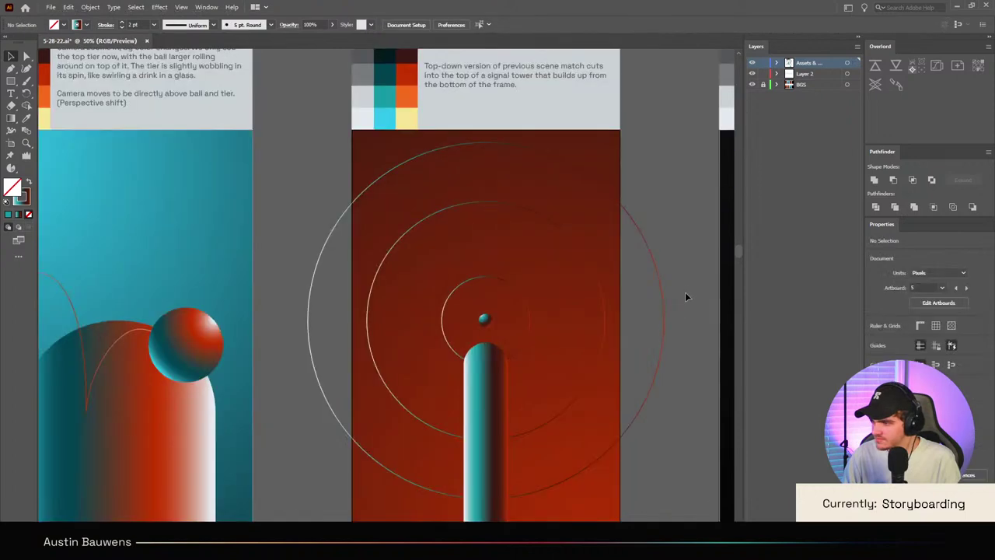
{"action": "scroll", "coordinate": [657, 280], "scroll_direction": "down", "scroll_amount": 4}
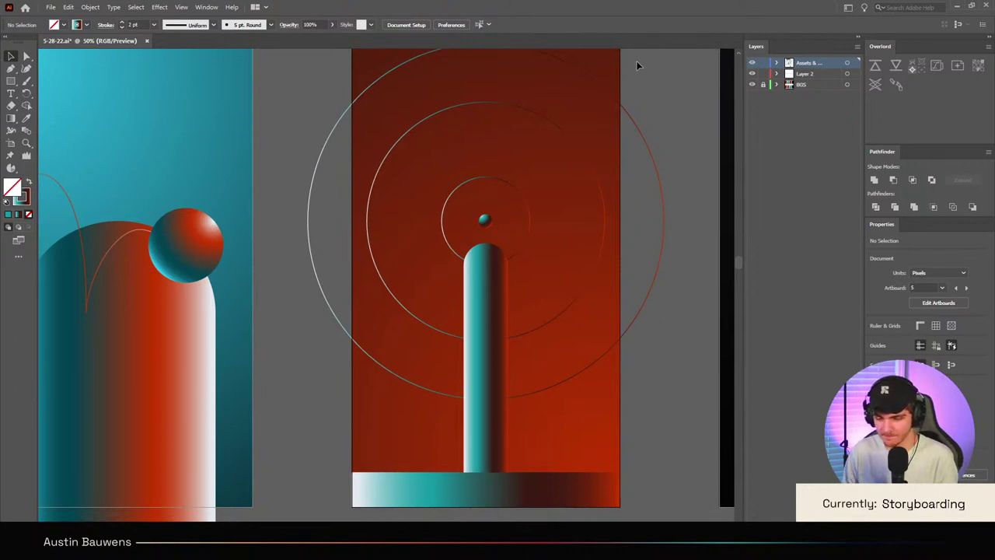
Step: Shrink the middle ring to about 774 px wide
{"action": "scroll", "coordinate": [460, 324], "scroll_direction": "right", "scroll_amount": 4}
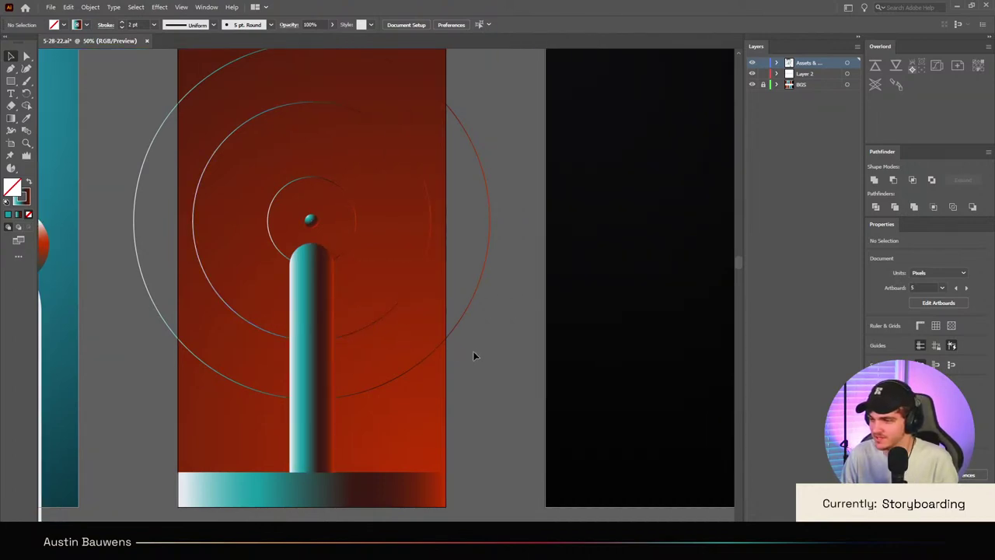
{"action": "scroll", "coordinate": [445, 320], "scroll_direction": "up", "scroll_amount": 2}
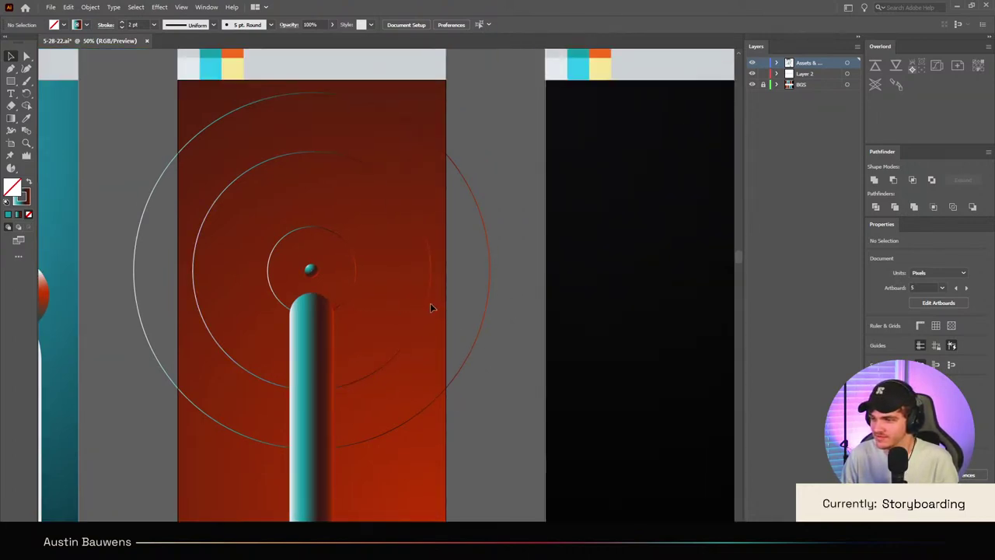
{"action": "left_click", "coordinate": [427, 300]}
{"action": "left_click_drag", "start_coordinate": [430, 271], "coordinate": [406, 270]}
{"action": "left_click", "coordinate": [525, 200]}
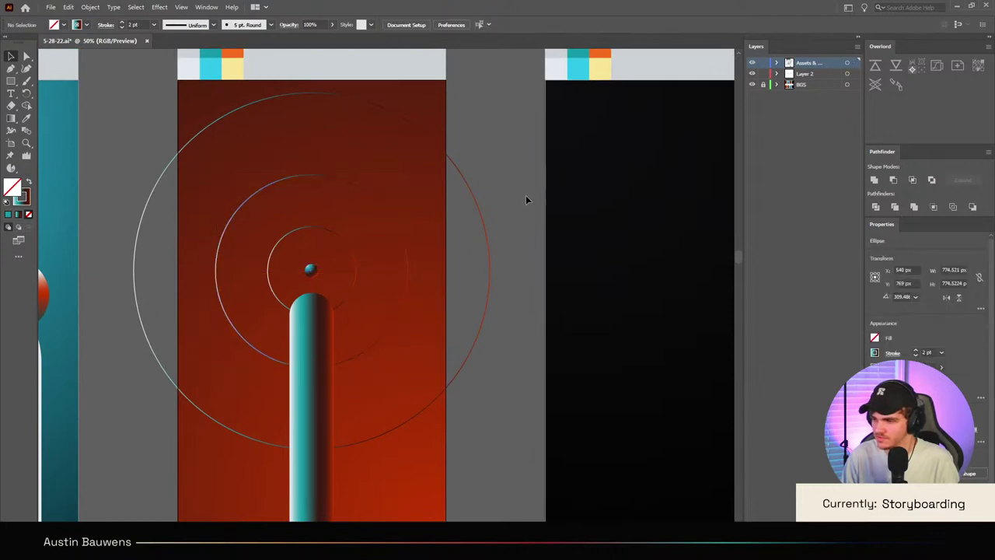
Step: Pan and zoom around the signal-tower frame to review the respaced rings
{"action": "scroll", "coordinate": [522, 277], "scroll_direction": "down", "scroll_amount": 1}
{"action": "scroll", "coordinate": [518, 278], "scroll_direction": "down", "scroll_amount": 3}
{"action": "scroll", "coordinate": [514, 282], "scroll_direction": "up", "scroll_amount": 3}
{"action": "scroll", "coordinate": [524, 389], "scroll_direction": "up", "scroll_amount": 2}
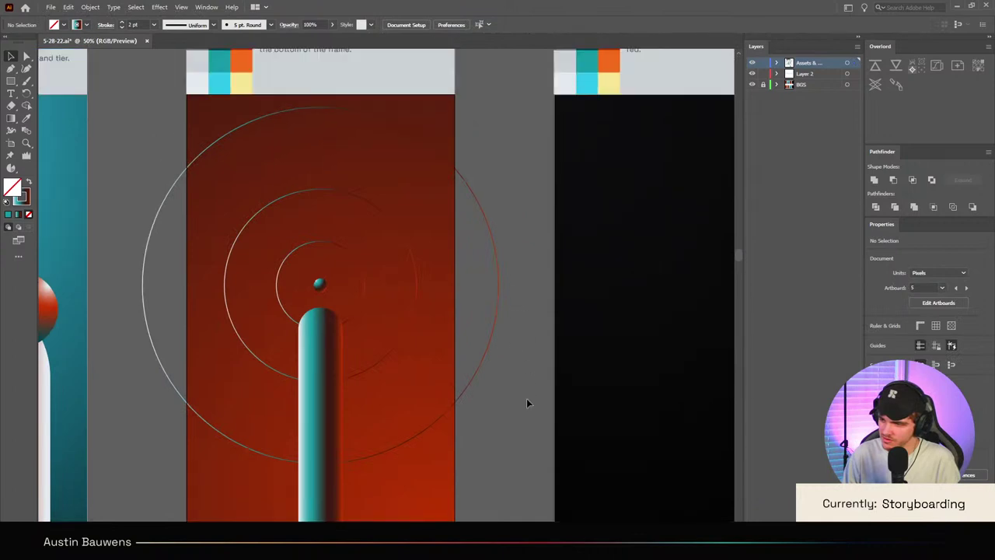
{"action": "scroll", "coordinate": [526, 401], "scroll_direction": "left", "scroll_amount": 3}
{"action": "scroll", "coordinate": [596, 443], "scroll_direction": "down", "scroll_amount": 1}
{"action": "scroll", "coordinate": [591, 438], "scroll_direction": "down", "scroll_amount": 3}
{"action": "scroll", "coordinate": [589, 436], "scroll_direction": "up", "scroll_amount": 3}
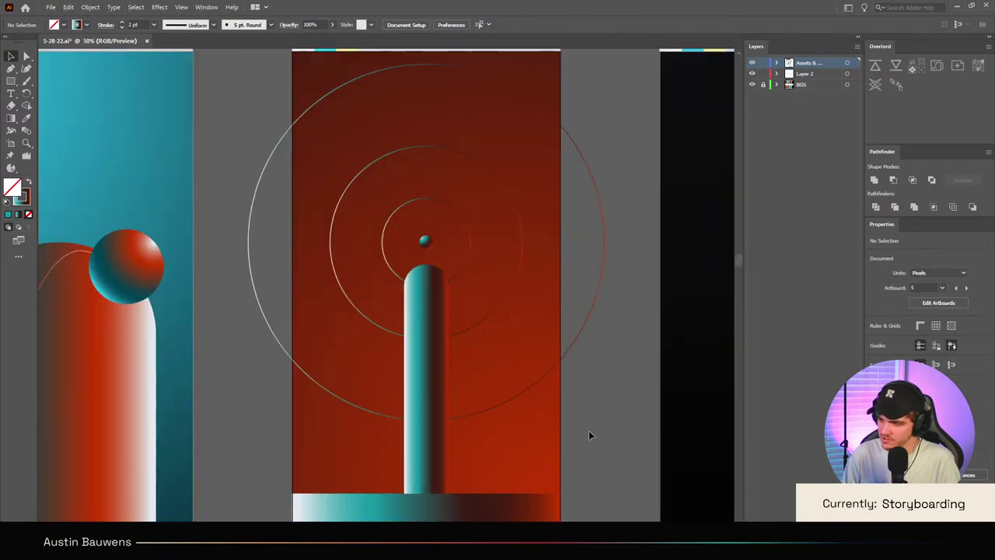
{"action": "scroll", "coordinate": [610, 371], "scroll_direction": "down", "scroll_amount": 1}
{"action": "scroll", "coordinate": [609, 374], "scroll_direction": "up", "scroll_amount": 1}
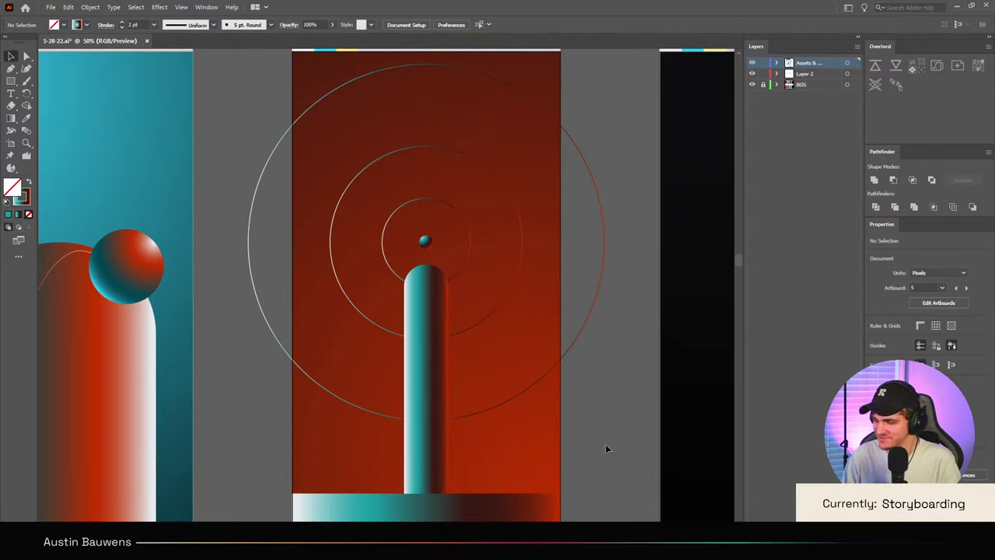
{"action": "scroll", "coordinate": [606, 447], "scroll_direction": "down", "scroll_amount": 2}
{"action": "scroll", "coordinate": [597, 440], "scroll_direction": "right", "scroll_amount": 3}
{"action": "scroll", "coordinate": [566, 433], "scroll_direction": "up", "scroll_amount": 1}
{"action": "scroll", "coordinate": [514, 430], "scroll_direction": "left", "scroll_amount": 1}
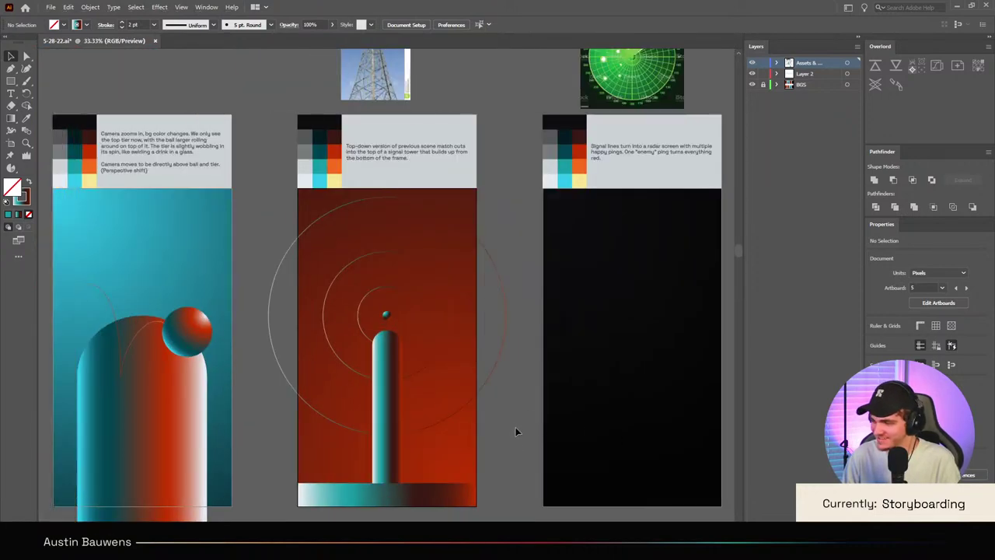
{"action": "scroll", "coordinate": [516, 432], "scroll_direction": "right", "scroll_amount": 2}
{"action": "scroll", "coordinate": [514, 429], "scroll_direction": "down", "scroll_amount": 1}
{"action": "scroll", "coordinate": [519, 416], "scroll_direction": "right", "scroll_amount": 2}
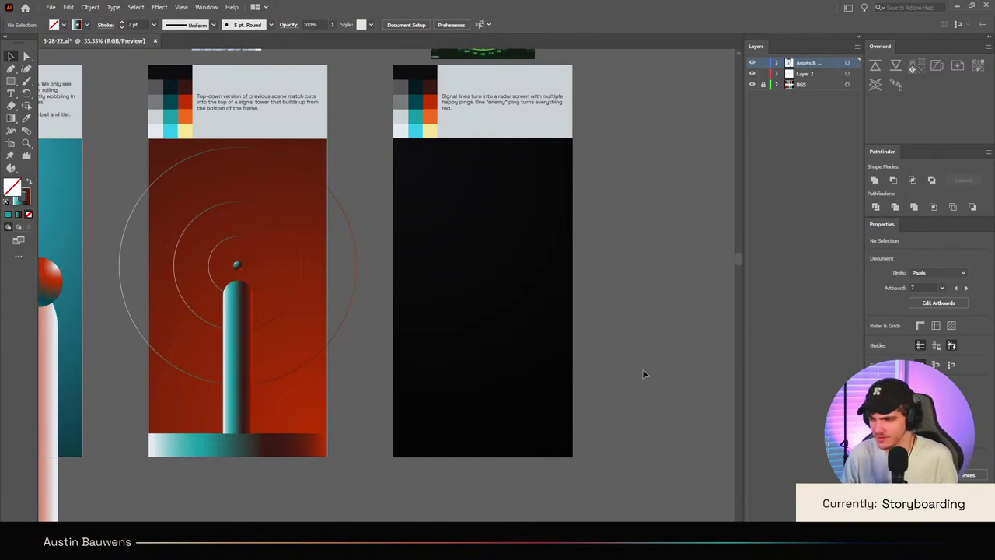
{"action": "scroll", "coordinate": [626, 362], "scroll_direction": "right", "scroll_amount": 1}
{"action": "scroll", "coordinate": [615, 350], "scroll_direction": "left", "scroll_amount": 2}
{"action": "scroll", "coordinate": [615, 351], "scroll_direction": "right", "scroll_amount": 1}
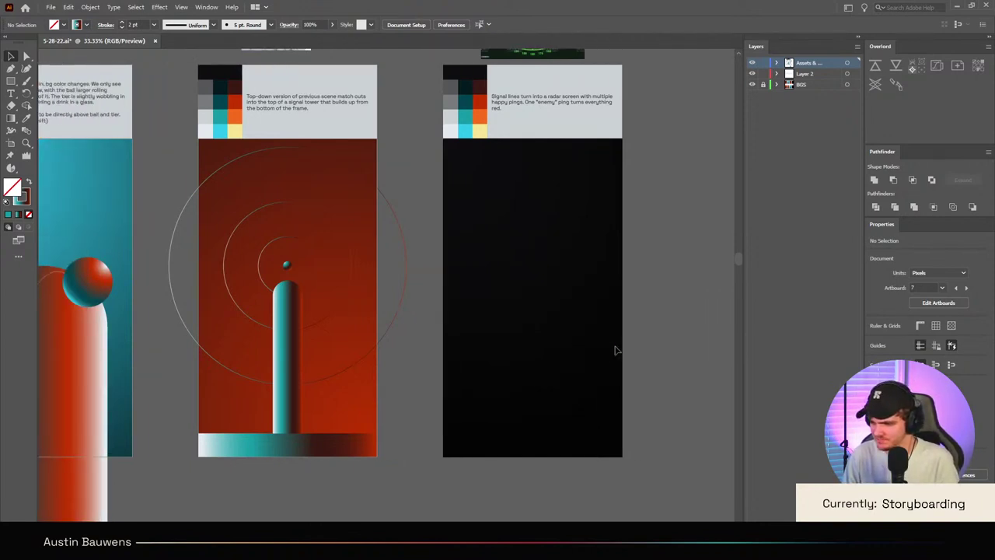
{"action": "left_click", "coordinate": [292, 423]}
{"action": "key", "text": "a"}
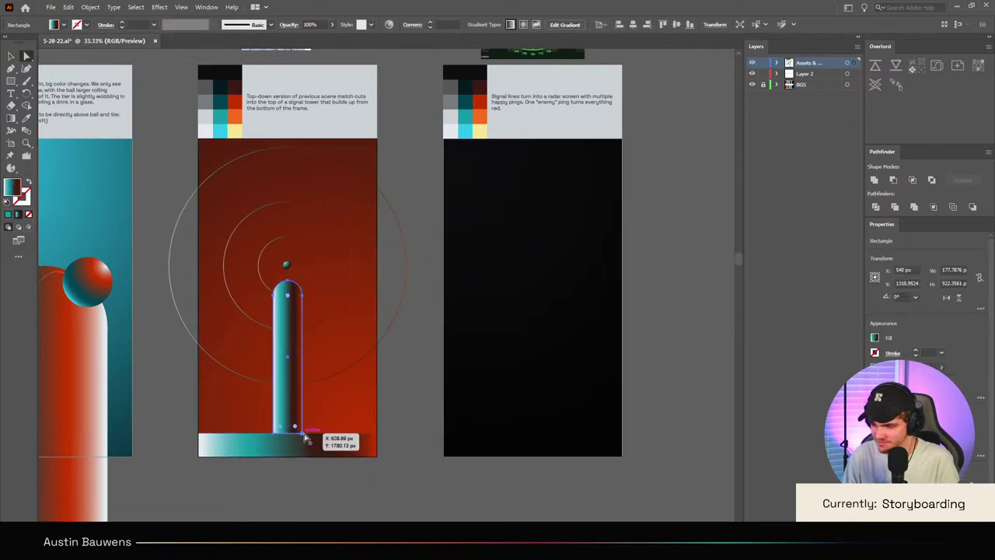
{"action": "left_click", "coordinate": [303, 433]}
{"action": "mouse_move", "coordinate": [295, 427]}
{"action": "left_mouse_down"}
{"action": "mouse_move", "coordinate": [278, 432]}
{"action": "mouse_move", "coordinate": [286, 437]}
{"action": "left_mouse_up"}
{"action": "left_click", "coordinate": [403, 431]}
{"action": "scroll", "coordinate": [403, 431], "scroll_direction": "down", "scroll_amount": 1}
{"action": "scroll", "coordinate": [431, 422], "scroll_direction": "left", "scroll_amount": 4}
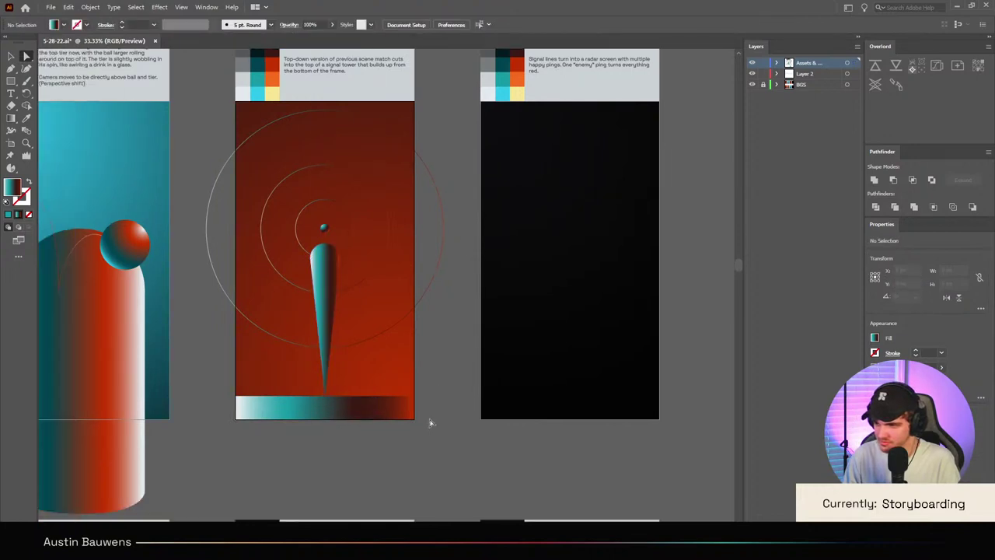
{"action": "scroll", "coordinate": [517, 416], "scroll_direction": "down", "scroll_amount": 1}
{"action": "scroll", "coordinate": [540, 435], "scroll_direction": "left", "scroll_amount": 2}
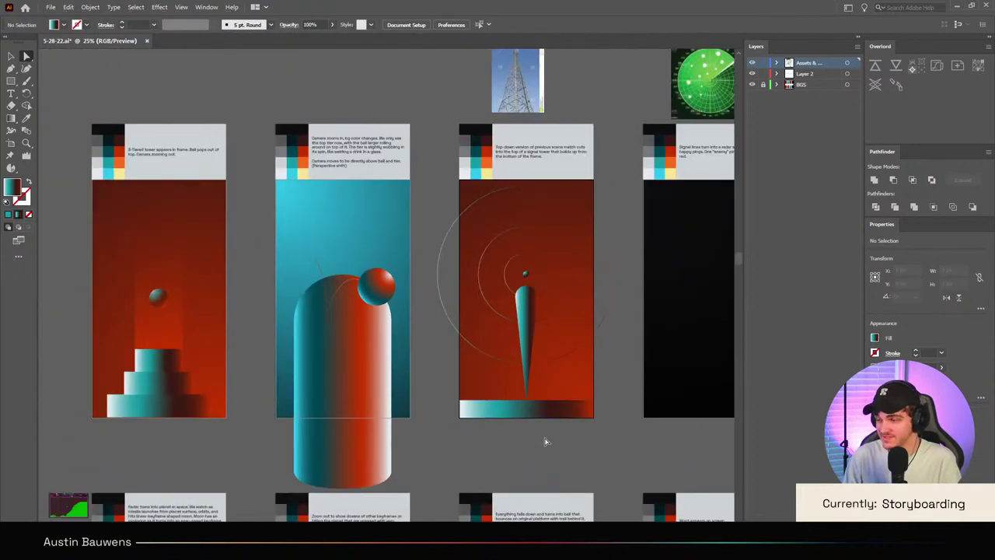
{"action": "scroll", "coordinate": [544, 441], "scroll_direction": "right", "scroll_amount": 2}
{"action": "key", "text": "ctrl+z"}
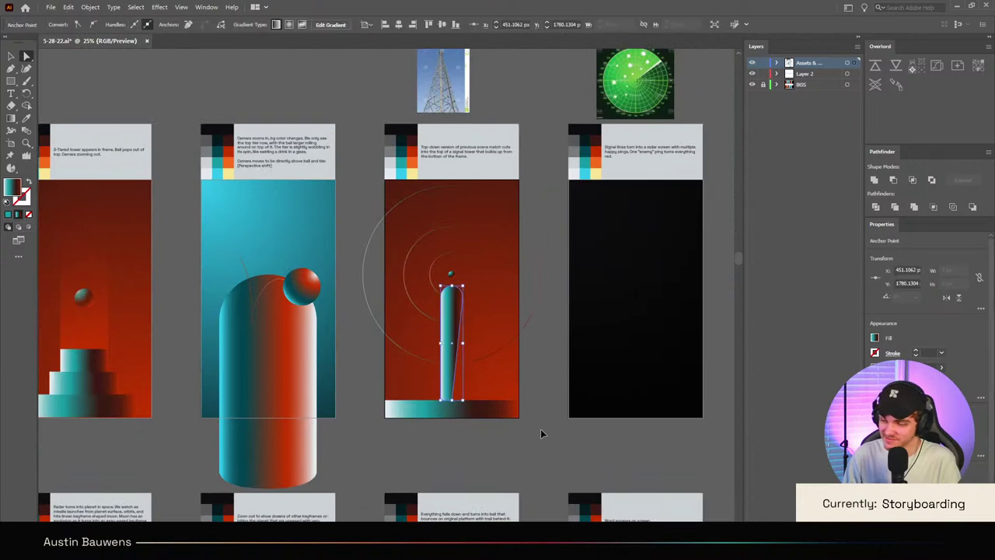
{"action": "left_click", "coordinate": [526, 442]}
{"action": "scroll", "coordinate": [483, 426], "scroll_direction": "up", "scroll_amount": 3}
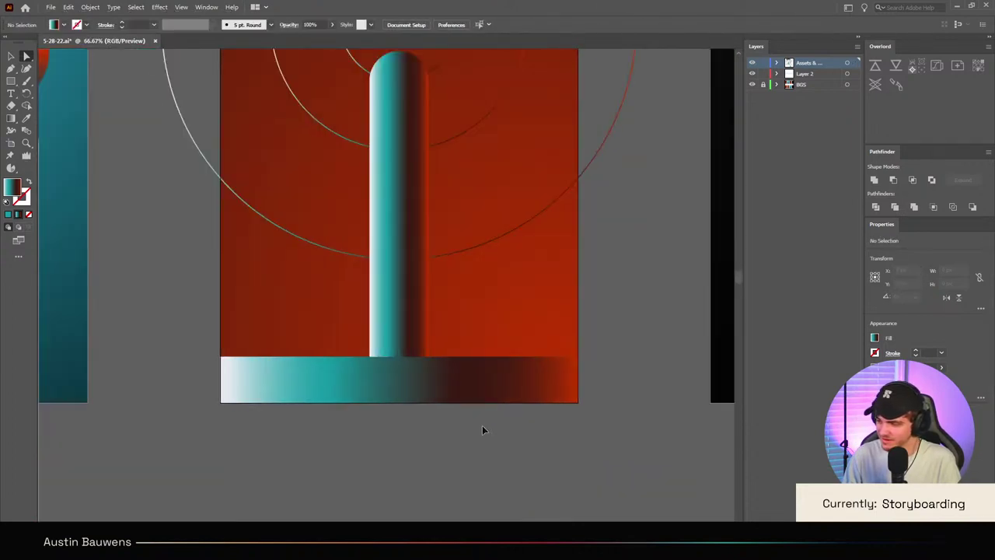
{"action": "key", "text": "ctrl+z"}
{"action": "scroll", "coordinate": [482, 426], "scroll_direction": "down", "scroll_amount": 1}
{"action": "left_click", "coordinate": [505, 428]}
{"action": "scroll", "coordinate": [483, 422], "scroll_direction": "down", "scroll_amount": 1}
{"action": "scroll", "coordinate": [482, 421], "scroll_direction": "right", "scroll_amount": 2}
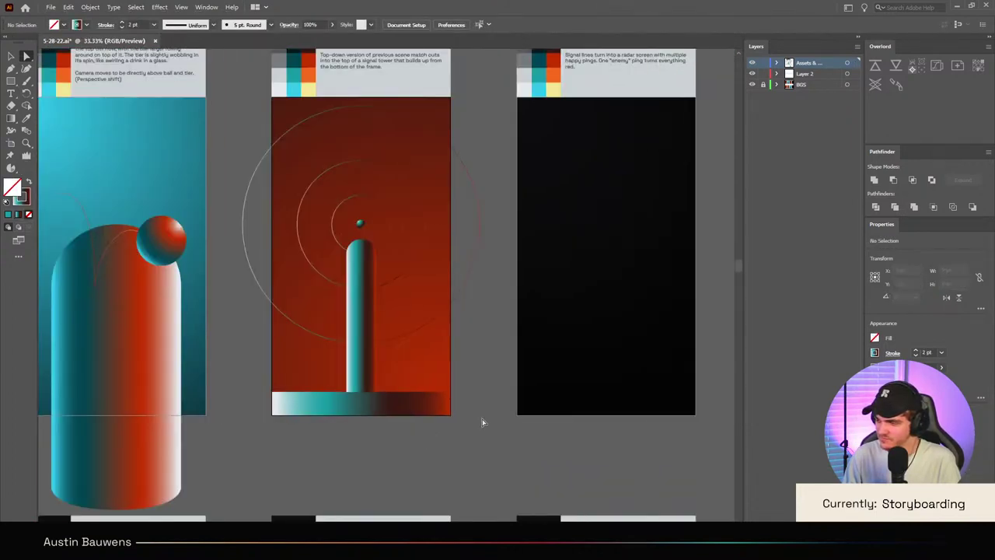
{"action": "key", "text": "v"}
{"action": "scroll", "coordinate": [446, 443], "scroll_direction": "down", "scroll_amount": 1}
{"action": "scroll", "coordinate": [446, 443], "scroll_direction": "left", "scroll_amount": 2}
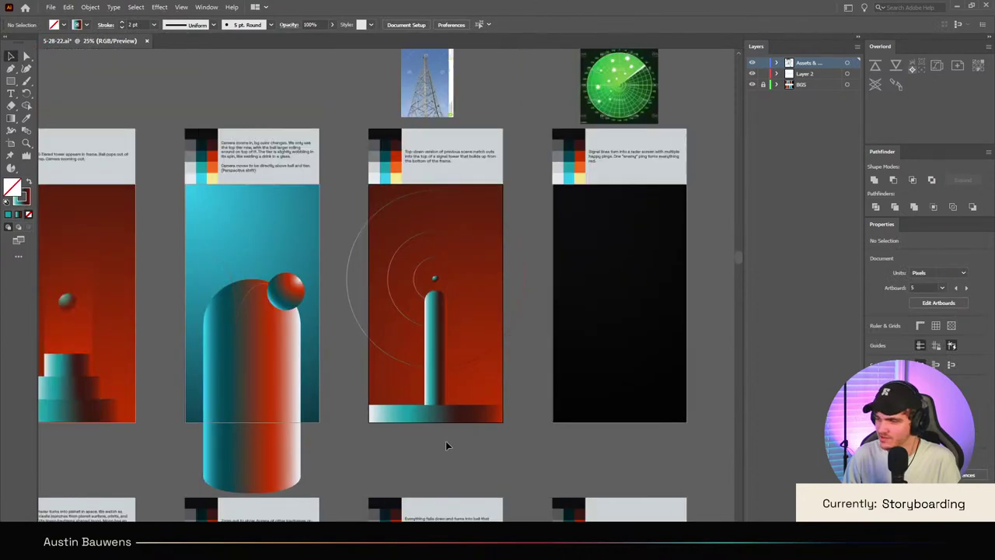
{"action": "scroll", "coordinate": [471, 284], "scroll_direction": "up", "scroll_amount": 2}
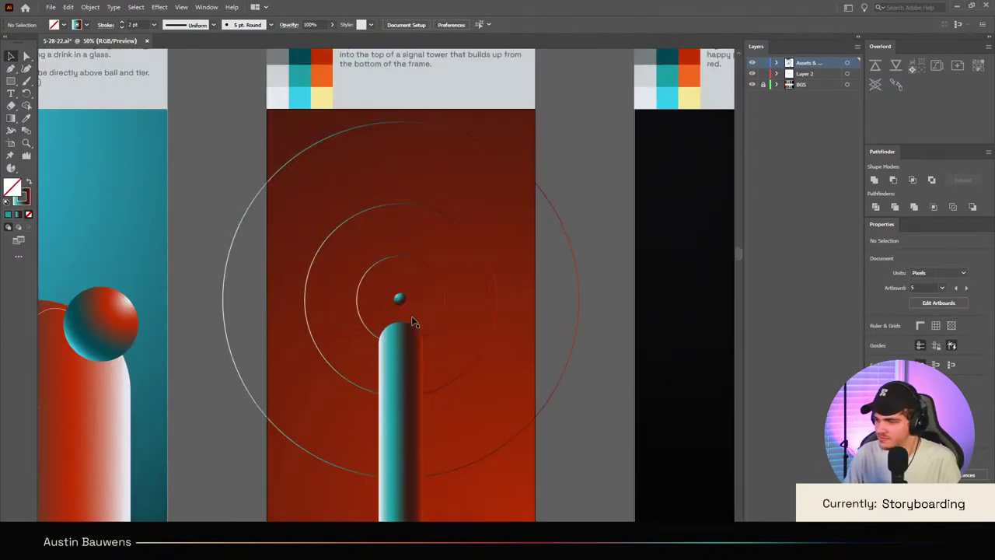
{"action": "scroll", "coordinate": [411, 316], "scroll_direction": "up", "scroll_amount": 1}
{"action": "scroll", "coordinate": [395, 375], "scroll_direction": "up", "scroll_amount": 6}
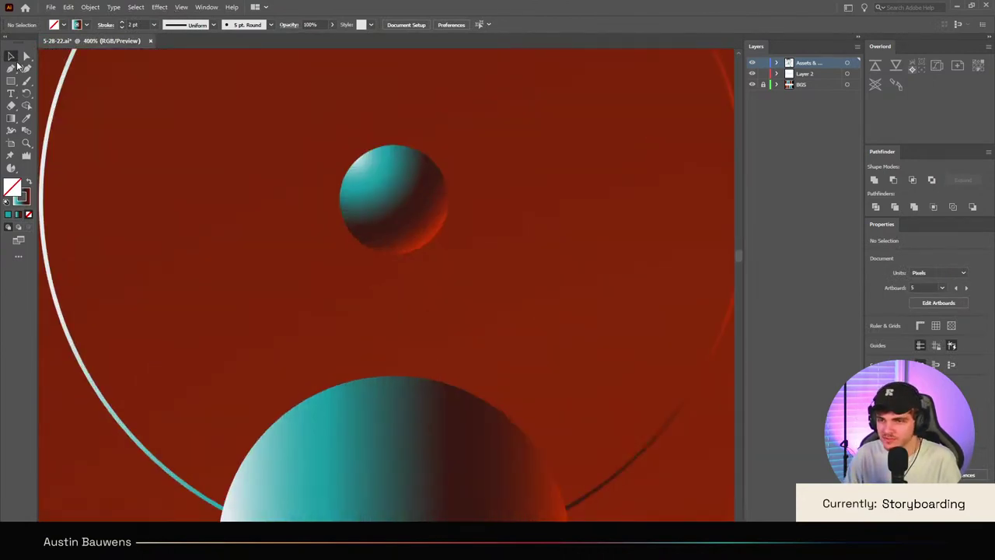
{"action": "key", "text": "p"}
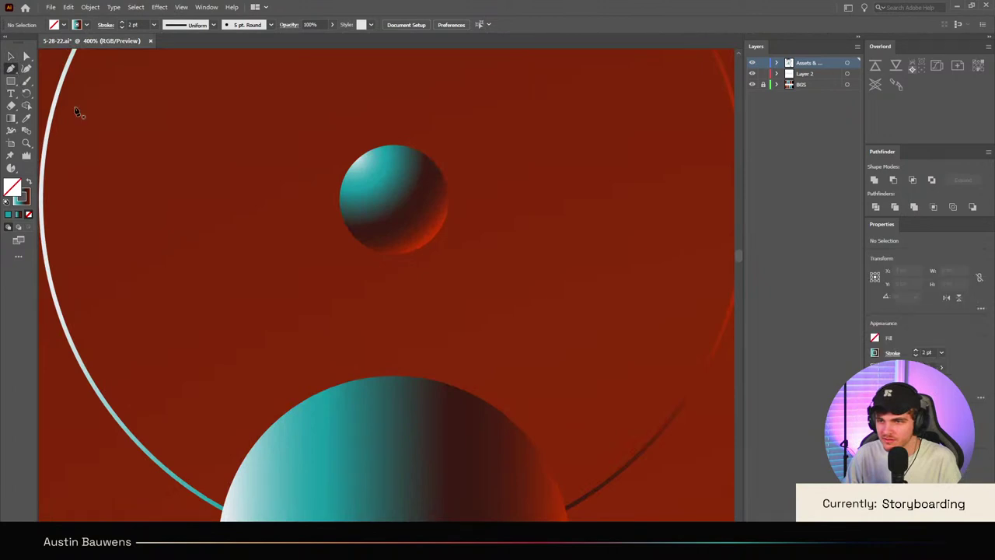
Step: Draw a straight Pen line from just below the small ball down to the pillar's rounded top
{"action": "left_click", "coordinate": [393, 253]}
{"action": "left_click", "coordinate": [395, 375]}
{"action": "key", "text": "v"}
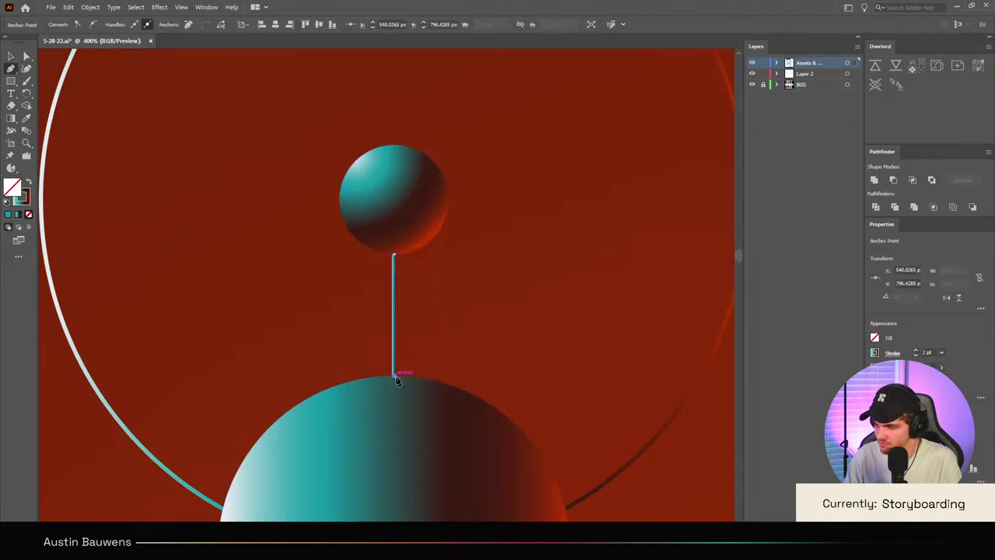
{"action": "scroll", "coordinate": [416, 340], "scroll_direction": "down", "scroll_amount": 5}
{"action": "left_click", "coordinate": [309, 236]}
{"action": "scroll", "coordinate": [458, 362], "scroll_direction": "up", "scroll_amount": 2}
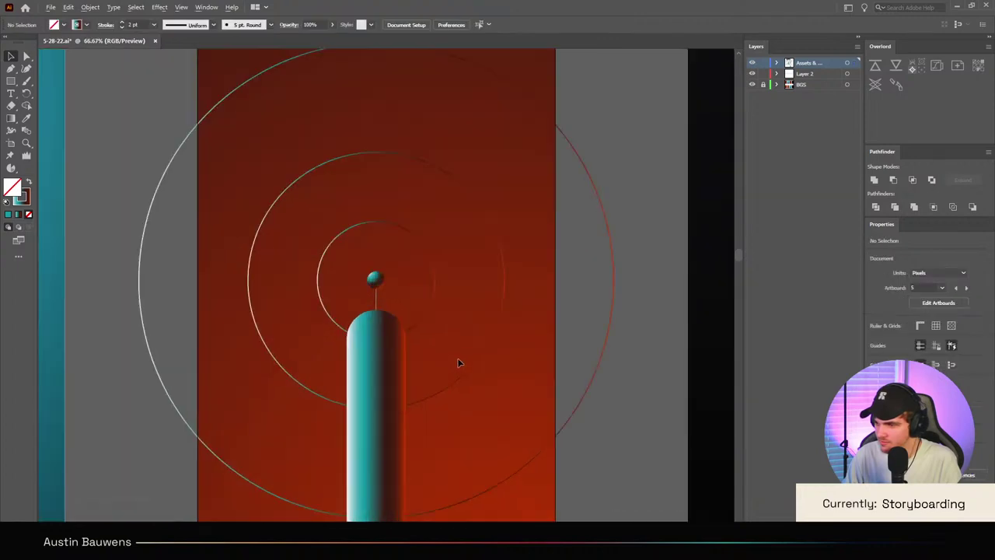
{"action": "scroll", "coordinate": [382, 347], "scroll_direction": "up", "scroll_amount": 1}
{"action": "scroll", "coordinate": [370, 338], "scroll_direction": "up", "scroll_amount": 3}
{"action": "scroll", "coordinate": [371, 338], "scroll_direction": "down", "scroll_amount": 4}
{"action": "scroll", "coordinate": [462, 427], "scroll_direction": "down", "scroll_amount": 2}
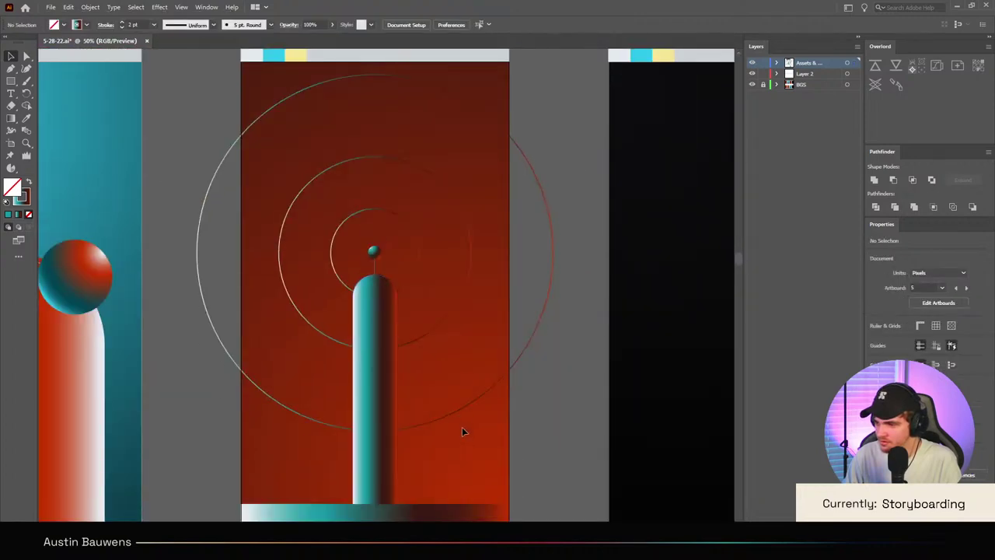
{"action": "scroll", "coordinate": [462, 424], "scroll_direction": "down", "scroll_amount": 2}
{"action": "scroll", "coordinate": [463, 425], "scroll_direction": "up", "scroll_amount": 2}
{"action": "scroll", "coordinate": [412, 261], "scroll_direction": "up", "scroll_amount": 8}
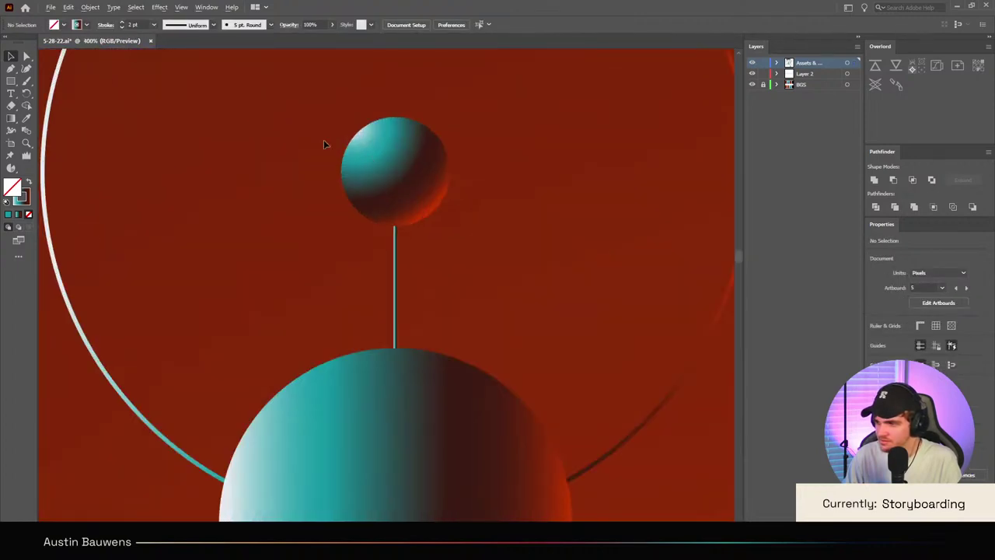
Step: Select the antenna stem line and bring up its Appearance and gradient options
{"action": "left_click", "coordinate": [372, 331]}
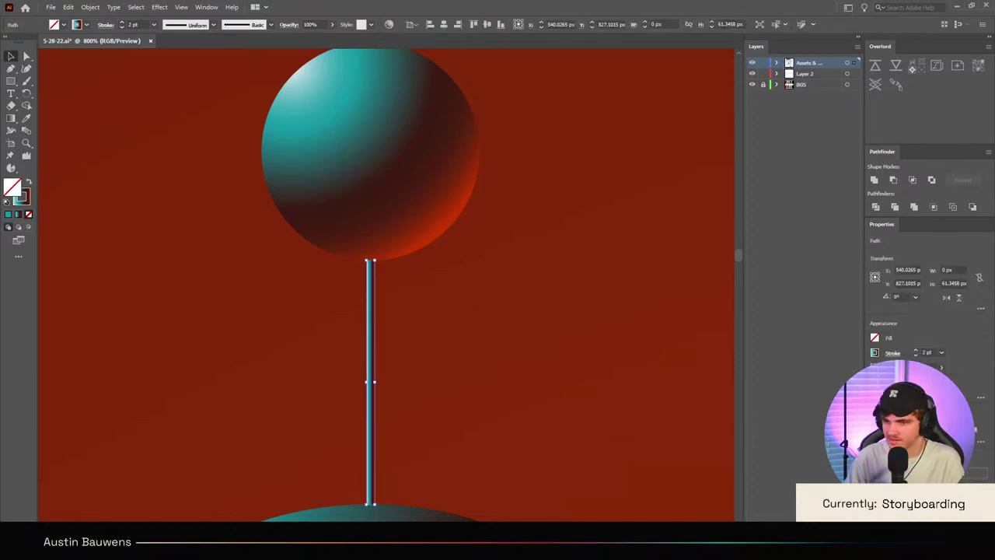
{"action": "left_click", "coordinate": [24, 202]}
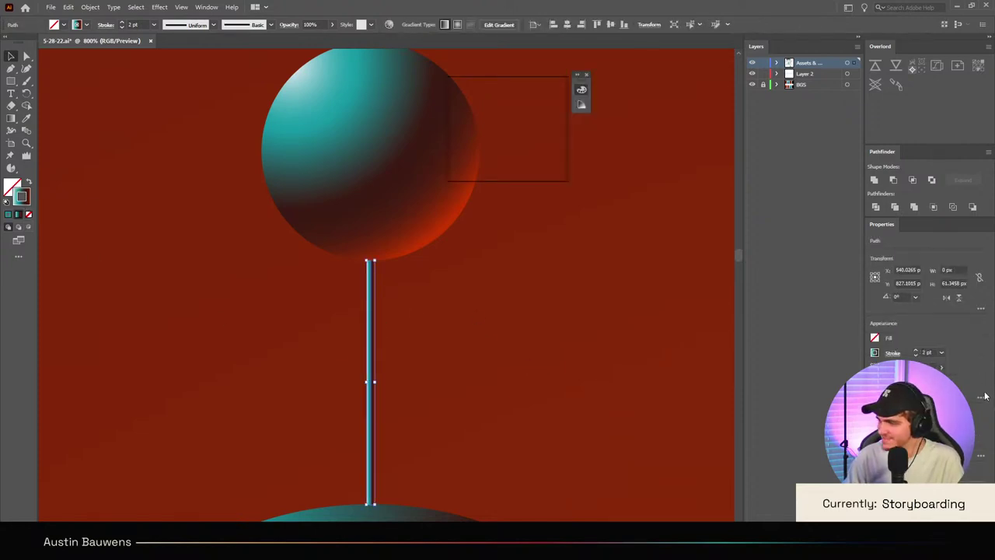
{"action": "key", "text": "shift+F6"}
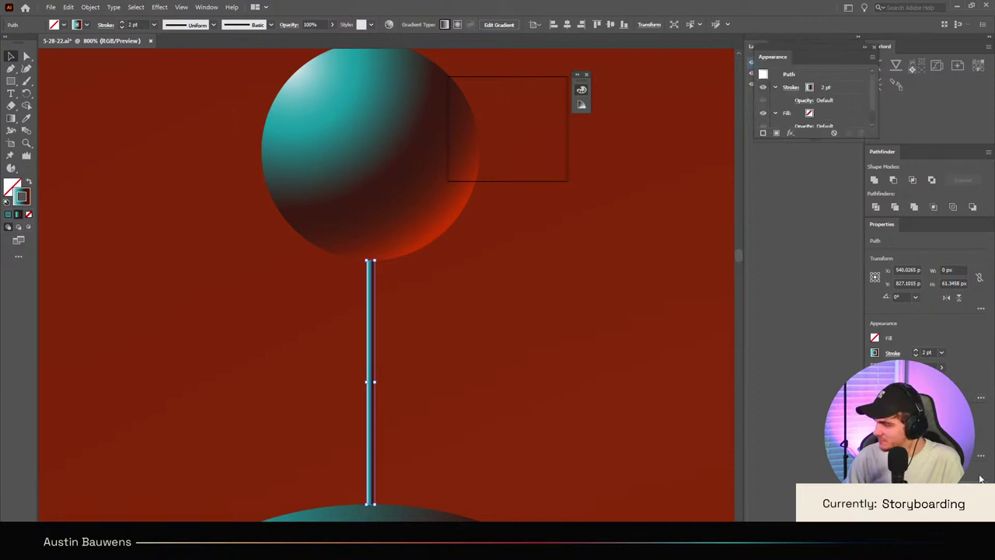
{"action": "left_click", "coordinate": [874, 337]}
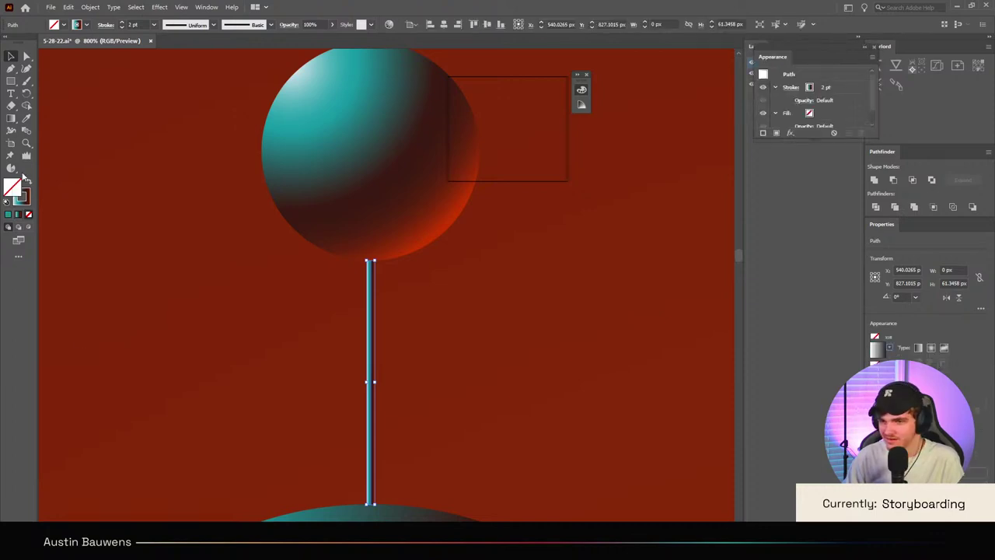
{"action": "left_click", "coordinate": [185, 238]}
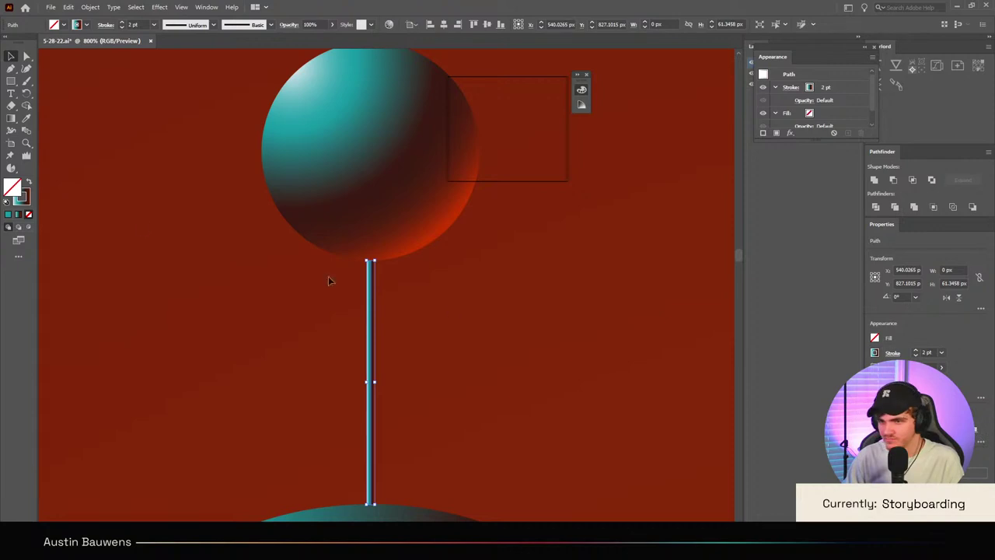
Step: Apply a gradient to the stem line's stroke, fading from light teal down to dark
{"action": "left_click", "coordinate": [27, 200]}
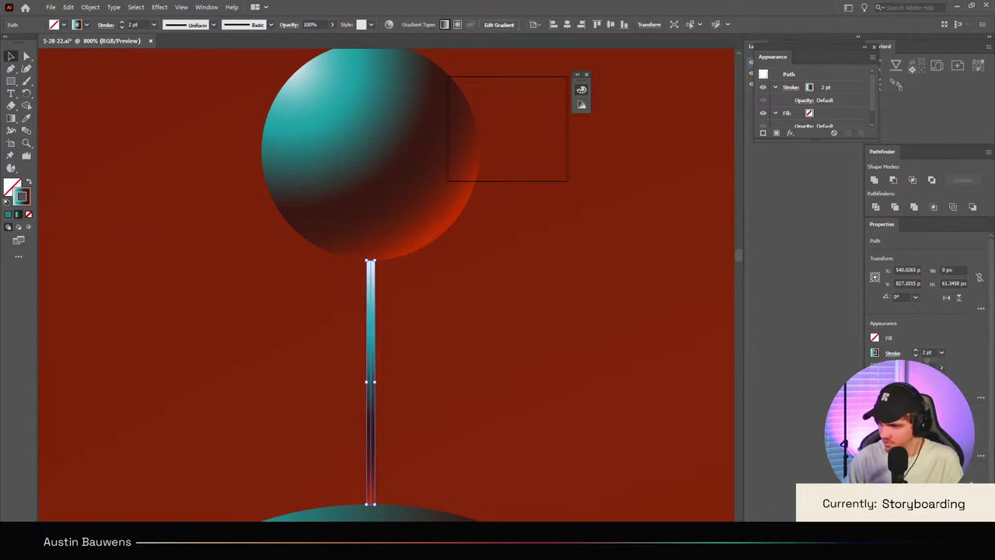
{"action": "left_click", "coordinate": [629, 437]}
{"action": "scroll", "coordinate": [629, 435], "scroll_direction": "down", "scroll_amount": 7}
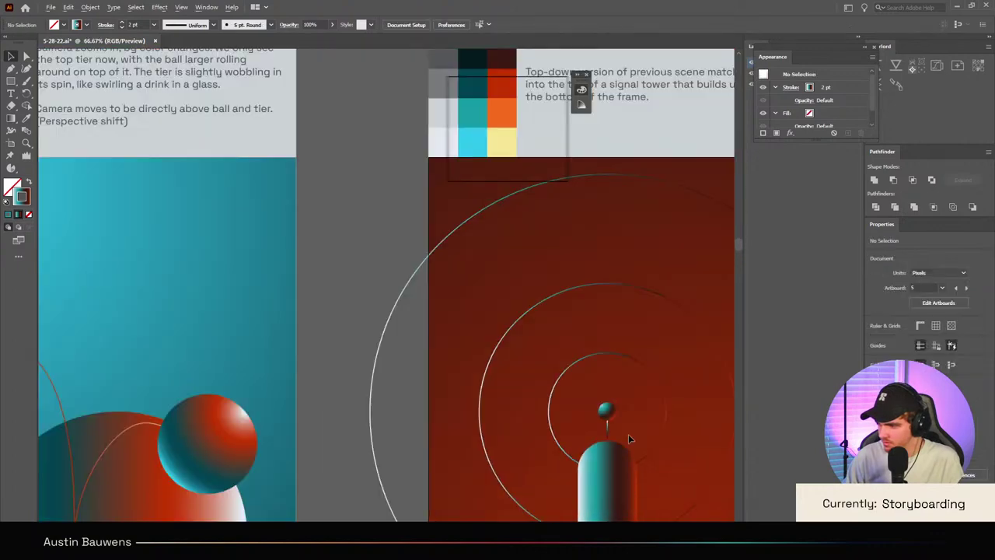
{"action": "scroll", "coordinate": [464, 407], "scroll_direction": "down", "scroll_amount": 4}
{"action": "scroll", "coordinate": [412, 409], "scroll_direction": "right", "scroll_amount": 6}
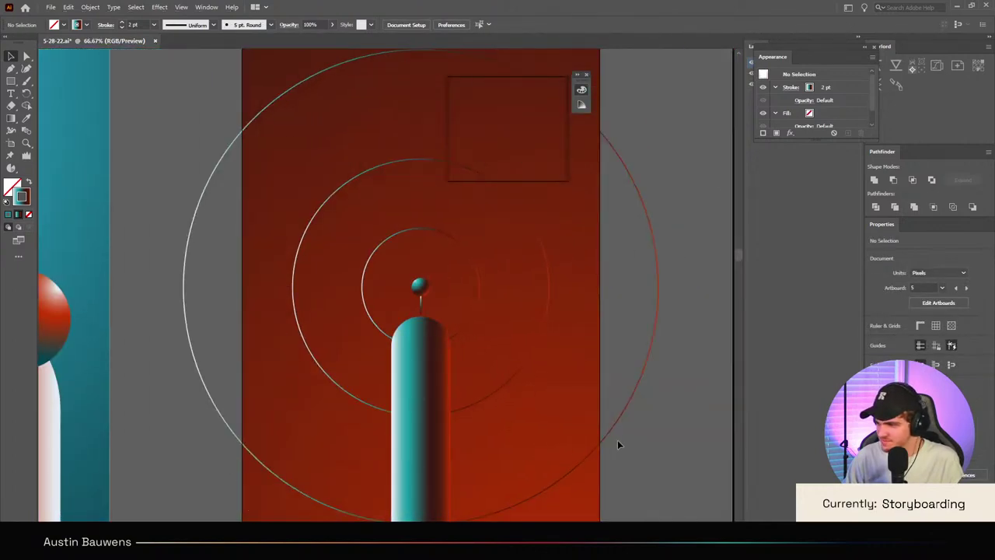
{"action": "scroll", "coordinate": [399, 272], "scroll_direction": "up", "scroll_amount": 5}
{"action": "left_click", "coordinate": [496, 417]}
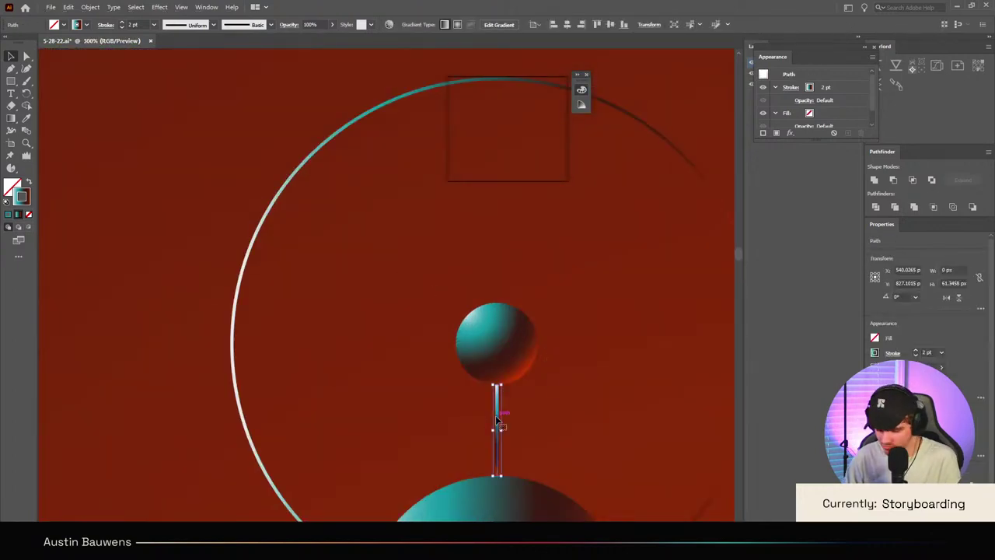
{"action": "scroll", "coordinate": [327, 296], "scroll_direction": "down", "scroll_amount": 3}
{"action": "scroll", "coordinate": [264, 262], "scroll_direction": "down", "scroll_amount": 2}
Step: Eyedrop palette swatches onto the antenna line and swap its fill and stroke, leaving it black
{"action": "scroll", "coordinate": [262, 262], "scroll_direction": "up", "scroll_amount": 2}
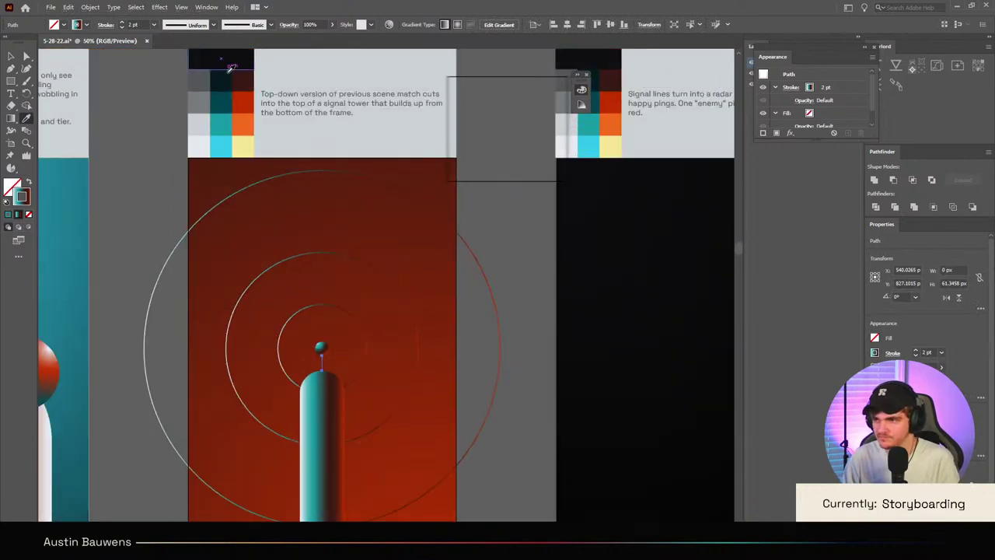
{"action": "left_click", "coordinate": [241, 107]}
{"action": "scroll", "coordinate": [266, 343], "scroll_direction": "up", "scroll_amount": 3}
{"action": "key", "text": "shift+x"}
{"action": "scroll", "coordinate": [443, 412], "scroll_direction": "down", "scroll_amount": 3}
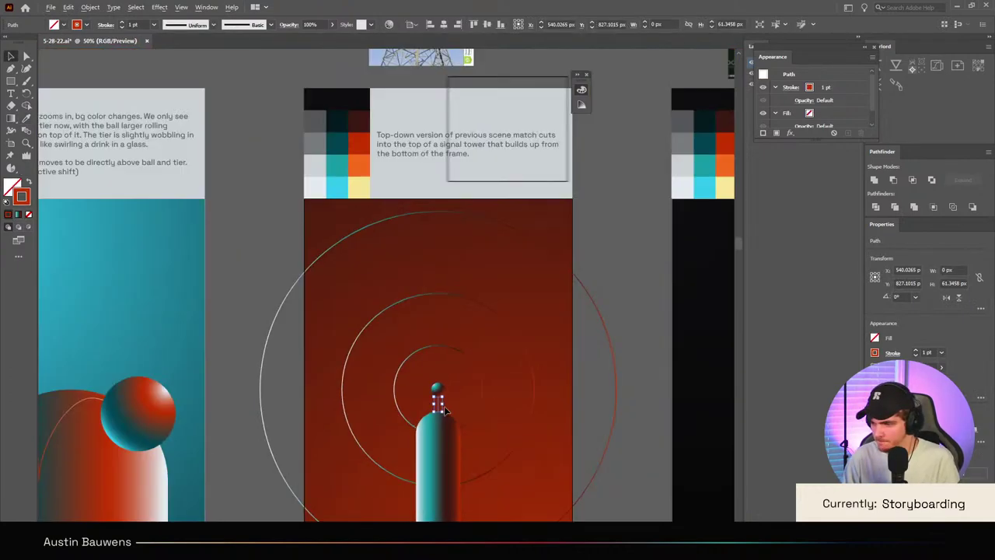
{"action": "scroll", "coordinate": [443, 412], "scroll_direction": "up", "scroll_amount": 1}
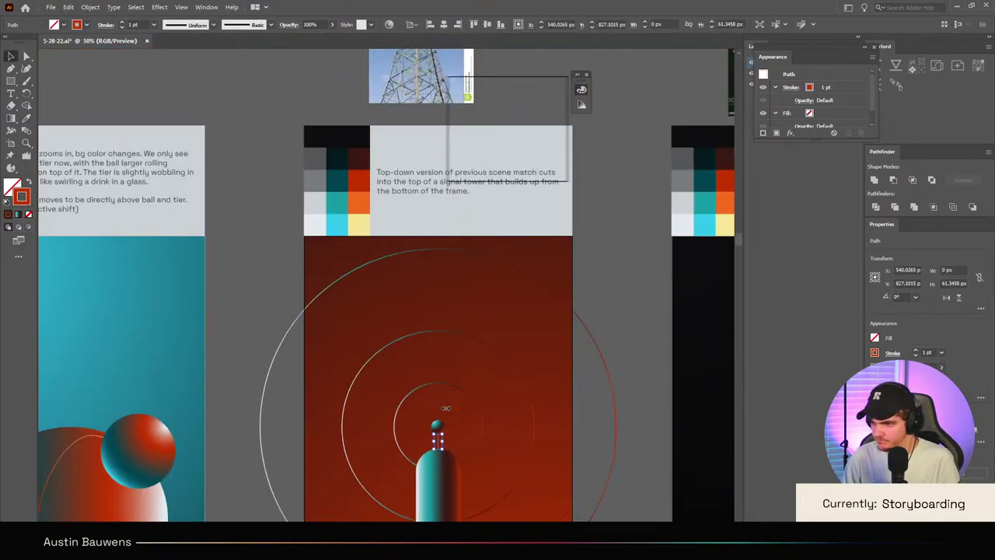
{"action": "left_click", "coordinate": [342, 171]}
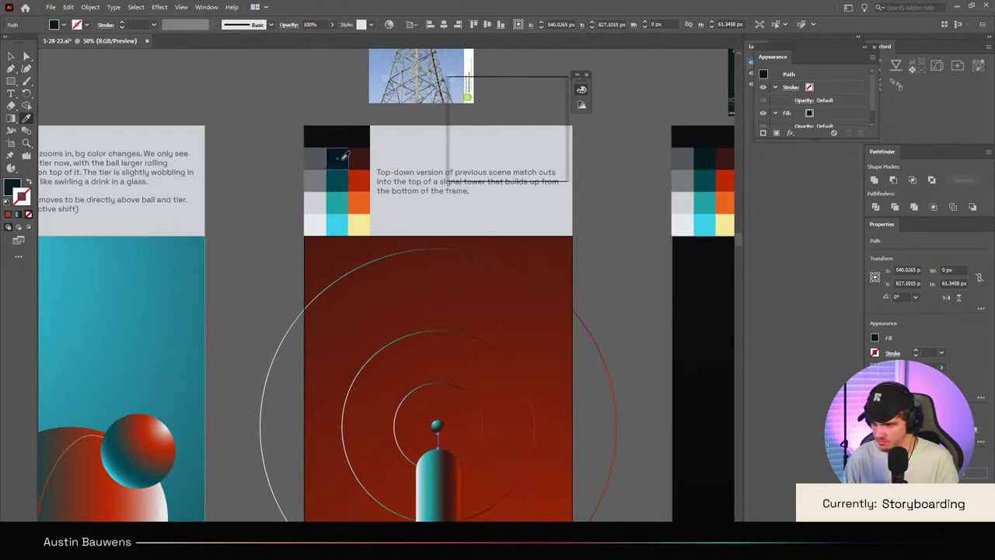
{"action": "key", "text": "shift+x"}
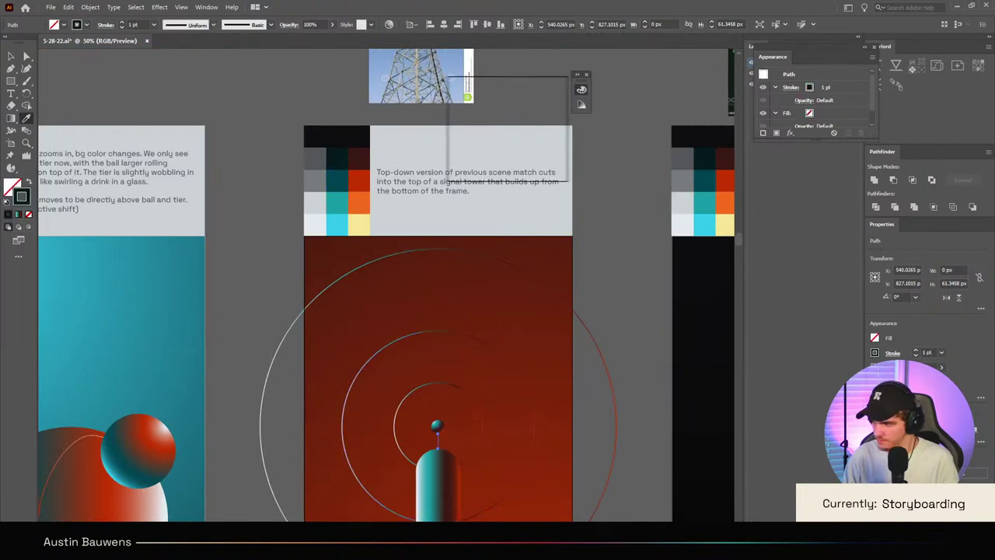
{"action": "key", "text": "v"}
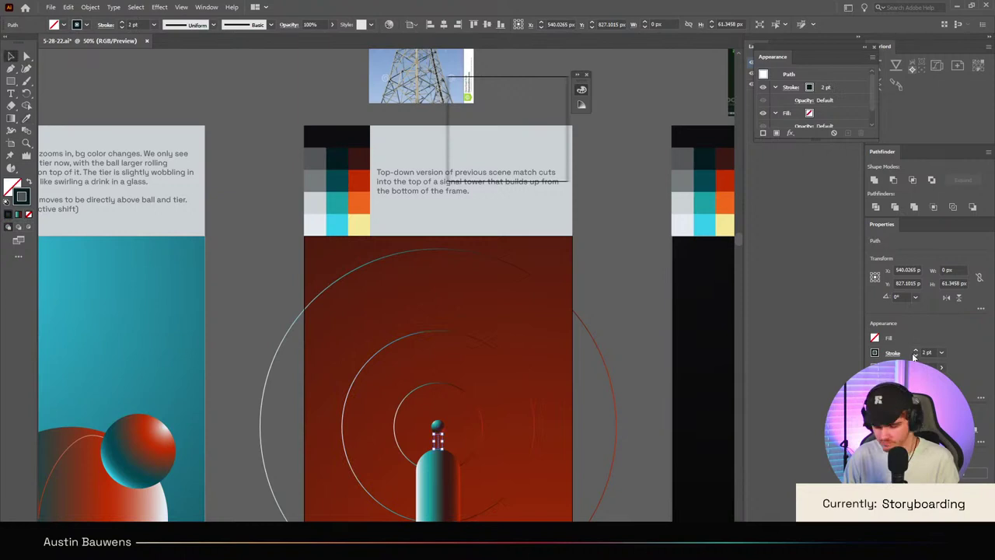
{"action": "left_click", "coordinate": [655, 408]}
Step: Reselect the antenna line and eyedrop the red colour from the artwork onto it
{"action": "scroll", "coordinate": [575, 426], "scroll_direction": "down", "scroll_amount": 1}
{"action": "scroll", "coordinate": [506, 413], "scroll_direction": "up", "scroll_amount": 2}
{"action": "scroll", "coordinate": [287, 342], "scroll_direction": "up", "scroll_amount": 2}
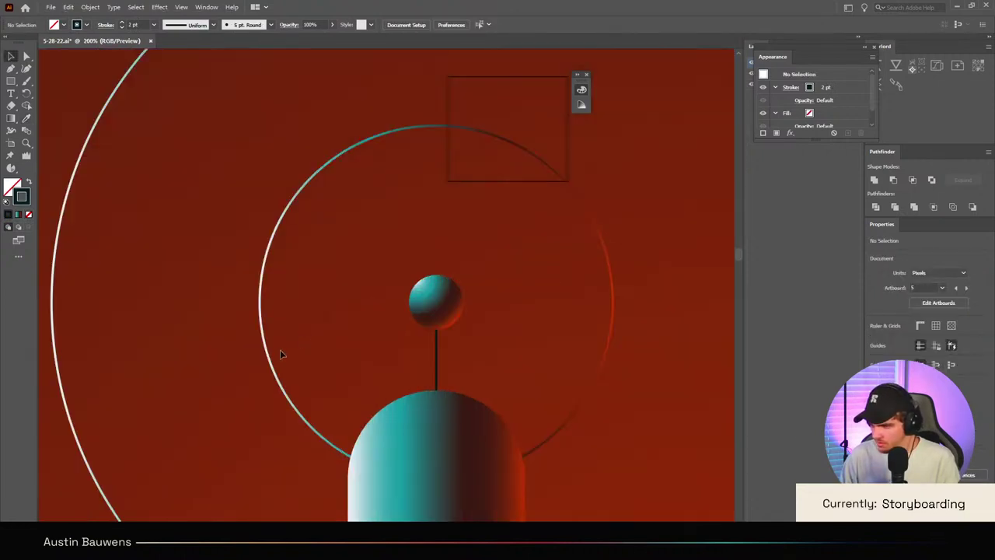
{"action": "left_click", "coordinate": [272, 356]}
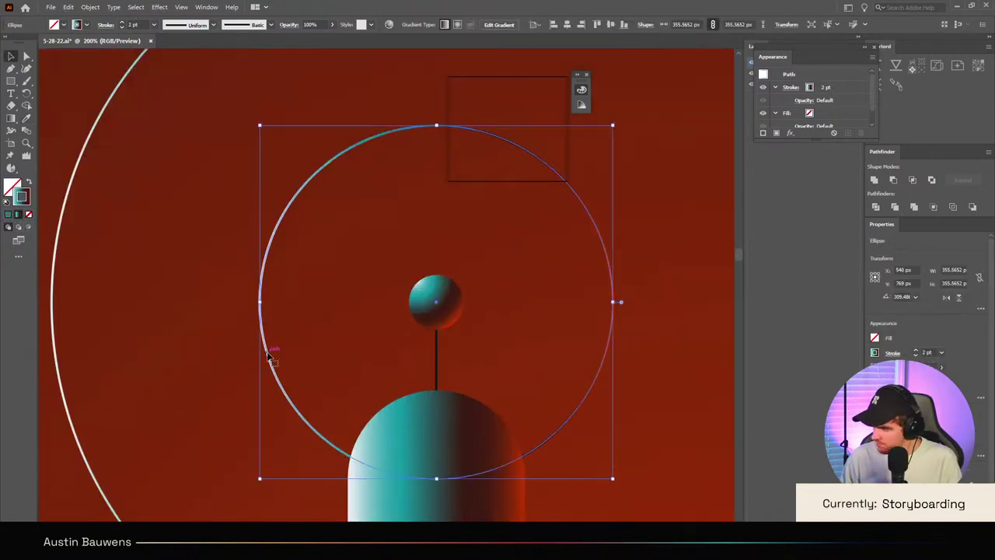
{"action": "left_click", "coordinate": [437, 356]}
{"action": "scroll", "coordinate": [482, 389], "scroll_direction": "down", "scroll_amount": 4}
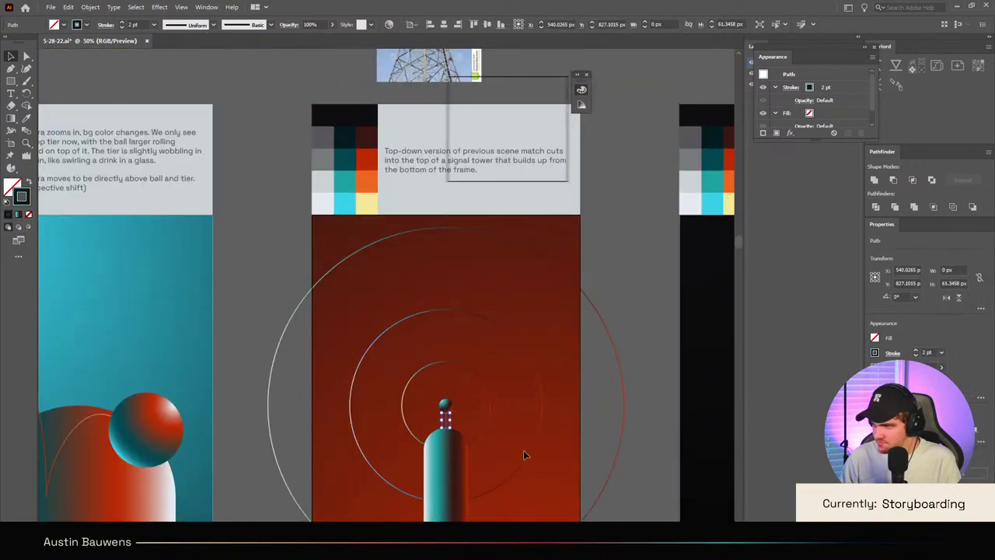
{"action": "key", "text": "i"}
{"action": "left_click", "coordinate": [384, 170]}
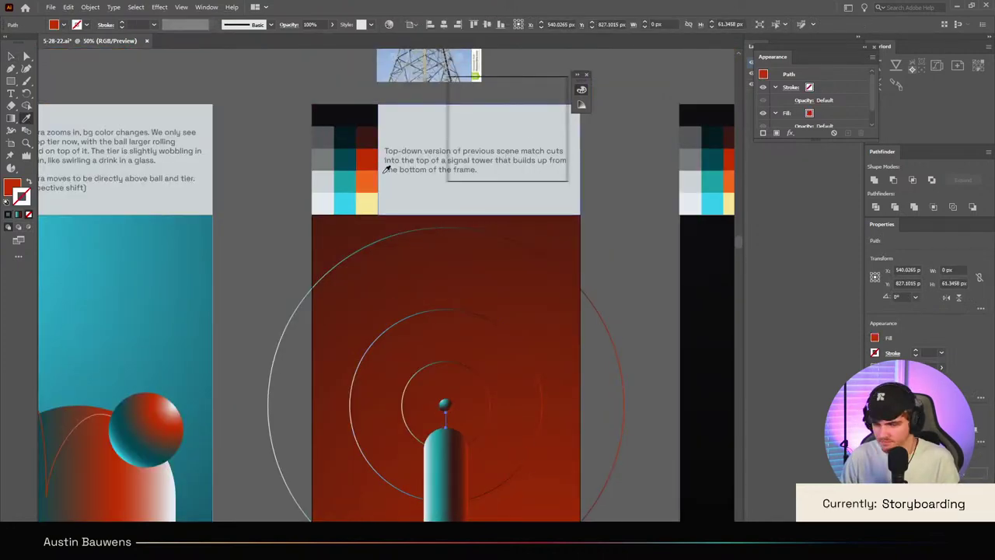
Step: Swap the antenna line's red fill into a 1 pt red stroke with no fill
{"action": "key", "text": "shift+x"}
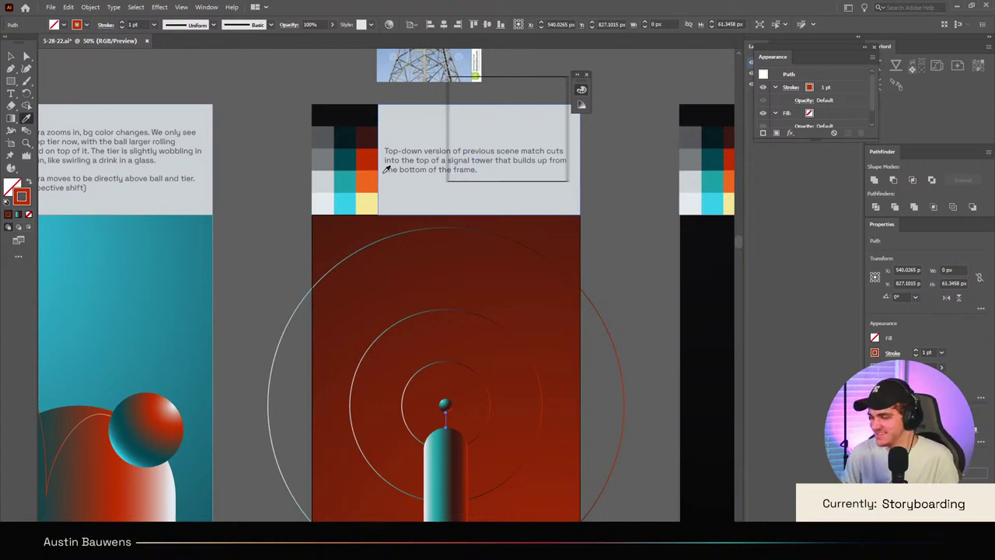
Step: Select and deselect the antenna line to check the red stem between the spheres
{"action": "scroll", "coordinate": [479, 432], "scroll_direction": "up", "scroll_amount": 5}
{"action": "key", "text": "v"}
{"action": "scroll", "coordinate": [386, 420], "scroll_direction": "down", "scroll_amount": 5}
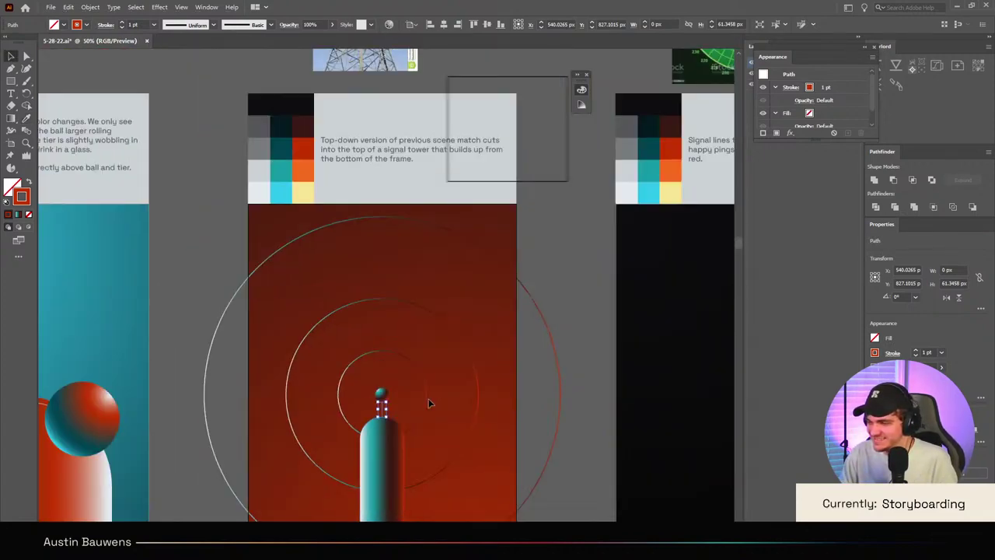
{"action": "left_click", "coordinate": [437, 389]}
{"action": "scroll", "coordinate": [397, 398], "scroll_direction": "up", "scroll_amount": 4}
{"action": "left_click", "coordinate": [344, 427]}
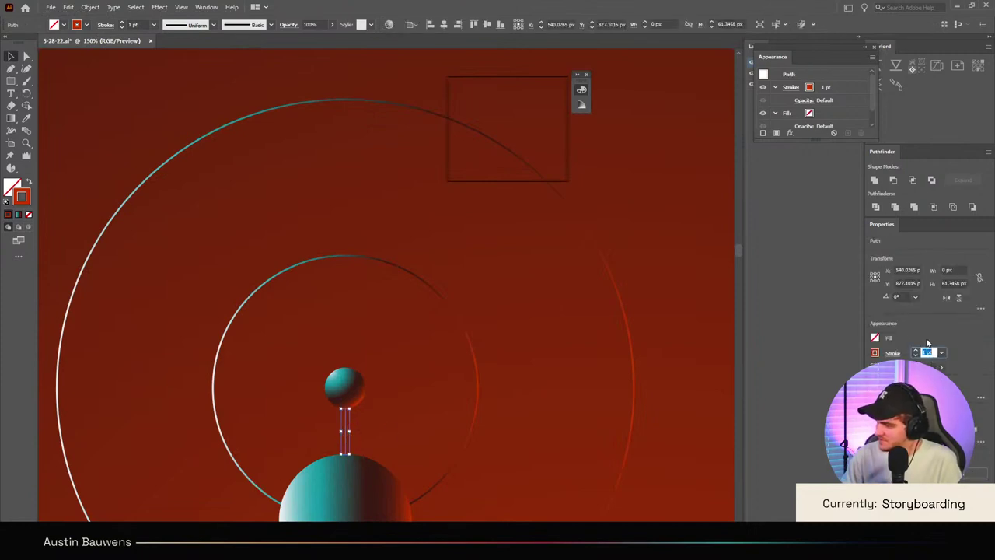
{"action": "left_click", "coordinate": [733, 421]}
Step: Pan over to the empty black radar frame and pick the Ellipse tool
{"action": "scroll", "coordinate": [562, 355], "scroll_direction": "down", "scroll_amount": 3}
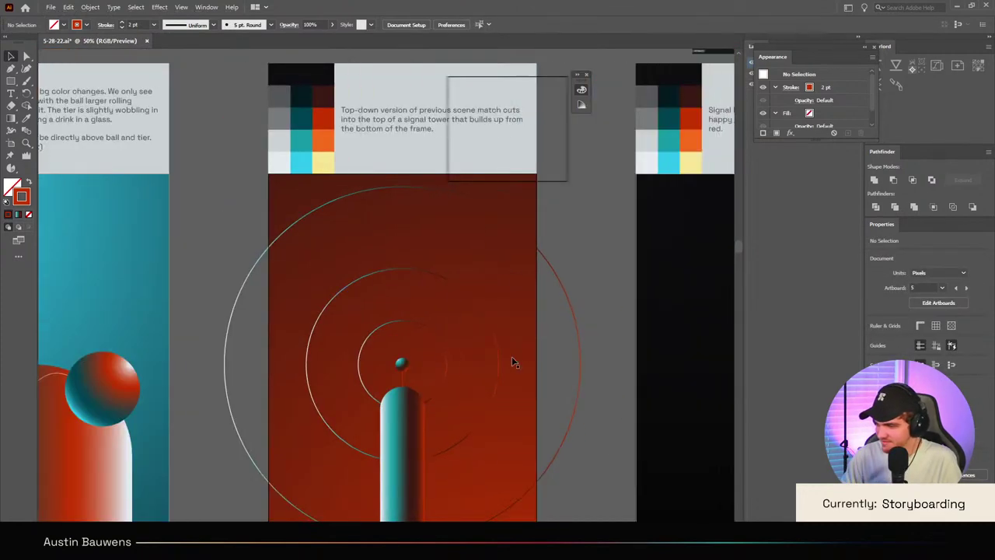
{"action": "scroll", "coordinate": [381, 412], "scroll_direction": "up", "scroll_amount": 3}
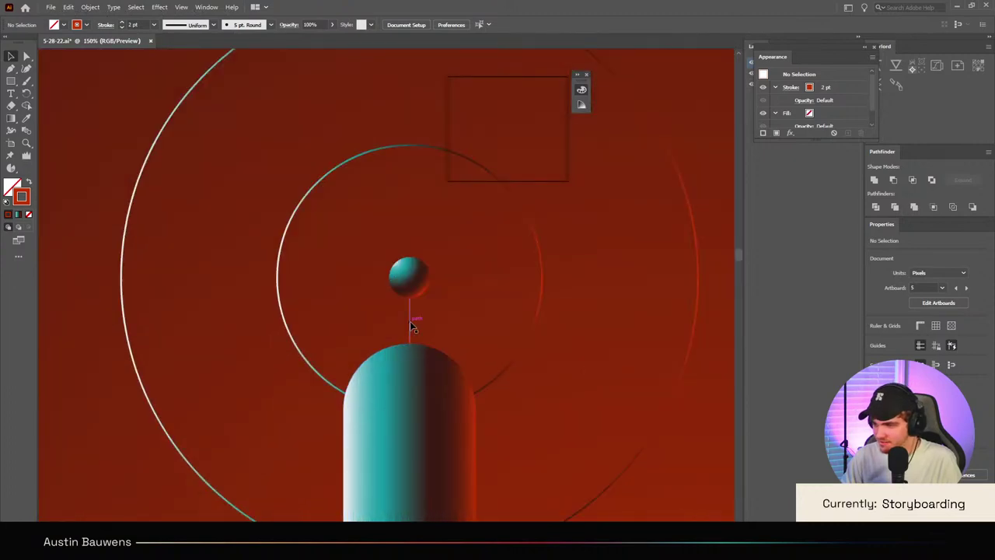
{"action": "scroll", "coordinate": [410, 322], "scroll_direction": "down", "scroll_amount": 4}
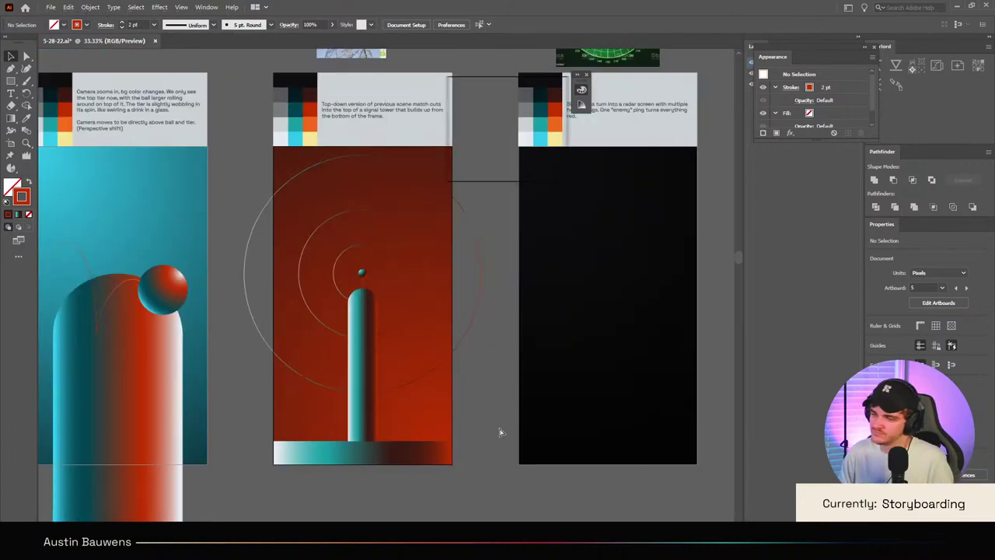
{"action": "scroll", "coordinate": [482, 426], "scroll_direction": "down", "scroll_amount": 3}
{"action": "scroll", "coordinate": [463, 436], "scroll_direction": "up", "scroll_amount": 2}
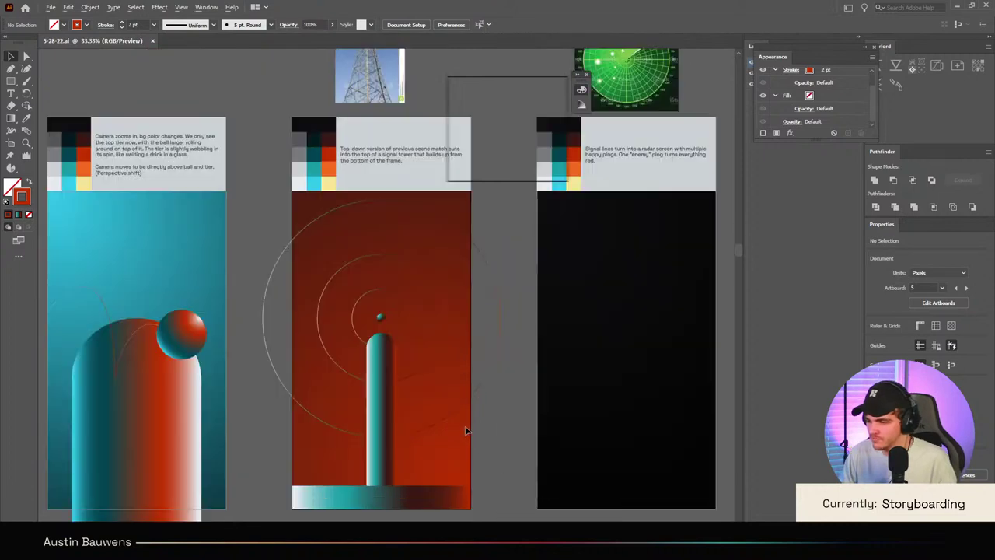
{"action": "scroll", "coordinate": [464, 435], "scroll_direction": "down", "scroll_amount": 2}
{"action": "scroll", "coordinate": [404, 476], "scroll_direction": "right", "scroll_amount": 2}
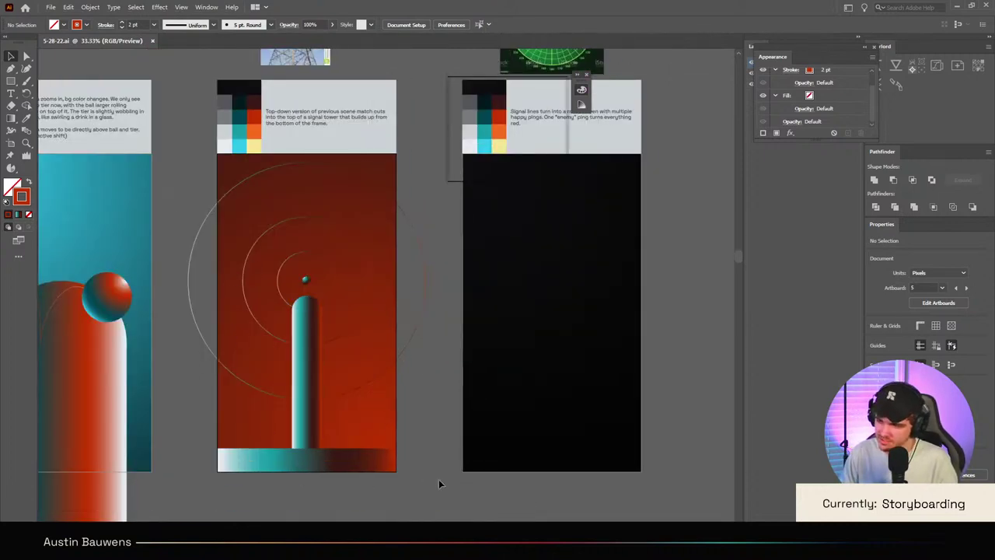
{"action": "scroll", "coordinate": [428, 477], "scroll_direction": "right", "scroll_amount": 5}
{"action": "scroll", "coordinate": [358, 316], "scroll_direction": "up", "scroll_amount": 3}
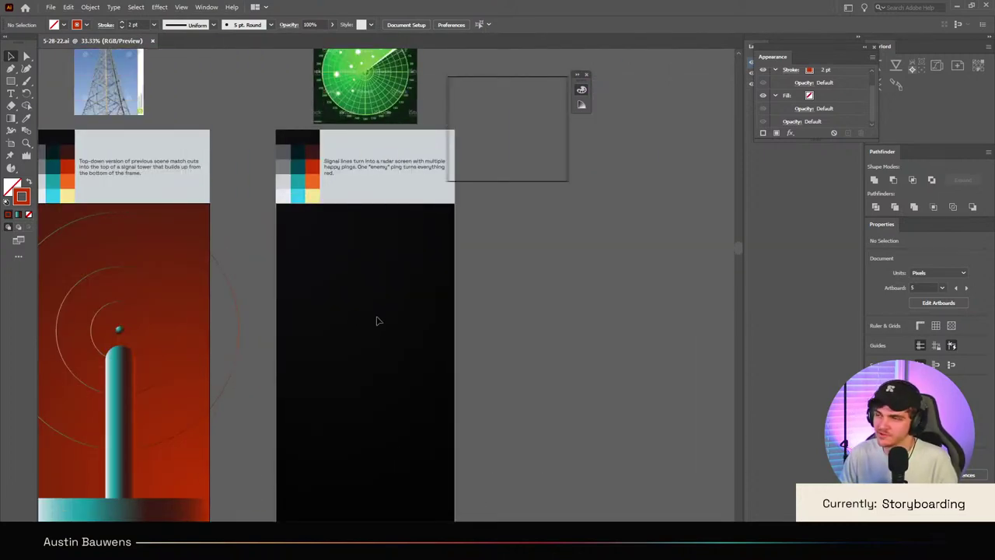
{"action": "scroll", "coordinate": [376, 320], "scroll_direction": "up", "scroll_amount": 3}
{"action": "left_click", "coordinate": [11, 81]}
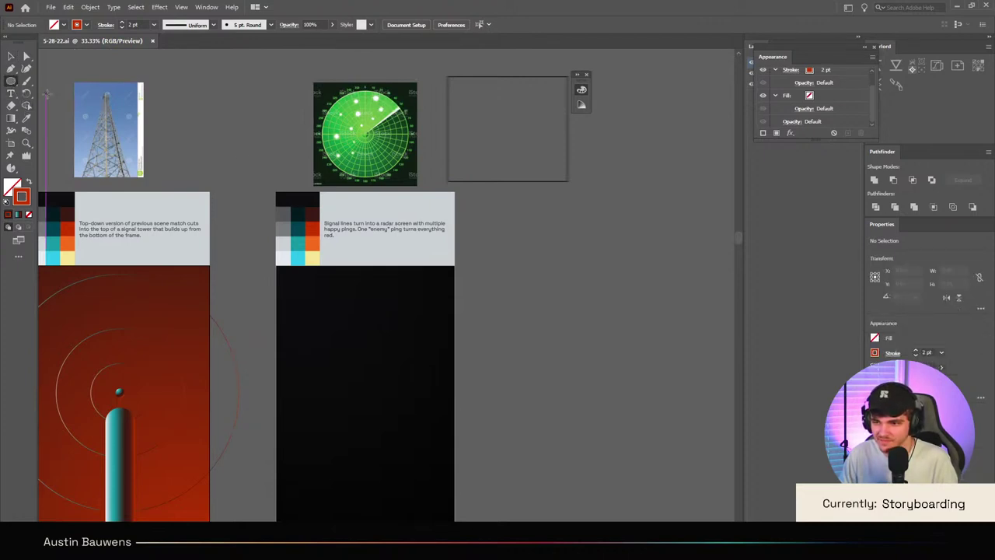
{"action": "scroll", "coordinate": [409, 367], "scroll_direction": "down", "scroll_amount": 3}
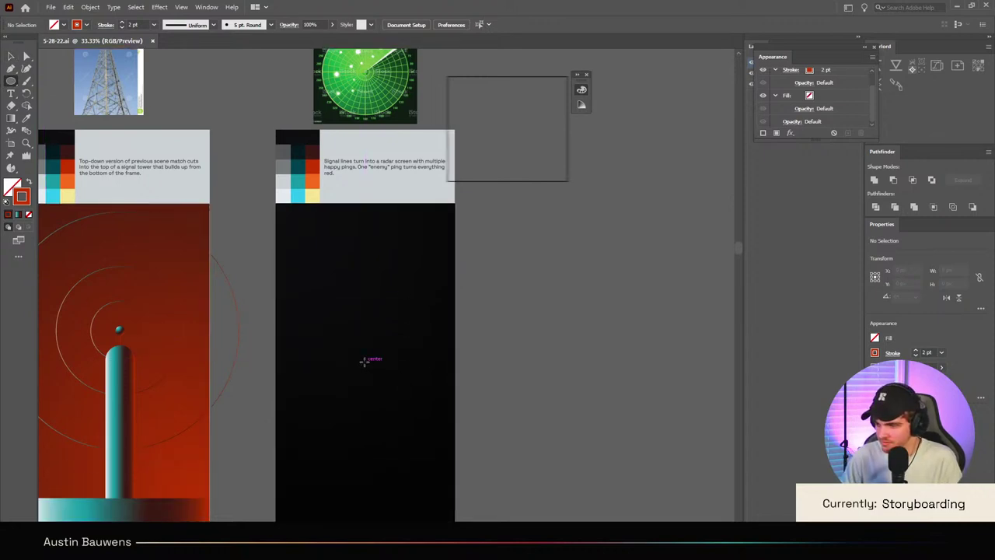
Step: Draw a centred circle on the black frame and eyedrop the red frame ring's gradient stroke onto it
{"action": "left_click_drag", "start_coordinate": [365, 361], "coordinate": [403, 398]}
{"action": "key", "text": "i"}
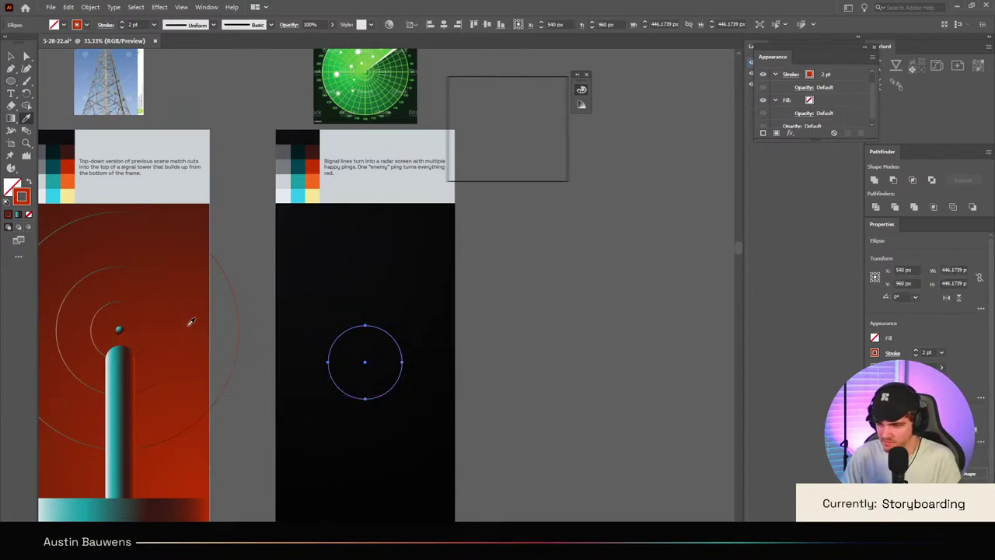
{"action": "left_click", "coordinate": [184, 327]}
{"action": "key", "text": "v"}
{"action": "left_click", "coordinate": [415, 353]}
{"action": "scroll", "coordinate": [416, 353], "scroll_direction": "down", "scroll_amount": 4}
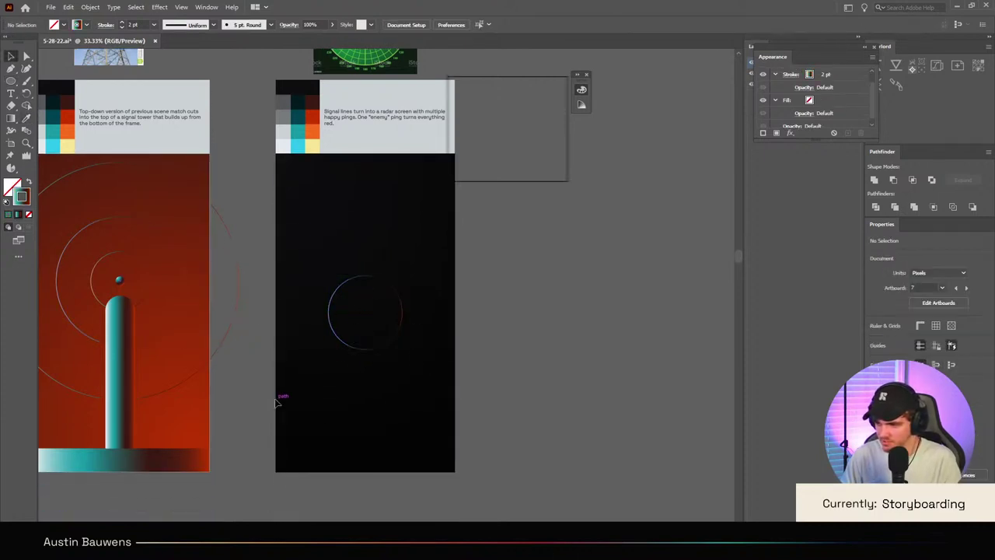
{"action": "key", "text": "ctrl+1"}
{"action": "scroll", "coordinate": [663, 375], "scroll_direction": "down", "scroll_amount": 4}
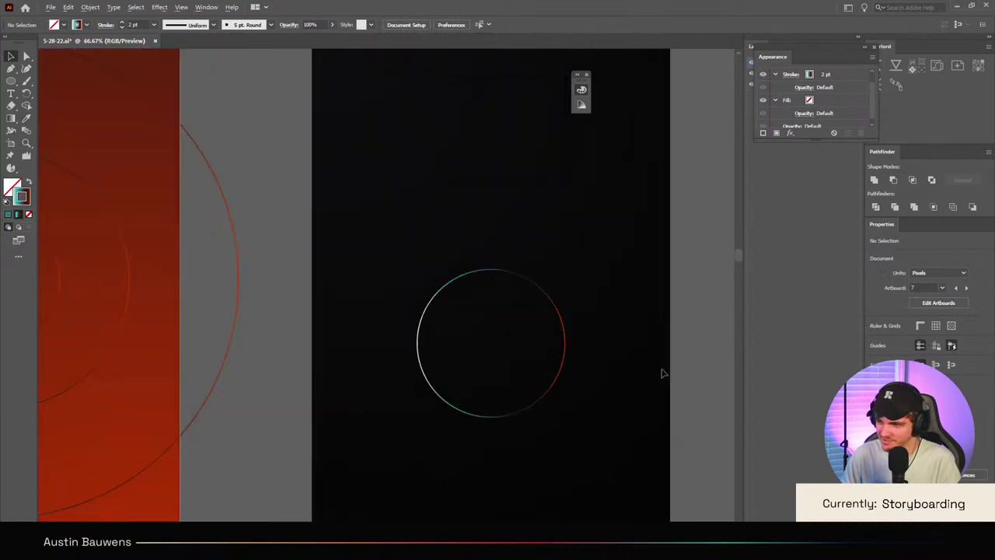
{"action": "scroll", "coordinate": [659, 362], "scroll_direction": "up", "scroll_amount": 1}
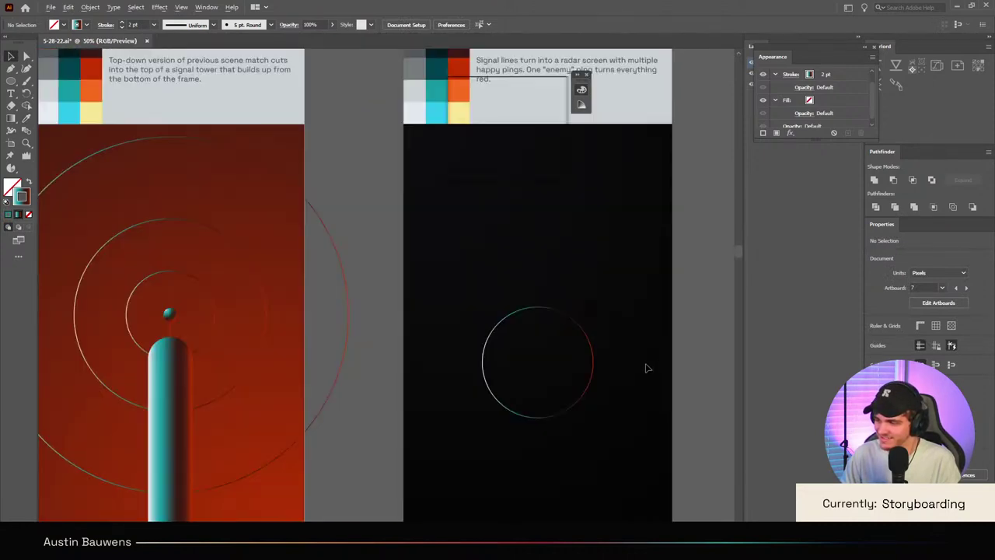
{"action": "scroll", "coordinate": [644, 363], "scroll_direction": "down", "scroll_amount": 1}
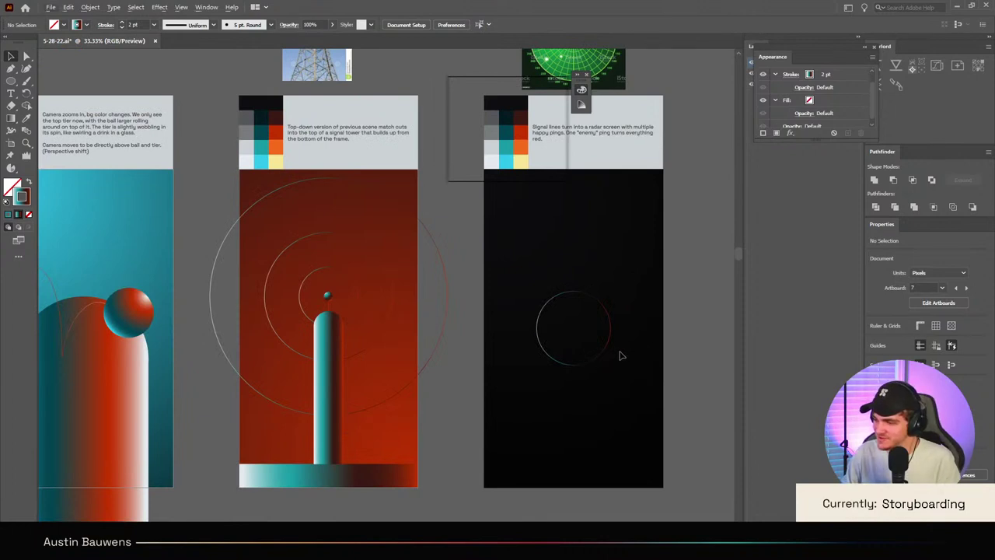
{"action": "scroll", "coordinate": [619, 355], "scroll_direction": "up", "scroll_amount": 1}
{"action": "scroll", "coordinate": [614, 361], "scroll_direction": "right", "scroll_amount": 3}
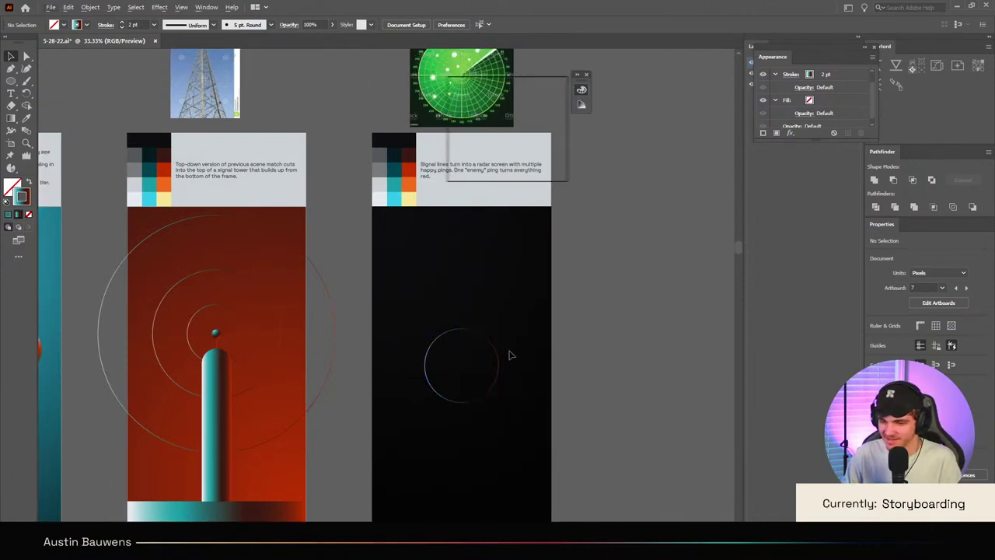
{"action": "scroll", "coordinate": [509, 356], "scroll_direction": "down", "scroll_amount": 1}
{"action": "scroll", "coordinate": [509, 355], "scroll_direction": "up", "scroll_amount": 2}
{"action": "scroll", "coordinate": [507, 356], "scroll_direction": "down", "scroll_amount": 1}
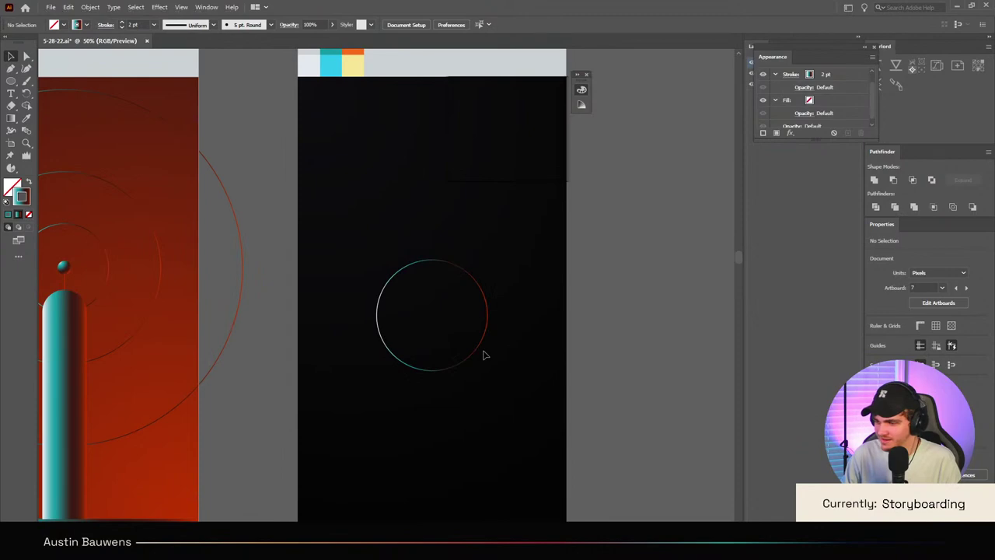
{"action": "scroll", "coordinate": [483, 354], "scroll_direction": "down", "scroll_amount": 2}
{"action": "scroll", "coordinate": [540, 329], "scroll_direction": "up", "scroll_amount": 4}
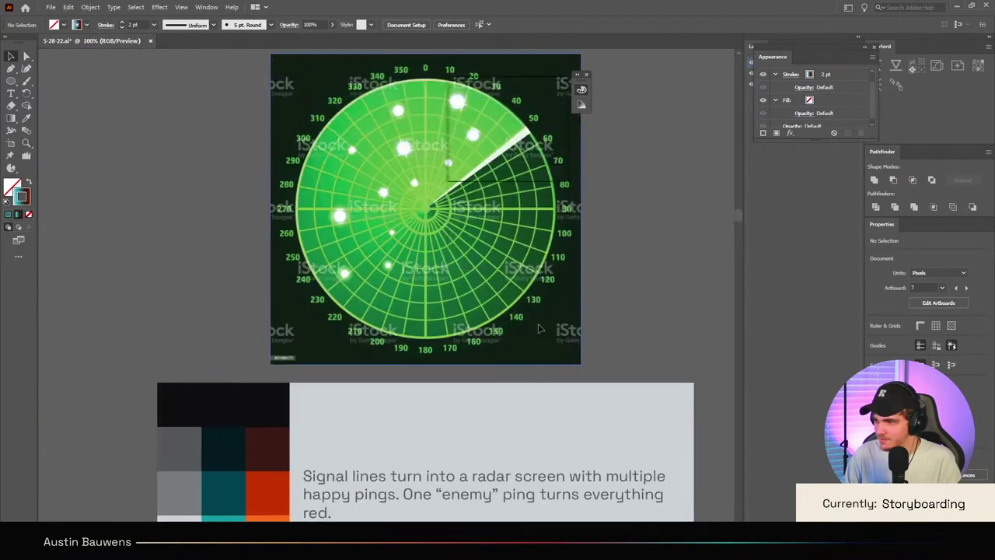
{"action": "scroll", "coordinate": [521, 319], "scroll_direction": "up", "scroll_amount": 1}
{"action": "scroll", "coordinate": [496, 305], "scroll_direction": "up", "scroll_amount": 2}
{"action": "scroll", "coordinate": [495, 304], "scroll_direction": "down", "scroll_amount": 2}
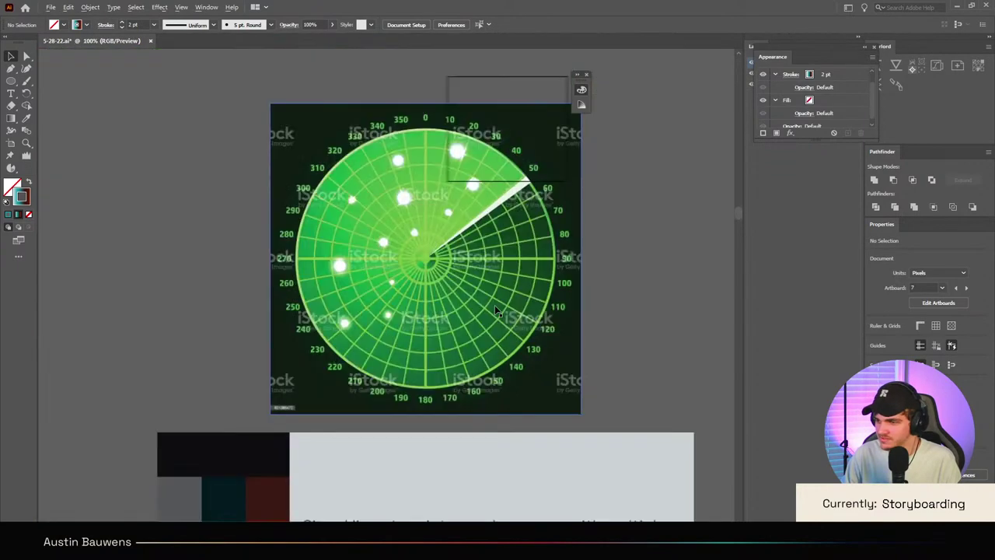
{"action": "scroll", "coordinate": [495, 308], "scroll_direction": "down", "scroll_amount": 1}
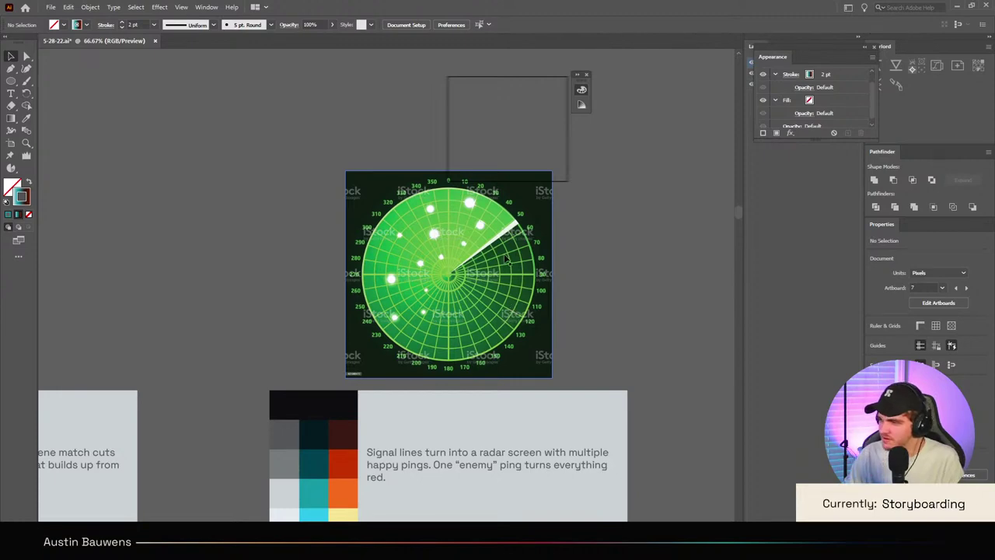
{"action": "scroll", "coordinate": [482, 245], "scroll_direction": "down", "scroll_amount": 5}
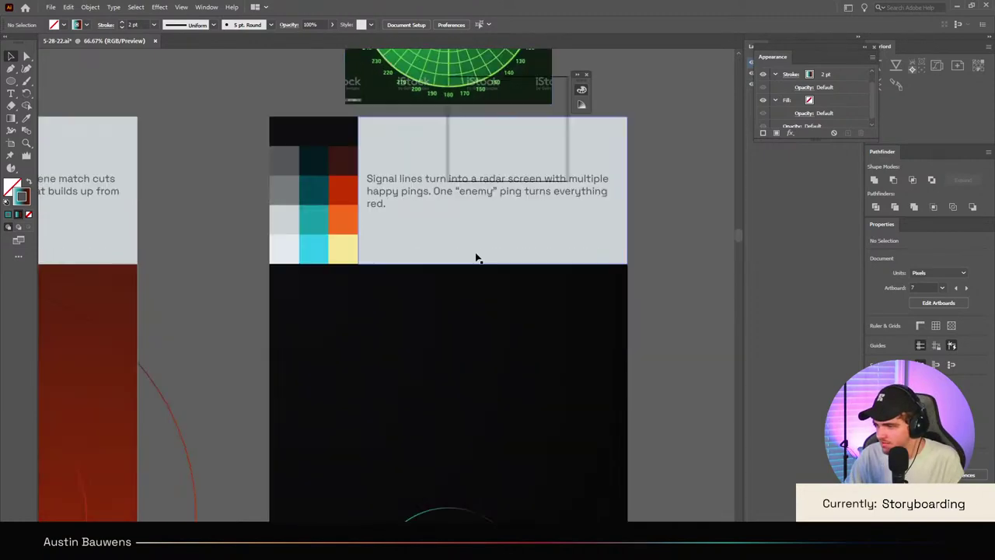
{"action": "scroll", "coordinate": [476, 257], "scroll_direction": "down", "scroll_amount": 7}
{"action": "scroll", "coordinate": [484, 285], "scroll_direction": "up", "scroll_amount": 2}
{"action": "left_click", "coordinate": [524, 334]}
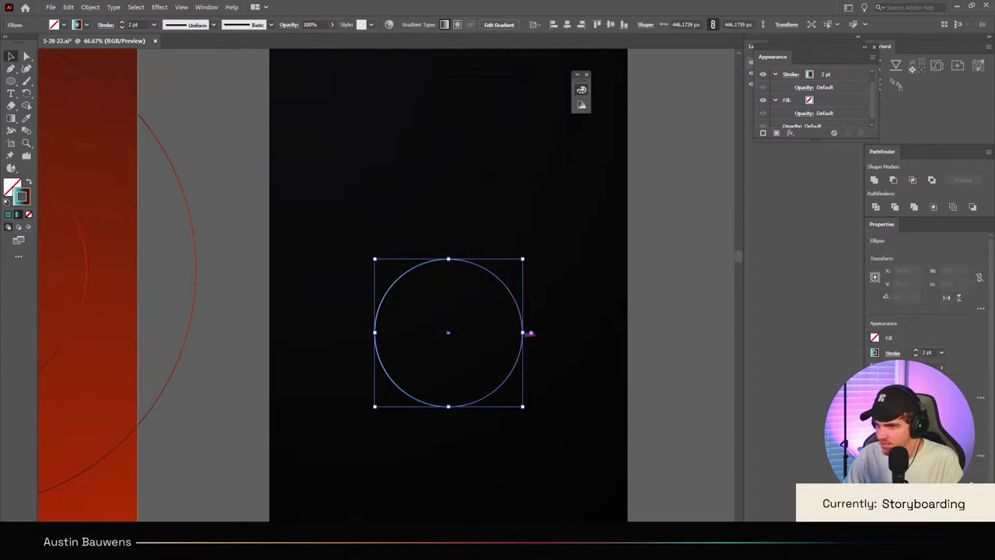
Step: Open the circle's gradient options, pick the red stop, and toggle fill/stroke to preview the stroke
{"action": "key", "text": "m"}
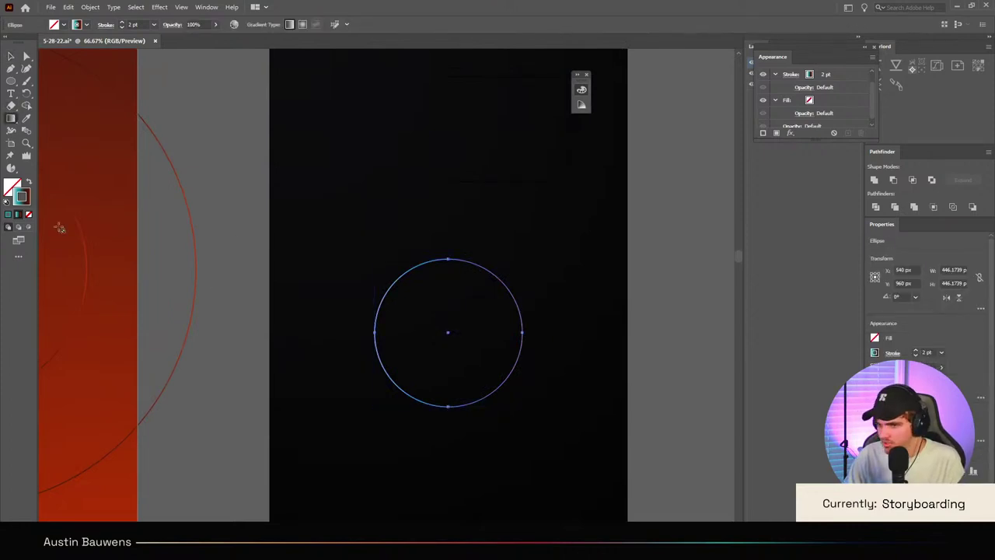
{"action": "left_click", "coordinate": [981, 441]}
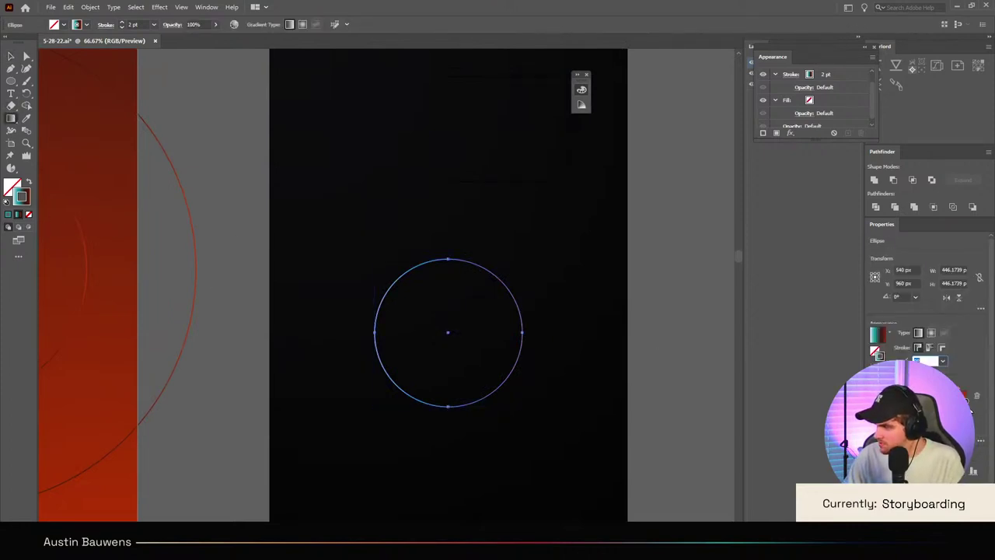
{"action": "left_click", "coordinate": [965, 400]}
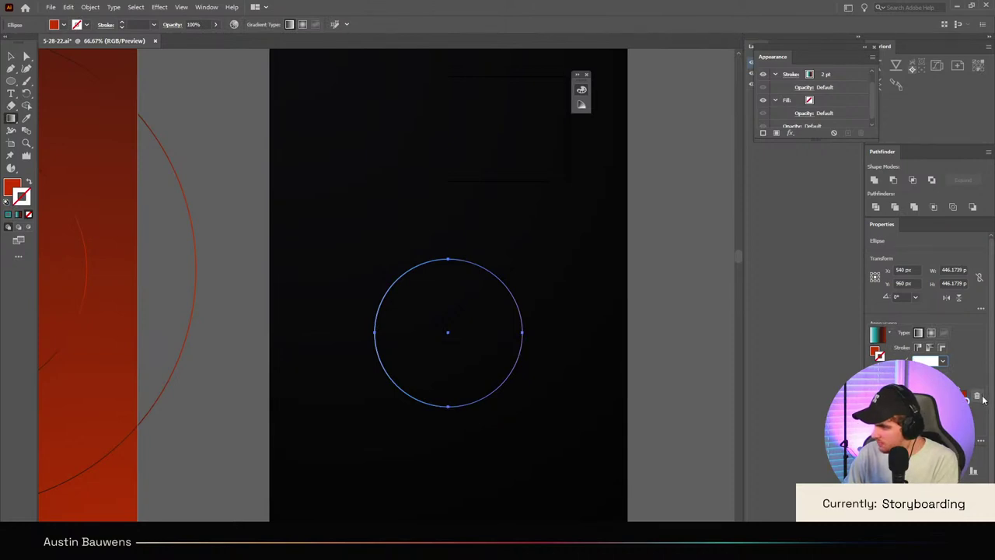
{"action": "key", "text": "shift+x"}
{"action": "key", "text": "shift+x"}
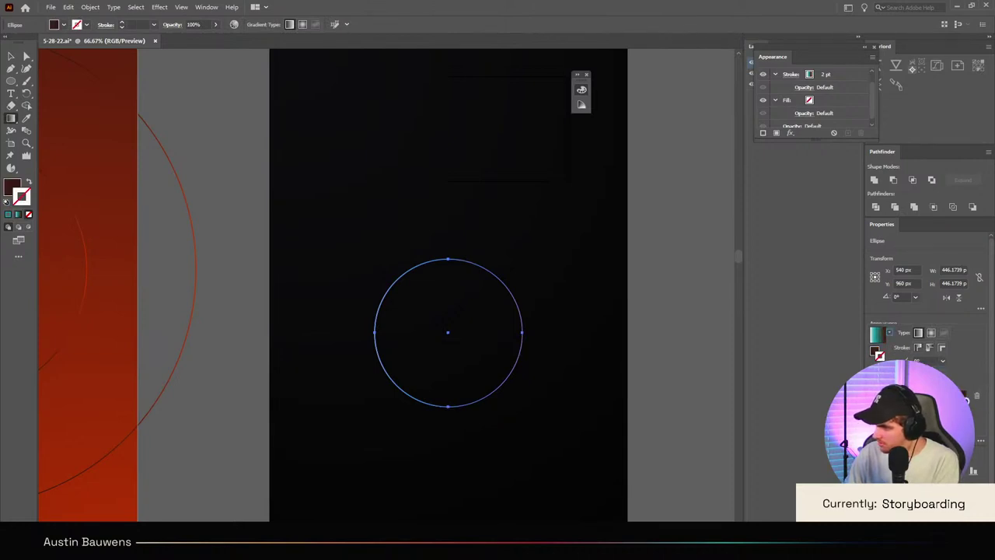
{"action": "key", "text": "shift+x"}
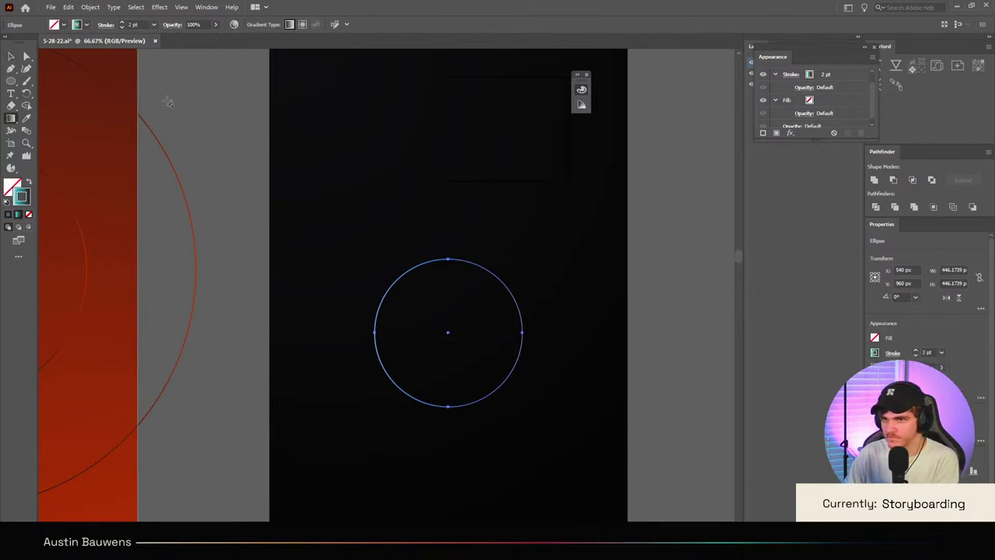
{"action": "key", "text": "v"}
{"action": "left_click", "coordinate": [702, 422]}
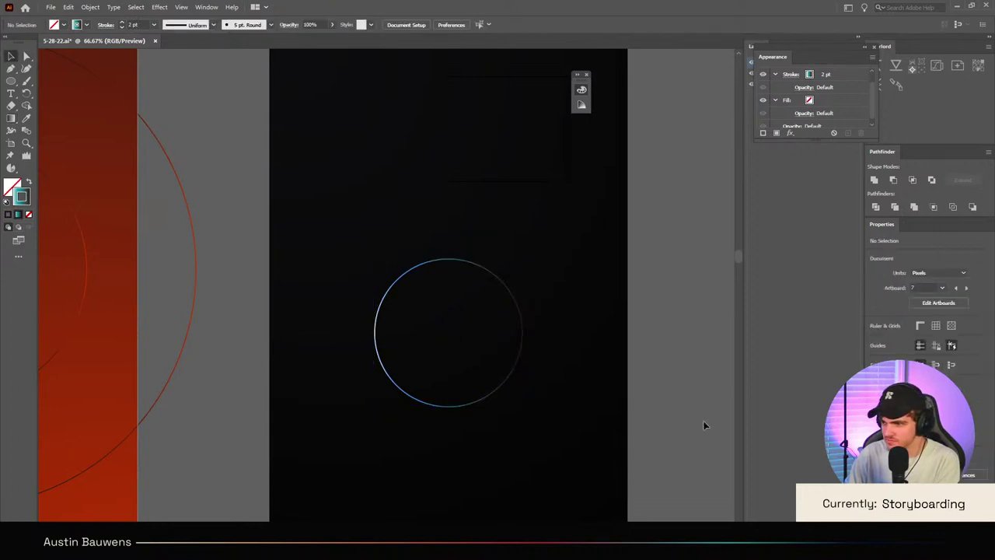
Step: Reselect the circle, reopen its gradient options, and start sampling a stop colour from the canvas
{"action": "left_click", "coordinate": [525, 340]}
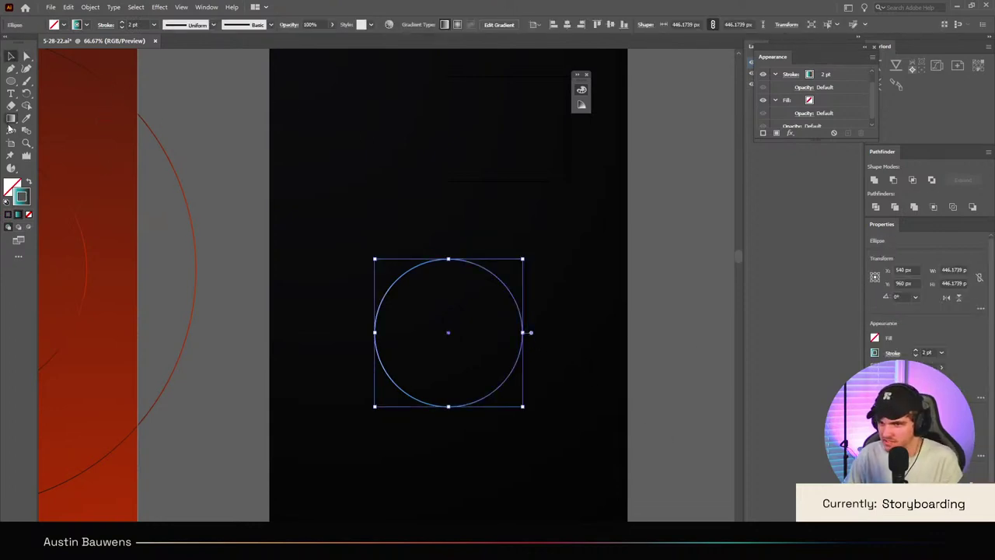
{"action": "key", "text": "m"}
{"action": "left_click", "coordinate": [981, 440]}
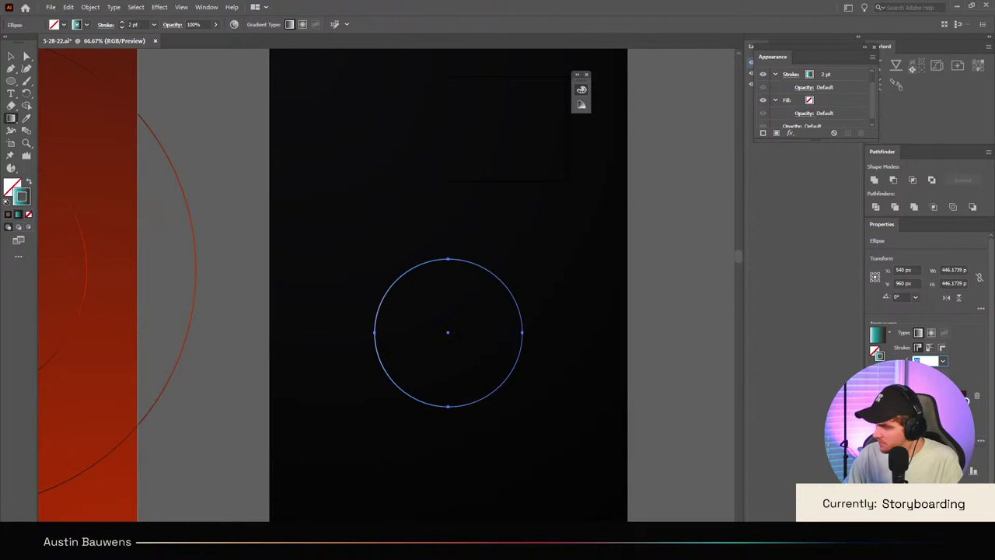
{"action": "key", "text": "shift+x"}
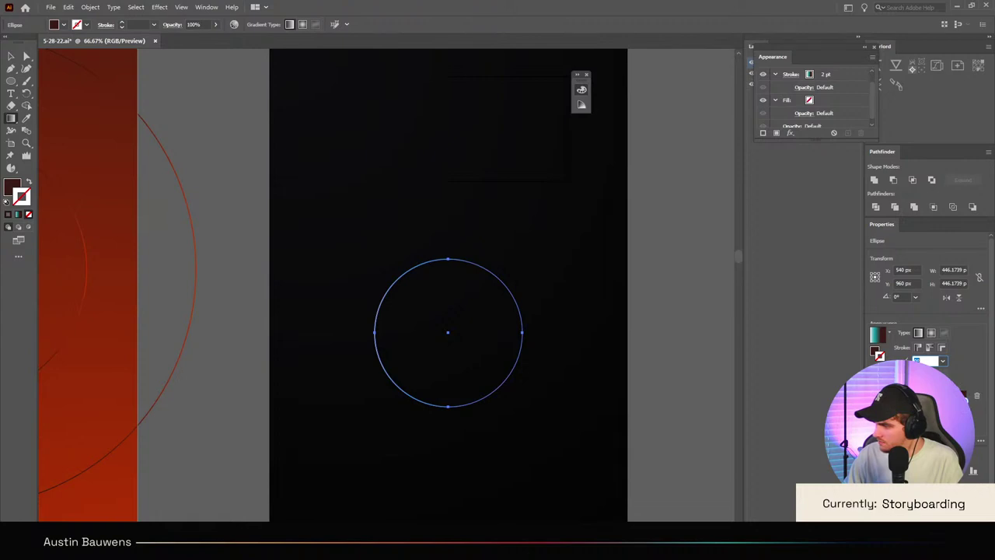
{"action": "left_click", "coordinate": [877, 418]}
{"action": "scroll", "coordinate": [448, 235], "scroll_direction": "down", "scroll_amount": 4}
{"action": "scroll", "coordinate": [417, 199], "scroll_direction": "up", "scroll_amount": 2}
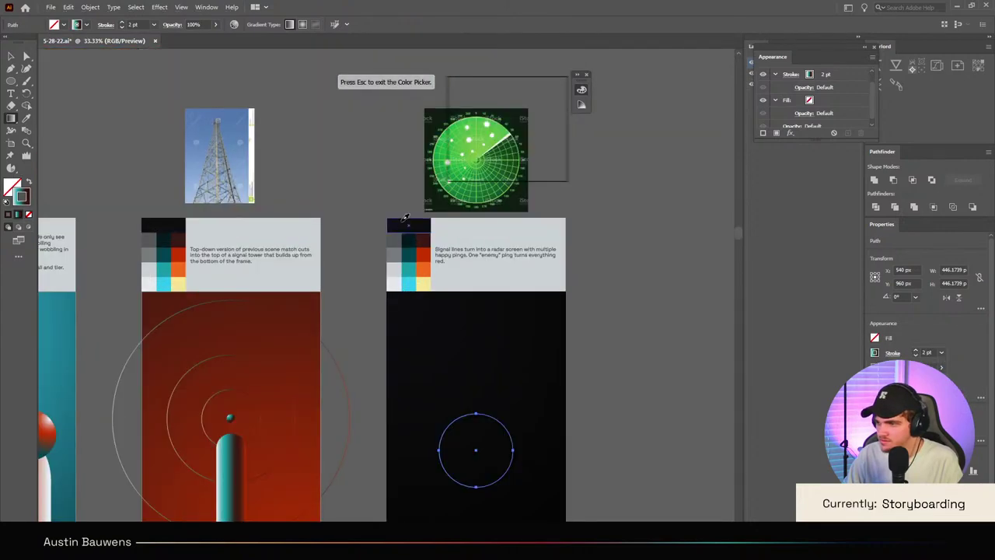
{"action": "scroll", "coordinate": [414, 221], "scroll_direction": "down", "scroll_amount": 3}
{"action": "key", "text": "v"}
{"action": "left_click", "coordinate": [638, 320]}
{"action": "scroll", "coordinate": [547, 332], "scroll_direction": "up", "scroll_amount": 1}
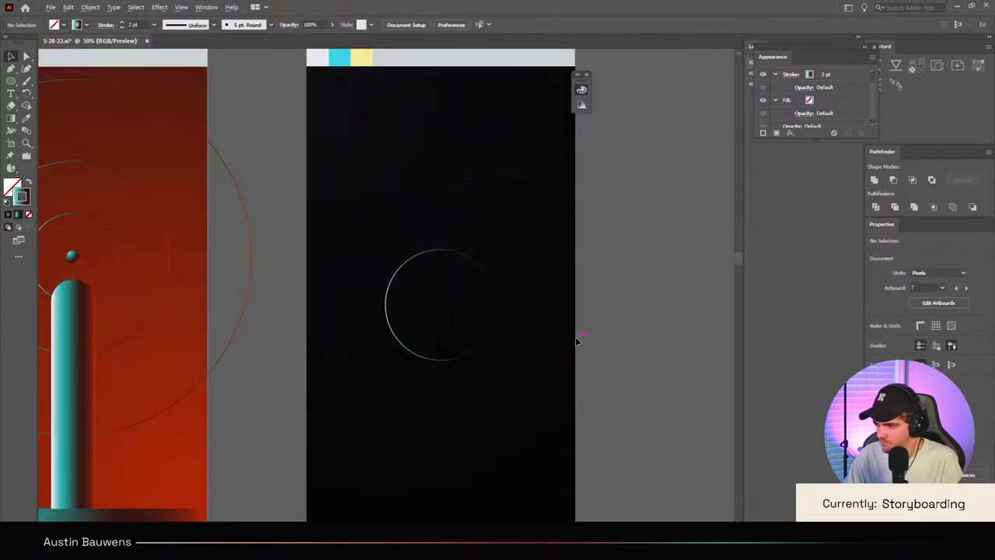
{"action": "scroll", "coordinate": [577, 340], "scroll_direction": "up", "scroll_amount": 2}
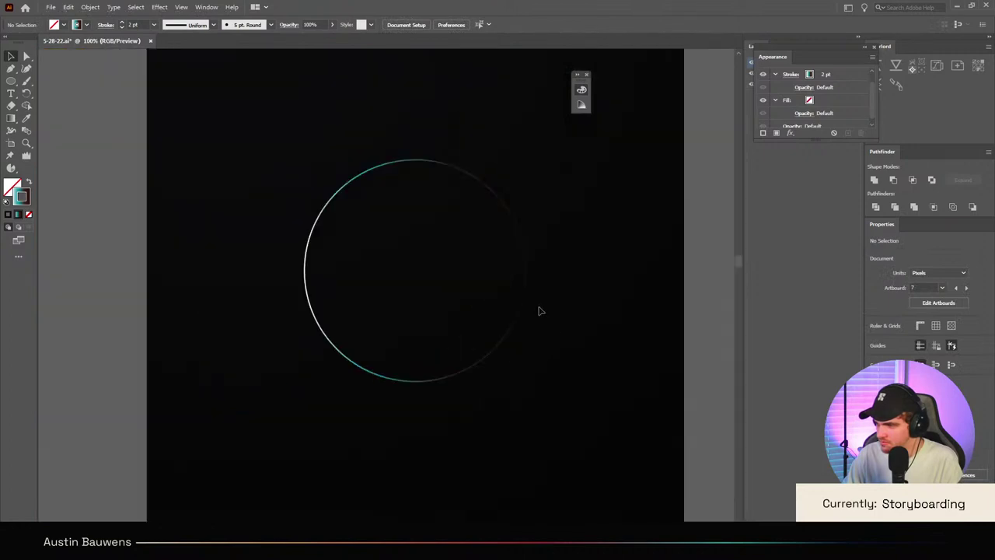
{"action": "left_click", "coordinate": [526, 305]}
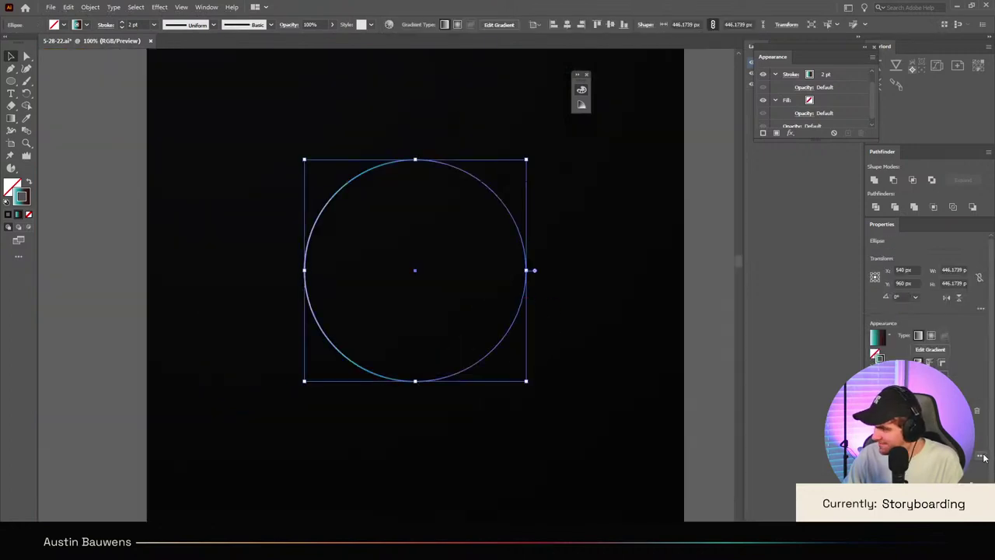
{"action": "double_click", "coordinate": [967, 410]}
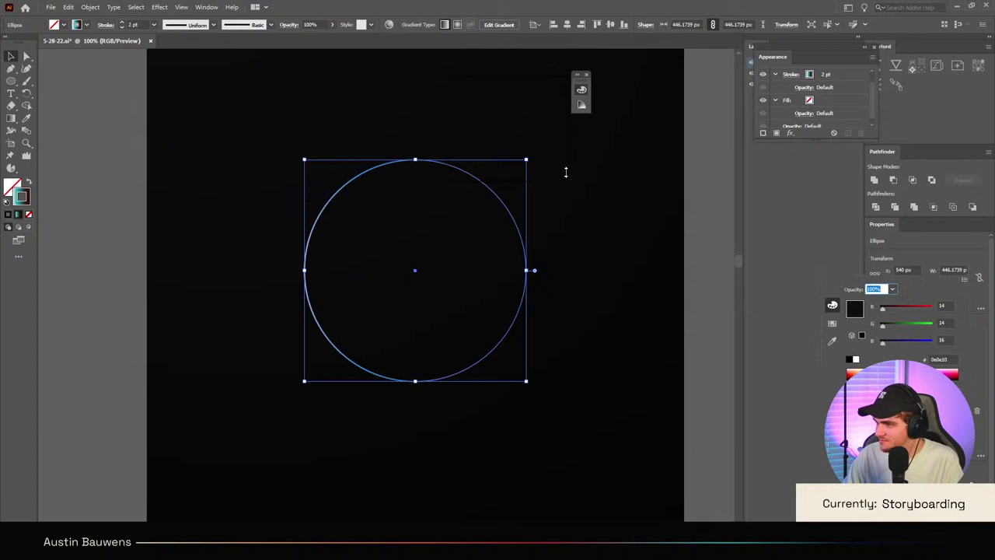
{"action": "key", "text": "Escape"}
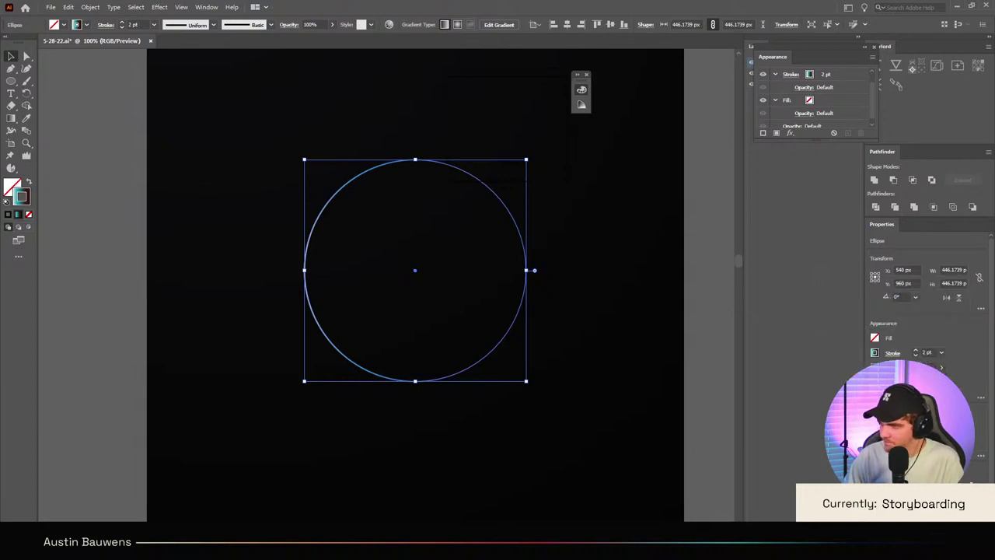
{"action": "left_click", "coordinate": [725, 249]}
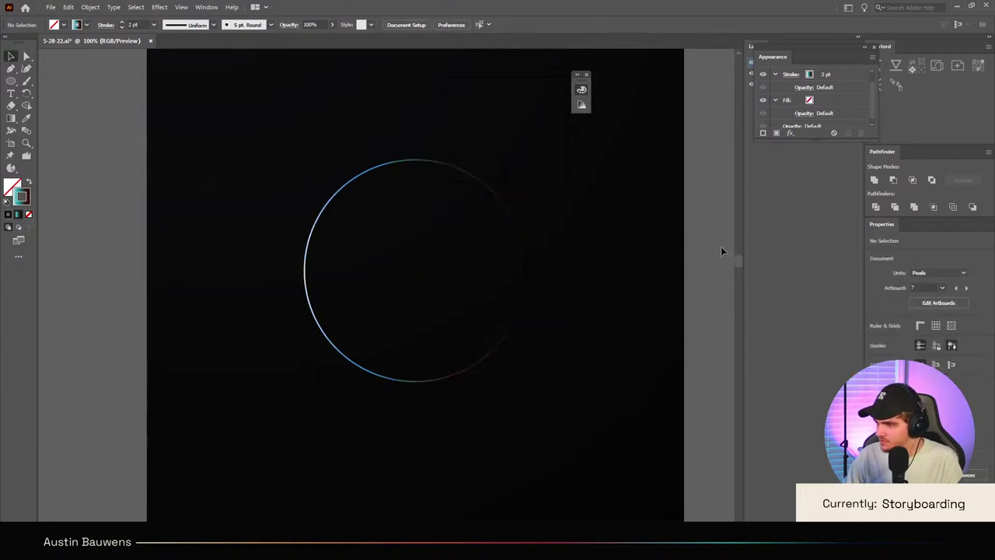
{"action": "scroll", "coordinate": [703, 251], "scroll_direction": "down", "scroll_amount": 3}
{"action": "scroll", "coordinate": [703, 251], "scroll_direction": "up", "scroll_amount": 1}
{"action": "key", "text": "ctrl+z"}
{"action": "scroll", "coordinate": [678, 250], "scroll_direction": "right", "scroll_amount": 1}
{"action": "left_click", "coordinate": [678, 257]}
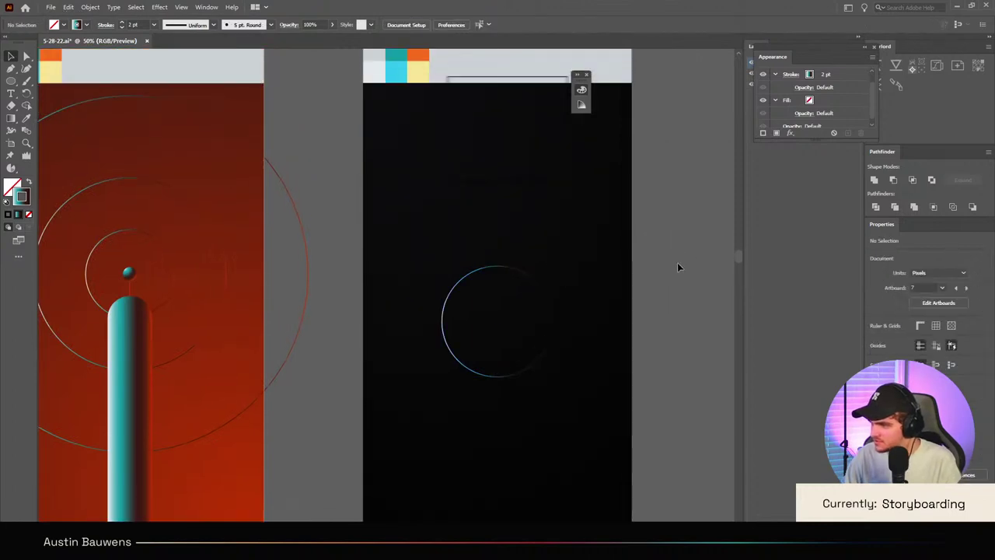
{"action": "scroll", "coordinate": [560, 326], "scroll_direction": "down", "scroll_amount": 3}
{"action": "scroll", "coordinate": [596, 333], "scroll_direction": "up", "scroll_amount": 4}
{"action": "scroll", "coordinate": [610, 329], "scroll_direction": "down", "scroll_amount": 2}
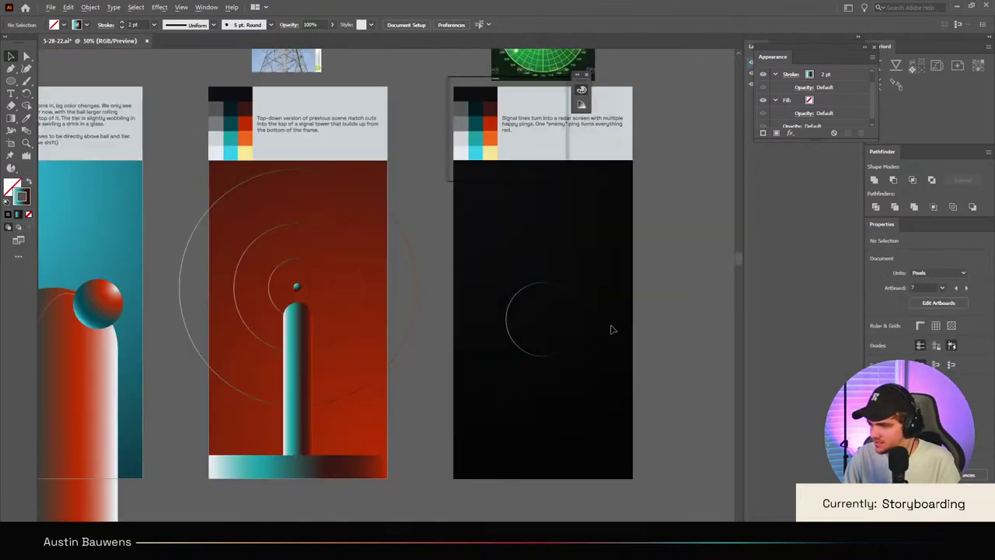
{"action": "scroll", "coordinate": [609, 327], "scroll_direction": "down", "scroll_amount": 2}
{"action": "scroll", "coordinate": [619, 304], "scroll_direction": "left", "scroll_amount": 1}
{"action": "scroll", "coordinate": [652, 265], "scroll_direction": "up", "scroll_amount": 2}
{"action": "scroll", "coordinate": [651, 272], "scroll_direction": "up", "scroll_amount": 2}
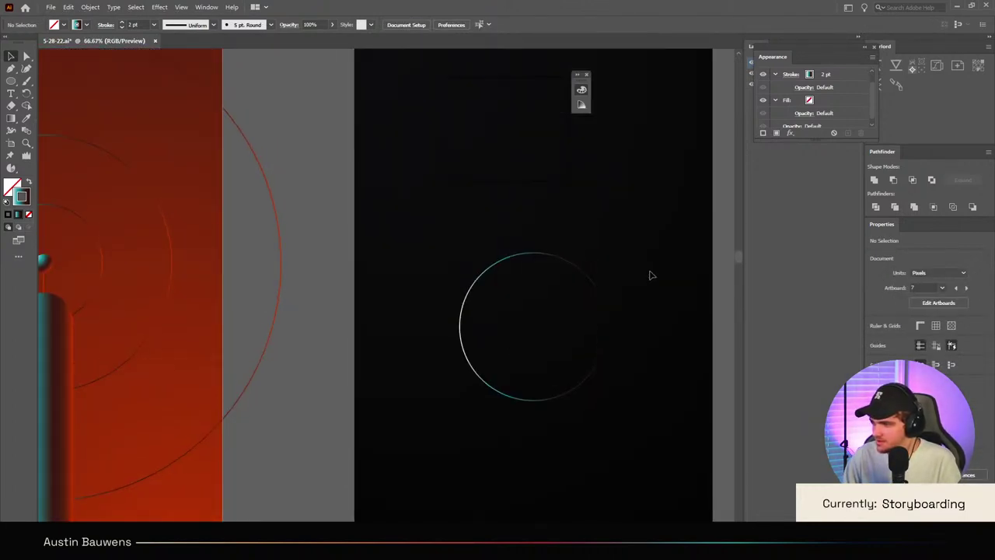
{"action": "scroll", "coordinate": [637, 278], "scroll_direction": "right", "scroll_amount": 3}
{"action": "left_click", "coordinate": [458, 325]}
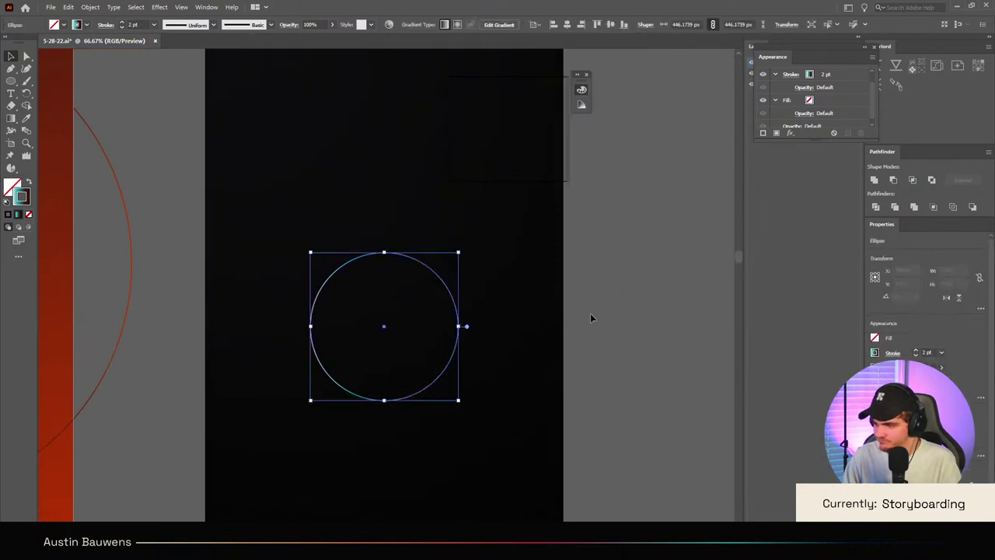
{"action": "scroll", "coordinate": [505, 358], "scroll_direction": "down", "scroll_amount": 2}
{"action": "scroll", "coordinate": [500, 316], "scroll_direction": "up", "scroll_amount": 3}
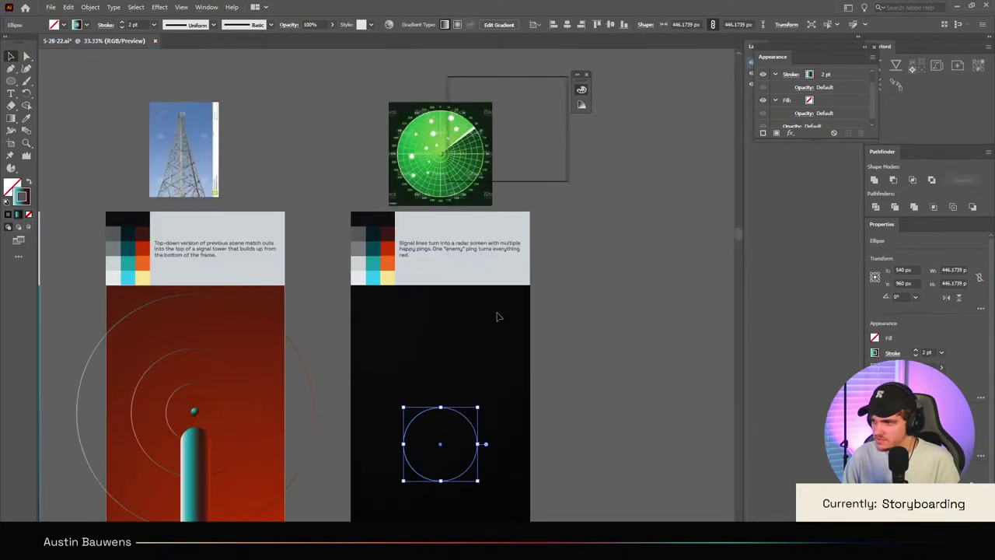
{"action": "scroll", "coordinate": [475, 241], "scroll_direction": "up", "scroll_amount": 4}
{"action": "scroll", "coordinate": [366, 203], "scroll_direction": "down", "scroll_amount": 5}
{"action": "scroll", "coordinate": [327, 200], "scroll_direction": "up", "scroll_amount": 7}
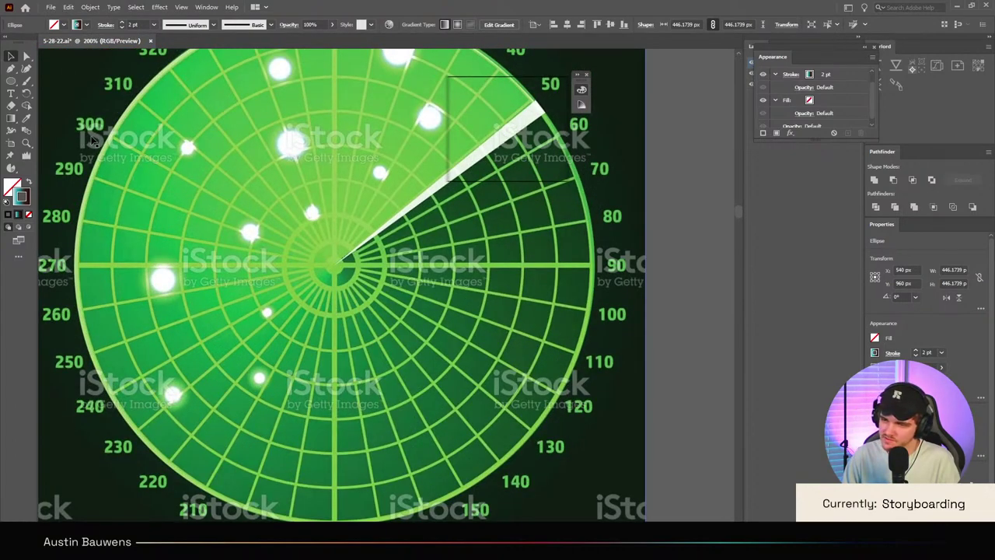
{"action": "scroll", "coordinate": [187, 233], "scroll_direction": "down", "scroll_amount": 4}
{"action": "scroll", "coordinate": [260, 374], "scroll_direction": "down", "scroll_amount": 3}
{"action": "scroll", "coordinate": [249, 365], "scroll_direction": "up", "scroll_amount": 2}
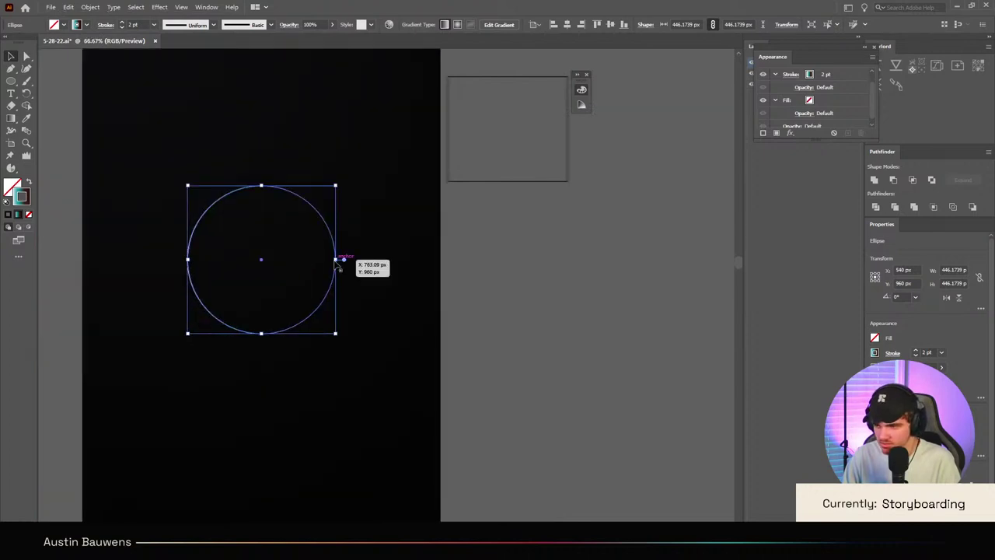
Step: Shrink the gradient circle to about 70 px around its centre
{"action": "left_click_drag", "start_coordinate": [337, 259], "coordinate": [277, 258]}
{"action": "left_click", "coordinate": [329, 303]}
{"action": "left_click_drag", "start_coordinate": [274, 258], "coordinate": [331, 289]}
{"action": "key", "text": "ctrl+="}
{"action": "left_click", "coordinate": [349, 289]}
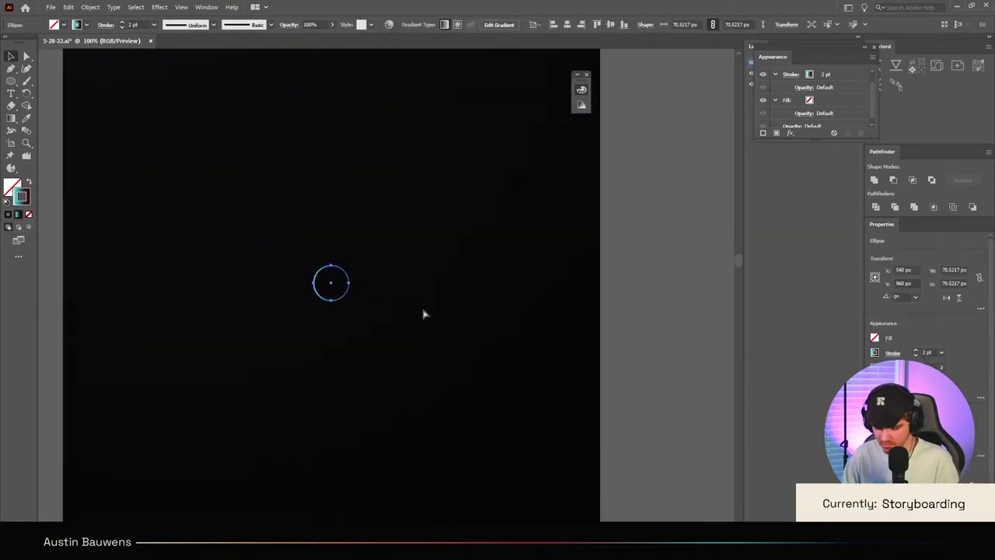
Step: Link width and height, then make a double-size concentric copy of the circle with *2
{"action": "left_click", "coordinate": [980, 277]}
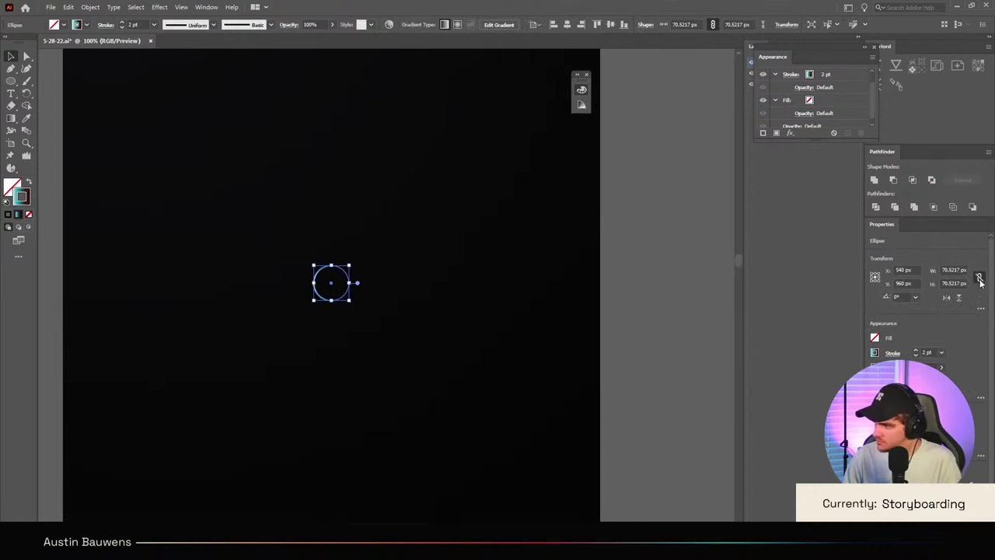
{"action": "left_click", "coordinate": [961, 270]}
{"action": "type", "text": "*1"}
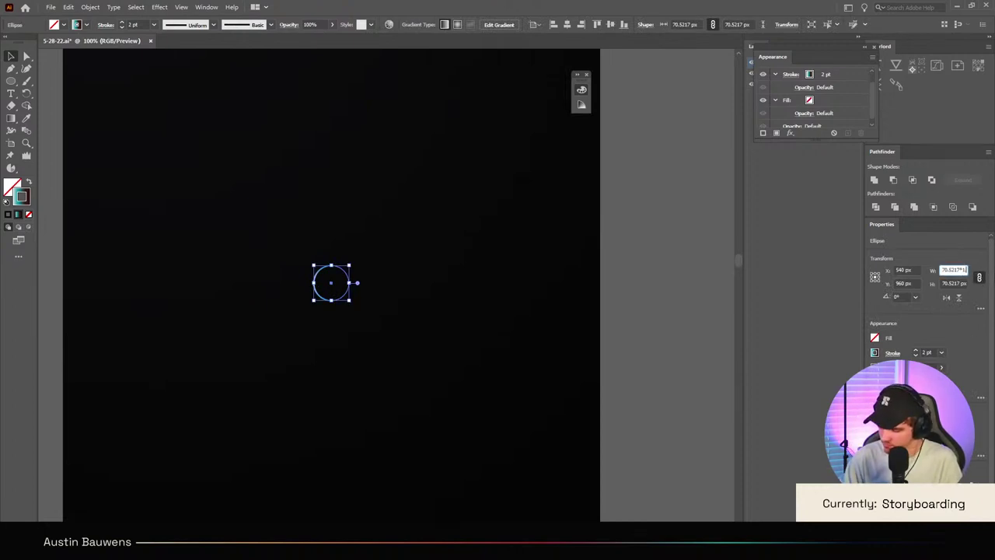
{"action": "type", "text": ".5"}
{"action": "key", "text": "Return"}
{"action": "key", "text": "ctrl+z"}
{"action": "left_click", "coordinate": [961, 270]}
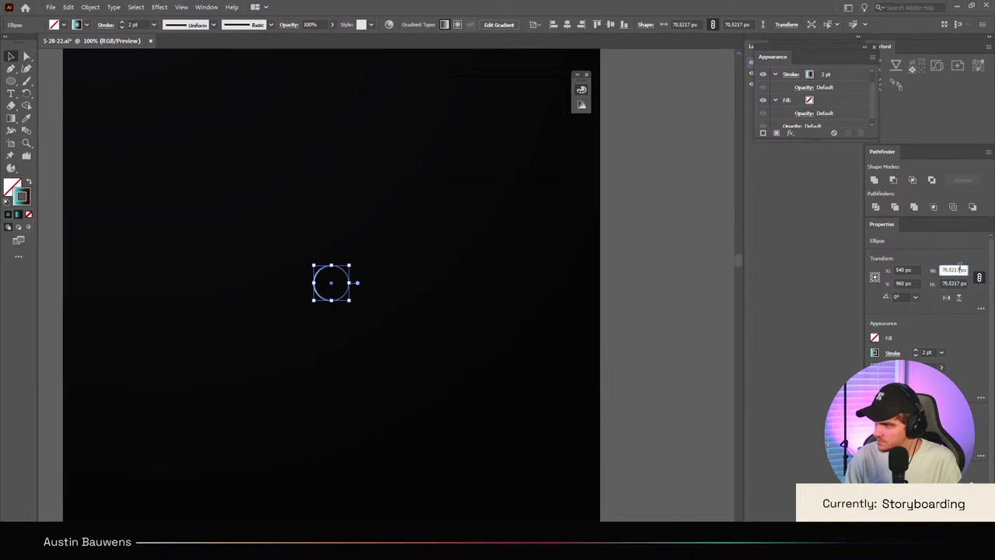
{"action": "type", "text": "*2"}
{"action": "key", "text": "Return"}
Step: Repeat the transform twice to add third and fourth larger concentric rings
{"action": "scroll", "coordinate": [403, 375], "scroll_direction": "down", "scroll_amount": 2}
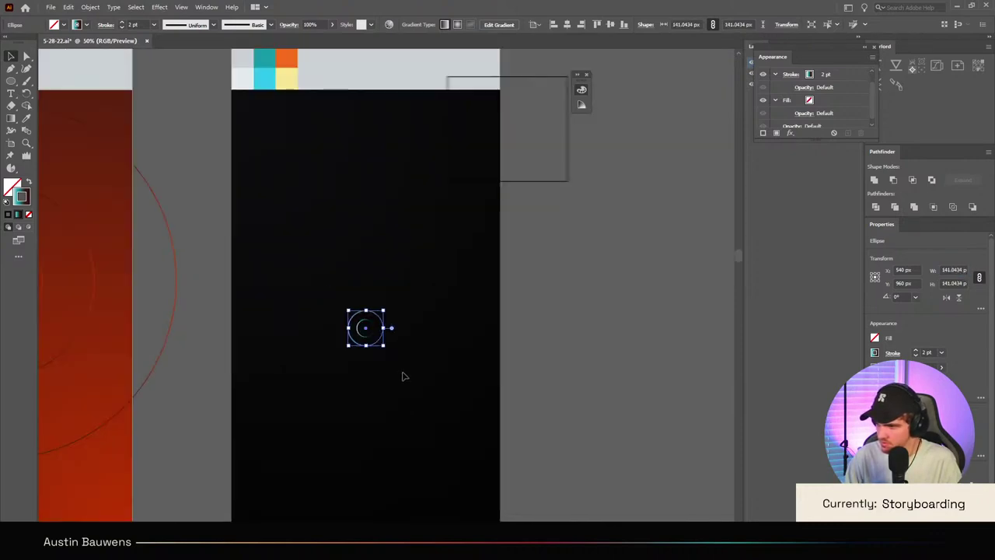
{"action": "key", "text": "ctrl+d"}
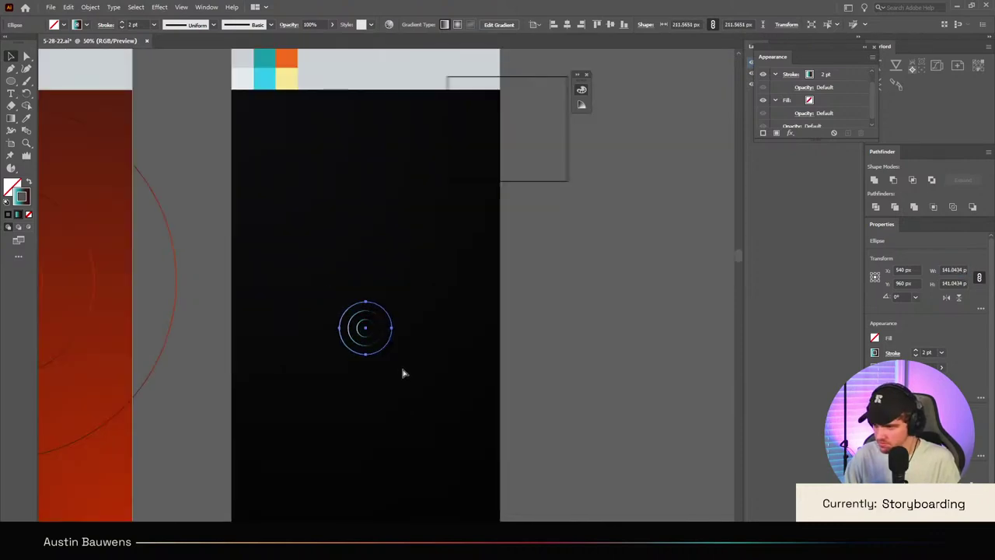
{"action": "key", "text": "ctrl+d"}
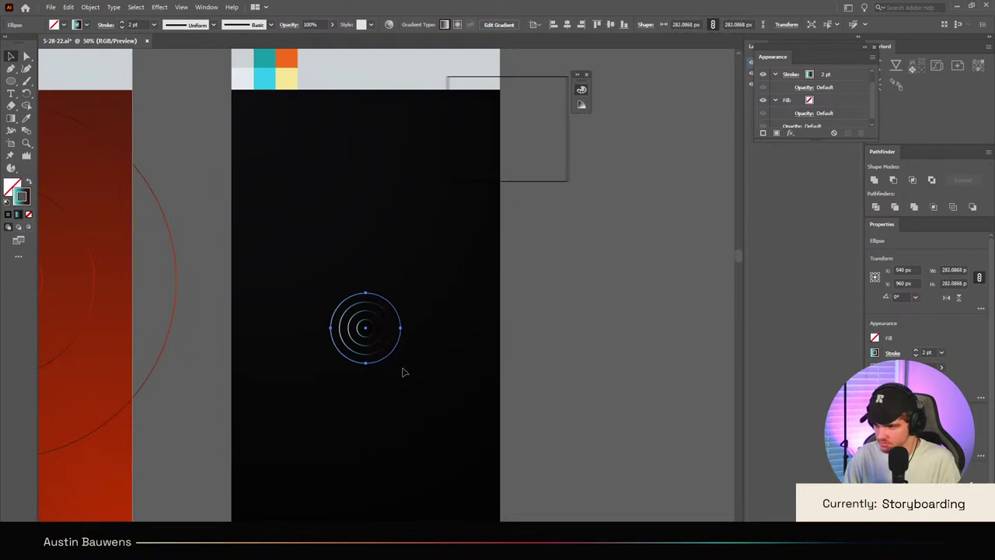
{"action": "left_click", "coordinate": [417, 318]}
{"action": "scroll", "coordinate": [417, 316], "scroll_direction": "down", "scroll_amount": 3}
{"action": "scroll", "coordinate": [417, 317], "scroll_direction": "up", "scroll_amount": 6}
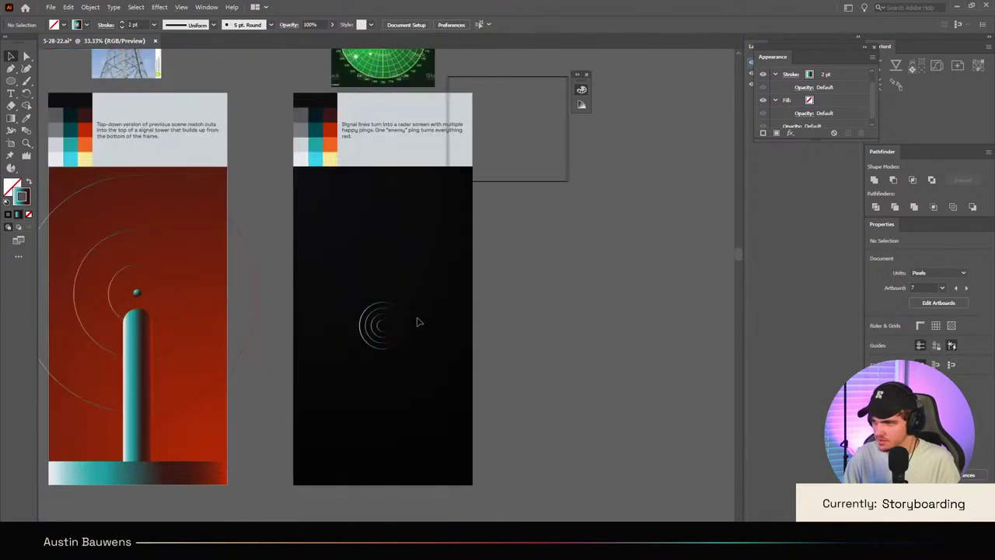
Step: Delete the second and third rings, restoring the small inner ring after deleting it by mistake
{"action": "left_click", "coordinate": [389, 350]}
{"action": "key", "text": "Delete"}
{"action": "left_click", "coordinate": [398, 318]}
{"action": "key", "text": "Delete"}
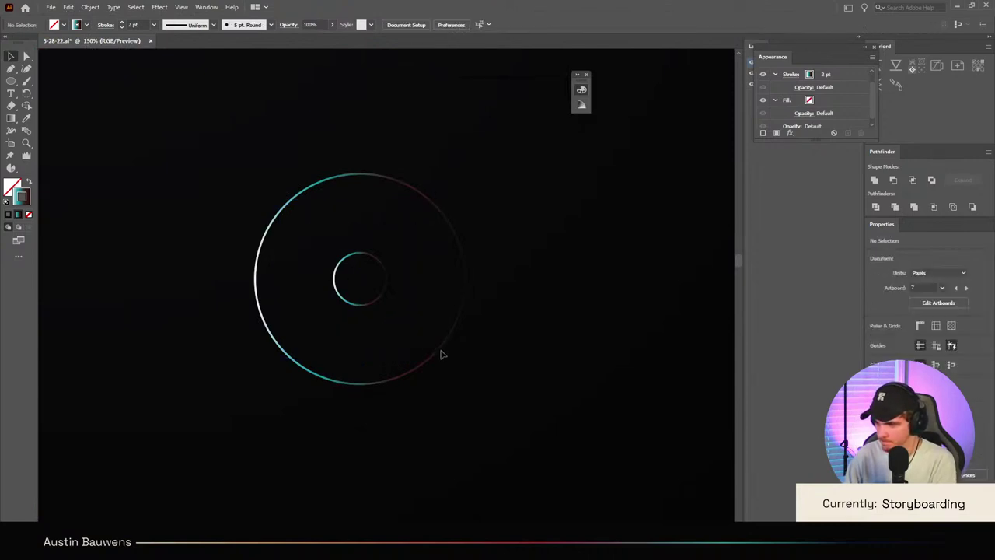
{"action": "left_click", "coordinate": [441, 349]}
{"action": "left_click", "coordinate": [389, 311]}
{"action": "left_click", "coordinate": [381, 302]}
{"action": "key", "text": "Delete"}
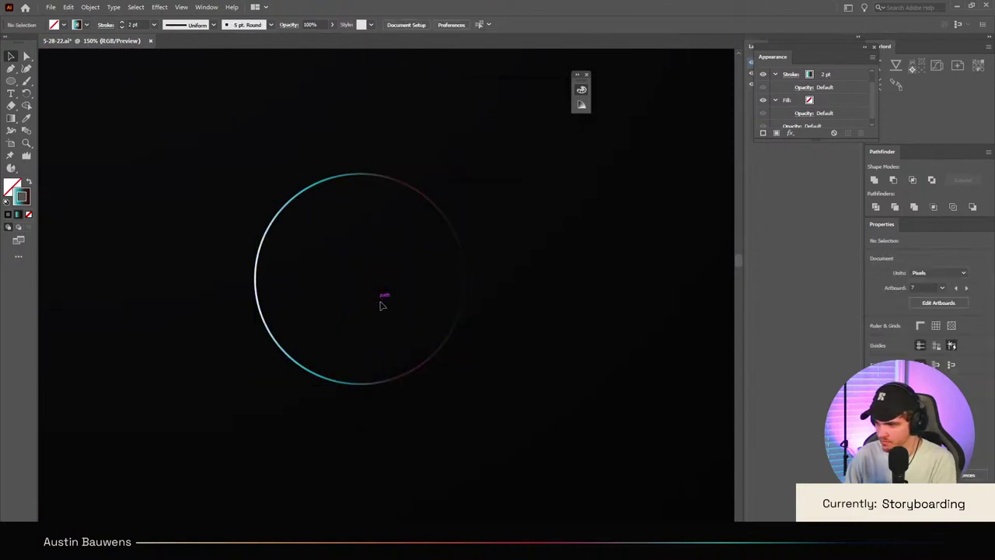
{"action": "key", "text": "ctrl+z"}
Step: Delete the outer ring so only the small centre ring remains, and select it
{"action": "left_click", "coordinate": [434, 353]}
{"action": "key", "text": "Delete"}
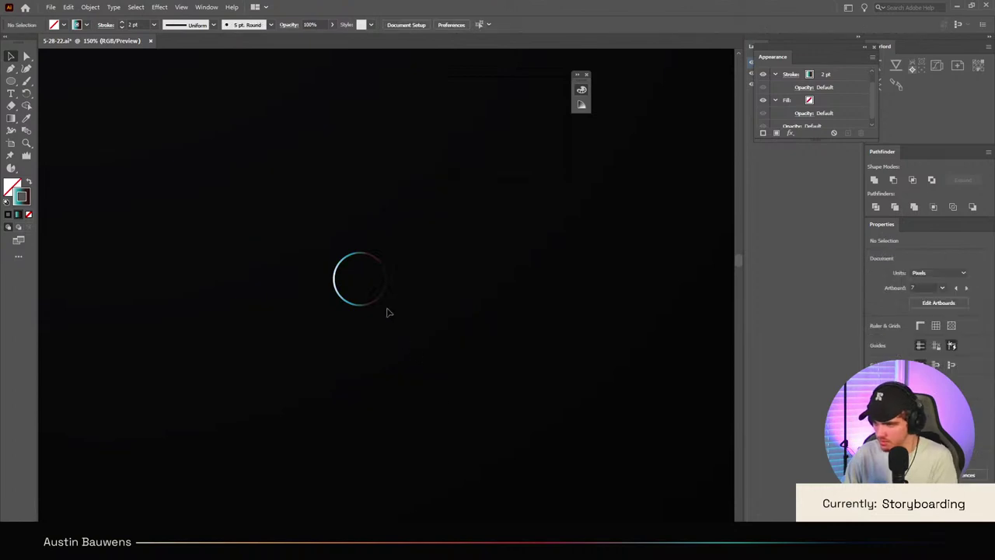
{"action": "left_click", "coordinate": [381, 303]}
{"action": "left_click", "coordinate": [381, 304]}
{"action": "left_click", "coordinate": [379, 301]}
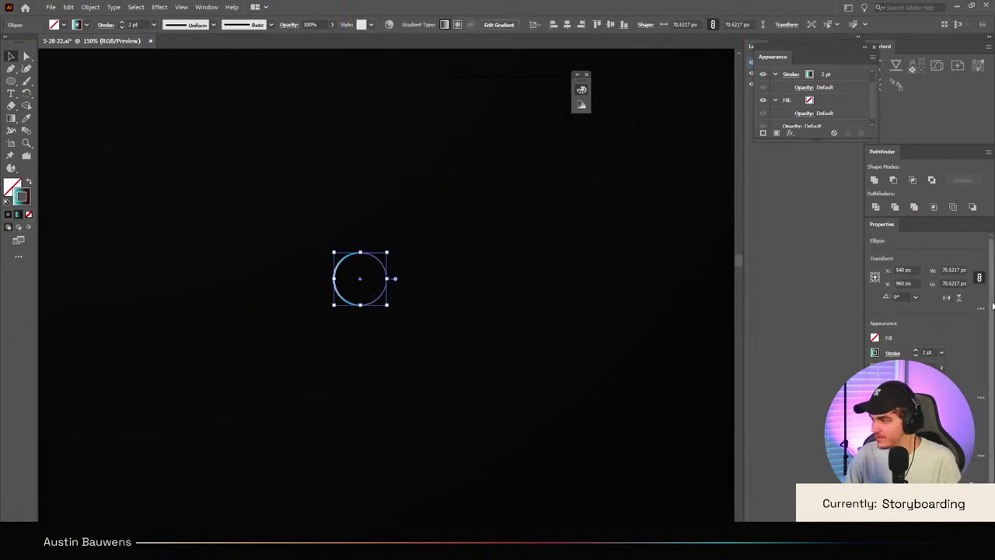
Step: Make a four-times-width copy of the small ring with W *4
{"action": "left_click", "coordinate": [963, 270]}
{"action": "type", "text": "*4"}
{"action": "key", "text": "alt+Return"}
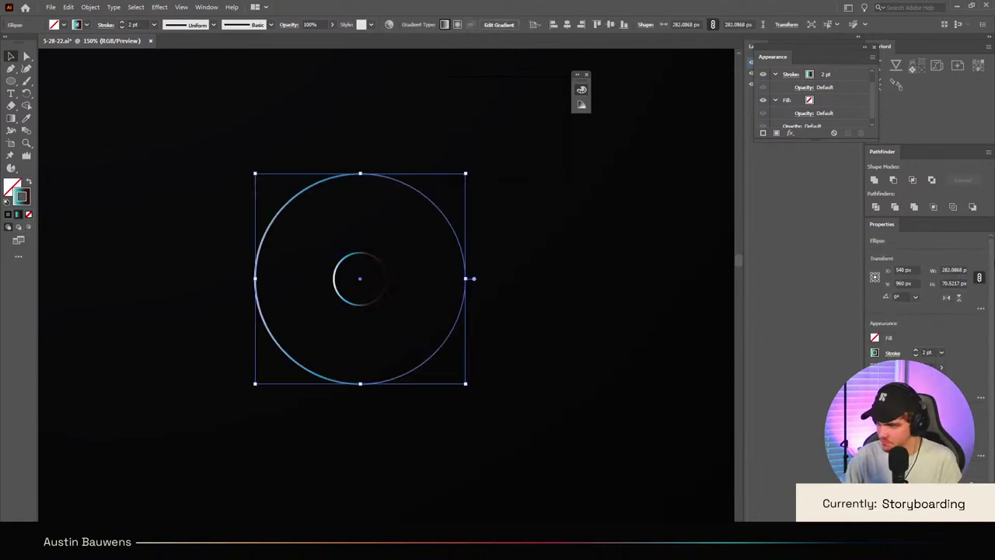
{"action": "scroll", "coordinate": [207, 475], "scroll_direction": "down", "scroll_amount": 3}
Step: Paste the large ring in front and repeat the transform three times for more concentric rings
{"action": "key", "text": "ctrl+c"}
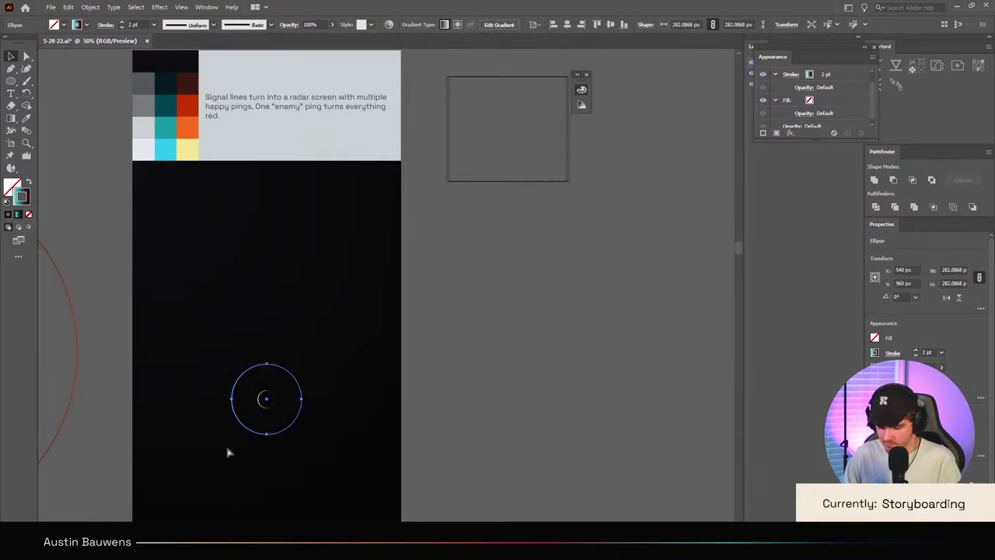
{"action": "key", "text": "ctrl+f"}
{"action": "key", "text": "ctrl+d"}
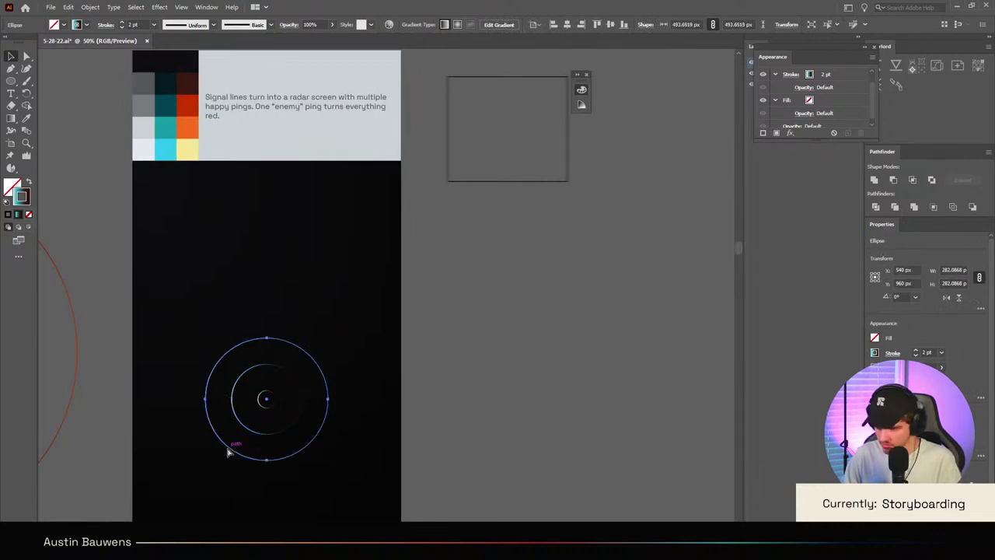
{"action": "key", "text": "ctrl+d"}
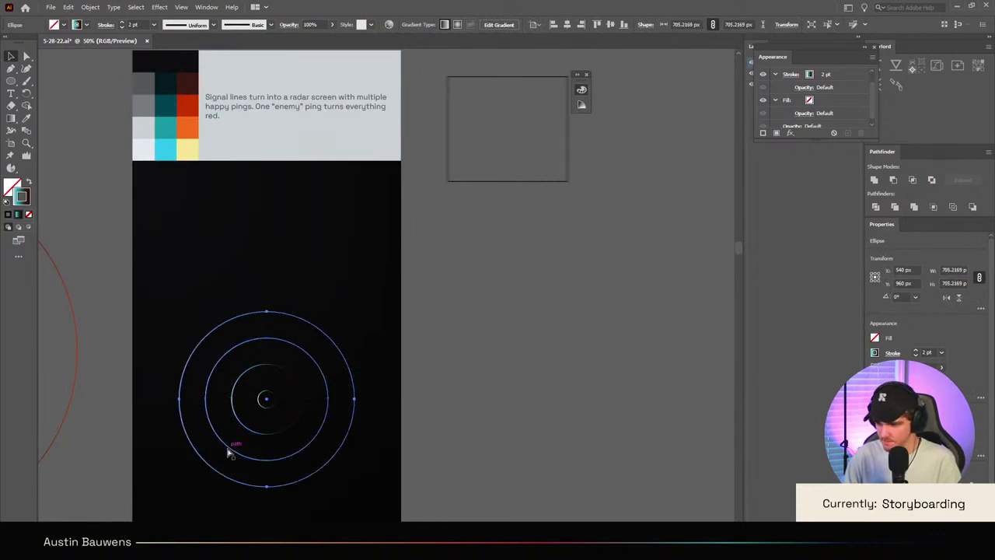
{"action": "key", "text": "ctrl+d"}
{"action": "left_click", "coordinate": [435, 400]}
{"action": "scroll", "coordinate": [455, 420], "scroll_direction": "down", "scroll_amount": 3}
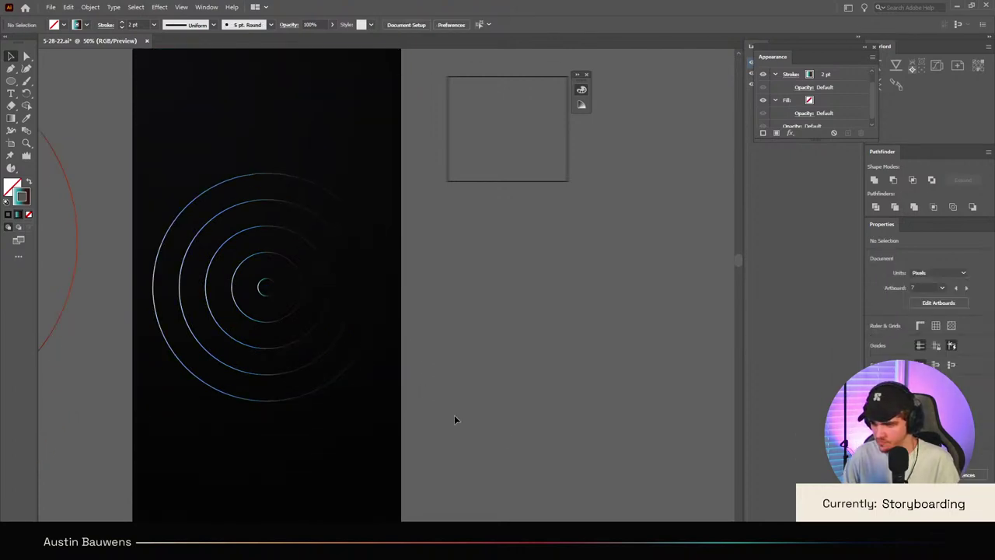
{"action": "scroll", "coordinate": [497, 423], "scroll_direction": "left", "scroll_amount": 3}
{"action": "scroll", "coordinate": [548, 424], "scroll_direction": "left", "scroll_amount": 3}
{"action": "scroll", "coordinate": [527, 424], "scroll_direction": "down", "scroll_amount": 2}
{"action": "scroll", "coordinate": [529, 384], "scroll_direction": "up", "scroll_amount": 1}
{"action": "scroll", "coordinate": [551, 415], "scroll_direction": "right", "scroll_amount": 4}
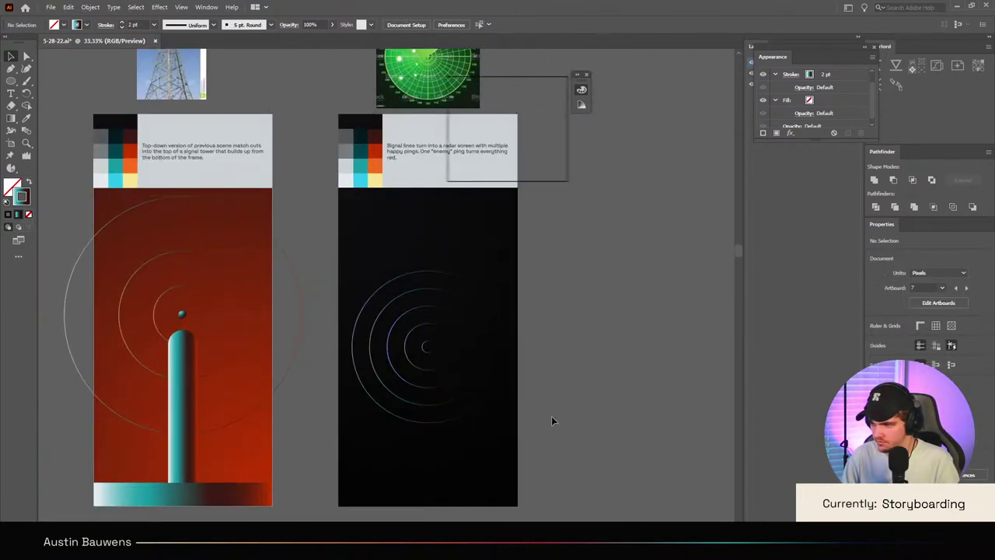
{"action": "scroll", "coordinate": [549, 416], "scroll_direction": "left", "scroll_amount": 2}
{"action": "scroll", "coordinate": [549, 416], "scroll_direction": "right", "scroll_amount": 3}
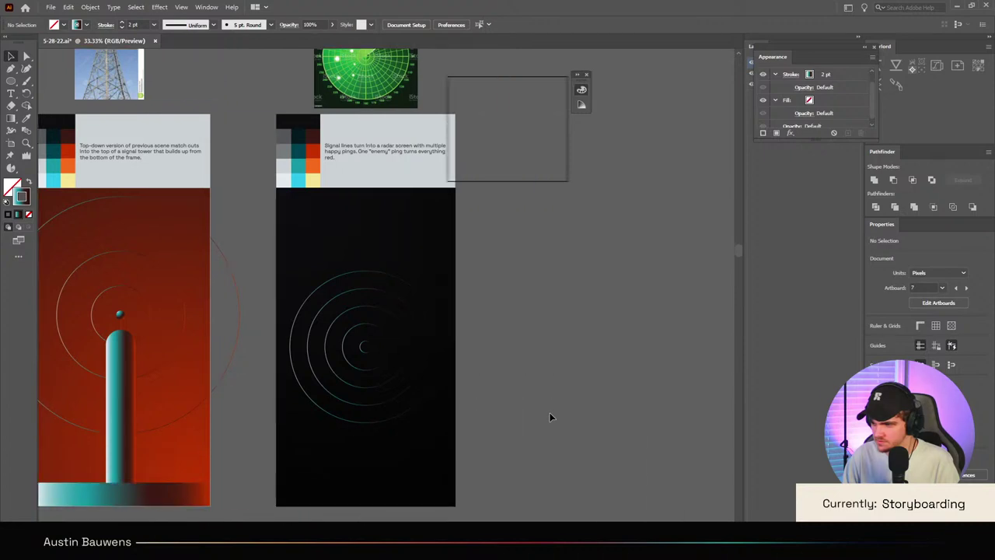
{"action": "scroll", "coordinate": [520, 389], "scroll_direction": "up", "scroll_amount": 3}
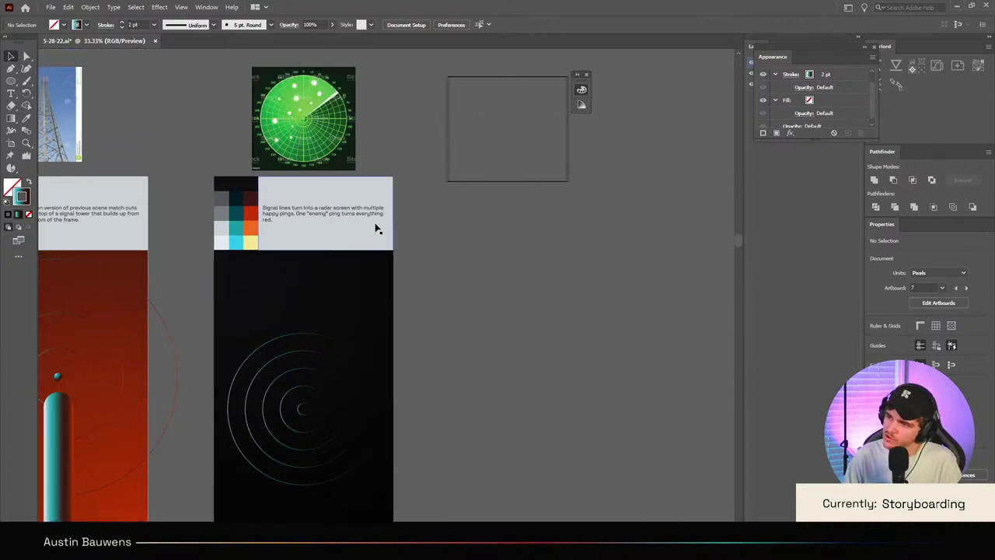
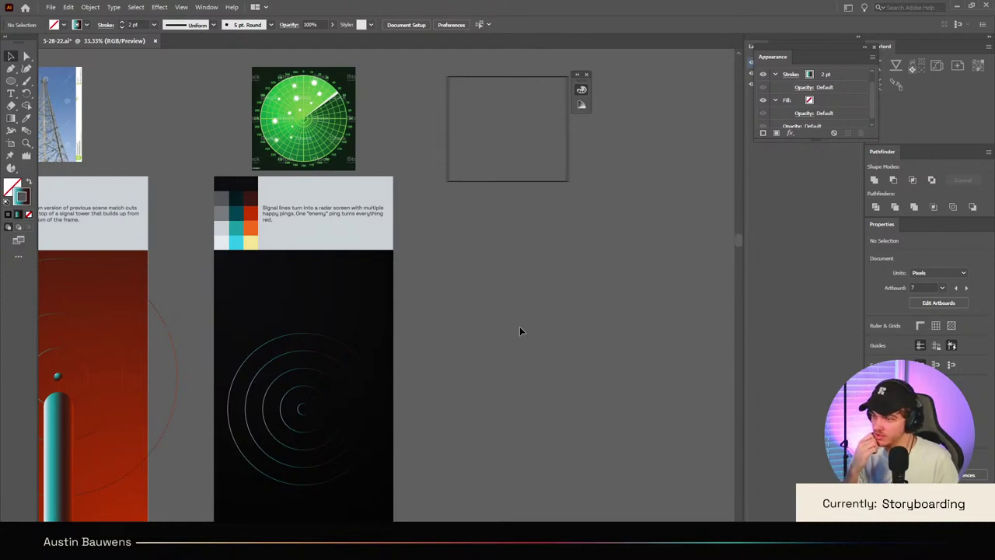
Step: Draw a straight vertical line from the top of the small centre circle to the outermost ring
{"action": "scroll", "coordinate": [300, 458], "scroll_direction": "up", "scroll_amount": 2}
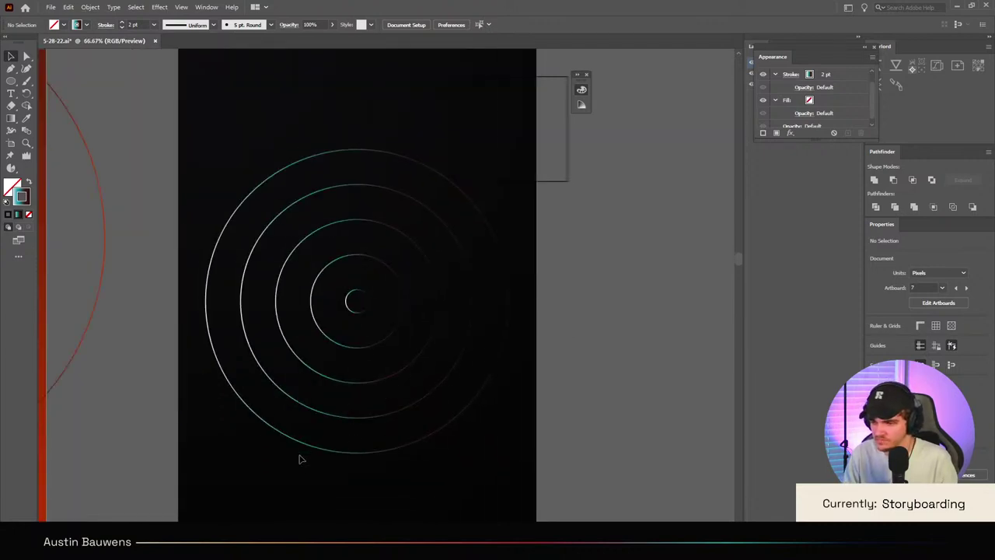
{"action": "scroll", "coordinate": [377, 349], "scroll_direction": "down", "scroll_amount": 3}
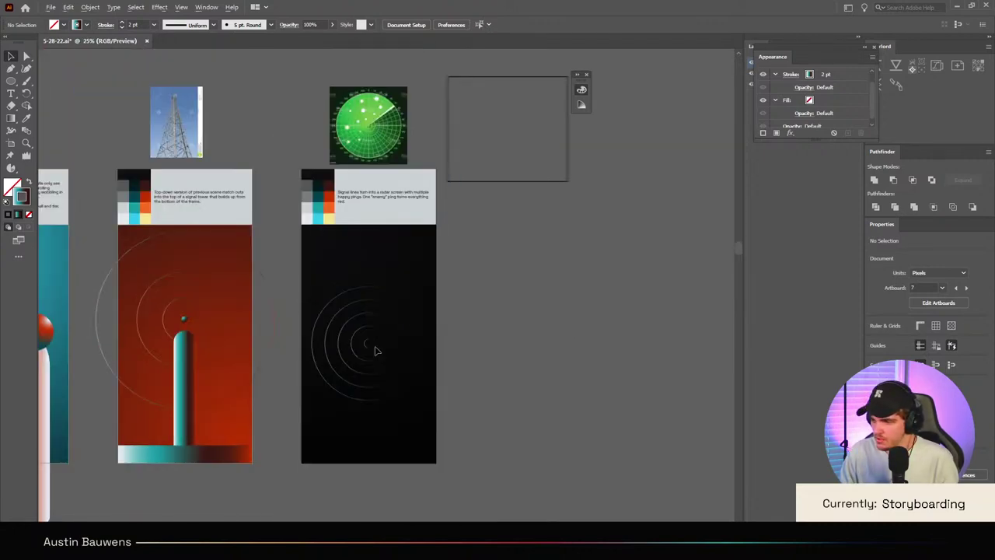
{"action": "scroll", "coordinate": [350, 349], "scroll_direction": "up", "scroll_amount": 2}
{"action": "left_click", "coordinate": [11, 69]}
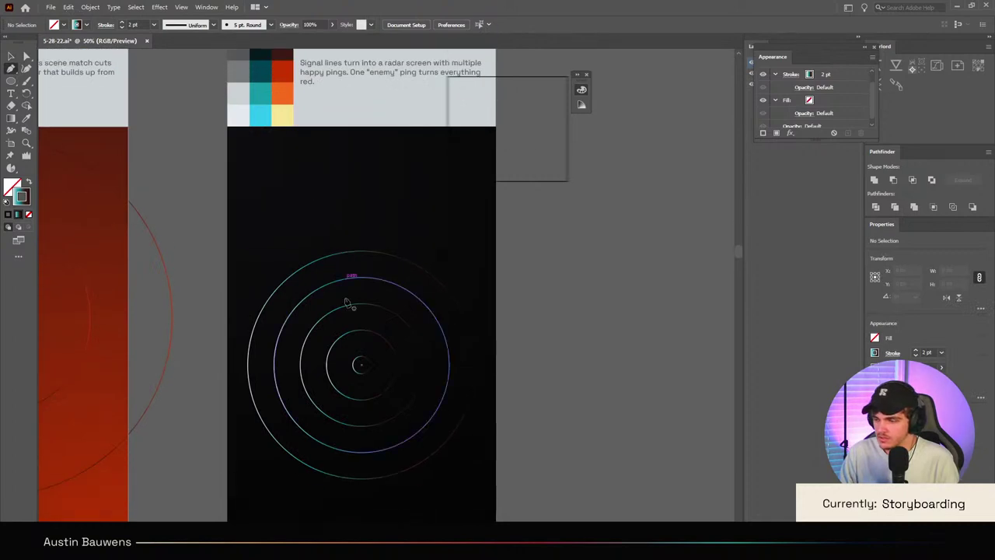
{"action": "scroll", "coordinate": [376, 351], "scroll_direction": "up", "scroll_amount": 4}
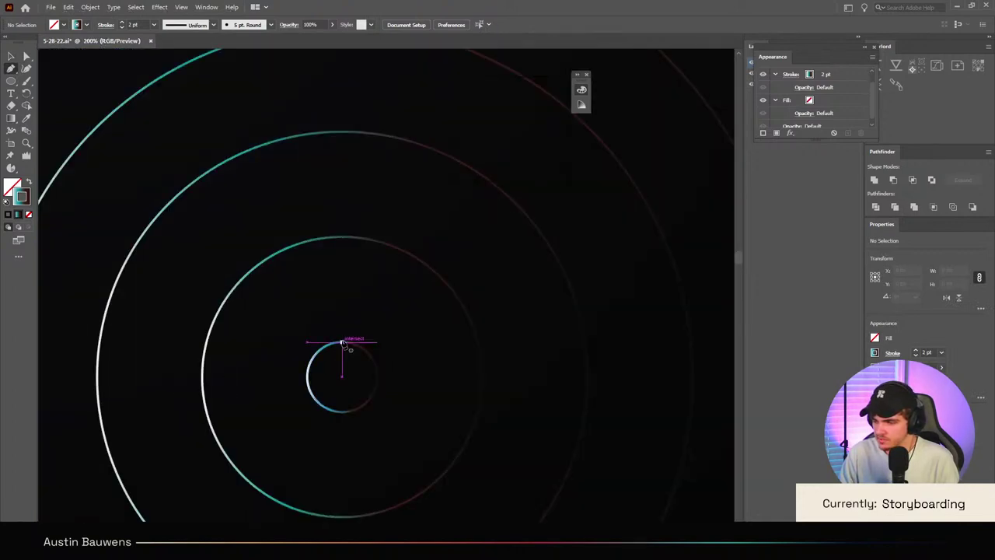
{"action": "left_click", "coordinate": [342, 342]}
{"action": "scroll", "coordinate": [342, 342], "scroll_direction": "down", "scroll_amount": 2}
{"action": "scroll", "coordinate": [342, 342], "scroll_direction": "up", "scroll_amount": 2}
{"action": "left_click", "coordinate": [343, 181]}
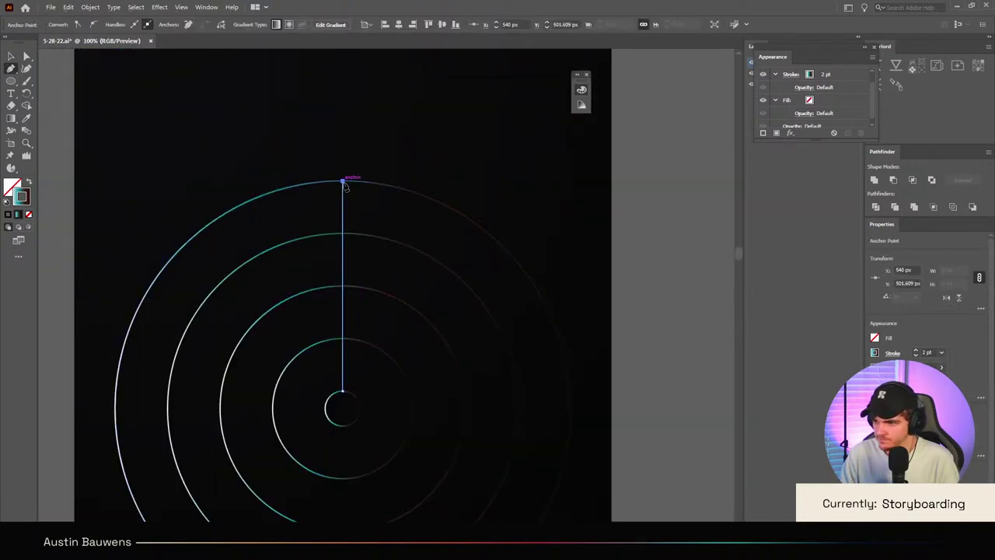
{"action": "key", "text": "v"}
{"action": "left_click", "coordinate": [573, 257]}
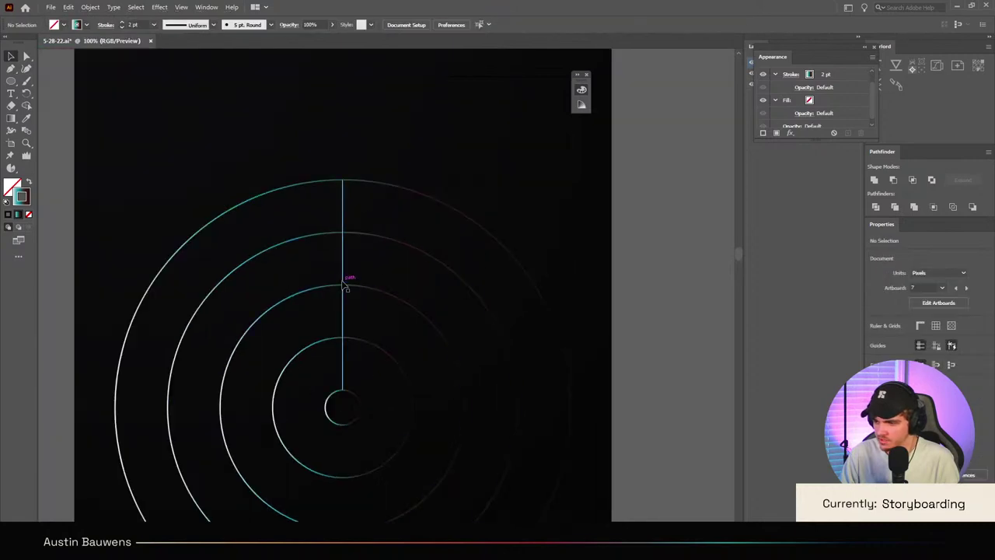
Step: Select the vertical line and set its rotation pivot at the radar centre
{"action": "left_click", "coordinate": [344, 286]}
{"action": "key", "text": "c"}
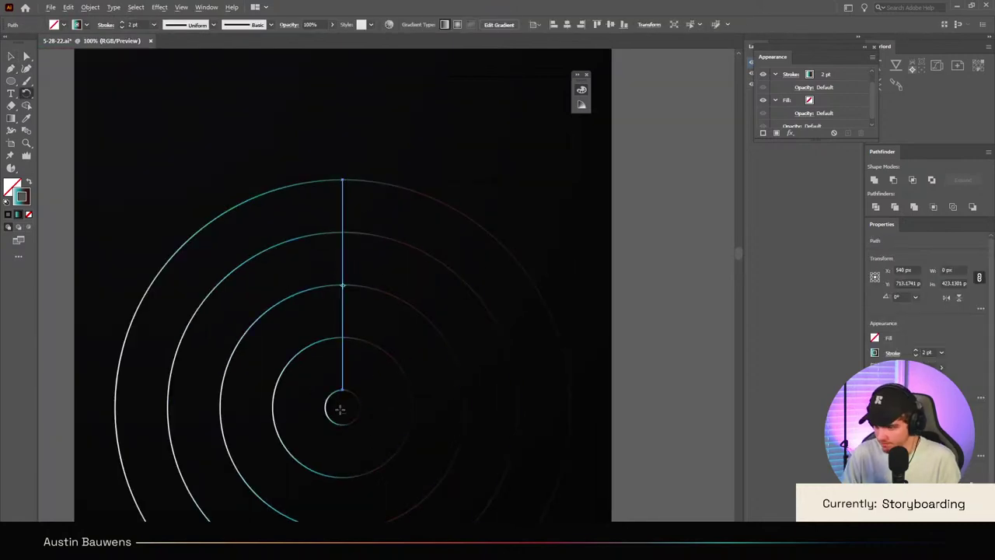
{"action": "left_click", "coordinate": [342, 407], "text": "alt"}
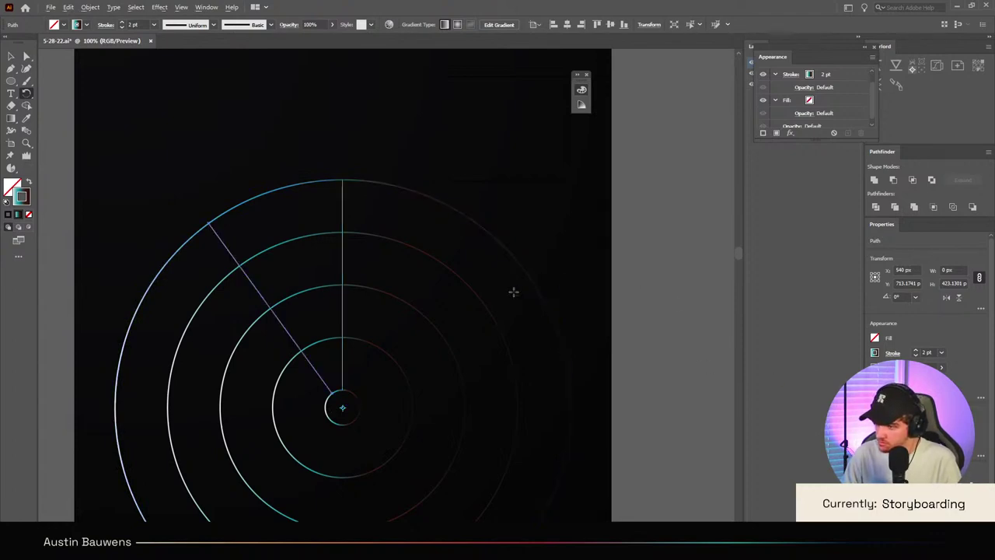
{"action": "scroll", "coordinate": [513, 291], "scroll_direction": "down", "scroll_amount": 1}
{"action": "scroll", "coordinate": [410, 330], "scroll_direction": "up", "scroll_amount": 2}
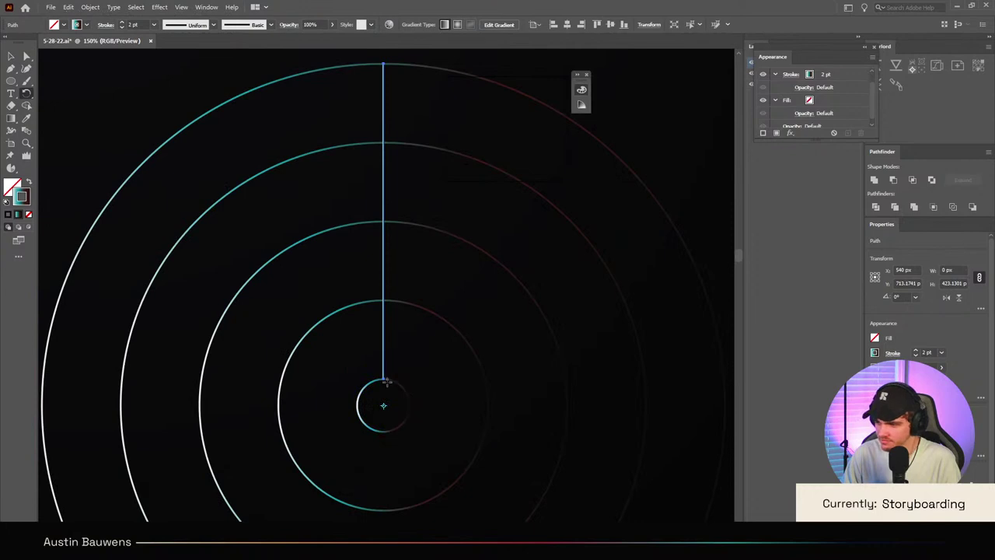
{"action": "scroll", "coordinate": [383, 418], "scroll_direction": "up", "scroll_amount": 5}
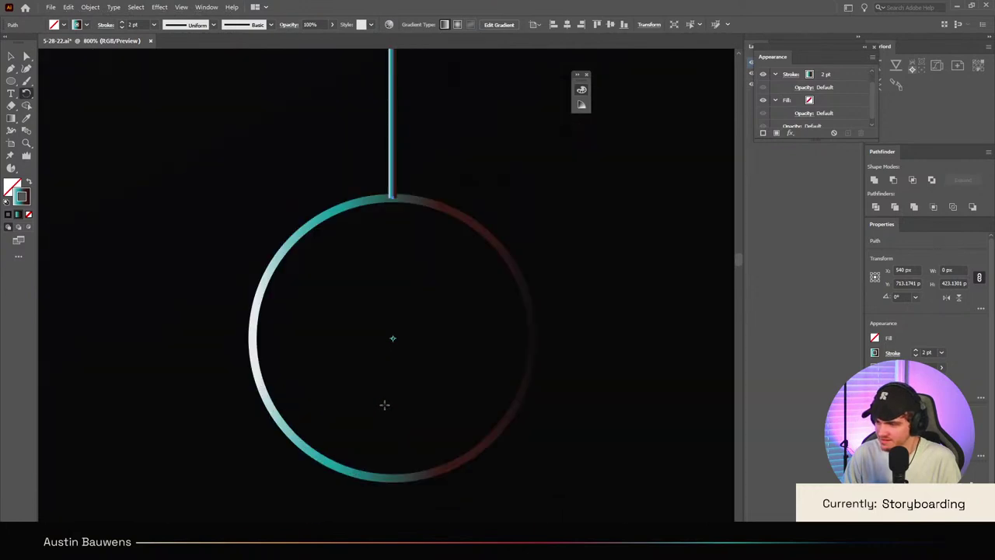
{"action": "scroll", "coordinate": [385, 405], "scroll_direction": "down", "scroll_amount": 4}
{"action": "scroll", "coordinate": [384, 404], "scroll_direction": "up", "scroll_amount": 2}
{"action": "scroll", "coordinate": [383, 401], "scroll_direction": "down", "scroll_amount": 5}
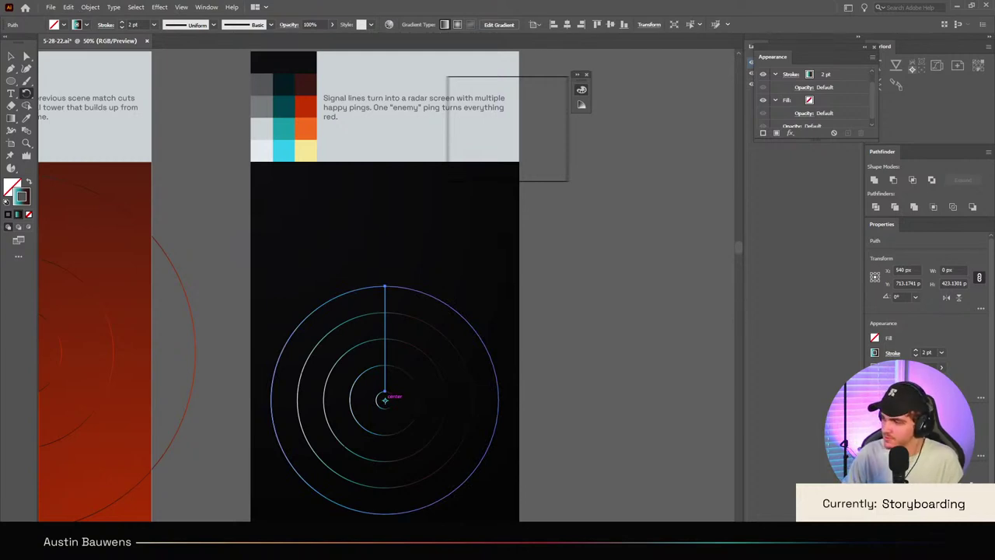
Step: Fan rotated copies of the line around the centre at 10° intervals
{"action": "left_click", "coordinate": [633, 266]}
{"action": "key", "text": "ctrl+d"}
{"action": "key", "text": "ctrl+d"}
{"action": "key", "text": "ctrl+d"}
{"action": "key", "text": "ctrl+d"}
{"action": "key", "text": "ctrl+d"}
{"action": "key", "text": "ctrl+d"}
{"action": "key", "text": "ctrl+d"}
{"action": "key", "text": "ctrl+d"}
{"action": "key", "text": "ctrl+d"}
{"action": "key", "text": "ctrl+d"}
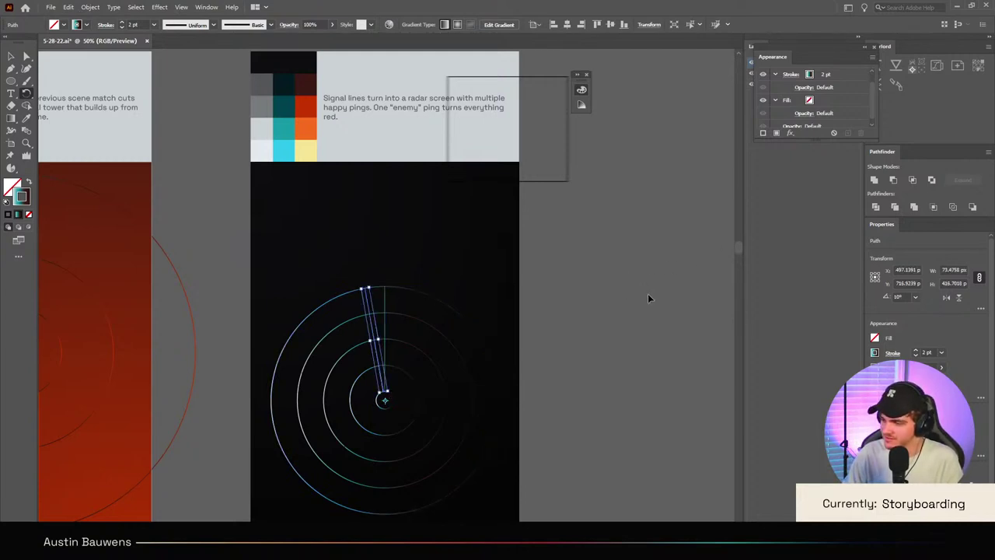
{"action": "key", "text": "ctrl+d"}
{"action": "key", "text": "ctrl+d"}
{"action": "key", "text": "ctrl+d"}
{"action": "key", "text": "ctrl+d"}
{"action": "key", "text": "ctrl+d"}
{"action": "key", "text": "ctrl+d"}
{"action": "key", "text": "ctrl+d"}
{"action": "key", "text": "ctrl+d"}
{"action": "key", "text": "ctrl+d"}
{"action": "key", "text": "ctrl+d"}
{"action": "key", "text": "ctrl+d"}
{"action": "key", "text": "ctrl+d"}
{"action": "key", "text": "ctrl+d"}
{"action": "key", "text": "ctrl+d"}
{"action": "key", "text": "ctrl+d"}
{"action": "key", "text": "ctrl+d"}
{"action": "key", "text": "ctrl+d"}
{"action": "key", "text": "ctrl+d"}
{"action": "key", "text": "ctrl+d"}
{"action": "key", "text": "ctrl+d"}
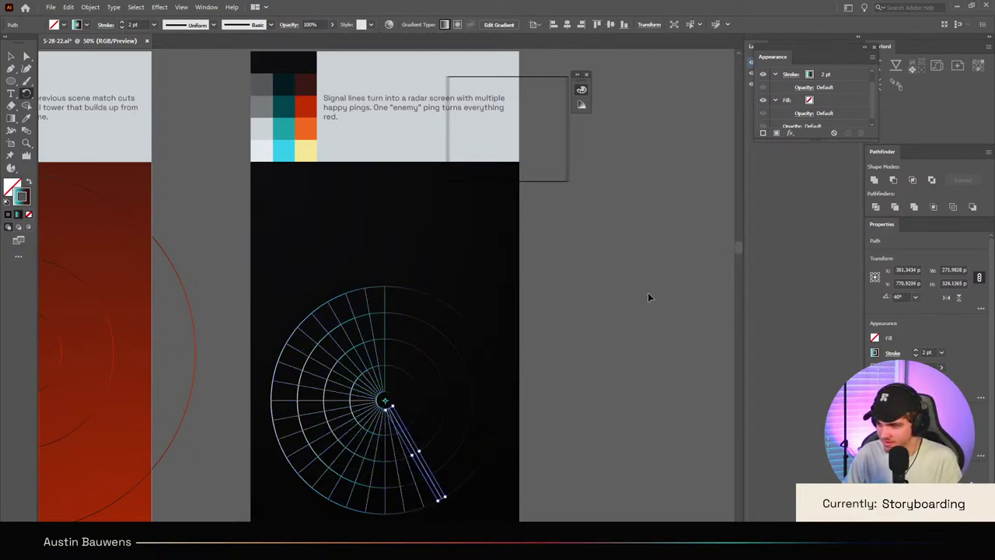
{"action": "key", "text": "v"}
{"action": "left_click", "coordinate": [607, 317]}
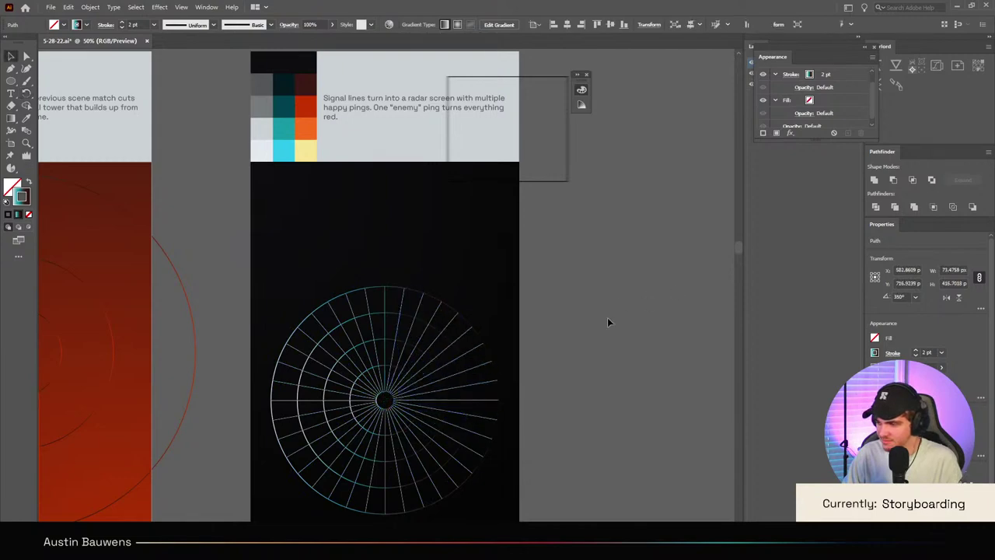
{"action": "scroll", "coordinate": [607, 318], "scroll_direction": "down", "scroll_amount": 2}
{"action": "scroll", "coordinate": [406, 339], "scroll_direction": "up", "scroll_amount": 3}
{"action": "scroll", "coordinate": [439, 357], "scroll_direction": "down", "scroll_amount": 2}
{"action": "scroll", "coordinate": [389, 344], "scroll_direction": "up", "scroll_amount": 2}
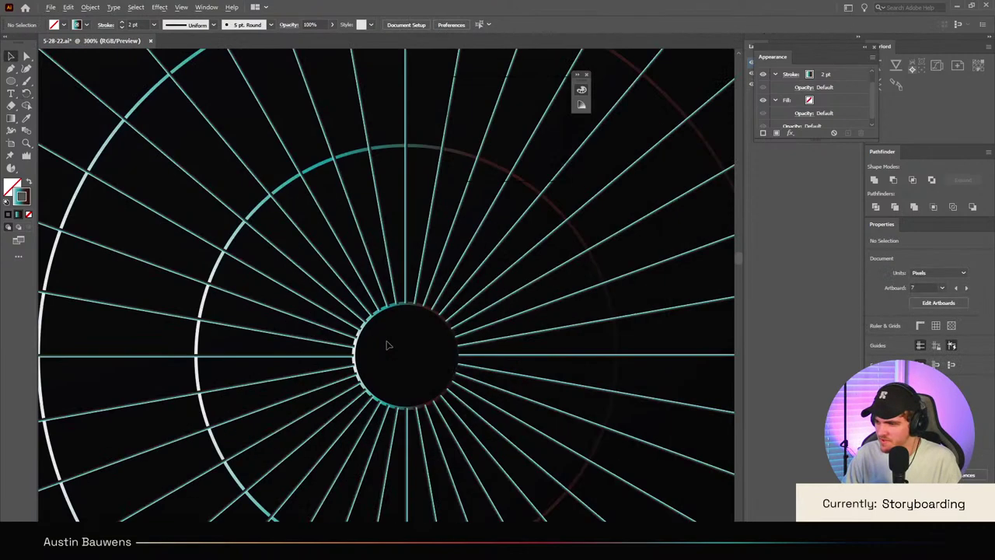
{"action": "scroll", "coordinate": [389, 345], "scroll_direction": "down", "scroll_amount": 2}
{"action": "scroll", "coordinate": [407, 345], "scroll_direction": "up", "scroll_amount": 2}
{"action": "scroll", "coordinate": [424, 342], "scroll_direction": "down", "scroll_amount": 2}
{"action": "scroll", "coordinate": [430, 338], "scroll_direction": "down", "scroll_amount": 4}
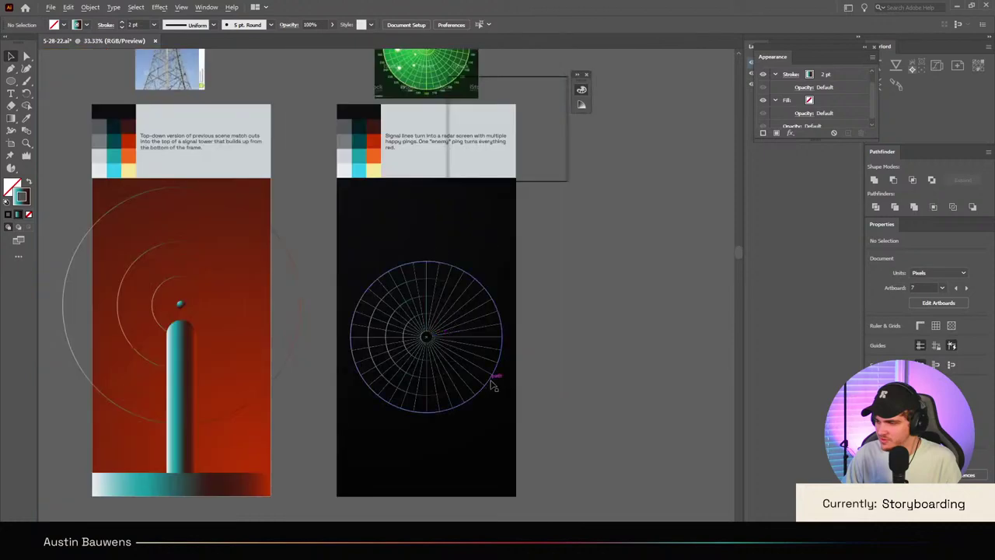
{"action": "scroll", "coordinate": [487, 383], "scroll_direction": "up", "scroll_amount": 4}
Step: Undo the dense fan and redo the spokes at 20° intervals all around the radar
{"action": "key", "text": "ctrl+z"}
{"action": "key", "text": "ctrl+z"}
{"action": "key", "text": "ctrl+z"}
{"action": "key", "text": "ctrl+z"}
{"action": "key", "text": "ctrl+z"}
{"action": "key", "text": "ctrl+z"}
{"action": "key", "text": "ctrl+z"}
{"action": "key", "text": "ctrl+z"}
{"action": "key", "text": "ctrl+z"}
{"action": "key", "text": "ctrl+z"}
{"action": "key", "text": "ctrl+z"}
{"action": "key", "text": "ctrl+z"}
{"action": "key", "text": "ctrl+z"}
{"action": "key", "text": "ctrl+z"}
{"action": "key", "text": "ctrl+z"}
{"action": "key", "text": "ctrl+z"}
{"action": "key", "text": "ctrl+z"}
{"action": "key", "text": "ctrl+z"}
{"action": "key", "text": "ctrl+z"}
{"action": "key", "text": "ctrl+z"}
{"action": "key", "text": "ctrl+z"}
{"action": "key", "text": "ctrl+z"}
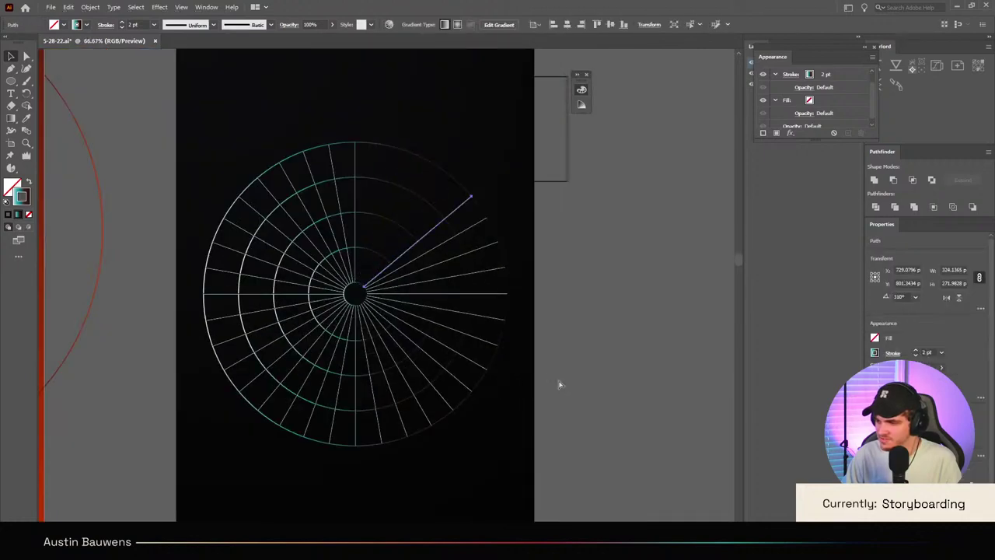
{"action": "key", "text": "ctrl+z"}
{"action": "key", "text": "ctrl+z"}
{"action": "key", "text": "ctrl+z"}
{"action": "key", "text": "ctrl+z"}
{"action": "key", "text": "ctrl+z"}
{"action": "key", "text": "ctrl+z"}
{"action": "key", "text": "ctrl+z"}
{"action": "key", "text": "ctrl+z"}
{"action": "key", "text": "ctrl+z"}
{"action": "key", "text": "ctrl+z"}
{"action": "key", "text": "ctrl+z"}
{"action": "key", "text": "ctrl+z"}
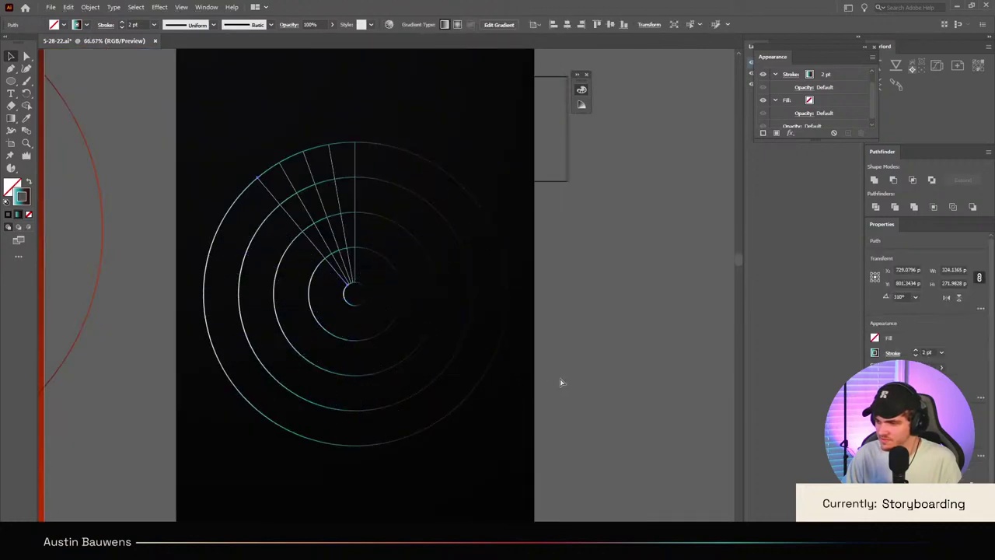
{"action": "key", "text": "r"}
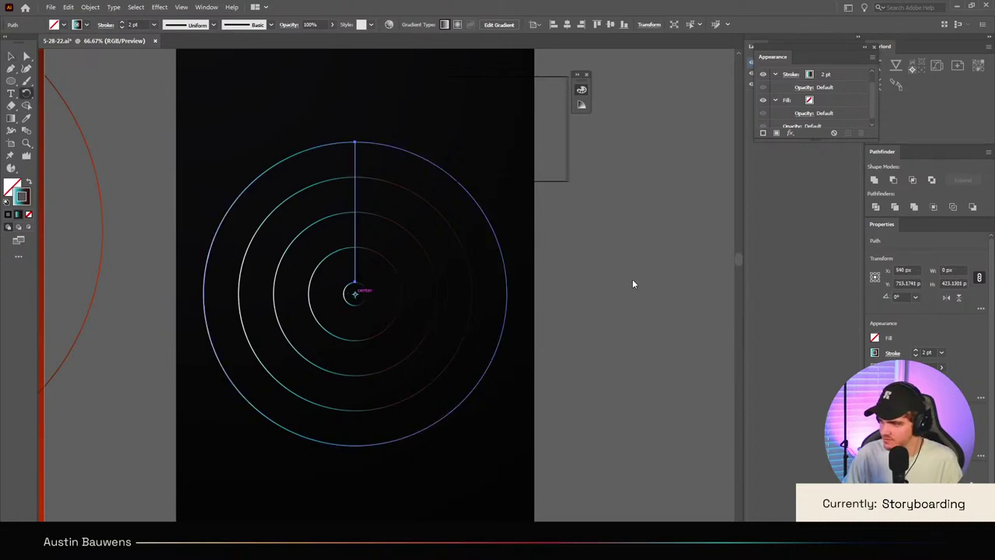
{"action": "key", "text": "ctrl+d"}
{"action": "scroll", "coordinate": [507, 264], "scroll_direction": "down", "scroll_amount": 1}
{"action": "key", "text": "ctrl+d"}
{"action": "key", "text": "ctrl+d"}
{"action": "key", "text": "ctrl+d"}
{"action": "key", "text": "ctrl+d"}
{"action": "key", "text": "ctrl+d"}
{"action": "key", "text": "ctrl+d"}
{"action": "key", "text": "ctrl+d"}
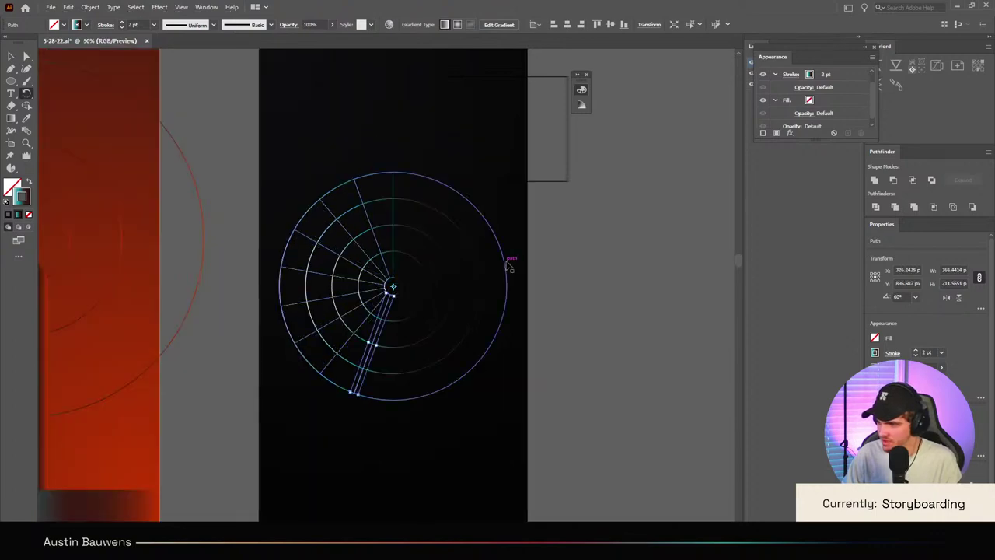
{"action": "key", "text": "ctrl+d"}
{"action": "key", "text": "ctrl+d"}
{"action": "key", "text": "ctrl+d"}
{"action": "key", "text": "ctrl+d"}
{"action": "key", "text": "ctrl+d"}
{"action": "key", "text": "ctrl+d"}
{"action": "key", "text": "ctrl+d"}
{"action": "key", "text": "ctrl+d"}
{"action": "key", "text": "ctrl+d"}
{"action": "key", "text": "v"}
{"action": "left_click", "coordinate": [570, 302]}
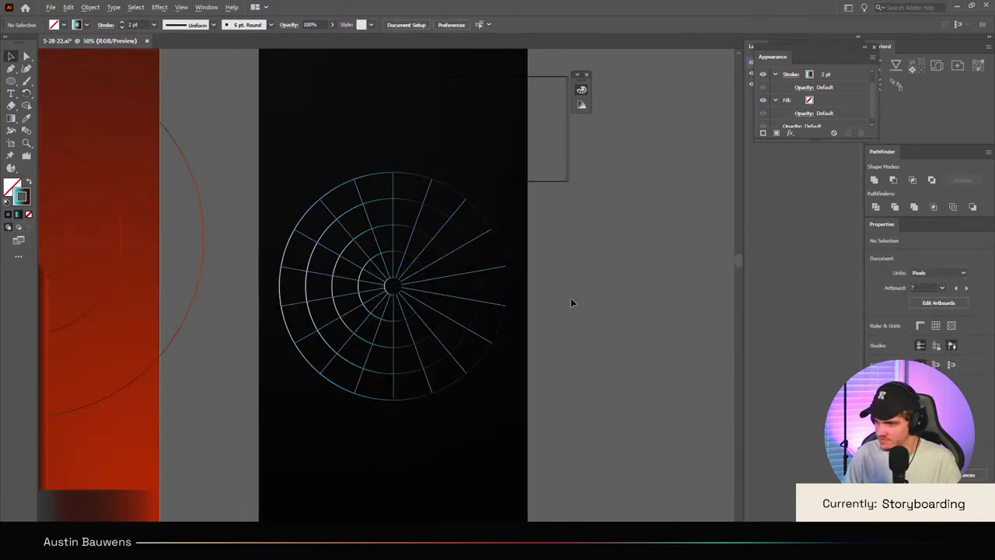
{"action": "scroll", "coordinate": [564, 288], "scroll_direction": "down", "scroll_amount": 3}
{"action": "scroll", "coordinate": [552, 288], "scroll_direction": "up", "scroll_amount": 6}
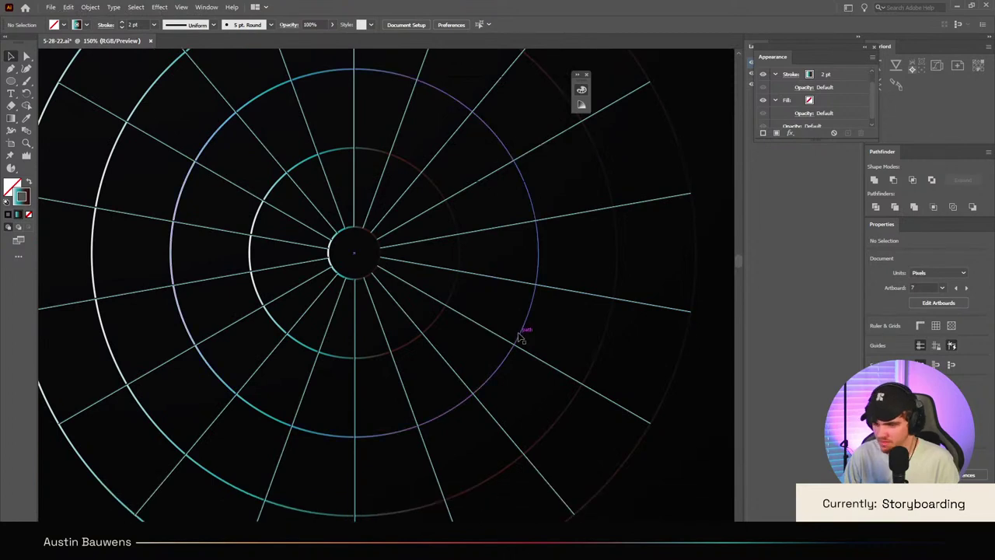
{"action": "scroll", "coordinate": [519, 334], "scroll_direction": "down", "scroll_amount": 1}
{"action": "scroll", "coordinate": [519, 333], "scroll_direction": "up", "scroll_amount": 1}
{"action": "scroll", "coordinate": [525, 329], "scroll_direction": "right", "scroll_amount": 2}
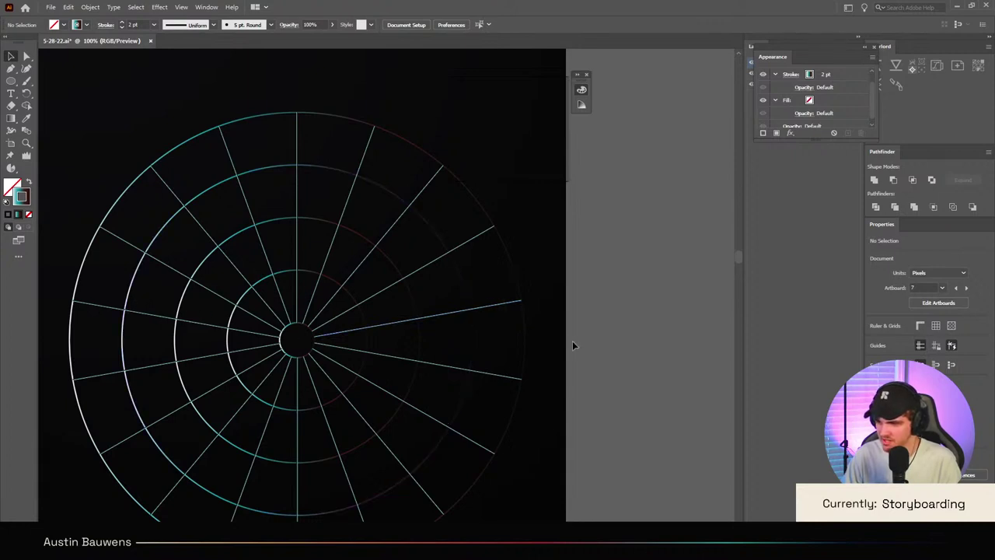
{"action": "left_click", "coordinate": [421, 362]}
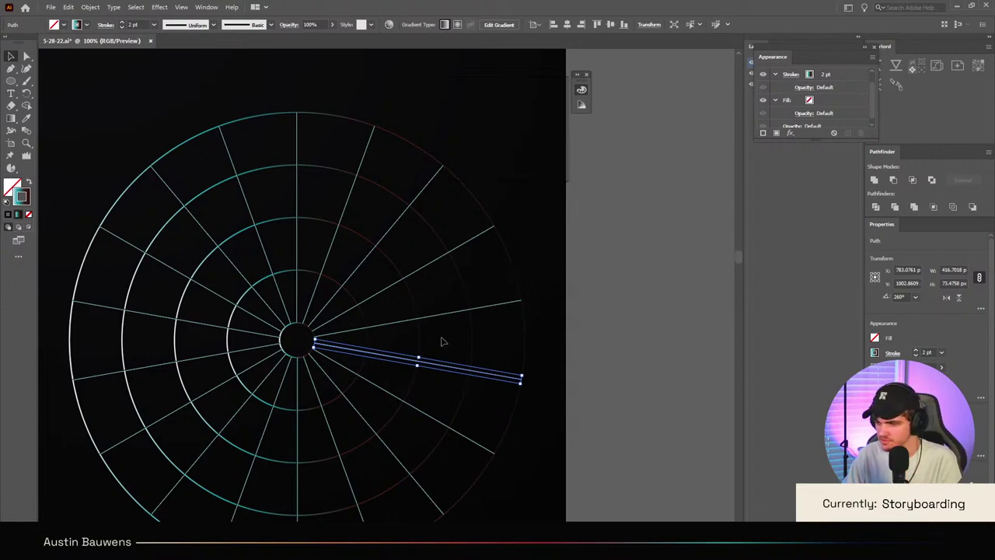
{"action": "left_click", "coordinate": [630, 320]}
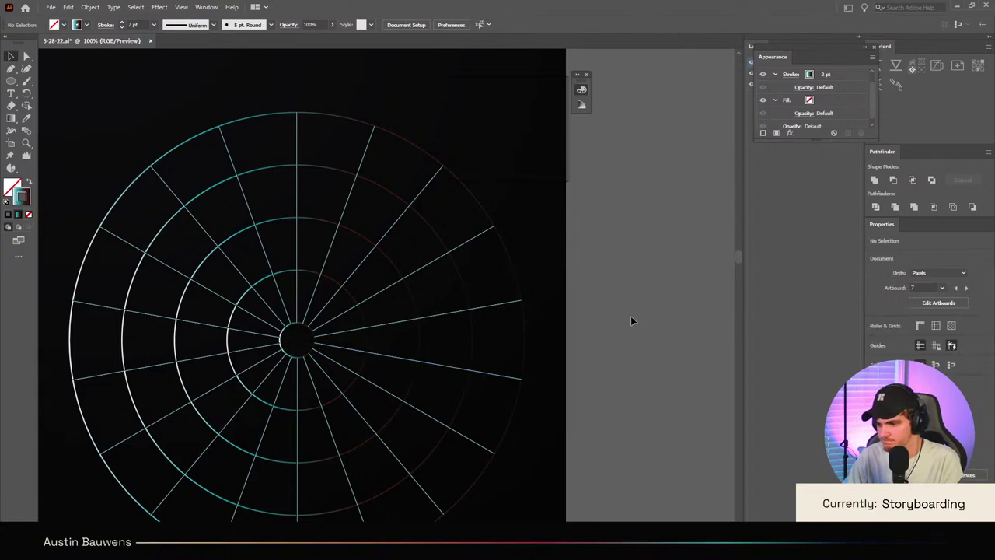
{"action": "scroll", "coordinate": [472, 290], "scroll_direction": "down", "scroll_amount": 3}
{"action": "scroll", "coordinate": [473, 291], "scroll_direction": "up", "scroll_amount": 2}
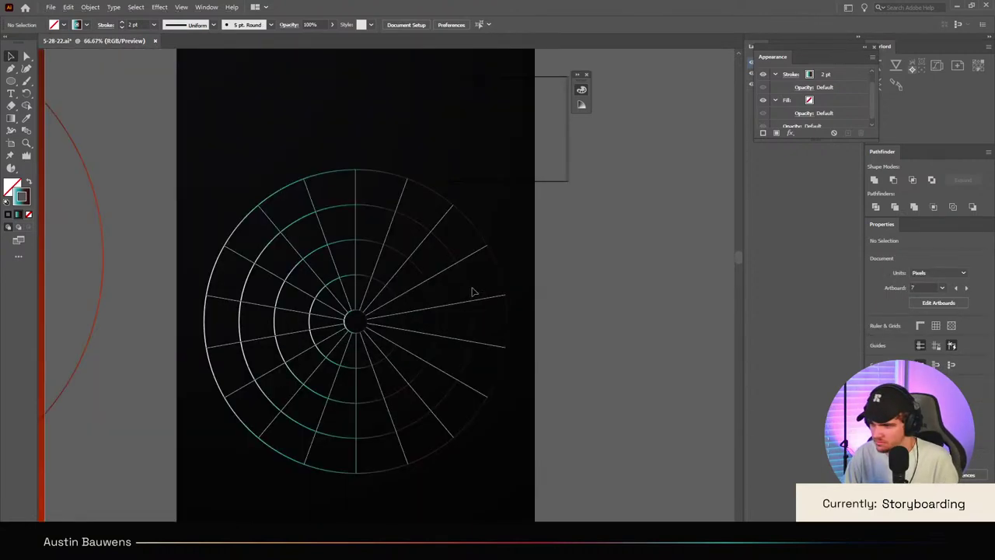
{"action": "scroll", "coordinate": [472, 292], "scroll_direction": "down", "scroll_amount": 5}
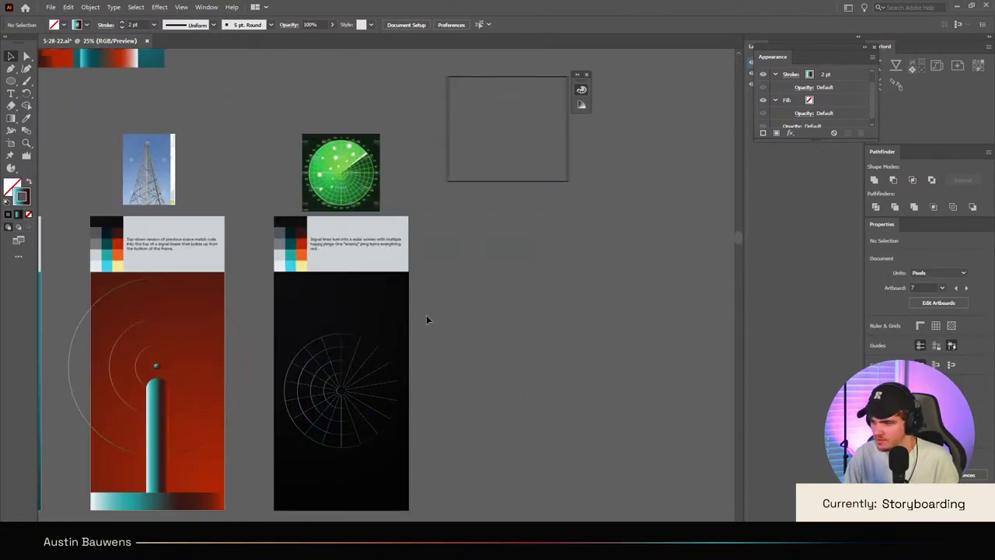
{"action": "scroll", "coordinate": [412, 323], "scroll_direction": "left", "scroll_amount": 3}
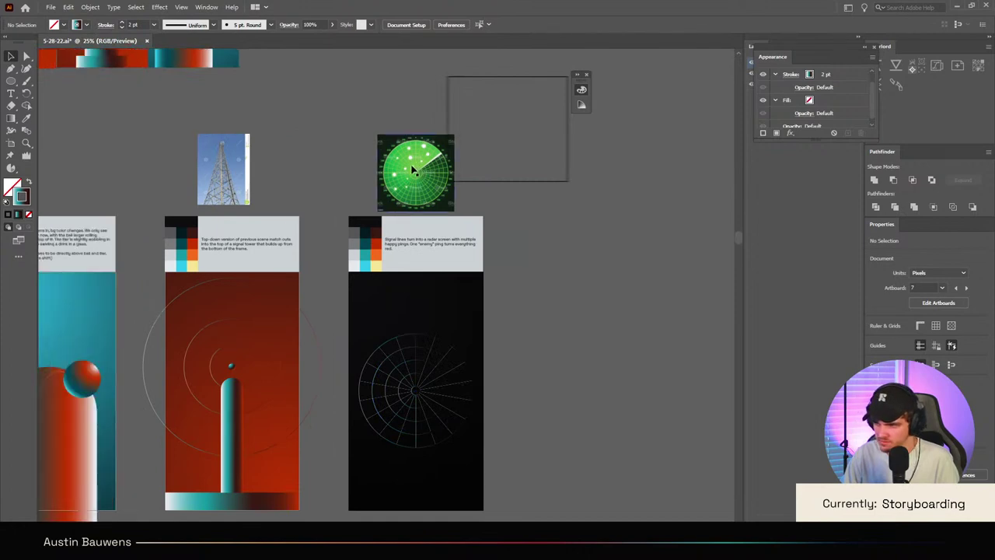
{"action": "scroll", "coordinate": [456, 384], "scroll_direction": "up", "scroll_amount": 2}
{"action": "scroll", "coordinate": [422, 482], "scroll_direction": "down", "scroll_amount": 3}
{"action": "scroll", "coordinate": [417, 445], "scroll_direction": "left", "scroll_amount": 3}
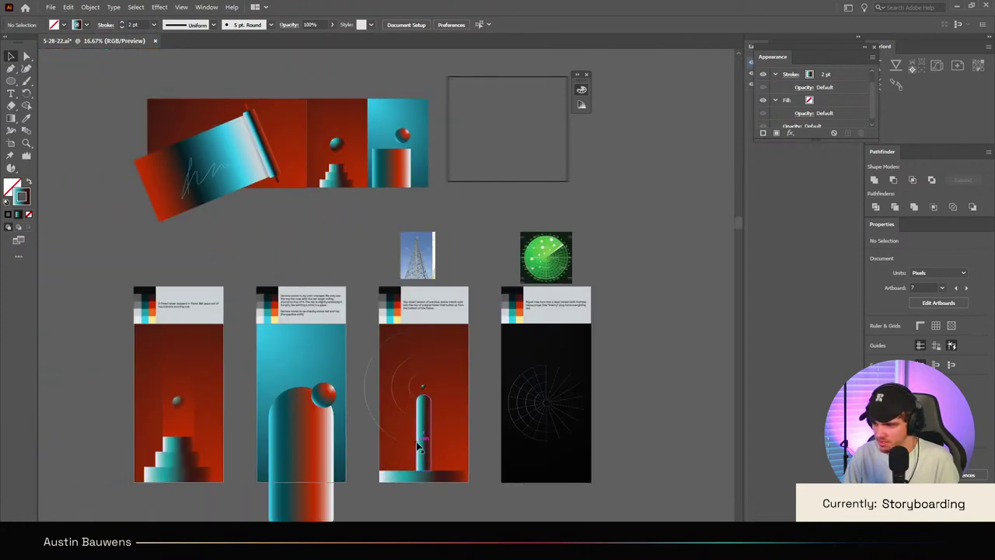
{"action": "scroll", "coordinate": [417, 445], "scroll_direction": "down", "scroll_amount": 2}
{"action": "scroll", "coordinate": [416, 441], "scroll_direction": "right", "scroll_amount": 2}
{"action": "scroll", "coordinate": [456, 479], "scroll_direction": "up", "scroll_amount": 4}
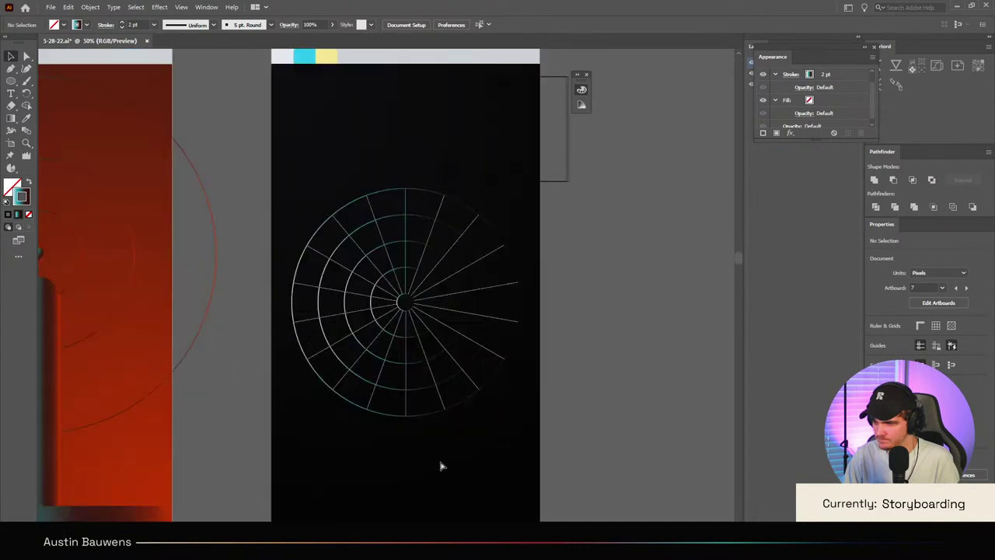
{"action": "scroll", "coordinate": [456, 430], "scroll_direction": "up", "scroll_amount": 5}
{"action": "scroll", "coordinate": [451, 423], "scroll_direction": "right", "scroll_amount": 2}
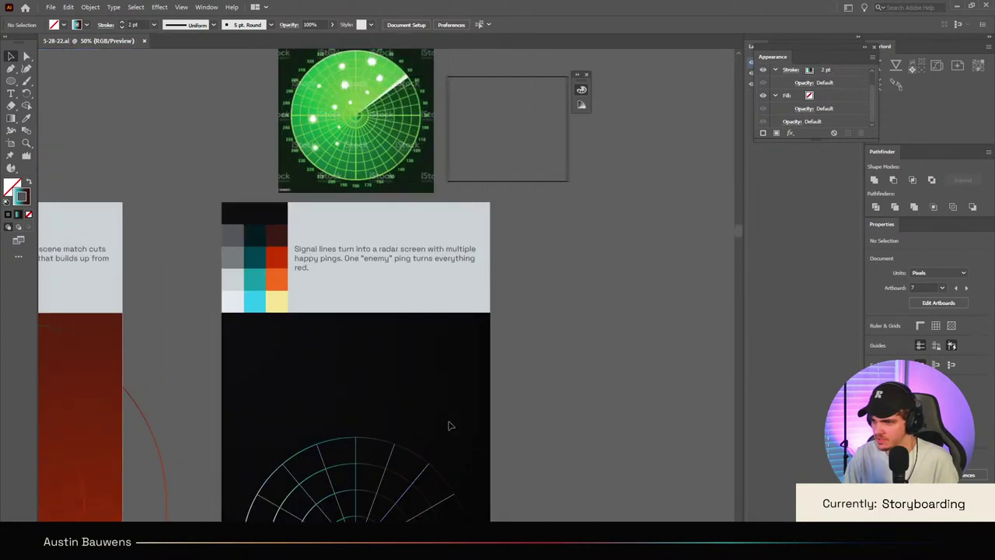
{"action": "scroll", "coordinate": [449, 422], "scroll_direction": "down", "scroll_amount": 2}
Step: Copy the gradient sphere from the tower frame and paste it in place on the radar
{"action": "scroll", "coordinate": [450, 422], "scroll_direction": "down", "scroll_amount": 1}
{"action": "key", "text": "l"}
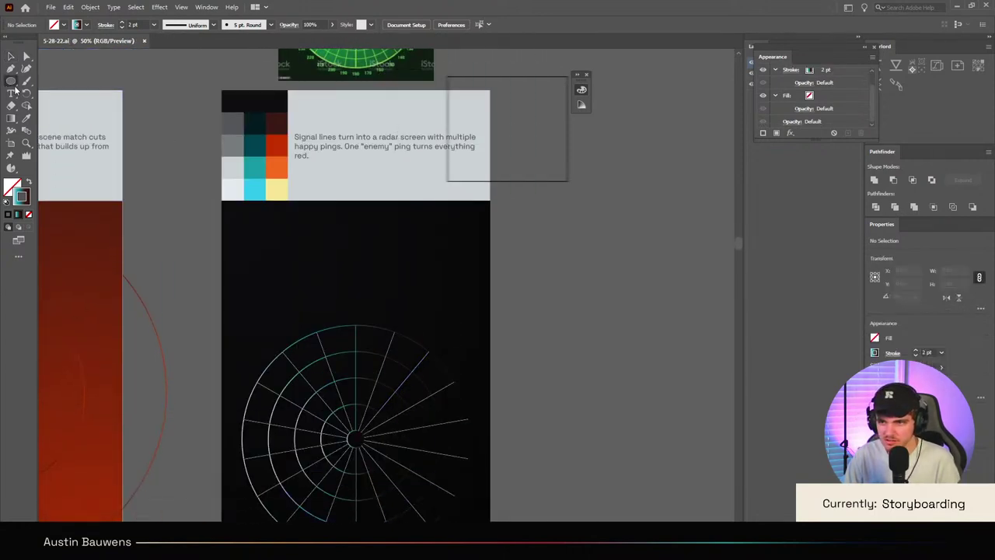
{"action": "key", "text": "shift+x"}
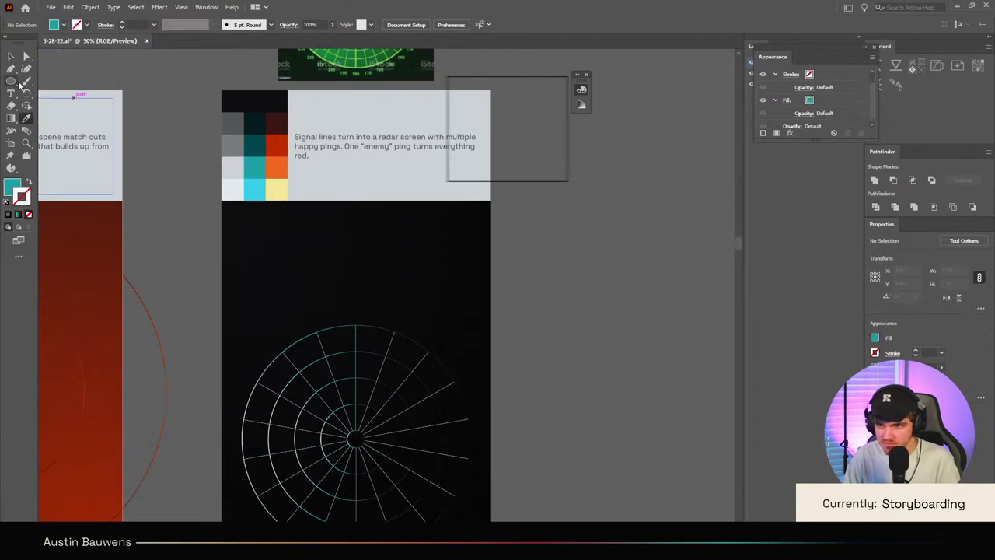
{"action": "scroll", "coordinate": [298, 389], "scroll_direction": "up", "scroll_amount": 4}
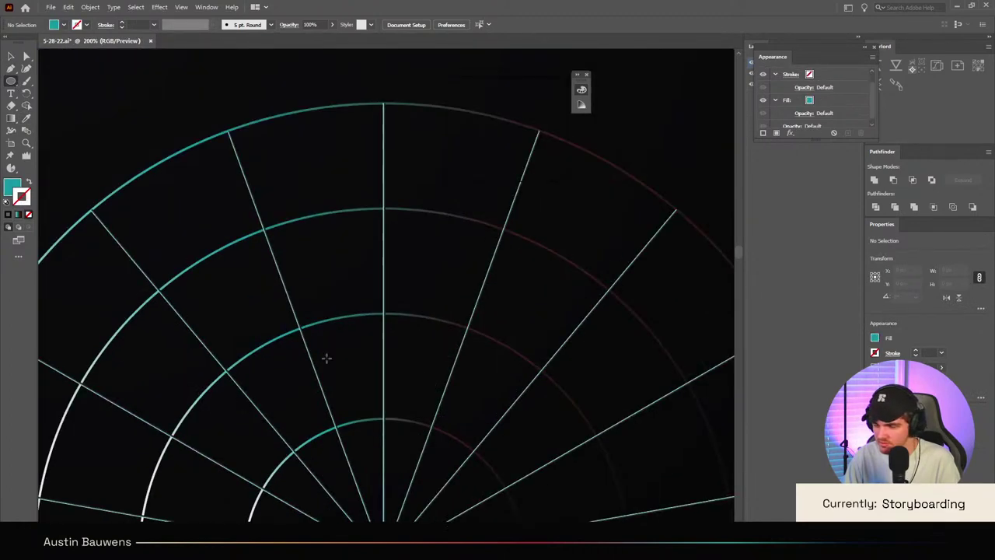
{"action": "scroll", "coordinate": [326, 357], "scroll_direction": "down", "scroll_amount": 4}
{"action": "left_click", "coordinate": [26, 119]}
{"action": "scroll", "coordinate": [257, 216], "scroll_direction": "down", "scroll_amount": 2}
{"action": "key", "text": "v"}
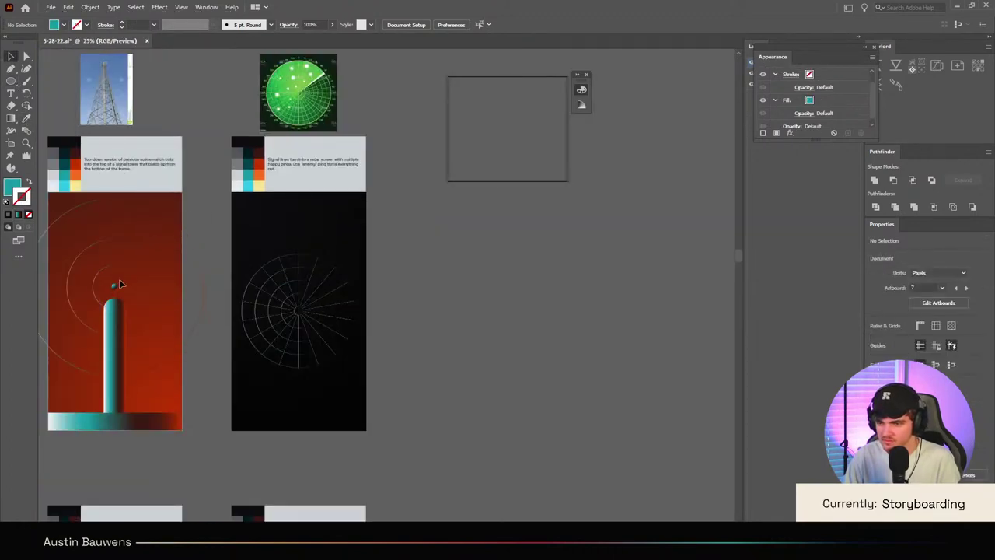
{"action": "key", "text": "slash"}
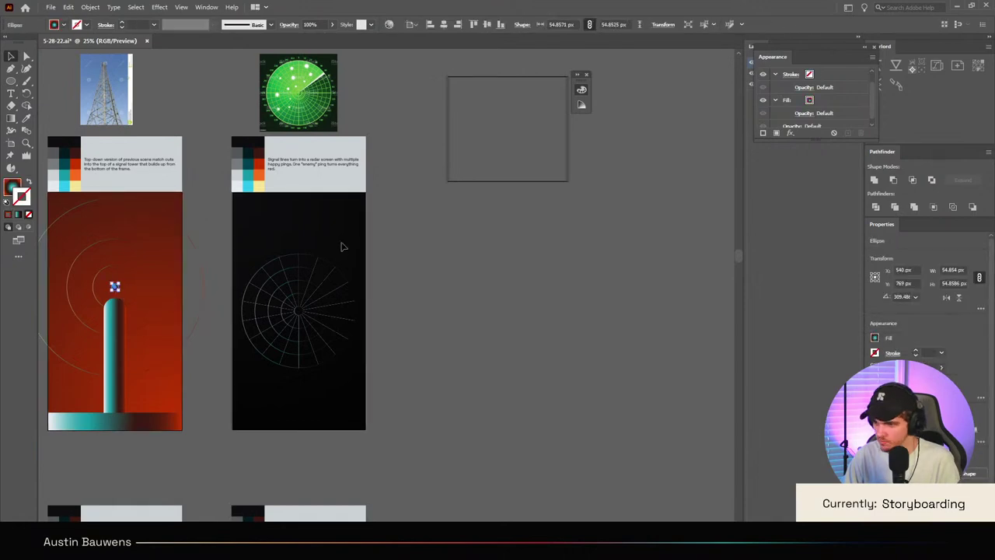
{"action": "key", "text": "ctrl+f"}
{"action": "scroll", "coordinate": [298, 293], "scroll_direction": "up", "scroll_amount": 5}
{"action": "scroll", "coordinate": [298, 292], "scroll_direction": "up", "scroll_amount": 1}
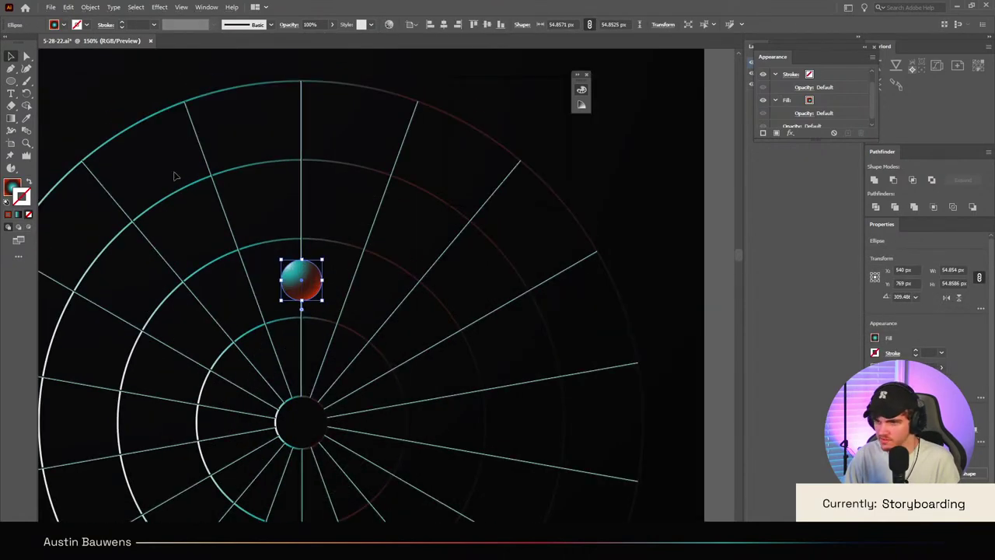
Step: Change the sphere's red gradient stop to black by sampling the dark swatch
{"action": "left_click", "coordinate": [12, 117]}
{"action": "key", "text": "ctrl+equal"}
{"action": "key", "text": "ctrl+equal"}
{"action": "key", "text": "ctrl+equal"}
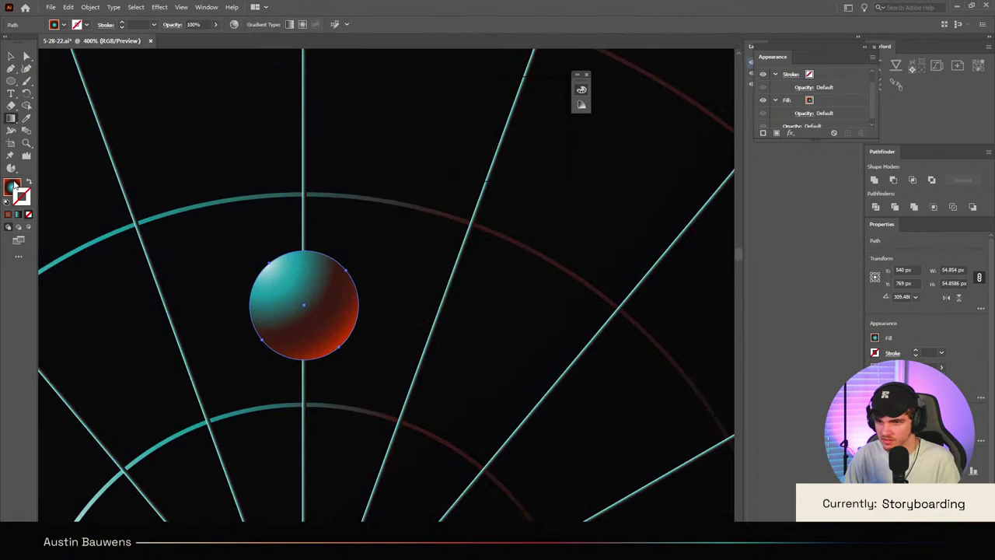
{"action": "left_click", "coordinate": [13, 185]}
{"action": "left_click", "coordinate": [349, 336]}
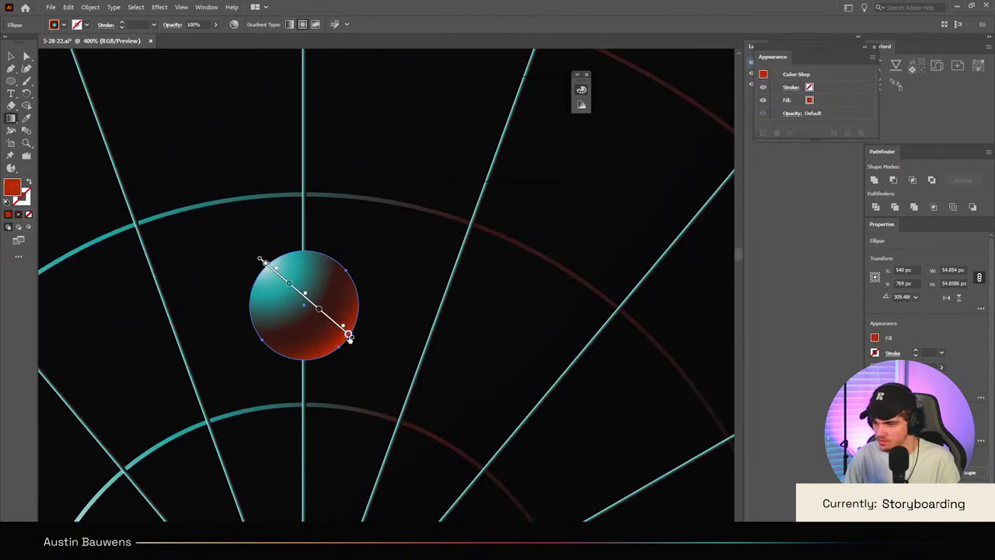
{"action": "double_click", "coordinate": [348, 335]}
{"action": "left_click", "coordinate": [215, 405]}
{"action": "scroll", "coordinate": [427, 280], "scroll_direction": "down", "scroll_amount": 4}
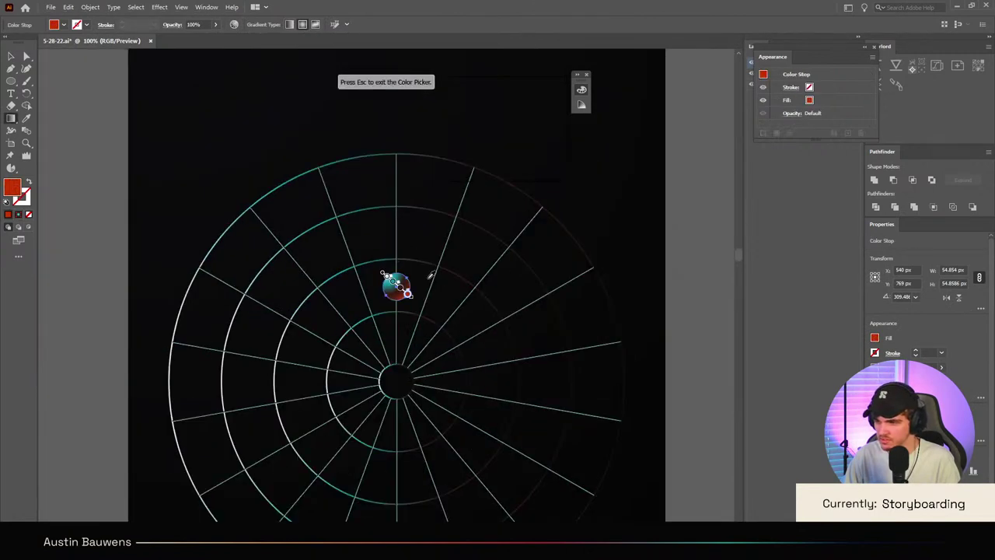
{"action": "scroll", "coordinate": [428, 277], "scroll_direction": "up", "scroll_amount": 1}
{"action": "scroll", "coordinate": [431, 240], "scroll_direction": "down", "scroll_amount": 4}
{"action": "scroll", "coordinate": [431, 239], "scroll_direction": "up", "scroll_amount": 1}
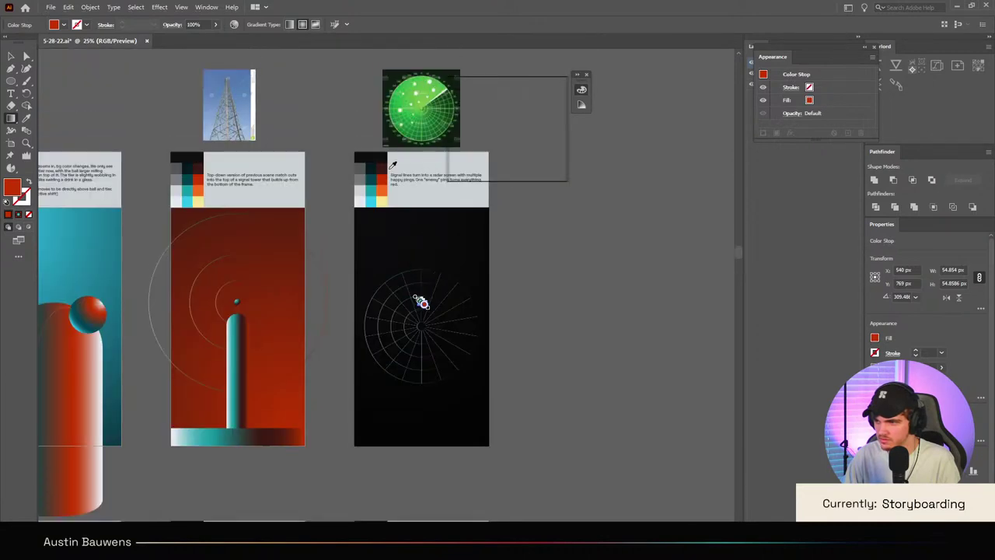
{"action": "left_click", "coordinate": [377, 157]}
{"action": "scroll", "coordinate": [420, 294], "scroll_direction": "up", "scroll_amount": 6}
{"action": "scroll", "coordinate": [407, 350], "scroll_direction": "up", "scroll_amount": 4}
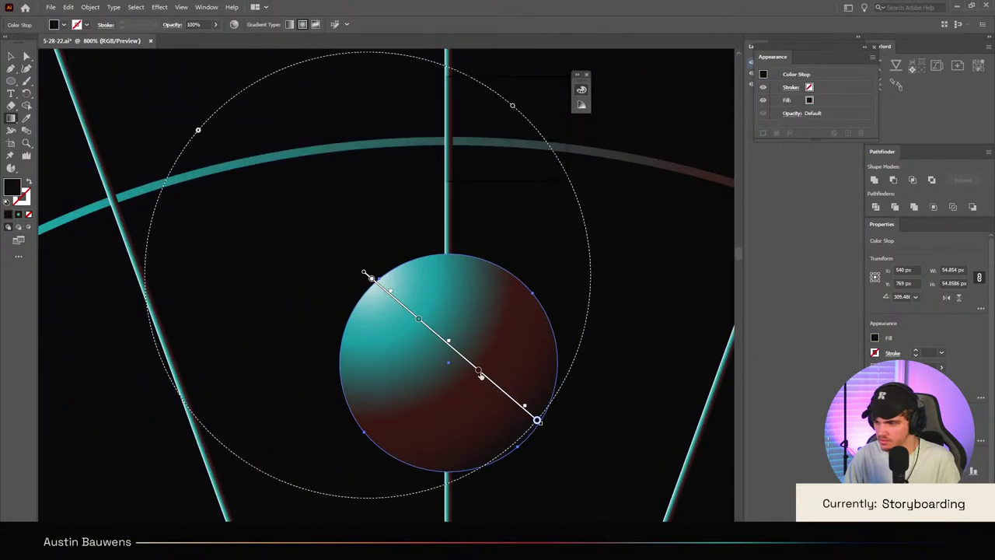
{"action": "scroll", "coordinate": [480, 376], "scroll_direction": "down", "scroll_amount": 6}
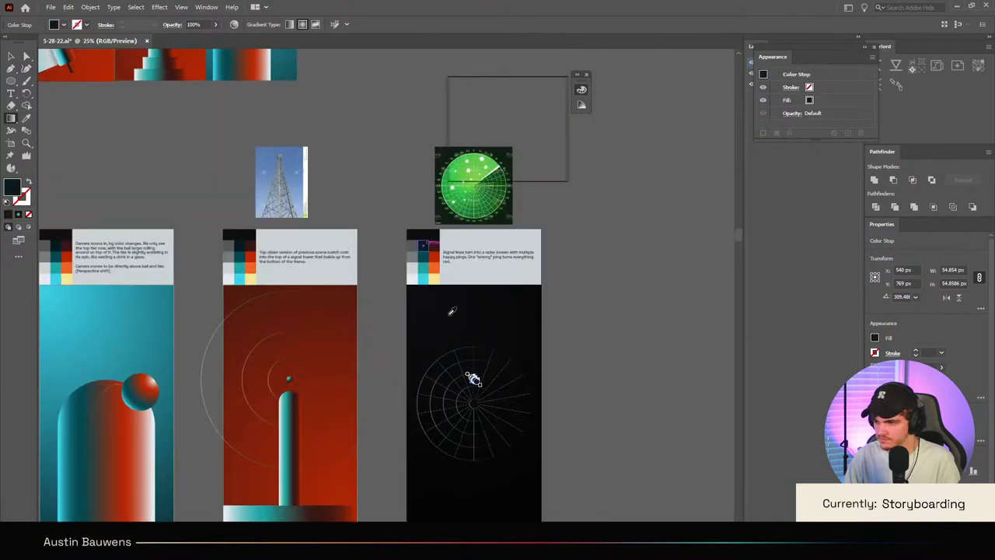
{"action": "scroll", "coordinate": [490, 395], "scroll_direction": "up", "scroll_amount": 5}
Step: Shrink the teal sphere into a small ping and settle it onto the inner arc
{"action": "key", "text": "v"}
{"action": "left_click", "coordinate": [307, 223]}
{"action": "scroll", "coordinate": [353, 261], "scroll_direction": "down", "scroll_amount": 4}
{"action": "scroll", "coordinate": [359, 283], "scroll_direction": "up", "scroll_amount": 4}
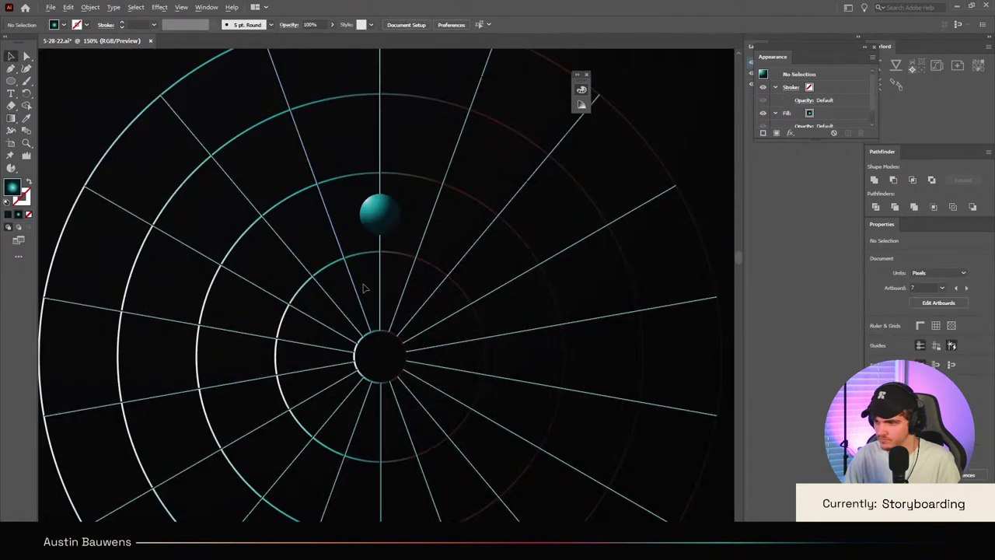
{"action": "scroll", "coordinate": [362, 288], "scroll_direction": "up", "scroll_amount": 2}
{"action": "left_click", "coordinate": [403, 289]}
{"action": "left_click_drag", "start_coordinate": [411, 288], "coordinate": [396, 290]}
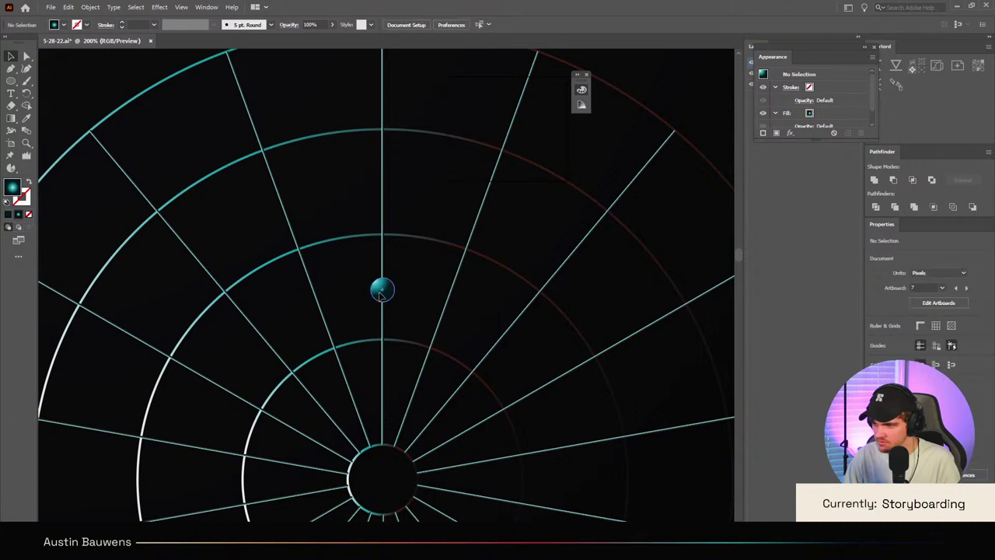
{"action": "left_click_drag", "start_coordinate": [385, 294], "coordinate": [302, 254]}
{"action": "left_click", "coordinate": [336, 268]}
{"action": "scroll", "coordinate": [340, 266], "scroll_direction": "down", "scroll_amount": 5}
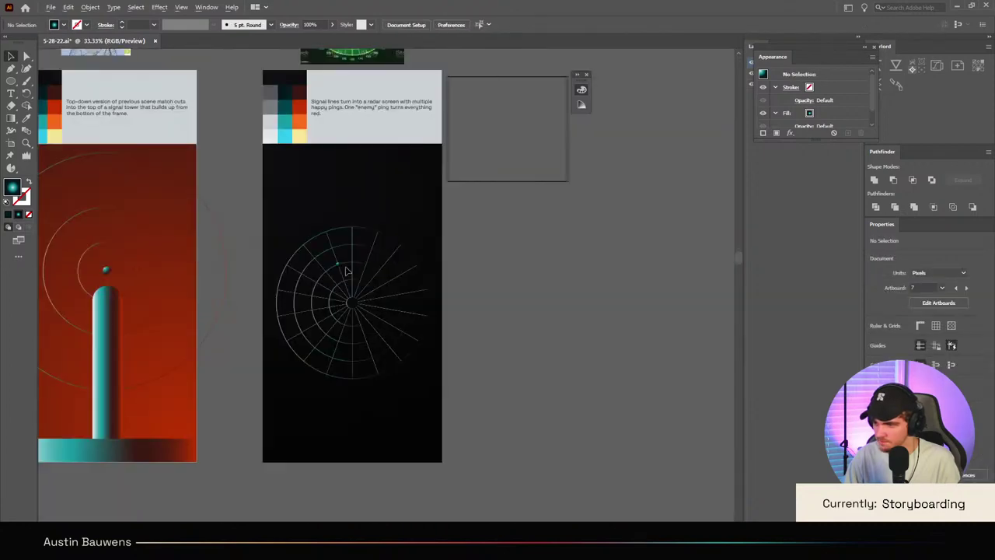
{"action": "scroll", "coordinate": [342, 269], "scroll_direction": "up", "scroll_amount": 6}
{"action": "left_click", "coordinate": [297, 196]}
{"action": "left_click_drag", "start_coordinate": [299, 199], "coordinate": [396, 317]}
{"action": "scroll", "coordinate": [394, 271], "scroll_direction": "down", "scroll_amount": 5, "text": "alt"}
{"action": "scroll", "coordinate": [407, 275], "scroll_direction": "up", "scroll_amount": 5, "text": "alt"}
{"action": "scroll", "coordinate": [410, 272], "scroll_direction": "down", "scroll_amount": 5, "text": "alt"}
{"action": "scroll", "coordinate": [410, 272], "scroll_direction": "up", "scroll_amount": 8}
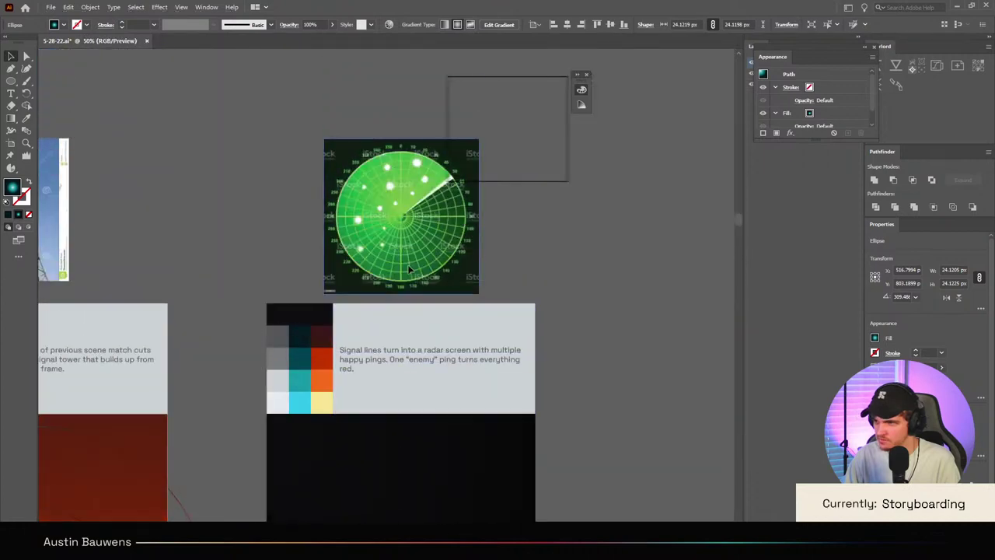
{"action": "scroll", "coordinate": [410, 268], "scroll_direction": "up", "scroll_amount": 4, "text": "alt"}
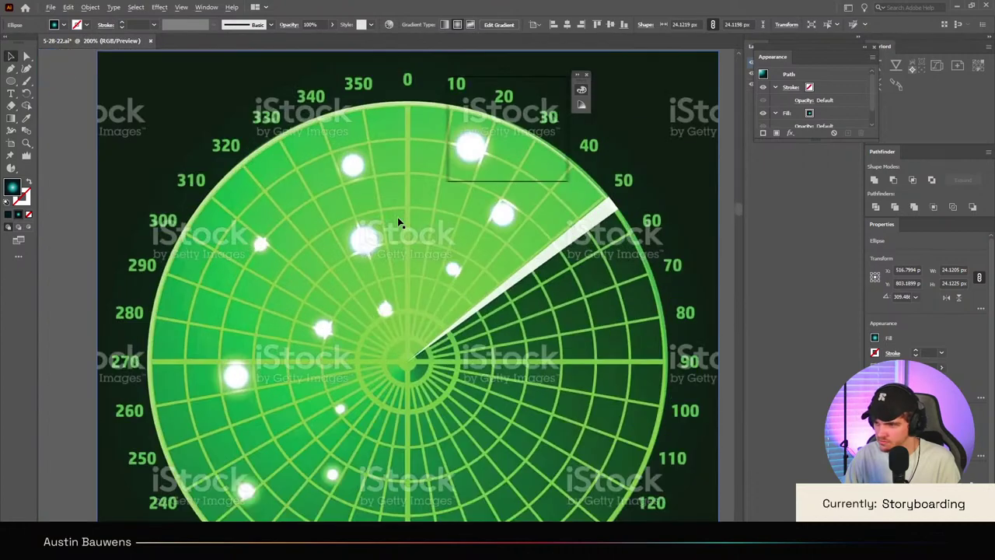
{"action": "scroll", "coordinate": [397, 217], "scroll_direction": "down", "scroll_amount": 5, "text": "alt"}
{"action": "scroll", "coordinate": [404, 306], "scroll_direction": "down", "scroll_amount": 3}
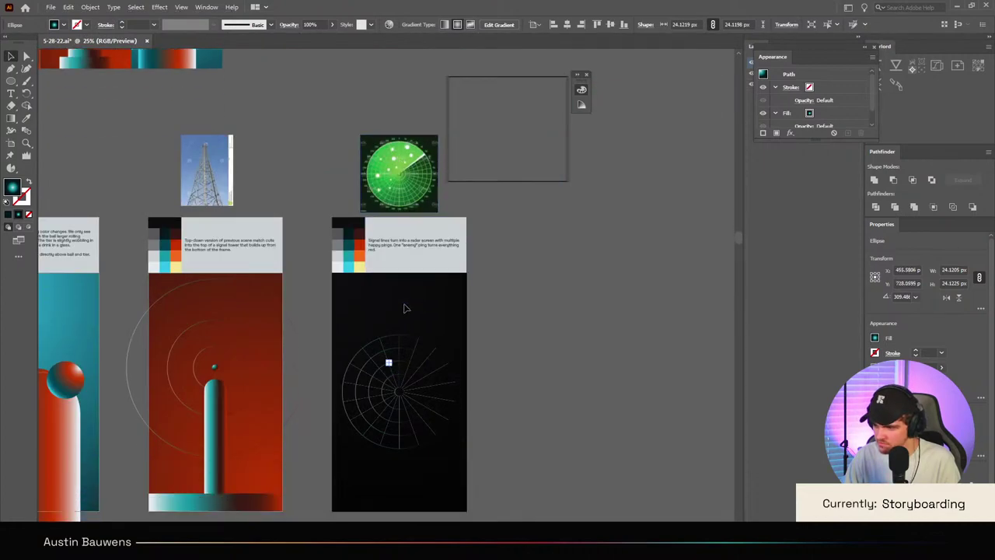
{"action": "scroll", "coordinate": [393, 319], "scroll_direction": "up", "scroll_amount": 3, "text": "alt"}
{"action": "scroll", "coordinate": [394, 319], "scroll_direction": "up", "scroll_amount": 3, "text": "alt"}
Step: Place a smaller copy of the ping on a line crossing further left
{"action": "left_click", "coordinate": [369, 286]}
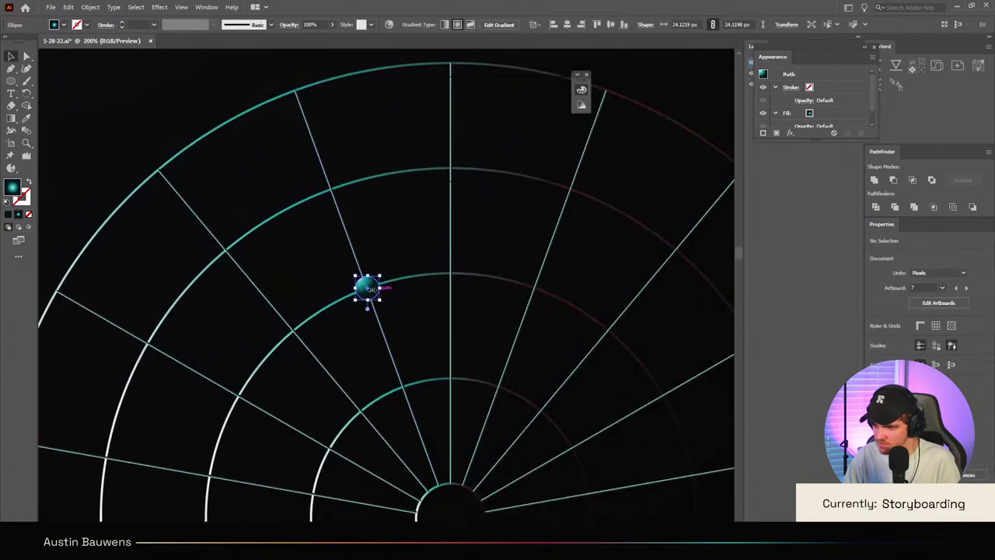
{"action": "scroll", "coordinate": [368, 286], "scroll_direction": "up", "scroll_amount": 3, "text": "alt"}
{"action": "scroll", "coordinate": [369, 288], "scroll_direction": "down", "scroll_amount": 1, "text": "alt"}
{"action": "scroll", "coordinate": [369, 288], "scroll_direction": "down", "scroll_amount": 1, "text": "alt"}
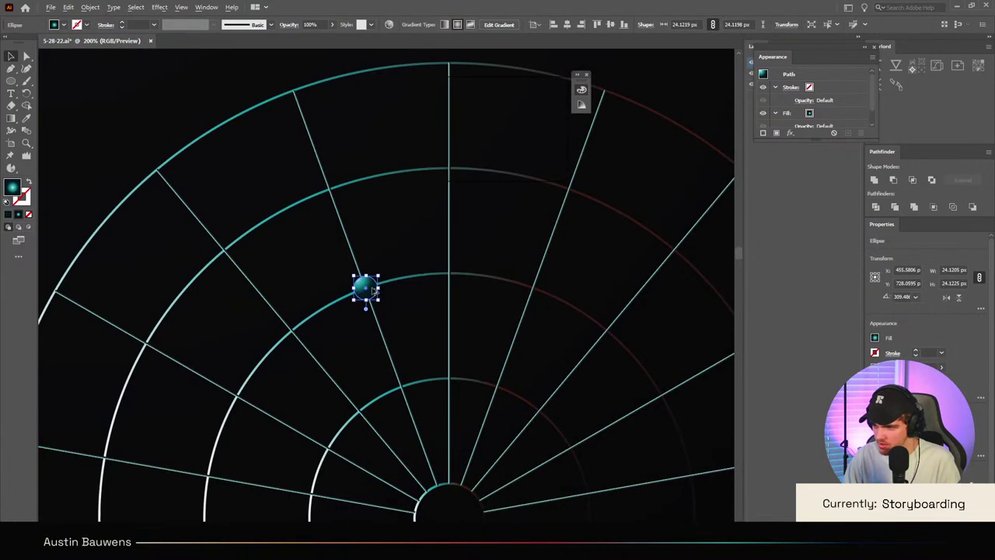
{"action": "left_click_drag", "start_coordinate": [364, 286], "coordinate": [153, 334]}
{"action": "left_click", "coordinate": [191, 335]}
{"action": "scroll", "coordinate": [191, 336], "scroll_direction": "down", "scroll_amount": 3}
{"action": "scroll", "coordinate": [137, 221], "scroll_direction": "up", "scroll_amount": 3, "text": "alt"}
{"action": "scroll", "coordinate": [136, 224], "scroll_direction": "up", "scroll_amount": 3, "text": "alt"}
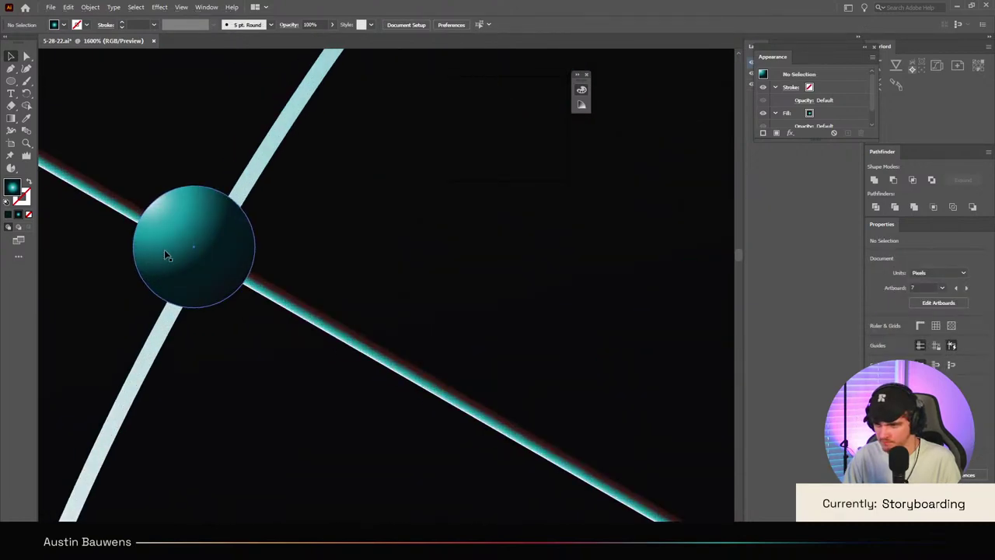
{"action": "left_click_drag", "start_coordinate": [164, 250], "coordinate": [186, 257]}
{"action": "left_click", "coordinate": [372, 241]}
{"action": "scroll", "coordinate": [372, 241], "scroll_direction": "down", "scroll_amount": 9}
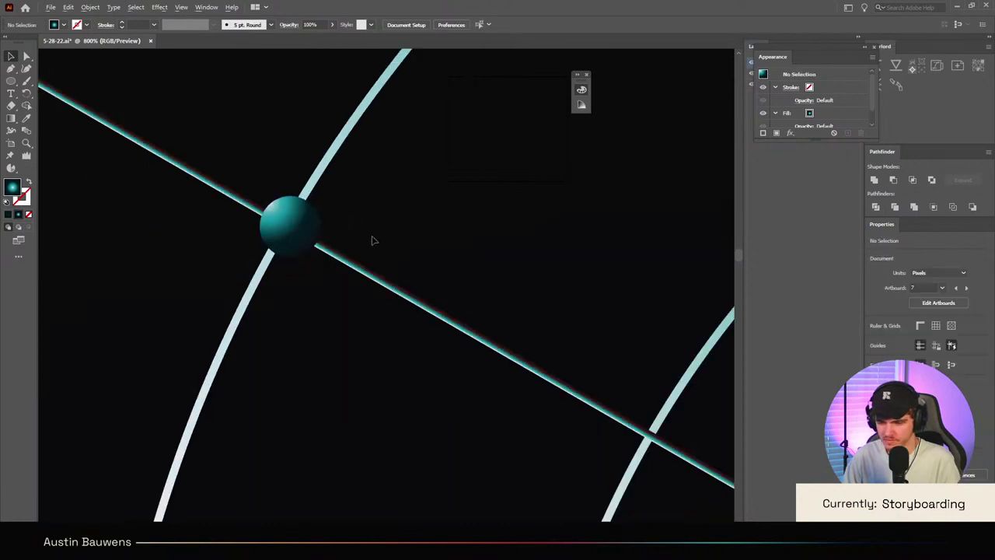
{"action": "scroll", "coordinate": [370, 255], "scroll_direction": "up", "scroll_amount": 3, "text": "alt"}
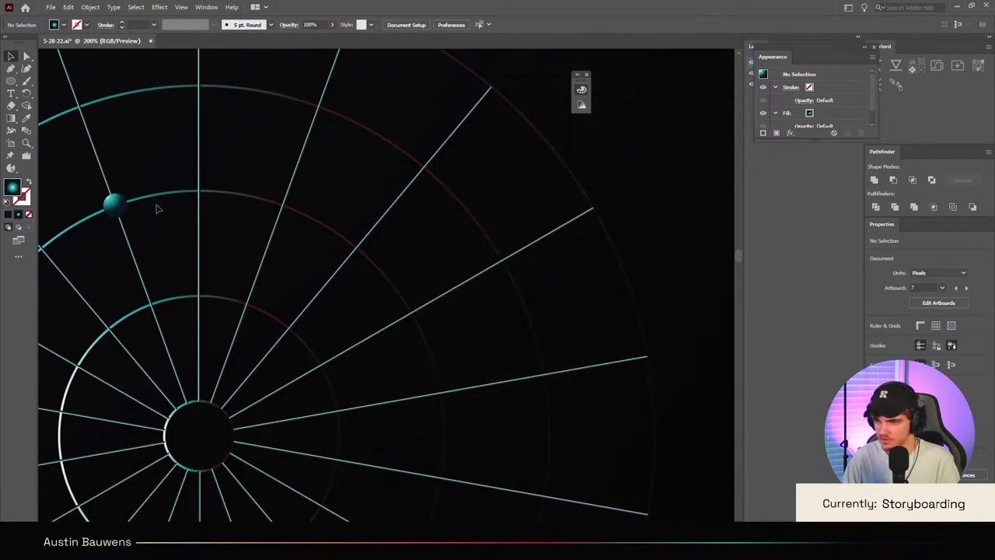
Step: Drop another ping copy lower right on the grid and enlarge it to about 32 px
{"action": "left_click", "coordinate": [115, 205]}
{"action": "left_click_drag", "start_coordinate": [115, 204], "coordinate": [311, 314]}
{"action": "left_click", "coordinate": [355, 296]}
{"action": "scroll", "coordinate": [356, 296], "scroll_direction": "down", "scroll_amount": 6, "text": "alt"}
{"action": "scroll", "coordinate": [354, 309], "scroll_direction": "up", "scroll_amount": 1}
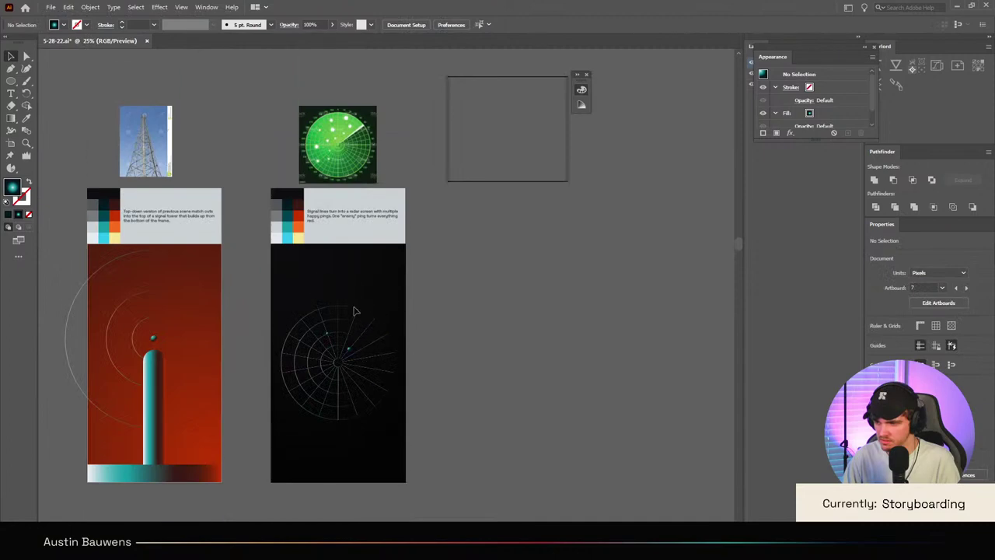
{"action": "scroll", "coordinate": [354, 311], "scroll_direction": "up", "scroll_amount": 3, "text": "alt"}
{"action": "scroll", "coordinate": [456, 384], "scroll_direction": "down", "scroll_amount": 1, "text": "alt"}
{"action": "scroll", "coordinate": [444, 349], "scroll_direction": "up", "scroll_amount": 5}
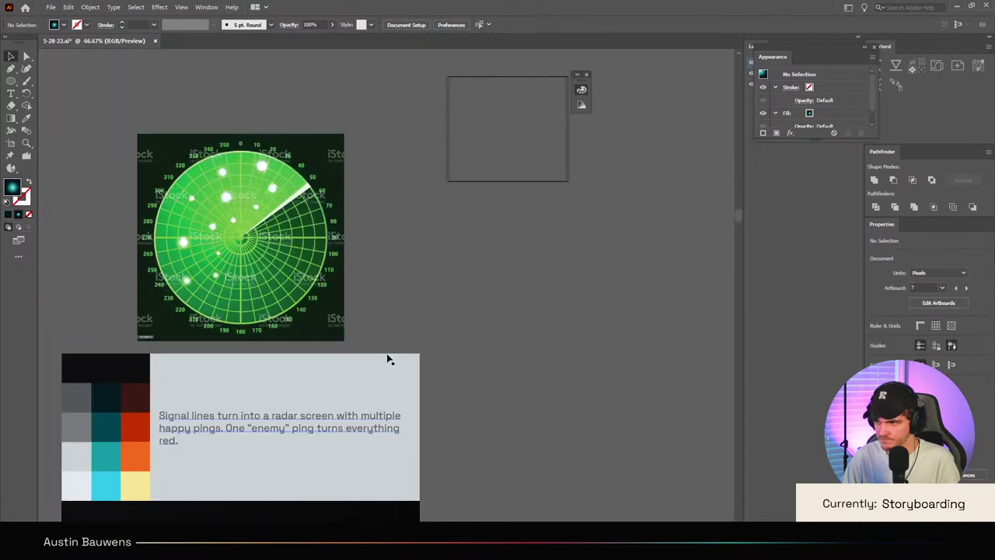
{"action": "scroll", "coordinate": [389, 357], "scroll_direction": "down", "scroll_amount": 8}
{"action": "scroll", "coordinate": [233, 285], "scroll_direction": "up", "scroll_amount": 4}
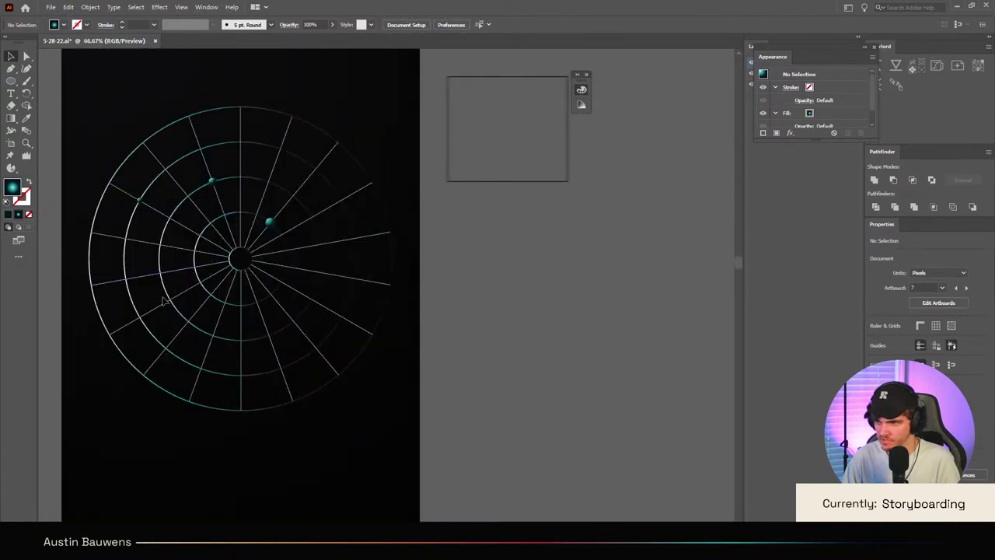
{"action": "scroll", "coordinate": [163, 302], "scroll_direction": "up", "scroll_amount": 1}
{"action": "scroll", "coordinate": [163, 302], "scroll_direction": "up", "scroll_amount": 3, "text": "alt"}
Step: Duplicate a ping and position the copy down-left on a ring
{"action": "left_click", "coordinate": [413, 339]}
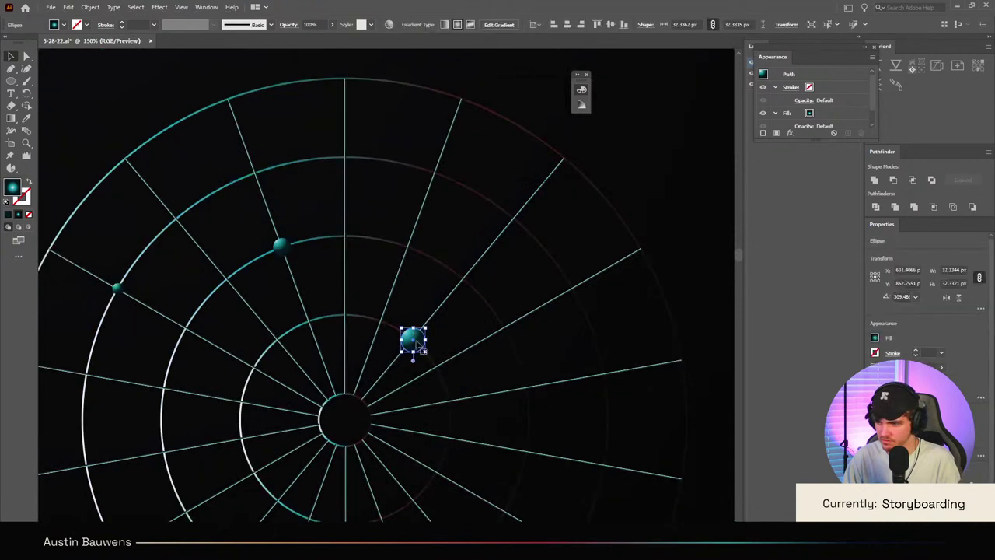
{"action": "left_click_drag", "start_coordinate": [417, 346], "coordinate": [202, 490], "text": "alt"}
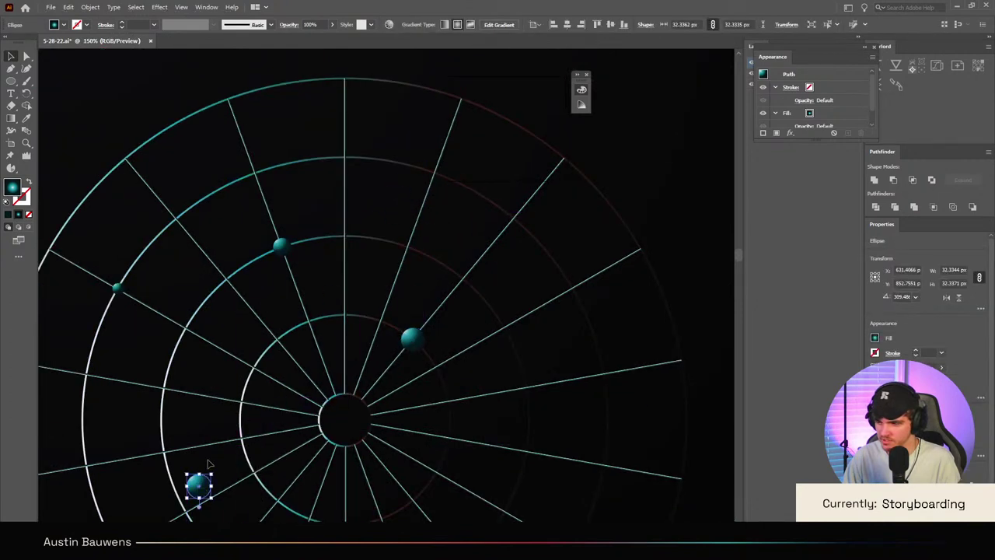
{"action": "scroll", "coordinate": [209, 464], "scroll_direction": "down", "scroll_amount": 4}
{"action": "left_click_drag", "start_coordinate": [209, 330], "coordinate": [192, 369]}
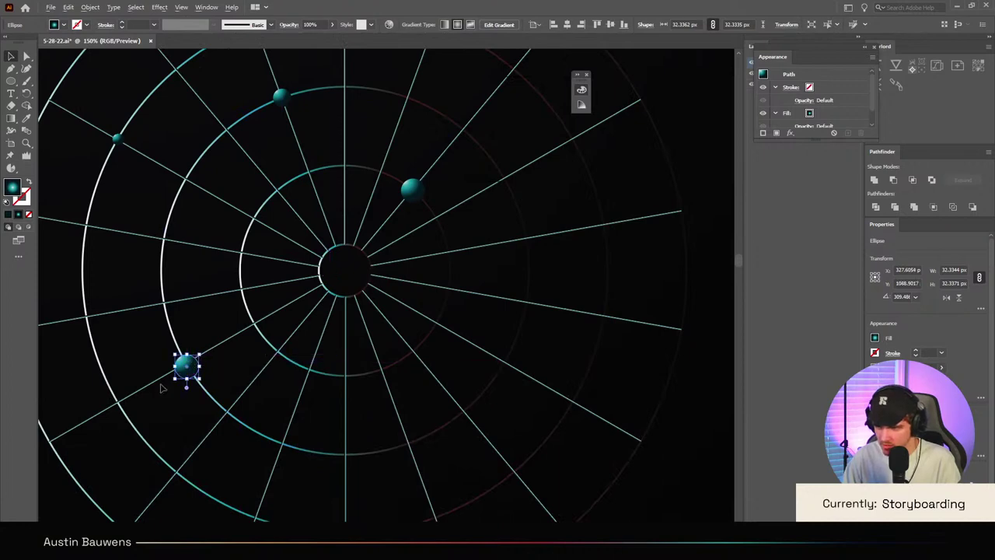
{"action": "scroll", "coordinate": [161, 386], "scroll_direction": "up", "scroll_amount": 4}
{"action": "left_click_drag", "start_coordinate": [249, 349], "coordinate": [252, 331]}
{"action": "scroll", "coordinate": [280, 322], "scroll_direction": "down", "scroll_amount": 7}
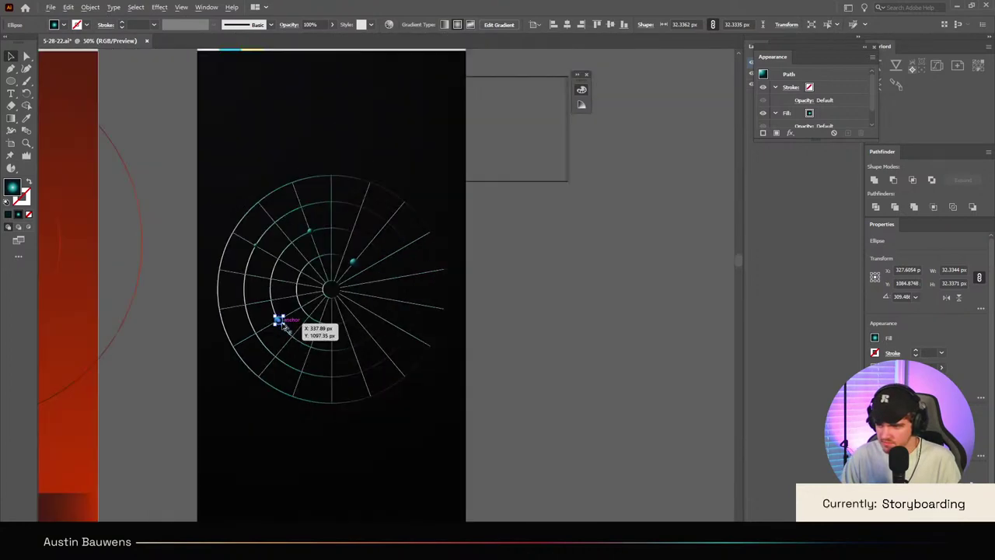
{"action": "scroll", "coordinate": [283, 328], "scroll_direction": "up", "scroll_amount": 3}
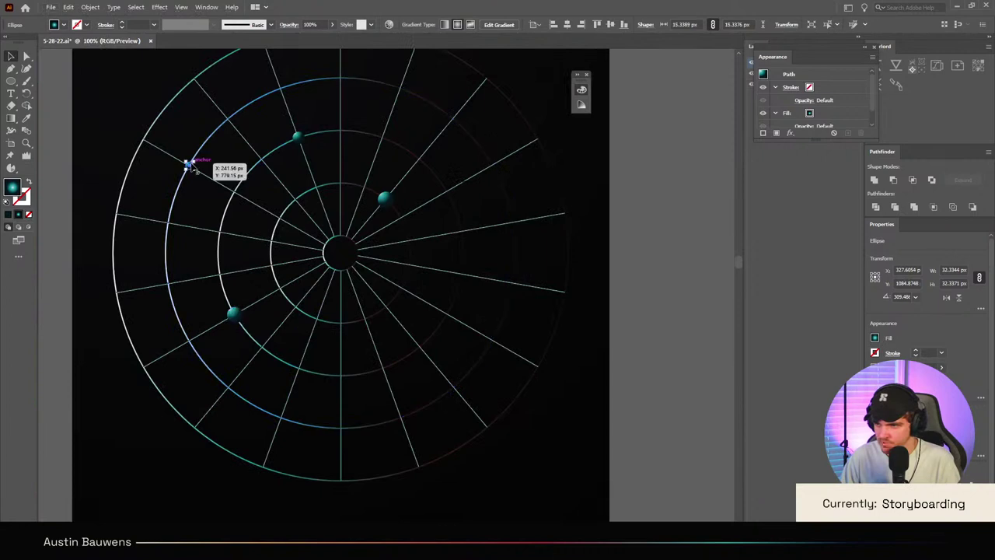
{"action": "left_click", "coordinate": [321, 358]}
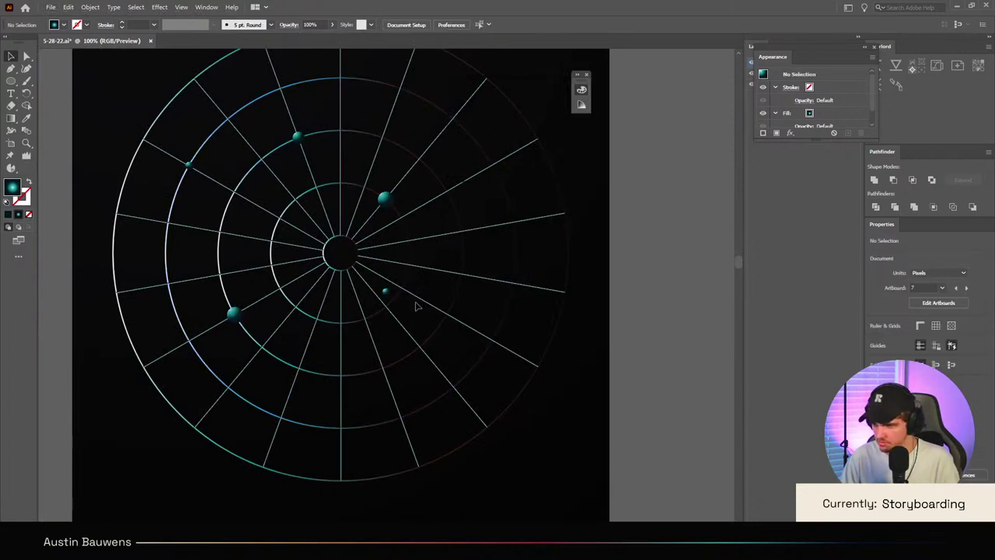
Step: Reposition the pings onto ring intersections, including one on the lower ring
{"action": "left_click_drag", "start_coordinate": [386, 290], "coordinate": [421, 351]}
{"action": "left_click", "coordinate": [447, 359]}
{"action": "scroll", "coordinate": [449, 360], "scroll_direction": "up", "scroll_amount": 2}
{"action": "scroll", "coordinate": [448, 360], "scroll_direction": "down", "scroll_amount": 3}
{"action": "scroll", "coordinate": [440, 358], "scroll_direction": "up", "scroll_amount": 1}
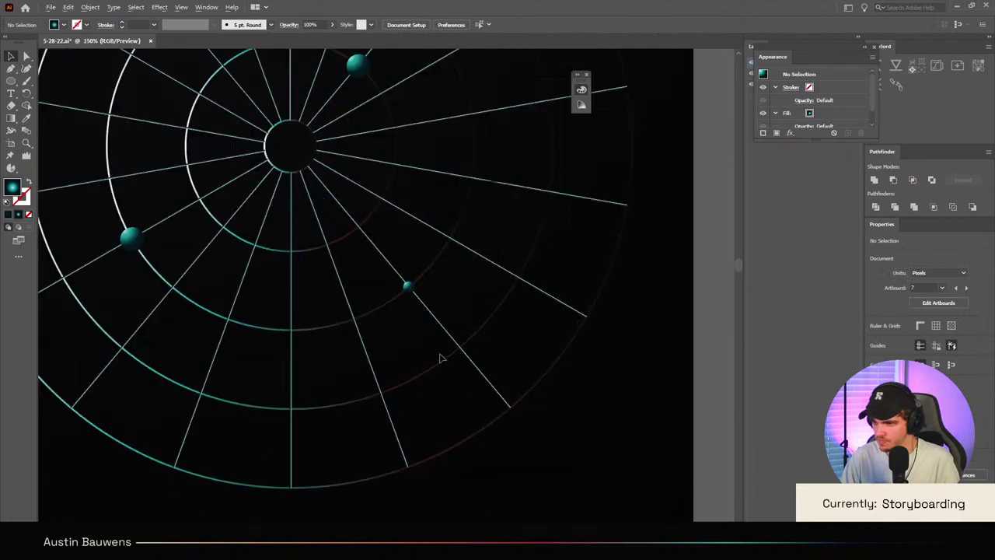
{"action": "left_click_drag", "start_coordinate": [135, 243], "coordinate": [392, 399]}
{"action": "key", "text": "ctrl+z"}
{"action": "left_click_drag", "start_coordinate": [133, 237], "coordinate": [388, 392]}
{"action": "left_click", "coordinate": [415, 405]}
{"action": "scroll", "coordinate": [409, 397], "scroll_direction": "down", "scroll_amount": 3}
{"action": "scroll", "coordinate": [428, 394], "scroll_direction": "up", "scroll_amount": 2}
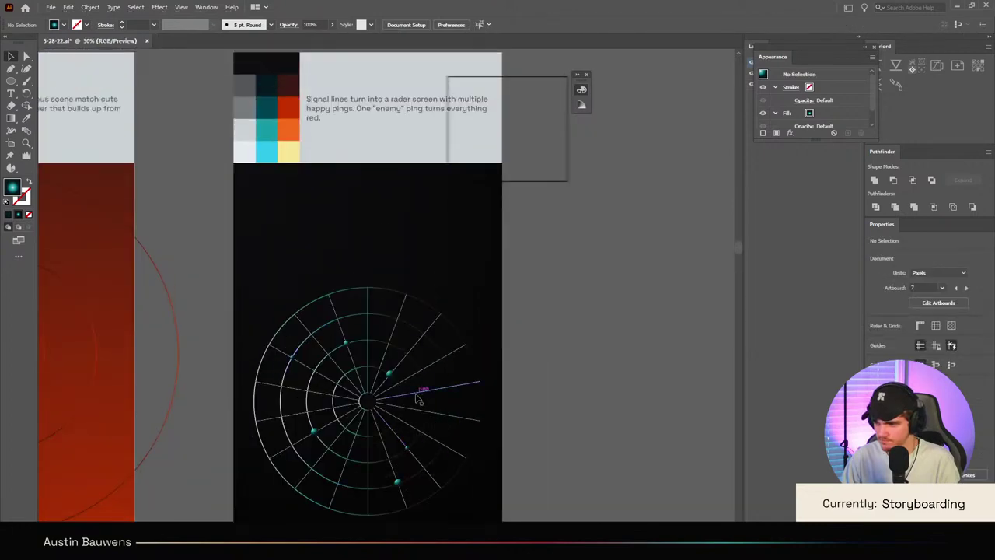
{"action": "scroll", "coordinate": [403, 385], "scroll_direction": "up", "scroll_amount": 2}
{"action": "left_click_drag", "start_coordinate": [224, 483], "coordinate": [403, 258]}
Step: Recolour the large ping sphere's gradient stops with the palette's red and dark red
{"action": "left_click", "coordinate": [468, 282]}
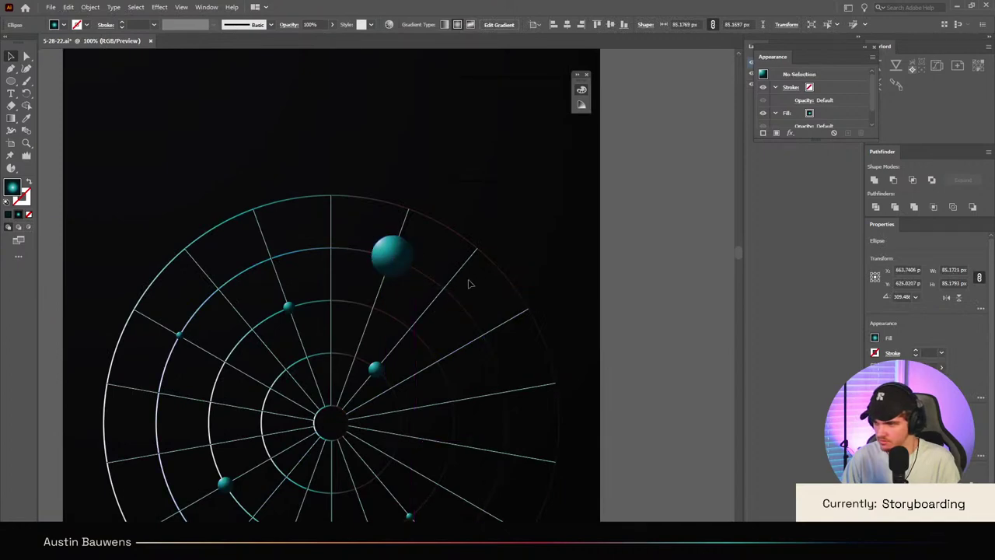
{"action": "scroll", "coordinate": [448, 289], "scroll_direction": "down", "scroll_amount": 4}
{"action": "scroll", "coordinate": [435, 282], "scroll_direction": "up", "scroll_amount": 6}
{"action": "left_click", "coordinate": [437, 298]}
{"action": "key", "text": "g"}
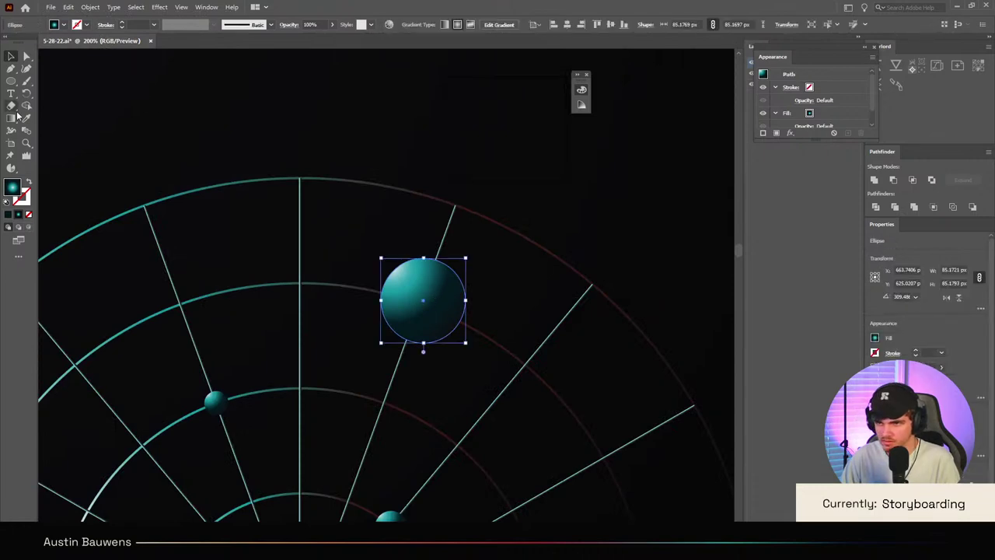
{"action": "double_click", "coordinate": [412, 284]}
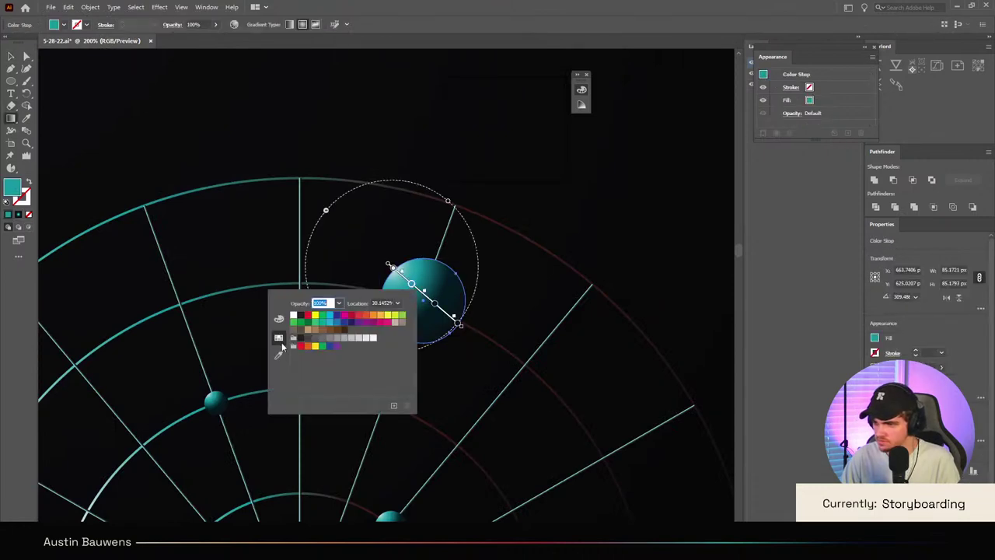
{"action": "left_click", "coordinate": [280, 350]}
{"action": "scroll", "coordinate": [321, 309], "scroll_direction": "down", "scroll_amount": 5}
{"action": "left_click", "coordinate": [262, 235]}
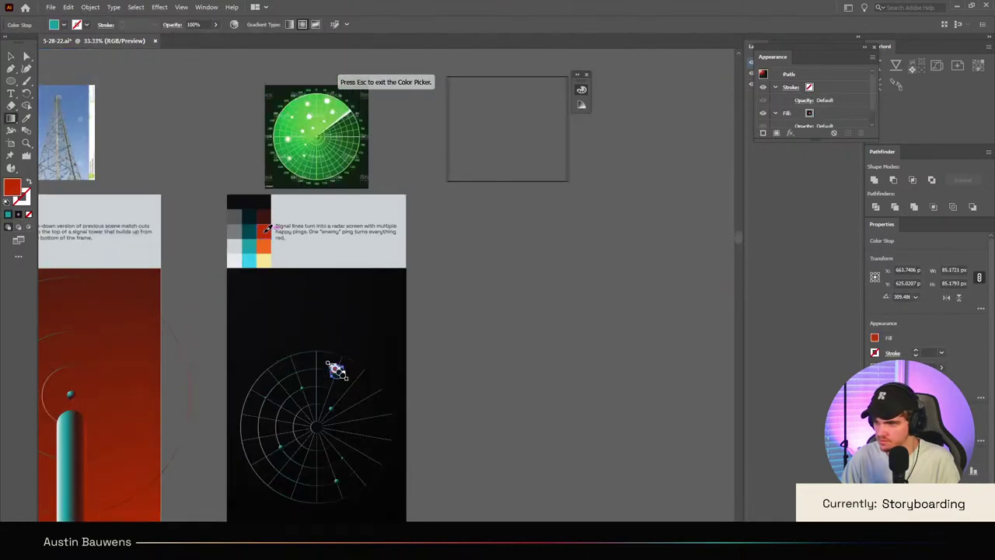
{"action": "scroll", "coordinate": [334, 358], "scroll_direction": "up", "scroll_amount": 6}
{"action": "scroll", "coordinate": [347, 355], "scroll_direction": "down", "scroll_amount": 6}
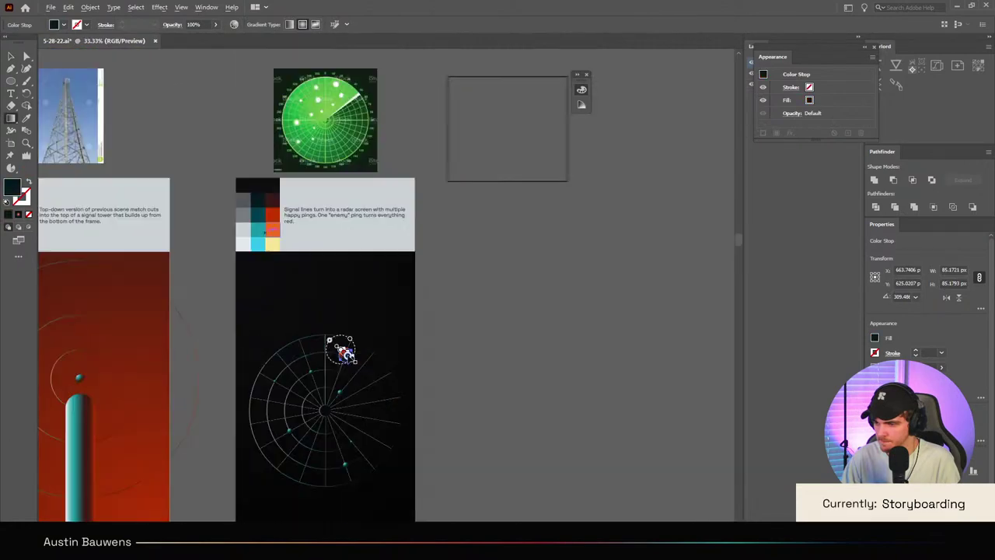
{"action": "left_click", "coordinate": [272, 199]}
{"action": "scroll", "coordinate": [307, 329], "scroll_direction": "up", "scroll_amount": 4}
Step: Deselect the now-red sphere and save the file
{"action": "key", "text": "v"}
{"action": "left_click", "coordinate": [473, 286]}
{"action": "scroll", "coordinate": [475, 294], "scroll_direction": "down", "scroll_amount": 5}
{"action": "scroll", "coordinate": [507, 329], "scroll_direction": "up", "scroll_amount": 4}
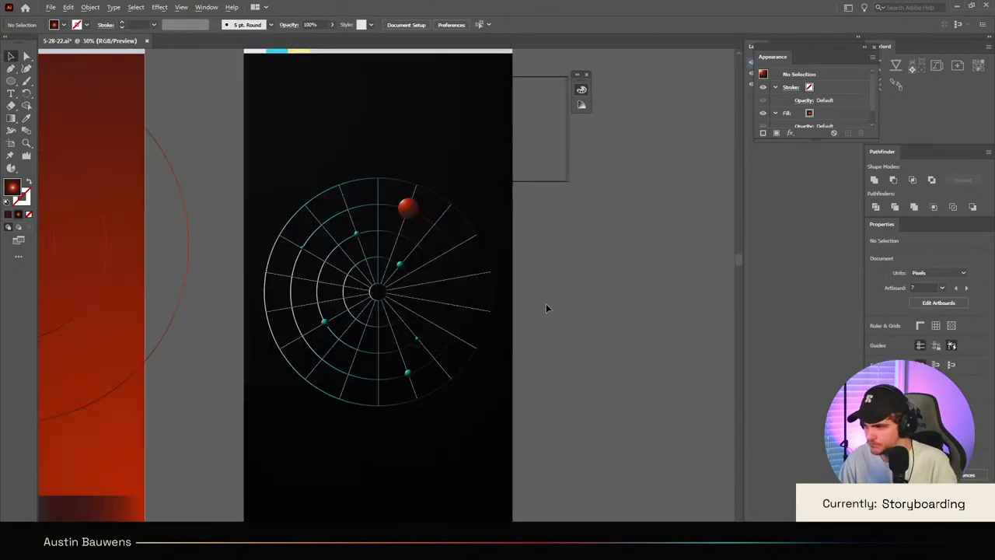
{"action": "scroll", "coordinate": [553, 304], "scroll_direction": "down", "scroll_amount": 2}
{"action": "scroll", "coordinate": [528, 315], "scroll_direction": "left", "scroll_amount": 3}
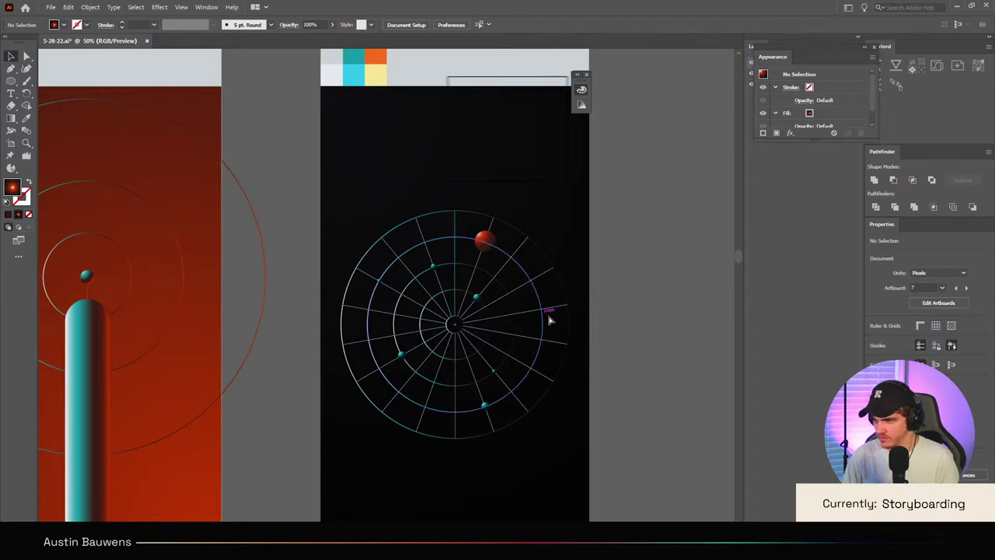
{"action": "key", "text": "ctrl+s"}
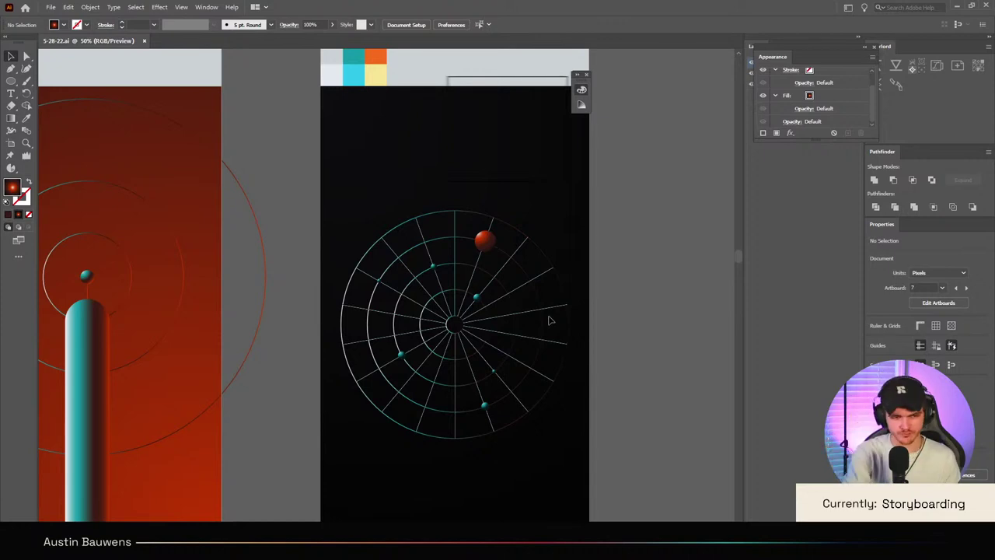
{"action": "scroll", "coordinate": [474, 323], "scroll_direction": "down", "scroll_amount": 4}
{"action": "scroll", "coordinate": [413, 347], "scroll_direction": "down", "scroll_amount": 2}
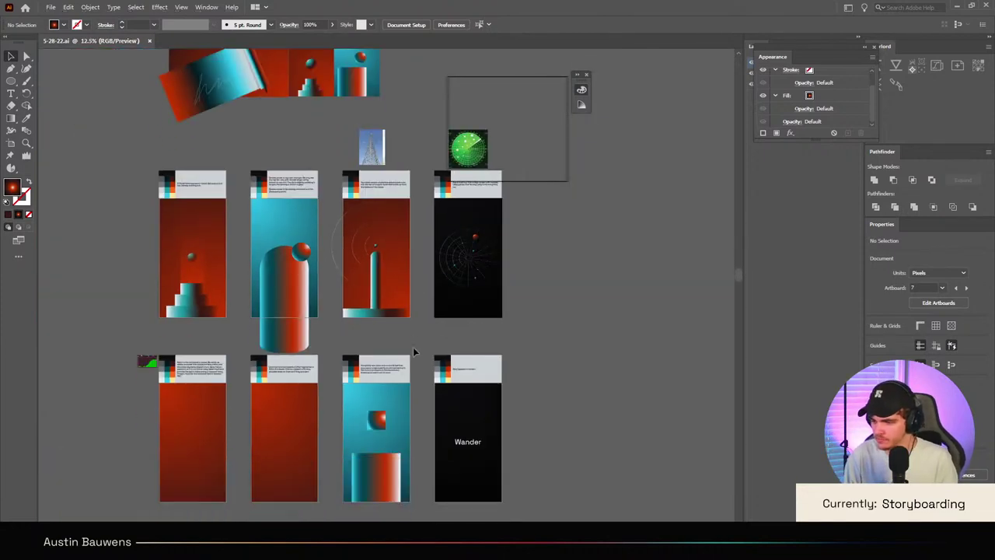
{"action": "scroll", "coordinate": [425, 355], "scroll_direction": "up", "scroll_amount": 2}
{"action": "scroll", "coordinate": [425, 354], "scroll_direction": "down", "scroll_amount": 2}
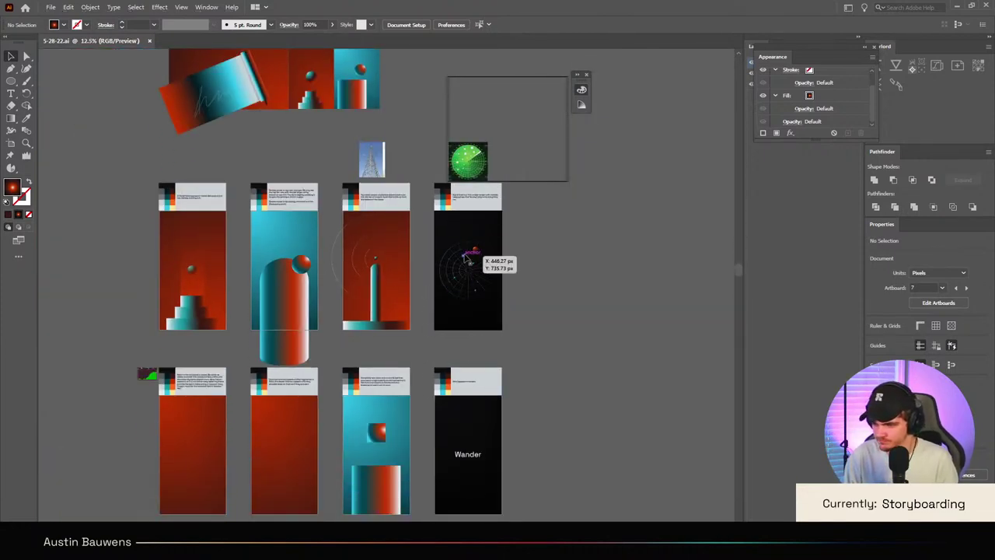
{"action": "scroll", "coordinate": [596, 432], "scroll_direction": "down", "scroll_amount": 1}
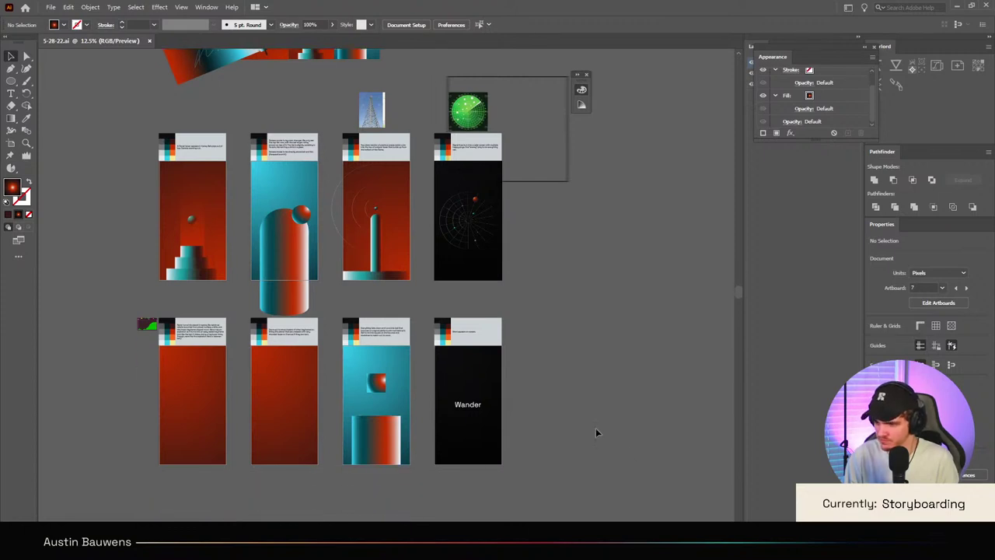
{"action": "scroll", "coordinate": [495, 356], "scroll_direction": "up", "scroll_amount": 3}
{"action": "scroll", "coordinate": [464, 298], "scroll_direction": "up", "scroll_amount": 3}
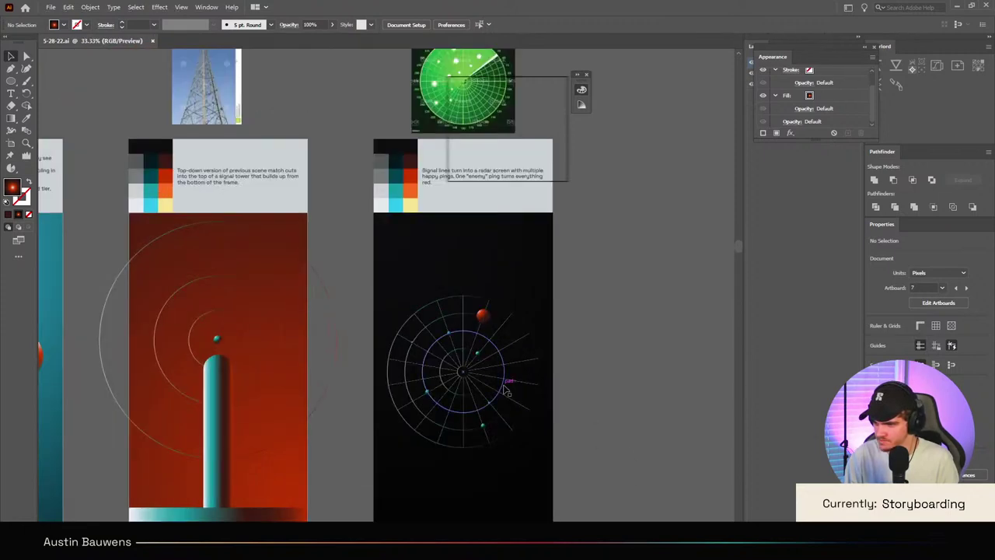
{"action": "scroll", "coordinate": [504, 384], "scroll_direction": "down", "scroll_amount": 4}
{"action": "scroll", "coordinate": [349, 425], "scroll_direction": "down", "scroll_amount": 1}
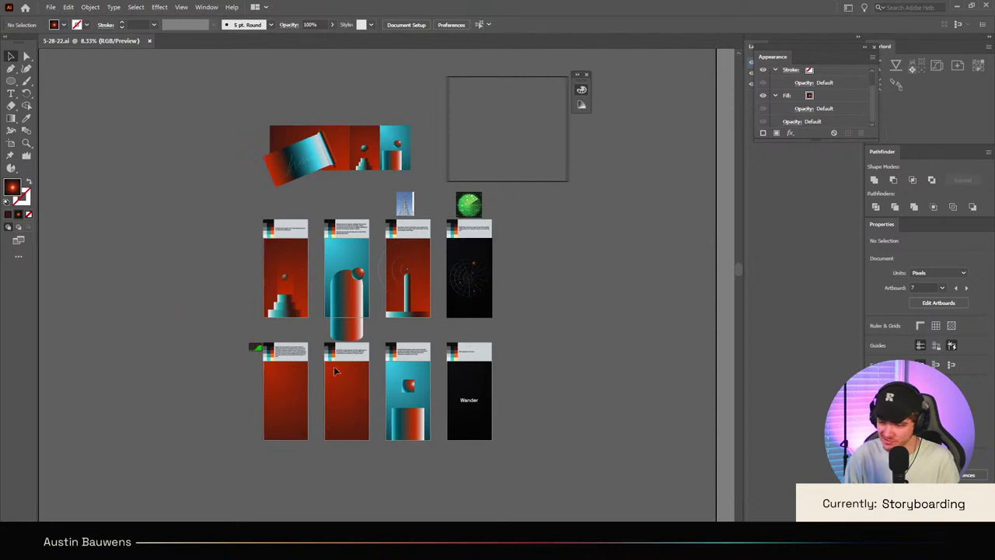
{"action": "scroll", "coordinate": [584, 420], "scroll_direction": "up", "scroll_amount": 1}
{"action": "scroll", "coordinate": [584, 419], "scroll_direction": "up", "scroll_amount": 2}
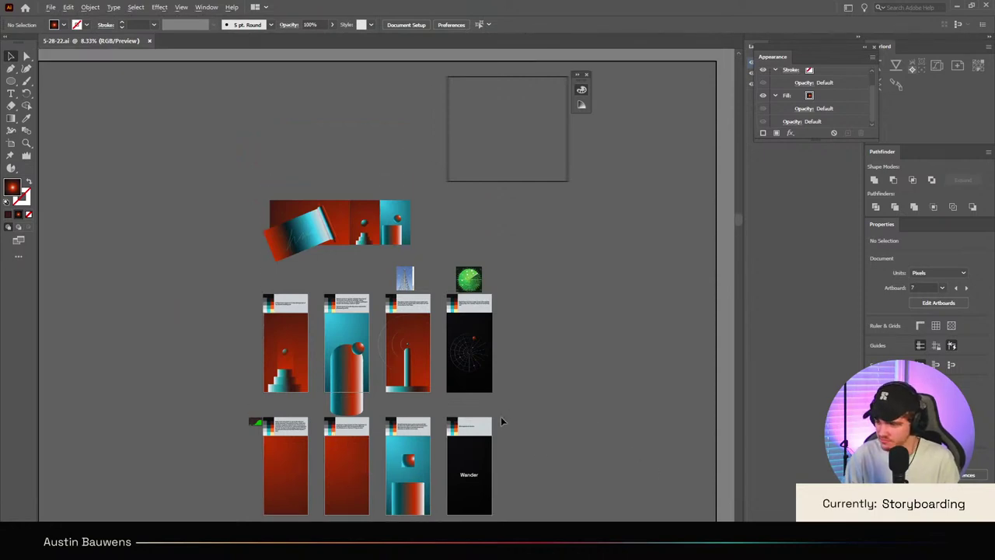
{"action": "scroll", "coordinate": [502, 413], "scroll_direction": "up", "scroll_amount": 2}
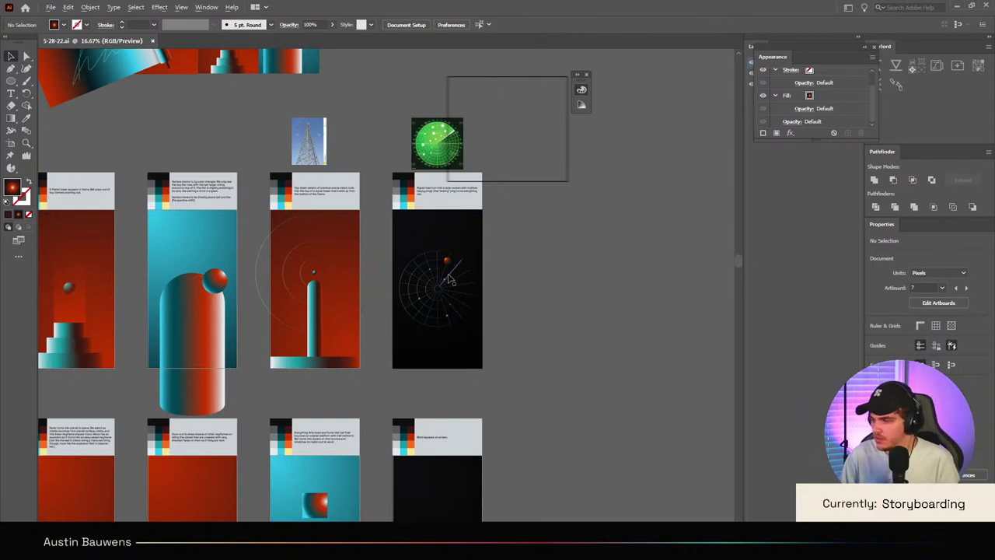
{"action": "scroll", "coordinate": [447, 264], "scroll_direction": "up", "scroll_amount": 5}
Step: Shift-select four of the radar's left and upper-left spokes, then clear the selection
{"action": "scroll", "coordinate": [475, 321], "scroll_direction": "down", "scroll_amount": 2}
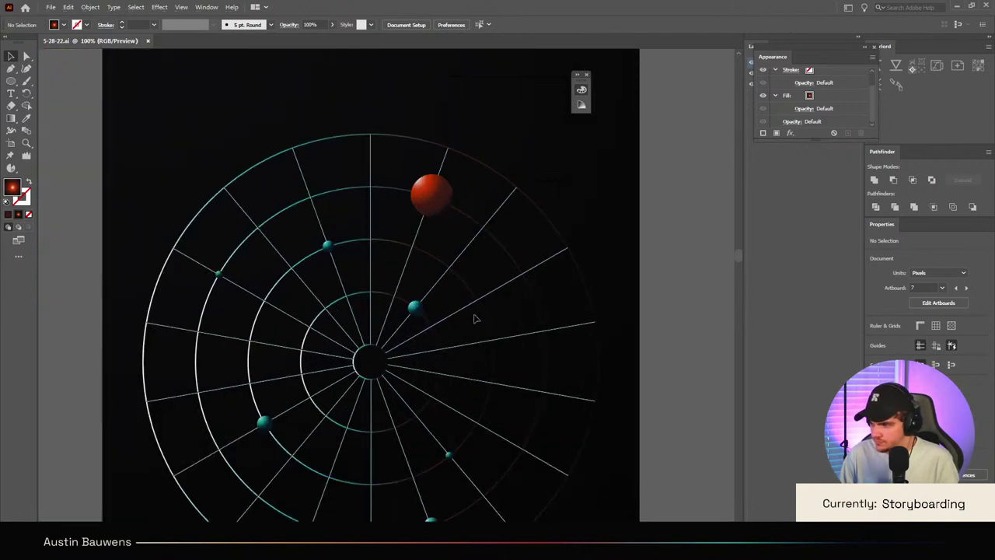
{"action": "left_click", "coordinate": [242, 383]}
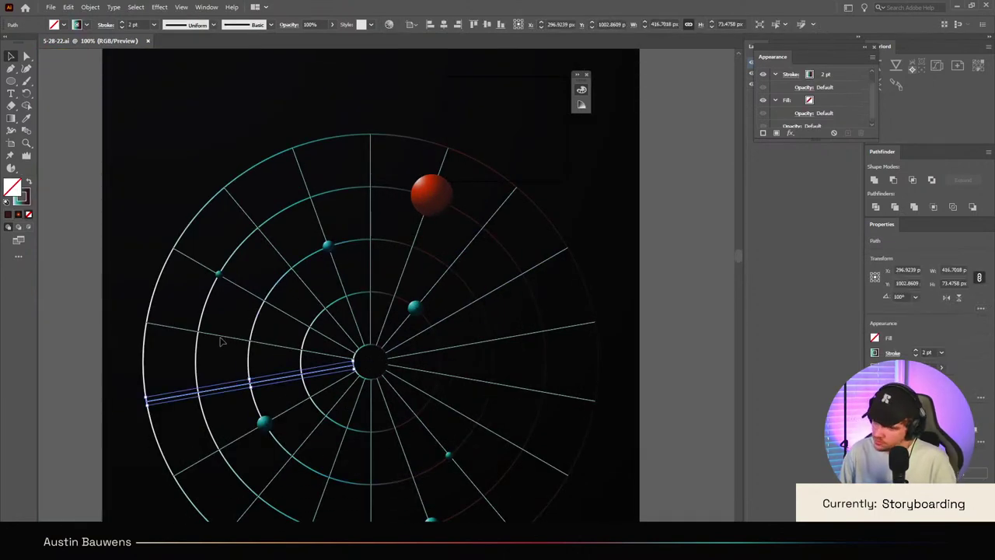
{"action": "left_click", "coordinate": [254, 294], "text": "shift"}
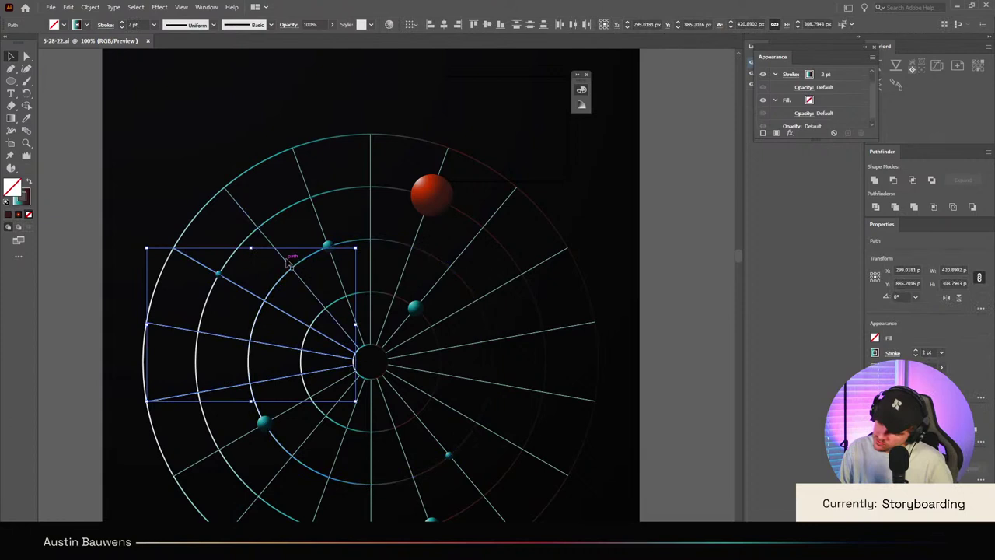
{"action": "left_click", "coordinate": [288, 263], "text": "shift"}
{"action": "left_click", "coordinate": [320, 220], "text": "shift"}
{"action": "left_click", "coordinate": [382, 224]}
Step: Bring up After Effects showing Comp 1 with the Backing_mixdown-OPTION4.mp3 track
{"action": "scroll", "coordinate": [382, 224], "scroll_direction": "down", "scroll_amount": 3}
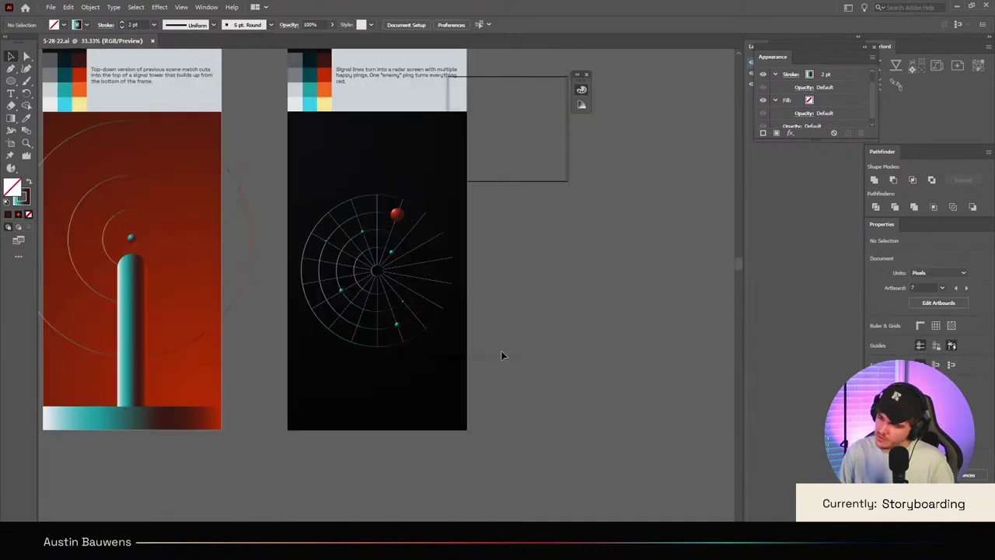
{"action": "scroll", "coordinate": [497, 356], "scroll_direction": "up", "scroll_amount": 2}
{"action": "scroll", "coordinate": [497, 360], "scroll_direction": "left", "scroll_amount": 3}
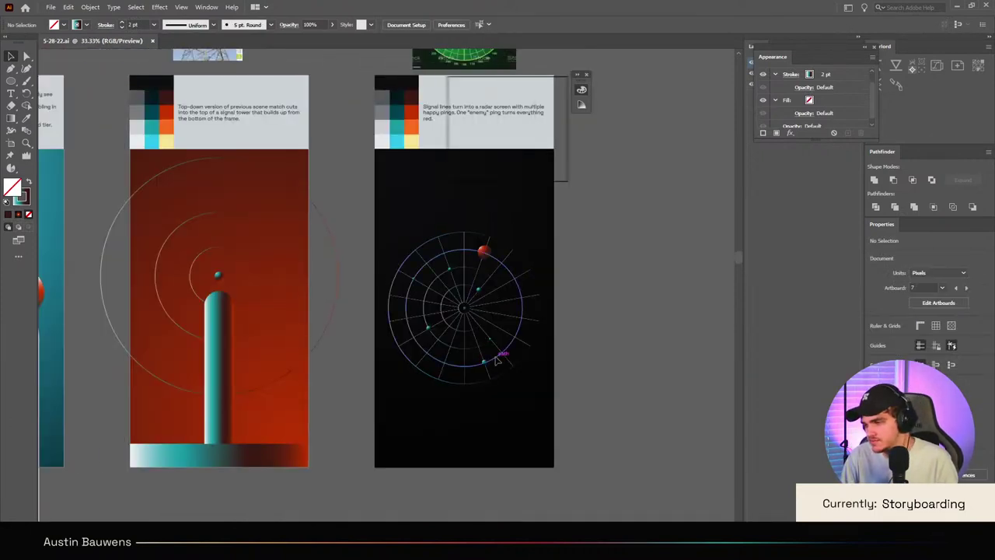
{"action": "scroll", "coordinate": [520, 428], "scroll_direction": "down", "scroll_amount": 1}
{"action": "scroll", "coordinate": [518, 424], "scroll_direction": "up", "scroll_amount": 2}
{"action": "scroll", "coordinate": [515, 420], "scroll_direction": "down", "scroll_amount": 1}
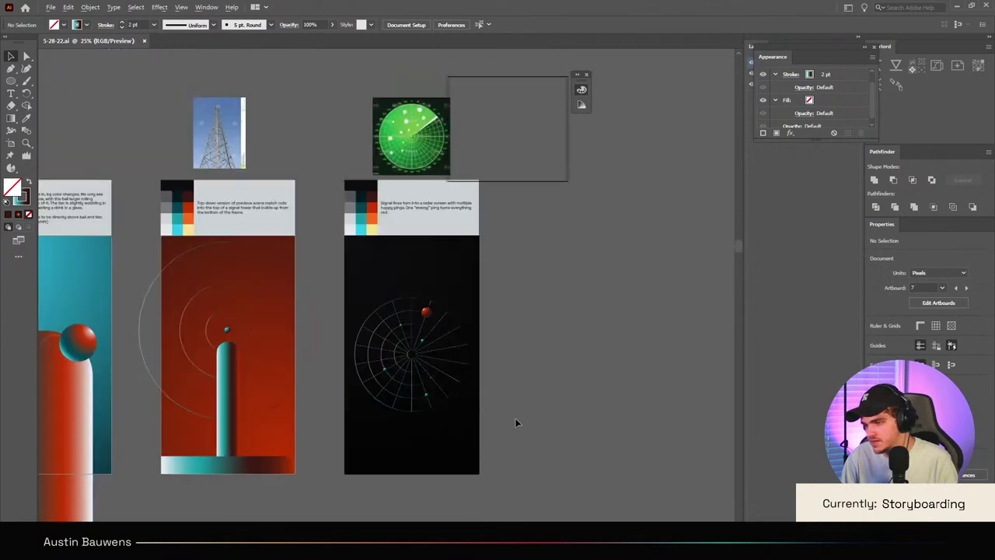
{"action": "scroll", "coordinate": [500, 414], "scroll_direction": "down", "scroll_amount": 1}
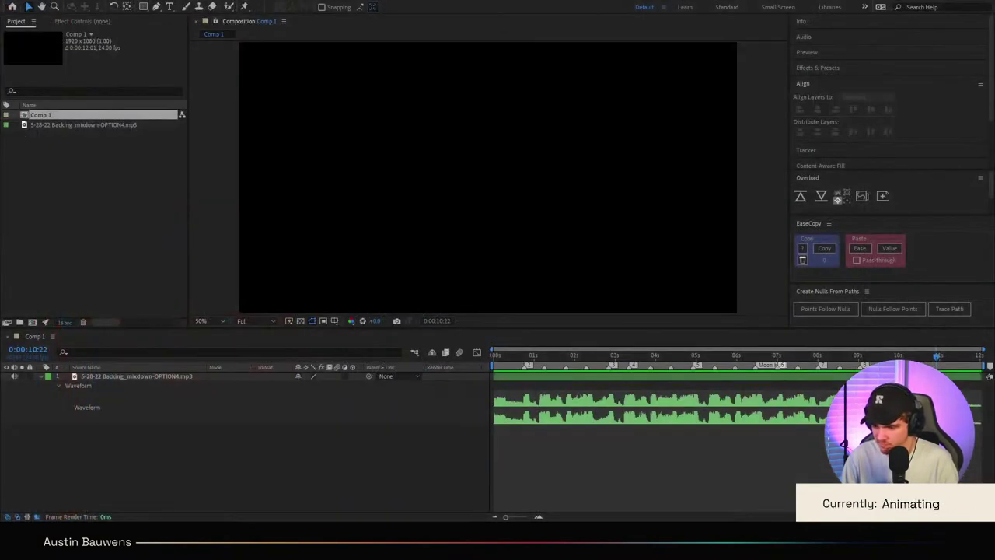
Step: Move Comp 1's playhead to 0:00:03:08 and stop the preview playback there
{"action": "left_click", "coordinate": [546, 457]}
{"action": "left_click", "coordinate": [630, 362]}
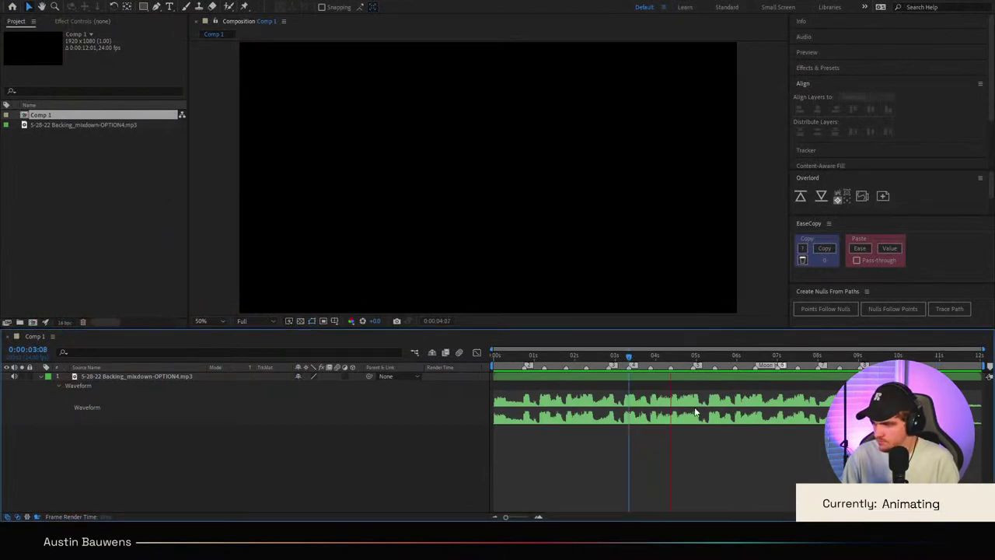
{"action": "left_click", "coordinate": [630, 361]}
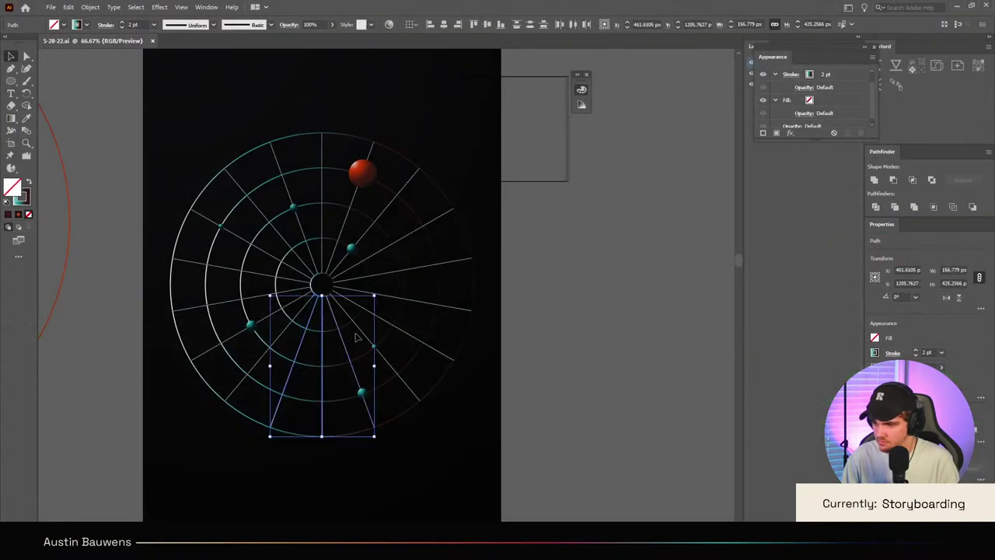
Step: Shift-select all eleven radial spoke lines of the radar and group them with Ctrl+G
{"action": "left_click", "coordinate": [364, 334], "text": "shift"}
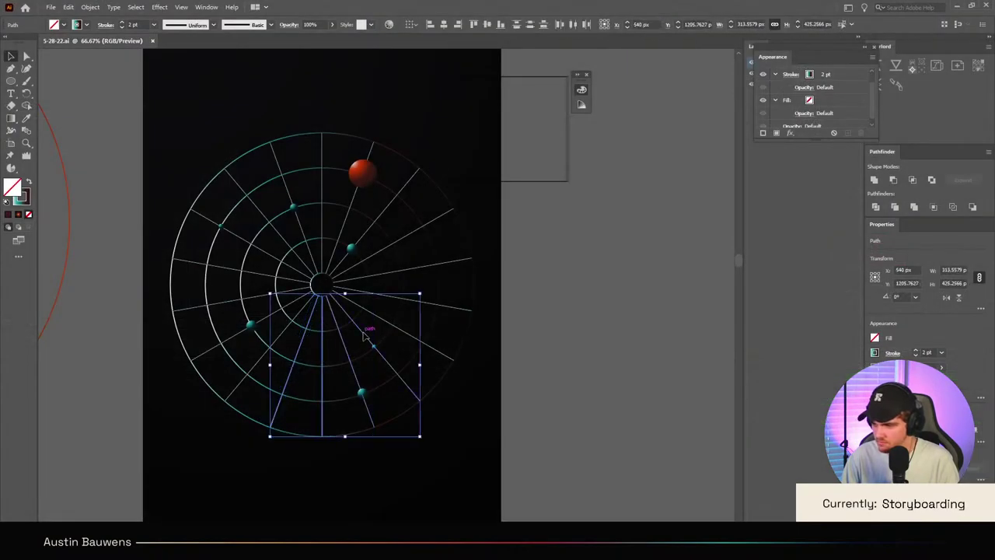
{"action": "left_click", "coordinate": [380, 318], "text": "shift"}
{"action": "left_click", "coordinate": [390, 296], "text": "shift"}
{"action": "left_click", "coordinate": [393, 271], "text": "shift"}
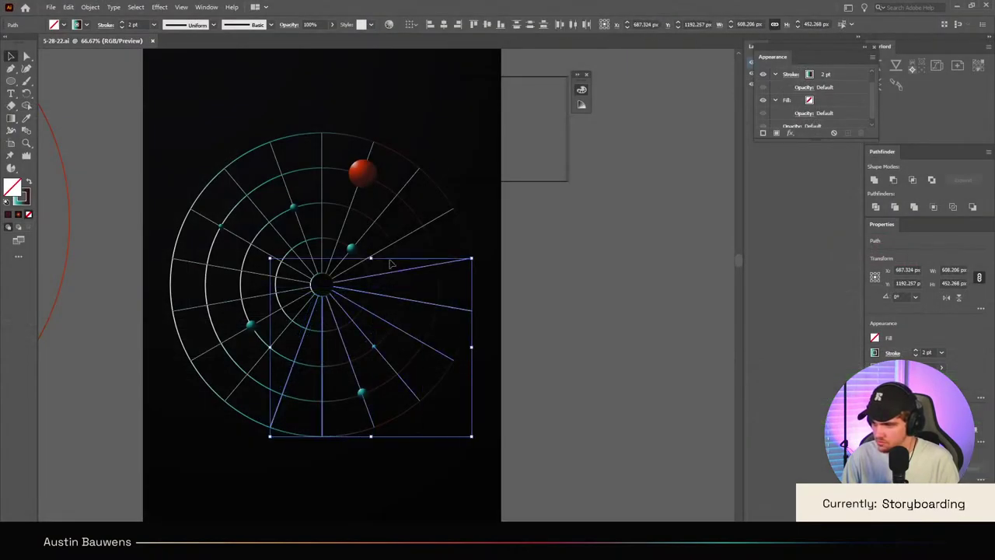
{"action": "left_click", "coordinate": [383, 250], "text": "shift"}
{"action": "left_click", "coordinate": [378, 218], "text": "shift"}
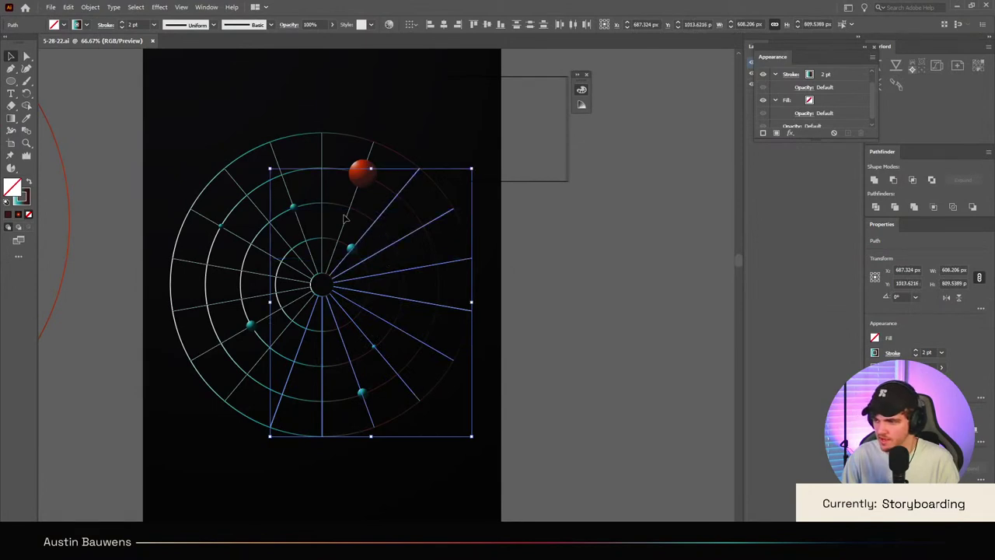
{"action": "left_click", "coordinate": [345, 217], "text": "shift"}
{"action": "left_click", "coordinate": [323, 220], "text": "shift"}
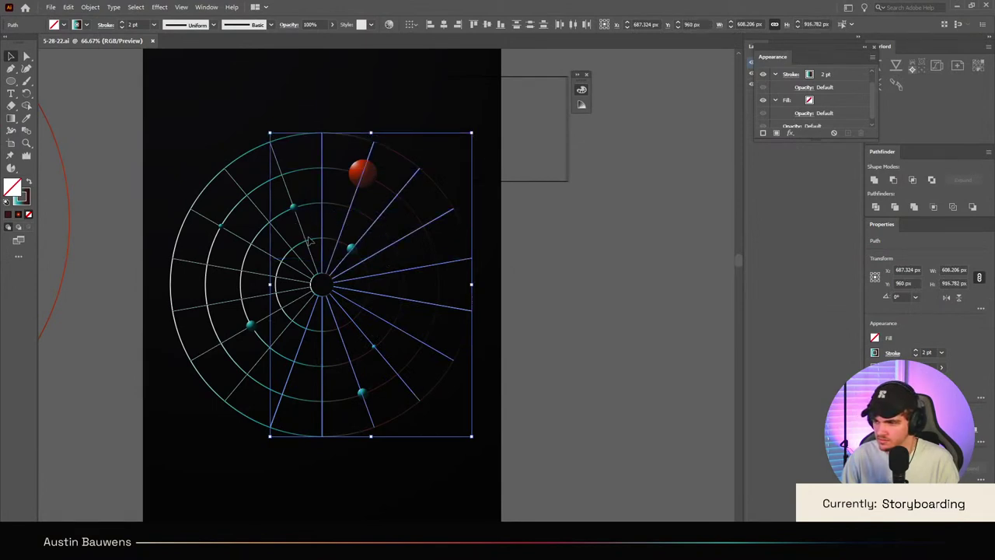
{"action": "left_click", "coordinate": [294, 251], "text": "shift"}
{"action": "left_click", "coordinate": [268, 253], "text": "shift"}
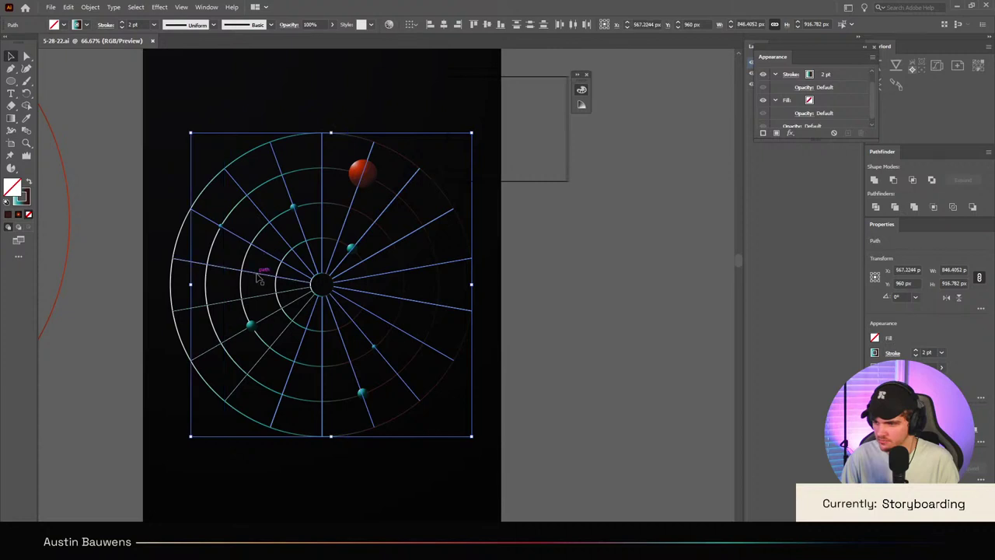
{"action": "left_click", "coordinate": [259, 278], "text": "shift"}
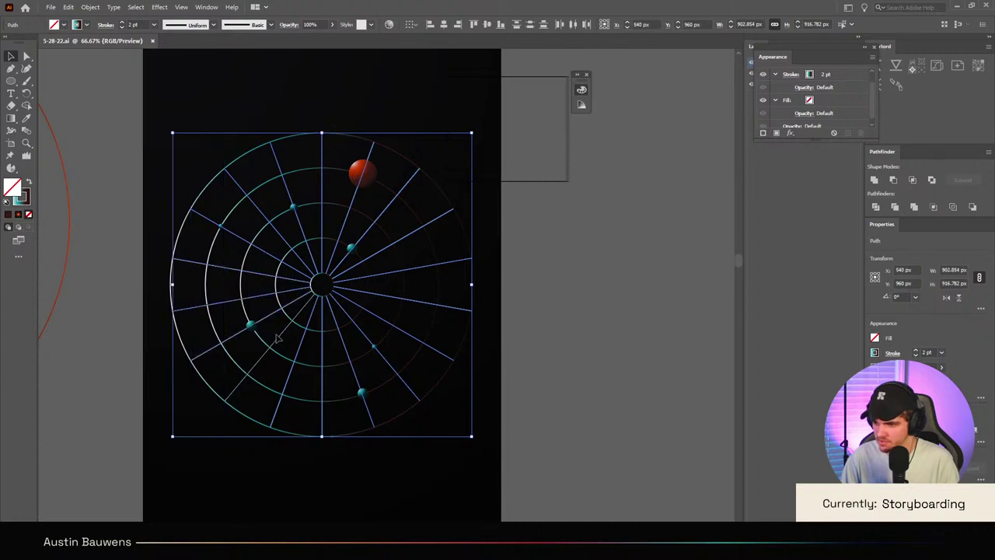
{"action": "key", "text": "ctrl+g"}
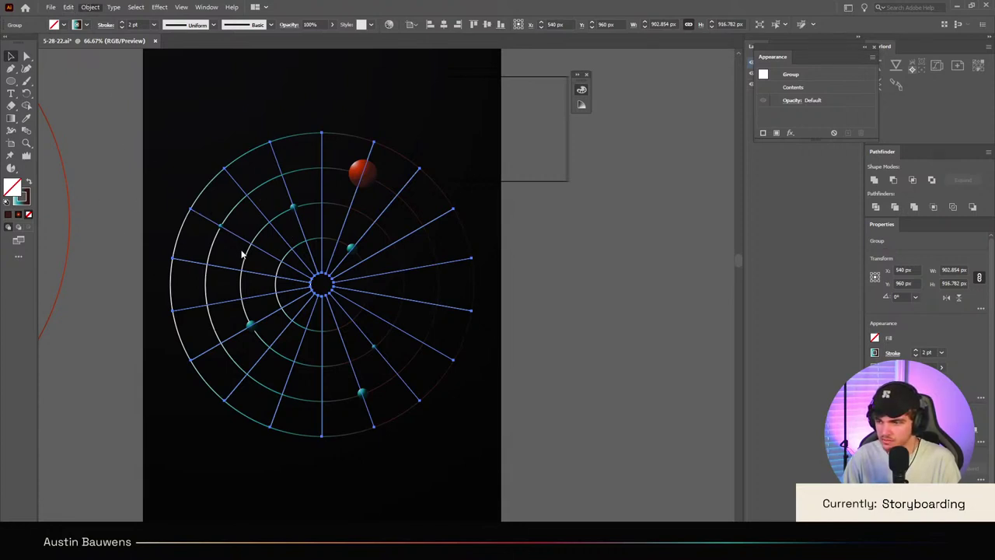
{"action": "left_click", "coordinate": [249, 278]}
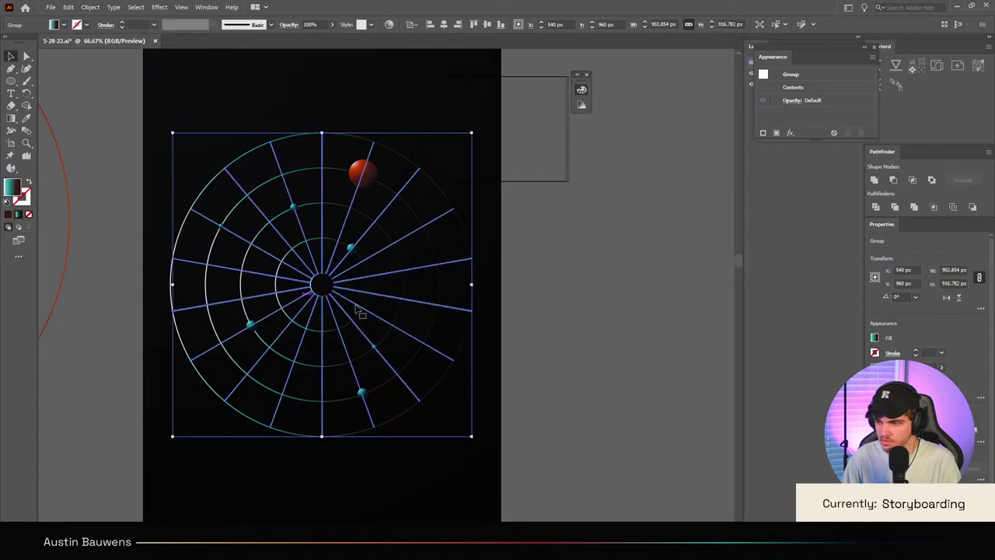
Step: Pan the canvas to reposition the radar and select the radial spoke group
{"action": "left_click", "coordinate": [549, 367]}
{"action": "scroll", "coordinate": [350, 303], "scroll_direction": "up", "scroll_amount": 3}
{"action": "scroll", "coordinate": [304, 286], "scroll_direction": "down", "scroll_amount": 2}
{"action": "left_click_drag", "start_coordinate": [300, 392], "coordinate": [438, 403]}
{"action": "scroll", "coordinate": [570, 433], "scroll_direction": "right", "scroll_amount": 2}
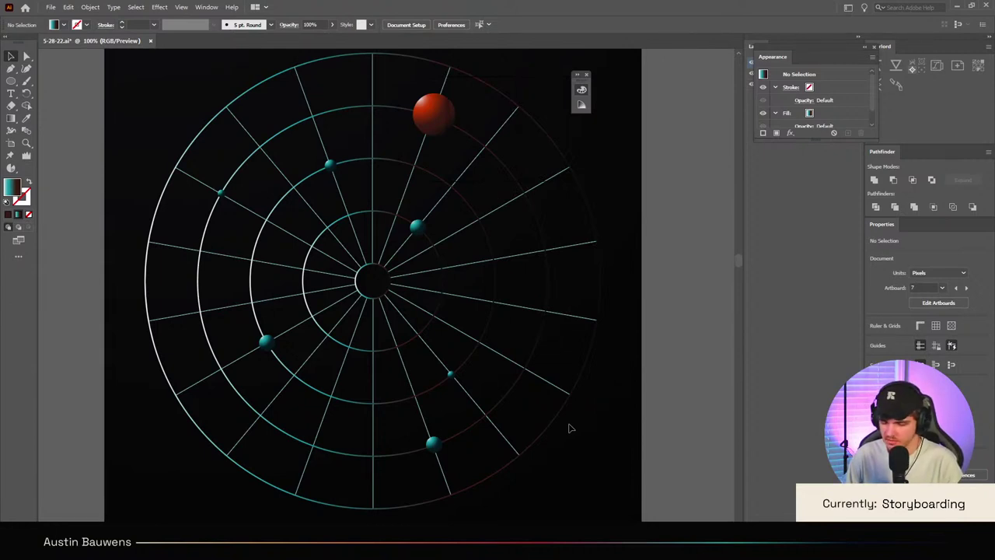
{"action": "scroll", "coordinate": [433, 244], "scroll_direction": "up", "scroll_amount": 5}
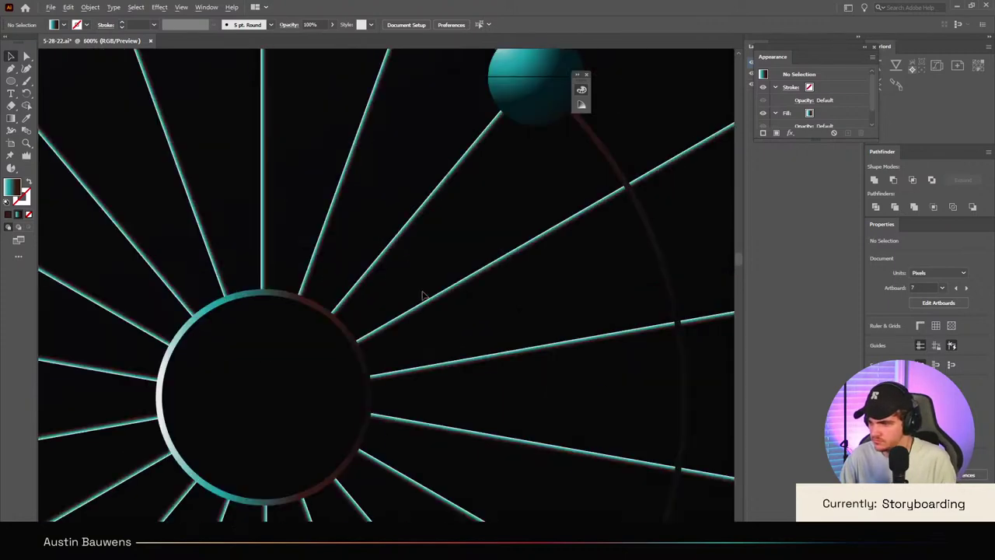
{"action": "left_click", "coordinate": [434, 296]}
{"action": "scroll", "coordinate": [433, 302], "scroll_direction": "down", "scroll_amount": 4}
{"action": "scroll", "coordinate": [433, 304], "scroll_direction": "down", "scroll_amount": 2}
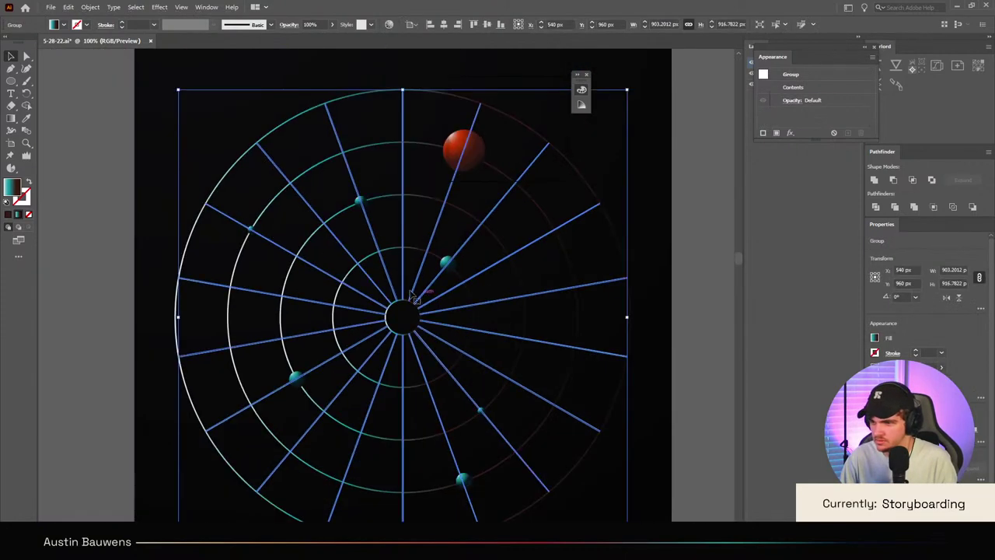
Step: Drag a horizontal gradient across the spokes from the left outer ring, undoing a stray attempt
{"action": "key", "text": "g"}
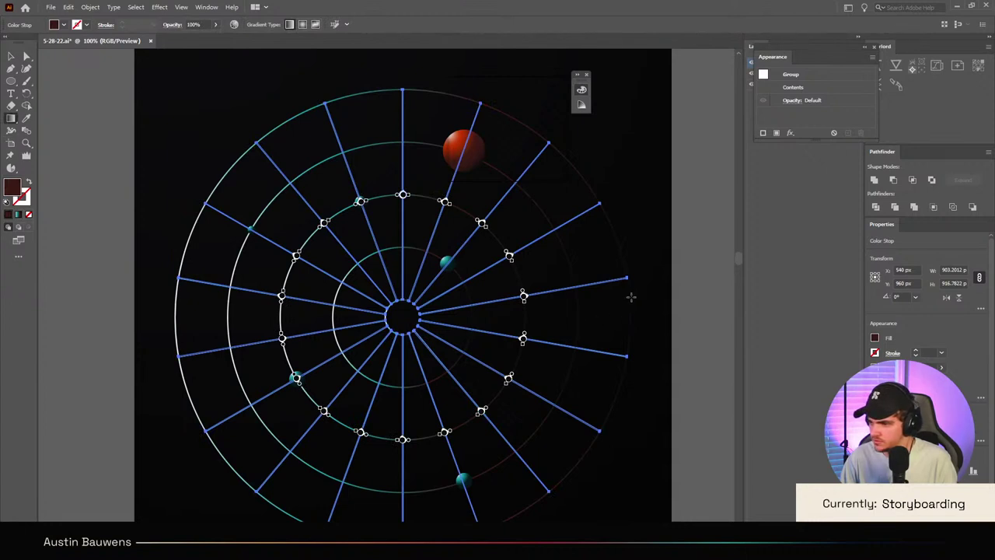
{"action": "scroll", "coordinate": [607, 302], "scroll_direction": "up", "scroll_amount": 2}
{"action": "scroll", "coordinate": [568, 302], "scroll_direction": "right", "scroll_amount": 3}
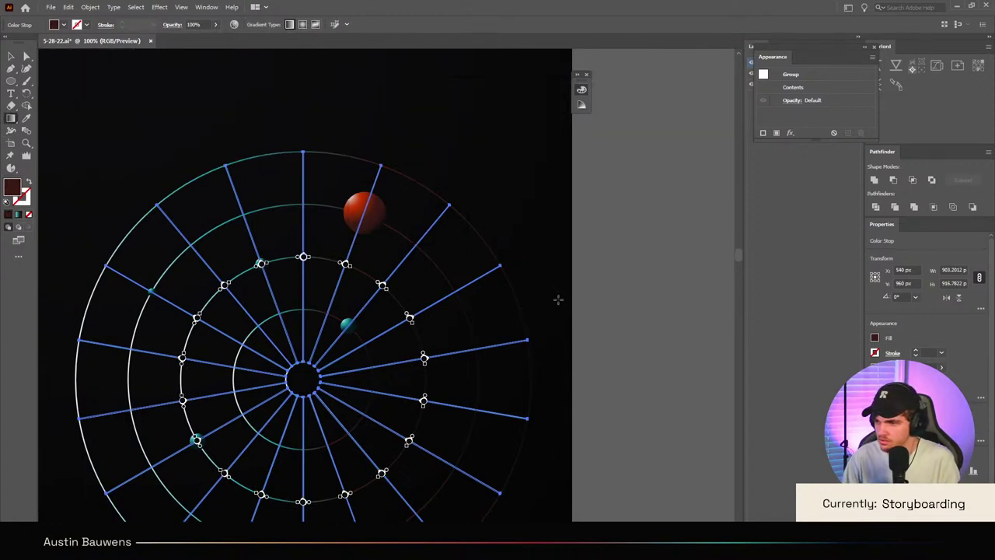
{"action": "scroll", "coordinate": [435, 290], "scroll_direction": "left", "scroll_amount": 3}
{"action": "scroll", "coordinate": [201, 330], "scroll_direction": "up", "scroll_amount": 3}
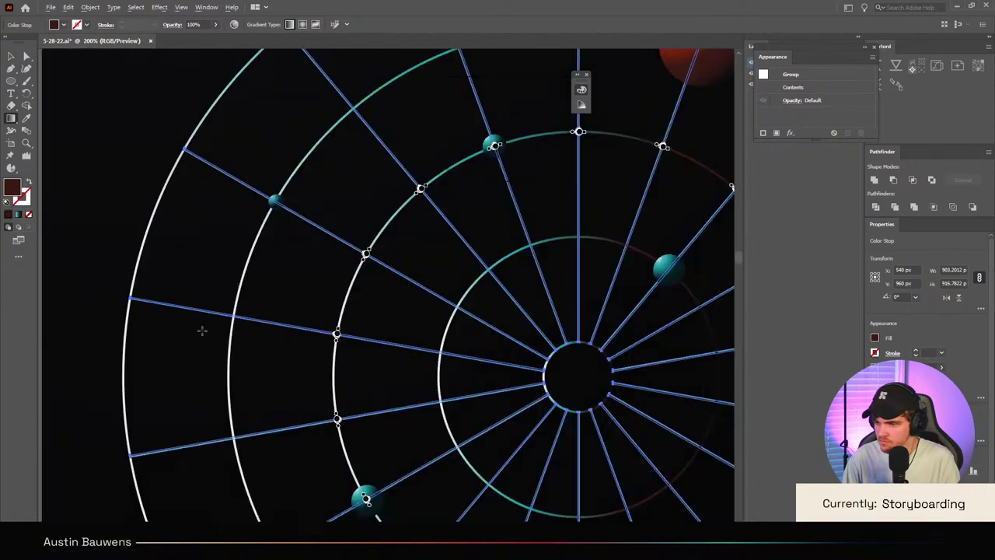
{"action": "scroll", "coordinate": [255, 290], "scroll_direction": "up", "scroll_amount": 2}
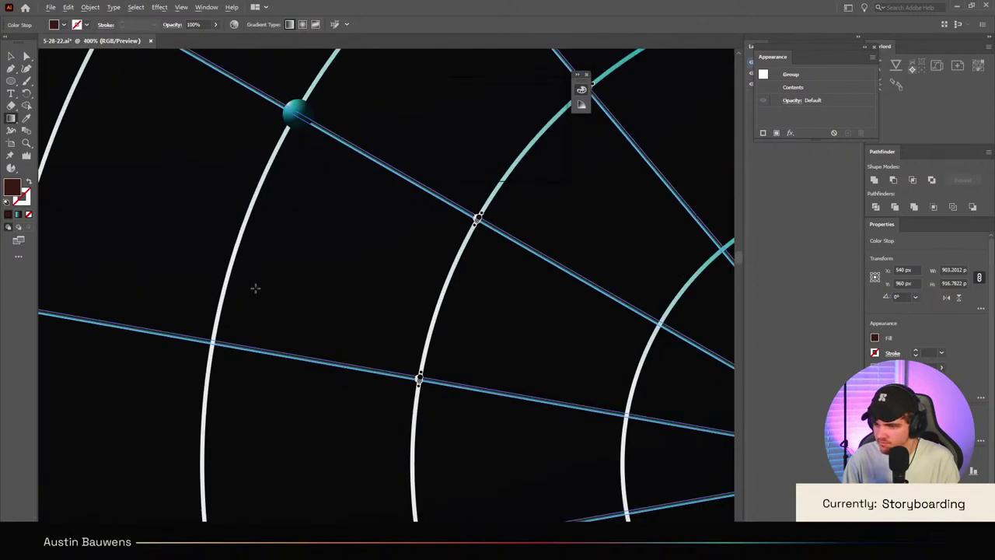
{"action": "scroll", "coordinate": [255, 289], "scroll_direction": "down", "scroll_amount": 6}
{"action": "scroll", "coordinate": [288, 296], "scroll_direction": "up", "scroll_amount": 3}
{"action": "scroll", "coordinate": [309, 313], "scroll_direction": "right", "scroll_amount": 3}
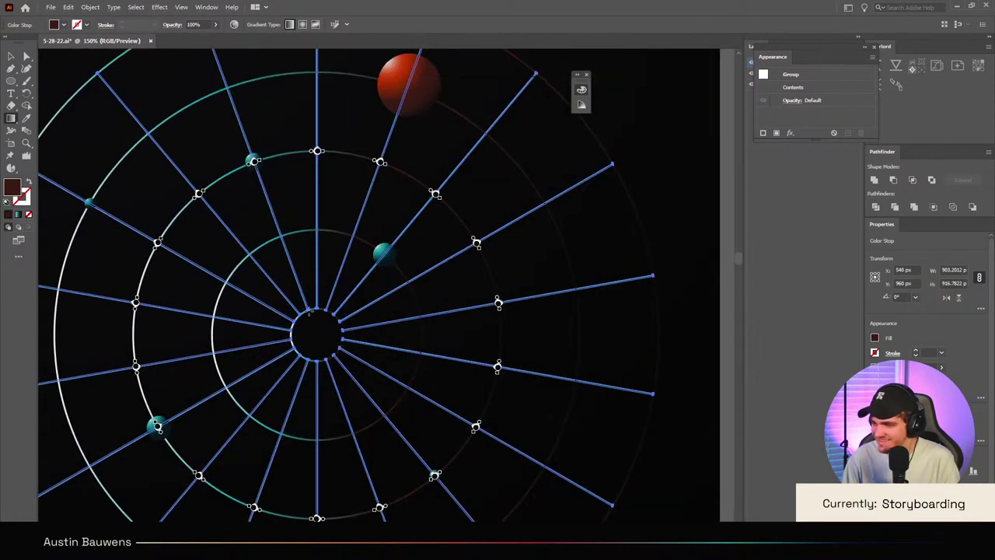
{"action": "scroll", "coordinate": [309, 313], "scroll_direction": "down", "scroll_amount": 1}
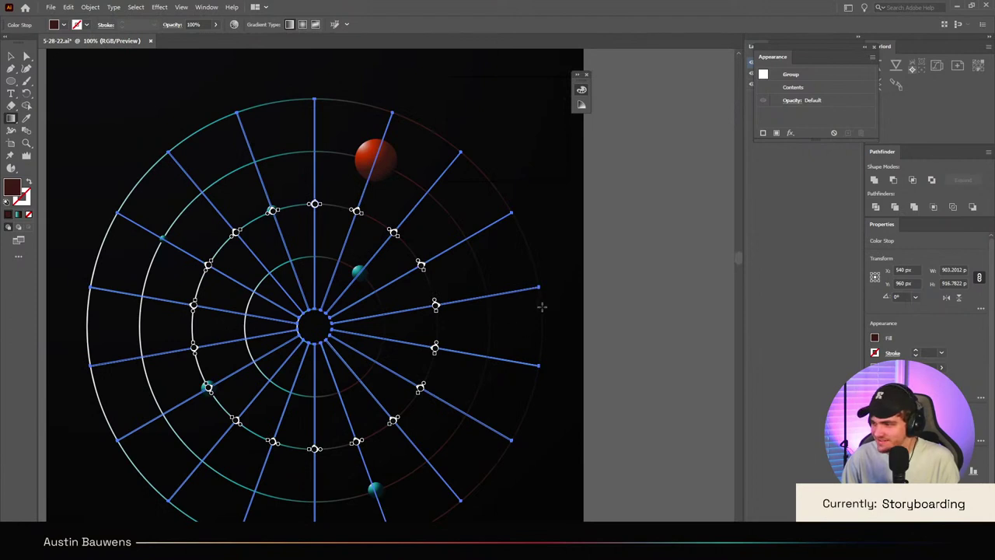
{"action": "left_click_drag", "start_coordinate": [548, 306], "coordinate": [464, 307]}
{"action": "mouse_move", "coordinate": [317, 300]}
{"action": "left_mouse_down"}
{"action": "mouse_move", "coordinate": [86, 300]}
{"action": "mouse_move", "coordinate": [467, 296]}
{"action": "mouse_move", "coordinate": [538, 308]}
{"action": "left_mouse_up"}
{"action": "key", "text": "ctrl+z"}
{"action": "key", "text": "ctrl+z"}
{"action": "key", "text": "v"}
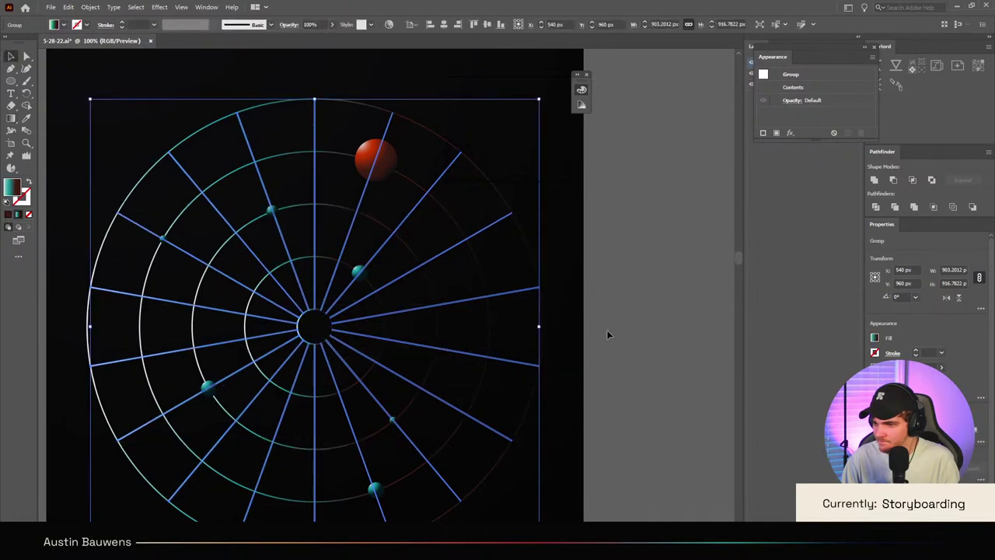
{"action": "left_click", "coordinate": [606, 333]}
{"action": "scroll", "coordinate": [605, 333], "scroll_direction": "down", "scroll_amount": 1}
{"action": "scroll", "coordinate": [603, 333], "scroll_direction": "up", "scroll_amount": 1}
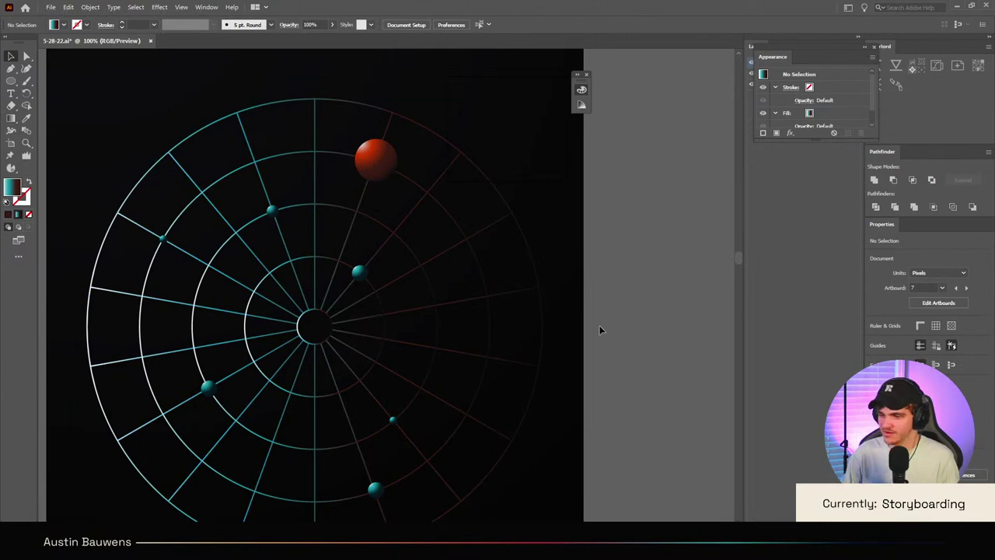
{"action": "scroll", "coordinate": [599, 325], "scroll_direction": "down", "scroll_amount": 1}
{"action": "scroll", "coordinate": [599, 326], "scroll_direction": "up", "scroll_amount": 1}
{"action": "scroll", "coordinate": [599, 327], "scroll_direction": "down", "scroll_amount": 1}
{"action": "scroll", "coordinate": [591, 326], "scroll_direction": "right", "scroll_amount": 1}
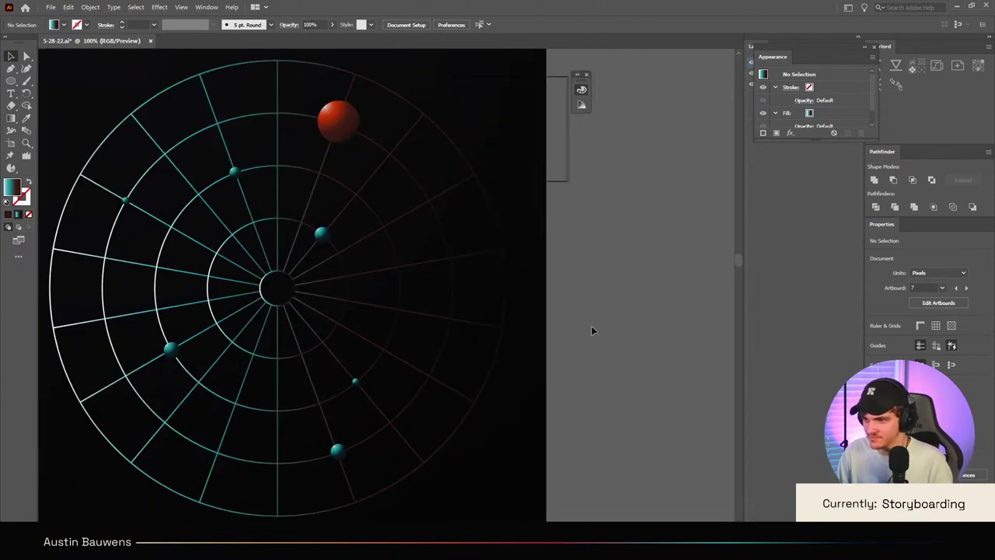
{"action": "scroll", "coordinate": [591, 331], "scroll_direction": "down", "scroll_amount": 1}
{"action": "scroll", "coordinate": [591, 331], "scroll_direction": "down", "scroll_amount": 1}
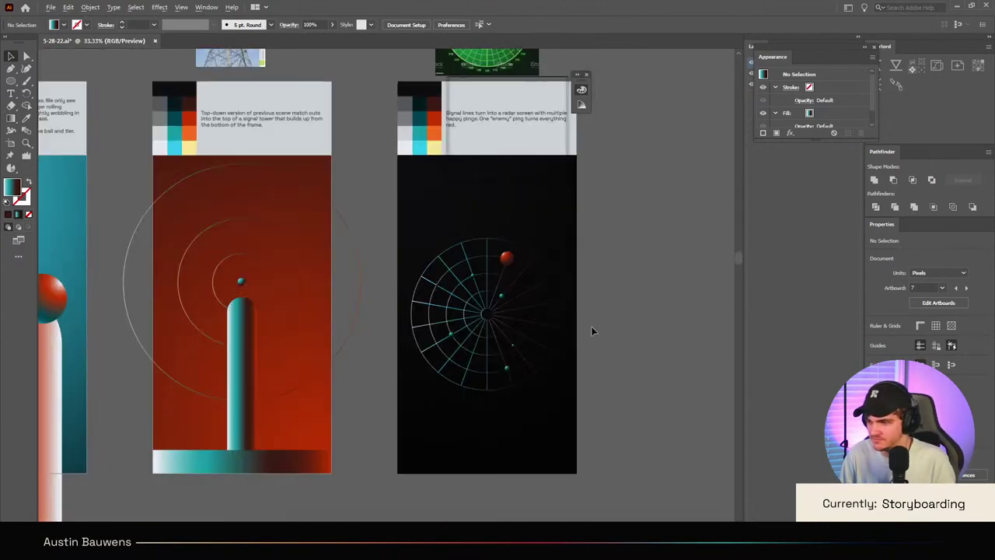
{"action": "scroll", "coordinate": [591, 331], "scroll_direction": "up", "scroll_amount": 1}
{"action": "scroll", "coordinate": [591, 331], "scroll_direction": "up", "scroll_amount": 1}
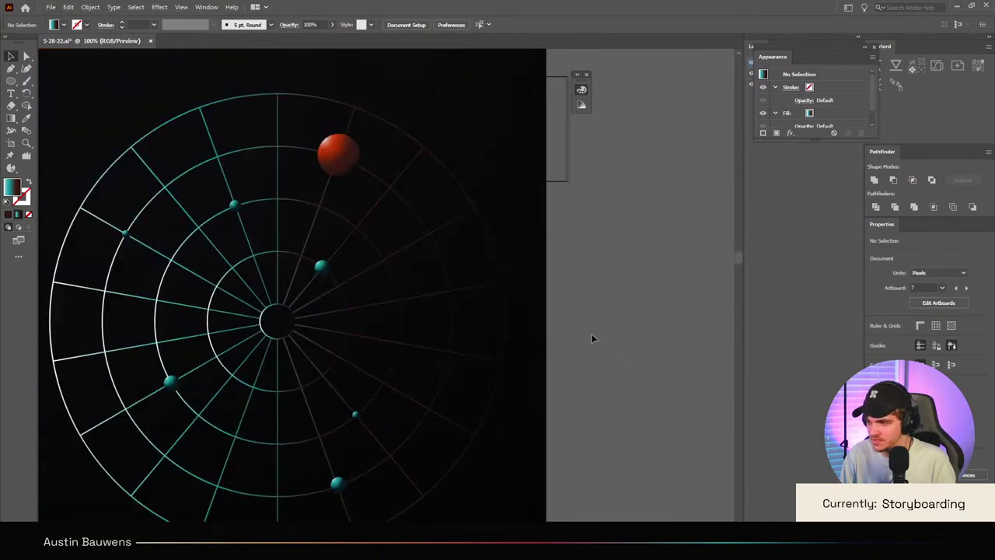
{"action": "scroll", "coordinate": [591, 334], "scroll_direction": "up", "scroll_amount": 2}
{"action": "scroll", "coordinate": [592, 337], "scroll_direction": "down", "scroll_amount": 3}
{"action": "scroll", "coordinate": [593, 337], "scroll_direction": "left", "scroll_amount": 3}
{"action": "scroll", "coordinate": [592, 338], "scroll_direction": "down", "scroll_amount": 3}
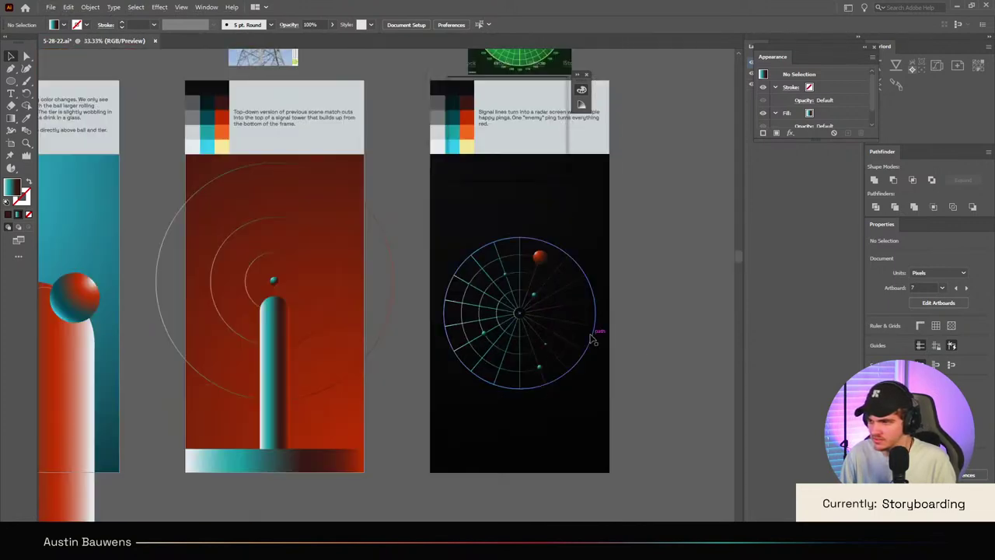
{"action": "scroll", "coordinate": [593, 338], "scroll_direction": "up", "scroll_amount": 1}
{"action": "scroll", "coordinate": [537, 285], "scroll_direction": "up", "scroll_amount": 2}
{"action": "scroll", "coordinate": [573, 327], "scroll_direction": "right", "scroll_amount": 2}
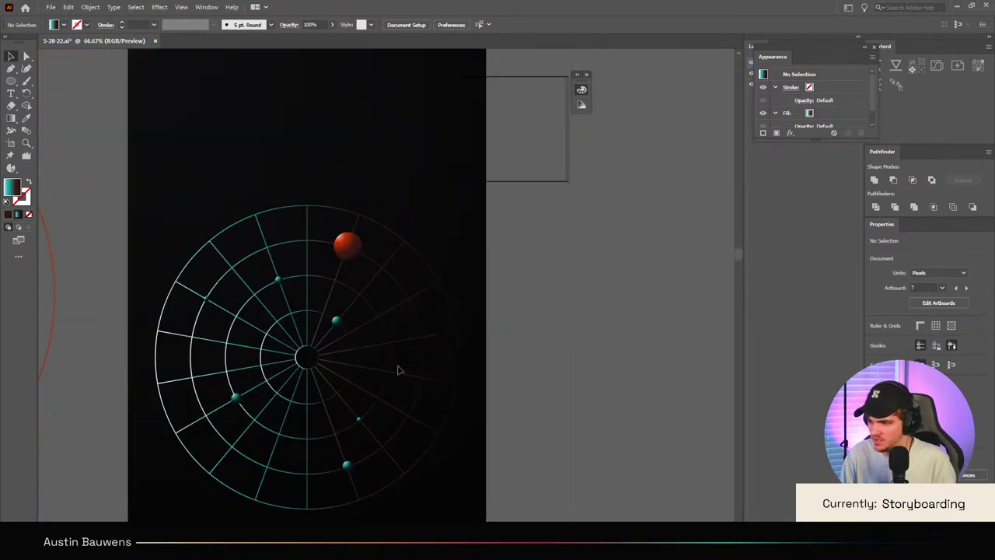
{"action": "scroll", "coordinate": [319, 356], "scroll_direction": "down", "scroll_amount": 2}
{"action": "scroll", "coordinate": [433, 405], "scroll_direction": "left", "scroll_amount": 2}
{"action": "scroll", "coordinate": [478, 420], "scroll_direction": "up", "scroll_amount": 1}
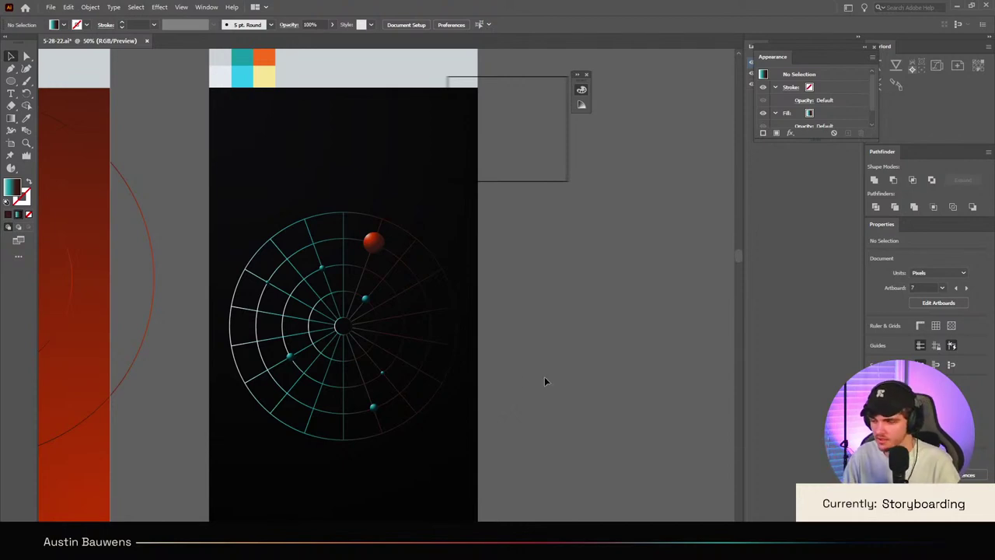
{"action": "scroll", "coordinate": [544, 378], "scroll_direction": "down", "scroll_amount": 1}
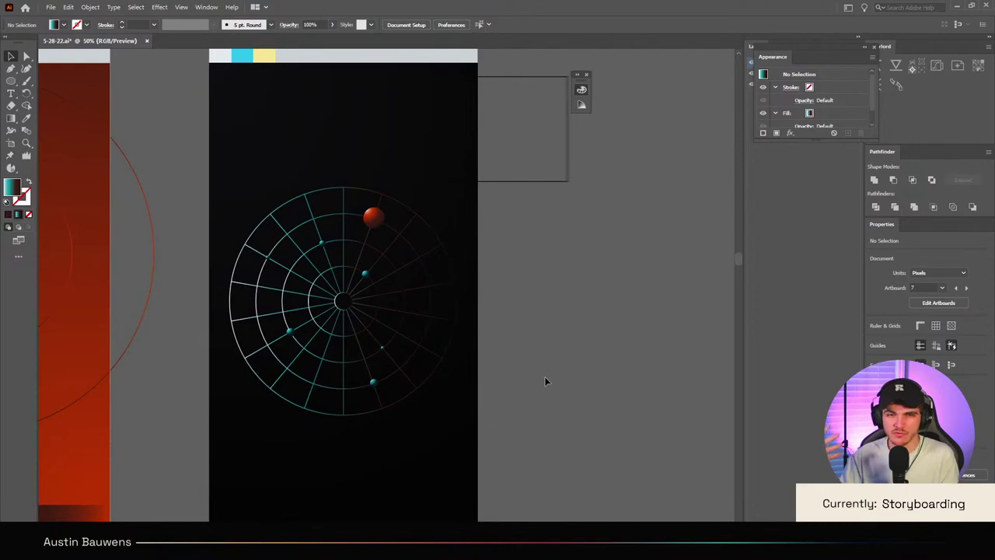
{"action": "scroll", "coordinate": [350, 311], "scroll_direction": "up", "scroll_amount": 6}
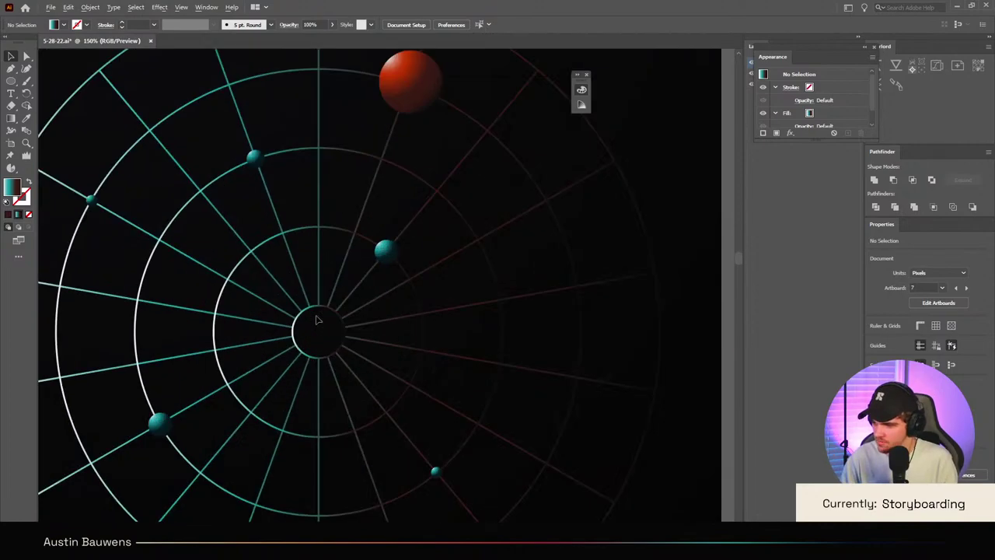
{"action": "scroll", "coordinate": [326, 321], "scroll_direction": "down", "scroll_amount": 5}
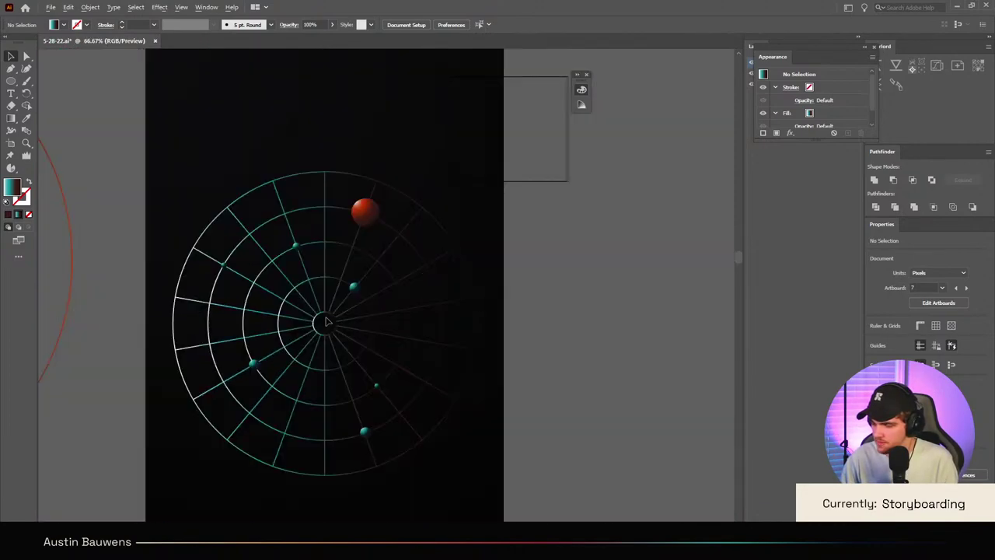
{"action": "scroll", "coordinate": [328, 320], "scroll_direction": "up", "scroll_amount": 3}
{"action": "scroll", "coordinate": [330, 320], "scroll_direction": "down", "scroll_amount": 3}
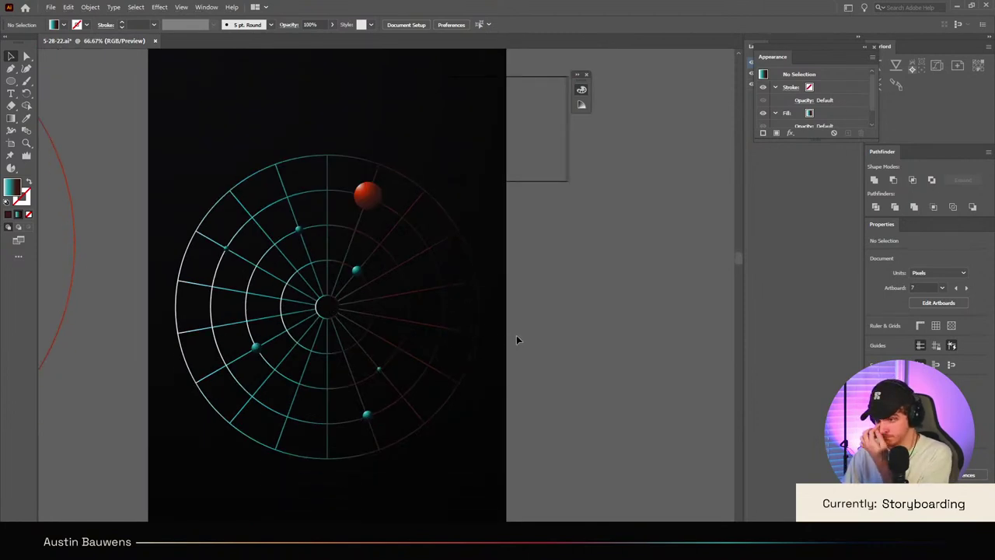
{"action": "scroll", "coordinate": [521, 312], "scroll_direction": "down", "scroll_amount": 2}
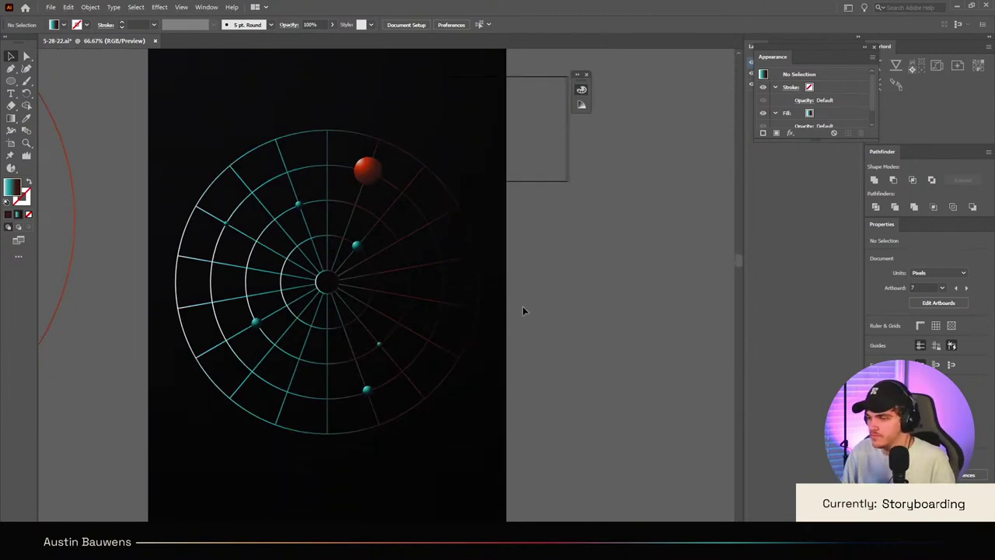
{"action": "scroll", "coordinate": [522, 306], "scroll_direction": "up", "scroll_amount": 1}
{"action": "scroll", "coordinate": [518, 310], "scroll_direction": "left", "scroll_amount": 1}
{"action": "scroll", "coordinate": [517, 312], "scroll_direction": "right", "scroll_amount": 2}
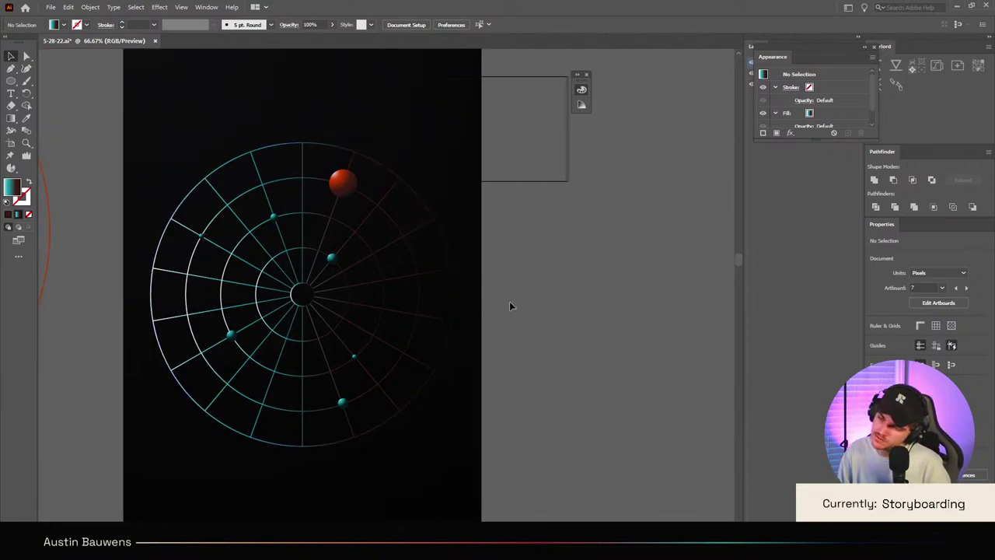
{"action": "scroll", "coordinate": [510, 305], "scroll_direction": "down", "scroll_amount": 1}
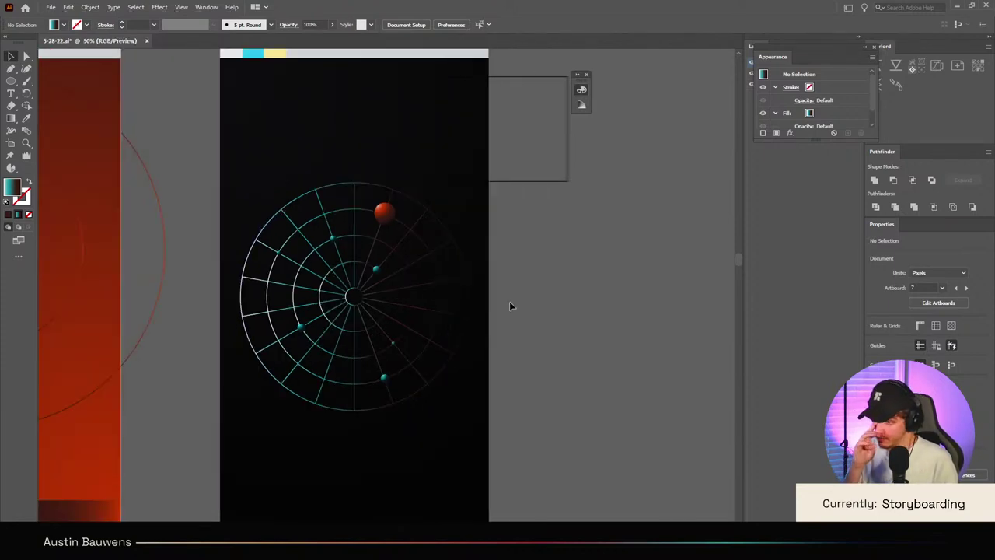
{"action": "scroll", "coordinate": [482, 304], "scroll_direction": "up", "scroll_amount": 2}
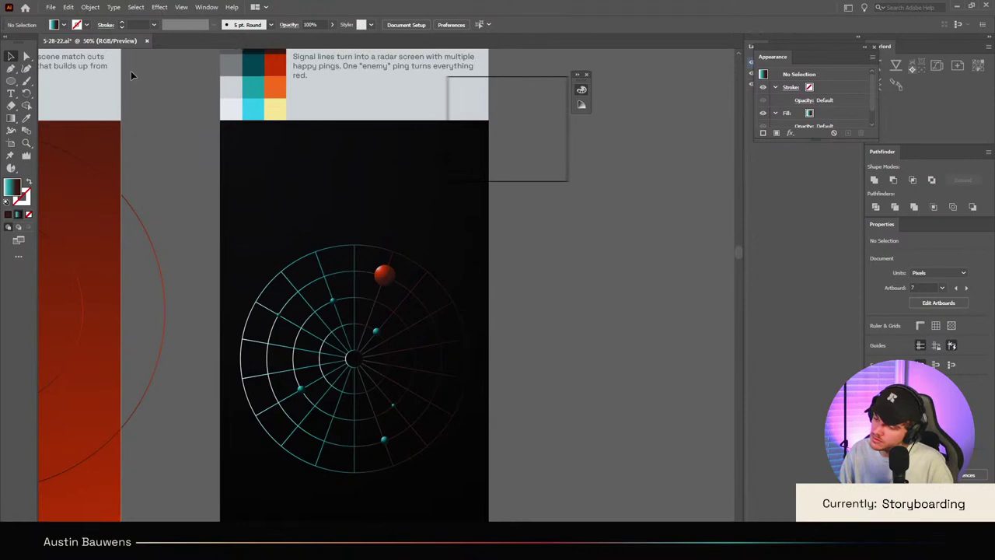
Step: Draw a horizontal Pen line from the radar centre to the artboard's left edge
{"action": "left_click", "coordinate": [11, 69]}
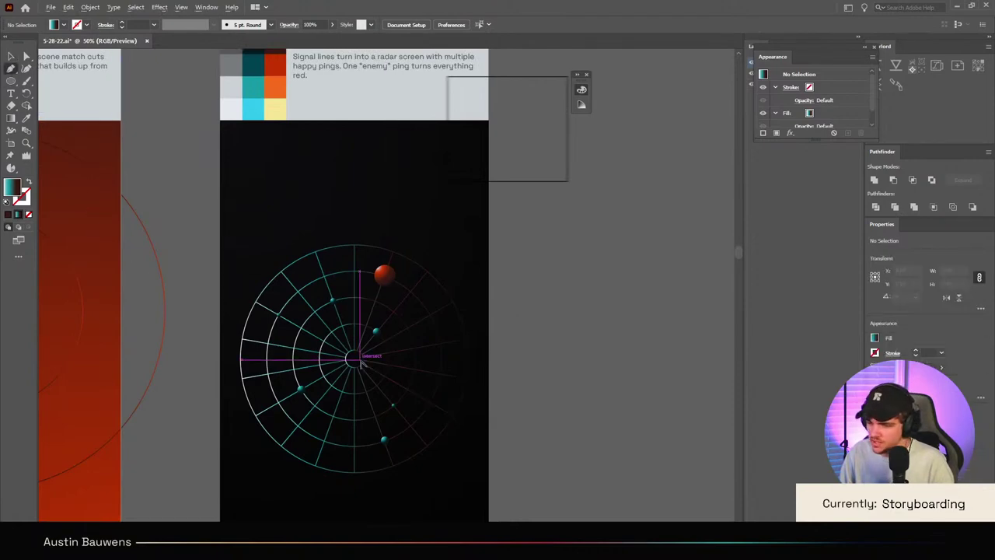
{"action": "scroll", "coordinate": [351, 357], "scroll_direction": "up", "scroll_amount": 3}
{"action": "scroll", "coordinate": [355, 357], "scroll_direction": "down", "scroll_amount": 3}
{"action": "scroll", "coordinate": [352, 354], "scroll_direction": "up", "scroll_amount": 3}
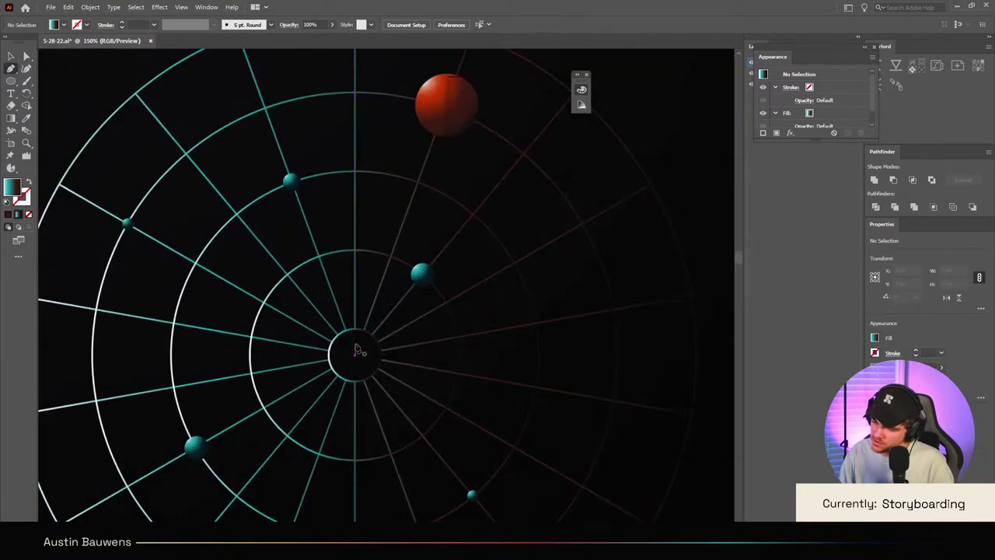
{"action": "scroll", "coordinate": [355, 354], "scroll_direction": "up", "scroll_amount": 1}
{"action": "left_click", "coordinate": [360, 367]}
{"action": "scroll", "coordinate": [466, 385], "scroll_direction": "down", "scroll_amount": 3}
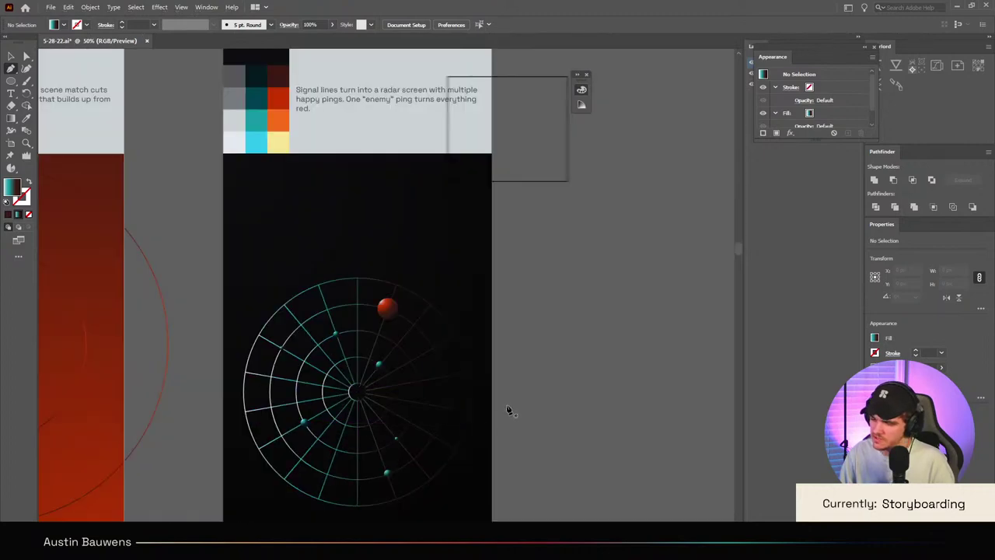
{"action": "left_click", "coordinate": [468, 388]}
{"action": "scroll", "coordinate": [365, 395], "scroll_direction": "up", "scroll_amount": 3}
{"action": "scroll", "coordinate": [315, 391], "scroll_direction": "left", "scroll_amount": 4}
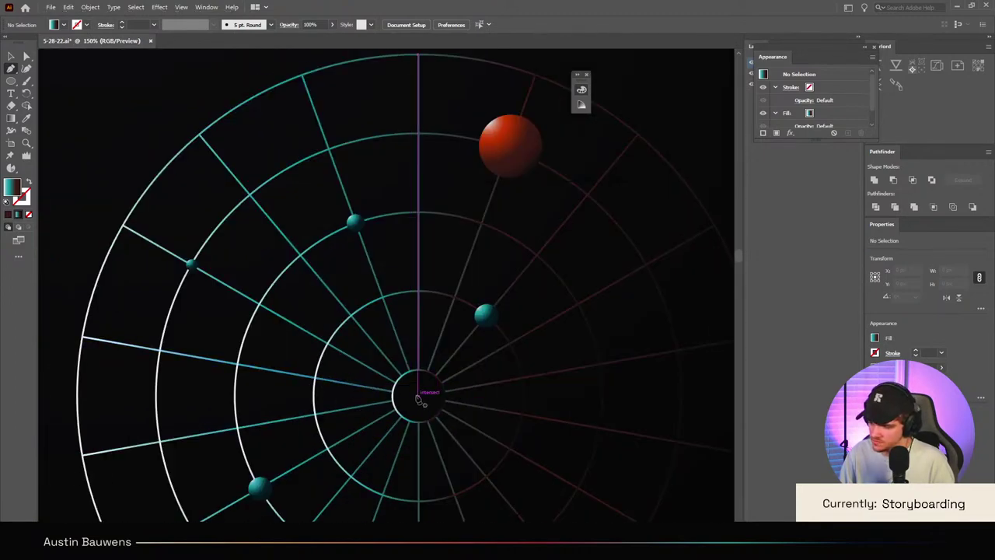
{"action": "left_click", "coordinate": [417, 396]}
{"action": "scroll", "coordinate": [417, 399], "scroll_direction": "down", "scroll_amount": 3}
{"action": "left_click", "coordinate": [417, 396]}
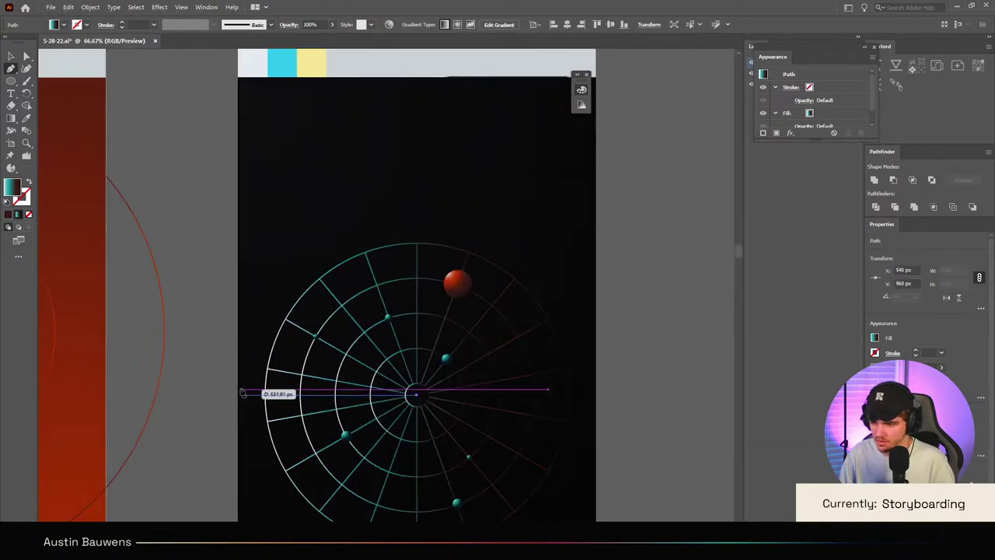
{"action": "left_click", "coordinate": [237, 395]}
{"action": "key", "text": "v"}
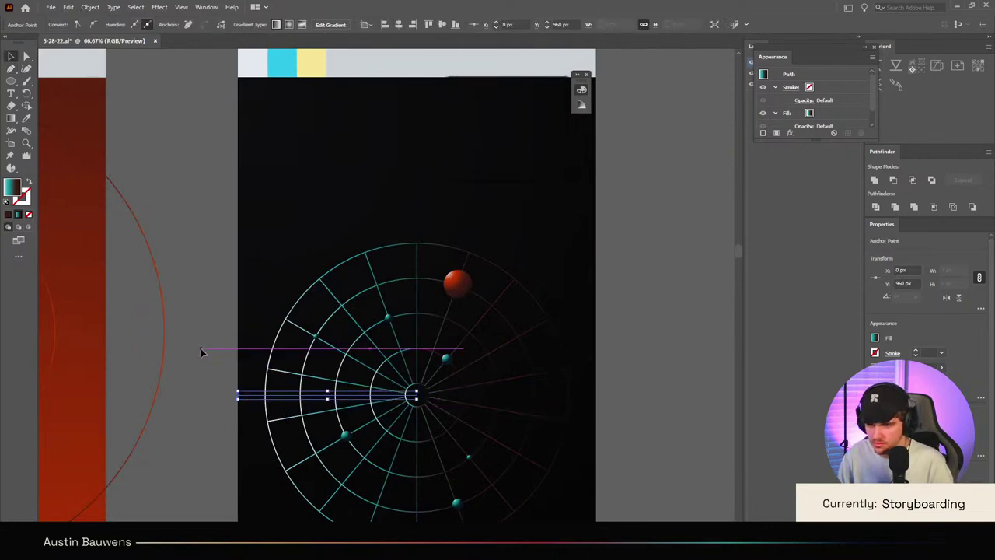
Step: Give the sweep line a near-white eyedropped stroke at 2 pt
{"action": "key", "text": "shift+x"}
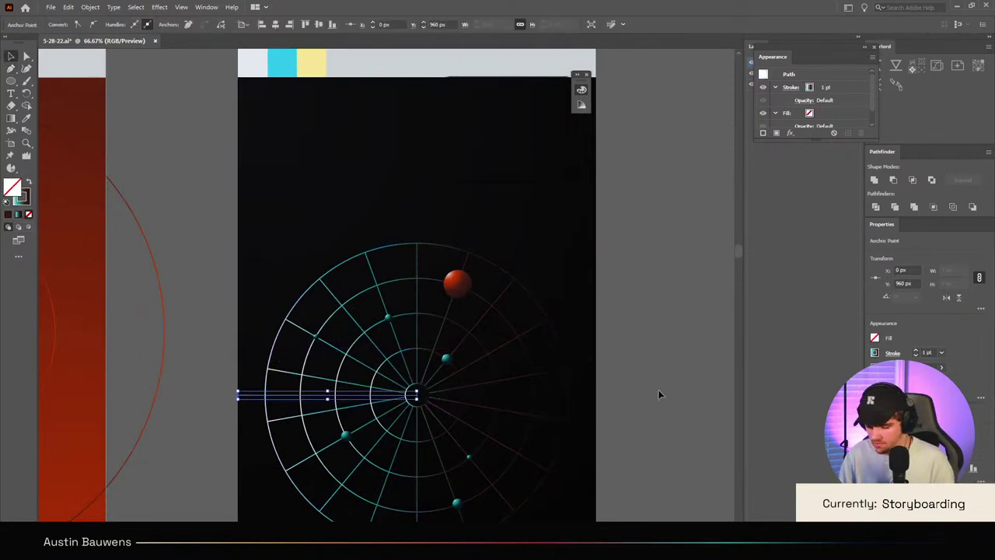
{"action": "key", "text": "i"}
{"action": "scroll", "coordinate": [365, 249], "scroll_direction": "up", "scroll_amount": 3}
{"action": "left_click", "coordinate": [262, 129]}
{"action": "scroll", "coordinate": [570, 335], "scroll_direction": "down", "scroll_amount": 3}
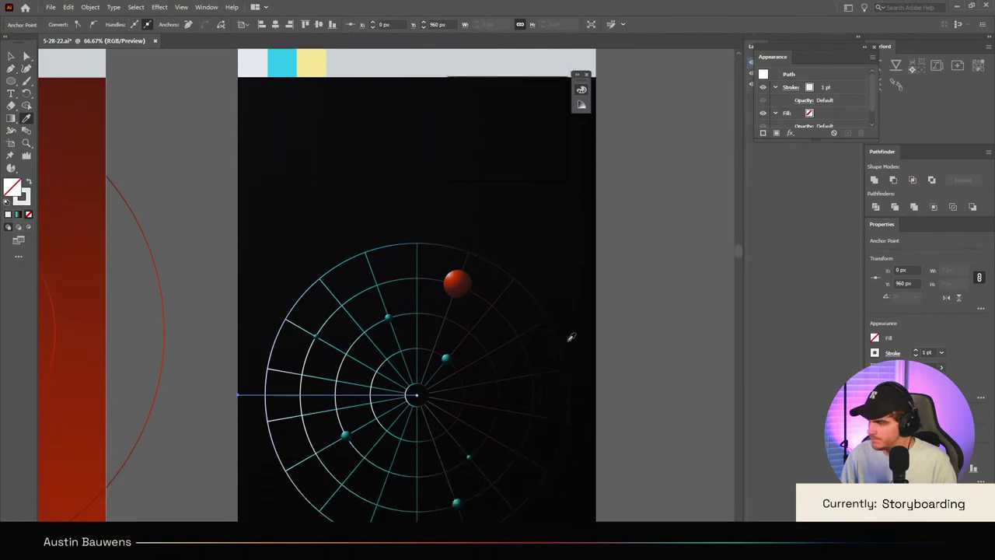
{"action": "left_click", "coordinate": [916, 350]}
{"action": "key", "text": "v"}
{"action": "left_click", "coordinate": [355, 220]}
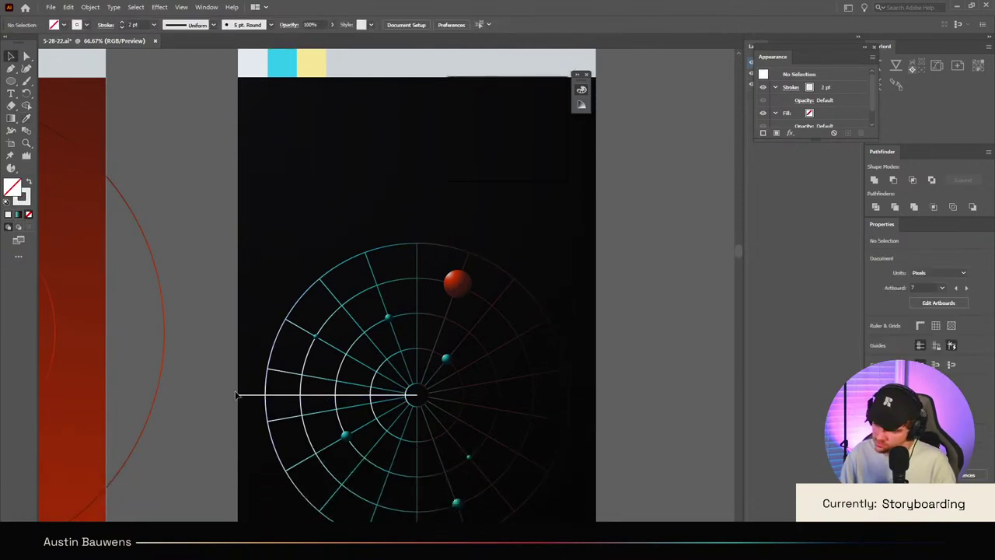
{"action": "left_click", "coordinate": [260, 400]}
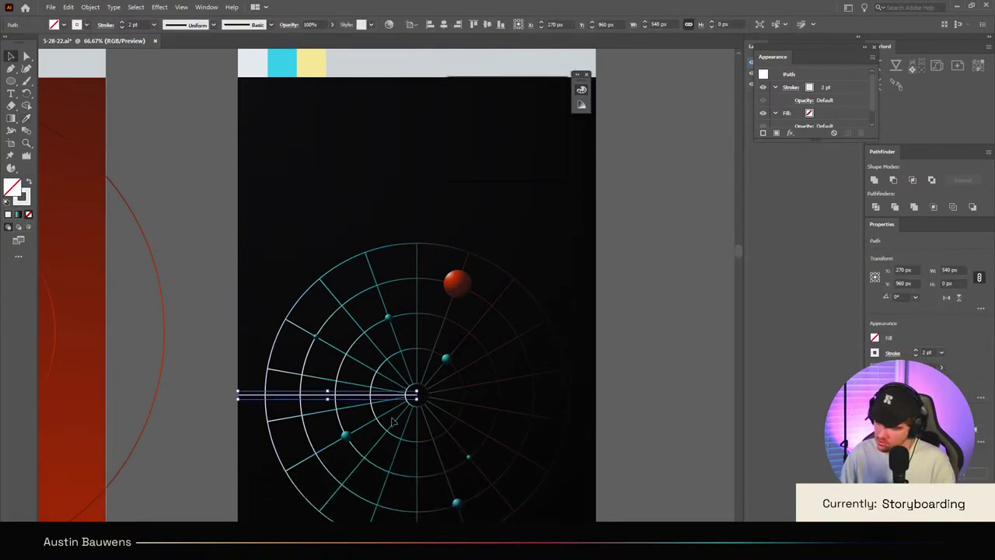
{"action": "left_click", "coordinate": [590, 256]}
Step: Fill the small centre circle with the black background colour via the eyedropper
{"action": "scroll", "coordinate": [400, 419], "scroll_direction": "up", "scroll_amount": 4}
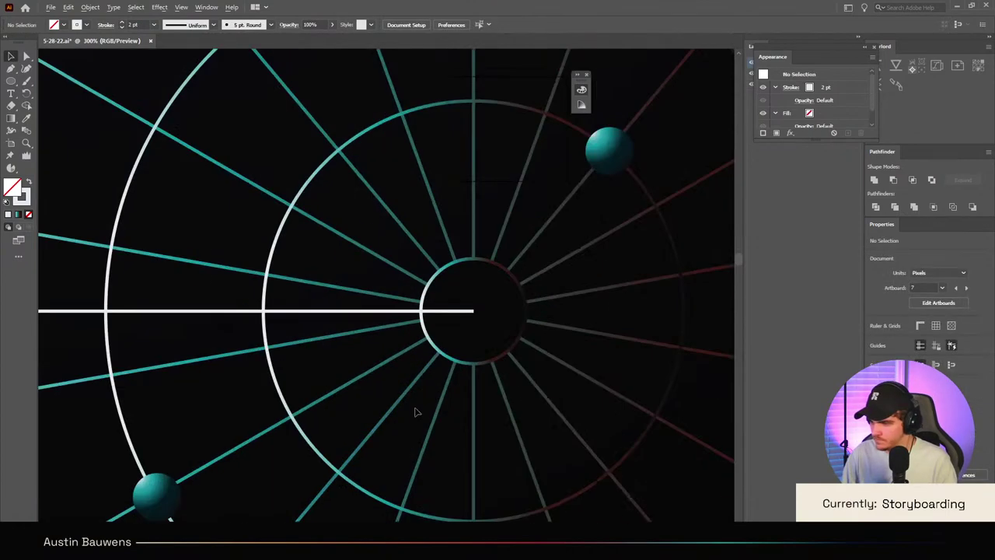
{"action": "left_click", "coordinate": [518, 334]}
{"action": "key", "text": "ctrl+minus"}
{"action": "key", "text": "ctrl+minus"}
{"action": "key", "text": "ctrl+minus"}
{"action": "key", "text": "ctrl+minus"}
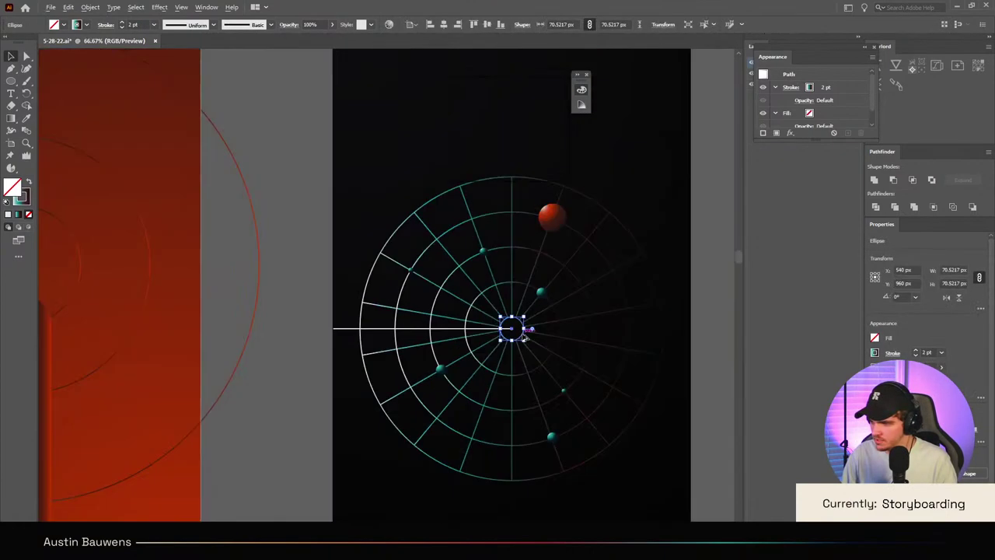
{"action": "key", "text": "i"}
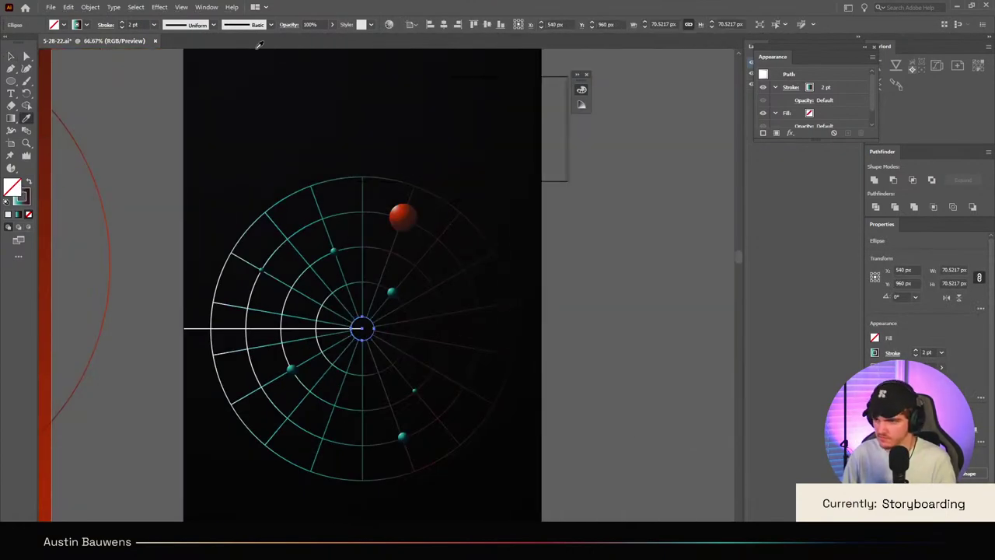
{"action": "left_click", "coordinate": [323, 110]}
{"action": "key", "text": "v"}
{"action": "left_click", "coordinate": [322, 118]}
Step: Reselect the centre circle and apply a gradient fill to it
{"action": "scroll", "coordinate": [354, 340], "scroll_direction": "up", "scroll_amount": 3}
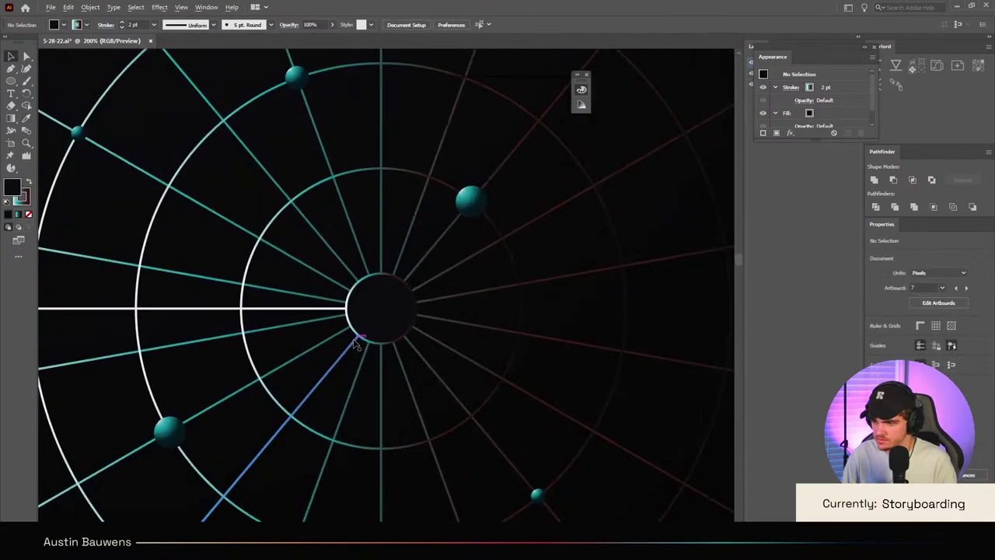
{"action": "left_click", "coordinate": [373, 329]}
{"action": "scroll", "coordinate": [373, 328], "scroll_direction": "down", "scroll_amount": 5}
{"action": "key", "text": "i"}
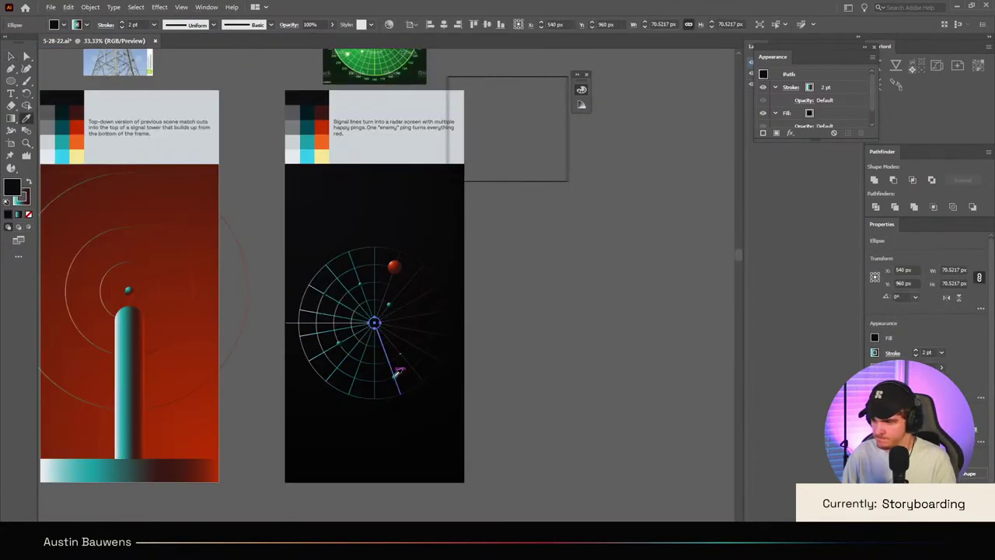
{"action": "scroll", "coordinate": [370, 309], "scroll_direction": "up", "scroll_amount": 5}
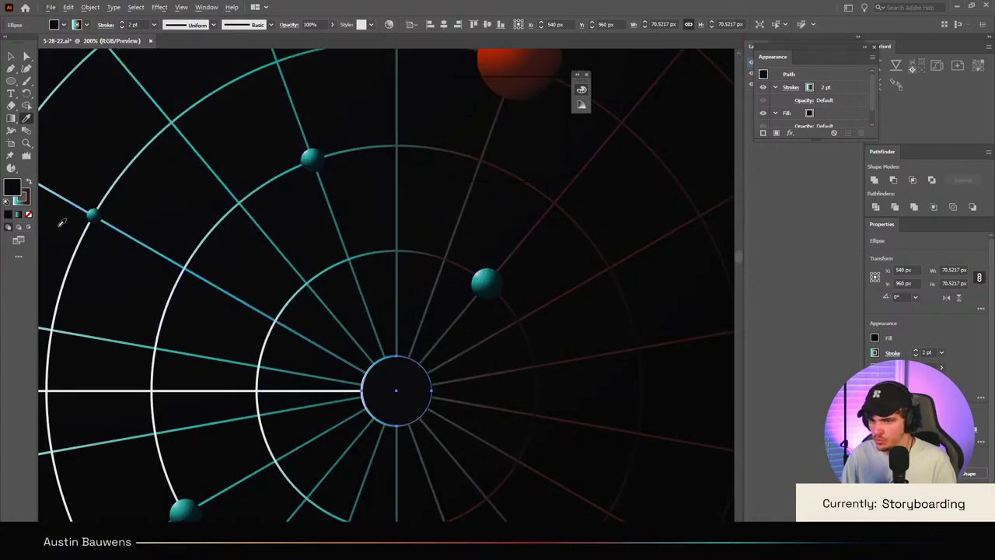
{"action": "scroll", "coordinate": [184, 231], "scroll_direction": "down", "scroll_amount": 2}
{"action": "scroll", "coordinate": [187, 235], "scroll_direction": "down", "scroll_amount": 3}
{"action": "scroll", "coordinate": [196, 246], "scroll_direction": "up", "scroll_amount": 2}
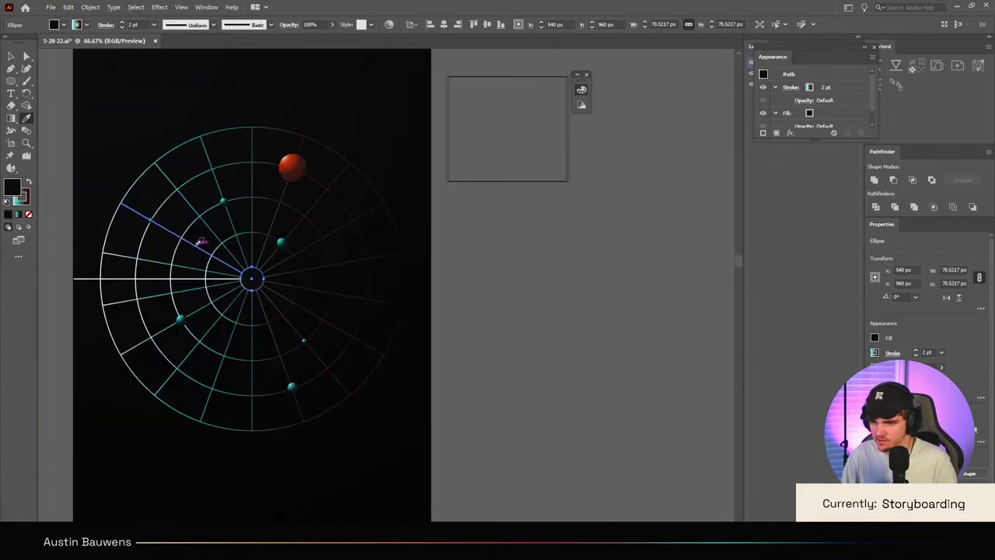
{"action": "left_click", "coordinate": [10, 118]}
{"action": "scroll", "coordinate": [233, 273], "scroll_direction": "up", "scroll_amount": 4}
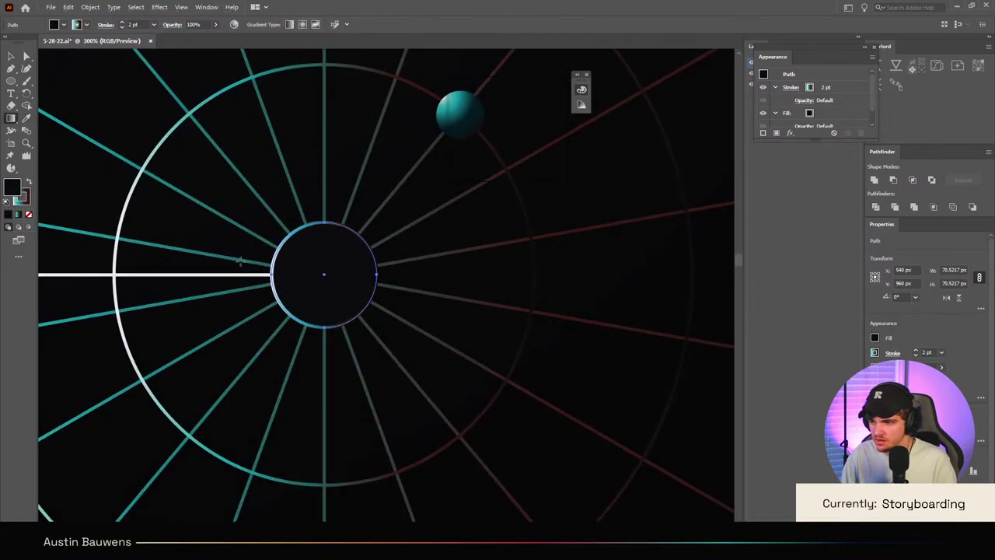
{"action": "key", "text": "period"}
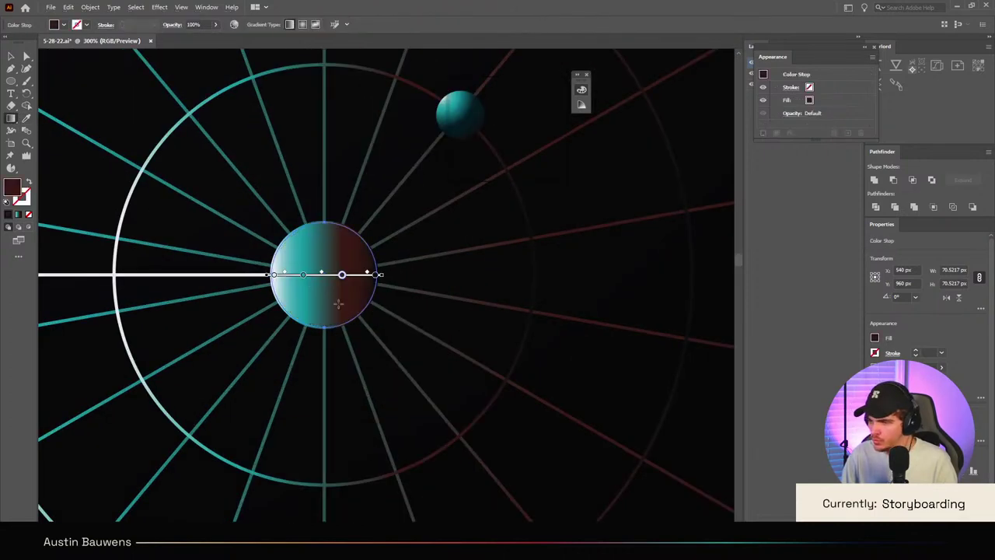
Step: Delete the teal and red stops and set the circle's remaining gradient stops to black
{"action": "left_click", "coordinate": [303, 275]}
{"action": "key", "text": "Delete"}
{"action": "left_click", "coordinate": [342, 275]}
{"action": "key", "text": "Delete"}
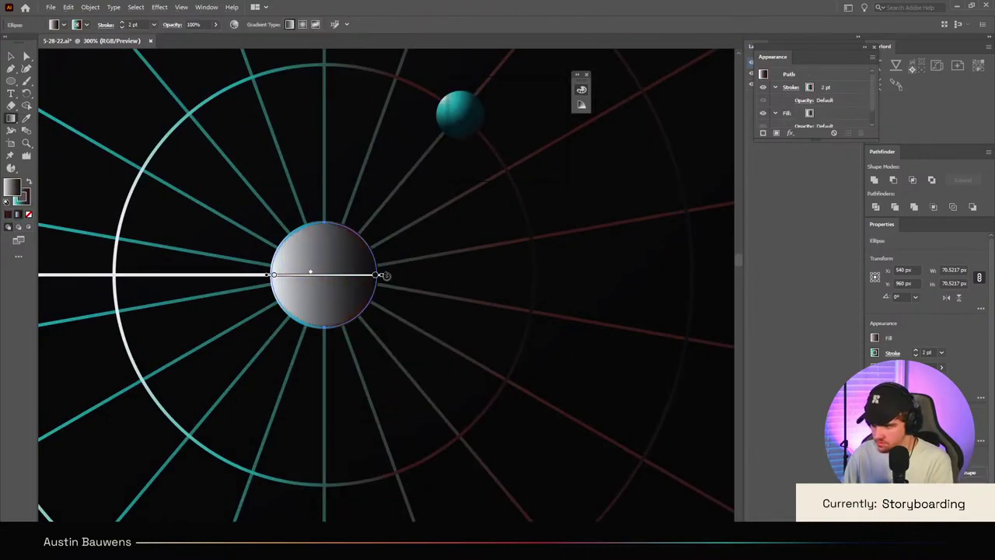
{"action": "mouse_move", "coordinate": [376, 275]}
{"action": "left_mouse_down"}
{"action": "mouse_move", "coordinate": [293, 275]}
{"action": "mouse_move", "coordinate": [378, 277]}
{"action": "left_mouse_up"}
{"action": "left_click_drag", "start_coordinate": [293, 278], "coordinate": [269, 277]}
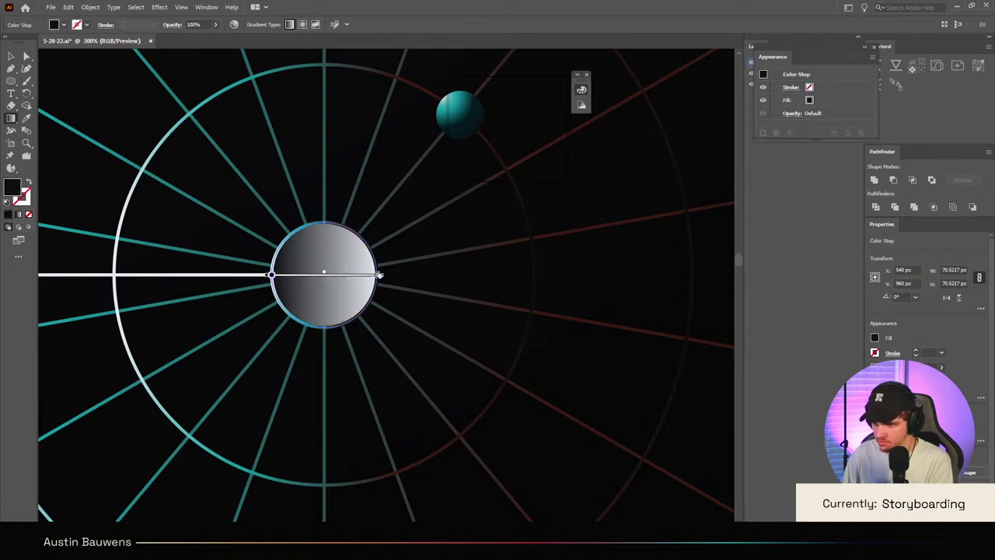
{"action": "double_click", "coordinate": [378, 275]}
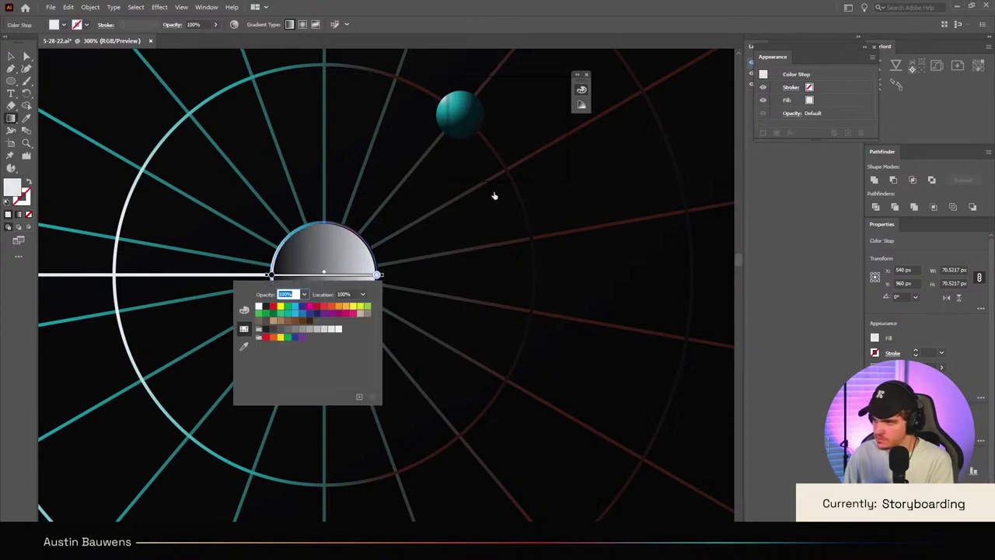
{"action": "left_click", "coordinate": [552, 211]}
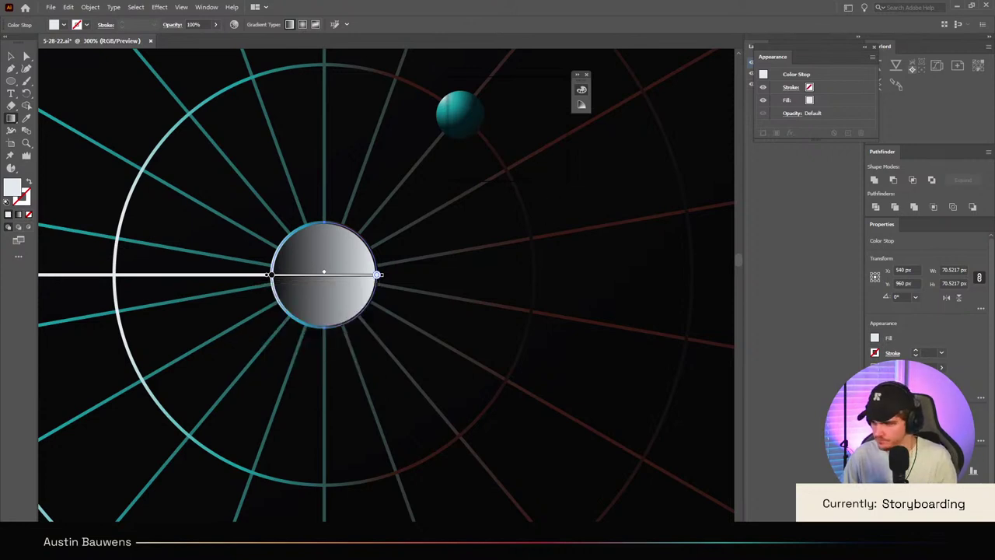
{"action": "left_click", "coordinate": [540, 158]}
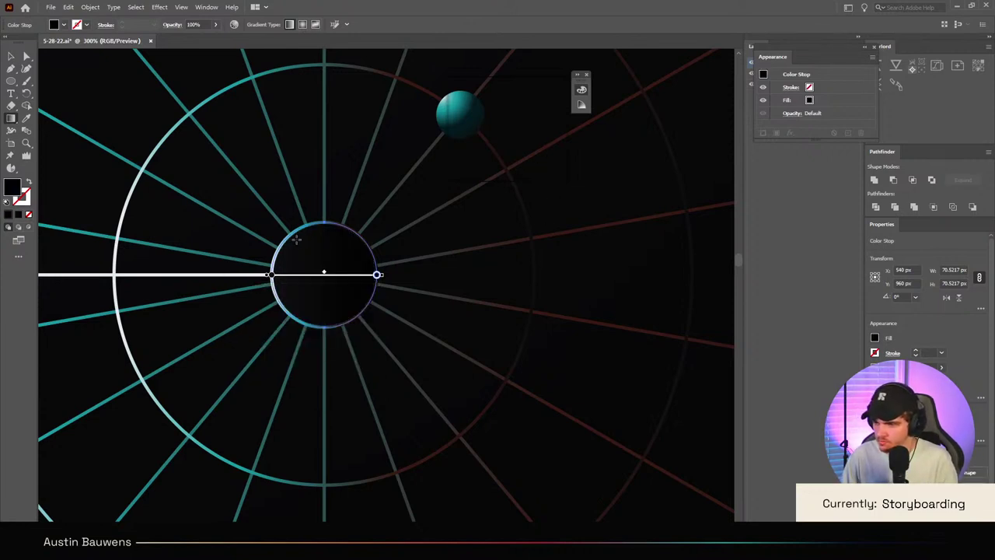
Step: Redraw the gradient diagonally across the centre circle
{"action": "left_click_drag", "start_coordinate": [287, 238], "coordinate": [358, 311]}
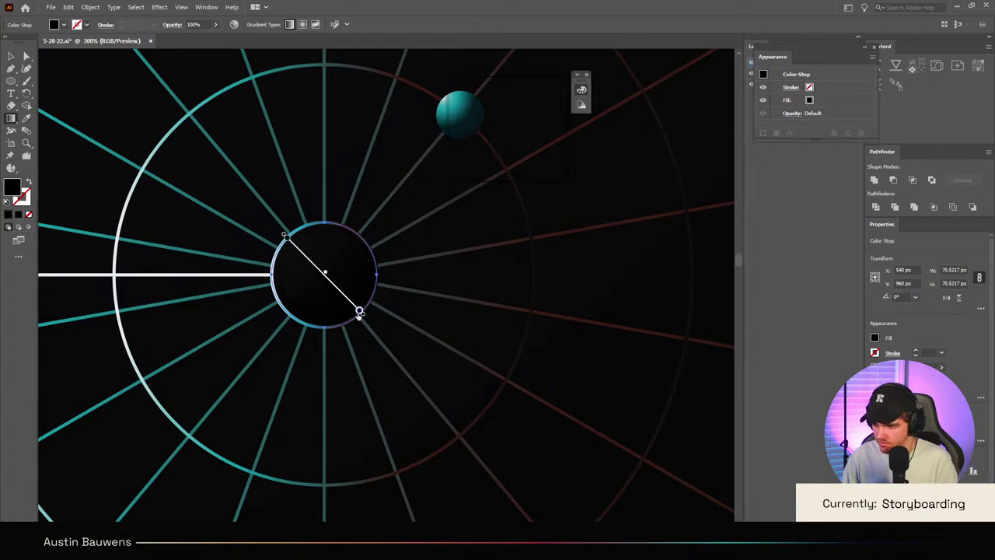
{"action": "key", "text": "v"}
{"action": "scroll", "coordinate": [357, 311], "scroll_direction": "down", "scroll_amount": 4}
Step: Undo the last gradient edit on the centre circle and deselect it
{"action": "left_click", "coordinate": [551, 413]}
{"action": "scroll", "coordinate": [549, 407], "scroll_direction": "down", "scroll_amount": 1}
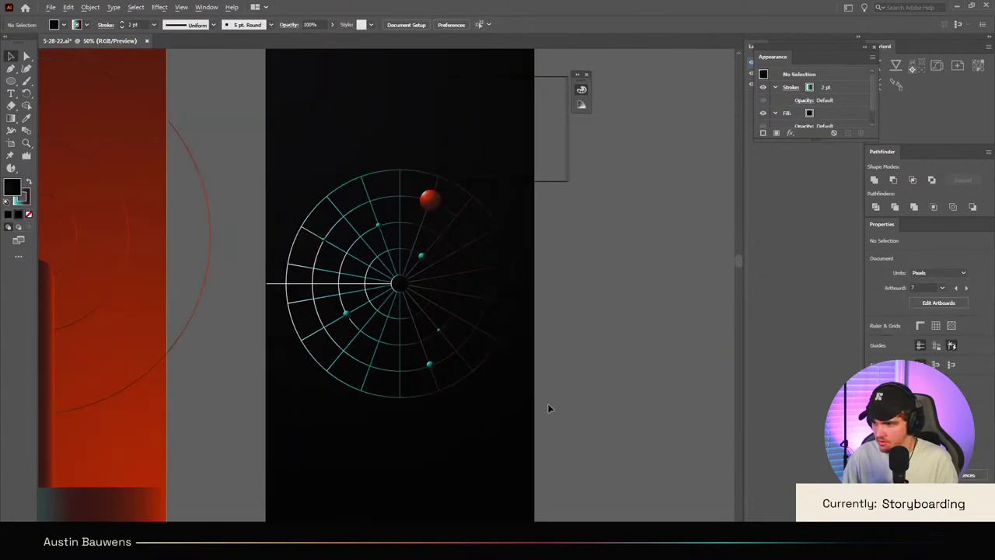
{"action": "scroll", "coordinate": [547, 405], "scroll_direction": "up", "scroll_amount": 2}
{"action": "scroll", "coordinate": [545, 402], "scroll_direction": "up", "scroll_amount": 5}
{"action": "scroll", "coordinate": [545, 402], "scroll_direction": "left", "scroll_amount": 3}
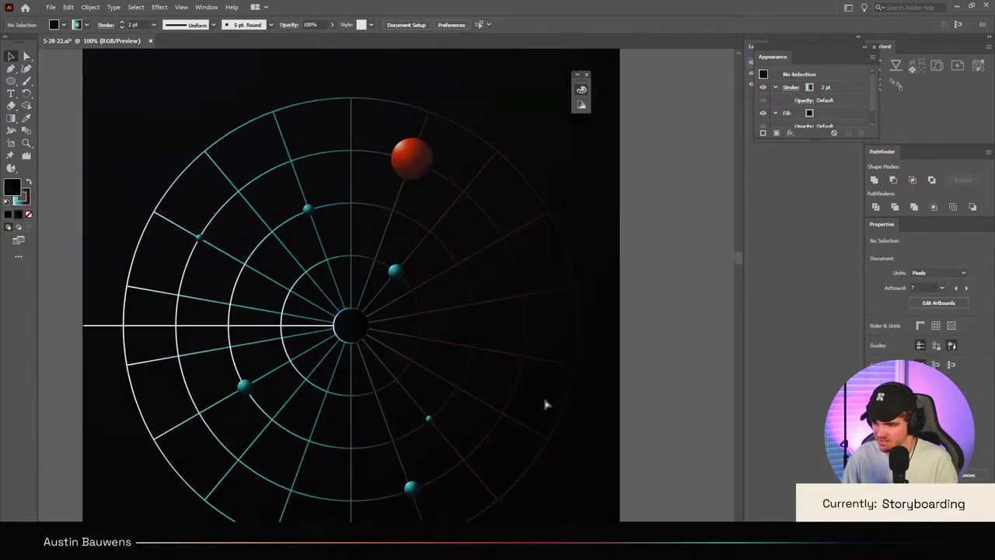
{"action": "key", "text": "ctrl+z"}
{"action": "key", "text": "ctrl+z"}
{"action": "key", "text": "ctrl+z"}
{"action": "key", "text": "ctrl+z"}
{"action": "key", "text": "ctrl+z"}
{"action": "key", "text": "ctrl+z"}
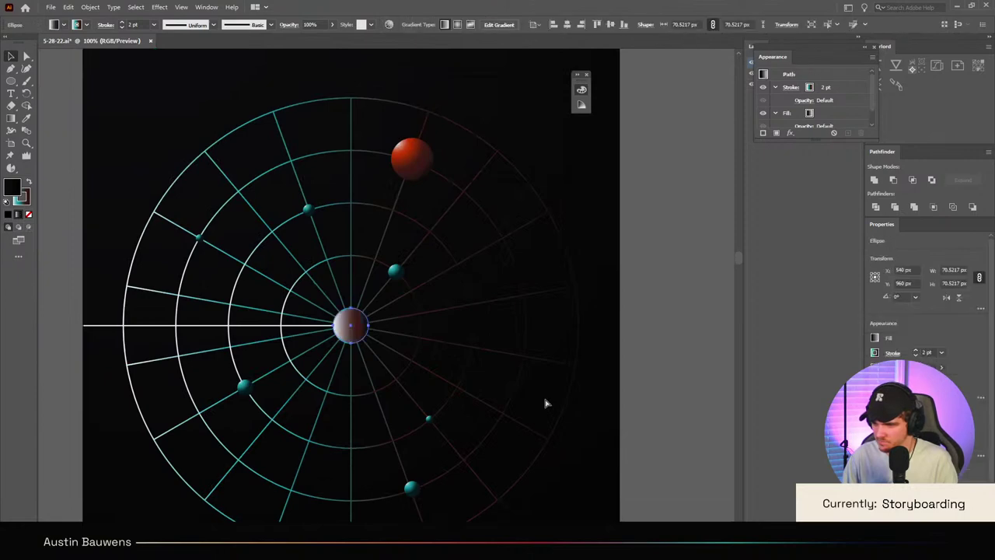
{"action": "left_click", "coordinate": [620, 406]}
{"action": "scroll", "coordinate": [621, 406], "scroll_direction": "down", "scroll_amount": 2}
{"action": "scroll", "coordinate": [620, 407], "scroll_direction": "up", "scroll_amount": 1}
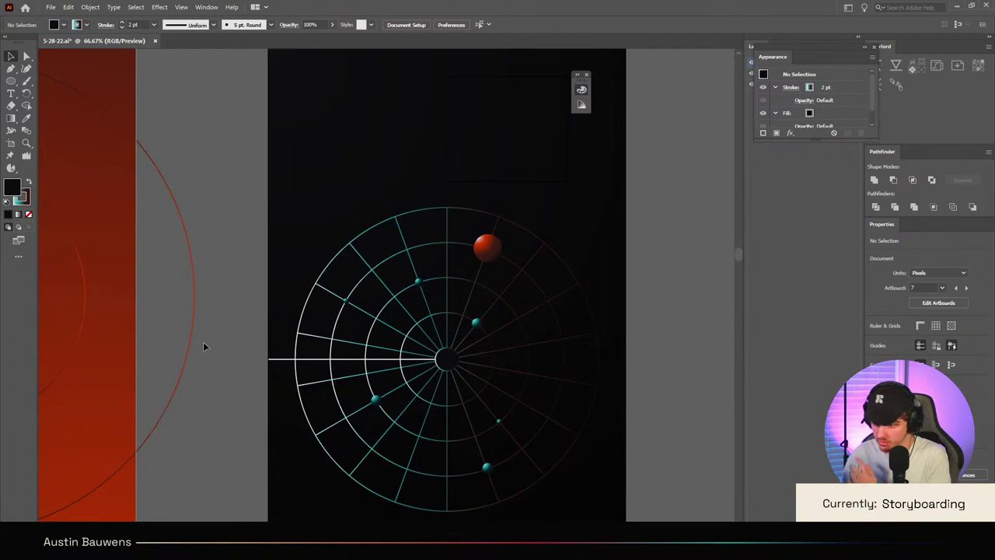
Step: Rotate the white sweep line 90° around the radar centre so it stands upright
{"action": "left_click", "coordinate": [286, 360]}
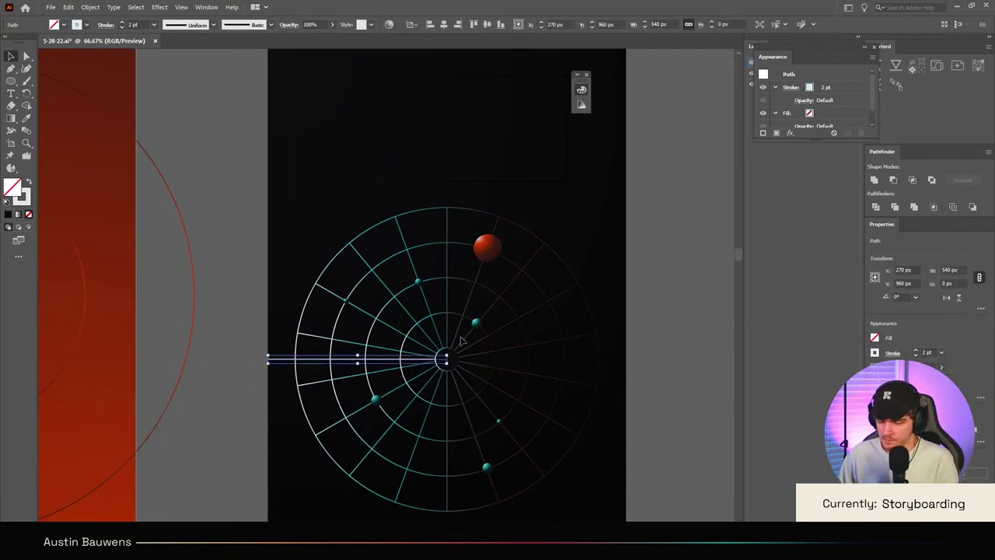
{"action": "key", "text": "r"}
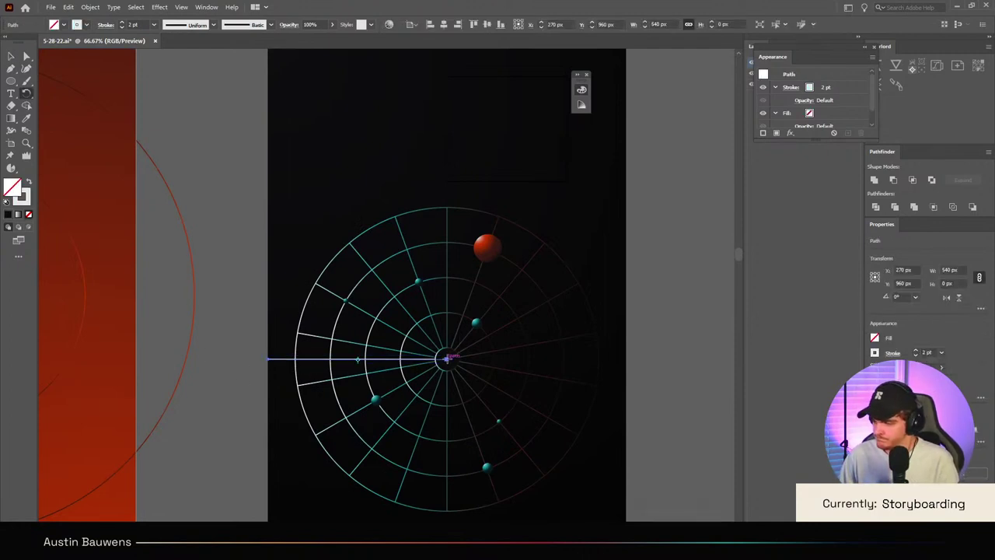
{"action": "left_click", "coordinate": [446, 360]}
{"action": "left_click_drag", "start_coordinate": [371, 328], "coordinate": [479, 234]}
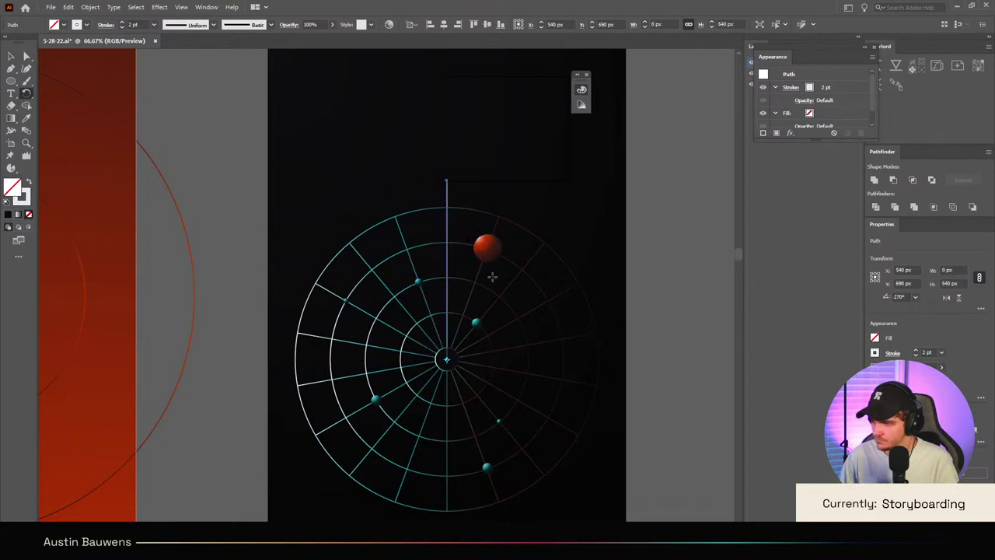
{"action": "scroll", "coordinate": [493, 276], "scroll_direction": "up", "scroll_amount": 1}
{"action": "scroll", "coordinate": [486, 261], "scroll_direction": "right", "scroll_amount": 1}
{"action": "scroll", "coordinate": [479, 247], "scroll_direction": "right", "scroll_amount": 3}
Step: Lengthen the vertical sweep line up to the artboard's top edge
{"action": "key", "text": "v"}
{"action": "left_click", "coordinate": [349, 195]}
{"action": "left_click", "coordinate": [324, 227]}
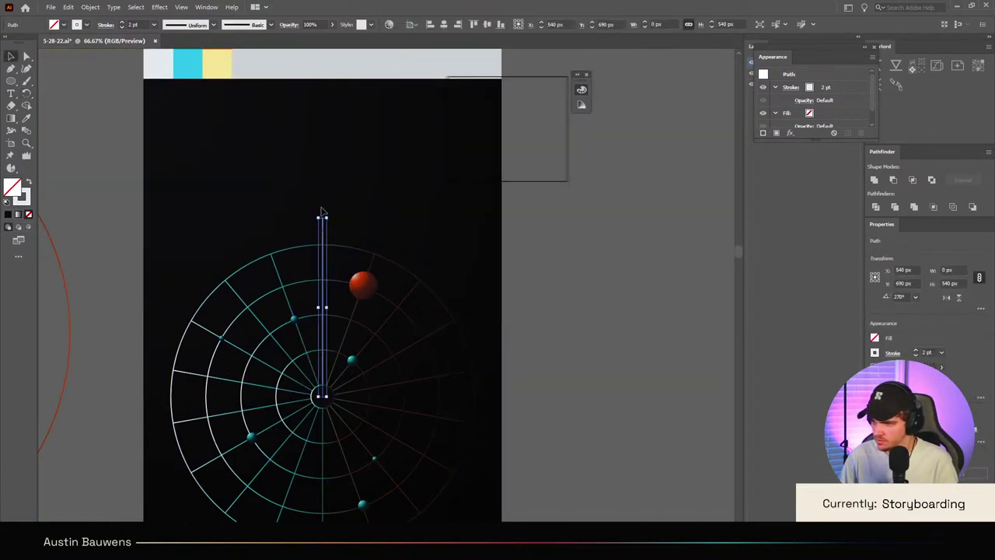
{"action": "left_click_drag", "start_coordinate": [325, 220], "coordinate": [327, 78]}
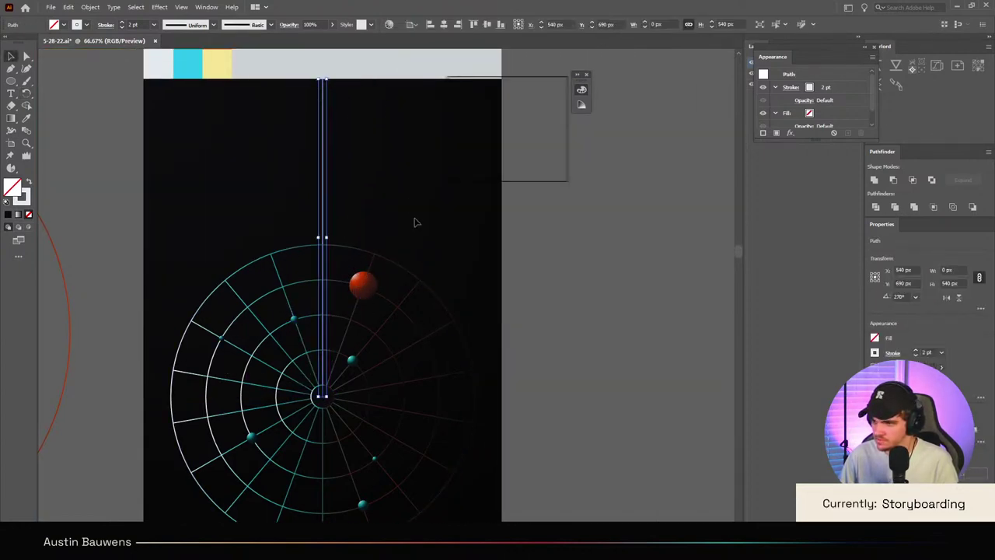
{"action": "left_click", "coordinate": [418, 252]}
{"action": "scroll", "coordinate": [418, 252], "scroll_direction": "down", "scroll_amount": 2}
{"action": "scroll", "coordinate": [412, 239], "scroll_direction": "up", "scroll_amount": 2}
Step: Bring the sweep line to the front, then bring the small centre circle in front of it
{"action": "left_click", "coordinate": [285, 149]}
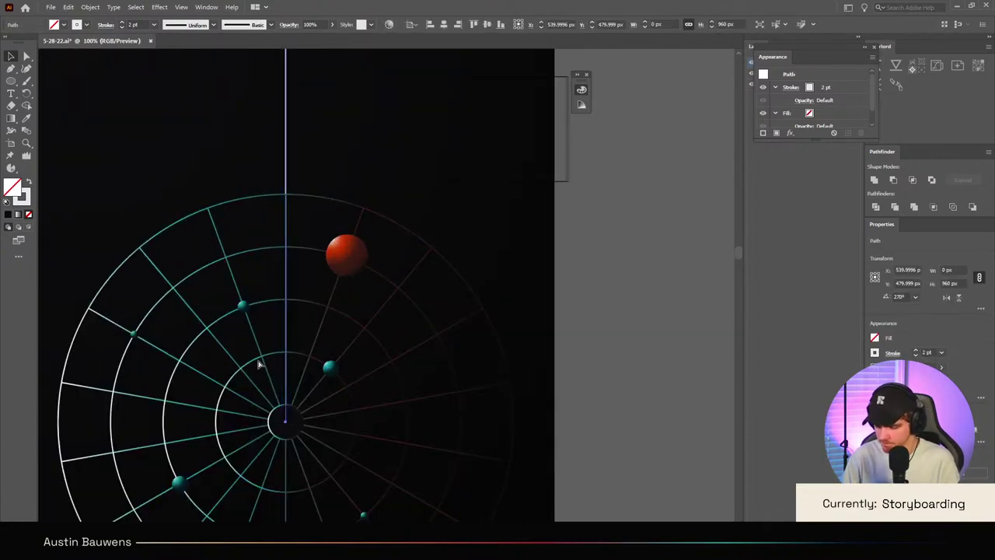
{"action": "key", "text": "ctrl+shift+]"}
{"action": "left_click", "coordinate": [297, 436]}
{"action": "left_click", "coordinate": [292, 437]}
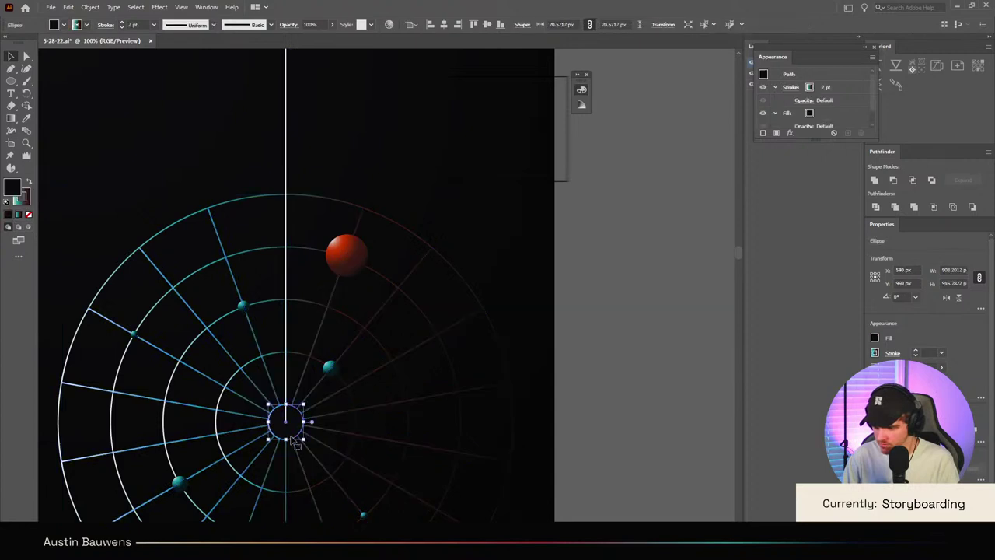
{"action": "key", "text": "ctrl+shift+]"}
{"action": "left_click", "coordinate": [338, 131]}
{"action": "scroll", "coordinate": [338, 131], "scroll_direction": "down", "scroll_amount": 2}
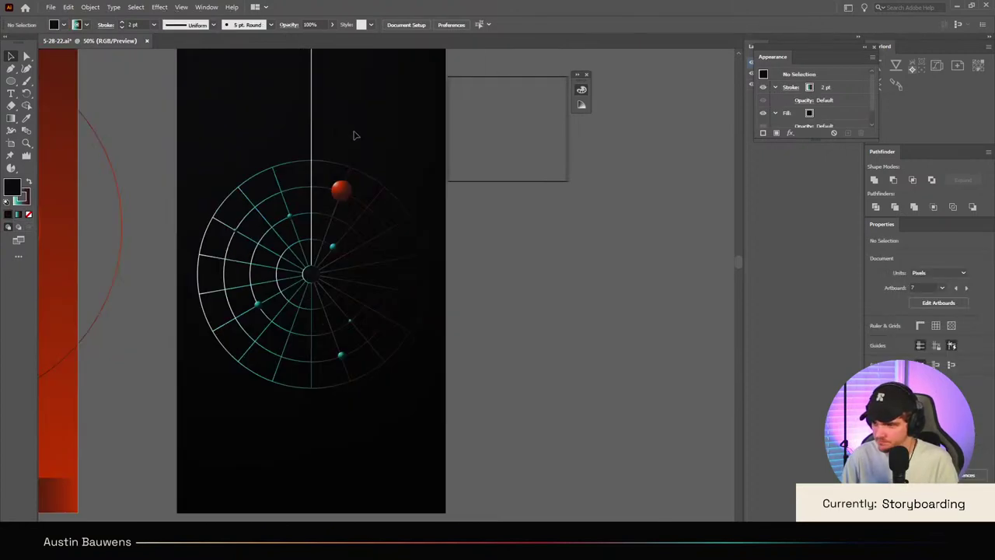
{"action": "scroll", "coordinate": [354, 136], "scroll_direction": "up", "scroll_amount": 1}
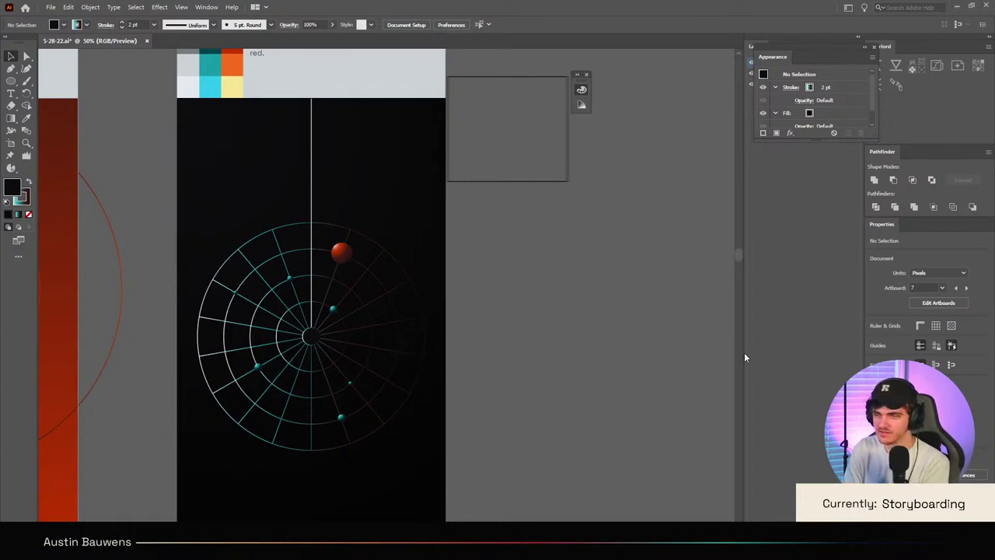
Step: Rotate the sweep line clockwise around the radar centre and lengthen it beyond the artboard
{"action": "scroll", "coordinate": [507, 319], "scroll_direction": "up", "scroll_amount": 2}
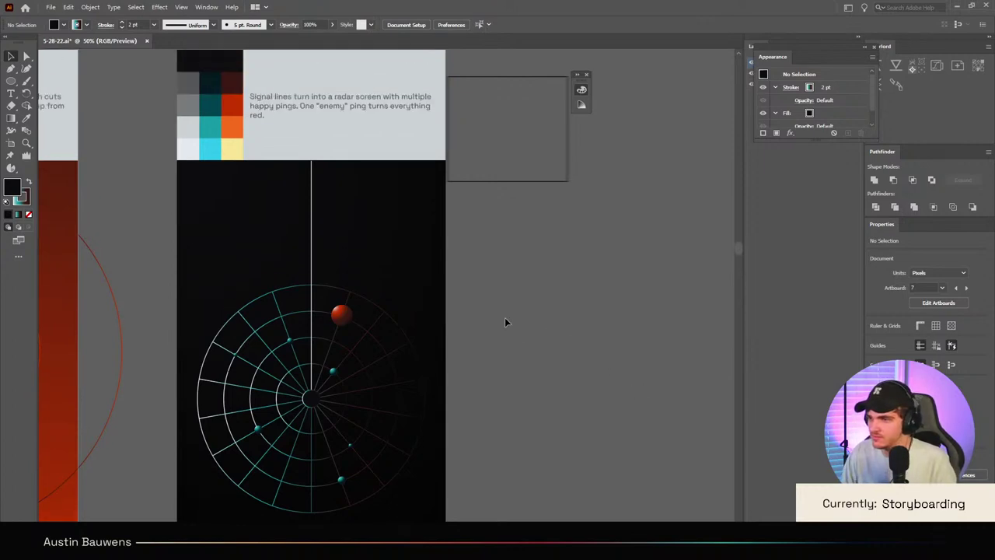
{"action": "left_click", "coordinate": [315, 223]}
{"action": "key", "text": "r"}
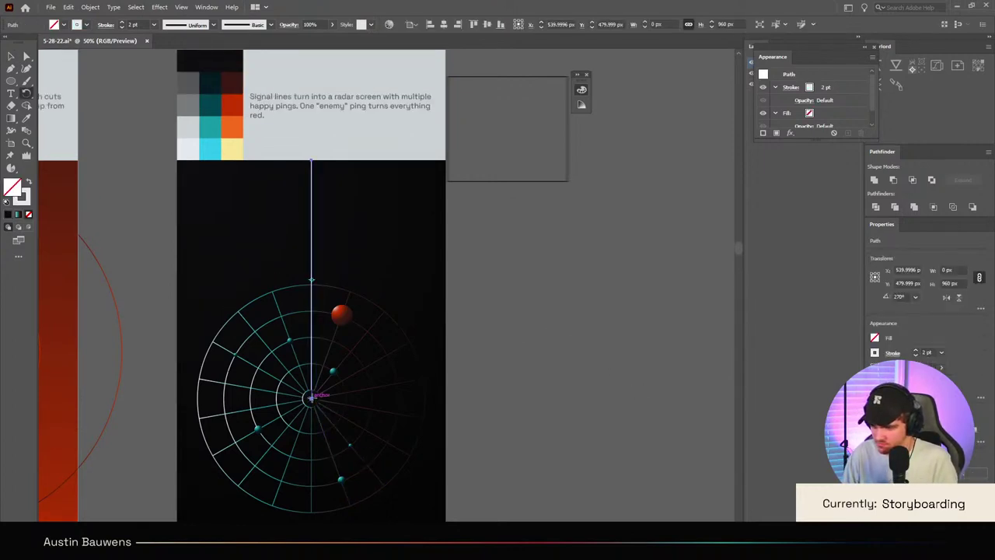
{"action": "left_click", "coordinate": [311, 397]}
{"action": "left_click_drag", "start_coordinate": [349, 255], "coordinate": [498, 235]}
{"action": "scroll", "coordinate": [505, 270], "scroll_direction": "up", "scroll_amount": 2}
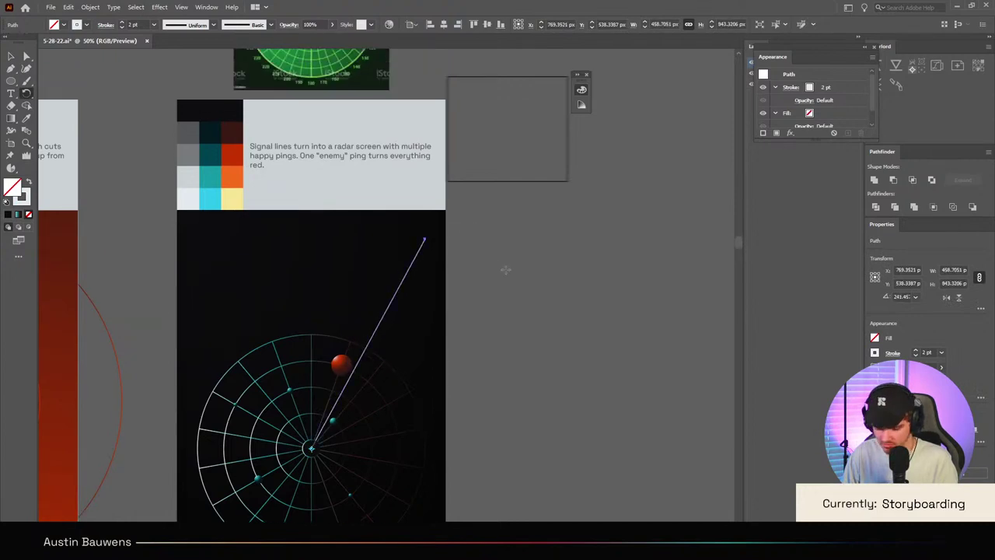
{"action": "key", "text": "v"}
{"action": "left_click_drag", "start_coordinate": [426, 240], "coordinate": [491, 175]}
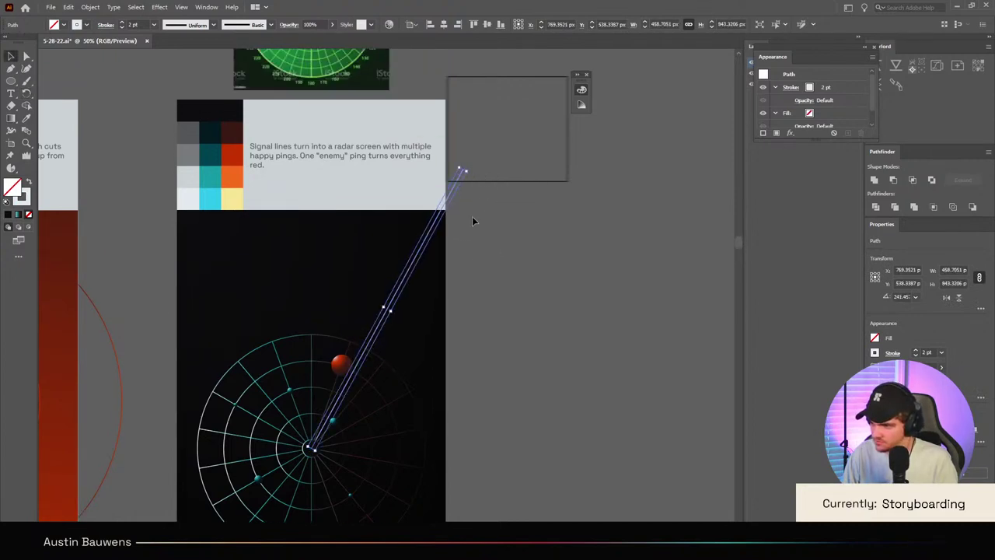
Step: Swing the lengthened sweep line around the centre to point left toward the neighbouring frame
{"action": "key", "text": "r"}
{"action": "scroll", "coordinate": [513, 295], "scroll_direction": "down", "scroll_amount": 2}
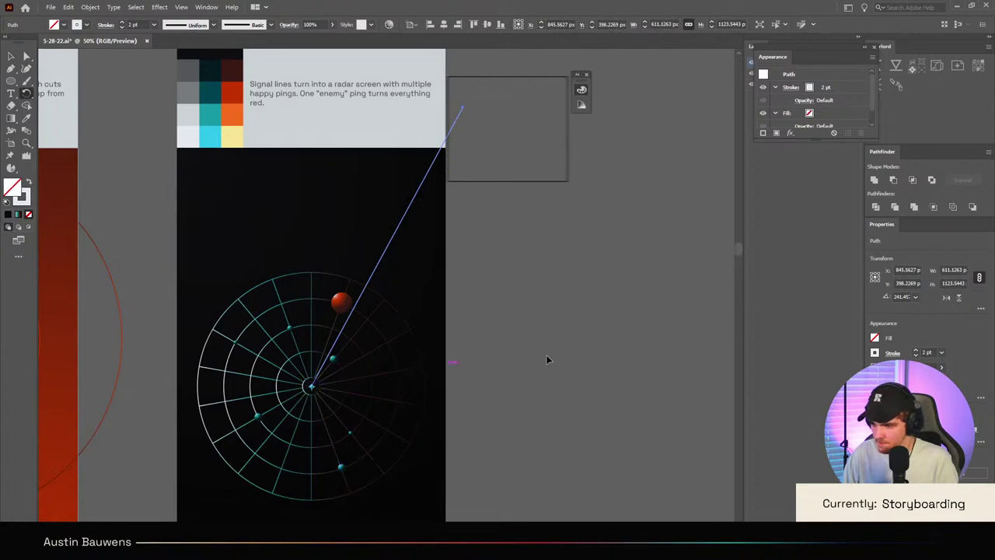
{"action": "left_click_drag", "start_coordinate": [546, 360], "coordinate": [258, 268]}
Step: Deselect the rotated sweep line and briefly select then deselect the radar's outer circle
{"action": "key", "text": "v"}
{"action": "left_click", "coordinate": [610, 401]}
{"action": "scroll", "coordinate": [575, 400], "scroll_direction": "down", "scroll_amount": 2}
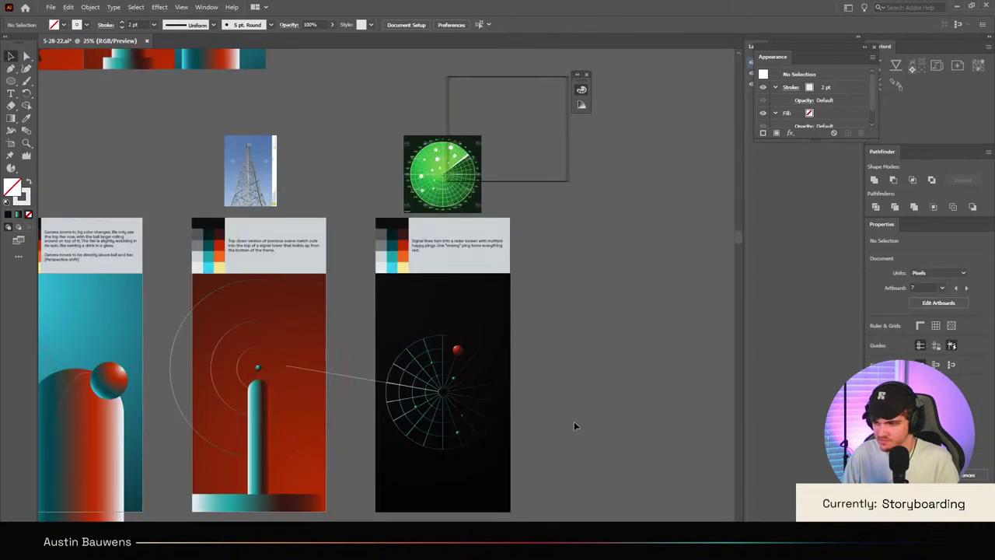
{"action": "scroll", "coordinate": [560, 423], "scroll_direction": "up", "scroll_amount": 2}
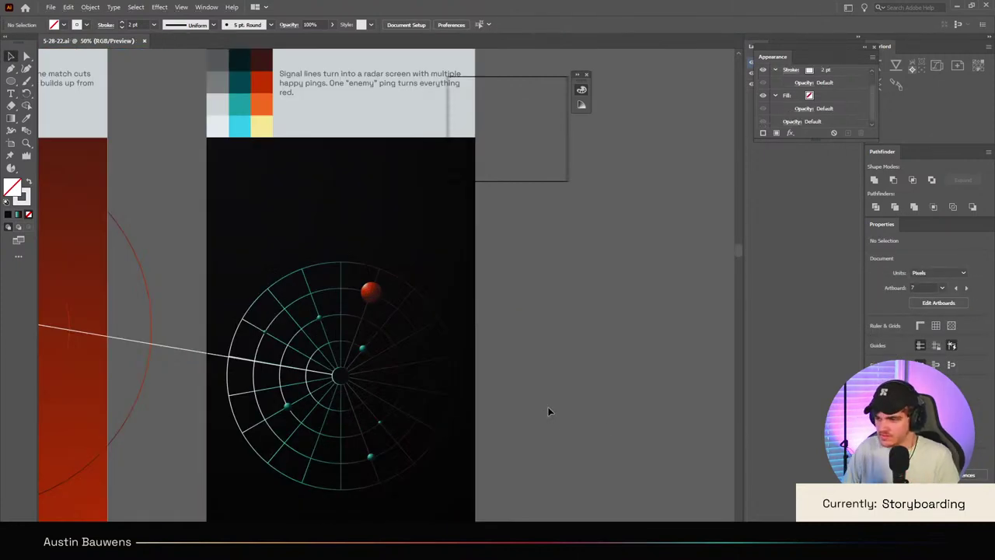
{"action": "scroll", "coordinate": [536, 439], "scroll_direction": "down", "scroll_amount": 2}
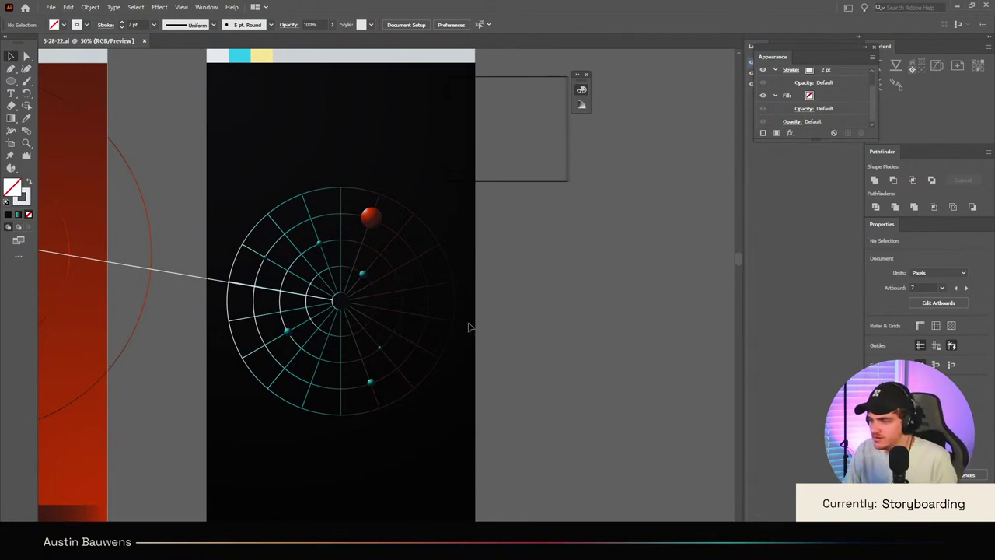
{"action": "left_click", "coordinate": [458, 302]}
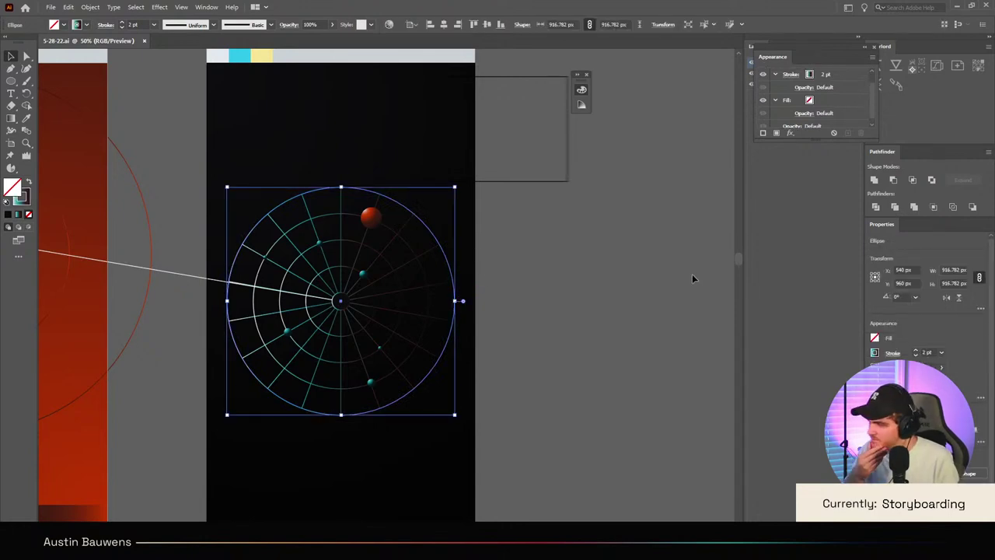
{"action": "left_click", "coordinate": [589, 318]}
{"action": "scroll", "coordinate": [589, 323], "scroll_direction": "down", "scroll_amount": 1}
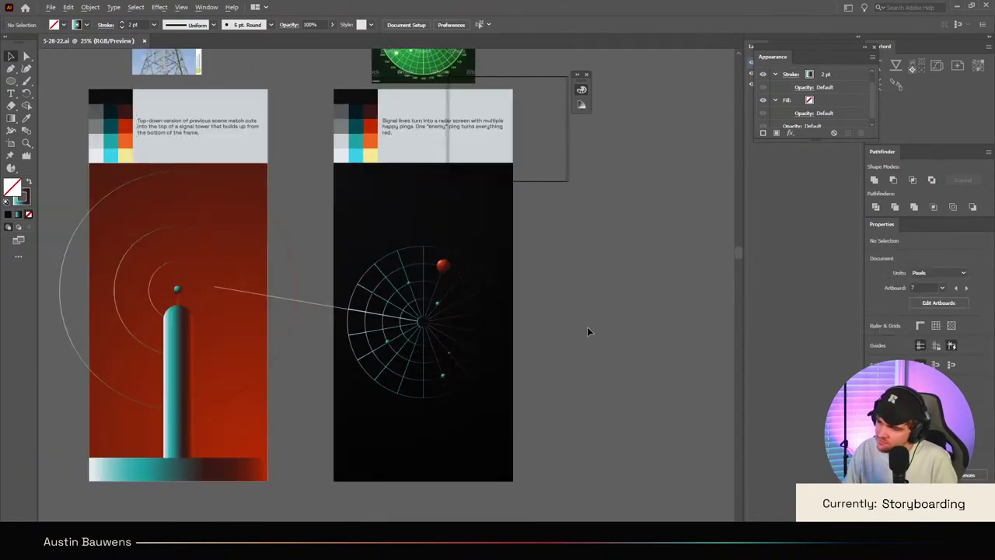
{"action": "scroll", "coordinate": [571, 365], "scroll_direction": "right", "scroll_amount": 3}
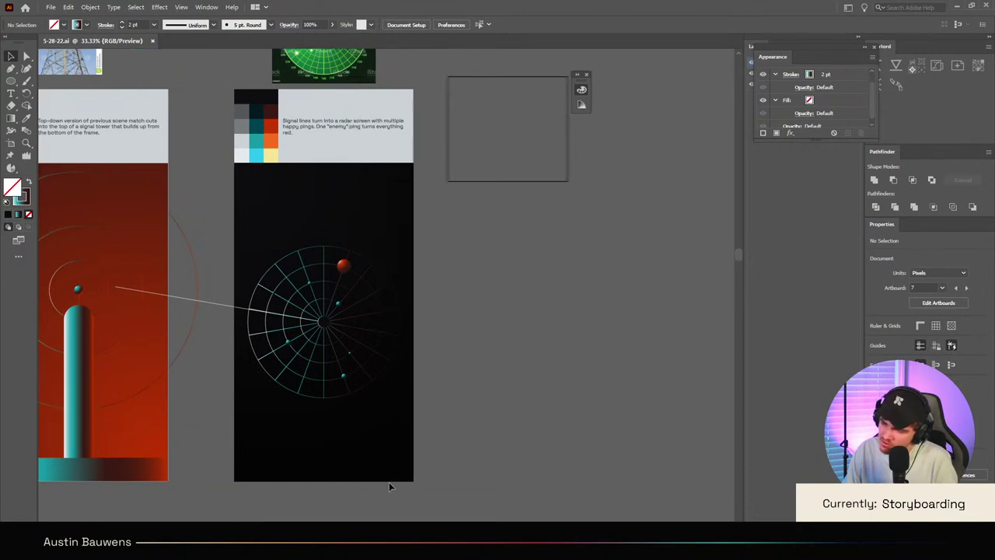
Step: Unlock the BGS layer in the Layers panel and select the black background rectangle
{"action": "left_click", "coordinate": [11, 118]}
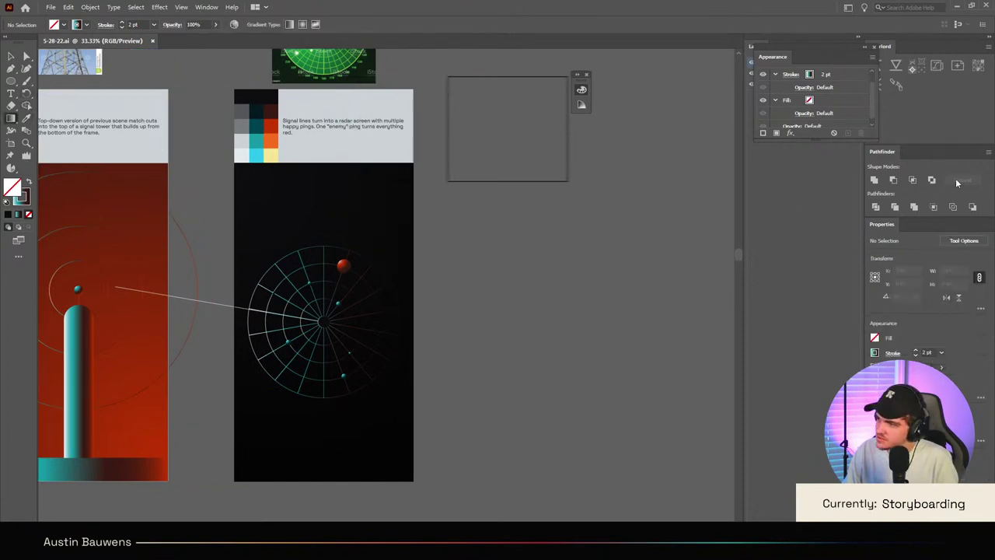
{"action": "left_click", "coordinate": [874, 47]}
{"action": "left_click", "coordinate": [762, 84]}
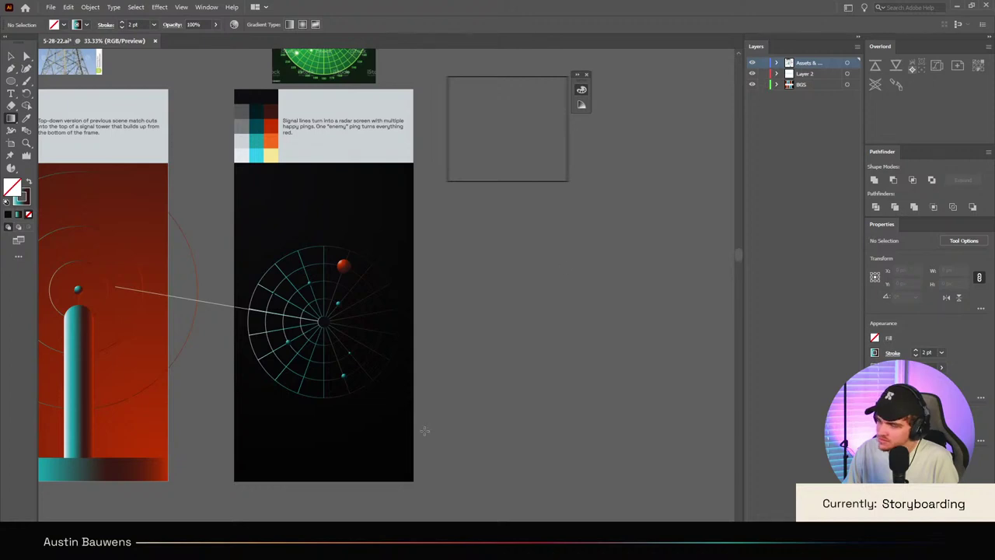
{"action": "key", "text": "v"}
{"action": "left_click", "coordinate": [384, 444]}
Step: Drag a diagonal gradient across the background and turn its lower stop red from the swatch
{"action": "key", "text": "g"}
{"action": "left_click_drag", "start_coordinate": [234, 163], "coordinate": [449, 482]}
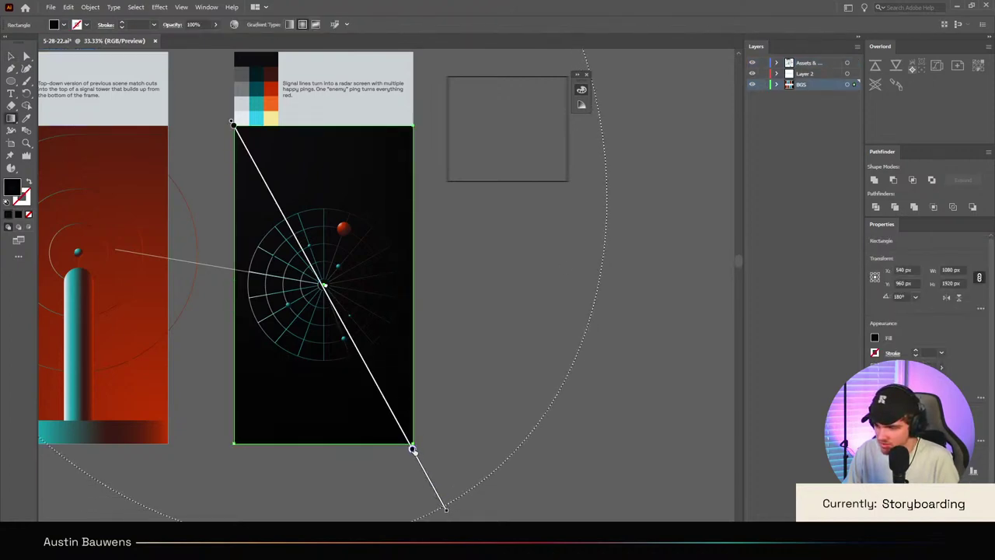
{"action": "double_click", "coordinate": [407, 440]}
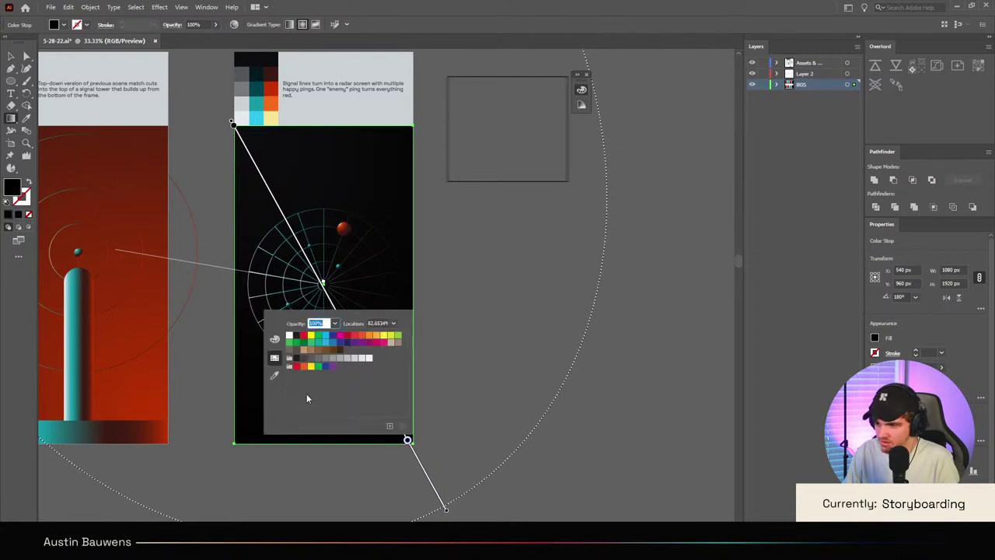
{"action": "left_click", "coordinate": [274, 374]}
{"action": "left_click", "coordinate": [269, 86]}
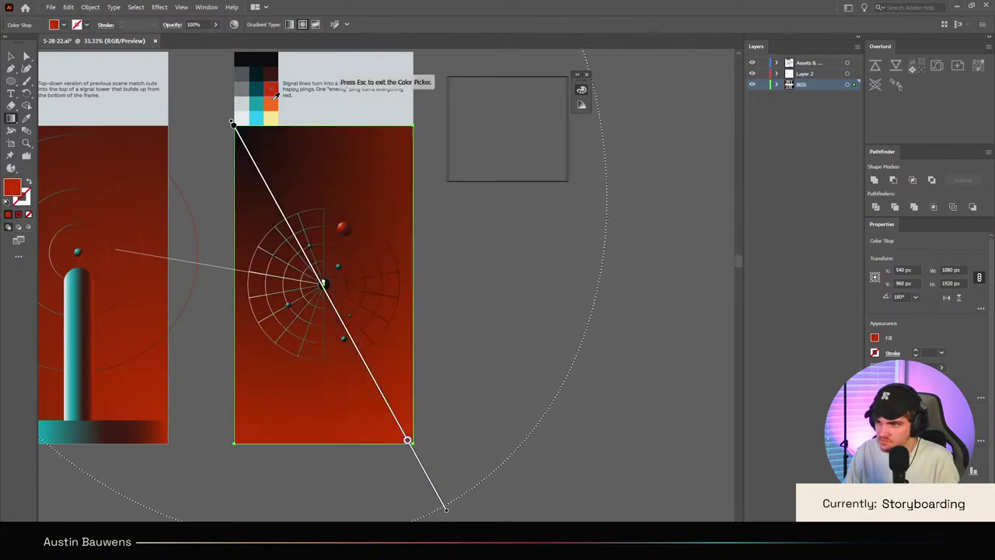
Step: Deselect the background and scroll around the frame to review the red gradient
{"action": "scroll", "coordinate": [311, 194], "scroll_direction": "up", "scroll_amount": 1}
{"action": "key", "text": "v"}
{"action": "left_click", "coordinate": [504, 318]}
{"action": "scroll", "coordinate": [505, 320], "scroll_direction": "down", "scroll_amount": 4}
{"action": "scroll", "coordinate": [514, 374], "scroll_direction": "up", "scroll_amount": 2}
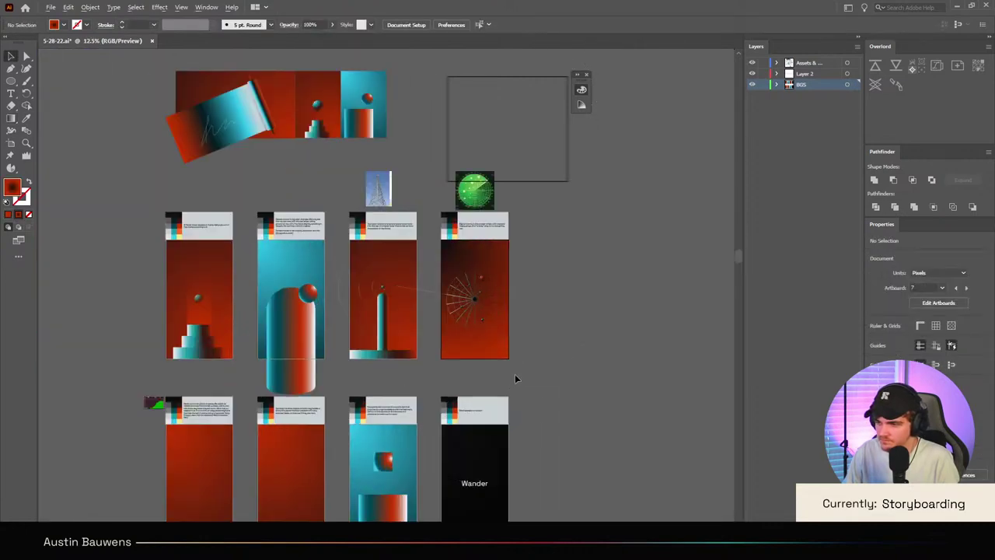
{"action": "scroll", "coordinate": [516, 375], "scroll_direction": "up", "scroll_amount": 4}
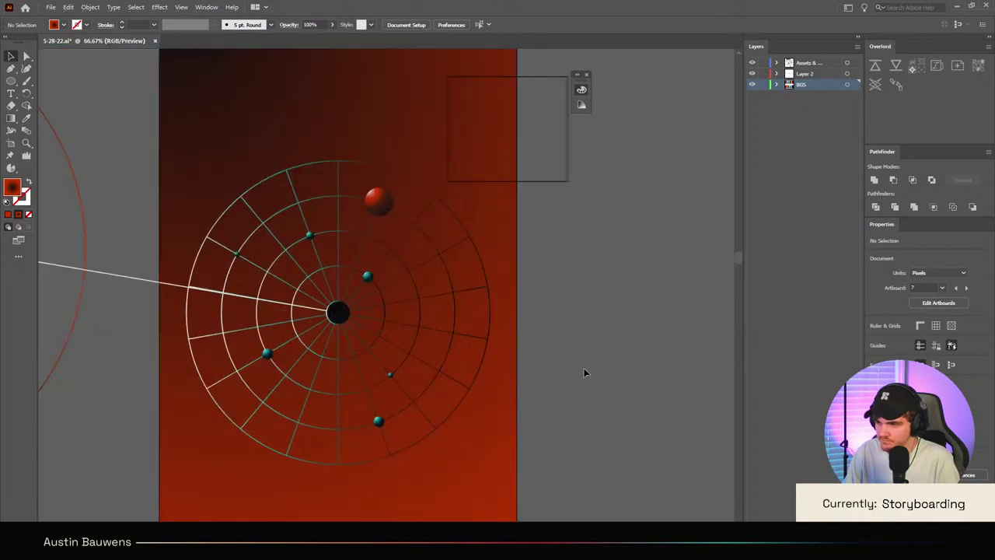
{"action": "scroll", "coordinate": [428, 334], "scroll_direction": "down", "scroll_amount": 1}
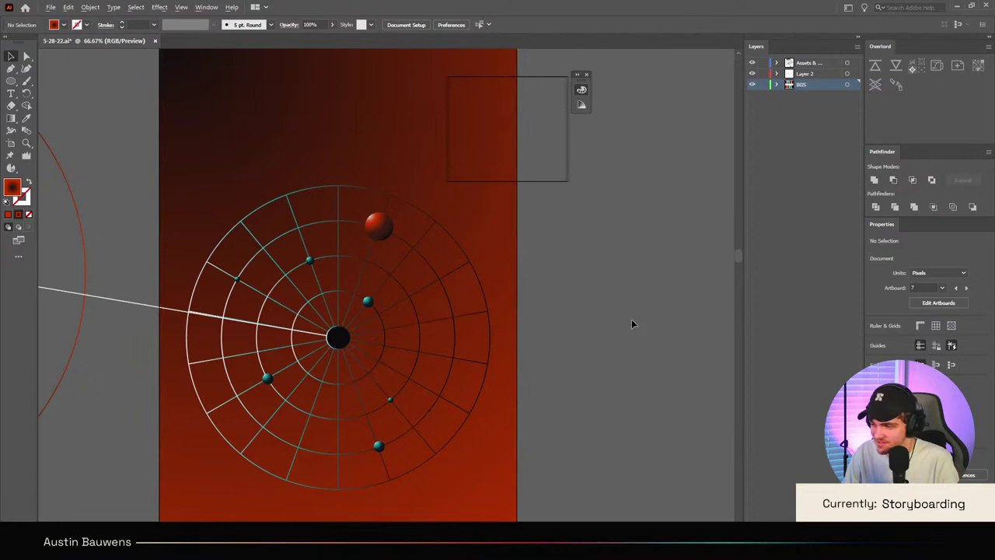
{"action": "scroll", "coordinate": [630, 319], "scroll_direction": "down", "scroll_amount": 3}
{"action": "scroll", "coordinate": [628, 317], "scroll_direction": "up", "scroll_amount": 2}
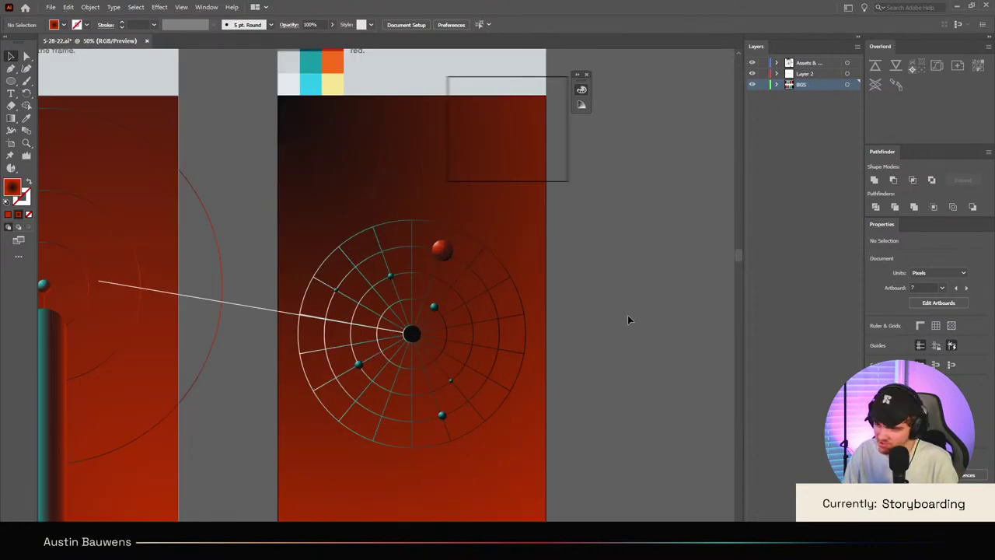
{"action": "scroll", "coordinate": [628, 315], "scroll_direction": "down", "scroll_amount": 2}
{"action": "scroll", "coordinate": [627, 315], "scroll_direction": "up", "scroll_amount": 2}
{"action": "scroll", "coordinate": [621, 326], "scroll_direction": "down", "scroll_amount": 1}
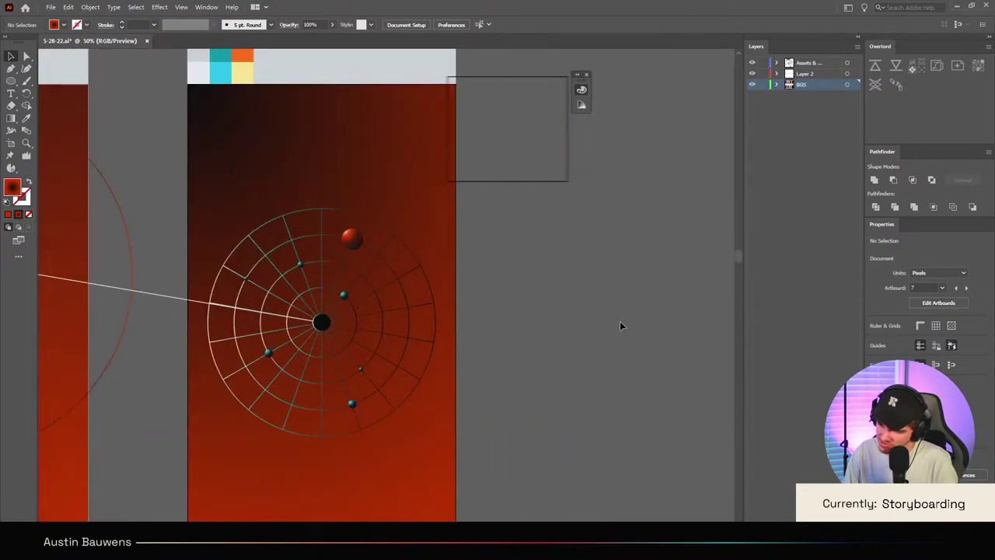
{"action": "scroll", "coordinate": [530, 311], "scroll_direction": "down", "scroll_amount": 2}
{"action": "scroll", "coordinate": [530, 311], "scroll_direction": "up", "scroll_amount": 2}
{"action": "scroll", "coordinate": [529, 308], "scroll_direction": "down", "scroll_amount": 2}
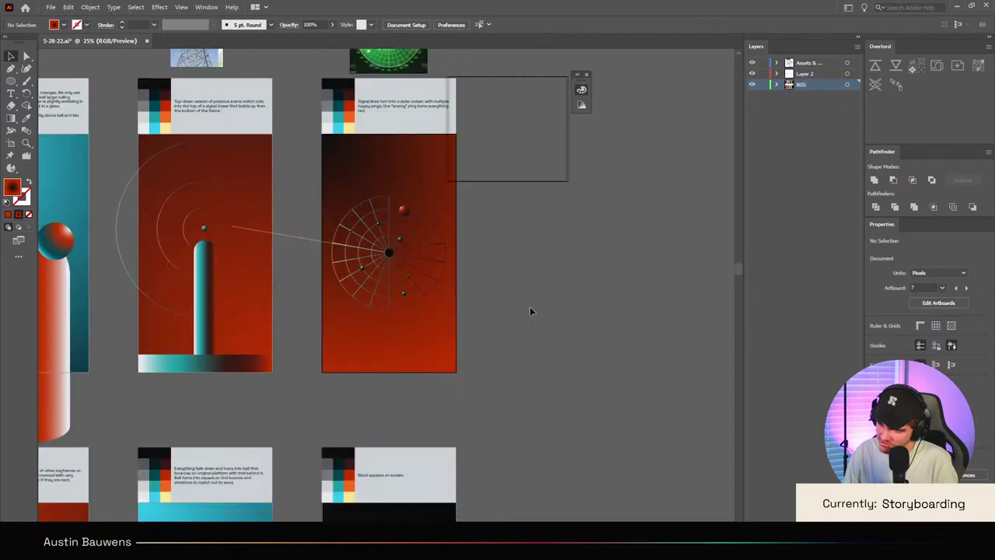
{"action": "scroll", "coordinate": [529, 308], "scroll_direction": "up", "scroll_amount": 3}
{"action": "scroll", "coordinate": [530, 308], "scroll_direction": "down", "scroll_amount": 2}
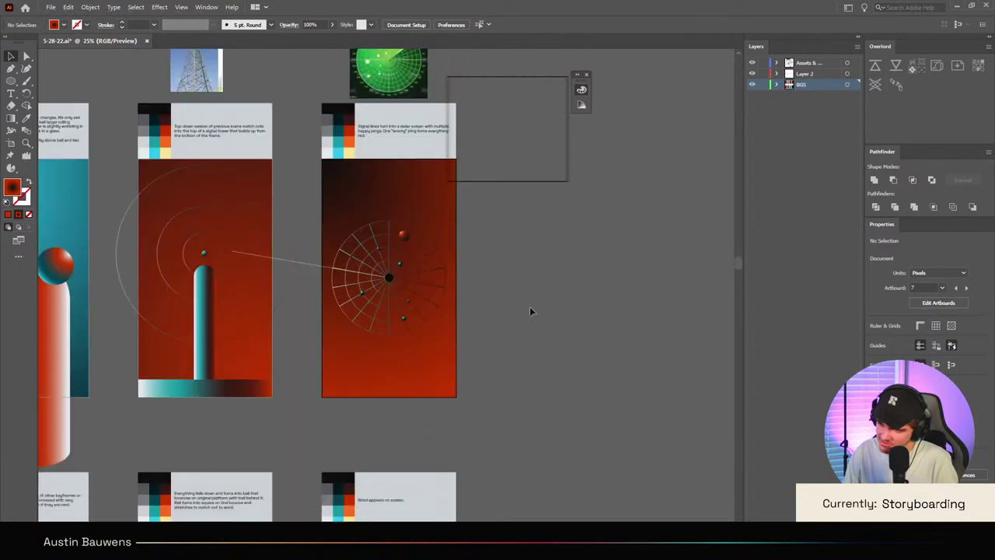
Step: Stretch the gradient past the lower corner and move the dark stop to the radar centre
{"action": "left_click", "coordinate": [417, 346]}
{"action": "key", "text": "g"}
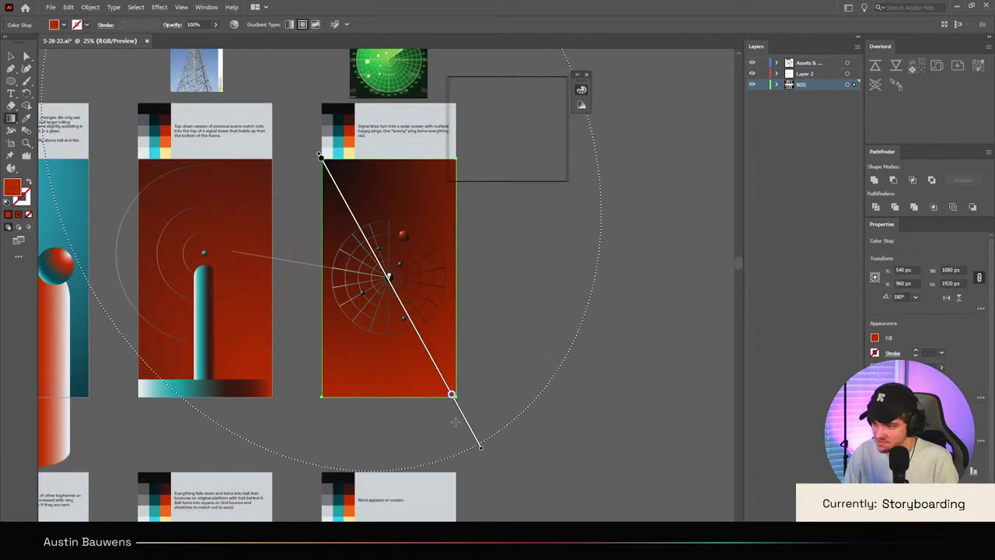
{"action": "left_click_drag", "start_coordinate": [452, 395], "coordinate": [479, 444]}
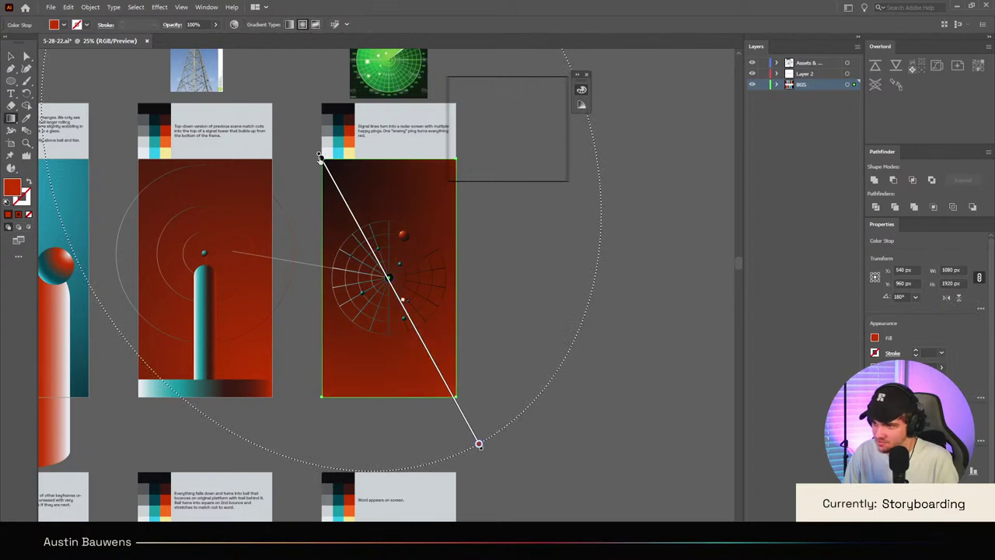
{"action": "left_click_drag", "start_coordinate": [320, 157], "coordinate": [391, 280]}
{"action": "key", "text": "v"}
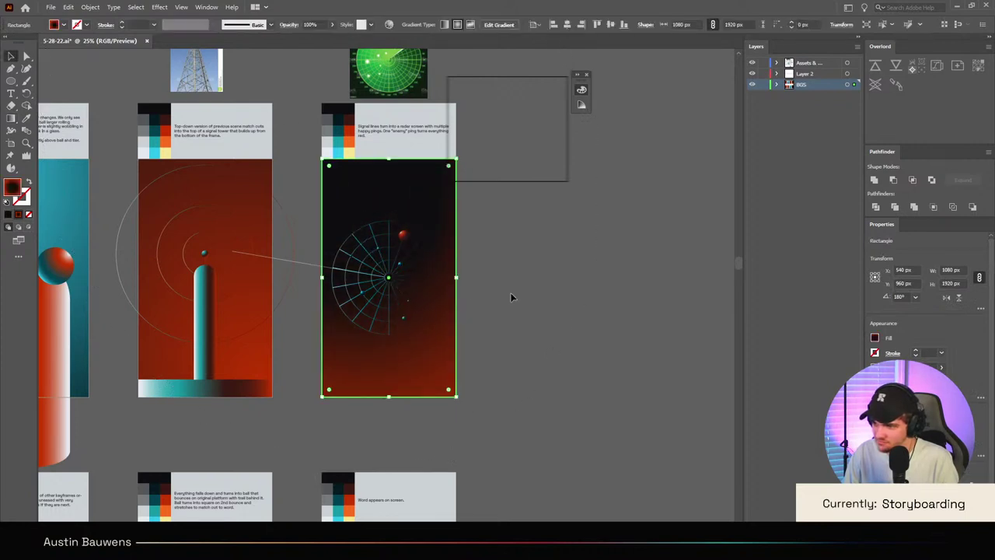
{"action": "left_click", "coordinate": [510, 296]}
{"action": "scroll", "coordinate": [489, 278], "scroll_direction": "up", "scroll_amount": 3}
{"action": "scroll", "coordinate": [490, 278], "scroll_direction": "down", "scroll_amount": 2}
{"action": "scroll", "coordinate": [491, 279], "scroll_direction": "left", "scroll_amount": 5}
{"action": "scroll", "coordinate": [604, 295], "scroll_direction": "up", "scroll_amount": 2}
{"action": "scroll", "coordinate": [600, 299], "scroll_direction": "right", "scroll_amount": 2}
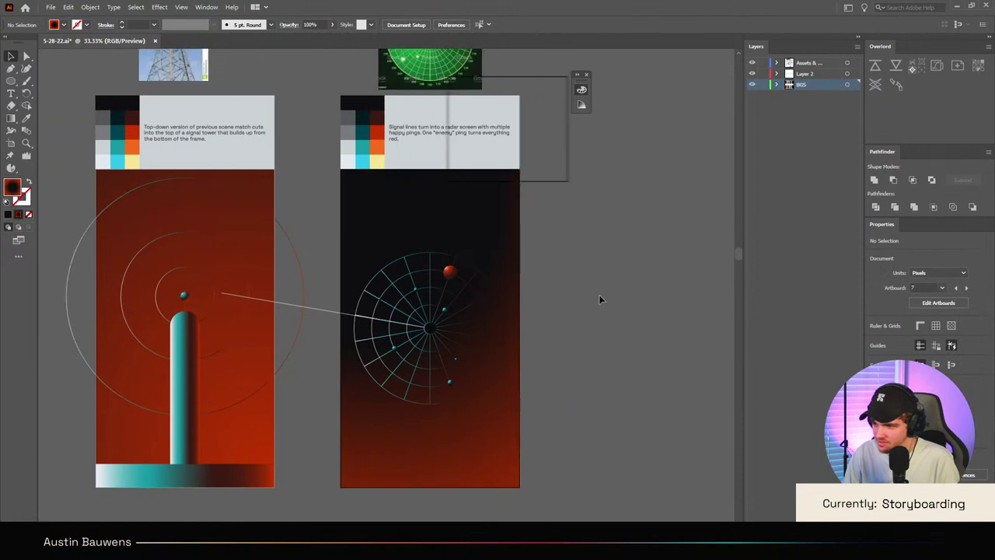
{"action": "scroll", "coordinate": [433, 402], "scroll_direction": "up", "scroll_amount": 1}
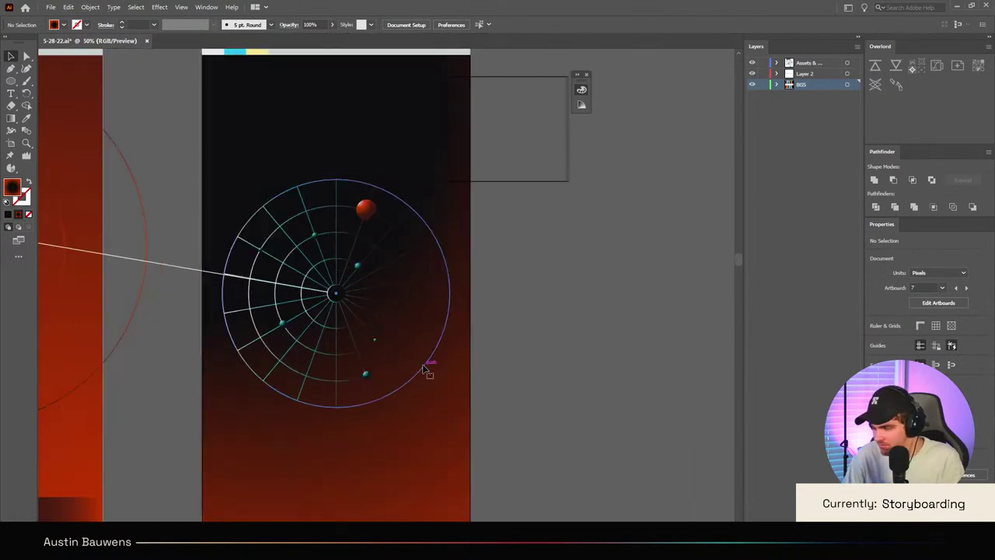
{"action": "left_click", "coordinate": [429, 369]}
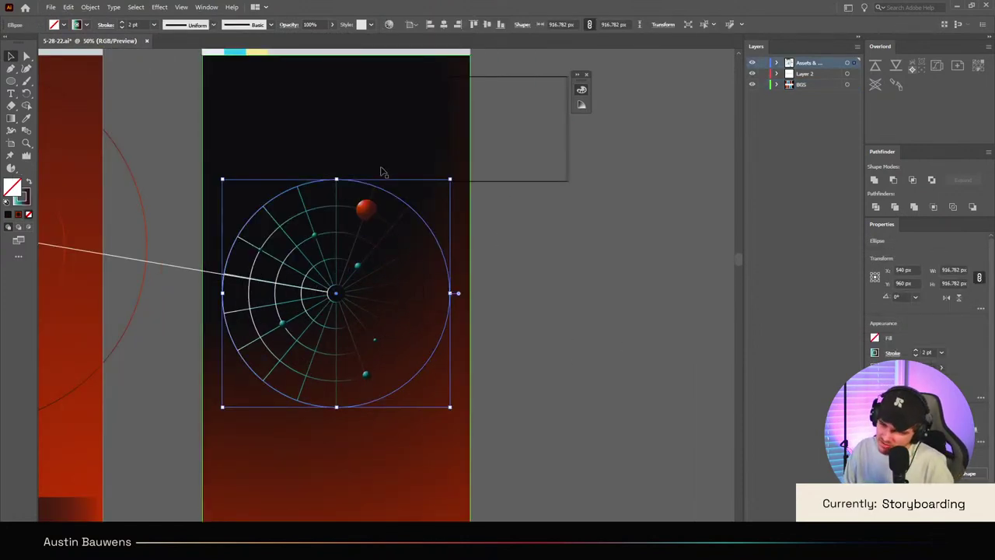
{"action": "left_click", "coordinate": [502, 327]}
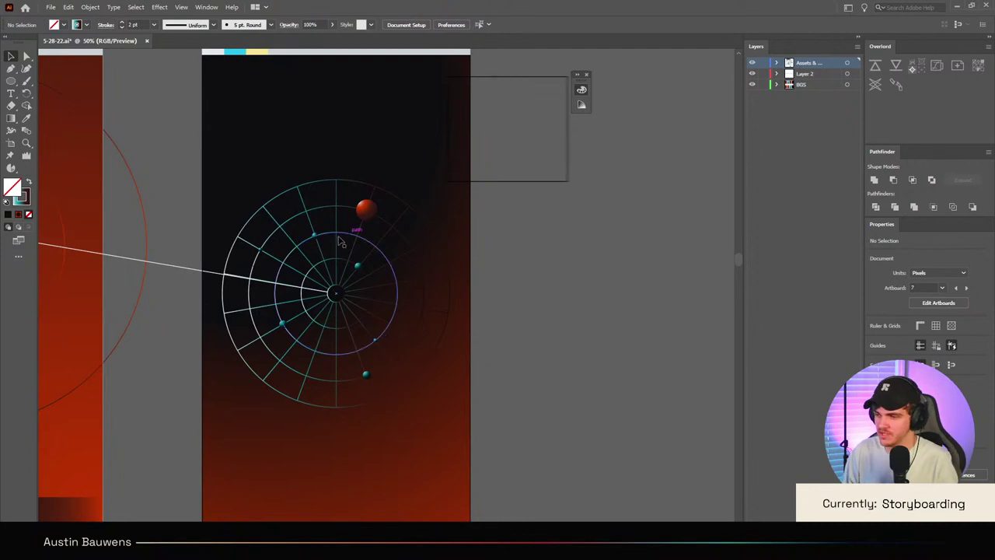
{"action": "scroll", "coordinate": [497, 328], "scroll_direction": "up", "scroll_amount": 1}
{"action": "scroll", "coordinate": [497, 328], "scroll_direction": "down", "scroll_amount": 1}
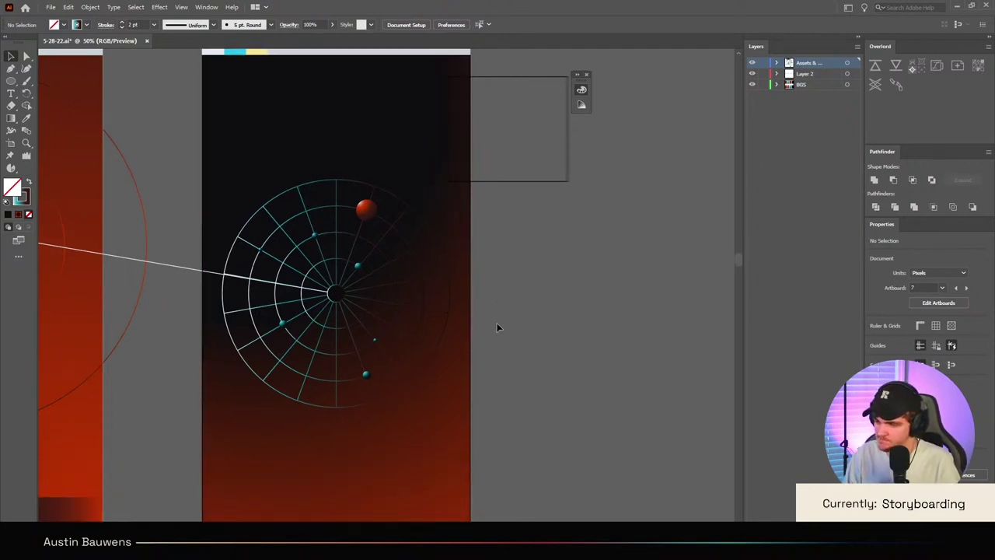
{"action": "scroll", "coordinate": [393, 256], "scroll_direction": "up", "scroll_amount": 1, "text": "alt"}
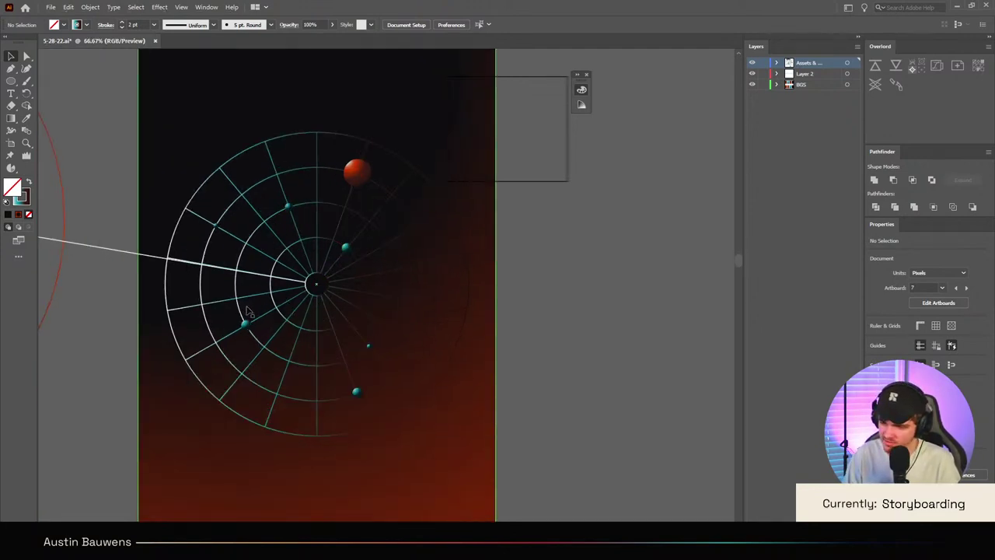
{"action": "scroll", "coordinate": [292, 280], "scroll_direction": "up", "scroll_amount": 1, "text": "alt"}
{"action": "scroll", "coordinate": [292, 280], "scroll_direction": "up", "scroll_amount": 1}
{"action": "scroll", "coordinate": [319, 302], "scroll_direction": "down", "scroll_amount": 2}
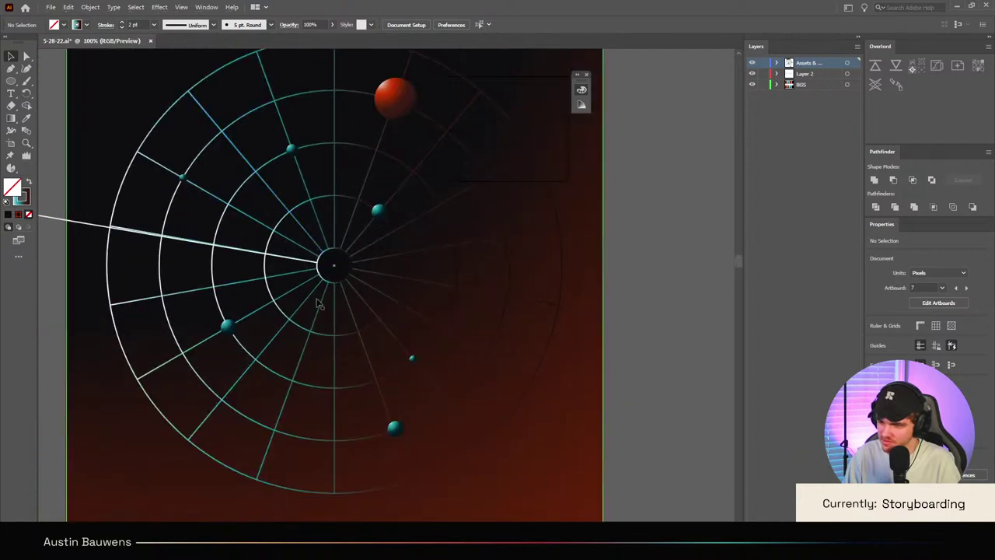
{"action": "scroll", "coordinate": [430, 289], "scroll_direction": "up", "scroll_amount": 2}
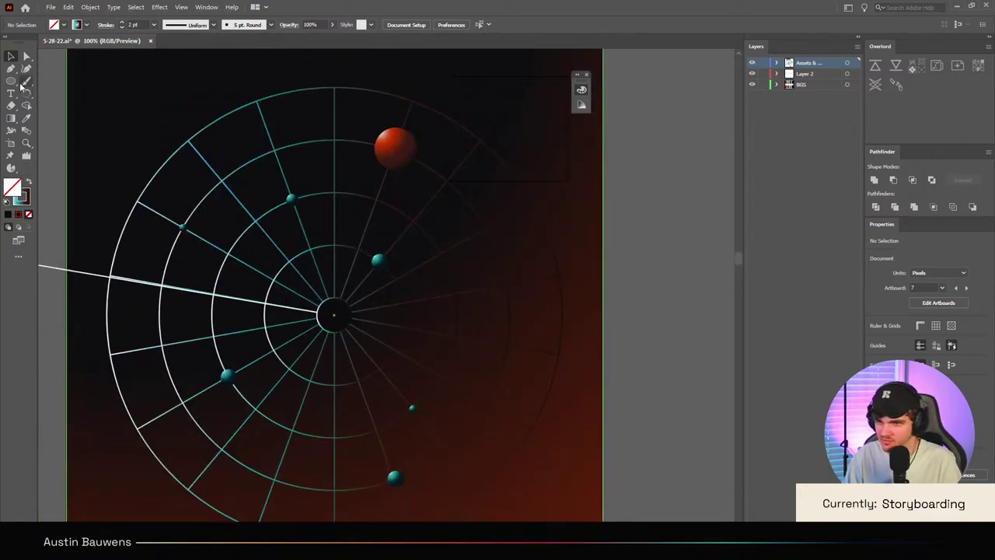
{"action": "key", "text": "p"}
{"action": "left_click", "coordinate": [256, 99]}
{"action": "scroll", "coordinate": [232, 342], "scroll_direction": "up", "scroll_amount": 3, "text": "alt"}
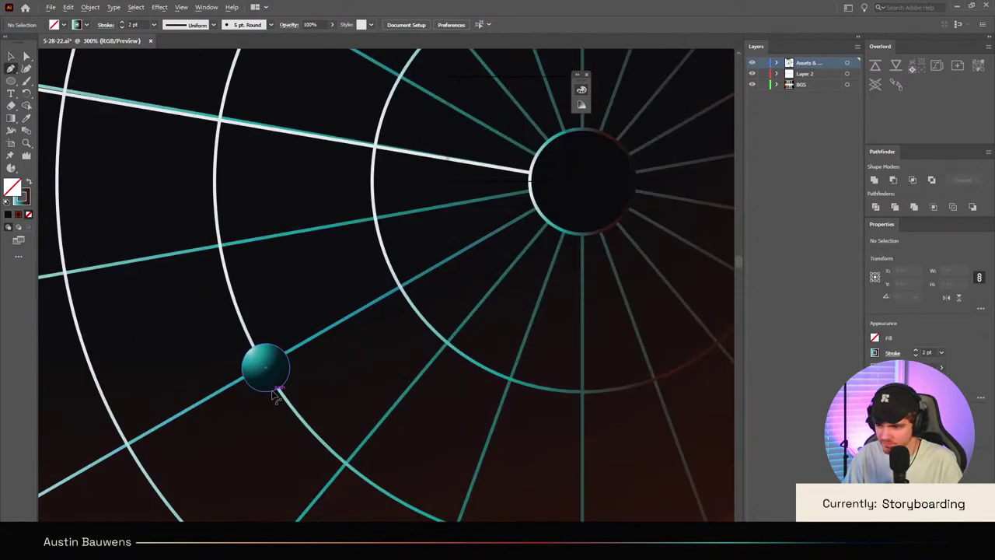
{"action": "scroll", "coordinate": [238, 400], "scroll_direction": "up", "scroll_amount": 3, "text": "alt"}
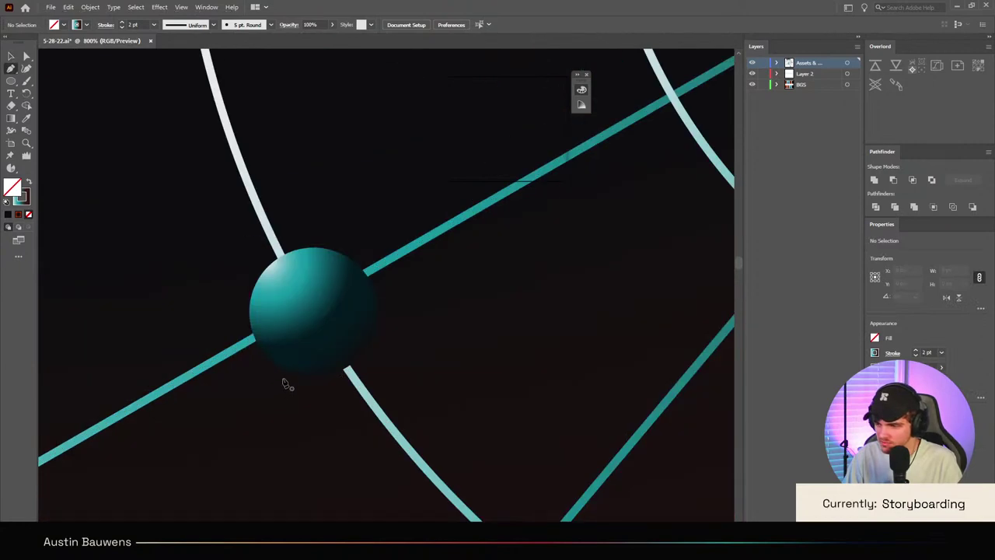
{"action": "scroll", "coordinate": [285, 381], "scroll_direction": "down", "scroll_amount": 5, "text": "alt"}
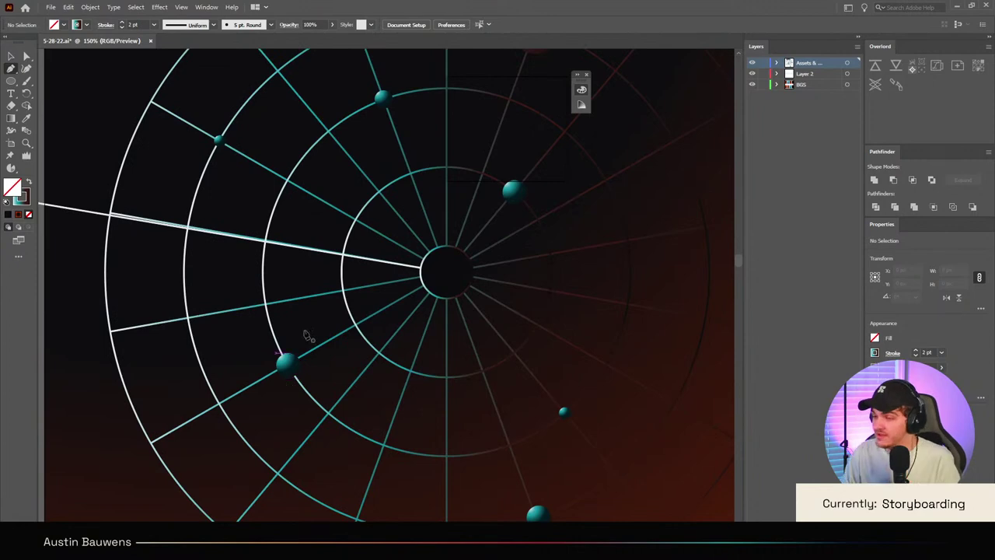
{"action": "scroll", "coordinate": [311, 326], "scroll_direction": "down", "scroll_amount": 5, "text": "alt"}
{"action": "scroll", "coordinate": [338, 349], "scroll_direction": "left", "scroll_amount": 10}
Step: Undo the latest background change so the radar frame shows its deep red gradient again
{"action": "scroll", "coordinate": [498, 367], "scroll_direction": "left", "scroll_amount": 5}
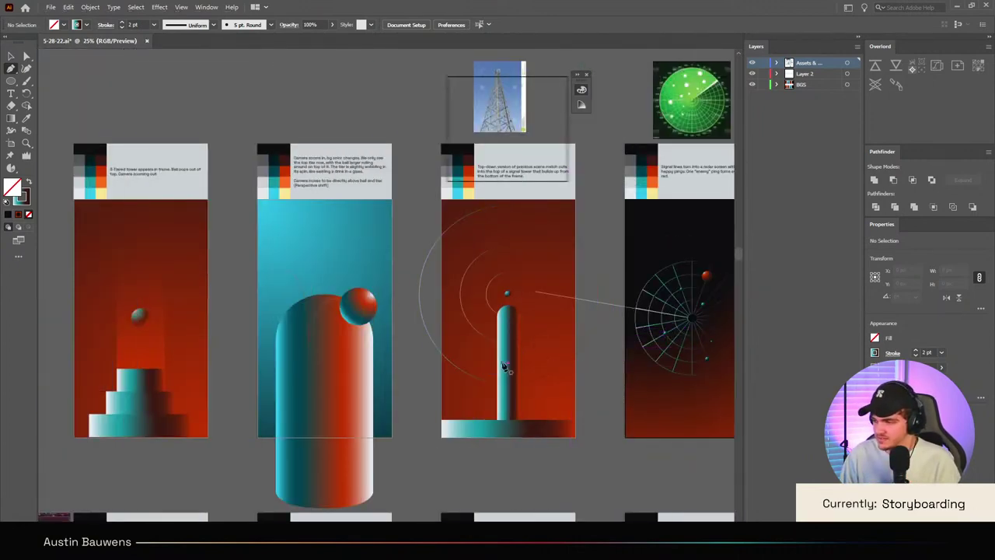
{"action": "scroll", "coordinate": [514, 342], "scroll_direction": "down", "scroll_amount": 1, "text": "alt"}
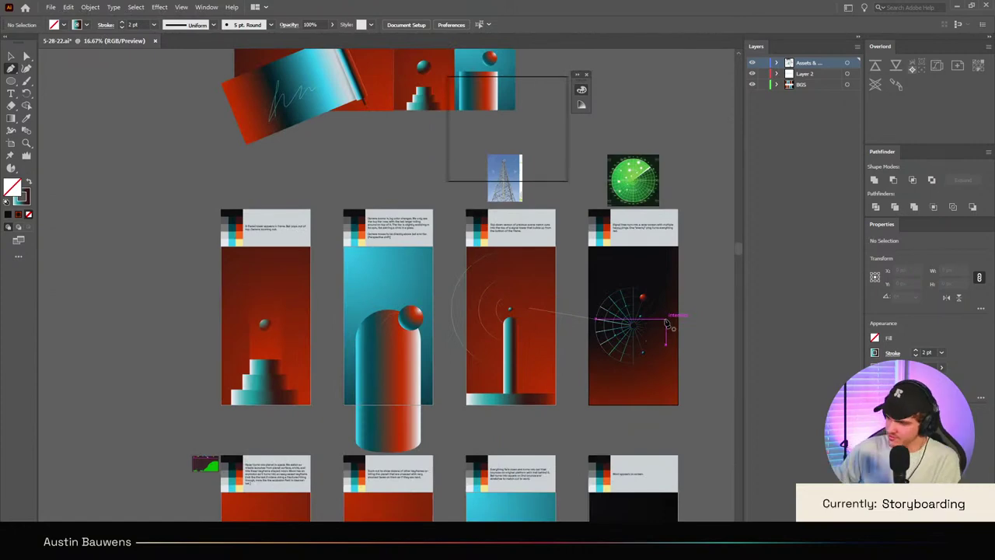
{"action": "scroll", "coordinate": [667, 325], "scroll_direction": "up", "scroll_amount": 4, "text": "alt"}
{"action": "scroll", "coordinate": [662, 327], "scroll_direction": "down", "scroll_amount": 1, "text": "alt"}
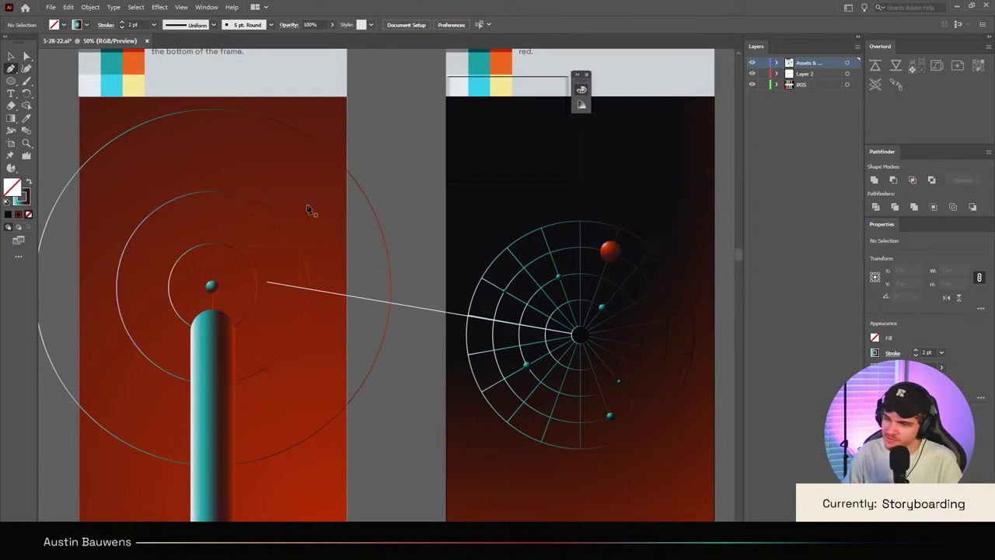
{"action": "key", "text": "v"}
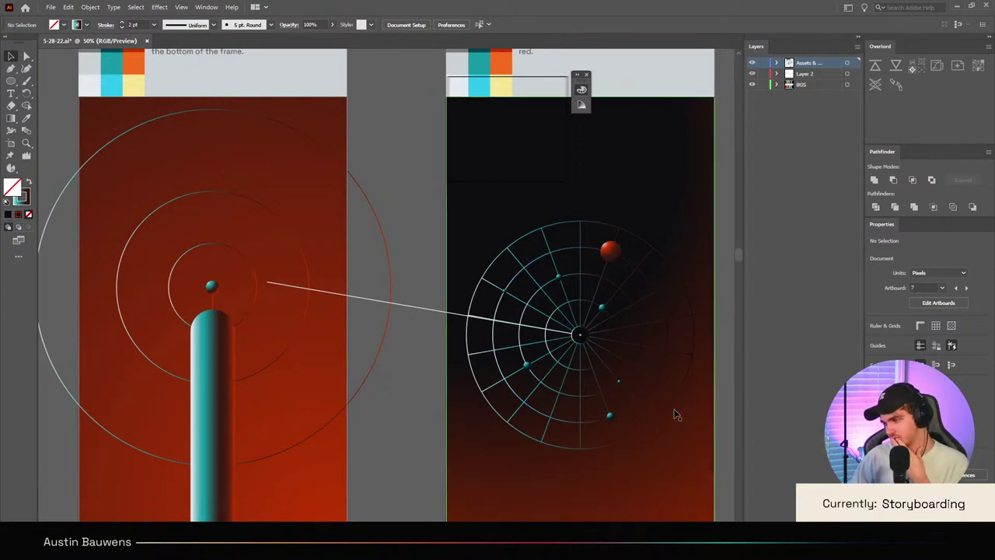
{"action": "scroll", "coordinate": [674, 410], "scroll_direction": "right", "scroll_amount": 2}
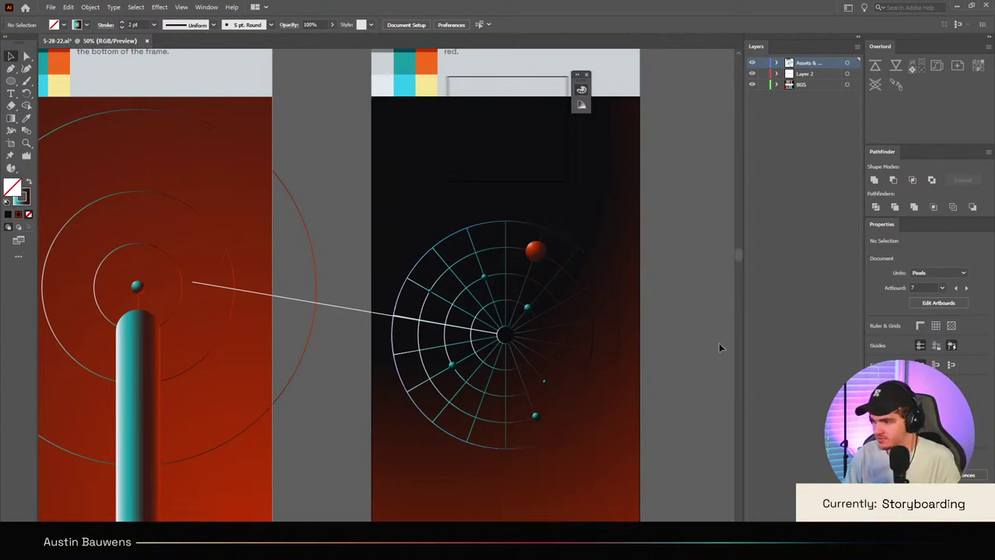
{"action": "scroll", "coordinate": [700, 327], "scroll_direction": "down", "scroll_amount": 1}
{"action": "scroll", "coordinate": [646, 289], "scroll_direction": "right", "scroll_amount": 5}
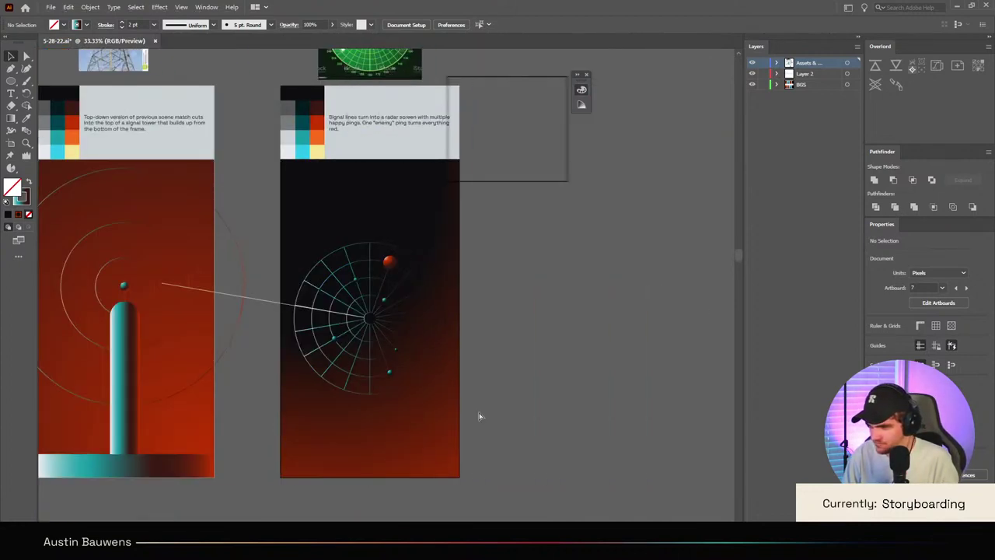
{"action": "key", "text": "ctrl+z"}
{"action": "key", "text": "ctrl+z"}
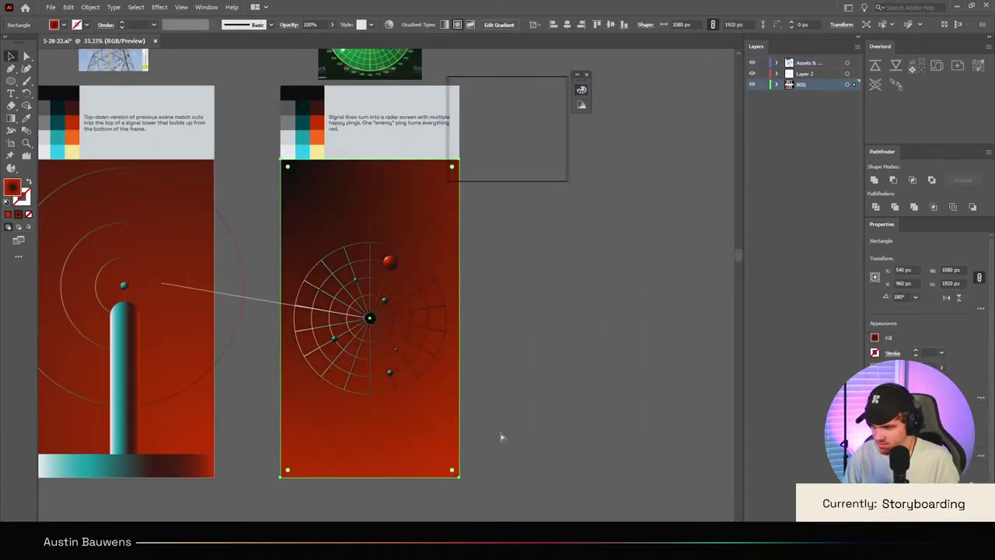
Step: Undo once more to return the background to plain near-black, then deselect and review the frame
{"action": "key", "text": "ctrl+z"}
{"action": "left_click", "coordinate": [510, 414]}
{"action": "scroll", "coordinate": [509, 412], "scroll_direction": "down", "scroll_amount": 1}
{"action": "scroll", "coordinate": [510, 413], "scroll_direction": "left", "scroll_amount": 1}
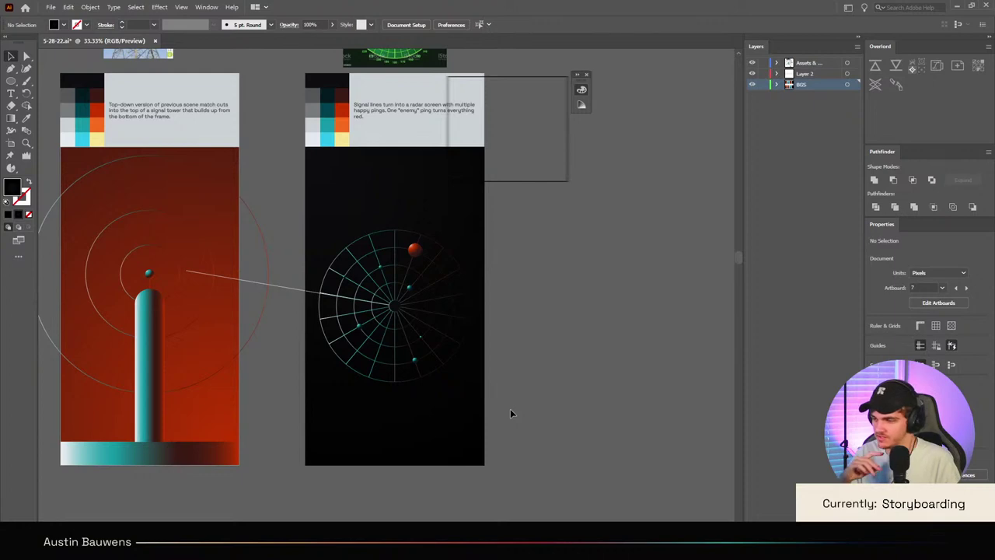
{"action": "scroll", "coordinate": [457, 384], "scroll_direction": "right", "scroll_amount": 3}
{"action": "scroll", "coordinate": [466, 373], "scroll_direction": "left", "scroll_amount": 5}
{"action": "scroll", "coordinate": [498, 366], "scroll_direction": "up", "scroll_amount": 1}
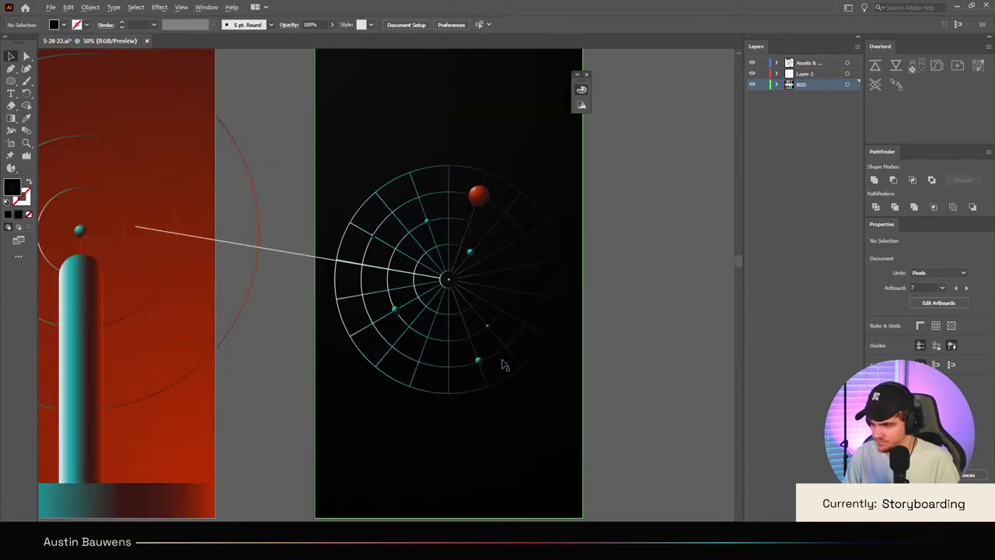
{"action": "scroll", "coordinate": [504, 365], "scroll_direction": "up", "scroll_amount": 1}
{"action": "scroll", "coordinate": [525, 395], "scroll_direction": "right", "scroll_amount": 3}
{"action": "scroll", "coordinate": [526, 395], "scroll_direction": "left", "scroll_amount": 4}
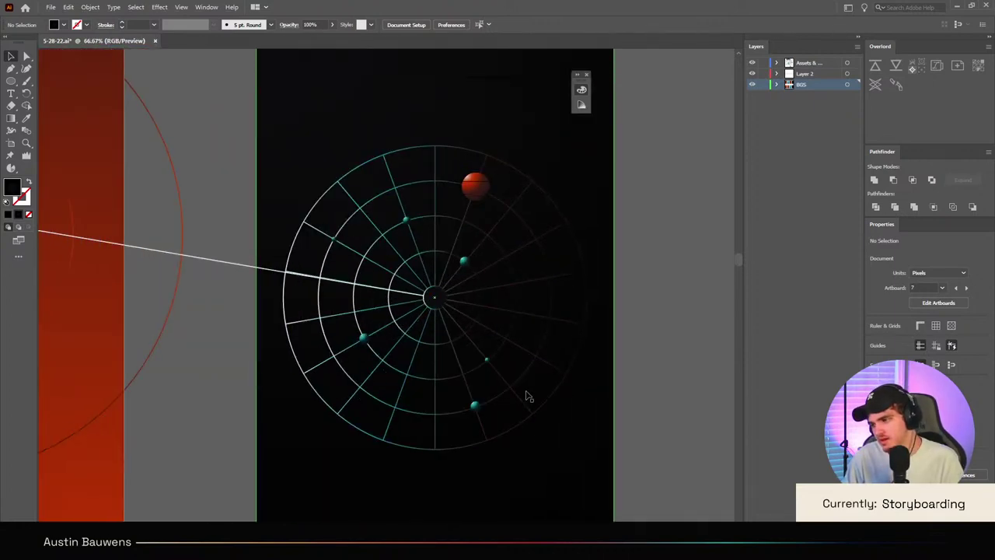
{"action": "scroll", "coordinate": [526, 395], "scroll_direction": "up", "scroll_amount": 1}
{"action": "scroll", "coordinate": [526, 395], "scroll_direction": "right", "scroll_amount": 4}
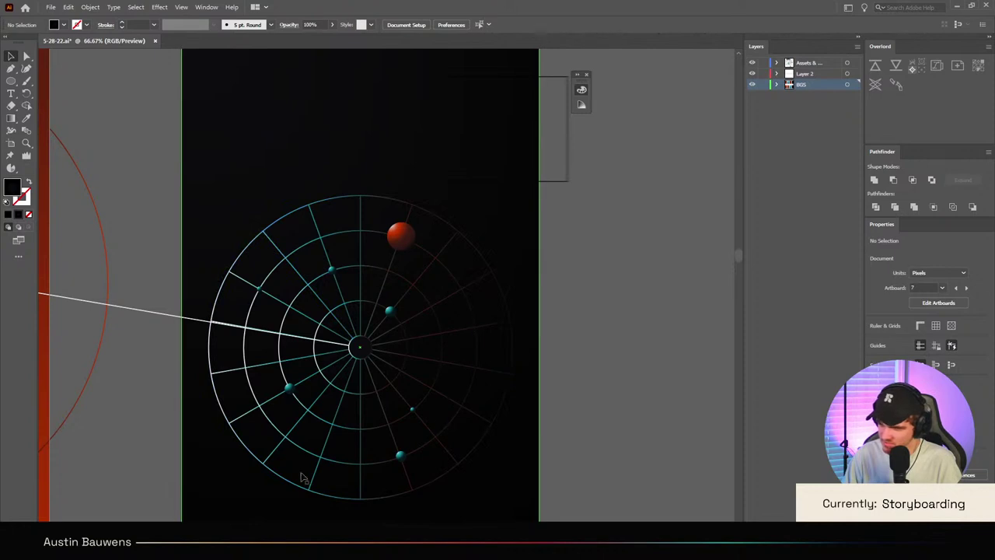
{"action": "scroll", "coordinate": [670, 357], "scroll_direction": "down", "scroll_amount": 1}
{"action": "scroll", "coordinate": [670, 357], "scroll_direction": "up", "scroll_amount": 1}
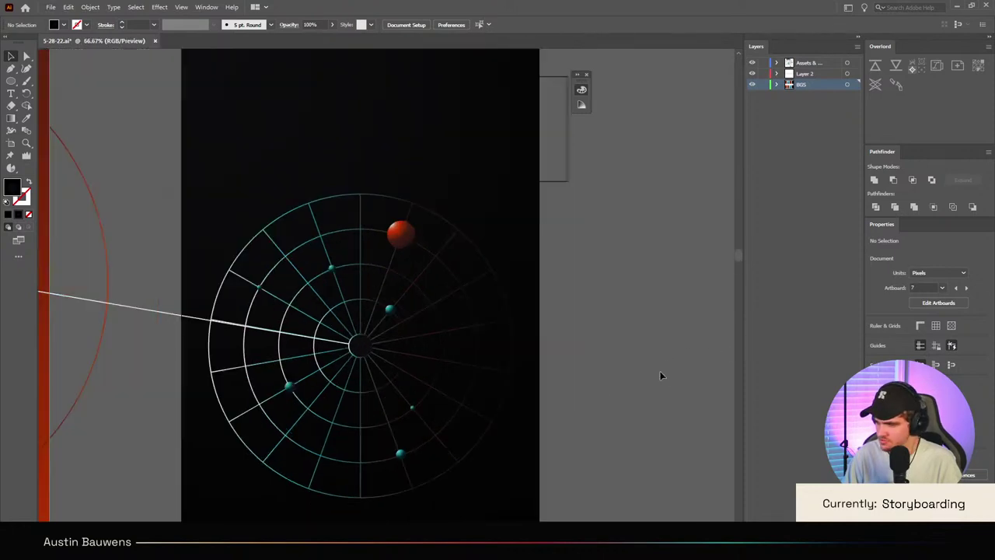
Step: Swap the outer circle's stroke into its fill and sample the dark background colour into it
{"action": "left_click", "coordinate": [510, 359]}
{"action": "key", "text": "ctrl+shift+b"}
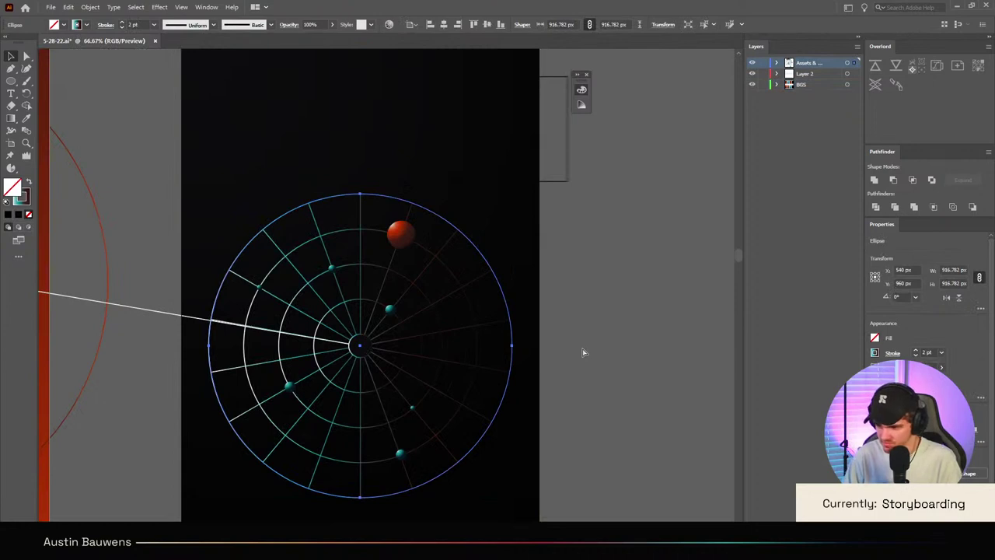
{"action": "key", "text": "ctrl+shift+b"}
{"action": "key", "text": "shift+x"}
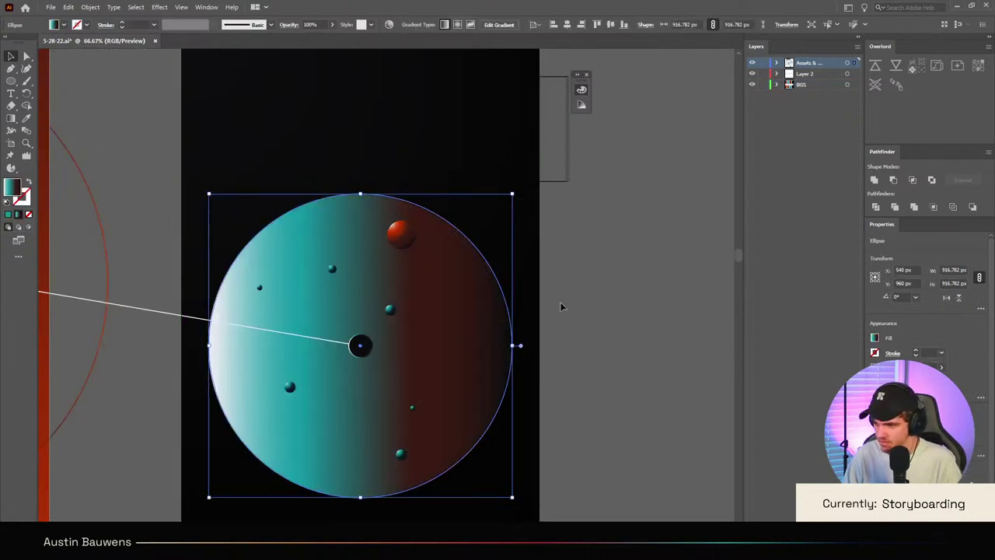
{"action": "key", "text": "i"}
{"action": "left_click", "coordinate": [428, 198]}
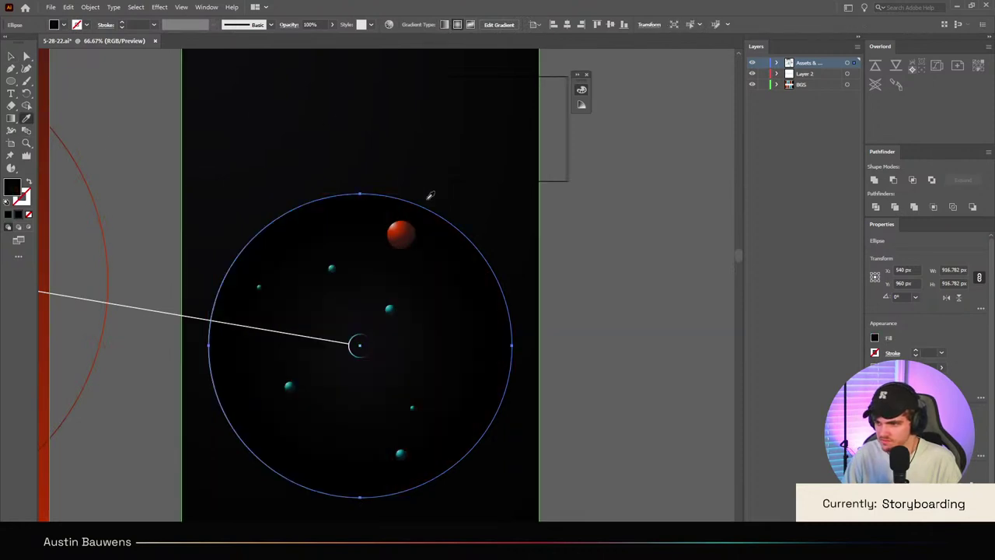
{"action": "scroll", "coordinate": [344, 218], "scroll_direction": "down", "scroll_amount": 2}
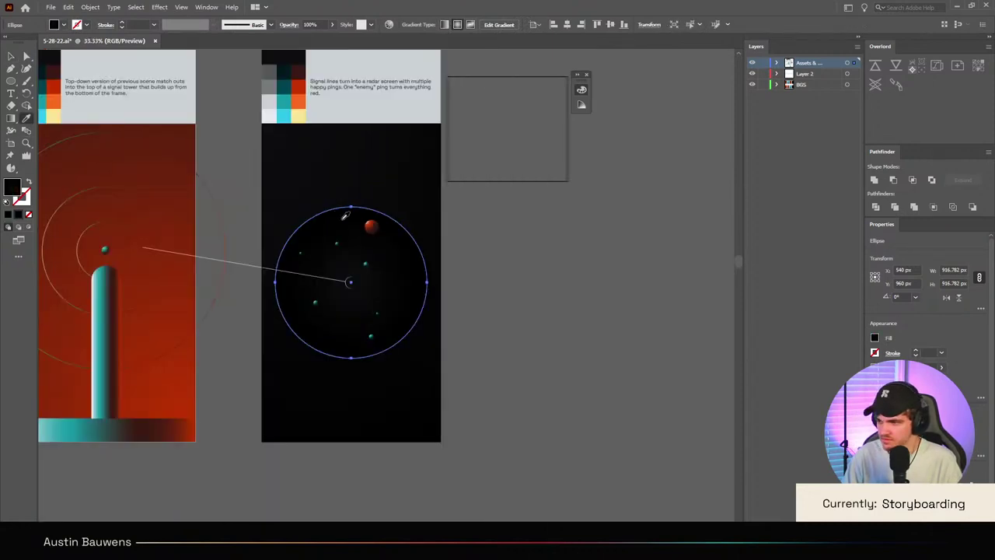
{"action": "scroll", "coordinate": [344, 218], "scroll_direction": "up", "scroll_amount": 2}
{"action": "left_click", "coordinate": [277, 119]}
{"action": "scroll", "coordinate": [371, 400], "scroll_direction": "up", "scroll_amount": 2}
Step: Send the dark outer circle behind the radar grid lines
{"action": "key", "text": "v"}
{"action": "left_click", "coordinate": [510, 366]}
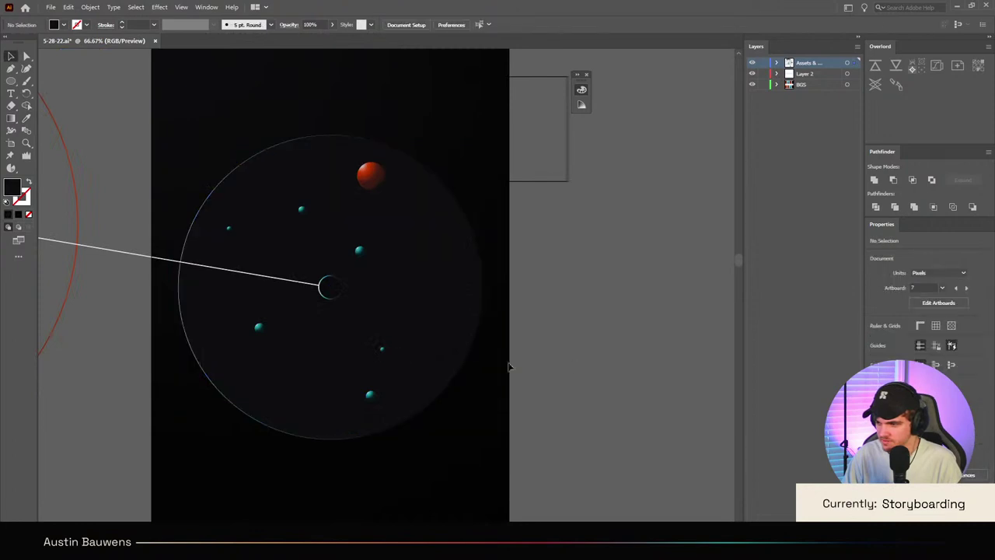
{"action": "left_click", "coordinate": [416, 344]}
{"action": "key", "text": "ctrl+shift+["}
{"action": "left_click", "coordinate": [526, 367]}
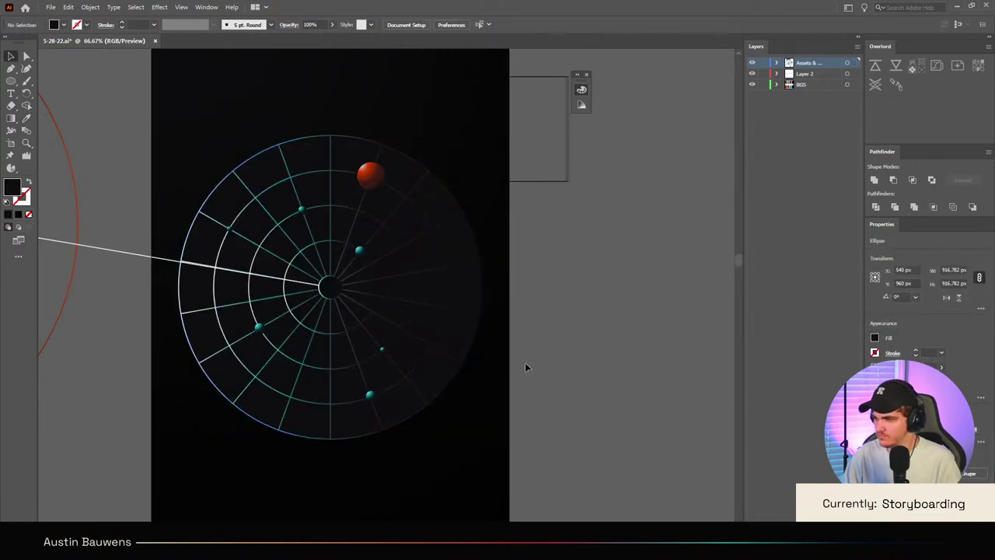
{"action": "scroll", "coordinate": [525, 354], "scroll_direction": "left", "scroll_amount": 6}
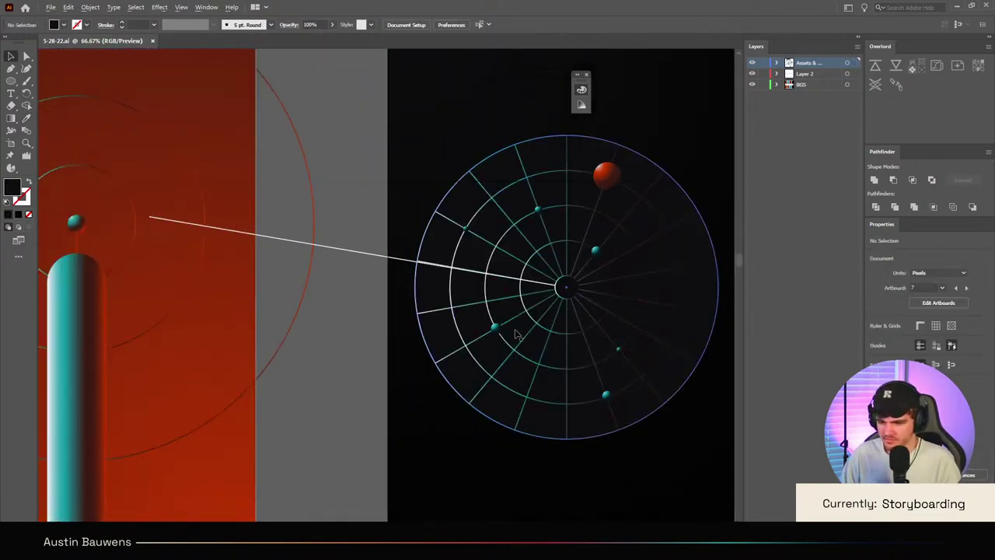
{"action": "scroll", "coordinate": [516, 331], "scroll_direction": "down", "scroll_amount": 5}
{"action": "scroll", "coordinate": [350, 370], "scroll_direction": "down", "scroll_amount": 2}
{"action": "scroll", "coordinate": [215, 404], "scroll_direction": "up", "scroll_amount": 1}
{"action": "scroll", "coordinate": [127, 426], "scroll_direction": "up", "scroll_amount": 2}
{"action": "scroll", "coordinate": [351, 400], "scroll_direction": "down", "scroll_amount": 1}
{"action": "scroll", "coordinate": [327, 388], "scroll_direction": "right", "scroll_amount": 4}
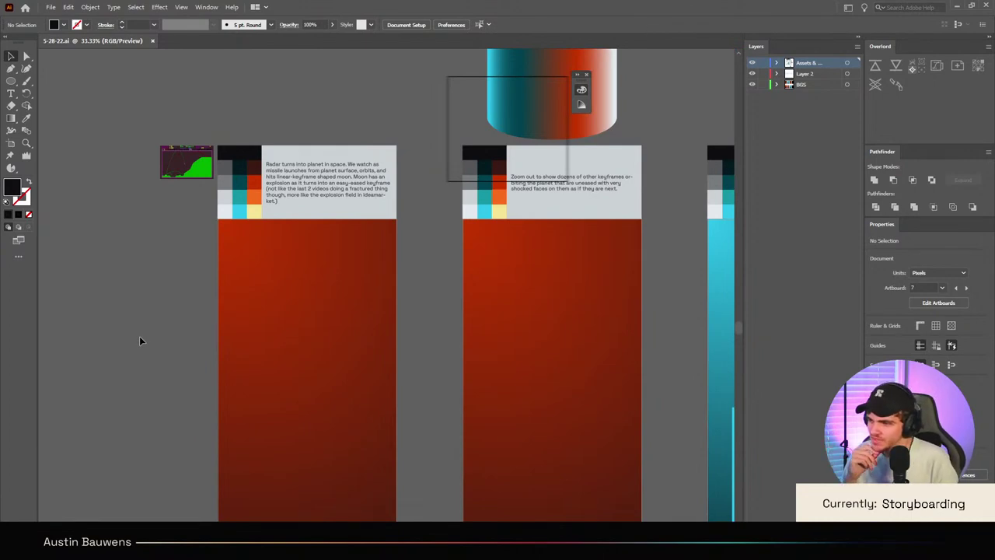
Step: Lock the BGS background layer, then look over the storyboard frames
{"action": "scroll", "coordinate": [237, 285], "scroll_direction": "down", "scroll_amount": 2}
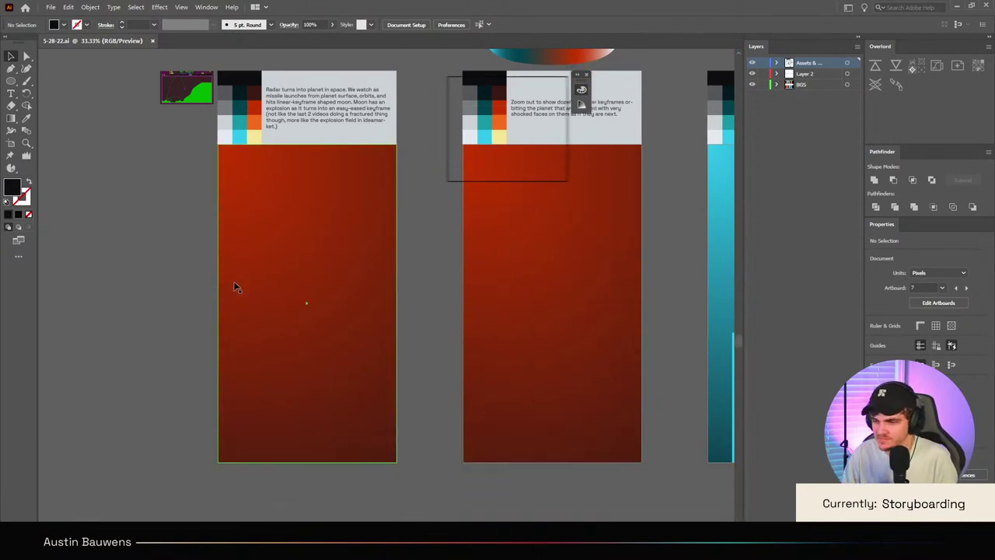
{"action": "left_click", "coordinate": [764, 84]}
{"action": "scroll", "coordinate": [687, 158], "scroll_direction": "down", "scroll_amount": 4}
{"action": "scroll", "coordinate": [494, 153], "scroll_direction": "right", "scroll_amount": 2}
{"action": "scroll", "coordinate": [411, 151], "scroll_direction": "up", "scroll_amount": 4}
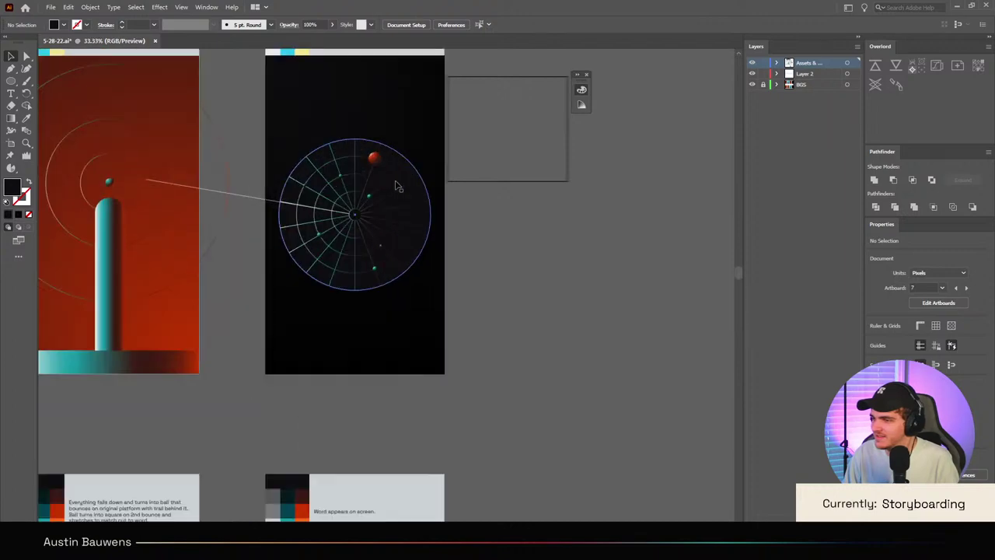
{"action": "scroll", "coordinate": [395, 183], "scroll_direction": "down", "scroll_amount": 5}
{"action": "scroll", "coordinate": [294, 311], "scroll_direction": "up", "scroll_amount": 5}
{"action": "scroll", "coordinate": [435, 328], "scroll_direction": "down", "scroll_amount": 2}
{"action": "scroll", "coordinate": [436, 328], "scroll_direction": "right", "scroll_amount": 1}
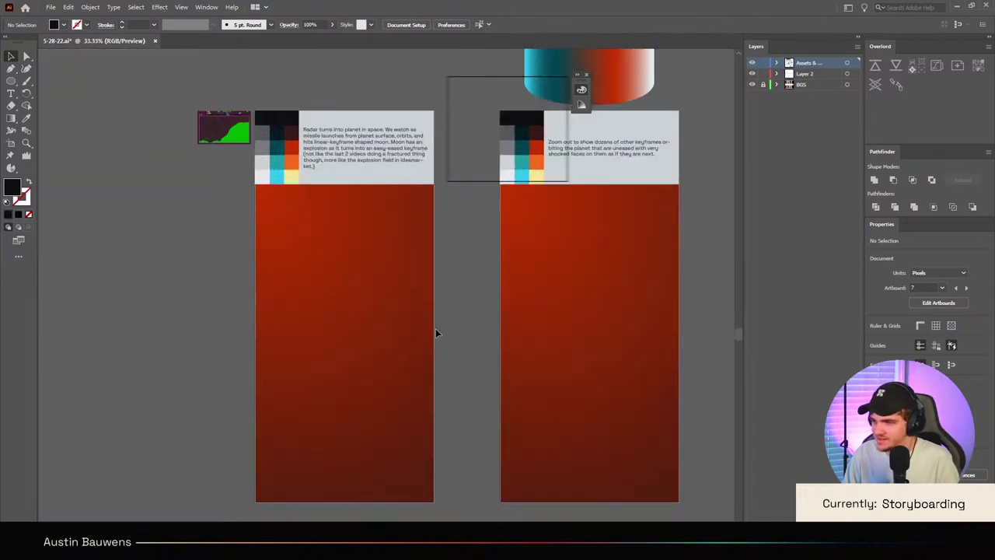
{"action": "scroll", "coordinate": [338, 275], "scroll_direction": "left", "scroll_amount": 1}
{"action": "scroll", "coordinate": [224, 101], "scroll_direction": "up", "scroll_amount": 8}
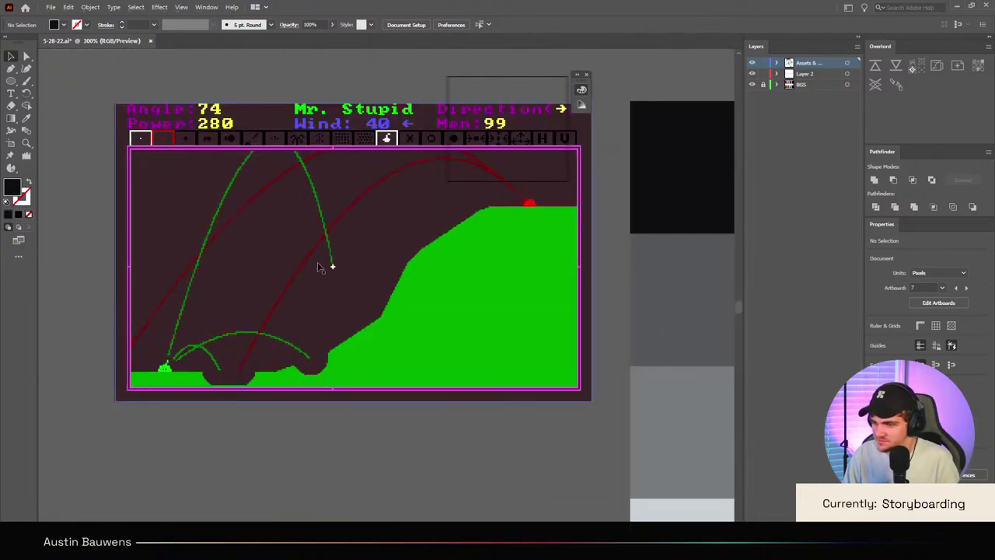
{"action": "scroll", "coordinate": [332, 277], "scroll_direction": "down", "scroll_amount": 7}
{"action": "scroll", "coordinate": [332, 277], "scroll_direction": "right", "scroll_amount": 3}
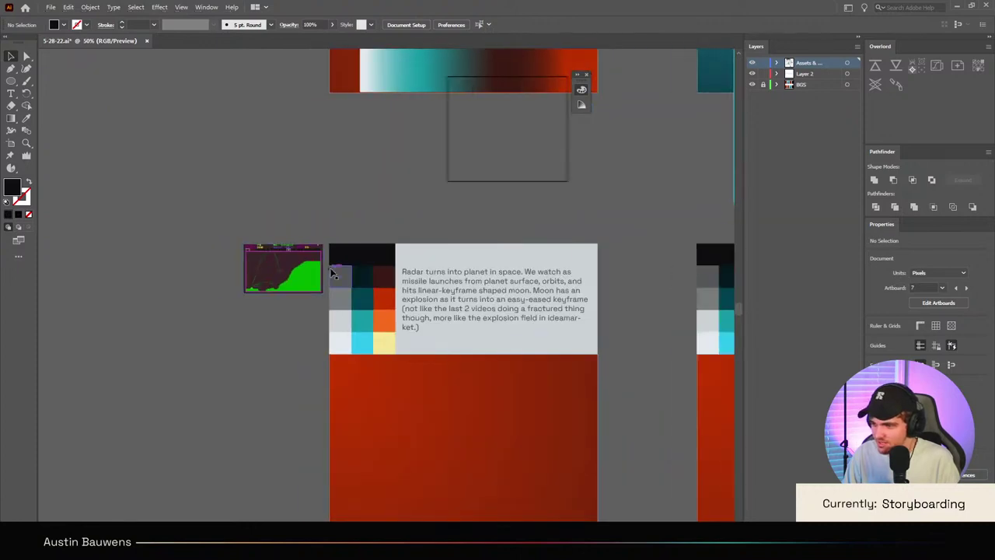
{"action": "scroll", "coordinate": [315, 249], "scroll_direction": "down", "scroll_amount": 1}
{"action": "scroll", "coordinate": [312, 248], "scroll_direction": "down", "scroll_amount": 3}
{"action": "scroll", "coordinate": [313, 249], "scroll_direction": "left", "scroll_amount": 1}
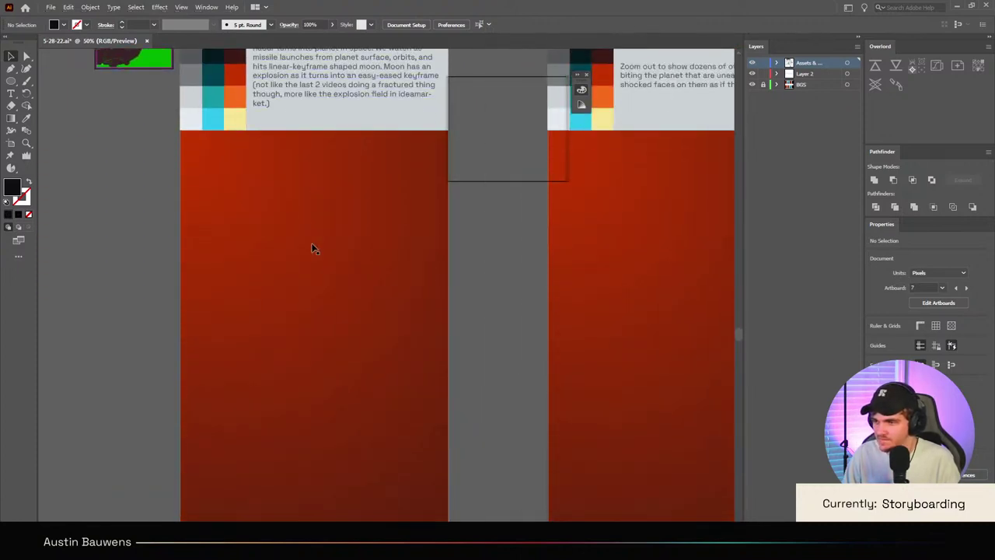
{"action": "scroll", "coordinate": [313, 249], "scroll_direction": "right", "scroll_amount": 1}
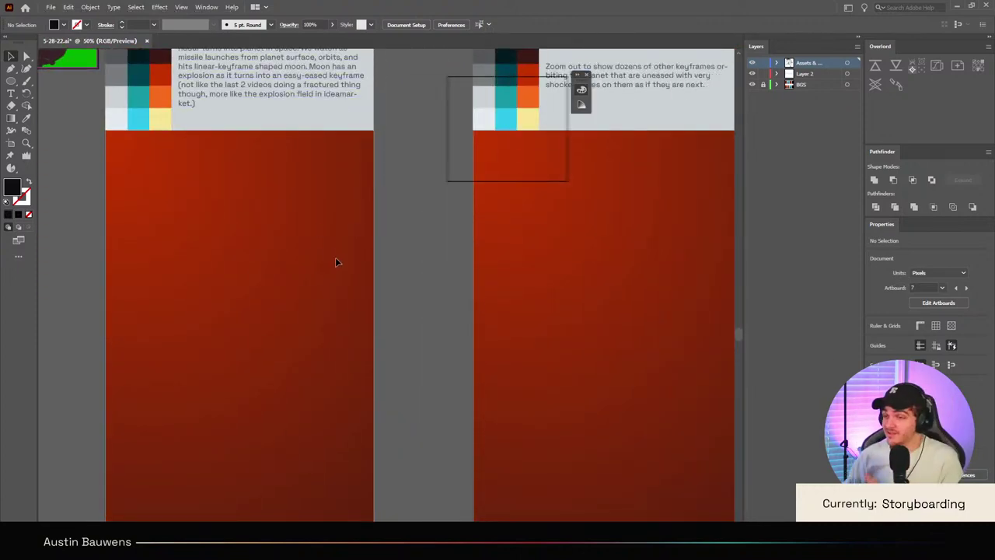
{"action": "scroll", "coordinate": [413, 220], "scroll_direction": "up", "scroll_amount": 1}
{"action": "scroll", "coordinate": [413, 220], "scroll_direction": "down", "scroll_amount": 2}
{"action": "scroll", "coordinate": [413, 220], "scroll_direction": "right", "scroll_amount": 7}
{"action": "scroll", "coordinate": [409, 217], "scroll_direction": "up", "scroll_amount": 10}
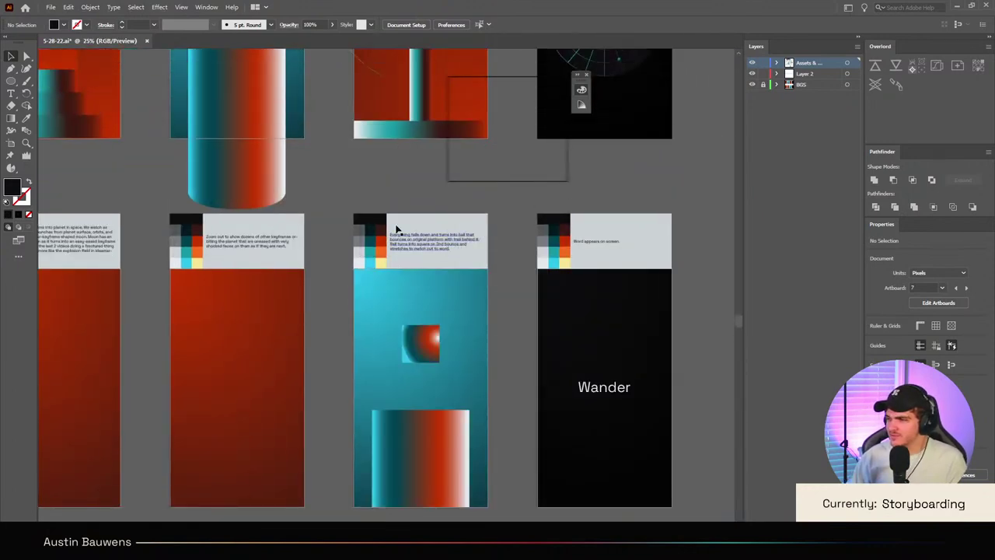
{"action": "scroll", "coordinate": [386, 232], "scroll_direction": "down", "scroll_amount": 1}
{"action": "scroll", "coordinate": [636, 298], "scroll_direction": "up", "scroll_amount": 4}
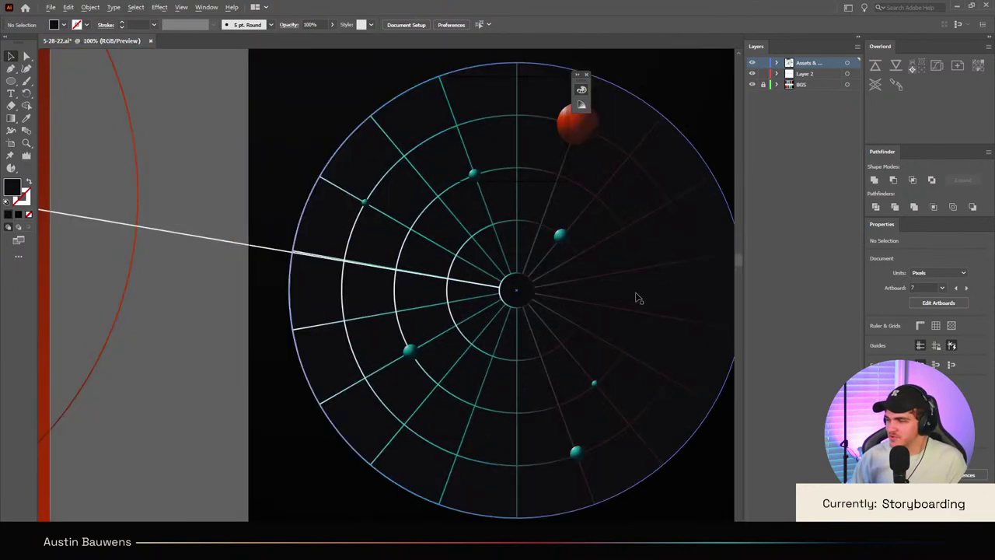
Step: Test-enlarge the radar's centre circle to about 502 px, undo it, and deselect
{"action": "left_click", "coordinate": [517, 290]}
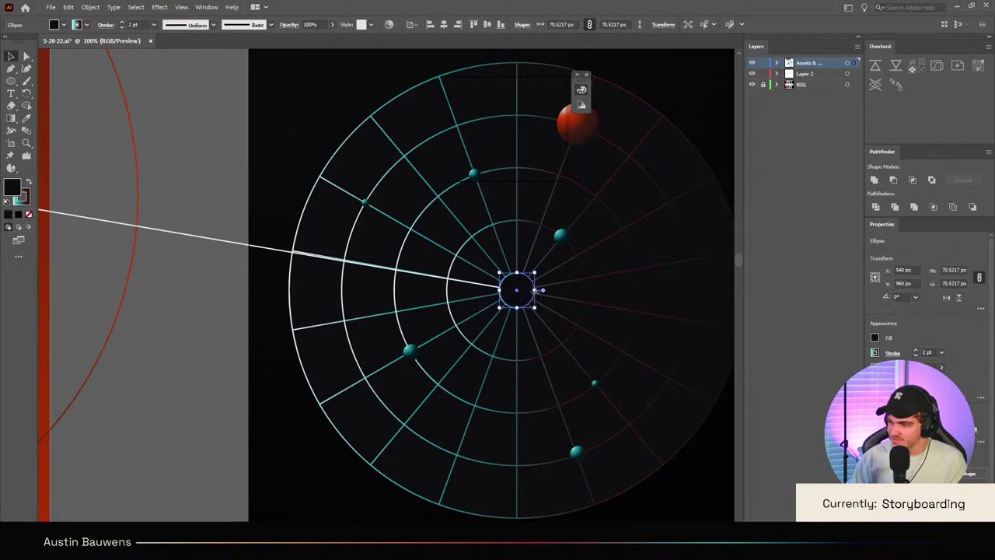
{"action": "left_click_drag", "start_coordinate": [542, 290], "coordinate": [645, 292]}
{"action": "scroll", "coordinate": [645, 293], "scroll_direction": "down", "scroll_amount": 1}
{"action": "scroll", "coordinate": [644, 293], "scroll_direction": "down", "scroll_amount": 1}
{"action": "key", "text": "ctrl+z"}
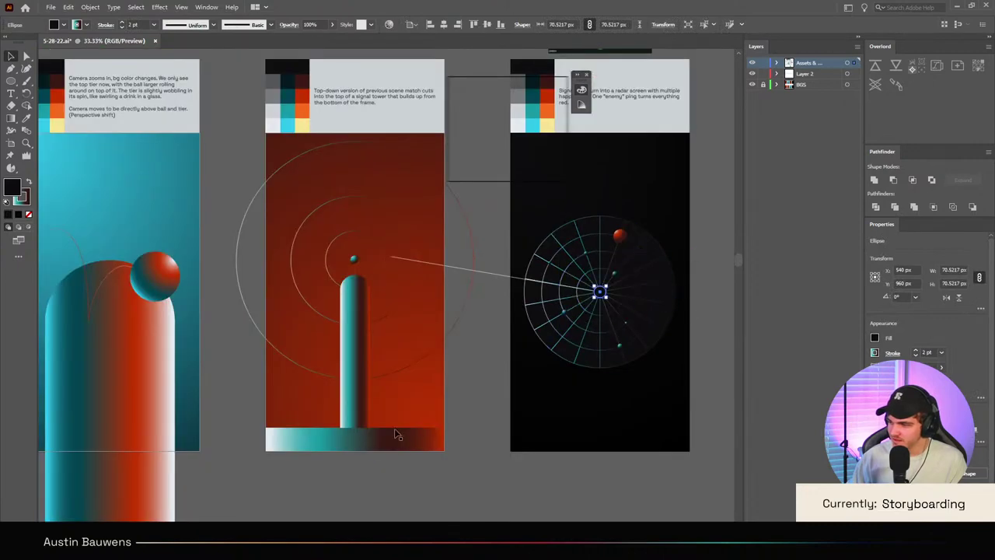
{"action": "scroll", "coordinate": [668, 348], "scroll_direction": "down", "scroll_amount": 4}
{"action": "scroll", "coordinate": [277, 410], "scroll_direction": "up", "scroll_amount": 3}
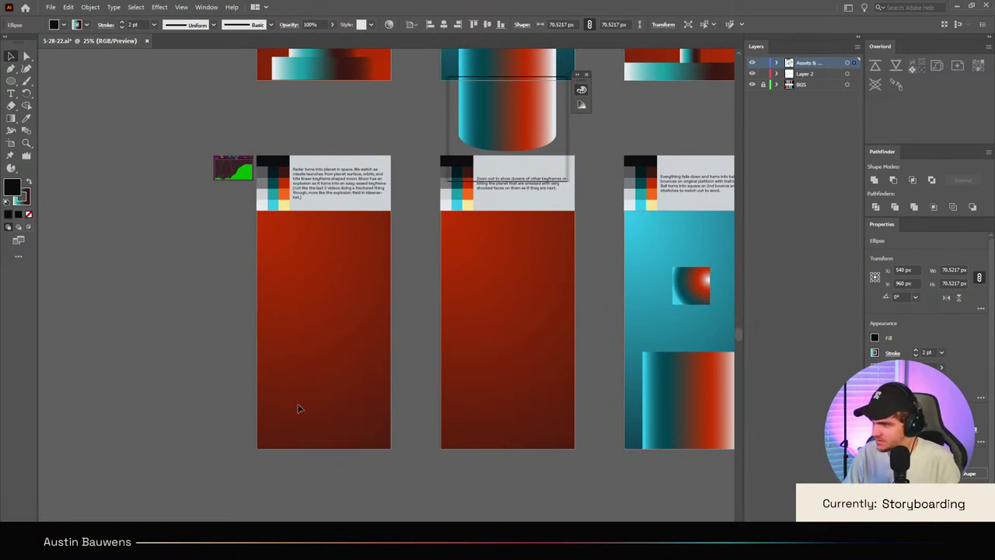
{"action": "left_click", "coordinate": [412, 430]}
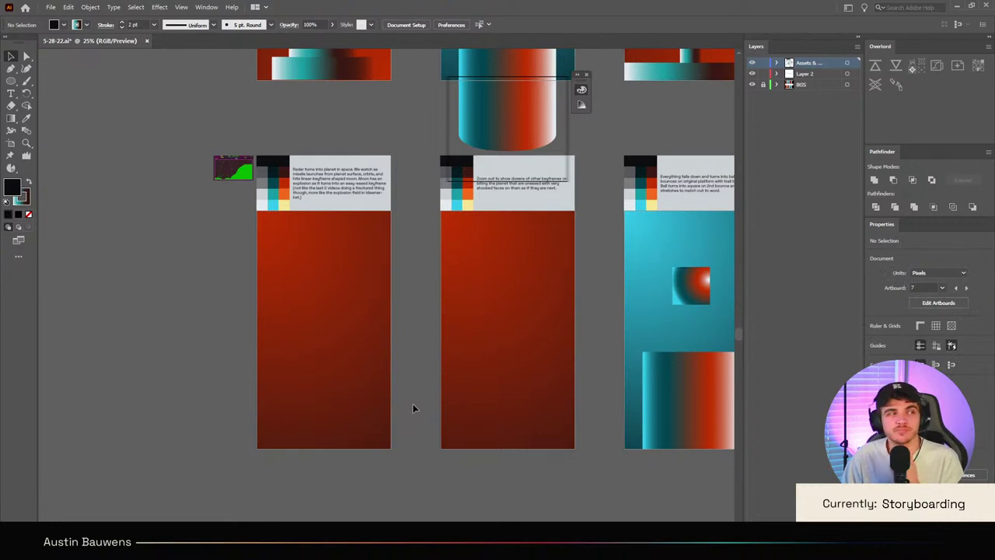
{"action": "scroll", "coordinate": [413, 409], "scroll_direction": "up", "scroll_amount": 8}
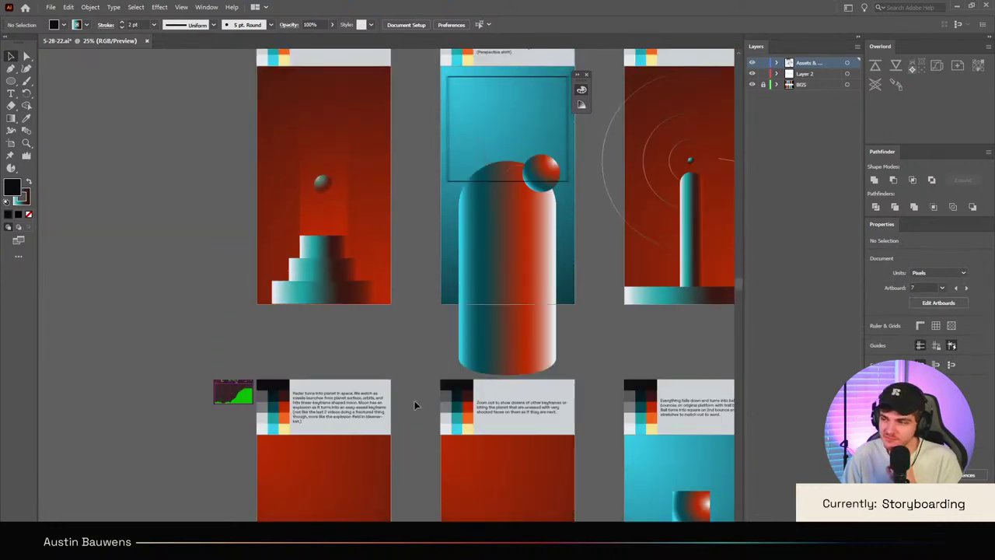
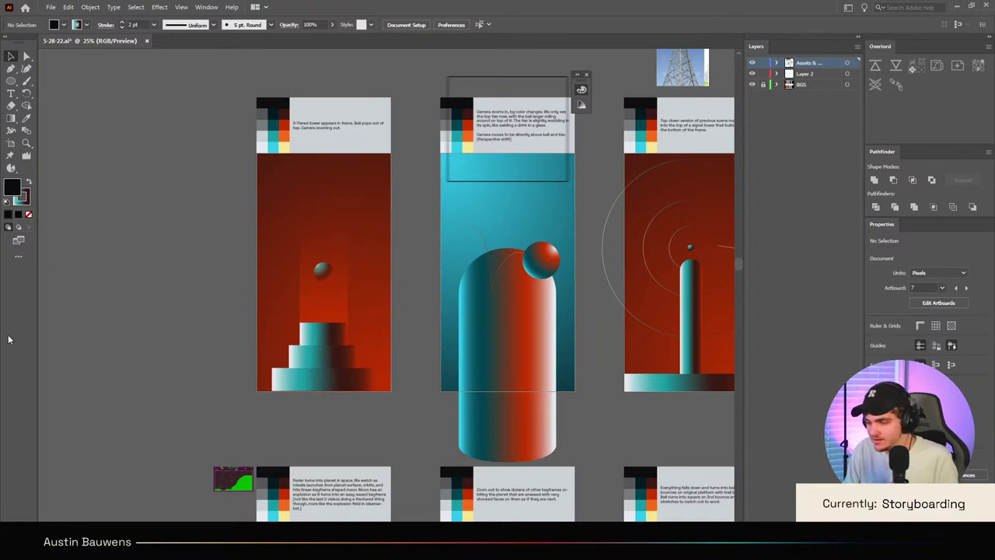
Step: Sample the stepped tower's teal-to-red gradient and draw a circle of about 596 px on the lower-left red frame
{"action": "scroll", "coordinate": [118, 337], "scroll_direction": "down", "scroll_amount": 5}
{"action": "scroll", "coordinate": [118, 337], "scroll_direction": "down", "scroll_amount": 4}
{"action": "scroll", "coordinate": [118, 336], "scroll_direction": "up", "scroll_amount": 2}
{"action": "key", "text": "l"}
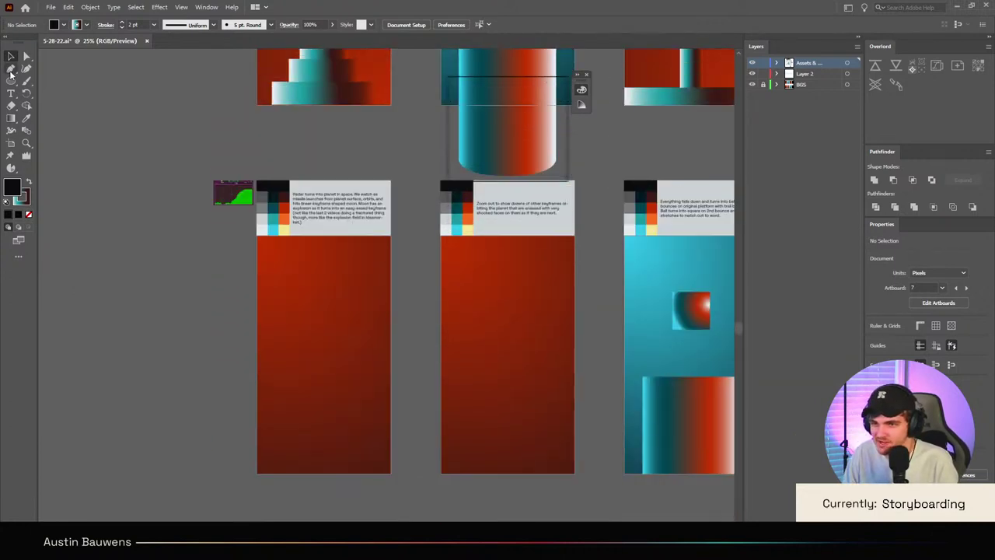
{"action": "scroll", "coordinate": [54, 125], "scroll_direction": "up", "scroll_amount": 2}
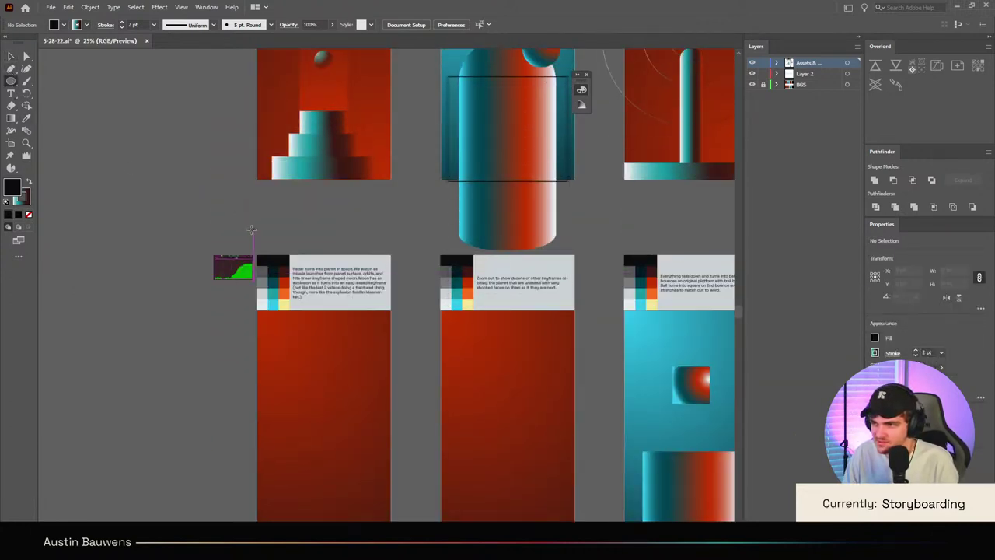
{"action": "scroll", "coordinate": [58, 117], "scroll_direction": "down", "scroll_amount": 1}
{"action": "left_click", "coordinate": [25, 118]}
{"action": "left_click", "coordinate": [319, 126]}
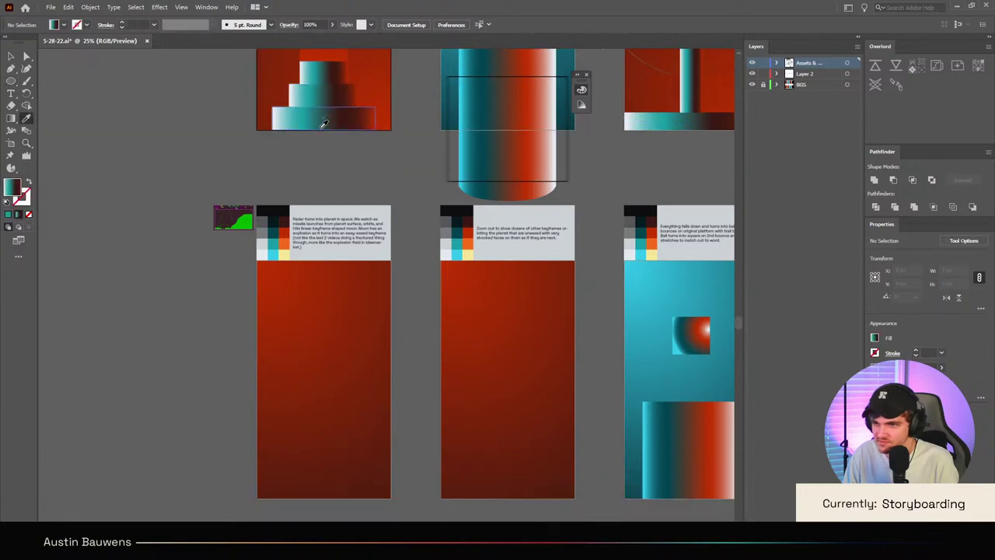
{"action": "left_click", "coordinate": [12, 81]}
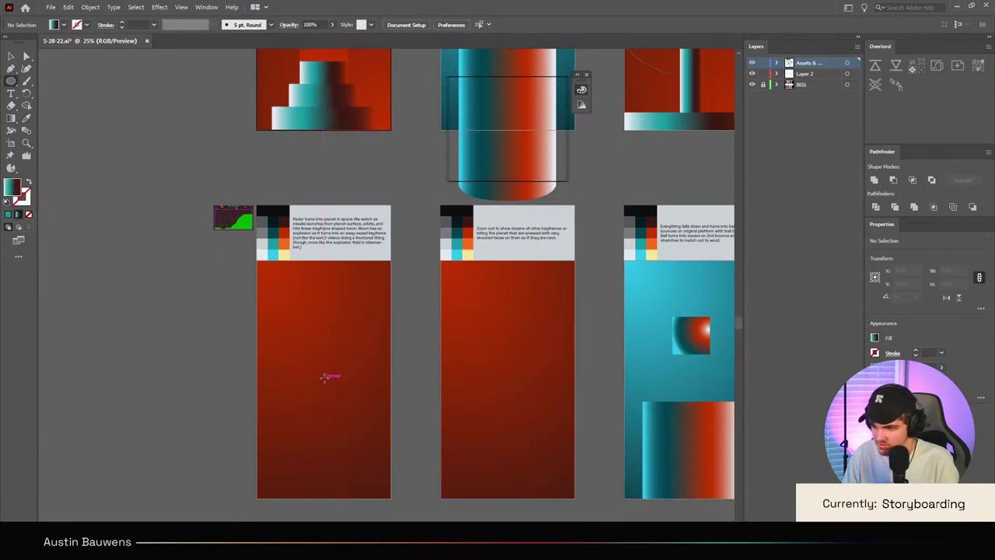
{"action": "left_click_drag", "start_coordinate": [322, 381], "coordinate": [362, 407]}
Step: Apply the dark-red-to-teal radial gradient to the circle with the Eyedropper
{"action": "scroll", "coordinate": [363, 406], "scroll_direction": "up", "scroll_amount": 3}
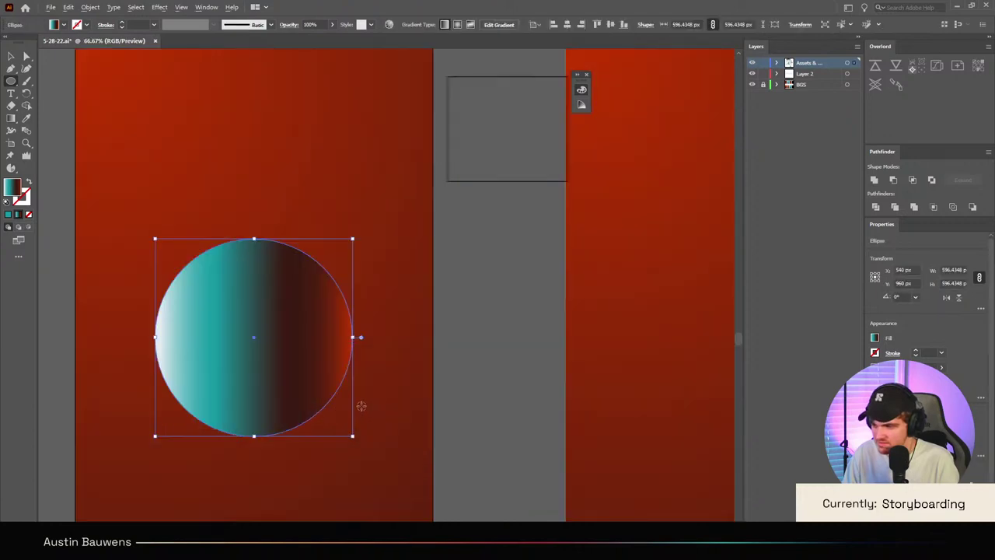
{"action": "scroll", "coordinate": [361, 406], "scroll_direction": "down", "scroll_amount": 4}
{"action": "scroll", "coordinate": [362, 405], "scroll_direction": "up", "scroll_amount": 3}
{"action": "scroll", "coordinate": [362, 404], "scroll_direction": "right", "scroll_amount": 3}
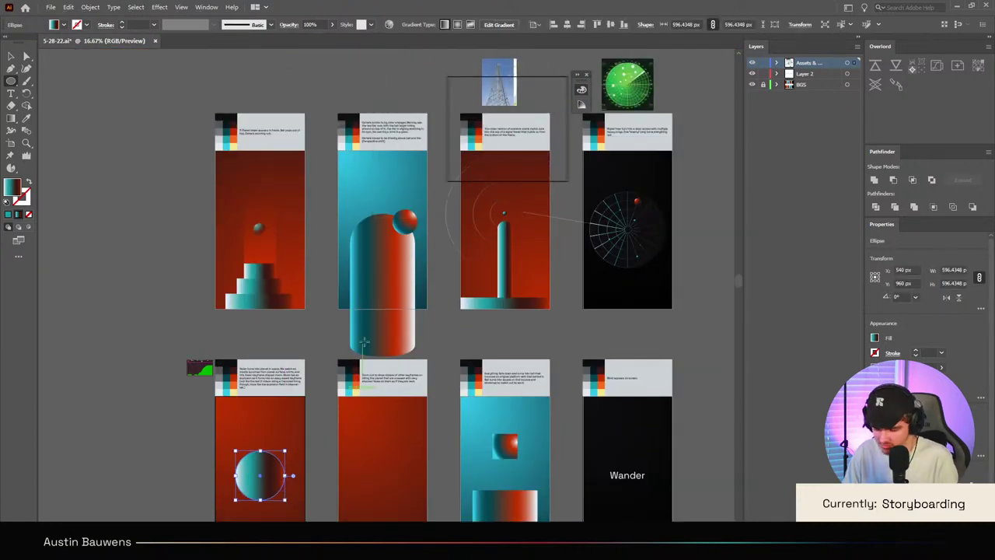
{"action": "key", "text": "i"}
{"action": "left_click", "coordinate": [513, 213]}
{"action": "scroll", "coordinate": [263, 489], "scroll_direction": "up", "scroll_amount": 4}
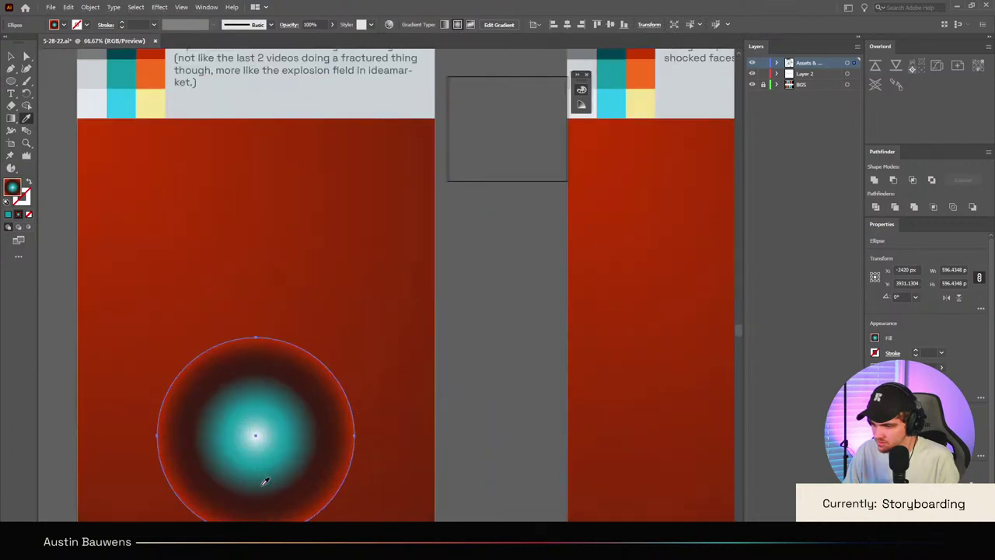
{"action": "scroll", "coordinate": [230, 427], "scroll_direction": "down", "scroll_amount": 1}
Step: Shift the gradient's bright highlight to the sphere's lower right, then deselect it
{"action": "key", "text": "g"}
{"action": "scroll", "coordinate": [253, 307], "scroll_direction": "down", "scroll_amount": 3}
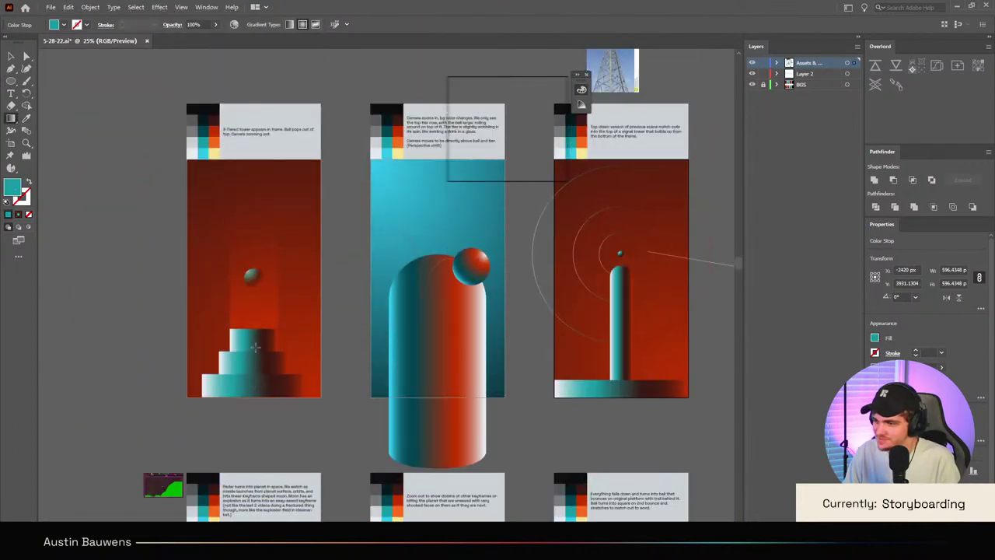
{"action": "scroll", "coordinate": [254, 347], "scroll_direction": "up", "scroll_amount": 2}
{"action": "scroll", "coordinate": [247, 344], "scroll_direction": "right", "scroll_amount": 5}
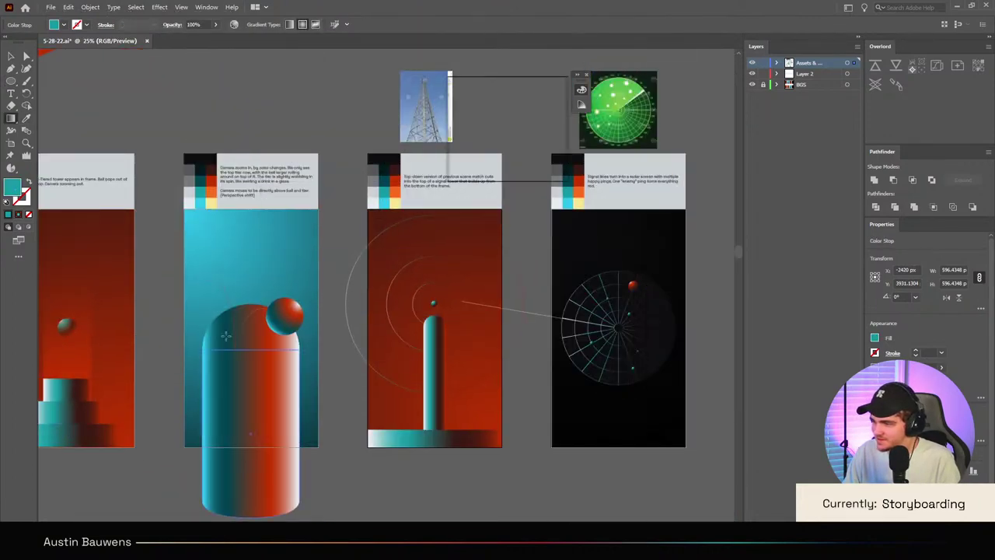
{"action": "scroll", "coordinate": [226, 336], "scroll_direction": "down", "scroll_amount": 1}
{"action": "scroll", "coordinate": [225, 335], "scroll_direction": "down", "scroll_amount": 3}
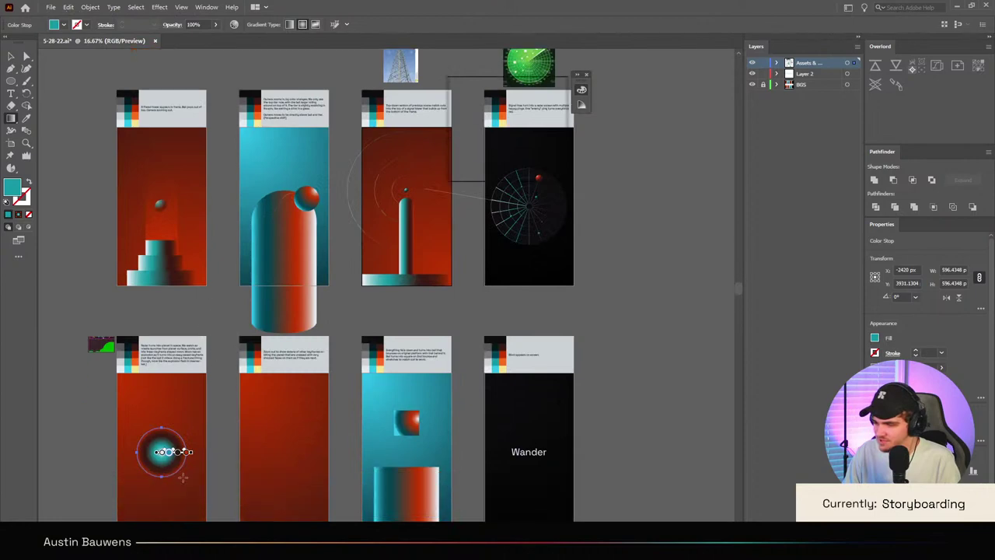
{"action": "scroll", "coordinate": [160, 462], "scroll_direction": "up", "scroll_amount": 3}
{"action": "scroll", "coordinate": [160, 462], "scroll_direction": "down", "scroll_amount": 1}
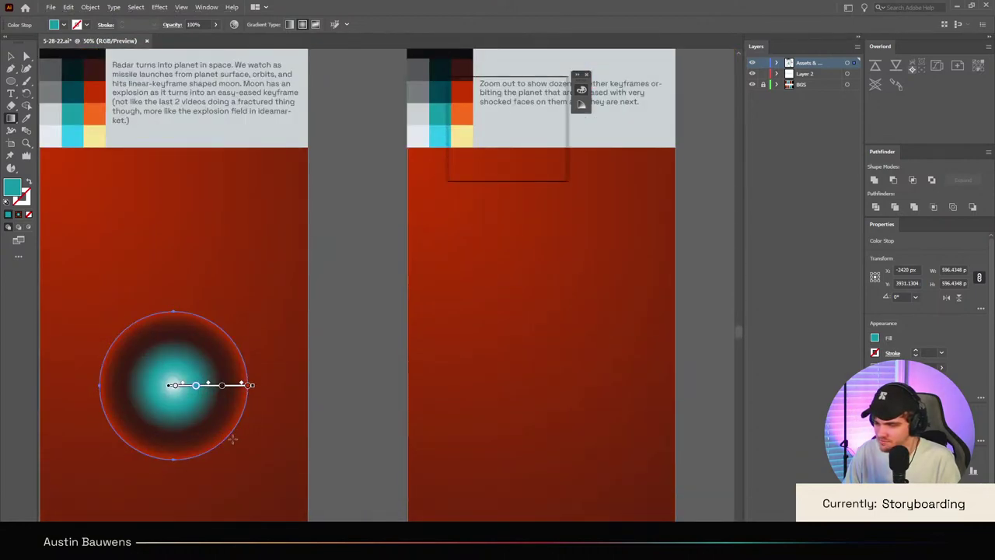
{"action": "left_click_drag", "start_coordinate": [231, 439], "coordinate": [117, 332]}
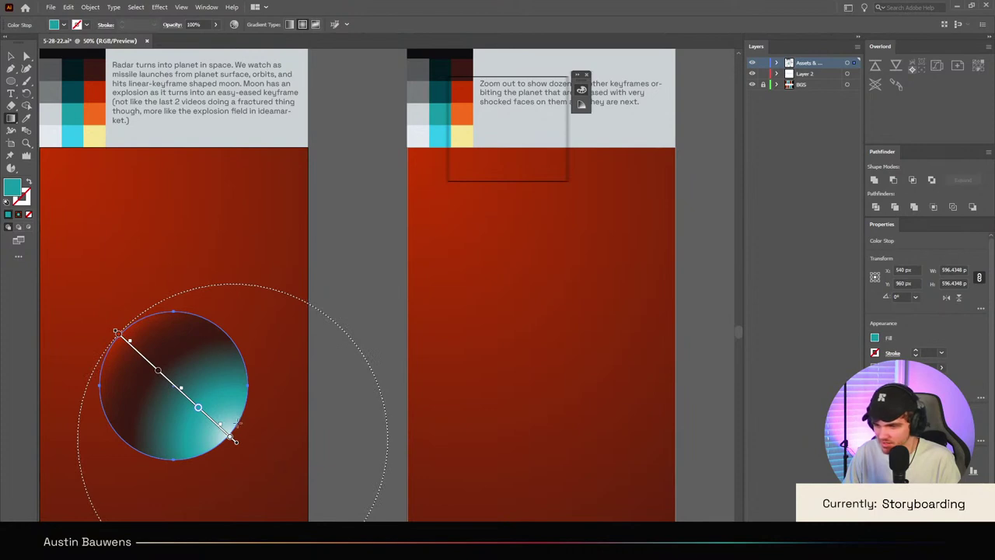
{"action": "key", "text": "v"}
{"action": "left_click", "coordinate": [365, 397]}
{"action": "scroll", "coordinate": [360, 396], "scroll_direction": "down", "scroll_amount": 4}
{"action": "scroll", "coordinate": [329, 476], "scroll_direction": "up", "scroll_amount": 3}
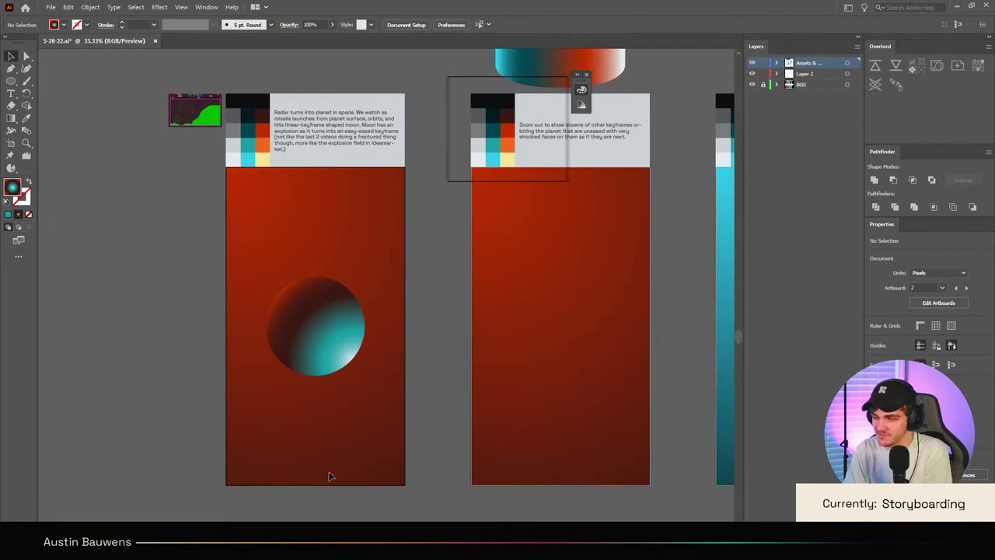
{"action": "scroll", "coordinate": [330, 314], "scroll_direction": "up", "scroll_amount": 2}
{"action": "scroll", "coordinate": [420, 454], "scroll_direction": "up", "scroll_amount": 4}
{"action": "scroll", "coordinate": [421, 454], "scroll_direction": "down", "scroll_amount": 5}
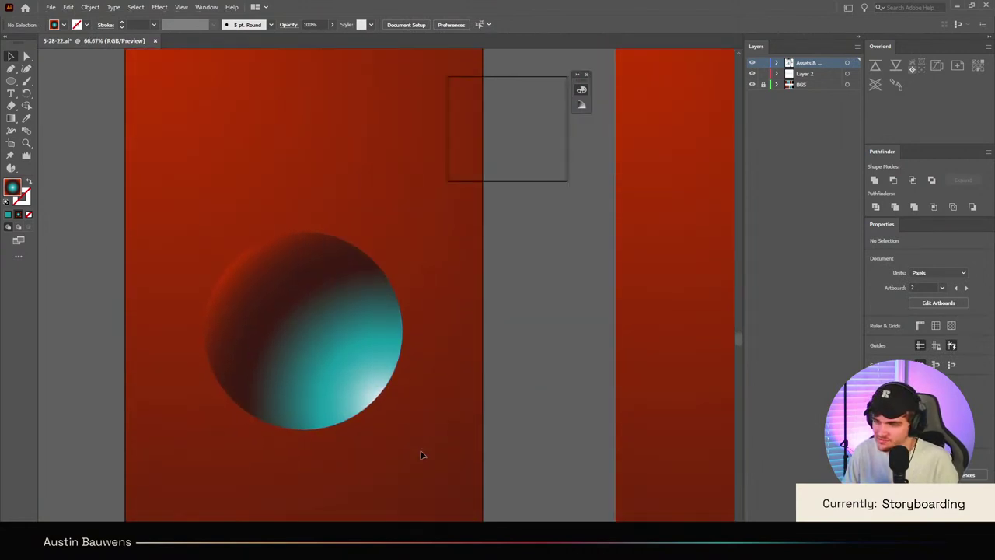
{"action": "scroll", "coordinate": [421, 454], "scroll_direction": "right", "scroll_amount": 4}
{"action": "scroll", "coordinate": [420, 454], "scroll_direction": "left", "scroll_amount": 1}
Step: Try the Pen and Scissors tools, then select and delete the sphere
{"action": "left_click", "coordinate": [10, 69]}
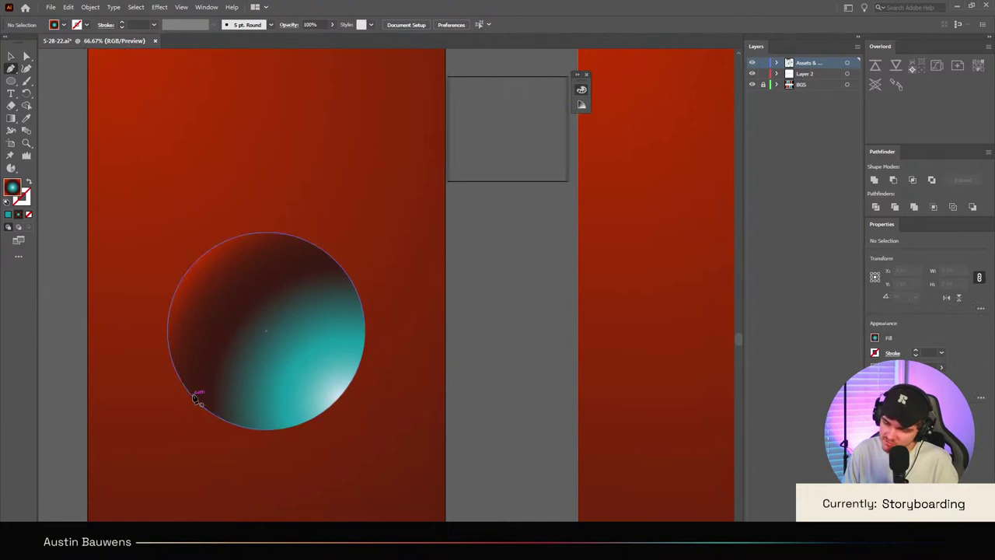
{"action": "key", "text": "c"}
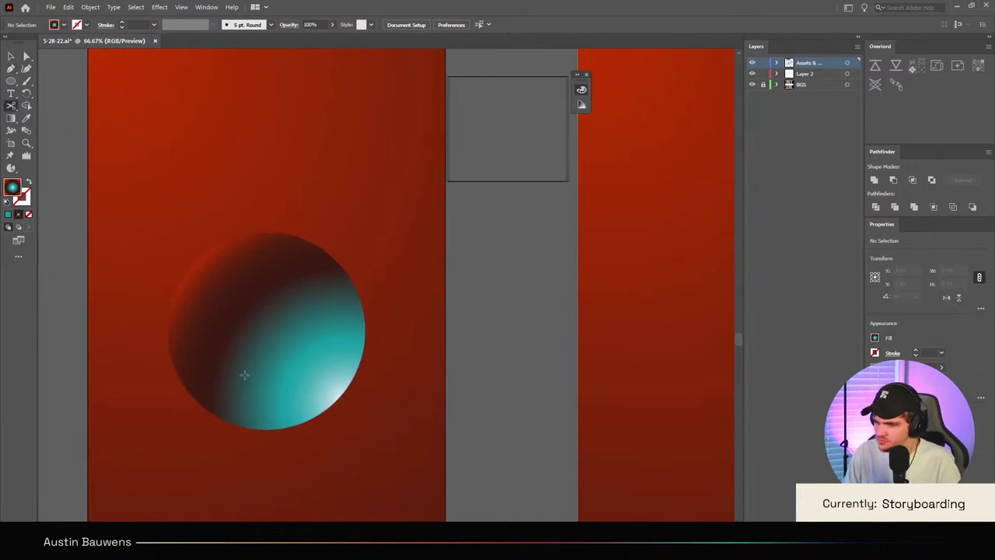
{"action": "key", "text": "v"}
{"action": "left_click", "coordinate": [244, 377]}
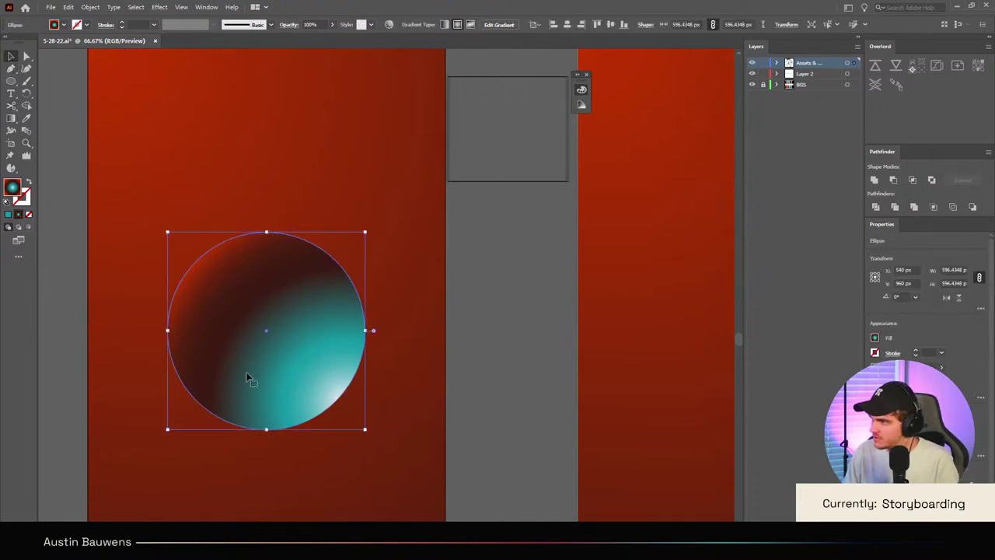
{"action": "key", "text": "Delete"}
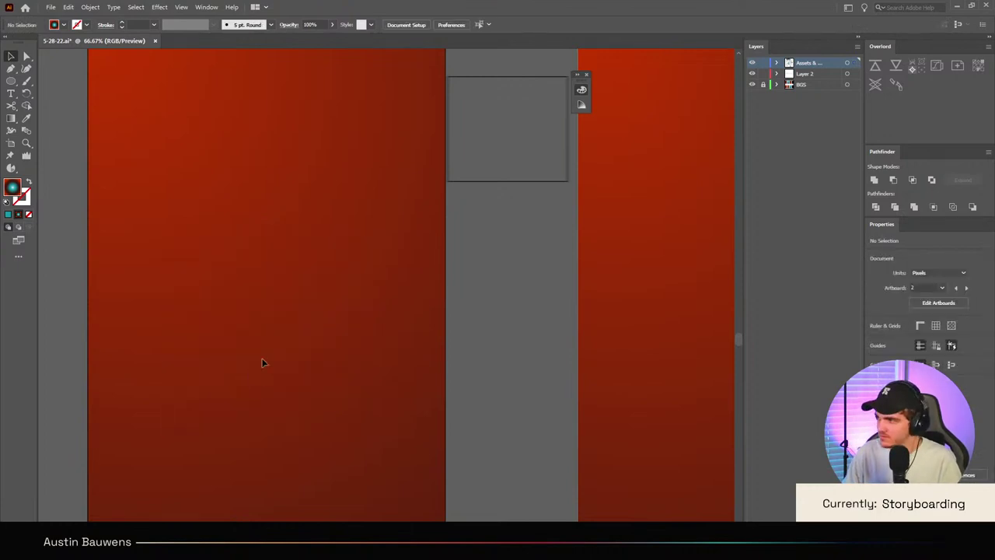
Step: Restore the deleted sphere with Ctrl+Z and clear the selection
{"action": "key", "text": "ctrl+minus"}
{"action": "key", "text": "ctrl+minus"}
{"action": "key", "text": "ctrl+minus"}
{"action": "key", "text": "ctrl+minus"}
{"action": "scroll", "coordinate": [521, 237], "scroll_direction": "right", "scroll_amount": 2}
{"action": "scroll", "coordinate": [373, 273], "scroll_direction": "up", "scroll_amount": 3}
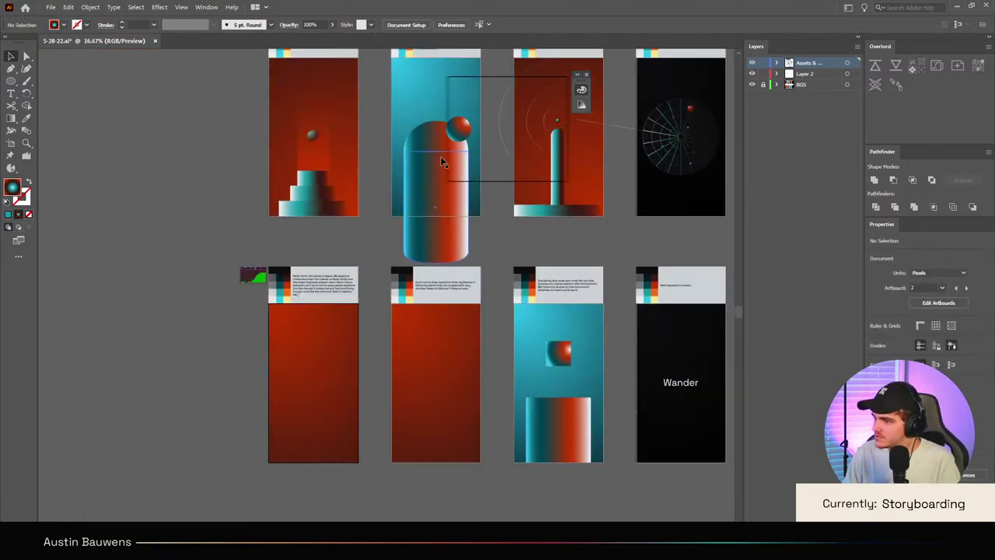
{"action": "left_click", "coordinate": [442, 162]}
{"action": "key", "text": "ctrl+z"}
{"action": "left_click", "coordinate": [262, 487]}
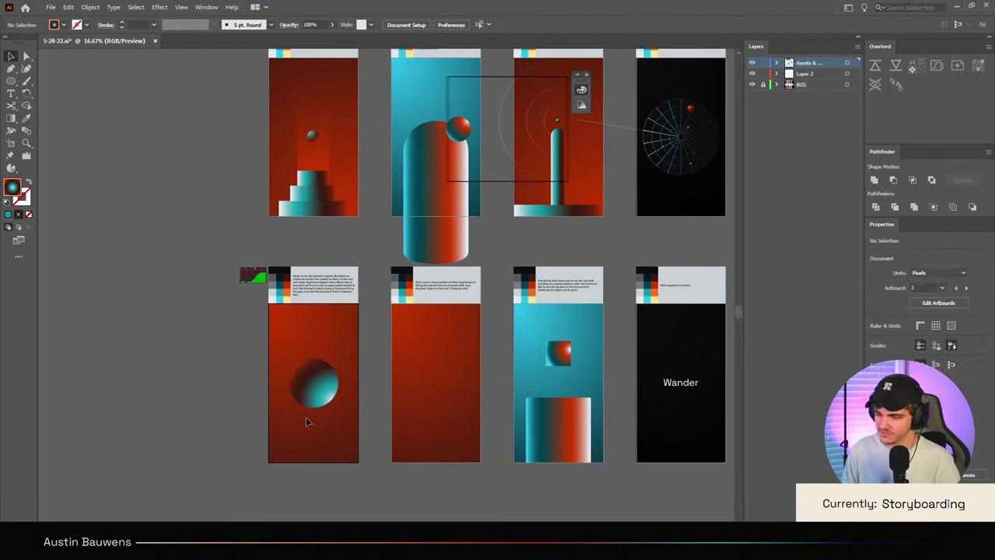
Step: Pick the Pen tool and add a new Layer 4 above the other layers
{"action": "scroll", "coordinate": [306, 417], "scroll_direction": "up", "scroll_amount": 3}
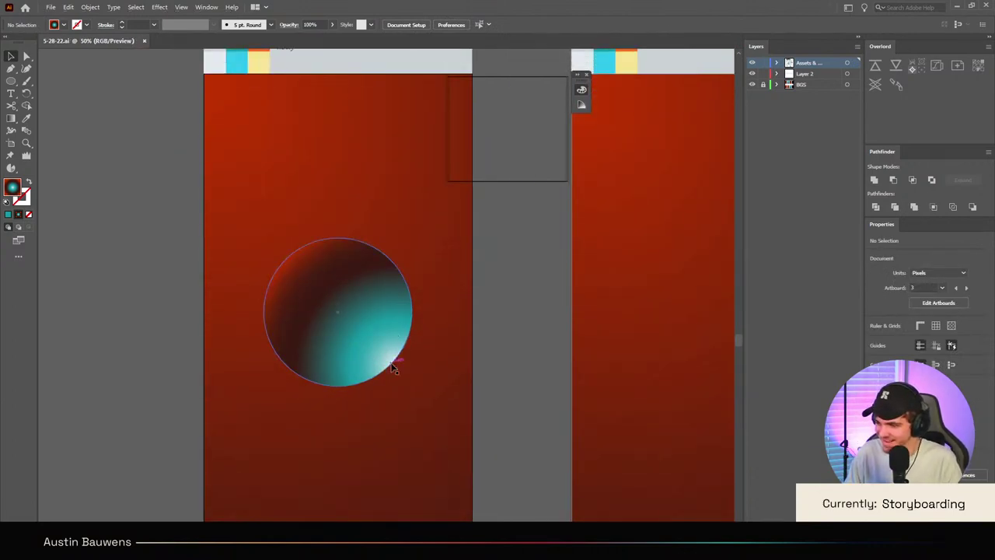
{"action": "scroll", "coordinate": [354, 385], "scroll_direction": "up", "scroll_amount": 2}
{"action": "scroll", "coordinate": [358, 389], "scroll_direction": "down", "scroll_amount": 5}
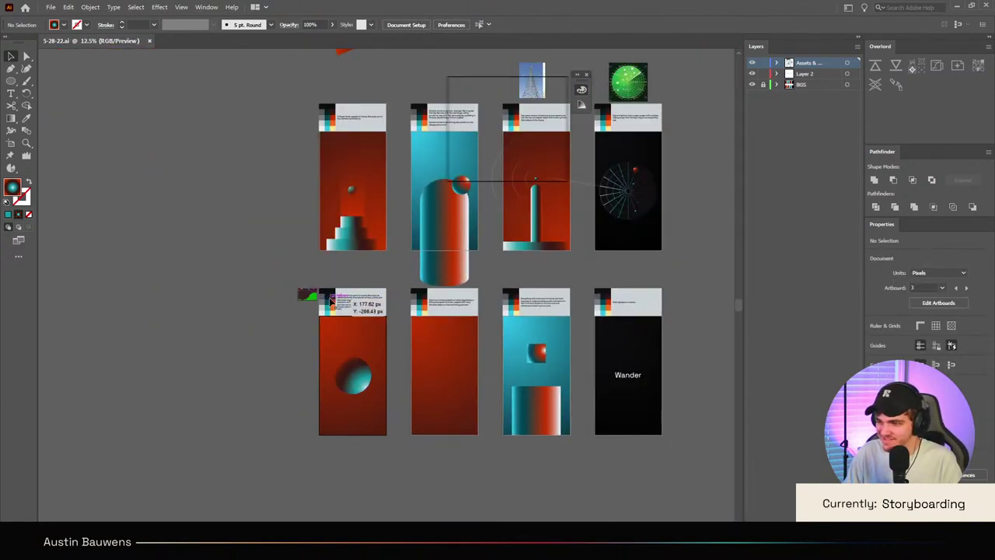
{"action": "scroll", "coordinate": [357, 392], "scroll_direction": "up", "scroll_amount": 4}
{"action": "scroll", "coordinate": [381, 455], "scroll_direction": "down", "scroll_amount": 1}
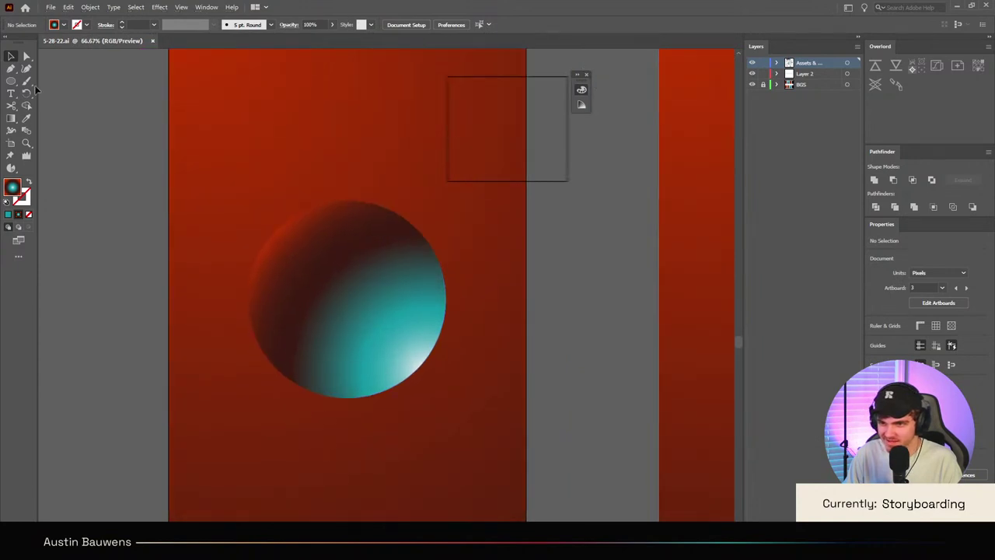
{"action": "left_click", "coordinate": [11, 68]}
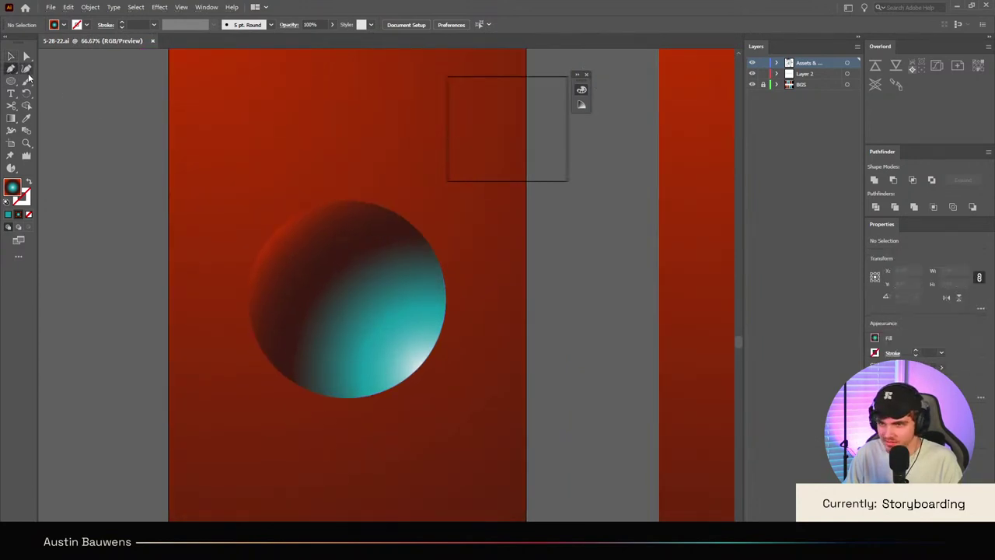
{"action": "key", "text": "ctrl+l"}
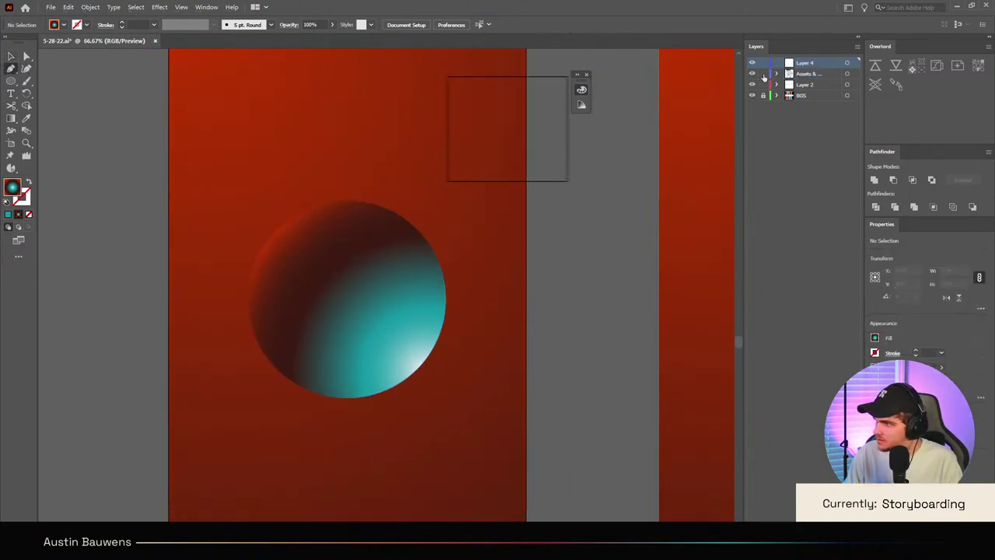
Step: Start the curved band at the sphere's left edge, arc to its upper right, and run down the right edge
{"action": "left_click", "coordinate": [27, 68]}
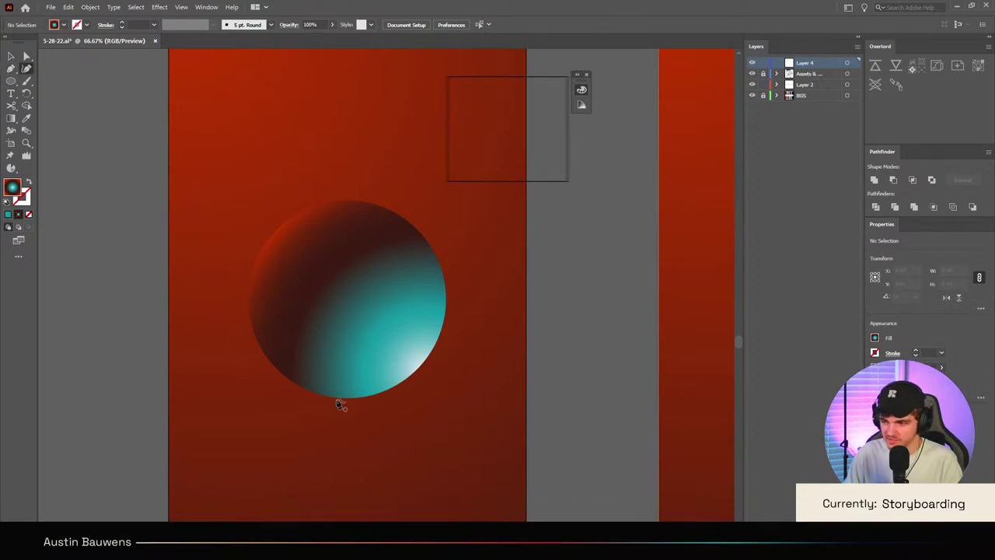
{"action": "left_click", "coordinate": [269, 360]}
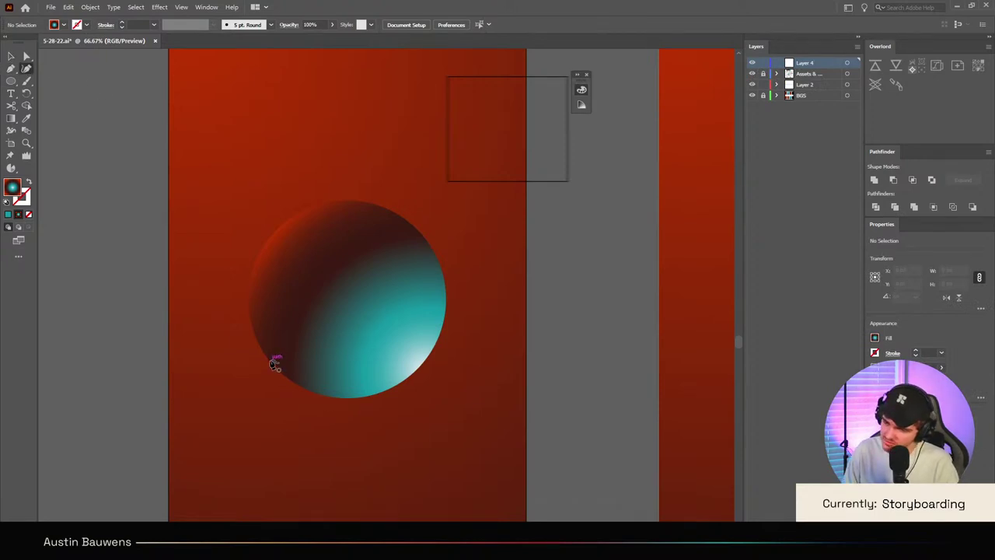
{"action": "left_click", "coordinate": [382, 324]}
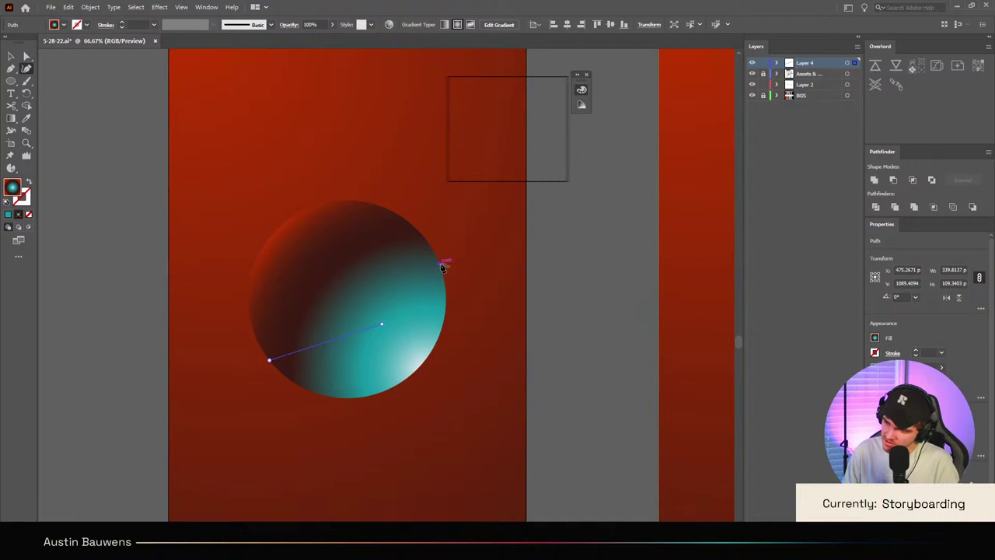
{"action": "left_click_drag", "start_coordinate": [440, 265], "coordinate": [448, 294]}
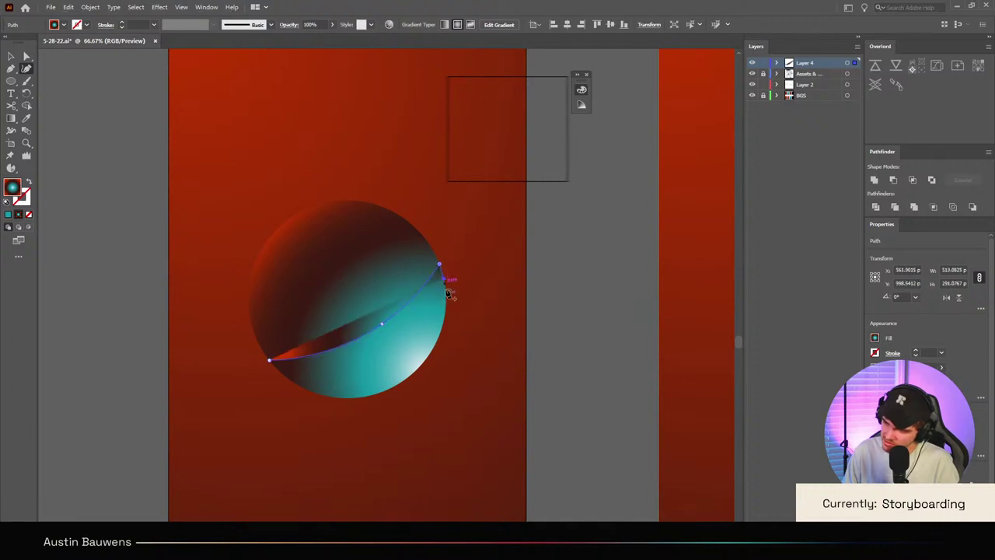
{"action": "left_click", "coordinate": [446, 297]}
{"action": "left_click", "coordinate": [445, 317]}
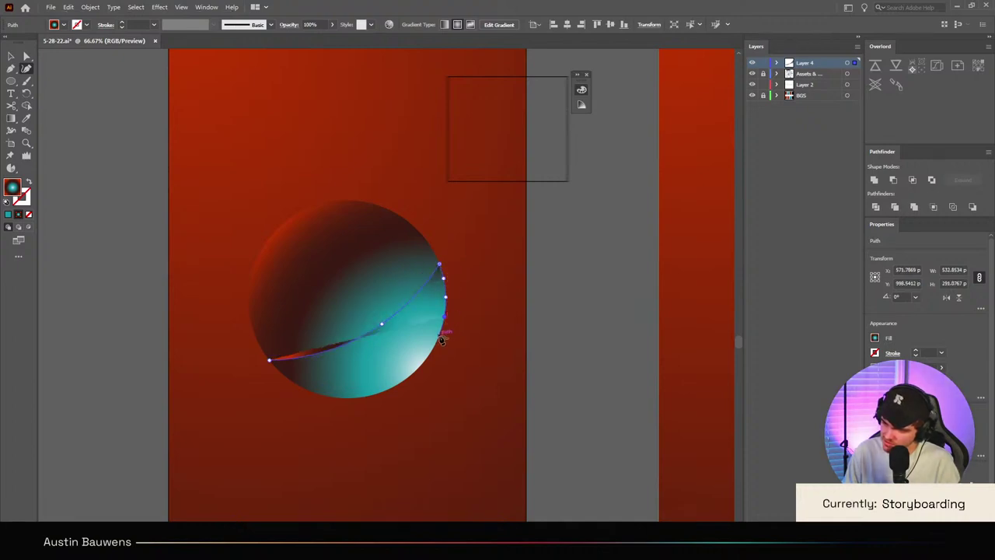
{"action": "left_click", "coordinate": [439, 335]}
Step: Add anchors along the planet's lower edge and close the band at its starting point
{"action": "left_click", "coordinate": [430, 351]}
{"action": "left_click", "coordinate": [415, 370]}
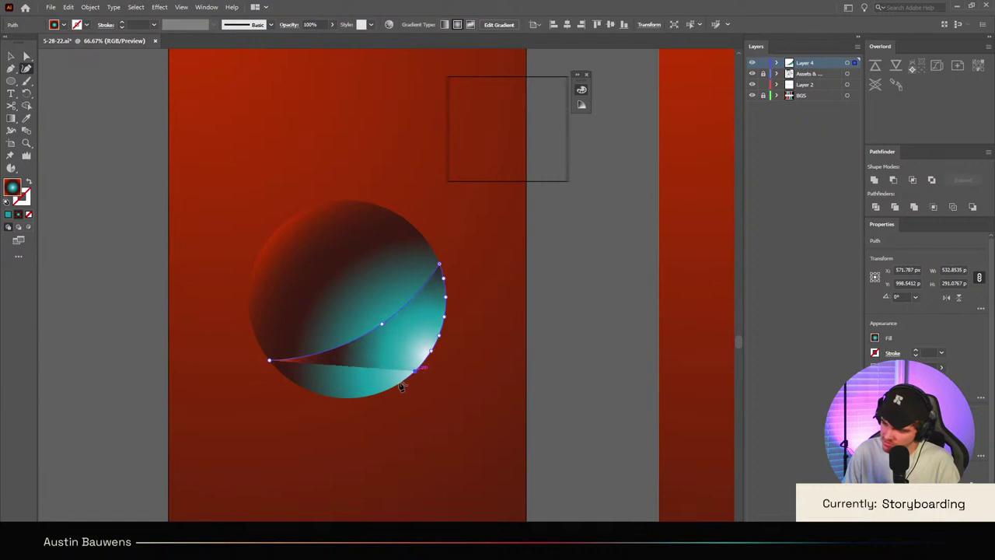
{"action": "left_click", "coordinate": [395, 386]}
{"action": "left_click", "coordinate": [365, 396]}
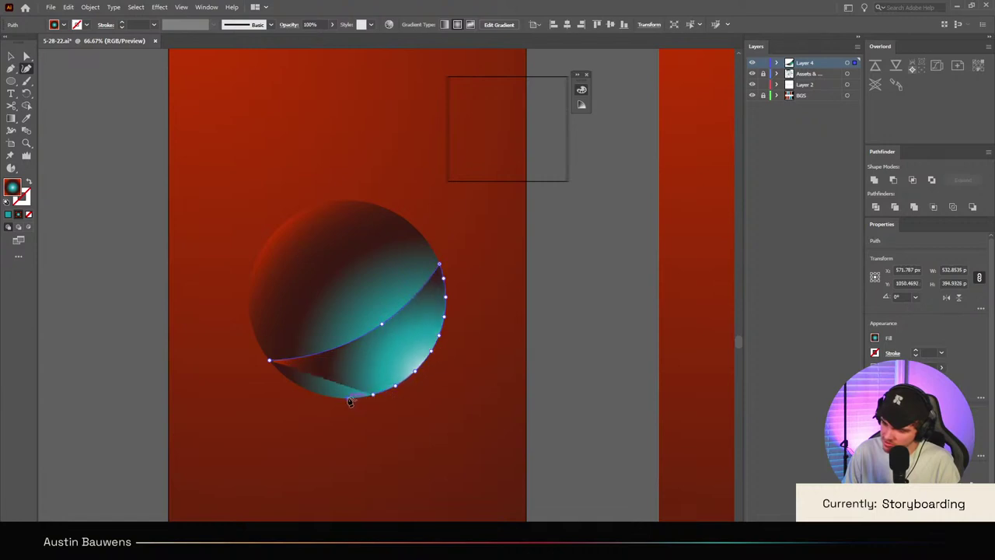
{"action": "left_click", "coordinate": [347, 397]}
{"action": "left_click", "coordinate": [316, 392]}
{"action": "left_click", "coordinate": [295, 384]}
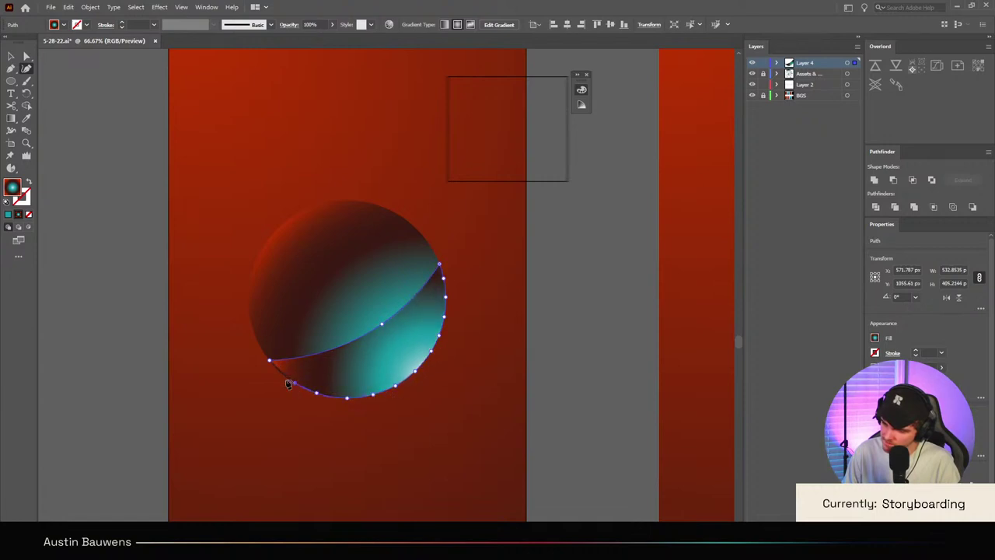
{"action": "left_click", "coordinate": [270, 362]}
{"action": "left_click", "coordinate": [270, 362]}
Step: Select the new crescent band and switch its gradient type from radial to linear
{"action": "key", "text": "v"}
{"action": "left_click", "coordinate": [529, 374]}
{"action": "scroll", "coordinate": [529, 362], "scroll_direction": "down", "scroll_amount": 5}
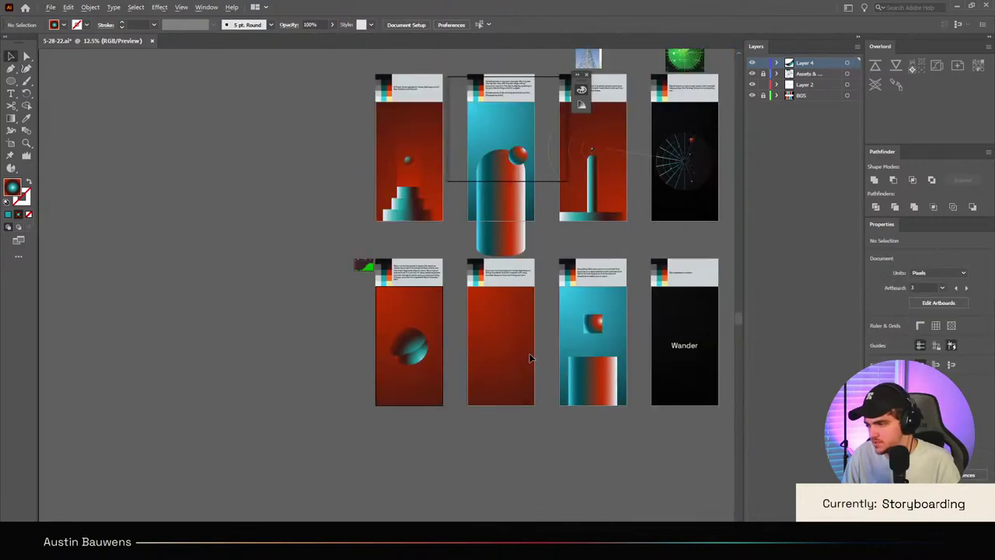
{"action": "scroll", "coordinate": [432, 359], "scroll_direction": "up", "scroll_amount": 5}
{"action": "scroll", "coordinate": [336, 366], "scroll_direction": "up", "scroll_amount": 1}
{"action": "scroll", "coordinate": [531, 398], "scroll_direction": "up", "scroll_amount": 1}
{"action": "scroll", "coordinate": [532, 398], "scroll_direction": "left", "scroll_amount": 1}
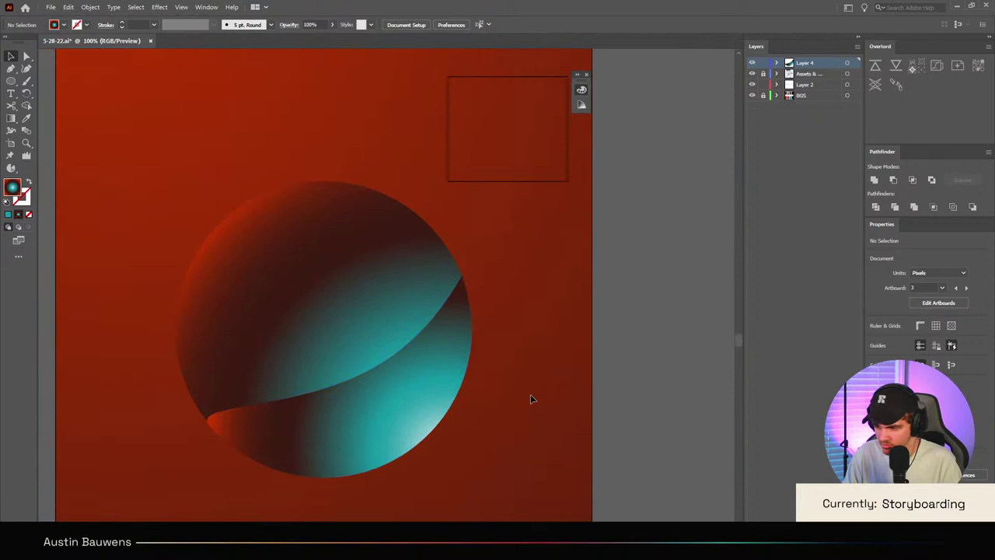
{"action": "left_click", "coordinate": [390, 408]}
{"action": "key", "text": "i"}
{"action": "scroll", "coordinate": [422, 304], "scroll_direction": "down", "scroll_amount": 3}
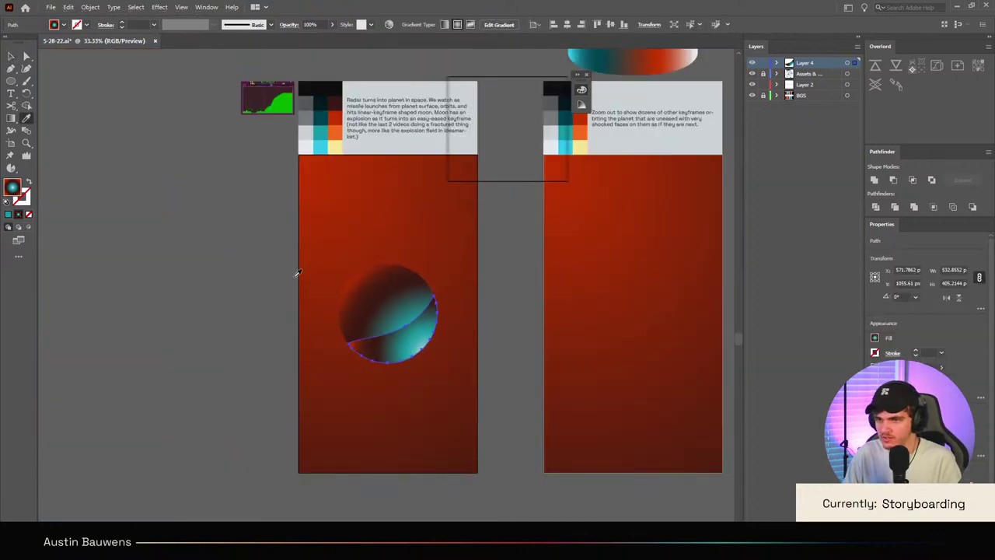
{"action": "left_click", "coordinate": [12, 118]}
{"action": "scroll", "coordinate": [462, 256], "scroll_direction": "up", "scroll_amount": 1}
{"action": "scroll", "coordinate": [461, 260], "scroll_direction": "up", "scroll_amount": 2}
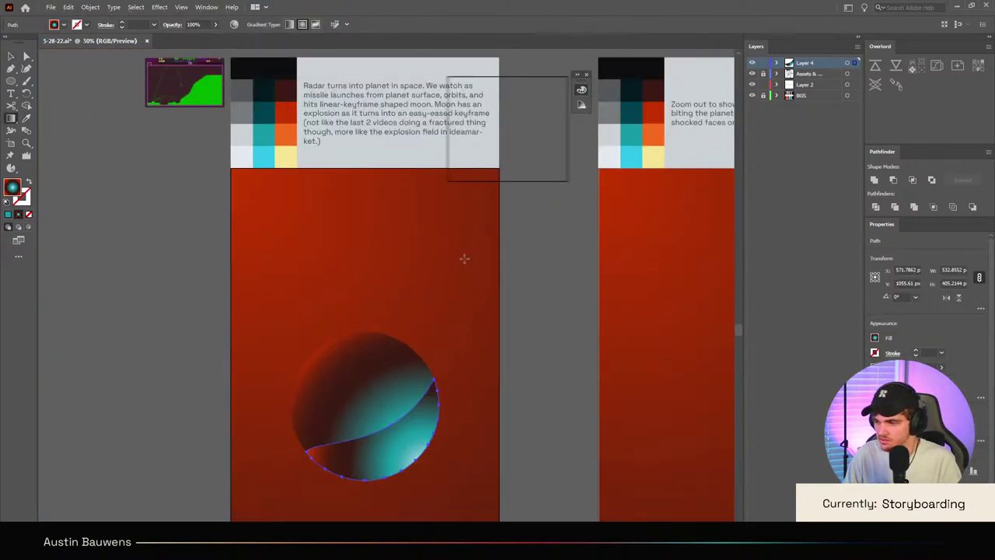
{"action": "scroll", "coordinate": [353, 227], "scroll_direction": "right", "scroll_amount": 2}
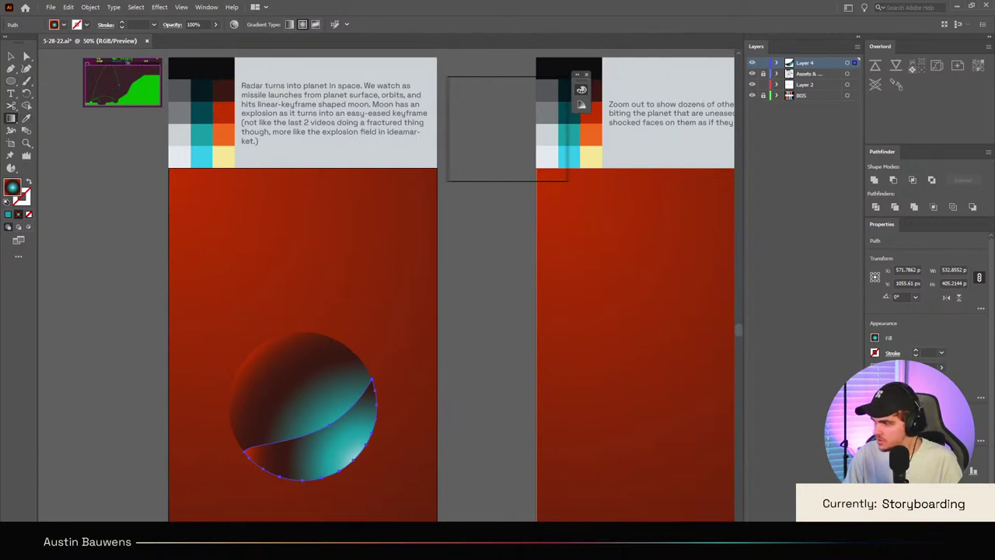
{"action": "left_click", "coordinate": [289, 24]}
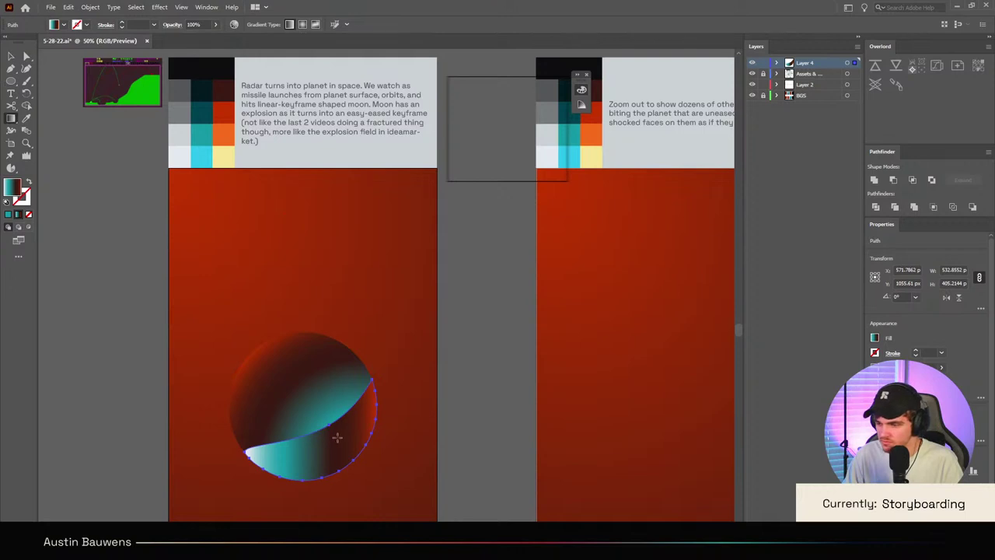
Step: Redraw the band's linear gradient diagonally toward the lower right
{"action": "left_click_drag", "start_coordinate": [327, 427], "coordinate": [350, 465]}
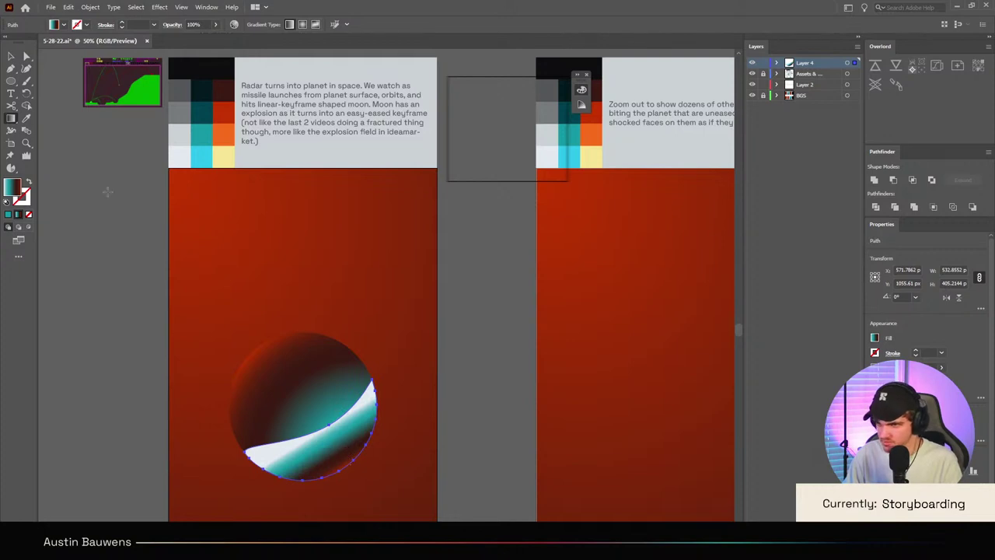
{"action": "left_click", "coordinate": [11, 55]}
{"action": "left_click", "coordinate": [10, 118]}
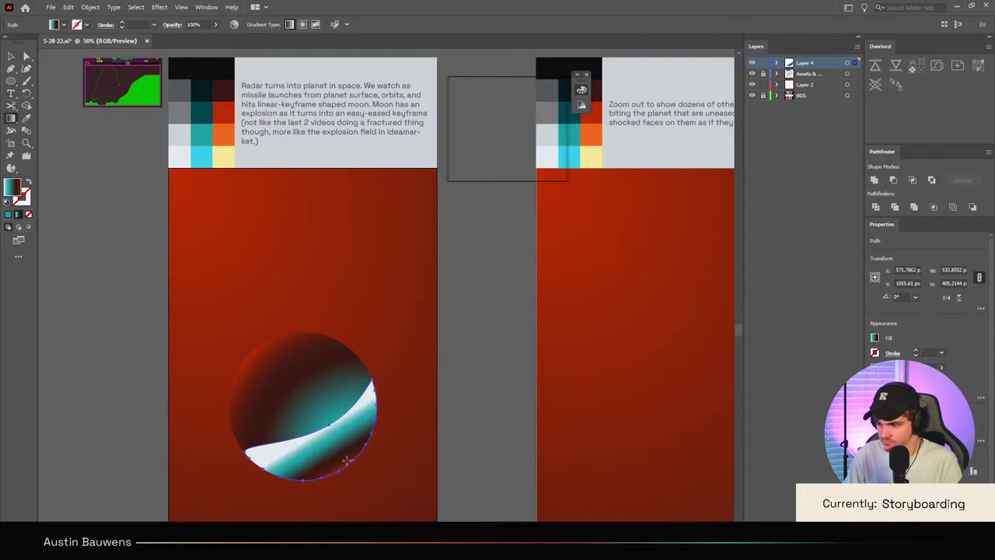
{"action": "left_click", "coordinate": [11, 57]}
{"action": "left_click", "coordinate": [395, 374]}
{"action": "left_click", "coordinate": [360, 435]}
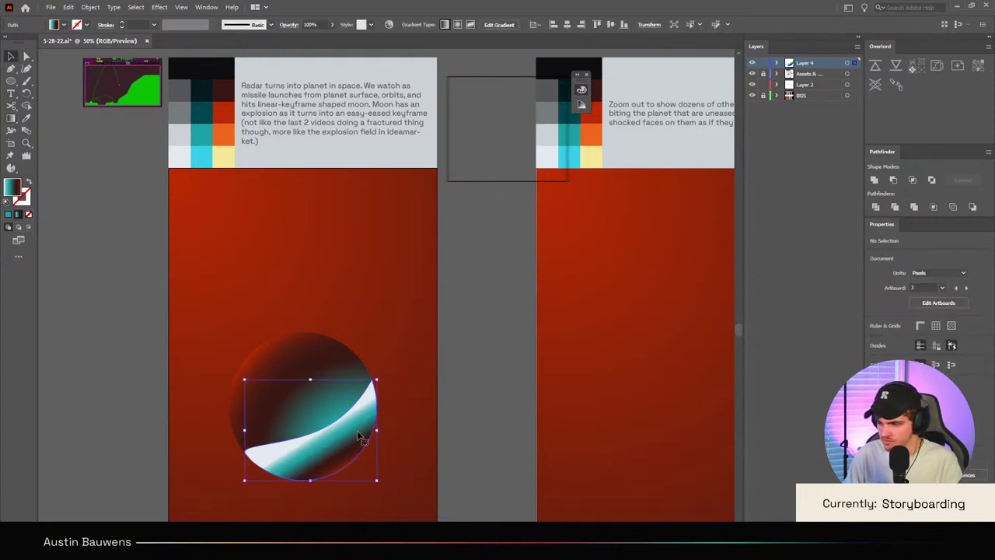
{"action": "key", "text": "g"}
{"action": "scroll", "coordinate": [283, 395], "scroll_direction": "down", "scroll_amount": 5}
{"action": "scroll", "coordinate": [286, 412], "scroll_direction": "up", "scroll_amount": 6}
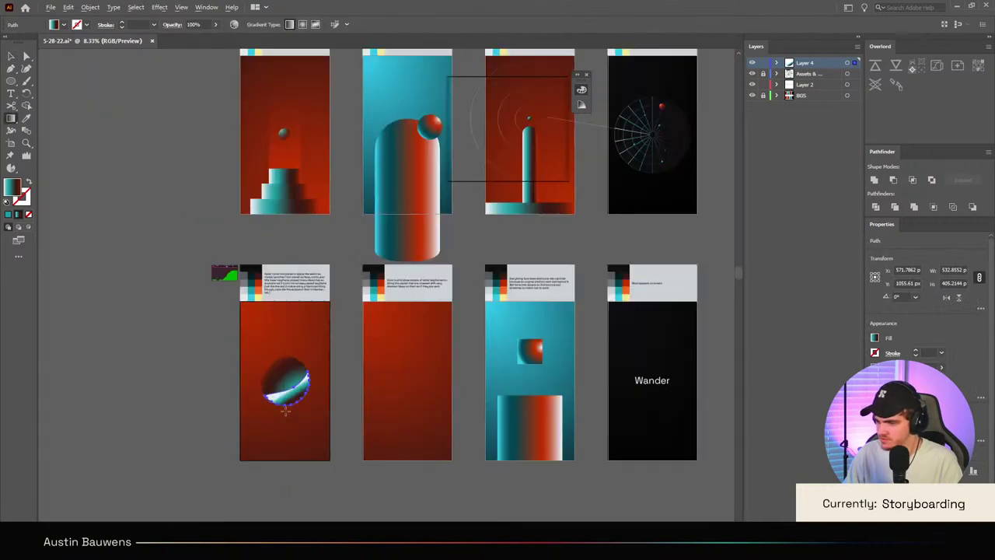
{"action": "left_click_drag", "start_coordinate": [314, 318], "coordinate": [341, 377]}
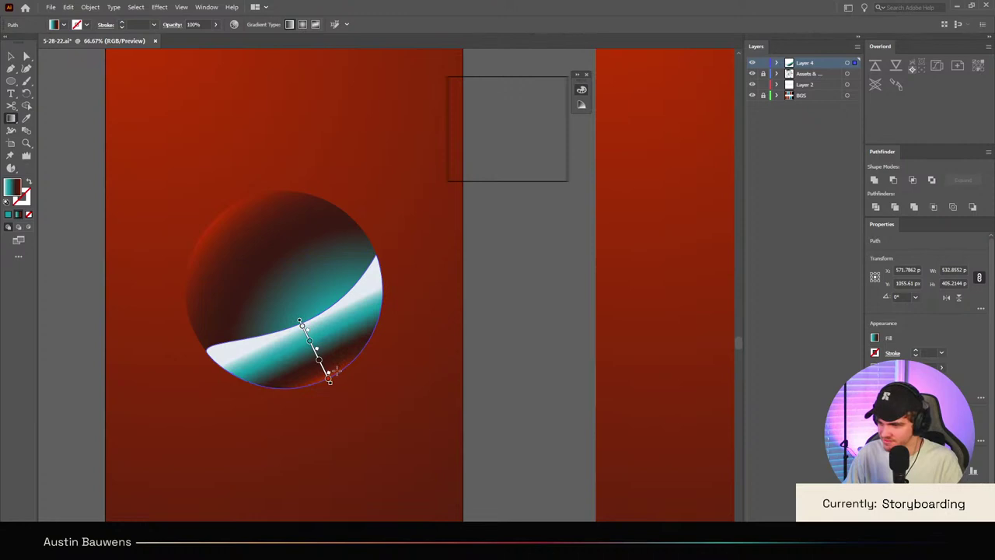
Step: Redraw the gradient across the band and slide the white stop down to widen the highlight
{"action": "scroll", "coordinate": [336, 371], "scroll_direction": "up", "scroll_amount": 3}
{"action": "scroll", "coordinate": [276, 273], "scroll_direction": "down", "scroll_amount": 4}
{"action": "scroll", "coordinate": [278, 269], "scroll_direction": "up", "scroll_amount": 2}
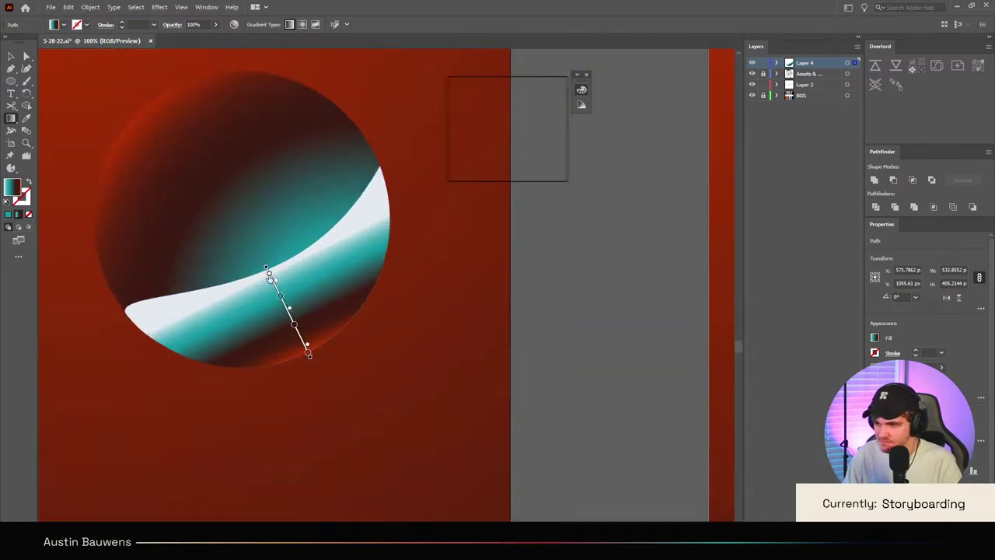
{"action": "left_click", "coordinate": [267, 274]}
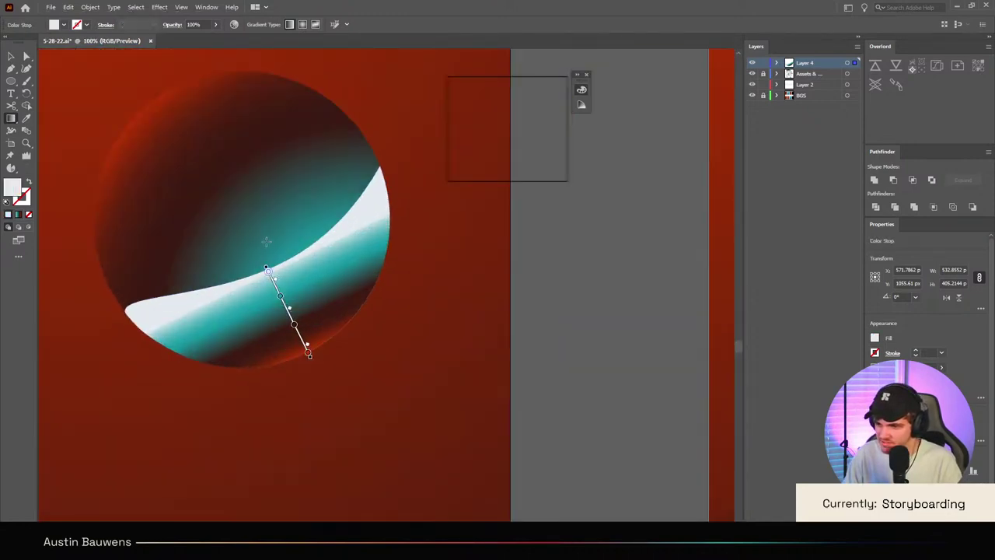
{"action": "left_click_drag", "start_coordinate": [260, 238], "coordinate": [314, 363]}
{"action": "left_click_drag", "start_coordinate": [253, 240], "coordinate": [257, 250]}
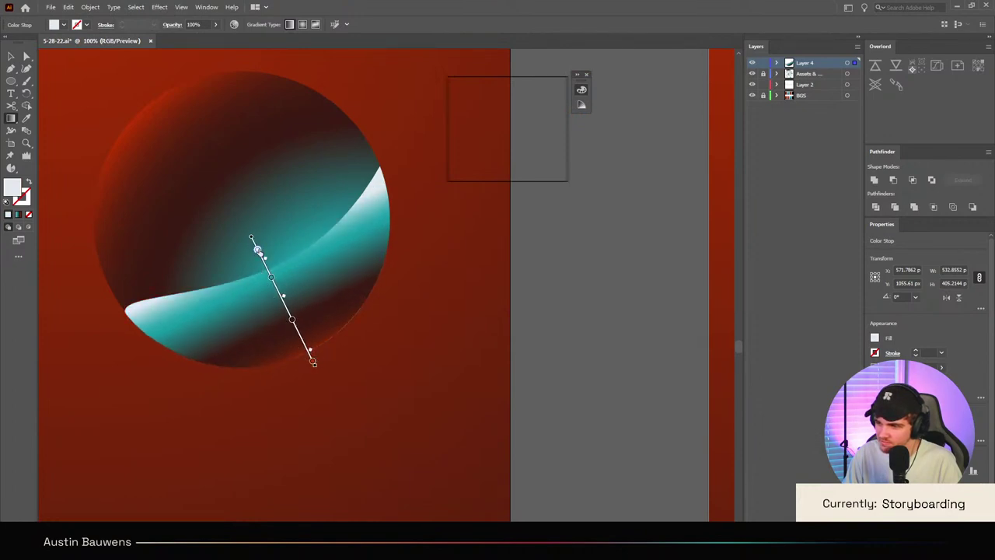
Step: Recolour the teal stop with red sampled from the storyboard colour chips
{"action": "left_click", "coordinate": [272, 279]}
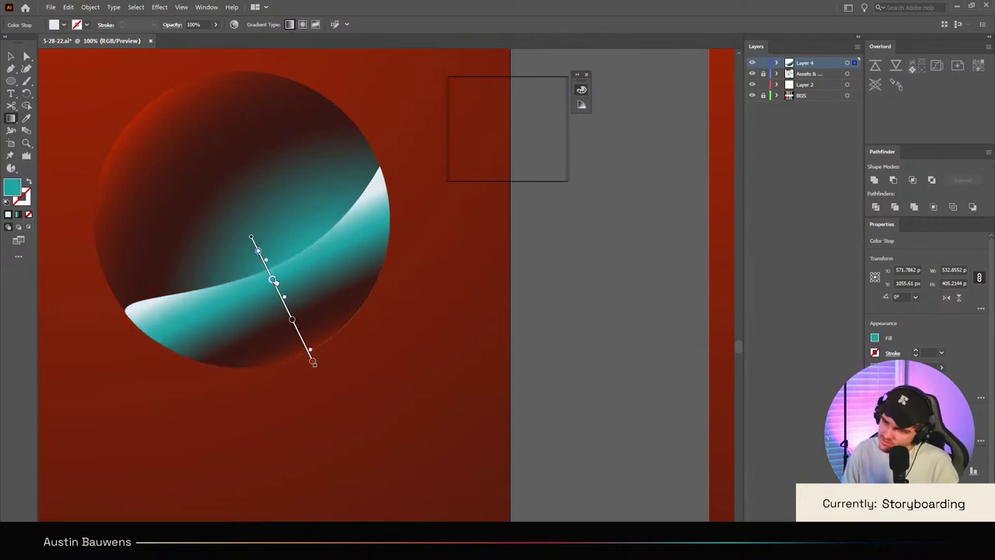
{"action": "double_click", "coordinate": [272, 280]}
{"action": "left_click", "coordinate": [140, 352]}
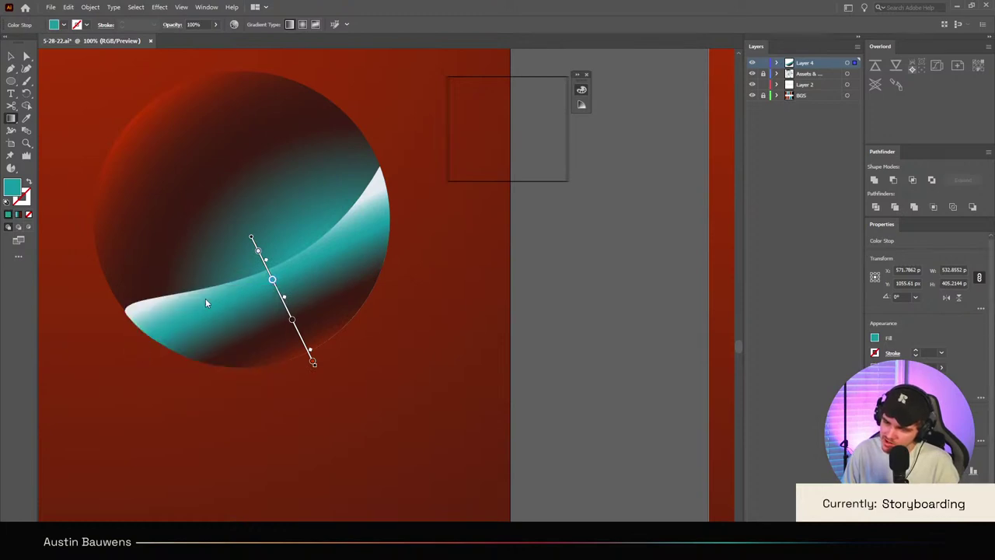
{"action": "scroll", "coordinate": [289, 278], "scroll_direction": "down", "scroll_amount": 3}
{"action": "scroll", "coordinate": [289, 279], "scroll_direction": "up", "scroll_amount": 2}
{"action": "left_click", "coordinate": [223, 166]}
{"action": "key", "text": "ctrl+plus"}
{"action": "key", "text": "ctrl+plus"}
{"action": "key", "text": "ctrl+plus"}
{"action": "key", "text": "ctrl+plus"}
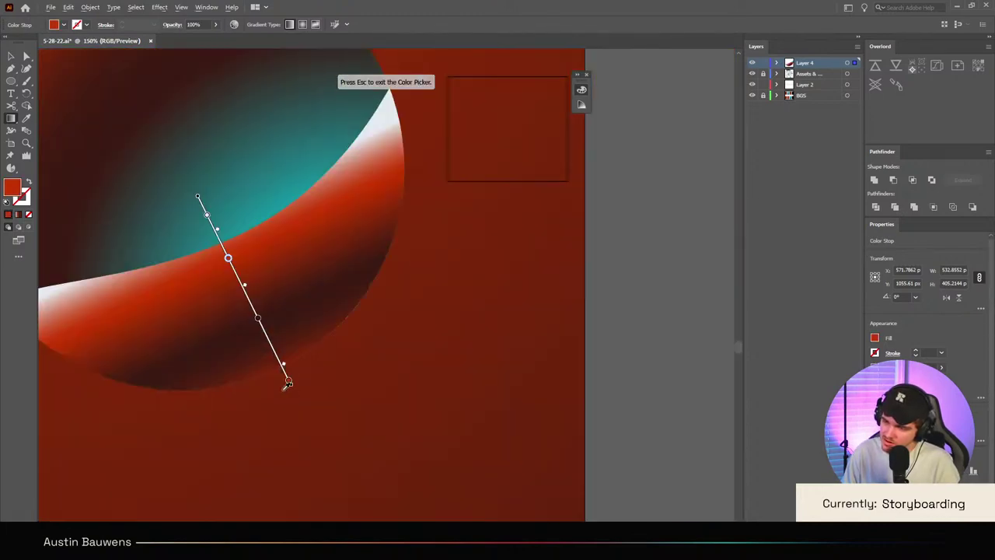
{"action": "key", "text": "Escape"}
Step: Set the next stop to cyan from the colour chips and slide it lower along the band
{"action": "double_click", "coordinate": [257, 318]}
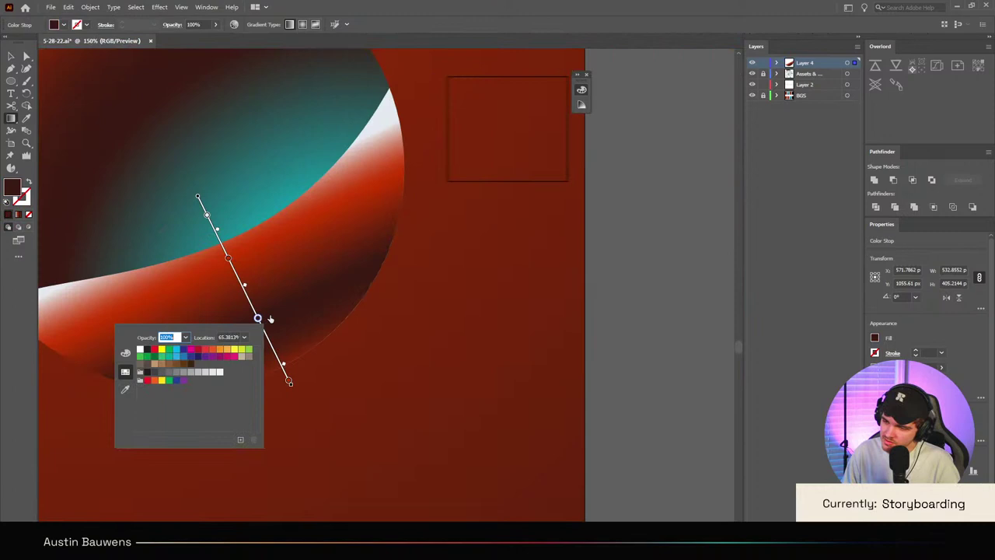
{"action": "left_click", "coordinate": [125, 389]}
{"action": "key", "text": "ctrl+minus"}
{"action": "key", "text": "ctrl+minus"}
{"action": "key", "text": "ctrl+minus"}
{"action": "key", "text": "ctrl+minus"}
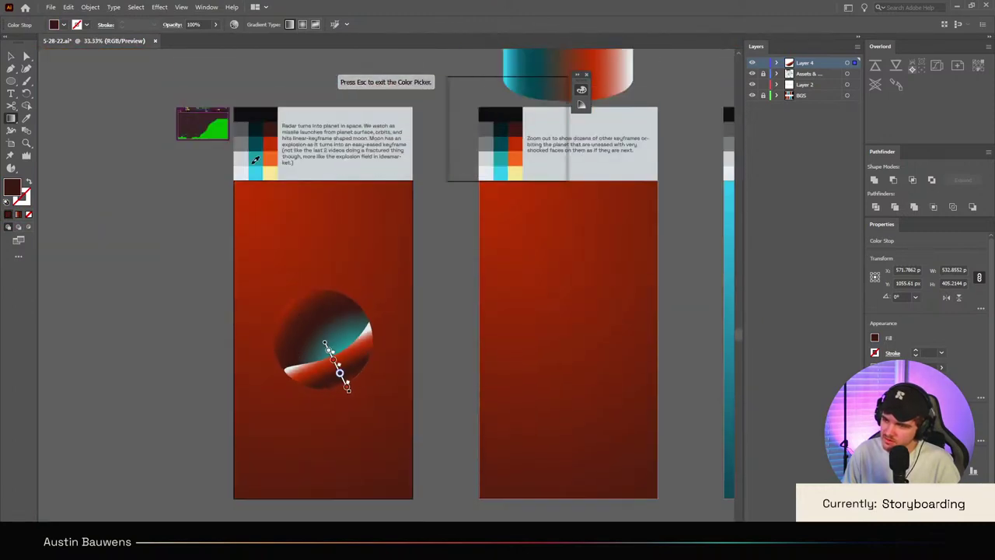
{"action": "left_click", "coordinate": [255, 160]}
{"action": "key", "text": "ctrl+plus"}
{"action": "key", "text": "ctrl+plus"}
{"action": "key", "text": "ctrl+plus"}
{"action": "key", "text": "Escape"}
{"action": "mouse_move", "coordinate": [377, 419]}
{"action": "left_mouse_down"}
{"action": "mouse_move", "coordinate": [388, 441]}
{"action": "mouse_move", "coordinate": [376, 417]}
{"action": "left_mouse_up"}
Step: Sample red from the chips for another stop and slide it toward the band's lower edge
{"action": "scroll", "coordinate": [348, 376], "scroll_direction": "down", "scroll_amount": 4}
{"action": "scroll", "coordinate": [330, 300], "scroll_direction": "up", "scroll_amount": 1}
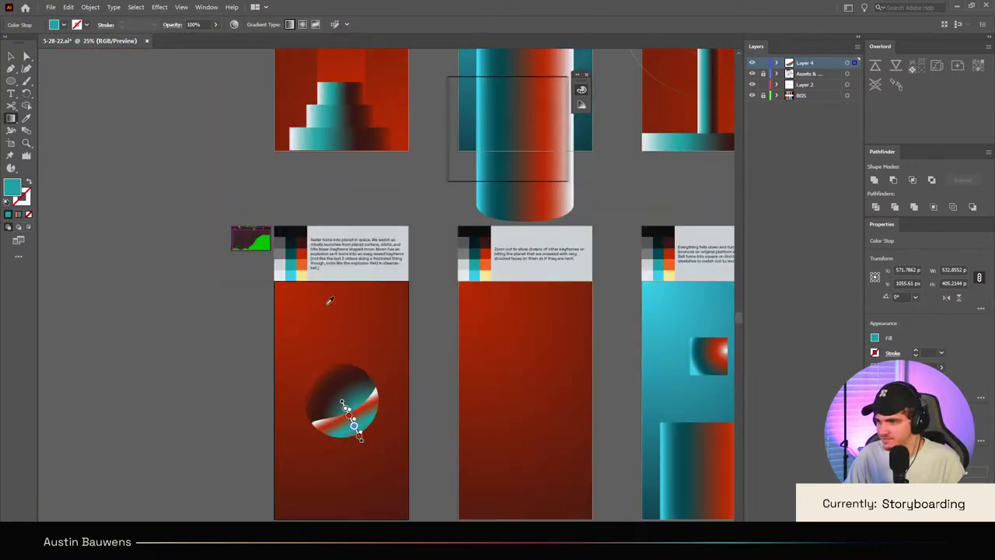
{"action": "scroll", "coordinate": [377, 398], "scroll_direction": "up", "scroll_amount": 5}
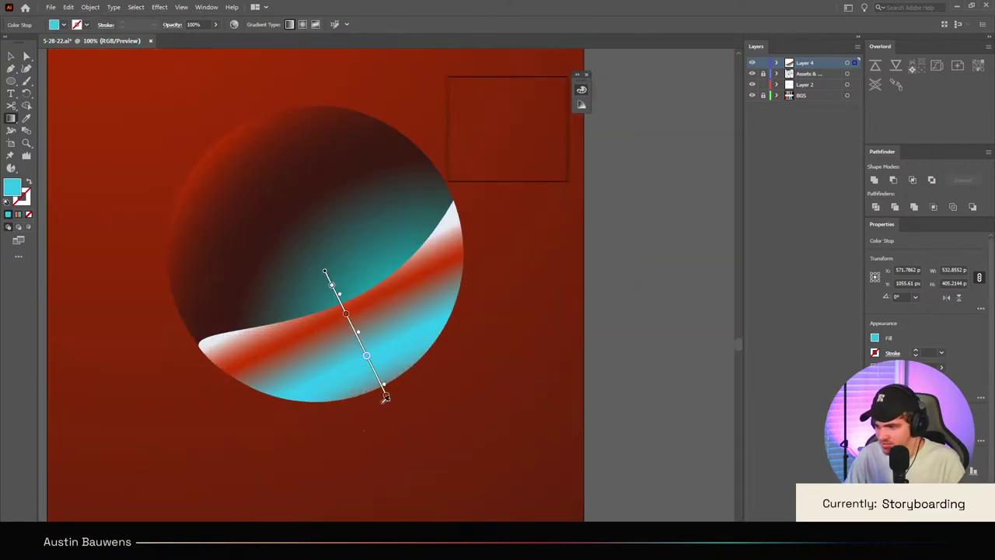
{"action": "scroll", "coordinate": [381, 399], "scroll_direction": "down", "scroll_amount": 5}
{"action": "scroll", "coordinate": [382, 398], "scroll_direction": "down", "scroll_amount": 1}
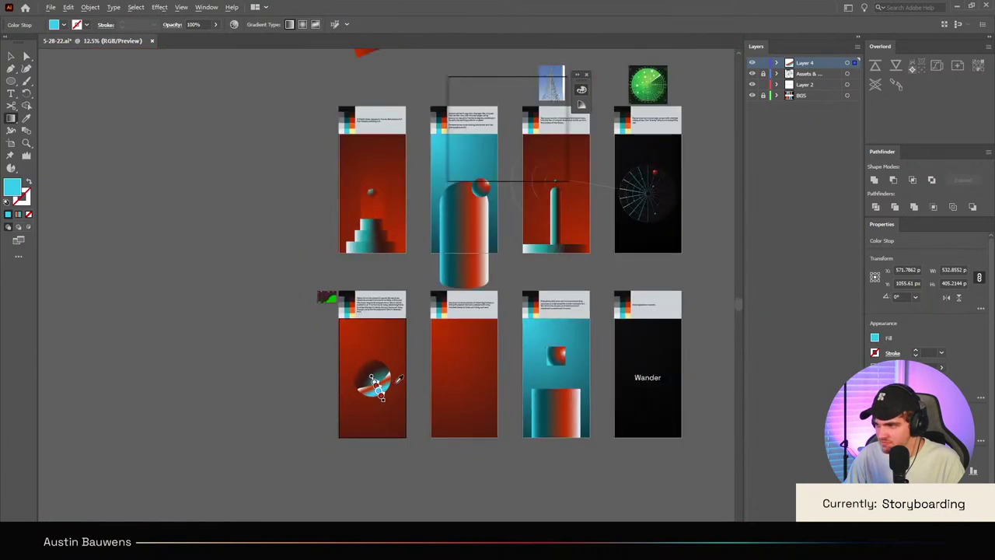
{"action": "scroll", "coordinate": [398, 379], "scroll_direction": "up", "scroll_amount": 6}
{"action": "scroll", "coordinate": [321, 405], "scroll_direction": "down", "scroll_amount": 3}
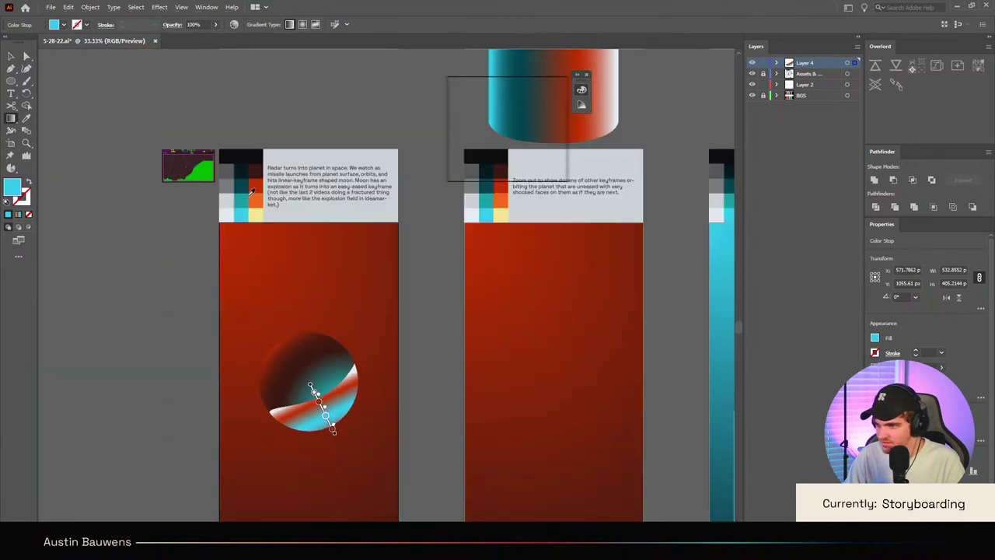
{"action": "left_click", "coordinate": [251, 192]}
{"action": "scroll", "coordinate": [354, 397], "scroll_direction": "up", "scroll_amount": 4}
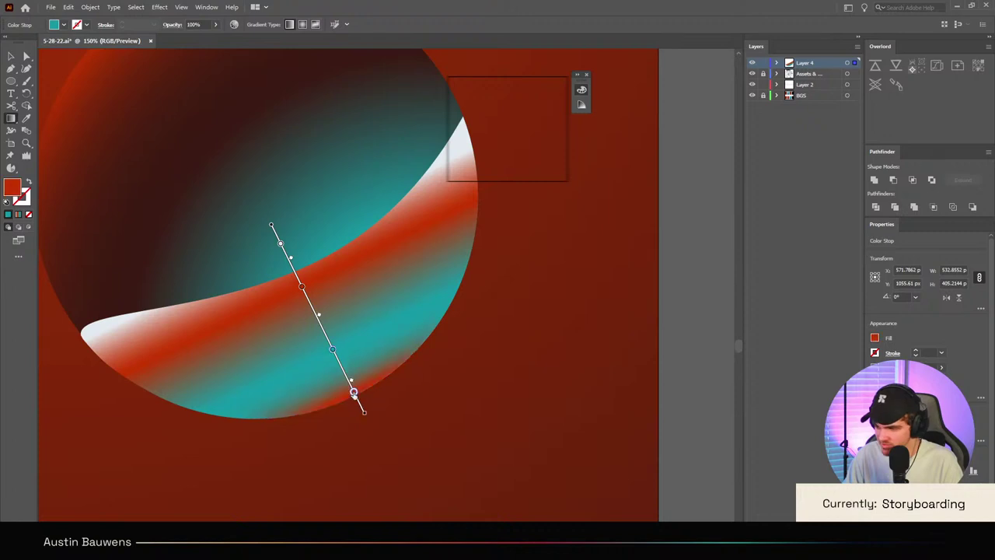
{"action": "left_click_drag", "start_coordinate": [354, 395], "coordinate": [359, 402]}
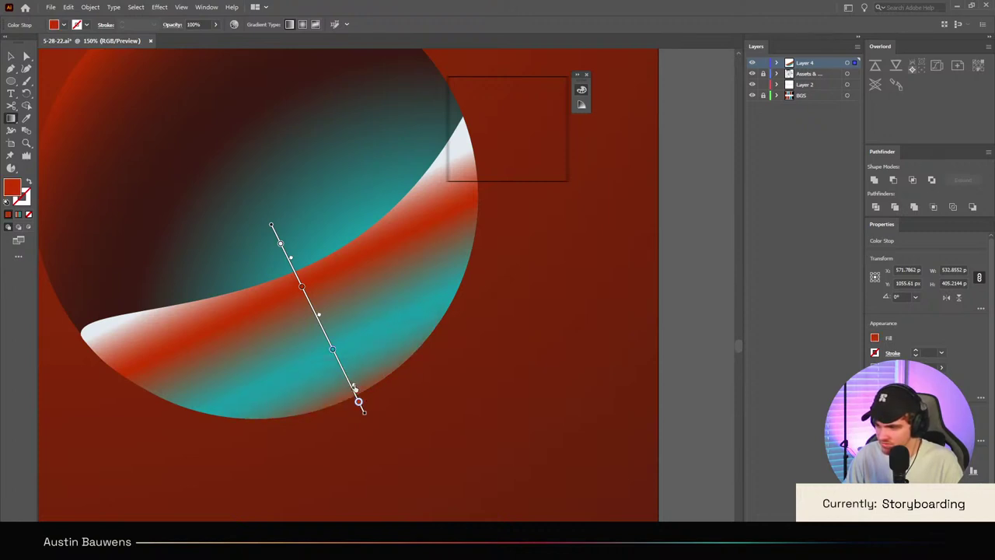
Step: Give the bottom gradient stop the pale chip colour
{"action": "scroll", "coordinate": [354, 388], "scroll_direction": "down", "scroll_amount": 4}
{"action": "scroll", "coordinate": [400, 402], "scroll_direction": "up", "scroll_amount": 4}
{"action": "double_click", "coordinate": [437, 399]}
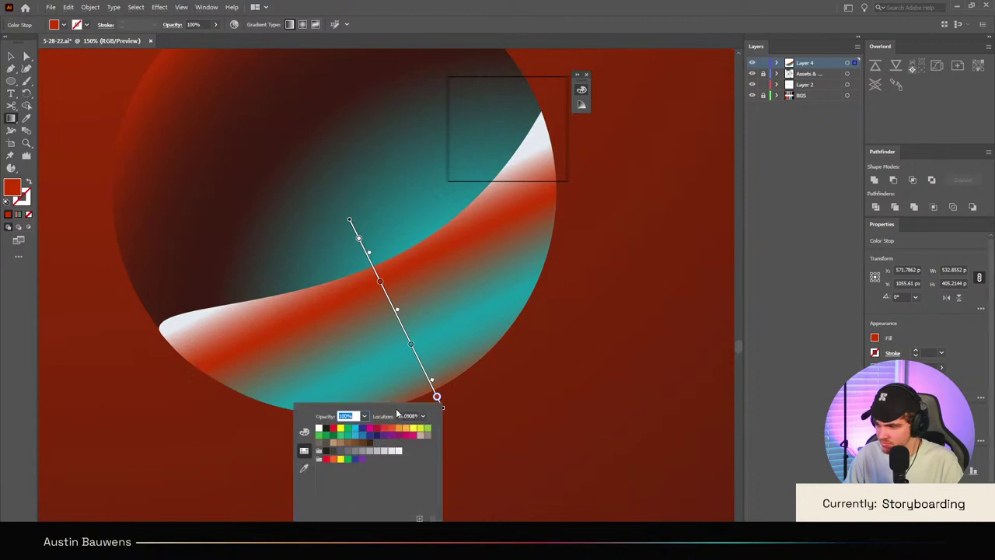
{"action": "left_click", "coordinate": [304, 469]}
{"action": "scroll", "coordinate": [311, 459], "scroll_direction": "down", "scroll_amount": 4}
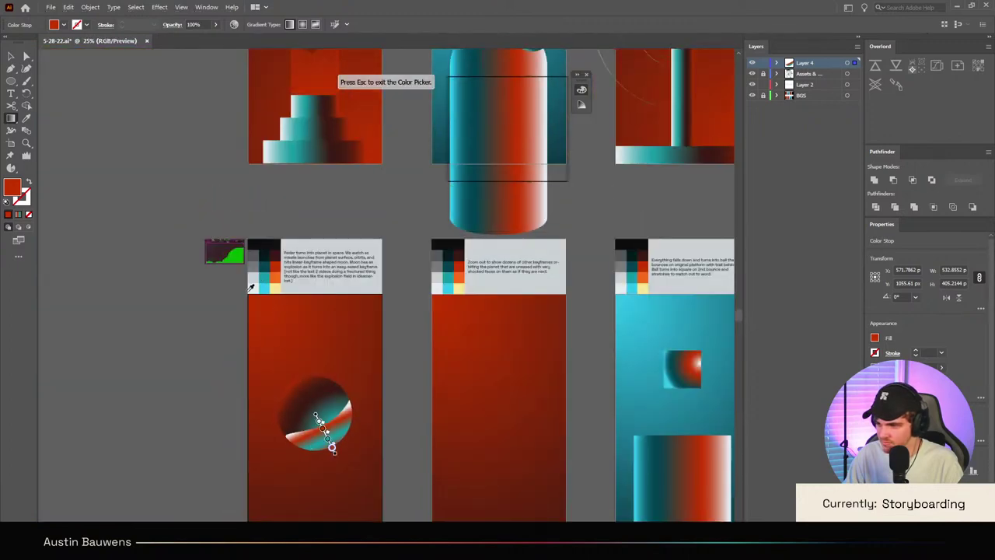
{"action": "left_click", "coordinate": [252, 291]}
{"action": "key", "text": "Escape"}
{"action": "scroll", "coordinate": [311, 421], "scroll_direction": "up", "scroll_amount": 3}
Step: Delete Layer 4 in the Layers panel, then undo to bring back the swoosh band
{"action": "key", "text": "v"}
{"action": "left_click", "coordinate": [477, 481]}
{"action": "scroll", "coordinate": [466, 459], "scroll_direction": "down", "scroll_amount": 5}
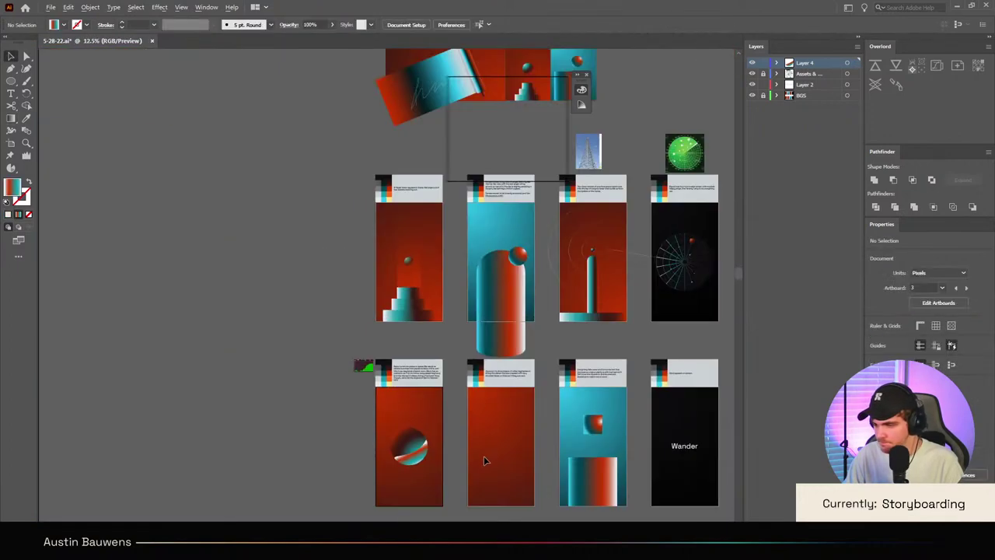
{"action": "scroll", "coordinate": [483, 461], "scroll_direction": "up", "scroll_amount": 4}
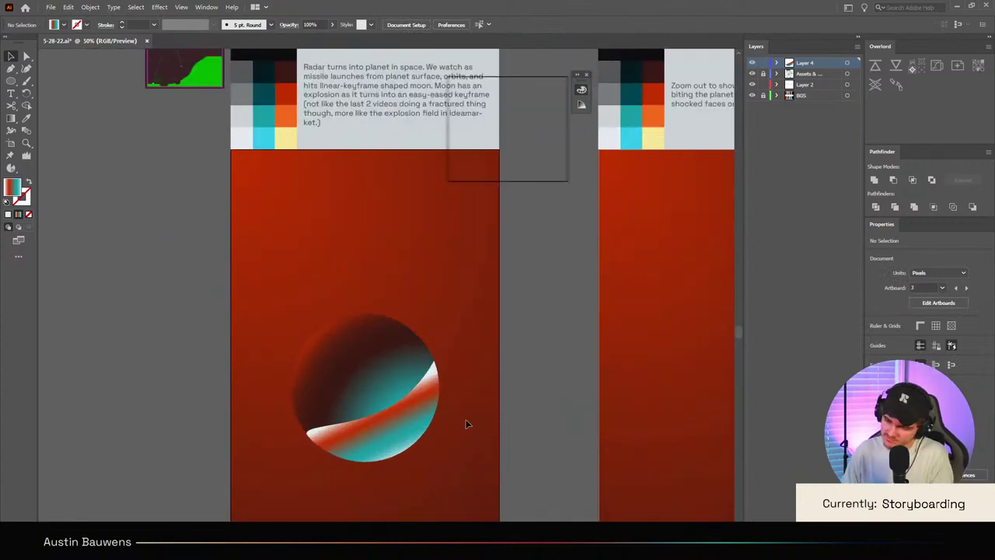
{"action": "scroll", "coordinate": [466, 423], "scroll_direction": "down", "scroll_amount": 3}
{"action": "scroll", "coordinate": [467, 299], "scroll_direction": "up", "scroll_amount": 5}
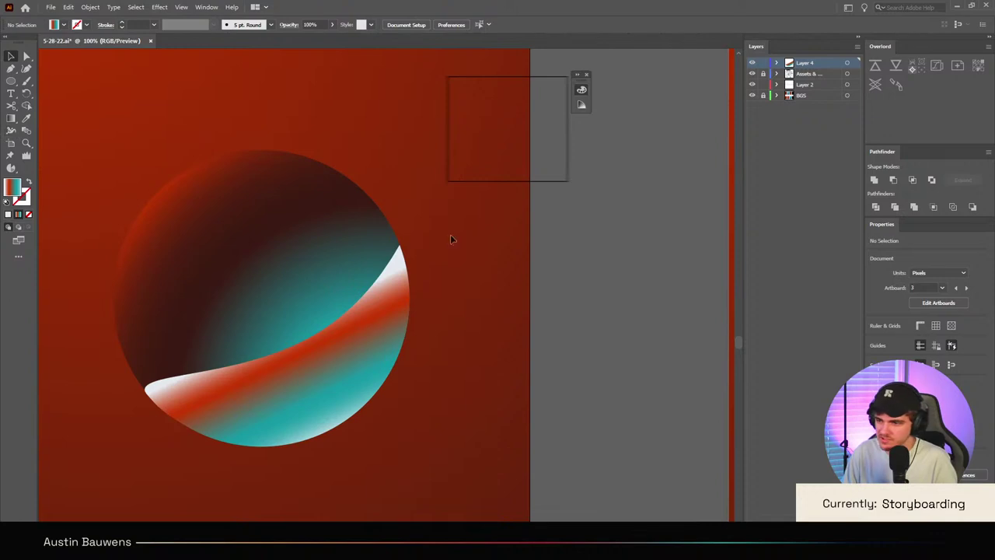
{"action": "left_click", "coordinate": [365, 350]}
{"action": "key", "text": "Delete"}
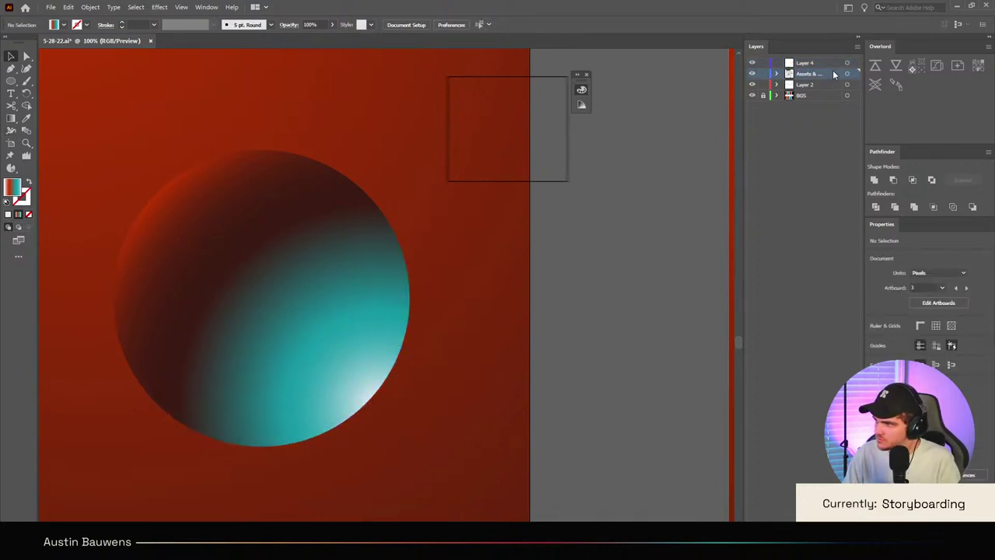
{"action": "key", "text": "ctrl+z"}
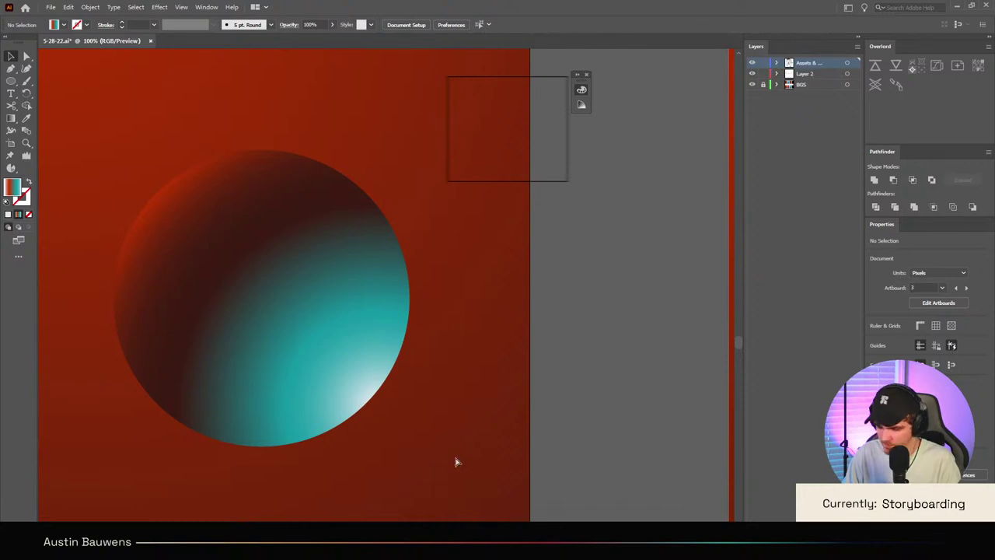
{"action": "key", "text": "ctrl+z"}
Step: Slide the planet circle's teal and white gradient stops so its glow sits just above the band
{"action": "left_click", "coordinate": [427, 444]}
{"action": "left_click", "coordinate": [294, 271]}
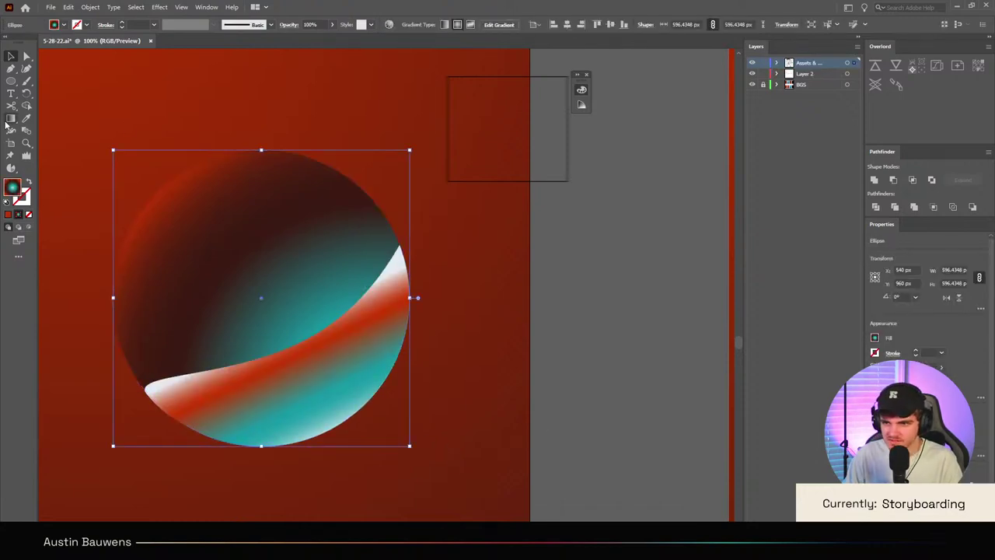
{"action": "left_click", "coordinate": [11, 119]}
{"action": "mouse_move", "coordinate": [311, 340]}
{"action": "left_mouse_down"}
{"action": "mouse_move", "coordinate": [285, 327]}
{"action": "mouse_move", "coordinate": [352, 379]}
{"action": "mouse_move", "coordinate": [338, 365]}
{"action": "left_mouse_up"}
{"action": "left_click_drag", "start_coordinate": [374, 401], "coordinate": [298, 334]}
{"action": "left_click_drag", "start_coordinate": [351, 380], "coordinate": [298, 333]}
{"action": "key", "text": "v"}
{"action": "left_click", "coordinate": [456, 347]}
{"action": "scroll", "coordinate": [459, 348], "scroll_direction": "down", "scroll_amount": 5}
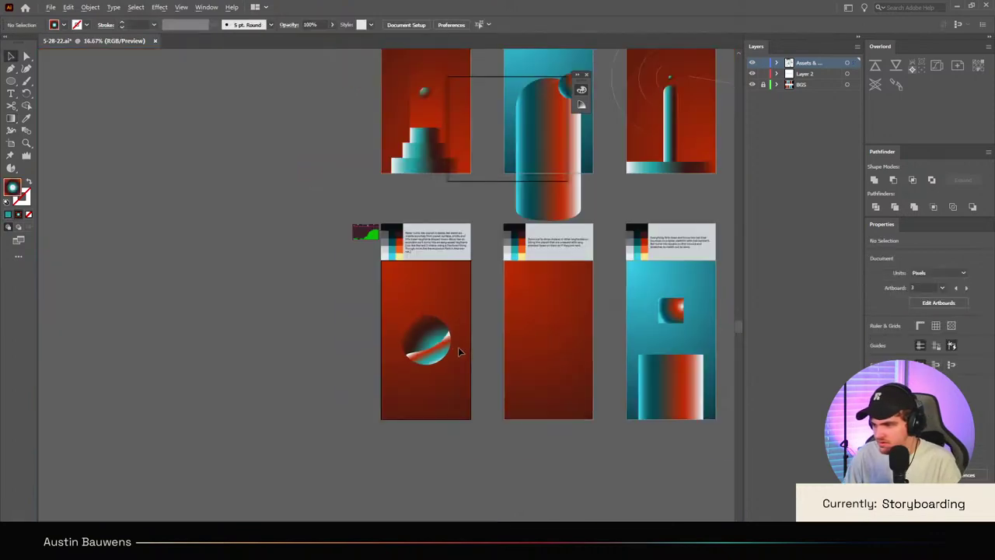
{"action": "scroll", "coordinate": [458, 347], "scroll_direction": "down", "scroll_amount": 2}
{"action": "scroll", "coordinate": [147, 343], "scroll_direction": "up", "scroll_amount": 6}
Step: Delete the white stop from the swoosh band's gradient and slide its red and teal stops
{"action": "left_click", "coordinate": [307, 373]}
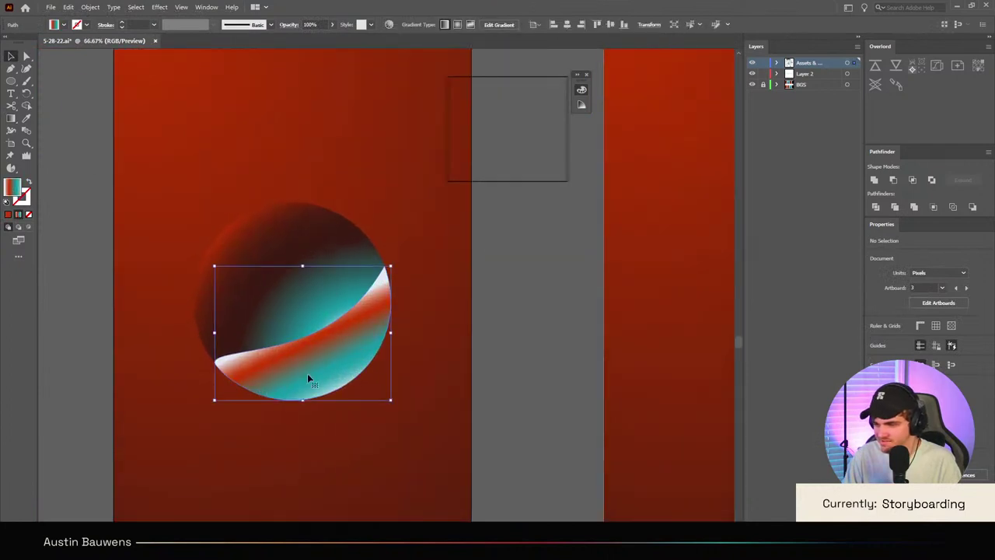
{"action": "scroll", "coordinate": [307, 373], "scroll_direction": "up", "scroll_amount": 1}
{"action": "key", "text": "g"}
{"action": "left_click", "coordinate": [304, 337]}
{"action": "key", "text": "Delete"}
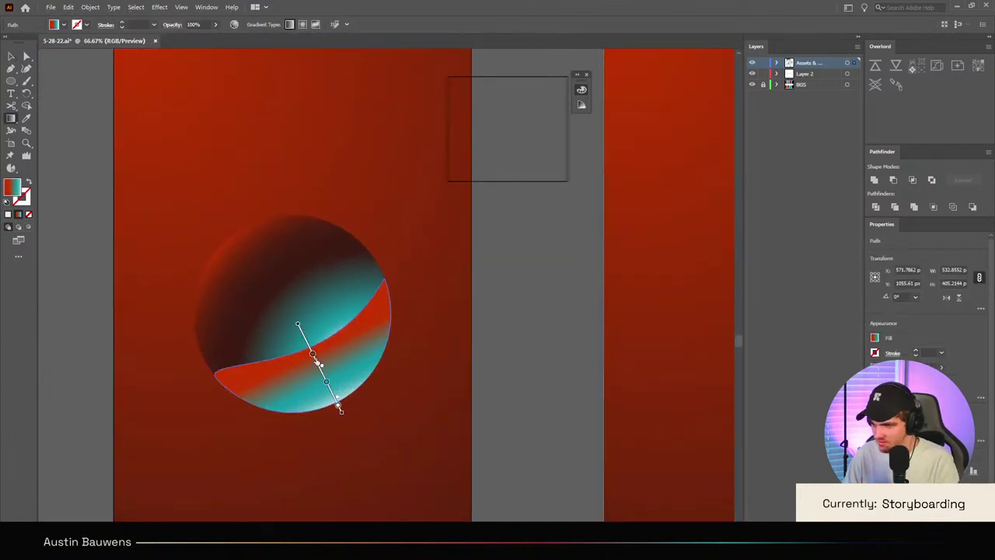
{"action": "left_click_drag", "start_coordinate": [316, 360], "coordinate": [302, 332]}
{"action": "left_click", "coordinate": [301, 331]}
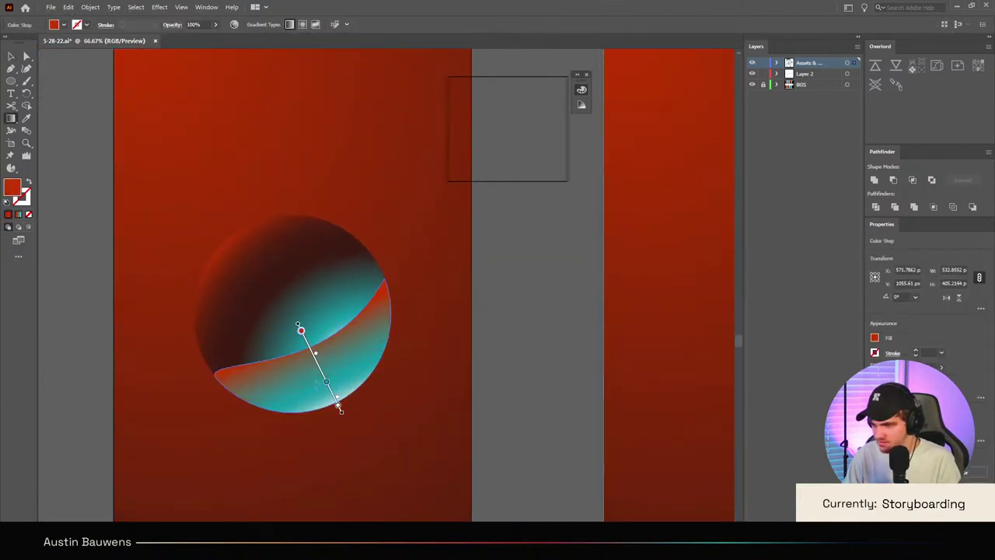
{"action": "left_click_drag", "start_coordinate": [327, 385], "coordinate": [322, 373]}
{"action": "key", "text": "v"}
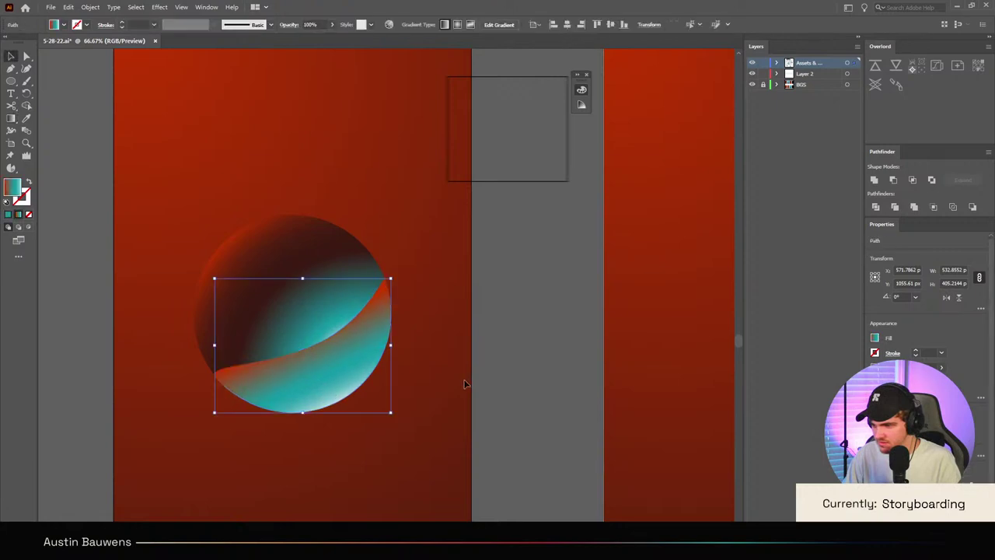
{"action": "left_click", "coordinate": [467, 384]}
{"action": "scroll", "coordinate": [414, 363], "scroll_direction": "down", "scroll_amount": 4}
{"action": "scroll", "coordinate": [413, 367], "scroll_direction": "up", "scroll_amount": 4}
{"action": "scroll", "coordinate": [413, 368], "scroll_direction": "up", "scroll_amount": 1}
Step: Eyedrop the sphere's gradient onto the crescent, make it Linear, and run it diagonally from upper right to lower left
{"action": "left_click", "coordinate": [314, 401]}
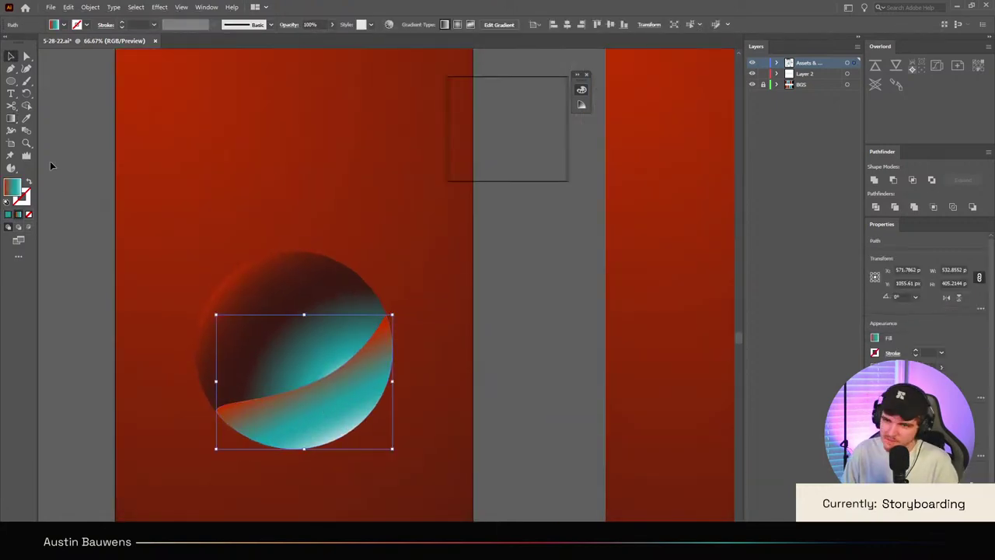
{"action": "left_click", "coordinate": [11, 118]}
{"action": "mouse_move", "coordinate": [234, 434]}
{"action": "left_mouse_down"}
{"action": "mouse_move", "coordinate": [372, 376]}
{"action": "mouse_move", "coordinate": [389, 338]}
{"action": "mouse_move", "coordinate": [406, 331]}
{"action": "mouse_move", "coordinate": [412, 339]}
{"action": "left_mouse_up"}
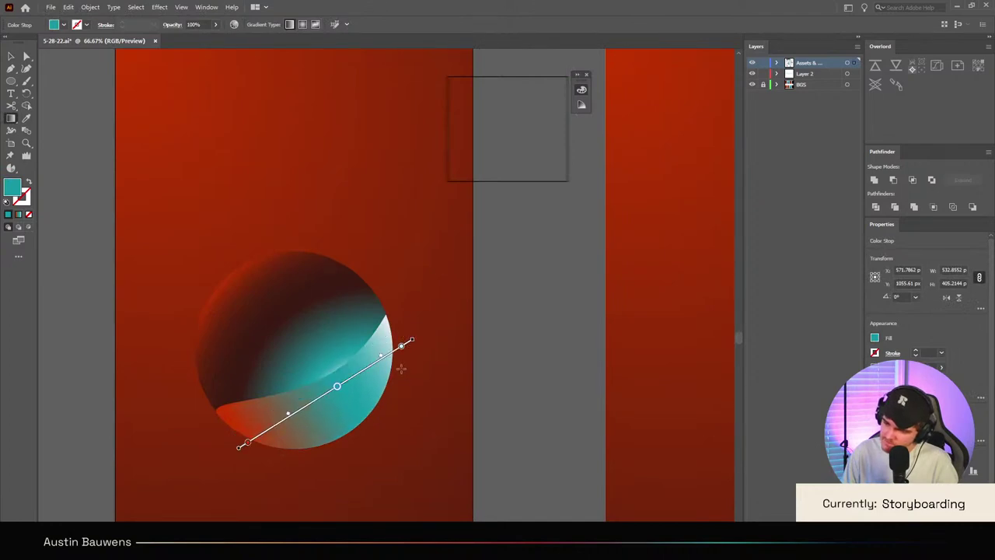
{"action": "key", "text": "ctrl+z"}
{"action": "key", "text": "ctrl+z"}
{"action": "key", "text": "ctrl+z"}
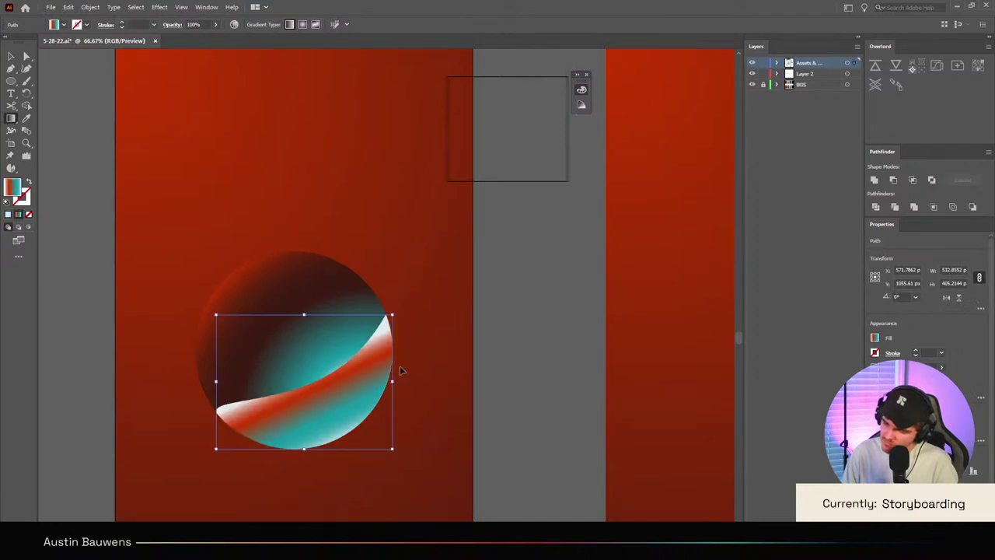
{"action": "key", "text": "i"}
{"action": "left_click", "coordinate": [333, 346]}
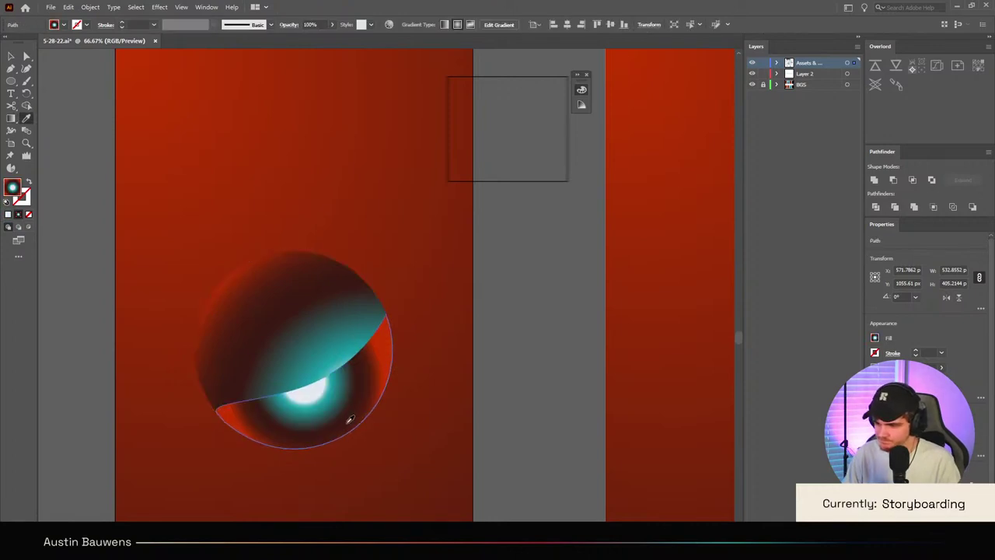
{"action": "key", "text": "g"}
{"action": "left_click", "coordinate": [289, 24]}
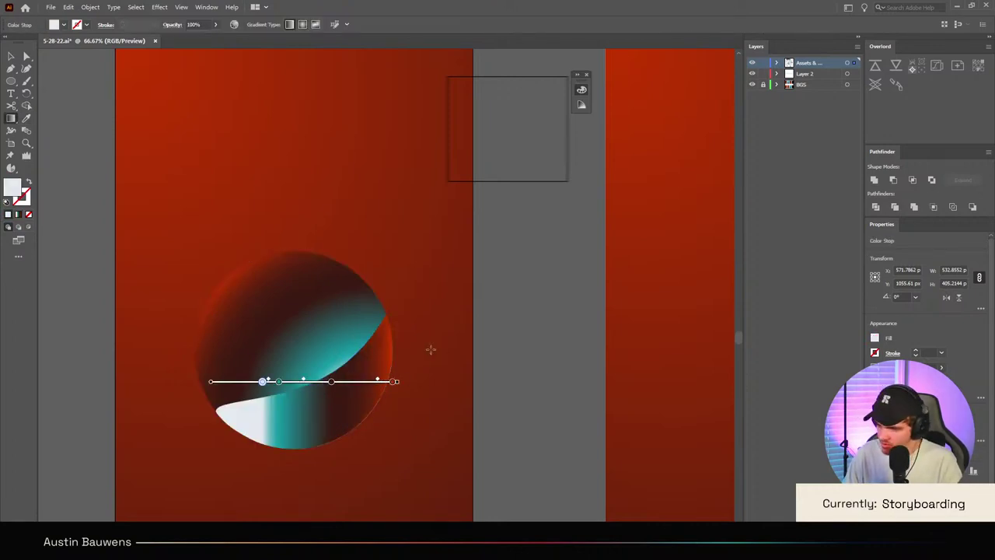
{"action": "mouse_move", "coordinate": [390, 332]}
{"action": "left_mouse_down"}
{"action": "mouse_move", "coordinate": [227, 452]}
{"action": "mouse_move", "coordinate": [247, 445]}
{"action": "left_mouse_up"}
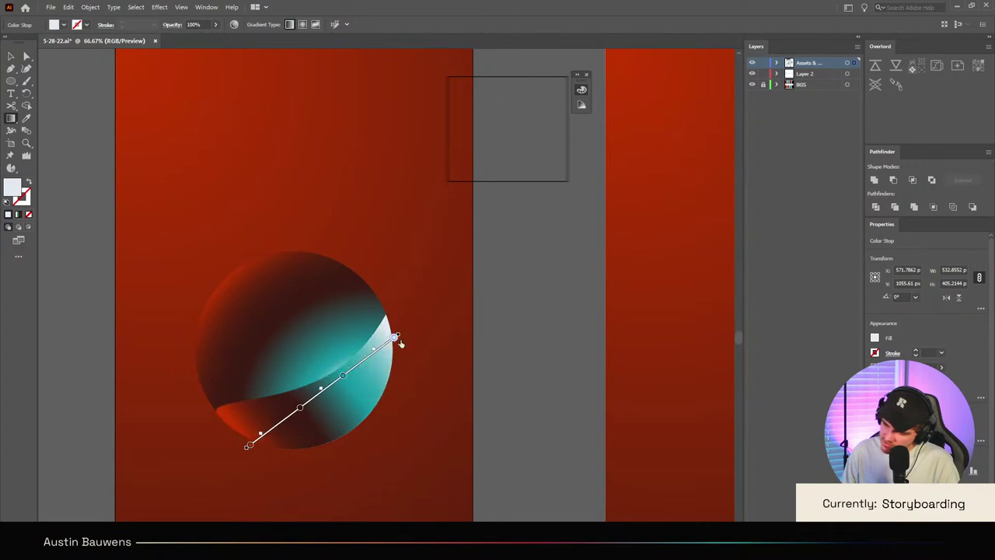
{"action": "key", "text": "v"}
{"action": "left_click", "coordinate": [447, 358]}
{"action": "scroll", "coordinate": [446, 360], "scroll_direction": "down", "scroll_amount": 4}
{"action": "scroll", "coordinate": [445, 377], "scroll_direction": "up", "scroll_amount": 3}
{"action": "scroll", "coordinate": [453, 424], "scroll_direction": "down", "scroll_amount": 2}
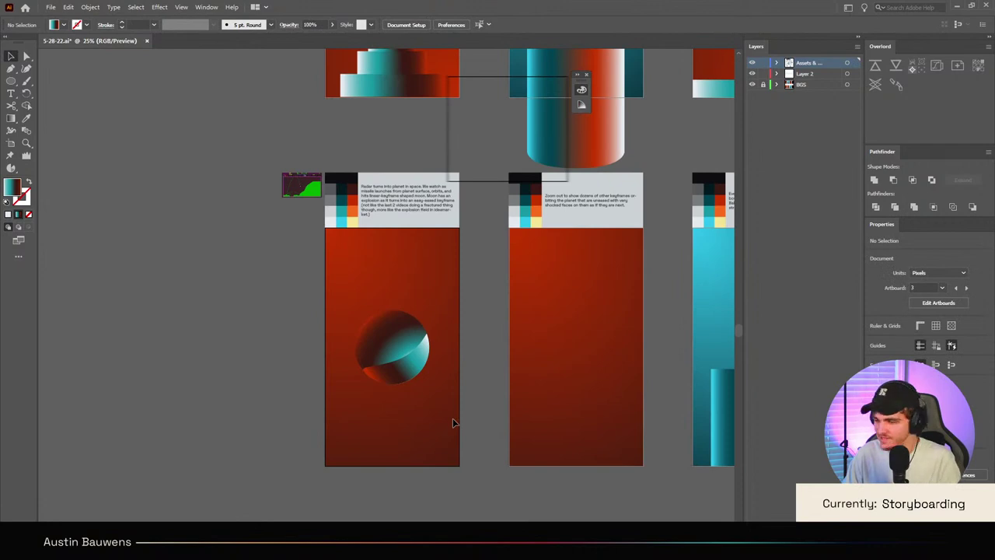
Step: Save the storyboard document with Ctrl+S
{"action": "scroll", "coordinate": [451, 418], "scroll_direction": "right", "scroll_amount": 4}
{"action": "scroll", "coordinate": [454, 420], "scroll_direction": "left", "scroll_amount": 3}
{"action": "scroll", "coordinate": [413, 343], "scroll_direction": "down", "scroll_amount": 3}
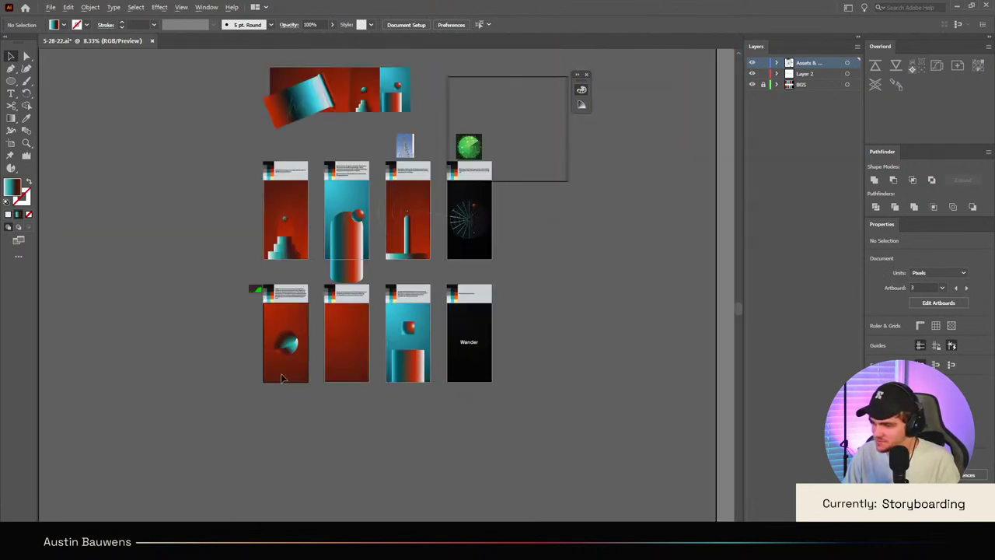
{"action": "scroll", "coordinate": [281, 355], "scroll_direction": "up", "scroll_amount": 3}
{"action": "scroll", "coordinate": [330, 421], "scroll_direction": "up", "scroll_amount": 2}
{"action": "scroll", "coordinate": [265, 420], "scroll_direction": "down", "scroll_amount": 3}
{"action": "scroll", "coordinate": [265, 421], "scroll_direction": "up", "scroll_amount": 4}
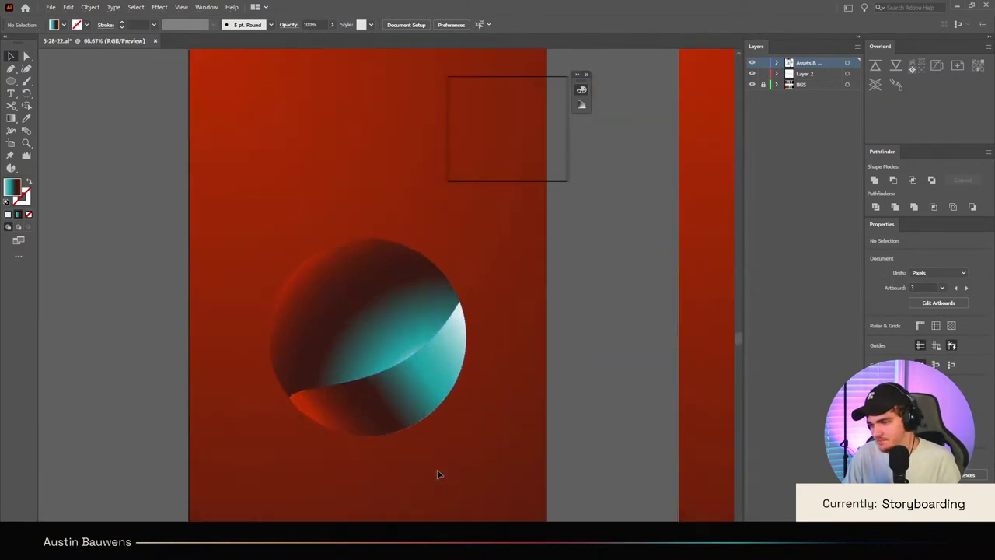
{"action": "key", "text": "ctrl+s"}
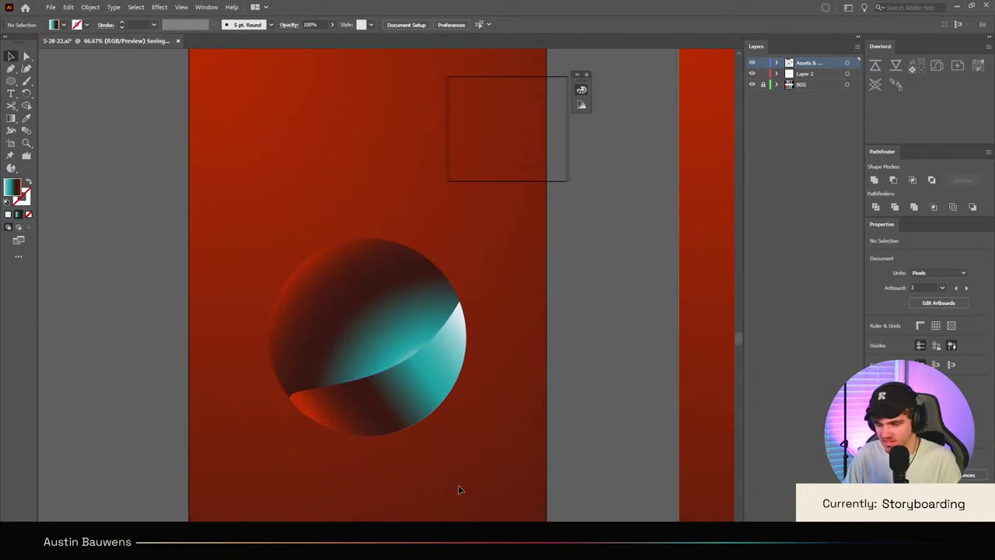
{"action": "scroll", "coordinate": [486, 437], "scroll_direction": "up", "scroll_amount": 2}
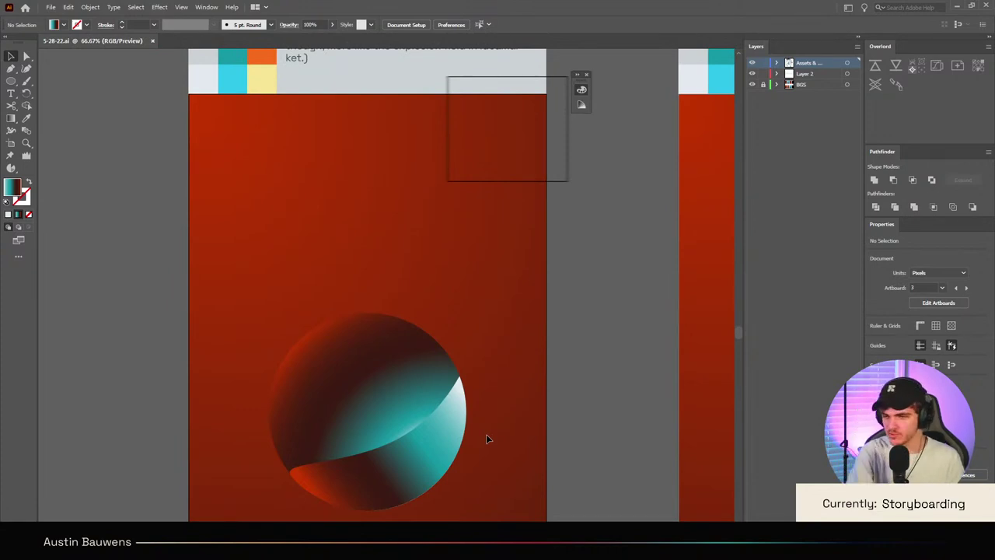
{"action": "scroll", "coordinate": [567, 289], "scroll_direction": "down", "scroll_amount": 3}
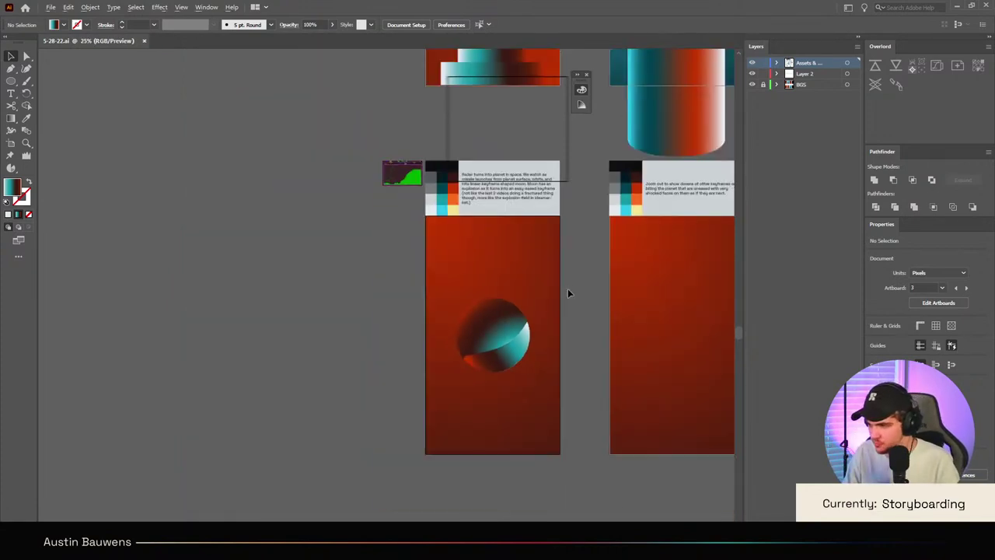
{"action": "scroll", "coordinate": [537, 282], "scroll_direction": "right", "scroll_amount": 6}
{"action": "scroll", "coordinate": [250, 351], "scroll_direction": "up", "scroll_amount": 4}
{"action": "scroll", "coordinate": [438, 440], "scroll_direction": "up", "scroll_amount": 2}
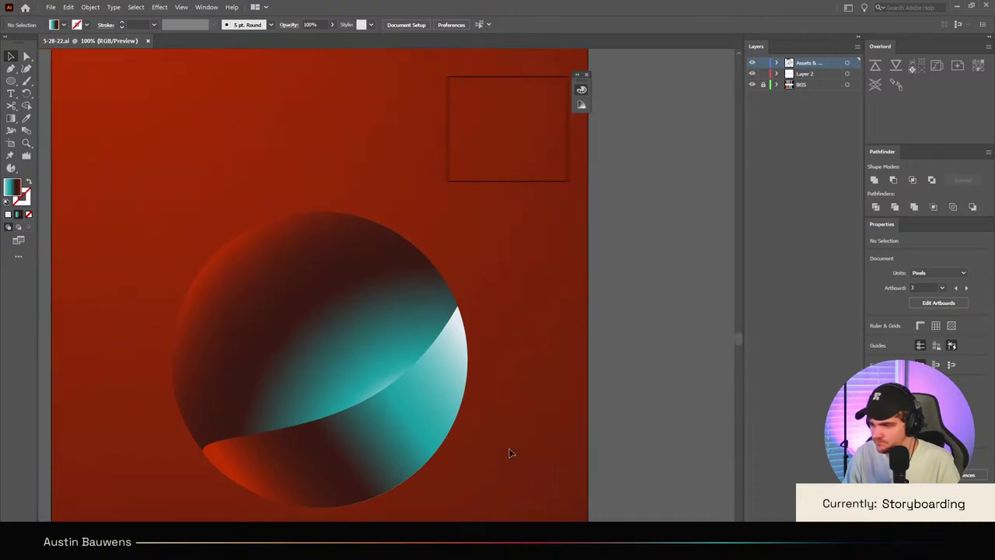
{"action": "scroll", "coordinate": [508, 453], "scroll_direction": "left", "scroll_amount": 3}
{"action": "scroll", "coordinate": [568, 464], "scroll_direction": "down", "scroll_amount": 5}
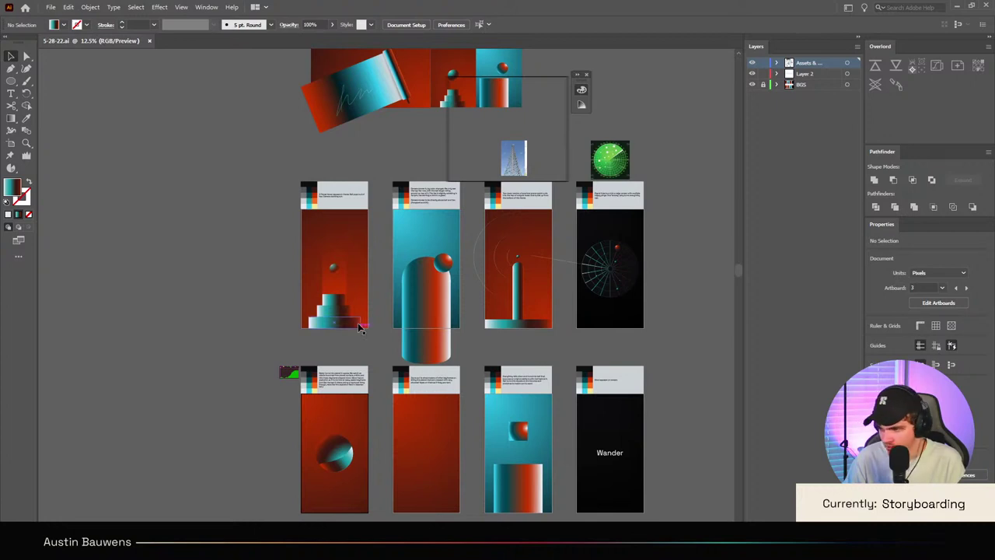
{"action": "scroll", "coordinate": [329, 466], "scroll_direction": "up", "scroll_amount": 4}
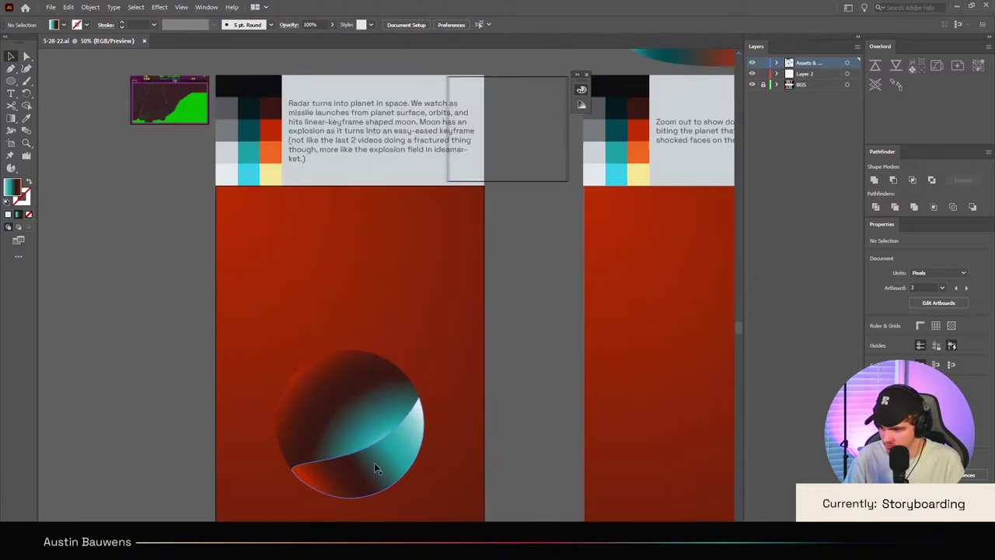
{"action": "scroll", "coordinate": [374, 462], "scroll_direction": "down", "scroll_amount": 2}
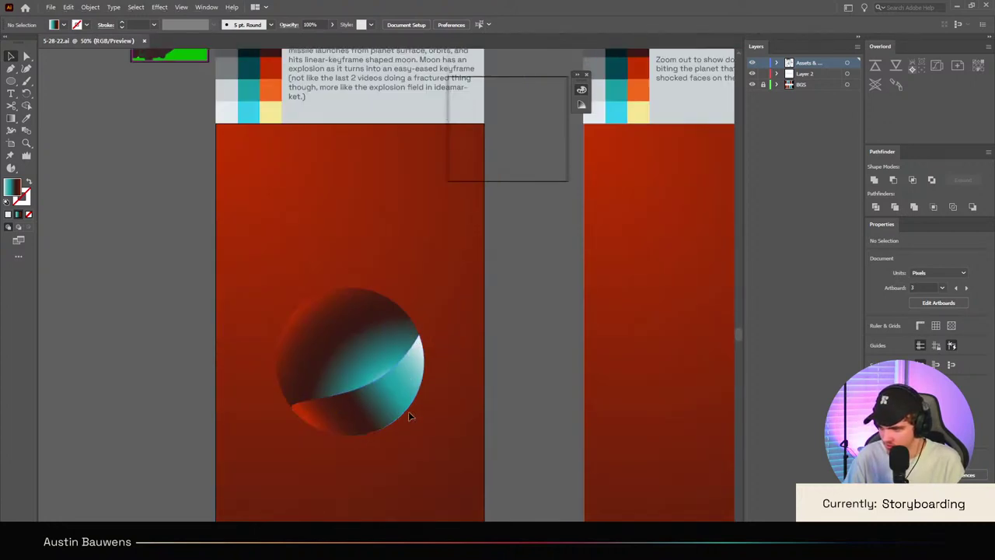
Step: Try rotating the sphere, undo the rotation, and reselect the sphere
{"action": "left_click", "coordinate": [360, 350]}
{"action": "left_click_drag", "start_coordinate": [443, 280], "coordinate": [468, 306]}
{"action": "left_click", "coordinate": [502, 333]}
{"action": "scroll", "coordinate": [502, 333], "scroll_direction": "down", "scroll_amount": 5}
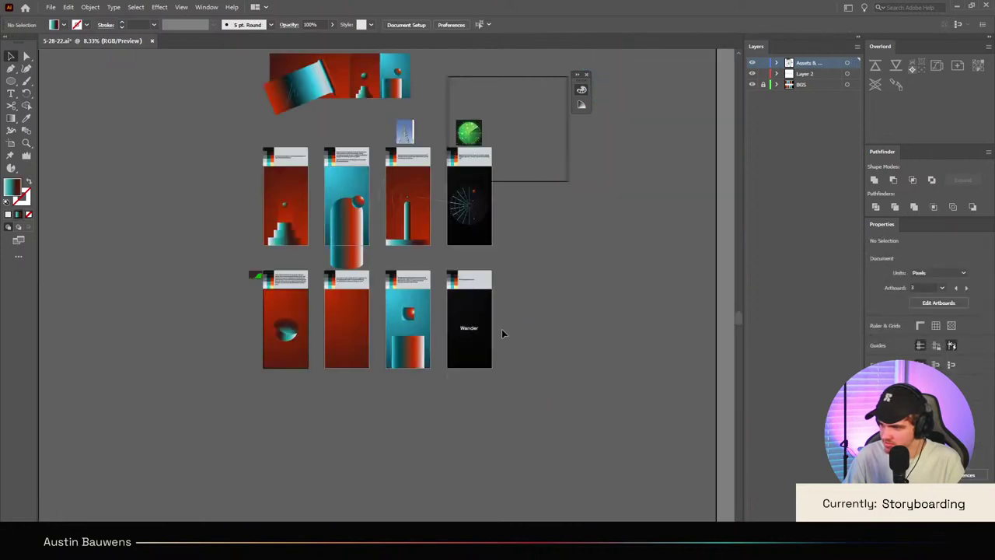
{"action": "scroll", "coordinate": [189, 346], "scroll_direction": "up", "scroll_amount": 3}
{"action": "key", "text": "ctrl+z"}
{"action": "scroll", "coordinate": [575, 357], "scroll_direction": "up", "scroll_amount": 2}
{"action": "scroll", "coordinate": [504, 389], "scroll_direction": "right", "scroll_amount": 4}
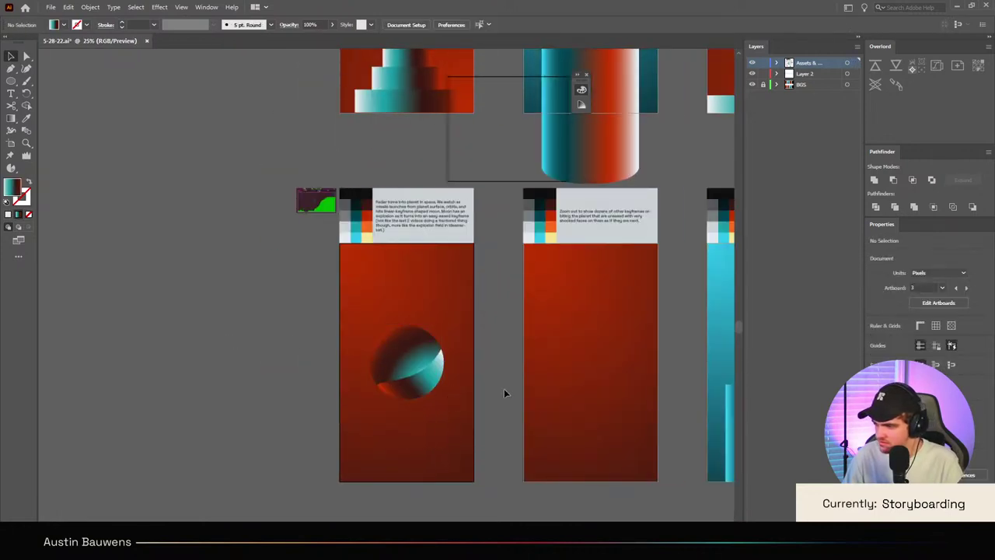
{"action": "scroll", "coordinate": [388, 394], "scroll_direction": "up", "scroll_amount": 2}
{"action": "scroll", "coordinate": [394, 463], "scroll_direction": "up", "scroll_amount": 1}
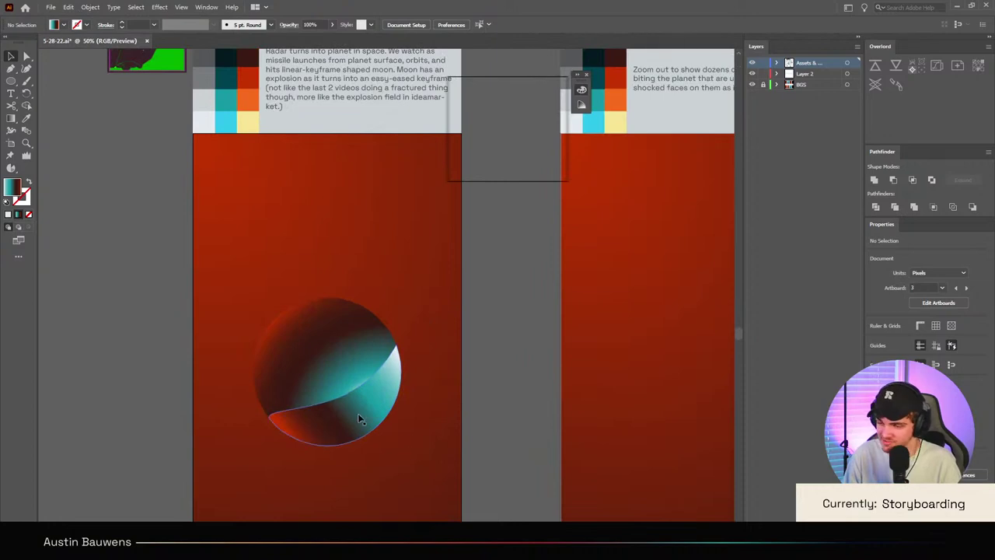
{"action": "scroll", "coordinate": [349, 396], "scroll_direction": "up", "scroll_amount": 2}
{"action": "left_click", "coordinate": [330, 357]}
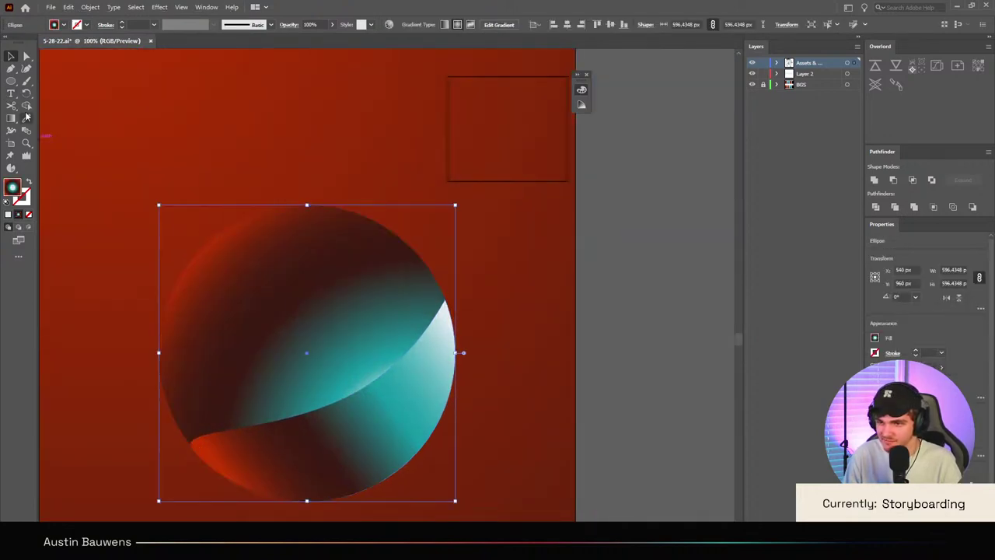
Step: Redraw the sphere's radial gradient from its right edge toward the upper left, moving the highlight upper right
{"action": "left_click", "coordinate": [11, 118]}
{"action": "mouse_move", "coordinate": [343, 393]}
{"action": "left_mouse_down"}
{"action": "mouse_move", "coordinate": [323, 379]}
{"action": "mouse_move", "coordinate": [340, 389]}
{"action": "left_mouse_up"}
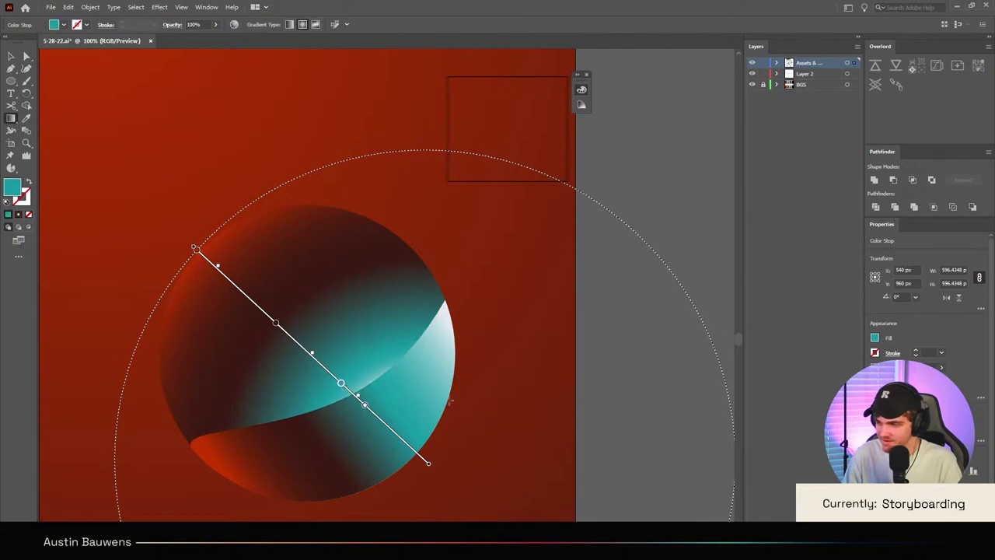
{"action": "mouse_move", "coordinate": [422, 340]}
{"action": "left_mouse_down"}
{"action": "mouse_move", "coordinate": [289, 296]}
{"action": "mouse_move", "coordinate": [204, 222]}
{"action": "mouse_move", "coordinate": [210, 216]}
{"action": "left_mouse_up"}
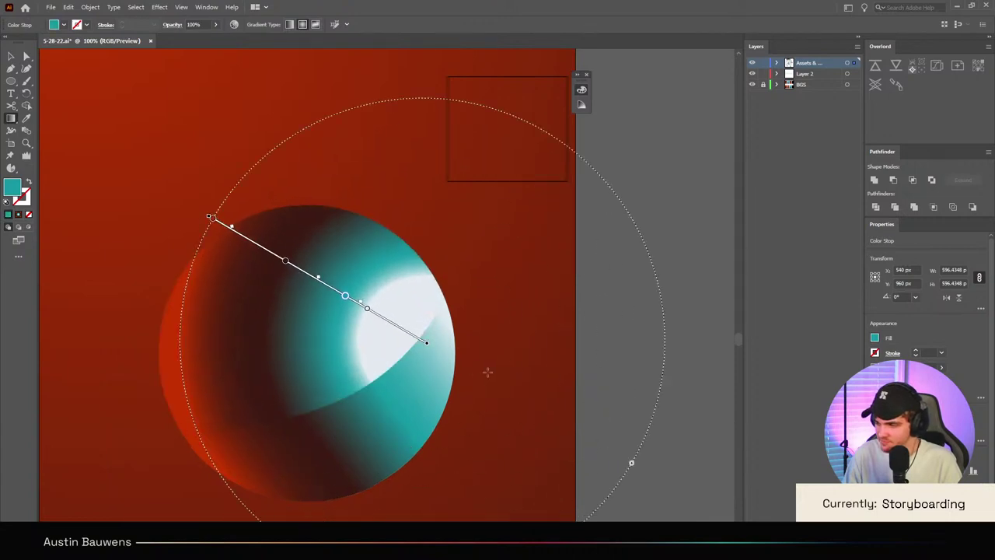
{"action": "mouse_move", "coordinate": [451, 368]}
{"action": "left_mouse_down"}
{"action": "mouse_move", "coordinate": [207, 227]}
{"action": "mouse_move", "coordinate": [217, 260]}
{"action": "mouse_move", "coordinate": [213, 243]}
{"action": "mouse_move", "coordinate": [315, 213]}
{"action": "mouse_move", "coordinate": [195, 217]}
{"action": "mouse_move", "coordinate": [209, 215]}
{"action": "left_mouse_up"}
{"action": "key", "text": "v"}
{"action": "left_click", "coordinate": [528, 262]}
{"action": "scroll", "coordinate": [544, 333], "scroll_direction": "down", "scroll_amount": 4}
Step: Shrink the highlight on the planet's lower teal shape by dragging its white gradient stop outward
{"action": "scroll", "coordinate": [542, 331], "scroll_direction": "up", "scroll_amount": 3}
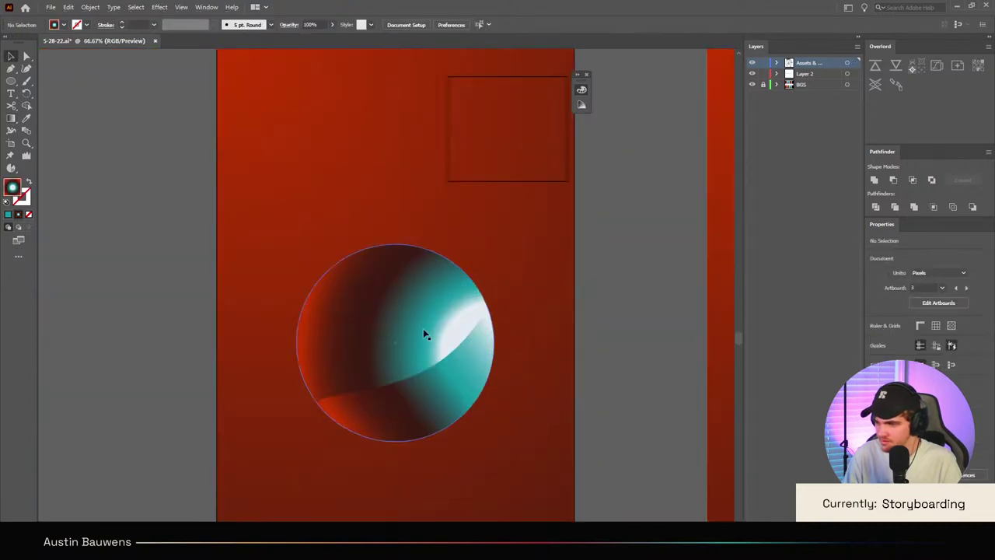
{"action": "key", "text": "a"}
{"action": "left_click", "coordinate": [477, 345]}
{"action": "key", "text": "g"}
{"action": "left_click_drag", "start_coordinate": [451, 327], "coordinate": [470, 339]}
{"action": "key", "text": "v"}
{"action": "left_click", "coordinate": [632, 303]}
{"action": "scroll", "coordinate": [582, 331], "scroll_direction": "down", "scroll_amount": 4}
{"action": "scroll", "coordinate": [598, 391], "scroll_direction": "up", "scroll_amount": 3}
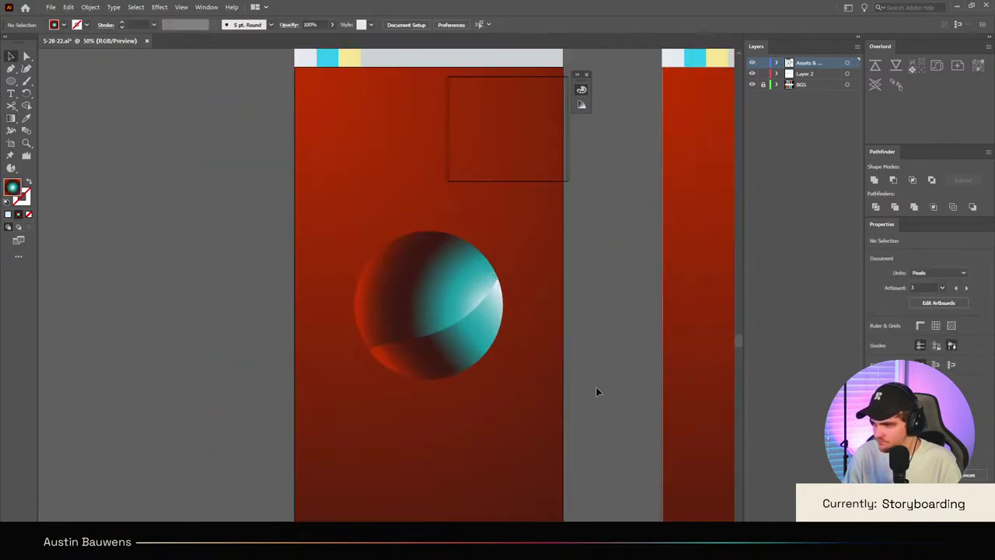
{"action": "scroll", "coordinate": [591, 393], "scroll_direction": "up", "scroll_amount": 2}
{"action": "scroll", "coordinate": [575, 396], "scroll_direction": "right", "scroll_amount": 3}
{"action": "scroll", "coordinate": [421, 358], "scroll_direction": "up", "scroll_amount": 3}
Step: Undo the latest gradient tweak on the sphere
{"action": "left_click", "coordinate": [420, 359]}
{"action": "scroll", "coordinate": [441, 366], "scroll_direction": "down", "scroll_amount": 4}
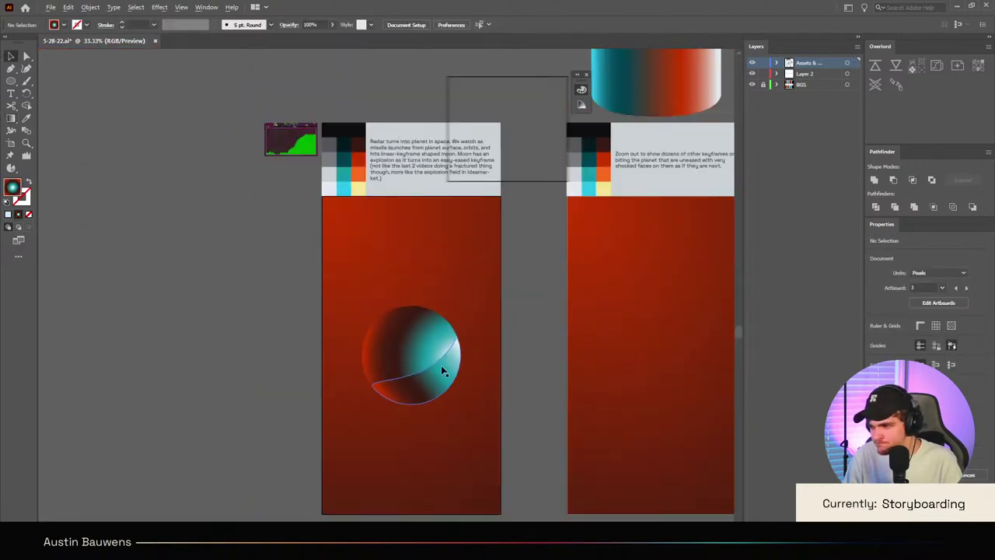
{"action": "key", "text": "ctrl+z"}
{"action": "key", "text": "ctrl+z"}
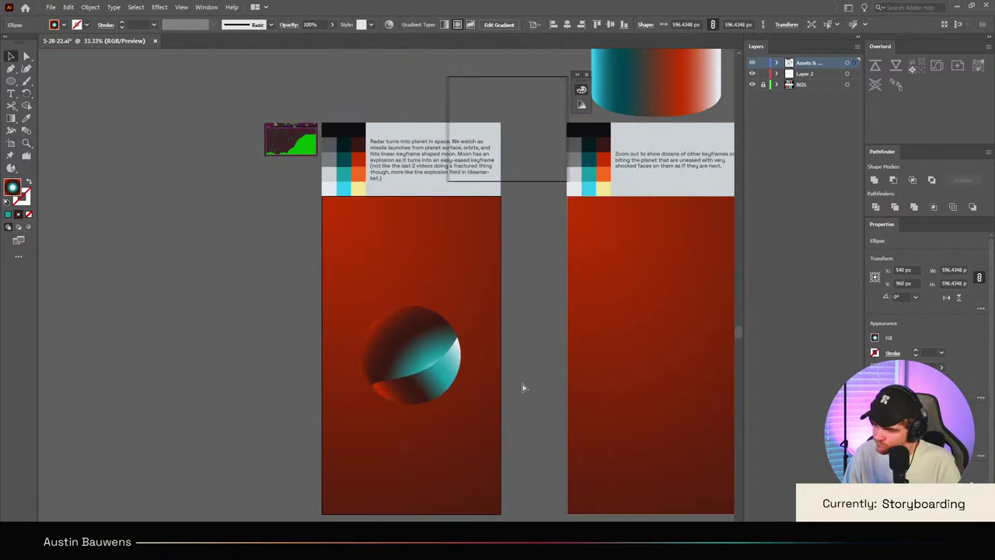
{"action": "left_click", "coordinate": [522, 384]}
{"action": "scroll", "coordinate": [522, 383], "scroll_direction": "down", "scroll_amount": 2}
{"action": "scroll", "coordinate": [522, 383], "scroll_direction": "up", "scroll_amount": 3}
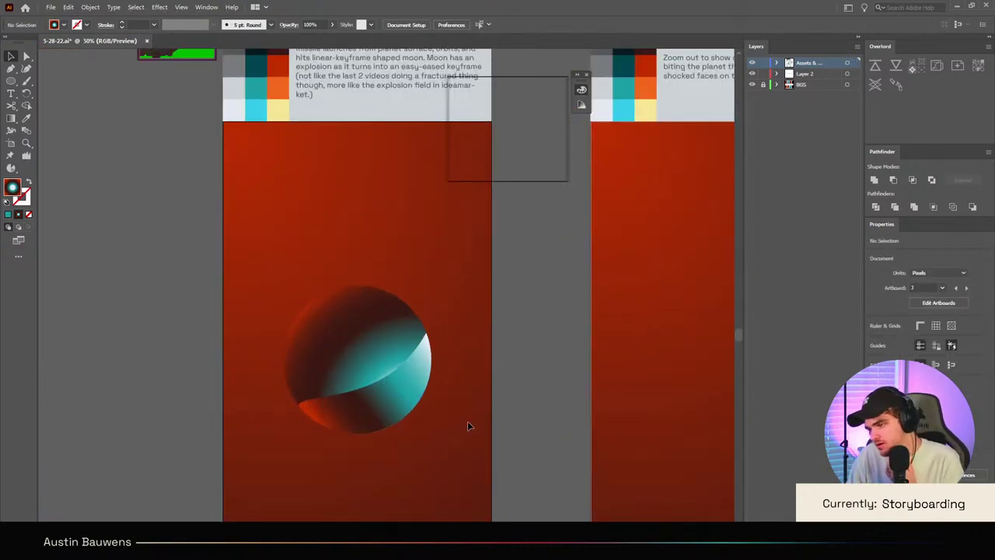
{"action": "scroll", "coordinate": [459, 436], "scroll_direction": "down", "scroll_amount": 1}
{"action": "scroll", "coordinate": [396, 393], "scroll_direction": "up", "scroll_amount": 3}
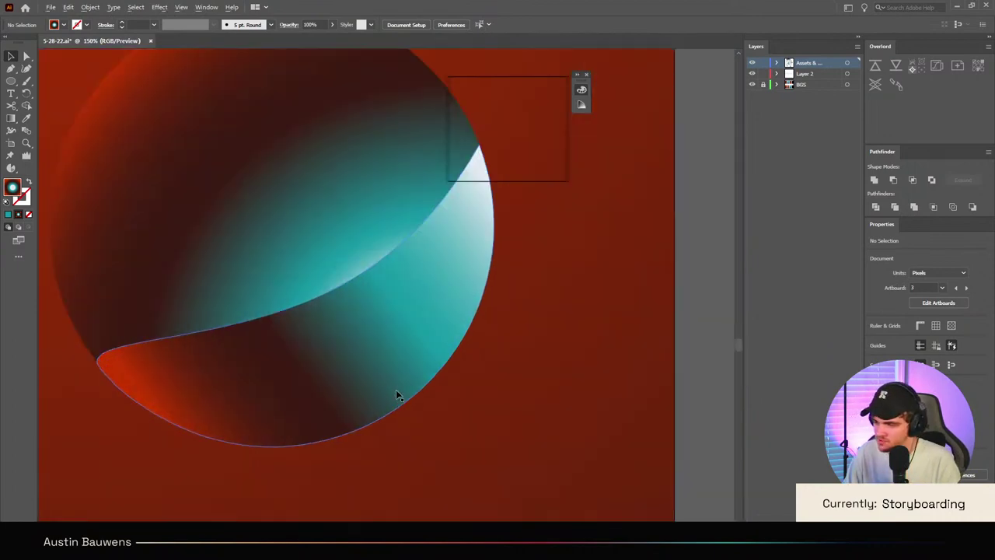
{"action": "scroll", "coordinate": [395, 392], "scroll_direction": "down", "scroll_amount": 2}
Step: Try notching the crescent path's bottom anchor point, then undo the change
{"action": "key", "text": "a"}
{"action": "left_click", "coordinate": [394, 391]}
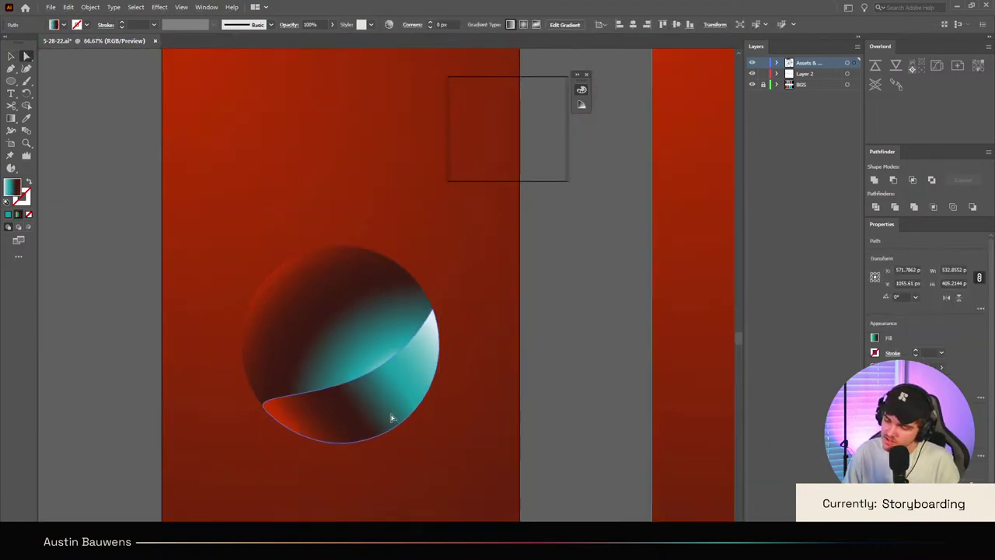
{"action": "left_click_drag", "start_coordinate": [361, 443], "coordinate": [399, 386]}
{"action": "key", "text": "ctrl+z"}
{"action": "left_click", "coordinate": [480, 425]}
{"action": "key", "text": "v"}
{"action": "scroll", "coordinate": [470, 394], "scroll_direction": "down", "scroll_amount": 2}
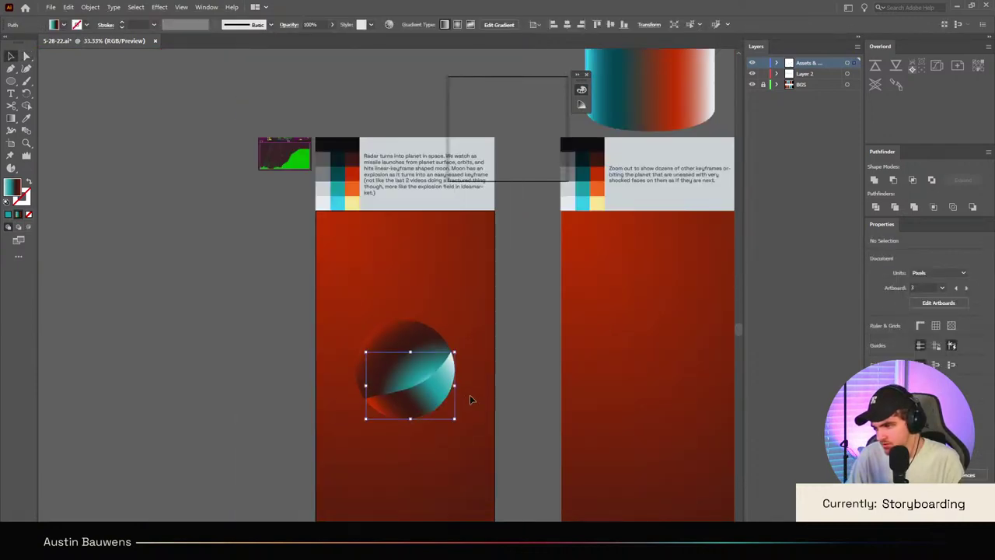
{"action": "scroll", "coordinate": [469, 394], "scroll_direction": "up", "scroll_amount": 3}
{"action": "scroll", "coordinate": [468, 403], "scroll_direction": "down", "scroll_amount": 1}
{"action": "scroll", "coordinate": [578, 430], "scroll_direction": "down", "scroll_amount": 3}
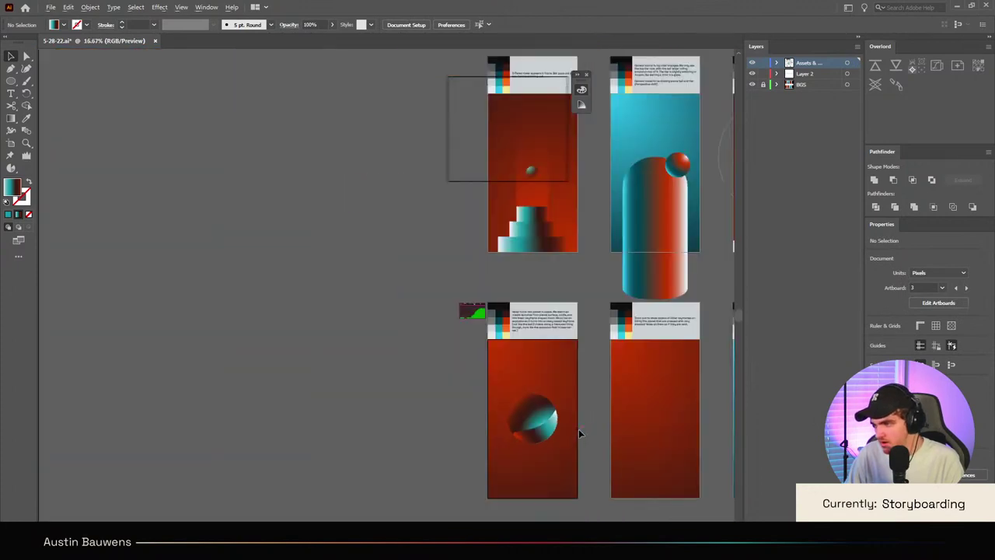
{"action": "scroll", "coordinate": [577, 426], "scroll_direction": "right", "scroll_amount": 3}
{"action": "scroll", "coordinate": [310, 468], "scroll_direction": "up", "scroll_amount": 4}
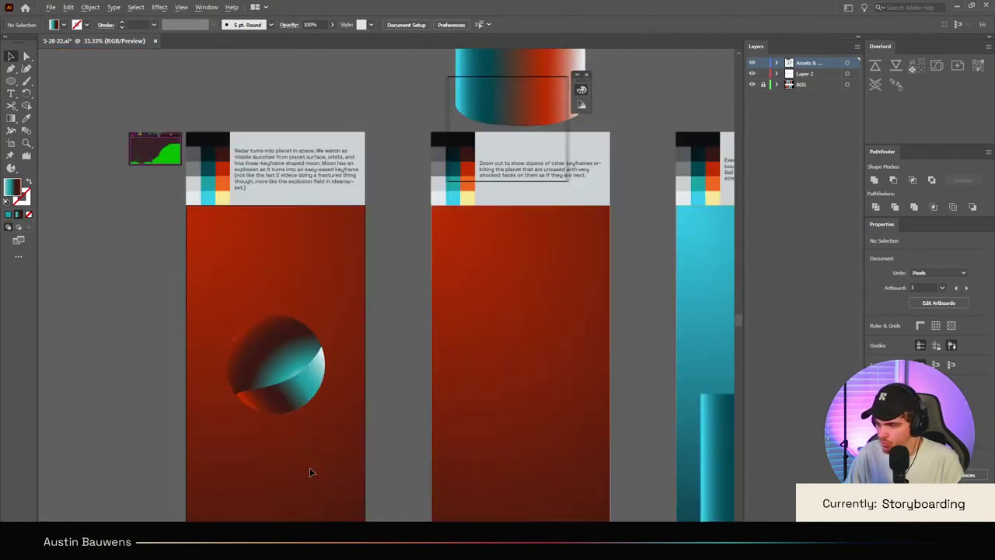
Step: Draw a wide, flat ellipse across the planet's middle
{"action": "left_click", "coordinate": [11, 81]}
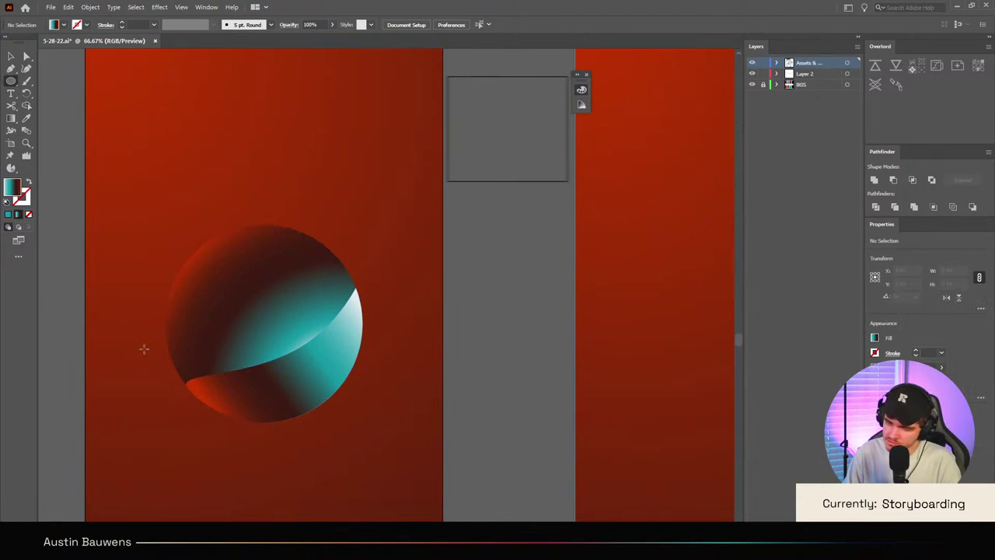
{"action": "left_click_drag", "start_coordinate": [152, 315], "coordinate": [408, 362]}
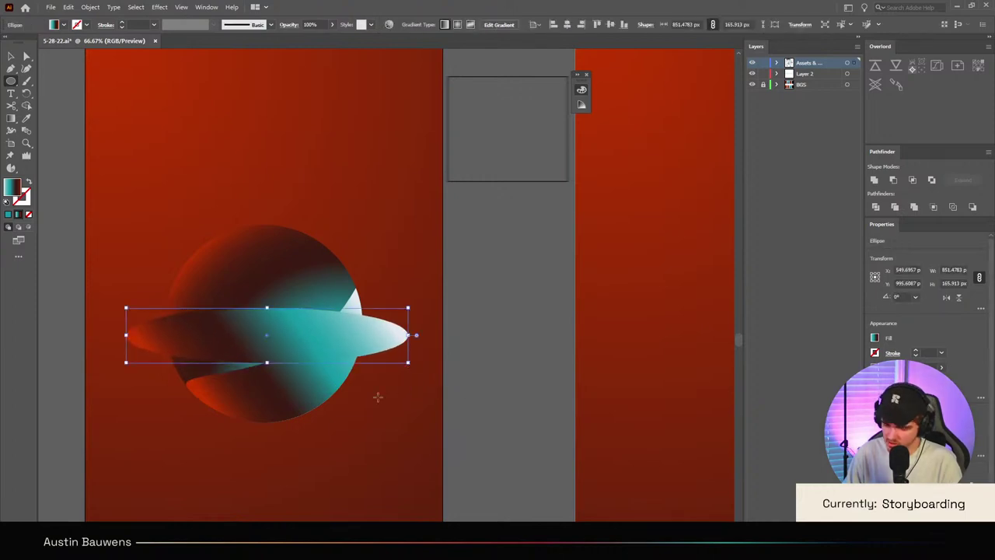
{"action": "key", "text": "v"}
{"action": "scroll", "coordinate": [427, 383], "scroll_direction": "down", "scroll_amount": 3}
{"action": "scroll", "coordinate": [426, 383], "scroll_direction": "right", "scroll_amount": 3}
Step: Eyedrop the radar ring's gradient stroke onto the new ring ellipse
{"action": "key", "text": "i"}
{"action": "scroll", "coordinate": [426, 380], "scroll_direction": "up", "scroll_amount": 3}
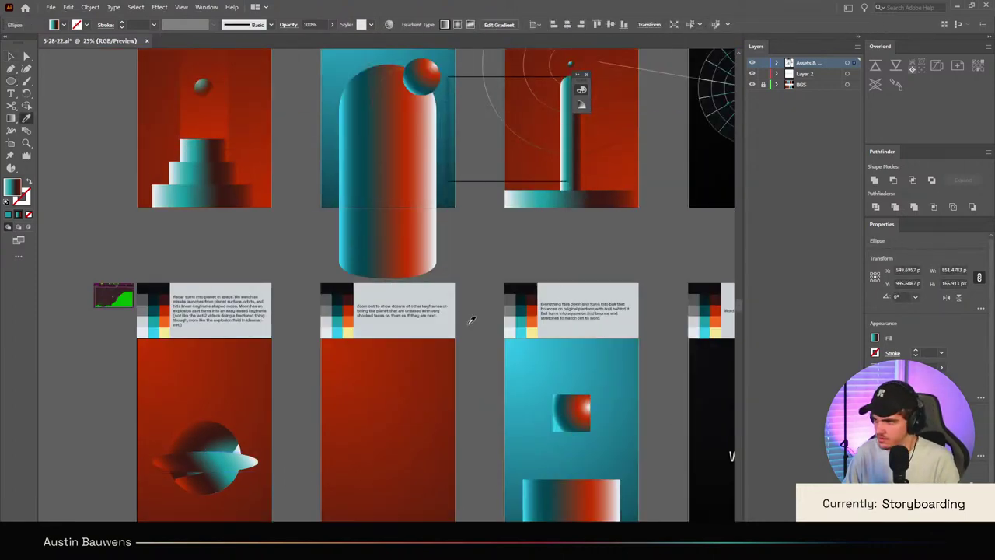
{"action": "left_click", "coordinate": [615, 192]}
{"action": "scroll", "coordinate": [615, 192], "scroll_direction": "down", "scroll_amount": 2}
{"action": "scroll", "coordinate": [204, 418], "scroll_direction": "up", "scroll_amount": 3}
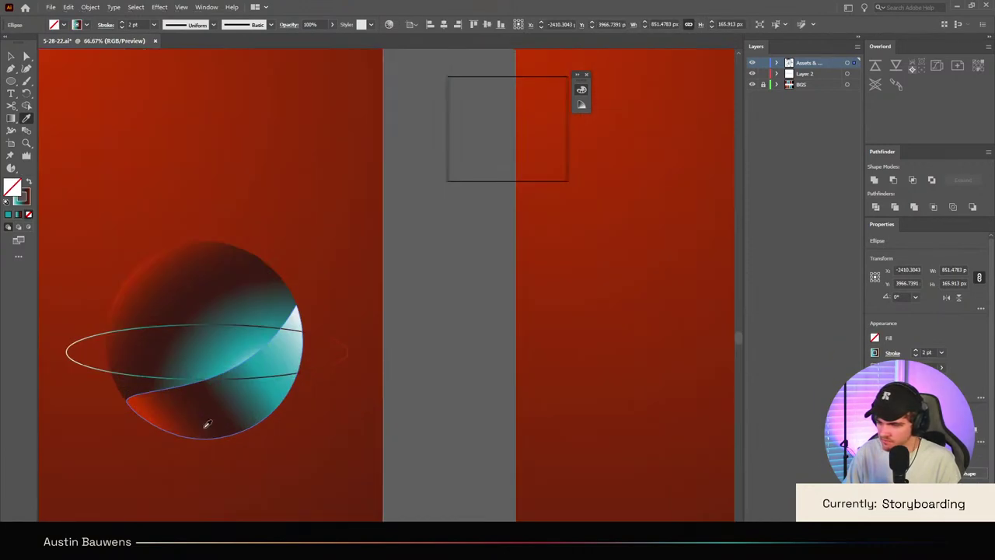
{"action": "key", "text": "v"}
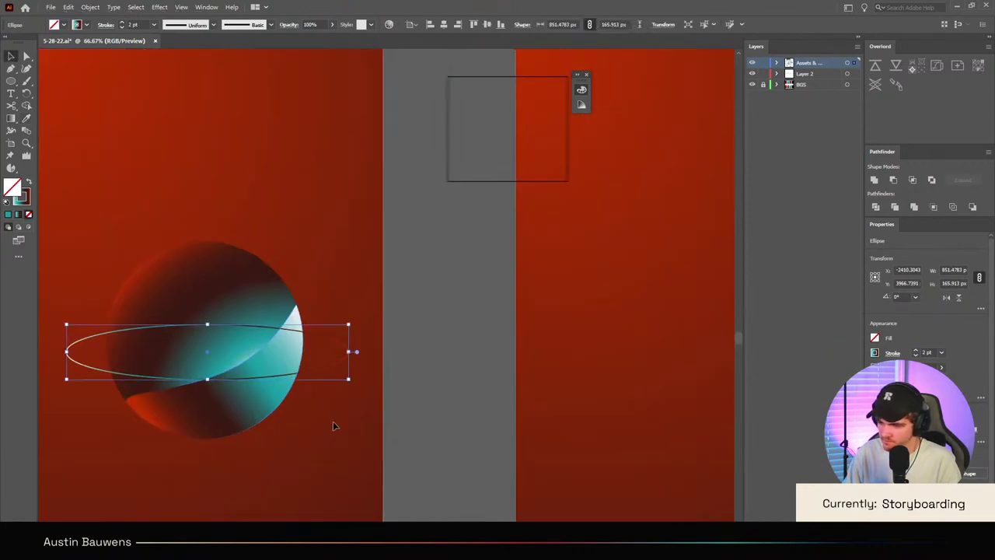
{"action": "left_click", "coordinate": [291, 455]}
{"action": "scroll", "coordinate": [304, 451], "scroll_direction": "left", "scroll_amount": 4}
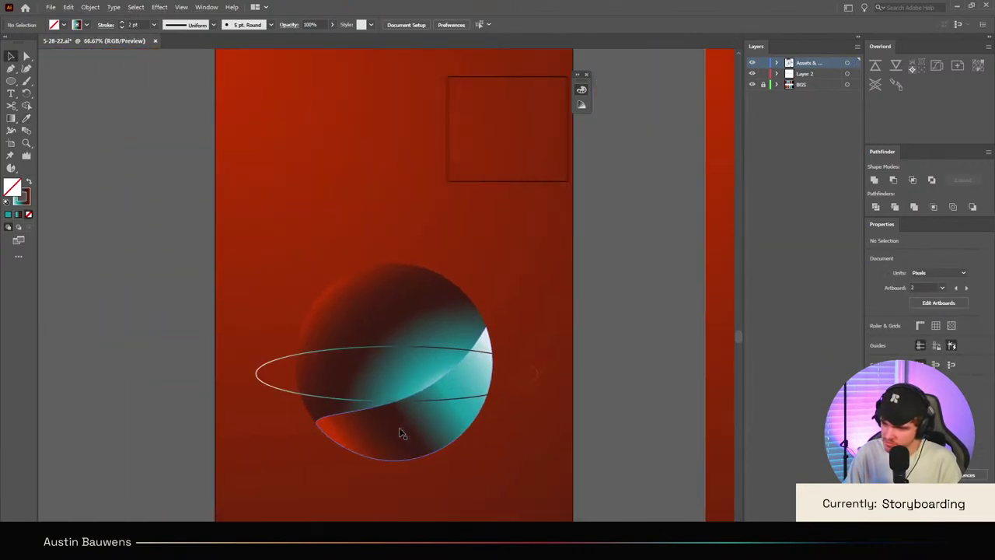
{"action": "scroll", "coordinate": [487, 412], "scroll_direction": "up", "scroll_amount": 3}
{"action": "scroll", "coordinate": [326, 381], "scroll_direction": "left", "scroll_amount": 3}
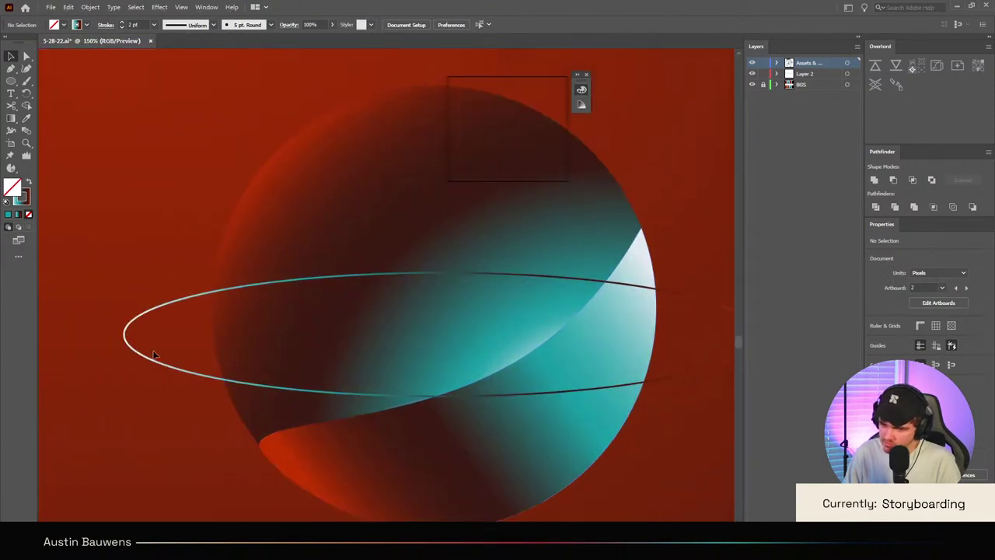
{"action": "left_click", "coordinate": [161, 360]}
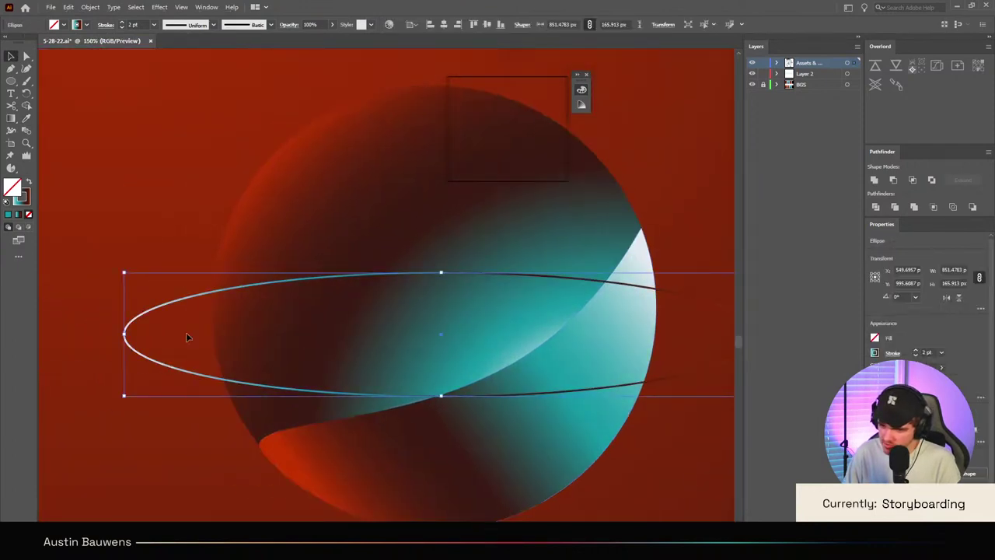
Step: Add anchor points where the ring crosses the planet's left and right edges
{"action": "key", "text": "p"}
{"action": "left_click", "coordinate": [222, 293]}
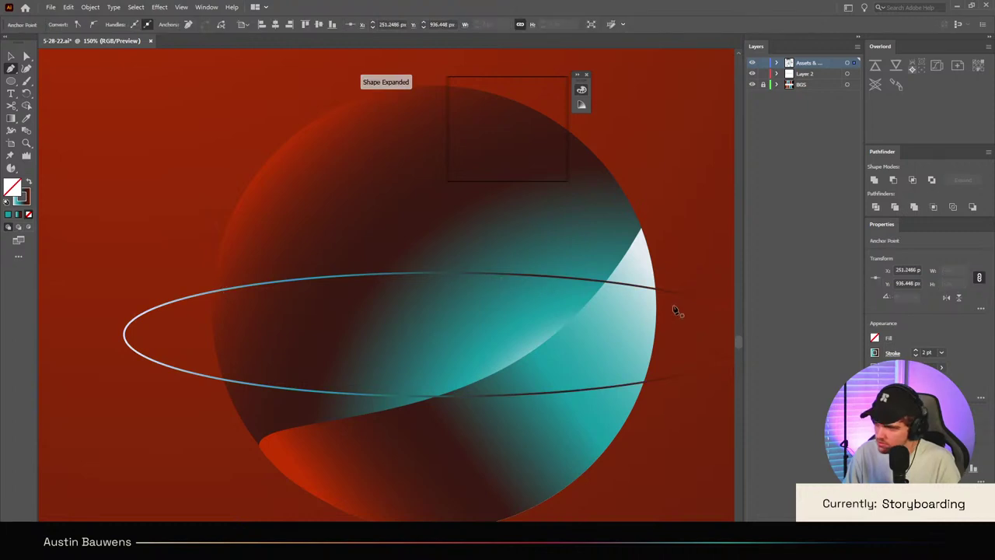
{"action": "left_click", "coordinate": [658, 294]}
{"action": "key", "text": "v"}
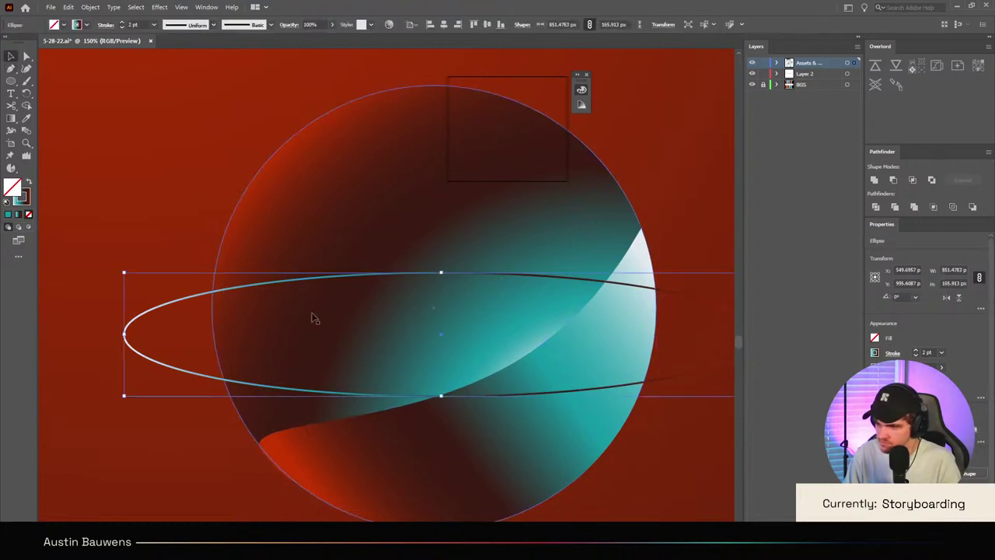
{"action": "left_click", "coordinate": [200, 464]}
{"action": "key", "text": "ctrl+z"}
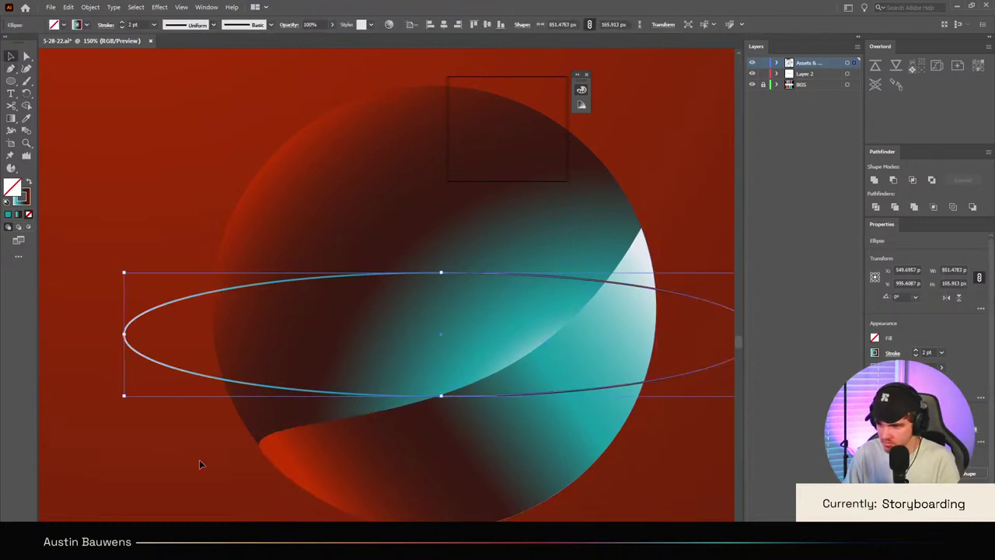
Step: Add an upper-left anchor, then delete the ring's top-centre arc behind the planet
{"action": "key", "text": "p"}
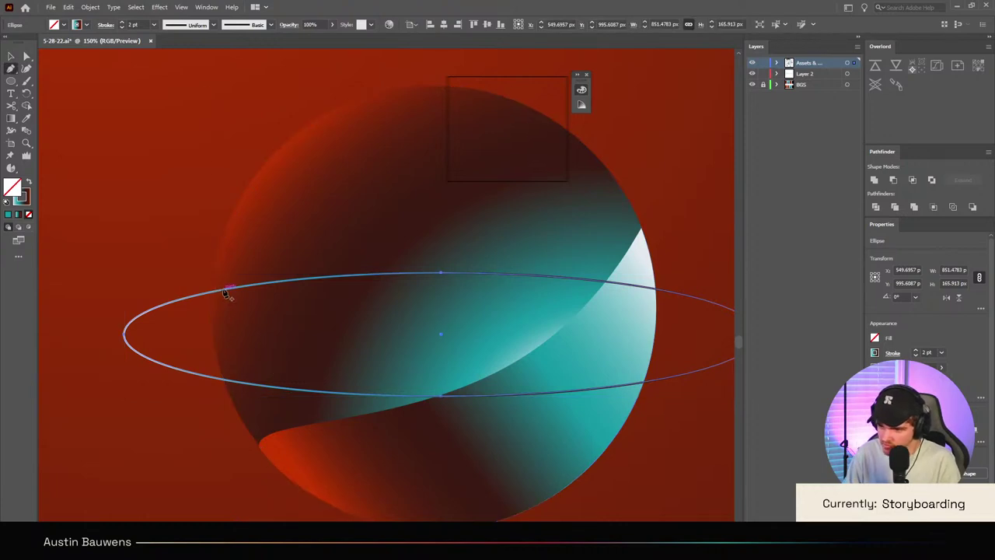
{"action": "left_click", "coordinate": [225, 293]}
{"action": "left_click", "coordinate": [441, 273], "text": "ctrl"}
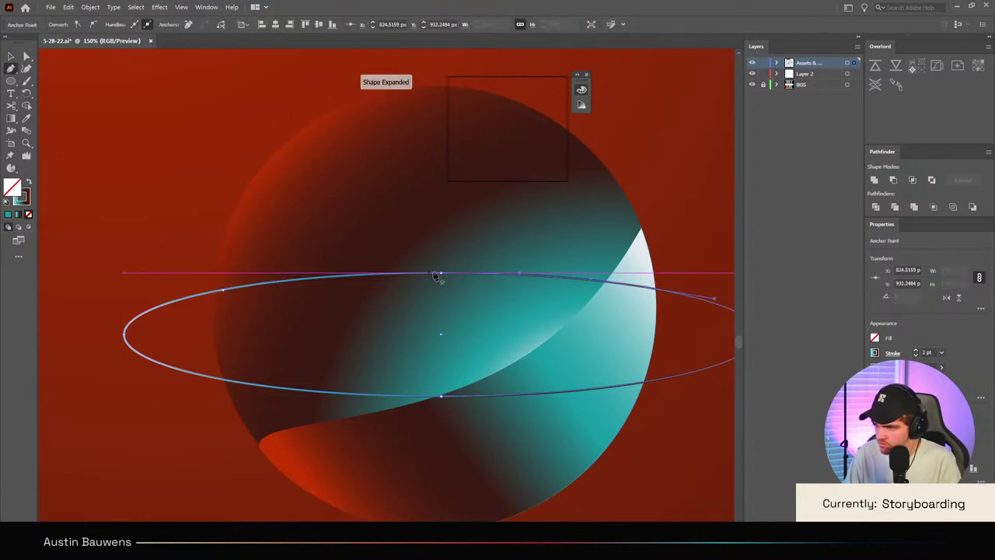
{"action": "key", "text": "a"}
{"action": "key", "text": "Delete"}
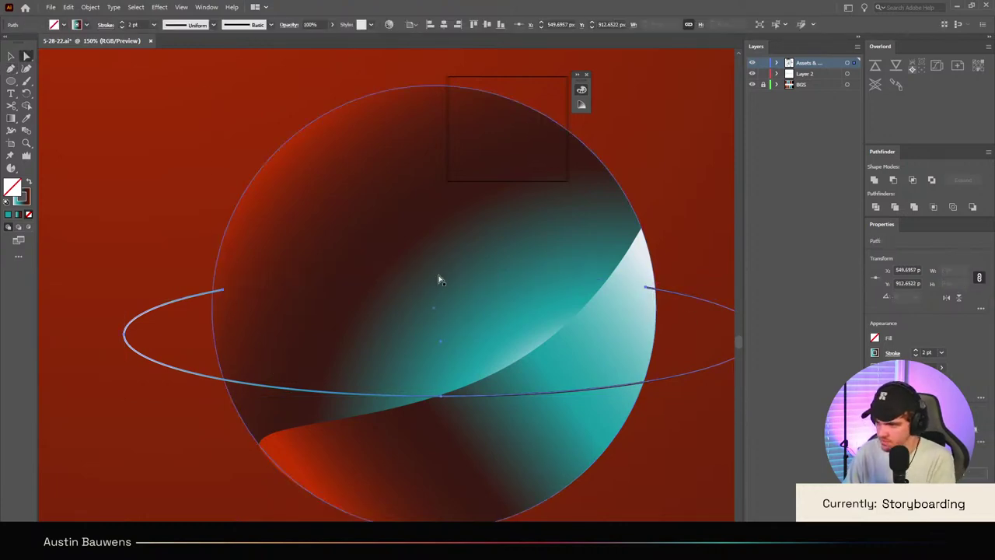
{"action": "left_click", "coordinate": [167, 489]}
{"action": "scroll", "coordinate": [167, 489], "scroll_direction": "down", "scroll_amount": 4}
Step: Tilt the ring about 34° around the planet, then ease it to a flatter angle
{"action": "scroll", "coordinate": [171, 469], "scroll_direction": "up", "scroll_amount": 2}
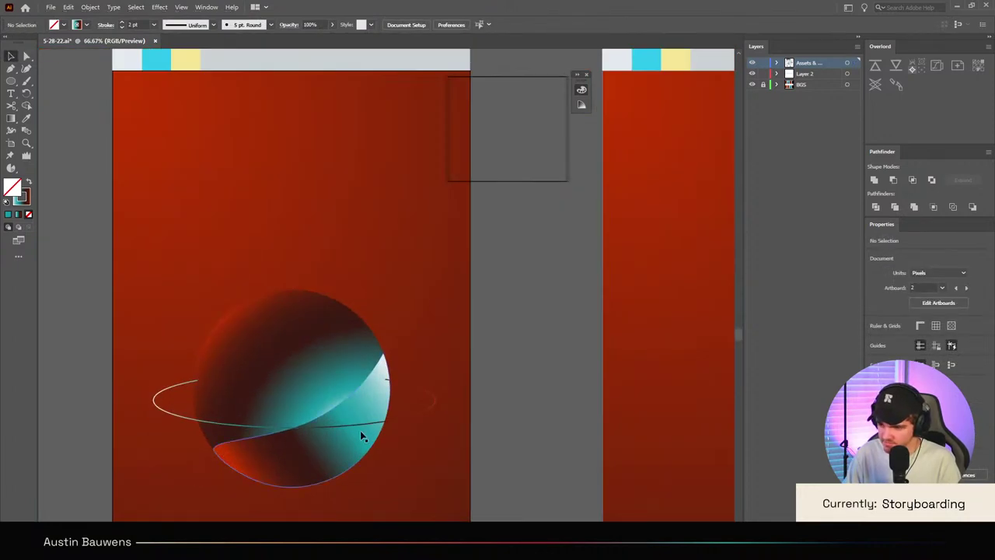
{"action": "left_click", "coordinate": [400, 418]}
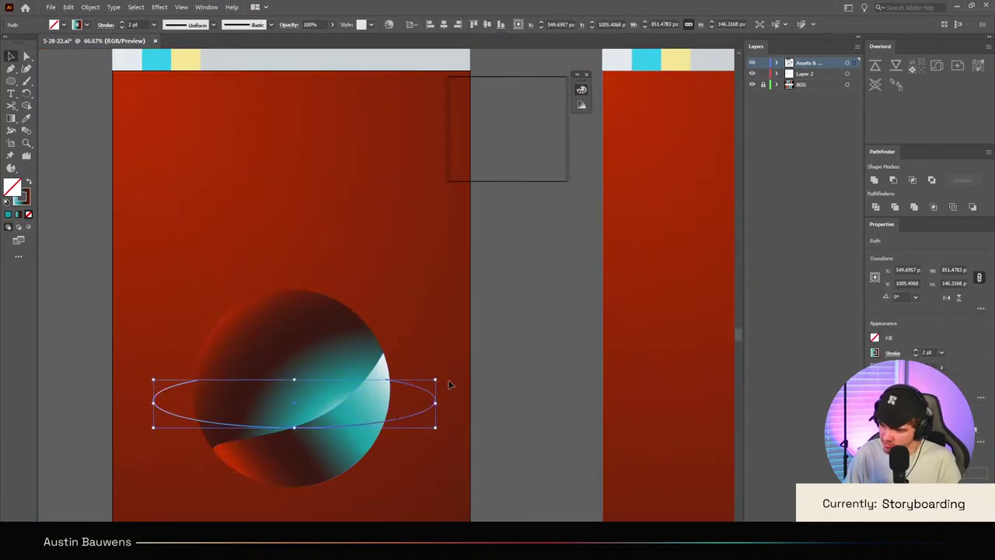
{"action": "left_click_drag", "start_coordinate": [441, 377], "coordinate": [408, 297]}
{"action": "left_click", "coordinate": [448, 324]}
{"action": "scroll", "coordinate": [448, 324], "scroll_direction": "down", "scroll_amount": 3}
{"action": "scroll", "coordinate": [447, 331], "scroll_direction": "up", "scroll_amount": 3}
{"action": "scroll", "coordinate": [447, 335], "scroll_direction": "up", "scroll_amount": 1}
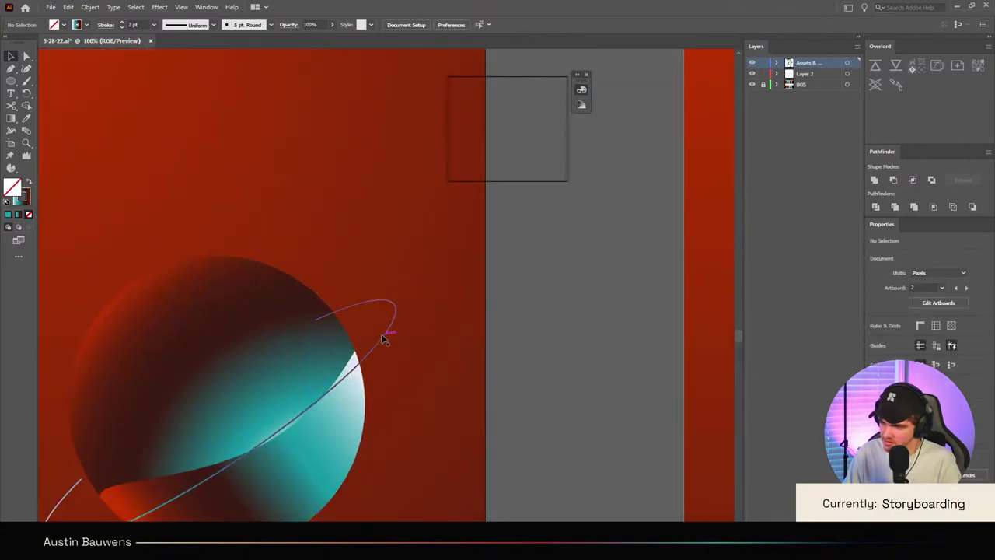
{"action": "left_click", "coordinate": [399, 307]}
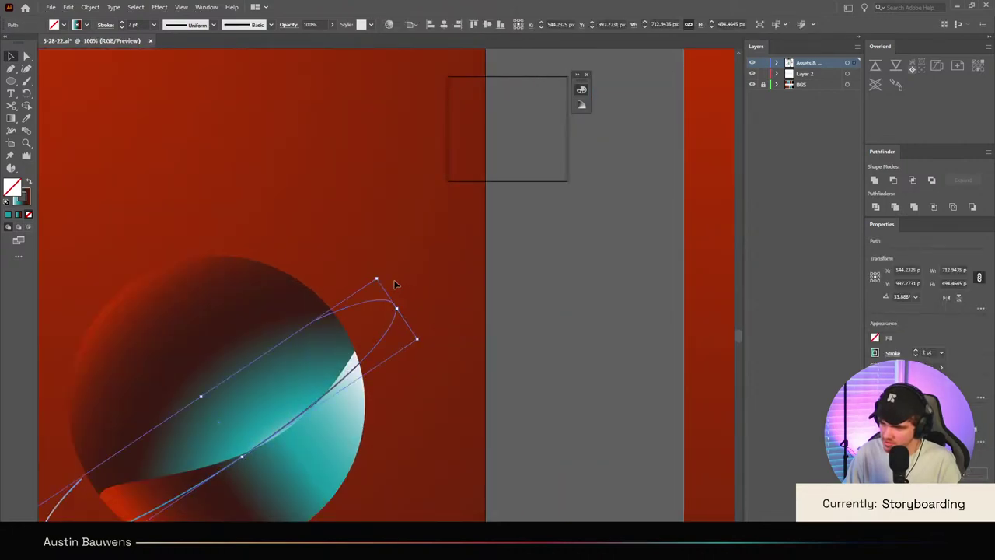
{"action": "left_click_drag", "start_coordinate": [379, 273], "coordinate": [406, 297]}
{"action": "left_click", "coordinate": [435, 303]}
Step: Nudge the ring slightly to the right over the planet
{"action": "scroll", "coordinate": [442, 342], "scroll_direction": "down", "scroll_amount": 3}
{"action": "scroll", "coordinate": [425, 374], "scroll_direction": "up", "scroll_amount": 1}
{"action": "scroll", "coordinate": [424, 374], "scroll_direction": "up", "scroll_amount": 1}
{"action": "left_click", "coordinate": [448, 343]}
{"action": "scroll", "coordinate": [449, 343], "scroll_direction": "down", "scroll_amount": 2}
{"action": "scroll", "coordinate": [449, 343], "scroll_direction": "up", "scroll_amount": 2}
{"action": "scroll", "coordinate": [472, 382], "scroll_direction": "up", "scroll_amount": 1}
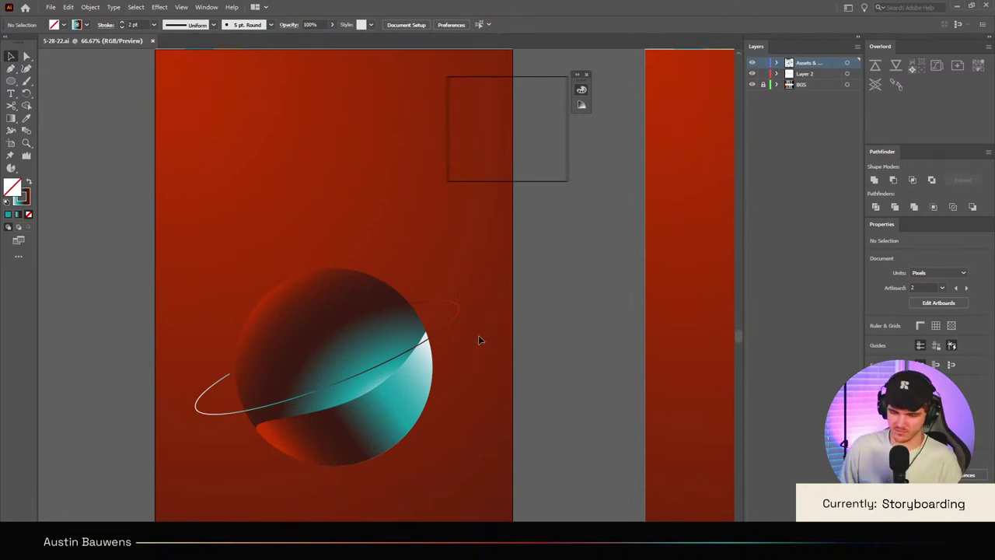
{"action": "scroll", "coordinate": [481, 373], "scroll_direction": "down", "scroll_amount": 3}
{"action": "scroll", "coordinate": [402, 355], "scroll_direction": "up", "scroll_amount": 3}
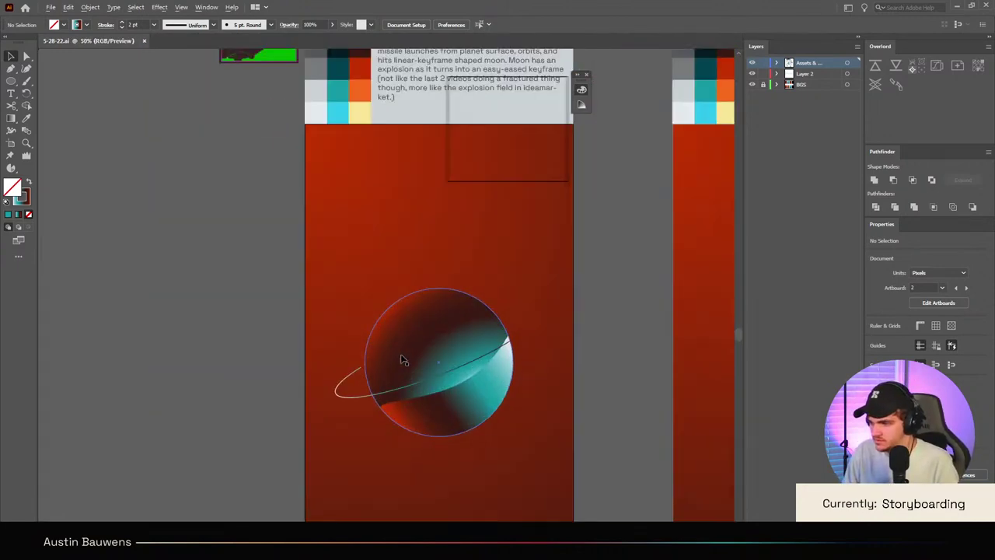
{"action": "scroll", "coordinate": [532, 404], "scroll_direction": "up", "scroll_amount": 1}
{"action": "scroll", "coordinate": [533, 402], "scroll_direction": "right", "scroll_amount": 2}
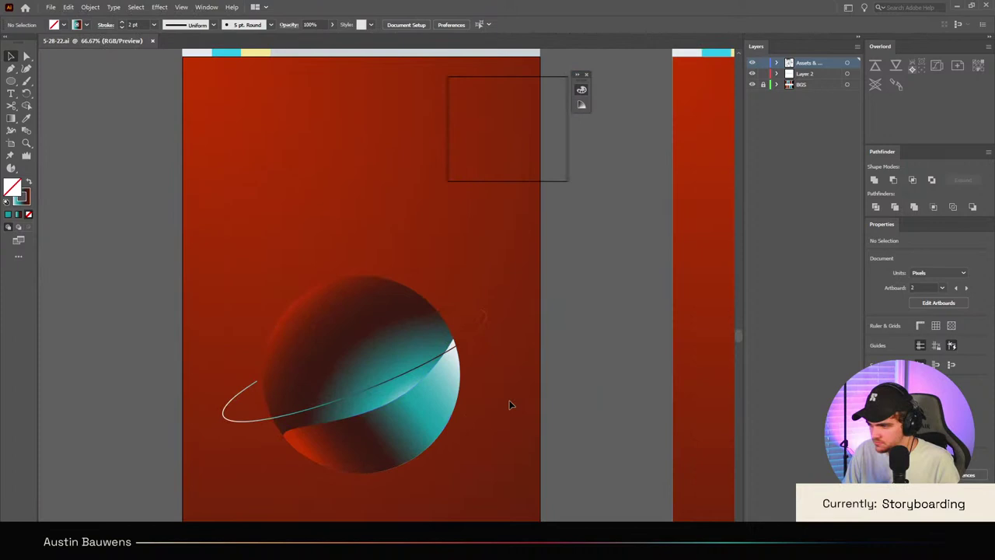
{"action": "left_click", "coordinate": [441, 361]}
{"action": "left_click_drag", "start_coordinate": [431, 361], "coordinate": [440, 365]}
{"action": "left_click", "coordinate": [548, 421]}
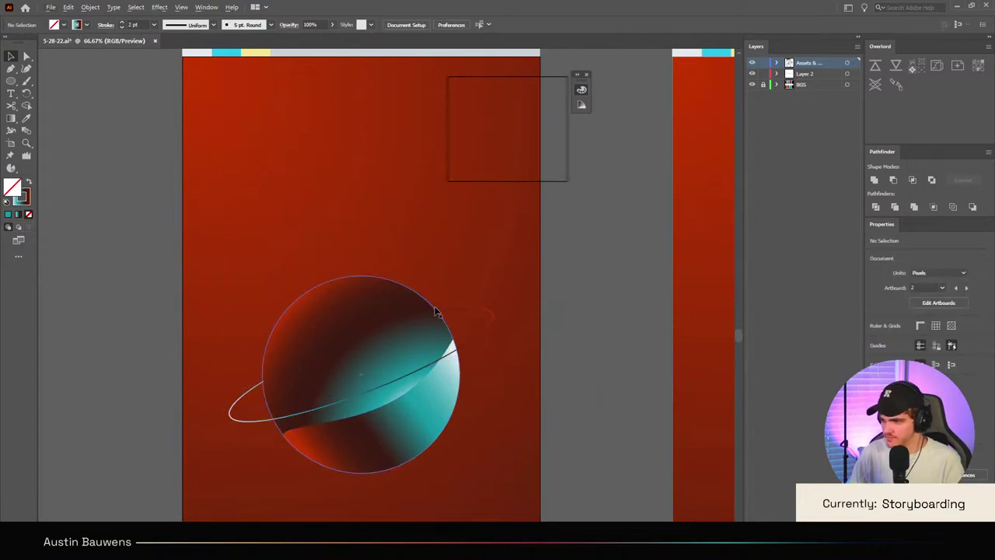
Step: Rotate the ring roughly 180° so its visible arc sweeps over the planet's upper right
{"action": "scroll", "coordinate": [459, 339], "scroll_direction": "up", "scroll_amount": 3}
{"action": "scroll", "coordinate": [460, 342], "scroll_direction": "down", "scroll_amount": 2}
{"action": "scroll", "coordinate": [467, 358], "scroll_direction": "down", "scroll_amount": 3}
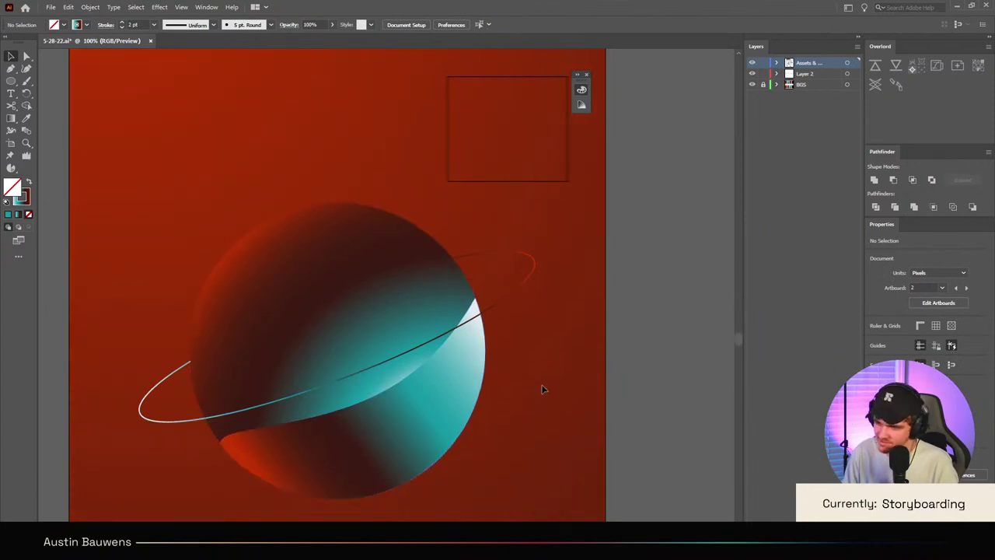
{"action": "scroll", "coordinate": [542, 389], "scroll_direction": "down", "scroll_amount": 3}
{"action": "scroll", "coordinate": [547, 376], "scroll_direction": "up", "scroll_amount": 2}
{"action": "scroll", "coordinate": [547, 374], "scroll_direction": "up", "scroll_amount": 1}
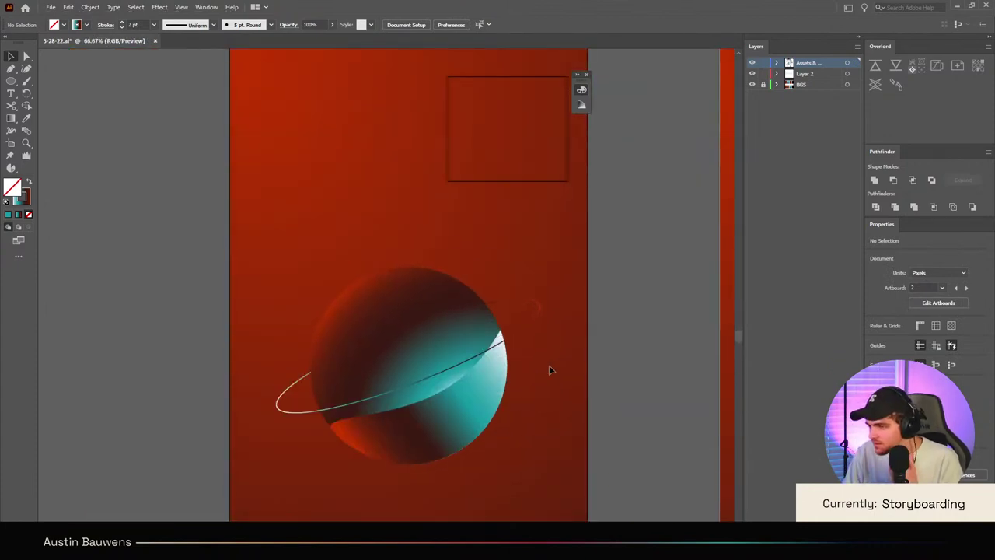
{"action": "key", "text": "ctrl+z"}
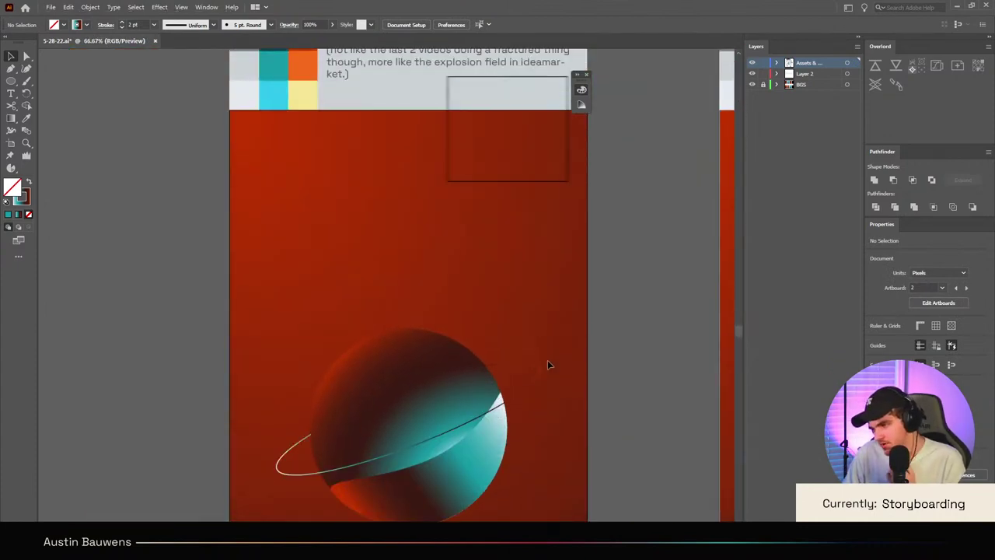
{"action": "left_click", "coordinate": [542, 374]}
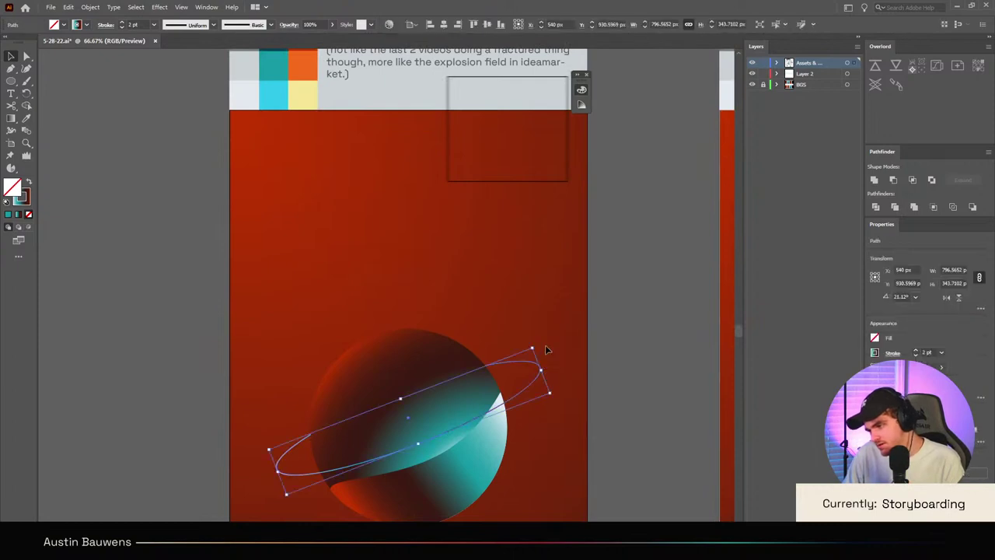
{"action": "left_click_drag", "start_coordinate": [536, 344], "coordinate": [280, 502]}
{"action": "left_click", "coordinate": [276, 311]}
{"action": "scroll", "coordinate": [337, 321], "scroll_direction": "down", "scroll_amount": 3}
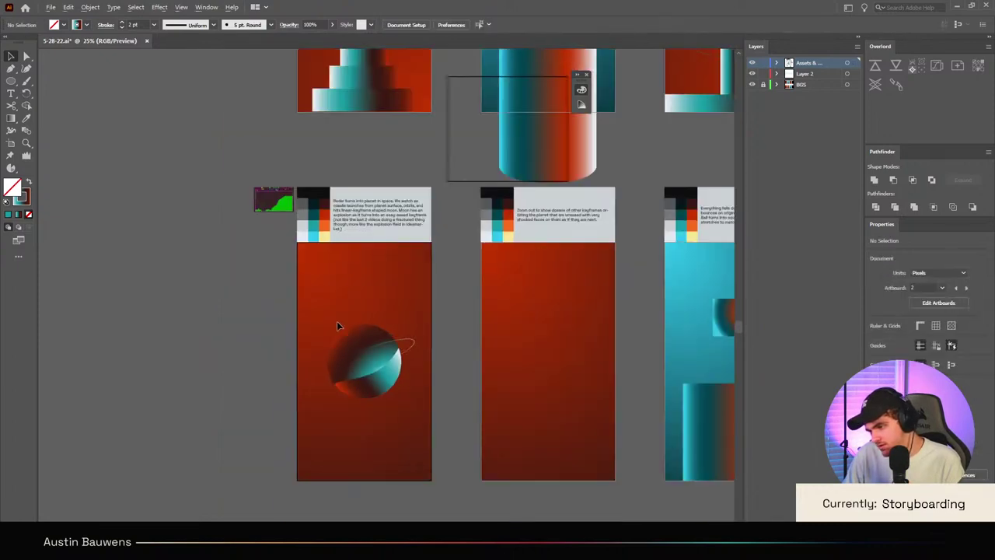
{"action": "scroll", "coordinate": [340, 329], "scroll_direction": "up", "scroll_amount": 3}
{"action": "scroll", "coordinate": [375, 339], "scroll_direction": "down", "scroll_amount": 1}
{"action": "scroll", "coordinate": [570, 385], "scroll_direction": "down", "scroll_amount": 2}
{"action": "scroll", "coordinate": [570, 385], "scroll_direction": "up", "scroll_amount": 2}
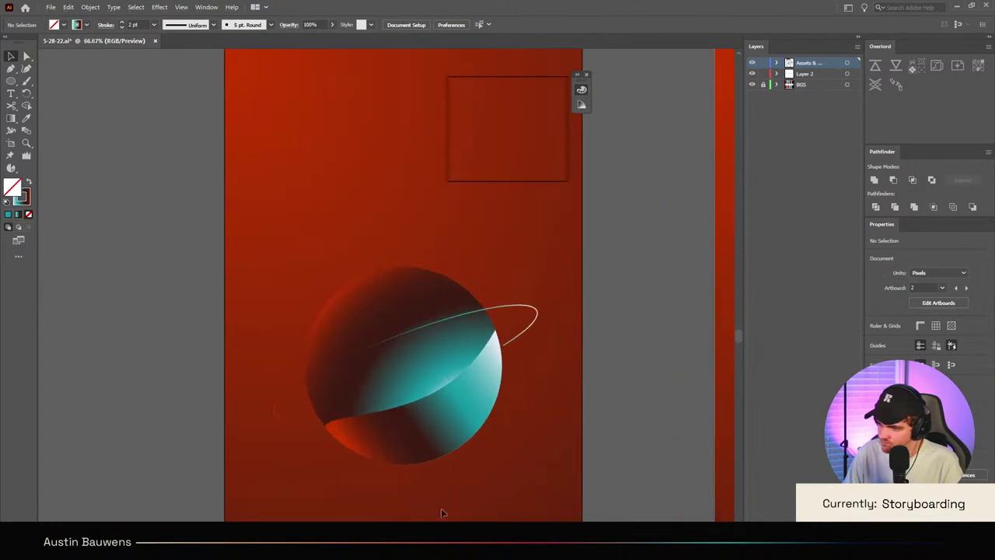
{"action": "scroll", "coordinate": [446, 474], "scroll_direction": "up", "scroll_amount": 2}
{"action": "scroll", "coordinate": [447, 472], "scroll_direction": "down", "scroll_amount": 3}
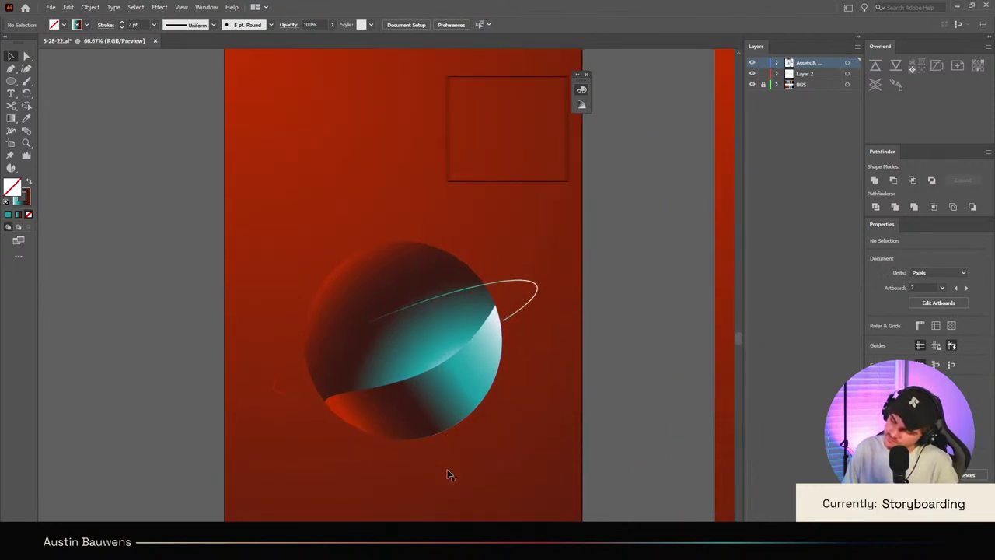
Step: Sample the palette's teal into a stop of the planet's lower band gradient
{"action": "left_click", "coordinate": [450, 409]}
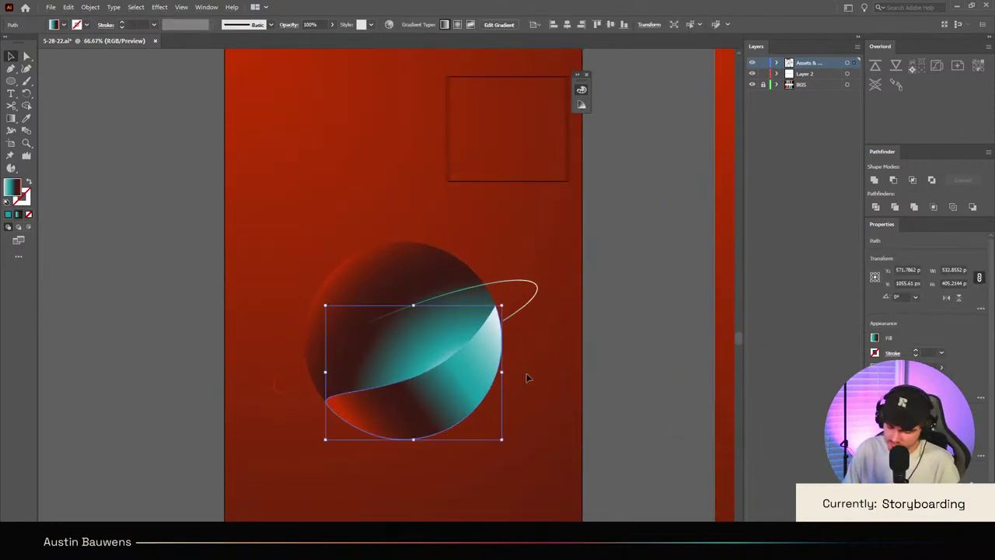
{"action": "key", "text": "g"}
{"action": "double_click", "coordinate": [504, 329]}
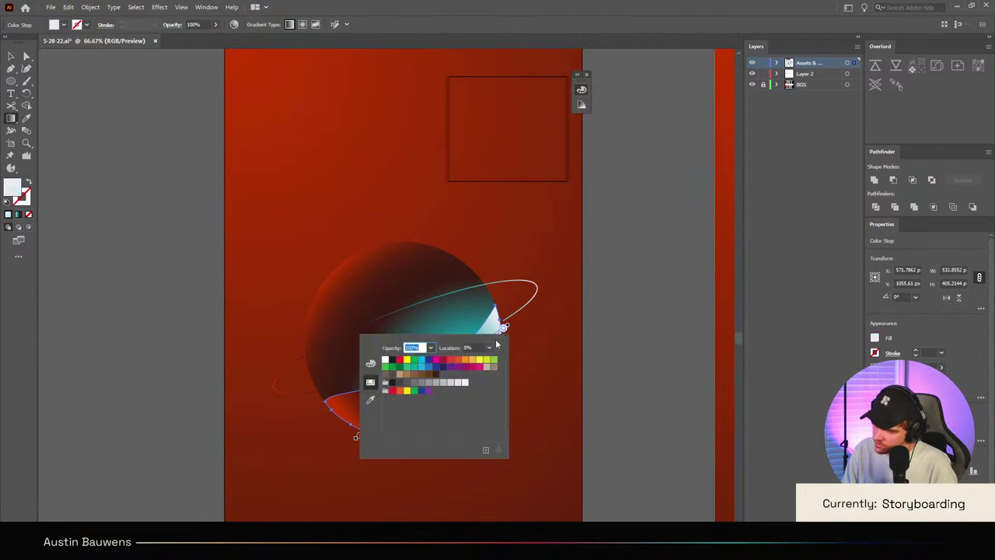
{"action": "left_click", "coordinate": [370, 400]}
{"action": "scroll", "coordinate": [448, 367], "scroll_direction": "down", "scroll_amount": 3}
{"action": "scroll", "coordinate": [448, 367], "scroll_direction": "up", "scroll_amount": 2}
{"action": "left_click", "coordinate": [381, 261]}
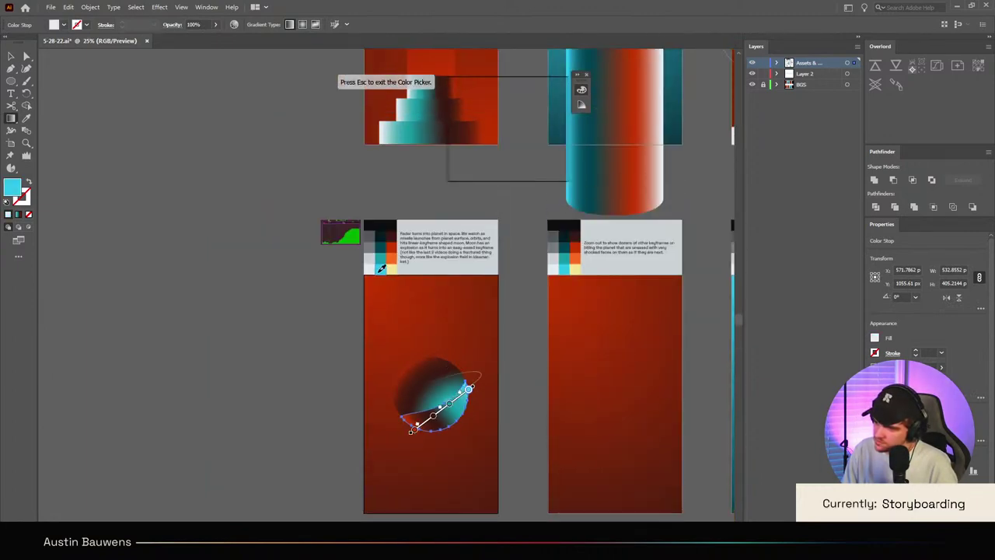
{"action": "scroll", "coordinate": [493, 396], "scroll_direction": "up", "scroll_amount": 3}
{"action": "scroll", "coordinate": [445, 401], "scroll_direction": "down", "scroll_amount": 2}
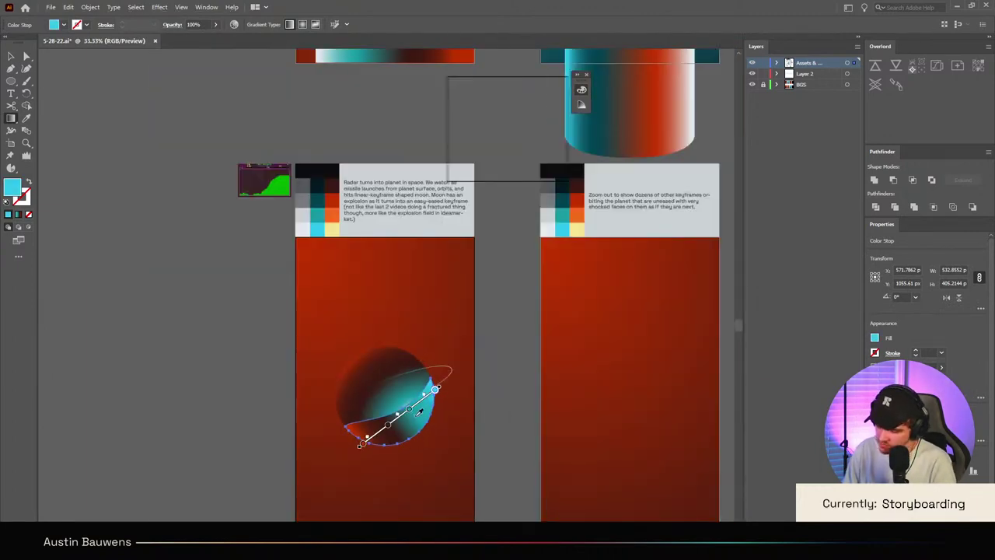
Step: Remove the cyan end stop and move the teal stop to the gradient's end
{"action": "key", "text": "Delete"}
{"action": "left_click_drag", "start_coordinate": [410, 409], "coordinate": [434, 391]}
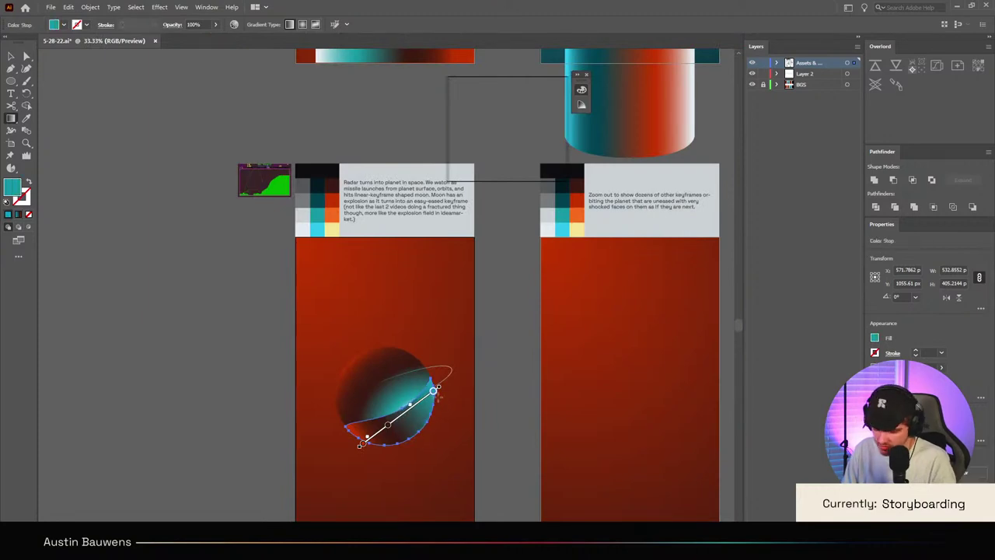
{"action": "key", "text": "v"}
{"action": "left_click", "coordinate": [484, 463]}
{"action": "scroll", "coordinate": [429, 421], "scroll_direction": "down", "scroll_amount": 1}
{"action": "scroll", "coordinate": [420, 385], "scroll_direction": "up", "scroll_amount": 2}
{"action": "scroll", "coordinate": [458, 377], "scroll_direction": "up", "scroll_amount": 3}
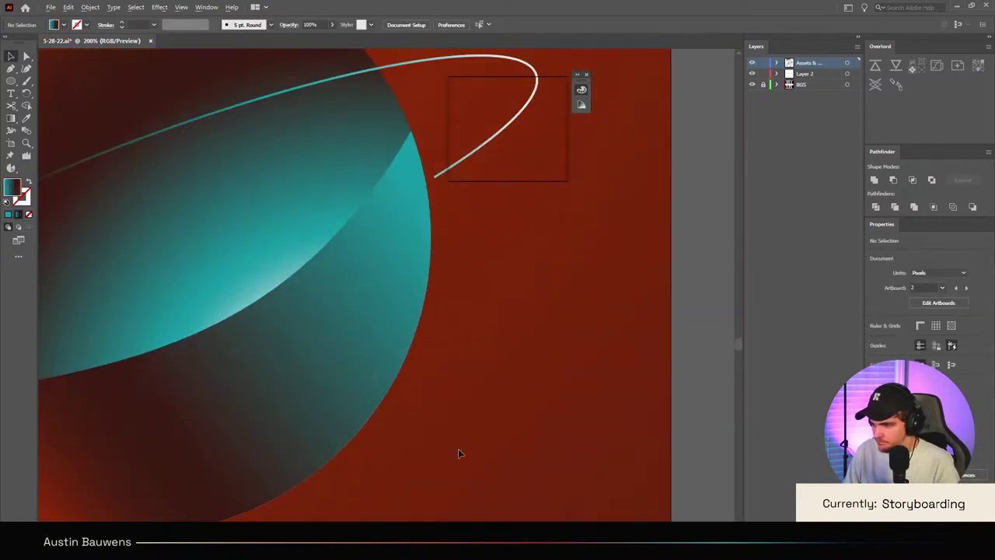
{"action": "scroll", "coordinate": [458, 449], "scroll_direction": "down", "scroll_amount": 4}
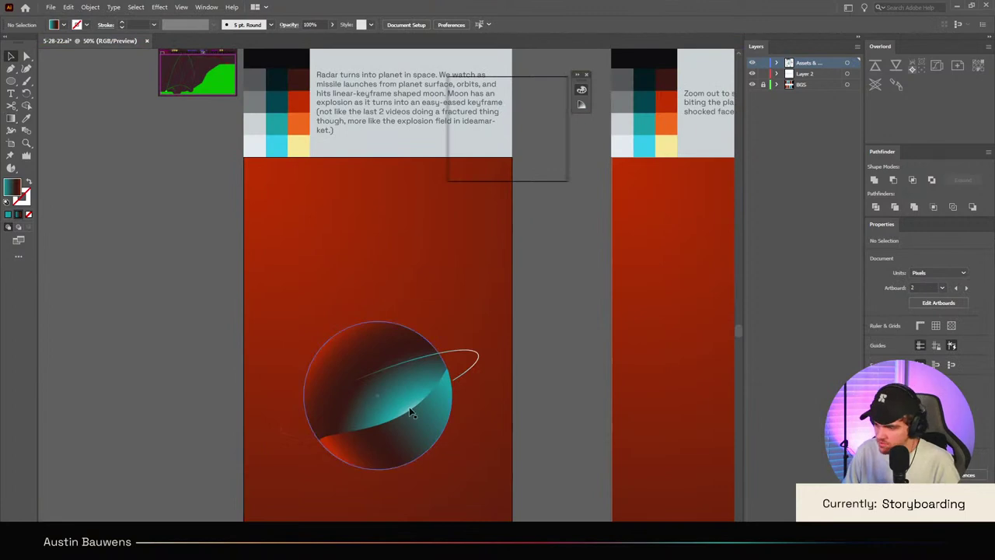
{"action": "scroll", "coordinate": [463, 483], "scroll_direction": "up", "scroll_amount": 3}
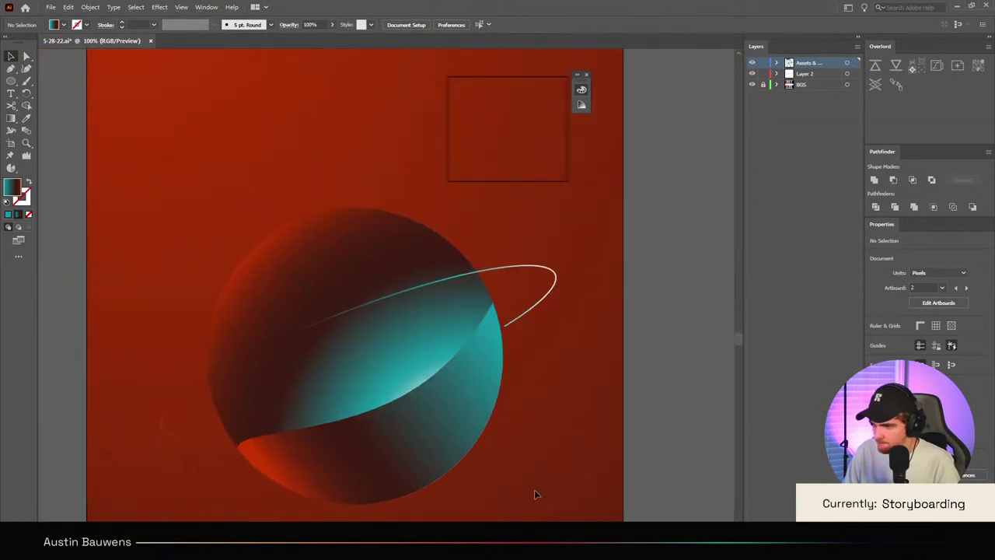
{"action": "scroll", "coordinate": [545, 456], "scroll_direction": "down", "scroll_amount": 2}
{"action": "scroll", "coordinate": [545, 456], "scroll_direction": "right", "scroll_amount": 1}
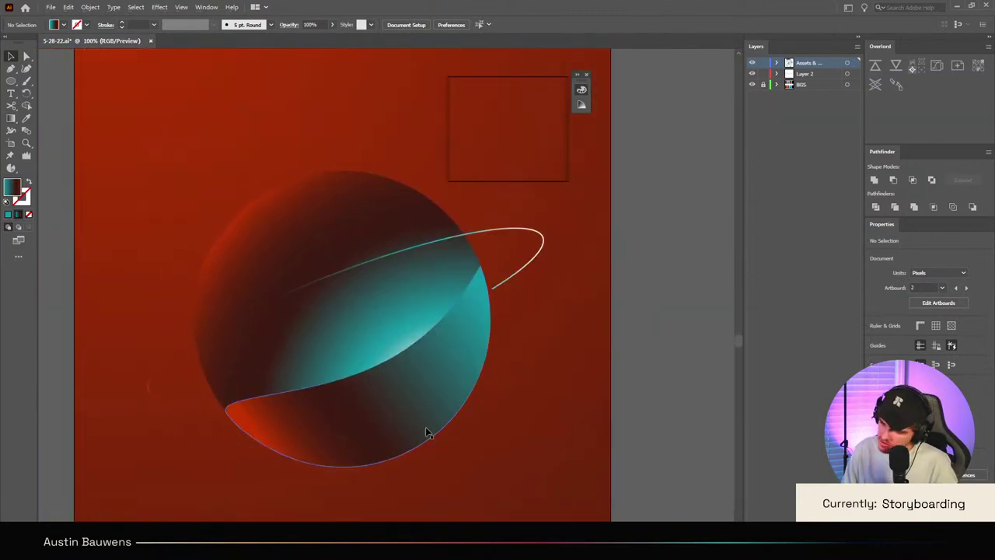
{"action": "left_click", "coordinate": [427, 433]}
Step: Delete the teal stop and redraw the band's gradient from lower right toward upper left
{"action": "key", "text": "a"}
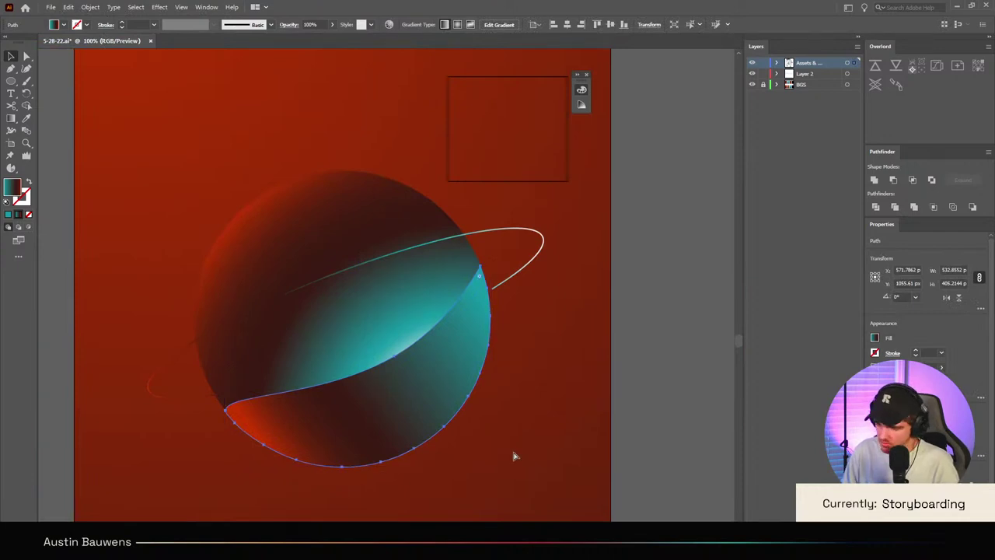
{"action": "key", "text": "v"}
{"action": "left_click", "coordinate": [11, 118]}
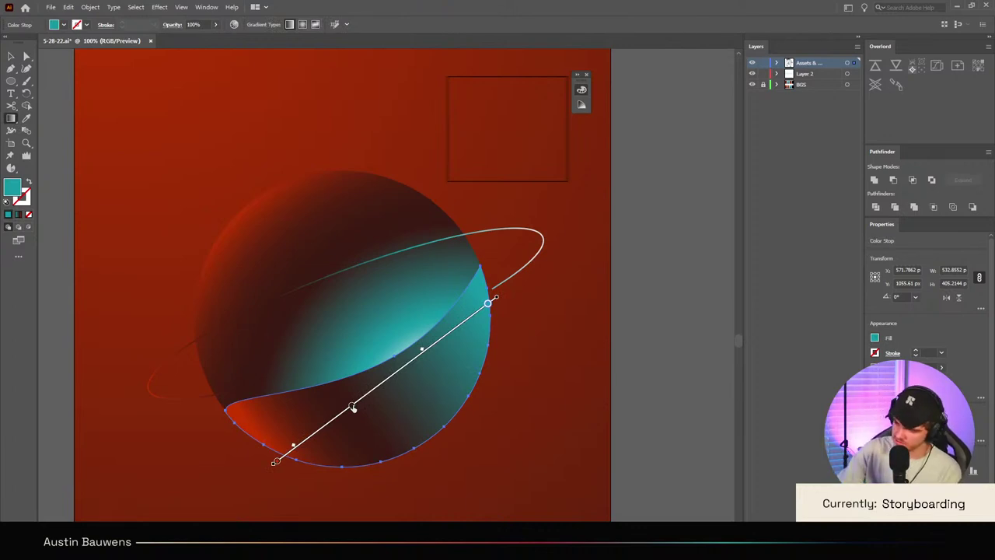
{"action": "key", "text": "Delete"}
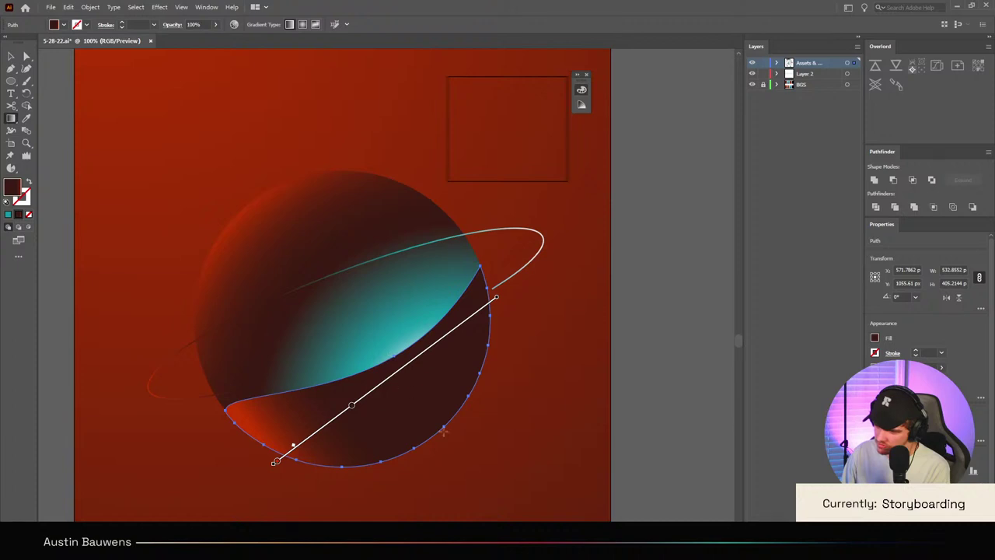
{"action": "mouse_move", "coordinate": [443, 432]}
{"action": "left_mouse_down"}
{"action": "mouse_move", "coordinate": [411, 396]}
{"action": "mouse_move", "coordinate": [391, 325]}
{"action": "mouse_move", "coordinate": [355, 342]}
{"action": "left_mouse_up"}
Step: Sample dark brown from the planet and cyan from the swatches into the gradient stops
{"action": "double_click", "coordinate": [355, 343]}
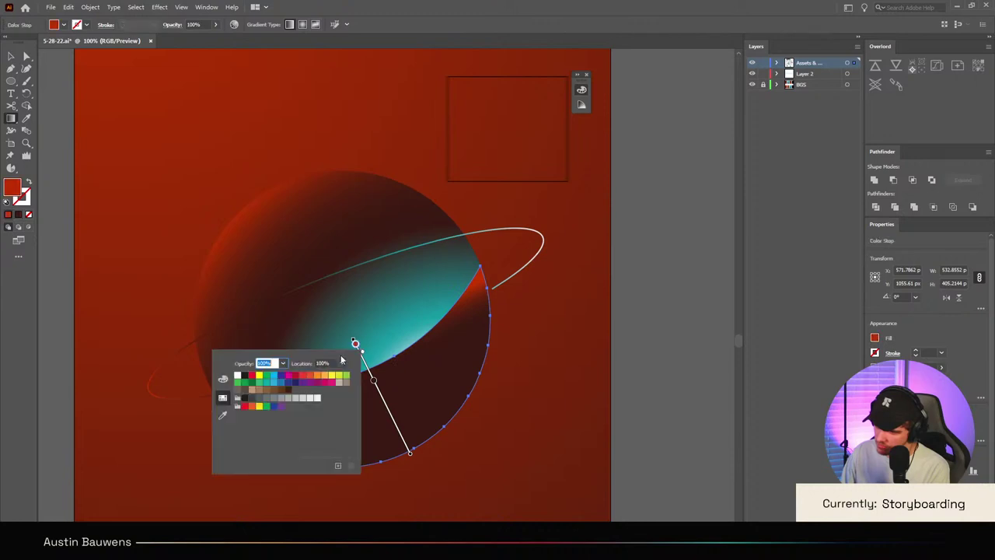
{"action": "left_click", "coordinate": [226, 414]}
{"action": "left_click", "coordinate": [415, 384]}
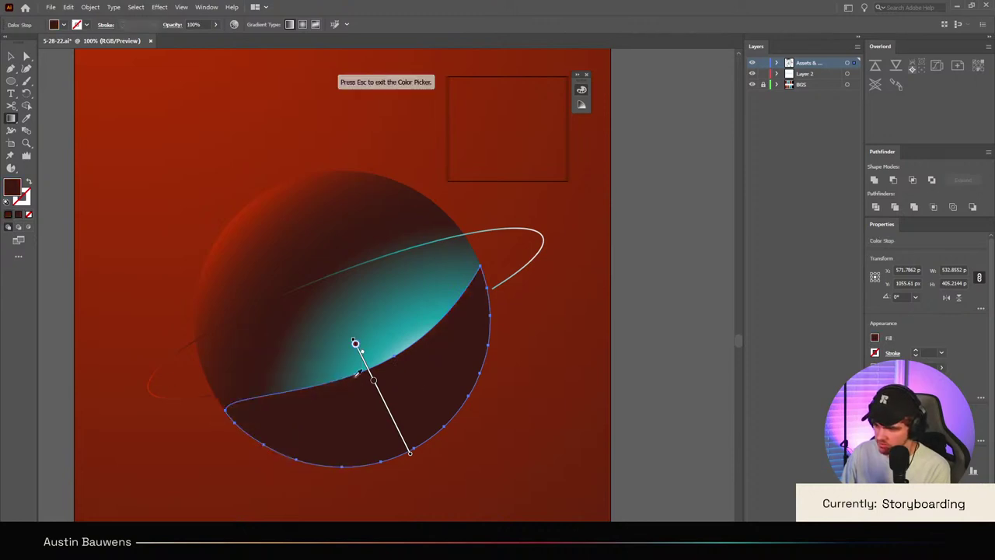
{"action": "double_click", "coordinate": [373, 381]}
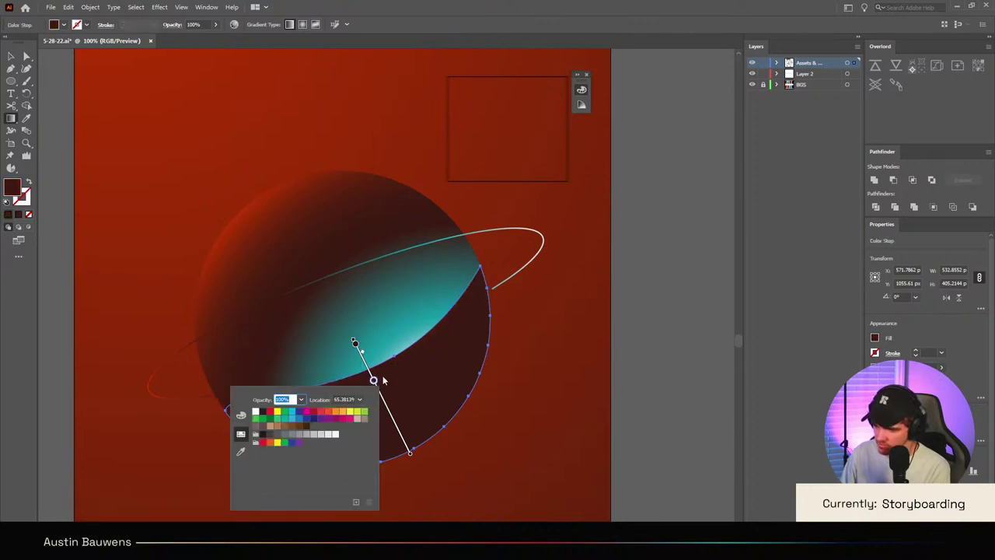
{"action": "left_click", "coordinate": [374, 381]}
{"action": "double_click", "coordinate": [373, 381]}
{"action": "left_click", "coordinate": [249, 448]}
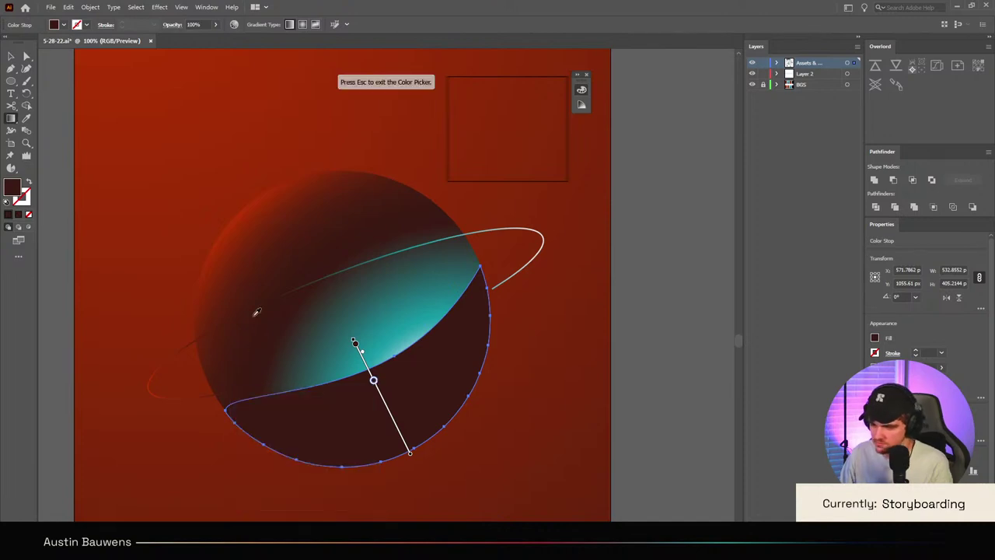
{"action": "scroll", "coordinate": [256, 311], "scroll_direction": "down", "scroll_amount": 3}
{"action": "left_click", "coordinate": [231, 136]}
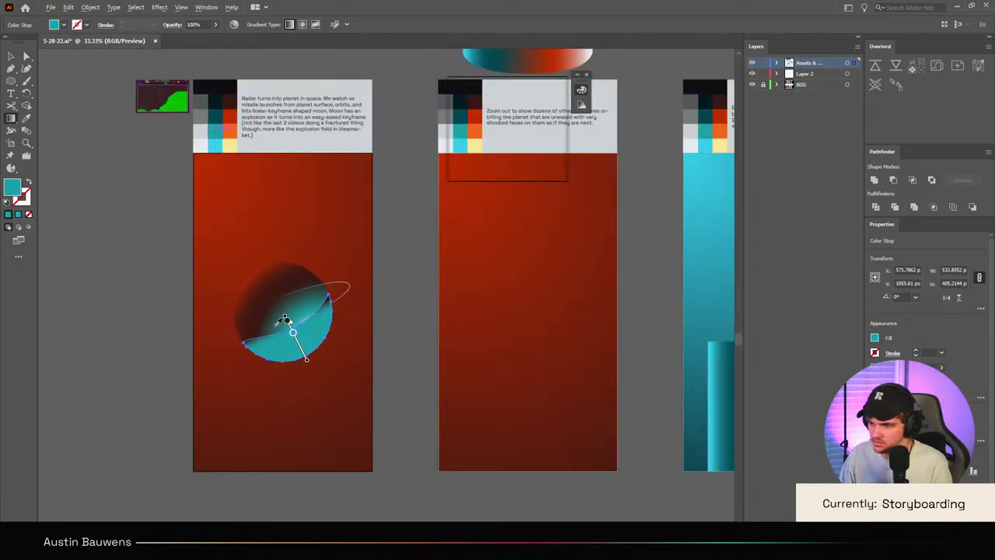
Step: Slide a colour stop to widen the cyan area and set its opacity to 0%
{"action": "scroll", "coordinate": [291, 334], "scroll_direction": "up", "scroll_amount": 4}
{"action": "left_click_drag", "start_coordinate": [321, 303], "coordinate": [366, 395]}
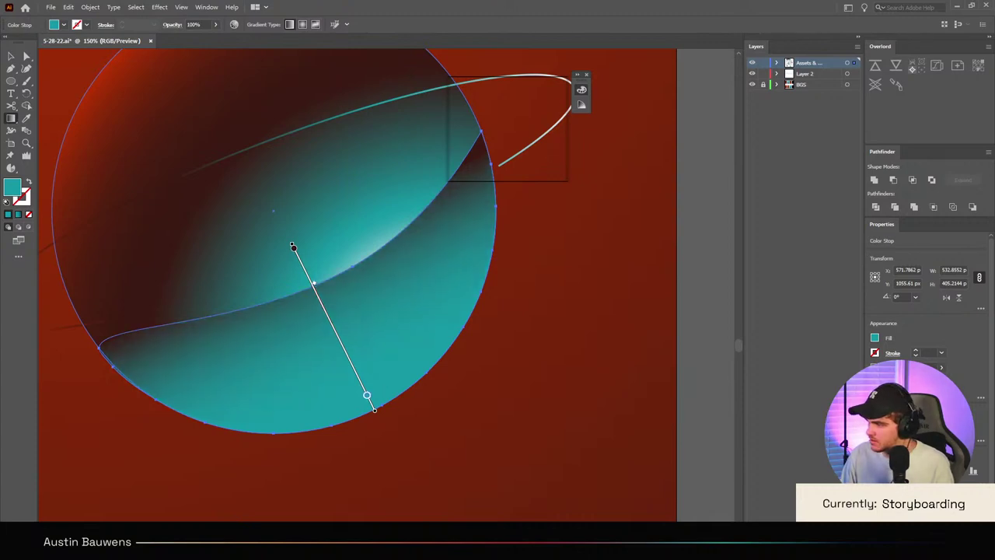
{"action": "type", "text": "0"}
{"action": "key", "text": "Return"}
{"action": "key", "text": "v"}
{"action": "left_click", "coordinate": [571, 406]}
Step: Redraw a shorter gradient across the lower planet shape, positioned higher on it
{"action": "scroll", "coordinate": [571, 406], "scroll_direction": "down", "scroll_amount": 2}
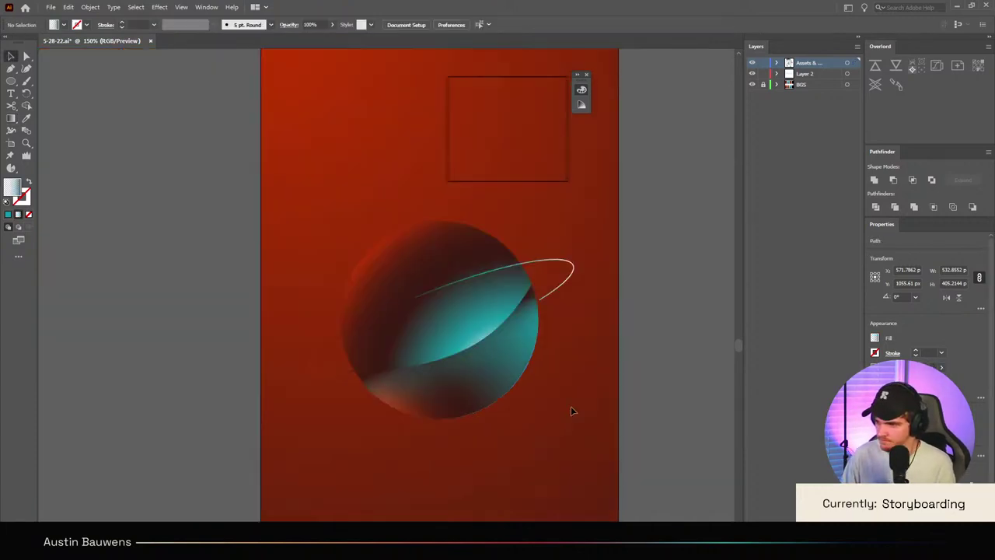
{"action": "scroll", "coordinate": [571, 402], "scroll_direction": "up", "scroll_amount": 2}
{"action": "left_click", "coordinate": [361, 363]}
{"action": "scroll", "coordinate": [447, 424], "scroll_direction": "up", "scroll_amount": 1}
{"action": "key", "text": "g"}
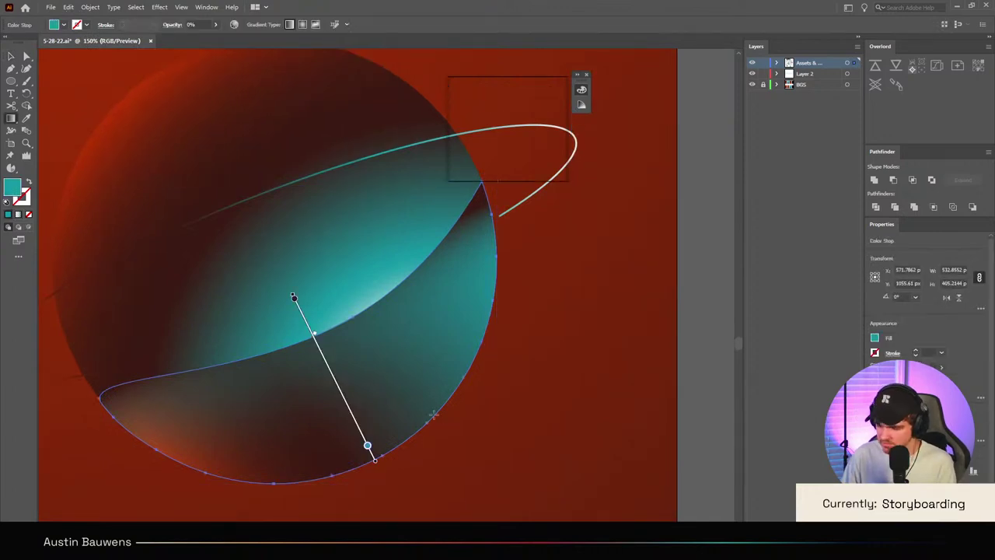
{"action": "mouse_move", "coordinate": [366, 447]}
{"action": "left_mouse_down"}
{"action": "mouse_move", "coordinate": [329, 388]}
{"action": "mouse_move", "coordinate": [323, 353]}
{"action": "mouse_move", "coordinate": [358, 430]}
{"action": "left_mouse_up"}
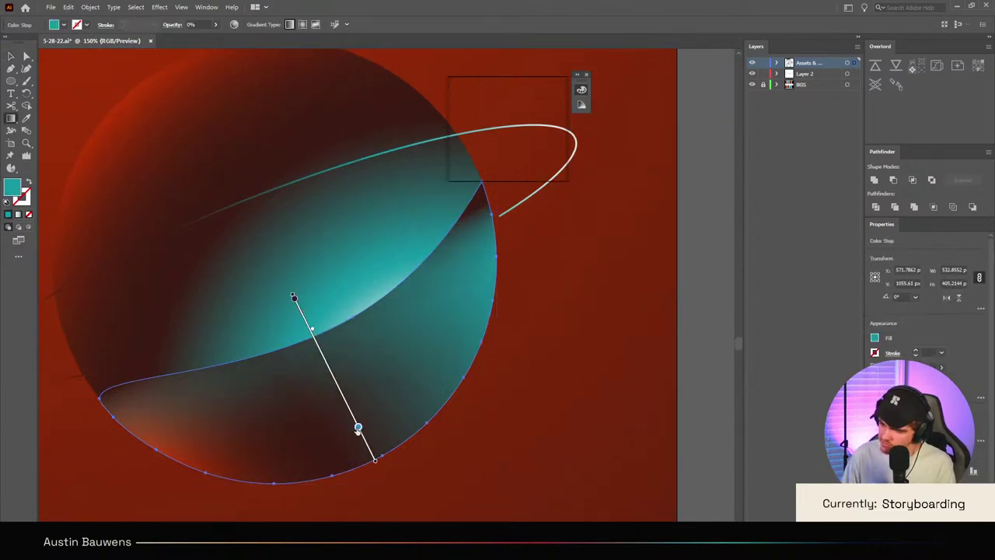
{"action": "left_click", "coordinate": [294, 300]}
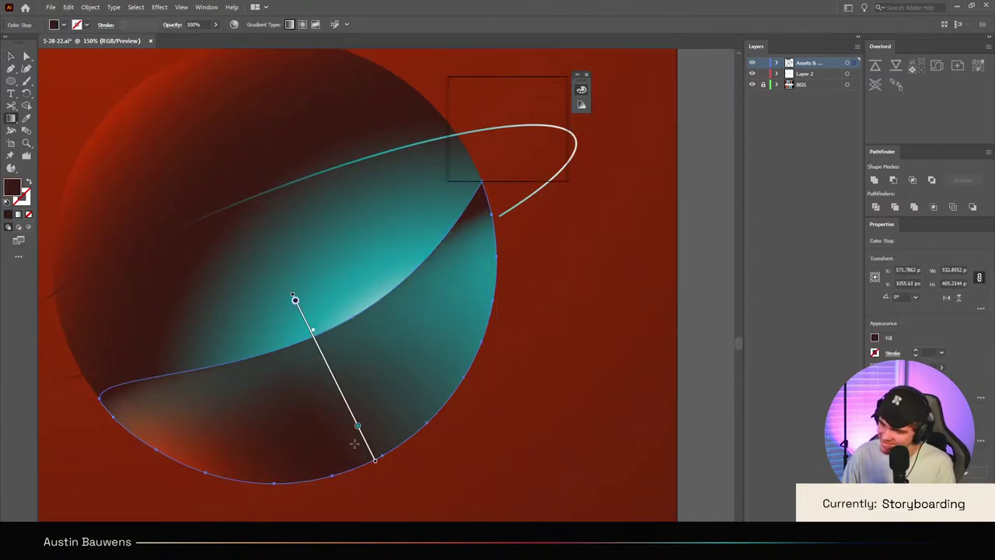
{"action": "left_click_drag", "start_coordinate": [359, 427], "coordinate": [325, 359]}
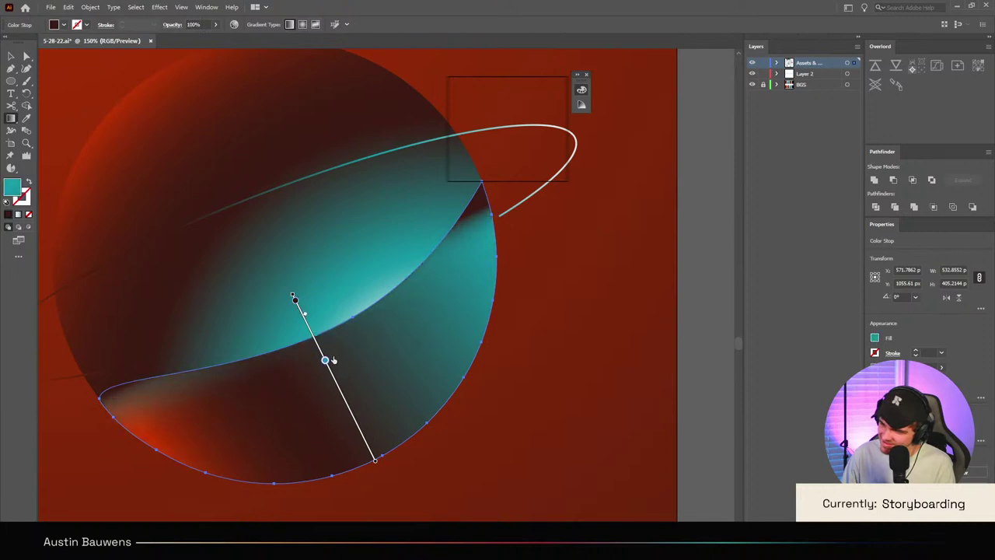
{"action": "mouse_move", "coordinate": [290, 293]}
{"action": "left_mouse_down"}
{"action": "mouse_move", "coordinate": [351, 366]}
{"action": "mouse_move", "coordinate": [342, 377]}
{"action": "mouse_move", "coordinate": [316, 245]}
{"action": "mouse_move", "coordinate": [299, 265]}
{"action": "mouse_move", "coordinate": [331, 287]}
{"action": "mouse_move", "coordinate": [322, 343]}
{"action": "mouse_move", "coordinate": [315, 330]}
{"action": "mouse_move", "coordinate": [353, 400]}
{"action": "left_mouse_up"}
{"action": "mouse_move", "coordinate": [317, 337]}
{"action": "left_mouse_down"}
{"action": "mouse_move", "coordinate": [313, 268]}
{"action": "mouse_move", "coordinate": [323, 322]}
{"action": "mouse_move", "coordinate": [314, 331]}
{"action": "left_mouse_up"}
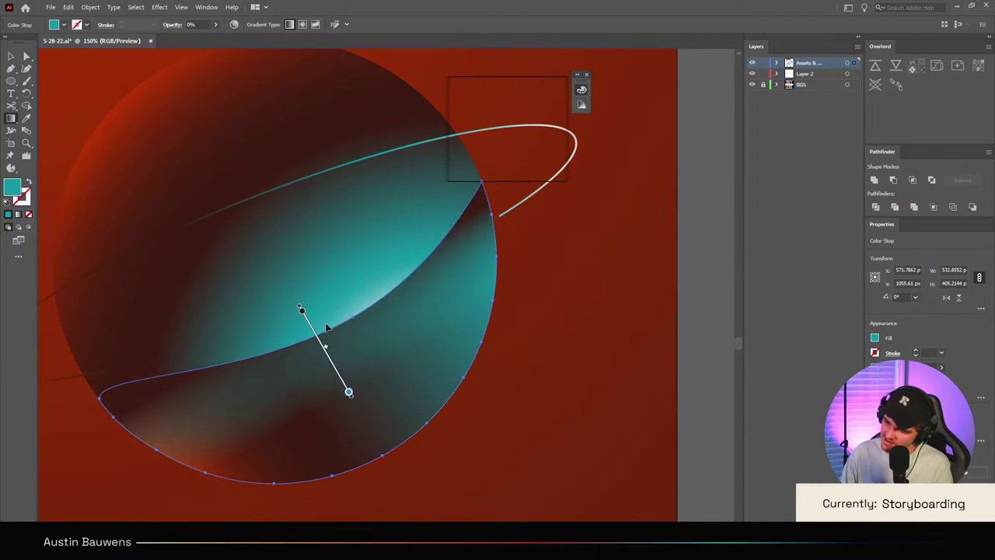
Step: Sample the red background into the end stop and set its opacity to 0%
{"action": "scroll", "coordinate": [425, 416], "scroll_direction": "down", "scroll_amount": 2}
{"action": "scroll", "coordinate": [426, 416], "scroll_direction": "up", "scroll_amount": 2}
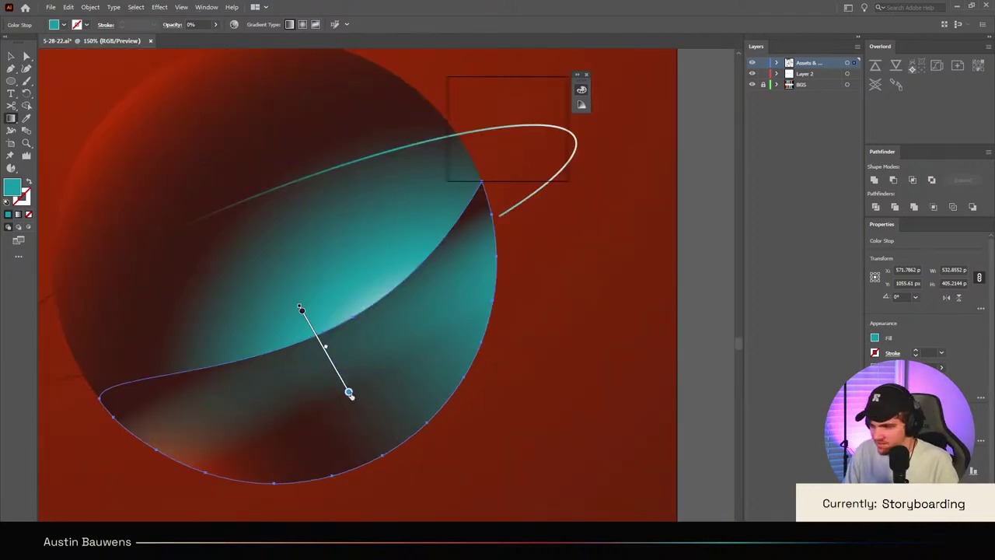
{"action": "double_click", "coordinate": [349, 393]}
{"action": "left_click", "coordinate": [216, 463]}
{"action": "scroll", "coordinate": [278, 440], "scroll_direction": "down", "scroll_amount": 3}
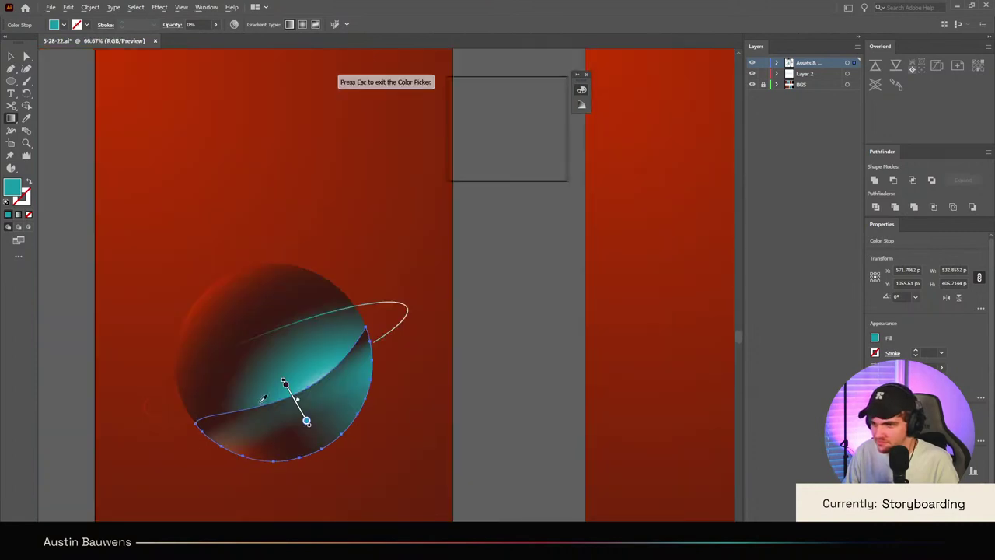
{"action": "scroll", "coordinate": [264, 397], "scroll_direction": "down", "scroll_amount": 3}
{"action": "left_click", "coordinate": [274, 416]}
{"action": "scroll", "coordinate": [288, 435], "scroll_direction": "up", "scroll_amount": 4}
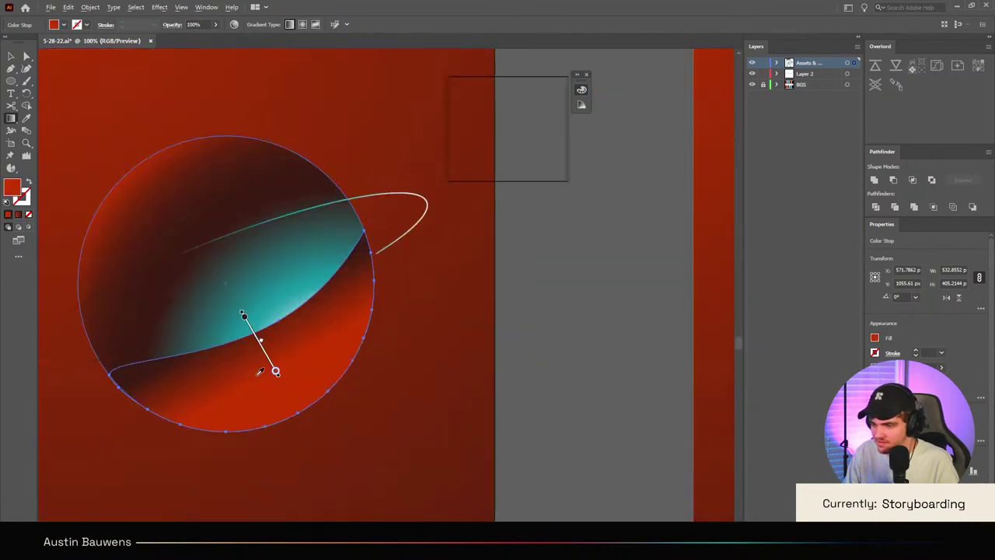
{"action": "double_click", "coordinate": [276, 373]}
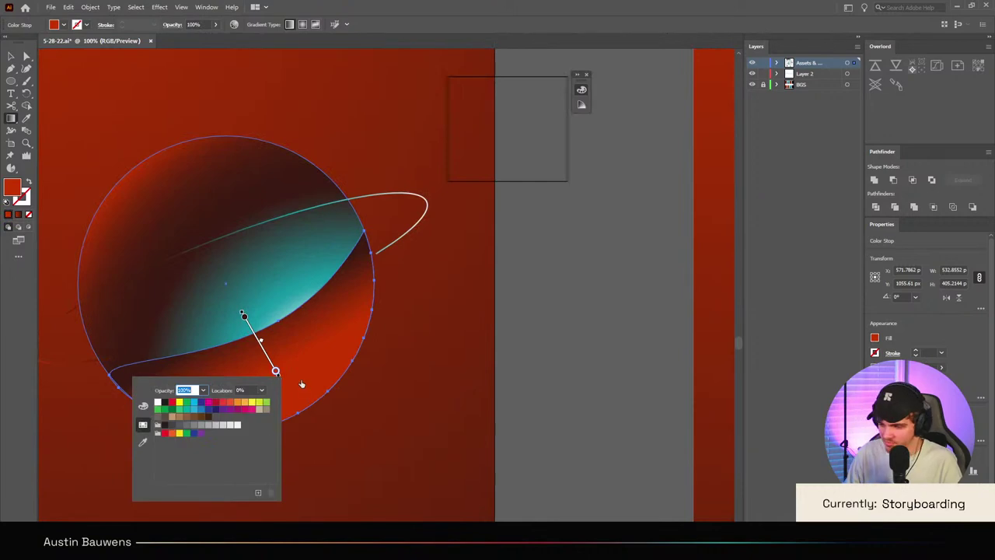
{"action": "type", "text": "0"}
{"action": "key", "text": "Return"}
Step: Try 50% opacity on the lower planet shape, then undo it to keep full opacity
{"action": "key", "text": "v"}
{"action": "left_click", "coordinate": [445, 424]}
{"action": "scroll", "coordinate": [446, 424], "scroll_direction": "down", "scroll_amount": 6}
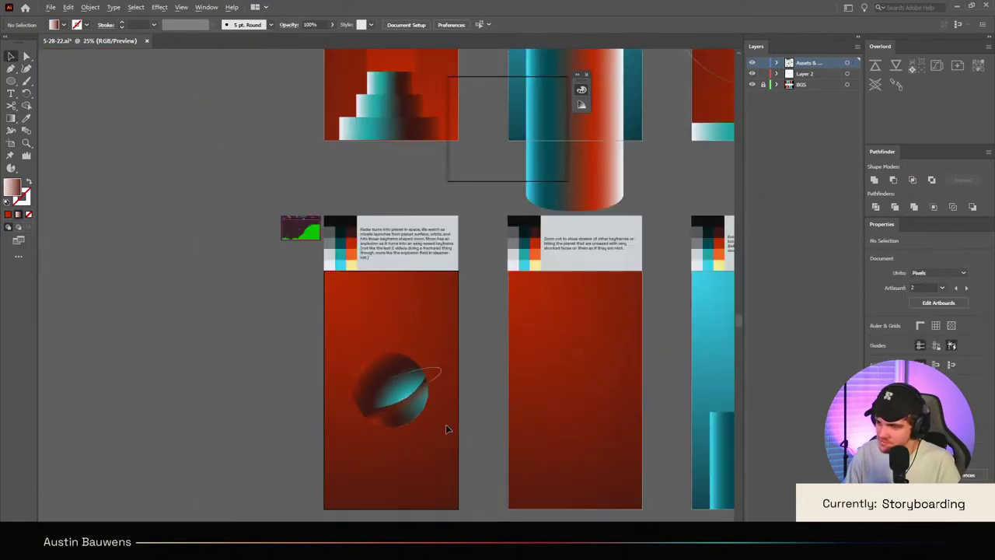
{"action": "scroll", "coordinate": [445, 430], "scroll_direction": "up", "scroll_amount": 5}
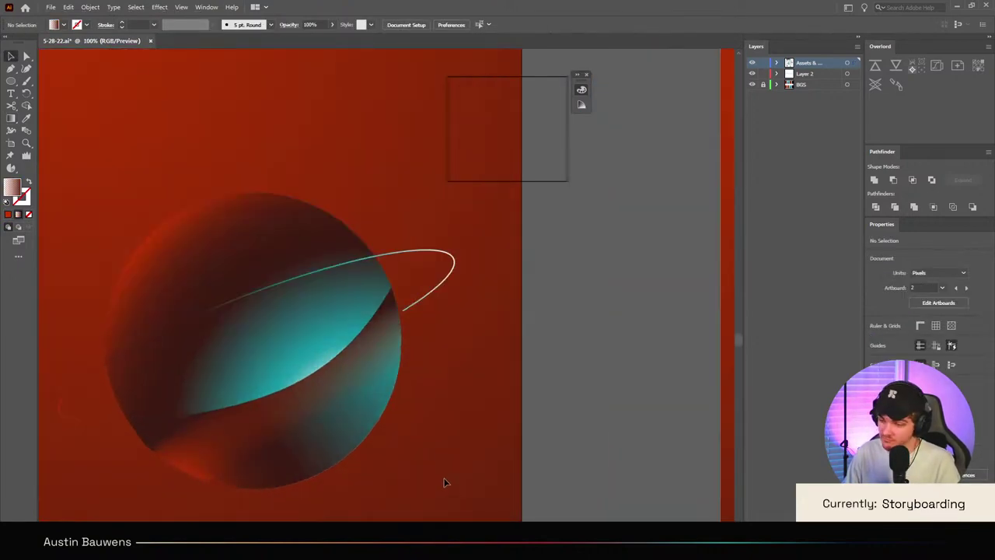
{"action": "left_click", "coordinate": [337, 440]}
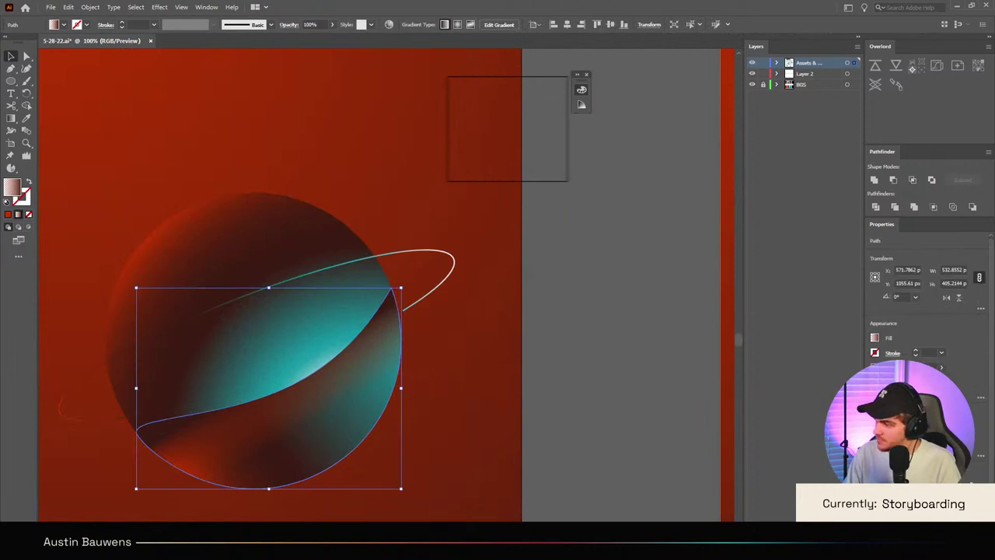
{"action": "key", "text": "5"}
{"action": "left_click", "coordinate": [451, 458]}
{"action": "scroll", "coordinate": [451, 458], "scroll_direction": "down", "scroll_amount": 2}
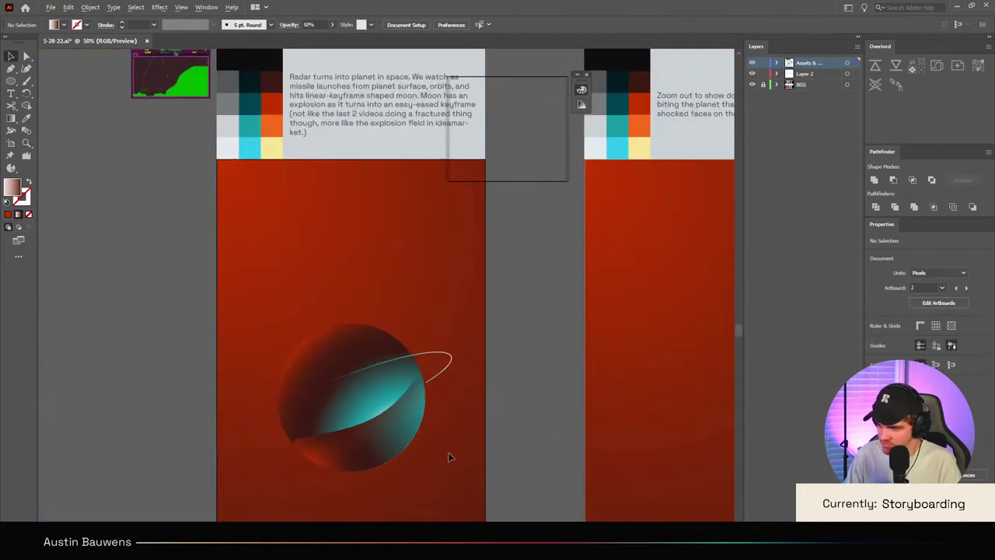
{"action": "scroll", "coordinate": [451, 458], "scroll_direction": "up", "scroll_amount": 2}
{"action": "key", "text": "ctrl+z"}
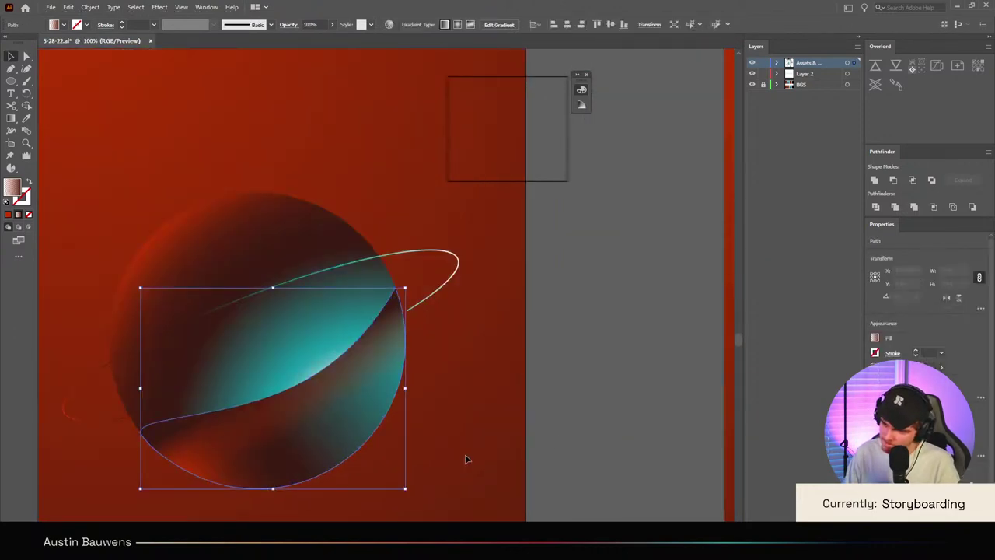
Step: Save the storyboard file and zoom back out to view the whole planet
{"action": "left_click", "coordinate": [465, 458]}
{"action": "scroll", "coordinate": [506, 477], "scroll_direction": "down", "scroll_amount": 2}
{"action": "scroll", "coordinate": [505, 477], "scroll_direction": "up", "scroll_amount": 1}
{"action": "scroll", "coordinate": [503, 474], "scroll_direction": "left", "scroll_amount": 1}
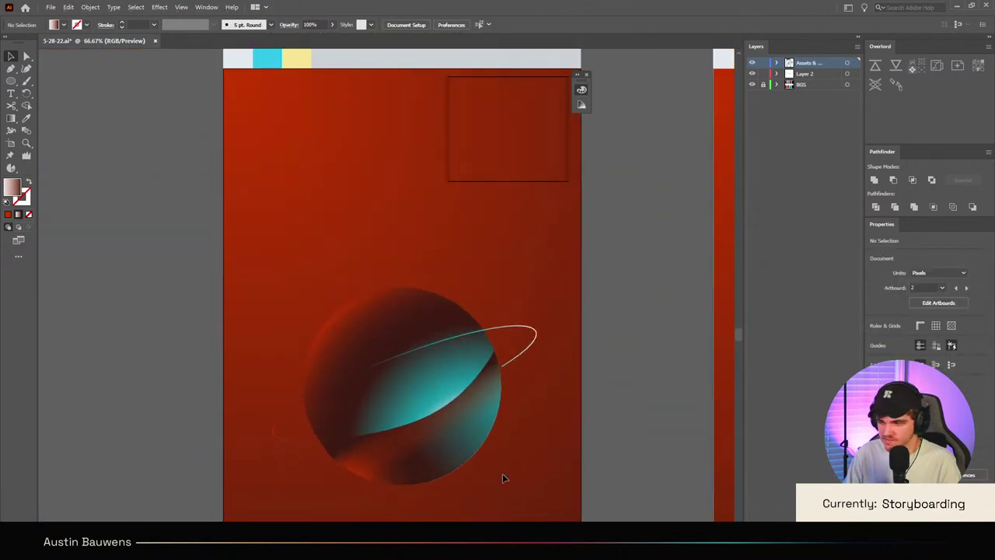
{"action": "scroll", "coordinate": [503, 474], "scroll_direction": "down", "scroll_amount": 1}
{"action": "scroll", "coordinate": [504, 471], "scroll_direction": "up", "scroll_amount": 1}
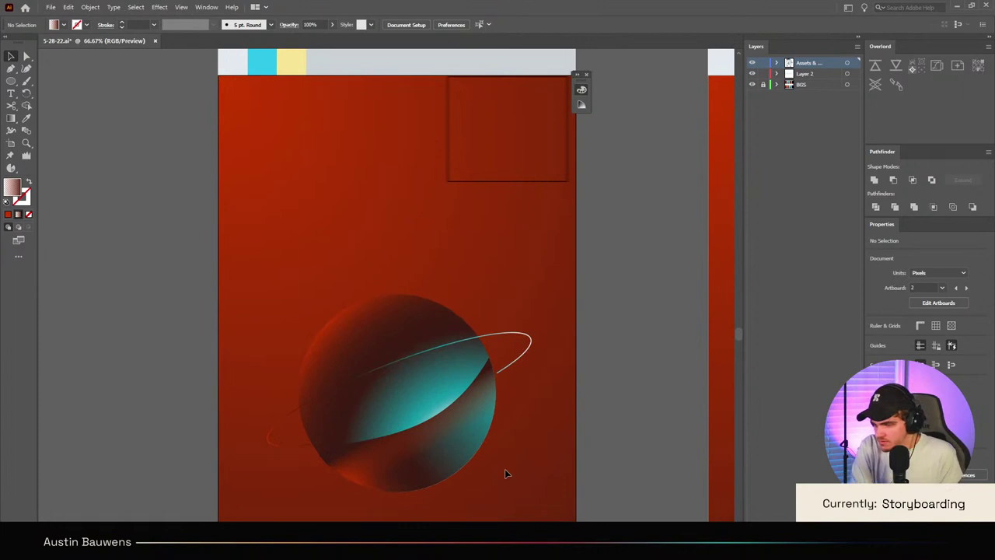
{"action": "scroll", "coordinate": [462, 476], "scroll_direction": "up", "scroll_amount": 4}
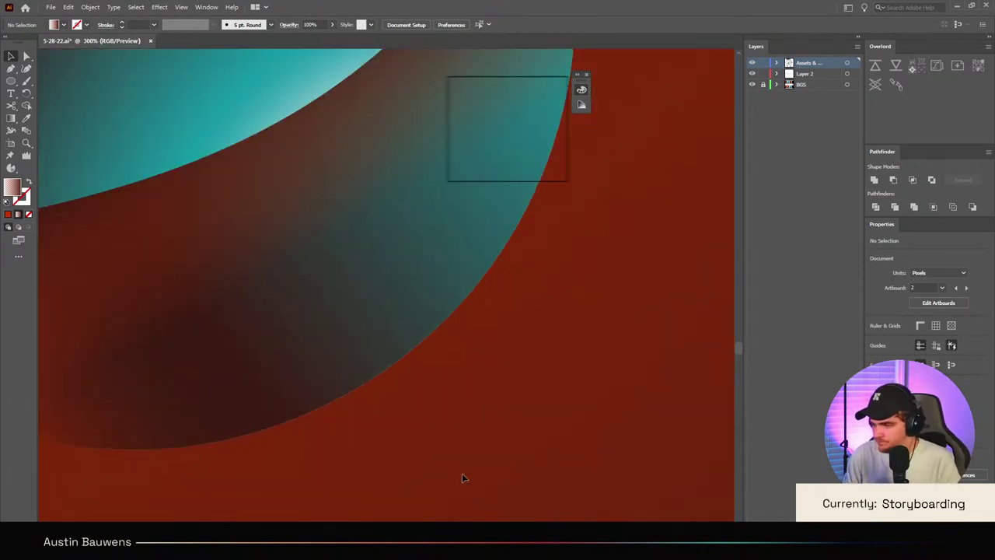
{"action": "key", "text": "ctrl+s"}
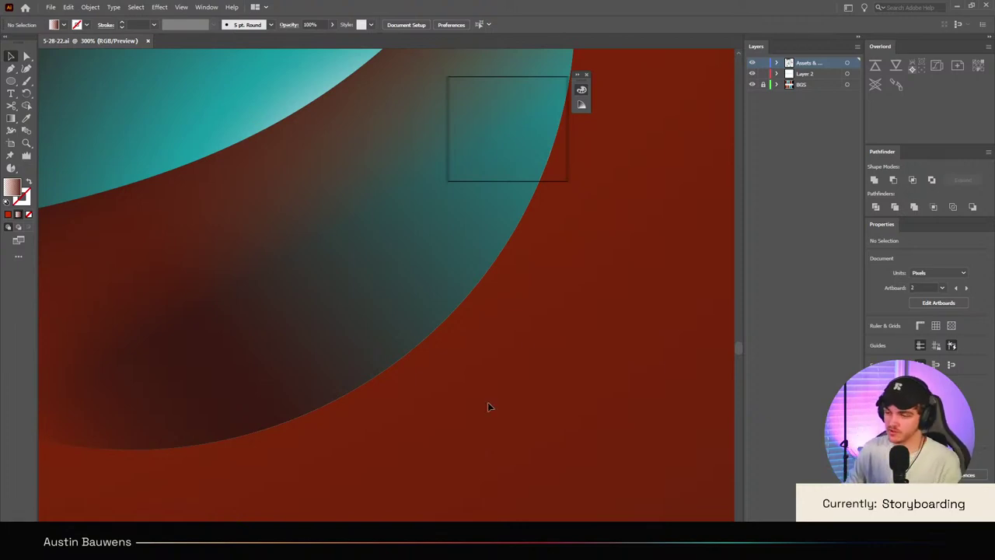
{"action": "key", "text": "ctrl+1"}
{"action": "scroll", "coordinate": [476, 405], "scroll_direction": "right", "scroll_amount": 3}
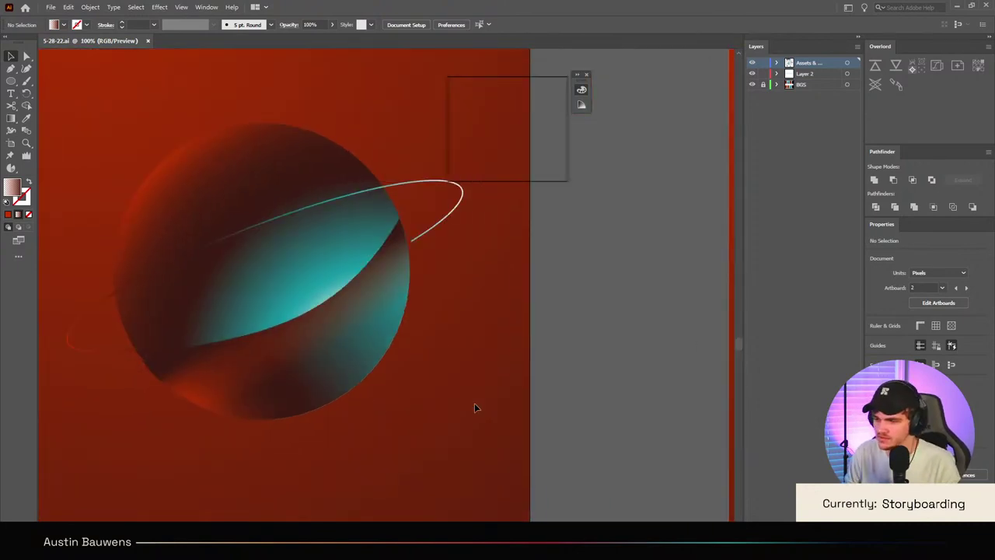
{"action": "scroll", "coordinate": [476, 404], "scroll_direction": "left", "scroll_amount": 1}
{"action": "scroll", "coordinate": [475, 404], "scroll_direction": "up", "scroll_amount": 1}
{"action": "scroll", "coordinate": [476, 405], "scroll_direction": "down", "scroll_amount": 2}
{"action": "scroll", "coordinate": [475, 404], "scroll_direction": "up", "scroll_amount": 1}
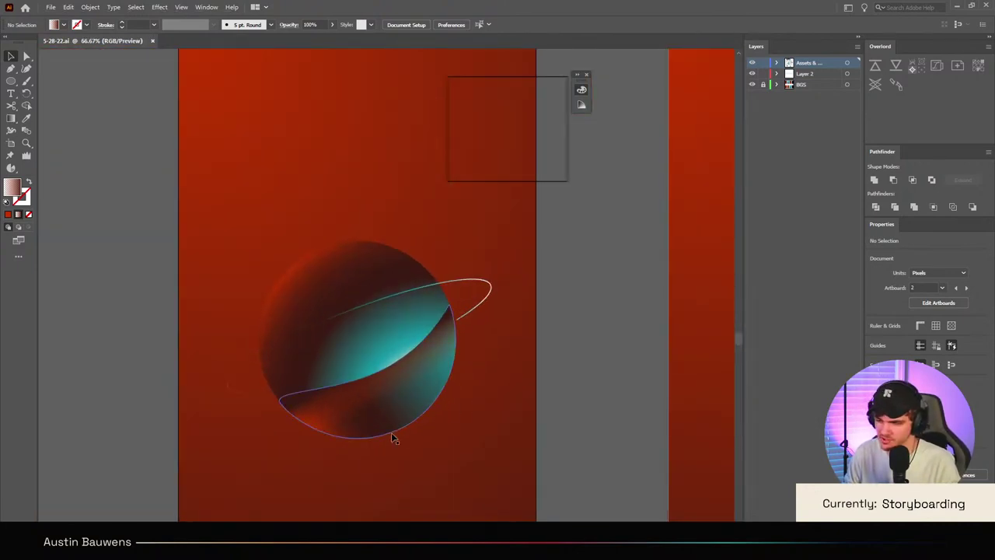
{"action": "scroll", "coordinate": [474, 388], "scroll_direction": "up", "scroll_amount": 1}
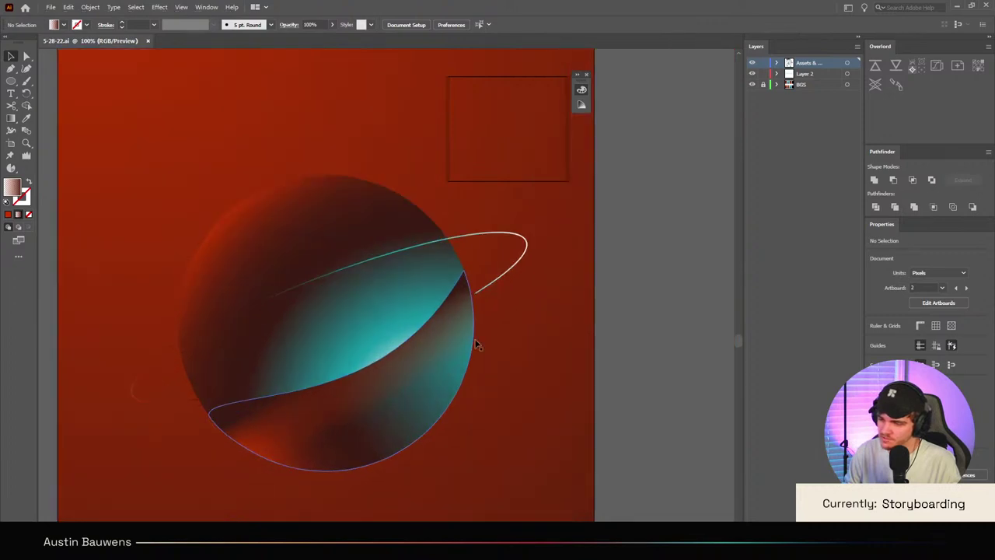
Step: Nudge the planet's ring slightly to the left
{"action": "left_click_drag", "start_coordinate": [489, 285], "coordinate": [481, 286]}
{"action": "left_click", "coordinate": [524, 333]}
{"action": "left_click", "coordinate": [521, 290]}
Step: Make the ring's stroke the active colour and give it a gradient
{"action": "left_click", "coordinate": [510, 230]}
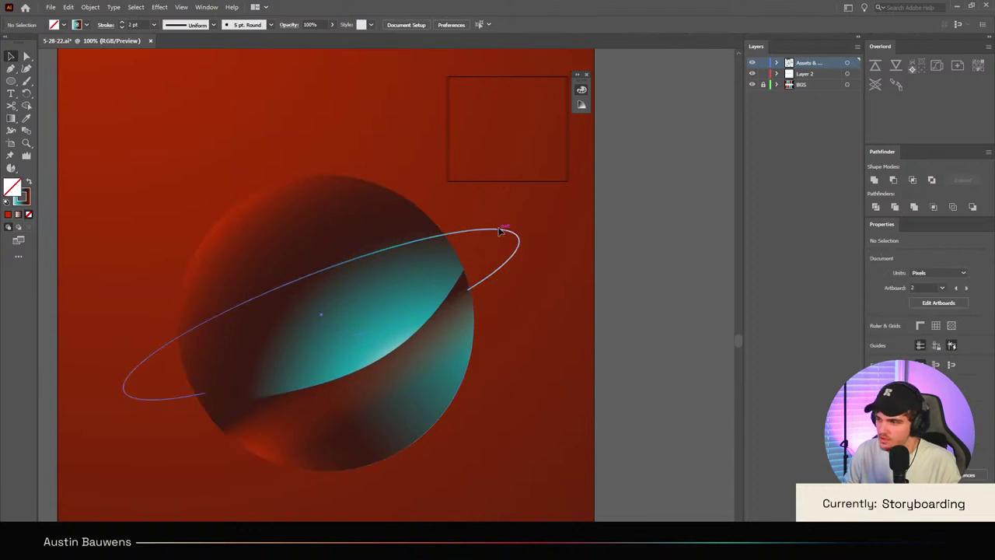
{"action": "left_click", "coordinate": [979, 400]}
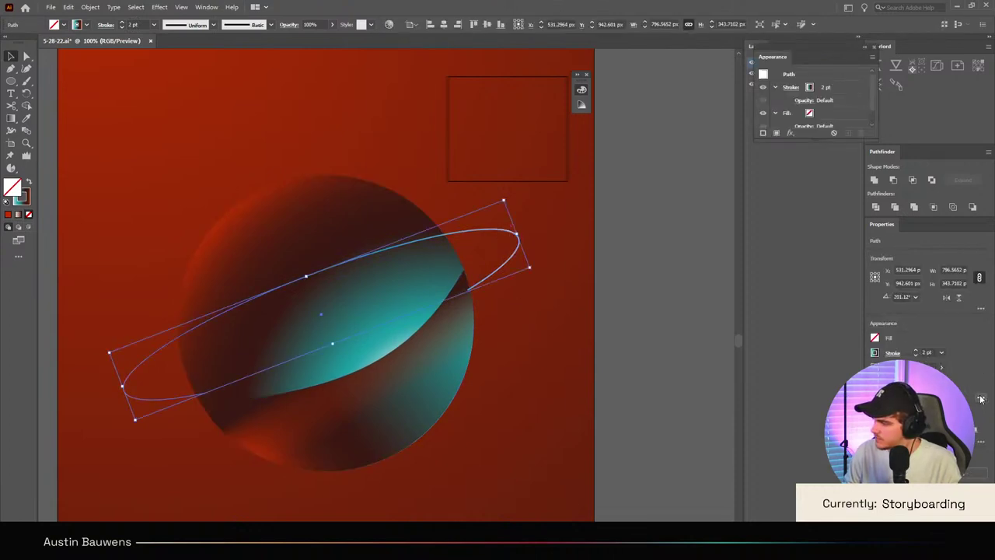
{"action": "left_click", "coordinate": [25, 201]}
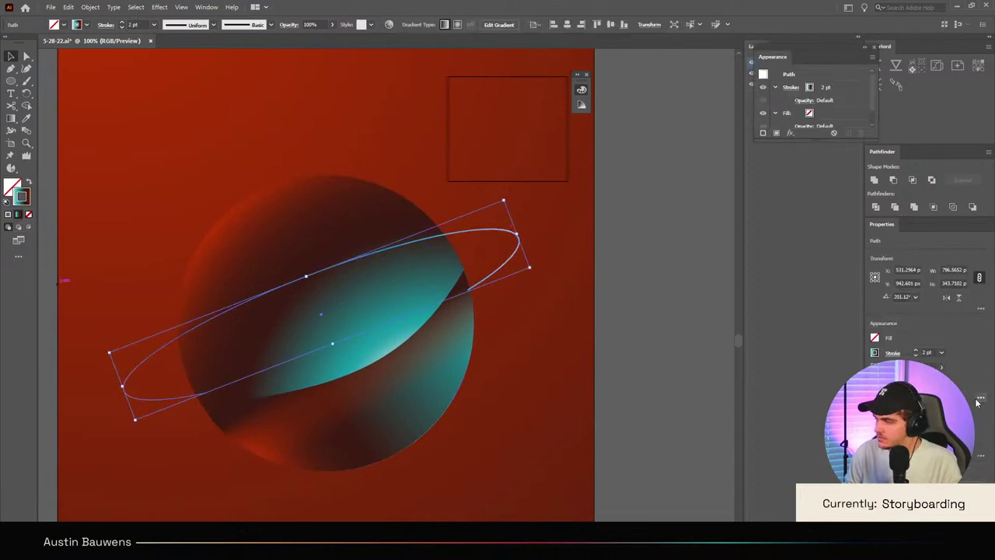
{"action": "left_click", "coordinate": [981, 456]}
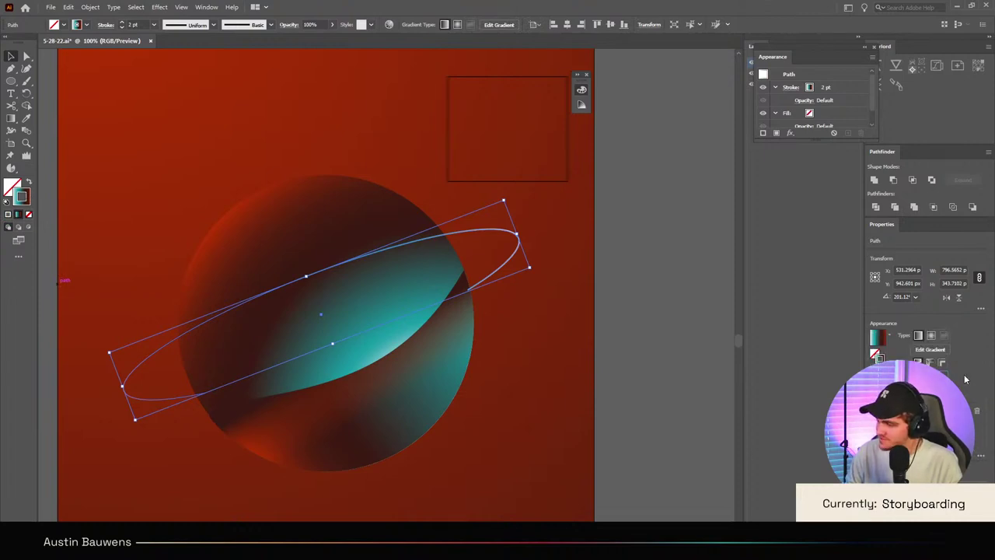
{"action": "key", "text": "Escape"}
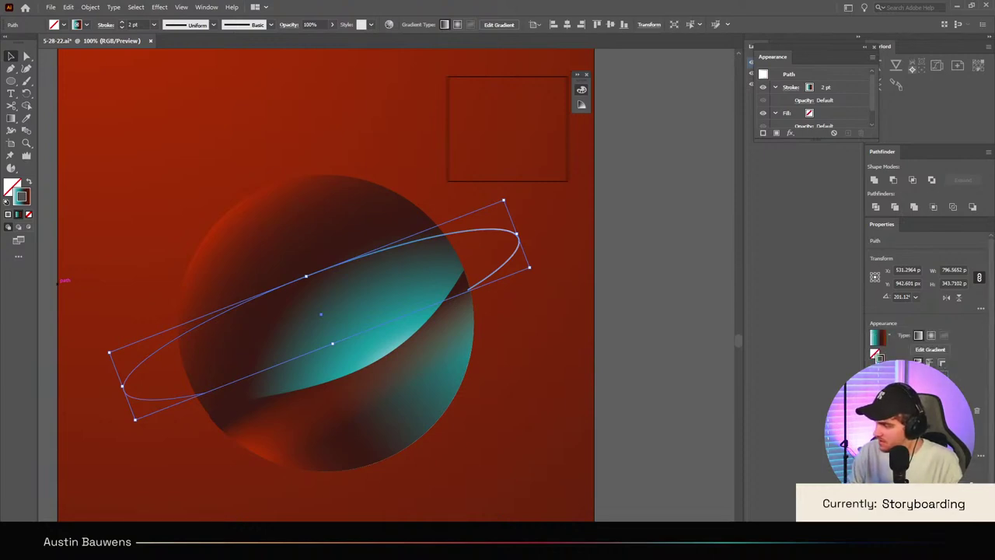
{"action": "left_click", "coordinate": [533, 462]}
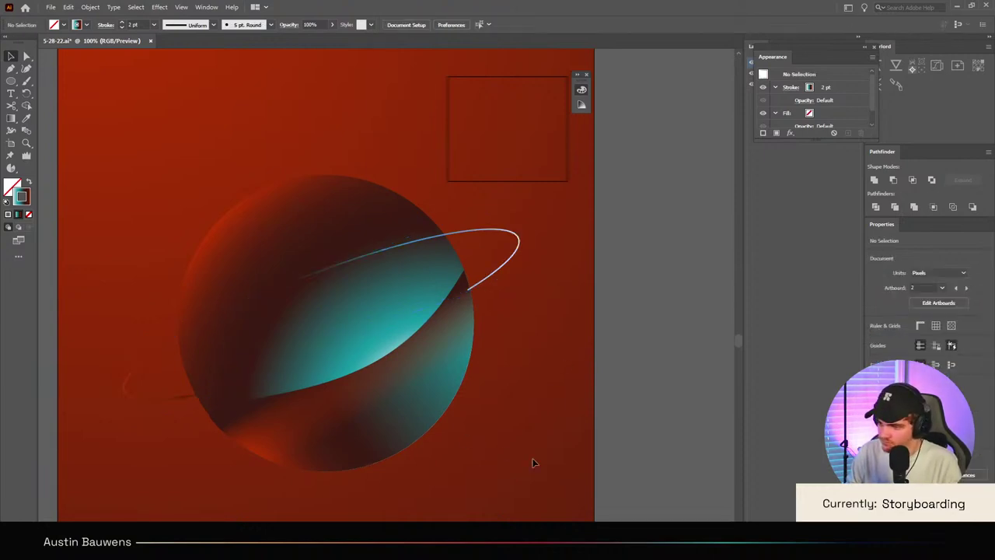
{"action": "scroll", "coordinate": [534, 463], "scroll_direction": "down", "scroll_amount": 3}
{"action": "scroll", "coordinate": [534, 465], "scroll_direction": "up", "scroll_amount": 3}
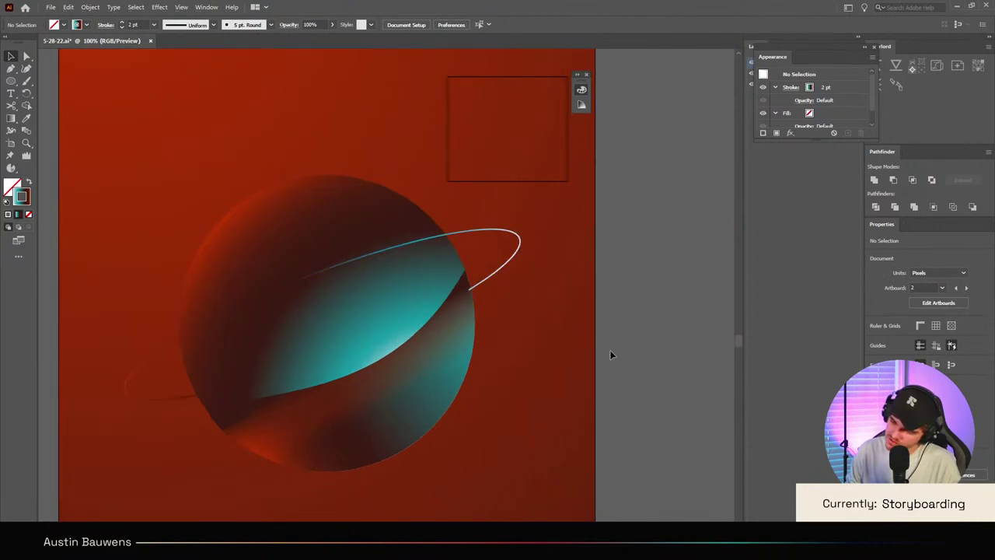
Step: Sample a colour from the artwork into the ring stroke's gradient
{"action": "left_click", "coordinate": [511, 255]}
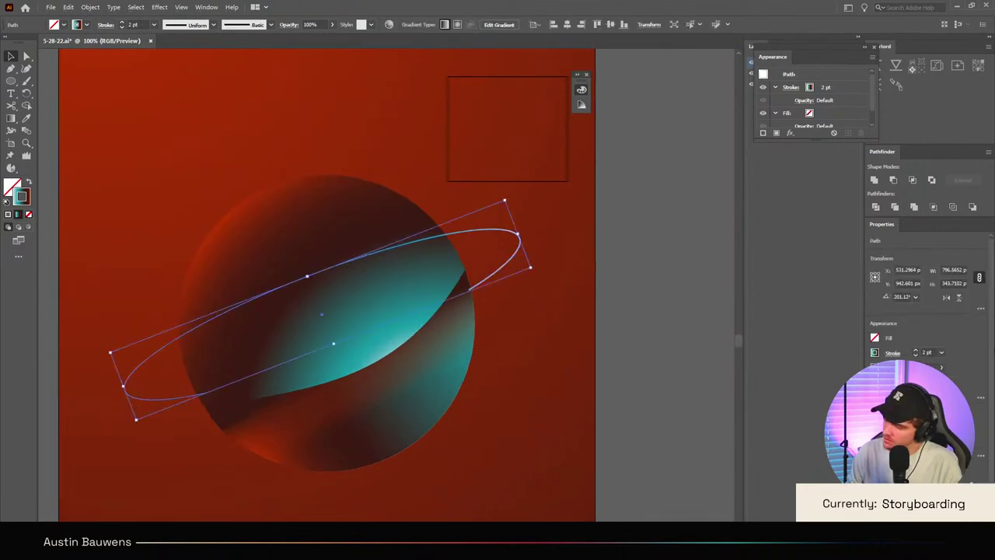
{"action": "left_click", "coordinate": [982, 456]}
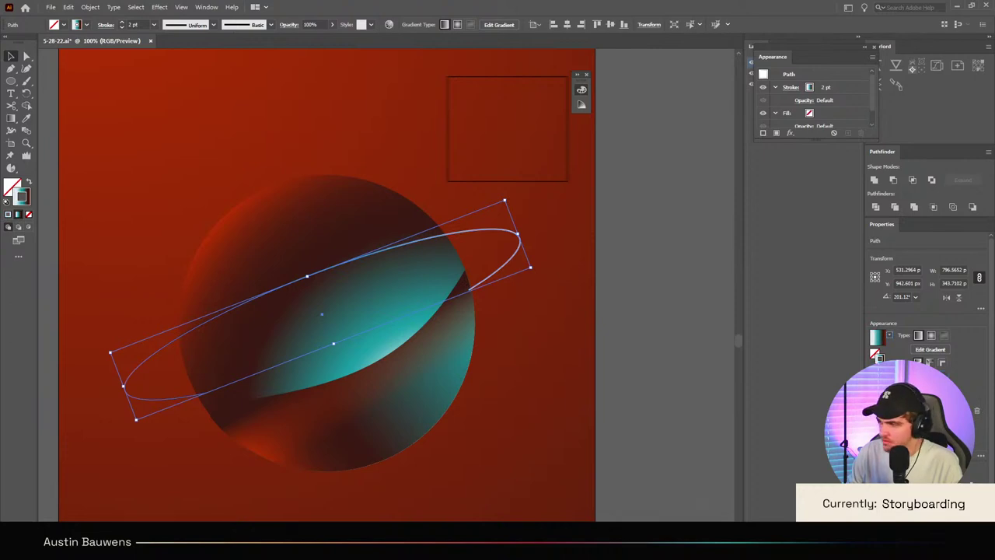
{"action": "left_click", "coordinate": [459, 168]}
{"action": "scroll", "coordinate": [405, 331], "scroll_direction": "down", "scroll_amount": 4}
{"action": "scroll", "coordinate": [405, 330], "scroll_direction": "up", "scroll_amount": 1}
{"action": "scroll", "coordinate": [408, 359], "scroll_direction": "up", "scroll_amount": 4}
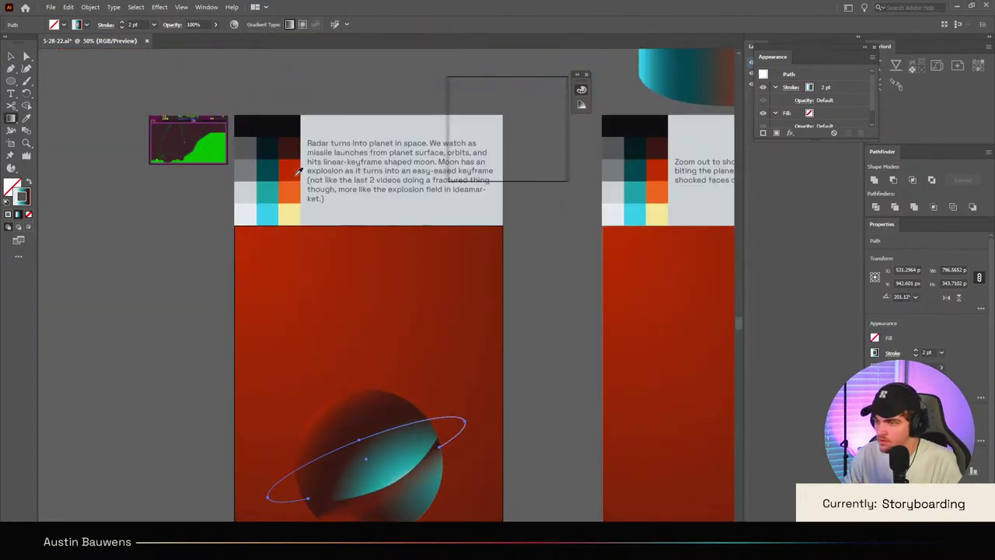
{"action": "key", "text": "Escape"}
{"action": "scroll", "coordinate": [373, 459], "scroll_direction": "up", "scroll_amount": 3}
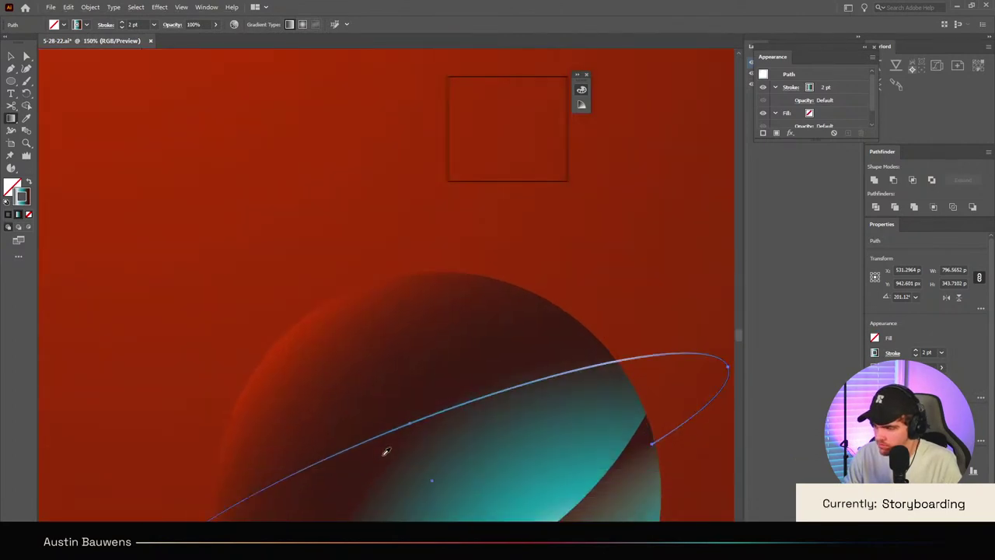
{"action": "scroll", "coordinate": [382, 455], "scroll_direction": "down", "scroll_amount": 2}
{"action": "left_click", "coordinate": [564, 502]}
{"action": "scroll", "coordinate": [589, 448], "scroll_direction": "down", "scroll_amount": 2}
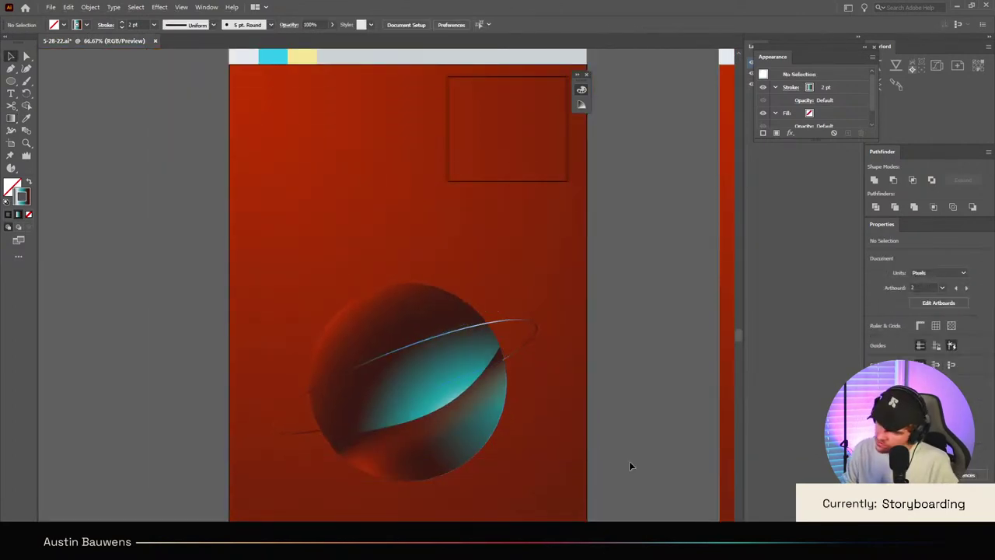
{"action": "scroll", "coordinate": [509, 347], "scroll_direction": "up", "scroll_amount": 1}
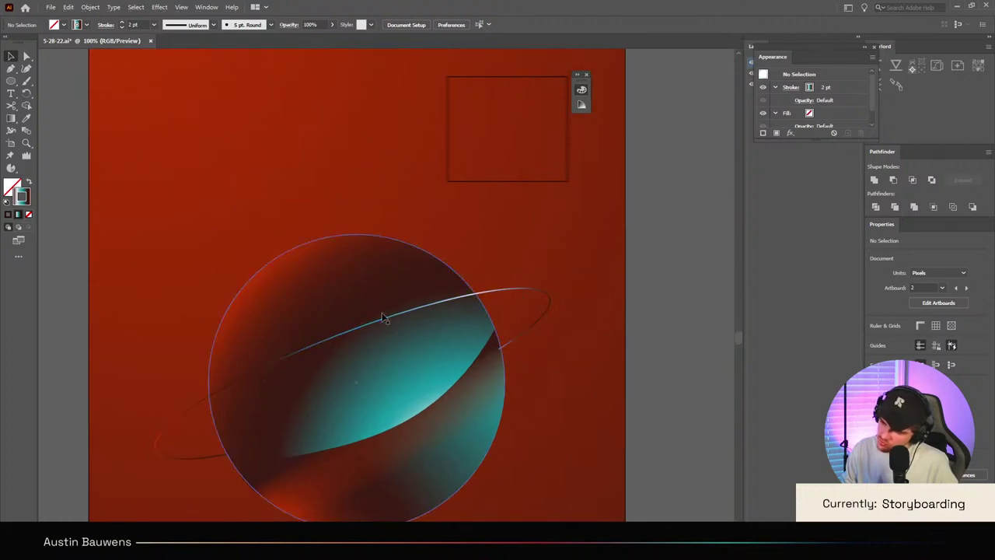
Step: Apply the pale silver-blue 2 pt gradient stroke to the ring and preview it
{"action": "left_click", "coordinate": [546, 290]}
{"action": "key", "text": "period"}
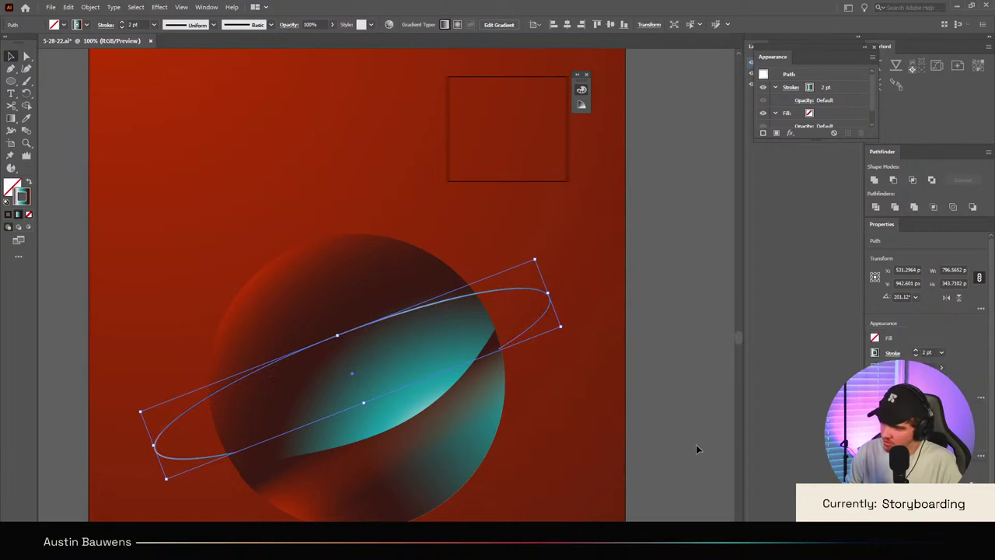
{"action": "left_click", "coordinate": [674, 430]}
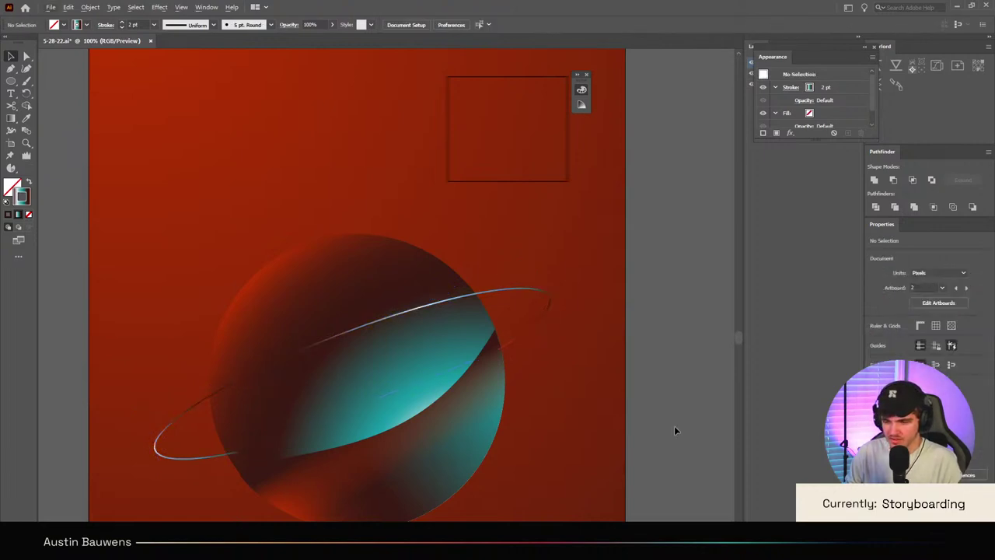
{"action": "scroll", "coordinate": [674, 430], "scroll_direction": "down", "scroll_amount": 1}
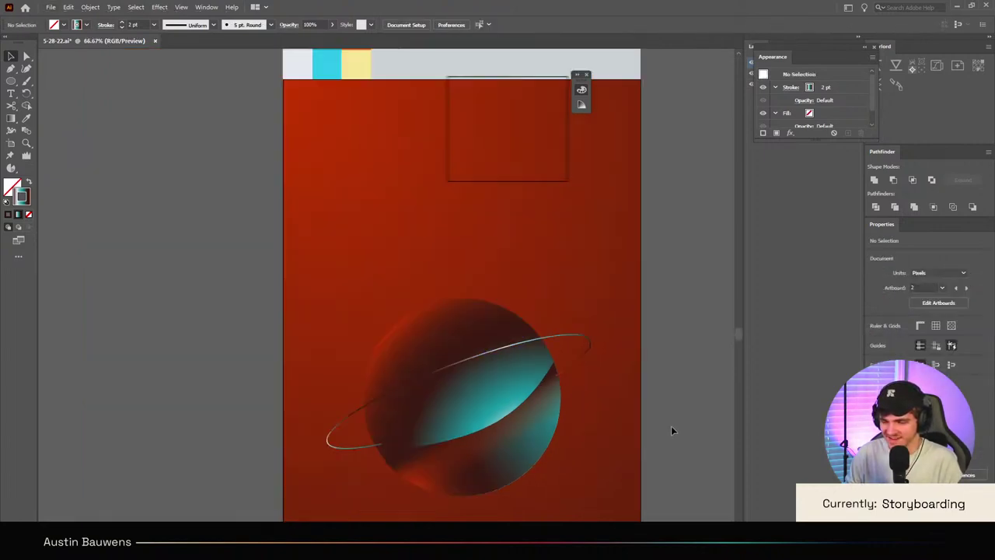
{"action": "scroll", "coordinate": [632, 404], "scroll_direction": "down", "scroll_amount": 2}
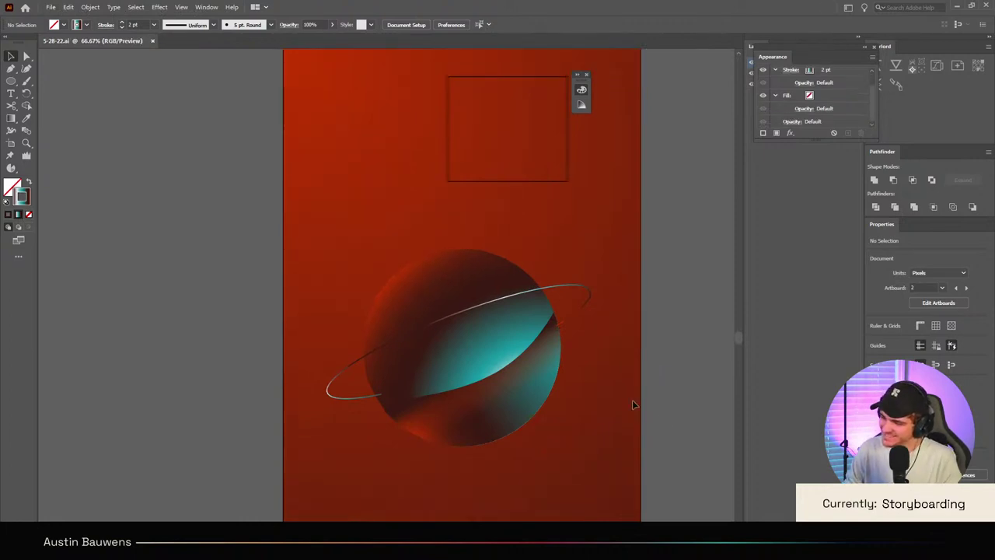
{"action": "scroll", "coordinate": [526, 410], "scroll_direction": "right", "scroll_amount": 4}
{"action": "scroll", "coordinate": [519, 417], "scroll_direction": "down", "scroll_amount": 3}
{"action": "scroll", "coordinate": [518, 417], "scroll_direction": "up", "scroll_amount": 2}
{"action": "scroll", "coordinate": [519, 422], "scroll_direction": "right", "scroll_amount": 2}
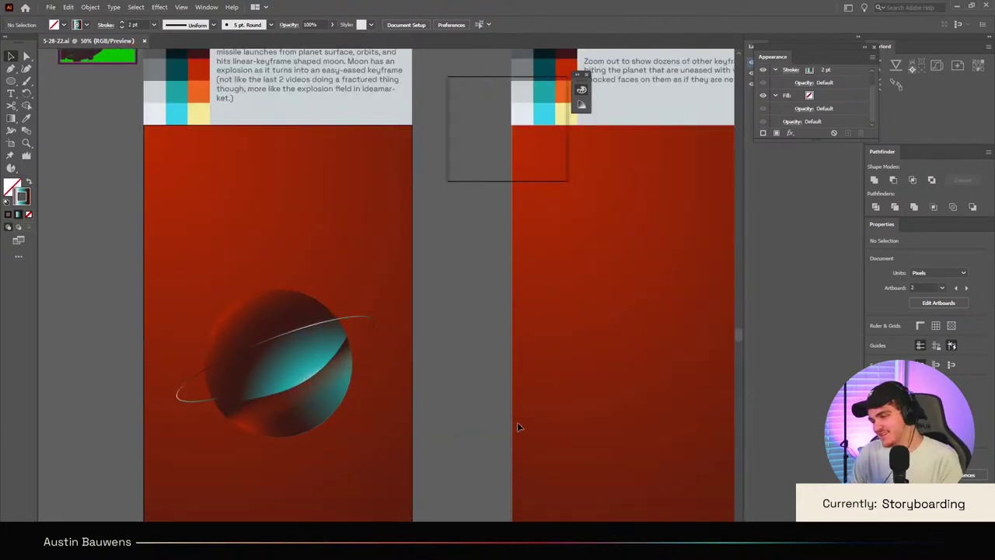
{"action": "scroll", "coordinate": [366, 436], "scroll_direction": "down", "scroll_amount": 1}
{"action": "scroll", "coordinate": [381, 415], "scroll_direction": "up", "scroll_amount": 3}
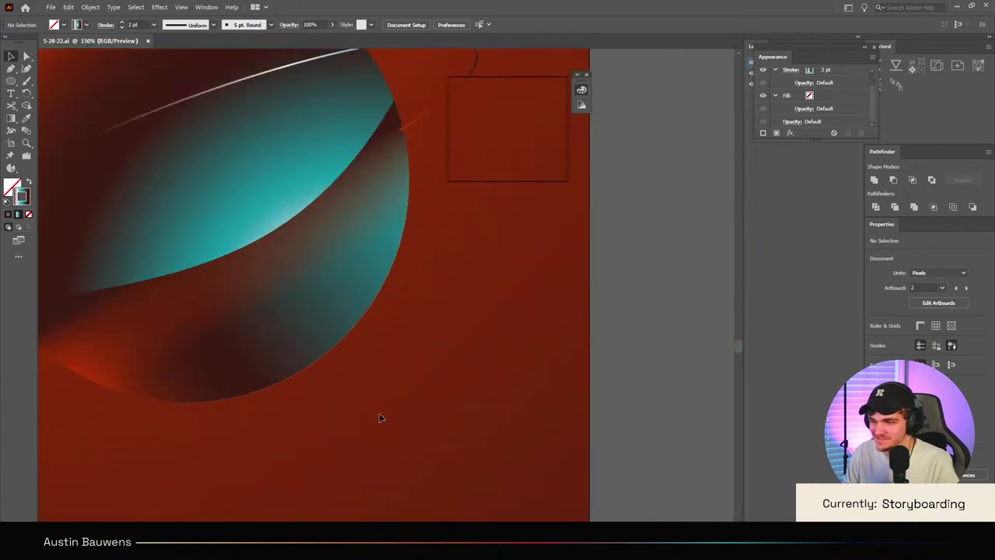
{"action": "scroll", "coordinate": [378, 413], "scroll_direction": "down", "scroll_amount": 3}
{"action": "scroll", "coordinate": [516, 432], "scroll_direction": "left", "scroll_amount": 2}
{"action": "scroll", "coordinate": [516, 433], "scroll_direction": "down", "scroll_amount": 3}
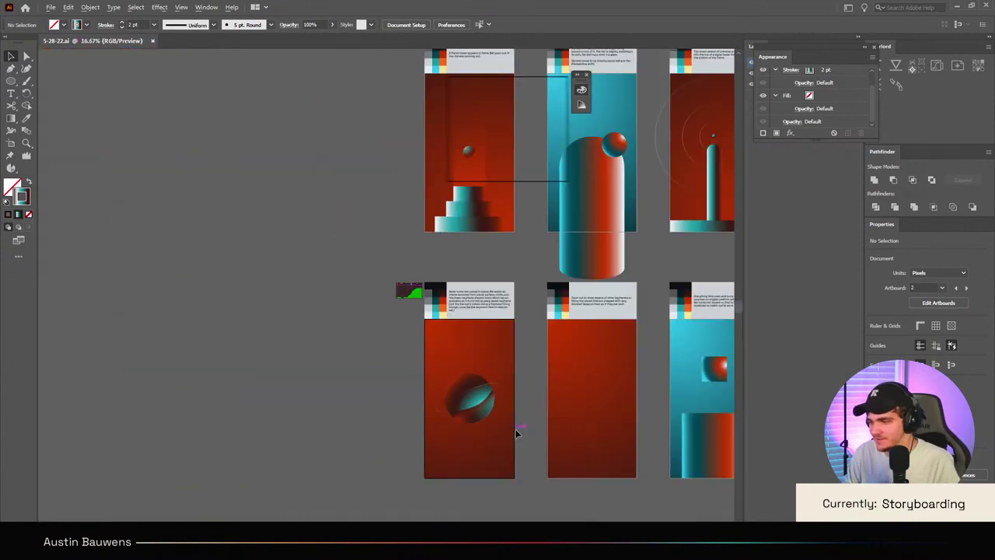
{"action": "scroll", "coordinate": [516, 433], "scroll_direction": "up", "scroll_amount": 3}
{"action": "scroll", "coordinate": [514, 427], "scroll_direction": "down", "scroll_amount": 2}
{"action": "scroll", "coordinate": [519, 425], "scroll_direction": "up", "scroll_amount": 3}
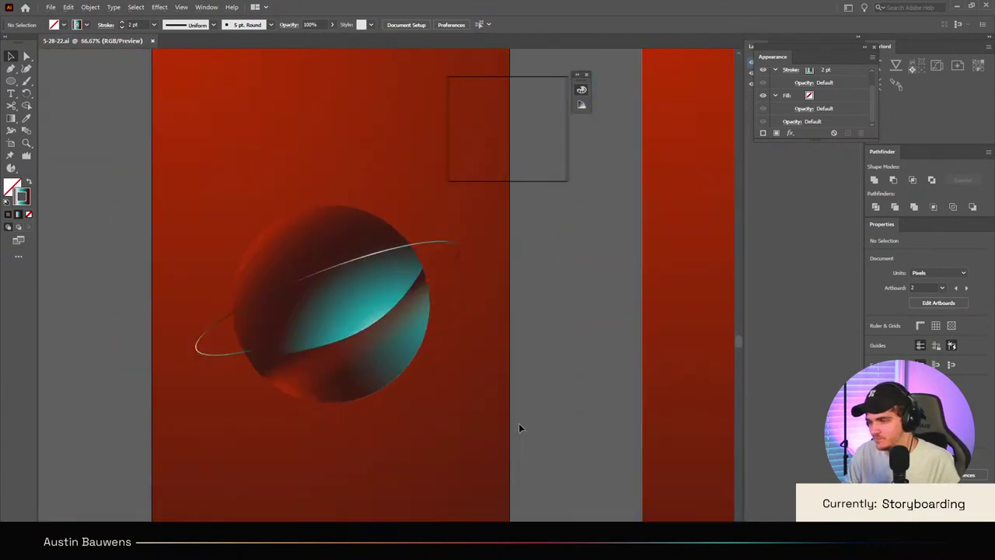
{"action": "scroll", "coordinate": [519, 426], "scroll_direction": "right", "scroll_amount": 2}
{"action": "scroll", "coordinate": [435, 393], "scroll_direction": "down", "scroll_amount": 4}
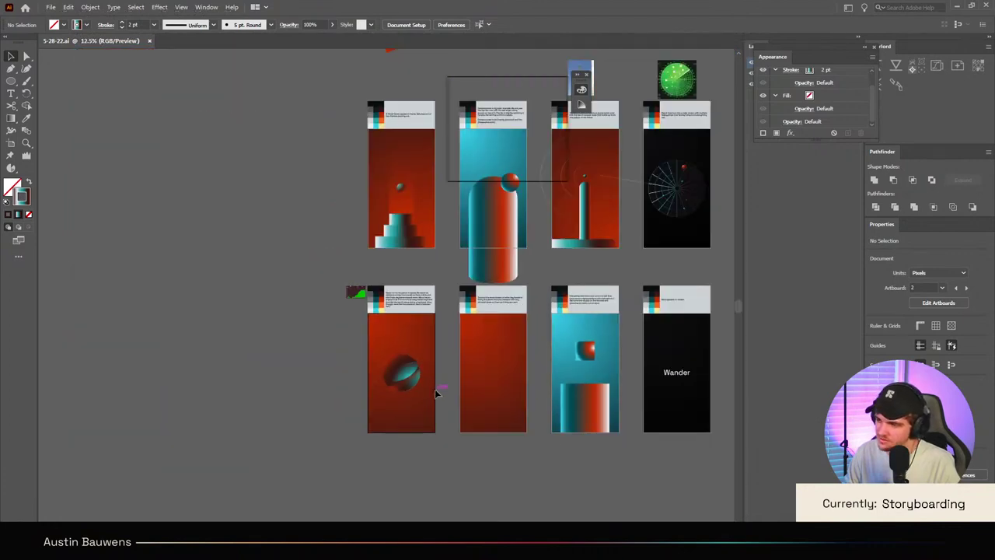
{"action": "scroll", "coordinate": [436, 393], "scroll_direction": "up", "scroll_amount": 3}
{"action": "scroll", "coordinate": [412, 360], "scroll_direction": "right", "scroll_amount": 4}
{"action": "scroll", "coordinate": [367, 367], "scroll_direction": "down", "scroll_amount": 2}
{"action": "scroll", "coordinate": [344, 374], "scroll_direction": "left", "scroll_amount": 1}
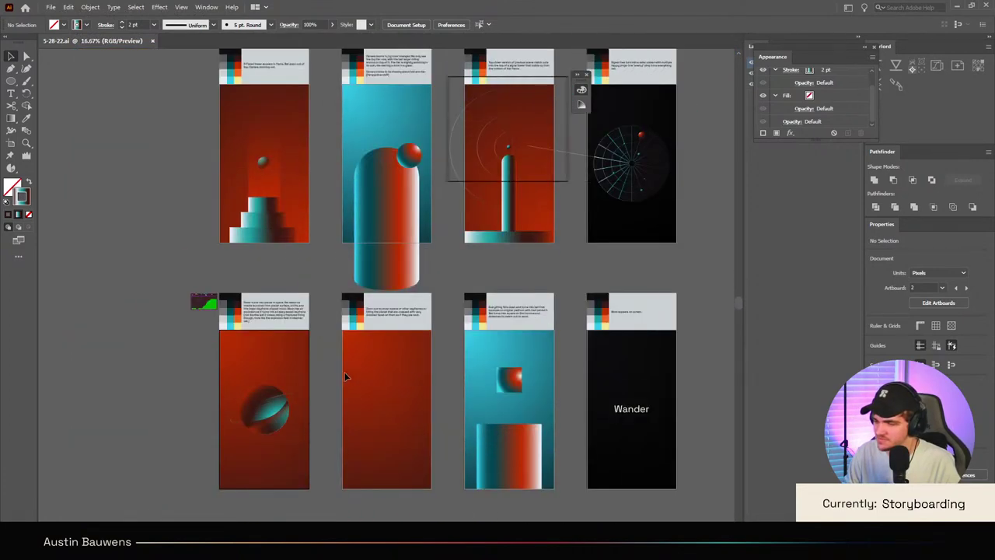
Step: Paste the tall rectangle from the top-left frame into the planet frame with Ctrl+F
{"action": "left_click", "coordinate": [279, 169]}
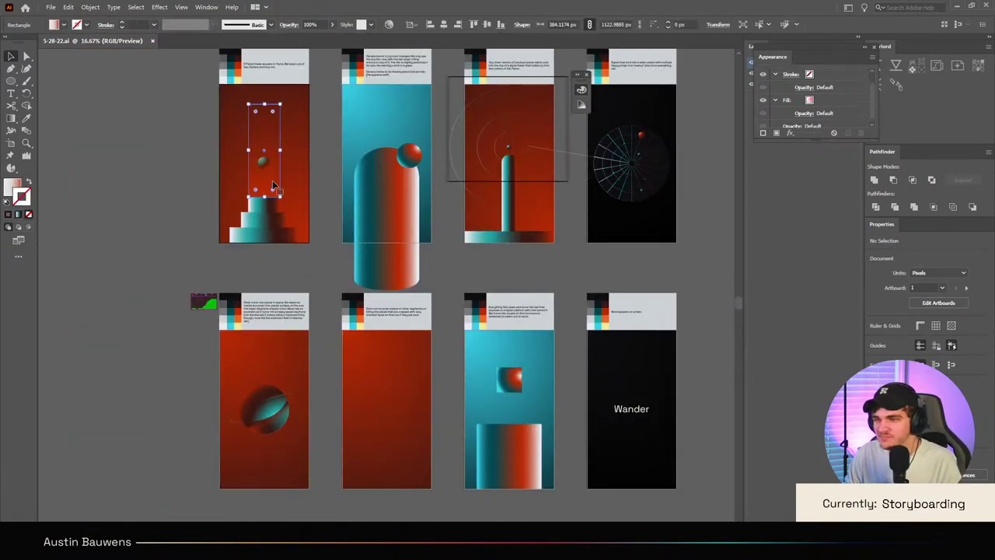
{"action": "left_click", "coordinate": [287, 490]}
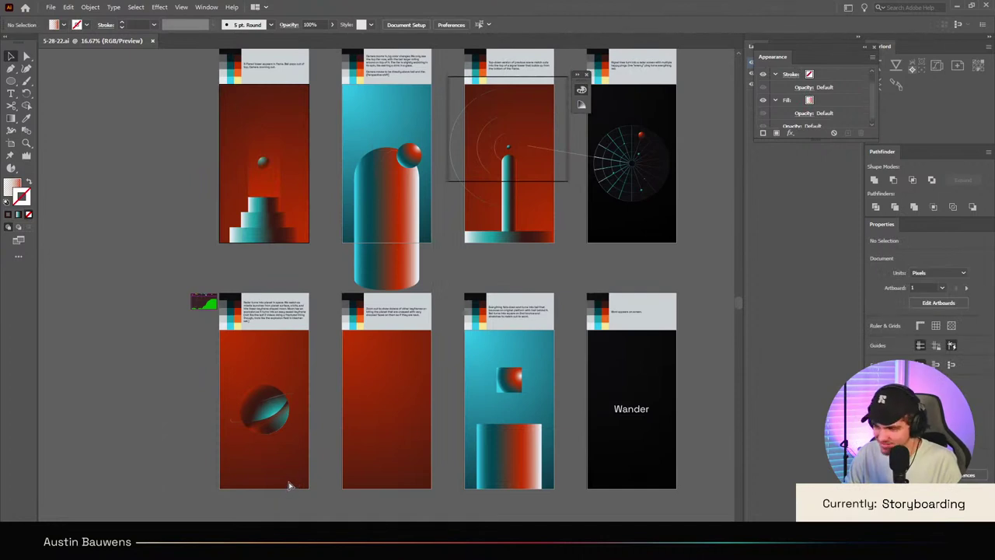
{"action": "left_click", "coordinate": [288, 484]}
{"action": "left_click", "coordinate": [275, 455]}
{"action": "key", "text": "ctrl+f"}
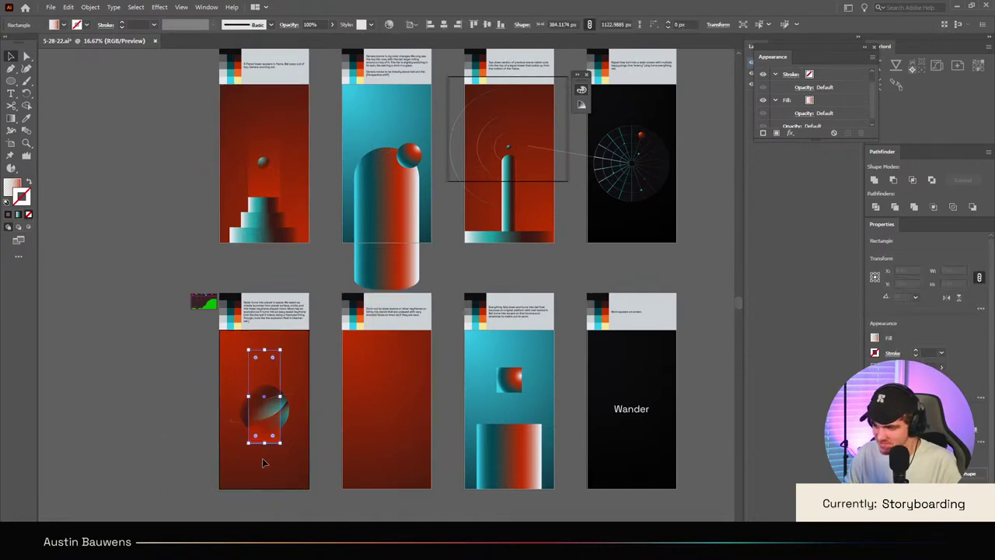
Step: Move the pasted rectangle below the planet and widen it to about 596 px
{"action": "scroll", "coordinate": [264, 458], "scroll_direction": "up", "scroll_amount": 1}
{"action": "left_click_drag", "start_coordinate": [270, 360], "coordinate": [270, 422]}
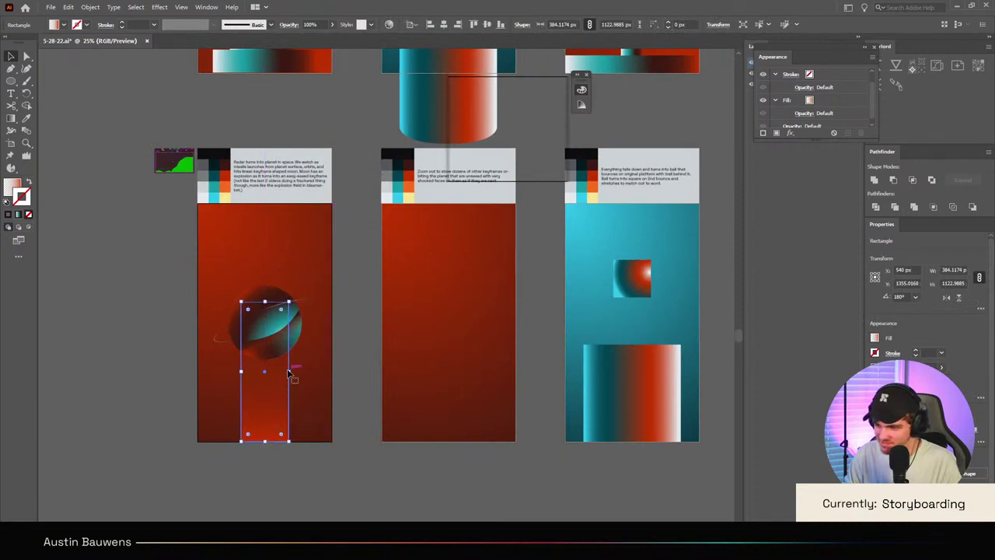
{"action": "left_click_drag", "start_coordinate": [289, 374], "coordinate": [303, 373]}
{"action": "left_click", "coordinate": [355, 376]}
{"action": "scroll", "coordinate": [356, 375], "scroll_direction": "down", "scroll_amount": 3}
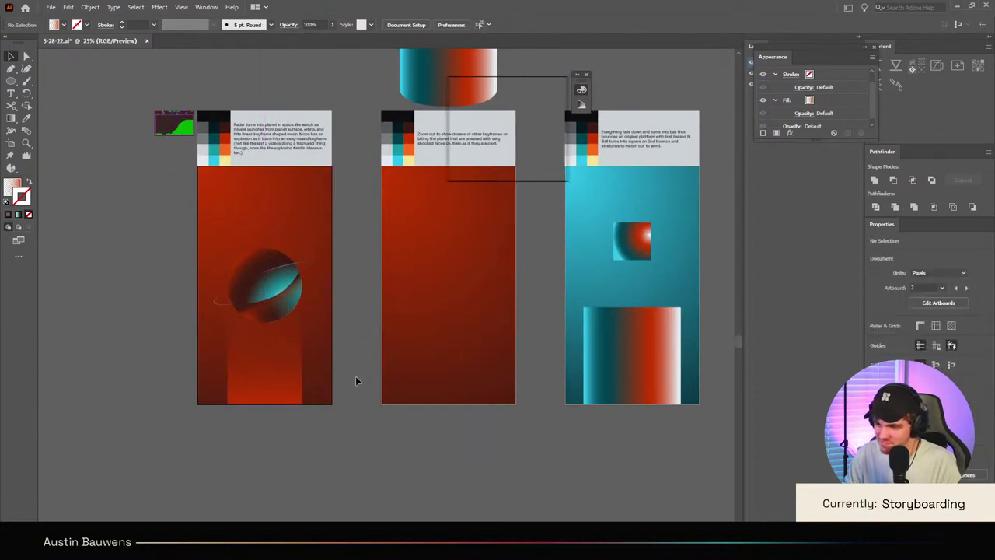
{"action": "scroll", "coordinate": [315, 393], "scroll_direction": "up", "scroll_amount": 4}
{"action": "scroll", "coordinate": [267, 406], "scroll_direction": "up", "scroll_amount": 2}
{"action": "left_click_drag", "start_coordinate": [277, 433], "coordinate": [289, 433]}
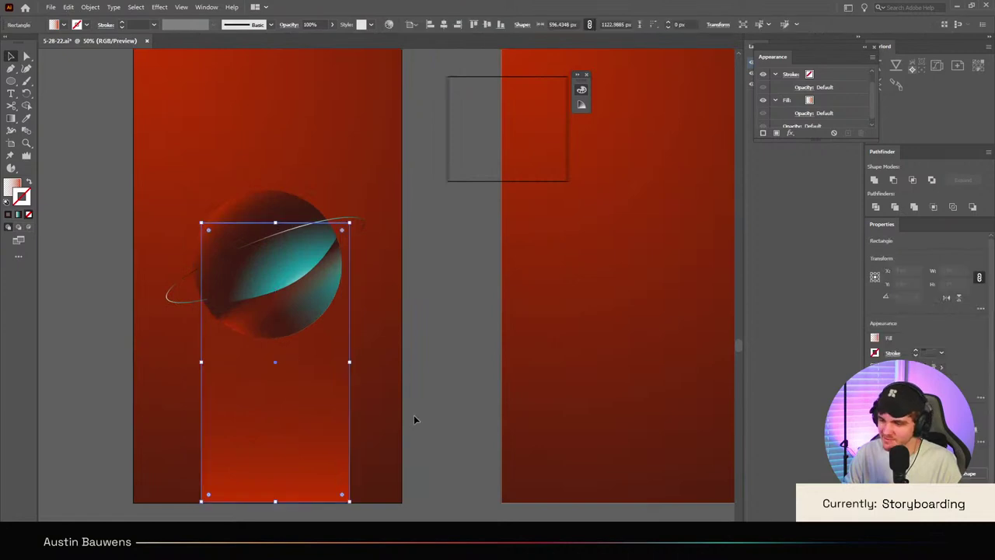
{"action": "left_click", "coordinate": [412, 411]}
{"action": "scroll", "coordinate": [410, 408], "scroll_direction": "down", "scroll_amount": 1}
{"action": "scroll", "coordinate": [333, 396], "scroll_direction": "up", "scroll_amount": 1}
{"action": "scroll", "coordinate": [267, 393], "scroll_direction": "down", "scroll_amount": 2}
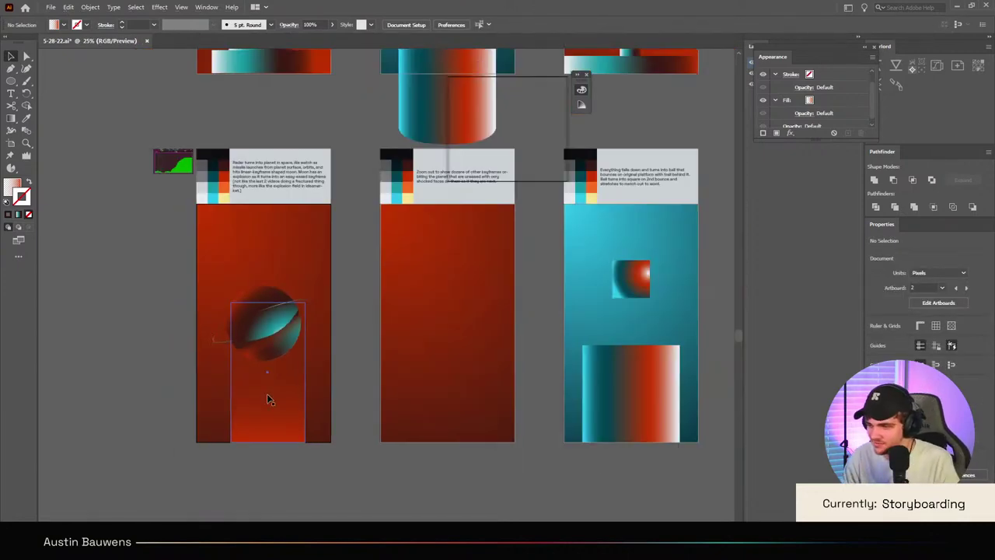
Step: Try rotating the rectangle 180° and moving it up, then undo both changes
{"action": "left_click", "coordinate": [266, 393]}
{"action": "left_click_drag", "start_coordinate": [309, 301], "coordinate": [193, 465]}
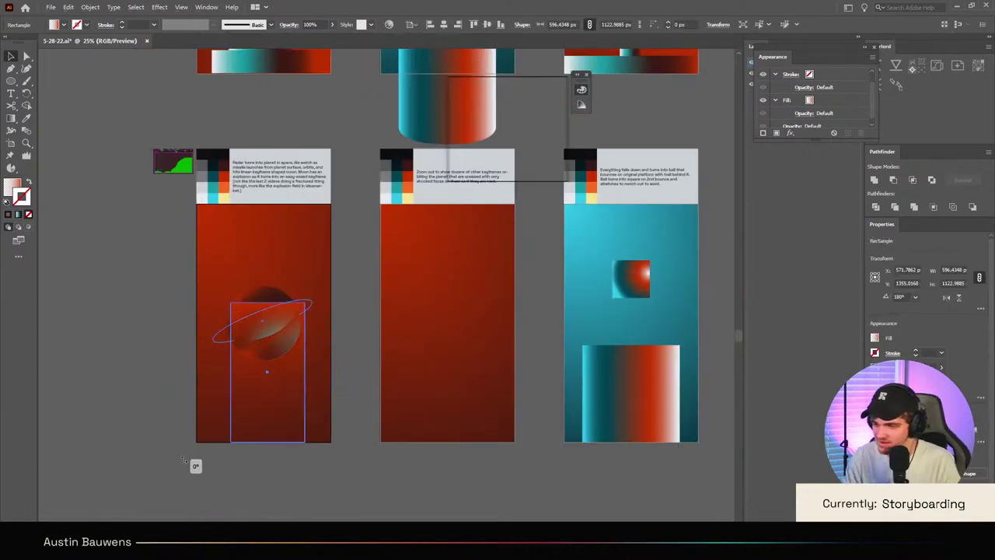
{"action": "left_click_drag", "start_coordinate": [294, 399], "coordinate": [295, 297]}
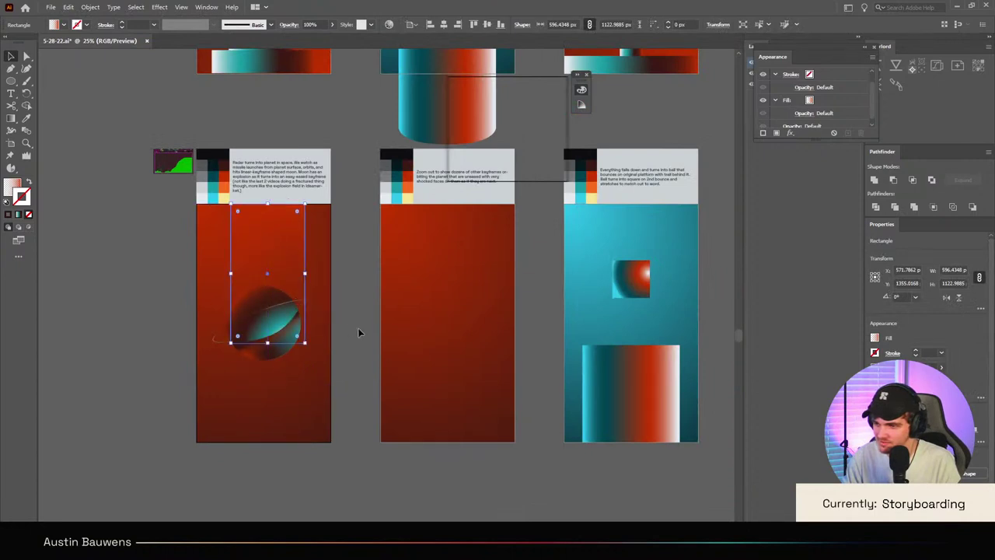
{"action": "left_click", "coordinate": [358, 329]}
{"action": "scroll", "coordinate": [355, 379], "scroll_direction": "up", "scroll_amount": 1}
{"action": "scroll", "coordinate": [354, 377], "scroll_direction": "left", "scroll_amount": 1}
{"action": "scroll", "coordinate": [408, 340], "scroll_direction": "up", "scroll_amount": 1}
{"action": "key", "text": "ctrl+z"}
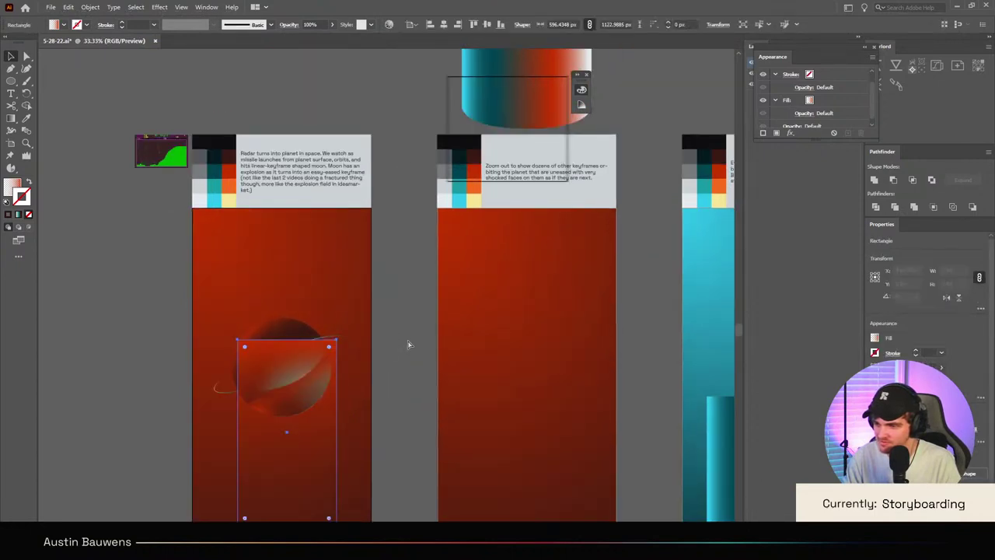
{"action": "left_click", "coordinate": [381, 363]}
{"action": "key", "text": "ctrl+z"}
{"action": "left_click", "coordinate": [382, 362]}
{"action": "scroll", "coordinate": [387, 375], "scroll_direction": "down", "scroll_amount": 2}
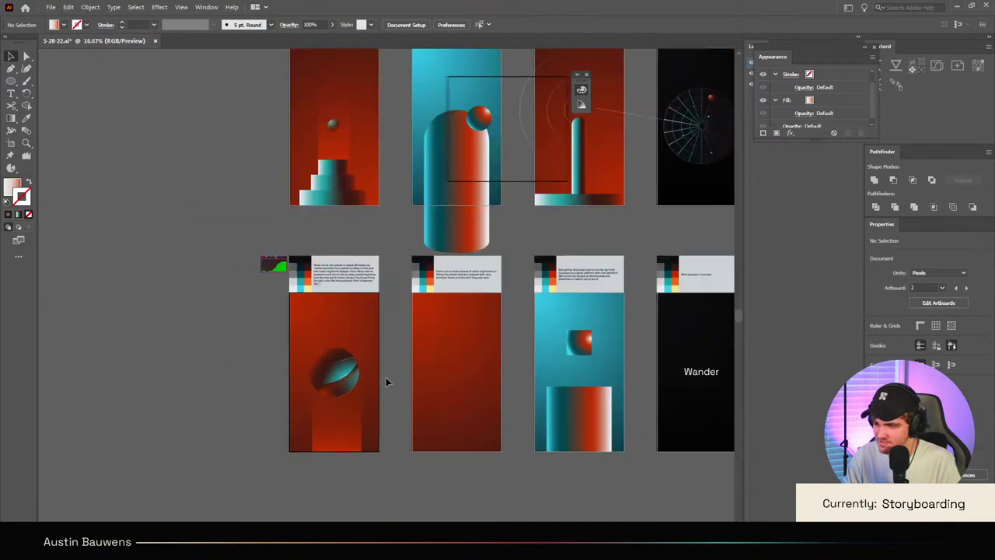
Step: Move the rectangle to X 540 px and stretch its top up to the frame's top
{"action": "left_click", "coordinate": [333, 478]}
{"action": "scroll", "coordinate": [331, 485], "scroll_direction": "up", "scroll_amount": 3}
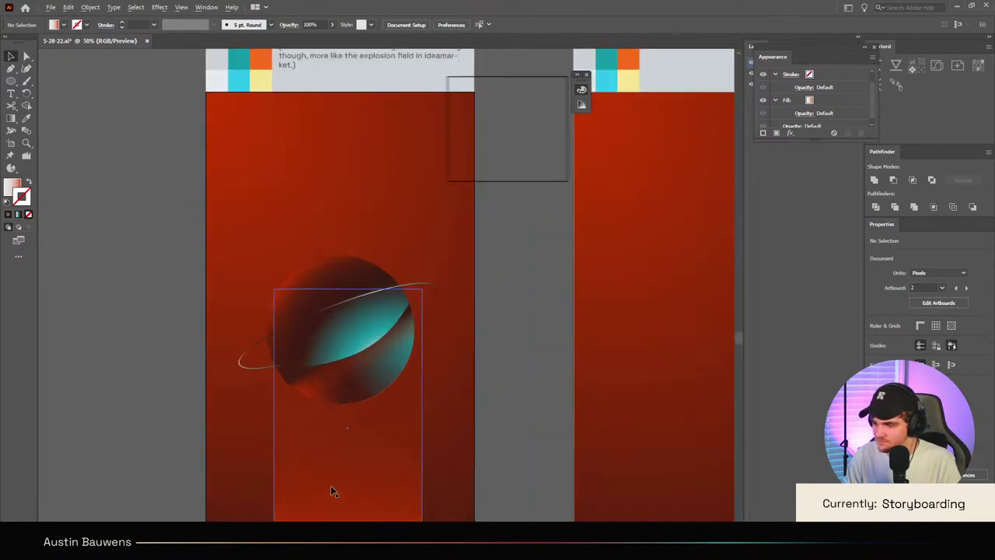
{"action": "scroll", "coordinate": [331, 485], "scroll_direction": "down", "scroll_amount": 1}
{"action": "left_click_drag", "start_coordinate": [361, 445], "coordinate": [356, 441]}
{"action": "scroll", "coordinate": [389, 363], "scroll_direction": "down", "scroll_amount": 1}
{"action": "left_click_drag", "start_coordinate": [355, 259], "coordinate": [355, 127]}
{"action": "left_click", "coordinate": [489, 311]}
Step: Adjust the strip into a 596 × 1916 px column, rotated 180°, behind the planet
{"action": "left_click", "coordinate": [396, 394]}
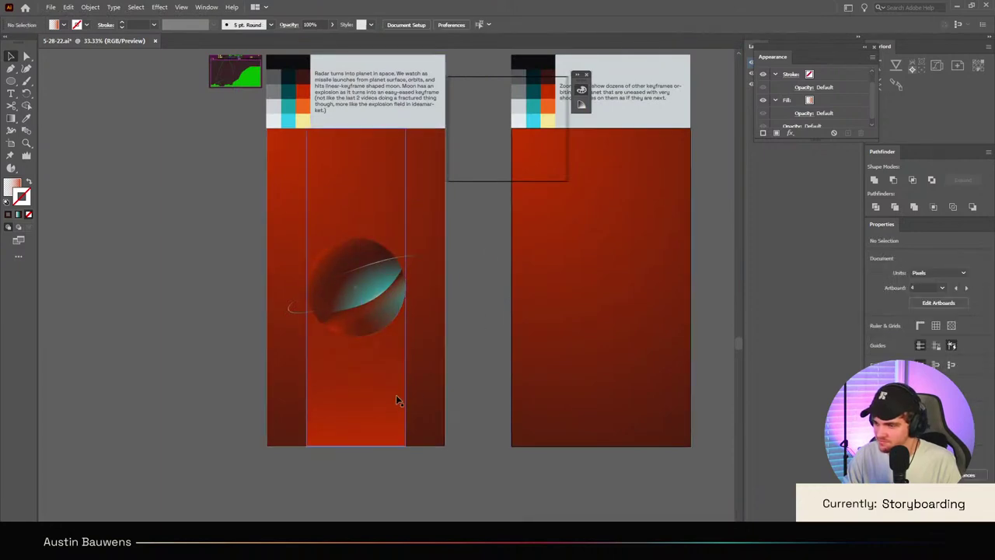
{"action": "left_click", "coordinate": [447, 398]}
{"action": "scroll", "coordinate": [445, 396], "scroll_direction": "down", "scroll_amount": 2}
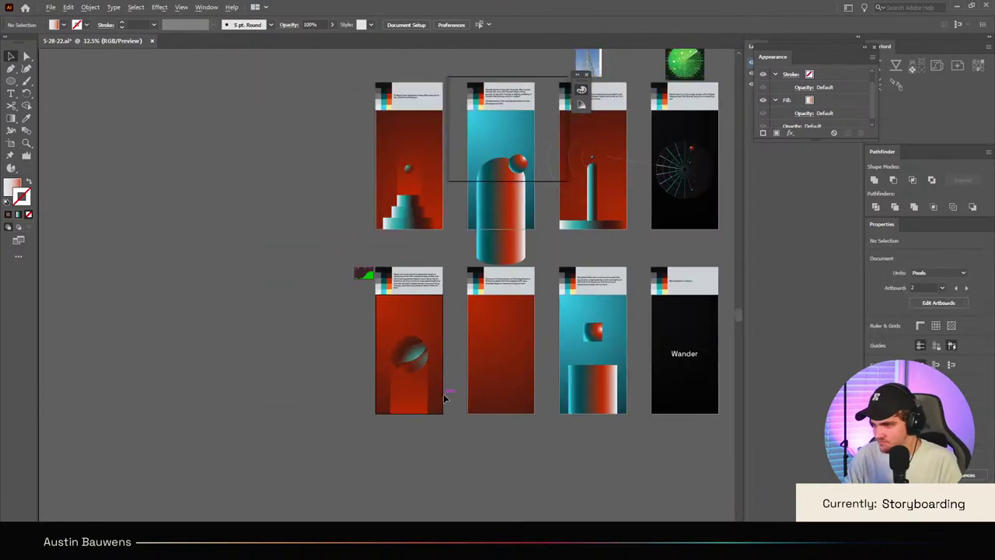
{"action": "scroll", "coordinate": [445, 397], "scroll_direction": "up", "scroll_amount": 2}
{"action": "scroll", "coordinate": [469, 388], "scroll_direction": "down", "scroll_amount": 1}
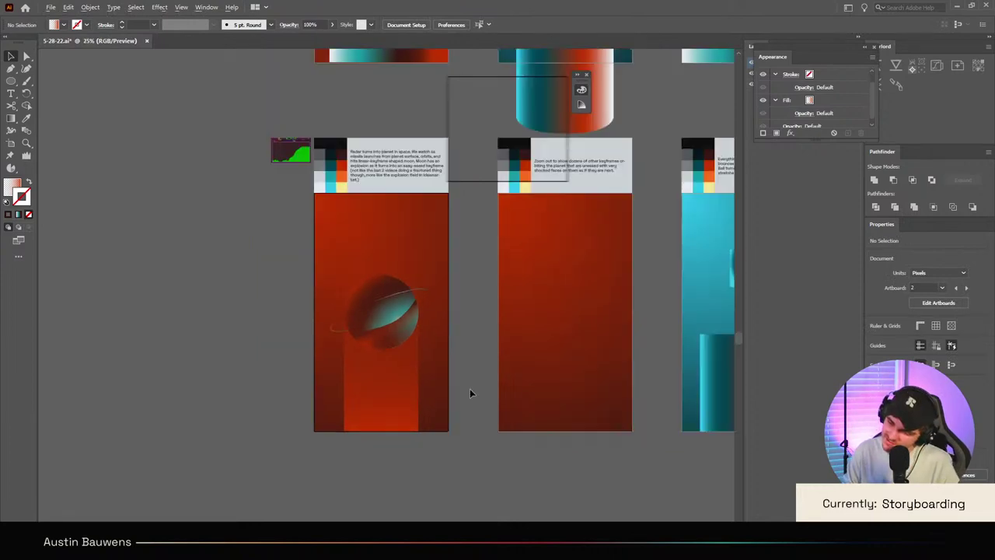
{"action": "scroll", "coordinate": [470, 391], "scroll_direction": "right", "scroll_amount": 1}
{"action": "scroll", "coordinate": [470, 392], "scroll_direction": "up", "scroll_amount": 2}
{"action": "scroll", "coordinate": [465, 404], "scroll_direction": "up", "scroll_amount": 2}
{"action": "scroll", "coordinate": [465, 406], "scroll_direction": "down", "scroll_amount": 2}
{"action": "scroll", "coordinate": [465, 406], "scroll_direction": "down", "scroll_amount": 1}
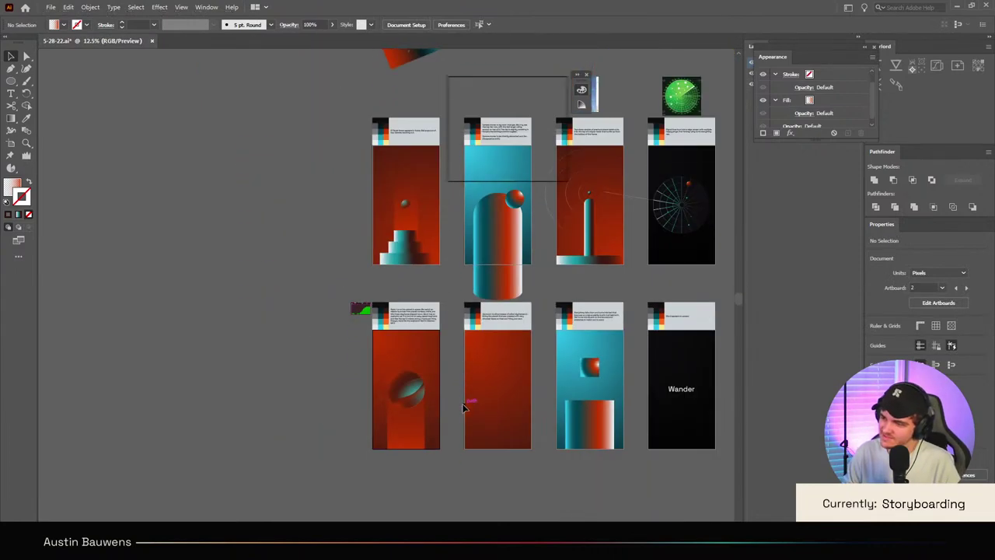
{"action": "scroll", "coordinate": [441, 412], "scroll_direction": "up", "scroll_amount": 4}
{"action": "scroll", "coordinate": [299, 488], "scroll_direction": "down", "scroll_amount": 4}
{"action": "left_click", "coordinate": [300, 495]}
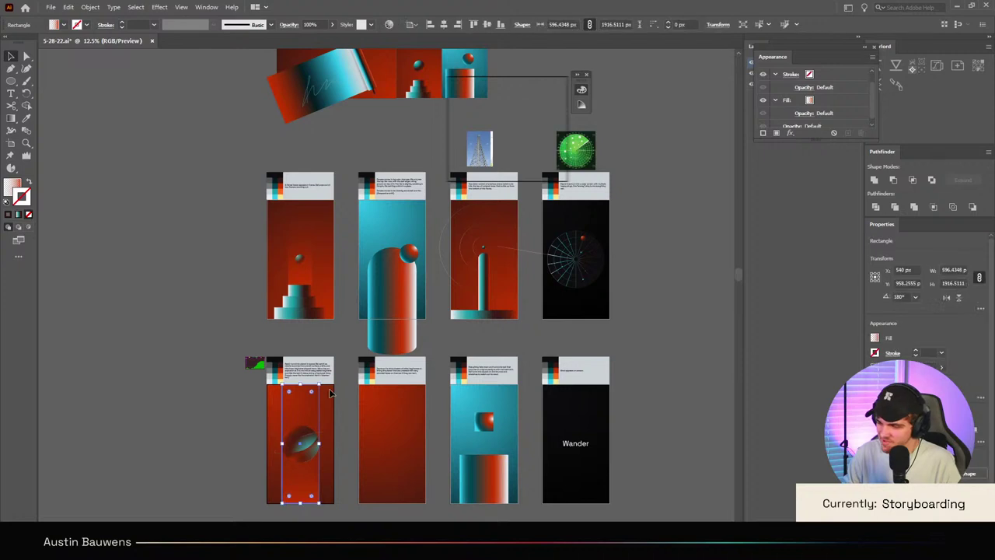
{"action": "left_click_drag", "start_coordinate": [323, 382], "coordinate": [266, 509]}
{"action": "left_click", "coordinate": [274, 511]}
{"action": "scroll", "coordinate": [300, 497], "scroll_direction": "up", "scroll_amount": 2}
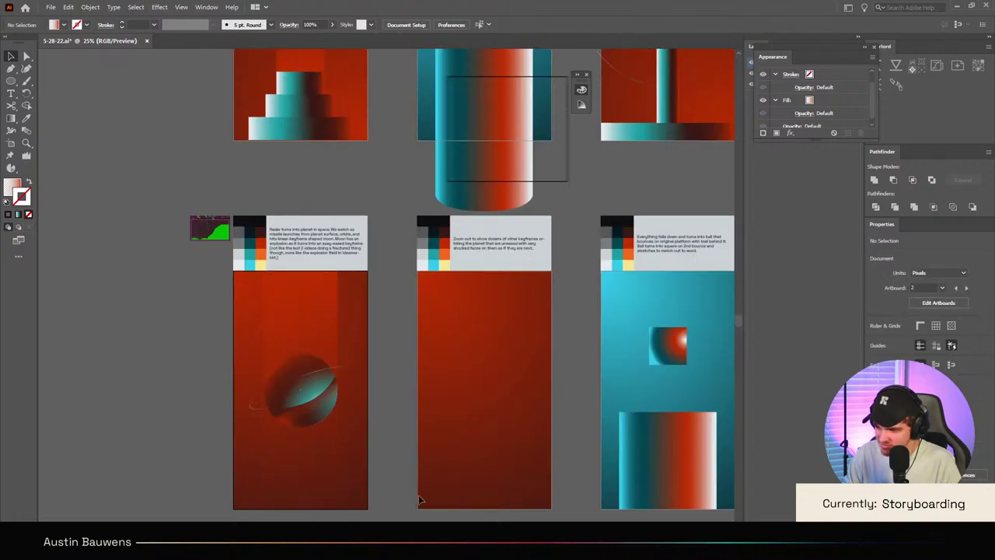
{"action": "scroll", "coordinate": [324, 107], "scroll_direction": "up", "scroll_amount": 2}
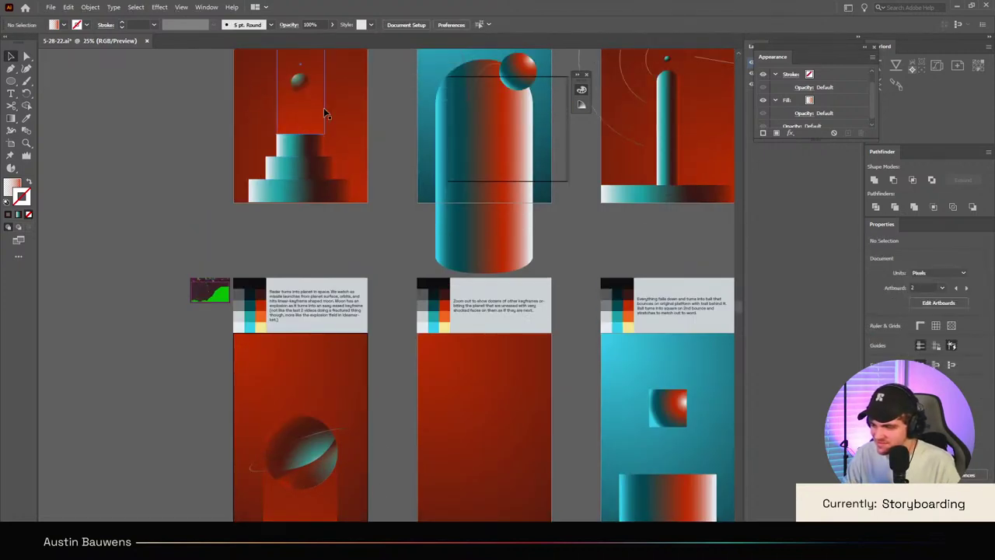
{"action": "scroll", "coordinate": [318, 249], "scroll_direction": "down", "scroll_amount": 3}
{"action": "scroll", "coordinate": [317, 249], "scroll_direction": "down", "scroll_amount": 1}
Step: Set both gradient stops of the strip to sampled teal, with the top stop at 0% opacity
{"action": "left_click", "coordinate": [315, 429]}
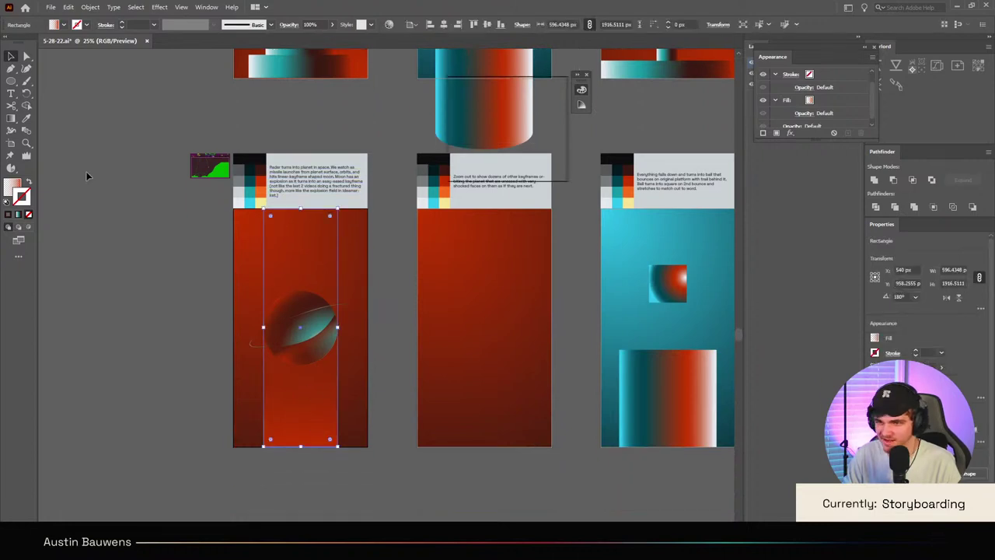
{"action": "key", "text": "m"}
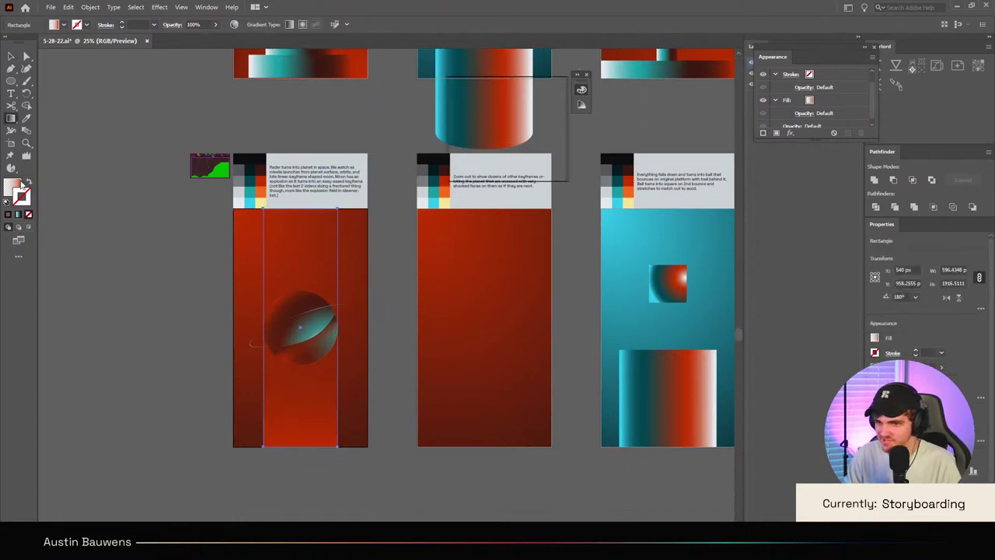
{"action": "left_click", "coordinate": [17, 186]}
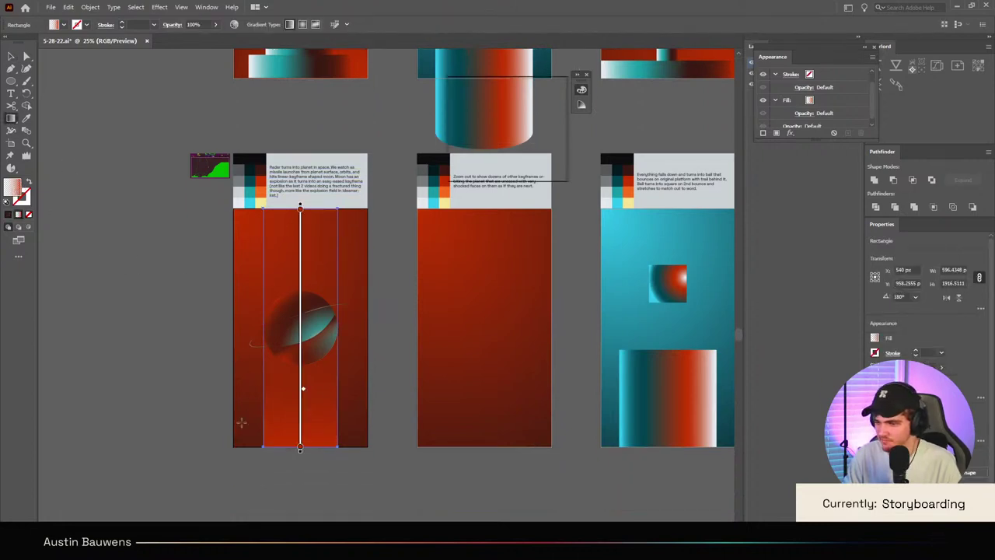
{"action": "double_click", "coordinate": [300, 448]}
{"action": "left_click", "coordinate": [167, 382]}
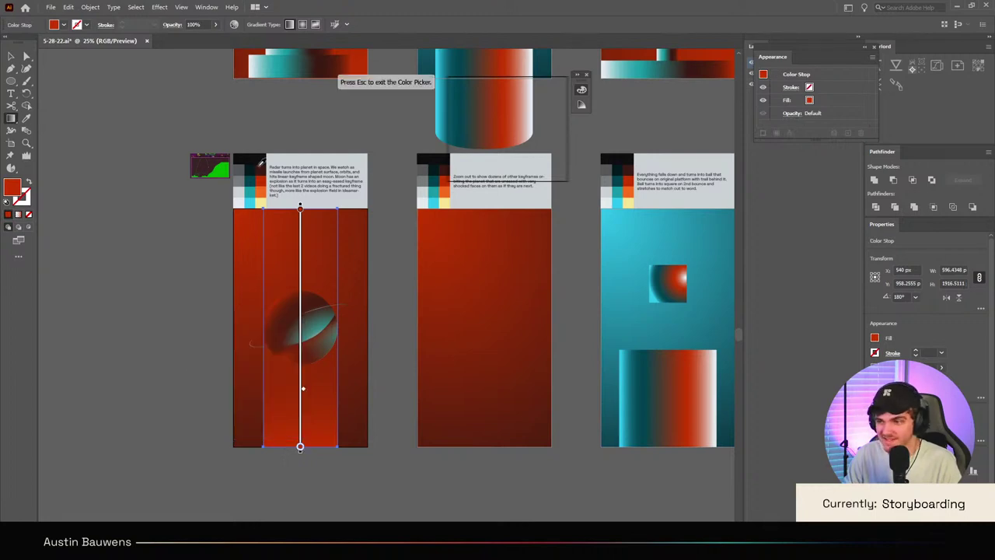
{"action": "left_click", "coordinate": [252, 201]}
{"action": "left_click", "coordinate": [300, 208]}
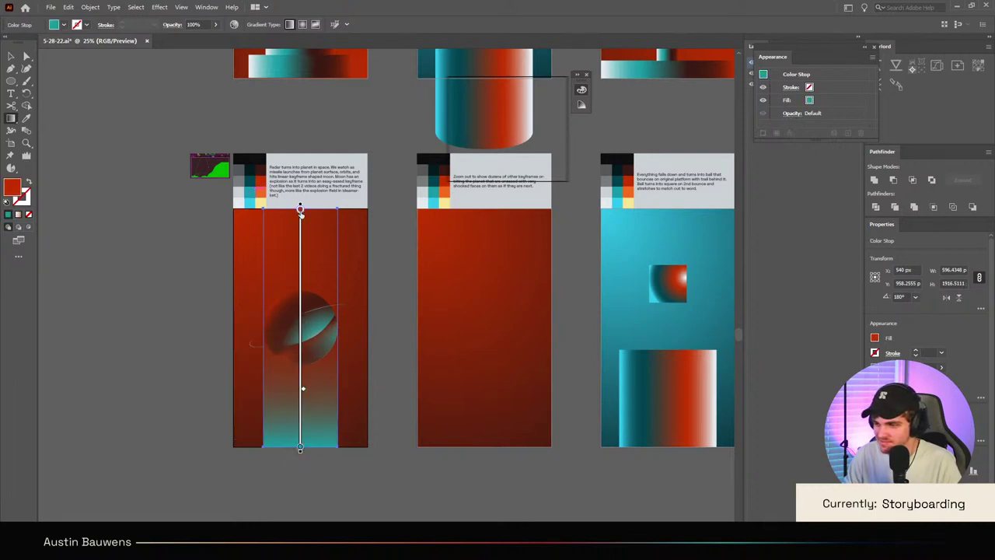
{"action": "left_click", "coordinate": [256, 189]}
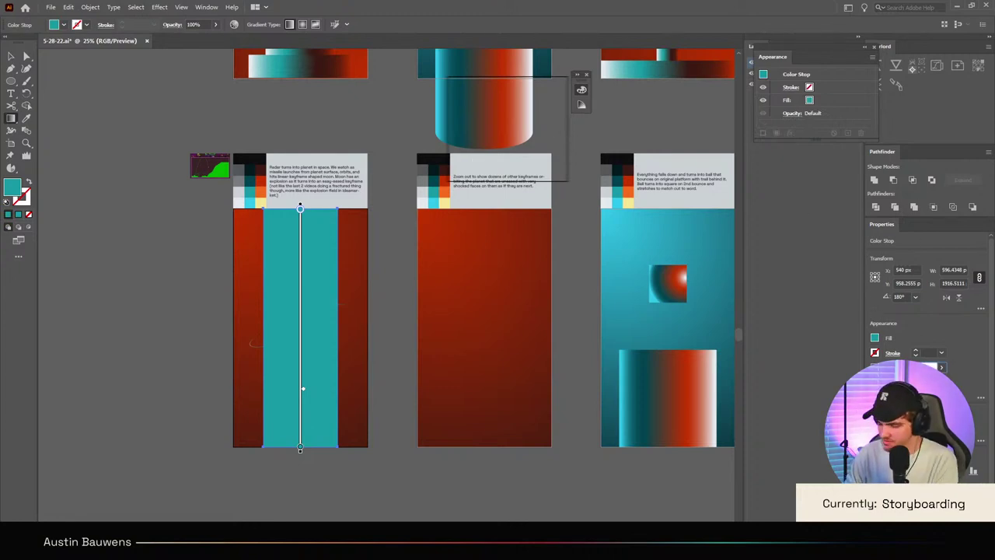
{"action": "type", "text": "0"}
{"action": "key", "text": "Return"}
{"action": "key", "text": "v"}
{"action": "left_click", "coordinate": [397, 472]}
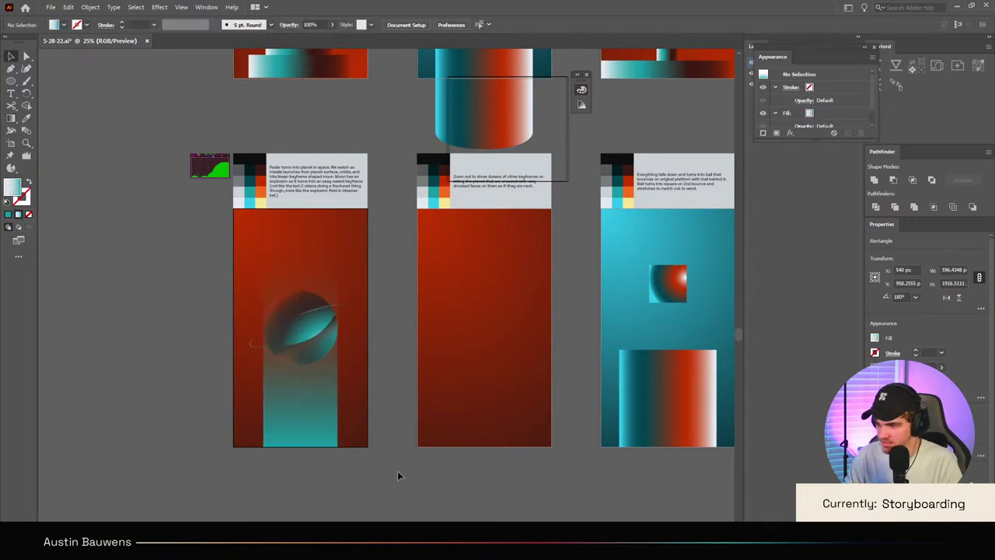
Step: Keep the beam at full opacity and lower its top edge below the planet, about 596 × 1020 px
{"action": "scroll", "coordinate": [279, 456], "scroll_direction": "down", "scroll_amount": 3}
{"action": "key", "text": "ctrl+plus"}
{"action": "key", "text": "ctrl+plus"}
{"action": "key", "text": "ctrl+plus"}
{"action": "key", "text": "ctrl+plus"}
{"action": "left_click", "coordinate": [350, 449]}
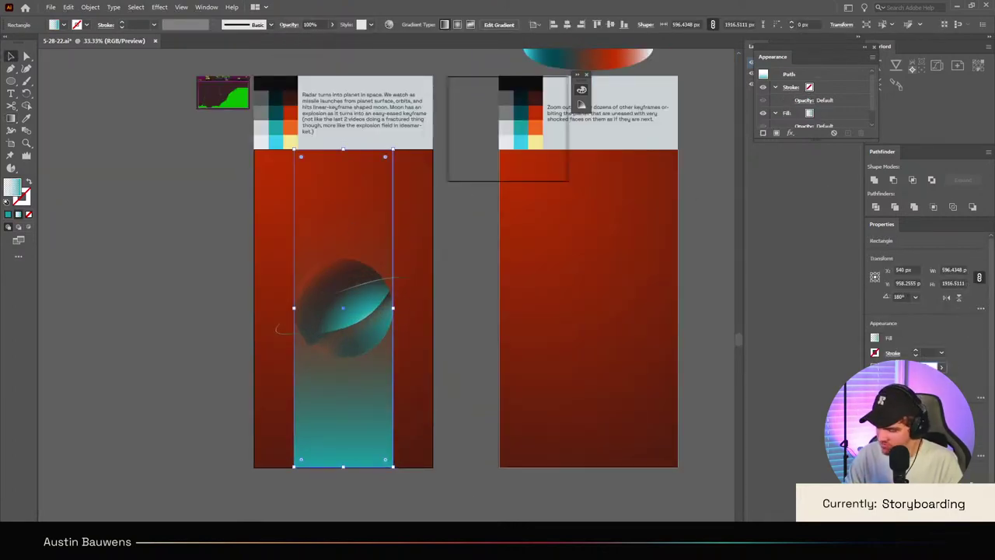
{"action": "key", "text": "2"}
{"action": "key", "text": "5"}
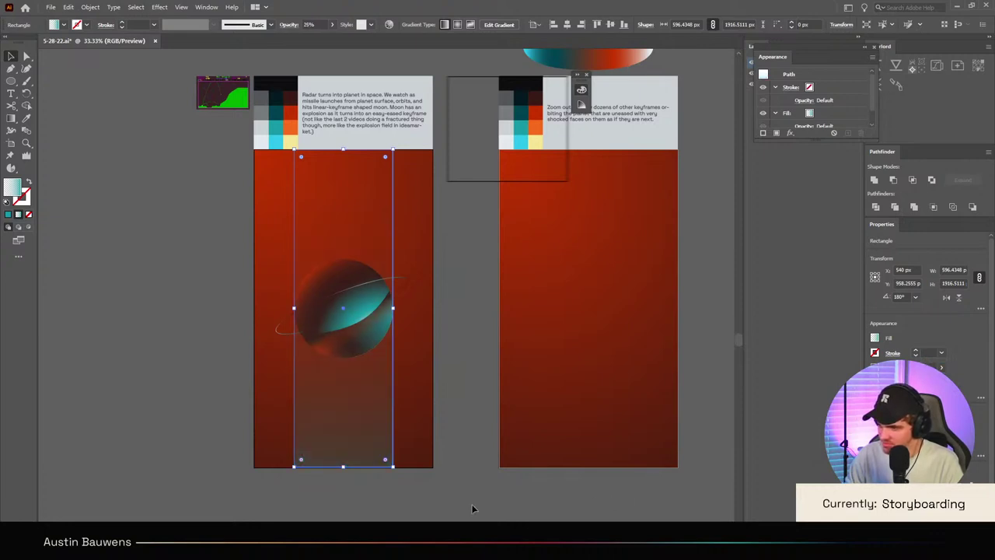
{"action": "key", "text": "0"}
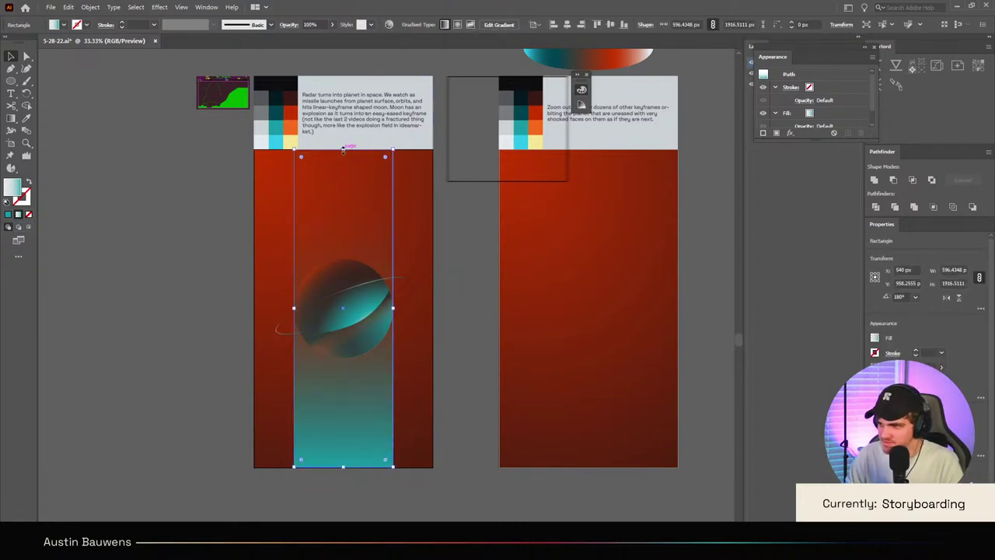
{"action": "left_click_drag", "start_coordinate": [343, 150], "coordinate": [352, 300]}
{"action": "left_click", "coordinate": [443, 308]}
{"action": "key", "text": "ctrl+equal"}
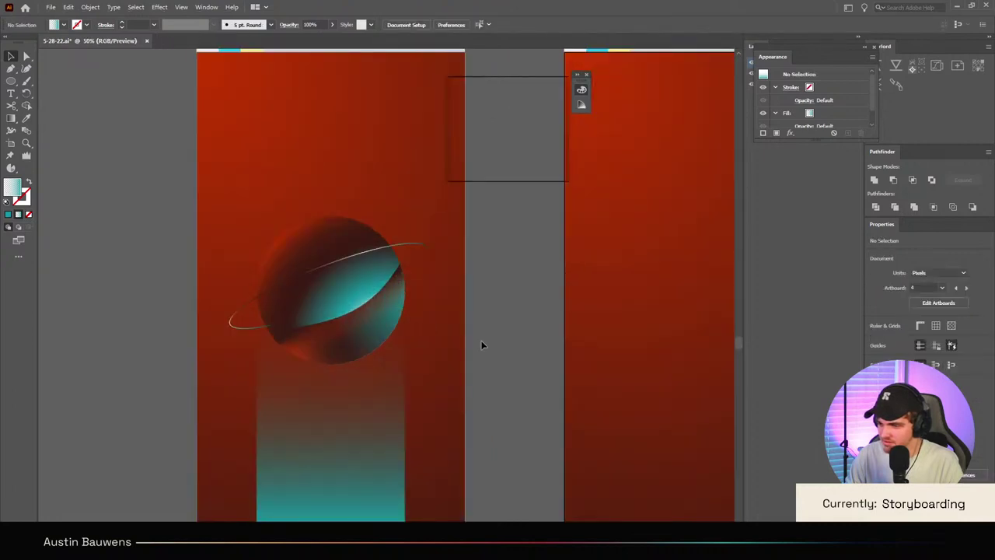
{"action": "scroll", "coordinate": [482, 345], "scroll_direction": "down", "scroll_amount": 1}
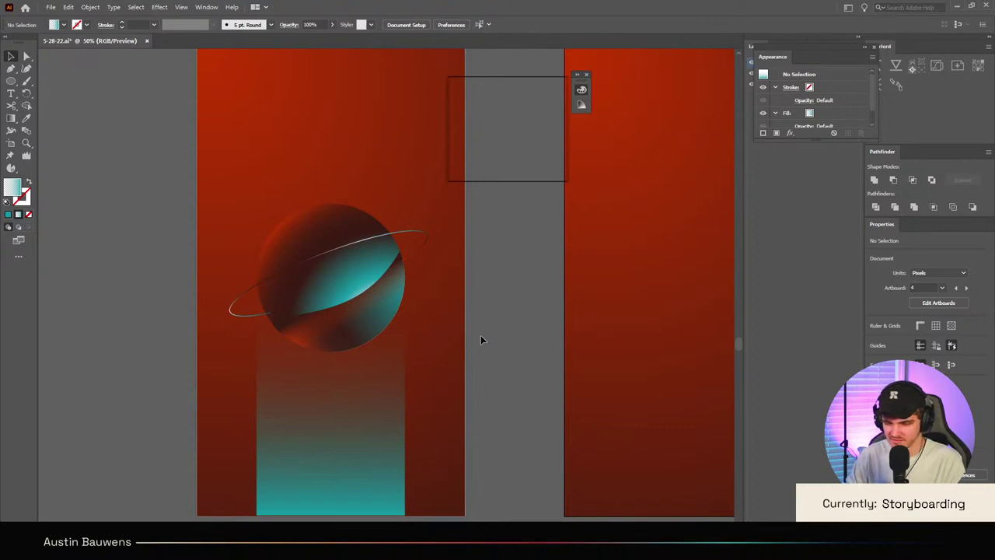
{"action": "key", "text": "ctrl+minus"}
{"action": "key", "text": "ctrl+minus"}
{"action": "key", "text": "ctrl+minus"}
{"action": "key", "text": "ctrl+minus"}
{"action": "key", "text": "ctrl+minus"}
{"action": "scroll", "coordinate": [414, 281], "scroll_direction": "up", "scroll_amount": 2}
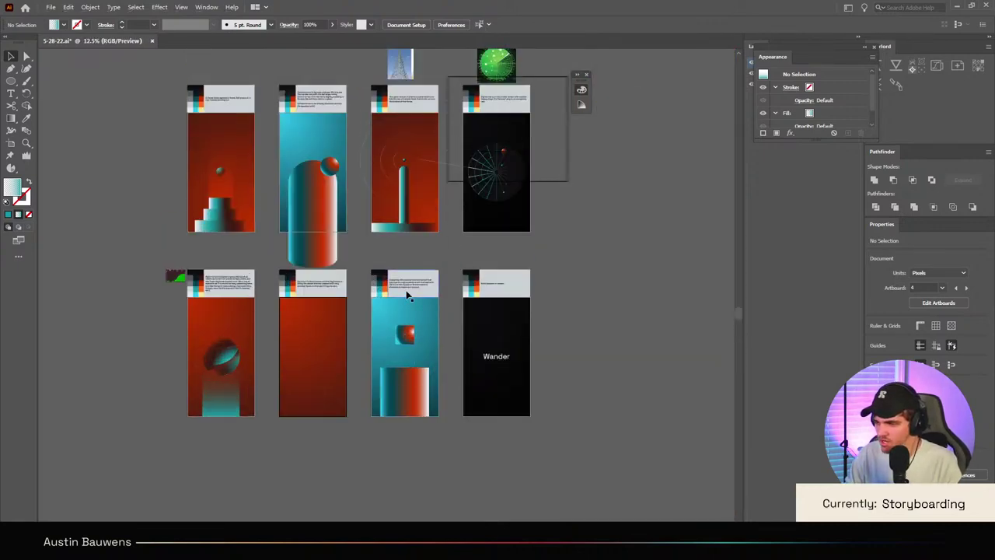
{"action": "scroll", "coordinate": [229, 367], "scroll_direction": "up", "scroll_amount": 1}
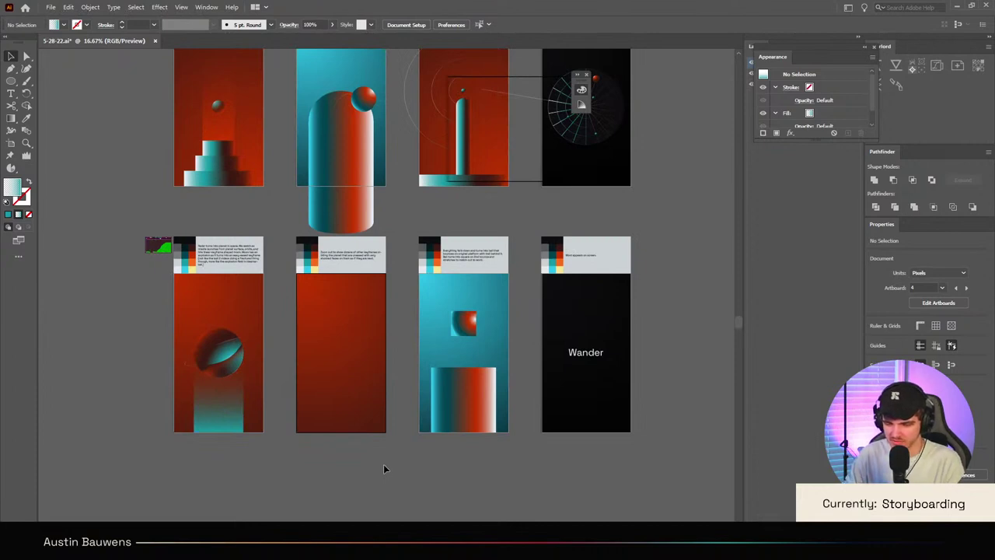
{"action": "scroll", "coordinate": [384, 464], "scroll_direction": "up", "scroll_amount": 2}
{"action": "scroll", "coordinate": [382, 443], "scroll_direction": "left", "scroll_amount": 2}
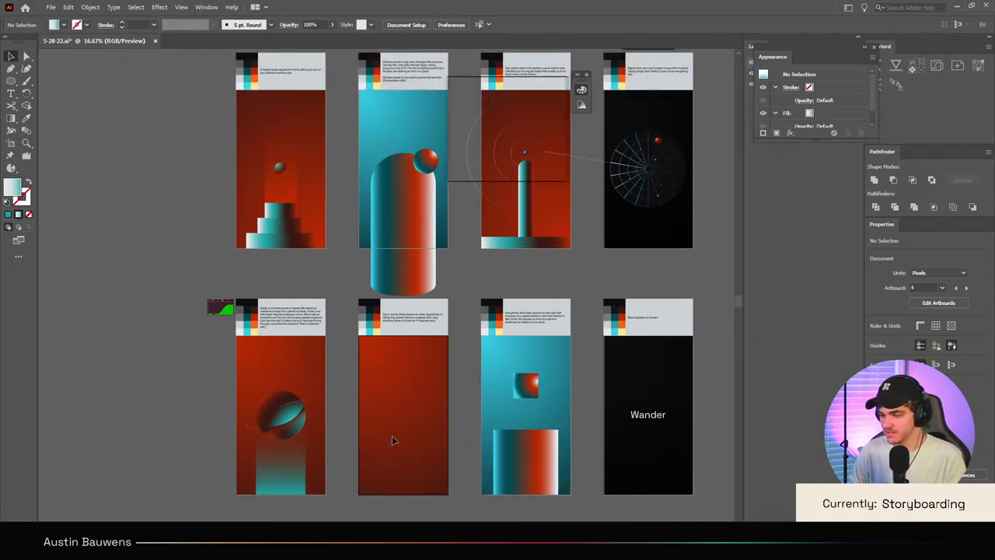
{"action": "scroll", "coordinate": [392, 441], "scroll_direction": "left", "scroll_amount": 1}
{"action": "scroll", "coordinate": [310, 420], "scroll_direction": "up", "scroll_amount": 3, "text": "alt"}
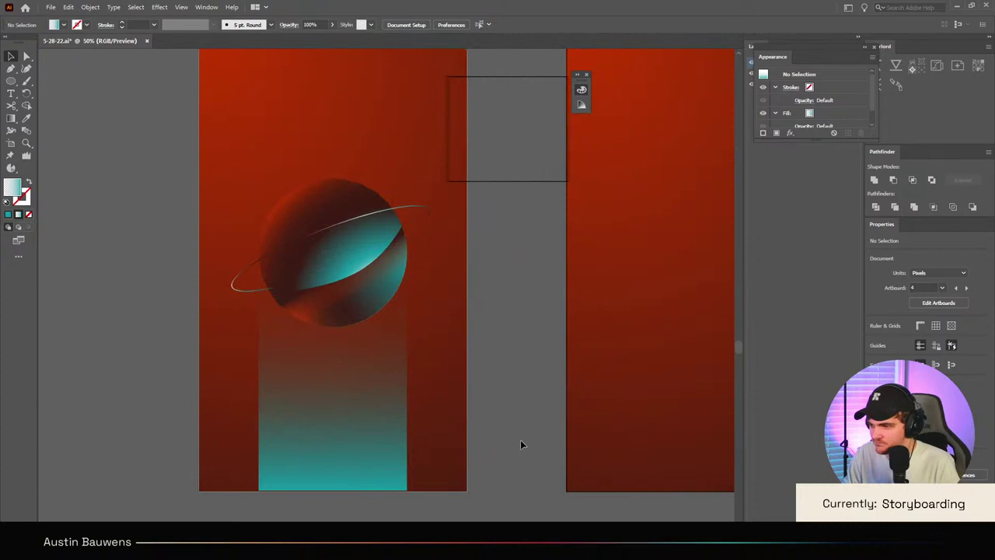
{"action": "scroll", "coordinate": [238, 402], "scroll_direction": "up", "scroll_amount": 2, "text": "alt"}
{"action": "scroll", "coordinate": [396, 433], "scroll_direction": "up", "scroll_amount": 3}
{"action": "scroll", "coordinate": [373, 433], "scroll_direction": "right", "scroll_amount": 2}
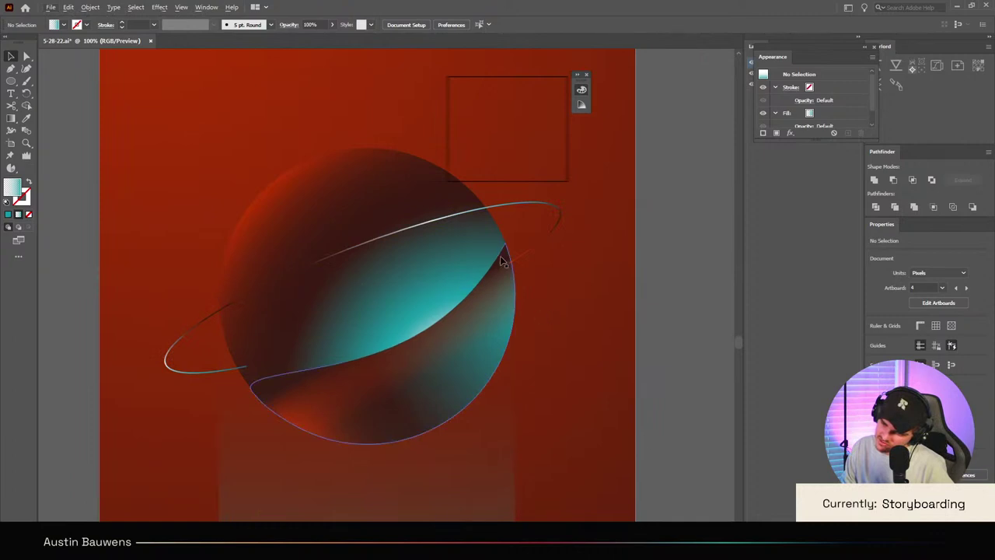
{"action": "scroll", "coordinate": [640, 364], "scroll_direction": "down", "scroll_amount": 2}
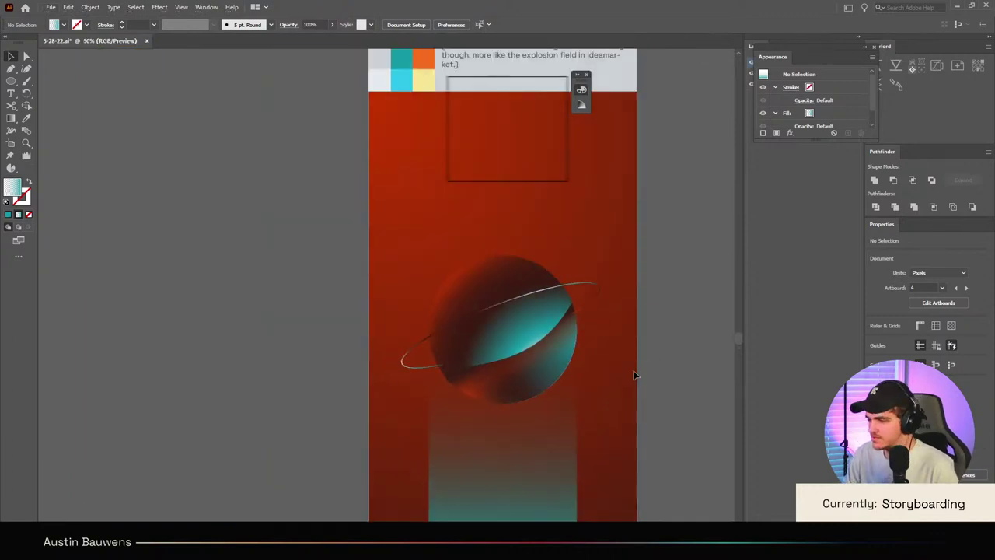
{"action": "scroll", "coordinate": [584, 443], "scroll_direction": "right", "scroll_amount": 3}
{"action": "scroll", "coordinate": [556, 433], "scroll_direction": "down", "scroll_amount": 2}
{"action": "scroll", "coordinate": [553, 434], "scroll_direction": "down", "scroll_amount": 3}
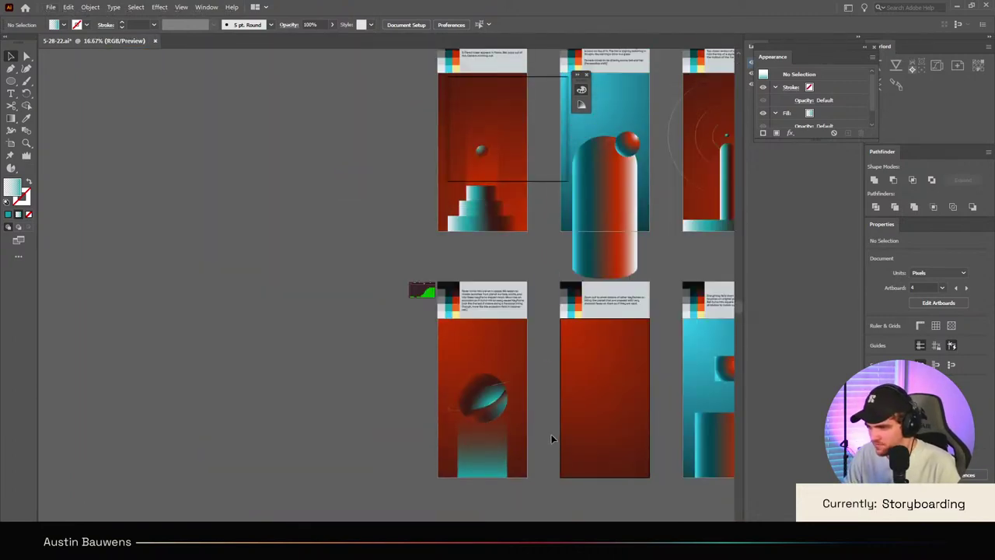
{"action": "scroll", "coordinate": [409, 457], "scroll_direction": "up", "scroll_amount": 2}
Step: Narrow the teal beam evenly from both sides, then widen it back to full width
{"action": "left_click", "coordinate": [434, 451]}
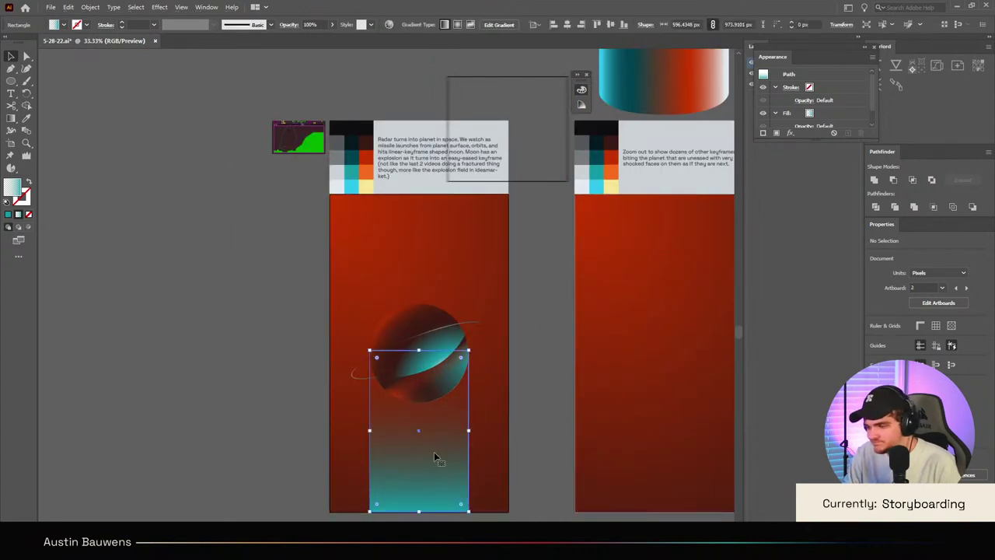
{"action": "left_click_drag", "start_coordinate": [470, 431], "coordinate": [397, 389]}
{"action": "key", "text": "a"}
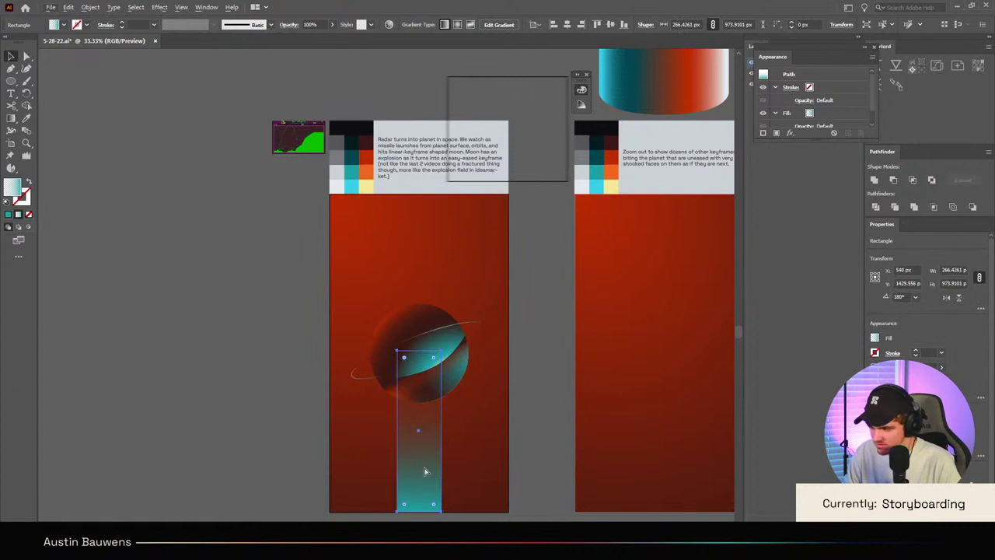
{"action": "left_click_drag", "start_coordinate": [442, 431], "coordinate": [469, 430]}
{"action": "scroll", "coordinate": [469, 430], "scroll_direction": "down", "scroll_amount": 2}
{"action": "scroll", "coordinate": [503, 469], "scroll_direction": "up", "scroll_amount": 1}
Step: Give the wide rectangle the red background gradient with the Eyedropper
{"action": "key", "text": "i"}
{"action": "scroll", "coordinate": [498, 259], "scroll_direction": "up", "scroll_amount": 1}
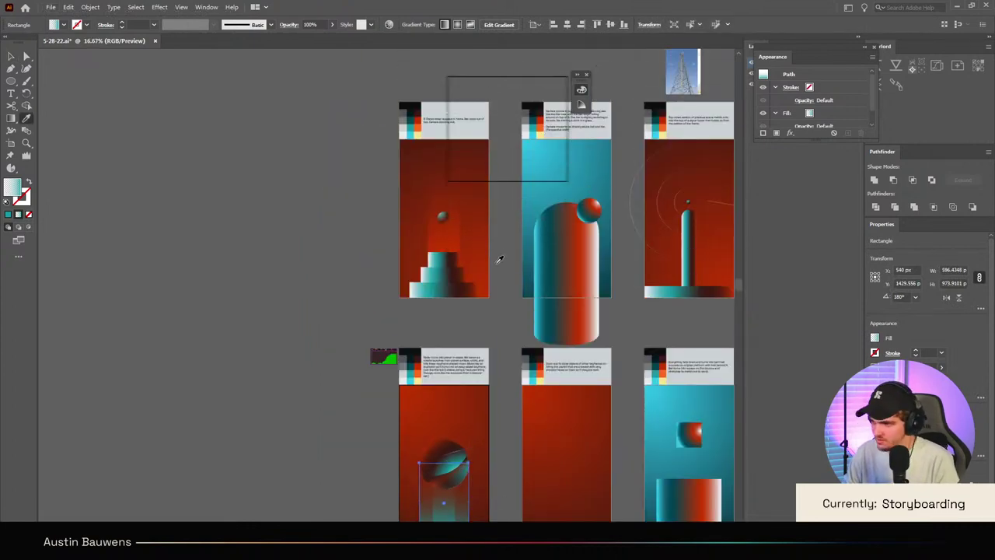
{"action": "left_click", "coordinate": [450, 238]}
{"action": "scroll", "coordinate": [474, 291], "scroll_direction": "down", "scroll_amount": 3}
{"action": "key", "text": "v"}
{"action": "left_click", "coordinate": [492, 477]}
Step: Delete the red glow shape below the planet
{"action": "scroll", "coordinate": [488, 474], "scroll_direction": "up", "scroll_amount": 2}
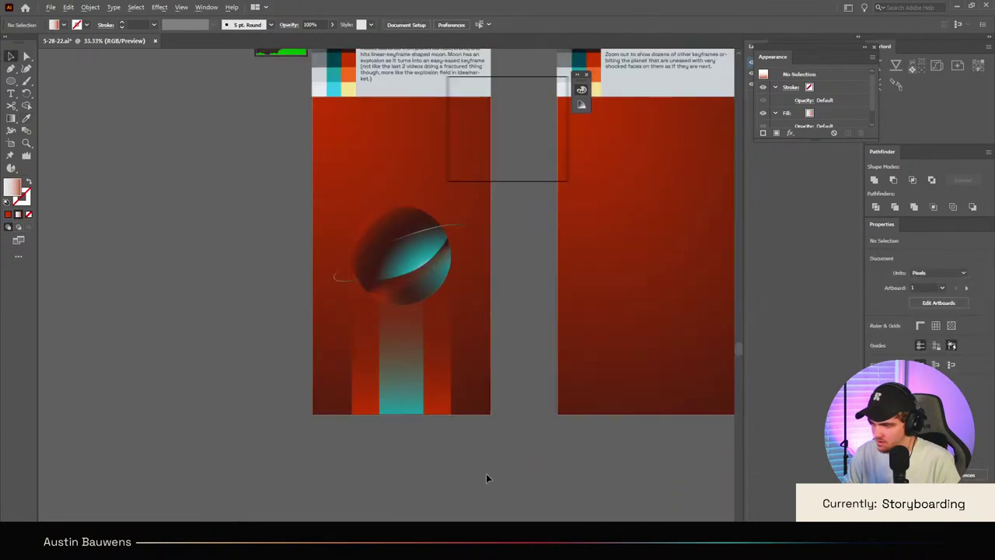
{"action": "scroll", "coordinate": [488, 473], "scroll_direction": "up", "scroll_amount": 1}
{"action": "scroll", "coordinate": [489, 472], "scroll_direction": "up", "scroll_amount": 1}
{"action": "scroll", "coordinate": [459, 479], "scroll_direction": "up", "scroll_amount": 2}
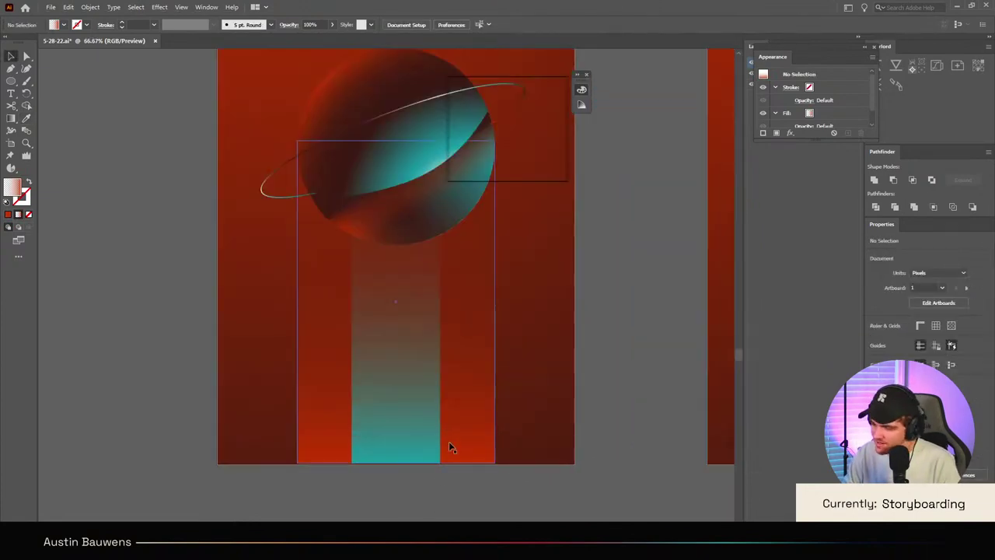
{"action": "scroll", "coordinate": [451, 441], "scroll_direction": "down", "scroll_amount": 3}
{"action": "scroll", "coordinate": [451, 445], "scroll_direction": "up", "scroll_amount": 5}
{"action": "scroll", "coordinate": [444, 444], "scroll_direction": "down", "scroll_amount": 4}
{"action": "scroll", "coordinate": [444, 444], "scroll_direction": "up", "scroll_amount": 1}
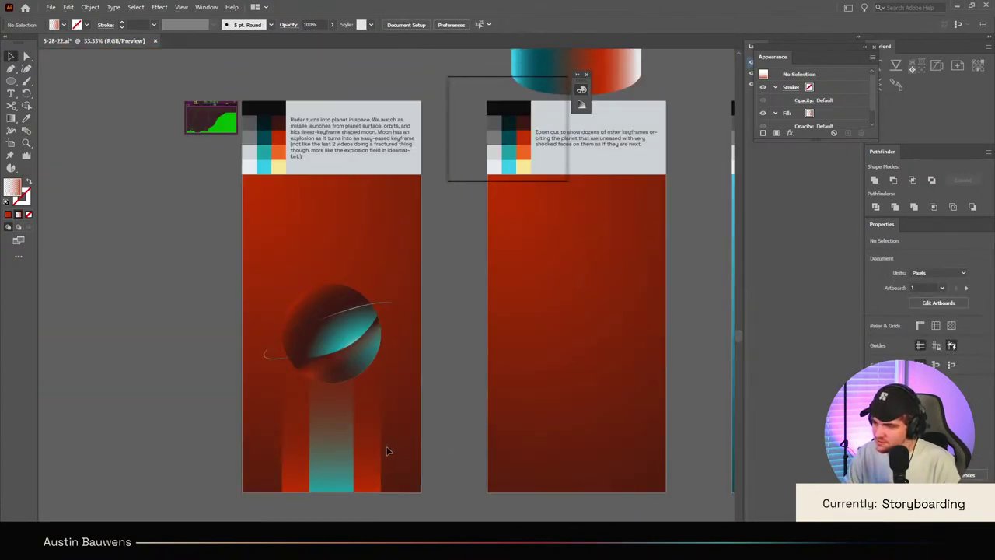
{"action": "left_click", "coordinate": [376, 443]}
{"action": "left_click", "coordinate": [342, 417]}
{"action": "left_click", "coordinate": [440, 389]}
{"action": "scroll", "coordinate": [440, 388], "scroll_direction": "down", "scroll_amount": 2}
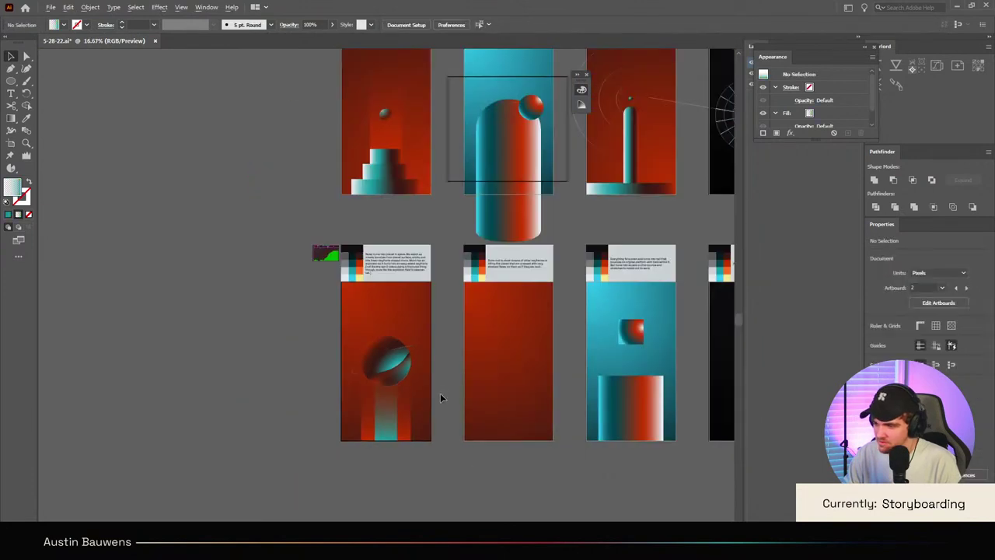
{"action": "scroll", "coordinate": [441, 393], "scroll_direction": "up", "scroll_amount": 3}
{"action": "left_click", "coordinate": [405, 458]}
{"action": "key", "text": "Delete"}
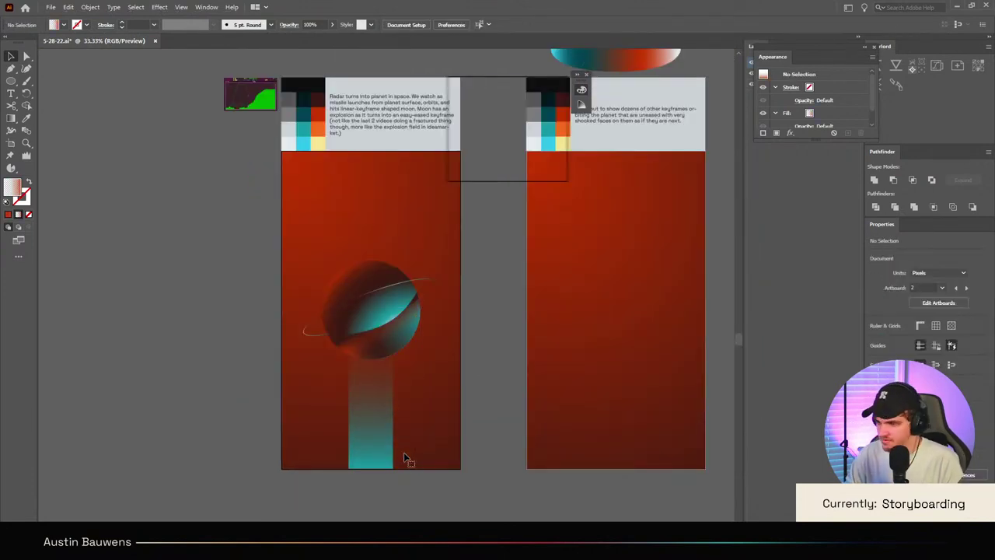
Step: Widen the teal light beam evenly on both sides
{"action": "left_click", "coordinate": [393, 430]}
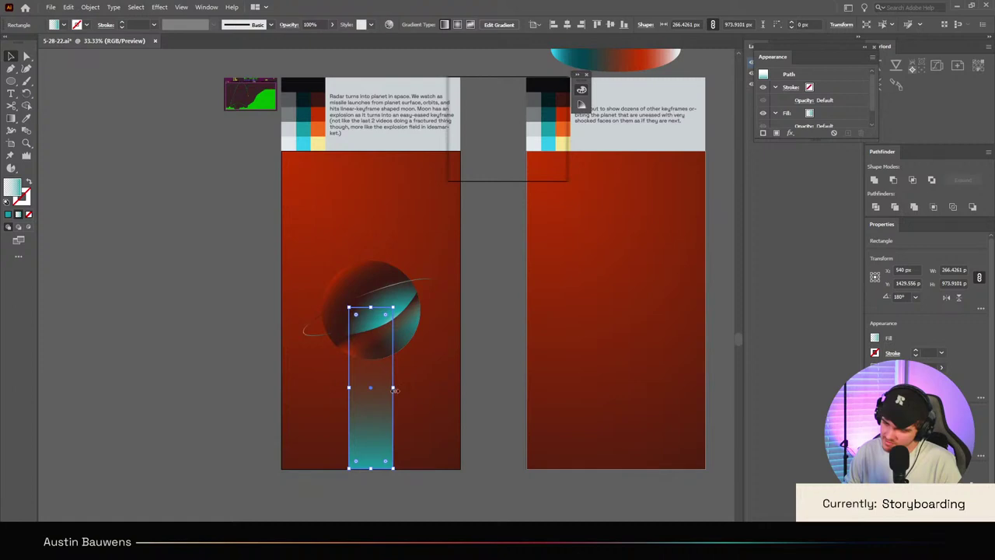
{"action": "left_click_drag", "start_coordinate": [394, 388], "coordinate": [421, 391]}
{"action": "left_click", "coordinate": [504, 412]}
{"action": "scroll", "coordinate": [503, 412], "scroll_direction": "up", "scroll_amount": 1}
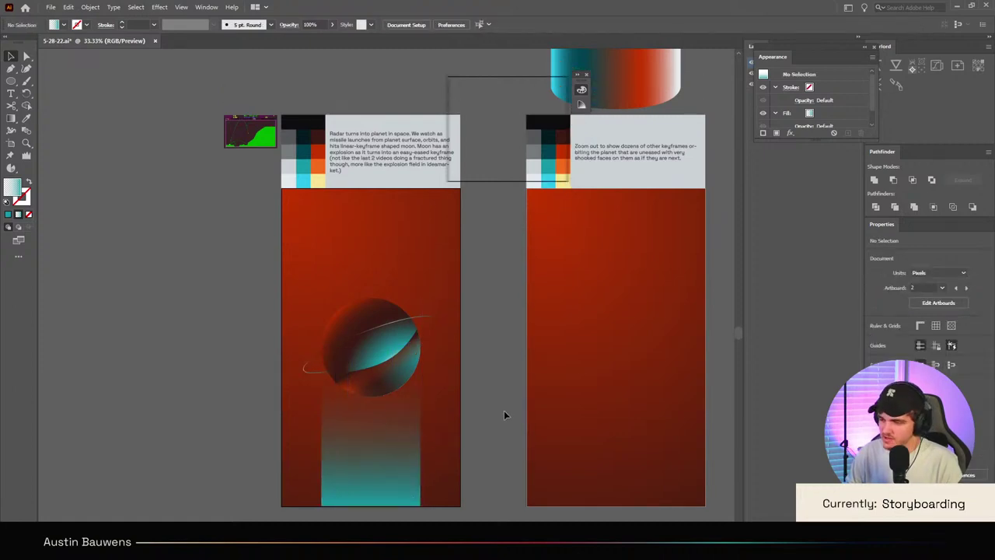
Step: On the BGS layer, redraw the red background rectangle's gradient diagonally
{"action": "left_click", "coordinate": [874, 47]}
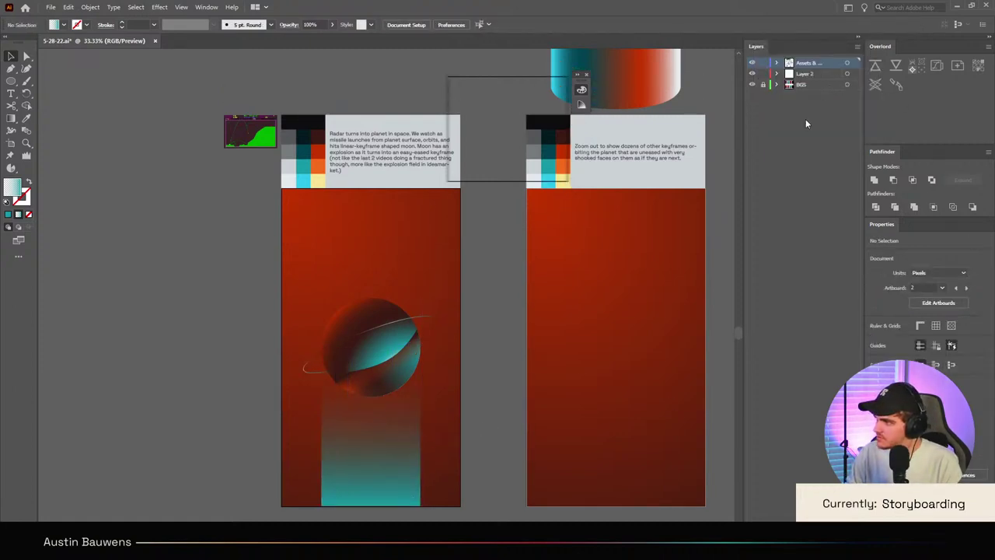
{"action": "left_click", "coordinate": [813, 86]}
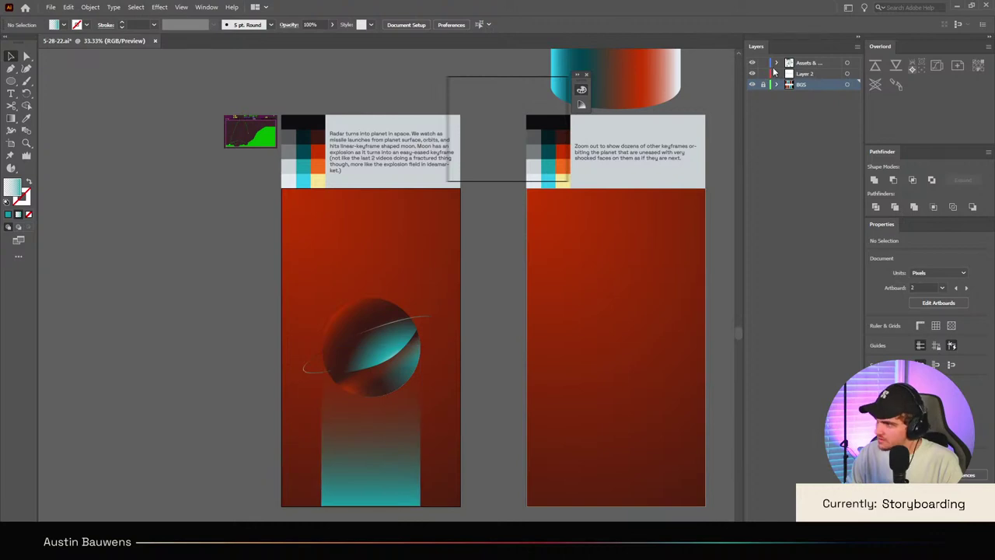
{"action": "left_click", "coordinate": [420, 381]}
{"action": "key", "text": "g"}
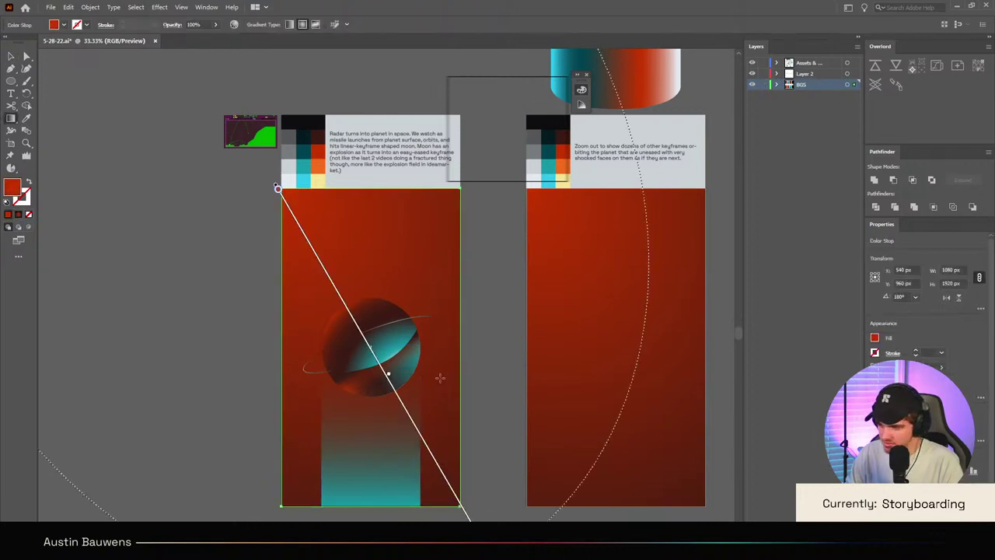
{"action": "scroll", "coordinate": [435, 448], "scroll_direction": "down", "scroll_amount": 3}
{"action": "left_click_drag", "start_coordinate": [495, 476], "coordinate": [382, 280]}
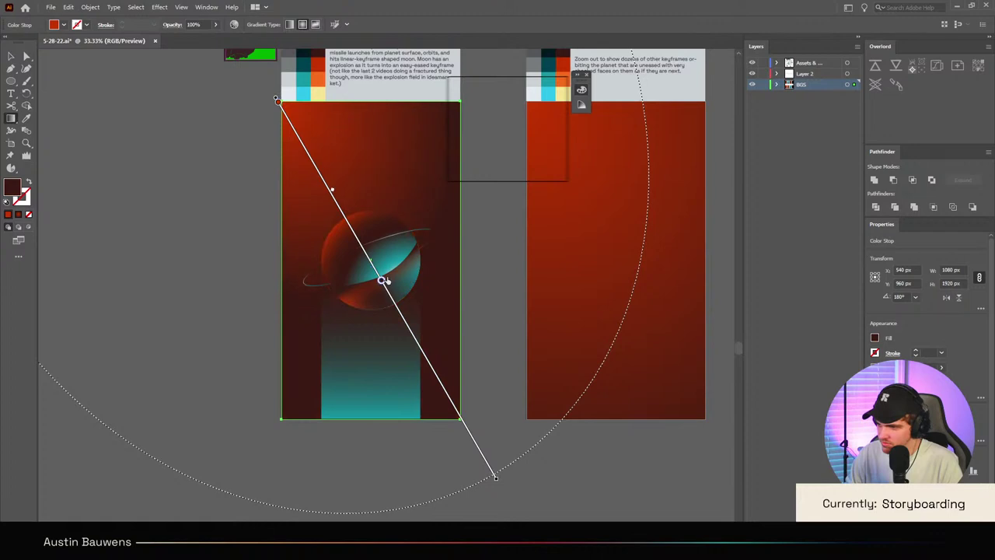
Step: Add a dark teal colour stop at the background's lower-right corner
{"action": "left_click", "coordinate": [462, 420]}
{"action": "double_click", "coordinate": [462, 420]}
{"action": "left_click", "coordinate": [329, 354]}
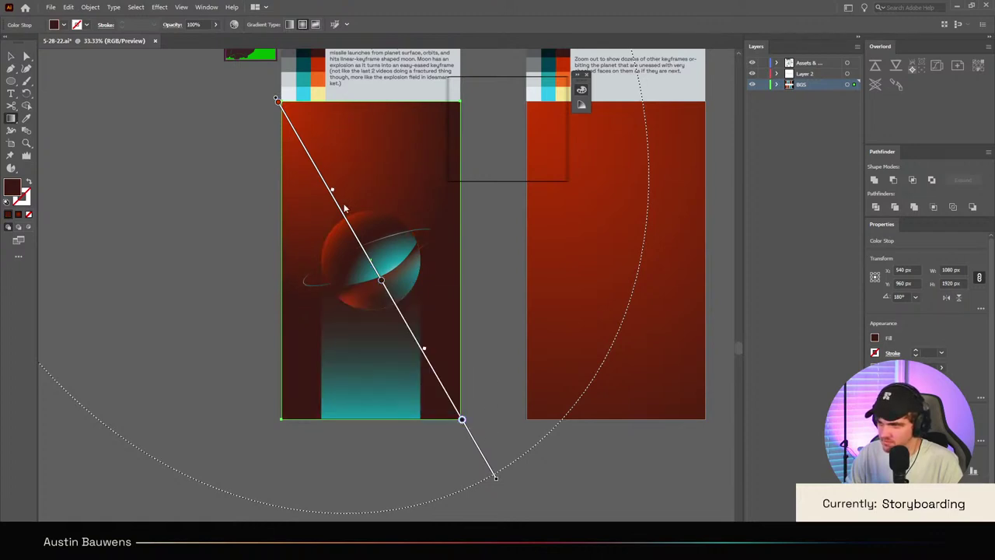
{"action": "scroll", "coordinate": [283, 207], "scroll_direction": "up", "scroll_amount": 1}
{"action": "left_click", "coordinate": [306, 116]}
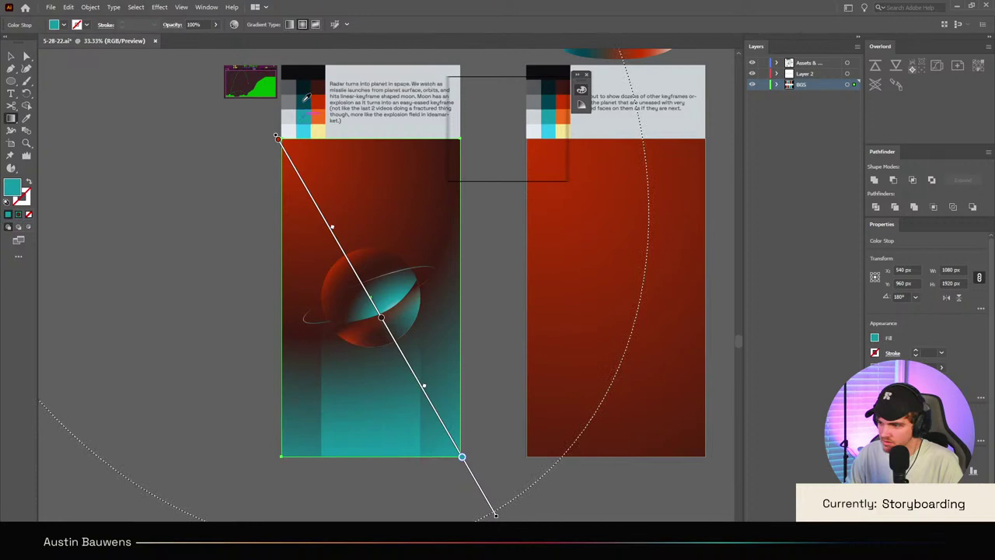
{"action": "left_click", "coordinate": [307, 98]}
Step: Delete the light beam under the planet and save the document
{"action": "key", "text": "v"}
{"action": "left_click", "coordinate": [229, 402]}
{"action": "scroll", "coordinate": [227, 400], "scroll_direction": "down", "scroll_amount": 3}
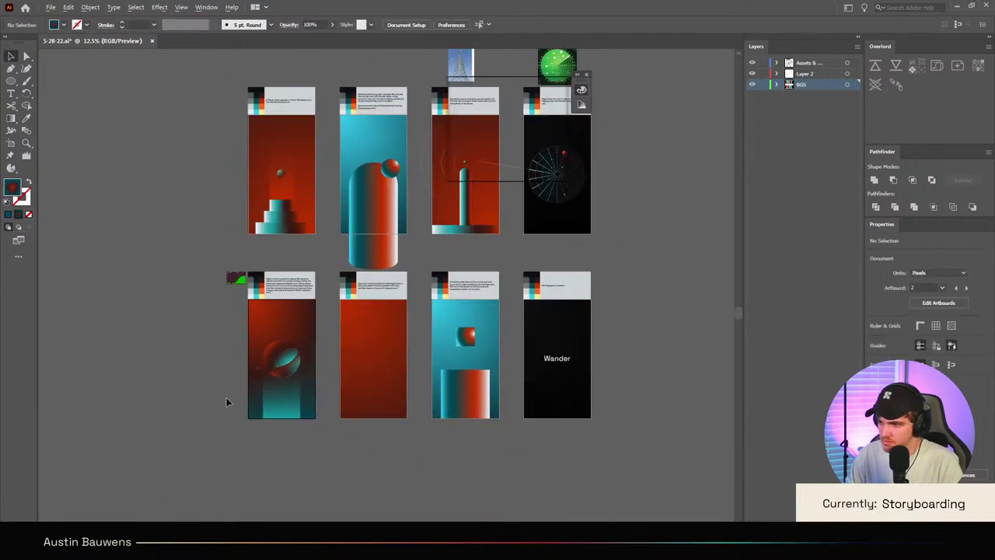
{"action": "scroll", "coordinate": [226, 400], "scroll_direction": "up", "scroll_amount": 3}
{"action": "left_click", "coordinate": [367, 420]}
{"action": "key", "text": "Delete"}
{"action": "scroll", "coordinate": [367, 419], "scroll_direction": "down", "scroll_amount": 2}
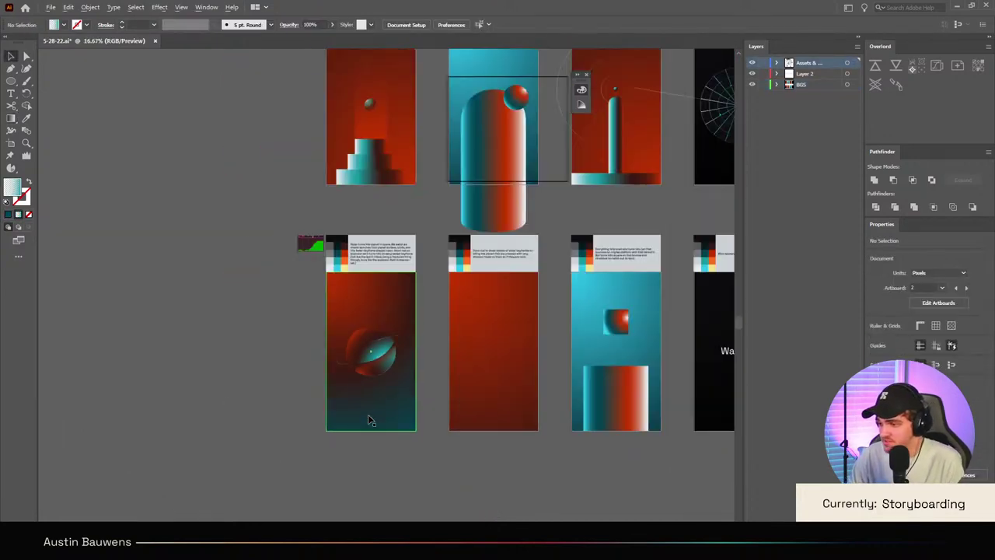
{"action": "scroll", "coordinate": [372, 419], "scroll_direction": "up", "scroll_amount": 4}
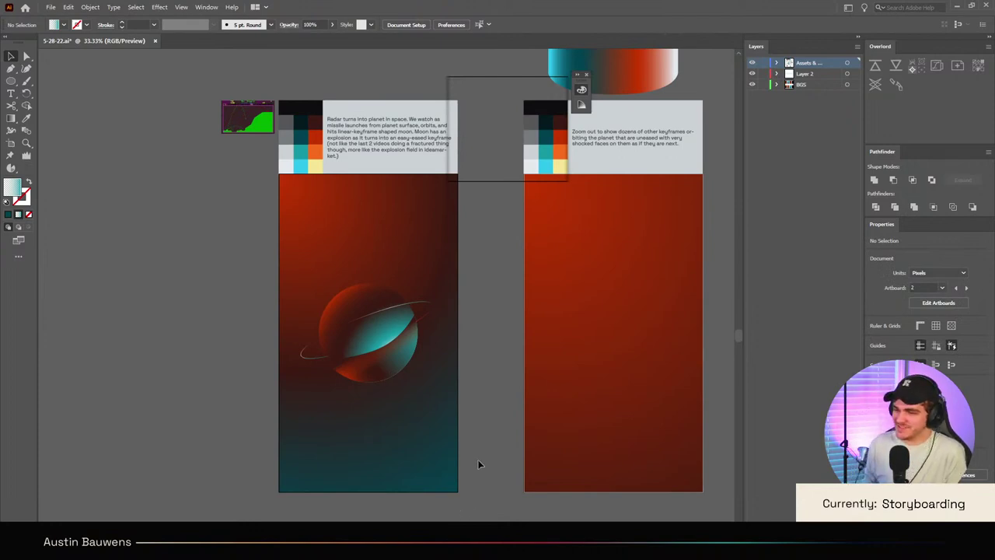
{"action": "key", "text": "ctrl+s"}
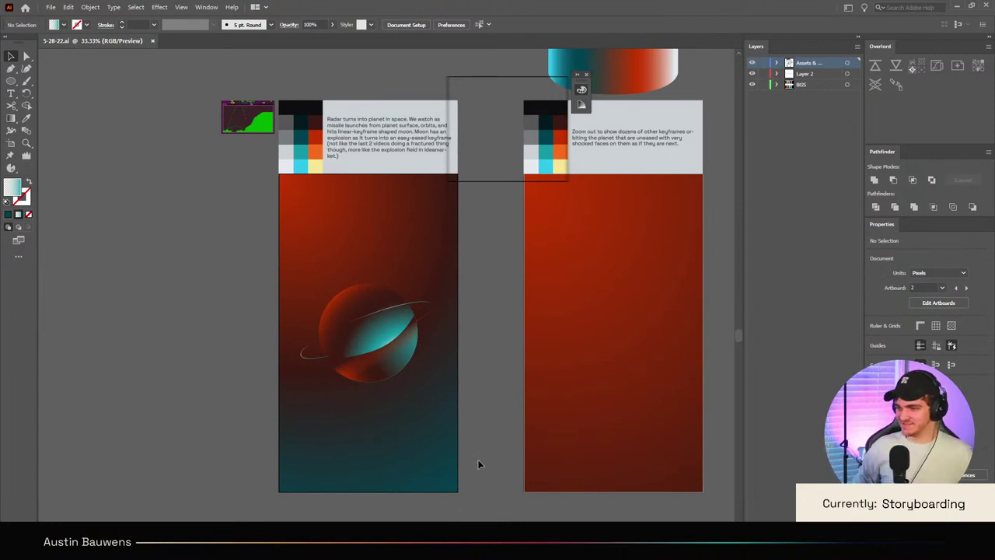
Step: Apply the planet frame's red-to-teal gradient to the middle frame's background
{"action": "scroll", "coordinate": [482, 437], "scroll_direction": "up", "scroll_amount": 2}
{"action": "scroll", "coordinate": [487, 424], "scroll_direction": "down", "scroll_amount": 2}
{"action": "scroll", "coordinate": [490, 421], "scroll_direction": "right", "scroll_amount": 5}
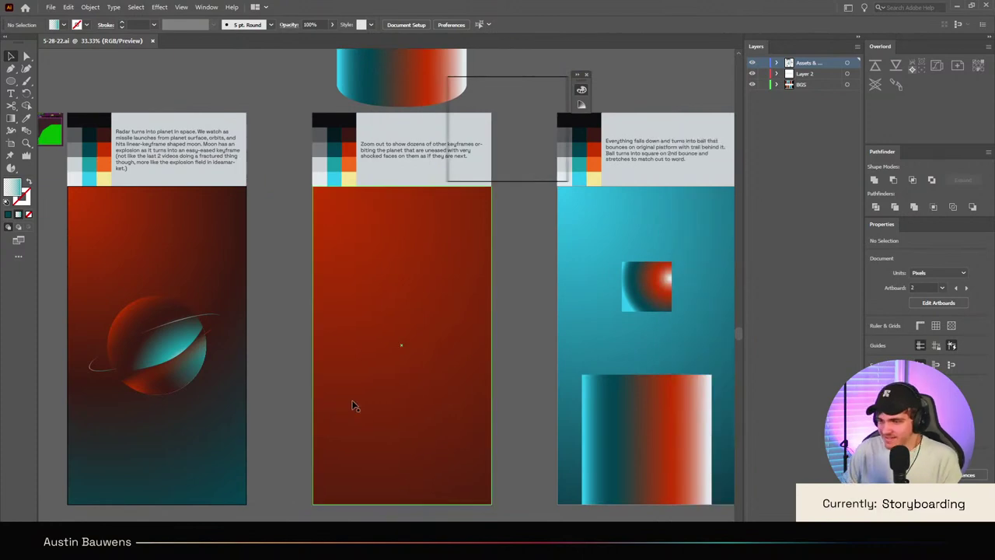
{"action": "left_click", "coordinate": [352, 401]}
{"action": "key", "text": "i"}
{"action": "left_click", "coordinate": [209, 238]}
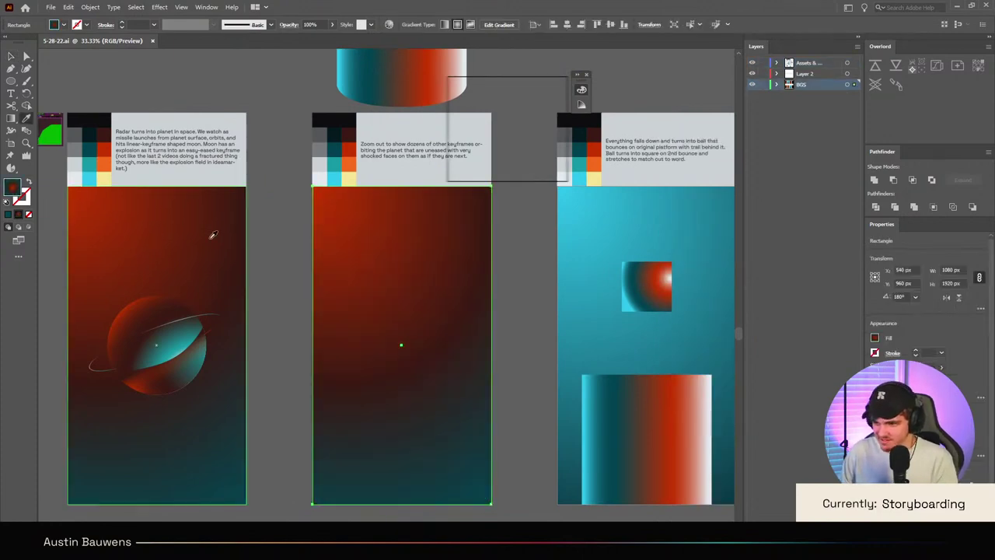
{"action": "key", "text": "c"}
{"action": "key", "text": "v"}
{"action": "left_click", "coordinate": [294, 392]}
Step: Pan across the enlarged planet artwork and save the document again
{"action": "scroll", "coordinate": [300, 387], "scroll_direction": "left", "scroll_amount": 2}
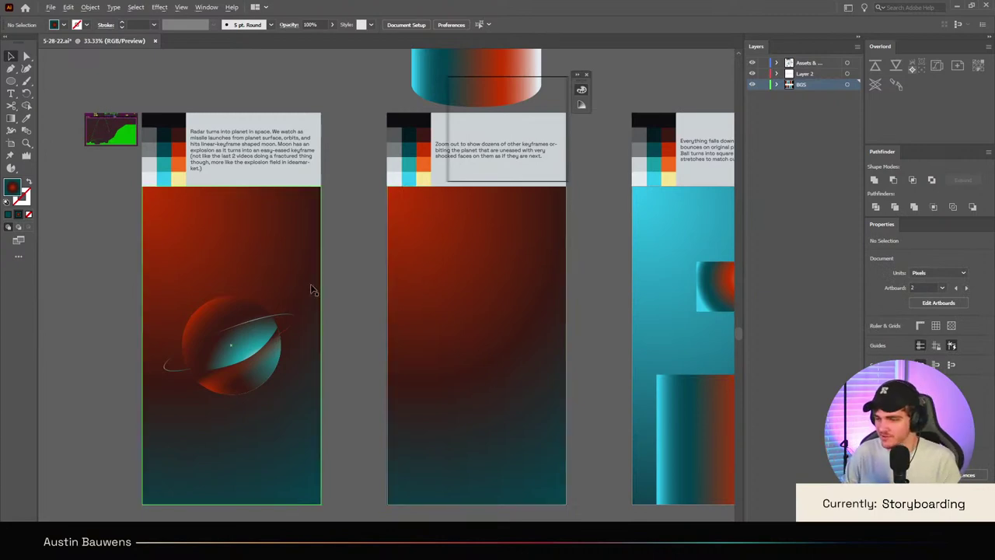
{"action": "scroll", "coordinate": [295, 431], "scroll_direction": "up", "scroll_amount": 2}
{"action": "scroll", "coordinate": [448, 325], "scroll_direction": "left", "scroll_amount": 2}
{"action": "scroll", "coordinate": [448, 325], "scroll_direction": "up", "scroll_amount": 2}
{"action": "left_click_drag", "start_coordinate": [451, 331], "coordinate": [511, 365]}
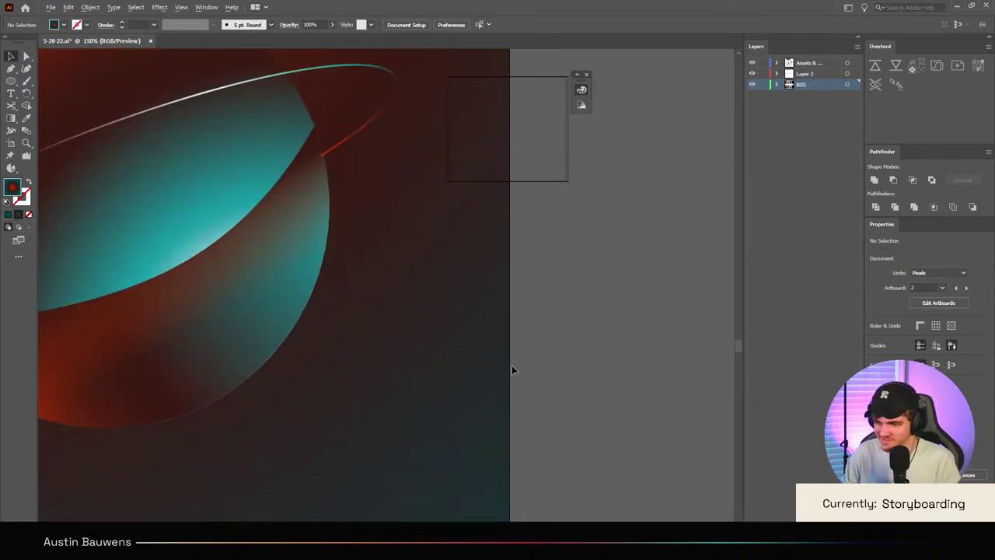
{"action": "scroll", "coordinate": [511, 364], "scroll_direction": "down", "scroll_amount": 6}
{"action": "scroll", "coordinate": [510, 369], "scroll_direction": "up", "scroll_amount": 3}
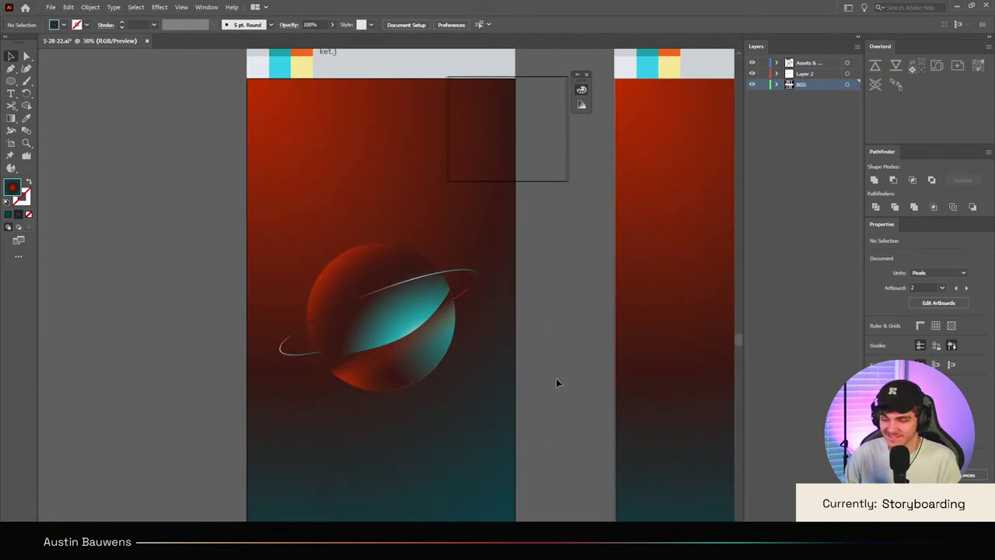
{"action": "key", "text": "ctrl+s"}
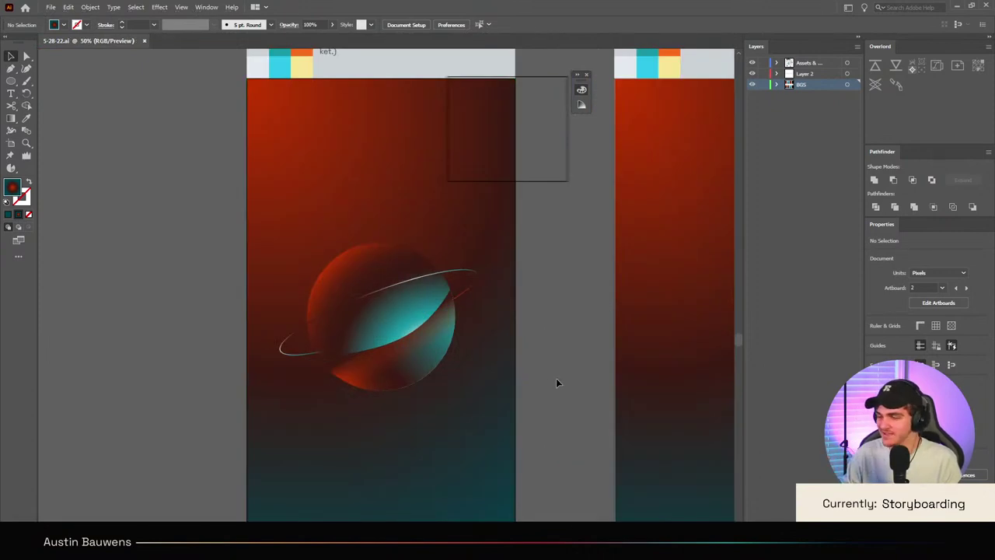
Step: Scroll around the storyboard to review the finished frames
{"action": "scroll", "coordinate": [556, 377], "scroll_direction": "down", "scroll_amount": 2}
{"action": "scroll", "coordinate": [535, 358], "scroll_direction": "right", "scroll_amount": 5}
{"action": "scroll", "coordinate": [427, 385], "scroll_direction": "up", "scroll_amount": 2}
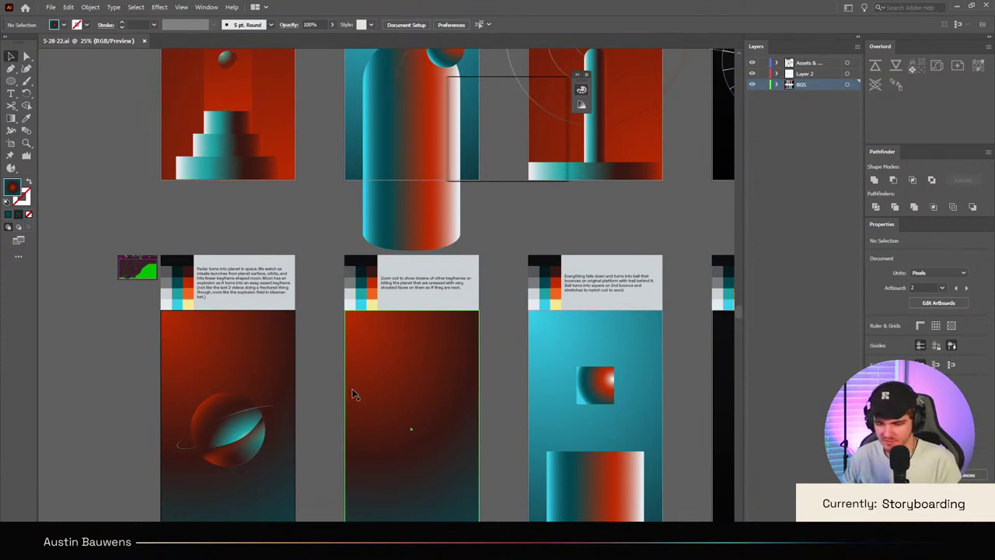
{"action": "scroll", "coordinate": [475, 380], "scroll_direction": "right", "scroll_amount": 3}
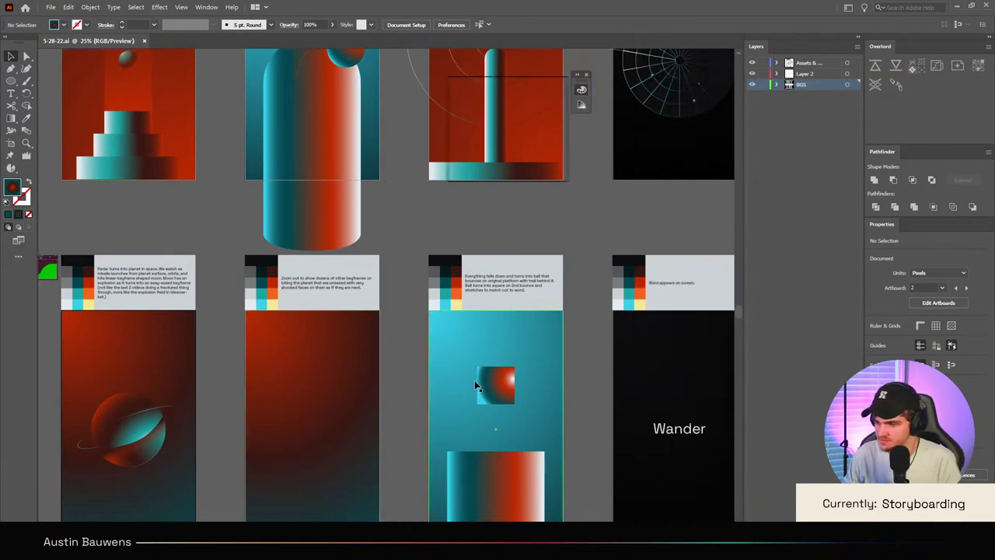
{"action": "scroll", "coordinate": [474, 381], "scroll_direction": "left", "scroll_amount": 1}
{"action": "scroll", "coordinate": [471, 379], "scroll_direction": "up", "scroll_amount": 1}
{"action": "scroll", "coordinate": [471, 379], "scroll_direction": "down", "scroll_amount": 1}
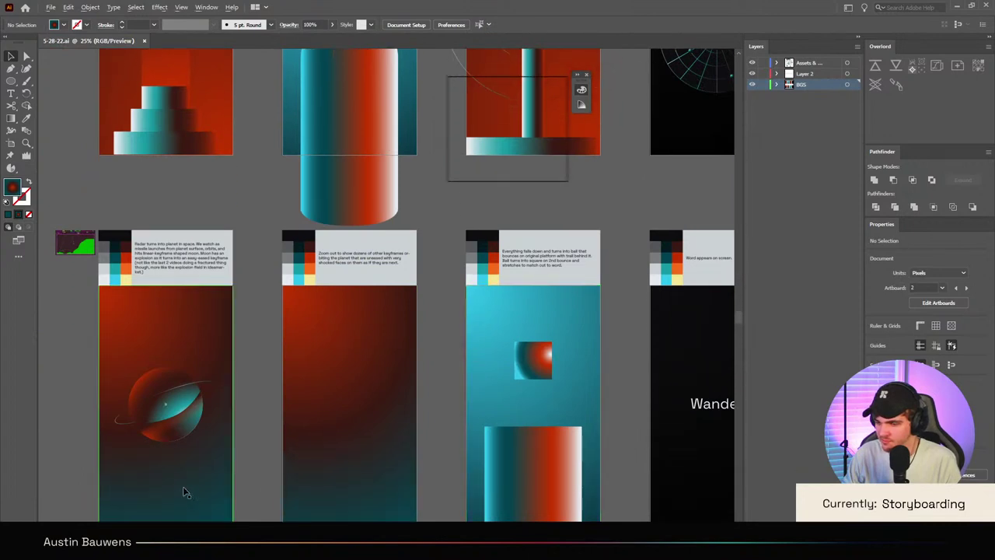
{"action": "scroll", "coordinate": [148, 486], "scroll_direction": "up", "scroll_amount": 3}
{"action": "scroll", "coordinate": [404, 450], "scroll_direction": "left", "scroll_amount": 1}
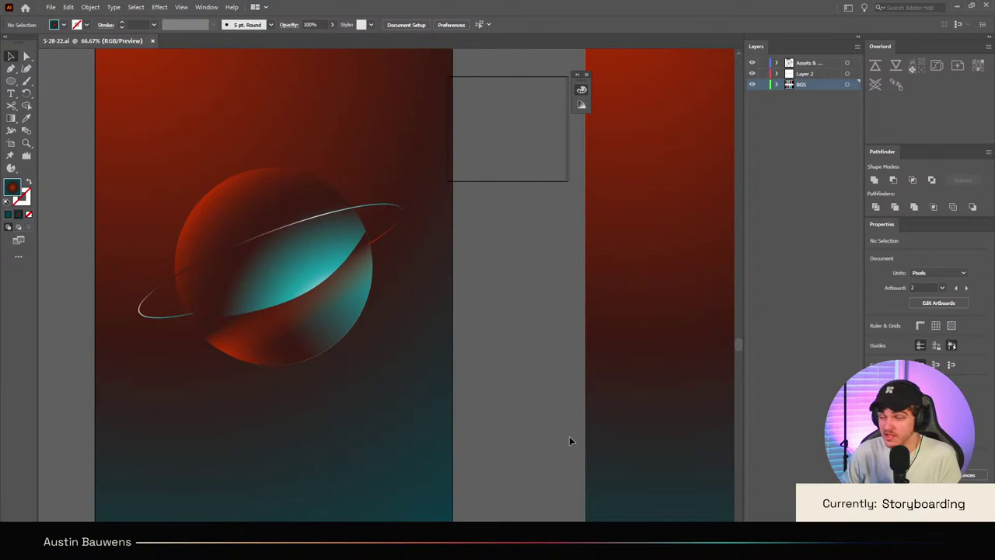
{"action": "scroll", "coordinate": [539, 380], "scroll_direction": "down", "scroll_amount": 2}
{"action": "scroll", "coordinate": [533, 374], "scroll_direction": "right", "scroll_amount": 2}
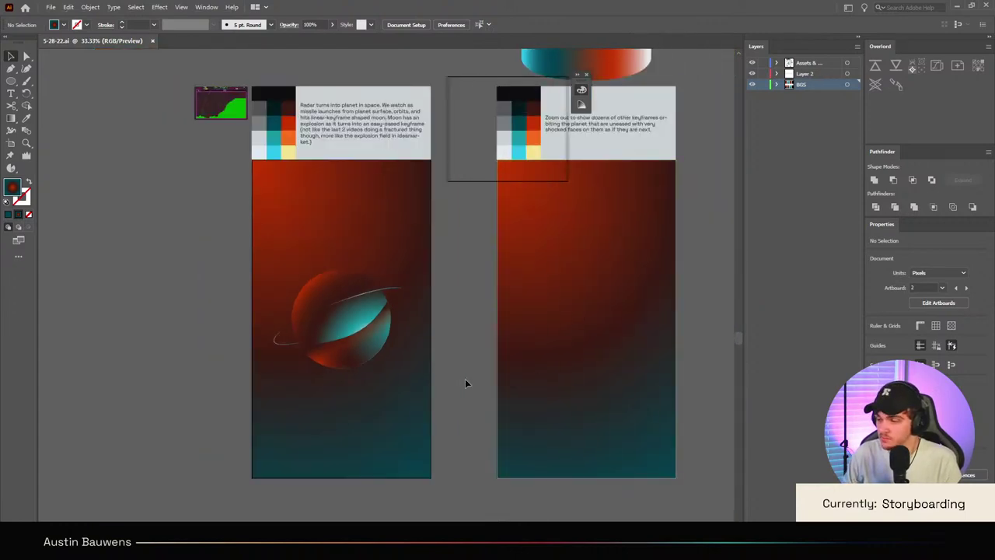
{"action": "scroll", "coordinate": [465, 379], "scroll_direction": "right", "scroll_amount": 1}
{"action": "scroll", "coordinate": [460, 378], "scroll_direction": "right", "scroll_amount": 3}
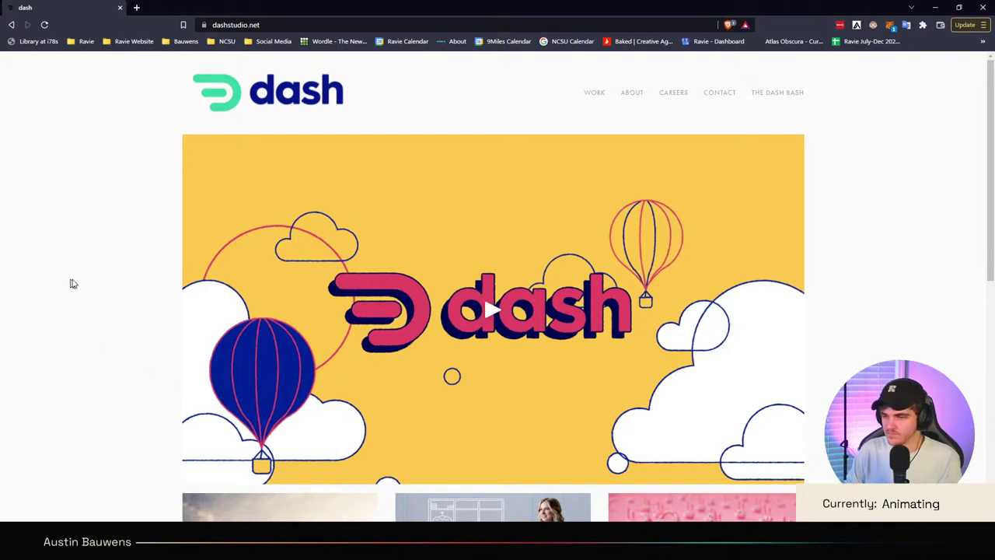
Step: Scroll the dashstudio.net homepage down and back up twice
{"action": "scroll", "coordinate": [244, 289], "scroll_direction": "down", "scroll_amount": 3}
{"action": "scroll", "coordinate": [249, 319], "scroll_direction": "up", "scroll_amount": 3}
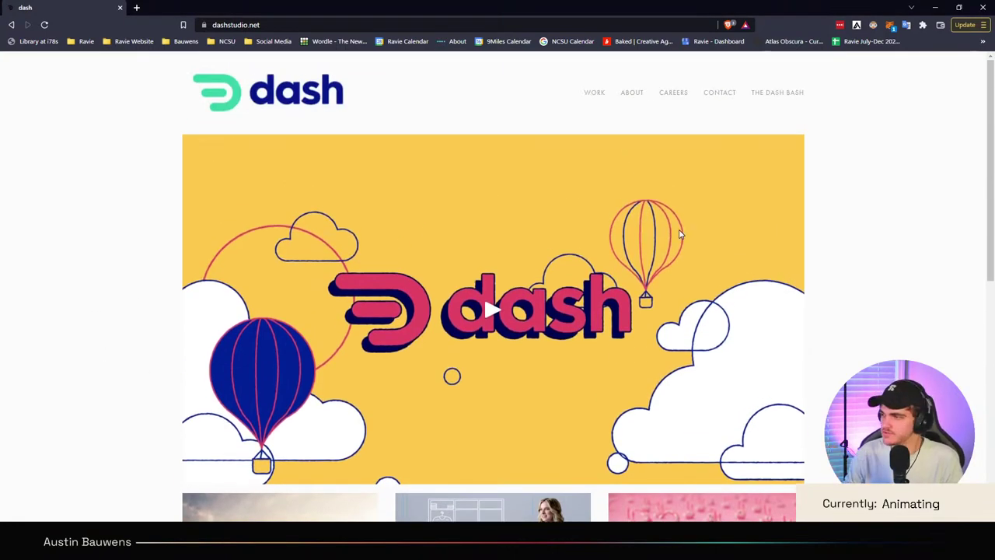
{"action": "scroll", "coordinate": [679, 233], "scroll_direction": "down", "scroll_amount": 5}
{"action": "scroll", "coordinate": [673, 240], "scroll_direction": "up", "scroll_amount": 5}
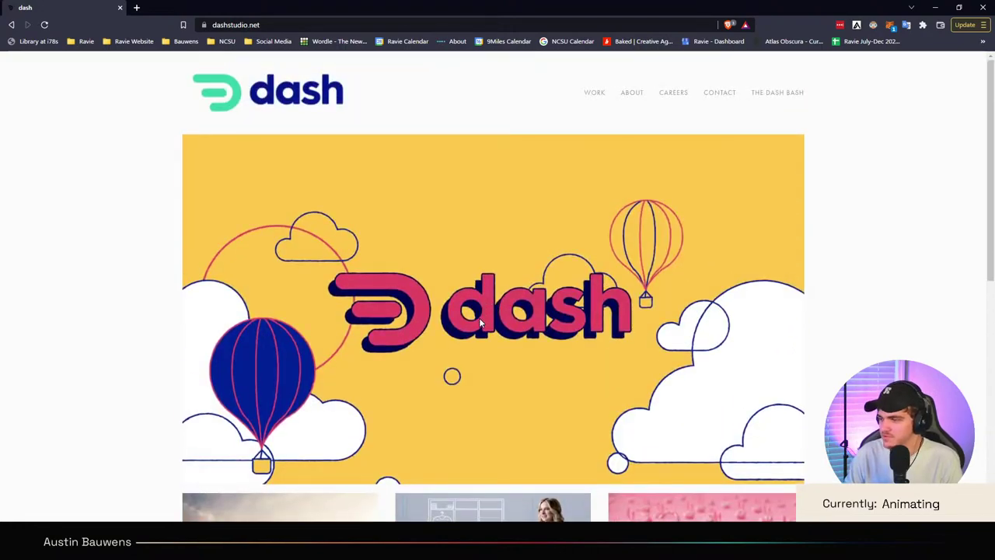
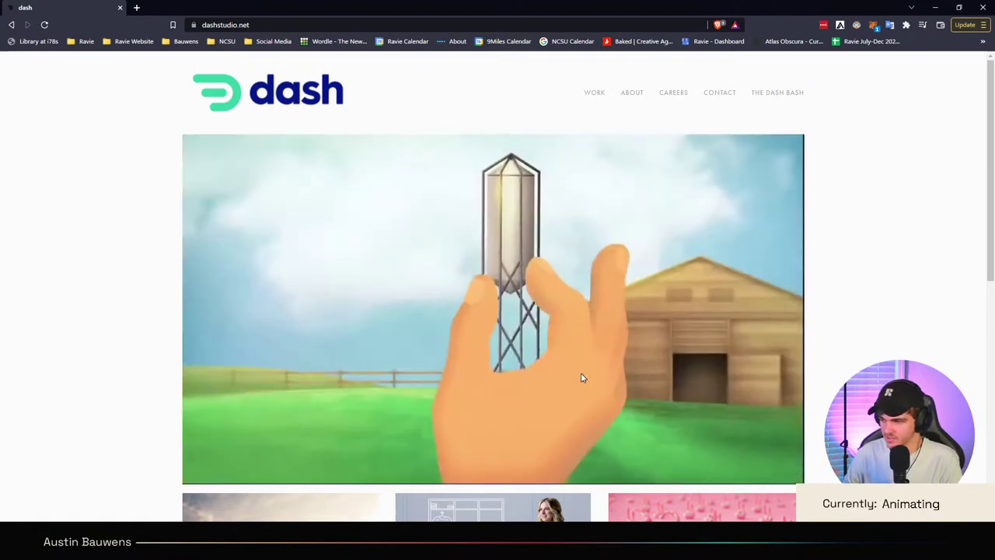
Step: Pause the dash studio showreel and skim it forward from 00:19 to about 00:34
{"action": "left_click", "coordinate": [311, 336]}
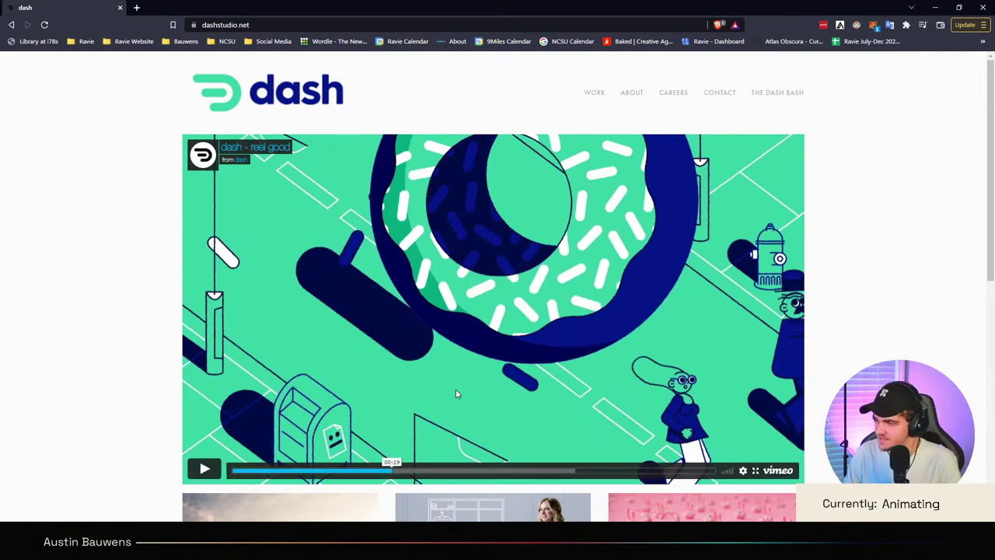
{"action": "left_click_drag", "start_coordinate": [435, 471], "coordinate": [518, 471]}
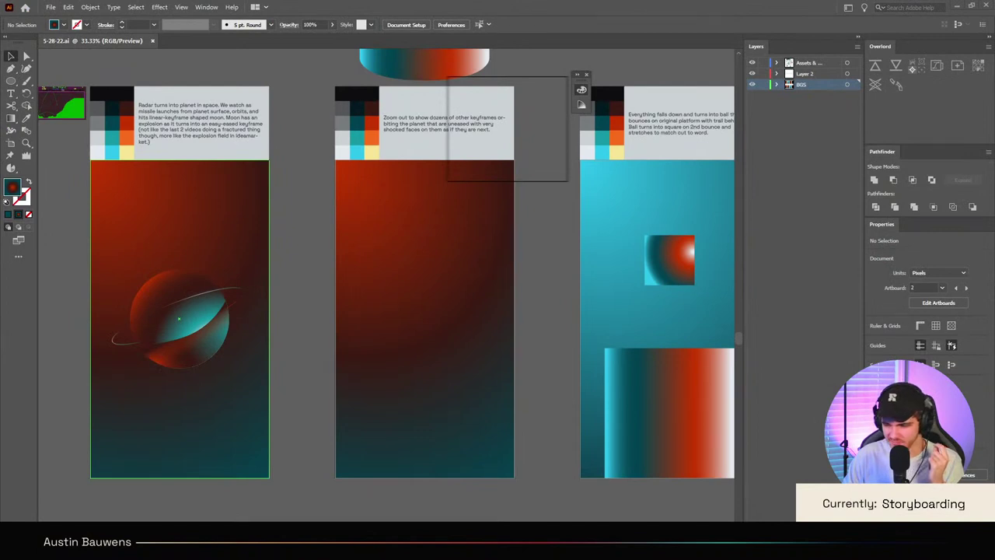
Step: Check the middle frame's gradient colours, then close the floating Color panel
{"action": "left_click", "coordinate": [344, 472]}
{"action": "scroll", "coordinate": [330, 465], "scroll_direction": "up", "scroll_amount": 3}
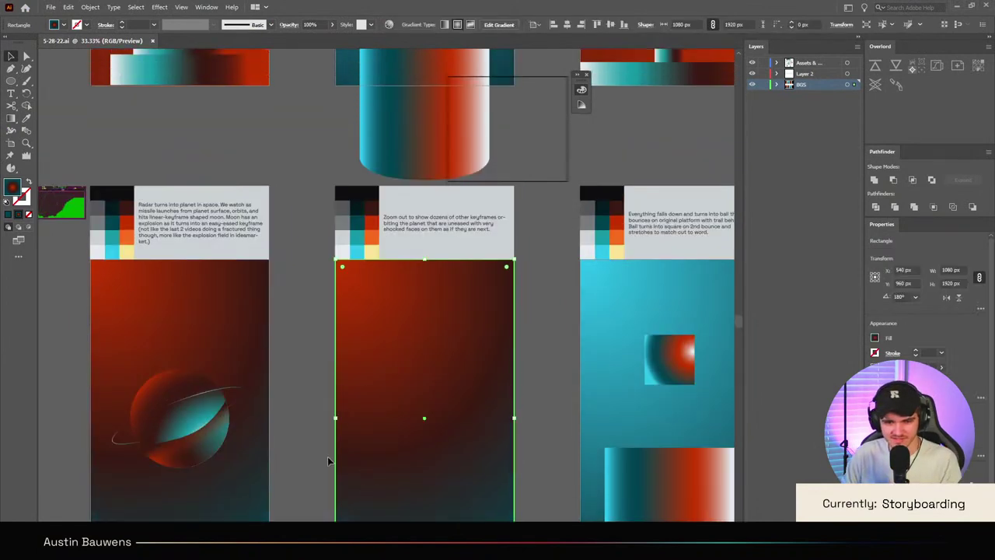
{"action": "scroll", "coordinate": [327, 459], "scroll_direction": "down", "scroll_amount": 3}
{"action": "left_click_drag", "start_coordinate": [533, 80], "coordinate": [574, 60]}
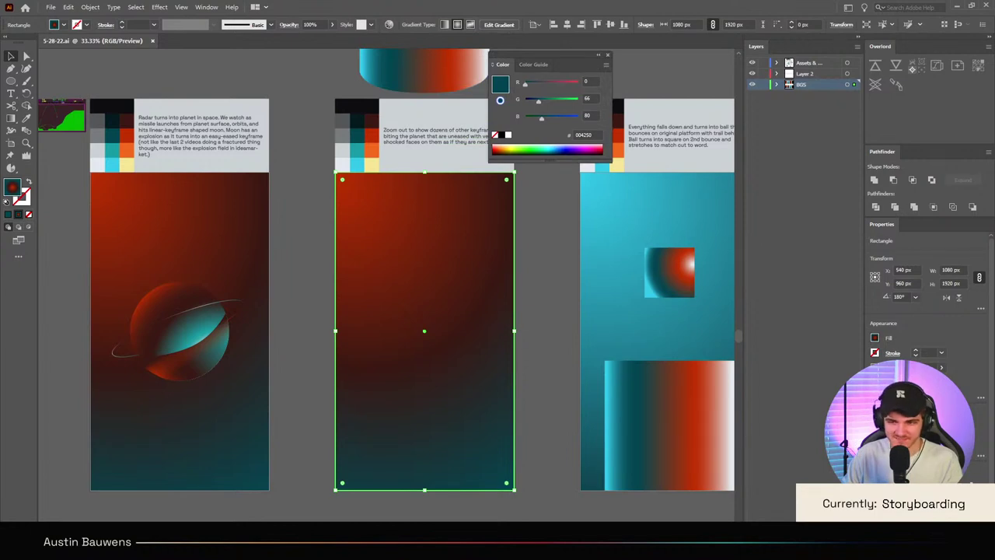
{"action": "left_click", "coordinate": [316, 60]}
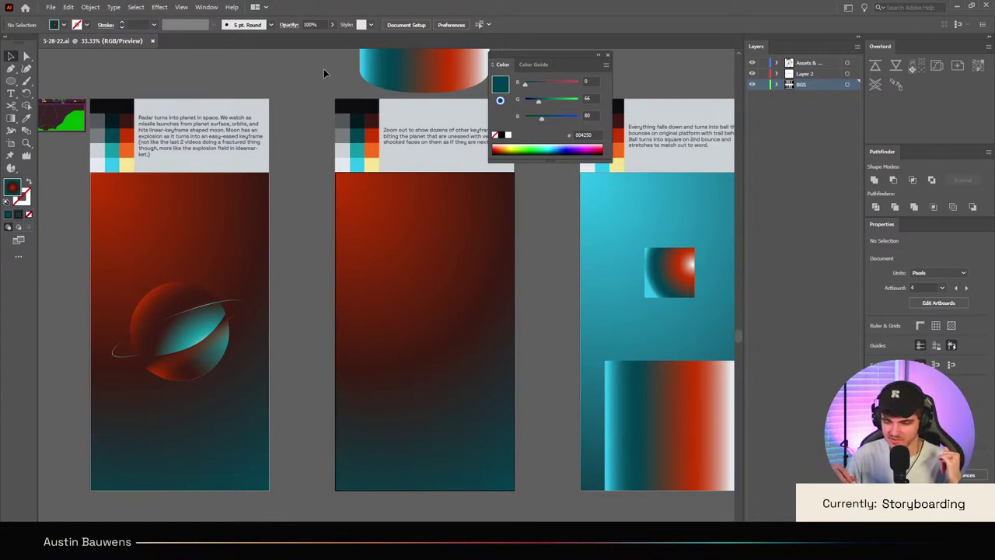
{"action": "left_click", "coordinate": [607, 55]}
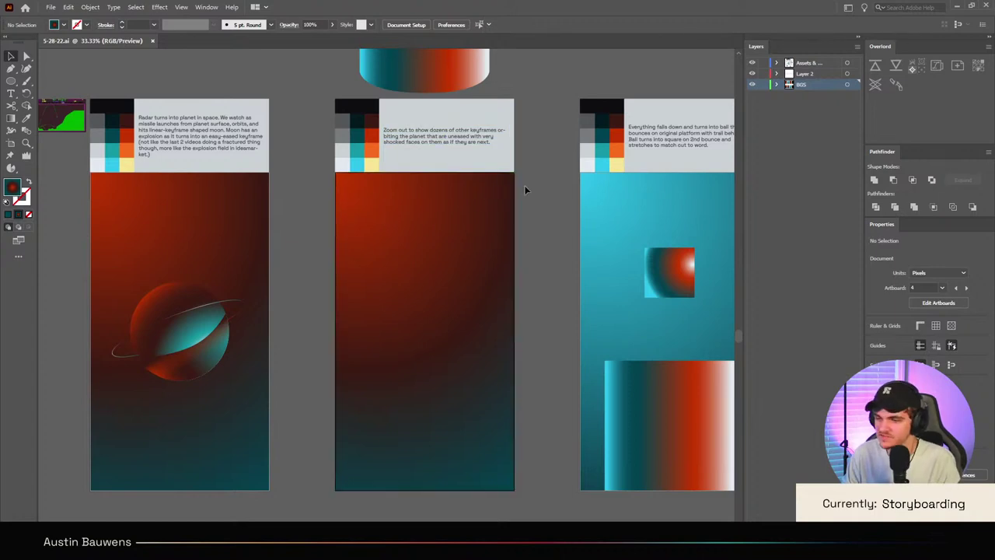
Step: Lock the gradient backgrounds layer in the Layers panel
{"action": "scroll", "coordinate": [525, 185], "scroll_direction": "down", "scroll_amount": 3}
{"action": "scroll", "coordinate": [493, 438], "scroll_direction": "up", "scroll_amount": 2}
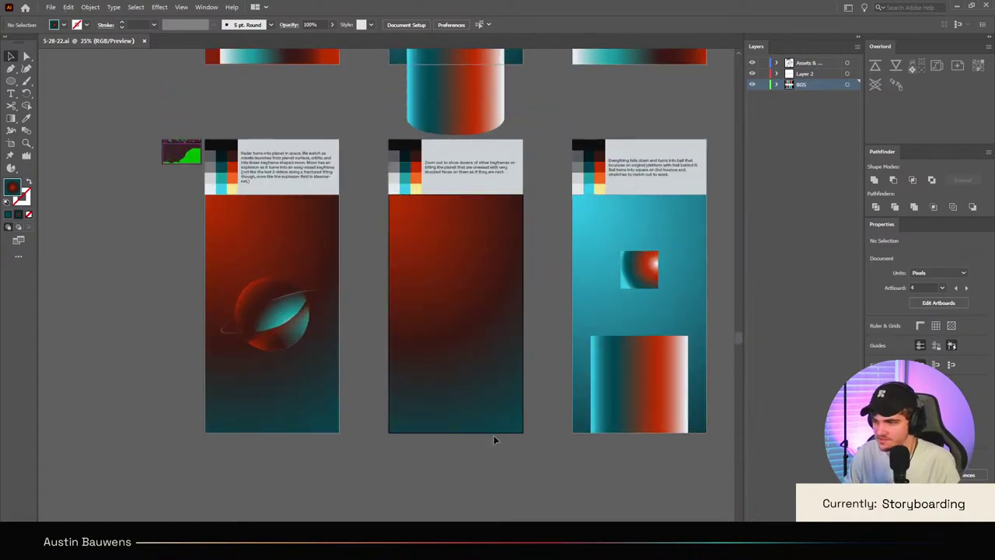
{"action": "scroll", "coordinate": [206, 474], "scroll_direction": "up", "scroll_amount": 3}
{"action": "scroll", "coordinate": [339, 301], "scroll_direction": "up", "scroll_amount": 2}
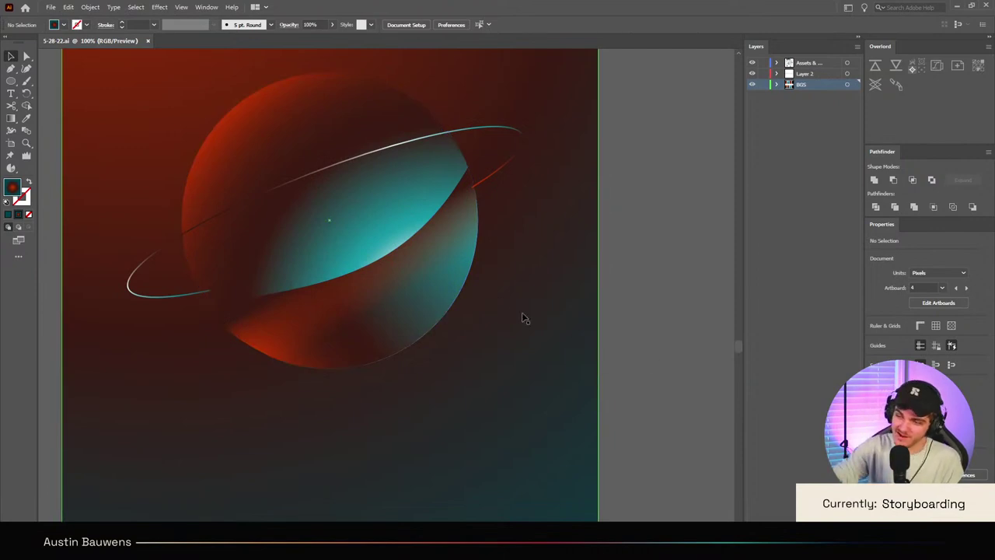
{"action": "scroll", "coordinate": [523, 318], "scroll_direction": "down", "scroll_amount": 4}
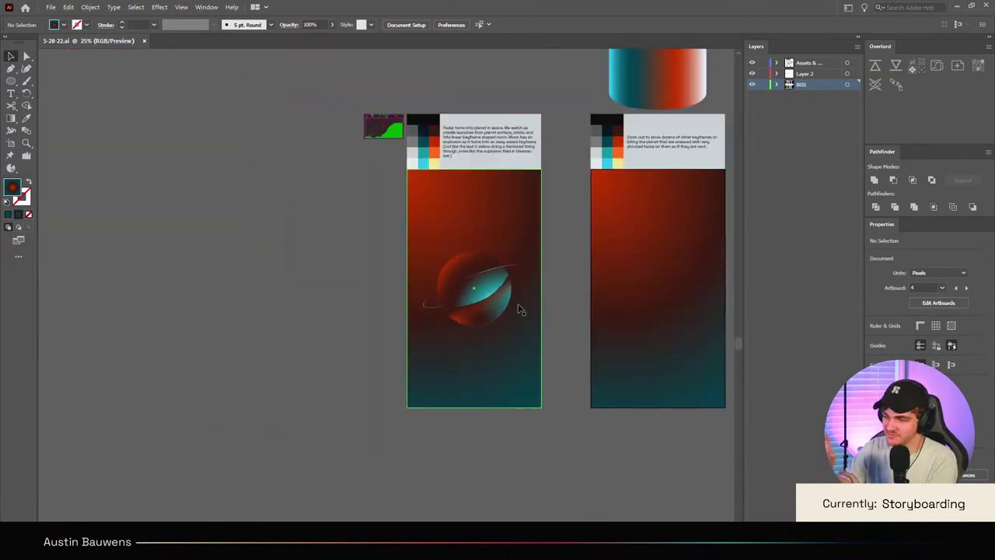
{"action": "scroll", "coordinate": [461, 320], "scroll_direction": "right", "scroll_amount": 4}
{"action": "scroll", "coordinate": [453, 489], "scroll_direction": "up", "scroll_amount": 2}
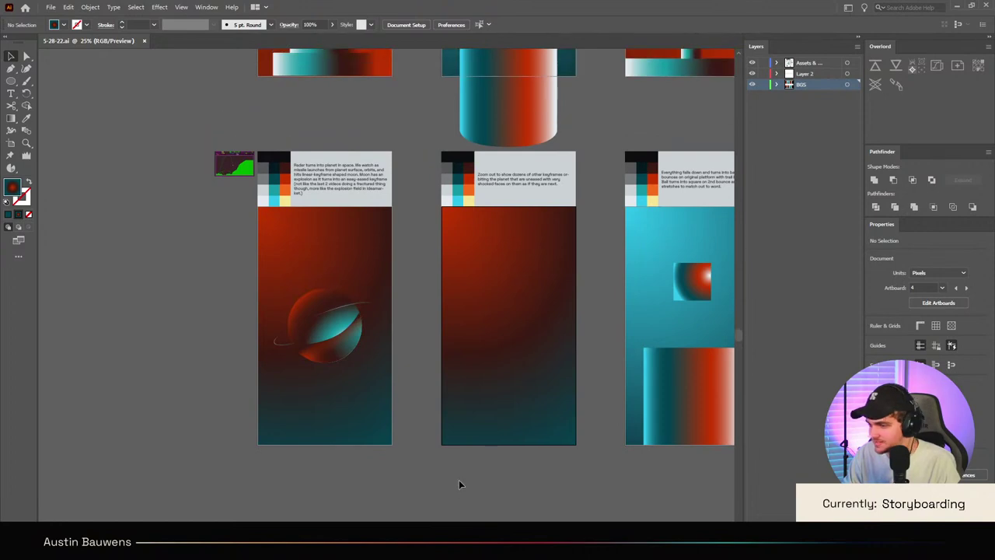
{"action": "scroll", "coordinate": [420, 486], "scroll_direction": "right", "scroll_amount": 4}
{"action": "scroll", "coordinate": [422, 473], "scroll_direction": "up", "scroll_amount": 5}
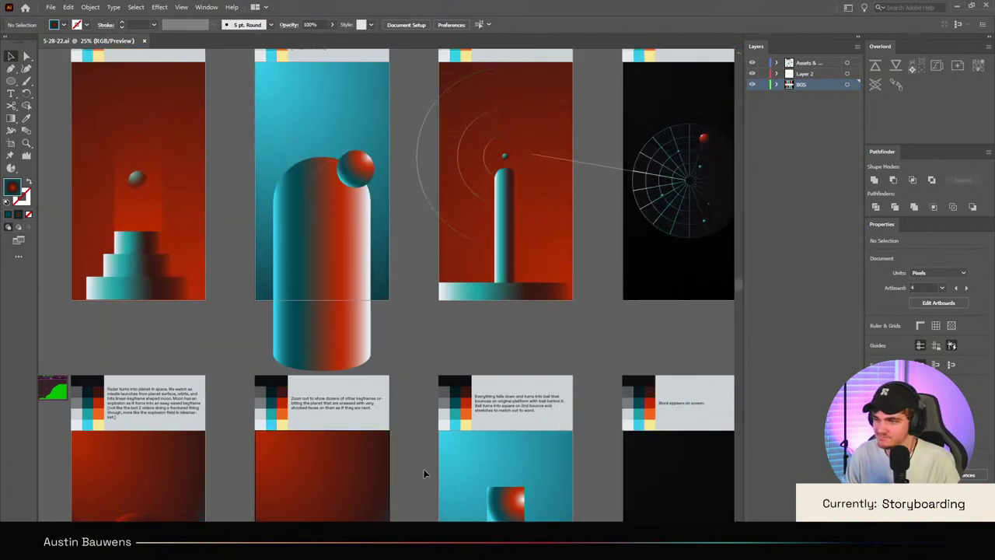
{"action": "scroll", "coordinate": [424, 474], "scroll_direction": "down", "scroll_amount": 2}
{"action": "scroll", "coordinate": [423, 468], "scroll_direction": "down", "scroll_amount": 1}
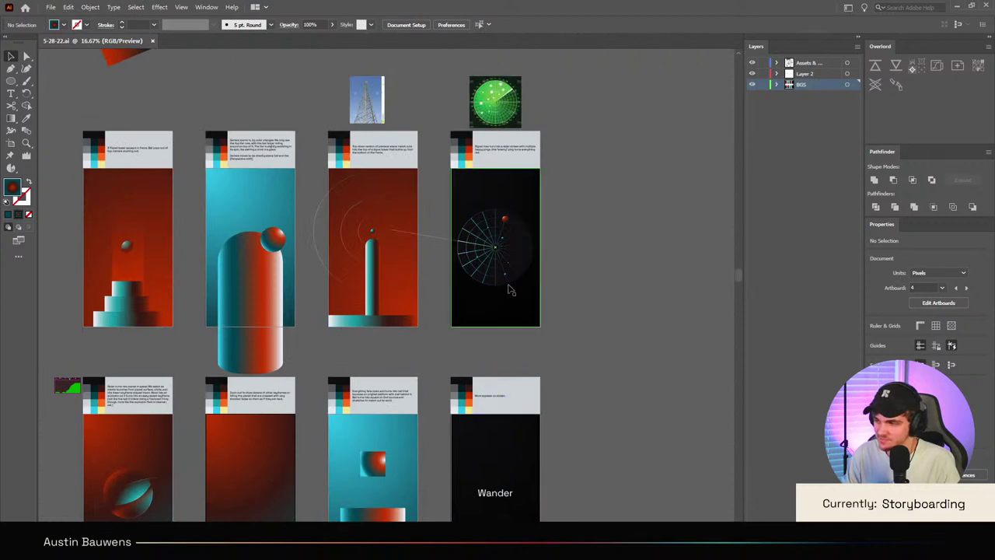
{"action": "scroll", "coordinate": [525, 263], "scroll_direction": "up", "scroll_amount": 1}
{"action": "scroll", "coordinate": [591, 272], "scroll_direction": "up", "scroll_amount": 2}
{"action": "scroll", "coordinate": [606, 275], "scroll_direction": "down", "scroll_amount": 4}
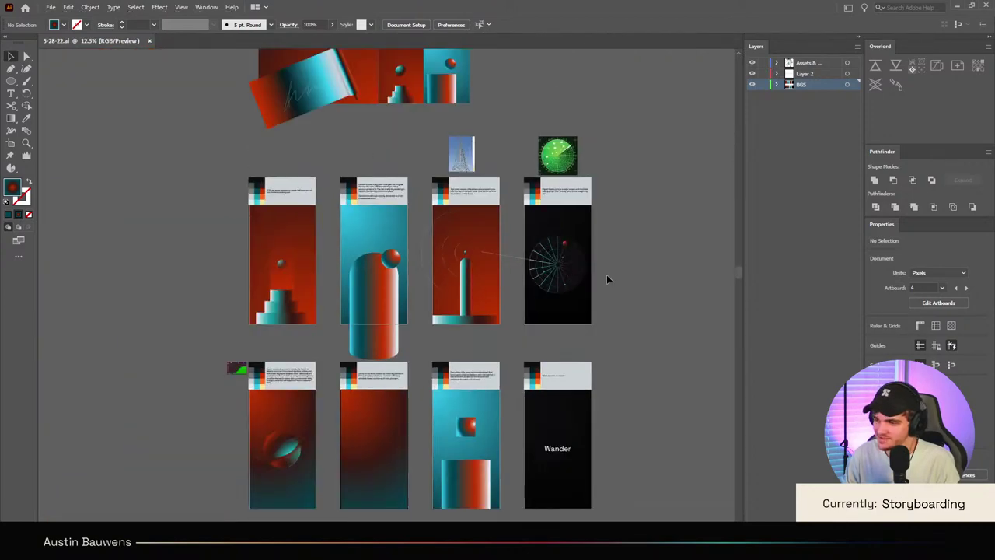
{"action": "scroll", "coordinate": [545, 327], "scroll_direction": "down", "scroll_amount": 2}
{"action": "scroll", "coordinate": [404, 365], "scroll_direction": "up", "scroll_amount": 2}
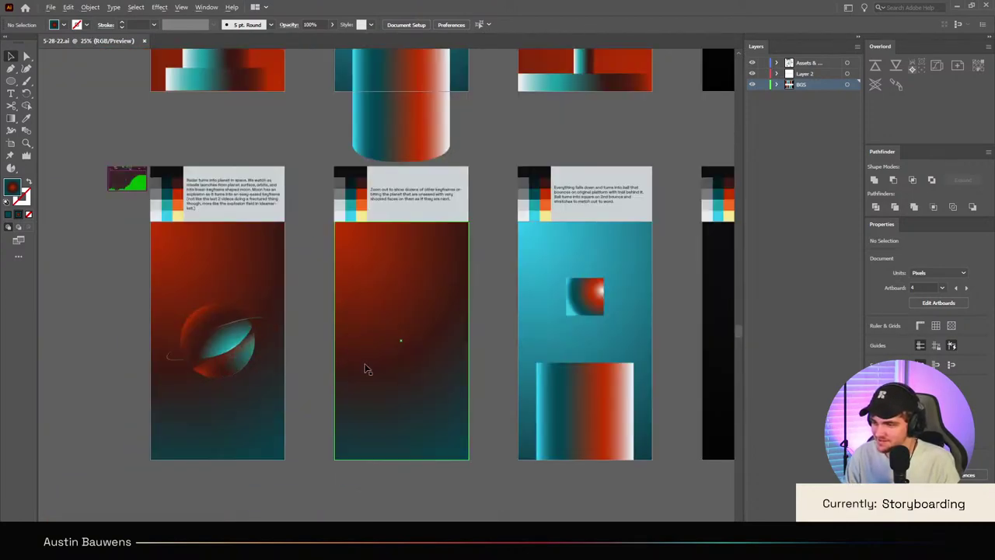
{"action": "scroll", "coordinate": [485, 389], "scroll_direction": "up", "scroll_amount": 1}
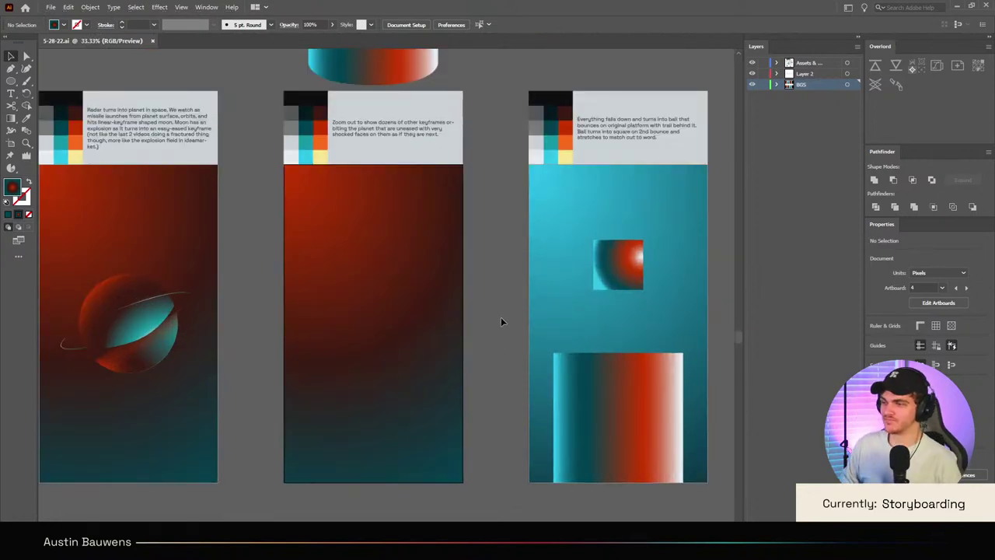
{"action": "left_click", "coordinate": [763, 84]}
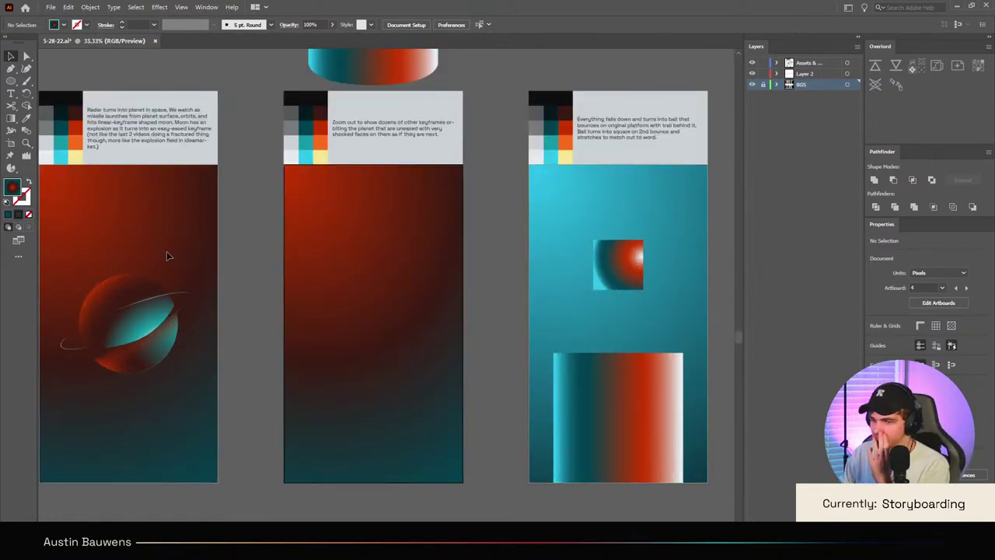
Step: Switch to the Pen tool for drawing paths
{"action": "scroll", "coordinate": [498, 296], "scroll_direction": "down", "scroll_amount": 1}
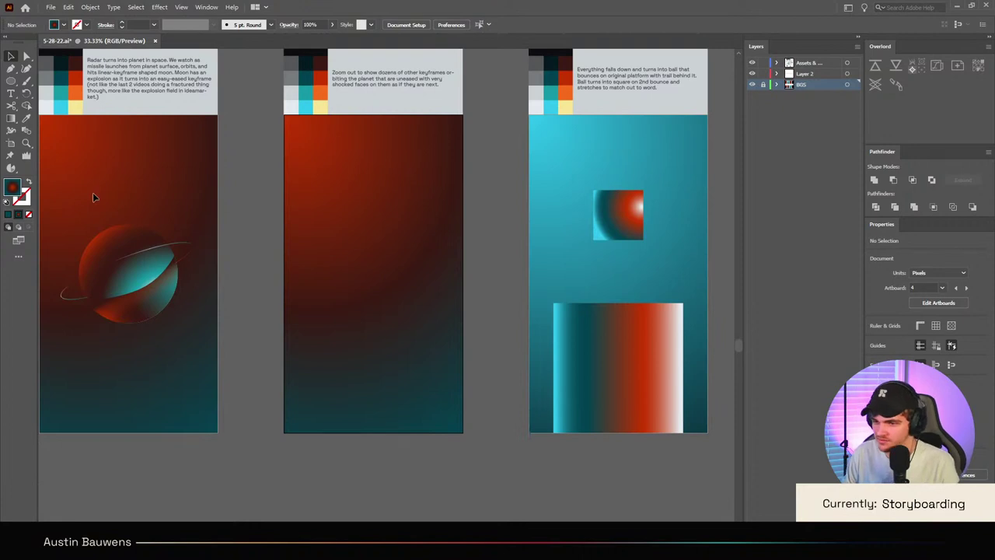
{"action": "scroll", "coordinate": [227, 254], "scroll_direction": "left", "scroll_amount": 3}
{"action": "scroll", "coordinate": [213, 174], "scroll_direction": "up", "scroll_amount": 2}
{"action": "scroll", "coordinate": [248, 205], "scroll_direction": "left", "scroll_amount": 5}
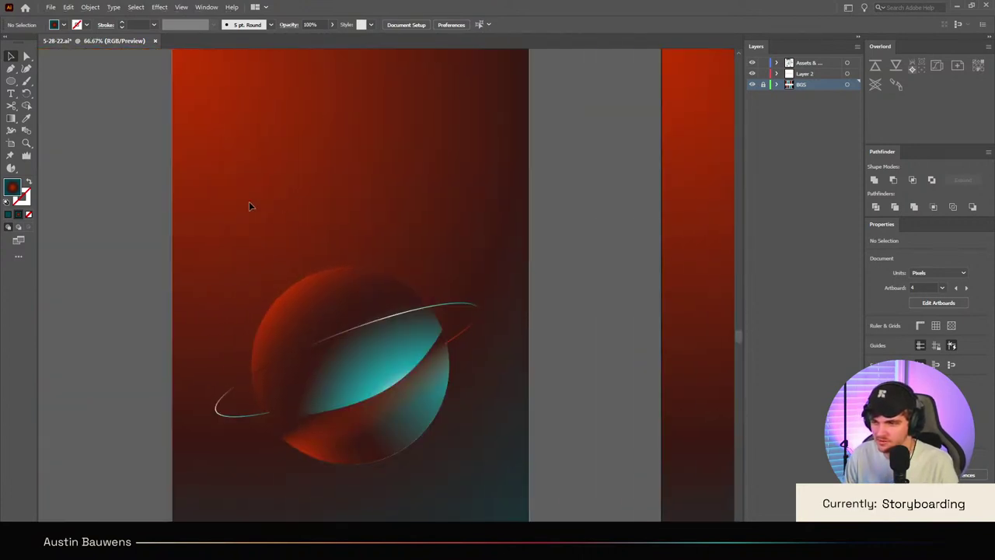
{"action": "scroll", "coordinate": [282, 206], "scroll_direction": "down", "scroll_amount": 1}
{"action": "key", "text": "p"}
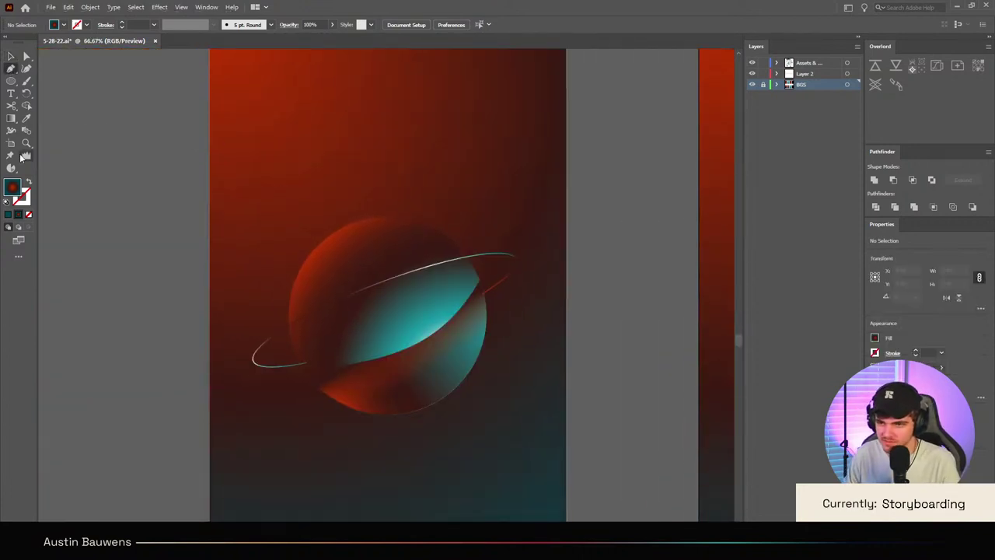
{"action": "scroll", "coordinate": [344, 194], "scroll_direction": "down", "scroll_amount": 2}
{"action": "scroll", "coordinate": [343, 194], "scroll_direction": "up", "scroll_amount": 5}
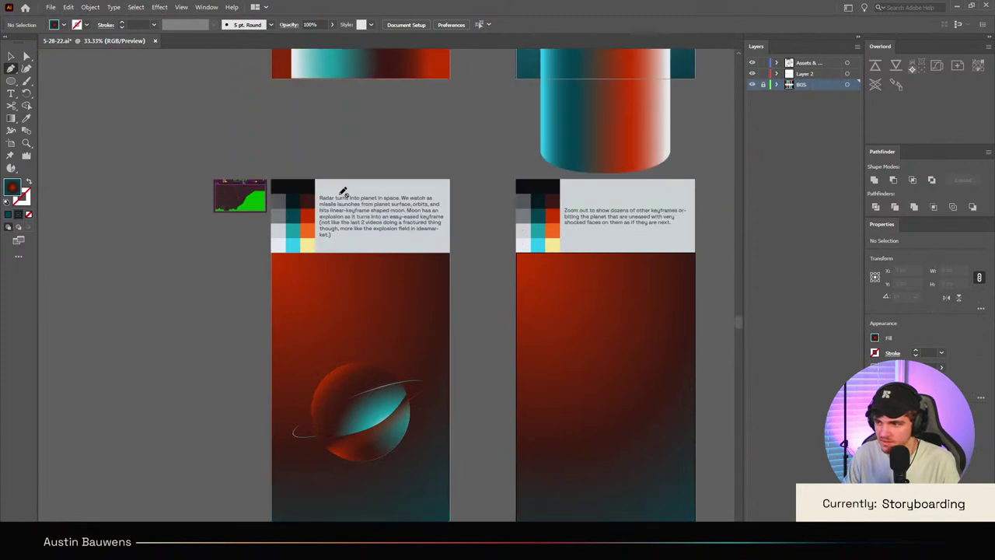
{"action": "scroll", "coordinate": [344, 193], "scroll_direction": "down", "scroll_amount": 1}
{"action": "scroll", "coordinate": [342, 187], "scroll_direction": "down", "scroll_amount": 2}
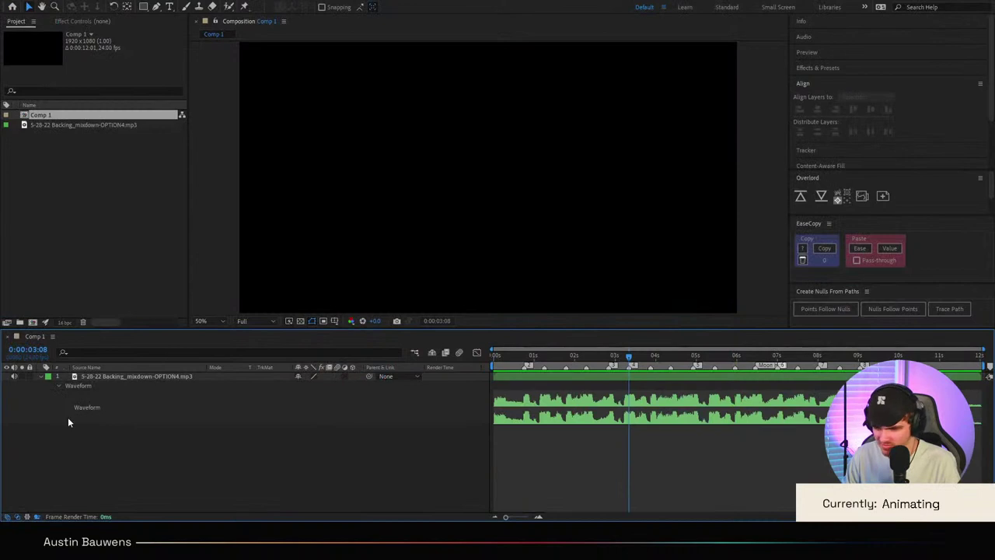
Step: Add an Audio Levels keyframe at 0:00:03:08 on the backing music track and select it
{"action": "left_click", "coordinate": [38, 376]}
{"action": "left_click", "coordinate": [38, 376]}
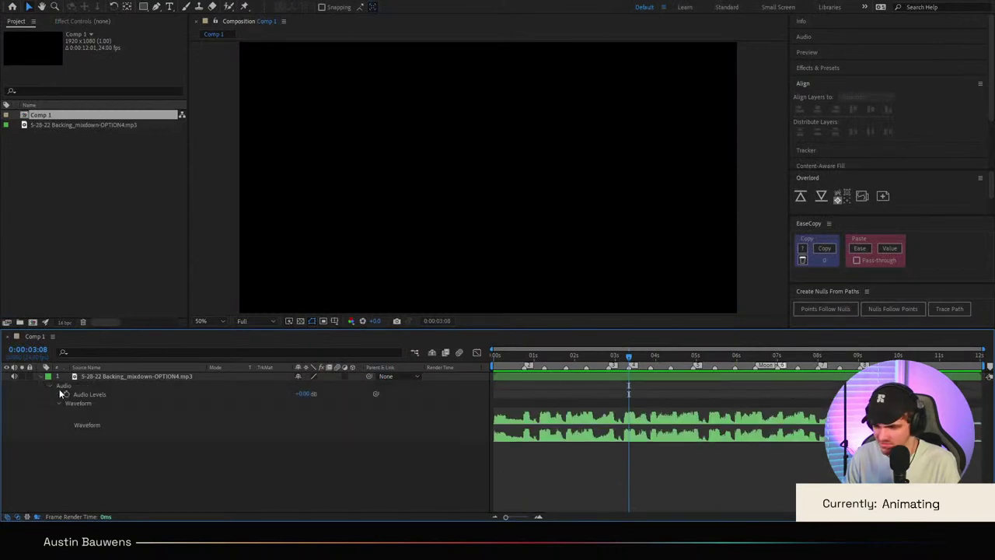
{"action": "left_click", "coordinate": [66, 394]}
{"action": "scroll", "coordinate": [623, 419], "scroll_direction": "up", "scroll_amount": 6}
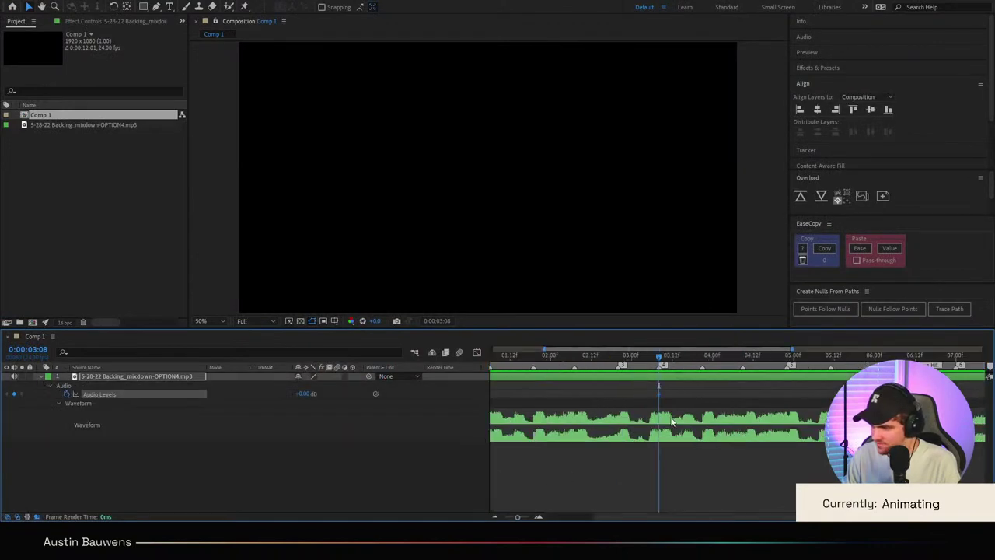
{"action": "left_click", "coordinate": [790, 474]}
{"action": "left_click", "coordinate": [737, 364]}
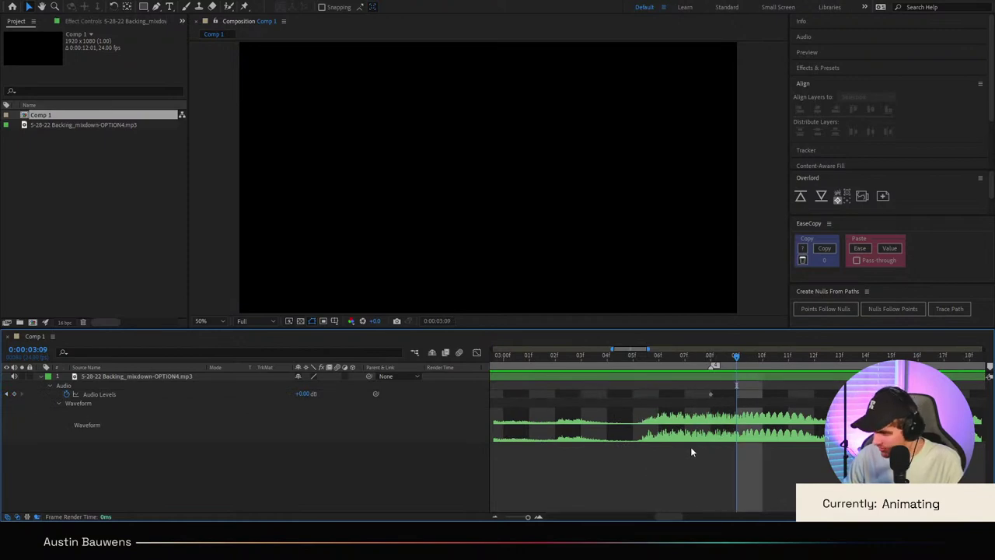
{"action": "left_click", "coordinate": [712, 394]}
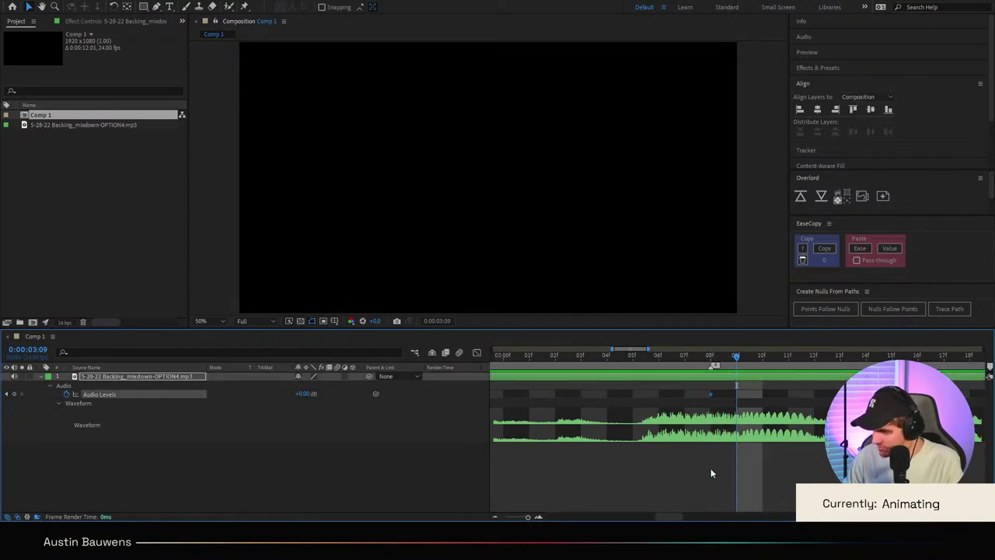
{"action": "left_click", "coordinate": [621, 494]}
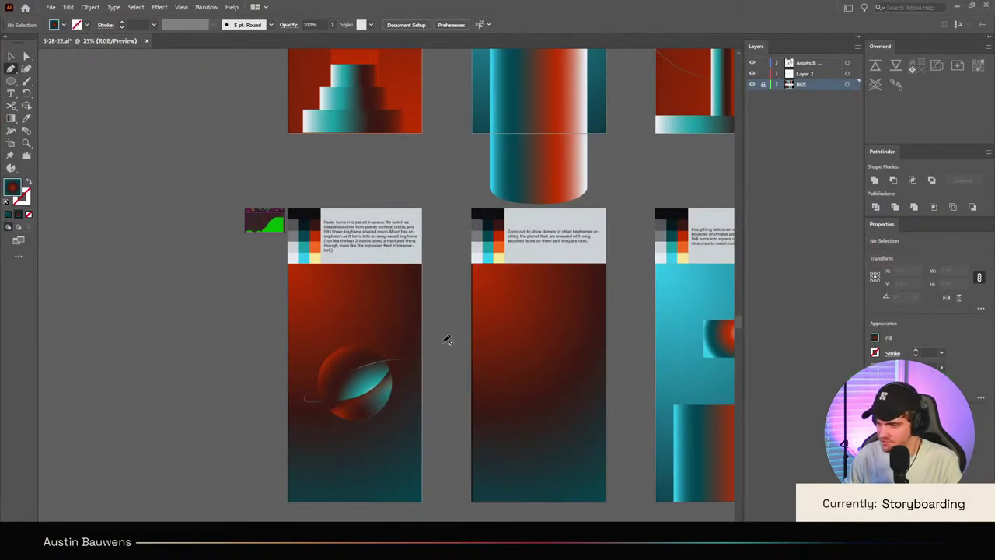
Step: Draw a square covering the planet on Layer 2 and shrink its width to a tenth
{"action": "key", "text": "v"}
{"action": "scroll", "coordinate": [431, 351], "scroll_direction": "up", "scroll_amount": 3}
{"action": "scroll", "coordinate": [303, 377], "scroll_direction": "up", "scroll_amount": 1}
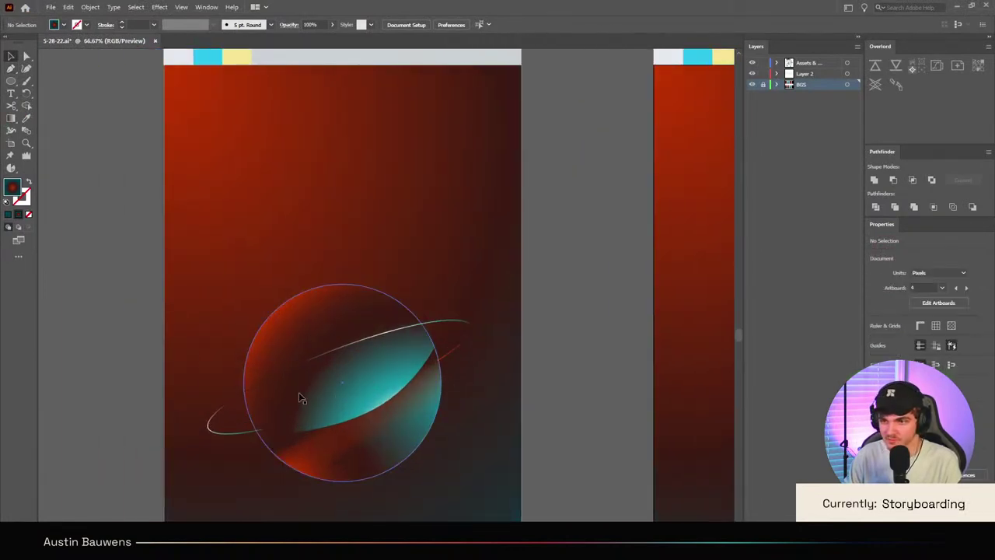
{"action": "left_click", "coordinate": [11, 81]}
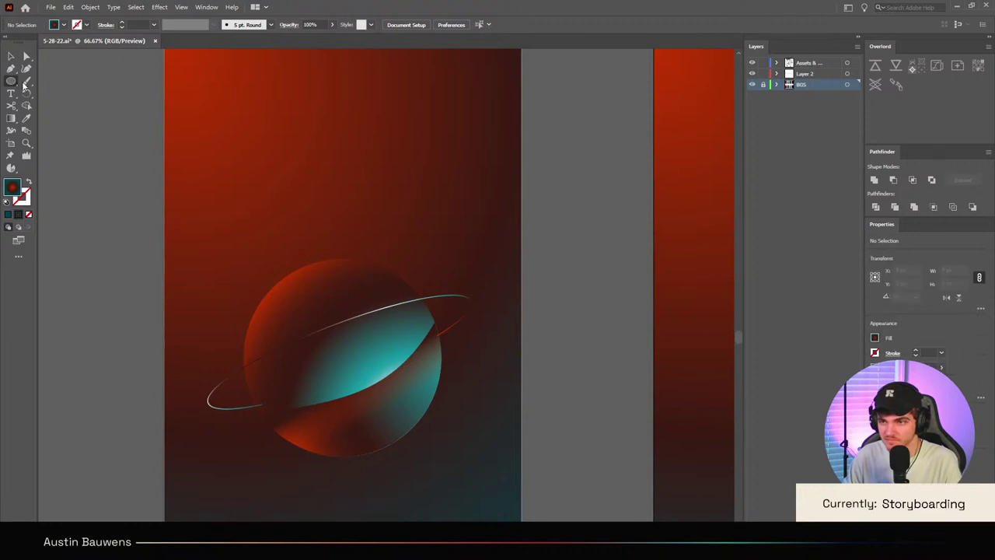
{"action": "scroll", "coordinate": [358, 315], "scroll_direction": "down", "scroll_amount": 1}
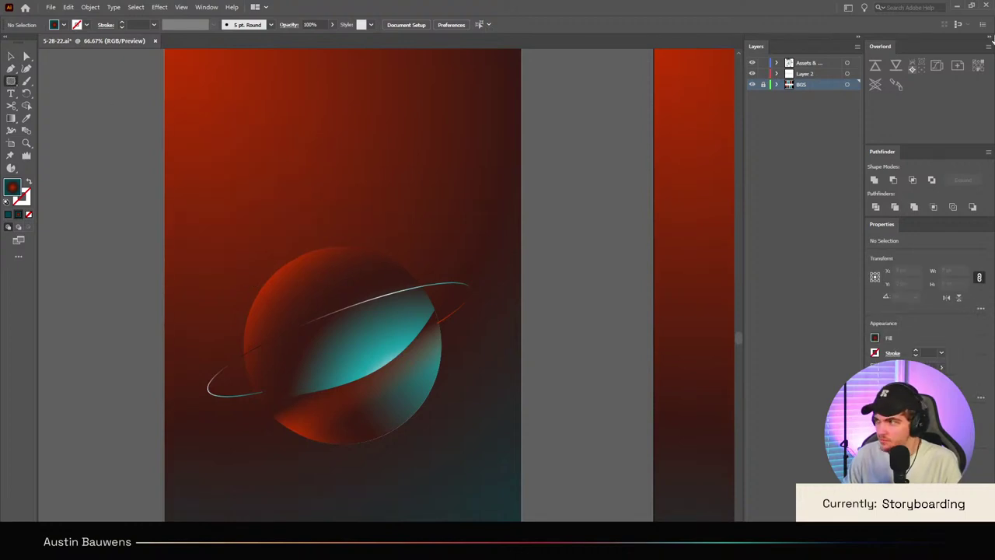
{"action": "left_click", "coordinate": [813, 73]}
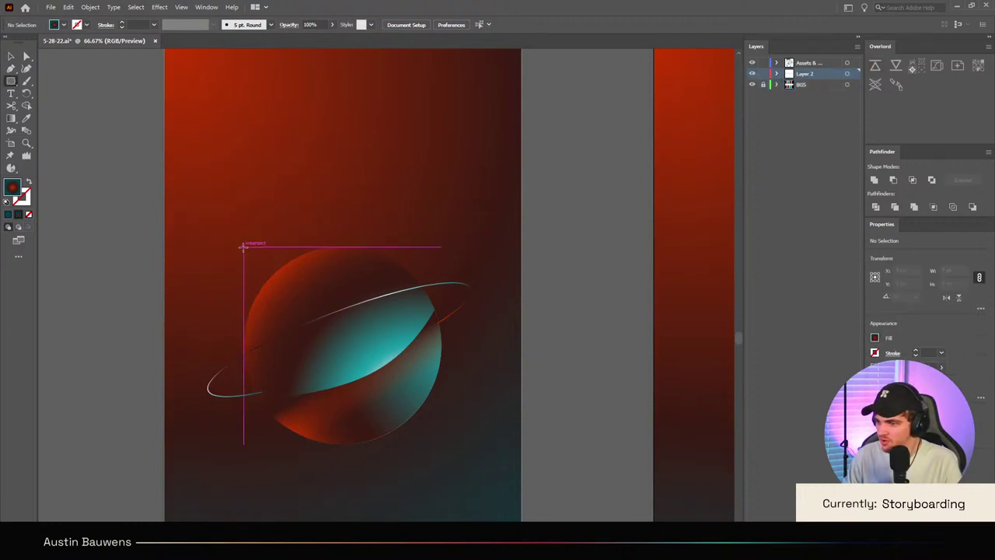
{"action": "left_click_drag", "start_coordinate": [245, 247], "coordinate": [441, 443]}
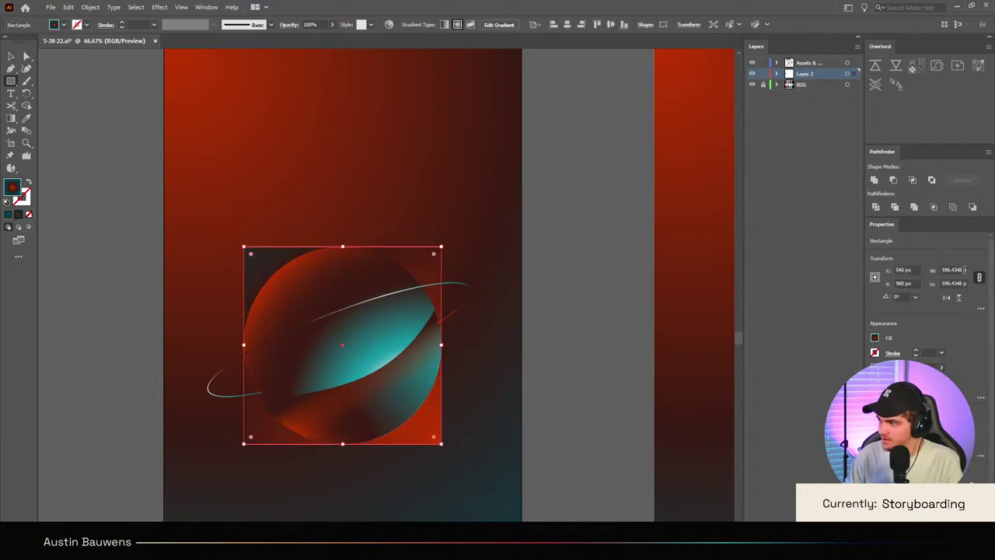
{"action": "left_click", "coordinate": [964, 270]}
{"action": "type", "text": "/10"}
{"action": "key", "text": "Return"}
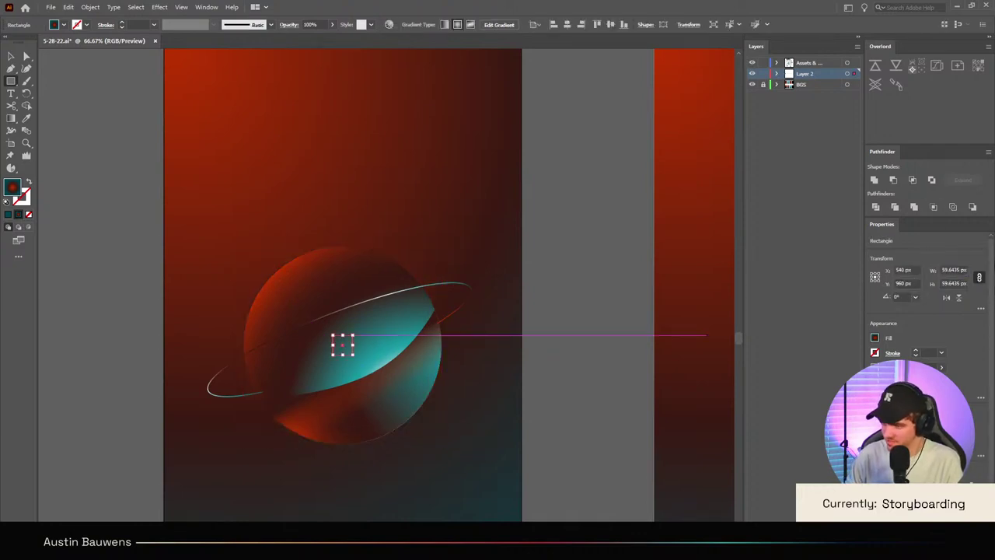
Step: Paste the gradient square onto the Assets layer at 59.64 px, placed above the planet's upper right
{"action": "key", "text": "v"}
{"action": "left_click", "coordinate": [584, 303]}
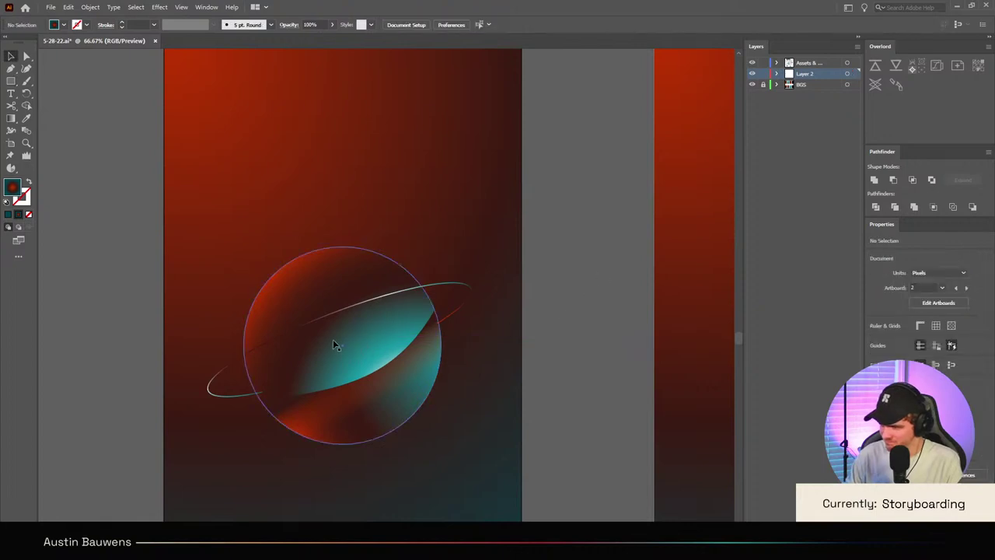
{"action": "left_click", "coordinate": [441, 369]}
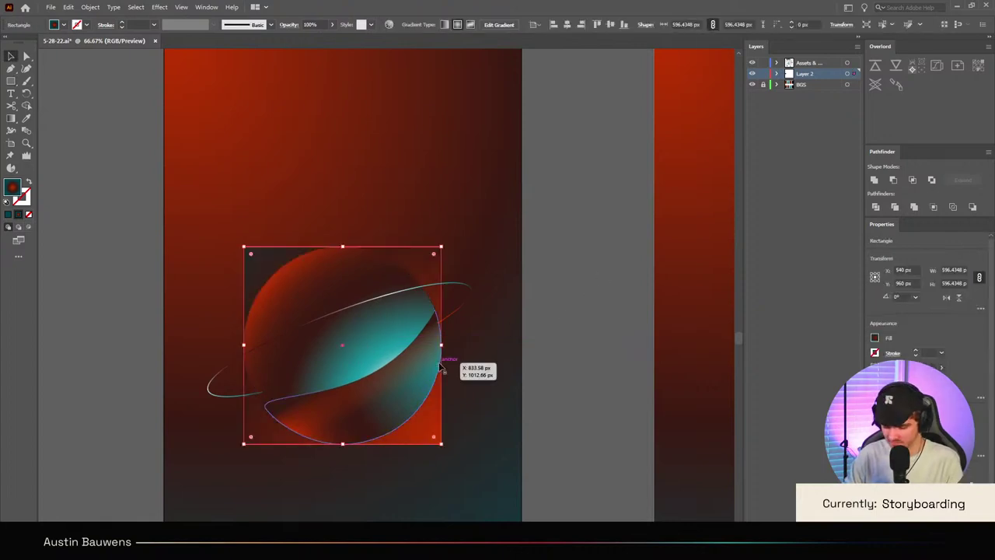
{"action": "left_click", "coordinate": [745, 201]}
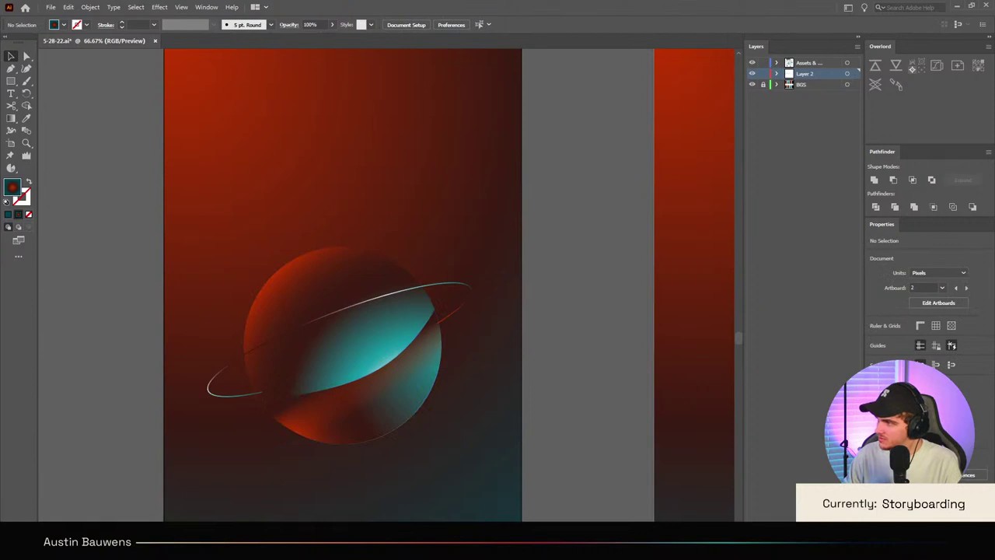
{"action": "left_click", "coordinate": [816, 65]}
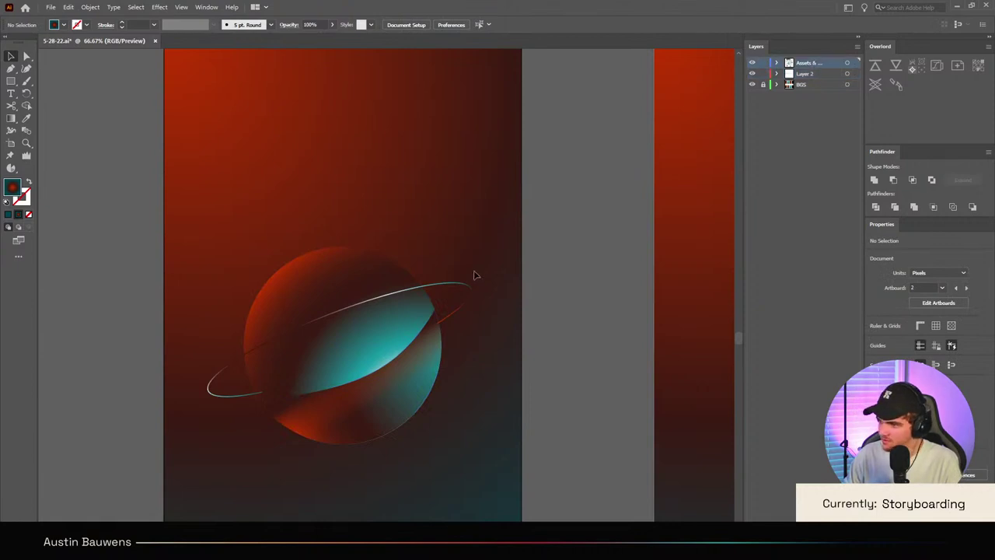
{"action": "key", "text": "ctrl+f"}
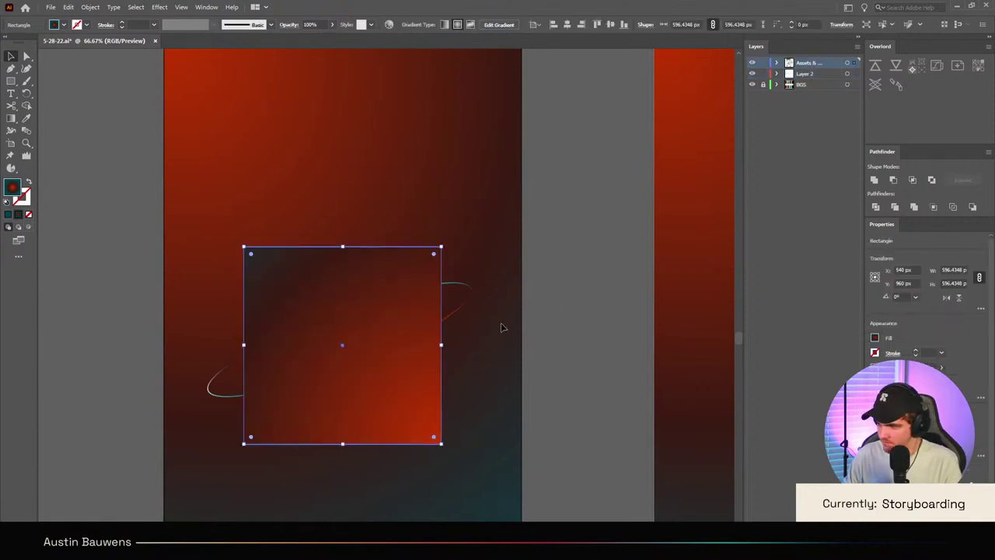
{"action": "left_click", "coordinate": [963, 270]}
{"action": "key", "text": "Return"}
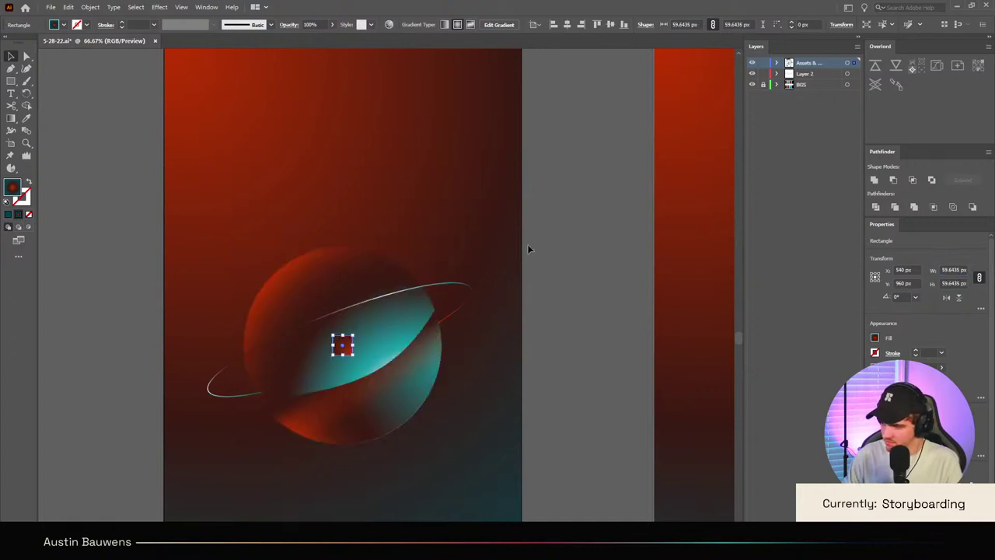
{"action": "left_click_drag", "start_coordinate": [344, 345], "coordinate": [446, 225]}
Step: Rotate the small square 45° into a diamond
{"action": "left_click", "coordinate": [500, 248]}
{"action": "scroll", "coordinate": [477, 259], "scroll_direction": "down", "scroll_amount": 2}
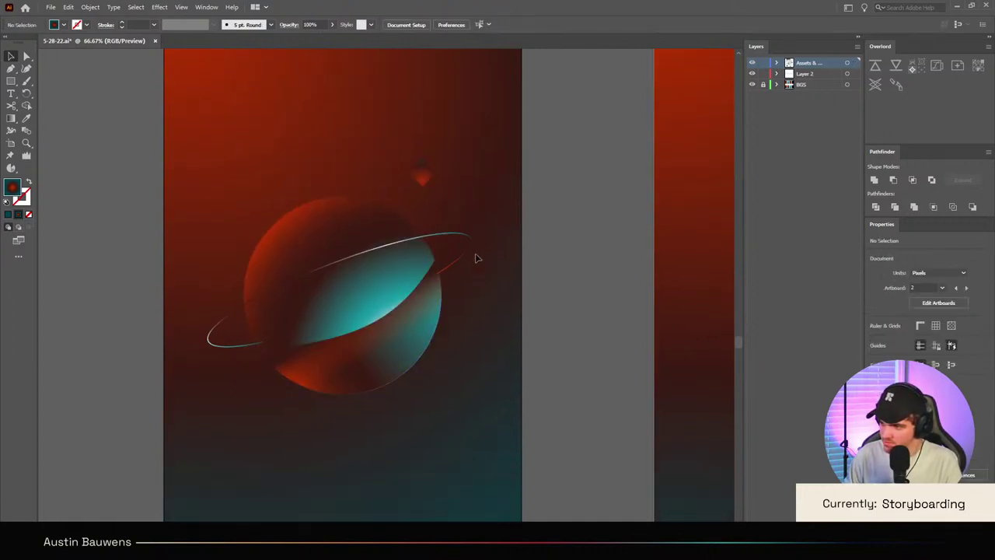
{"action": "scroll", "coordinate": [475, 254], "scroll_direction": "down", "scroll_amount": 3}
{"action": "scroll", "coordinate": [470, 211], "scroll_direction": "up", "scroll_amount": 6}
{"action": "scroll", "coordinate": [459, 206], "scroll_direction": "up", "scroll_amount": 1}
{"action": "key", "text": "ctrl+z"}
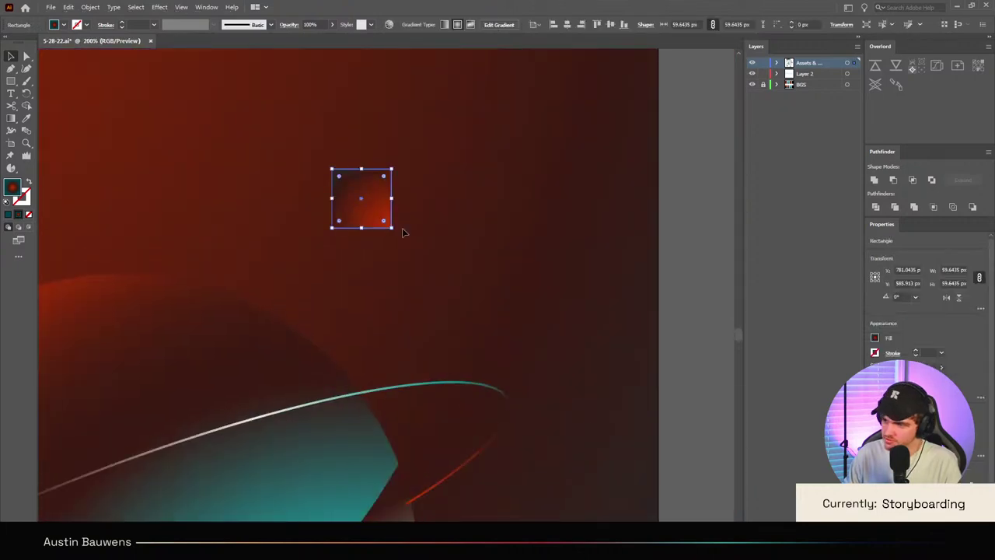
{"action": "left_click", "coordinate": [404, 233]}
{"action": "left_click", "coordinate": [372, 200]}
{"action": "left_click_drag", "start_coordinate": [399, 170], "coordinate": [428, 204]}
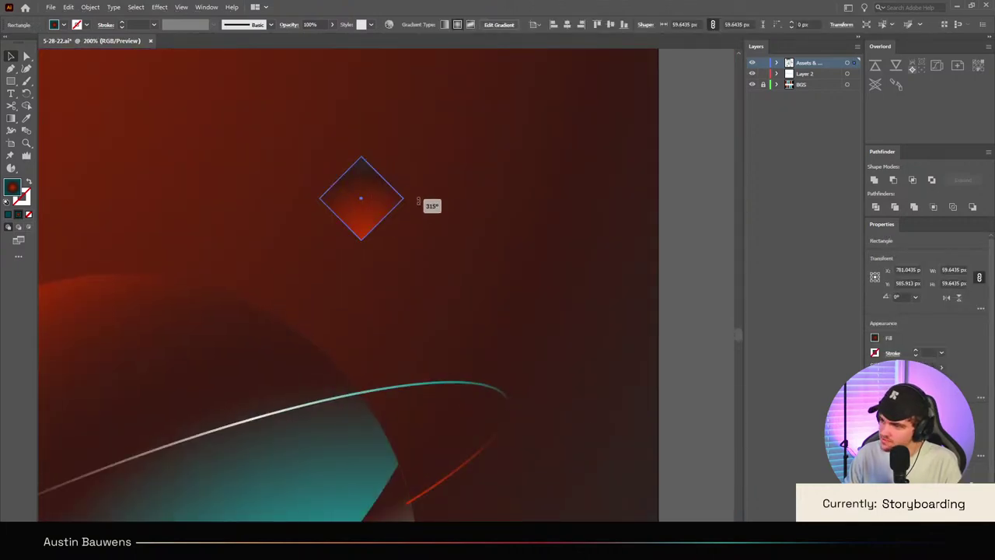
{"action": "left_click", "coordinate": [469, 220]}
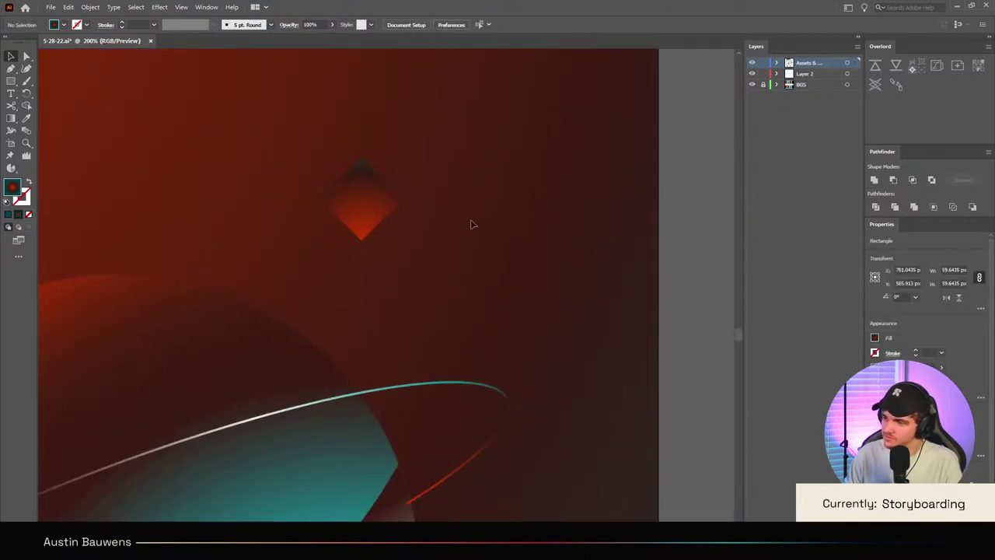
Step: Draw a rectangle over the diamond's right half and select both shapes
{"action": "left_click", "coordinate": [11, 81]}
{"action": "left_click_drag", "start_coordinate": [361, 153], "coordinate": [403, 251]}
{"action": "left_click", "coordinate": [11, 57]}
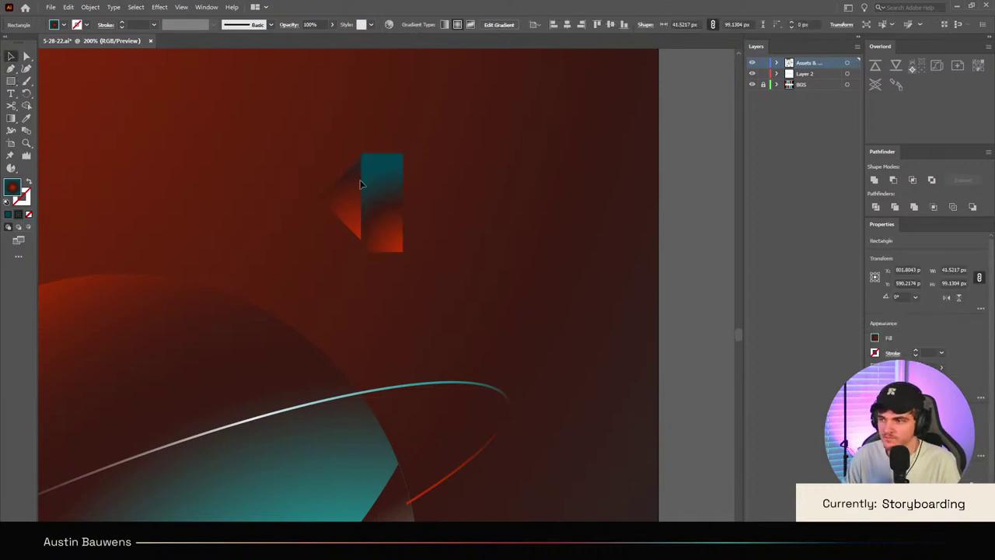
{"action": "left_click", "coordinate": [465, 208]}
{"action": "scroll", "coordinate": [465, 209], "scroll_direction": "down", "scroll_amount": 3}
{"action": "scroll", "coordinate": [462, 208], "scroll_direction": "up", "scroll_amount": 3}
{"action": "left_click_drag", "start_coordinate": [317, 164], "coordinate": [404, 225]}
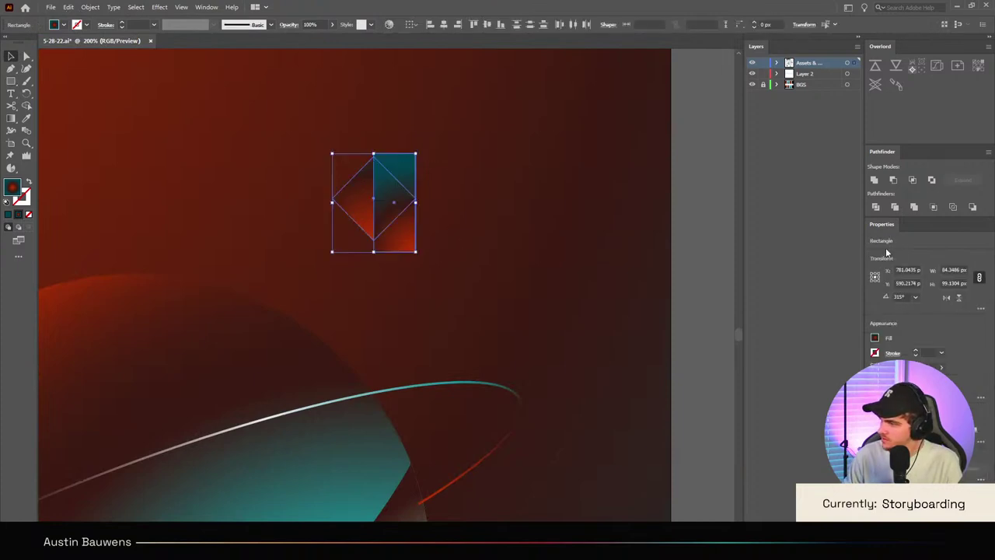
Step: Divide the shapes with Pathfinder, ungroup, and delete the two leftover pieces
{"action": "left_click", "coordinate": [876, 207]}
{"action": "key", "text": "ctrl+shift+g"}
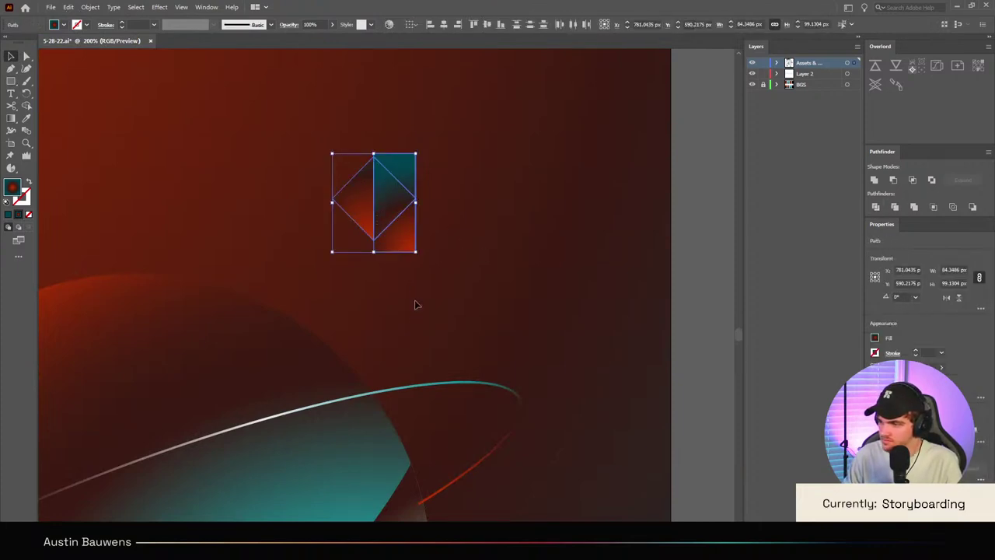
{"action": "left_click", "coordinate": [415, 304]}
{"action": "left_click", "coordinate": [394, 241]}
{"action": "key", "text": "Delete"}
{"action": "left_click", "coordinate": [414, 154]}
{"action": "key", "text": "Delete"}
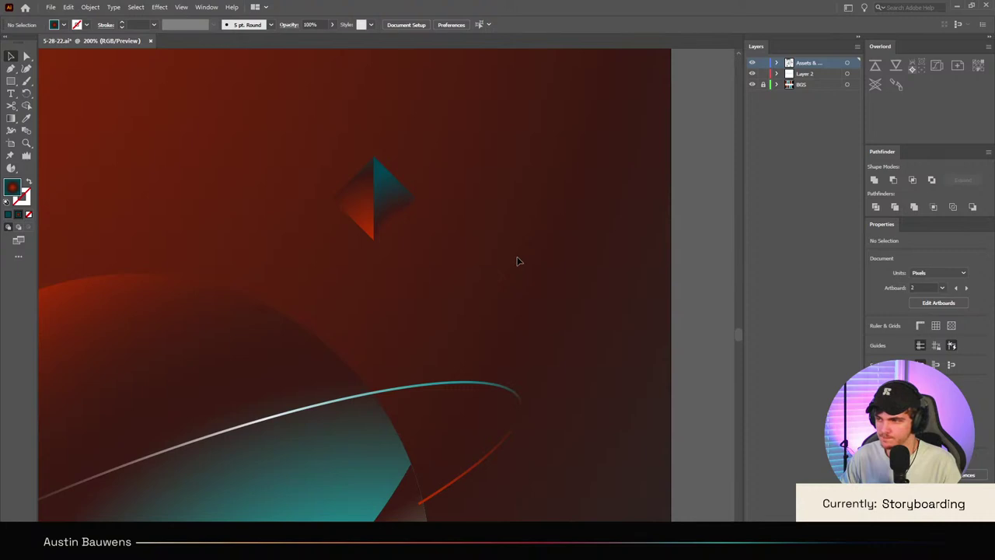
Step: Zoom in on the diamond, then undo and redo the right triangle's horizontal flip
{"action": "scroll", "coordinate": [439, 206], "scroll_direction": "down", "scroll_amount": 4}
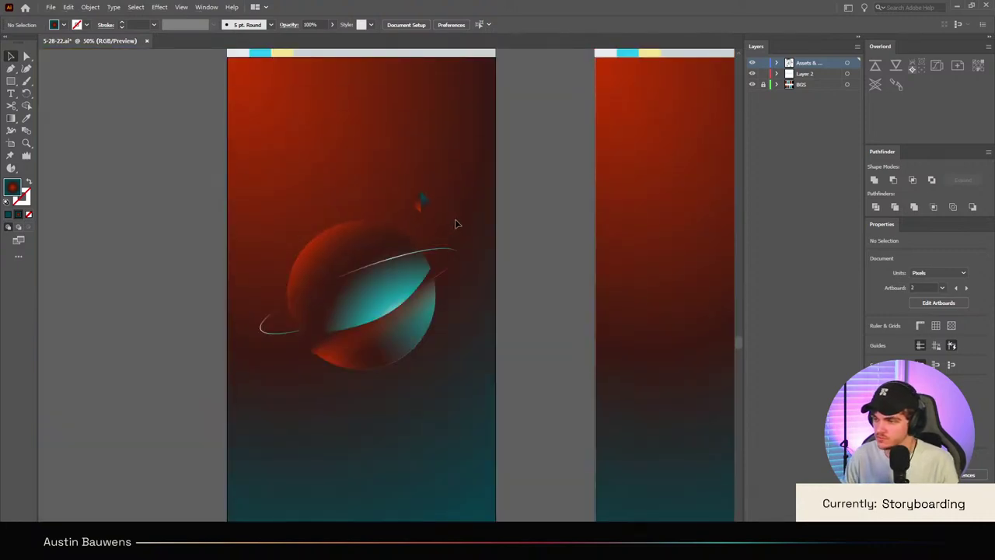
{"action": "scroll", "coordinate": [457, 222], "scroll_direction": "up", "scroll_amount": 2}
{"action": "scroll", "coordinate": [458, 223], "scroll_direction": "down", "scroll_amount": 2}
{"action": "scroll", "coordinate": [458, 223], "scroll_direction": "up", "scroll_amount": 4}
{"action": "scroll", "coordinate": [458, 224], "scroll_direction": "down", "scroll_amount": 1}
{"action": "scroll", "coordinate": [420, 292], "scroll_direction": "up", "scroll_amount": 1}
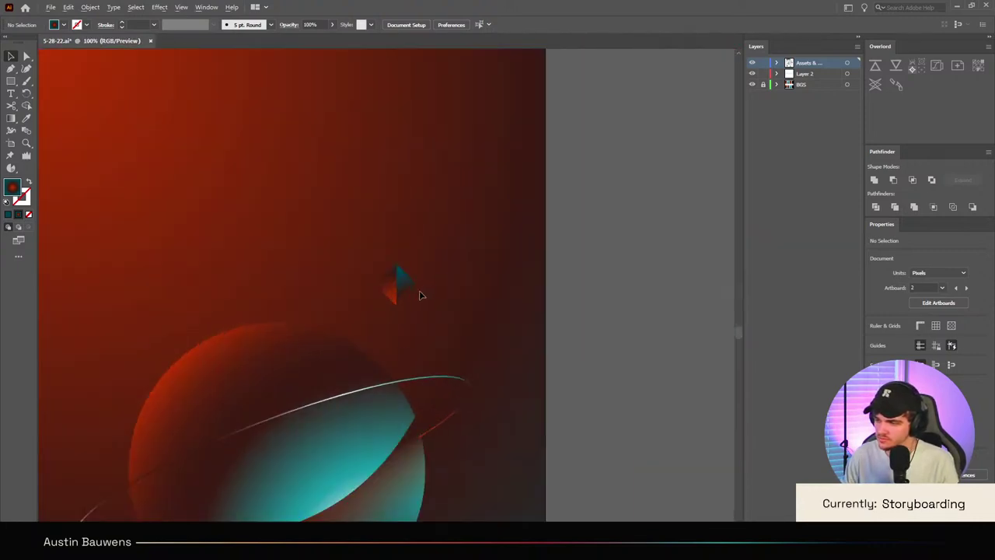
{"action": "scroll", "coordinate": [420, 295], "scroll_direction": "down", "scroll_amount": 4}
{"action": "scroll", "coordinate": [398, 204], "scroll_direction": "down", "scroll_amount": 2}
{"action": "scroll", "coordinate": [408, 226], "scroll_direction": "up", "scroll_amount": 2}
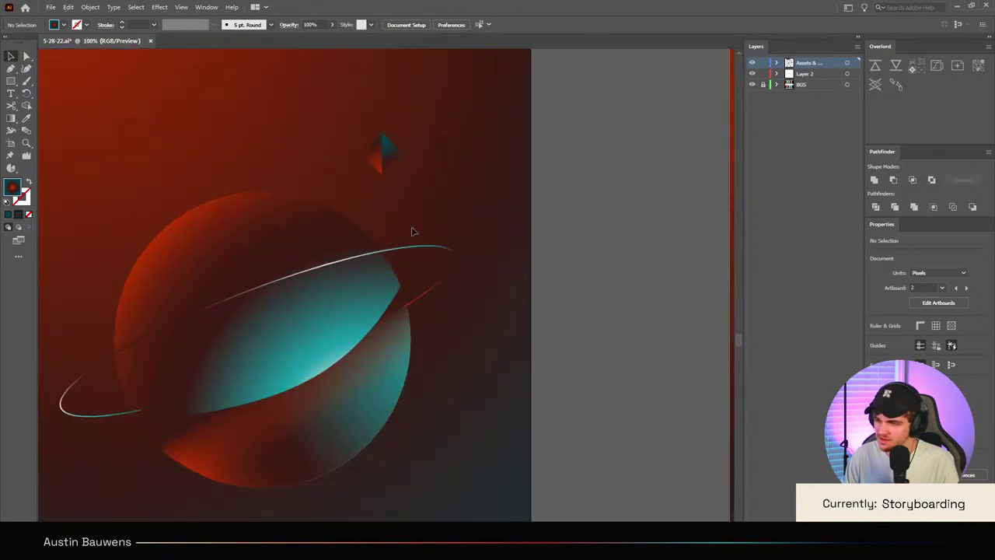
{"action": "scroll", "coordinate": [412, 231], "scroll_direction": "up", "scroll_amount": 2}
{"action": "scroll", "coordinate": [412, 231], "scroll_direction": "up", "scroll_amount": 2}
{"action": "scroll", "coordinate": [412, 233], "scroll_direction": "down", "scroll_amount": 1}
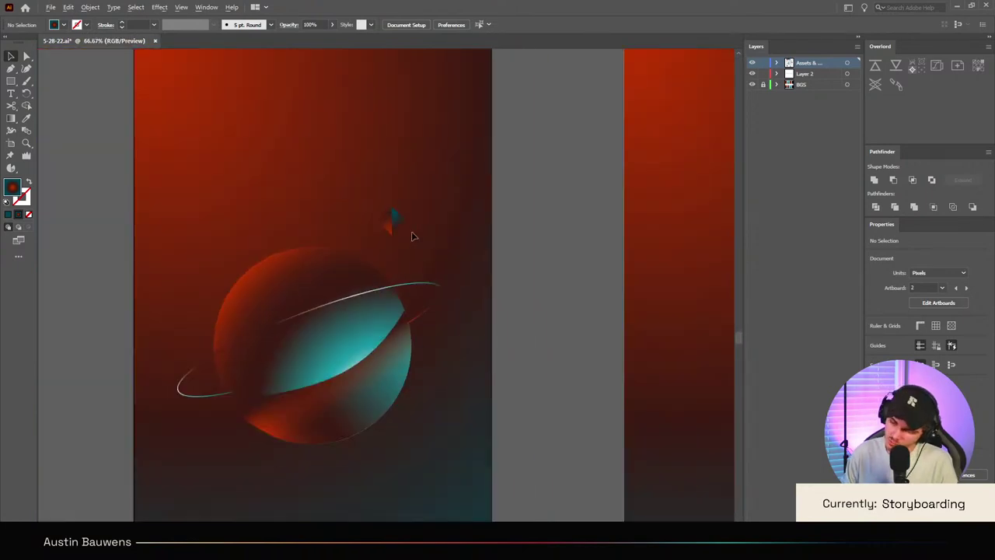
{"action": "scroll", "coordinate": [413, 236], "scroll_direction": "down", "scroll_amount": 2}
{"action": "scroll", "coordinate": [414, 239], "scroll_direction": "up", "scroll_amount": 2}
{"action": "scroll", "coordinate": [404, 311], "scroll_direction": "down", "scroll_amount": 1}
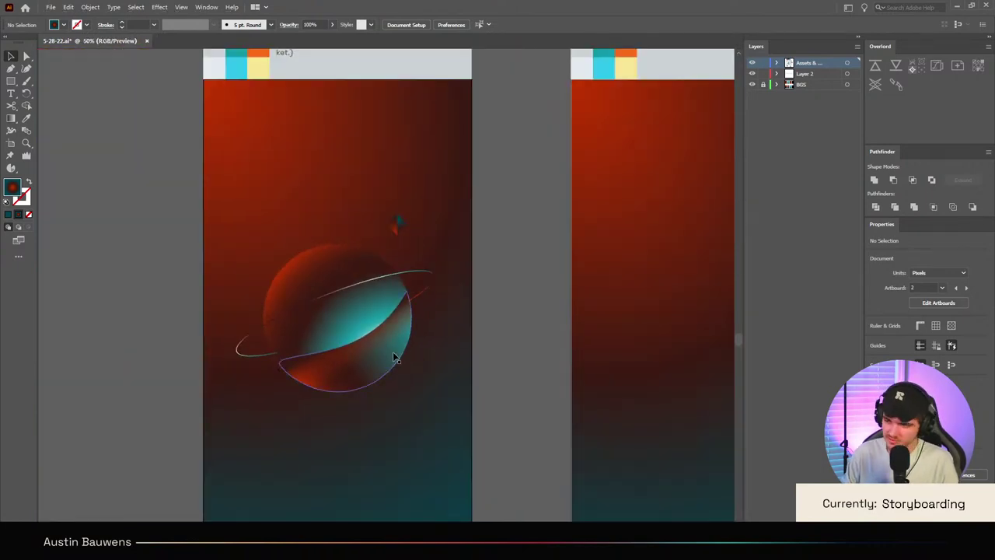
{"action": "scroll", "coordinate": [395, 233], "scroll_direction": "up", "scroll_amount": 5}
{"action": "left_click", "coordinate": [384, 266]}
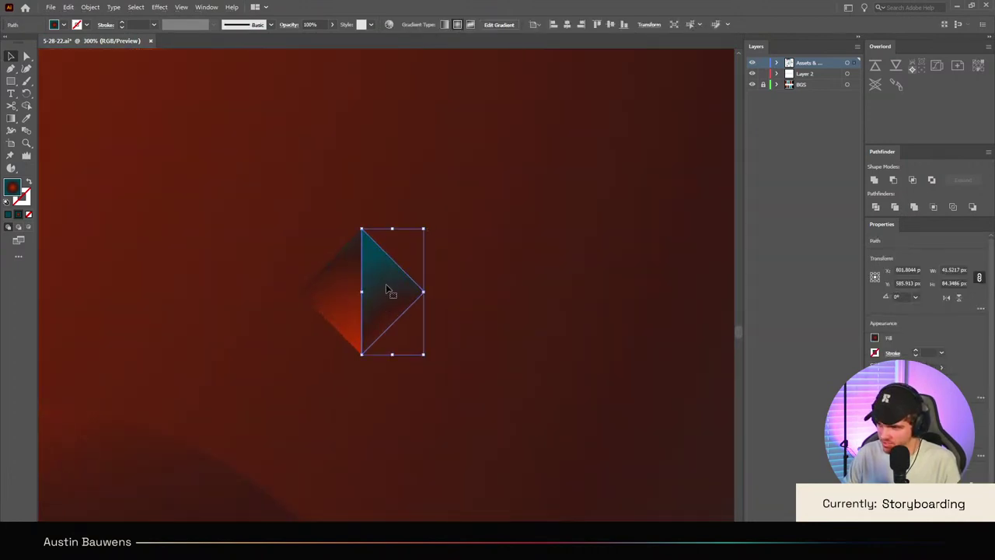
{"action": "key", "text": "ctrl+z"}
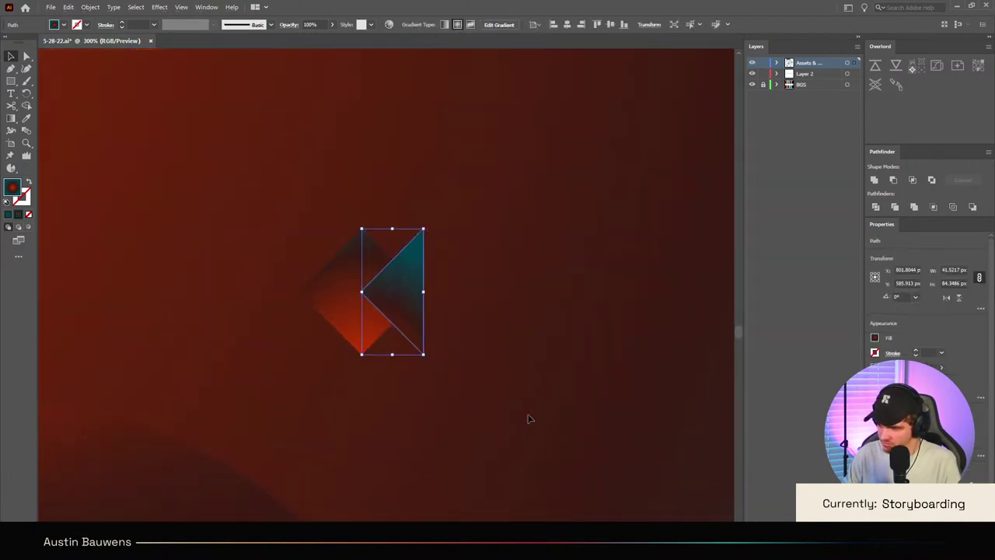
{"action": "key", "text": "ctrl+shift+z"}
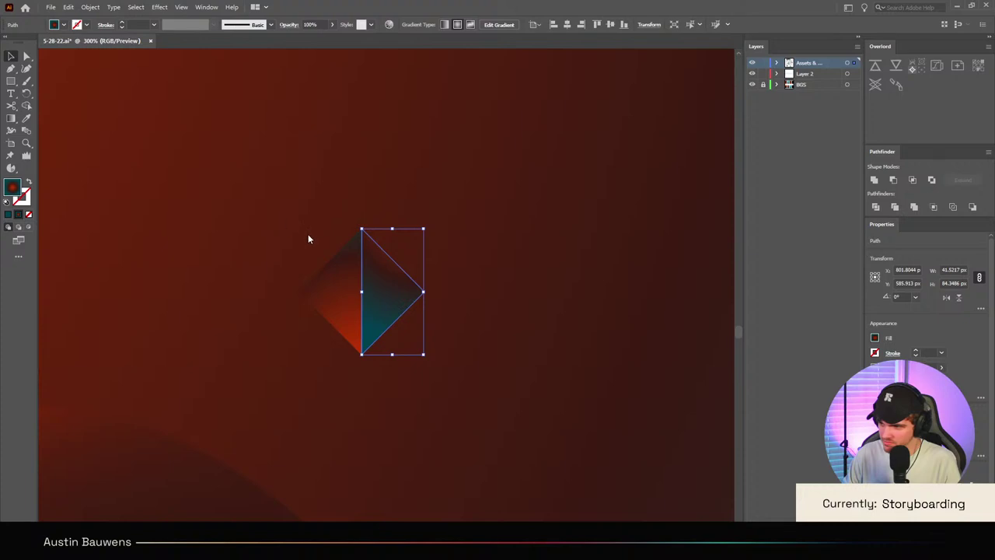
{"action": "left_click", "coordinate": [567, 222]}
Step: Eyedrop teal into the lower gradient stop of the diamond's right triangle
{"action": "scroll", "coordinate": [563, 223], "scroll_direction": "down", "scroll_amount": 6}
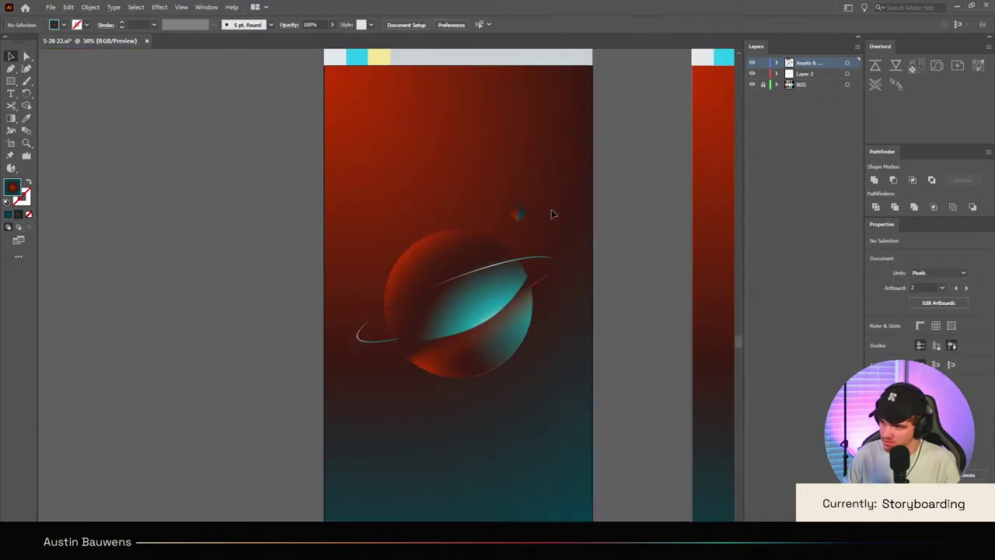
{"action": "scroll", "coordinate": [561, 227], "scroll_direction": "up", "scroll_amount": 2}
{"action": "scroll", "coordinate": [562, 238], "scroll_direction": "down", "scroll_amount": 2}
{"action": "scroll", "coordinate": [560, 240], "scroll_direction": "up", "scroll_amount": 2}
{"action": "scroll", "coordinate": [553, 247], "scroll_direction": "up", "scroll_amount": 3}
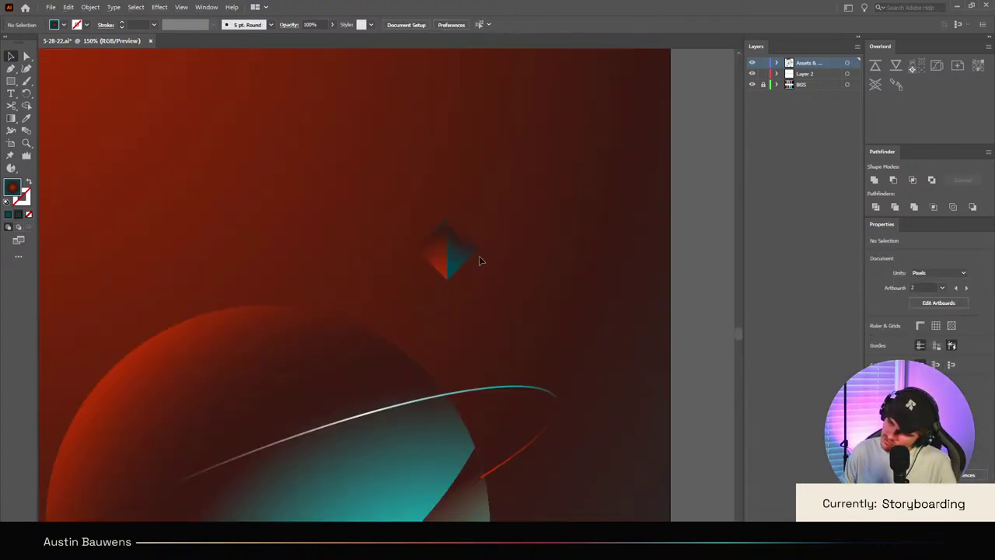
{"action": "left_click", "coordinate": [458, 255]}
{"action": "left_click", "coordinate": [459, 258]}
{"action": "key", "text": "g"}
{"action": "left_click", "coordinate": [451, 267]}
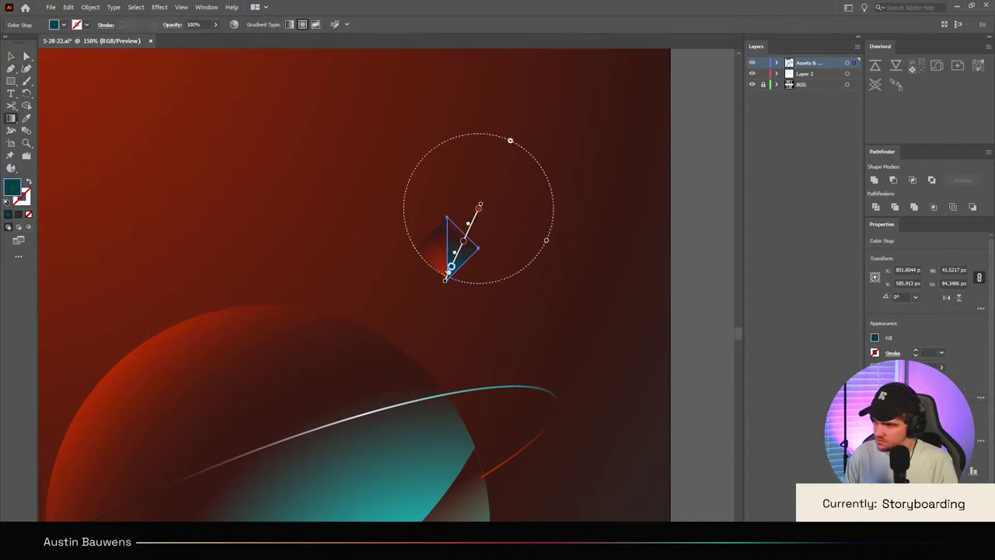
{"action": "scroll", "coordinate": [361, 239], "scroll_direction": "down", "scroll_amount": 3}
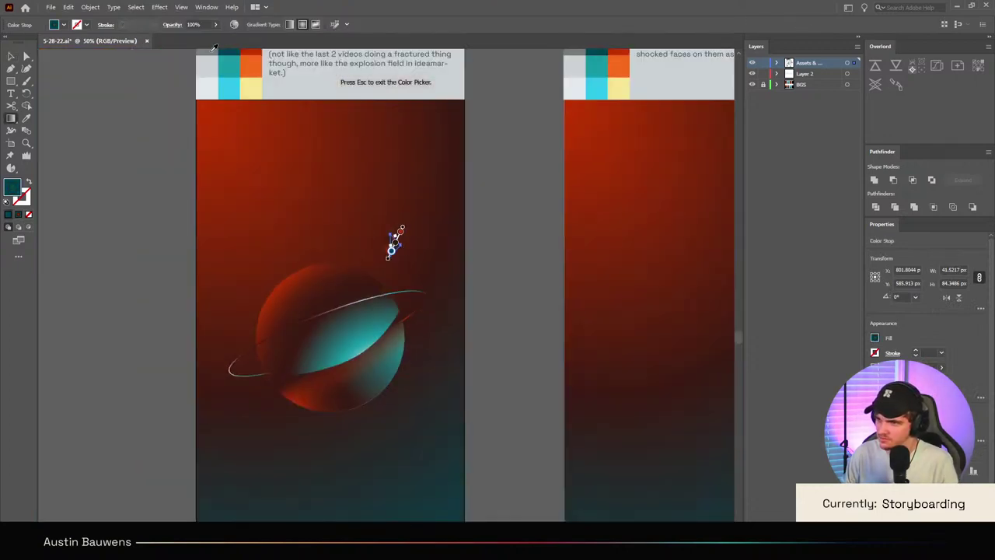
{"action": "left_click", "coordinate": [231, 71]}
{"action": "scroll", "coordinate": [375, 226], "scroll_direction": "up", "scroll_amount": 2}
{"action": "key", "text": "v"}
{"action": "left_click", "coordinate": [476, 299]}
Step: Undo the flipped gradient direction on the diamond's left half
{"action": "scroll", "coordinate": [471, 299], "scroll_direction": "down", "scroll_amount": 2}
{"action": "scroll", "coordinate": [475, 291], "scroll_direction": "down", "scroll_amount": 2}
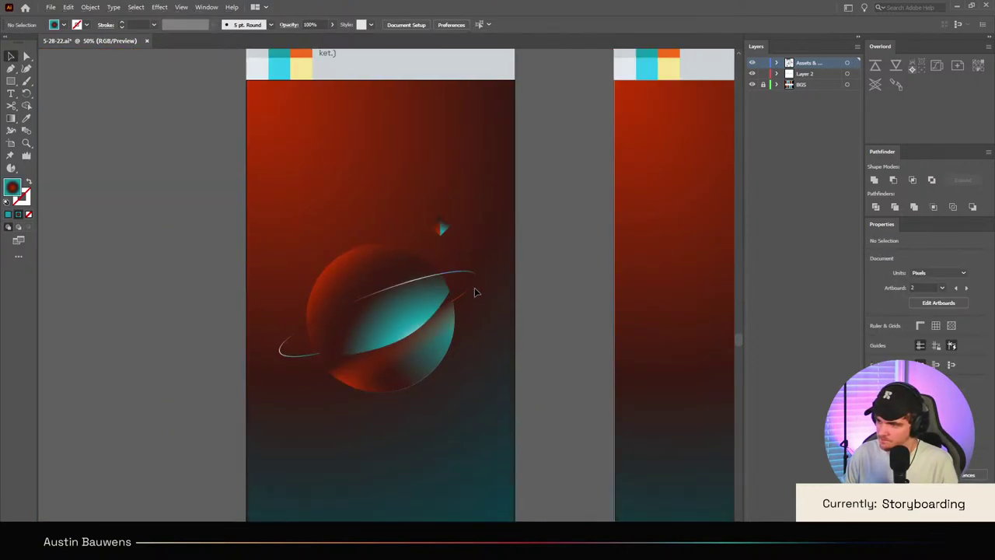
{"action": "scroll", "coordinate": [474, 285], "scroll_direction": "down", "scroll_amount": 1}
{"action": "scroll", "coordinate": [474, 285], "scroll_direction": "up", "scroll_amount": 1}
{"action": "scroll", "coordinate": [453, 234], "scroll_direction": "up", "scroll_amount": 3}
{"action": "scroll", "coordinate": [515, 265], "scroll_direction": "down", "scroll_amount": 1}
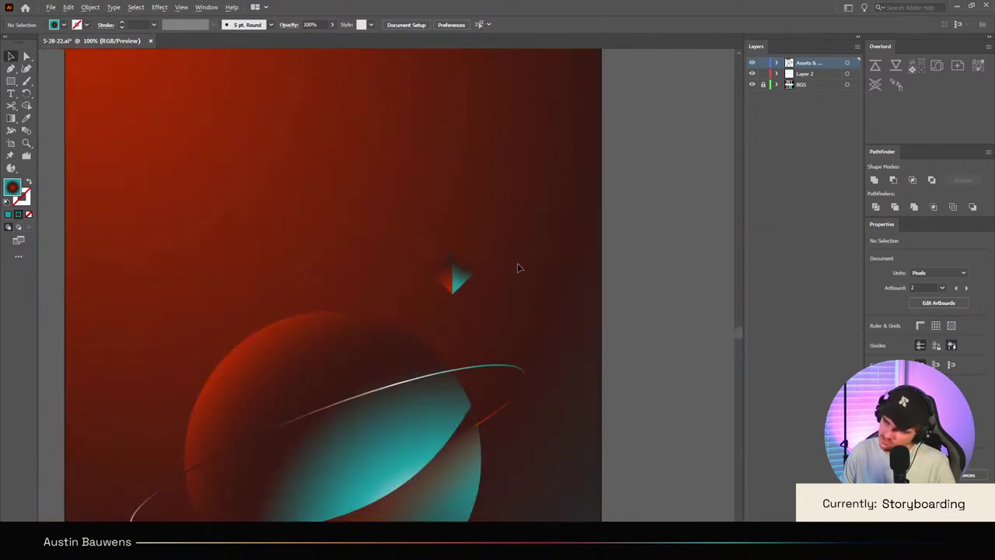
{"action": "scroll", "coordinate": [464, 269], "scroll_direction": "up", "scroll_amount": 2}
{"action": "left_click", "coordinate": [423, 284]}
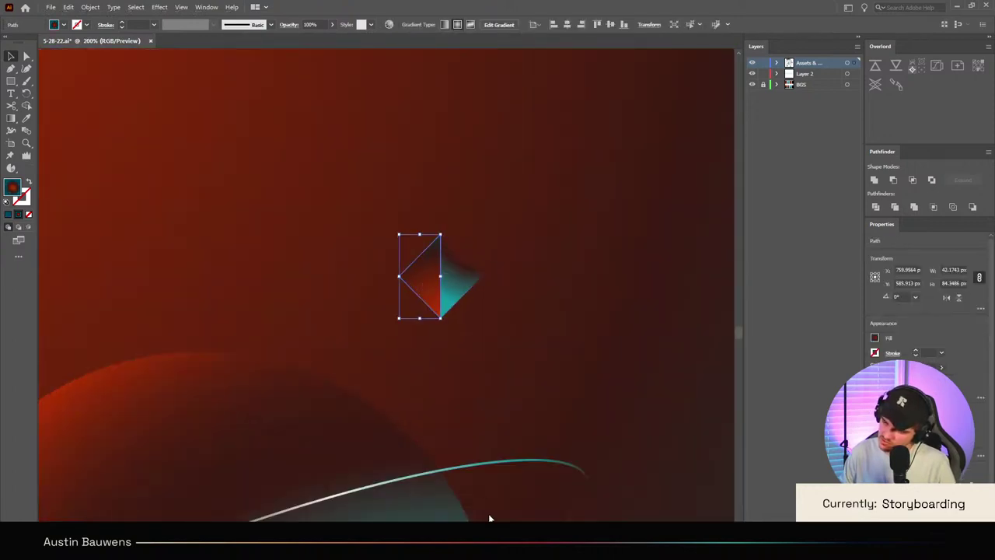
{"action": "key", "text": "ctrl+z"}
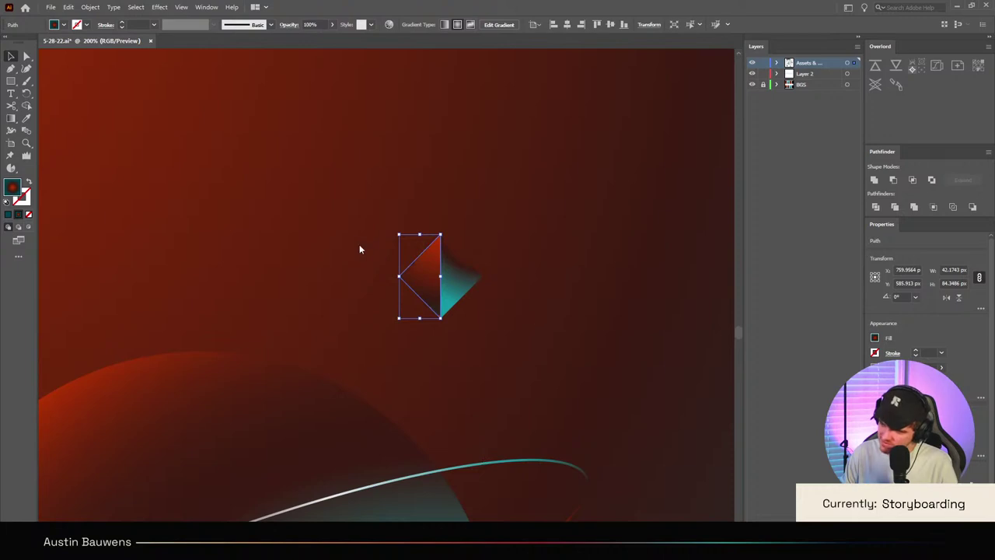
{"action": "left_click", "coordinate": [551, 224]}
Step: Inspect the left half's gradient with the Gradient tool, then deselect
{"action": "scroll", "coordinate": [552, 225], "scroll_direction": "down", "scroll_amount": 6}
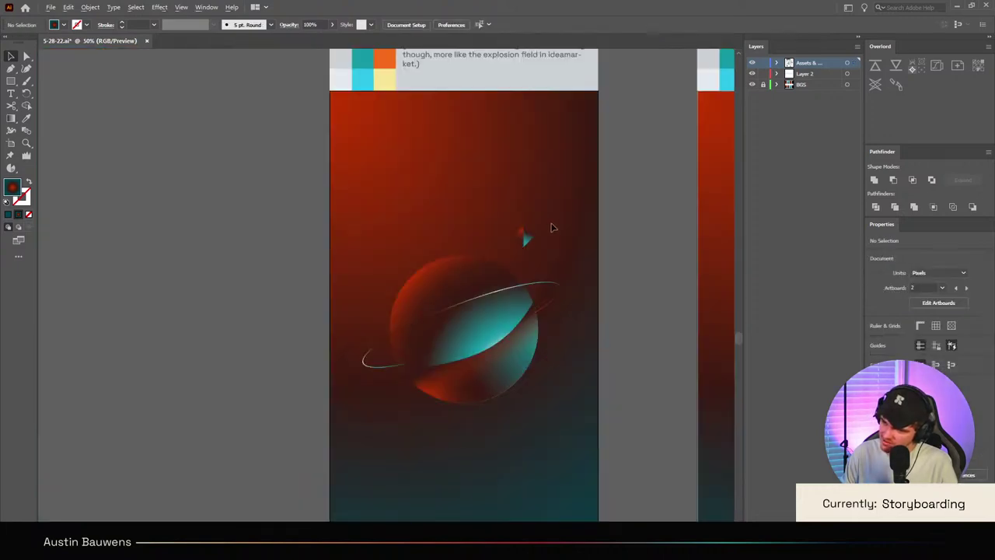
{"action": "scroll", "coordinate": [552, 226], "scroll_direction": "up", "scroll_amount": 6}
{"action": "scroll", "coordinate": [553, 224], "scroll_direction": "down", "scroll_amount": 3}
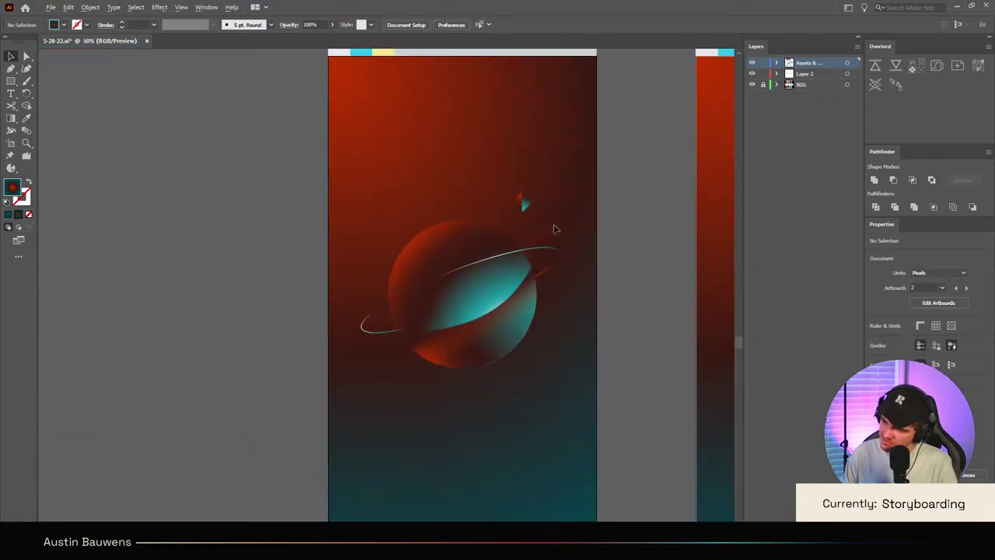
{"action": "scroll", "coordinate": [561, 224], "scroll_direction": "up", "scroll_amount": 2}
{"action": "scroll", "coordinate": [388, 265], "scroll_direction": "up", "scroll_amount": 6}
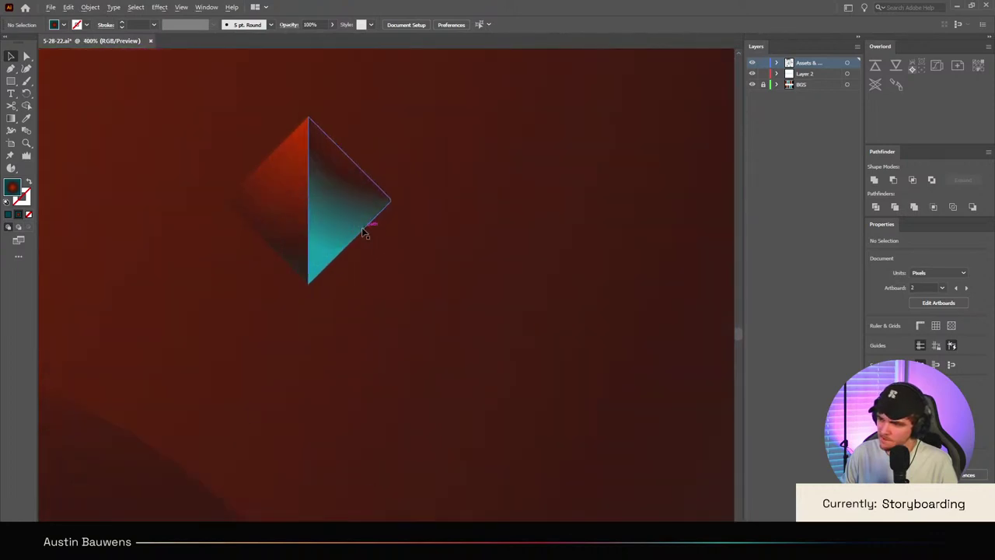
{"action": "left_click", "coordinate": [325, 206]}
{"action": "key", "text": "g"}
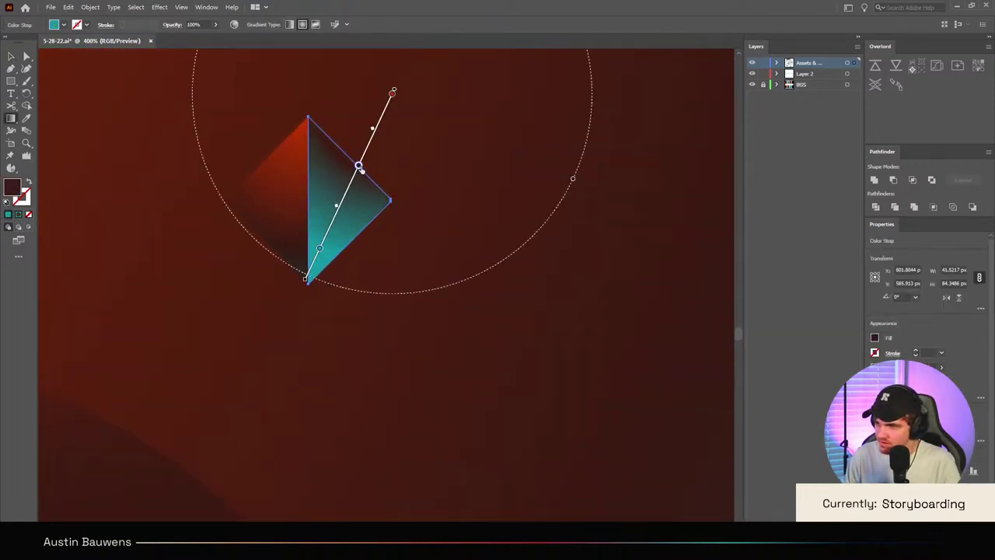
{"action": "key", "text": "b"}
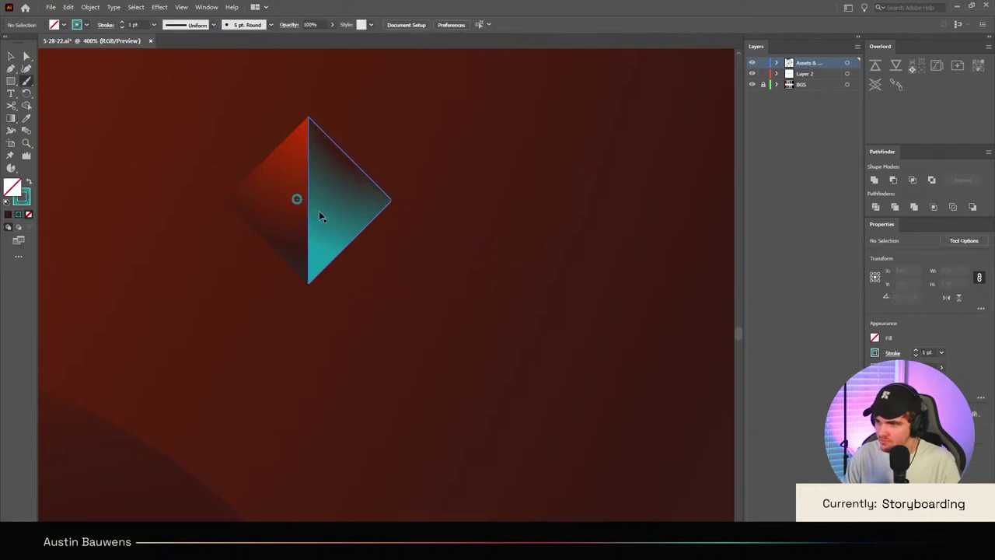
{"action": "key", "text": "v"}
{"action": "left_click", "coordinate": [448, 334]}
{"action": "scroll", "coordinate": [447, 334], "scroll_direction": "down", "scroll_amount": 6}
{"action": "scroll", "coordinate": [428, 267], "scroll_direction": "up", "scroll_amount": 4}
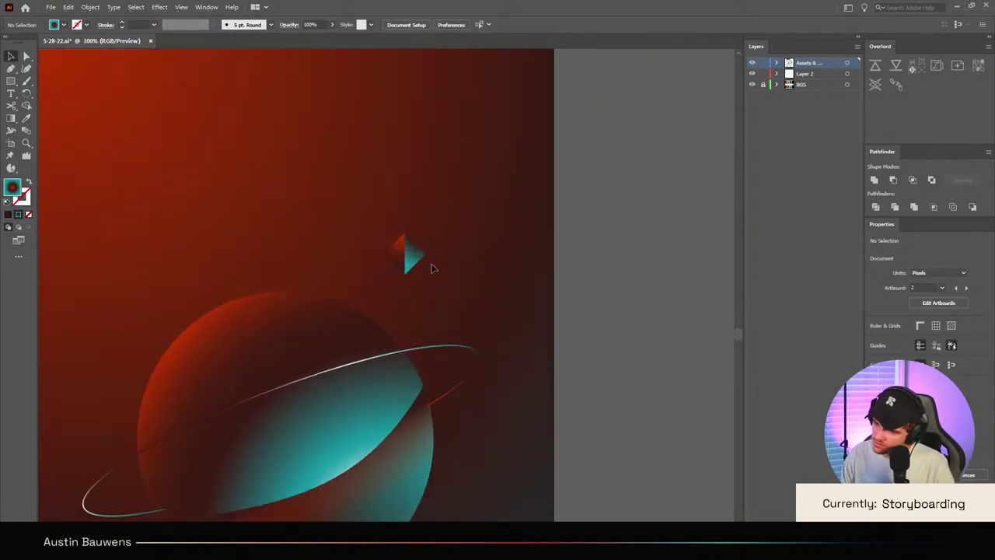
Step: Nudge the left half's radial gradient centre slightly down-left
{"action": "left_click", "coordinate": [399, 262]}
{"action": "key", "text": "g"}
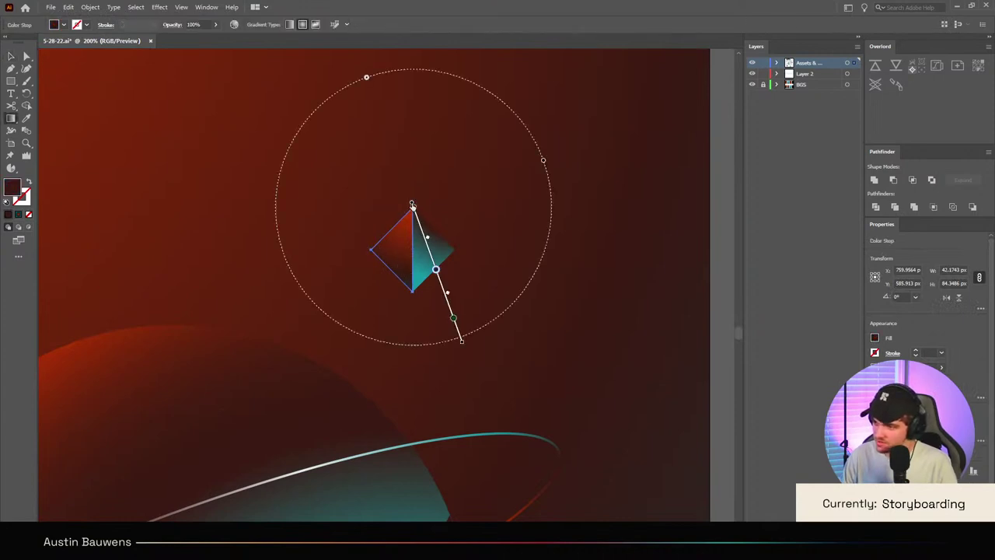
{"action": "scroll", "coordinate": [407, 210], "scroll_direction": "up", "scroll_amount": 3}
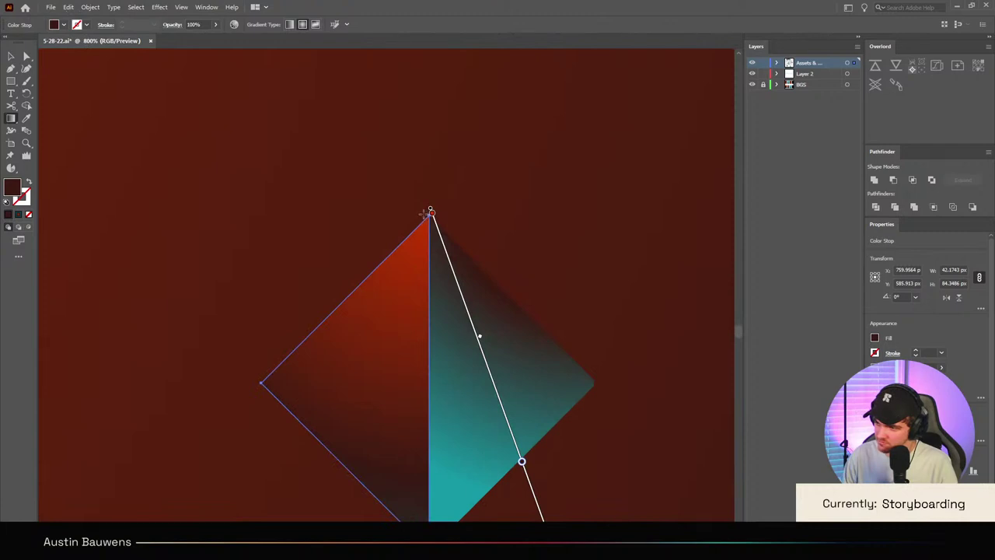
{"action": "scroll", "coordinate": [425, 213], "scroll_direction": "down", "scroll_amount": 3}
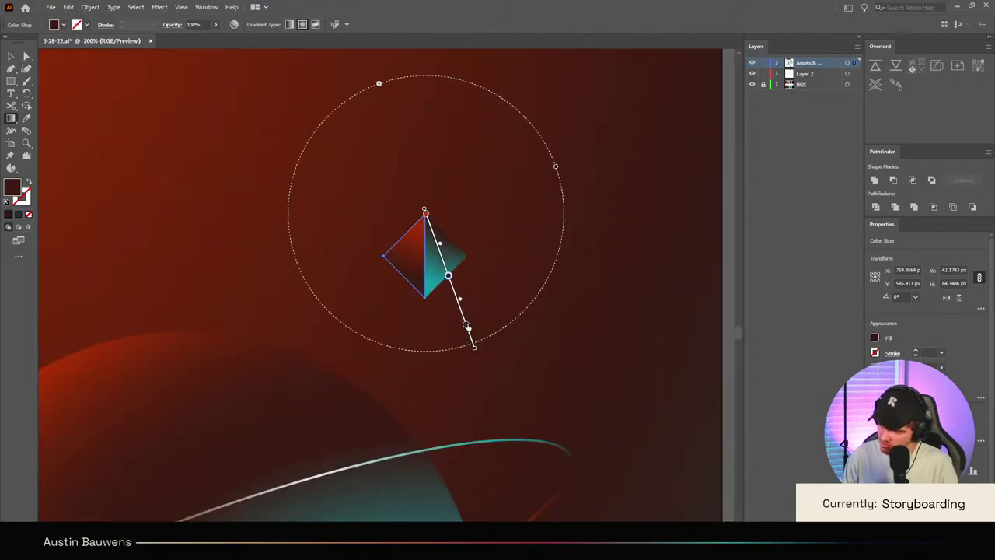
{"action": "scroll", "coordinate": [467, 326], "scroll_direction": "up", "scroll_amount": 1}
{"action": "left_click_drag", "start_coordinate": [399, 158], "coordinate": [396, 160]}
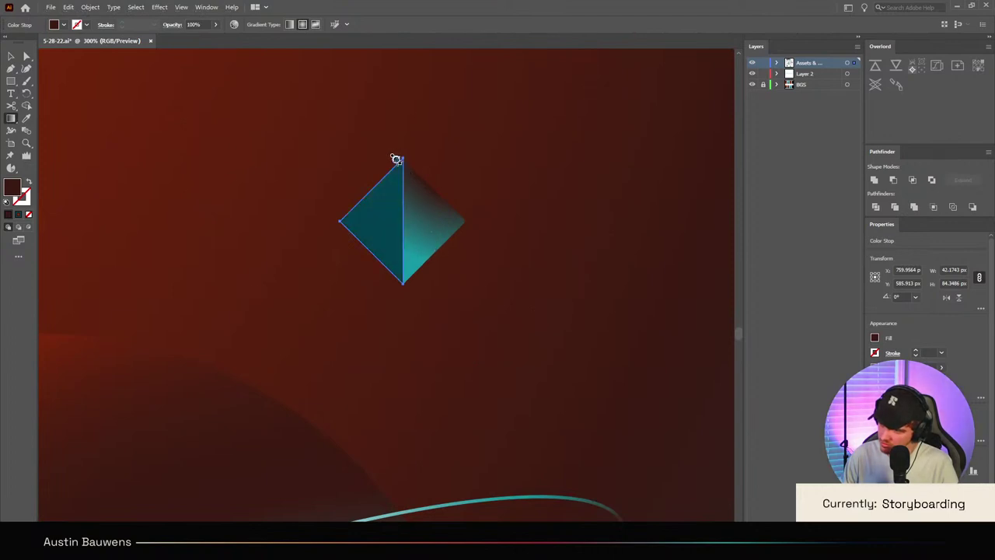
{"action": "key", "text": "v"}
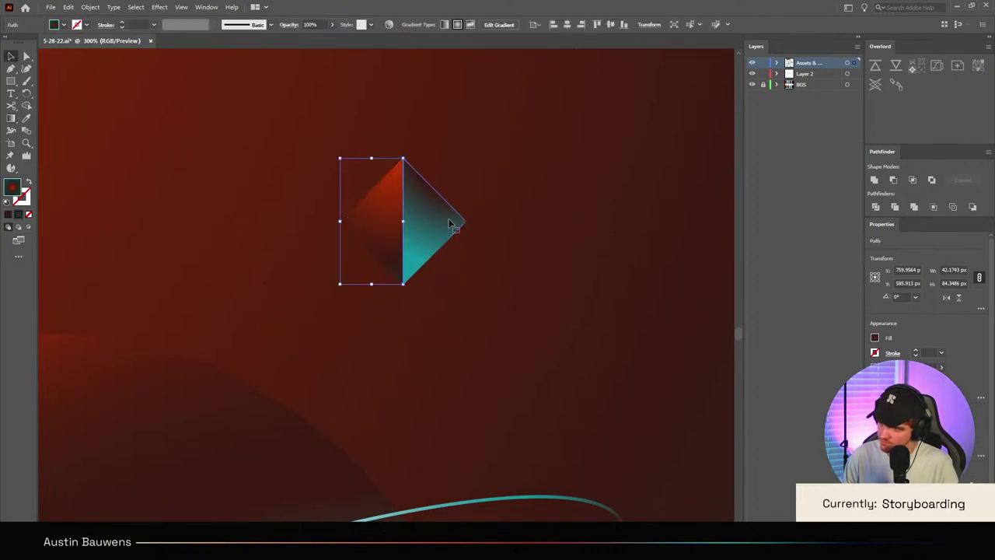
Step: Try a new radial gradient on the teal right half, undo it, and review both halves
{"action": "left_click", "coordinate": [452, 223]}
{"action": "key", "text": "g"}
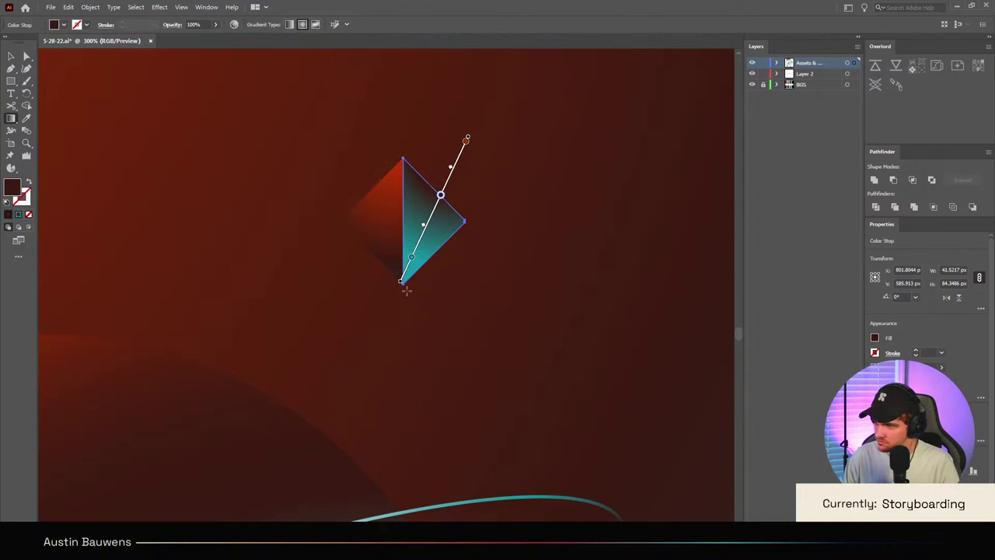
{"action": "mouse_move", "coordinate": [407, 291]}
{"action": "left_mouse_down"}
{"action": "mouse_move", "coordinate": [487, 141]}
{"action": "mouse_move", "coordinate": [406, 290]}
{"action": "mouse_move", "coordinate": [403, 284]}
{"action": "left_mouse_up"}
{"action": "key", "text": "ctrl+z"}
{"action": "key", "text": "v"}
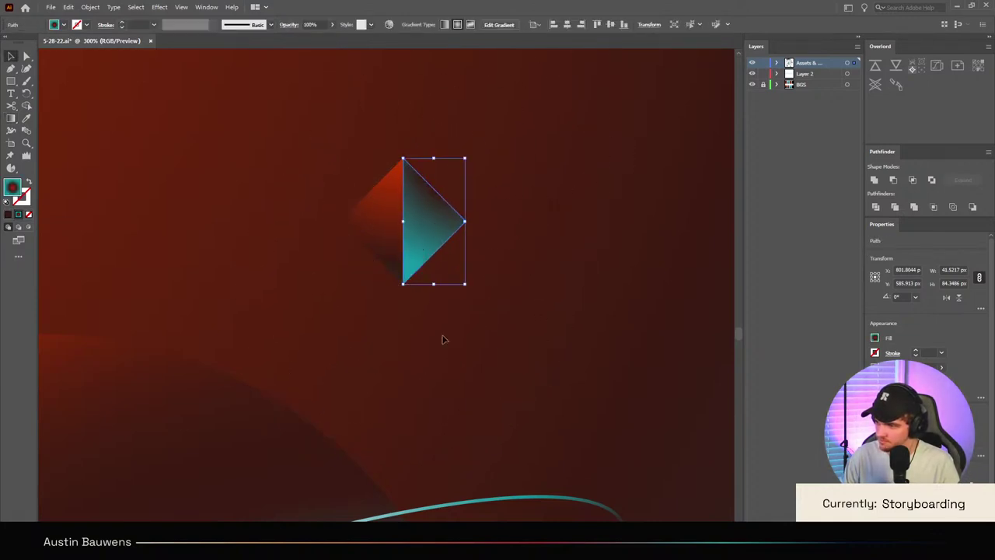
{"action": "left_click", "coordinate": [443, 339]}
{"action": "scroll", "coordinate": [487, 313], "scroll_direction": "down", "scroll_amount": 4}
{"action": "scroll", "coordinate": [487, 313], "scroll_direction": "up", "scroll_amount": 3}
{"action": "left_click_drag", "start_coordinate": [363, 183], "coordinate": [567, 343]}
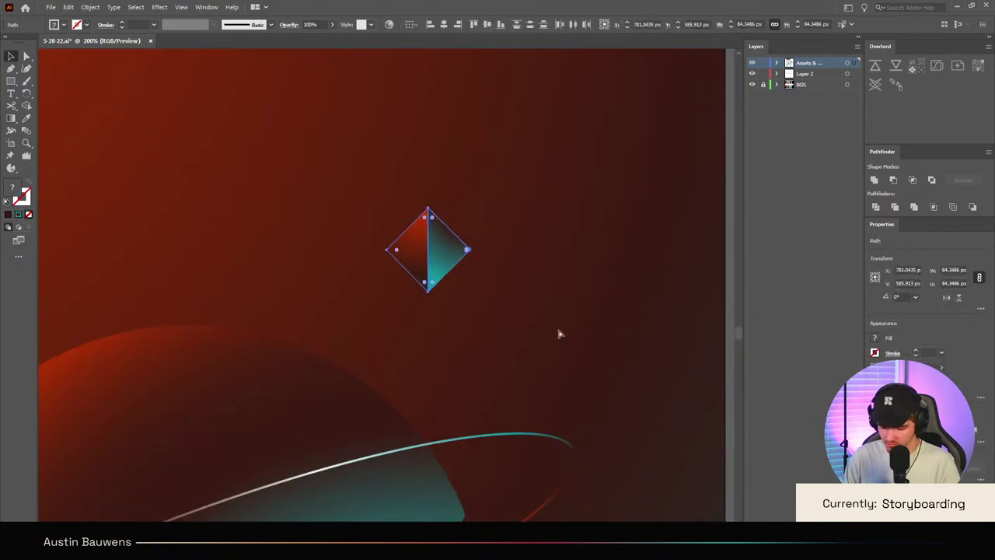
{"action": "left_click", "coordinate": [560, 335]}
{"action": "scroll", "coordinate": [502, 266], "scroll_direction": "down", "scroll_amount": 4}
{"action": "scroll", "coordinate": [534, 302], "scroll_direction": "down", "scroll_amount": 1}
{"action": "scroll", "coordinate": [530, 299], "scroll_direction": "right", "scroll_amount": 2}
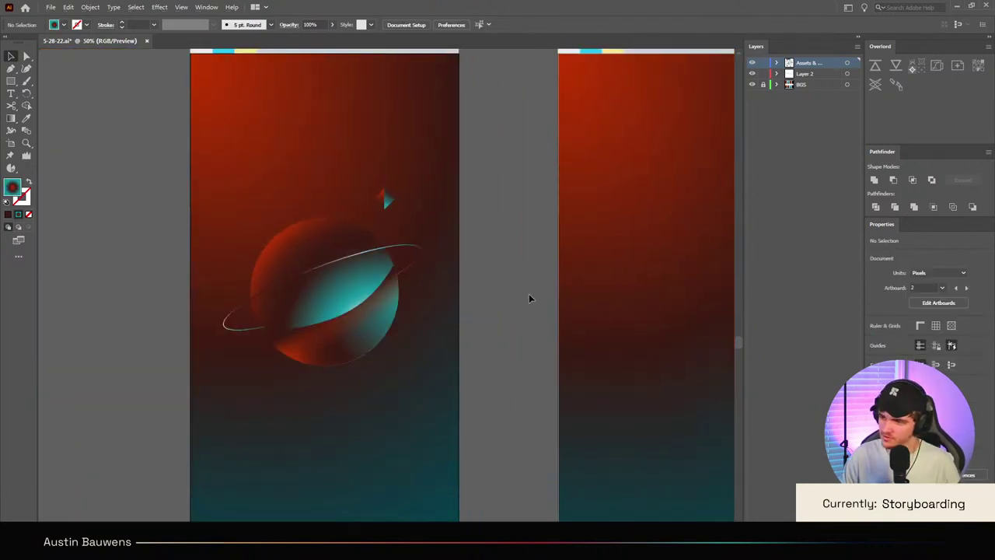
{"action": "scroll", "coordinate": [389, 189], "scroll_direction": "up", "scroll_amount": 4}
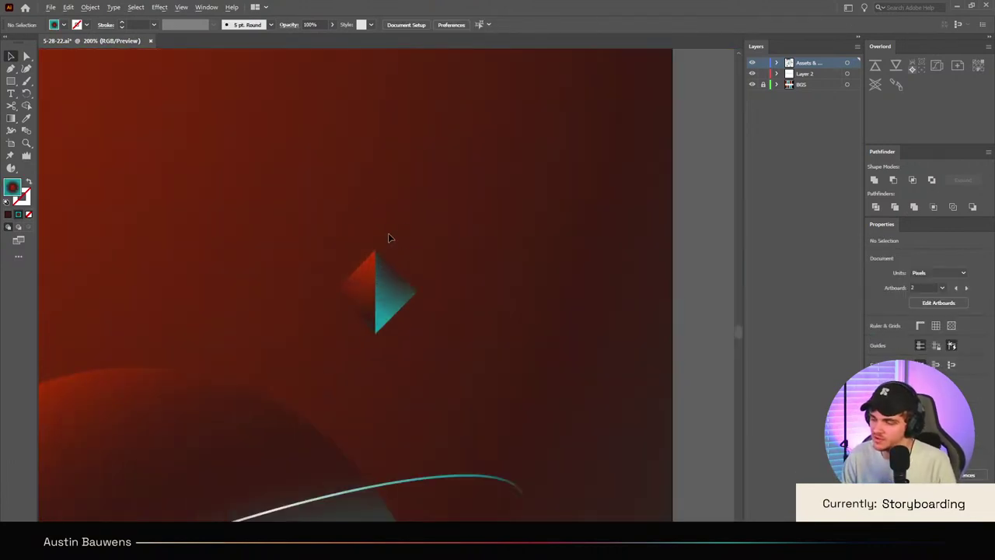
{"action": "scroll", "coordinate": [408, 248], "scroll_direction": "up", "scroll_amount": 2}
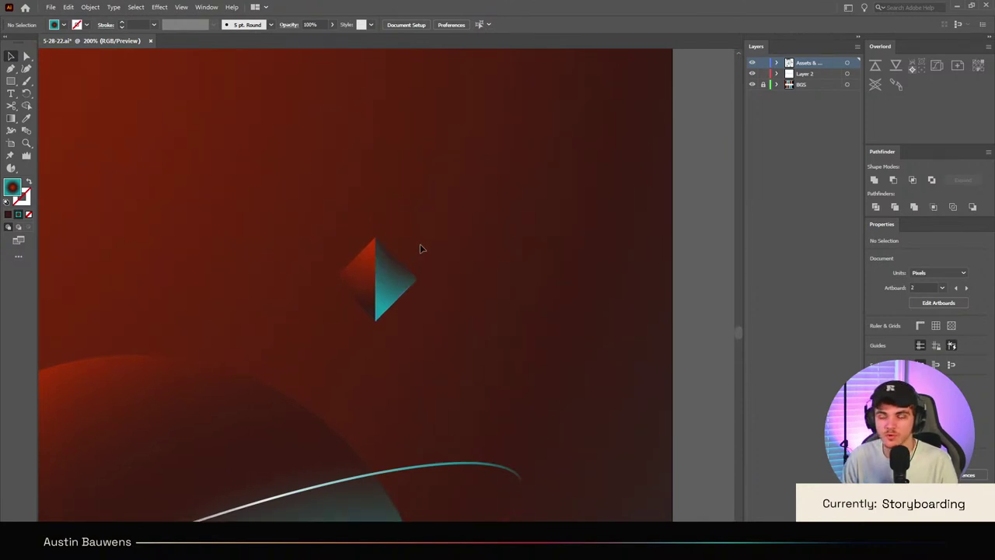
Step: Place a copy of the small diamond up and to the left
{"action": "left_click", "coordinate": [381, 277]}
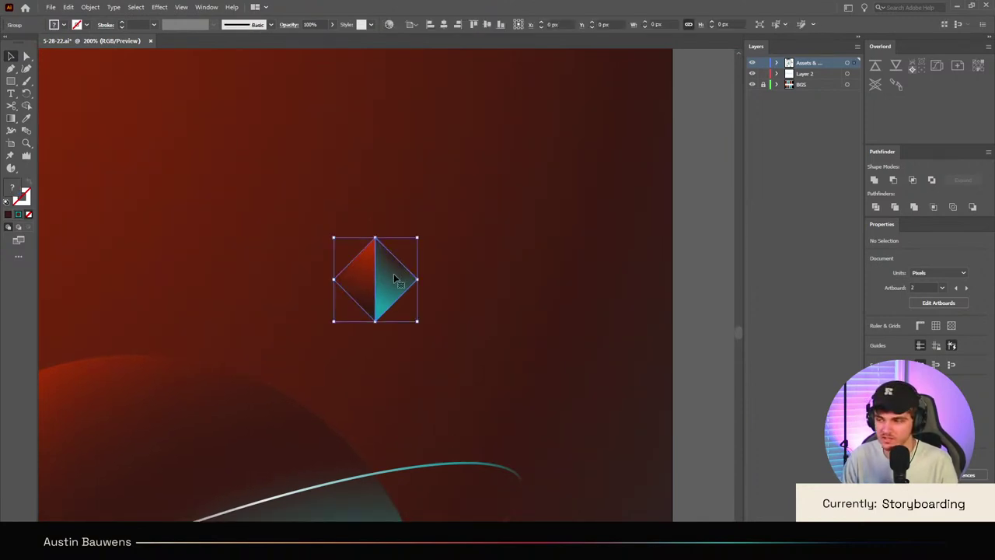
{"action": "left_click_drag", "start_coordinate": [381, 277], "coordinate": [259, 152]}
{"action": "left_click", "coordinate": [515, 154]}
{"action": "scroll", "coordinate": [367, 206], "scroll_direction": "up", "scroll_amount": 3}
{"action": "scroll", "coordinate": [370, 204], "scroll_direction": "left", "scroll_amount": 3}
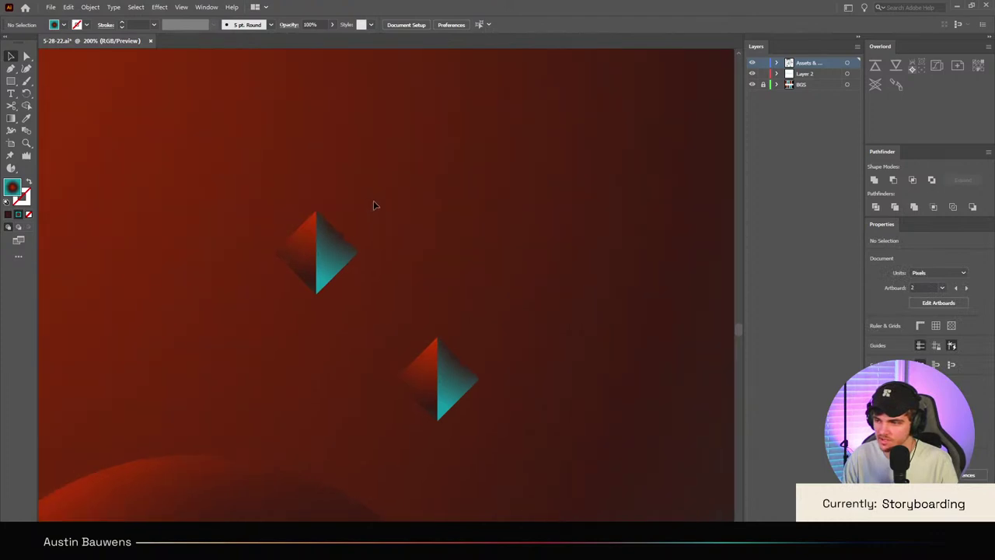
{"action": "scroll", "coordinate": [374, 215], "scroll_direction": "up", "scroll_amount": 1}
{"action": "scroll", "coordinate": [484, 272], "scroll_direction": "up", "scroll_amount": 1}
{"action": "scroll", "coordinate": [485, 276], "scroll_direction": "left", "scroll_amount": 2}
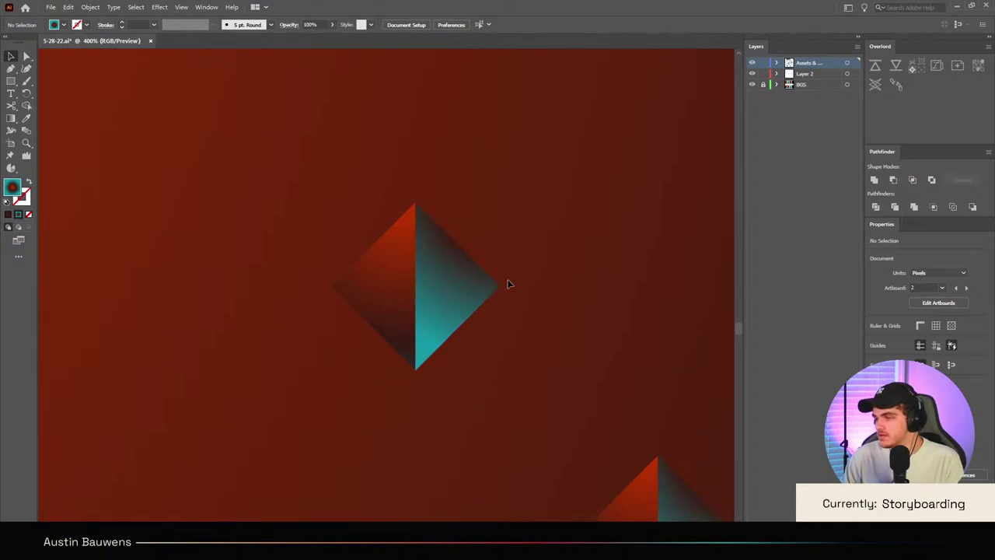
Step: Group the diamond's red and teal halves into a single object
{"action": "left_click", "coordinate": [437, 318]}
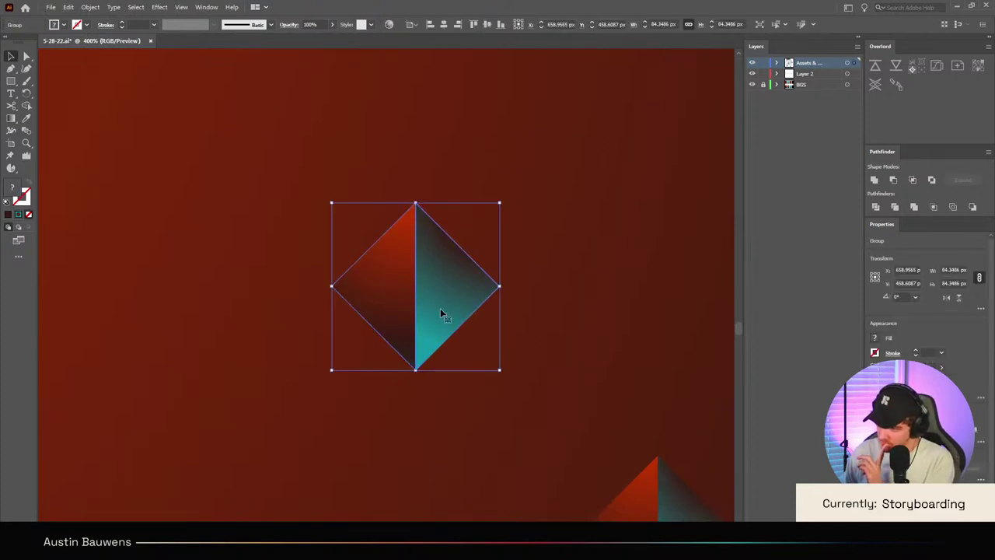
{"action": "left_click", "coordinate": [472, 403]}
{"action": "left_click", "coordinate": [463, 284]}
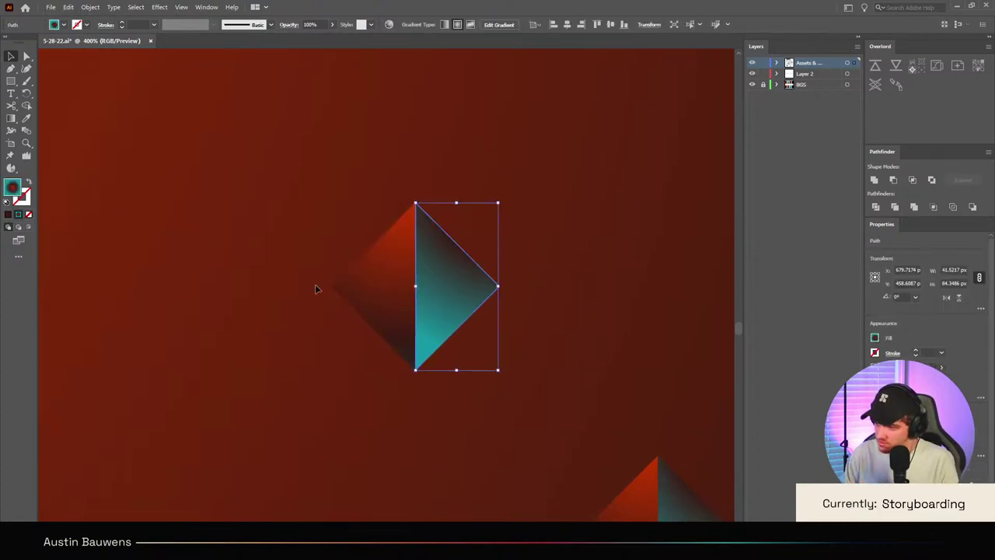
{"action": "left_click", "coordinate": [407, 304]}
{"action": "left_click", "coordinate": [433, 331], "text": "shift"}
{"action": "key", "text": "ctrl+g"}
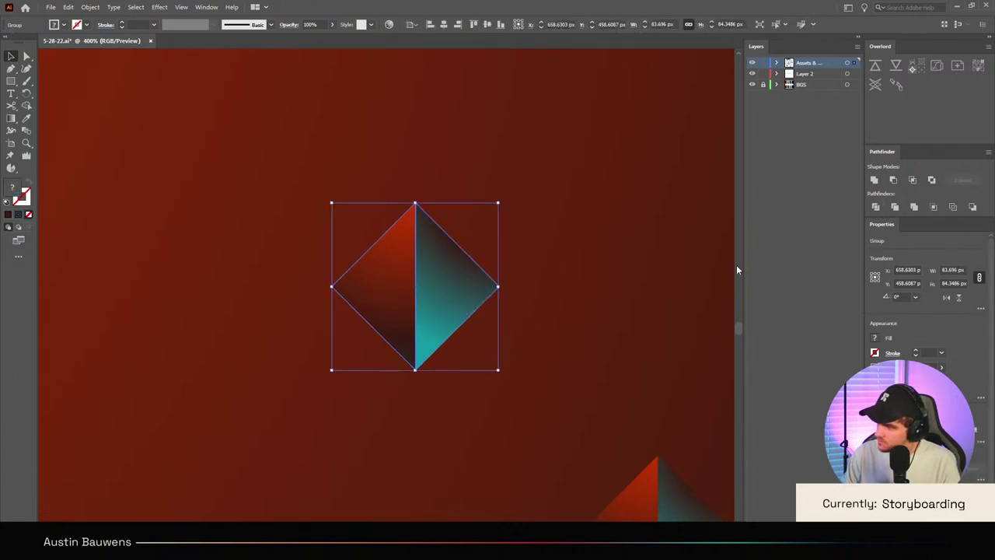
{"action": "left_click", "coordinate": [460, 395]}
Step: Form an hourglass: move the teal triangle, rotate it 90°, and set the red triangle beneath
{"action": "left_click_drag", "start_coordinate": [462, 316], "coordinate": [455, 292]}
{"action": "left_click", "coordinate": [456, 308]}
{"action": "key", "text": "Delete"}
{"action": "left_click_drag", "start_coordinate": [499, 199], "coordinate": [562, 370]}
{"action": "left_click", "coordinate": [407, 325]}
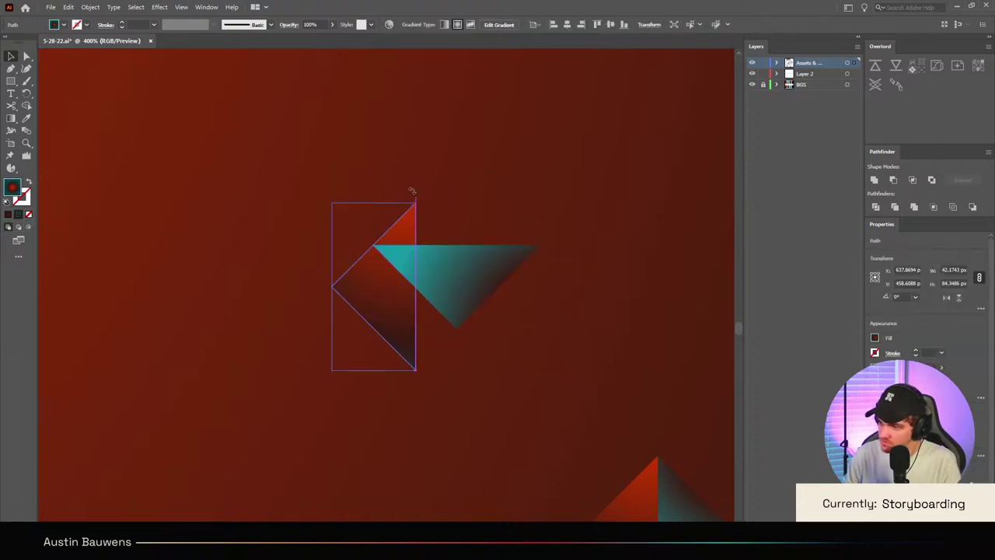
{"action": "left_click_drag", "start_coordinate": [412, 193], "coordinate": [491, 293]}
{"action": "scroll", "coordinate": [311, 349], "scroll_direction": "down", "scroll_amount": 3}
{"action": "left_click_drag", "start_coordinate": [406, 169], "coordinate": [488, 255]}
{"action": "left_click", "coordinate": [607, 183]}
{"action": "scroll", "coordinate": [607, 184], "scroll_direction": "down", "scroll_amount": 3}
{"action": "scroll", "coordinate": [617, 231], "scroll_direction": "up", "scroll_amount": 2}
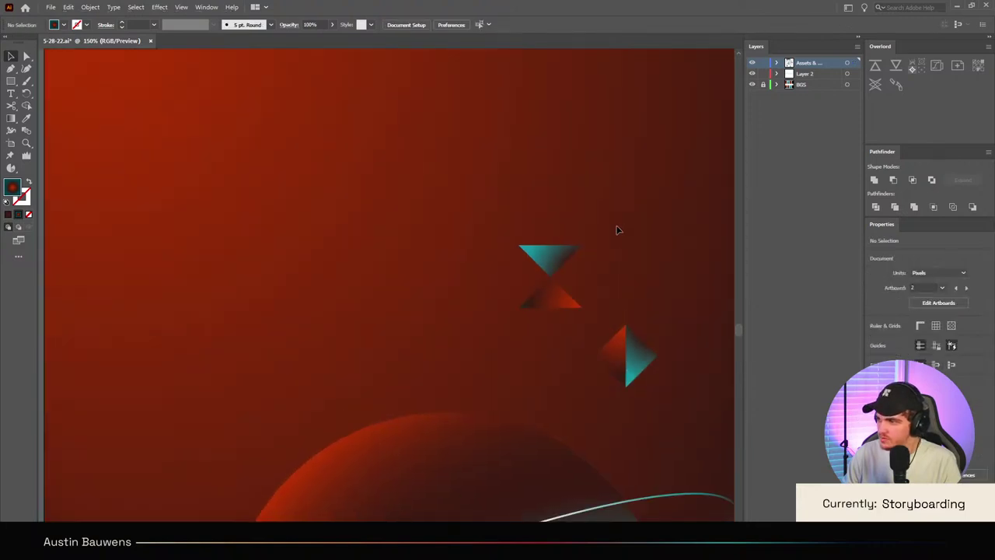
{"action": "scroll", "coordinate": [613, 243], "scroll_direction": "right", "scroll_amount": 4}
{"action": "scroll", "coordinate": [483, 218], "scroll_direction": "down", "scroll_amount": 2}
{"action": "scroll", "coordinate": [482, 217], "scroll_direction": "down", "scroll_amount": 2}
{"action": "scroll", "coordinate": [455, 214], "scroll_direction": "up", "scroll_amount": 4}
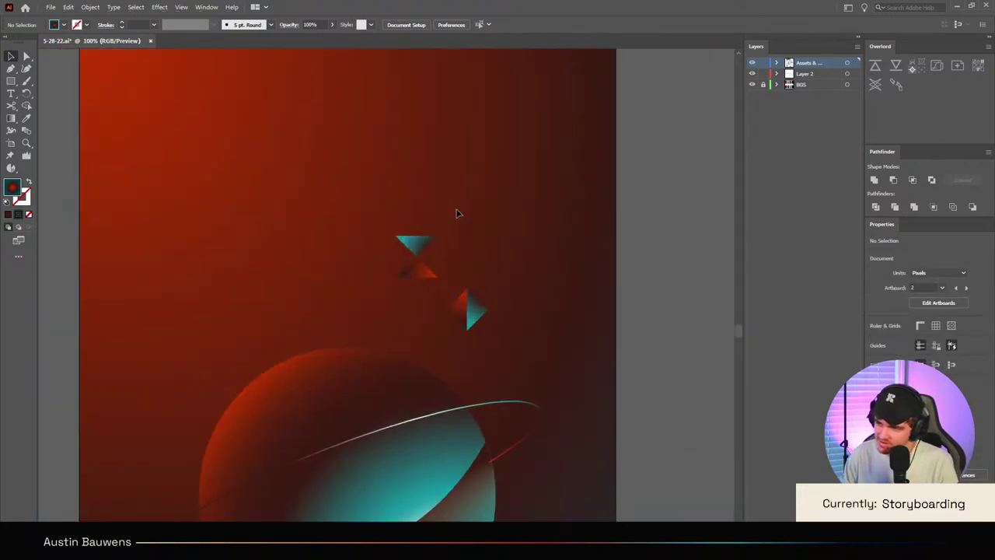
{"action": "scroll", "coordinate": [451, 295], "scroll_direction": "up", "scroll_amount": 5}
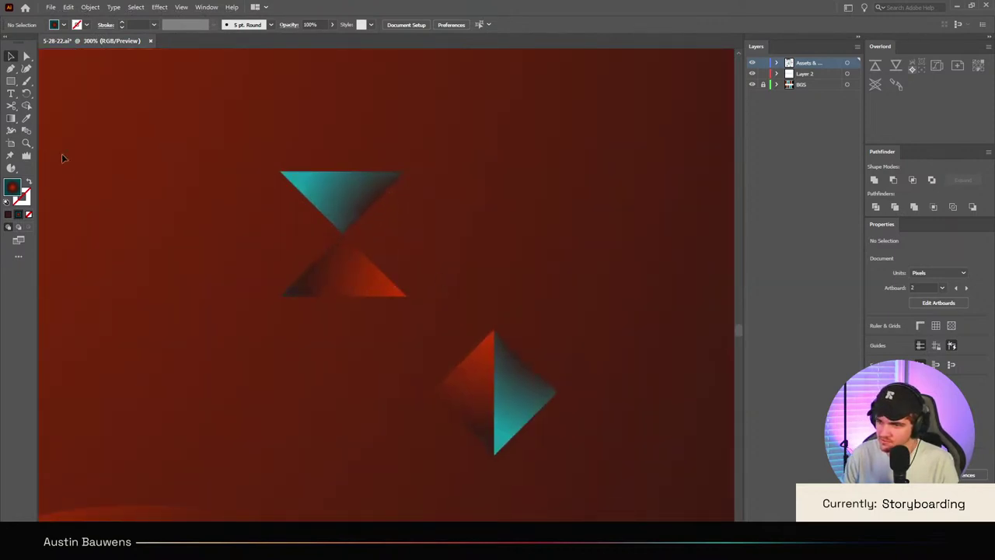
Step: Divide the hourglass with a rectangle over its right half, ungroup, and delete the leftover piece
{"action": "left_click", "coordinate": [11, 81]}
{"action": "left_click_drag", "start_coordinate": [421, 163], "coordinate": [343, 328]}
{"action": "key", "text": "v"}
{"action": "left_click_drag", "start_coordinate": [292, 144], "coordinate": [389, 233]}
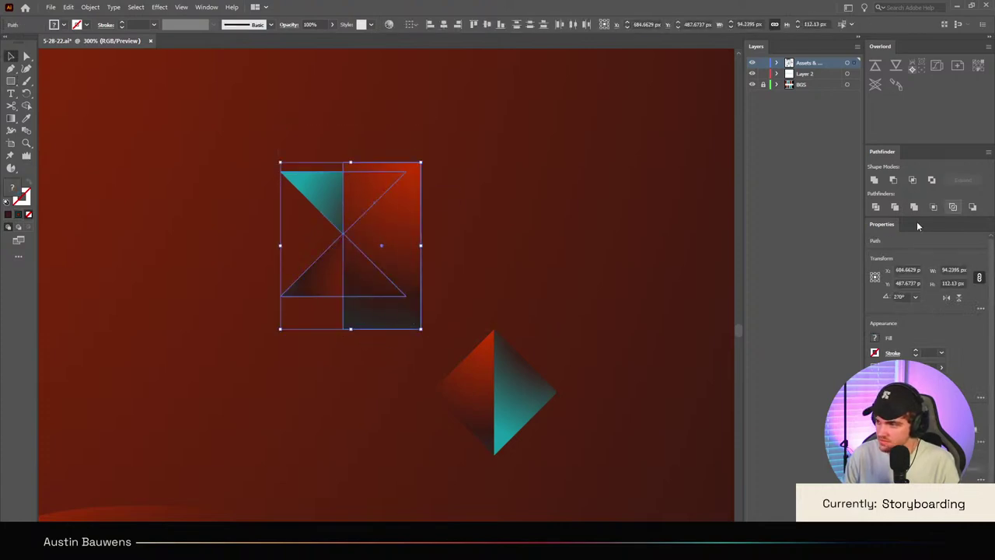
{"action": "key", "text": "ctrl+g"}
{"action": "key", "text": "ctrl+shift+g"}
{"action": "left_click", "coordinate": [451, 334]}
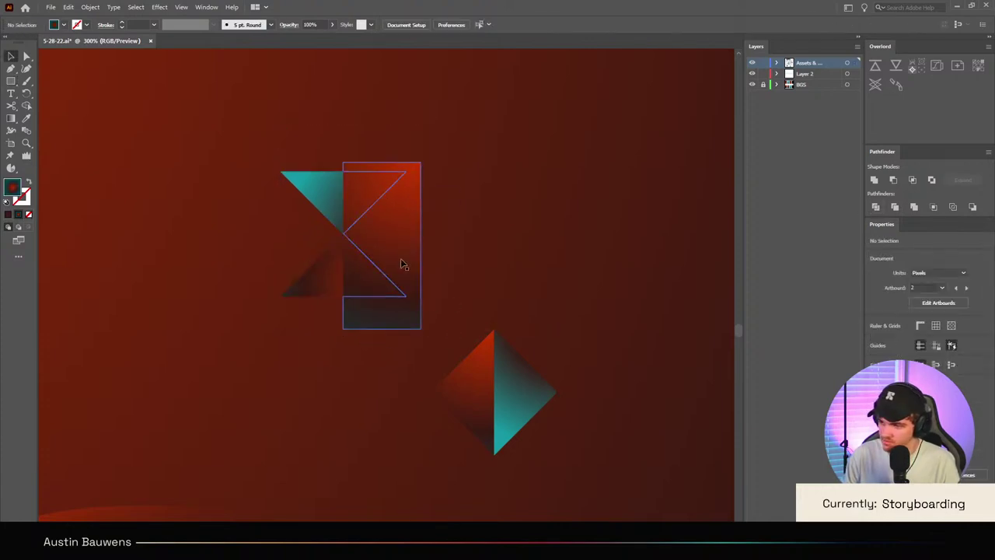
{"action": "left_click", "coordinate": [402, 263]}
{"action": "key", "text": "Delete"}
Step: Eyedrop the diamond's teal gradient onto the bottom-right and top-right triangles
{"action": "left_click", "coordinate": [381, 285]}
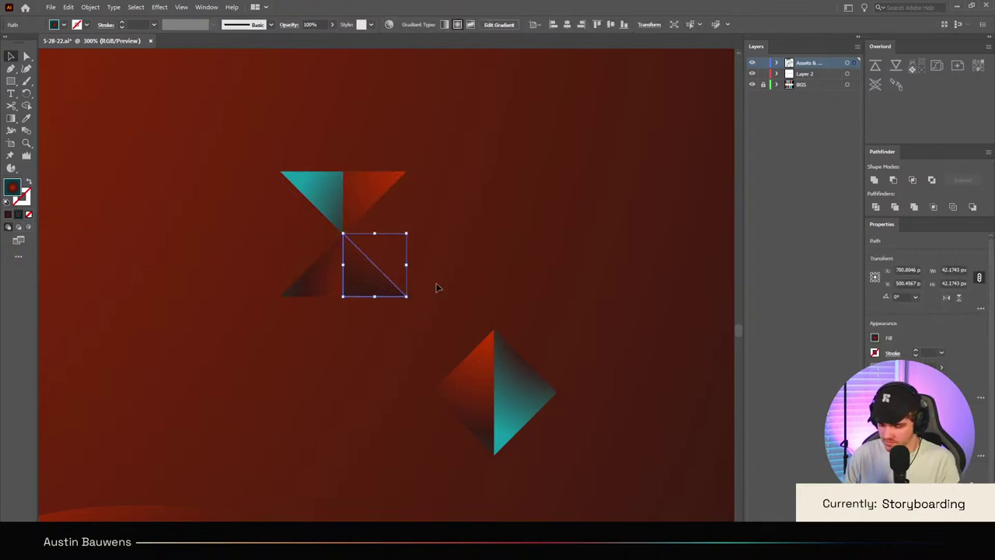
{"action": "key", "text": "i"}
{"action": "left_click", "coordinate": [520, 398]}
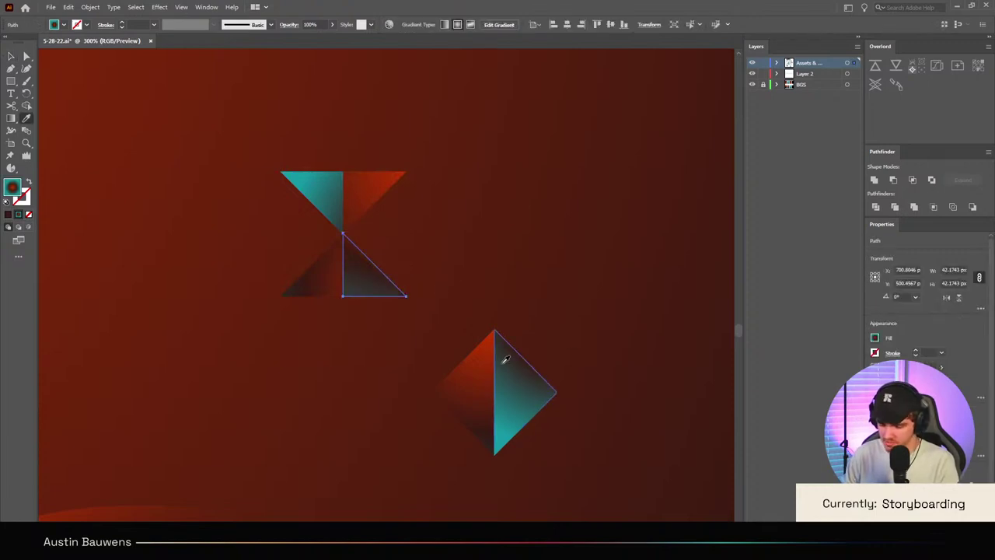
{"action": "key", "text": "v"}
{"action": "left_click", "coordinate": [353, 186]}
{"action": "key", "text": "i"}
{"action": "left_click", "coordinate": [526, 406]}
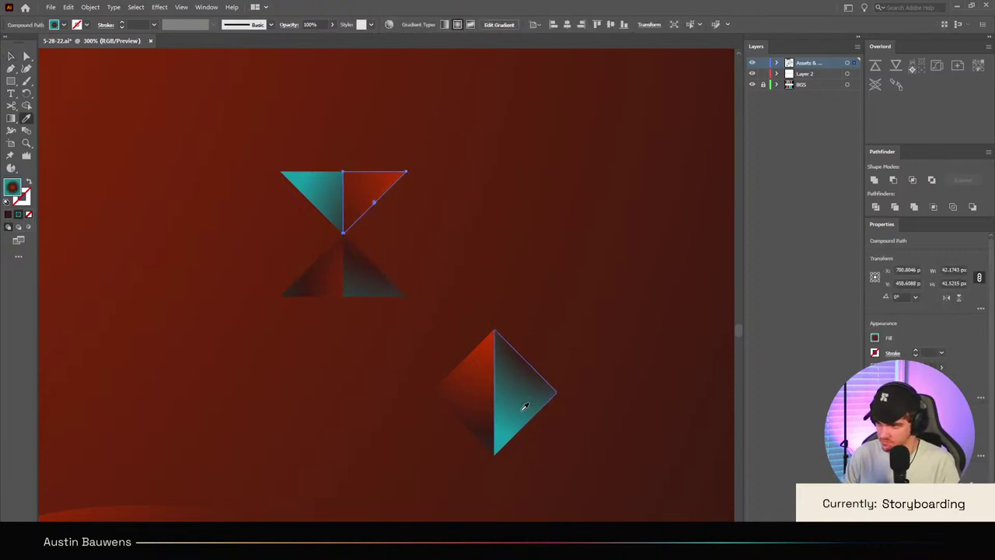
{"action": "key", "text": "v"}
Step: Eyedrop the diamond's red gradient onto the left-side triangles
{"action": "left_click", "coordinate": [333, 276]}
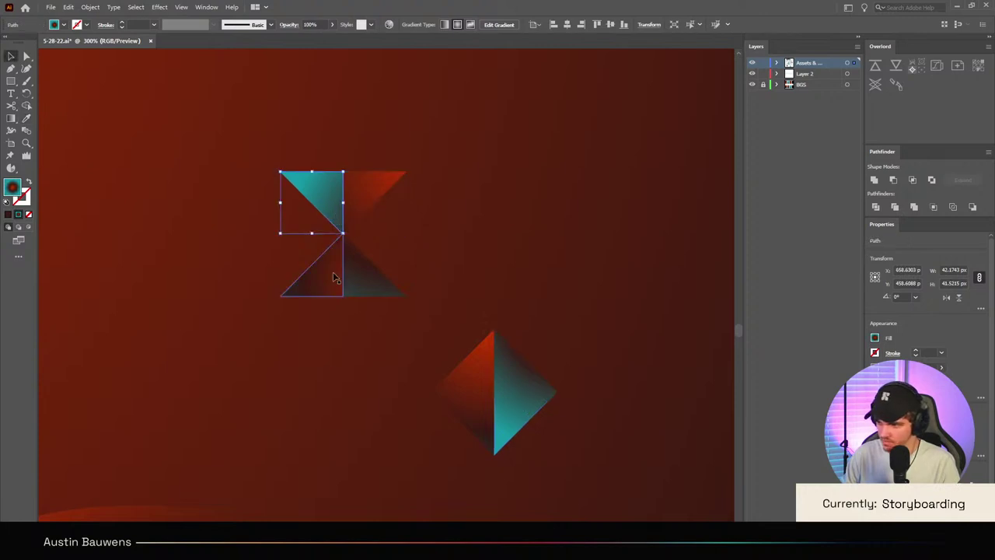
{"action": "key", "text": "i"}
{"action": "left_click", "coordinate": [488, 367]}
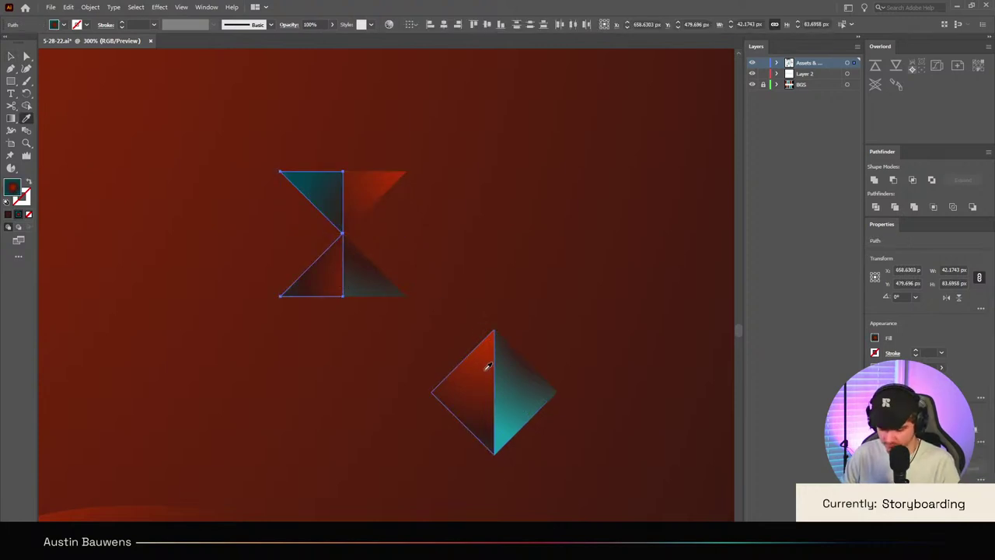
{"action": "key", "text": "g"}
{"action": "key", "text": "v"}
{"action": "left_click", "coordinate": [304, 208]}
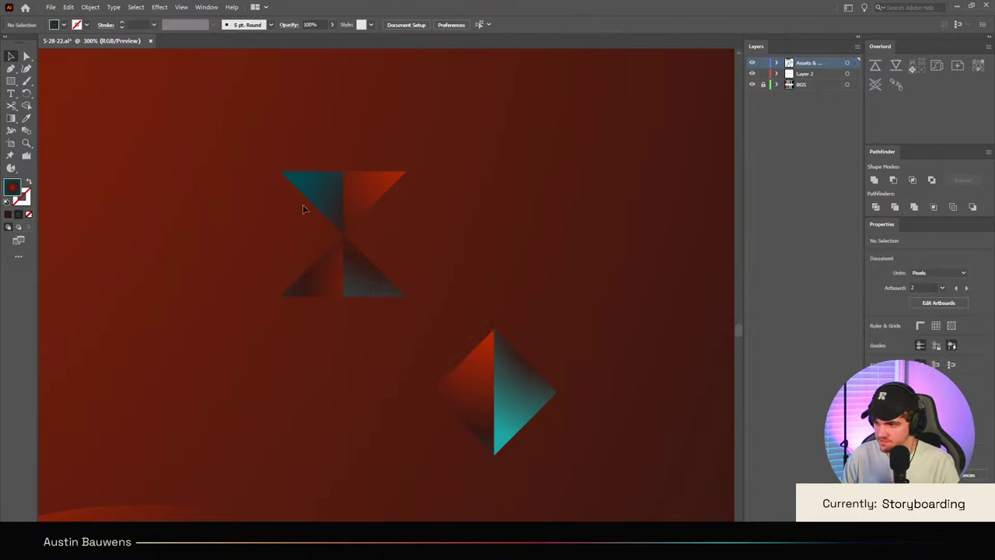
{"action": "left_click", "coordinate": [304, 209]}
Step: Re-angle the top-left triangle's red gradient, copy it onto the bottom-left triangle and redraw it downward
{"action": "key", "text": "g"}
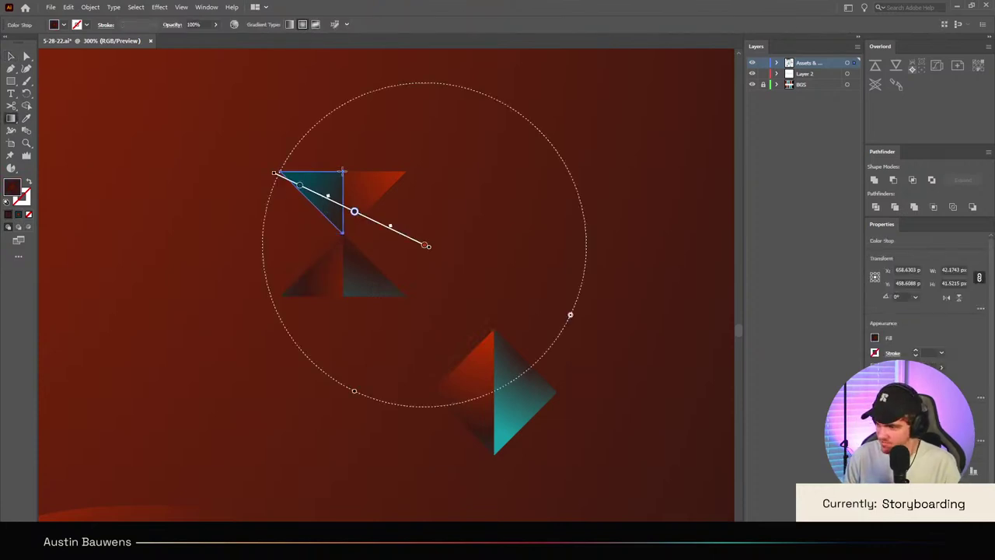
{"action": "mouse_move", "coordinate": [344, 166]}
{"action": "left_mouse_down"}
{"action": "mouse_move", "coordinate": [288, 255]}
{"action": "mouse_move", "coordinate": [306, 278]}
{"action": "mouse_move", "coordinate": [323, 255]}
{"action": "mouse_move", "coordinate": [306, 268]}
{"action": "left_mouse_up"}
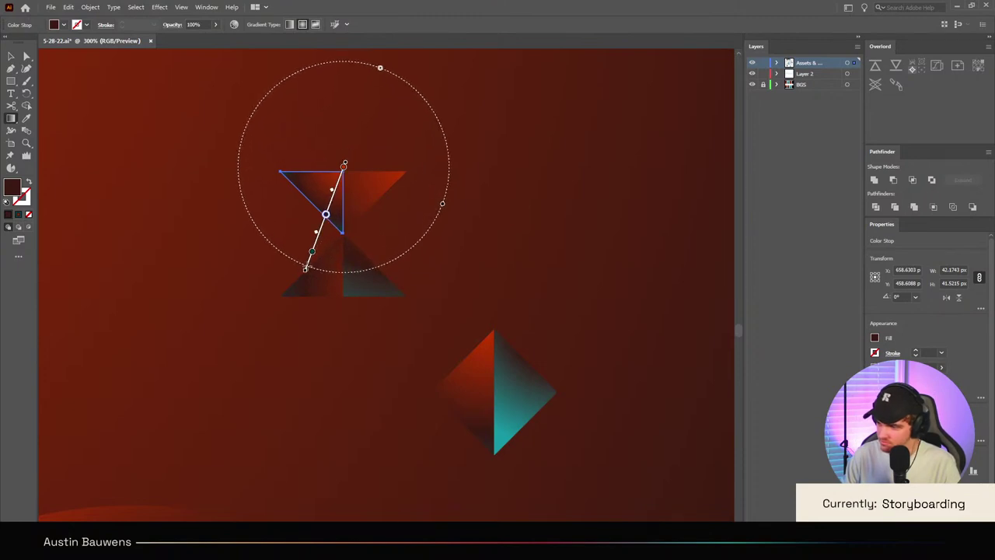
{"action": "left_click_drag", "start_coordinate": [306, 269], "coordinate": [306, 268]}
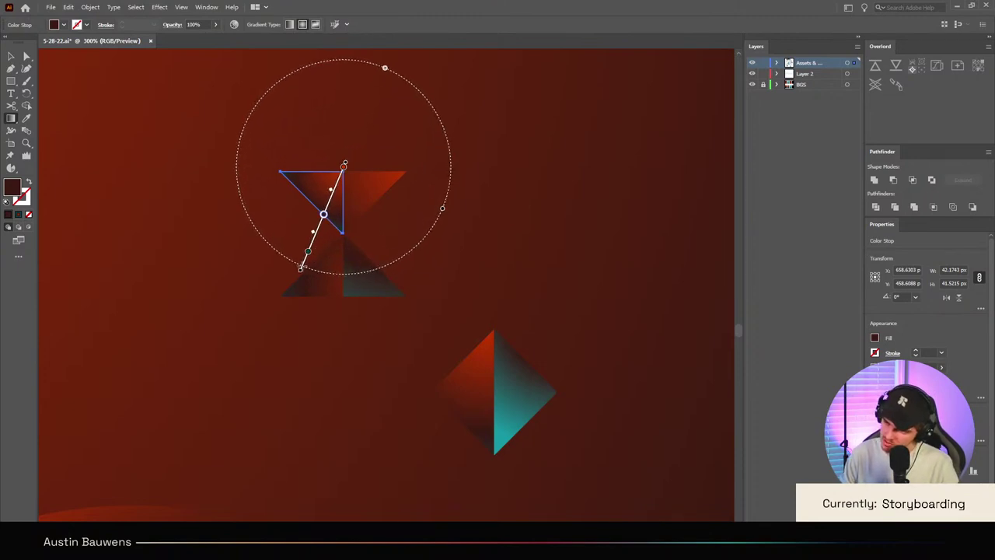
{"action": "key", "text": "v"}
{"action": "left_click", "coordinate": [339, 296]}
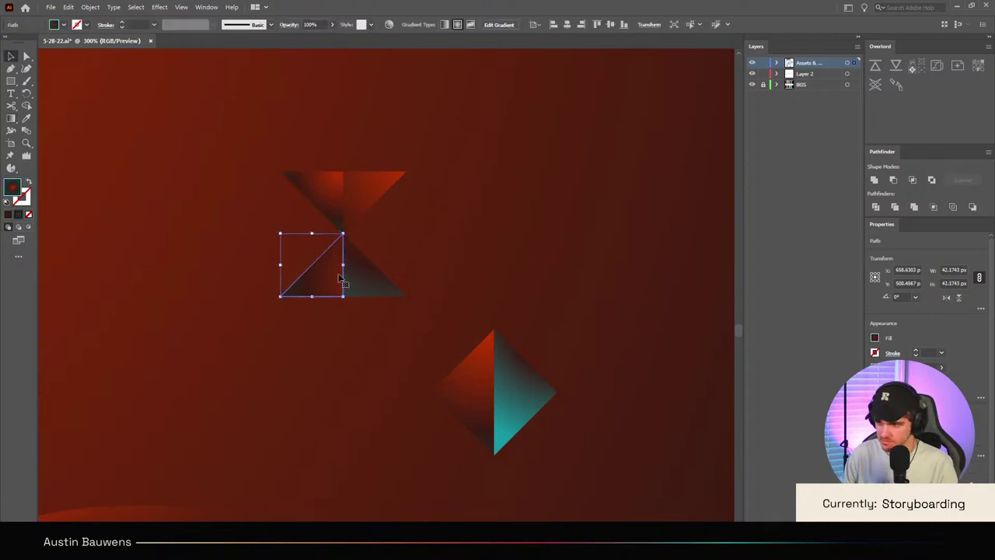
{"action": "key", "text": "i"}
{"action": "left_click", "coordinate": [330, 217]}
{"action": "key", "text": "g"}
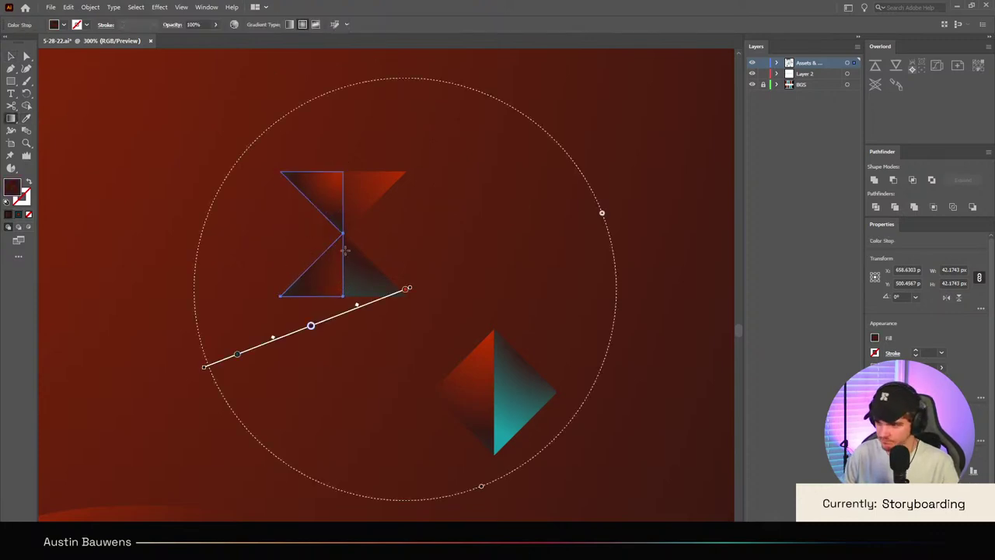
{"action": "left_click_drag", "start_coordinate": [340, 231], "coordinate": [291, 369]}
Step: Redraw the top-right triangle's gradient so that triangle fades to teal
{"action": "key", "text": "v"}
{"action": "left_click", "coordinate": [355, 204]}
{"action": "scroll", "coordinate": [436, 261], "scroll_direction": "up", "scroll_amount": 2}
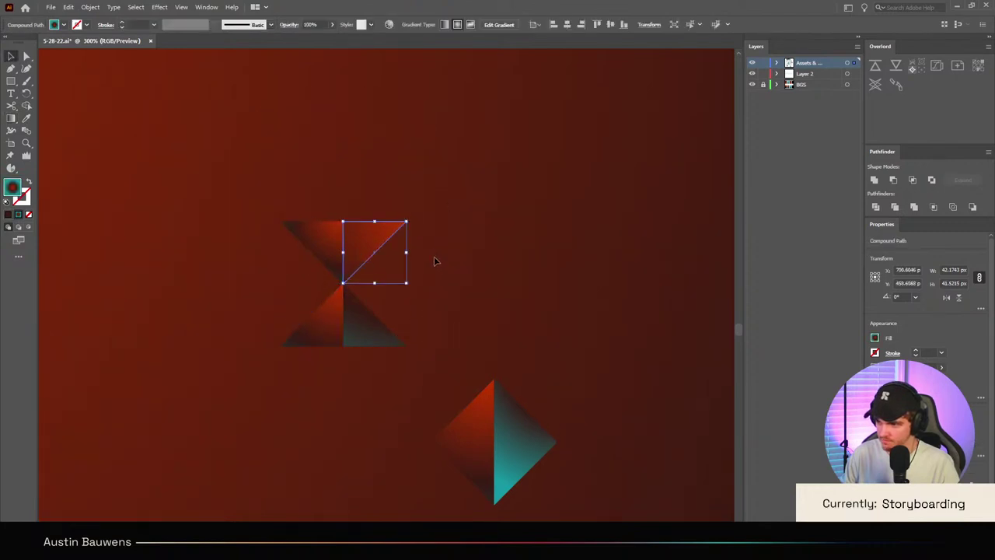
{"action": "key", "text": "g"}
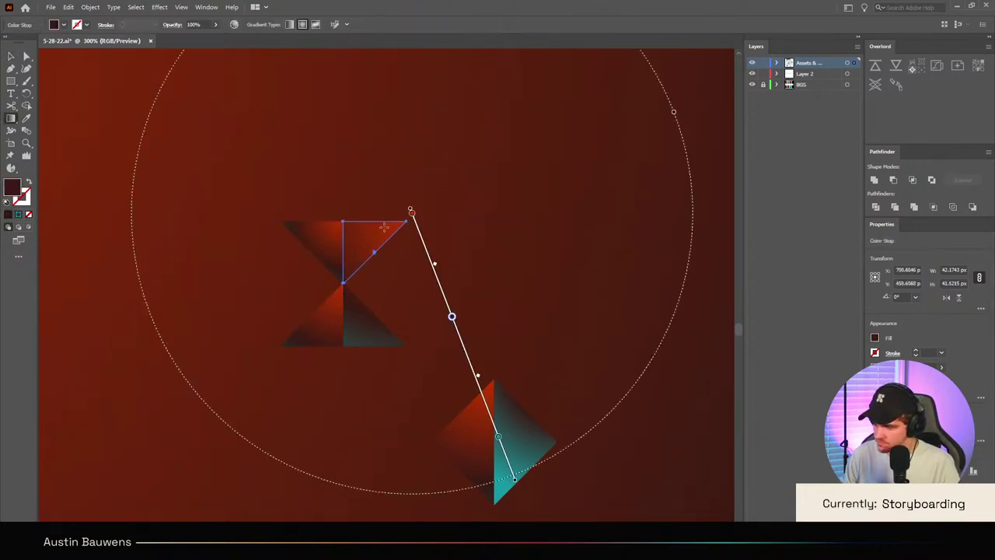
{"action": "left_click_drag", "start_coordinate": [345, 285], "coordinate": [390, 208]}
{"action": "mouse_move", "coordinate": [438, 165]}
{"action": "left_mouse_down"}
{"action": "mouse_move", "coordinate": [374, 211]}
{"action": "mouse_move", "coordinate": [345, 307]}
{"action": "mouse_move", "coordinate": [339, 288]}
{"action": "left_mouse_up"}
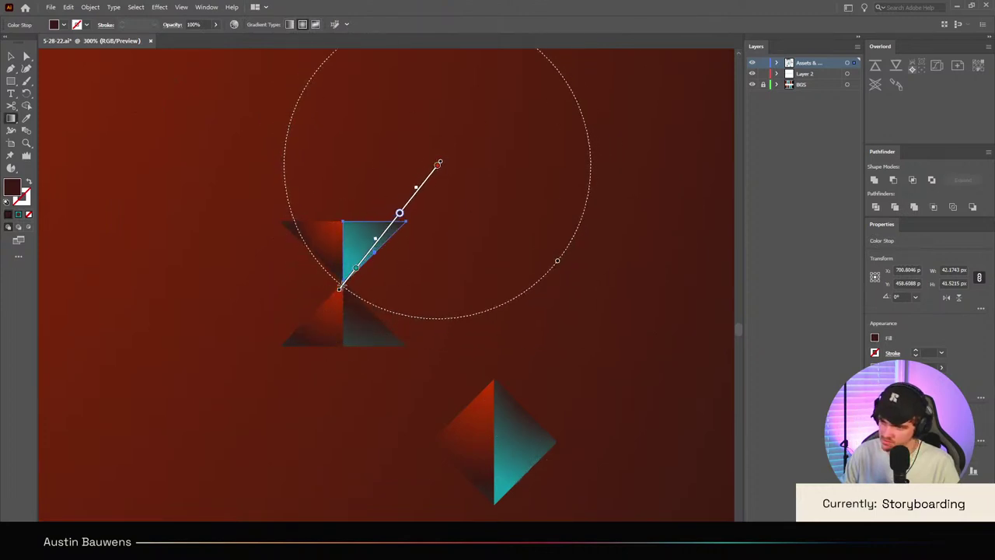
{"action": "mouse_move", "coordinate": [412, 158]}
{"action": "left_mouse_down"}
{"action": "mouse_move", "coordinate": [338, 236]}
{"action": "mouse_move", "coordinate": [329, 309]}
{"action": "left_mouse_up"}
{"action": "key", "text": "v"}
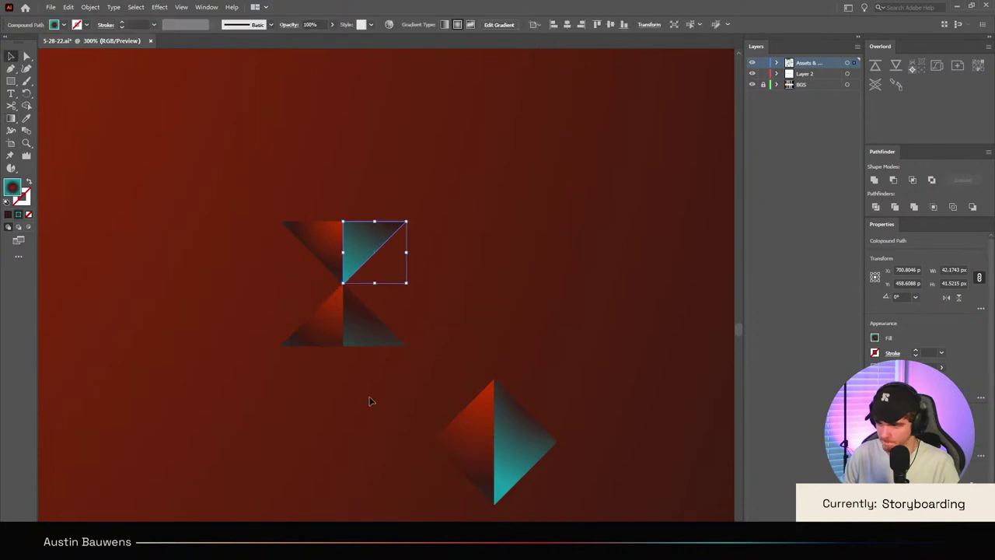
Step: Re-angle the bottom-right triangle's gradient toward the lower left, then deselect
{"action": "left_click", "coordinate": [364, 330]}
{"action": "left_click", "coordinate": [11, 119]}
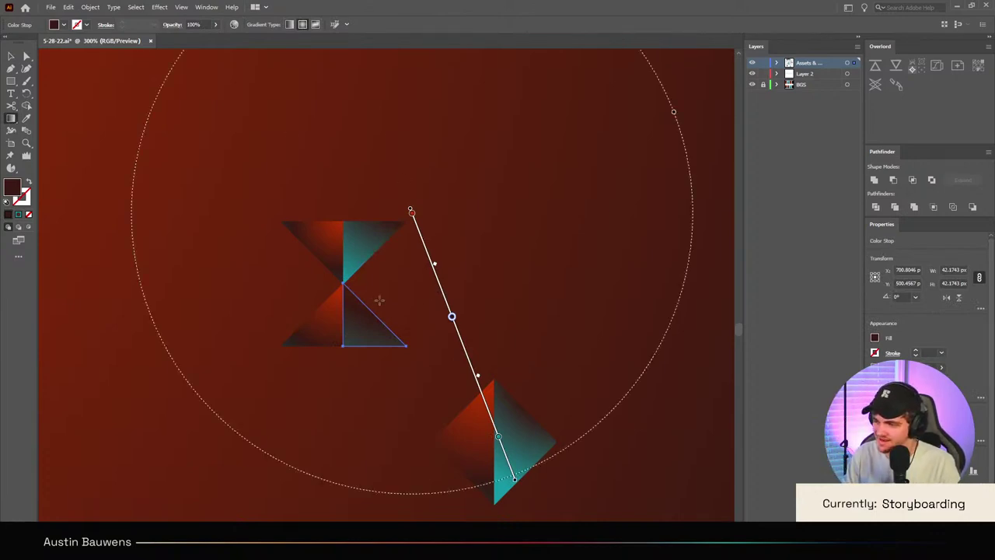
{"action": "left_click_drag", "start_coordinate": [361, 288], "coordinate": [337, 361]}
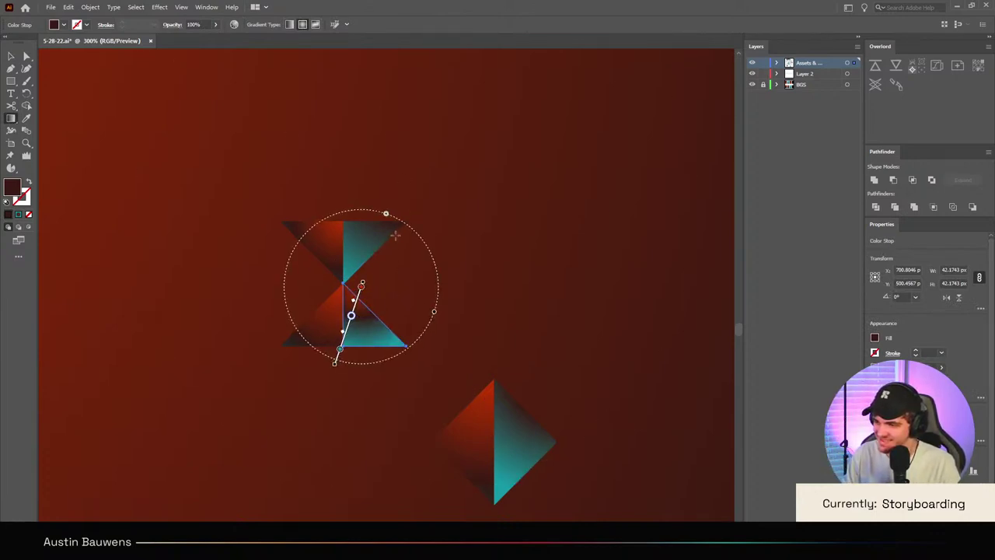
{"action": "left_click_drag", "start_coordinate": [395, 235], "coordinate": [340, 367]}
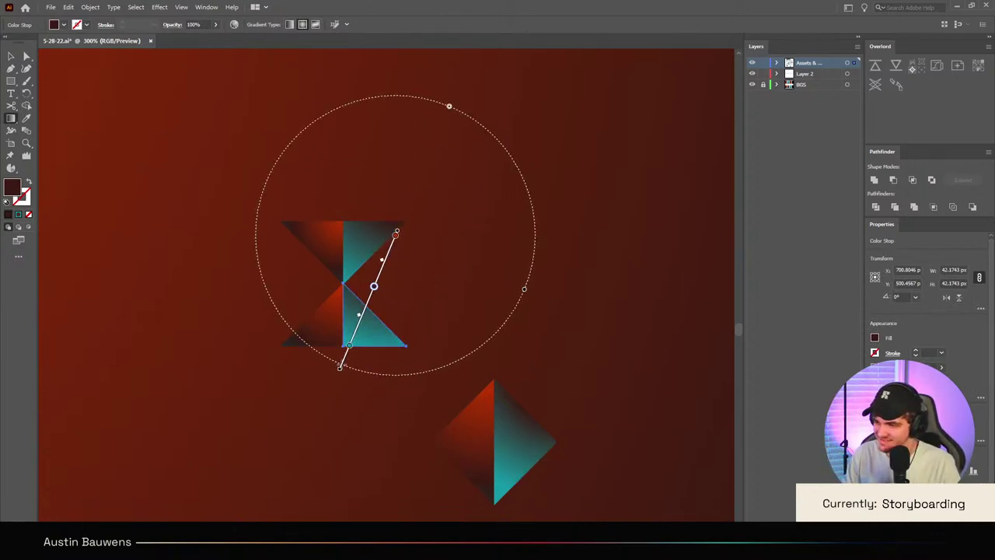
{"action": "key", "text": "v"}
{"action": "left_click", "coordinate": [326, 427]}
{"action": "scroll", "coordinate": [328, 427], "scroll_direction": "down", "scroll_amount": 4}
{"action": "scroll", "coordinate": [328, 438], "scroll_direction": "up", "scroll_amount": 2}
Step: Make the lower-right teal triangle's gradient run vertically over a longer span
{"action": "scroll", "coordinate": [342, 428], "scroll_direction": "down", "scroll_amount": 2}
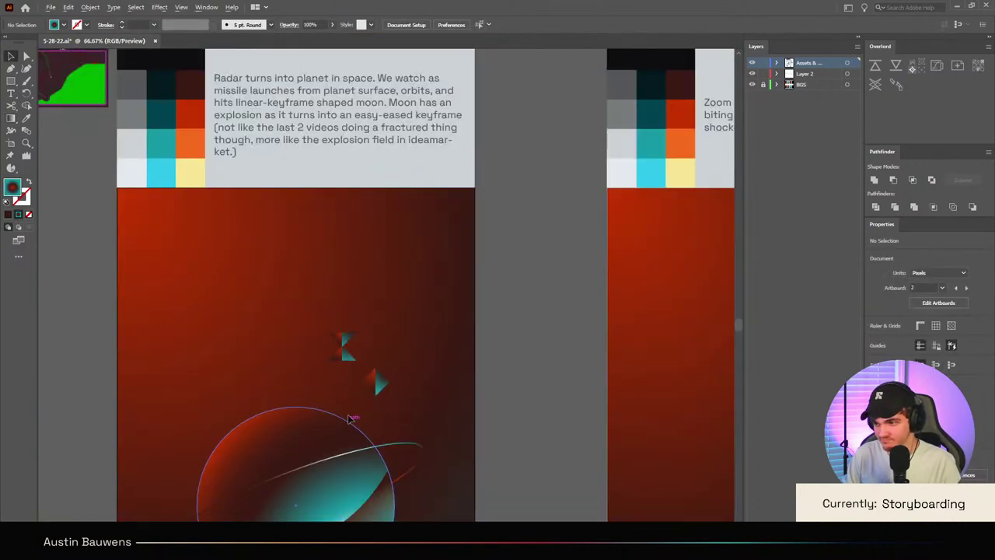
{"action": "scroll", "coordinate": [350, 404], "scroll_direction": "up", "scroll_amount": 3}
{"action": "scroll", "coordinate": [327, 294], "scroll_direction": "up", "scroll_amount": 3}
{"action": "left_click", "coordinate": [363, 314]}
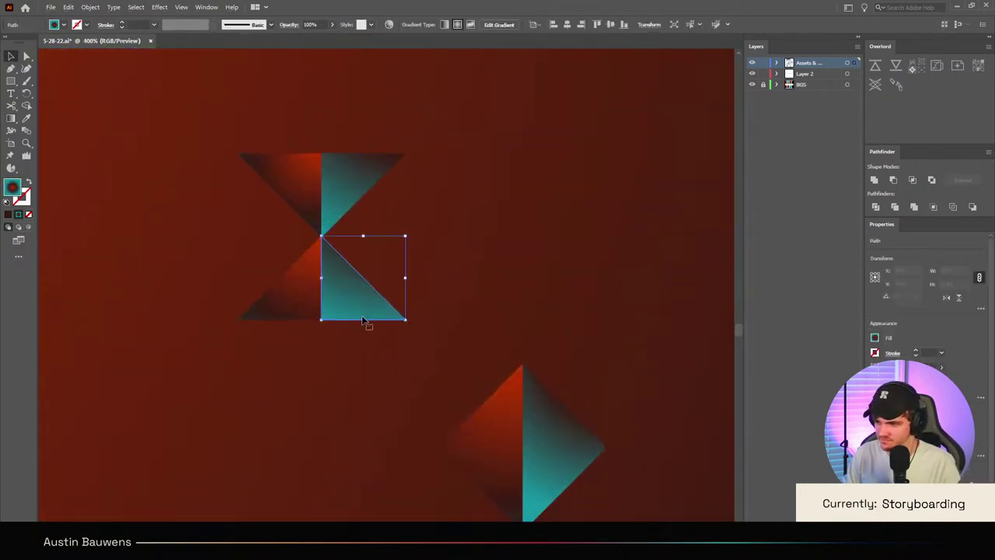
{"action": "left_click", "coordinate": [11, 118]}
{"action": "left_click_drag", "start_coordinate": [330, 235], "coordinate": [330, 330]}
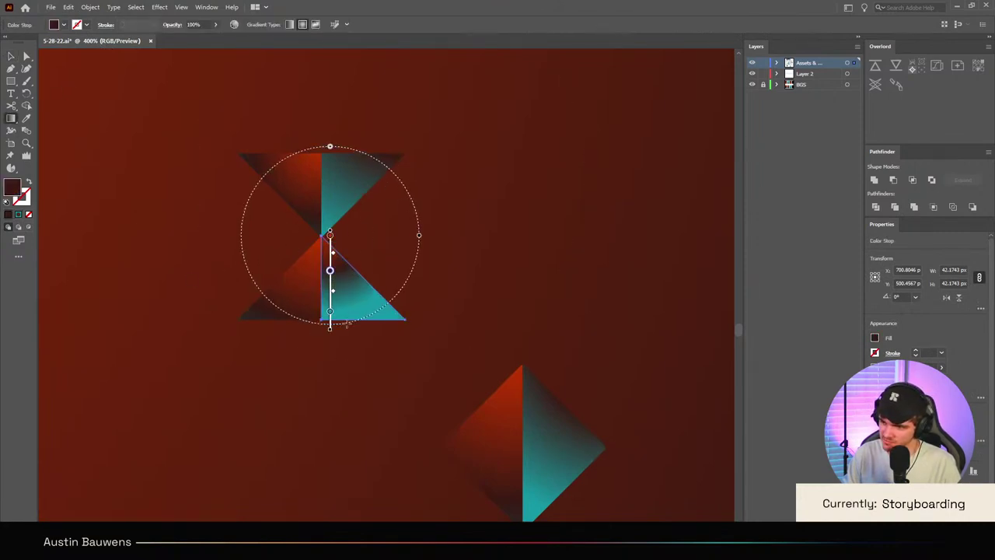
{"action": "left_click_drag", "start_coordinate": [347, 195], "coordinate": [347, 350]}
{"action": "key", "text": "v"}
{"action": "left_click", "coordinate": [321, 379]}
Step: Isolate the hourglass's top-right triangle from the thin red sliver along its edge
{"action": "scroll", "coordinate": [332, 337], "scroll_direction": "down", "scroll_amount": 5}
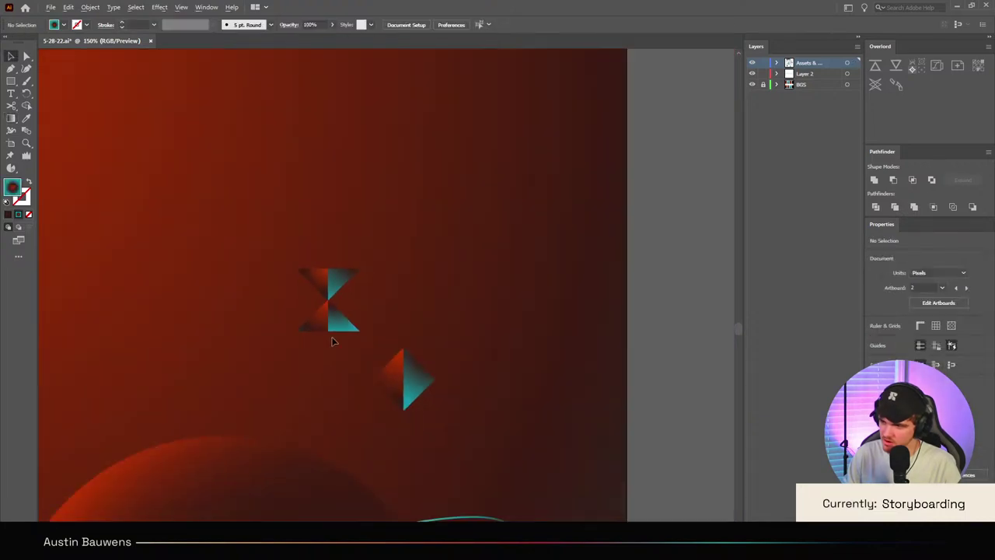
{"action": "scroll", "coordinate": [333, 335], "scroll_direction": "up", "scroll_amount": 6}
{"action": "scroll", "coordinate": [339, 311], "scroll_direction": "up", "scroll_amount": 3}
{"action": "left_click", "coordinate": [349, 257]}
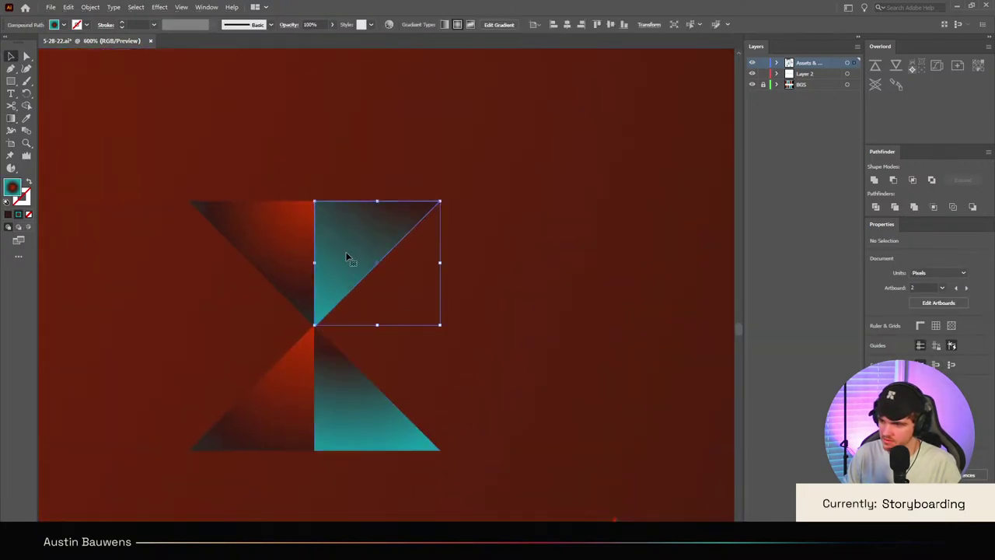
{"action": "scroll", "coordinate": [392, 259], "scroll_direction": "up", "scroll_amount": 4}
{"action": "scroll", "coordinate": [330, 293], "scroll_direction": "up", "scroll_amount": 3}
{"action": "key", "text": "a"}
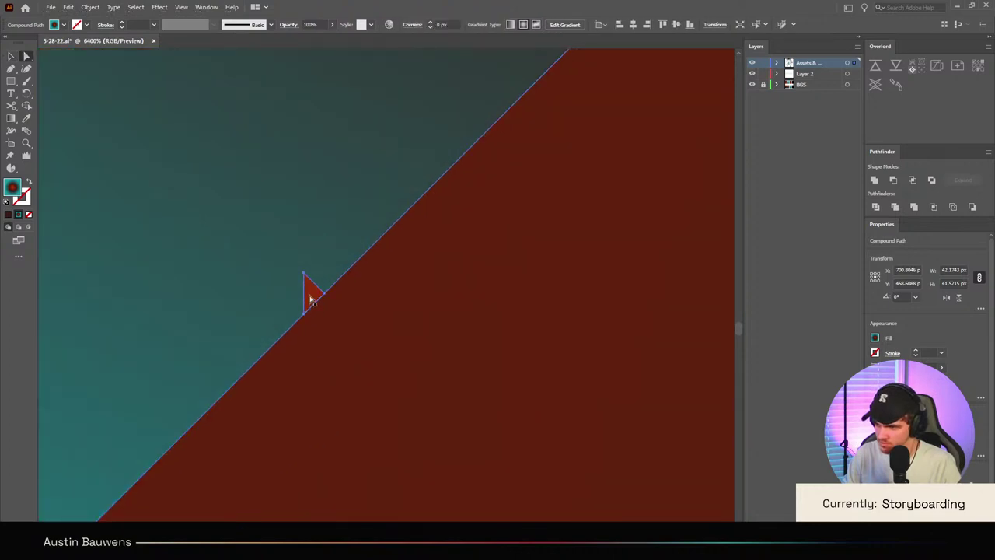
{"action": "left_click", "coordinate": [349, 339]}
{"action": "left_click", "coordinate": [325, 290], "text": "shift"}
{"action": "scroll", "coordinate": [574, 322], "scroll_direction": "down", "scroll_amount": 7}
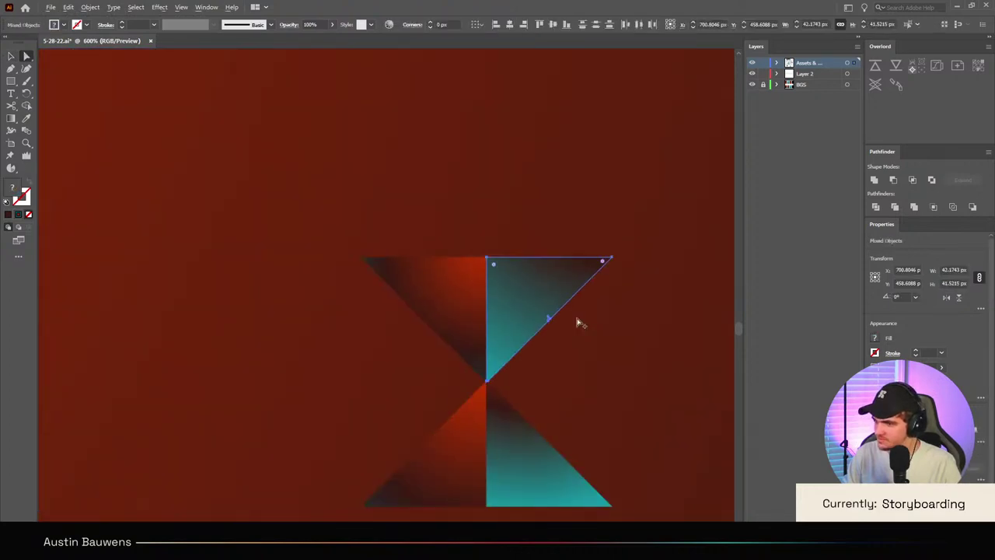
{"action": "scroll", "coordinate": [579, 322], "scroll_direction": "up", "scroll_amount": 1}
{"action": "left_click", "coordinate": [538, 318]}
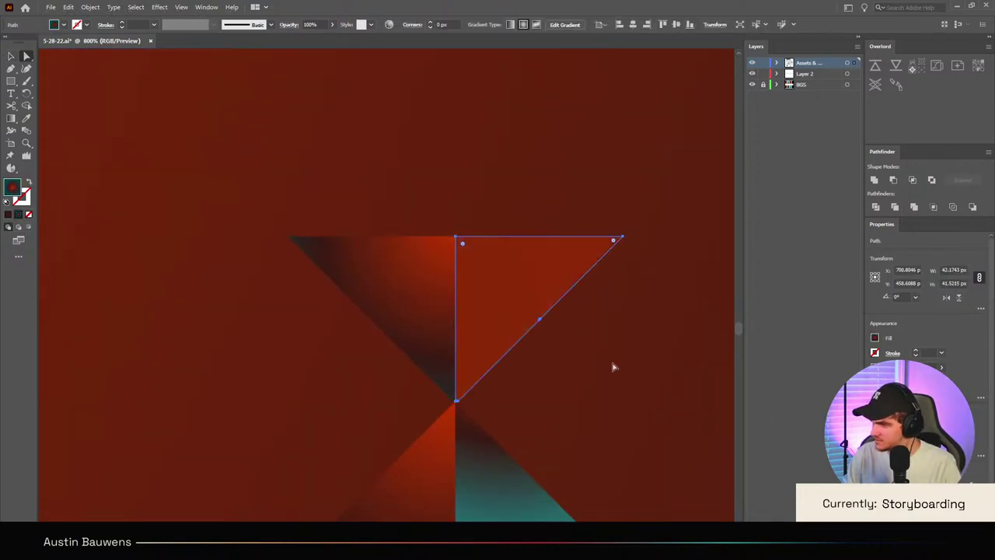
{"action": "scroll", "coordinate": [594, 345], "scroll_direction": "up", "scroll_amount": 6}
{"action": "scroll", "coordinate": [343, 274], "scroll_direction": "down", "scroll_amount": 7}
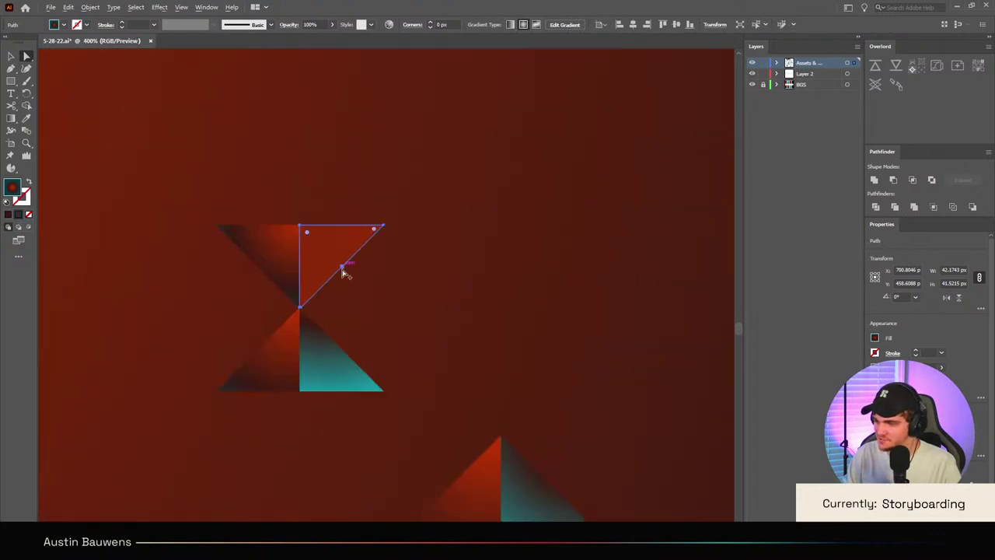
Step: Sample the lower triangle's teal onto the top-right triangle
{"action": "key", "text": "i"}
{"action": "left_click", "coordinate": [333, 378]}
{"action": "key", "text": "g"}
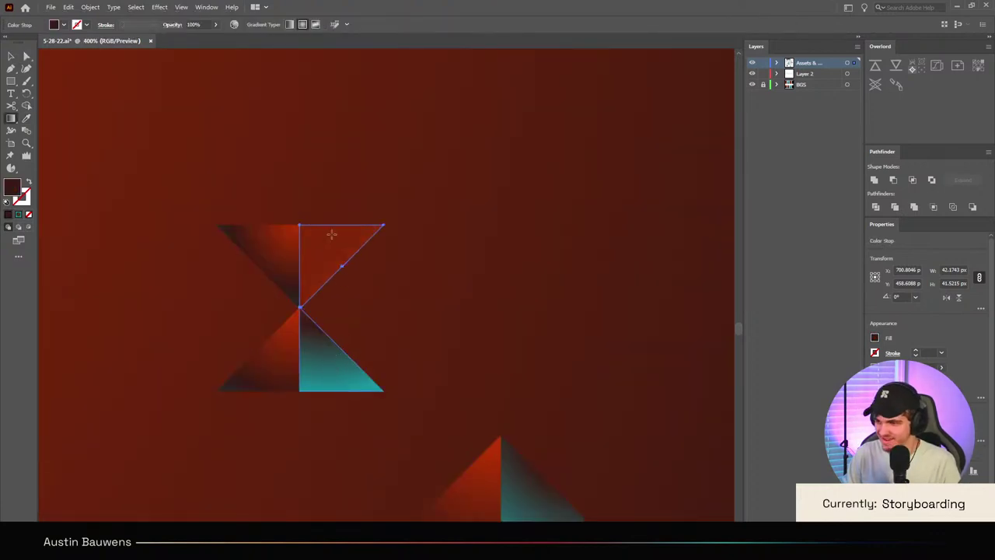
{"action": "key", "text": "v"}
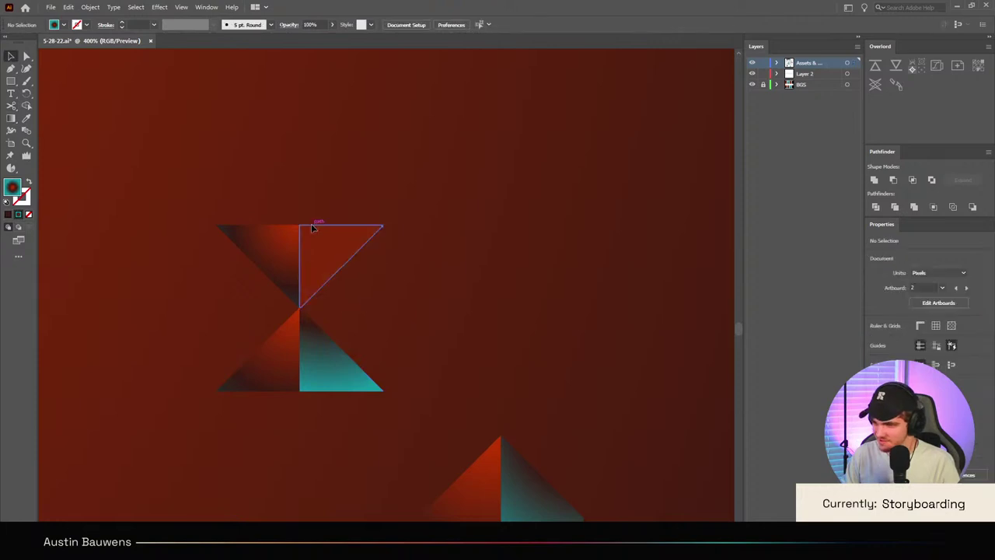
{"action": "key", "text": "g"}
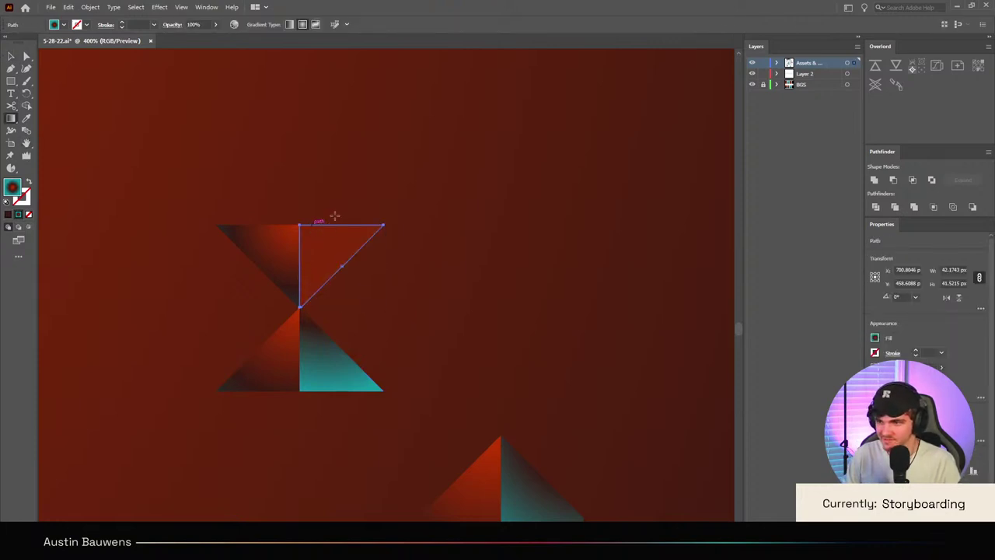
Step: Apply a radial gradient drawn top to bottom, moving the middle stop up and the teal stop down
{"action": "left_click", "coordinate": [334, 216]}
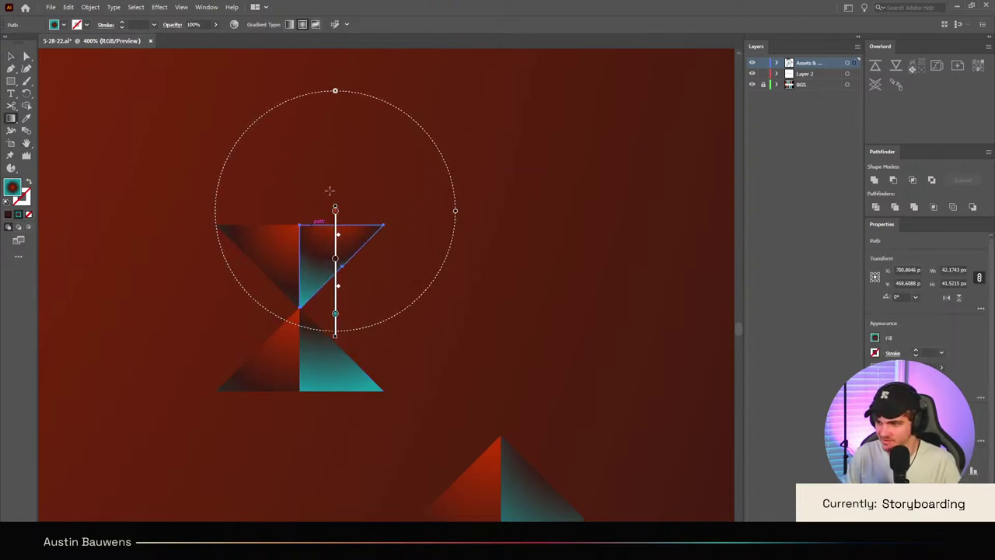
{"action": "left_click_drag", "start_coordinate": [330, 191], "coordinate": [328, 316]}
{"action": "left_click", "coordinate": [329, 245]}
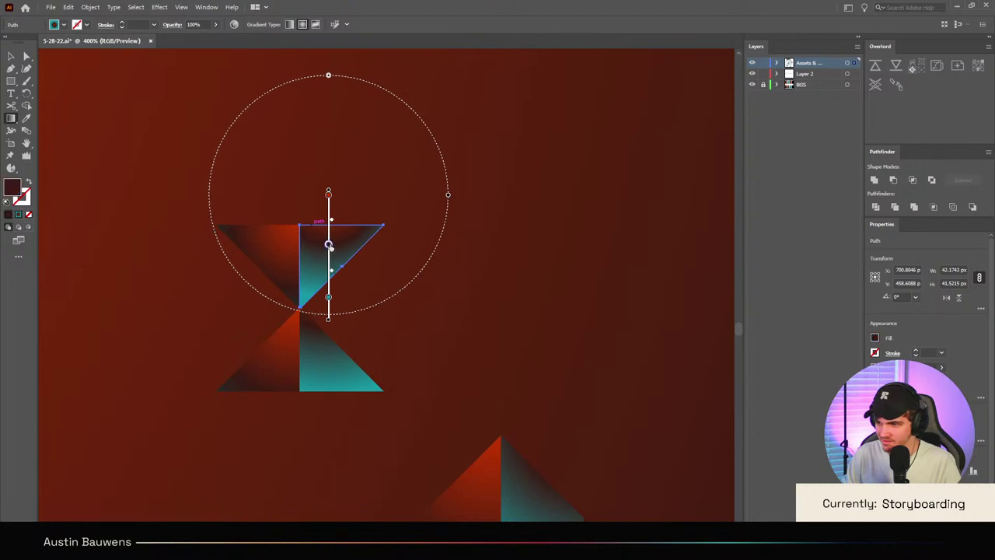
{"action": "left_click_drag", "start_coordinate": [329, 245], "coordinate": [328, 227]}
{"action": "left_click_drag", "start_coordinate": [329, 297], "coordinate": [328, 308]}
{"action": "key", "text": "v"}
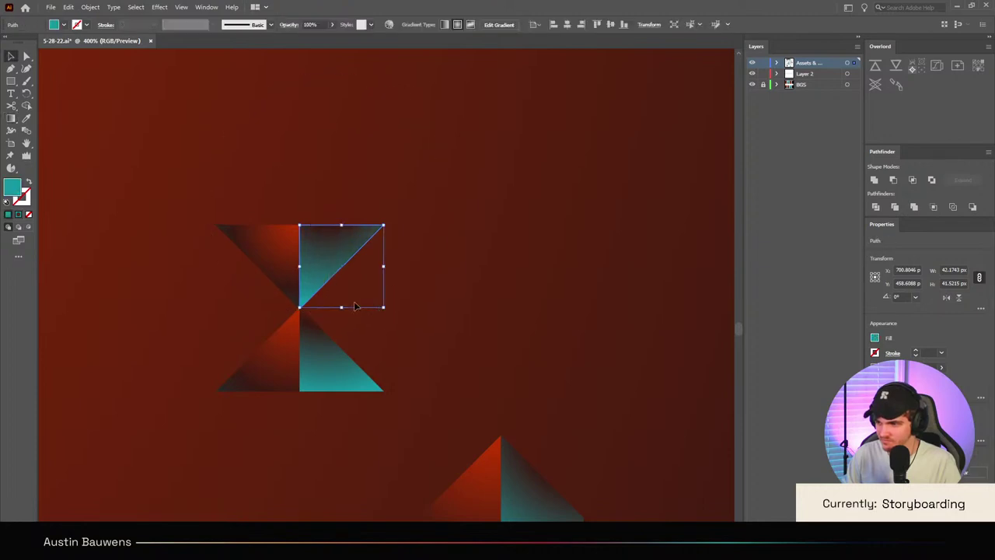
{"action": "left_click", "coordinate": [464, 321]}
{"action": "scroll", "coordinate": [451, 291], "scroll_direction": "down", "scroll_amount": 4}
{"action": "scroll", "coordinate": [451, 291], "scroll_direction": "up", "scroll_amount": 3}
{"action": "scroll", "coordinate": [458, 303], "scroll_direction": "down", "scroll_amount": 3}
Step: Save the storyboard file
{"action": "scroll", "coordinate": [455, 294], "scroll_direction": "down", "scroll_amount": 2}
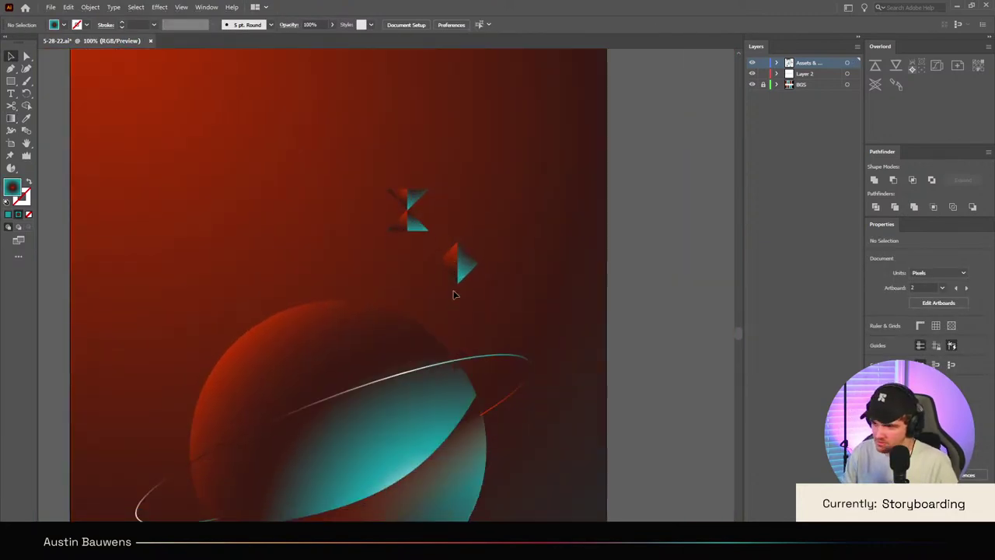
{"action": "key", "text": "ctrl+s"}
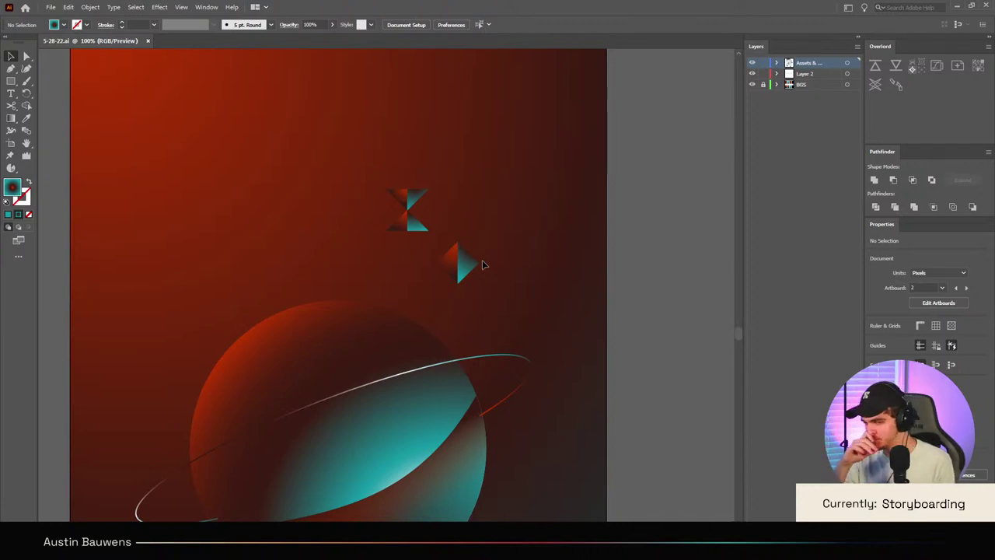
{"action": "scroll", "coordinate": [420, 198], "scroll_direction": "up", "scroll_amount": 4}
Step: Slightly adjust the top-right triangle's gradient spread so it deepens to teal at the bottom
{"action": "left_click", "coordinate": [422, 200]}
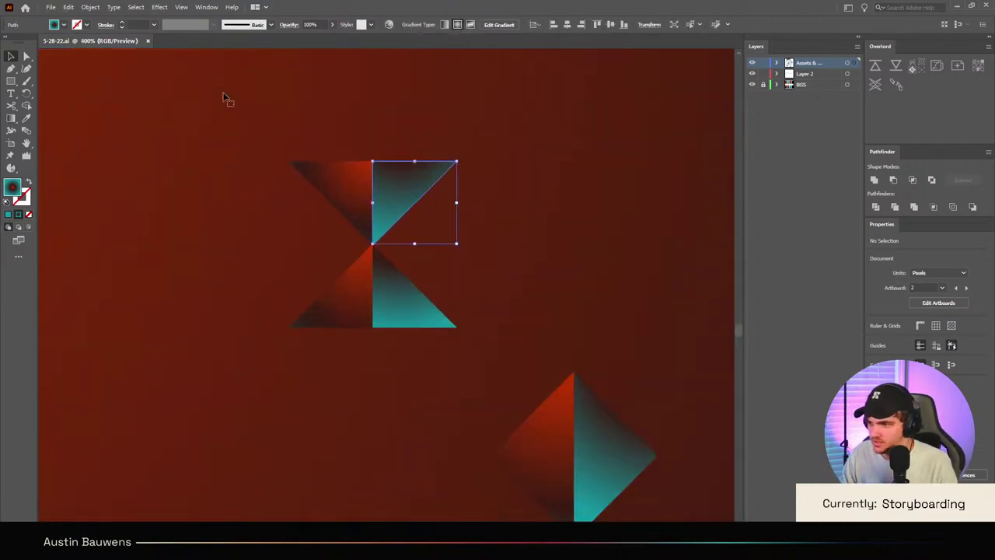
{"action": "key", "text": "g"}
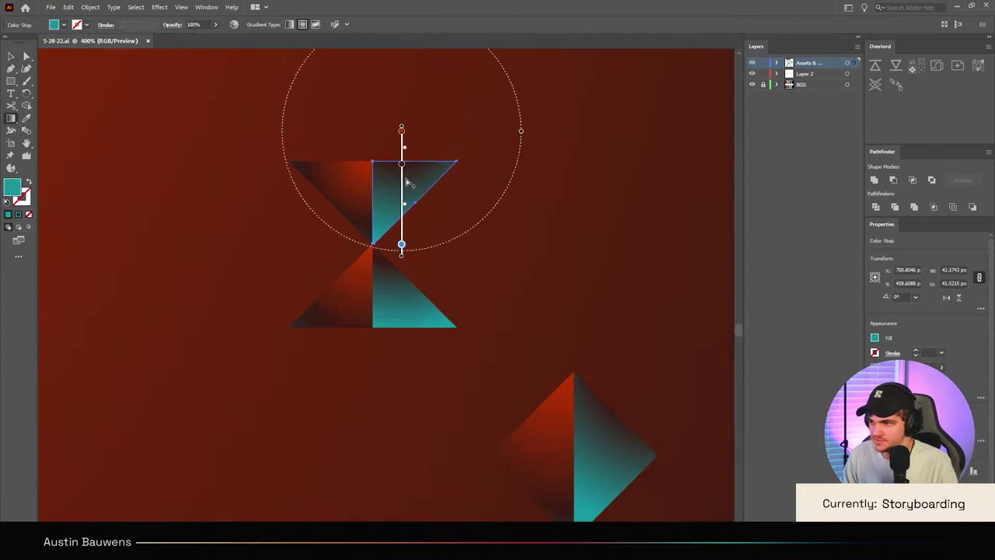
{"action": "left_click_drag", "start_coordinate": [402, 165], "coordinate": [404, 178]}
{"action": "key", "text": "v"}
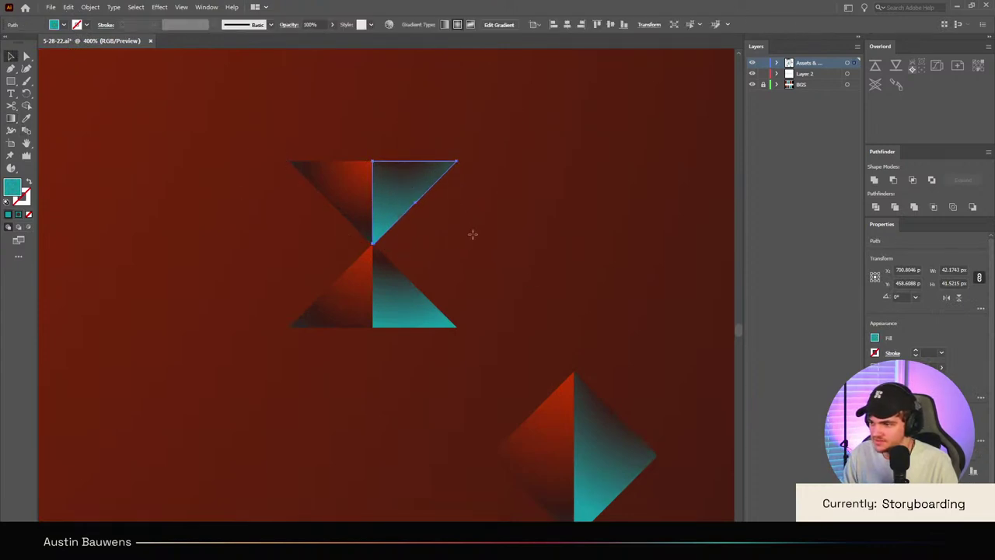
{"action": "left_click", "coordinate": [473, 233]}
{"action": "scroll", "coordinate": [524, 281], "scroll_direction": "down", "scroll_amount": 4}
{"action": "scroll", "coordinate": [444, 272], "scroll_direction": "right", "scroll_amount": 4}
{"action": "scroll", "coordinate": [412, 263], "scroll_direction": "down", "scroll_amount": 3}
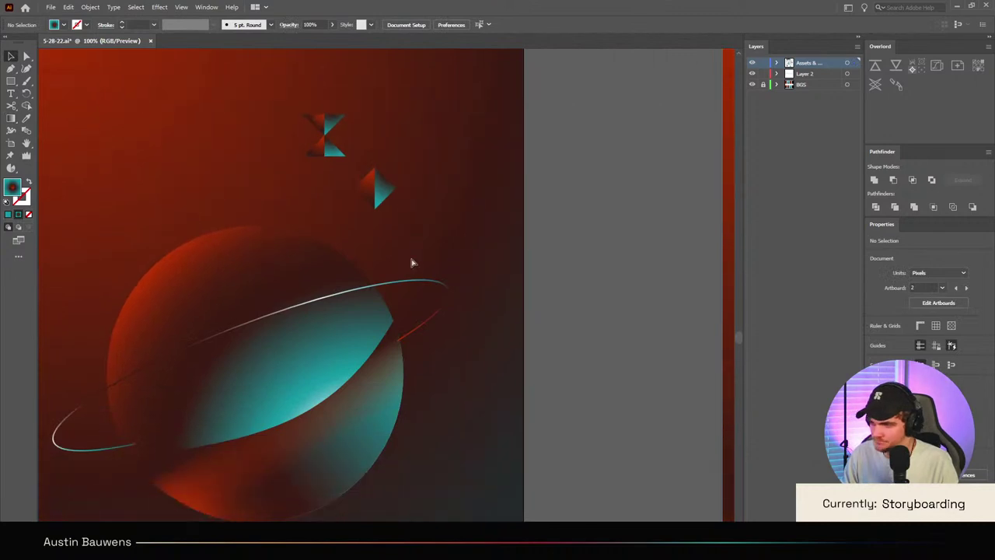
Step: Zoom out and scroll across the storyboard artboard
{"action": "scroll", "coordinate": [459, 238], "scroll_direction": "down", "scroll_amount": 2}
{"action": "scroll", "coordinate": [448, 221], "scroll_direction": "right", "scroll_amount": 2}
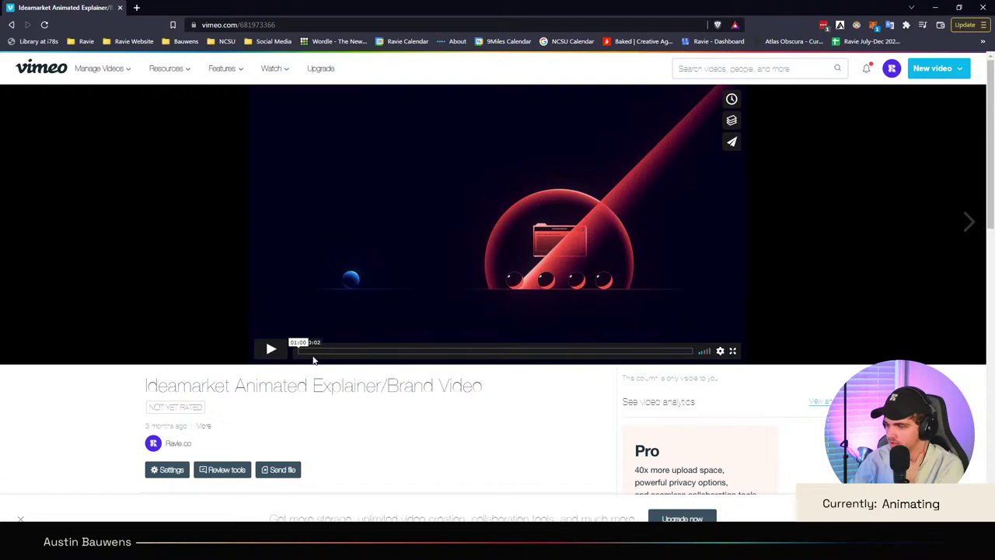
Step: Play the Ideamarket explainer, step back to the red sphere scene, and pause on the blue balls
{"action": "left_click", "coordinate": [313, 351]}
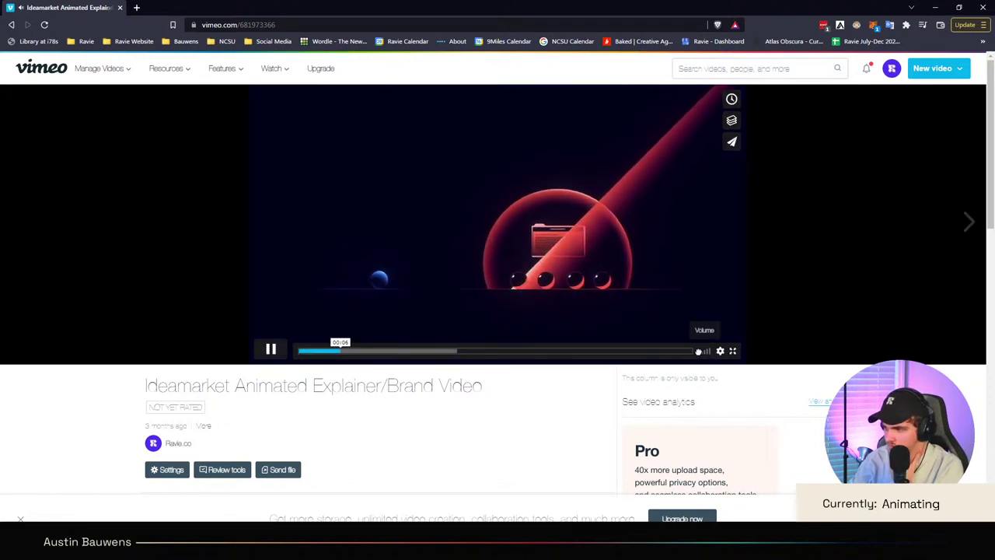
{"action": "left_click", "coordinate": [272, 350]}
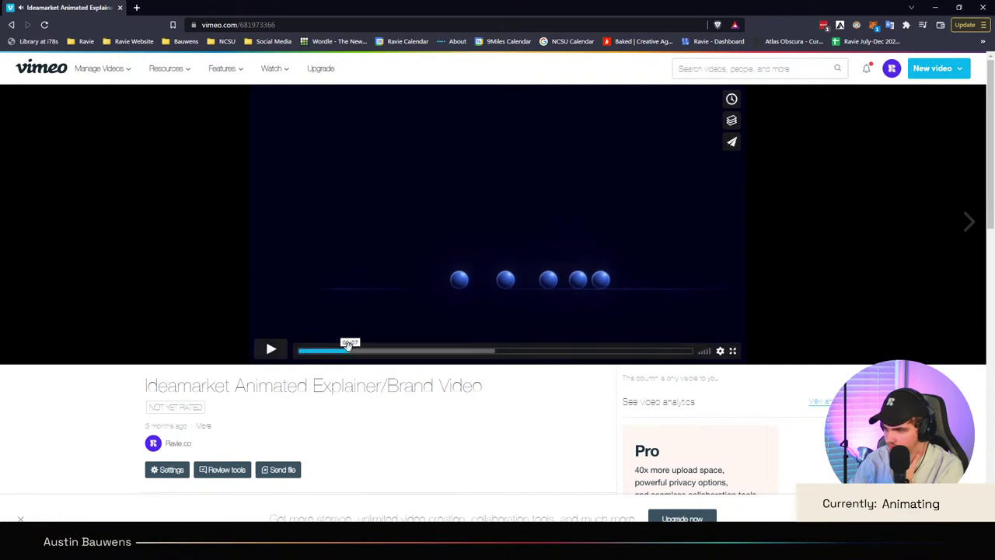
{"action": "left_click_drag", "start_coordinate": [348, 350], "coordinate": [342, 355]}
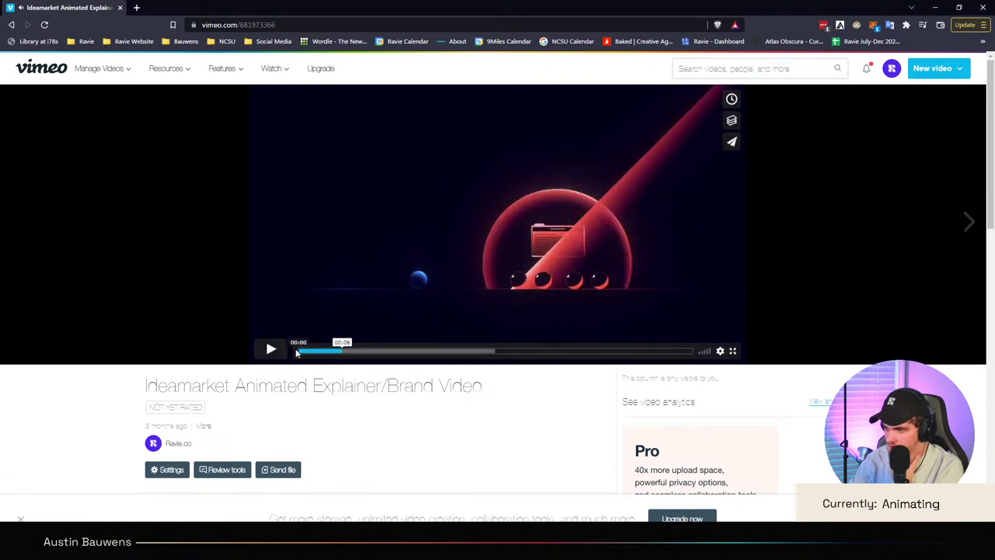
{"action": "left_click", "coordinate": [271, 349]}
{"action": "left_click", "coordinate": [271, 349]}
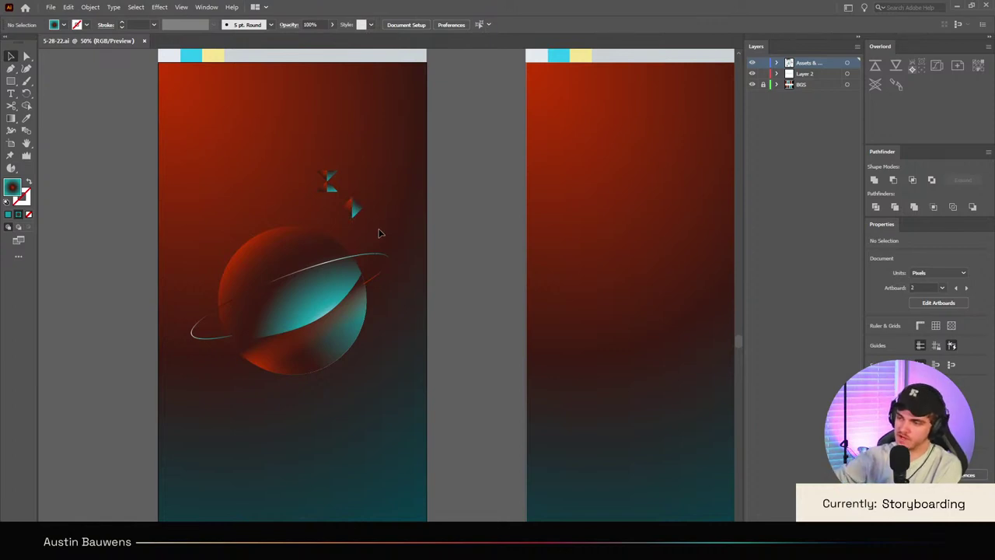
Step: Test the hourglass shape positioned over the other small shape, then bring the Vimeo video back up
{"action": "left_click", "coordinate": [332, 177]}
{"action": "left_click", "coordinate": [475, 175]}
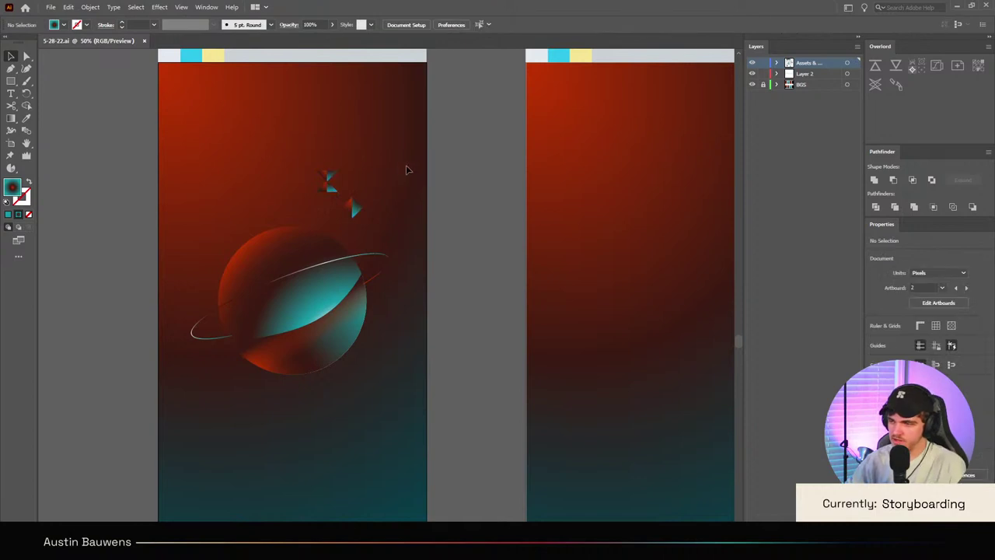
{"action": "scroll", "coordinate": [351, 172], "scroll_direction": "up", "scroll_amount": 3}
{"action": "left_click", "coordinate": [288, 224]}
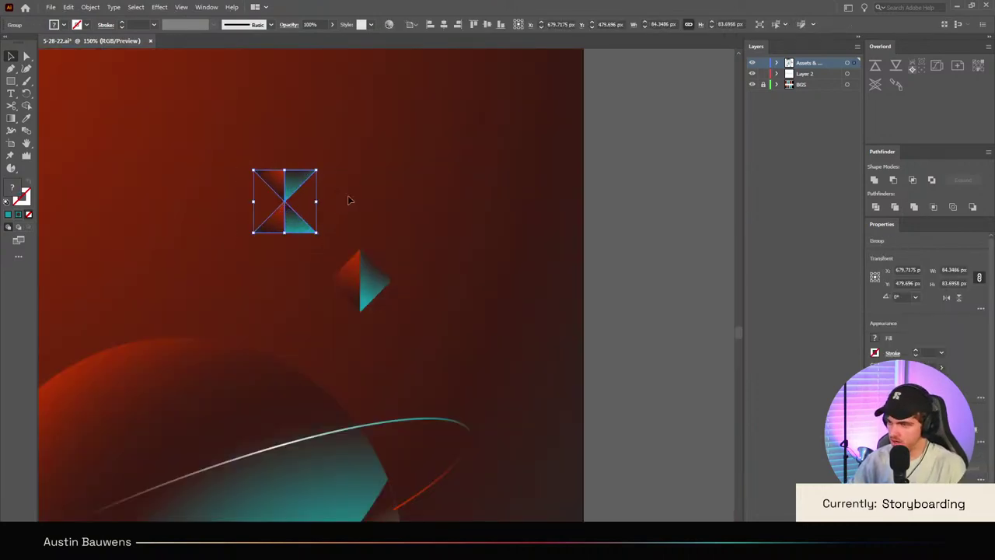
{"action": "left_click_drag", "start_coordinate": [270, 182], "coordinate": [290, 185]}
{"action": "scroll", "coordinate": [402, 206], "scroll_direction": "down", "scroll_amount": 3}
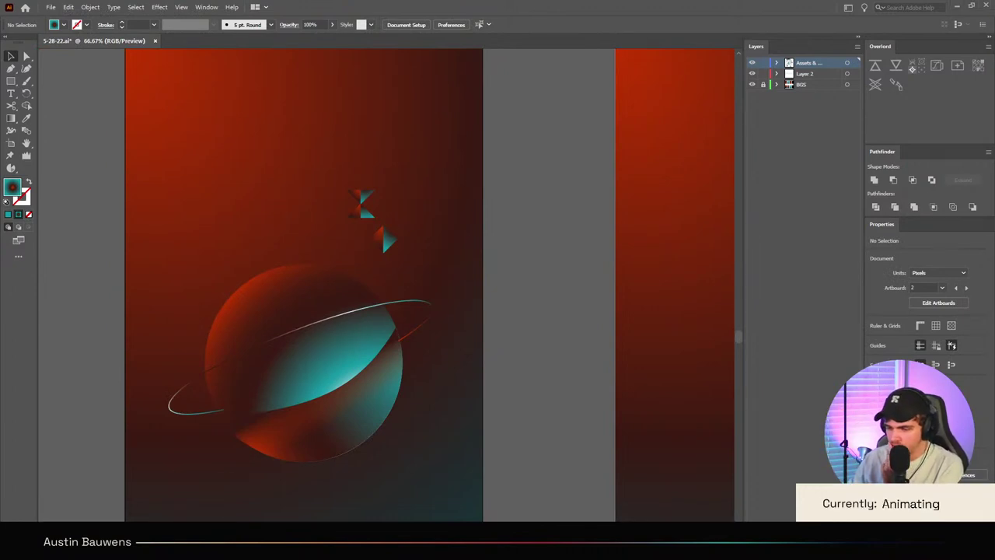
{"action": "mouse_move", "coordinate": [282, 537]}
{"action": "left_click", "coordinate": [507, 498]}
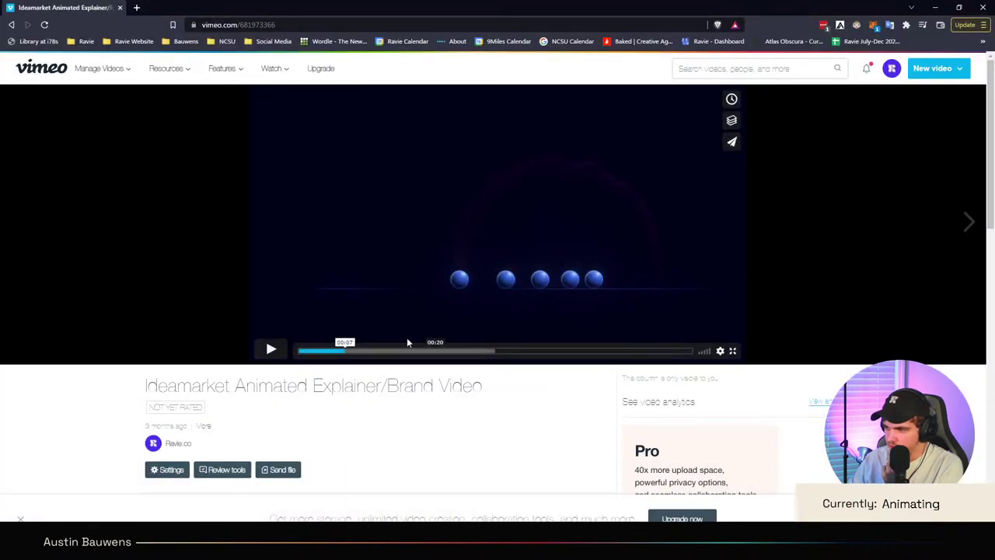
Step: Jump the explainer to the 00:06 red sphere scene and return to the Illustrator storyboard
{"action": "left_click", "coordinate": [342, 354]}
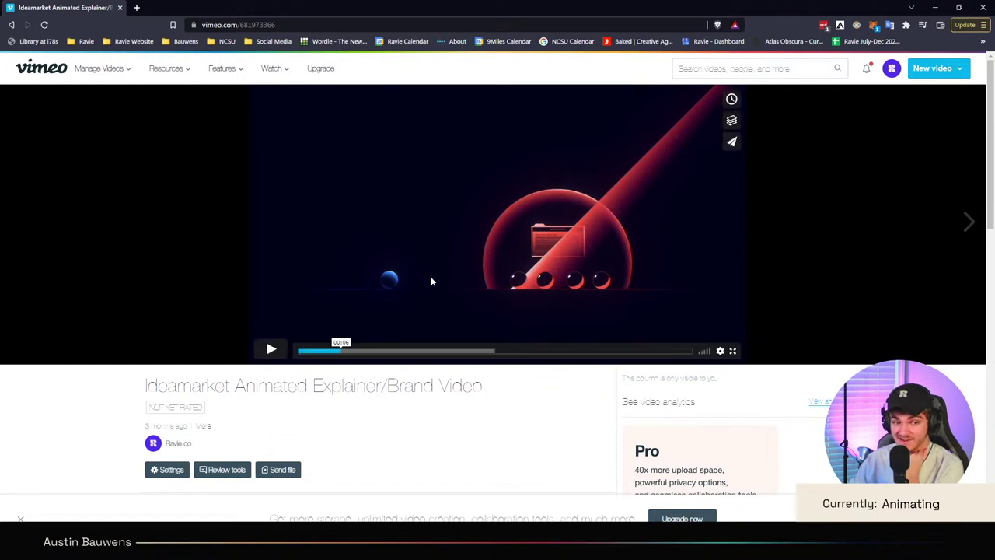
{"action": "left_click", "coordinate": [163, 550]}
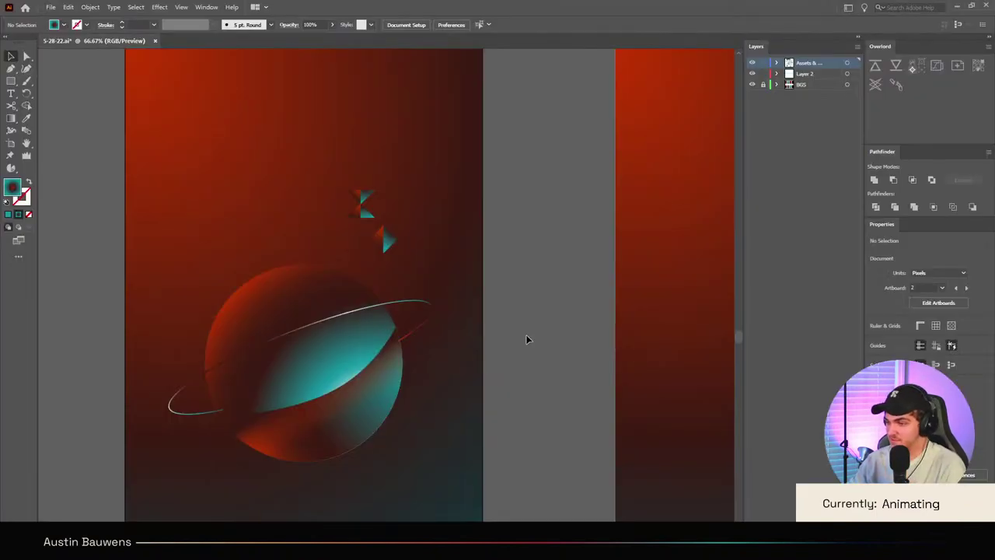
{"action": "scroll", "coordinate": [525, 335], "scroll_direction": "down", "scroll_amount": 3}
{"action": "scroll", "coordinate": [526, 336], "scroll_direction": "right", "scroll_amount": 3}
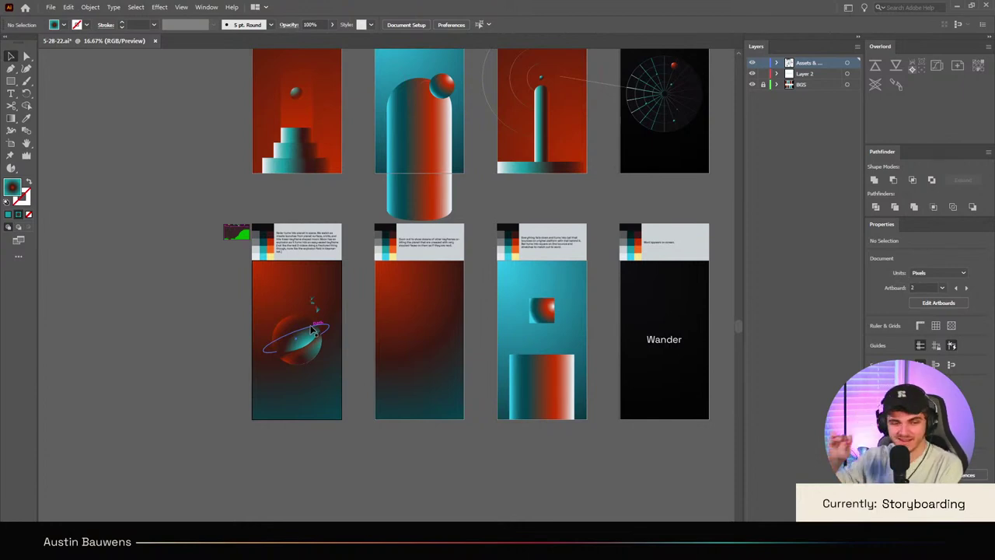
{"action": "scroll", "coordinate": [335, 321], "scroll_direction": "up", "scroll_amount": 1}
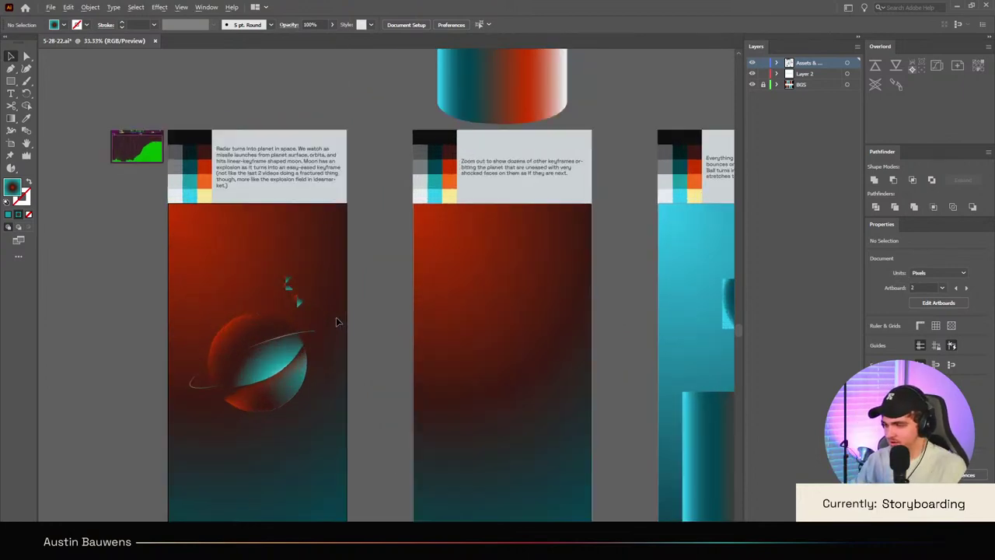
{"action": "scroll", "coordinate": [333, 319], "scroll_direction": "down", "scroll_amount": 1}
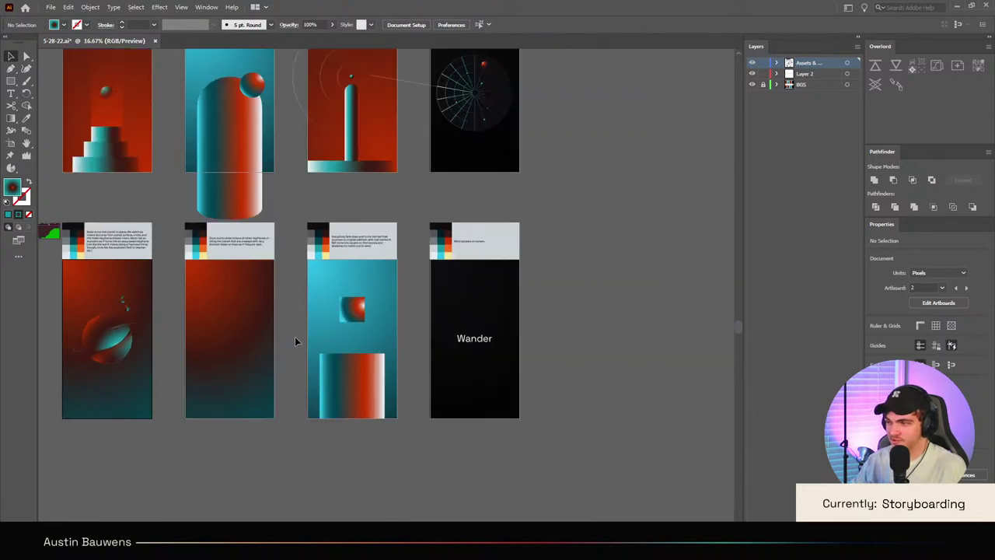
{"action": "scroll", "coordinate": [294, 341], "scroll_direction": "up", "scroll_amount": 2}
{"action": "scroll", "coordinate": [280, 342], "scroll_direction": "left", "scroll_amount": 3}
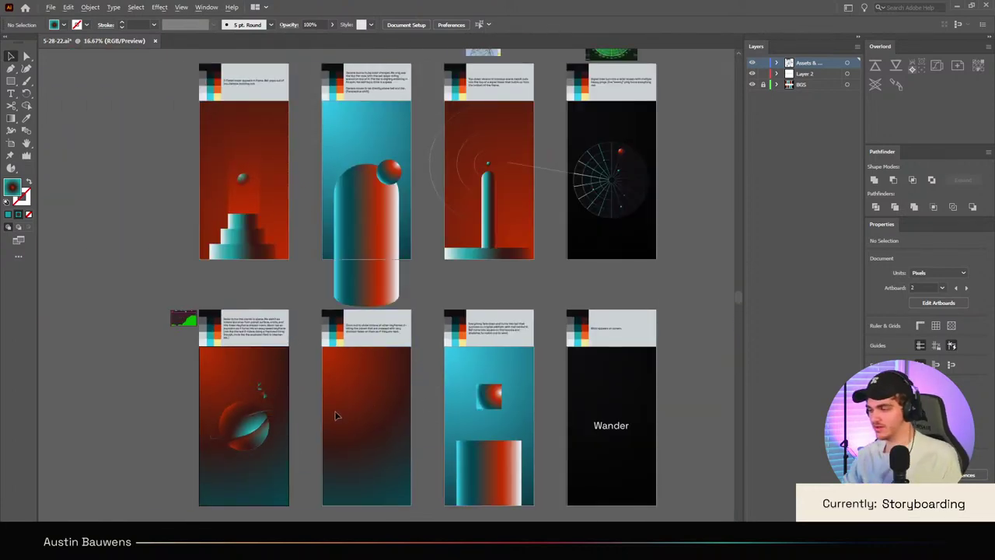
{"action": "scroll", "coordinate": [338, 416], "scroll_direction": "up", "scroll_amount": 1}
{"action": "scroll", "coordinate": [311, 412], "scroll_direction": "up", "scroll_amount": 1}
{"action": "scroll", "coordinate": [304, 427], "scroll_direction": "up", "scroll_amount": 2}
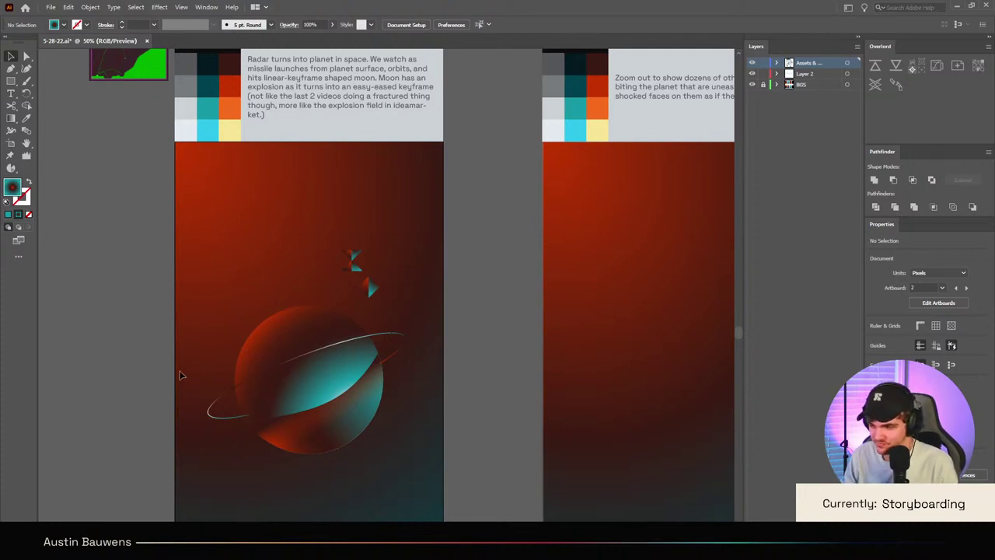
{"action": "scroll", "coordinate": [179, 361], "scroll_direction": "down", "scroll_amount": 4}
{"action": "scroll", "coordinate": [352, 178], "scroll_direction": "up", "scroll_amount": 3}
{"action": "scroll", "coordinate": [382, 222], "scroll_direction": "up", "scroll_amount": 1}
{"action": "scroll", "coordinate": [374, 270], "scroll_direction": "up", "scroll_amount": 1}
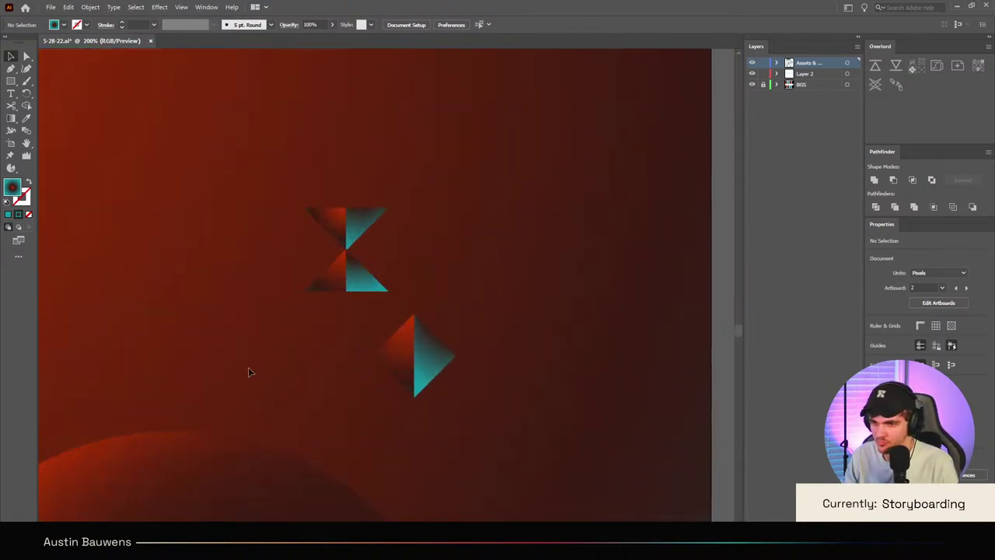
Step: Draw a large circle centred on the hourglass triangles above the ringed planet and reselect it
{"action": "left_click", "coordinate": [11, 80]}
{"action": "key", "text": "l"}
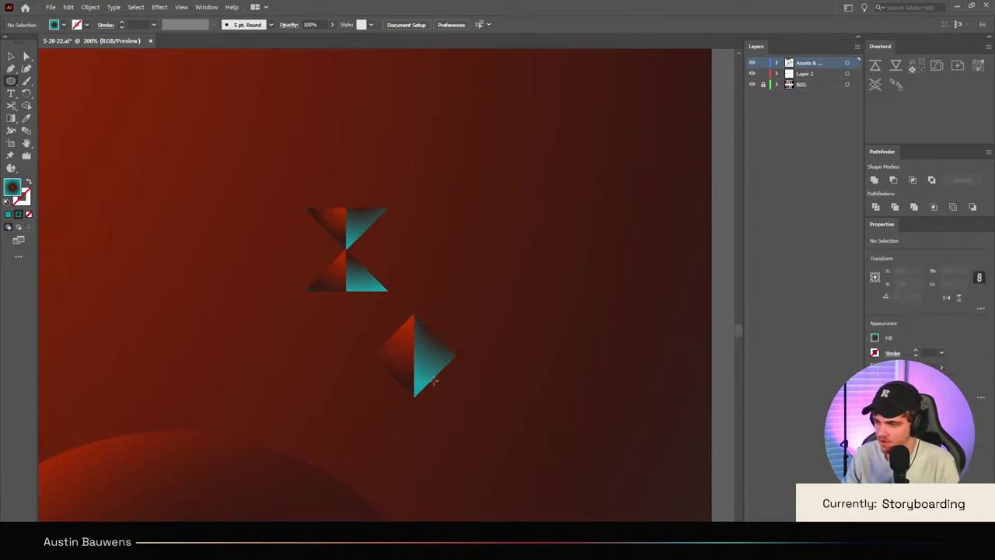
{"action": "left_click_drag", "start_coordinate": [413, 354], "coordinate": [661, 483]}
{"action": "left_click", "coordinate": [8, 57]}
{"action": "left_click", "coordinate": [221, 131]}
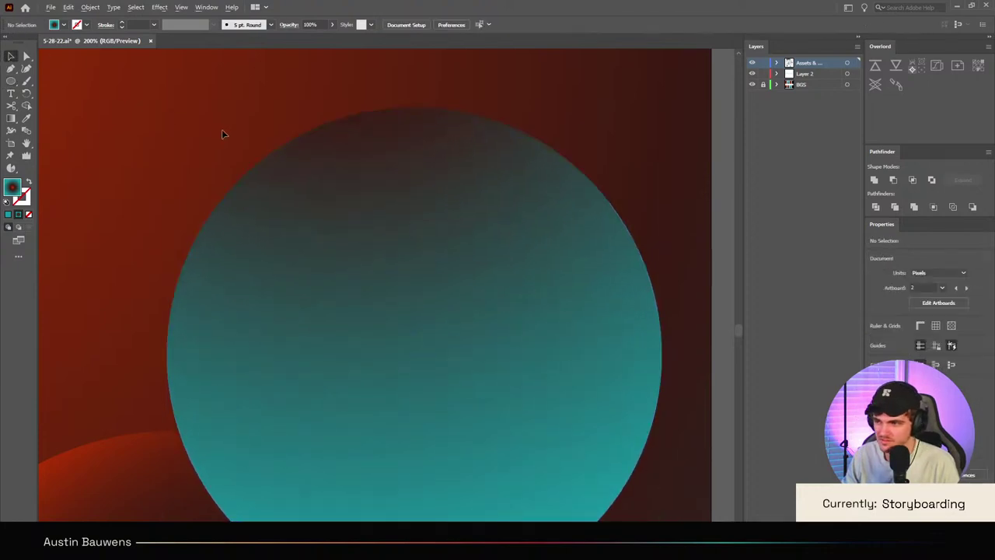
{"action": "scroll", "coordinate": [222, 131], "scroll_direction": "down", "scroll_amount": 3}
{"action": "left_click", "coordinate": [274, 200]}
{"action": "key", "text": "i"}
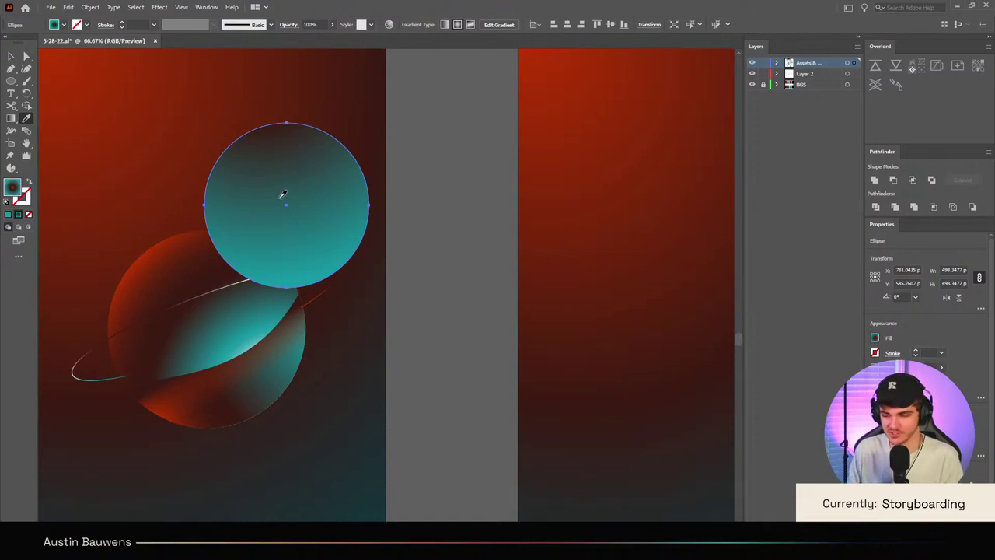
Step: Give the circle the palette's light grey using the Eyedropper
{"action": "scroll", "coordinate": [339, 204], "scroll_direction": "right", "scroll_amount": 3}
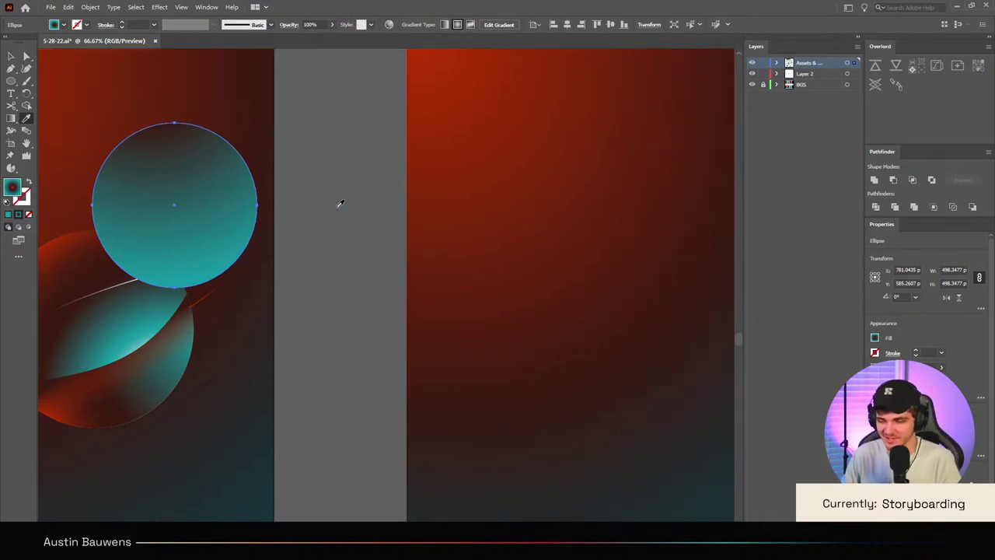
{"action": "scroll", "coordinate": [339, 203], "scroll_direction": "left", "scroll_amount": 4}
{"action": "key", "text": "v"}
{"action": "left_click", "coordinate": [466, 214]}
{"action": "left_click", "coordinate": [393, 247]}
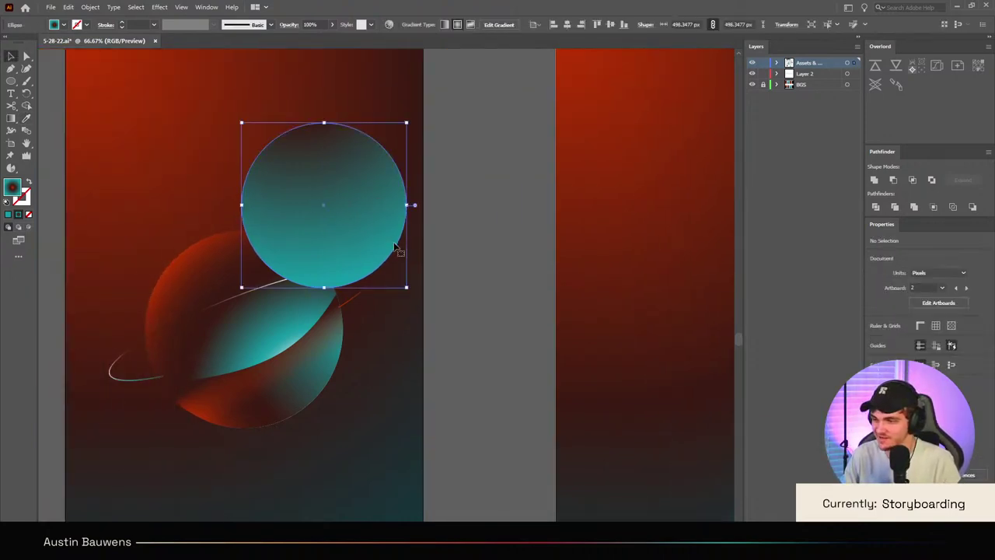
{"action": "key", "text": "i"}
{"action": "scroll", "coordinate": [315, 264], "scroll_direction": "down", "scroll_amount": 3}
{"action": "scroll", "coordinate": [311, 247], "scroll_direction": "left", "scroll_amount": 1}
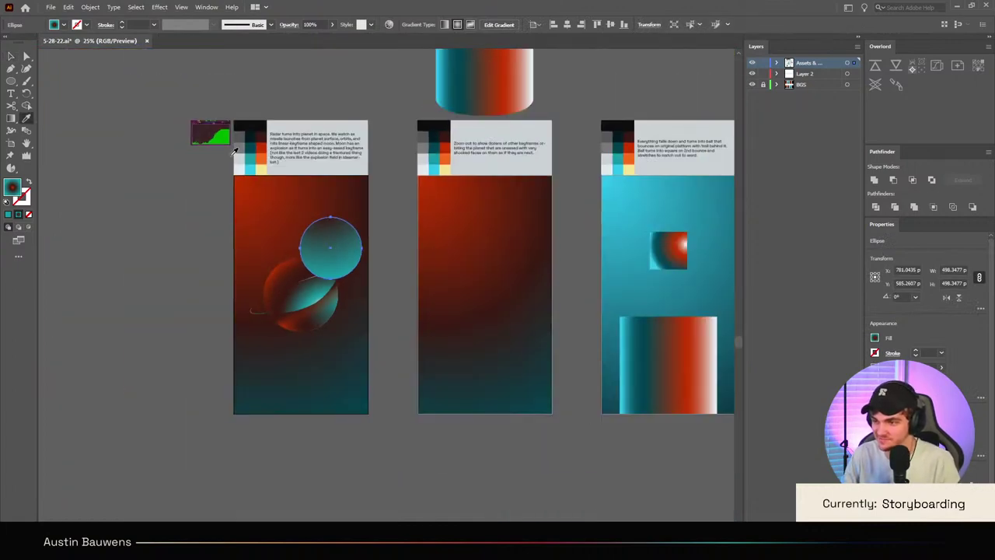
{"action": "left_click", "coordinate": [241, 158]}
{"action": "key", "text": "v"}
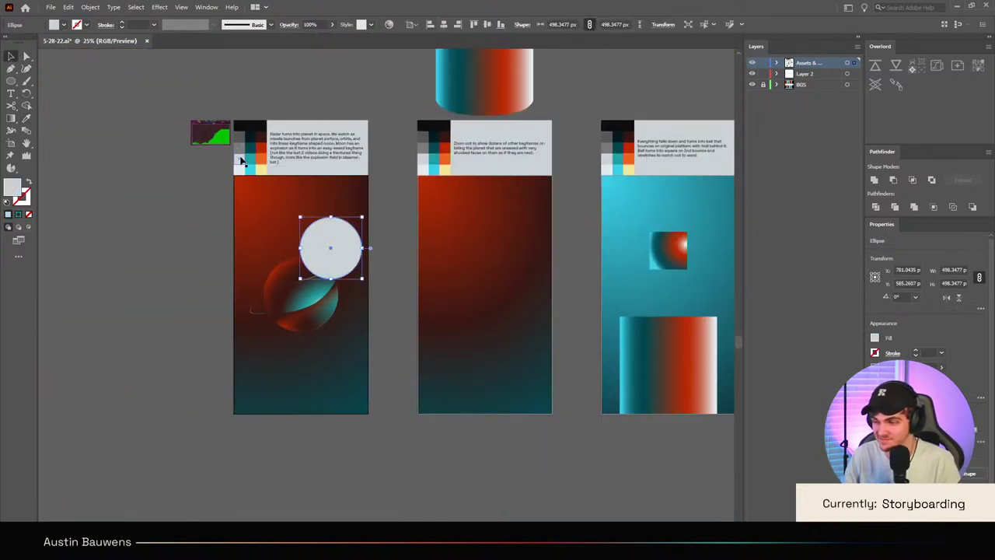
Step: Move the grey circle to the planet frame's top-right edge
{"action": "left_click", "coordinate": [187, 270]}
{"action": "scroll", "coordinate": [238, 314], "scroll_direction": "up", "scroll_amount": 1}
{"action": "scroll", "coordinate": [299, 296], "scroll_direction": "up", "scroll_amount": 1}
{"action": "left_click_drag", "start_coordinate": [345, 301], "coordinate": [255, 252]}
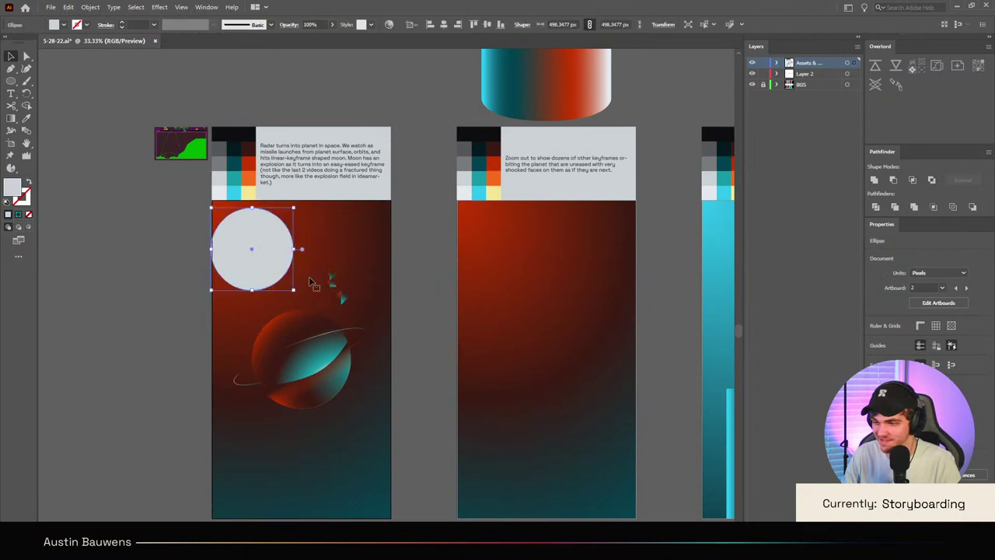
{"action": "left_click", "coordinate": [391, 353]}
{"action": "scroll", "coordinate": [391, 353], "scroll_direction": "down", "scroll_amount": 1}
{"action": "scroll", "coordinate": [362, 343], "scroll_direction": "right", "scroll_amount": 1}
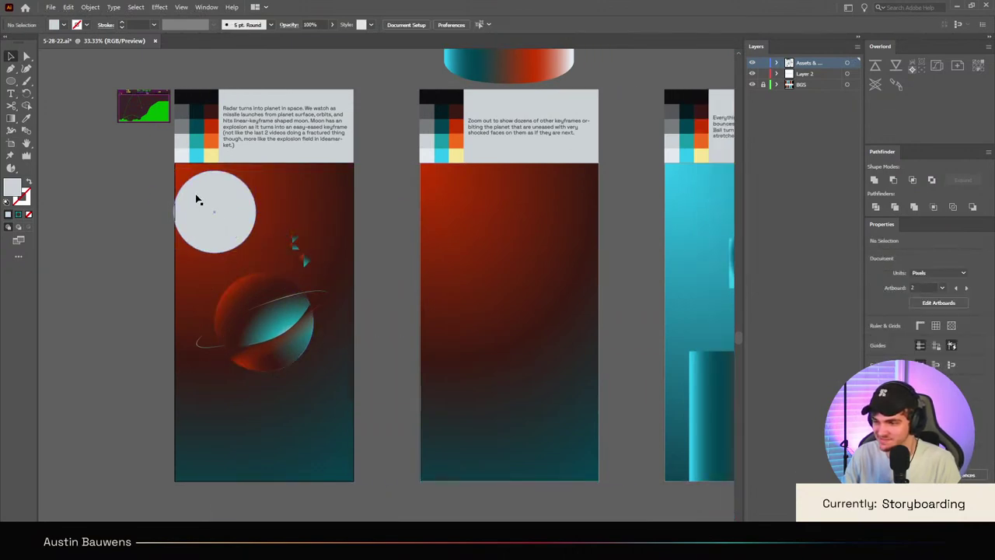
{"action": "left_click_drag", "start_coordinate": [200, 199], "coordinate": [397, 222]}
{"action": "scroll", "coordinate": [289, 304], "scroll_direction": "up", "scroll_amount": 1}
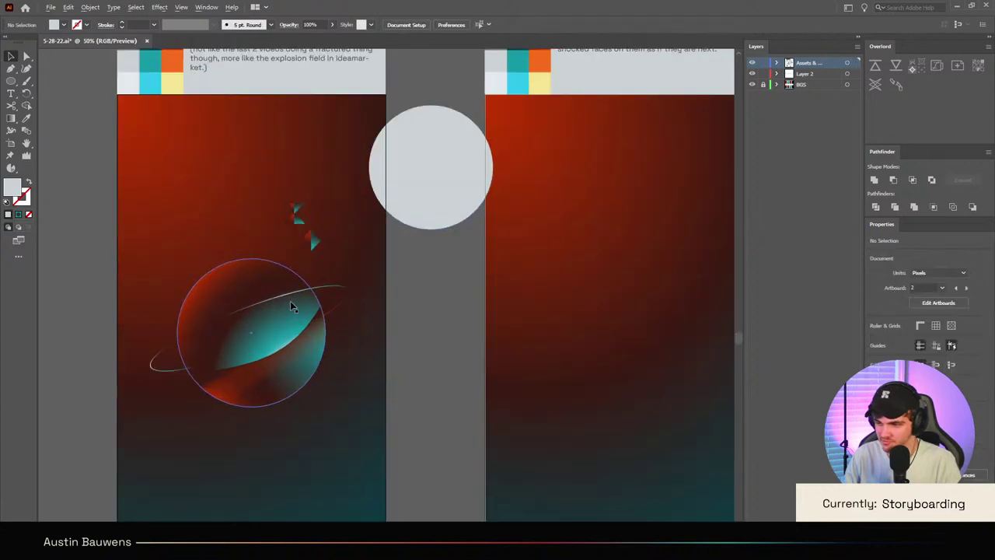
{"action": "scroll", "coordinate": [252, 256], "scroll_direction": "up", "scroll_amount": 3}
Step: Snap the small triangle group onto the other triangle to join the hourglass
{"action": "left_click", "coordinate": [375, 168]}
{"action": "left_click_drag", "start_coordinate": [376, 170], "coordinate": [451, 272]}
{"action": "scroll", "coordinate": [437, 246], "scroll_direction": "up", "scroll_amount": 4}
{"action": "scroll", "coordinate": [451, 272], "scroll_direction": "down", "scroll_amount": 3}
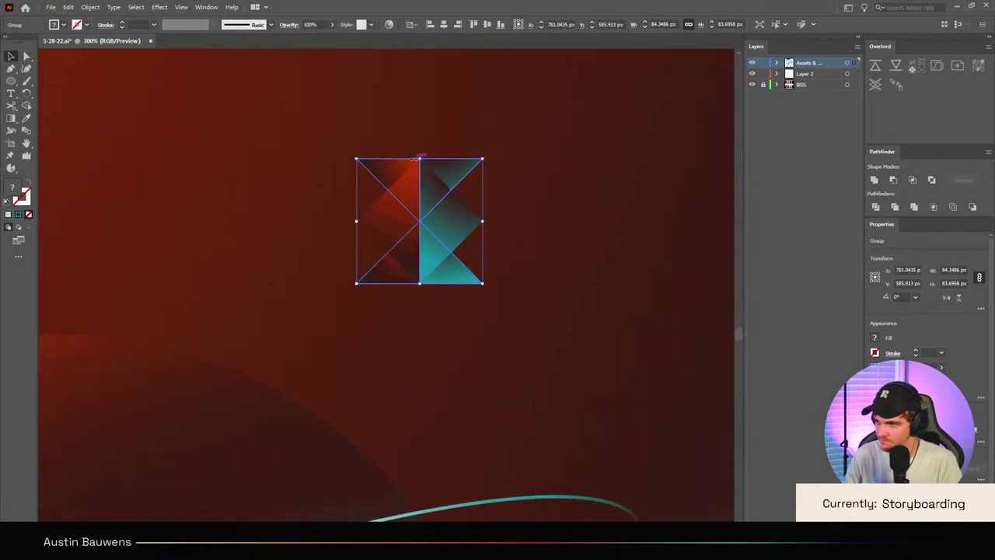
{"action": "left_click", "coordinate": [546, 242]}
{"action": "scroll", "coordinate": [546, 241], "scroll_direction": "down", "scroll_amount": 8}
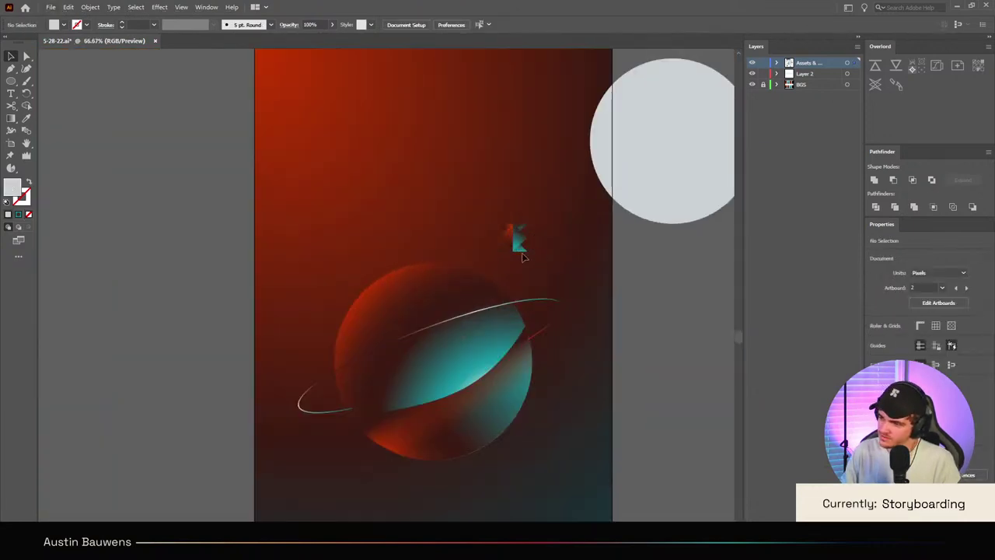
{"action": "scroll", "coordinate": [395, 302], "scroll_direction": "up", "scroll_amount": 3}
{"action": "scroll", "coordinate": [477, 223], "scroll_direction": "up", "scroll_amount": 1}
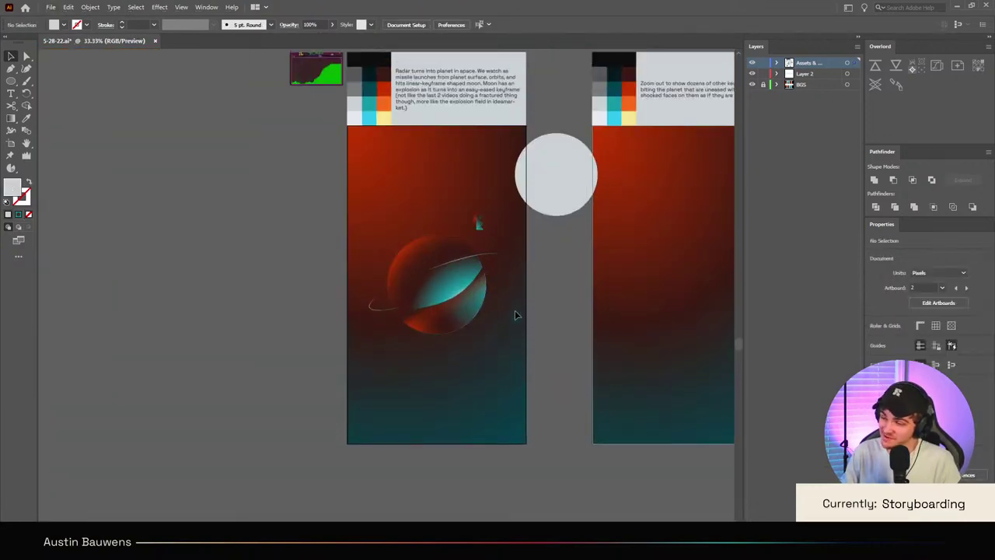
Step: Save the storyboard file
{"action": "key", "text": "ctrl+s"}
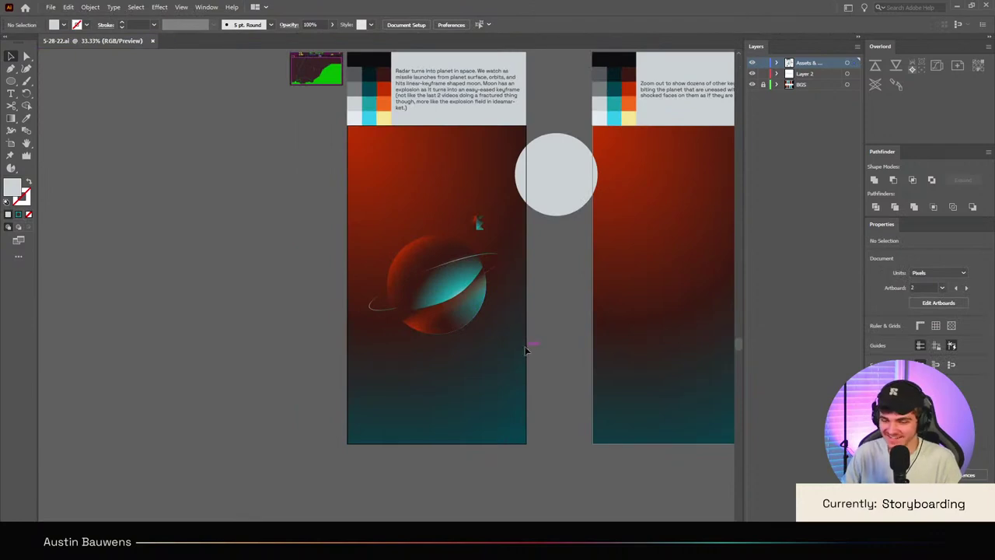
{"action": "scroll", "coordinate": [511, 319], "scroll_direction": "up", "scroll_amount": 2}
{"action": "scroll", "coordinate": [509, 315], "scroll_direction": "down", "scroll_amount": 2}
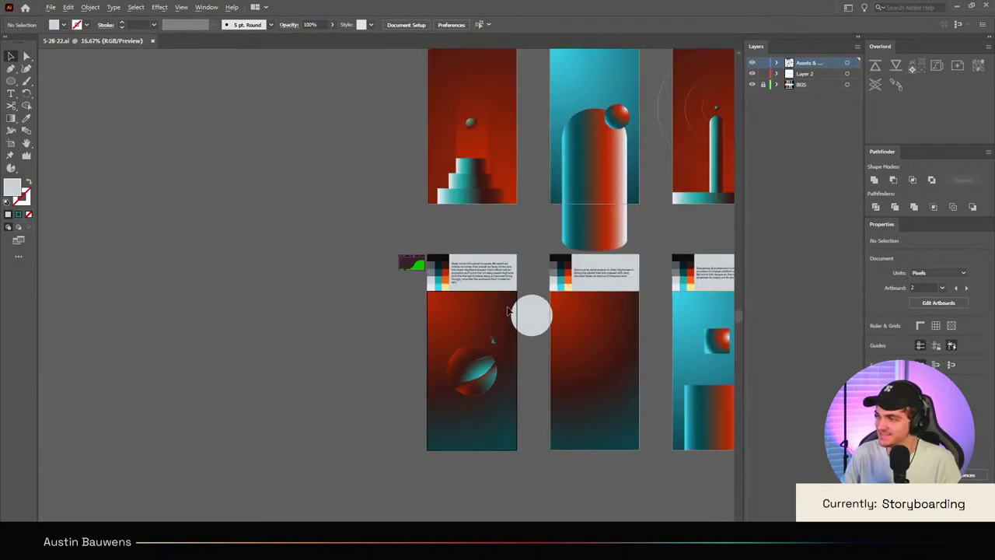
{"action": "scroll", "coordinate": [501, 307], "scroll_direction": "right", "scroll_amount": 2}
{"action": "scroll", "coordinate": [482, 307], "scroll_direction": "right", "scroll_amount": 2}
{"action": "scroll", "coordinate": [462, 304], "scroll_direction": "up", "scroll_amount": 2}
{"action": "scroll", "coordinate": [276, 405], "scroll_direction": "up", "scroll_amount": 3}
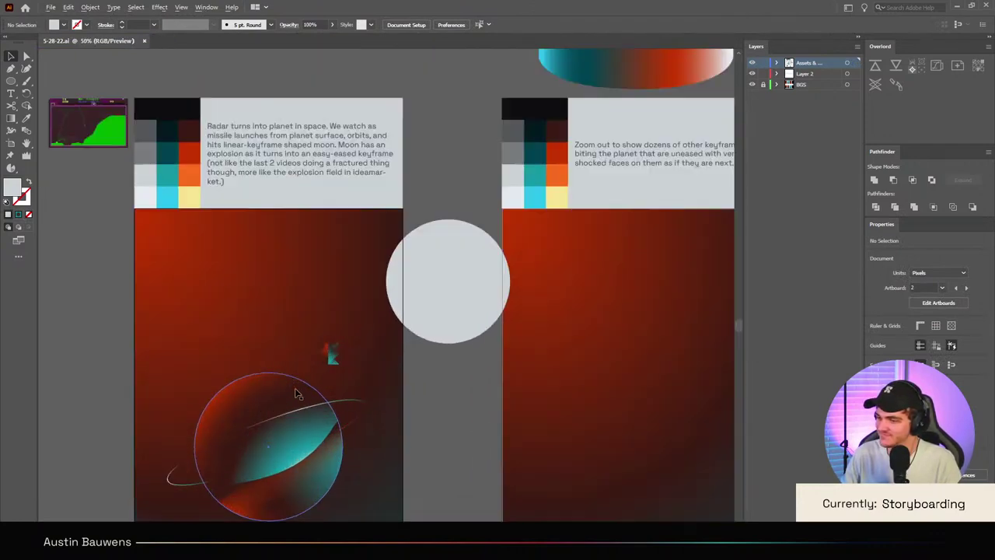
{"action": "scroll", "coordinate": [402, 386], "scroll_direction": "down", "scroll_amount": 1}
{"action": "scroll", "coordinate": [403, 387], "scroll_direction": "down", "scroll_amount": 3}
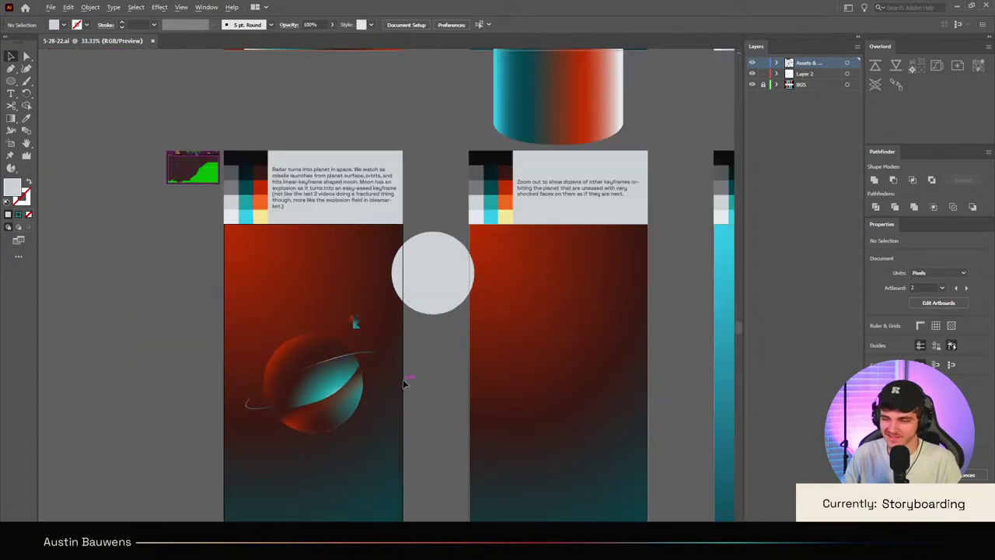
{"action": "scroll", "coordinate": [406, 373], "scroll_direction": "right", "scroll_amount": 2}
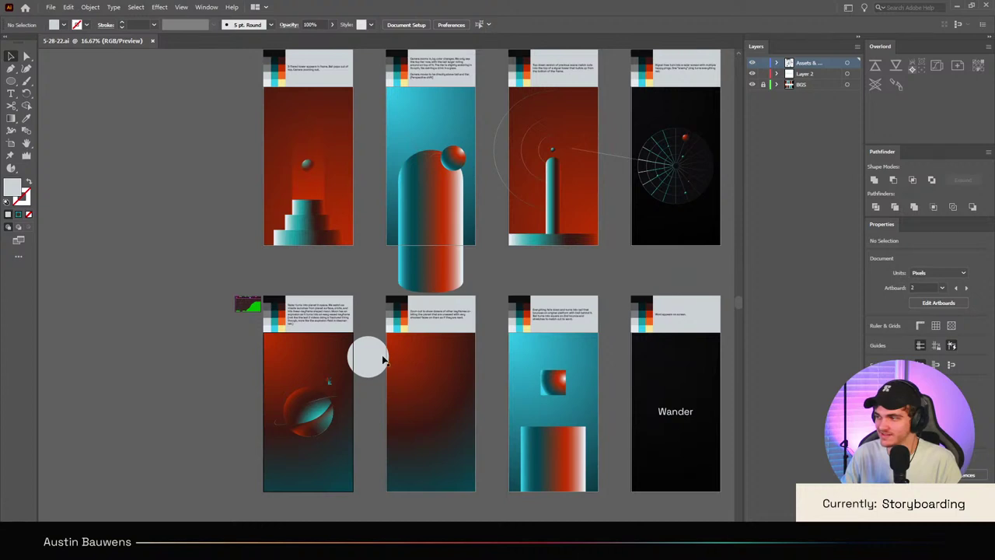
{"action": "scroll", "coordinate": [383, 359], "scroll_direction": "up", "scroll_amount": 4}
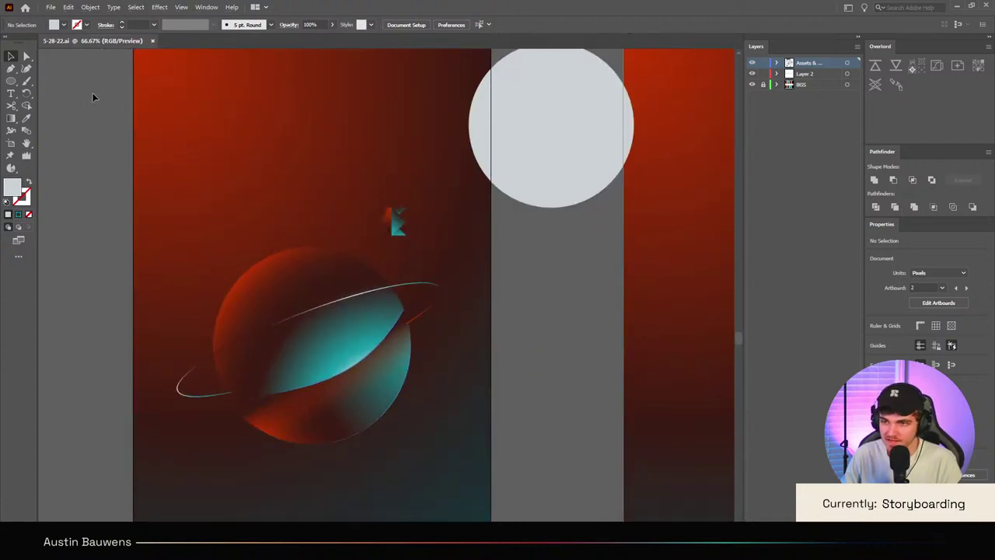
Step: Drag the green artillery-game thumbnail down beside the planet artboard, level with the triangles
{"action": "left_click", "coordinate": [12, 69]}
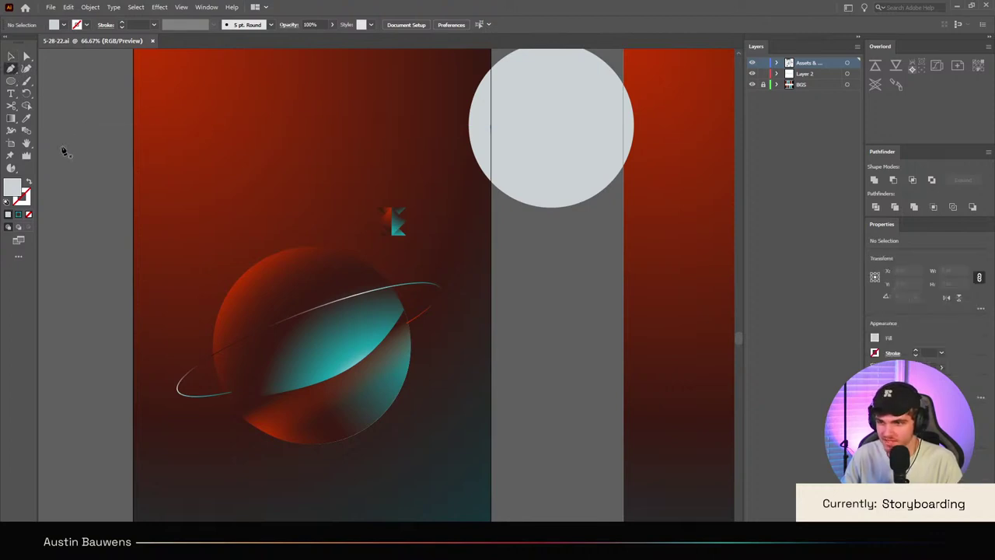
{"action": "left_click", "coordinate": [11, 81]}
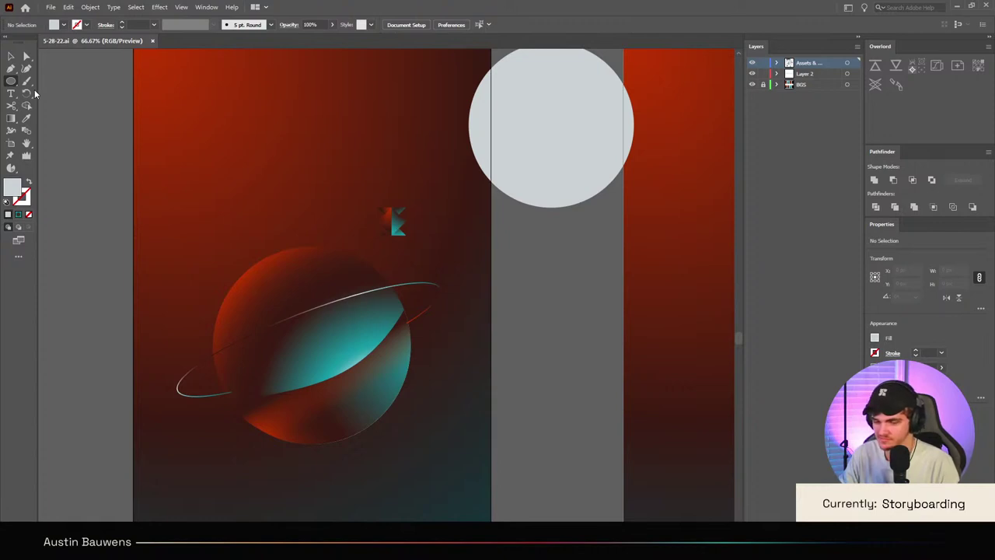
{"action": "scroll", "coordinate": [358, 209], "scroll_direction": "down", "scroll_amount": 1}
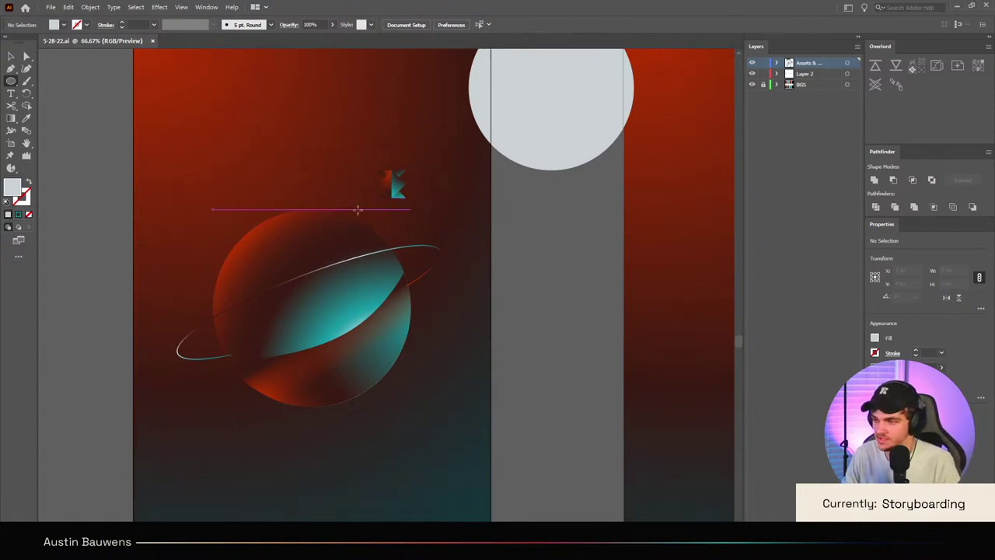
{"action": "scroll", "coordinate": [358, 209], "scroll_direction": "up", "scroll_amount": 1}
{"action": "key", "text": "v"}
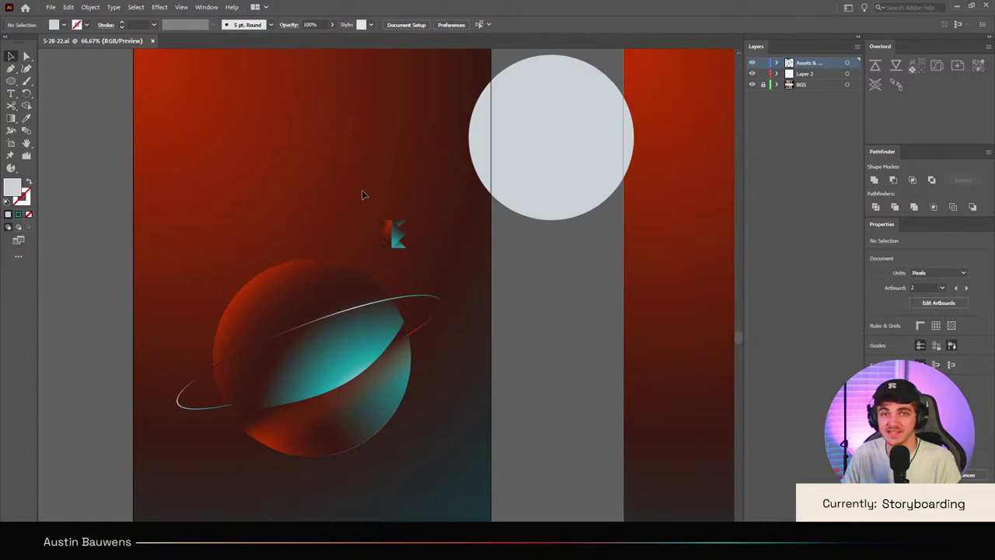
{"action": "scroll", "coordinate": [373, 204], "scroll_direction": "up", "scroll_amount": 2}
{"action": "scroll", "coordinate": [408, 237], "scroll_direction": "down", "scroll_amount": 2}
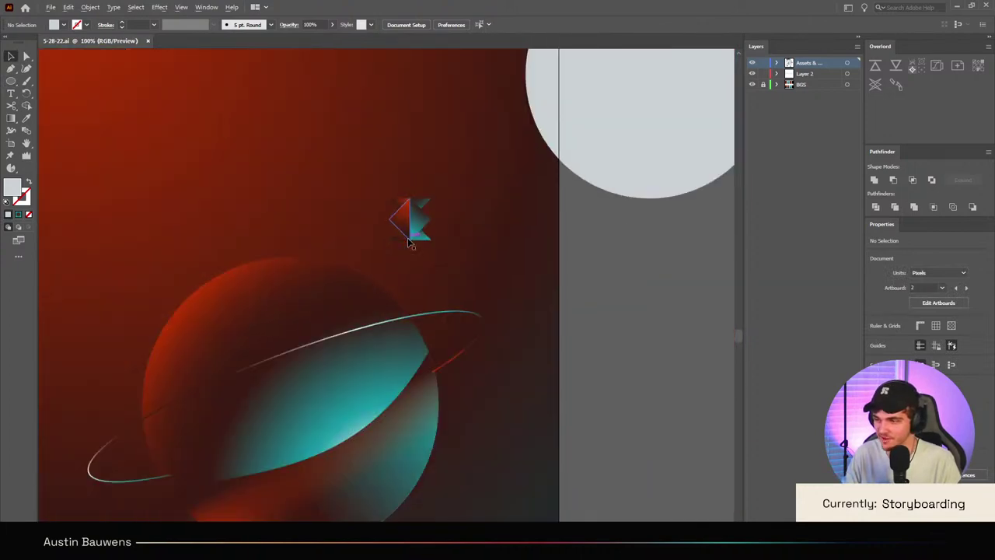
{"action": "scroll", "coordinate": [504, 258], "scroll_direction": "down", "scroll_amount": 1}
{"action": "scroll", "coordinate": [501, 255], "scroll_direction": "right", "scroll_amount": 1}
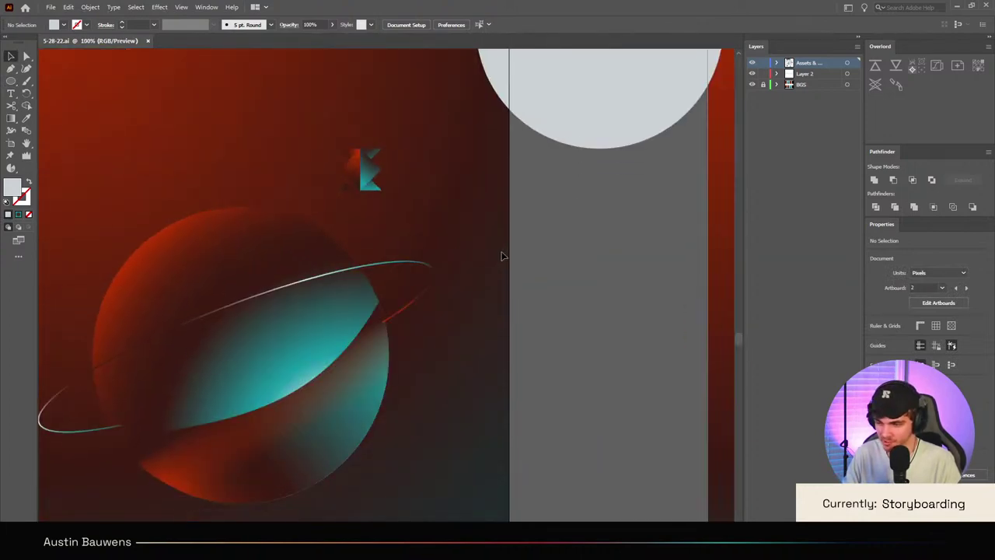
{"action": "scroll", "coordinate": [501, 256], "scroll_direction": "down", "scroll_amount": 5}
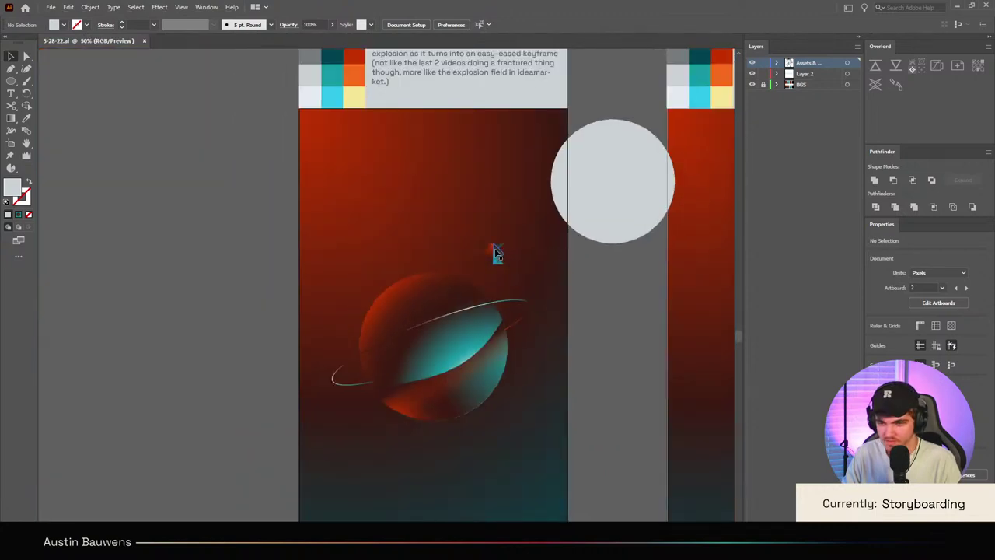
{"action": "scroll", "coordinate": [461, 153], "scroll_direction": "up", "scroll_amount": 3}
{"action": "left_click_drag", "start_coordinate": [393, 215], "coordinate": [381, 444]}
{"action": "scroll", "coordinate": [482, 393], "scroll_direction": "down", "scroll_amount": 3}
{"action": "scroll", "coordinate": [404, 363], "scroll_direction": "up", "scroll_amount": 2}
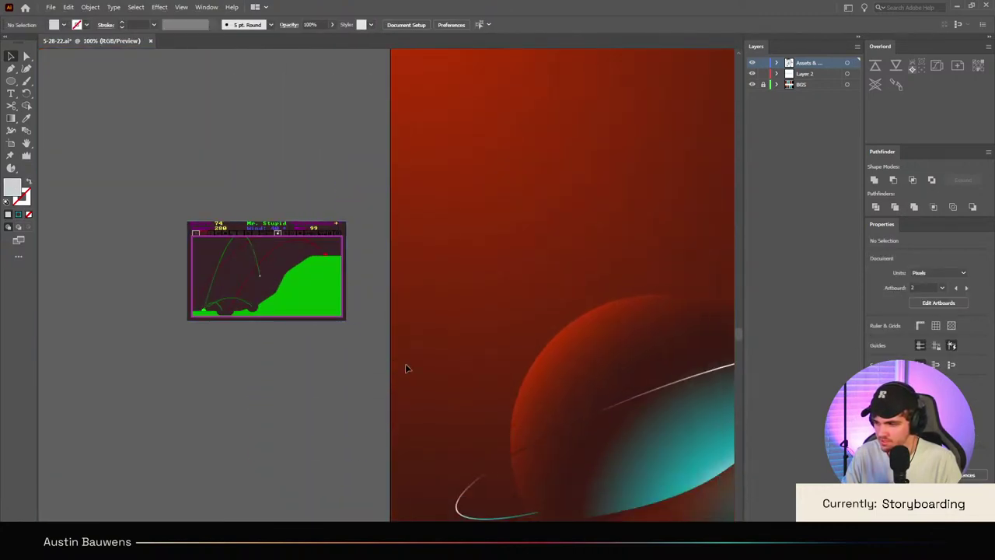
{"action": "scroll", "coordinate": [403, 360], "scroll_direction": "right", "scroll_amount": 2}
{"action": "scroll", "coordinate": [402, 361], "scroll_direction": "down", "scroll_amount": 2}
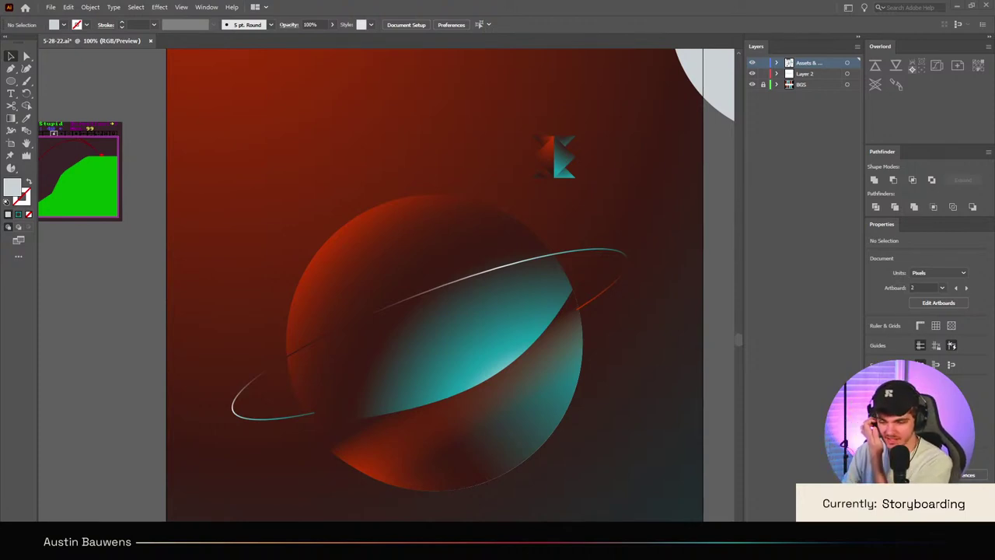
{"action": "scroll", "coordinate": [206, 327], "scroll_direction": "right", "scroll_amount": 3}
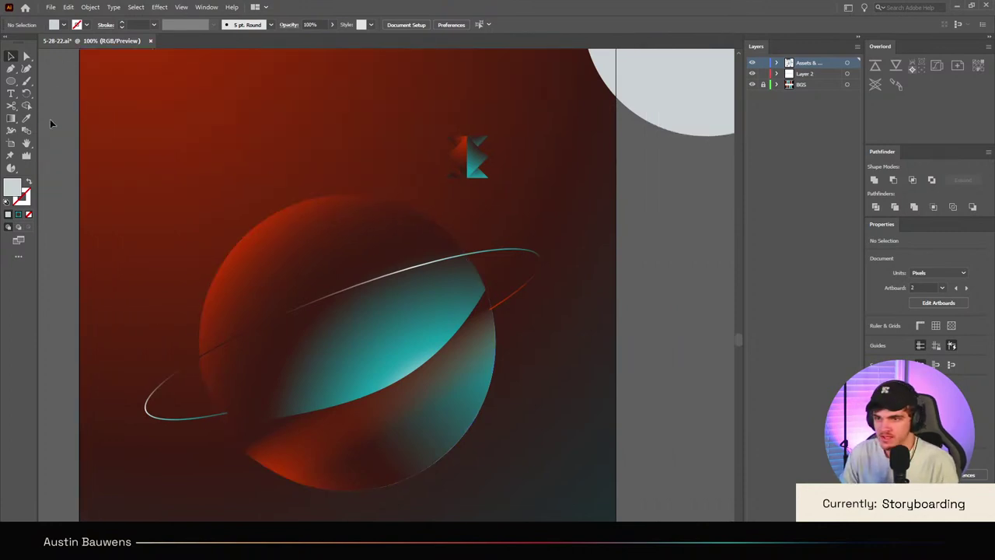
Step: Draw a large stroke-only, unfilled circle centred on the planet
{"action": "key", "text": "l"}
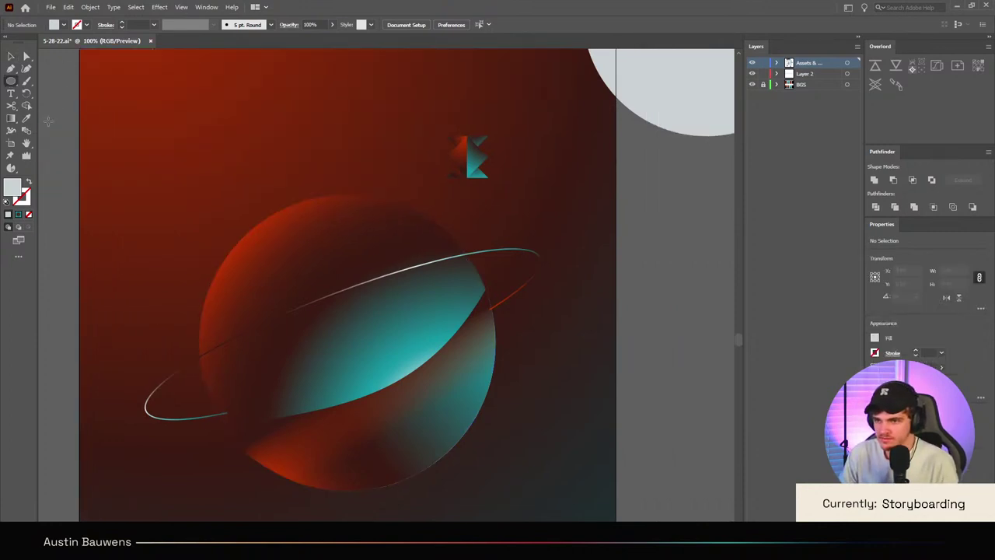
{"action": "key", "text": "shift+x"}
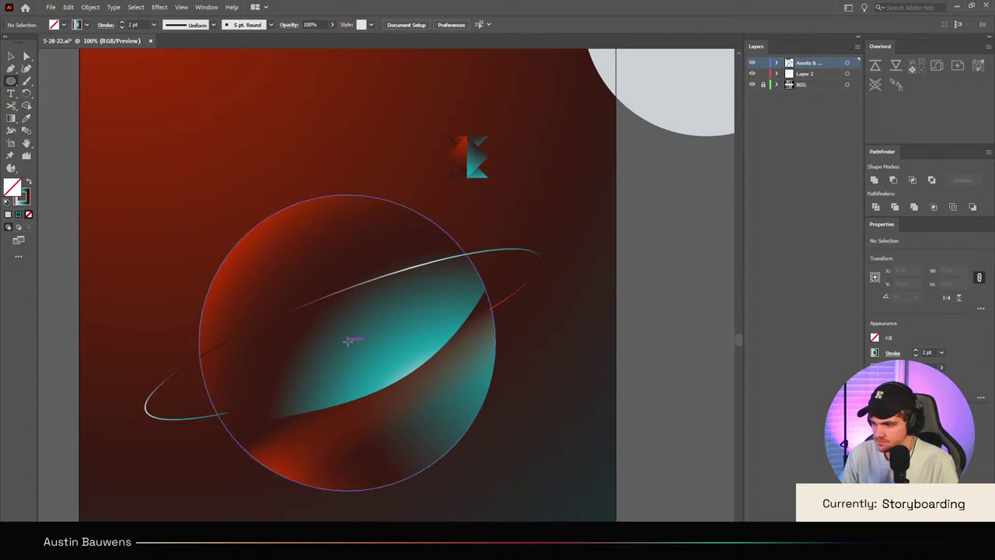
{"action": "left_click_drag", "start_coordinate": [346, 340], "coordinate": [574, 522]}
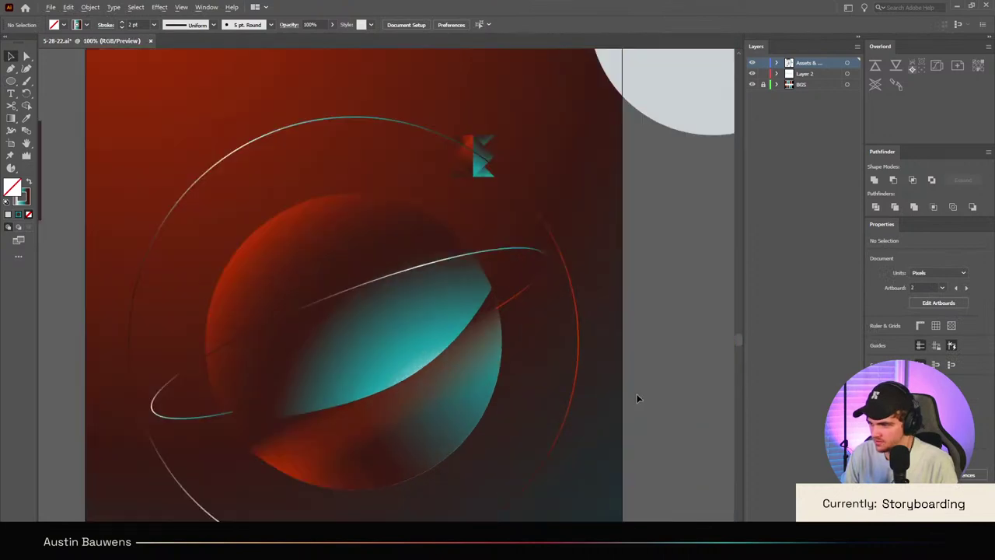
{"action": "scroll", "coordinate": [635, 395], "scroll_direction": "down", "scroll_amount": 1}
{"action": "scroll", "coordinate": [633, 395], "scroll_direction": "down", "scroll_amount": 2}
{"action": "scroll", "coordinate": [590, 386], "scroll_direction": "up", "scroll_amount": 1}
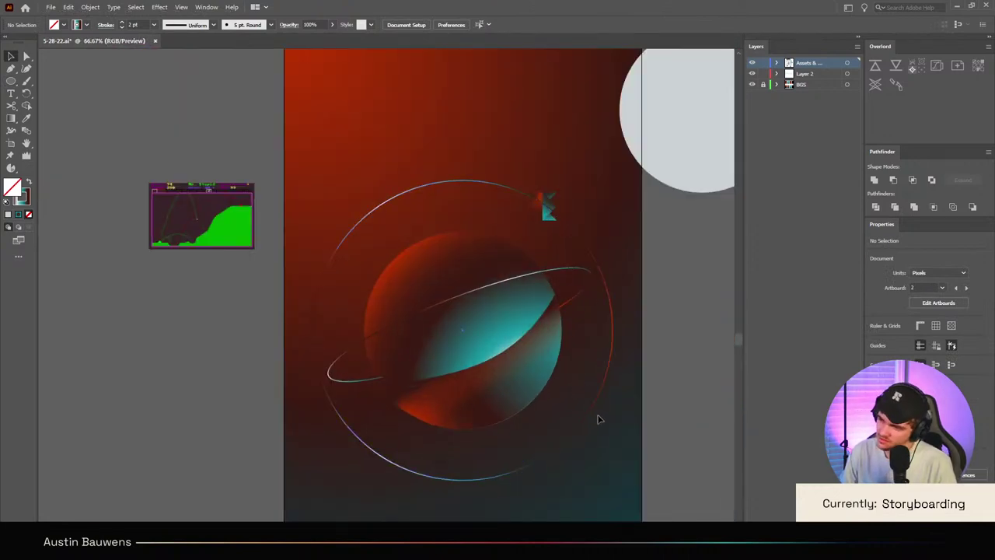
Step: Add anchors near the top of the circle and delete one to break the path open
{"action": "left_click", "coordinate": [611, 371]}
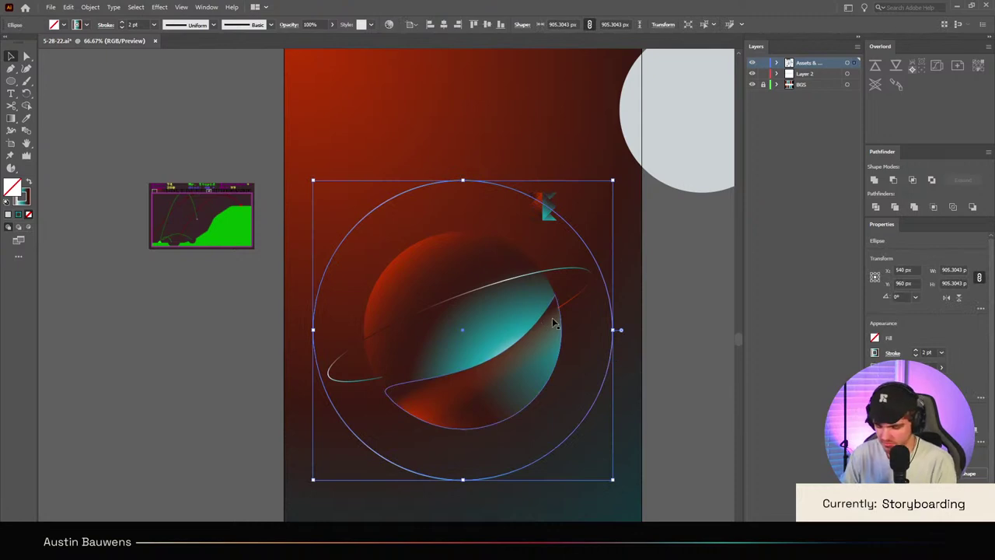
{"action": "key", "text": "a"}
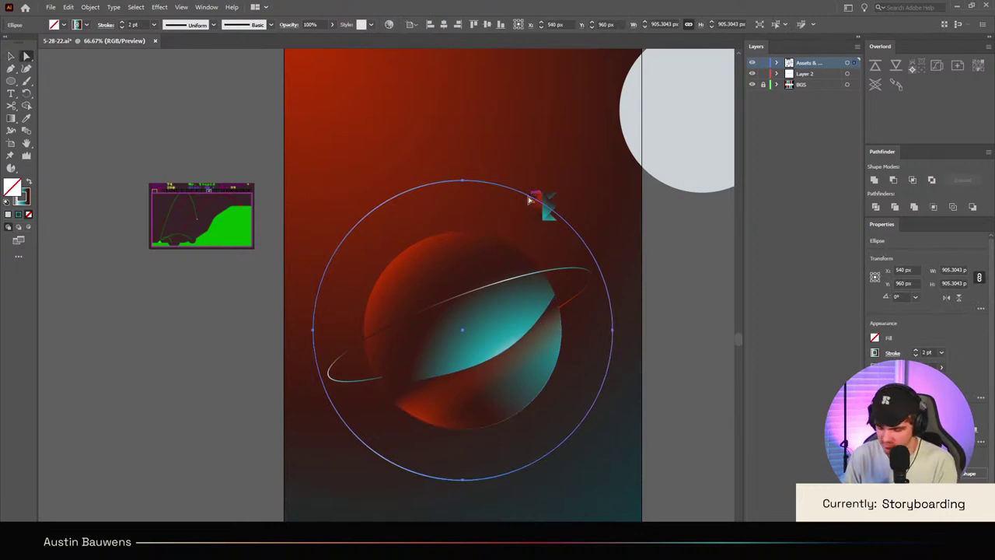
{"action": "key", "text": "p"}
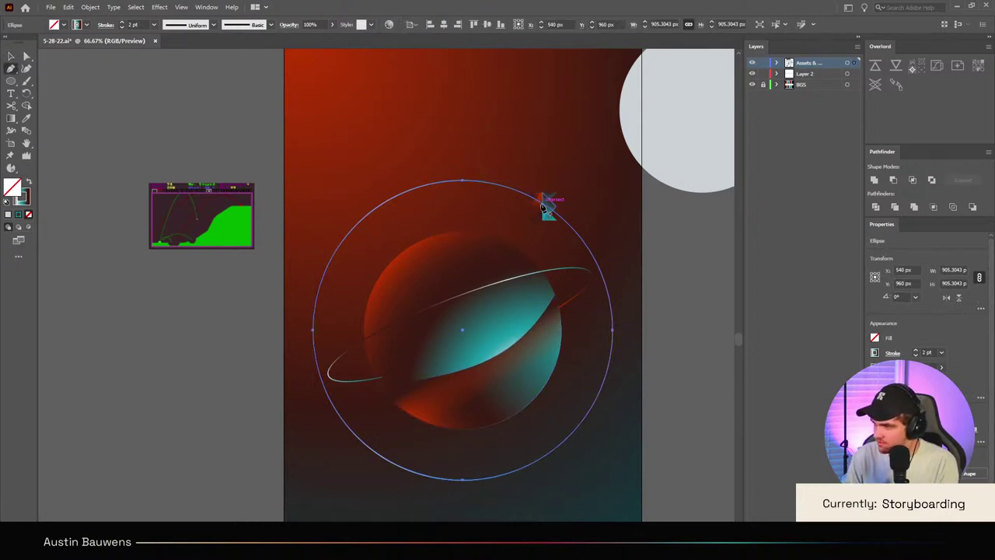
{"action": "left_click", "coordinate": [543, 202]}
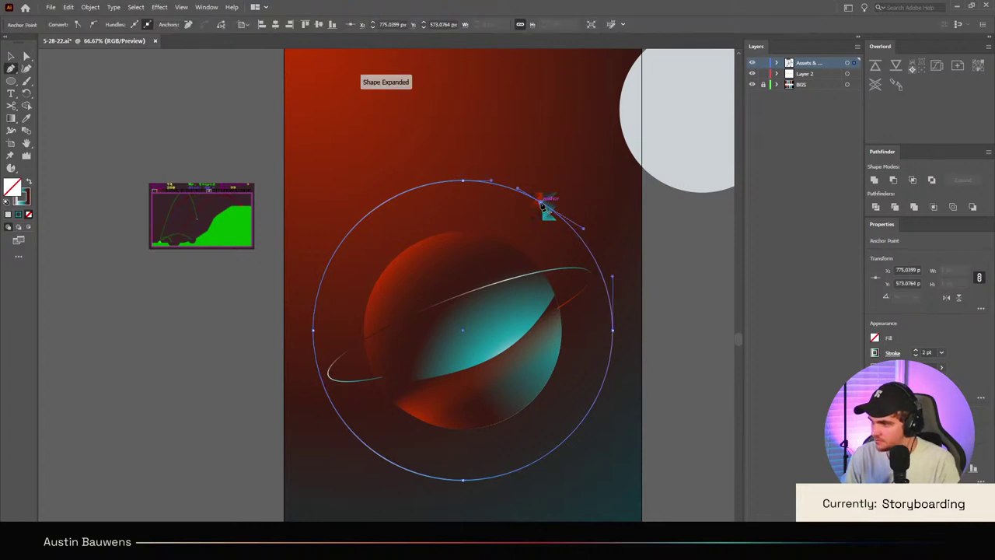
{"action": "scroll", "coordinate": [543, 203], "scroll_direction": "up", "scroll_amount": 3}
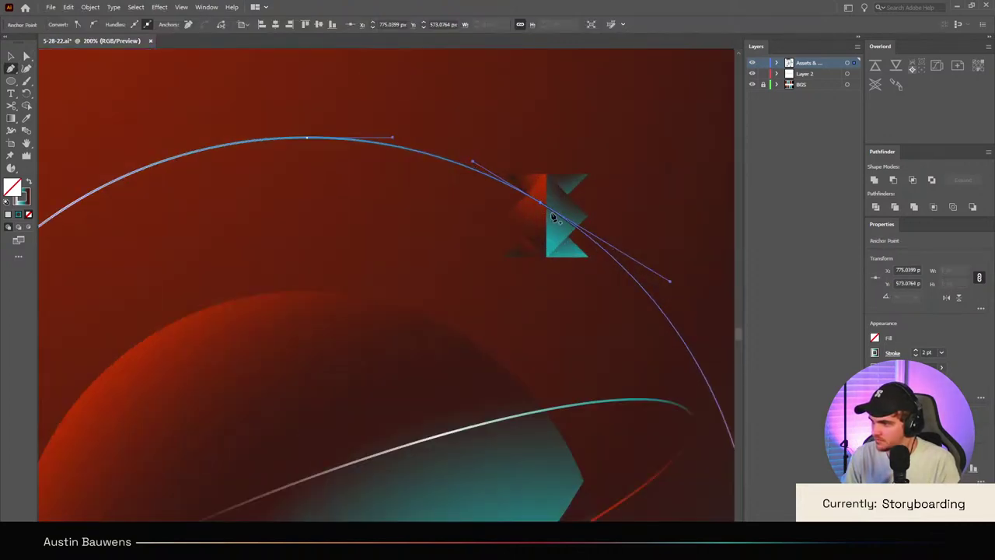
{"action": "left_click", "coordinate": [555, 212]}
{"action": "left_click", "coordinate": [550, 210]}
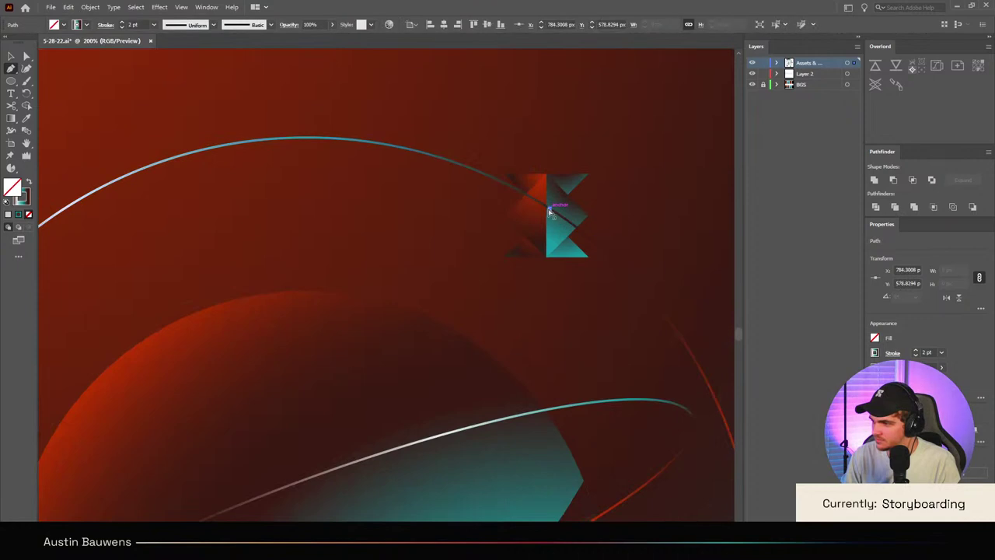
{"action": "key", "text": "ctrl+z"}
{"action": "scroll", "coordinate": [552, 213], "scroll_direction": "up", "scroll_amount": 4}
{"action": "left_click", "coordinate": [541, 195]}
{"action": "key", "text": "a"}
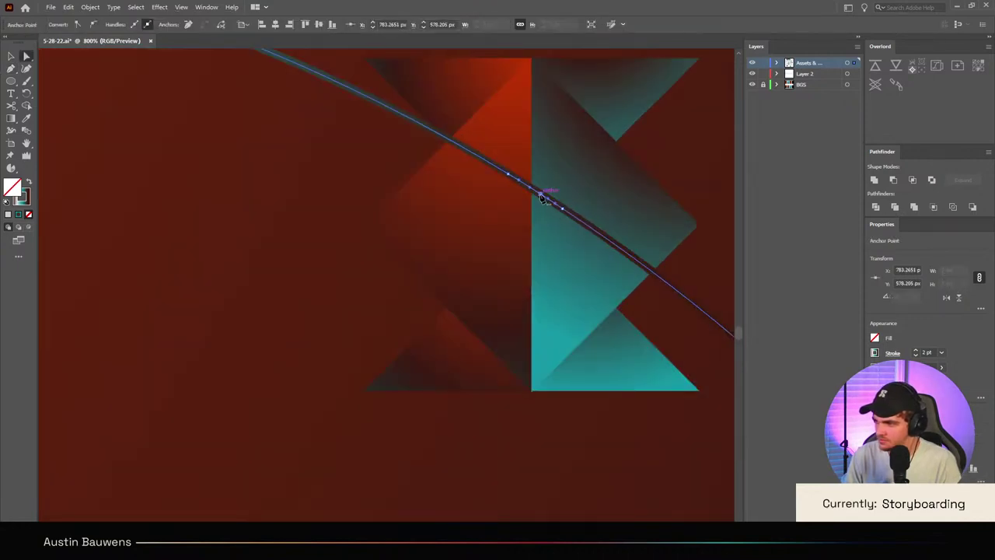
{"action": "key", "text": "Delete"}
{"action": "scroll", "coordinate": [542, 198], "scroll_direction": "down", "scroll_amount": 3}
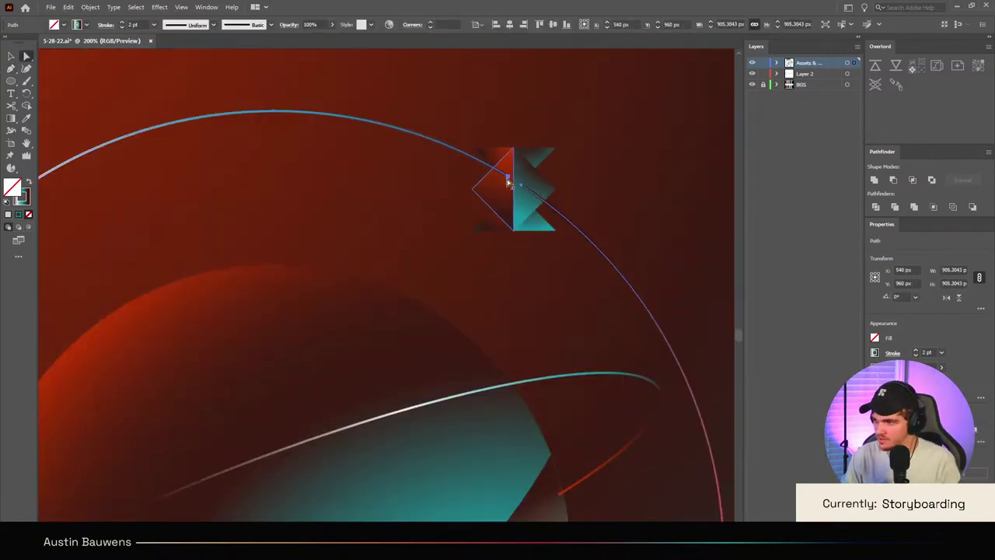
Step: Pull the broken end down toward the planet and reshape its curl
{"action": "left_click", "coordinate": [510, 182]}
{"action": "left_click_drag", "start_coordinate": [510, 182], "coordinate": [328, 270]}
{"action": "left_click_drag", "start_coordinate": [259, 226], "coordinate": [295, 199]}
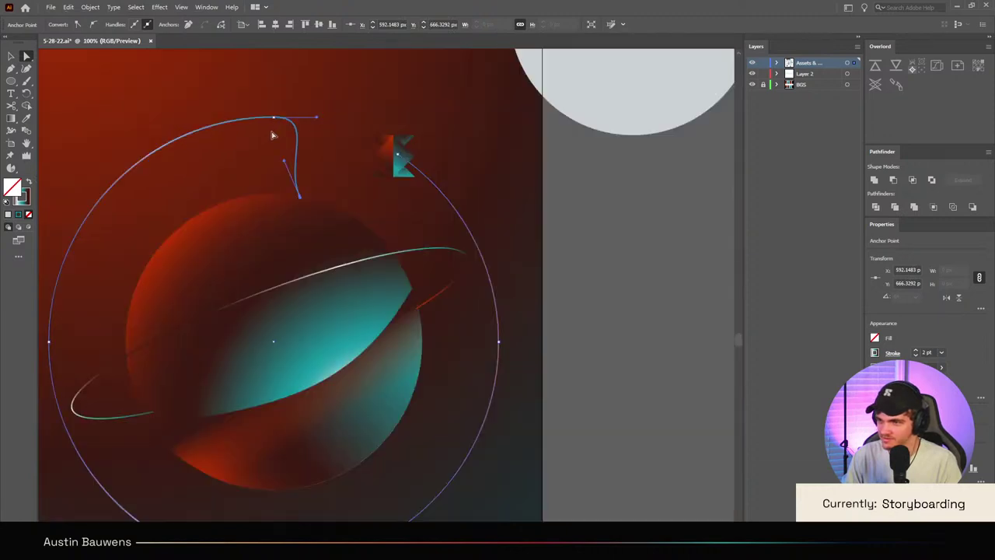
{"action": "scroll", "coordinate": [276, 124], "scroll_direction": "down", "scroll_amount": 2}
Step: Move the circle's top anchor left and down and adjust its handles to smooth the arc
{"action": "left_click", "coordinate": [303, 127]}
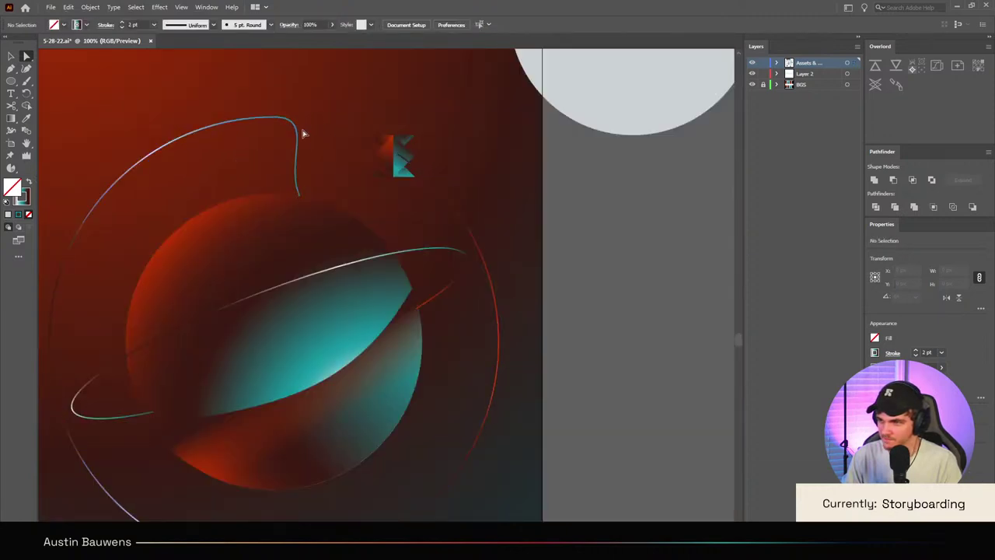
{"action": "left_click", "coordinate": [272, 114]}
{"action": "left_click", "coordinate": [275, 119]}
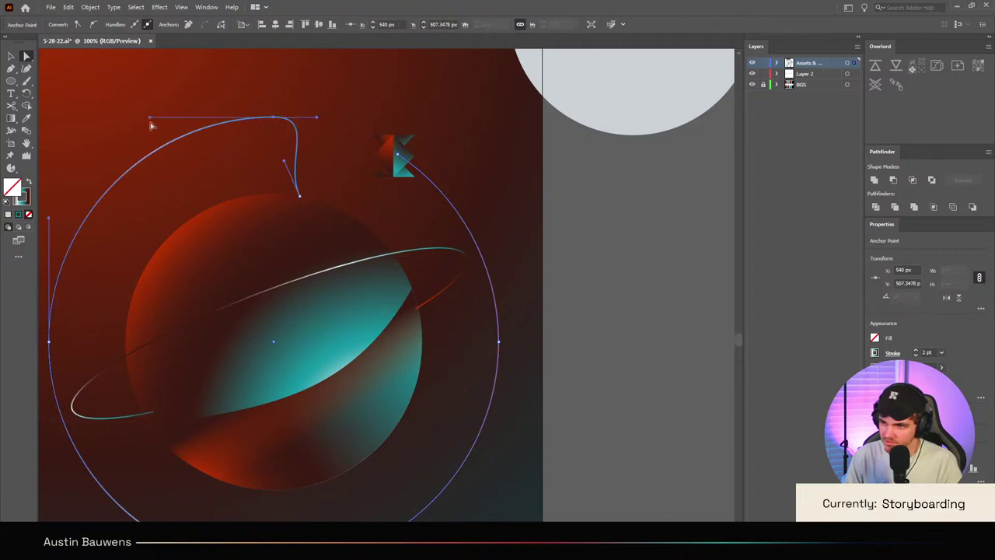
{"action": "left_click_drag", "start_coordinate": [275, 119], "coordinate": [176, 158]}
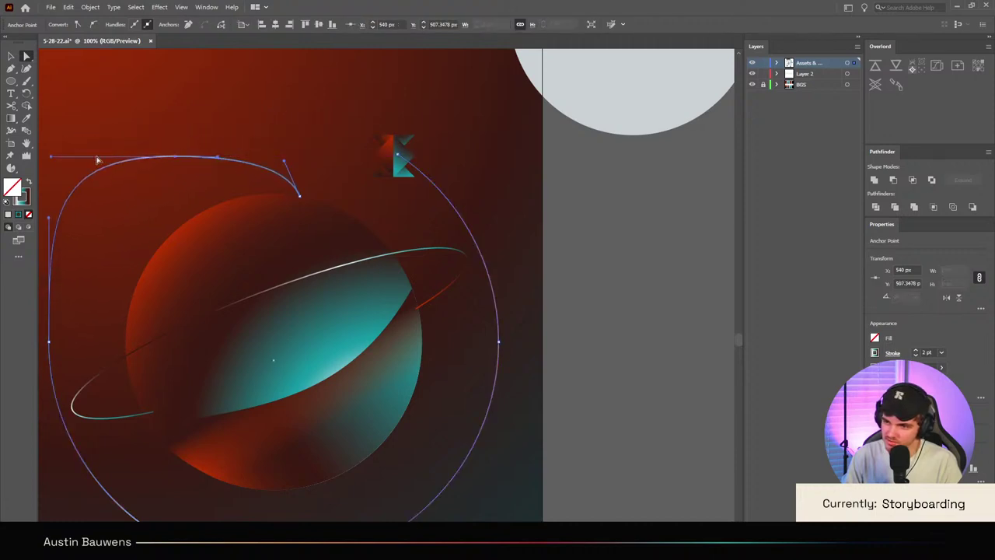
{"action": "left_click_drag", "start_coordinate": [52, 157], "coordinate": [79, 195]}
{"action": "left_click", "coordinate": [224, 140], "text": "shift"}
{"action": "left_click_drag", "start_coordinate": [224, 140], "coordinate": [232, 145]}
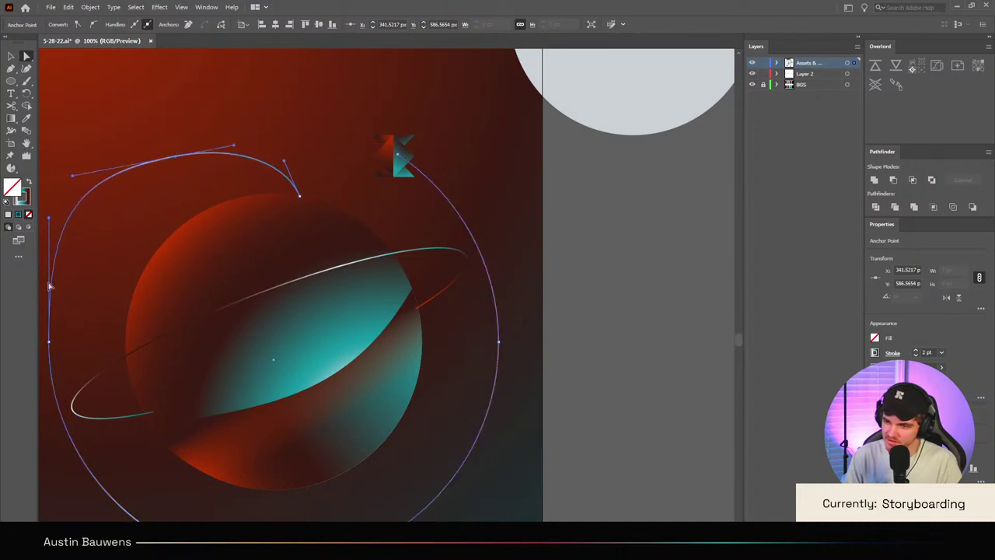
{"action": "scroll", "coordinate": [133, 292], "scroll_direction": "right", "scroll_amount": 2}
{"action": "scroll", "coordinate": [134, 291], "scroll_direction": "left", "scroll_amount": 6}
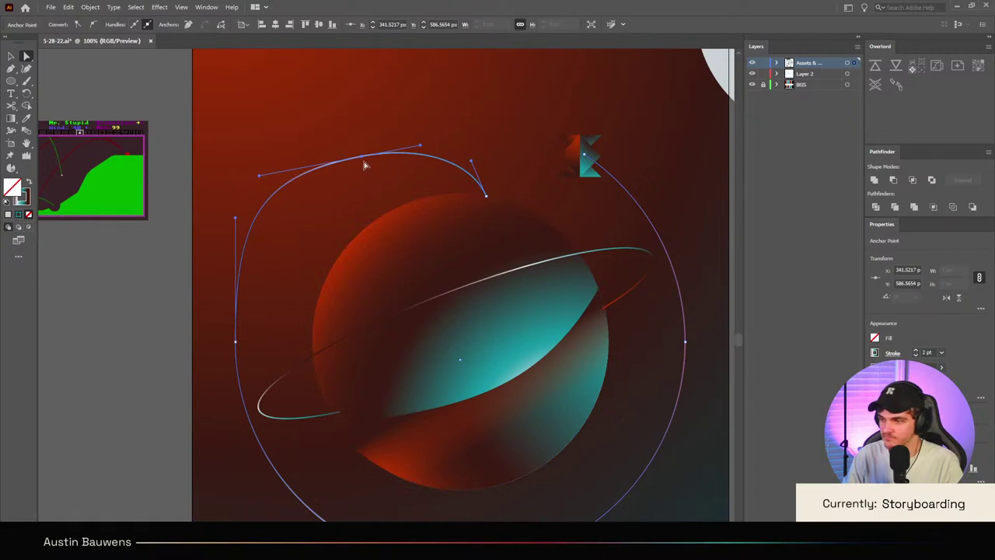
Step: Deselect and review the orbit path, then create a new layer for more lines
{"action": "key", "text": "v"}
{"action": "scroll", "coordinate": [289, 324], "scroll_direction": "down", "scroll_amount": 2}
{"action": "left_click", "coordinate": [199, 369]}
{"action": "scroll", "coordinate": [198, 370], "scroll_direction": "down", "scroll_amount": 1}
{"action": "scroll", "coordinate": [197, 369], "scroll_direction": "down", "scroll_amount": 3}
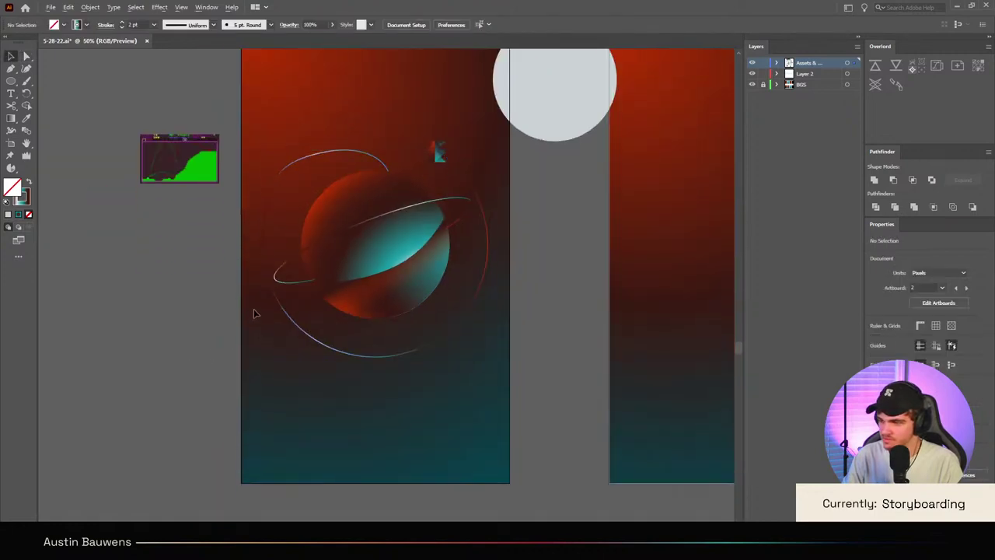
{"action": "scroll", "coordinate": [255, 314], "scroll_direction": "down", "scroll_amount": 1}
{"action": "scroll", "coordinate": [278, 276], "scroll_direction": "up", "scroll_amount": 1}
{"action": "scroll", "coordinate": [645, 420], "scroll_direction": "up", "scroll_amount": 2}
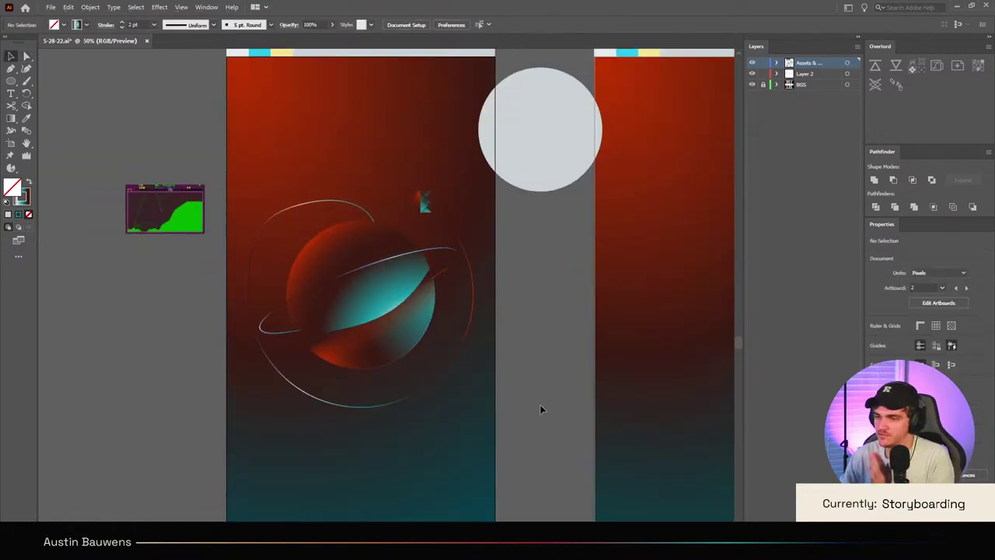
{"action": "scroll", "coordinate": [445, 432], "scroll_direction": "up", "scroll_amount": 1}
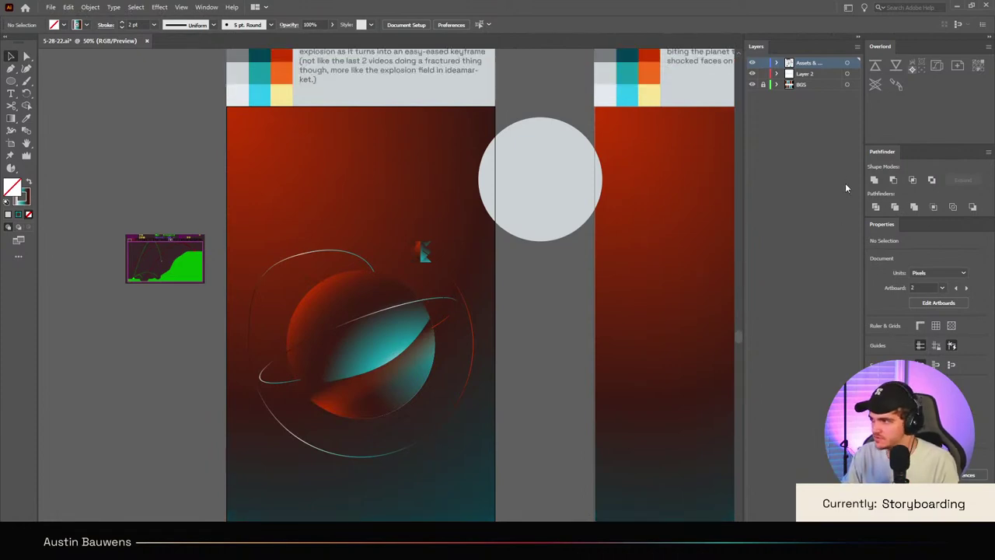
{"action": "key", "text": "ctrl+l"}
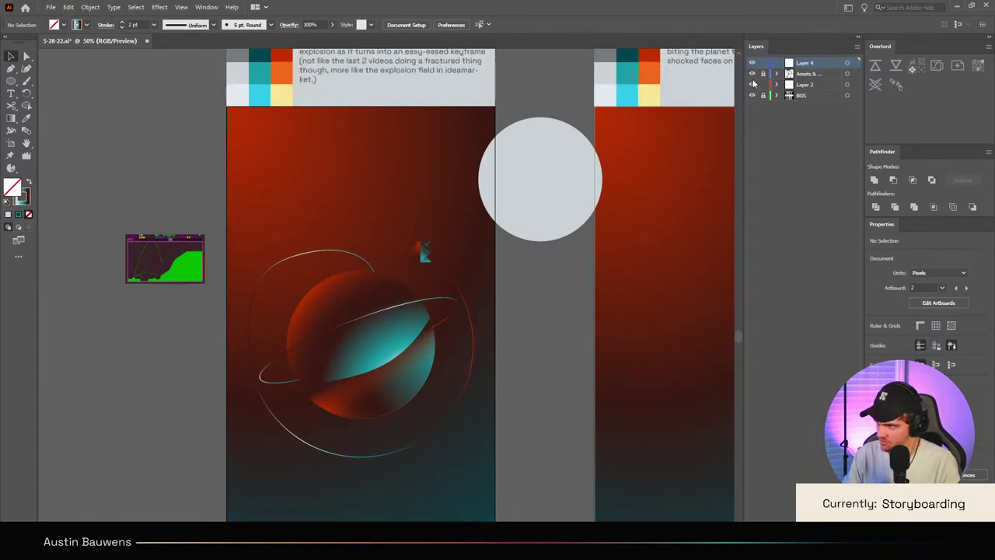
Step: Draw a Curvature-tool orbit curve looping around the planet, ending near the small red-teal shape
{"action": "left_click", "coordinate": [27, 68]}
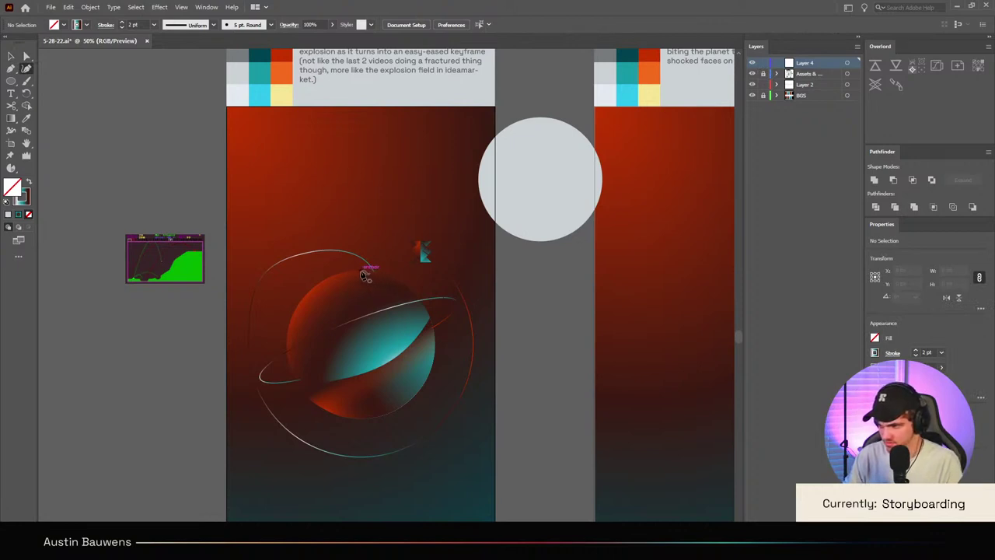
{"action": "left_click", "coordinate": [360, 271]}
{"action": "left_click", "coordinate": [274, 266]}
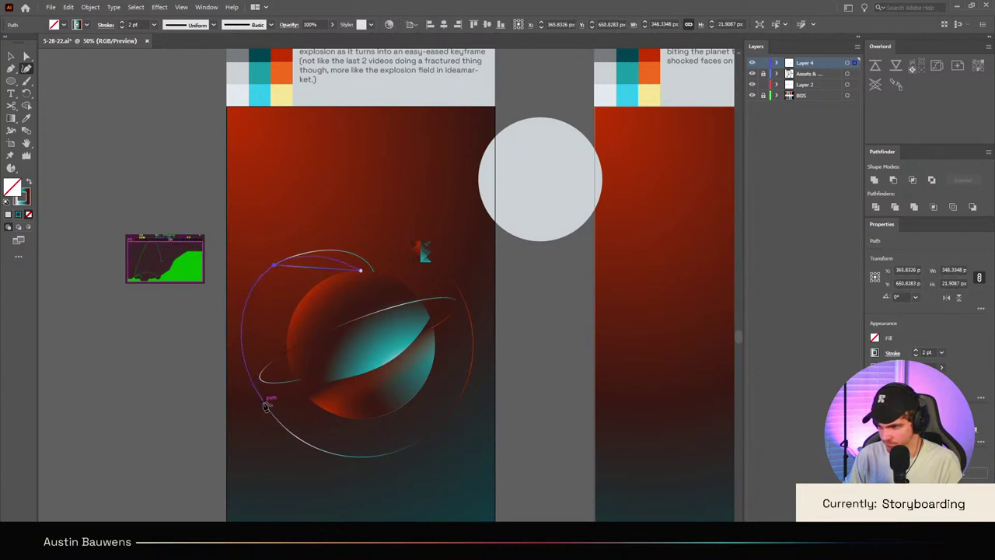
{"action": "left_click", "coordinate": [277, 420]}
{"action": "left_click", "coordinate": [310, 445]}
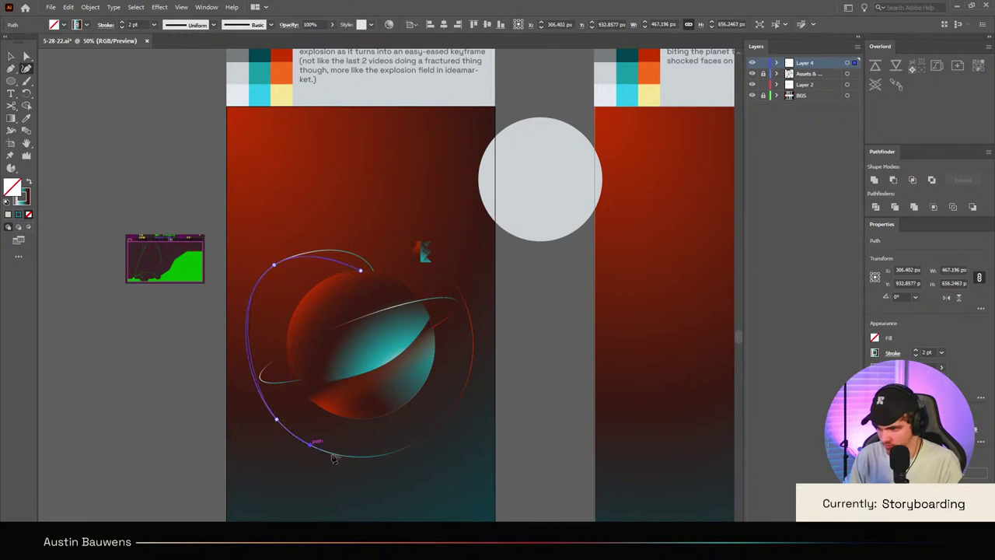
{"action": "left_click", "coordinate": [392, 453]}
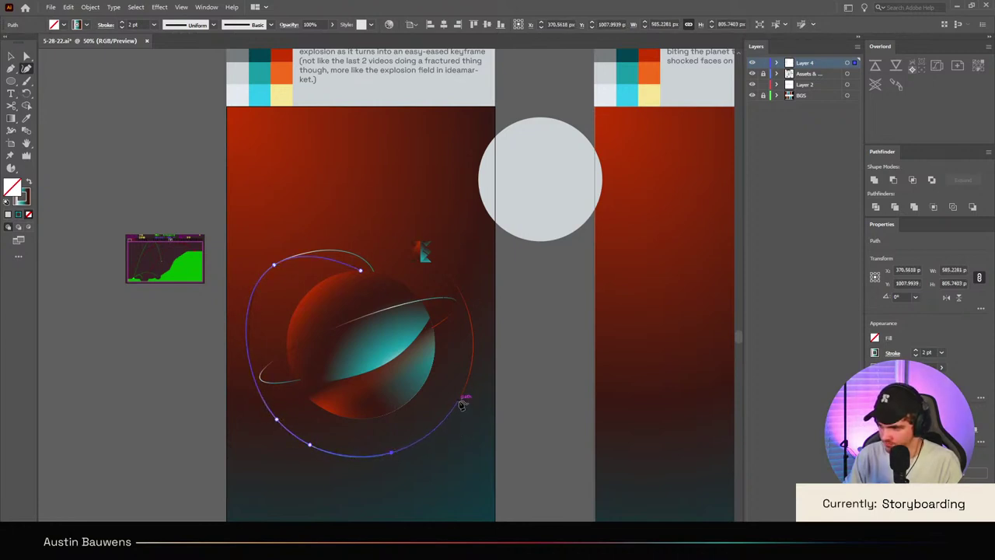
{"action": "left_click", "coordinate": [459, 399]}
{"action": "left_click", "coordinate": [473, 341]}
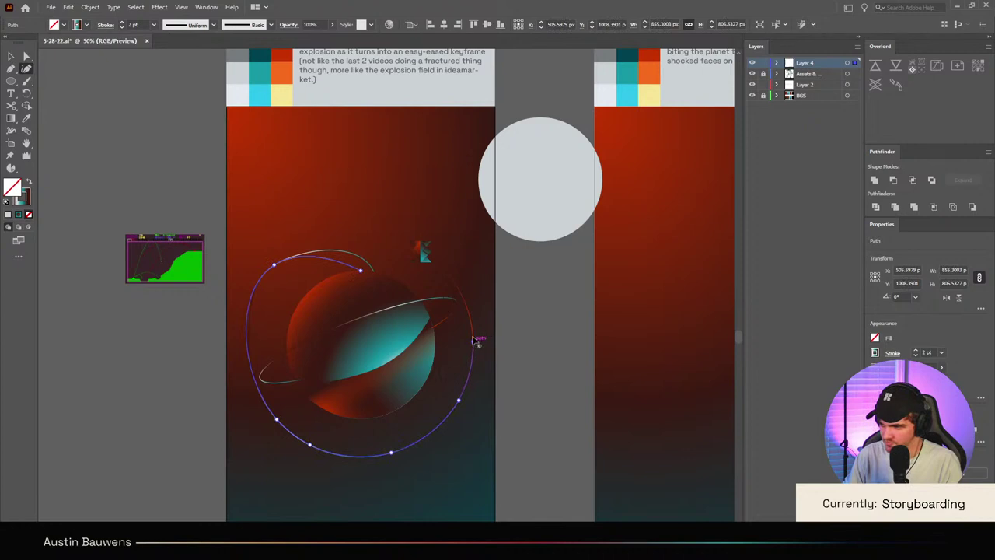
{"action": "left_click", "coordinate": [445, 273]}
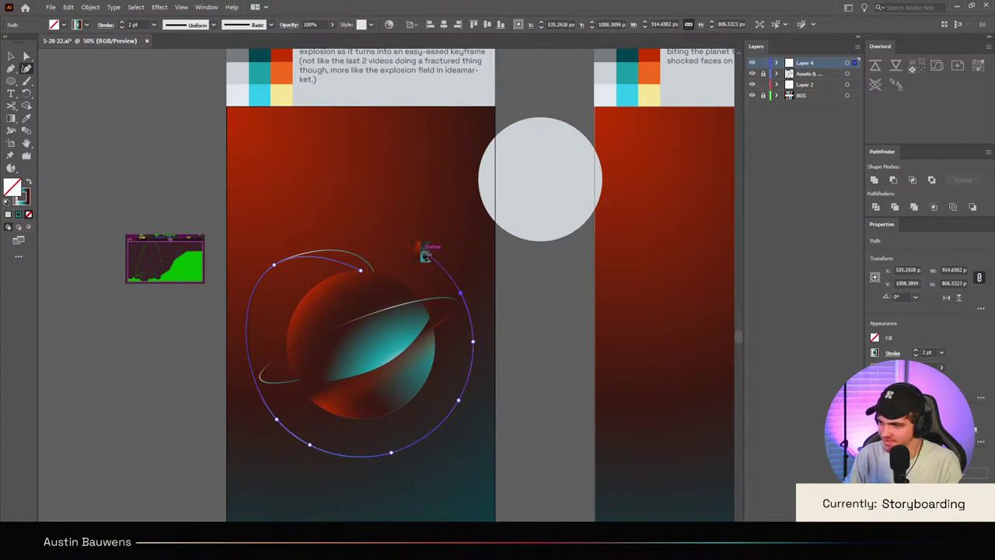
{"action": "left_click", "coordinate": [424, 252]}
{"action": "key", "text": "v"}
{"action": "left_click", "coordinate": [524, 342]}
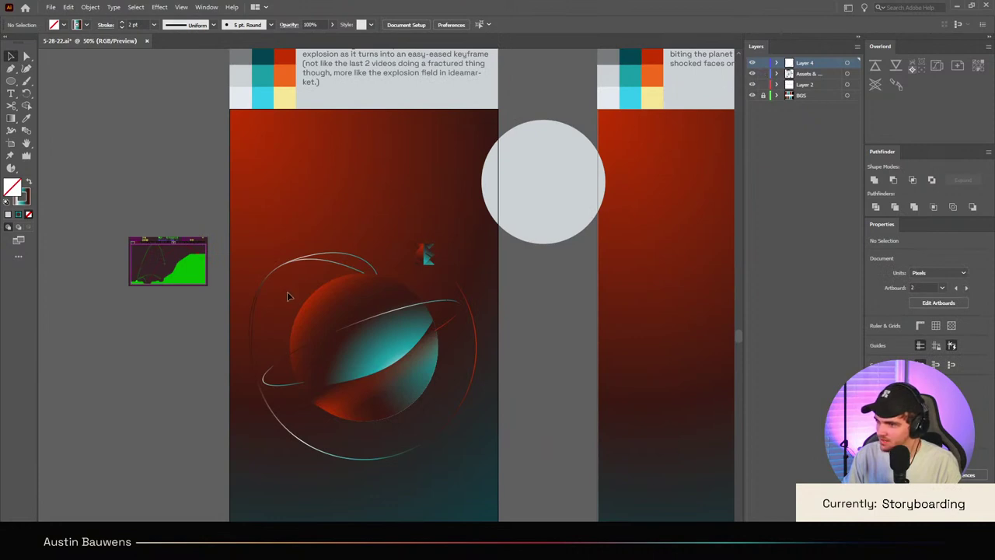
Step: Select and inspect the orbit paths circling the planet
{"action": "left_click", "coordinate": [359, 262]}
{"action": "key", "text": "Delete"}
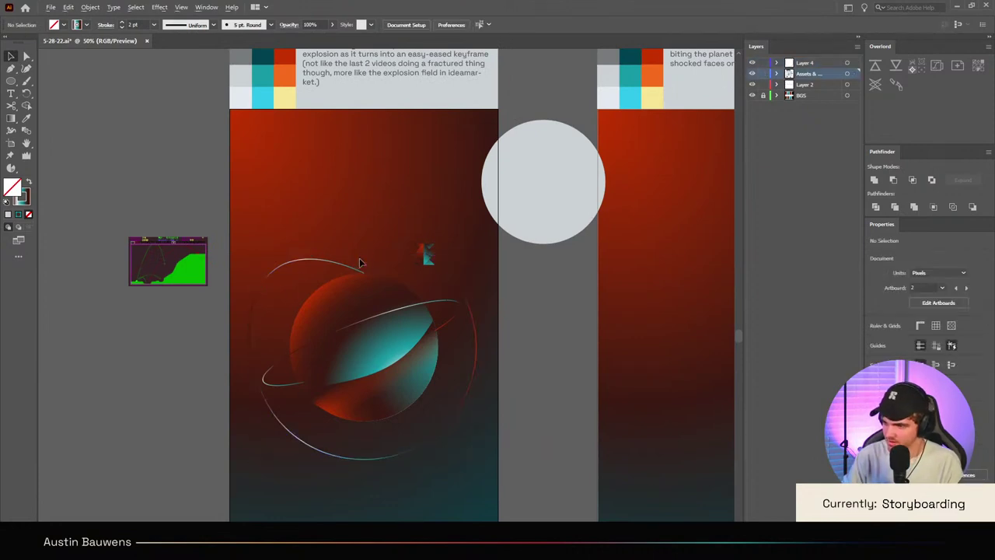
{"action": "scroll", "coordinate": [301, 269], "scroll_direction": "down", "scroll_amount": 3}
{"action": "scroll", "coordinate": [311, 298], "scroll_direction": "up", "scroll_amount": 3}
{"action": "scroll", "coordinate": [347, 371], "scroll_direction": "up", "scroll_amount": 3}
{"action": "scroll", "coordinate": [355, 425], "scroll_direction": "up", "scroll_amount": 2}
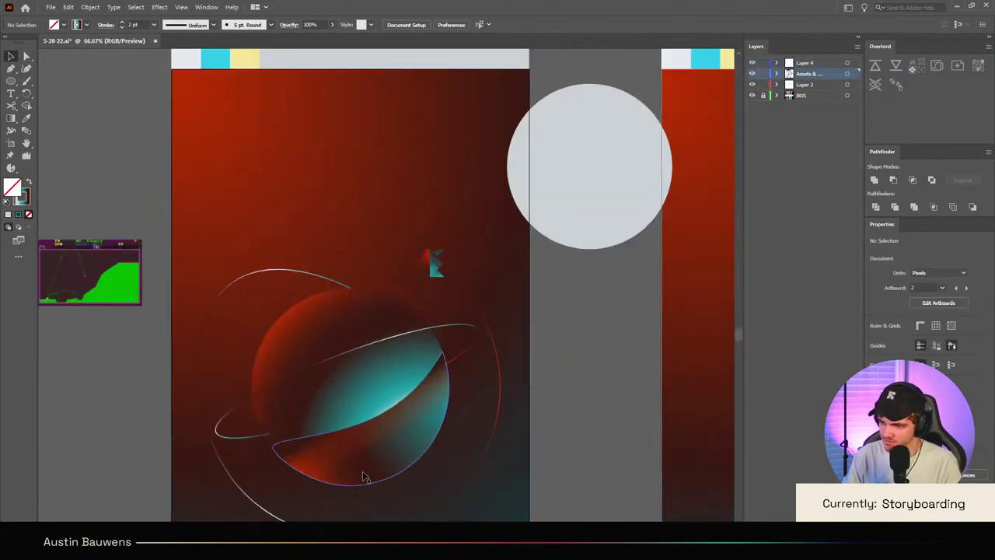
{"action": "scroll", "coordinate": [365, 471], "scroll_direction": "down", "scroll_amount": 2}
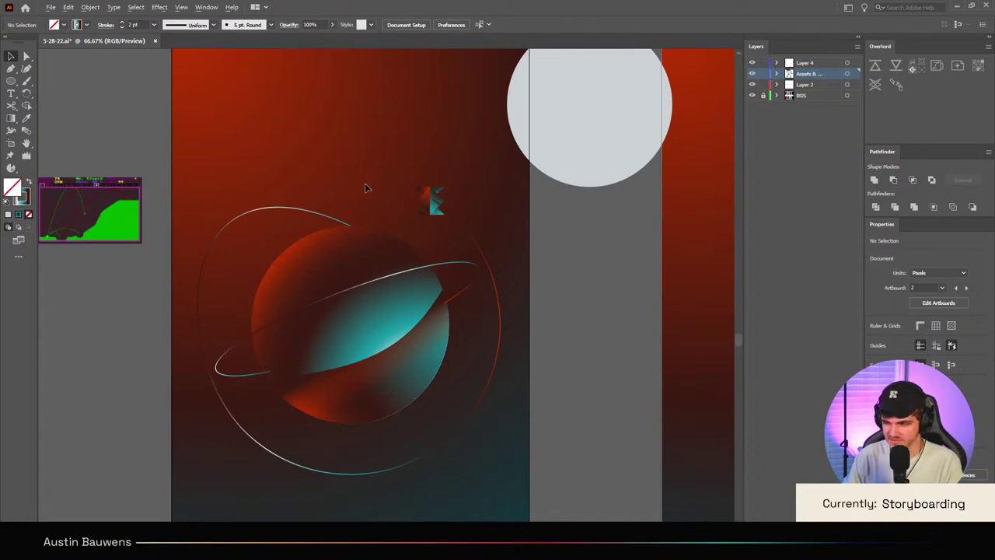
{"action": "scroll", "coordinate": [365, 186], "scroll_direction": "down", "scroll_amount": 2}
{"action": "left_click", "coordinate": [416, 304]}
{"action": "left_click", "coordinate": [473, 333]}
{"action": "scroll", "coordinate": [474, 333], "scroll_direction": "up", "scroll_amount": 2}
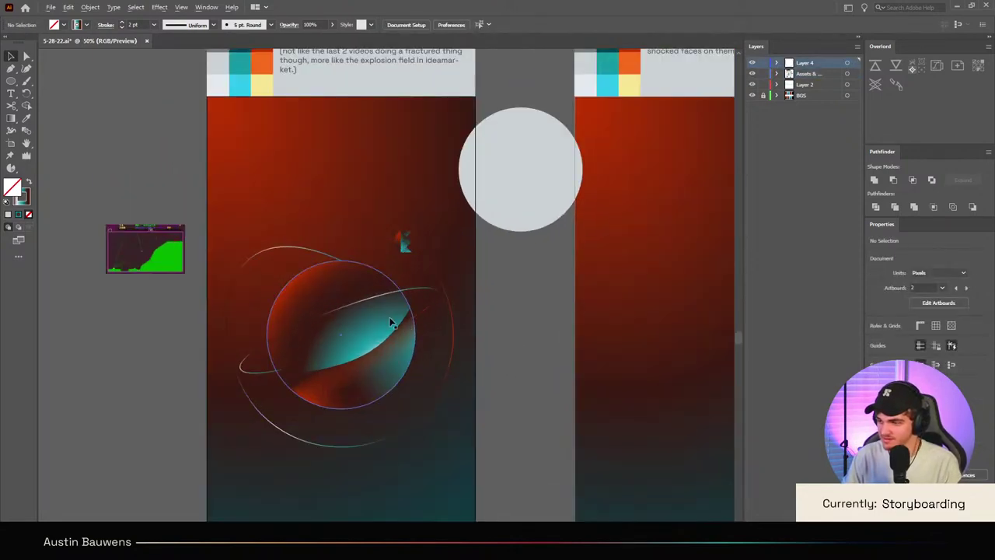
Step: With the Curvature tool, bend the orbit's left arc and move its open end leftward
{"action": "left_click", "coordinate": [385, 239]}
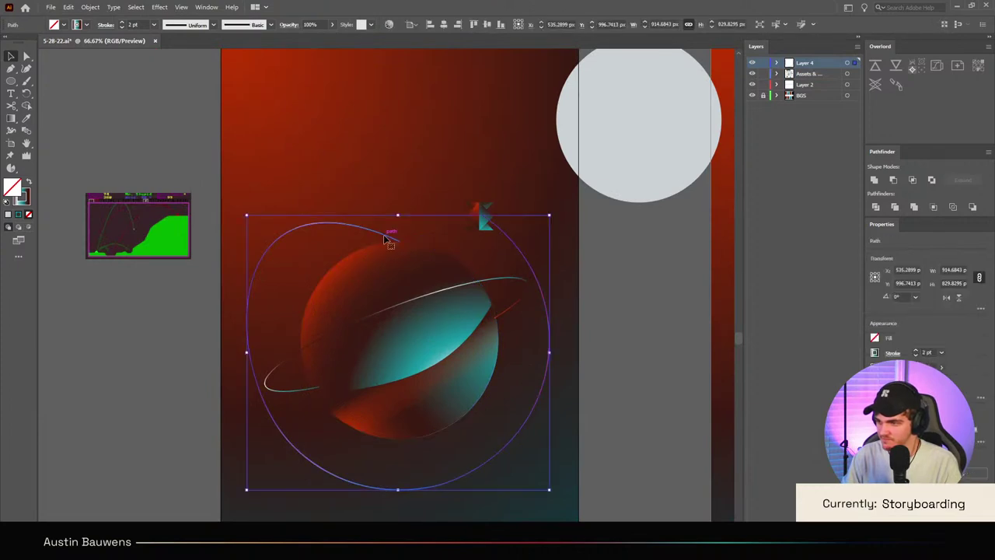
{"action": "key", "text": "p"}
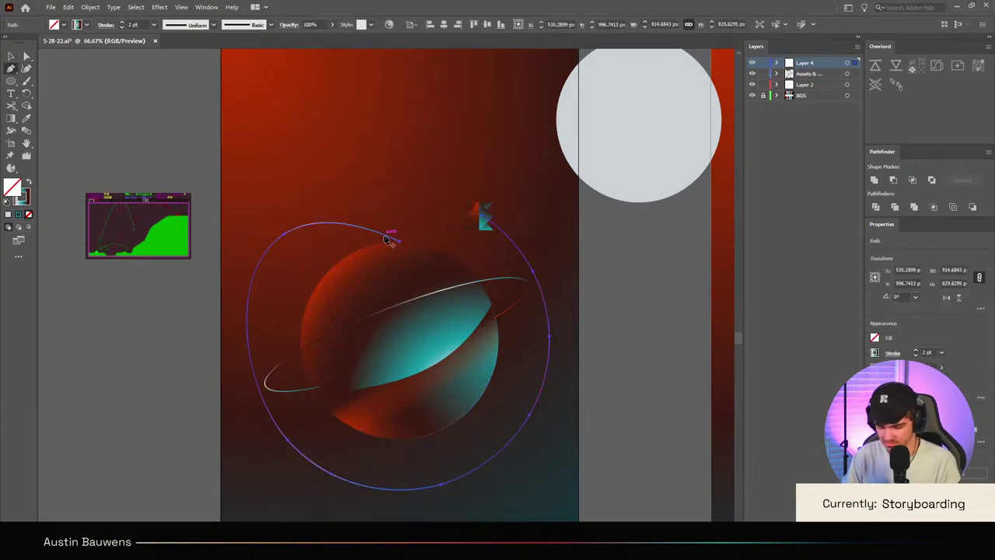
{"action": "key", "text": "shift+grave"}
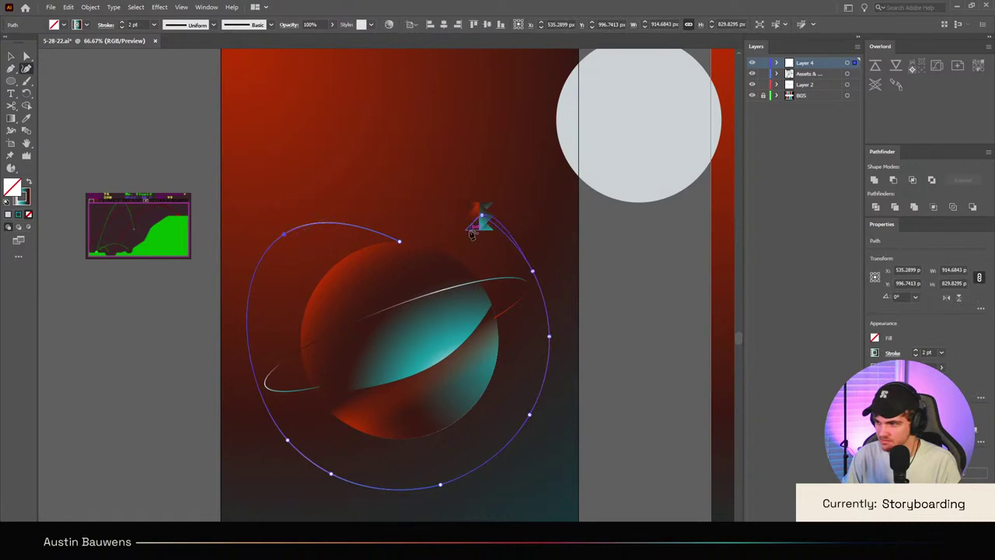
{"action": "left_click_drag", "start_coordinate": [285, 233], "coordinate": [301, 259]}
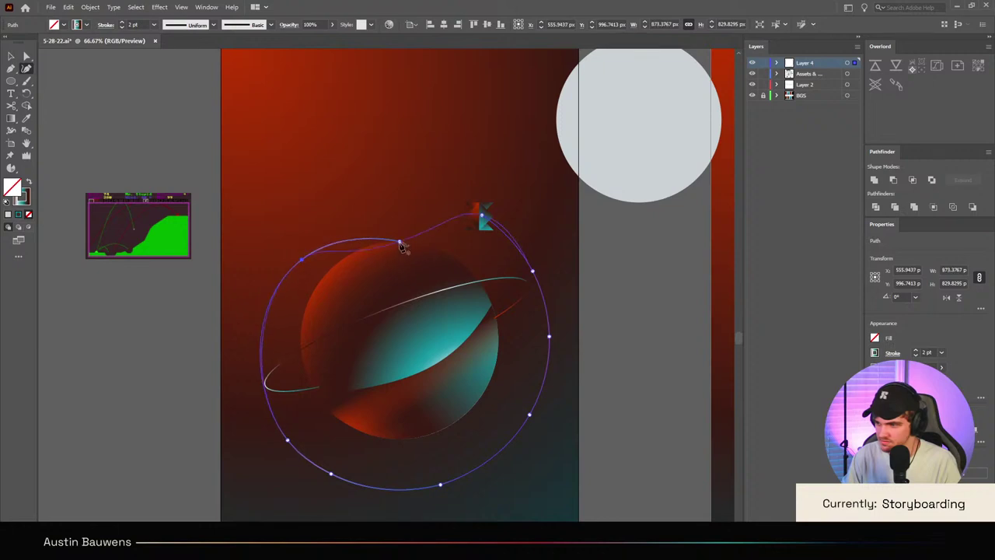
{"action": "key", "text": "Escape"}
{"action": "left_click_drag", "start_coordinate": [400, 243], "coordinate": [363, 250]}
{"action": "key", "text": "v"}
{"action": "left_click", "coordinate": [178, 357]}
{"action": "scroll", "coordinate": [179, 356], "scroll_direction": "down", "scroll_amount": 3}
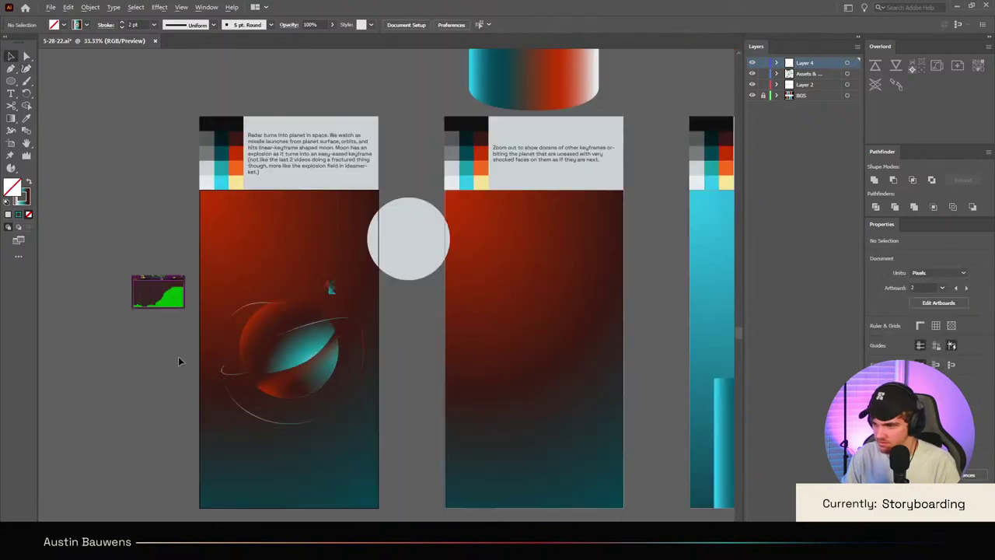
{"action": "scroll", "coordinate": [179, 365], "scroll_direction": "up", "scroll_amount": 2}
{"action": "scroll", "coordinate": [284, 225], "scroll_direction": "up", "scroll_amount": 1}
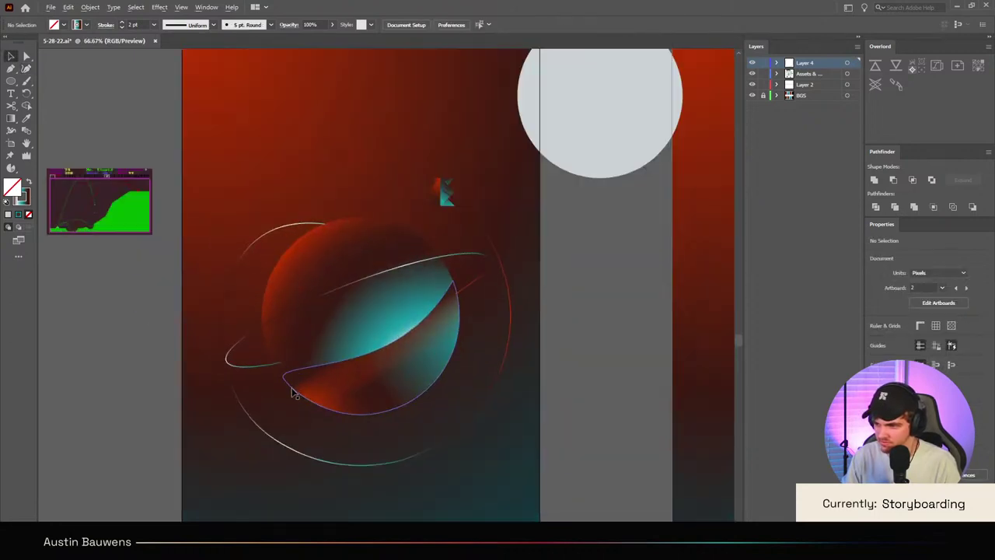
{"action": "scroll", "coordinate": [344, 358], "scroll_direction": "down", "scroll_amount": 1}
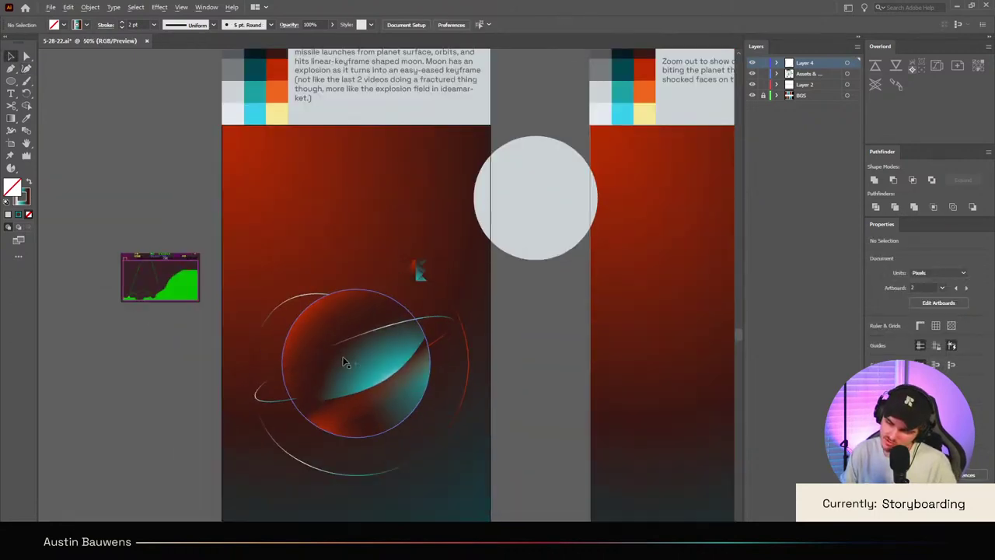
{"action": "scroll", "coordinate": [397, 429], "scroll_direction": "up", "scroll_amount": 1}
{"action": "scroll", "coordinate": [487, 394], "scroll_direction": "left", "scroll_amount": 3}
{"action": "scroll", "coordinate": [271, 420], "scroll_direction": "up", "scroll_amount": 2}
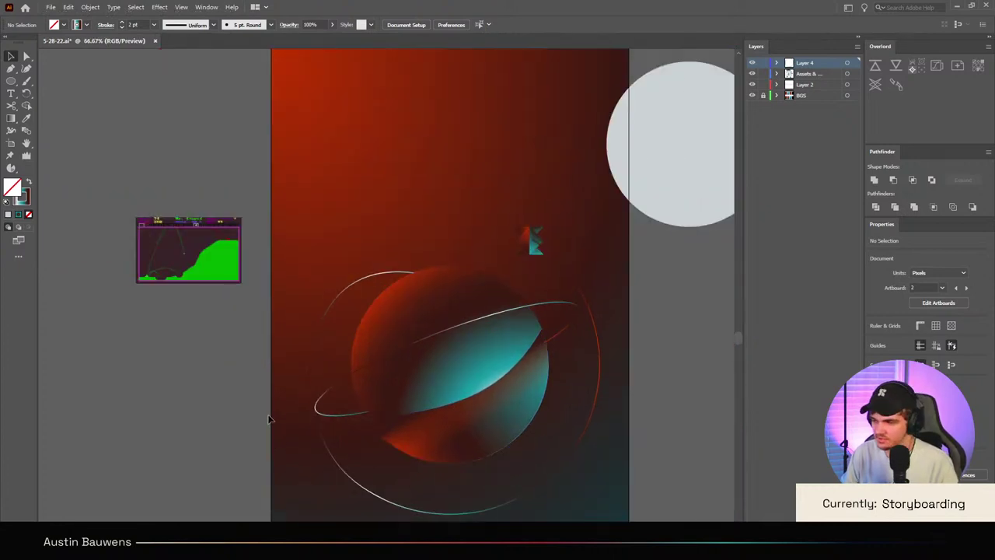
{"action": "scroll", "coordinate": [329, 347], "scroll_direction": "up", "scroll_amount": 3}
{"action": "scroll", "coordinate": [586, 312], "scroll_direction": "up", "scroll_amount": 1}
{"action": "scroll", "coordinate": [545, 303], "scroll_direction": "right", "scroll_amount": 3}
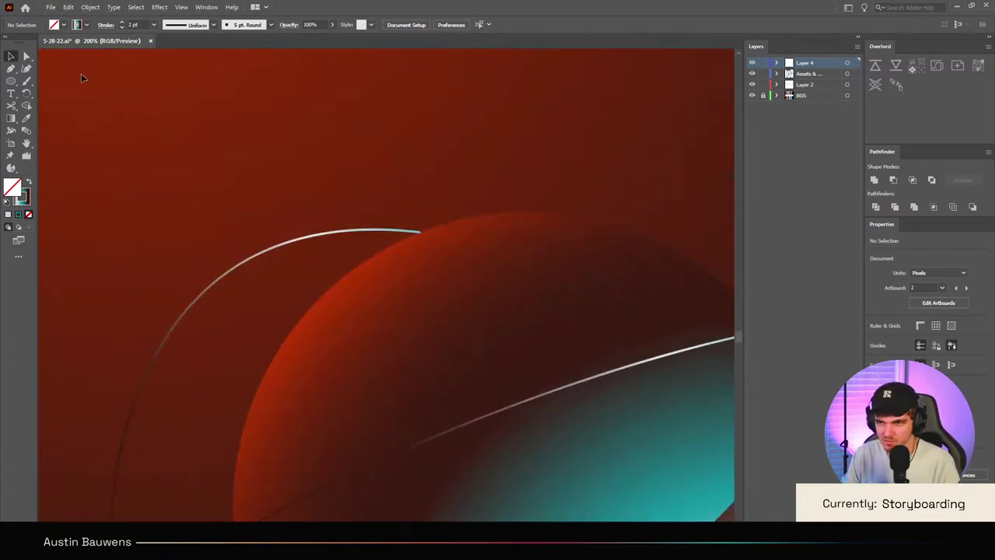
{"action": "scroll", "coordinate": [117, 132], "scroll_direction": "down", "scroll_amount": 3}
{"action": "scroll", "coordinate": [156, 187], "scroll_direction": "left", "scroll_amount": 5}
{"action": "scroll", "coordinate": [176, 145], "scroll_direction": "up", "scroll_amount": 7}
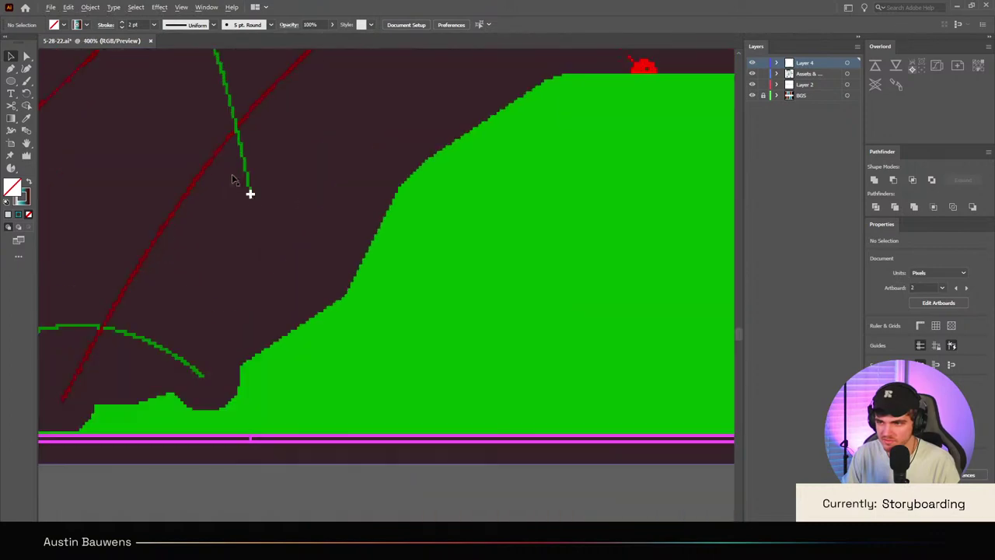
{"action": "scroll", "coordinate": [250, 207], "scroll_direction": "down", "scroll_amount": 3}
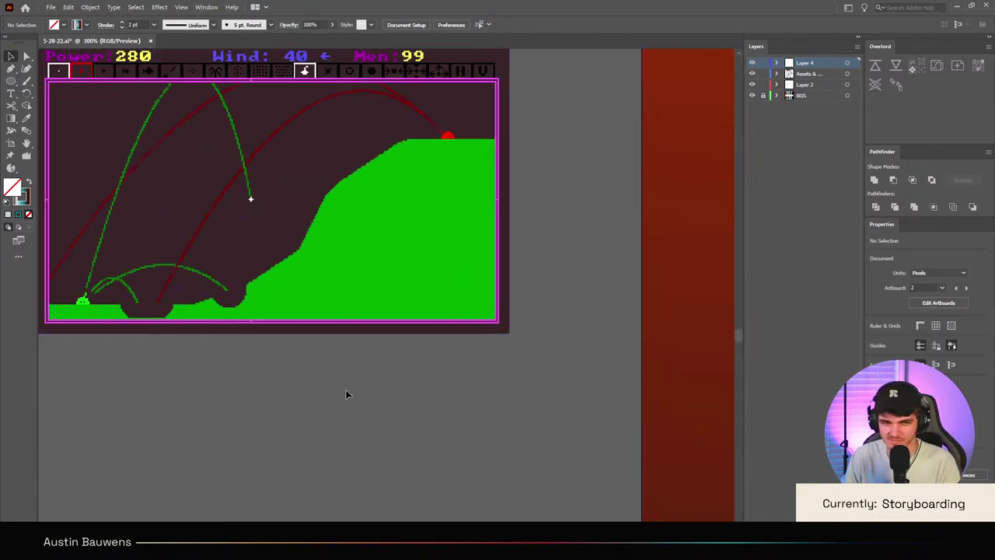
{"action": "scroll", "coordinate": [345, 387], "scroll_direction": "right", "scroll_amount": 10}
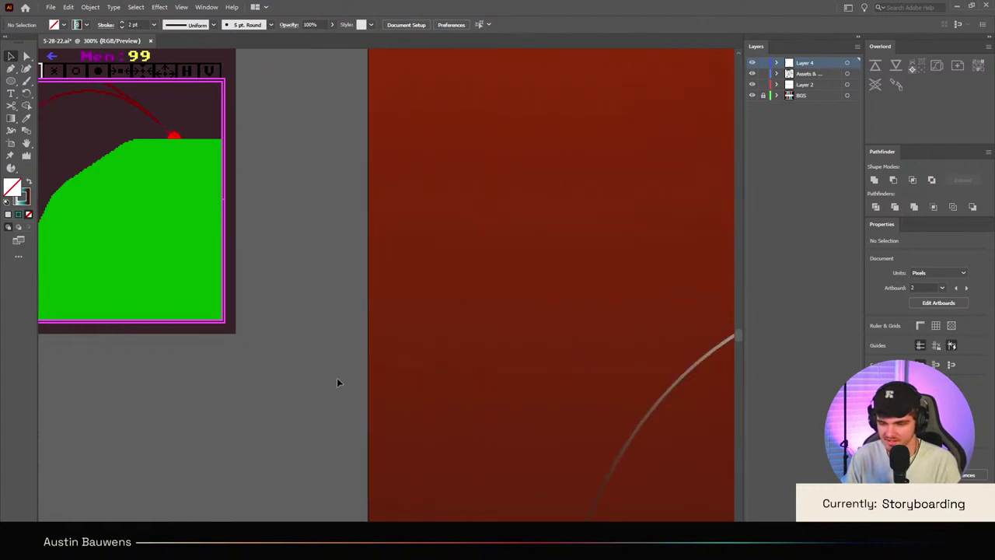
{"action": "scroll", "coordinate": [336, 379], "scroll_direction": "right", "scroll_amount": 3}
{"action": "scroll", "coordinate": [334, 380], "scroll_direction": "down", "scroll_amount": 2}
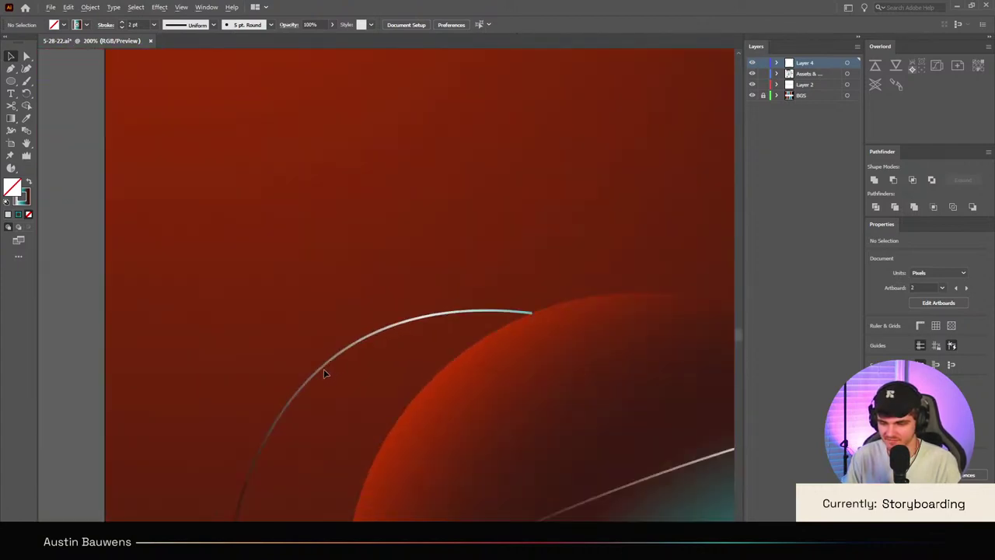
{"action": "scroll", "coordinate": [326, 374], "scroll_direction": "right", "scroll_amount": 2}
{"action": "scroll", "coordinate": [325, 373], "scroll_direction": "down", "scroll_amount": 2}
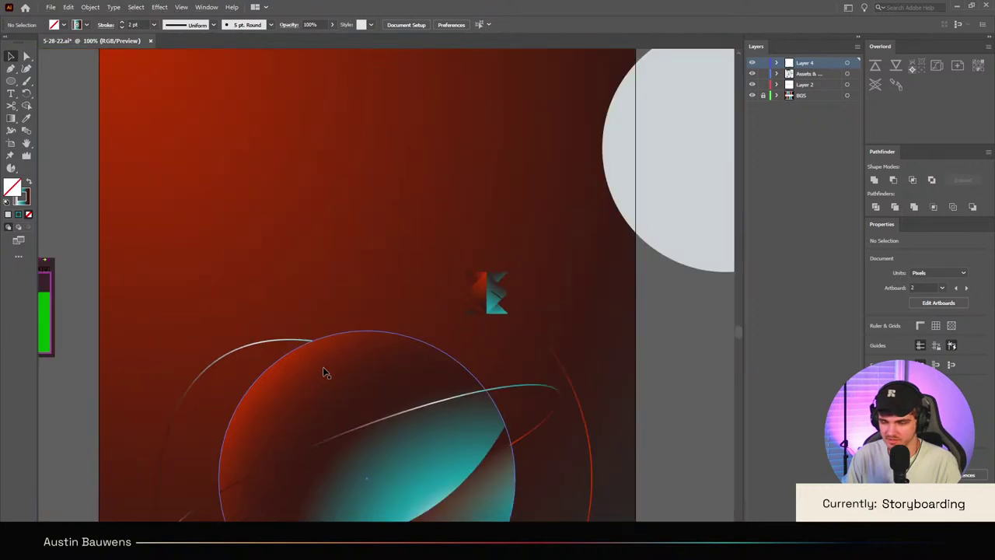
{"action": "scroll", "coordinate": [326, 371], "scroll_direction": "down", "scroll_amount": 4}
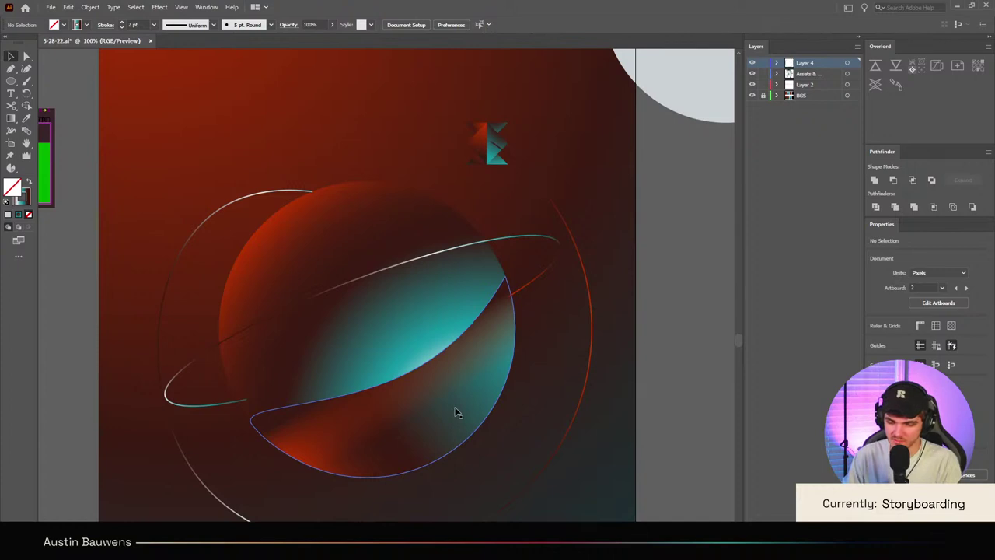
{"action": "scroll", "coordinate": [416, 299], "scroll_direction": "down", "scroll_amount": 5}
{"action": "scroll", "coordinate": [413, 297], "scroll_direction": "right", "scroll_amount": 4}
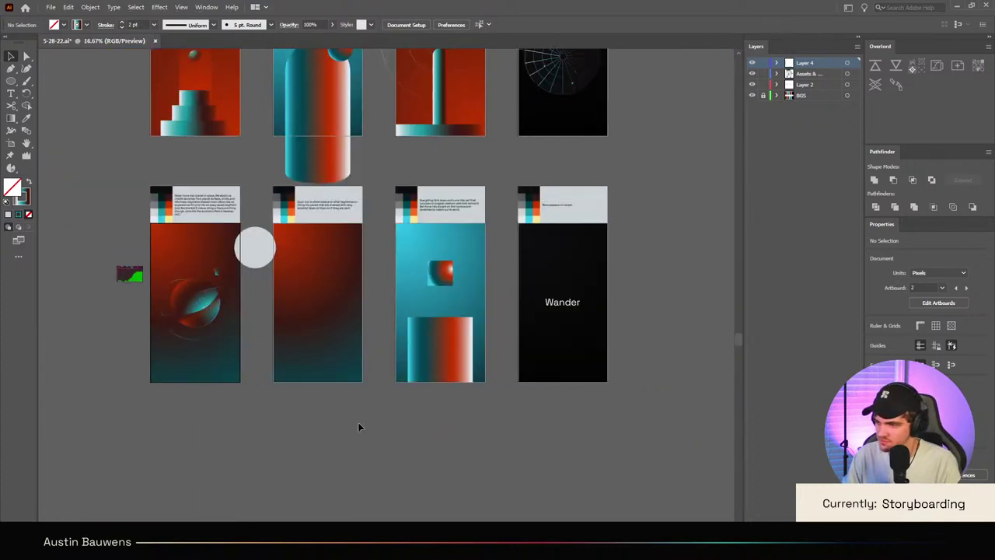
Step: Scroll over the finished eight-frame storyboard to review all the gradient frames
{"action": "scroll", "coordinate": [389, 443], "scroll_direction": "up", "scroll_amount": 2}
{"action": "scroll", "coordinate": [280, 203], "scroll_direction": "up", "scroll_amount": 2}
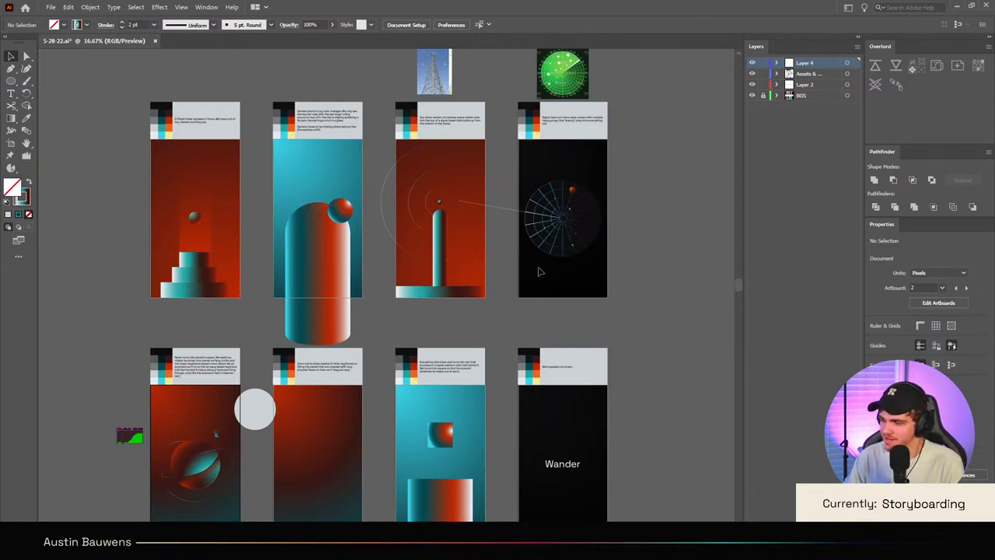
{"action": "scroll", "coordinate": [547, 269], "scroll_direction": "down", "scroll_amount": 2}
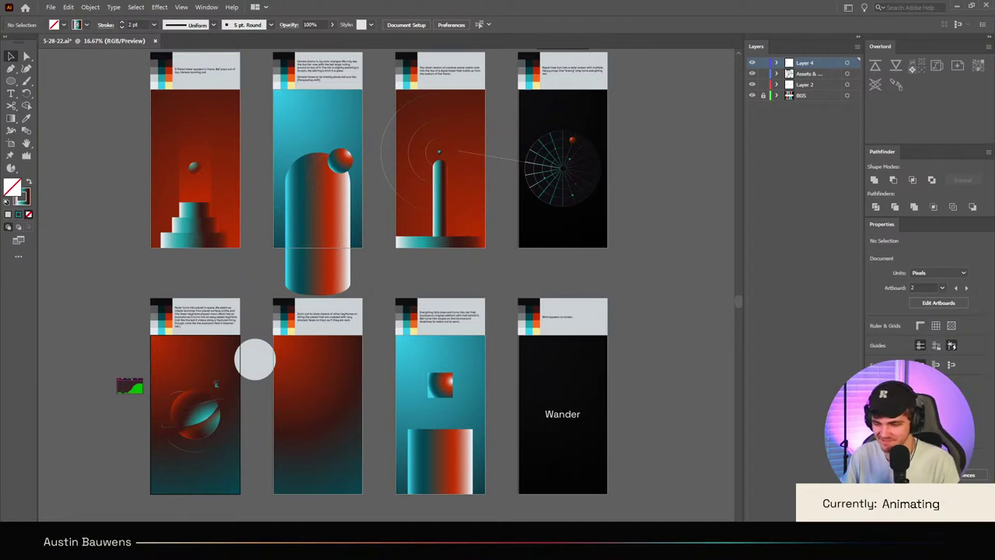
{"action": "mouse_move", "coordinate": [334, 548]}
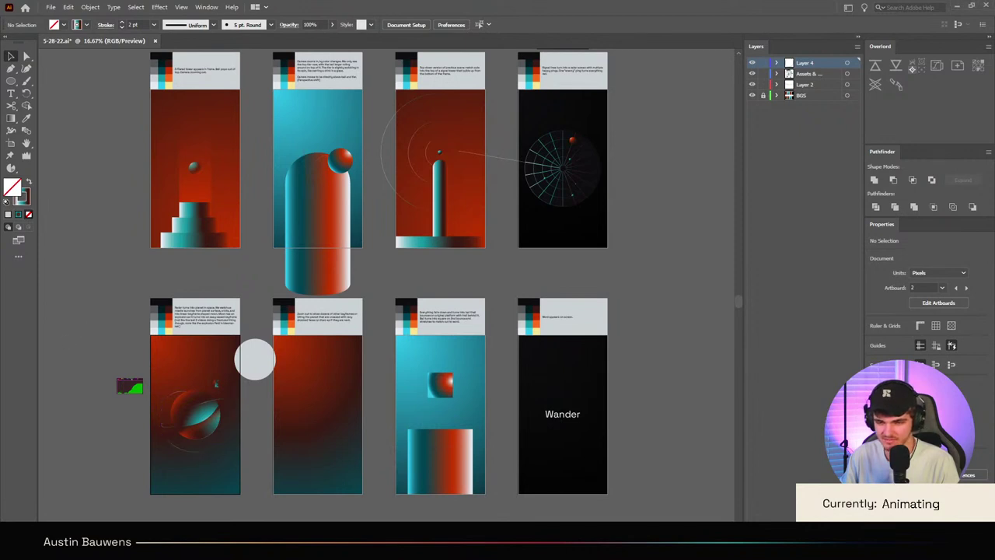
Step: Minimize Illustrator and open a new Chrome tab
{"action": "left_click", "coordinate": [956, 6]}
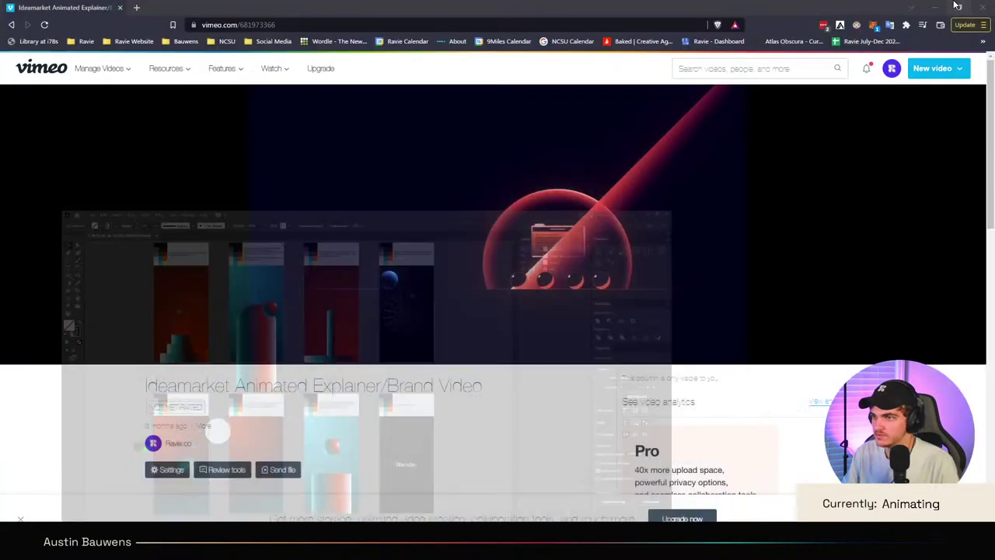
{"action": "left_click", "coordinate": [136, 7]}
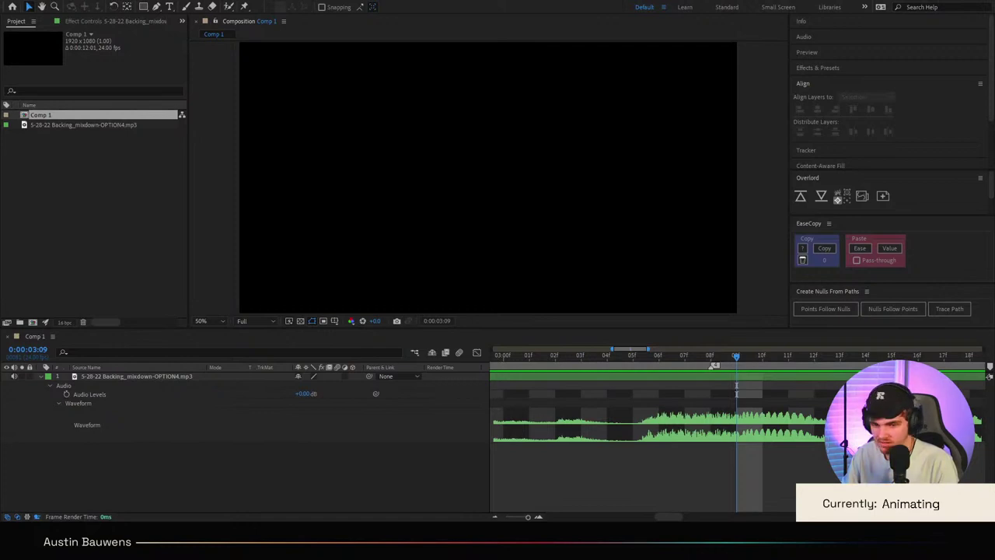
Step: In Chrome, load bauwensbranding.com via 'bauwens' and open the Wallpaper a Day project
{"action": "key", "text": "alt+Tab"}
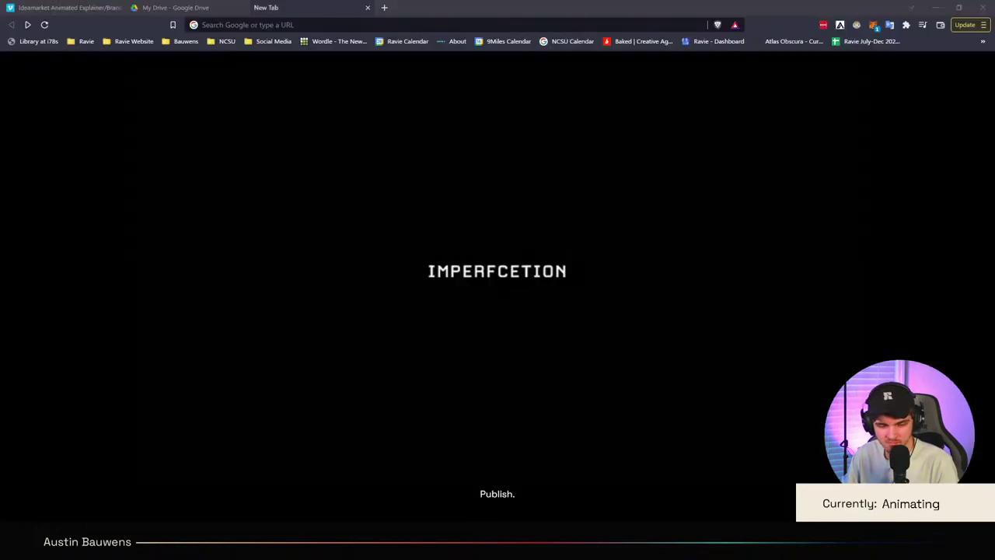
{"action": "left_click", "coordinate": [482, 22]}
{"action": "type", "text": "bauwensbranding.com"}
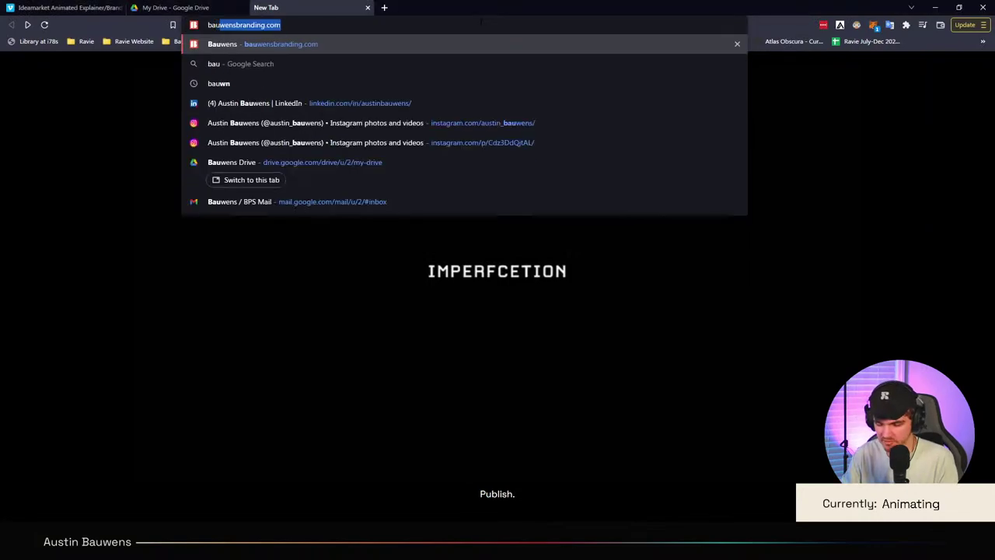
{"action": "key", "text": "Return"}
{"action": "scroll", "coordinate": [598, 88], "scroll_direction": "down", "scroll_amount": 10}
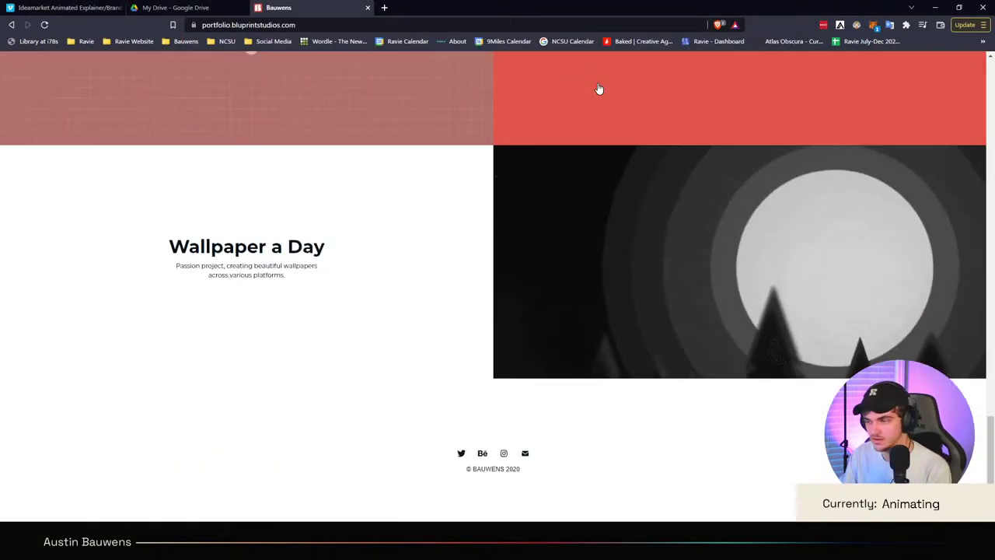
{"action": "left_click", "coordinate": [435, 271]}
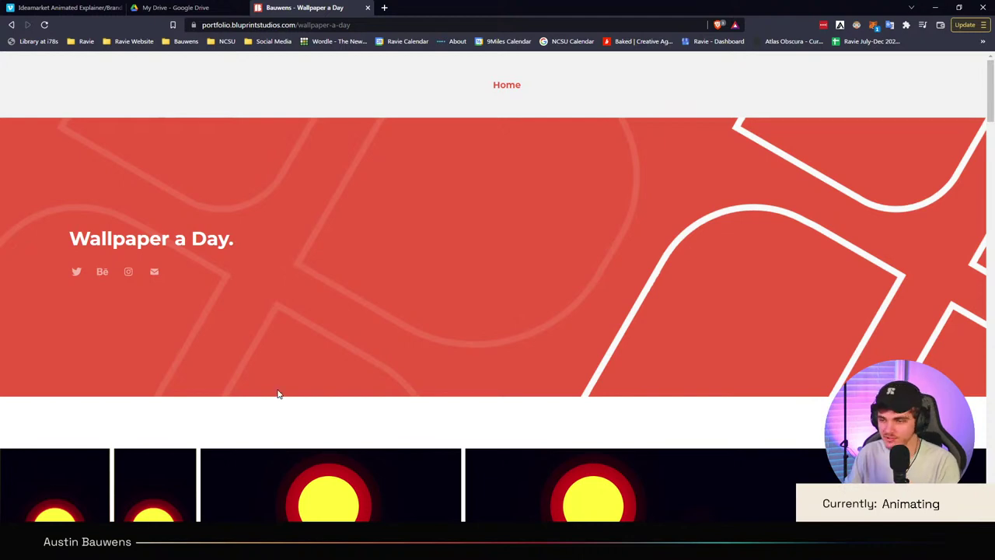
Step: Enlarge the Falcon Heavy wallpaper
{"action": "scroll", "coordinate": [321, 325], "scroll_direction": "down", "scroll_amount": 2}
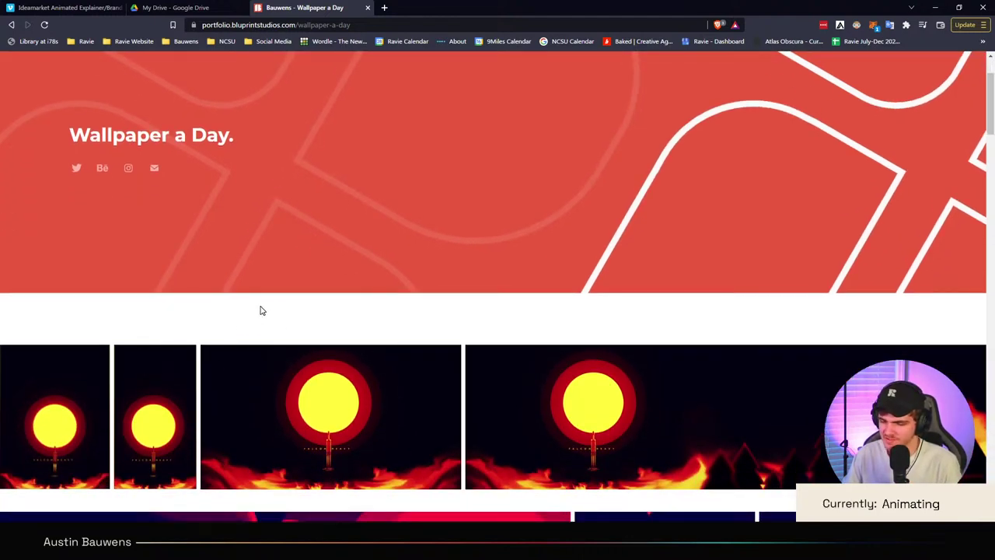
{"action": "scroll", "coordinate": [259, 311], "scroll_direction": "down", "scroll_amount": 2}
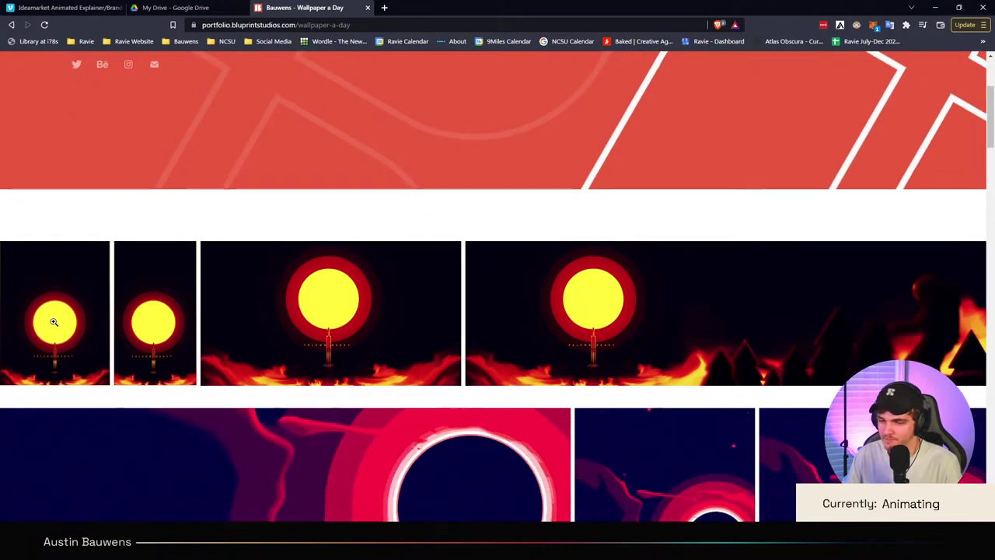
{"action": "left_click", "coordinate": [52, 322]}
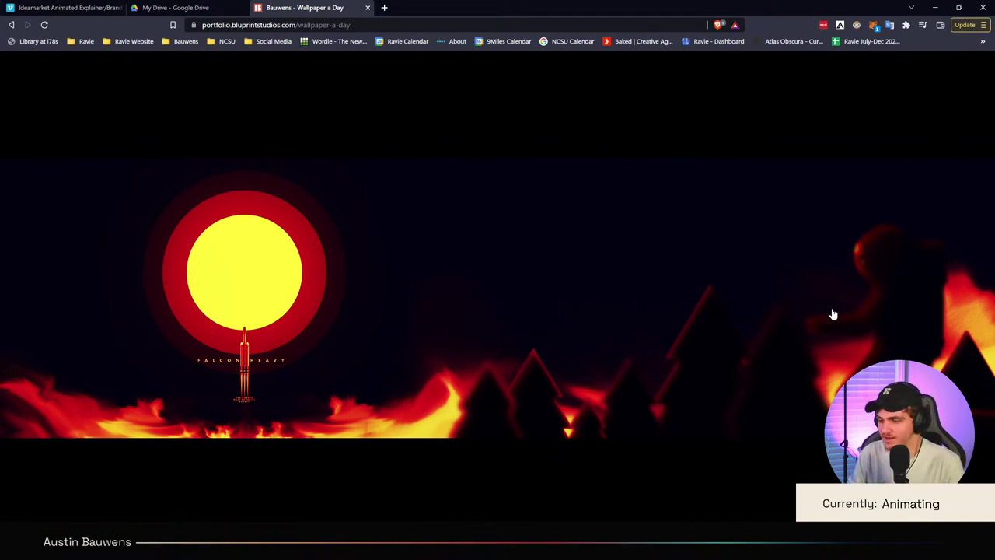
Step: View the red eclipse and red-ring wallpapers, then the teal planet-and-comet and FAR OUT portrait
{"action": "left_click", "coordinate": [833, 314]}
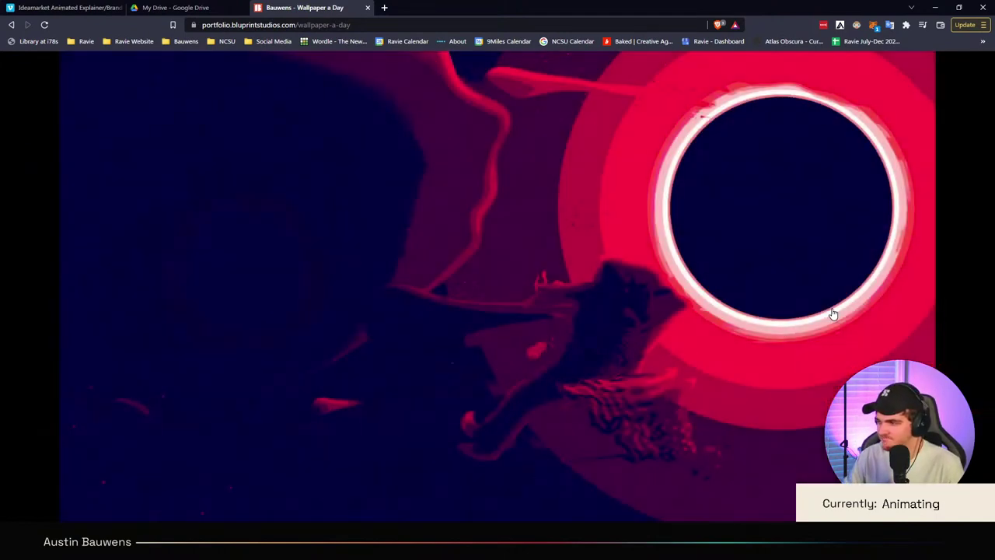
{"action": "left_click", "coordinate": [974, 71]}
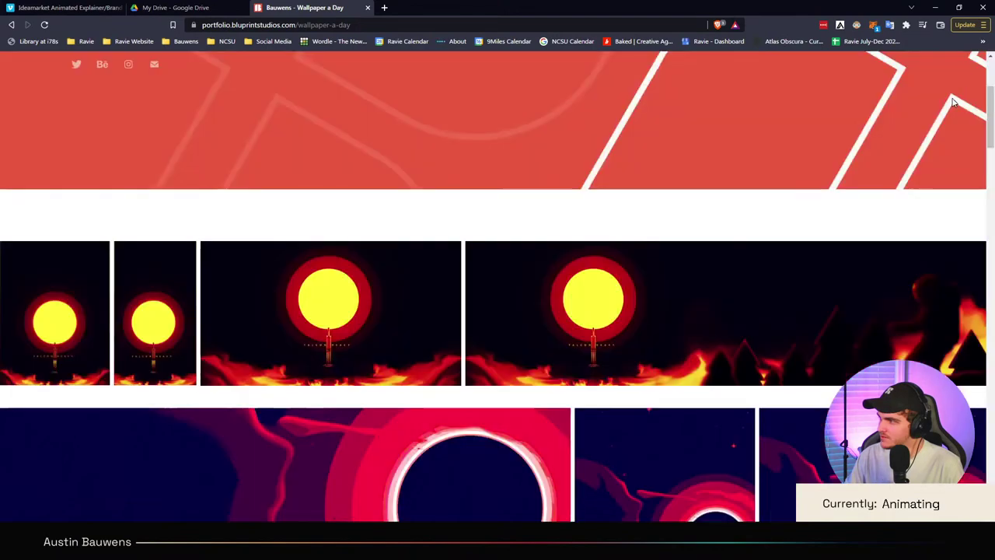
{"action": "scroll", "coordinate": [484, 277], "scroll_direction": "down", "scroll_amount": 4}
{"action": "left_click", "coordinate": [484, 278]}
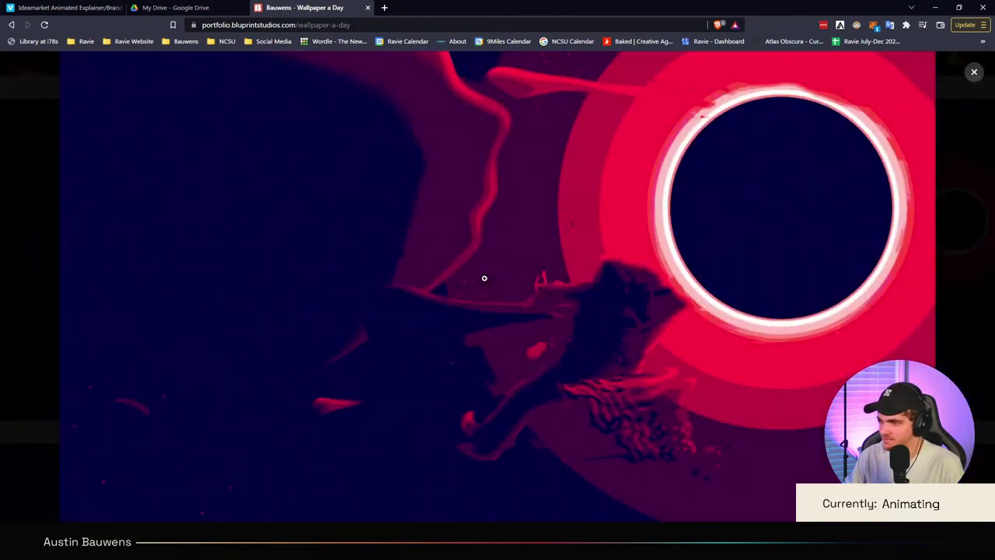
{"action": "left_click", "coordinate": [484, 277]}
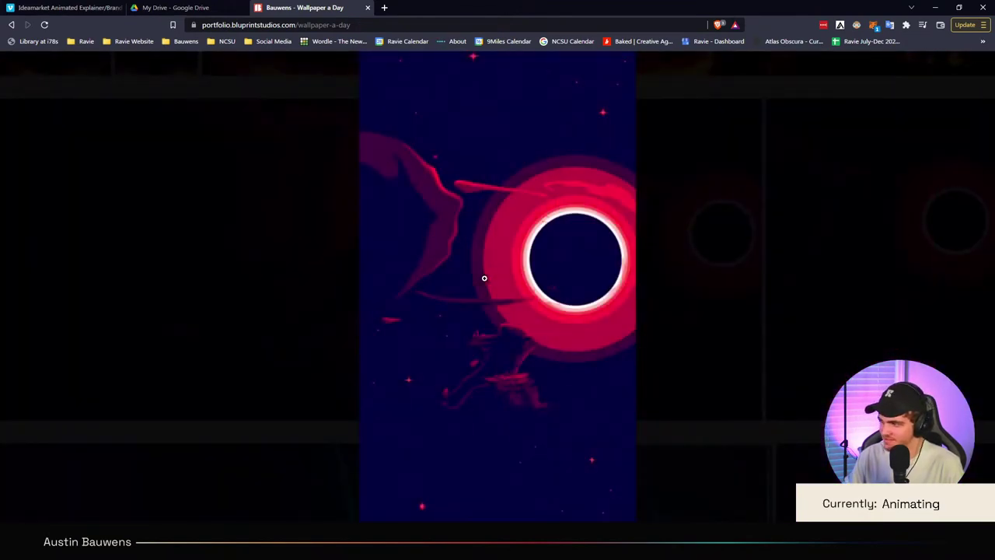
{"action": "left_click", "coordinate": [484, 278]}
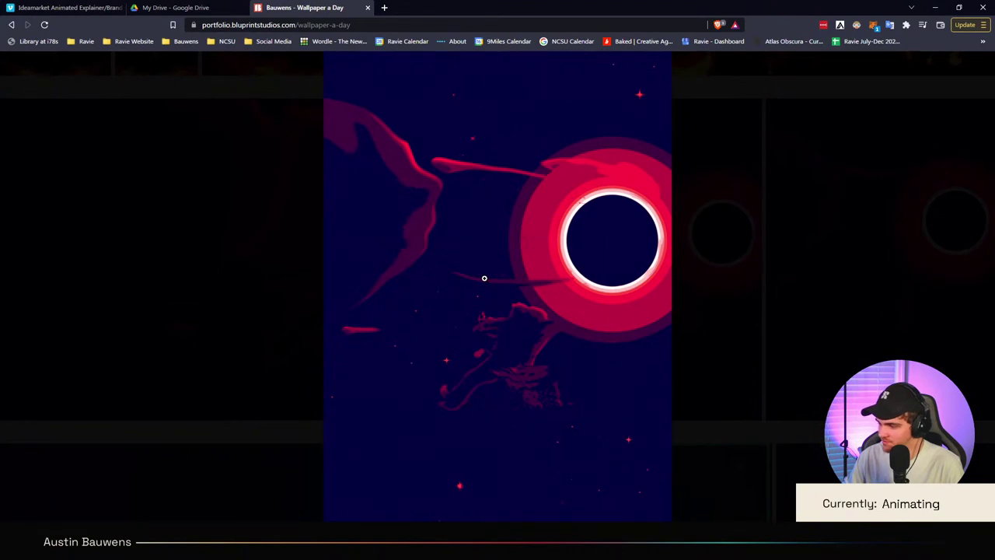
{"action": "key", "text": "Right"}
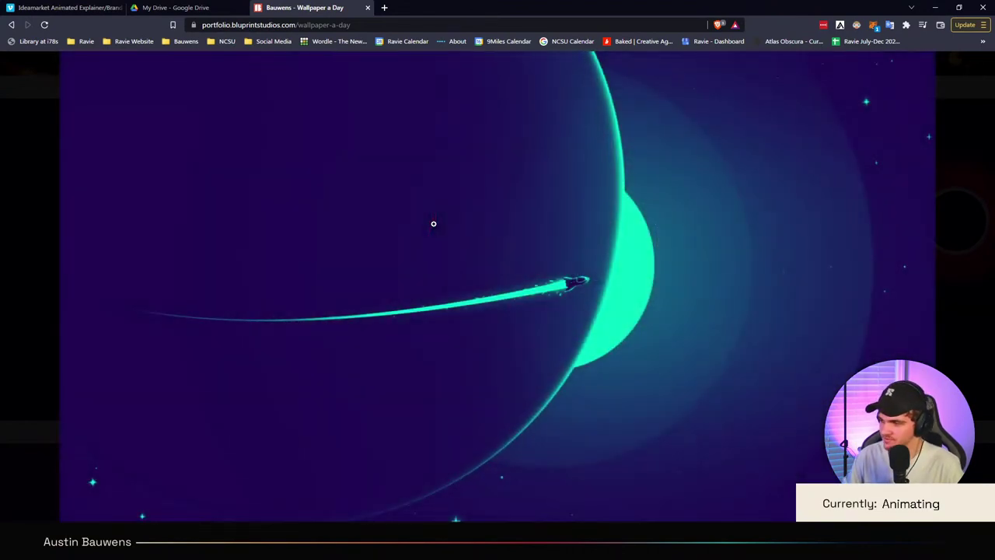
{"action": "key", "text": "Right"}
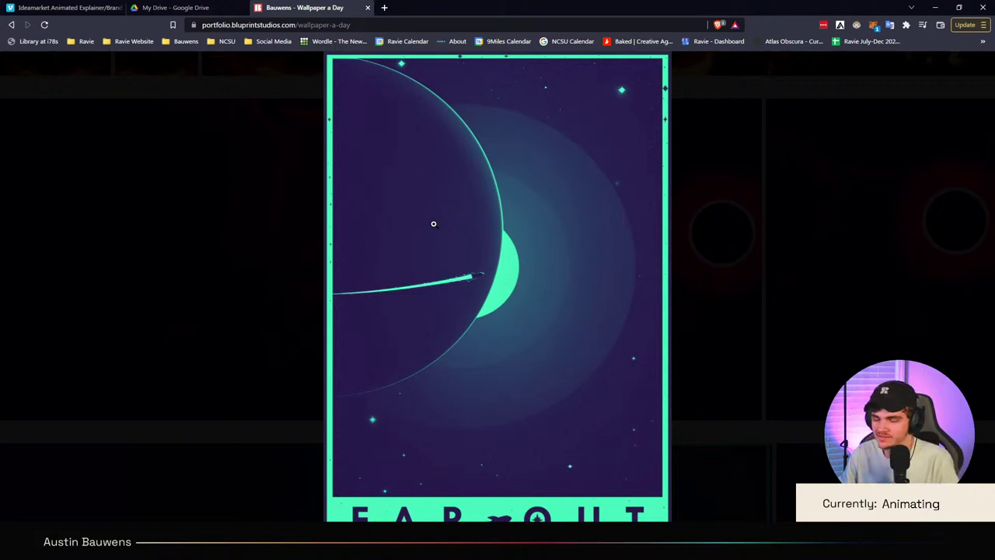
Step: Step through the sun-and-forest, night-sun and sun-over-mountains wallpapers to the purple ringed planet
{"action": "left_click", "coordinate": [434, 225]}
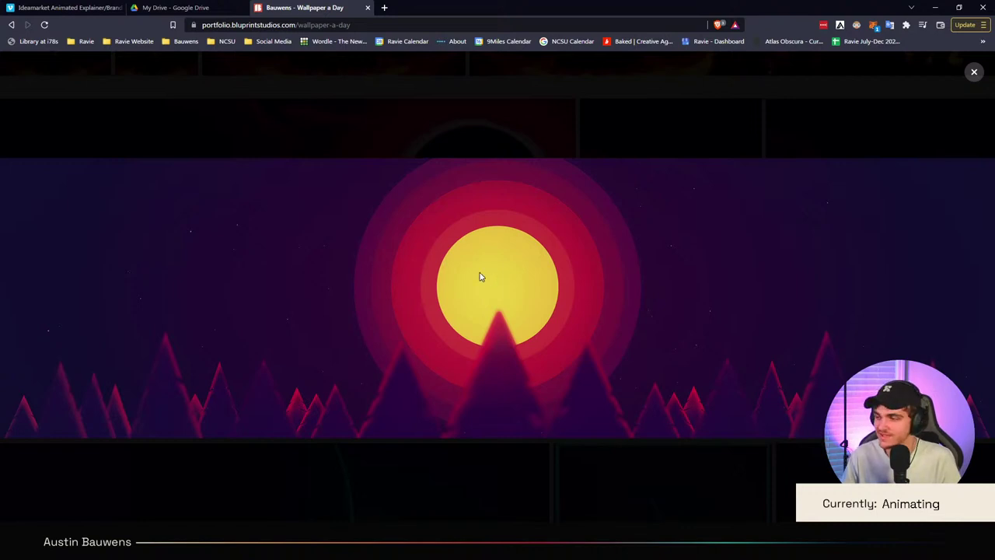
{"action": "key", "text": "Right"}
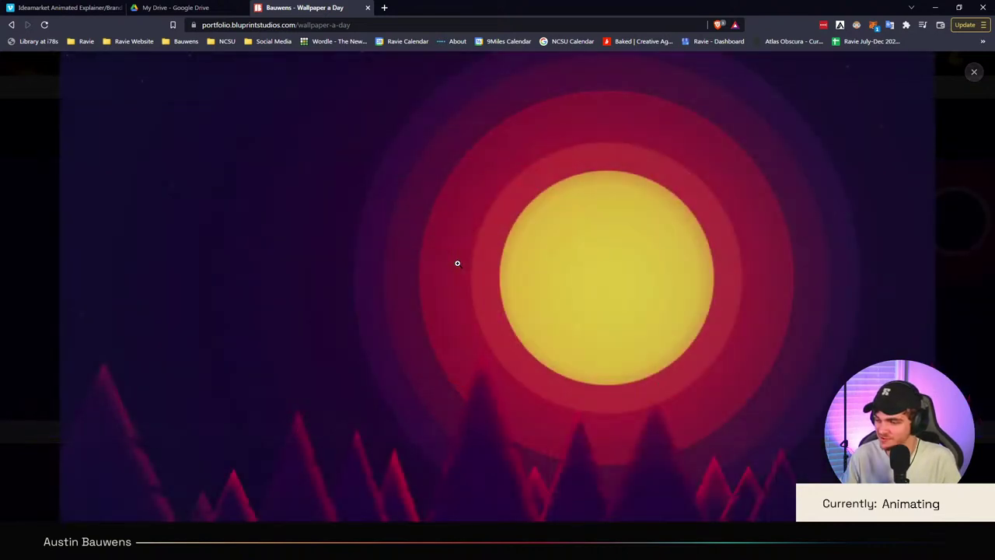
{"action": "left_click", "coordinate": [457, 263]}
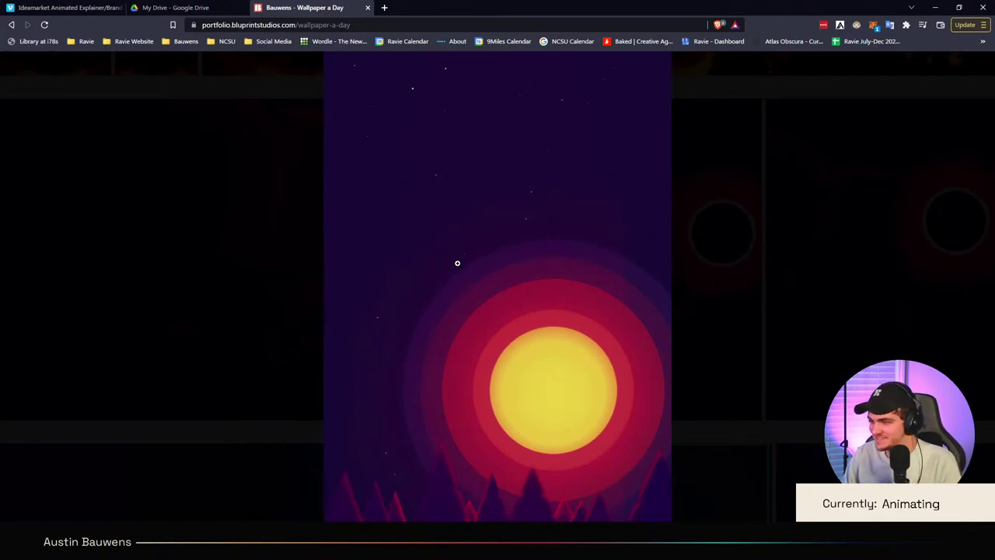
{"action": "key", "text": "Right"}
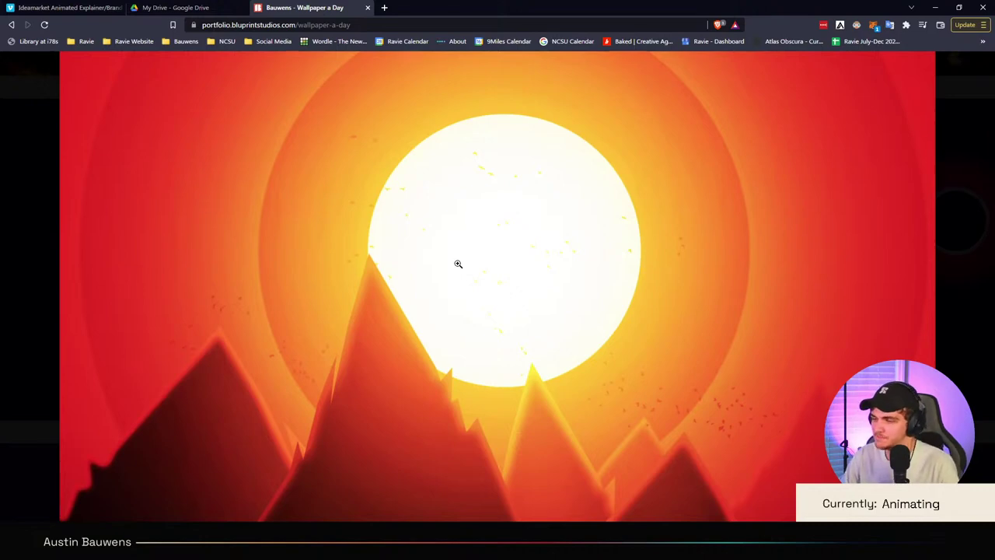
{"action": "left_click", "coordinate": [458, 263]}
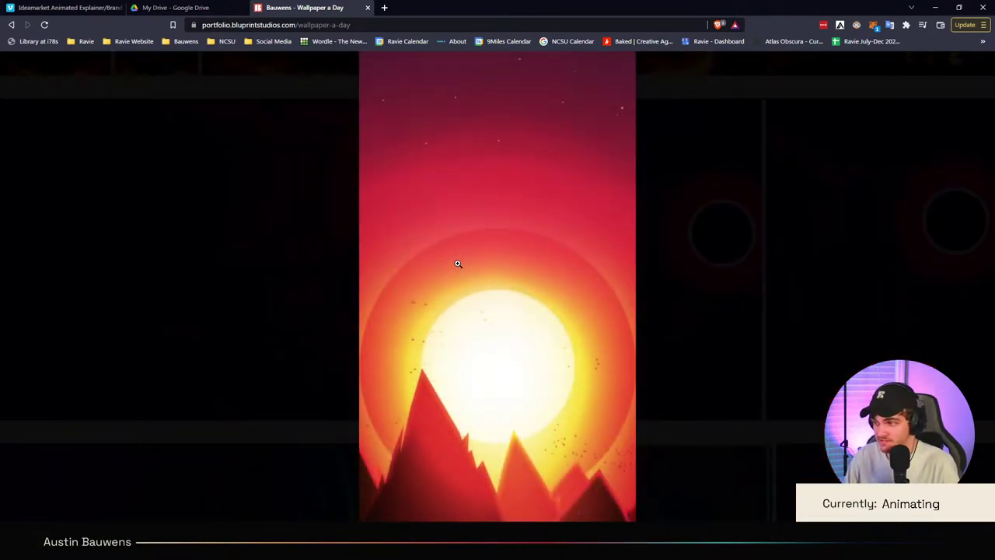
{"action": "key", "text": "Right"}
{"action": "key", "text": "Right"}
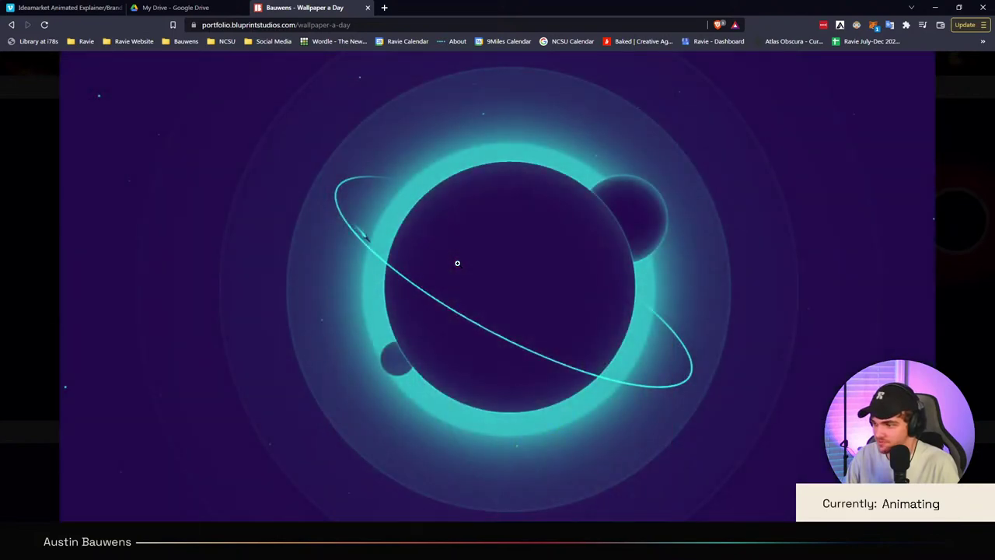
Step: Zoom into the purple ringed-planet wallpaper, adjust page magnification, and reopen it in the viewer
{"action": "left_click", "coordinate": [457, 263]}
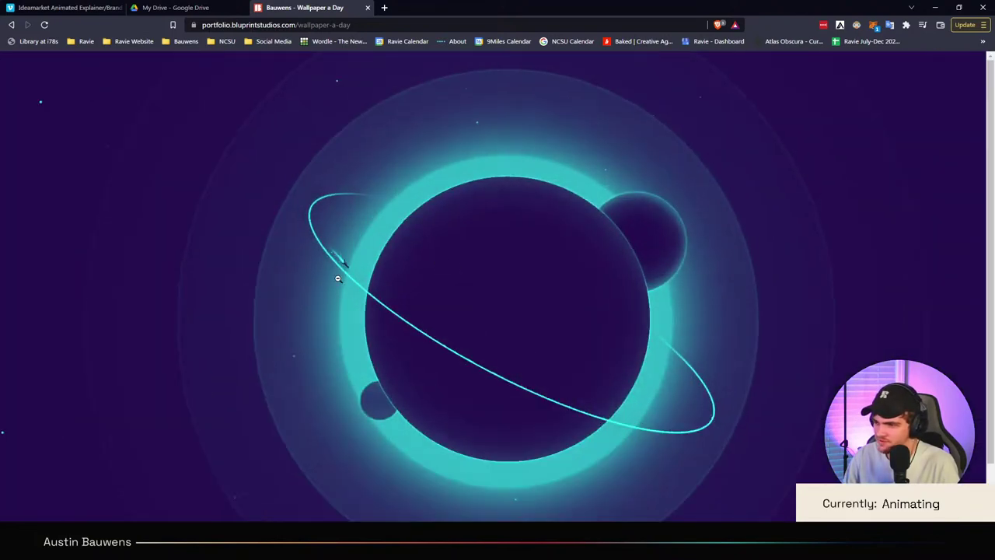
{"action": "key", "text": "ctrl+plus"}
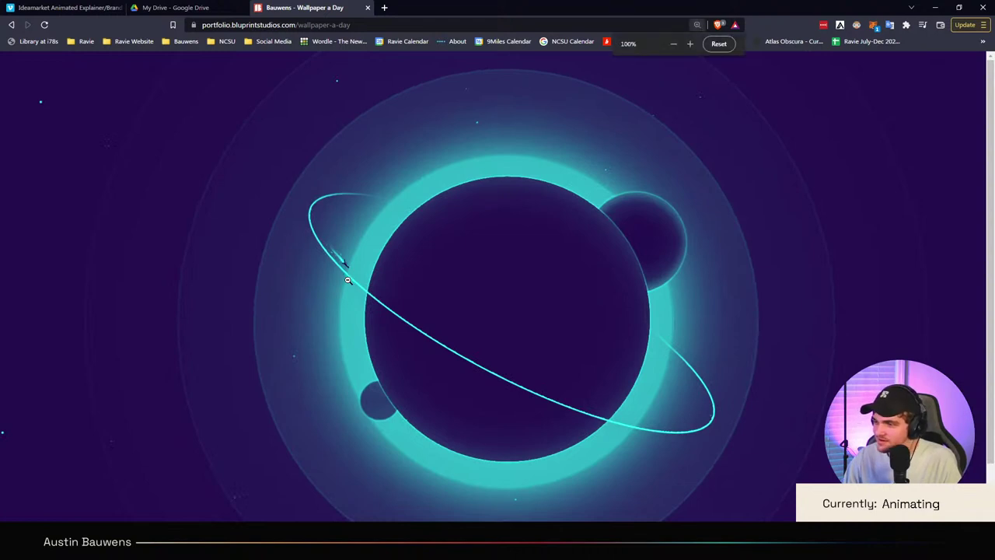
{"action": "scroll", "coordinate": [348, 280], "scroll_direction": "up", "scroll_amount": 5}
{"action": "scroll", "coordinate": [348, 280], "scroll_direction": "down", "scroll_amount": 6}
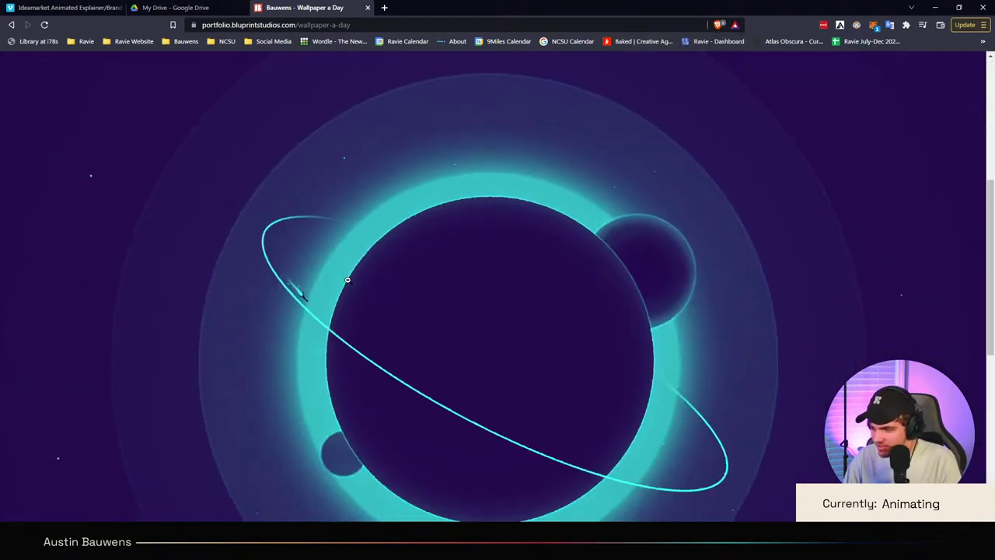
{"action": "left_click", "coordinate": [285, 182]}
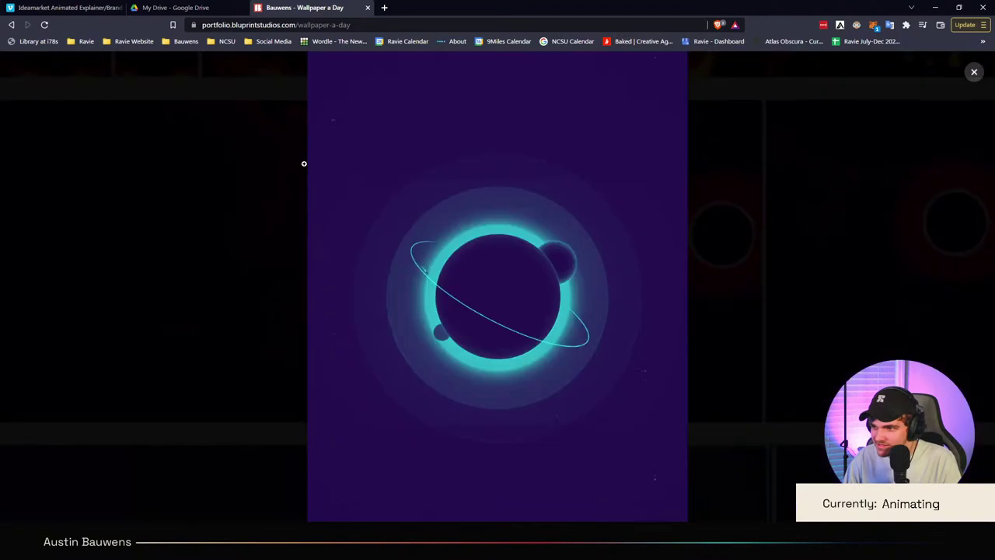
Step: Step from the orange sunset wallpaper to the Falcon Heavy poster, then close the viewer
{"action": "left_click", "coordinate": [775, 342]}
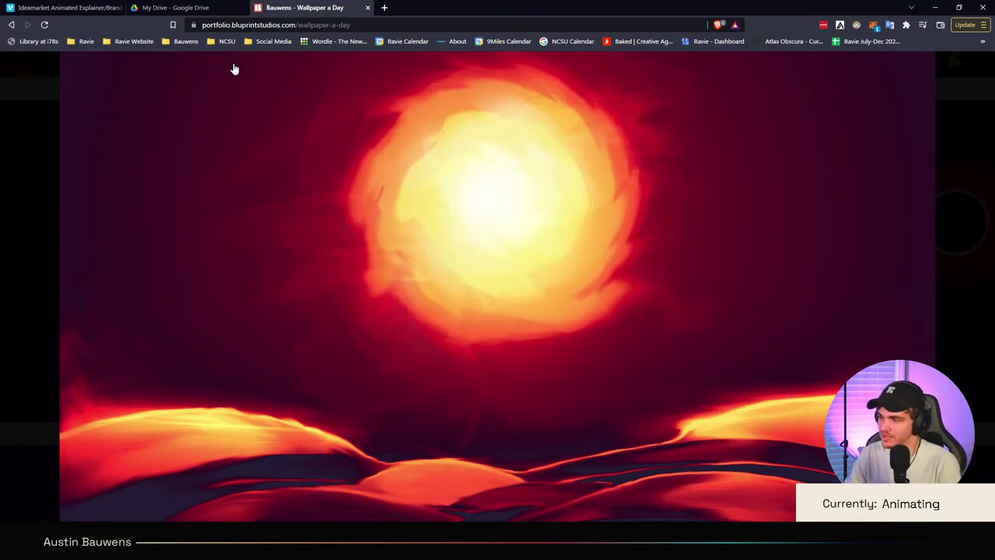
{"action": "key", "text": "Right"}
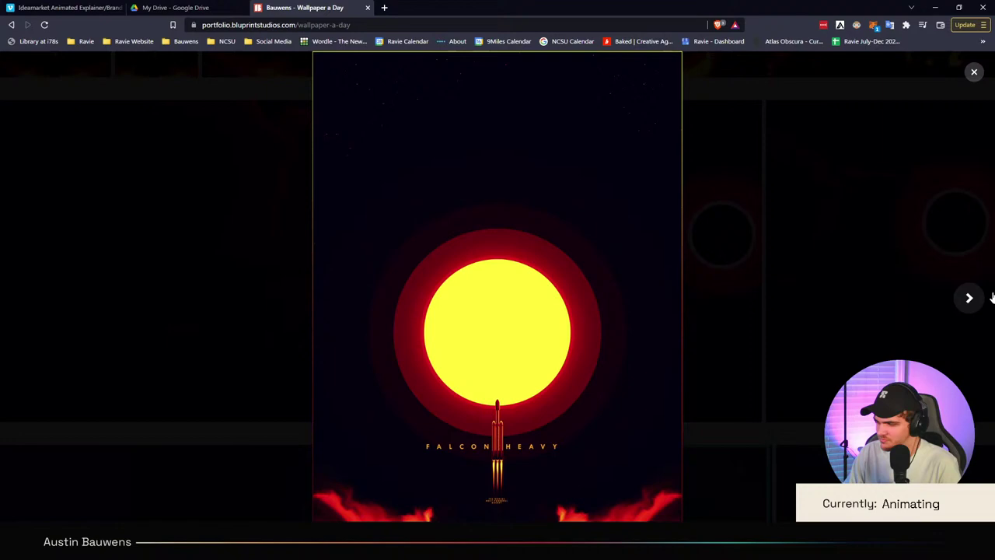
{"action": "left_click", "coordinate": [973, 72]}
{"action": "scroll", "coordinate": [817, 365], "scroll_direction": "up", "scroll_amount": 5}
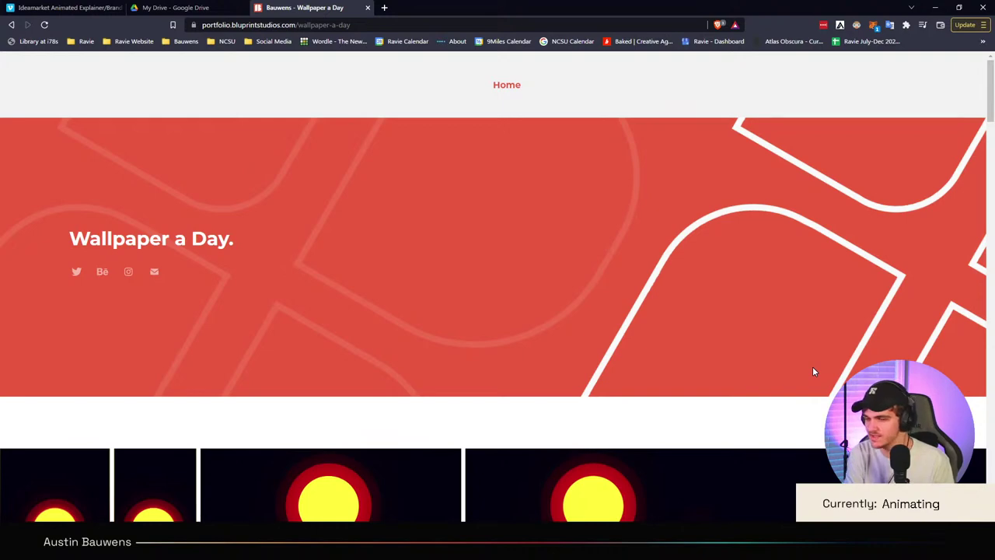
{"action": "scroll", "coordinate": [334, 388], "scroll_direction": "down", "scroll_amount": 5}
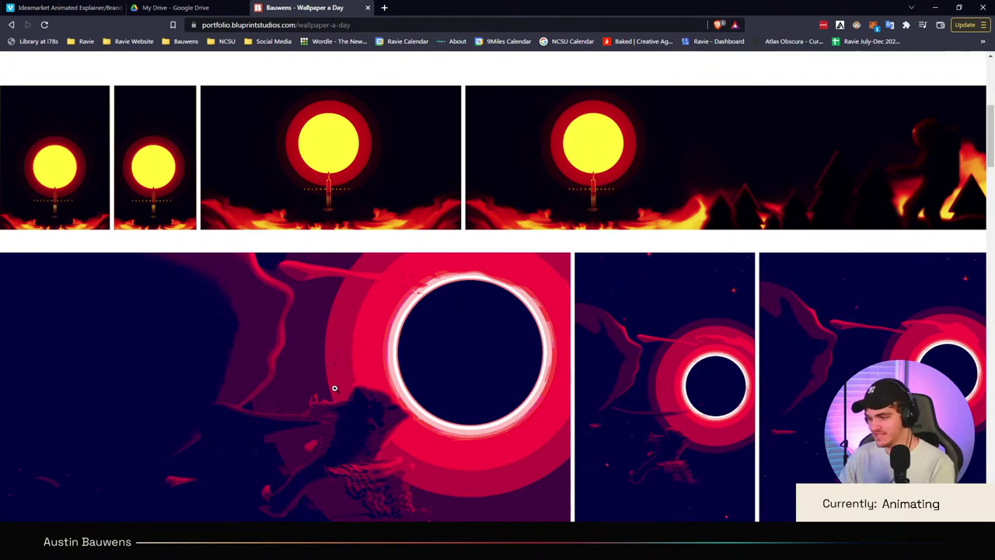
{"action": "scroll", "coordinate": [335, 387], "scroll_direction": "down", "scroll_amount": 3}
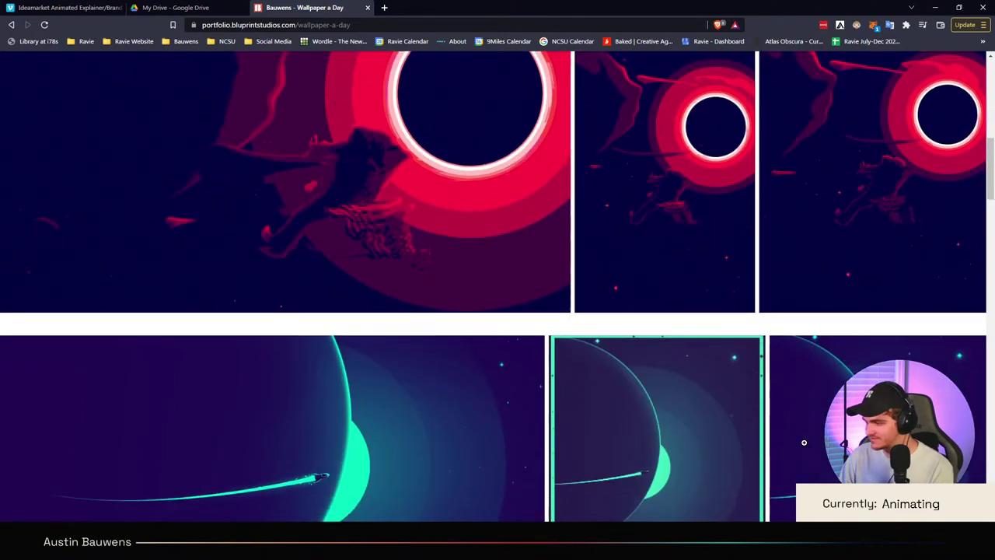
{"action": "scroll", "coordinate": [804, 442], "scroll_direction": "up", "scroll_amount": 8}
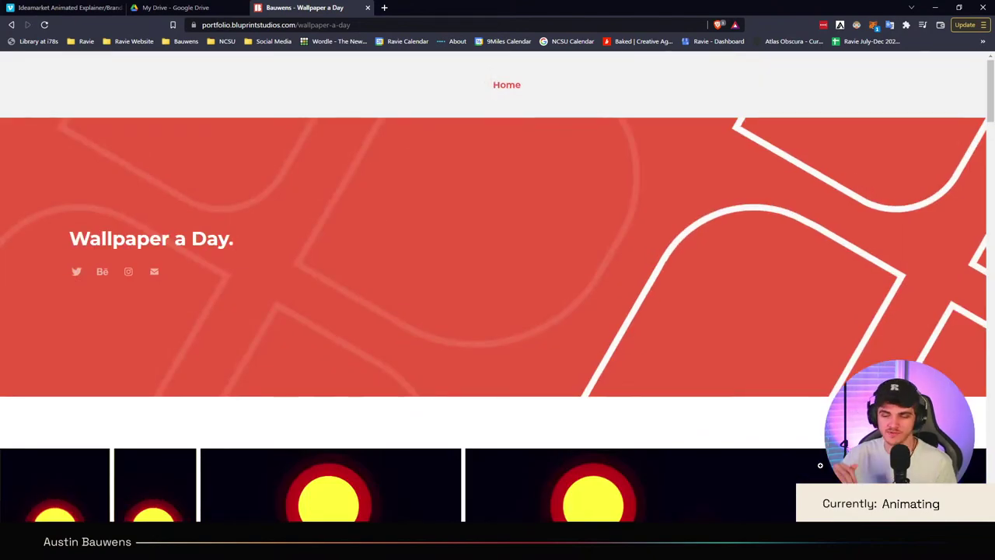
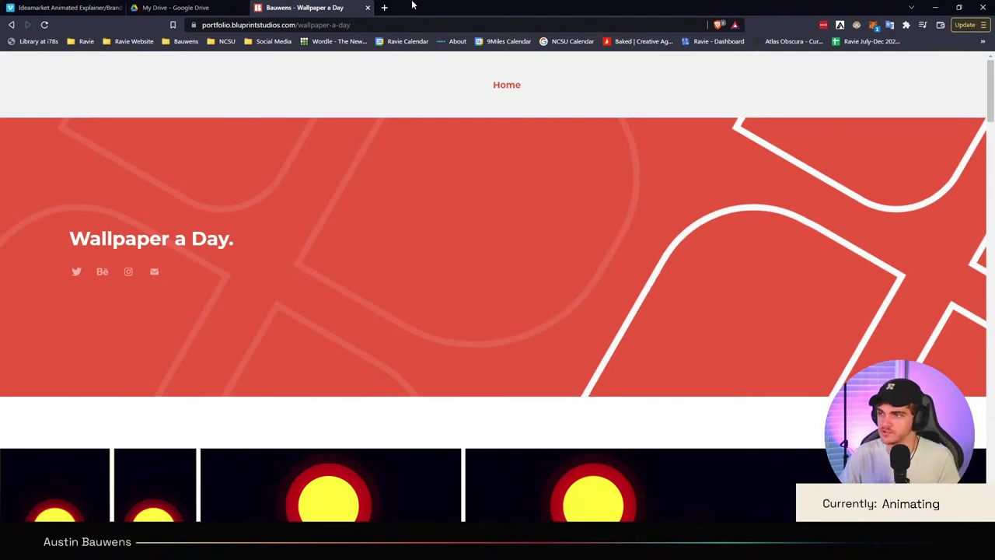
Step: Open a new blank browser tab beside the Wallpaper a Day page
{"action": "left_click", "coordinate": [385, 7]}
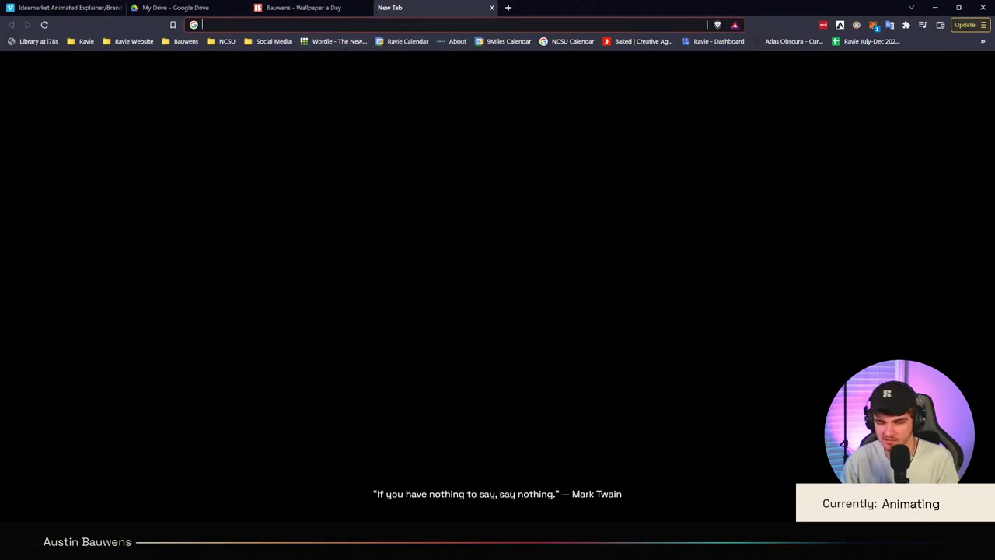
Step: Switch over to After Effects, then back to the Ideamarket storyboard in the browser
{"action": "key", "text": "alt+Tab"}
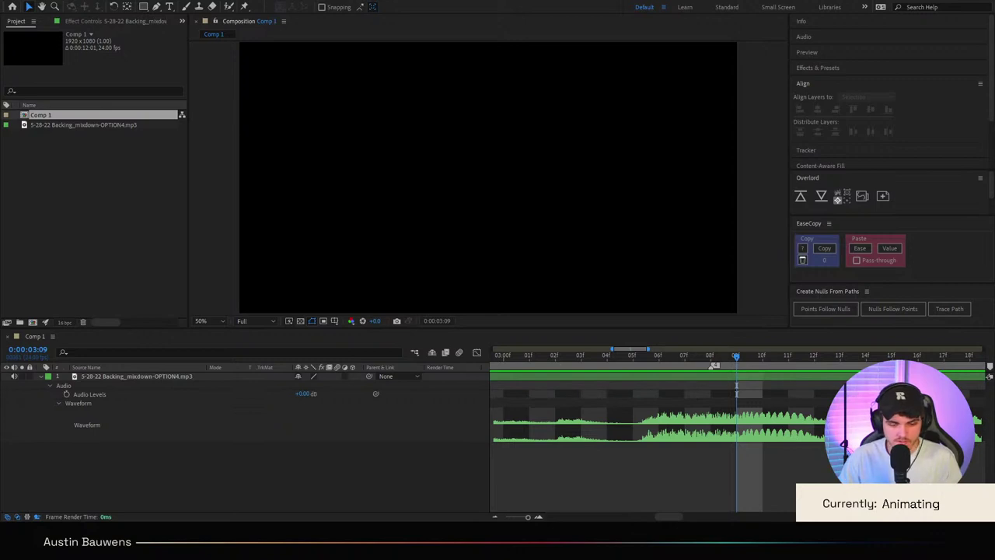
{"action": "key", "text": "alt+Tab"}
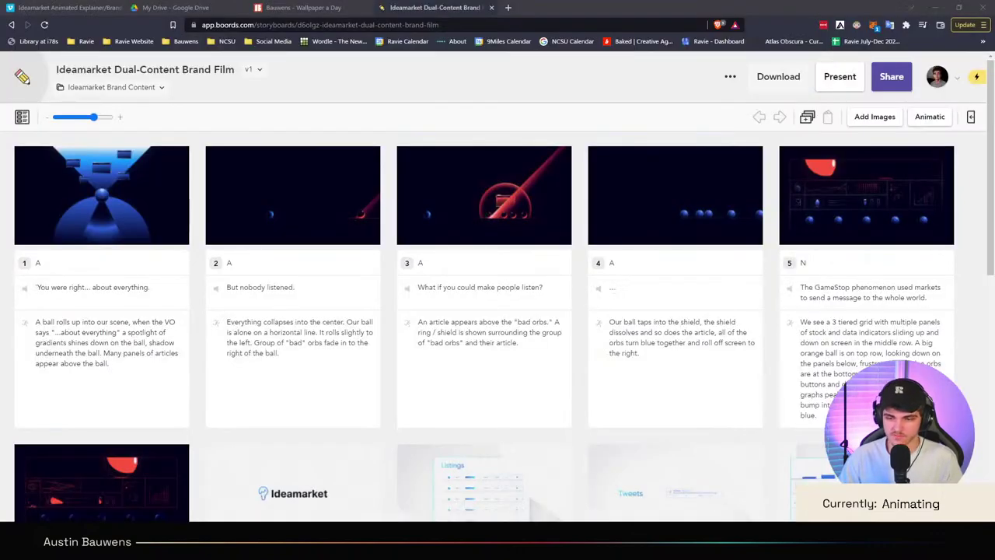
{"action": "mouse_move", "coordinate": [436, 155]}
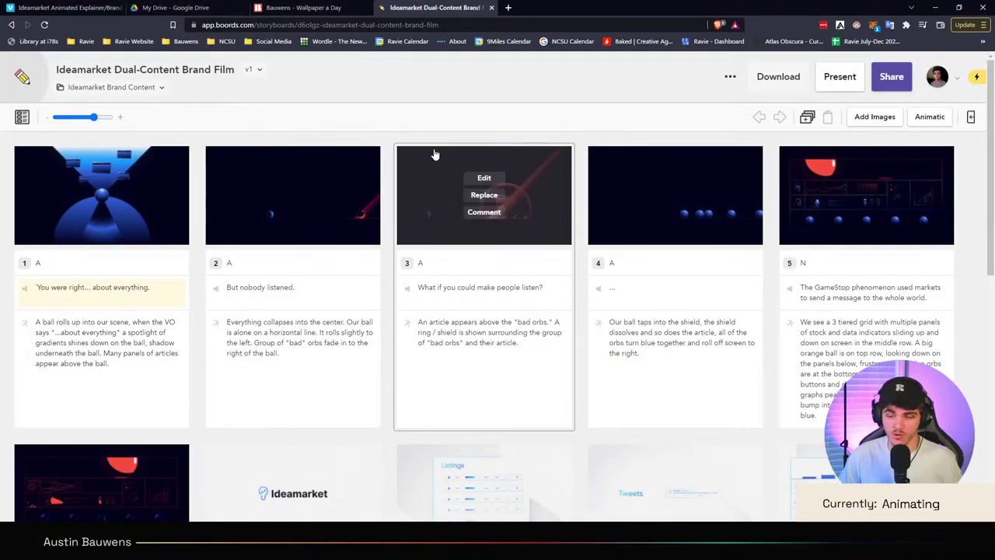
{"action": "triple_click", "coordinate": [158, 293]}
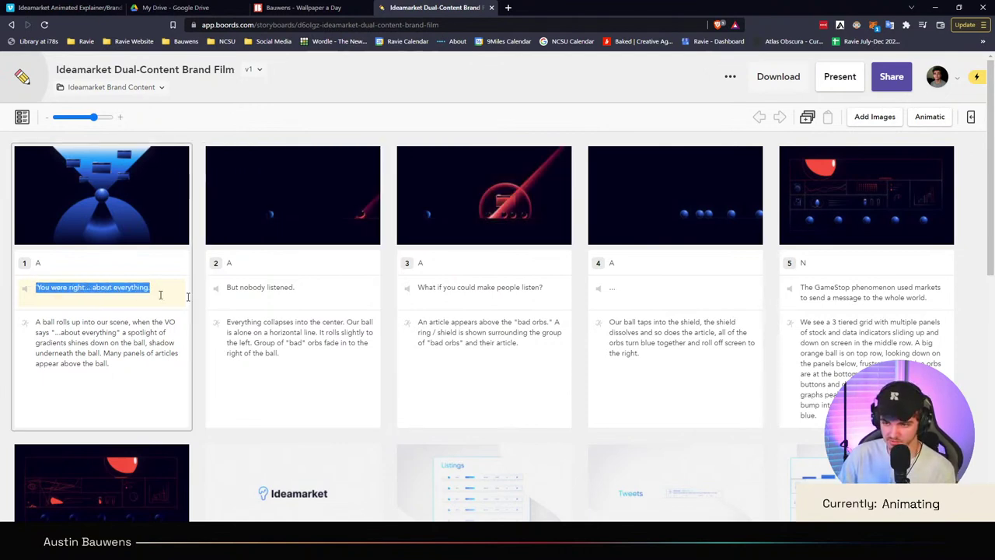
{"action": "left_click", "coordinate": [115, 295]}
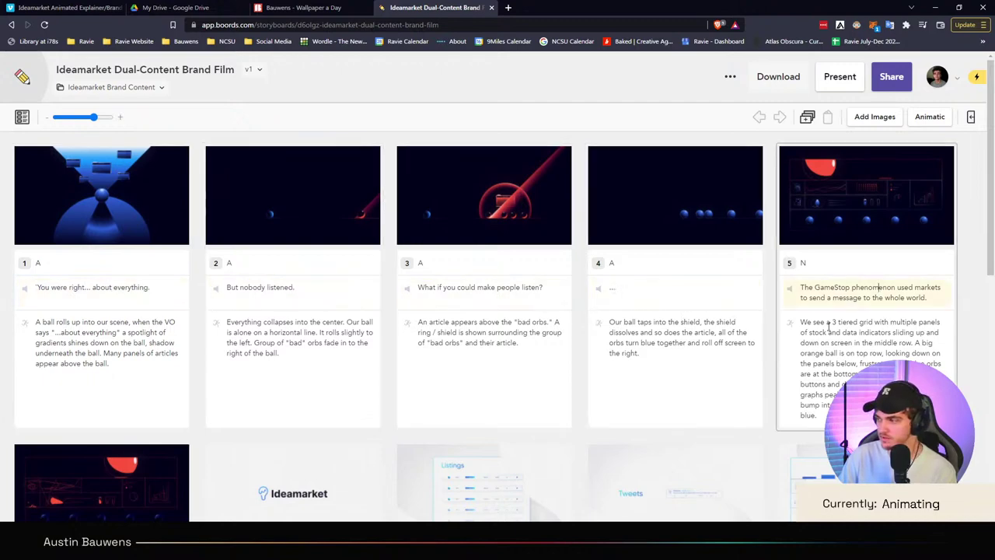
{"action": "scroll", "coordinate": [829, 326], "scroll_direction": "down", "scroll_amount": 1}
{"action": "scroll", "coordinate": [751, 338], "scroll_direction": "up", "scroll_amount": 1}
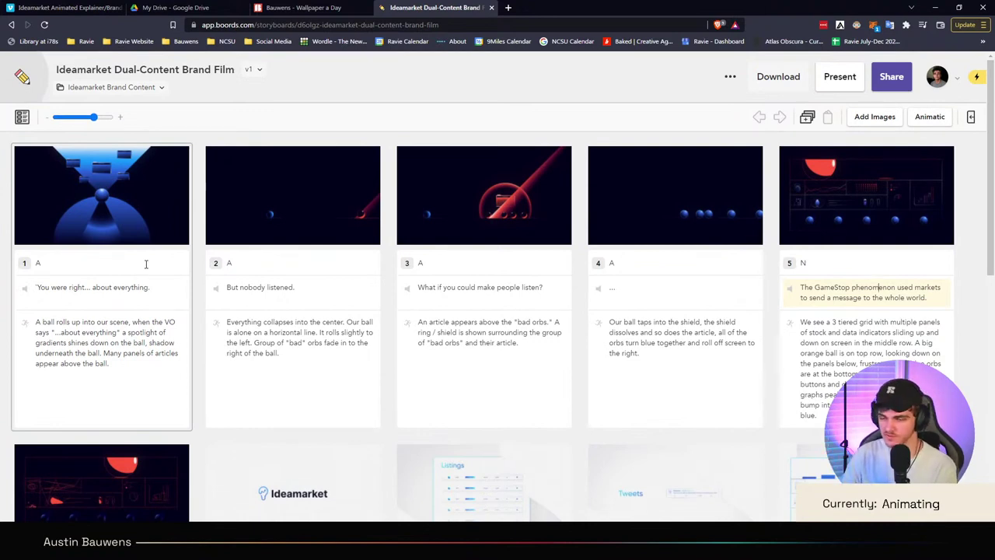
{"action": "left_click_drag", "start_coordinate": [145, 361], "coordinate": [24, 332]}
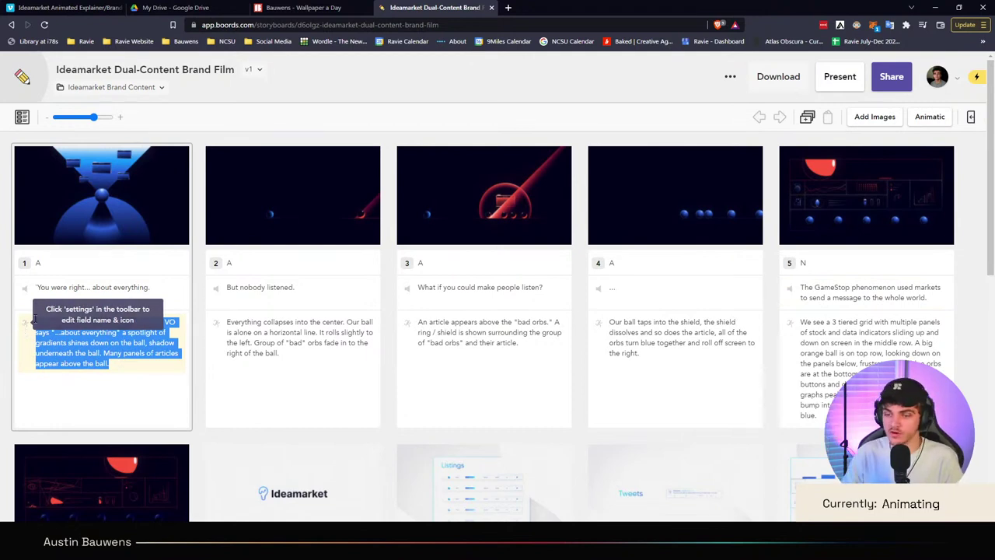
{"action": "left_click_drag", "start_coordinate": [160, 289], "coordinate": [35, 294]}
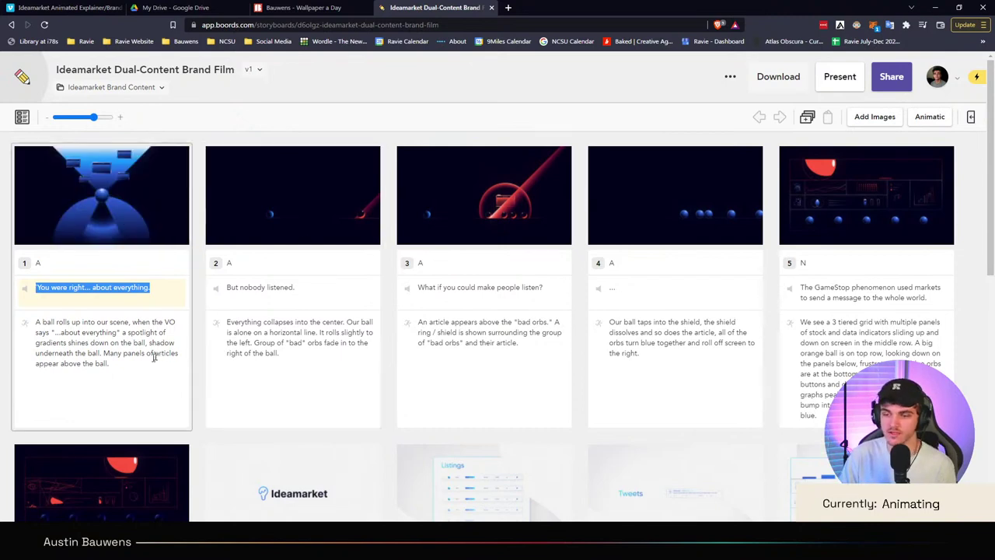
{"action": "left_click_drag", "start_coordinate": [154, 360], "coordinate": [35, 321]}
{"action": "left_click", "coordinate": [276, 355]}
{"action": "left_click_drag", "start_coordinate": [276, 354], "coordinate": [215, 321]}
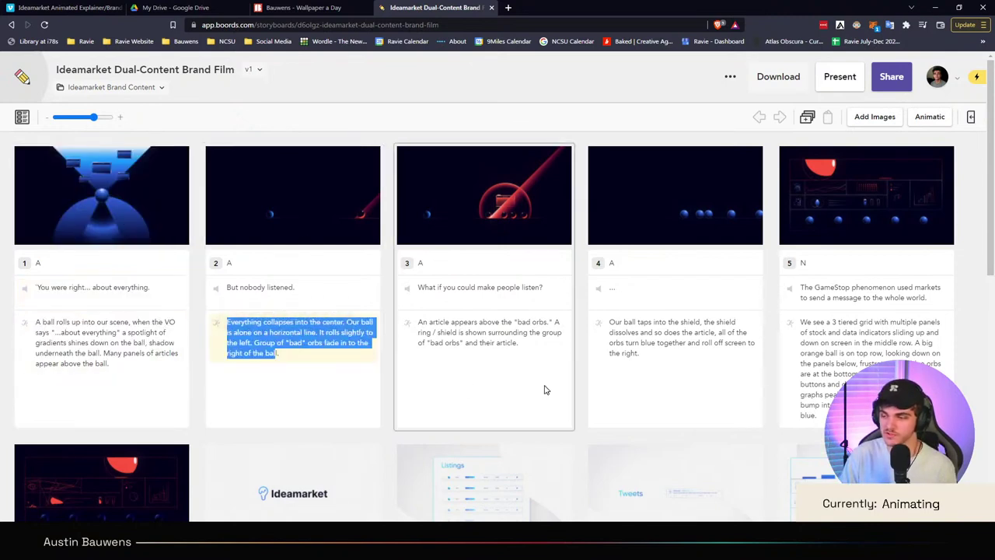
{"action": "left_click_drag", "start_coordinate": [504, 343], "coordinate": [431, 322]}
{"action": "left_click", "coordinate": [626, 338]}
{"action": "left_click_drag", "start_coordinate": [625, 338], "coordinate": [600, 308]}
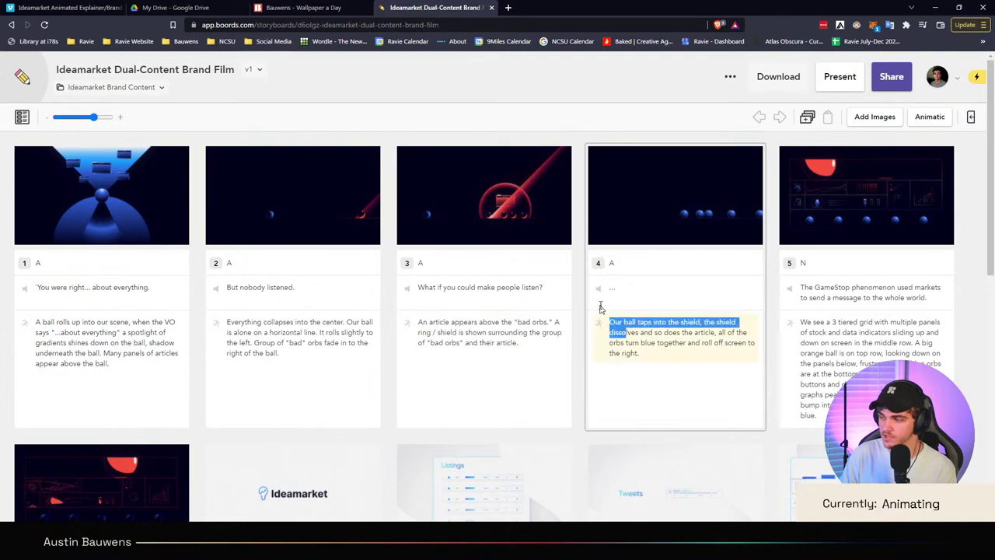
{"action": "left_click", "coordinate": [688, 401]}
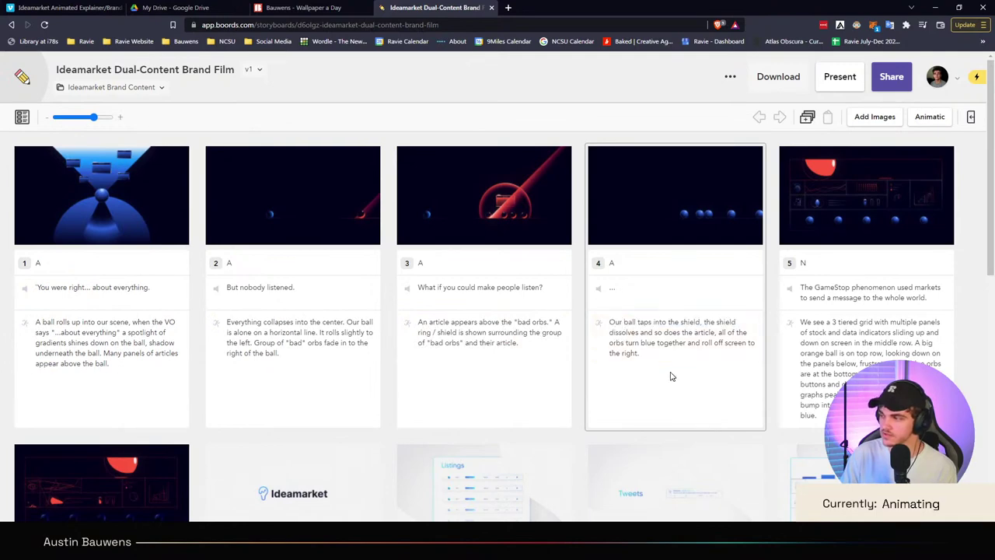
{"action": "triple_click", "coordinate": [116, 362]}
{"action": "left_click_drag", "start_coordinate": [166, 292], "coordinate": [34, 287]}
{"action": "scroll", "coordinate": [117, 388], "scroll_direction": "down", "scroll_amount": 2}
{"action": "triple_click", "coordinate": [120, 486]}
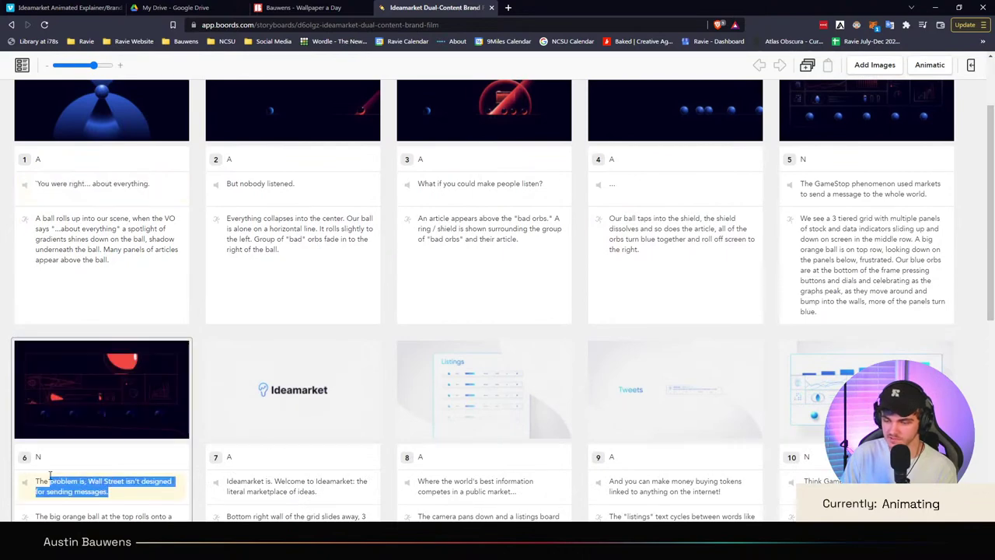
{"action": "scroll", "coordinate": [78, 451], "scroll_direction": "up", "scroll_amount": 1}
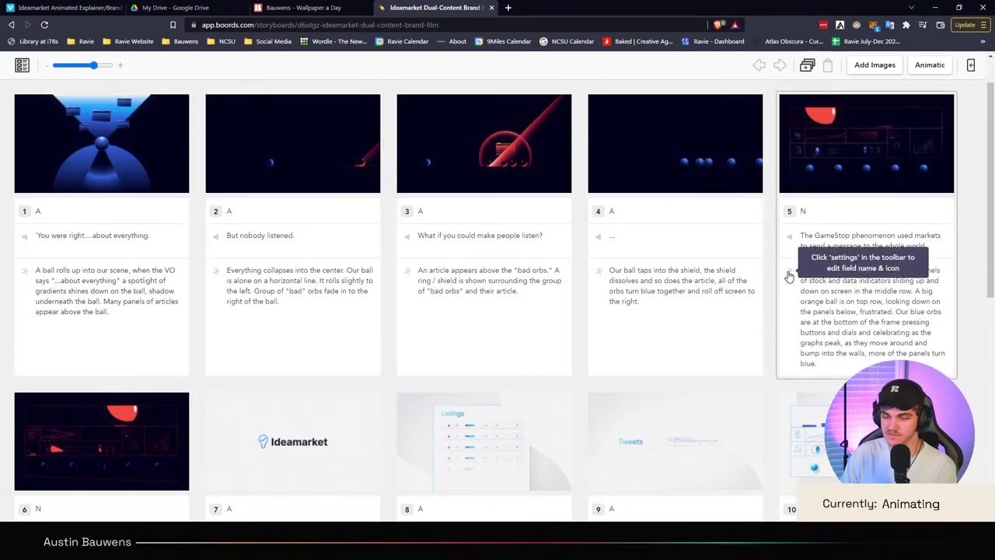
{"action": "scroll", "coordinate": [789, 276], "scroll_direction": "up", "scroll_amount": 1}
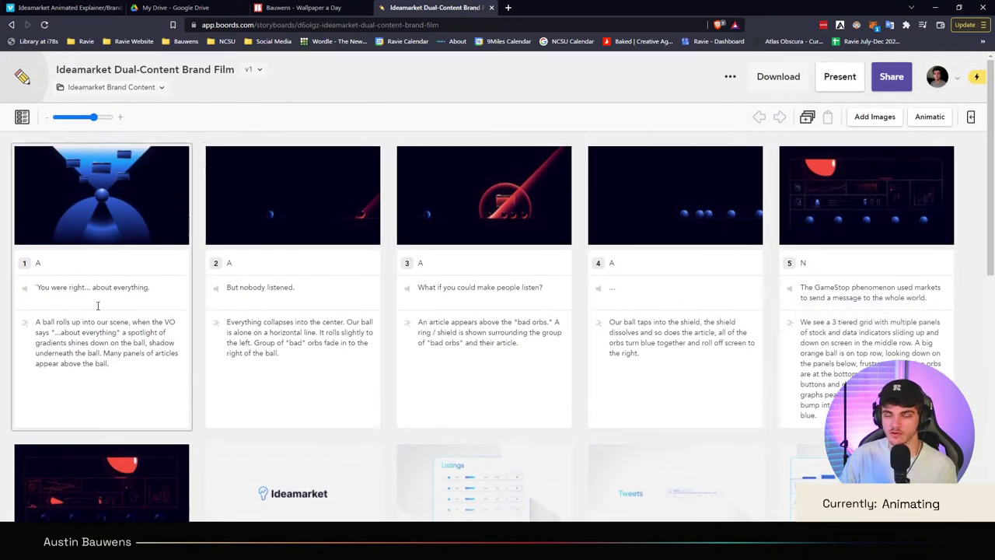
{"action": "mouse_move", "coordinate": [152, 227]}
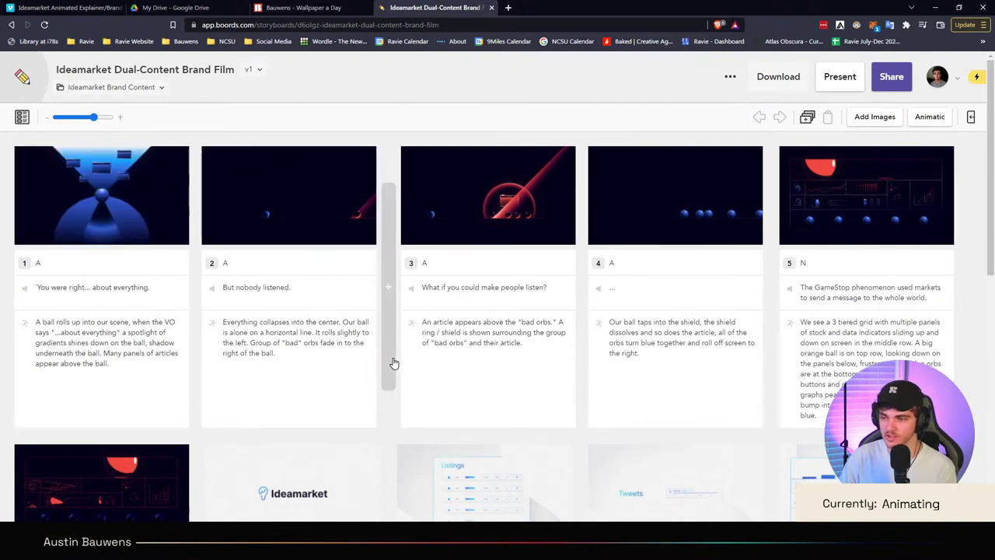
{"action": "scroll", "coordinate": [610, 421], "scroll_direction": "down", "scroll_amount": 1}
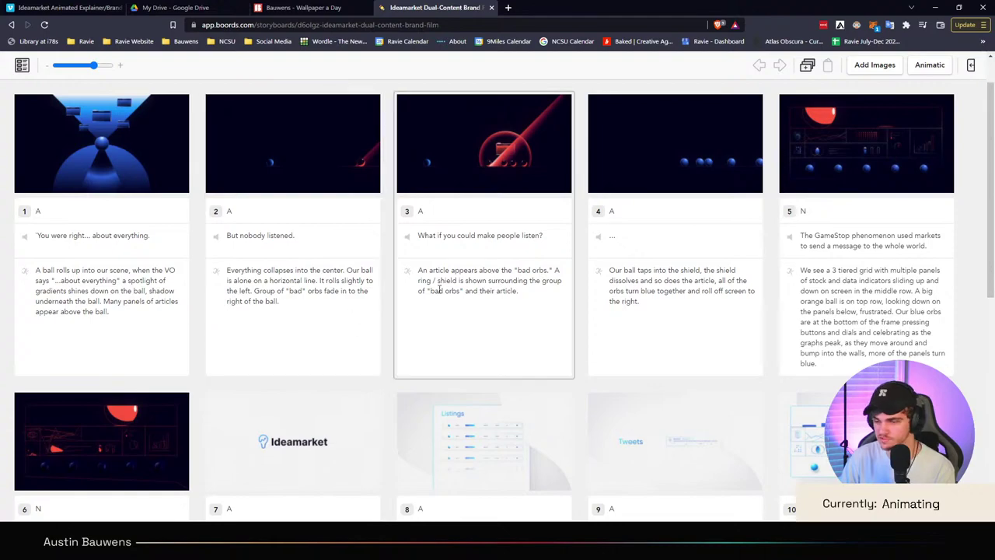
{"action": "scroll", "coordinate": [484, 318], "scroll_direction": "down", "scroll_amount": 4}
{"action": "scroll", "coordinate": [484, 318], "scroll_direction": "down", "scroll_amount": 5}
{"action": "scroll", "coordinate": [484, 315], "scroll_direction": "up", "scroll_amount": 10}
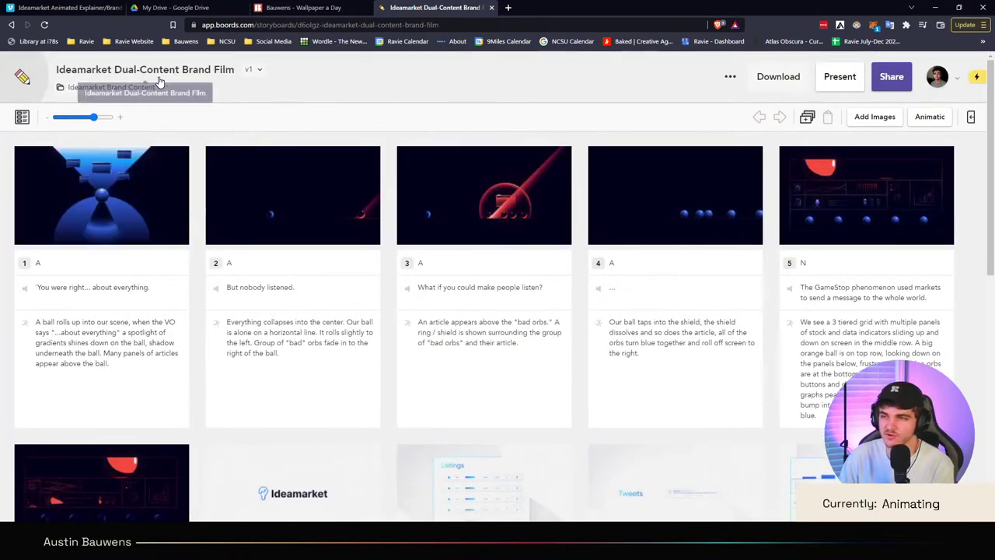
{"action": "left_click", "coordinate": [262, 70]}
{"action": "left_click", "coordinate": [264, 72]}
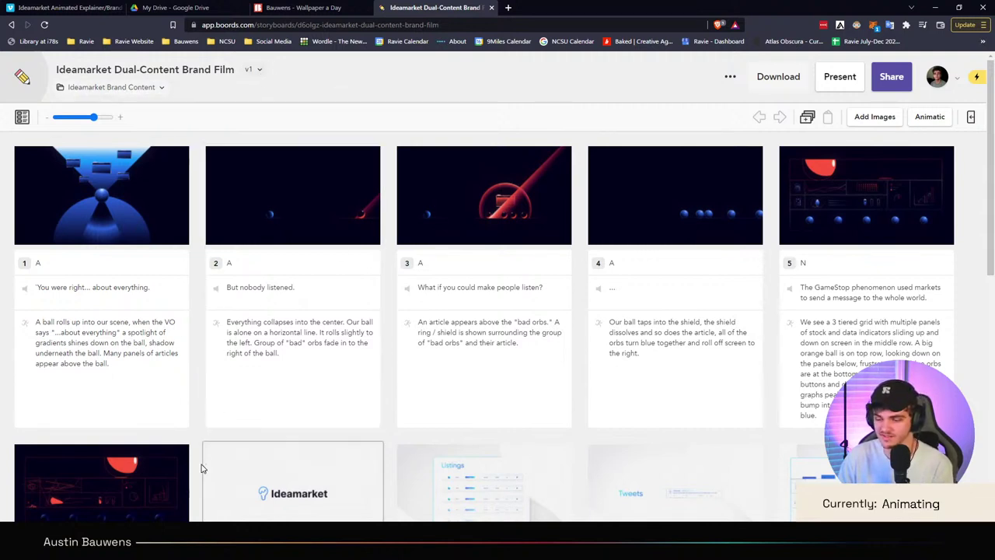
{"action": "mouse_move", "coordinate": [154, 536]}
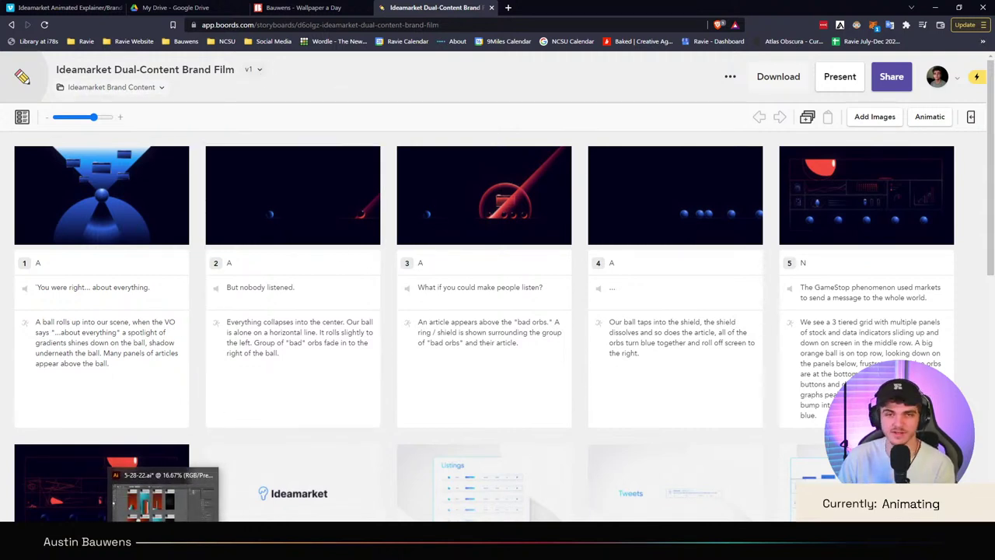
{"action": "mouse_move", "coordinate": [352, 174]}
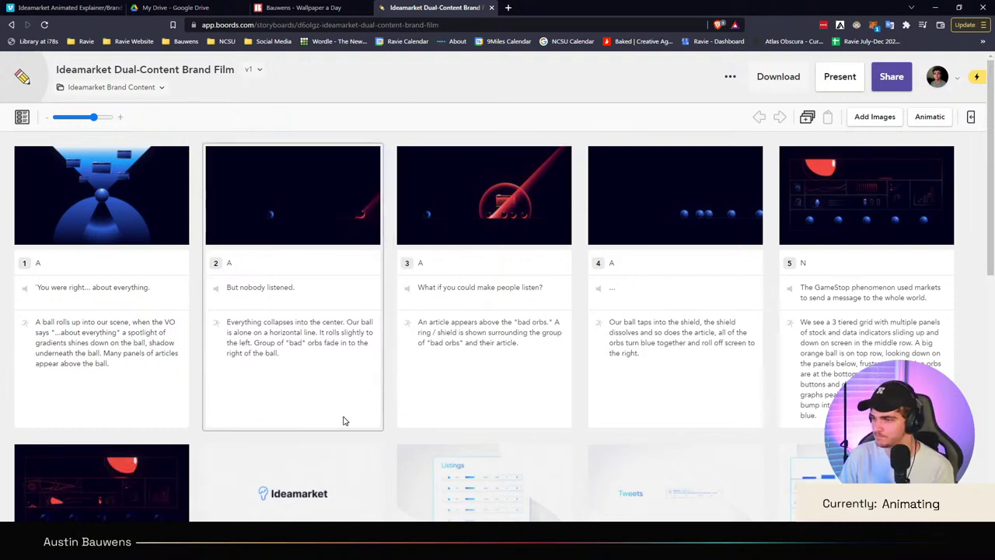
Step: Switch to the 'Bauwens - Wallpaper a Day' tab and close the Ideamarket storyboard tab
{"action": "left_click", "coordinate": [311, 8]}
{"action": "left_click", "coordinate": [492, 8]}
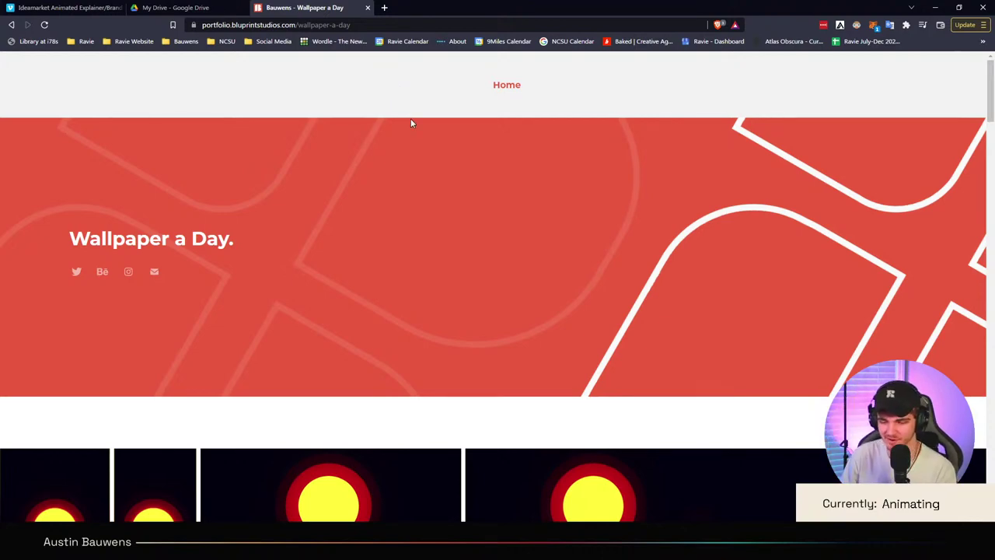
Step: Scroll the Wallpaper a Day page, then follow the Home link to the Bauwens work page
{"action": "scroll", "coordinate": [420, 132], "scroll_direction": "down", "scroll_amount": 3}
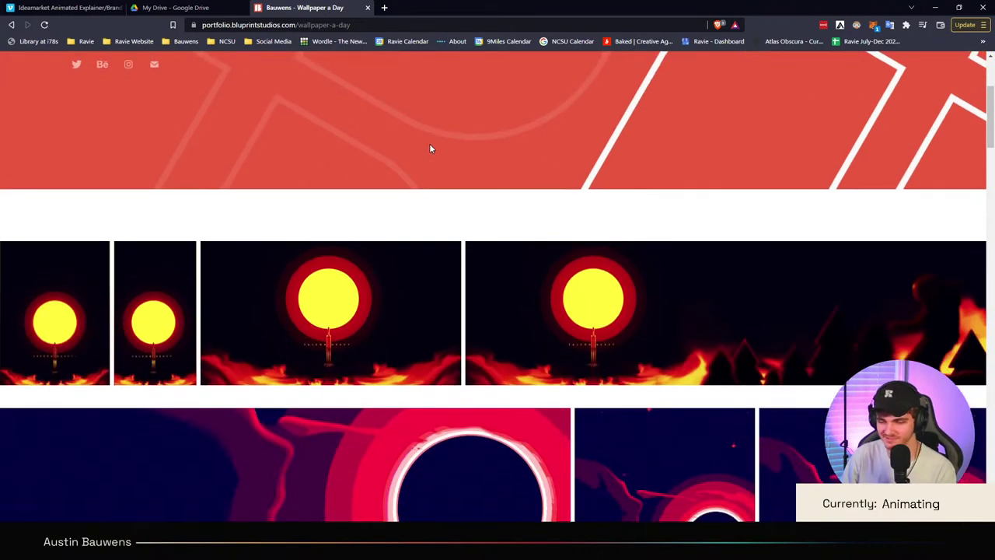
{"action": "scroll", "coordinate": [429, 148], "scroll_direction": "up", "scroll_amount": 3}
{"action": "left_click", "coordinate": [518, 87]}
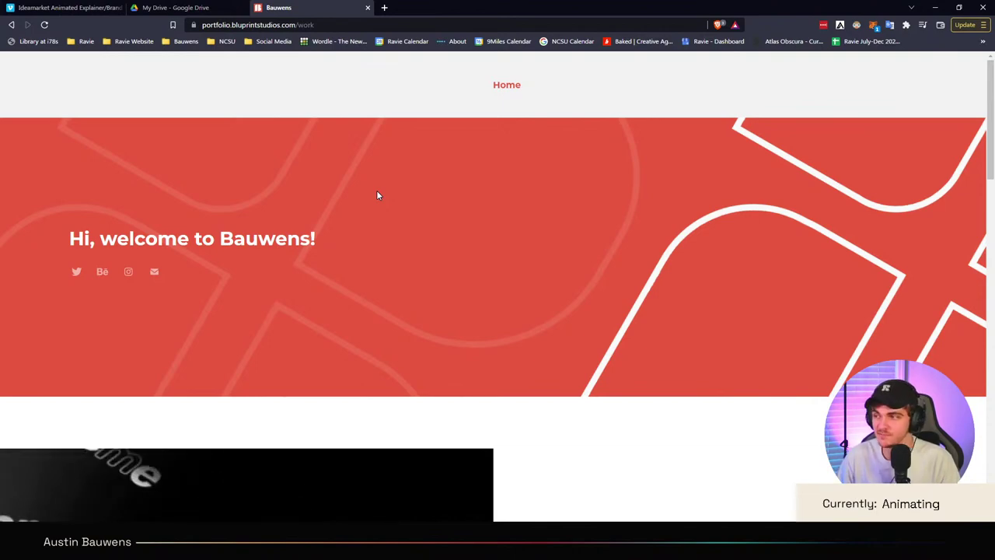
{"action": "scroll", "coordinate": [362, 200], "scroll_direction": "down", "scroll_amount": 2}
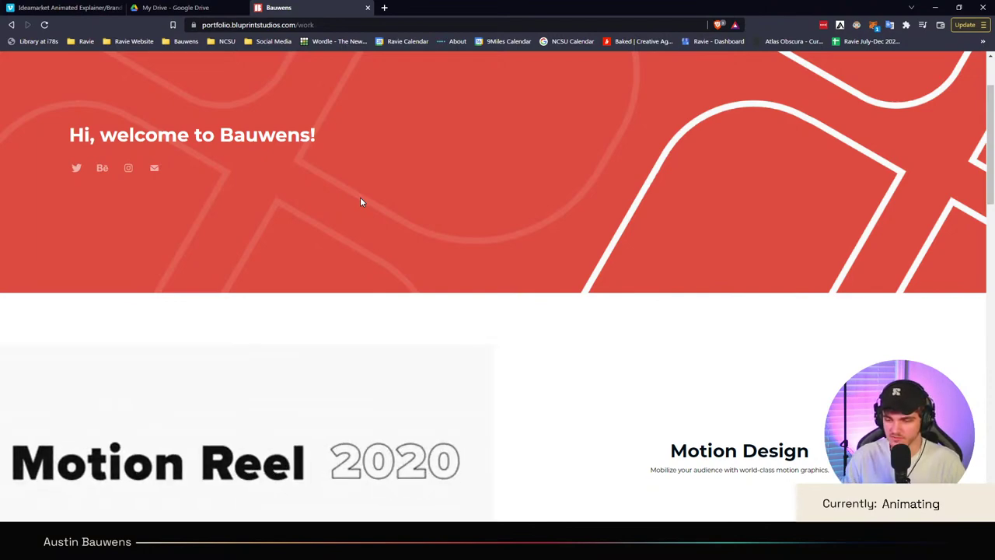
{"action": "scroll", "coordinate": [487, 122], "scroll_direction": "down", "scroll_amount": 1}
Step: Scroll a little further down the Bauwens portfolio page
{"action": "scroll", "coordinate": [500, 100], "scroll_direction": "down", "scroll_amount": 1}
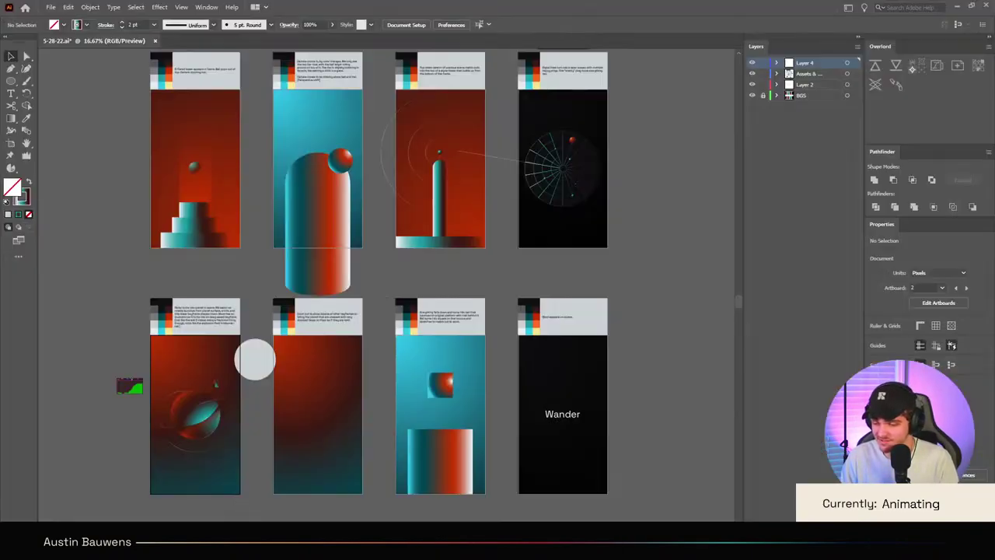
Step: Marquee-select the radar grid and connecting line, and push them to After Effects with Overlord
{"action": "scroll", "coordinate": [667, 293], "scroll_direction": "up", "scroll_amount": 2}
{"action": "scroll", "coordinate": [334, 195], "scroll_direction": "up", "scroll_amount": 5}
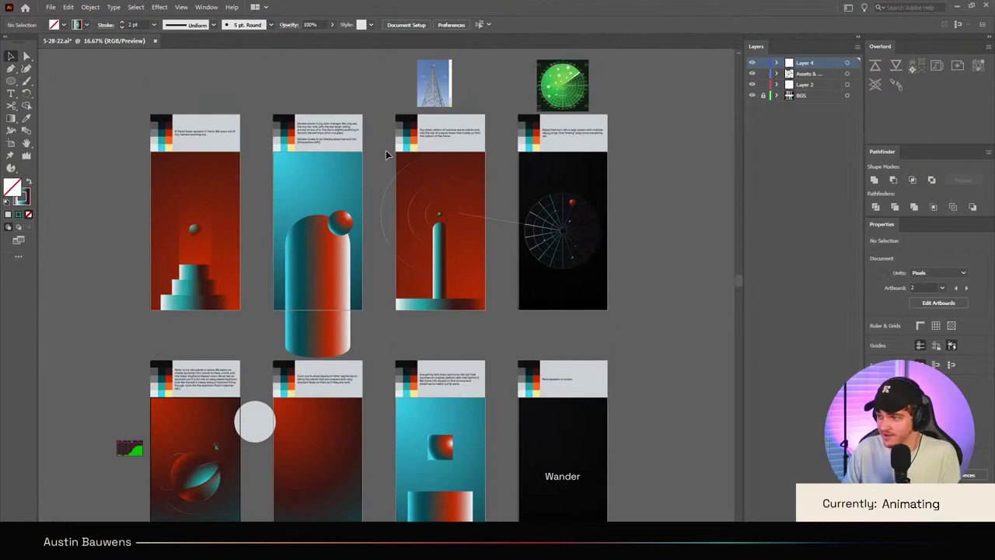
{"action": "scroll", "coordinate": [371, 268], "scroll_direction": "down", "scroll_amount": 2}
{"action": "scroll", "coordinate": [596, 293], "scroll_direction": "up", "scroll_amount": 3}
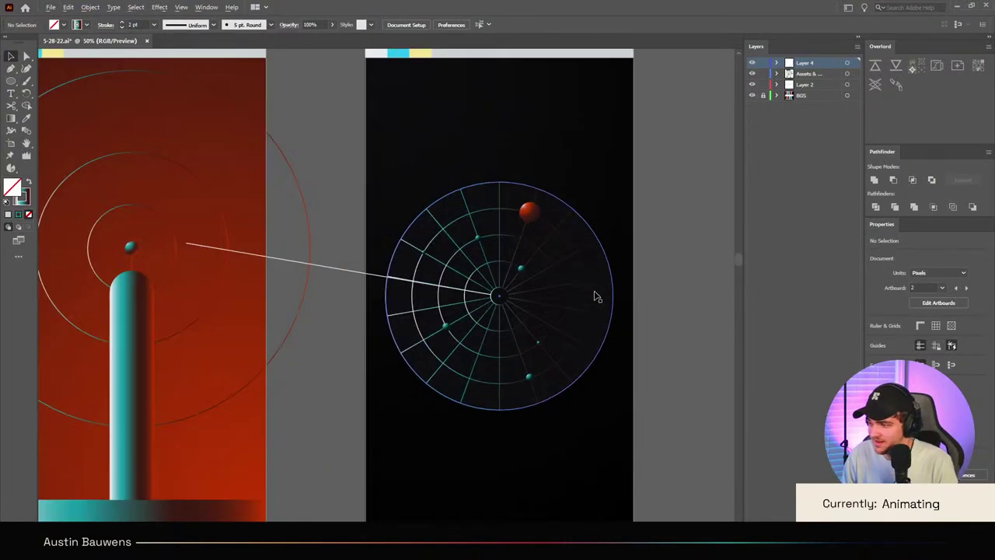
{"action": "left_click_drag", "start_coordinate": [610, 170], "coordinate": [378, 455]}
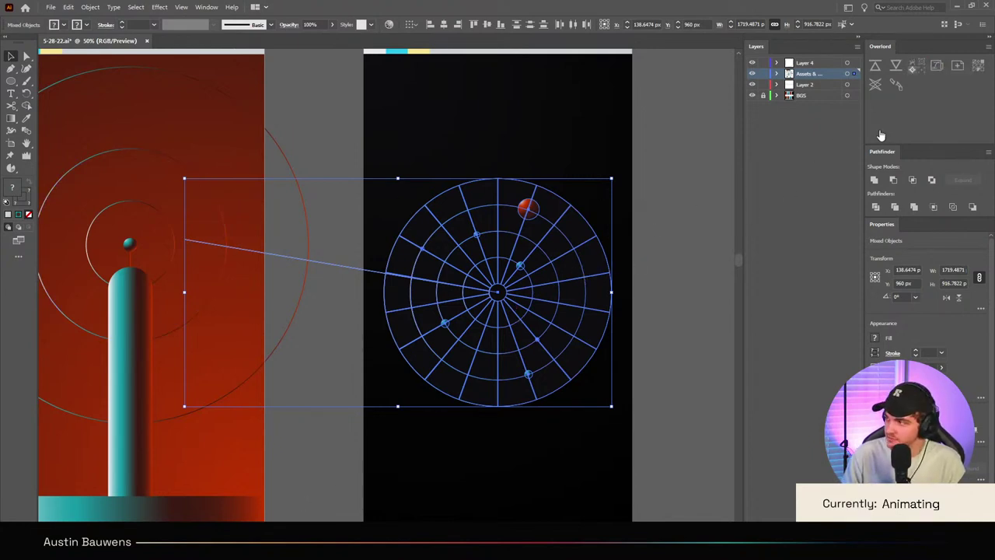
{"action": "left_click", "coordinate": [876, 67]}
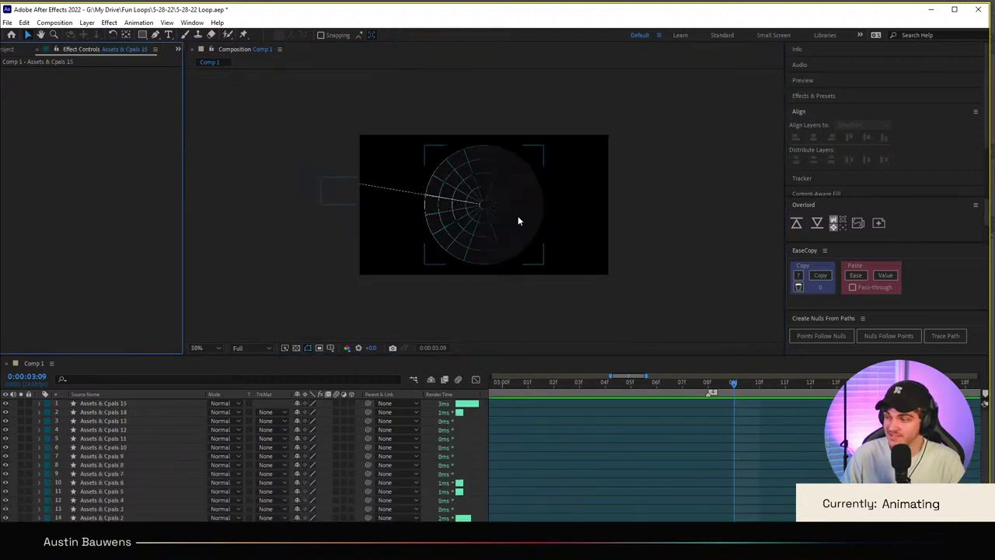
Step: Inspect the Assets & Cpals layers, then select all radar shape layers and delete them
{"action": "scroll", "coordinate": [518, 220], "scroll_direction": "up", "scroll_amount": 1}
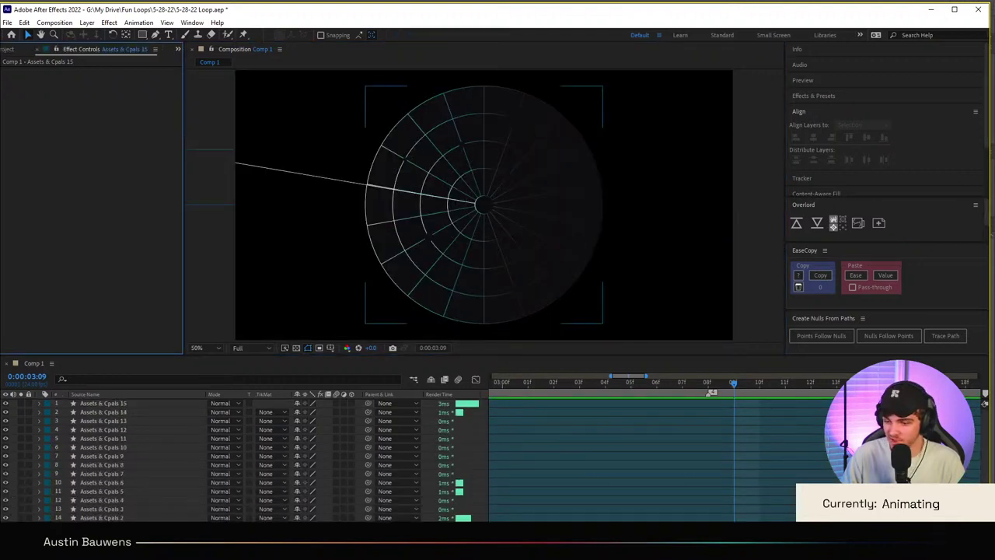
{"action": "left_click", "coordinate": [429, 240]}
{"action": "scroll", "coordinate": [429, 241], "scroll_direction": "down", "scroll_amount": 6}
{"action": "scroll", "coordinate": [402, 260], "scroll_direction": "up", "scroll_amount": 1}
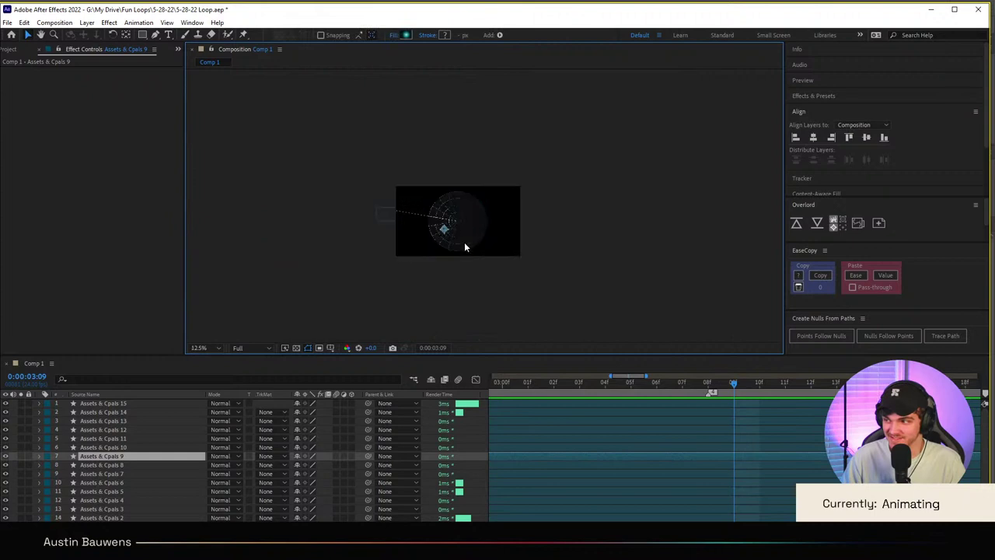
{"action": "scroll", "coordinate": [464, 246], "scroll_direction": "up", "scroll_amount": 1}
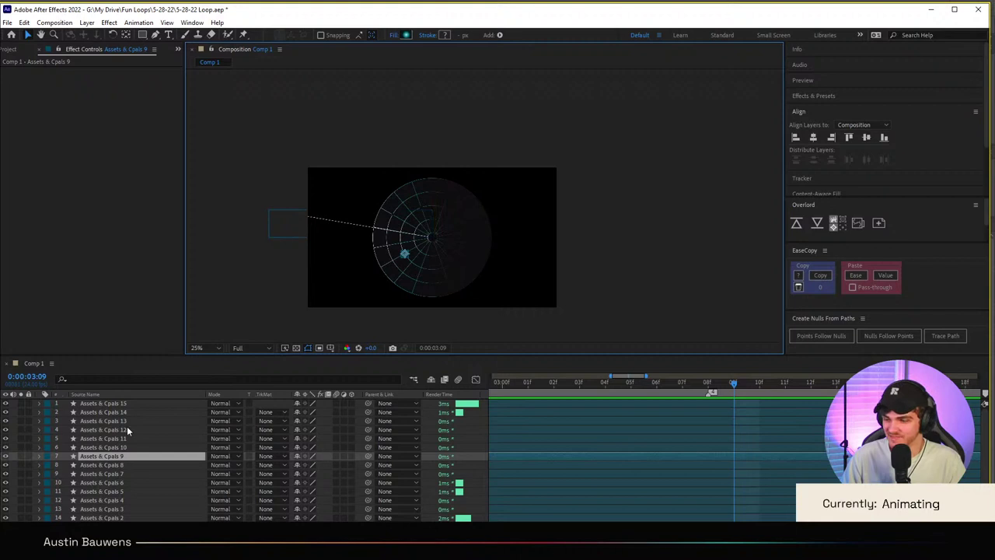
{"action": "left_click", "coordinate": [404, 253]}
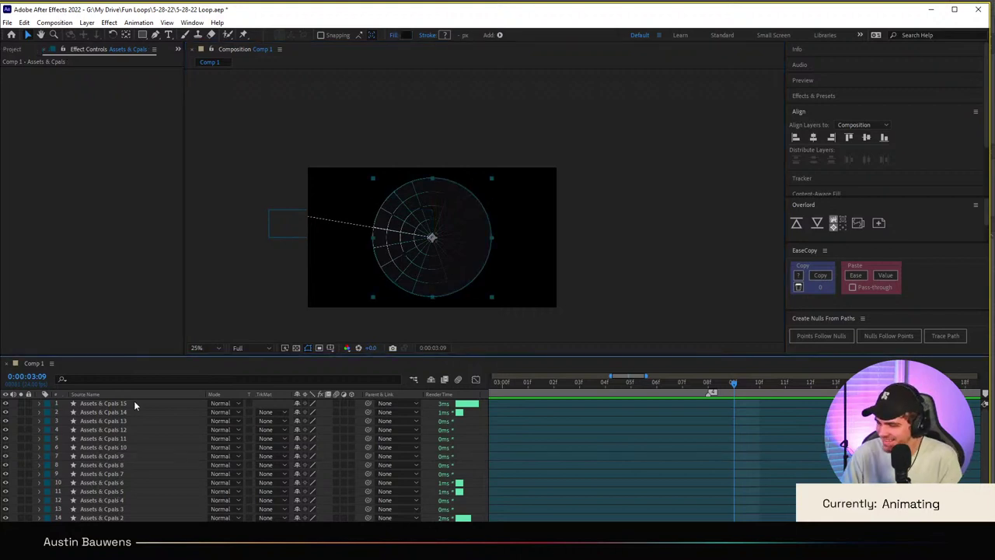
{"action": "key", "text": "ctrl+a"}
{"action": "key", "text": "Delete"}
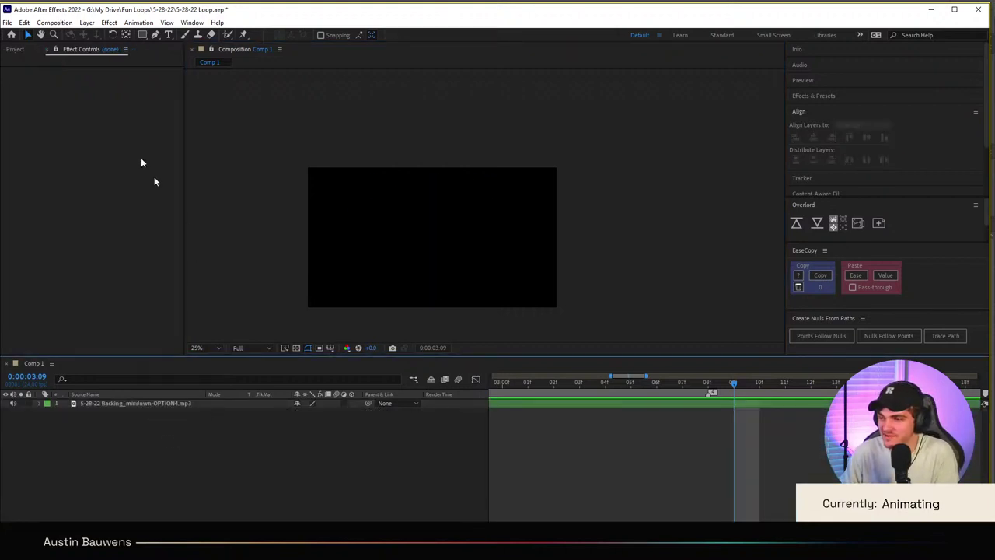
Step: Resize Comp 1 to 1080×1920, fit the timeline to the comp, and minimize After Effects
{"action": "left_click", "coordinate": [54, 23]}
{"action": "left_click", "coordinate": [83, 52]}
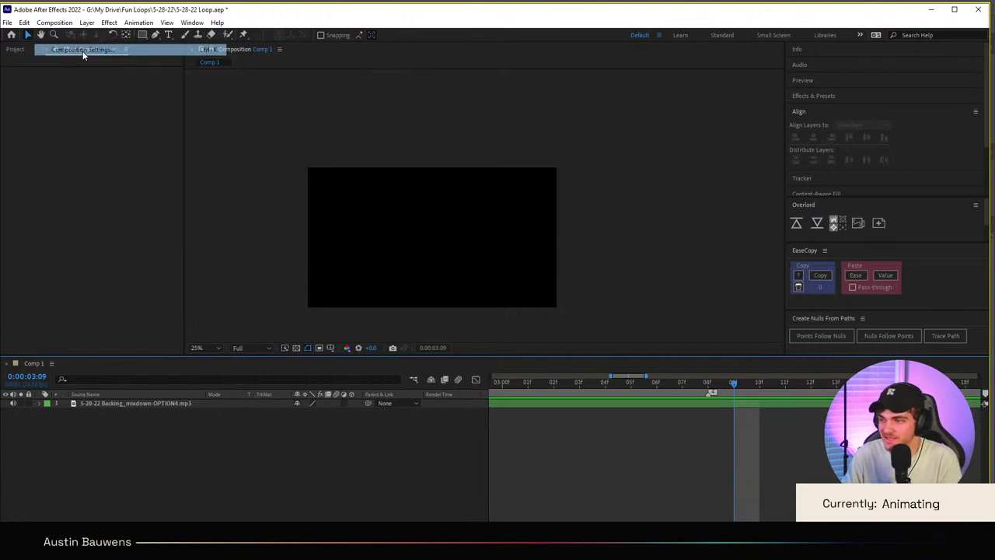
{"action": "left_click", "coordinate": [753, 203]}
{"action": "type", "text": "1080"}
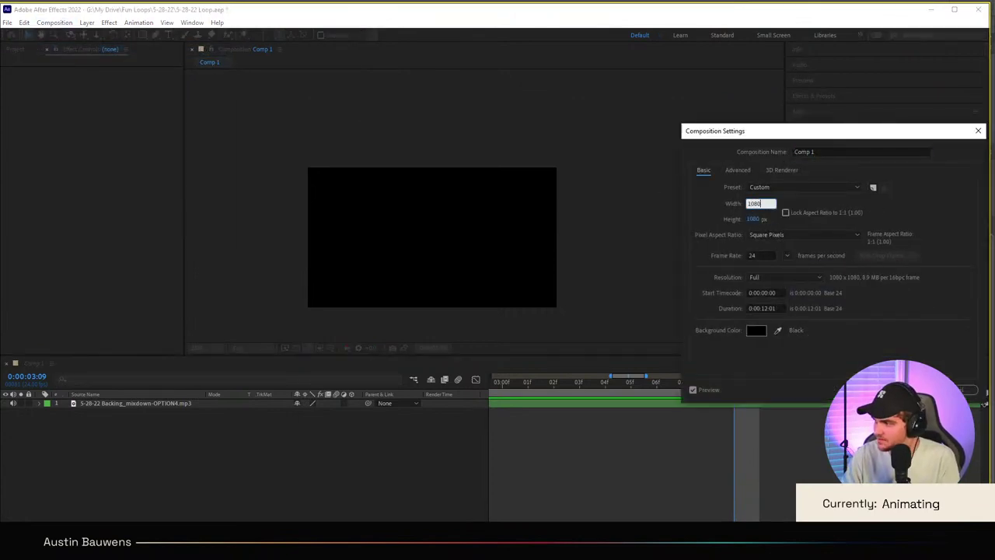
{"action": "key", "text": "Tab"}
{"action": "type", "text": "1920"}
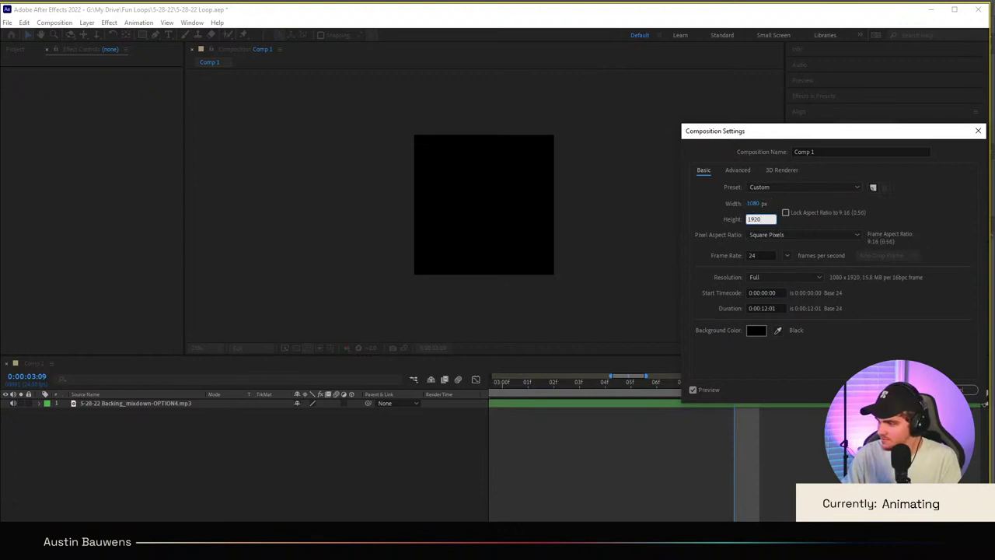
{"action": "key", "text": "Return"}
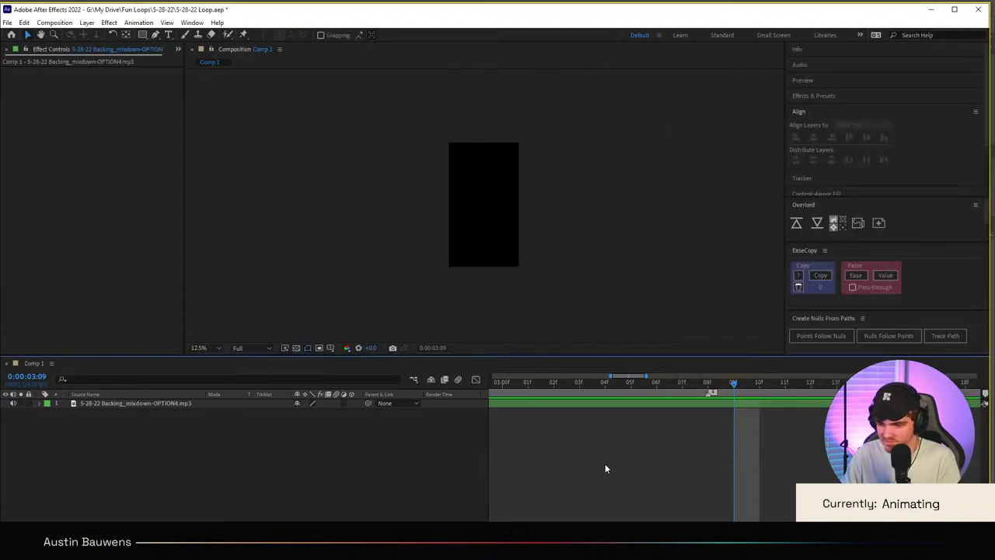
{"action": "key", "text": ";"}
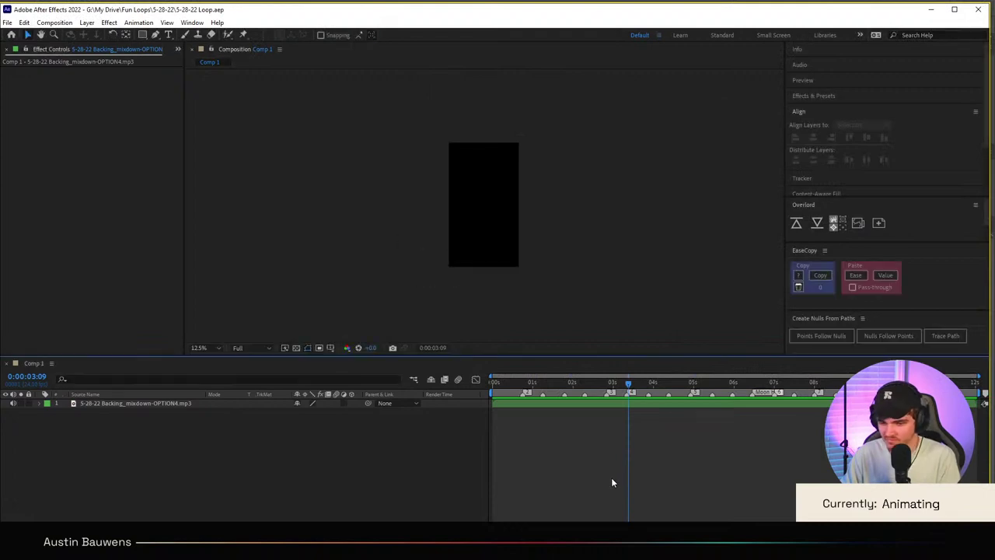
{"action": "left_click", "coordinate": [932, 10]}
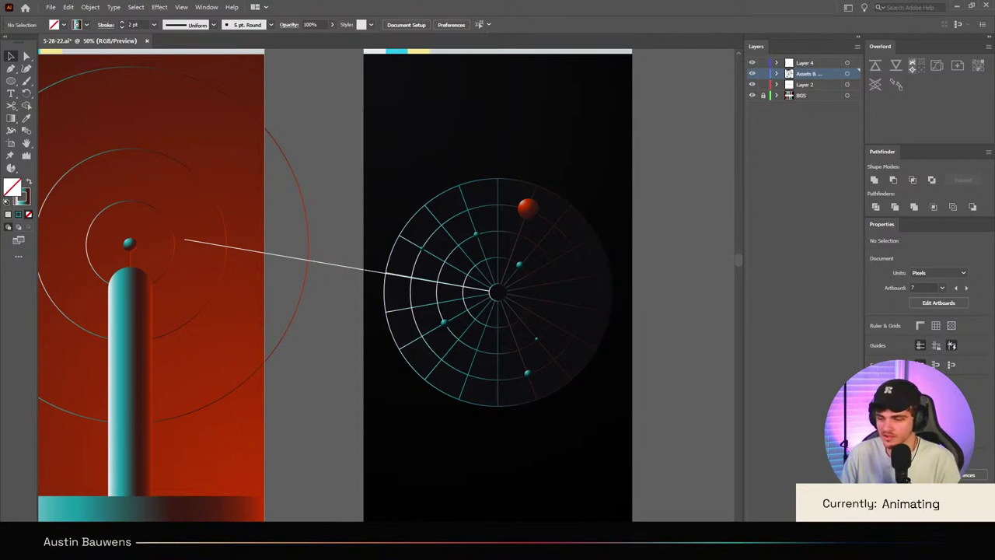
Step: Bring the Bauwens portfolio page forward and scroll to its Motion Design tile
{"action": "mouse_move", "coordinate": [244, 544]}
{"action": "left_click", "coordinate": [498, 501]}
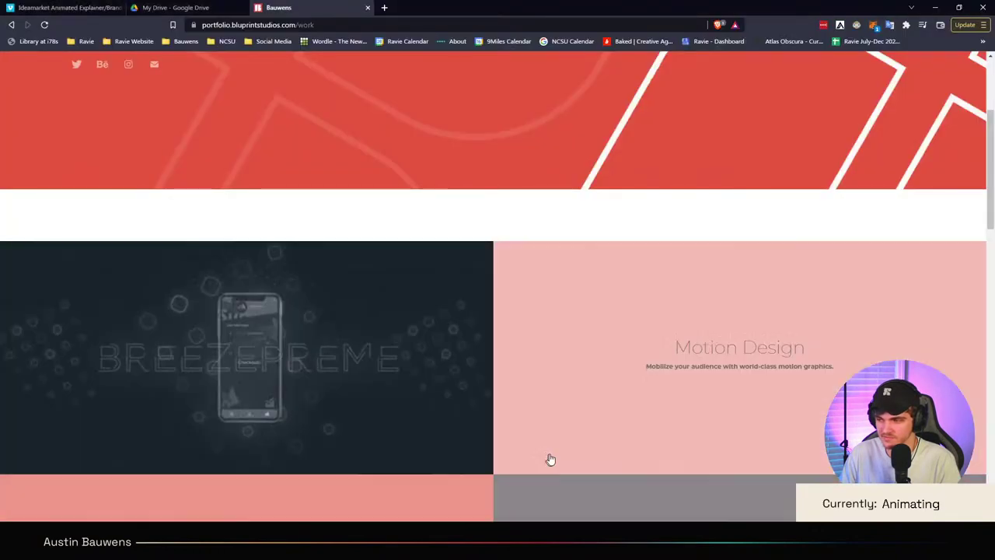
{"action": "scroll", "coordinate": [379, 125], "scroll_direction": "up", "scroll_amount": 3}
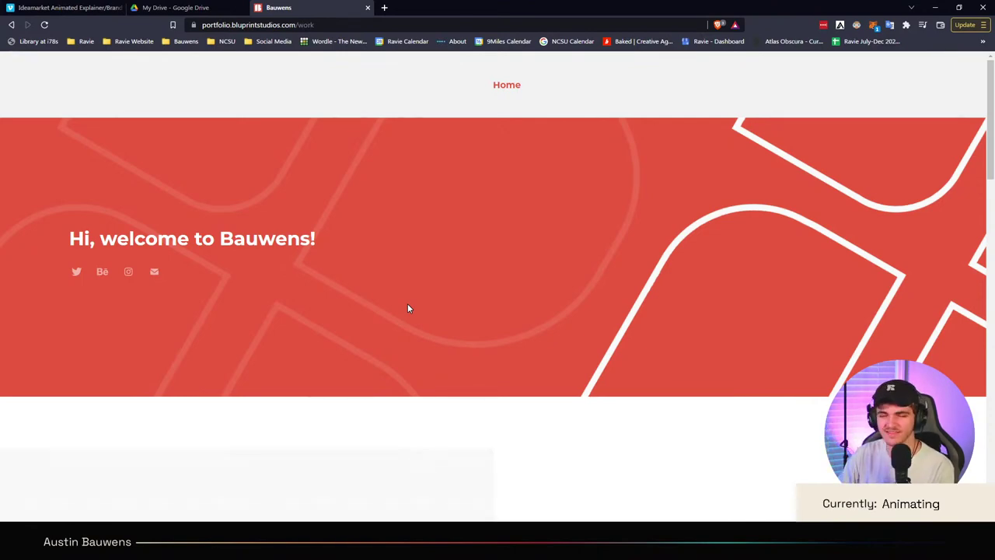
{"action": "scroll", "coordinate": [457, 251], "scroll_direction": "down", "scroll_amount": 4}
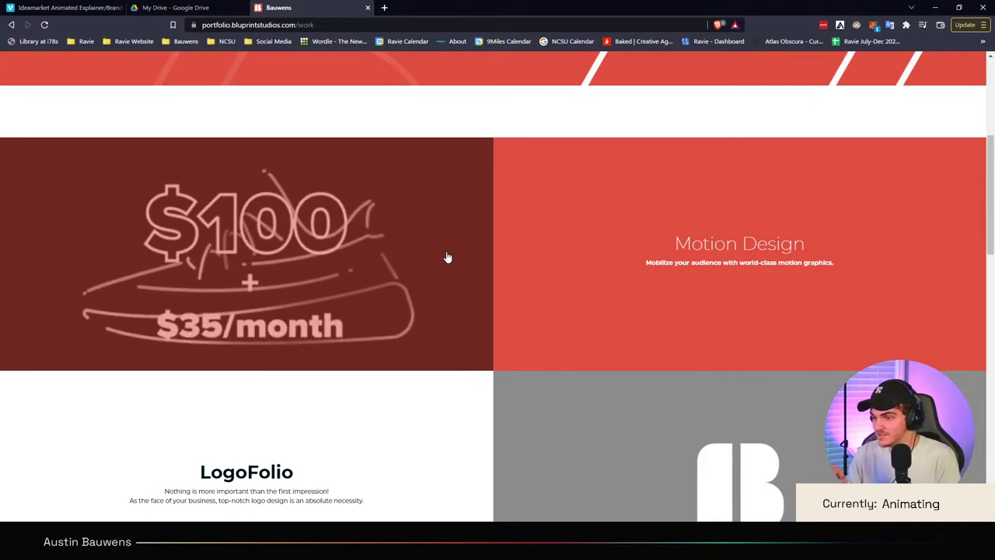
Step: Open the Motion Design page and play its Motion Reel 2020 Vimeo video full screen
{"action": "left_click", "coordinate": [444, 257]}
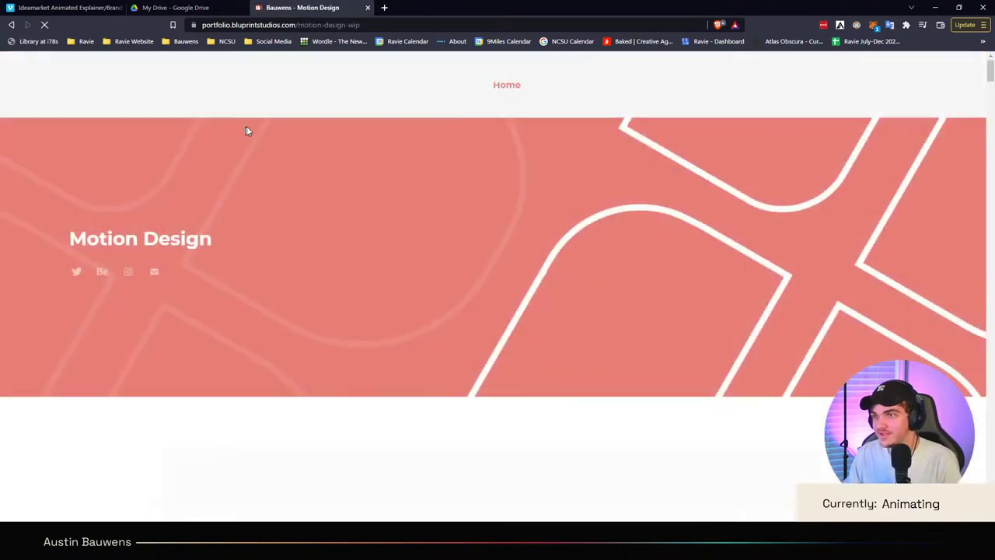
{"action": "scroll", "coordinate": [143, 129], "scroll_direction": "down", "scroll_amount": 3}
{"action": "scroll", "coordinate": [143, 129], "scroll_direction": "down", "scroll_amount": 1}
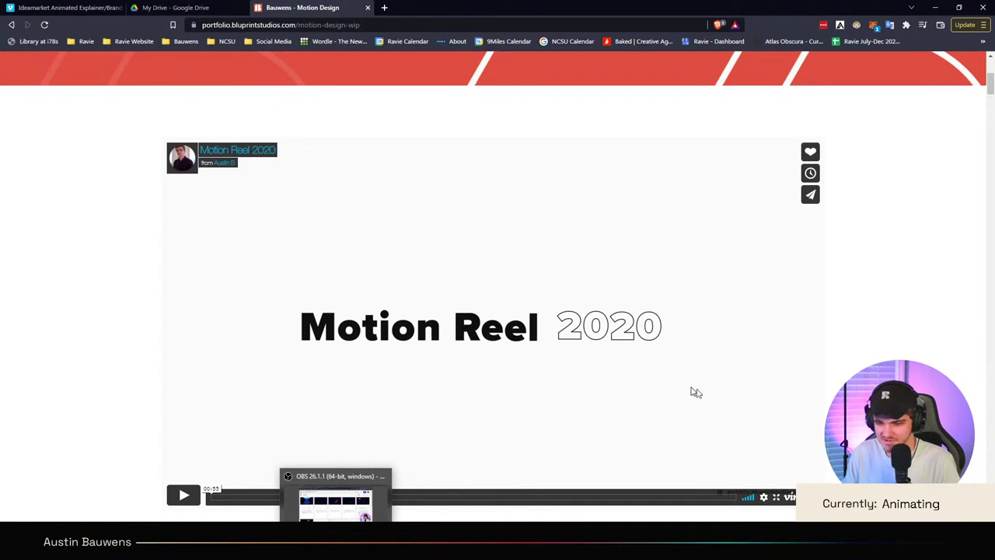
{"action": "left_click", "coordinate": [775, 498]}
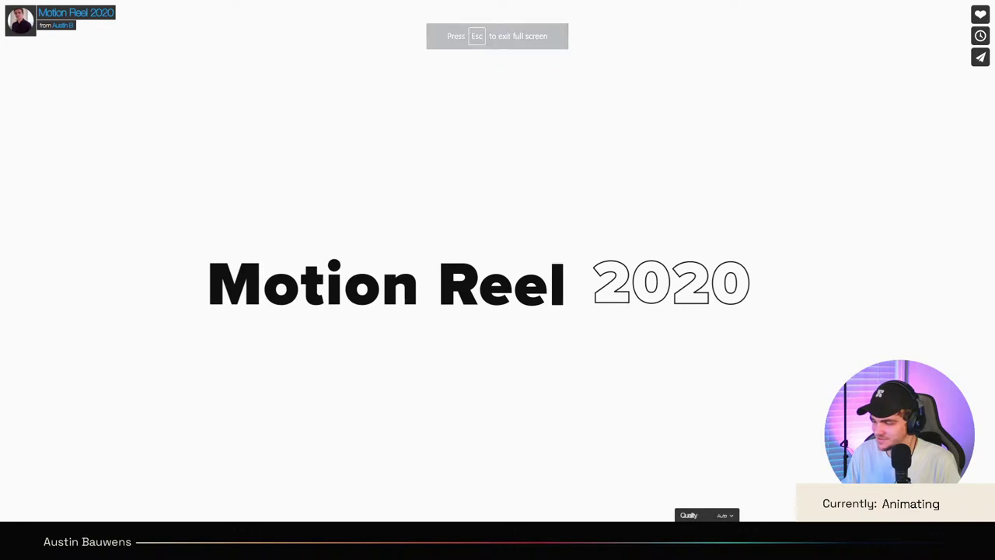
Step: Play Motion Reel 2020 at 1080p to its end card, then exit full screen
{"action": "left_click", "coordinate": [706, 515]}
{"action": "left_click", "coordinate": [717, 483]}
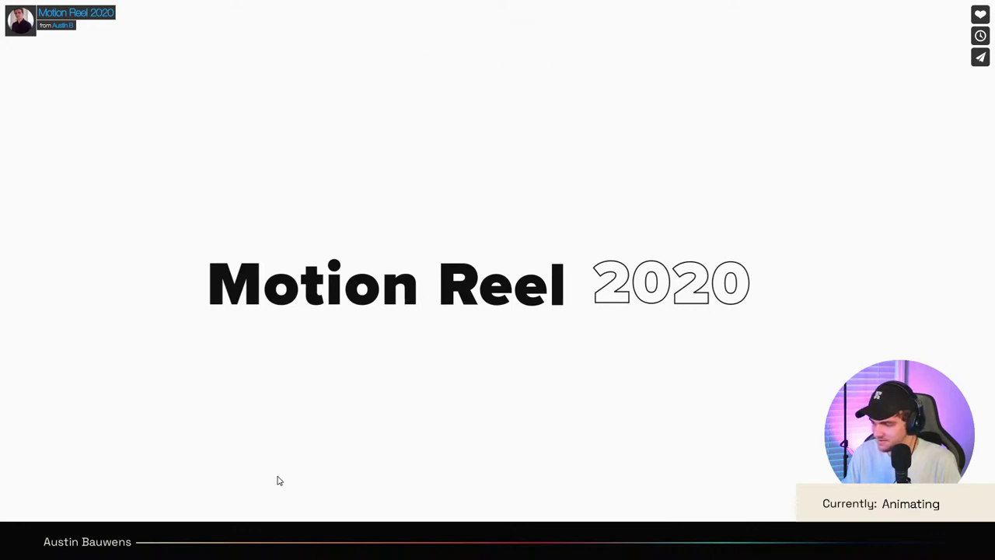
{"action": "left_click", "coordinate": [247, 526]}
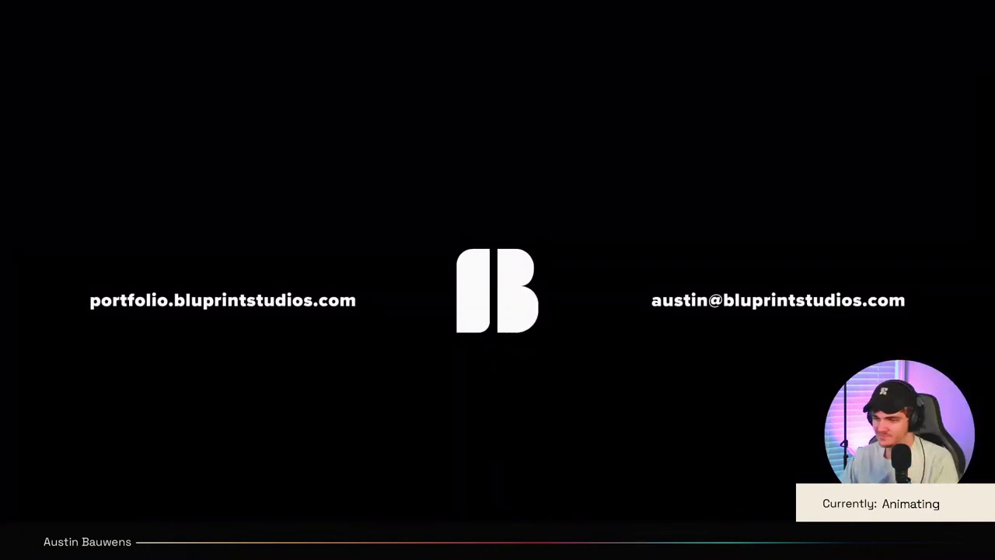
{"action": "mouse_move", "coordinate": [577, 307]}
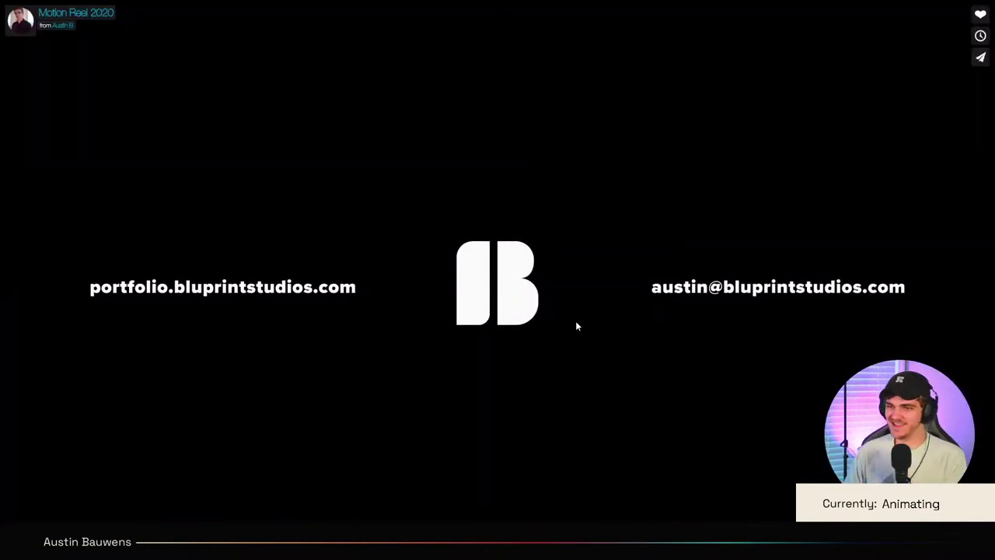
{"action": "key", "text": "Escape"}
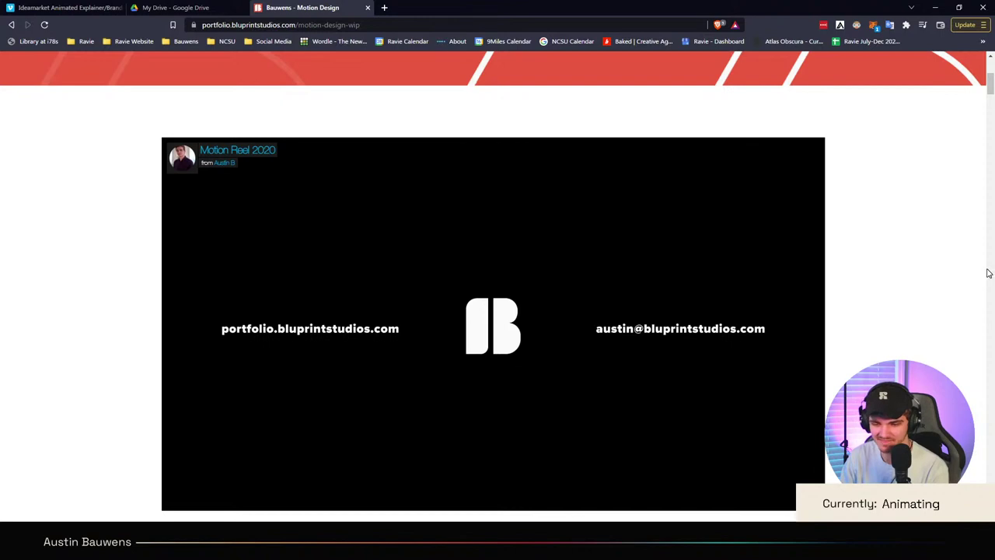
{"action": "scroll", "coordinate": [989, 273], "scroll_direction": "down", "scroll_amount": 1}
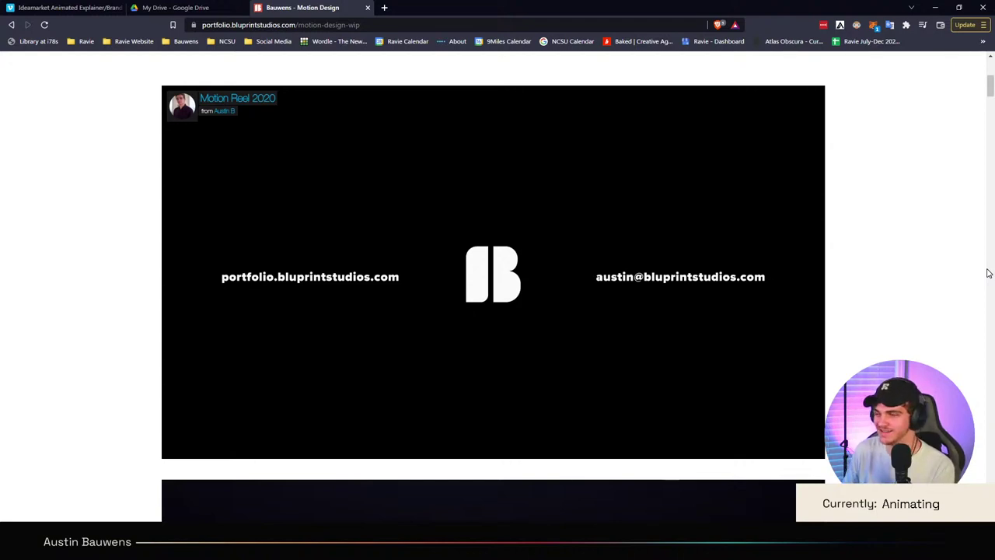
Step: Scroll the Motion Design page down past the 1950 timeline video
{"action": "scroll", "coordinate": [493, 303], "scroll_direction": "down", "scroll_amount": 5}
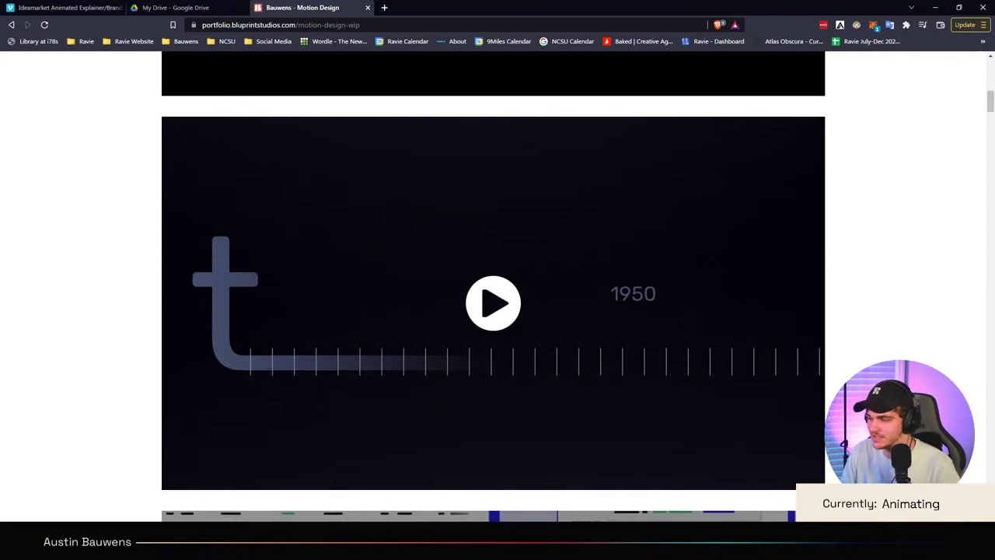
{"action": "scroll", "coordinate": [938, 251], "scroll_direction": "up", "scroll_amount": 4}
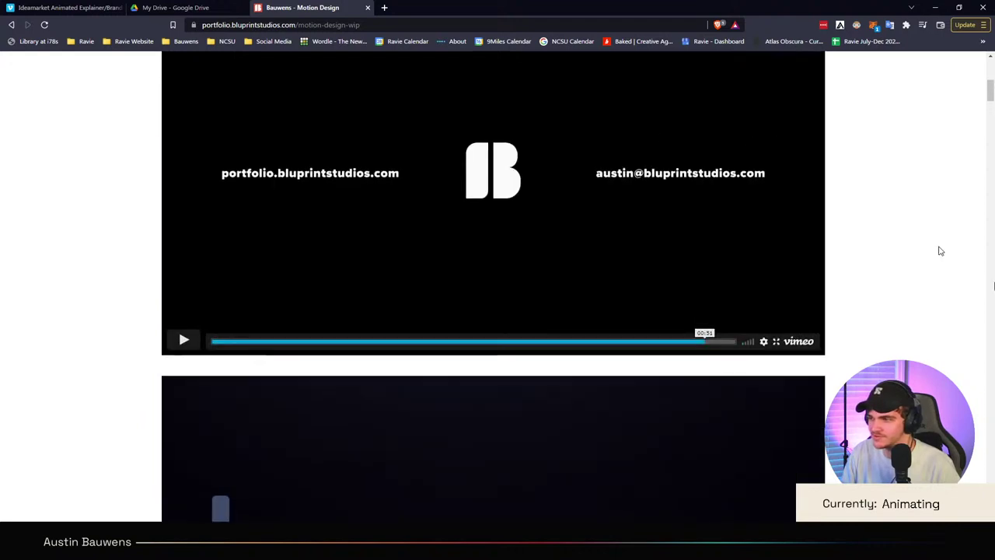
{"action": "scroll", "coordinate": [886, 334], "scroll_direction": "down", "scroll_amount": 4}
{"action": "scroll", "coordinate": [857, 355], "scroll_direction": "down", "scroll_amount": 1}
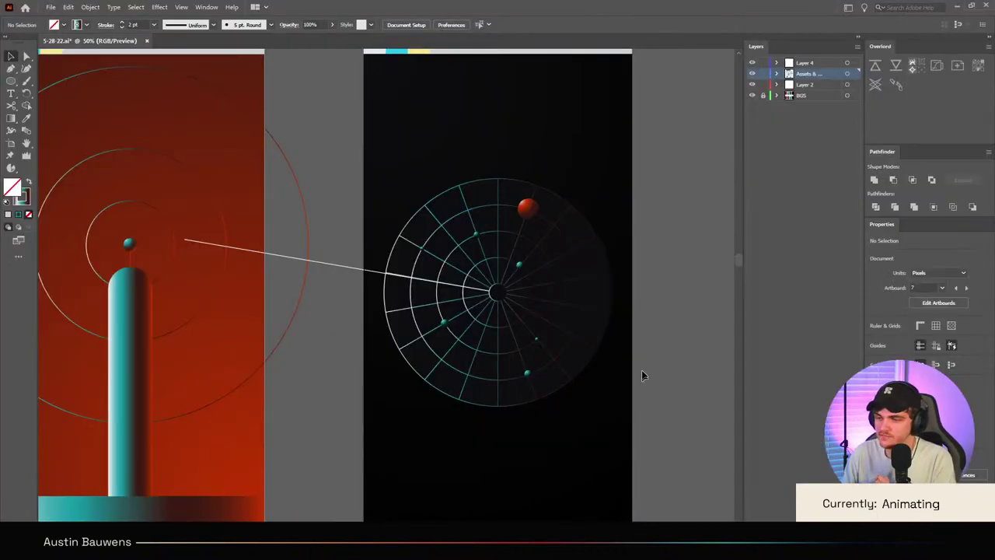
Step: Select the radar's red ball ellipse and rotate it to about 309.48°
{"action": "scroll", "coordinate": [643, 371], "scroll_direction": "up", "scroll_amount": 1}
{"action": "scroll", "coordinate": [642, 371], "scroll_direction": "right", "scroll_amount": 3}
{"action": "scroll", "coordinate": [626, 343], "scroll_direction": "left", "scroll_amount": 2}
{"action": "scroll", "coordinate": [622, 335], "scroll_direction": "down", "scroll_amount": 2}
{"action": "scroll", "coordinate": [472, 184], "scroll_direction": "up", "scroll_amount": 2}
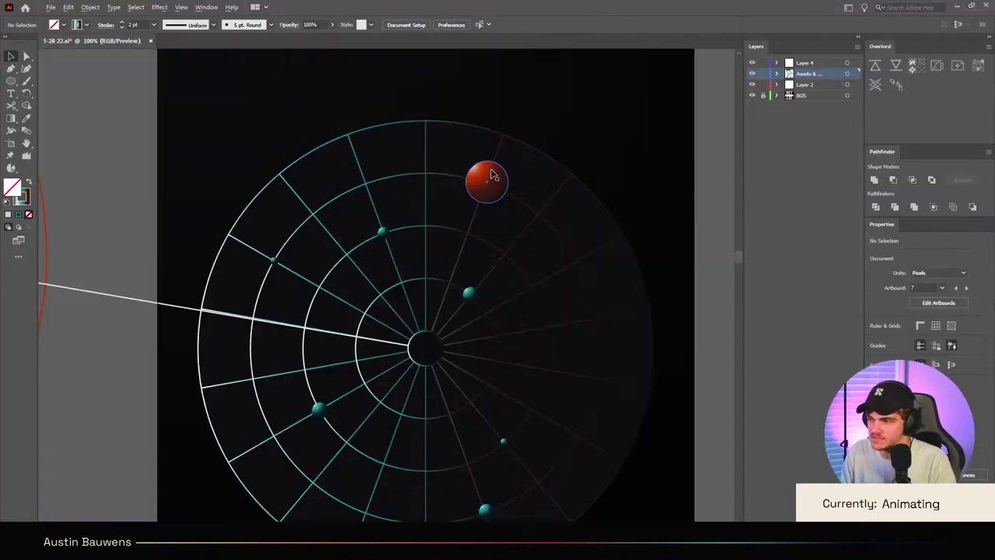
{"action": "left_click", "coordinate": [491, 175]}
{"action": "scroll", "coordinate": [602, 211], "scroll_direction": "down", "scroll_amount": 2}
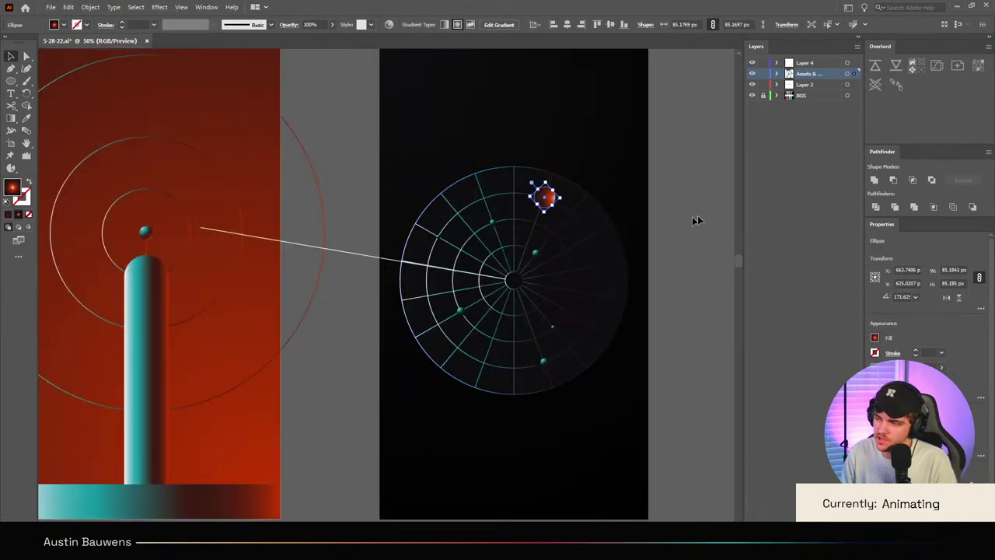
{"action": "left_click", "coordinate": [697, 221]}
{"action": "scroll", "coordinate": [622, 227], "scroll_direction": "right", "scroll_amount": 2}
{"action": "key", "text": "ctrl+z"}
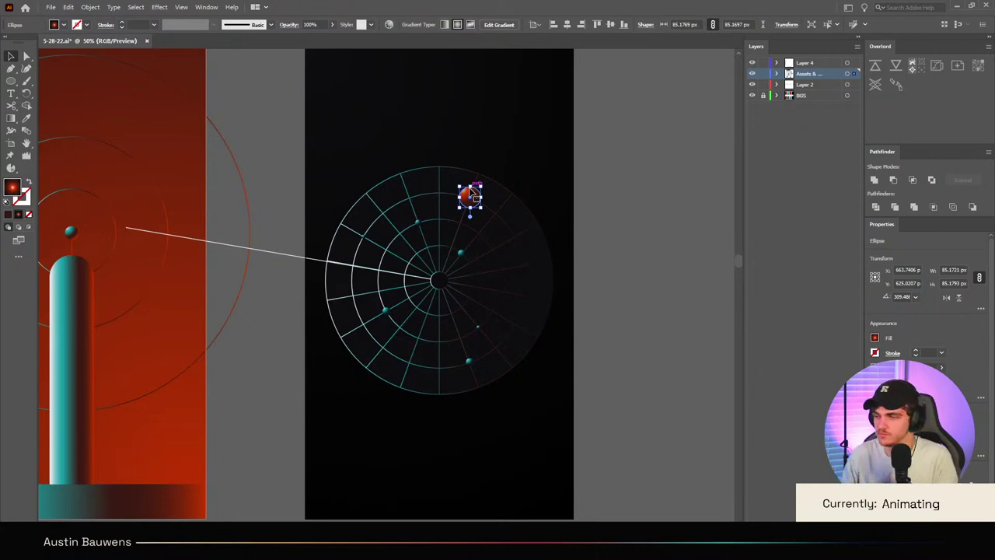
Step: Drag the red ball's radial gradient into a longer highlight with the Gradient tool
{"action": "key", "text": "g"}
{"action": "scroll", "coordinate": [526, 189], "scroll_direction": "up", "scroll_amount": 3}
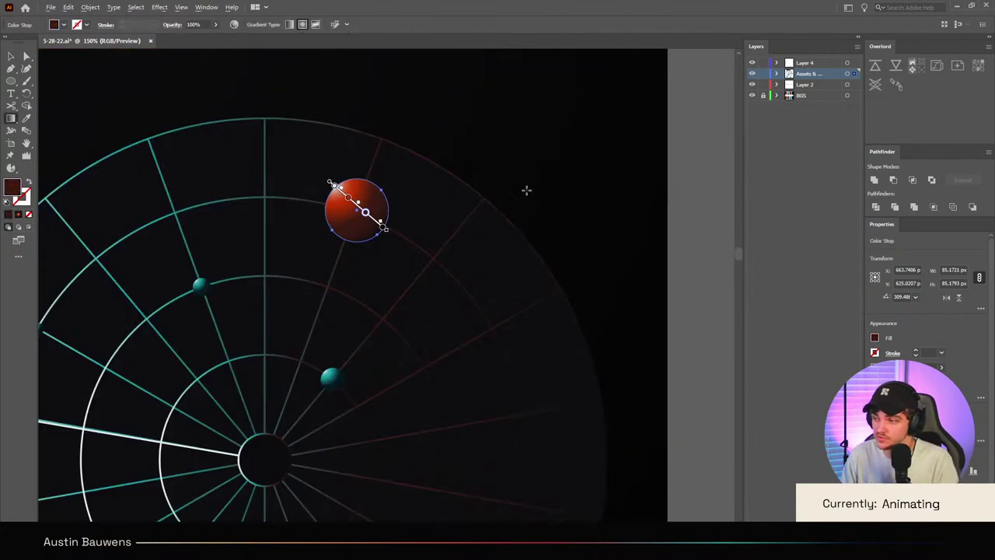
{"action": "scroll", "coordinate": [526, 189], "scroll_direction": "up", "scroll_amount": 2}
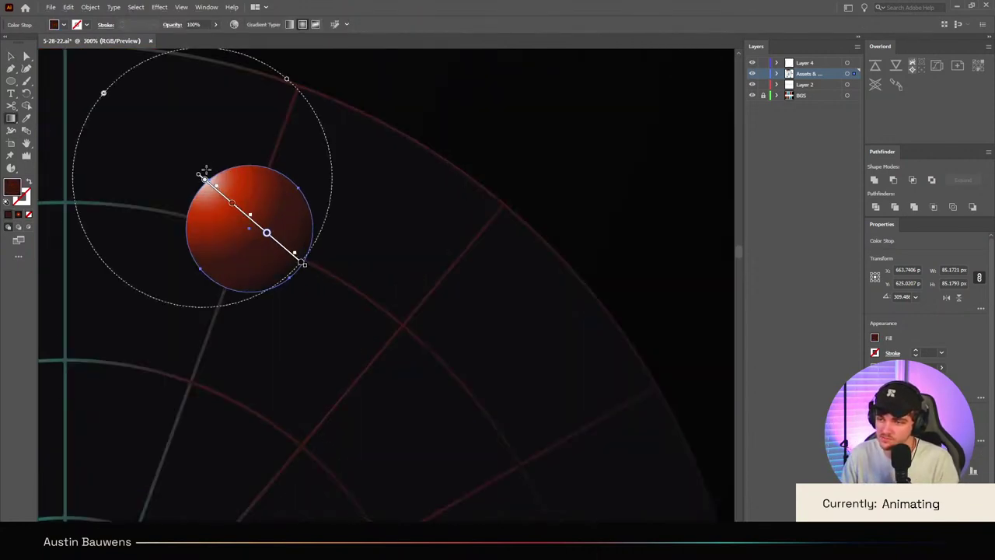
{"action": "mouse_move", "coordinate": [206, 171]}
{"action": "left_mouse_down"}
{"action": "mouse_move", "coordinate": [293, 260]}
{"action": "mouse_move", "coordinate": [302, 275]}
{"action": "mouse_move", "coordinate": [293, 276]}
{"action": "left_mouse_up"}
{"action": "scroll", "coordinate": [293, 276], "scroll_direction": "down", "scroll_amount": 3}
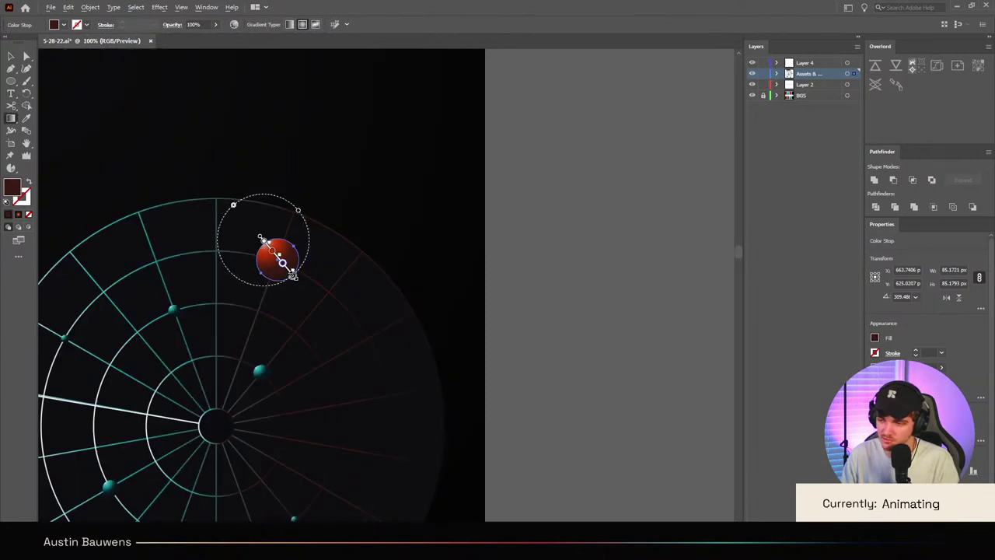
{"action": "scroll", "coordinate": [293, 276], "scroll_direction": "down", "scroll_amount": 1}
{"action": "key", "text": "v"}
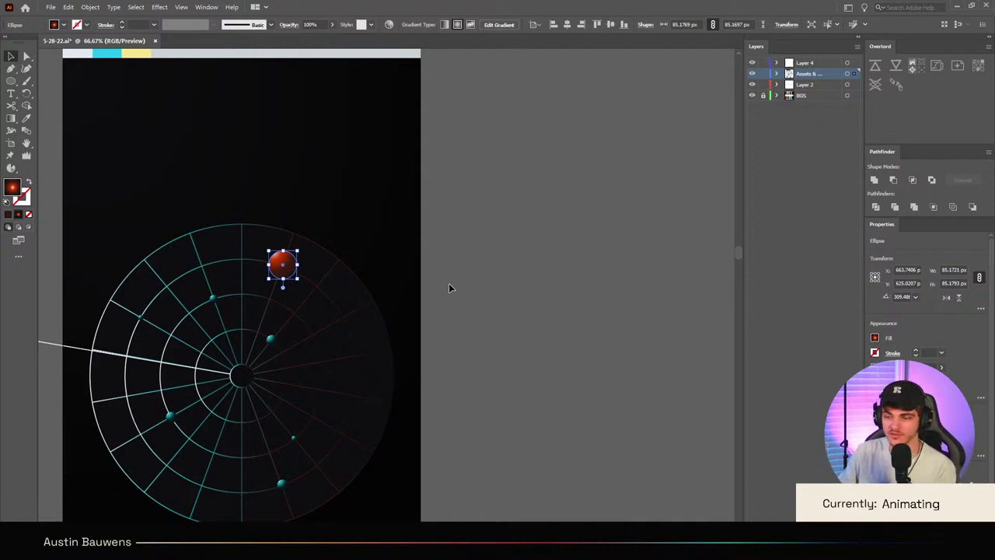
Step: In Brave, load ravie.co in a new tab
{"action": "mouse_move", "coordinate": [280, 548]}
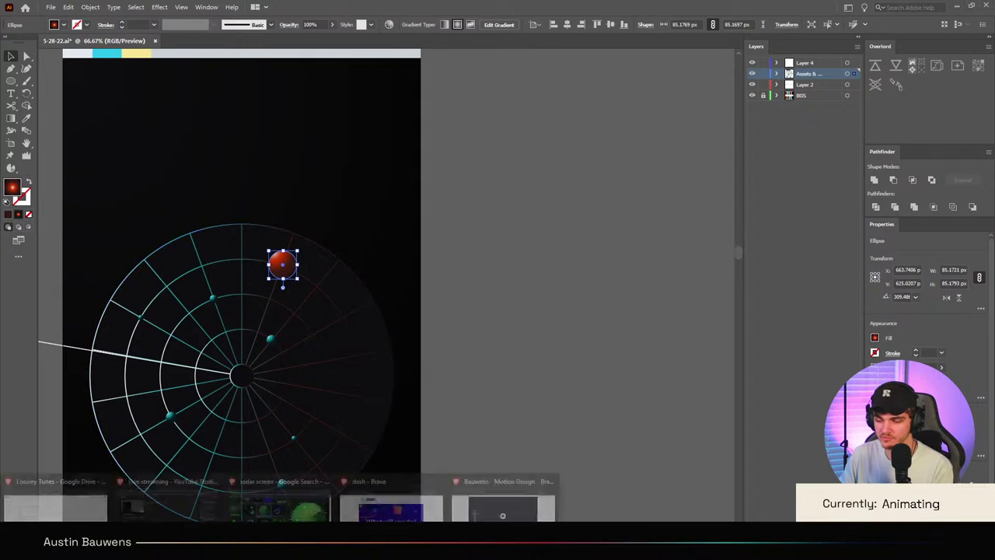
{"action": "left_click", "coordinate": [480, 513]}
{"action": "left_click", "coordinate": [383, 8]}
{"action": "type", "text": "ravie"}
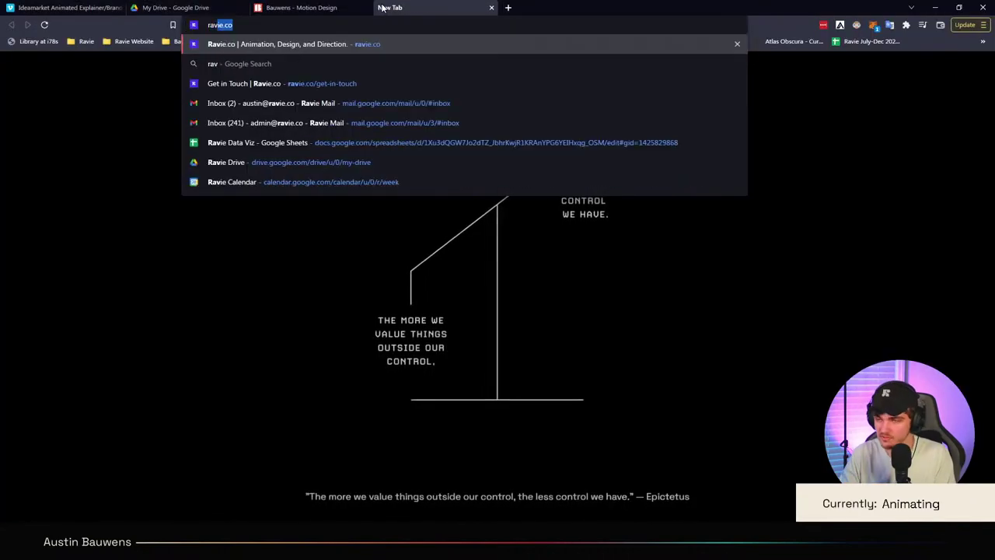
{"action": "type", "text": ".co"}
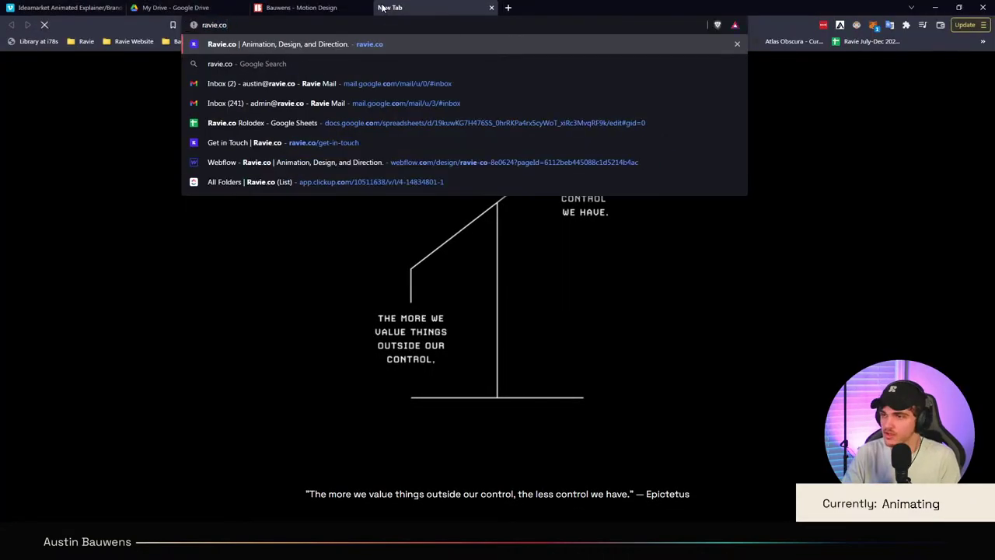
{"action": "key", "text": "Return"}
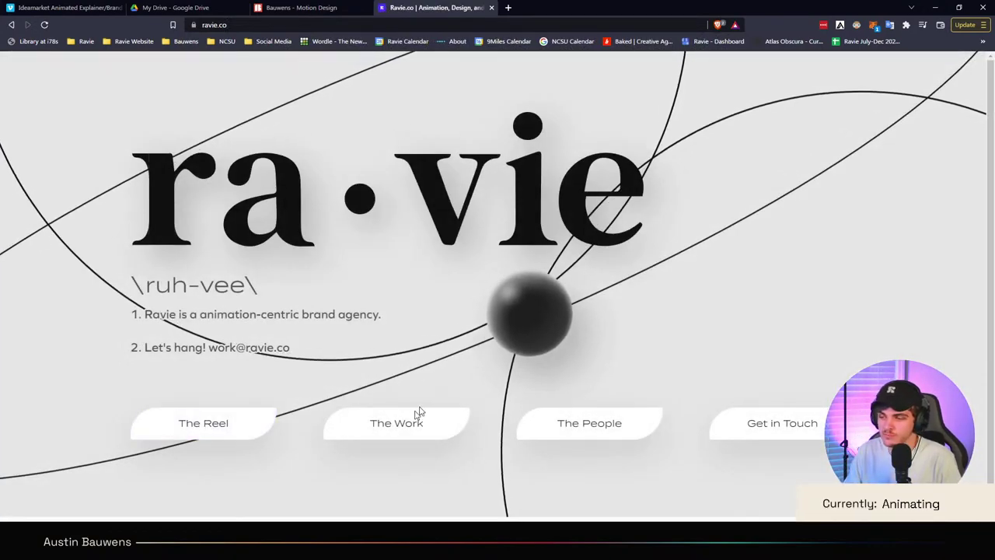
Step: Open Ravie Reel 2.0 and scrub it back to around 00:01–00:02
{"action": "left_click", "coordinate": [269, 420]}
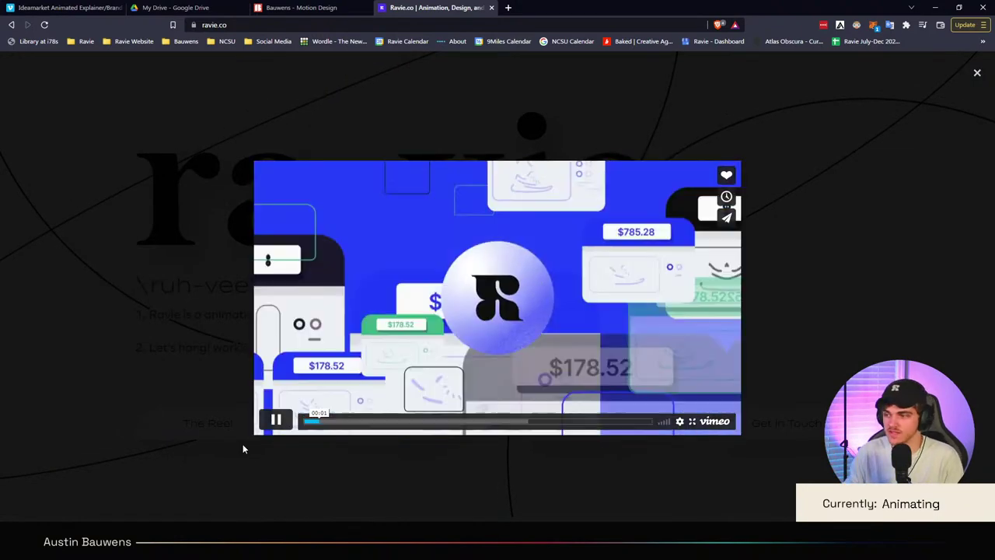
{"action": "left_click", "coordinate": [330, 375]}
{"action": "left_click_drag", "start_coordinate": [329, 427], "coordinate": [321, 420]}
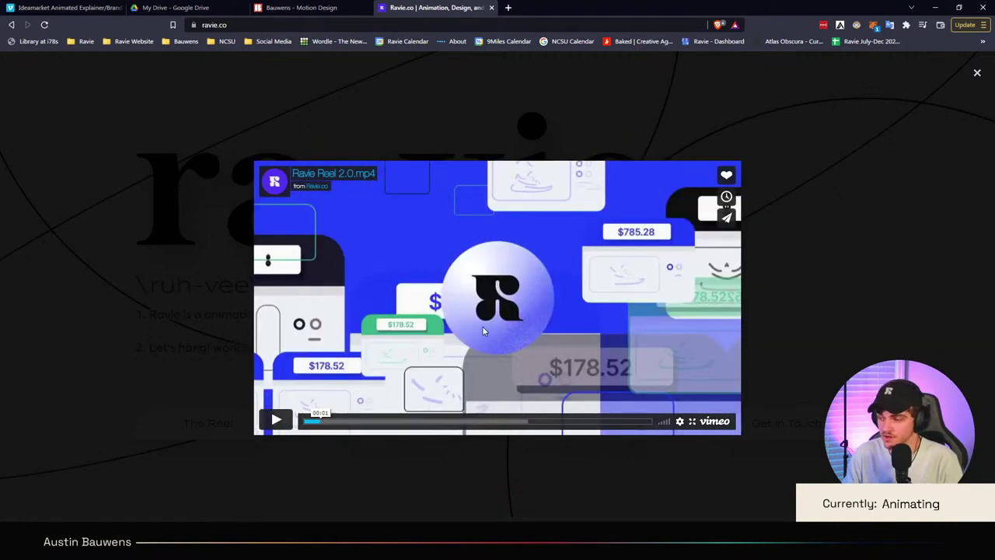
{"action": "left_click", "coordinate": [280, 428]}
{"action": "left_click", "coordinate": [280, 427]}
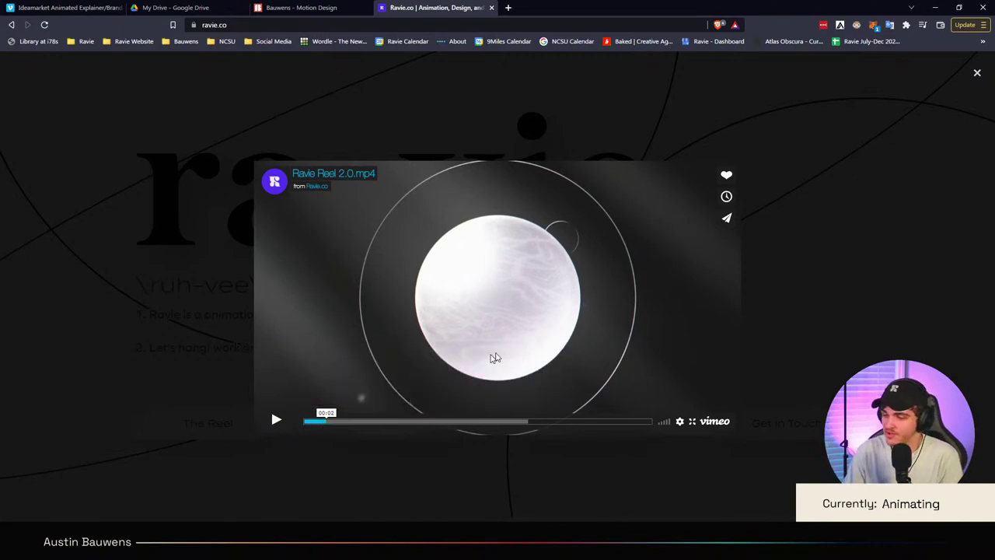
Step: Review the reel's scenes near 00:23, the yellow characters and city, then rewind to 00:12
{"action": "left_click_drag", "start_coordinate": [577, 424], "coordinate": [526, 424]}
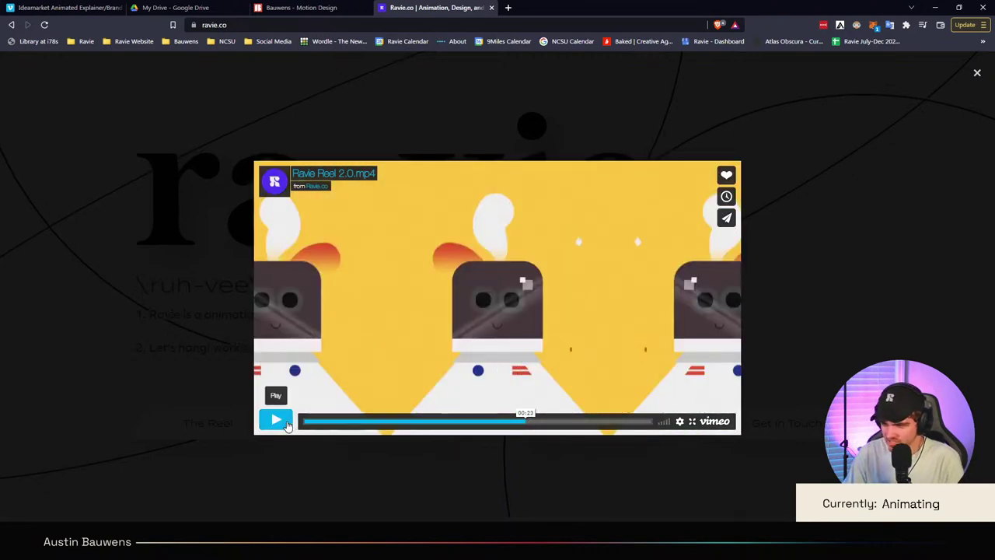
{"action": "left_click", "coordinate": [280, 424]}
{"action": "left_click", "coordinate": [280, 423]}
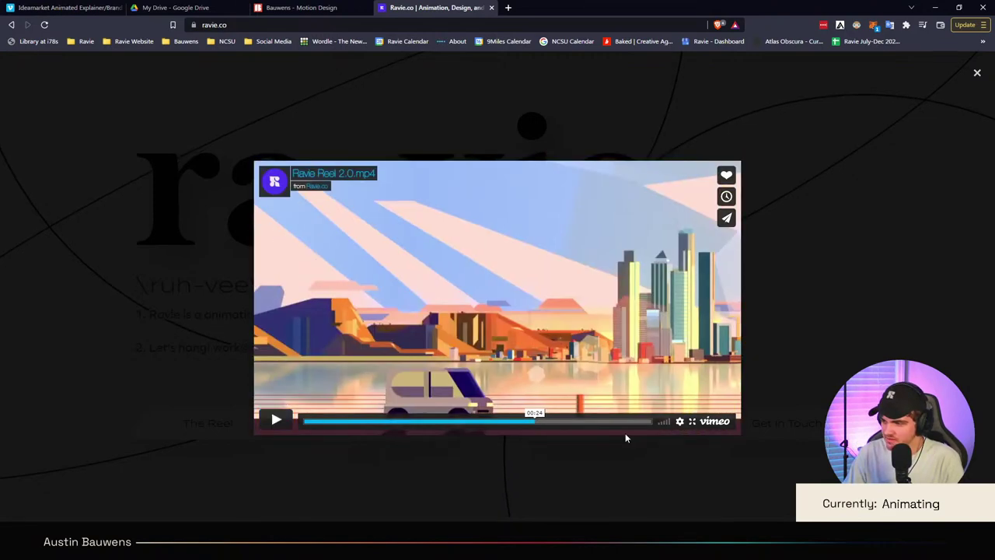
{"action": "left_click", "coordinate": [525, 424]}
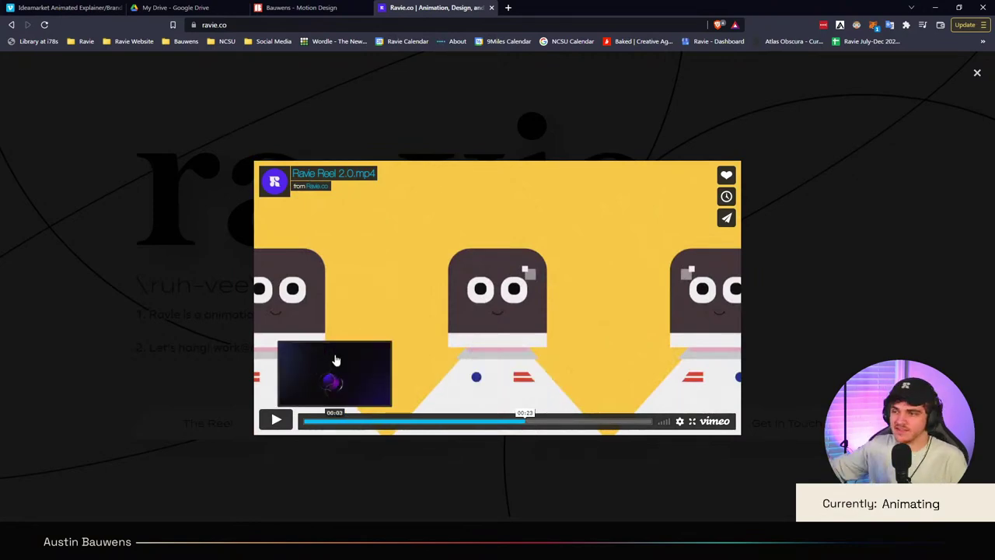
{"action": "left_click", "coordinate": [274, 424]}
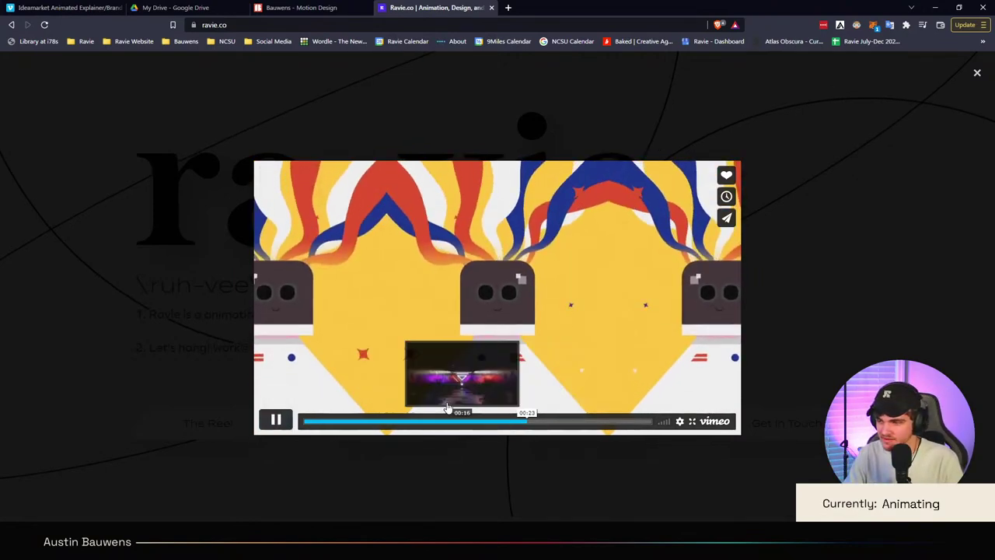
{"action": "left_click", "coordinate": [272, 426]}
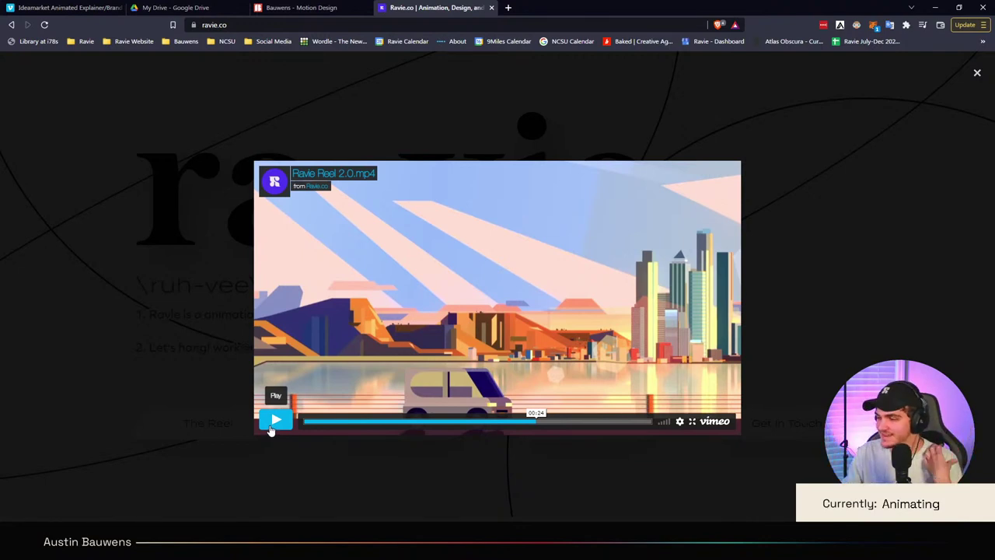
{"action": "left_click_drag", "start_coordinate": [557, 423], "coordinate": [410, 420]}
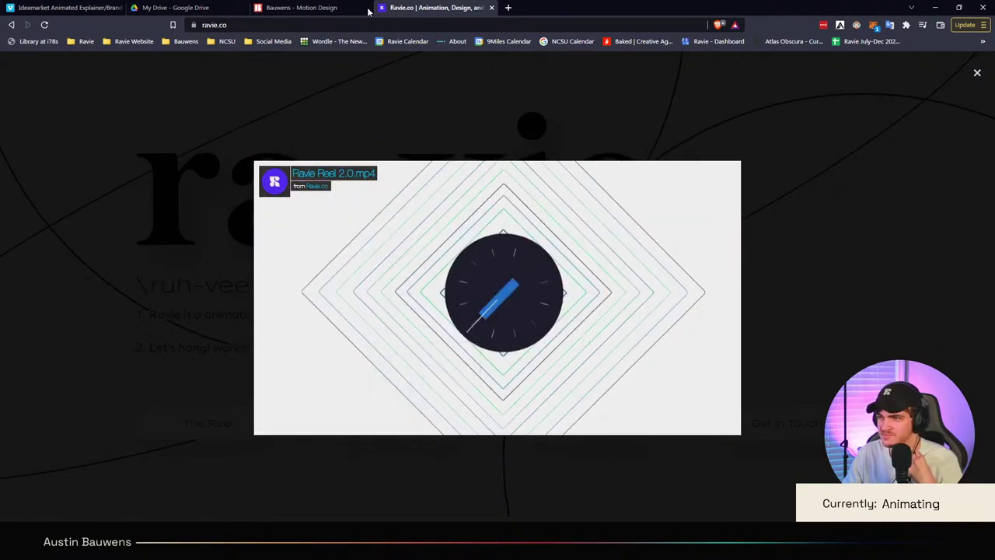
Step: Return to the Bauwens Motion Design tab showing the reel's end card and 1950 timeline video
{"action": "left_click", "coordinate": [303, 8]}
{"action": "scroll", "coordinate": [461, 337], "scroll_direction": "up", "scroll_amount": 3}
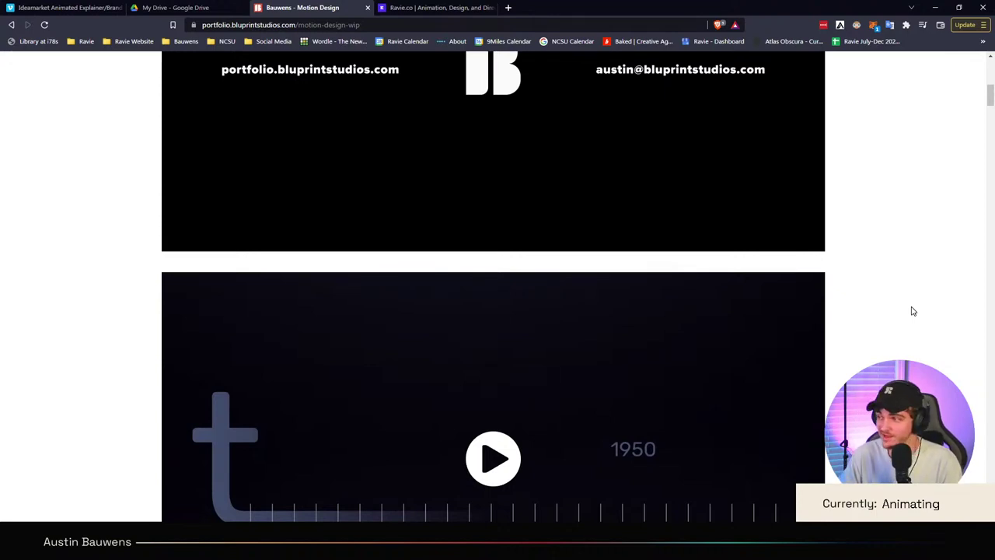
Step: Load the Vimeo profile page in a new tab using address autocomplete
{"action": "left_click", "coordinate": [508, 7]}
{"action": "type", "text": "vimeo.com"}
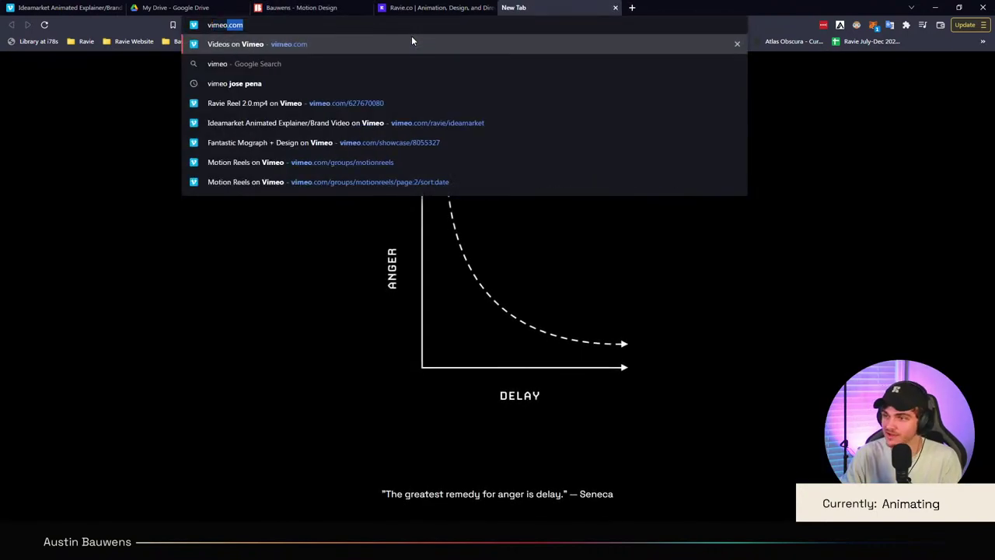
{"action": "key", "text": "Down"}
{"action": "key", "text": "Down"}
{"action": "key", "text": "Up"}
{"action": "key", "text": "Up"}
{"action": "key", "text": "Right"}
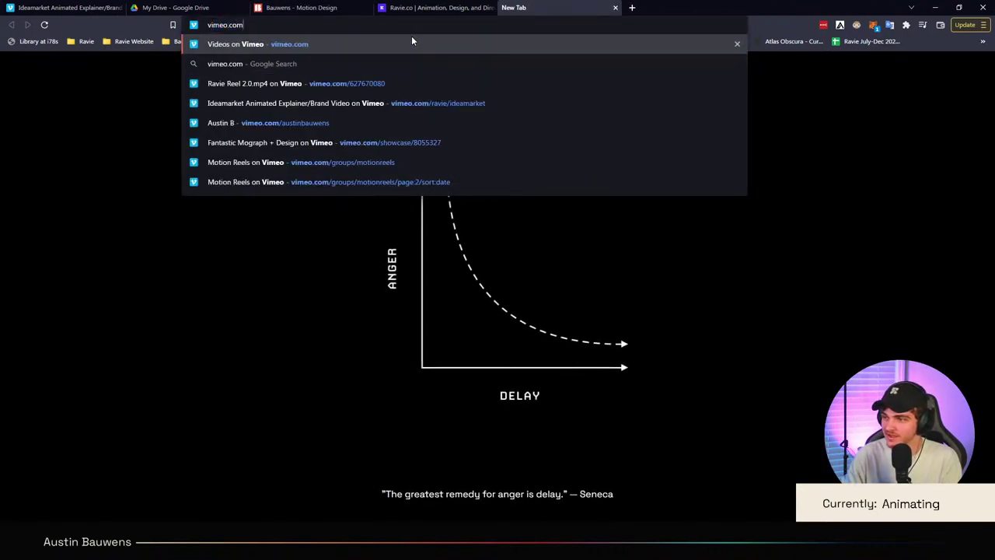
{"action": "type", "text": "/austinb"}
{"action": "key", "text": "Return"}
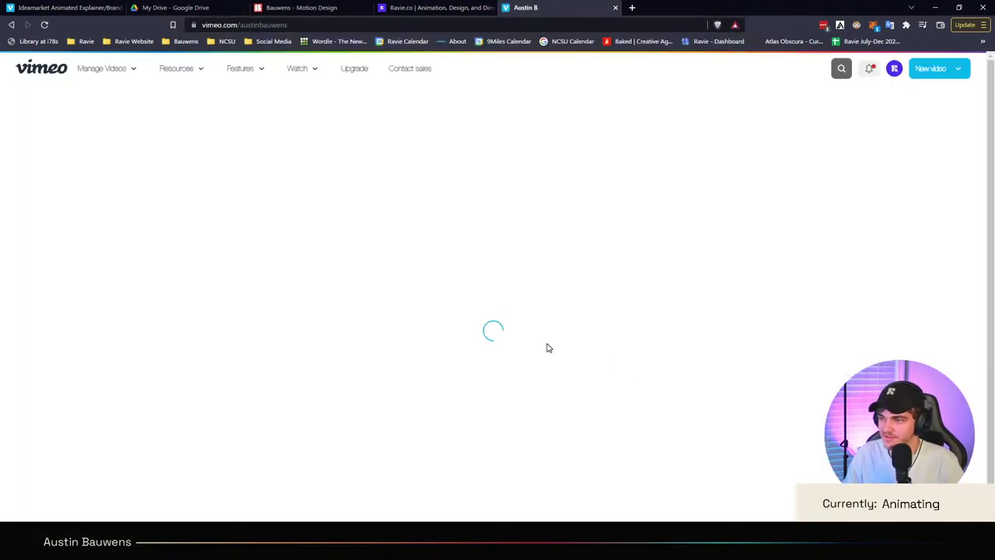
Step: Open the profile's Collections and then the Motion Reels group with its 22 videos
{"action": "scroll", "coordinate": [198, 238], "scroll_direction": "down", "scroll_amount": 2}
{"action": "left_click", "coordinate": [157, 228]}
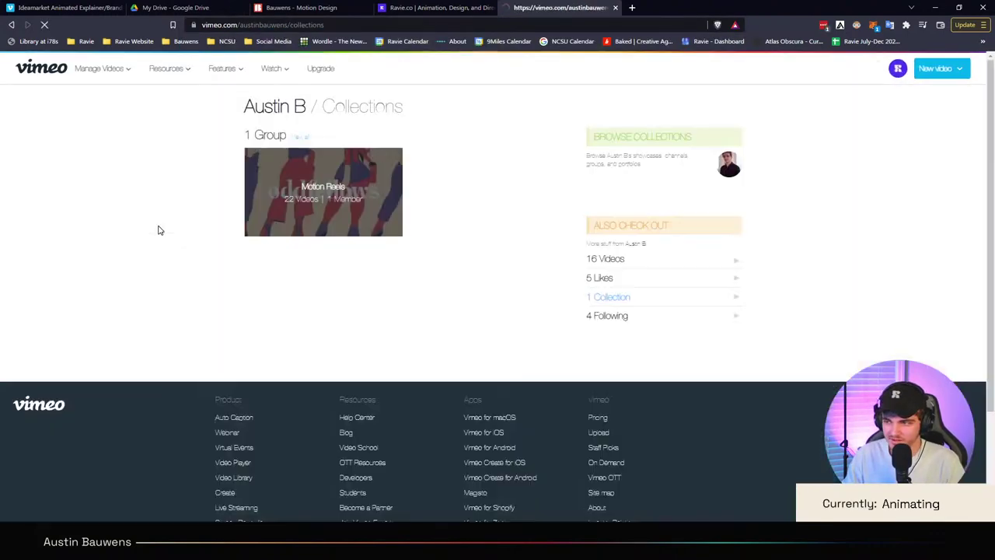
{"action": "left_click", "coordinate": [315, 186]}
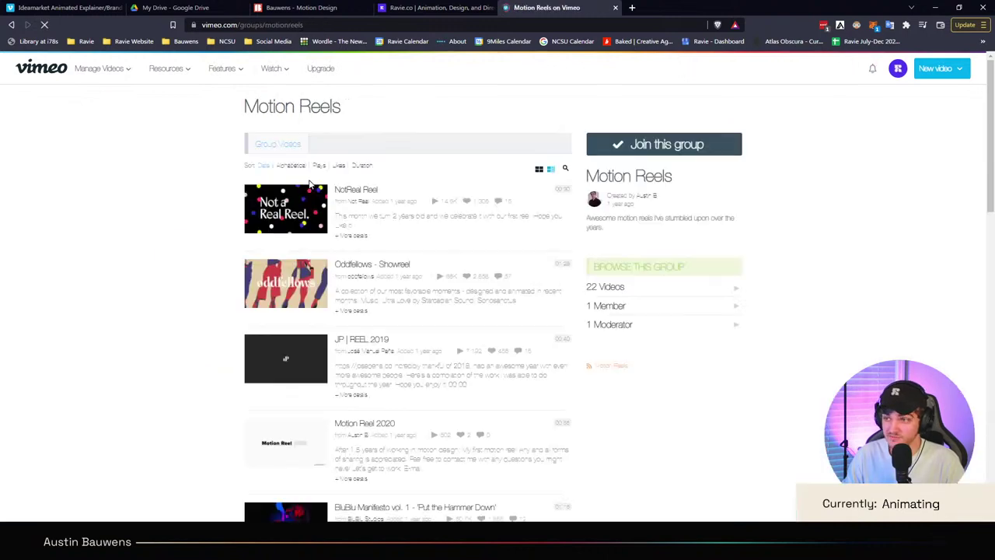
{"action": "left_click", "coordinate": [386, 24]}
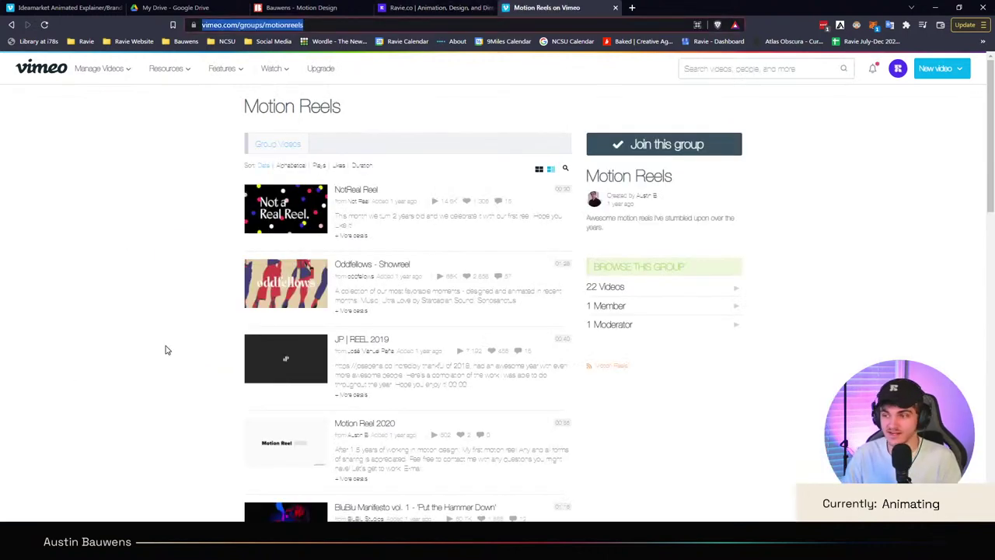
{"action": "scroll", "coordinate": [303, 266], "scroll_direction": "down", "scroll_amount": 2}
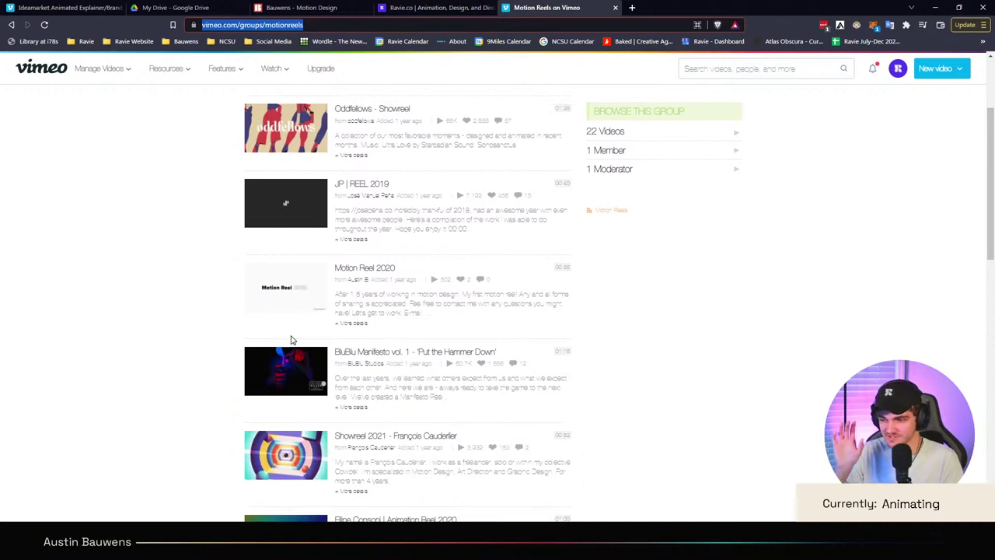
{"action": "key", "text": "alt+Tab"}
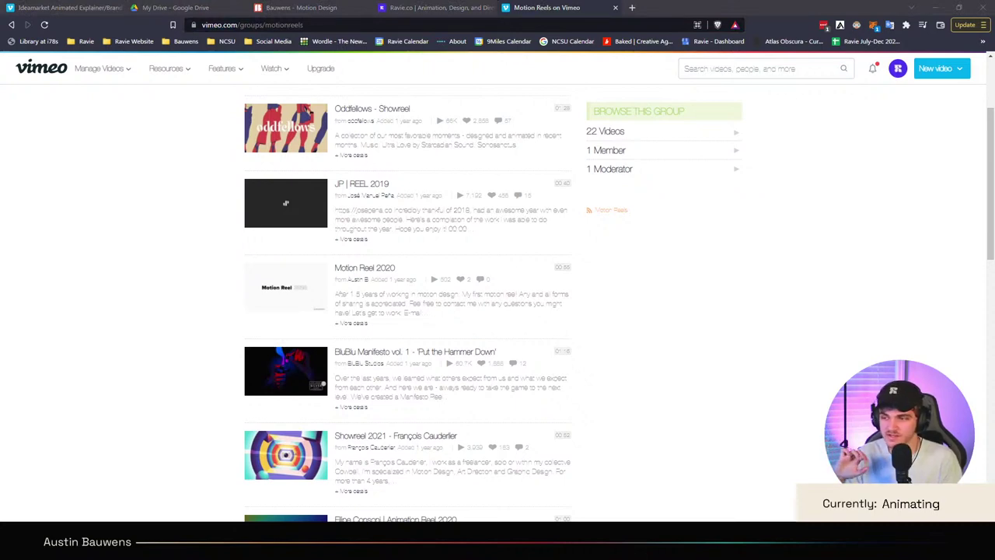
{"action": "scroll", "coordinate": [498, 129], "scroll_direction": "up", "scroll_amount": 2}
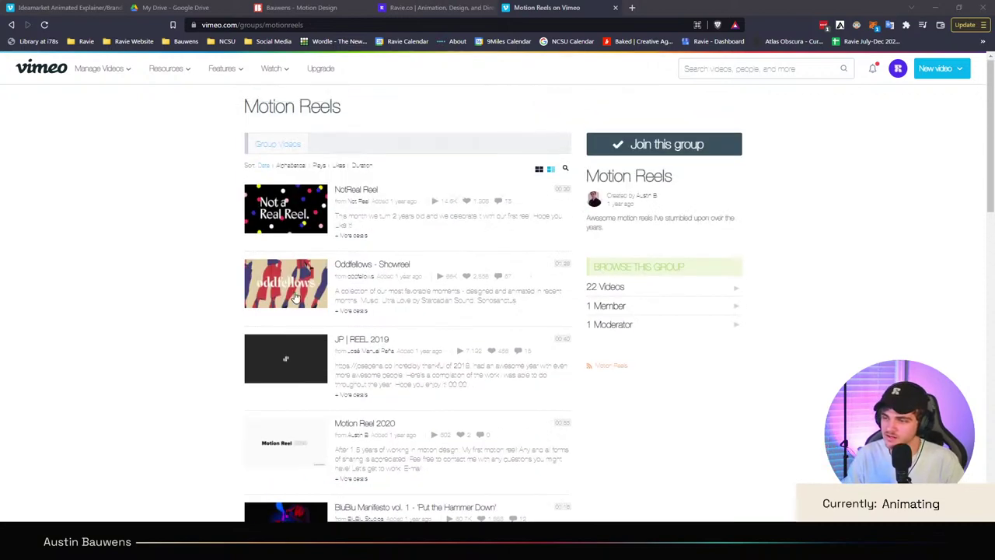
Step: Watch the Oddfellows - Showreel unmuted in full screen, then exit full screen
{"action": "left_click", "coordinate": [296, 295]}
{"action": "left_click", "coordinate": [267, 350]}
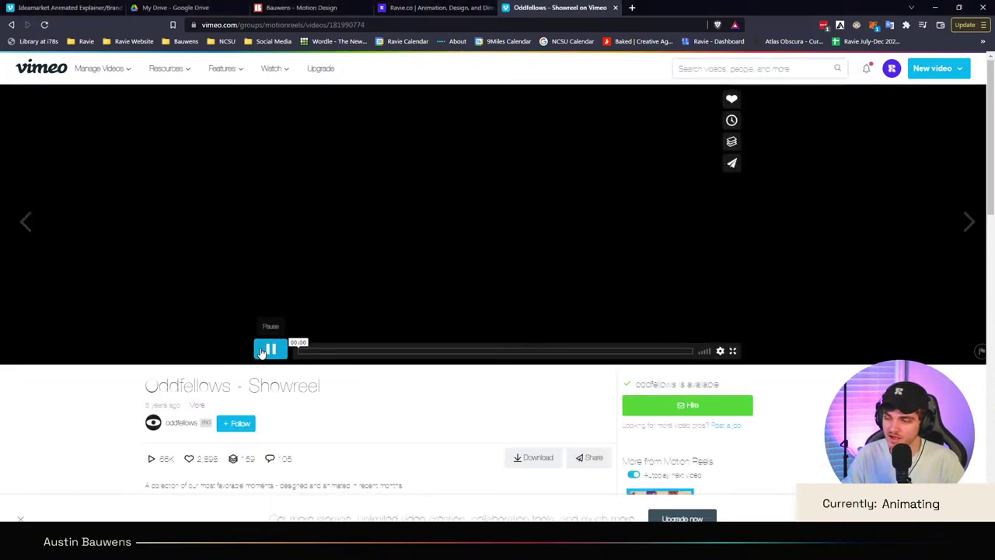
{"action": "left_click", "coordinate": [265, 351]}
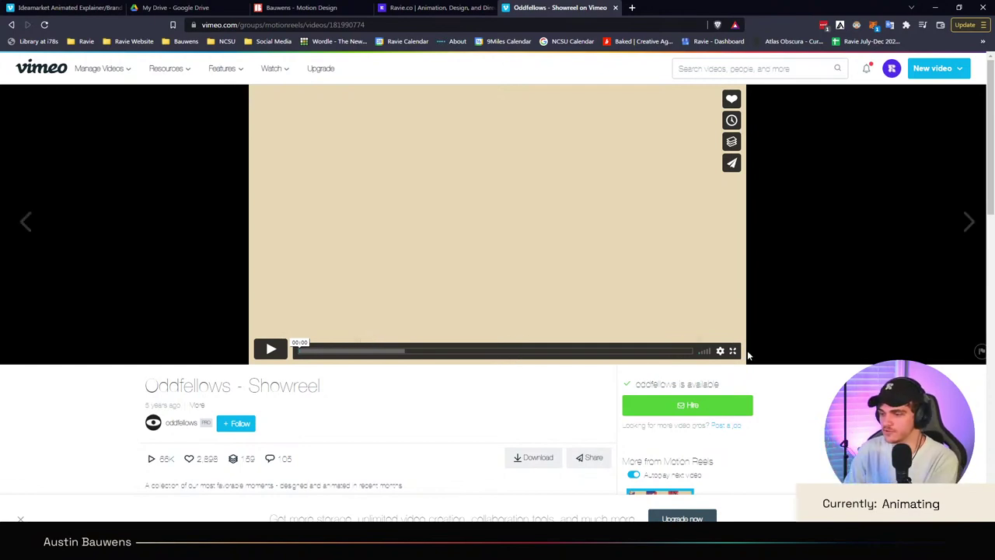
{"action": "left_click", "coordinate": [704, 352]}
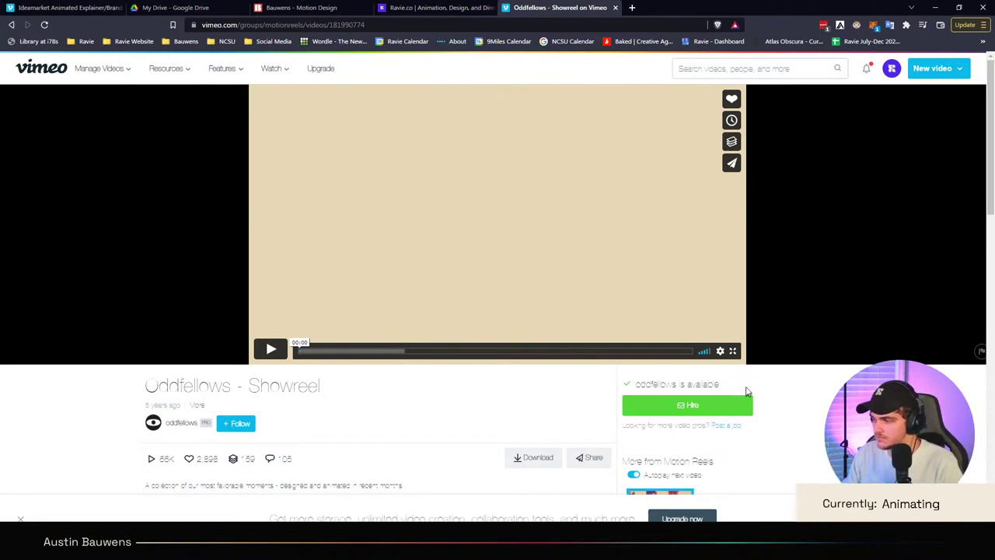
{"action": "left_click", "coordinate": [733, 352]}
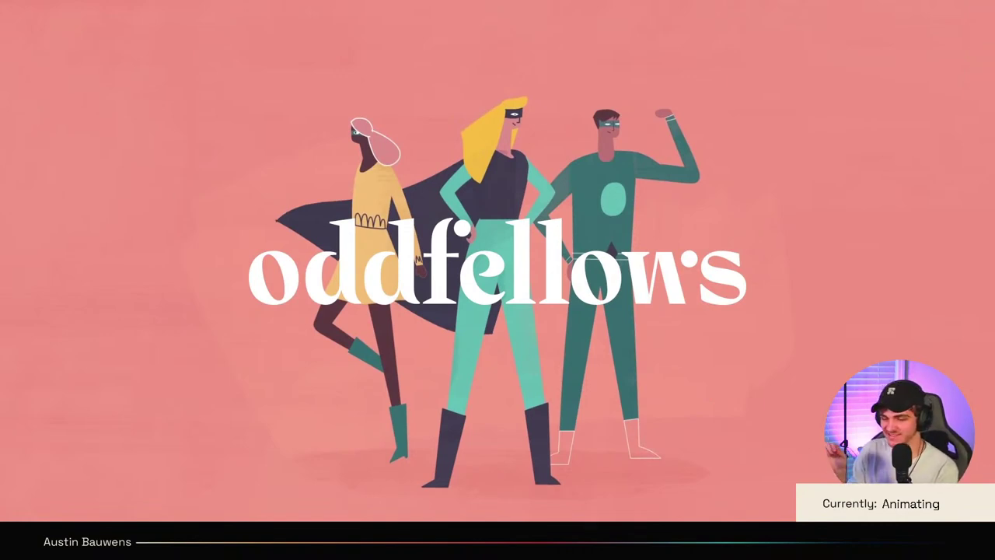
{"action": "key", "text": "Escape"}
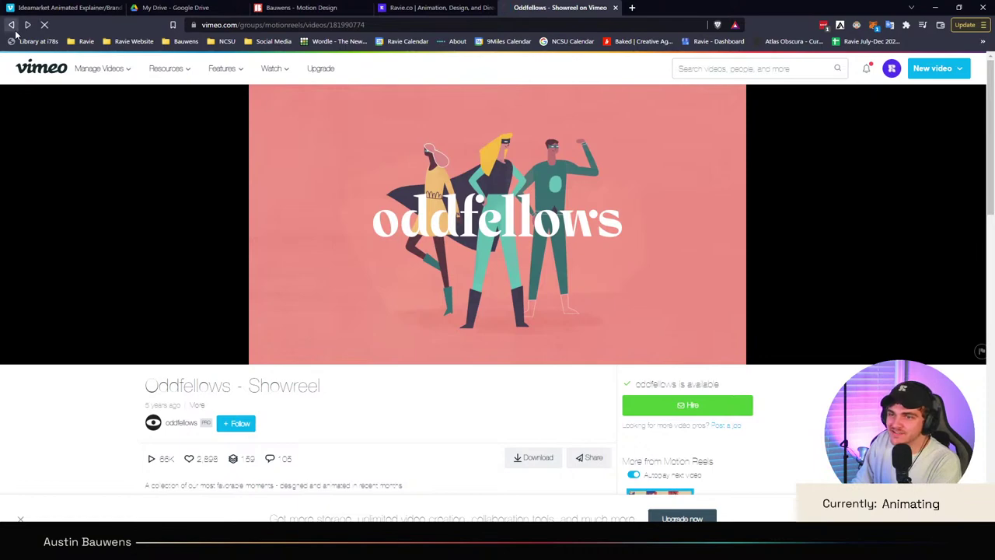
Step: Go to page 2 of the Motion Reels group and open Gunner - Reel 2018
{"action": "scroll", "coordinate": [233, 311], "scroll_direction": "down", "scroll_amount": 6}
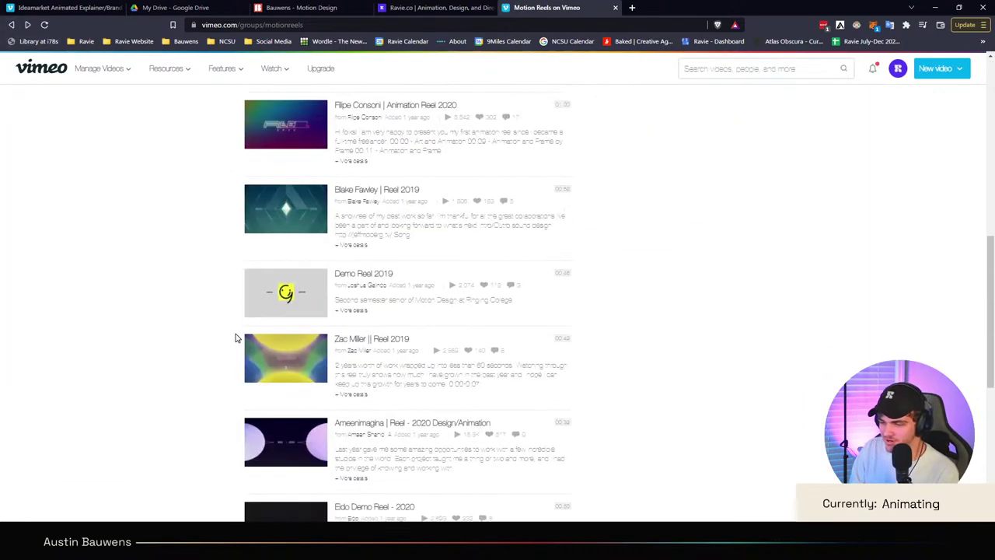
{"action": "scroll", "coordinate": [237, 339], "scroll_direction": "down", "scroll_amount": 3}
{"action": "left_click", "coordinate": [266, 389]}
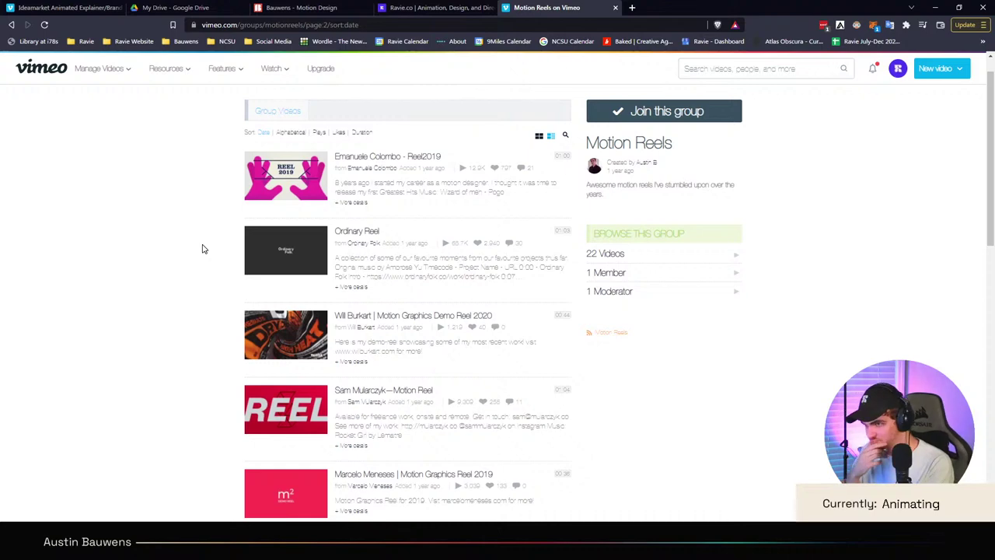
{"action": "scroll", "coordinate": [202, 249], "scroll_direction": "down", "scroll_amount": 5}
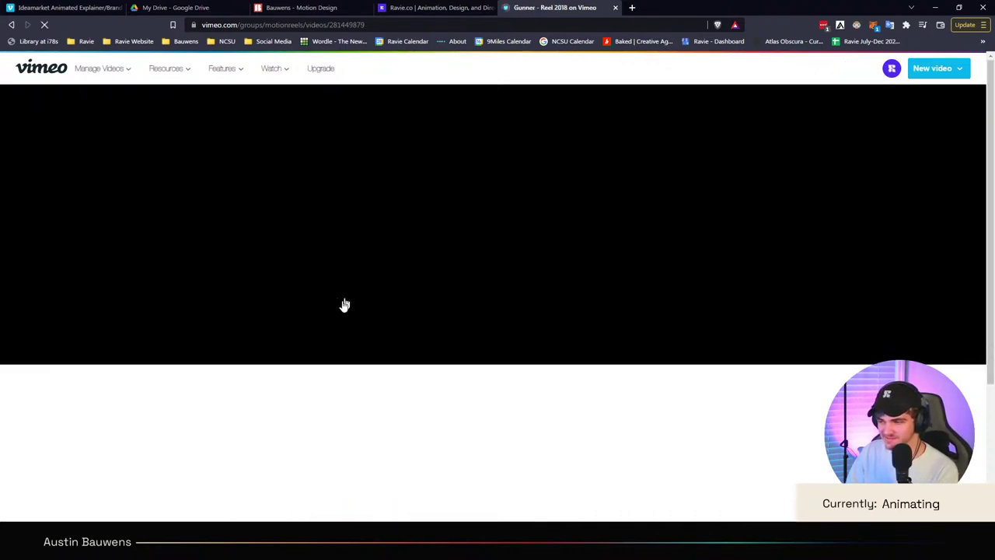
Step: Watch Gunner - Reel 2018 full screen to its end card, then replay it on its page
{"action": "left_click", "coordinate": [270, 357]}
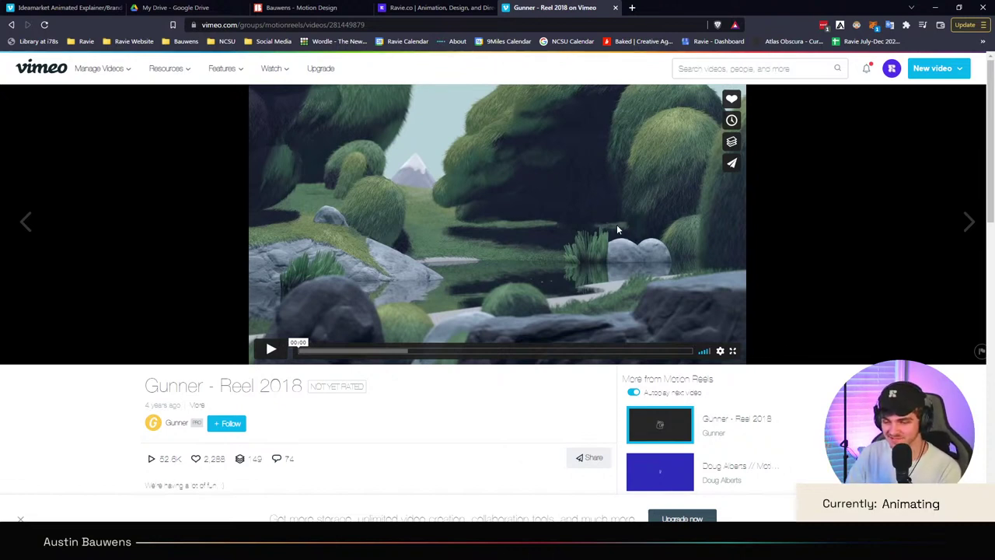
{"action": "left_click", "coordinate": [735, 351]}
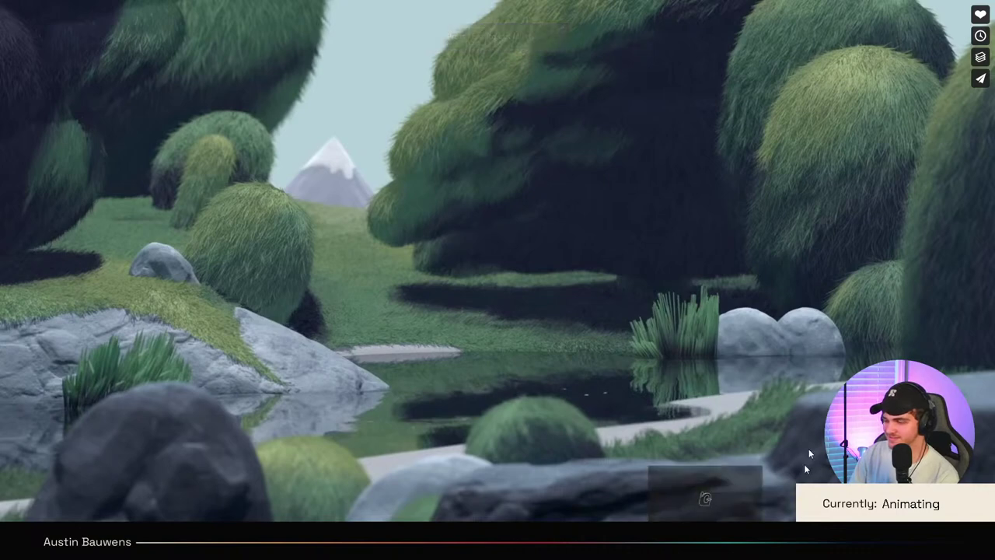
{"action": "left_click", "coordinate": [806, 409]}
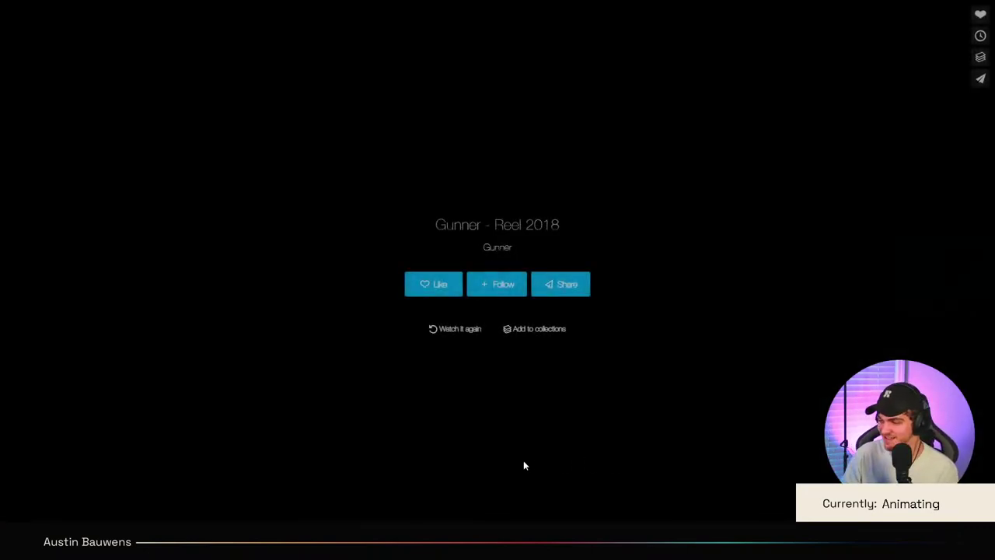
{"action": "key", "text": "Escape"}
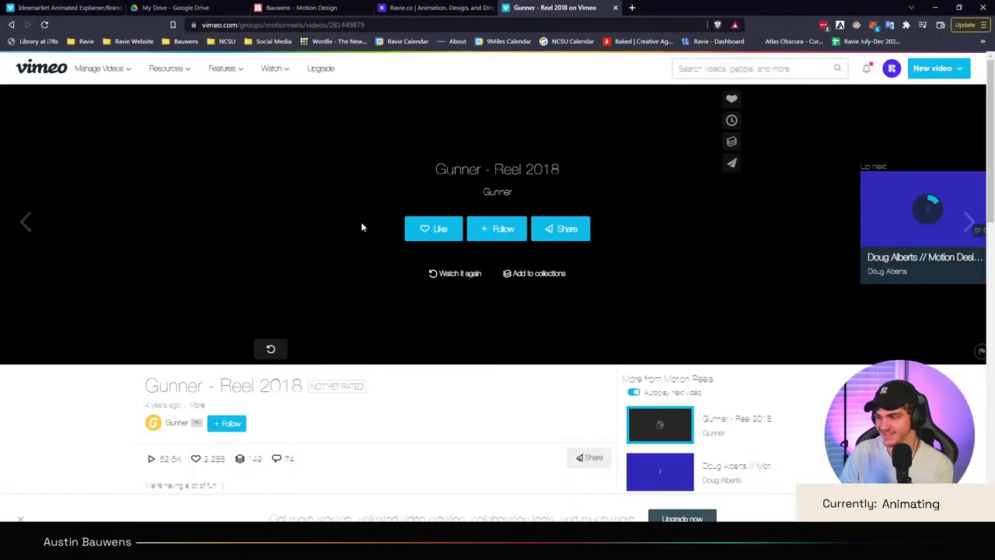
{"action": "left_click", "coordinate": [270, 349]}
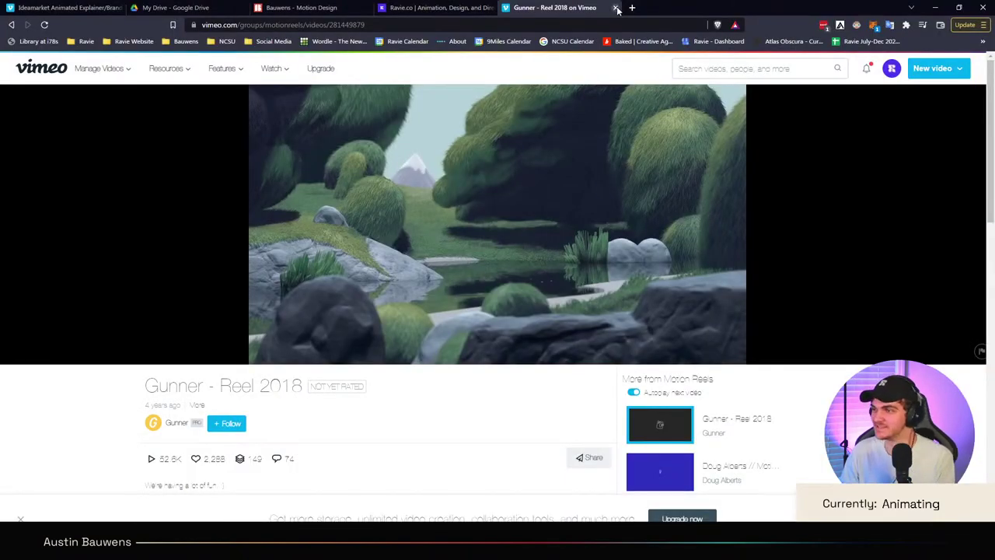
Step: Close the Gunner reel Vimeo tab to return to the Motion Design portfolio page
{"action": "key", "text": "ctrl+w"}
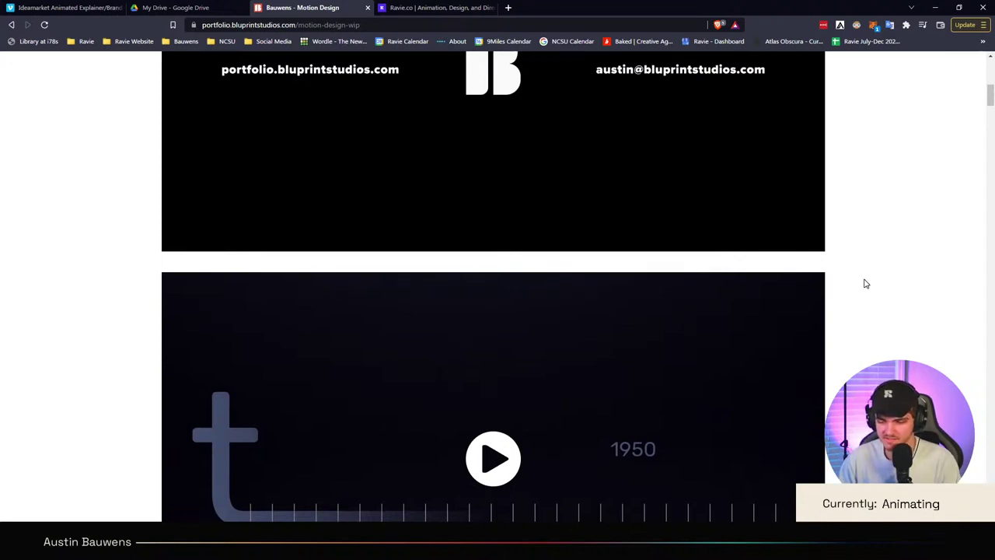
Step: Search Google for 'no blue thing ray lynch' in a new tab
{"action": "left_click", "coordinate": [508, 7]}
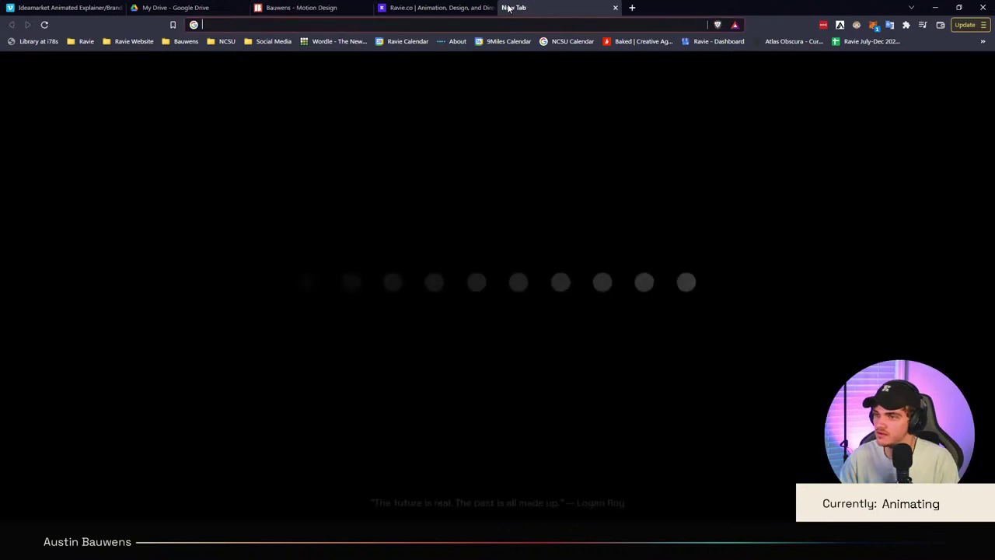
{"action": "type", "text": "no blue thing"}
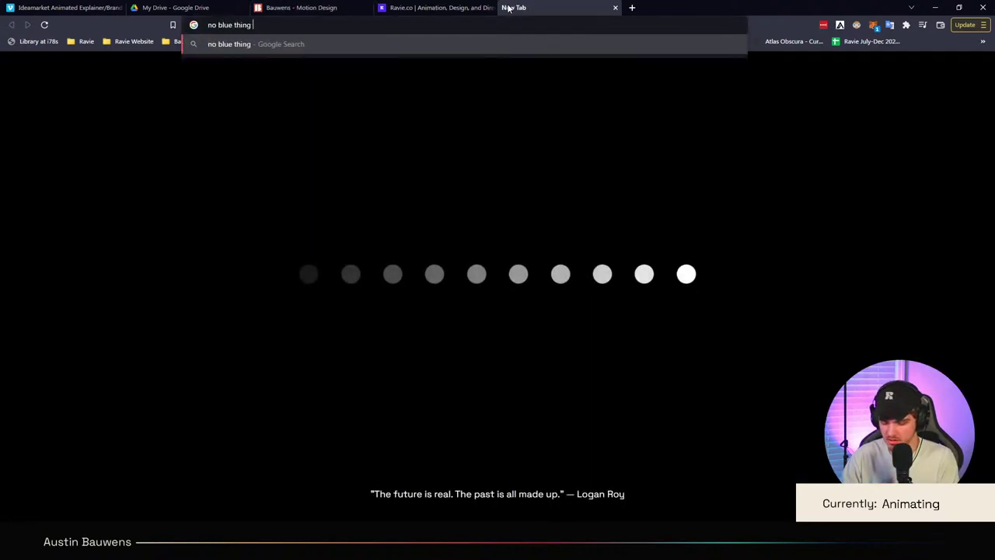
{"action": "type", "text": " ray lynch"}
{"action": "key", "text": "Return"}
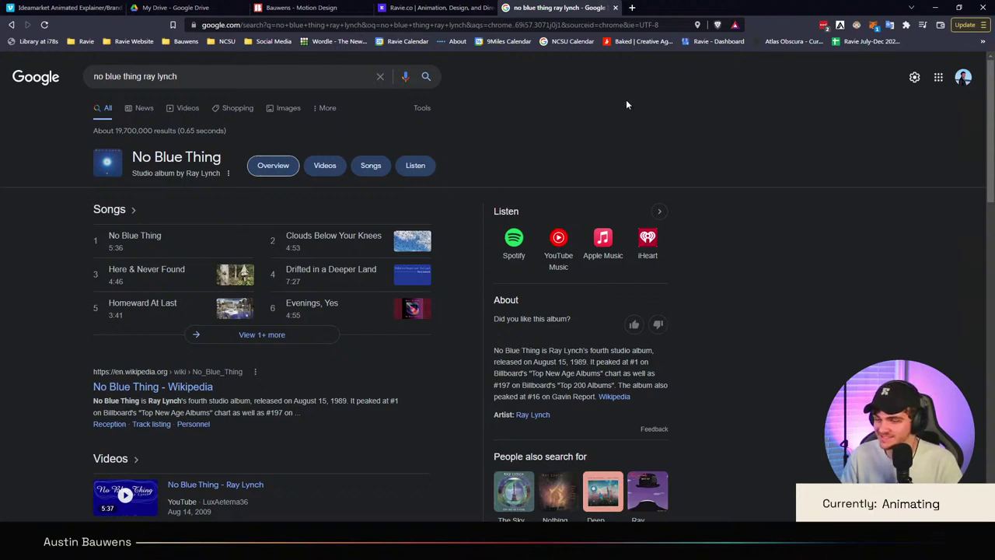
Step: Close the Google results tab and scroll down to the 1950 timeline video
{"action": "left_click", "coordinate": [307, 7]}
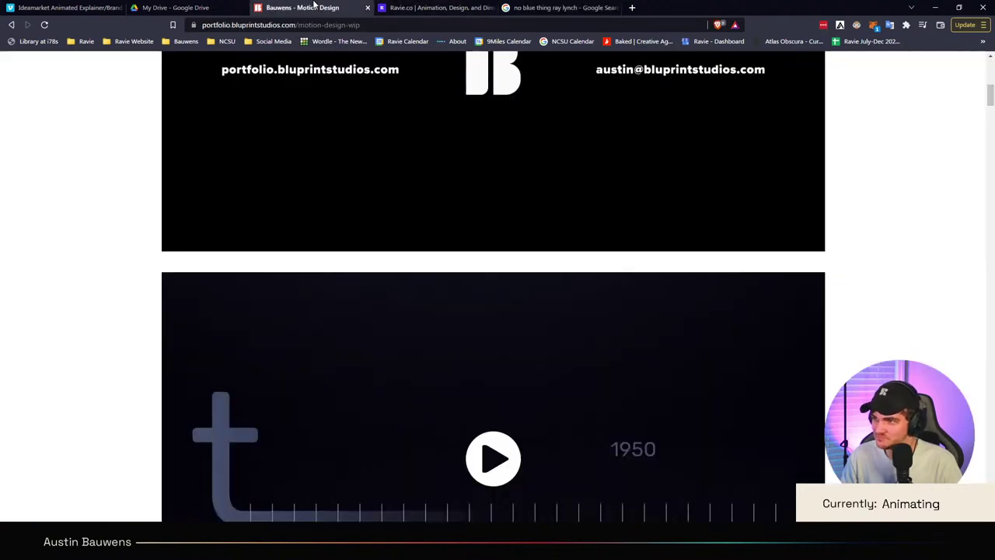
{"action": "left_click", "coordinate": [615, 7]}
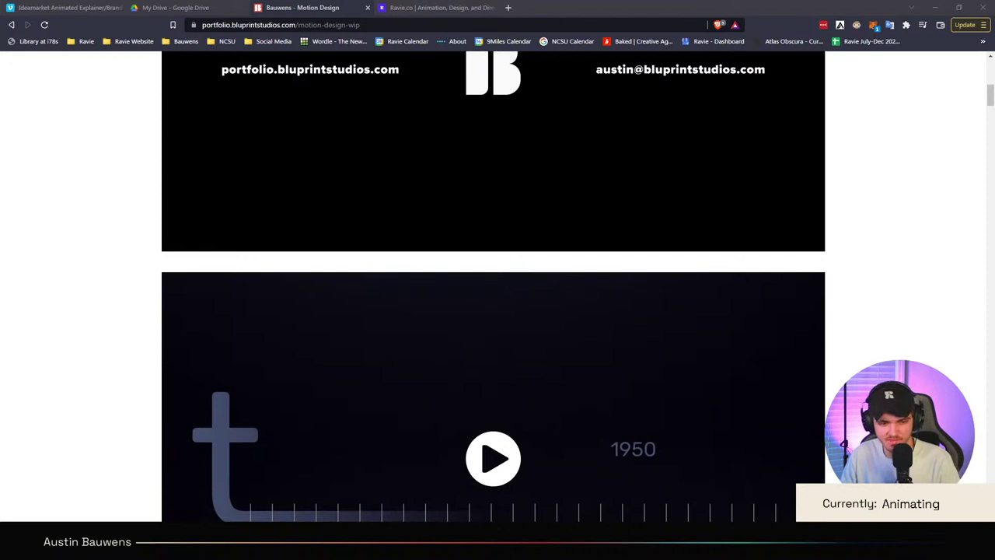
{"action": "scroll", "coordinate": [366, 294], "scroll_direction": "down", "scroll_amount": 3}
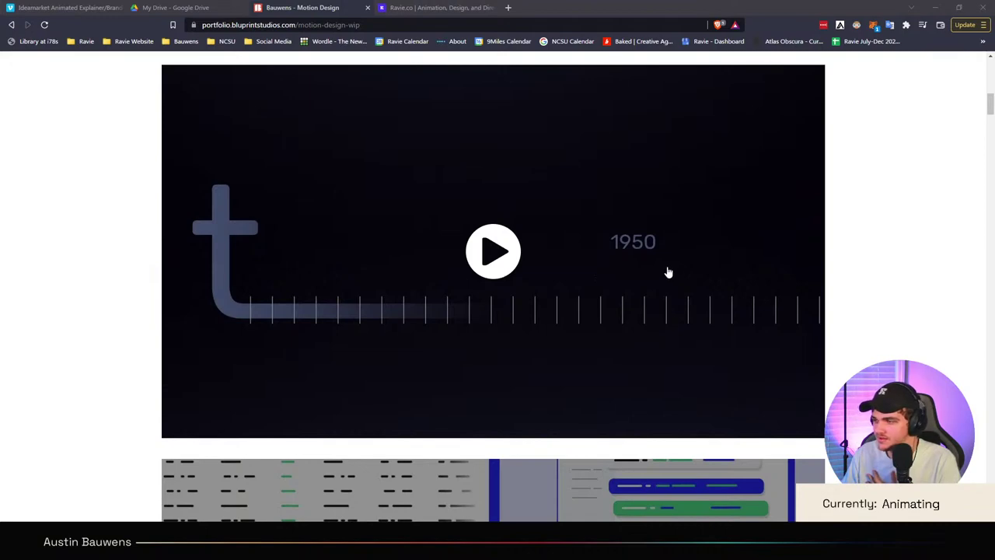
Step: Play the 1950 timeline video, rewatch its 'time' ending, then pause it at 0:00
{"action": "left_click", "coordinate": [570, 267]}
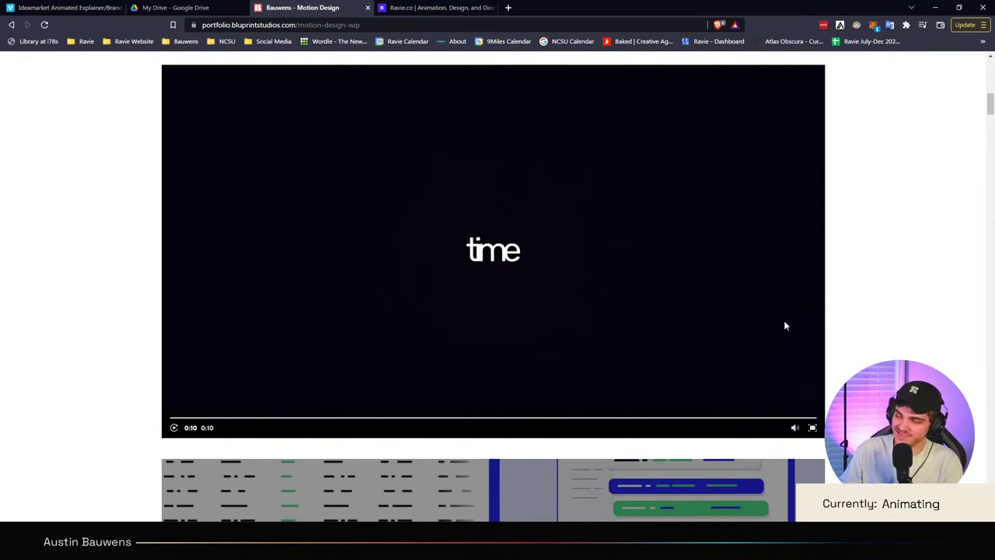
{"action": "left_click", "coordinate": [725, 421]}
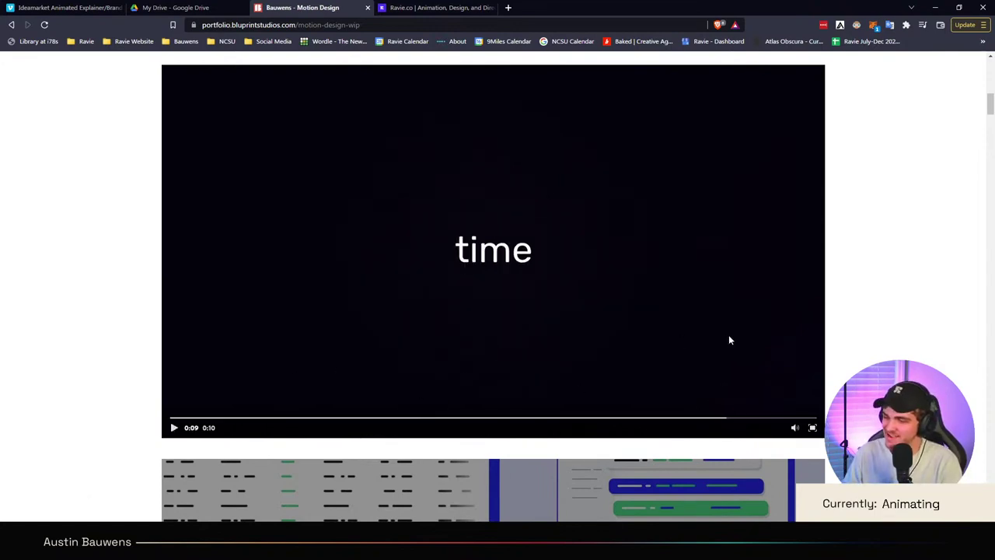
{"action": "left_click", "coordinate": [689, 363]}
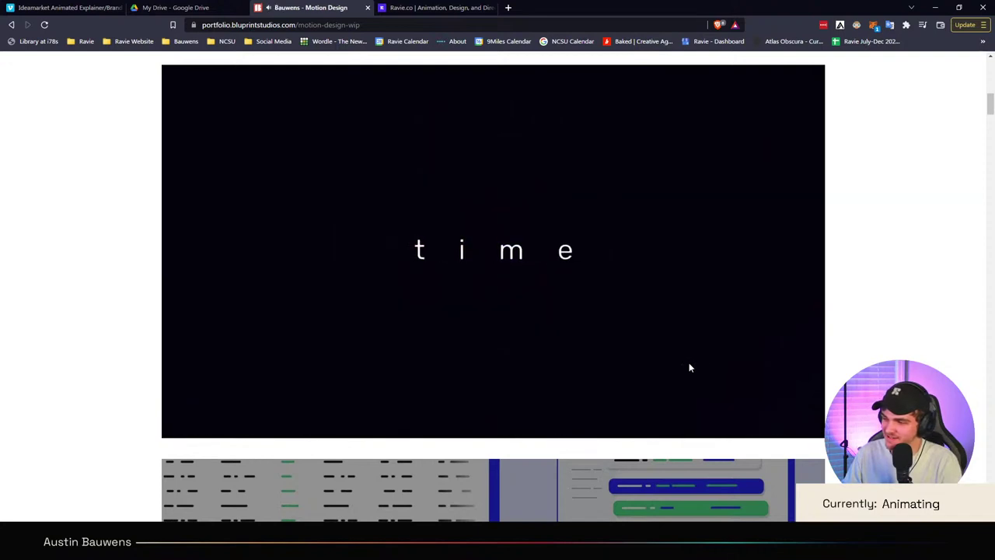
{"action": "left_click", "coordinate": [689, 362]}
{"action": "left_click", "coordinate": [684, 367]}
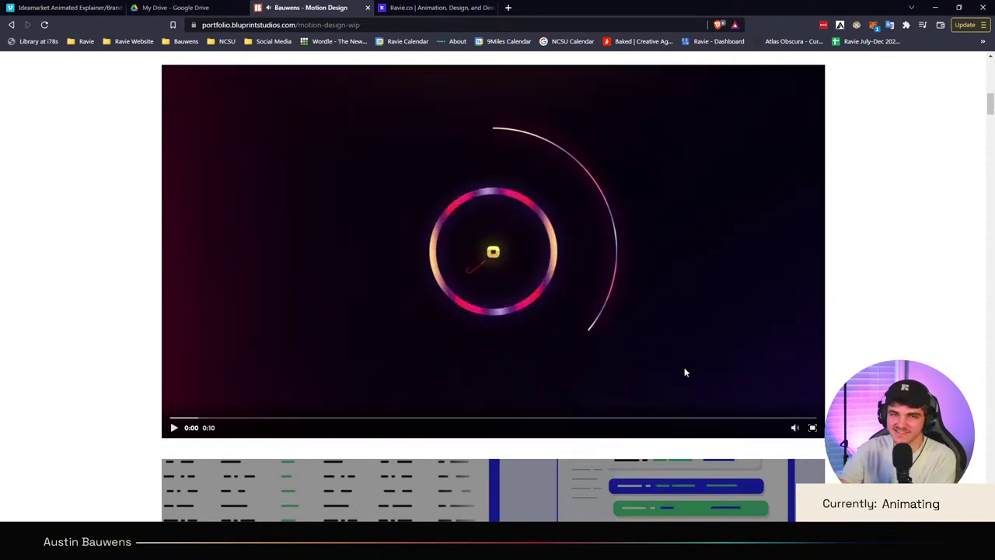
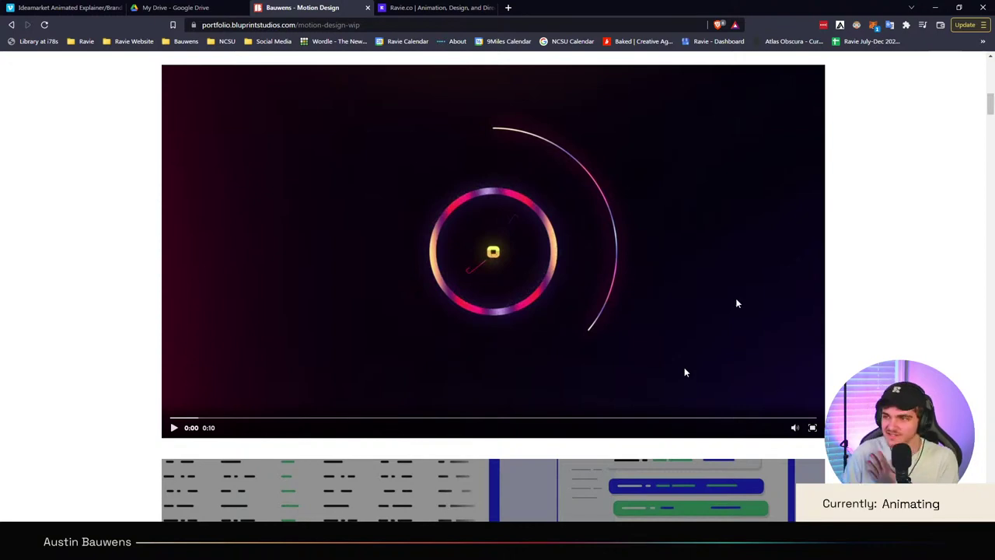
Step: Open a new browser tab beside the portfolio's Motion Design page
{"action": "left_click", "coordinate": [508, 7]}
Step: Load instagram.com, open your own profile's animation grid, then return to the Motion Design tab
{"action": "type", "text": "ins"}
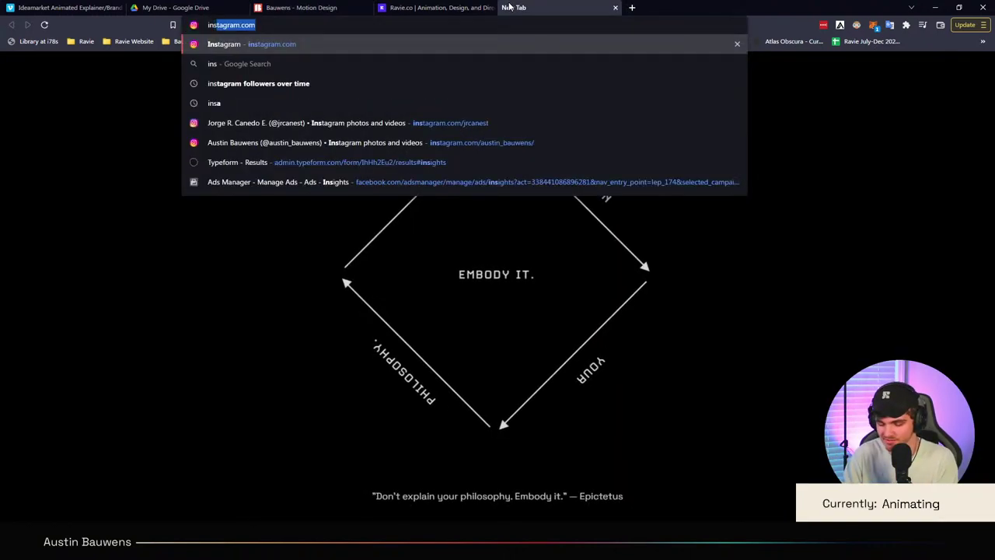
{"action": "type", "text": "tagram.com"}
{"action": "key", "text": "Return"}
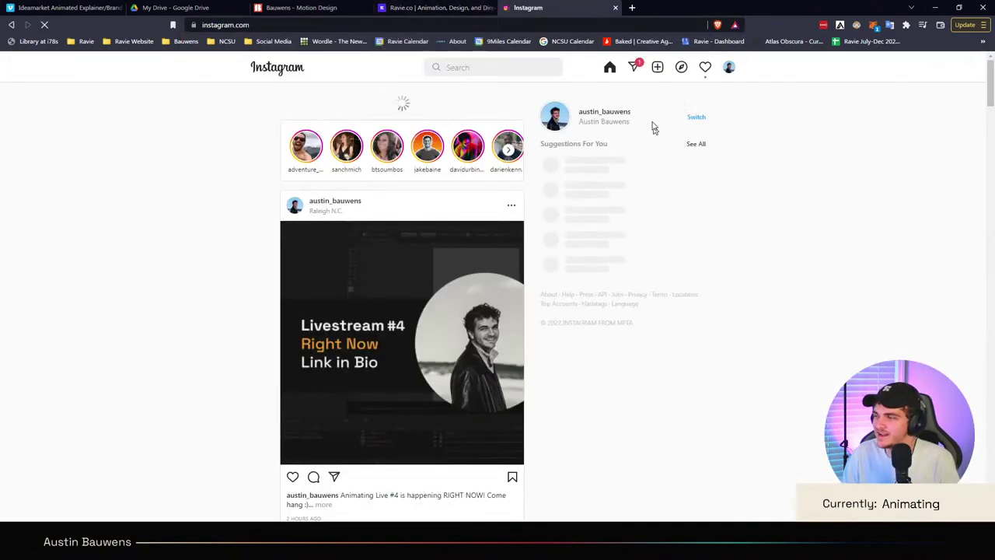
{"action": "left_click", "coordinate": [728, 66]}
{"action": "left_click", "coordinate": [720, 93]}
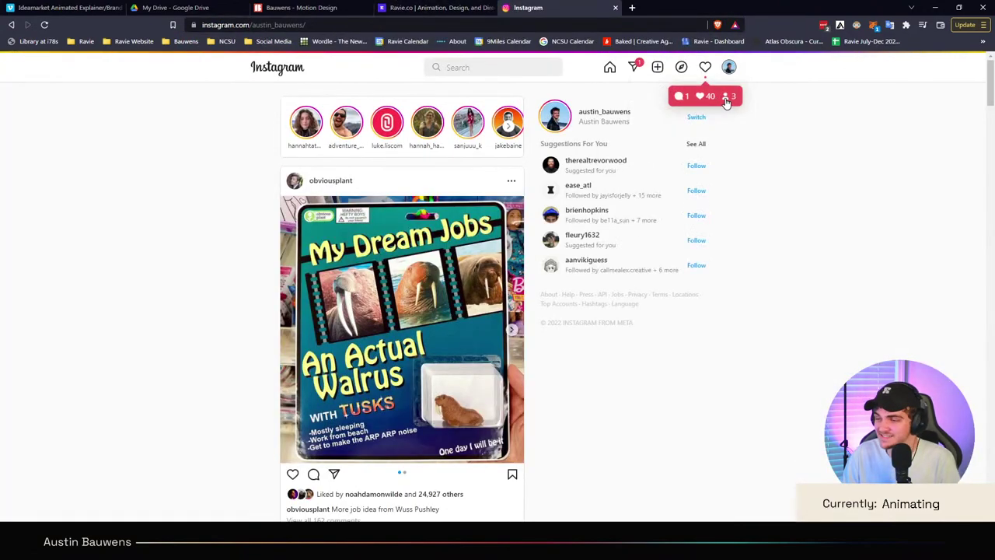
{"action": "scroll", "coordinate": [814, 156], "scroll_direction": "down", "scroll_amount": 6}
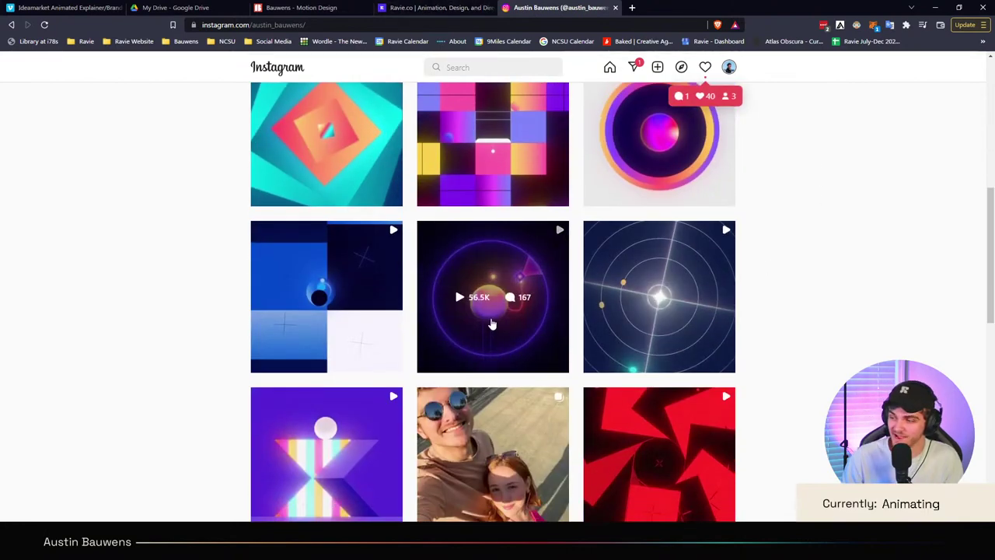
{"action": "left_click", "coordinate": [424, 7]}
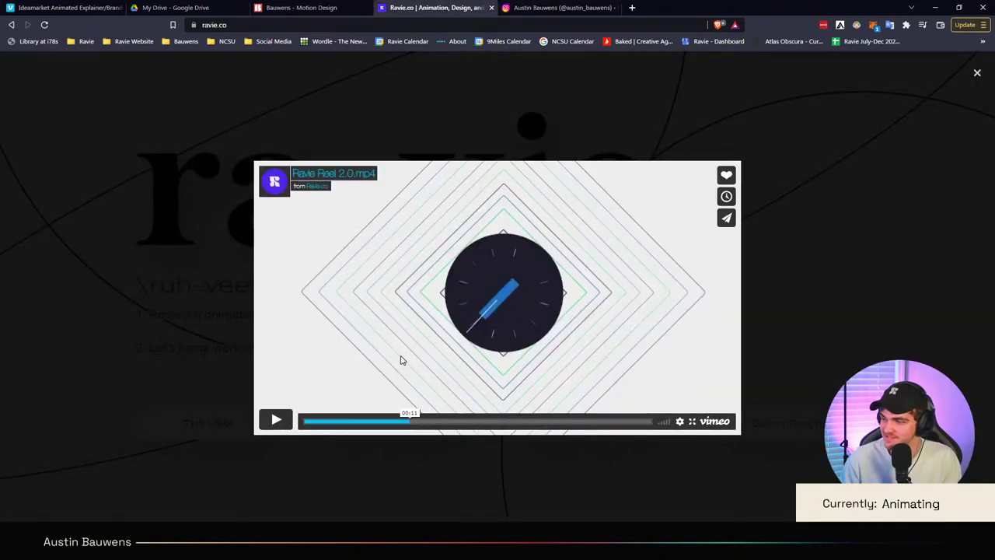
{"action": "left_click", "coordinate": [352, 5]}
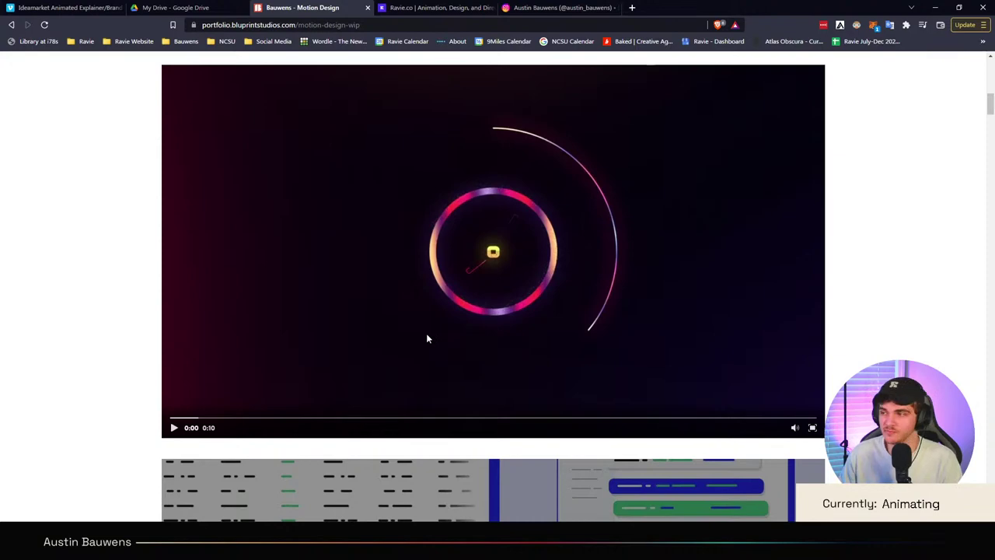
Step: Play the glowing ring animation post from the Instagram grid with sound, then close it
{"action": "left_click", "coordinate": [548, 10]}
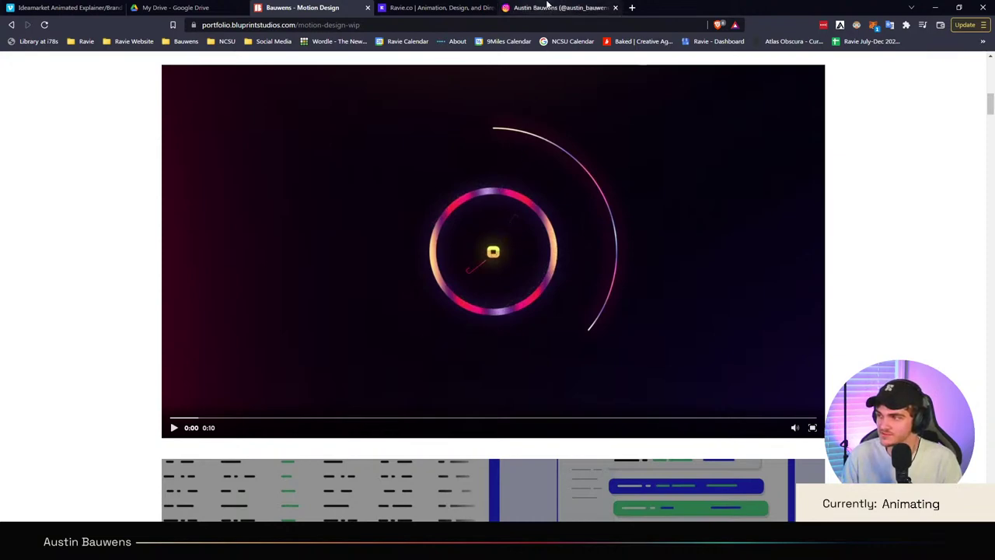
{"action": "left_click", "coordinate": [482, 295]}
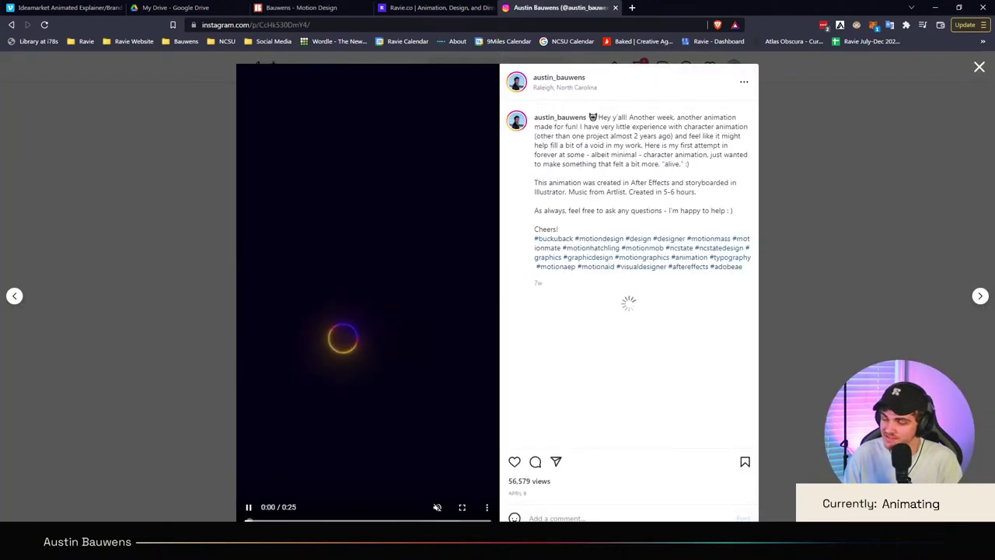
{"action": "left_click", "coordinate": [438, 509]}
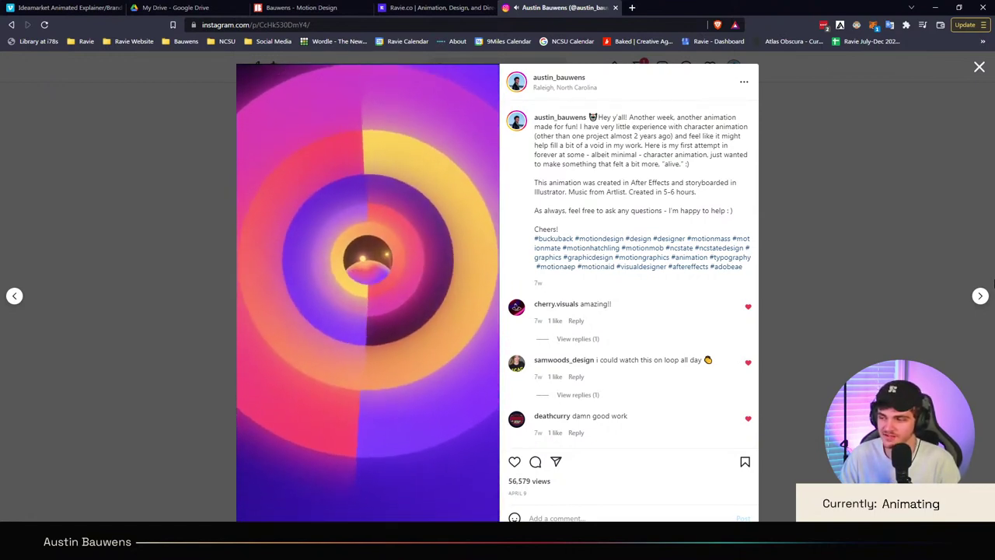
{"action": "left_click", "coordinate": [905, 204]}
Step: Switch back to the Bauwens - Motion Design portfolio tab
{"action": "left_click", "coordinate": [300, 7]}
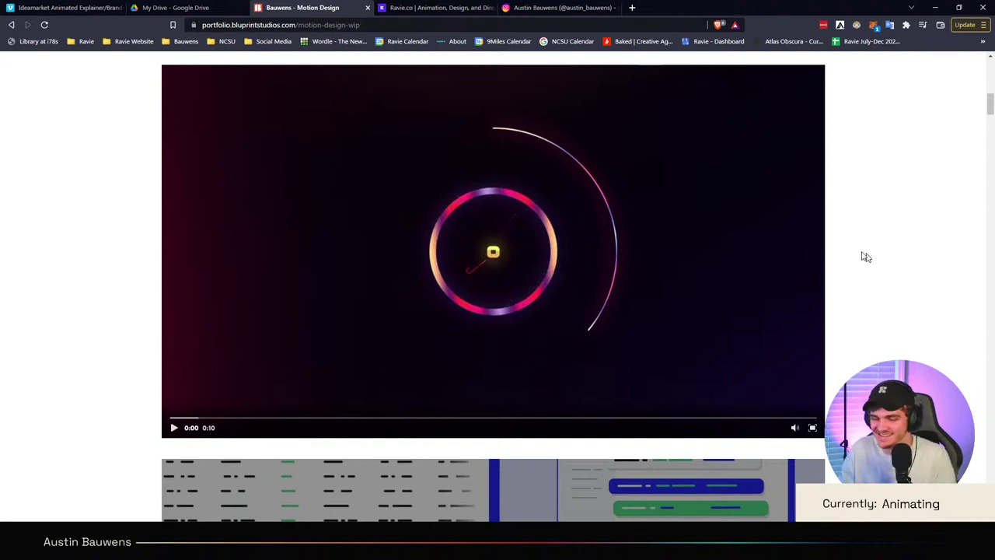
Step: Scroll the Motion Design page down to the contact form and back up to the ss Notify video
{"action": "scroll", "coordinate": [866, 256], "scroll_direction": "down", "scroll_amount": 4}
{"action": "scroll", "coordinate": [859, 307], "scroll_direction": "down", "scroll_amount": 15}
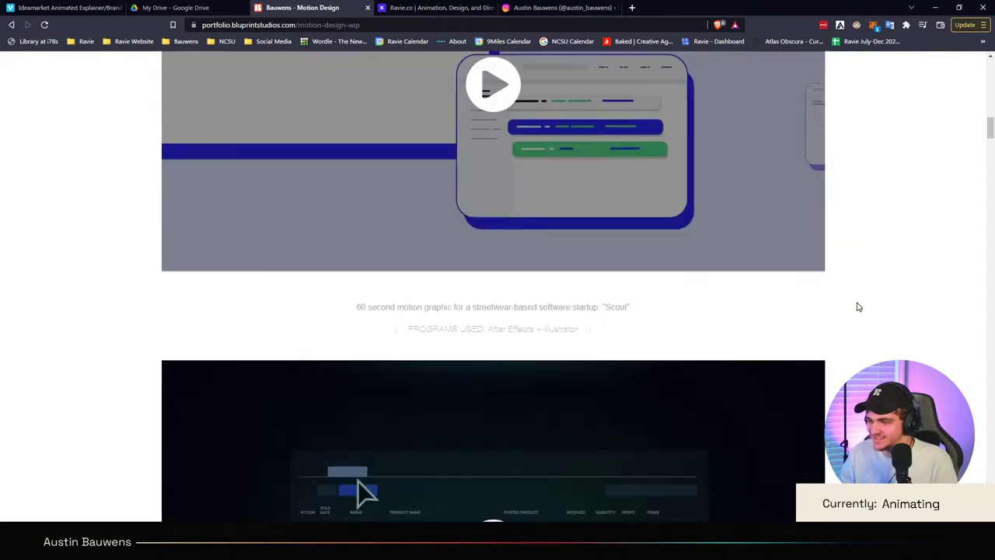
{"action": "scroll", "coordinate": [859, 308], "scroll_direction": "down", "scroll_amount": 15}
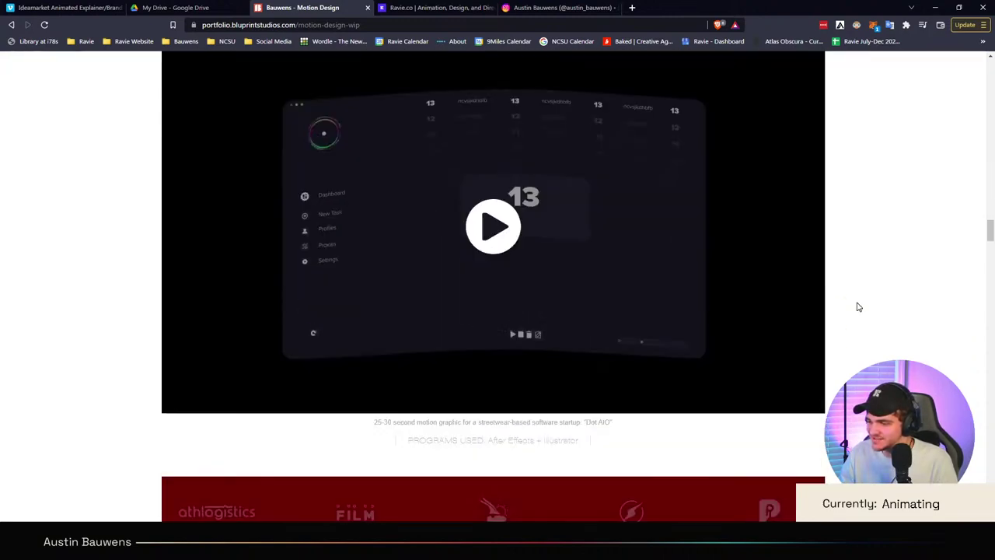
{"action": "scroll", "coordinate": [856, 306], "scroll_direction": "down", "scroll_amount": 14}
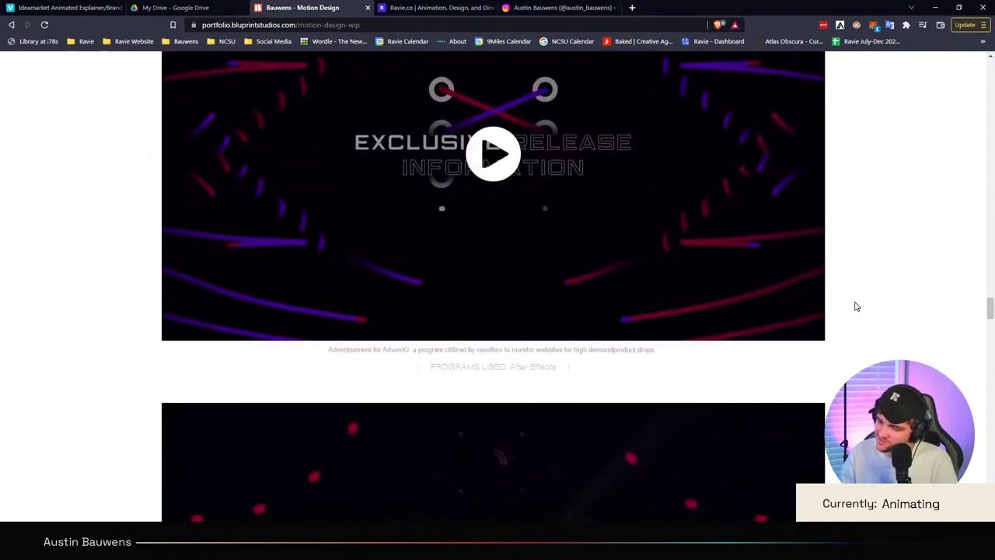
{"action": "scroll", "coordinate": [856, 307], "scroll_direction": "down", "scroll_amount": 15}
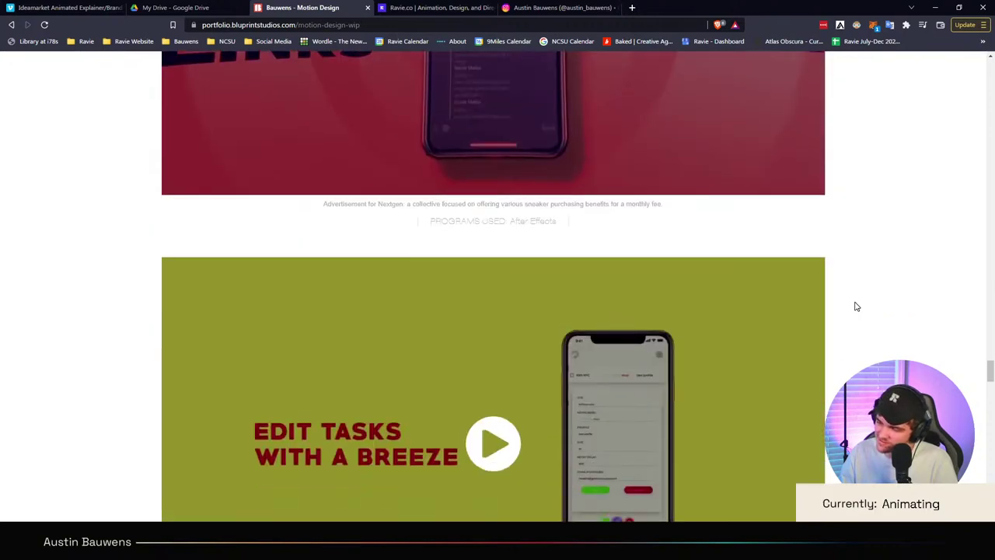
{"action": "scroll", "coordinate": [527, 300], "scroll_direction": "down", "scroll_amount": 12}
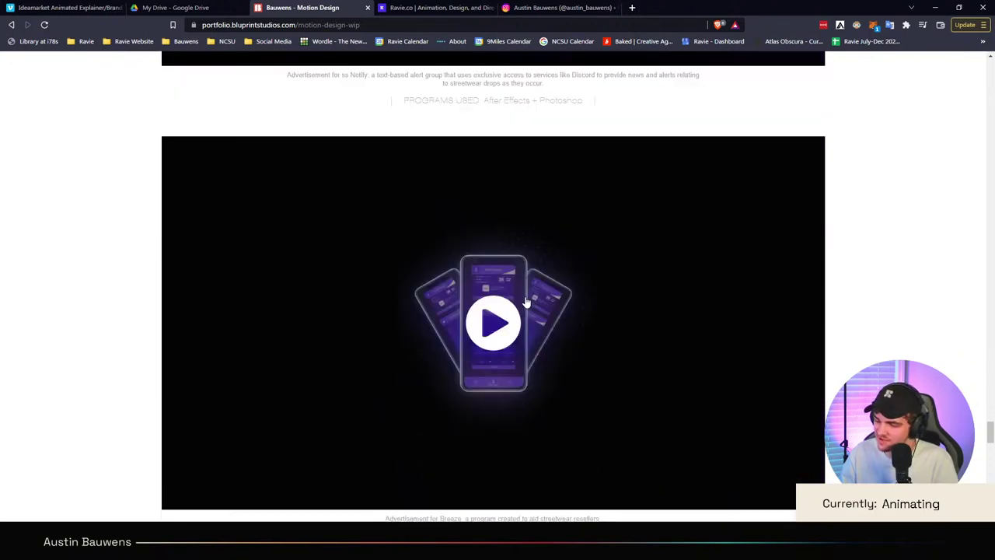
{"action": "scroll", "coordinate": [880, 325], "scroll_direction": "down", "scroll_amount": 7}
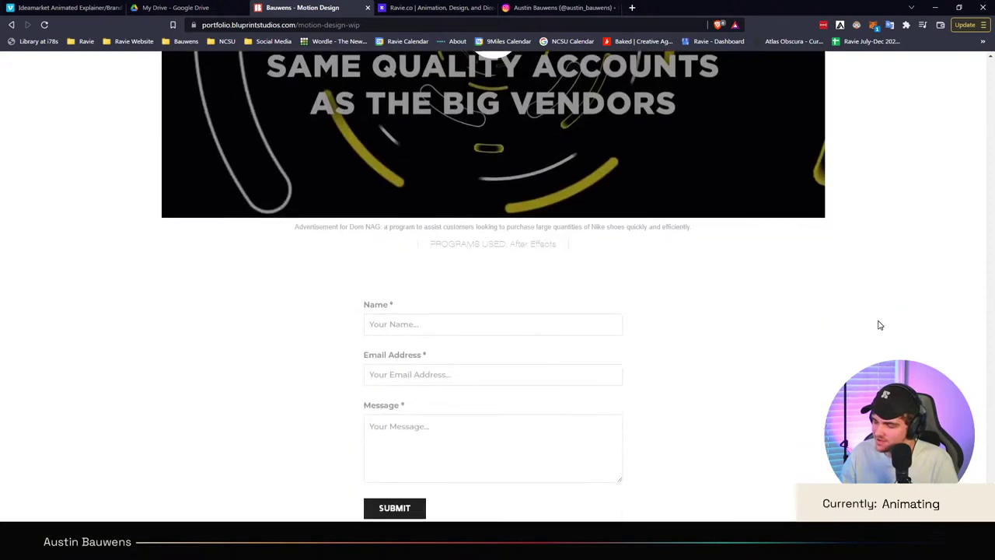
{"action": "scroll", "coordinate": [880, 326], "scroll_direction": "up", "scroll_amount": 11}
{"action": "scroll", "coordinate": [878, 342], "scroll_direction": "down", "scroll_amount": 1}
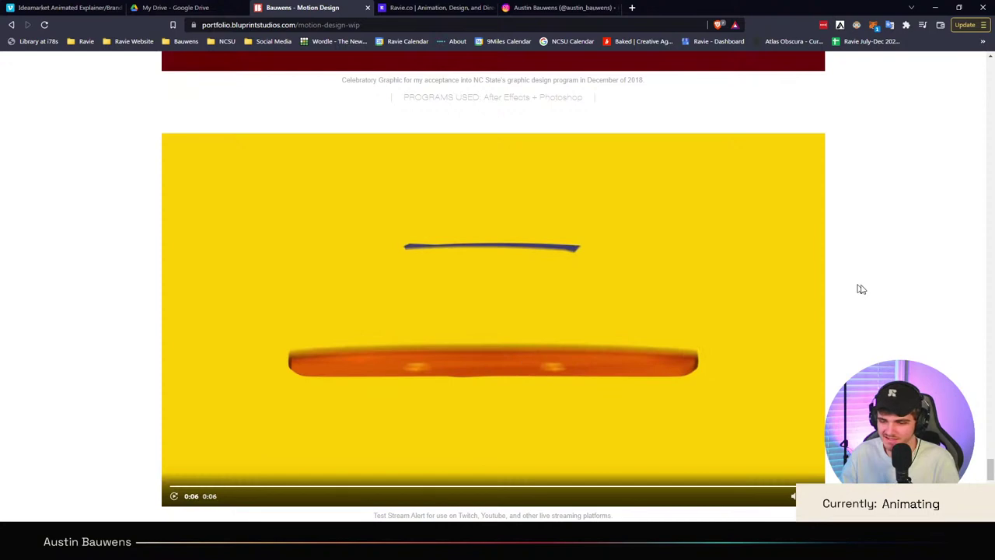
{"action": "scroll", "coordinate": [994, 282], "scroll_direction": "up", "scroll_amount": 6}
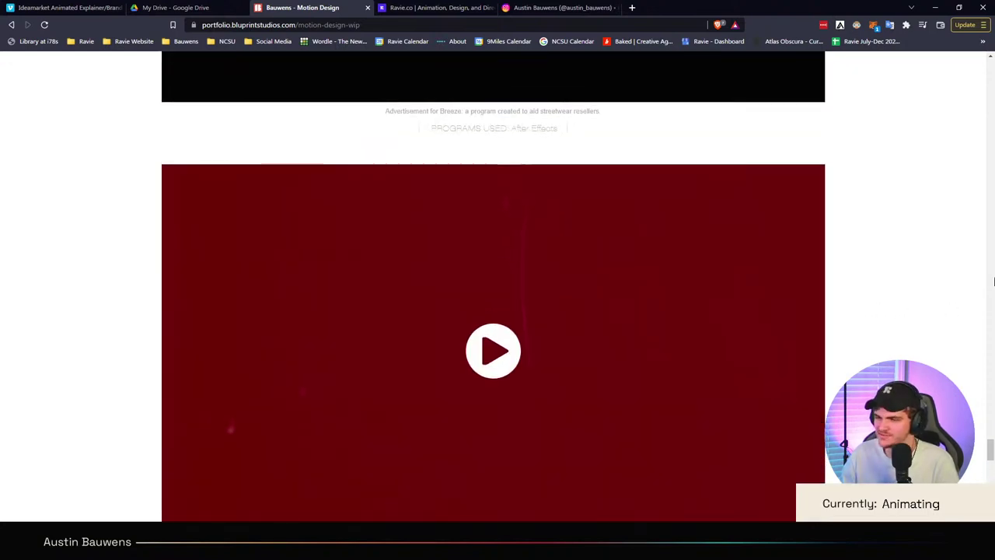
{"action": "scroll", "coordinate": [993, 281], "scroll_direction": "down", "scroll_amount": 1}
{"action": "scroll", "coordinate": [987, 287], "scroll_direction": "down", "scroll_amount": 15}
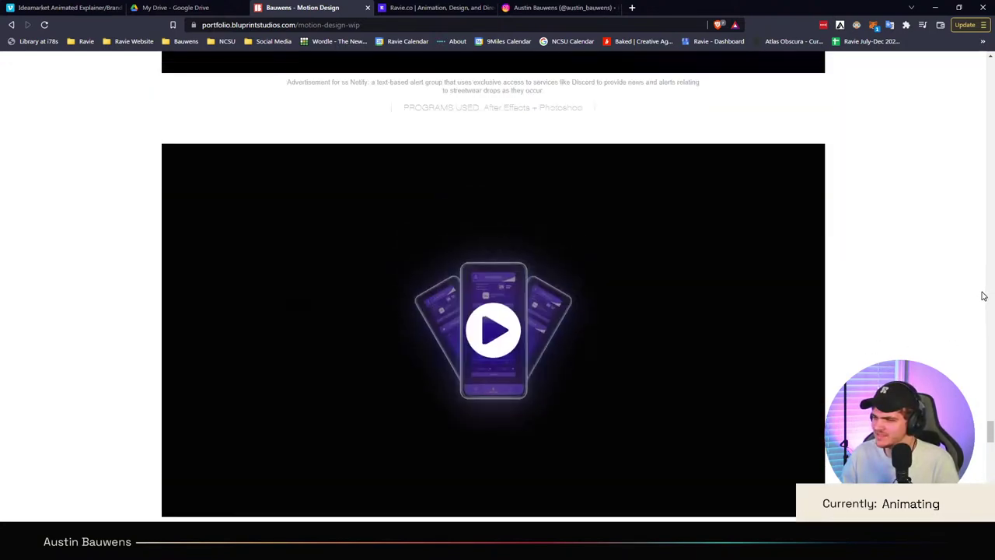
{"action": "scroll", "coordinate": [984, 296], "scroll_direction": "up", "scroll_amount": 7}
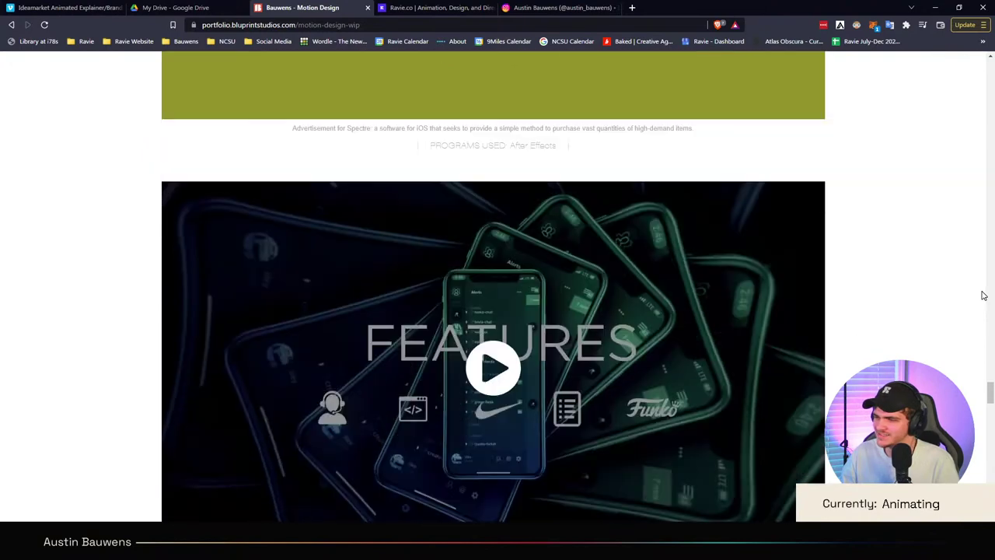
{"action": "scroll", "coordinate": [982, 294], "scroll_direction": "down", "scroll_amount": 5}
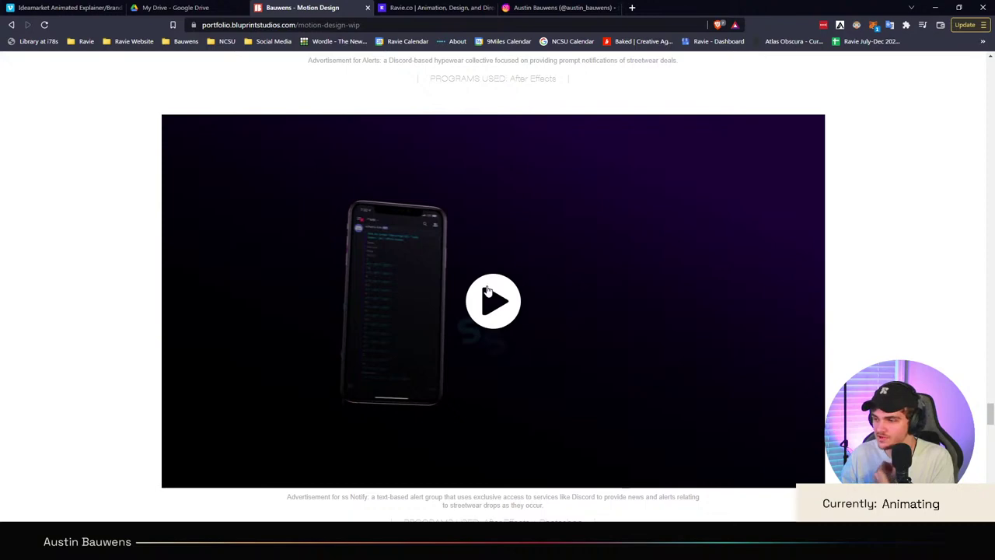
Step: Play the ss Notify advertisement, pause it at 0:30, and scroll up to the FEATURES video
{"action": "left_click", "coordinate": [488, 290]}
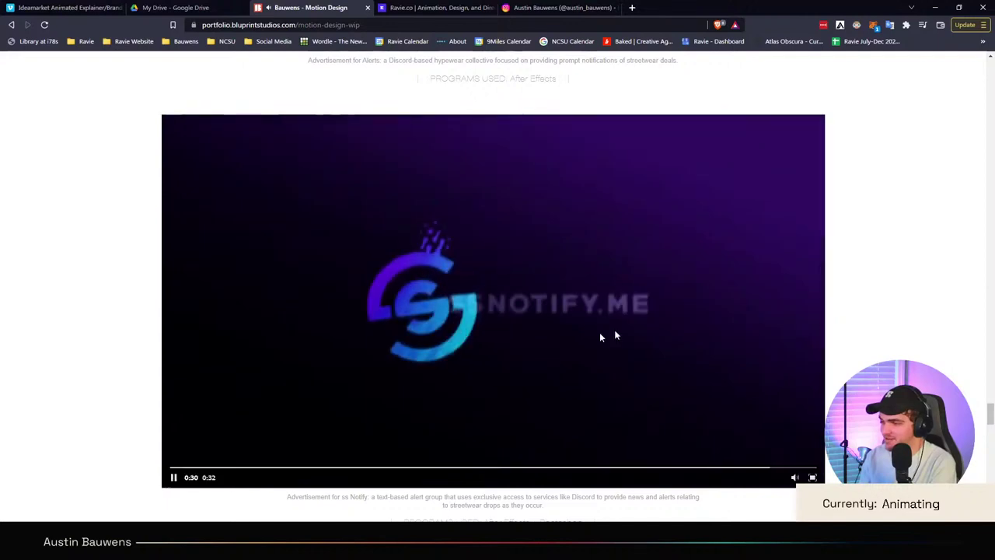
{"action": "left_click", "coordinate": [501, 353]}
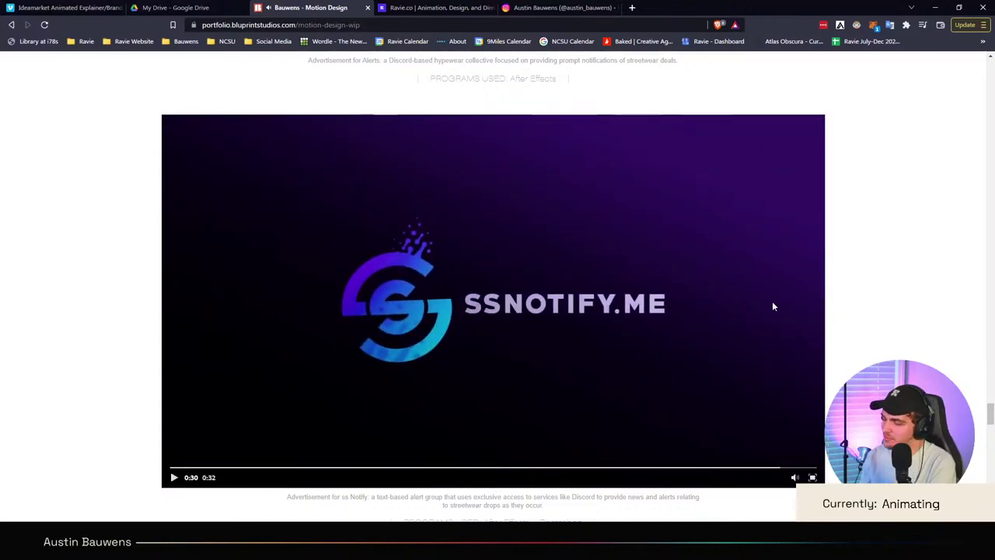
{"action": "scroll", "coordinate": [809, 315], "scroll_direction": "up", "scroll_amount": 2}
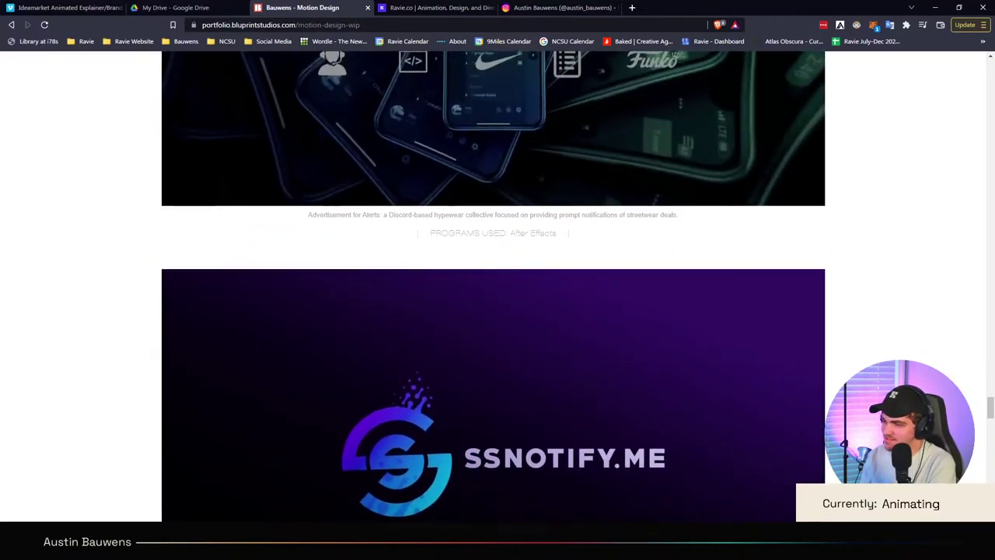
{"action": "scroll", "coordinate": [395, 376], "scroll_direction": "down", "scroll_amount": 1}
{"action": "scroll", "coordinate": [395, 375], "scroll_direction": "up", "scroll_amount": 5}
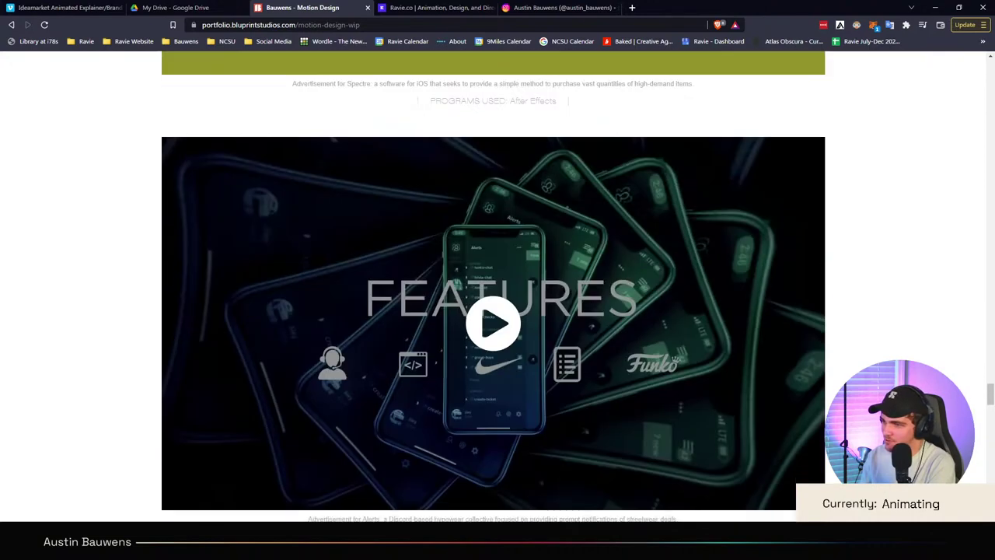
{"action": "scroll", "coordinate": [471, 358], "scroll_direction": "down", "scroll_amount": 5}
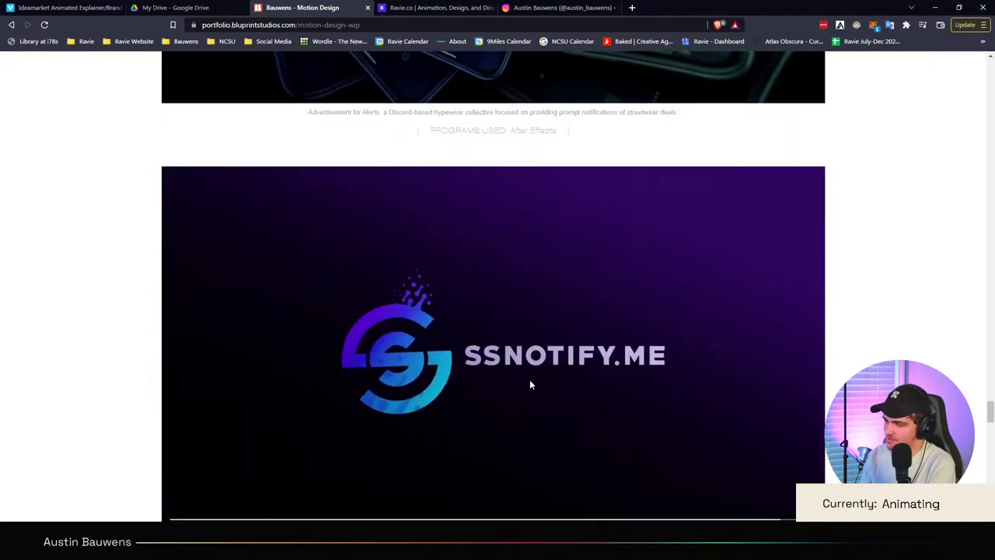
{"action": "scroll", "coordinate": [794, 379], "scroll_direction": "up", "scroll_amount": 3}
{"action": "scroll", "coordinate": [795, 380], "scroll_direction": "up", "scroll_amount": 1}
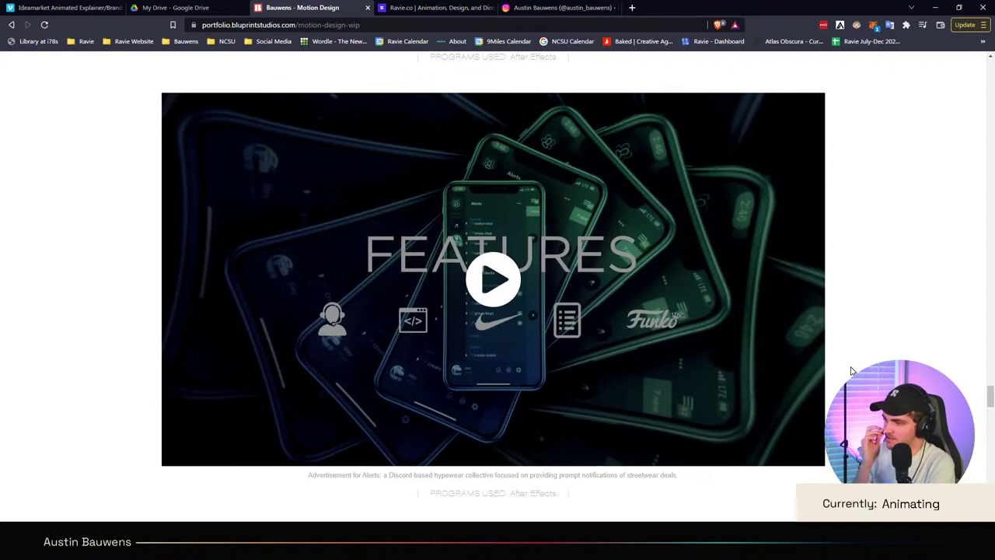
{"action": "scroll", "coordinate": [870, 291], "scroll_direction": "up", "scroll_amount": 1}
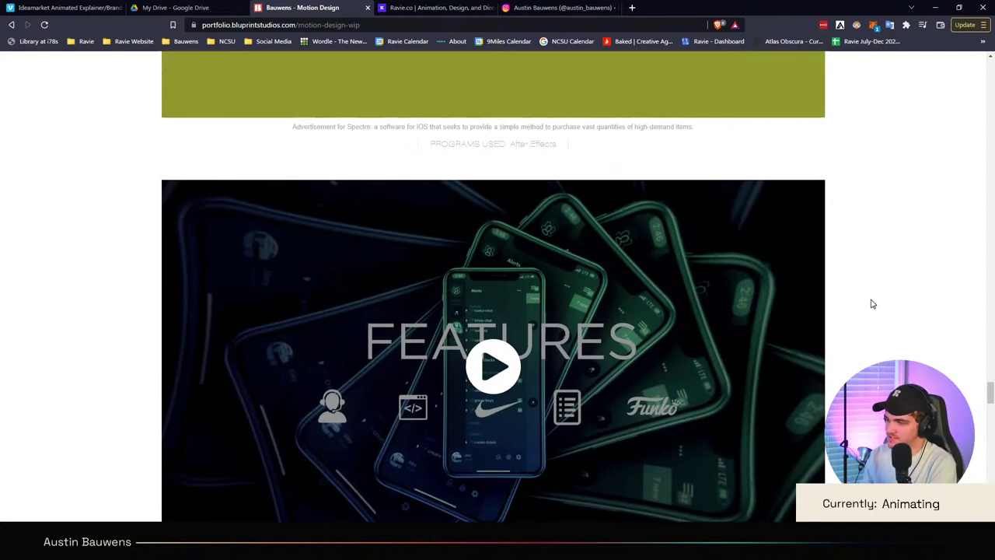
{"action": "scroll", "coordinate": [907, 289], "scroll_direction": "down", "scroll_amount": 1}
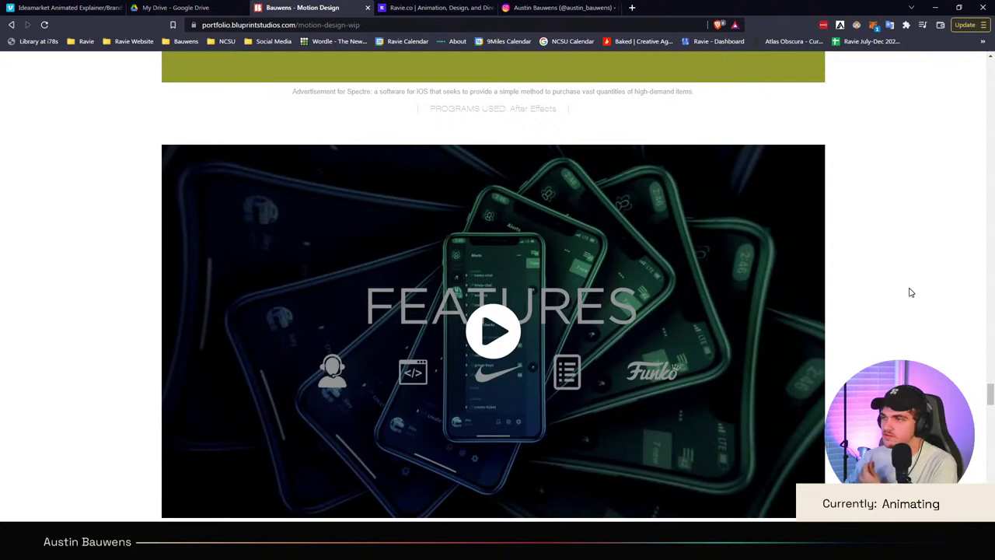
Step: Search 'thirtylogos creativegrenade' in a new tab and accept the 'thirty logos creative grenade' correction
{"action": "left_click", "coordinate": [630, 8]}
{"action": "type", "text": "thirtylogos cr"}
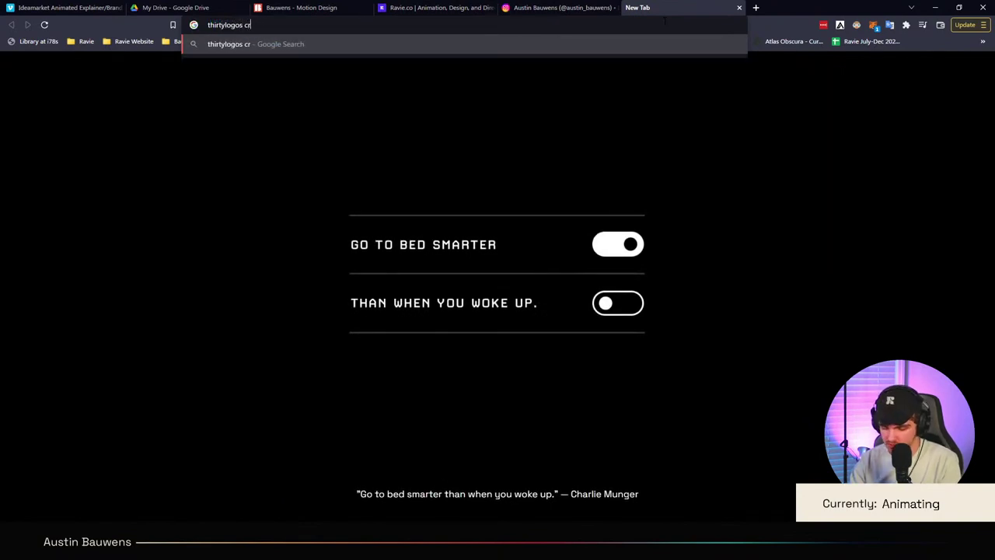
{"action": "type", "text": "eativegrenade"}
{"action": "key", "text": "Return"}
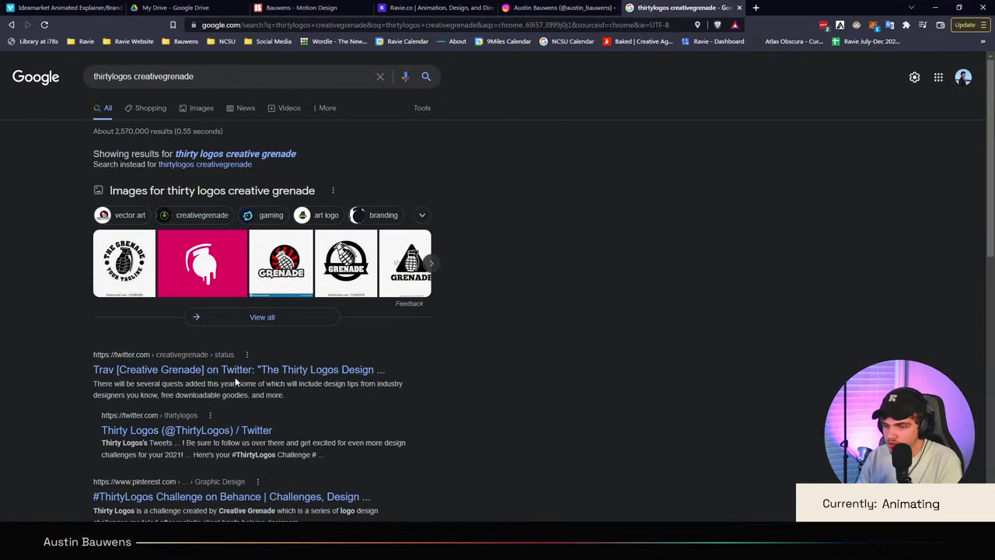
{"action": "scroll", "coordinate": [238, 381], "scroll_direction": "down", "scroll_amount": 3}
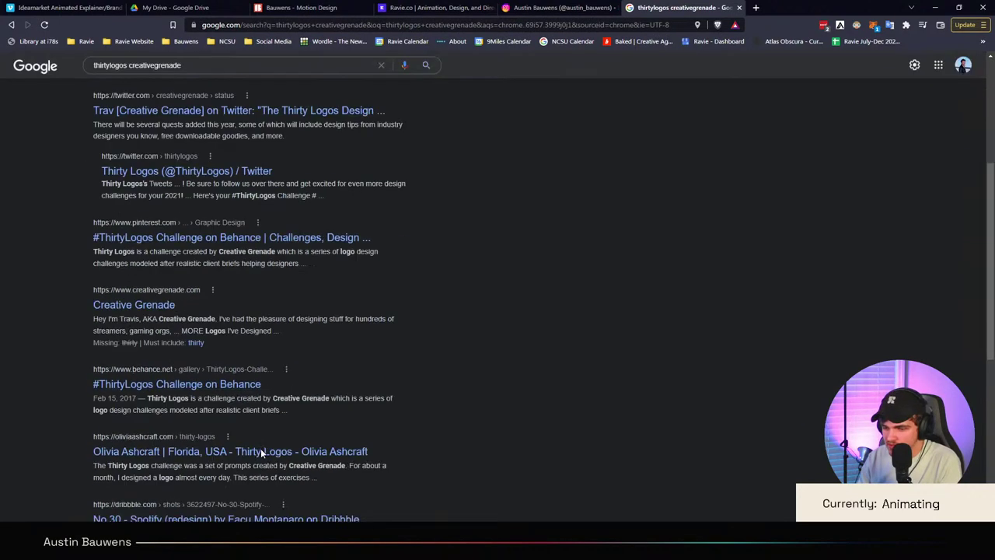
{"action": "scroll", "coordinate": [336, 392], "scroll_direction": "up", "scroll_amount": 3}
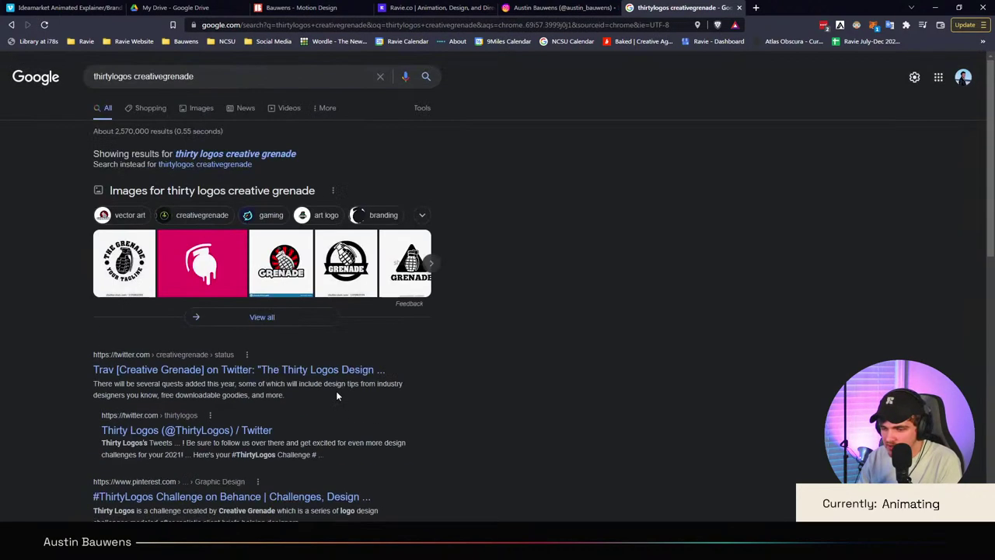
{"action": "left_click", "coordinate": [285, 157]}
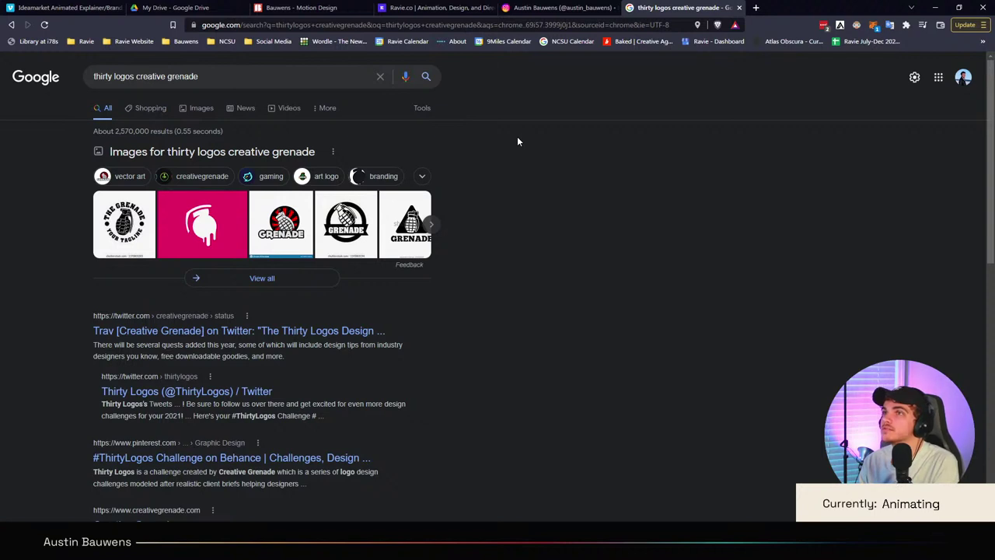
Step: Search Google for 'big orange book of logos amazon' in a new tab
{"action": "left_click", "coordinate": [756, 7]}
{"action": "type", "text": "big"}
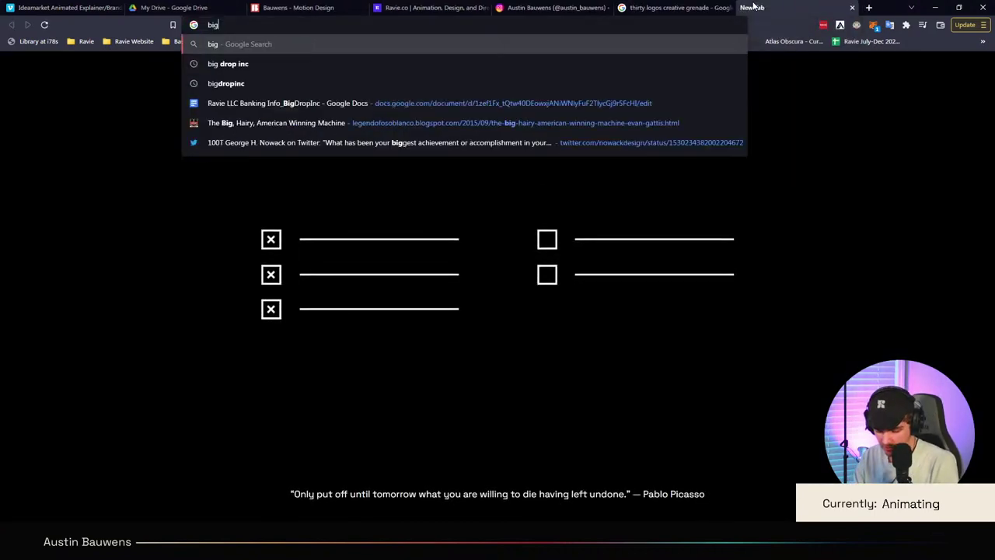
{"action": "type", "text": " orange book of l"}
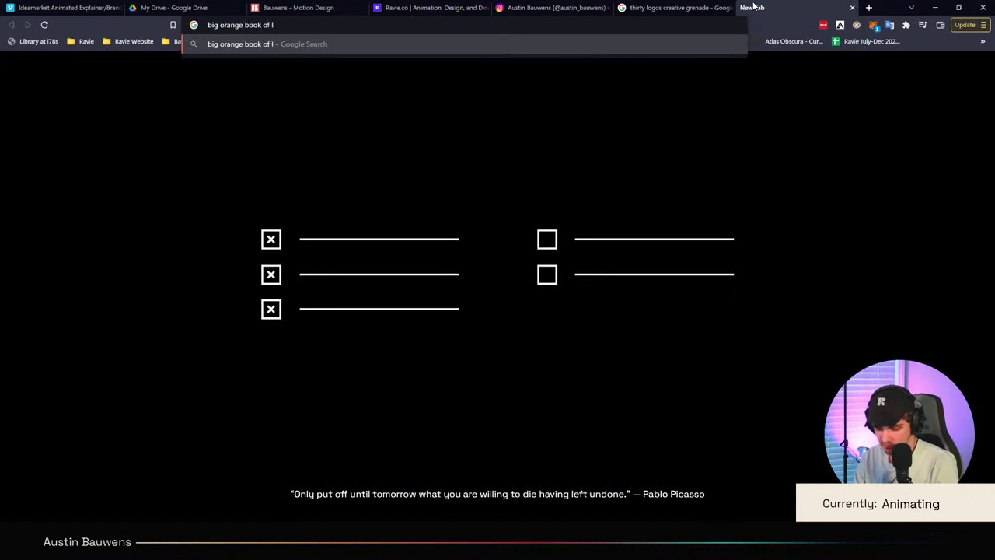
{"action": "type", "text": "ogos amazon"}
{"action": "key", "text": "Return"}
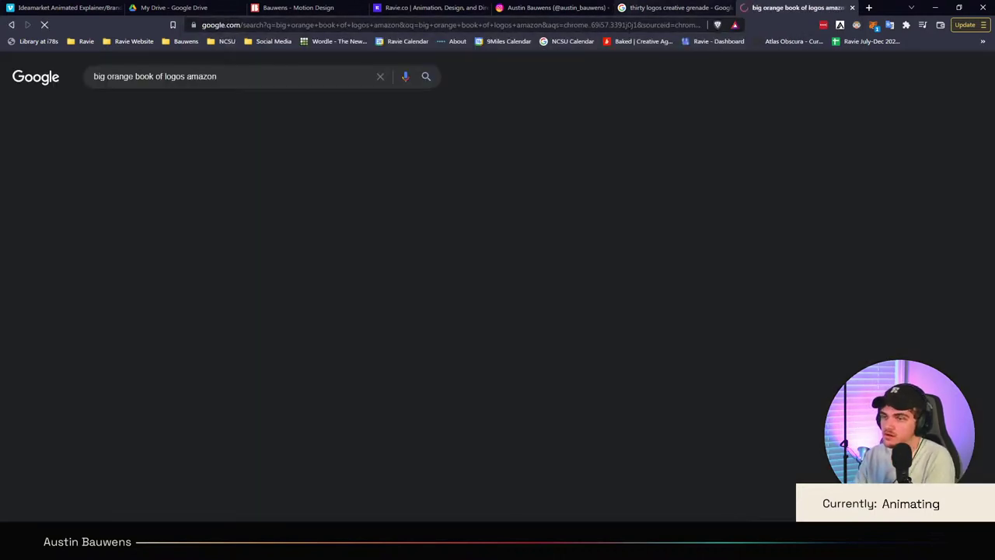
{"action": "scroll", "coordinate": [629, 106], "scroll_direction": "down", "scroll_amount": 5}
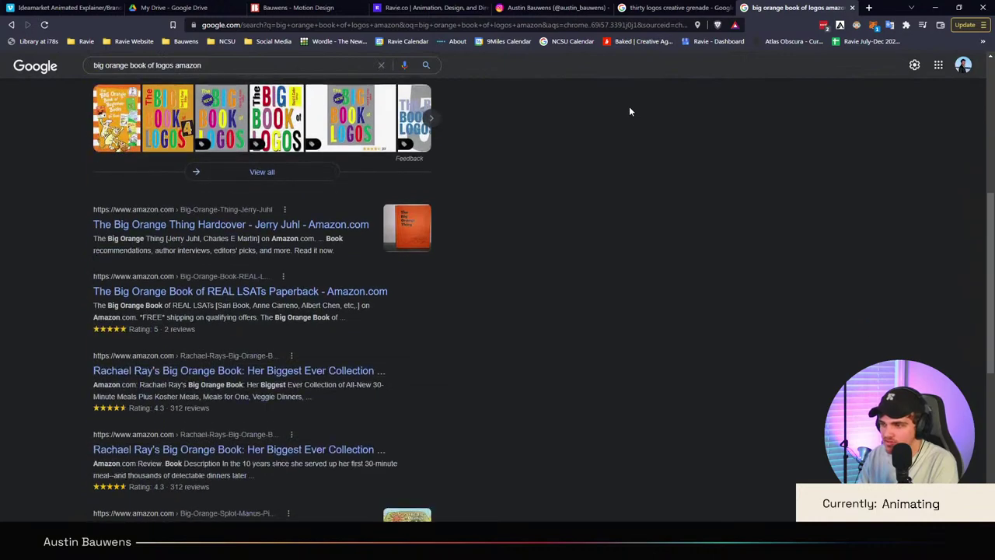
{"action": "scroll", "coordinate": [629, 106], "scroll_direction": "down", "scroll_amount": 5}
{"action": "scroll", "coordinate": [628, 104], "scroll_direction": "up", "scroll_amount": 10}
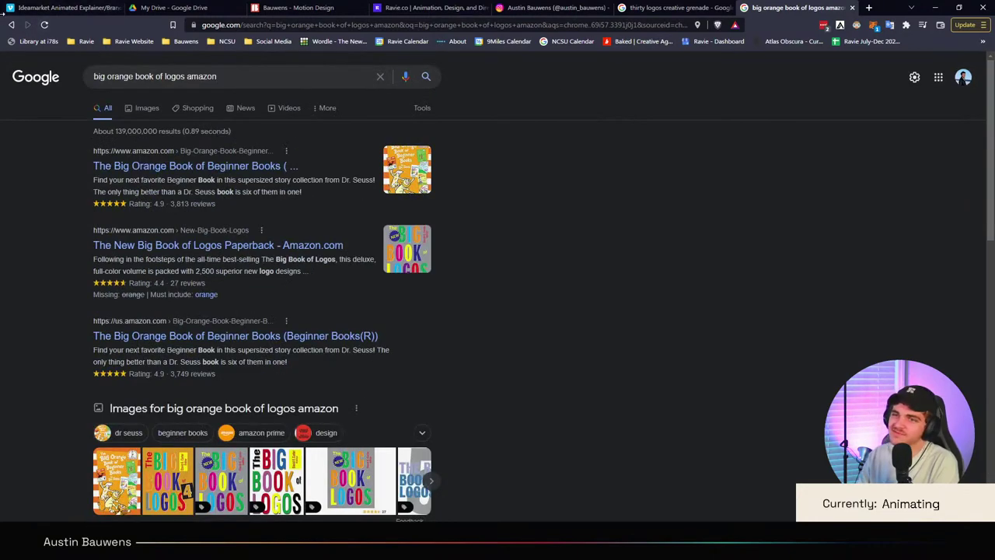
Step: Go back and search for 'logo modernism amazon' instead
{"action": "left_click", "coordinate": [11, 24]}
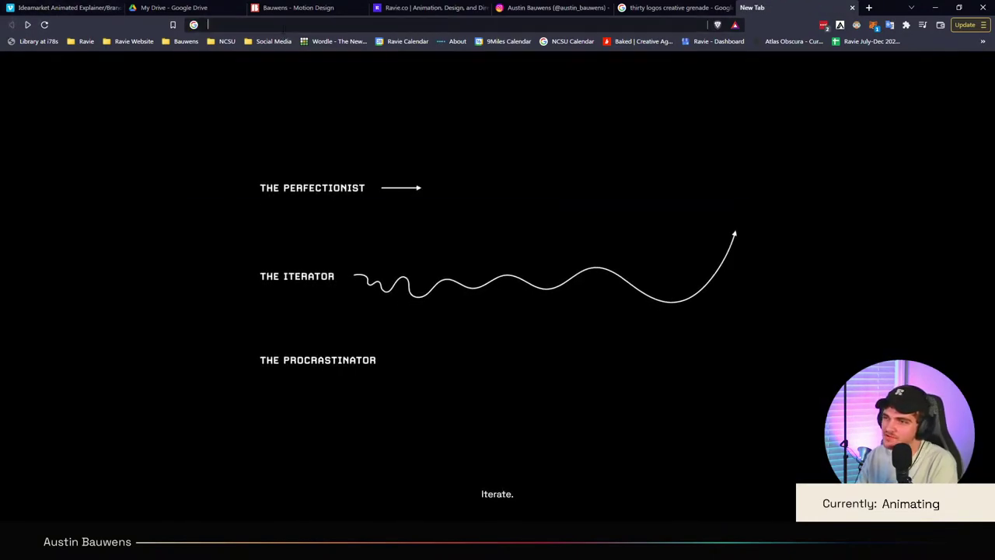
{"action": "left_click", "coordinate": [284, 28]}
{"action": "type", "text": "logo modernis"}
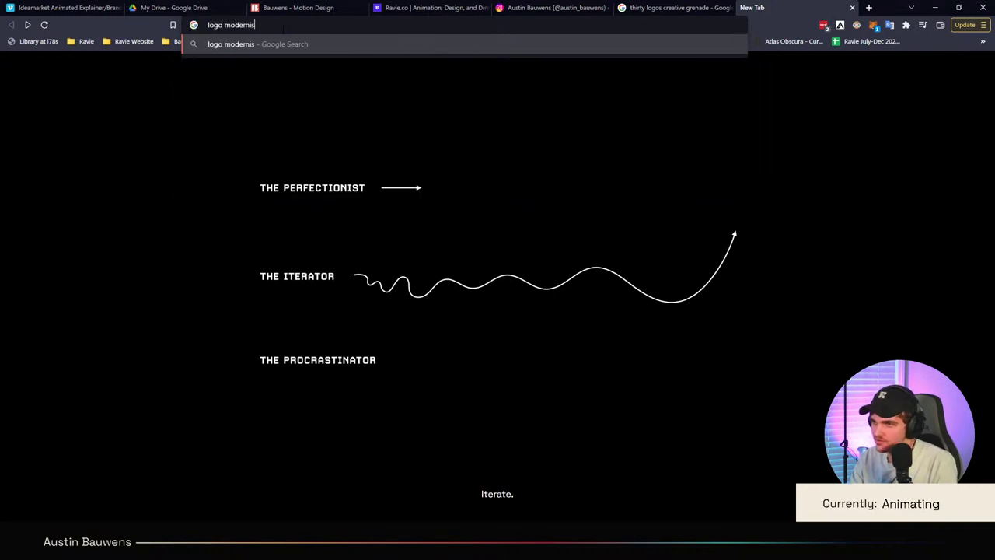
{"action": "type", "text": "m amazon"}
{"action": "key", "text": "Return"}
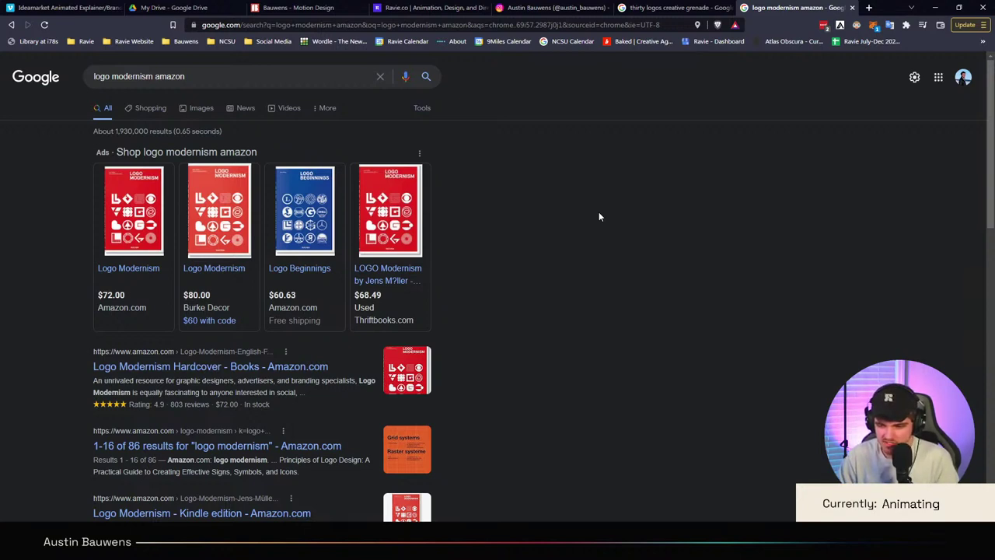
Step: Open a blank tab, view and dismiss the extensions list, then return to the logo modernism results
{"action": "left_click", "coordinate": [869, 7]}
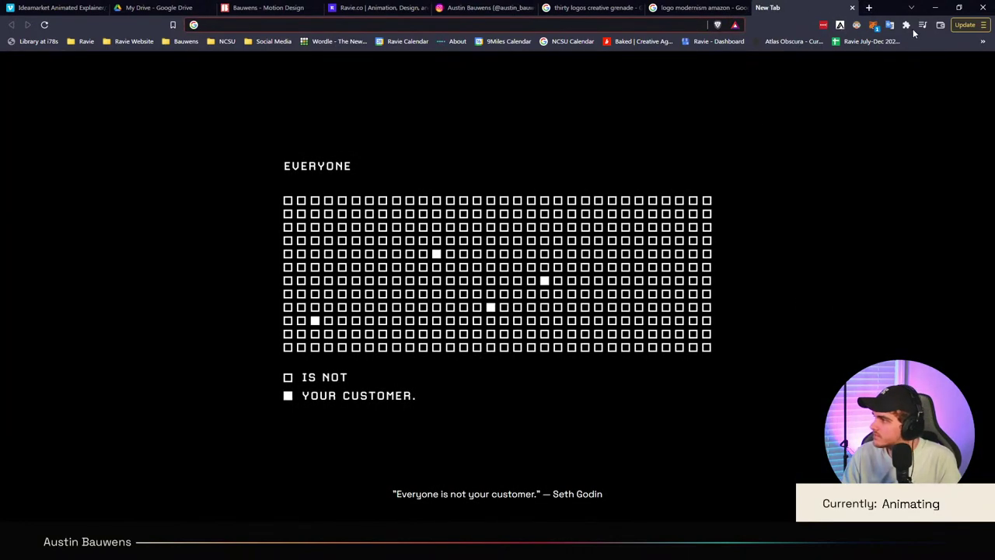
{"action": "left_click", "coordinate": [906, 24]}
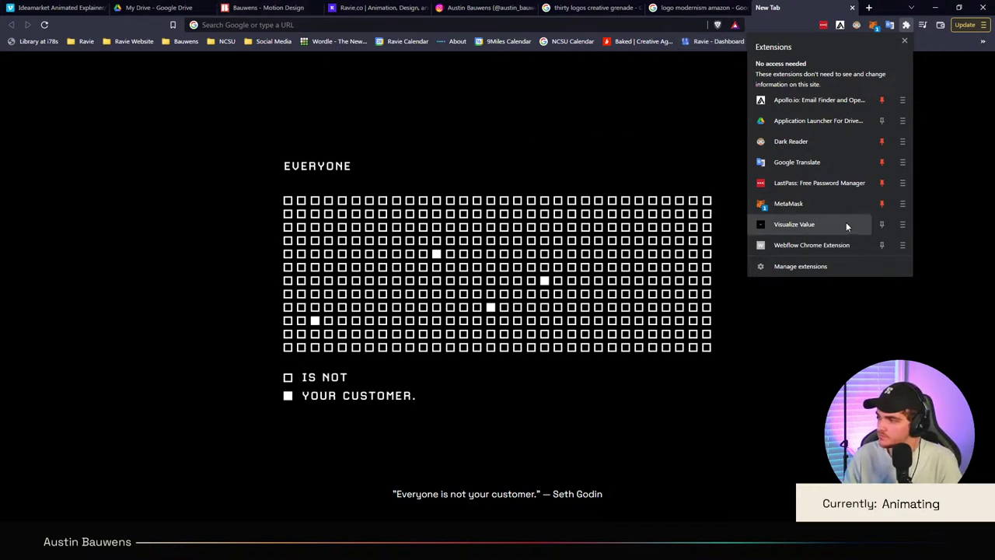
{"action": "left_click", "coordinate": [674, 148]}
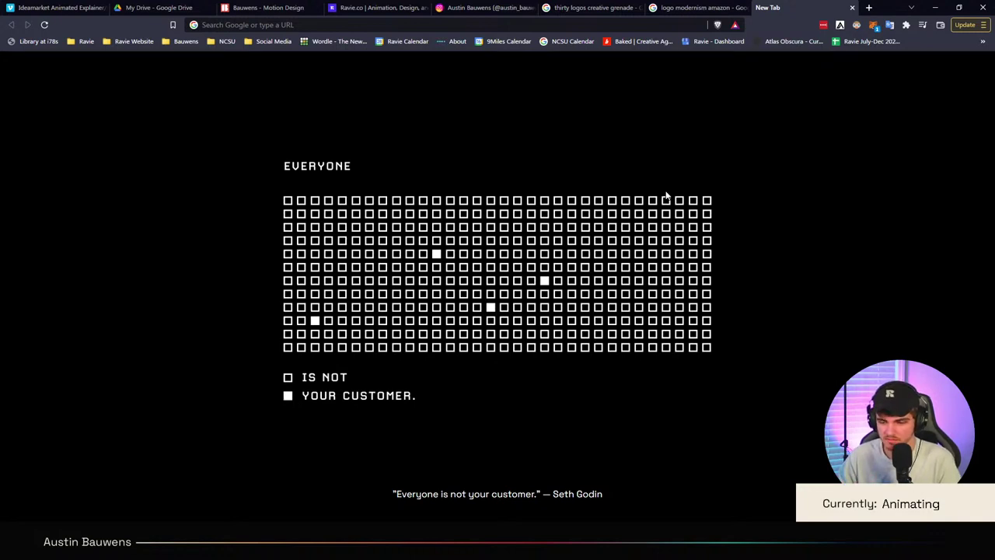
{"action": "left_click", "coordinate": [727, 8]}
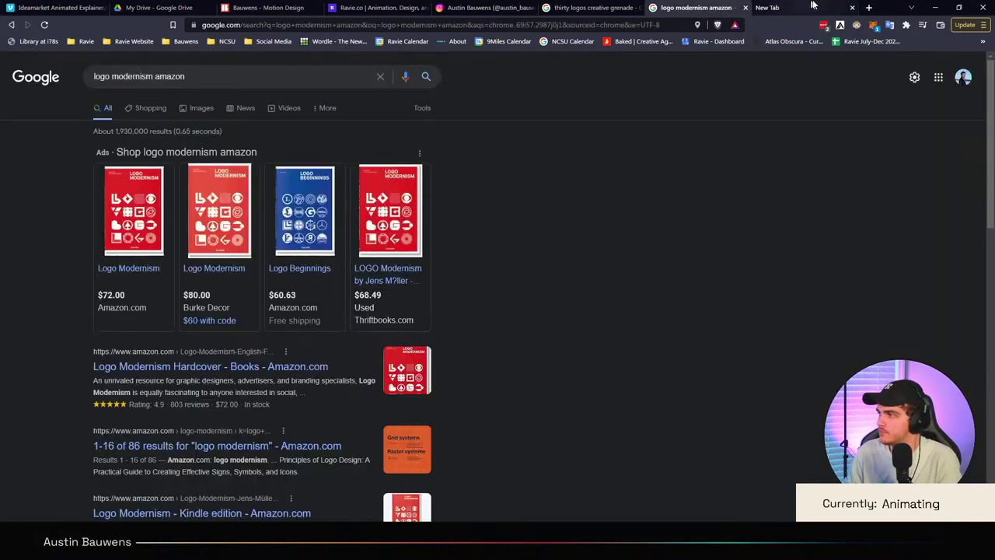
Step: Close the extra blank tab and go back to the Bauwens - Motion Design portfolio page
{"action": "left_click", "coordinate": [852, 7]}
{"action": "left_click", "coordinate": [665, 8]}
{"action": "left_click", "coordinate": [597, 9]}
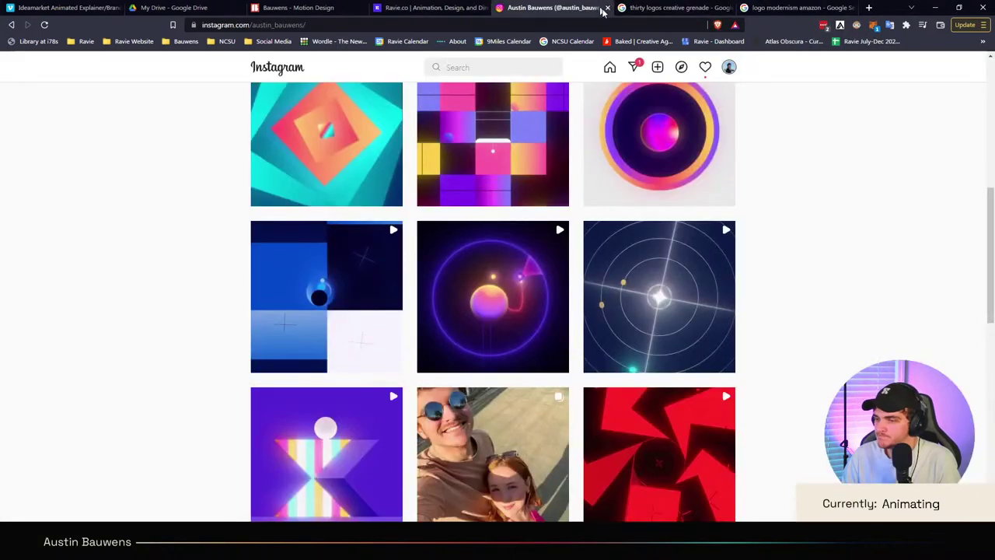
{"action": "left_click", "coordinate": [298, 8]}
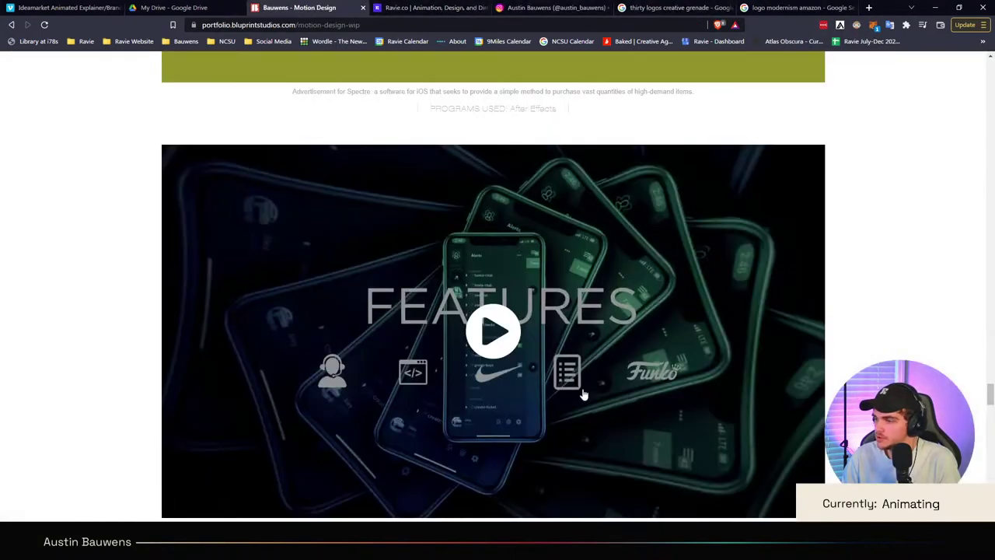
{"action": "scroll", "coordinate": [593, 344], "scroll_direction": "down", "scroll_amount": 6}
{"action": "scroll", "coordinate": [583, 402], "scroll_direction": "up", "scroll_amount": 12}
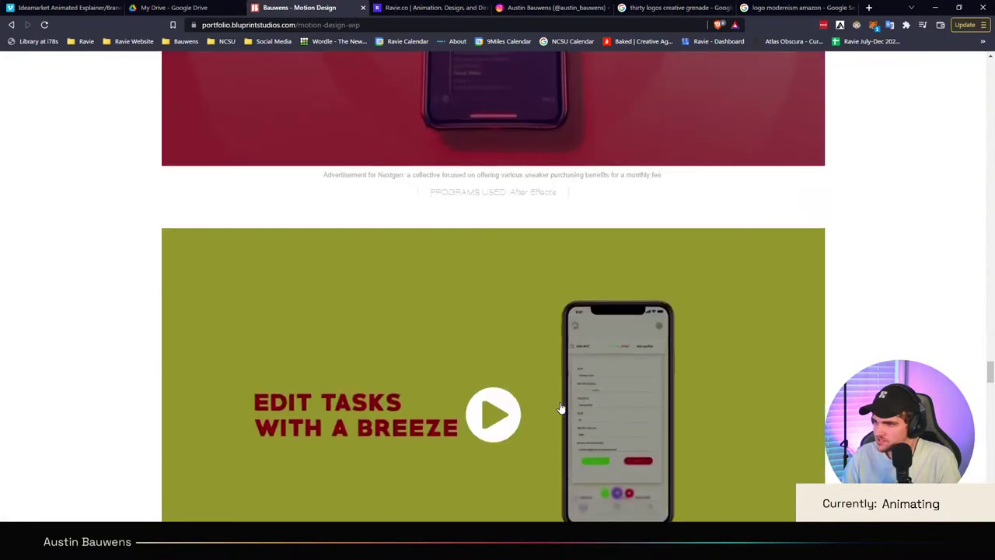
{"action": "scroll", "coordinate": [561, 407], "scroll_direction": "down", "scroll_amount": 10}
{"action": "scroll", "coordinate": [560, 407], "scroll_direction": "up", "scroll_amount": 5}
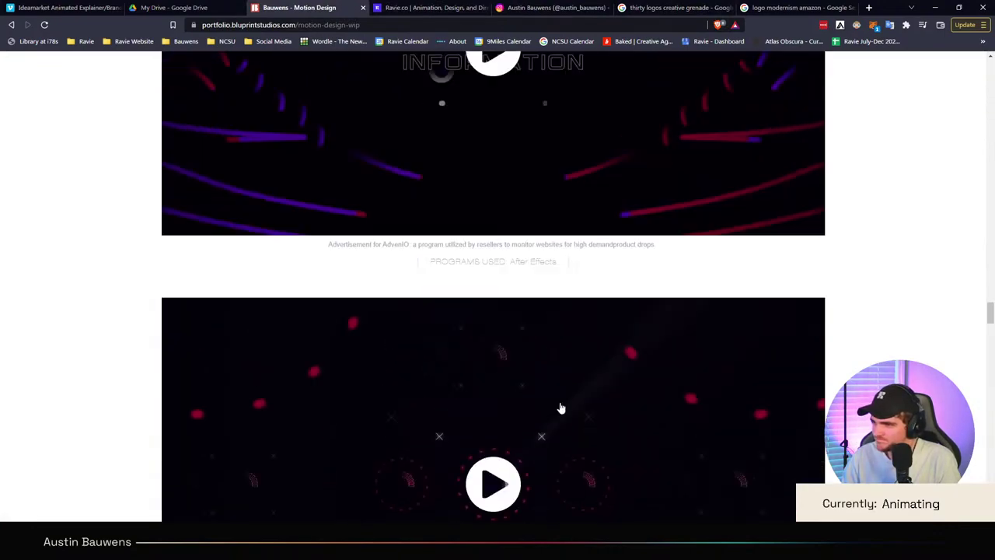
{"action": "scroll", "coordinate": [560, 406], "scroll_direction": "up", "scroll_amount": 15}
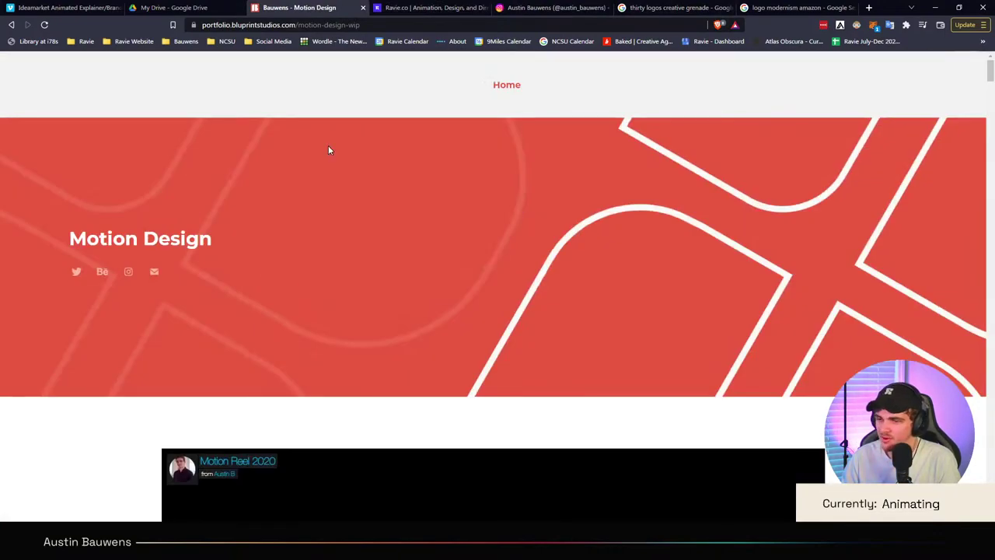
Step: Go to the portfolio home page and open the LogoFolio section
{"action": "left_click", "coordinate": [502, 87]}
{"action": "scroll", "coordinate": [325, 320], "scroll_direction": "down", "scroll_amount": 2}
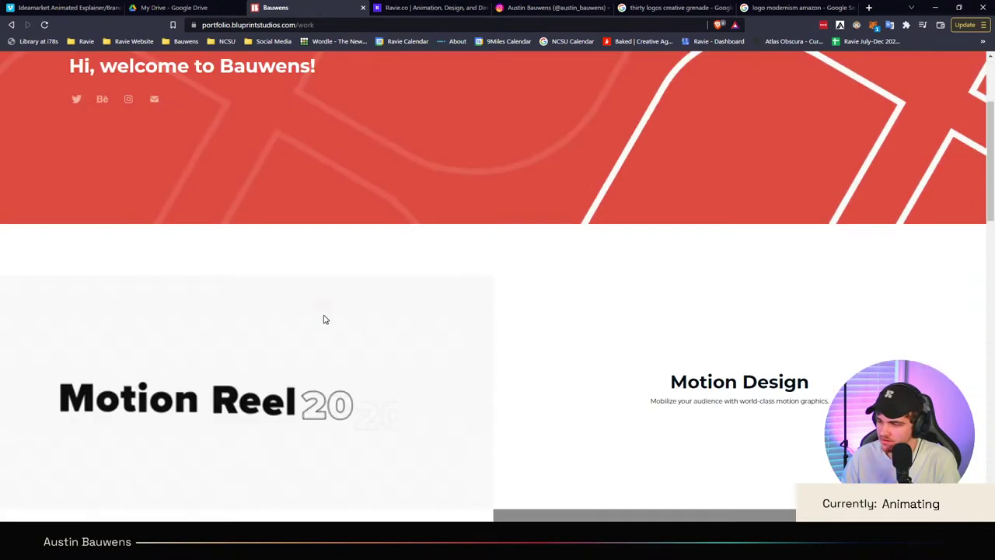
{"action": "scroll", "coordinate": [334, 350], "scroll_direction": "down", "scroll_amount": 2}
{"action": "left_click", "coordinate": [354, 408]}
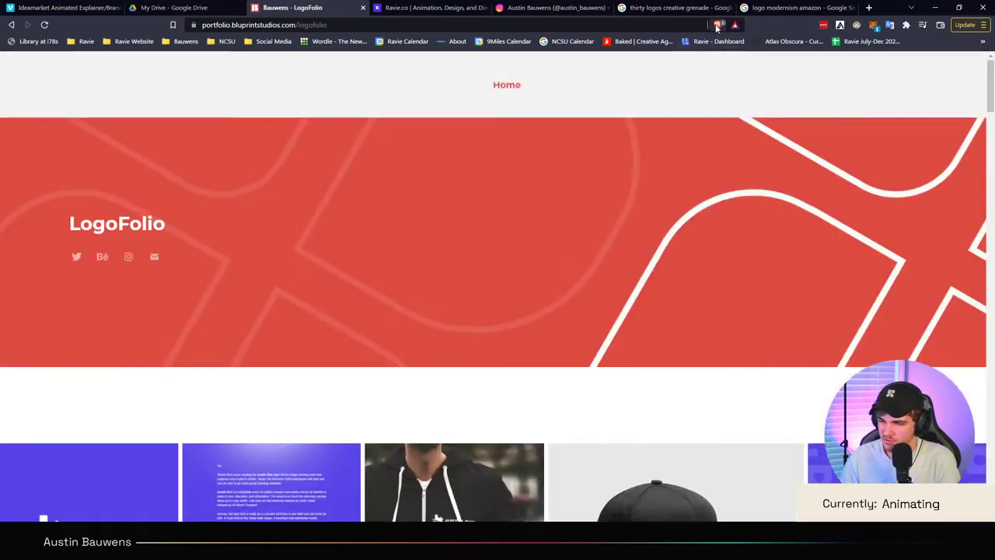
{"action": "scroll", "coordinate": [642, 186], "scroll_direction": "down", "scroll_amount": 3}
{"action": "left_click", "coordinate": [335, 229]}
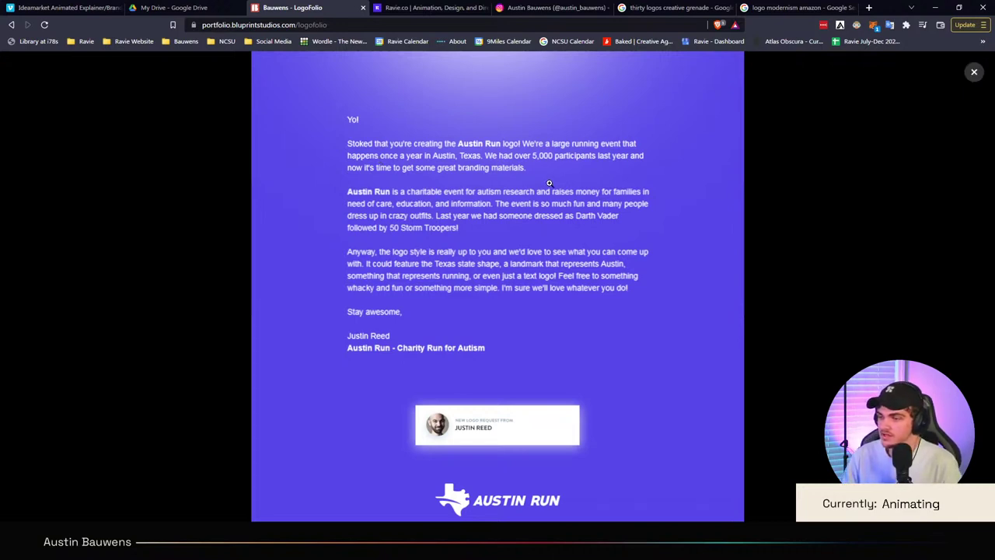
{"action": "left_click", "coordinate": [975, 72]}
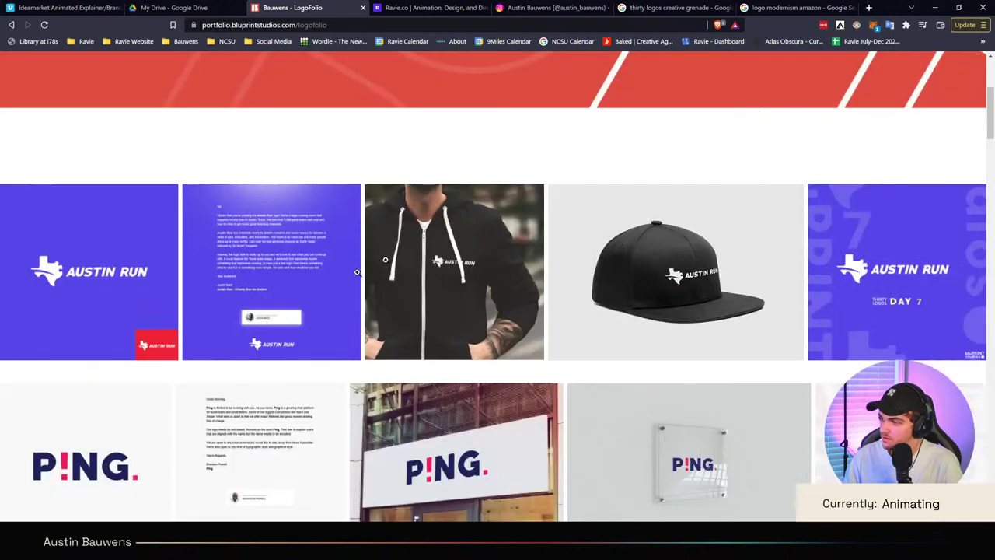
{"action": "left_click", "coordinate": [74, 302]}
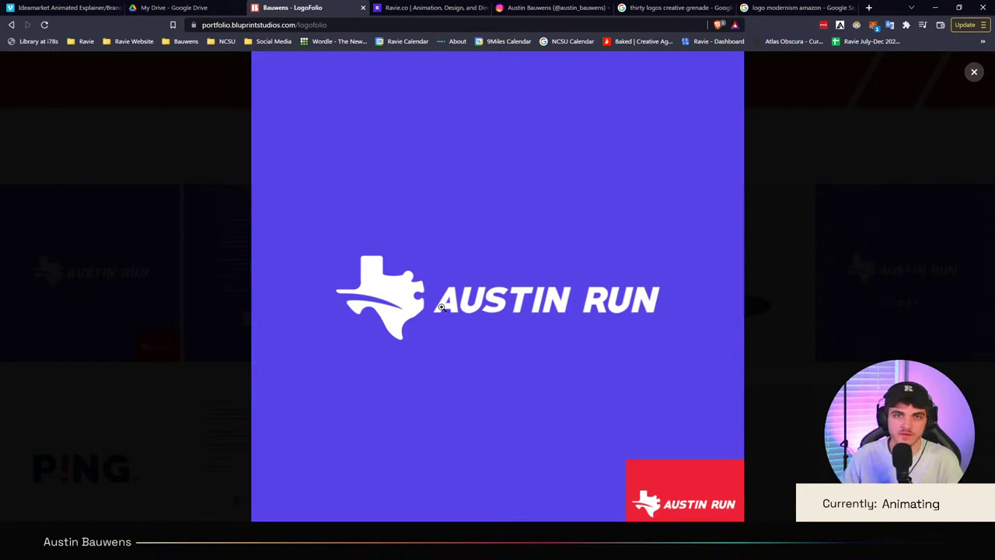
{"action": "key", "text": "Right"}
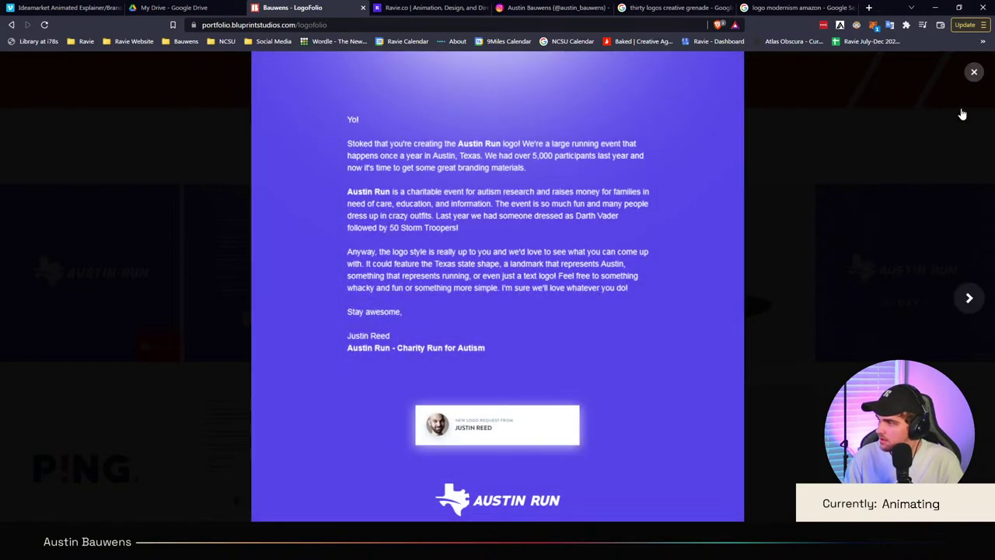
{"action": "left_click", "coordinate": [974, 72]}
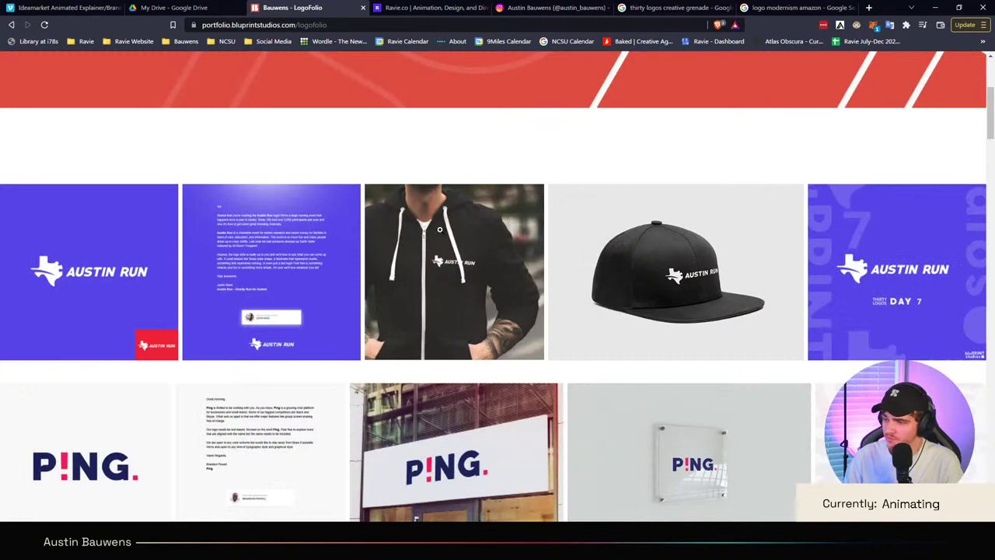
{"action": "scroll", "coordinate": [440, 230], "scroll_direction": "down", "scroll_amount": 1}
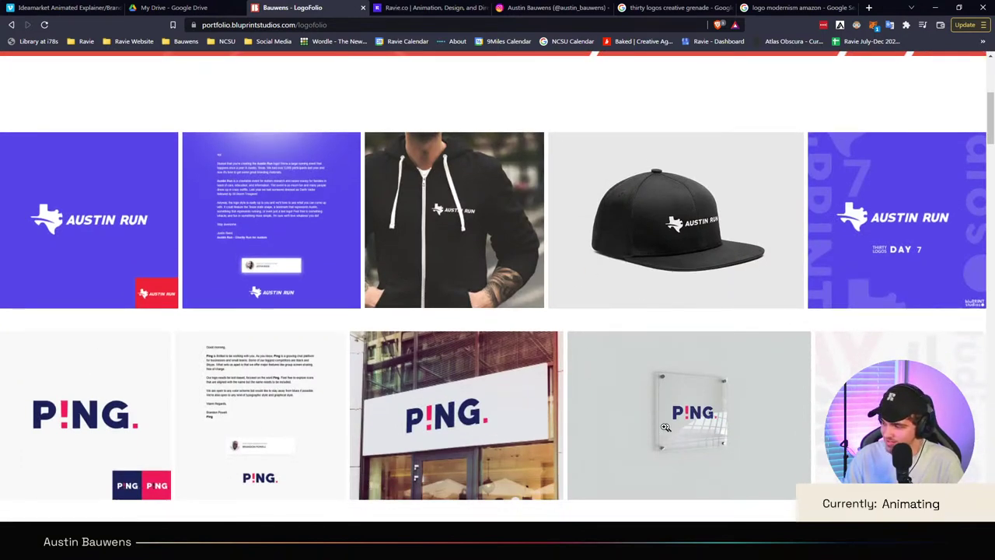
{"action": "scroll", "coordinate": [695, 409], "scroll_direction": "down", "scroll_amount": 2}
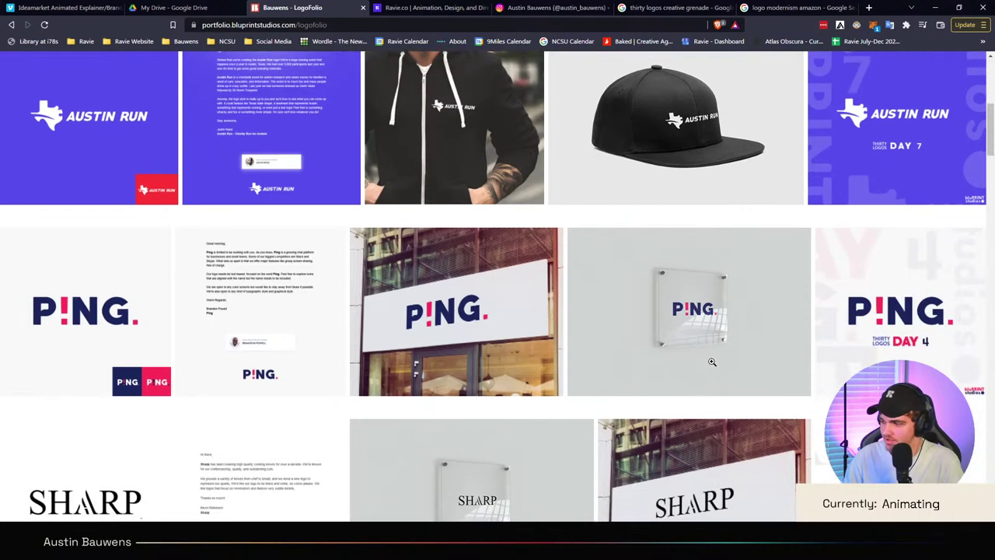
{"action": "scroll", "coordinate": [713, 362], "scroll_direction": "down", "scroll_amount": 2}
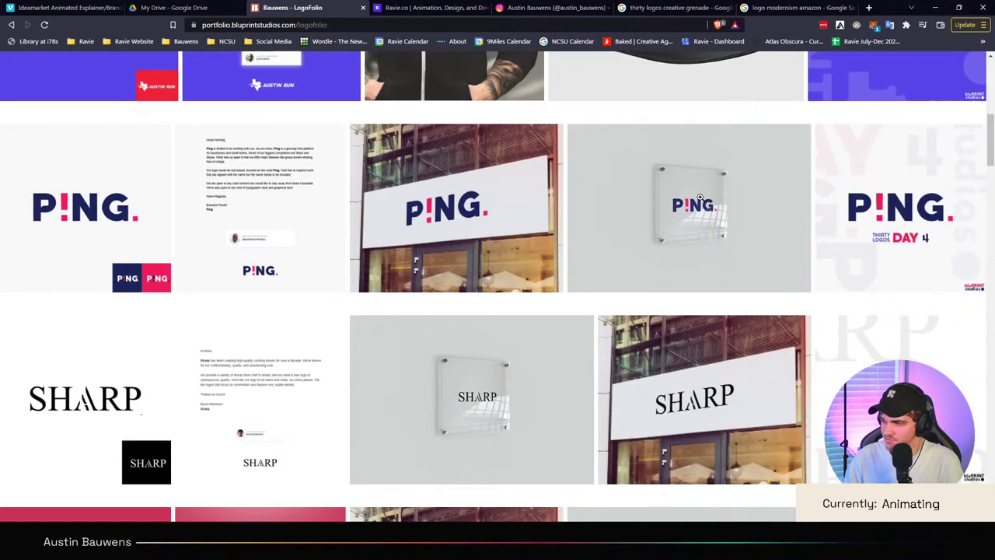
{"action": "left_click", "coordinate": [111, 220]}
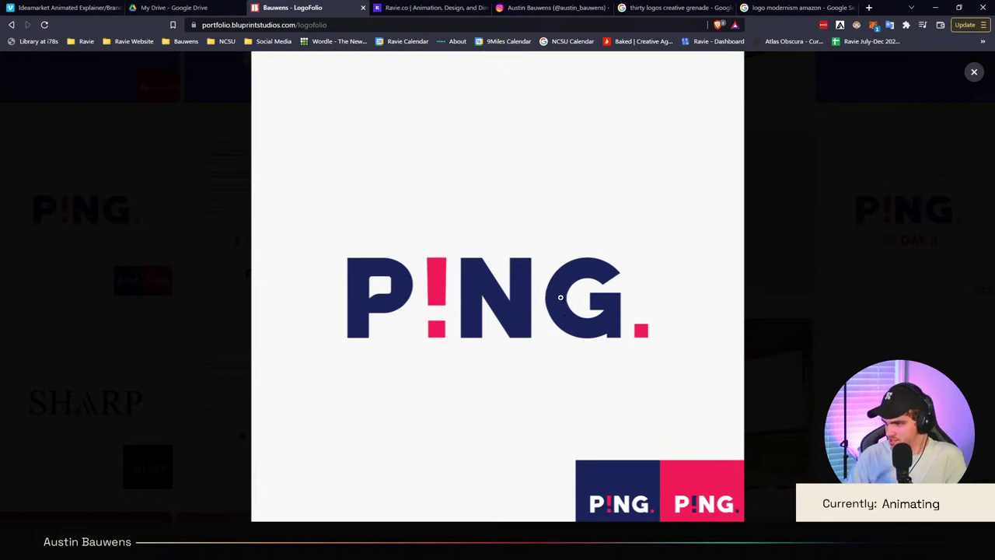
{"action": "left_click", "coordinate": [567, 509]}
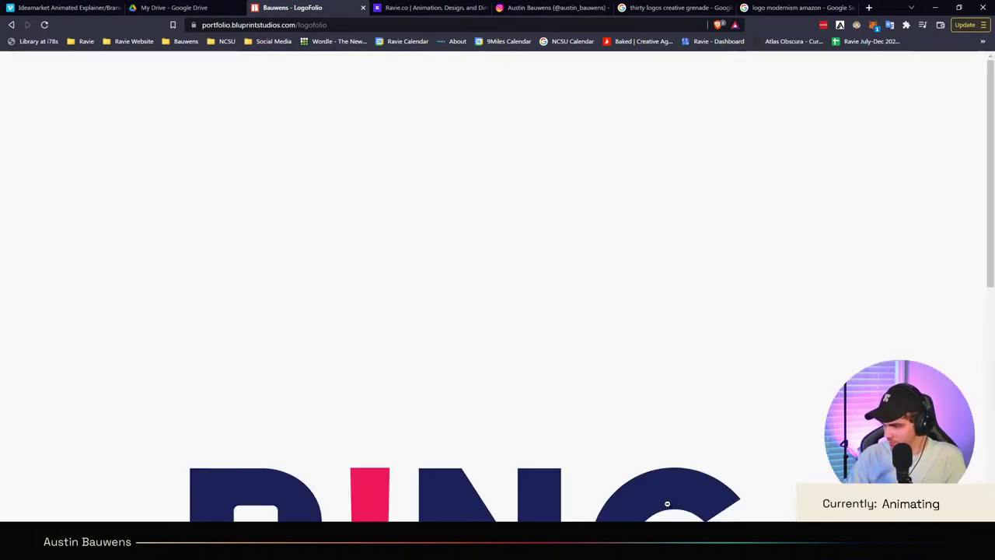
{"action": "left_click", "coordinate": [666, 408]}
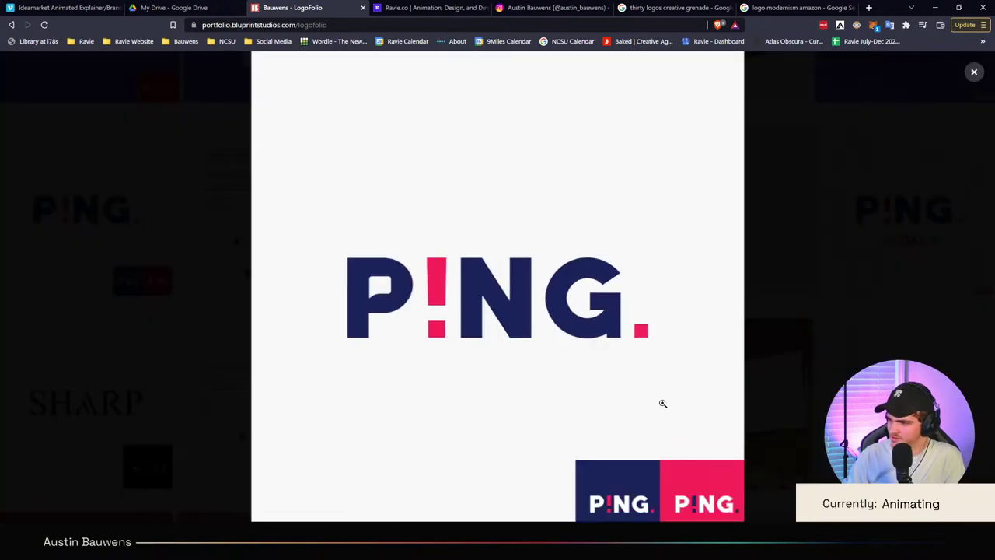
{"action": "left_click", "coordinate": [645, 391]}
{"action": "left_click", "coordinate": [644, 386]}
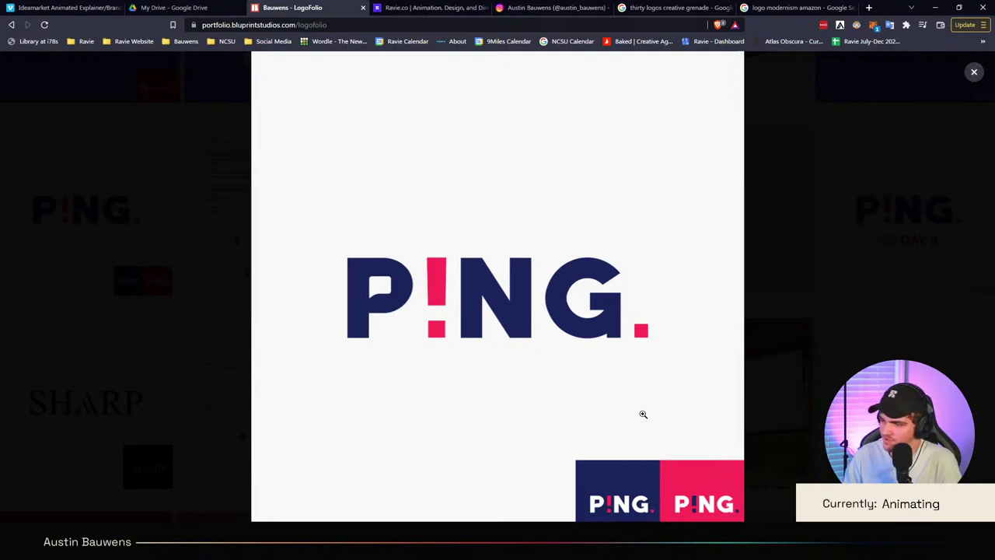
{"action": "left_click", "coordinate": [975, 73]}
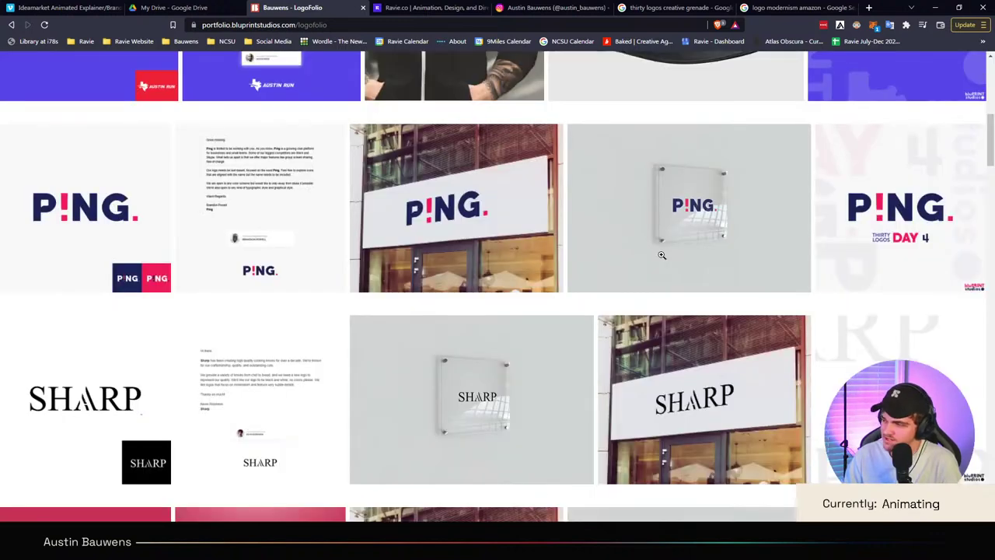
Step: Browse through the LogoFolio logo grid, then go back to the portfolio's /work home page
{"action": "scroll", "coordinate": [629, 244], "scroll_direction": "down", "scroll_amount": 4}
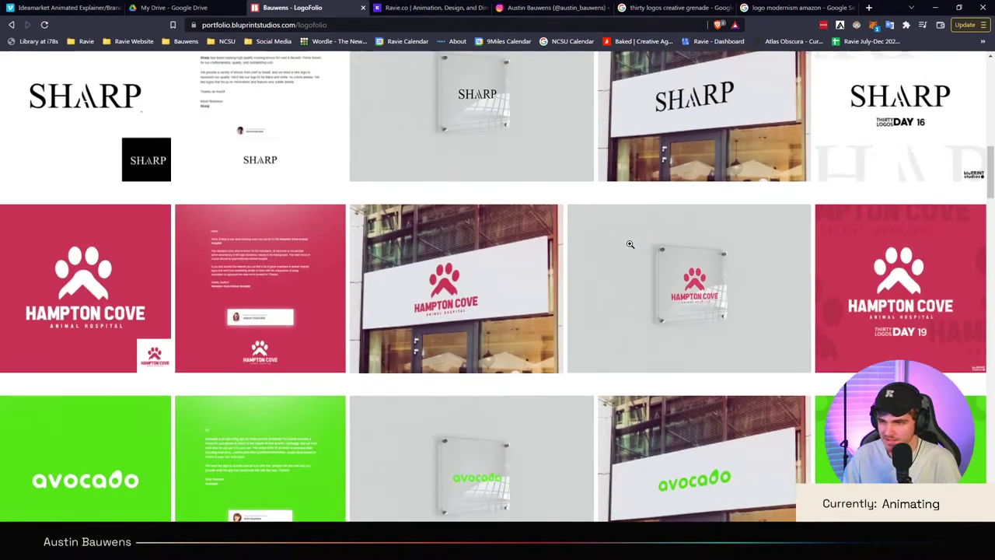
{"action": "scroll", "coordinate": [630, 245], "scroll_direction": "up", "scroll_amount": 1}
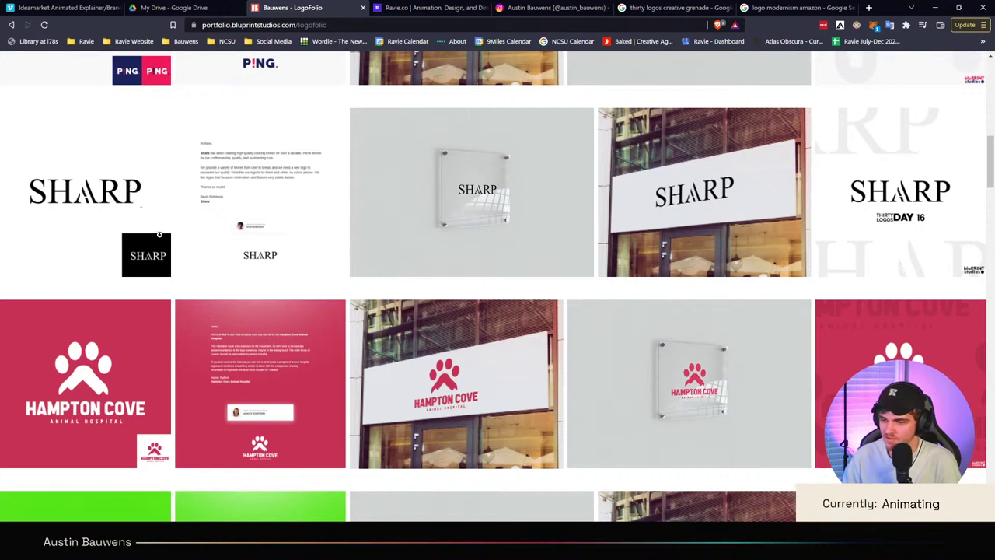
{"action": "scroll", "coordinate": [116, 167], "scroll_direction": "down", "scroll_amount": 1}
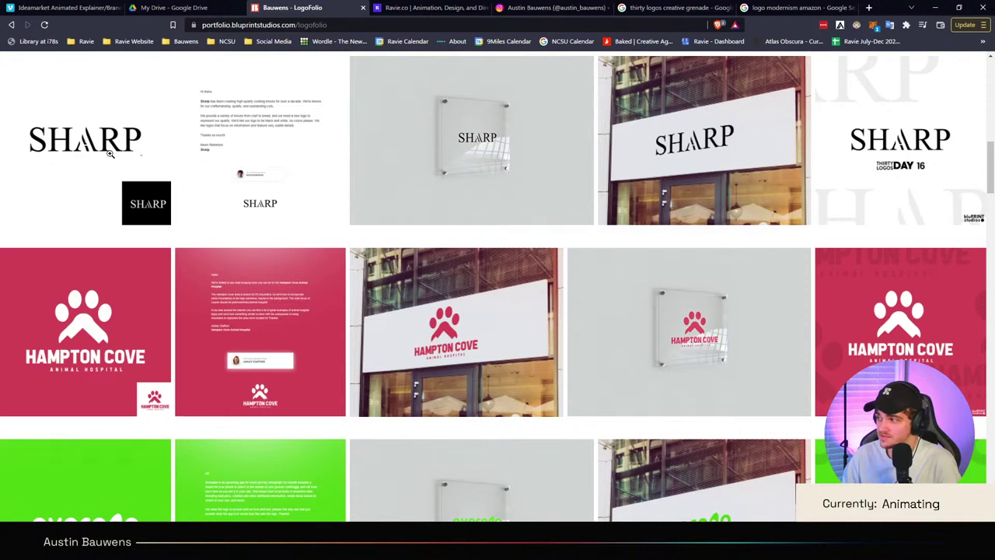
{"action": "scroll", "coordinate": [111, 153], "scroll_direction": "up", "scroll_amount": 2}
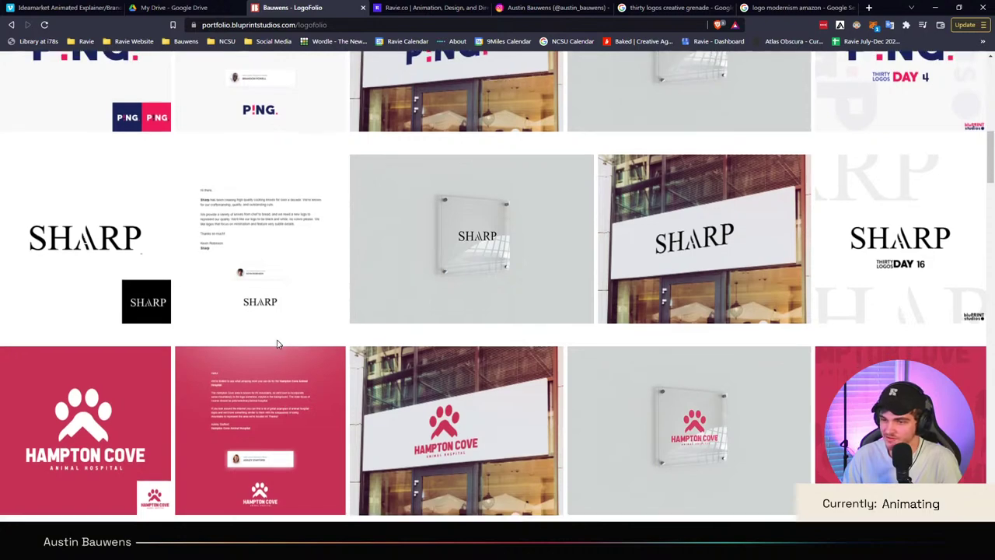
{"action": "scroll", "coordinate": [231, 314], "scroll_direction": "down", "scroll_amount": 4}
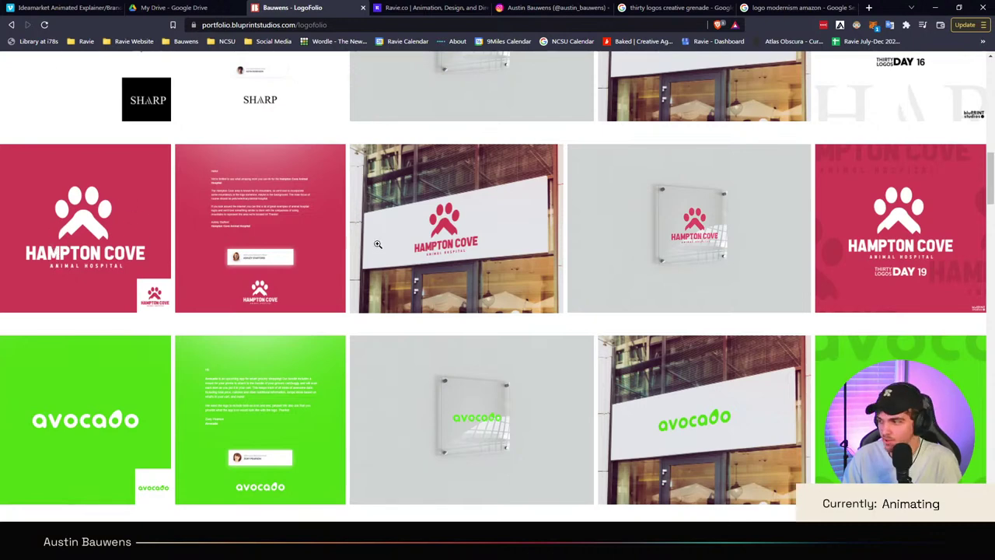
{"action": "scroll", "coordinate": [378, 245], "scroll_direction": "down", "scroll_amount": 3}
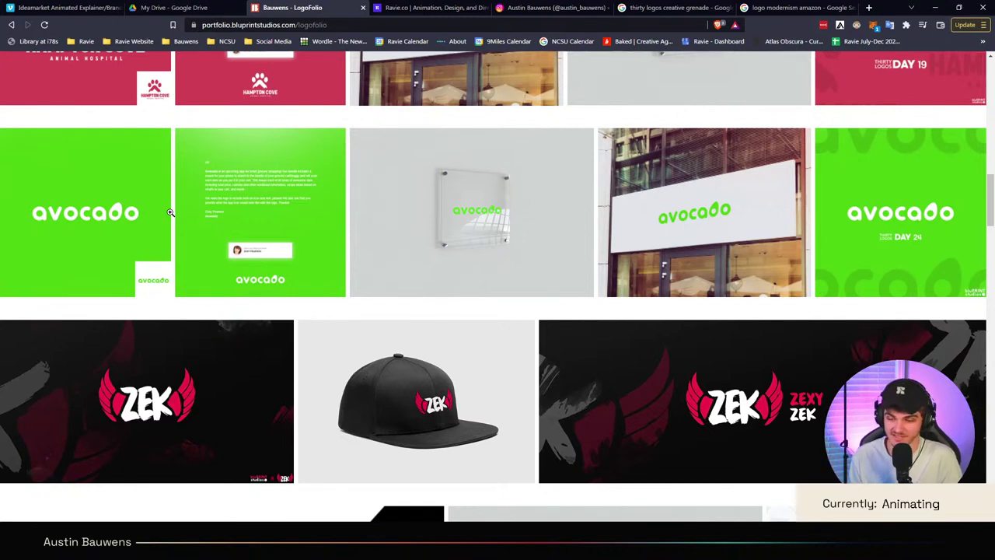
{"action": "scroll", "coordinate": [214, 176], "scroll_direction": "down", "scroll_amount": 2}
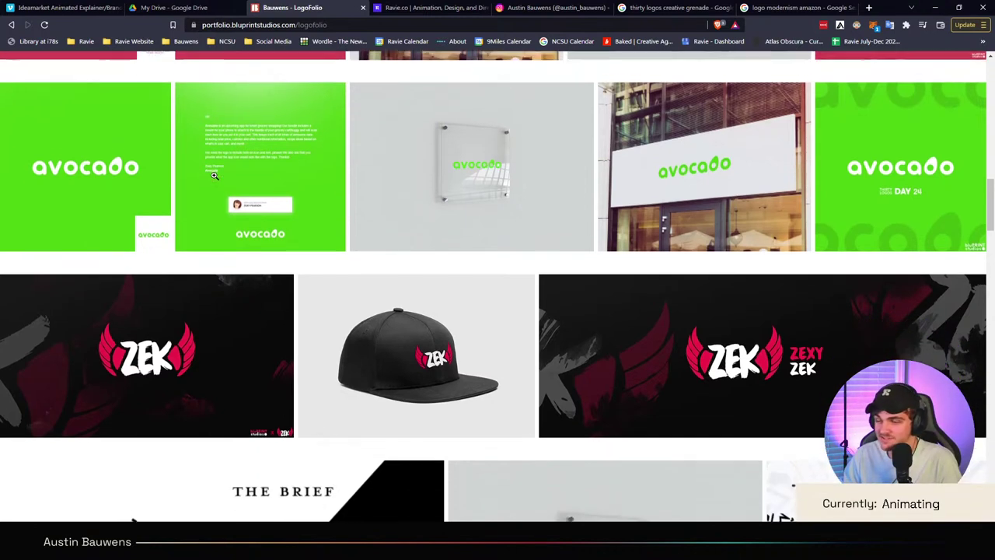
{"action": "scroll", "coordinate": [214, 176], "scroll_direction": "down", "scroll_amount": 3}
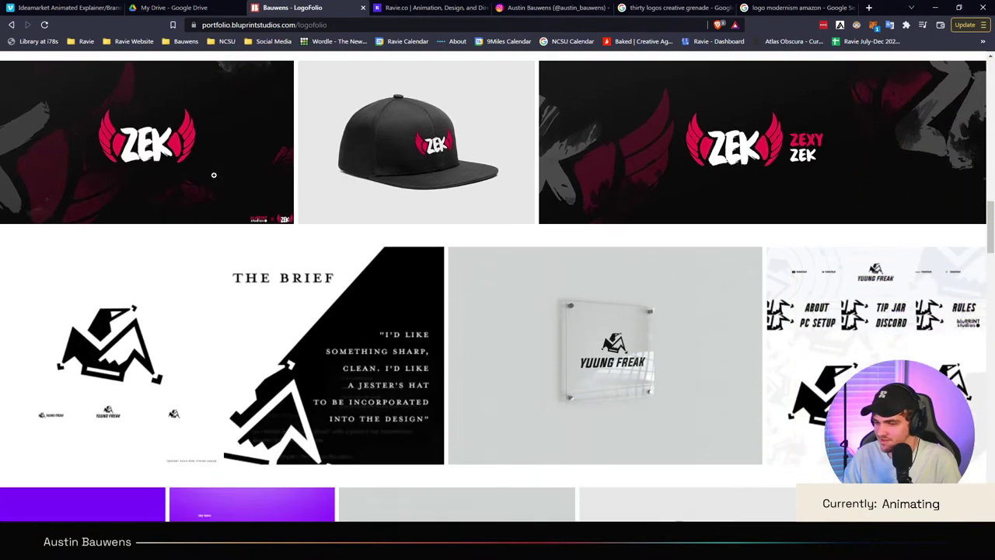
{"action": "scroll", "coordinate": [107, 219], "scroll_direction": "up", "scroll_amount": 2}
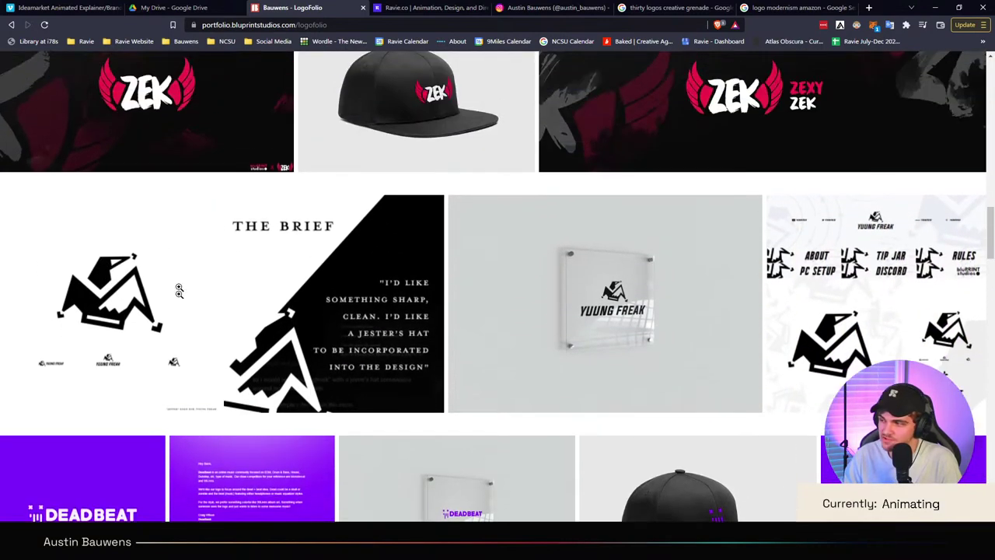
{"action": "scroll", "coordinate": [157, 115], "scroll_direction": "up", "scroll_amount": 1}
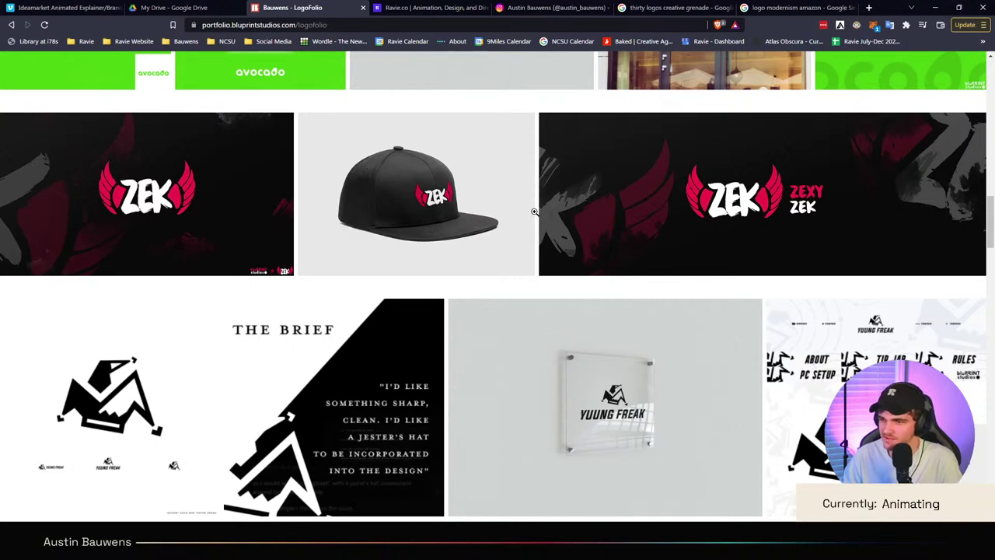
{"action": "scroll", "coordinate": [534, 210], "scroll_direction": "down", "scroll_amount": 2}
{"action": "scroll", "coordinate": [497, 202], "scroll_direction": "up", "scroll_amount": 2}
{"action": "scroll", "coordinate": [436, 195], "scroll_direction": "down", "scroll_amount": 9}
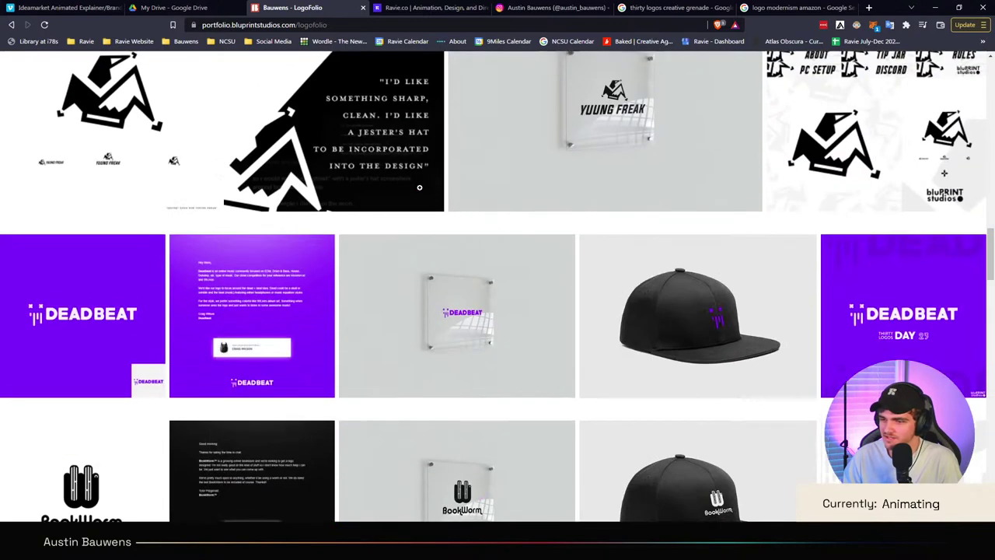
{"action": "scroll", "coordinate": [426, 187], "scroll_direction": "down", "scroll_amount": 3}
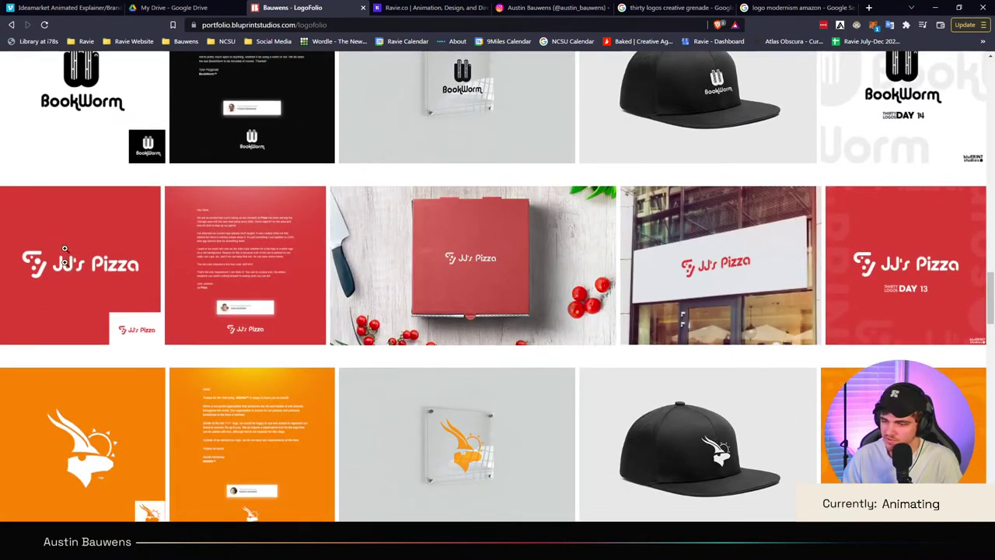
{"action": "scroll", "coordinate": [64, 249], "scroll_direction": "down", "scroll_amount": 2}
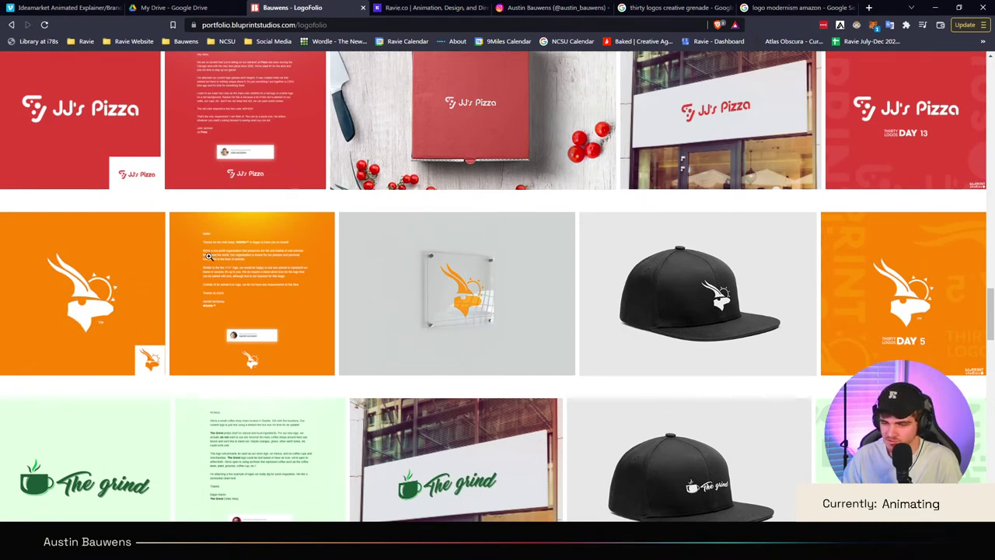
{"action": "scroll", "coordinate": [208, 255], "scroll_direction": "down", "scroll_amount": 2}
{"action": "scroll", "coordinate": [98, 307], "scroll_direction": "down", "scroll_amount": 2}
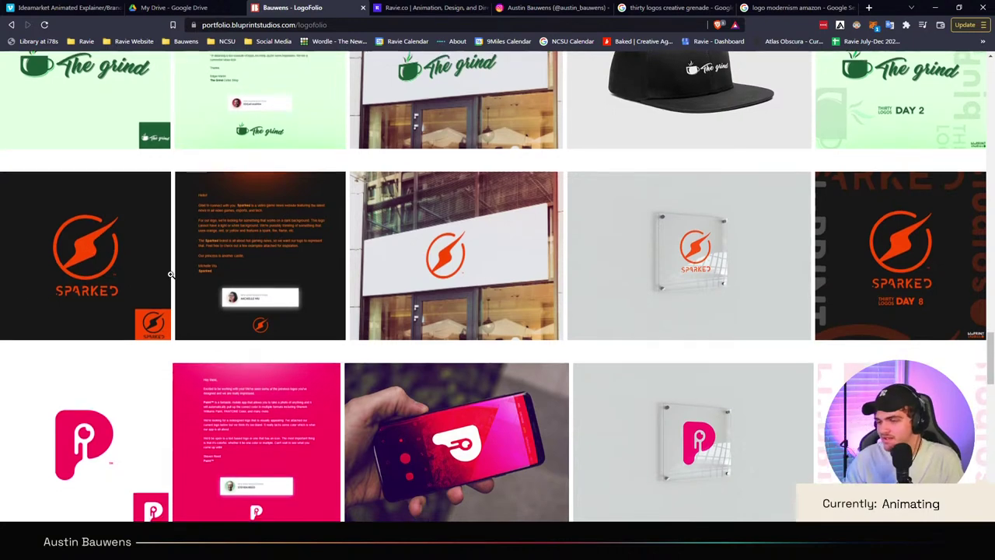
{"action": "scroll", "coordinate": [168, 274], "scroll_direction": "down", "scroll_amount": 2}
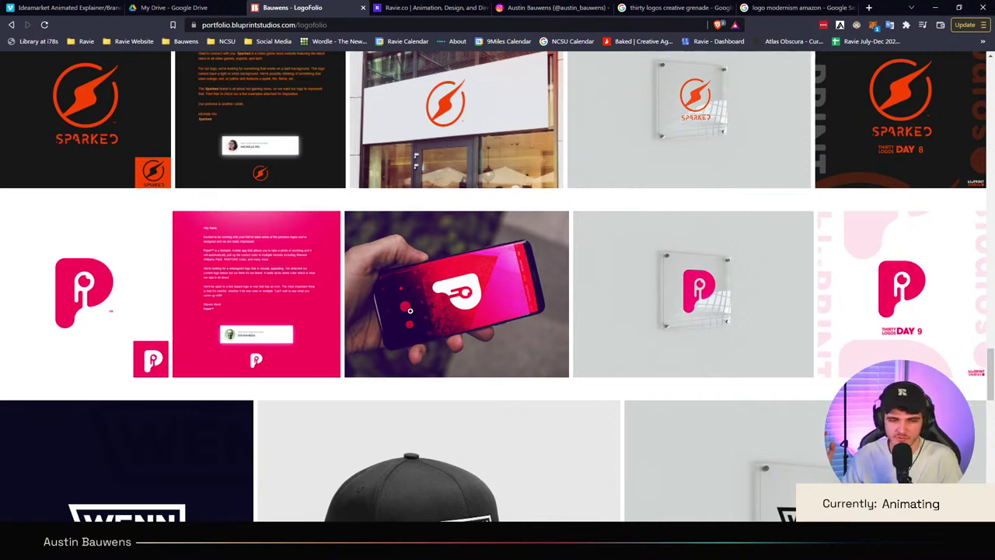
{"action": "scroll", "coordinate": [410, 311], "scroll_direction": "down", "scroll_amount": 3}
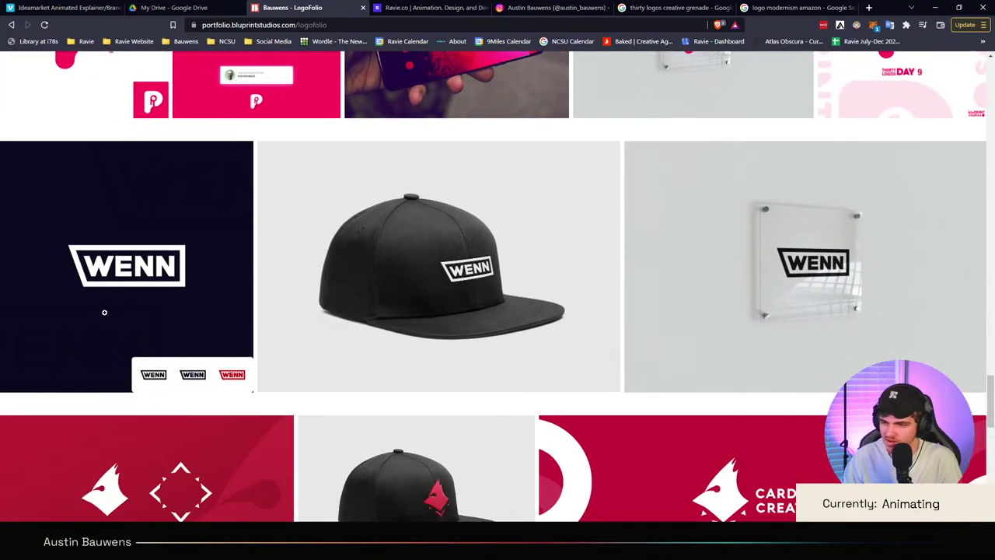
{"action": "scroll", "coordinate": [684, 260], "scroll_direction": "down", "scroll_amount": 1}
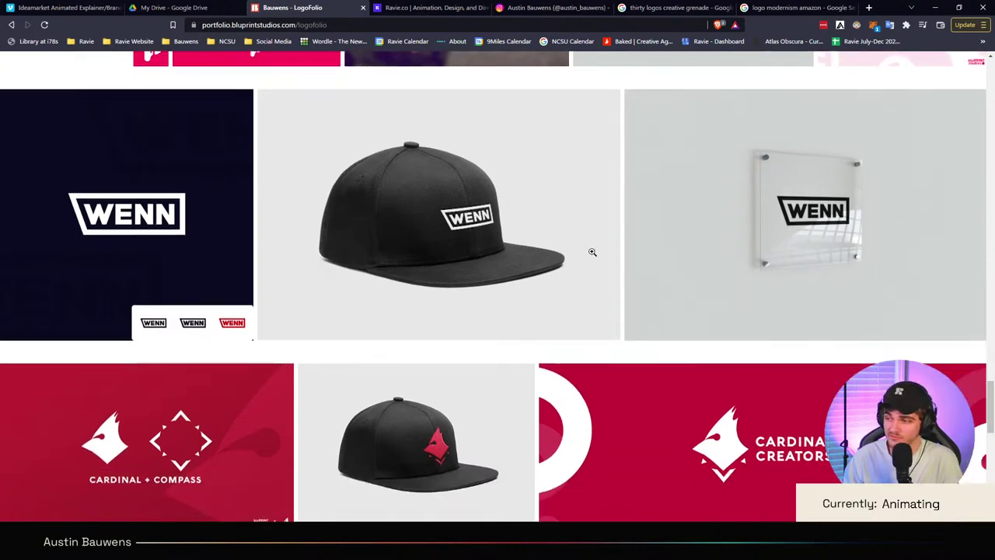
{"action": "scroll", "coordinate": [680, 276], "scroll_direction": "down", "scroll_amount": 1}
{"action": "scroll", "coordinate": [681, 275], "scroll_direction": "down", "scroll_amount": 5}
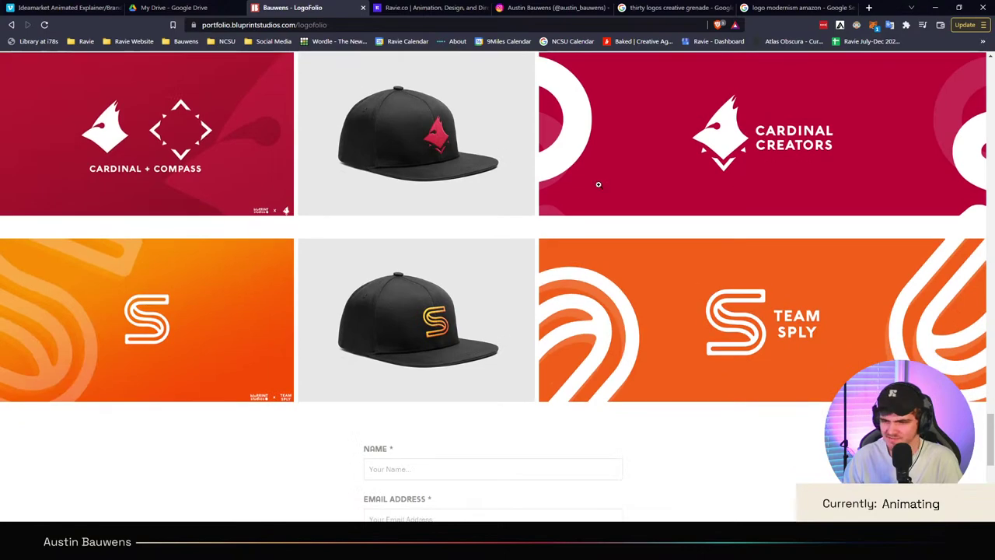
{"action": "scroll", "coordinate": [443, 371], "scroll_direction": "up", "scroll_amount": 15}
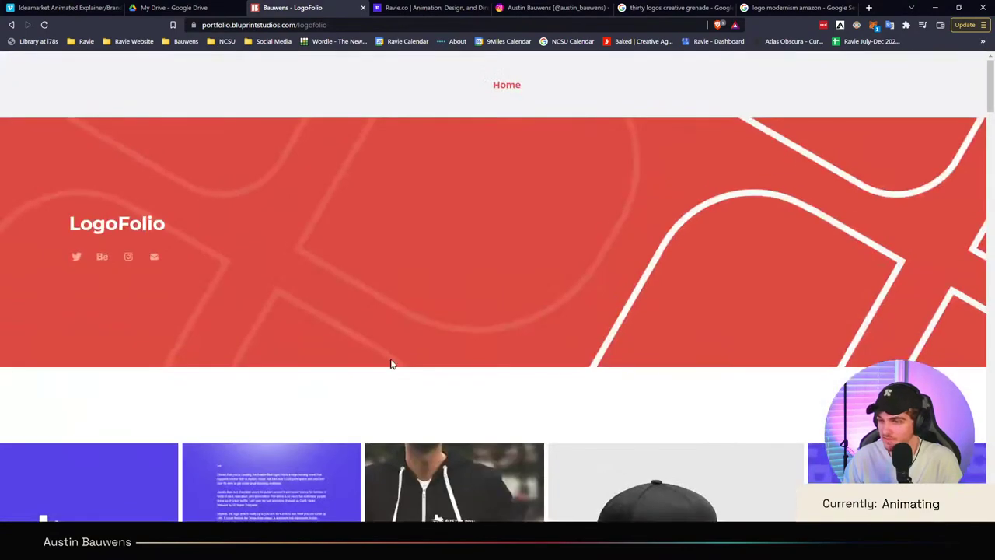
{"action": "left_click", "coordinate": [494, 84]}
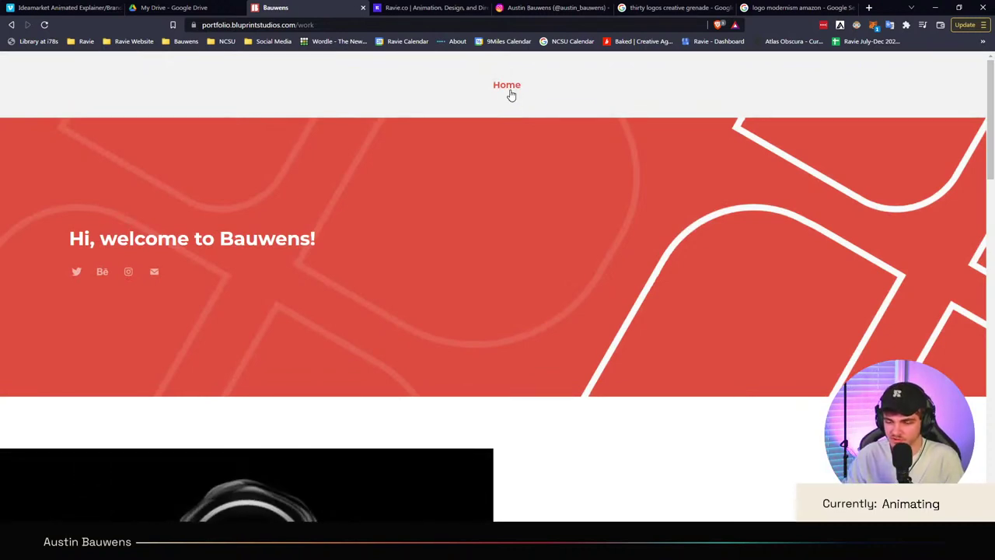
Step: Scroll the home page to Social Media Work and open it to the Gold Trophys project
{"action": "scroll", "coordinate": [515, 98], "scroll_direction": "down", "scroll_amount": 7}
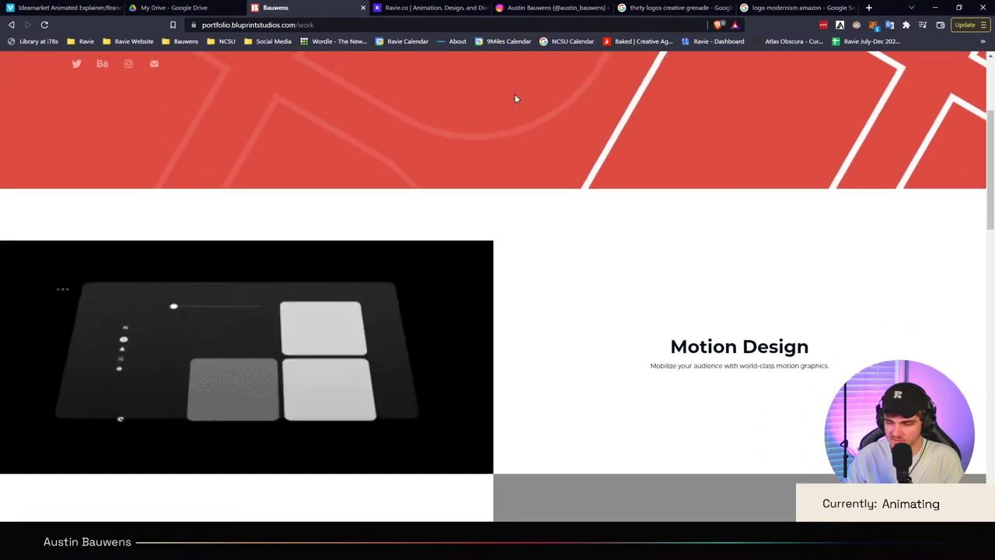
{"action": "scroll", "coordinate": [526, 117], "scroll_direction": "down", "scroll_amount": 6}
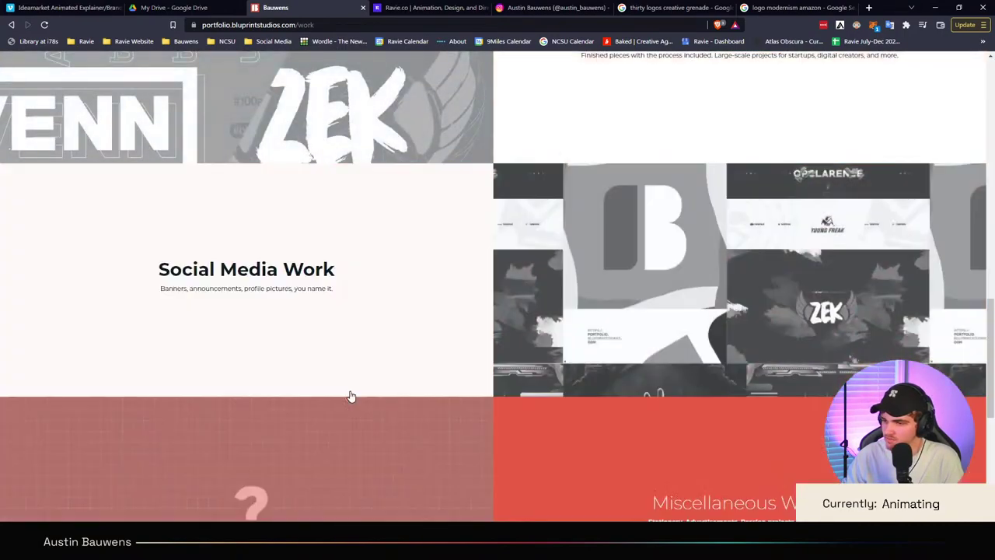
{"action": "left_click", "coordinate": [620, 276]}
{"action": "scroll", "coordinate": [662, 263], "scroll_direction": "down", "scroll_amount": 3}
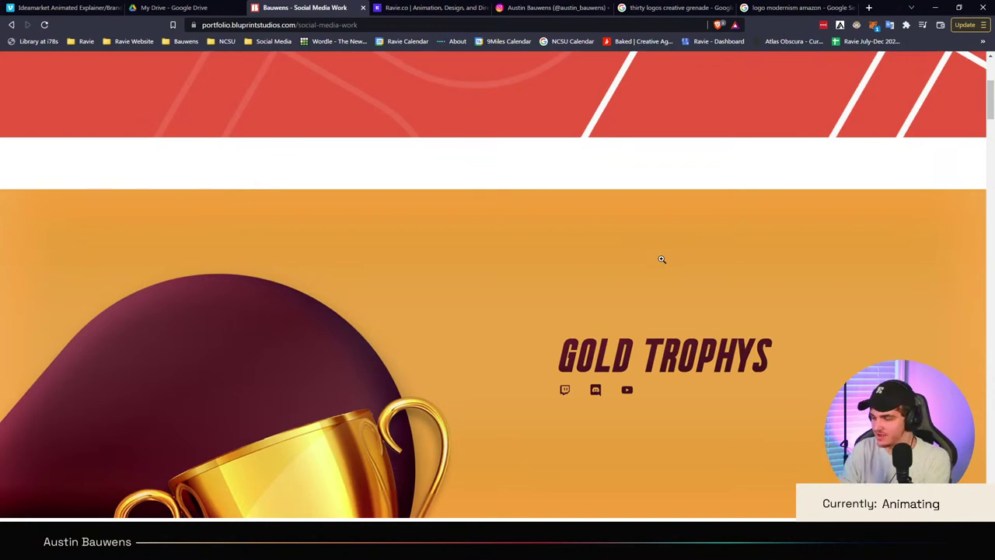
Step: Scroll through every social media piece down to the contact form, then return Home
{"action": "scroll", "coordinate": [666, 268], "scroll_direction": "down", "scroll_amount": 2}
{"action": "scroll", "coordinate": [479, 266], "scroll_direction": "down", "scroll_amount": 3}
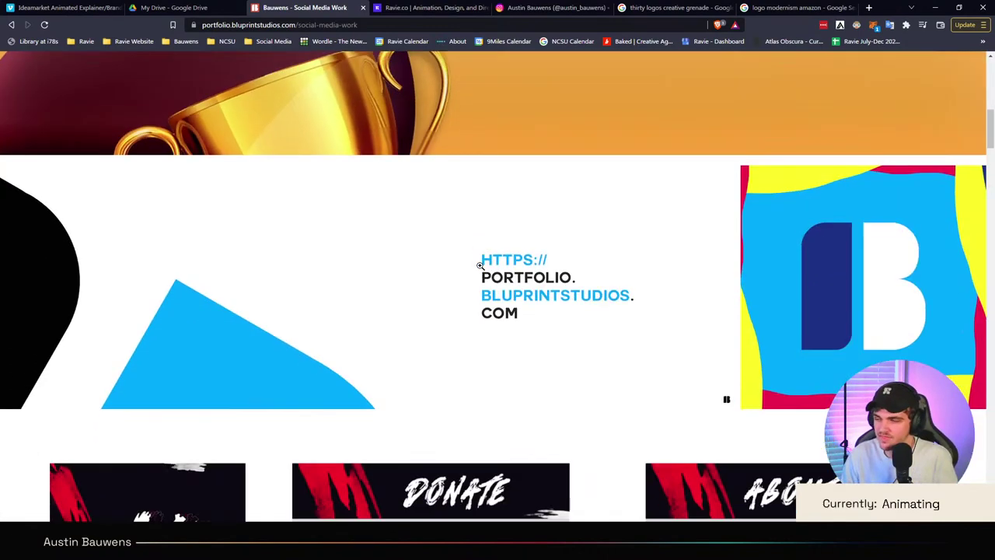
{"action": "scroll", "coordinate": [480, 264], "scroll_direction": "down", "scroll_amount": 1}
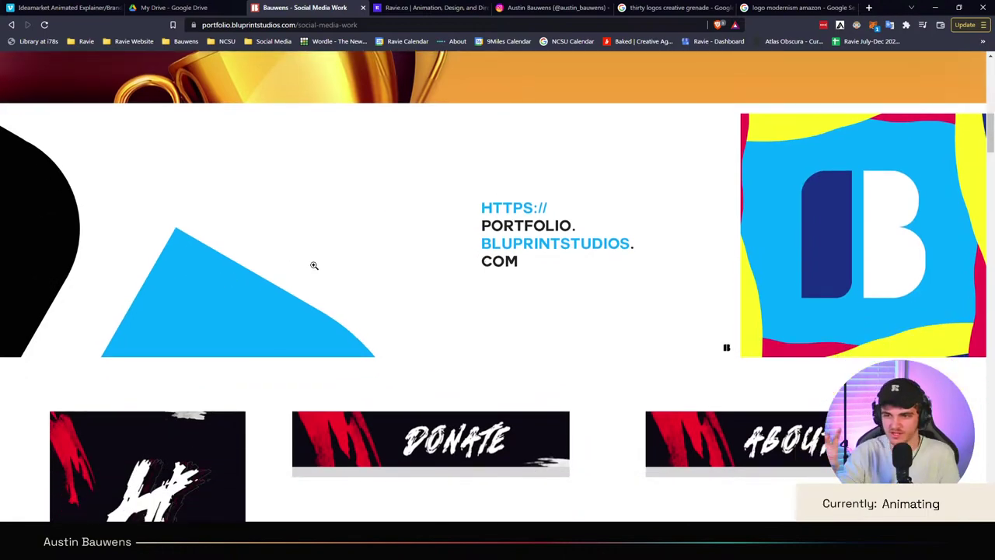
{"action": "scroll", "coordinate": [309, 264], "scroll_direction": "down", "scroll_amount": 5}
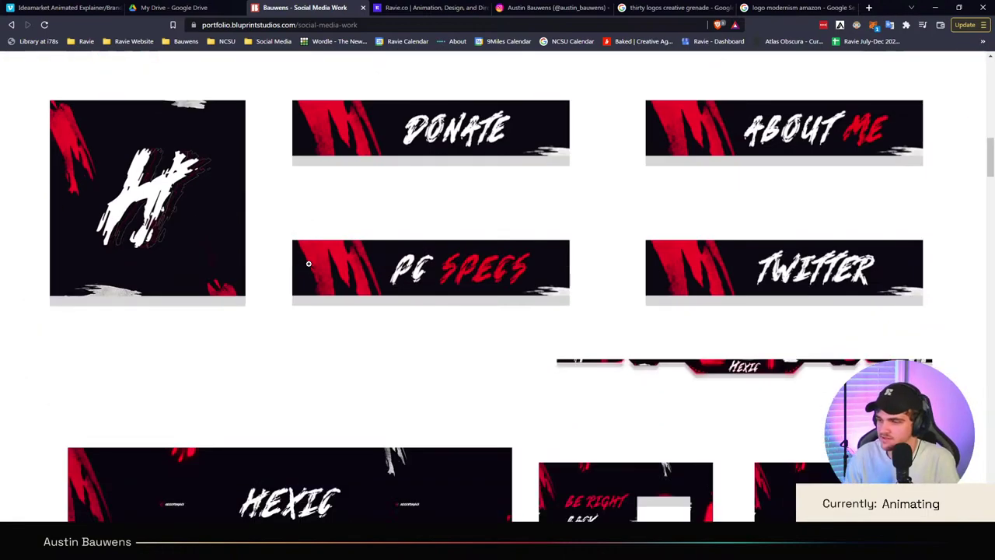
{"action": "scroll", "coordinate": [307, 262], "scroll_direction": "down", "scroll_amount": 4}
{"action": "scroll", "coordinate": [286, 250], "scroll_direction": "up", "scroll_amount": 3}
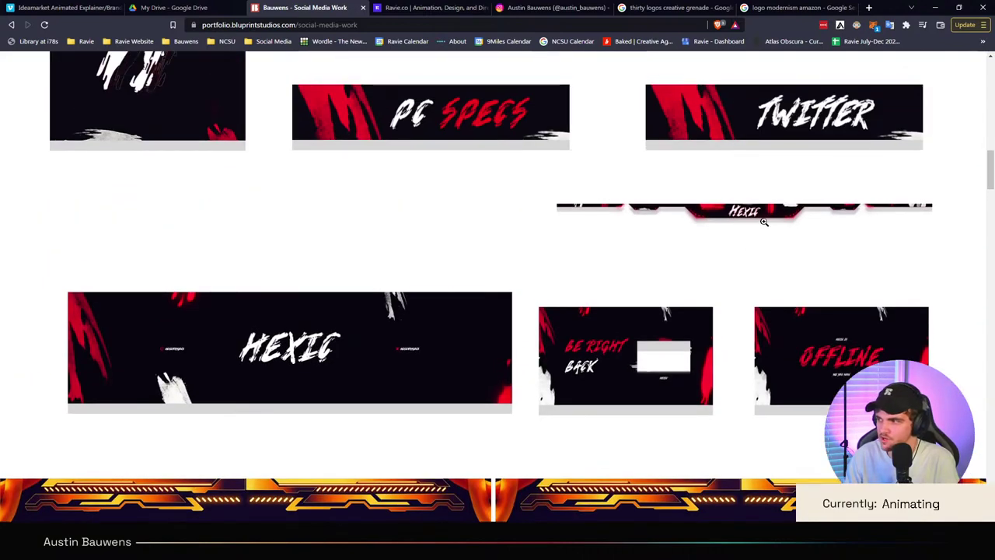
{"action": "scroll", "coordinate": [555, 236], "scroll_direction": "down", "scroll_amount": 3}
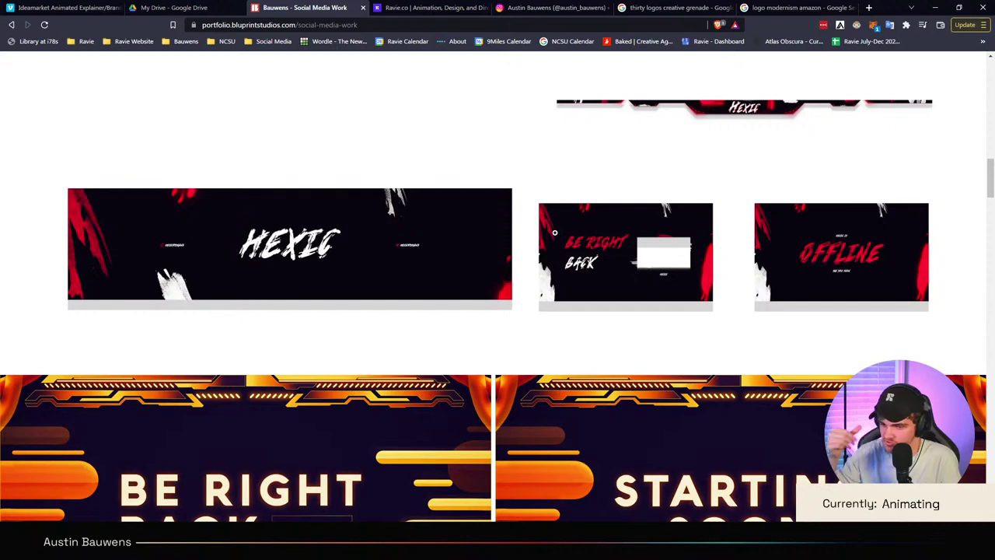
{"action": "scroll", "coordinate": [555, 231], "scroll_direction": "down", "scroll_amount": 3}
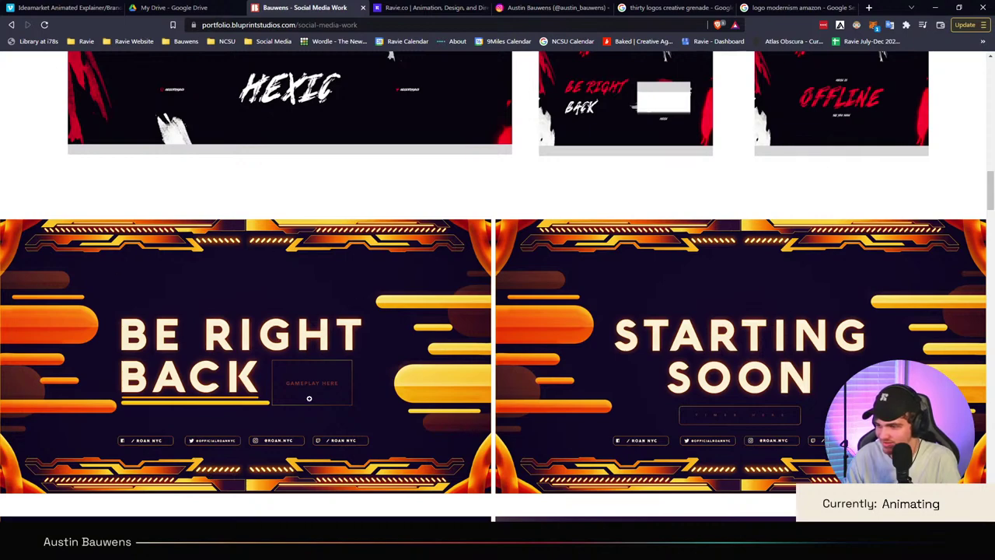
{"action": "scroll", "coordinate": [384, 399], "scroll_direction": "down", "scroll_amount": 5}
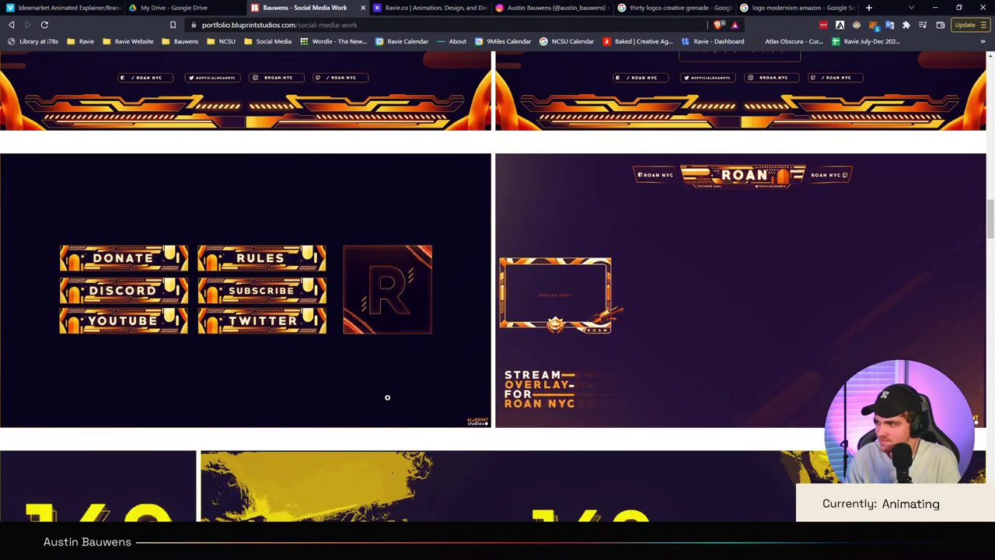
{"action": "scroll", "coordinate": [482, 346], "scroll_direction": "down", "scroll_amount": 3}
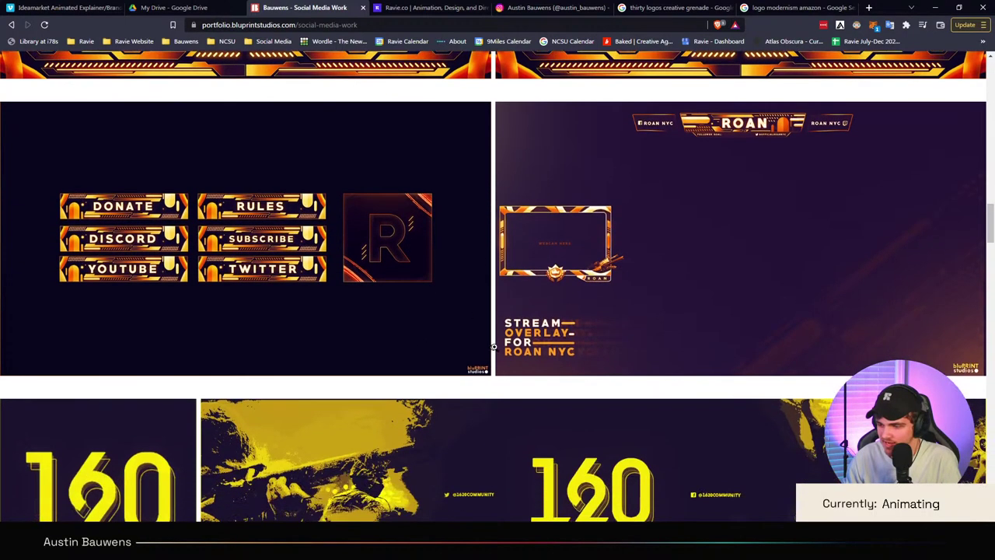
{"action": "scroll", "coordinate": [195, 375], "scroll_direction": "down", "scroll_amount": 1}
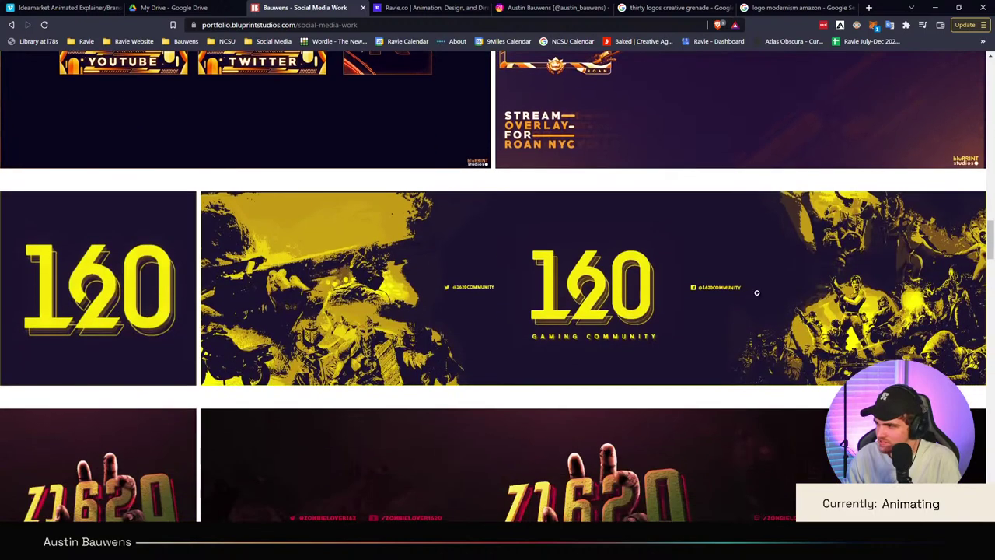
{"action": "scroll", "coordinate": [672, 304], "scroll_direction": "down", "scroll_amount": 3}
{"action": "scroll", "coordinate": [423, 290], "scroll_direction": "down", "scroll_amount": 7}
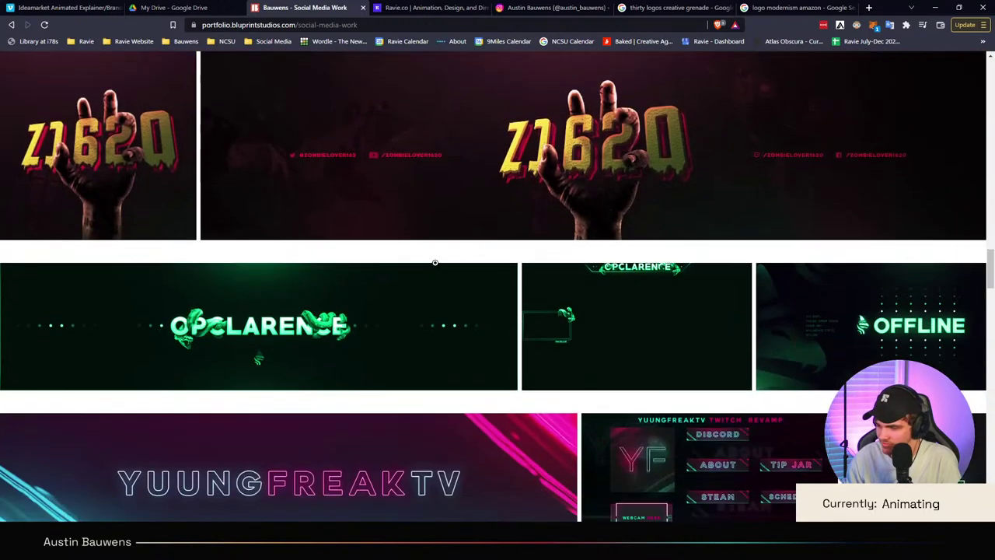
{"action": "scroll", "coordinate": [435, 262], "scroll_direction": "down", "scroll_amount": 7}
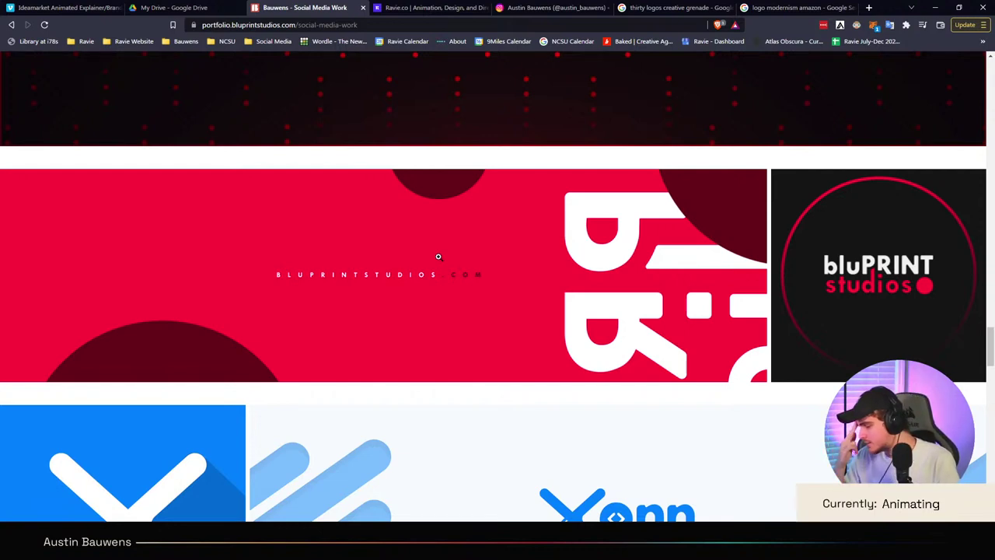
{"action": "scroll", "coordinate": [438, 256], "scroll_direction": "down", "scroll_amount": 7}
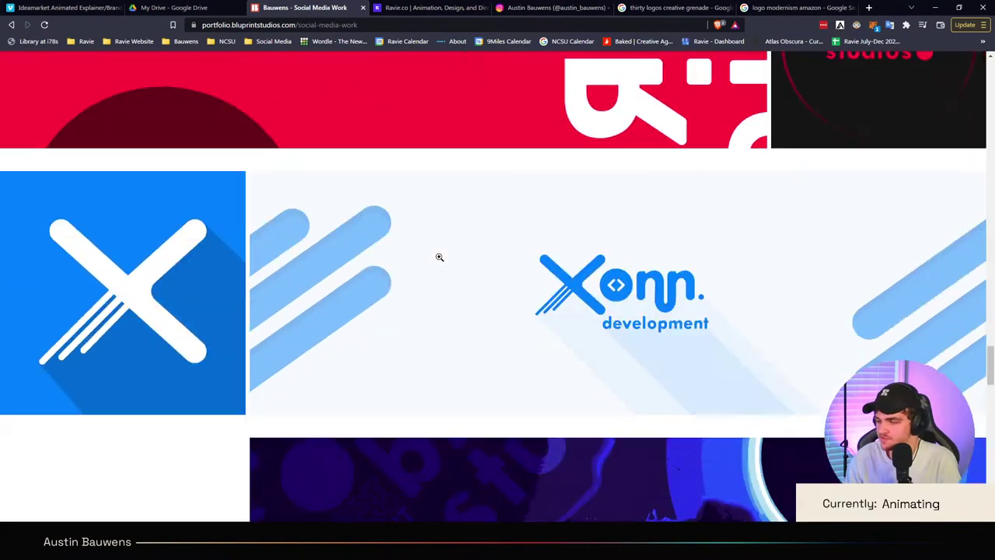
{"action": "scroll", "coordinate": [440, 253], "scroll_direction": "down", "scroll_amount": 10}
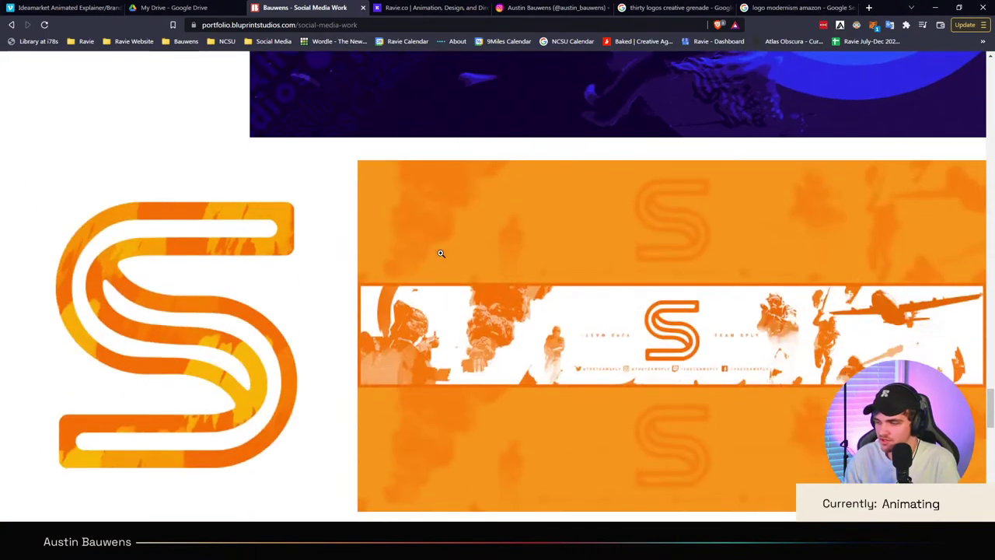
{"action": "scroll", "coordinate": [444, 254], "scroll_direction": "down", "scroll_amount": 4}
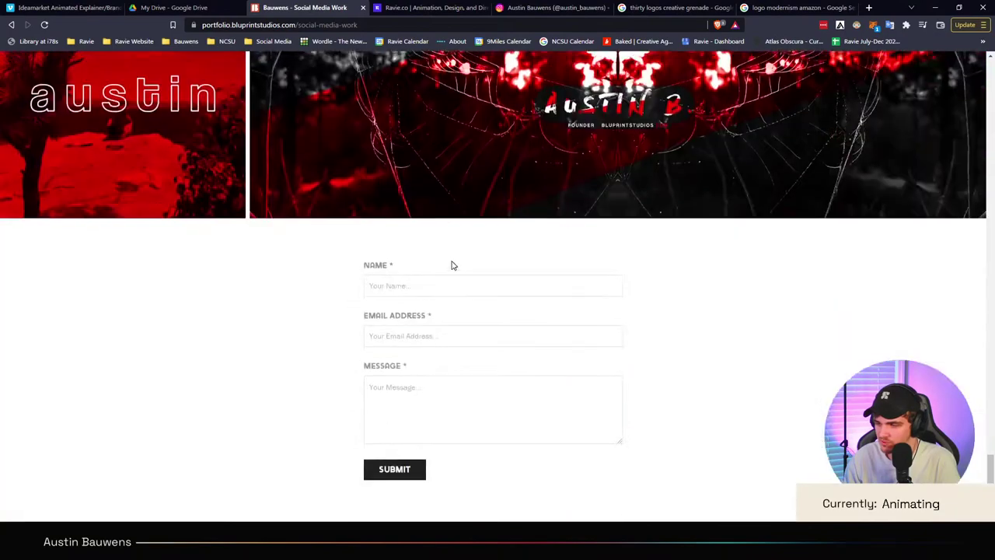
{"action": "scroll", "coordinate": [459, 260], "scroll_direction": "up", "scroll_amount": 20}
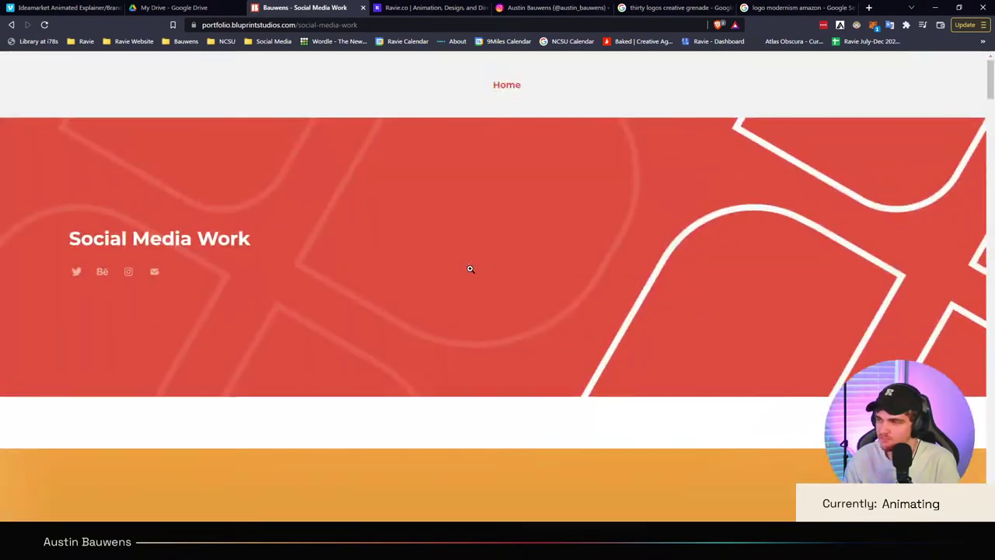
{"action": "left_click", "coordinate": [513, 85]}
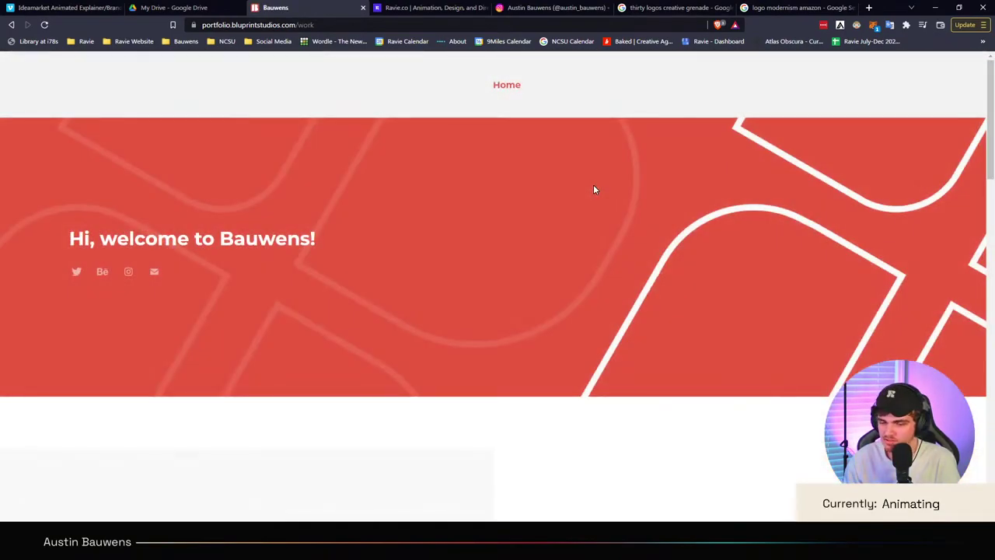
{"action": "scroll", "coordinate": [594, 191], "scroll_direction": "down", "scroll_amount": 4}
{"action": "scroll", "coordinate": [594, 190], "scroll_direction": "down", "scroll_amount": 5}
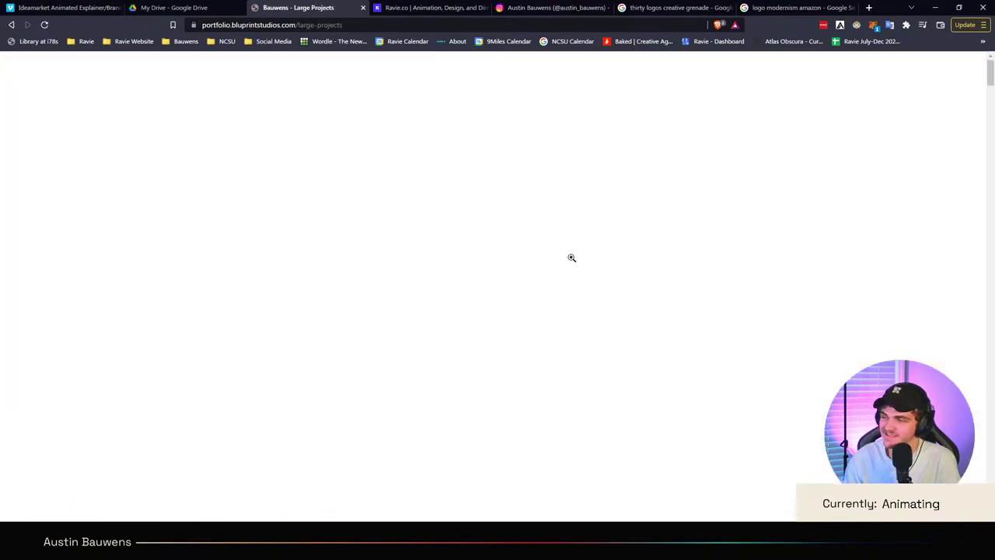
{"action": "scroll", "coordinate": [570, 258], "scroll_direction": "down", "scroll_amount": 5}
{"action": "scroll", "coordinate": [416, 271], "scroll_direction": "up", "scroll_amount": 1}
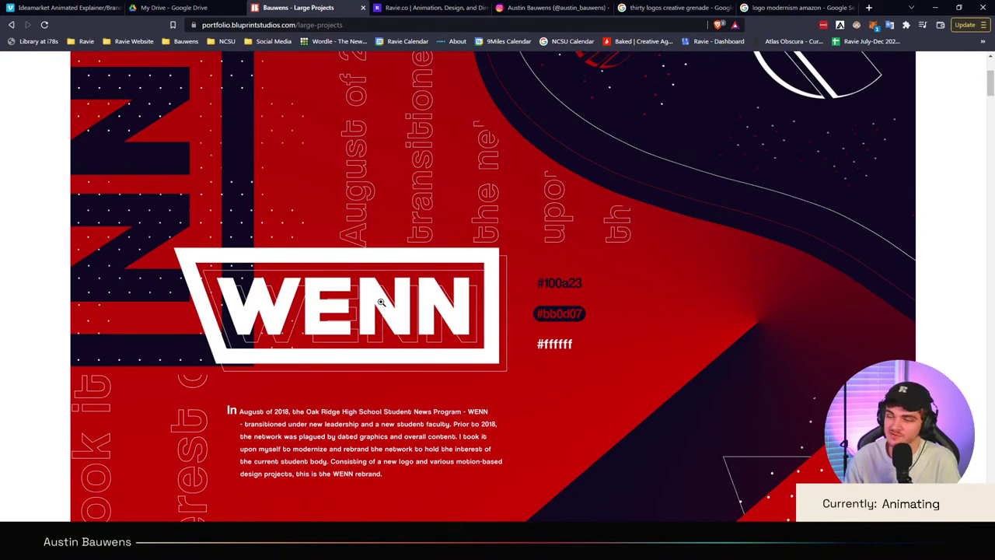
{"action": "scroll", "coordinate": [381, 302], "scroll_direction": "down", "scroll_amount": 4}
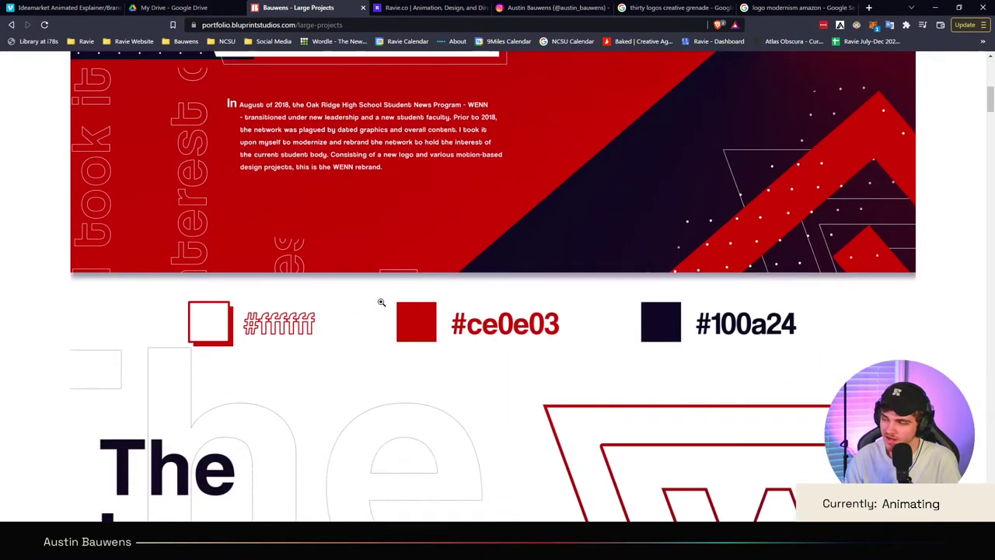
{"action": "scroll", "coordinate": [381, 302], "scroll_direction": "down", "scroll_amount": 4}
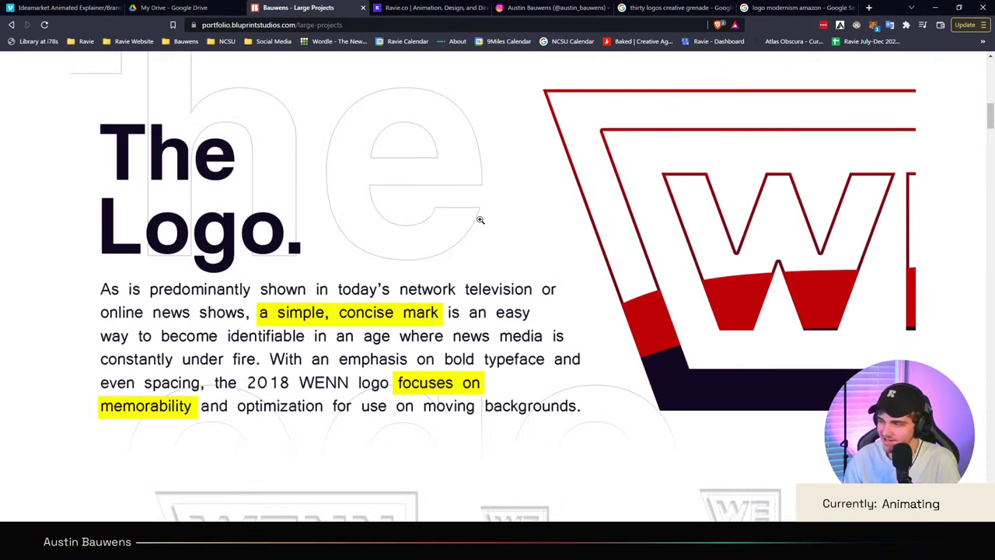
{"action": "scroll", "coordinate": [422, 204], "scroll_direction": "down", "scroll_amount": 3}
{"action": "scroll", "coordinate": [429, 264], "scroll_direction": "down", "scroll_amount": 2}
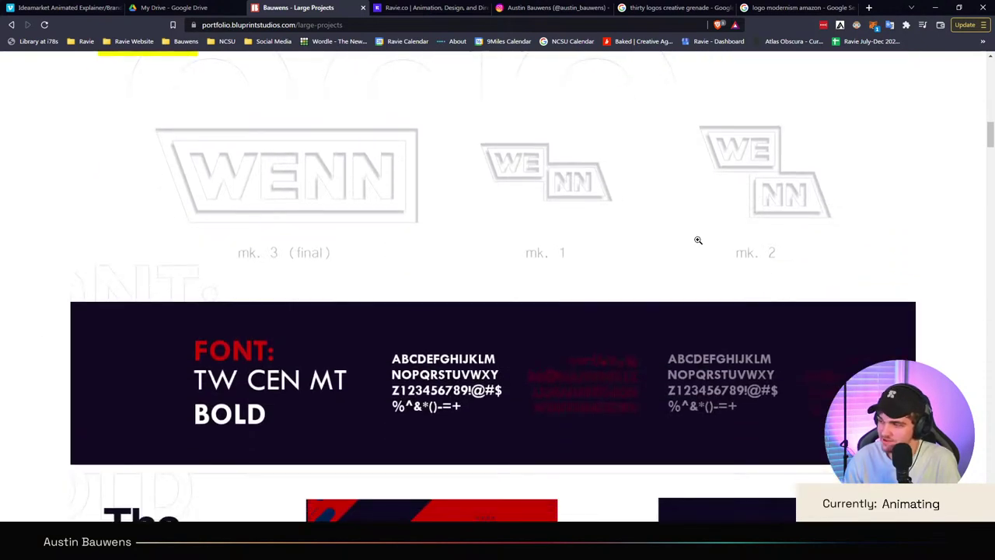
{"action": "scroll", "coordinate": [699, 239], "scroll_direction": "down", "scroll_amount": 5}
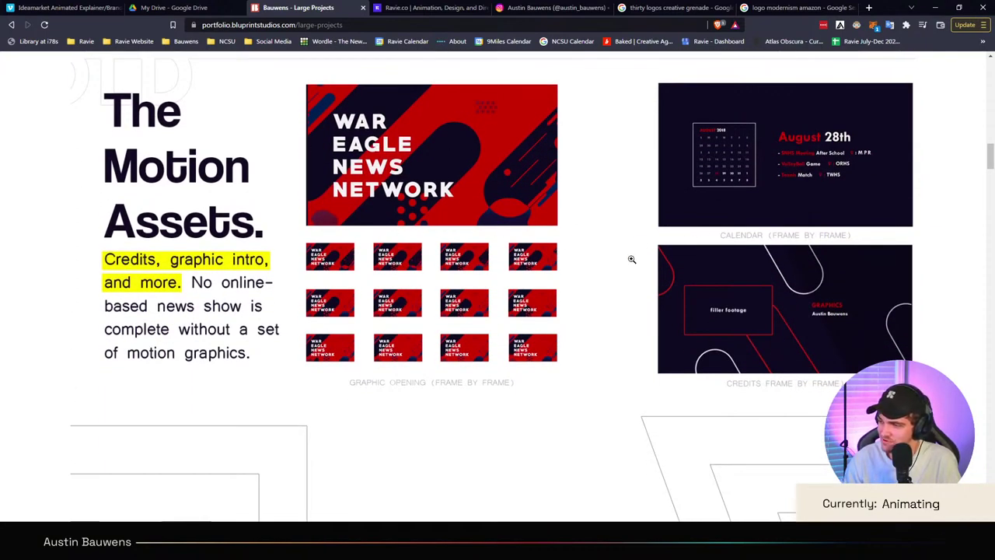
{"action": "scroll", "coordinate": [670, 264], "scroll_direction": "down", "scroll_amount": 12}
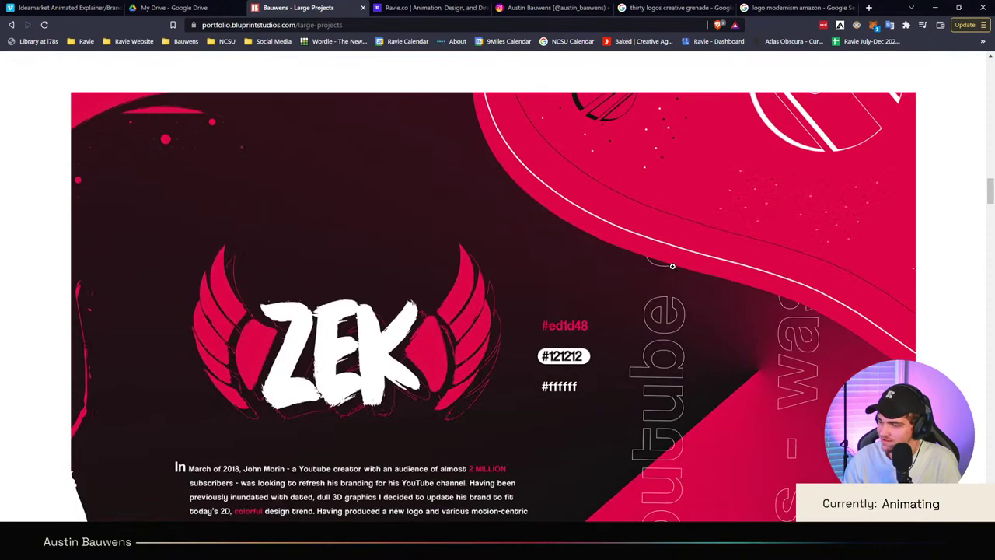
{"action": "scroll", "coordinate": [673, 266], "scroll_direction": "down", "scroll_amount": 8}
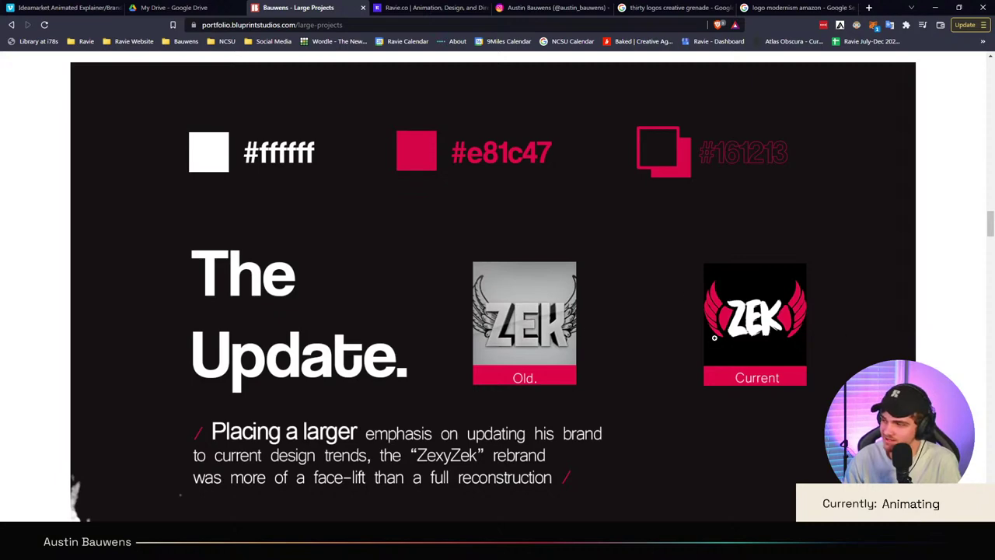
{"action": "scroll", "coordinate": [714, 337], "scroll_direction": "down", "scroll_amount": 10}
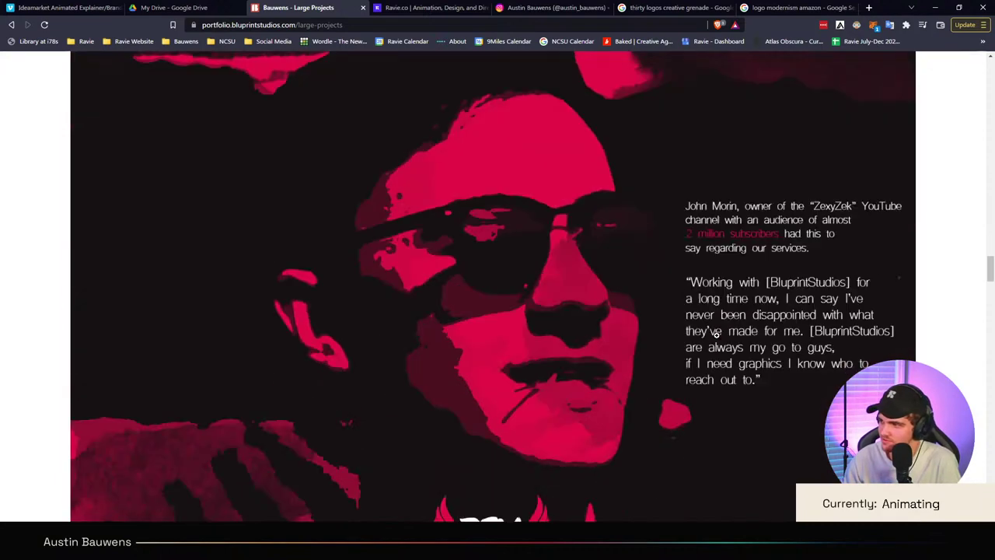
{"action": "scroll", "coordinate": [717, 334], "scroll_direction": "down", "scroll_amount": 10}
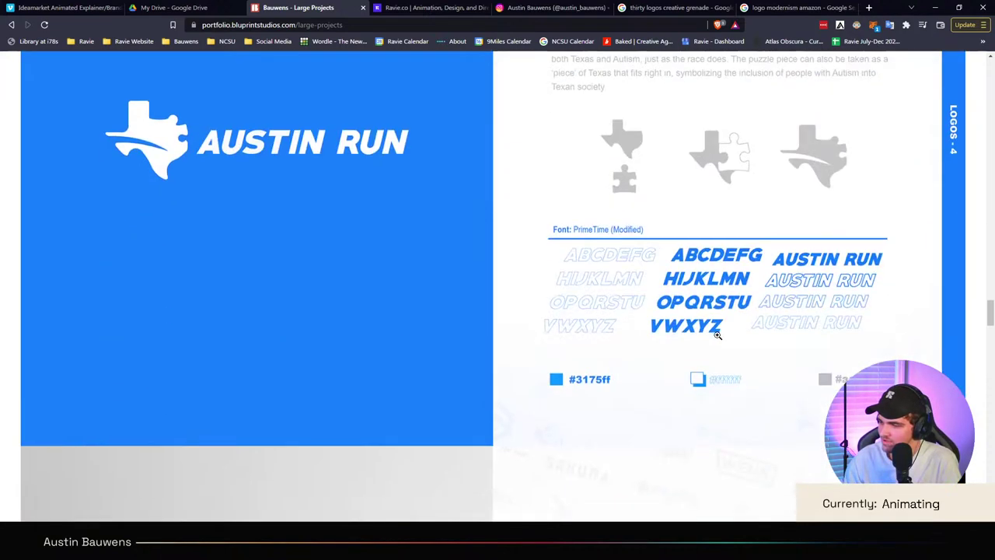
{"action": "scroll", "coordinate": [718, 334], "scroll_direction": "down", "scroll_amount": 10}
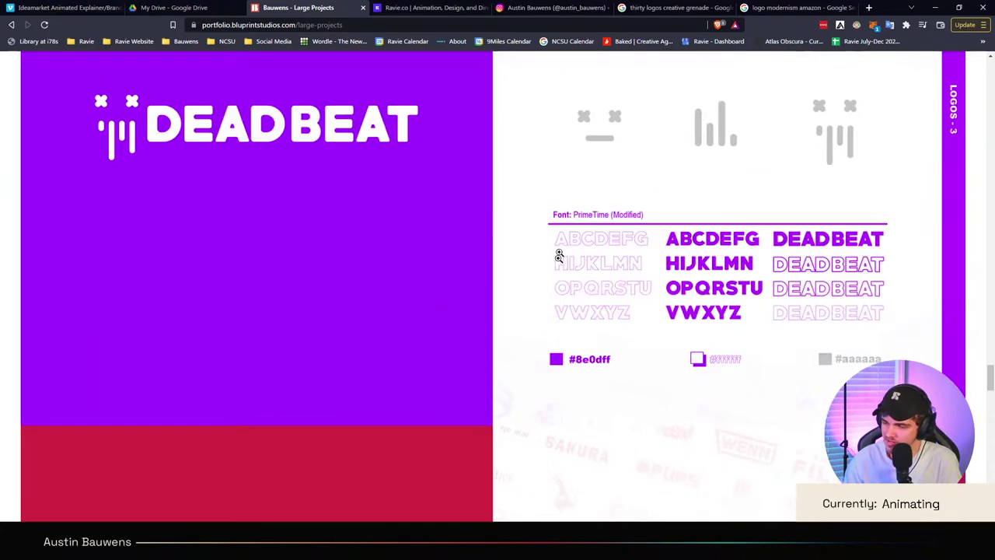
{"action": "scroll", "coordinate": [873, 165], "scroll_direction": "up", "scroll_amount": 15}
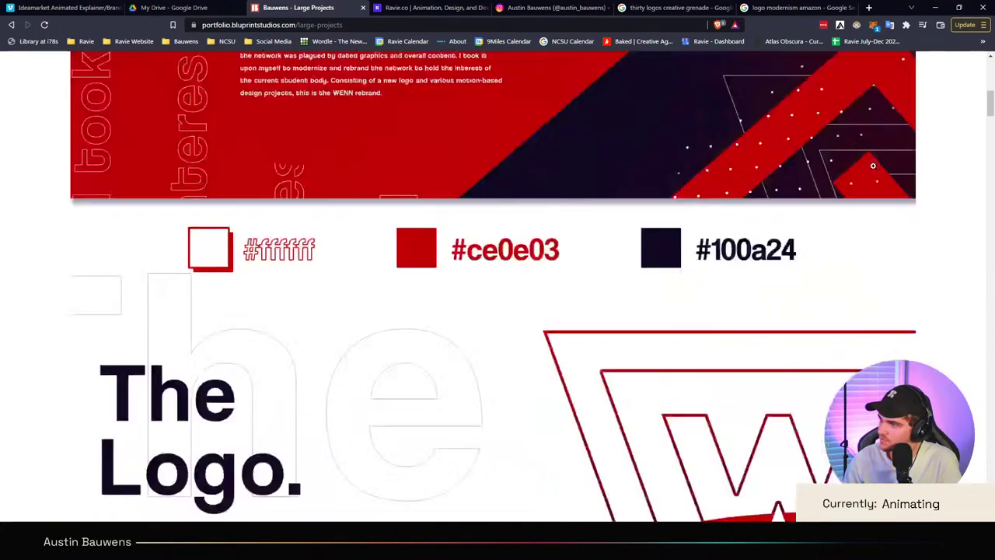
{"action": "scroll", "coordinate": [873, 166], "scroll_direction": "up", "scroll_amount": 5}
{"action": "left_click", "coordinate": [490, 176]}
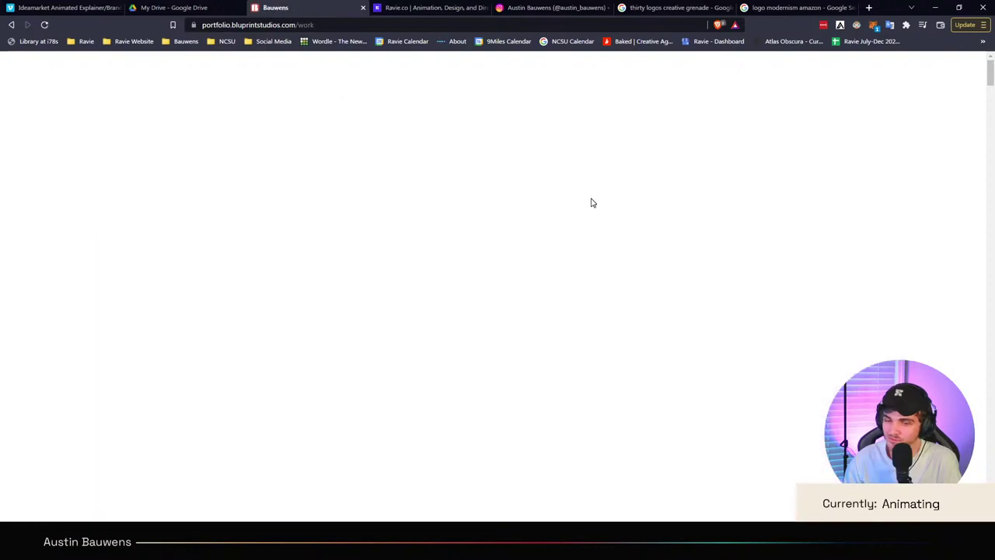
Step: Open the Miscellaneous Work gallery page from the portfolio home page
{"action": "scroll", "coordinate": [318, 180], "scroll_direction": "down", "scroll_amount": 4}
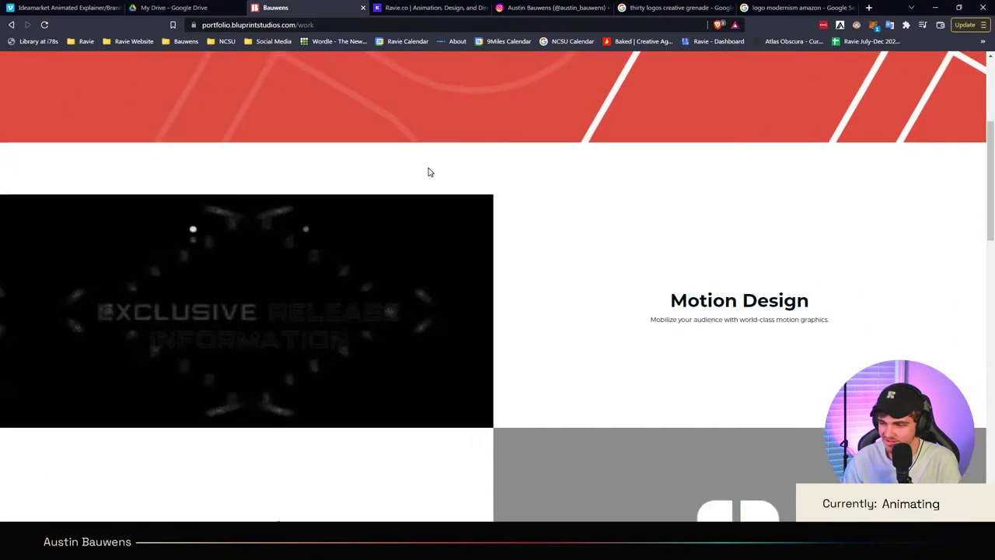
{"action": "scroll", "coordinate": [429, 172], "scroll_direction": "down", "scroll_amount": 13}
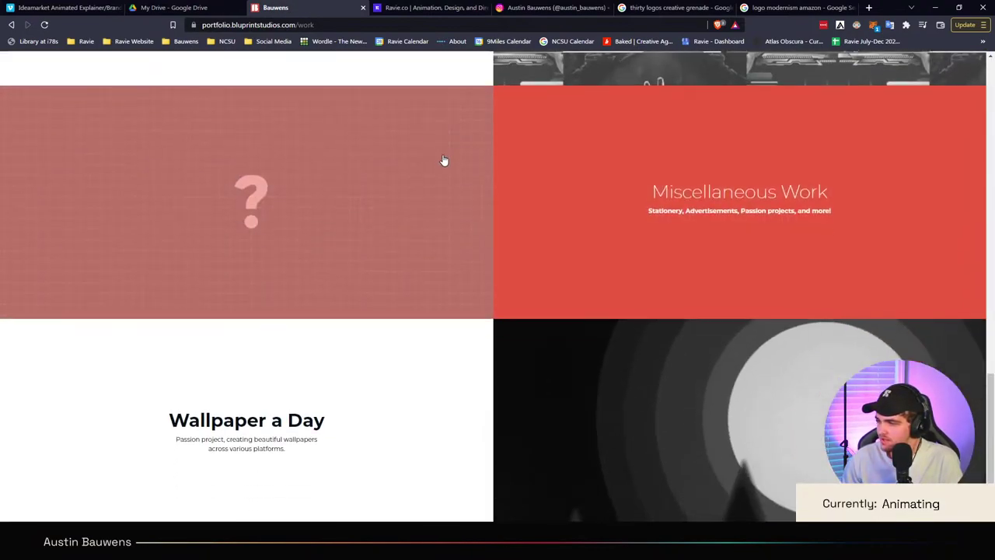
{"action": "left_click", "coordinate": [443, 161]}
{"action": "scroll", "coordinate": [496, 152], "scroll_direction": "down", "scroll_amount": 4}
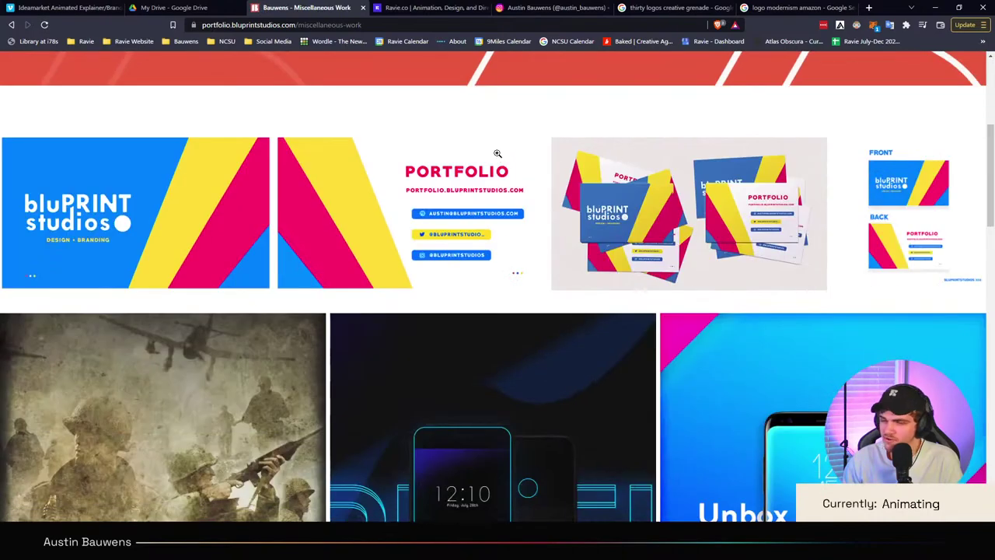
{"action": "scroll", "coordinate": [498, 153], "scroll_direction": "down", "scroll_amount": 4}
Step: Enlarge the Call of Duty poster, step through the Pixel and Galaxy S8 images, then close
{"action": "left_click", "coordinate": [200, 290]}
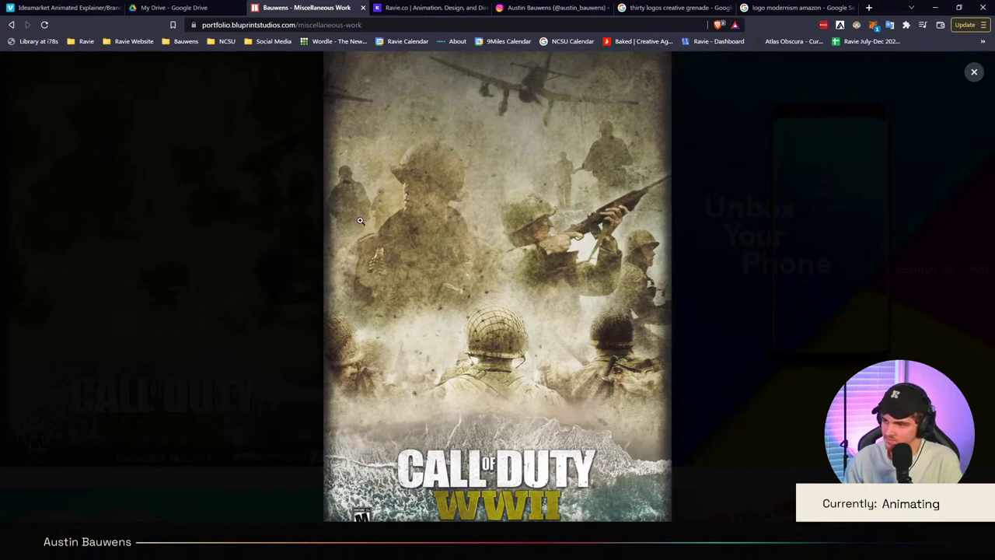
{"action": "mouse_move", "coordinate": [277, 279]}
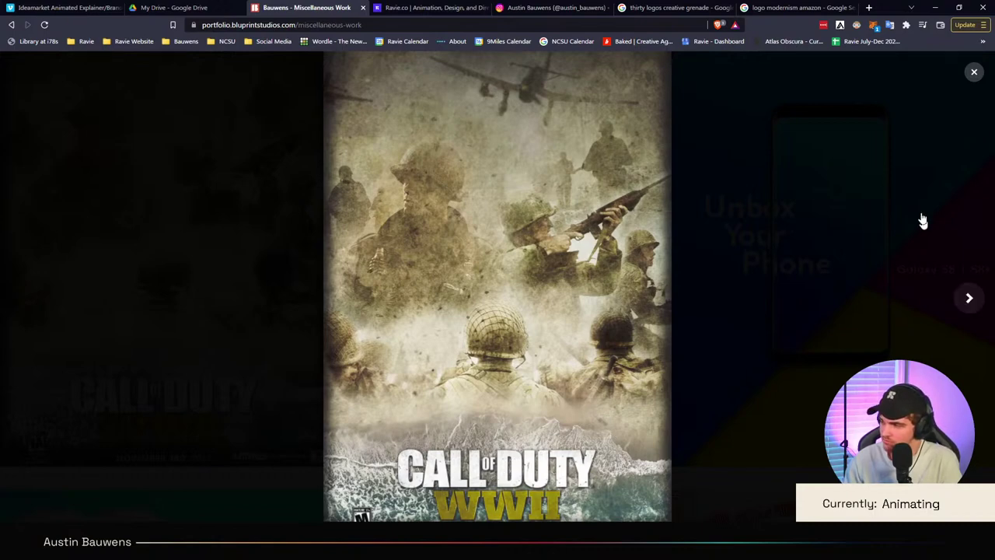
{"action": "left_click", "coordinate": [970, 298]}
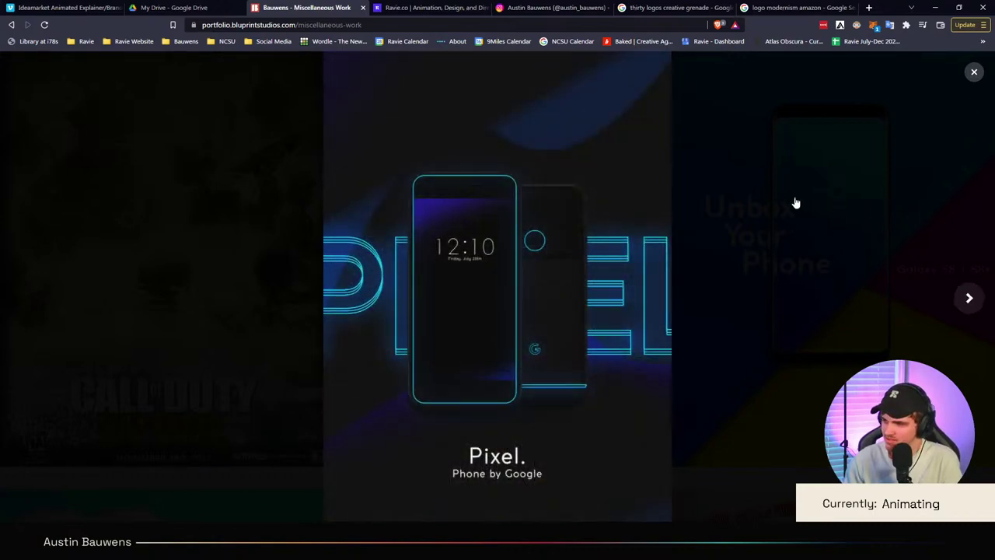
{"action": "left_click", "coordinate": [960, 244]}
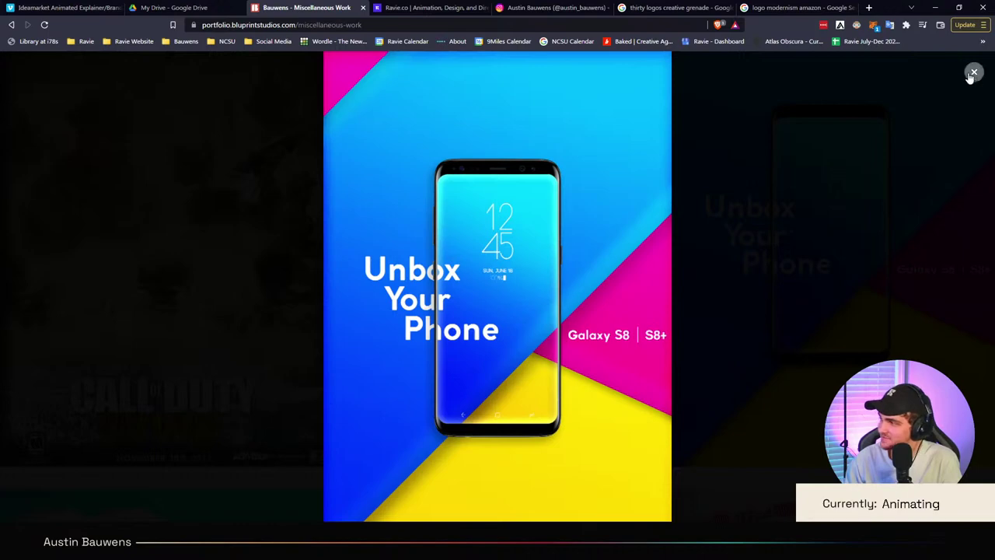
{"action": "left_click", "coordinate": [974, 72]}
Step: Browse further down the gallery, enlarge the Nick's Diner ad and view the next image
{"action": "scroll", "coordinate": [898, 188], "scroll_direction": "down", "scroll_amount": 4}
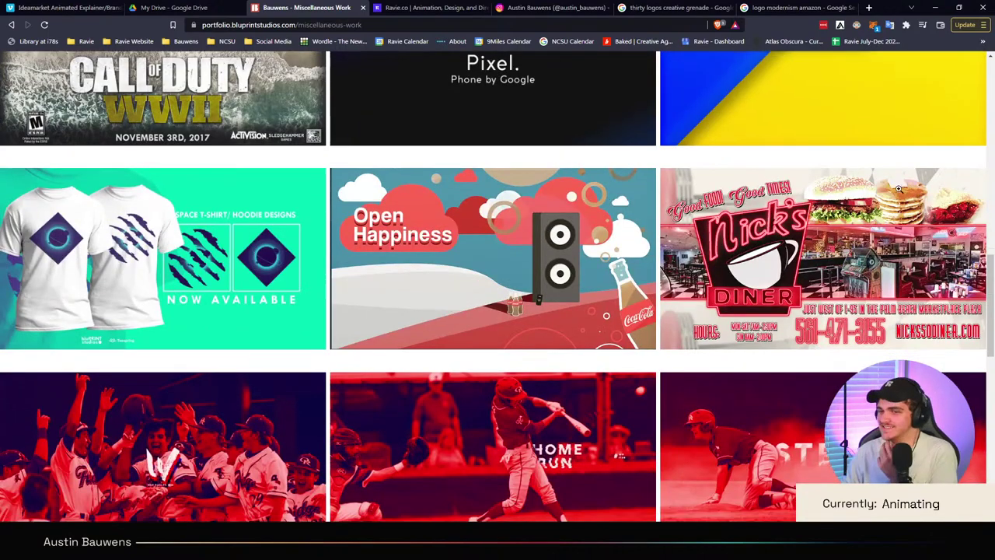
{"action": "scroll", "coordinate": [898, 188], "scroll_direction": "down", "scroll_amount": 1}
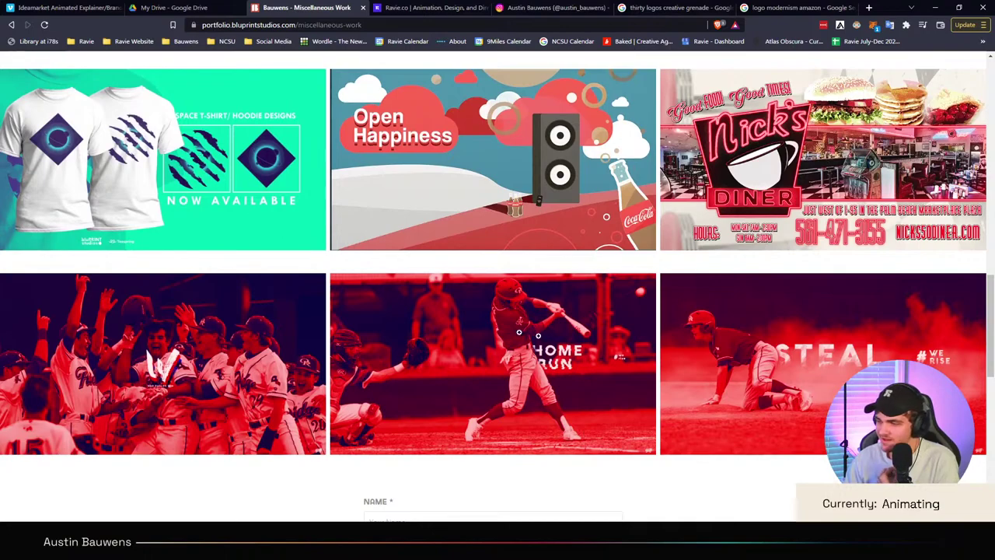
{"action": "scroll", "coordinate": [497, 324], "scroll_direction": "up", "scroll_amount": 1}
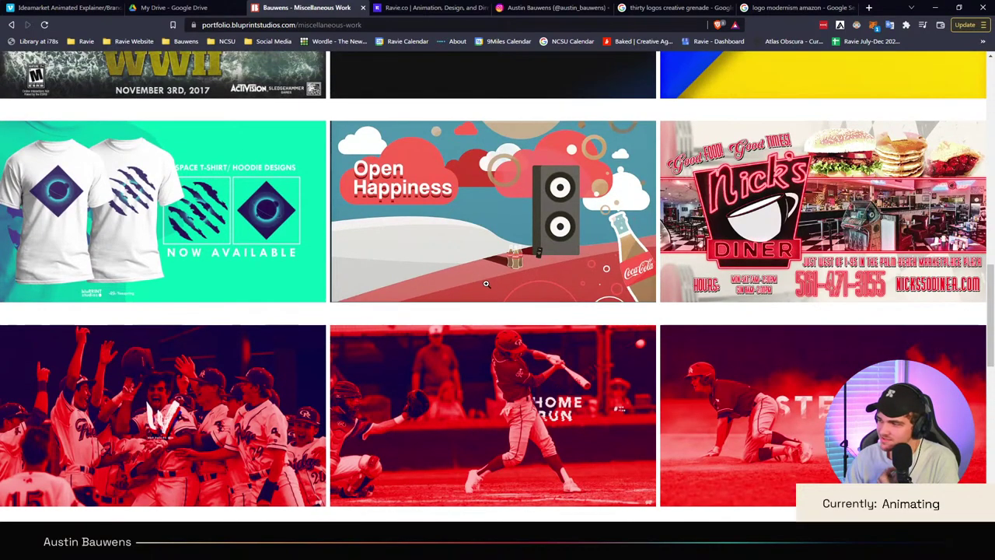
{"action": "scroll", "coordinate": [487, 280], "scroll_direction": "down", "scroll_amount": 3}
{"action": "scroll", "coordinate": [486, 277], "scroll_direction": "up", "scroll_amount": 3}
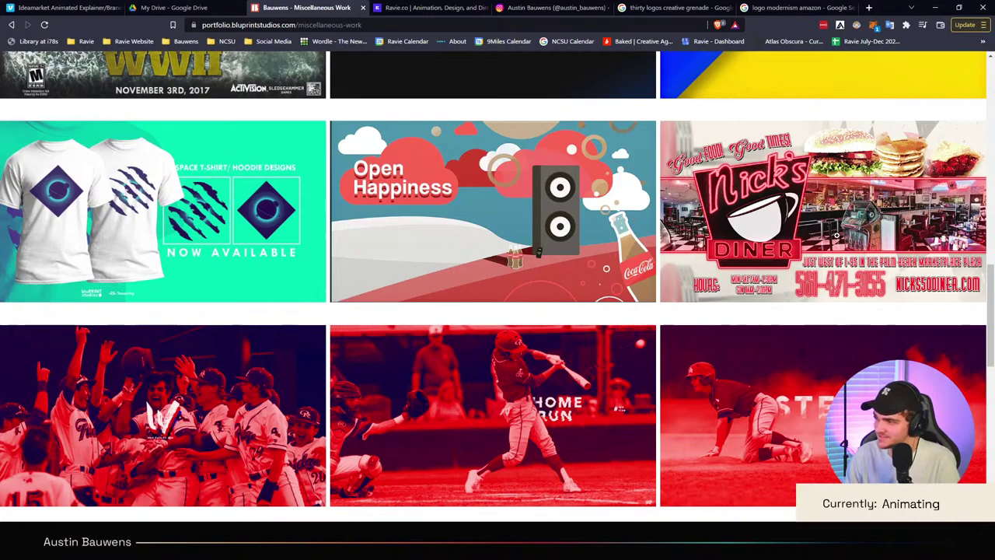
{"action": "scroll", "coordinate": [827, 311], "scroll_direction": "up", "scroll_amount": 1}
{"action": "scroll", "coordinate": [827, 311], "scroll_direction": "up", "scroll_amount": 3}
{"action": "scroll", "coordinate": [809, 388], "scroll_direction": "down", "scroll_amount": 1}
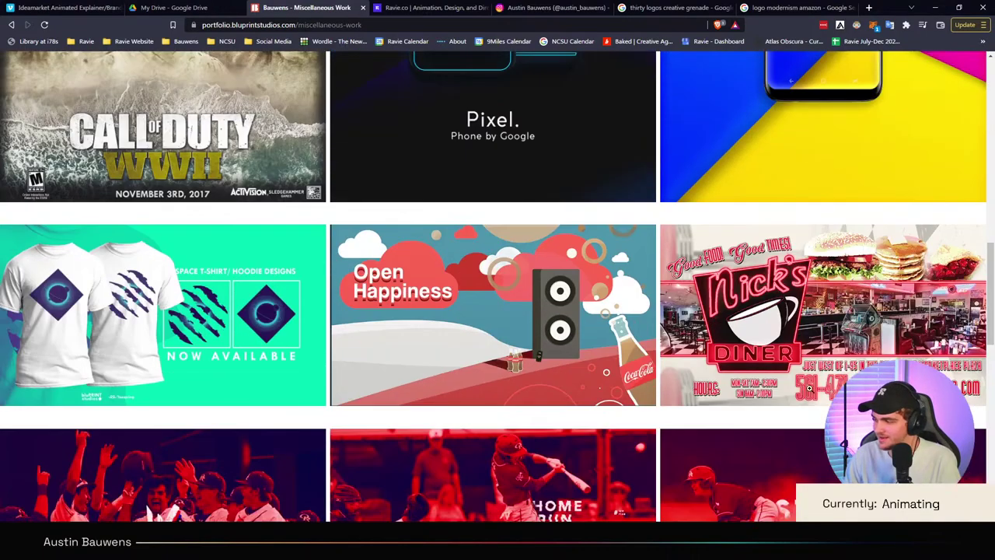
{"action": "left_click", "coordinate": [811, 359]}
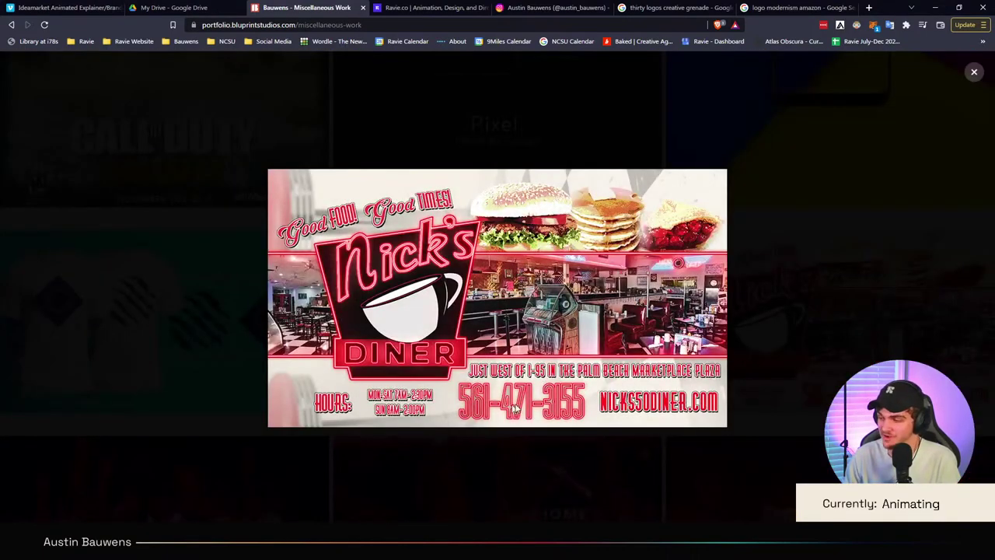
{"action": "key", "text": "Right"}
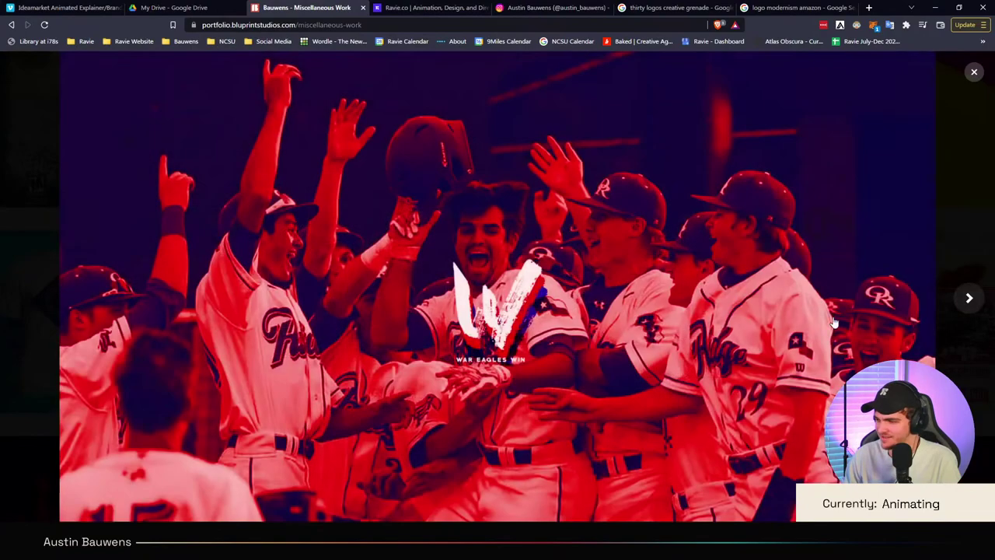
{"action": "left_click", "coordinate": [975, 72]}
Step: Return to the portfolio home page and close the thirty logos creative grenade search tab
{"action": "scroll", "coordinate": [496, 317], "scroll_direction": "up", "scroll_amount": 10}
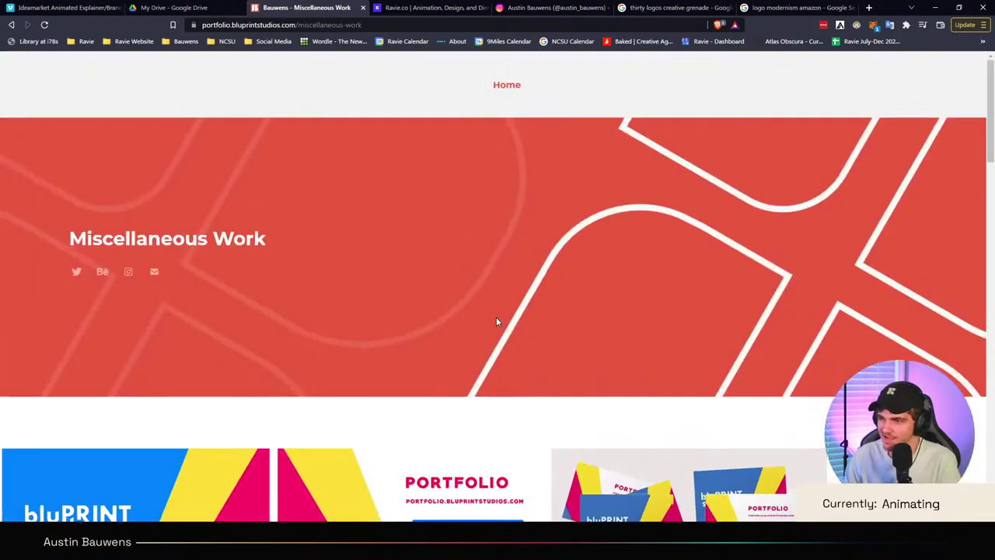
{"action": "scroll", "coordinate": [496, 317], "scroll_direction": "down", "scroll_amount": 2}
{"action": "scroll", "coordinate": [497, 318], "scroll_direction": "up", "scroll_amount": 2}
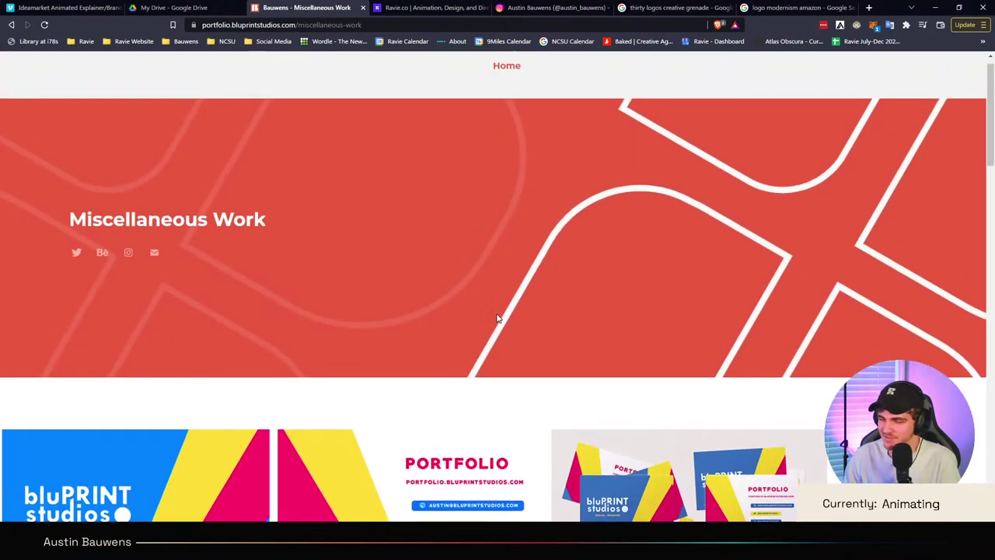
{"action": "left_click", "coordinate": [509, 83]}
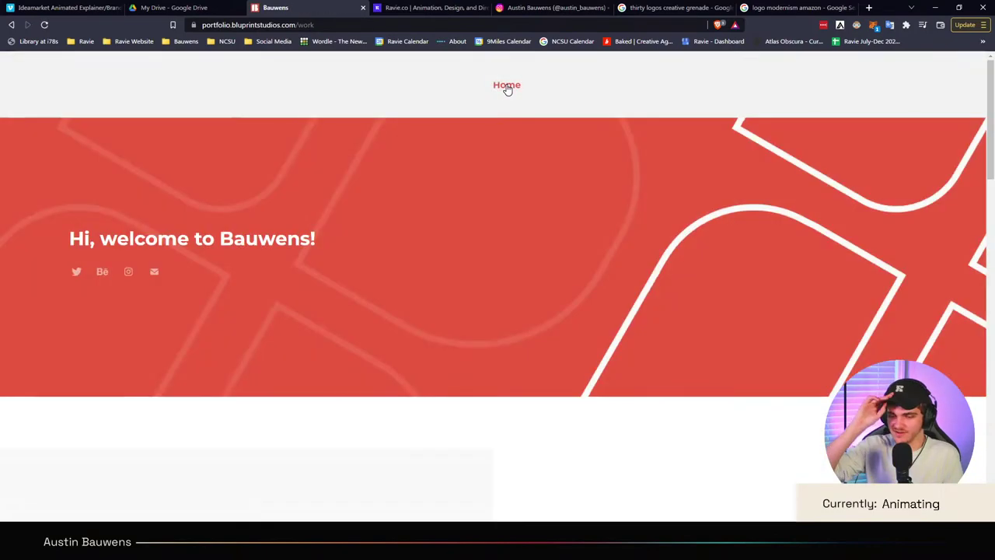
{"action": "scroll", "coordinate": [404, 233], "scroll_direction": "down", "scroll_amount": 8}
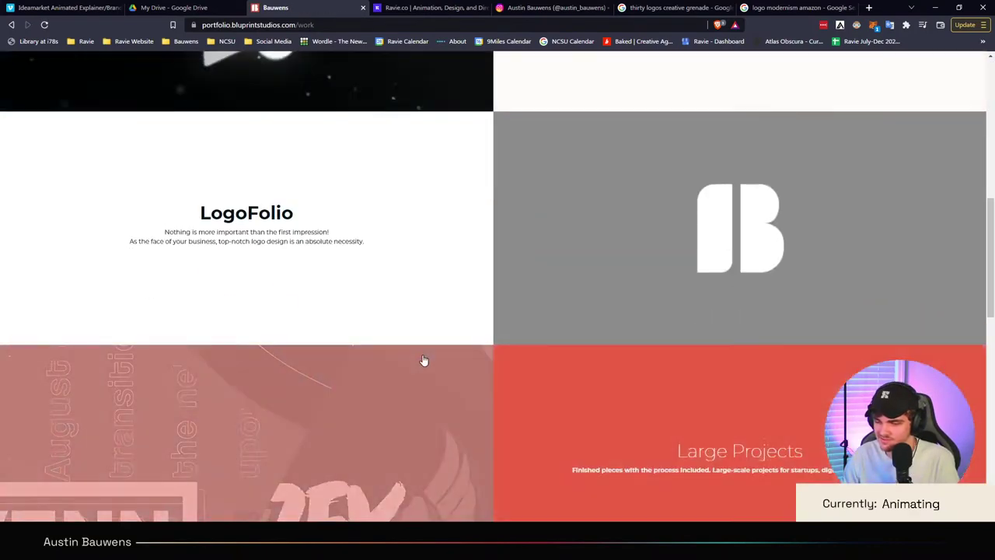
{"action": "scroll", "coordinate": [425, 362], "scroll_direction": "up", "scroll_amount": 4}
{"action": "scroll", "coordinate": [420, 299], "scroll_direction": "down", "scroll_amount": 12}
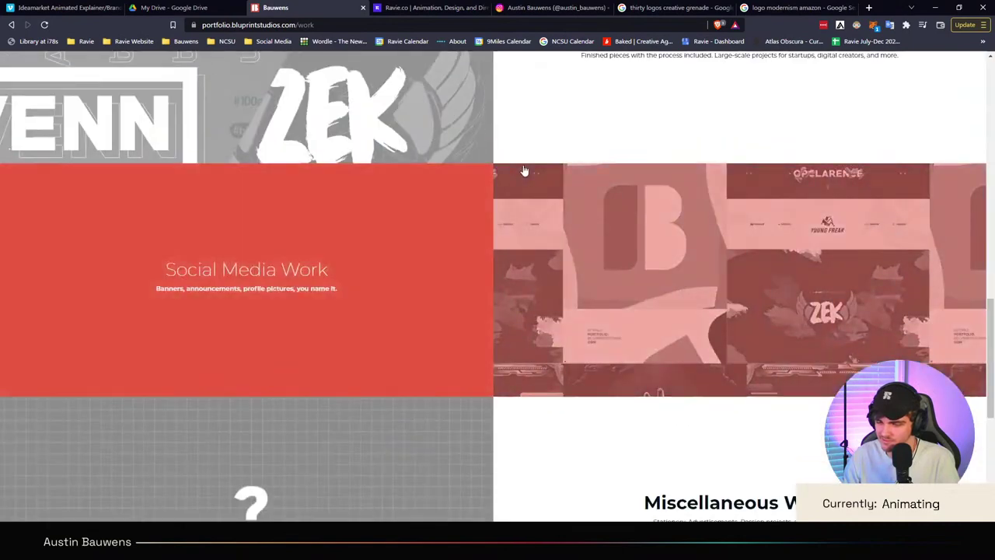
{"action": "scroll", "coordinate": [525, 171], "scroll_direction": "down", "scroll_amount": 3}
{"action": "scroll", "coordinate": [525, 172], "scroll_direction": "up", "scroll_amount": 20}
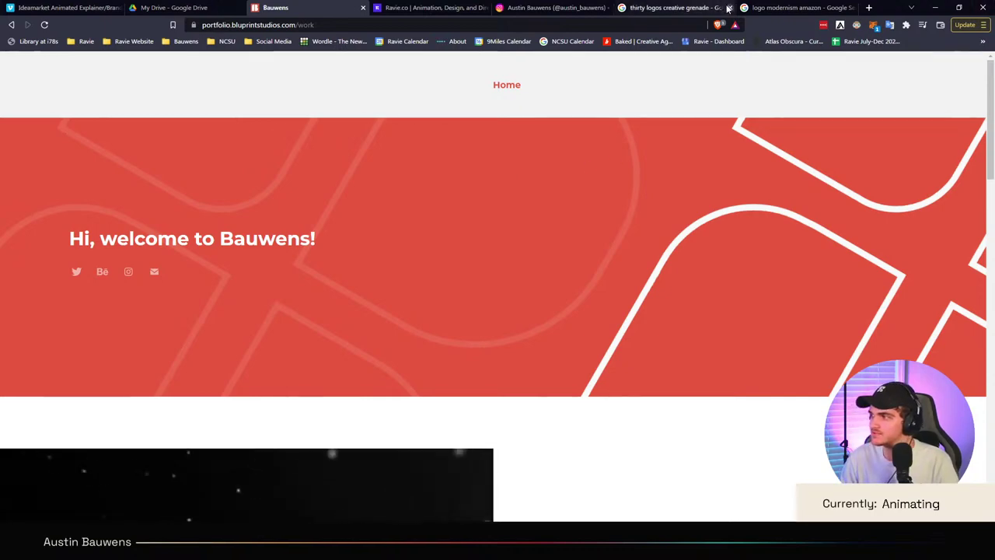
{"action": "left_click", "coordinate": [728, 8]}
Step: Close the logo modernism amazon search tab and deselect the red radar sphere in Illustrator
{"action": "left_click", "coordinate": [728, 7]}
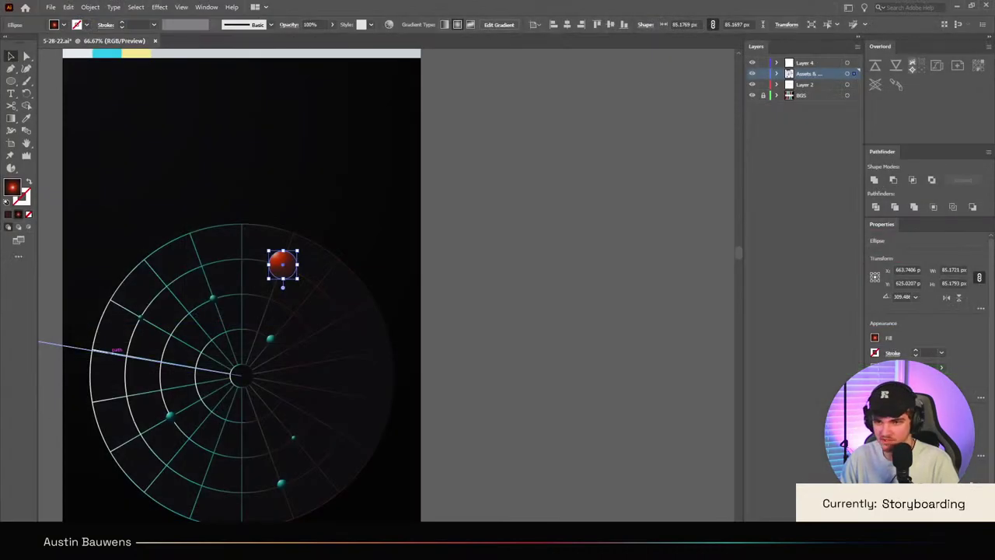
{"action": "left_click", "coordinate": [535, 392]}
{"action": "scroll", "coordinate": [370, 415], "scroll_direction": "left", "scroll_amount": 3}
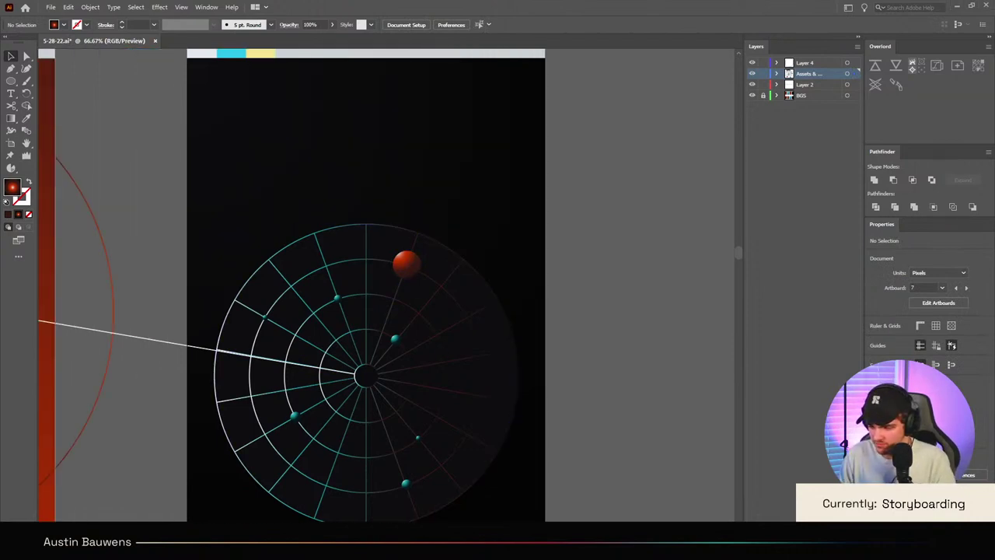
{"action": "scroll", "coordinate": [653, 355], "scroll_direction": "down", "scroll_amount": 2, "text": "alt"}
{"action": "scroll", "coordinate": [643, 307], "scroll_direction": "down", "scroll_amount": 3}
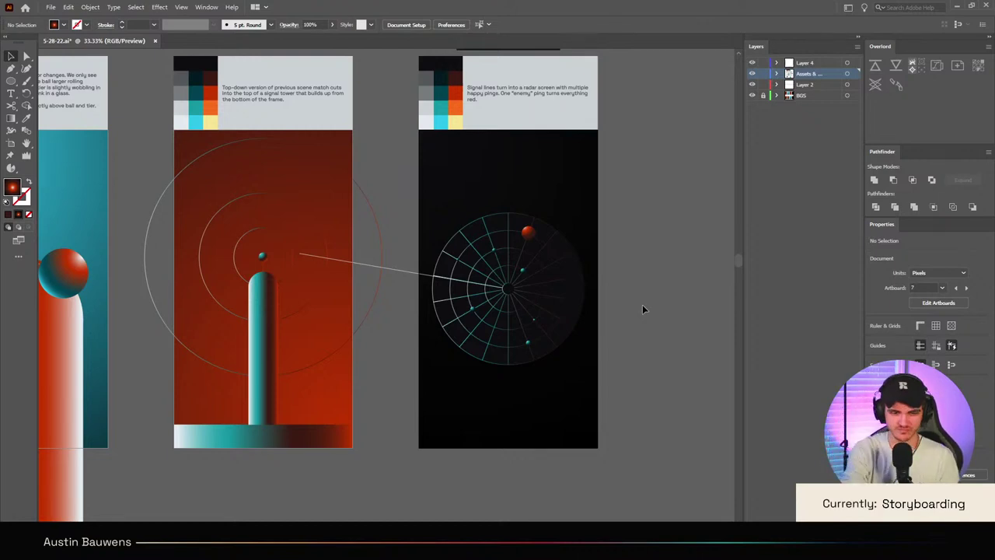
{"action": "scroll", "coordinate": [333, 364], "scroll_direction": "down", "scroll_amount": 1}
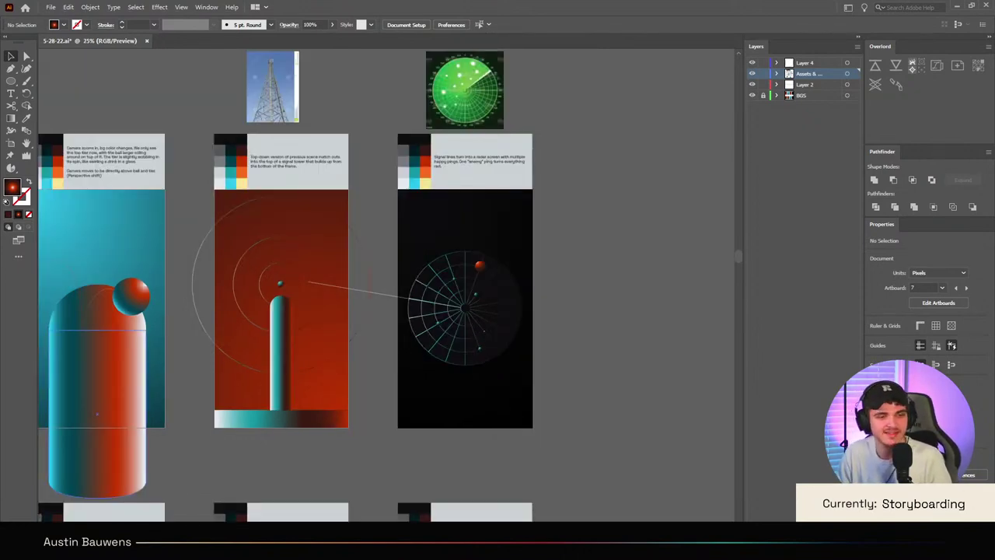
Step: Navigate to the ringed-planet frame, zoom into the ring's end, and pick the Ellipse tool
{"action": "scroll", "coordinate": [283, 478], "scroll_direction": "left", "scroll_amount": 5}
{"action": "scroll", "coordinate": [294, 451], "scroll_direction": "down", "scroll_amount": 8}
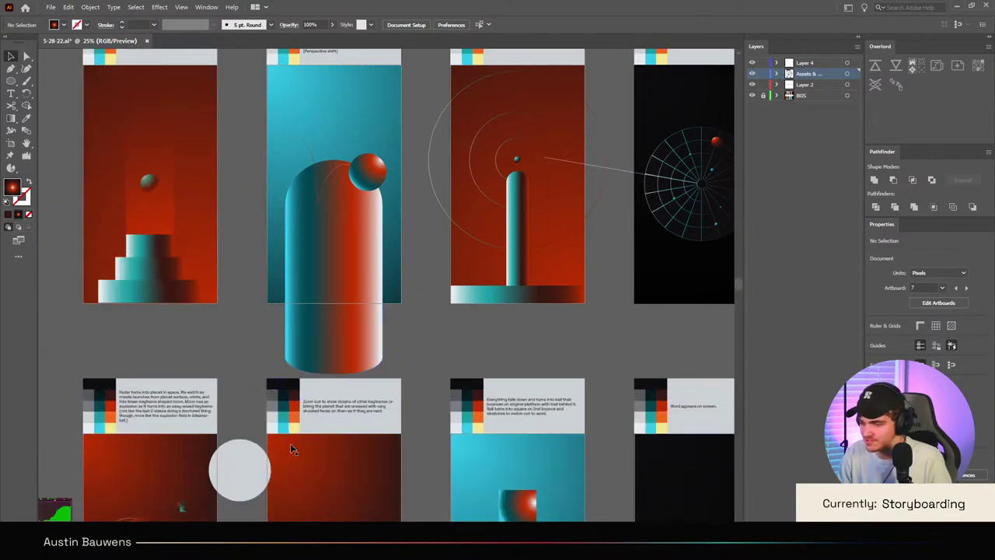
{"action": "scroll", "coordinate": [270, 463], "scroll_direction": "left", "scroll_amount": 3}
{"action": "scroll", "coordinate": [233, 257], "scroll_direction": "up", "scroll_amount": 5}
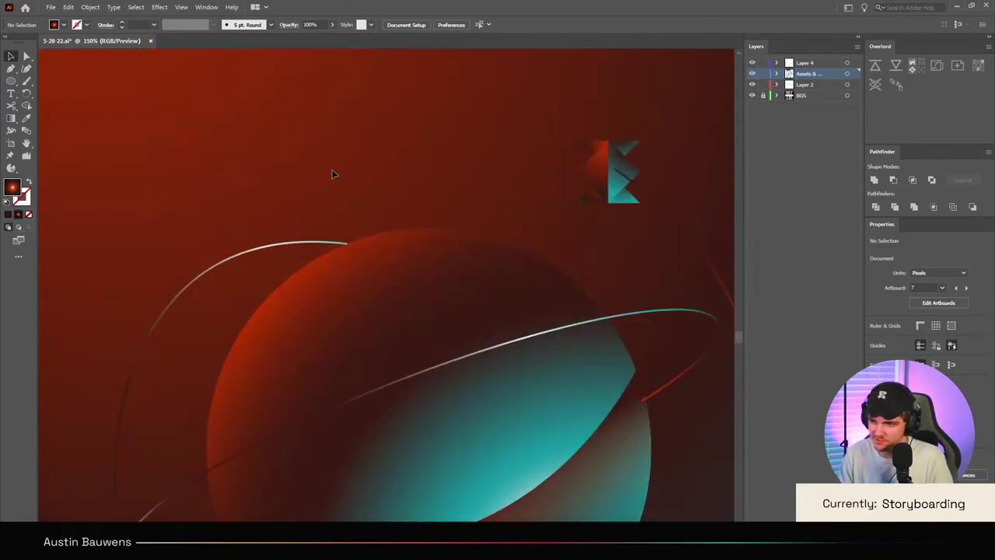
{"action": "scroll", "coordinate": [434, 236], "scroll_direction": "up", "scroll_amount": 2}
{"action": "scroll", "coordinate": [233, 238], "scroll_direction": "up", "scroll_amount": 1}
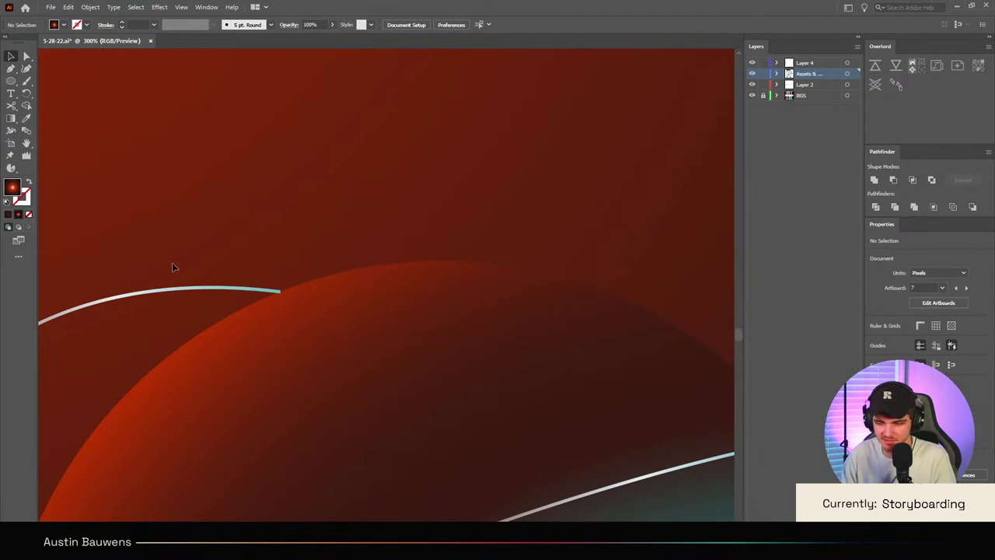
{"action": "scroll", "coordinate": [282, 294], "scroll_direction": "up", "scroll_amount": 1}
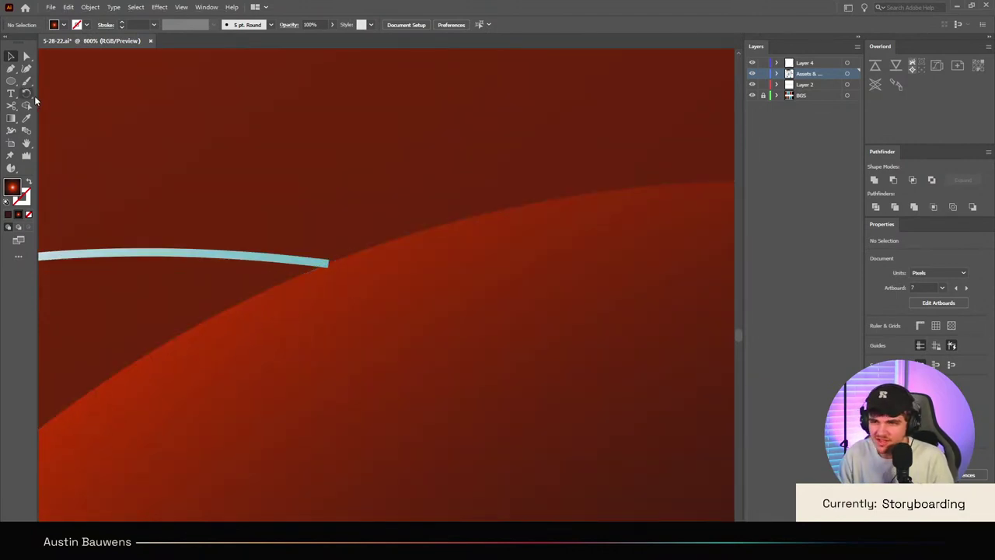
{"action": "scroll", "coordinate": [164, 158], "scroll_direction": "down", "scroll_amount": 2}
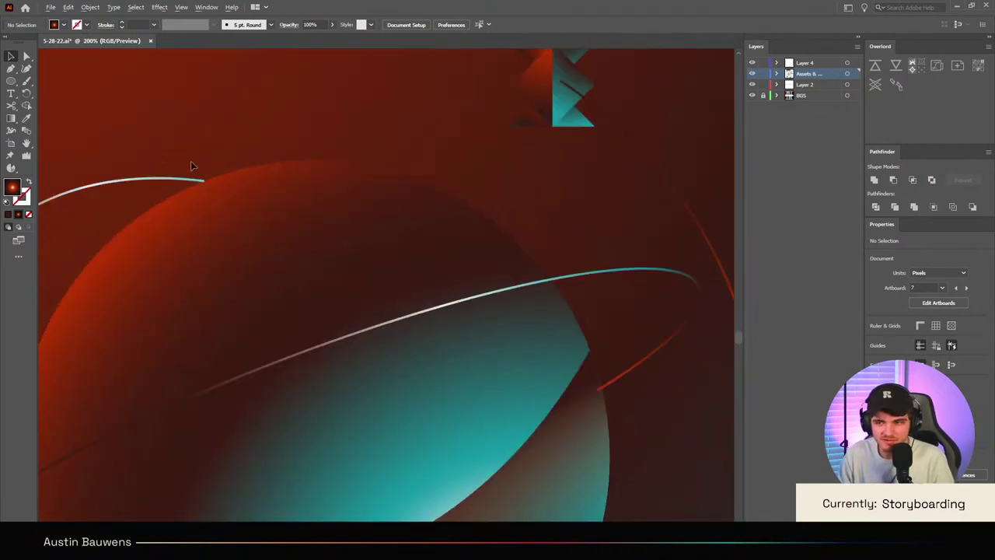
{"action": "scroll", "coordinate": [191, 163], "scroll_direction": "up", "scroll_amount": 6}
{"action": "left_click", "coordinate": [11, 81]}
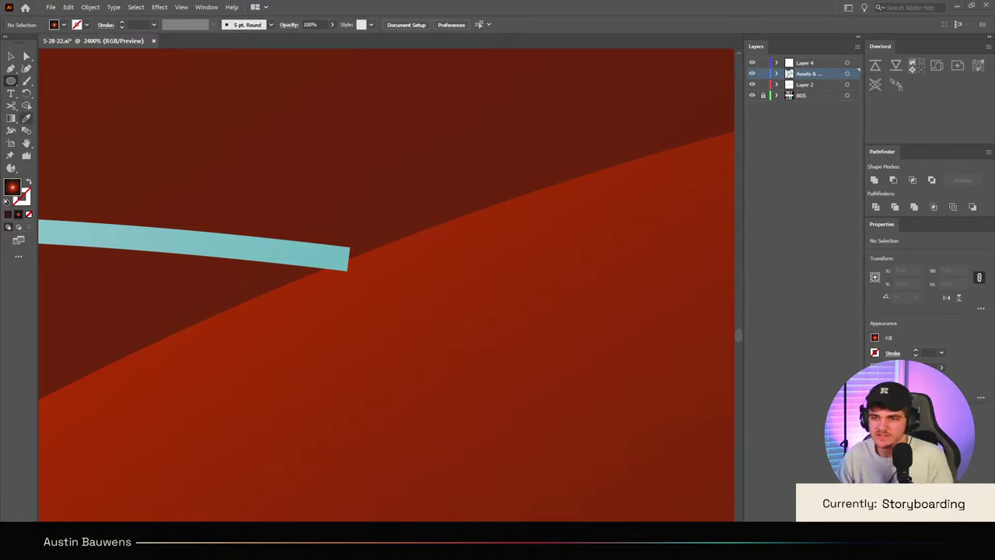
Step: Sample the grey circle's fill colour and draw a small circle at the ring's end
{"action": "left_click", "coordinate": [26, 118]}
{"action": "scroll", "coordinate": [274, 220], "scroll_direction": "down", "scroll_amount": 12}
{"action": "scroll", "coordinate": [275, 221], "scroll_direction": "up", "scroll_amount": 1}
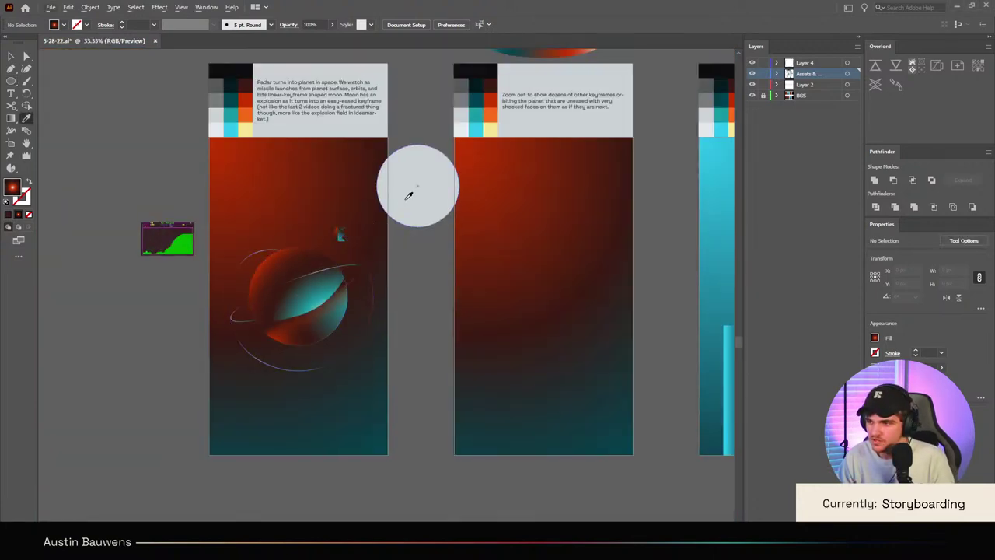
{"action": "left_click", "coordinate": [407, 191]}
{"action": "scroll", "coordinate": [191, 252], "scroll_direction": "up", "scroll_amount": 2}
{"action": "key", "text": "l"}
{"action": "scroll", "coordinate": [298, 182], "scroll_direction": "up", "scroll_amount": 12}
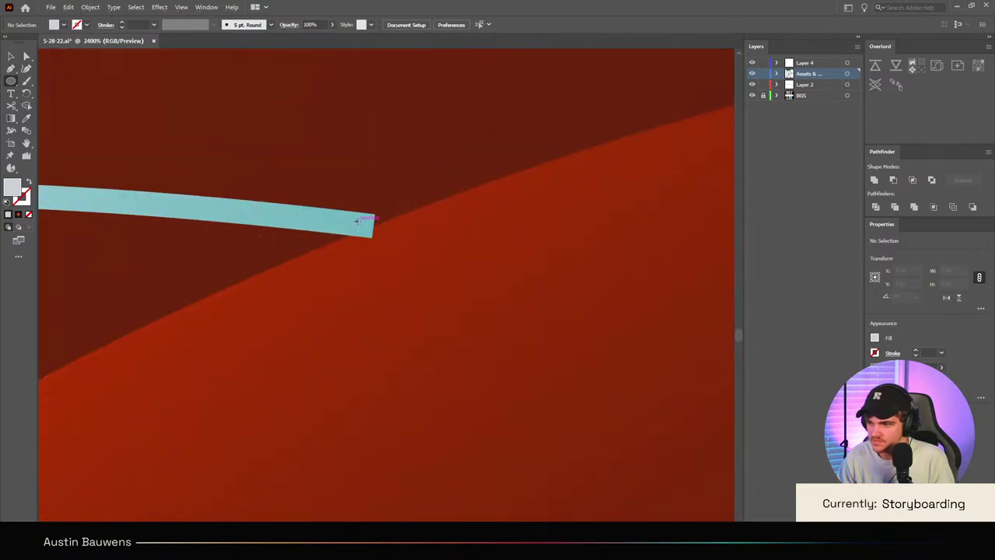
{"action": "left_click_drag", "start_coordinate": [357, 223], "coordinate": [392, 250]}
Step: Delete the stray teal stroke and remove the empty Layer 4
{"action": "key", "text": "v"}
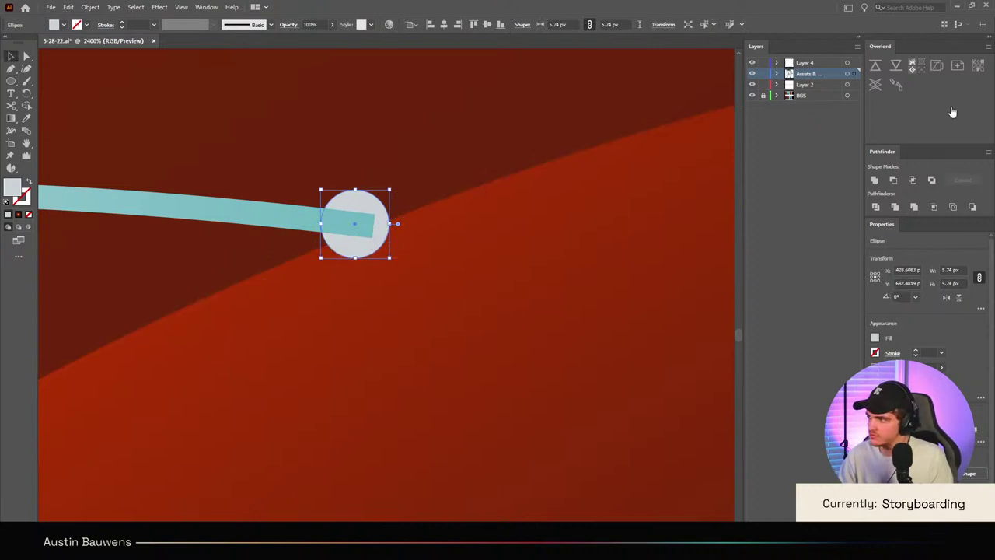
{"action": "left_click", "coordinate": [198, 206]}
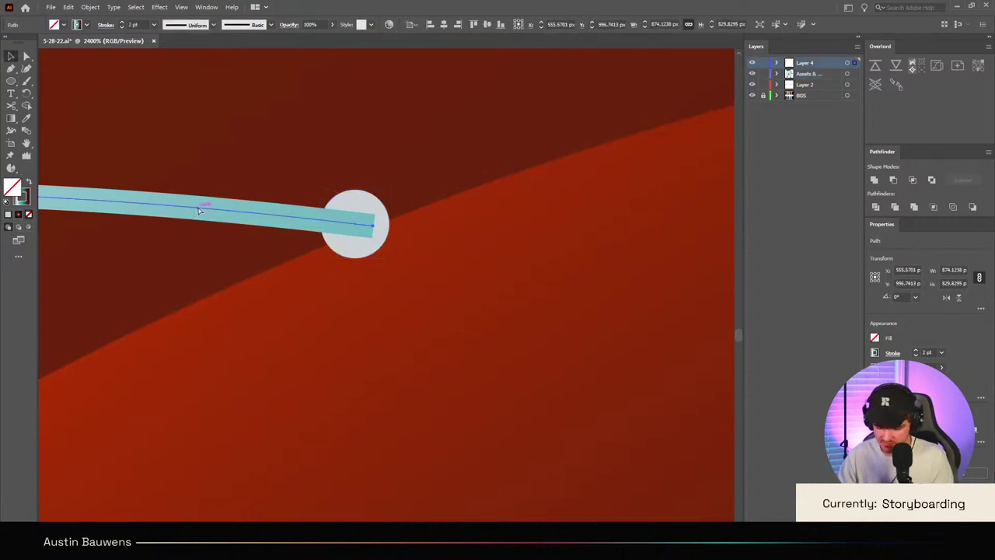
{"action": "key", "text": "Delete"}
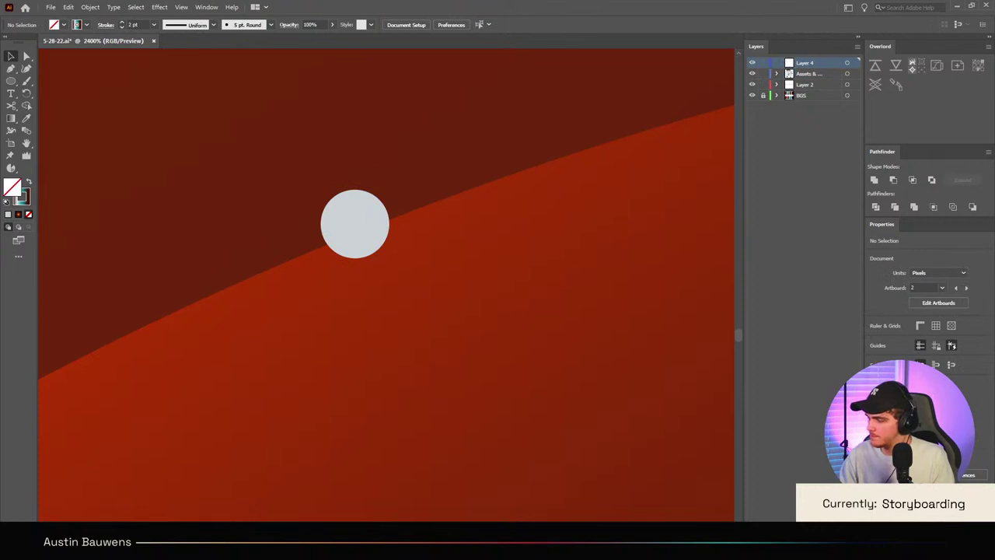
{"action": "key", "text": "ctrl+z"}
{"action": "key", "text": "ctrl+z"}
Step: Bring the small end circle in front of the ring line
{"action": "left_click", "coordinate": [377, 208]}
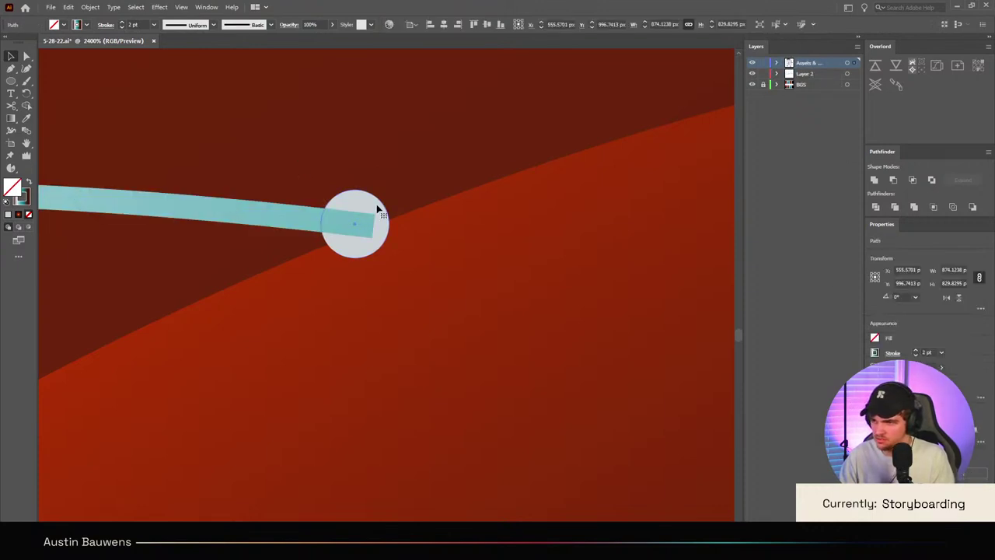
{"action": "key", "text": "ctrl+shift+]"}
{"action": "scroll", "coordinate": [403, 200], "scroll_direction": "down", "scroll_amount": 9}
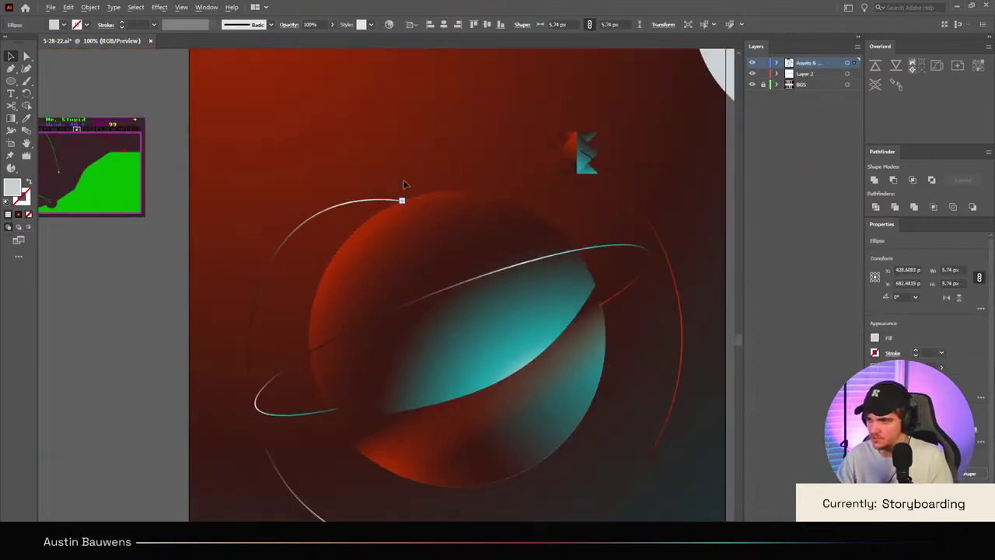
{"action": "left_click", "coordinate": [101, 308]}
{"action": "scroll", "coordinate": [322, 372], "scroll_direction": "up", "scroll_amount": 1}
{"action": "scroll", "coordinate": [384, 368], "scroll_direction": "down", "scroll_amount": 2}
{"action": "scroll", "coordinate": [401, 189], "scroll_direction": "up", "scroll_amount": 7}
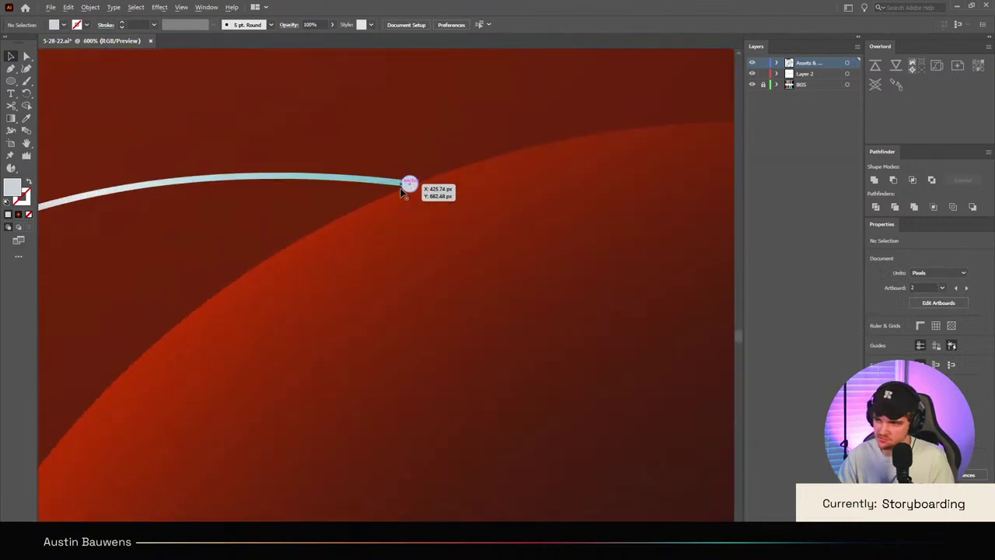
{"action": "scroll", "coordinate": [354, 321], "scroll_direction": "down", "scroll_amount": 7}
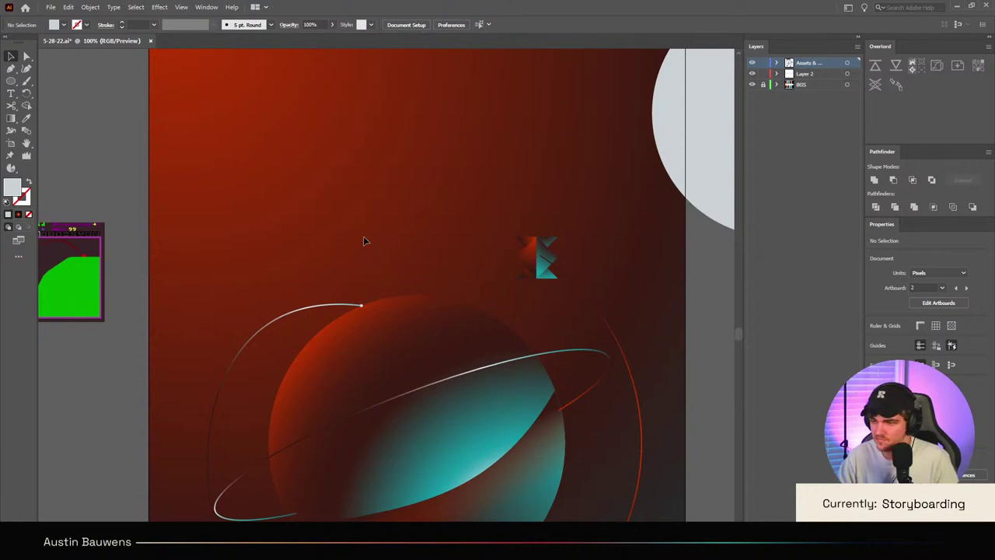
Step: Nudge the ring's end dot slightly up and to the left
{"action": "scroll", "coordinate": [423, 280], "scroll_direction": "up", "scroll_amount": 7}
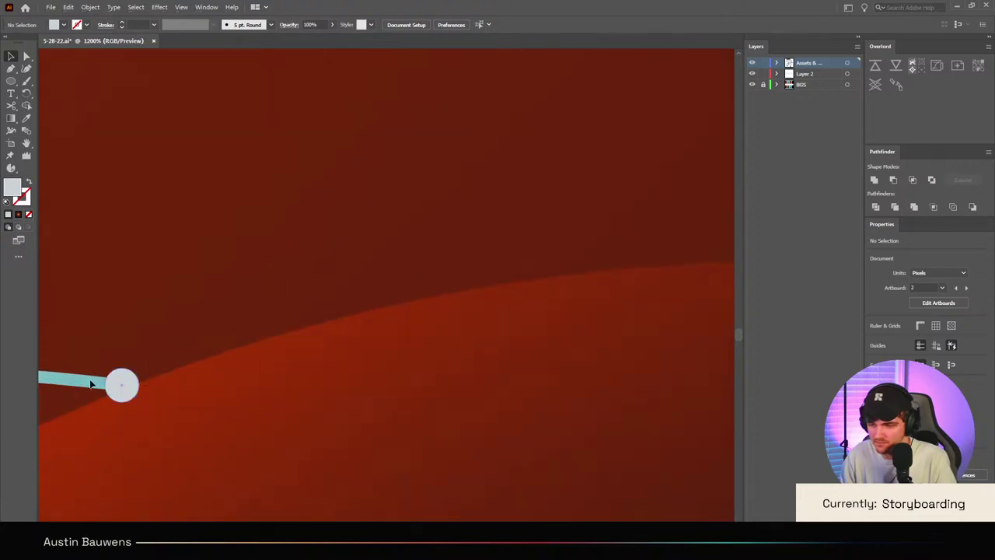
{"action": "scroll", "coordinate": [191, 399], "scroll_direction": "left", "scroll_amount": 3}
{"action": "scroll", "coordinate": [288, 398], "scroll_direction": "up", "scroll_amount": 1}
{"action": "mouse_move", "coordinate": [285, 396]}
{"action": "left_mouse_down"}
{"action": "mouse_move", "coordinate": [272, 385]}
{"action": "mouse_move", "coordinate": [282, 392]}
{"action": "left_mouse_up"}
{"action": "scroll", "coordinate": [220, 370], "scroll_direction": "down", "scroll_amount": 9}
{"action": "left_click", "coordinate": [69, 385]}
{"action": "scroll", "coordinate": [75, 394], "scroll_direction": "left", "scroll_amount": 2}
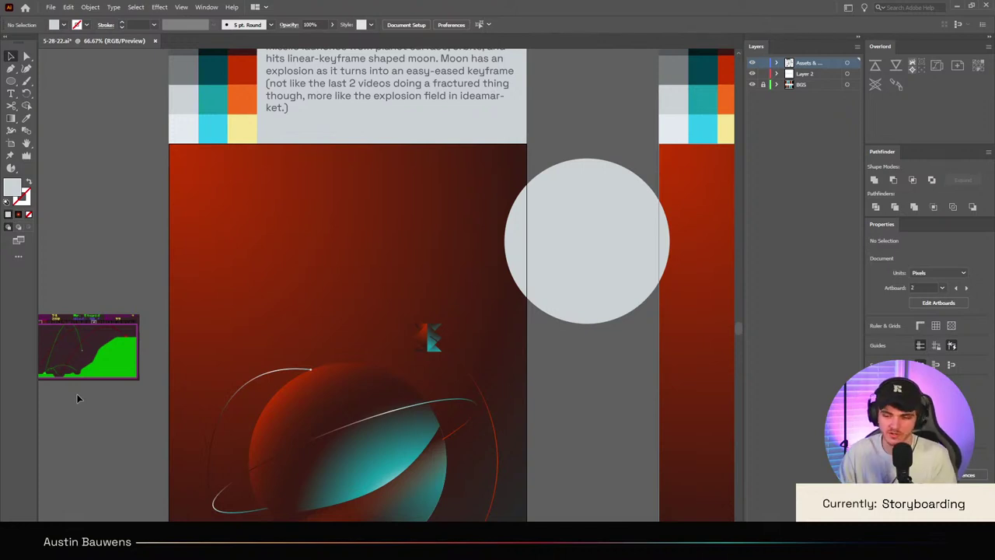
Step: Drag the large white moon circle from the pasteboard onto the planet artboard
{"action": "scroll", "coordinate": [382, 399], "scroll_direction": "down", "scroll_amount": 2}
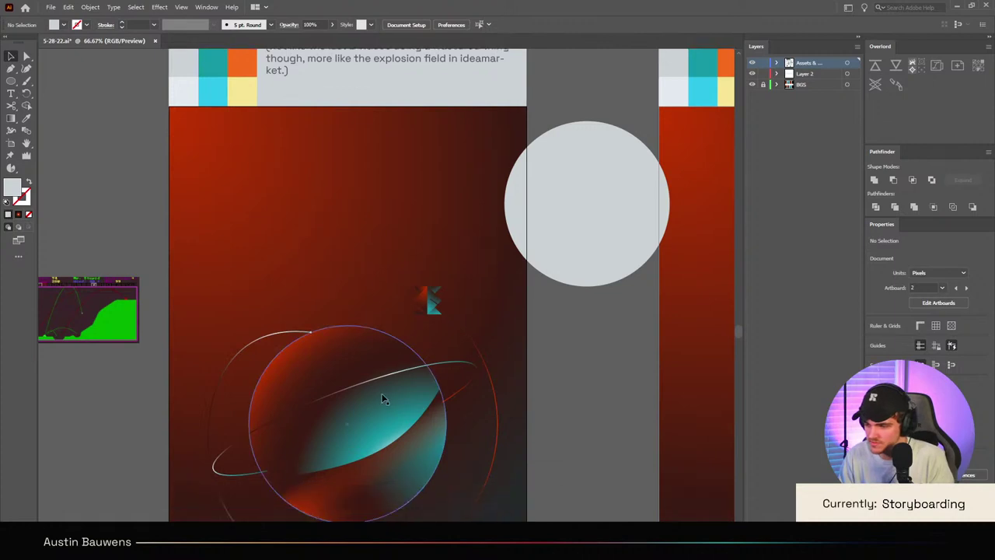
{"action": "scroll", "coordinate": [381, 400], "scroll_direction": "down", "scroll_amount": 2}
{"action": "left_click_drag", "start_coordinate": [402, 324], "coordinate": [291, 259]}
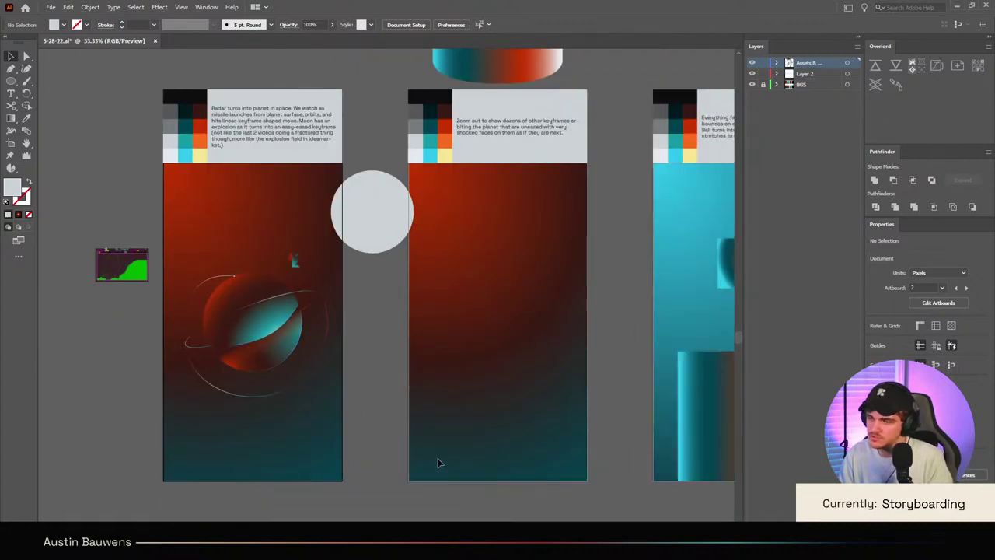
{"action": "left_click_drag", "start_coordinate": [390, 206], "coordinate": [309, 253]}
{"action": "left_click", "coordinate": [382, 288]}
{"action": "scroll", "coordinate": [382, 289], "scroll_direction": "down", "scroll_amount": 4}
{"action": "scroll", "coordinate": [378, 282], "scroll_direction": "right", "scroll_amount": 6}
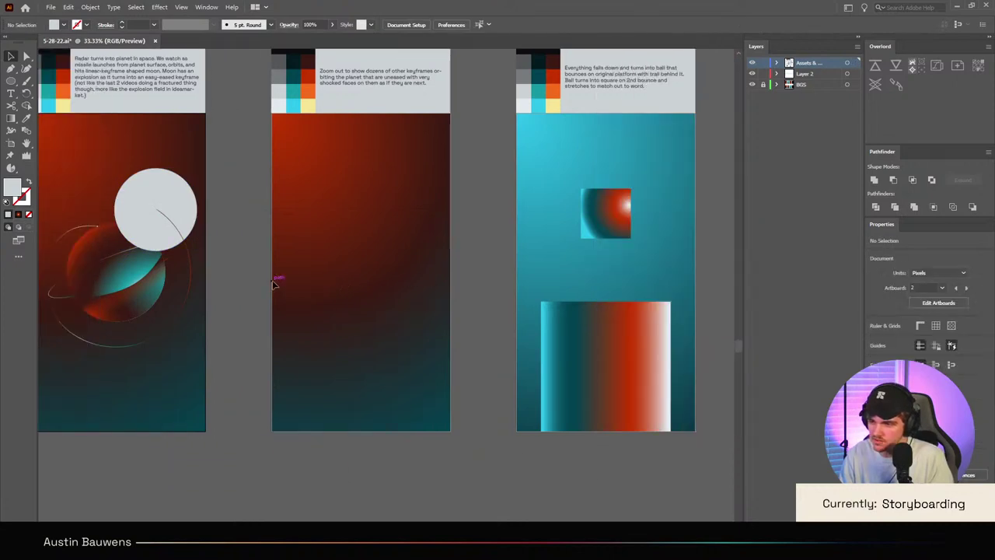
{"action": "scroll", "coordinate": [292, 321], "scroll_direction": "left", "scroll_amount": 2}
{"action": "scroll", "coordinate": [292, 320], "scroll_direction": "up", "scroll_amount": 1}
{"action": "scroll", "coordinate": [292, 320], "scroll_direction": "left", "scroll_amount": 2}
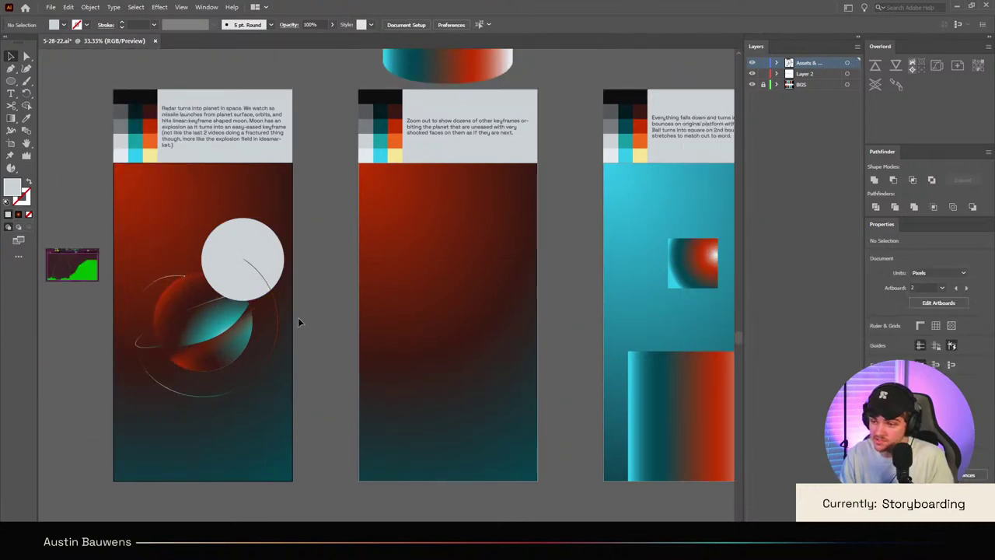
{"action": "left_click", "coordinate": [223, 349]}
Step: Copy the moon, planet and orbit artwork and paste it in place on the middle frame
{"action": "left_click", "coordinate": [319, 197]}
{"action": "left_click_drag", "start_coordinate": [130, 230], "coordinate": [293, 416]}
{"action": "key", "text": "ctrl+c"}
{"action": "left_click", "coordinate": [407, 362]}
{"action": "key", "text": "ctrl+f"}
{"action": "left_click", "coordinate": [505, 382]}
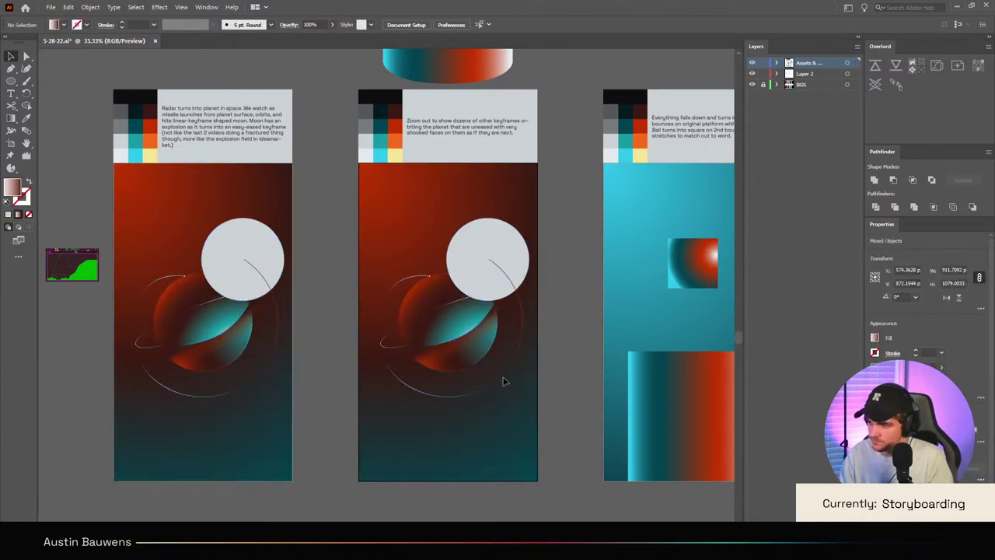
Step: Delete the moon copy and the orbit rings from the middle frame's planet
{"action": "left_click", "coordinate": [504, 265]}
{"action": "key", "text": "Delete"}
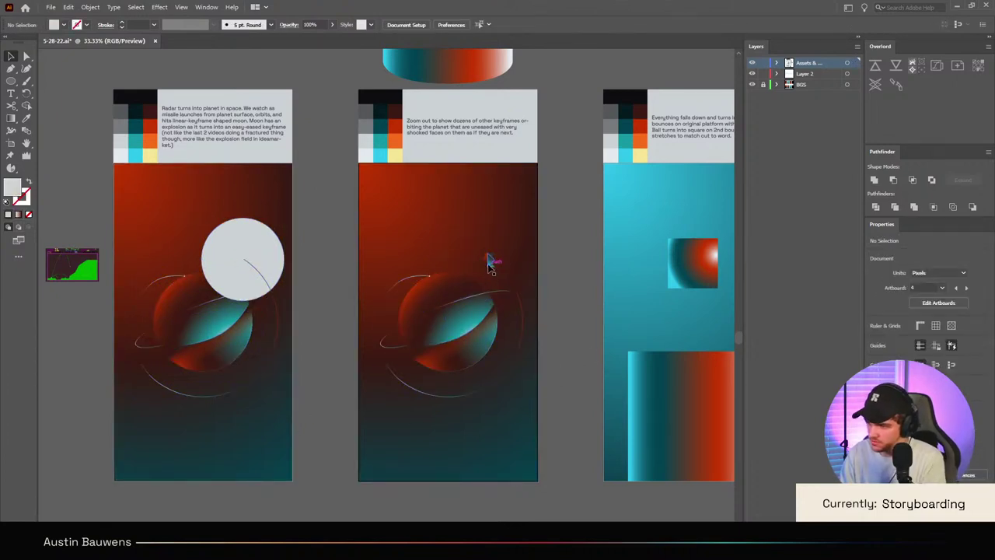
{"action": "left_click", "coordinate": [499, 265]}
{"action": "key", "text": "Delete"}
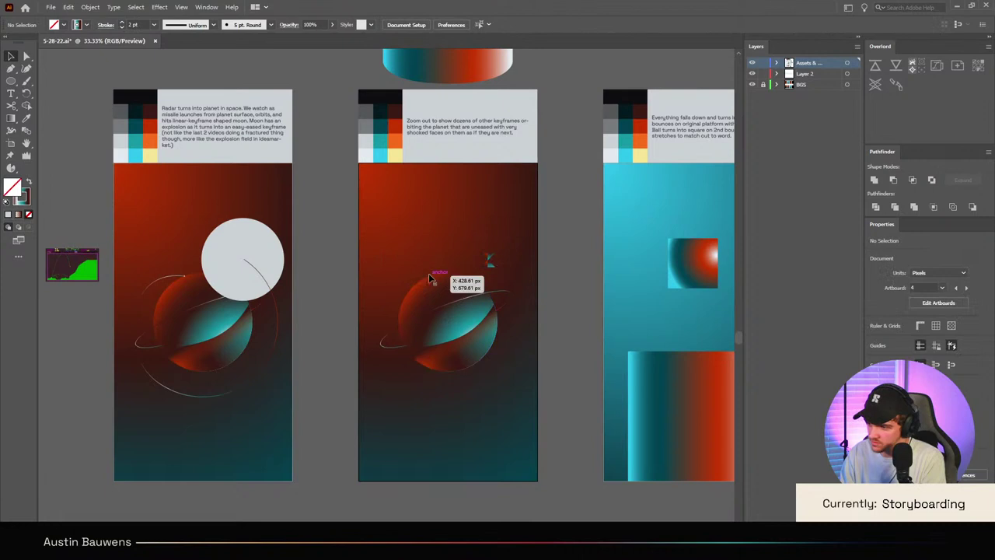
{"action": "left_click", "coordinate": [430, 276]}
{"action": "left_click_drag", "start_coordinate": [406, 249], "coordinate": [518, 377]}
{"action": "key", "text": "ctrl+z"}
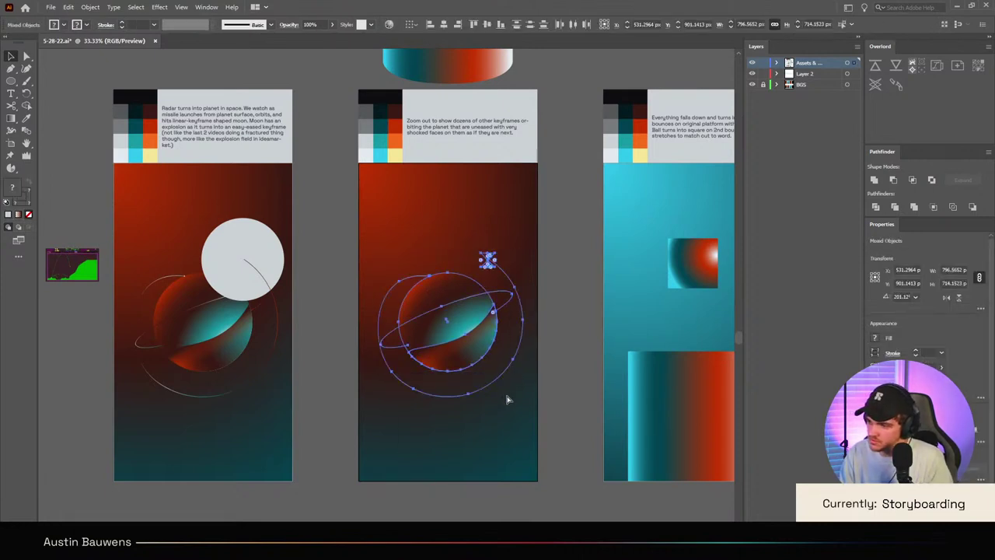
{"action": "left_click", "coordinate": [507, 400]}
{"action": "left_click", "coordinate": [523, 319]}
{"action": "key", "text": "Delete"}
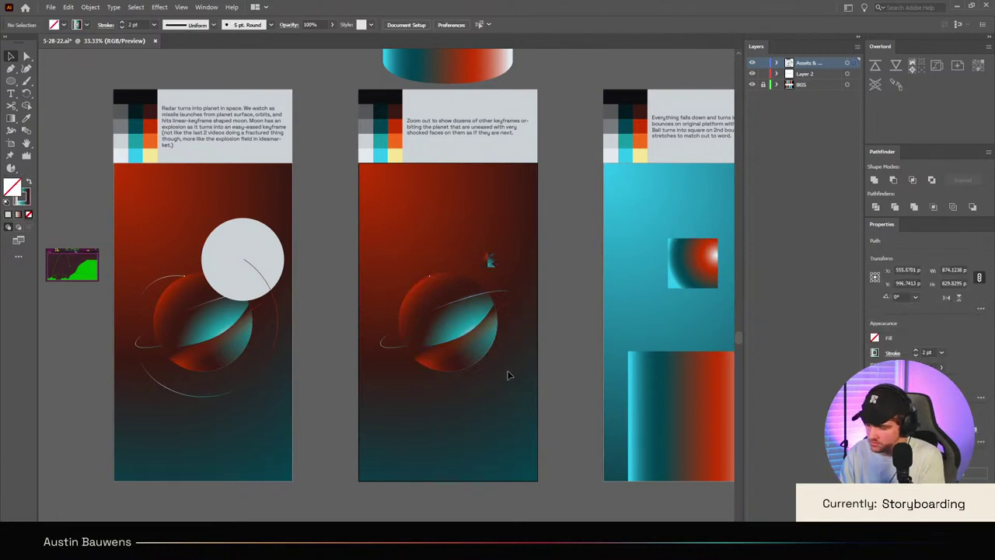
Step: Swap fill and stroke to light grey and scale the planet group down from its centre
{"action": "key", "text": "shift+x"}
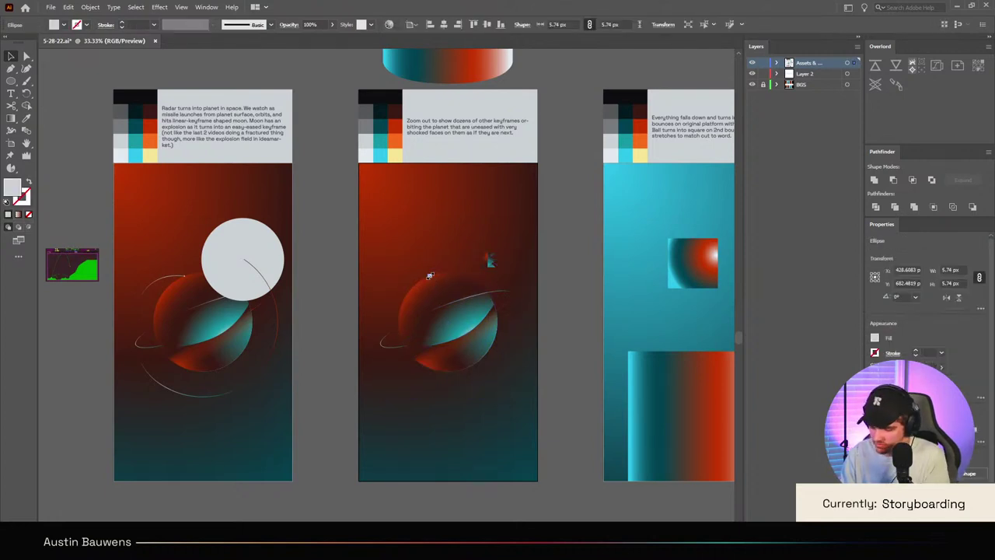
{"action": "left_click", "coordinate": [448, 303]}
{"action": "left_click_drag", "start_coordinate": [530, 315], "coordinate": [415, 206]}
{"action": "left_click", "coordinate": [519, 338]}
Step: Delete the extra left diamond copy, leaving one diamond above the planet
{"action": "scroll", "coordinate": [466, 257], "scroll_direction": "up", "scroll_amount": 2}
{"action": "scroll", "coordinate": [501, 208], "scroll_direction": "up", "scroll_amount": 3}
{"action": "scroll", "coordinate": [550, 229], "scroll_direction": "down", "scroll_amount": 3}
{"action": "left_click", "coordinate": [551, 231]}
{"action": "left_click", "coordinate": [550, 154]}
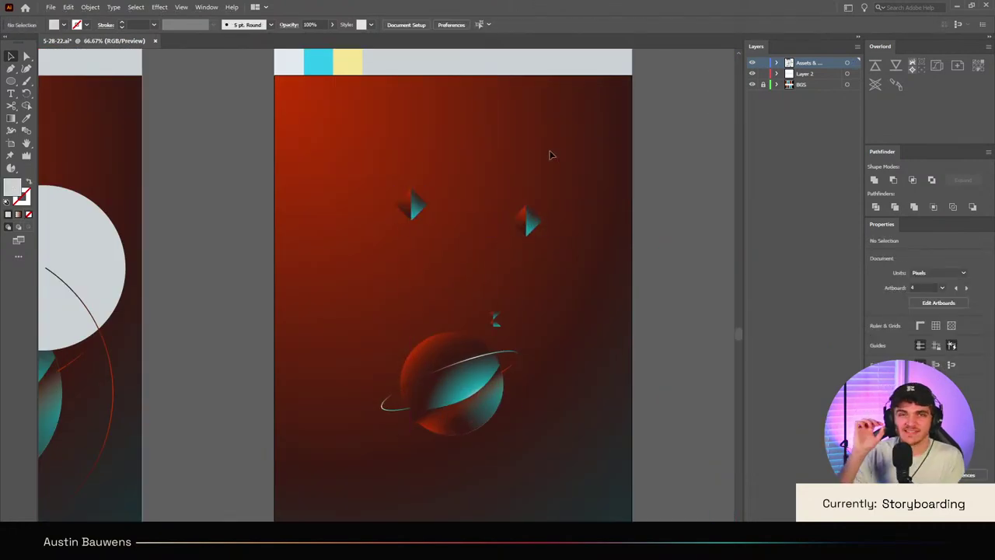
{"action": "left_click", "coordinate": [414, 206]}
{"action": "key", "text": "Delete"}
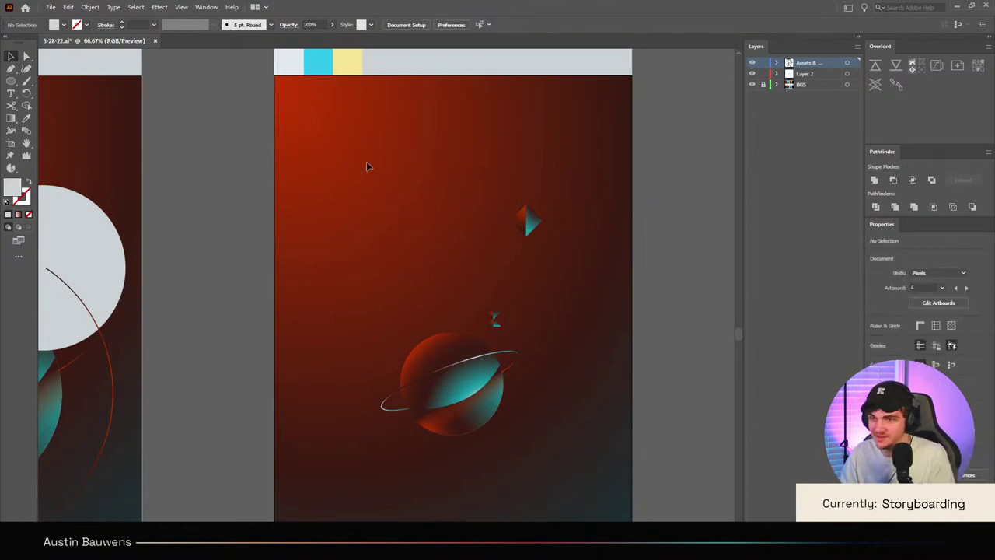
{"action": "left_click", "coordinate": [25, 118]}
Step: Set a near-white fill and draw a small eye circle on the diamond
{"action": "scroll", "coordinate": [409, 260], "scroll_direction": "up", "scroll_amount": 2}
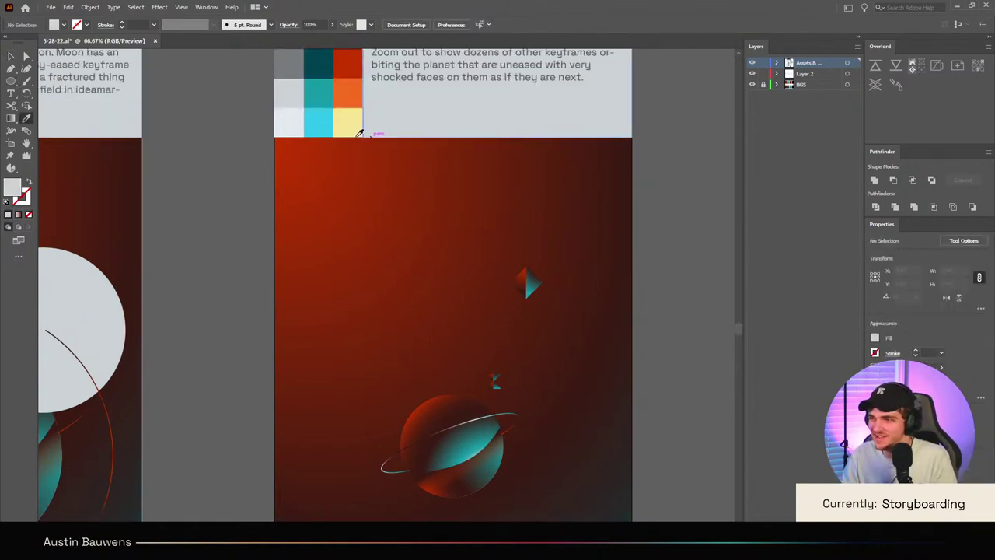
{"action": "left_click", "coordinate": [293, 127]}
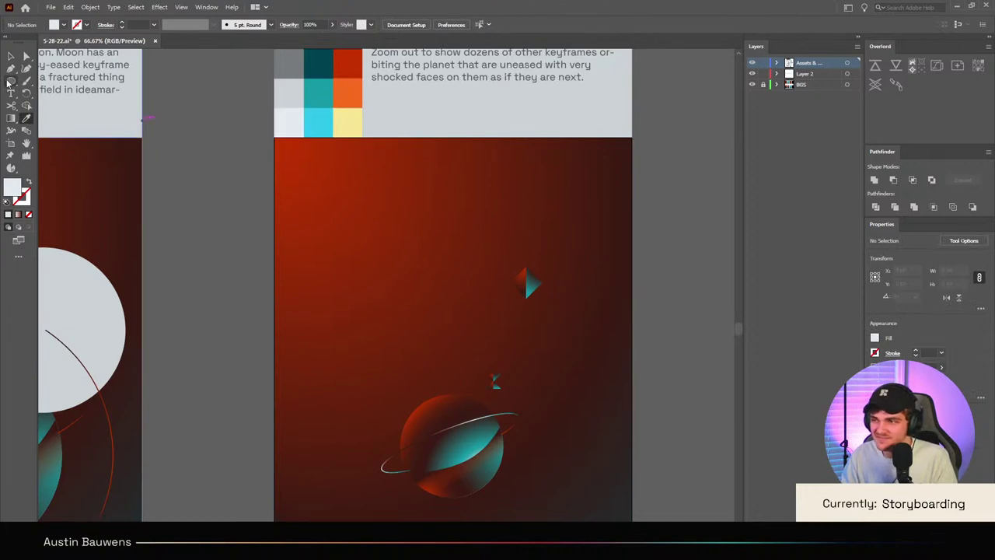
{"action": "left_click", "coordinate": [9, 81]}
{"action": "scroll", "coordinate": [542, 277], "scroll_direction": "up", "scroll_amount": 4}
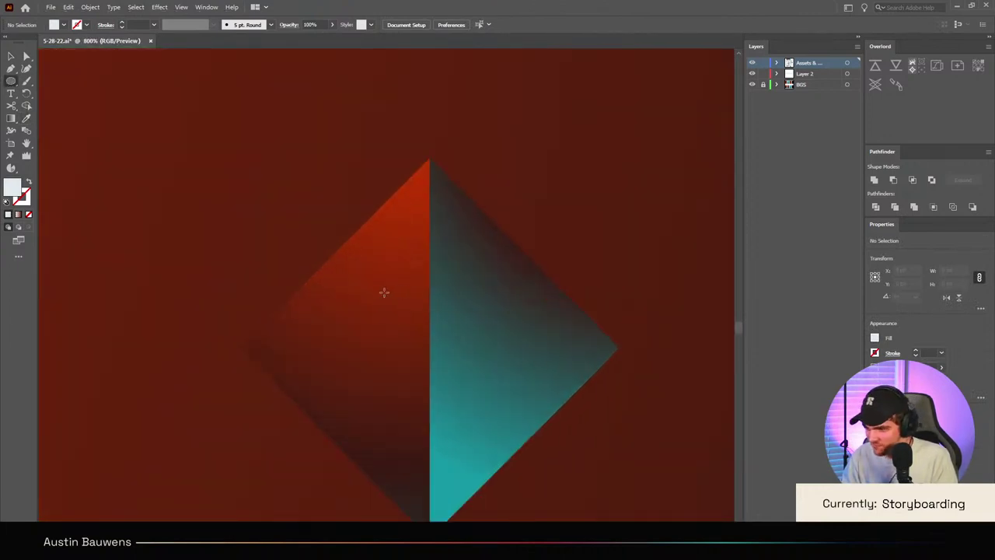
{"action": "mouse_move", "coordinate": [397, 291]}
{"action": "left_mouse_down"}
{"action": "mouse_move", "coordinate": [415, 308]}
{"action": "mouse_move", "coordinate": [403, 296]}
{"action": "mouse_move", "coordinate": [410, 302]}
{"action": "left_mouse_up"}
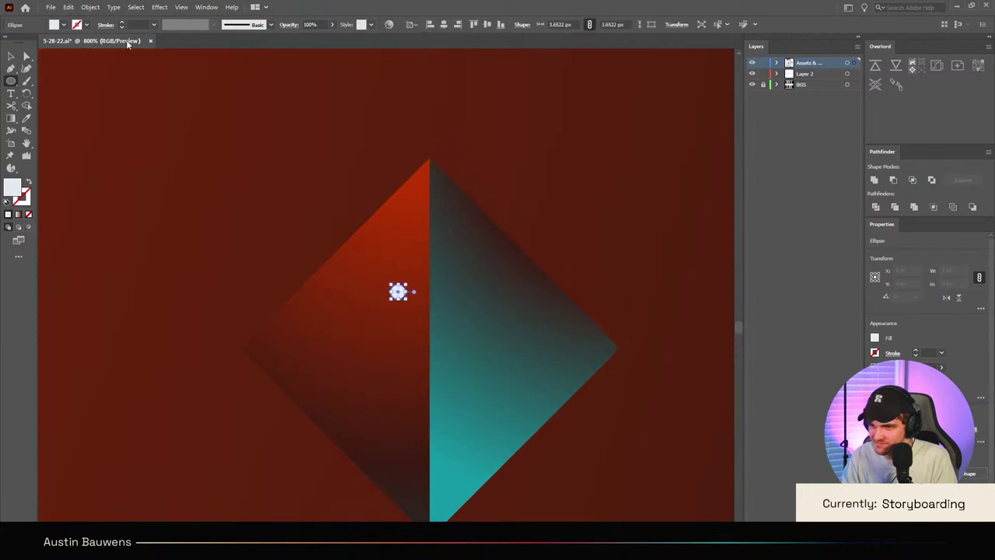
{"action": "key", "text": "v"}
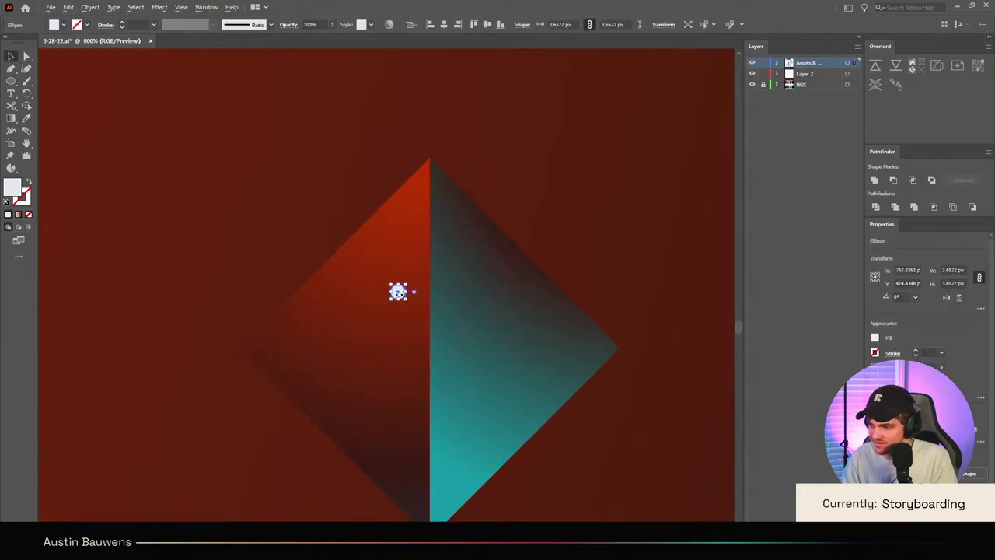
Step: Copy the eye circle to the right and position both eyes near the diamond's centre line
{"action": "scroll", "coordinate": [398, 291], "scroll_direction": "up", "scroll_amount": 3}
{"action": "left_click_drag", "start_coordinate": [378, 291], "coordinate": [538, 448]}
{"action": "scroll", "coordinate": [550, 295], "scroll_direction": "down", "scroll_amount": 3}
{"action": "scroll", "coordinate": [549, 289], "scroll_direction": "up", "scroll_amount": 3}
{"action": "scroll", "coordinate": [536, 449], "scroll_direction": "down", "scroll_amount": 3}
{"action": "scroll", "coordinate": [523, 419], "scroll_direction": "up", "scroll_amount": 3}
{"action": "left_click_drag", "start_coordinate": [363, 321], "coordinate": [416, 321]}
{"action": "left_click_drag", "start_coordinate": [536, 320], "coordinate": [505, 311]}
{"action": "scroll", "coordinate": [505, 311], "scroll_direction": "down", "scroll_amount": 5}
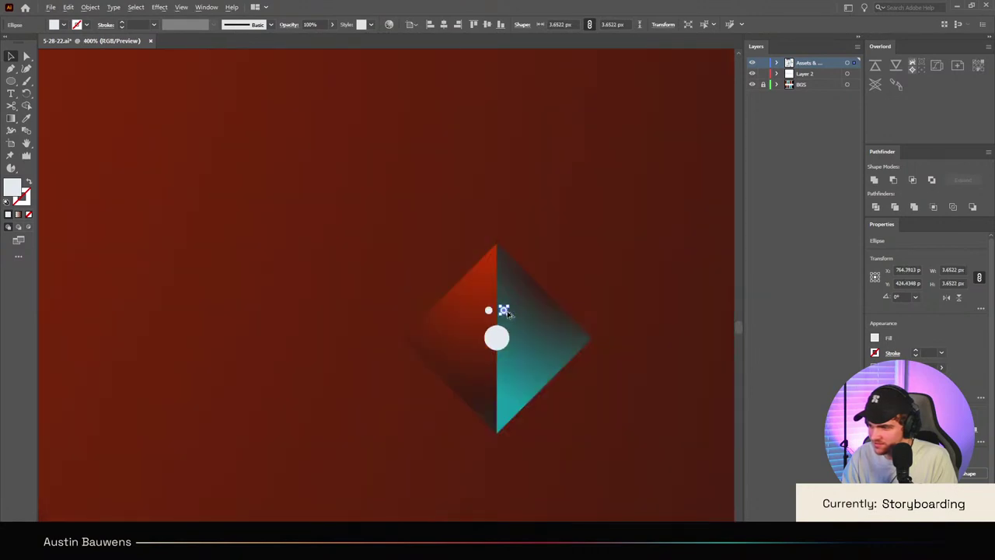
{"action": "scroll", "coordinate": [509, 312], "scroll_direction": "down", "scroll_amount": 3}
Step: Resize the big face circle and both eye circles together
{"action": "left_click", "coordinate": [613, 268]}
{"action": "scroll", "coordinate": [614, 267], "scroll_direction": "down", "scroll_amount": 4}
{"action": "scroll", "coordinate": [615, 279], "scroll_direction": "up", "scroll_amount": 7}
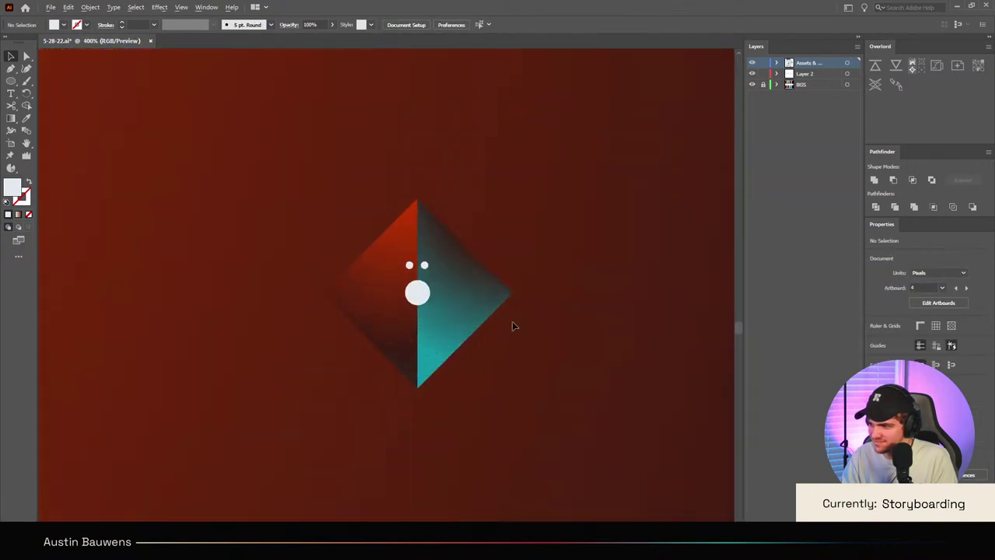
{"action": "scroll", "coordinate": [512, 325], "scroll_direction": "up", "scroll_amount": 3}
{"action": "left_click", "coordinate": [346, 325]}
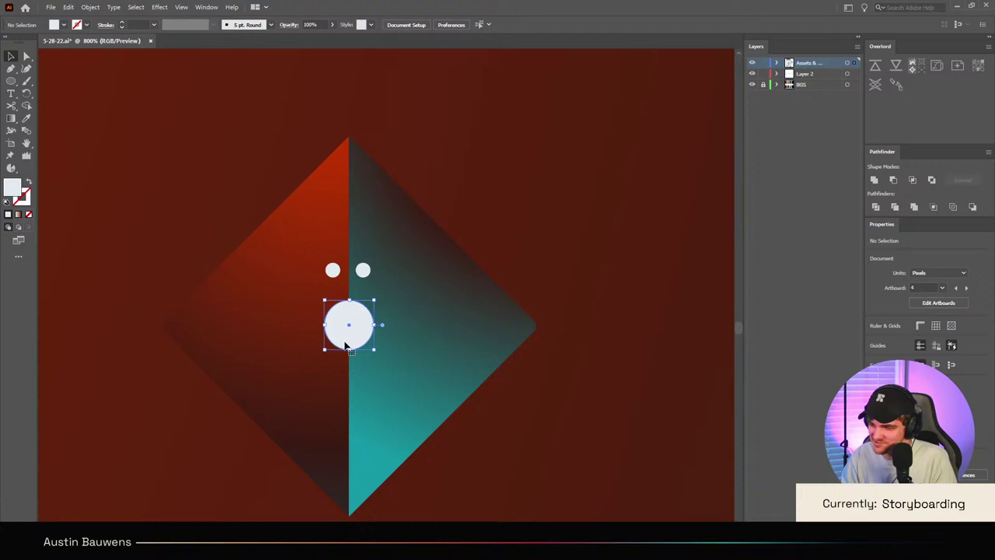
{"action": "left_click", "coordinate": [363, 270], "text": "shift"}
{"action": "left_click", "coordinate": [333, 270], "text": "shift"}
{"action": "left_click_drag", "start_coordinate": [375, 308], "coordinate": [404, 310]}
{"action": "left_click", "coordinate": [465, 231]}
Step: Shrink the right eye to a tiny dot, delete the left eye, and rotate the dot to 315°
{"action": "left_click", "coordinate": [386, 230]}
{"action": "left_click_drag", "start_coordinate": [395, 229], "coordinate": [323, 230]}
{"action": "left_click", "coordinate": [313, 227]}
{"action": "key", "text": "Delete"}
{"action": "left_click", "coordinate": [382, 232]}
{"action": "scroll", "coordinate": [380, 235], "scroll_direction": "up", "scroll_amount": 2}
{"action": "left_click_drag", "start_coordinate": [396, 233], "coordinate": [373, 226]}
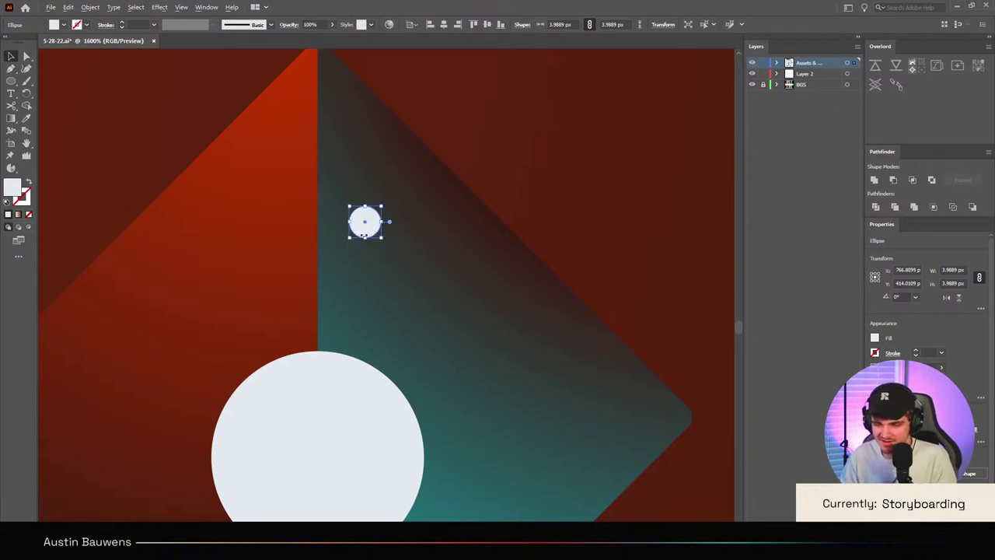
{"action": "scroll", "coordinate": [368, 248], "scroll_direction": "up", "scroll_amount": 1}
Step: Duplicate the eye dot to the left and group the two dots with Ctrl+G
{"action": "scroll", "coordinate": [367, 241], "scroll_direction": "left", "scroll_amount": 3}
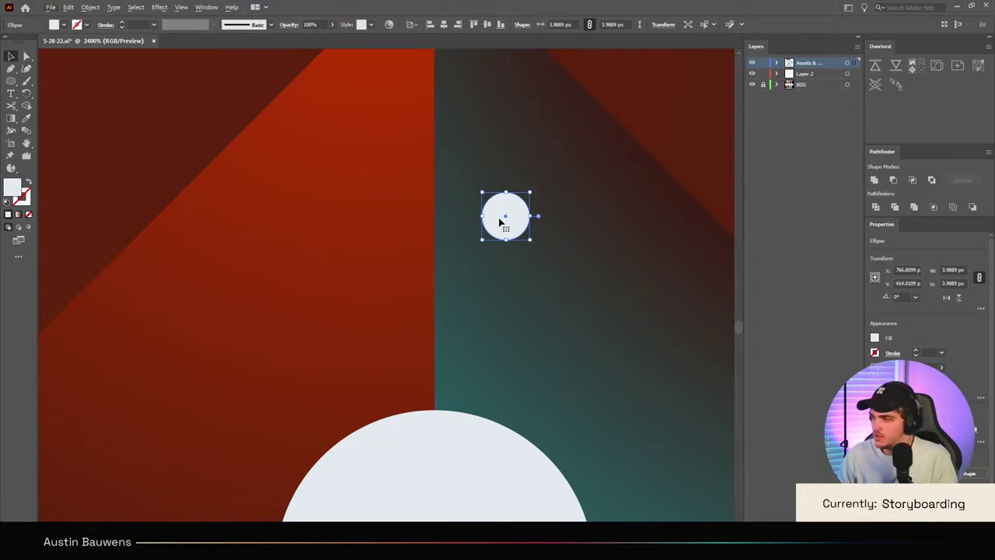
{"action": "scroll", "coordinate": [491, 222], "scroll_direction": "down", "scroll_amount": 10}
{"action": "left_click", "coordinate": [553, 237]}
{"action": "scroll", "coordinate": [568, 261], "scroll_direction": "down", "scroll_amount": 1}
{"action": "scroll", "coordinate": [529, 259], "scroll_direction": "up", "scroll_amount": 3}
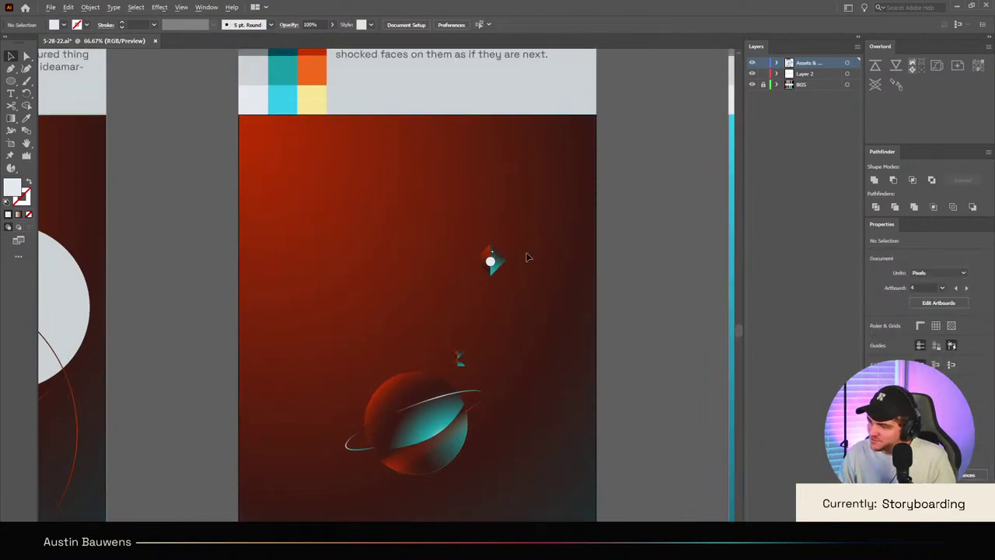
{"action": "scroll", "coordinate": [418, 262], "scroll_direction": "up", "scroll_amount": 12}
{"action": "left_click_drag", "start_coordinate": [443, 182], "coordinate": [445, 225]}
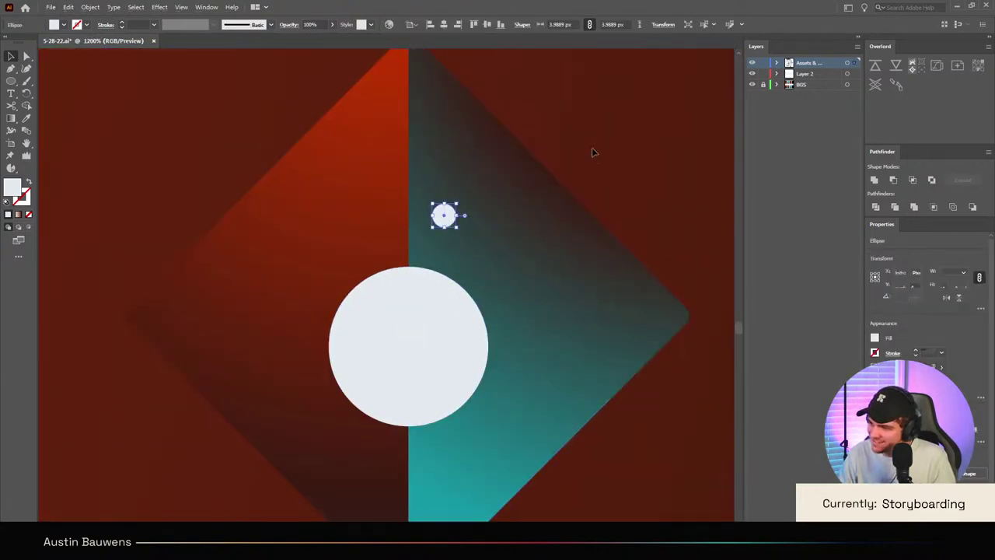
{"action": "scroll", "coordinate": [591, 156], "scroll_direction": "down", "scroll_amount": 5}
{"action": "scroll", "coordinate": [626, 176], "scroll_direction": "up", "scroll_amount": 4}
{"action": "scroll", "coordinate": [526, 160], "scroll_direction": "up", "scroll_amount": 3}
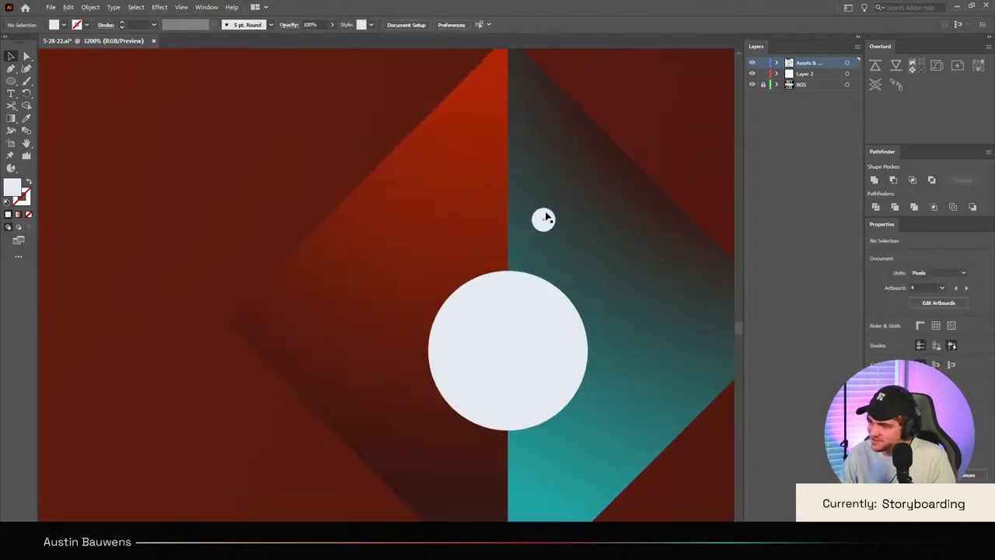
{"action": "left_click", "coordinate": [544, 221]}
{"action": "left_click_drag", "start_coordinate": [549, 224], "coordinate": [472, 222]}
{"action": "left_click", "coordinate": [554, 226], "text": "shift"}
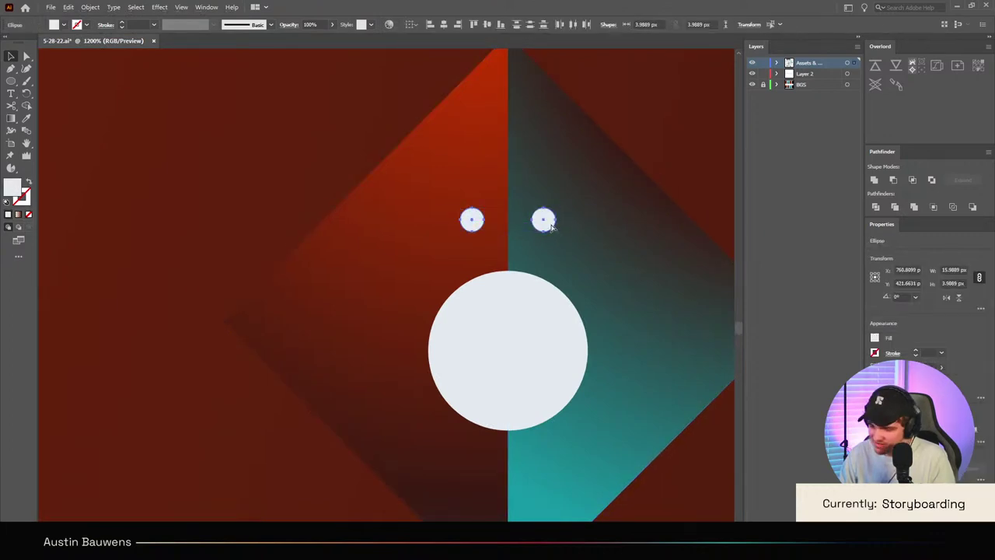
{"action": "key", "text": "ctrl+g"}
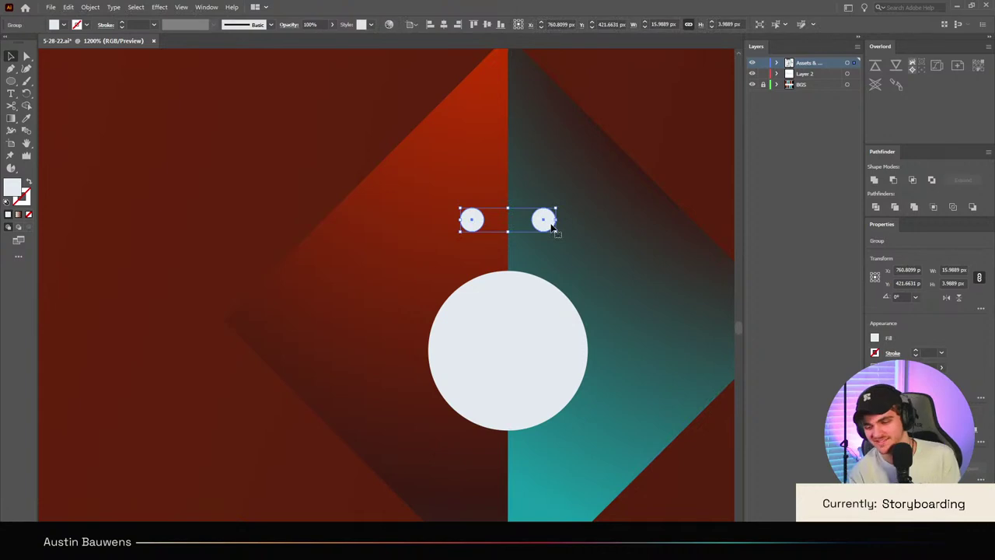
Step: Nudge the grouped eye pair slightly right so it sits above the face circle
{"action": "scroll", "coordinate": [552, 226], "scroll_direction": "up", "scroll_amount": 5}
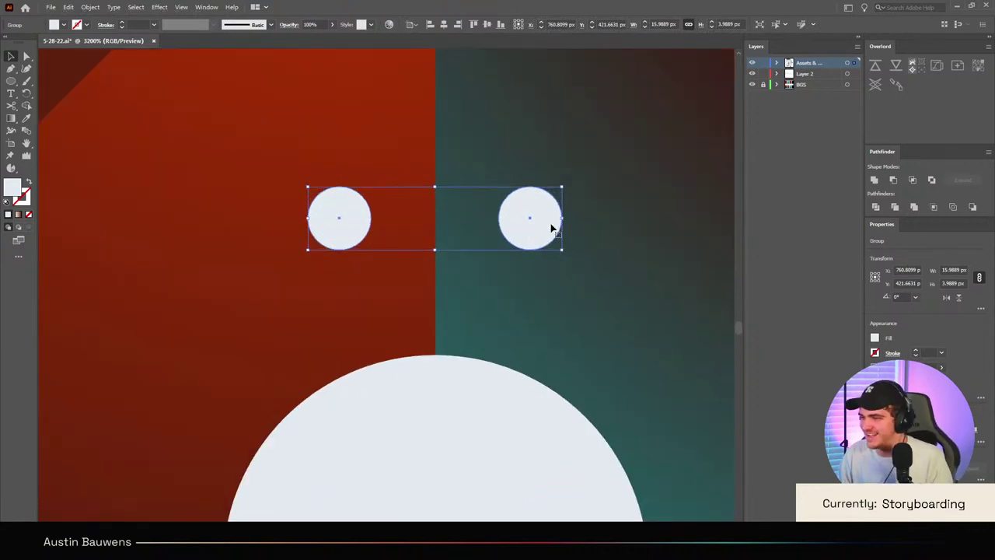
{"action": "left_click_drag", "start_coordinate": [551, 225], "coordinate": [552, 225]}
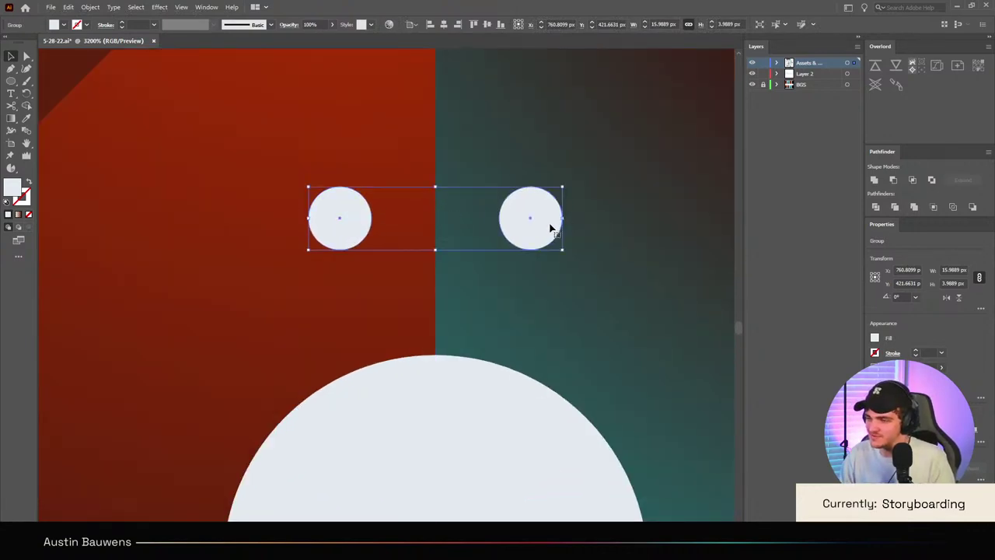
{"action": "scroll", "coordinate": [551, 225], "scroll_direction": "down", "scroll_amount": 9}
{"action": "left_click", "coordinate": [599, 196]}
{"action": "scroll", "coordinate": [599, 197], "scroll_direction": "down", "scroll_amount": 1}
{"action": "scroll", "coordinate": [589, 207], "scroll_direction": "right", "scroll_amount": 2}
{"action": "scroll", "coordinate": [588, 207], "scroll_direction": "down", "scroll_amount": 4}
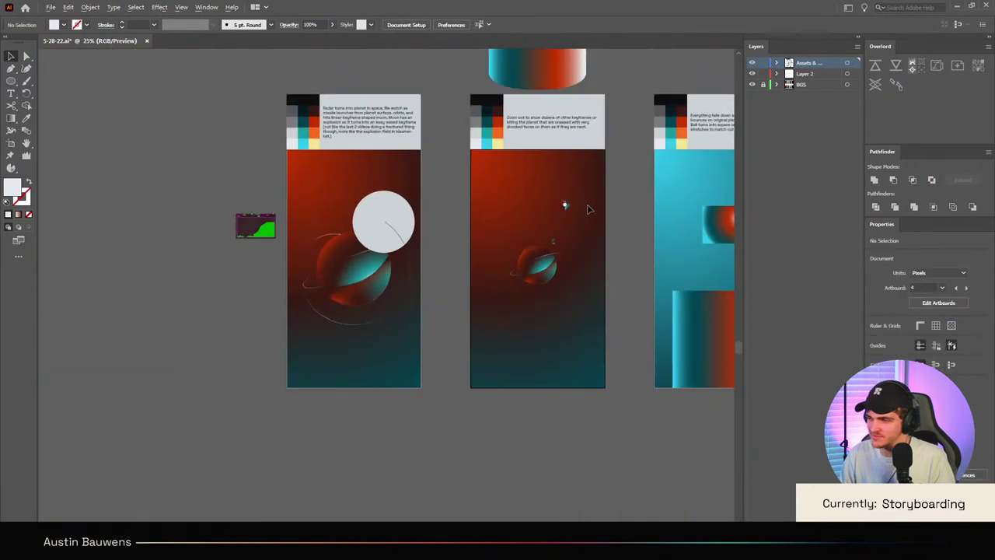
{"action": "scroll", "coordinate": [589, 207], "scroll_direction": "up", "scroll_amount": 3}
{"action": "scroll", "coordinate": [588, 207], "scroll_direction": "down", "scroll_amount": 2}
{"action": "scroll", "coordinate": [587, 207], "scroll_direction": "left", "scroll_amount": 2}
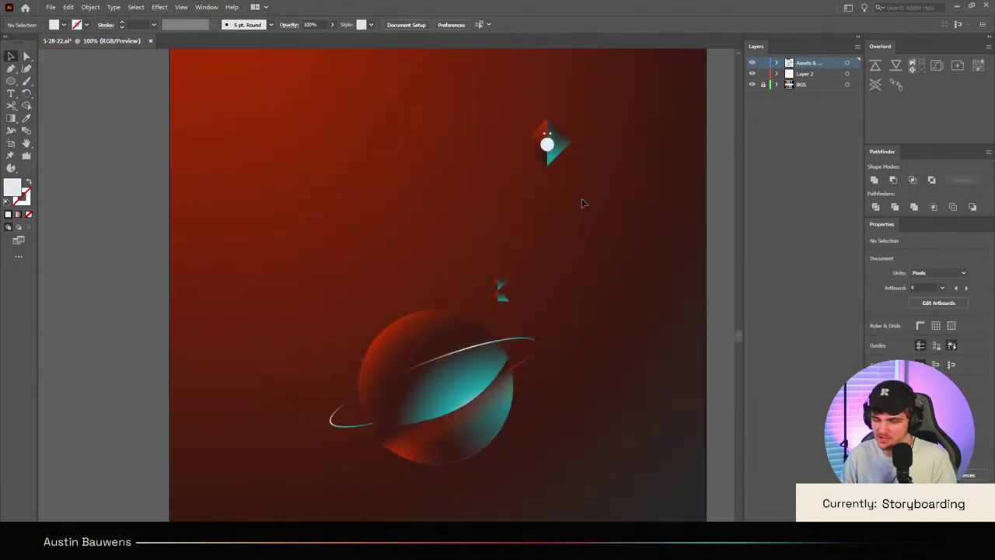
{"action": "scroll", "coordinate": [589, 176], "scroll_direction": "right", "scroll_amount": 2}
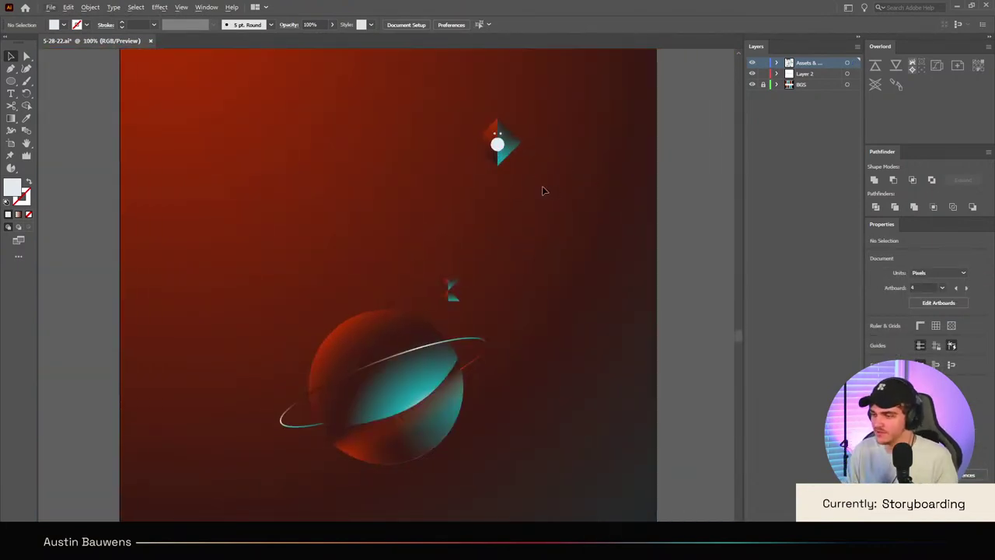
{"action": "scroll", "coordinate": [497, 148], "scroll_direction": "up", "scroll_amount": 6}
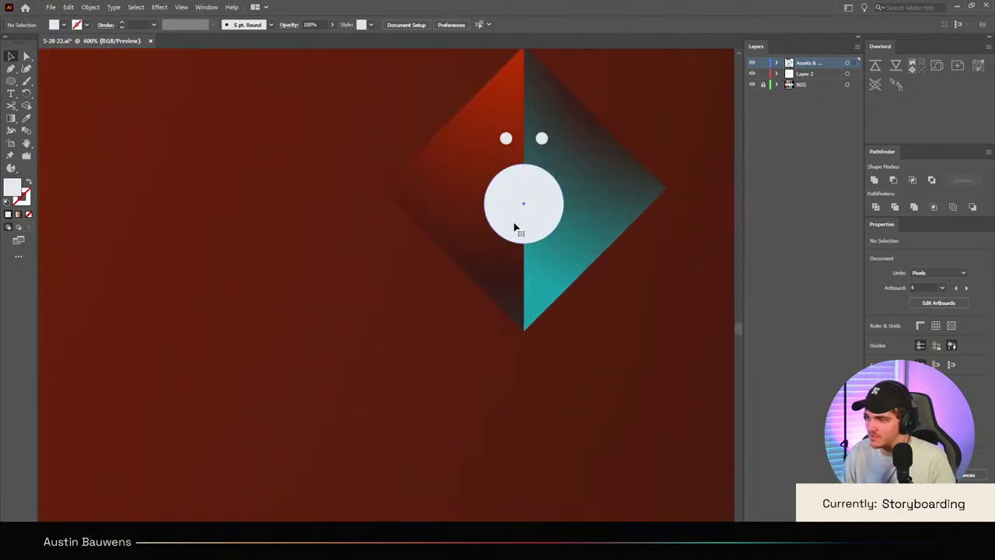
Step: Eyedropper black onto the big face circle and both eye dots
{"action": "left_click", "coordinate": [514, 227]}
{"action": "left_click", "coordinate": [542, 137], "text": "shift"}
{"action": "left_click", "coordinate": [505, 137], "text": "shift"}
{"action": "scroll", "coordinate": [504, 138], "scroll_direction": "down", "scroll_amount": 5}
{"action": "key", "text": "i"}
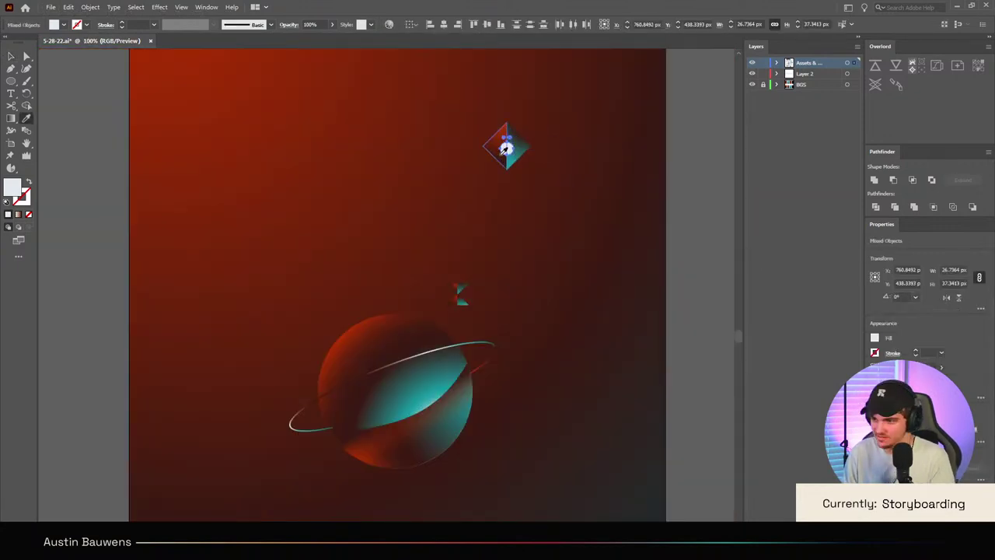
{"action": "scroll", "coordinate": [484, 153], "scroll_direction": "down", "scroll_amount": 3}
{"action": "scroll", "coordinate": [484, 153], "scroll_direction": "up", "scroll_amount": 2}
{"action": "left_click", "coordinate": [399, 82]}
{"action": "scroll", "coordinate": [529, 172], "scroll_direction": "up", "scroll_amount": 3}
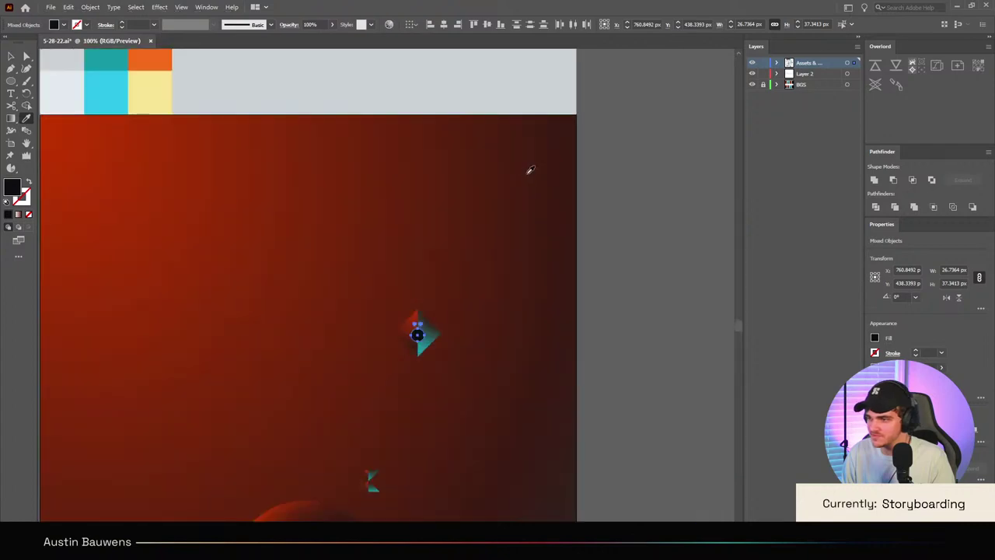
{"action": "key", "text": "v"}
{"action": "left_click", "coordinate": [498, 267]}
{"action": "scroll", "coordinate": [497, 267], "scroll_direction": "down", "scroll_amount": 5}
{"action": "scroll", "coordinate": [497, 268], "scroll_direction": "up", "scroll_amount": 4}
{"action": "scroll", "coordinate": [491, 266], "scroll_direction": "down", "scroll_amount": 2}
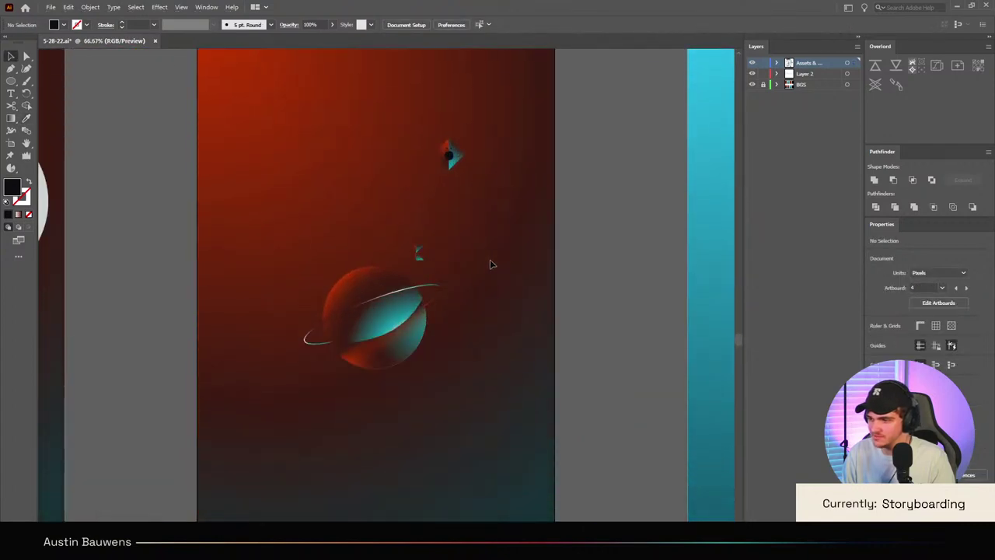
{"action": "scroll", "coordinate": [442, 164], "scroll_direction": "up", "scroll_amount": 5}
Step: Eyedropper the light-grey fill back onto the pair of eye dots
{"action": "left_click", "coordinate": [471, 123]}
{"action": "scroll", "coordinate": [471, 123], "scroll_direction": "down", "scroll_amount": 5}
{"action": "scroll", "coordinate": [486, 170], "scroll_direction": "up", "scroll_amount": 2}
{"action": "left_click", "coordinate": [488, 173]}
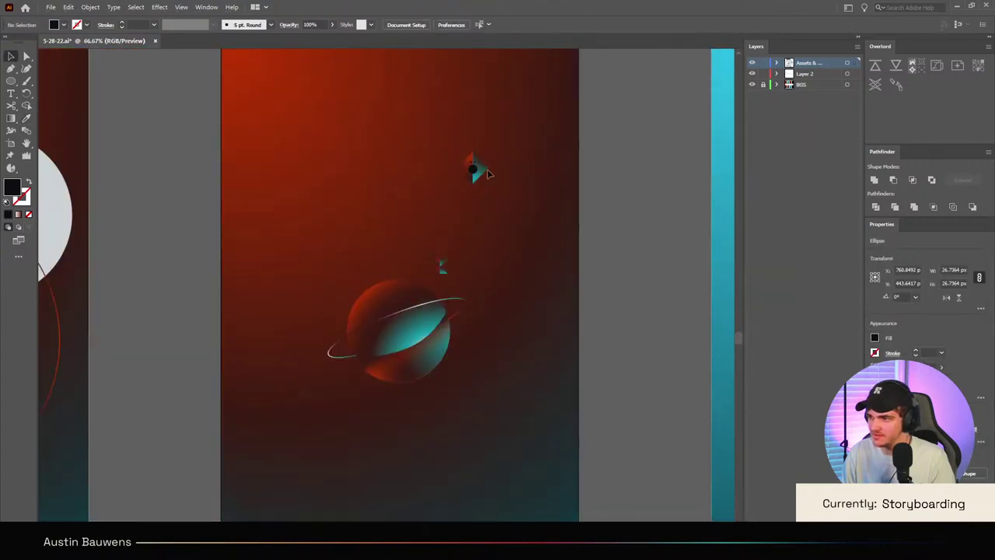
{"action": "scroll", "coordinate": [474, 170], "scroll_direction": "up", "scroll_amount": 6}
{"action": "left_click", "coordinate": [417, 154]}
{"action": "scroll", "coordinate": [389, 154], "scroll_direction": "down", "scroll_amount": 5}
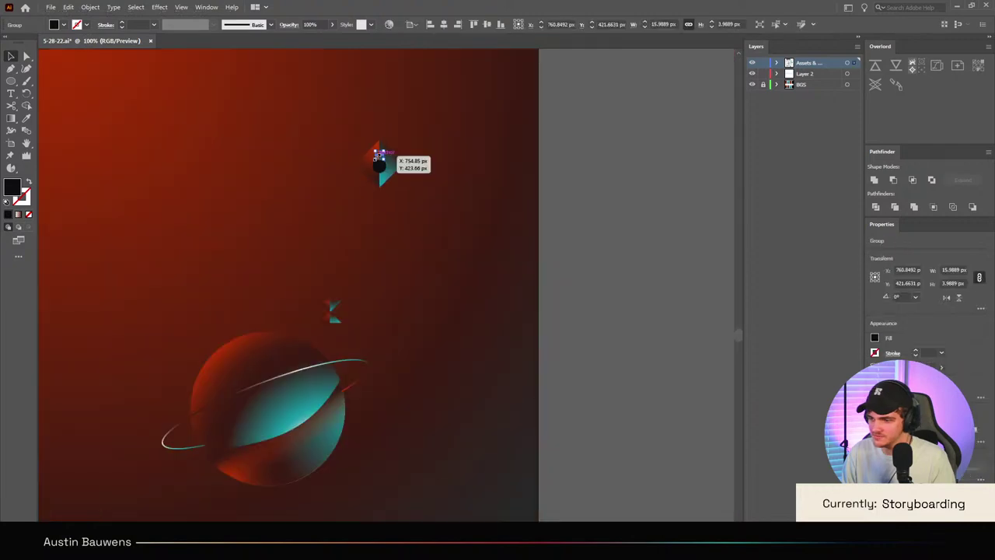
{"action": "key", "text": "i"}
{"action": "scroll", "coordinate": [379, 155], "scroll_direction": "down", "scroll_amount": 4}
{"action": "left_click", "coordinate": [286, 91]}
{"action": "key", "text": "v"}
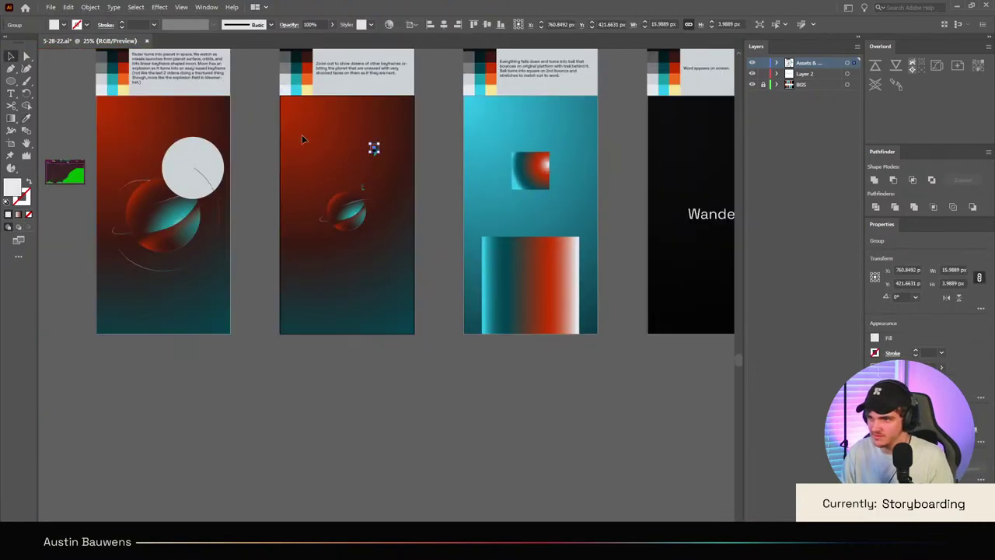
{"action": "left_click", "coordinate": [304, 135]}
{"action": "scroll", "coordinate": [321, 147], "scroll_direction": "up", "scroll_amount": 1}
{"action": "scroll", "coordinate": [332, 157], "scroll_direction": "up", "scroll_amount": 4}
{"action": "scroll", "coordinate": [414, 220], "scroll_direction": "down", "scroll_amount": 3}
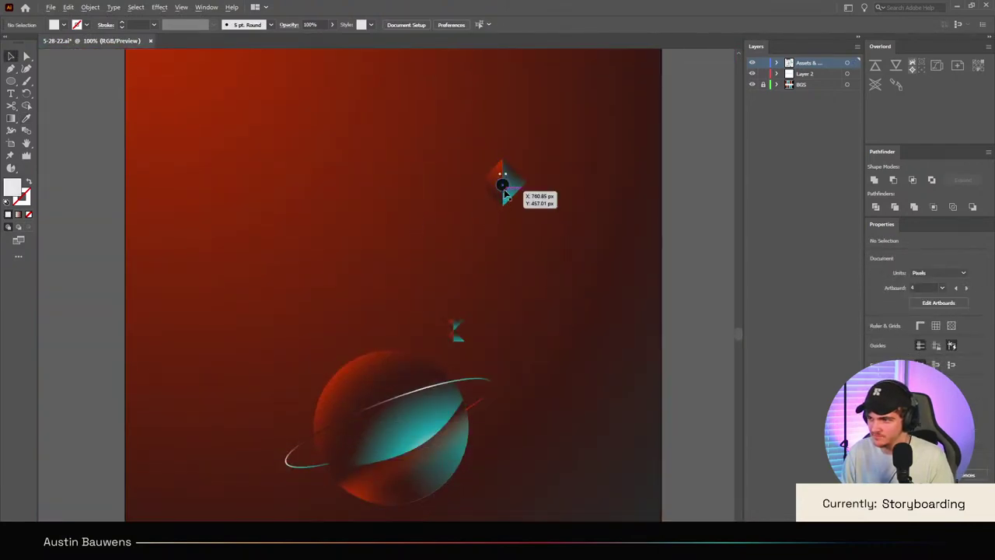
{"action": "scroll", "coordinate": [510, 190], "scroll_direction": "up", "scroll_amount": 5}
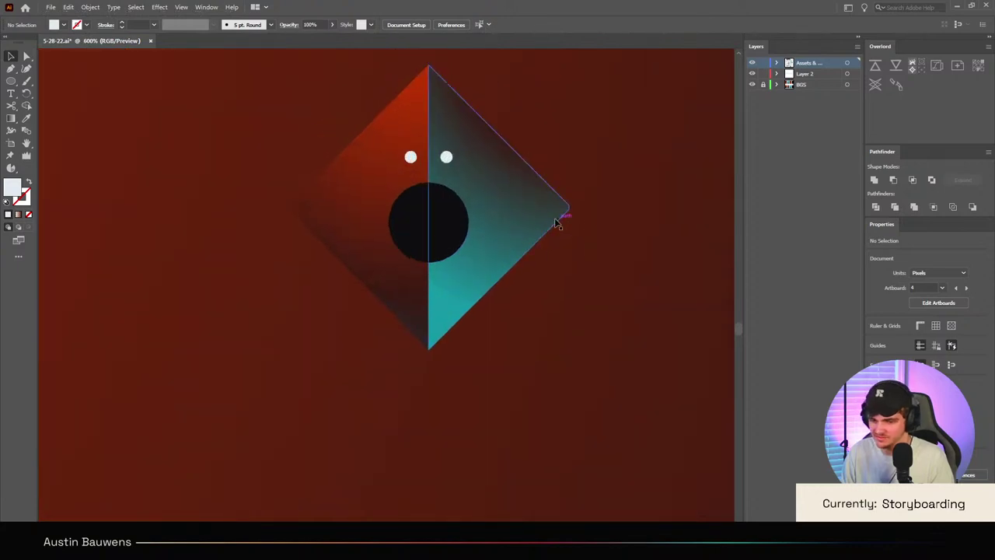
{"action": "scroll", "coordinate": [557, 224], "scroll_direction": "down", "scroll_amount": 8}
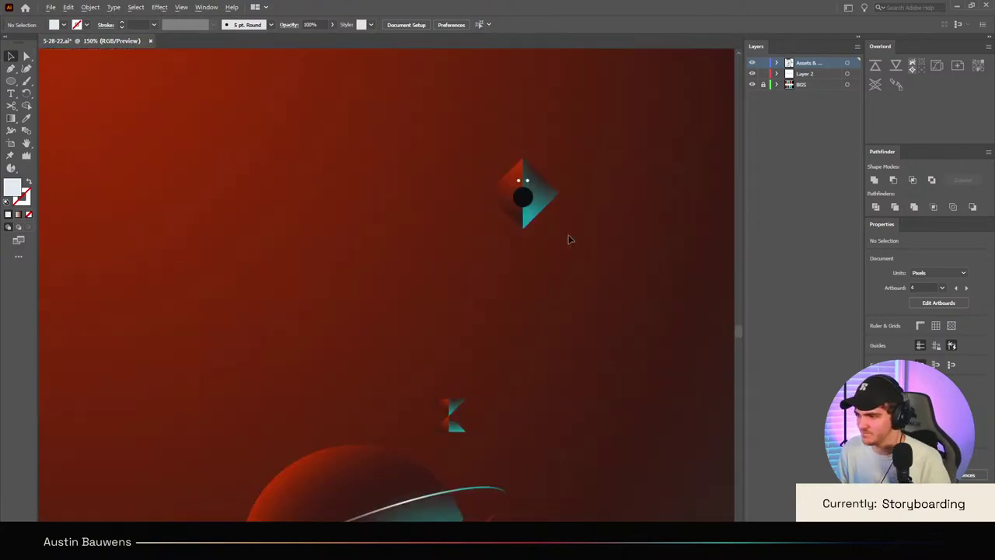
{"action": "scroll", "coordinate": [571, 230], "scroll_direction": "up", "scroll_amount": 6}
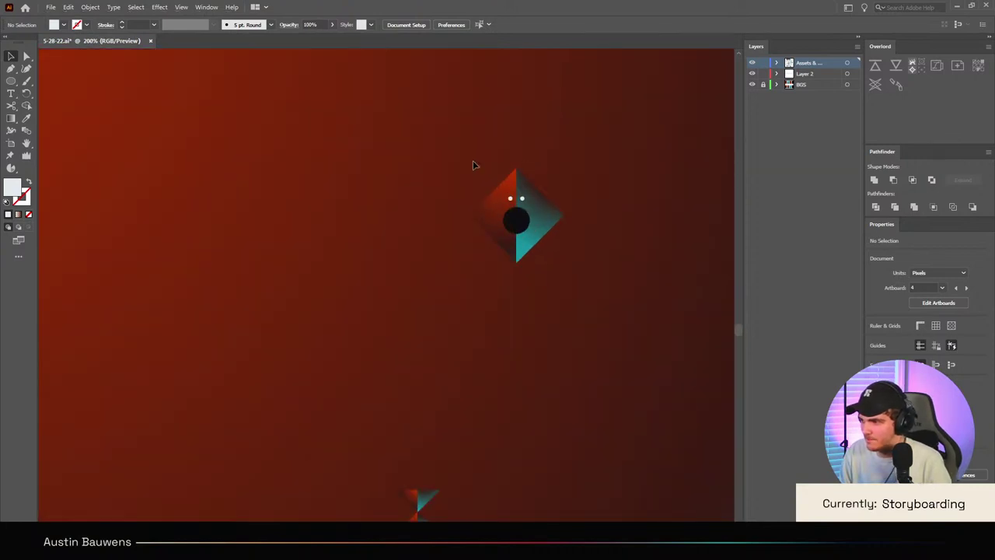
Step: Alt-drag a copy of the shocked diamond creature to the lower left of the planet
{"action": "left_click_drag", "start_coordinate": [473, 165], "coordinate": [600, 213]}
{"action": "left_click", "coordinate": [639, 211]}
{"action": "scroll", "coordinate": [639, 211], "scroll_direction": "down", "scroll_amount": 3}
{"action": "scroll", "coordinate": [609, 199], "scroll_direction": "down", "scroll_amount": 2}
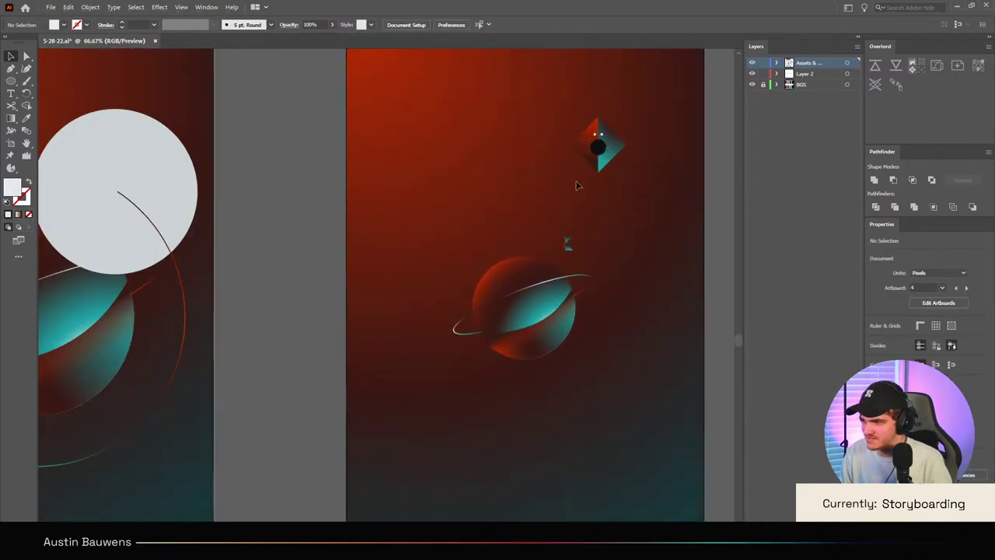
{"action": "scroll", "coordinate": [599, 194], "scroll_direction": "up", "scroll_amount": 2}
{"action": "left_click_drag", "start_coordinate": [594, 150], "coordinate": [630, 195]}
{"action": "scroll", "coordinate": [637, 140], "scroll_direction": "up", "scroll_amount": 1}
{"action": "left_click", "coordinate": [665, 204]}
{"action": "scroll", "coordinate": [666, 203], "scroll_direction": "down", "scroll_amount": 2}
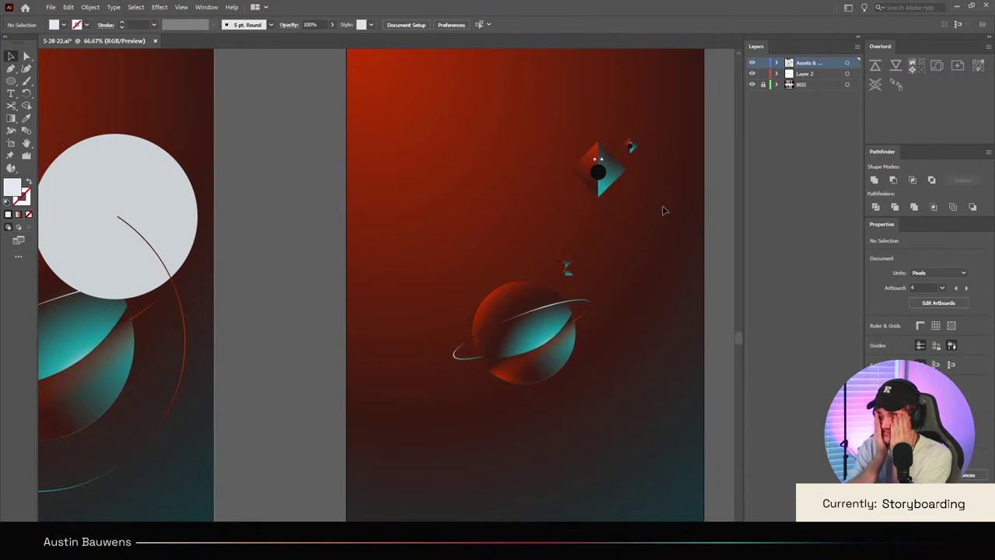
{"action": "scroll", "coordinate": [498, 289], "scroll_direction": "down", "scroll_amount": 1}
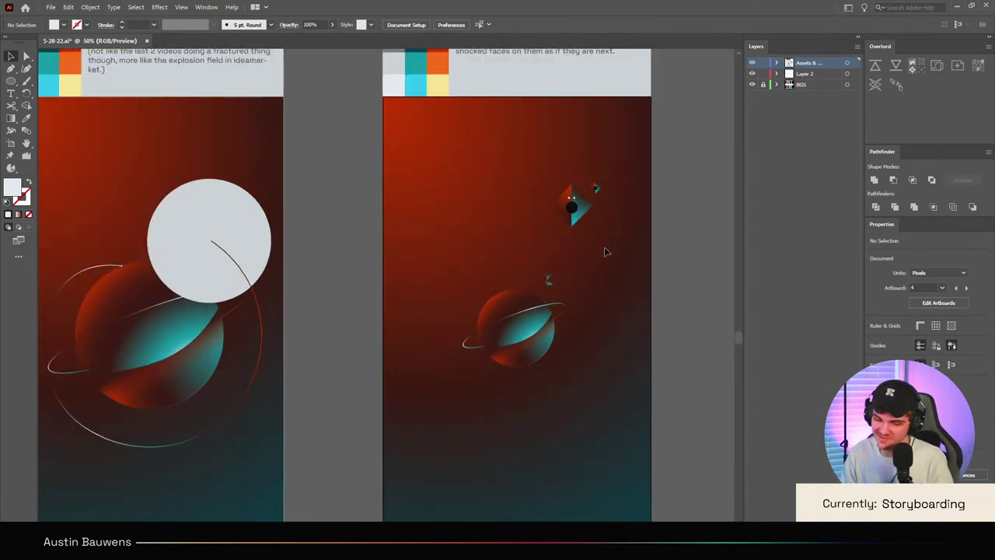
{"action": "scroll", "coordinate": [569, 232], "scroll_direction": "up", "scroll_amount": 1}
{"action": "left_click", "coordinate": [575, 203]}
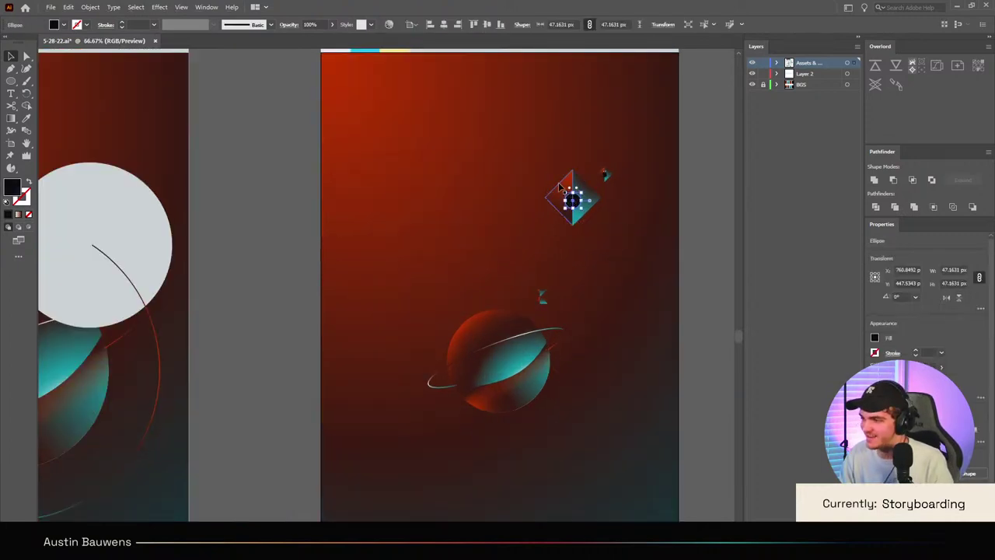
{"action": "left_click_drag", "start_coordinate": [579, 202], "coordinate": [411, 226]}
{"action": "left_click", "coordinate": [455, 243]}
Step: Duplicate the copied creature again further left as a smaller diamond
{"action": "left_click", "coordinate": [407, 230]}
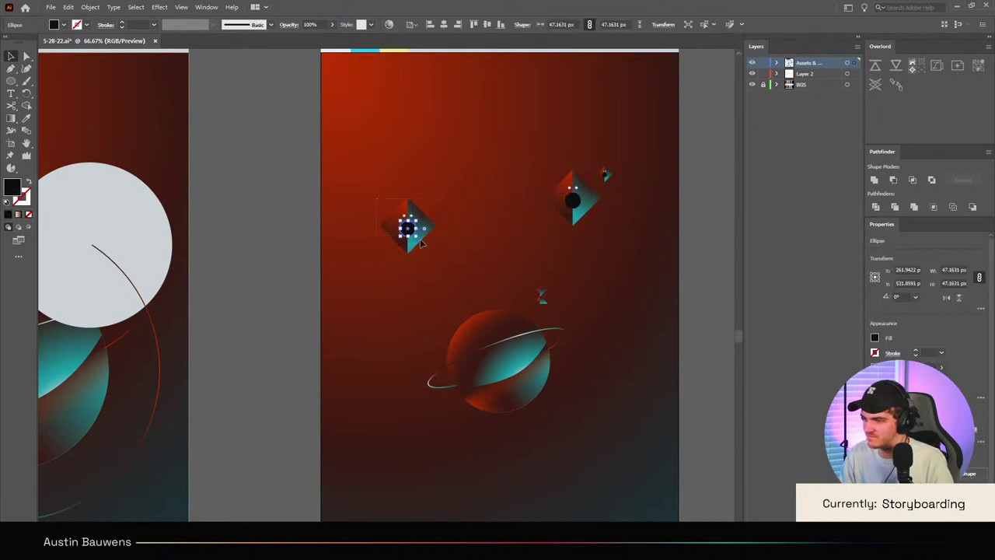
{"action": "left_click", "coordinate": [422, 237]}
{"action": "left_click", "coordinate": [436, 254]}
{"action": "left_click_drag", "start_coordinate": [572, 208], "coordinate": [580, 219]}
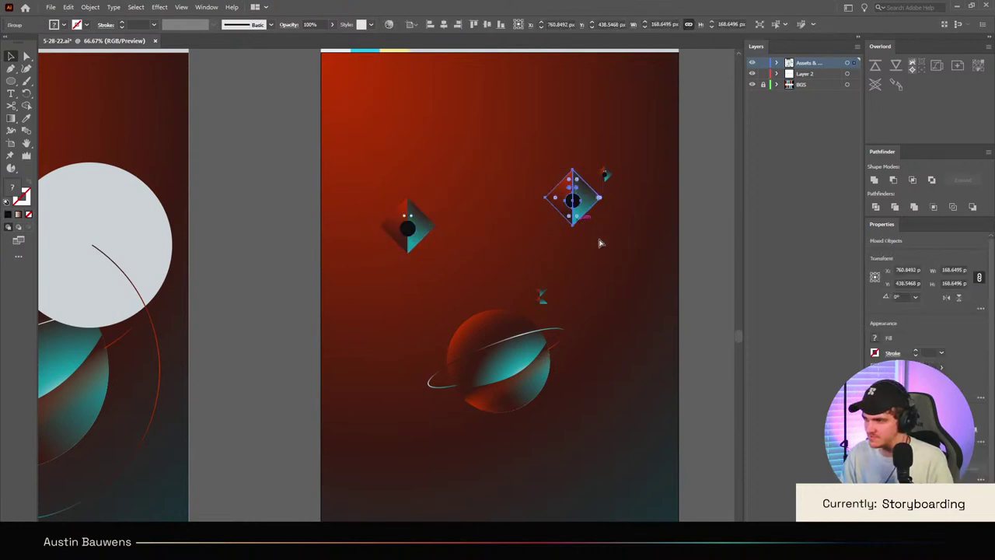
{"action": "left_click", "coordinate": [599, 242]}
{"action": "left_click_drag", "start_coordinate": [422, 229], "coordinate": [351, 253]}
{"action": "left_click", "coordinate": [463, 172]}
{"action": "left_click", "coordinate": [393, 166]}
Step: Copy the four top diamonds up and to the right, shrinking the copied set
{"action": "scroll", "coordinate": [459, 234], "scroll_direction": "up", "scroll_amount": 1}
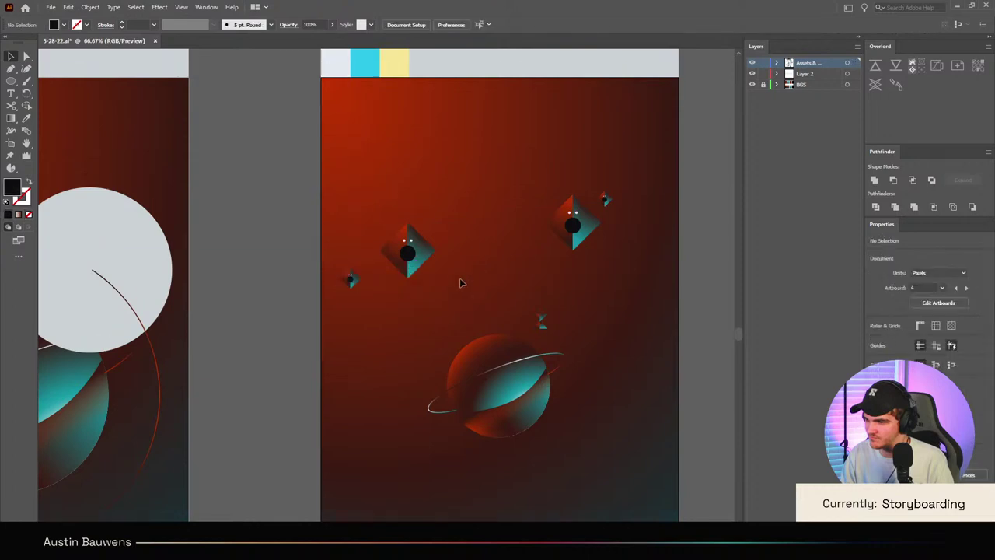
{"action": "scroll", "coordinate": [460, 264], "scroll_direction": "down", "scroll_amount": 5}
{"action": "scroll", "coordinate": [459, 276], "scroll_direction": "up", "scroll_amount": 3}
{"action": "scroll", "coordinate": [470, 295], "scroll_direction": "up", "scroll_amount": 1}
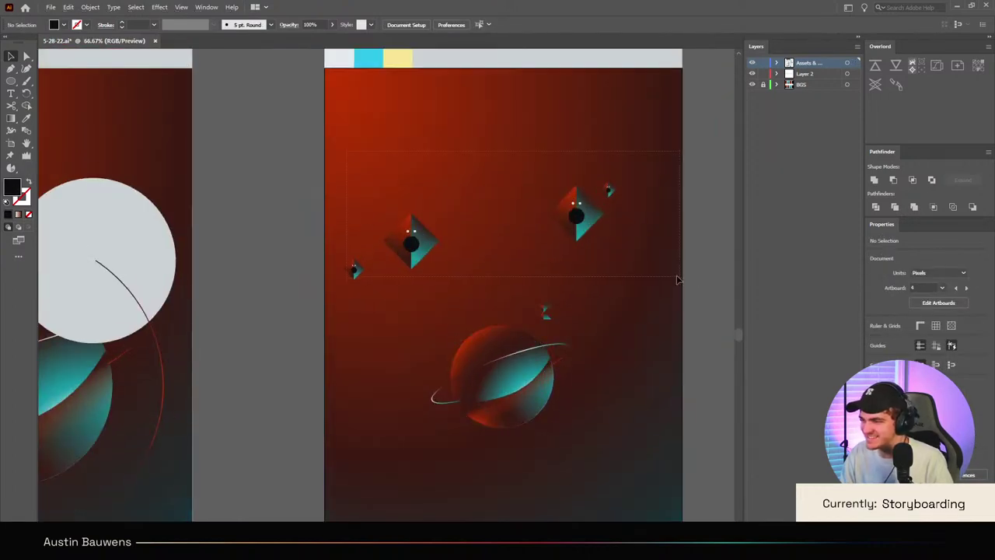
{"action": "left_click_drag", "start_coordinate": [637, 287], "coordinate": [637, 287]}
{"action": "left_click_drag", "start_coordinate": [412, 238], "coordinate": [433, 180]}
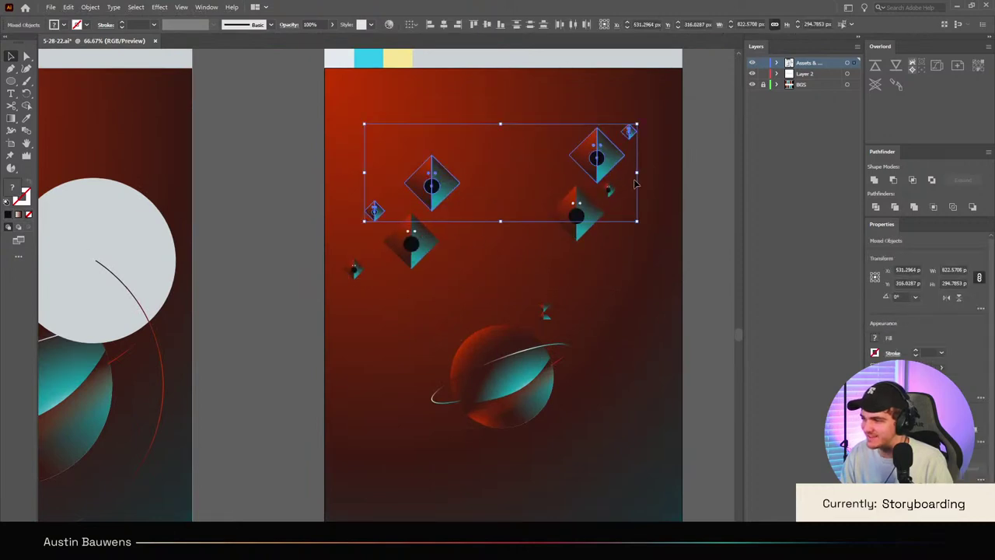
{"action": "left_click_drag", "start_coordinate": [638, 173], "coordinate": [541, 251]}
{"action": "left_click", "coordinate": [628, 291]}
Step: Copy the top row of diamonds down below the planet
{"action": "scroll", "coordinate": [628, 290], "scroll_direction": "down", "scroll_amount": 4}
{"action": "scroll", "coordinate": [628, 290], "scroll_direction": "up", "scroll_amount": 4}
{"action": "scroll", "coordinate": [628, 290], "scroll_direction": "down", "scroll_amount": 2}
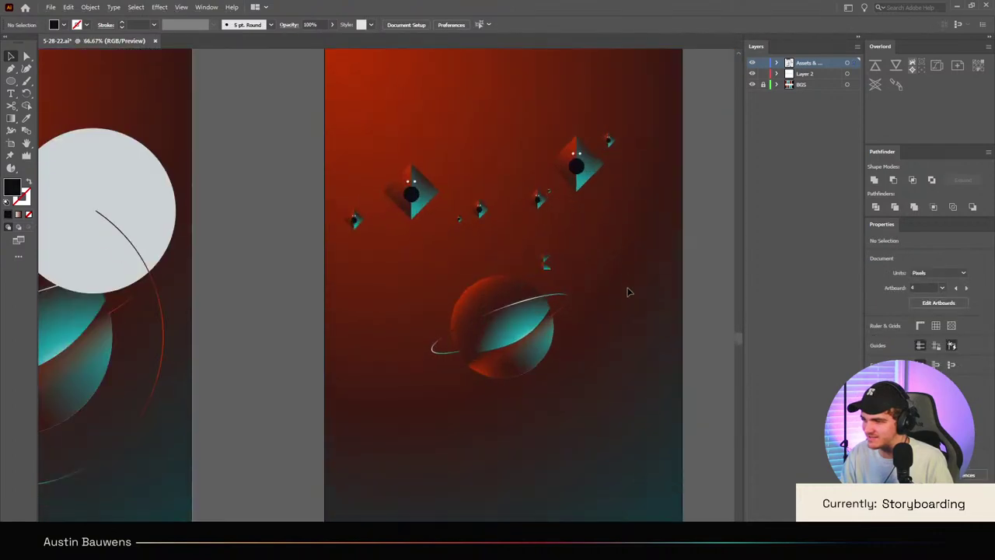
{"action": "scroll", "coordinate": [628, 291], "scroll_direction": "up", "scroll_amount": 1}
{"action": "scroll", "coordinate": [623, 296], "scroll_direction": "right", "scroll_amount": 4}
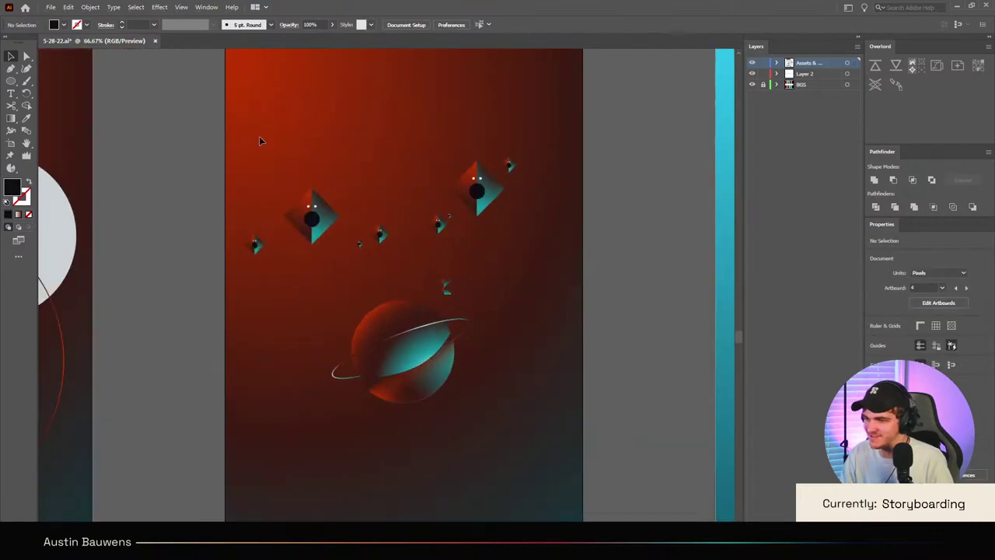
{"action": "left_click_drag", "start_coordinate": [544, 267], "coordinate": [544, 267]}
{"action": "scroll", "coordinate": [503, 237], "scroll_direction": "down", "scroll_amount": 1}
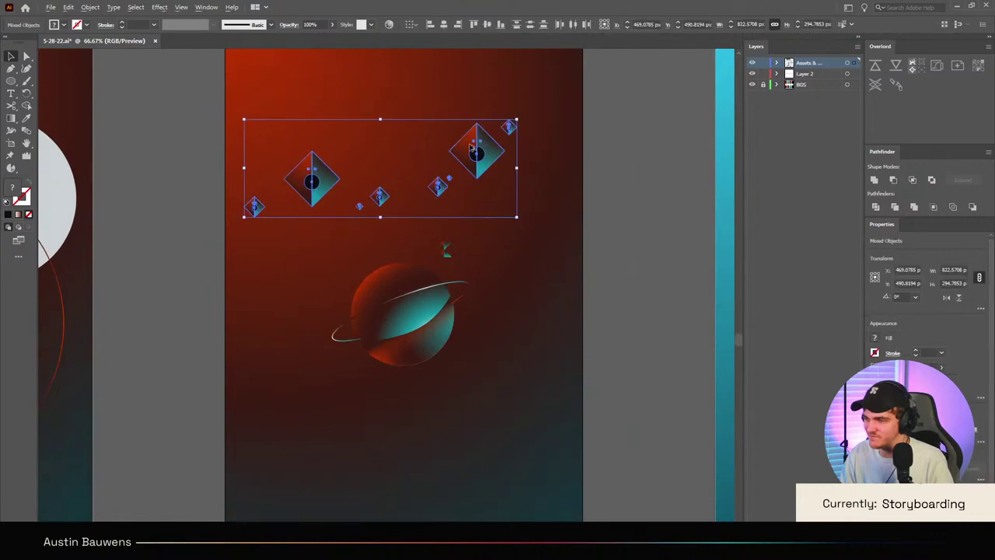
{"action": "left_click_drag", "start_coordinate": [471, 147], "coordinate": [546, 419]}
{"action": "left_click", "coordinate": [544, 389]}
Step: Spread the lower diamonds, moving one further left and another up and right
{"action": "scroll", "coordinate": [539, 355], "scroll_direction": "down", "scroll_amount": 2}
{"action": "left_click_drag", "start_coordinate": [476, 362], "coordinate": [293, 339]}
{"action": "left_click_drag", "start_coordinate": [328, 384], "coordinate": [363, 351]}
{"action": "left_click", "coordinate": [399, 344]}
{"action": "scroll", "coordinate": [402, 343], "scroll_direction": "down", "scroll_amount": 3}
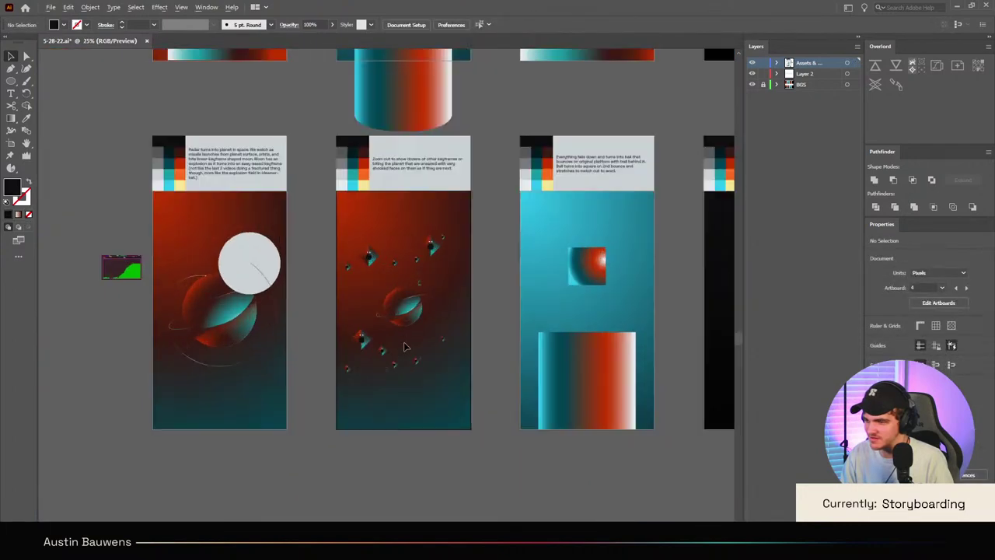
{"action": "scroll", "coordinate": [405, 345], "scroll_direction": "up", "scroll_amount": 2}
{"action": "scroll", "coordinate": [479, 399], "scroll_direction": "up", "scroll_amount": 2}
{"action": "scroll", "coordinate": [379, 233], "scroll_direction": "up", "scroll_amount": 2}
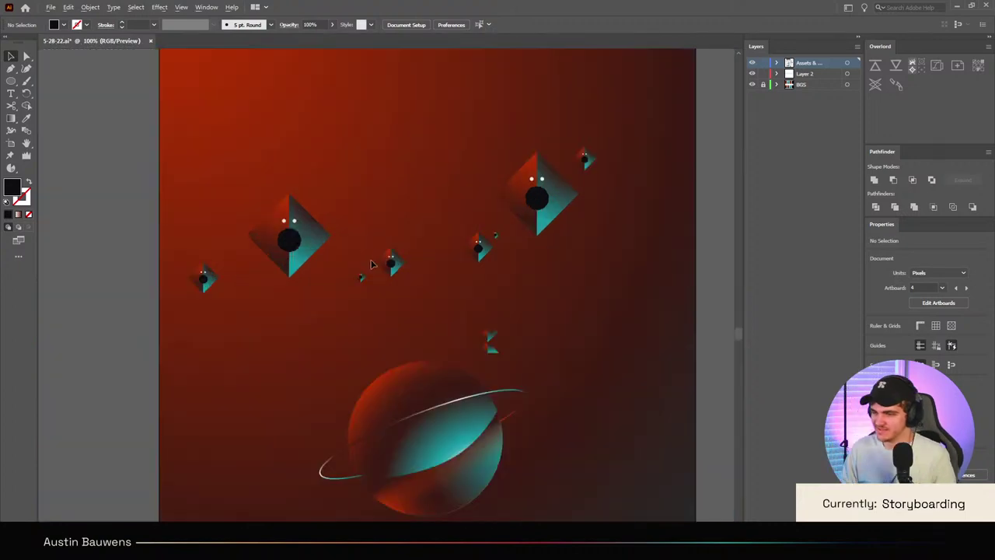
{"action": "left_click_drag", "start_coordinate": [393, 265], "coordinate": [356, 152]}
Step: Shrink the large lower-left diamond around its centre
{"action": "scroll", "coordinate": [356, 153], "scroll_direction": "down", "scroll_amount": 3}
{"action": "scroll", "coordinate": [392, 367], "scroll_direction": "up", "scroll_amount": 2}
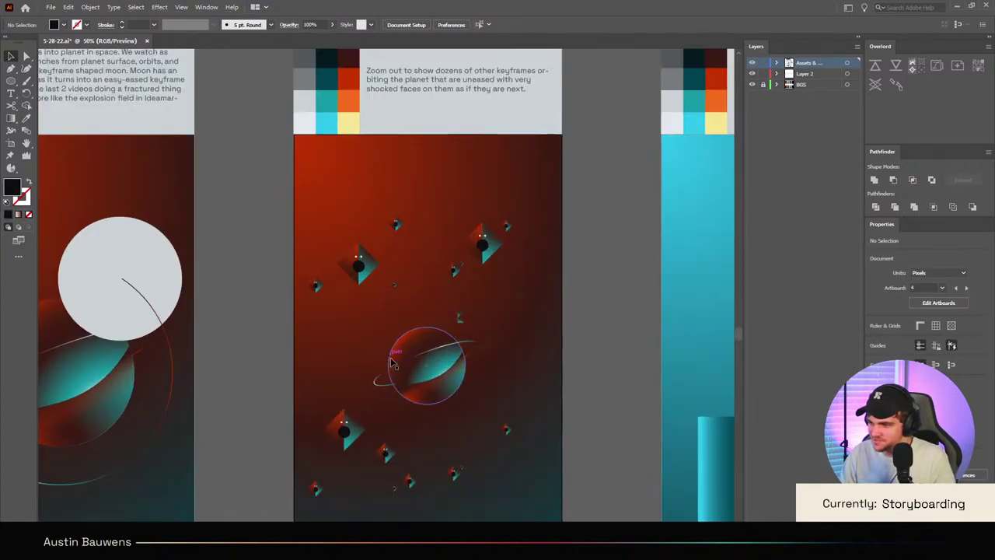
{"action": "scroll", "coordinate": [392, 368], "scroll_direction": "down", "scroll_amount": 2}
{"action": "left_click", "coordinate": [346, 330]}
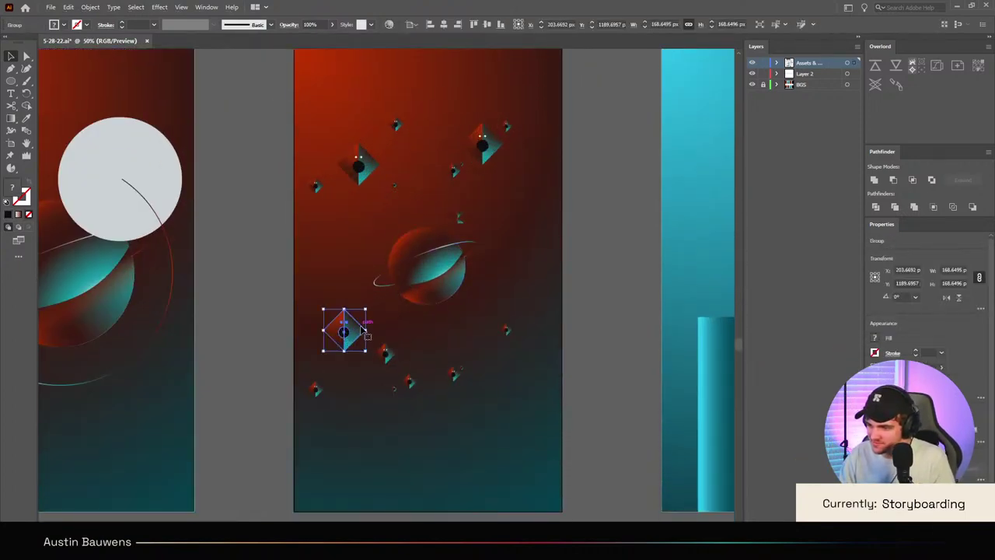
{"action": "left_click_drag", "start_coordinate": [366, 331], "coordinate": [356, 332]}
{"action": "left_click", "coordinate": [525, 282]}
Step: Enlarge the large upper-right diamond around its centre
{"action": "scroll", "coordinate": [525, 282], "scroll_direction": "up", "scroll_amount": 1}
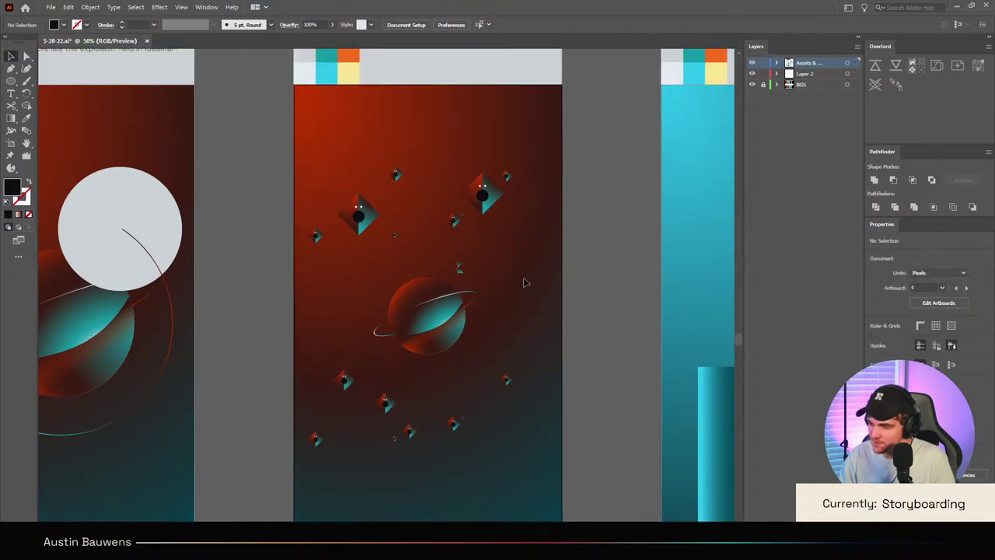
{"action": "left_click", "coordinate": [482, 200]}
{"action": "left_click_drag", "start_coordinate": [503, 193], "coordinate": [517, 193]}
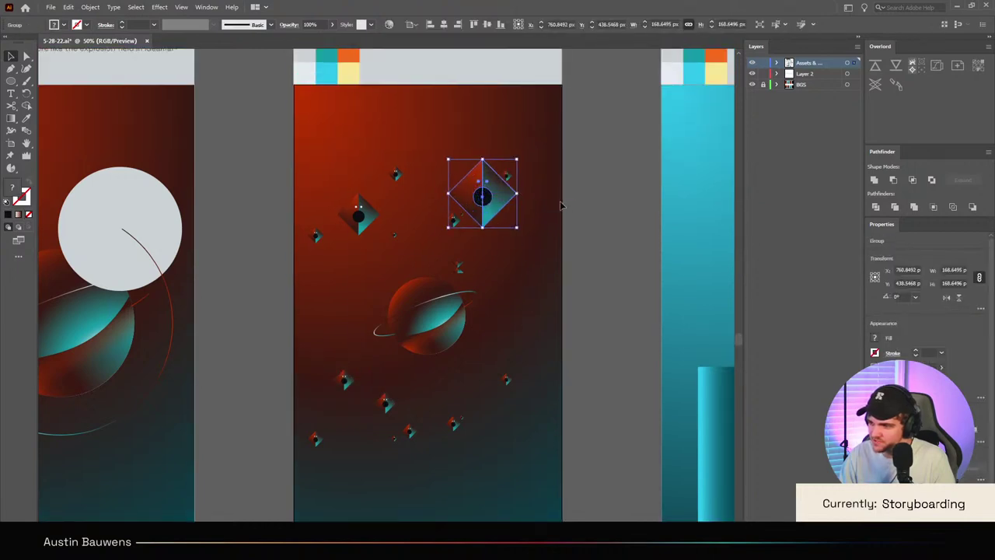
{"action": "left_click", "coordinate": [562, 203]}
Step: Move the small diamond beside the big upper-right one up and to the right
{"action": "left_click", "coordinate": [507, 177]}
{"action": "scroll", "coordinate": [513, 158], "scroll_direction": "up", "scroll_amount": 3}
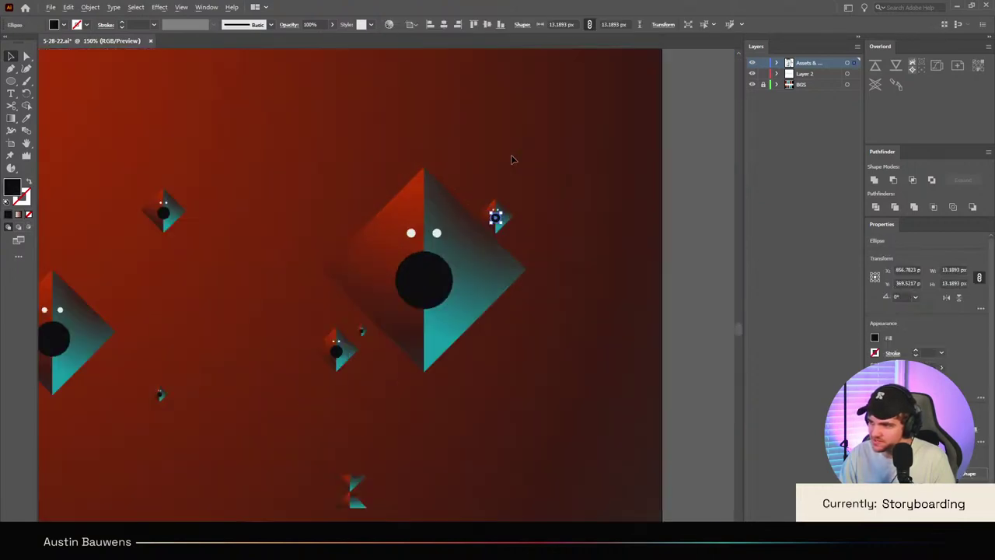
{"action": "left_click", "coordinate": [483, 184]}
{"action": "left_click", "coordinate": [497, 216]}
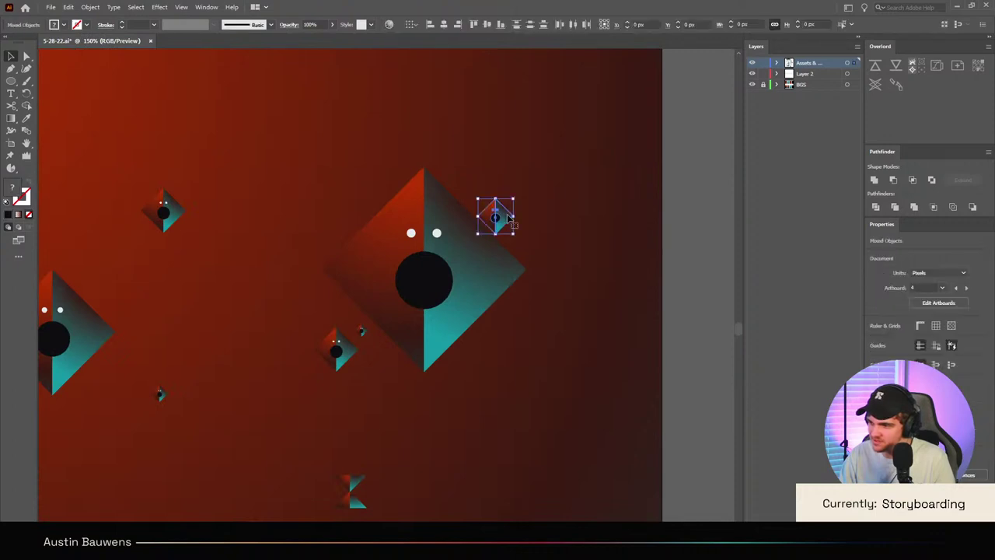
{"action": "left_click_drag", "start_coordinate": [502, 217], "coordinate": [548, 225]}
{"action": "scroll", "coordinate": [588, 254], "scroll_direction": "down", "scroll_amount": 3}
{"action": "scroll", "coordinate": [588, 253], "scroll_direction": "up", "scroll_amount": 2}
{"action": "scroll", "coordinate": [566, 255], "scroll_direction": "up", "scroll_amount": 2}
{"action": "left_click", "coordinate": [557, 276]}
{"action": "scroll", "coordinate": [575, 243], "scroll_direction": "down", "scroll_amount": 3}
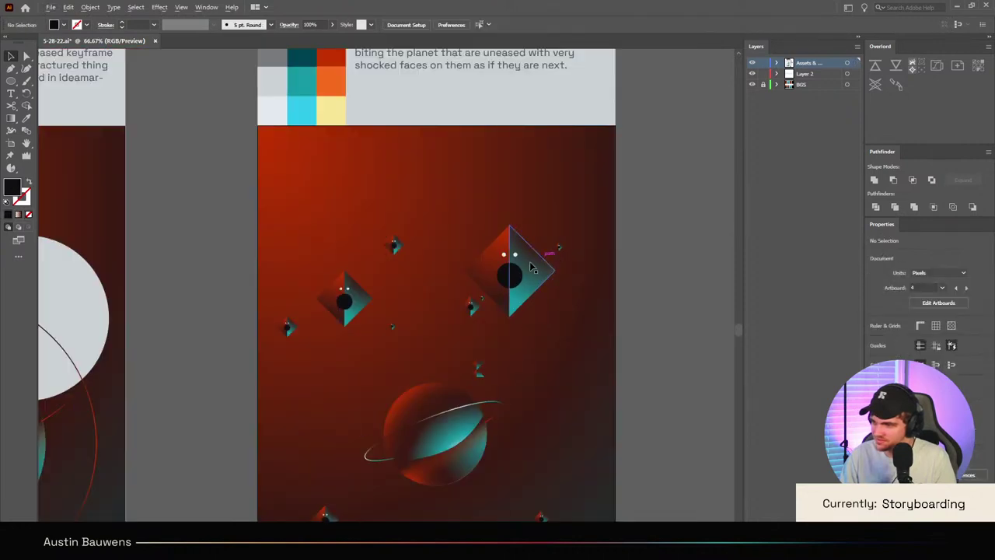
{"action": "scroll", "coordinate": [328, 233], "scroll_direction": "up", "scroll_amount": 3}
Step: Shrink and adjust two more small diamonds on the left side
{"action": "left_click", "coordinate": [315, 211]}
{"action": "left_click_drag", "start_coordinate": [322, 210], "coordinate": [304, 210]}
{"action": "left_click", "coordinate": [352, 231]}
{"action": "scroll", "coordinate": [359, 233], "scroll_direction": "down", "scroll_amount": 4}
{"action": "scroll", "coordinate": [392, 258], "scroll_direction": "up", "scroll_amount": 2}
{"action": "left_click_drag", "start_coordinate": [414, 290], "coordinate": [326, 278]}
{"action": "key", "text": "ctrl+="}
{"action": "key", "text": "ctrl+="}
{"action": "key", "text": "ctrl+="}
{"action": "left_click", "coordinate": [425, 305]}
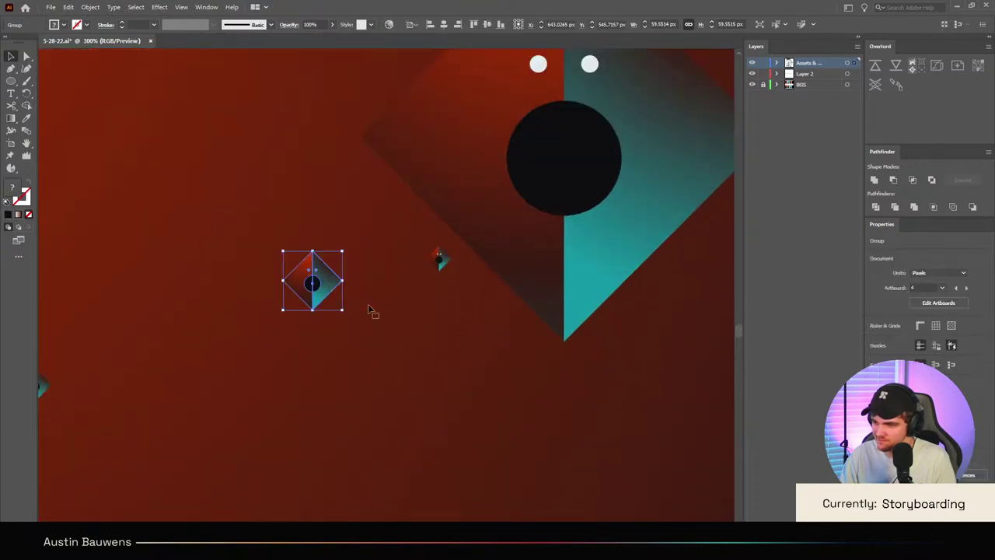
{"action": "left_click", "coordinate": [369, 308]}
Step: Delete two stray small diamonds at the bottom and move another toward the bottom-right
{"action": "scroll", "coordinate": [412, 323], "scroll_direction": "down", "scroll_amount": 5}
{"action": "scroll", "coordinate": [404, 396], "scroll_direction": "up", "scroll_amount": 1}
{"action": "scroll", "coordinate": [416, 367], "scroll_direction": "down", "scroll_amount": 2}
{"action": "scroll", "coordinate": [425, 371], "scroll_direction": "down", "scroll_amount": 1}
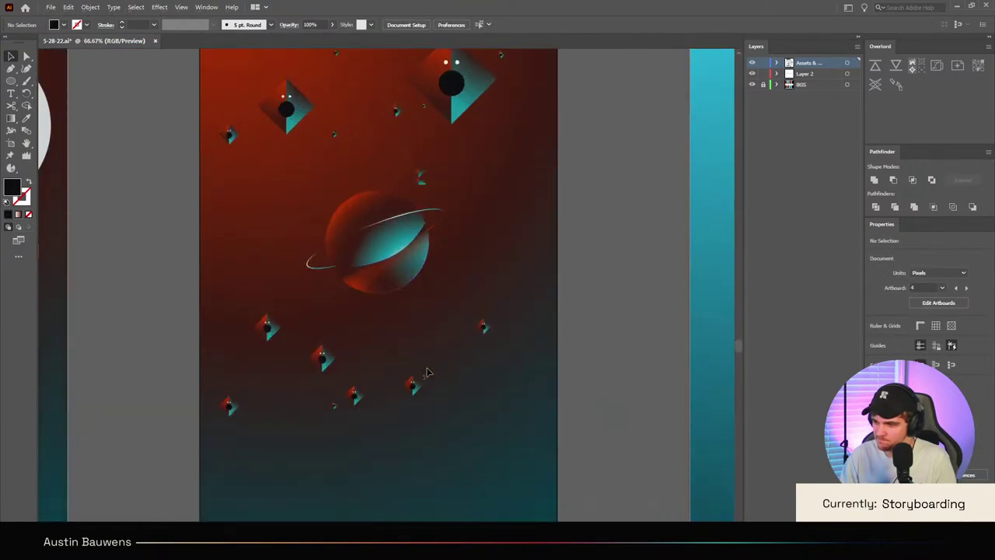
{"action": "scroll", "coordinate": [430, 390], "scroll_direction": "up", "scroll_amount": 1}
{"action": "left_click", "coordinate": [414, 436]}
{"action": "key", "text": "Delete"}
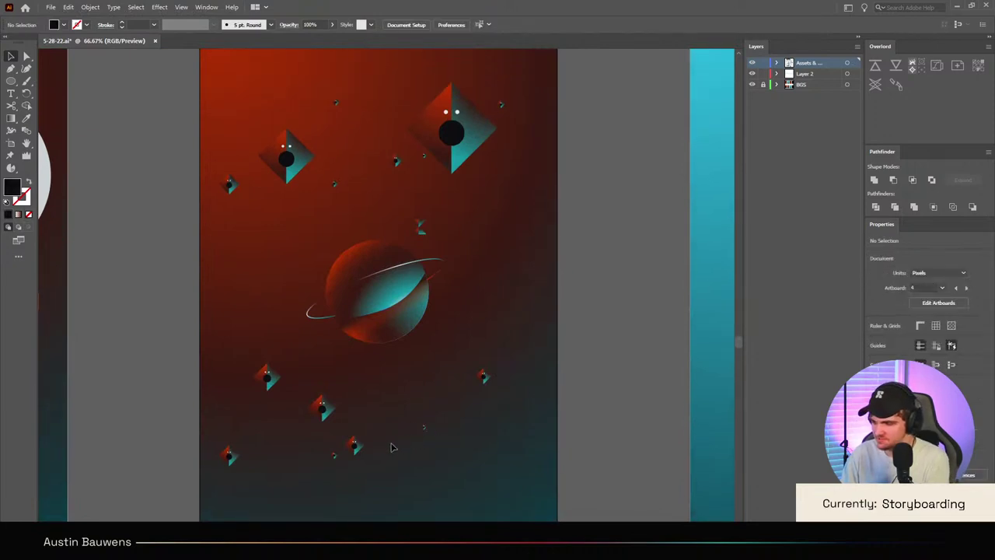
{"action": "left_click", "coordinate": [360, 443]}
{"action": "key", "text": "Delete"}
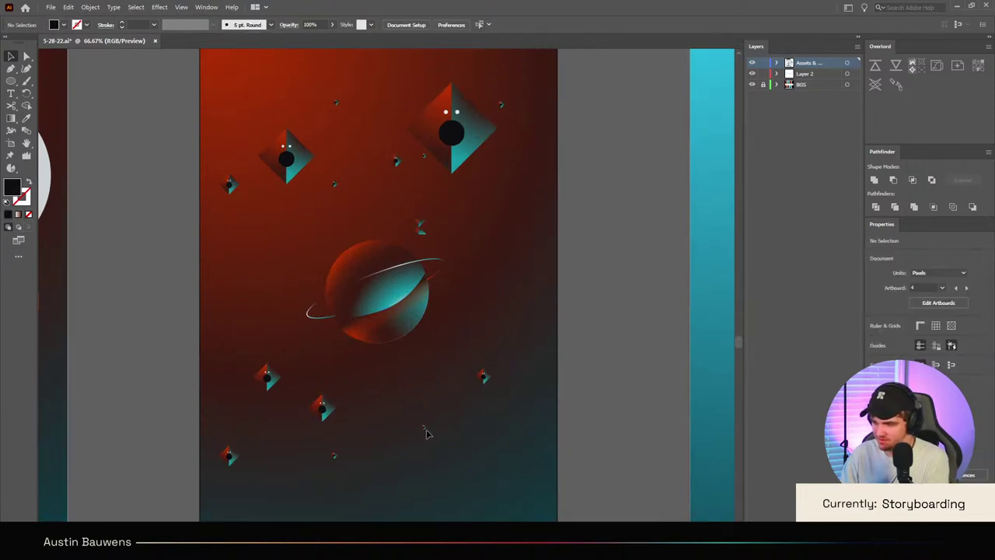
{"action": "left_click_drag", "start_coordinate": [323, 408], "coordinate": [497, 483]}
Step: Review the finished diamond layout around the frame, then unlock the BGS layer
{"action": "left_click", "coordinate": [517, 441]}
{"action": "scroll", "coordinate": [517, 440], "scroll_direction": "down", "scroll_amount": 1}
{"action": "scroll", "coordinate": [507, 417], "scroll_direction": "down", "scroll_amount": 5}
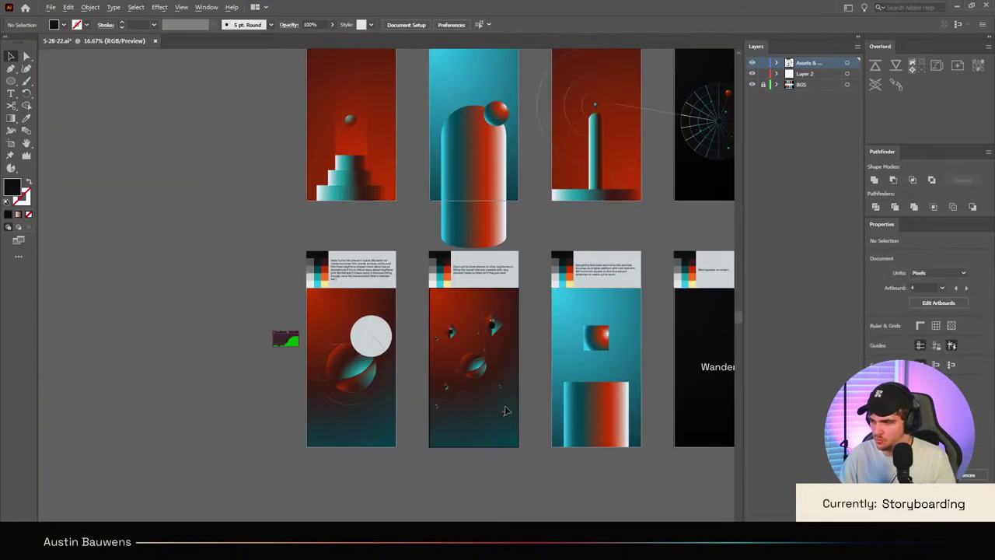
{"action": "scroll", "coordinate": [506, 412], "scroll_direction": "up", "scroll_amount": 4}
{"action": "scroll", "coordinate": [358, 376], "scroll_direction": "up", "scroll_amount": 1}
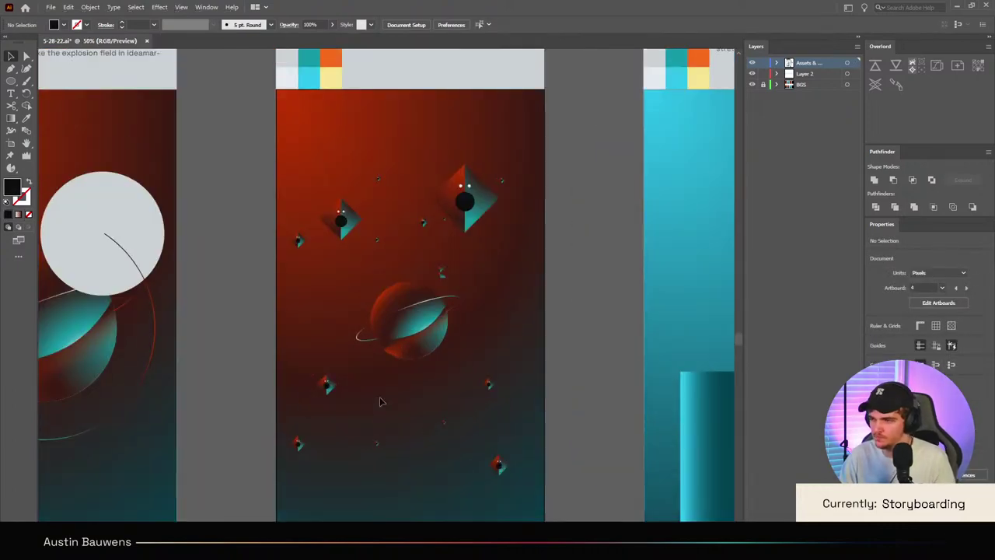
{"action": "scroll", "coordinate": [377, 392], "scroll_direction": "down", "scroll_amount": 4}
{"action": "scroll", "coordinate": [395, 409], "scroll_direction": "up", "scroll_amount": 2}
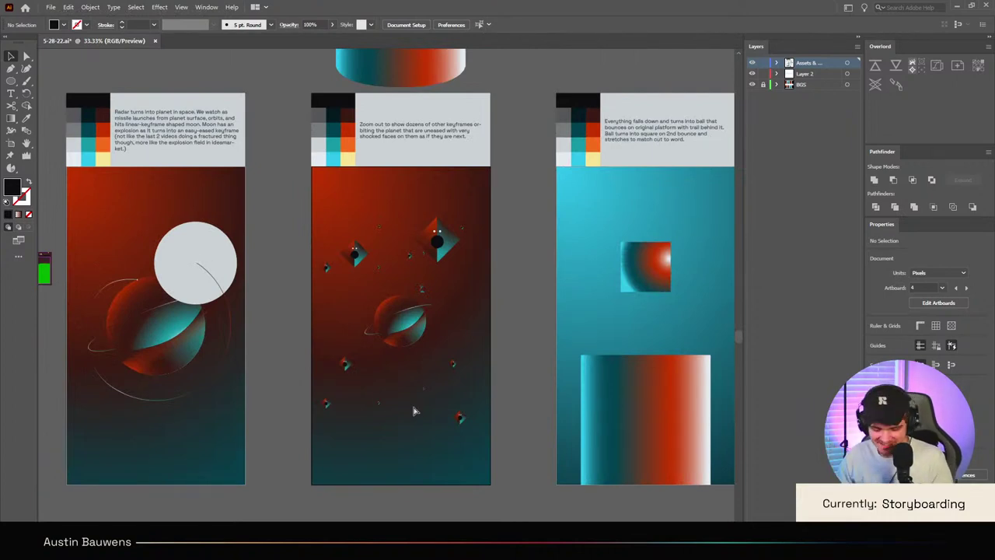
{"action": "scroll", "coordinate": [489, 365], "scroll_direction": "right", "scroll_amount": 5}
{"action": "scroll", "coordinate": [389, 412], "scroll_direction": "down", "scroll_amount": 3}
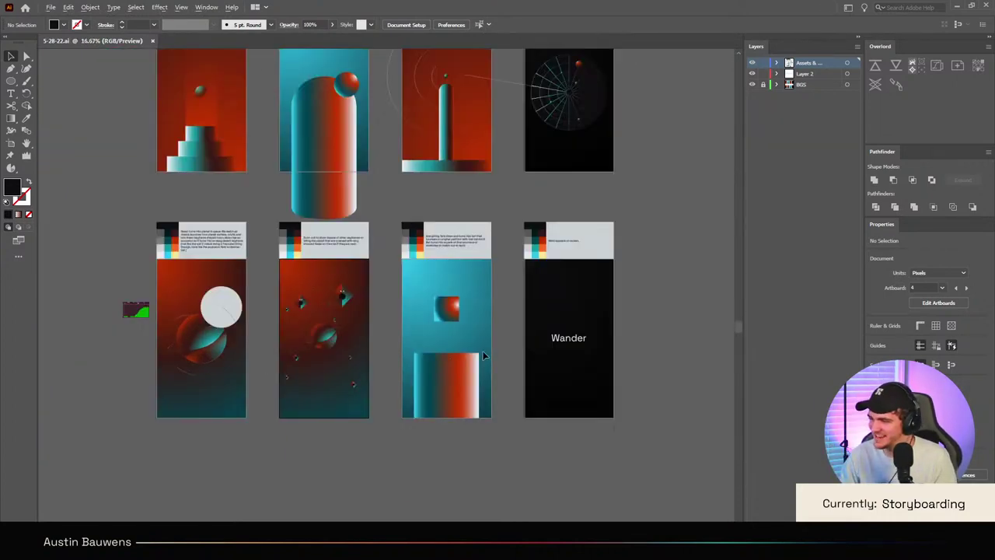
{"action": "scroll", "coordinate": [379, 419], "scroll_direction": "up", "scroll_amount": 3}
{"action": "scroll", "coordinate": [379, 420], "scroll_direction": "left", "scroll_amount": 2}
{"action": "scroll", "coordinate": [404, 417], "scroll_direction": "up", "scroll_amount": 4}
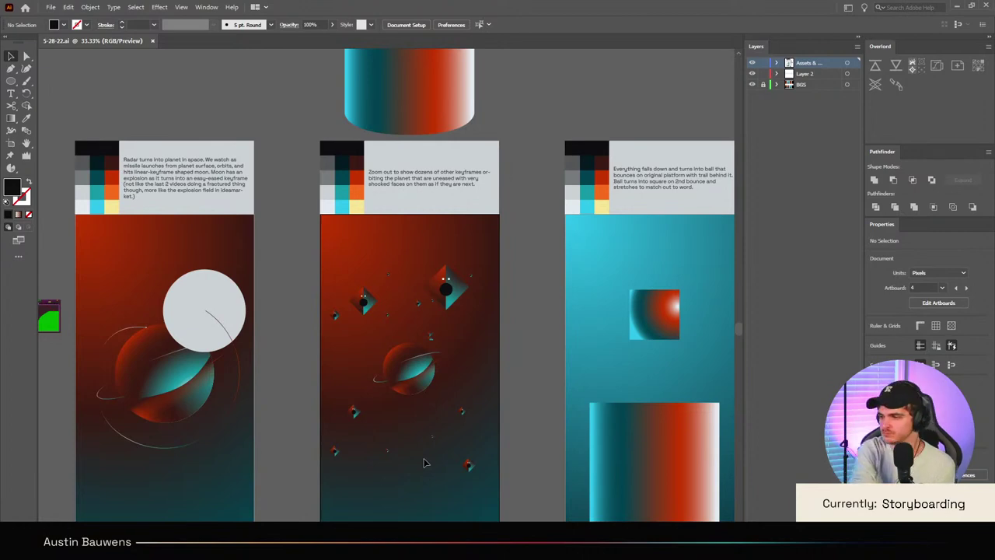
{"action": "scroll", "coordinate": [399, 391], "scroll_direction": "down", "scroll_amount": 3}
{"action": "scroll", "coordinate": [398, 391], "scroll_direction": "up", "scroll_amount": 1}
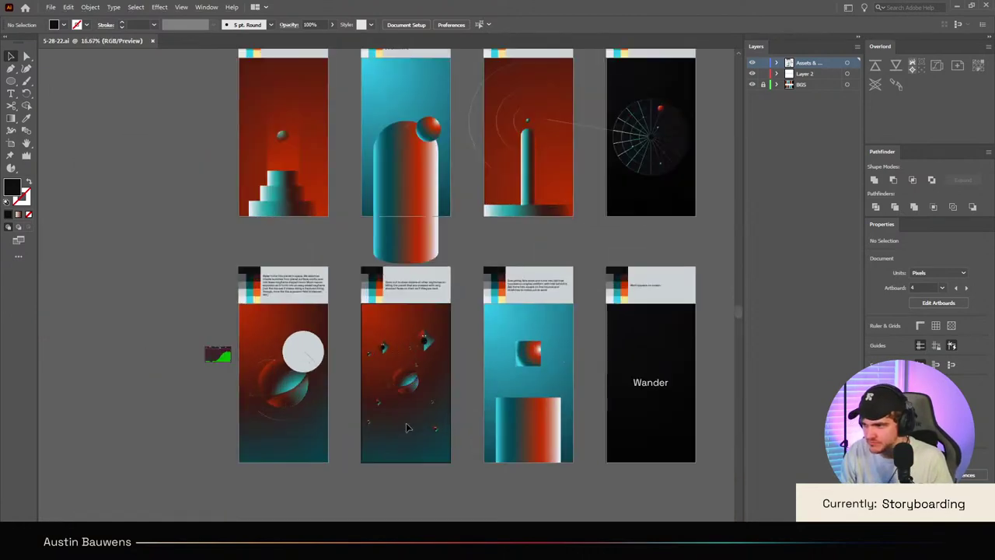
{"action": "scroll", "coordinate": [346, 416], "scroll_direction": "up", "scroll_amount": 2}
{"action": "scroll", "coordinate": [347, 417], "scroll_direction": "right", "scroll_amount": 2}
{"action": "scroll", "coordinate": [305, 370], "scroll_direction": "down", "scroll_amount": 1}
{"action": "scroll", "coordinate": [369, 385], "scroll_direction": "up", "scroll_amount": 4}
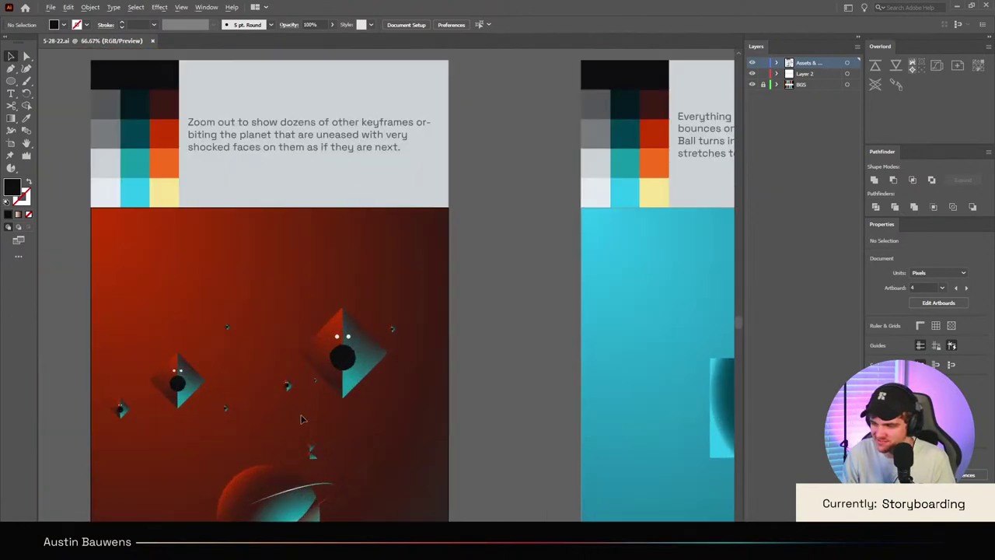
{"action": "scroll", "coordinate": [370, 385], "scroll_direction": "down", "scroll_amount": 5}
{"action": "scroll", "coordinate": [393, 412], "scroll_direction": "left", "scroll_amount": 3}
{"action": "scroll", "coordinate": [440, 368], "scroll_direction": "down", "scroll_amount": 1}
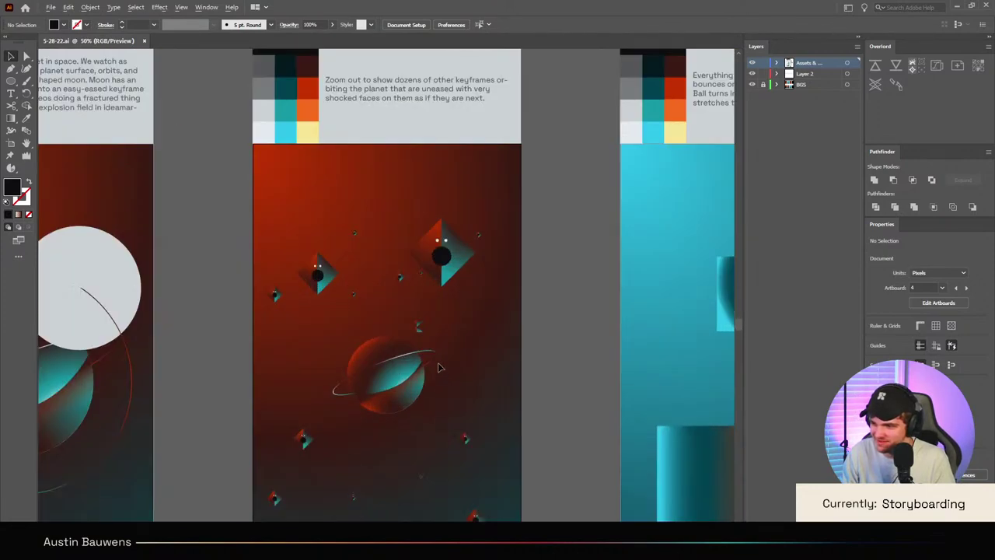
{"action": "scroll", "coordinate": [443, 372], "scroll_direction": "down", "scroll_amount": 2}
{"action": "scroll", "coordinate": [447, 372], "scroll_direction": "down", "scroll_amount": 1}
{"action": "scroll", "coordinate": [456, 371], "scroll_direction": "up", "scroll_amount": 2}
{"action": "scroll", "coordinate": [457, 371], "scroll_direction": "up", "scroll_amount": 2}
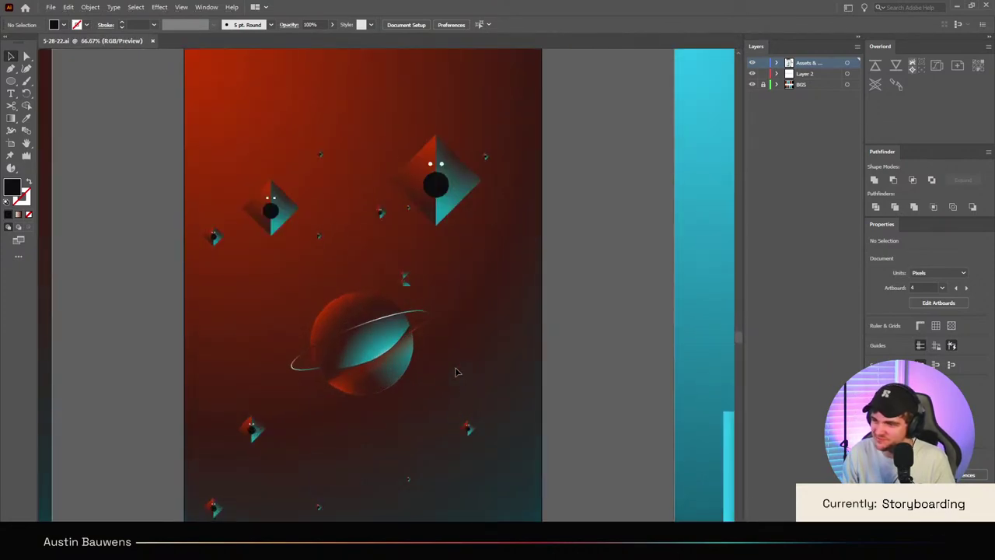
{"action": "scroll", "coordinate": [491, 322], "scroll_direction": "down", "scroll_amount": 2}
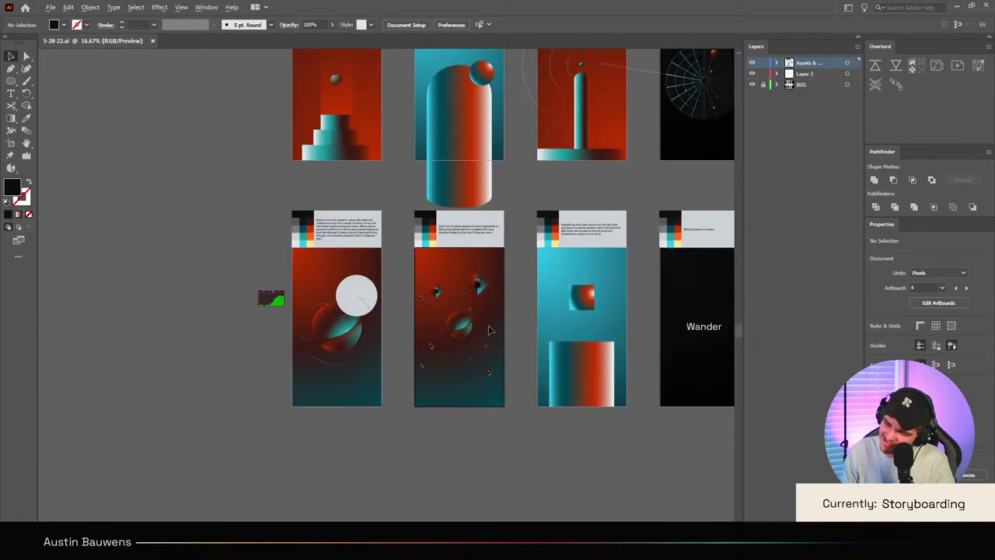
{"action": "scroll", "coordinate": [498, 330], "scroll_direction": "up", "scroll_amount": 1}
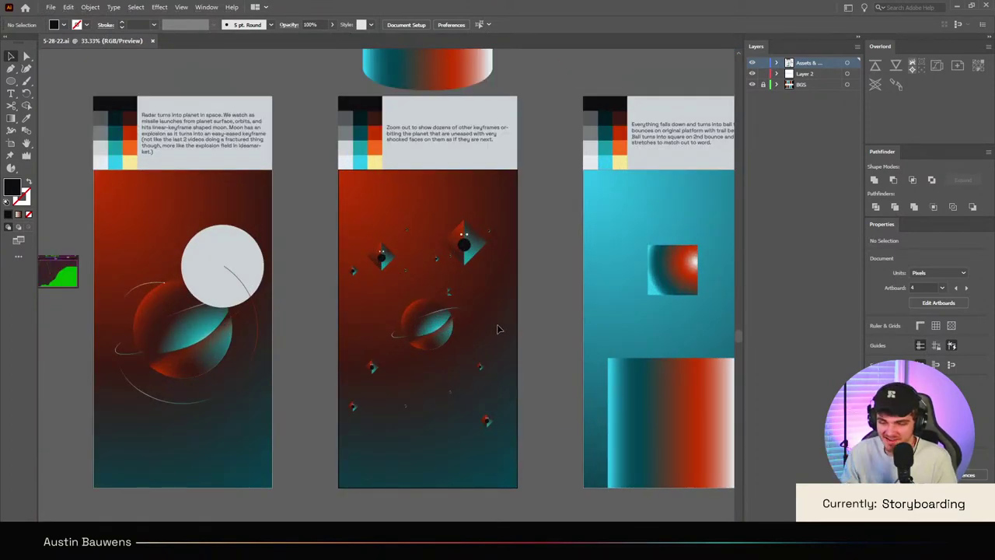
{"action": "scroll", "coordinate": [499, 330], "scroll_direction": "right", "scroll_amount": 3}
{"action": "scroll", "coordinate": [476, 308], "scroll_direction": "down", "scroll_amount": 1}
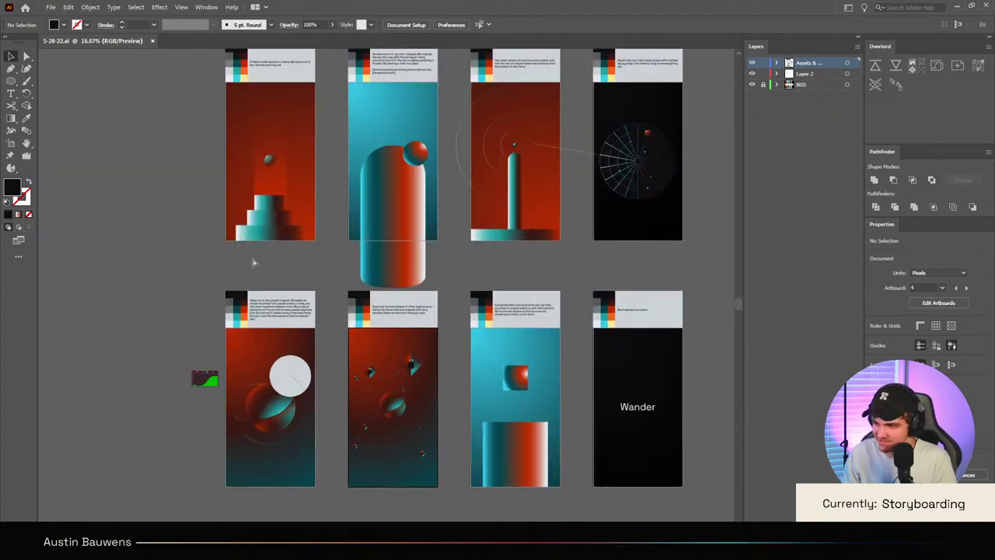
{"action": "scroll", "coordinate": [254, 262], "scroll_direction": "right", "scroll_amount": 2}
{"action": "scroll", "coordinate": [253, 262], "scroll_direction": "left", "scroll_amount": 1}
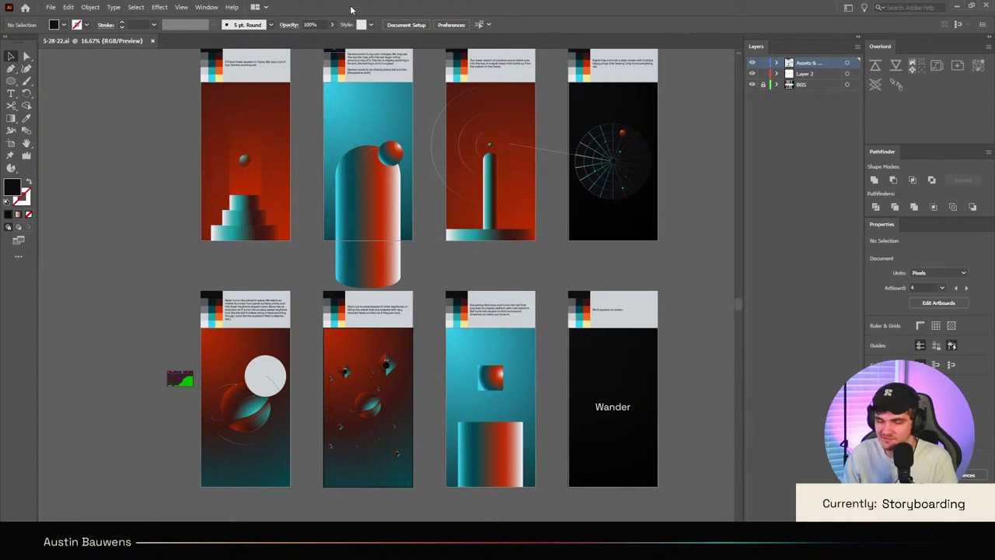
{"action": "scroll", "coordinate": [204, 204], "scroll_direction": "up", "scroll_amount": 3}
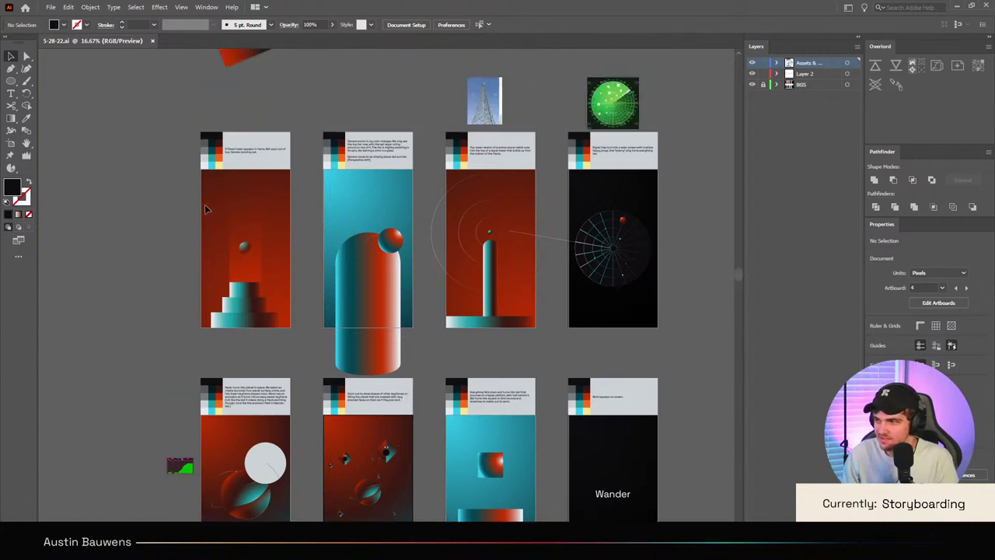
{"action": "scroll", "coordinate": [205, 204], "scroll_direction": "up", "scroll_amount": 2}
{"action": "left_click", "coordinate": [763, 84]}
Step: Select the red background and expand BGS Group 1's Gradient Fill 1 properties
{"action": "left_click", "coordinate": [373, 196]}
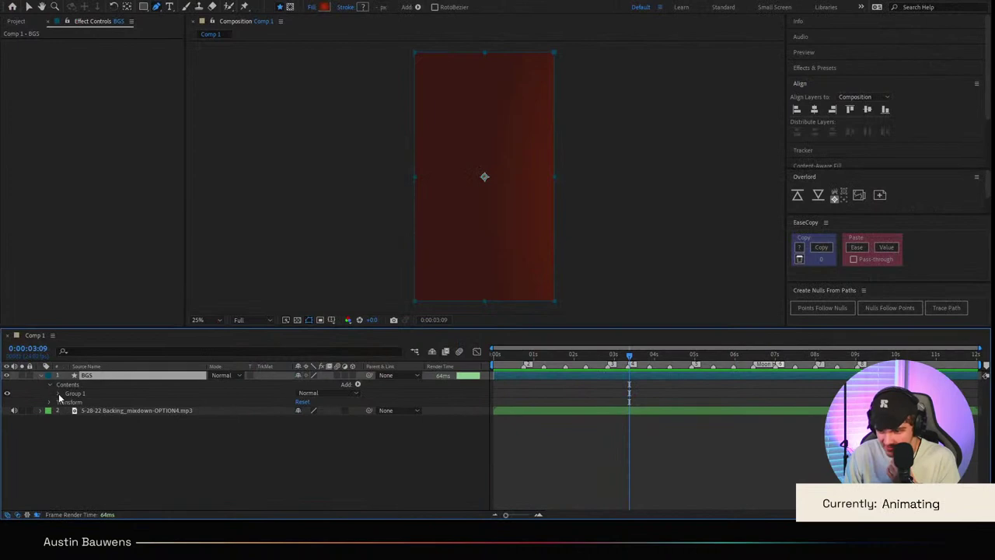
{"action": "left_click", "coordinate": [58, 394]}
{"action": "left_click", "coordinate": [68, 411]}
{"action": "left_click", "coordinate": [95, 413]}
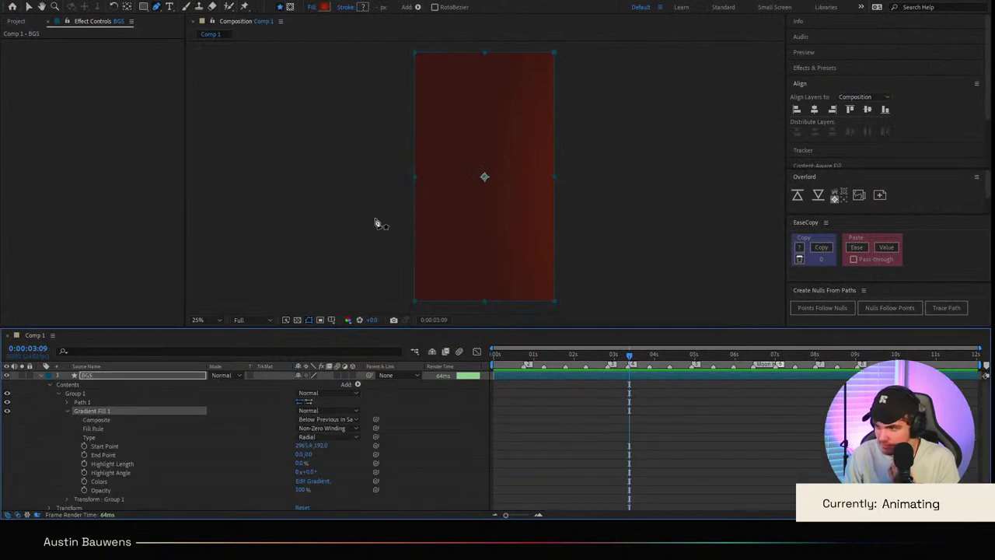
{"action": "scroll", "coordinate": [376, 222], "scroll_direction": "down", "scroll_amount": 3}
{"action": "scroll", "coordinate": [498, 191], "scroll_direction": "up", "scroll_amount": 3}
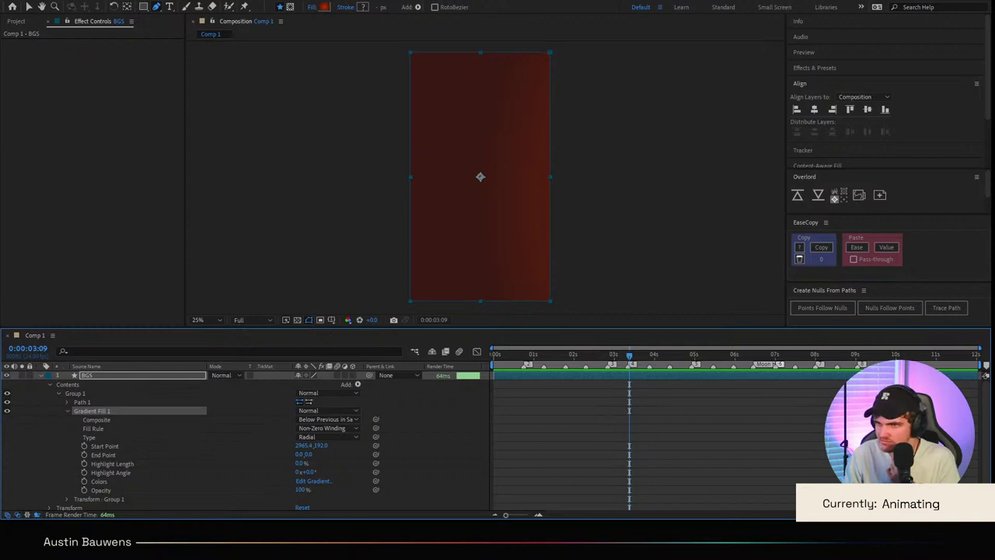
Step: Drag the gradient start to the bottom-right corner and the end point up and left
{"action": "left_click", "coordinate": [28, 6]}
{"action": "scroll", "coordinate": [611, 202], "scroll_direction": "down", "scroll_amount": 3}
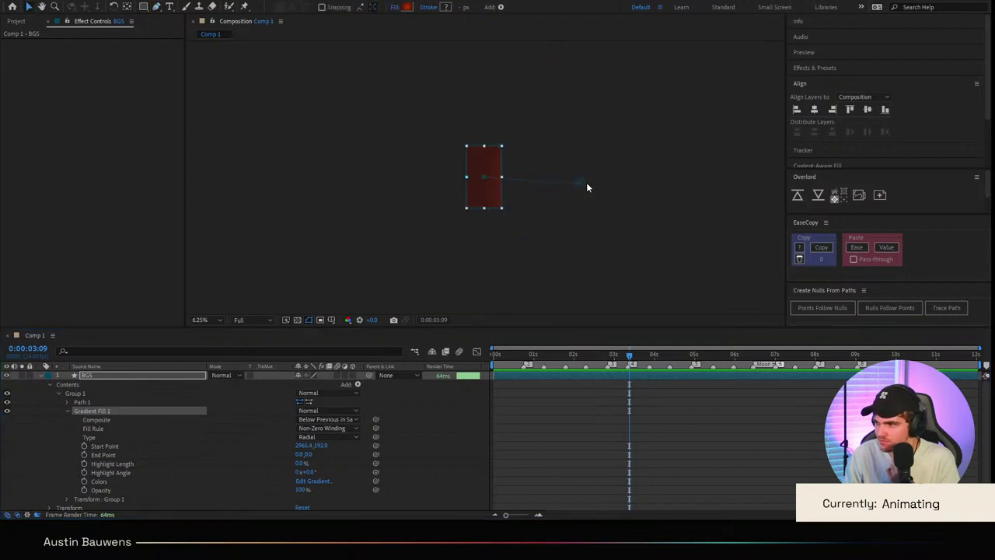
{"action": "left_click_drag", "start_coordinate": [587, 185], "coordinate": [507, 211]}
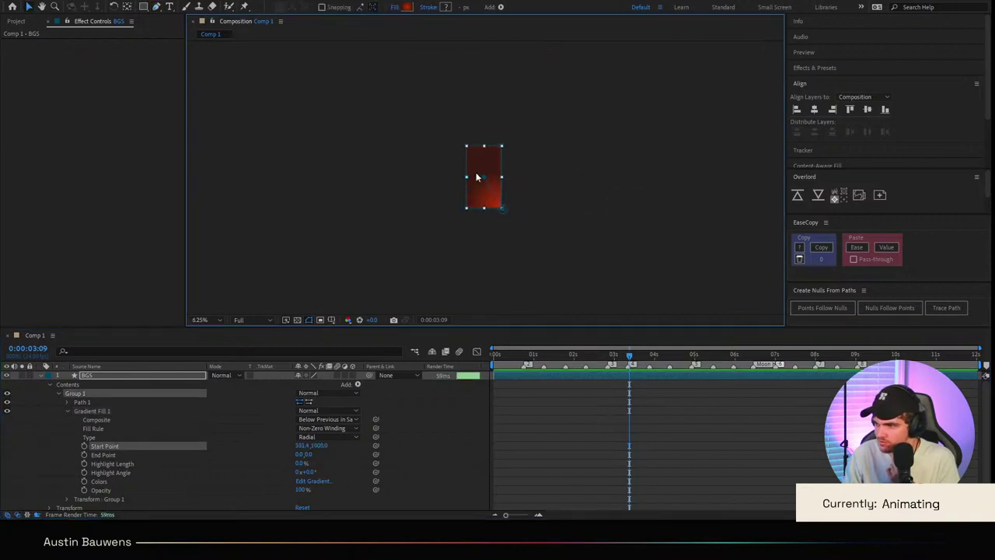
{"action": "left_click_drag", "start_coordinate": [478, 174], "coordinate": [469, 150]}
{"action": "scroll", "coordinate": [502, 200], "scroll_direction": "up", "scroll_amount": 1}
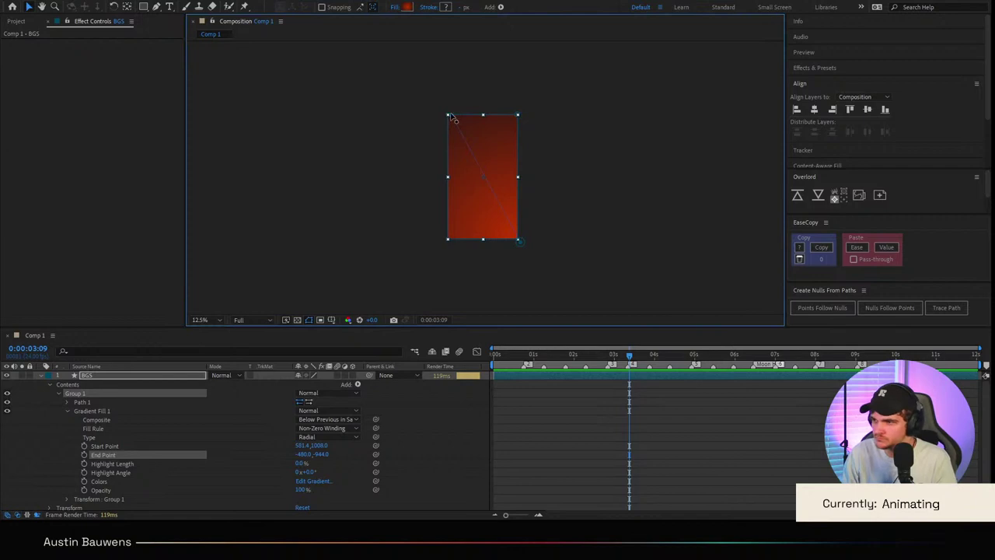
{"action": "left_click_drag", "start_coordinate": [455, 119], "coordinate": [445, 110]}
{"action": "left_click", "coordinate": [199, 390]}
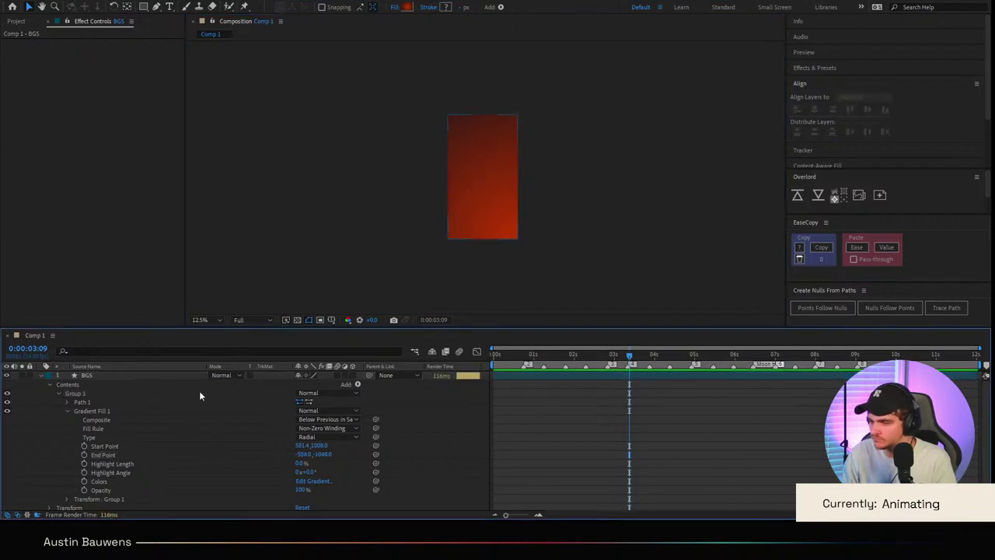
{"action": "left_click", "coordinate": [41, 376]}
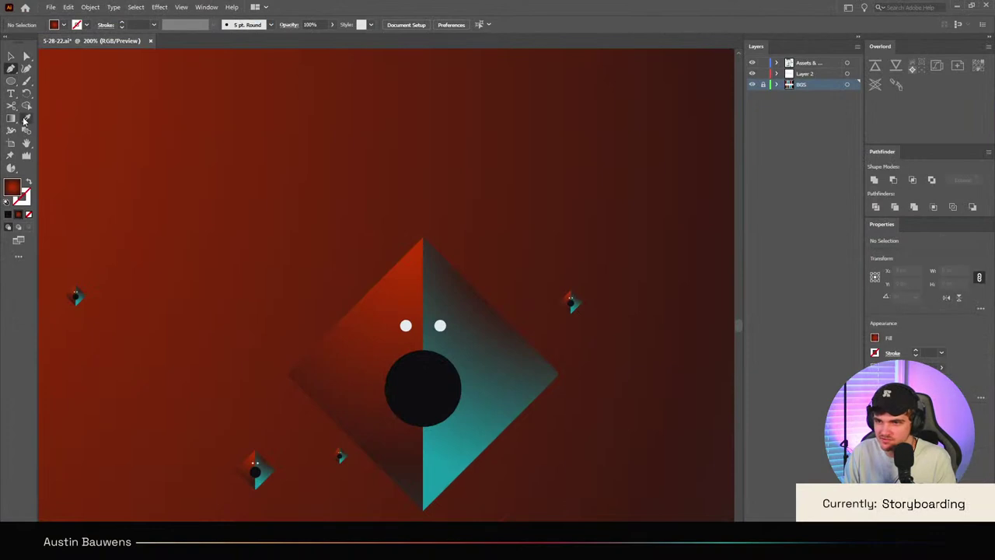
Step: Make Assets the active layer in Illustrator's Layers panel instead of Layer 2
{"action": "left_click", "coordinate": [24, 120]}
{"action": "scroll", "coordinate": [188, 232], "scroll_direction": "down", "scroll_amount": 4}
{"action": "scroll", "coordinate": [214, 289], "scroll_direction": "up", "scroll_amount": 3}
{"action": "scroll", "coordinate": [261, 274], "scroll_direction": "down", "scroll_amount": 4}
{"action": "scroll", "coordinate": [319, 300], "scroll_direction": "up", "scroll_amount": 3}
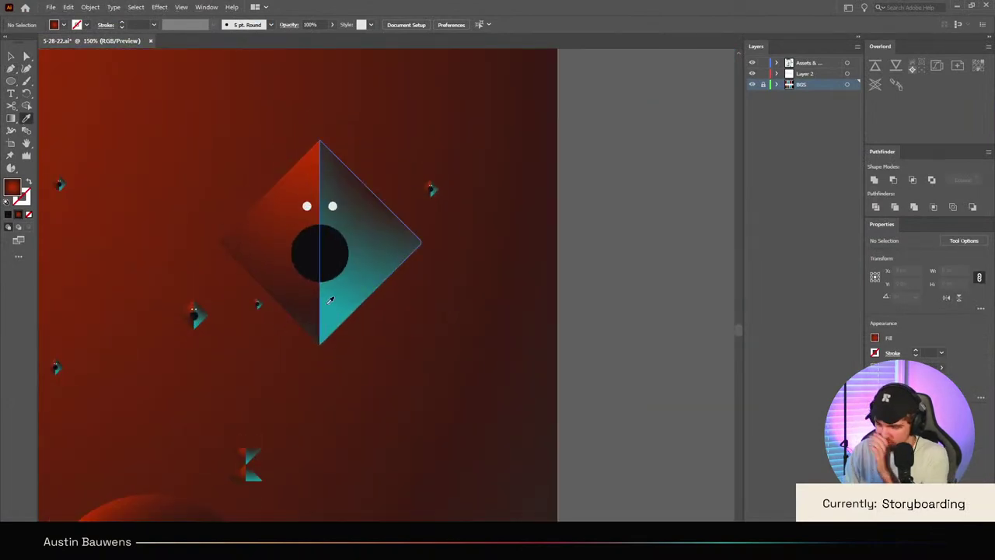
{"action": "scroll", "coordinate": [334, 302], "scroll_direction": "left", "scroll_amount": 4}
{"action": "scroll", "coordinate": [348, 182], "scroll_direction": "down", "scroll_amount": 8}
{"action": "scroll", "coordinate": [347, 182], "scroll_direction": "up", "scroll_amount": 7}
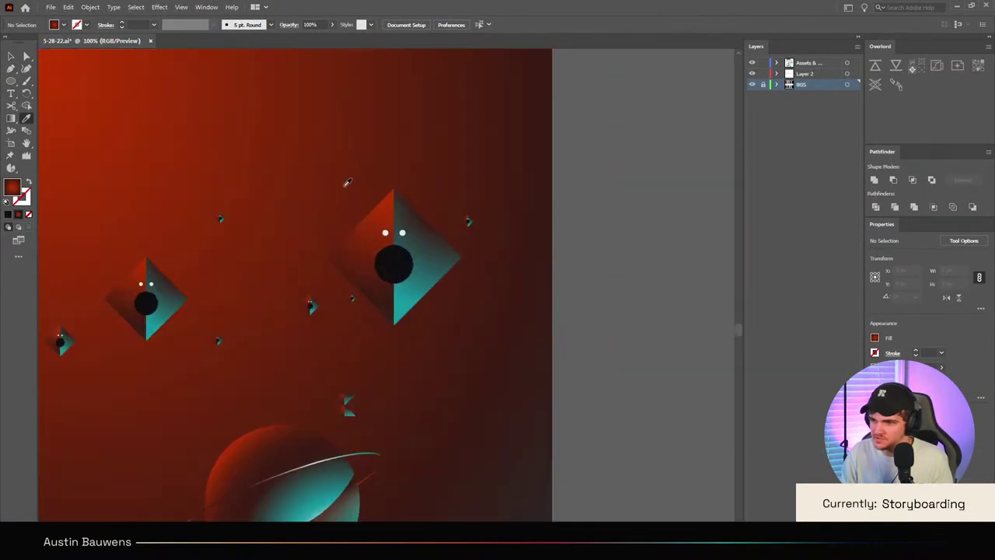
{"action": "scroll", "coordinate": [348, 182], "scroll_direction": "up", "scroll_amount": 1}
{"action": "scroll", "coordinate": [342, 251], "scroll_direction": "down", "scroll_amount": 3}
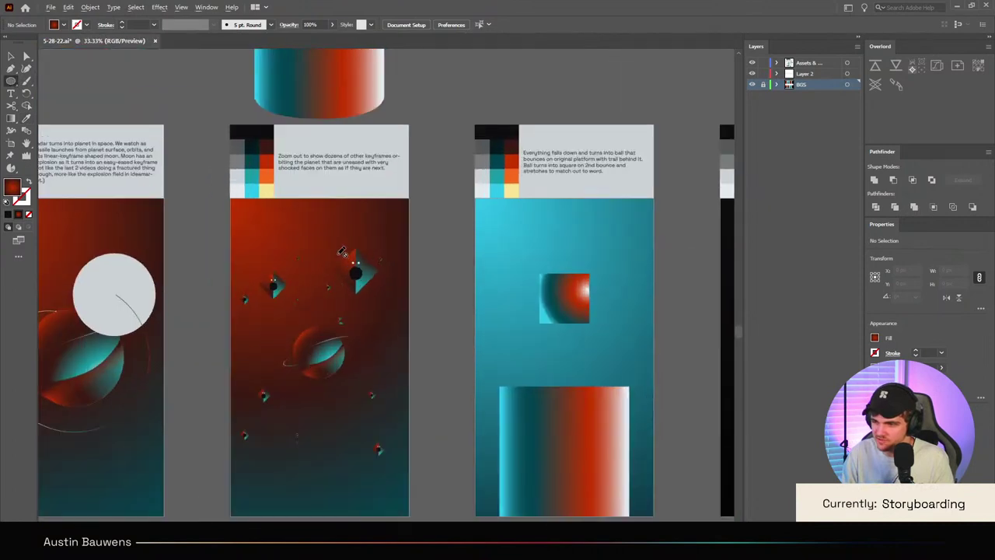
{"action": "scroll", "coordinate": [342, 251], "scroll_direction": "down", "scroll_amount": 2}
{"action": "scroll", "coordinate": [466, 233], "scroll_direction": "left", "scroll_amount": 4}
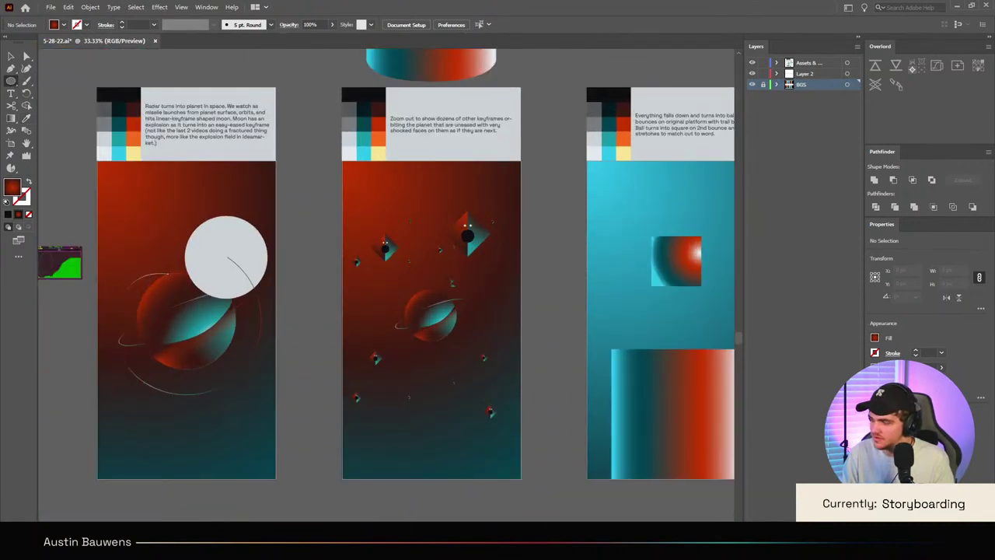
{"action": "left_click", "coordinate": [818, 73]}
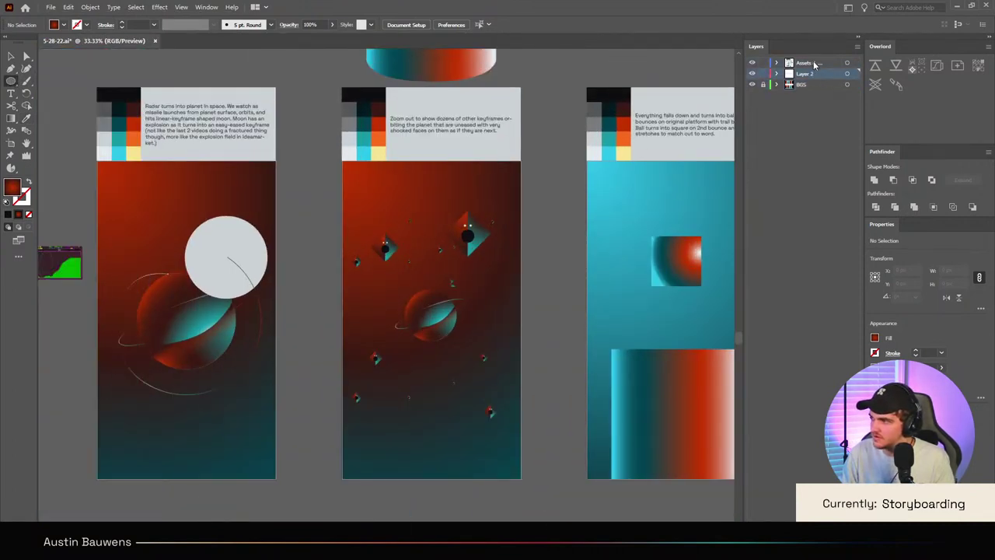
{"action": "left_click", "coordinate": [814, 64]}
{"action": "scroll", "coordinate": [475, 173], "scroll_direction": "up", "scroll_amount": 6}
{"action": "scroll", "coordinate": [436, 275], "scroll_direction": "down", "scroll_amount": 2}
{"action": "scroll", "coordinate": [408, 253], "scroll_direction": "down", "scroll_amount": 3}
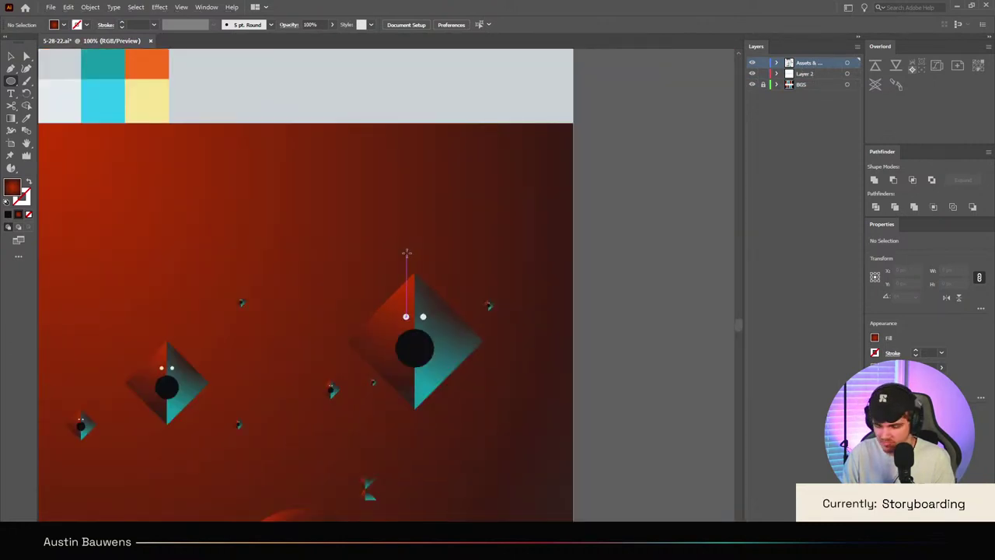
Step: Sample the diamond's red-to-teal gradient with the Eyedropper (I) as the current fill
{"action": "key", "text": "m"}
{"action": "scroll", "coordinate": [303, 104], "scroll_direction": "down", "scroll_amount": 4}
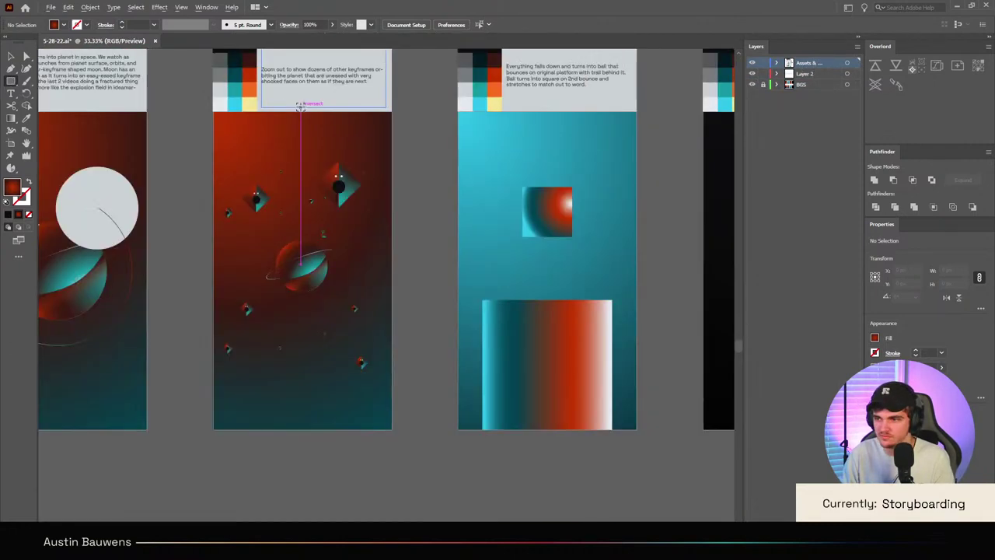
{"action": "scroll", "coordinate": [317, 145], "scroll_direction": "up", "scroll_amount": 6}
{"action": "key", "text": "i"}
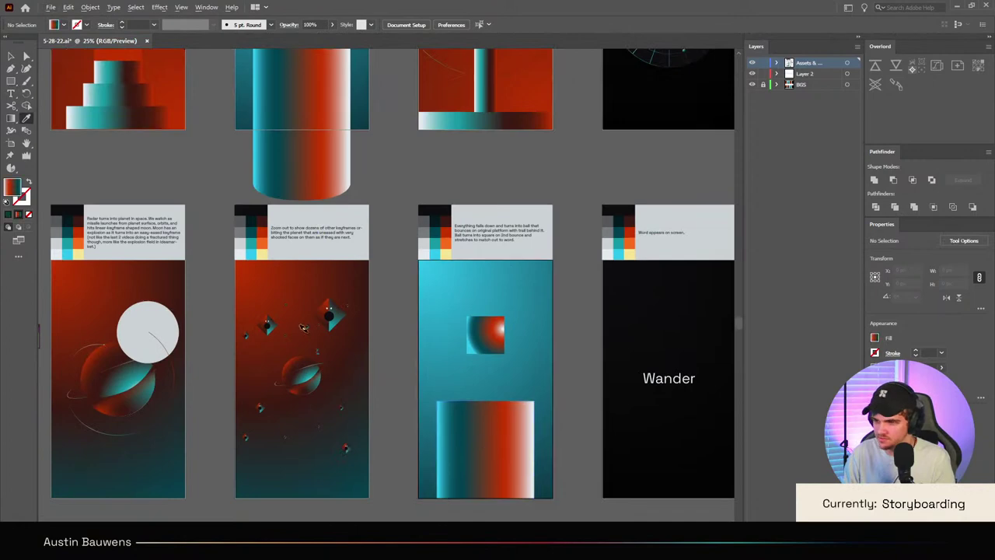
{"action": "scroll", "coordinate": [238, 298], "scroll_direction": "up", "scroll_amount": 2}
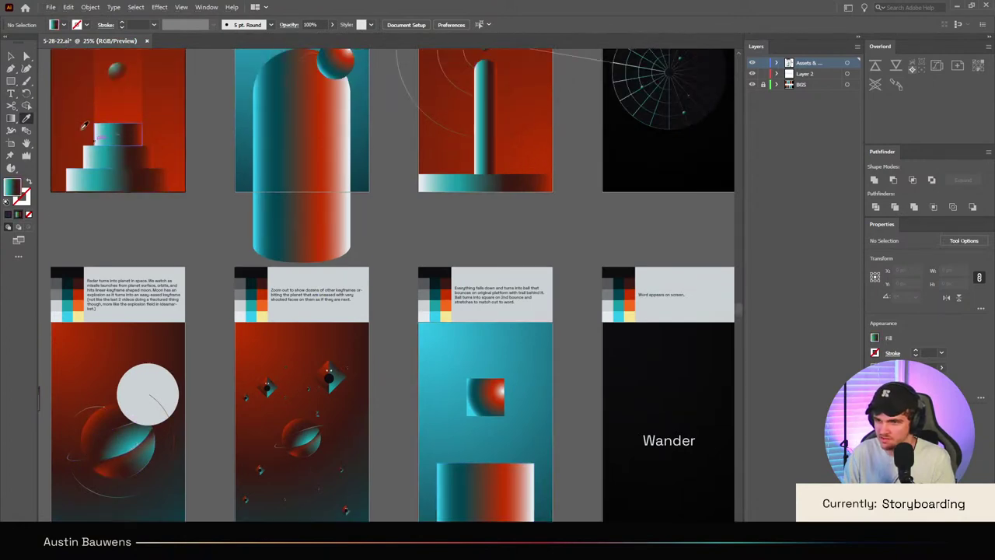
Step: Draw a thin gradient rectangle bar above the large shocked diamond
{"action": "left_click", "coordinate": [11, 83]}
{"action": "scroll", "coordinate": [327, 311], "scroll_direction": "down", "scroll_amount": 2}
{"action": "scroll", "coordinate": [325, 304], "scroll_direction": "up", "scroll_amount": 6}
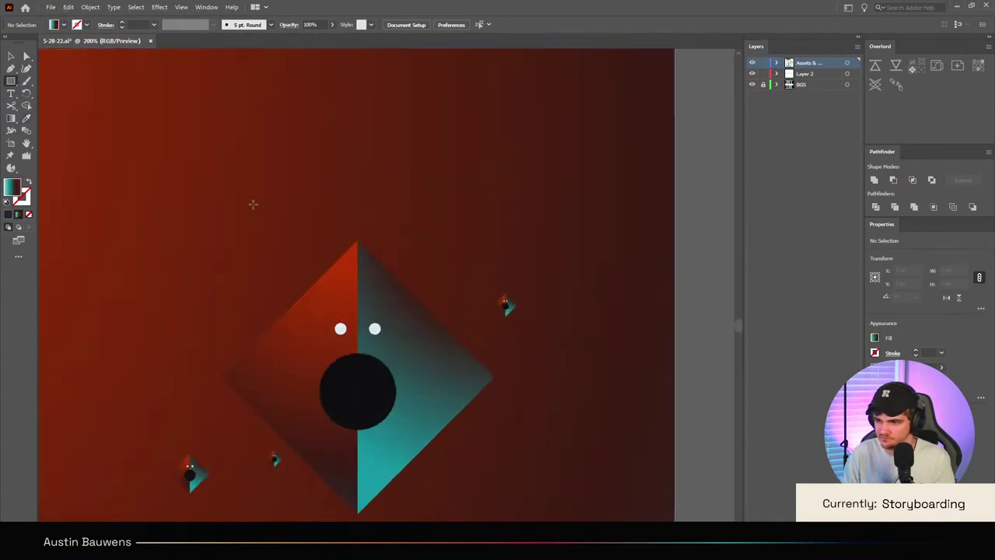
{"action": "left_click_drag", "start_coordinate": [247, 194], "coordinate": [261, 258]}
{"action": "key", "text": "v"}
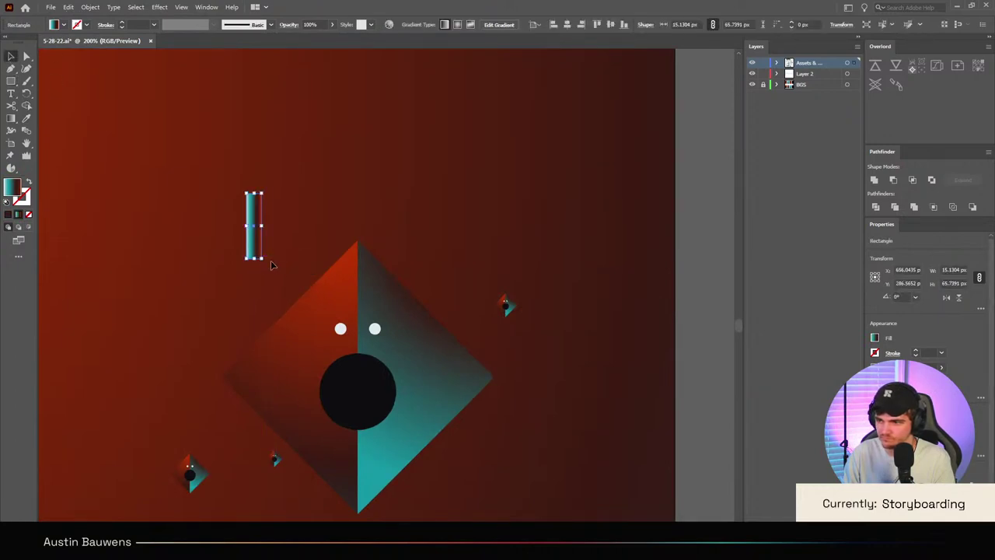
Step: Drag the bar's bottom corner anchors inward to taper it into a stem, then deselect
{"action": "scroll", "coordinate": [263, 260], "scroll_direction": "up", "scroll_amount": 3}
{"action": "key", "text": "a"}
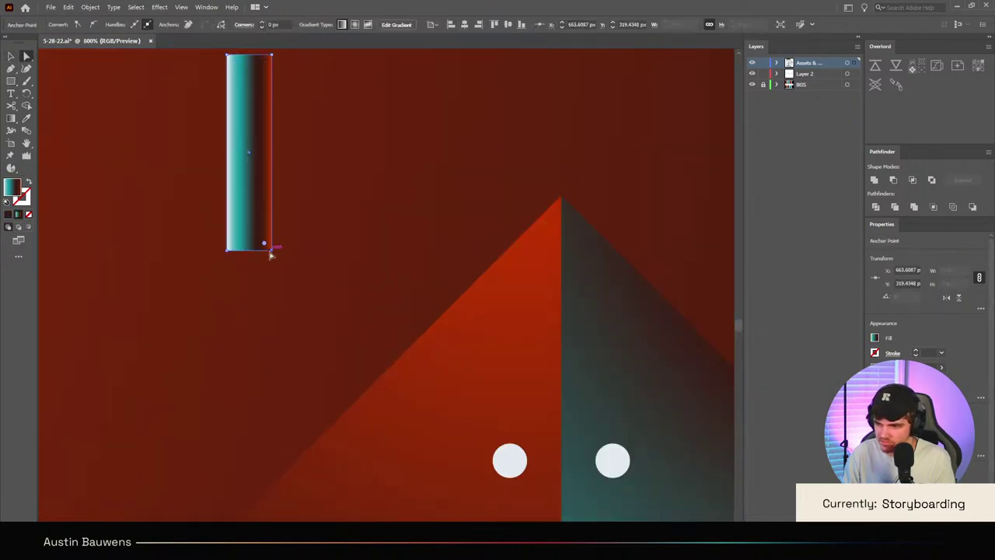
{"action": "left_click", "coordinate": [272, 252]}
{"action": "left_click_drag", "start_coordinate": [271, 252], "coordinate": [241, 251]}
{"action": "left_click", "coordinate": [228, 253]}
{"action": "scroll", "coordinate": [241, 251], "scroll_direction": "down", "scroll_amount": 3}
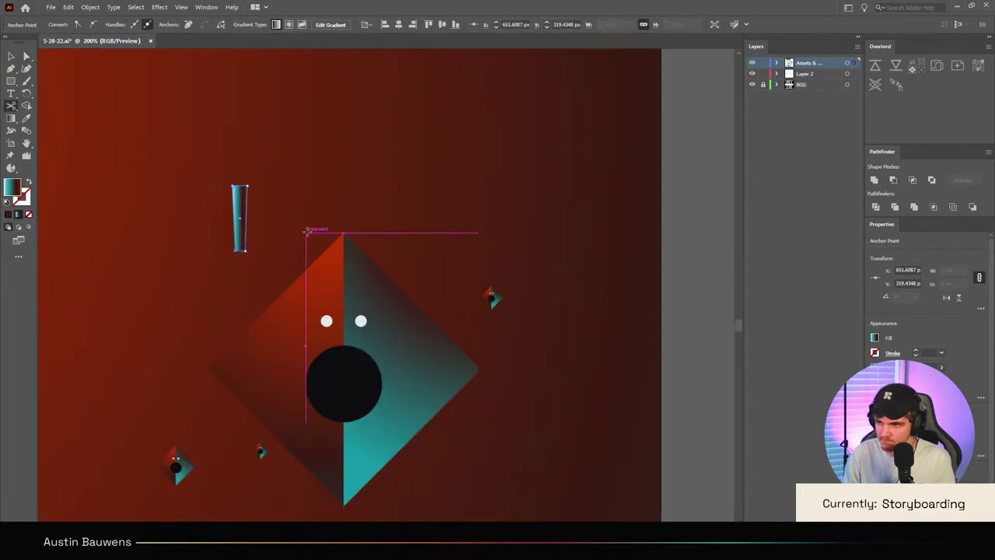
{"action": "key", "text": "v"}
{"action": "left_click", "coordinate": [380, 117]}
{"action": "scroll", "coordinate": [382, 196], "scroll_direction": "down", "scroll_amount": 3}
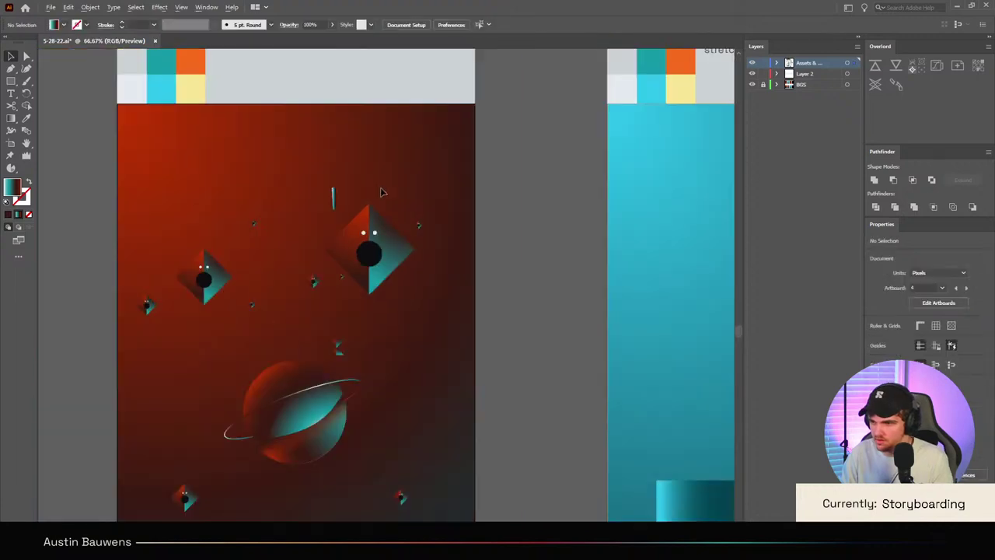
{"action": "scroll", "coordinate": [353, 198], "scroll_direction": "up", "scroll_amount": 3}
{"action": "scroll", "coordinate": [352, 199], "scroll_direction": "up", "scroll_amount": 2}
Step: Draw a small ellipse below the tapered stem as the exclamation dot
{"action": "left_click", "coordinate": [13, 82]}
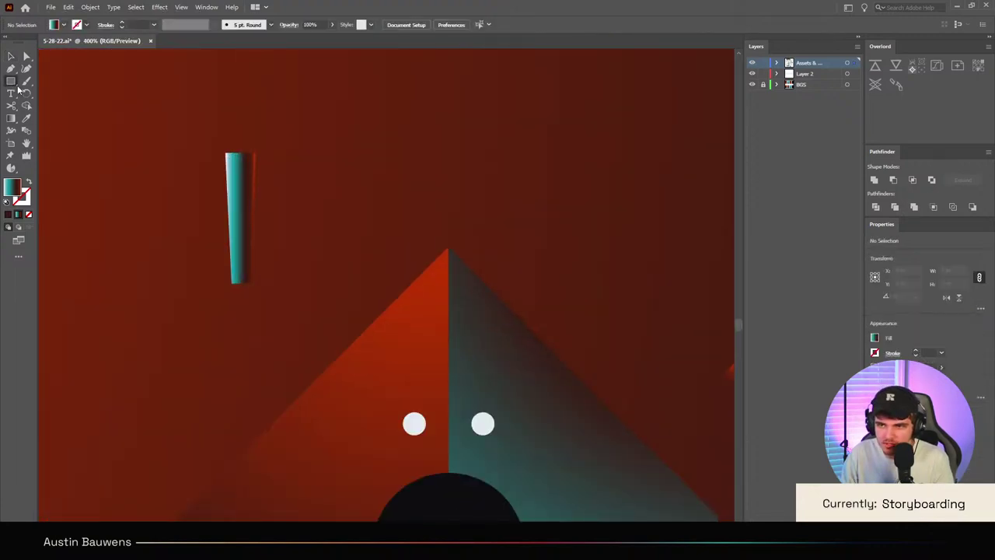
{"action": "mouse_move", "coordinate": [238, 307]}
{"action": "left_mouse_down"}
{"action": "mouse_move", "coordinate": [251, 322]}
{"action": "mouse_move", "coordinate": [251, 311]}
{"action": "left_mouse_up"}
{"action": "scroll", "coordinate": [247, 307], "scroll_direction": "down", "scroll_amount": 5}
{"action": "scroll", "coordinate": [247, 307], "scroll_direction": "down", "scroll_amount": 3}
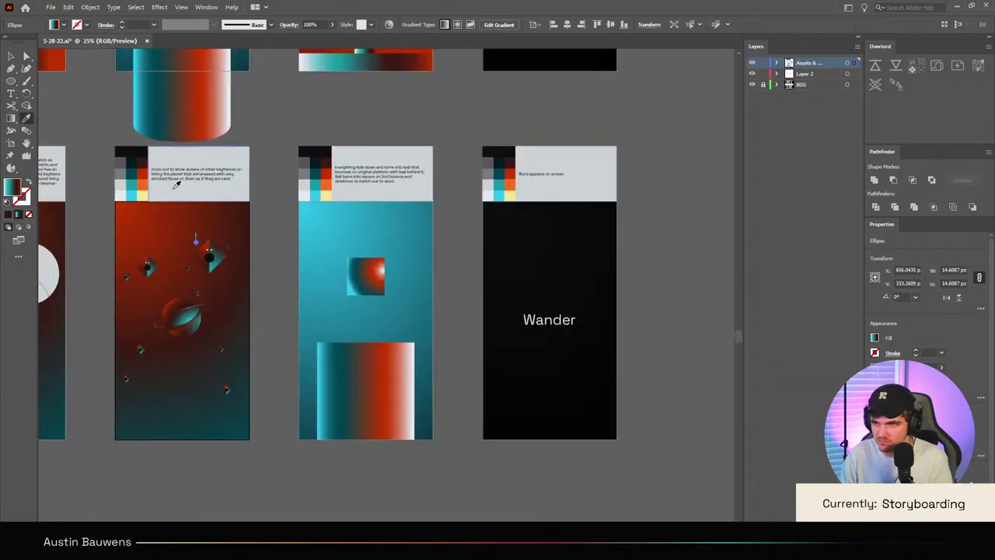
{"action": "scroll", "coordinate": [216, 196], "scroll_direction": "left", "scroll_amount": 2}
{"action": "scroll", "coordinate": [216, 196], "scroll_direction": "up", "scroll_amount": 3}
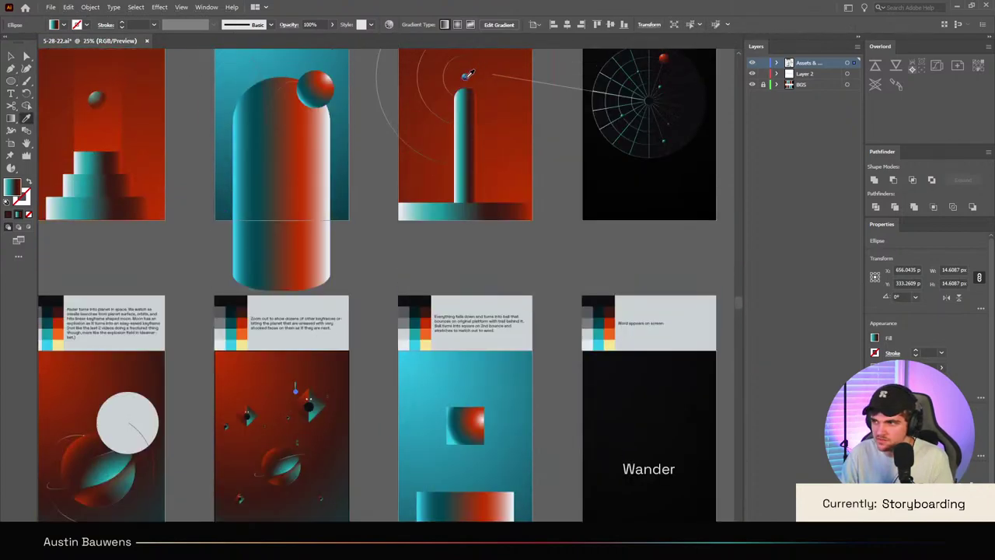
{"action": "scroll", "coordinate": [299, 381], "scroll_direction": "up", "scroll_amount": 6}
{"action": "scroll", "coordinate": [316, 276], "scroll_direction": "up", "scroll_amount": 6}
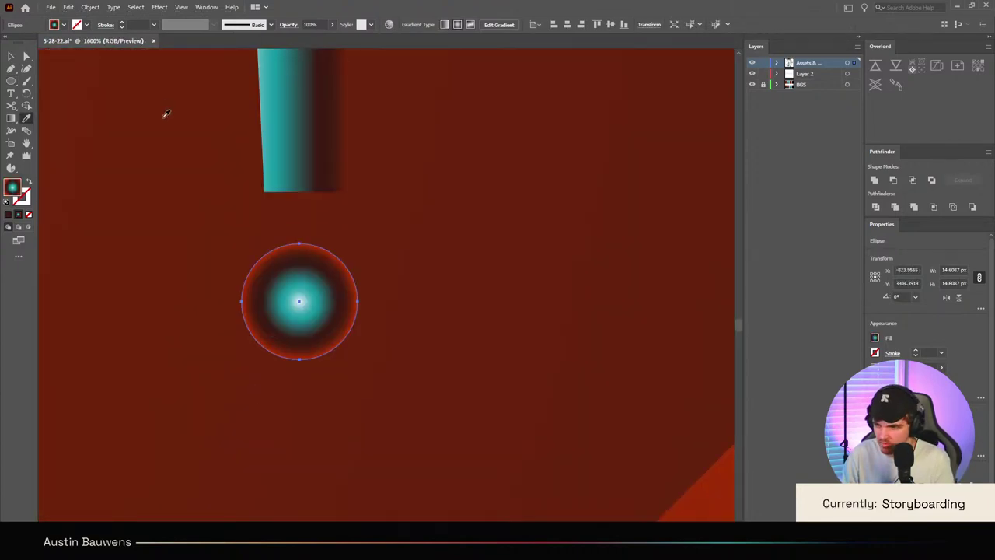
Step: Re-aim the dot's red-to-teal radial gradient diagonally with the Gradient tool, then deselect
{"action": "key", "text": "g"}
{"action": "mouse_move", "coordinate": [264, 255]}
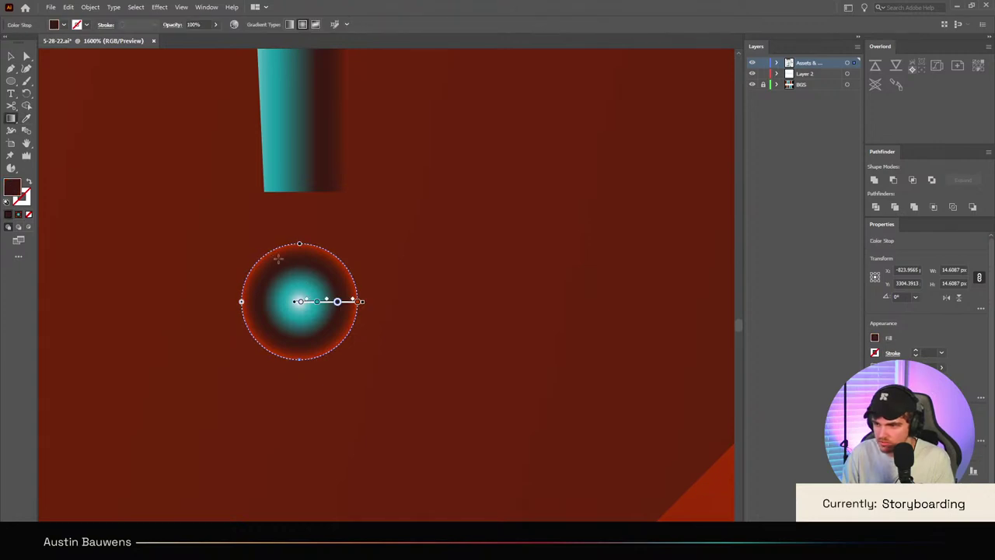
{"action": "scroll", "coordinate": [343, 272], "scroll_direction": "down", "scroll_amount": 16}
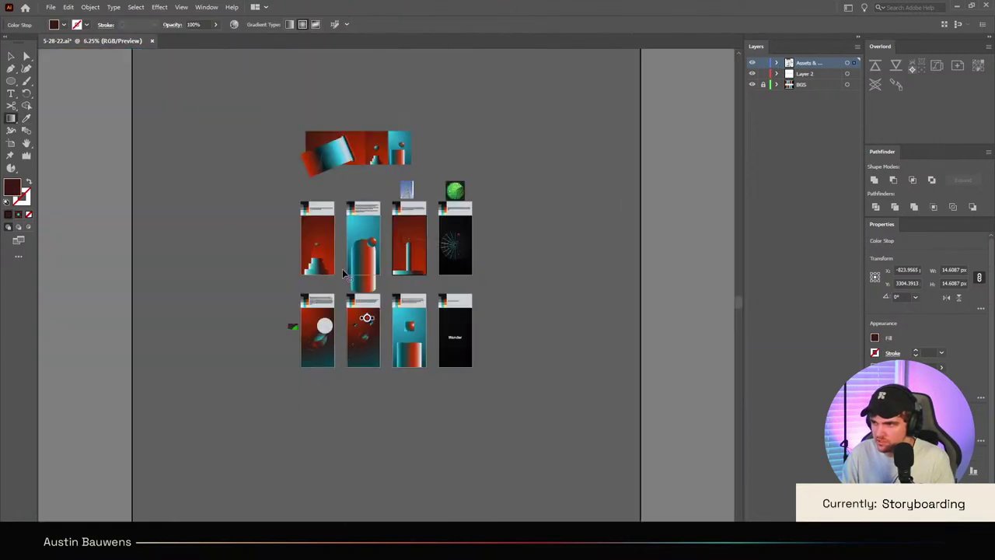
{"action": "scroll", "coordinate": [343, 272], "scroll_direction": "up", "scroll_amount": 5}
{"action": "scroll", "coordinate": [366, 287], "scroll_direction": "down", "scroll_amount": 3}
{"action": "scroll", "coordinate": [383, 304], "scroll_direction": "up", "scroll_amount": 10}
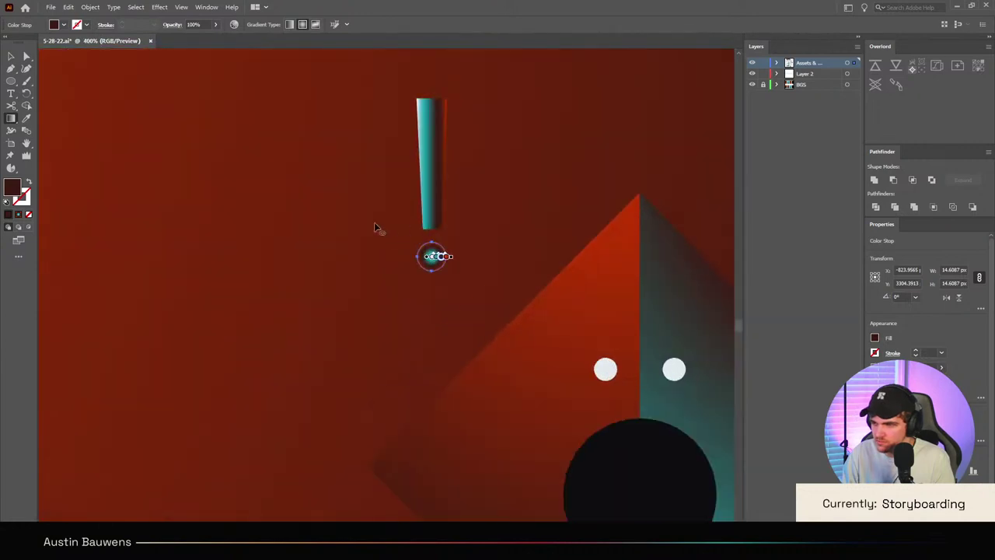
{"action": "scroll", "coordinate": [374, 225], "scroll_direction": "up", "scroll_amount": 3}
{"action": "left_click_drag", "start_coordinate": [334, 218], "coordinate": [419, 304]}
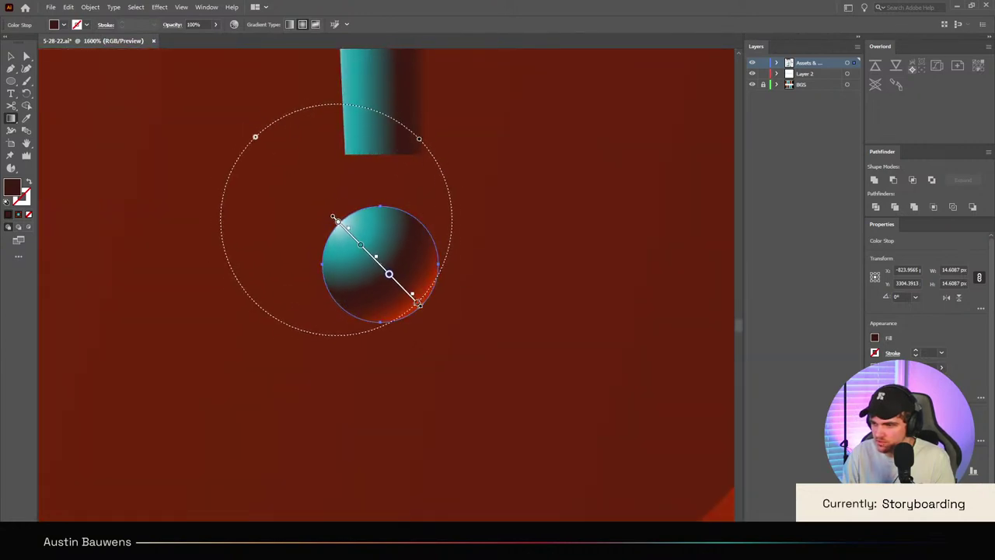
{"action": "scroll", "coordinate": [420, 303], "scroll_direction": "down", "scroll_amount": 10}
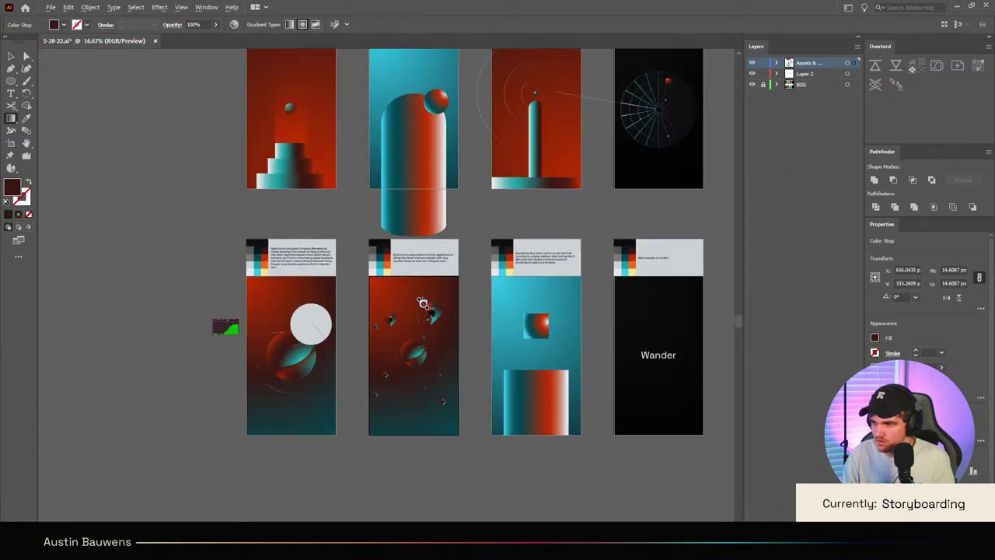
{"action": "scroll", "coordinate": [422, 303], "scroll_direction": "up", "scroll_amount": 10}
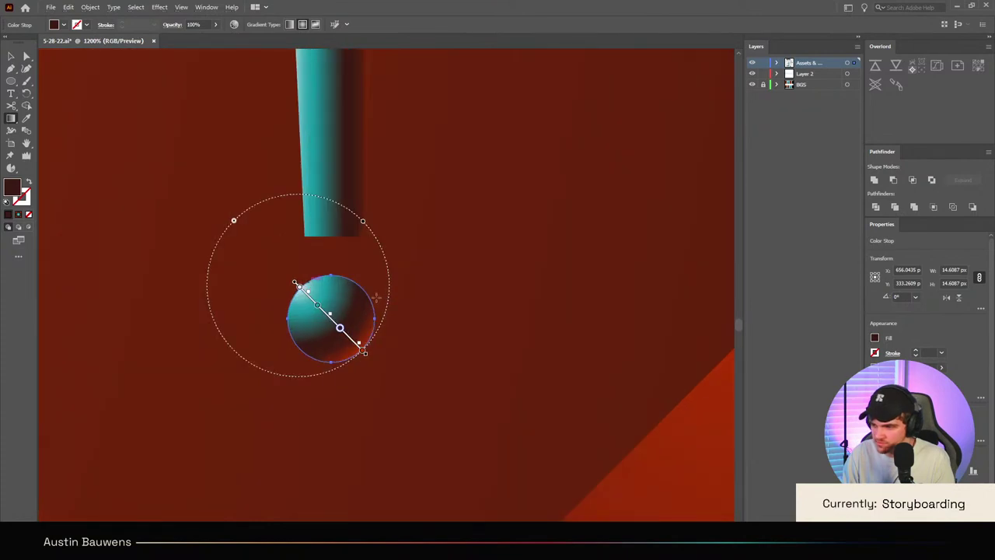
{"action": "left_click_drag", "start_coordinate": [377, 296], "coordinate": [301, 345]}
{"action": "scroll", "coordinate": [306, 345], "scroll_direction": "down", "scroll_amount": 7}
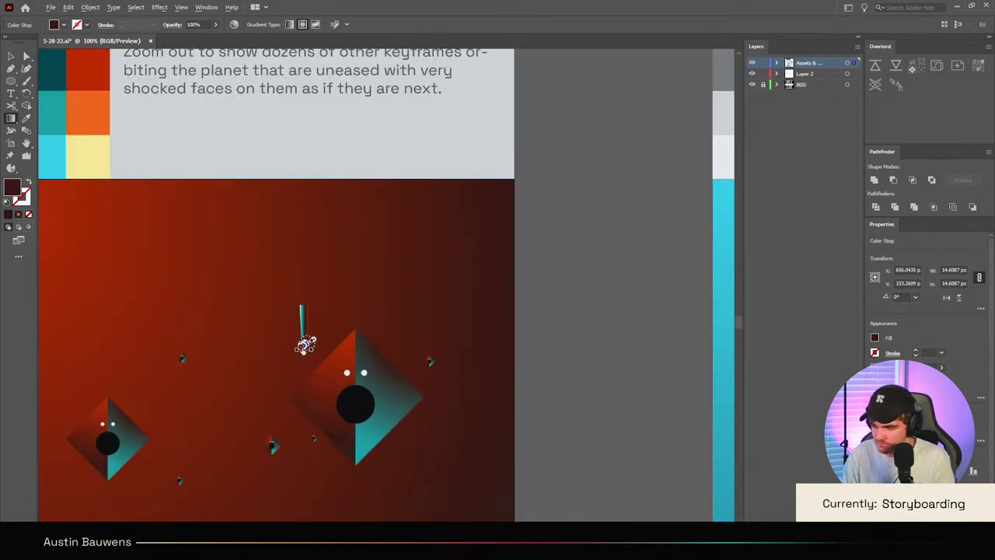
{"action": "scroll", "coordinate": [306, 345], "scroll_direction": "down", "scroll_amount": 3}
{"action": "scroll", "coordinate": [304, 269], "scroll_direction": "up", "scroll_amount": 10}
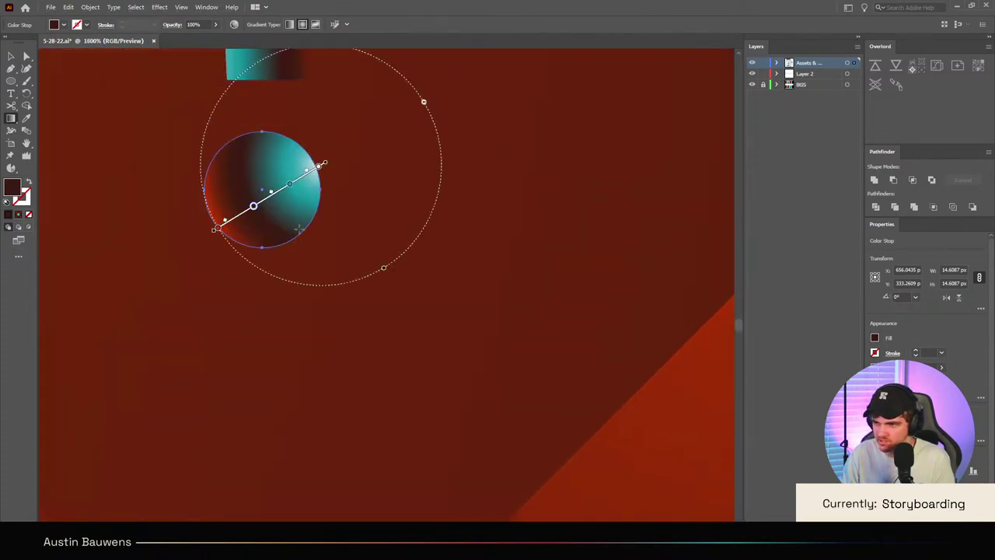
{"action": "left_click_drag", "start_coordinate": [312, 227], "coordinate": [222, 139]}
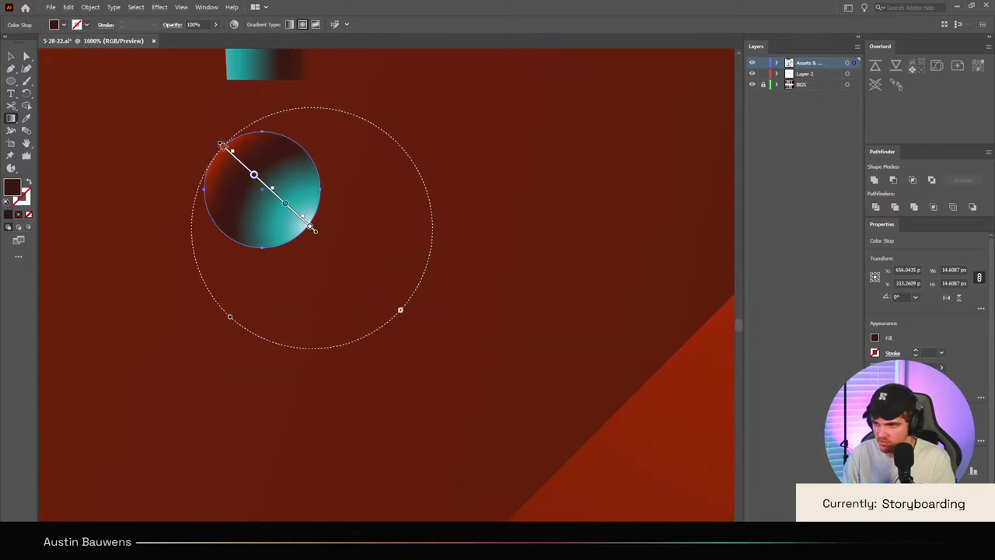
{"action": "key", "text": "v"}
{"action": "left_click", "coordinate": [369, 198]}
{"action": "scroll", "coordinate": [369, 197], "scroll_direction": "down", "scroll_amount": 9}
Step: Ungroup the diamond artwork and group the exclamation bar and dot together
{"action": "scroll", "coordinate": [367, 194], "scroll_direction": "up", "scroll_amount": 5}
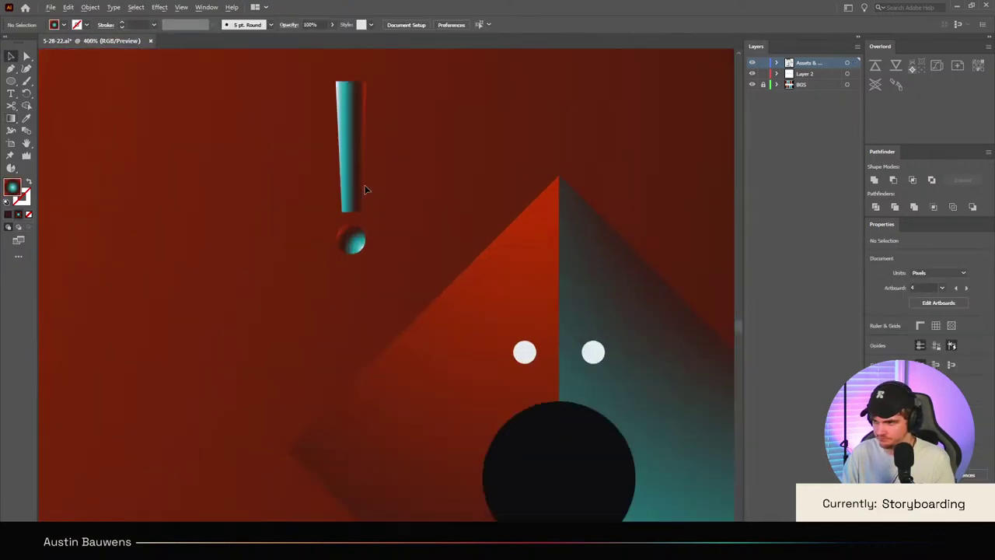
{"action": "scroll", "coordinate": [365, 190], "scroll_direction": "down", "scroll_amount": 4}
{"action": "scroll", "coordinate": [405, 280], "scroll_direction": "down", "scroll_amount": 3}
{"action": "scroll", "coordinate": [526, 339], "scroll_direction": "up", "scroll_amount": 3}
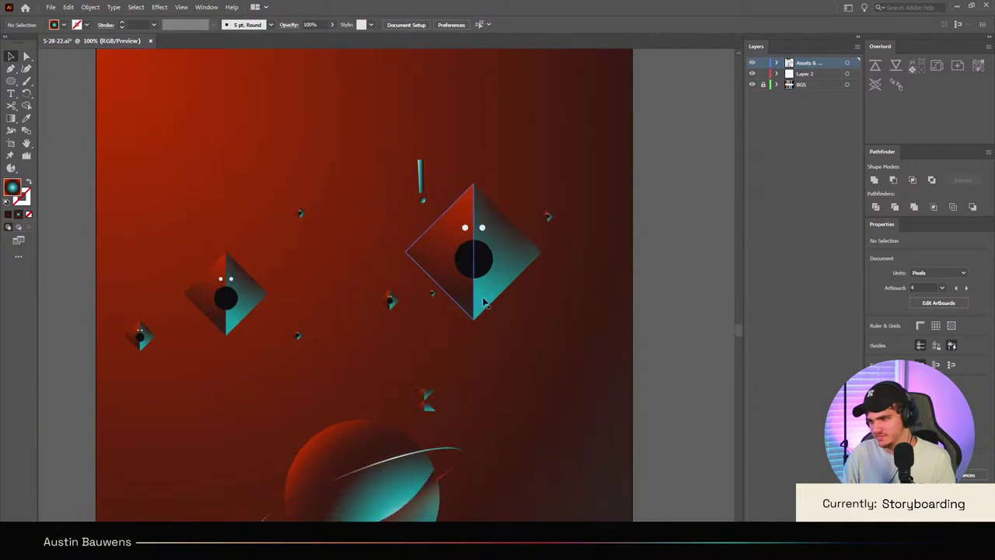
{"action": "scroll", "coordinate": [527, 340], "scroll_direction": "down", "scroll_amount": 2}
{"action": "scroll", "coordinate": [528, 338], "scroll_direction": "up", "scroll_amount": 2}
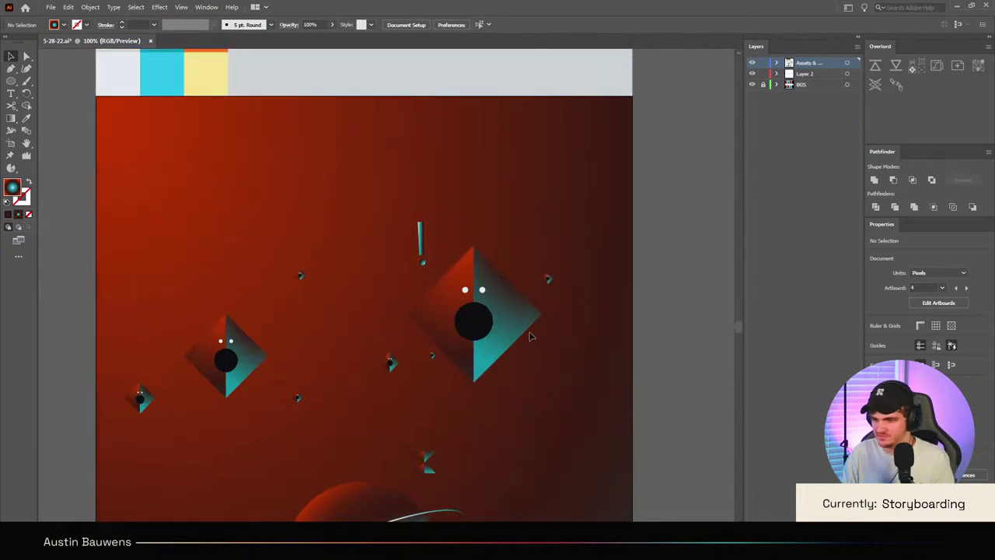
{"action": "scroll", "coordinate": [449, 249], "scroll_direction": "up", "scroll_amount": 3}
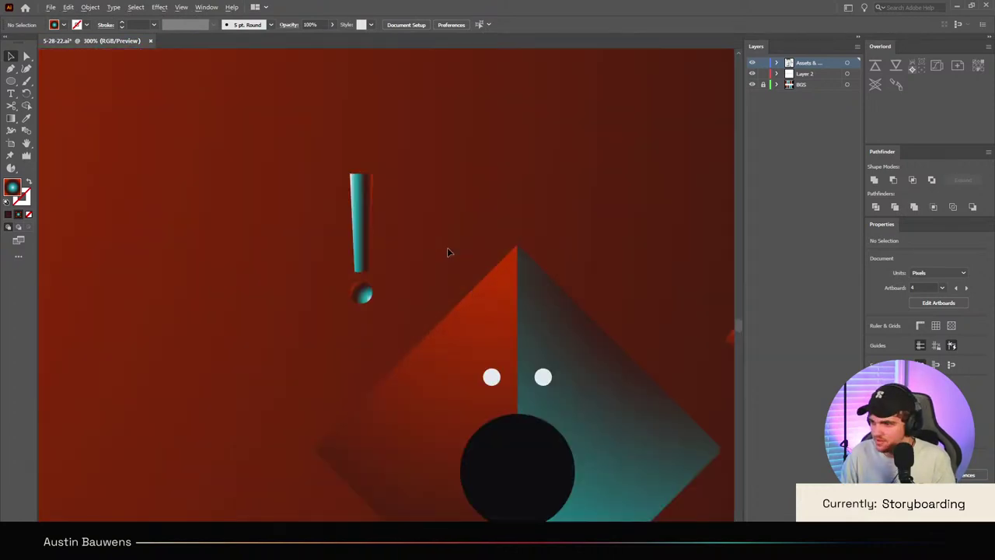
{"action": "left_click", "coordinate": [359, 250]}
{"action": "key", "text": "ctrl+shift+g"}
{"action": "left_click", "coordinate": [397, 257]}
{"action": "left_click_drag", "start_coordinate": [346, 242], "coordinate": [389, 320]}
{"action": "key", "text": "ctrl+g"}
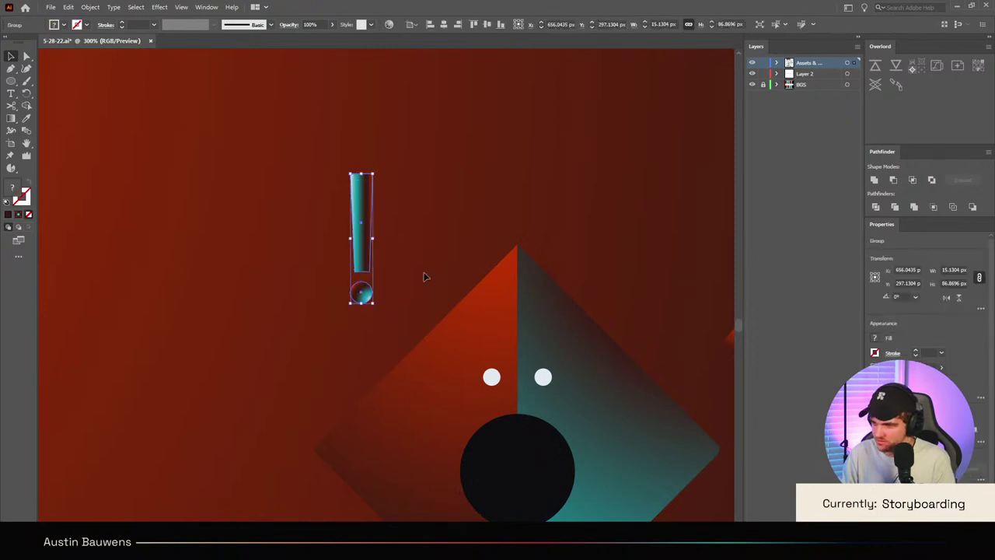
{"action": "left_click", "coordinate": [400, 304]}
Step: Place a copy of the exclamation mark to the right of the diamond
{"action": "left_click", "coordinate": [365, 297]}
{"action": "scroll", "coordinate": [369, 299], "scroll_direction": "down", "scroll_amount": 2}
{"action": "left_click_drag", "start_coordinate": [362, 269], "coordinate": [524, 309]}
{"action": "left_click", "coordinate": [573, 280]}
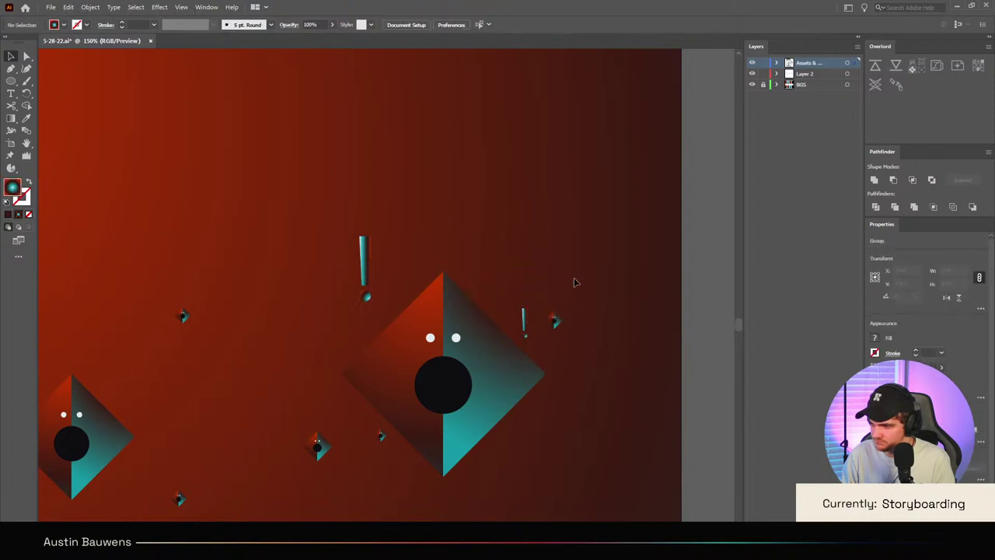
Step: Duplicate the small exclamation mark up and to the right and enlarge the copy
{"action": "scroll", "coordinate": [573, 314], "scroll_direction": "down", "scroll_amount": 2}
{"action": "scroll", "coordinate": [591, 336], "scroll_direction": "down", "scroll_amount": 3}
{"action": "scroll", "coordinate": [589, 342], "scroll_direction": "up", "scroll_amount": 4}
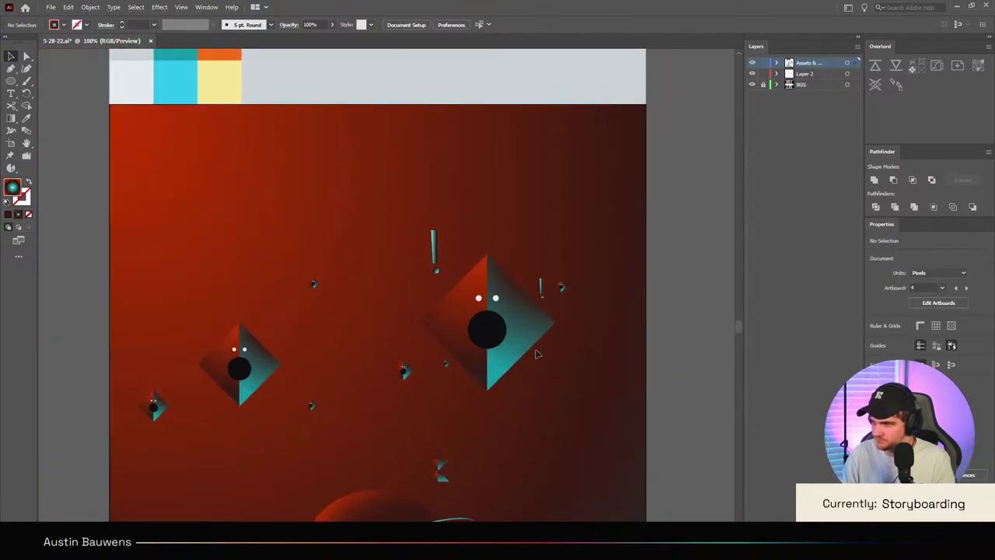
{"action": "scroll", "coordinate": [440, 299], "scroll_direction": "up", "scroll_amount": 2}
{"action": "left_click", "coordinate": [443, 304]}
{"action": "left_click_drag", "start_coordinate": [442, 306], "coordinate": [593, 260]}
{"action": "left_click_drag", "start_coordinate": [595, 222], "coordinate": [645, 159]}
{"action": "left_click", "coordinate": [500, 222]}
{"action": "scroll", "coordinate": [500, 160], "scroll_direction": "down", "scroll_amount": 4}
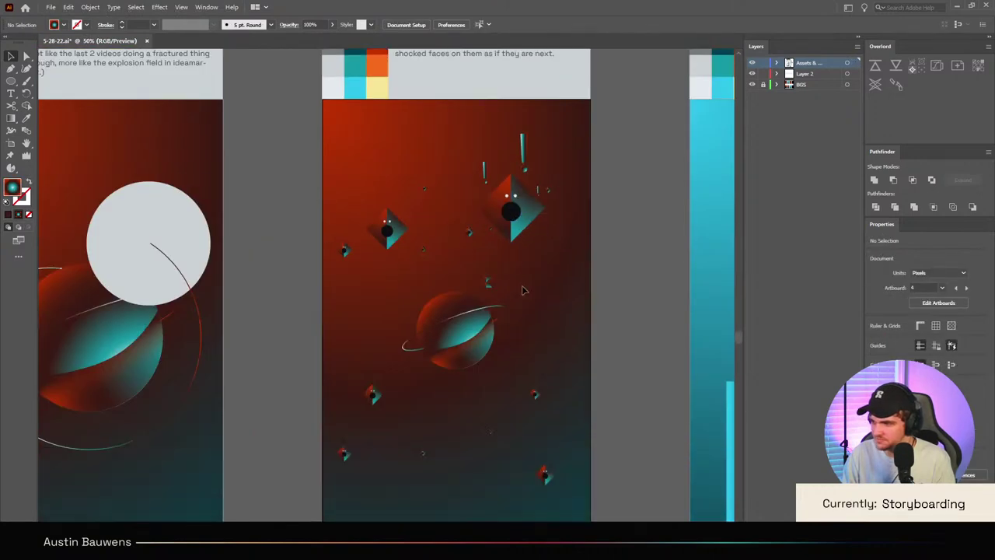
{"action": "scroll", "coordinate": [542, 291], "scroll_direction": "down", "scroll_amount": 2}
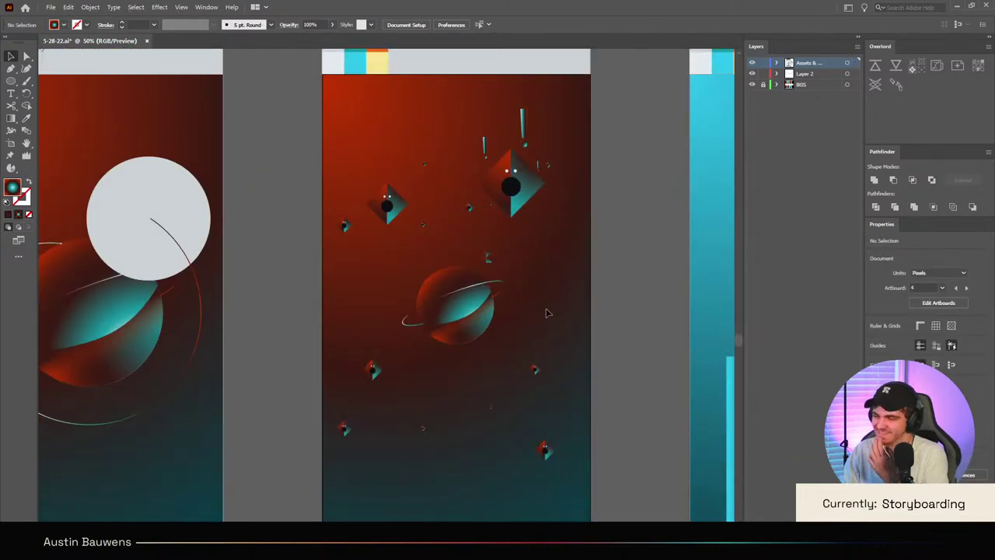
Step: Delete two stray specks near the planet, then undo to restore them
{"action": "left_click_drag", "start_coordinate": [477, 404], "coordinate": [492, 420]}
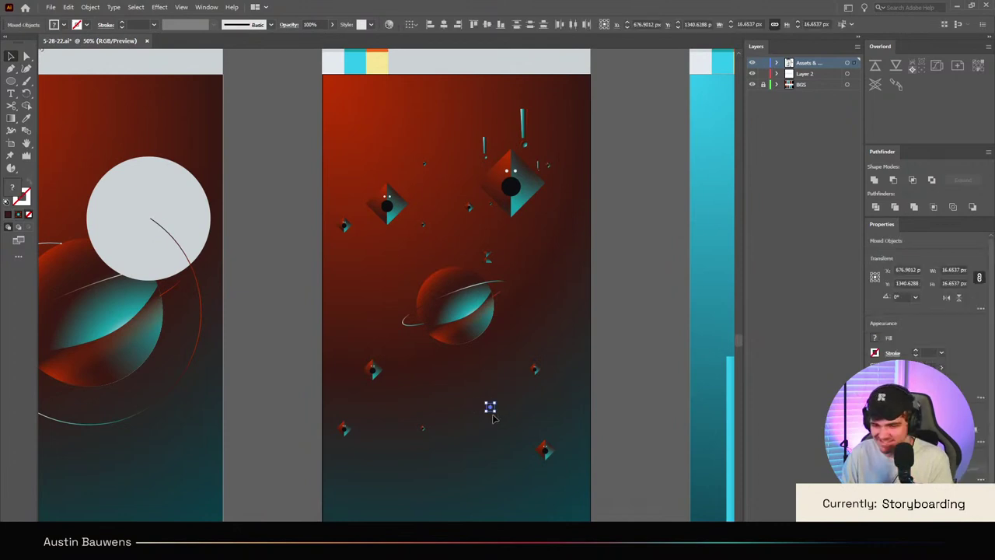
{"action": "left_click", "coordinate": [490, 418]}
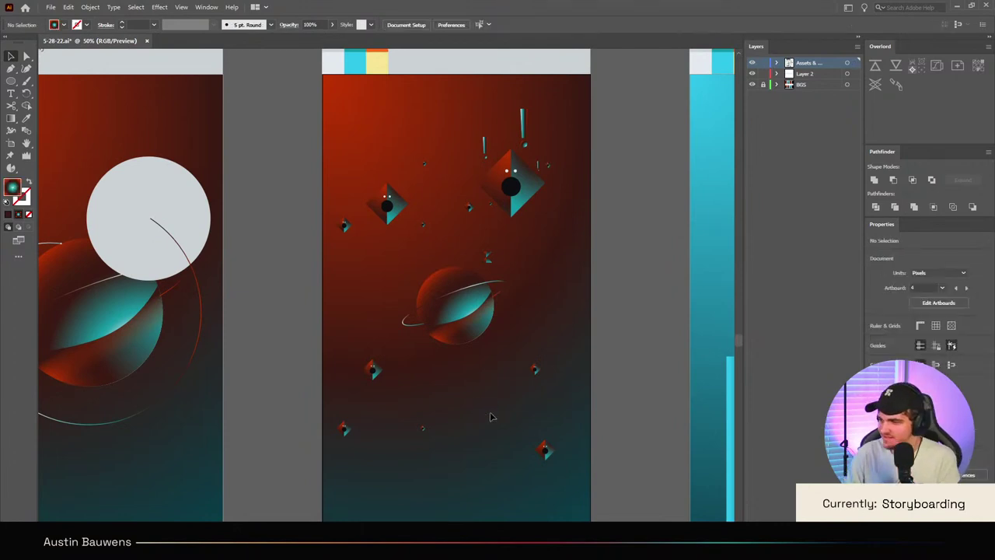
{"action": "left_click", "coordinate": [424, 226]}
{"action": "key", "text": "Delete"}
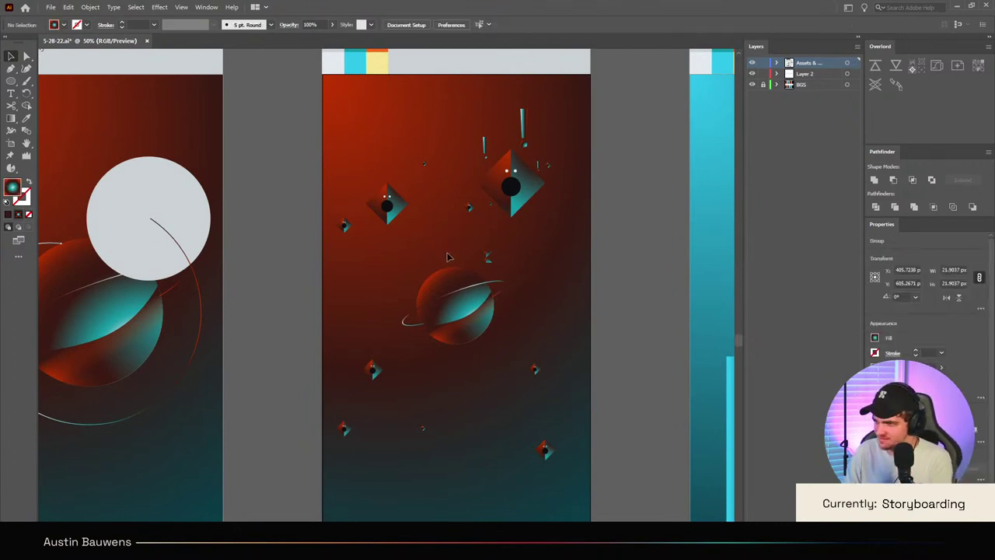
{"action": "left_click", "coordinate": [549, 165]}
{"action": "key", "text": "Delete"}
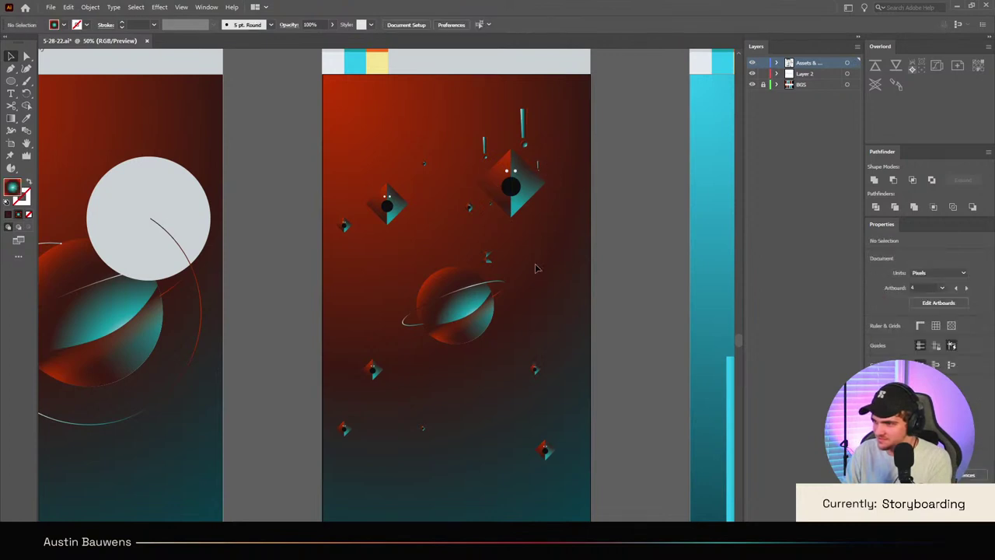
{"action": "scroll", "coordinate": [535, 280], "scroll_direction": "down", "scroll_amount": 1}
{"action": "scroll", "coordinate": [535, 280], "scroll_direction": "up", "scroll_amount": 1}
{"action": "key", "text": "ctrl+z"}
{"action": "key", "text": "ctrl+z"}
{"action": "key", "text": "ctrl+z"}
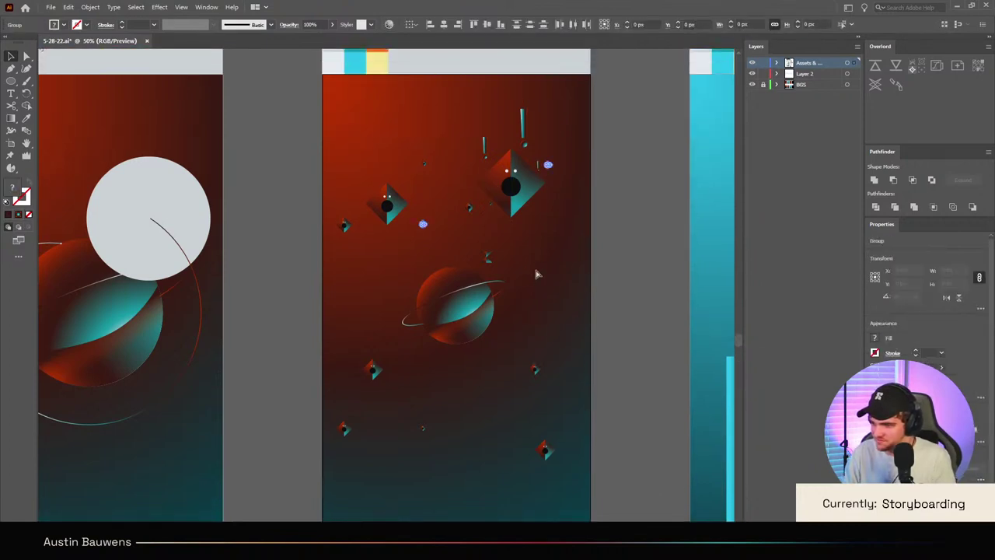
{"action": "left_click", "coordinate": [566, 309]}
{"action": "key", "text": "ctrl+z"}
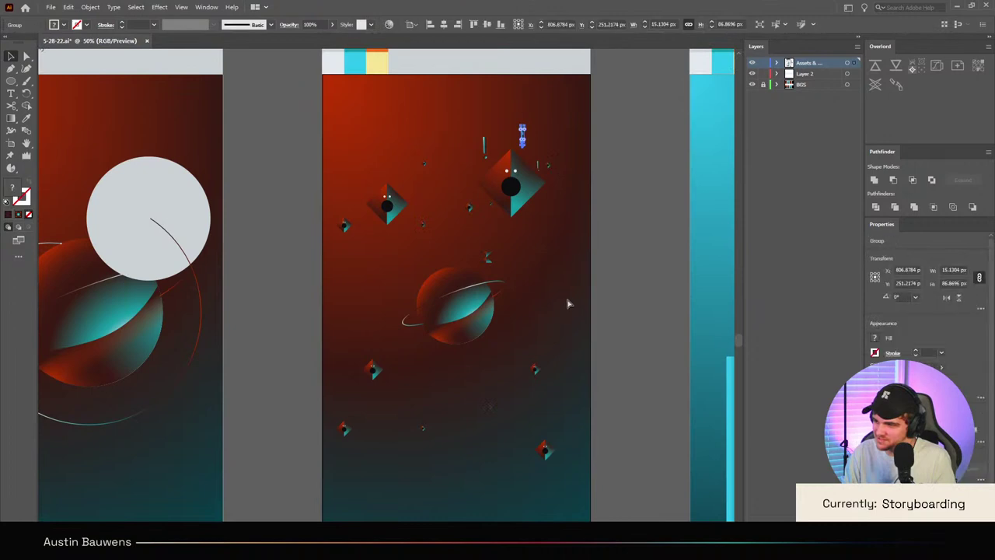
{"action": "key", "text": "ctrl+z"}
{"action": "key", "text": "ctrl+z"}
{"action": "key", "text": "ctrl+z"}
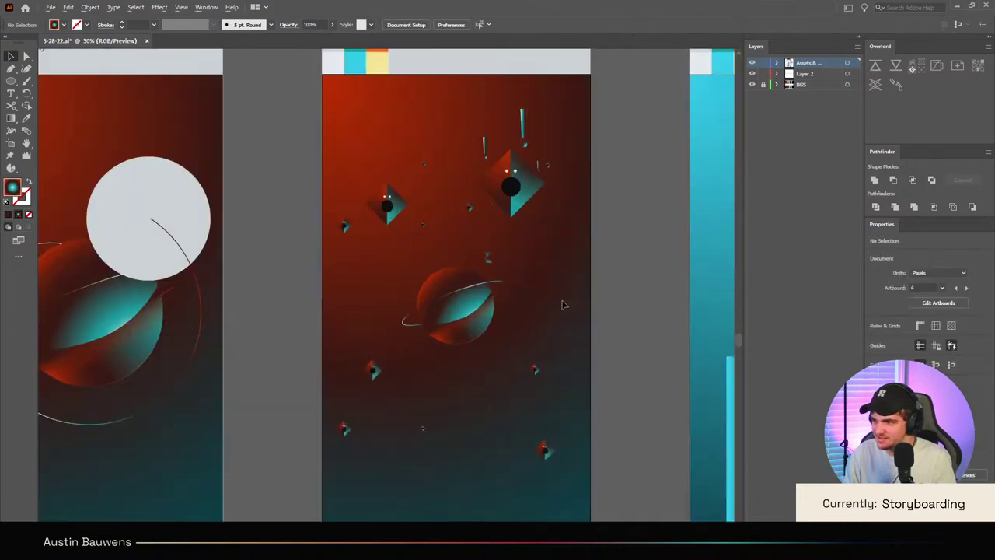
Step: Move the small exclamation mark left above the smaller diamond creature
{"action": "scroll", "coordinate": [563, 308], "scroll_direction": "up", "scroll_amount": 2}
{"action": "scroll", "coordinate": [494, 201], "scroll_direction": "up", "scroll_amount": 3, "text": "alt"}
{"action": "left_click_drag", "start_coordinate": [462, 271], "coordinate": [213, 326]}
{"action": "scroll", "coordinate": [350, 342], "scroll_direction": "down", "scroll_amount": 3, "text": "alt"}
{"action": "scroll", "coordinate": [393, 416], "scroll_direction": "down", "scroll_amount": 4}
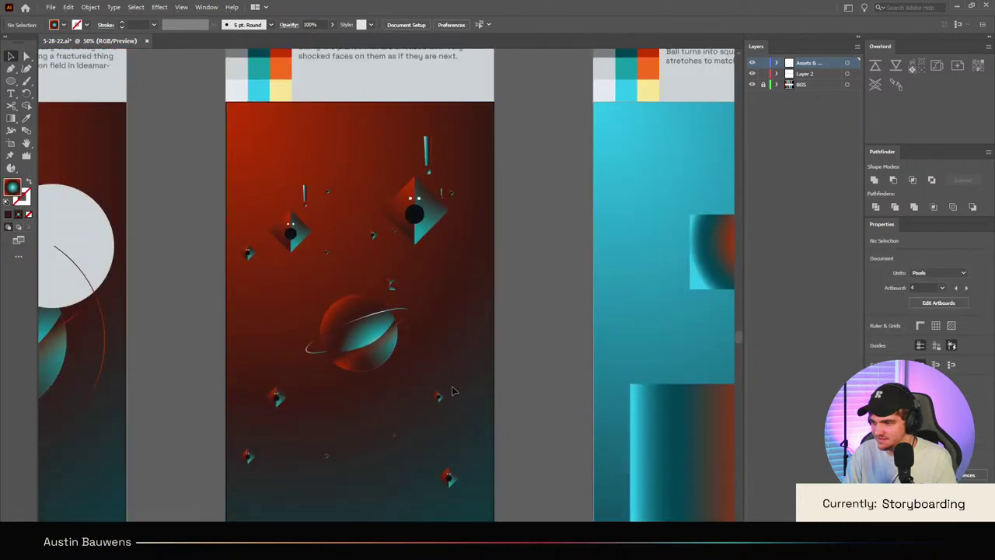
{"action": "scroll", "coordinate": [437, 337], "scroll_direction": "up", "scroll_amount": 1}
{"action": "scroll", "coordinate": [496, 370], "scroll_direction": "up", "scroll_amount": 1, "text": "alt"}
{"action": "scroll", "coordinate": [497, 370], "scroll_direction": "left", "scroll_amount": 1}
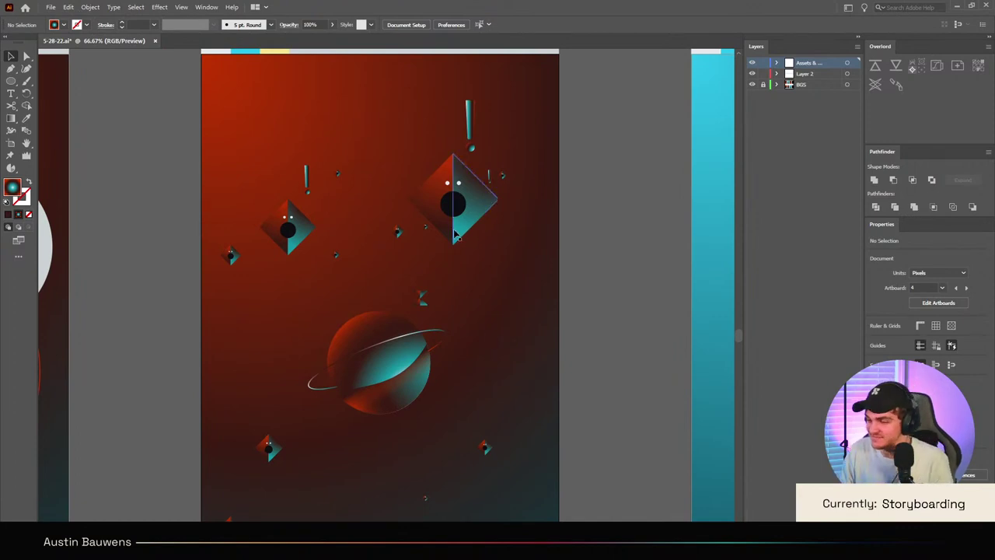
{"action": "scroll", "coordinate": [482, 342], "scroll_direction": "down", "scroll_amount": 4, "text": "alt"}
{"action": "scroll", "coordinate": [456, 312], "scroll_direction": "up", "scroll_amount": 3, "text": "alt"}
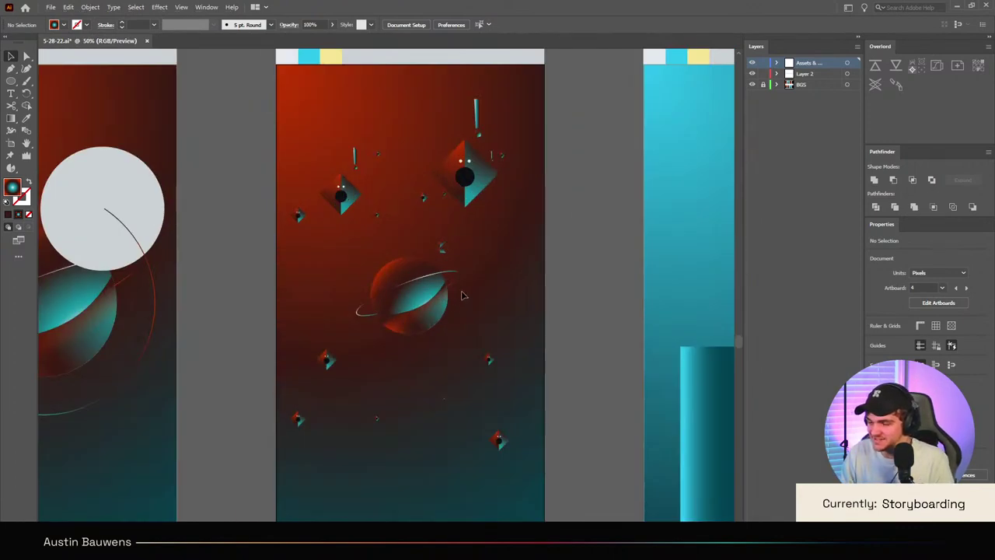
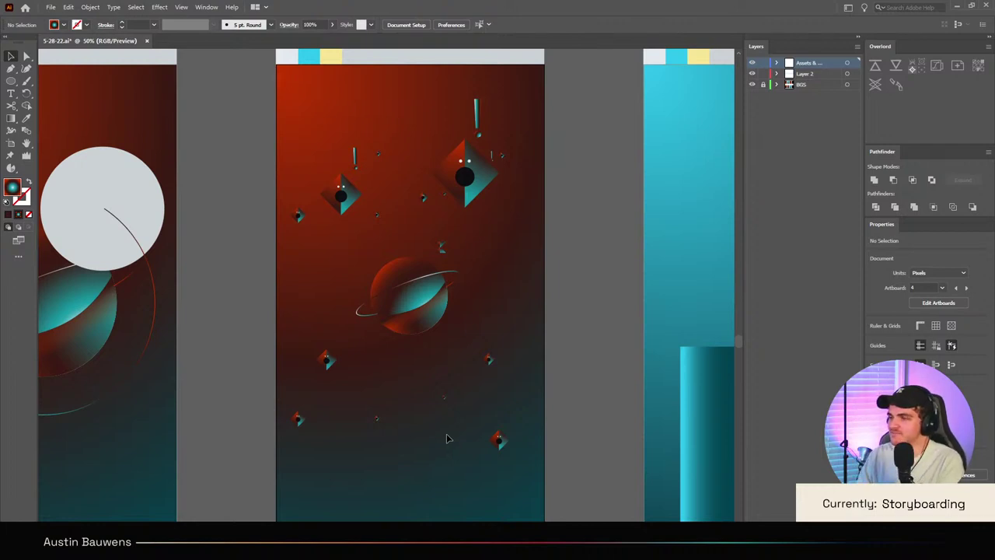
Step: Delete the three exclamation marks: the top one, the one beside the large diamond, and the last group
{"action": "left_click", "coordinate": [477, 118]}
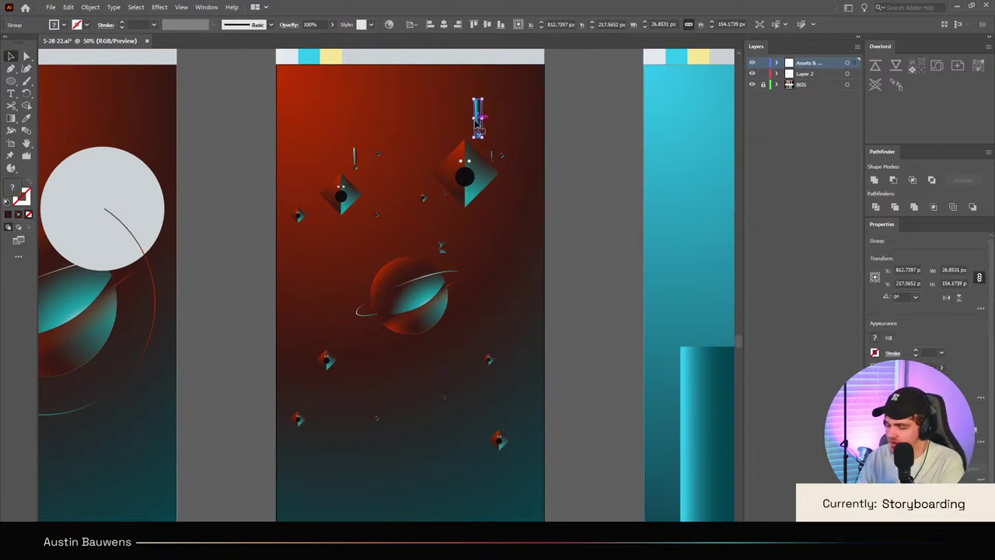
{"action": "key", "text": "Delete"}
{"action": "left_click", "coordinate": [491, 158]}
{"action": "key", "text": "Delete"}
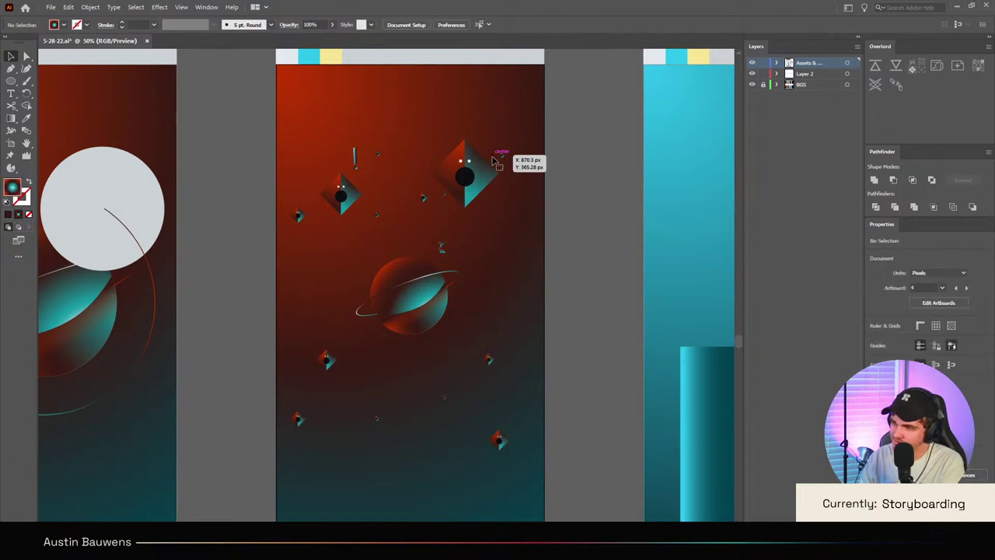
{"action": "double_click", "coordinate": [354, 160]}
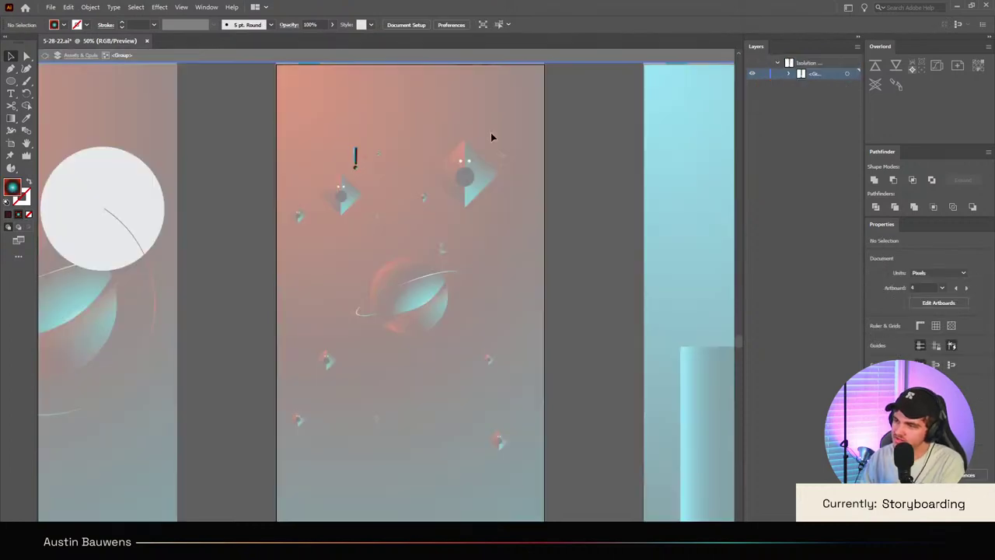
{"action": "key", "text": "Escape"}
{"action": "left_click", "coordinate": [355, 158]}
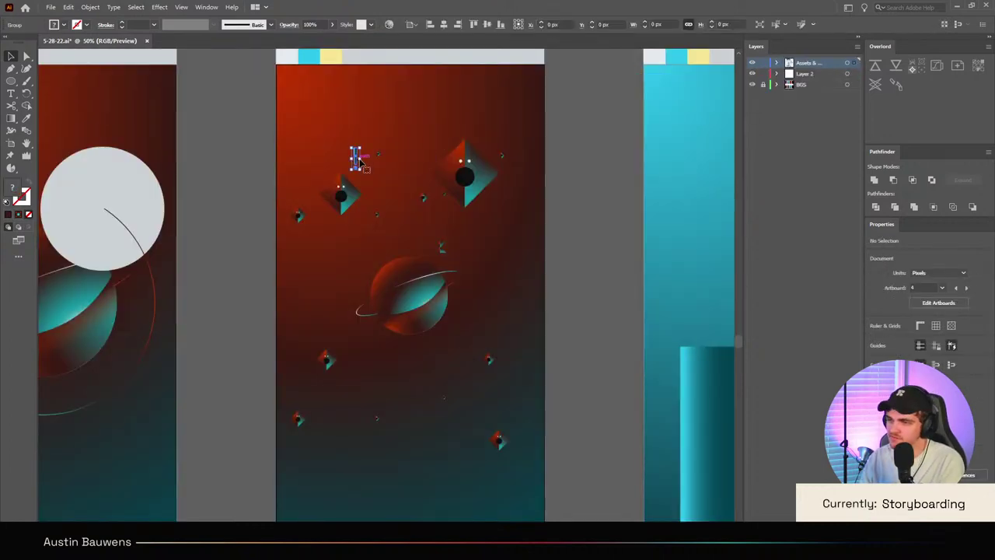
{"action": "key", "text": "Delete"}
{"action": "scroll", "coordinate": [370, 158], "scroll_direction": "right", "scroll_amount": 1}
{"action": "scroll", "coordinate": [370, 158], "scroll_direction": "up", "scroll_amount": 1}
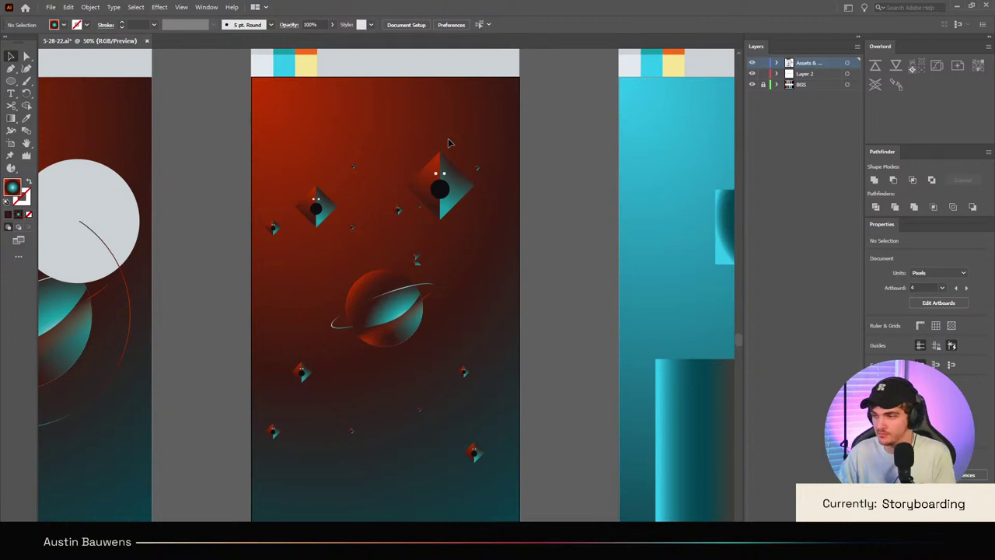
{"action": "scroll", "coordinate": [319, 206], "scroll_direction": "up", "scroll_amount": 2}
{"action": "scroll", "coordinate": [246, 280], "scroll_direction": "down", "scroll_amount": 2}
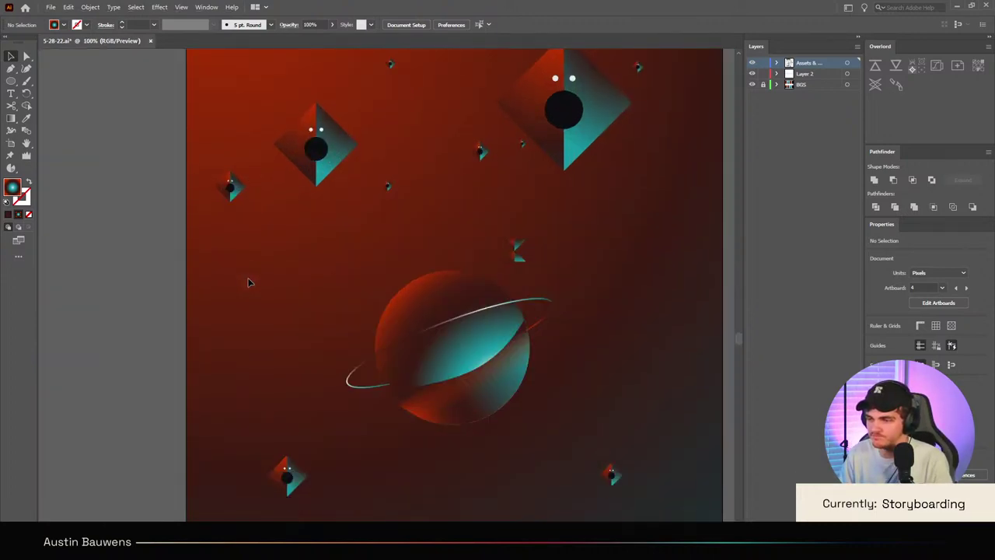
{"action": "scroll", "coordinate": [245, 276], "scroll_direction": "down", "scroll_amount": 2}
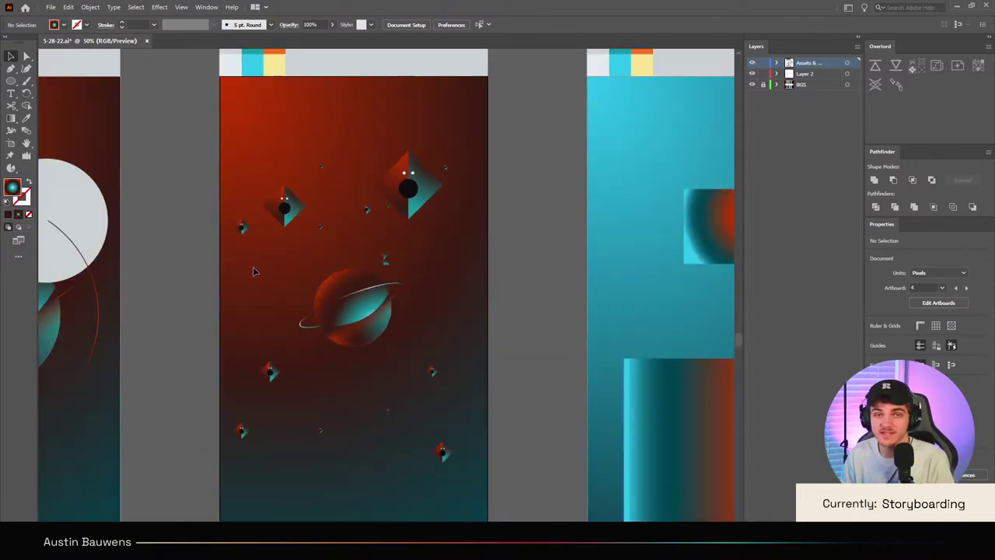
{"action": "scroll", "coordinate": [251, 267], "scroll_direction": "right", "scroll_amount": 2}
{"action": "scroll", "coordinate": [257, 268], "scroll_direction": "left", "scroll_amount": 2}
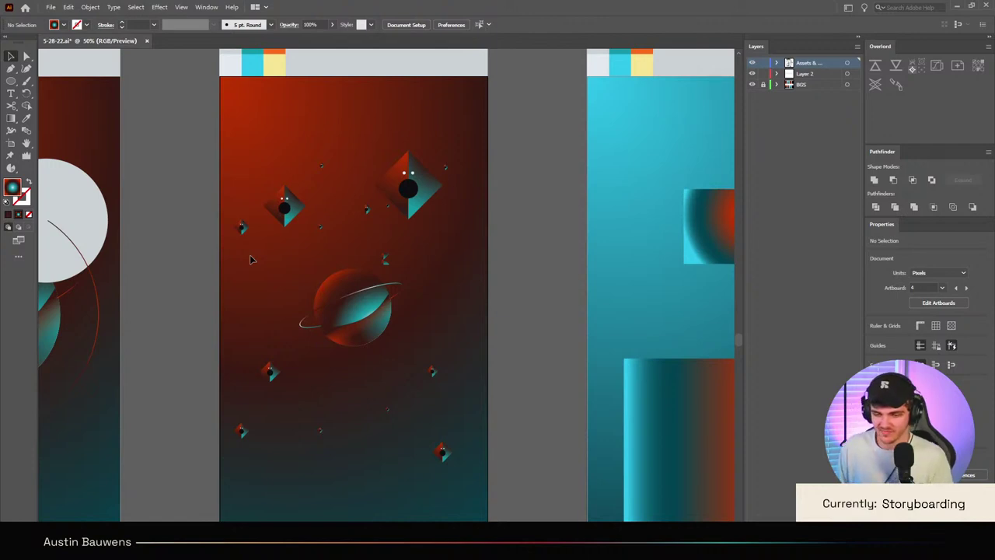
{"action": "scroll", "coordinate": [377, 240], "scroll_direction": "left", "scroll_amount": 1}
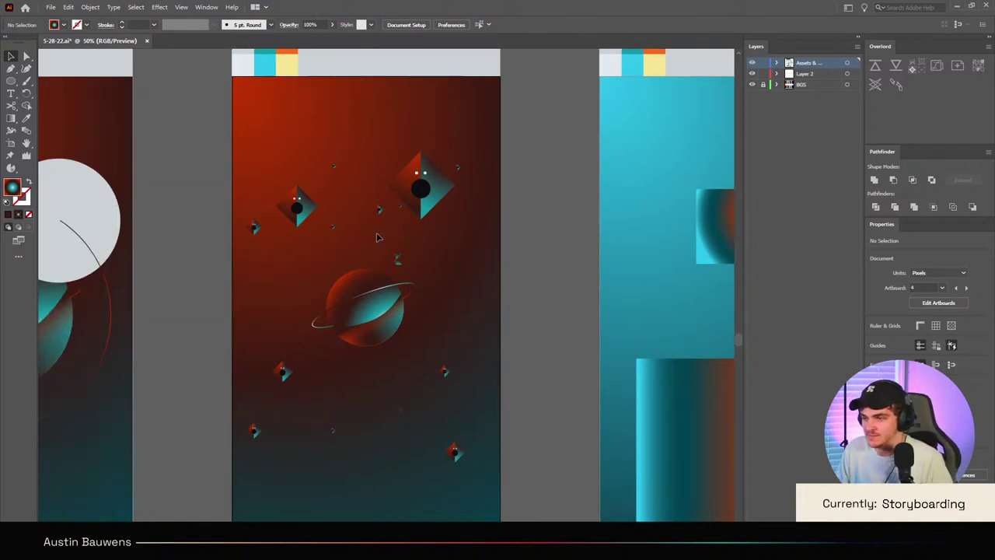
{"action": "scroll", "coordinate": [336, 248], "scroll_direction": "left", "scroll_amount": 3}
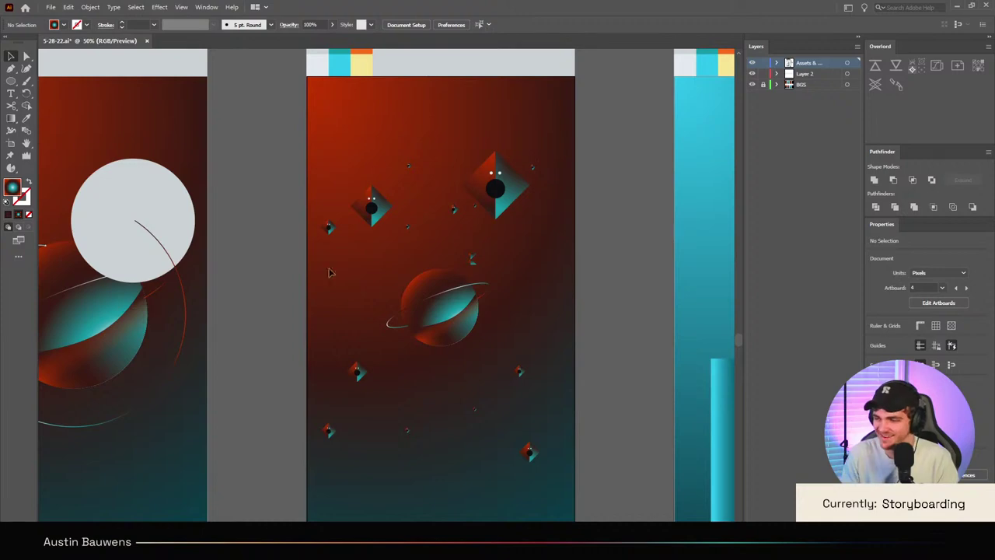
{"action": "scroll", "coordinate": [391, 212], "scroll_direction": "down", "scroll_amount": 2}
{"action": "scroll", "coordinate": [398, 247], "scroll_direction": "up", "scroll_amount": 2}
{"action": "scroll", "coordinate": [498, 285], "scroll_direction": "up", "scroll_amount": 4}
{"action": "scroll", "coordinate": [510, 285], "scroll_direction": "down", "scroll_amount": 1}
{"action": "scroll", "coordinate": [509, 289], "scroll_direction": "down", "scroll_amount": 3}
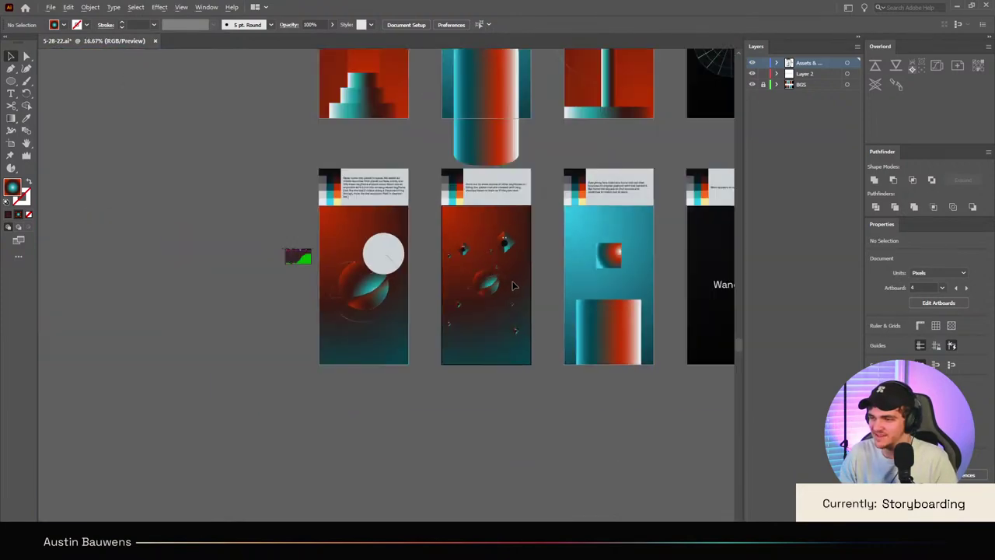
{"action": "scroll", "coordinate": [533, 278], "scroll_direction": "up", "scroll_amount": 4}
Step: Move a small diamond further down near the bottom of the artboard
{"action": "scroll", "coordinate": [447, 300], "scroll_direction": "up", "scroll_amount": 1}
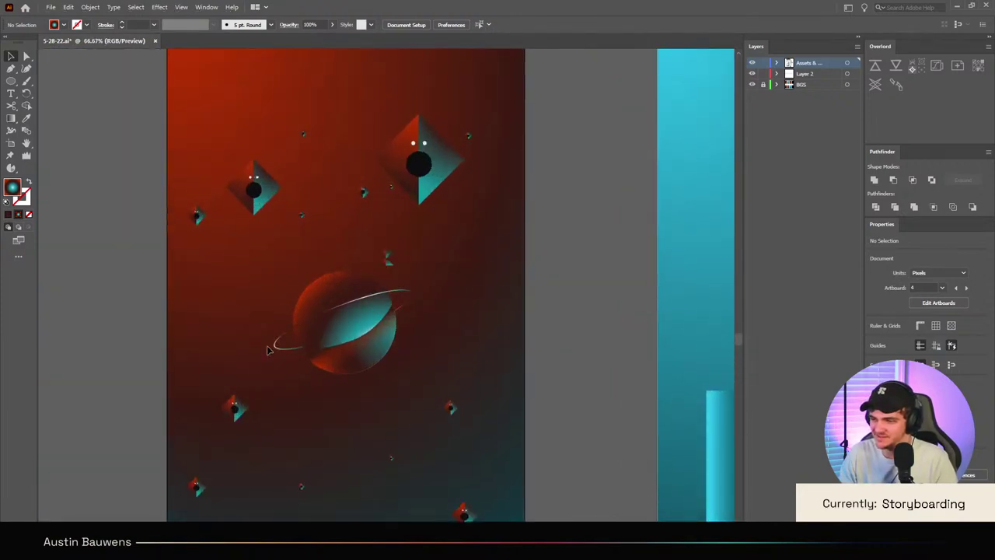
{"action": "left_click", "coordinate": [241, 404]}
{"action": "left_click_drag", "start_coordinate": [201, 218], "coordinate": [222, 332]}
{"action": "left_click", "coordinate": [209, 324]}
{"action": "left_click", "coordinate": [204, 347]}
{"action": "scroll", "coordinate": [201, 349], "scroll_direction": "up", "scroll_amount": 3}
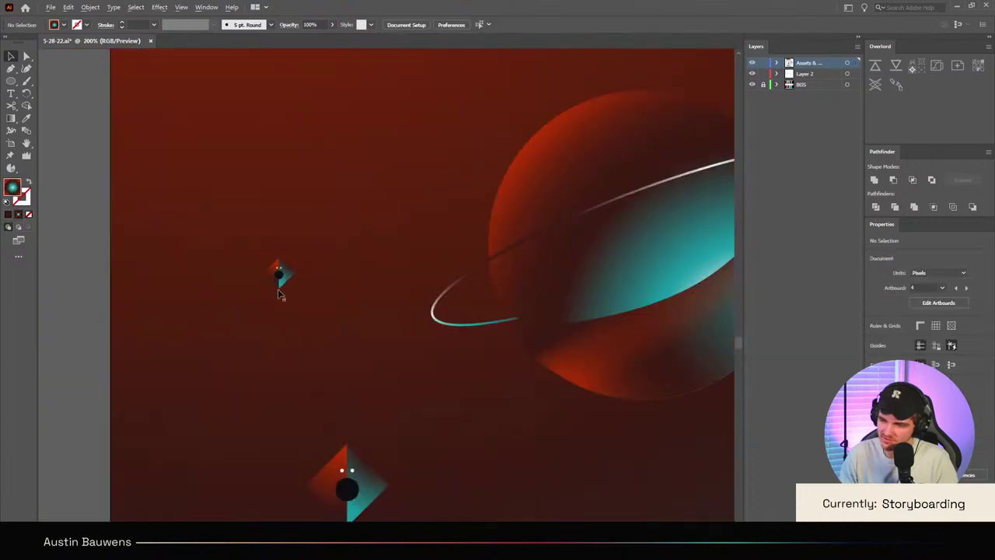
{"action": "scroll", "coordinate": [237, 333], "scroll_direction": "down", "scroll_amount": 6}
{"action": "scroll", "coordinate": [234, 373], "scroll_direction": "up", "scroll_amount": 3}
Step: Reposition two more small diamonds, shifting one slightly left and moving another group lower
{"action": "left_click_drag", "start_coordinate": [216, 404], "coordinate": [284, 359]}
{"action": "scroll", "coordinate": [374, 335], "scroll_direction": "up", "scroll_amount": 1}
{"action": "left_click_drag", "start_coordinate": [280, 323], "coordinate": [251, 331]}
{"action": "scroll", "coordinate": [293, 208], "scroll_direction": "up", "scroll_amount": 3}
{"action": "left_click_drag", "start_coordinate": [292, 208], "coordinate": [274, 277]}
{"action": "left_click_drag", "start_coordinate": [256, 327], "coordinate": [251, 320]}
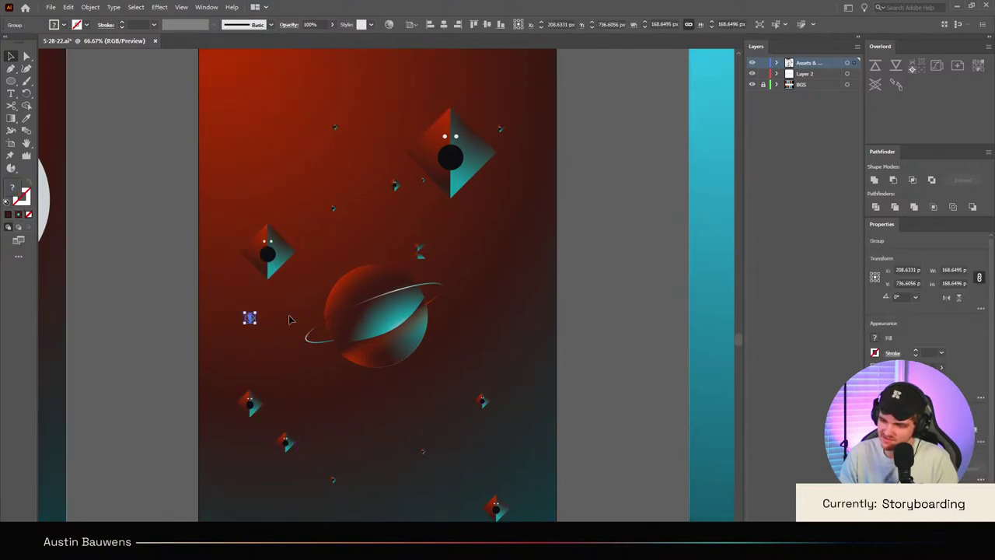
{"action": "left_click", "coordinate": [291, 320]}
{"action": "scroll", "coordinate": [327, 194], "scroll_direction": "up", "scroll_amount": 2}
Step: Move a small object up and left and bring the large diamond creature down slightly
{"action": "left_click_drag", "start_coordinate": [336, 153], "coordinate": [226, 478]}
{"action": "scroll", "coordinate": [330, 315], "scroll_direction": "up", "scroll_amount": 2}
{"action": "scroll", "coordinate": [329, 310], "scroll_direction": "down", "scroll_amount": 2}
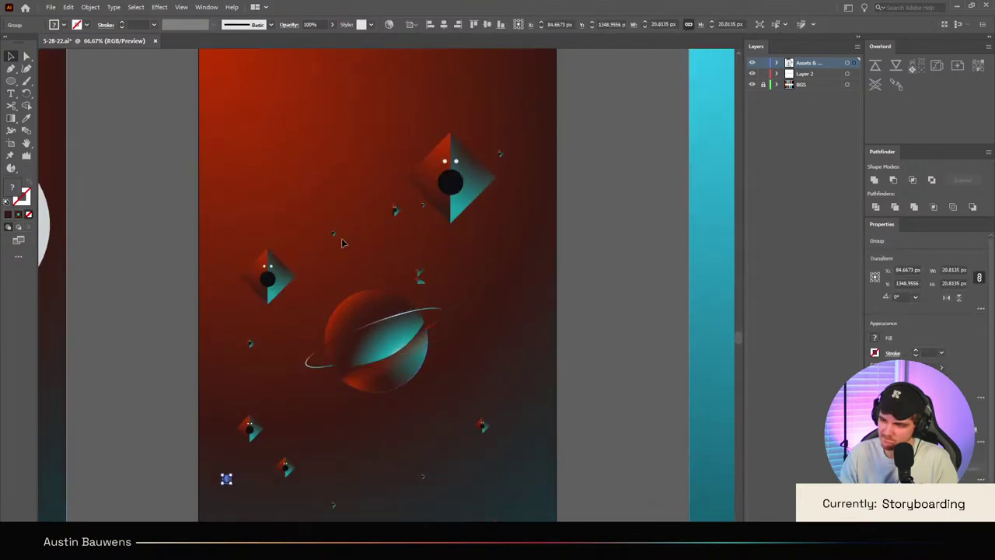
{"action": "left_click_drag", "start_coordinate": [341, 238], "coordinate": [324, 229]}
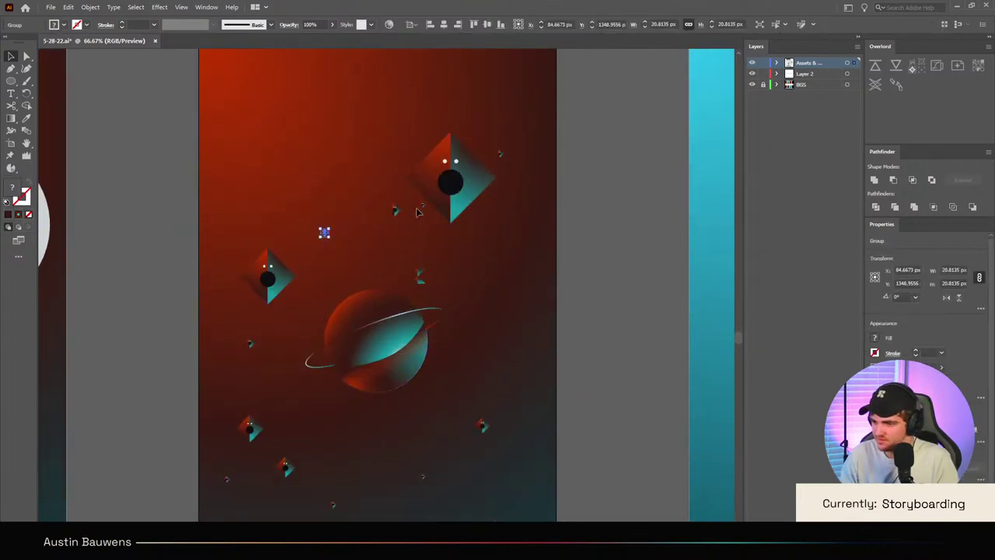
{"action": "left_click_drag", "start_coordinate": [428, 166], "coordinate": [361, 222]}
{"action": "left_click", "coordinate": [424, 200]}
Step: Move a tiny diamond group toward the upper right, undoing an unwanted leftward move
{"action": "left_click_drag", "start_coordinate": [423, 207], "coordinate": [392, 224]}
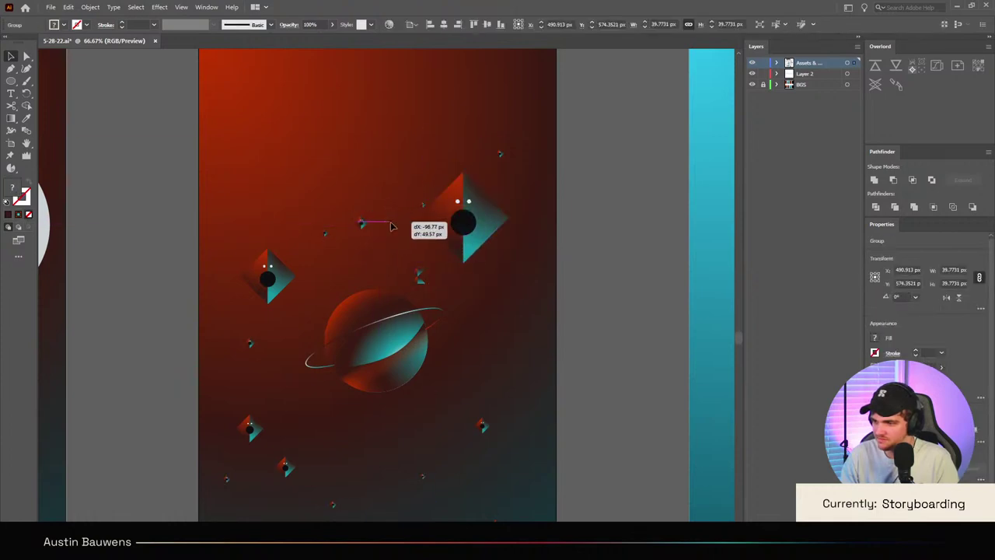
{"action": "key", "text": "ctrl+z"}
{"action": "scroll", "coordinate": [514, 169], "scroll_direction": "down", "scroll_amount": 3}
{"action": "left_click_drag", "start_coordinate": [500, 92], "coordinate": [509, 103]}
{"action": "scroll", "coordinate": [405, 166], "scroll_direction": "up", "scroll_amount": 6}
Step: Delete the stray small black dot
{"action": "left_click", "coordinate": [308, 133]}
{"action": "key", "text": "Delete"}
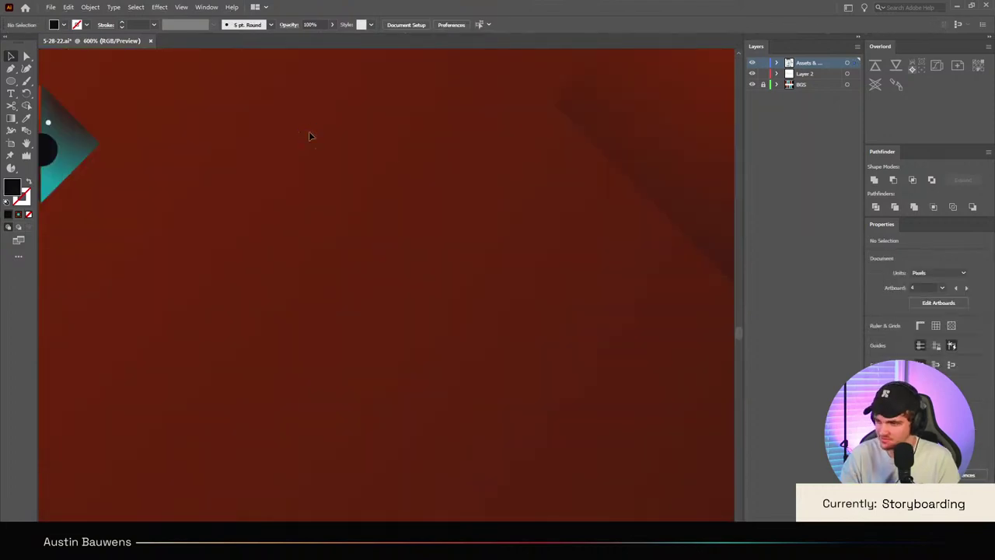
{"action": "scroll", "coordinate": [310, 132], "scroll_direction": "down", "scroll_amount": 6}
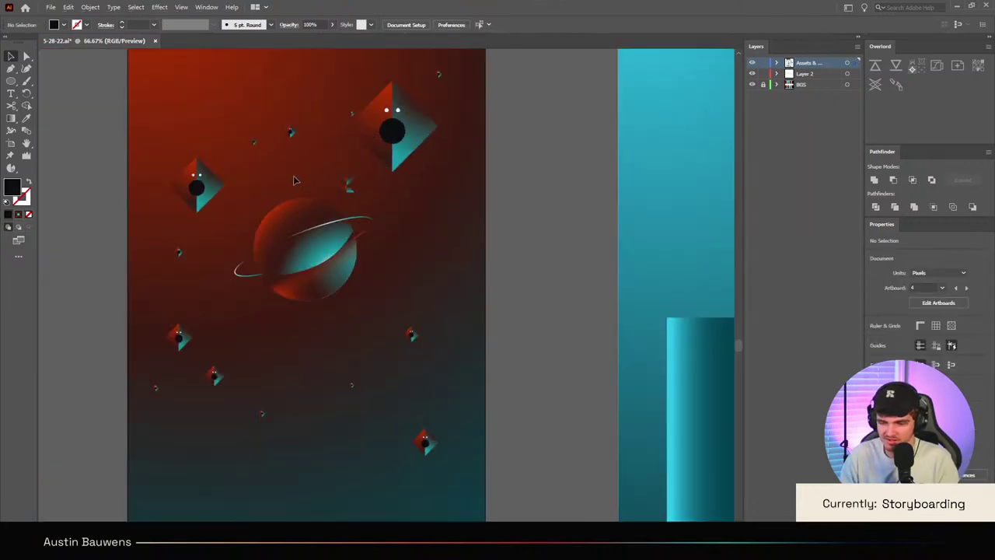
{"action": "scroll", "coordinate": [297, 184], "scroll_direction": "up", "scroll_amount": 1}
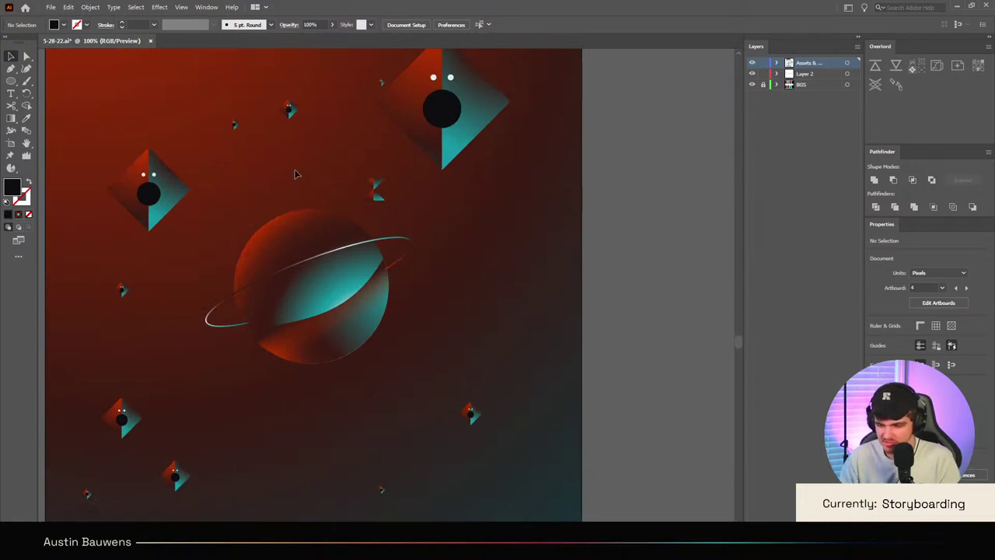
Step: Delete the tiny diamond group and Alt-drag a copy of a small diamond up and right
{"action": "scroll", "coordinate": [295, 174], "scroll_direction": "up", "scroll_amount": 2}
{"action": "left_click_drag", "start_coordinate": [382, 144], "coordinate": [347, 135]}
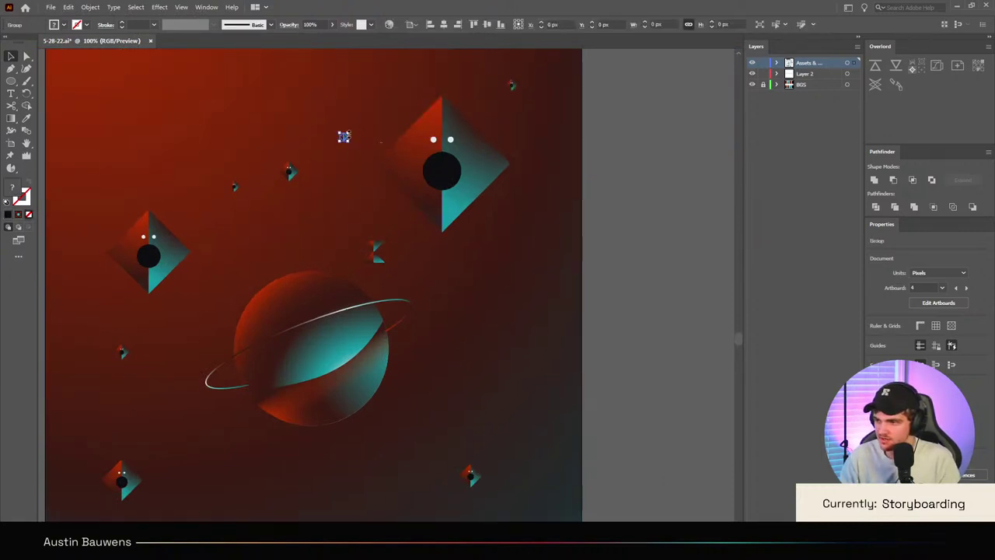
{"action": "scroll", "coordinate": [350, 121], "scroll_direction": "up", "scroll_amount": 3}
{"action": "key", "text": "ctrl+z"}
{"action": "left_click", "coordinate": [431, 153]}
{"action": "scroll", "coordinate": [440, 155], "scroll_direction": "up", "scroll_amount": 3}
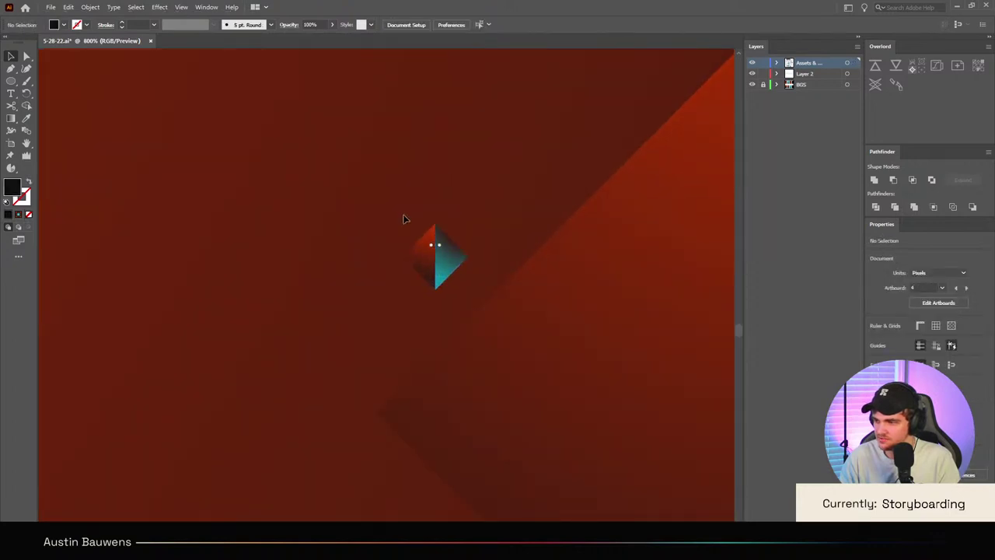
{"action": "left_click_drag", "start_coordinate": [404, 220], "coordinate": [454, 260]}
{"action": "key", "text": "Delete"}
{"action": "scroll", "coordinate": [454, 260], "scroll_direction": "down", "scroll_amount": 4}
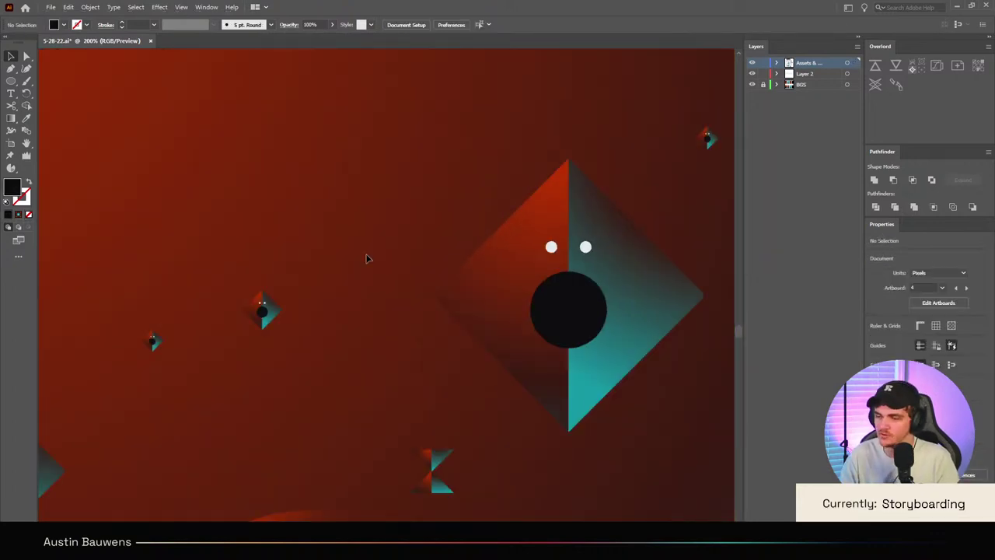
{"action": "left_click_drag", "start_coordinate": [264, 313], "coordinate": [378, 254]}
Step: Nudge the new diamond copy slightly to the right
{"action": "left_click", "coordinate": [396, 256]}
{"action": "scroll", "coordinate": [418, 238], "scroll_direction": "down", "scroll_amount": 5}
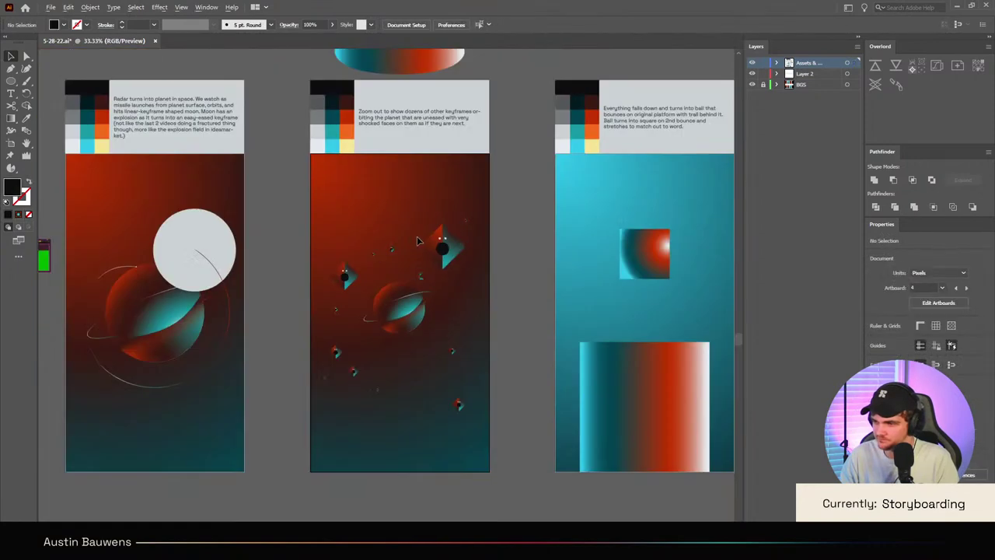
{"action": "scroll", "coordinate": [418, 241], "scroll_direction": "up", "scroll_amount": 3}
{"action": "scroll", "coordinate": [396, 225], "scroll_direction": "down", "scroll_amount": 1}
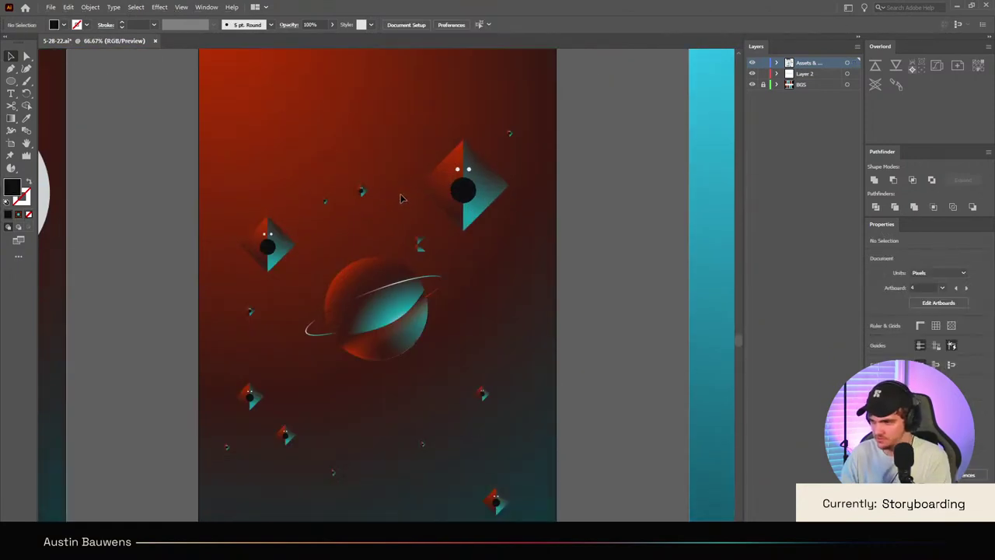
{"action": "left_click_drag", "start_coordinate": [362, 190], "coordinate": [373, 189]}
{"action": "left_click", "coordinate": [386, 173]}
{"action": "scroll", "coordinate": [513, 238], "scroll_direction": "down", "scroll_amount": 3}
{"action": "scroll", "coordinate": [519, 238], "scroll_direction": "up", "scroll_amount": 4}
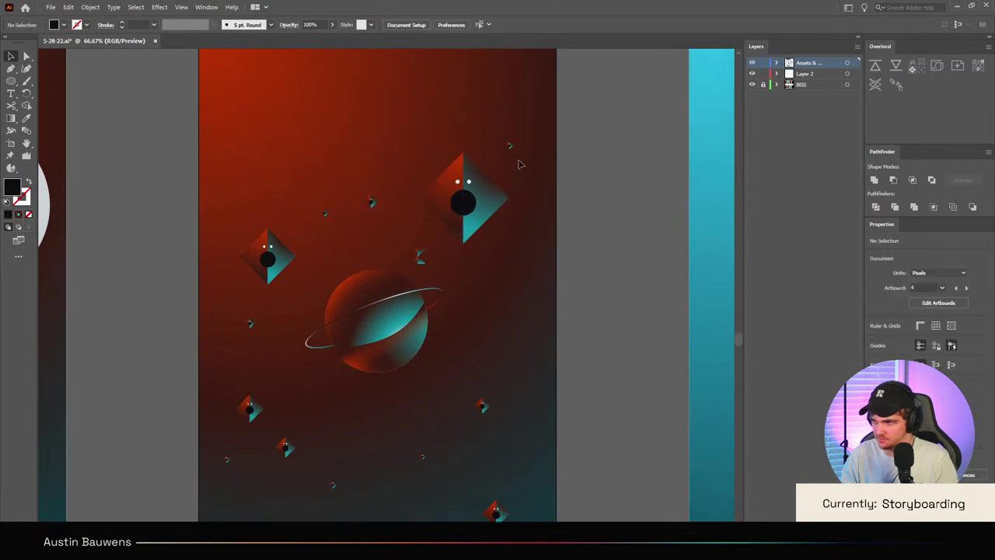
Step: Move one small diamond down and right and bring a lower small diamond up the artboard
{"action": "left_click_drag", "start_coordinate": [510, 146], "coordinate": [533, 172]}
{"action": "scroll", "coordinate": [509, 410], "scroll_direction": "down", "scroll_amount": 2}
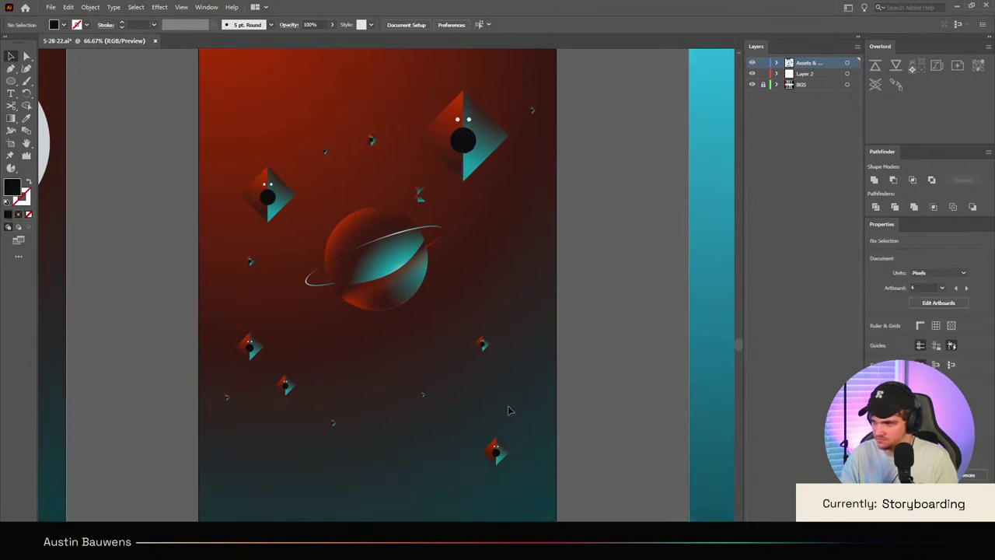
{"action": "left_click_drag", "start_coordinate": [503, 461], "coordinate": [511, 269]}
{"action": "left_click", "coordinate": [551, 263]}
{"action": "scroll", "coordinate": [533, 260], "scroll_direction": "down", "scroll_amount": 4}
{"action": "scroll", "coordinate": [533, 263], "scroll_direction": "up", "scroll_amount": 4}
{"action": "scroll", "coordinate": [566, 287], "scroll_direction": "up", "scroll_amount": 2}
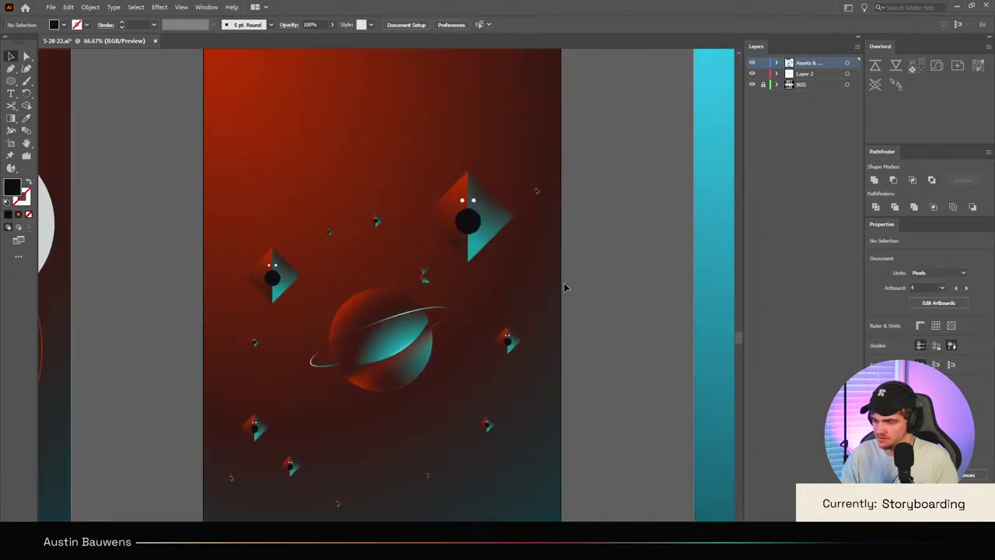
{"action": "scroll", "coordinate": [566, 287], "scroll_direction": "down", "scroll_amount": 3}
{"action": "scroll", "coordinate": [567, 283], "scroll_direction": "down", "scroll_amount": 1}
{"action": "scroll", "coordinate": [566, 284], "scroll_direction": "up", "scroll_amount": 1}
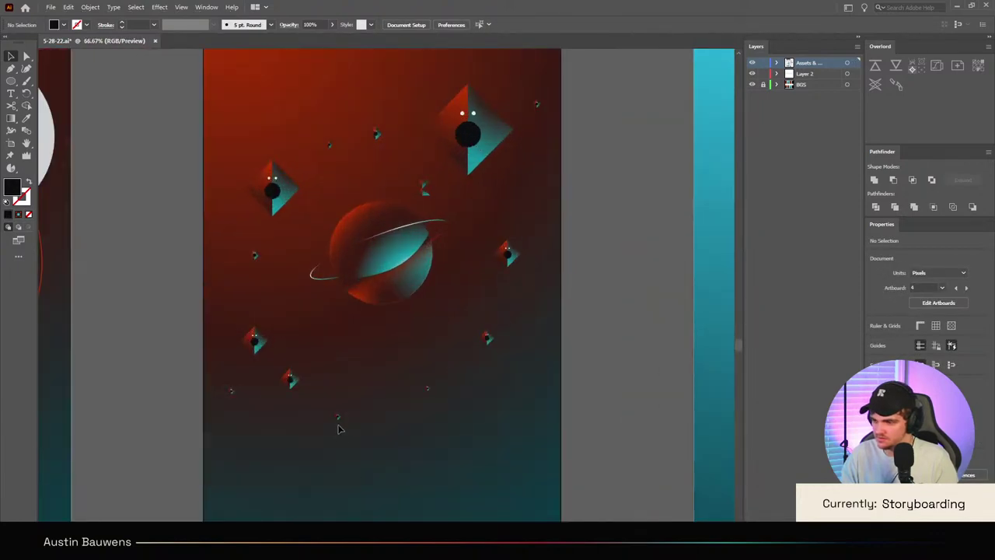
Step: Move another small diamond downward and shift a second one up and left
{"action": "left_click_drag", "start_coordinate": [337, 420], "coordinate": [308, 455]}
{"action": "left_click", "coordinate": [449, 397]}
{"action": "scroll", "coordinate": [461, 374], "scroll_direction": "down", "scroll_amount": 1}
{"action": "left_click", "coordinate": [472, 422]}
{"action": "scroll", "coordinate": [471, 422], "scroll_direction": "up", "scroll_amount": 2}
{"action": "left_click_drag", "start_coordinate": [362, 264], "coordinate": [337, 223]}
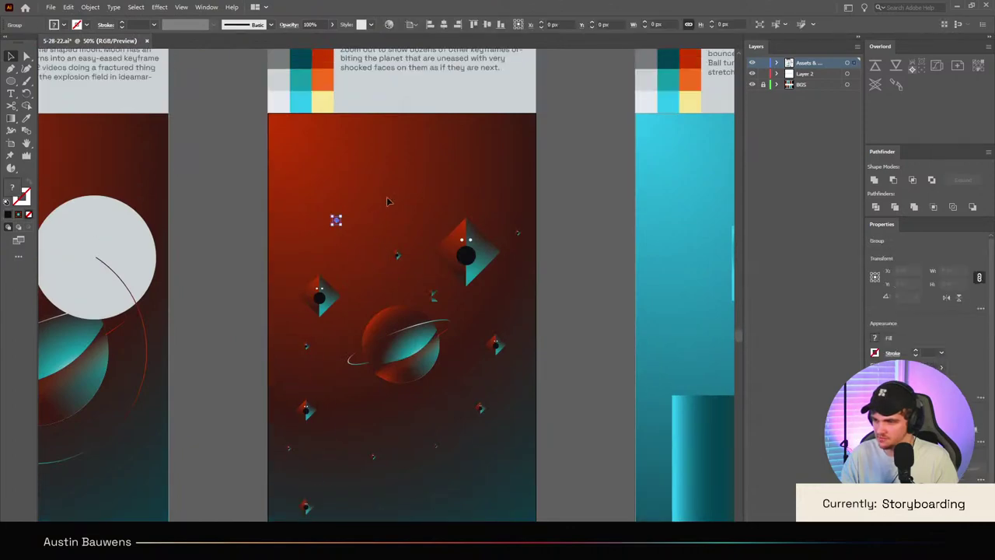
{"action": "left_click", "coordinate": [387, 197]}
{"action": "scroll", "coordinate": [458, 233], "scroll_direction": "down", "scroll_amount": 3}
{"action": "scroll", "coordinate": [473, 363], "scroll_direction": "down", "scroll_amount": 3}
{"action": "scroll", "coordinate": [473, 363], "scroll_direction": "up", "scroll_amount": 2}
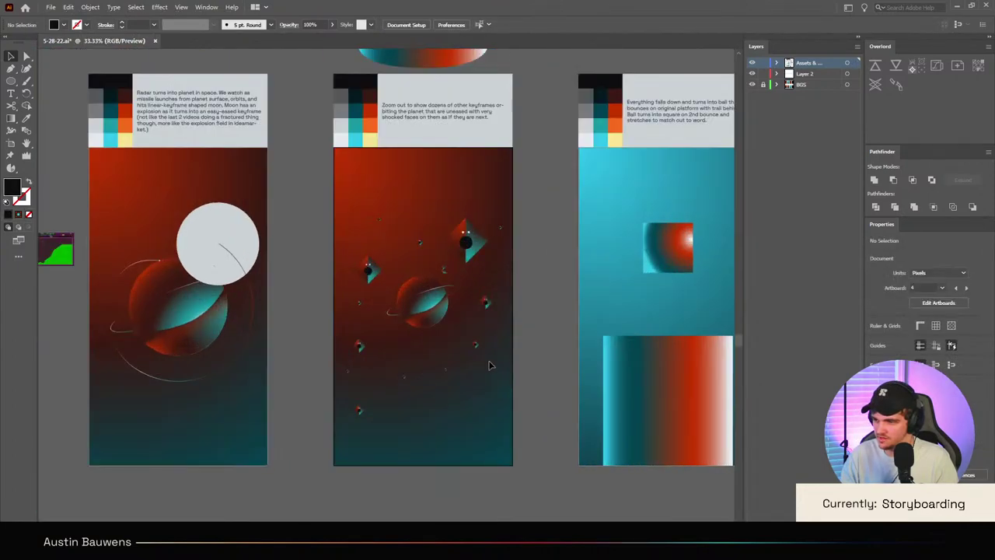
{"action": "scroll", "coordinate": [489, 366], "scroll_direction": "up", "scroll_amount": 1}
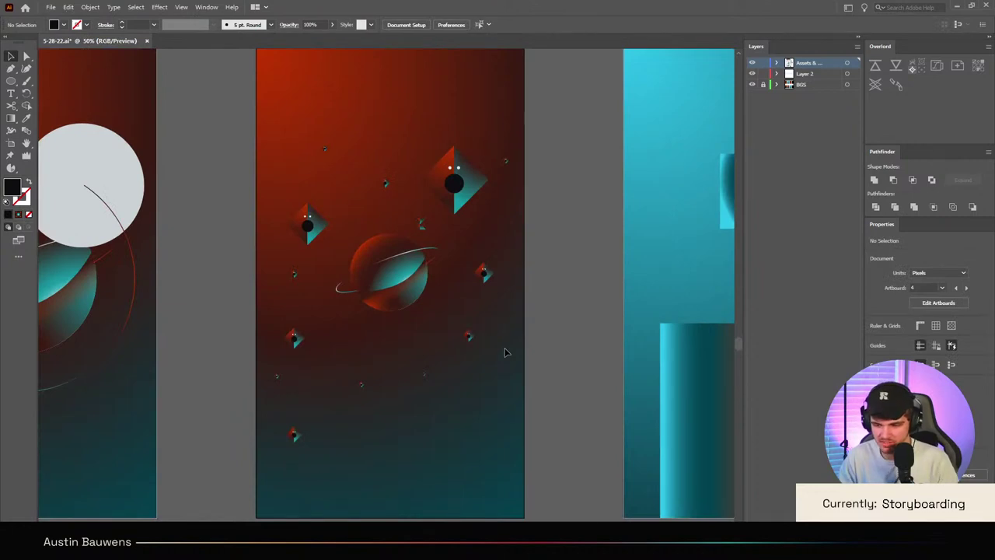
{"action": "scroll", "coordinate": [504, 353], "scroll_direction": "down", "scroll_amount": 3}
{"action": "scroll", "coordinate": [511, 203], "scroll_direction": "up", "scroll_amount": 1}
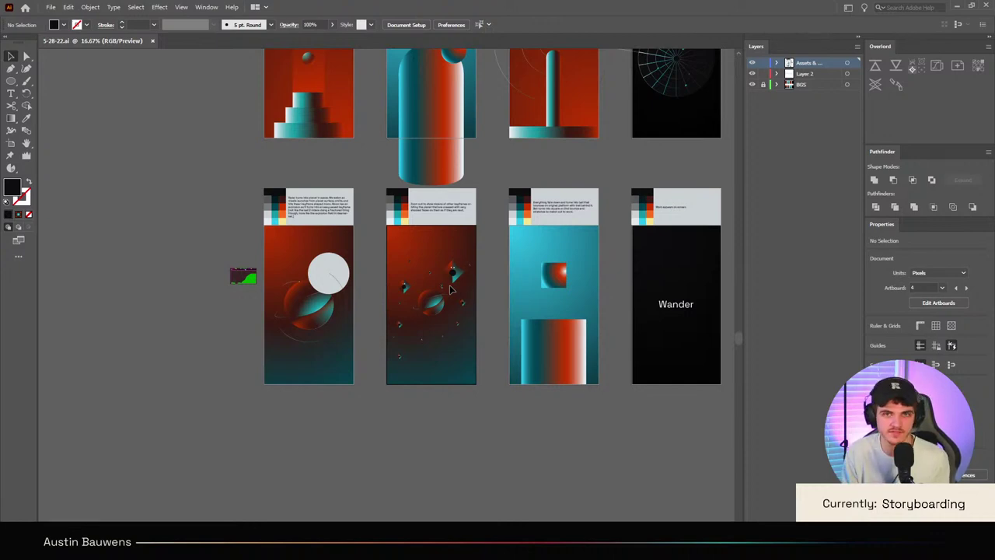
Step: Nudge a small diamond slightly up and to the right
{"action": "scroll", "coordinate": [451, 289], "scroll_direction": "up", "scroll_amount": 5}
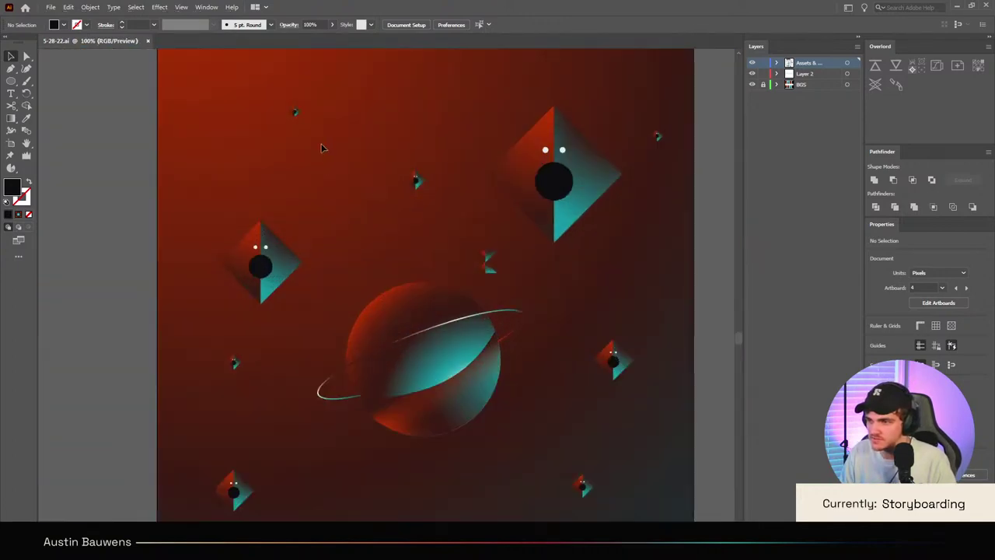
{"action": "scroll", "coordinate": [325, 149], "scroll_direction": "down", "scroll_amount": 4}
{"action": "scroll", "coordinate": [327, 284], "scroll_direction": "up", "scroll_amount": 2}
{"action": "left_click_drag", "start_coordinate": [275, 305], "coordinate": [277, 300]}
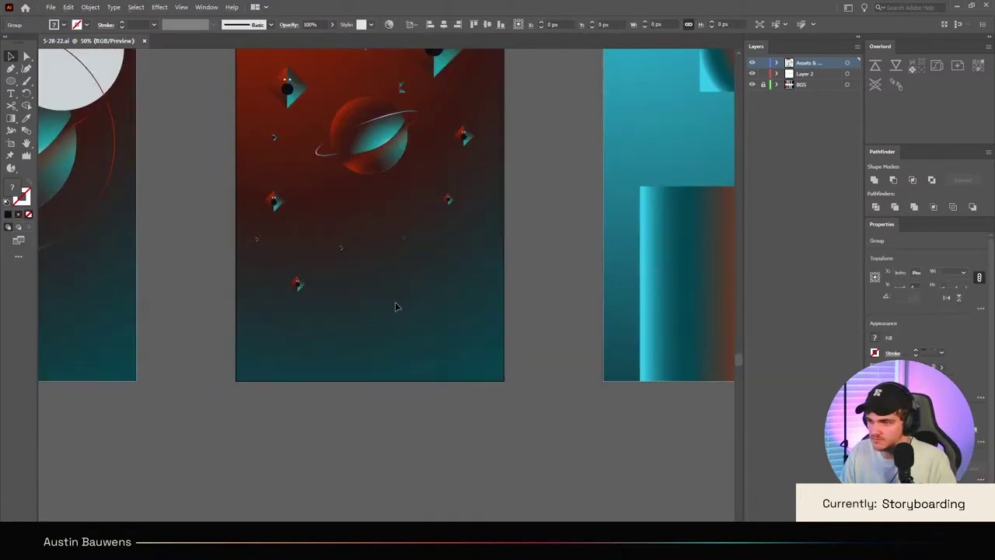
{"action": "scroll", "coordinate": [436, 311], "scroll_direction": "down", "scroll_amount": 3}
{"action": "scroll", "coordinate": [458, 315], "scroll_direction": "up", "scroll_amount": 2}
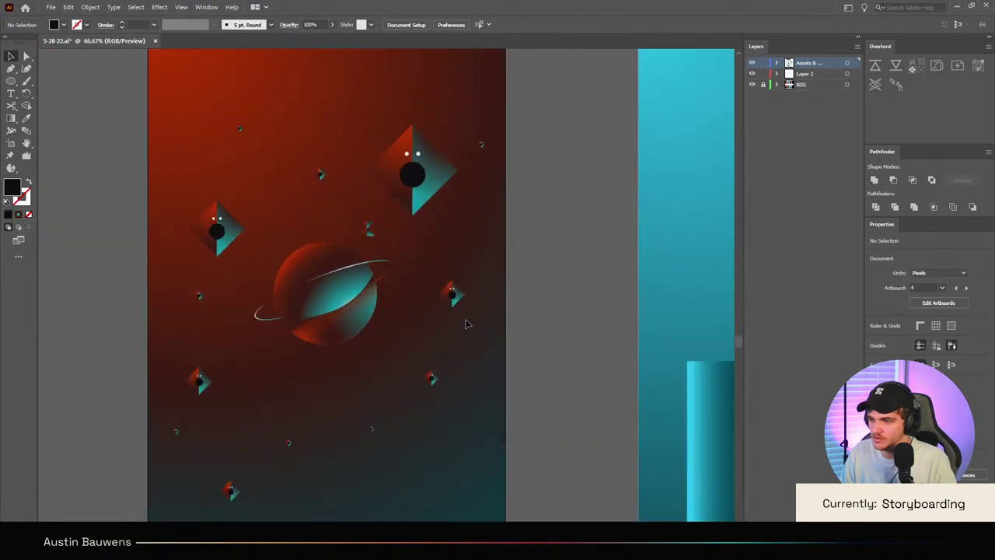
Step: Sample the pale palette-strip colour with the Eyedropper as the fill for new shapes
{"action": "left_click", "coordinate": [12, 82]}
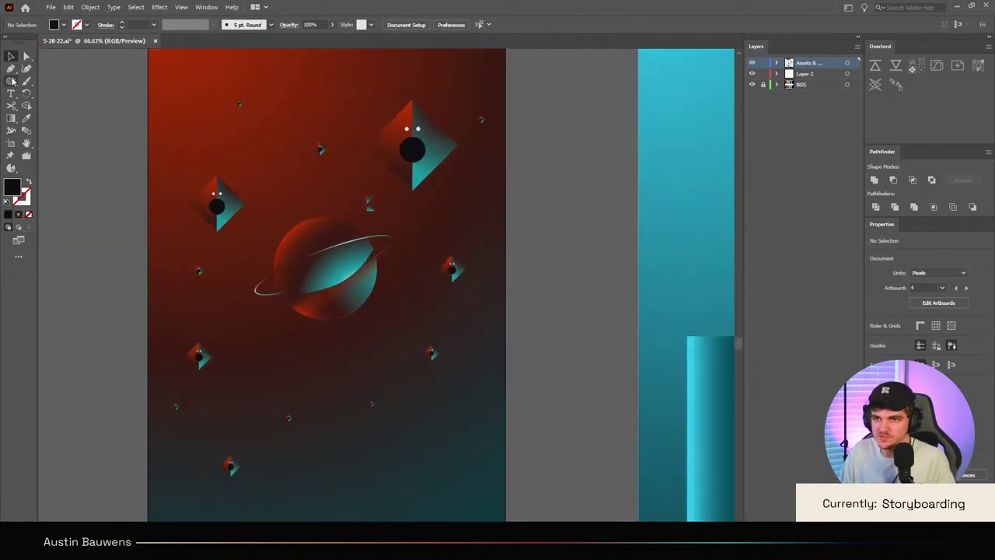
{"action": "left_click", "coordinate": [29, 120]}
{"action": "scroll", "coordinate": [137, 158], "scroll_direction": "down", "scroll_amount": 1}
{"action": "scroll", "coordinate": [136, 156], "scroll_direction": "down", "scroll_amount": 1}
{"action": "scroll", "coordinate": [179, 179], "scroll_direction": "up", "scroll_amount": 5}
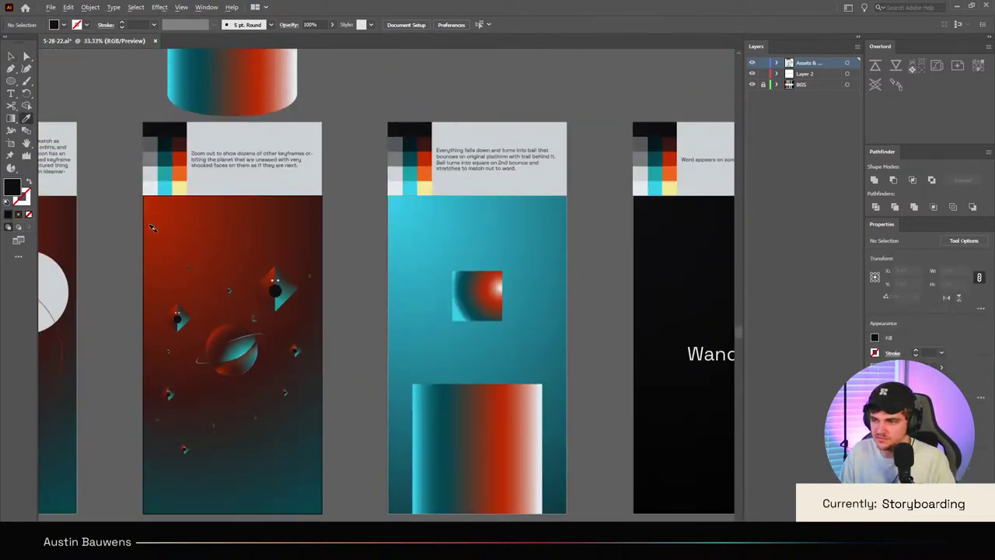
{"action": "scroll", "coordinate": [153, 229], "scroll_direction": "up", "scroll_amount": 2}
{"action": "left_click", "coordinate": [146, 140]}
{"action": "scroll", "coordinate": [116, 129], "scroll_direction": "down", "scroll_amount": 3}
Step: Draw a tiny pale circular star dot in the sky, redrawing after a first attempt
{"action": "key", "text": "l"}
{"action": "scroll", "coordinate": [130, 123], "scroll_direction": "up", "scroll_amount": 1}
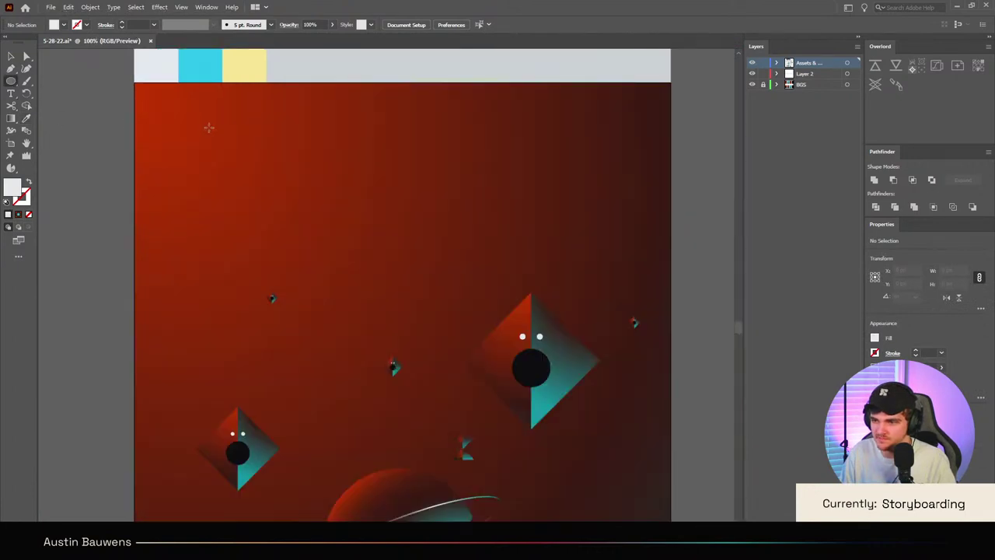
{"action": "left_click_drag", "start_coordinate": [197, 119], "coordinate": [203, 126]}
{"action": "key", "text": "ctrl+z"}
{"action": "key", "text": "v"}
{"action": "scroll", "coordinate": [208, 140], "scroll_direction": "up", "scroll_amount": 4}
{"action": "key", "text": "l"}
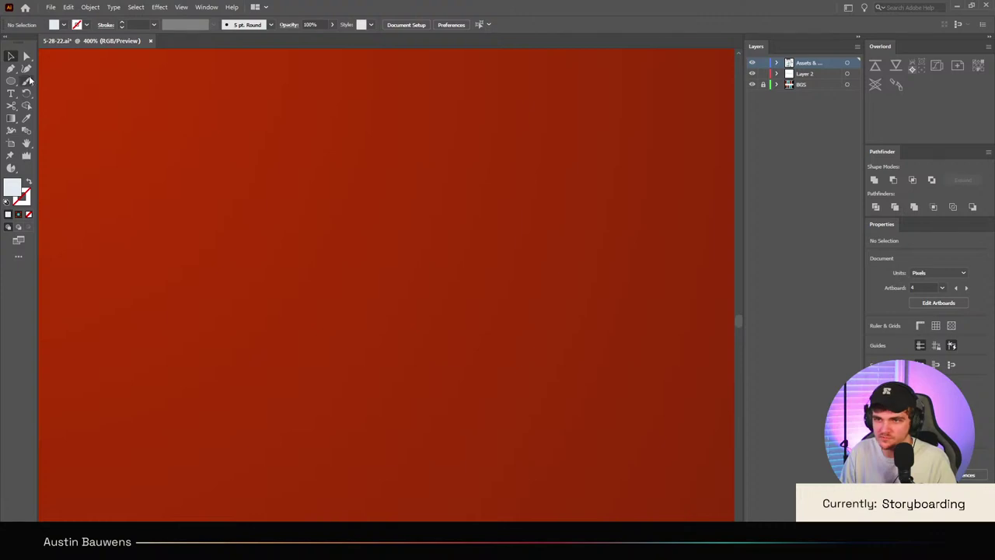
{"action": "left_click_drag", "start_coordinate": [169, 98], "coordinate": [174, 102]}
{"action": "key", "text": "v"}
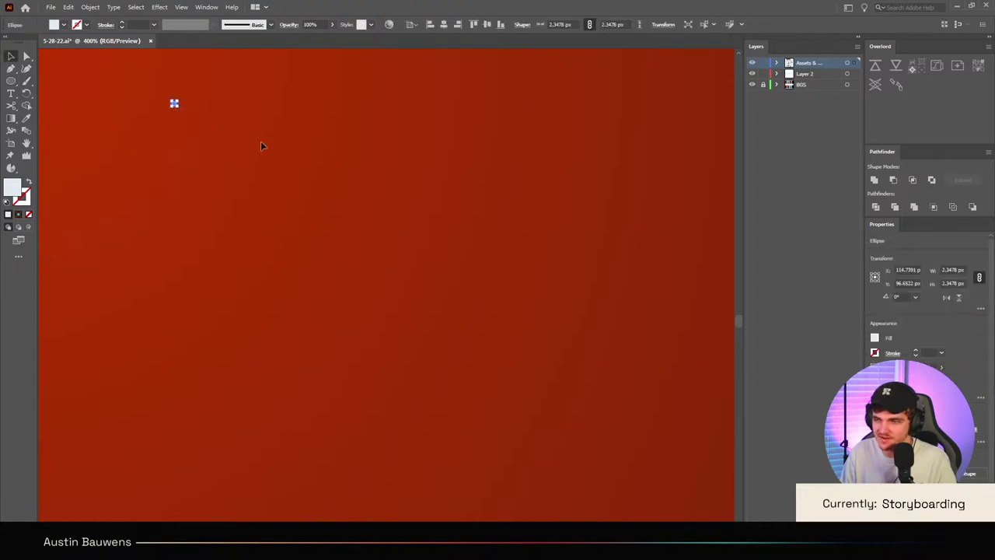
{"action": "scroll", "coordinate": [256, 142], "scroll_direction": "down", "scroll_amount": 4}
Step: Copy the star dot, paste a duplicate and drag it into the sky
{"action": "left_click", "coordinate": [236, 132]}
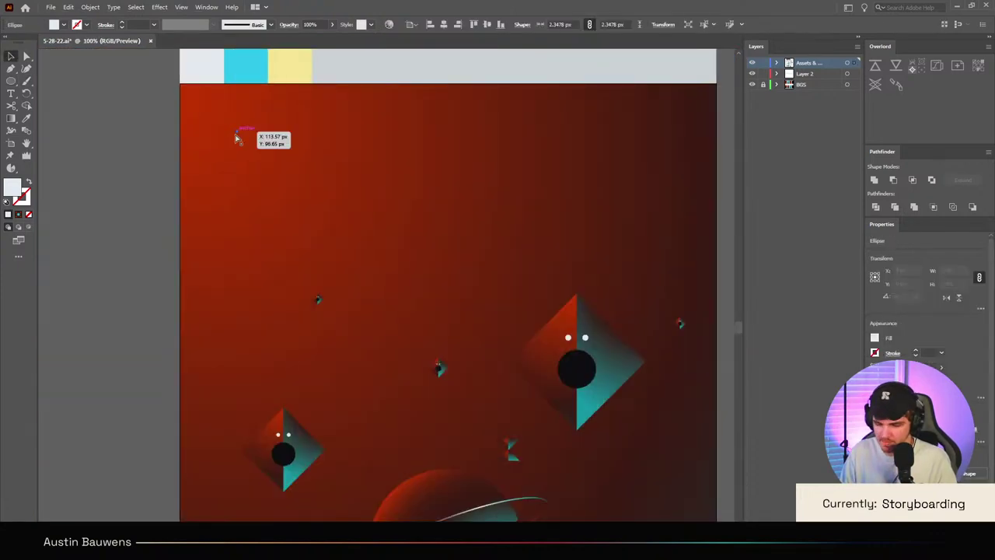
{"action": "key", "text": "ctrl+c"}
{"action": "key", "text": "ctrl+v"}
{"action": "left_click_drag", "start_coordinate": [387, 293], "coordinate": [377, 271]}
{"action": "left_click", "coordinate": [431, 298]}
{"action": "scroll", "coordinate": [430, 298], "scroll_direction": "down", "scroll_amount": 3}
{"action": "scroll", "coordinate": [430, 297], "scroll_direction": "down", "scroll_amount": 3}
{"action": "scroll", "coordinate": [430, 298], "scroll_direction": "up", "scroll_amount": 2}
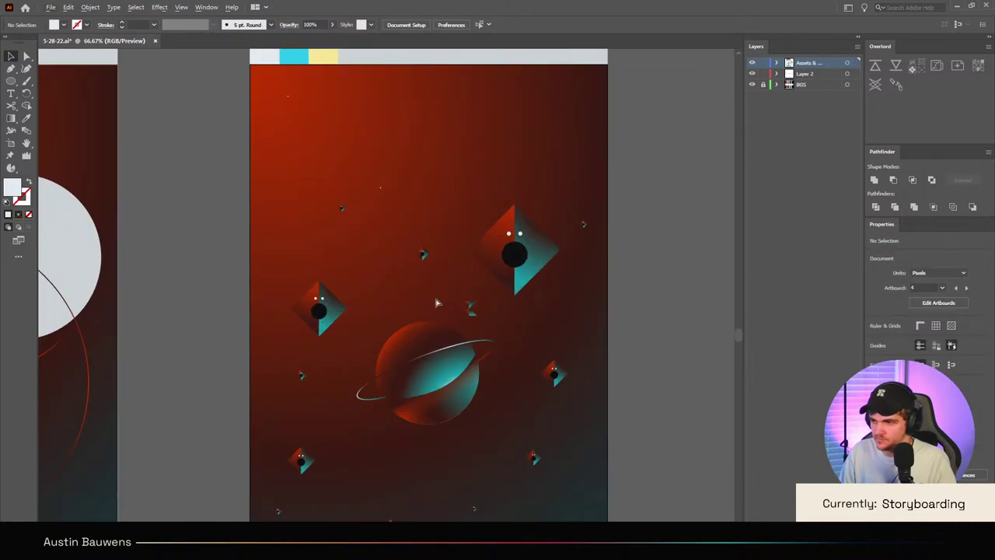
{"action": "left_click_drag", "start_coordinate": [437, 303], "coordinate": [322, 228]}
{"action": "scroll", "coordinate": [374, 269], "scroll_direction": "up", "scroll_amount": 1}
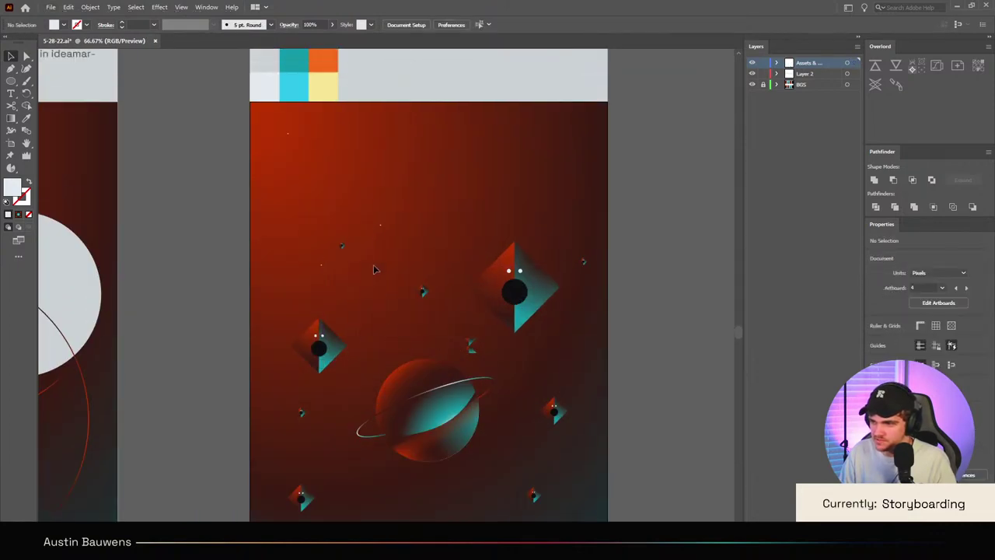
Step: Paste two more star dots and place them in the upper right and lower right sky
{"action": "key", "text": "ctrl+v"}
{"action": "left_click_drag", "start_coordinate": [387, 291], "coordinate": [526, 188]}
{"action": "left_click", "coordinate": [471, 238]}
{"action": "key", "text": "ctrl+v"}
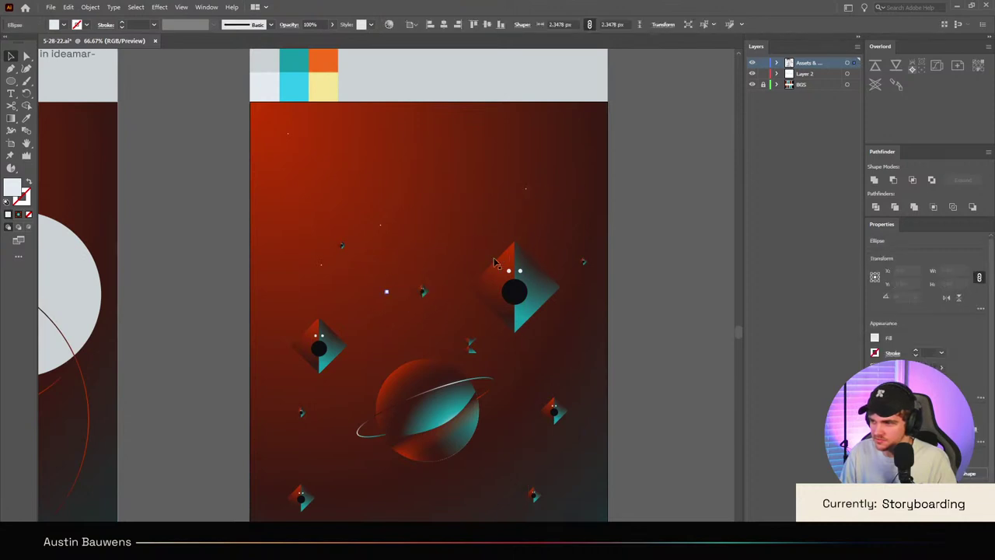
{"action": "left_click", "coordinate": [396, 306]}
{"action": "left_click_drag", "start_coordinate": [387, 292], "coordinate": [568, 342]}
{"action": "left_click", "coordinate": [587, 368]}
{"action": "scroll", "coordinate": [587, 368], "scroll_direction": "up", "scroll_amount": 4}
{"action": "scroll", "coordinate": [556, 312], "scroll_direction": "down", "scroll_amount": 6}
{"action": "scroll", "coordinate": [556, 311], "scroll_direction": "up", "scroll_amount": 3}
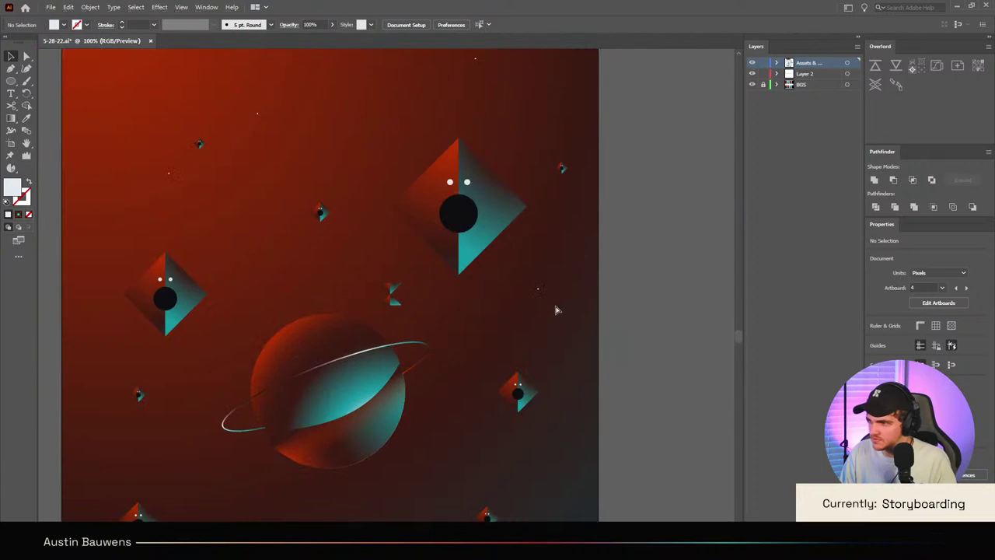
Step: Delete two individual stray star dots near the diamonds
{"action": "scroll", "coordinate": [280, 190], "scroll_direction": "up", "scroll_amount": 1}
{"action": "scroll", "coordinate": [433, 151], "scroll_direction": "down", "scroll_amount": 4}
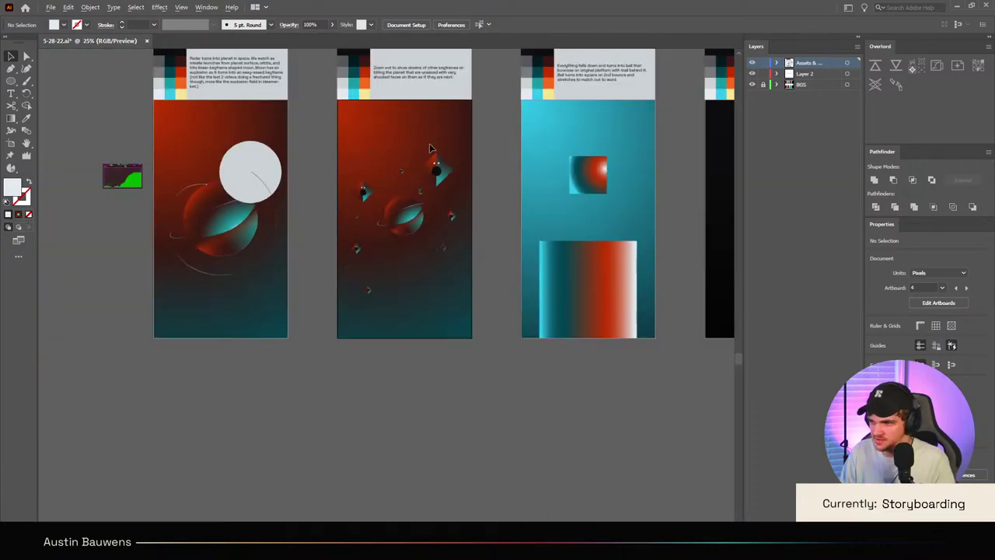
{"action": "scroll", "coordinate": [420, 175], "scroll_direction": "up", "scroll_amount": 2}
{"action": "scroll", "coordinate": [420, 176], "scroll_direction": "up", "scroll_amount": 3}
{"action": "scroll", "coordinate": [424, 189], "scroll_direction": "down", "scroll_amount": 2}
{"action": "scroll", "coordinate": [486, 299], "scroll_direction": "down", "scroll_amount": 4}
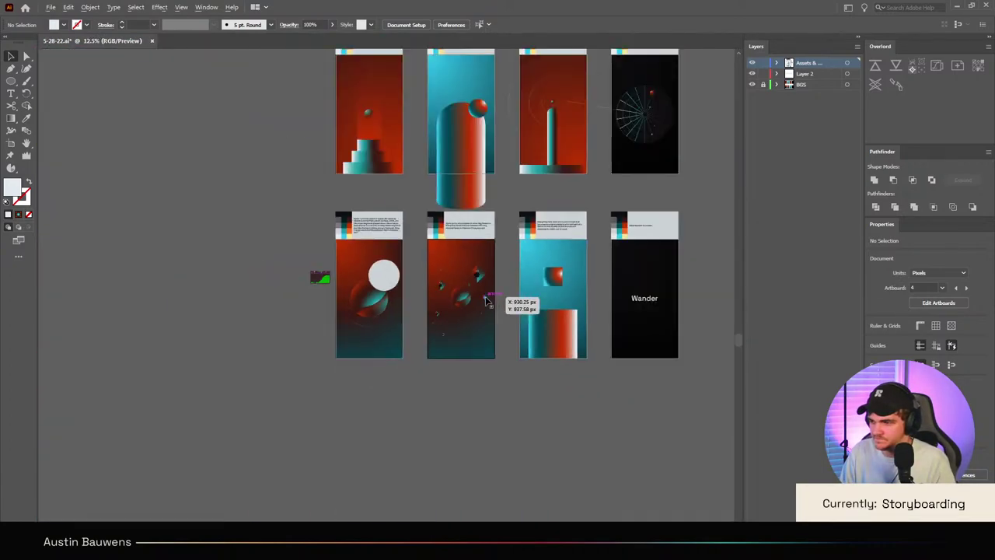
{"action": "scroll", "coordinate": [486, 300], "scroll_direction": "up", "scroll_amount": 4}
{"action": "scroll", "coordinate": [486, 299], "scroll_direction": "up", "scroll_amount": 1}
{"action": "left_click", "coordinate": [490, 282]}
{"action": "key", "text": "Delete"}
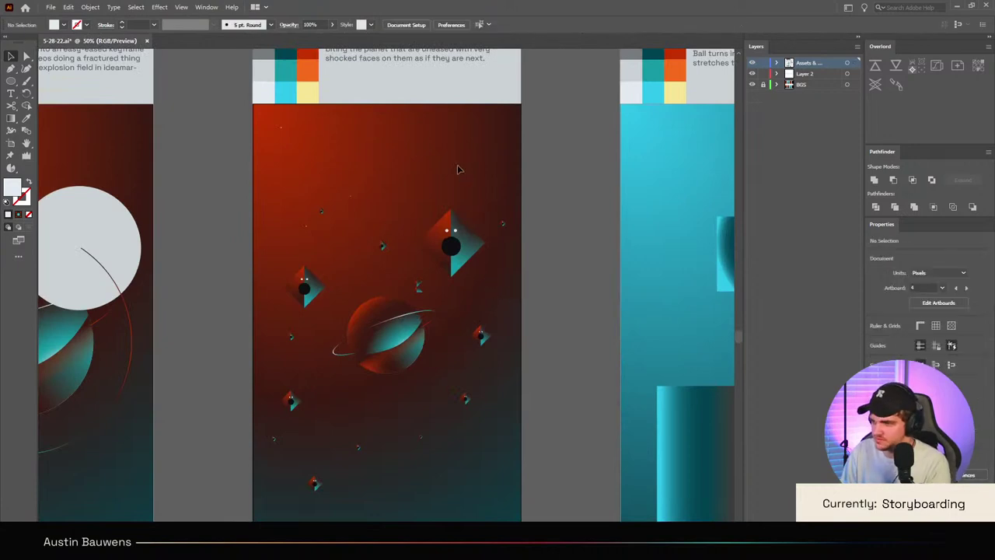
{"action": "left_click", "coordinate": [459, 168]}
{"action": "key", "text": "Delete"}
Step: Marquee-select and delete the leftover dots clustered near the small diamond
{"action": "left_click_drag", "start_coordinate": [347, 188], "coordinate": [365, 221]}
{"action": "key", "text": "Delete"}
{"action": "left_click_drag", "start_coordinate": [289, 211], "coordinate": [330, 275]}
{"action": "left_click", "coordinate": [282, 223]}
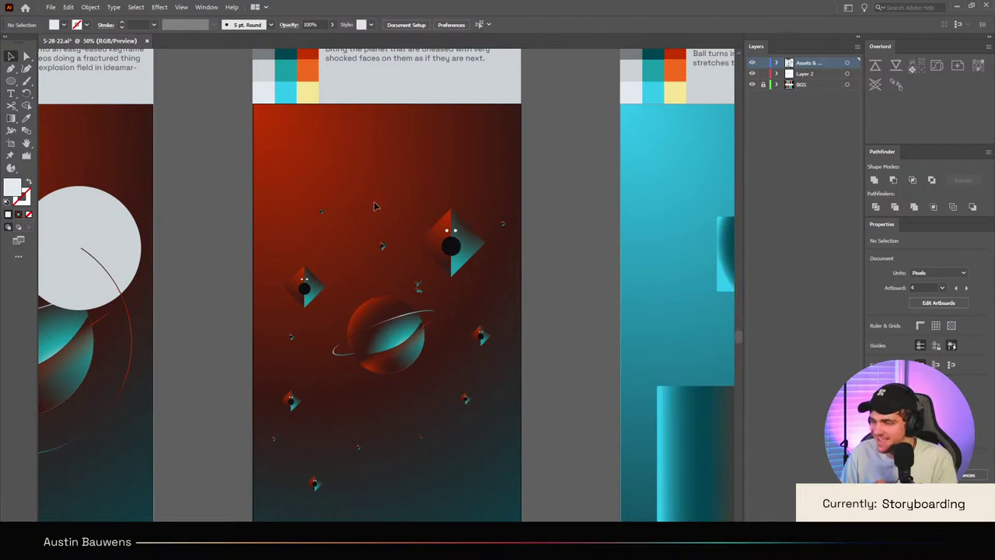
{"action": "scroll", "coordinate": [374, 206], "scroll_direction": "down", "scroll_amount": 1}
{"action": "left_click", "coordinate": [467, 218]}
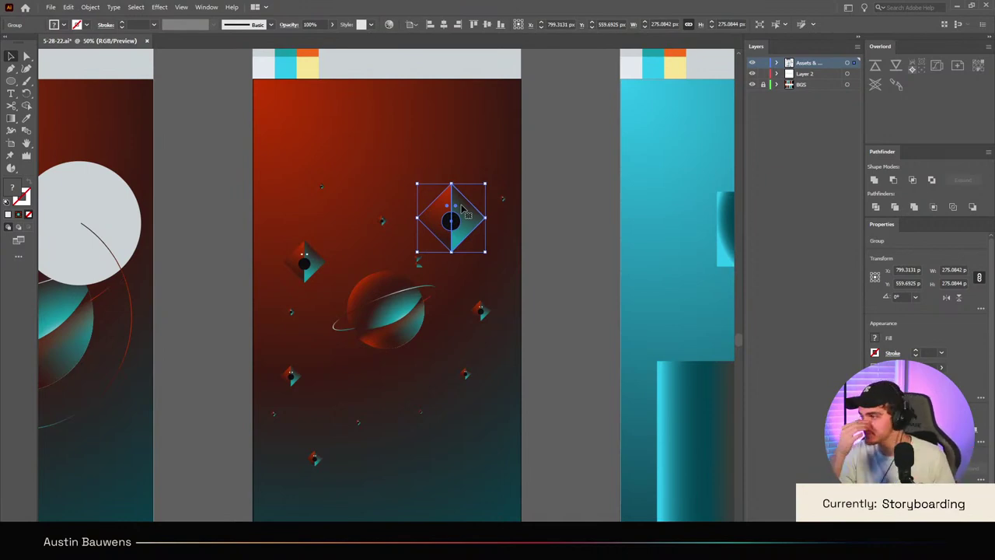
Step: Set the left diamond group's opacity to 50%
{"action": "left_click", "coordinate": [385, 156]}
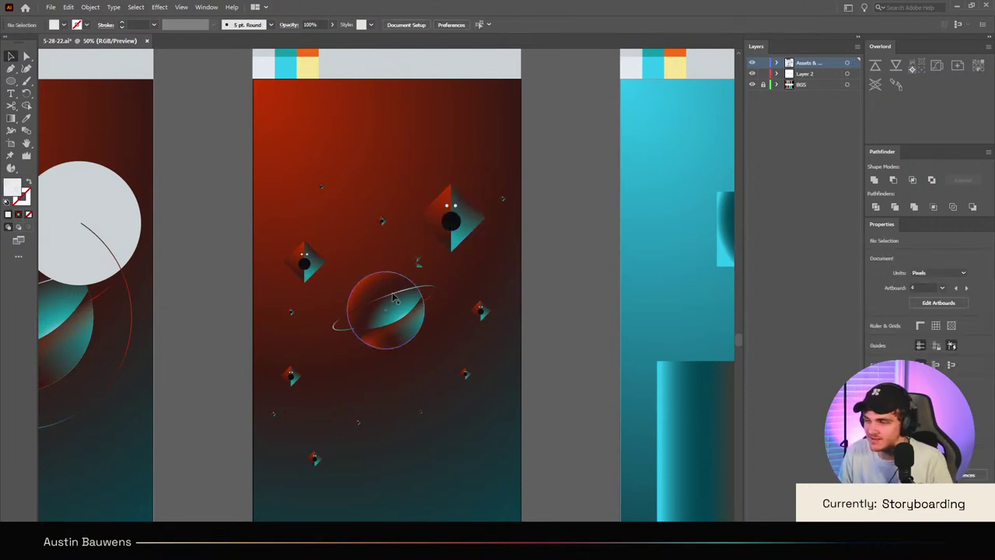
{"action": "left_click", "coordinate": [382, 221]}
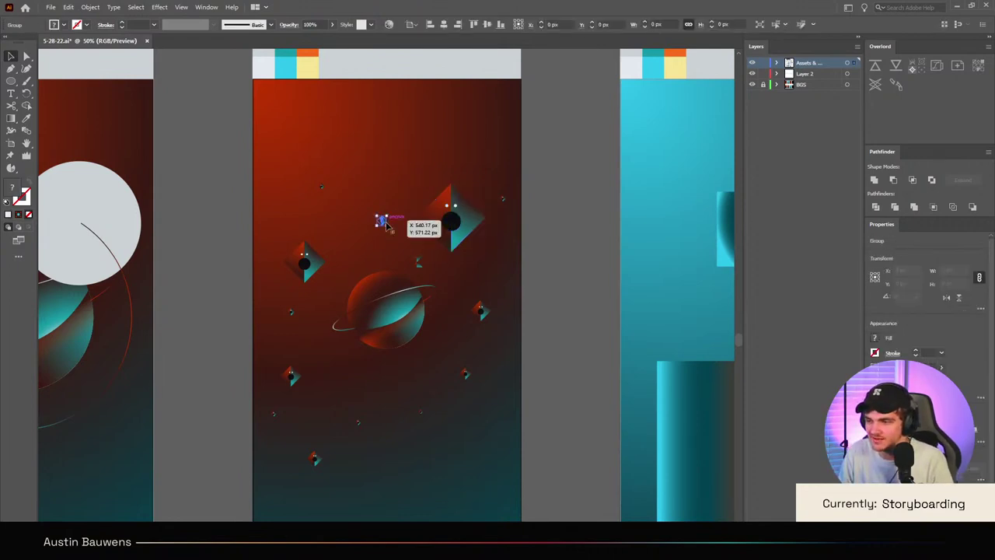
{"action": "left_click", "coordinate": [315, 270]}
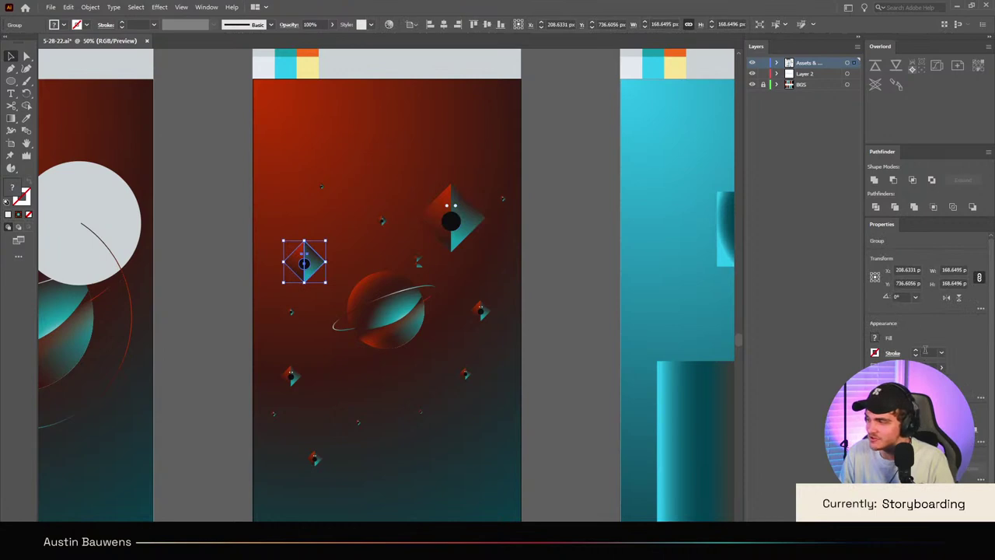
{"action": "type", "text": "50"}
{"action": "key", "text": "Return"}
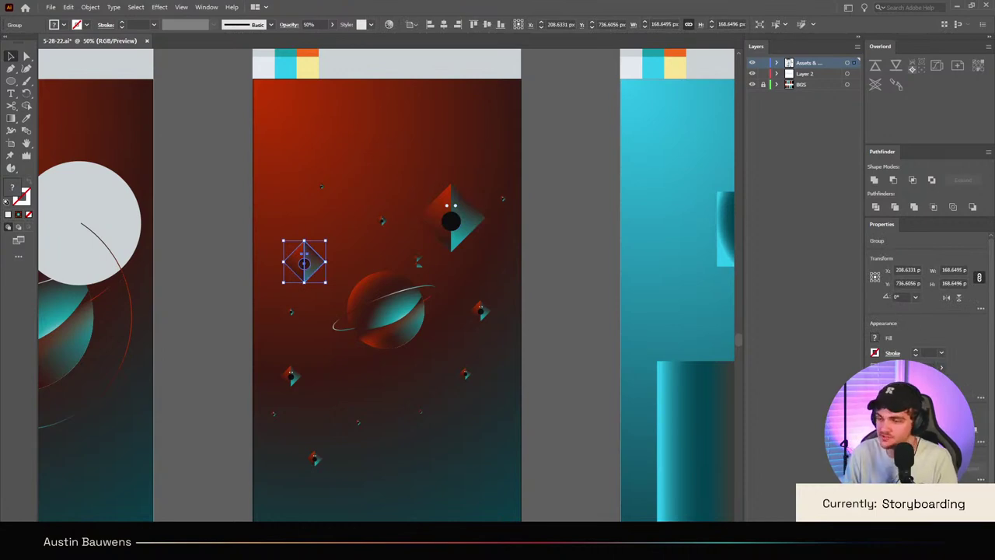
Step: Reduce the opacity of the small lower-left diamond
{"action": "left_click", "coordinate": [480, 138]}
{"action": "left_click", "coordinate": [482, 311]}
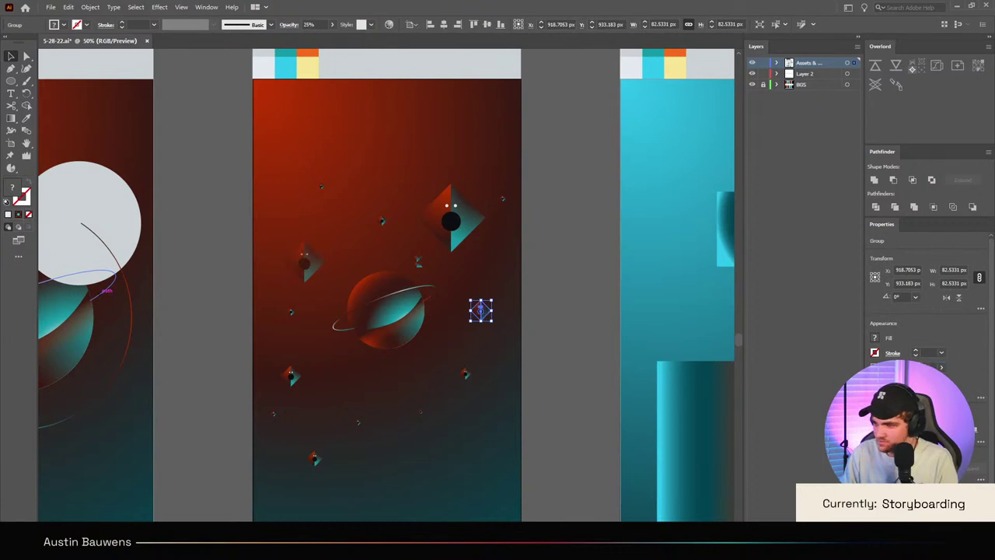
{"action": "left_click", "coordinate": [291, 376]}
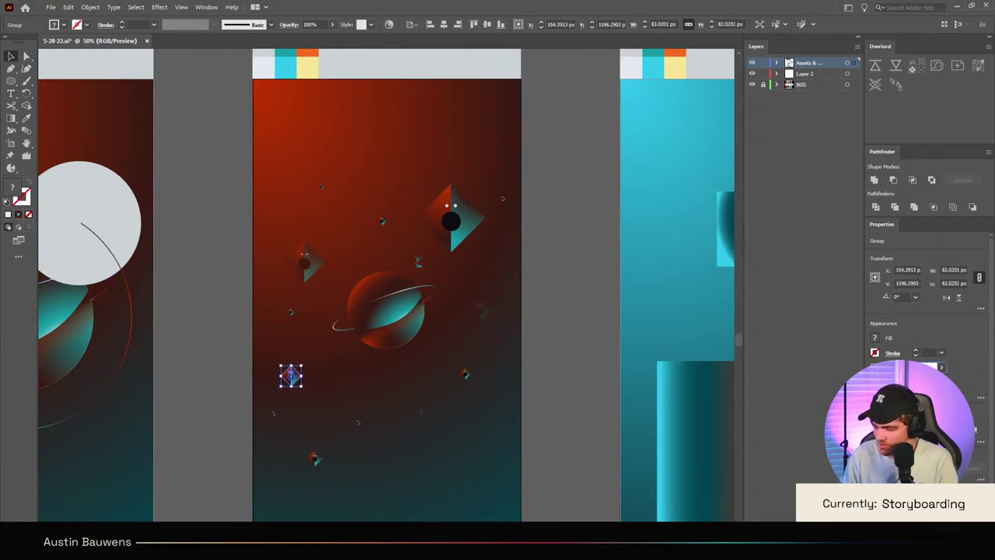
{"action": "key", "text": "Return"}
{"action": "left_click", "coordinate": [519, 459]}
Step: Adjust the opacity of the small diamond character left of the planet
{"action": "scroll", "coordinate": [519, 459], "scroll_direction": "down", "scroll_amount": 3}
{"action": "scroll", "coordinate": [517, 454], "scroll_direction": "up", "scroll_amount": 4}
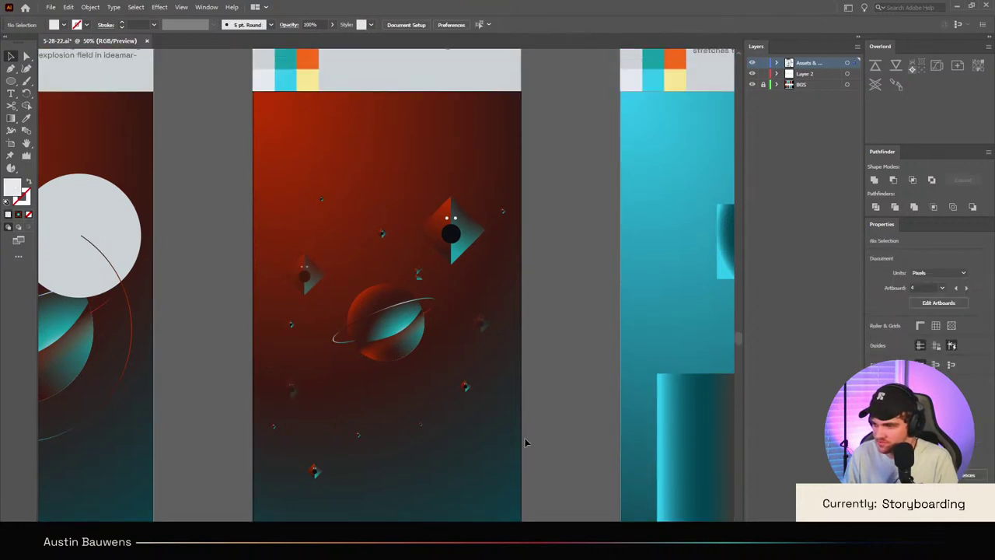
{"action": "scroll", "coordinate": [525, 442], "scroll_direction": "down", "scroll_amount": 2}
{"action": "scroll", "coordinate": [525, 443], "scroll_direction": "up", "scroll_amount": 1}
{"action": "left_click", "coordinate": [381, 208]}
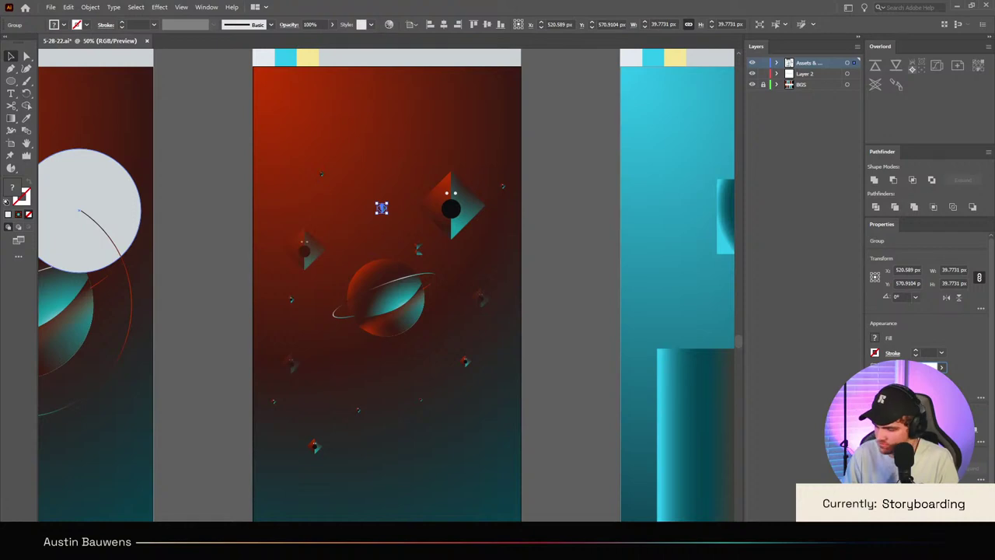
{"action": "left_click", "coordinate": [321, 173]}
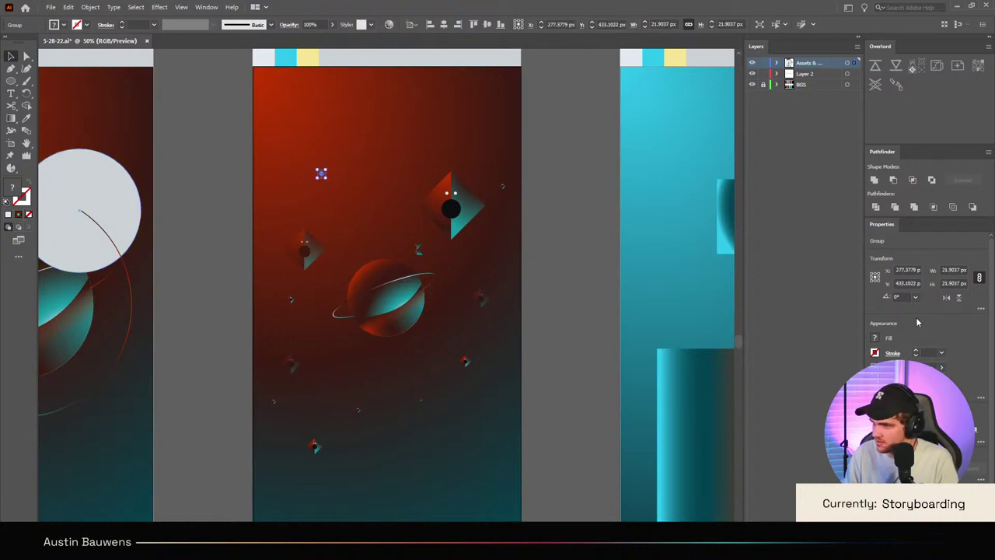
{"action": "scroll", "coordinate": [353, 216], "scroll_direction": "up", "scroll_amount": 4}
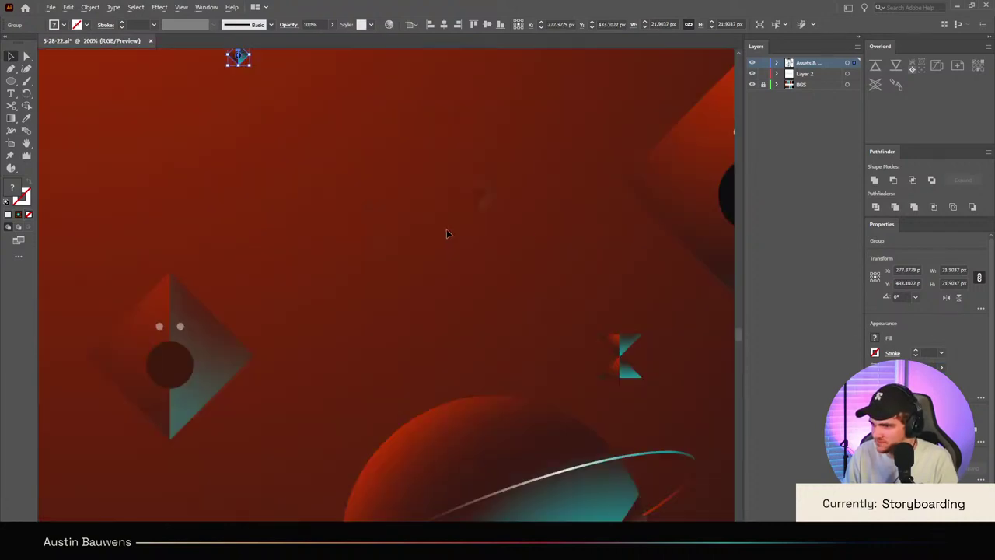
{"action": "left_click", "coordinate": [482, 193]}
{"action": "scroll", "coordinate": [483, 192], "scroll_direction": "down", "scroll_amount": 4}
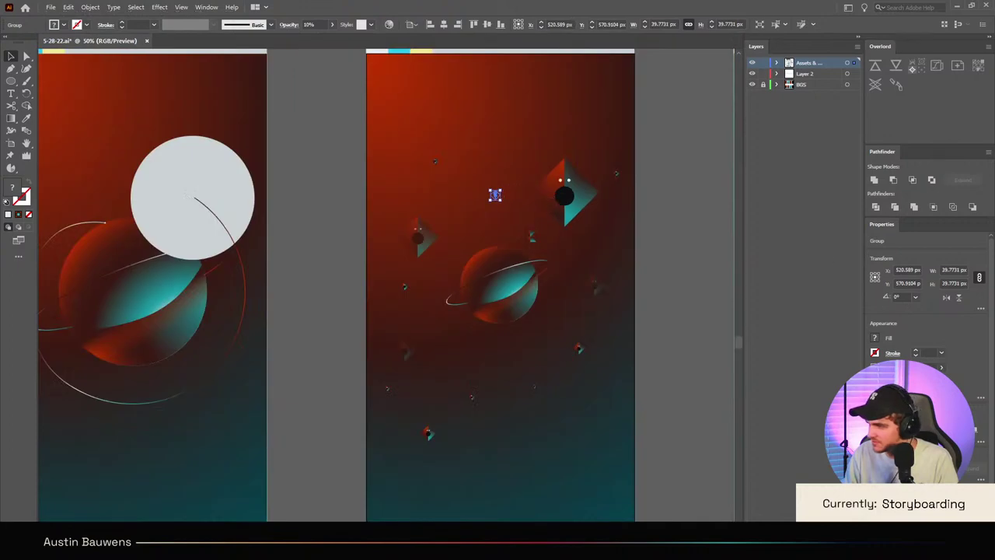
{"action": "left_click", "coordinate": [432, 241]}
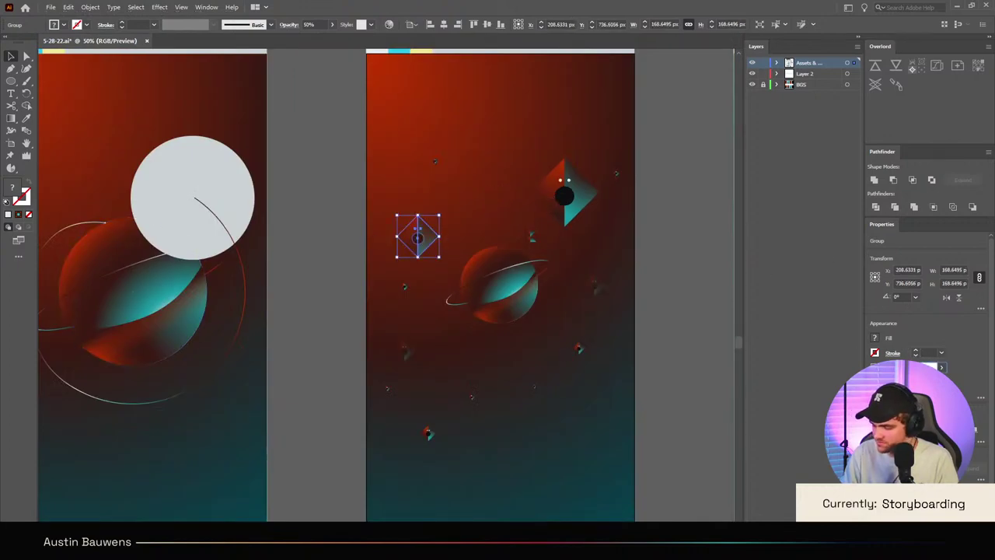
{"action": "key", "text": "Return"}
{"action": "left_click", "coordinate": [622, 420]}
Step: Fade the diamond below the planet and the right-hand diamond to a low opacity
{"action": "left_click", "coordinate": [406, 350]}
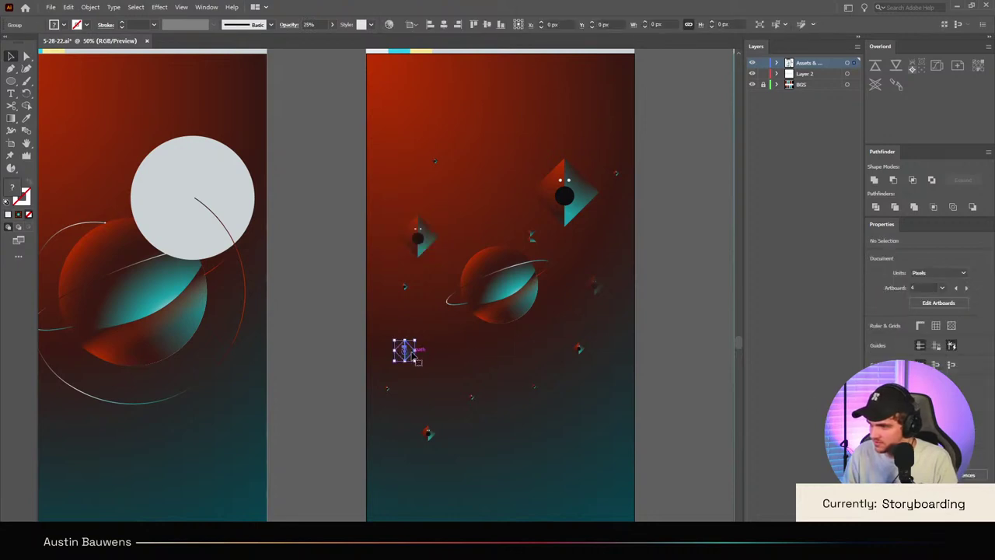
{"action": "left_click", "coordinate": [595, 286], "text": "shift"}
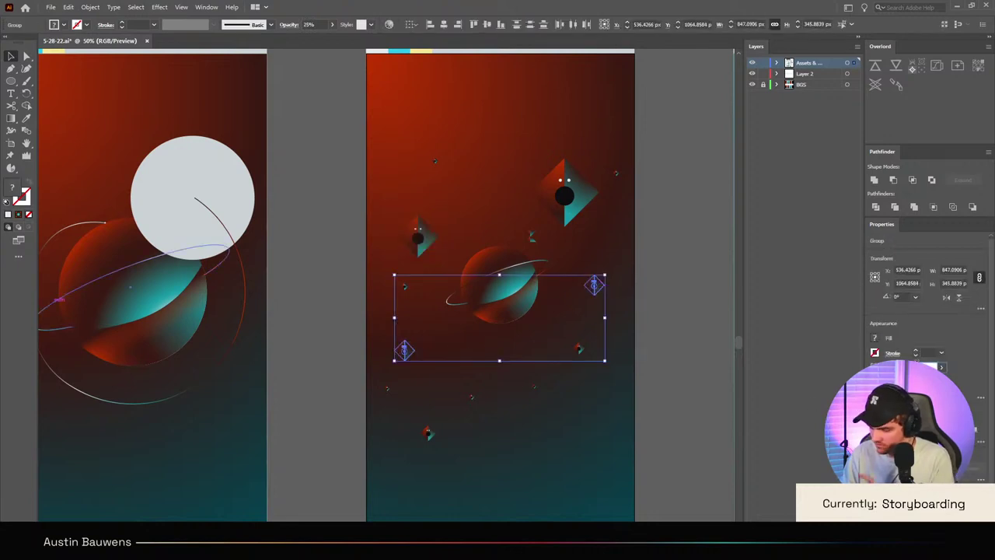
{"action": "key", "text": "4"}
{"action": "key", "text": "1"}
{"action": "left_click", "coordinate": [651, 400]}
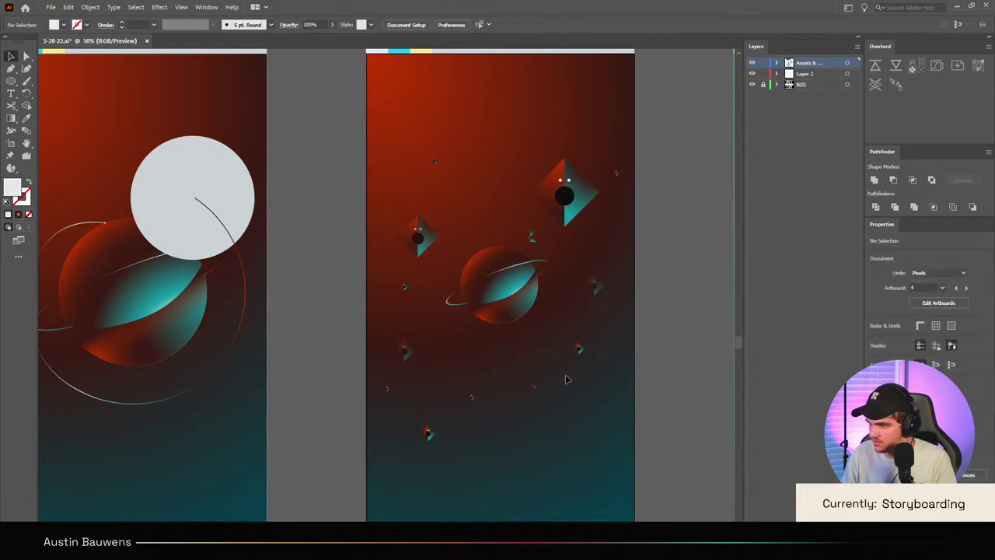
Step: Select the remaining tiny diamonds scattered across the scene, then clear the selection
{"action": "left_click", "coordinate": [496, 195]}
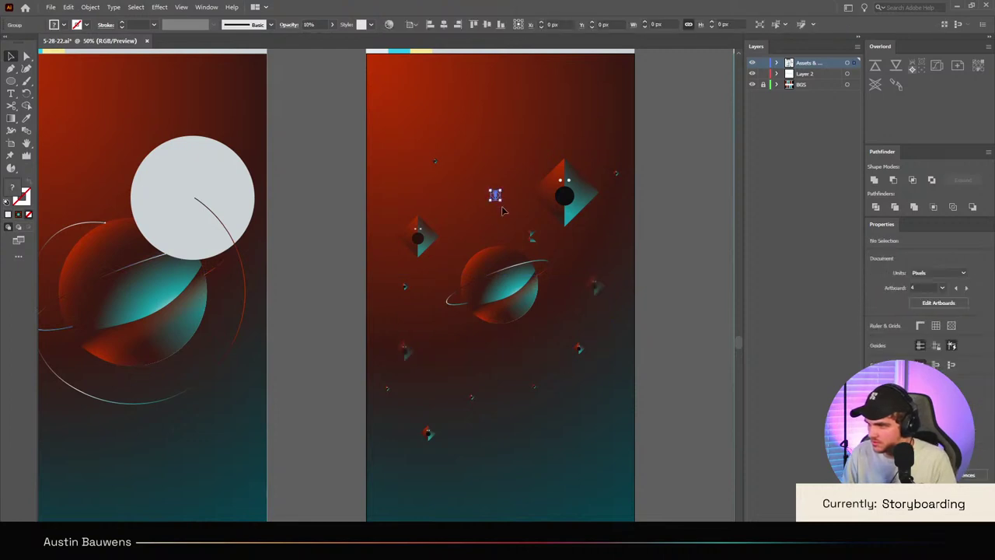
{"action": "left_click", "coordinate": [579, 348], "text": "shift"}
{"action": "left_click", "coordinate": [428, 433], "text": "shift"}
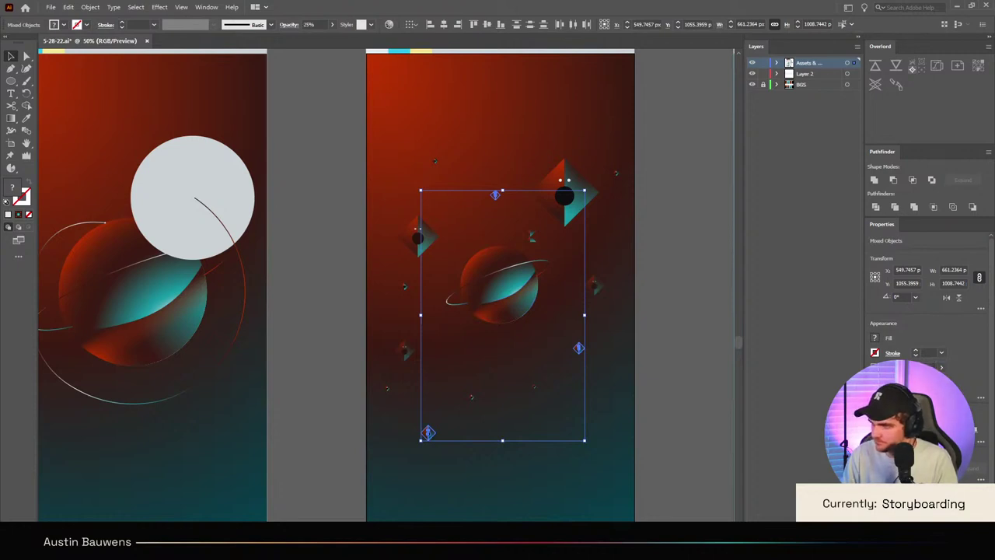
{"action": "left_click", "coordinate": [502, 103]}
{"action": "left_click_drag", "start_coordinate": [422, 150], "coordinate": [441, 167]}
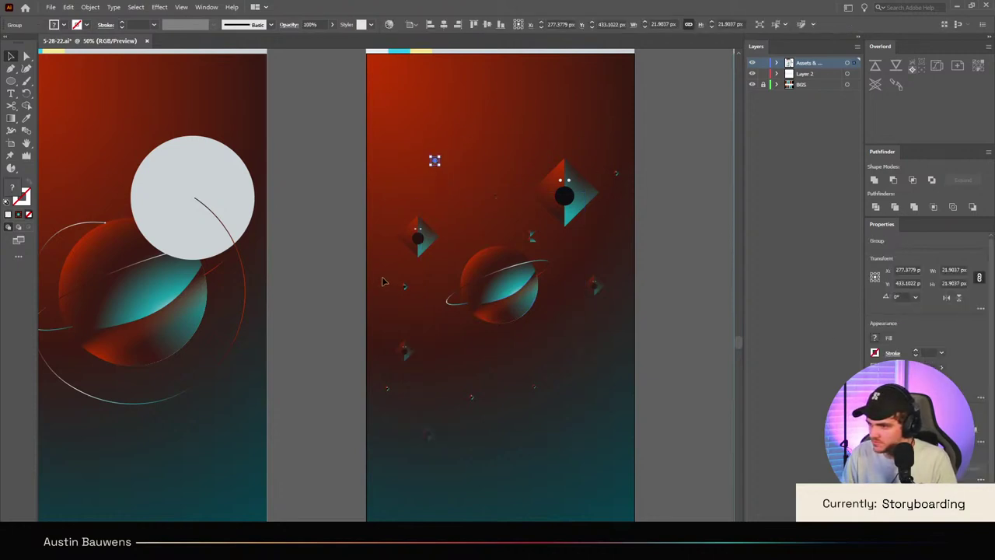
{"action": "left_click_drag", "start_coordinate": [383, 279], "coordinate": [410, 292], "text": "shift"}
{"action": "left_click_drag", "start_coordinate": [382, 380], "coordinate": [394, 400], "text": "shift"}
{"action": "left_click_drag", "start_coordinate": [463, 386], "coordinate": [547, 399], "text": "shift"}
{"action": "left_click", "coordinate": [617, 172], "text": "shift"}
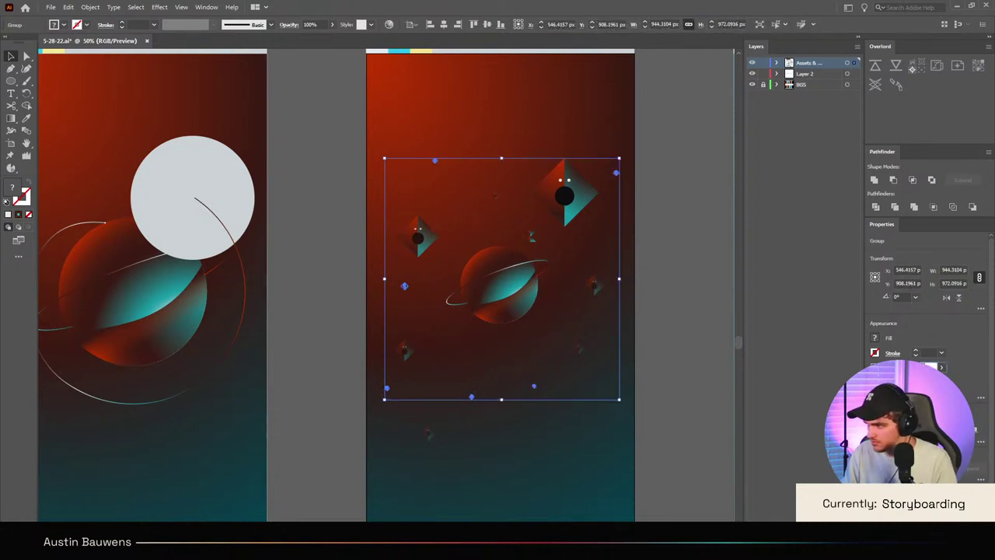
{"action": "left_click", "coordinate": [575, 469]}
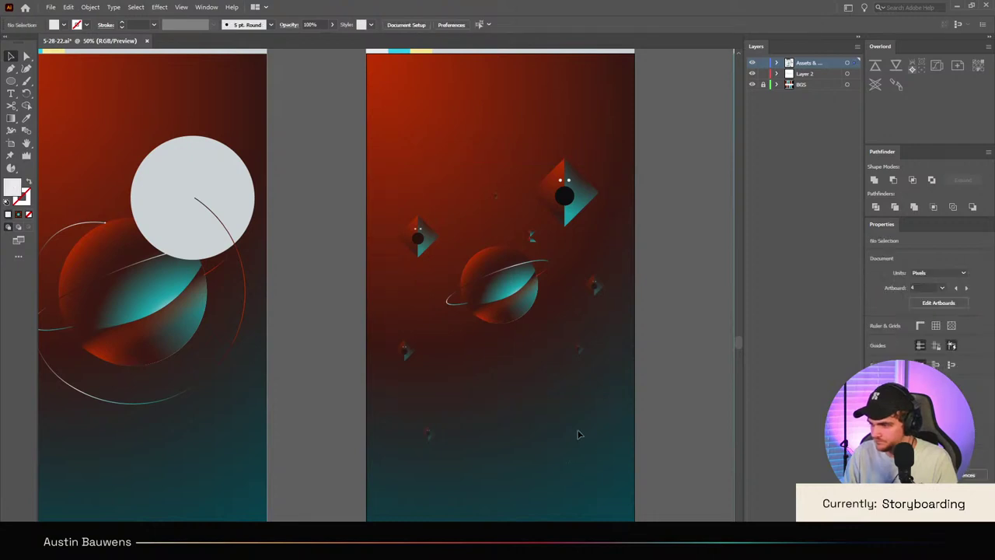
{"action": "scroll", "coordinate": [580, 434], "scroll_direction": "up", "scroll_amount": 1}
{"action": "scroll", "coordinate": [569, 420], "scroll_direction": "down", "scroll_amount": 1}
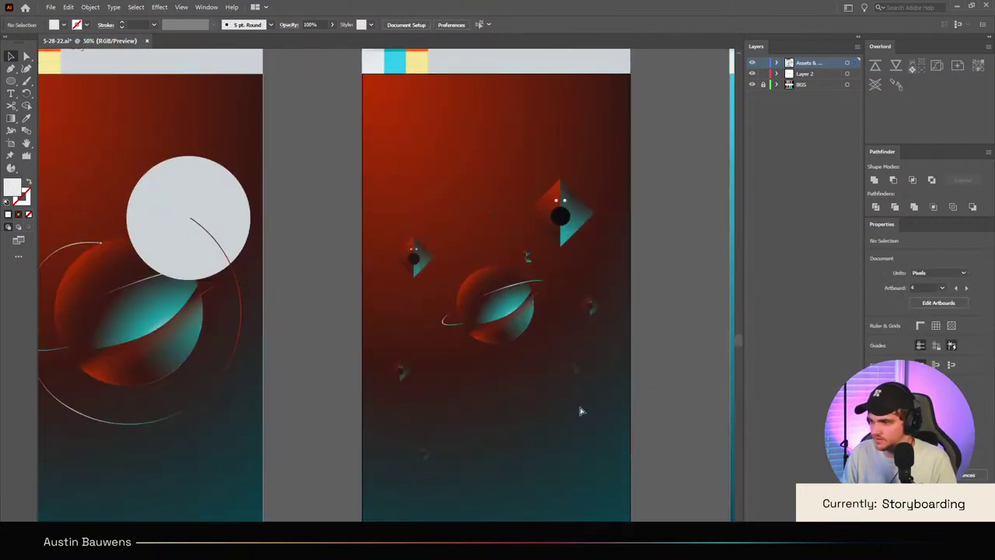
Step: Save the storyboard, then zoom to 800% on the diamond character's eyes and mouth
{"action": "key", "text": "ctrl+s"}
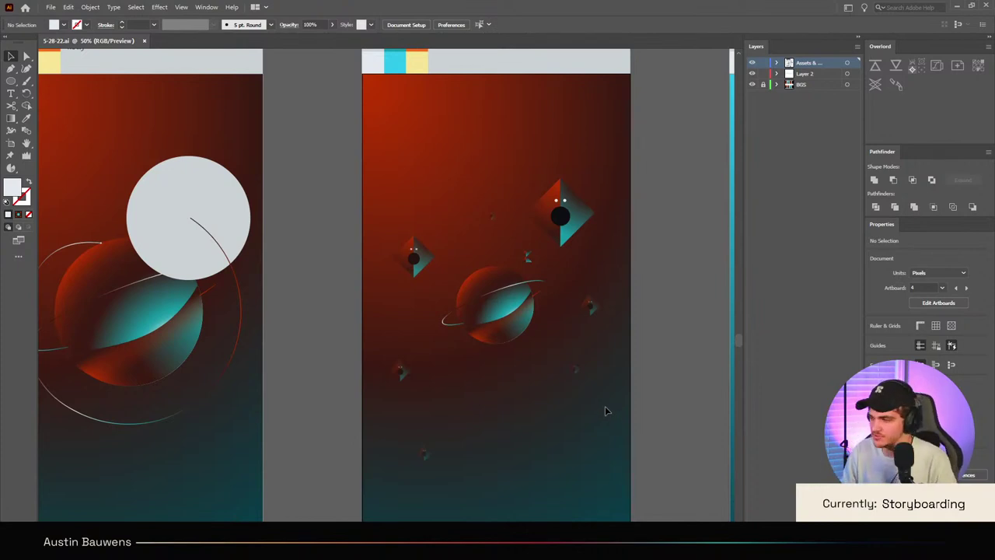
{"action": "scroll", "coordinate": [537, 423], "scroll_direction": "up", "scroll_amount": 3}
{"action": "scroll", "coordinate": [543, 375], "scroll_direction": "down", "scroll_amount": 3}
{"action": "scroll", "coordinate": [534, 370], "scroll_direction": "down", "scroll_amount": 3}
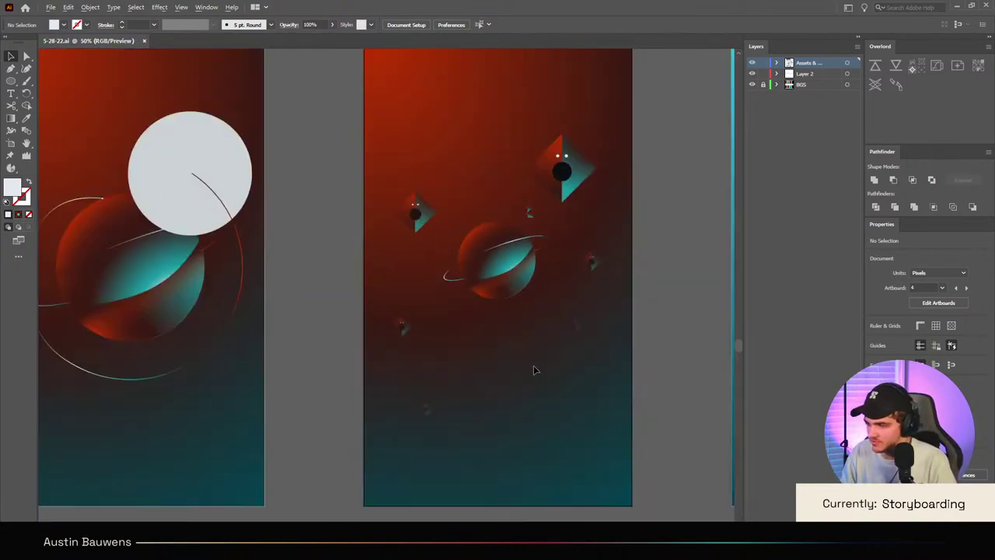
{"action": "scroll", "coordinate": [557, 418], "scroll_direction": "right", "scroll_amount": 2}
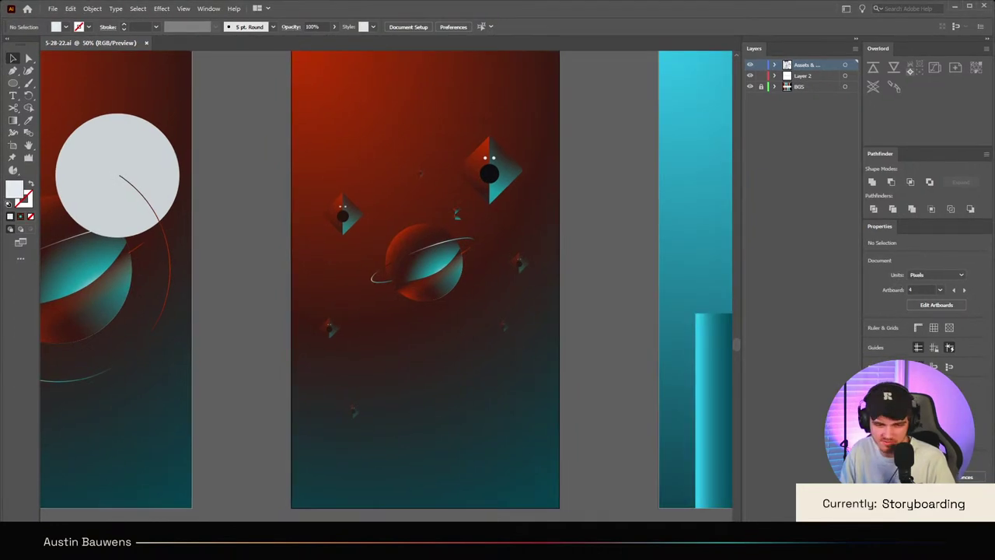
{"action": "scroll", "coordinate": [479, 312], "scroll_direction": "up", "scroll_amount": 3}
{"action": "scroll", "coordinate": [478, 313], "scroll_direction": "down", "scroll_amount": 1}
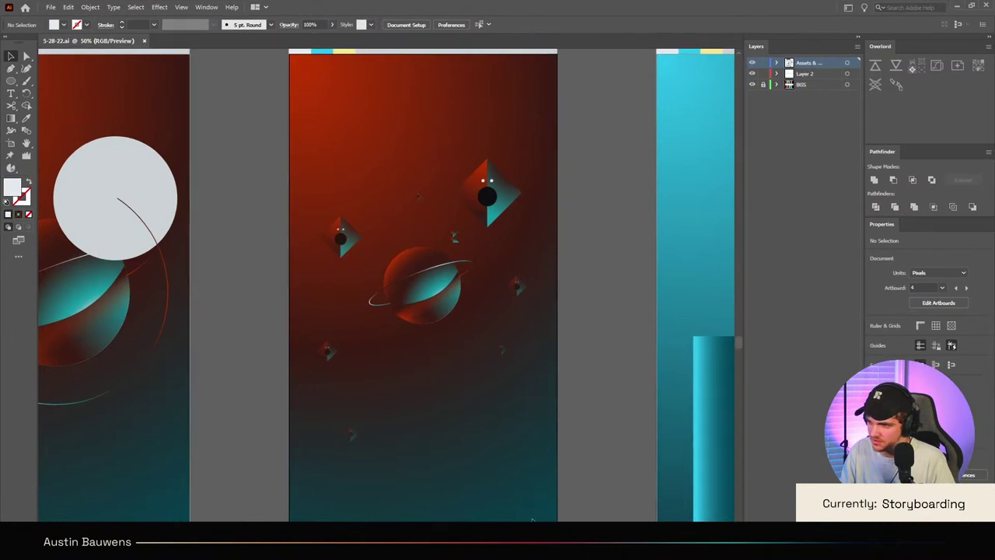
{"action": "scroll", "coordinate": [537, 468], "scroll_direction": "down", "scroll_amount": 2}
{"action": "scroll", "coordinate": [521, 399], "scroll_direction": "up", "scroll_amount": 2}
{"action": "scroll", "coordinate": [524, 398], "scroll_direction": "up", "scroll_amount": 2}
{"action": "scroll", "coordinate": [529, 424], "scroll_direction": "down", "scroll_amount": 2}
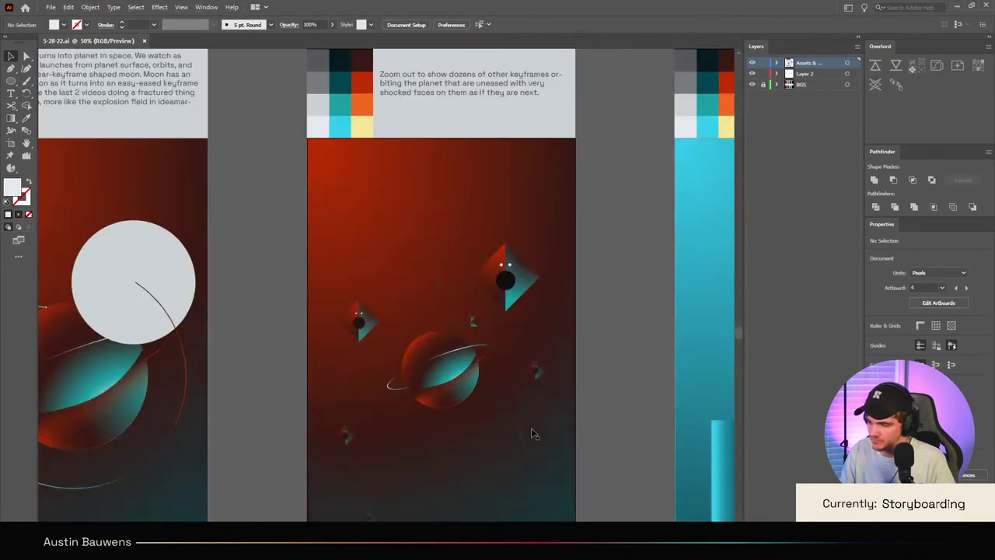
{"action": "scroll", "coordinate": [532, 430], "scroll_direction": "down", "scroll_amount": 1}
{"action": "scroll", "coordinate": [529, 430], "scroll_direction": "down", "scroll_amount": 2}
{"action": "scroll", "coordinate": [509, 428], "scroll_direction": "right", "scroll_amount": 2}
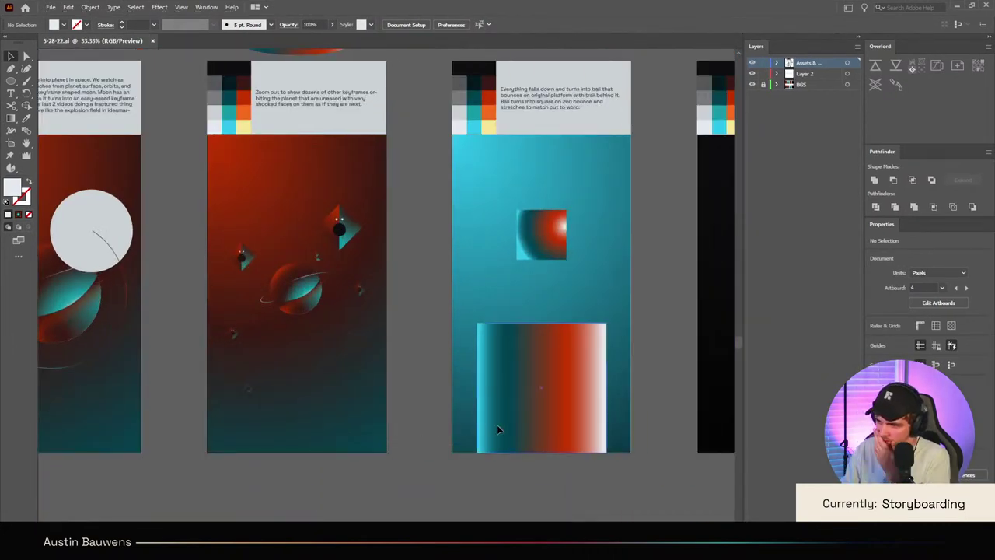
{"action": "scroll", "coordinate": [506, 412], "scroll_direction": "left", "scroll_amount": 4}
{"action": "scroll", "coordinate": [517, 398], "scroll_direction": "right", "scroll_amount": 2}
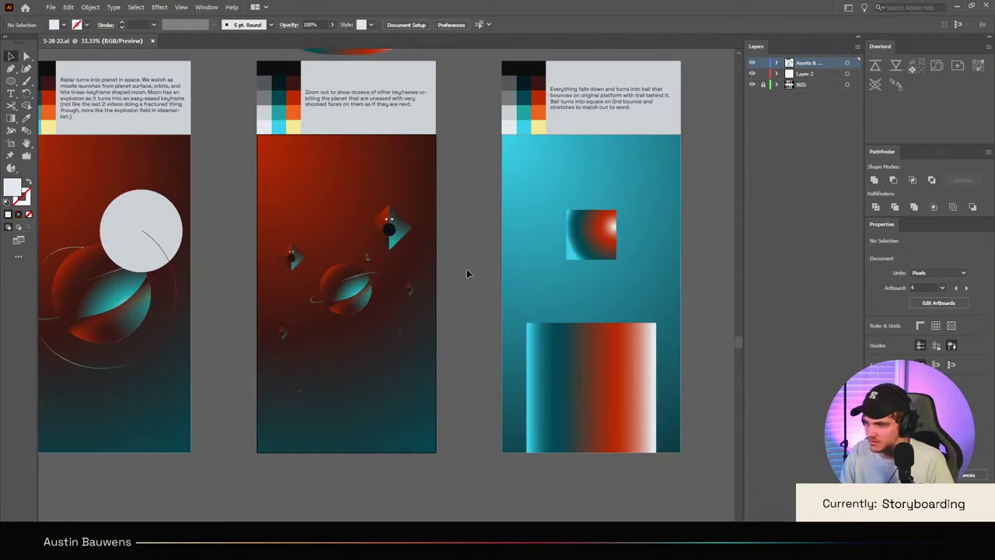
{"action": "scroll", "coordinate": [465, 273], "scroll_direction": "up", "scroll_amount": 1}
{"action": "scroll", "coordinate": [389, 245], "scroll_direction": "up", "scroll_amount": 8}
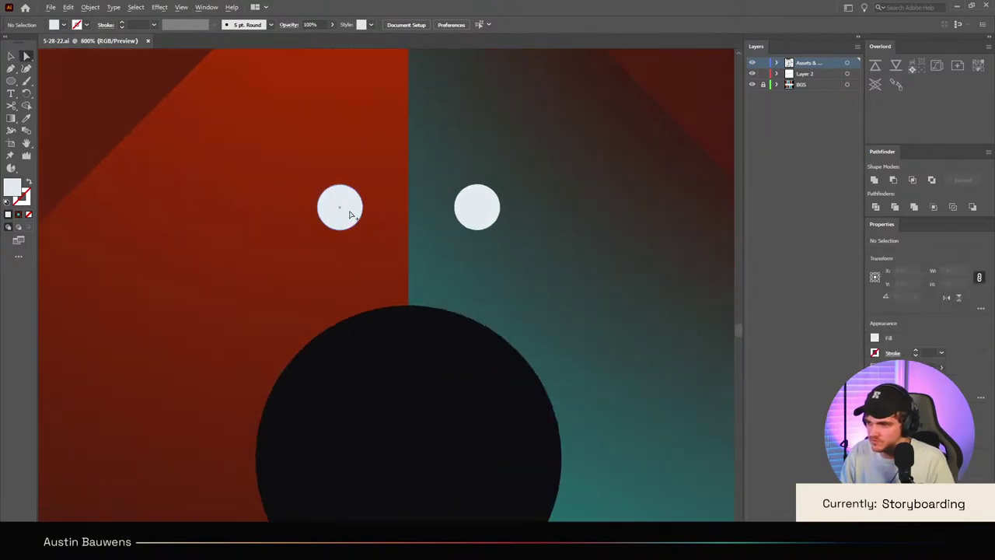
{"action": "left_click", "coordinate": [348, 212]}
{"action": "scroll", "coordinate": [493, 211], "scroll_direction": "down", "scroll_amount": 5}
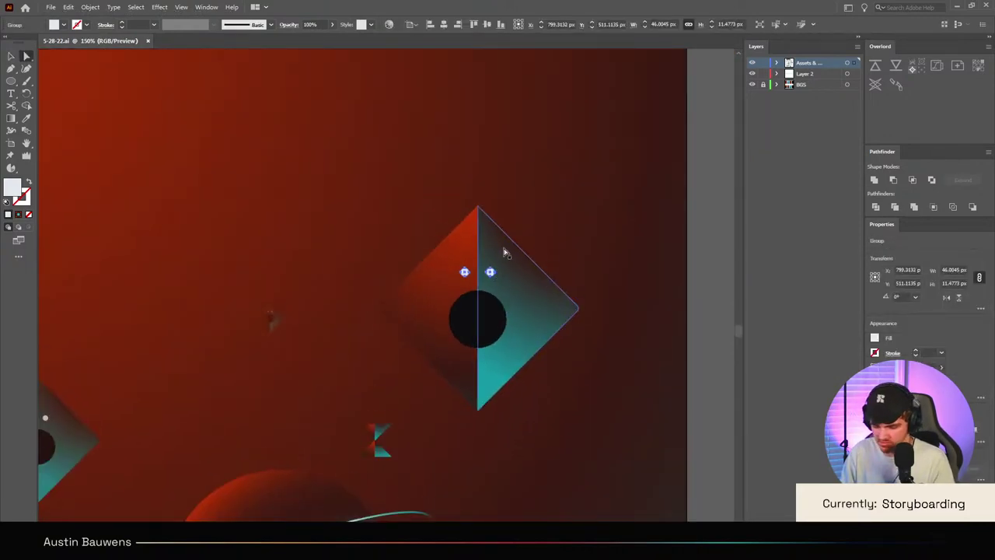
{"action": "key", "text": "i"}
{"action": "scroll", "coordinate": [434, 205], "scroll_direction": "down", "scroll_amount": 4}
{"action": "left_click", "coordinate": [336, 130]}
{"action": "left_click", "coordinate": [336, 112]}
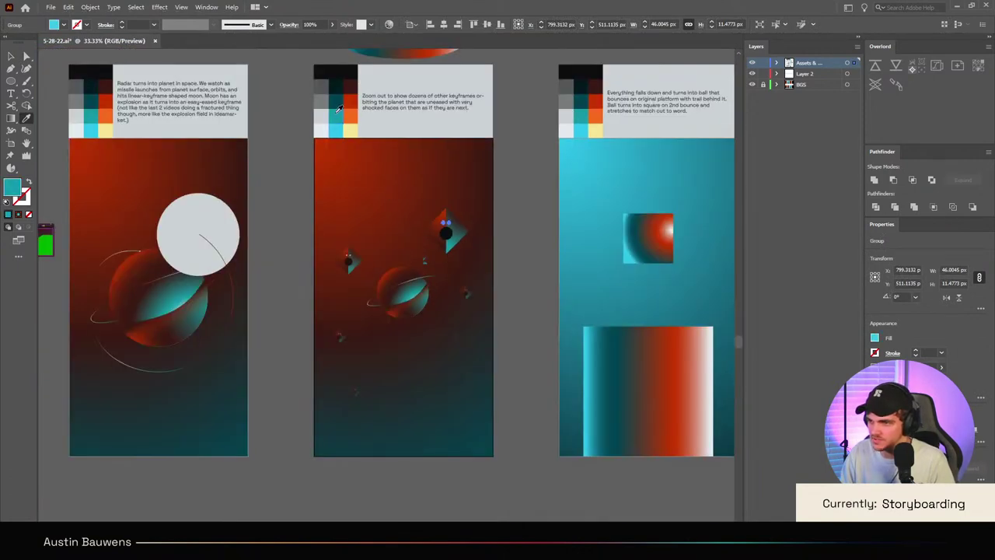
{"action": "scroll", "coordinate": [424, 200], "scroll_direction": "up", "scroll_amount": 5}
{"action": "key", "text": "v"}
{"action": "left_click", "coordinate": [608, 237]}
{"action": "scroll", "coordinate": [606, 243], "scroll_direction": "down", "scroll_amount": 4}
{"action": "key", "text": "ctrl+z"}
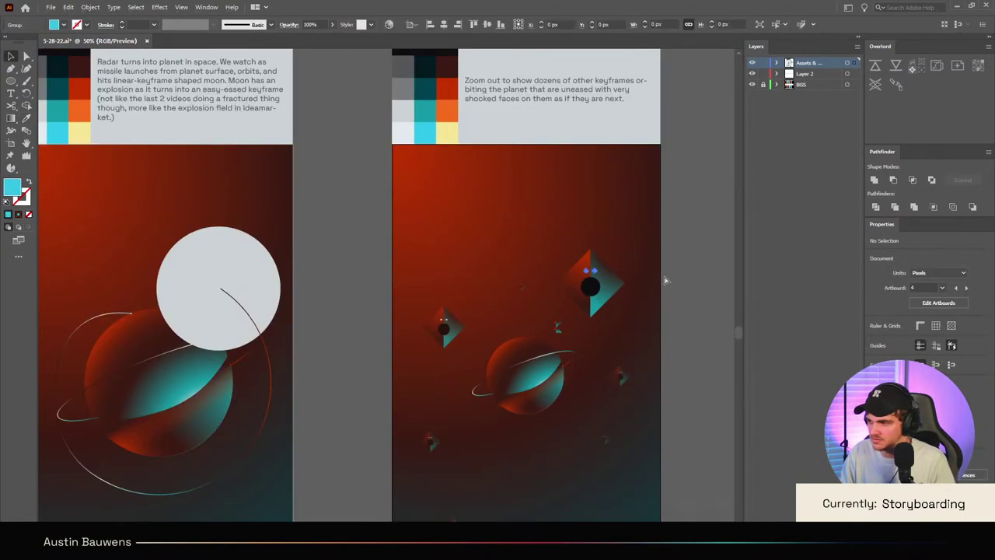
{"action": "scroll", "coordinate": [669, 279], "scroll_direction": "up", "scroll_amount": 4}
{"action": "left_click", "coordinate": [667, 281]}
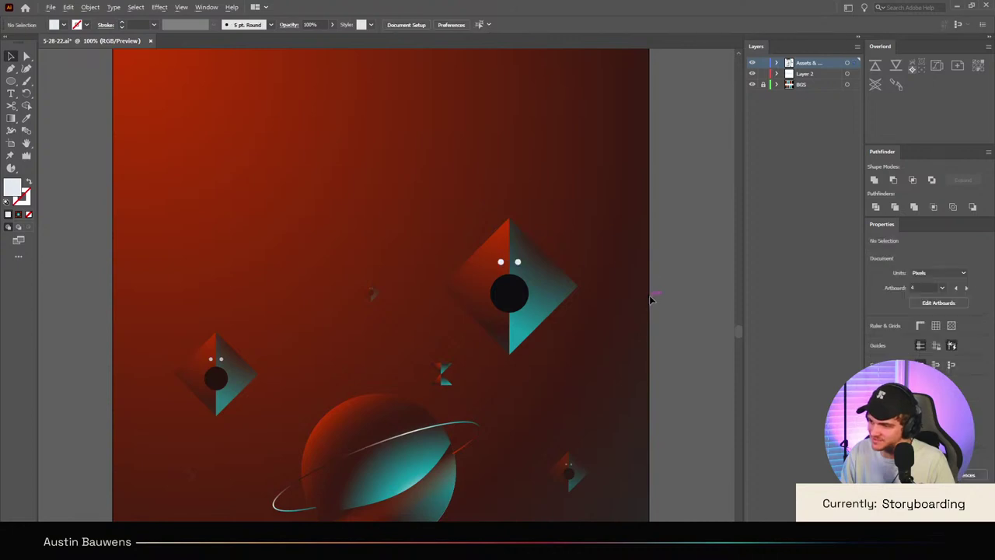
Step: Pan the canvas to the opening frames with the red tiered tower and teal tier's red ball
{"action": "scroll", "coordinate": [651, 299], "scroll_direction": "down", "scroll_amount": 4}
{"action": "scroll", "coordinate": [623, 301], "scroll_direction": "right", "scroll_amount": 3}
{"action": "scroll", "coordinate": [570, 293], "scroll_direction": "down", "scroll_amount": 1}
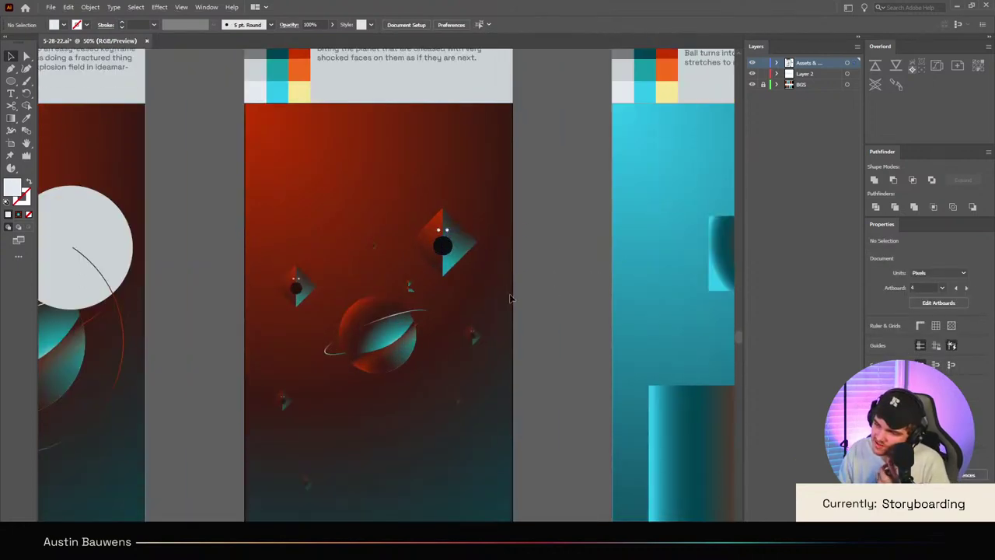
{"action": "scroll", "coordinate": [520, 288], "scroll_direction": "down", "scroll_amount": 1}
{"action": "scroll", "coordinate": [520, 285], "scroll_direction": "down", "scroll_amount": 3}
{"action": "scroll", "coordinate": [520, 285], "scroll_direction": "up", "scroll_amount": 2}
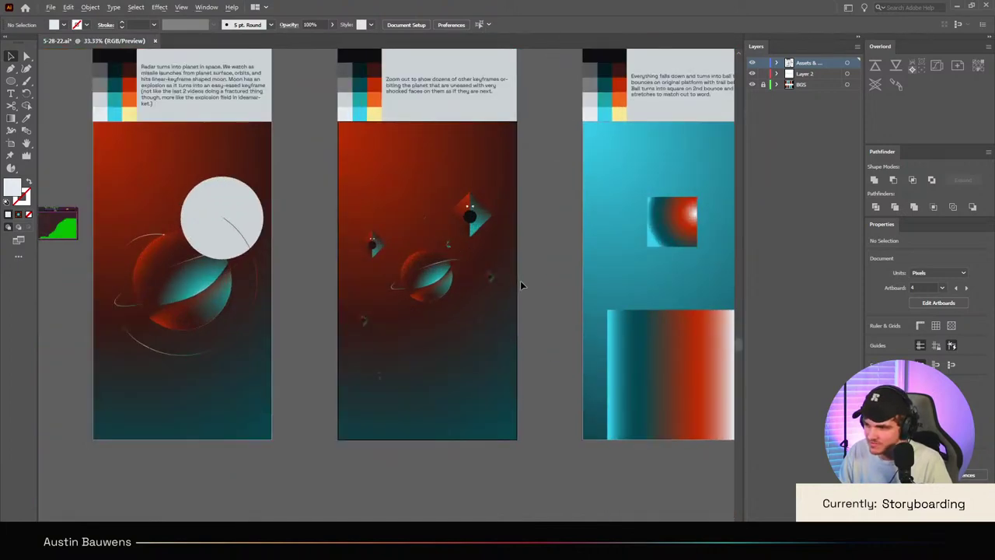
{"action": "scroll", "coordinate": [520, 285], "scroll_direction": "up", "scroll_amount": 1}
{"action": "scroll", "coordinate": [520, 282], "scroll_direction": "down", "scroll_amount": 1}
{"action": "scroll", "coordinate": [506, 276], "scroll_direction": "right", "scroll_amount": 2}
{"action": "scroll", "coordinate": [350, 241], "scroll_direction": "up", "scroll_amount": 3}
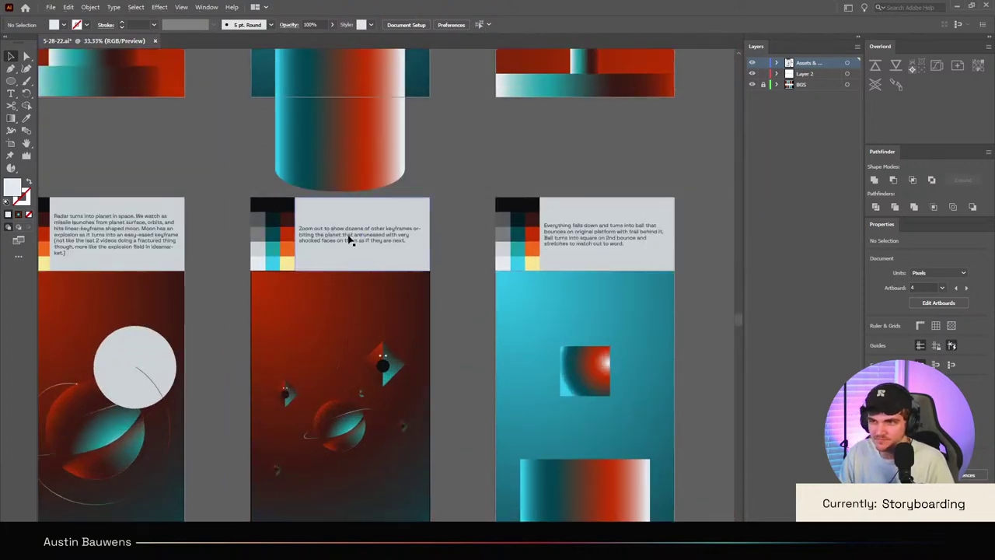
{"action": "scroll", "coordinate": [350, 241], "scroll_direction": "up", "scroll_amount": 5}
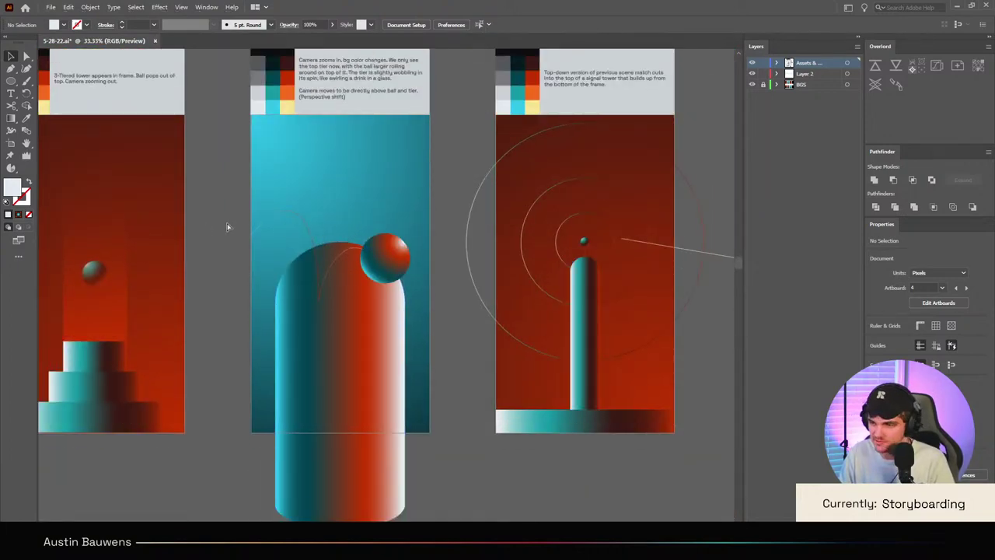
{"action": "scroll", "coordinate": [224, 224], "scroll_direction": "left", "scroll_amount": 4}
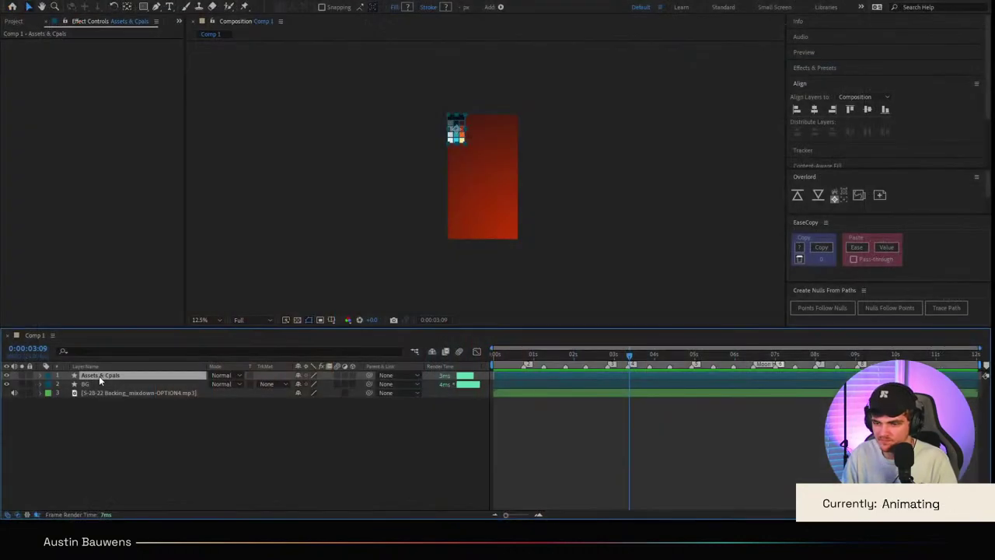
Step: Rename the palette layer to Cpal and lock it
{"action": "key", "text": "Return"}
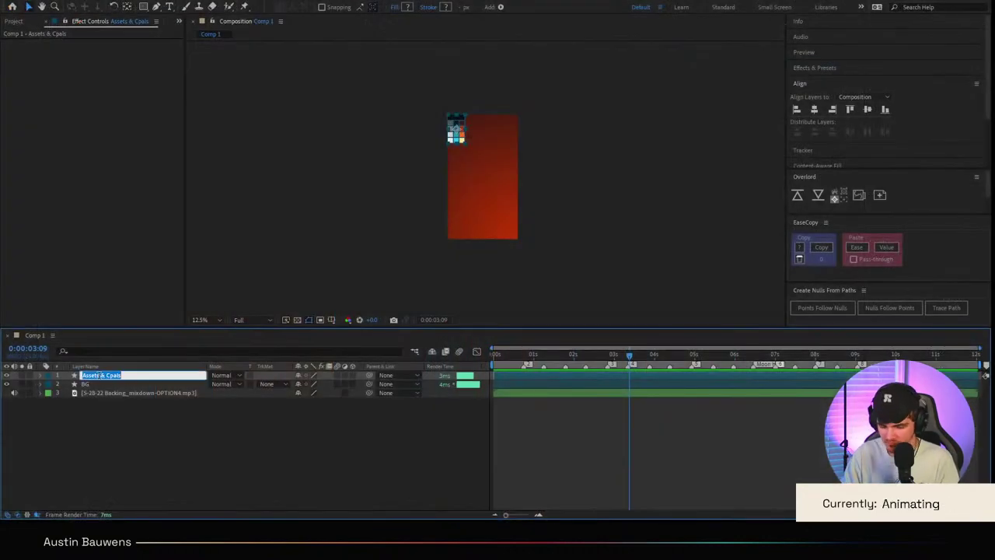
{"action": "type", "text": "Cpal"}
{"action": "key", "text": "Return"}
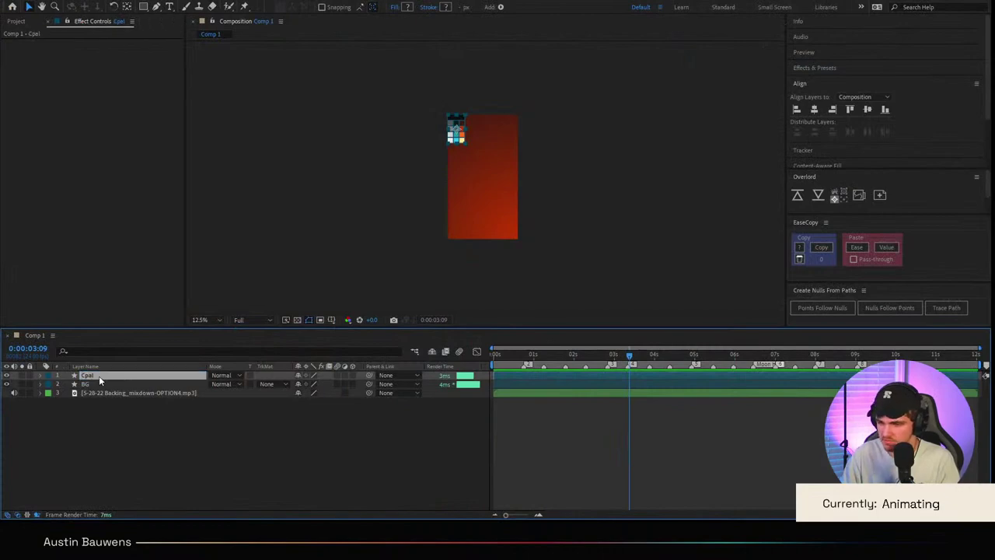
{"action": "left_click", "coordinate": [30, 376]}
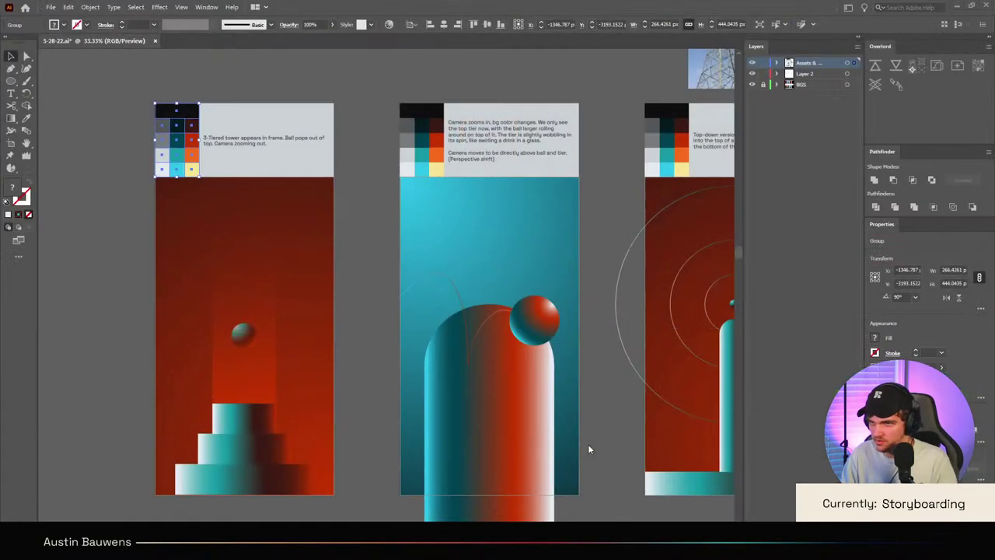
{"action": "left_click", "coordinate": [599, 394]}
Step: Paste the tall glow rectangle from Illustrator into Comp 1, placed below Cpal
{"action": "scroll", "coordinate": [264, 408], "scroll_direction": "up", "scroll_amount": 2}
{"action": "scroll", "coordinate": [217, 420], "scroll_direction": "down", "scroll_amount": 3}
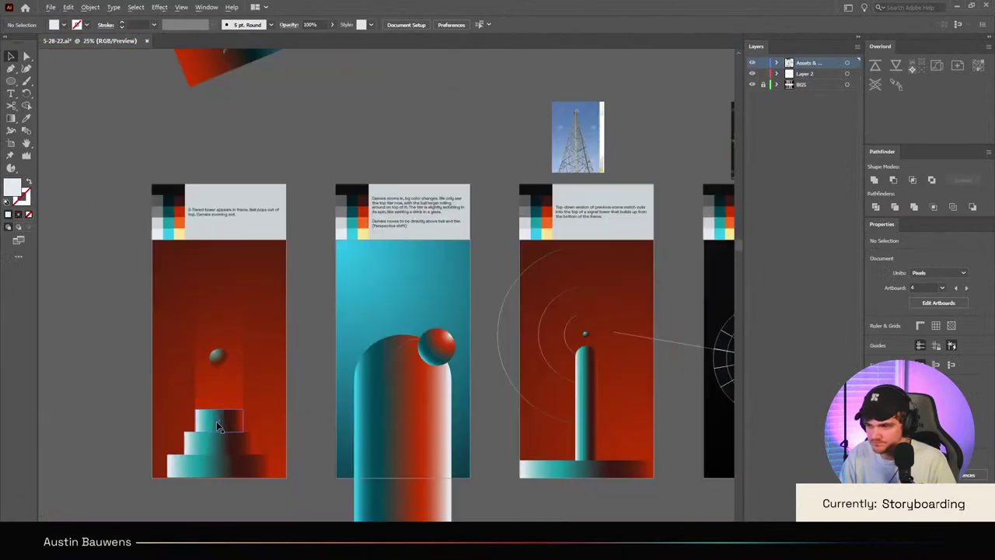
{"action": "scroll", "coordinate": [218, 422], "scroll_direction": "up", "scroll_amount": 1}
{"action": "scroll", "coordinate": [233, 355], "scroll_direction": "left", "scroll_amount": 3}
{"action": "scroll", "coordinate": [322, 367], "scroll_direction": "up", "scroll_amount": 2}
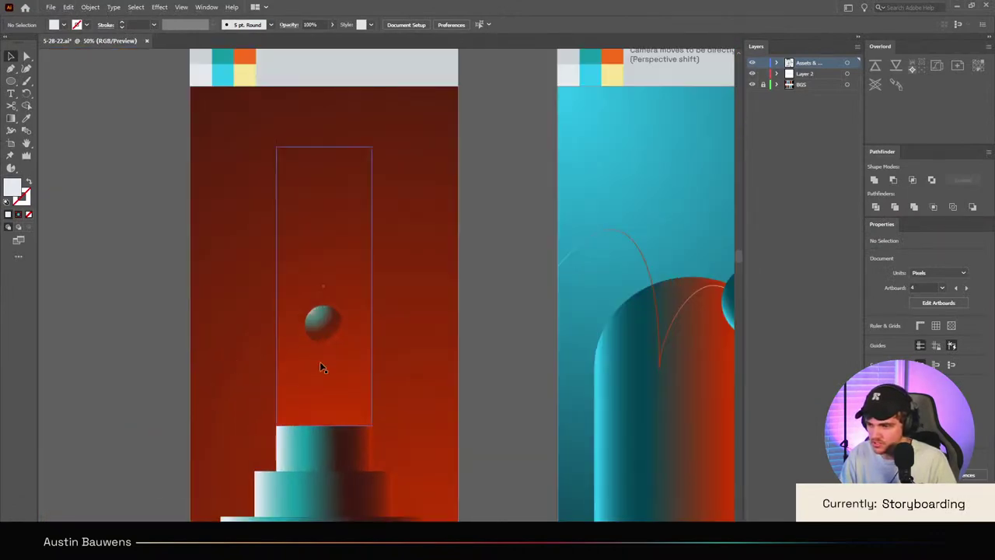
{"action": "scroll", "coordinate": [320, 363], "scroll_direction": "down", "scroll_amount": 6}
{"action": "scroll", "coordinate": [304, 375], "scroll_direction": "up", "scroll_amount": 5}
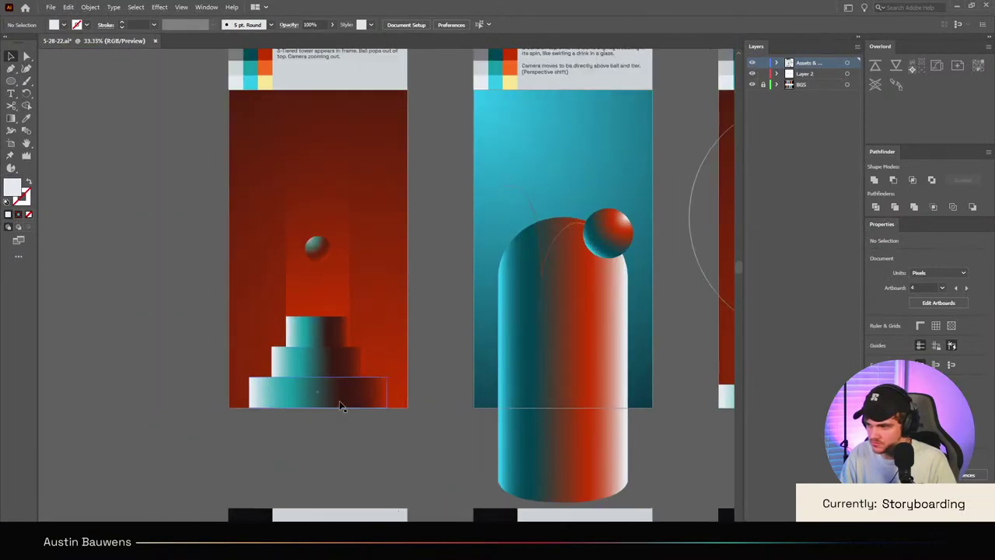
{"action": "scroll", "coordinate": [339, 400], "scroll_direction": "up", "scroll_amount": 2}
{"action": "left_click", "coordinate": [347, 343]}
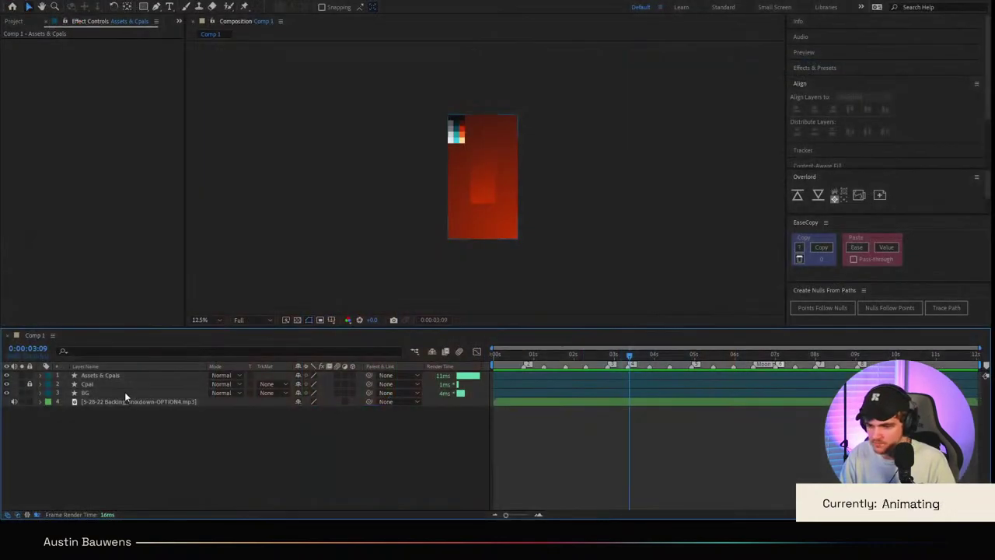
{"action": "left_click", "coordinate": [125, 392]}
{"action": "left_click_drag", "start_coordinate": [116, 378], "coordinate": [116, 387]}
Step: Rename the glow layer TierTopGlow and move the playhead back to about 1 second
{"action": "key", "text": "Return"}
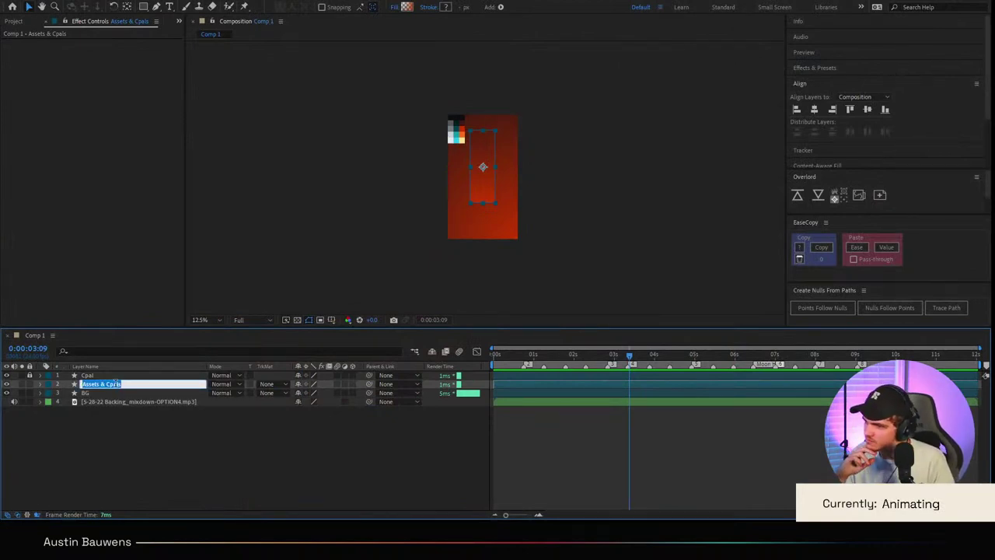
{"action": "type", "text": "Ti"}
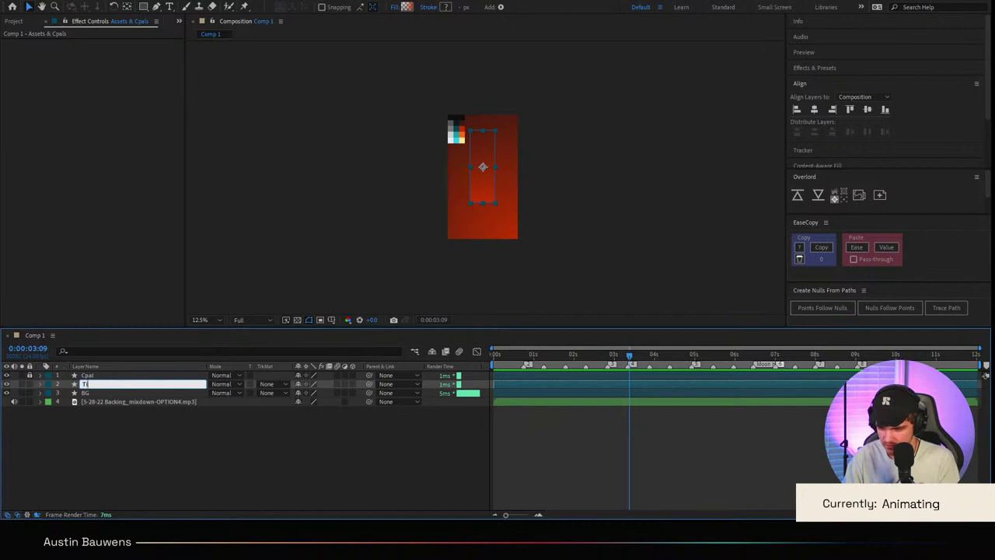
{"action": "type", "text": "erTopGlow"}
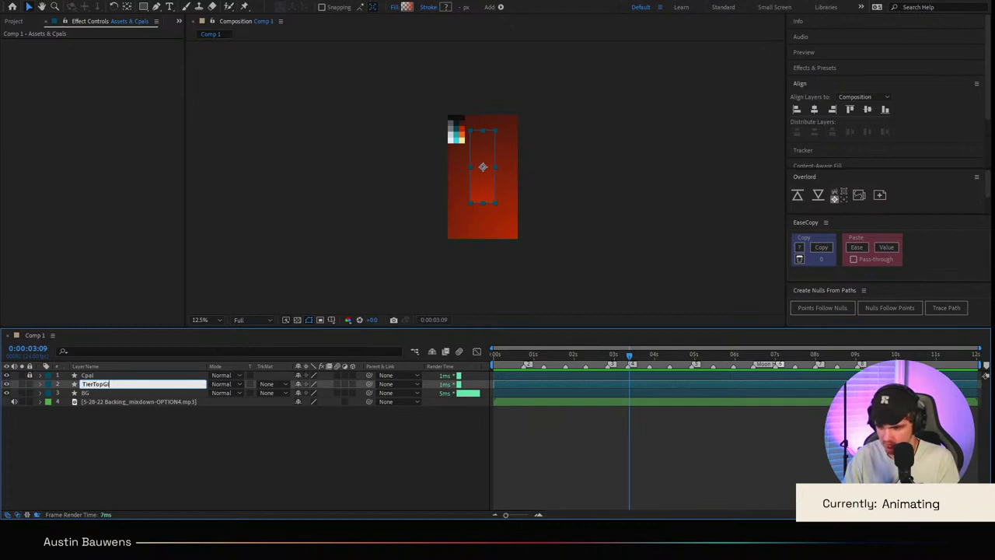
{"action": "key", "text": "Return"}
{"action": "left_click", "coordinate": [530, 354]}
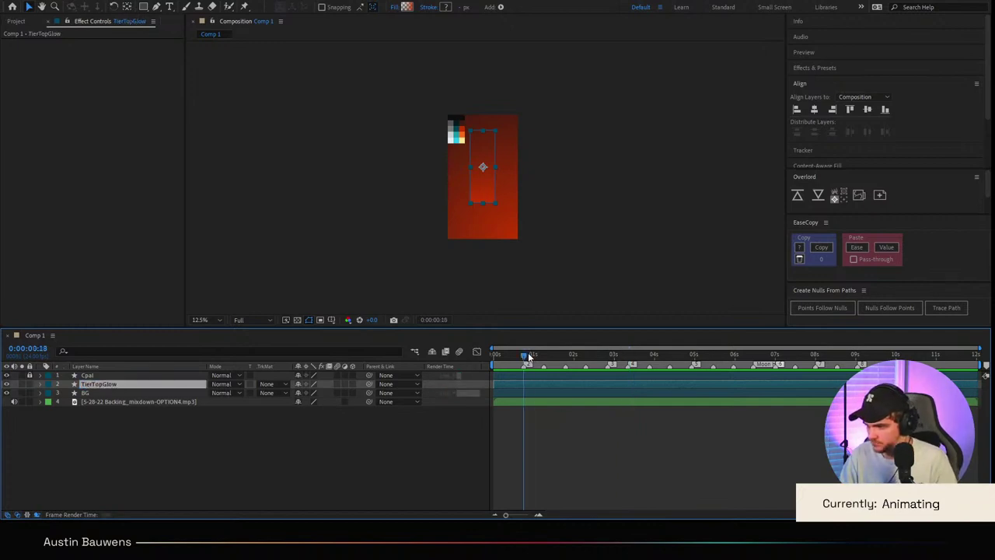
{"action": "left_click", "coordinate": [485, 443]}
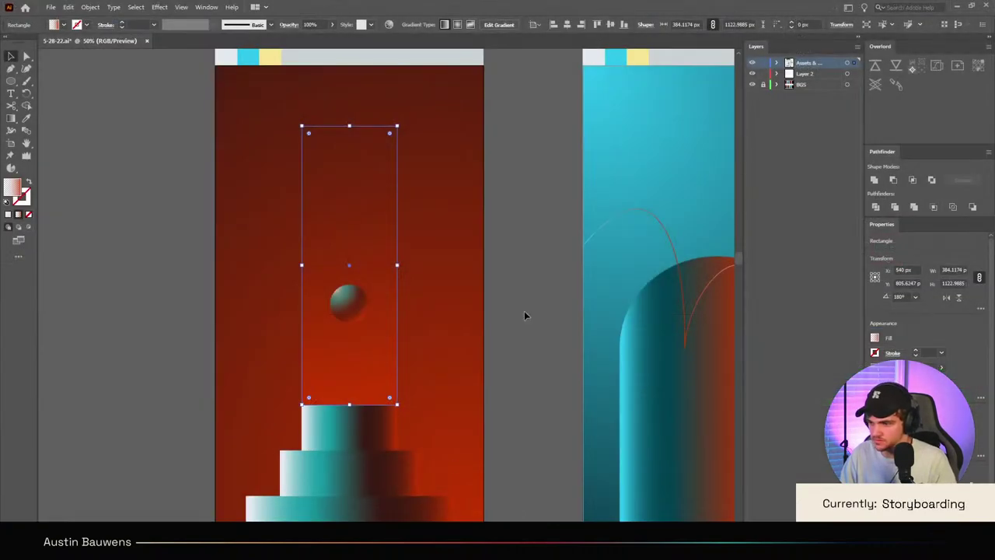
{"action": "left_click", "coordinate": [525, 313]}
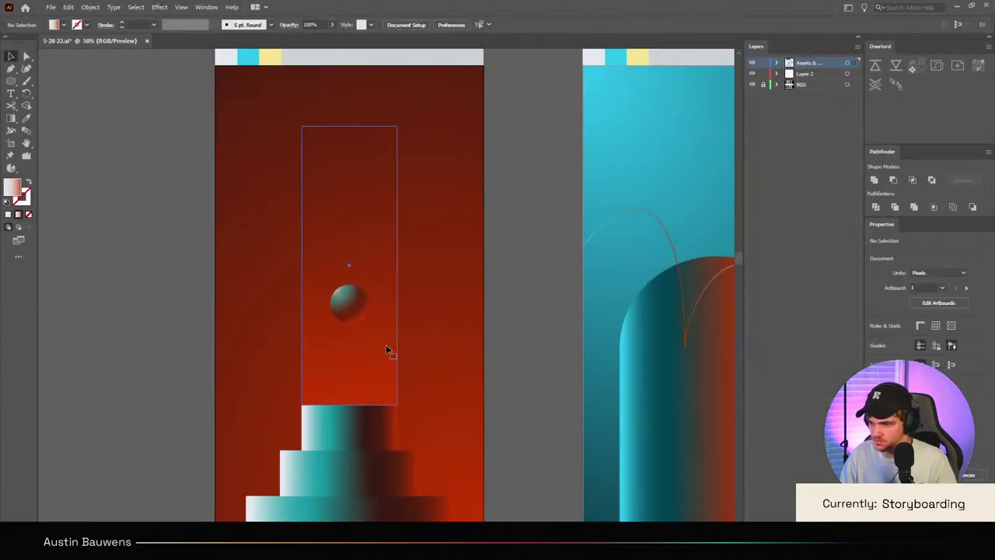
Step: Paste the sphere from Illustrator below TierTopGlow as a layer named Ball
{"action": "left_click", "coordinate": [386, 344]}
{"action": "left_click", "coordinate": [367, 300]}
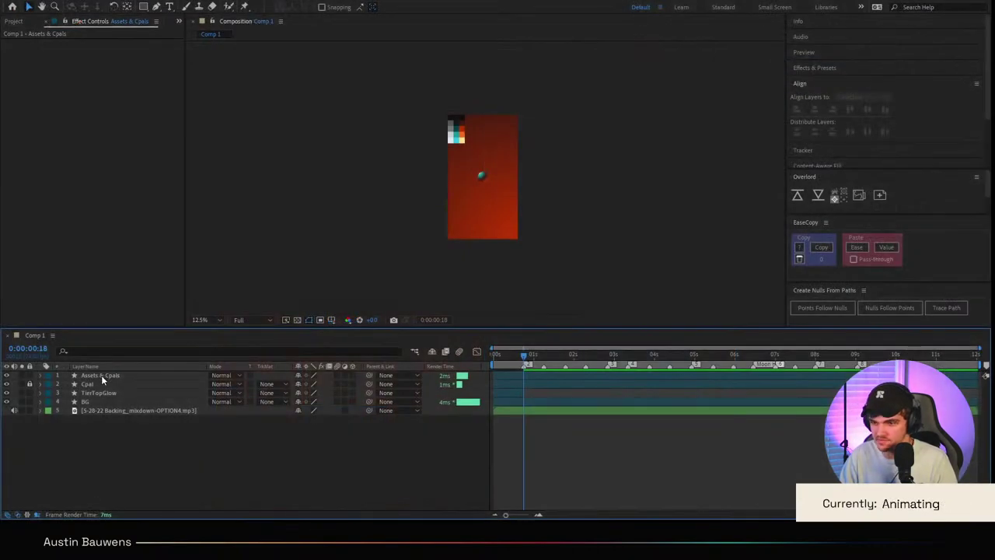
{"action": "left_click_drag", "start_coordinate": [99, 373], "coordinate": [112, 394]}
{"action": "key", "text": "Return"}
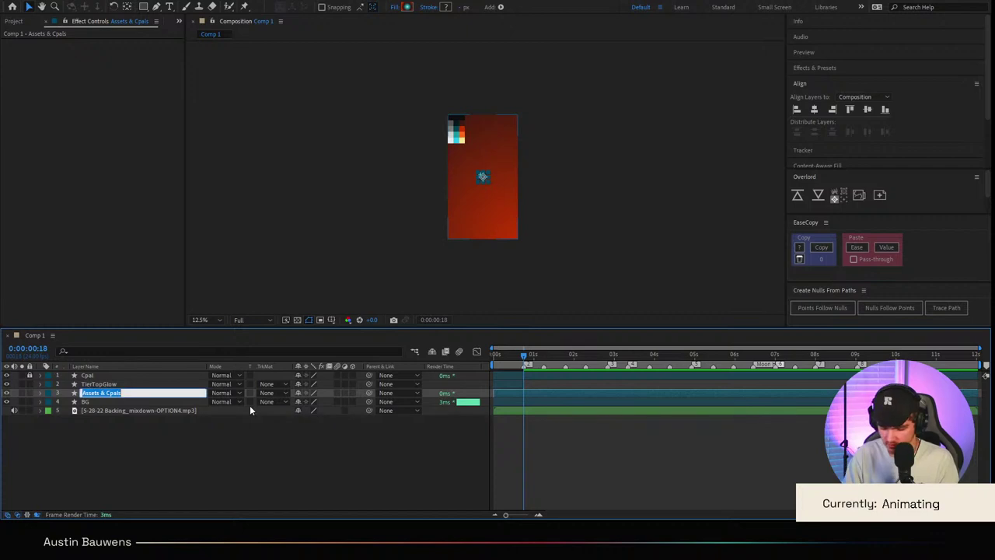
{"action": "type", "text": "Ball"}
{"action": "key", "text": "Return"}
{"action": "key", "text": "ctrl+d"}
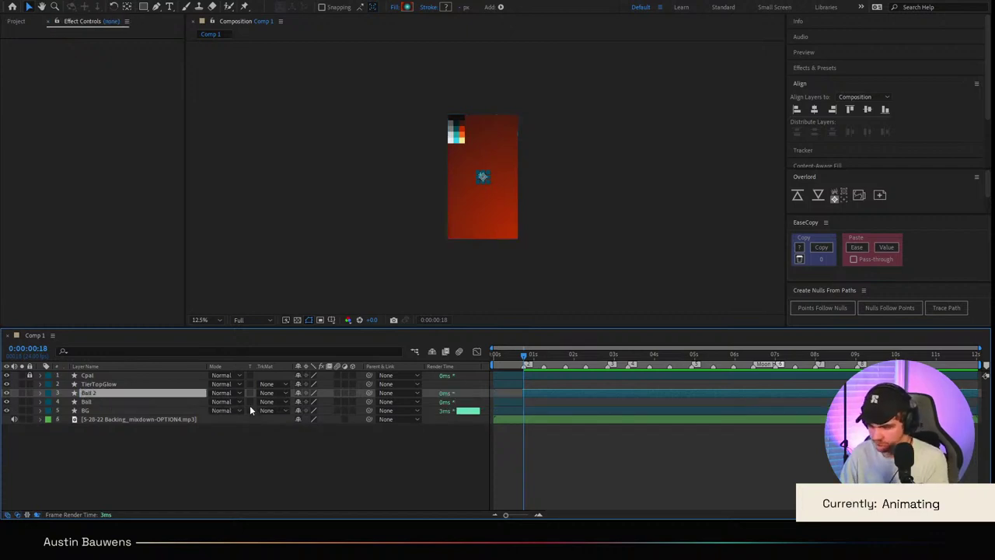
{"action": "key", "text": "Delete"}
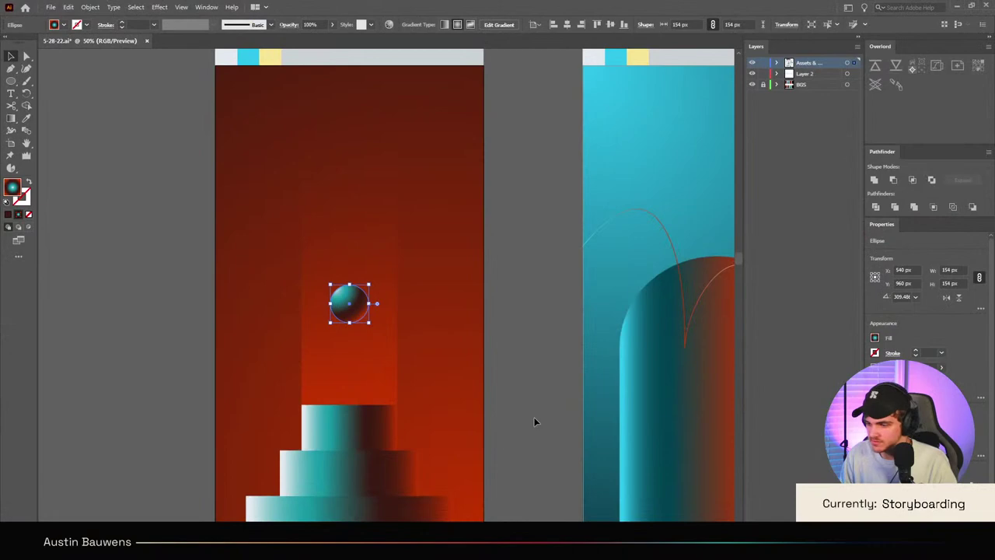
Step: Copy the three stacked tier rectangles from Illustrator into the After Effects comp
{"action": "left_click", "coordinate": [534, 417]}
{"action": "scroll", "coordinate": [533, 416], "scroll_direction": "down", "scroll_amount": 2}
{"action": "left_click", "coordinate": [370, 387]}
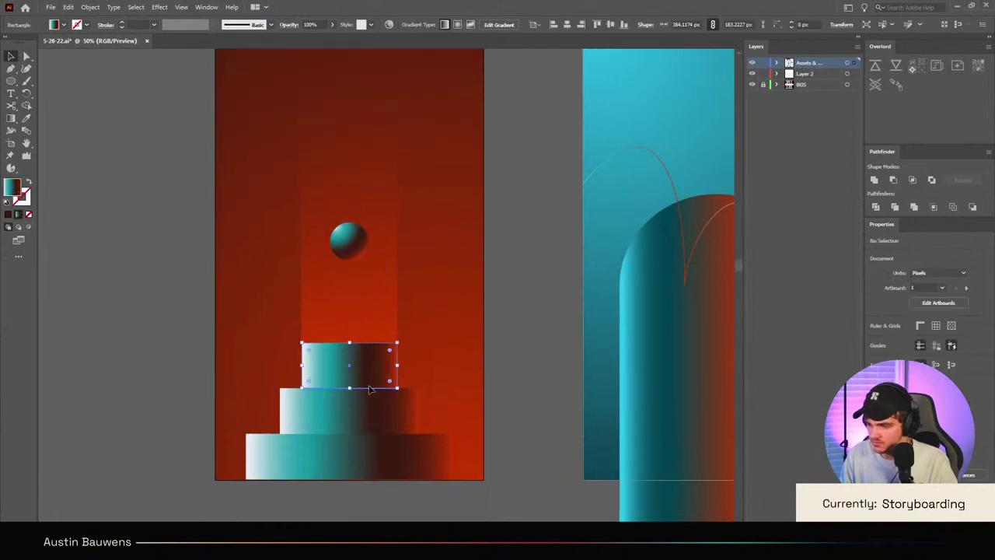
{"action": "left_click", "coordinate": [374, 412], "text": "shift"}
{"action": "left_click", "coordinate": [378, 456], "text": "shift"}
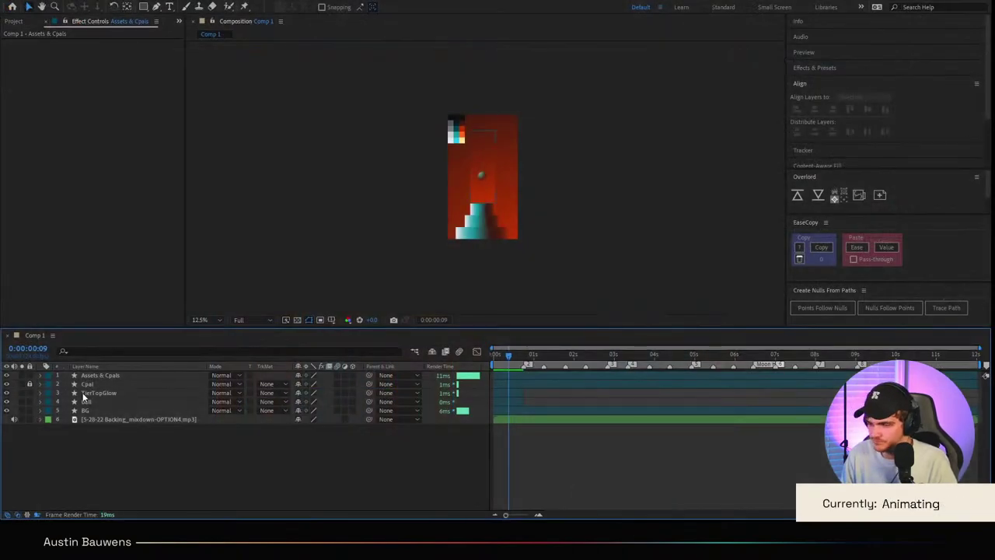
{"action": "left_click", "coordinate": [150, 411]}
{"action": "left_click", "coordinate": [155, 402]}
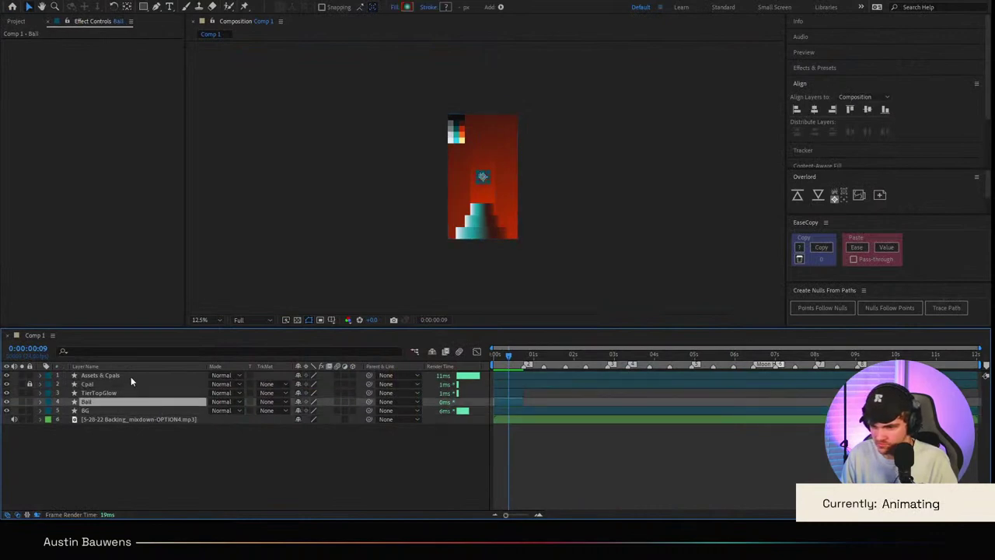
Step: Name the pasted layer Tiers, place it between Ball and BG, and return to frame 10
{"action": "left_click", "coordinate": [131, 376]}
{"action": "key", "text": "Return"}
{"action": "type", "text": "Tiers"}
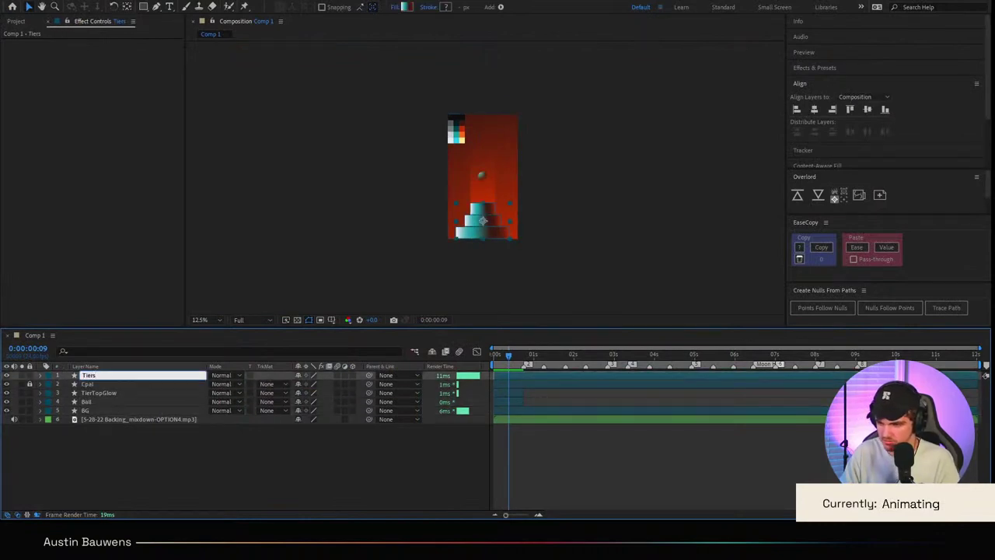
{"action": "key", "text": "Return"}
{"action": "left_click_drag", "start_coordinate": [128, 376], "coordinate": [133, 410]}
{"action": "left_click", "coordinate": [525, 358]}
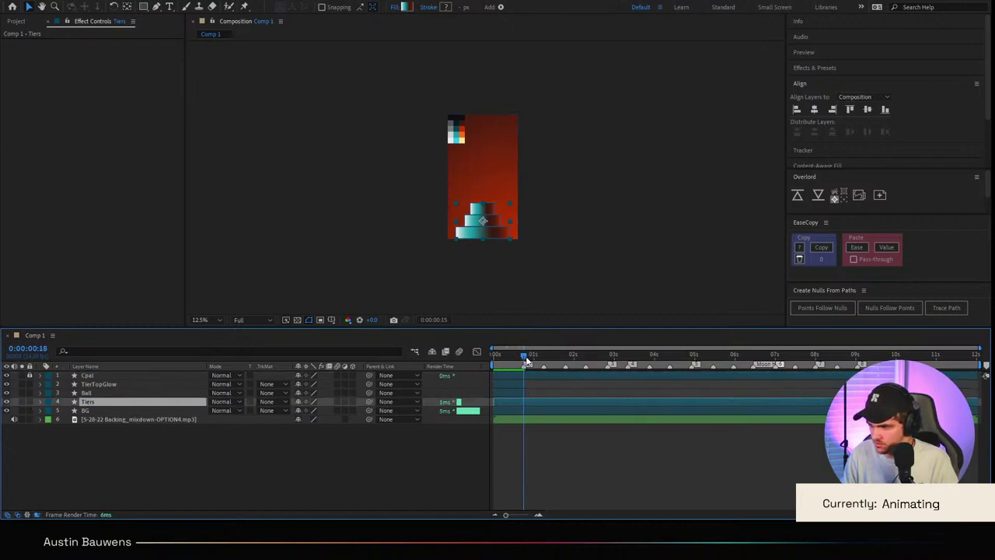
{"action": "left_click", "coordinate": [589, 491]}
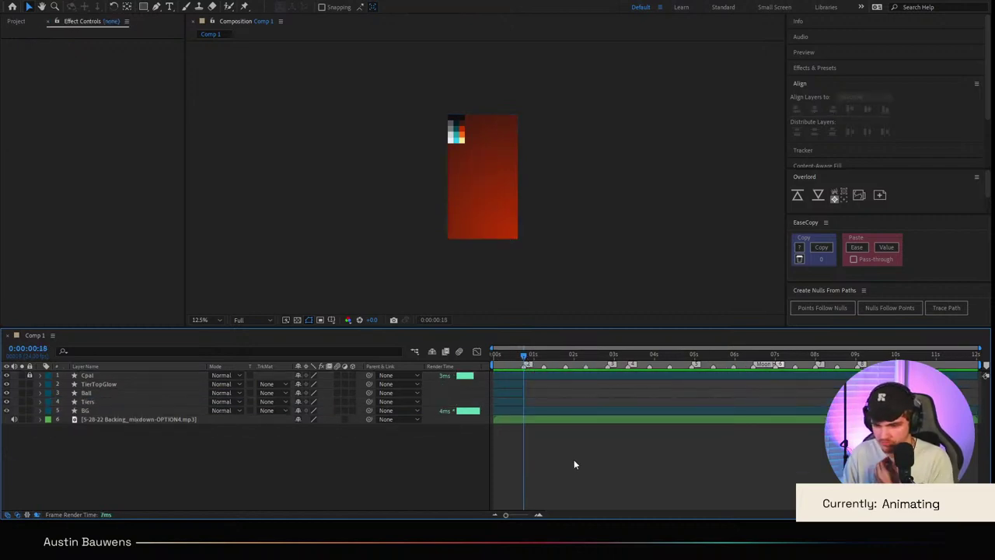
{"action": "left_click", "coordinate": [511, 354]}
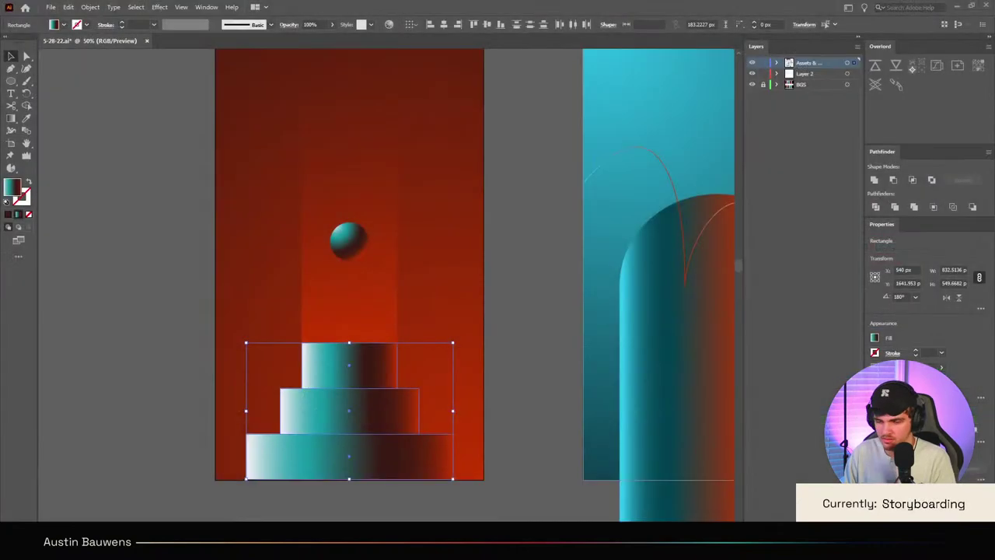
Step: In Illustrator, find the cylinder body on the middle storyboard panel and select it for copying
{"action": "left_click", "coordinate": [533, 359]}
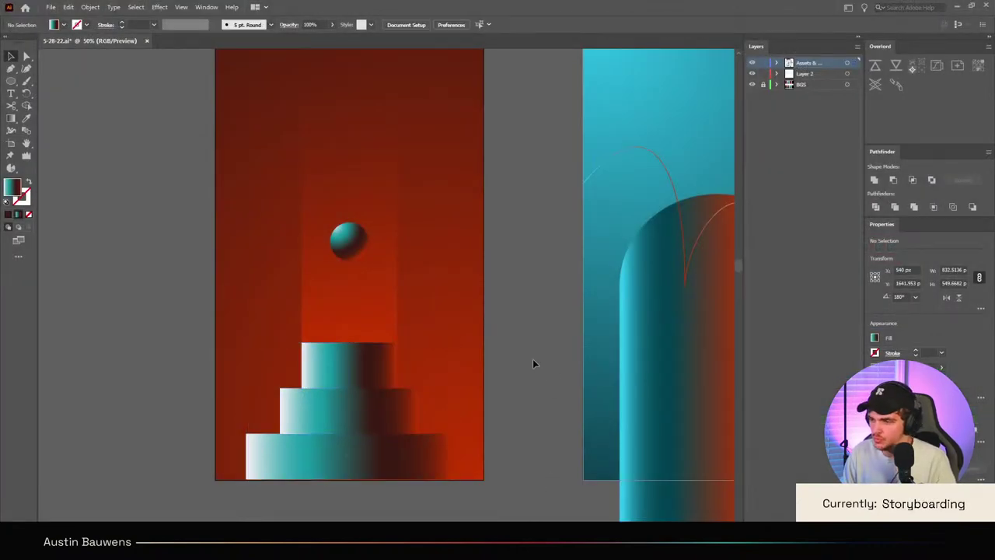
{"action": "scroll", "coordinate": [525, 381], "scroll_direction": "up", "scroll_amount": 1}
{"action": "scroll", "coordinate": [520, 403], "scroll_direction": "down", "scroll_amount": 1}
{"action": "scroll", "coordinate": [513, 408], "scroll_direction": "right", "scroll_amount": 4}
{"action": "scroll", "coordinate": [504, 414], "scroll_direction": "down", "scroll_amount": 3}
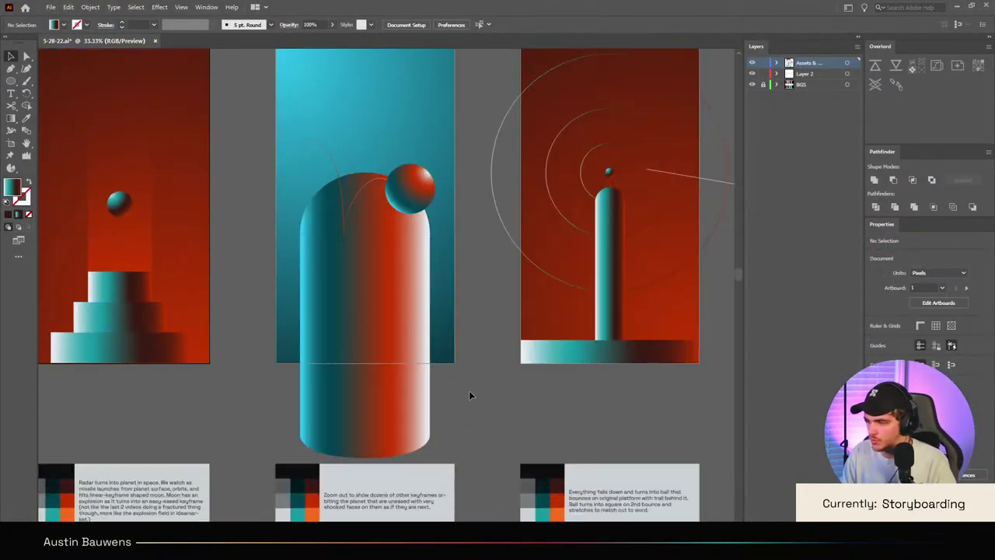
{"action": "left_click", "coordinate": [362, 221]}
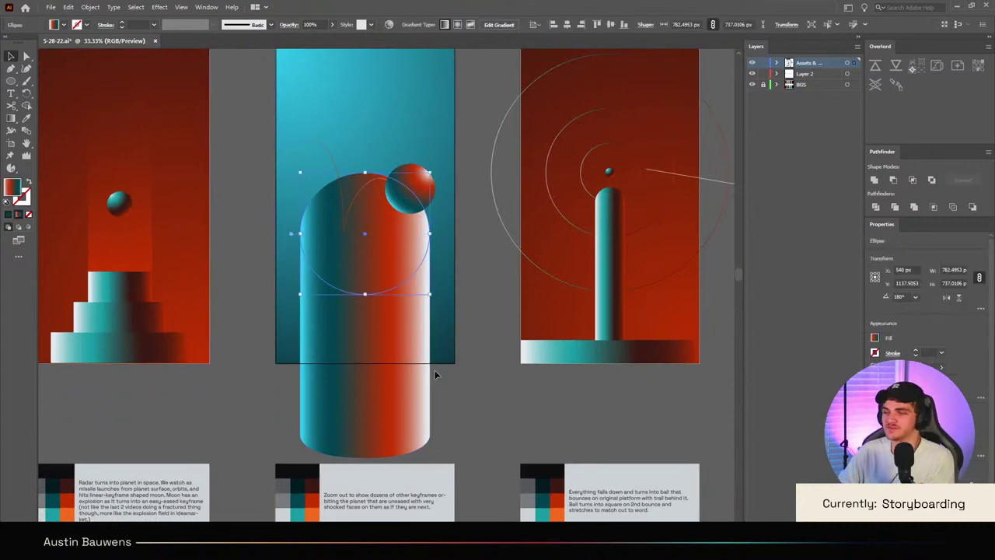
{"action": "left_click", "coordinate": [373, 336]}
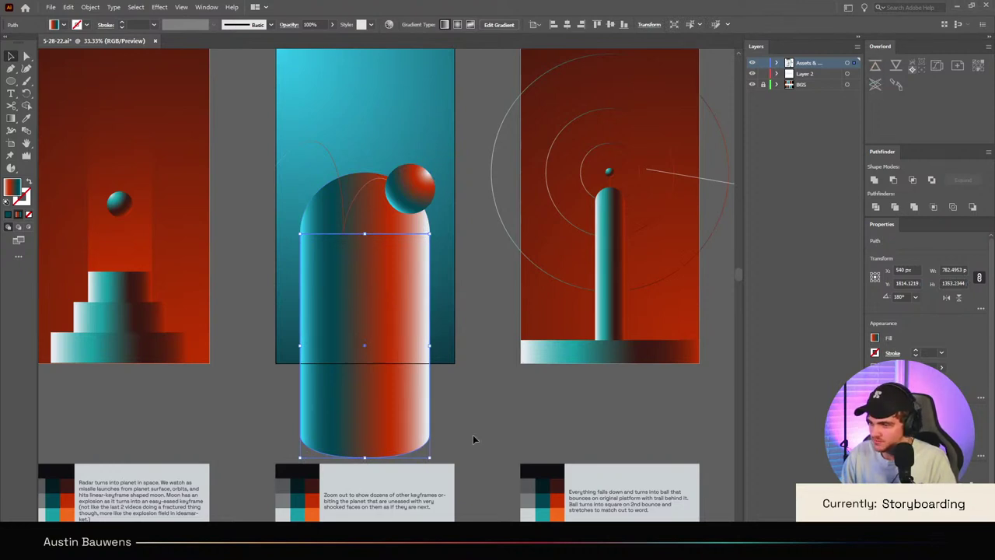
{"action": "left_click", "coordinate": [522, 371]}
{"action": "scroll", "coordinate": [522, 371], "scroll_direction": "down", "scroll_amount": 1}
{"action": "scroll", "coordinate": [519, 364], "scroll_direction": "right", "scroll_amount": 4}
{"action": "scroll", "coordinate": [518, 363], "scroll_direction": "left", "scroll_amount": 2}
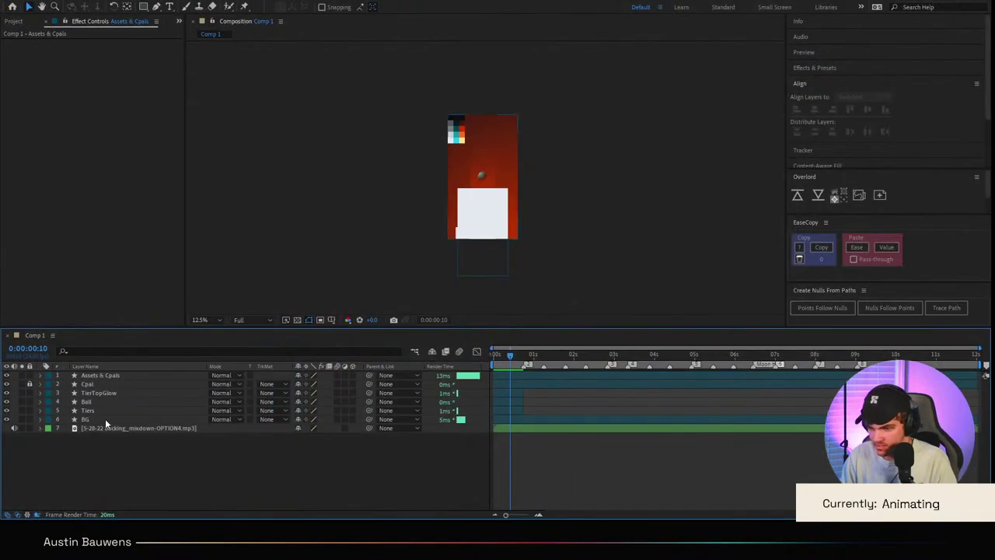
Step: Extend the Ball layer's out point to 0:00:04:22
{"action": "left_click", "coordinate": [125, 401]}
{"action": "left_click_drag", "start_coordinate": [524, 401], "coordinate": [629, 403]}
{"action": "left_click", "coordinate": [629, 357]}
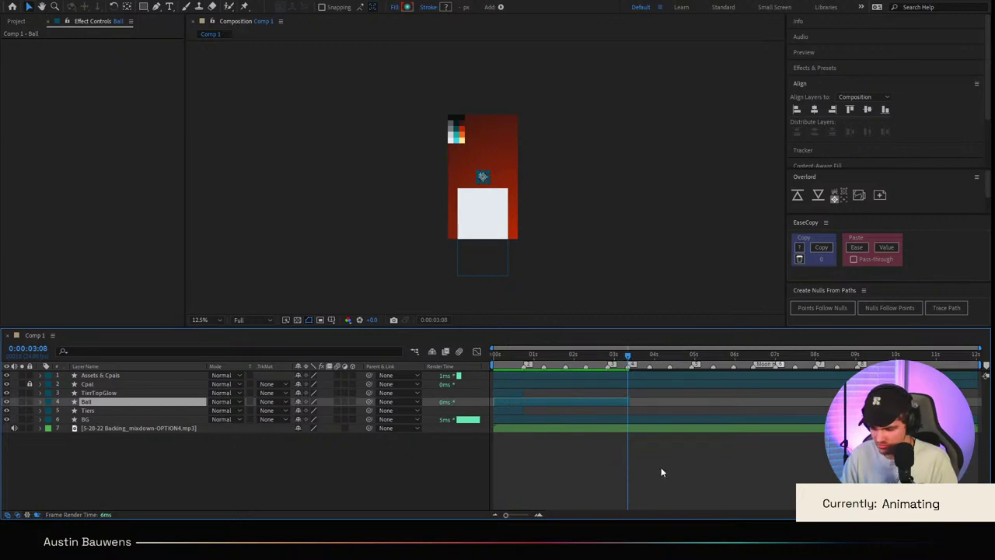
{"action": "left_click_drag", "start_coordinate": [620, 355], "coordinate": [685, 360]}
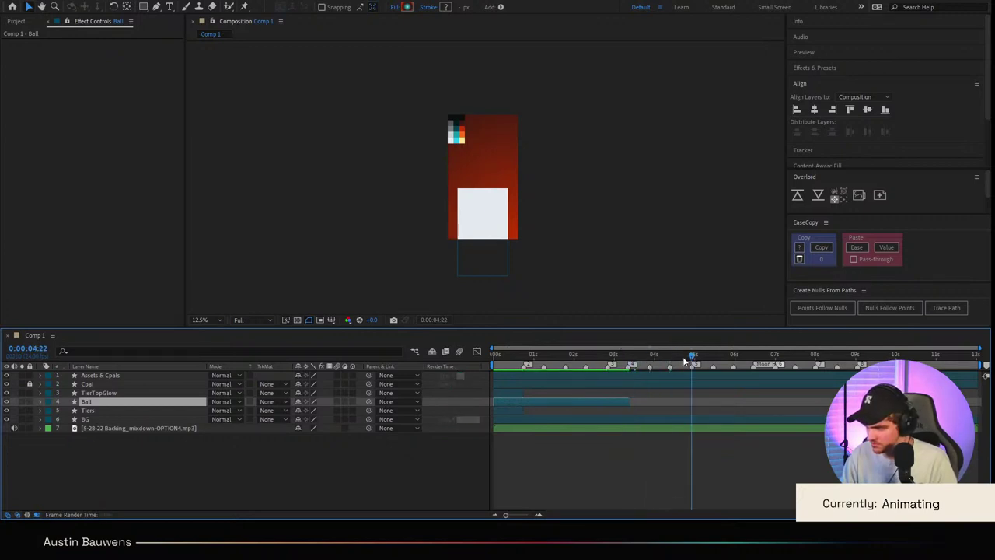
{"action": "left_click_drag", "start_coordinate": [628, 402], "coordinate": [691, 403]}
{"action": "key", "text": "ctrl+shift+a"}
{"action": "left_click_drag", "start_coordinate": [667, 355], "coordinate": [532, 368]}
Step: Expose Gradient Fill 1 under Assets & Cpals > Contents > Group 1 for the white square
{"action": "scroll", "coordinate": [500, 252], "scroll_direction": "up", "scroll_amount": 1}
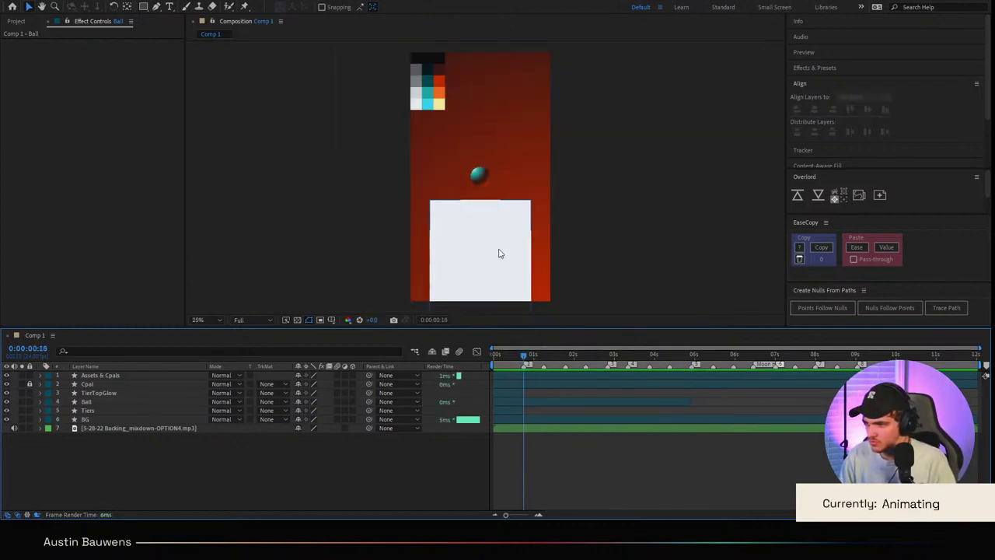
{"action": "left_click", "coordinate": [500, 251]}
{"action": "left_click", "coordinate": [414, 457]}
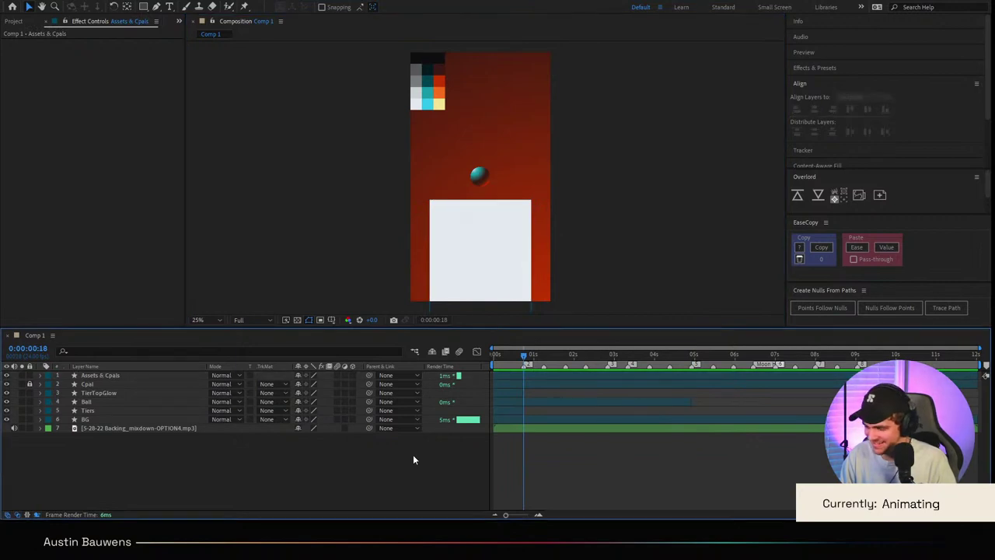
{"action": "left_click", "coordinate": [125, 378]}
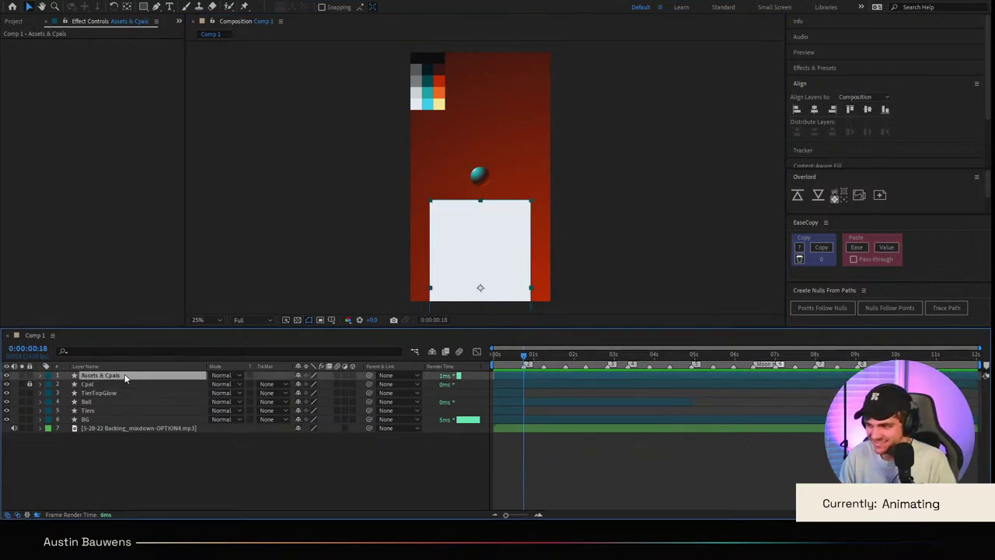
{"action": "left_click", "coordinate": [48, 376]}
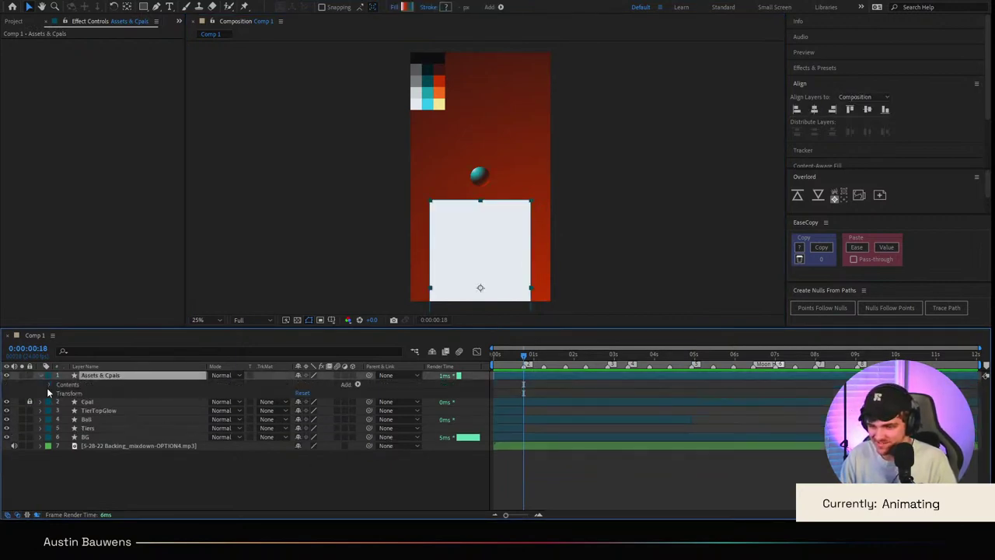
{"action": "left_click", "coordinate": [50, 384]}
{"action": "left_click", "coordinate": [58, 393]}
{"action": "left_click", "coordinate": [78, 412]}
{"action": "key", "text": "comma"}
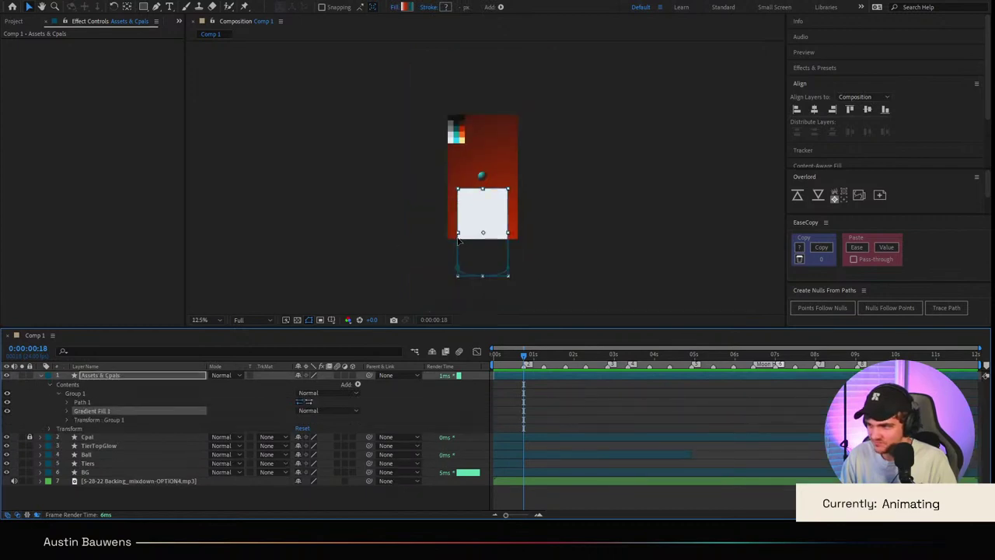
{"action": "key", "text": "comma"}
{"action": "key", "text": "comma"}
{"action": "key", "text": "comma"}
Step: Drag the gradient handles across the square for a cyan-to-red-to-white fill
{"action": "left_click_drag", "start_coordinate": [442, 117], "coordinate": [450, 189]}
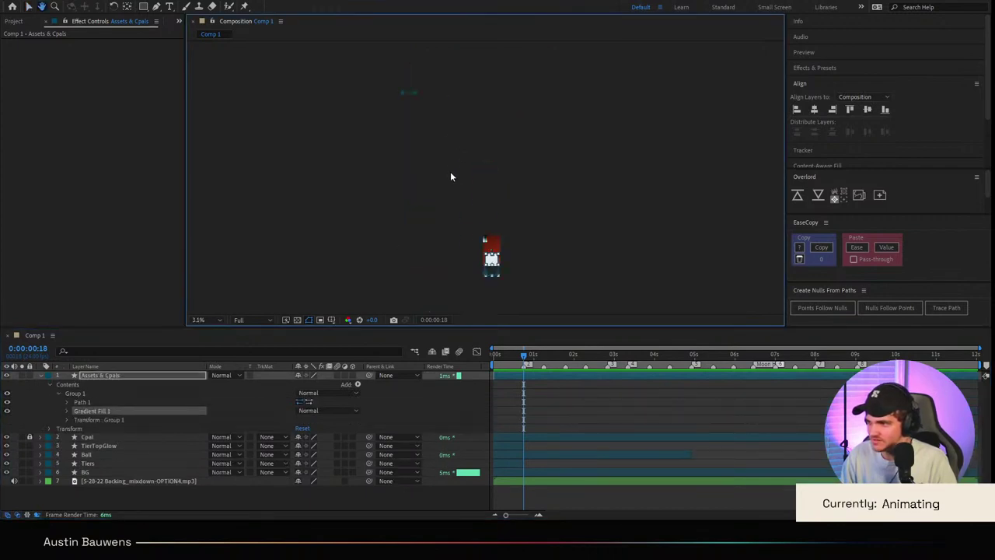
{"action": "left_click_drag", "start_coordinate": [416, 97], "coordinate": [504, 264]}
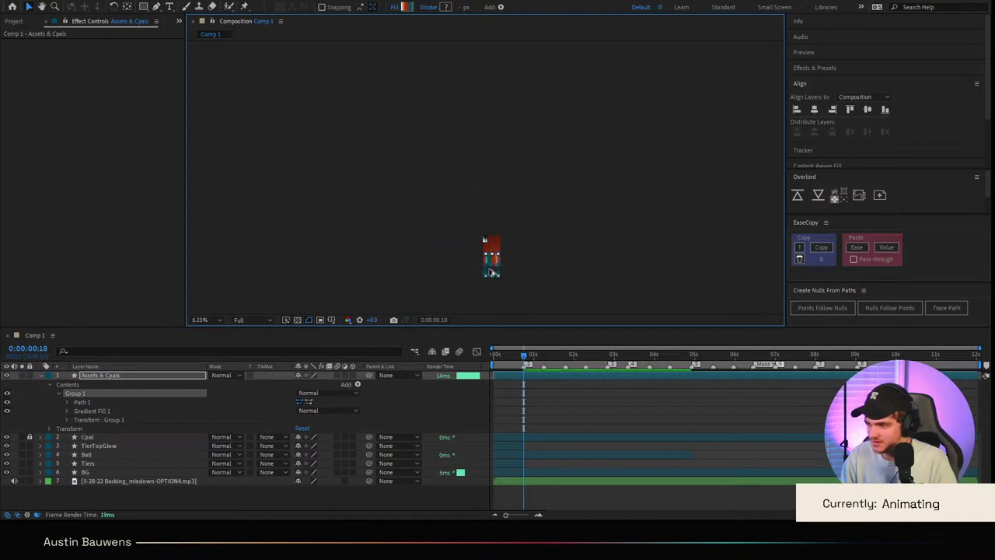
{"action": "scroll", "coordinate": [490, 269], "scroll_direction": "up", "scroll_amount": 7}
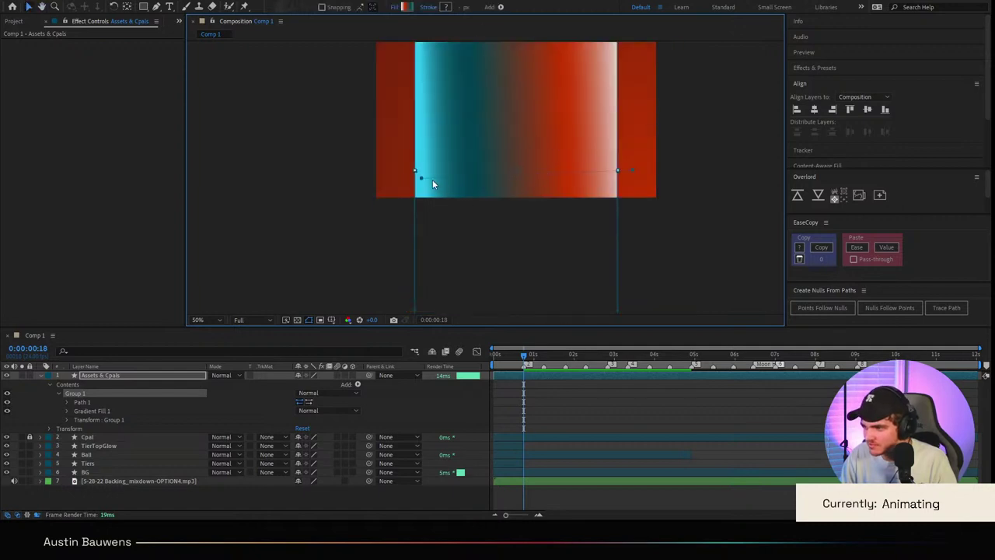
{"action": "left_click_drag", "start_coordinate": [418, 178], "coordinate": [413, 171]}
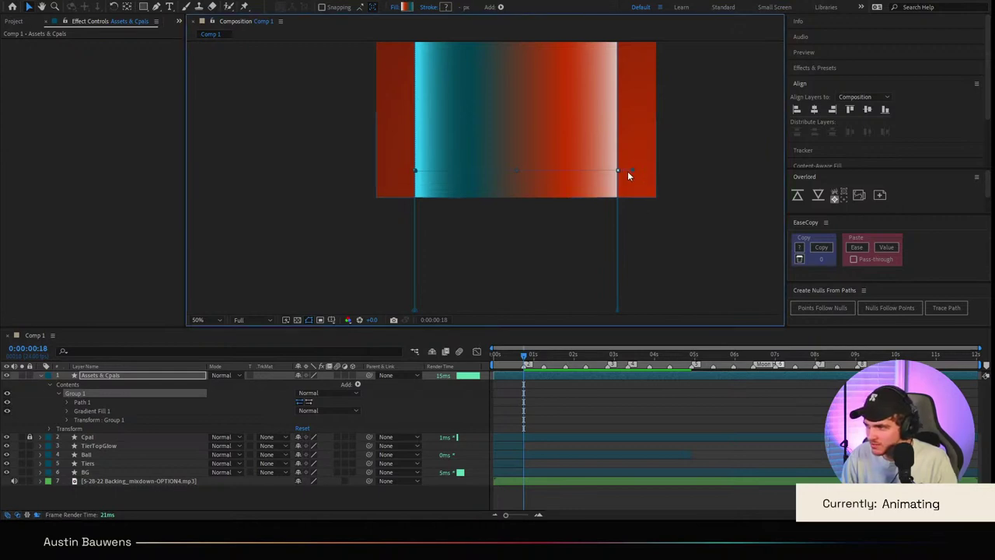
{"action": "left_click_drag", "start_coordinate": [632, 171], "coordinate": [587, 234]}
{"action": "left_click", "coordinate": [653, 384]}
{"action": "scroll", "coordinate": [610, 165], "scroll_direction": "down", "scroll_amount": 2}
{"action": "scroll", "coordinate": [559, 234], "scroll_direction": "up", "scroll_amount": 1}
{"action": "left_click_drag", "start_coordinate": [535, 257], "coordinate": [526, 217]}
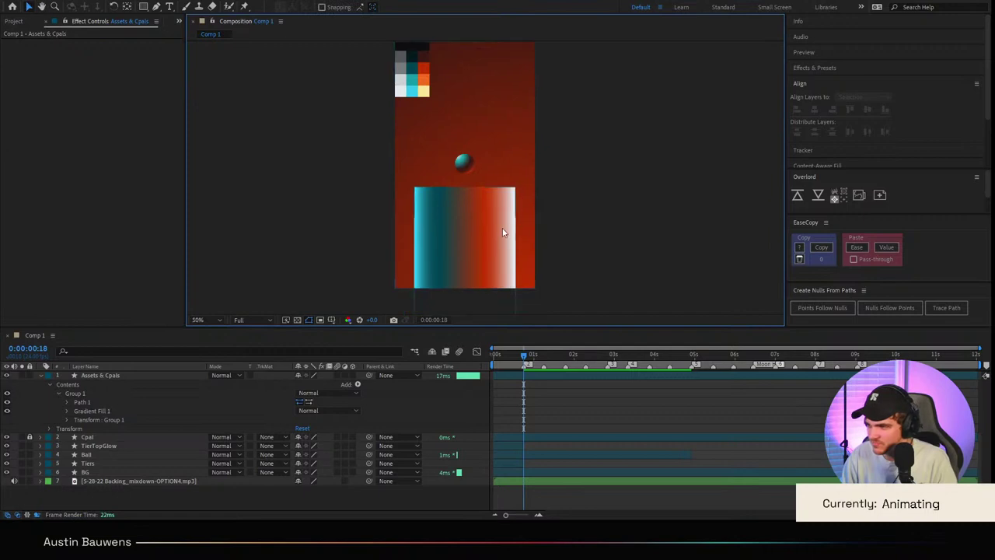
{"action": "scroll", "coordinate": [503, 230], "scroll_direction": "up", "scroll_amount": 2}
{"action": "left_click", "coordinate": [609, 418]}
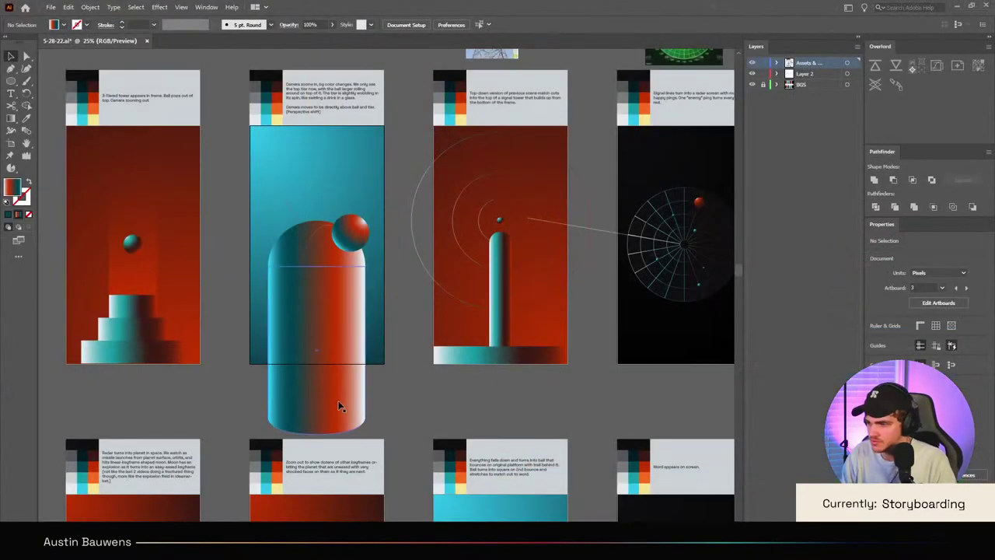
Step: Move the old Assets & Cpals layer between Ball and Tiers, then delete it
{"action": "left_click", "coordinate": [329, 269]}
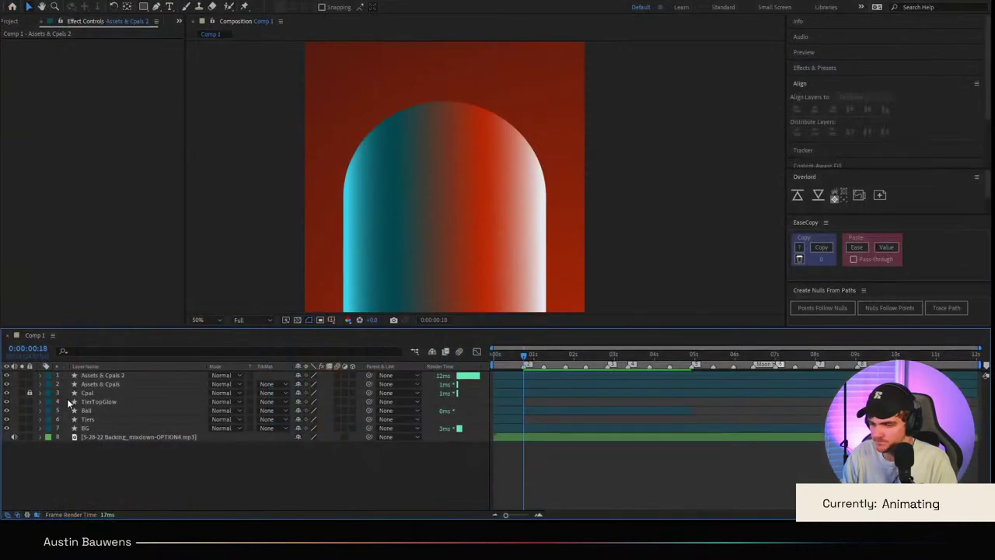
{"action": "left_click", "coordinate": [142, 385]}
{"action": "left_click_drag", "start_coordinate": [156, 385], "coordinate": [154, 420]}
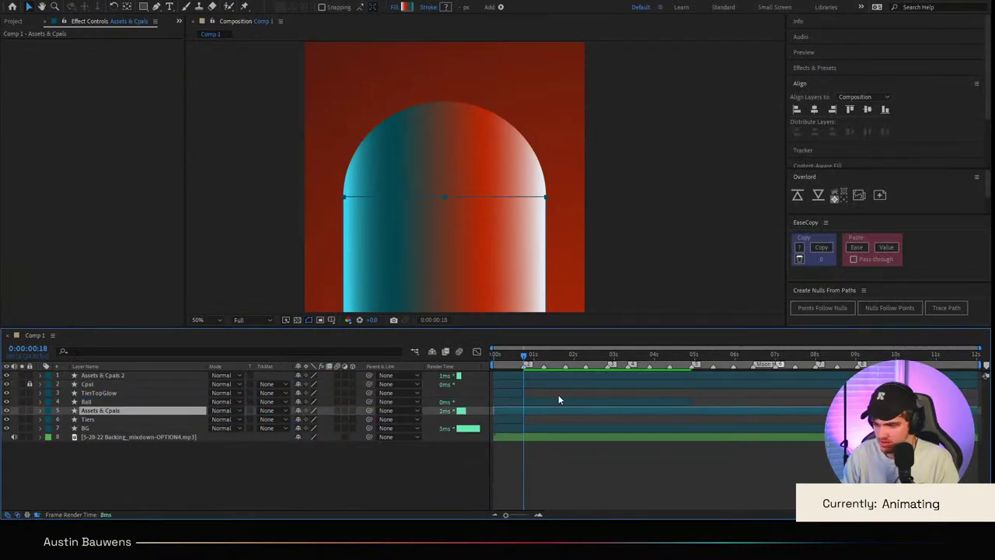
{"action": "key", "text": "Return"}
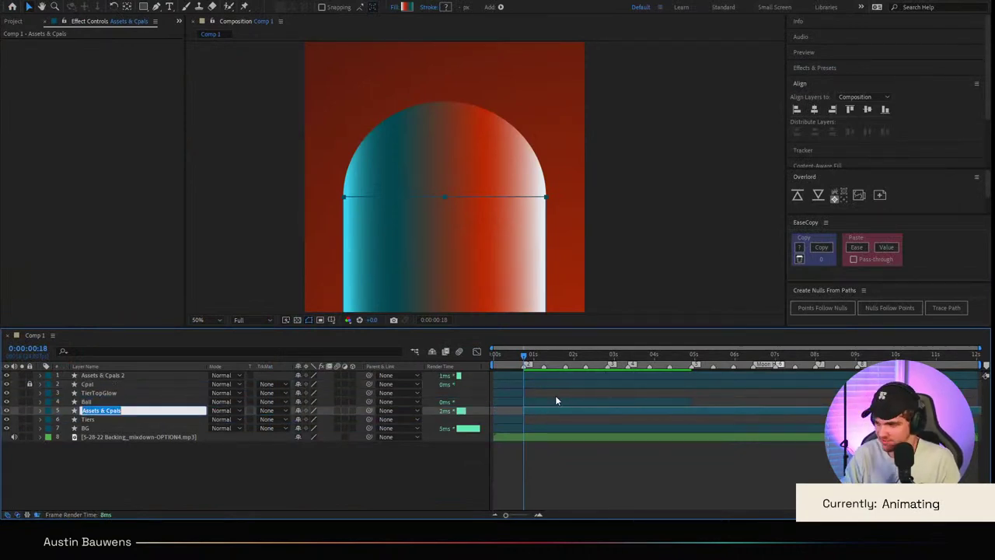
{"action": "key", "text": "Return"}
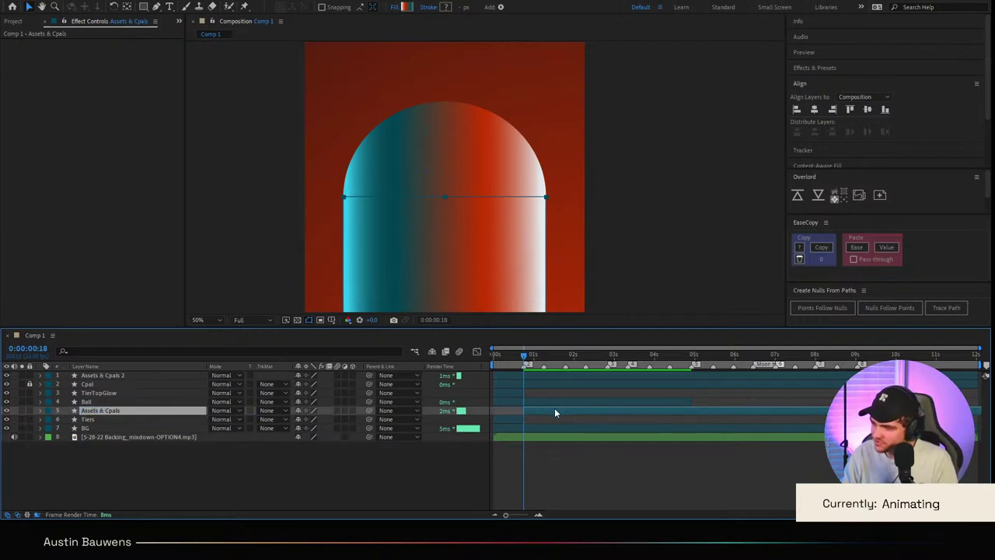
{"action": "key", "text": "Delete"}
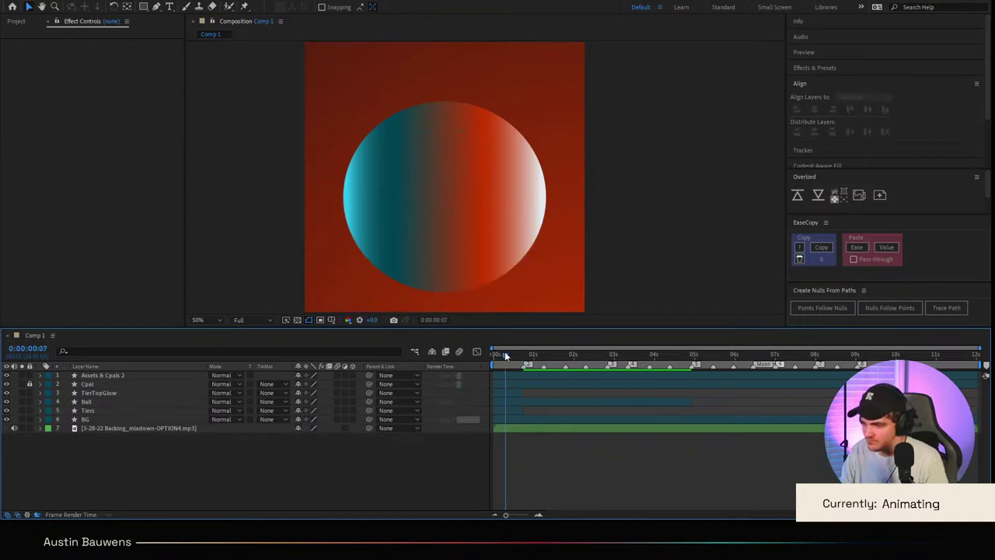
Step: Delete the Tiers layer and select the top and bottom tier rectangles in Illustrator
{"action": "left_click", "coordinate": [505, 354]}
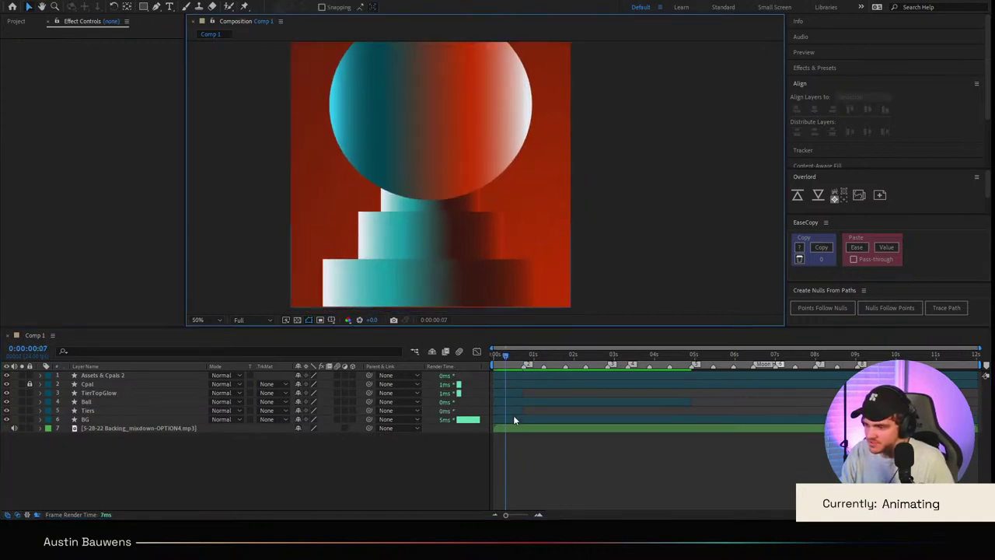
{"action": "left_click", "coordinate": [514, 413]}
{"action": "key", "text": "Delete"}
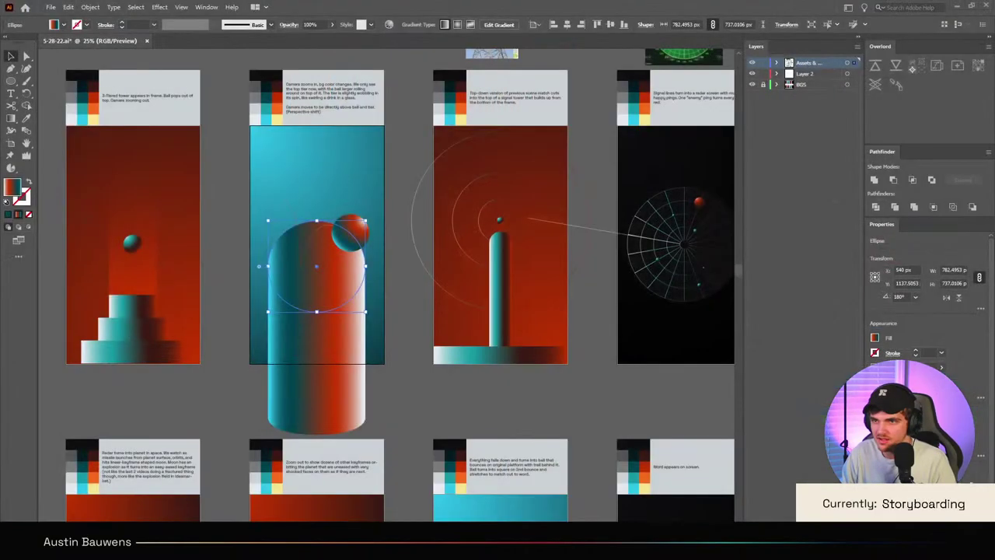
{"action": "left_click", "coordinate": [132, 305]}
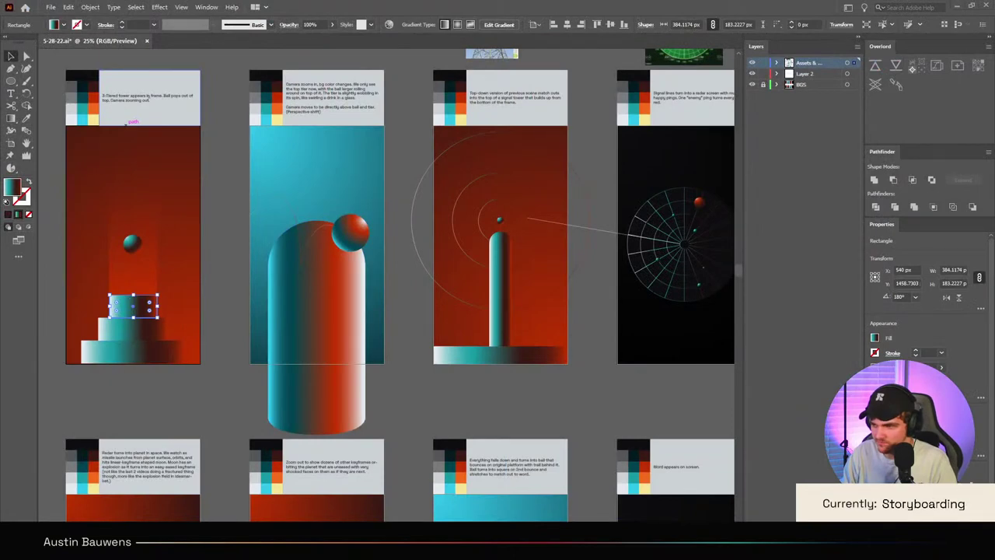
{"action": "left_click", "coordinate": [136, 340]}
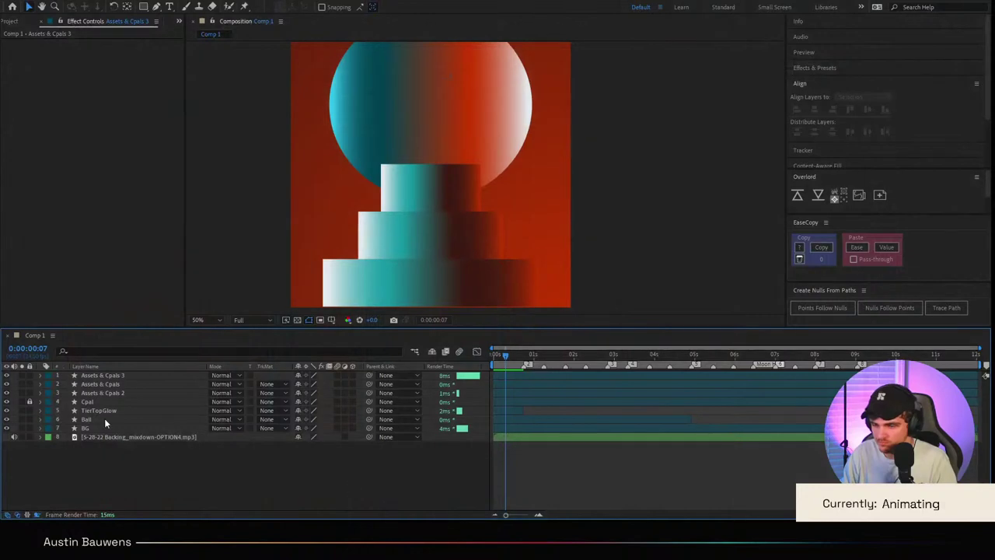
Step: Rename the top tier's layer to 'TopTier'
{"action": "left_click", "coordinate": [104, 418]}
{"action": "left_click", "coordinate": [111, 391]}
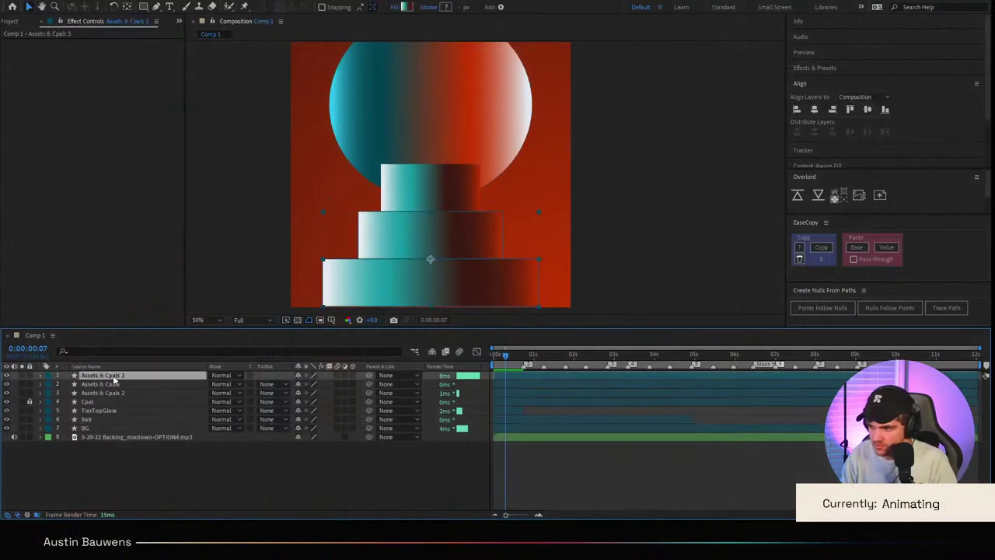
{"action": "left_click", "coordinate": [113, 384]}
{"action": "key", "text": "Home"}
{"action": "key", "text": "r"}
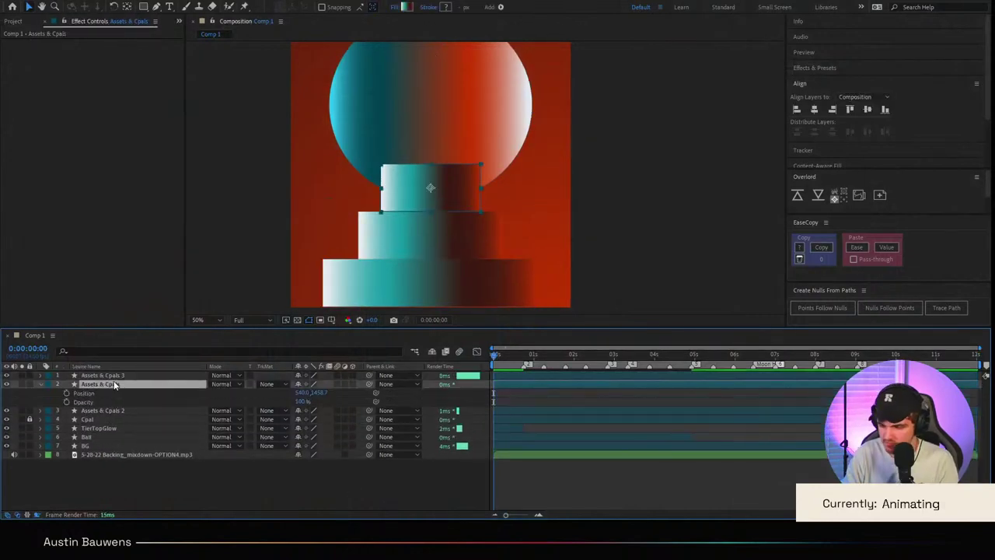
{"action": "key", "text": "Return"}
{"action": "type", "text": "TopTier"}
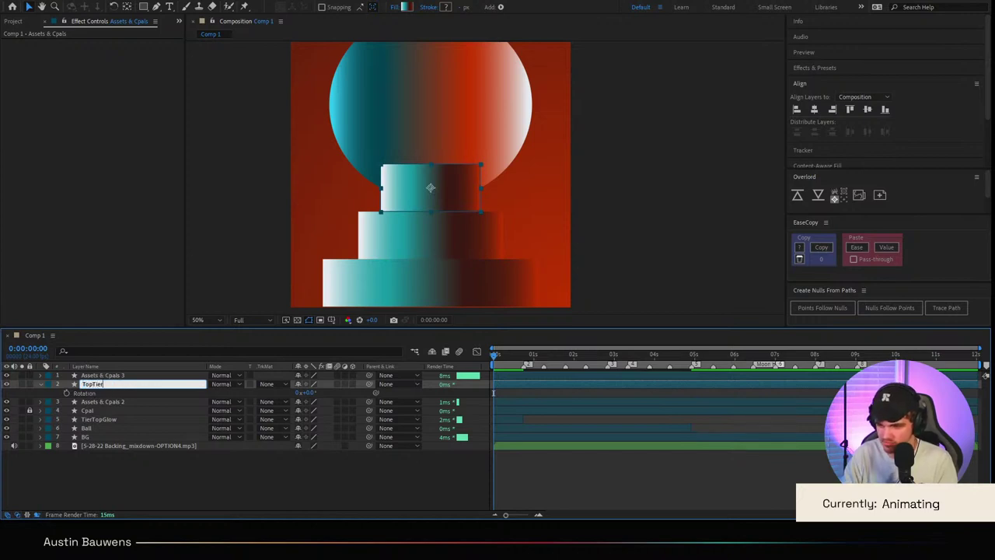
{"action": "key", "text": "Return"}
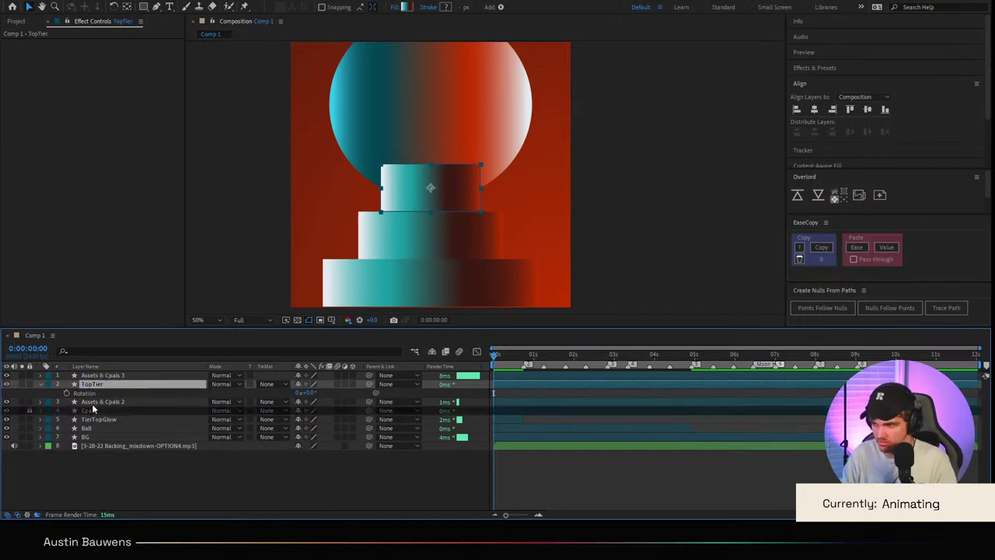
Step: Rename the sphere's layer to 'TopCylinder'
{"action": "left_click", "coordinate": [91, 404]}
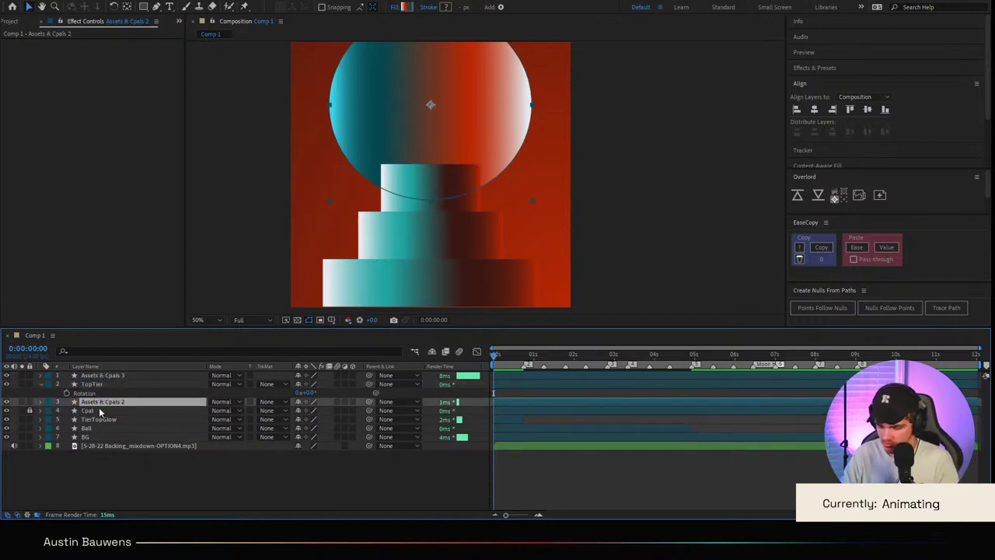
{"action": "key", "text": "Return"}
{"action": "type", "text": "TopCy"}
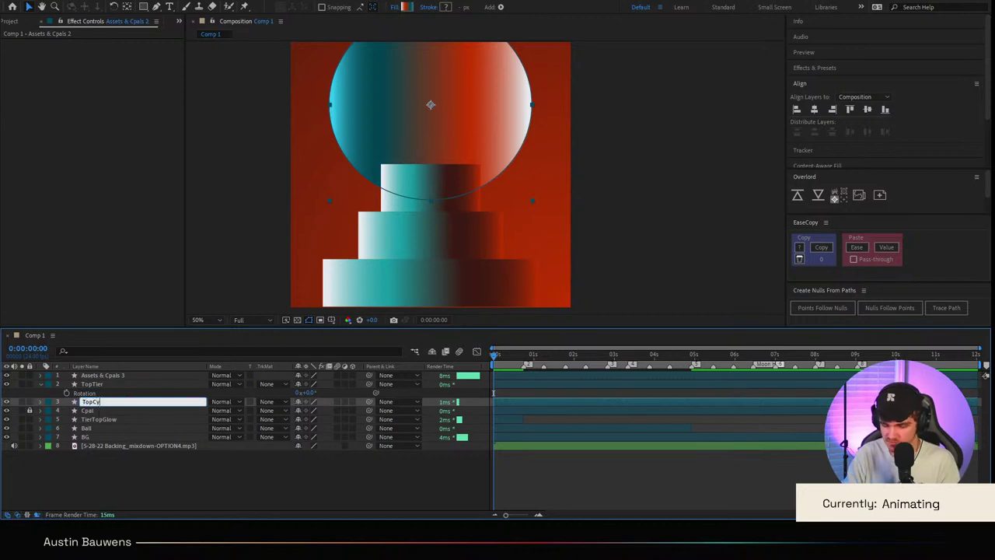
{"action": "type", "text": "linder"}
{"action": "key", "text": "Return"}
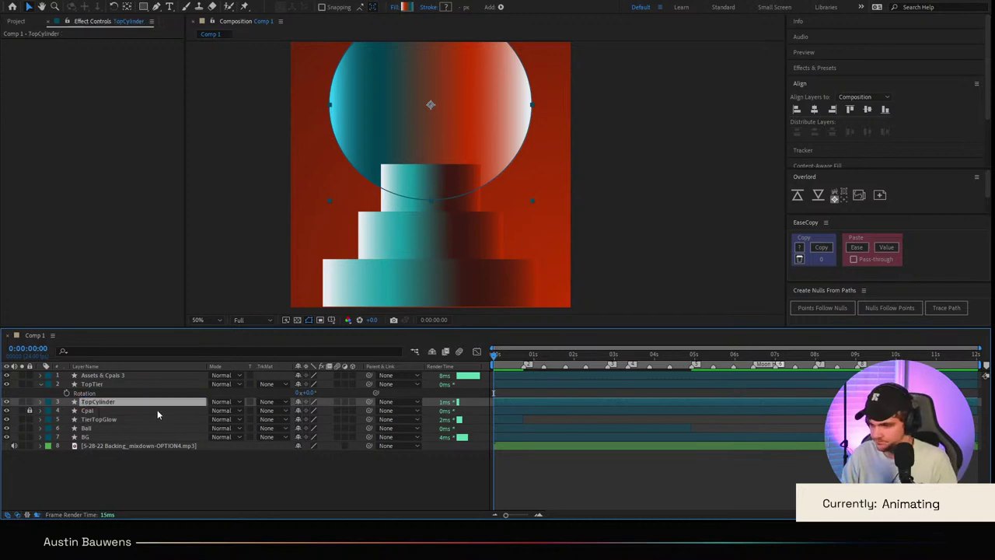
Step: Extend the TopTier layer name to 'TopTier/BottomCylinder'
{"action": "left_click", "coordinate": [124, 385]}
{"action": "key", "text": "Return"}
{"action": "key", "text": "Right"}
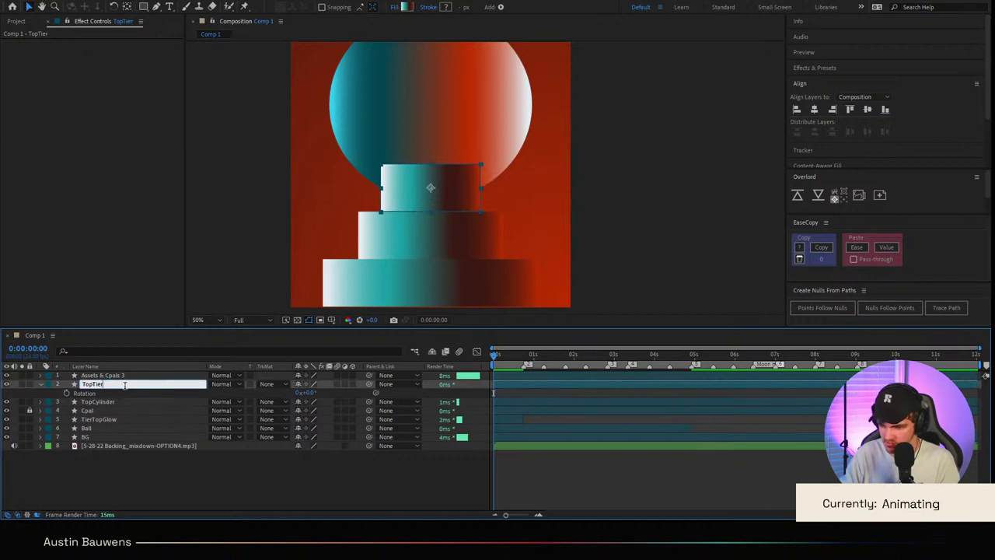
{"action": "type", "text": "/BottomCyl"}
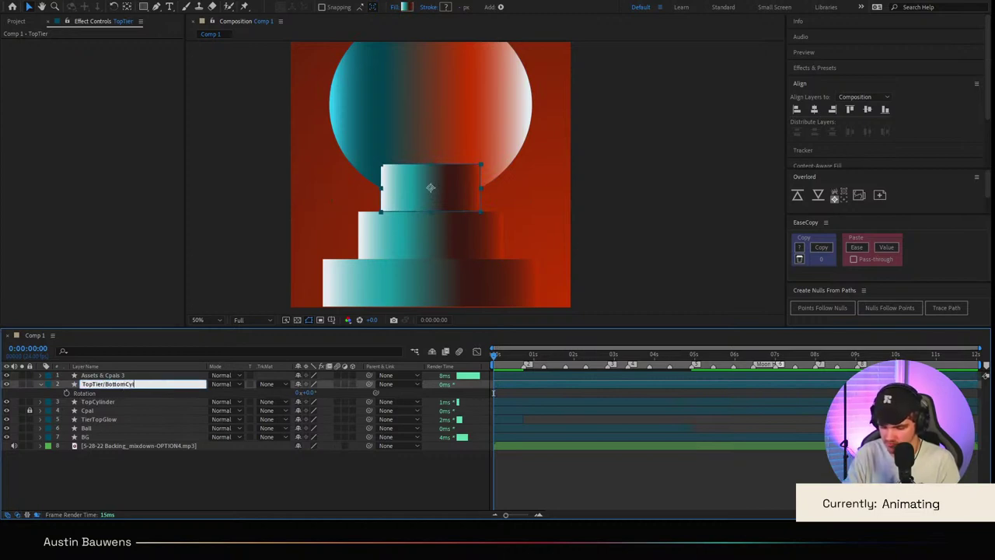
{"action": "type", "text": "inder"}
{"action": "key", "text": "Return"}
{"action": "left_click", "coordinate": [440, 455]}
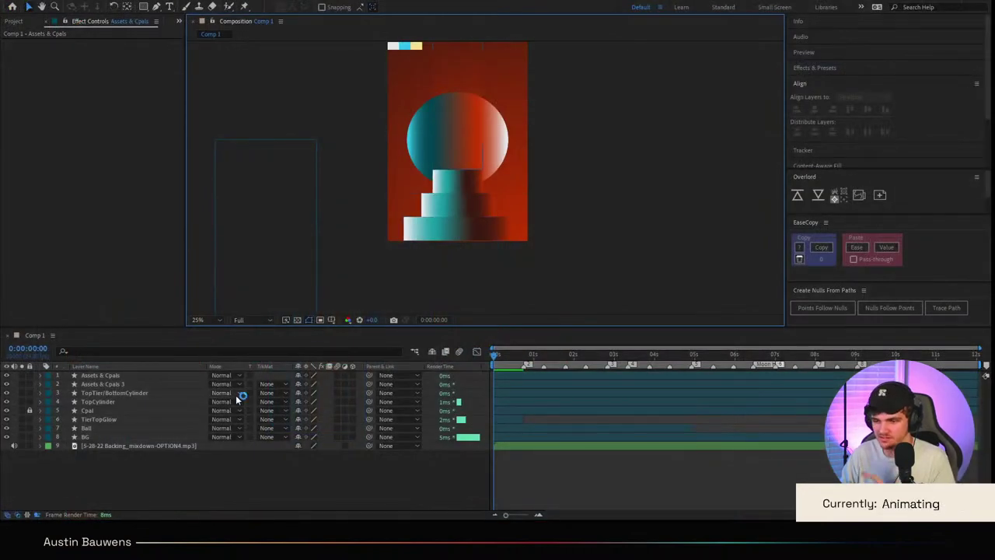
Step: Move the pasted shape onto the cylinder artwork and check its scale at frame 18
{"action": "left_click", "coordinate": [234, 376]}
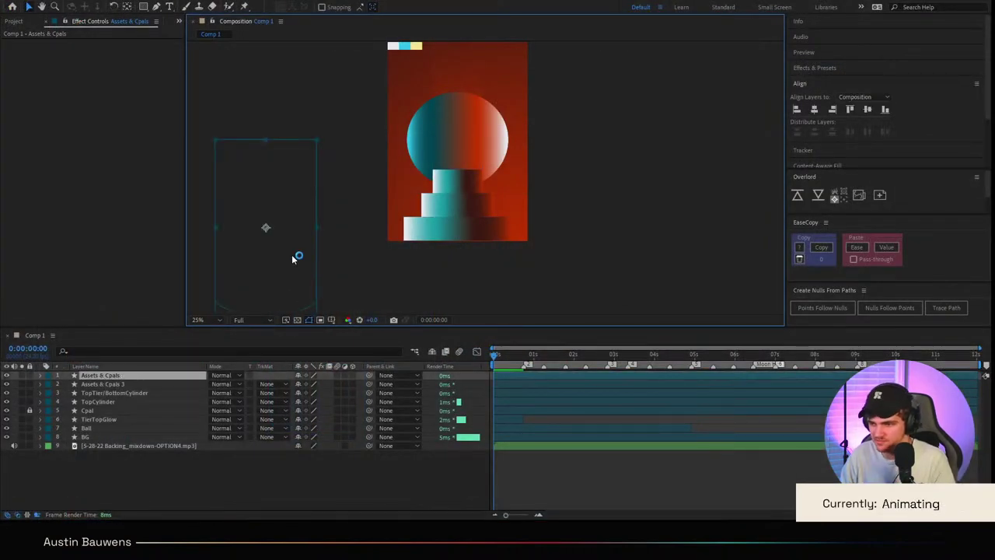
{"action": "left_click_drag", "start_coordinate": [408, 277], "coordinate": [467, 262]}
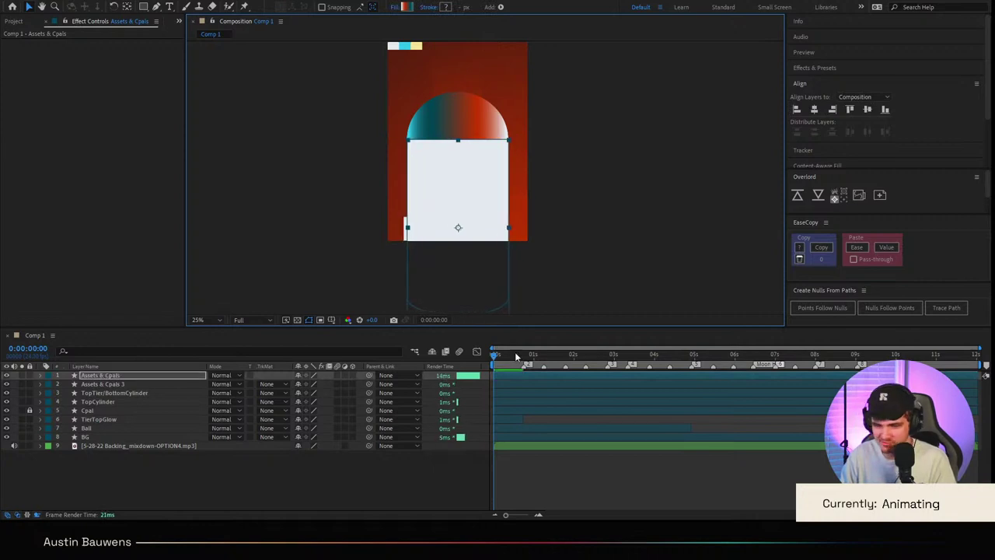
{"action": "left_click", "coordinate": [603, 448]}
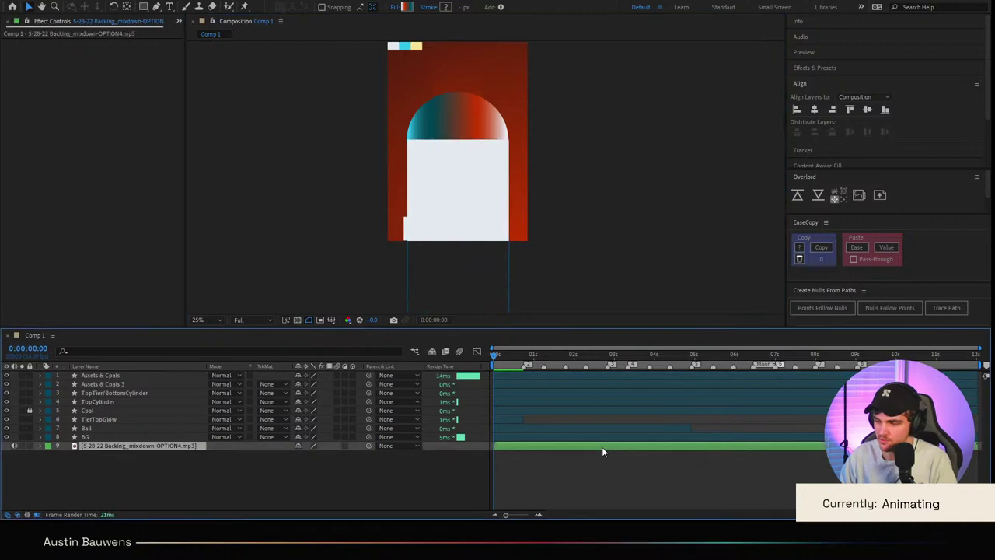
{"action": "left_click", "coordinate": [587, 501]}
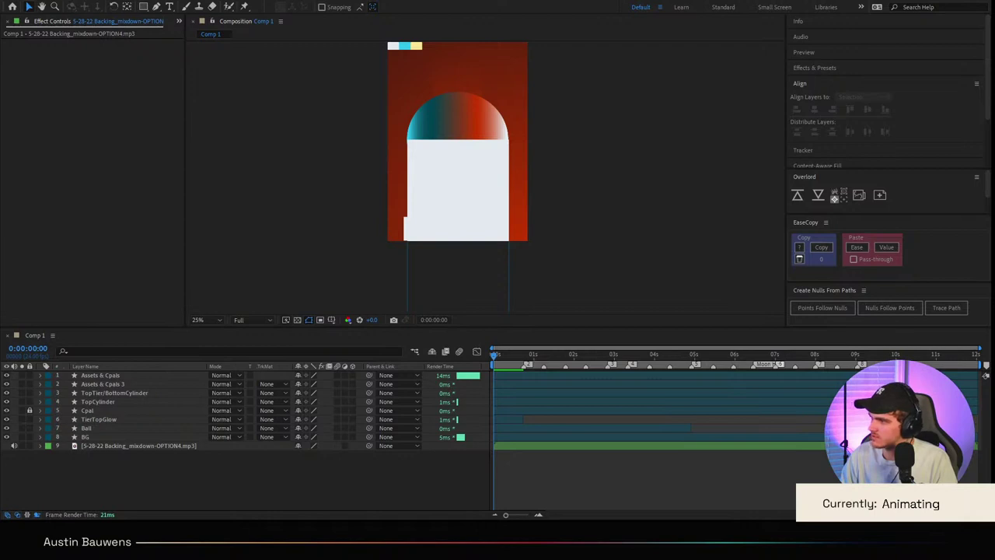
{"action": "left_click", "coordinate": [498, 451]}
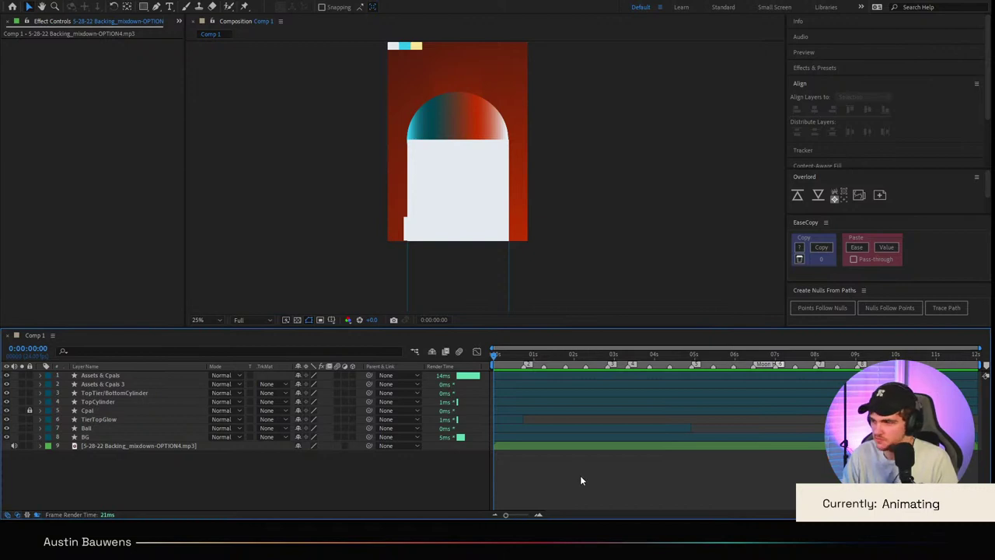
{"action": "key", "text": "period"}
{"action": "key", "text": "period"}
{"action": "left_click", "coordinate": [493, 238]}
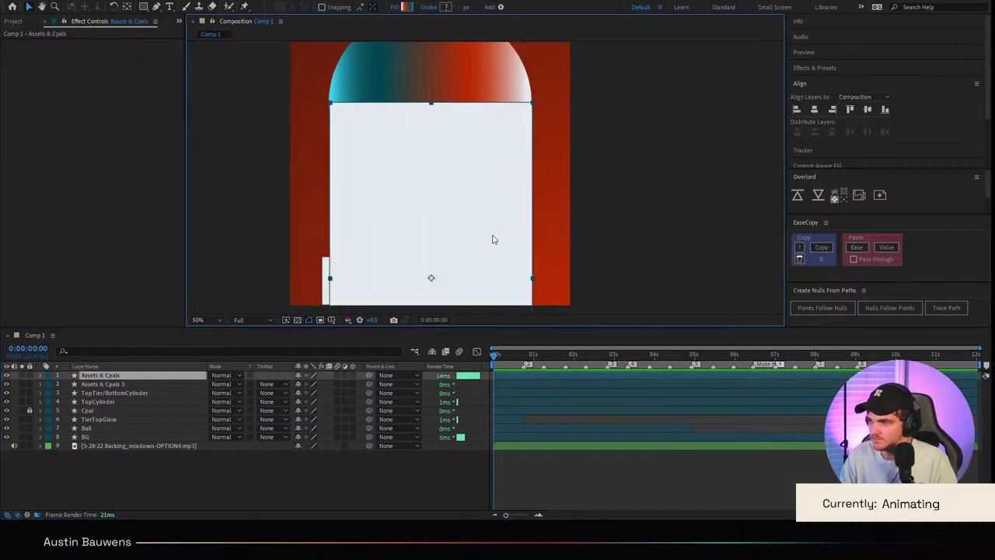
{"action": "left_click", "coordinate": [524, 355]}
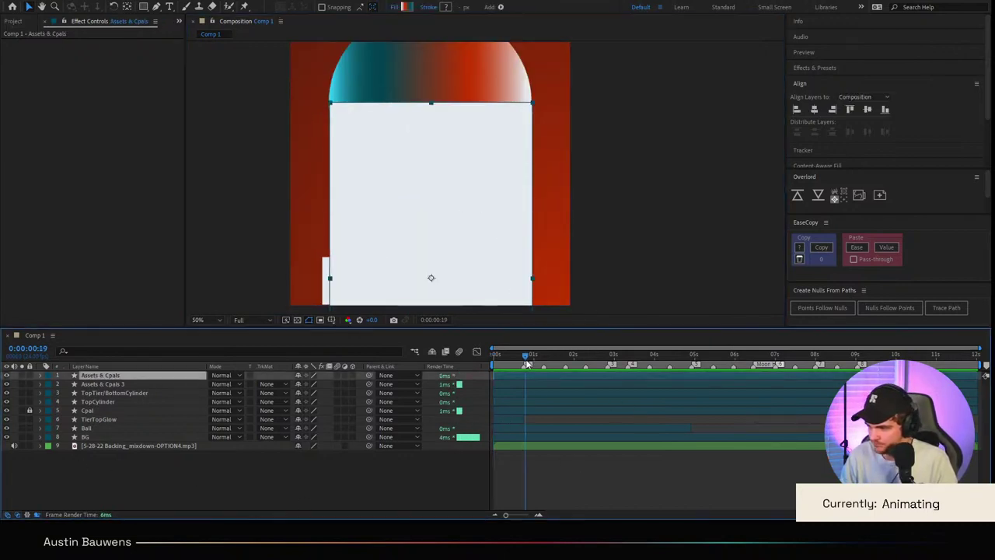
{"action": "key", "text": "s"}
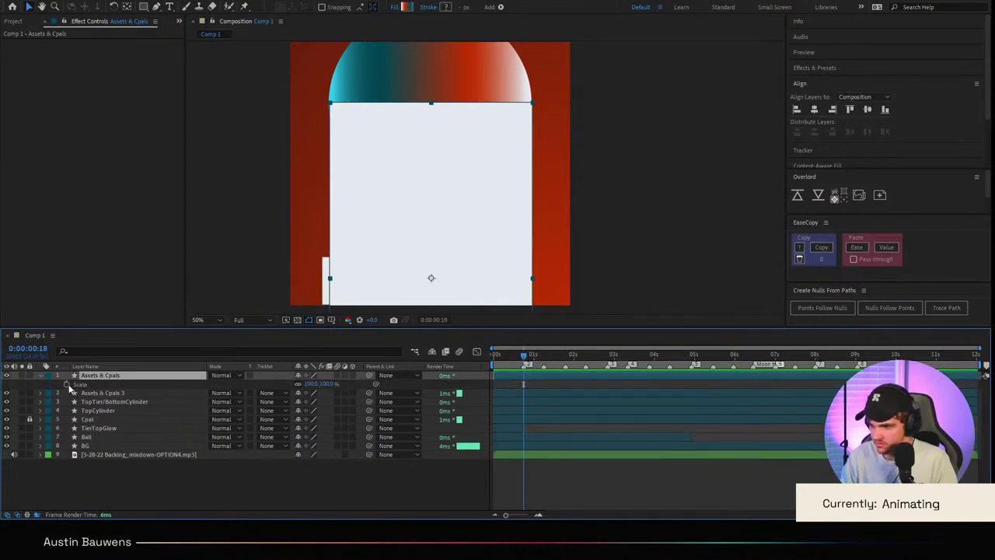
Step: Rename the Assets & Cpals layer to 'TopTier/BottomCylinder'
{"action": "left_click", "coordinate": [131, 378]}
{"action": "key", "text": "Return"}
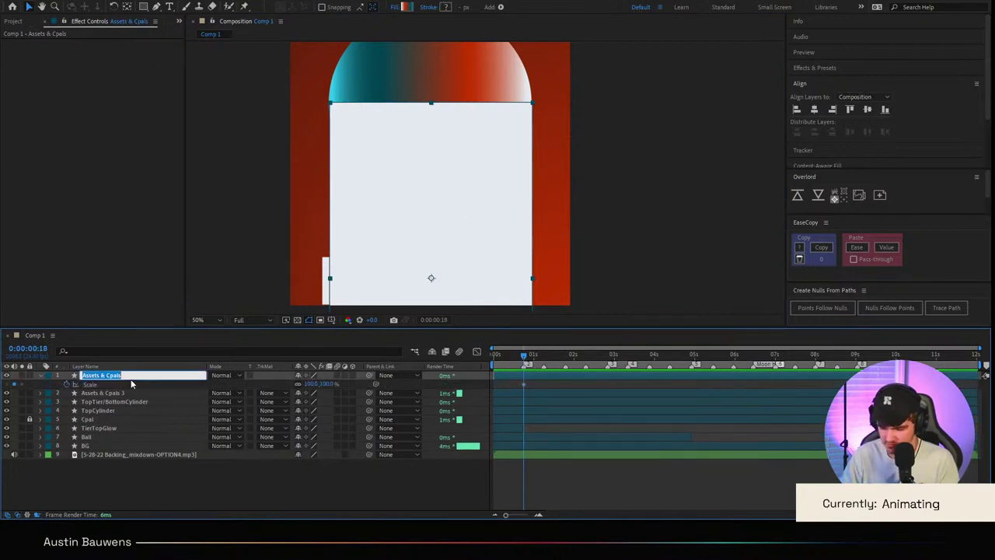
{"action": "type", "text": "TopTier/B"}
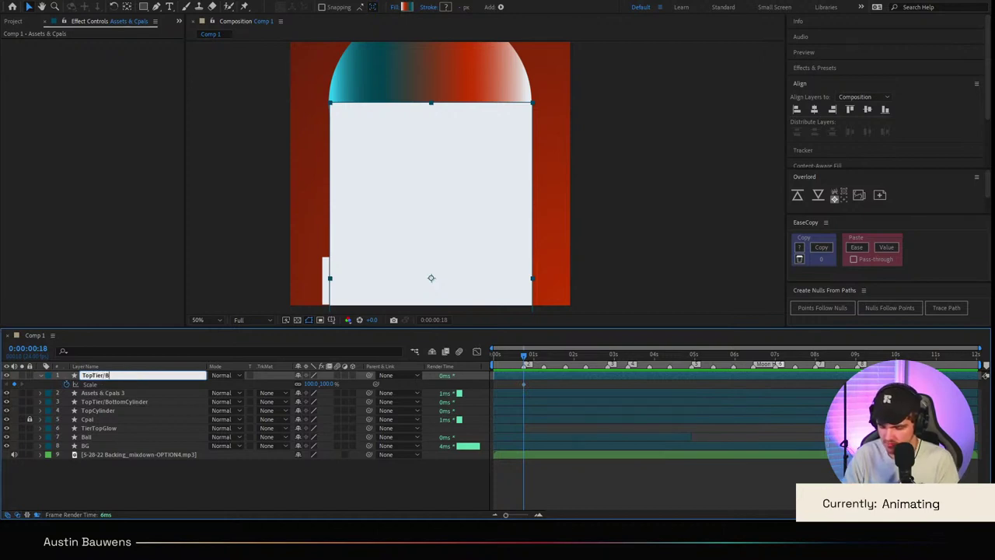
{"action": "type", "text": "ottomCylinder"}
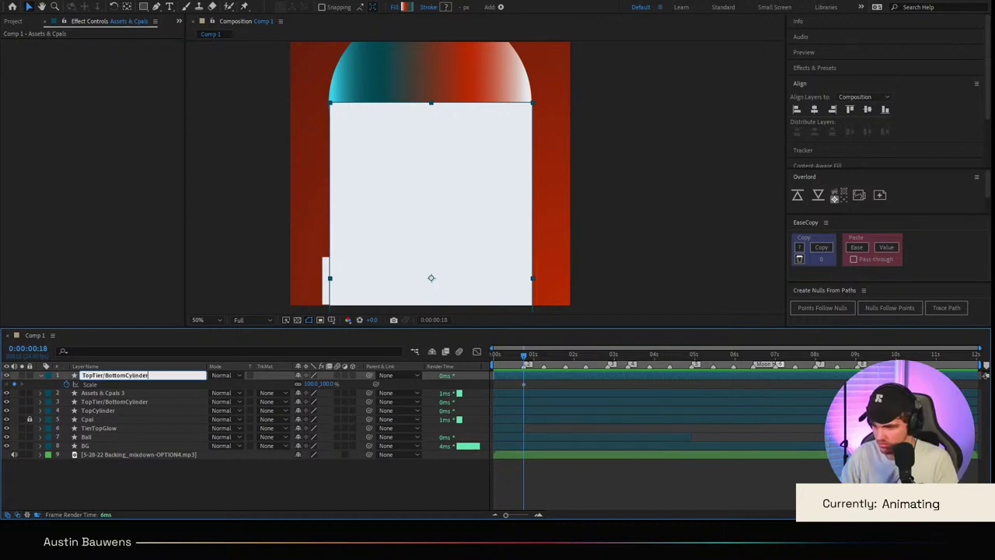
{"action": "key", "text": "Return"}
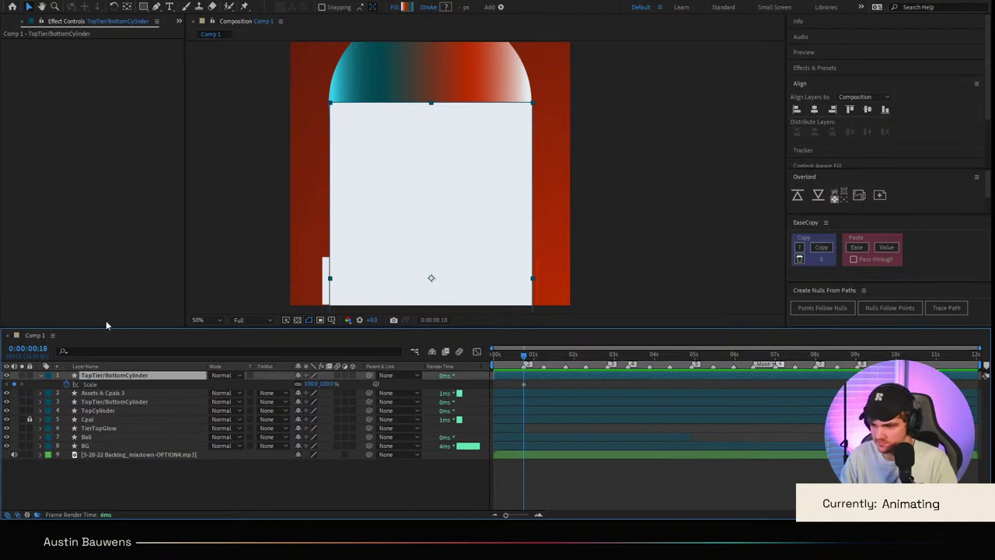
Step: Expose the layer's Contents > Group 1 > Gradient Fill 1 property
{"action": "key", "text": "comma"}
{"action": "key", "text": "comma"}
{"action": "key", "text": "comma"}
{"action": "left_click", "coordinate": [40, 376]}
{"action": "left_click", "coordinate": [41, 377]}
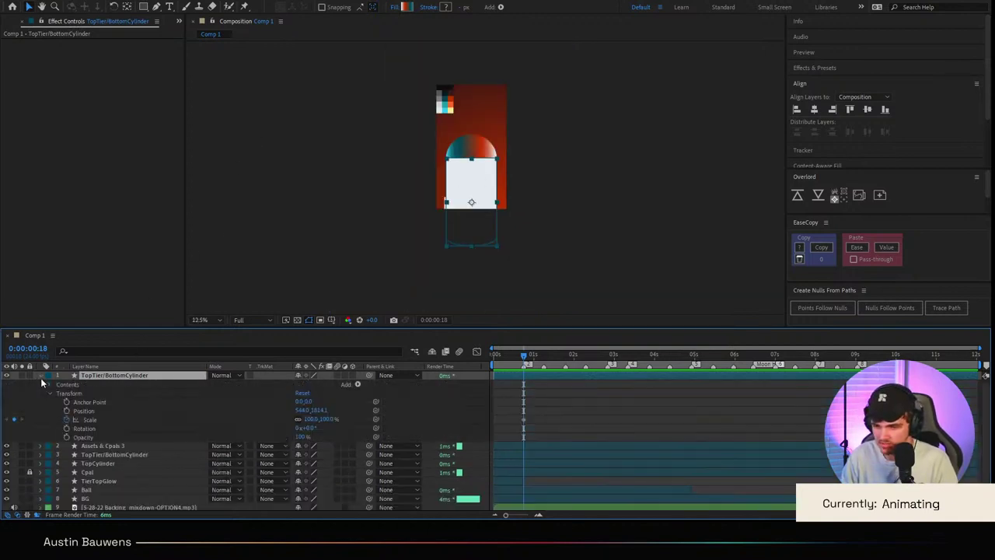
{"action": "left_click", "coordinate": [50, 385]}
{"action": "left_click", "coordinate": [59, 394]}
{"action": "left_click", "coordinate": [98, 411]}
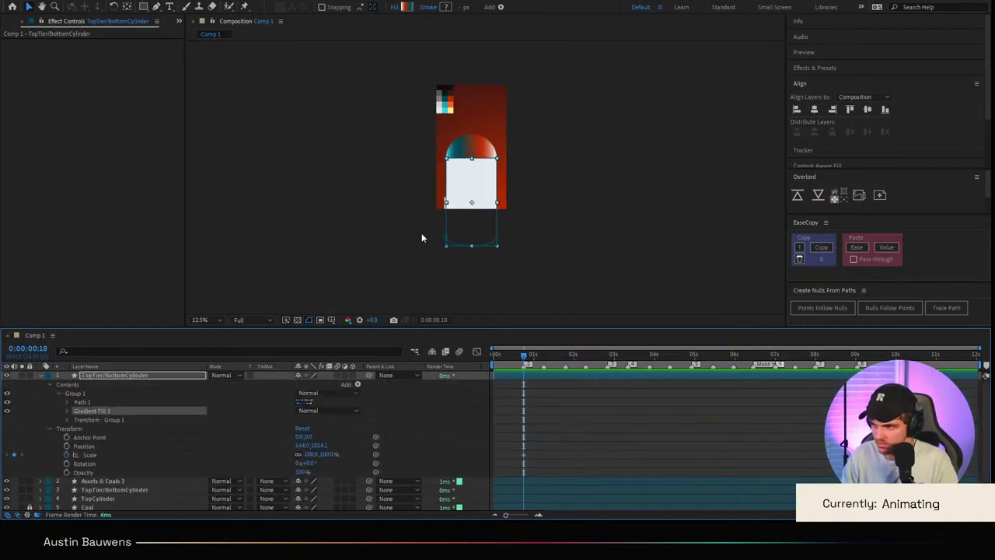
{"action": "key", "text": "comma"}
{"action": "key", "text": "comma"}
{"action": "key", "text": "comma"}
Step: Drag the gradient handles to fit the teal-to-red-to-white gradient across the shape
{"action": "left_click_drag", "start_coordinate": [444, 94], "coordinate": [487, 181]}
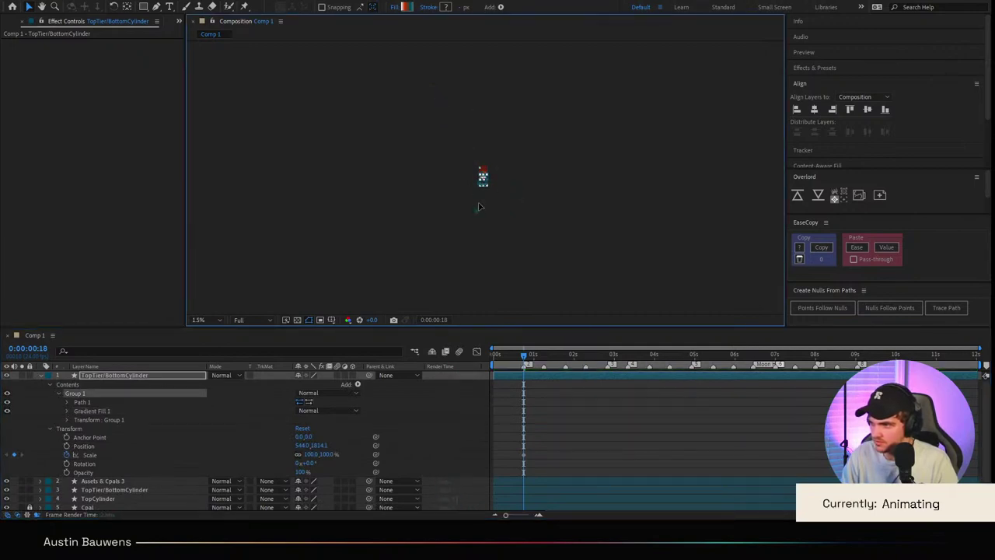
{"action": "scroll", "coordinate": [482, 190], "scroll_direction": "up", "scroll_amount": 2}
{"action": "scroll", "coordinate": [482, 191], "scroll_direction": "up", "scroll_amount": 2}
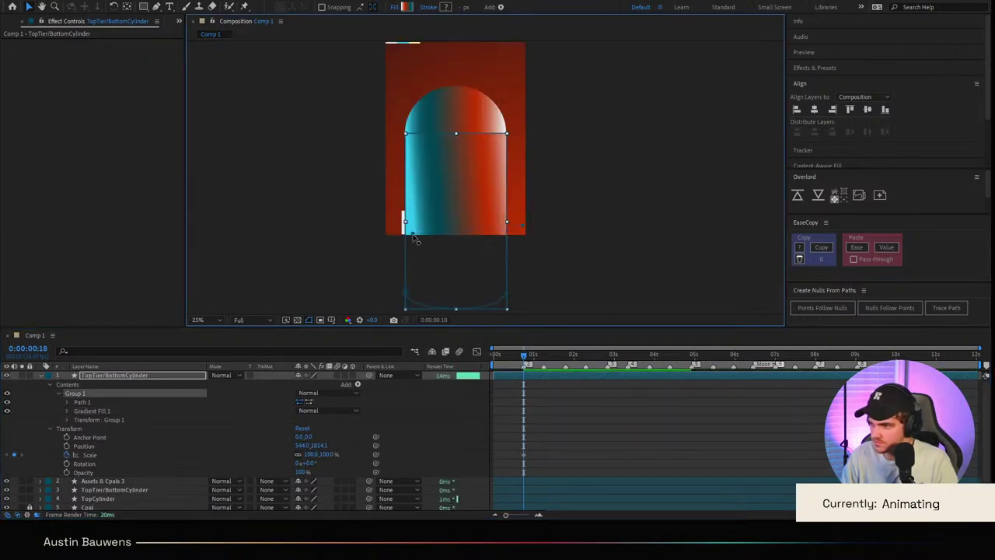
{"action": "left_click_drag", "start_coordinate": [412, 222], "coordinate": [406, 223]}
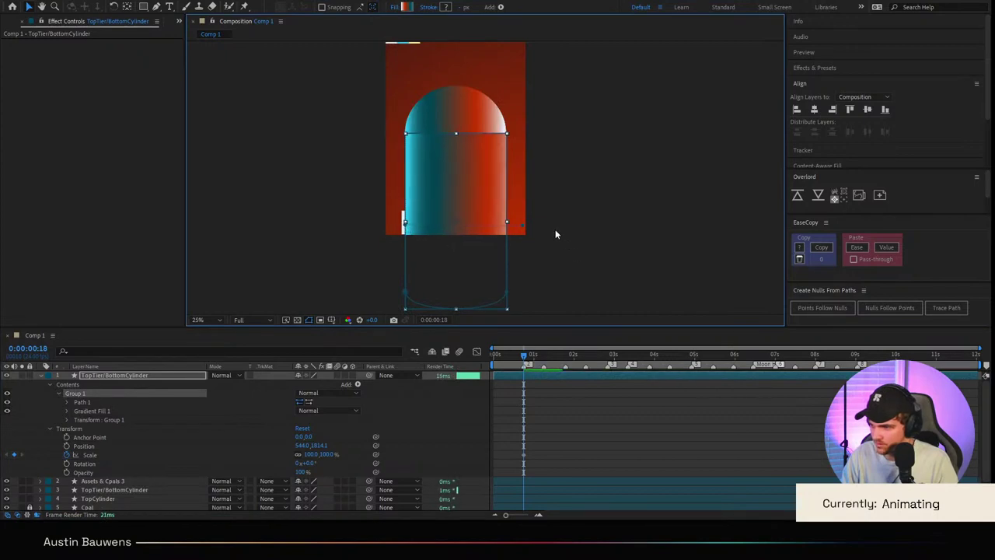
{"action": "left_click_drag", "start_coordinate": [522, 226], "coordinate": [511, 223]}
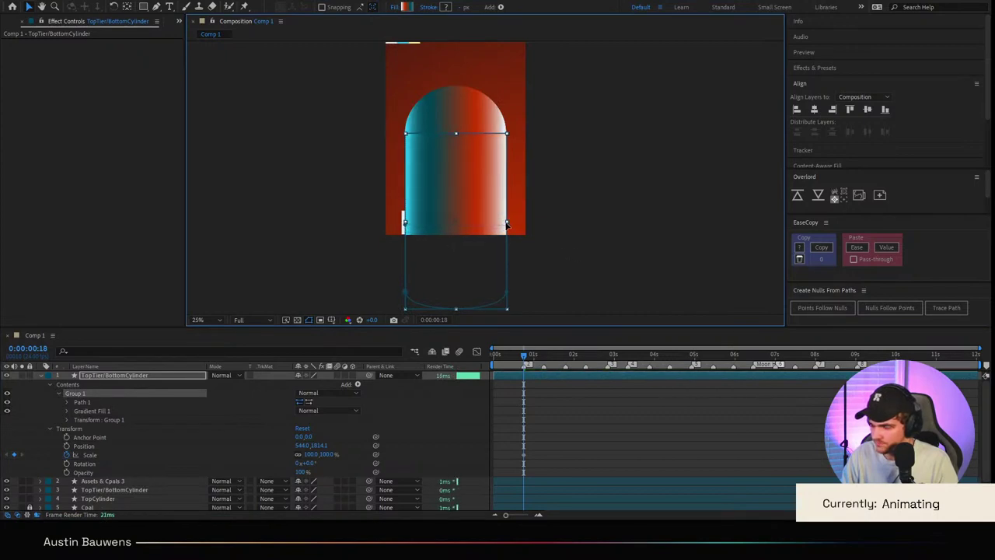
{"action": "key", "text": "period"}
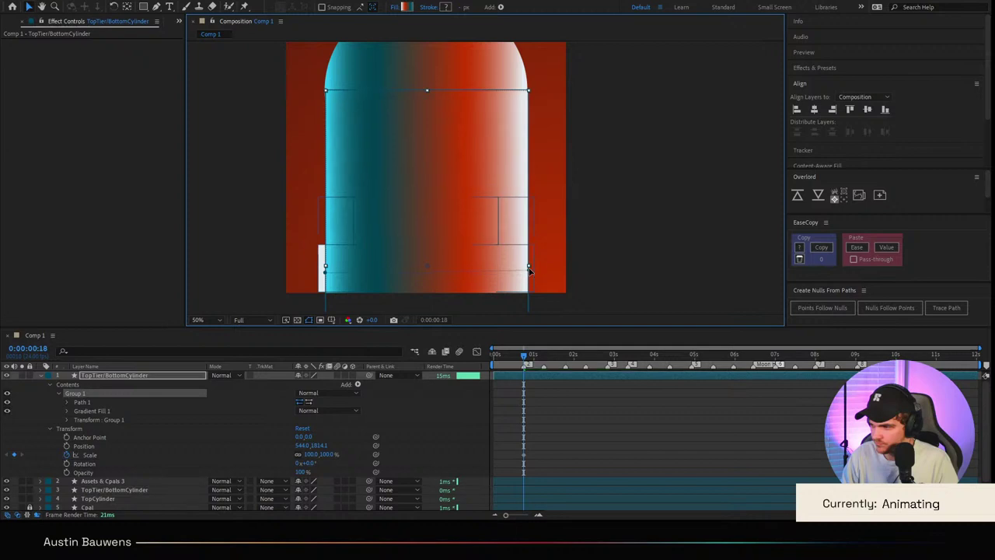
{"action": "left_click", "coordinate": [600, 422]}
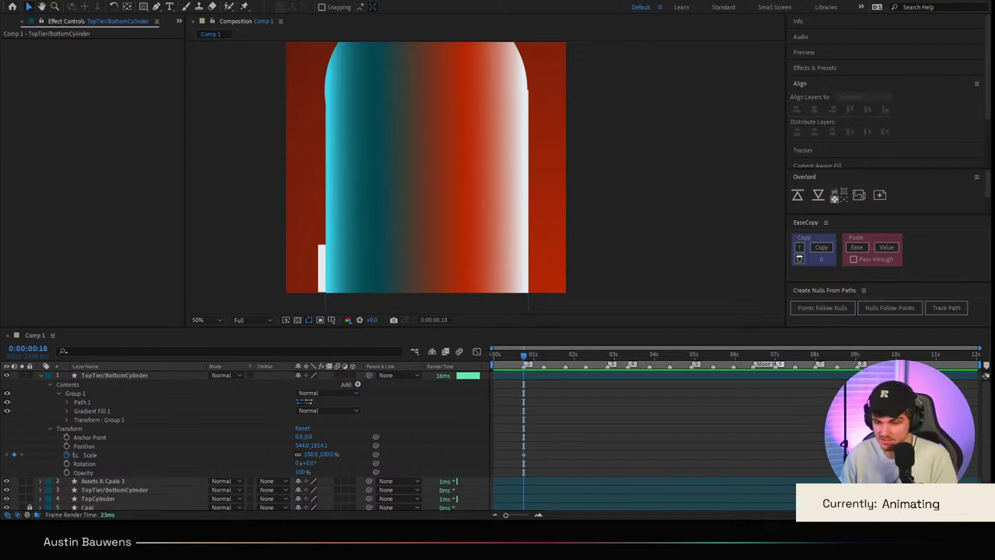
Step: Review the gradient capsule and collapse the TopTier/BottomCylinder layer's properties
{"action": "left_click", "coordinate": [497, 403]}
{"action": "scroll", "coordinate": [482, 242], "scroll_direction": "down", "scroll_amount": 2}
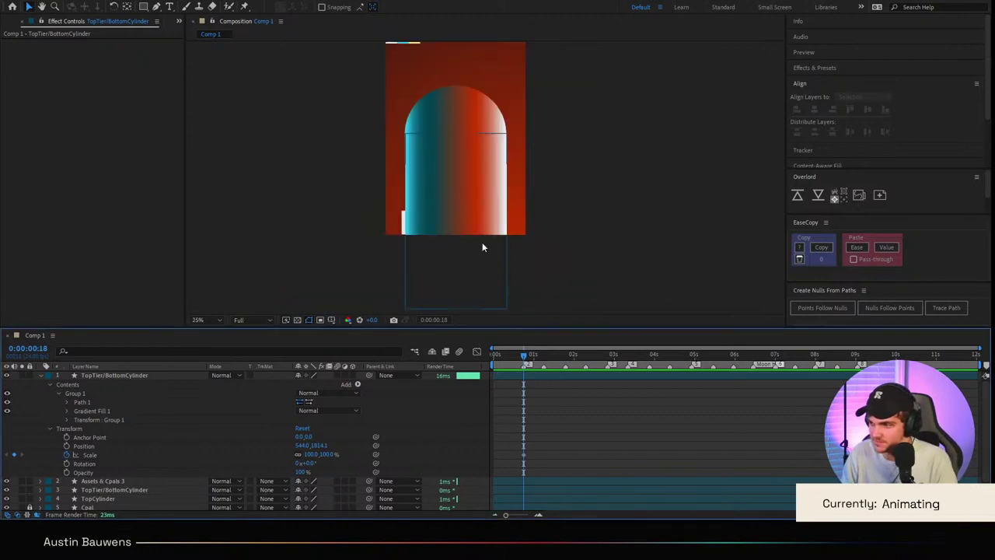
{"action": "scroll", "coordinate": [481, 257], "scroll_direction": "up", "scroll_amount": 2}
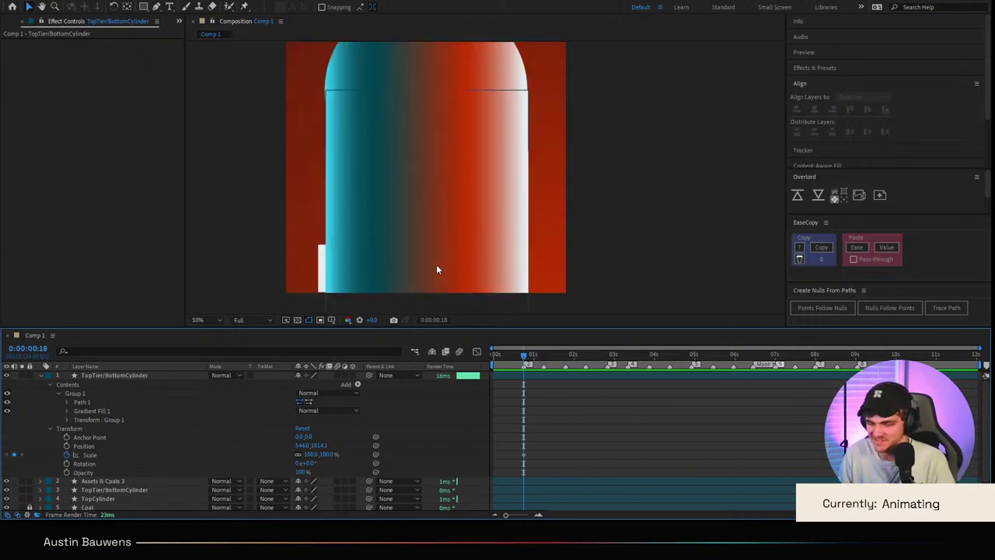
{"action": "scroll", "coordinate": [449, 268], "scroll_direction": "down", "scroll_amount": 1}
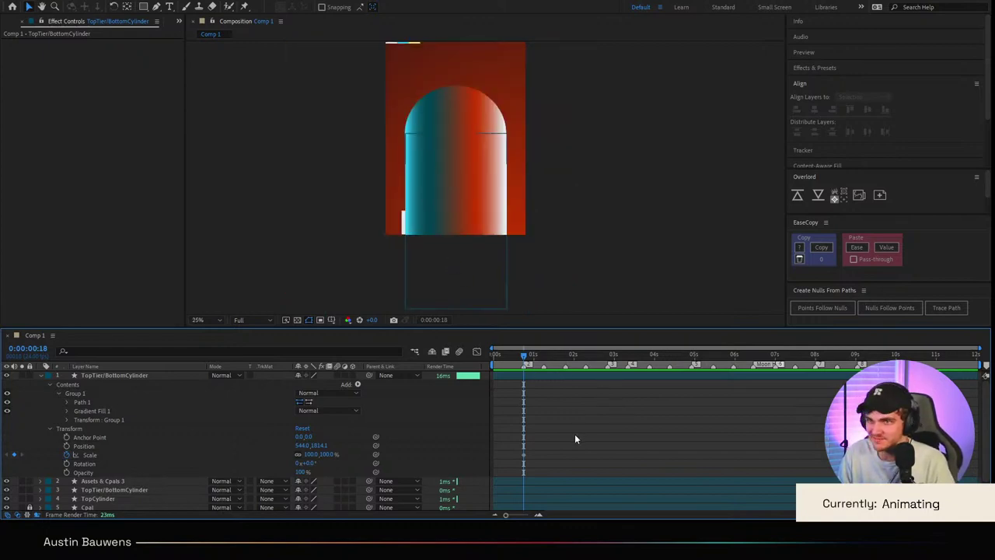
{"action": "left_click", "coordinate": [105, 377]}
{"action": "left_click", "coordinate": [40, 375]}
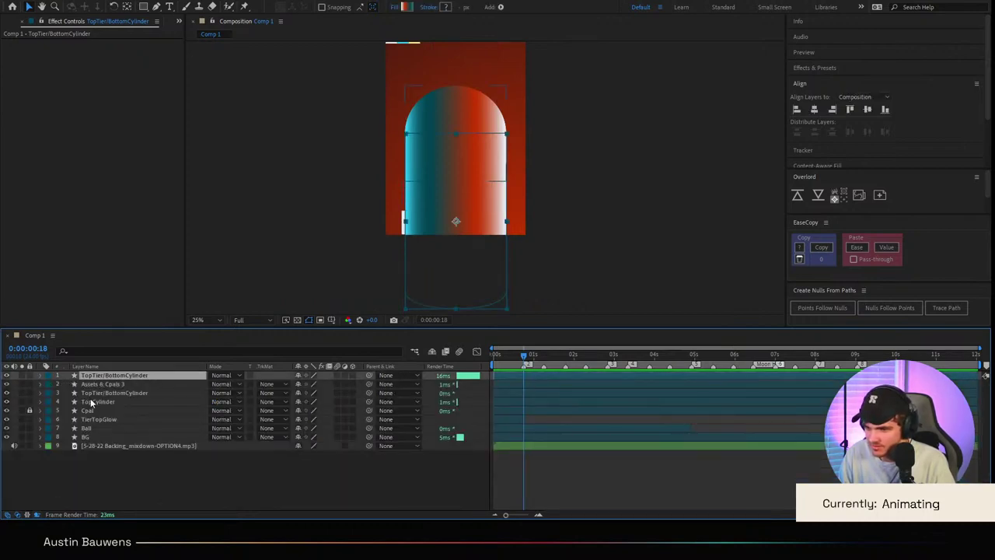
Step: Duplicate the TopTier/BottomCylinder layer and name the copy 'SIZEReference'
{"action": "key", "text": "Return"}
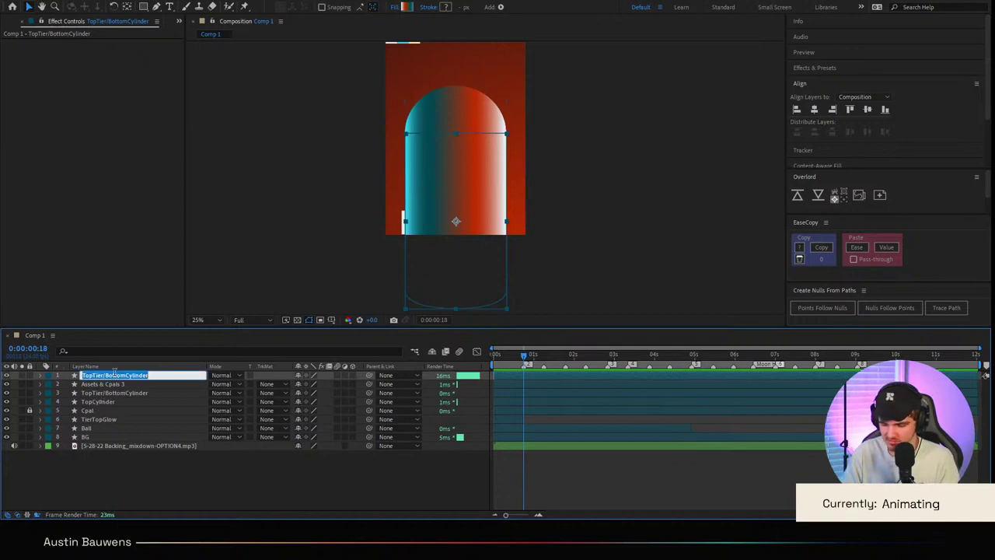
{"action": "key", "text": "Return"}
{"action": "key", "text": "ctrl+d"}
{"action": "key", "text": "Return"}
{"action": "type", "text": "SIZE"}
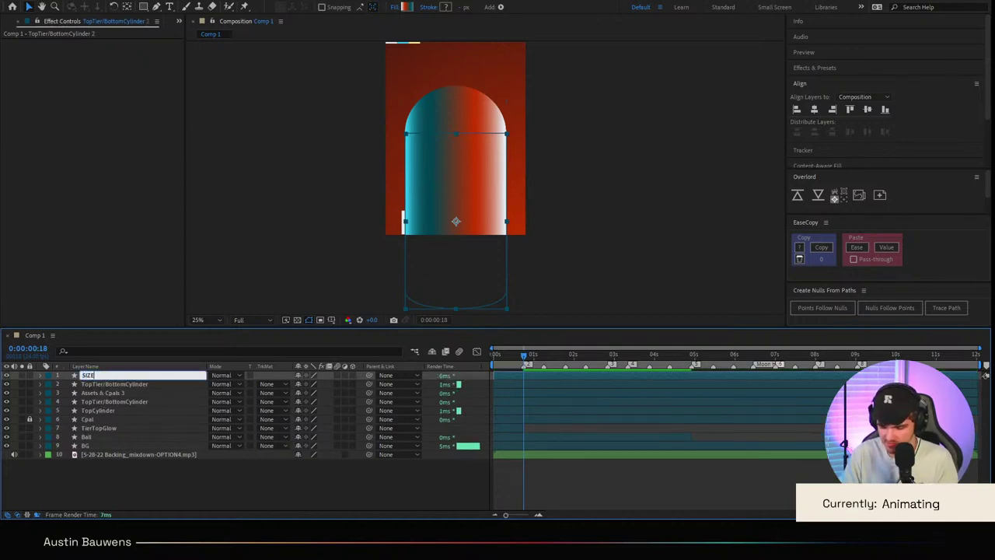
{"action": "type", "text": "rEFerence"}
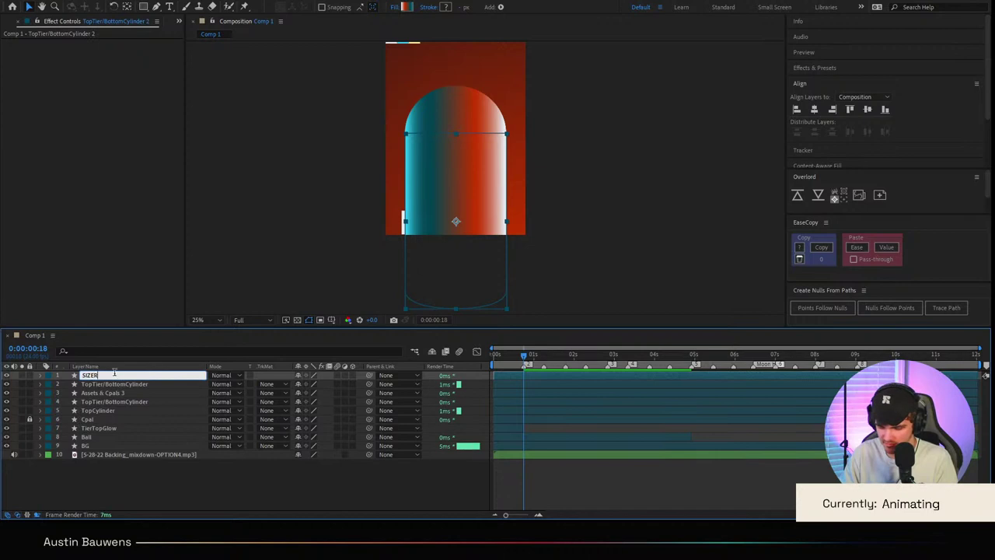
{"action": "key", "text": "Return"}
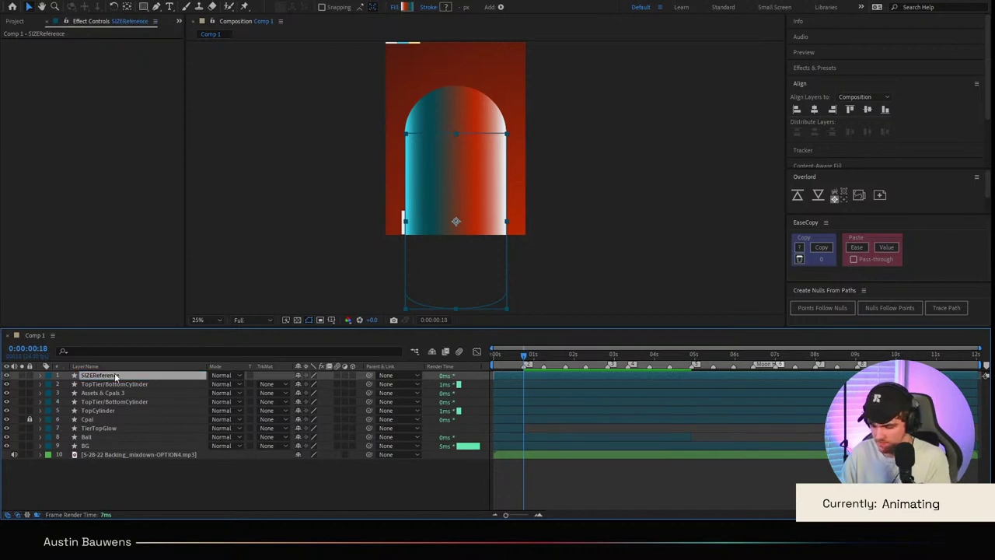
Step: Move the TopTier/BottomCylinder layer lower in the layer stack
{"action": "left_click_drag", "start_coordinate": [559, 359], "coordinate": [609, 360]}
{"action": "key", "text": "ctrl+d"}
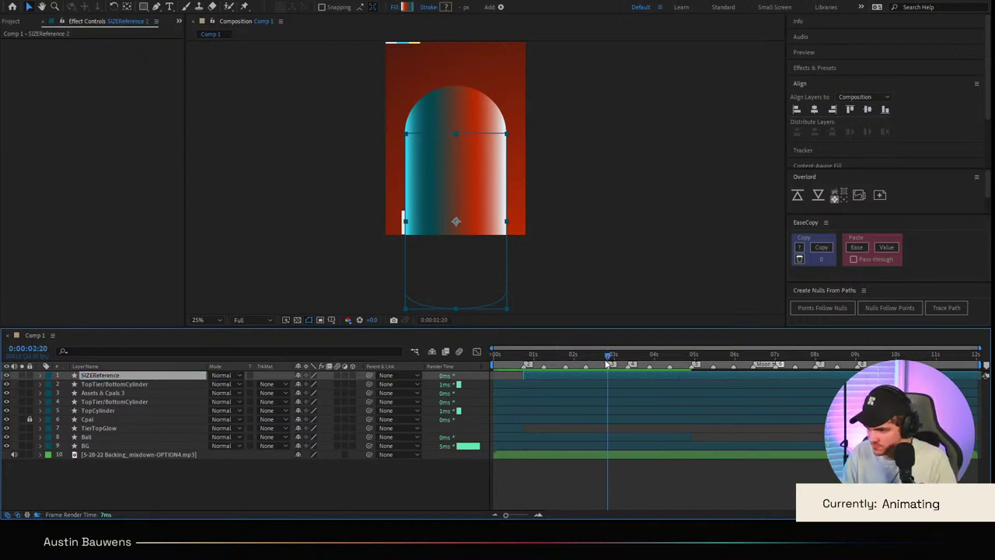
{"action": "key", "text": "Delete"}
{"action": "left_click", "coordinate": [571, 357]}
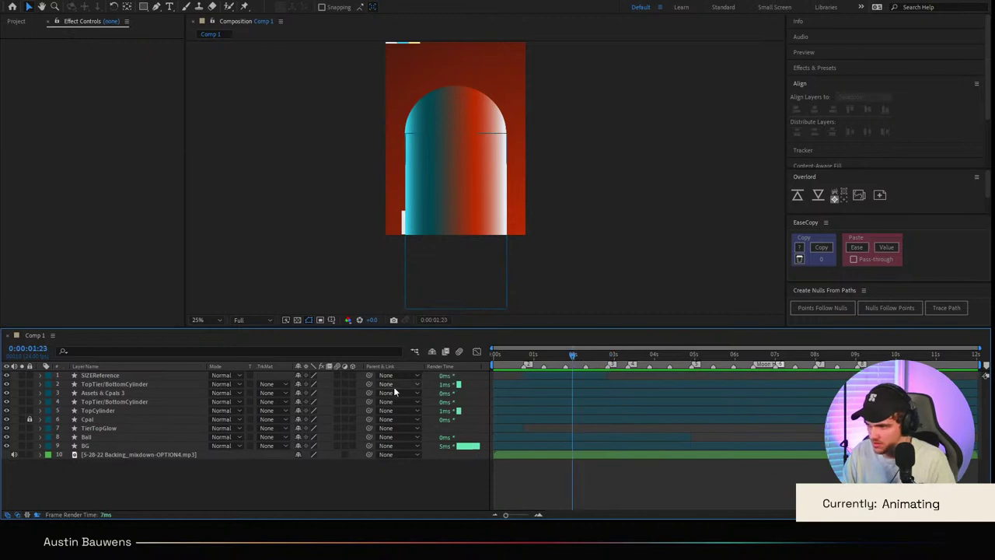
{"action": "left_click", "coordinate": [122, 373]}
{"action": "key", "text": "period"}
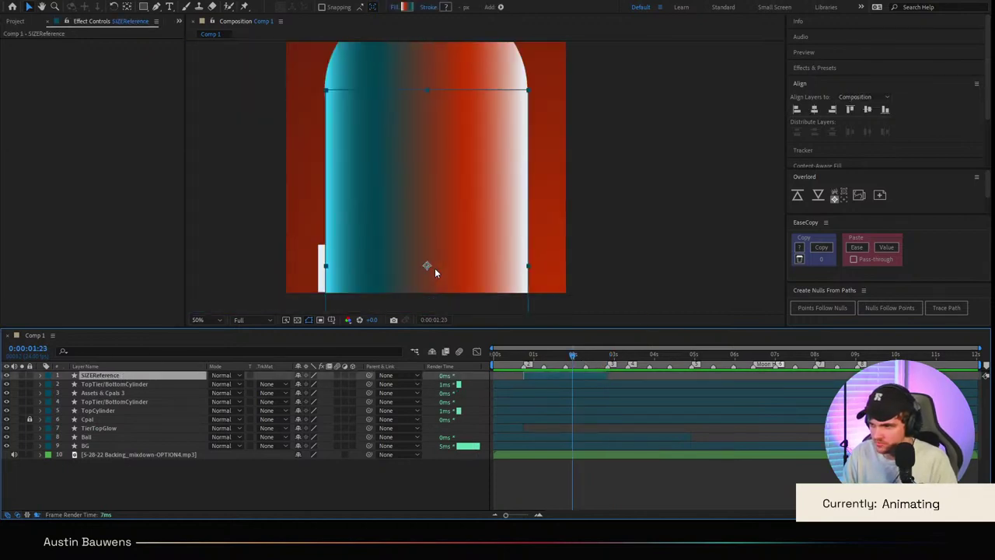
{"action": "left_click", "coordinate": [120, 384]}
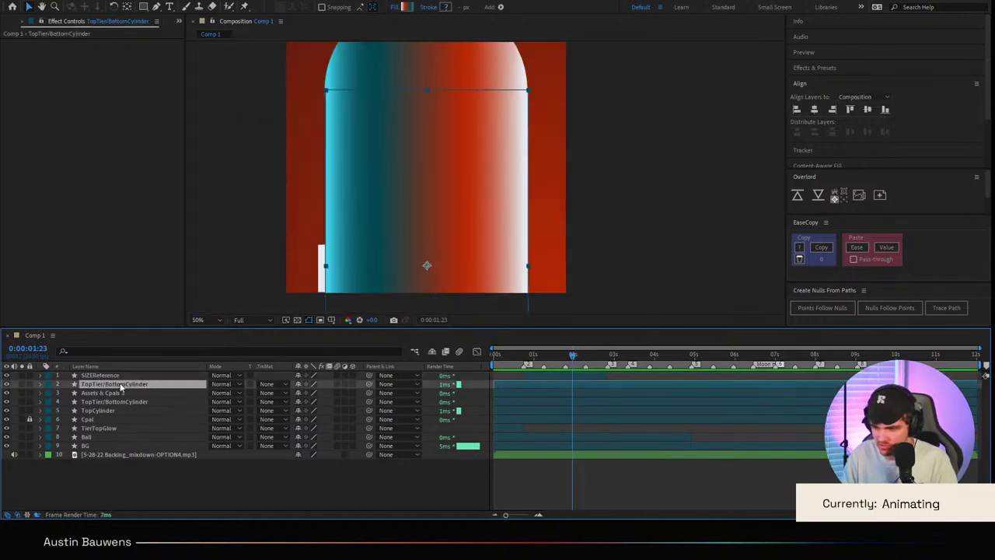
{"action": "left_click", "coordinate": [120, 393]}
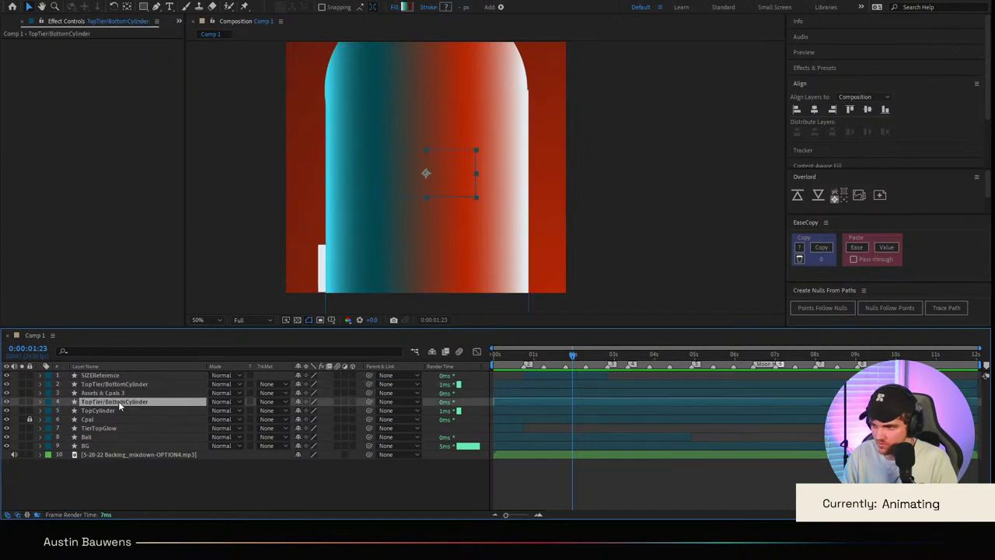
{"action": "left_click", "coordinate": [136, 386]}
{"action": "mouse_move", "coordinate": [134, 386]}
{"action": "left_mouse_down"}
{"action": "mouse_move", "coordinate": [136, 428]}
{"action": "mouse_move", "coordinate": [135, 389]}
{"action": "left_mouse_up"}
Step: Rename the Assets & Cpals 3 layer to 'BottomTiers'
{"action": "left_click", "coordinate": [133, 396]}
{"action": "key", "text": "Return"}
{"action": "type", "text": "Bot"}
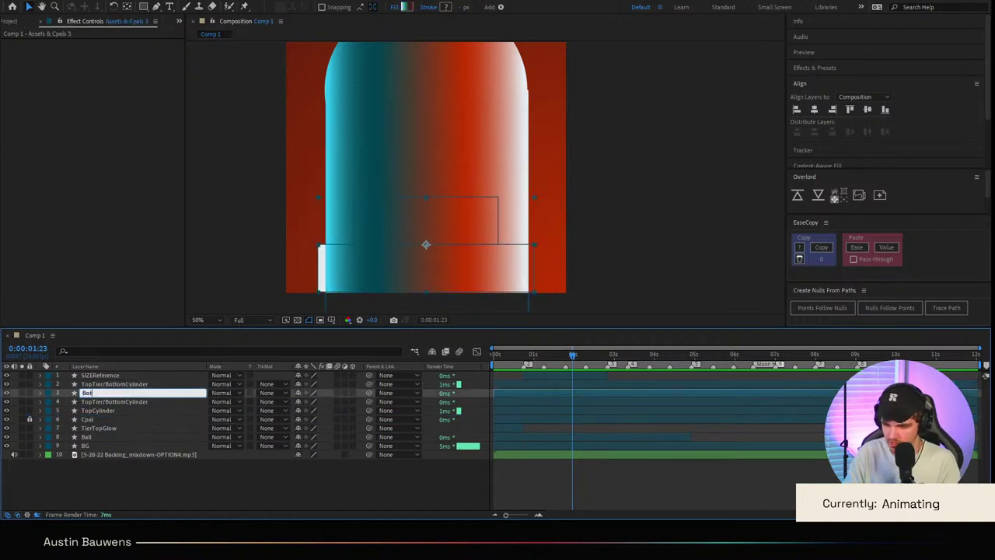
{"action": "type", "text": "tomTiers"}
{"action": "key", "text": "Return"}
Step: Place TopTier/BottomCylinder below the BottomTiers layer
{"action": "left_click", "coordinate": [119, 383]}
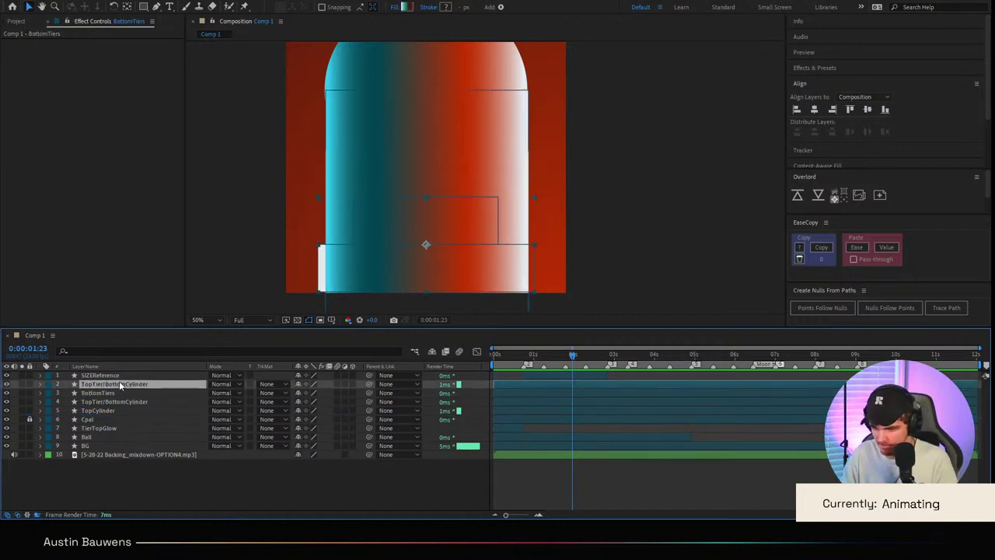
{"action": "left_click_drag", "start_coordinate": [121, 396], "coordinate": [123, 398]}
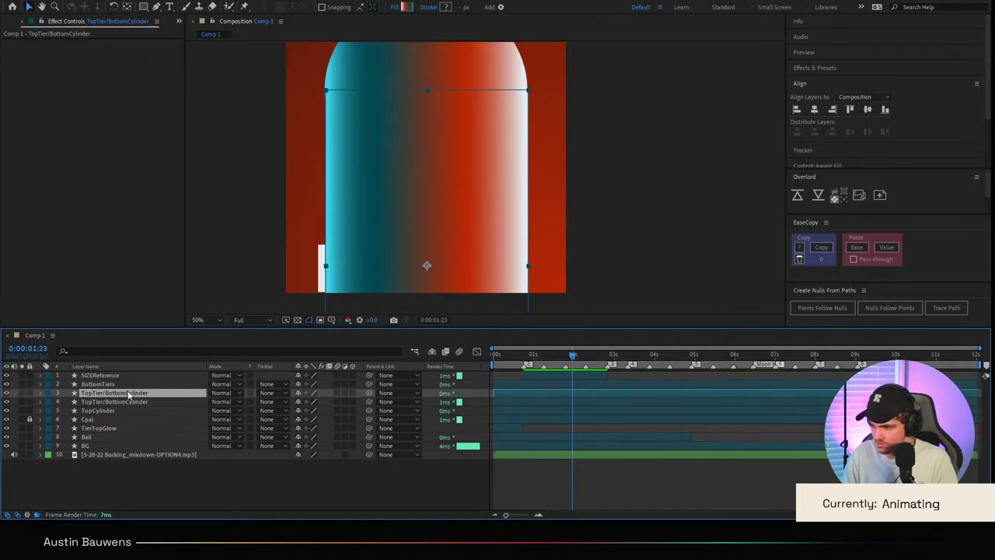
{"action": "left_click", "coordinate": [132, 384]}
{"action": "left_click", "coordinate": [116, 393]}
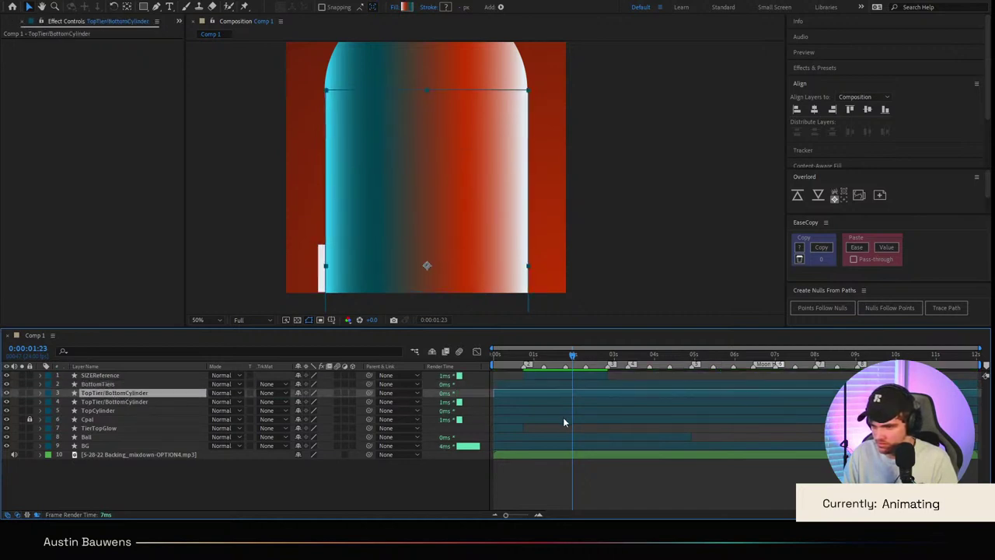
Step: Check the tiers at 0:00:00:15 and delete the extra TopTier/BottomCylinder copy
{"action": "left_click", "coordinate": [498, 356]}
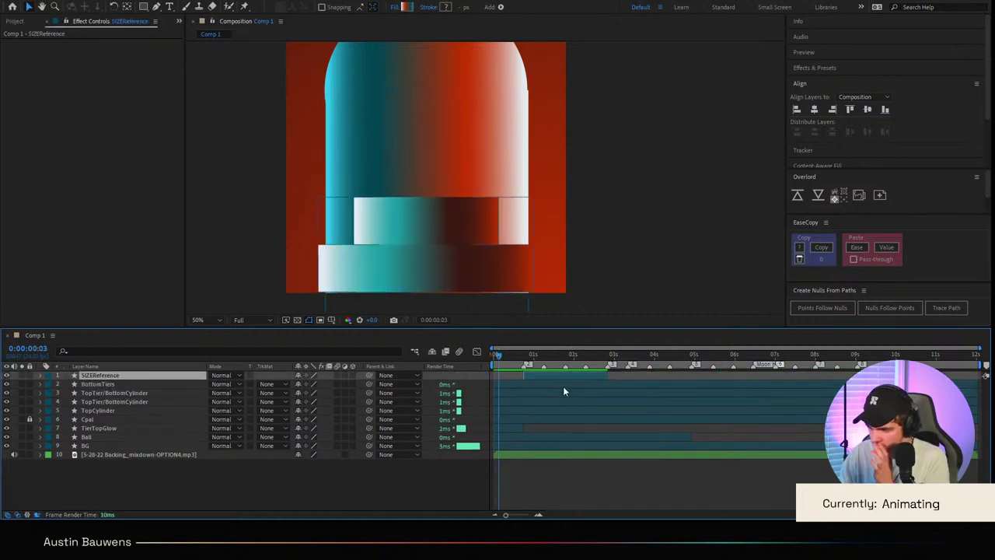
{"action": "left_click", "coordinate": [563, 386]}
{"action": "left_click", "coordinate": [527, 355]}
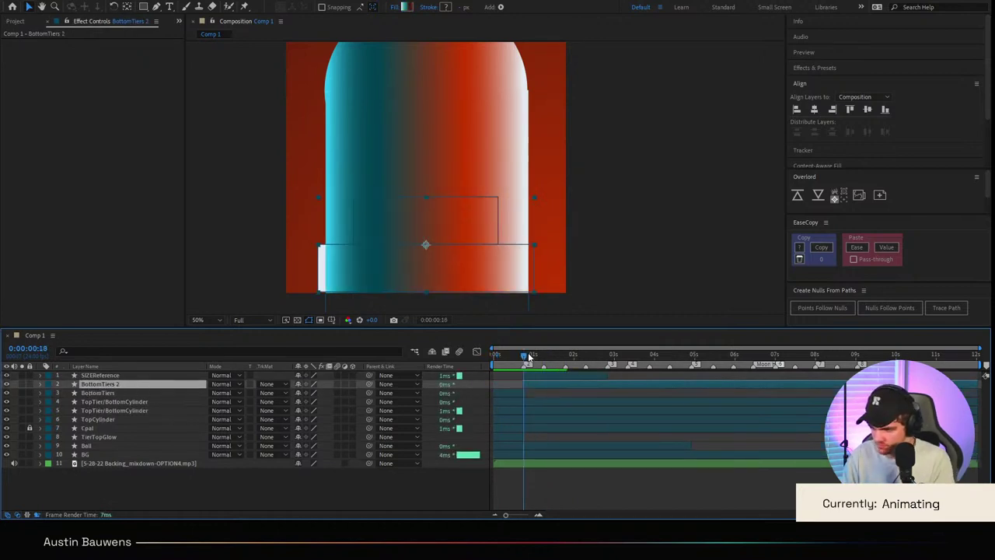
{"action": "left_click_drag", "start_coordinate": [526, 358], "coordinate": [518, 358]}
{"action": "left_click", "coordinate": [516, 393]}
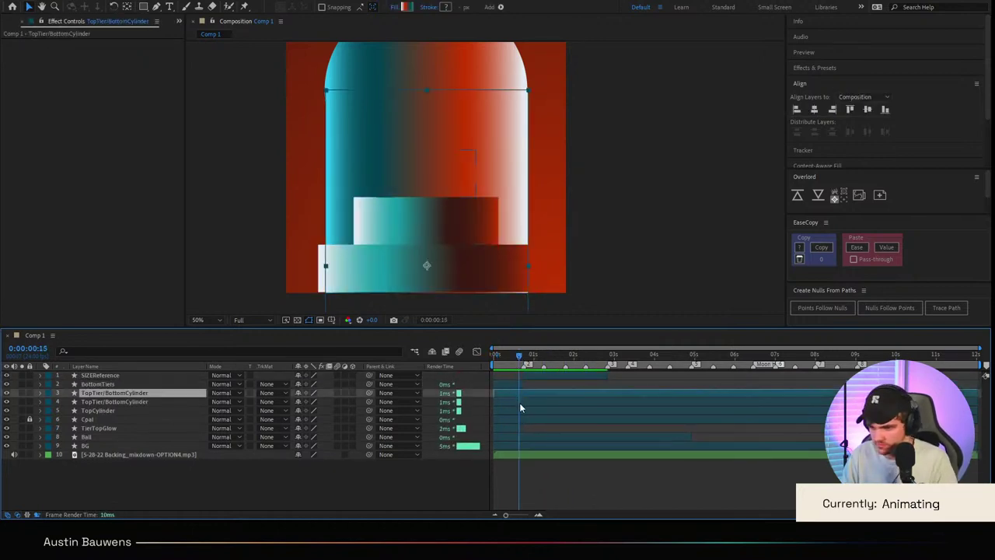
{"action": "left_click", "coordinate": [525, 400]}
{"action": "left_click", "coordinate": [526, 410]}
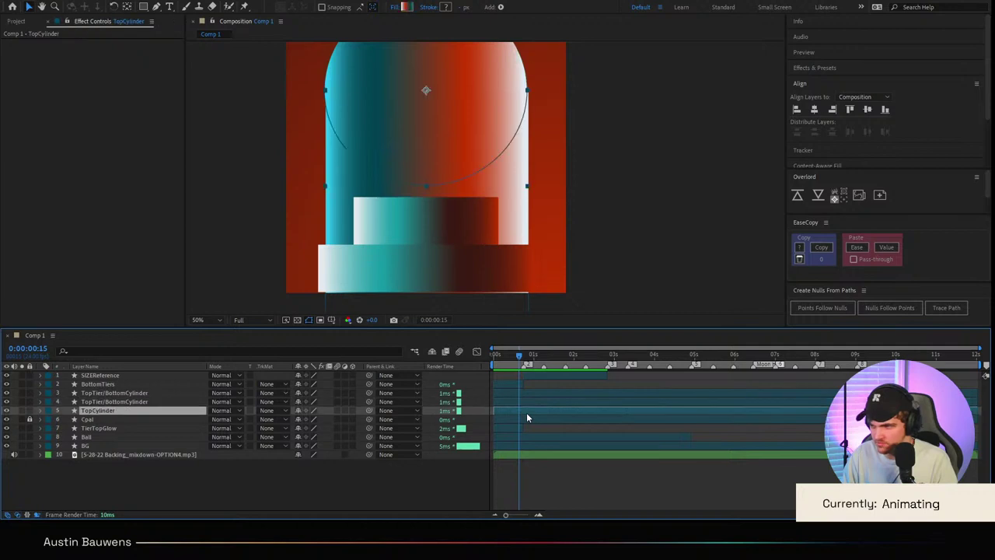
{"action": "left_click", "coordinate": [529, 403]}
{"action": "key", "text": "Delete"}
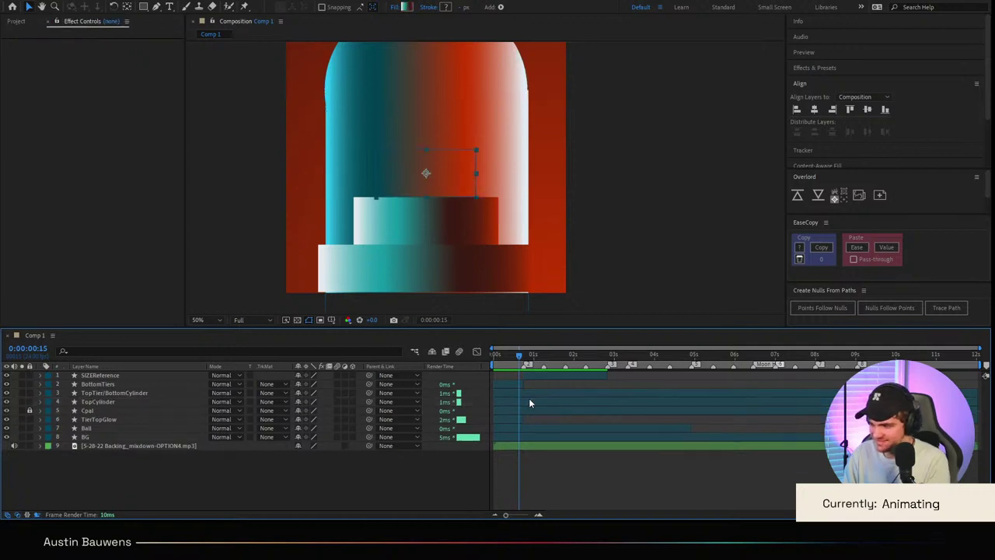
{"action": "left_click", "coordinate": [527, 395]}
Step: Duplicate the TopTier/BottomCylinder layer and set the copy's Scale to 49.5%
{"action": "key", "text": "alt+shift+s"}
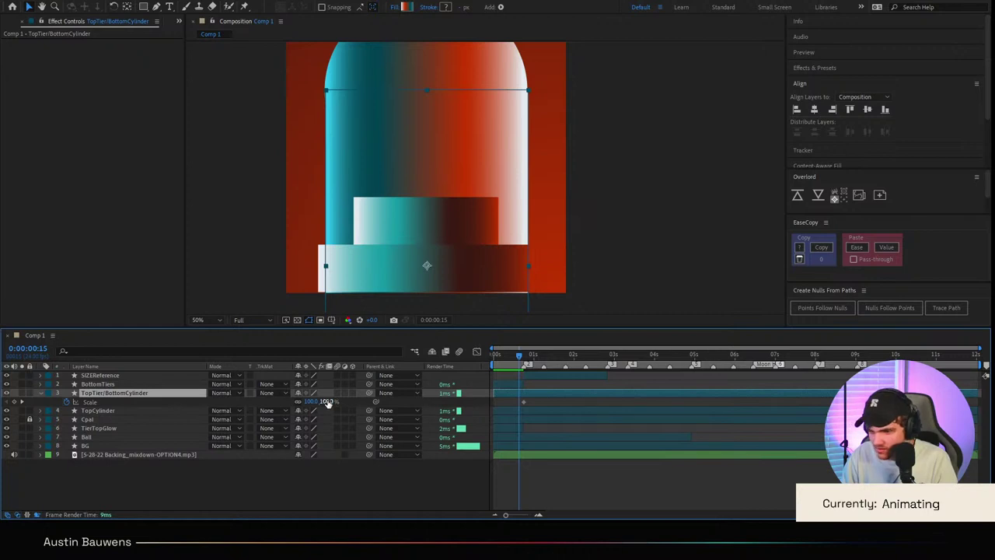
{"action": "key", "text": "ctrl+d"}
{"action": "mouse_move", "coordinate": [328, 403]}
{"action": "left_mouse_down"}
{"action": "mouse_move", "coordinate": [289, 401]}
{"action": "mouse_move", "coordinate": [312, 401]}
{"action": "left_mouse_up"}
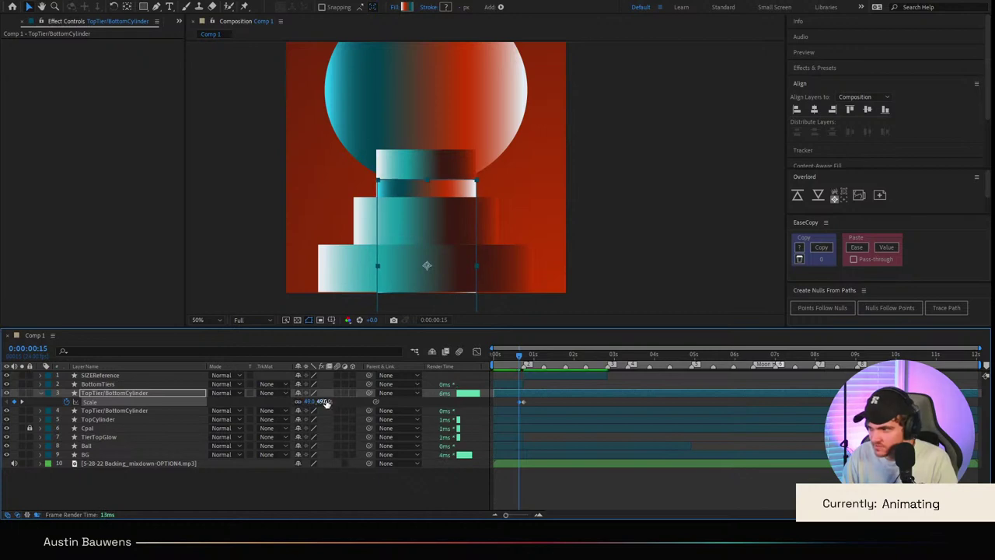
{"action": "left_click", "coordinate": [327, 402]}
{"action": "type", "text": "49.5"}
{"action": "key", "text": "Return"}
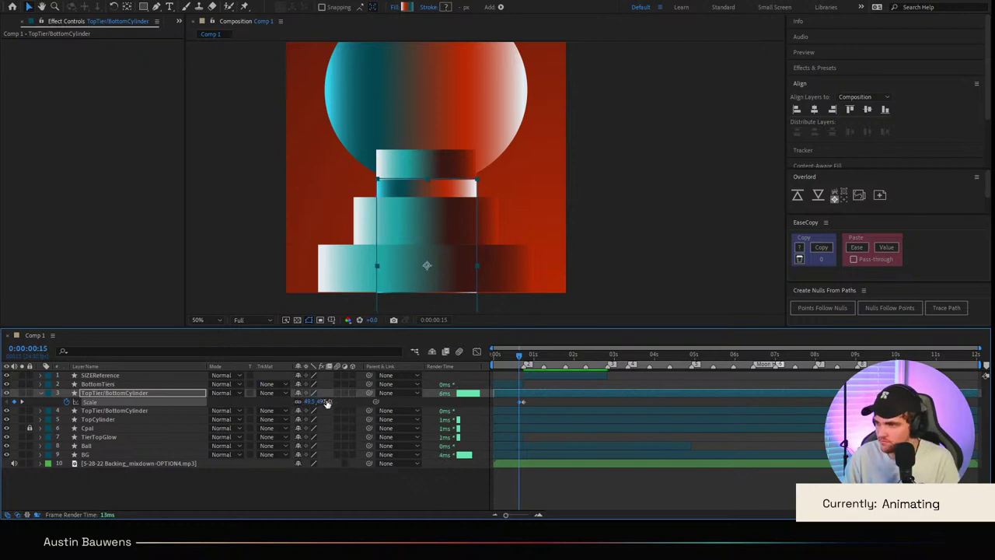
Step: Centre the narrow neck horizontally in the comp and raise it about 75 px
{"action": "scroll", "coordinate": [384, 254], "scroll_direction": "up", "scroll_amount": 1}
{"action": "scroll", "coordinate": [439, 209], "scroll_direction": "up", "scroll_amount": 1}
{"action": "left_click_drag", "start_coordinate": [438, 209], "coordinate": [586, 217]}
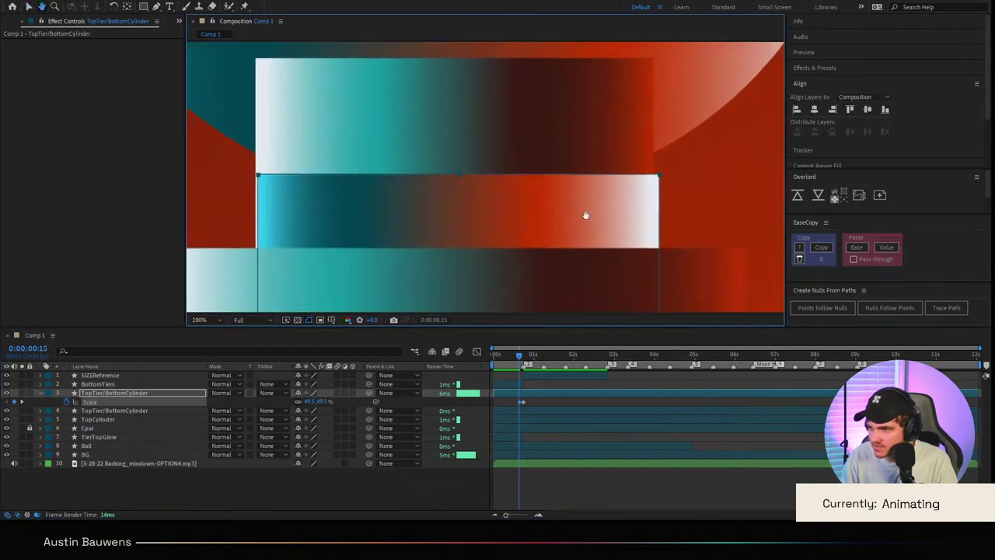
{"action": "key", "text": "Left"}
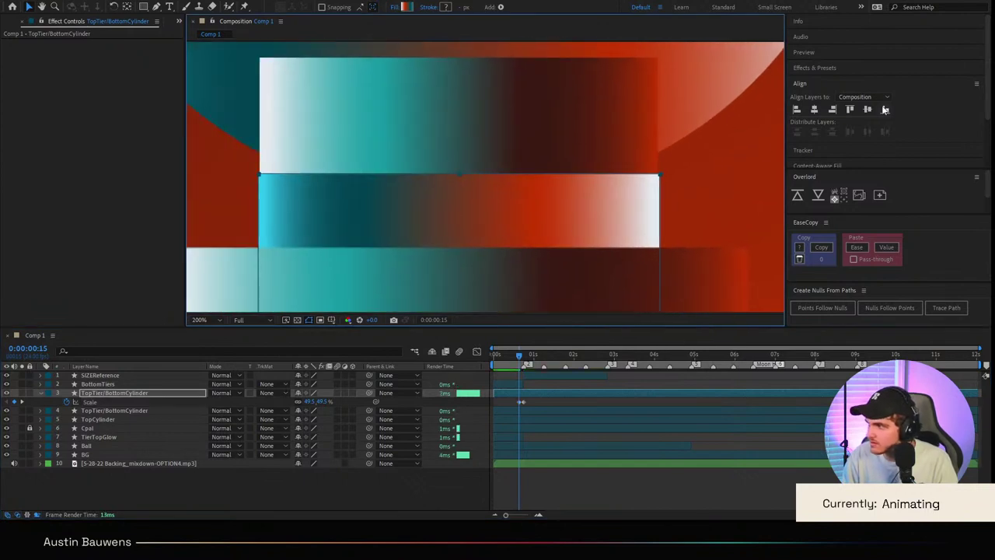
{"action": "left_click", "coordinate": [815, 110]}
{"action": "scroll", "coordinate": [612, 202], "scroll_direction": "down", "scroll_amount": 2}
{"action": "key", "text": "period"}
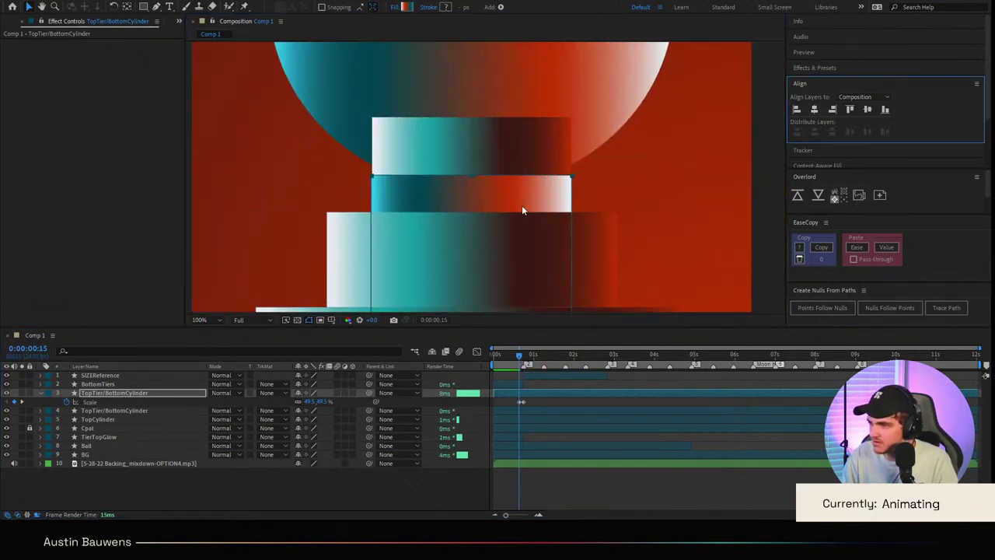
{"action": "left_click_drag", "start_coordinate": [522, 206], "coordinate": [522, 151]}
{"action": "scroll", "coordinate": [544, 154], "scroll_direction": "down", "scroll_amount": 2}
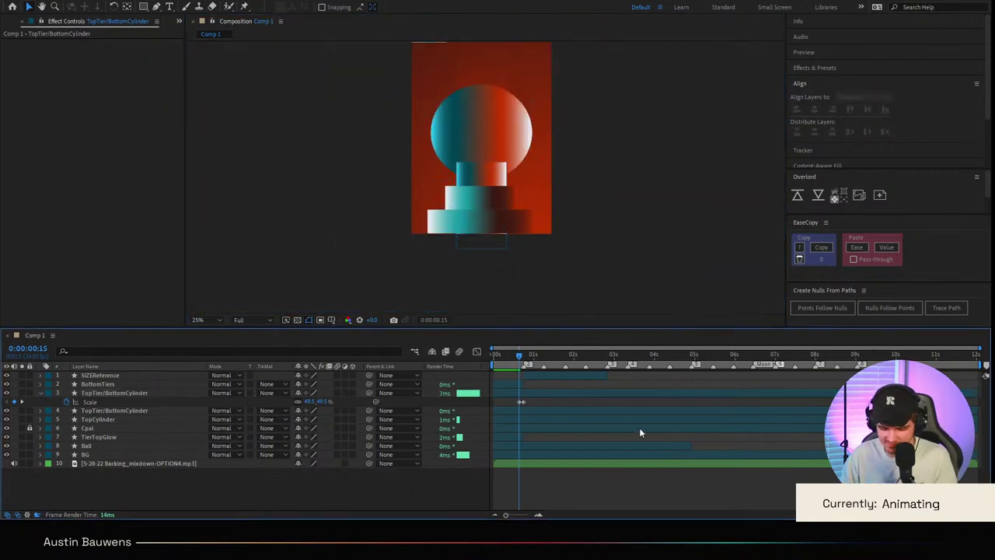
{"action": "left_click", "coordinate": [640, 428]}
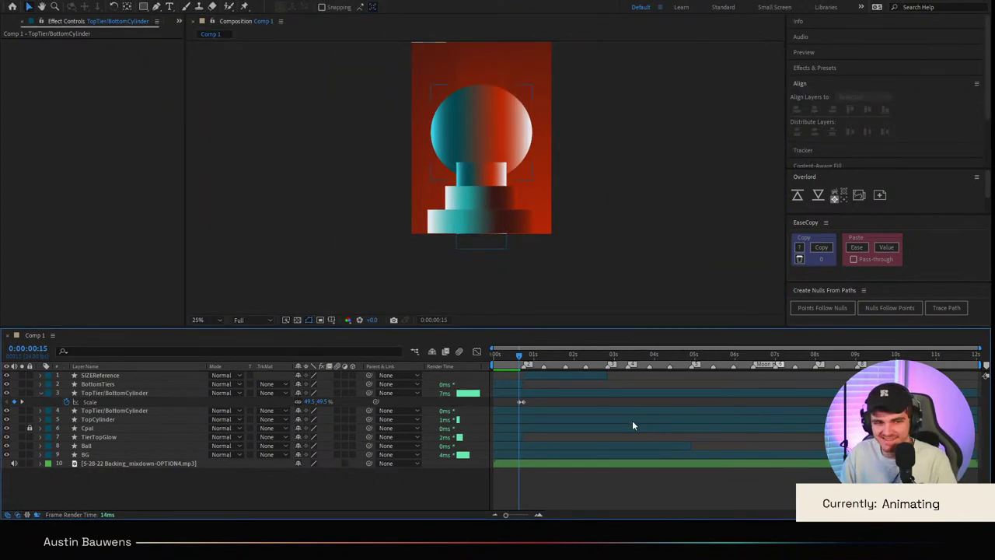
Step: Hide the SIZEReference layer and move it below BottomTiers
{"action": "left_click", "coordinate": [526, 355]}
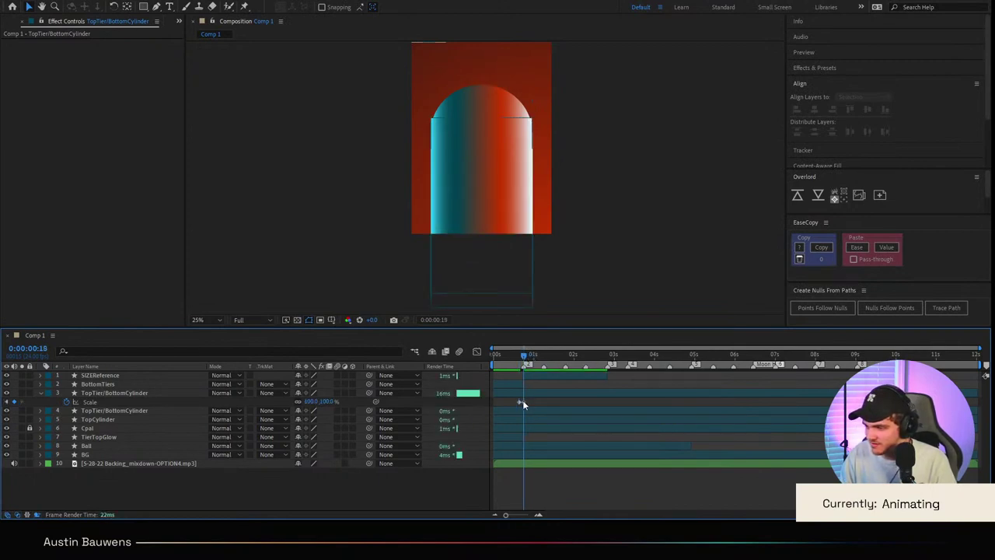
{"action": "left_click", "coordinate": [530, 375]}
{"action": "left_click", "coordinate": [7, 376]}
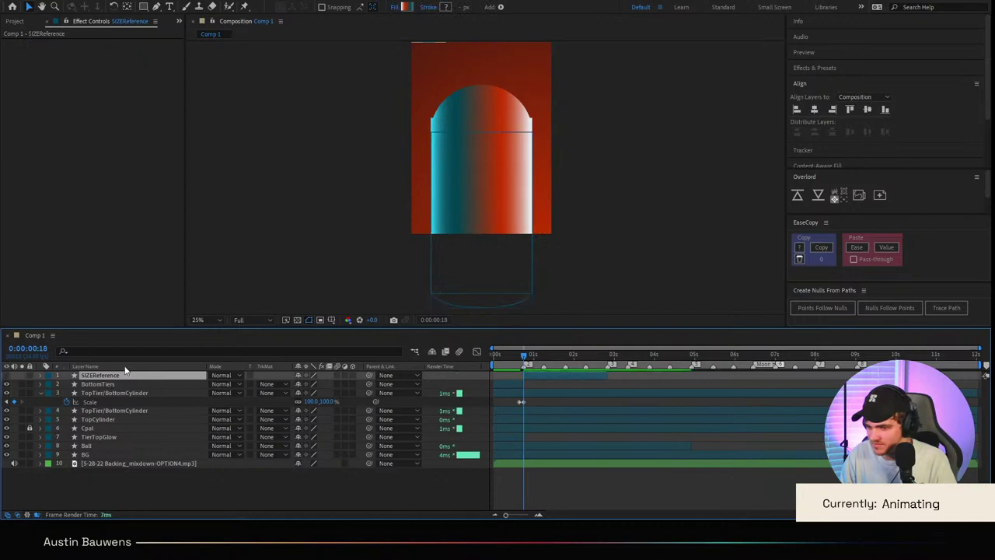
{"action": "left_click_drag", "start_coordinate": [124, 376], "coordinate": [127, 391]}
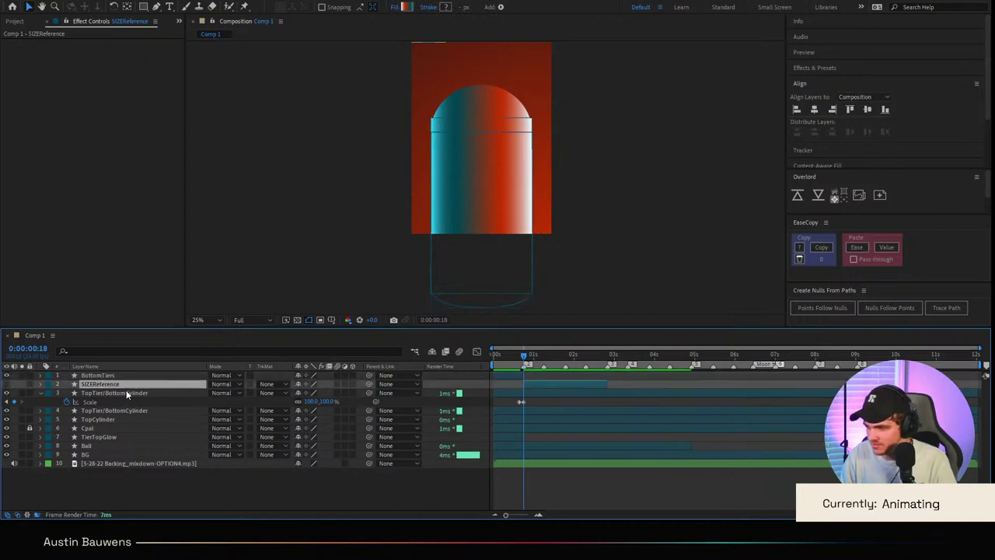
{"action": "left_click", "coordinate": [568, 373]}
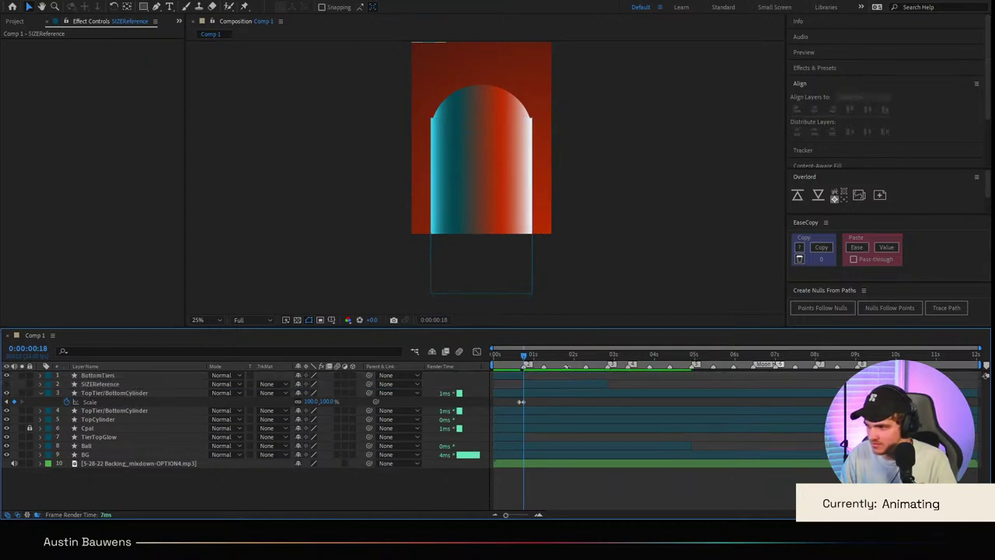
{"action": "left_click", "coordinate": [573, 361]}
{"action": "scroll", "coordinate": [515, 209], "scroll_direction": "down", "scroll_amount": 1}
{"action": "scroll", "coordinate": [516, 206], "scroll_direction": "up", "scroll_amount": 1}
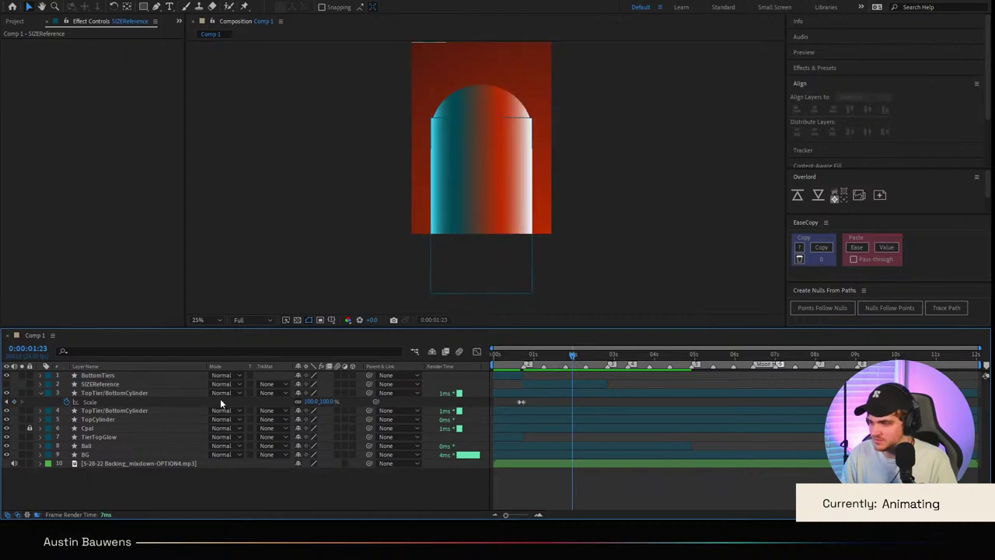
Step: Check the cylinder layers at 0:00:00:13 and 0:00:02:01, then unlock the Cpal layer
{"action": "left_click", "coordinate": [89, 394]}
{"action": "left_click", "coordinate": [516, 359]}
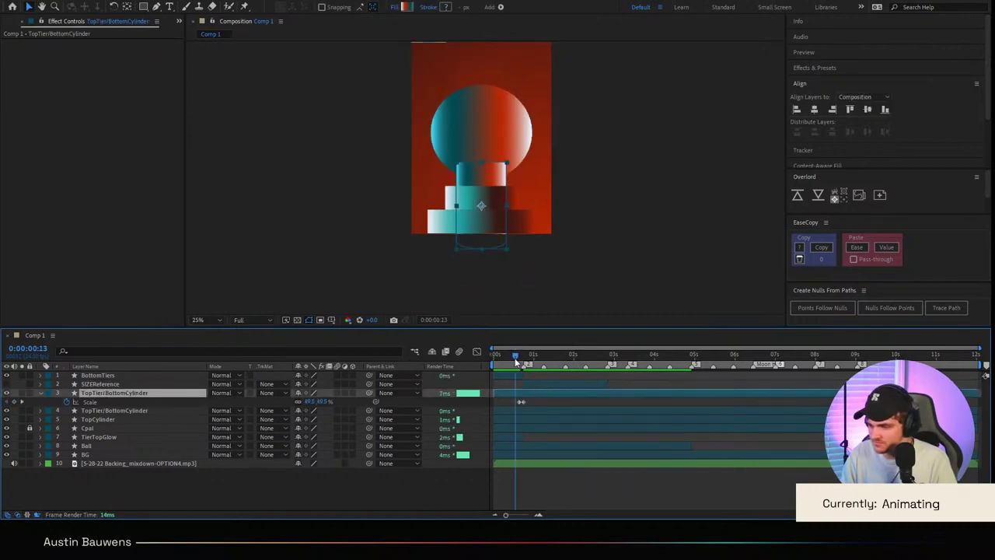
{"action": "key", "text": "Return"}
{"action": "left_click", "coordinate": [576, 355]}
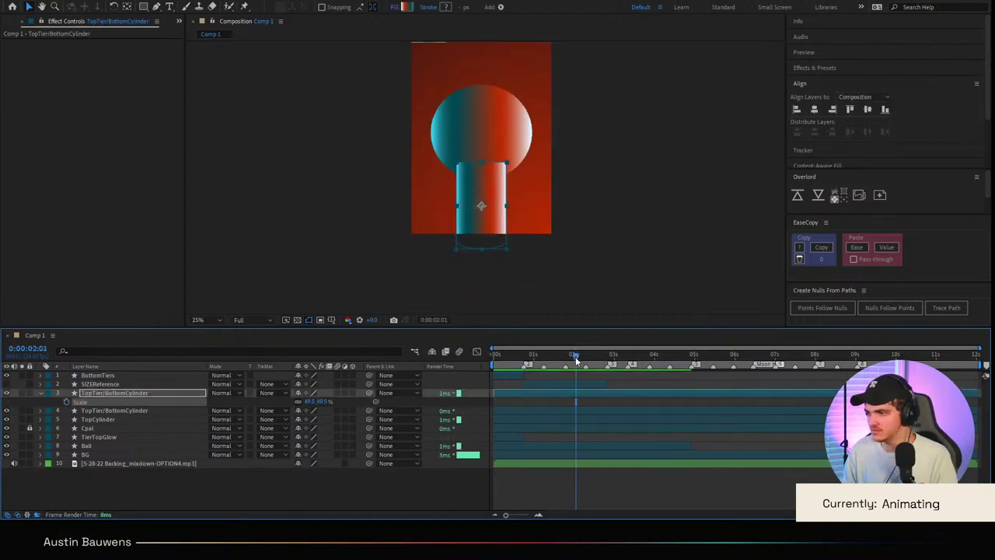
{"action": "left_click", "coordinate": [554, 385]}
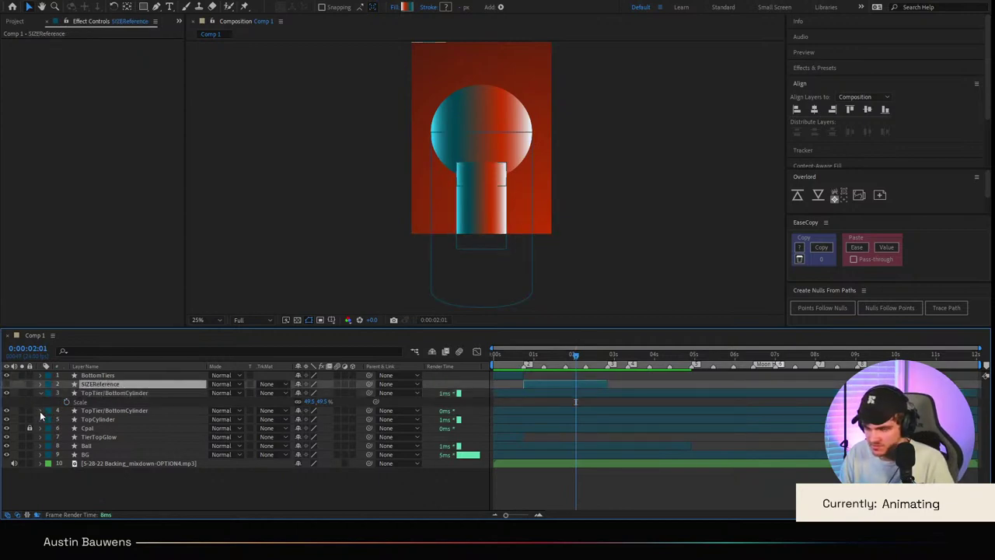
{"action": "left_click", "coordinate": [115, 411]}
{"action": "left_click", "coordinate": [117, 420]}
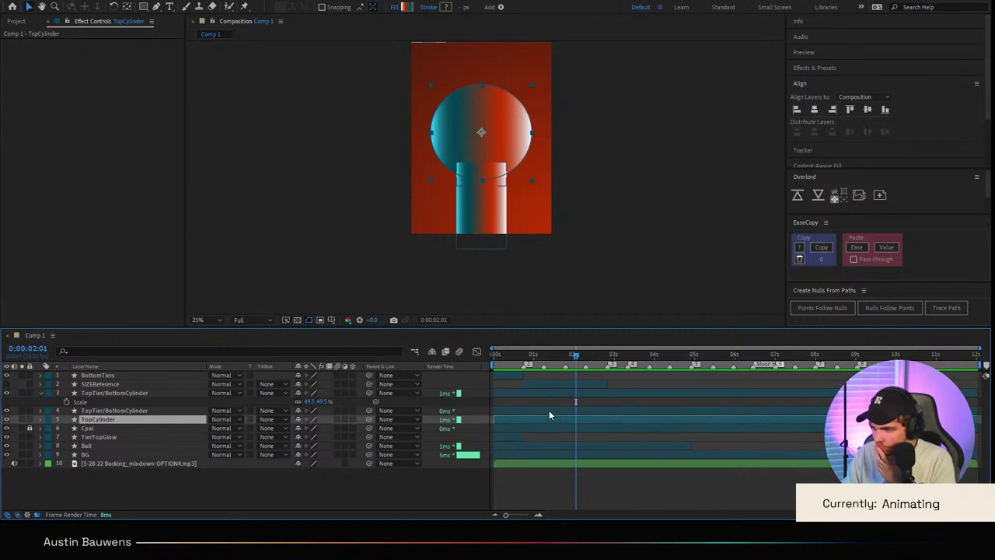
{"action": "left_click", "coordinate": [549, 410]}
{"action": "left_click", "coordinate": [549, 431]}
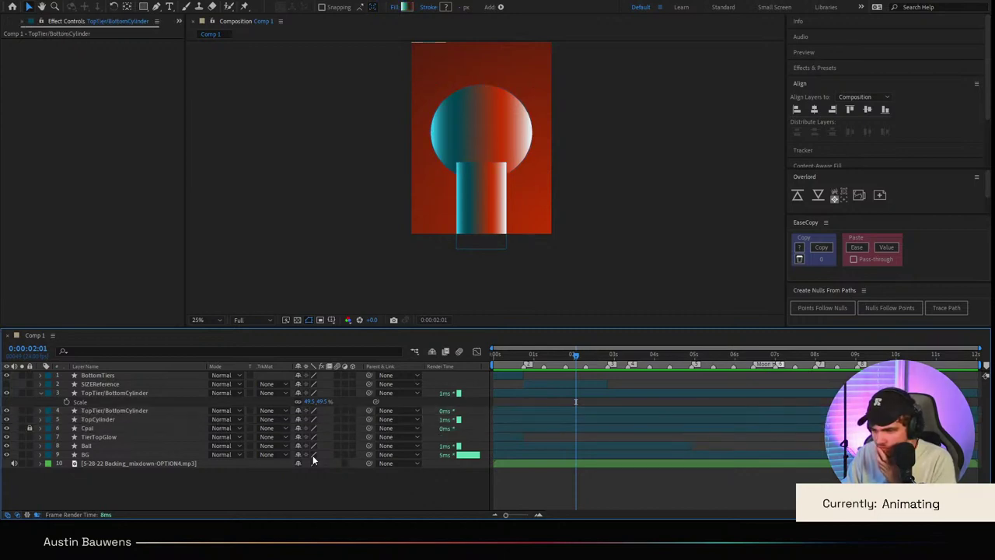
Step: Send the Cpal layer to the top of the layer stack
{"action": "left_click", "coordinate": [29, 429]}
{"action": "left_click_drag", "start_coordinate": [91, 429], "coordinate": [104, 390]}
{"action": "key", "text": "ctrl+shift+bracketright"}
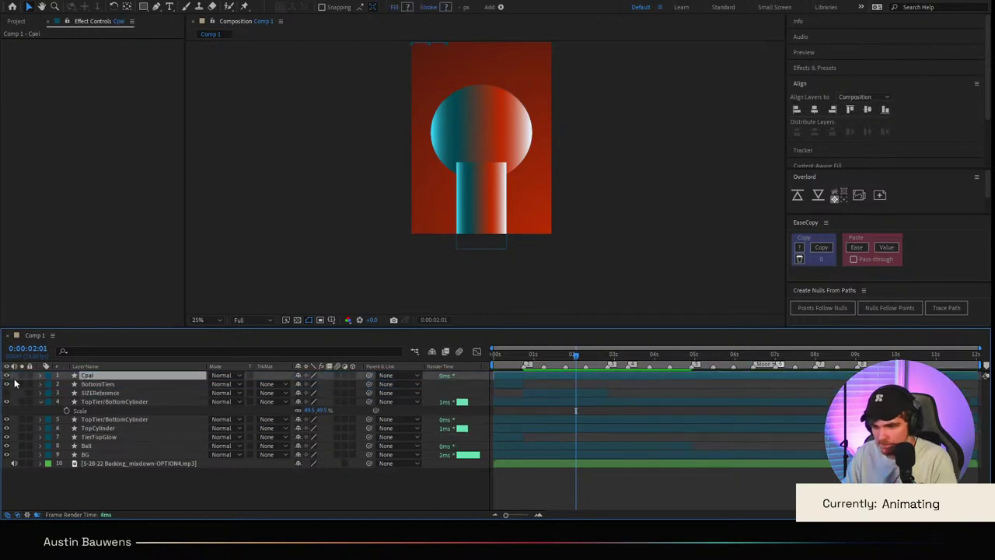
Step: Give the BG and audio layers a grey label and lock them
{"action": "left_click", "coordinate": [108, 463], "text": "ctrl"}
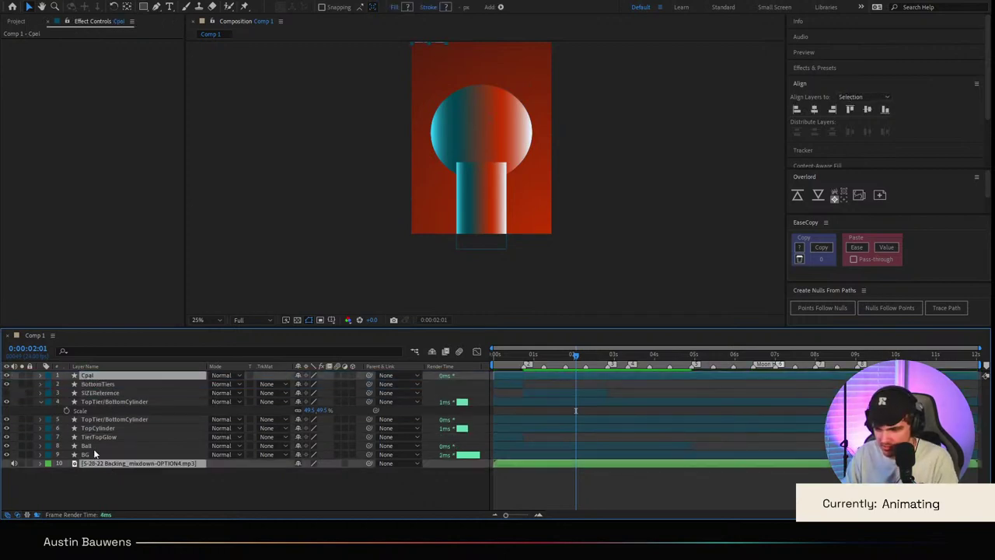
{"action": "left_click", "coordinate": [95, 454], "text": "ctrl"}
{"action": "left_click", "coordinate": [101, 260]}
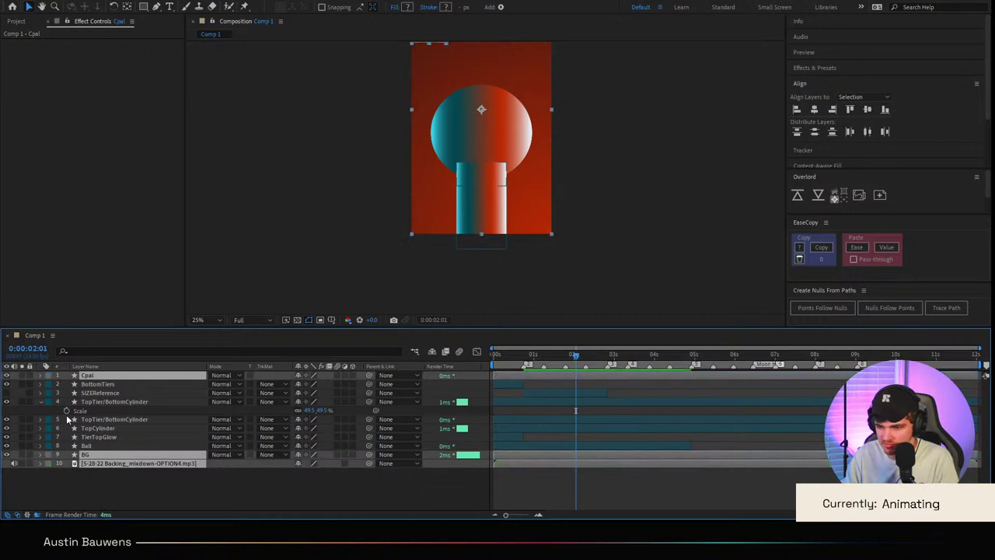
{"action": "left_click", "coordinate": [97, 479]}
{"action": "left_click_drag", "start_coordinate": [30, 463], "coordinate": [28, 454]}
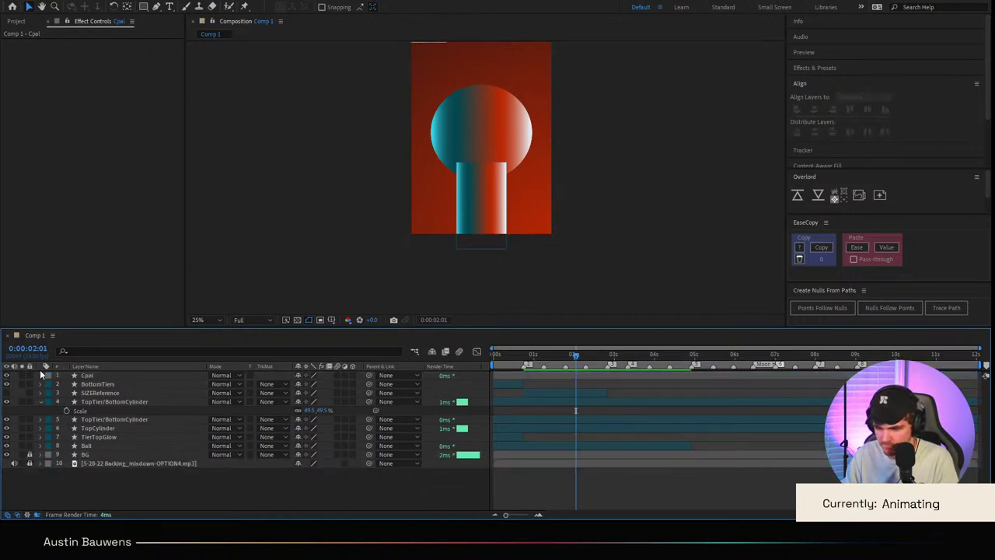
{"action": "left_click", "coordinate": [22, 455]}
{"action": "left_click", "coordinate": [23, 455]}
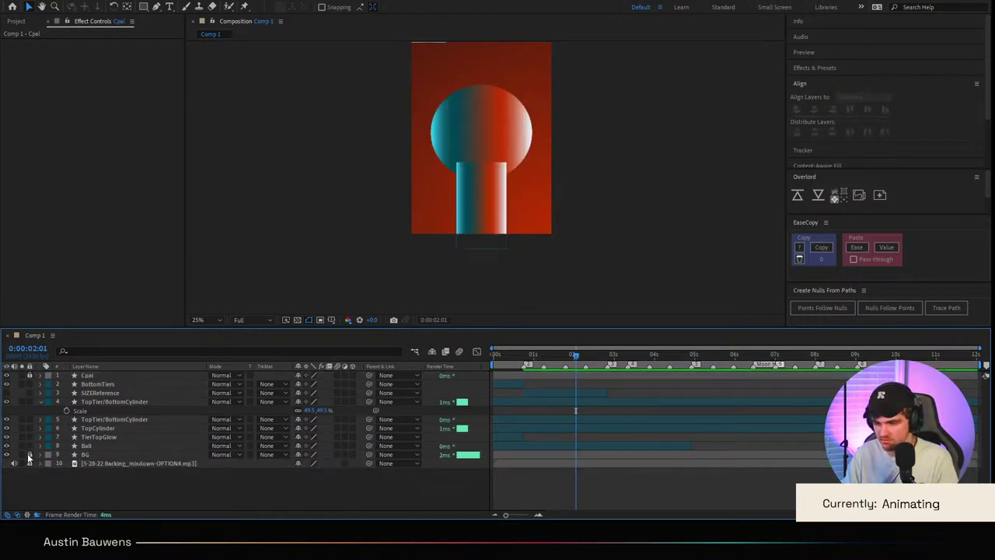
Step: Delete the duplicate TopTier/BottomCylinder layer
{"action": "left_click", "coordinate": [111, 419]}
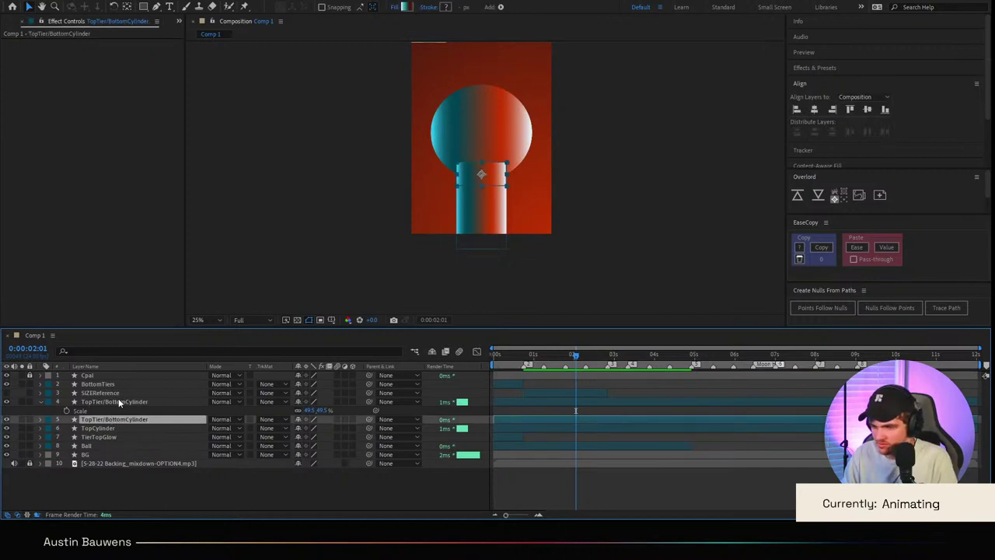
{"action": "left_click", "coordinate": [119, 402]}
{"action": "left_click", "coordinate": [123, 423]}
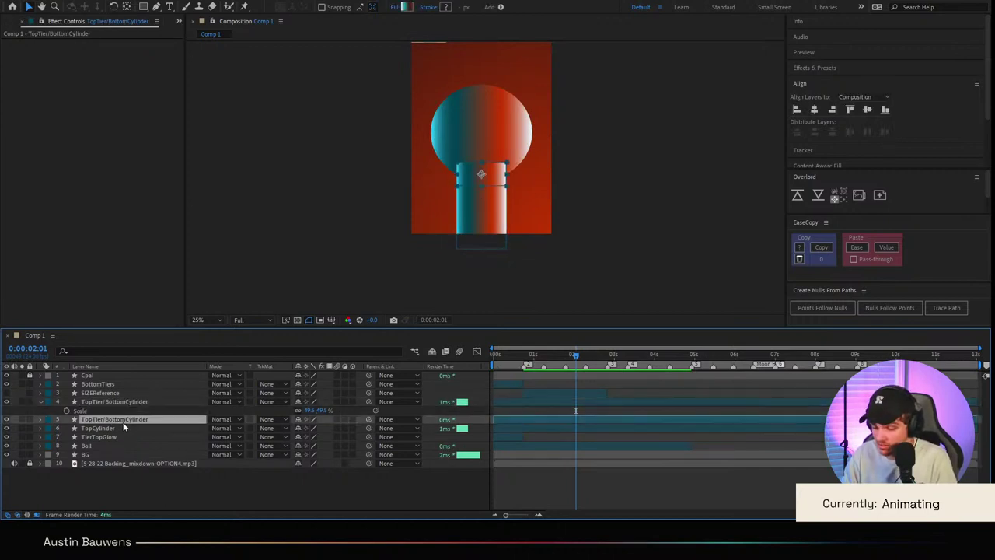
{"action": "key", "text": "Delete"}
Step: Replace TopCylinder with a duplicate and rename the copy back to 'TopCylinder'
{"action": "left_click", "coordinate": [524, 356]}
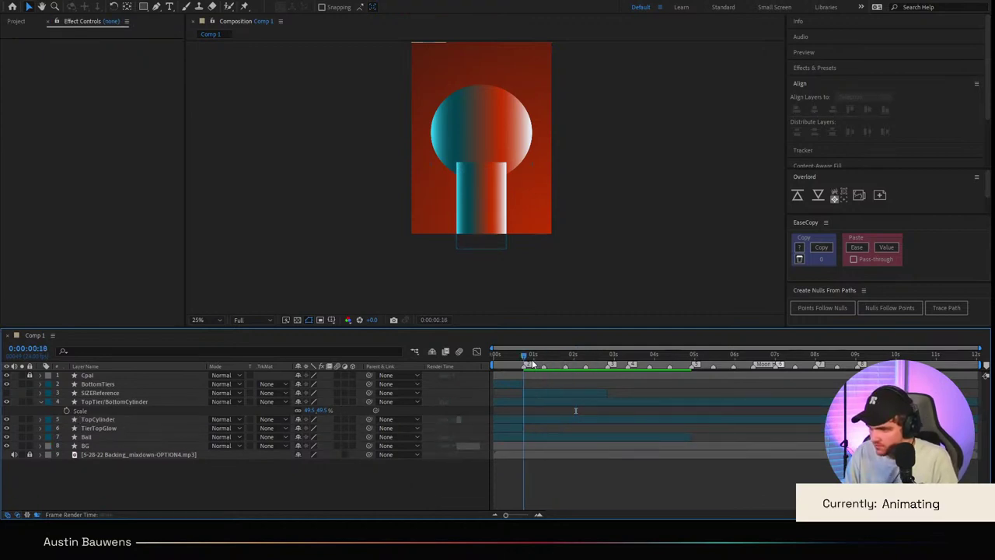
{"action": "left_click", "coordinate": [119, 429]}
{"action": "left_click", "coordinate": [116, 420]}
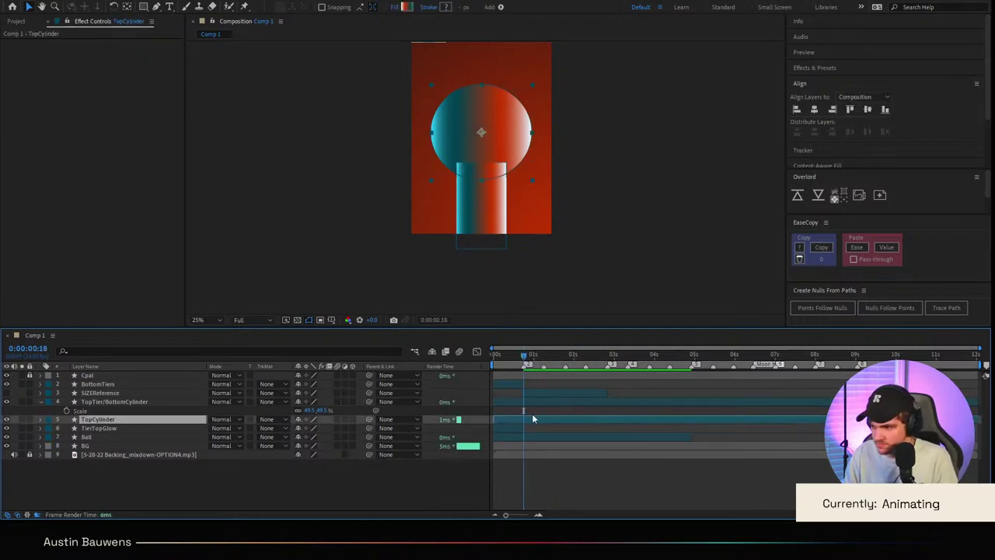
{"action": "key", "text": "ctrl+d"}
{"action": "key", "text": "Delete"}
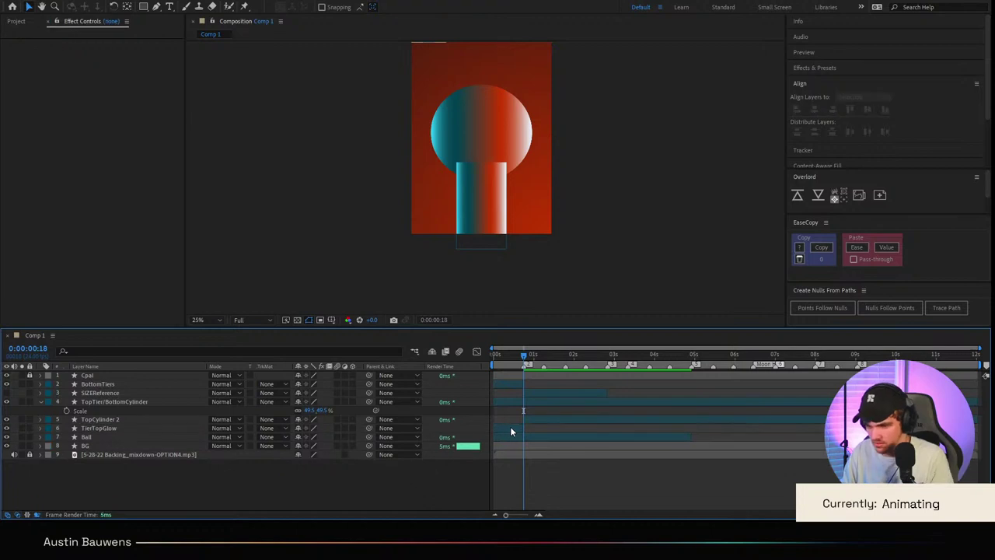
{"action": "left_click", "coordinate": [532, 422]}
{"action": "key", "text": "Return"}
{"action": "key", "text": "End"}
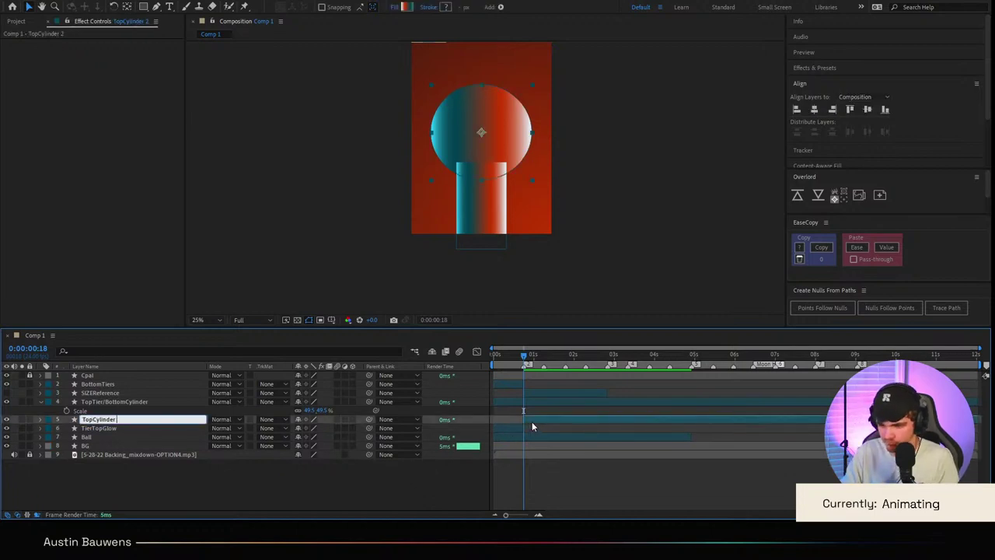
{"action": "key", "text": "BackSpace"}
{"action": "key", "text": "BackSpace"}
{"action": "key", "text": "Return"}
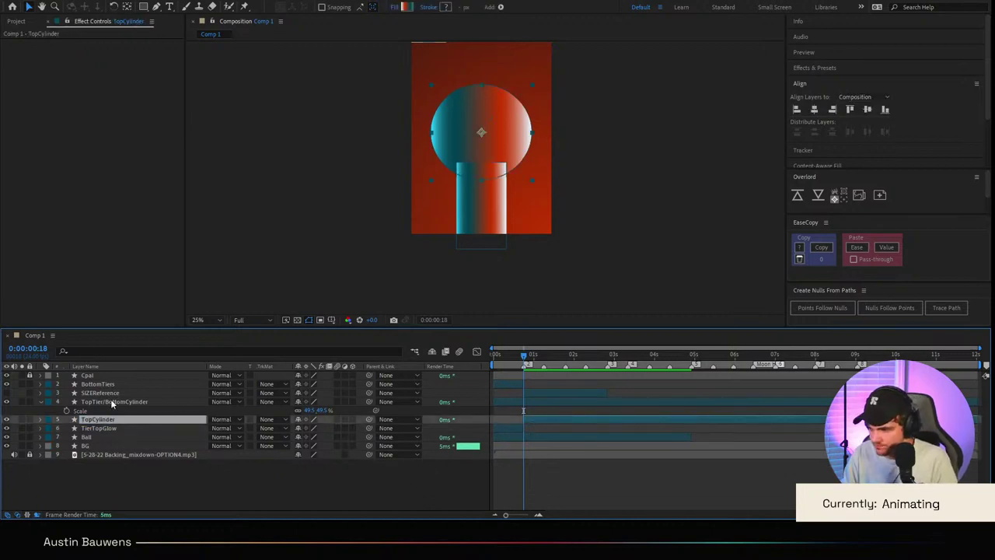
Step: Move the playhead to 0:00:02:20 and select the TopCylinder layer
{"action": "left_click", "coordinate": [40, 401]}
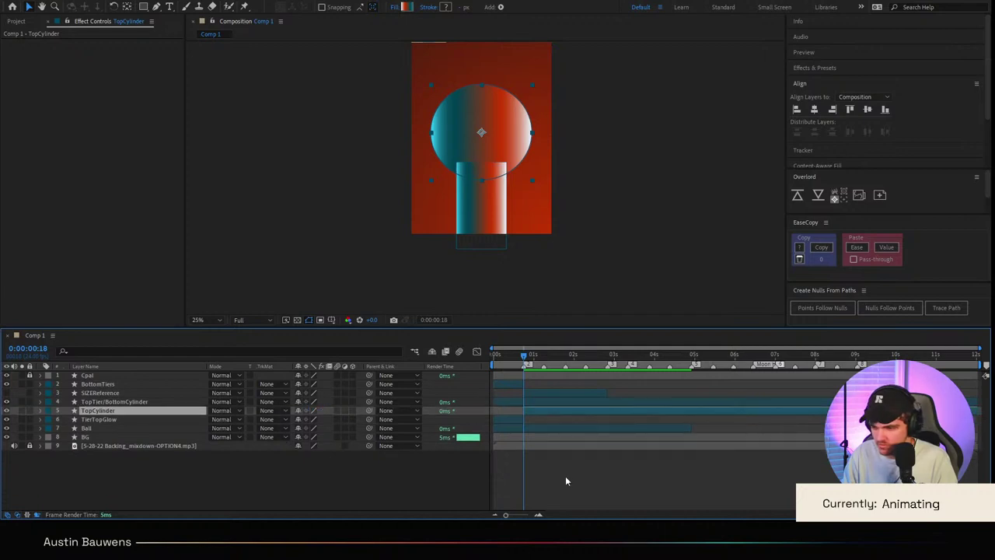
{"action": "left_click", "coordinate": [665, 476]}
{"action": "left_click_drag", "start_coordinate": [641, 352], "coordinate": [608, 354]}
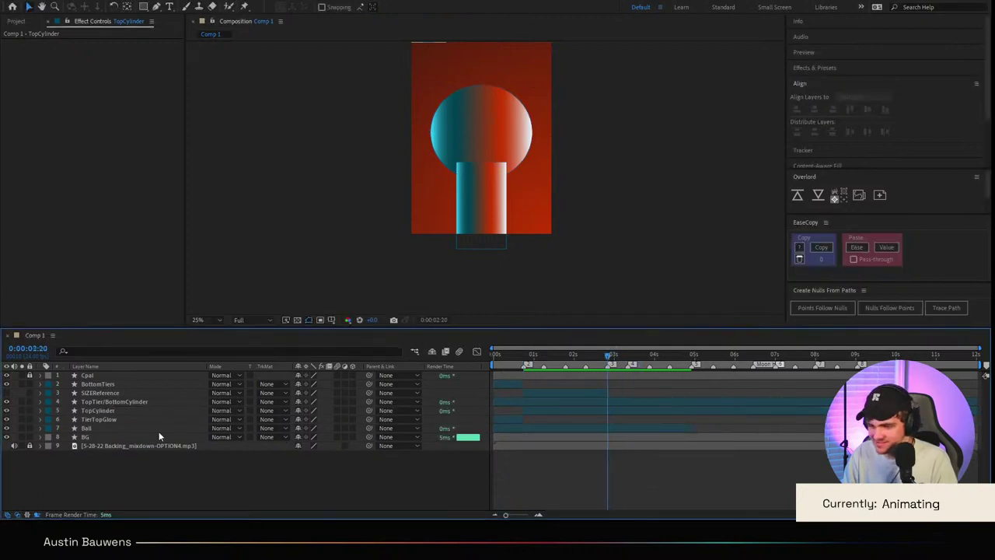
{"action": "left_click", "coordinate": [126, 411]}
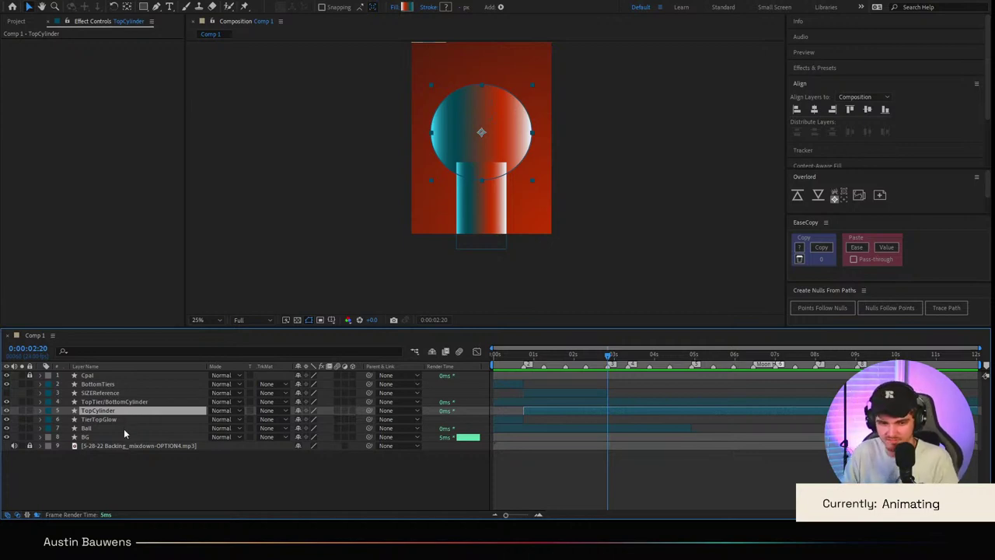
Step: Split TopTier/BottomCylinder at 0:00:02:20 and remove the piece after that point
{"action": "left_click", "coordinate": [623, 485]}
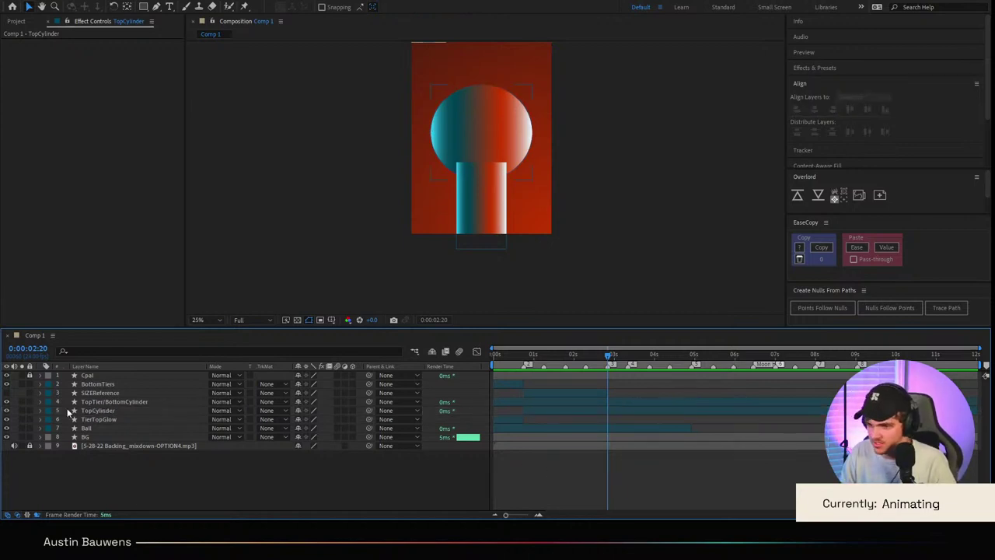
{"action": "left_click", "coordinate": [144, 392]}
{"action": "left_click", "coordinate": [144, 384]}
{"action": "left_click", "coordinate": [145, 401]}
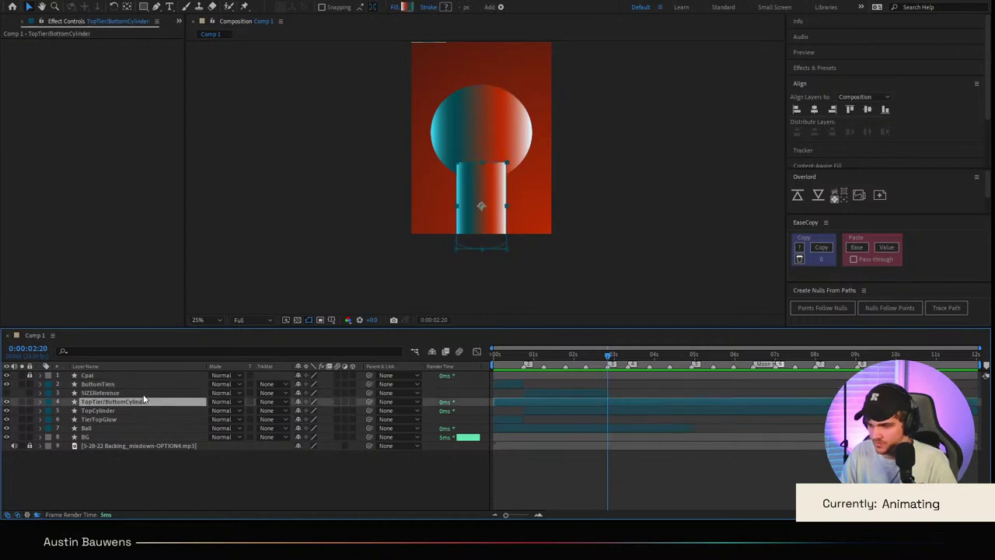
{"action": "left_click", "coordinate": [144, 395]}
{"action": "left_click", "coordinate": [144, 403]}
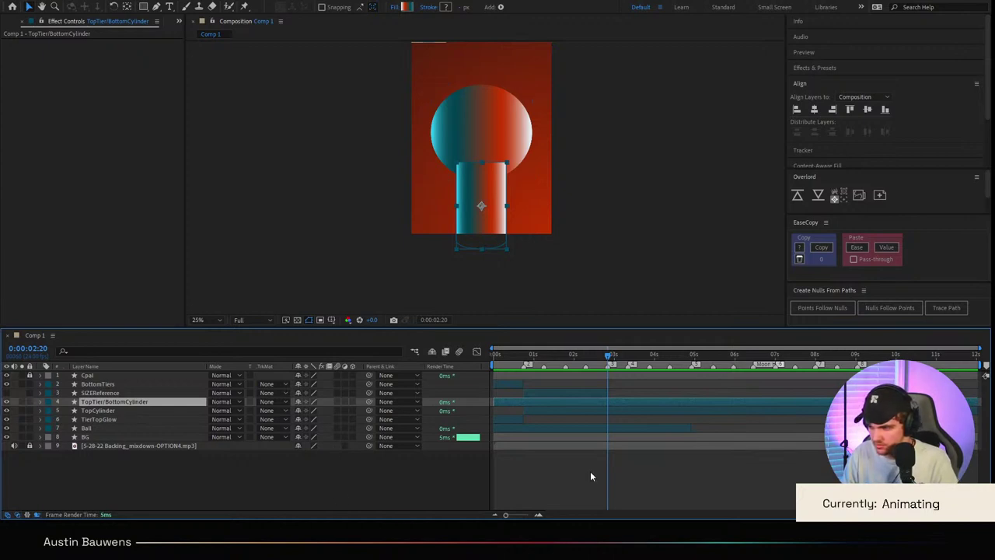
{"action": "key", "text": "ctrl+shift+d"}
{"action": "key", "text": "Delete"}
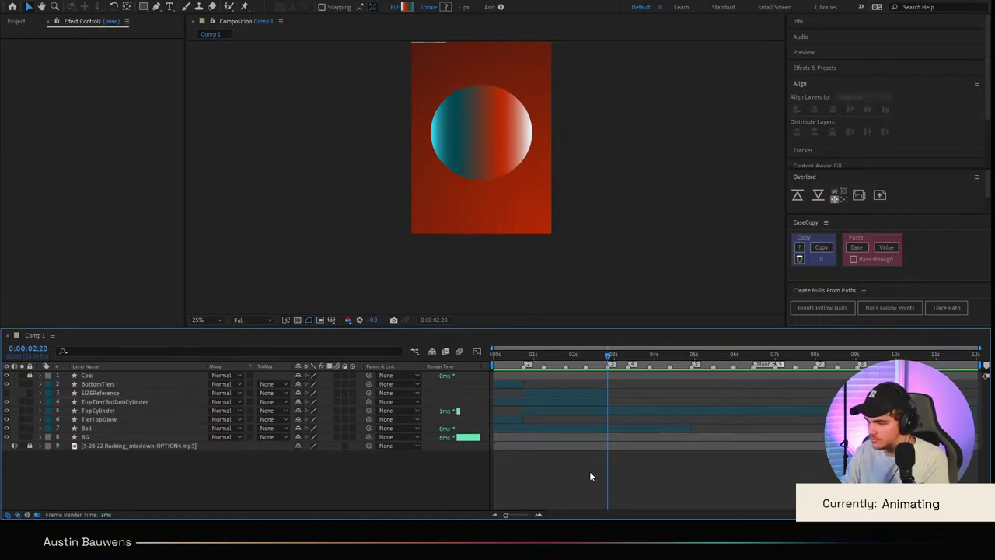
{"action": "key", "text": "ctrl+shift+z"}
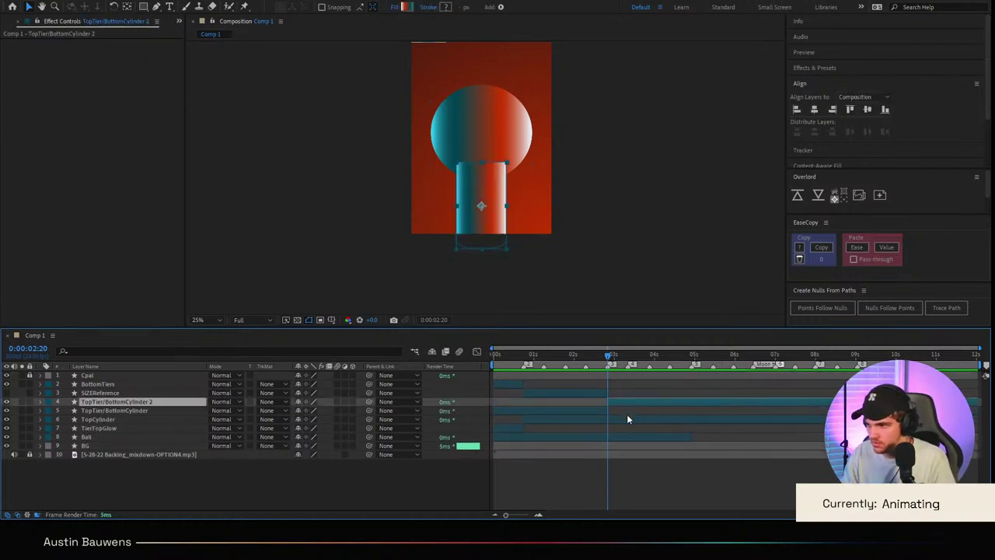
Step: Split TopCylinder at 0:00:02:20 and remove its later piece as well
{"action": "left_click", "coordinate": [628, 419]}
{"action": "key", "text": "ctrl+d"}
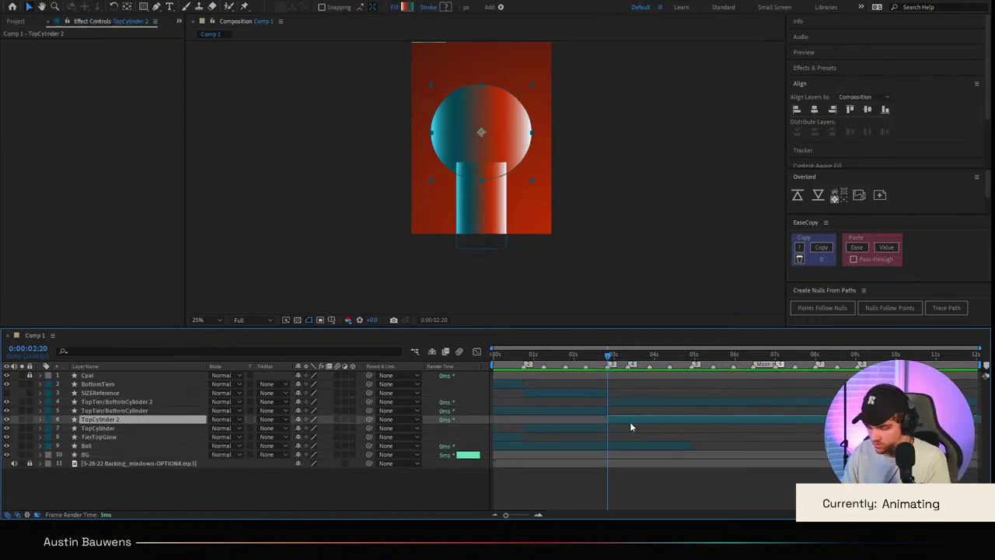
{"action": "key", "text": "ctrl+z"}
{"action": "key", "text": "ctrl+z"}
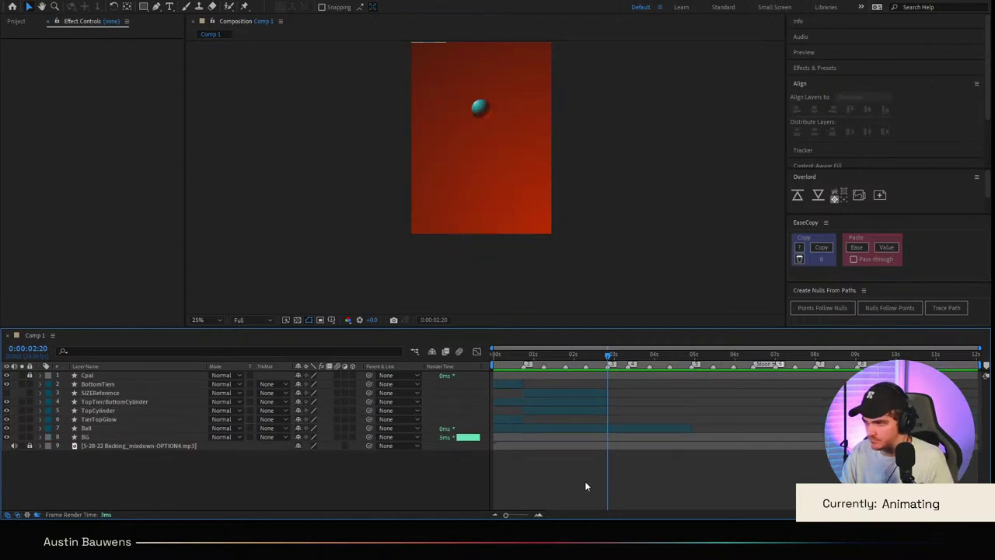
{"action": "left_click", "coordinate": [633, 429]}
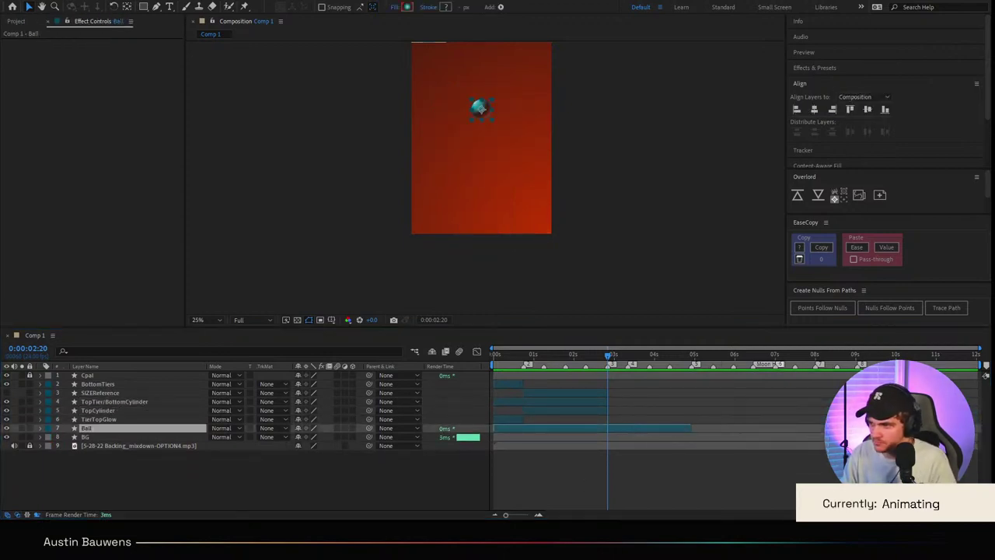
{"action": "left_click", "coordinate": [360, 493]}
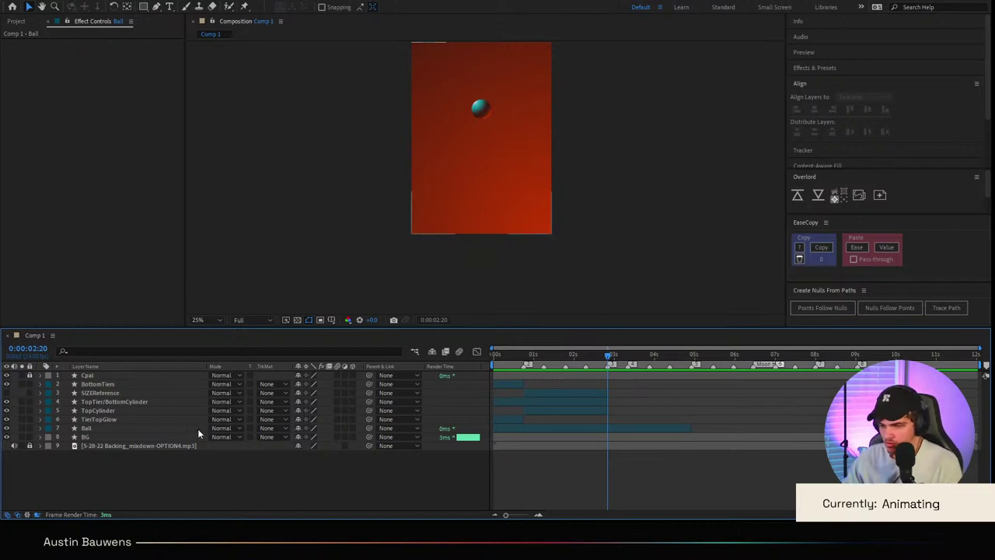
{"action": "left_click", "coordinate": [148, 394]}
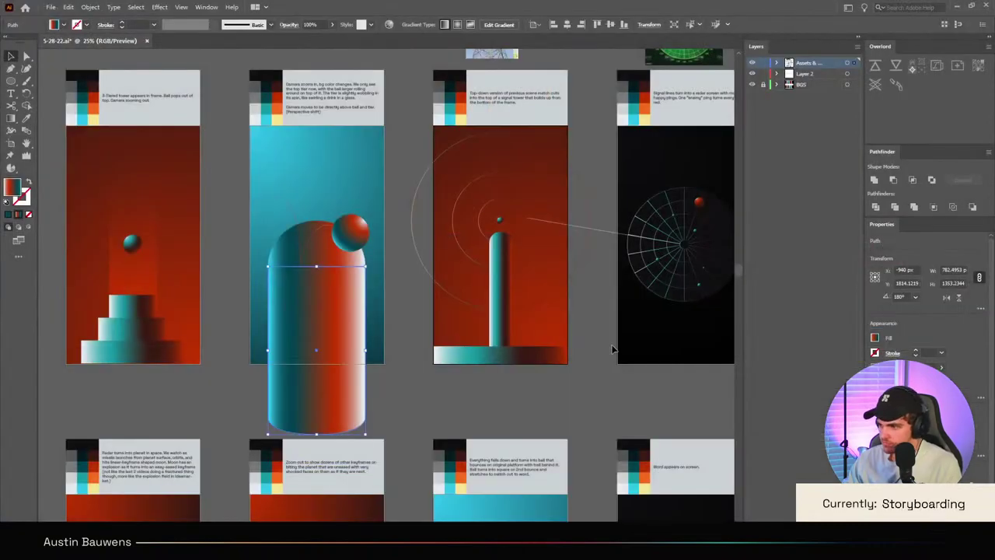
Step: Inspect the tower, base rectangle, large circle and short top line in the third frame
{"action": "left_click", "coordinate": [506, 302]}
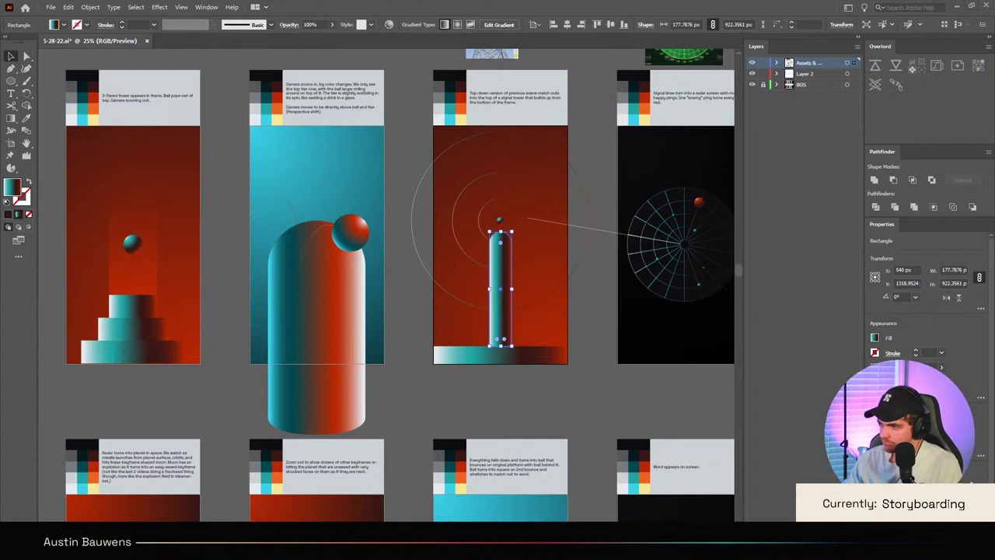
{"action": "left_click", "coordinate": [555, 352]}
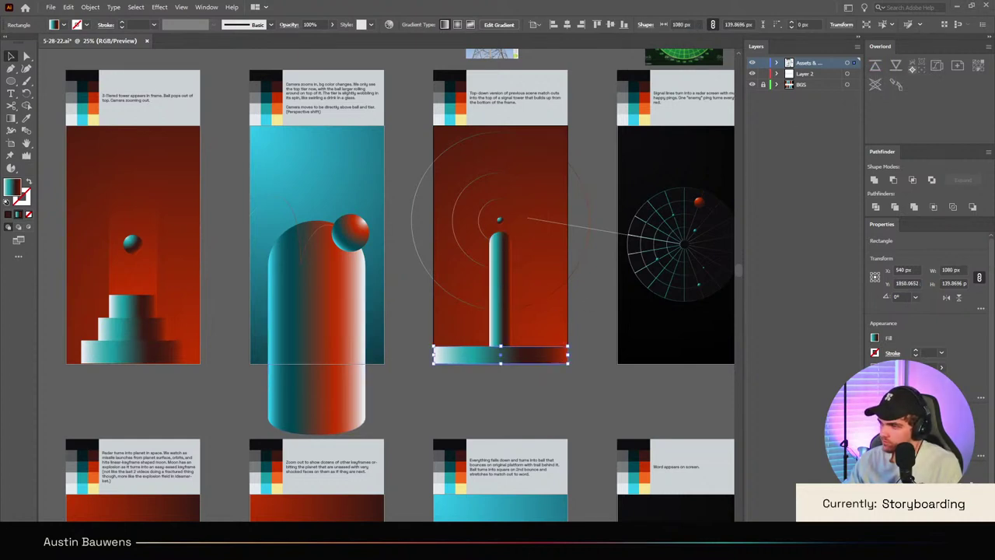
{"action": "left_click", "coordinate": [559, 293]}
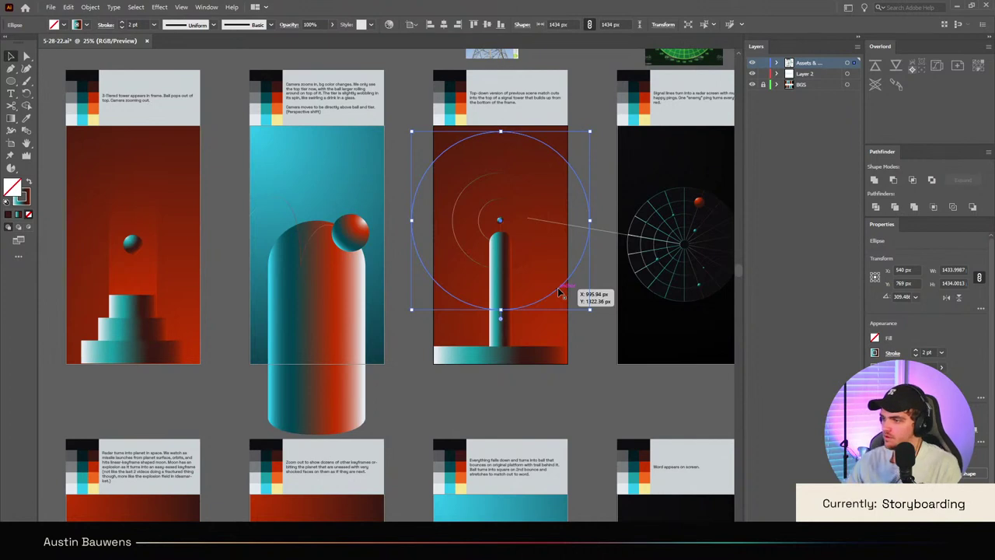
{"action": "left_click", "coordinate": [524, 262]}
{"action": "left_click", "coordinate": [500, 227]}
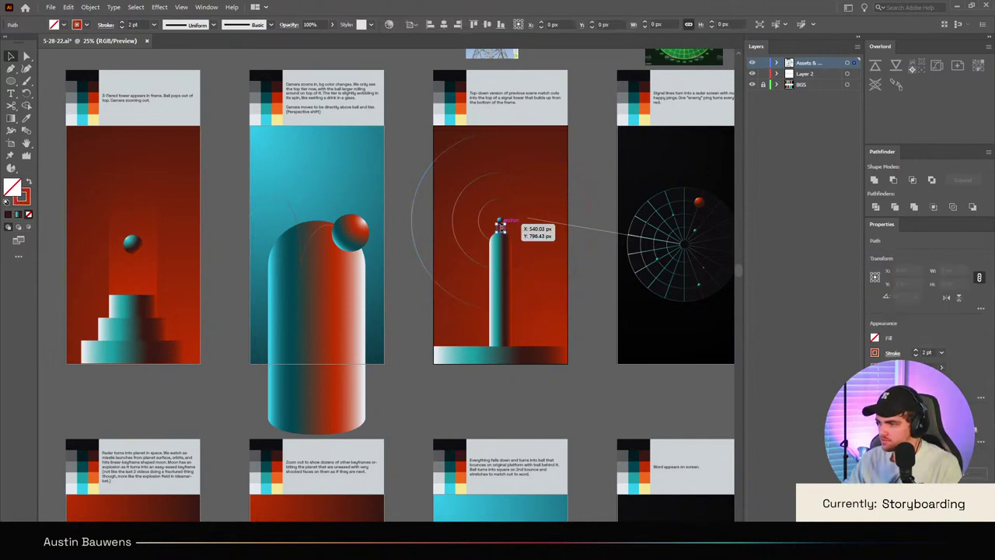
{"action": "left_click", "coordinate": [502, 227]}
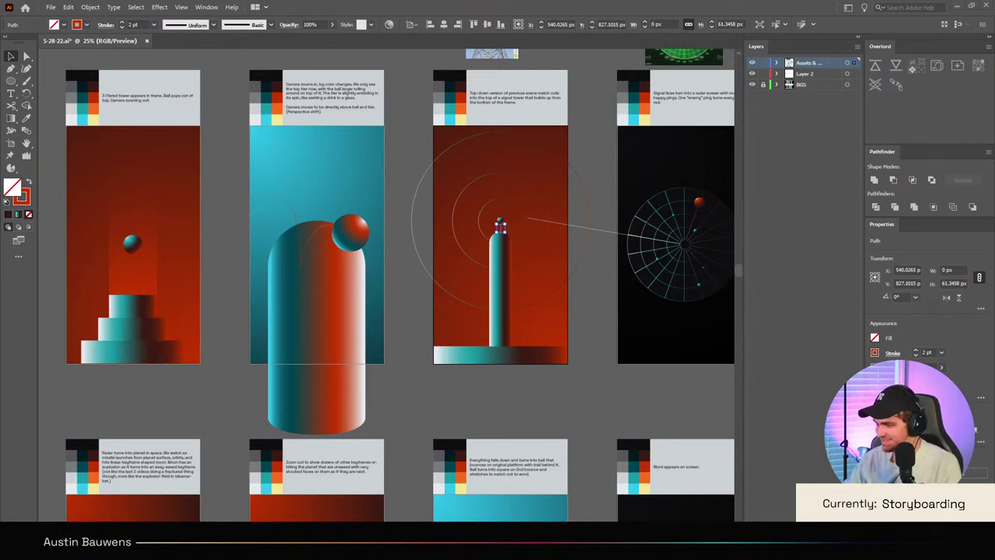
{"action": "left_click", "coordinate": [557, 395]}
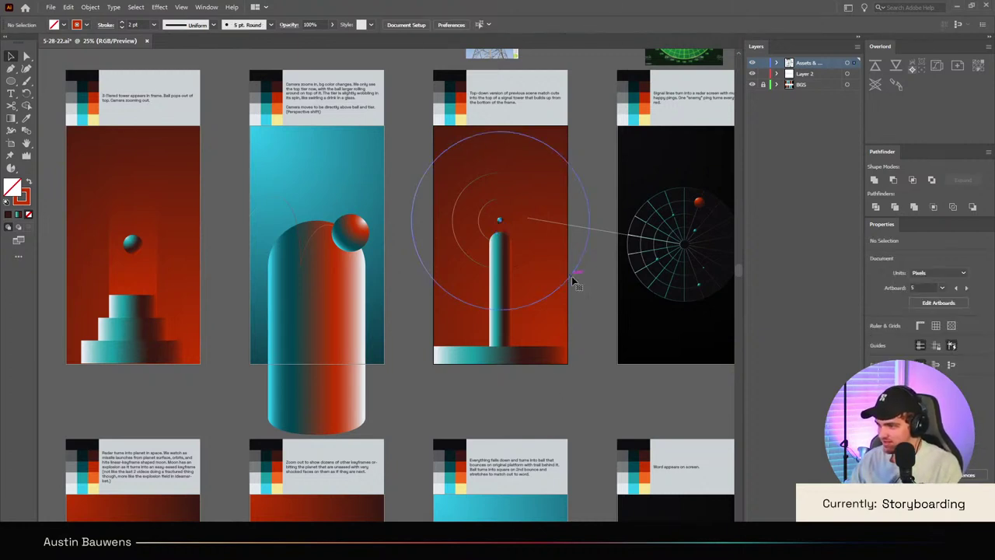
Step: Group the large signal circle with its two inner circles (Ctrl+G)
{"action": "left_click", "coordinate": [573, 278]}
{"action": "left_click", "coordinate": [535, 254], "text": "shift"}
{"action": "left_click", "coordinate": [518, 238], "text": "shift"}
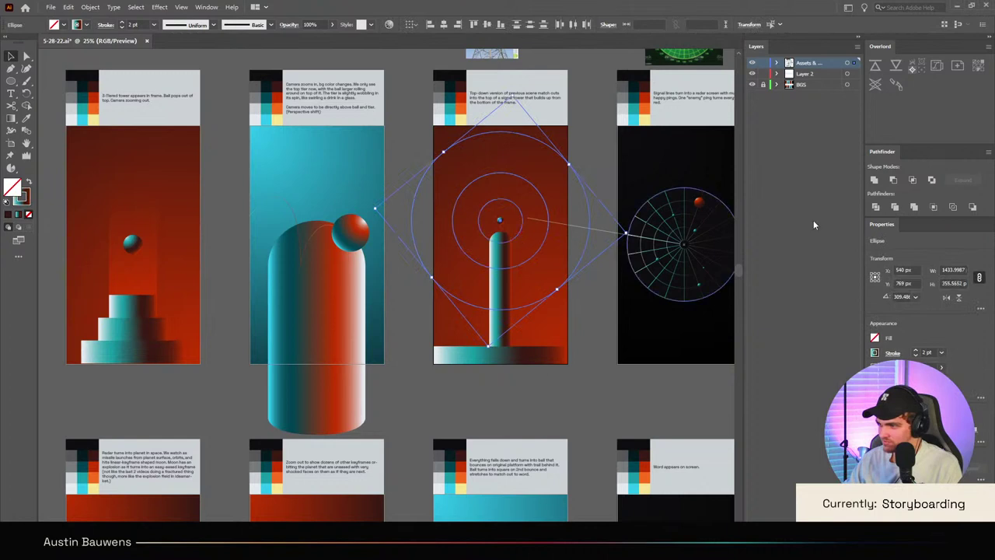
{"action": "key", "text": "ctrl+g"}
{"action": "left_click", "coordinate": [875, 67]}
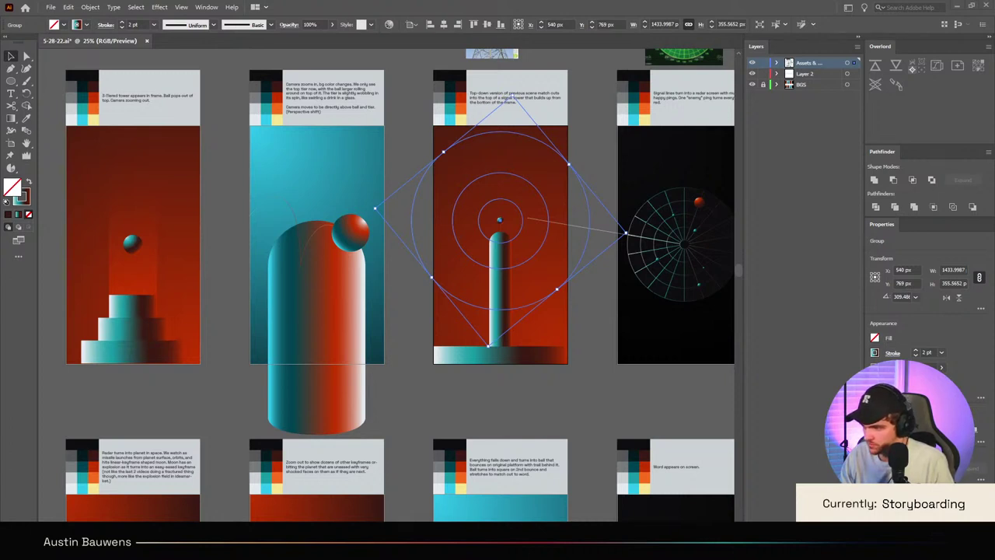
{"action": "scroll", "coordinate": [637, 391], "scroll_direction": "right", "scroll_amount": 4}
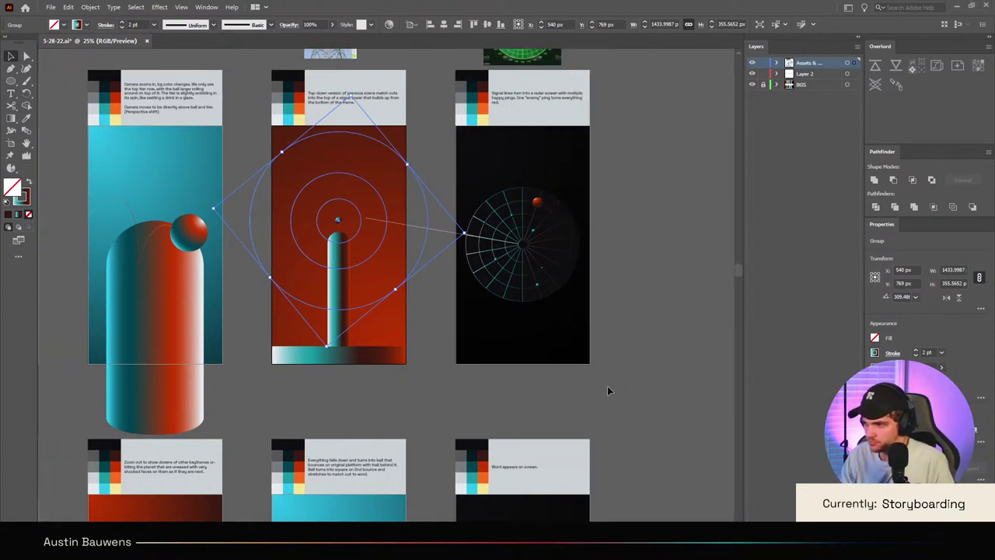
{"action": "left_click", "coordinate": [607, 387]}
{"action": "scroll", "coordinate": [605, 386], "scroll_direction": "up", "scroll_amount": 1}
{"action": "scroll", "coordinate": [560, 322], "scroll_direction": "up", "scroll_amount": 2}
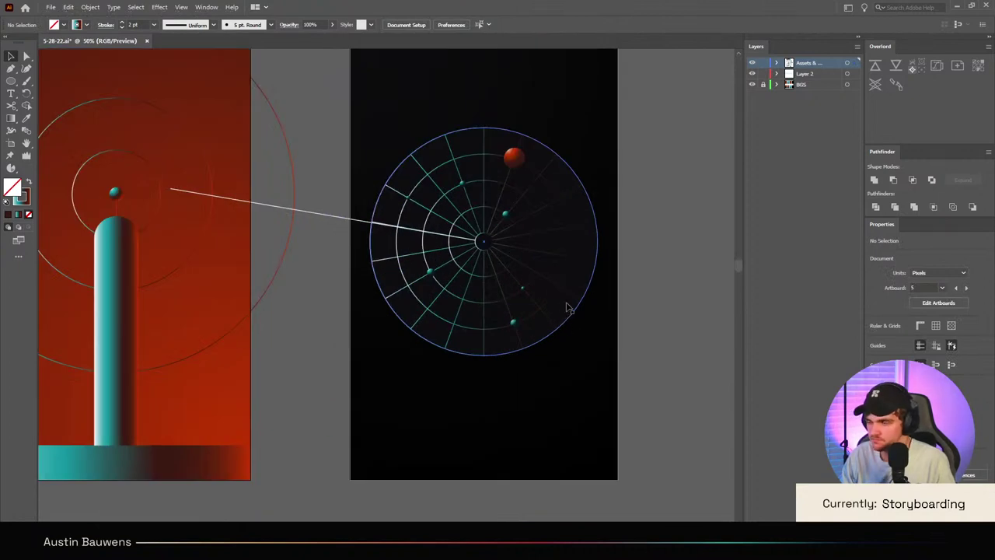
Step: Select the radar's plain outer circle in Illustrator for copying into After Effects
{"action": "left_click", "coordinate": [565, 310]}
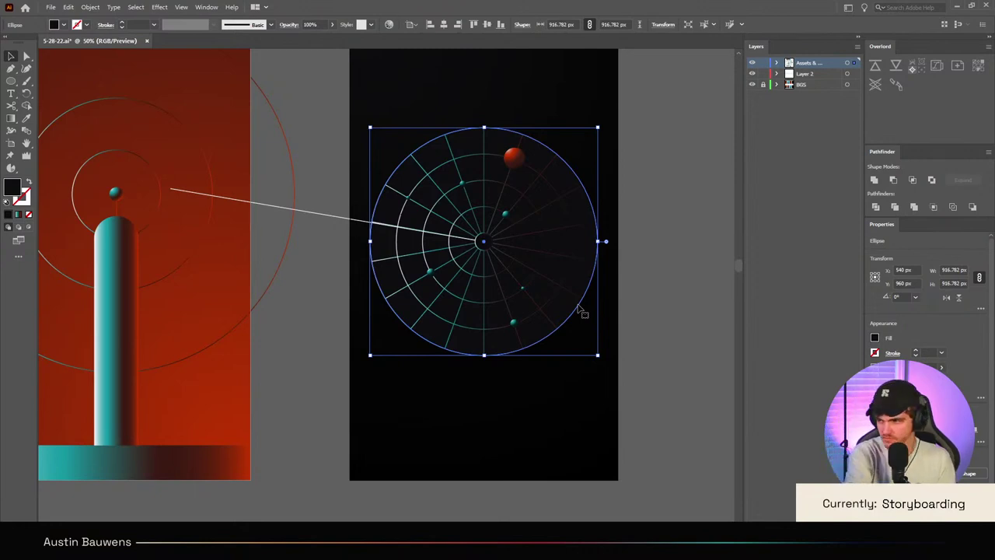
{"action": "scroll", "coordinate": [560, 320], "scroll_direction": "right", "scroll_amount": 3}
{"action": "left_click", "coordinate": [527, 321]}
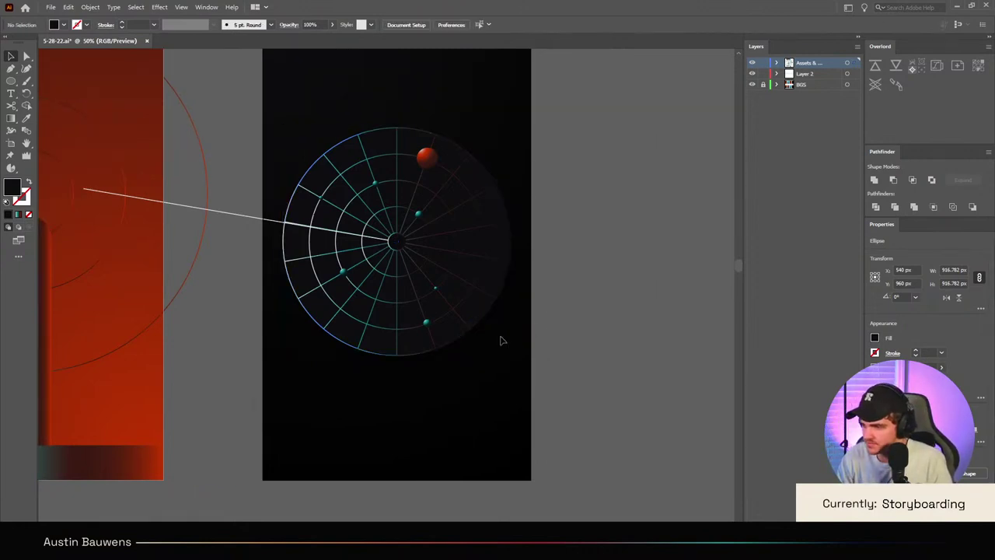
{"action": "left_click", "coordinate": [479, 317]}
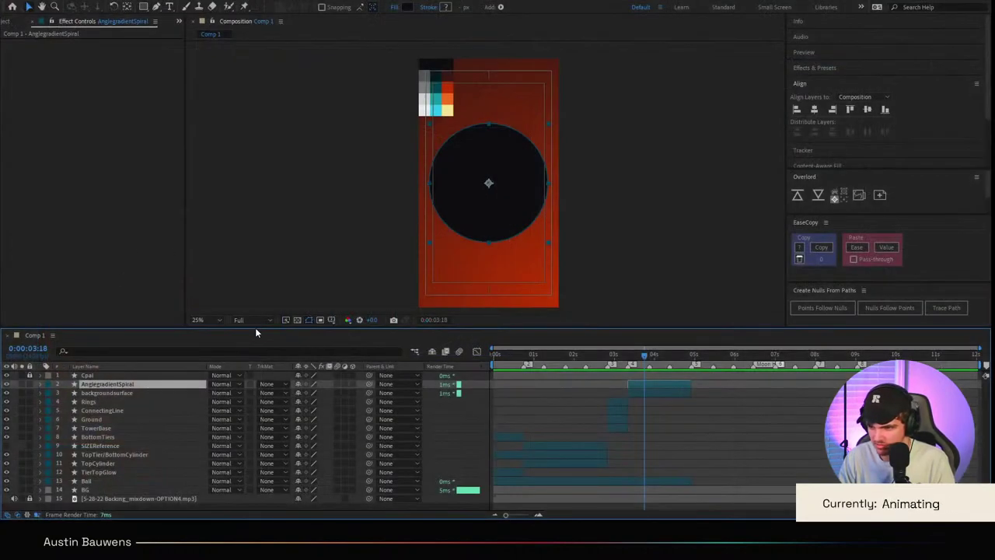
Step: Add an Angle-style Gradient Overlay whose black end covers half the circle
{"action": "left_click", "coordinate": [268, 347]}
{"action": "left_click", "coordinate": [60, 427]}
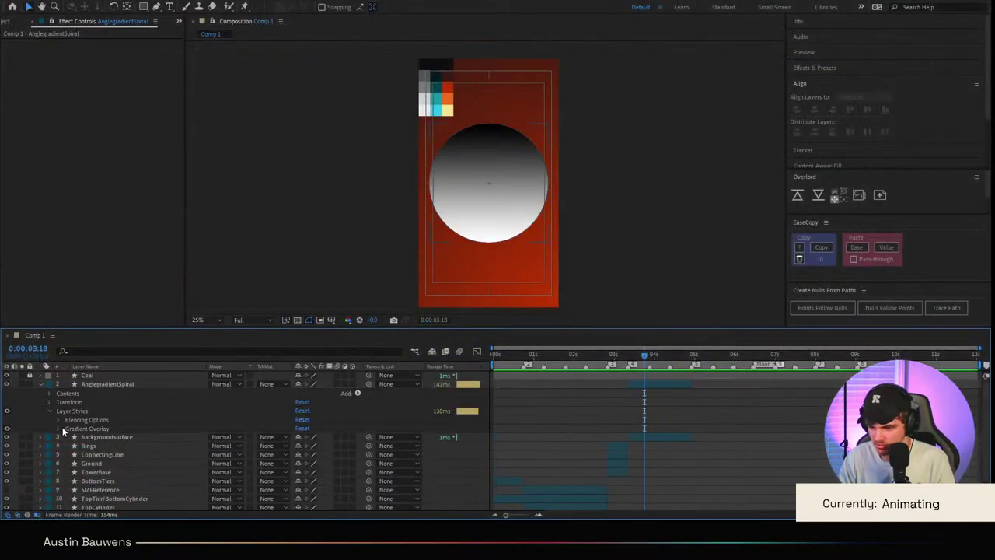
{"action": "left_click", "coordinate": [336, 441]}
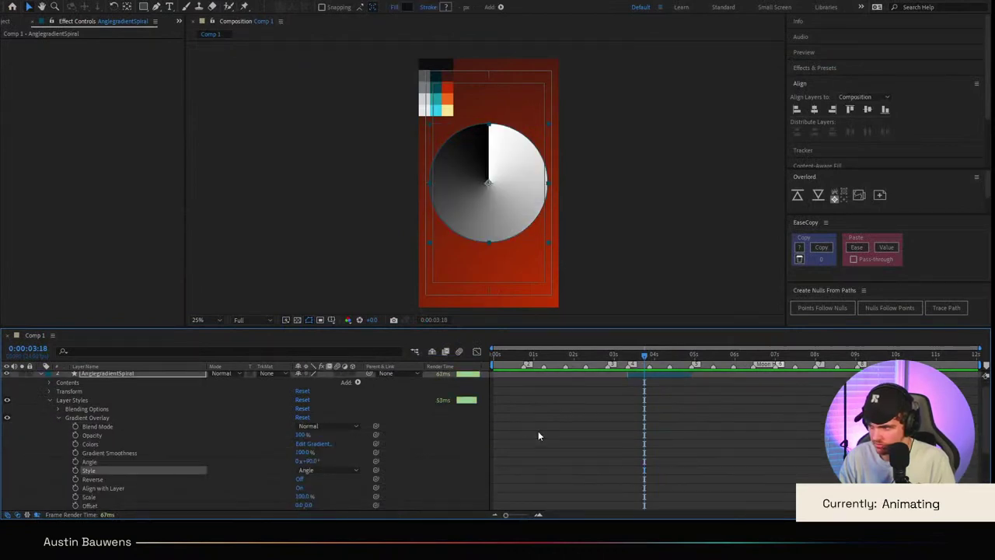
{"action": "left_click", "coordinate": [540, 423]}
{"action": "left_click", "coordinate": [327, 445]}
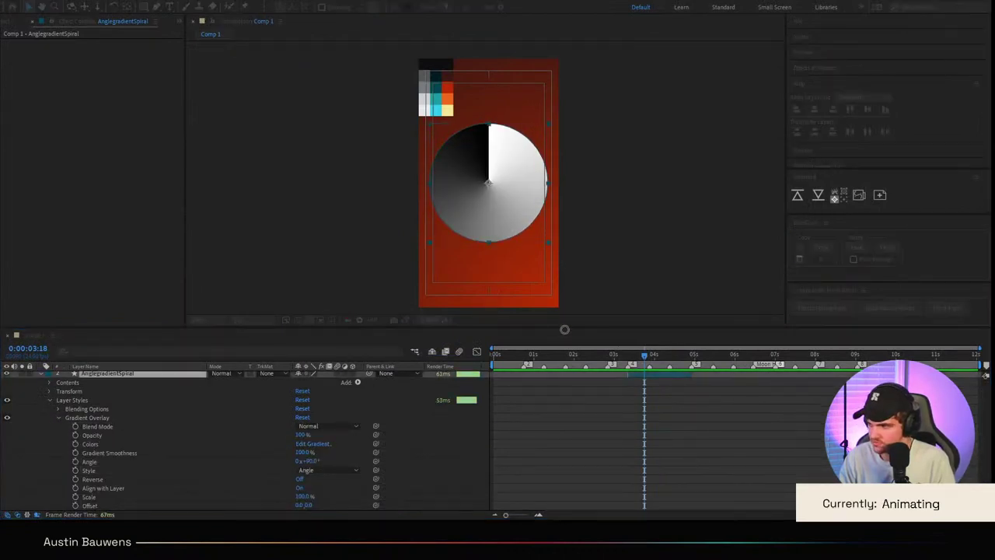
{"action": "left_click_drag", "start_coordinate": [645, 267], "coordinate": [533, 265]}
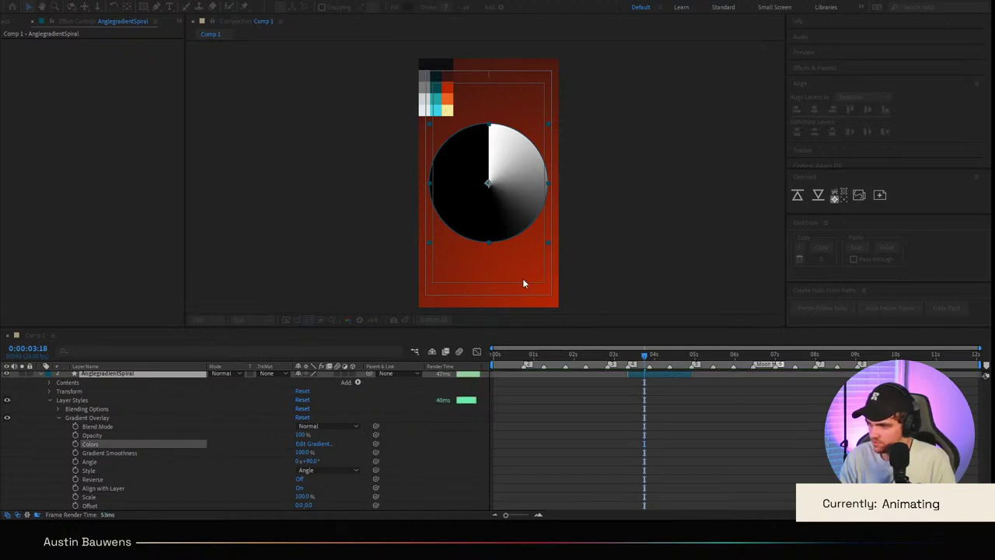
{"action": "left_click", "coordinate": [464, 276]}
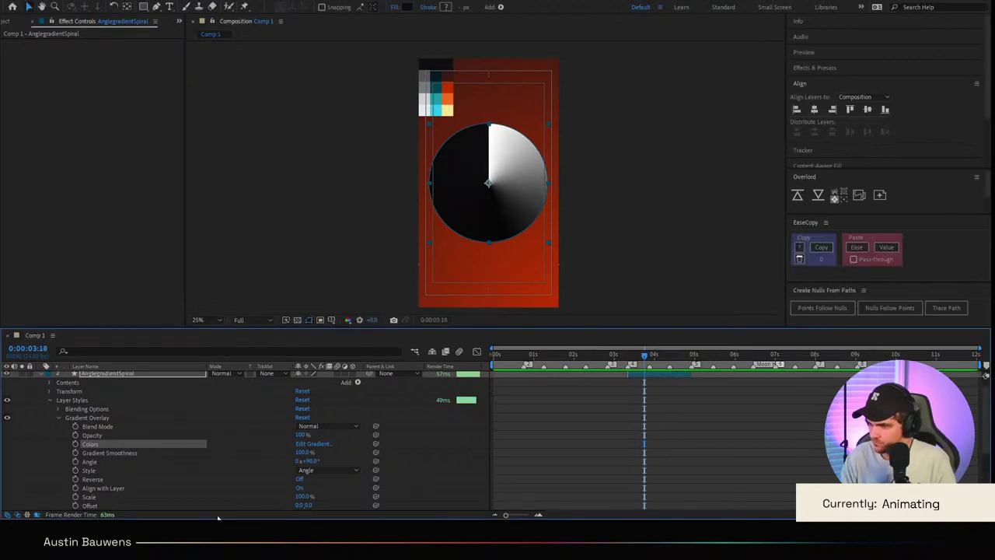
Step: Try rotating and offsetting the gradient, undoing each change
{"action": "left_click_drag", "start_coordinate": [320, 462], "coordinate": [422, 459]}
{"action": "key", "text": "ctrl+z"}
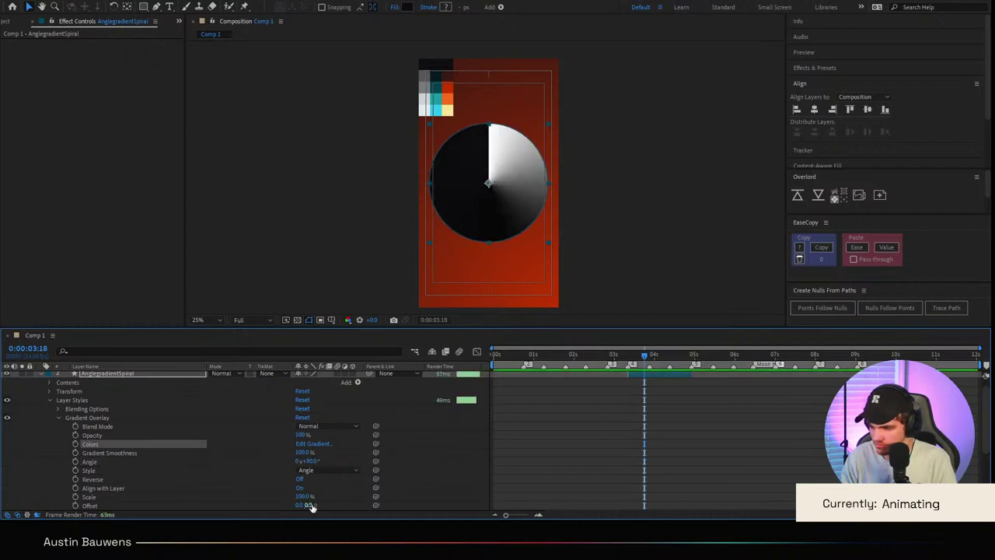
{"action": "mouse_move", "coordinate": [312, 507]}
{"action": "left_mouse_down"}
{"action": "mouse_move", "coordinate": [345, 503]}
{"action": "mouse_move", "coordinate": [293, 506]}
{"action": "left_mouse_up"}
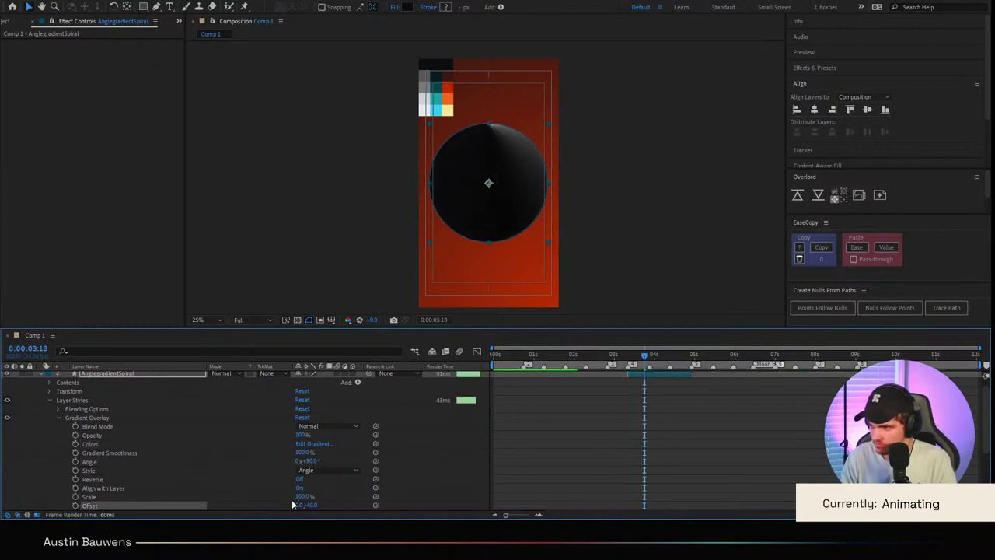
{"action": "key", "text": "ctrl+z"}
{"action": "left_click_drag", "start_coordinate": [320, 462], "coordinate": [814, 427]}
{"action": "key", "text": "ctrl+z"}
{"action": "left_click", "coordinate": [742, 428]}
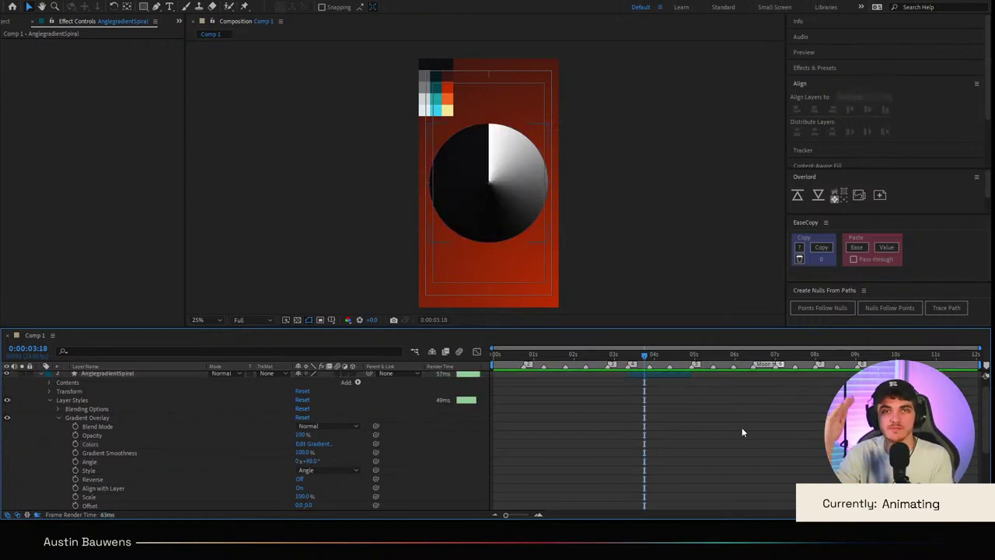
Step: Set gradient stops from palette swatches: reddish-brown dark end, teal middle, light end
{"action": "left_click", "coordinate": [329, 444]}
{"action": "left_click", "coordinate": [663, 312]}
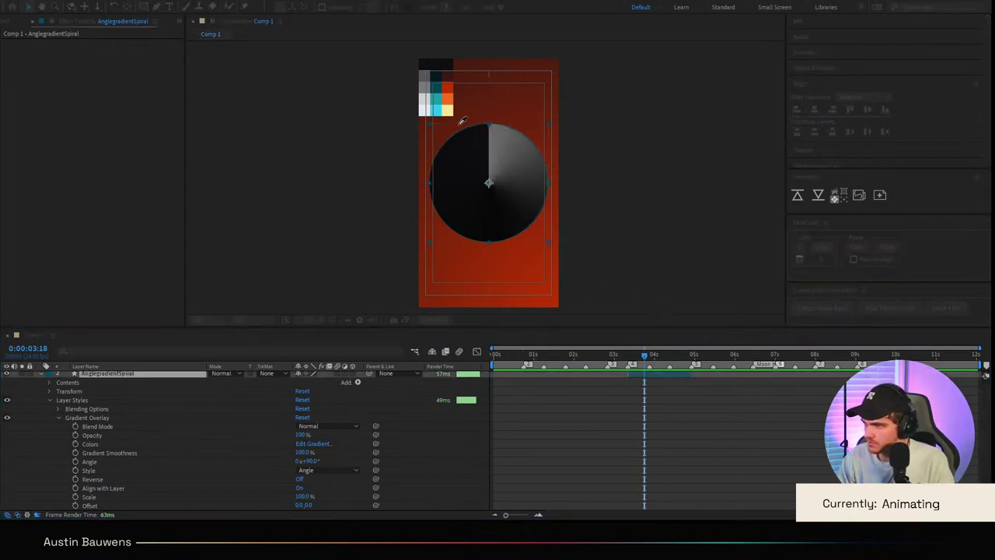
{"action": "left_click", "coordinate": [423, 110]}
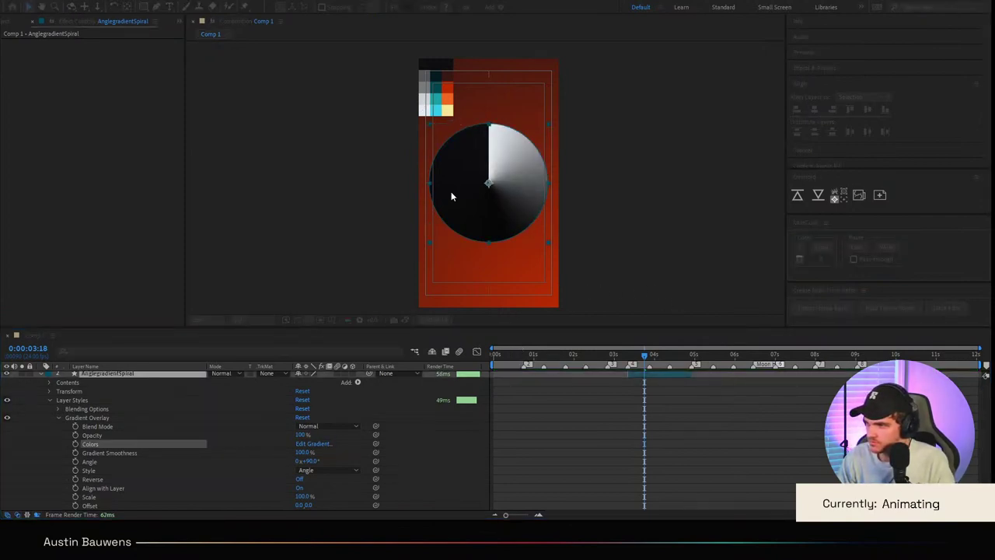
{"action": "left_click", "coordinate": [467, 267]}
{"action": "left_click", "coordinate": [666, 310]}
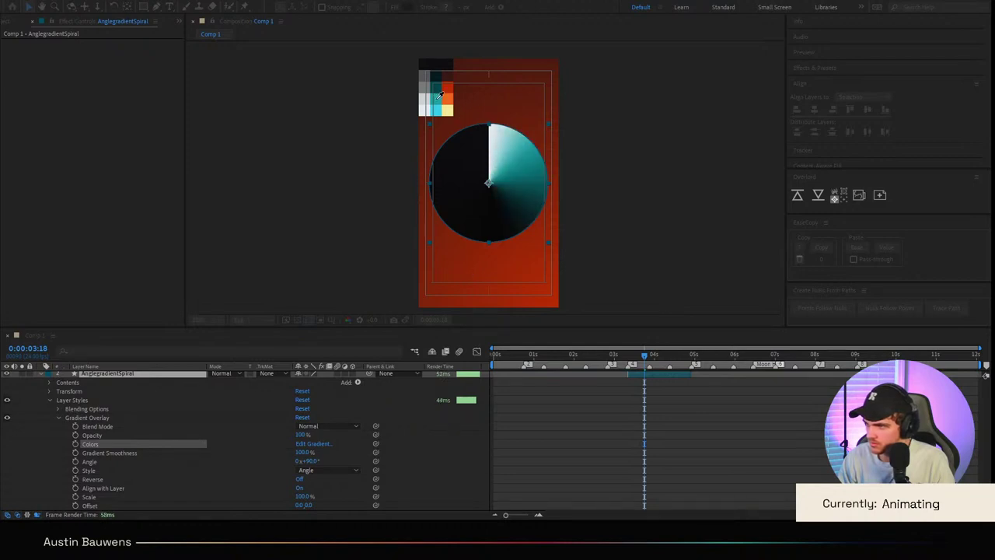
{"action": "left_click", "coordinate": [437, 97]}
{"action": "left_click", "coordinate": [455, 64]}
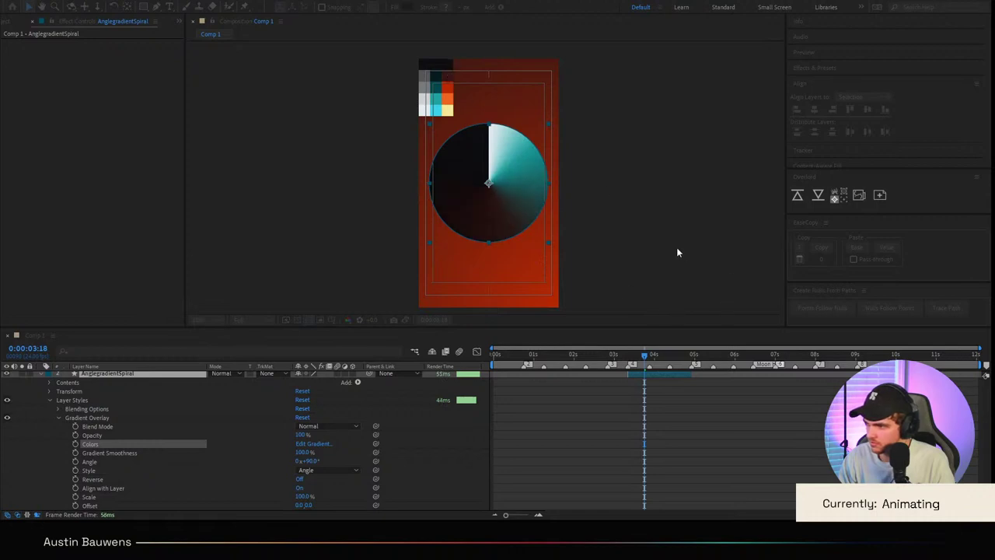
{"action": "key", "text": "Return"}
{"action": "scroll", "coordinate": [493, 204], "scroll_direction": "up", "scroll_amount": 2}
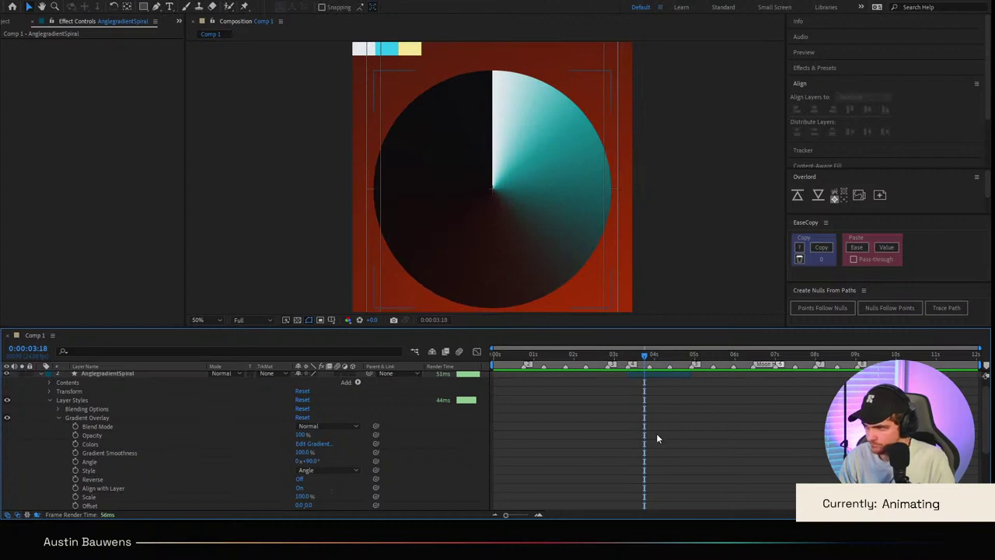
{"action": "scroll", "coordinate": [8, 395], "scroll_direction": "up", "scroll_amount": 1}
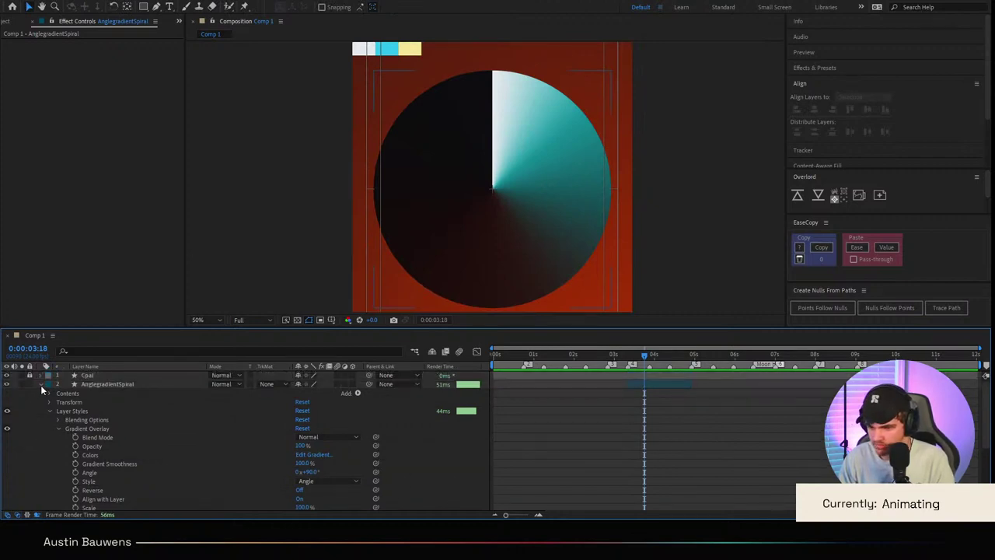
{"action": "left_click", "coordinate": [40, 384]}
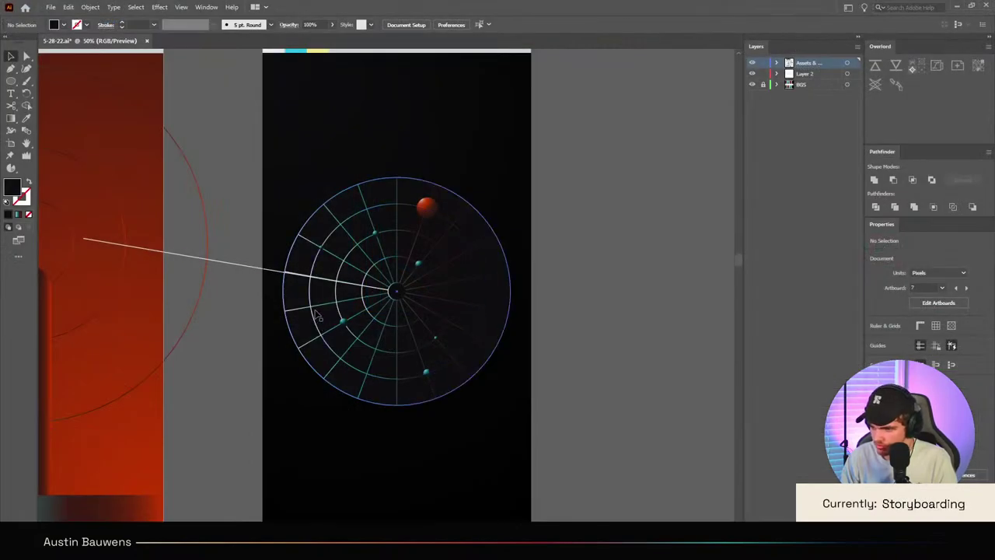
Step: Select the radar's radial spoke-line group in Illustrator
{"action": "left_click", "coordinate": [320, 310]}
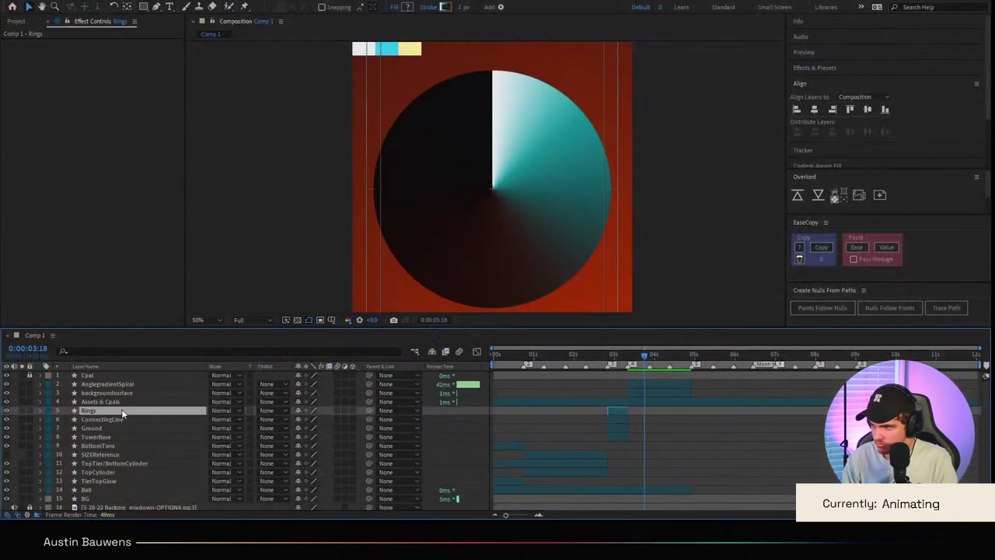
Step: Move the Assets & Cpals layer above backgroundsurface, keeping its name unchanged
{"action": "left_click_drag", "start_coordinate": [121, 411], "coordinate": [124, 392]}
{"action": "left_click", "coordinate": [125, 409]}
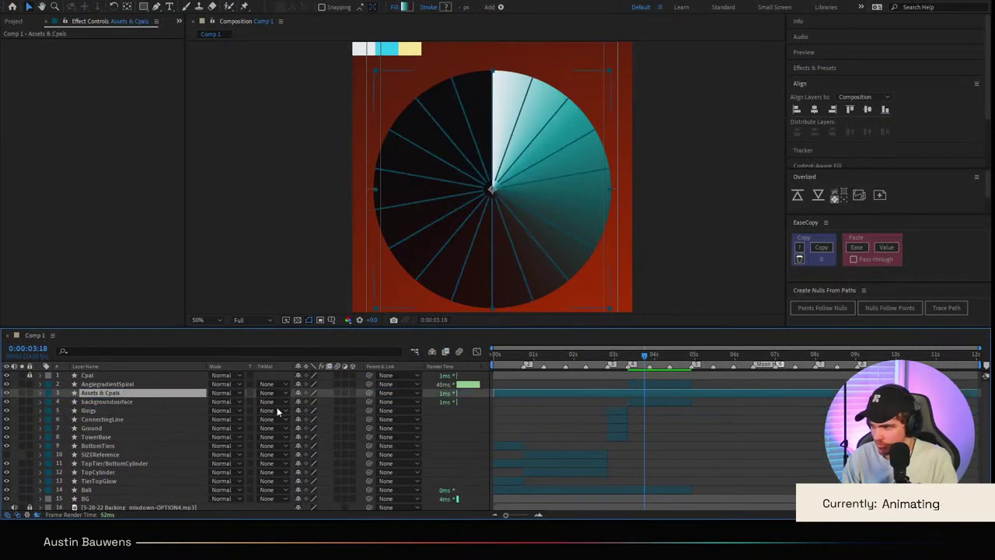
{"action": "left_click", "coordinate": [775, 455]}
{"action": "scroll", "coordinate": [633, 247], "scroll_direction": "up", "scroll_amount": 2}
{"action": "left_click", "coordinate": [647, 393]}
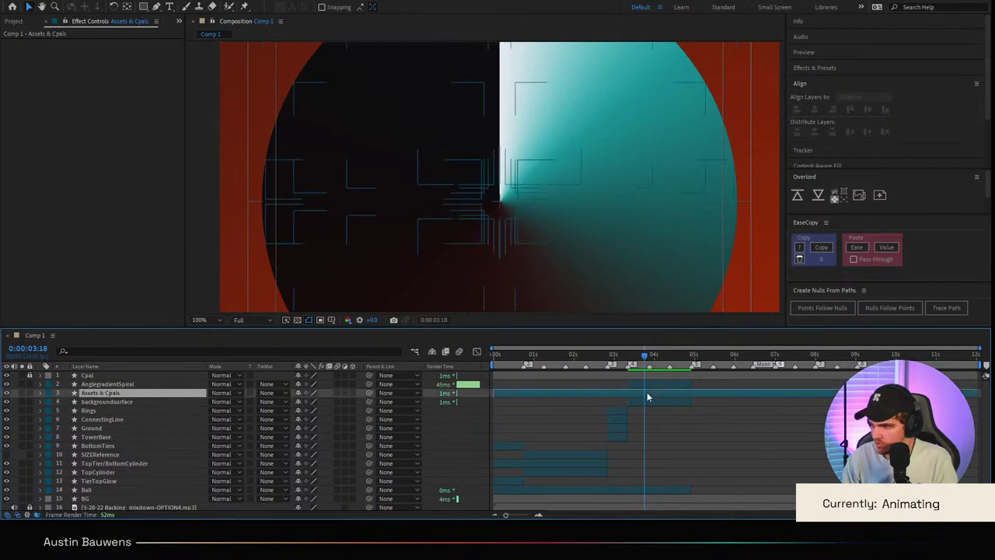
{"action": "key", "text": "Return"}
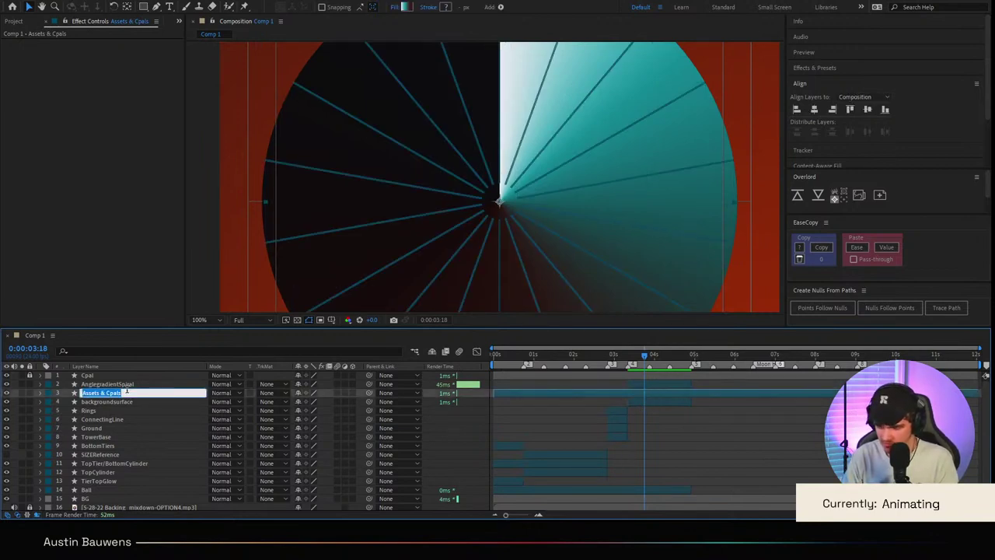
{"action": "key", "text": "Return"}
Step: Set AnglegradientSpiral's Advanced Blending fill opacity to 0% so the lines show through
{"action": "left_click", "coordinate": [121, 386]}
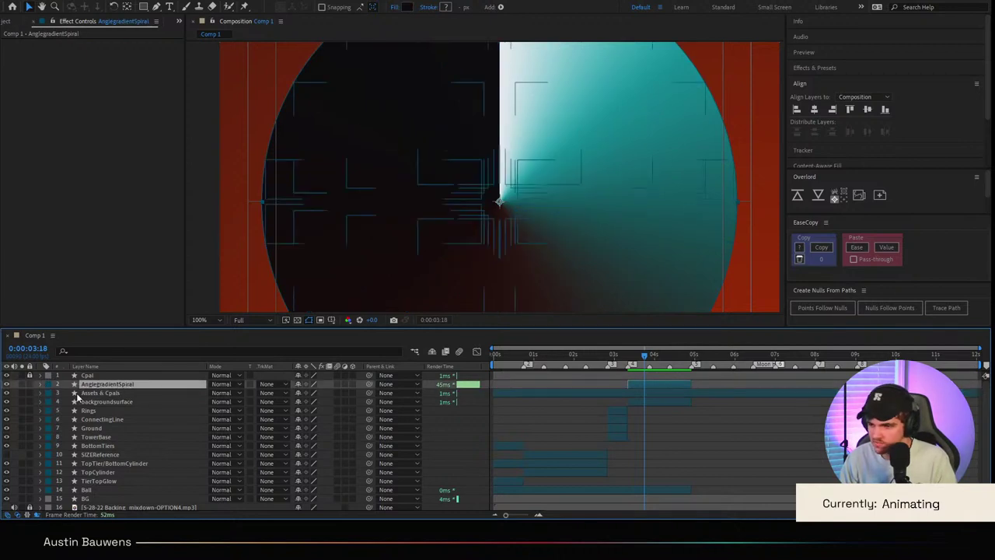
{"action": "left_click", "coordinate": [41, 384]}
{"action": "left_click", "coordinate": [49, 412]}
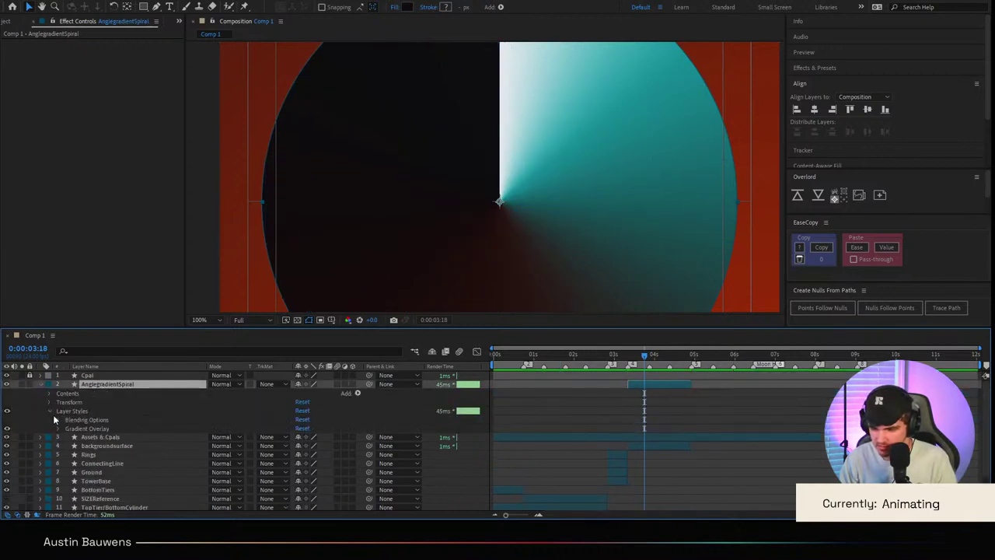
{"action": "left_click", "coordinate": [58, 420]}
{"action": "left_click", "coordinate": [68, 446]}
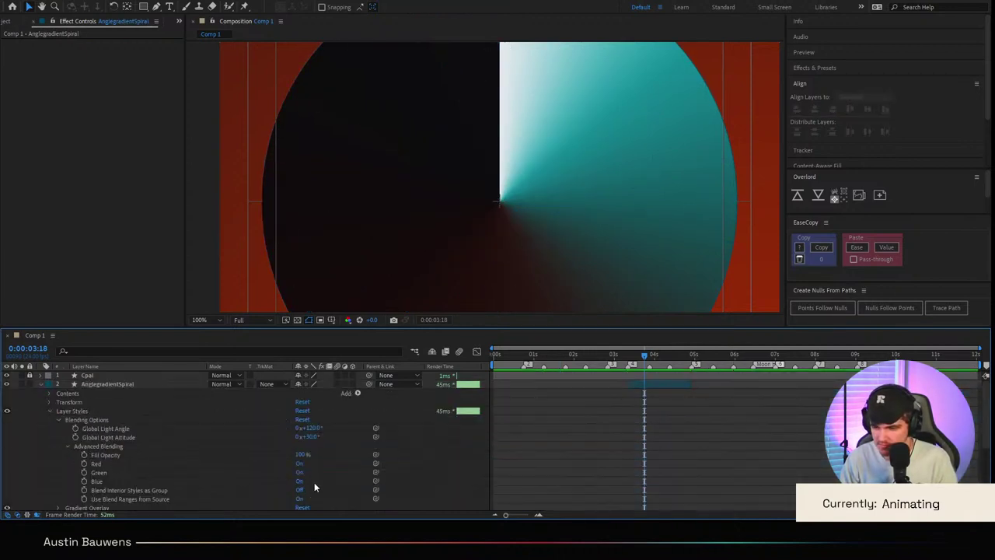
{"action": "left_click_drag", "start_coordinate": [304, 457], "coordinate": [227, 457]}
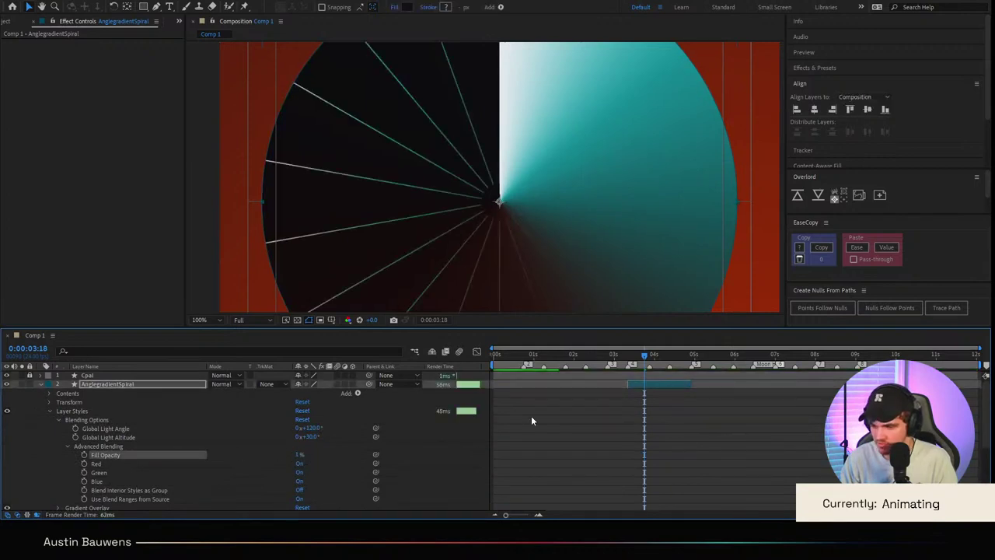
{"action": "left_click", "coordinate": [300, 455]}
{"action": "type", "text": "0"}
{"action": "key", "text": "Return"}
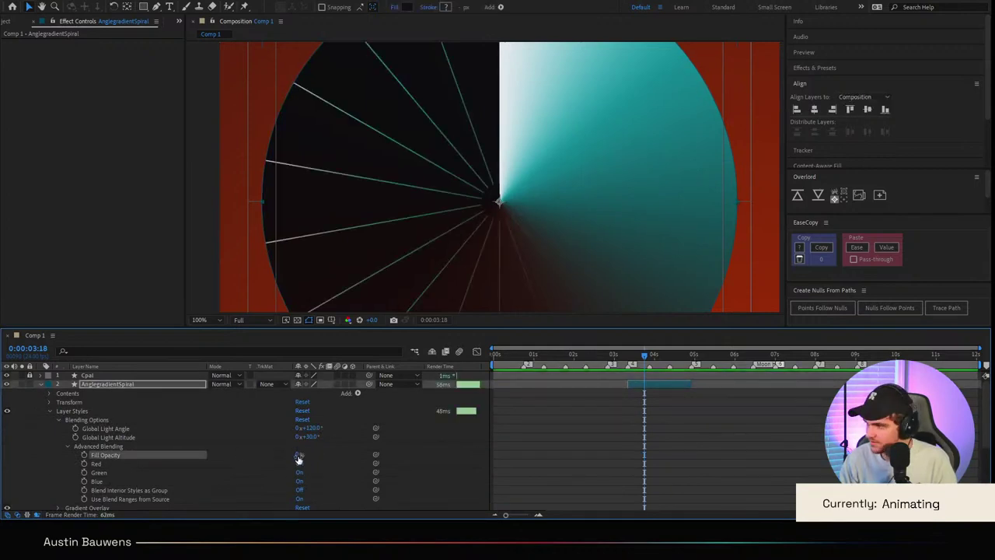
Step: Collapse the blending options and rotate the Gradient Overlay around the circle
{"action": "left_click", "coordinate": [592, 460]}
{"action": "scroll", "coordinate": [558, 230], "scroll_direction": "down", "scroll_amount": 2}
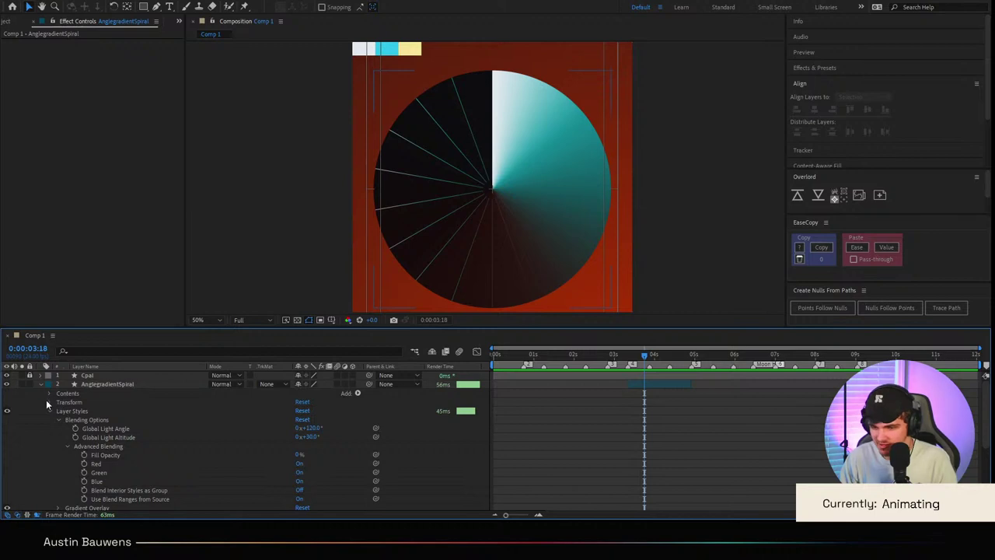
{"action": "left_click", "coordinate": [66, 445]}
{"action": "left_click", "coordinate": [59, 420]}
{"action": "left_click", "coordinate": [58, 418]}
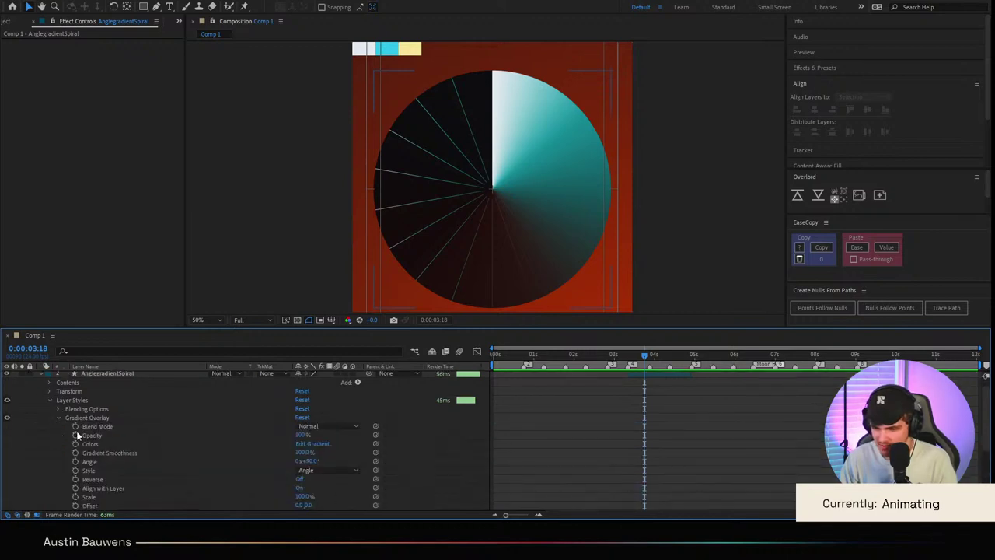
{"action": "left_click_drag", "start_coordinate": [307, 461], "coordinate": [708, 472]}
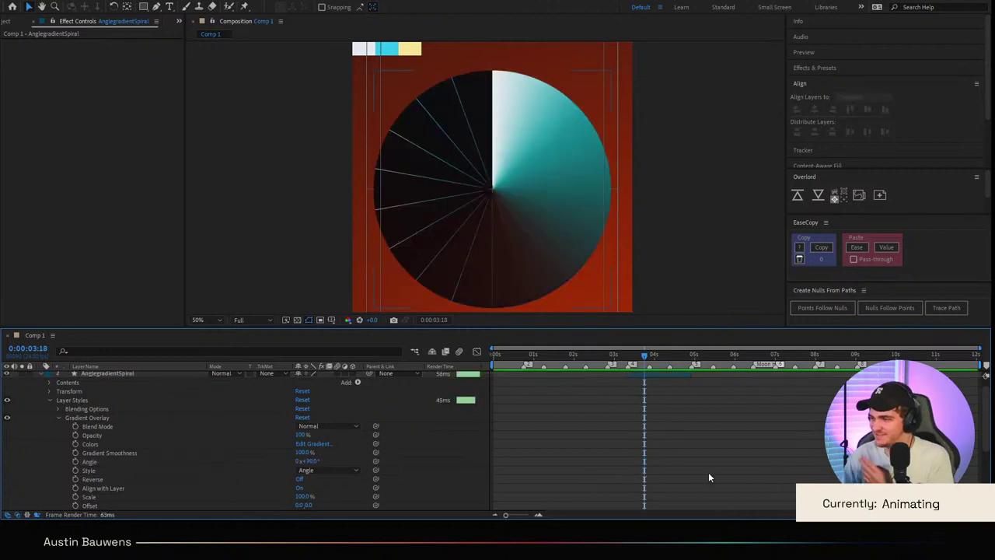
Step: Narrow the teal band in the Gradient Overlay's gradient editor and confirm
{"action": "left_click", "coordinate": [318, 443]}
{"action": "left_click", "coordinate": [467, 271]}
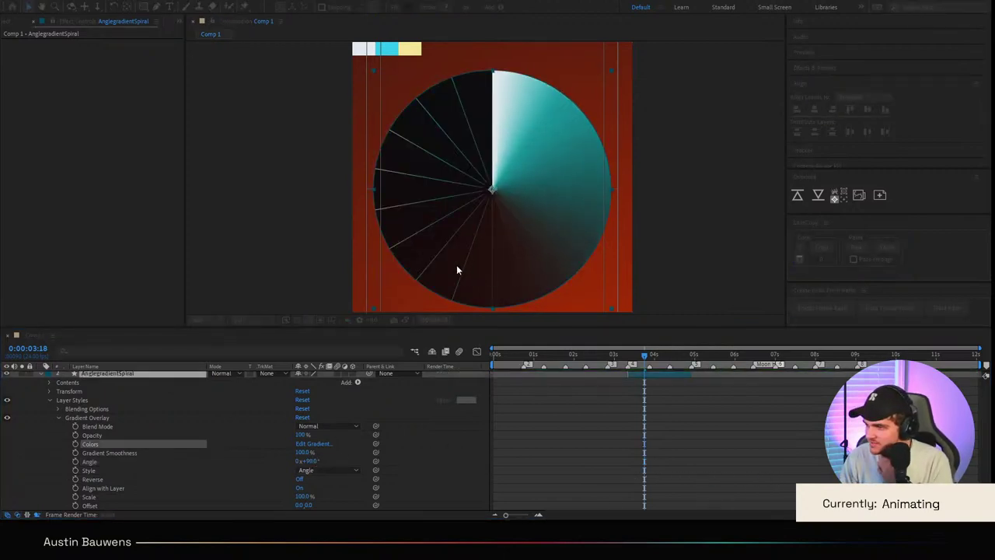
{"action": "left_click_drag", "start_coordinate": [536, 266], "coordinate": [487, 265]}
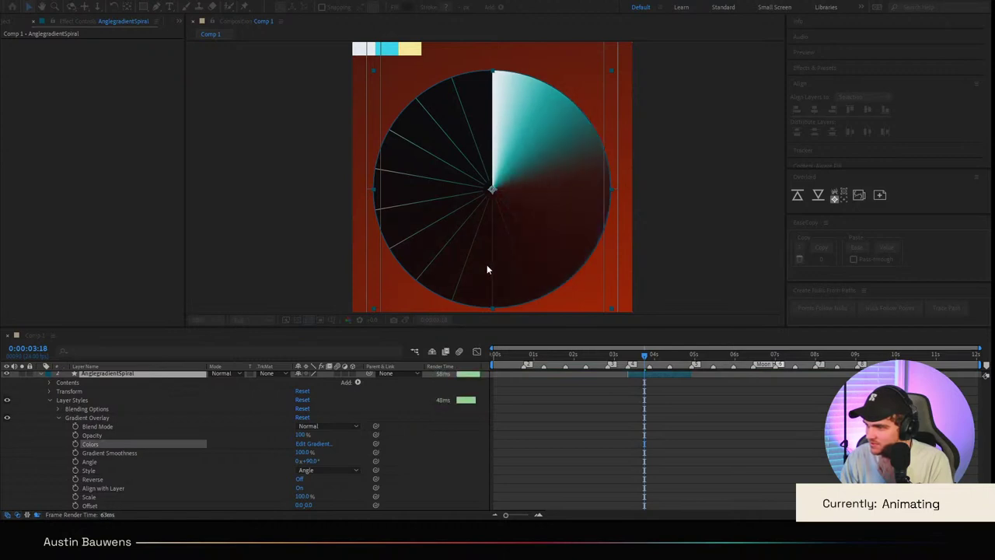
{"action": "left_click", "coordinate": [605, 243]}
Step: Try another gradient overlay angle, then undo to keep it at 90°
{"action": "left_click", "coordinate": [710, 451]}
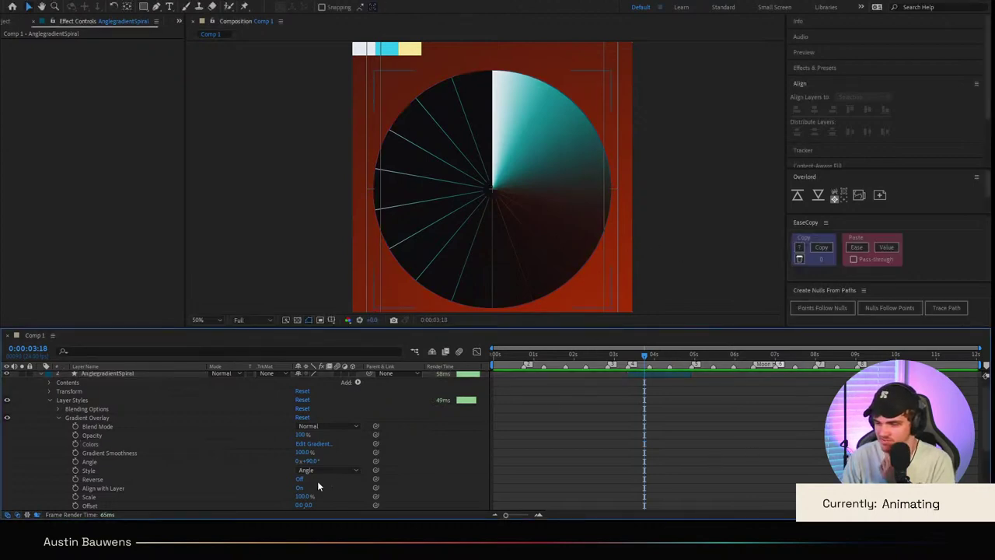
{"action": "left_click_drag", "start_coordinate": [310, 461], "coordinate": [581, 429]}
{"action": "key", "text": "ctrl+z"}
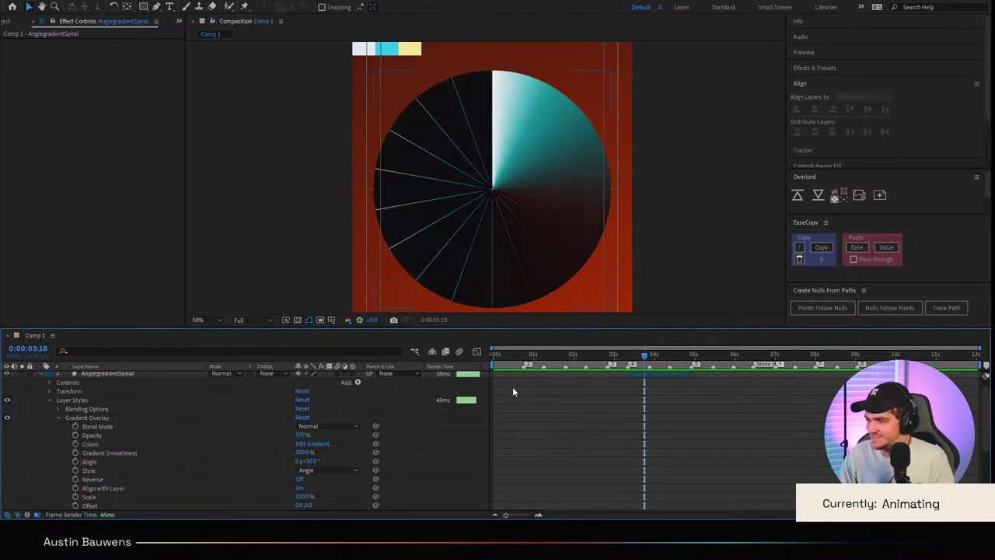
{"action": "scroll", "coordinate": [111, 418], "scroll_direction": "up", "scroll_amount": 1}
Step: Group four concentric ring circles of the radar grid in Illustrator
{"action": "left_click", "coordinate": [39, 384]}
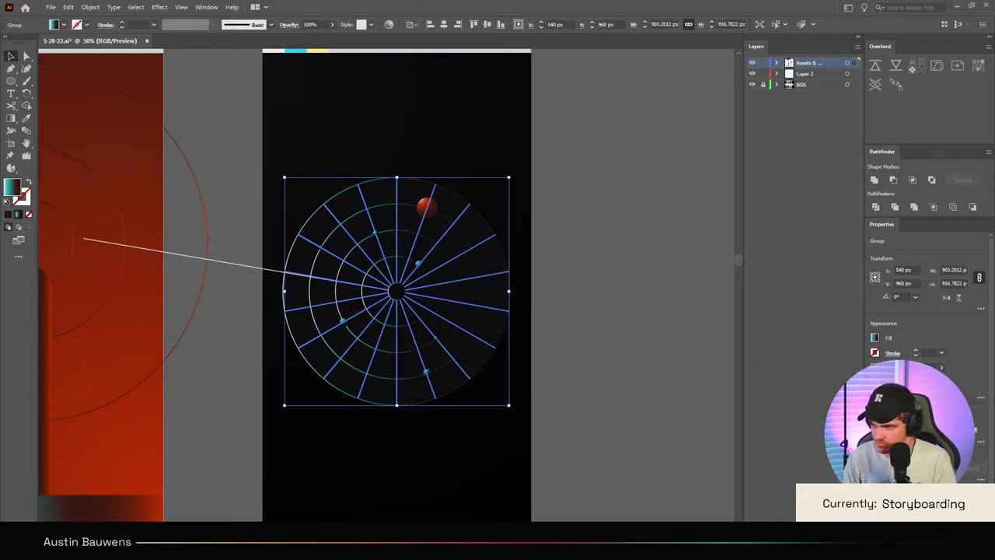
{"action": "left_click", "coordinate": [533, 382]}
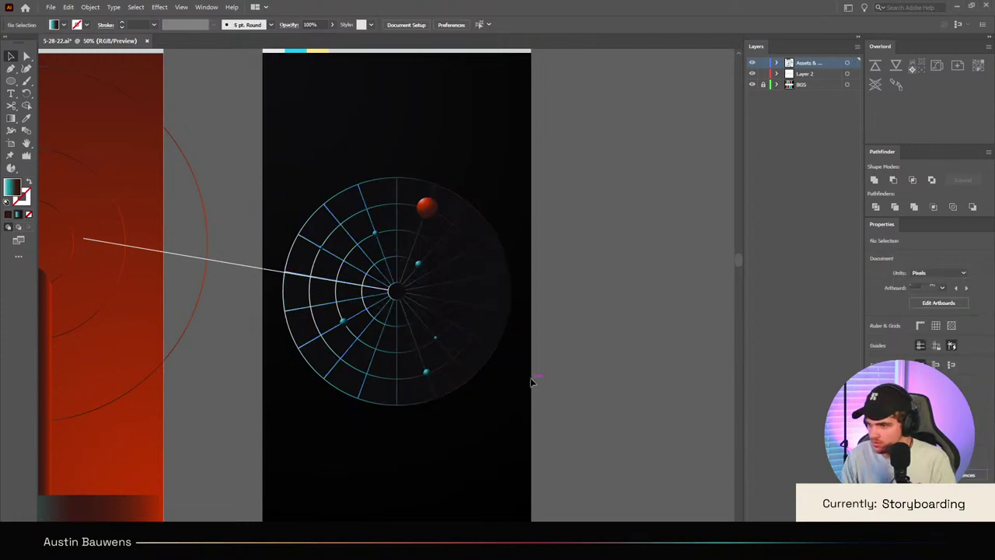
{"action": "left_click", "coordinate": [485, 297]}
{"action": "left_click", "coordinate": [458, 295], "text": "shift"}
{"action": "left_click", "coordinate": [433, 291], "text": "shift"}
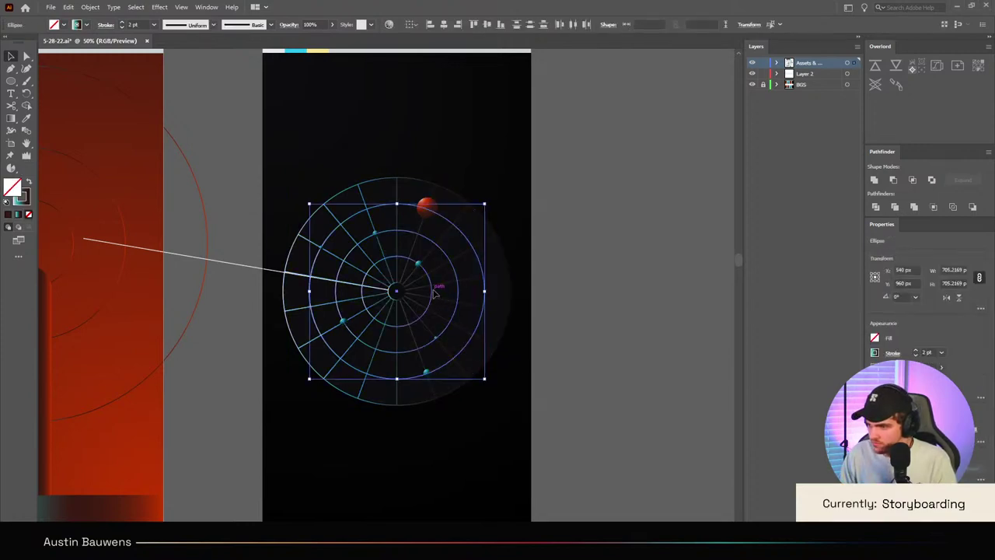
{"action": "left_click", "coordinate": [403, 294], "text": "shift"}
{"action": "scroll", "coordinate": [402, 298], "scroll_direction": "up", "scroll_amount": 5}
{"action": "scroll", "coordinate": [452, 326], "scroll_direction": "down", "scroll_amount": 5}
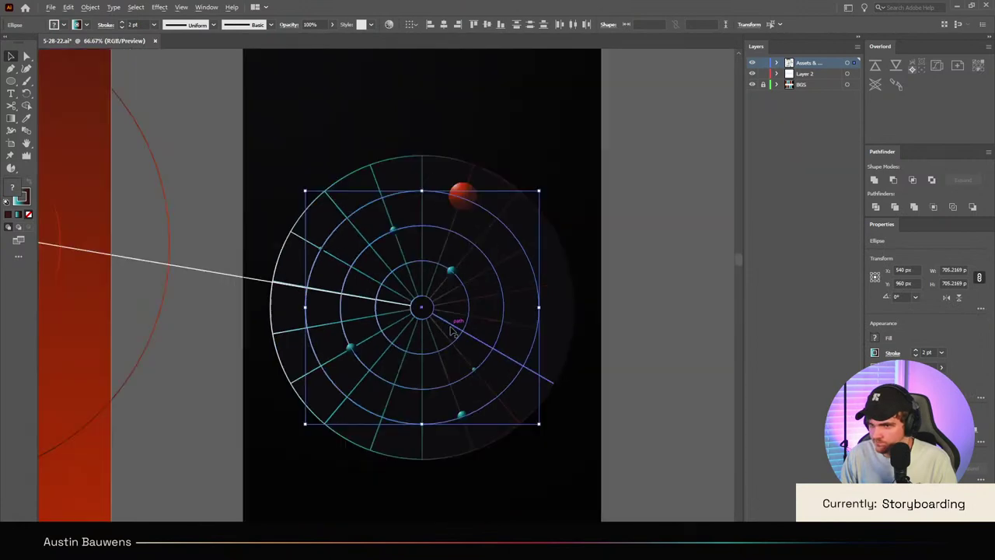
{"action": "key", "text": "ctrl+g"}
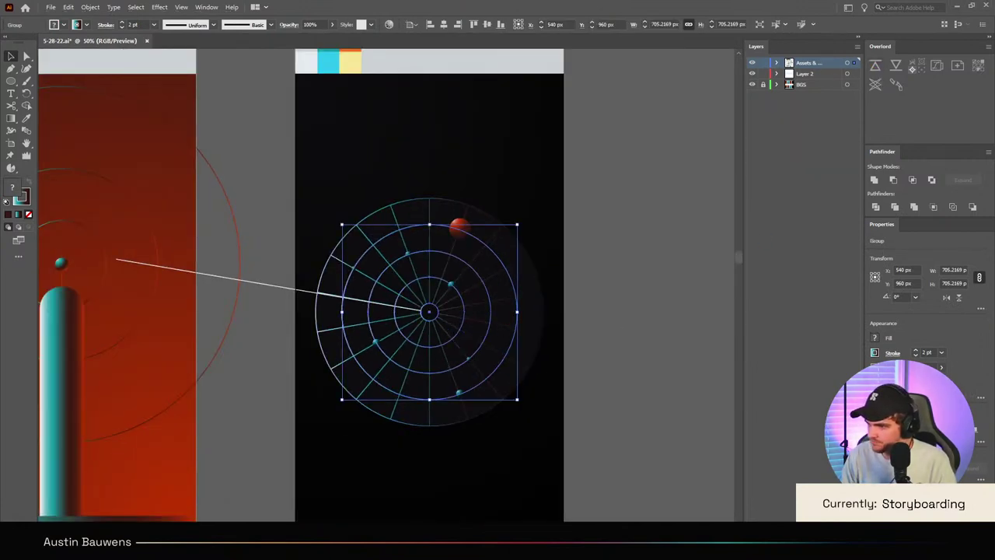
Step: Group the larger outer ring ellipse with two inner ring circles
{"action": "left_click", "coordinate": [535, 371]}
{"action": "left_click", "coordinate": [536, 369]}
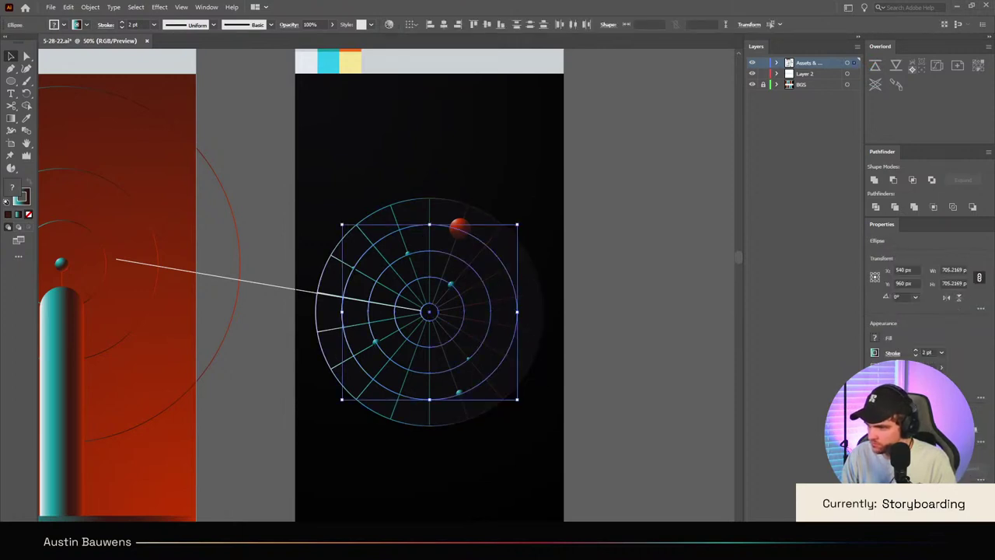
{"action": "left_click", "coordinate": [534, 373]}
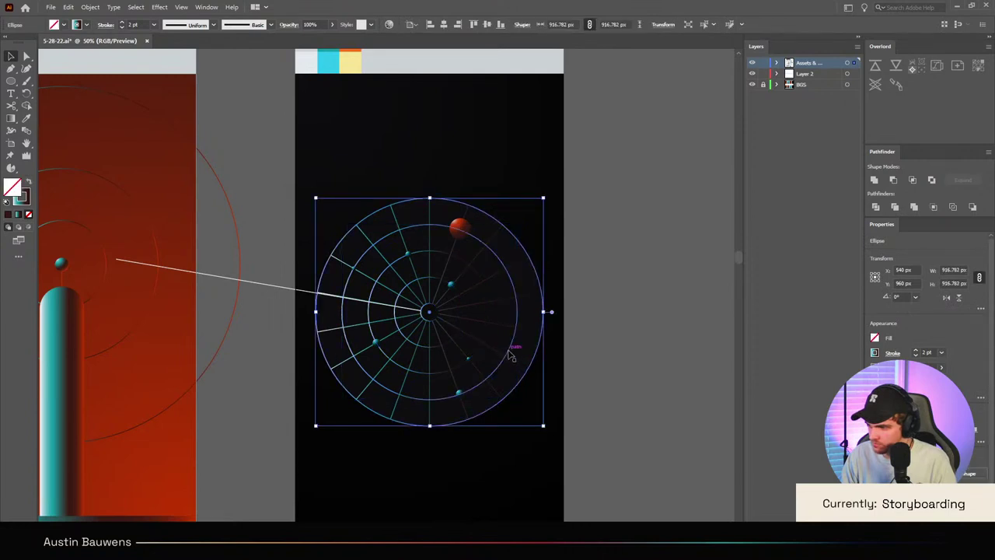
{"action": "left_click", "coordinate": [459, 329], "text": "shift"}
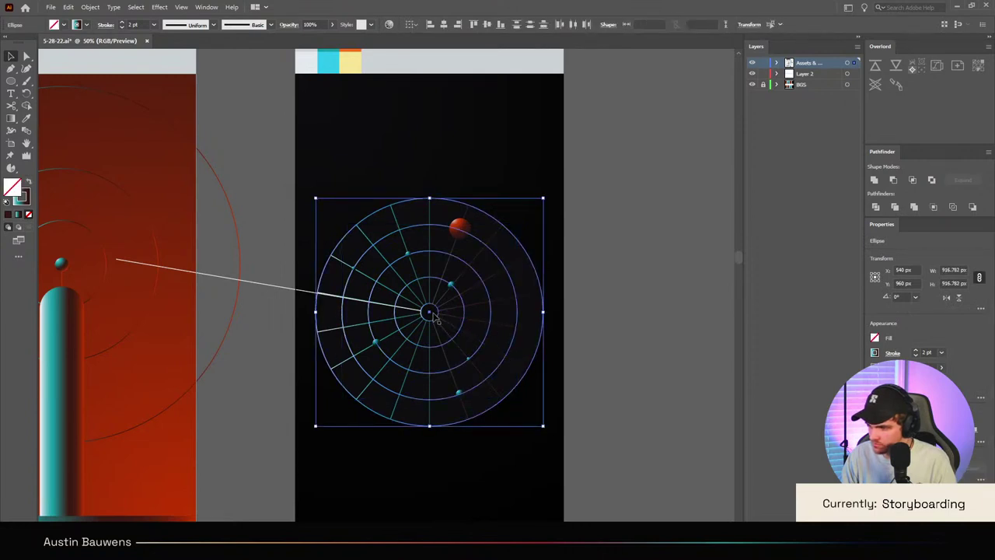
{"action": "left_click", "coordinate": [435, 317], "text": "shift"}
{"action": "key", "text": "ctrl+g"}
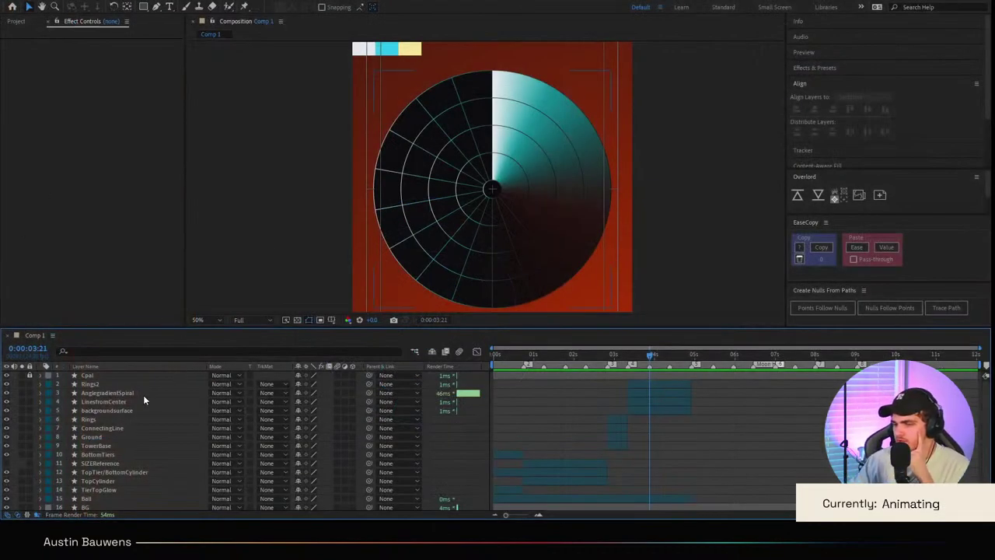
Step: Move AnglegradientSpiral below LinesfromCenter so spokes and rings draw over the gradient
{"action": "mouse_move", "coordinate": [143, 395]}
{"action": "left_mouse_down"}
{"action": "mouse_move", "coordinate": [142, 379]}
{"action": "mouse_move", "coordinate": [132, 394]}
{"action": "left_mouse_up"}
{"action": "left_click", "coordinate": [779, 431]}
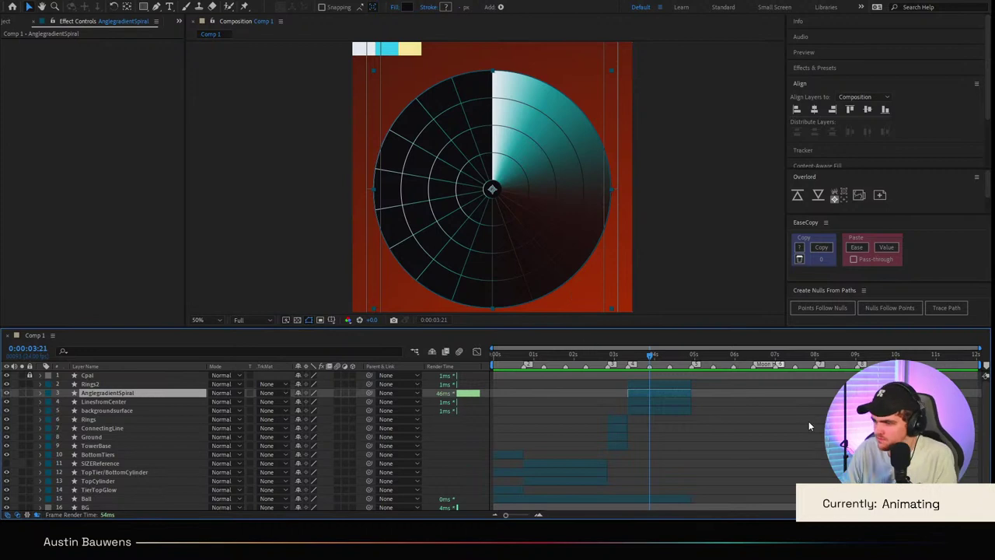
{"action": "mouse_move", "coordinate": [134, 392]}
{"action": "left_mouse_down"}
{"action": "mouse_move", "coordinate": [140, 415]}
{"action": "mouse_move", "coordinate": [143, 407]}
{"action": "left_mouse_up"}
{"action": "left_click", "coordinate": [779, 458]}
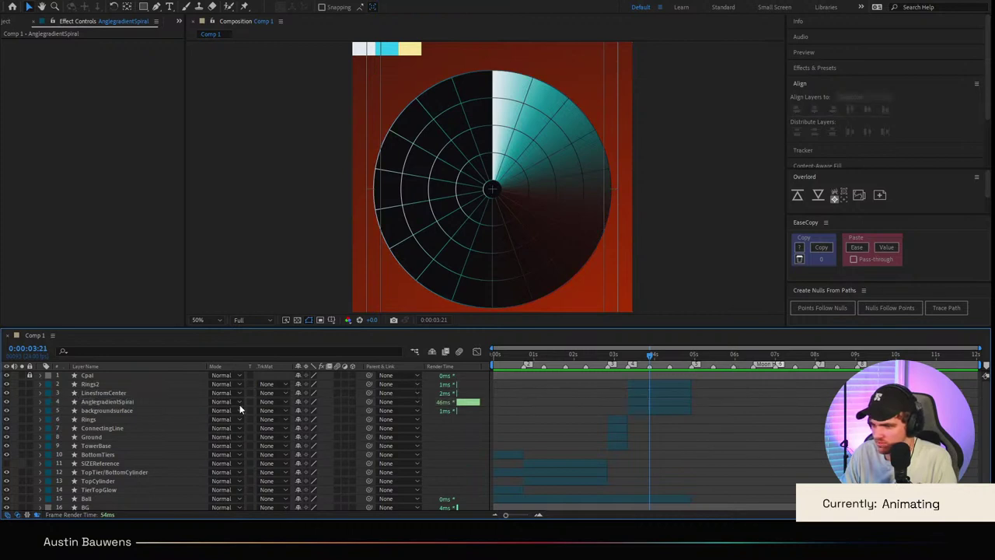
Step: Check the LinesfromCenter and Rings2 layers, zooming the comp view to 25% and back to 50%
{"action": "left_click", "coordinate": [148, 394]}
{"action": "left_click", "coordinate": [771, 448]}
{"action": "key", "text": "comma"}
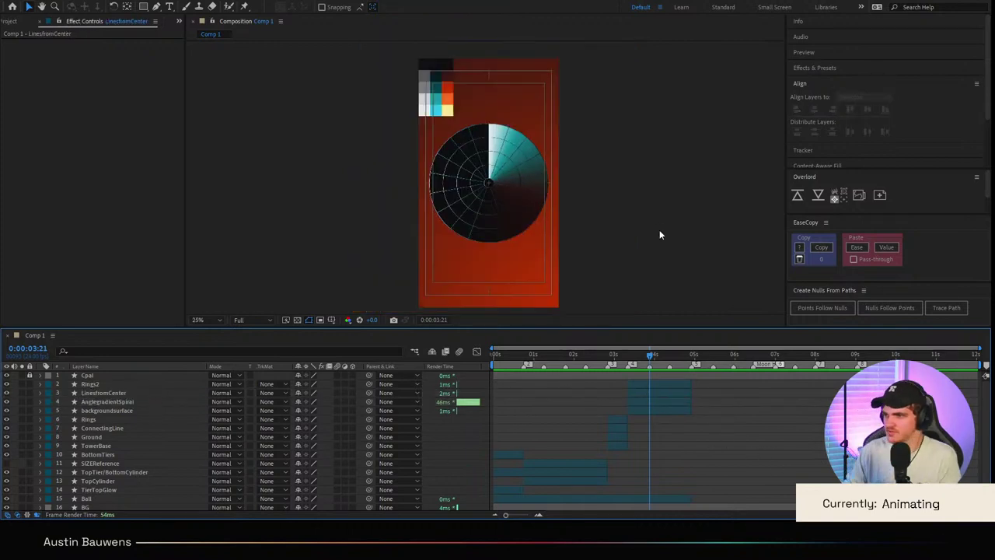
{"action": "key", "text": "period"}
{"action": "left_click", "coordinate": [88, 384]}
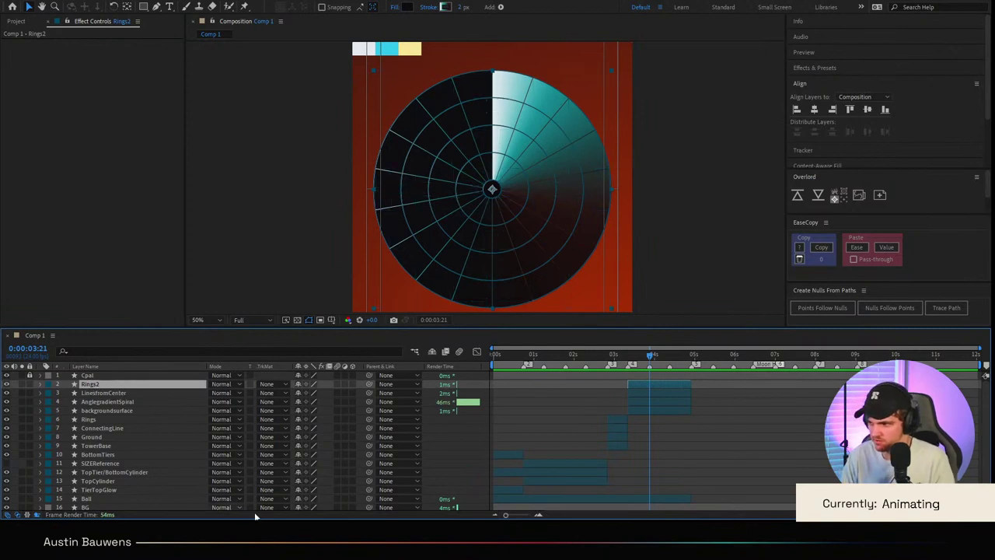
{"action": "left_click", "coordinate": [787, 469]}
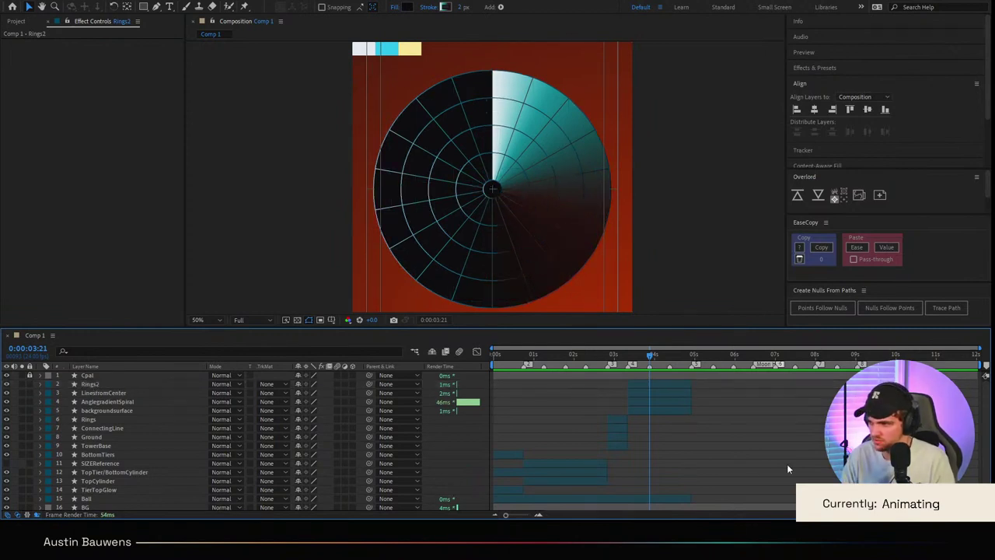
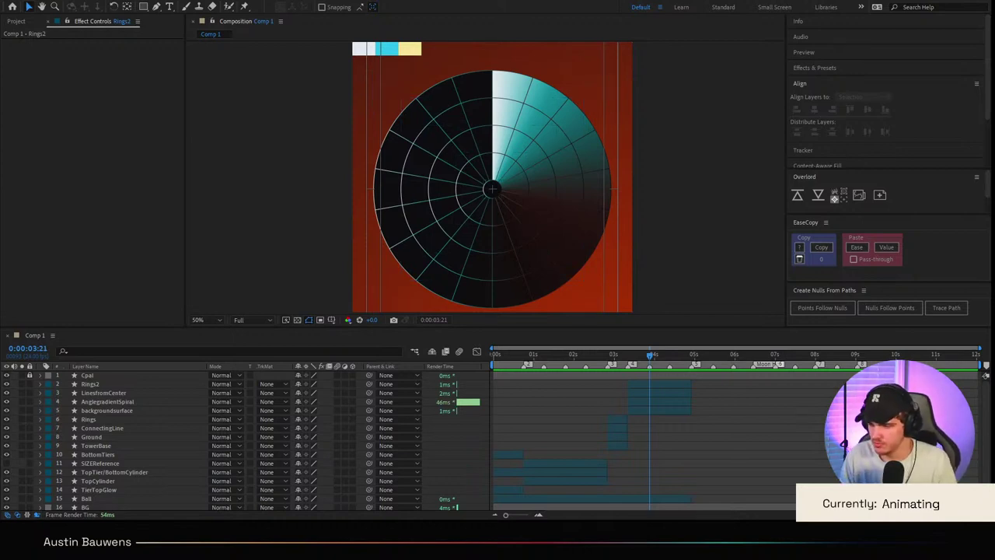
Step: Zoom in on the radar artboard in Illustrator and select the red planet and outer ring
{"action": "left_click", "coordinate": [562, 431]}
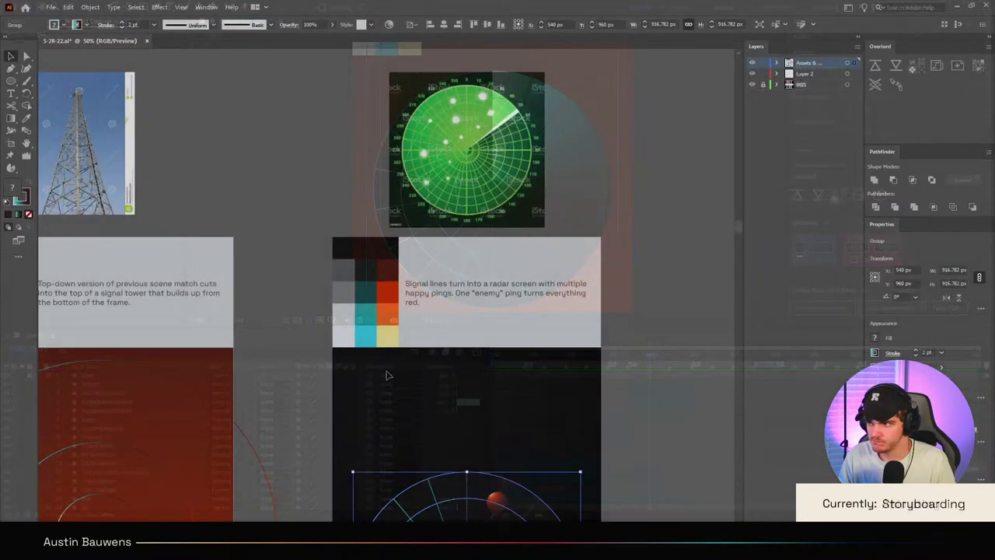
{"action": "scroll", "coordinate": [345, 337], "scroll_direction": "down", "scroll_amount": 1}
{"action": "scroll", "coordinate": [342, 337], "scroll_direction": "down", "scroll_amount": 3}
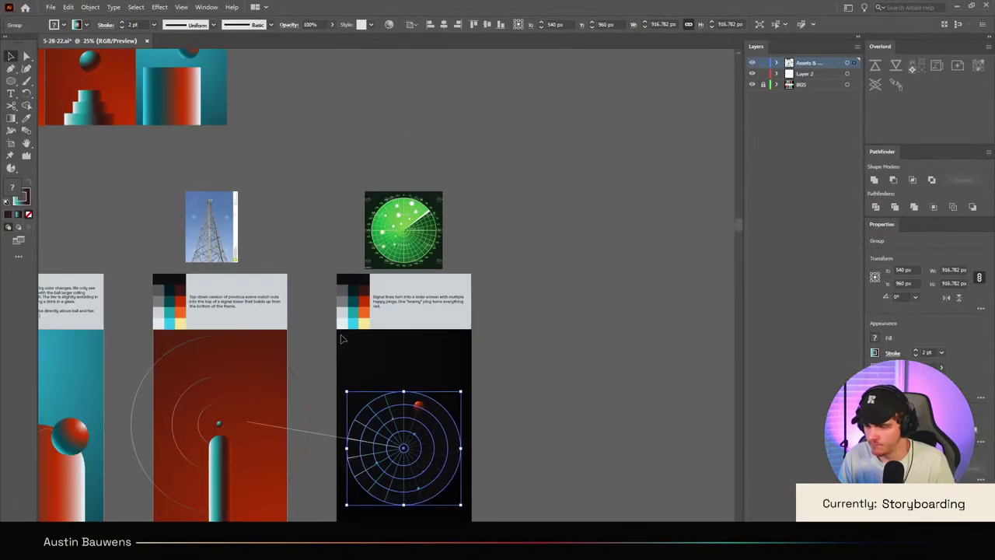
{"action": "scroll", "coordinate": [341, 338], "scroll_direction": "down", "scroll_amount": 5}
{"action": "scroll", "coordinate": [340, 334], "scroll_direction": "left", "scroll_amount": 1}
{"action": "left_click", "coordinate": [539, 304]}
{"action": "scroll", "coordinate": [417, 294], "scroll_direction": "up", "scroll_amount": 3}
{"action": "scroll", "coordinate": [548, 340], "scroll_direction": "up", "scroll_amount": 1}
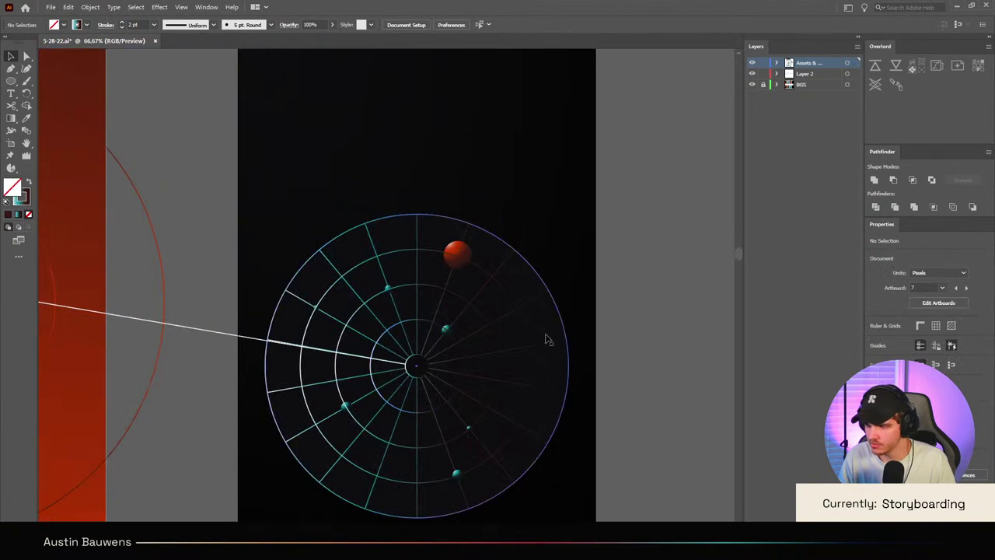
{"action": "key", "text": "ctrl+plus"}
{"action": "left_click", "coordinate": [440, 262]}
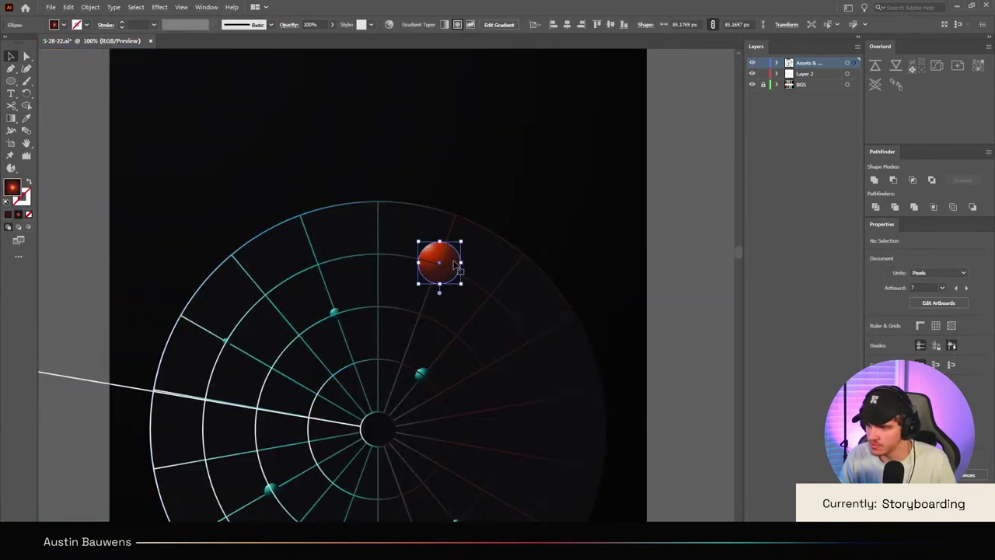
{"action": "left_click", "coordinate": [340, 315], "text": "shift"}
{"action": "scroll", "coordinate": [345, 322], "scroll_direction": "down", "scroll_amount": 3}
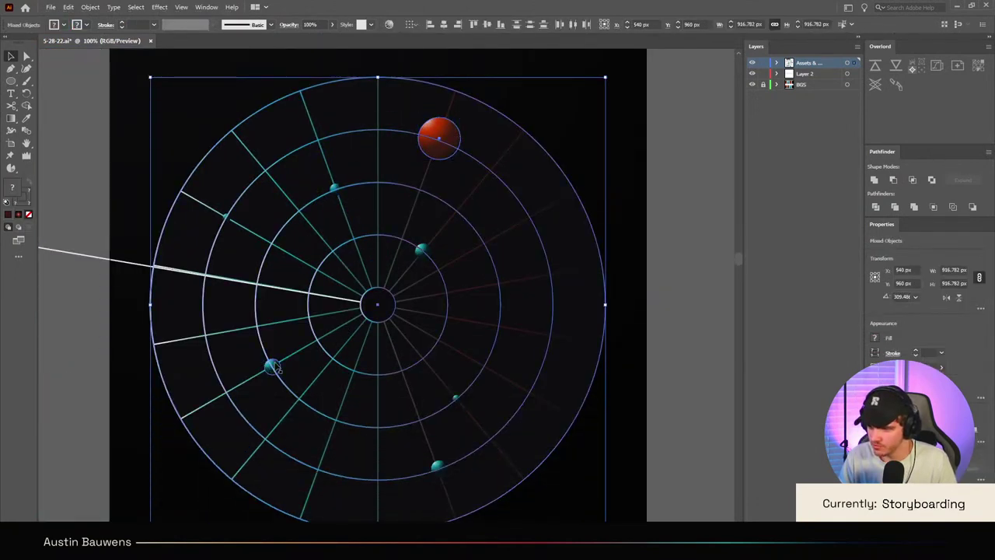
Step: Select the five small teal spheres and group them with Ctrl+G
{"action": "left_click", "coordinate": [274, 367]}
{"action": "left_click", "coordinate": [334, 189], "text": "shift"}
{"action": "left_click", "coordinate": [422, 251], "text": "shift"}
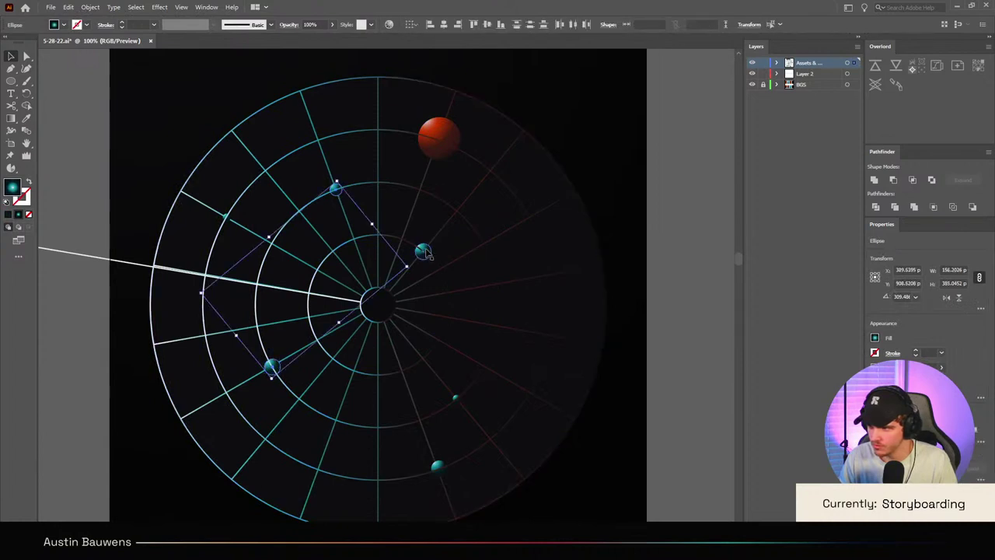
{"action": "left_click", "coordinate": [437, 467], "text": "shift"}
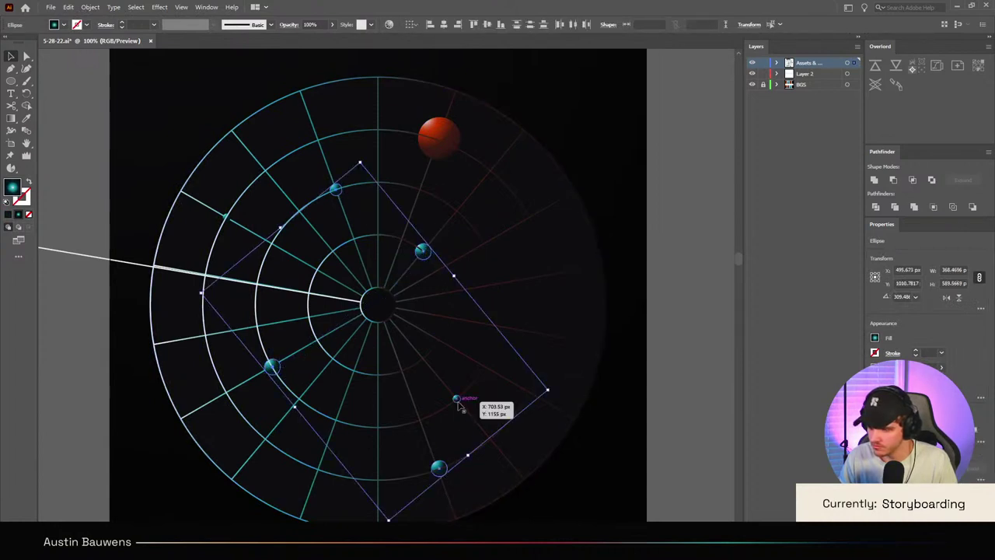
{"action": "left_click", "coordinate": [458, 400], "text": "shift"}
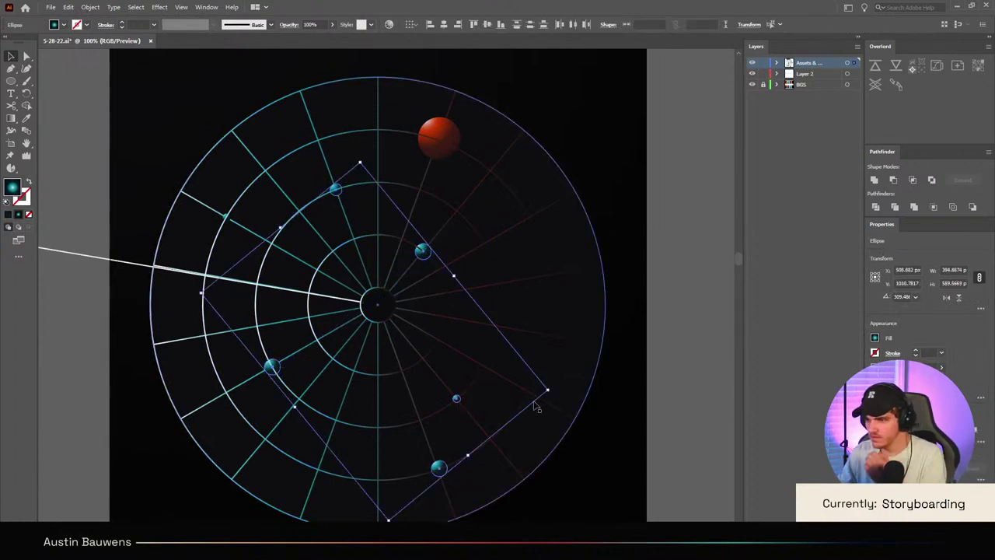
{"action": "key", "text": "ctrl+g"}
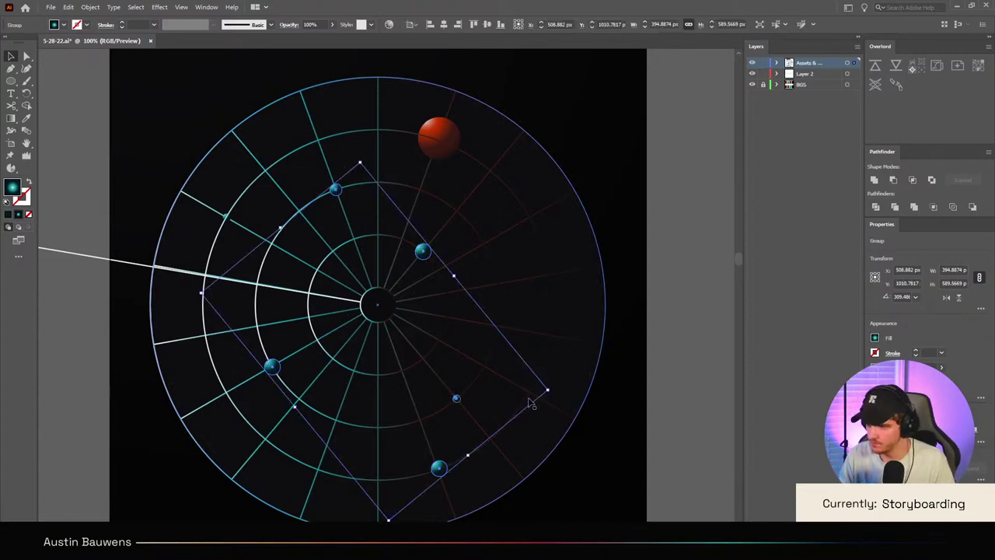
Step: Reselect the grouped teal spheres, toggle the bounding box, then clear the selection
{"action": "left_click", "coordinate": [620, 444]}
{"action": "scroll", "coordinate": [599, 424], "scroll_direction": "up", "scroll_amount": 2}
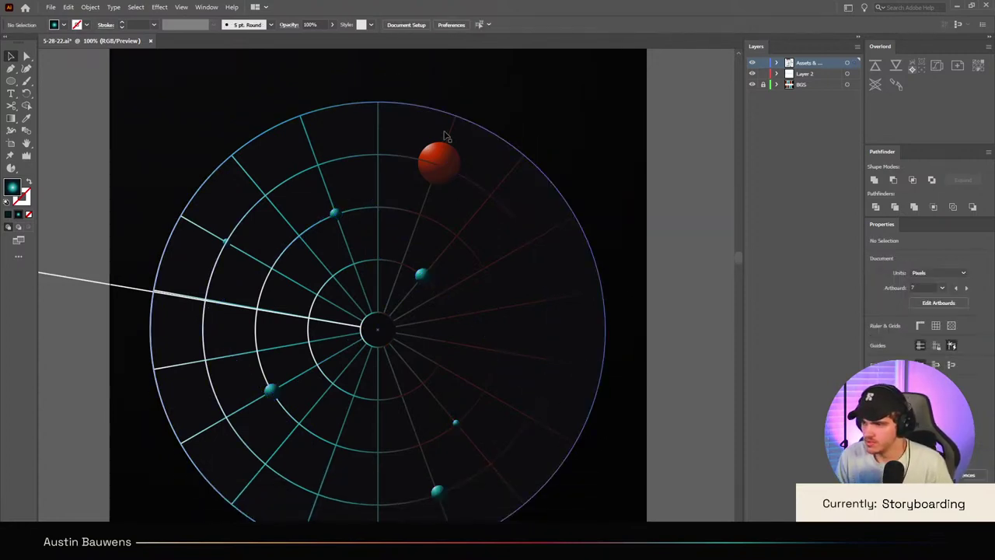
{"action": "left_click", "coordinate": [438, 185]}
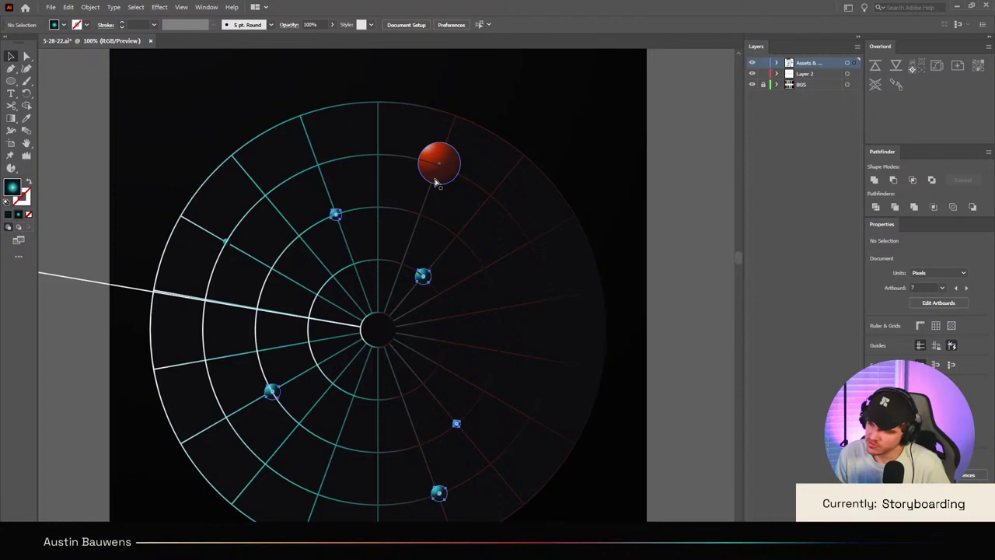
{"action": "key", "text": "ctrl+shift+b"}
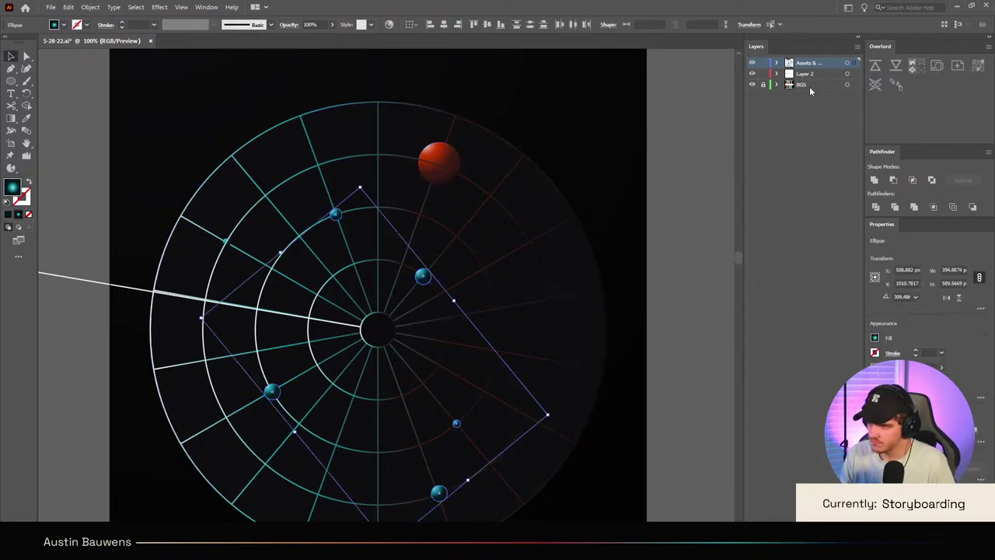
{"action": "left_click", "coordinate": [700, 237]}
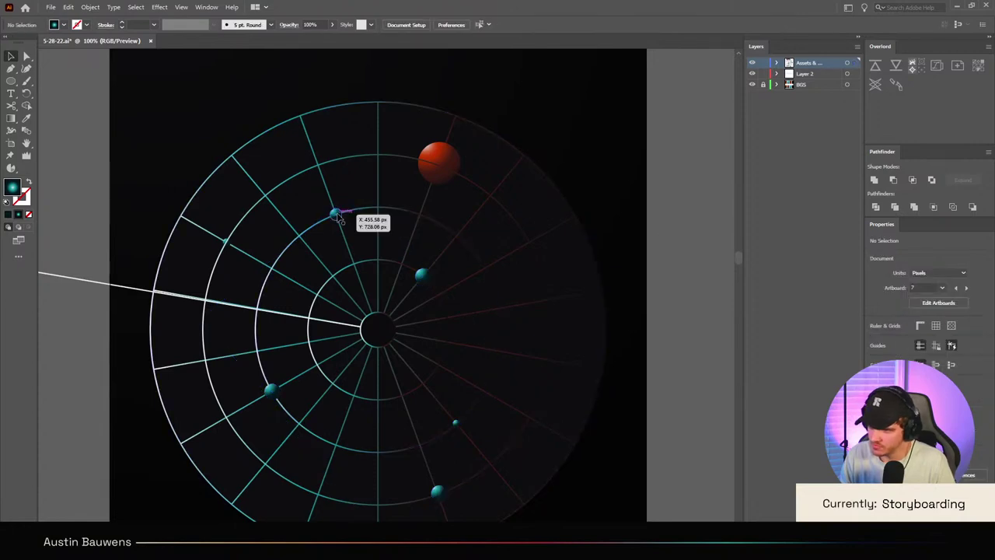
Step: Select the upper-left teal sphere and bring up its gradient for editing
{"action": "left_click", "coordinate": [337, 214]}
{"action": "scroll", "coordinate": [340, 220], "scroll_direction": "up", "scroll_amount": 5}
{"action": "key", "text": "g"}
{"action": "scroll", "coordinate": [349, 260], "scroll_direction": "up", "scroll_amount": 3}
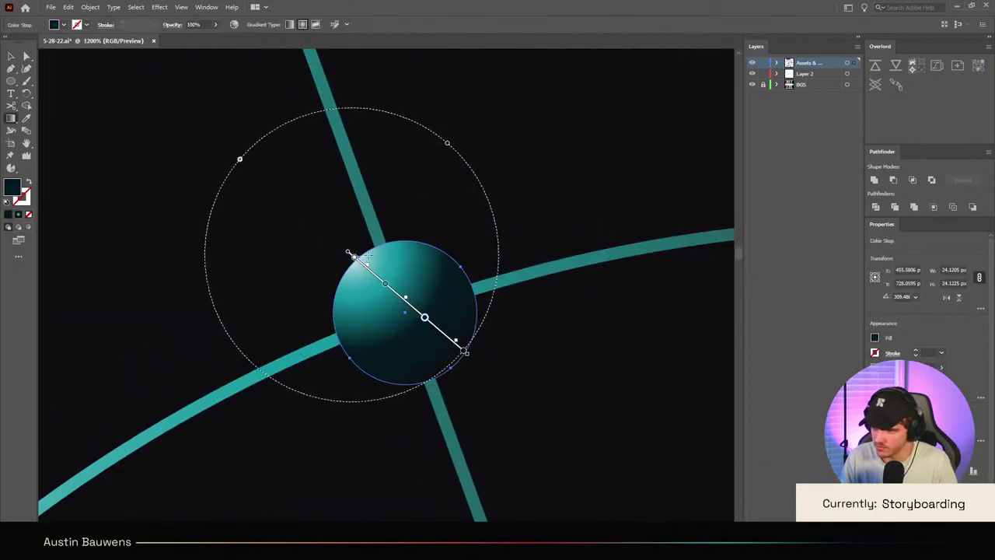
{"action": "scroll", "coordinate": [355, 251], "scroll_direction": "down", "scroll_amount": 8}
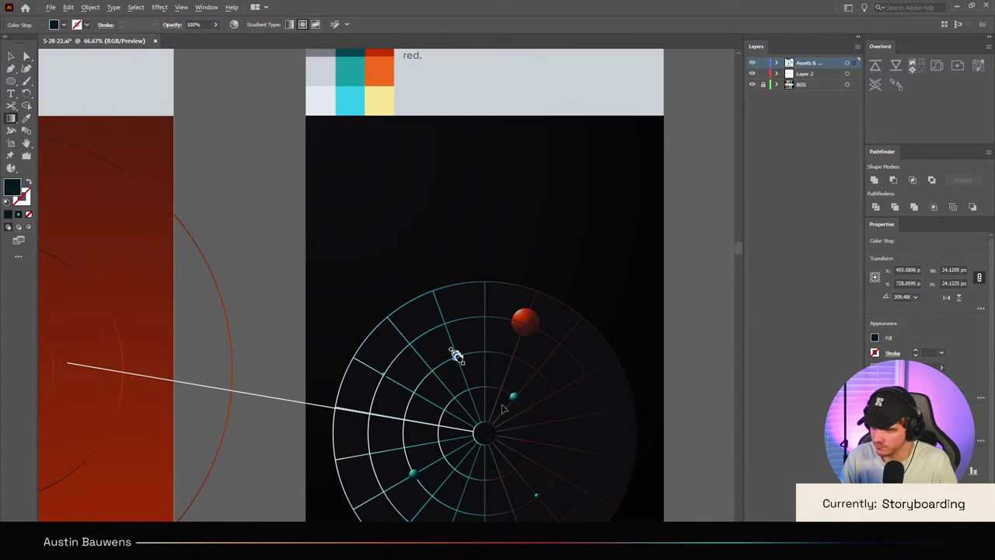
{"action": "scroll", "coordinate": [500, 402], "scroll_direction": "up", "scroll_amount": 3}
{"action": "key", "text": "v"}
Step: Redraw the lower-right and lower-left teal spheres' gradients from upper-left to lower-right
{"action": "left_click", "coordinate": [541, 395]}
{"action": "scroll", "coordinate": [562, 389], "scroll_direction": "up", "scroll_amount": 4}
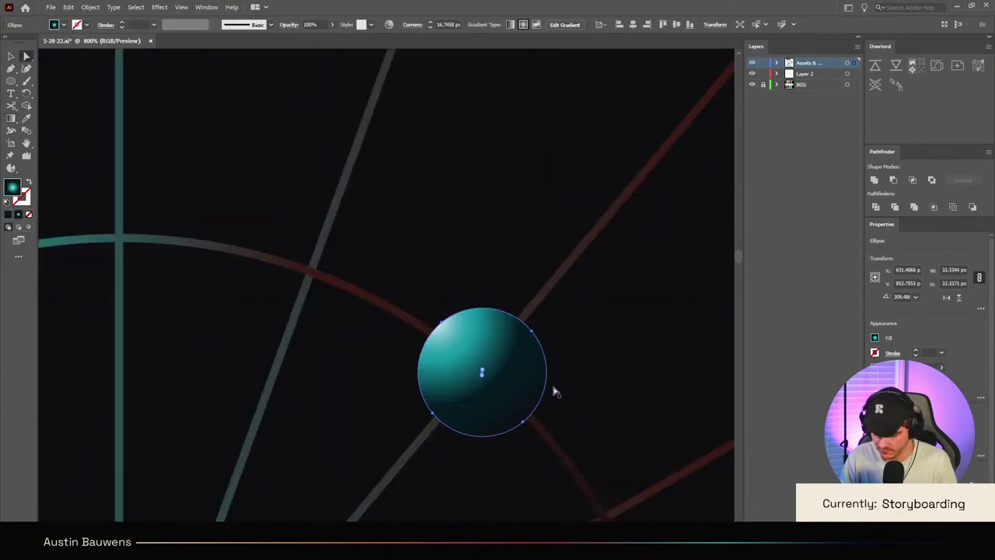
{"action": "key", "text": "g"}
{"action": "left_click_drag", "start_coordinate": [443, 317], "coordinate": [542, 402]}
{"action": "scroll", "coordinate": [542, 403], "scroll_direction": "down", "scroll_amount": 5}
{"action": "scroll", "coordinate": [534, 399], "scroll_direction": "down", "scroll_amount": 3}
{"action": "scroll", "coordinate": [302, 395], "scroll_direction": "up", "scroll_amount": 4}
{"action": "key", "text": "b"}
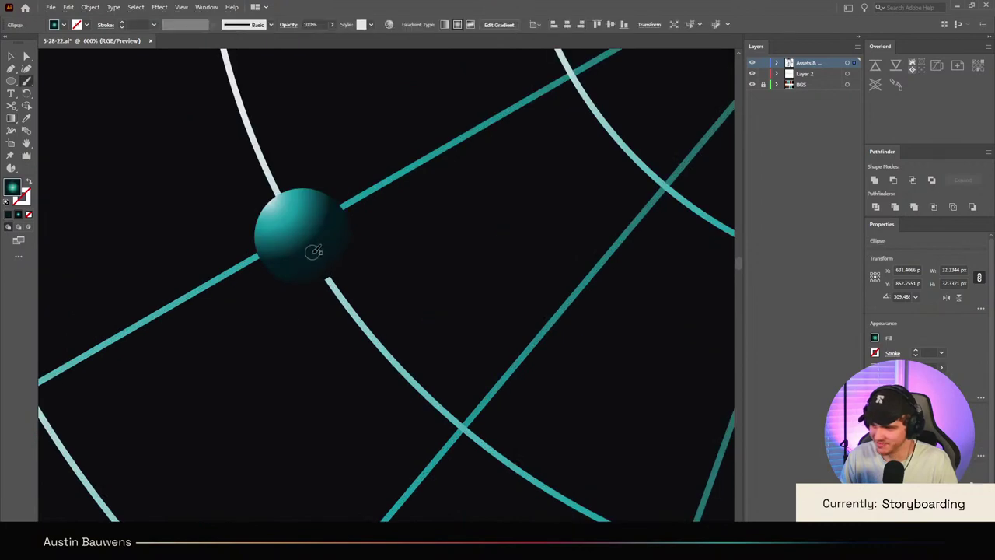
{"action": "key", "text": "g"}
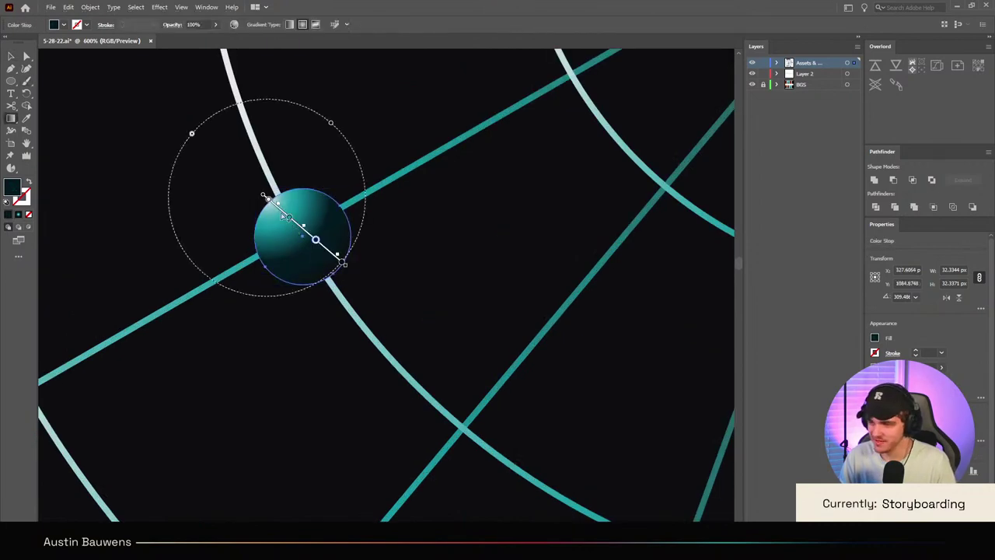
{"action": "left_click_drag", "start_coordinate": [270, 189], "coordinate": [353, 280]}
{"action": "scroll", "coordinate": [353, 277], "scroll_direction": "down", "scroll_amount": 5}
{"action": "scroll", "coordinate": [717, 406], "scroll_direction": "up", "scroll_amount": 3}
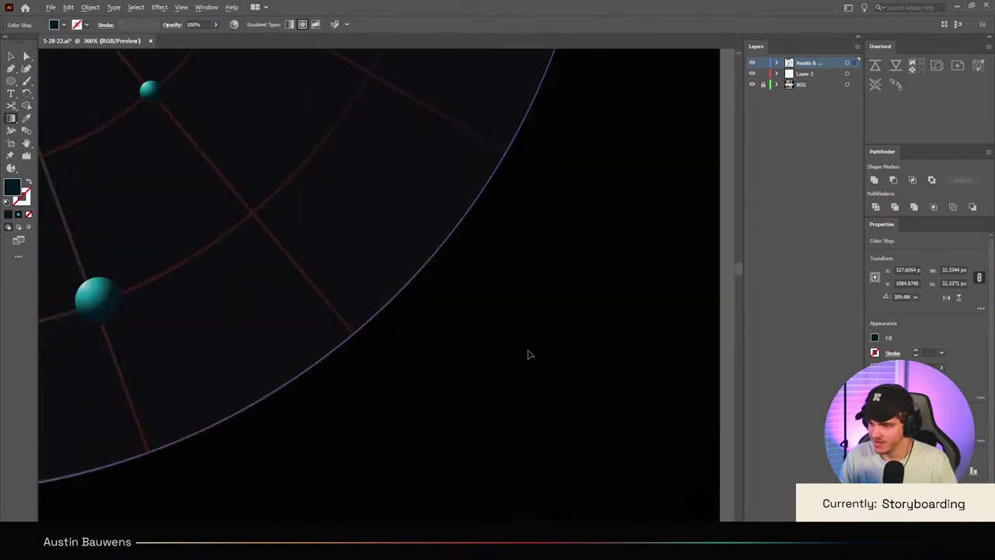
Step: Redraw the small teal sphere's gradient from its upper left, lengthening it to brighten
{"action": "left_click", "coordinate": [97, 294], "text": "ctrl"}
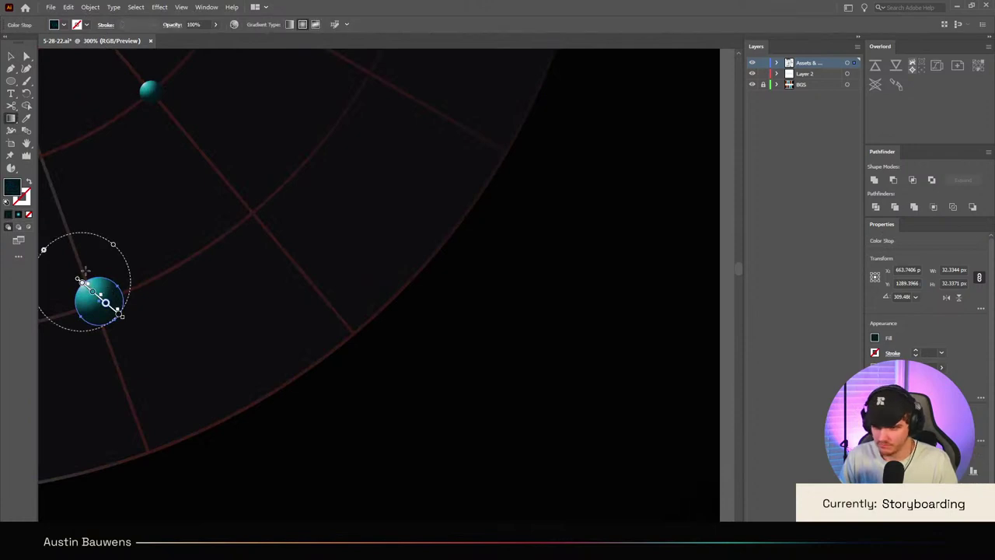
{"action": "left_click_drag", "start_coordinate": [107, 302], "coordinate": [136, 327]}
{"action": "scroll", "coordinate": [136, 327], "scroll_direction": "up", "scroll_amount": 3}
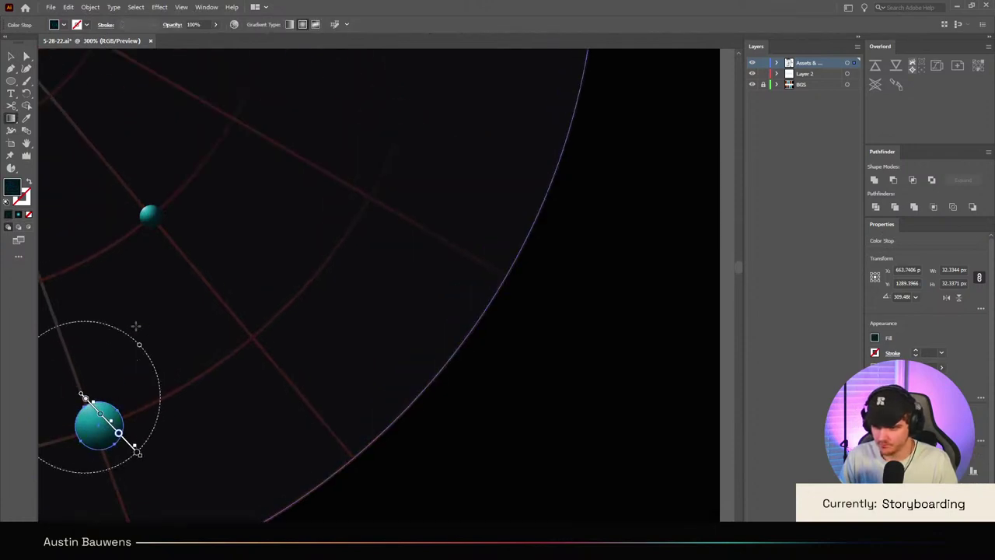
{"action": "left_click", "coordinate": [152, 239]}
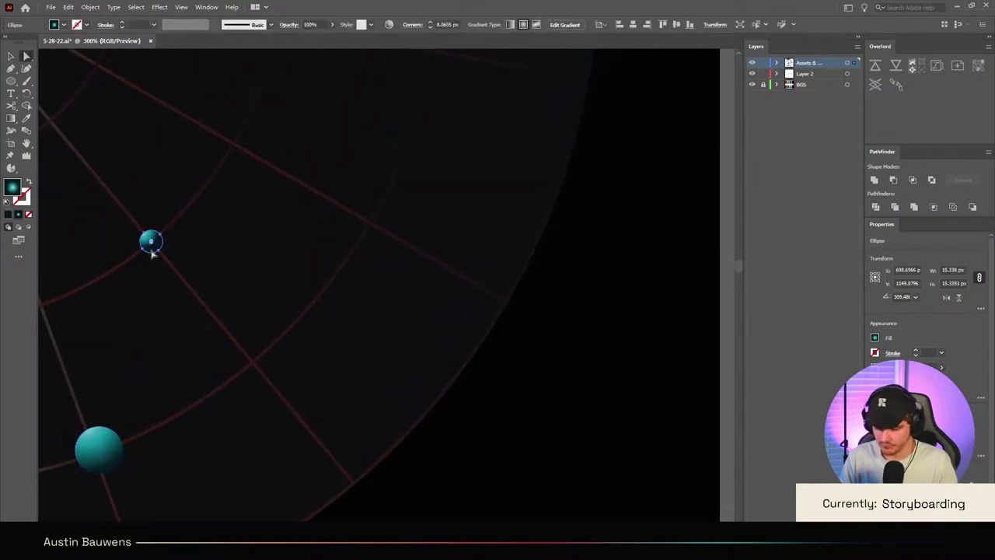
{"action": "key", "text": "g"}
{"action": "scroll", "coordinate": [145, 228], "scroll_direction": "up", "scroll_amount": 6}
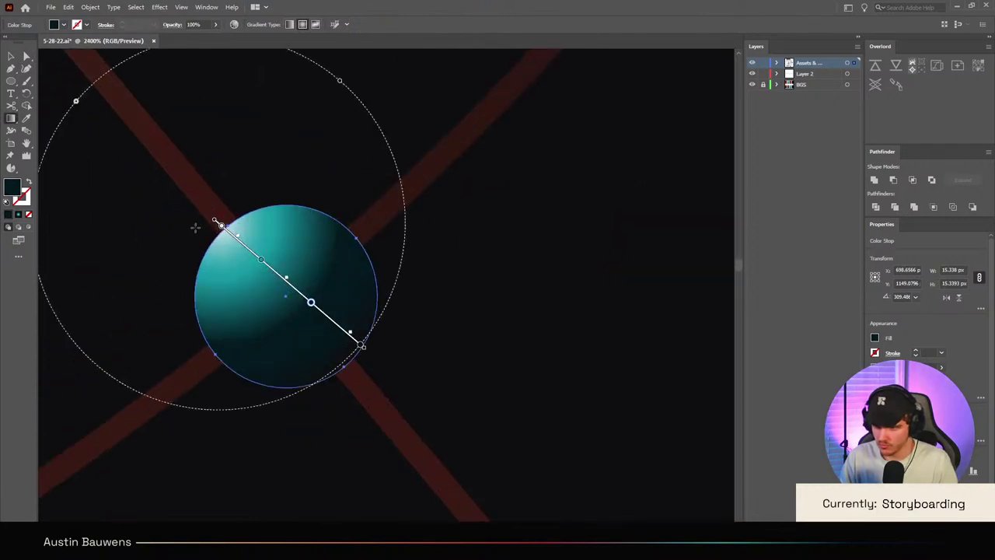
{"action": "left_click_drag", "start_coordinate": [194, 226], "coordinate": [377, 348]}
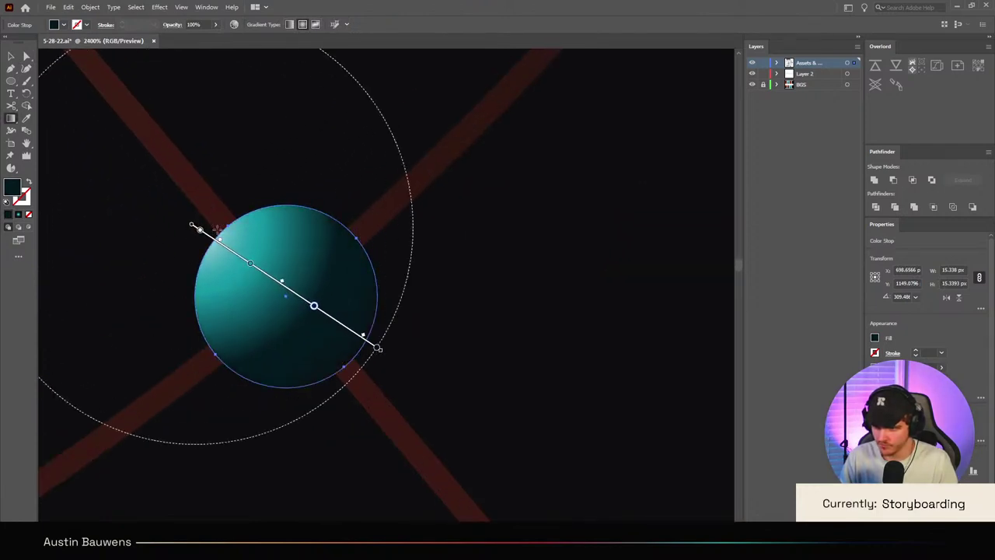
{"action": "left_click_drag", "start_coordinate": [217, 229], "coordinate": [365, 359]}
{"action": "scroll", "coordinate": [361, 352], "scroll_direction": "down", "scroll_amount": 8}
{"action": "scroll", "coordinate": [350, 342], "scroll_direction": "up", "scroll_amount": 3}
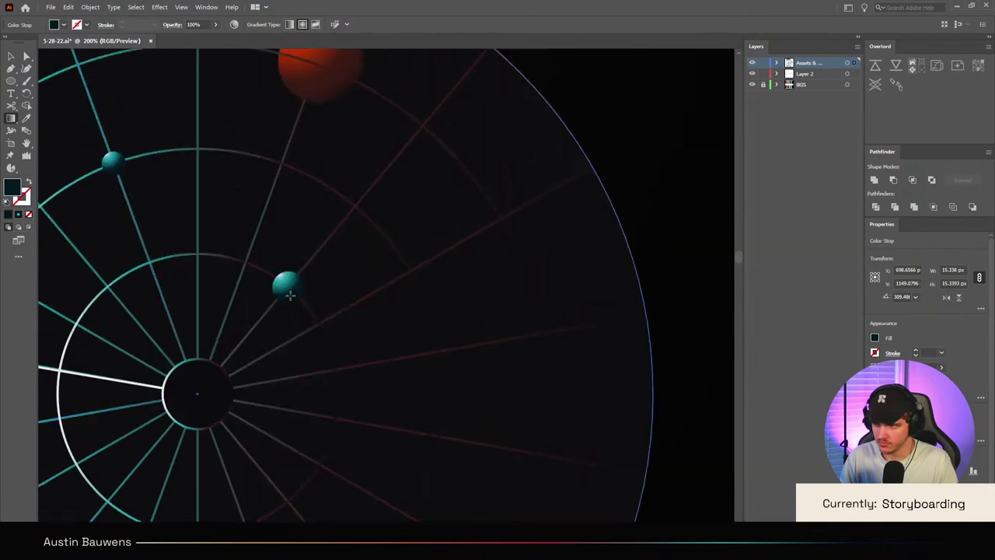
{"action": "scroll", "coordinate": [314, 223], "scroll_direction": "up", "scroll_amount": 3}
{"action": "scroll", "coordinate": [315, 230], "scroll_direction": "up", "scroll_amount": 2}
{"action": "scroll", "coordinate": [335, 406], "scroll_direction": "up", "scroll_amount": 4}
{"action": "key", "text": "v"}
Step: Redraw the red planet's shading gradient from its upper left
{"action": "left_click", "coordinate": [335, 313]}
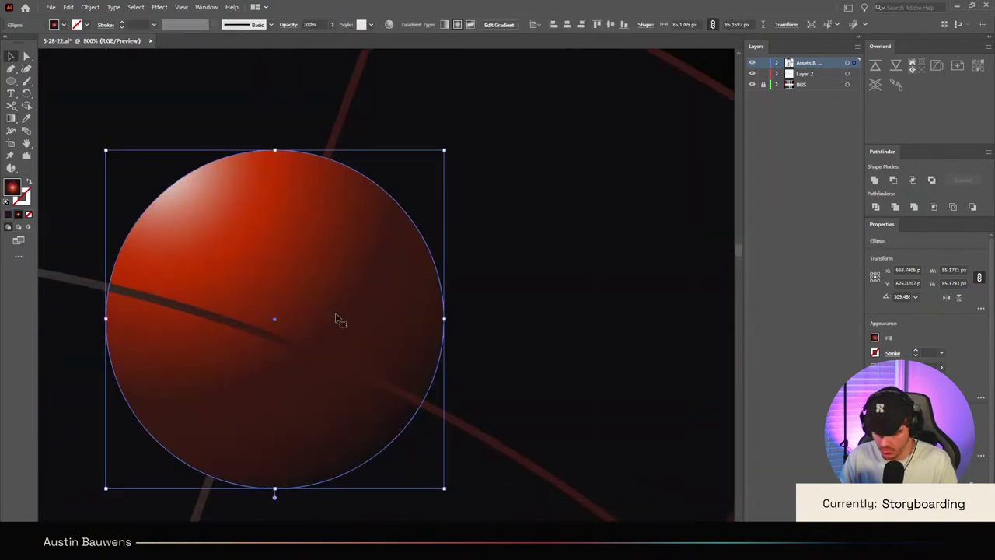
{"action": "key", "text": "g"}
{"action": "mouse_move", "coordinate": [164, 185]}
{"action": "left_mouse_down"}
{"action": "mouse_move", "coordinate": [311, 399]}
{"action": "mouse_move", "coordinate": [411, 447]}
{"action": "mouse_move", "coordinate": [409, 433]}
{"action": "left_mouse_up"}
{"action": "scroll", "coordinate": [409, 433], "scroll_direction": "down", "scroll_amount": 9}
{"action": "scroll", "coordinate": [407, 423], "scroll_direction": "down", "scroll_amount": 2}
{"action": "scroll", "coordinate": [407, 422], "scroll_direction": "up", "scroll_amount": 2}
{"action": "key", "text": "v"}
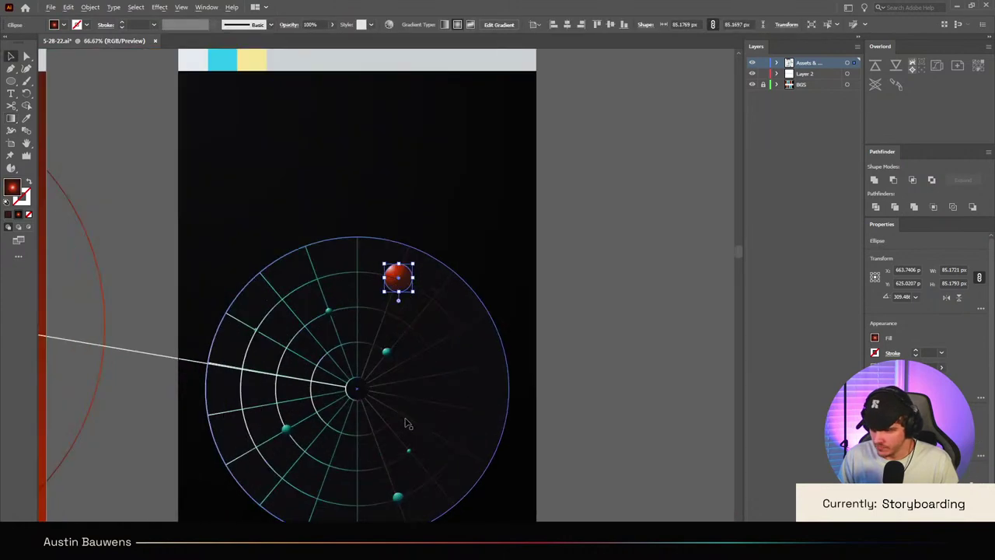
{"action": "scroll", "coordinate": [407, 422], "scroll_direction": "up", "scroll_amount": 1}
{"action": "scroll", "coordinate": [405, 420], "scroll_direction": "down", "scroll_amount": 1}
Step: Select the upper-left, lower-left, bottom and tiny teal spheres together
{"action": "left_click", "coordinate": [292, 220], "text": "shift"}
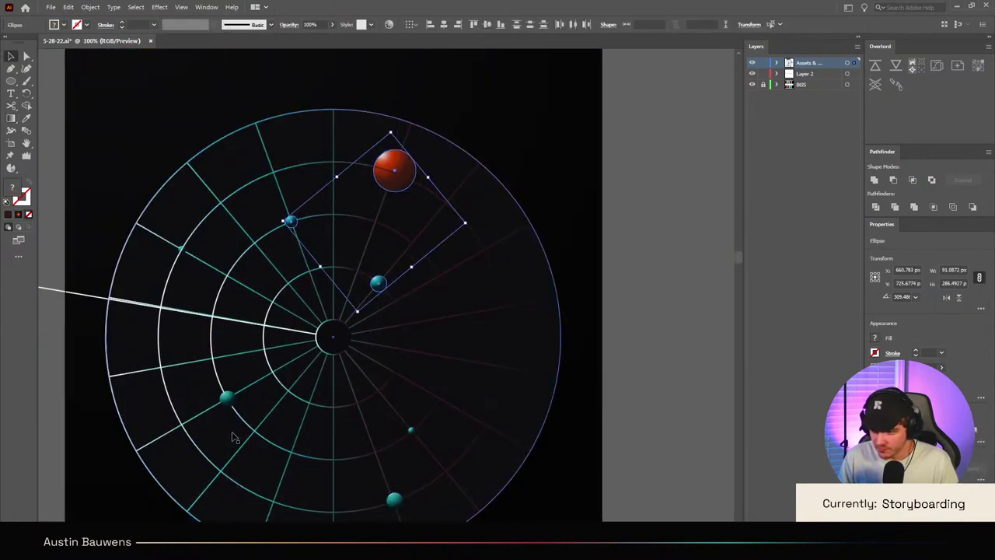
{"action": "left_click", "coordinate": [229, 400], "text": "shift"}
{"action": "left_click", "coordinate": [395, 500], "text": "shift"}
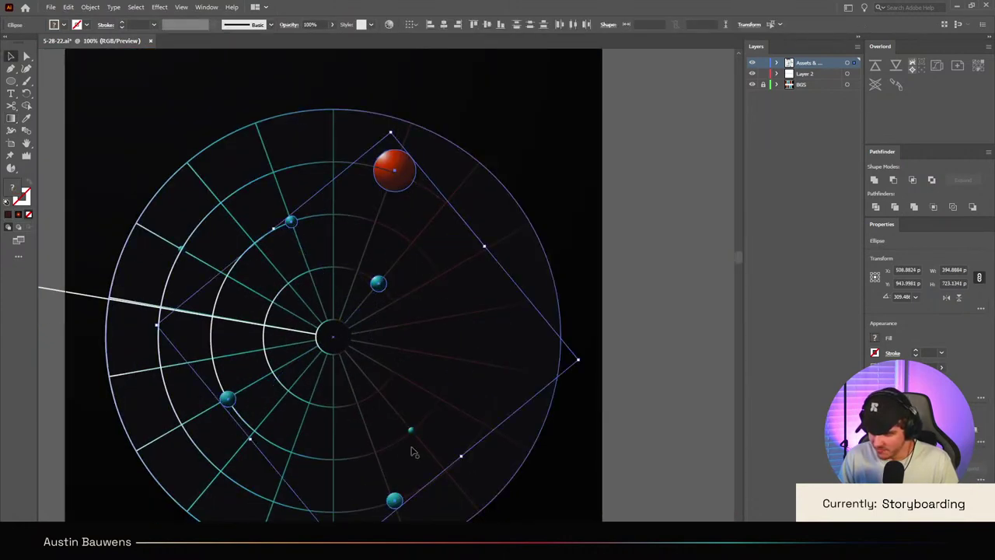
{"action": "left_click", "coordinate": [412, 431], "text": "shift"}
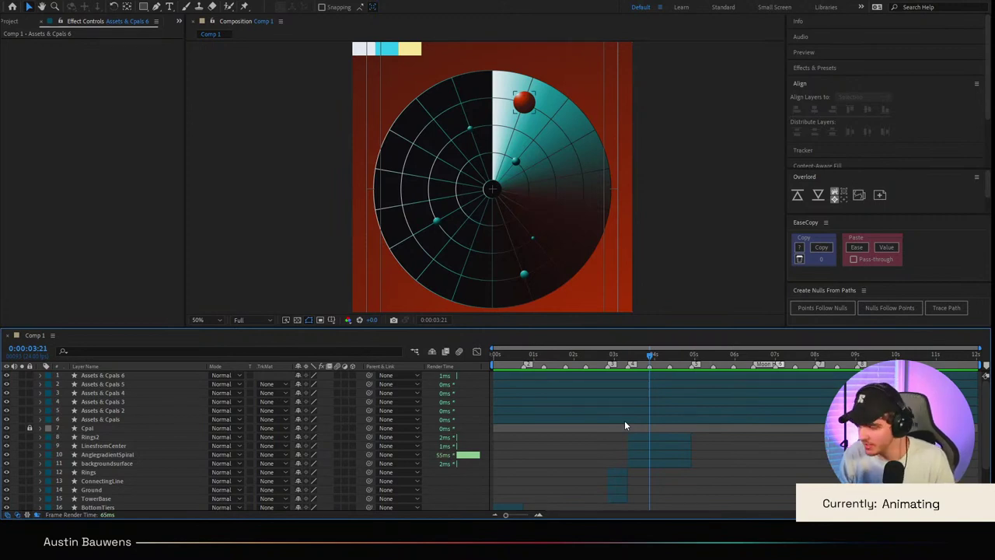
Step: Move the six Assets & Cpals dot layers below Cpal, starting at 0:00:03:21
{"action": "left_click_drag", "start_coordinate": [655, 356], "coordinate": [628, 362]}
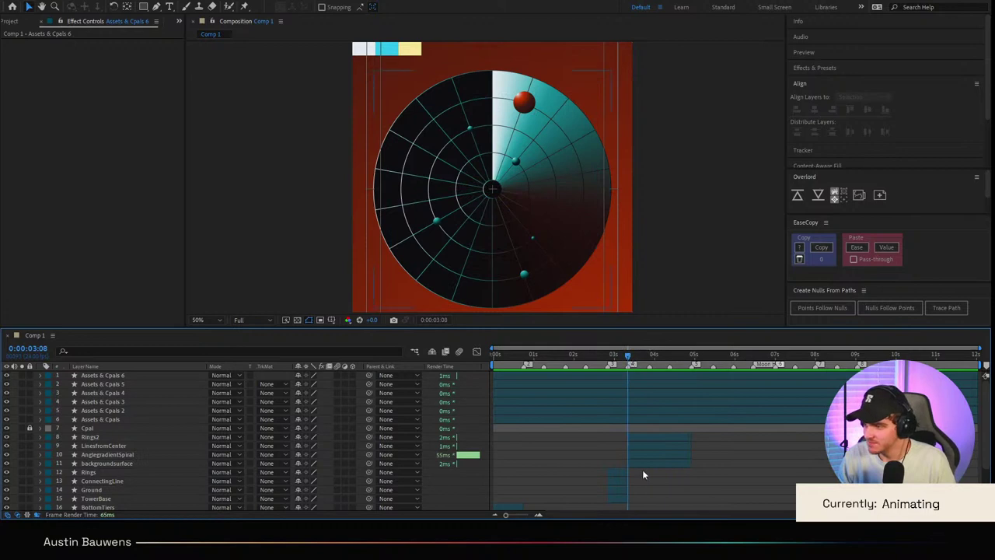
{"action": "left_click", "coordinate": [169, 376]}
{"action": "left_click", "coordinate": [138, 402], "text": "shift"}
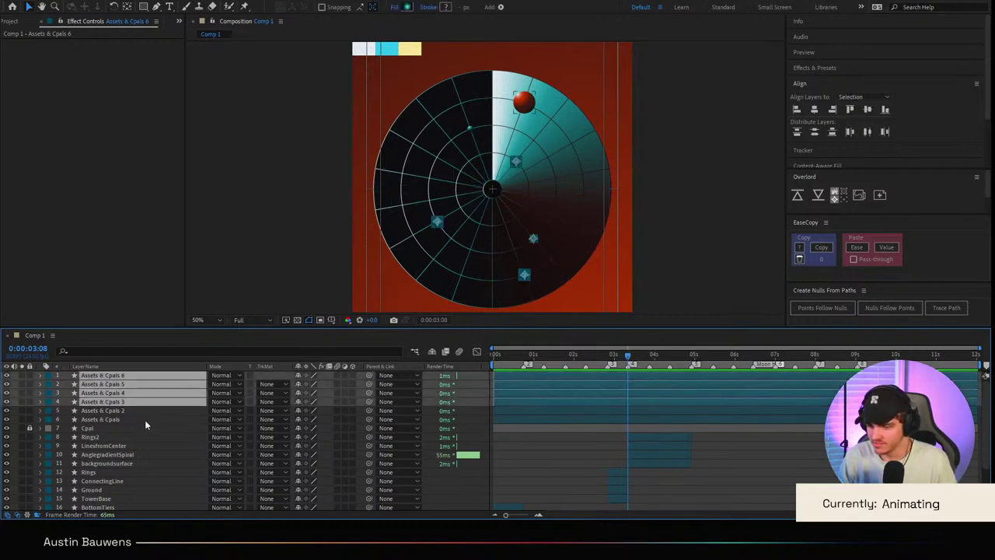
{"action": "left_click", "coordinate": [145, 419], "text": "shift"}
{"action": "left_click_drag", "start_coordinate": [143, 407], "coordinate": [144, 431]}
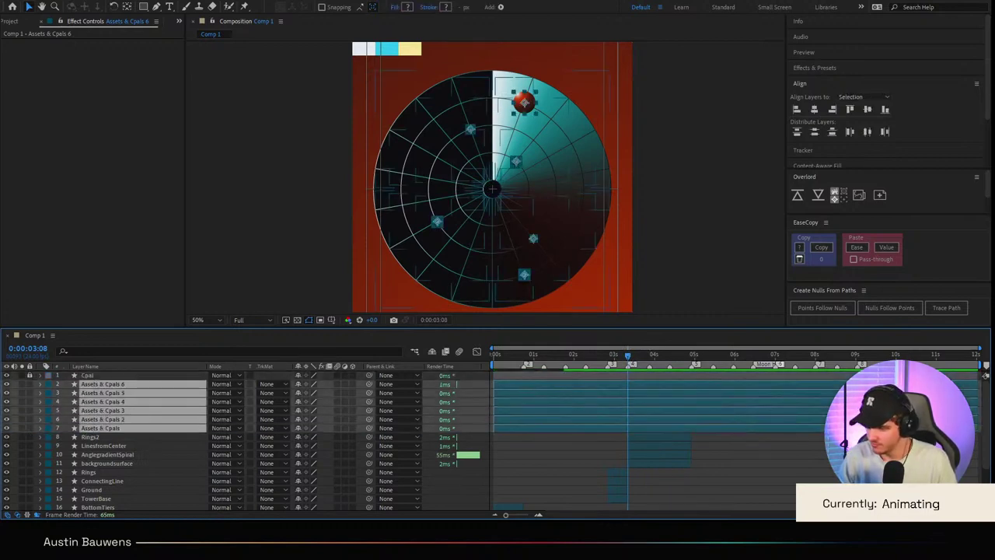
{"action": "key", "text": "["}
Step: Check the scene at 0:00:04:22 and 0:00:04:01, then reselect the six dot layers
{"action": "left_click_drag", "start_coordinate": [681, 363], "coordinate": [693, 361]}
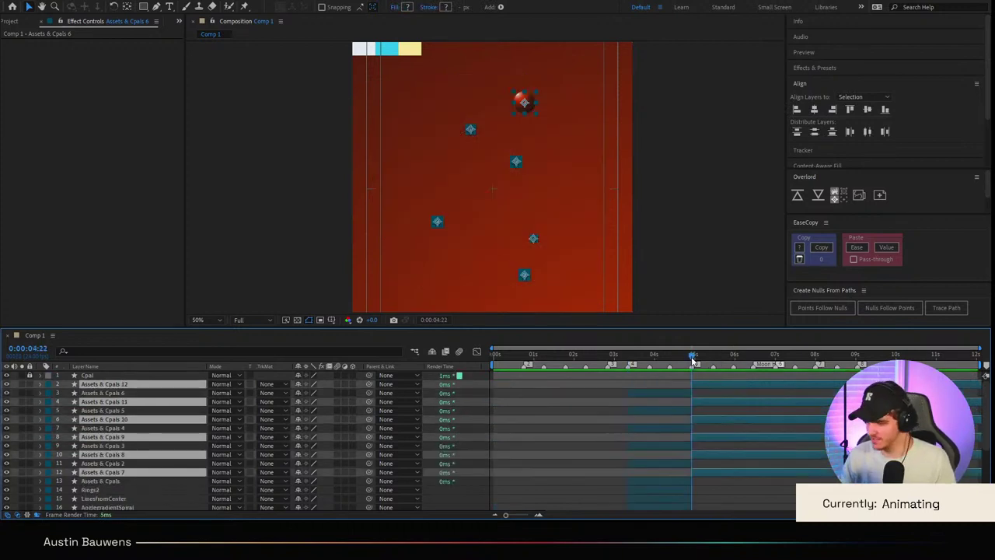
{"action": "key", "text": "F2"}
{"action": "left_click", "coordinate": [656, 355]}
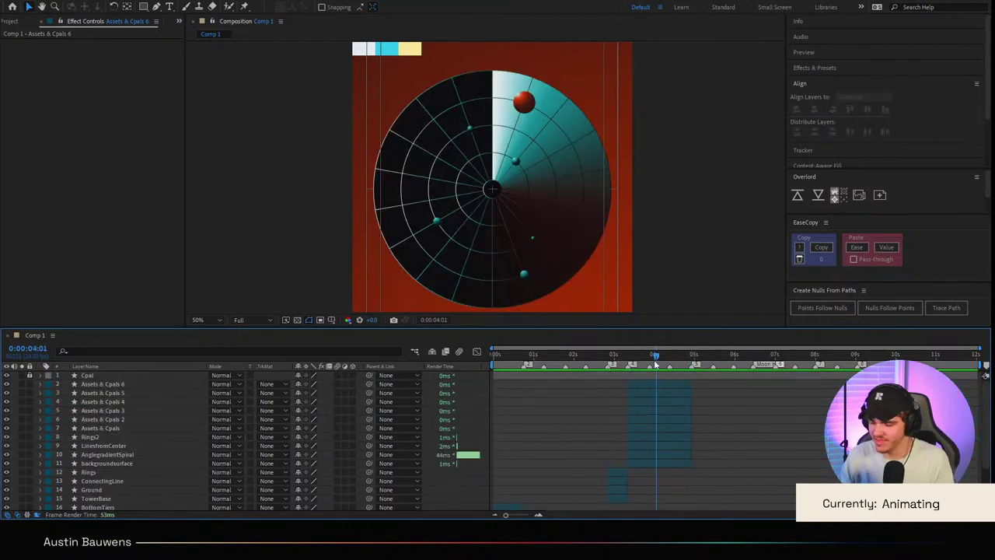
{"action": "scroll", "coordinate": [649, 411], "scroll_direction": "up", "scroll_amount": 1}
{"action": "left_click", "coordinate": [643, 387]}
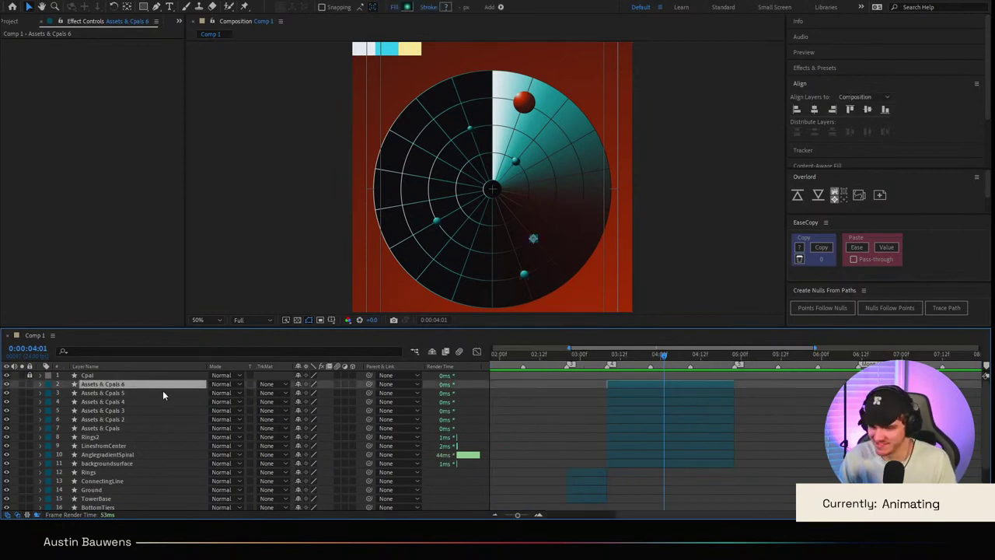
{"action": "left_click", "coordinate": [136, 427], "text": "shift"}
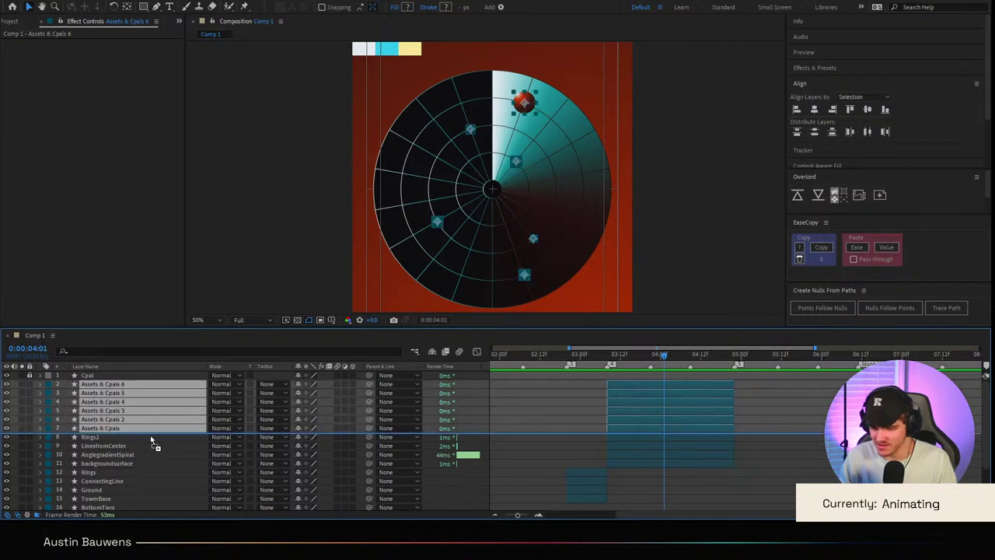
Step: Move AngleGradientSpiral up directly below the six dot layers
{"action": "left_click", "coordinate": [151, 456]}
{"action": "left_click_drag", "start_coordinate": [153, 460], "coordinate": [139, 436]}
{"action": "left_click", "coordinate": [129, 428]}
{"action": "left_click", "coordinate": [119, 385], "text": "shift"}
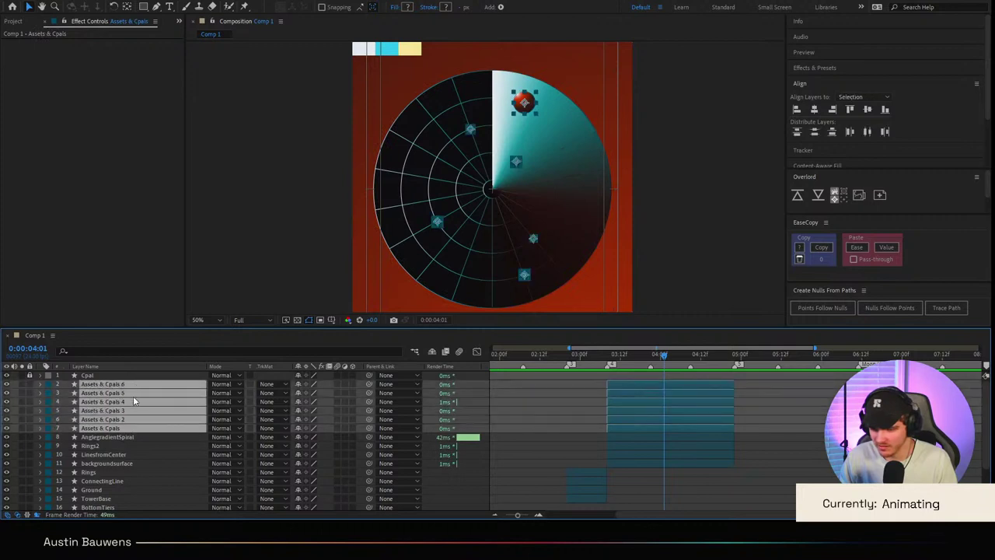
Step: Inspect the Assets & Cpals 6 layer and restore the comp view to 50%
{"action": "left_click", "coordinate": [513, 465]}
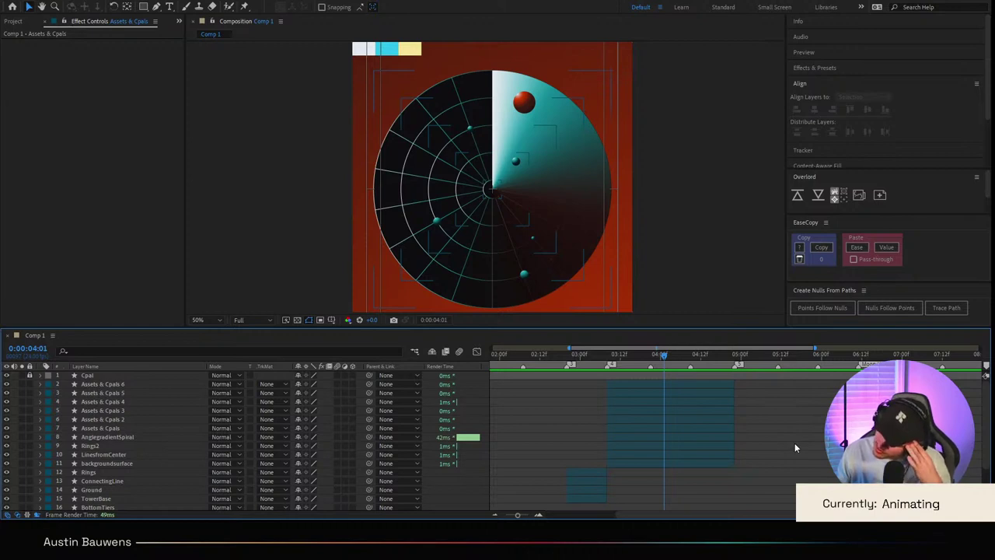
{"action": "scroll", "coordinate": [641, 223], "scroll_direction": "down", "scroll_amount": 3}
{"action": "scroll", "coordinate": [642, 222], "scroll_direction": "up", "scroll_amount": 3}
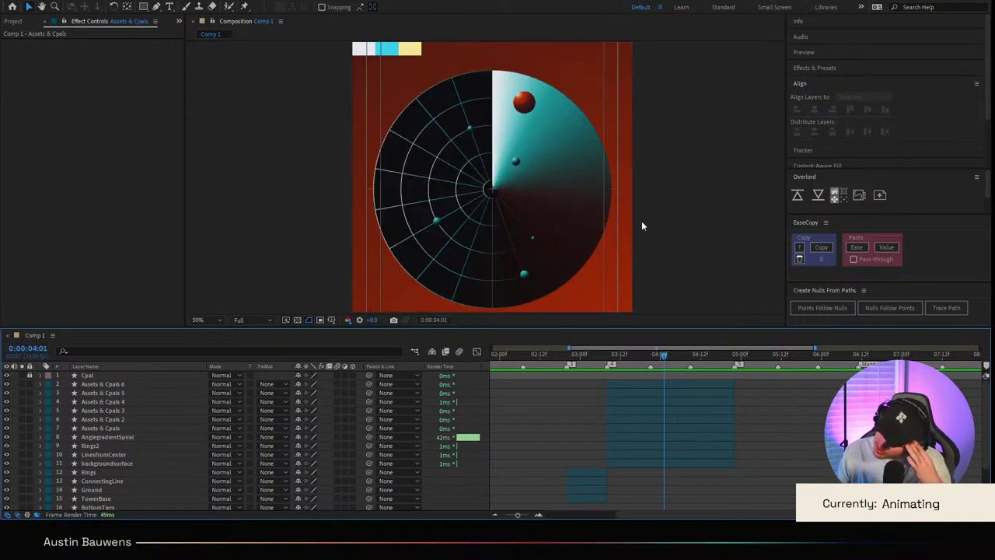
{"action": "left_click", "coordinate": [144, 383]}
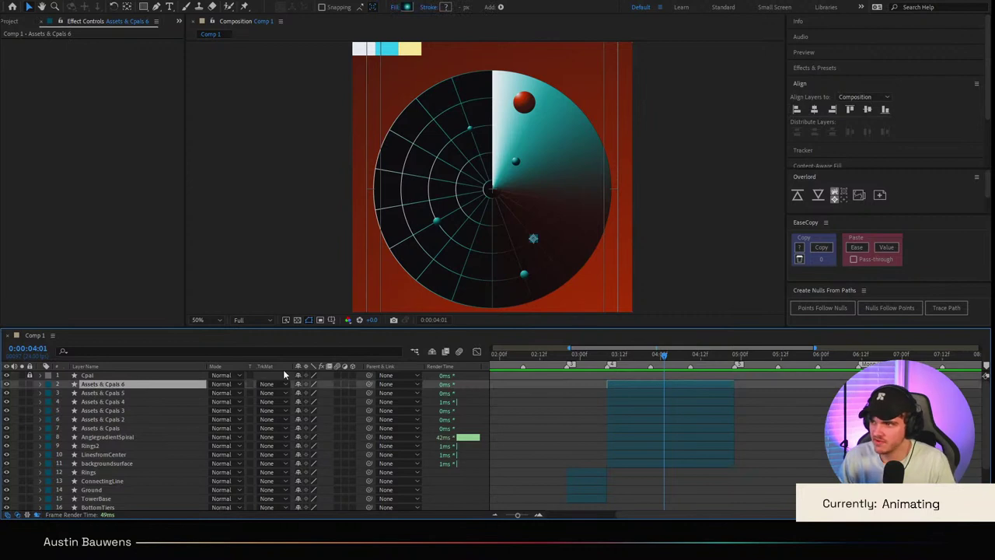
{"action": "scroll", "coordinate": [491, 135], "scroll_direction": "down", "scroll_amount": 3}
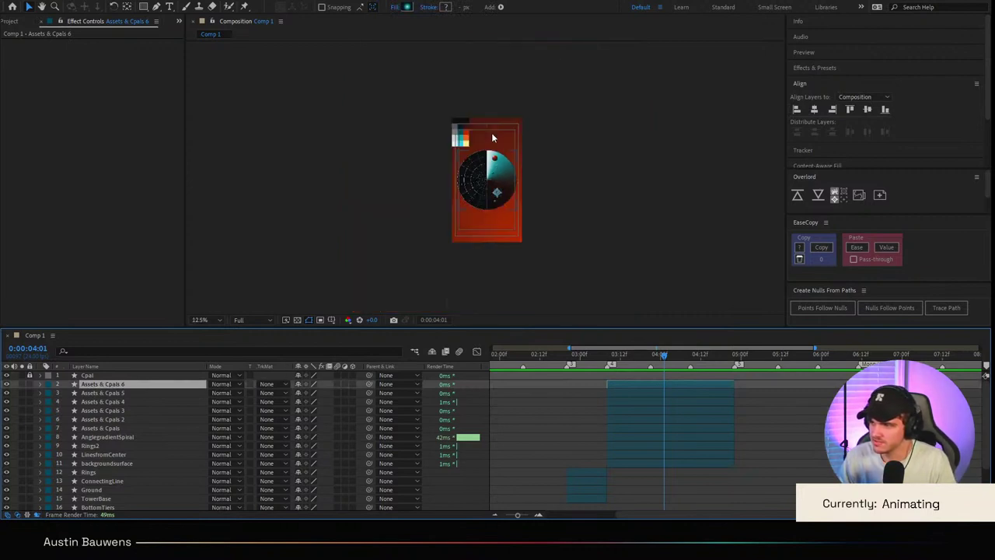
{"action": "scroll", "coordinate": [492, 138], "scroll_direction": "up", "scroll_amount": 3}
{"action": "scroll", "coordinate": [493, 137], "scroll_direction": "down", "scroll_amount": 2}
{"action": "scroll", "coordinate": [493, 137], "scroll_direction": "up", "scroll_amount": 2}
{"action": "key", "text": "F2"}
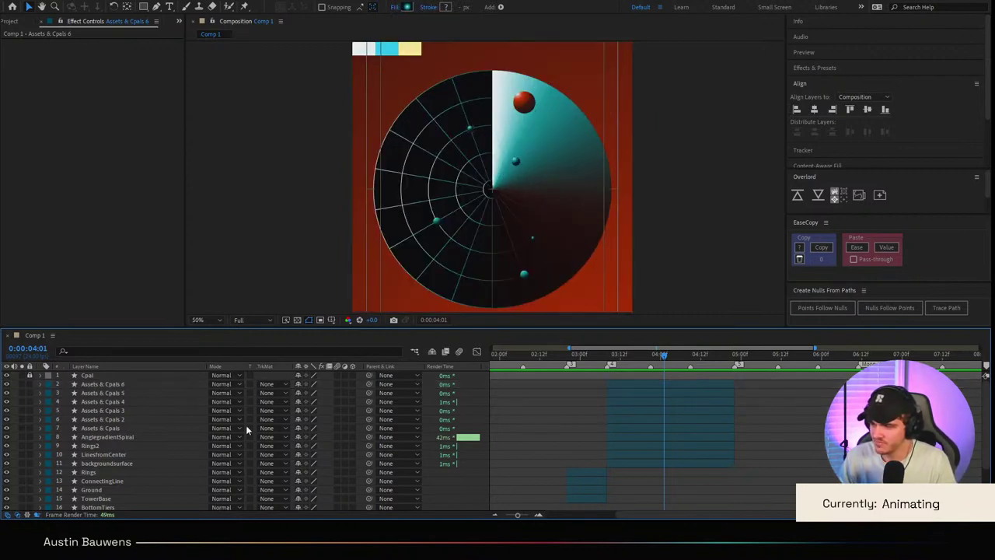
{"action": "left_click", "coordinate": [114, 385]}
{"action": "left_click", "coordinate": [563, 429]}
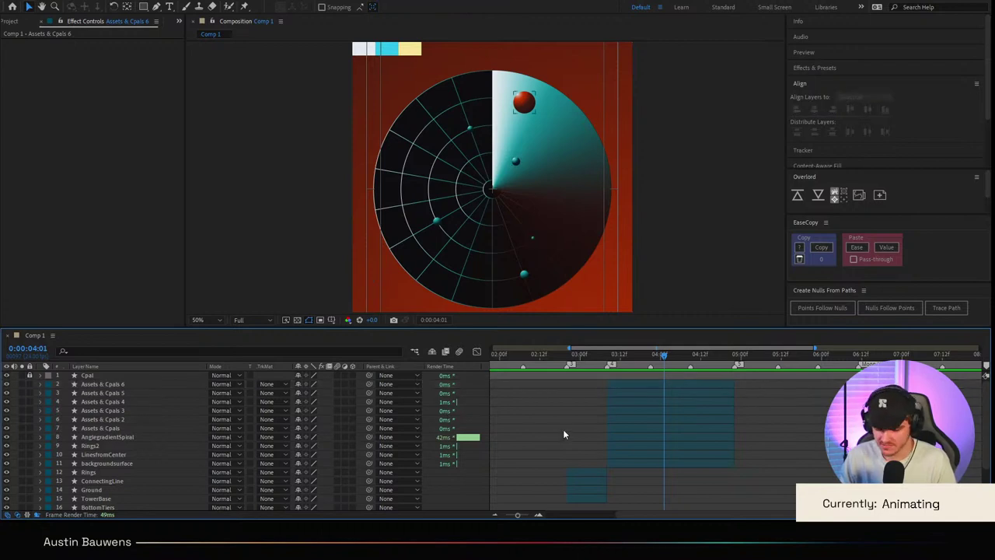
Step: Apply Deep Glow to the red sphere's layer, with Radius 500 in Screen mode
{"action": "left_click", "coordinate": [99, 428]}
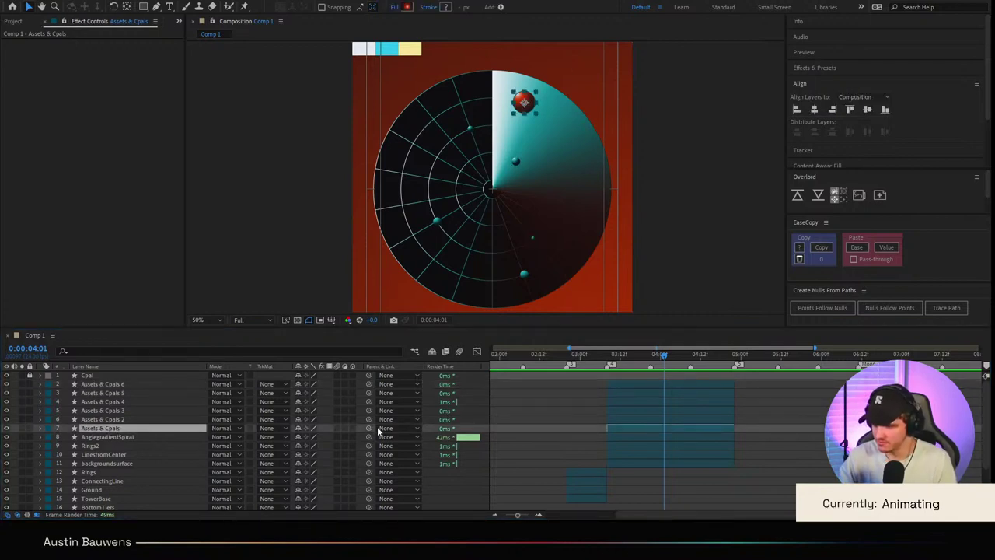
{"action": "key", "text": "ctrl+alt+shift+e"}
{"action": "left_click", "coordinate": [503, 412]}
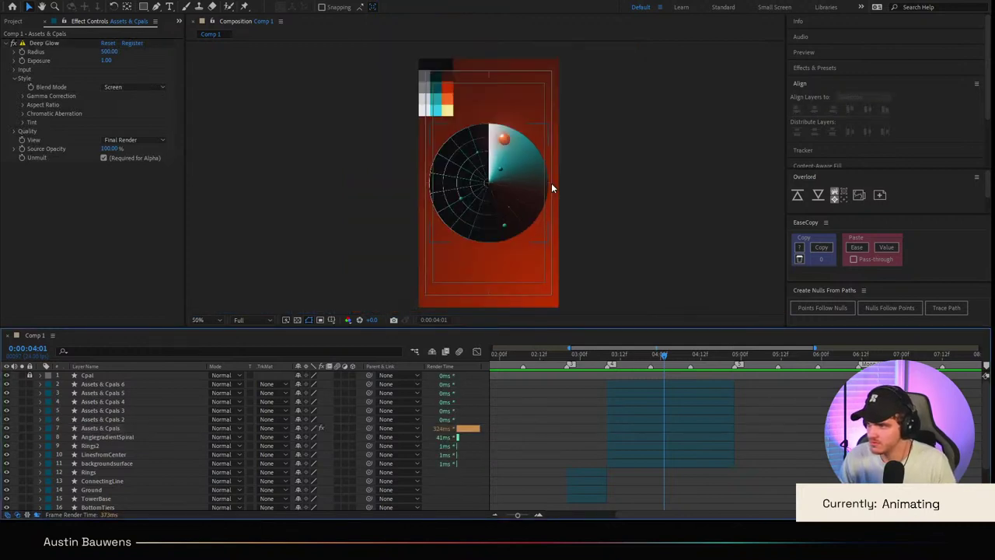
Step: Undo the Deep Glow and rename the red sphere's layer to RedDot
{"action": "key", "text": "ctrl+z"}
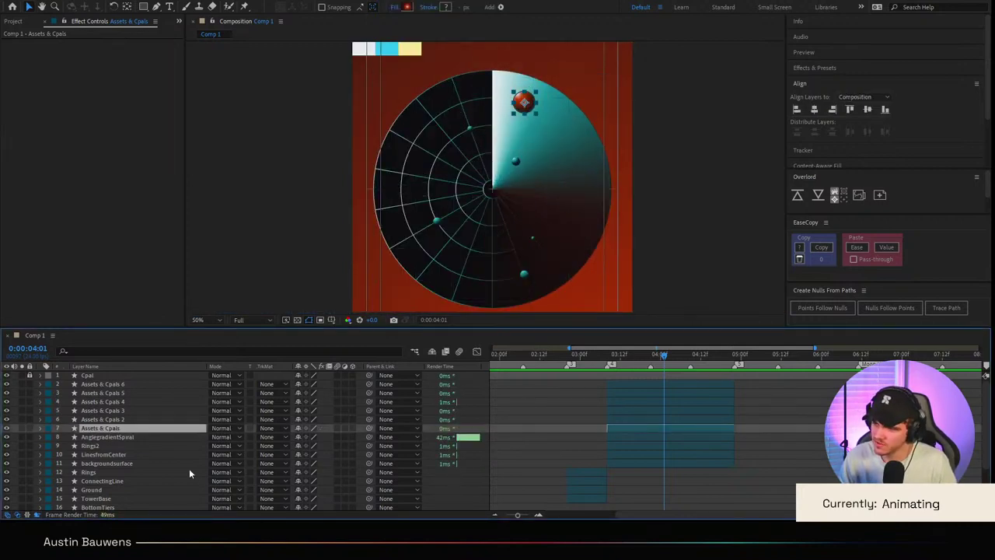
{"action": "left_click", "coordinate": [116, 384]}
{"action": "left_click", "coordinate": [116, 427]}
{"action": "key", "text": "Return"}
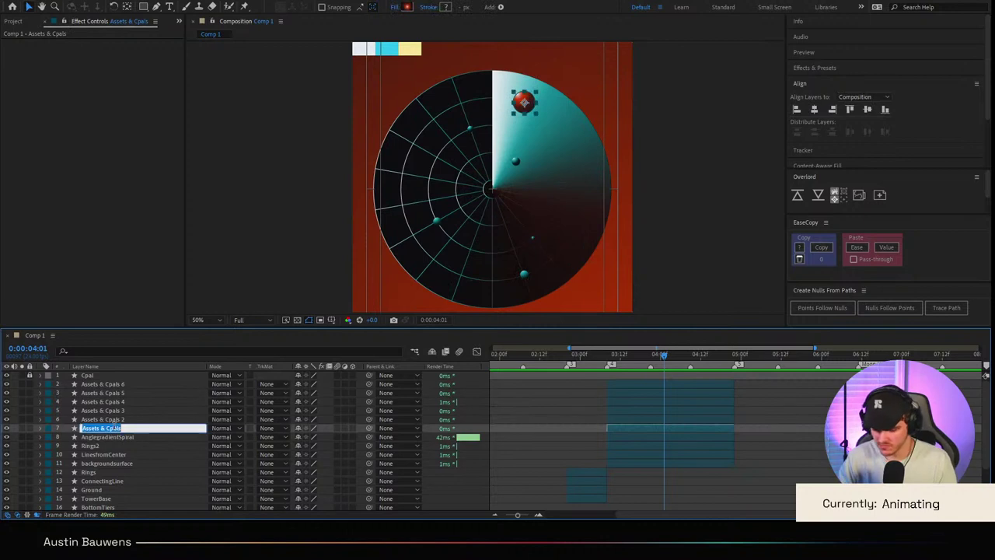
{"action": "type", "text": "RedDot"}
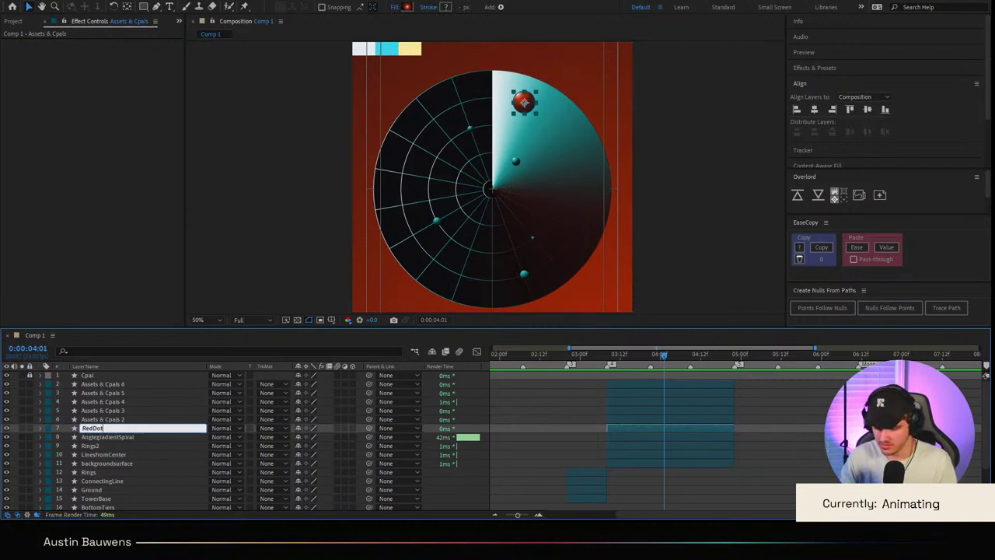
{"action": "key", "text": "Return"}
Step: Rename Assets & Cpals 2, 3 and 4 to BlueDot1, BlueDot2 and BlueDot3
{"action": "left_click", "coordinate": [113, 422]}
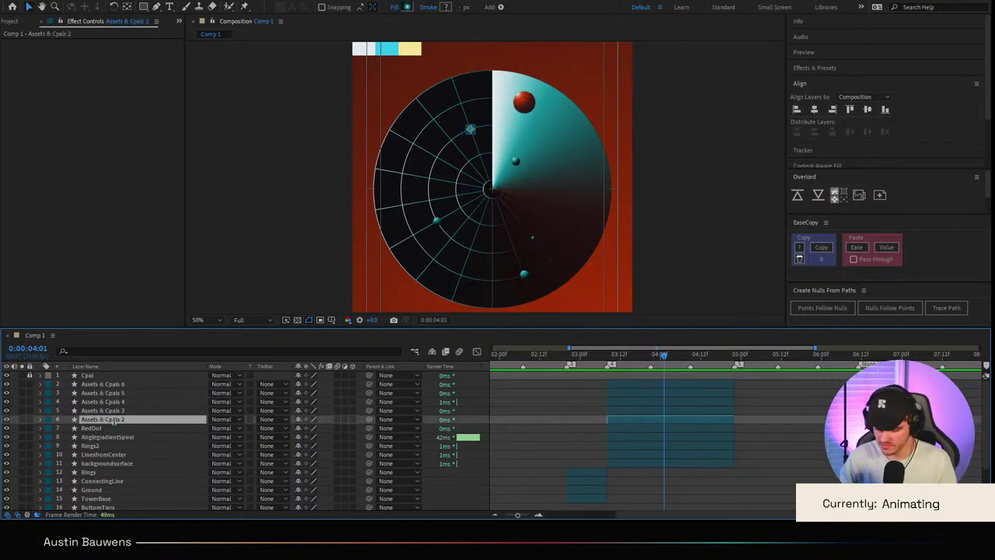
{"action": "key", "text": "Return"}
{"action": "type", "text": "BlueDot1"}
{"action": "key", "text": "Return"}
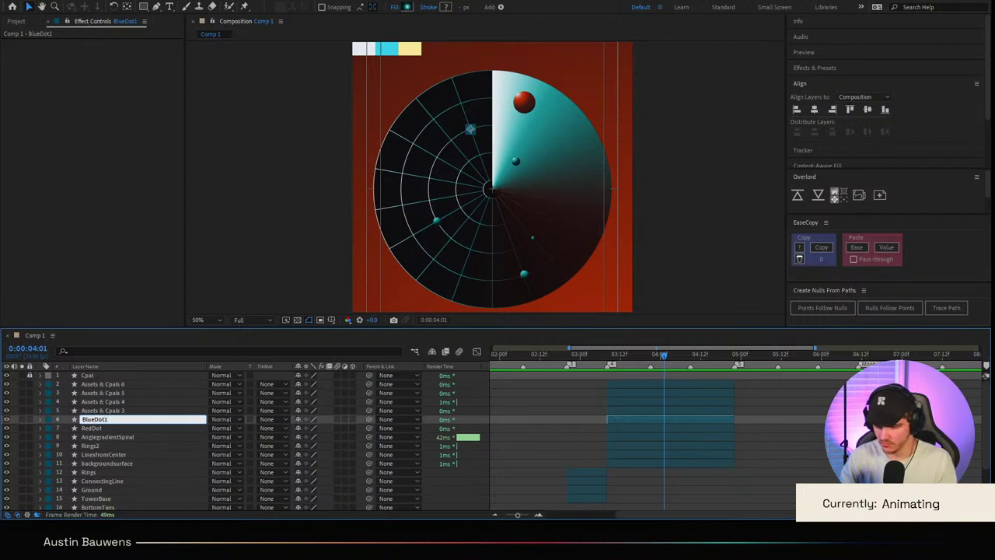
{"action": "left_click", "coordinate": [113, 411]}
{"action": "key", "text": "Return"}
{"action": "type", "text": "BlueDot2"}
{"action": "key", "text": "Return"}
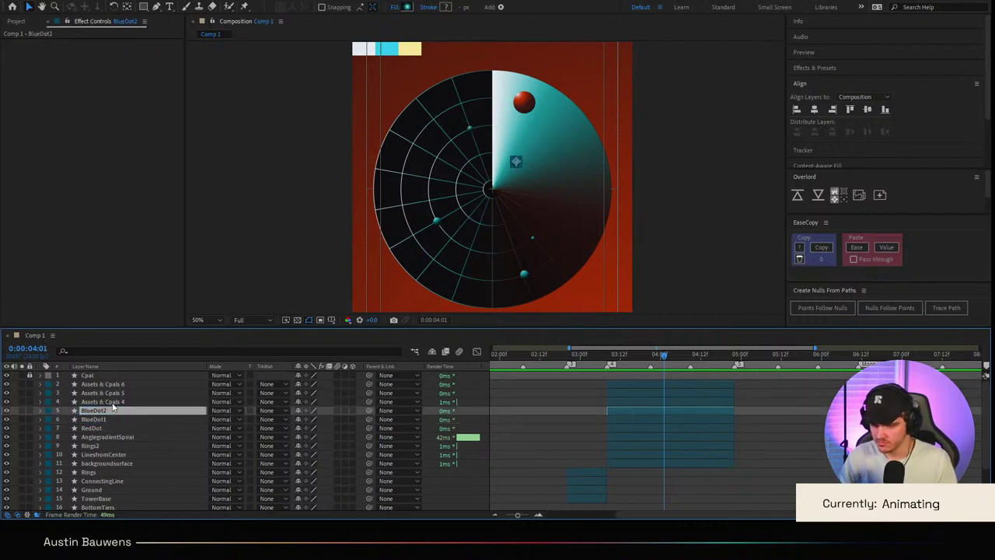
{"action": "left_click", "coordinate": [112, 402]}
{"action": "key", "text": "Return"}
{"action": "type", "text": "BlueDot"}
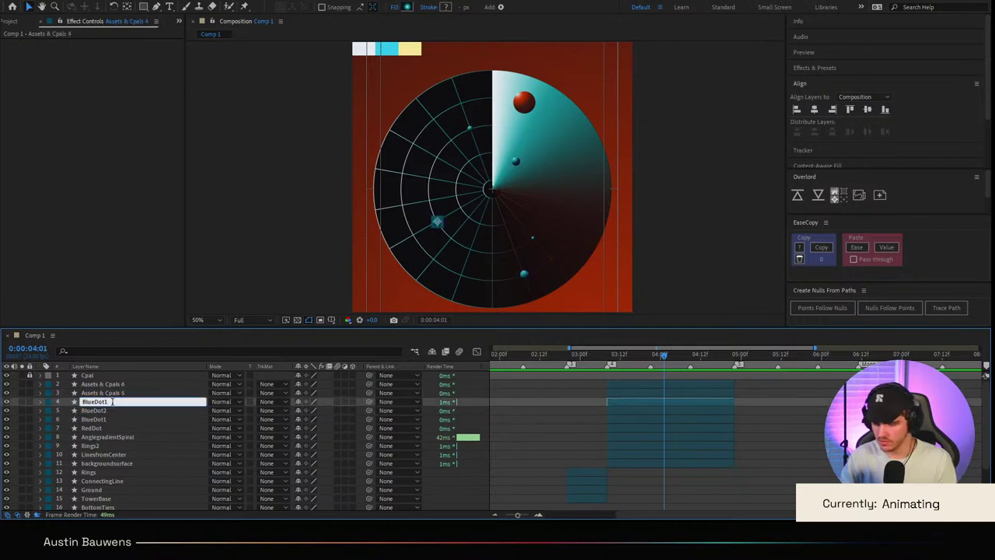
{"action": "type", "text": "3"}
{"action": "key", "text": "Return"}
Step: Rename Assets & Cpals 5 and 6 to BlueDot4 and BlueDot5
{"action": "left_click", "coordinate": [105, 393]}
{"action": "key", "text": "Return"}
{"action": "type", "text": "BlueDot"}
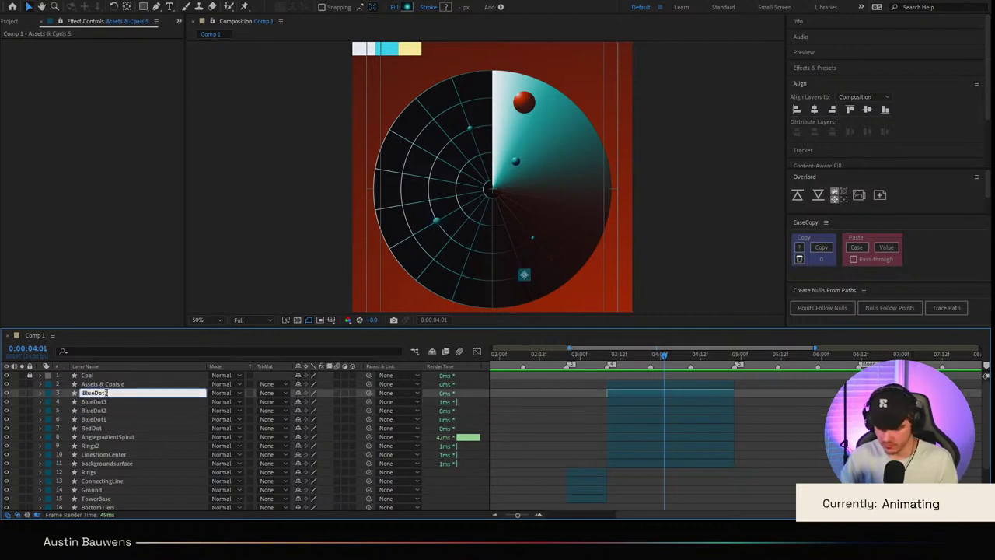
{"action": "type", "text": "4"}
{"action": "key", "text": "Return"}
{"action": "left_click", "coordinate": [117, 385]}
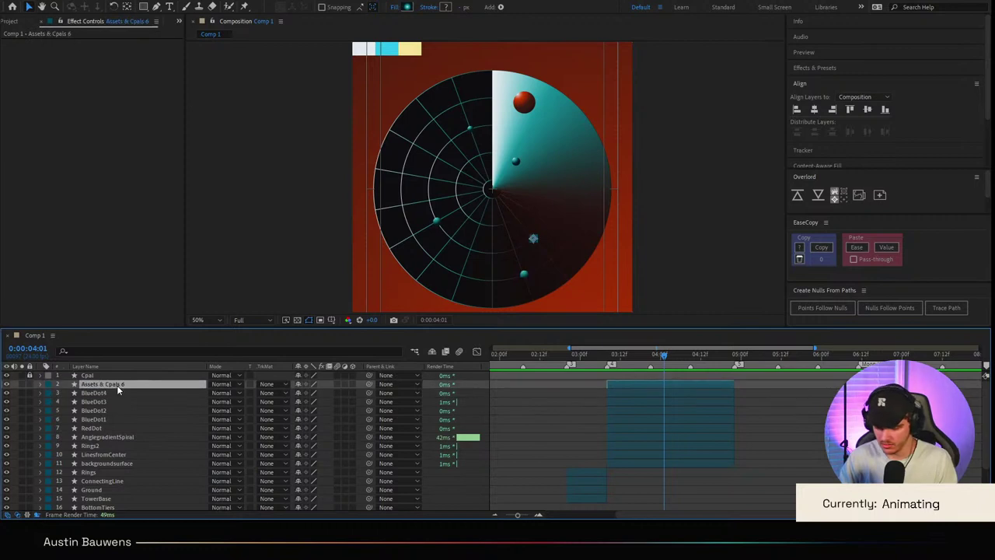
{"action": "key", "text": "Return"}
{"action": "type", "text": "BlueDot5"}
{"action": "key", "text": "Return"}
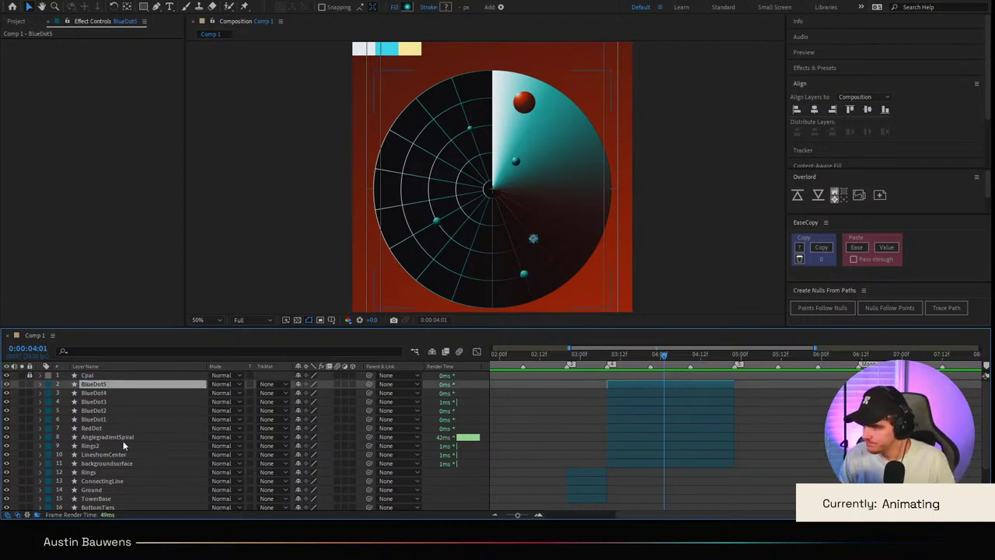
Step: Place RedDot directly beneath Cpal and review the transition from 0:00:04:09 back to 0:00:03:22
{"action": "left_click_drag", "start_coordinate": [103, 429], "coordinate": [110, 384]}
{"action": "left_click", "coordinate": [739, 459]}
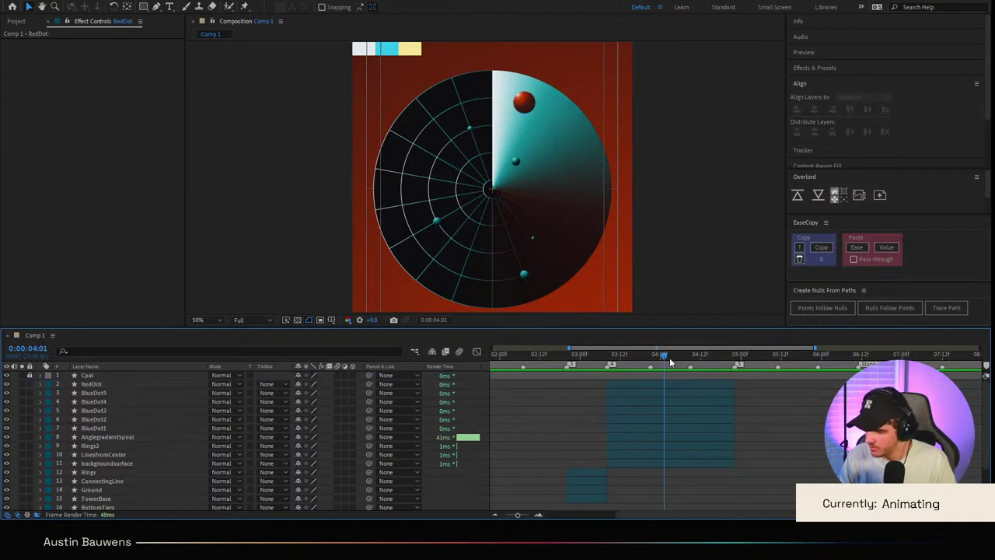
{"action": "left_click_drag", "start_coordinate": [669, 358], "coordinate": [594, 364]}
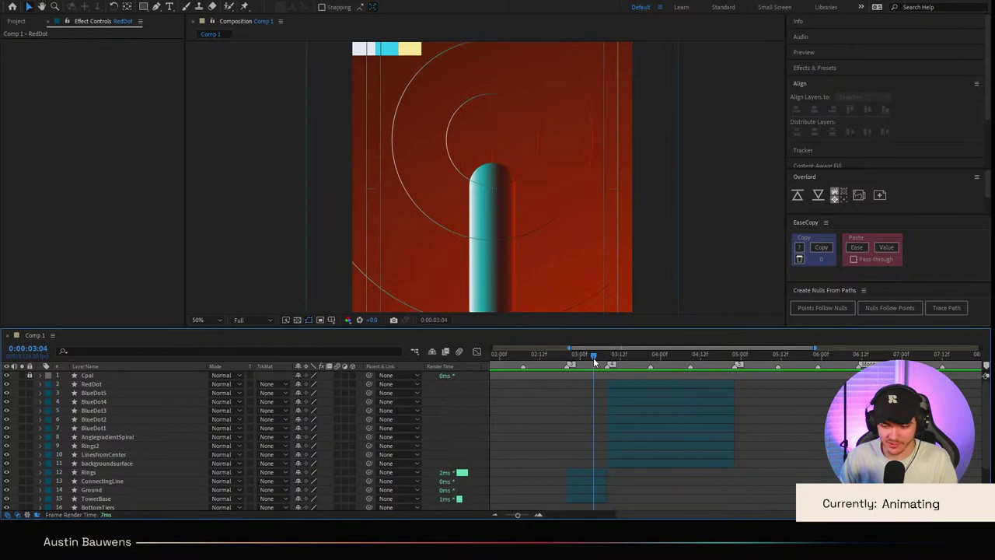
{"action": "left_click", "coordinate": [676, 359]}
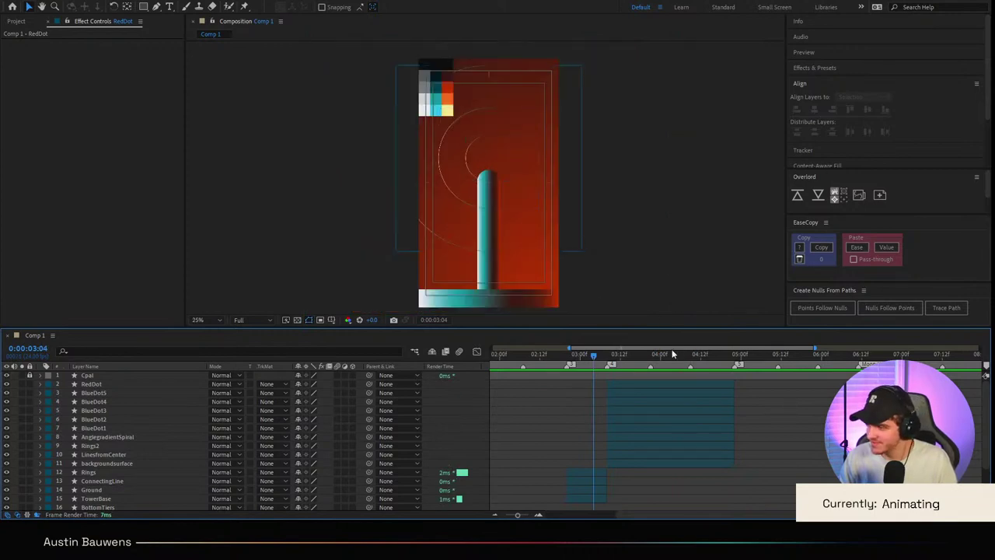
{"action": "left_click_drag", "start_coordinate": [673, 364], "coordinate": [574, 372]}
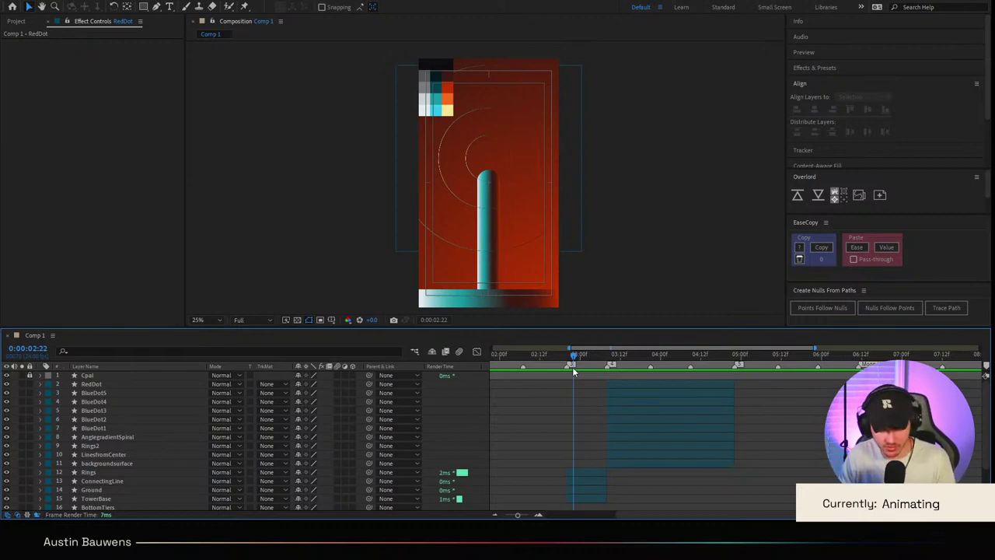
Step: Preview the pillar-to-radar change and trim RedDot's in point to 0:00:04:09
{"action": "key", "text": "space"}
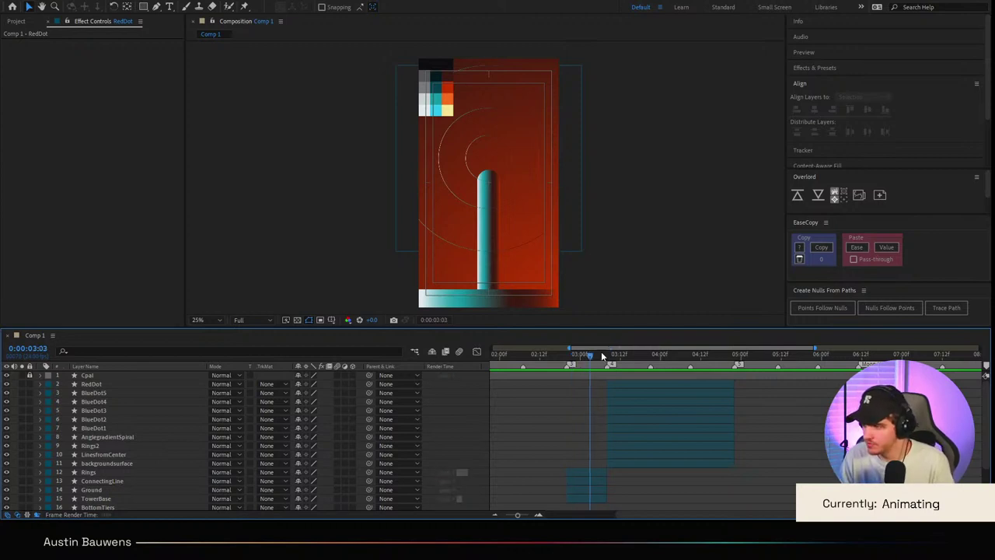
{"action": "left_click_drag", "start_coordinate": [602, 354], "coordinate": [522, 359]}
{"action": "left_click", "coordinate": [636, 384]}
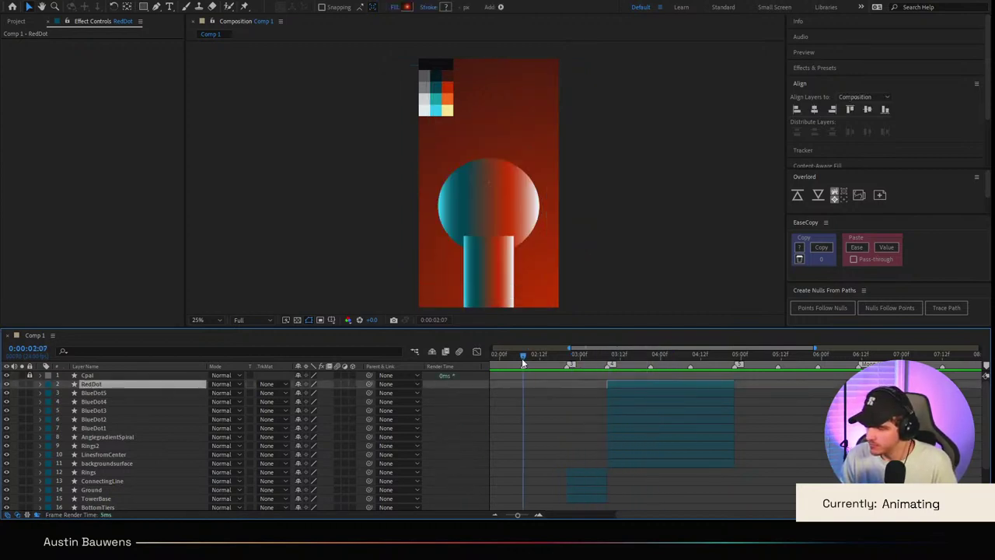
{"action": "key", "text": "space"}
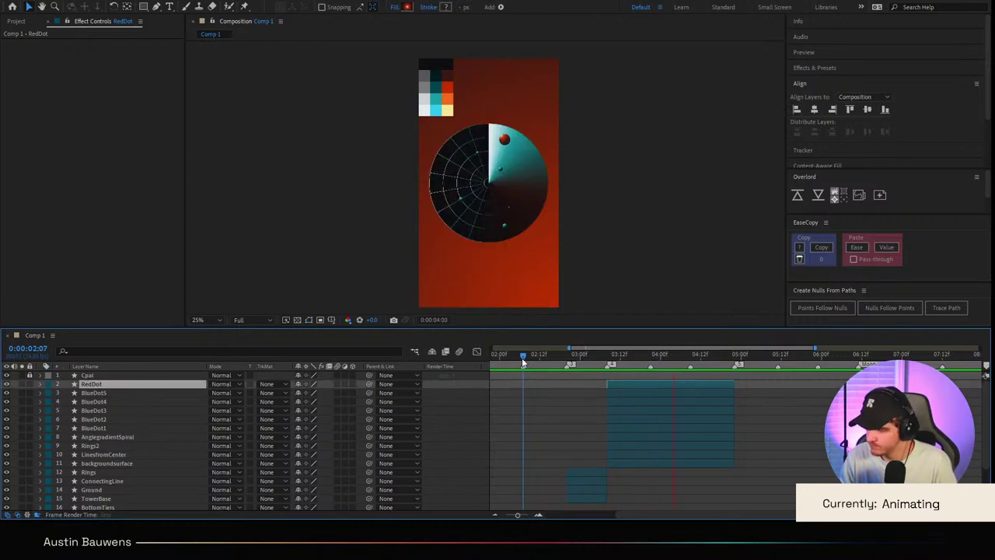
{"action": "key", "text": "space"}
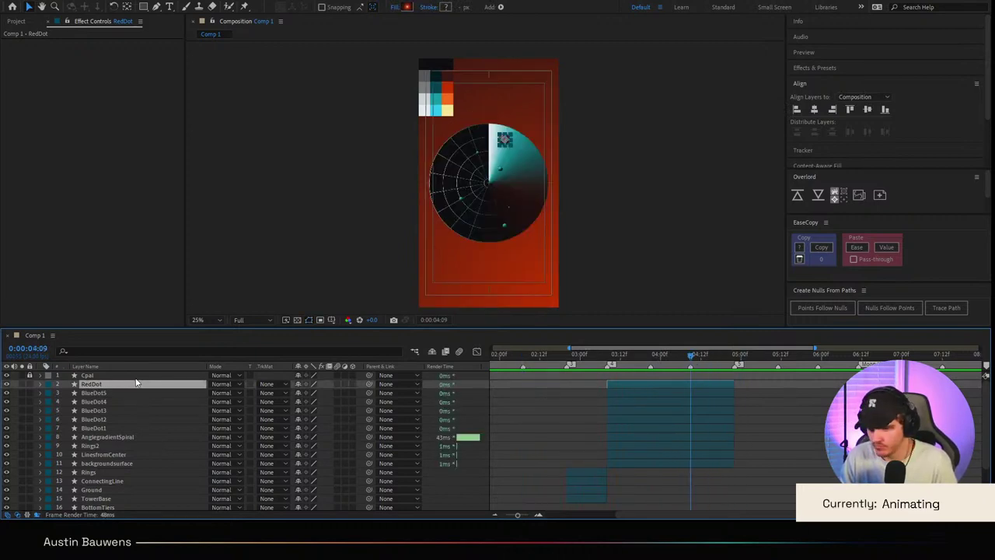
{"action": "left_click", "coordinate": [552, 365]}
{"action": "key", "text": "space"}
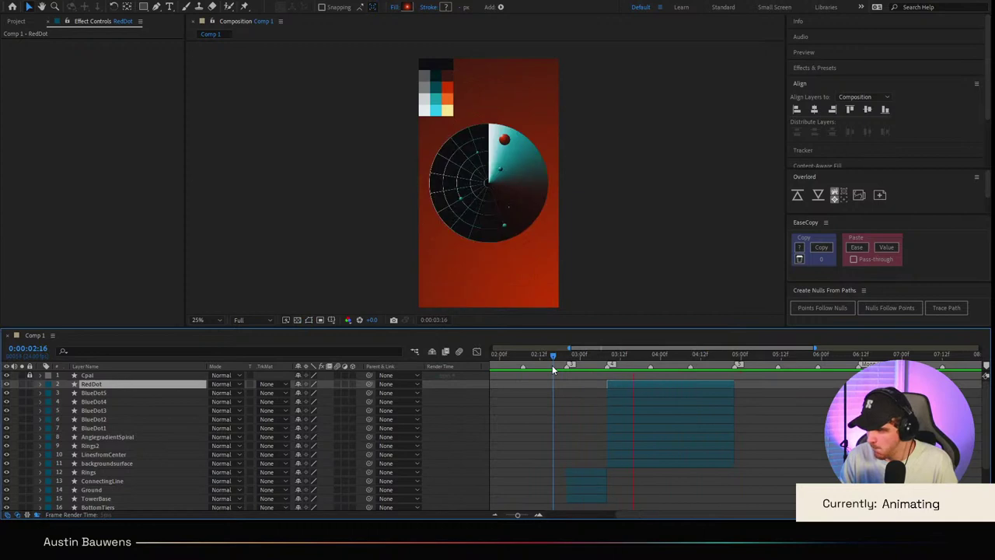
{"action": "key", "text": "space"}
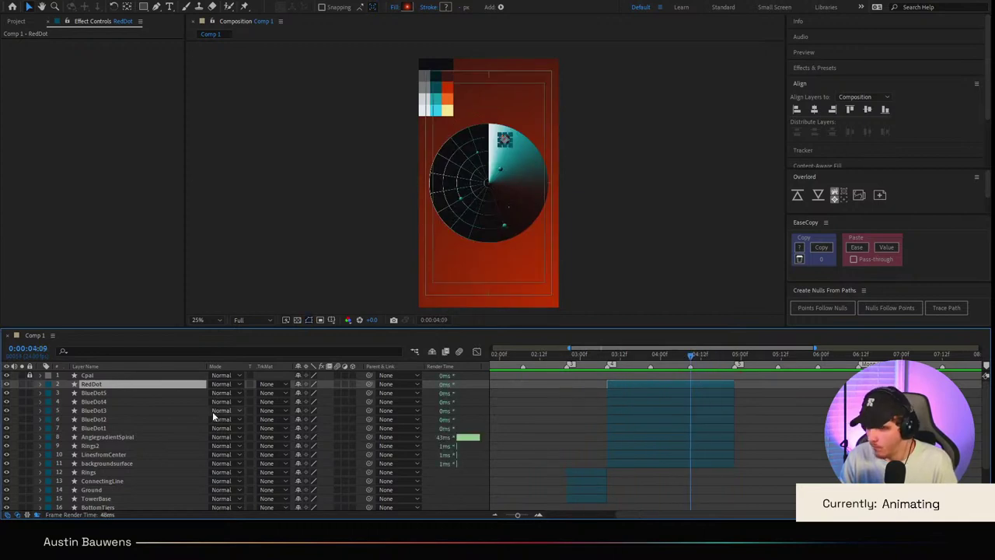
{"action": "key", "text": "bracketleft"}
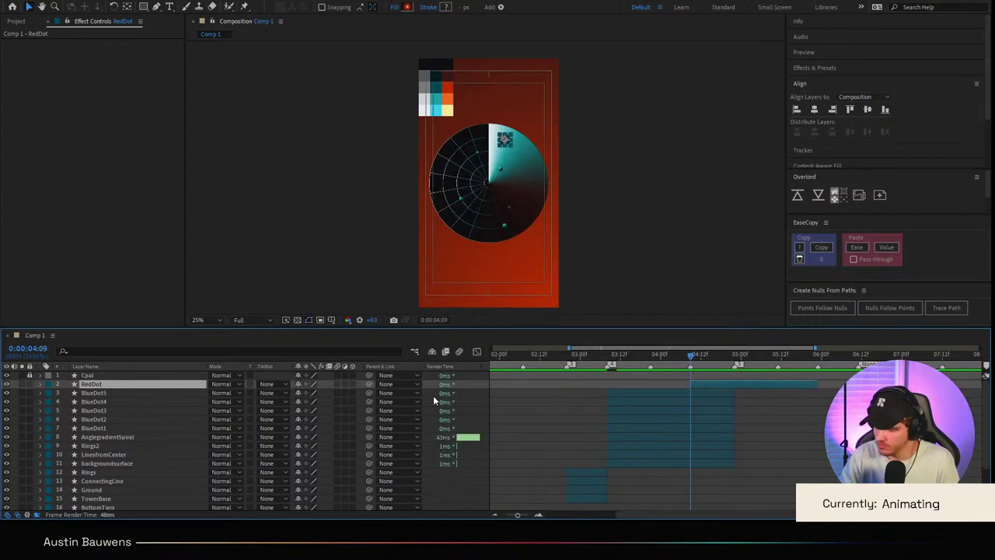
Step: Remove the stray RedDot duplicate at 0:00:04:22 and save the project
{"action": "left_click", "coordinate": [735, 363]}
{"action": "key", "text": "ctrl+d"}
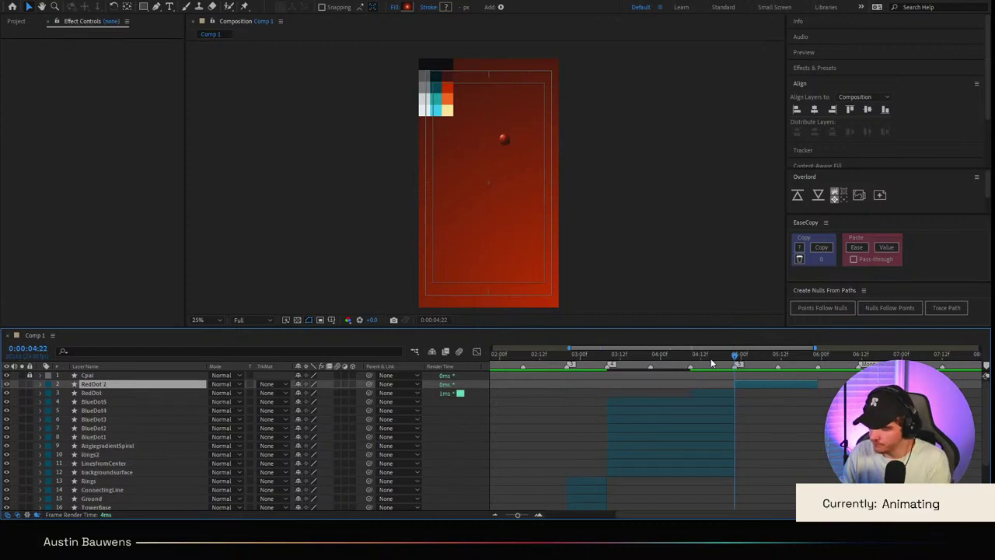
{"action": "key", "text": "Delete"}
{"action": "left_click", "coordinate": [711, 359]}
{"action": "left_click_drag", "start_coordinate": [754, 358], "coordinate": [733, 358]}
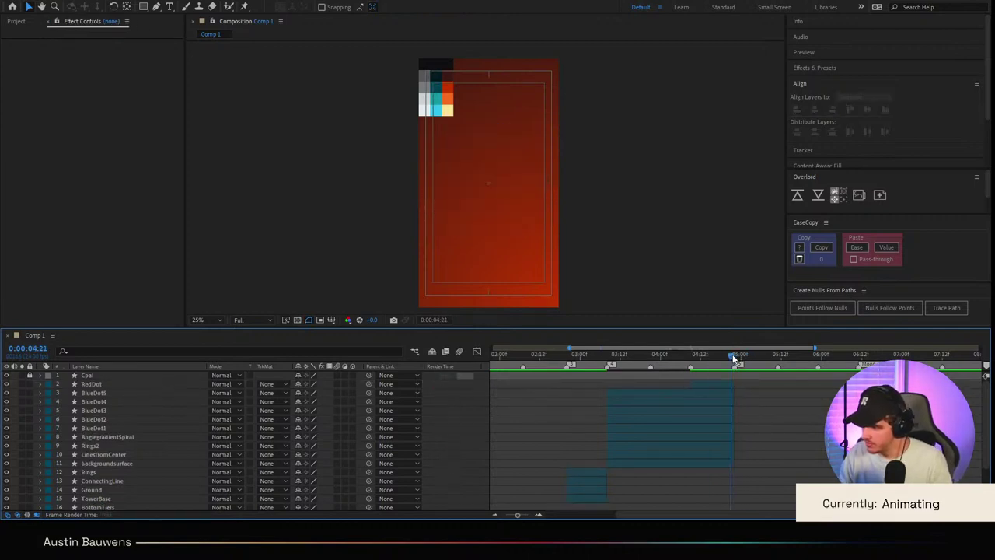
{"action": "left_click", "coordinate": [735, 359]}
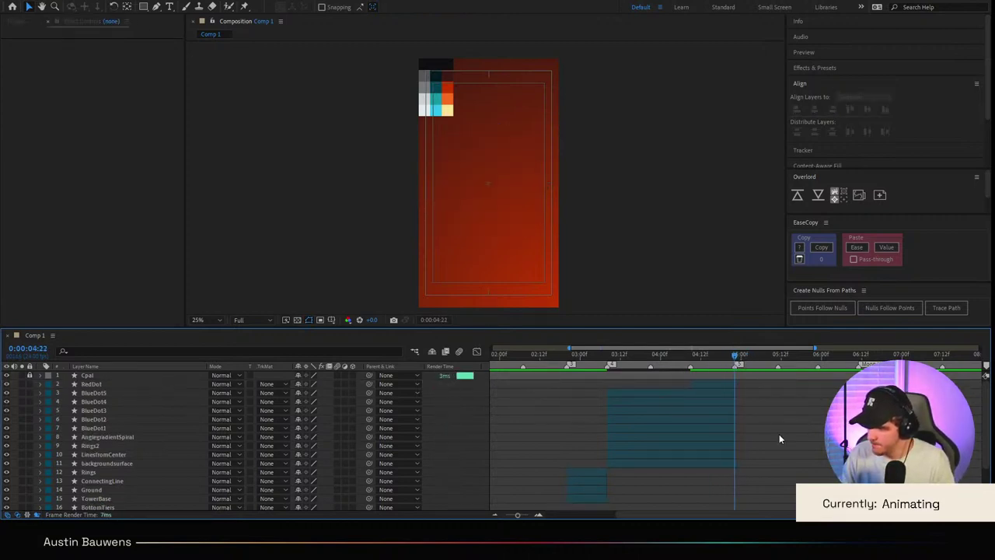
{"action": "key", "text": "ctrl+s"}
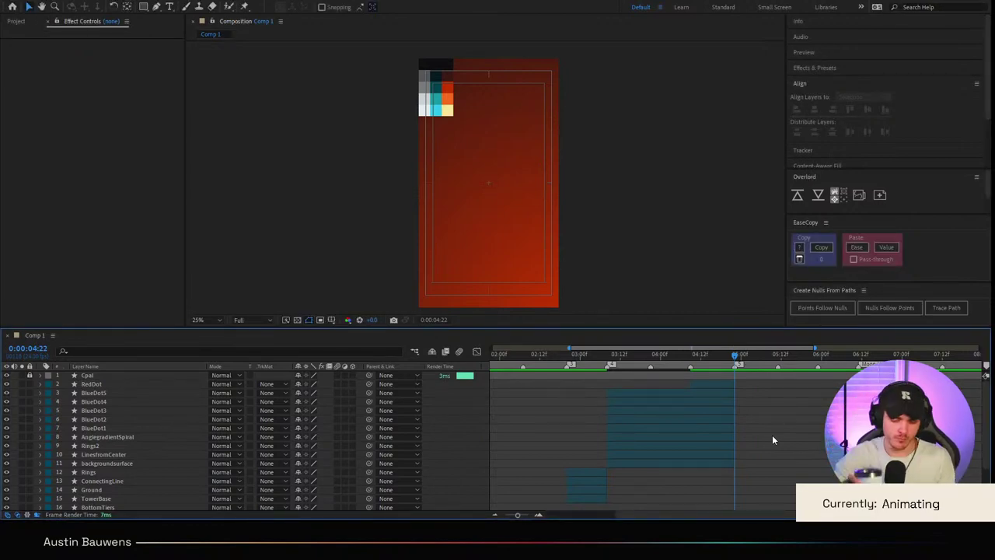
{"action": "scroll", "coordinate": [772, 440], "scroll_direction": "right", "scroll_amount": 2}
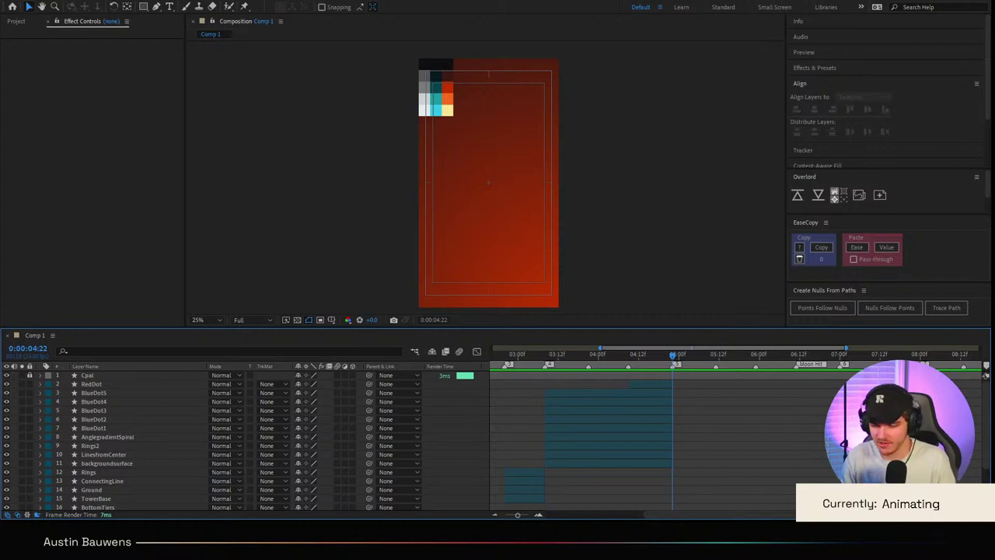
{"action": "scroll", "coordinate": [725, 479], "scroll_direction": "right", "scroll_amount": 5}
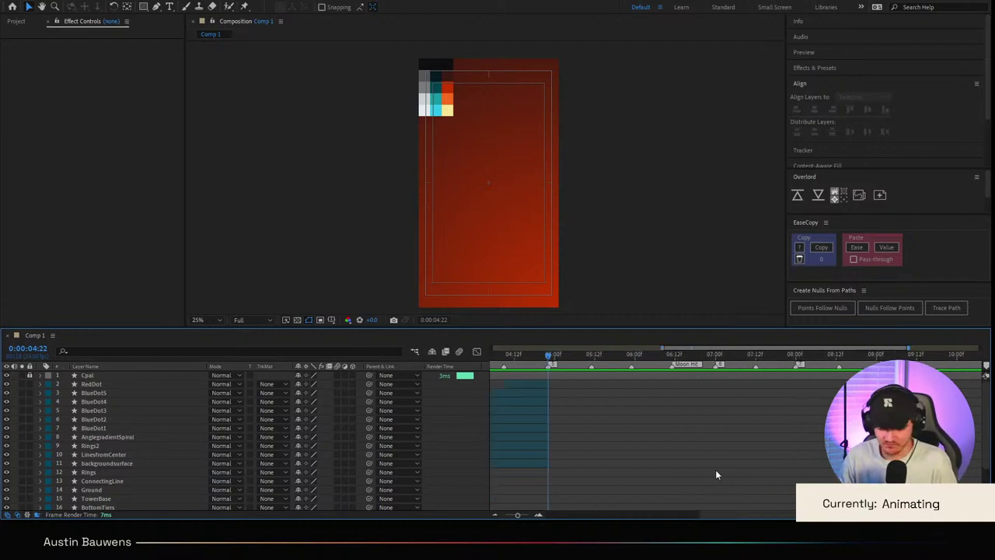
{"action": "scroll", "coordinate": [662, 463], "scroll_direction": "left", "scroll_amount": 3}
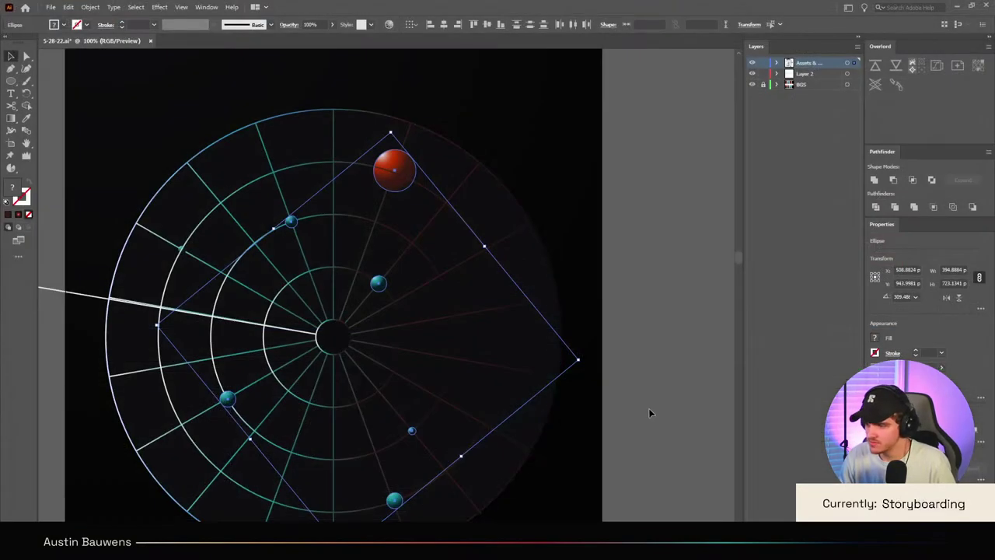
Step: Select the lower piece and full circle of the planet in Illustrator and group them
{"action": "left_click", "coordinate": [649, 411]}
{"action": "scroll", "coordinate": [648, 414], "scroll_direction": "down", "scroll_amount": 5}
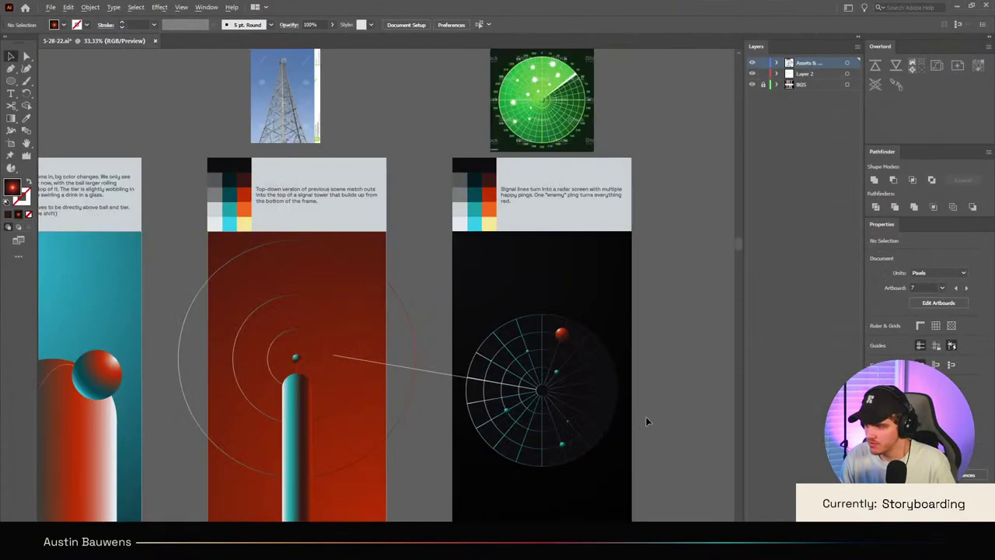
{"action": "scroll", "coordinate": [584, 440], "scroll_direction": "down", "scroll_amount": 3}
{"action": "scroll", "coordinate": [563, 432], "scroll_direction": "left", "scroll_amount": 4}
{"action": "scroll", "coordinate": [554, 431], "scroll_direction": "down", "scroll_amount": 3}
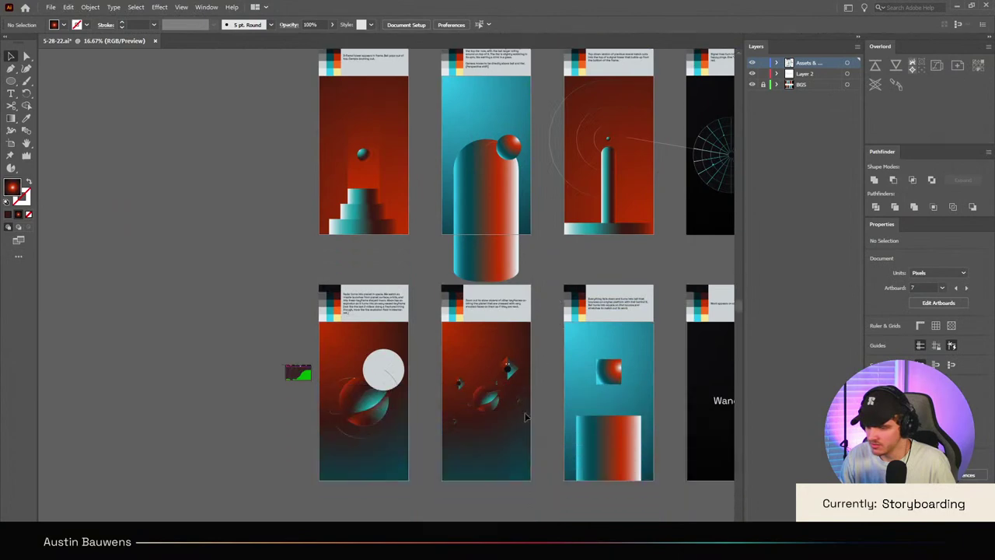
{"action": "scroll", "coordinate": [350, 386], "scroll_direction": "up", "scroll_amount": 3}
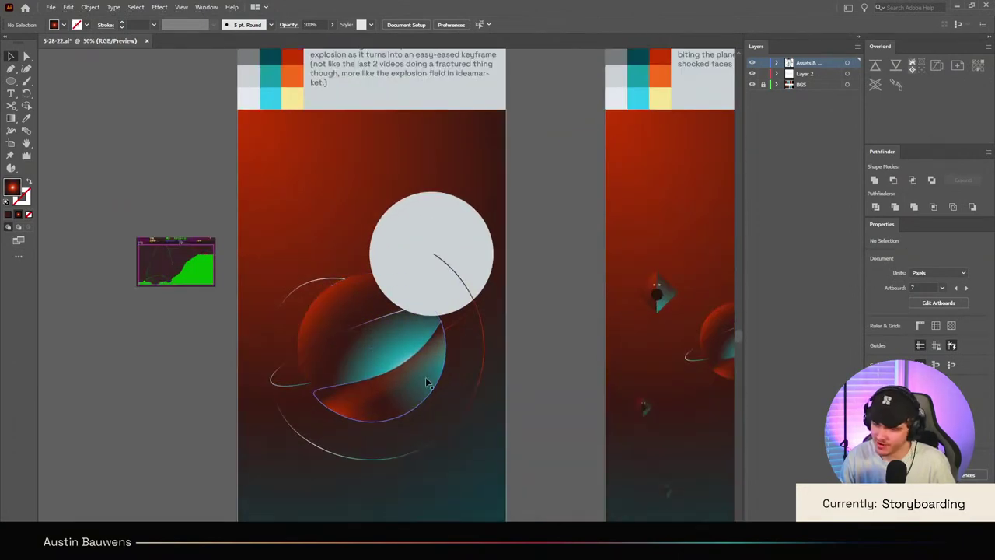
{"action": "left_click", "coordinate": [426, 382]}
{"action": "left_click", "coordinate": [382, 349]}
{"action": "scroll", "coordinate": [363, 355], "scroll_direction": "up", "scroll_amount": 3}
{"action": "scroll", "coordinate": [363, 352], "scroll_direction": "down", "scroll_amount": 9}
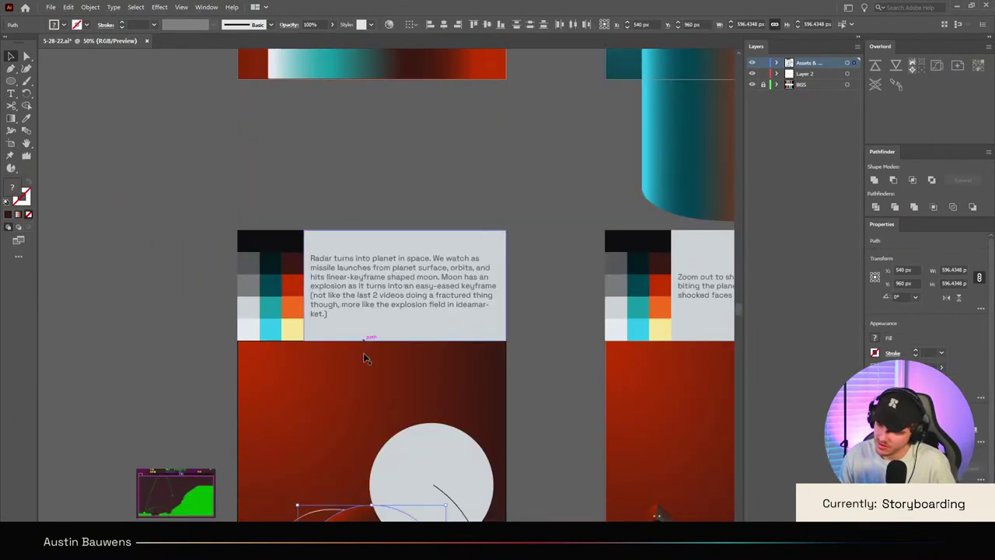
{"action": "scroll", "coordinate": [362, 363], "scroll_direction": "up", "scroll_amount": 4}
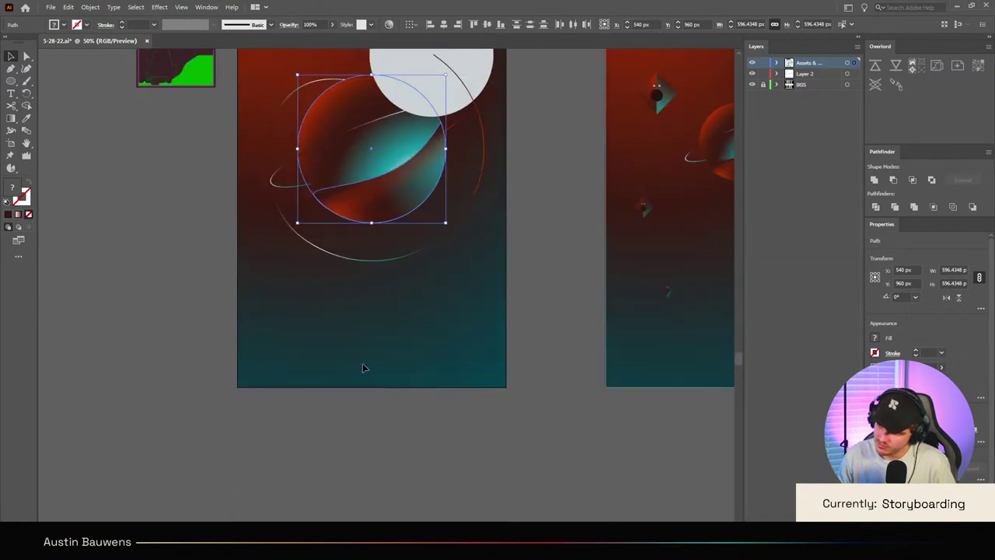
{"action": "scroll", "coordinate": [369, 317], "scroll_direction": "up", "scroll_amount": 1}
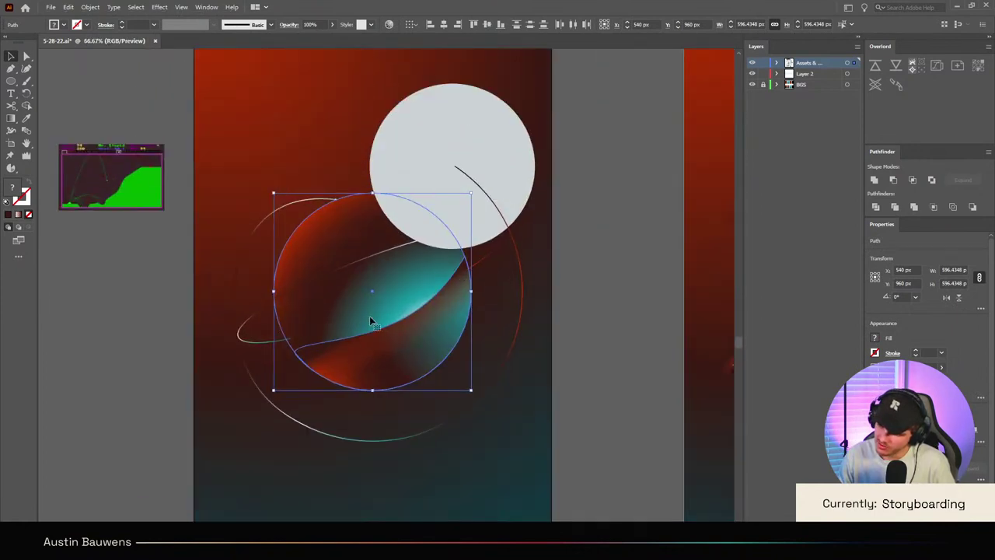
{"action": "key", "text": "ctrl+g"}
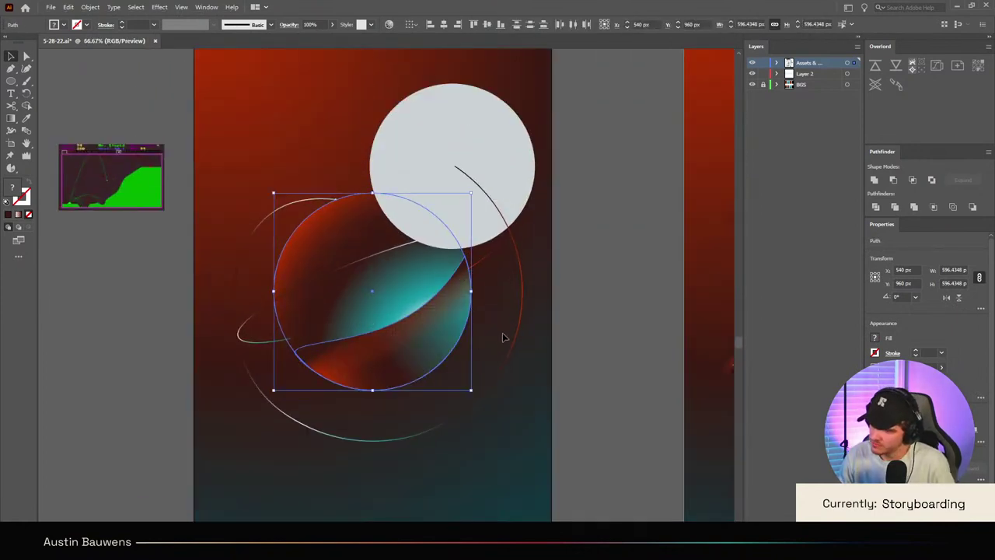
Step: Move the new Assets & Cpals planet layer beneath Cpal in the After Effects timeline
{"action": "left_click", "coordinate": [497, 350]}
{"action": "left_click", "coordinate": [421, 365]}
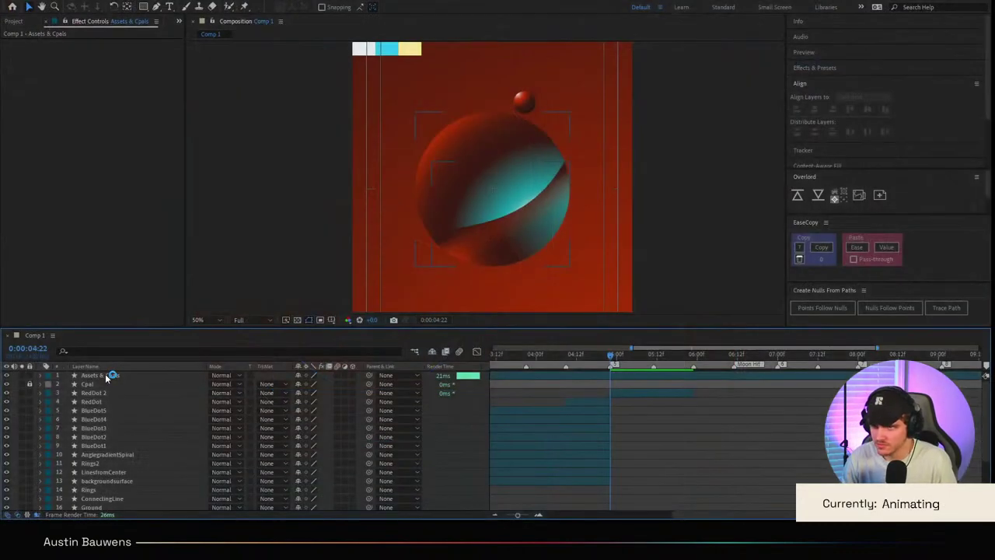
{"action": "left_click_drag", "start_coordinate": [105, 374], "coordinate": [121, 389]}
{"action": "left_click_drag", "start_coordinate": [603, 357], "coordinate": [611, 360]}
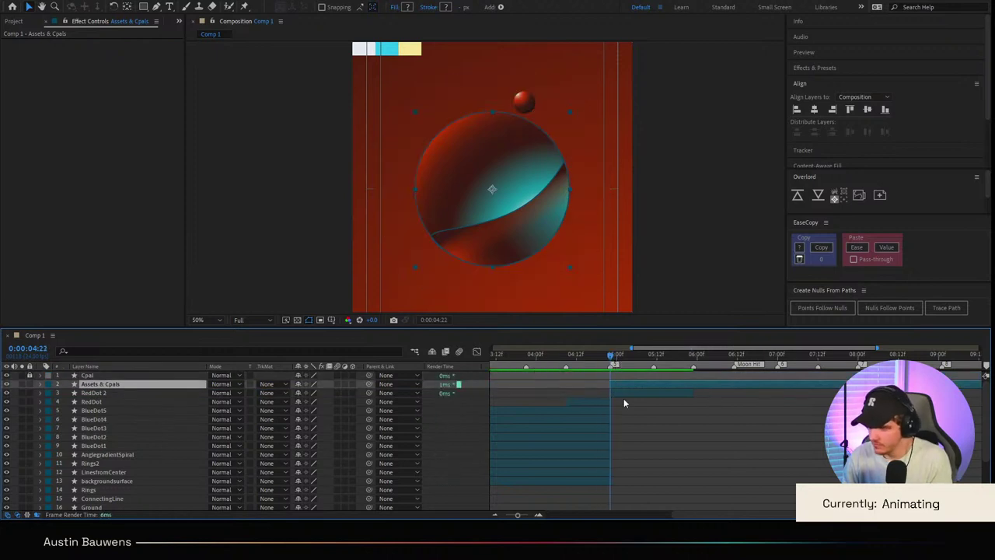
Step: Delete RedDot 2 and split Assets & Cpals at 08:00, removing the later piece
{"action": "left_click", "coordinate": [625, 391]}
{"action": "key", "text": "Delete"}
{"action": "left_click_drag", "start_coordinate": [633, 357], "coordinate": [784, 371]}
{"action": "left_click", "coordinate": [790, 383]}
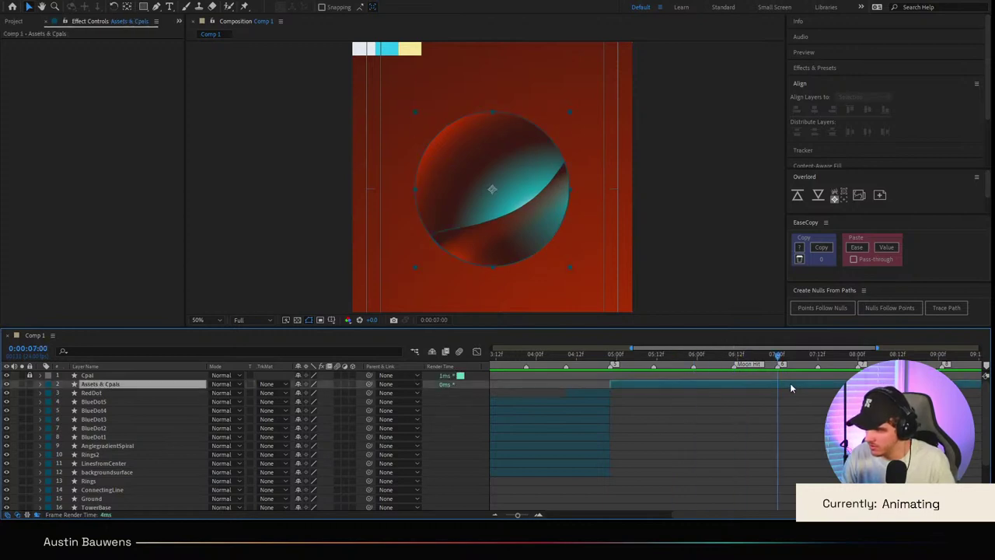
{"action": "scroll", "coordinate": [788, 382], "scroll_direction": "right", "scroll_amount": 1}
{"action": "left_click", "coordinate": [709, 363]}
{"action": "left_click_drag", "start_coordinate": [710, 363], "coordinate": [775, 365]}
{"action": "key", "text": "ctrl+shift+d"}
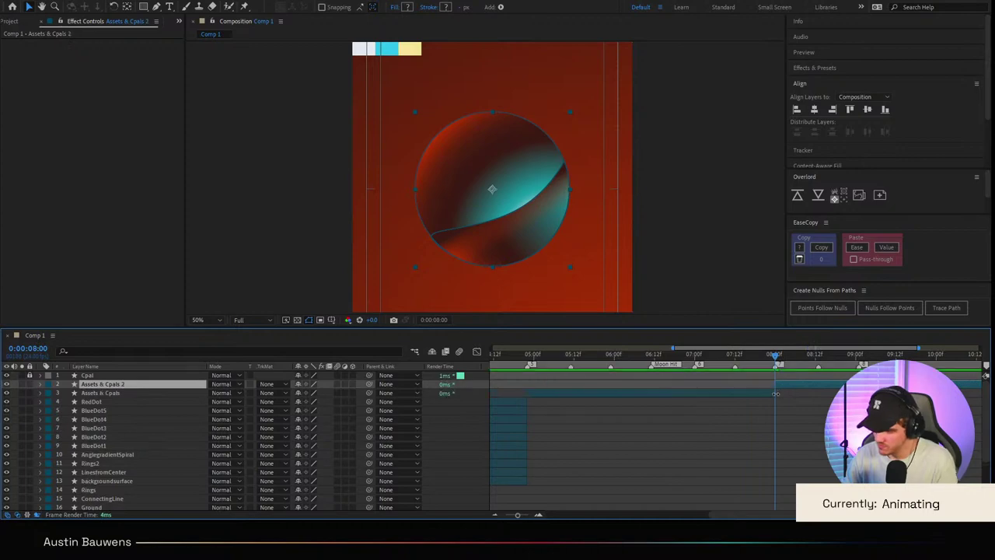
{"action": "key", "text": "Delete"}
Step: Check the orbit ellipse in the storyboard and move Assets & Cpals 2 beneath Cpal
{"action": "scroll", "coordinate": [750, 388], "scroll_direction": "left", "scroll_amount": 1}
{"action": "left_click", "coordinate": [653, 360]}
{"action": "scroll", "coordinate": [609, 269], "scroll_direction": "down", "scroll_amount": 1}
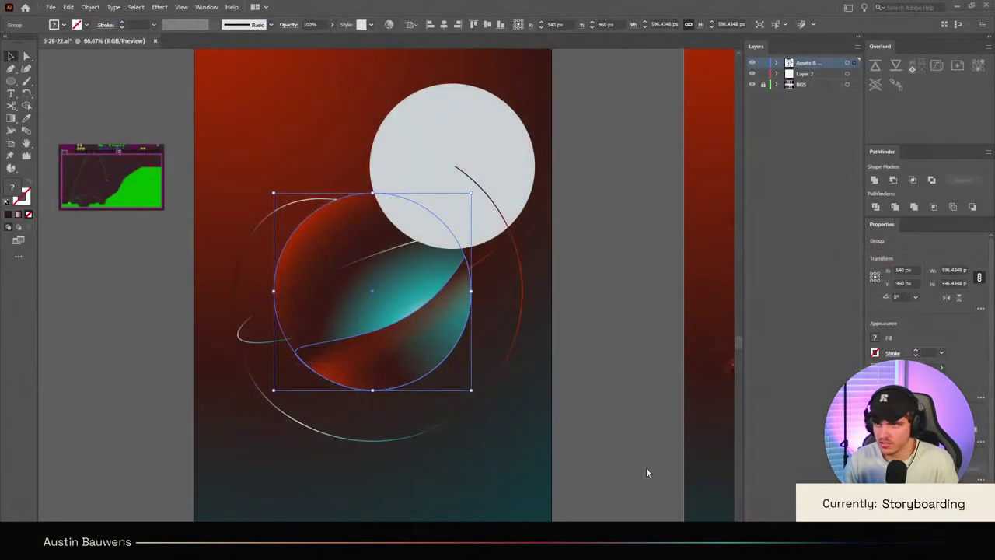
{"action": "left_click", "coordinate": [453, 378]}
{"action": "left_click", "coordinate": [277, 343]}
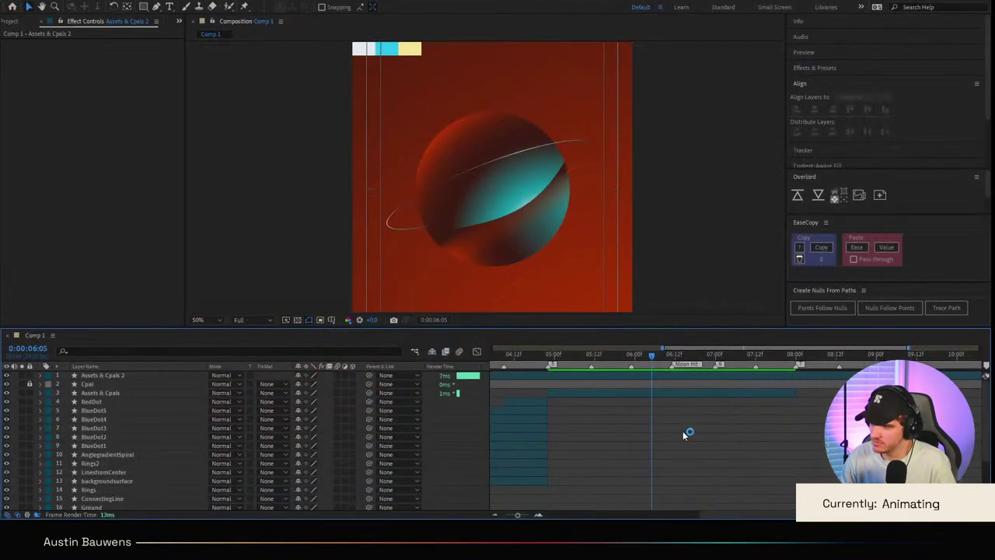
{"action": "left_click", "coordinate": [172, 379]}
{"action": "left_click_drag", "start_coordinate": [172, 381], "coordinate": [166, 392]}
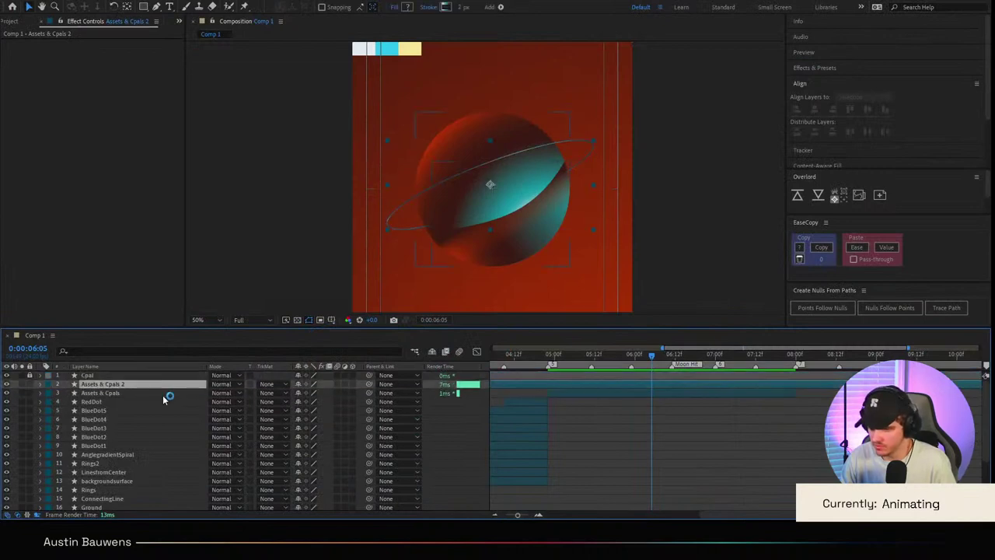
Step: Rename the planet layers to Planet and PlanetRing
{"action": "left_click", "coordinate": [160, 392]}
{"action": "key", "text": "Return"}
{"action": "type", "text": "Planet"}
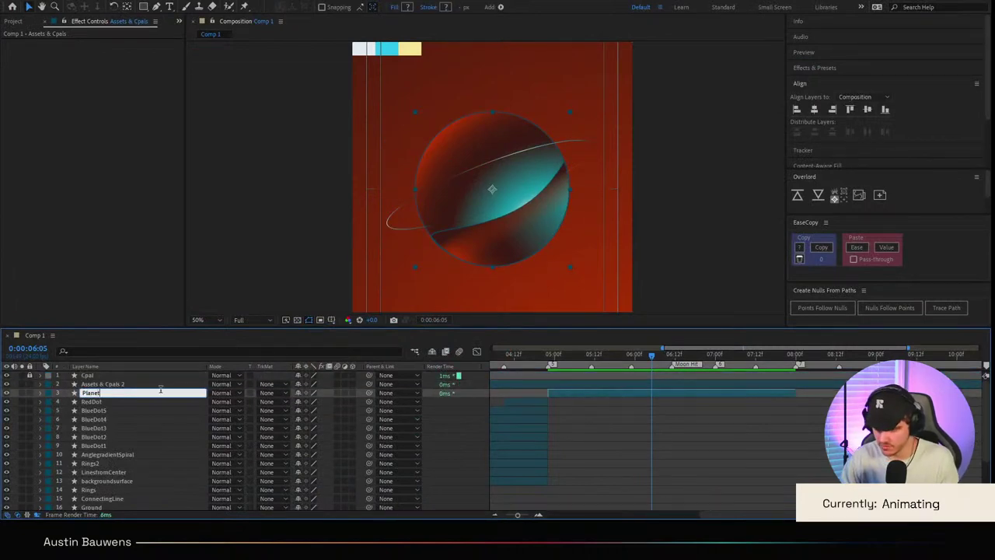
{"action": "key", "text": "Return"}
{"action": "left_click", "coordinate": [162, 384]}
{"action": "key", "text": "Return"}
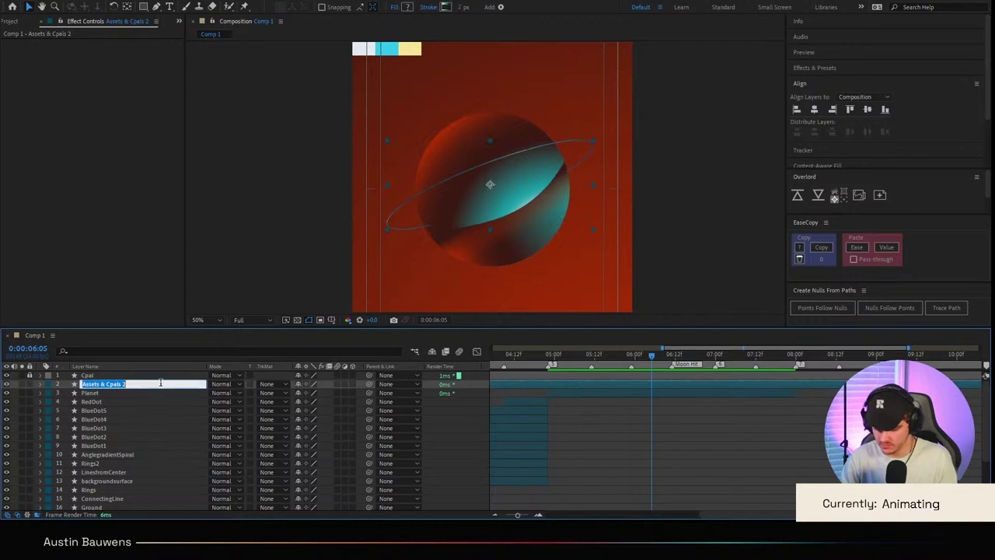
{"action": "type", "text": "PlanetRing"}
{"action": "key", "text": "Return"}
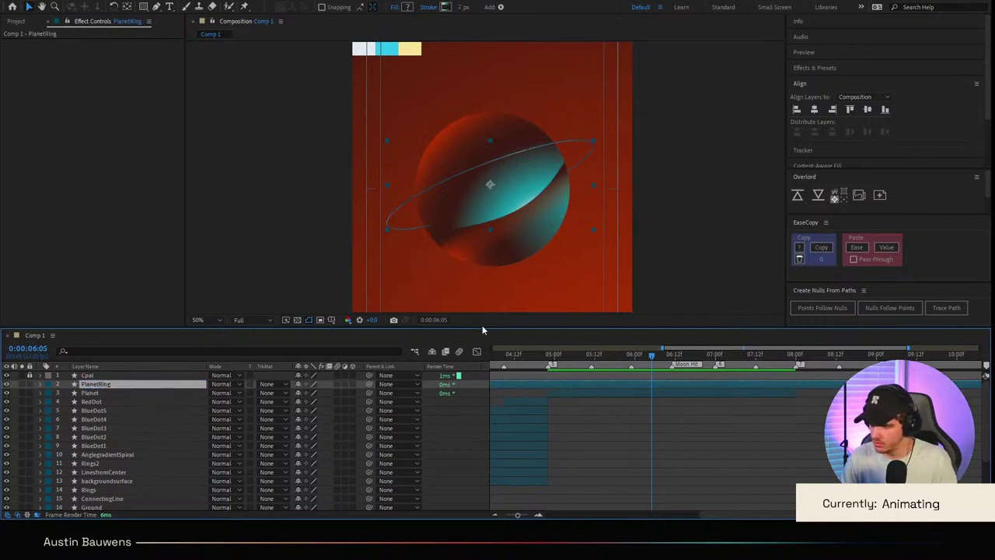
Step: Trim PlanetRing to run from 05:00 to 08:00
{"action": "left_click", "coordinate": [549, 357]}
{"action": "key", "text": "alt+["}
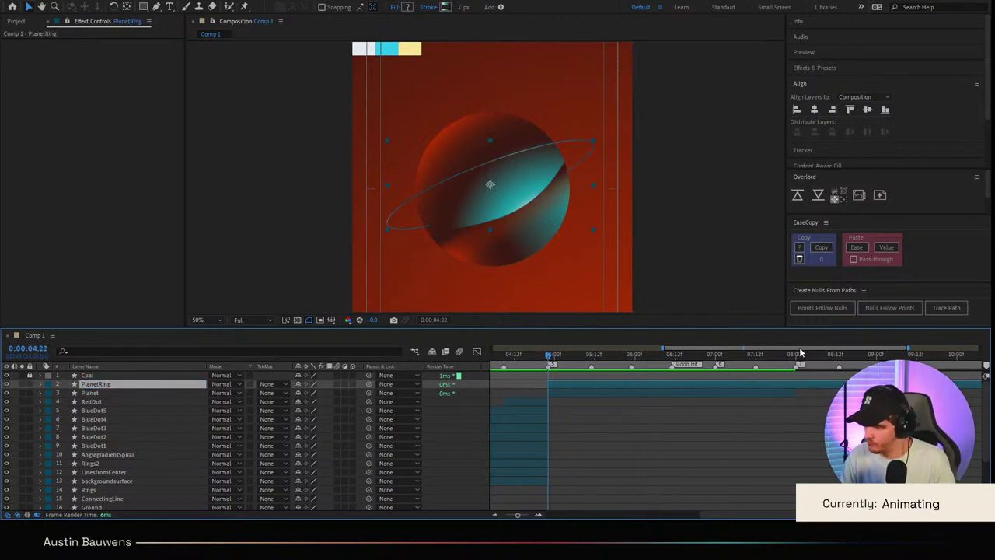
{"action": "left_click_drag", "start_coordinate": [806, 361], "coordinate": [797, 362]}
{"action": "key", "text": "alt+bracketright"}
{"action": "left_click", "coordinate": [770, 401]}
{"action": "left_click", "coordinate": [638, 358]}
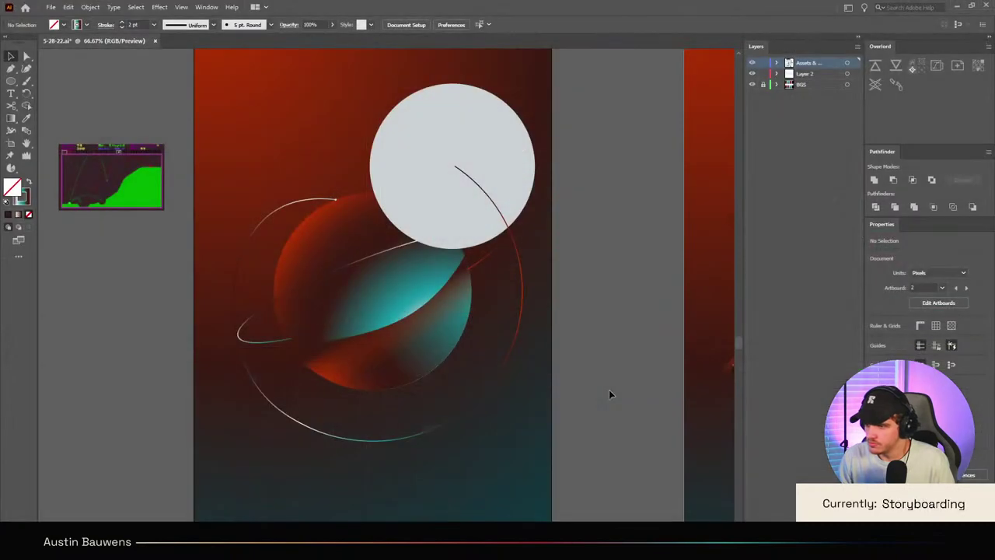
Step: Send the pale circle one level backward behind the planet with Ctrl+[
{"action": "left_click", "coordinate": [476, 228]}
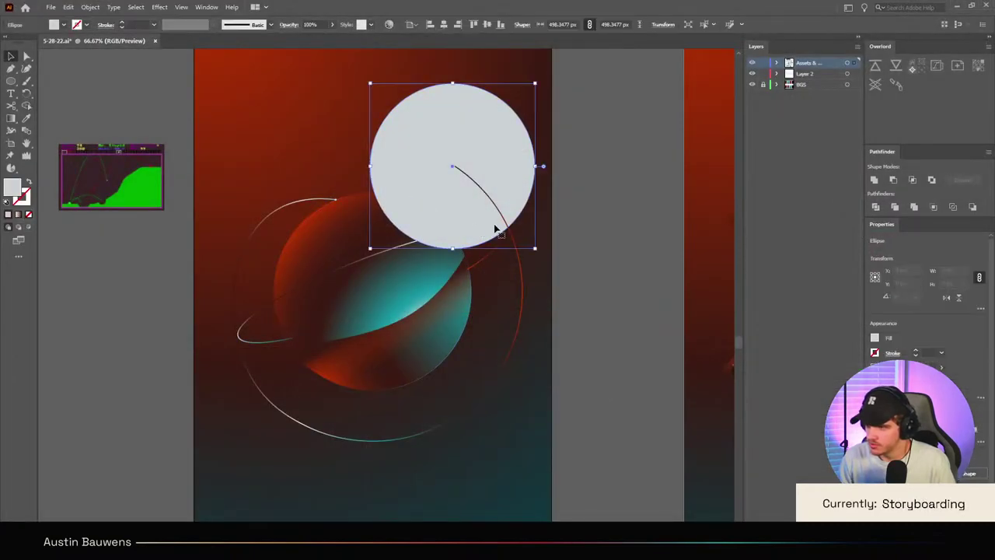
{"action": "key", "text": "ctrl+["}
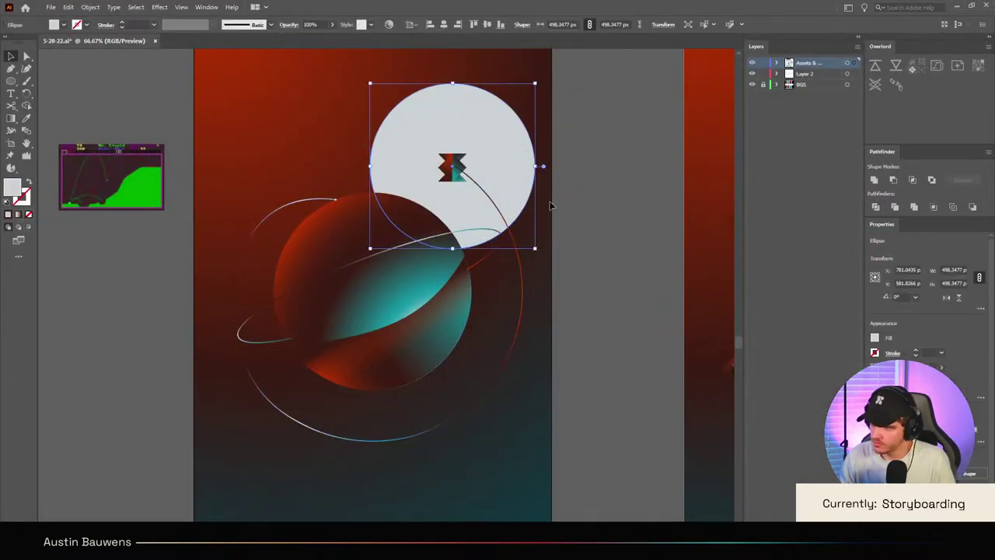
{"action": "left_click", "coordinate": [550, 203]}
{"action": "left_click", "coordinate": [526, 193]}
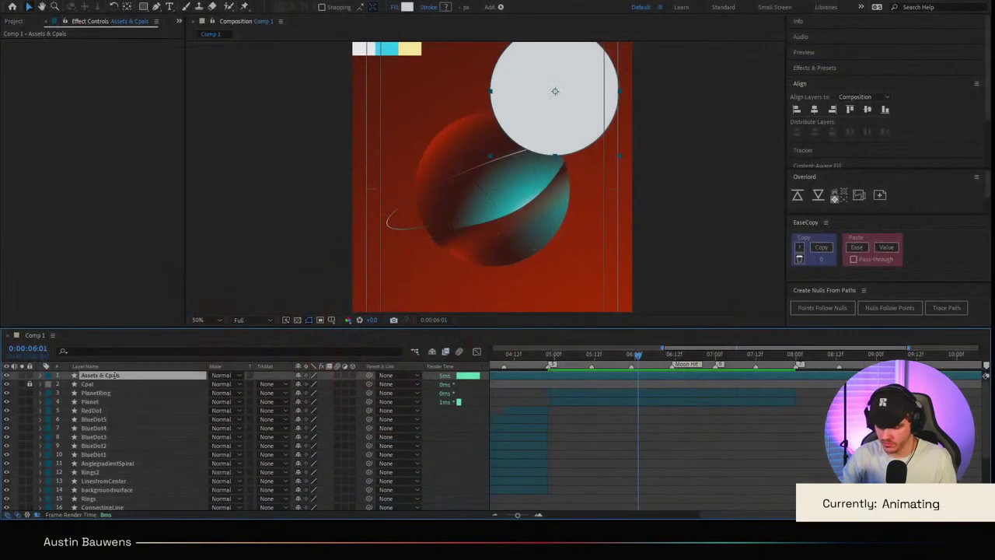
Step: Rename the top layer ExplosionBASE and cut it off at 6:11
{"action": "key", "text": "Return"}
{"action": "type", "text": "Explosion"}
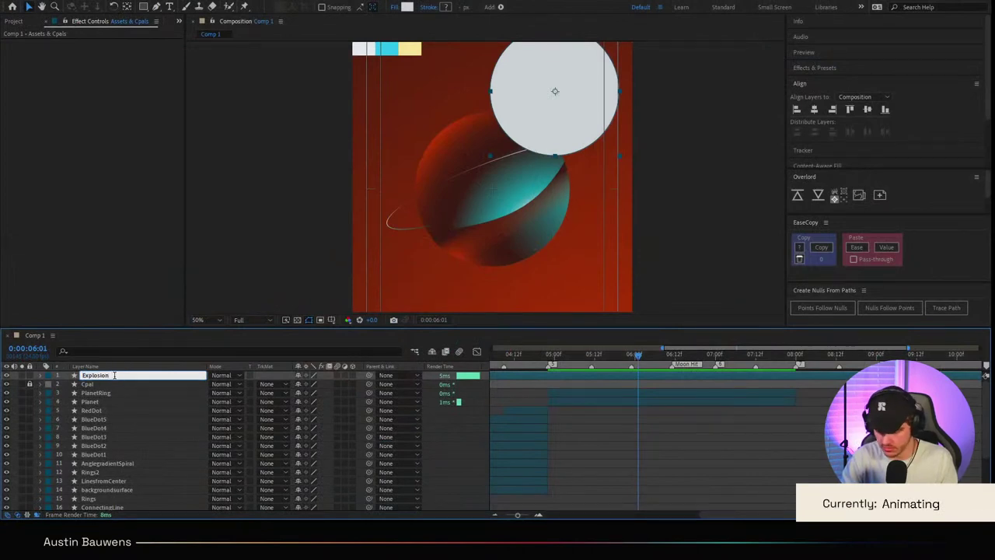
{"action": "type", "text": "BAS"}
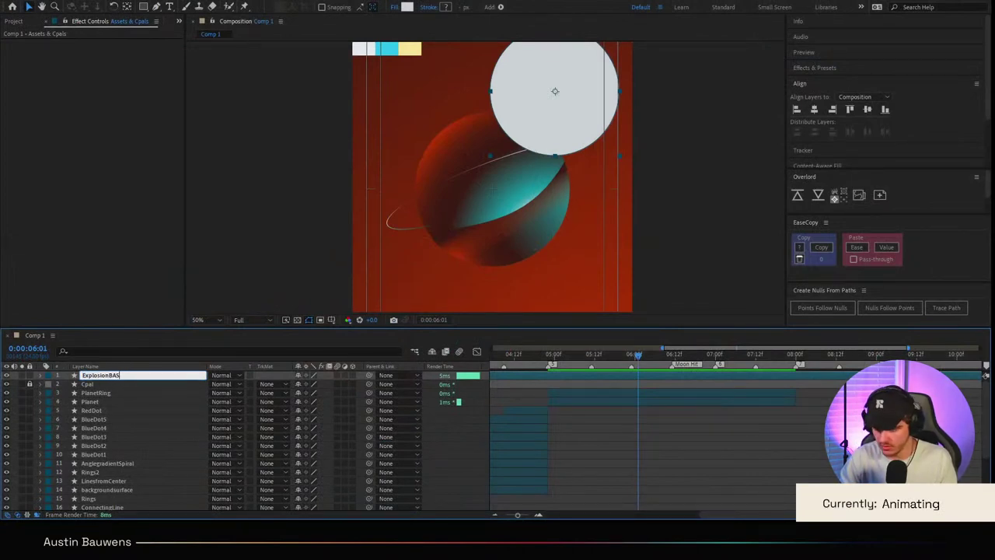
{"action": "type", "text": "E"}
{"action": "key", "text": "Return"}
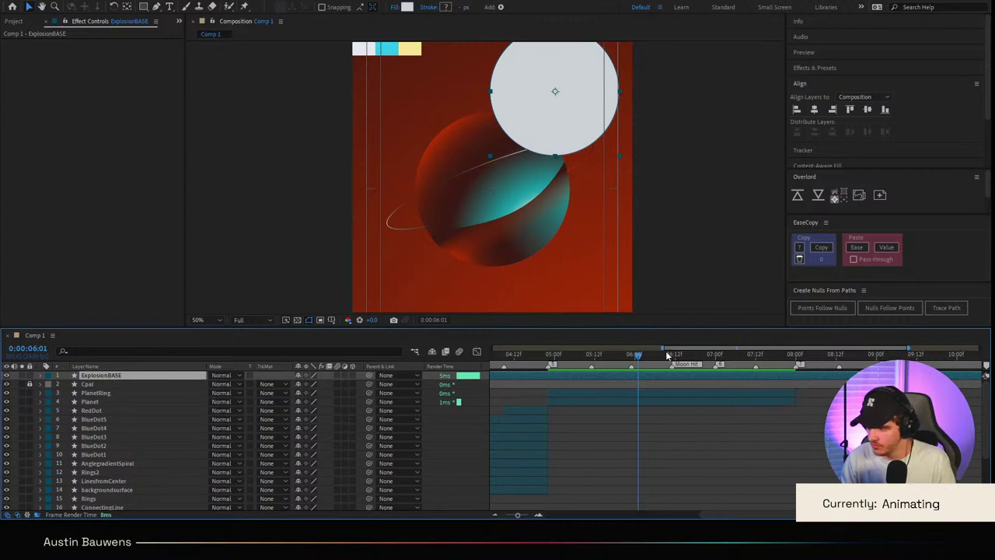
{"action": "left_click_drag", "start_coordinate": [667, 353], "coordinate": [699, 361]}
{"action": "key", "text": "ctrl+shift+d"}
{"action": "key", "text": "Delete"}
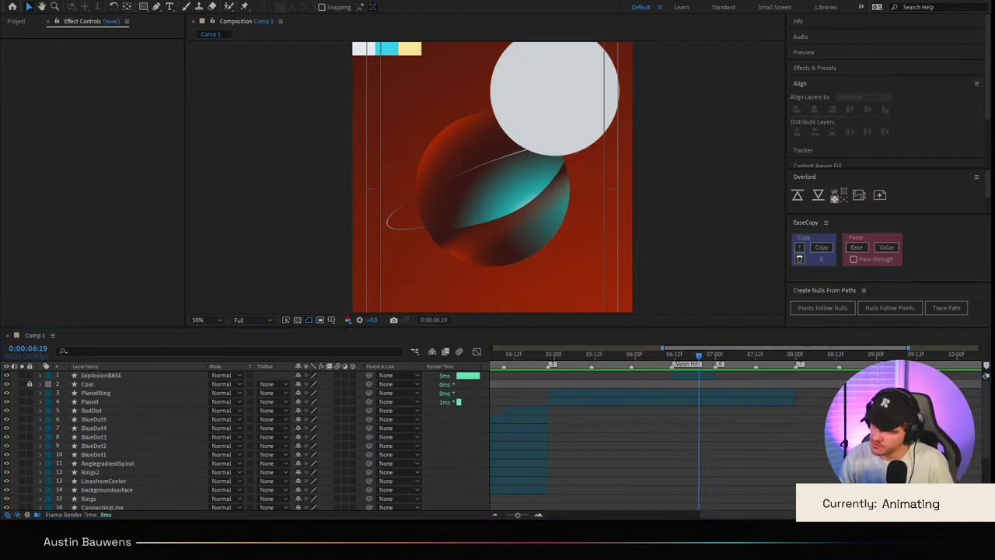
Step: Paste the moon artwork as a layer named LinearMoon, placed below ExplosionBASE
{"action": "key", "text": "ctrl+v"}
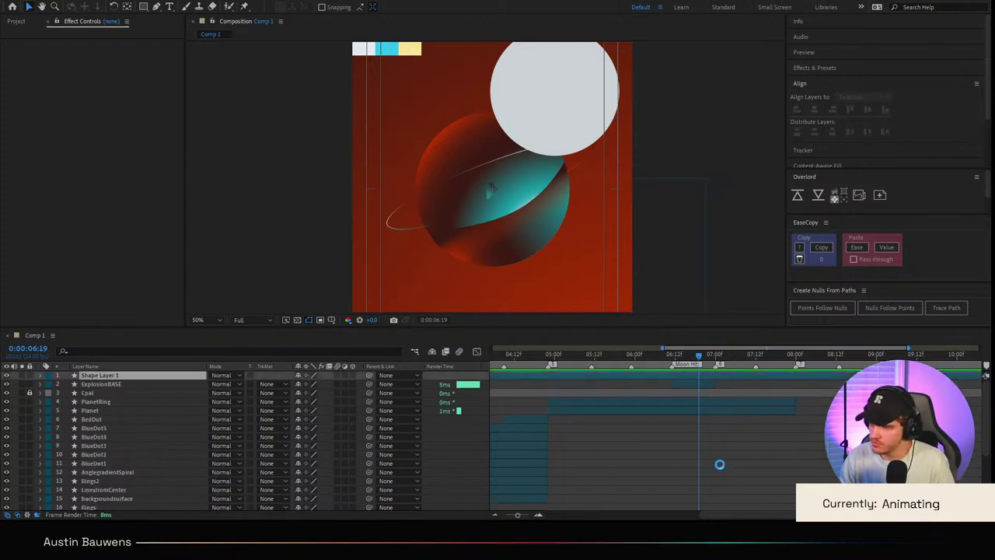
{"action": "left_click", "coordinate": [102, 375]}
{"action": "key", "text": "Return"}
{"action": "type", "text": "LinearMoon"}
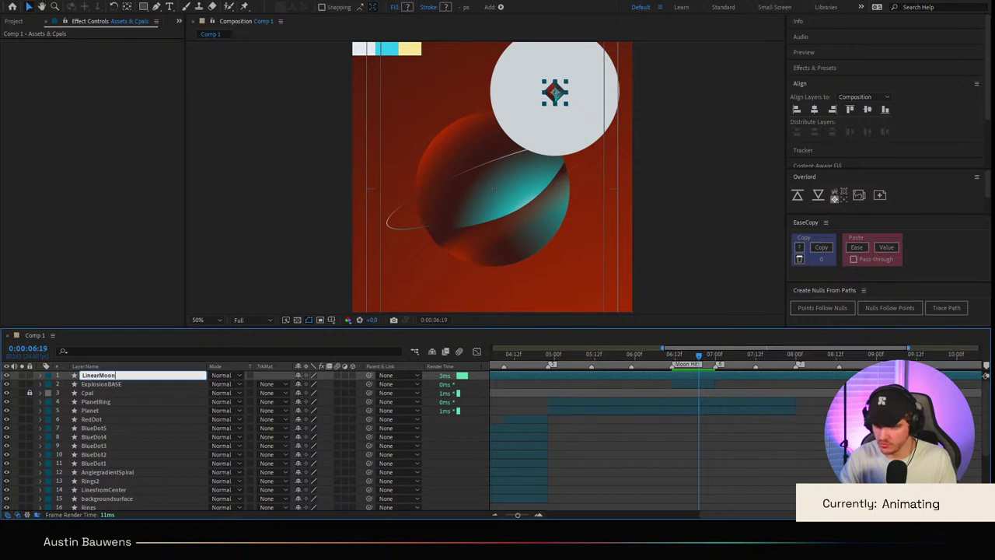
{"action": "key", "text": "Return"}
{"action": "left_click_drag", "start_coordinate": [122, 377], "coordinate": [124, 390]}
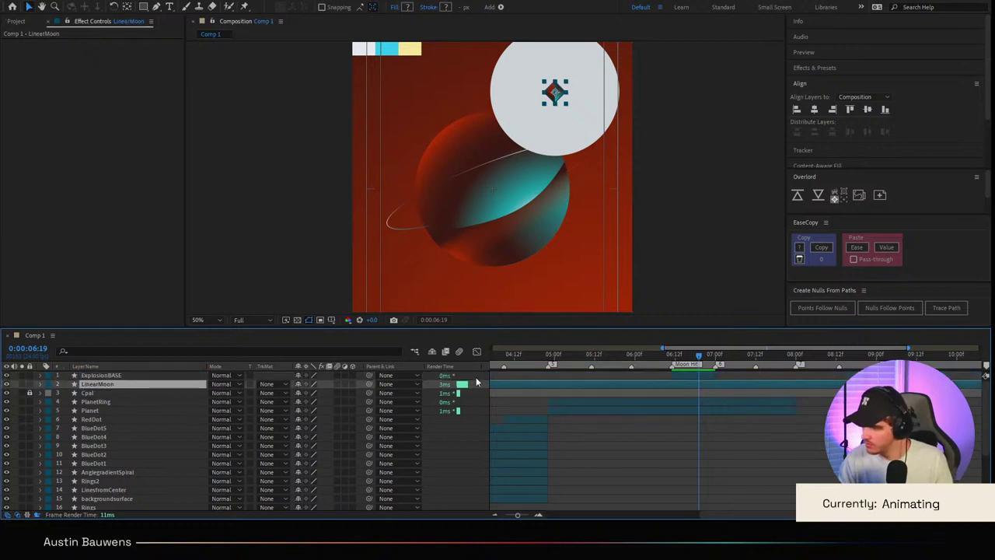
Step: Move ExplosionBASE and LinearMoon down together below Cpal
{"action": "left_click", "coordinate": [127, 377]}
{"action": "left_click", "coordinate": [129, 382]}
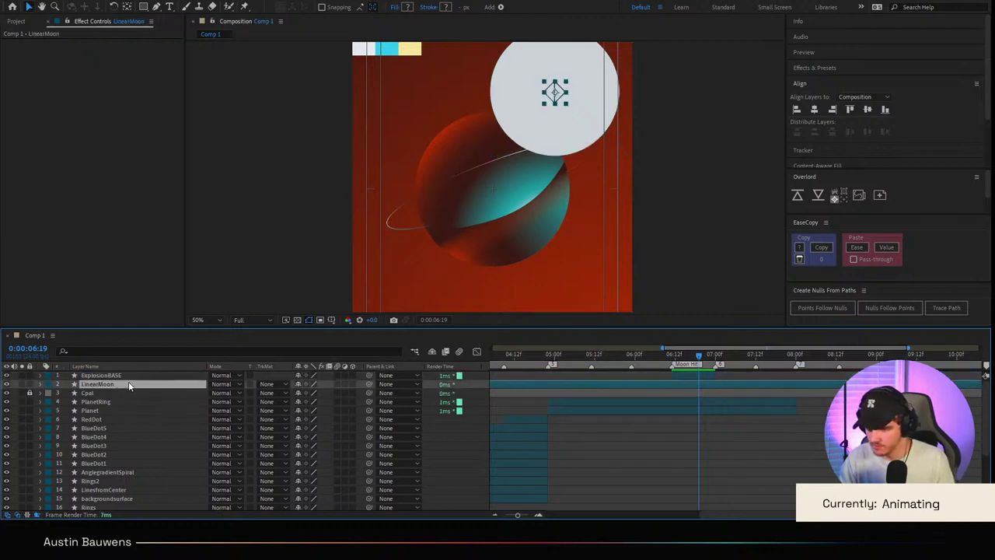
{"action": "left_click", "coordinate": [130, 374], "text": "shift"}
{"action": "key", "text": "ctrl+bracketleft"}
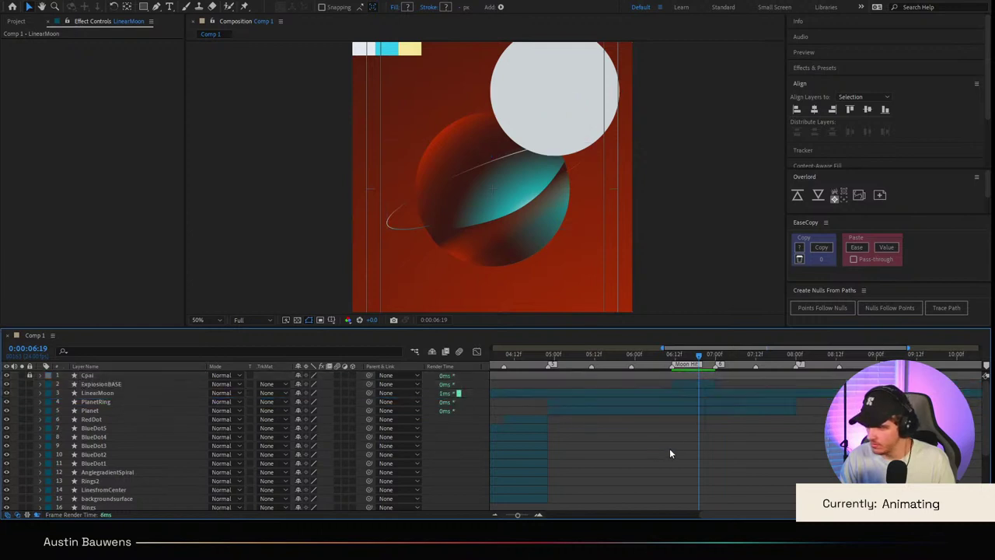
{"action": "left_click", "coordinate": [669, 448]}
Step: Duplicate the LinearMoon layer at 6:11 and delete the extra copy
{"action": "left_click_drag", "start_coordinate": [699, 355], "coordinate": [672, 354]}
{"action": "left_click", "coordinate": [696, 393]}
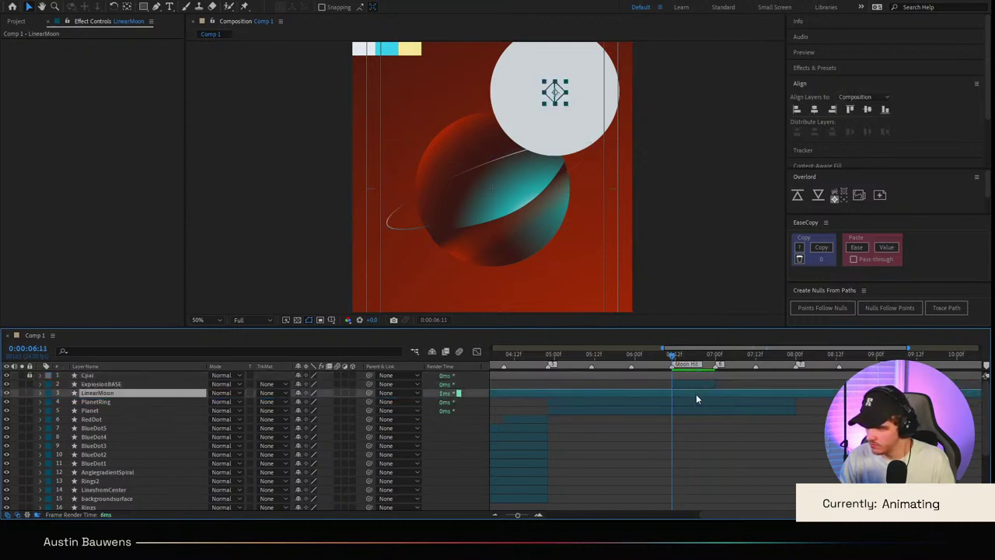
{"action": "key", "text": "ctrl+d"}
{"action": "key", "text": "Delete"}
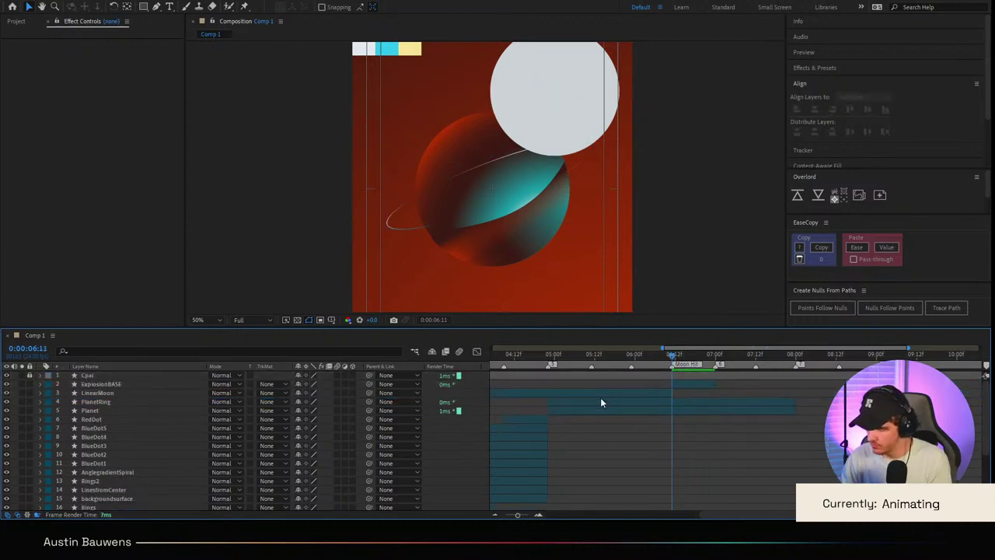
Step: Split the moon layer at 4:22 and delete its earlier piece
{"action": "left_click", "coordinate": [600, 400]}
{"action": "left_click", "coordinate": [593, 393]}
{"action": "left_click", "coordinate": [549, 358]}
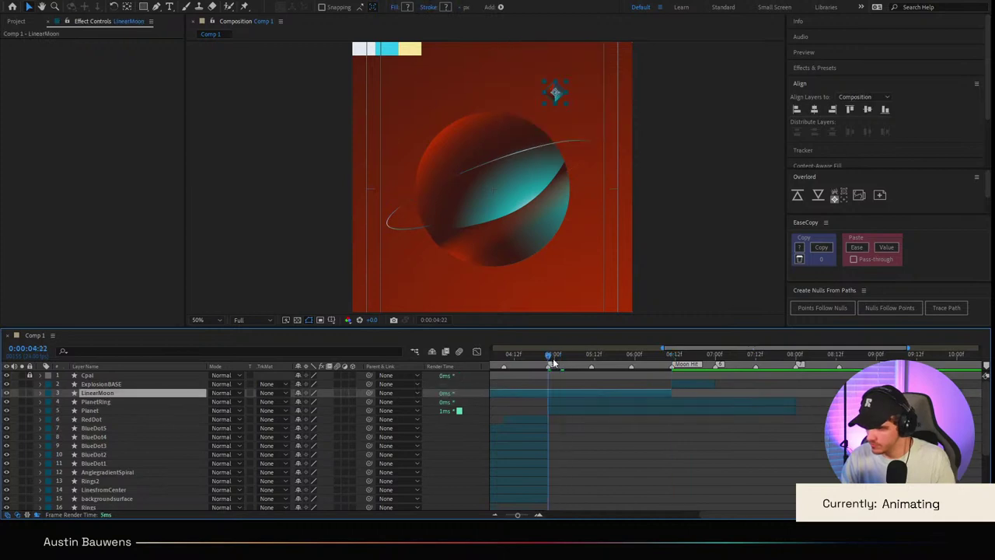
{"action": "key", "text": "ctrl+shift+d"}
{"action": "left_click", "coordinate": [539, 399]}
{"action": "key", "text": "Delete"}
{"action": "left_click", "coordinate": [675, 360]}
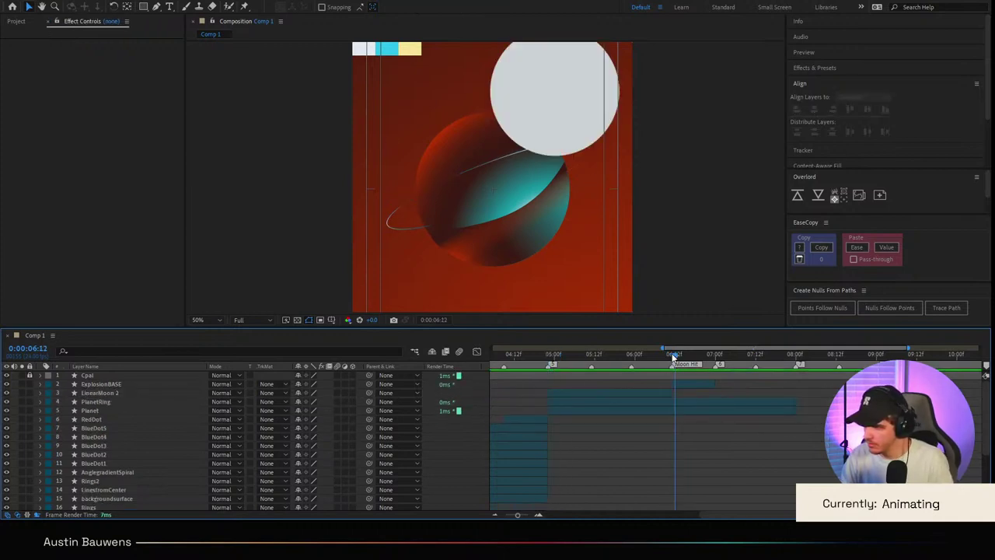
{"action": "left_click", "coordinate": [672, 354]}
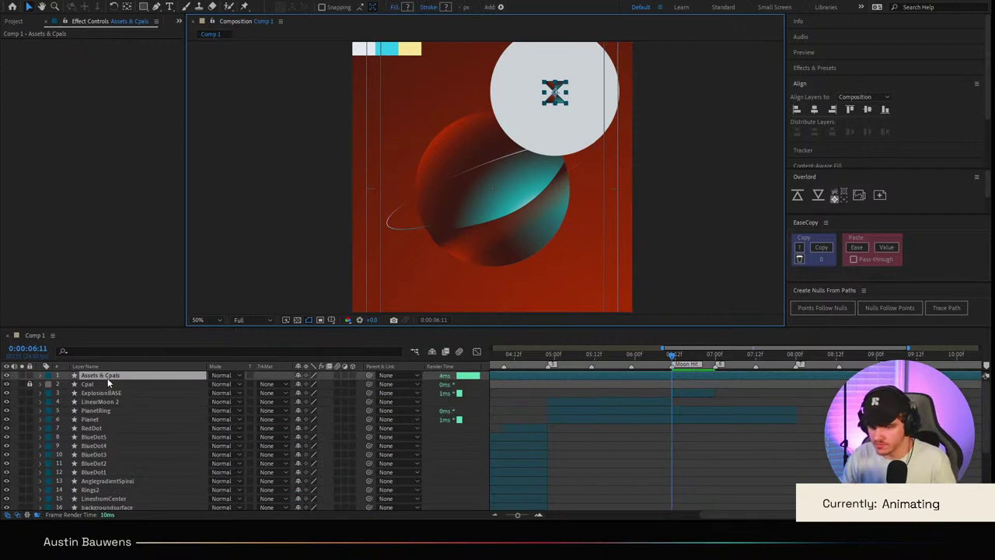
Step: Place Assets & Cpals below ExplosionBASE and trim it from 6:11 to 8:00
{"action": "left_click_drag", "start_coordinate": [109, 380], "coordinate": [115, 397]}
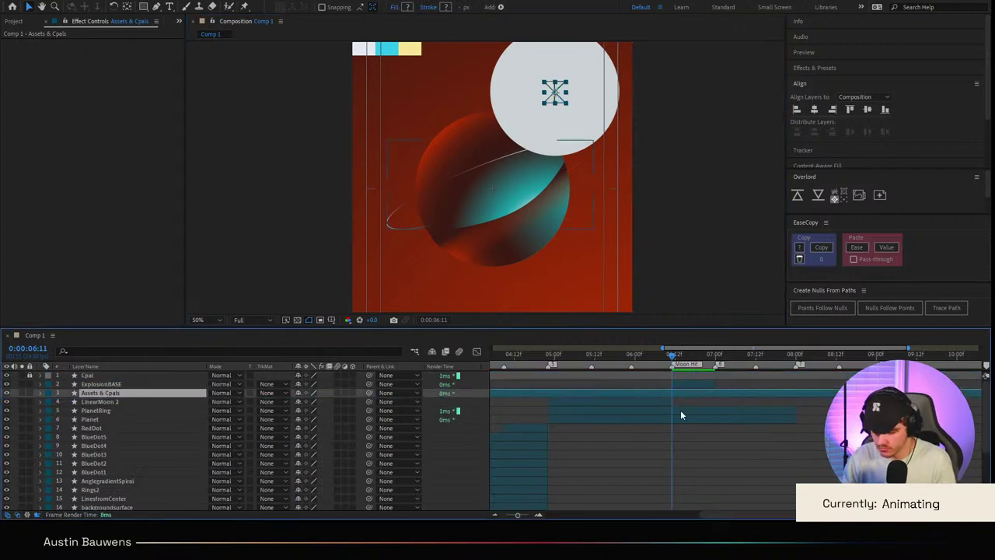
{"action": "key", "text": "alt+["}
{"action": "left_click_drag", "start_coordinate": [742, 364], "coordinate": [807, 365]}
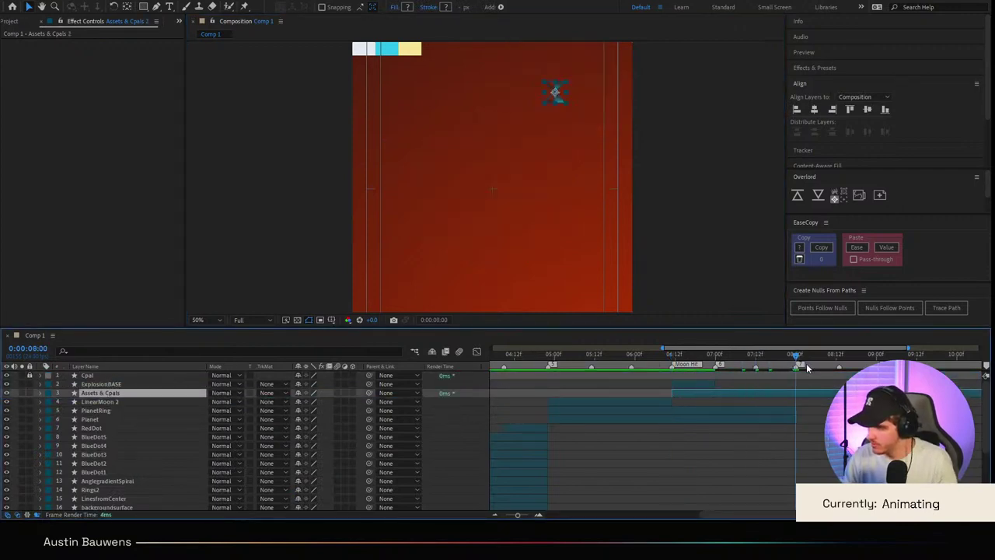
{"action": "key", "text": "ctrl+shift+d"}
{"action": "key", "text": "Delete"}
Step: Rename Assets & Cpals to EasyEaseMoon and parent it to LinearMoon 2
{"action": "left_click", "coordinate": [688, 359]}
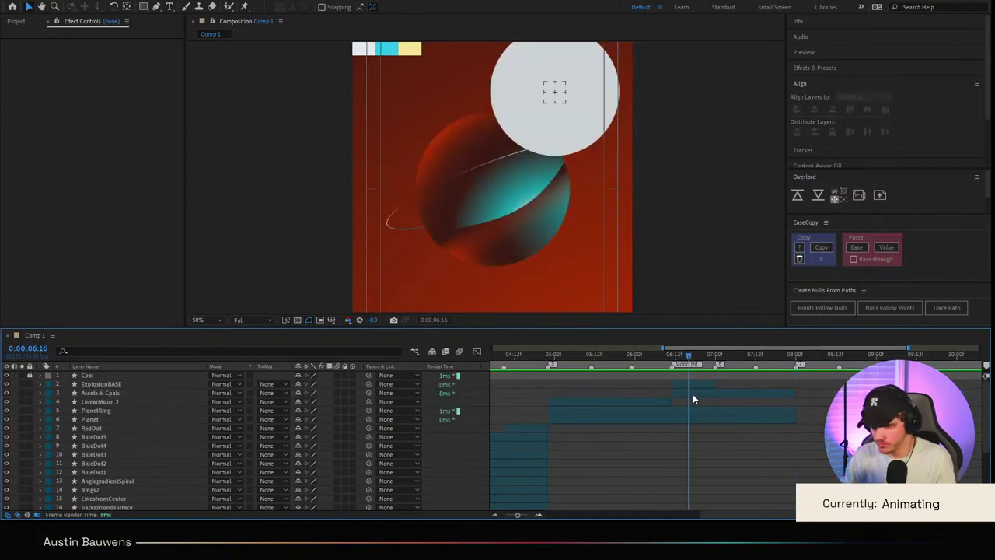
{"action": "left_click", "coordinate": [692, 393]}
{"action": "key", "text": "Return"}
{"action": "type", "text": "EasyEa"}
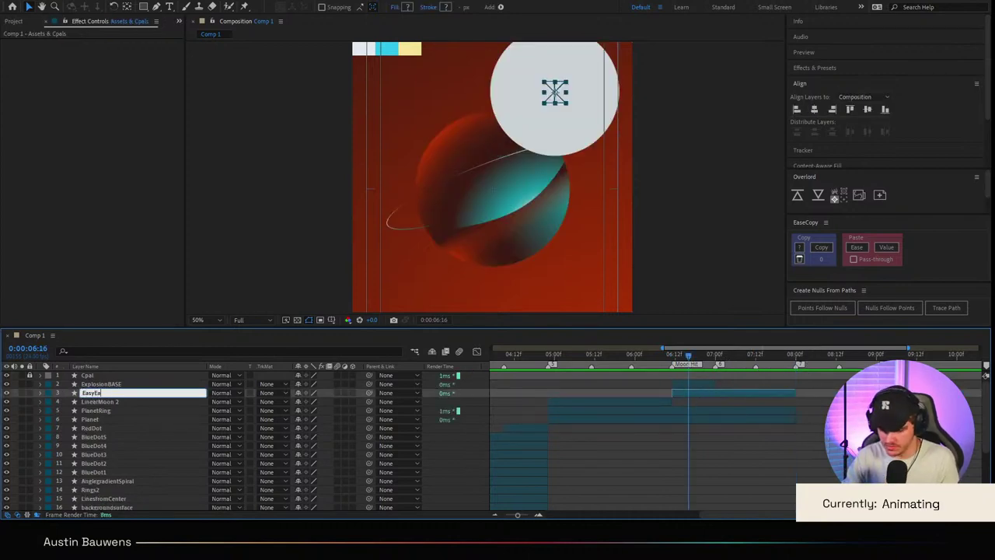
{"action": "type", "text": "seMoon"}
{"action": "key", "text": "Return"}
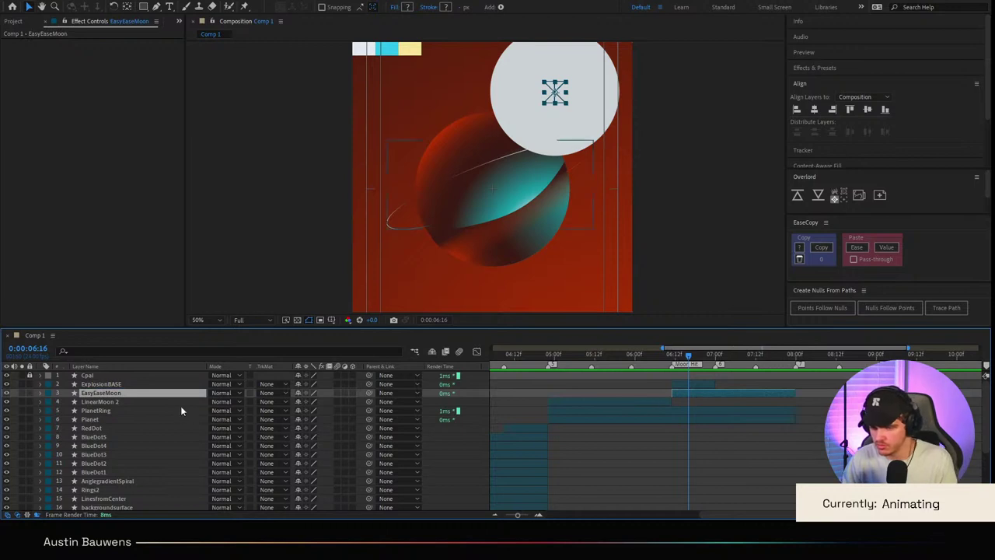
{"action": "left_click_drag", "start_coordinate": [369, 393], "coordinate": [121, 403]}
{"action": "left_click", "coordinate": [121, 403]}
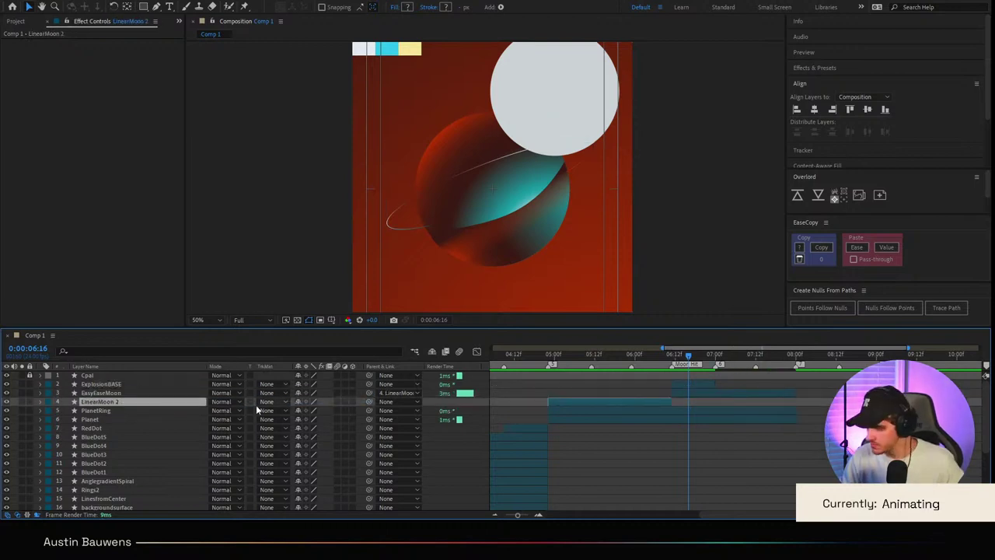
{"action": "left_click", "coordinate": [806, 443]}
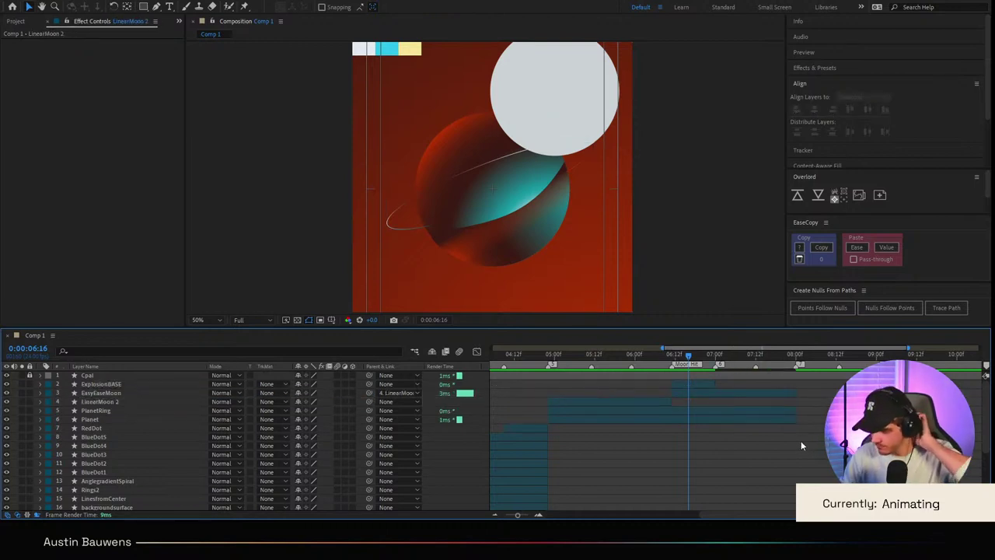
{"action": "left_click", "coordinate": [619, 405]}
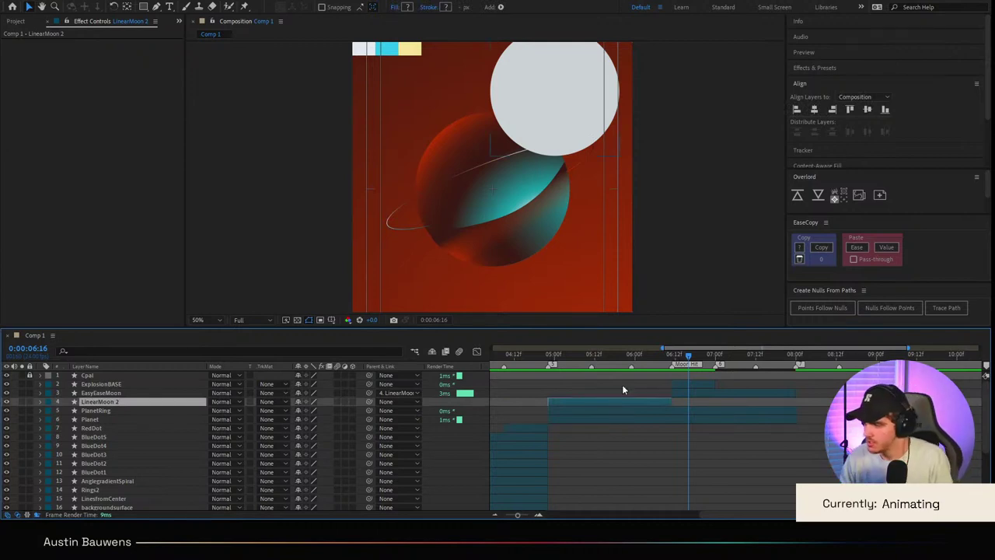
{"action": "left_click_drag", "start_coordinate": [614, 364], "coordinate": [722, 406]}
{"action": "left_click", "coordinate": [703, 467]}
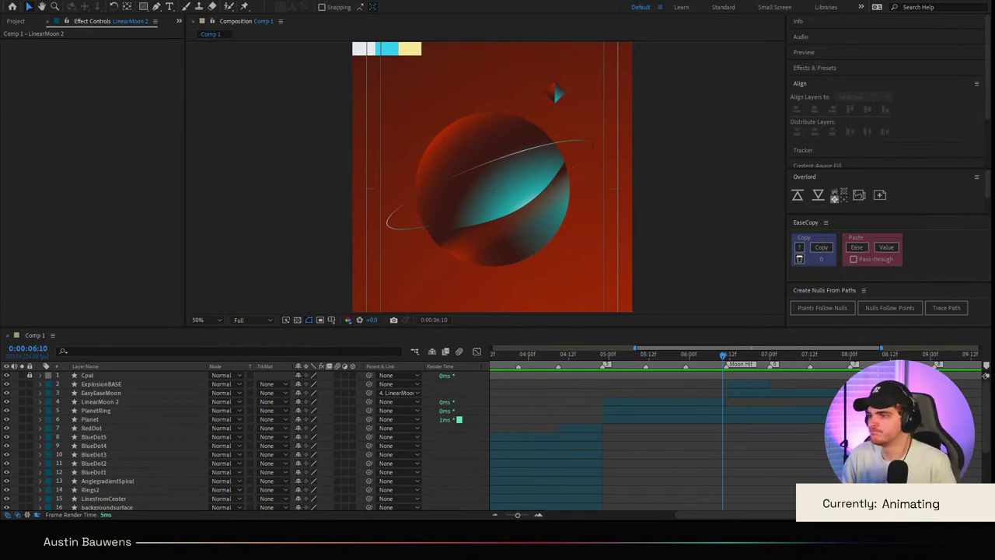
{"action": "scroll", "coordinate": [728, 428], "scroll_direction": "right", "scroll_amount": 3}
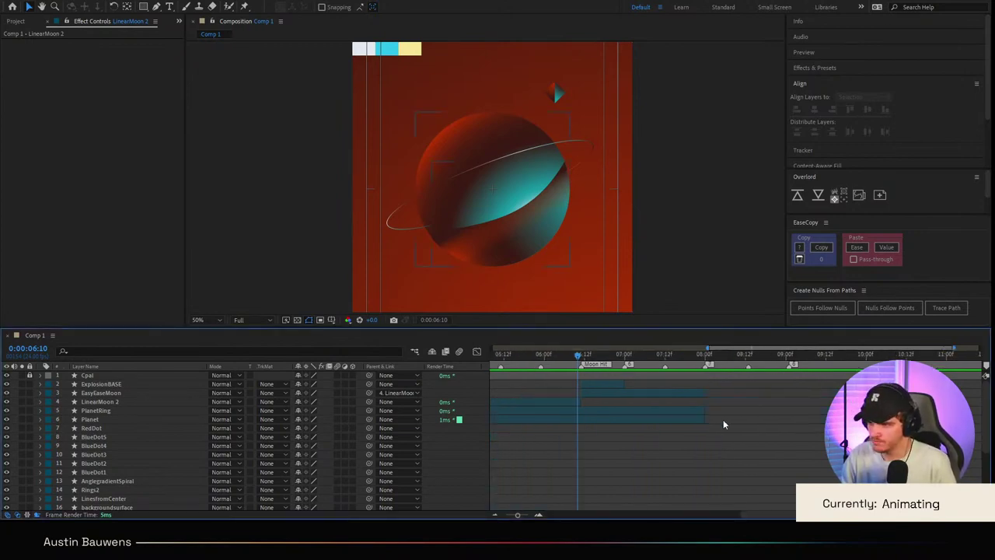
{"action": "scroll", "coordinate": [652, 425], "scroll_direction": "left", "scroll_amount": 2}
{"action": "scroll", "coordinate": [652, 425], "scroll_direction": "down", "scroll_amount": 1}
{"action": "scroll", "coordinate": [652, 425], "scroll_direction": "right", "scroll_amount": 2}
{"action": "scroll", "coordinate": [653, 423], "scroll_direction": "up", "scroll_amount": 1}
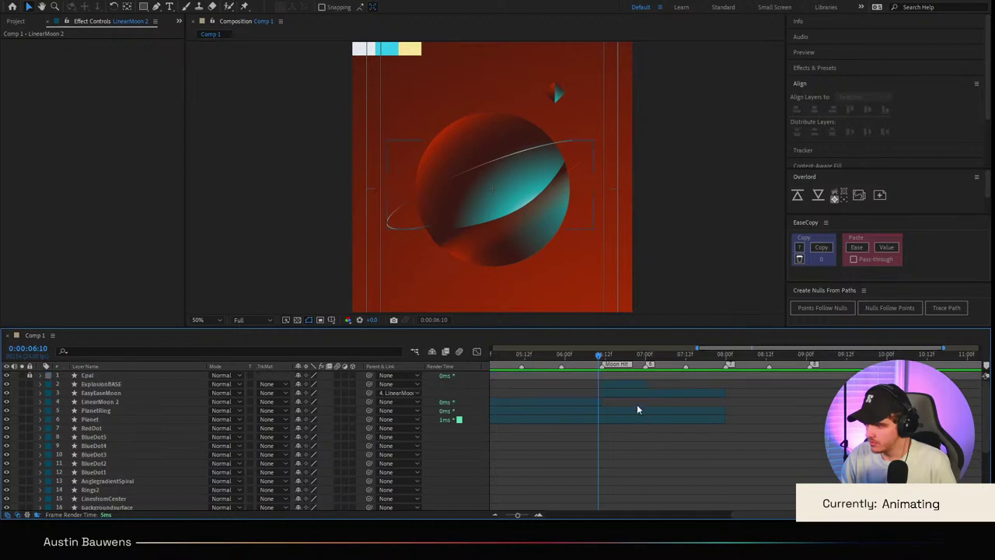
{"action": "left_click", "coordinate": [619, 357]}
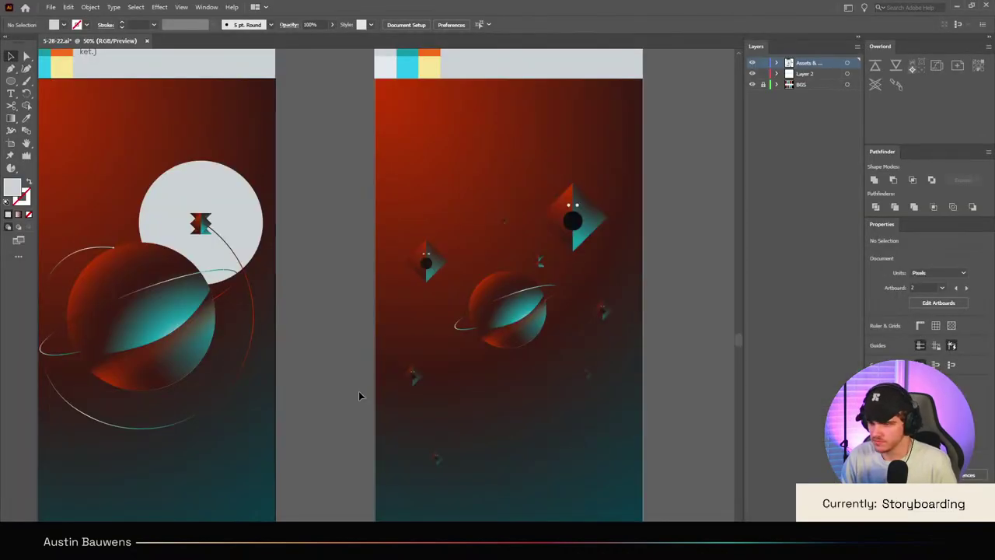
Step: Select the orbit path around the planet in the Illustrator storyboard
{"action": "scroll", "coordinate": [360, 396], "scroll_direction": "down", "scroll_amount": 2}
{"action": "scroll", "coordinate": [272, 350], "scroll_direction": "left", "scroll_amount": 2}
{"action": "scroll", "coordinate": [232, 319], "scroll_direction": "up", "scroll_amount": 4}
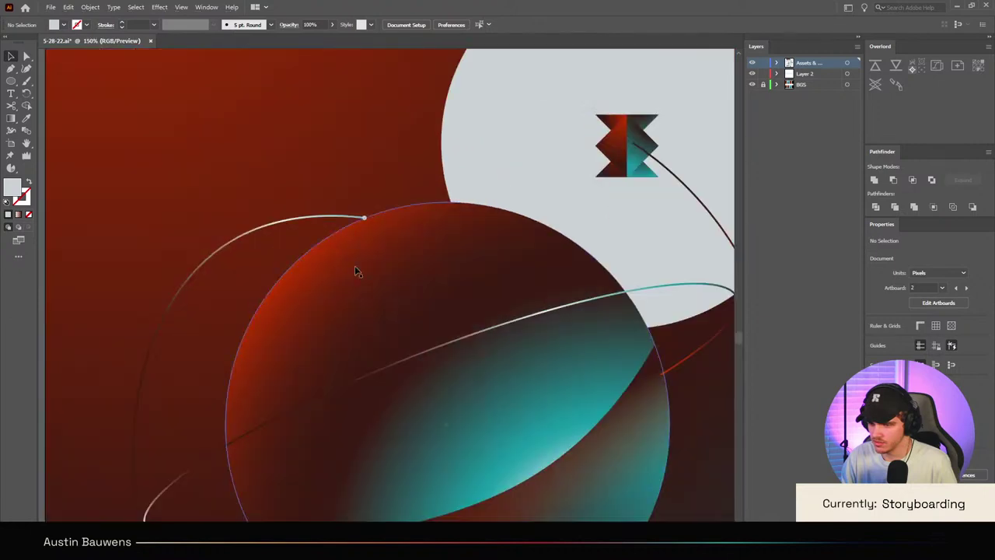
{"action": "left_click", "coordinate": [355, 220]}
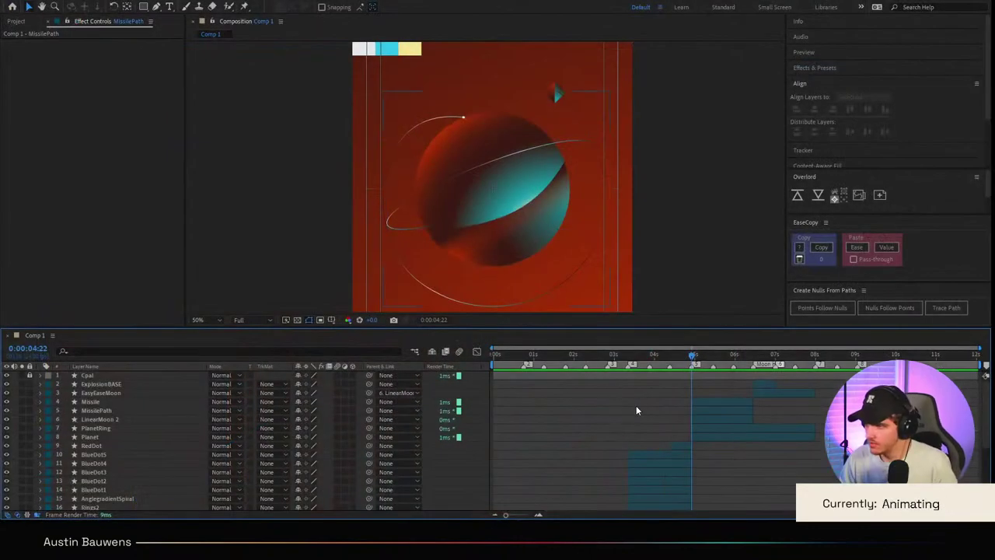
Step: Expand the Missile layer's contents down to its Trim Paths 1 property
{"action": "mouse_move", "coordinate": [694, 359]}
{"action": "left_mouse_down"}
{"action": "mouse_move", "coordinate": [666, 363]}
{"action": "mouse_move", "coordinate": [702, 356]}
{"action": "left_mouse_up"}
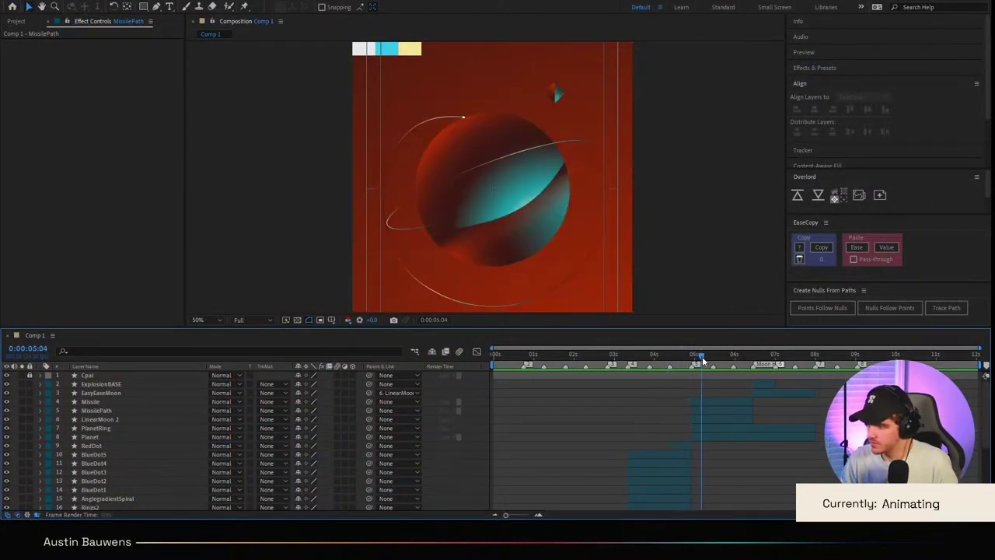
{"action": "left_click", "coordinate": [731, 403]}
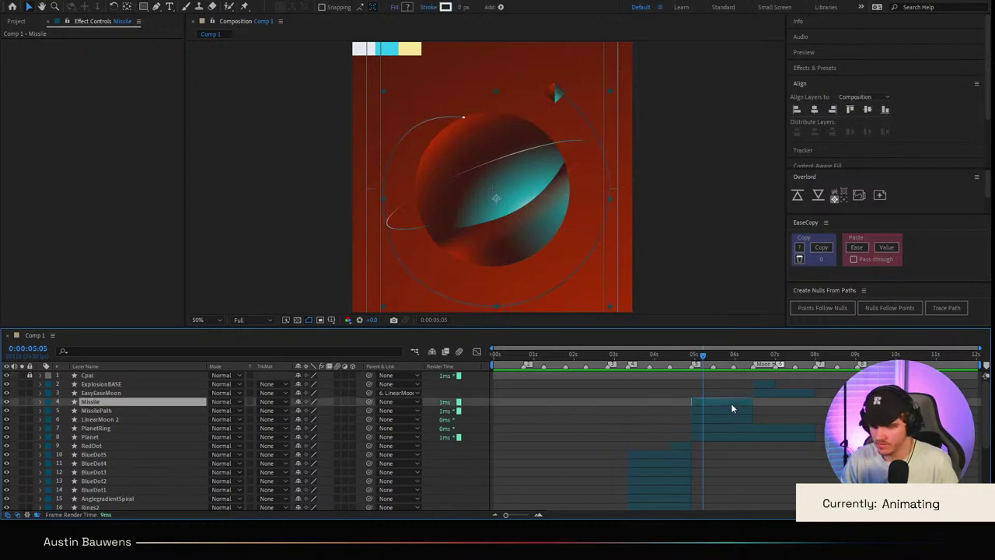
{"action": "key", "text": "equal"}
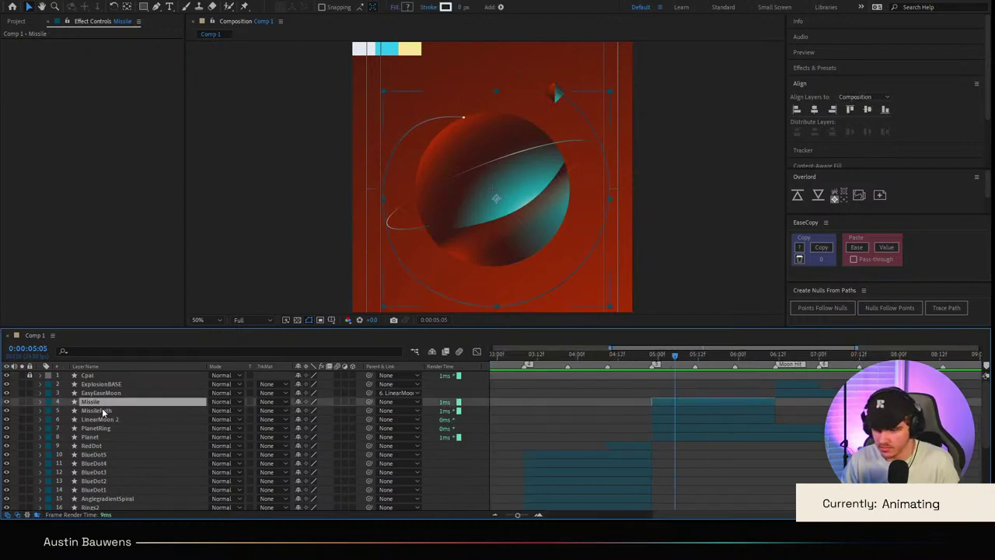
{"action": "left_click", "coordinate": [101, 410]}
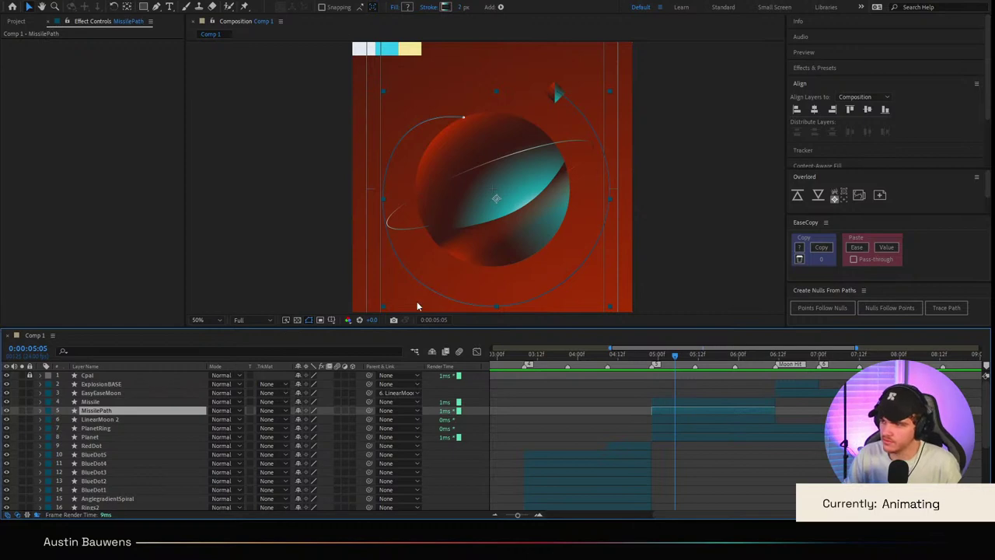
{"action": "left_click", "coordinate": [593, 418]}
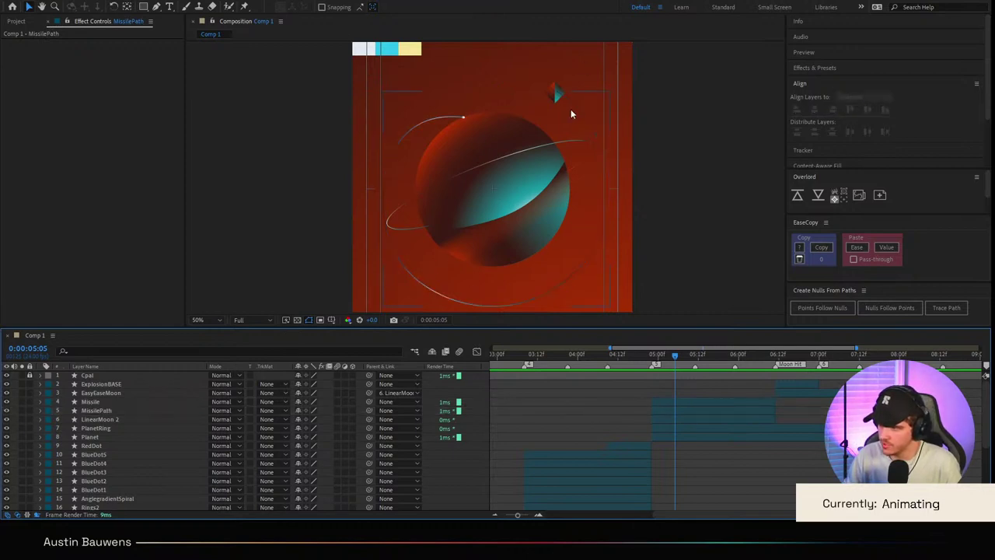
{"action": "left_click", "coordinate": [121, 402]}
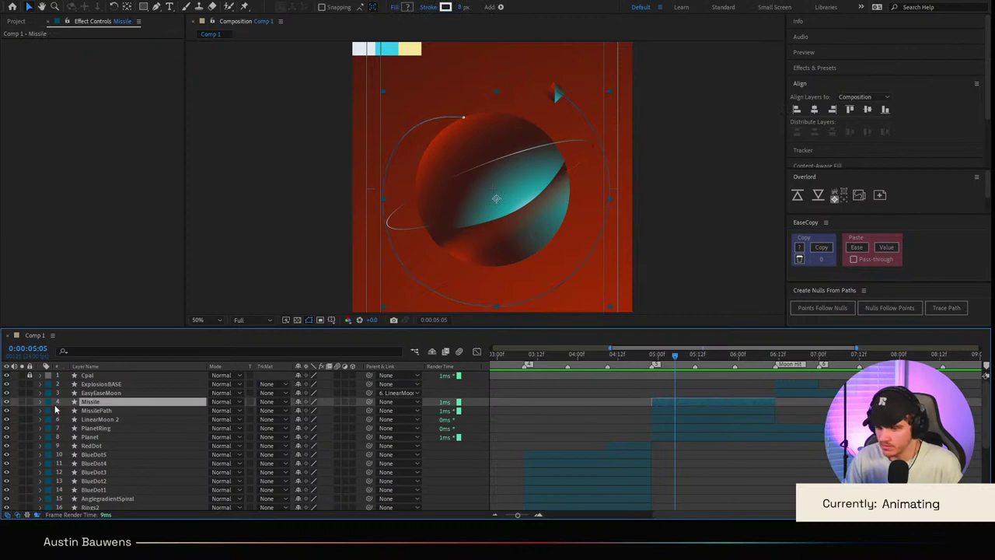
{"action": "left_click", "coordinate": [40, 402]}
{"action": "scroll", "coordinate": [70, 420], "scroll_direction": "down", "scroll_amount": 2}
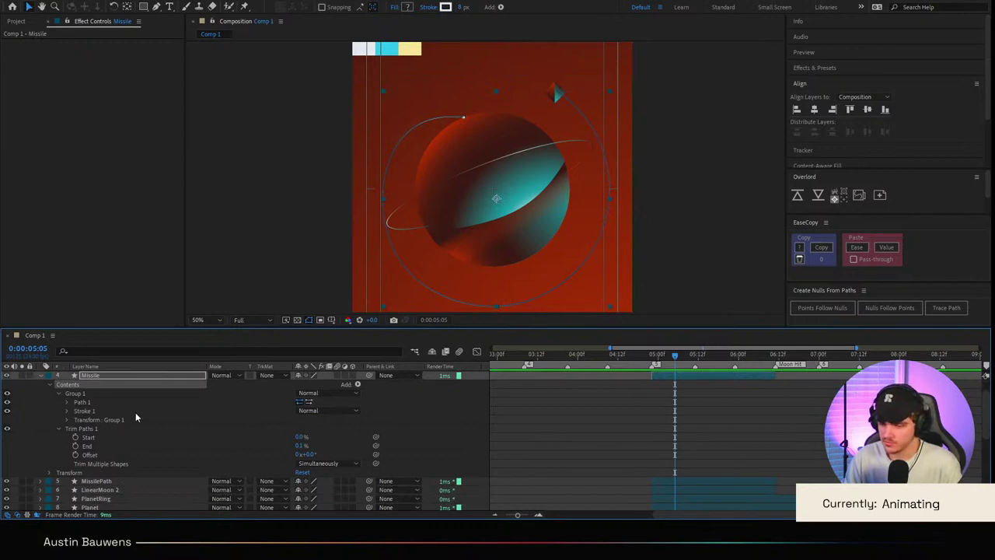
{"action": "left_click", "coordinate": [81, 428]}
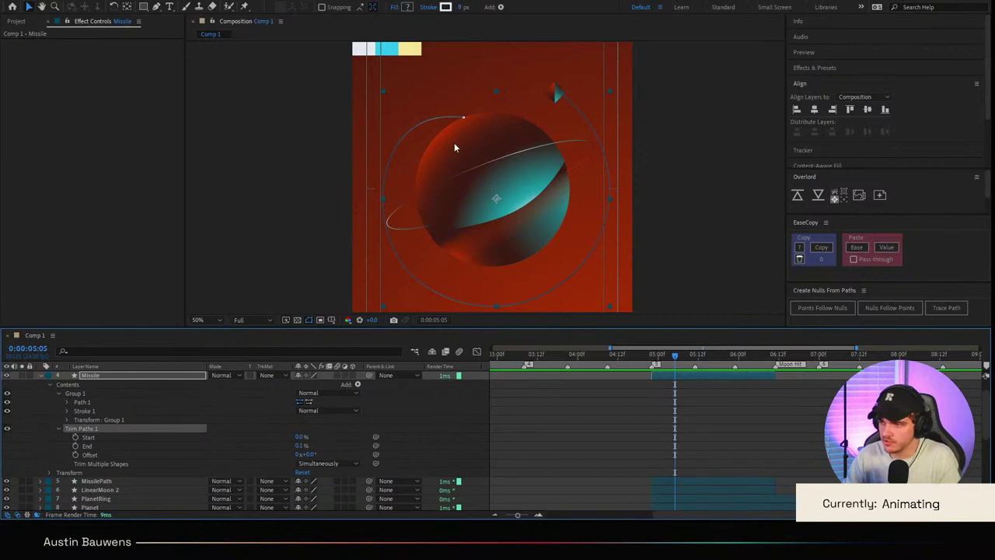
Step: Scrub the Trim Paths Offset, then reset it to 0°
{"action": "scroll", "coordinate": [455, 148], "scroll_direction": "up", "scroll_amount": 4}
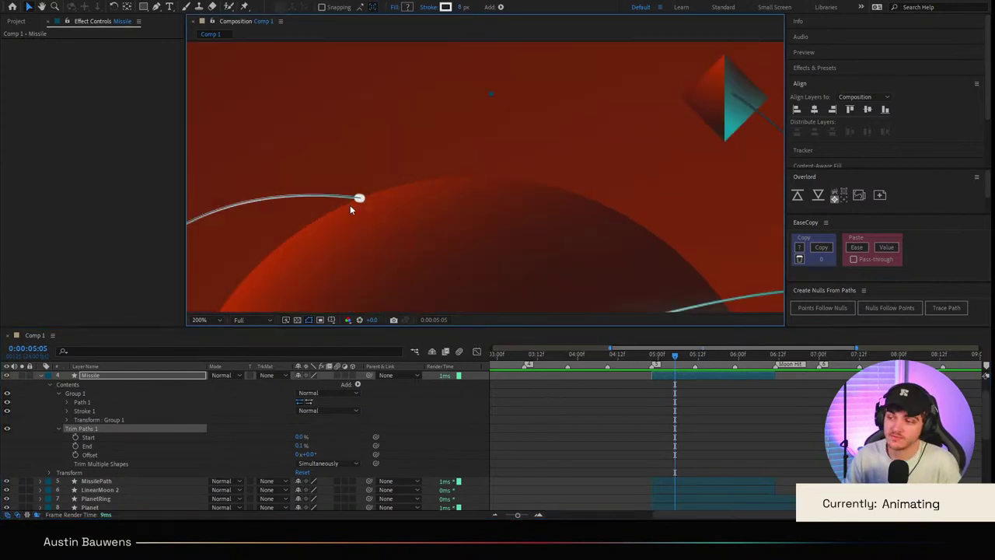
{"action": "scroll", "coordinate": [412, 267], "scroll_direction": "down", "scroll_amount": 2}
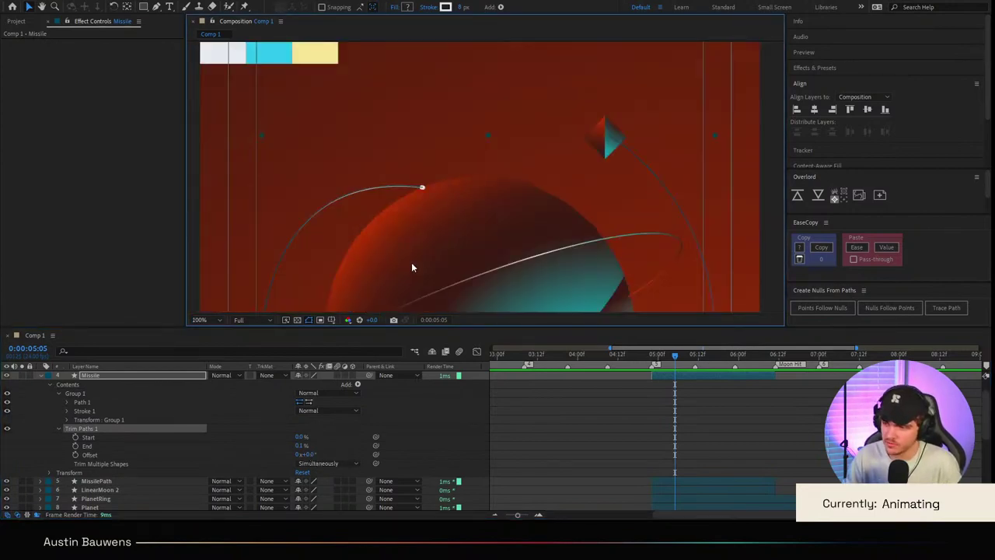
{"action": "scroll", "coordinate": [412, 268], "scroll_direction": "down", "scroll_amount": 2}
{"action": "left_click_drag", "start_coordinate": [308, 455], "coordinate": [343, 411]}
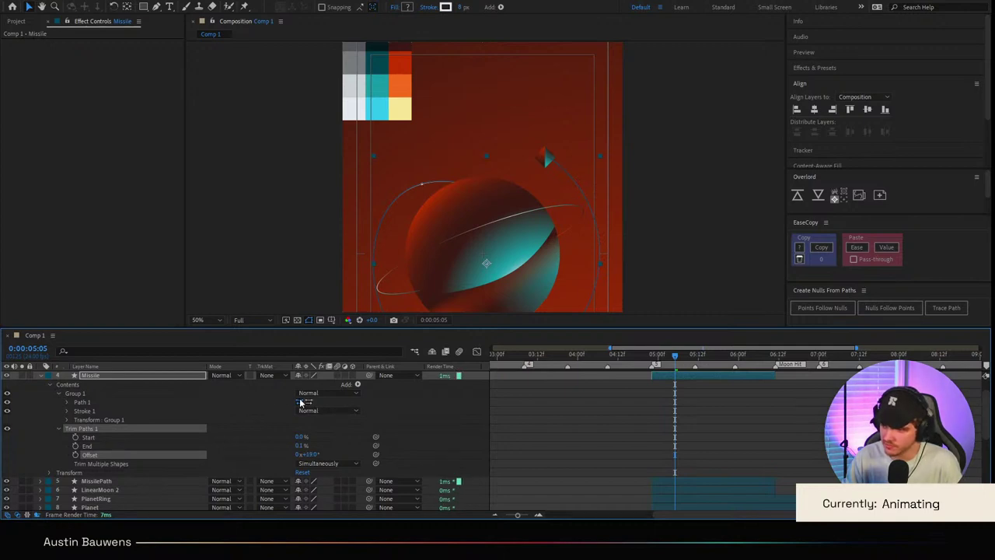
{"action": "left_click", "coordinate": [311, 455]}
{"action": "type", "text": "0"}
{"action": "key", "text": "Return"}
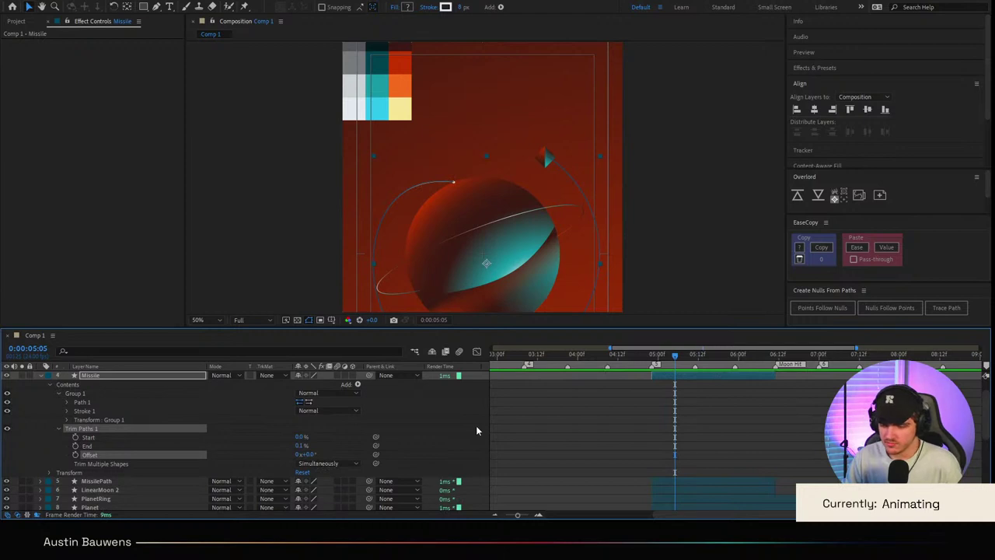
Step: Move the current time to 7:00 to check the scene
{"action": "left_click", "coordinate": [645, 417]}
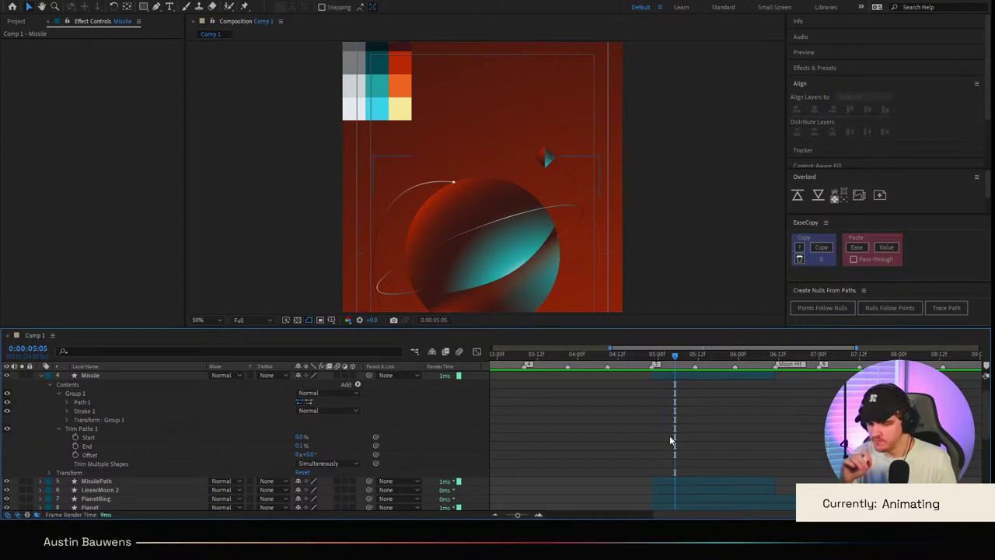
{"action": "scroll", "coordinate": [670, 428], "scroll_direction": "right", "scroll_amount": 4}
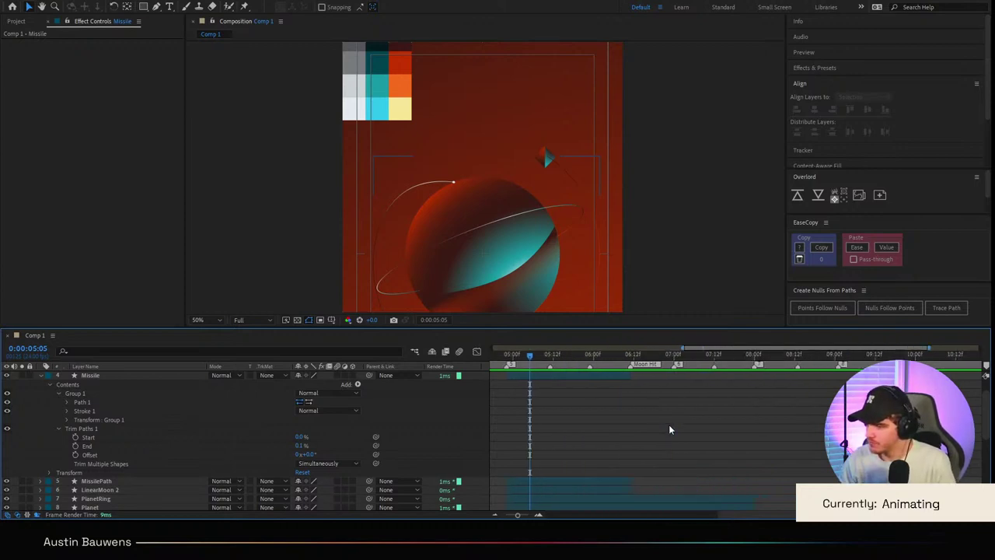
{"action": "left_click_drag", "start_coordinate": [618, 360], "coordinate": [683, 359]}
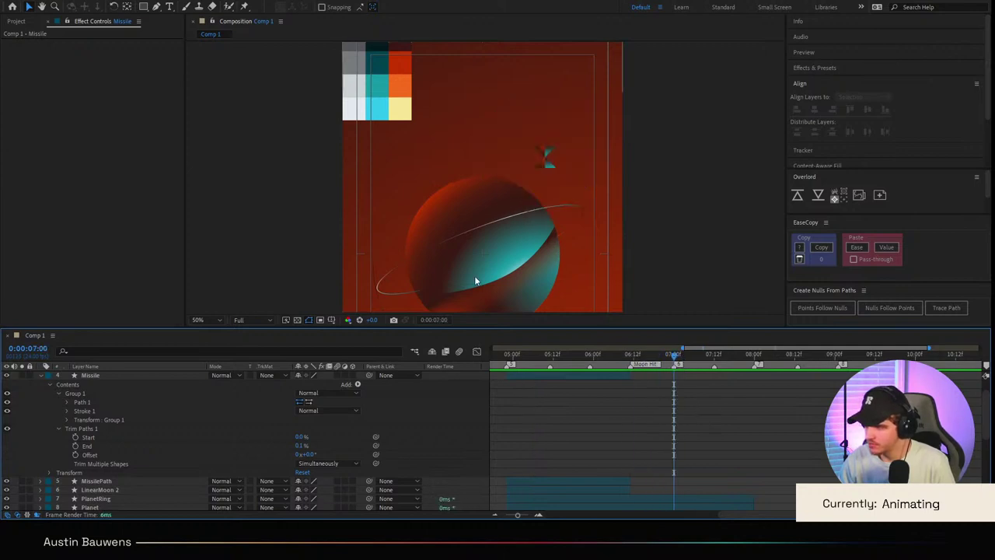
{"action": "scroll", "coordinate": [476, 281], "scroll_direction": "down", "scroll_amount": 4}
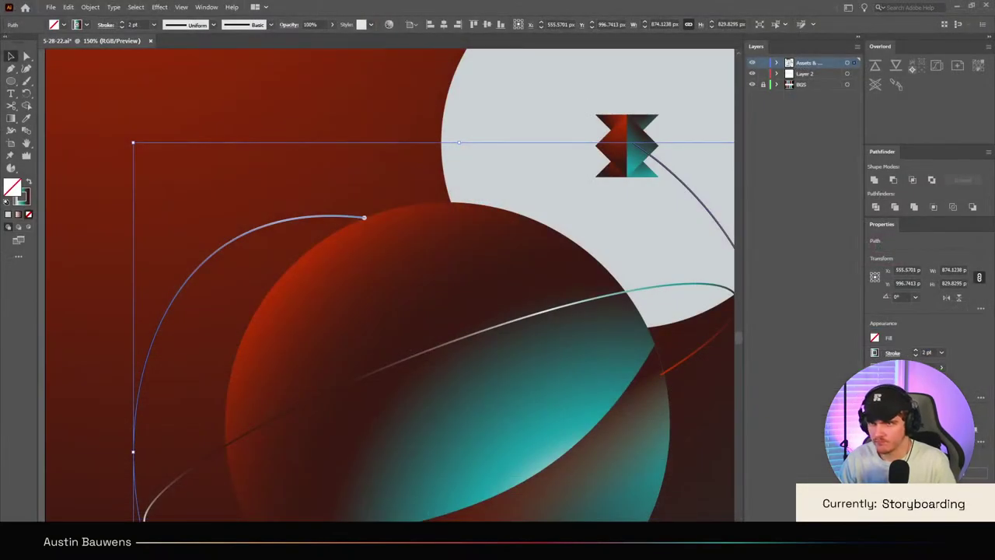
Step: Try selecting the shocked-face diamond group and faint elements around the planet, then clear the selection
{"action": "scroll", "coordinate": [636, 393], "scroll_direction": "down", "scroll_amount": 5}
{"action": "scroll", "coordinate": [637, 393], "scroll_direction": "right", "scroll_amount": 3}
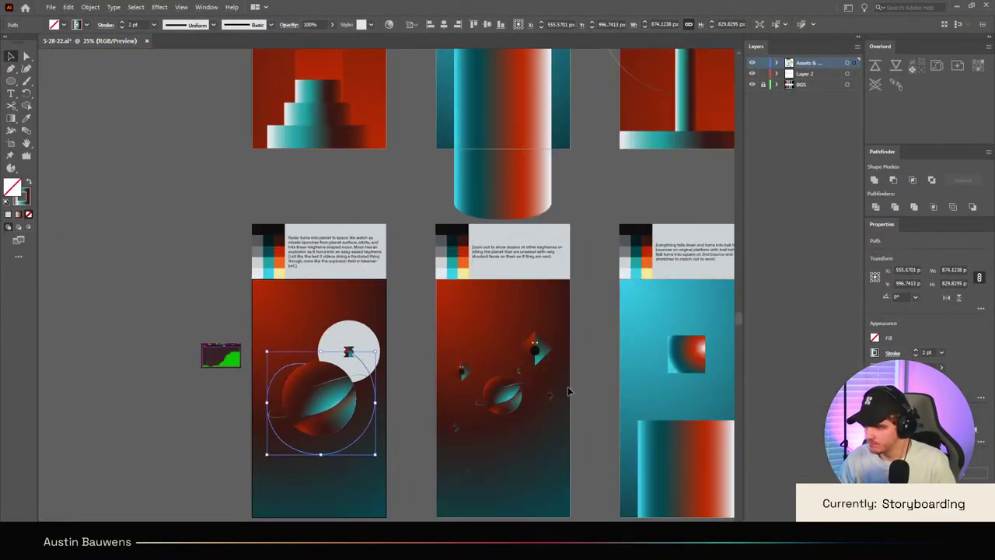
{"action": "left_click", "coordinate": [568, 391]}
{"action": "scroll", "coordinate": [578, 395], "scroll_direction": "up", "scroll_amount": 1}
{"action": "scroll", "coordinate": [576, 392], "scroll_direction": "up", "scroll_amount": 1}
{"action": "scroll", "coordinate": [577, 393], "scroll_direction": "down", "scroll_amount": 3}
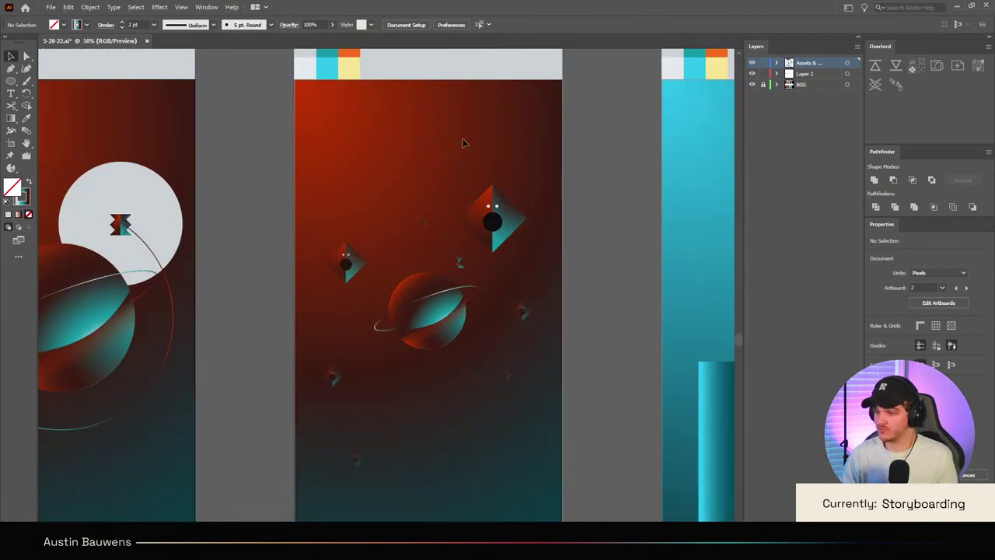
{"action": "left_click", "coordinate": [488, 198]}
{"action": "left_click", "coordinate": [346, 262]}
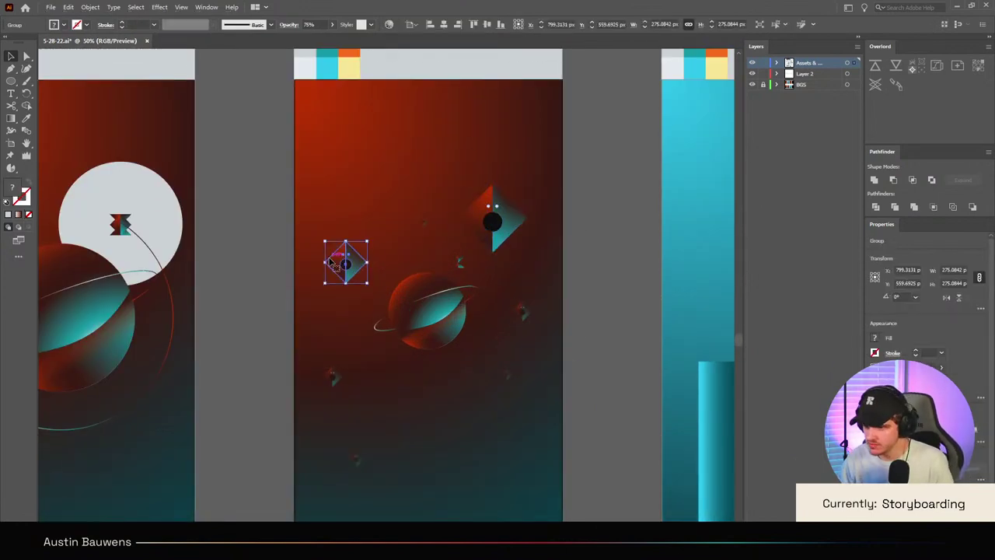
{"action": "left_click", "coordinate": [424, 221]}
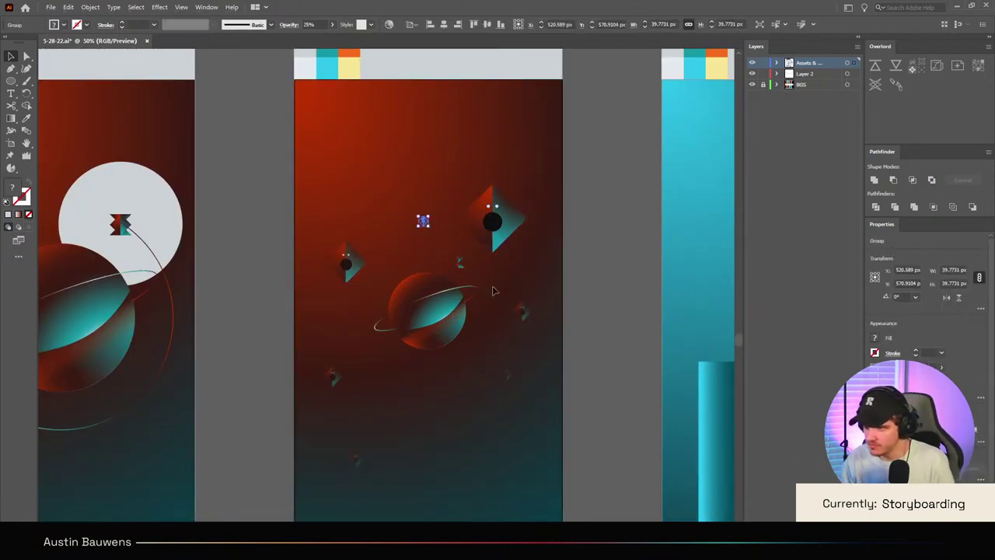
{"action": "left_click", "coordinate": [363, 189]}
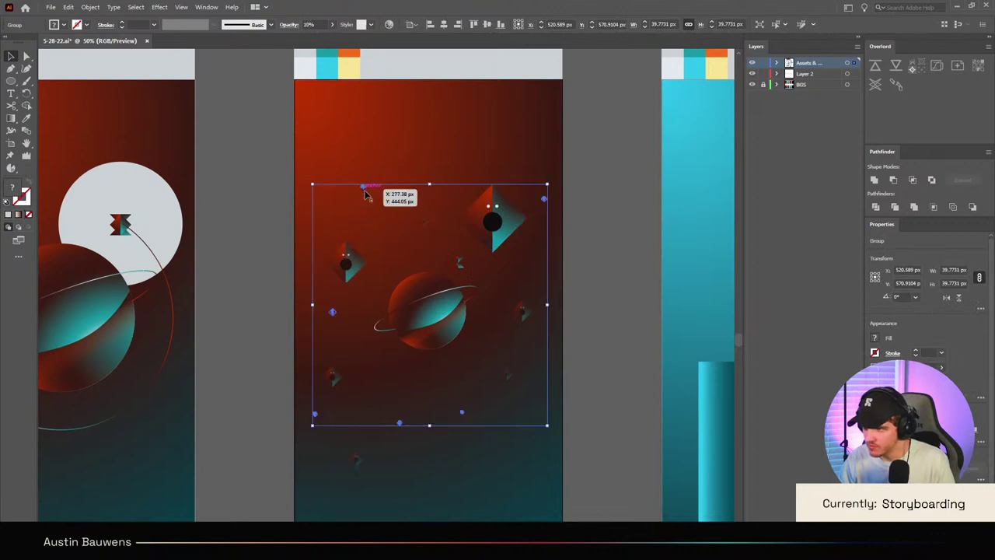
{"action": "left_click", "coordinate": [589, 308]}
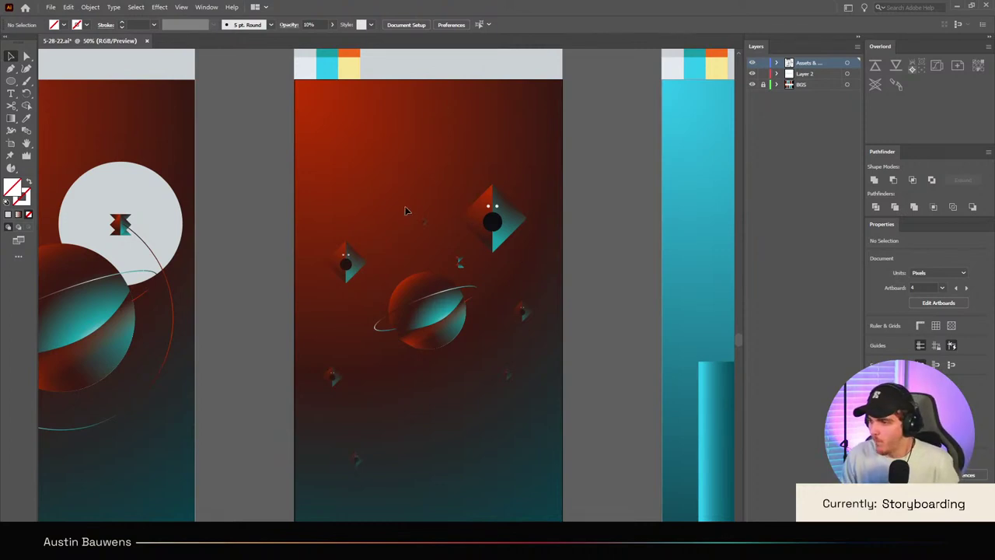
Step: Select the small-element group around the planet and add the left, lower and other small diamonds
{"action": "left_click", "coordinate": [368, 193]}
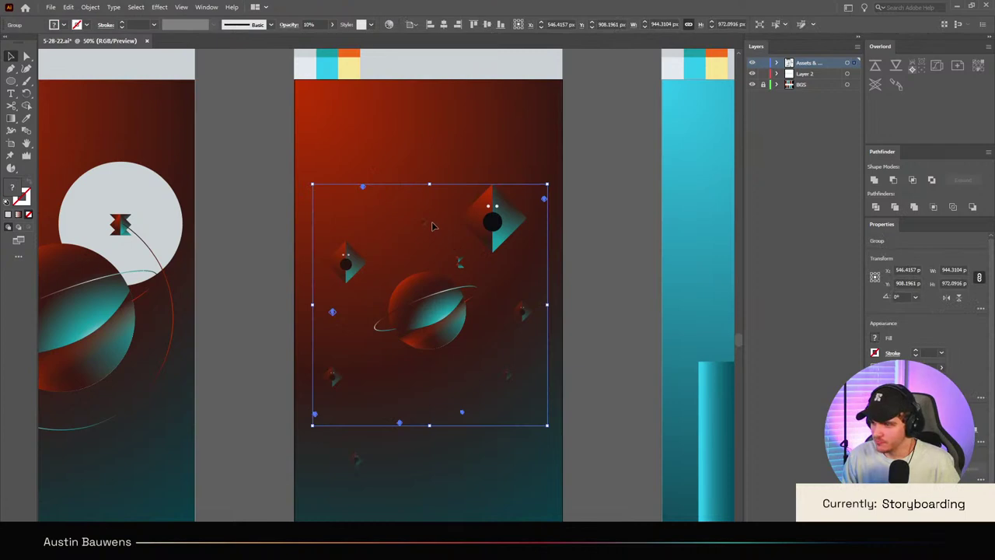
{"action": "left_click", "coordinate": [342, 262], "text": "shift"}
{"action": "left_click", "coordinate": [333, 377], "text": "shift"}
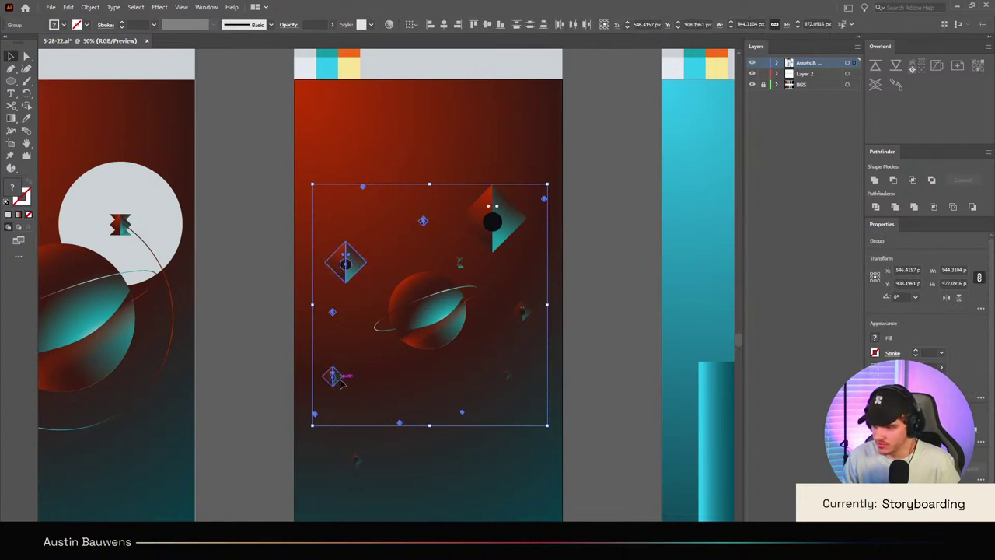
{"action": "left_click", "coordinate": [356, 459], "text": "shift"}
{"action": "left_click", "coordinate": [508, 380], "text": "shift"}
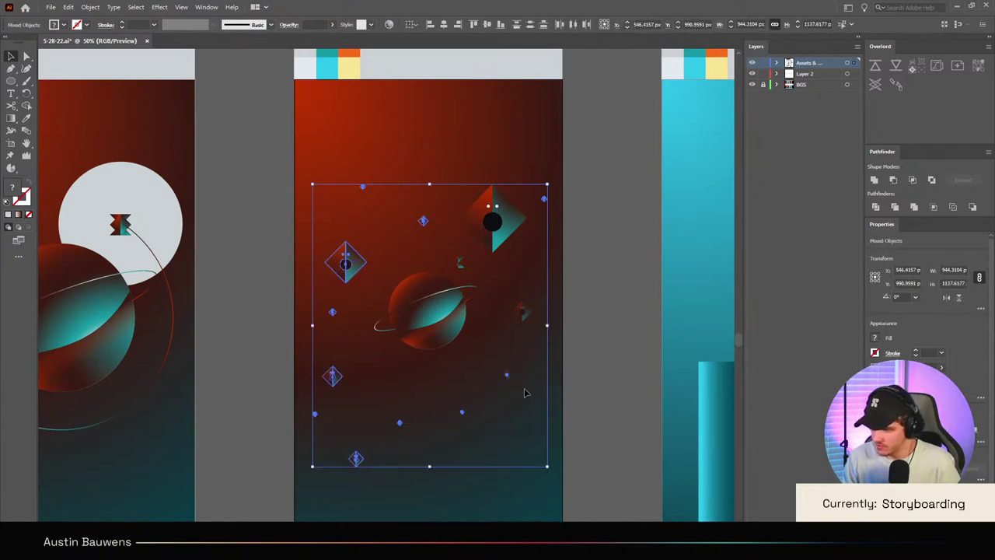
{"action": "left_click", "coordinate": [585, 380]}
{"action": "scroll", "coordinate": [559, 383], "scroll_direction": "up", "scroll_amount": 2}
Step: Marquee the small faint diamond's pieces and group them with Ctrl+G
{"action": "left_click_drag", "start_coordinate": [444, 354], "coordinate": [514, 387]}
{"action": "key", "text": "ctrl+g"}
{"action": "left_click", "coordinate": [513, 385]}
{"action": "scroll", "coordinate": [477, 375], "scroll_direction": "up", "scroll_amount": 3}
{"action": "scroll", "coordinate": [477, 374], "scroll_direction": "up", "scroll_amount": 3}
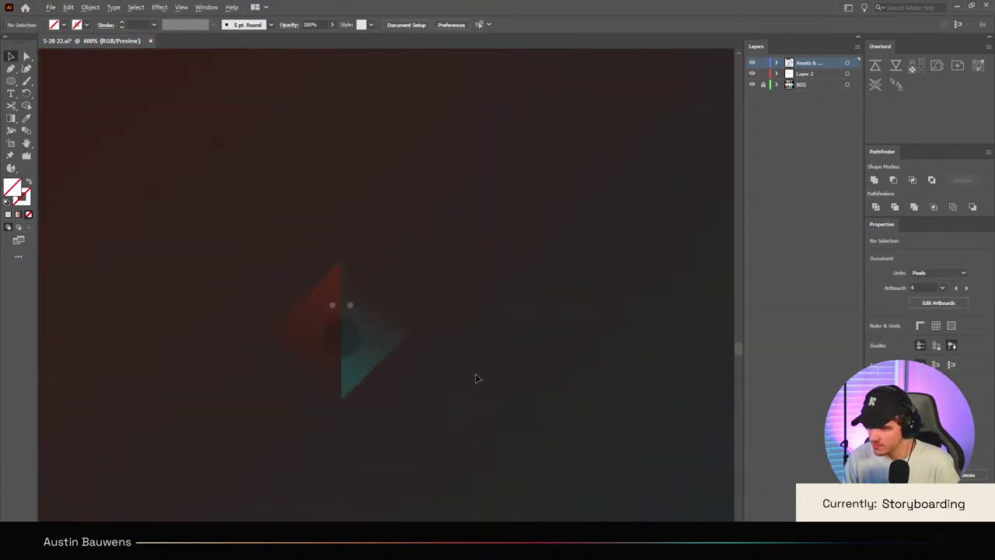
{"action": "scroll", "coordinate": [416, 354], "scroll_direction": "up", "scroll_amount": 2}
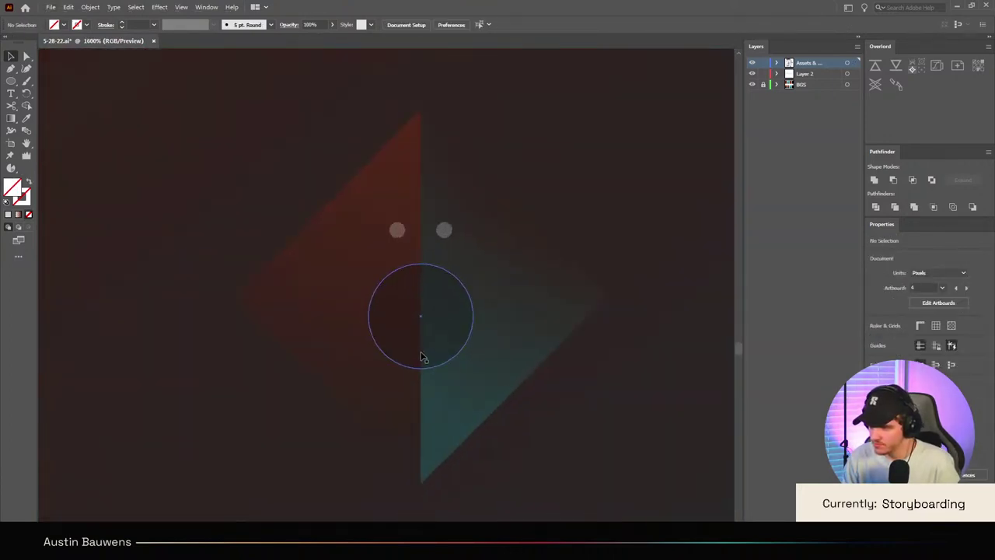
Step: Inspect the diamond's individual paths with Direct Selection and check the small diamond right of the planet
{"action": "key", "text": "a"}
{"action": "scroll", "coordinate": [583, 397], "scroll_direction": "down", "scroll_amount": 7}
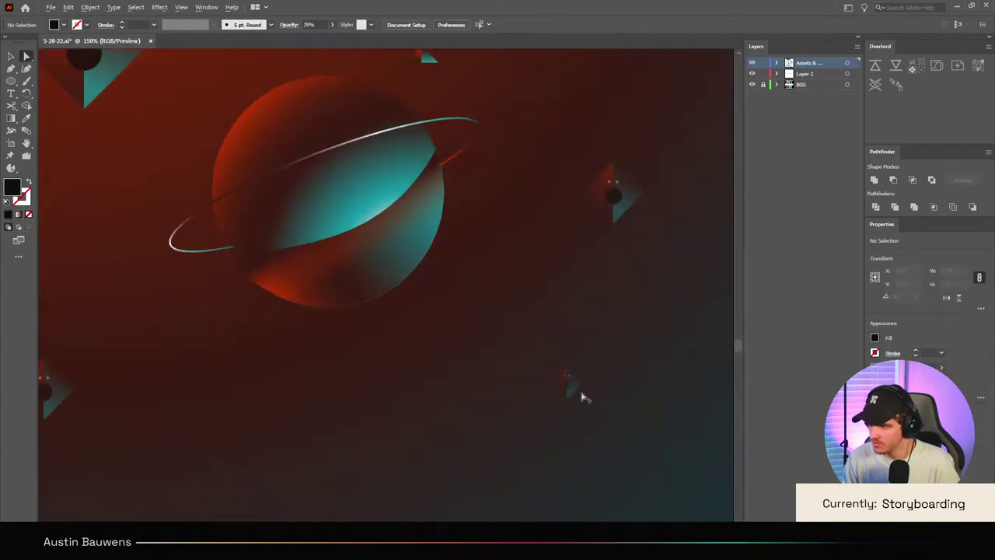
{"action": "scroll", "coordinate": [667, 204], "scroll_direction": "down", "scroll_amount": 3}
{"action": "scroll", "coordinate": [643, 285], "scroll_direction": "up", "scroll_amount": 1}
{"action": "scroll", "coordinate": [656, 280], "scroll_direction": "up", "scroll_amount": 3}
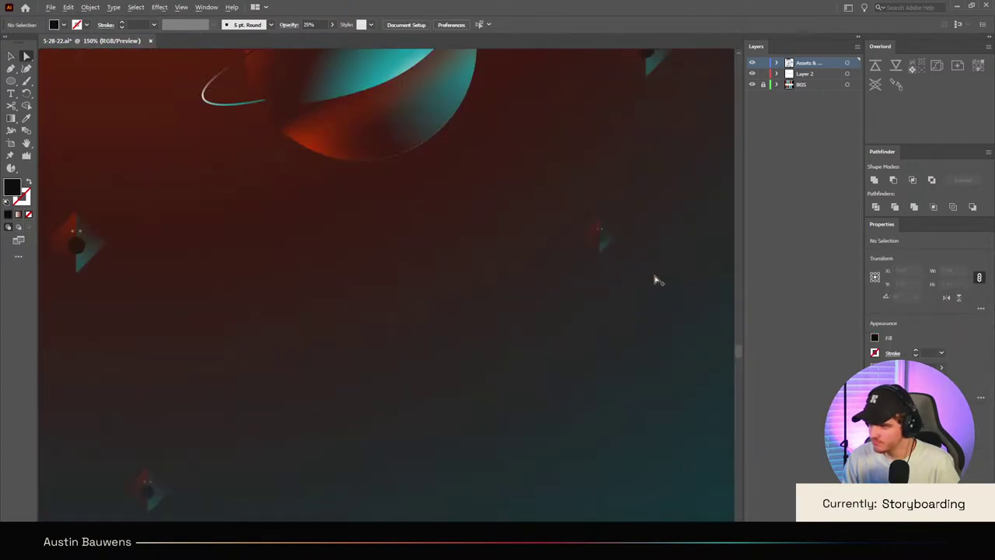
{"action": "key", "text": "v"}
{"action": "left_click", "coordinate": [603, 233]}
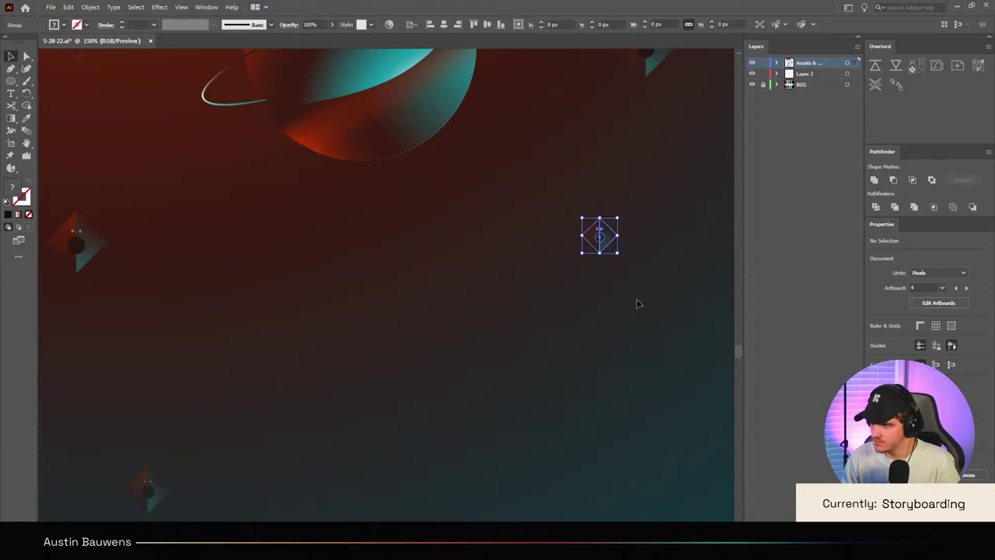
{"action": "scroll", "coordinate": [638, 303], "scroll_direction": "down", "scroll_amount": 3}
{"action": "left_click", "coordinate": [638, 303]}
{"action": "scroll", "coordinate": [637, 305], "scroll_direction": "up", "scroll_amount": 2}
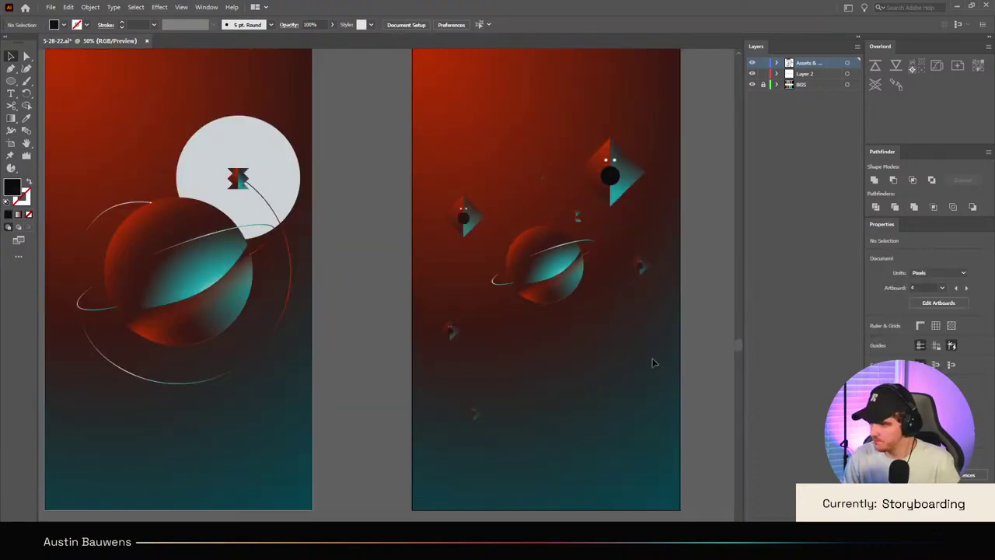
{"action": "scroll", "coordinate": [653, 363], "scroll_direction": "right", "scroll_amount": 2}
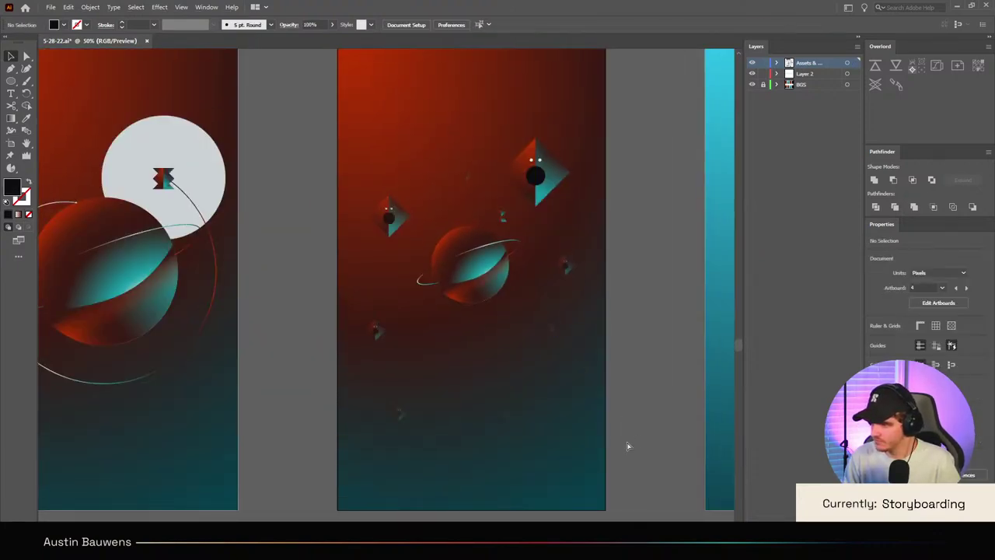
{"action": "scroll", "coordinate": [616, 357], "scroll_direction": "up", "scroll_amount": 3}
{"action": "scroll", "coordinate": [411, 302], "scroll_direction": "up", "scroll_amount": 3}
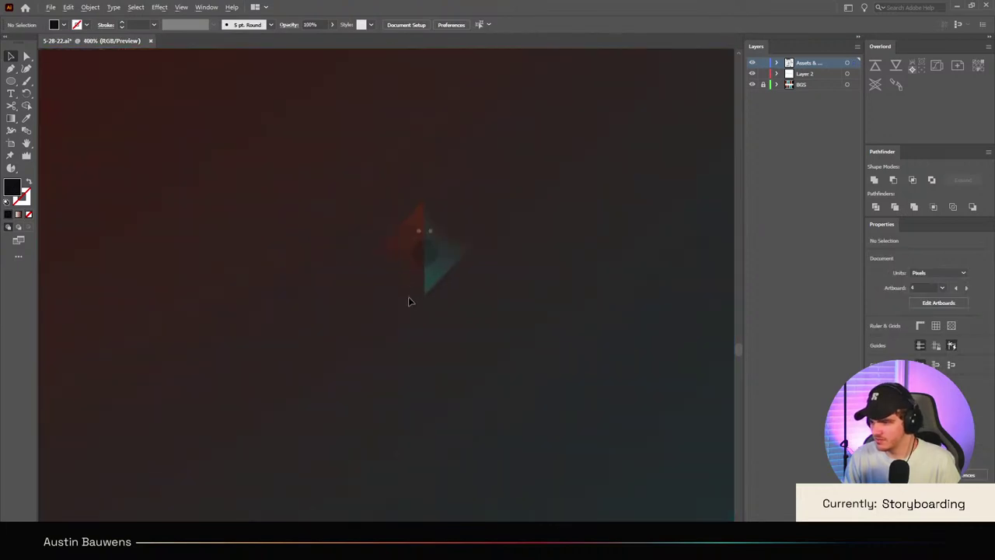
{"action": "scroll", "coordinate": [411, 301], "scroll_direction": "up", "scroll_amount": 2}
Step: Select the dark circle and diamond halves, trying 10% opacity before restoring full opacity
{"action": "left_click", "coordinate": [443, 207]}
{"action": "scroll", "coordinate": [467, 226], "scroll_direction": "up", "scroll_amount": 1}
{"action": "scroll", "coordinate": [455, 193], "scroll_direction": "up", "scroll_amount": 2}
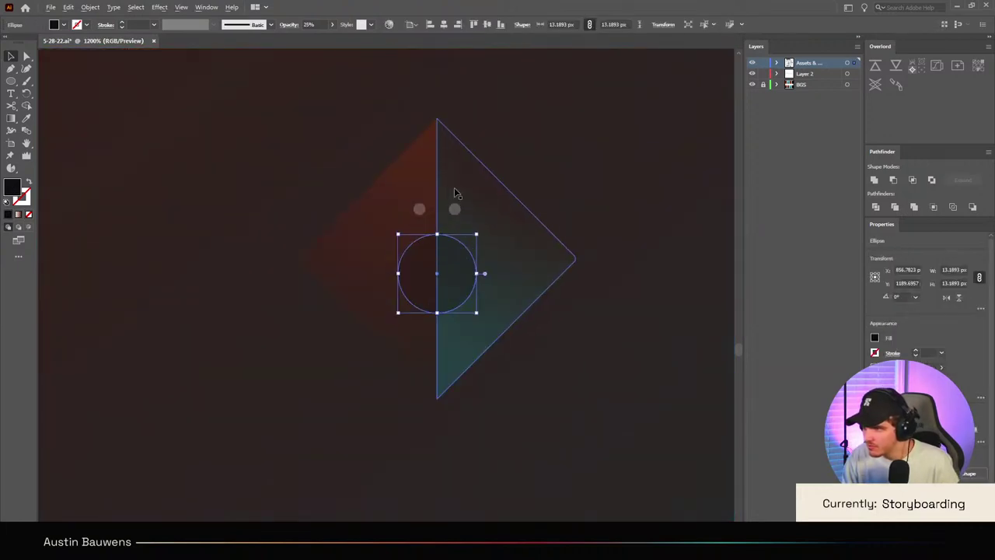
{"action": "left_click", "coordinate": [344, 163], "text": "shift"}
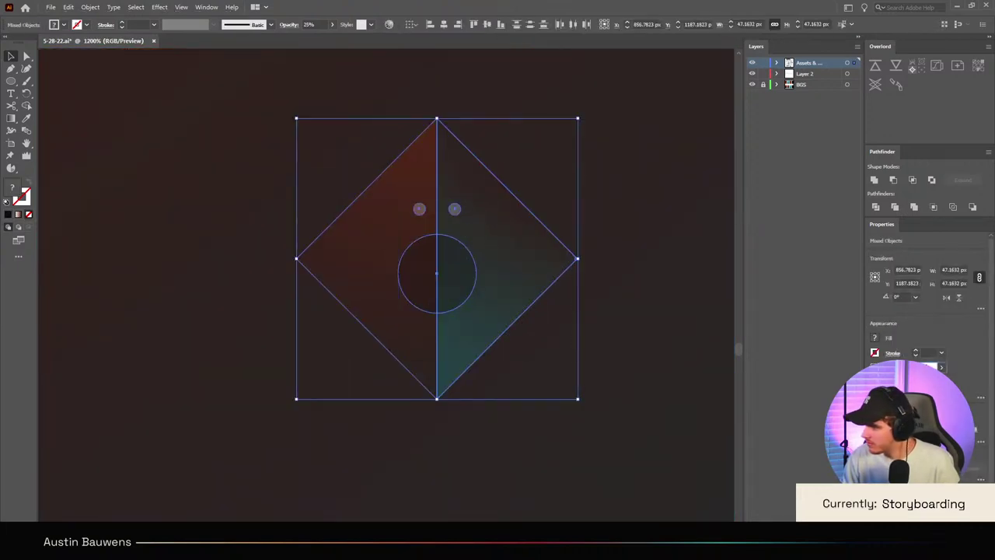
{"action": "type", "text": "10"}
{"action": "key", "text": "Return"}
{"action": "key", "text": "minus"}
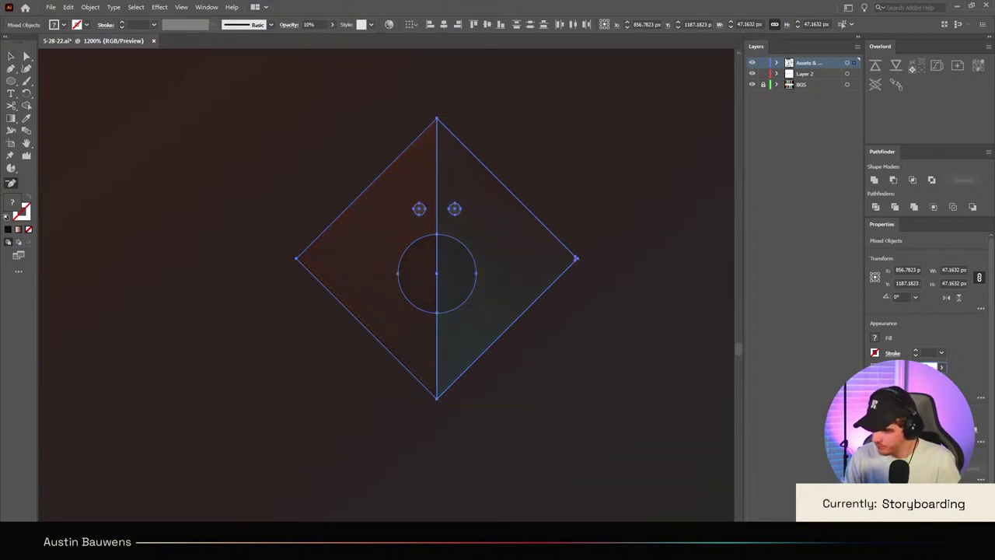
{"action": "key", "text": "0"}
Step: Group the circle and diamond halves and fade the group to 25% opacity
{"action": "key", "text": "ctrl+g"}
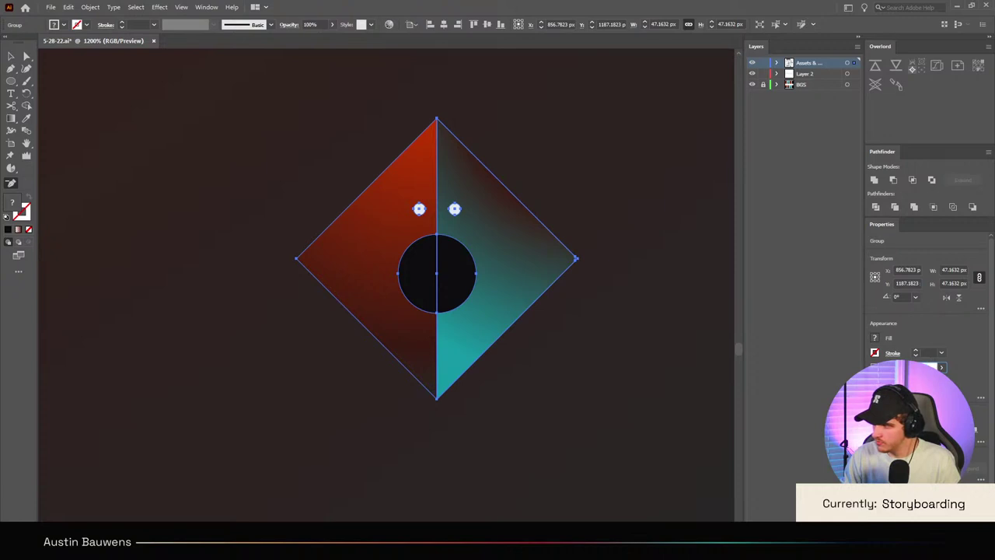
{"action": "key", "text": "2"}
{"action": "key", "text": "5"}
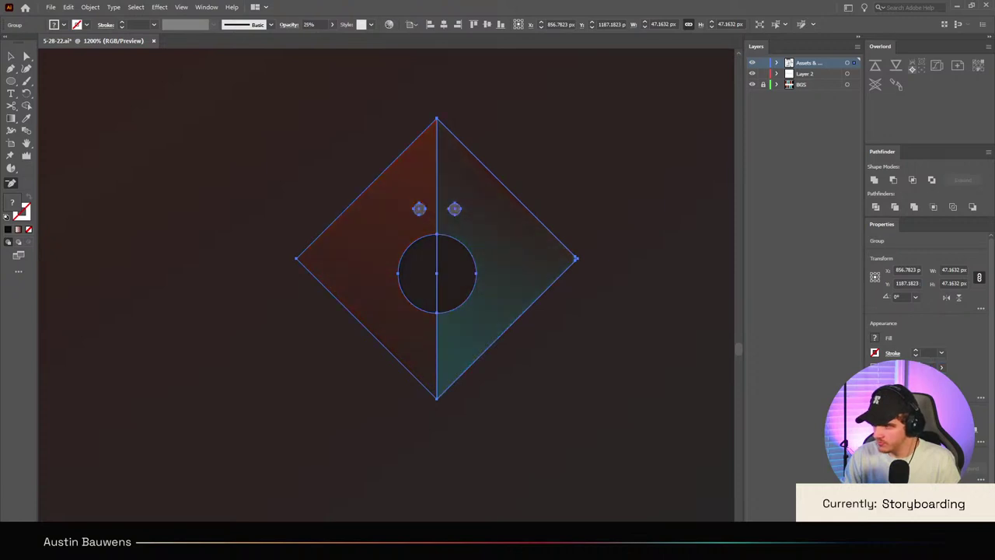
{"action": "key", "text": "v"}
{"action": "left_click", "coordinate": [597, 314]}
{"action": "scroll", "coordinate": [597, 313], "scroll_direction": "down", "scroll_amount": 8}
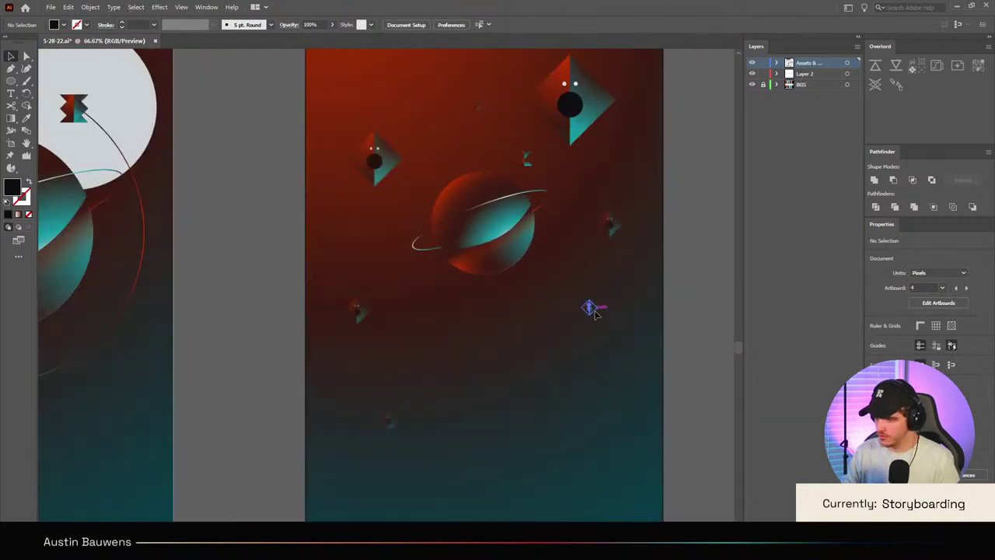
Step: Select the scattered sparkles, dots and small diamonds on the right artboard and push them via Overlord
{"action": "scroll", "coordinate": [593, 311], "scroll_direction": "down", "scroll_amount": 2}
{"action": "left_click", "coordinate": [509, 372]}
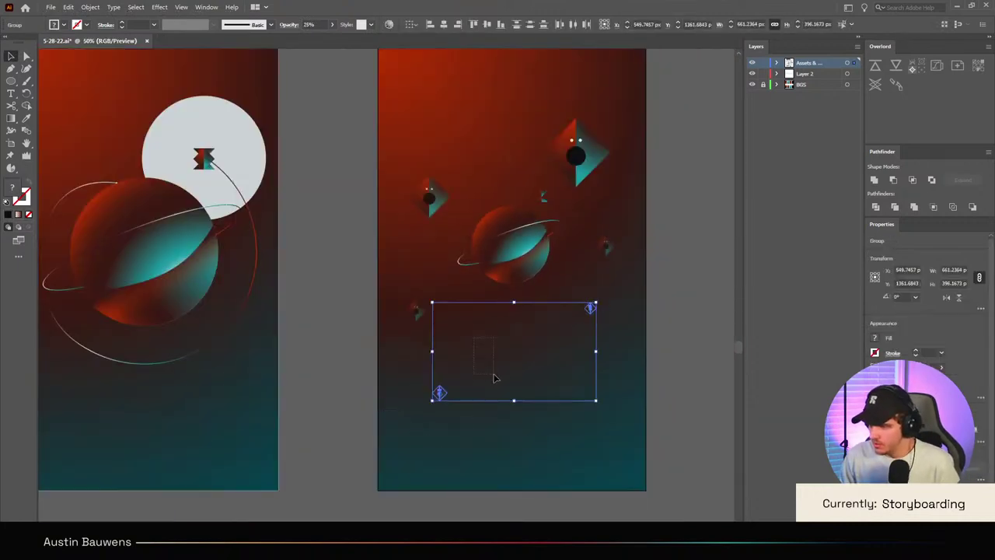
{"action": "left_click_drag", "start_coordinate": [494, 374], "coordinate": [495, 375]}
{"action": "left_click", "coordinate": [416, 310], "text": "shift"}
{"action": "left_click", "coordinate": [426, 204], "text": "shift"}
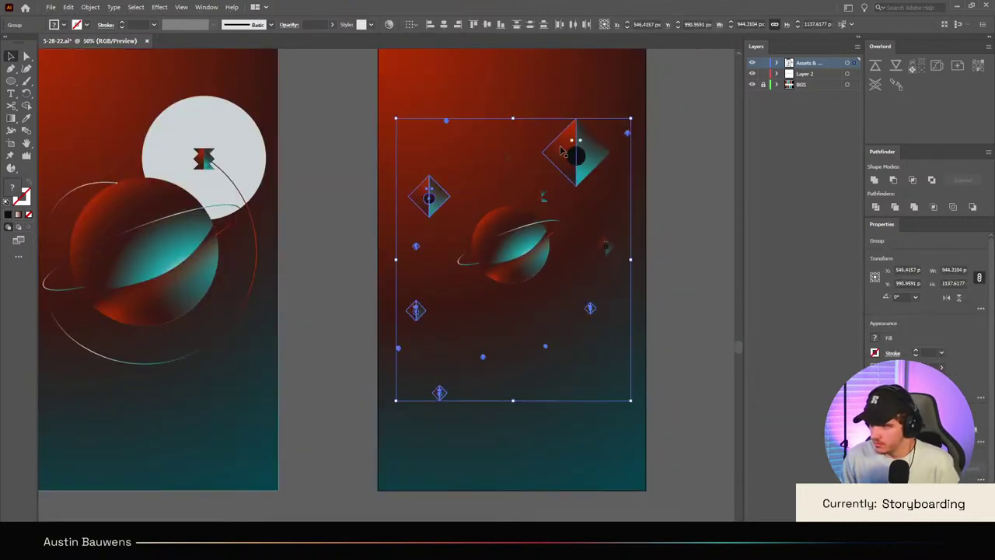
{"action": "left_click", "coordinate": [507, 155], "text": "shift"}
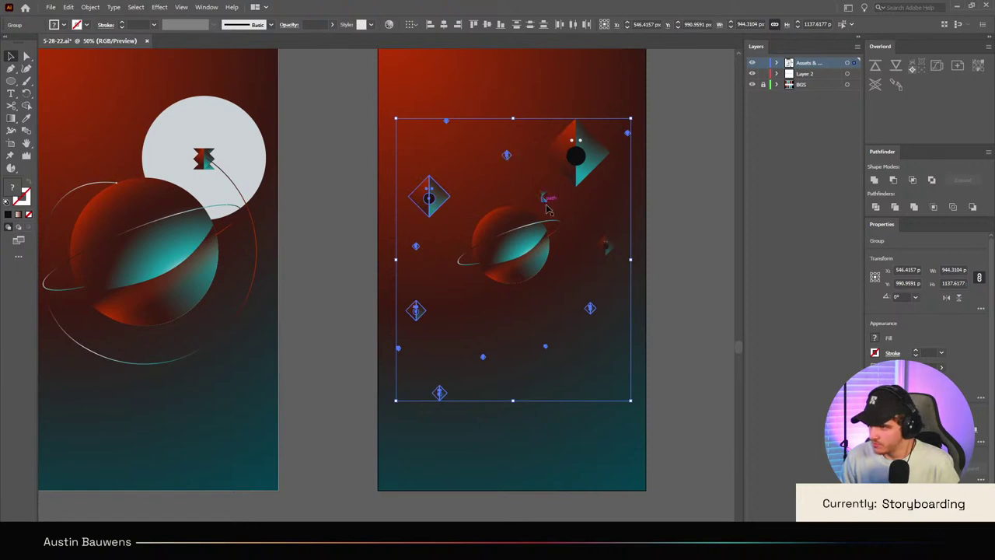
{"action": "left_click", "coordinate": [605, 246], "text": "shift"}
{"action": "key", "text": "ctrl+shift+b"}
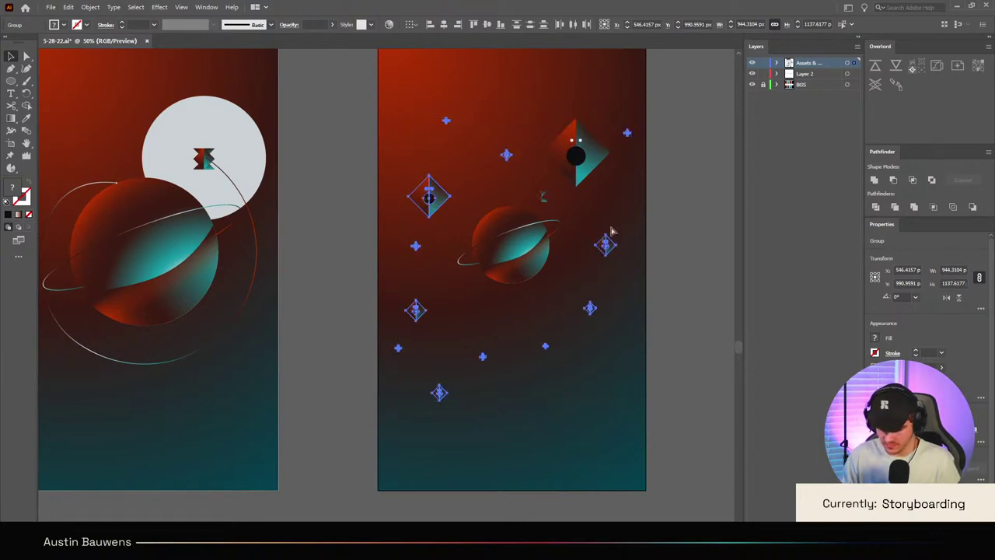
{"action": "key", "text": "ctrl+shift+b"}
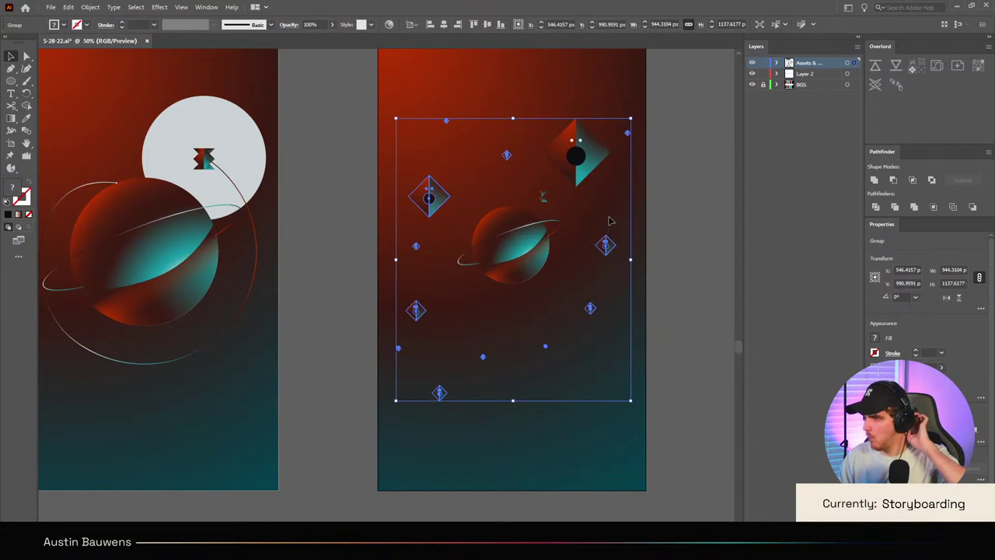
{"action": "left_click", "coordinate": [877, 67]}
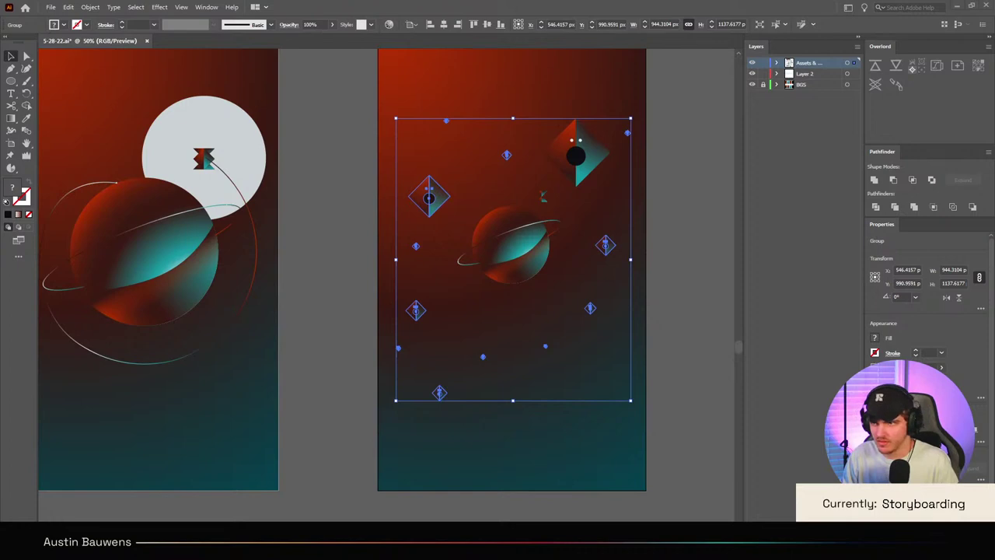
Step: Select the large diamond group on the middle artboard and push it to After Effects via Overlord
{"action": "left_click", "coordinate": [703, 403]}
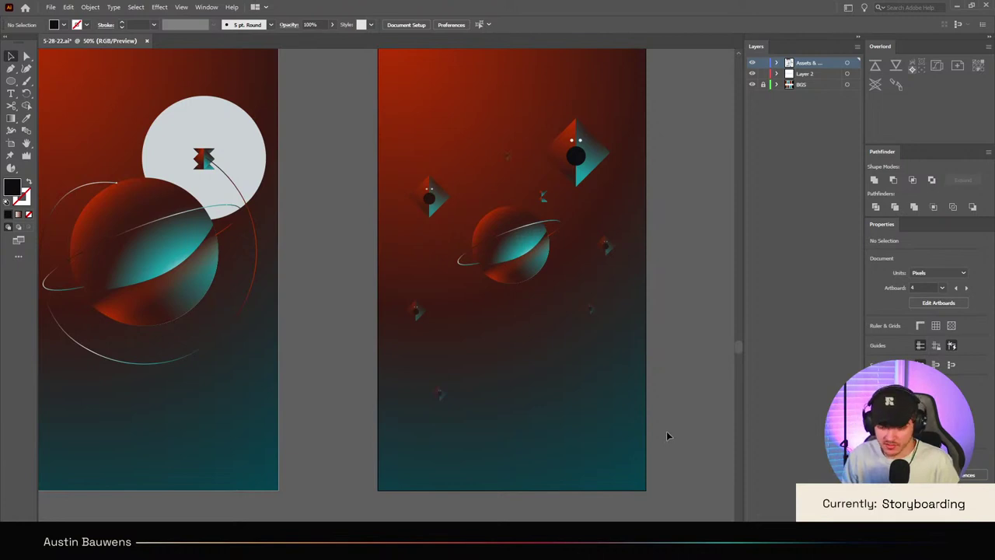
{"action": "scroll", "coordinate": [652, 442], "scroll_direction": "right", "scroll_amount": 4}
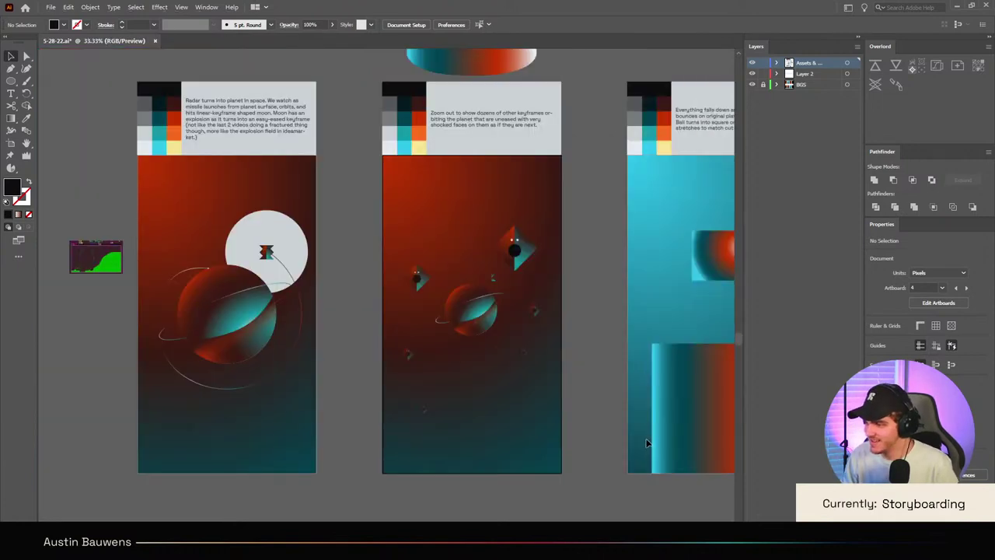
{"action": "scroll", "coordinate": [437, 323], "scroll_direction": "up", "scroll_amount": 1}
{"action": "left_click", "coordinate": [425, 214]}
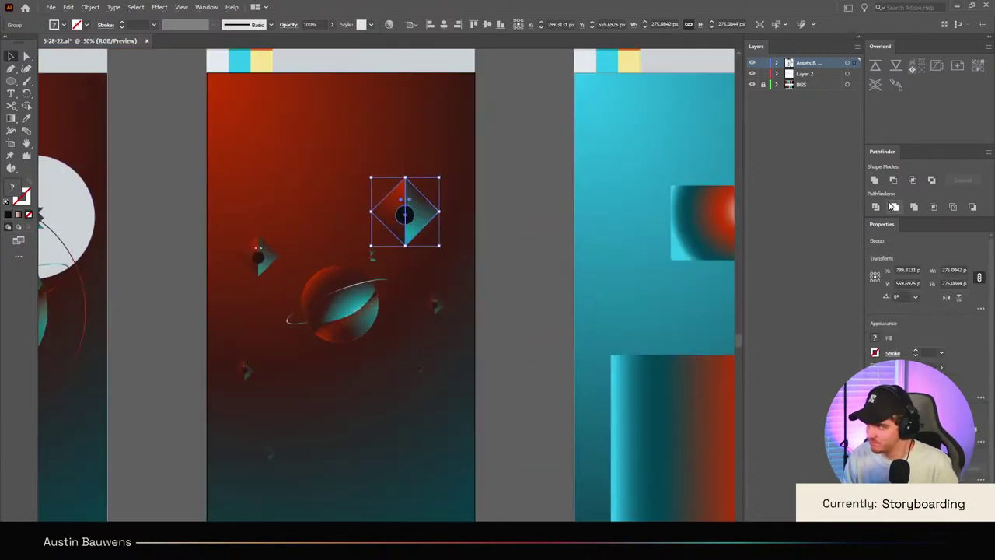
{"action": "left_click", "coordinate": [875, 66]}
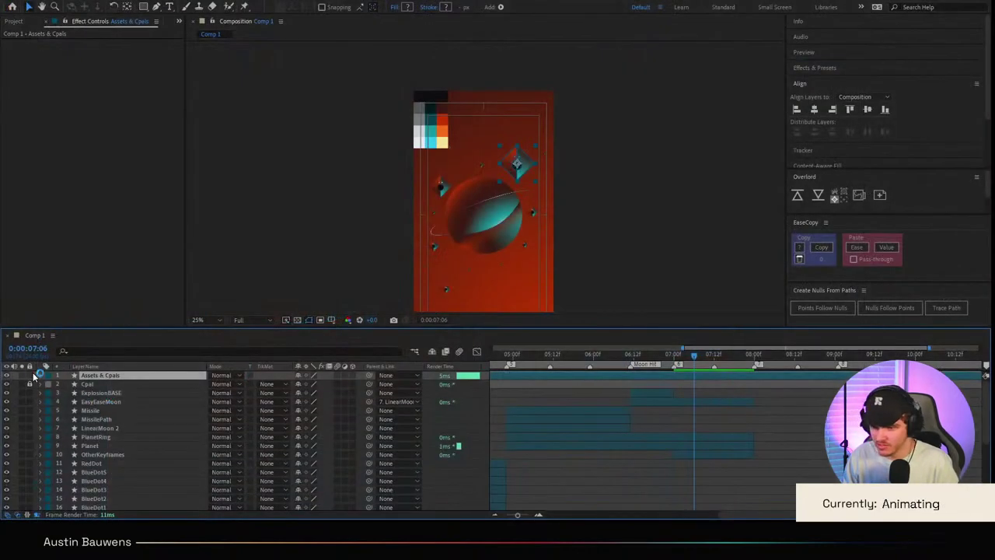
Step: Move the Assets & Cpals layer below Planet and trim it to end at 8:00
{"action": "left_click_drag", "start_coordinate": [101, 377], "coordinate": [106, 454]}
{"action": "left_click_drag", "start_coordinate": [684, 362], "coordinate": [676, 360]}
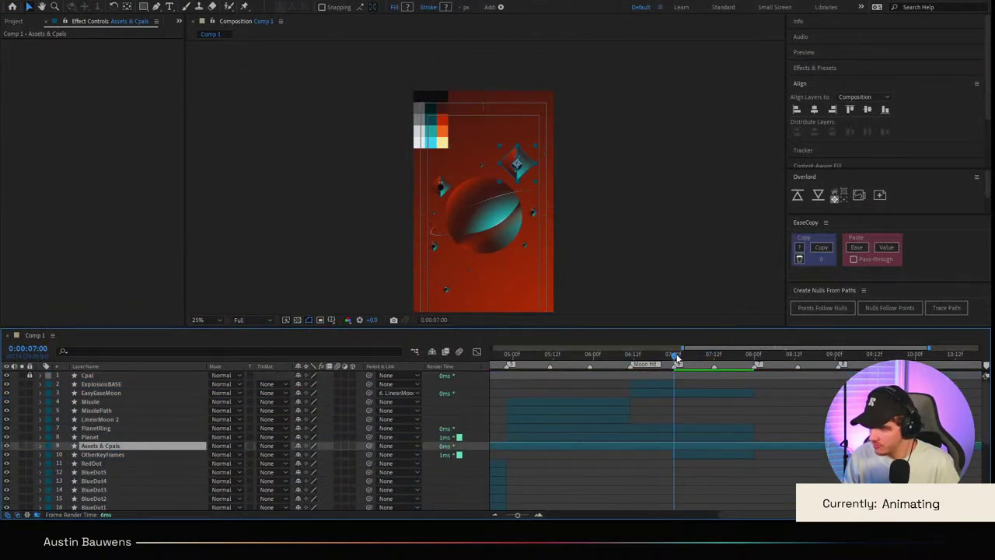
{"action": "mouse_move", "coordinate": [751, 356]}
{"action": "left_mouse_down"}
{"action": "mouse_move", "coordinate": [786, 356]}
{"action": "mouse_move", "coordinate": [755, 358]}
{"action": "left_mouse_up"}
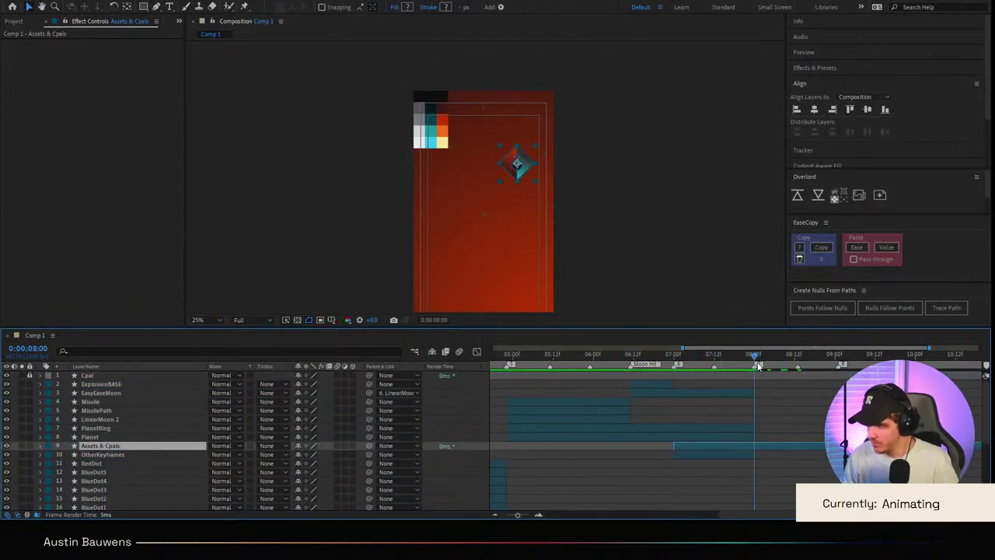
{"action": "key", "text": "ctrl+shift+d"}
{"action": "key", "text": "Delete"}
Step: Rename the Assets & Cpals layer to MainLinear
{"action": "left_click", "coordinate": [731, 362]}
{"action": "left_click", "coordinate": [694, 445]}
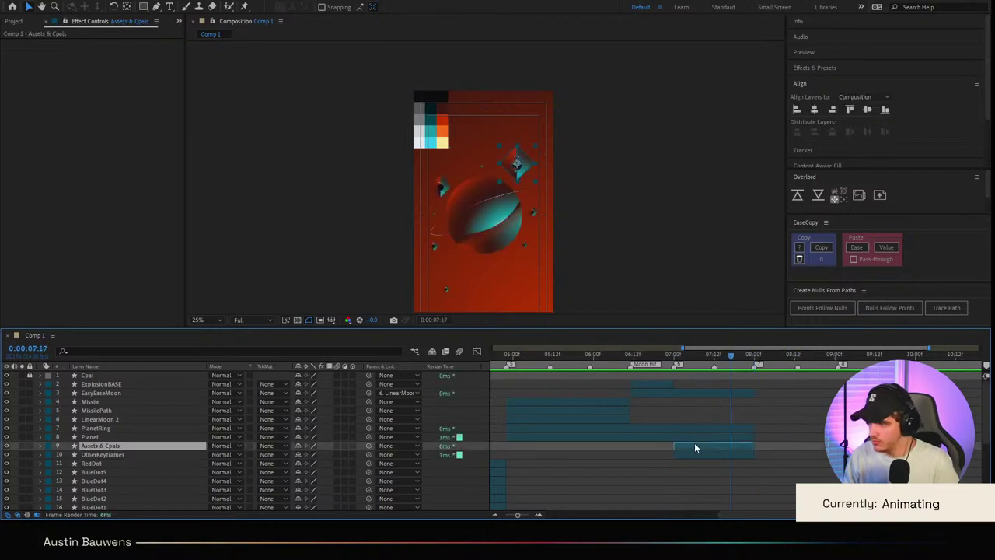
{"action": "key", "text": "Return"}
{"action": "type", "text": "Main"}
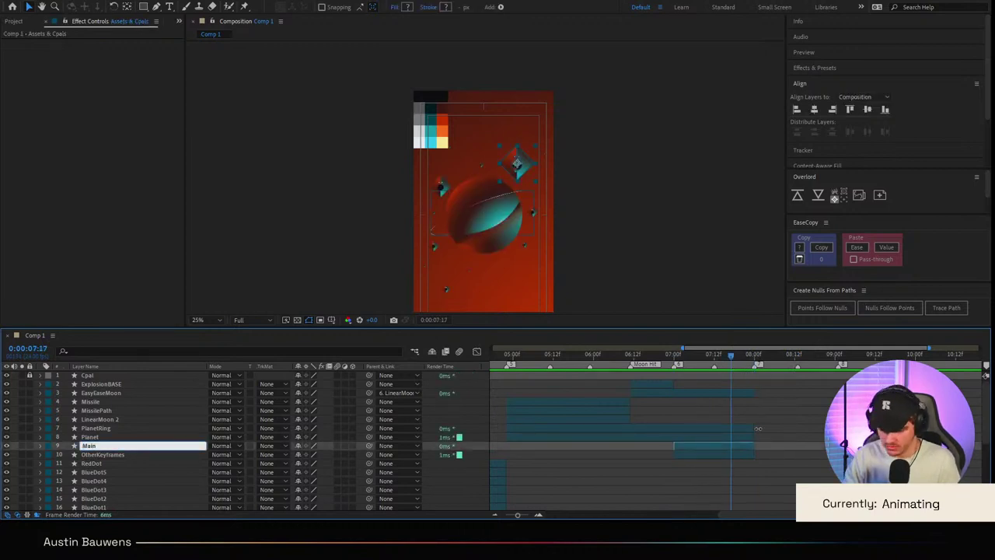
{"action": "type", "text": "Linear"}
{"action": "key", "text": "Return"}
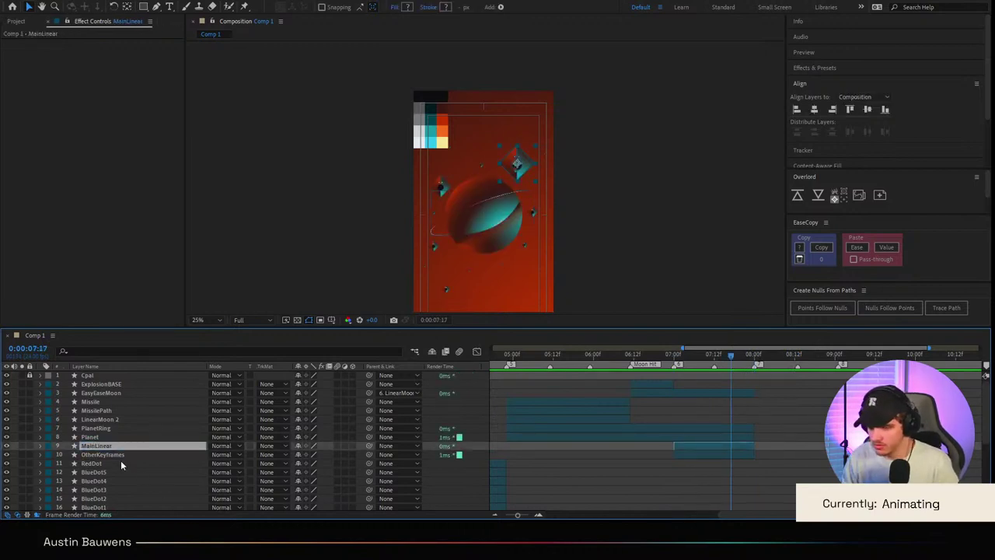
Step: Compare the MainLinear and OtherKeyframes layers, save the project, and set the preview to 25%
{"action": "left_click", "coordinate": [121, 455]}
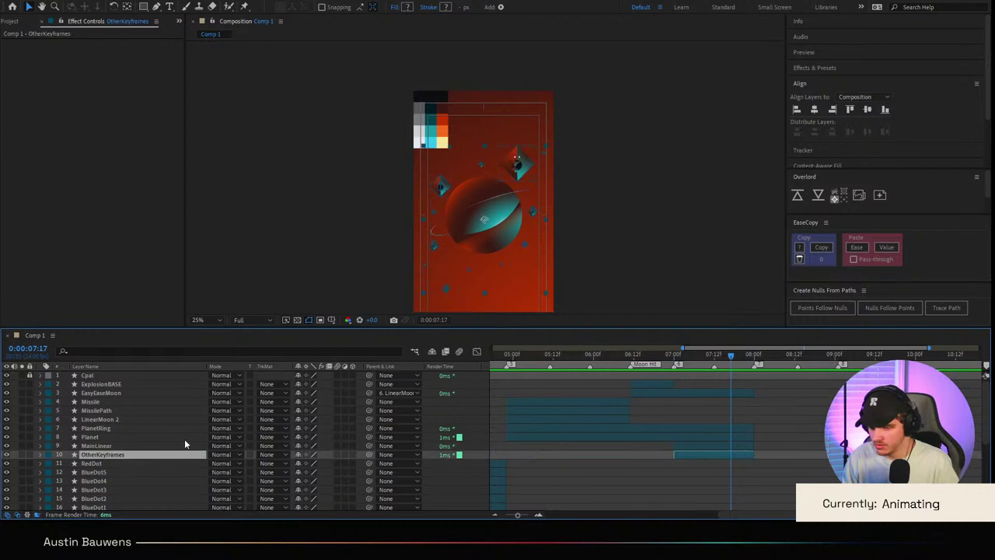
{"action": "left_click", "coordinate": [118, 446]}
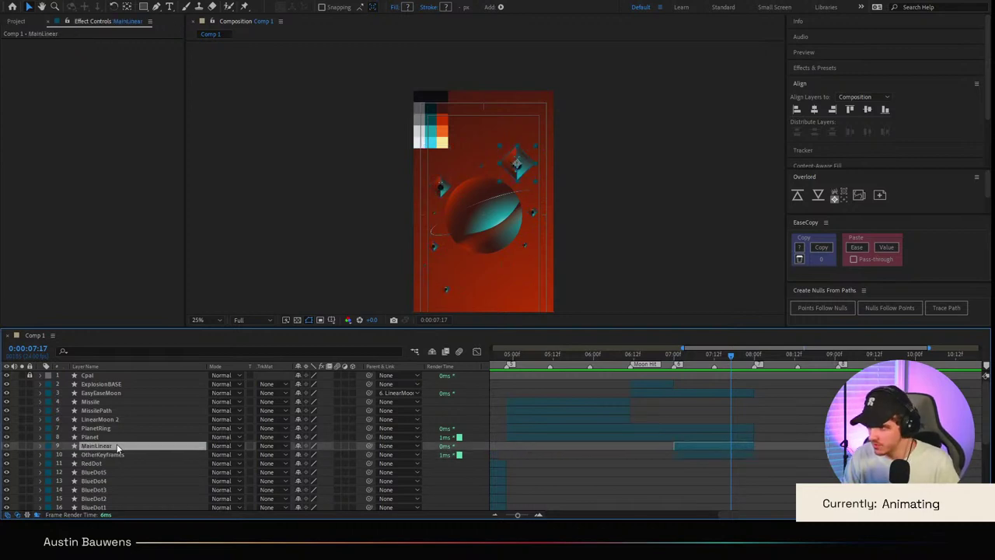
{"action": "left_click", "coordinate": [683, 454]}
{"action": "scroll", "coordinate": [633, 211], "scroll_direction": "up", "scroll_amount": 2}
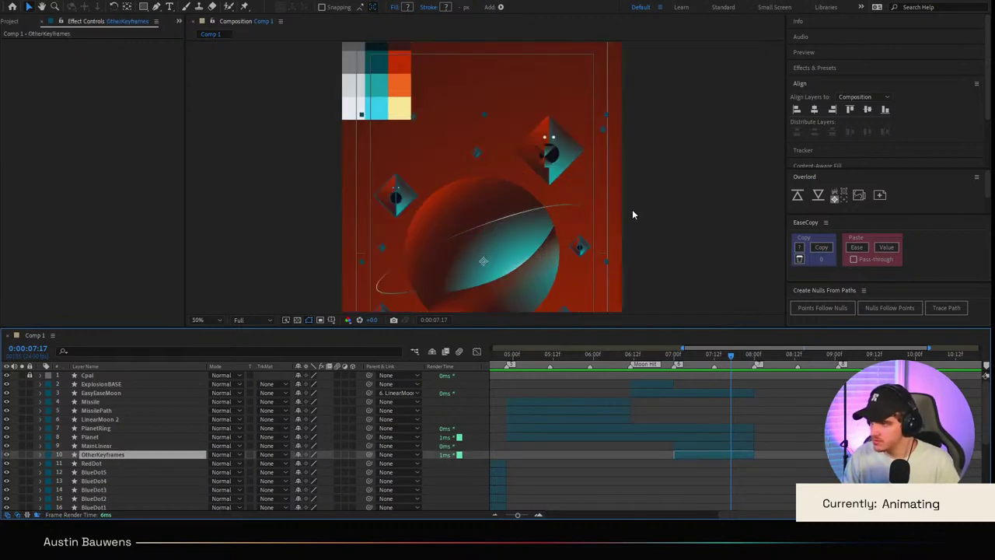
{"action": "left_click", "coordinate": [98, 446]}
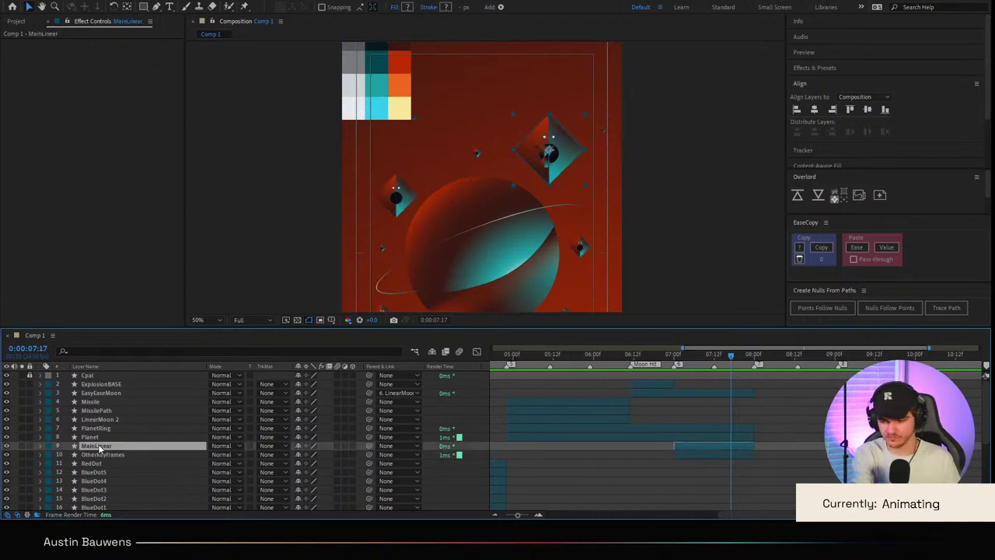
{"action": "left_click", "coordinate": [570, 476]}
{"action": "key", "text": "ctrl+s"}
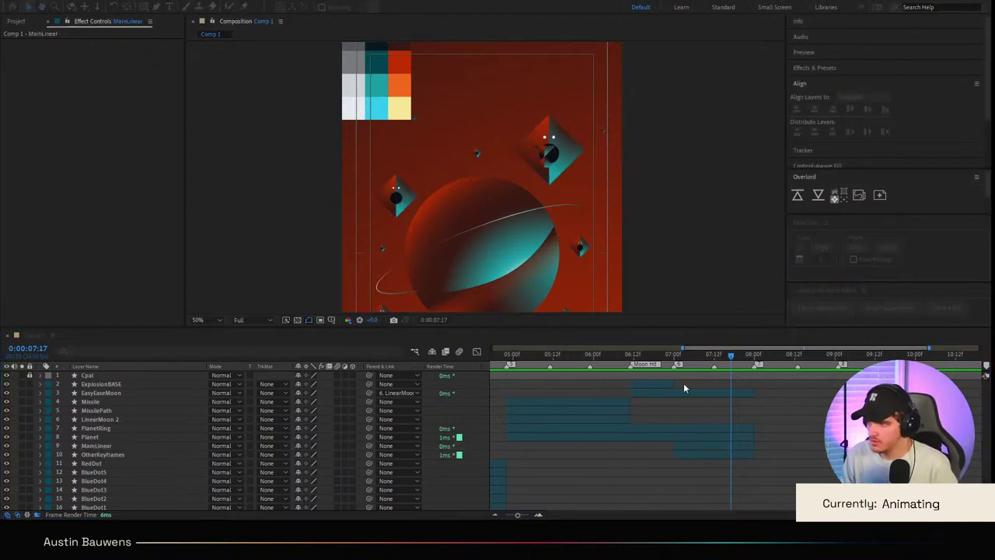
{"action": "key", "text": "comma"}
{"action": "scroll", "coordinate": [676, 428], "scroll_direction": "right", "scroll_amount": 3}
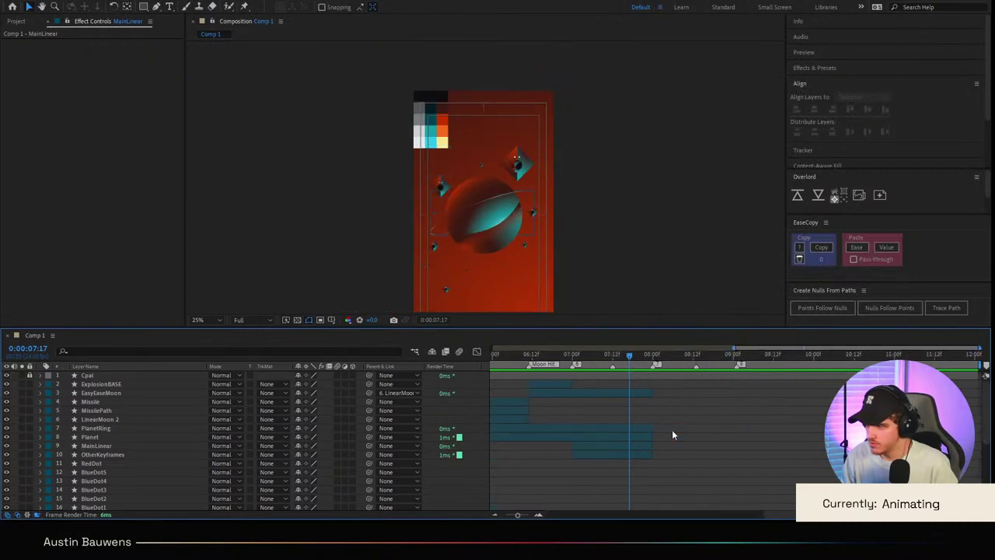
{"action": "left_click", "coordinate": [656, 359]}
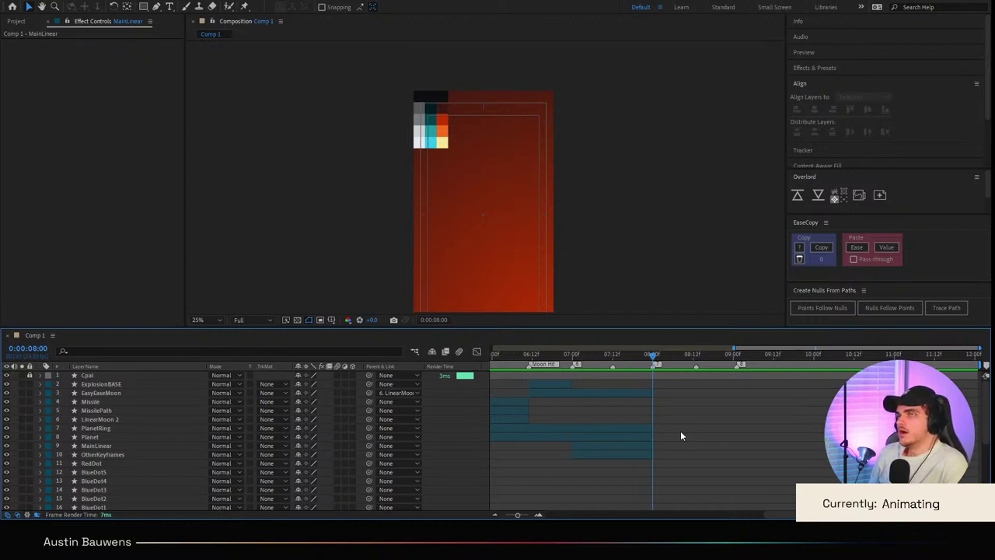
{"action": "scroll", "coordinate": [681, 432], "scroll_direction": "left", "scroll_amount": 3}
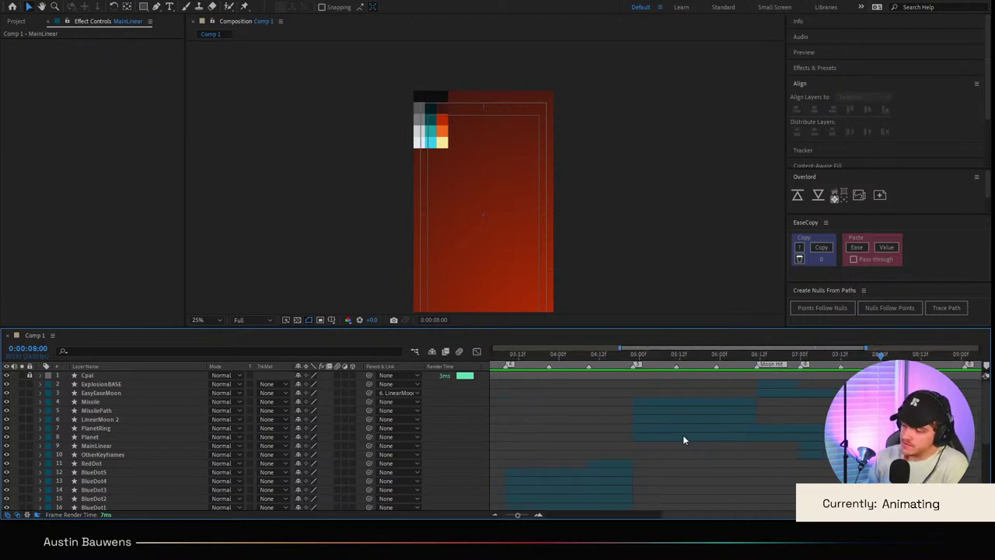
{"action": "left_click", "coordinate": [707, 355]}
{"action": "left_click_drag", "start_coordinate": [697, 374], "coordinate": [613, 372]}
{"action": "scroll", "coordinate": [505, 184], "scroll_direction": "up", "scroll_amount": 4}
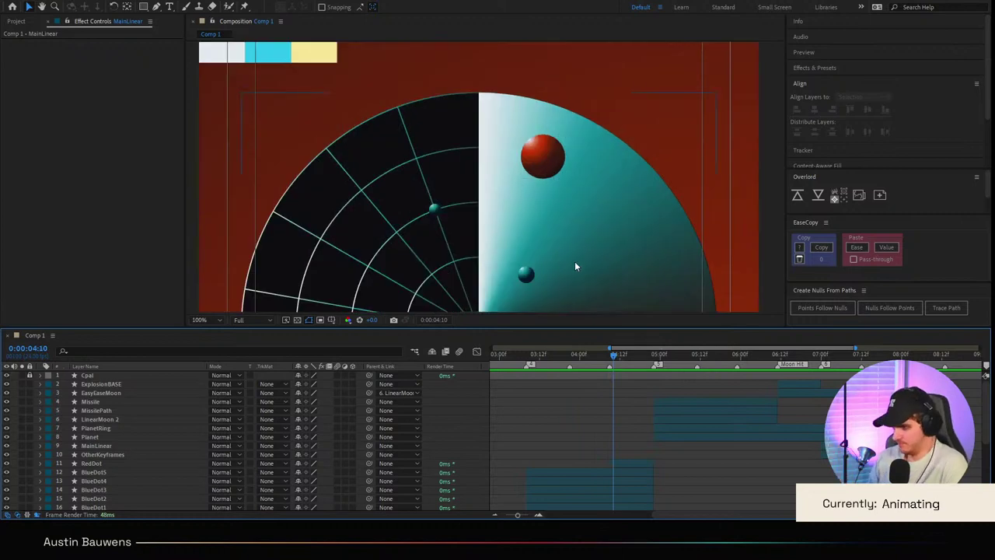
{"action": "scroll", "coordinate": [576, 267], "scroll_direction": "down", "scroll_amount": 6}
{"action": "scroll", "coordinate": [584, 398], "scroll_direction": "right", "scroll_amount": 2}
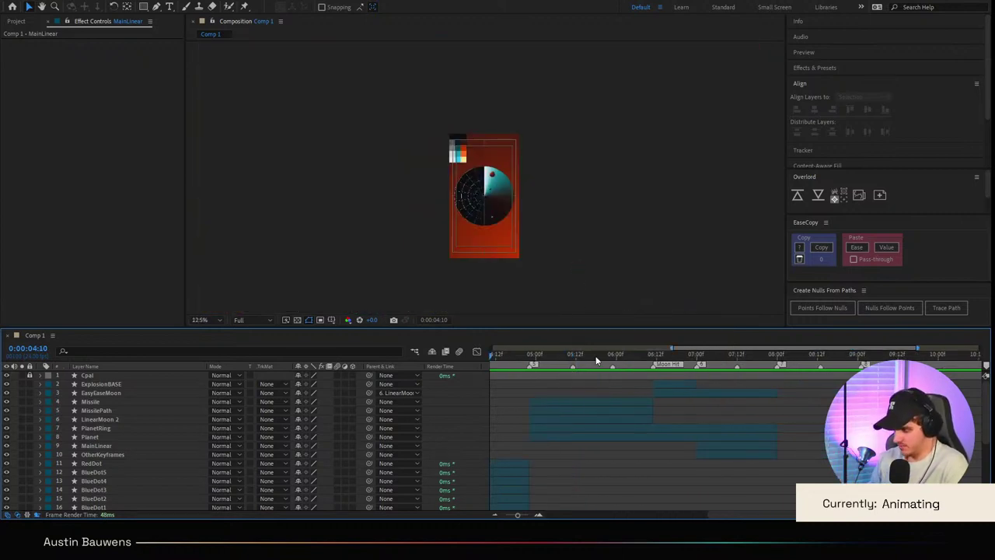
{"action": "left_click_drag", "start_coordinate": [598, 358], "coordinate": [737, 370]}
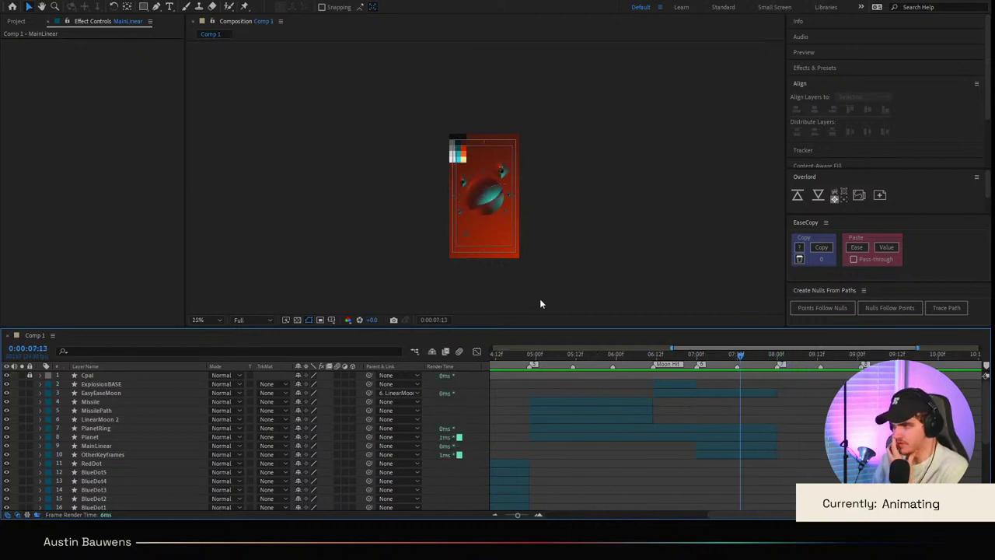
{"action": "scroll", "coordinate": [539, 299], "scroll_direction": "up", "scroll_amount": 1}
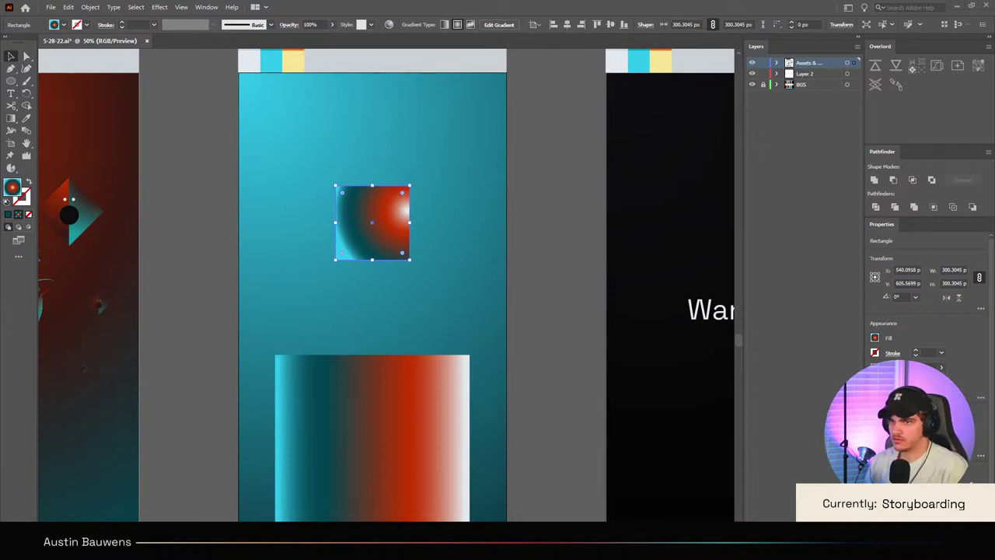
Step: Move the Assets & Cpals layer below Hero and rename it Base
{"action": "left_click", "coordinate": [431, 435]}
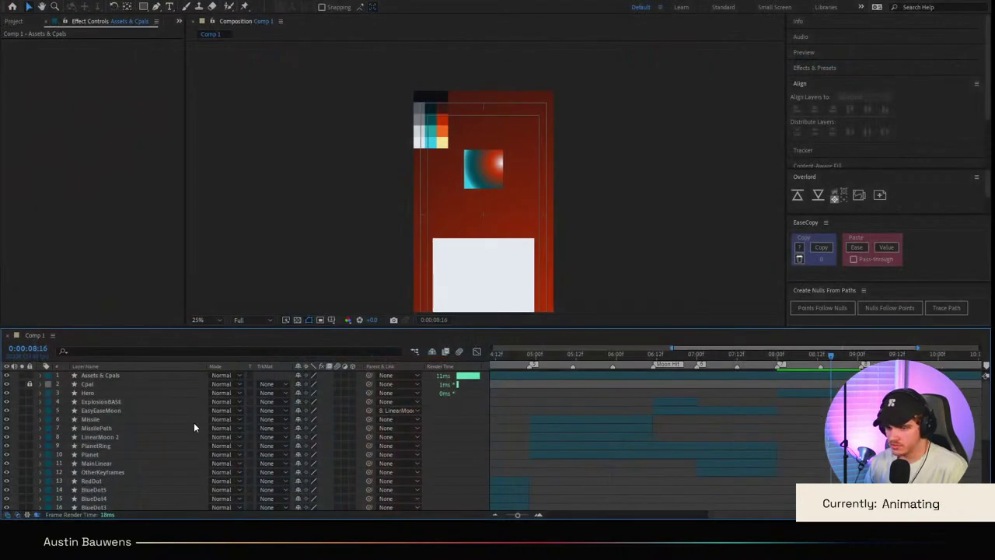
{"action": "left_click_drag", "start_coordinate": [126, 373], "coordinate": [123, 398]}
{"action": "key", "text": "Return"}
{"action": "type", "text": "Baser"}
{"action": "key", "text": "Return"}
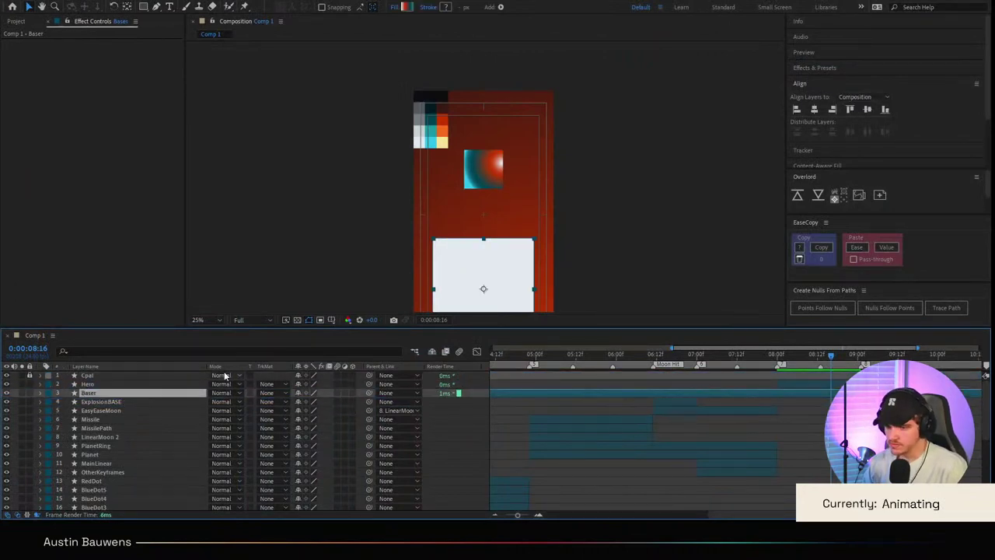
{"action": "key", "text": "Return"}
{"action": "type", "text": "Base"}
{"action": "key", "text": "Return"}
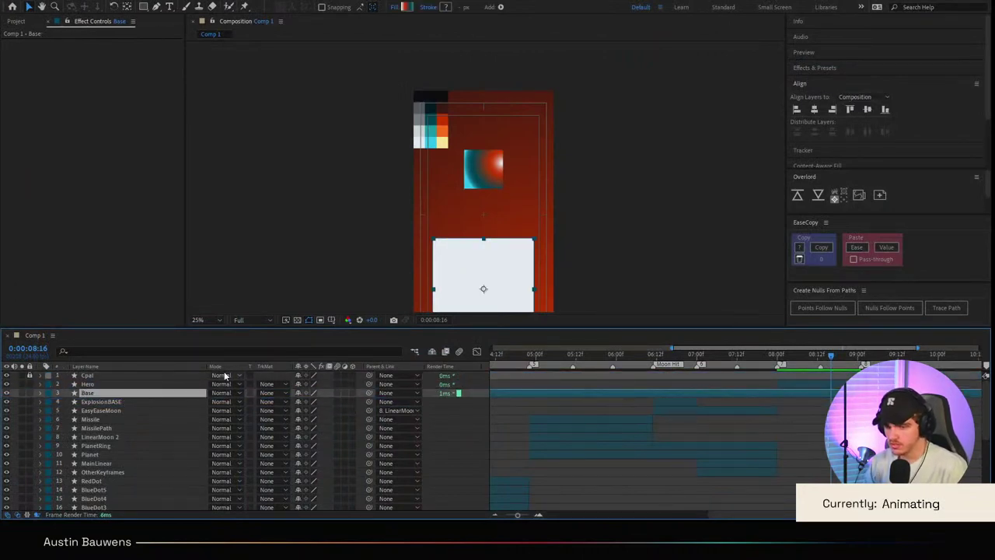
Step: Make Base's Gradient Fill horizontal, its handles on the rectangle's left and right edges
{"action": "left_click", "coordinate": [40, 393]}
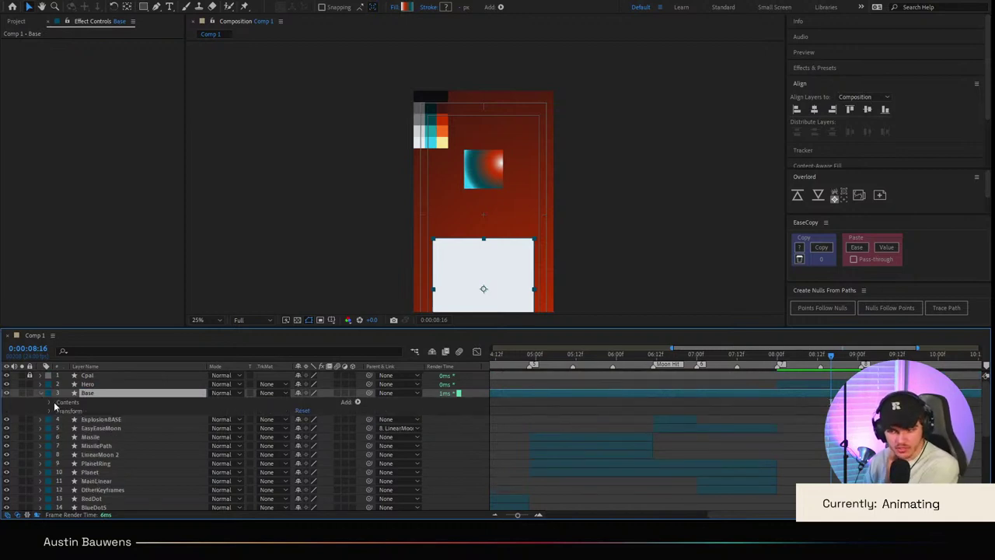
{"action": "left_click", "coordinate": [51, 402]}
{"action": "left_click", "coordinate": [59, 411]}
{"action": "left_click", "coordinate": [92, 429]}
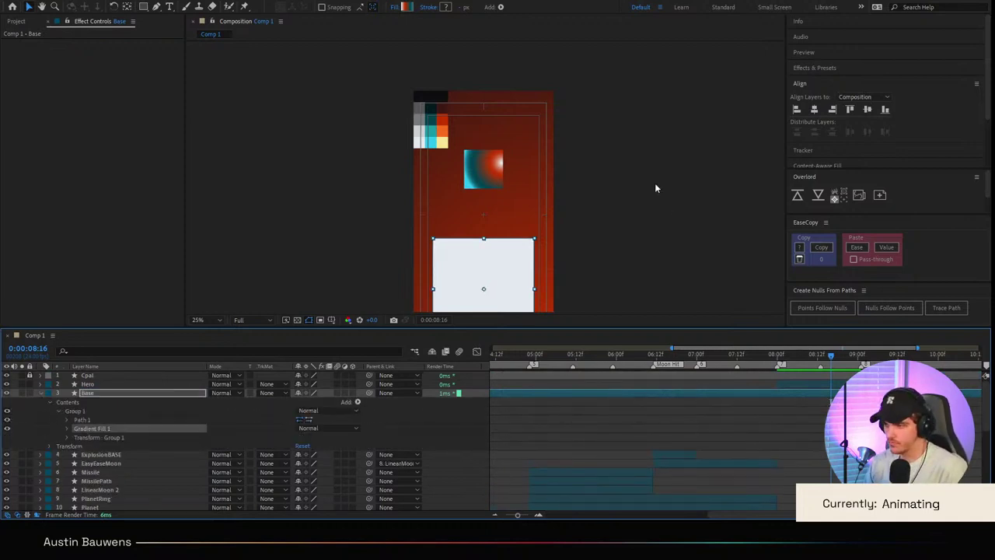
{"action": "scroll", "coordinate": [647, 186], "scroll_direction": "down", "scroll_amount": 2}
{"action": "scroll", "coordinate": [641, 194], "scroll_direction": "down", "scroll_amount": 3}
{"action": "left_click", "coordinate": [455, 111]}
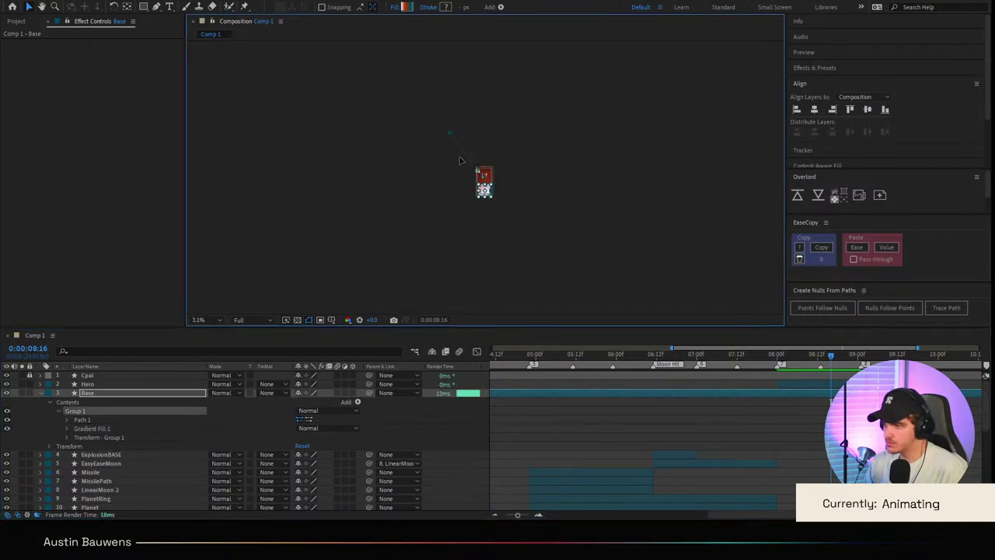
{"action": "scroll", "coordinate": [485, 178], "scroll_direction": "up", "scroll_amount": 5}
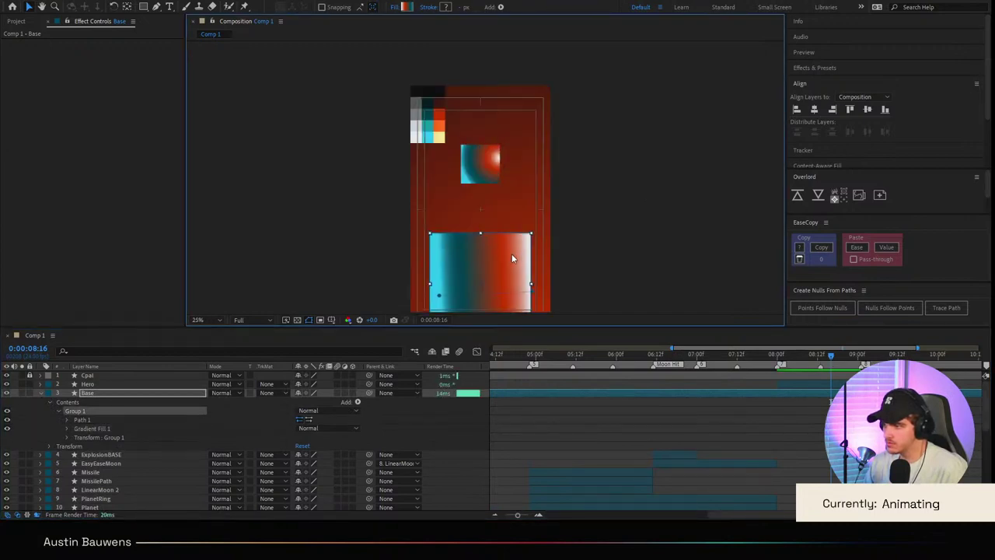
{"action": "left_click_drag", "start_coordinate": [512, 254], "coordinate": [533, 204]}
{"action": "left_click_drag", "start_coordinate": [461, 246], "coordinate": [452, 237]}
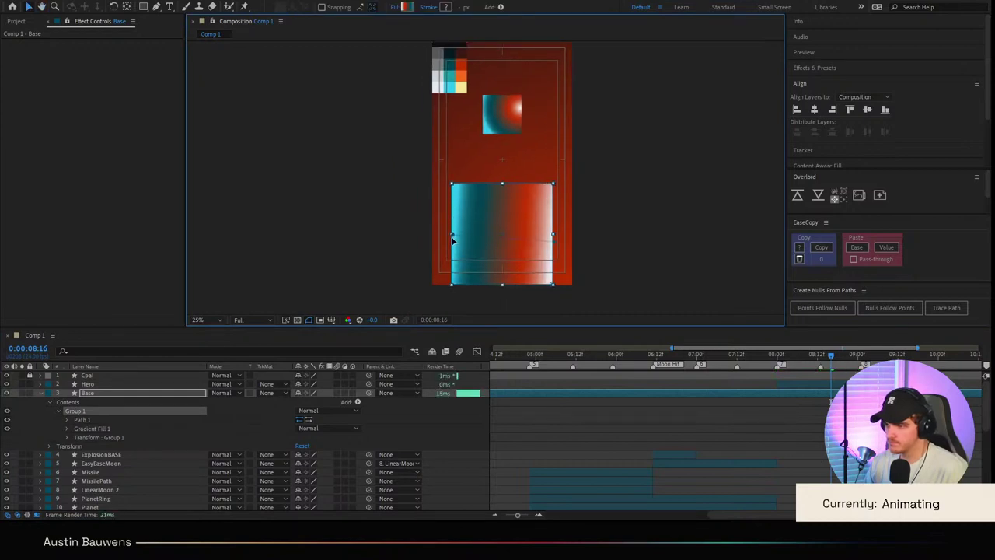
{"action": "left_click_drag", "start_coordinate": [554, 242], "coordinate": [554, 233]}
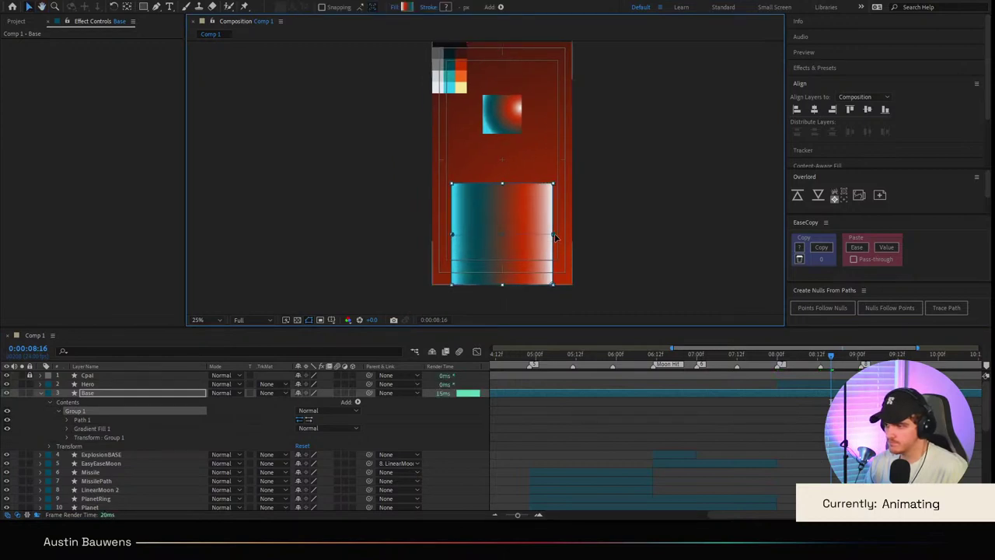
{"action": "left_click", "coordinate": [799, 468]}
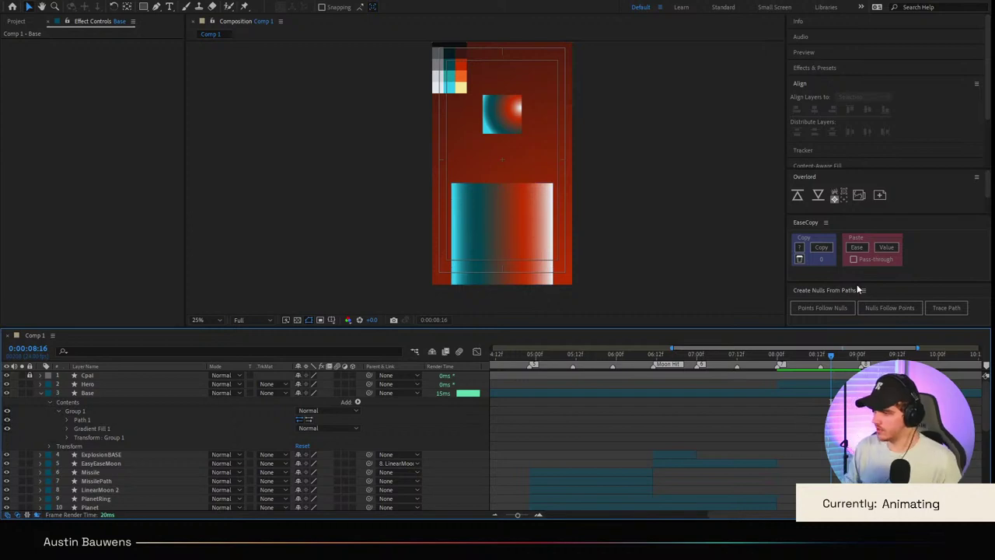
Step: Trim the Base layer to run from 8:00 to 9:01
{"action": "left_click_drag", "start_coordinate": [759, 356], "coordinate": [780, 363]}
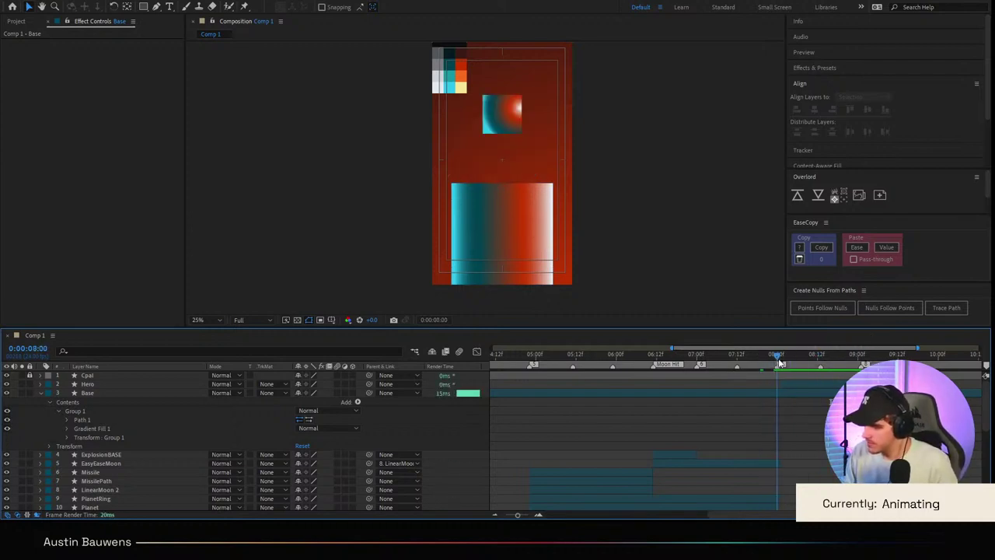
{"action": "left_click", "coordinate": [787, 390]}
{"action": "key", "text": "alt+bracketleft"}
{"action": "left_click", "coordinate": [851, 356]}
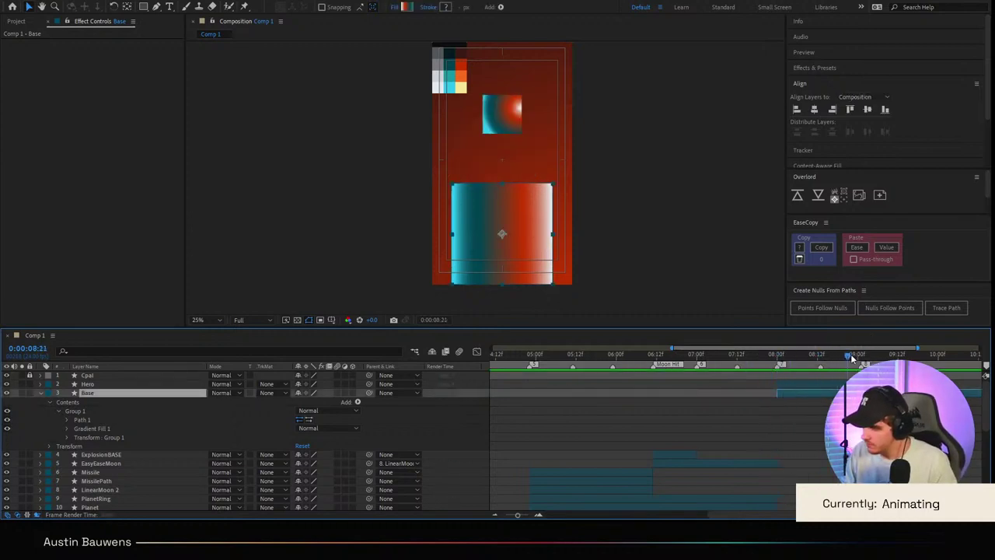
{"action": "left_click_drag", "start_coordinate": [851, 357], "coordinate": [862, 357]}
{"action": "key", "text": "ctrl+shift+d"}
{"action": "key", "text": "Delete"}
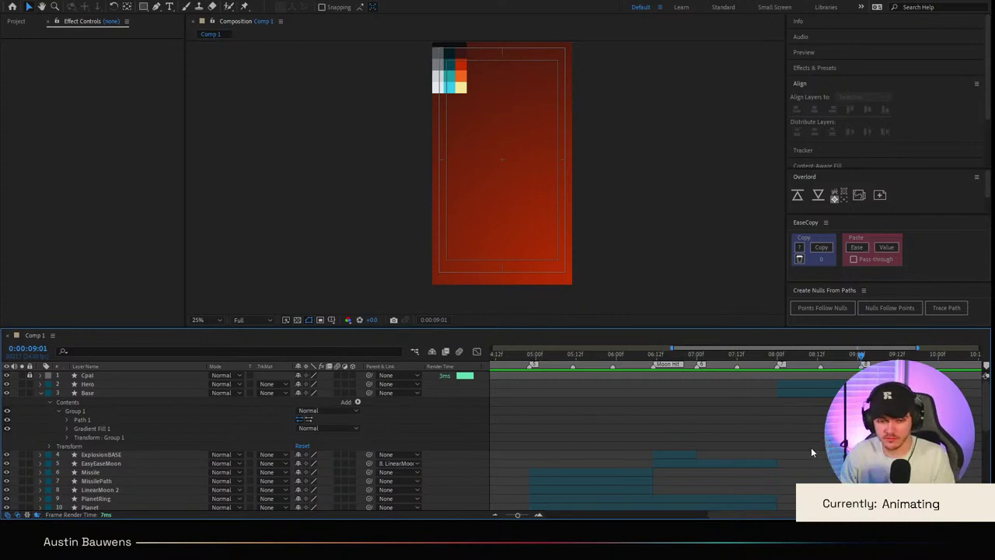
Step: Check the frame just before 9:01 and select the Wander title text
{"action": "scroll", "coordinate": [783, 428], "scroll_direction": "right", "scroll_amount": 3}
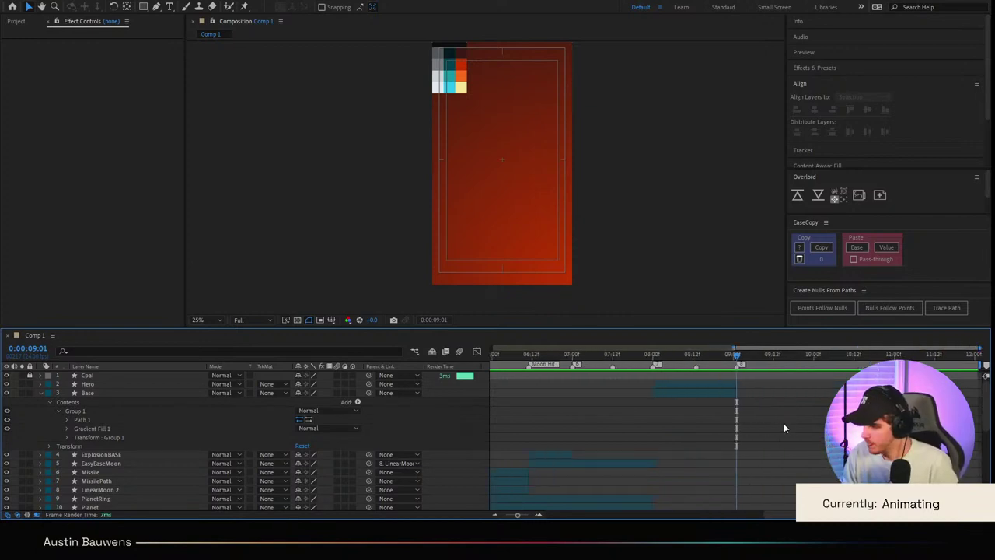
{"action": "mouse_move", "coordinate": [737, 356]}
{"action": "left_mouse_down"}
{"action": "mouse_move", "coordinate": [687, 360]}
{"action": "mouse_move", "coordinate": [739, 366]}
{"action": "left_mouse_up"}
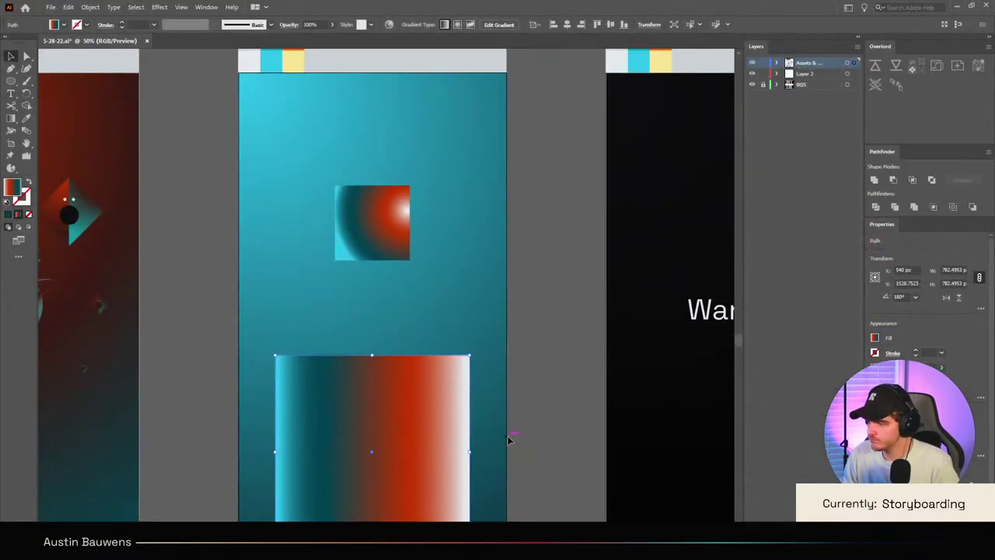
{"action": "scroll", "coordinate": [508, 433], "scroll_direction": "right", "scroll_amount": 3}
{"action": "left_click", "coordinate": [554, 319]}
{"action": "scroll", "coordinate": [555, 325], "scroll_direction": "up", "scroll_amount": 2}
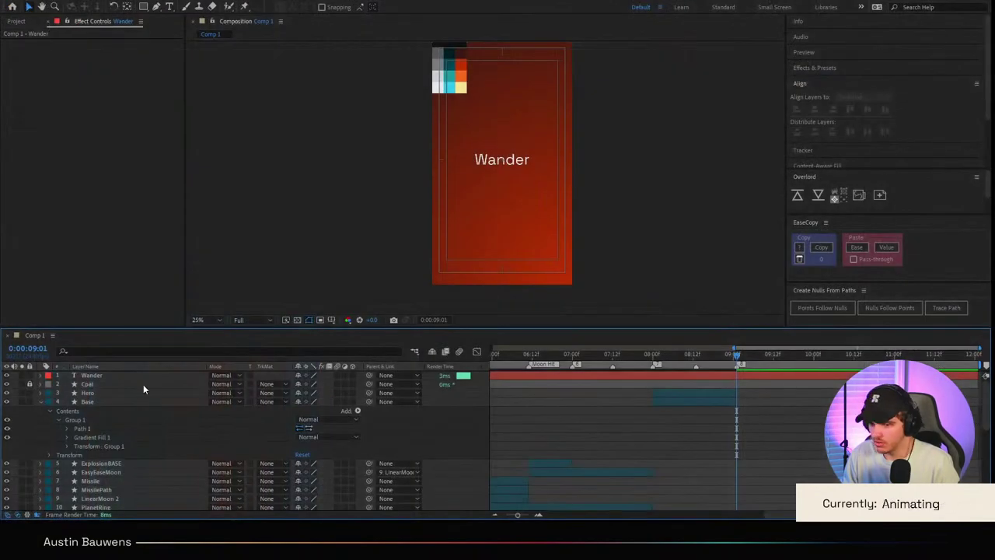
{"action": "left_click", "coordinate": [138, 375]}
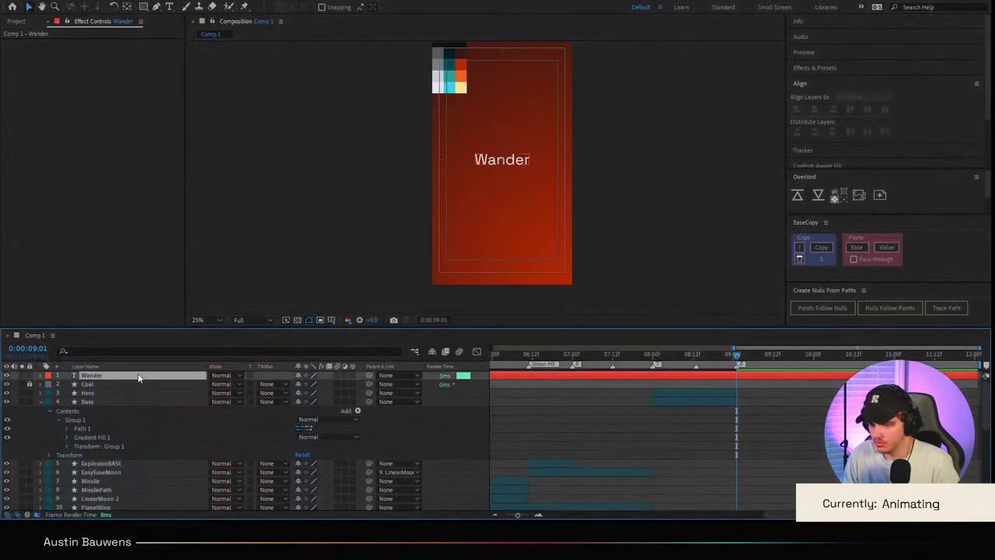
{"action": "left_click_drag", "start_coordinate": [138, 375], "coordinate": [141, 388]}
{"action": "key", "text": "alt+bracketleft"}
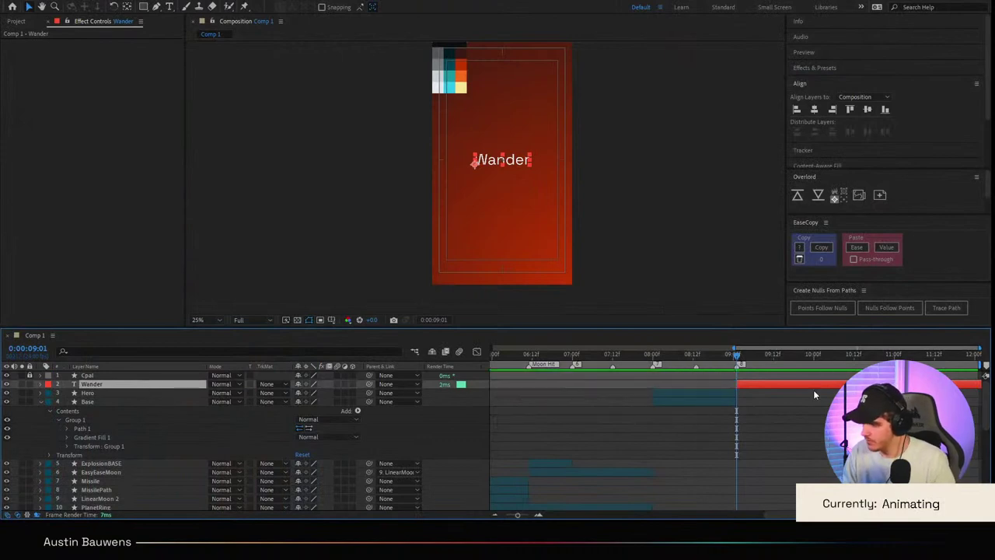
{"action": "key", "text": "slash"}
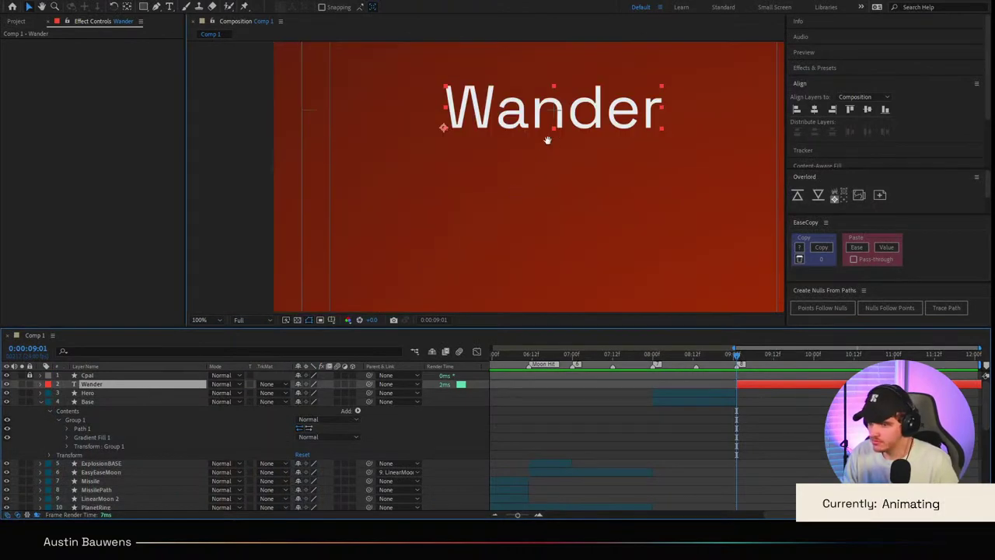
{"action": "left_click_drag", "start_coordinate": [547, 140], "coordinate": [508, 206]}
{"action": "left_click", "coordinate": [636, 474]}
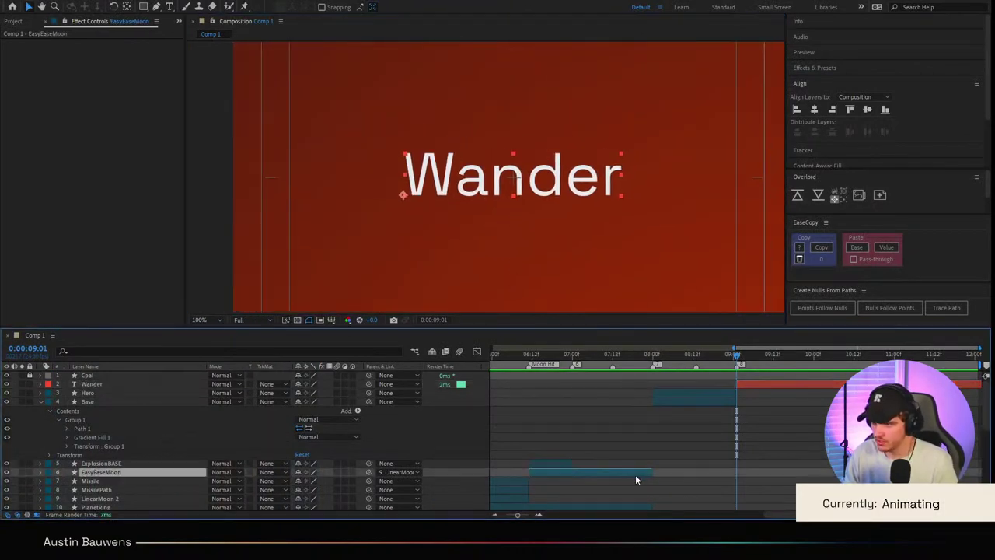
{"action": "left_click", "coordinate": [826, 382]}
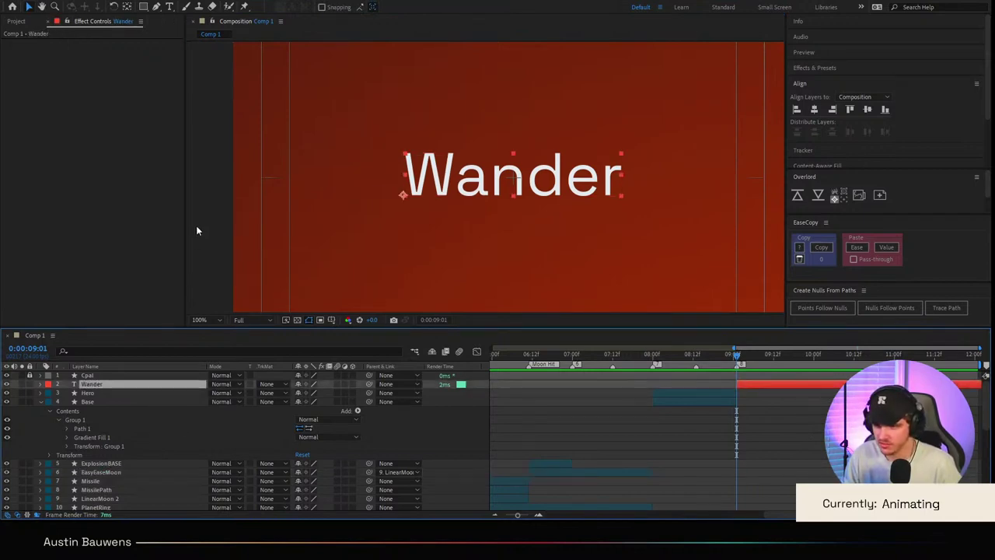
{"action": "left_click", "coordinate": [297, 341]}
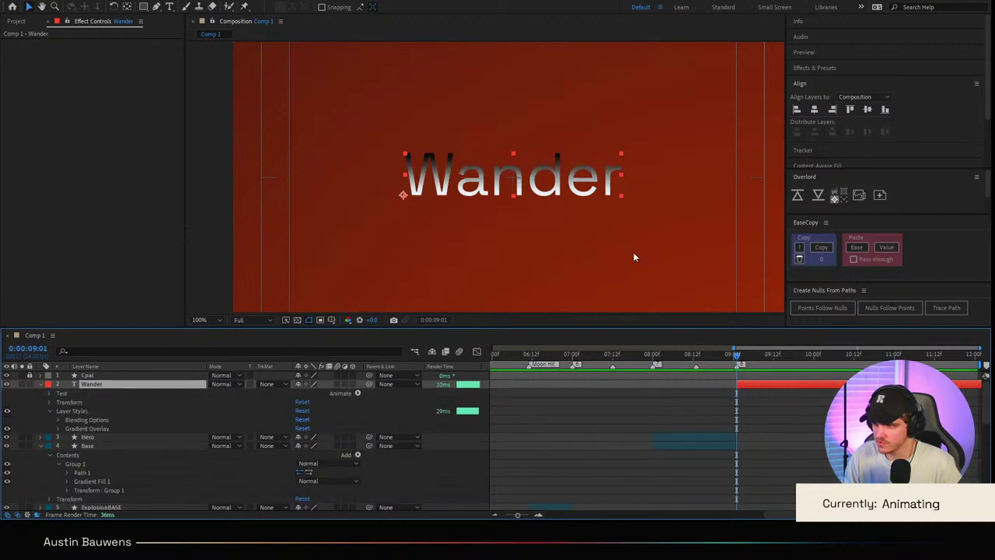
{"action": "left_click", "coordinate": [59, 428]}
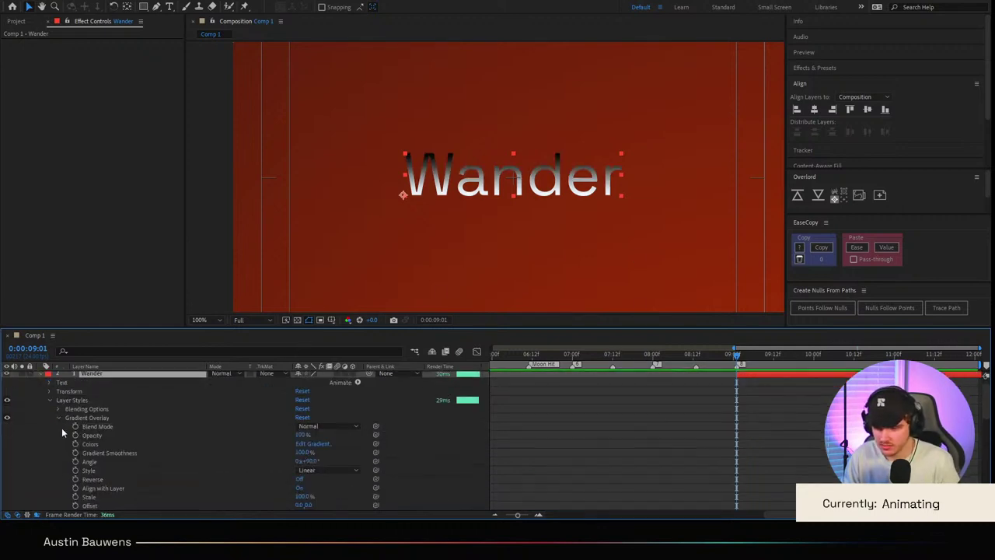
{"action": "left_click", "coordinate": [312, 461]}
{"action": "type", "text": "0"}
{"action": "key", "text": "Return"}
{"action": "scroll", "coordinate": [539, 178], "scroll_direction": "down", "scroll_amount": 3}
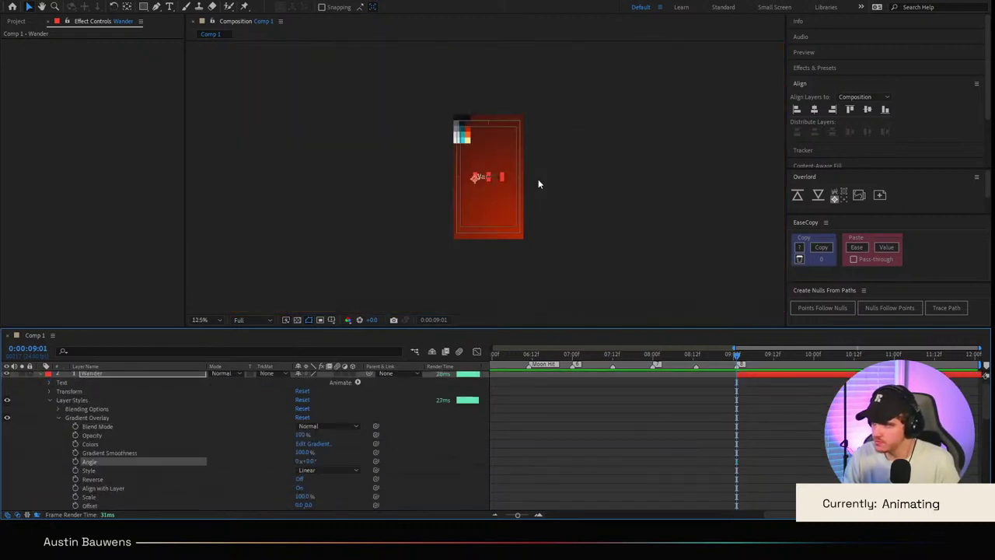
{"action": "scroll", "coordinate": [535, 191], "scroll_direction": "up", "scroll_amount": 1}
{"action": "left_click", "coordinate": [329, 444]}
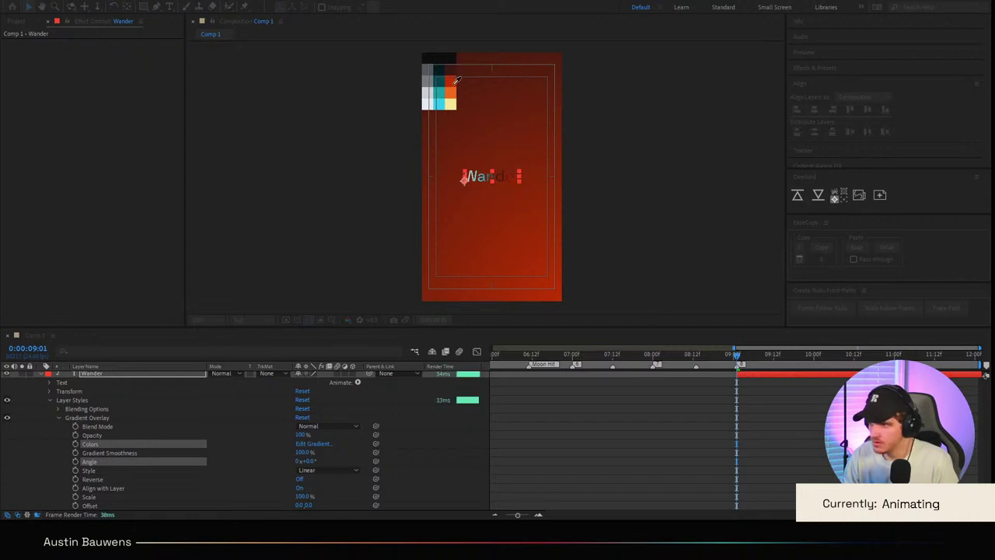
{"action": "key", "text": "period"}
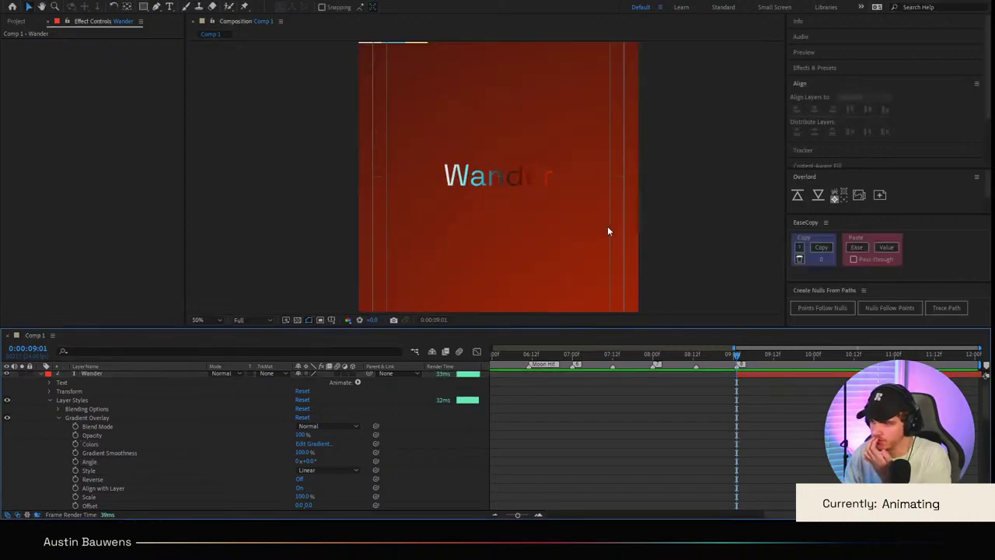
{"action": "left_click", "coordinate": [49, 374]}
{"action": "scroll", "coordinate": [125, 405], "scroll_direction": "down", "scroll_amount": 3}
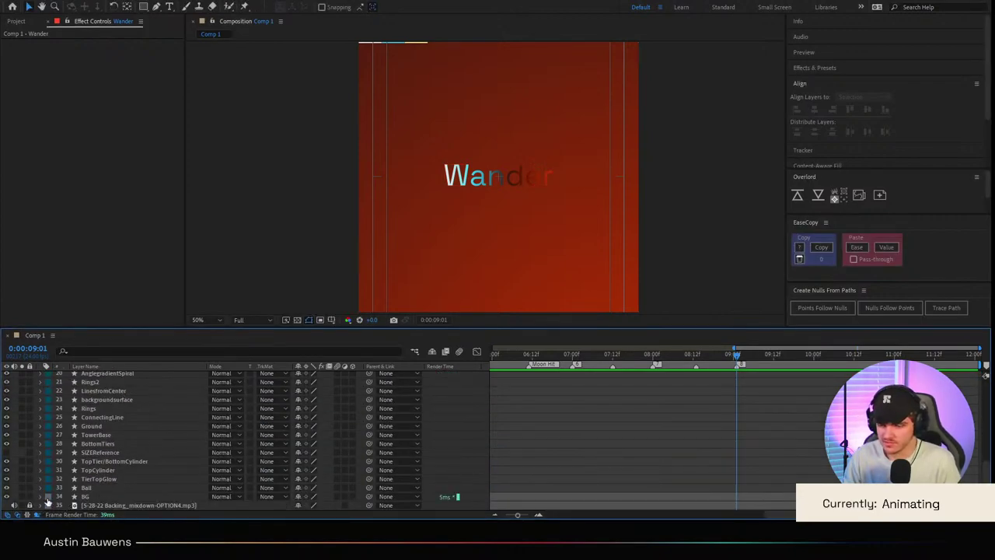
Step: Expand the BG layer and filter its properties by 'colors' to reveal Gradient Fill 1
{"action": "left_click", "coordinate": [40, 497]}
{"action": "scroll", "coordinate": [75, 469], "scroll_direction": "down", "scroll_amount": 2}
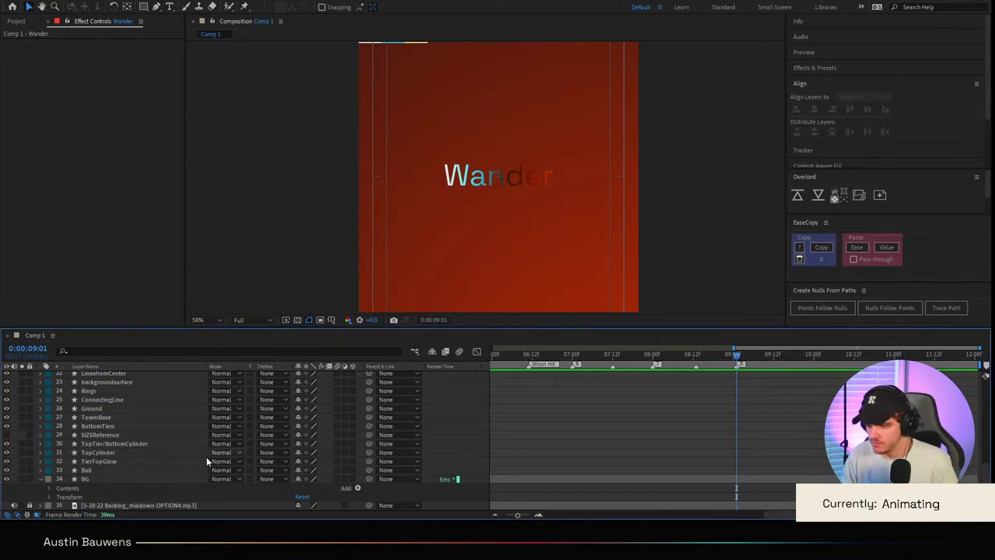
{"action": "left_click", "coordinate": [86, 479]}
{"action": "left_click", "coordinate": [114, 349]}
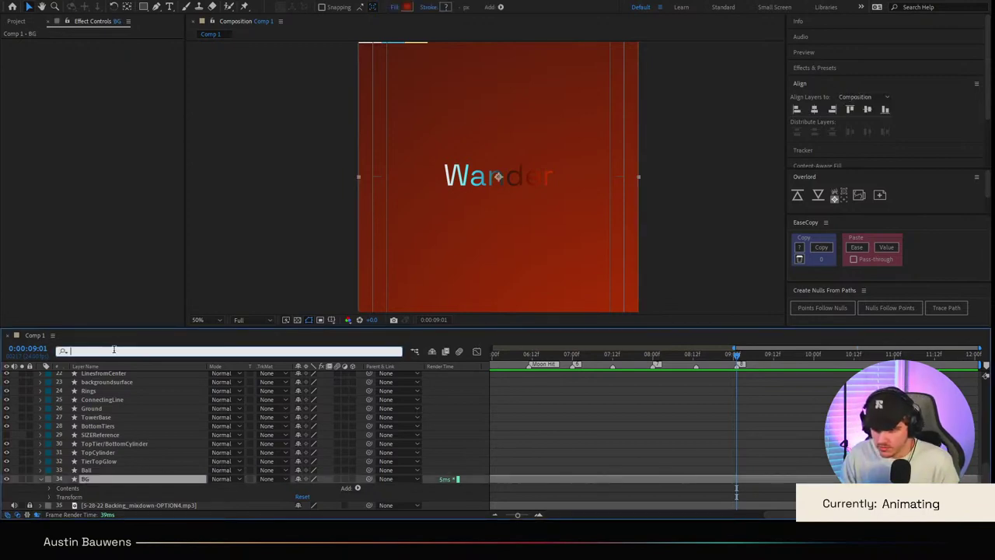
{"action": "type", "text": "colors"}
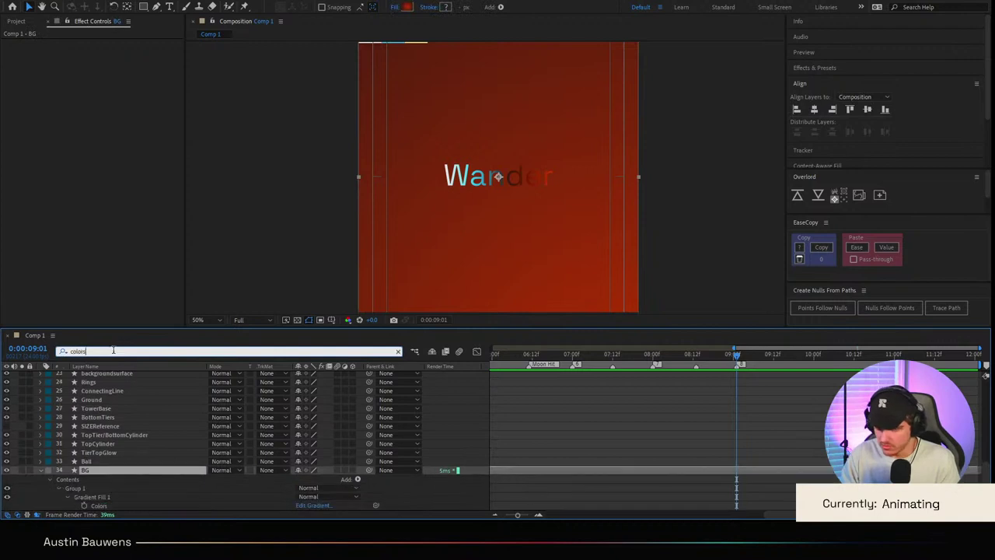
{"action": "left_click", "coordinate": [68, 497]}
{"action": "left_click", "coordinate": [68, 496]}
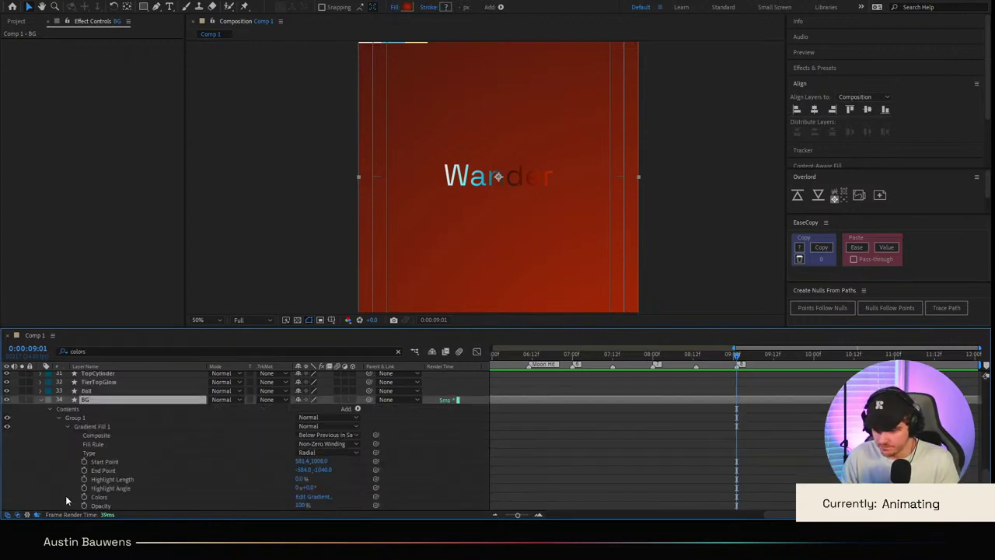
{"action": "scroll", "coordinate": [223, 410], "scroll_direction": "down", "scroll_amount": 1}
{"action": "scroll", "coordinate": [665, 433], "scroll_direction": "down", "scroll_amount": 3}
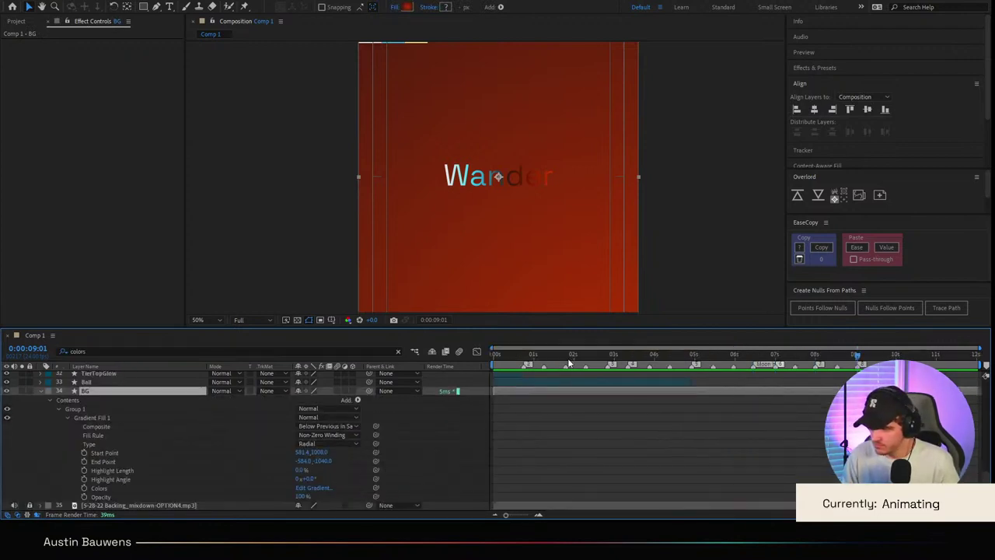
Step: At 0:00, enable keyframing for the gradient's Start Point, End Point and Colors
{"action": "left_click_drag", "start_coordinate": [570, 362], "coordinate": [495, 363]}
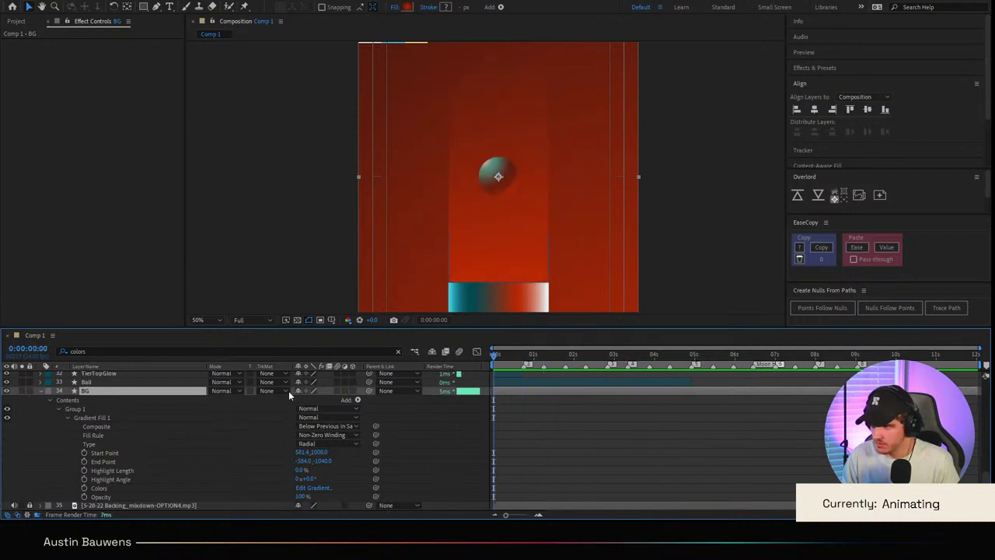
{"action": "left_click", "coordinate": [84, 452]}
{"action": "left_click", "coordinate": [84, 461]}
{"action": "left_click", "coordinate": [84, 487]}
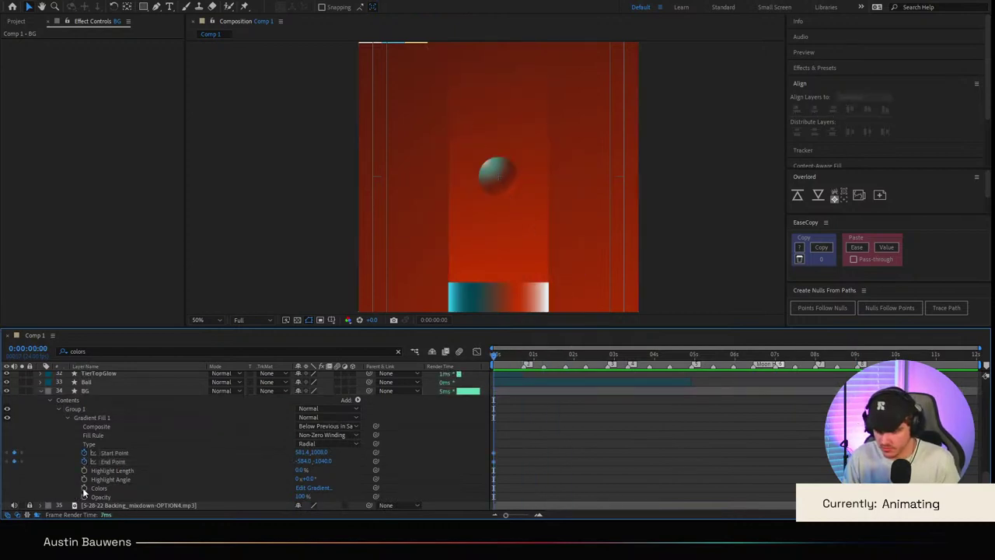
Step: At frame 18, try cyan palette colours in the gradient editor, then undo that change
{"action": "left_click", "coordinate": [545, 485]}
{"action": "left_click", "coordinate": [525, 357]}
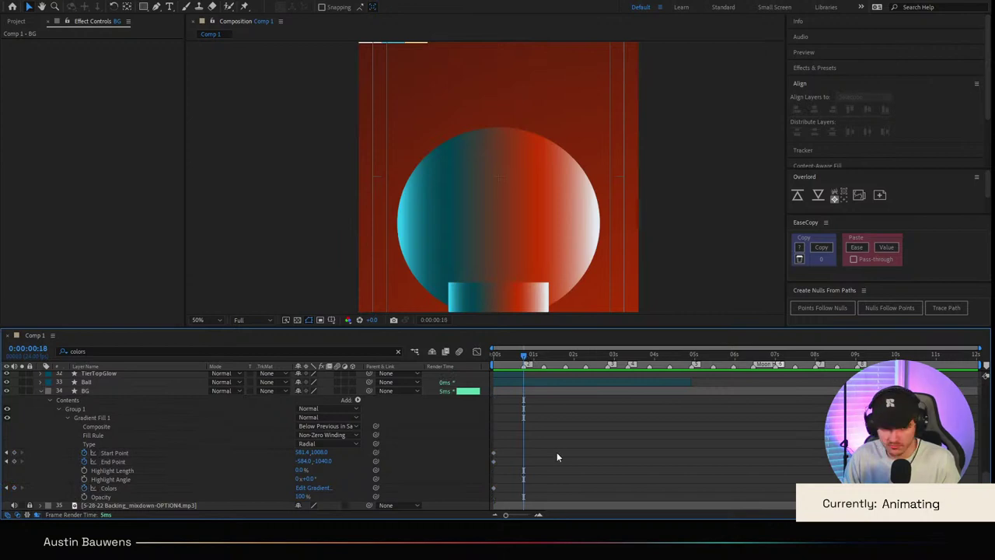
{"action": "left_click", "coordinate": [317, 487]}
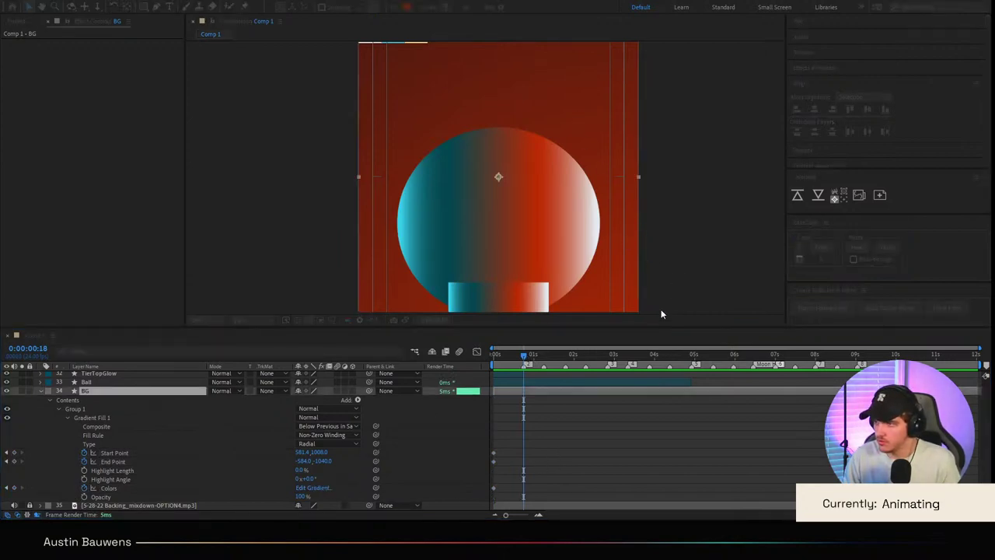
{"action": "left_click", "coordinate": [687, 251]}
{"action": "scroll", "coordinate": [587, 189], "scroll_direction": "down", "scroll_amount": 1}
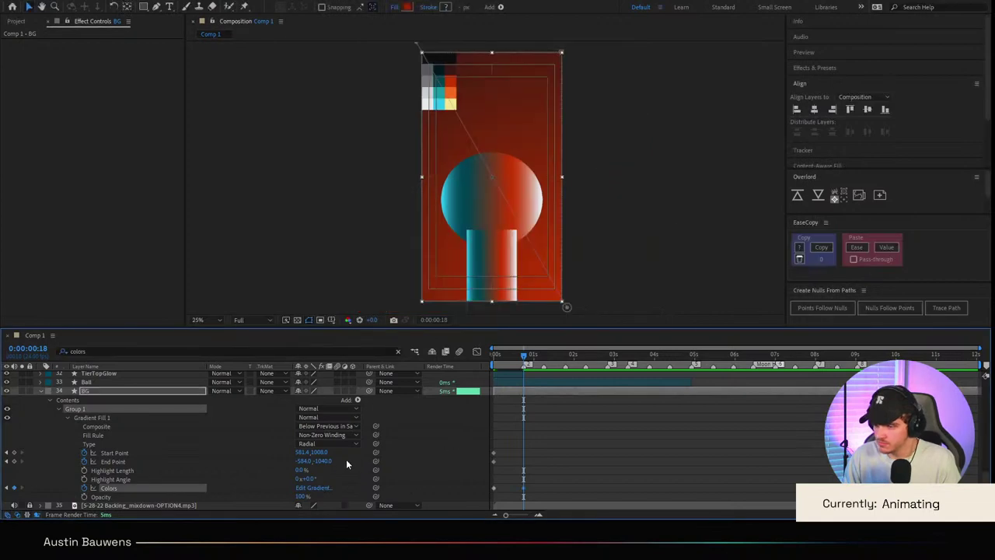
{"action": "left_click", "coordinate": [325, 488]}
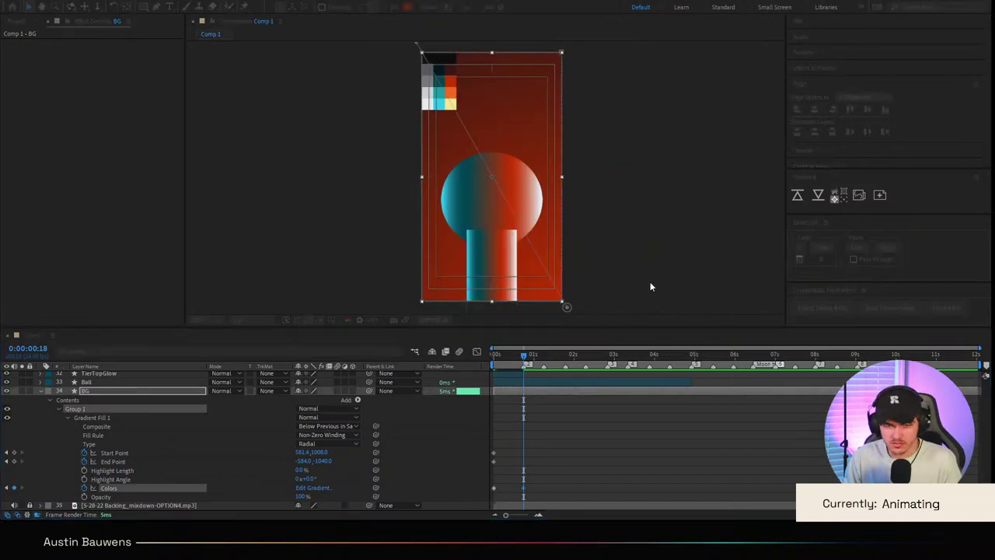
{"action": "left_click", "coordinate": [664, 310]}
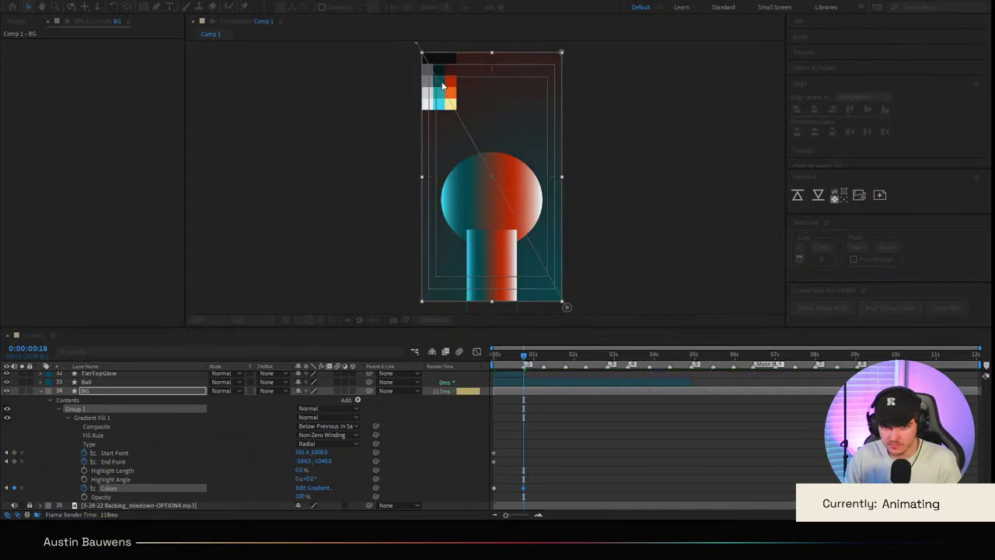
{"action": "left_click", "coordinate": [444, 77]}
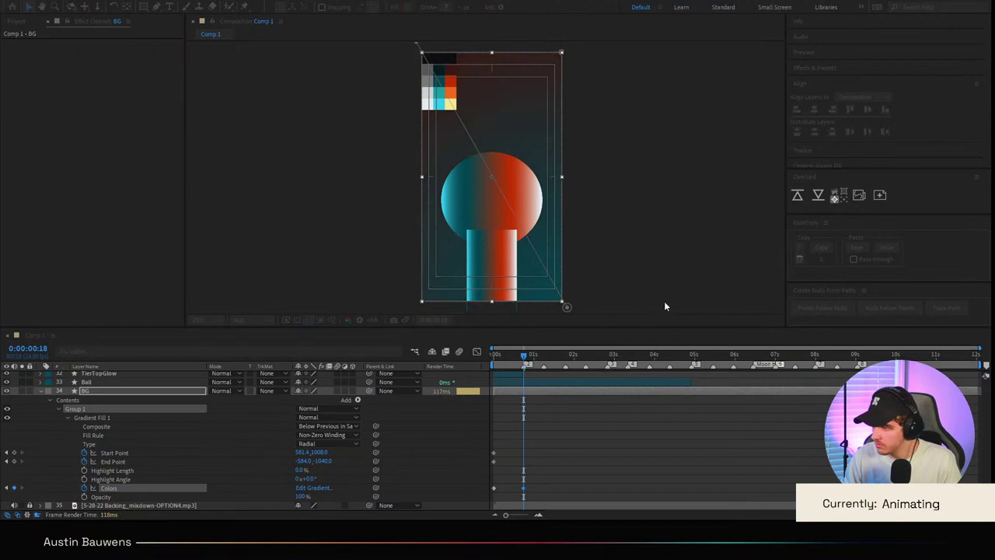
{"action": "left_click", "coordinate": [445, 102]}
{"action": "left_click", "coordinate": [443, 106]}
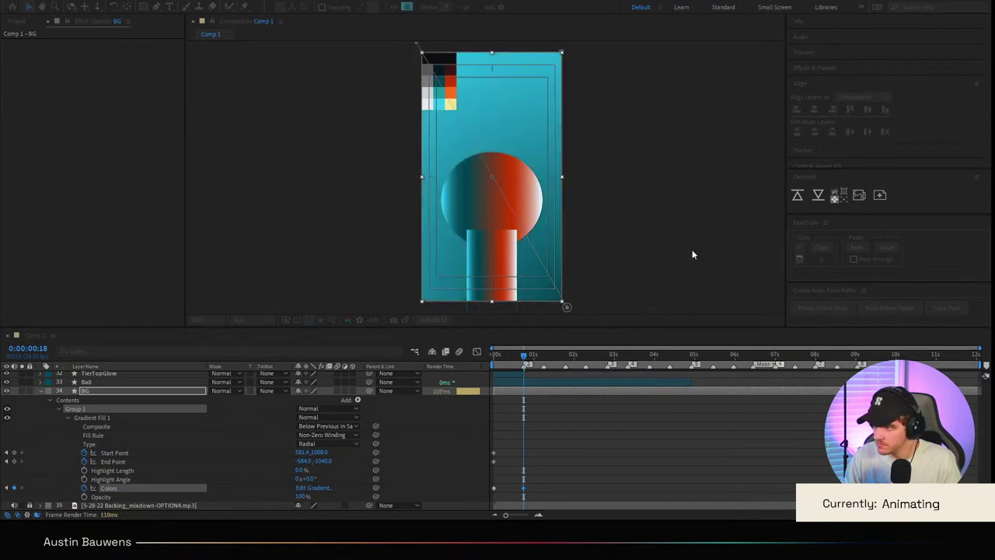
{"action": "left_click", "coordinate": [692, 253]}
{"action": "left_click", "coordinate": [684, 460]}
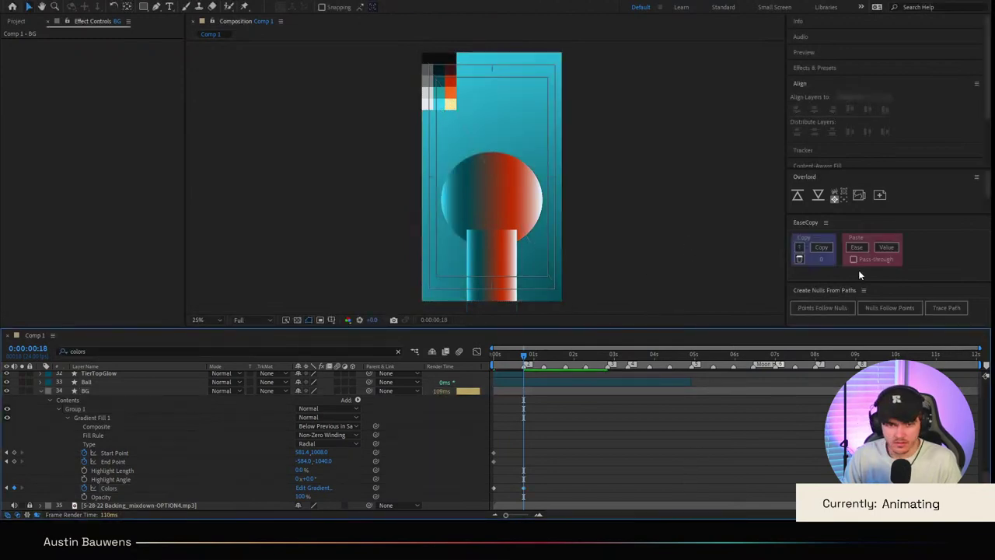
{"action": "key", "text": "ctrl+z"}
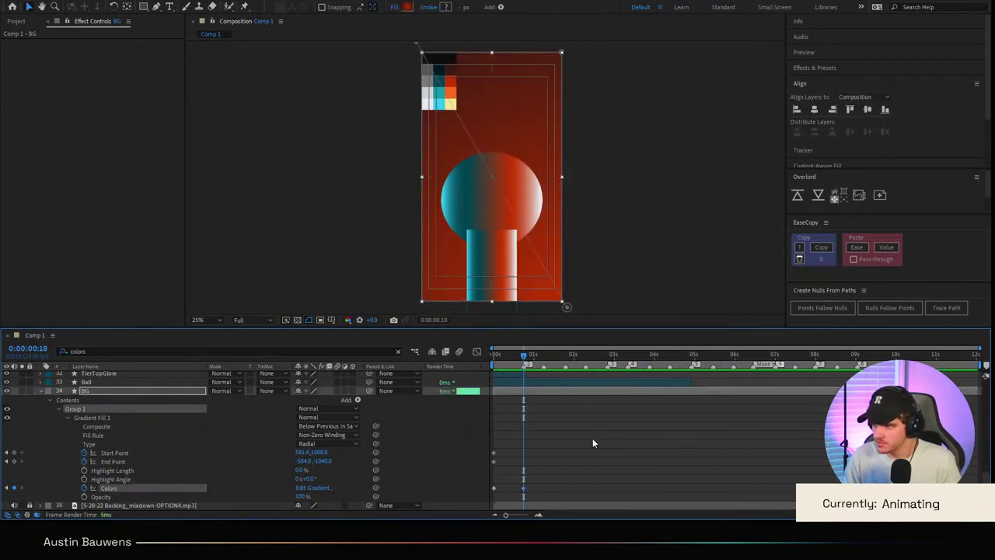
Step: Move the gradient Start Point to the top-left corner at frame 18
{"action": "left_click", "coordinate": [611, 474]}
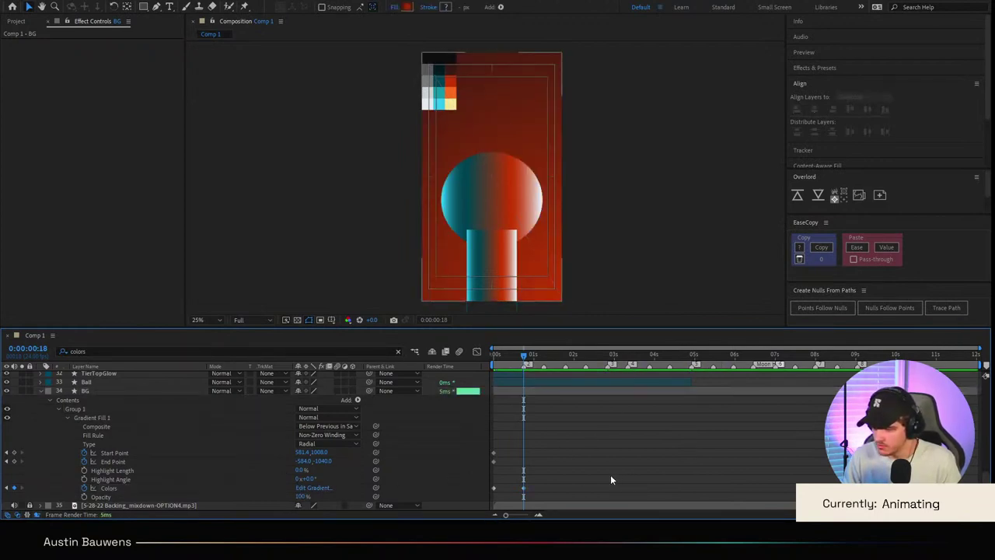
{"action": "left_click", "coordinate": [122, 455]}
{"action": "mouse_move", "coordinate": [567, 307]}
{"action": "left_mouse_down"}
{"action": "mouse_move", "coordinate": [478, 93]}
{"action": "mouse_move", "coordinate": [448, 54]}
{"action": "mouse_move", "coordinate": [448, 100]}
{"action": "mouse_move", "coordinate": [575, 299]}
{"action": "mouse_move", "coordinate": [563, 304]}
{"action": "left_mouse_up"}
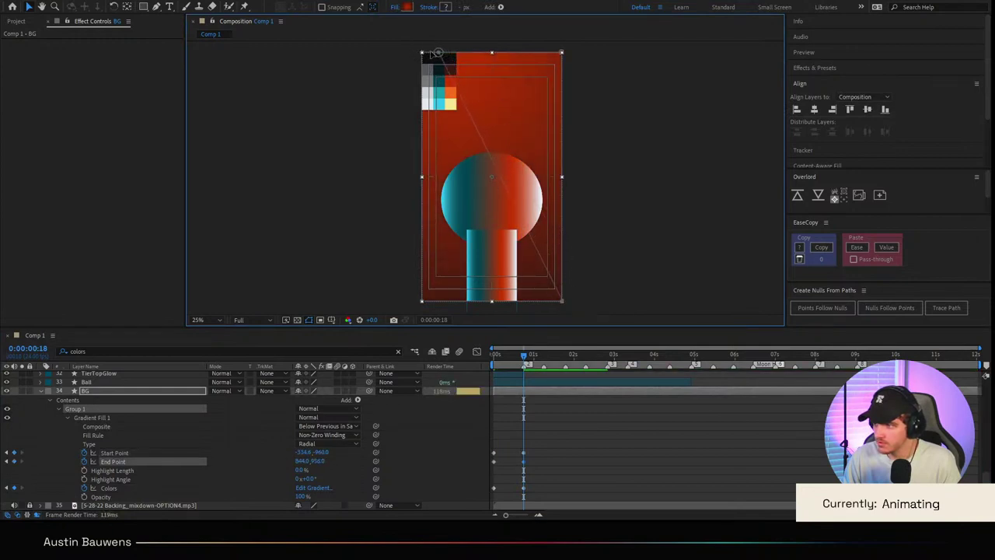
{"action": "left_click_drag", "start_coordinate": [449, 54], "coordinate": [420, 52]}
{"action": "left_click", "coordinate": [557, 461]}
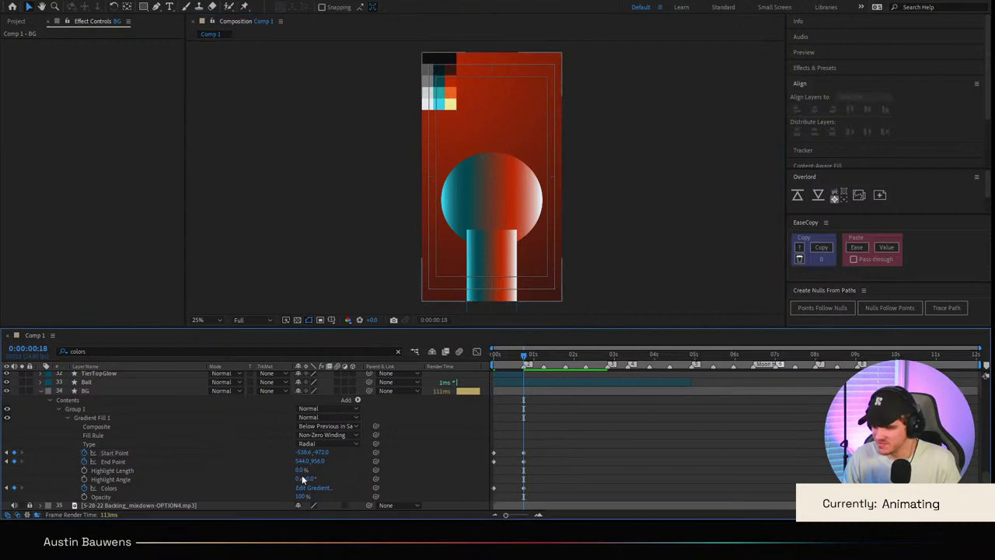
Step: Set the gradient colours to cyan and dark teal from the palette, and save the project
{"action": "left_click", "coordinate": [314, 488]}
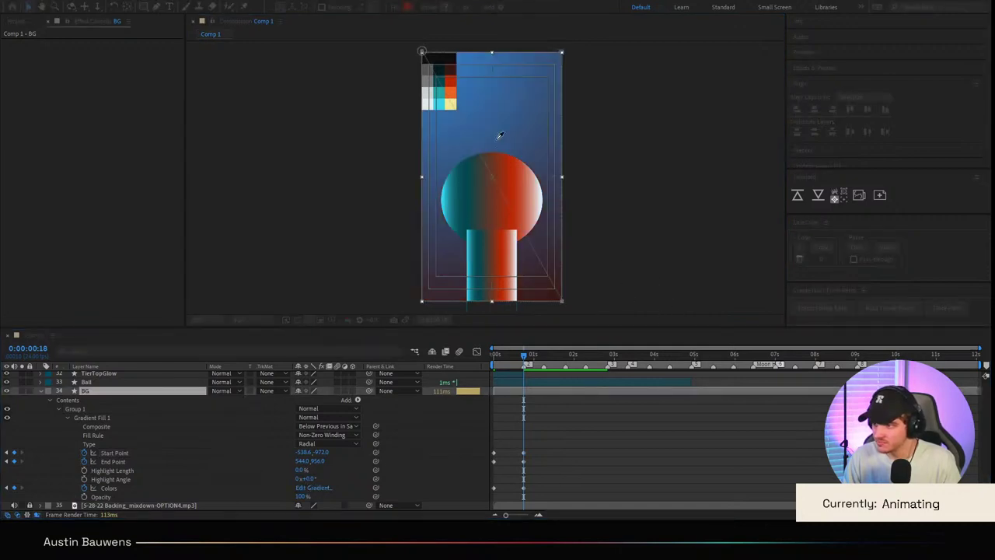
{"action": "left_click", "coordinate": [440, 107]}
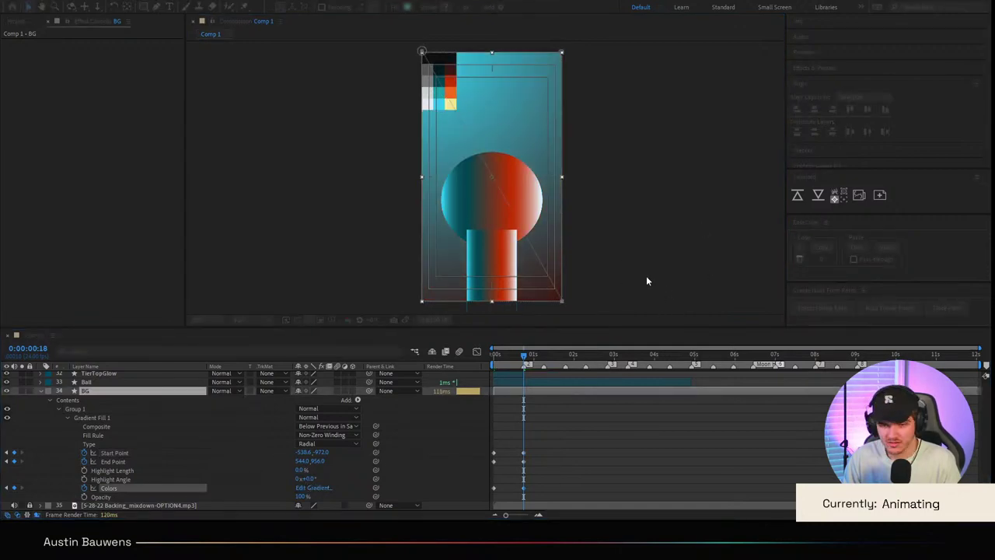
{"action": "left_click", "coordinate": [666, 315]}
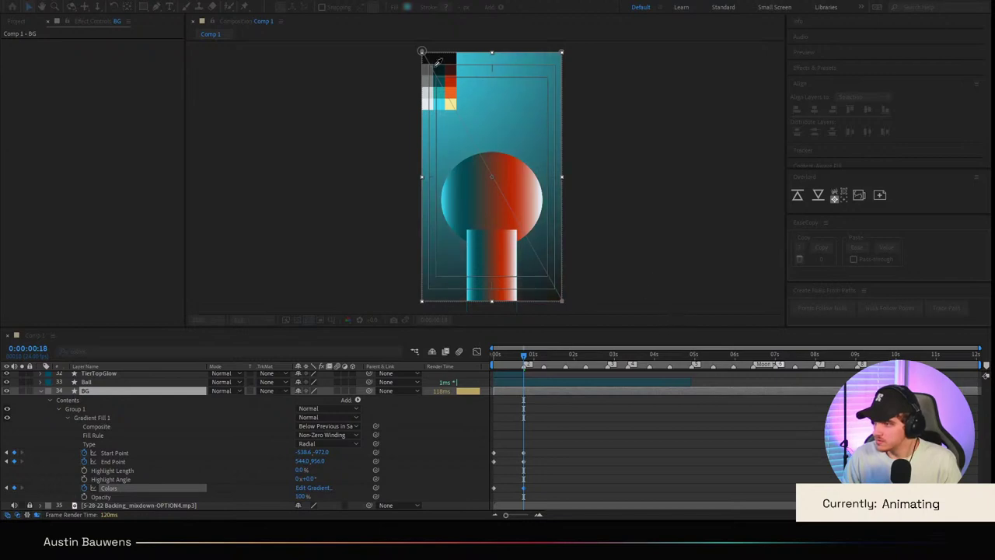
{"action": "left_click", "coordinate": [440, 71]}
{"action": "left_click", "coordinate": [664, 311]}
{"action": "left_click", "coordinate": [648, 438]}
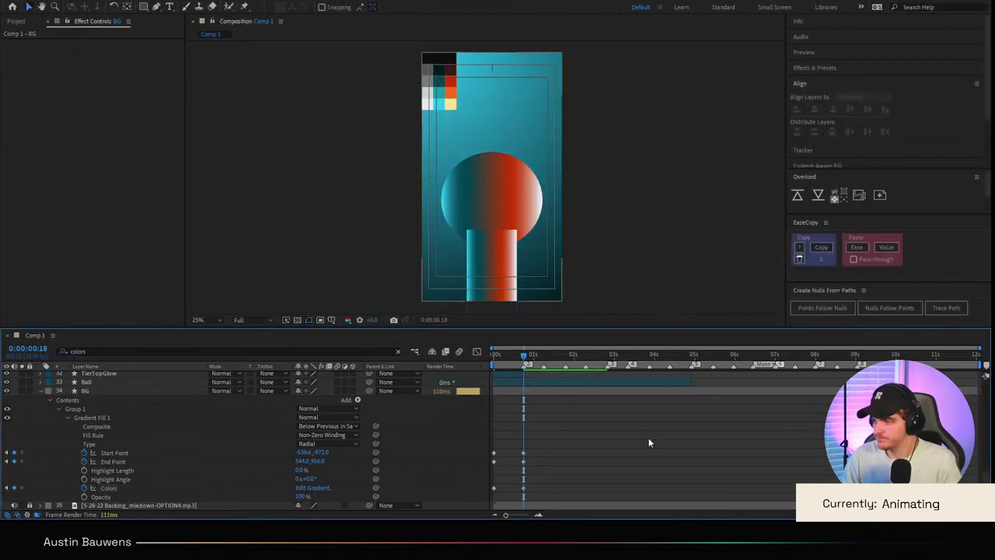
{"action": "key", "text": "ctrl+s"}
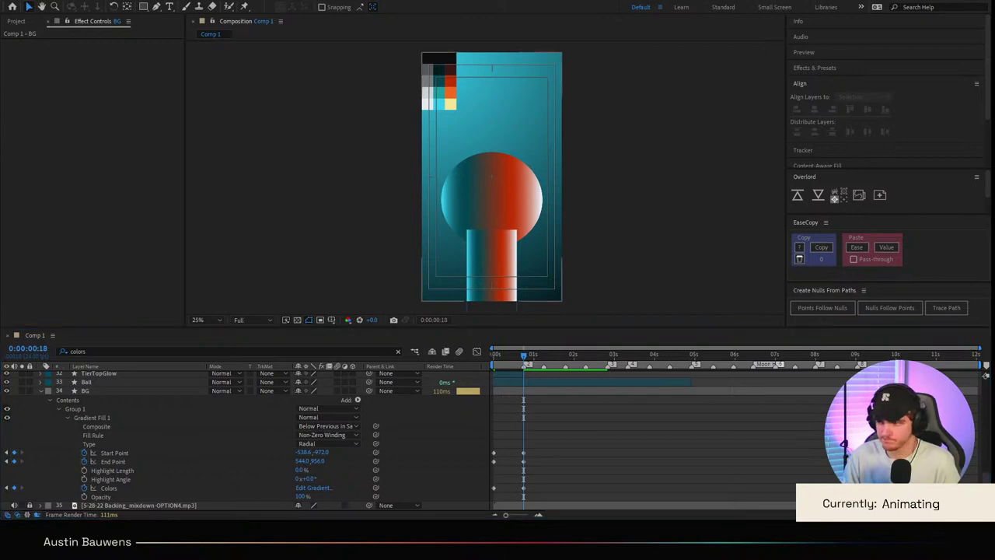
{"action": "left_click", "coordinate": [596, 426]}
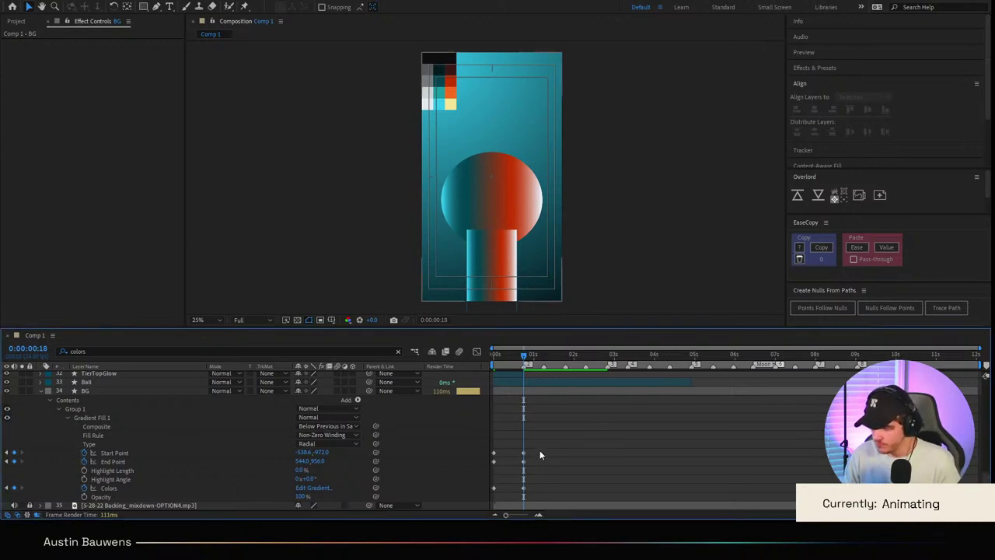
Step: Move the first column of gradient keyframes to frame 14
{"action": "scroll", "coordinate": [523, 469], "scroll_direction": "up", "scroll_amount": 1}
{"action": "scroll", "coordinate": [525, 462], "scroll_direction": "left", "scroll_amount": 1}
{"action": "scroll", "coordinate": [524, 463], "scroll_direction": "up", "scroll_amount": 1}
{"action": "scroll", "coordinate": [525, 462], "scroll_direction": "left", "scroll_amount": 1}
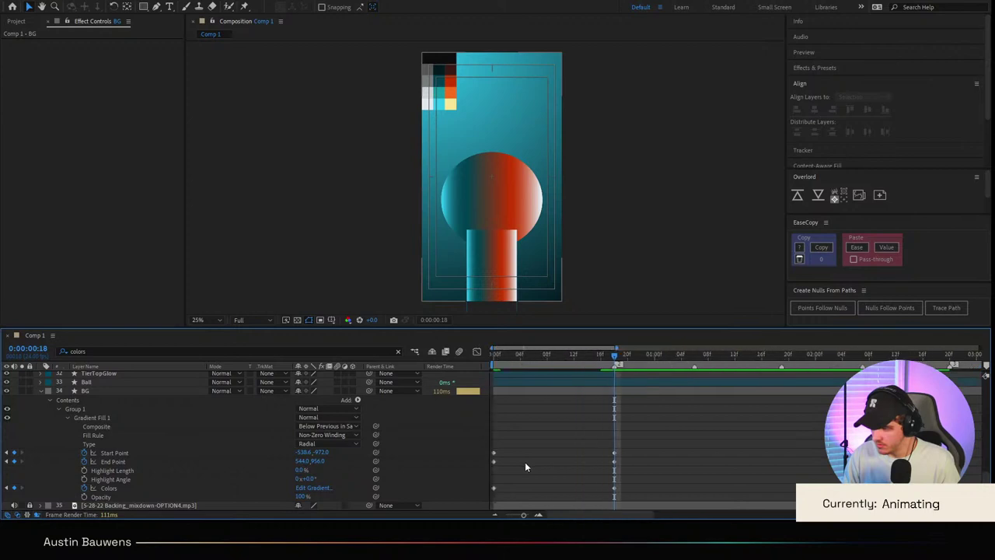
{"action": "left_click_drag", "start_coordinate": [512, 449], "coordinate": [484, 495]}
{"action": "left_click_drag", "start_coordinate": [493, 453], "coordinate": [594, 462]}
{"action": "key", "text": "Page_Up"}
{"action": "key", "text": "Page_Up"}
{"action": "key", "text": "Page_Up"}
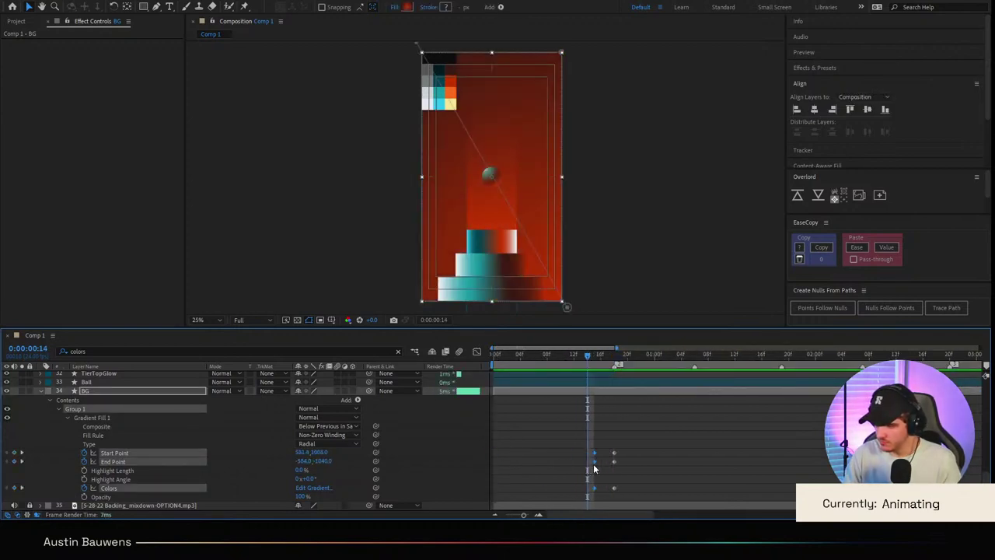
{"action": "key", "text": "Page_Down"}
{"action": "key", "text": "Page_Down"}
{"action": "key", "text": "Page_Down"}
{"action": "key", "text": "Page_Down"}
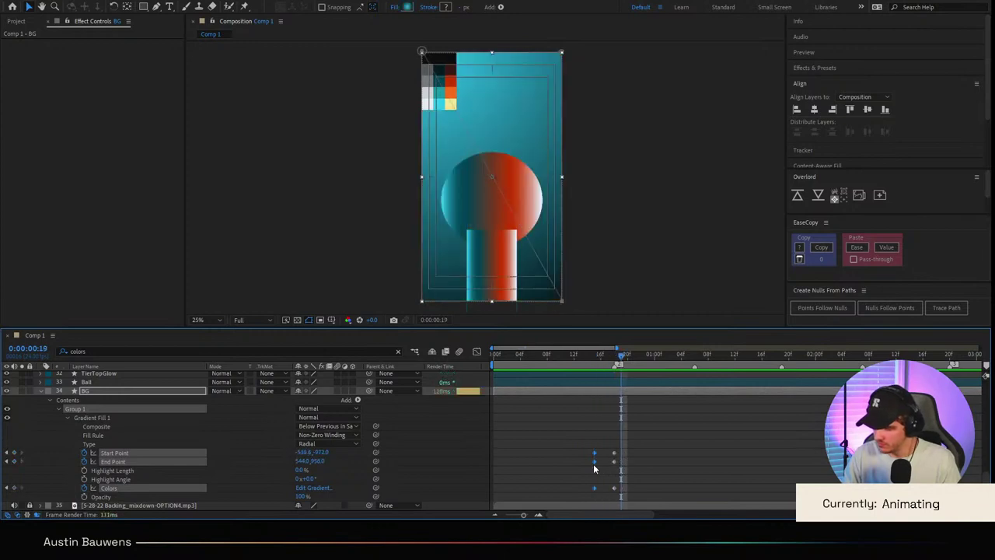
{"action": "left_click_drag", "start_coordinate": [631, 441], "coordinate": [613, 495]}
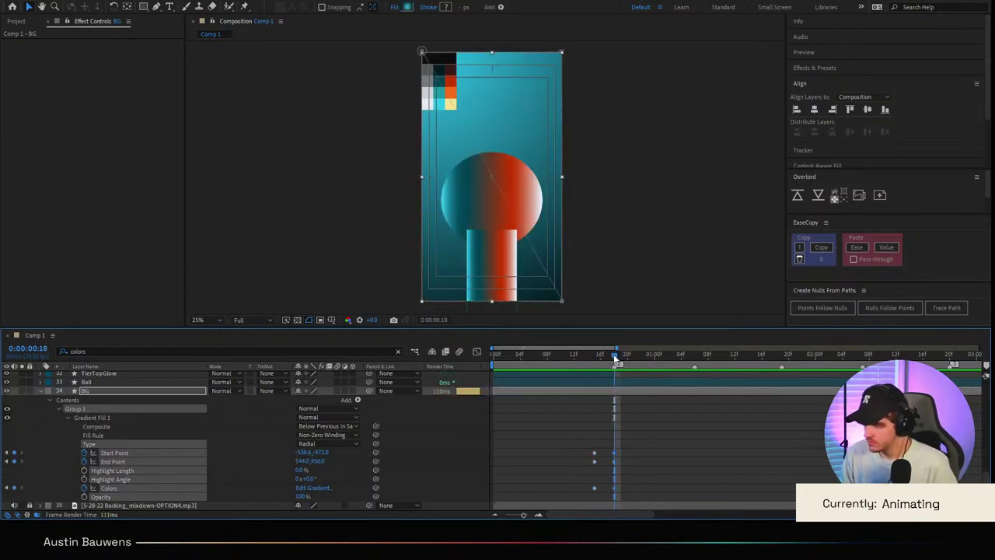
{"action": "key", "text": "Page_Up"}
{"action": "key", "text": "Page_Up"}
{"action": "key", "text": "Page_Up"}
{"action": "key", "text": "Page_Up"}
{"action": "key", "text": "Page_Up"}
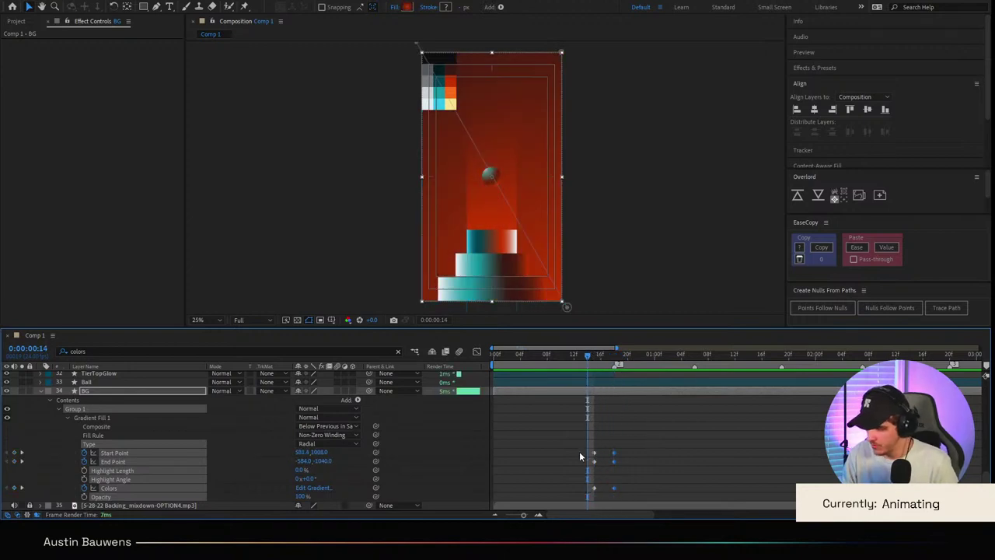
{"action": "left_click_drag", "start_coordinate": [580, 453], "coordinate": [606, 500]}
{"action": "left_click_drag", "start_coordinate": [593, 454], "coordinate": [587, 454]}
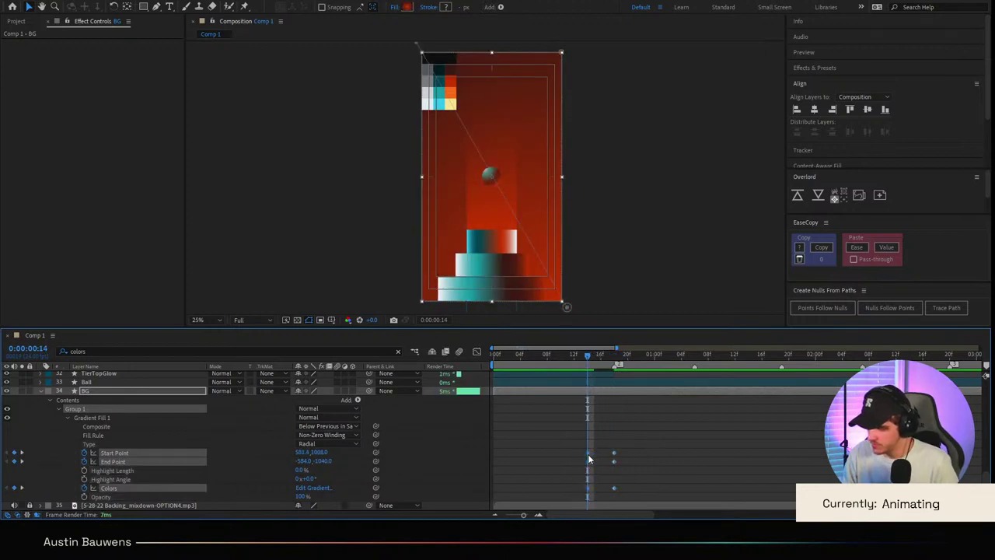
Step: Move the later column of gradient keyframes to frame 22
{"action": "key", "text": "Page_Down"}
{"action": "key", "text": "Page_Down"}
{"action": "key", "text": "Page_Down"}
{"action": "key", "text": "Page_Down"}
{"action": "key", "text": "Page_Down"}
{"action": "key", "text": "Page_Down"}
{"action": "key", "text": "Page_Down"}
{"action": "key", "text": "Page_Down"}
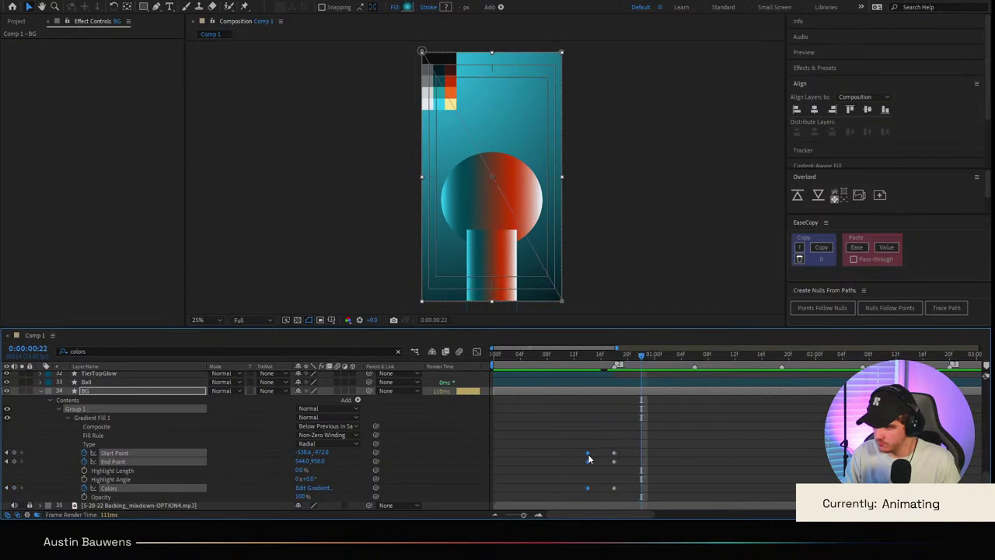
{"action": "left_click_drag", "start_coordinate": [607, 449], "coordinate": [630, 504]}
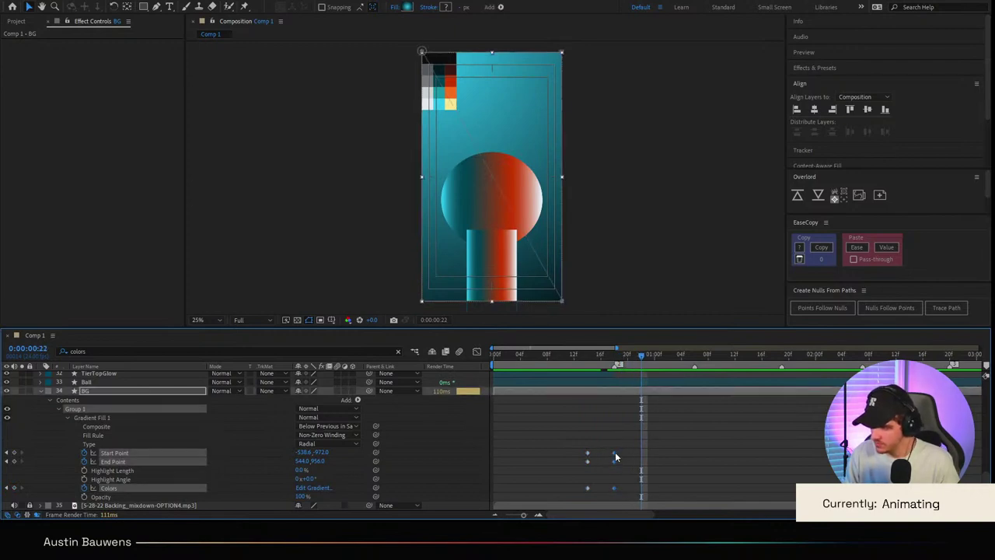
{"action": "left_click_drag", "start_coordinate": [615, 454], "coordinate": [550, 496]}
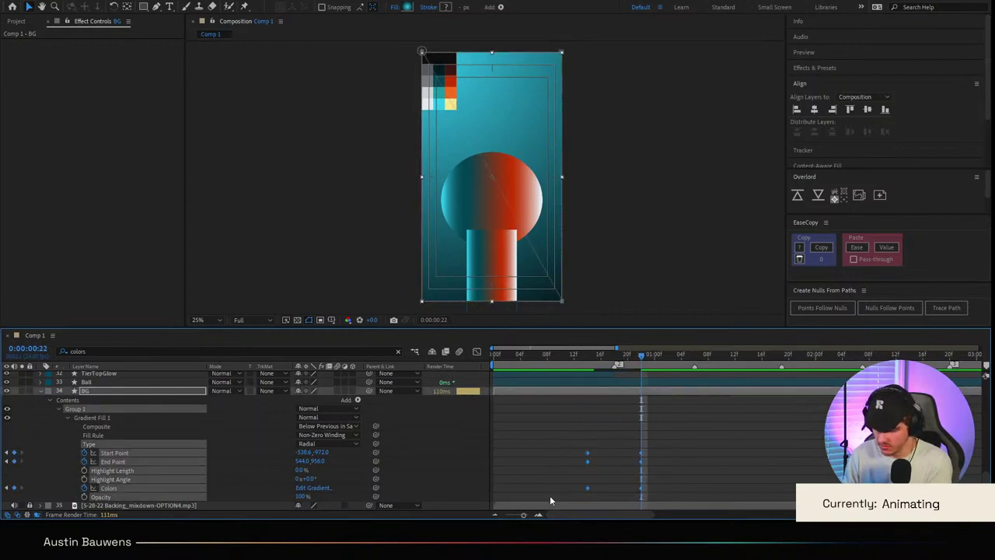
Step: Raise the keyframes' ease influence in the speed graph to sharpen the colour transition
{"action": "left_click", "coordinate": [477, 352]}
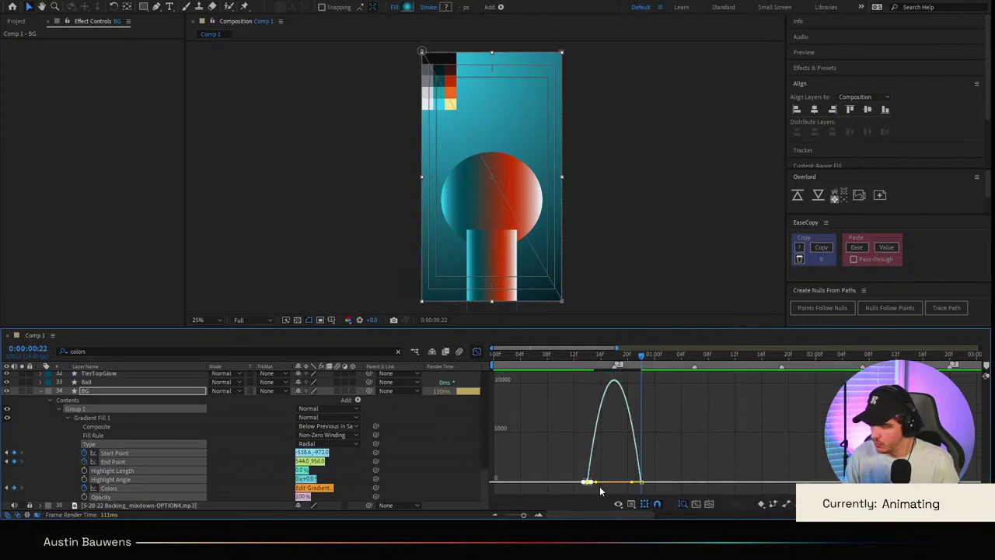
{"action": "left_click_drag", "start_coordinate": [596, 483], "coordinate": [626, 486]}
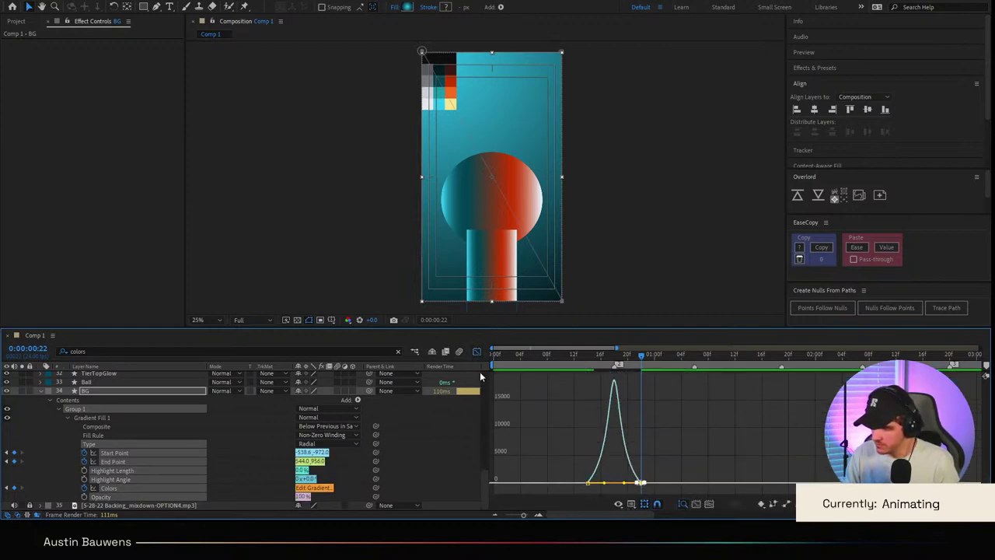
{"action": "left_click", "coordinate": [476, 351]}
{"action": "left_click", "coordinate": [550, 363]}
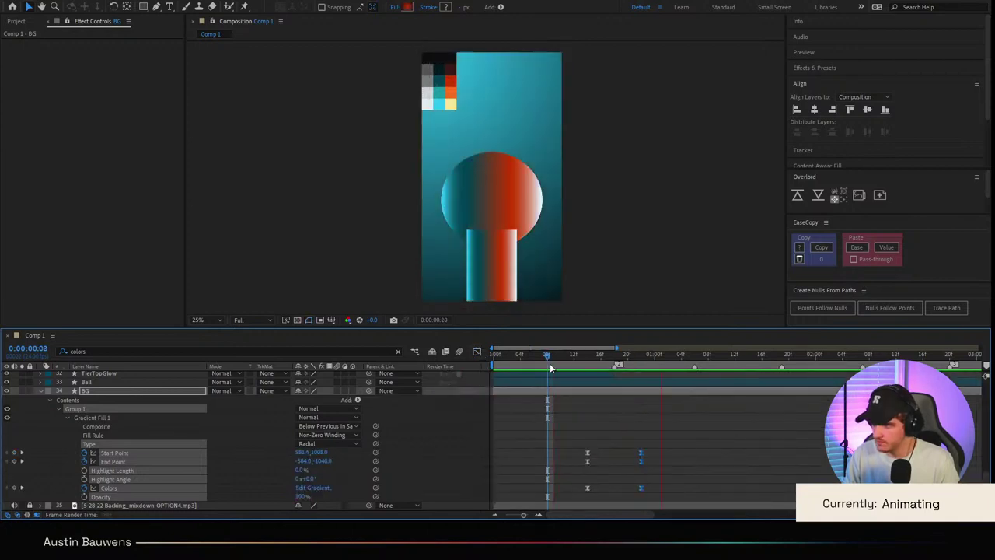
Step: Scrub through and preview the red-to-cyan background colour change
{"action": "left_click", "coordinate": [559, 355]}
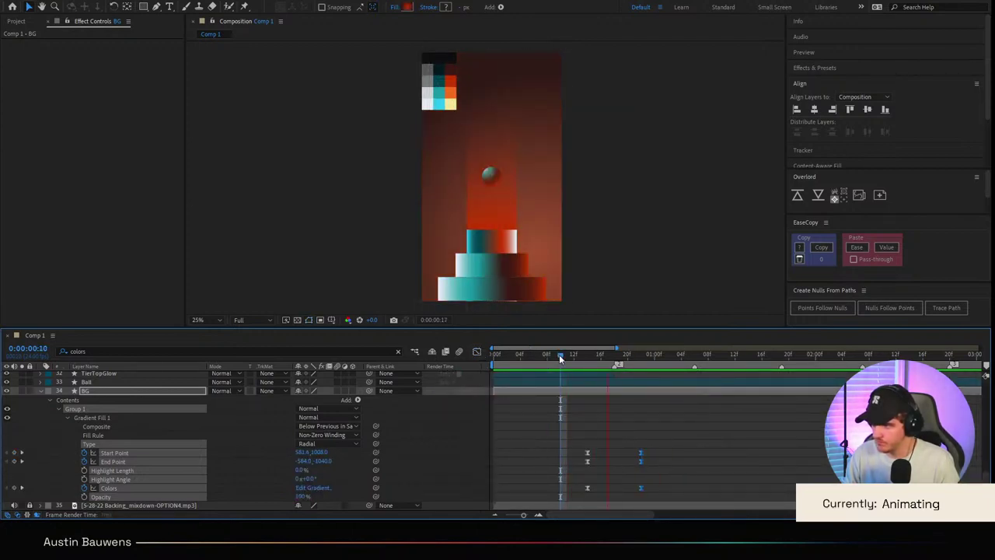
{"action": "left_click_drag", "start_coordinate": [559, 354], "coordinate": [510, 401]}
{"action": "key", "text": "space"}
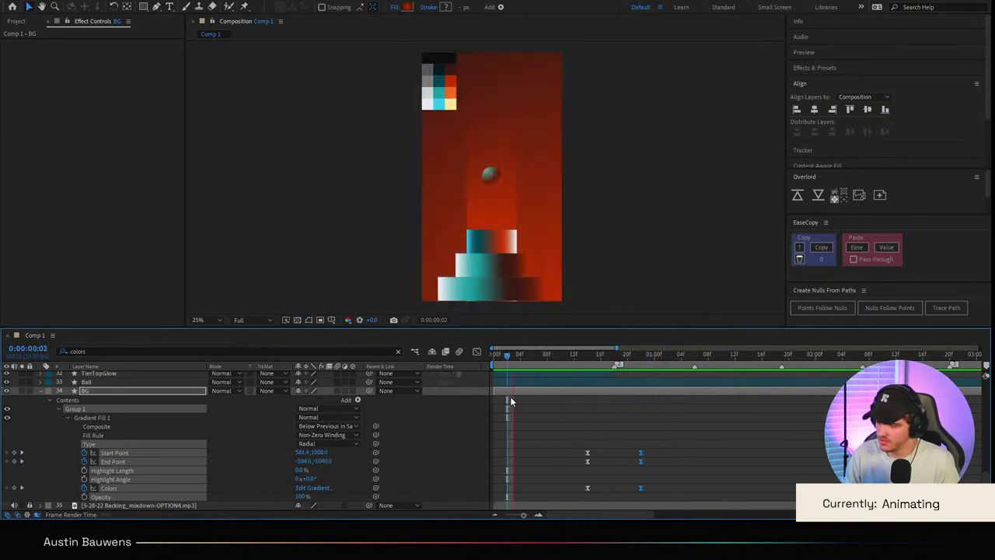
{"action": "key", "text": "space"}
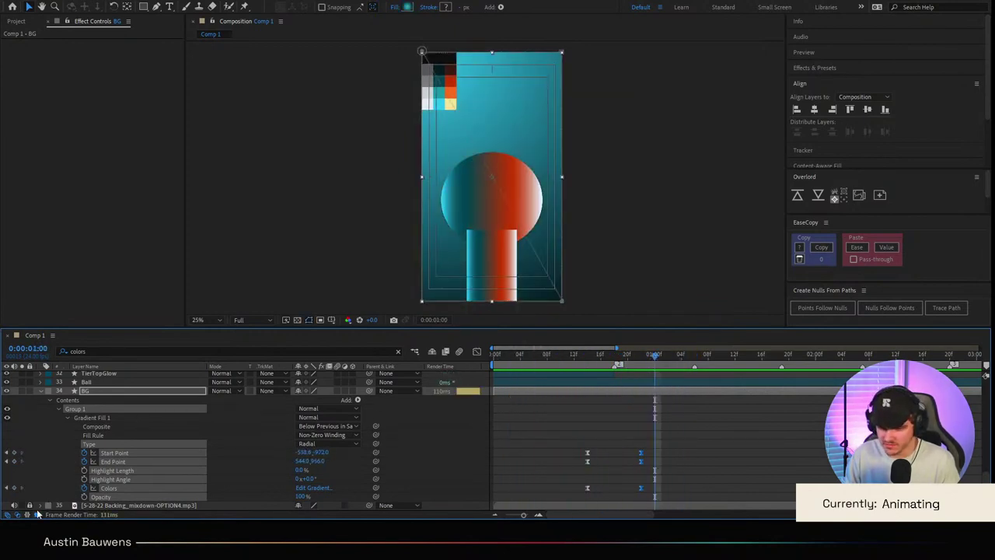
Step: Show the music layer's audio levels and preview the animation with the music
{"action": "scroll", "coordinate": [39, 507], "scroll_direction": "down", "scroll_amount": 1}
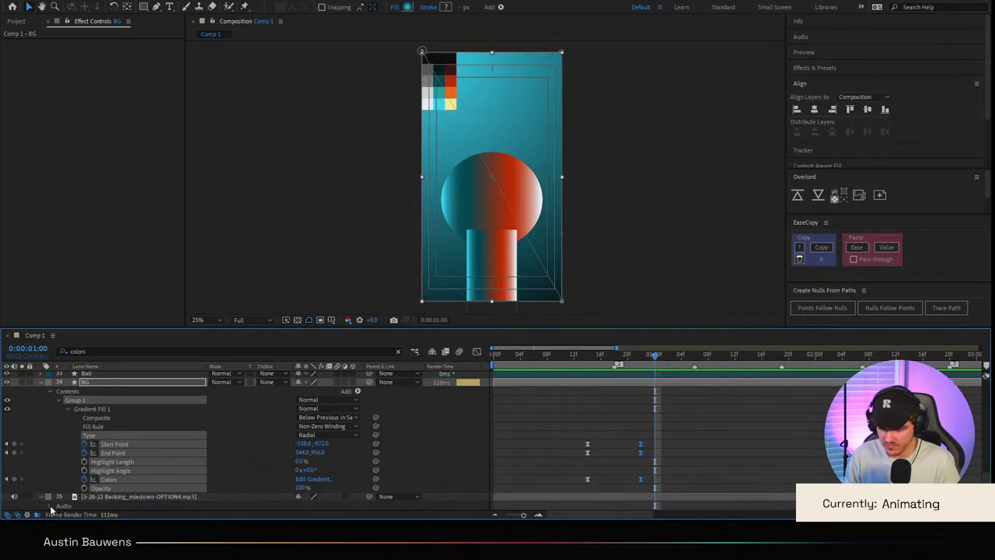
{"action": "left_click", "coordinate": [51, 507]}
{"action": "left_click", "coordinate": [305, 498]}
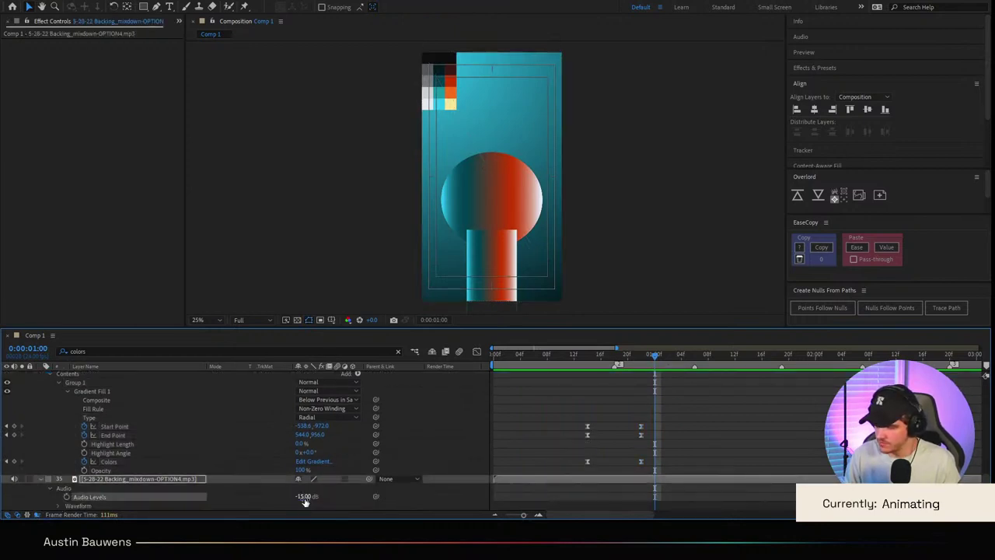
{"action": "left_click", "coordinate": [622, 375]}
{"action": "key", "text": "Home"}
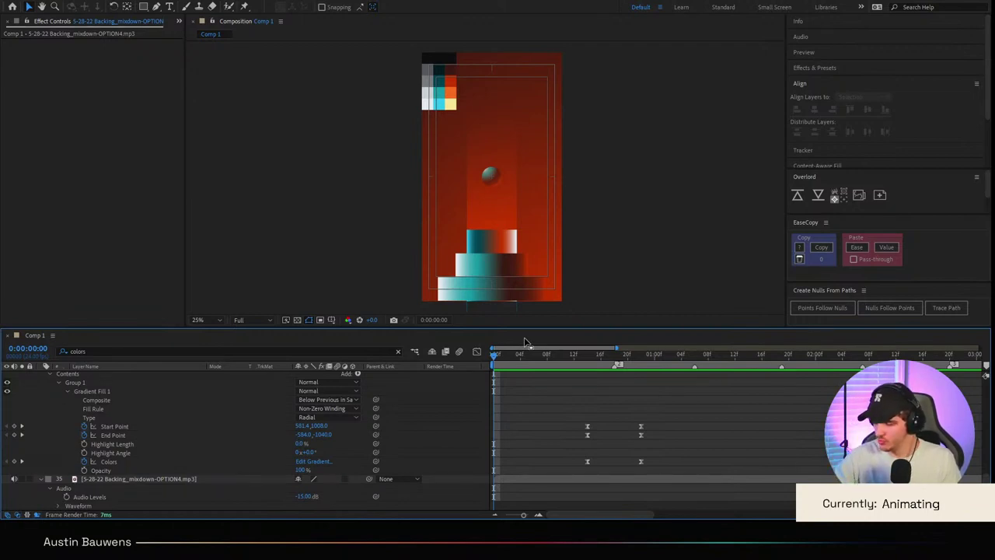
{"action": "key", "text": "space"}
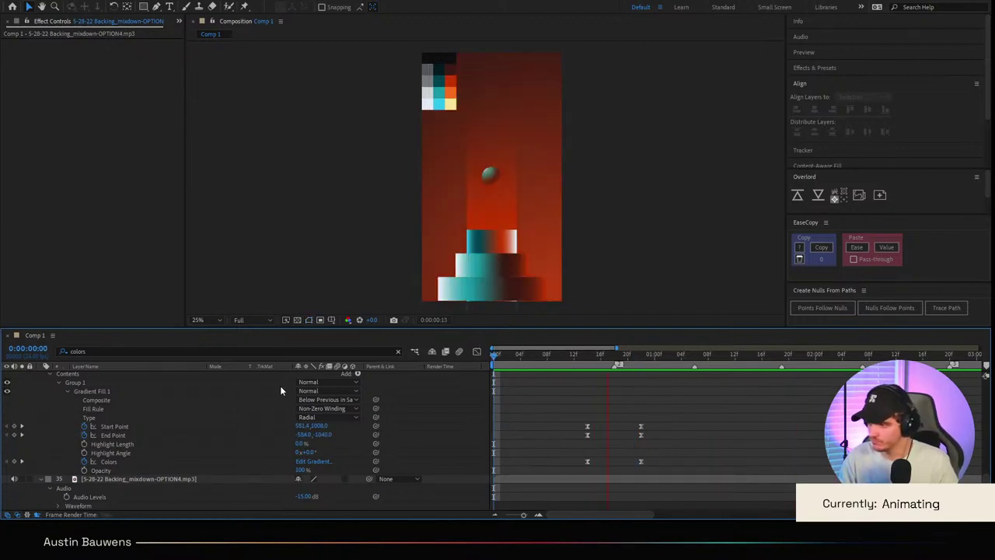
{"action": "left_click", "coordinate": [580, 357]}
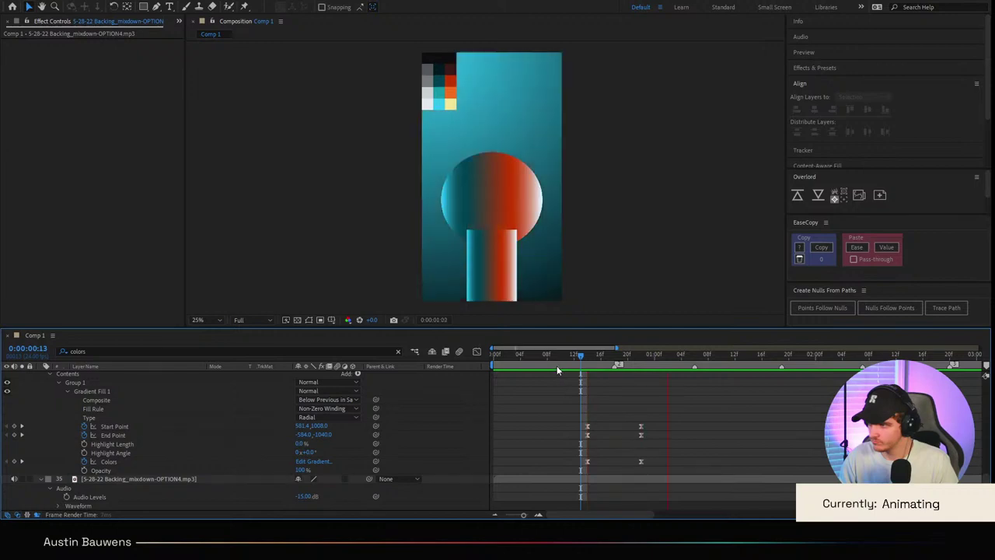
{"action": "left_click", "coordinate": [563, 355]}
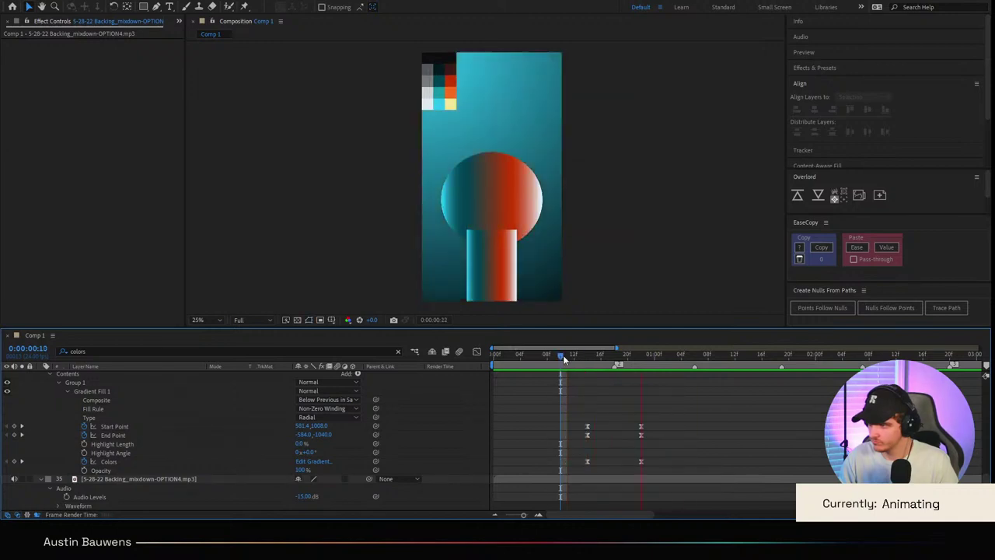
{"action": "key", "text": "space"}
{"action": "left_click_drag", "start_coordinate": [563, 356], "coordinate": [430, 352]}
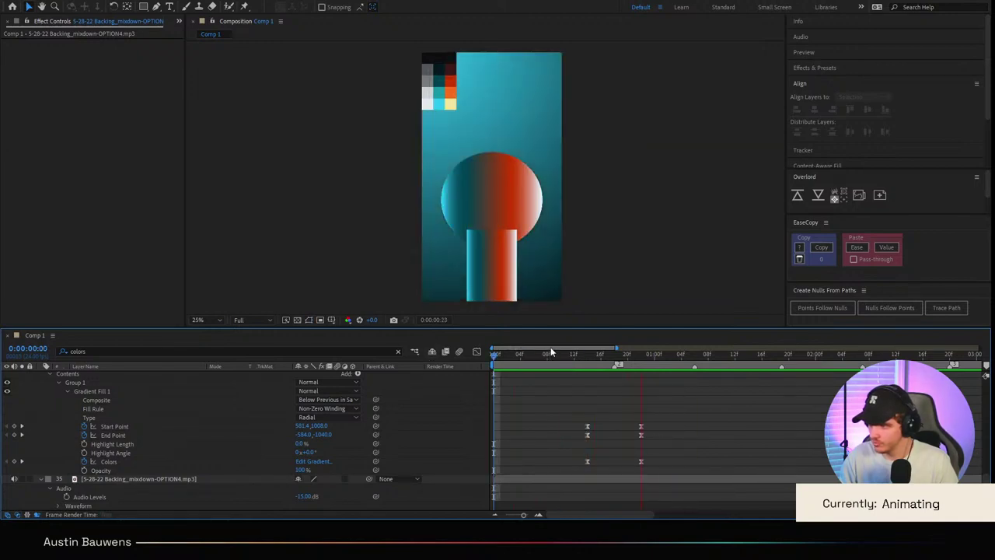
Step: Add Start Point, End Point and Colors keyframes at 0:00:02:16 to hold the cyan look
{"action": "left_click", "coordinate": [619, 356]}
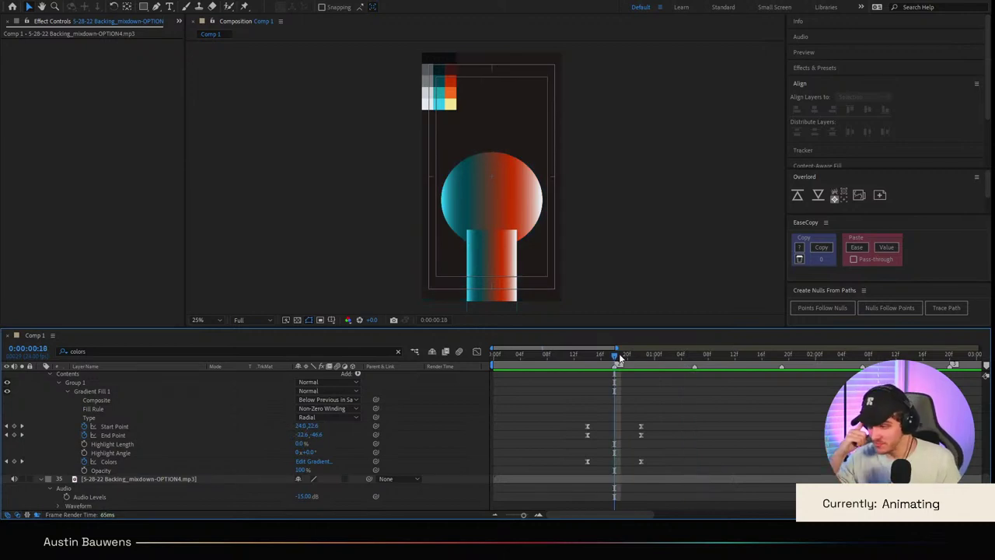
{"action": "scroll", "coordinate": [641, 408], "scroll_direction": "right", "scroll_amount": 2}
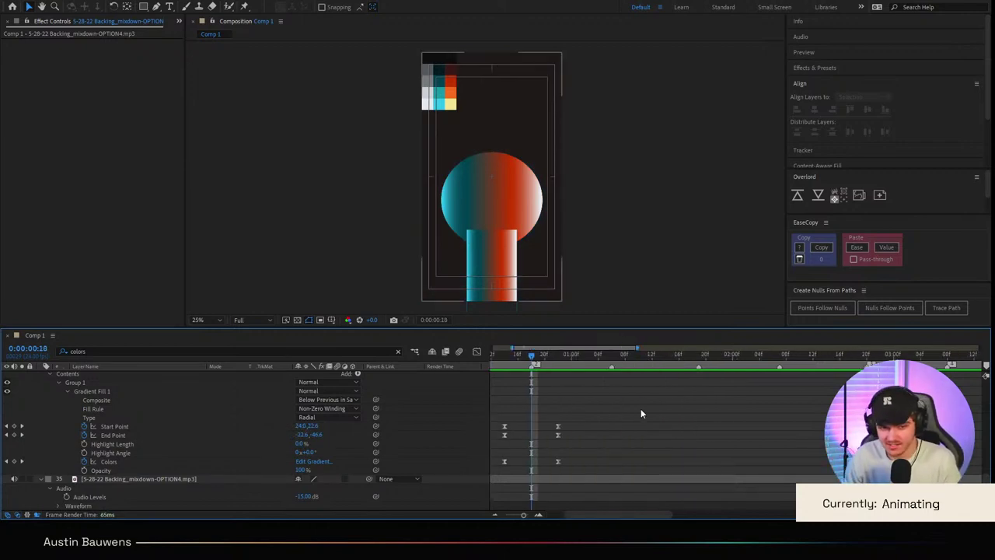
{"action": "scroll", "coordinate": [653, 392], "scroll_direction": "left", "scroll_amount": 2}
{"action": "left_click_drag", "start_coordinate": [708, 360], "coordinate": [694, 363]}
{"action": "key", "text": "Page_Up"}
{"action": "key", "text": "Page_Up"}
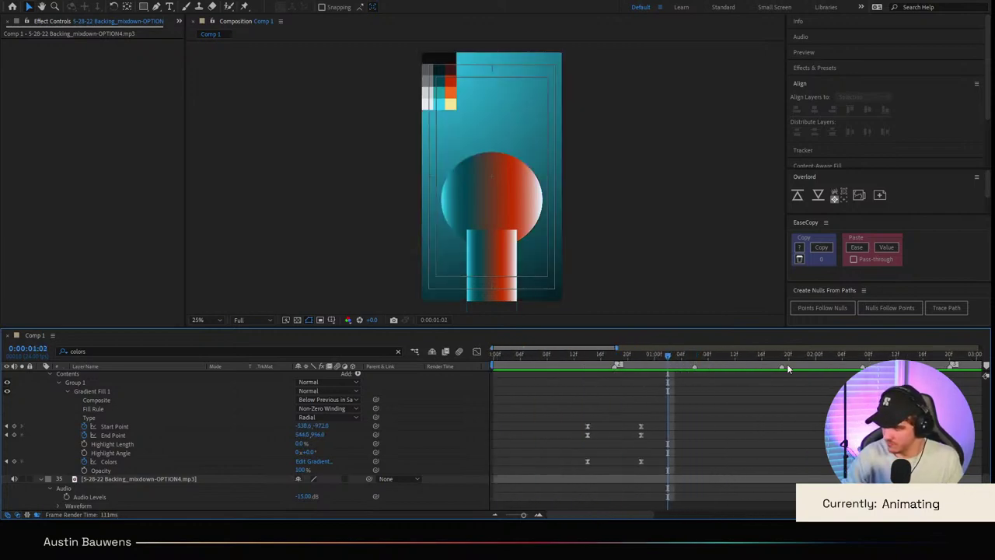
{"action": "left_click", "coordinate": [950, 355]}
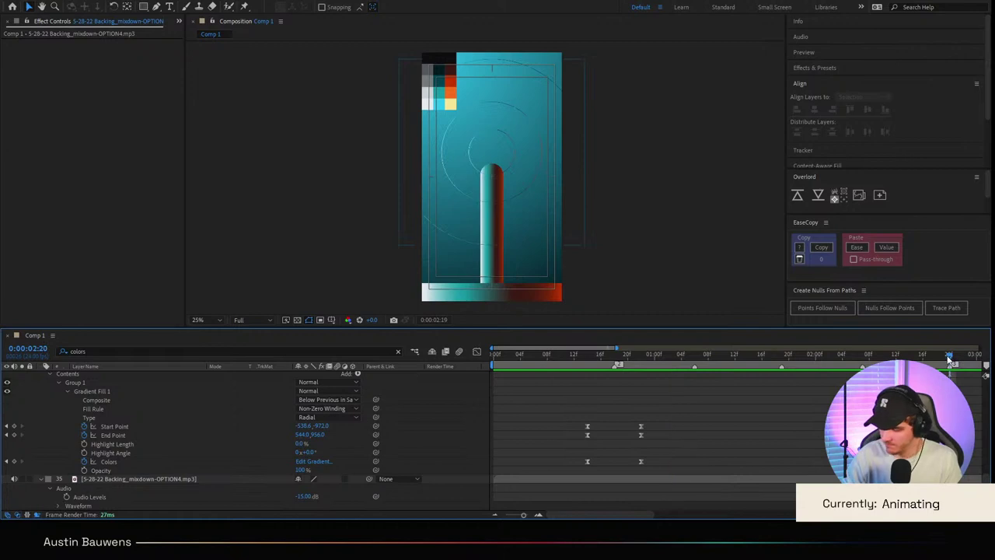
{"action": "key", "text": "Page_Up"}
{"action": "key", "text": "Page_Up"}
{"action": "key", "text": "Page_Up"}
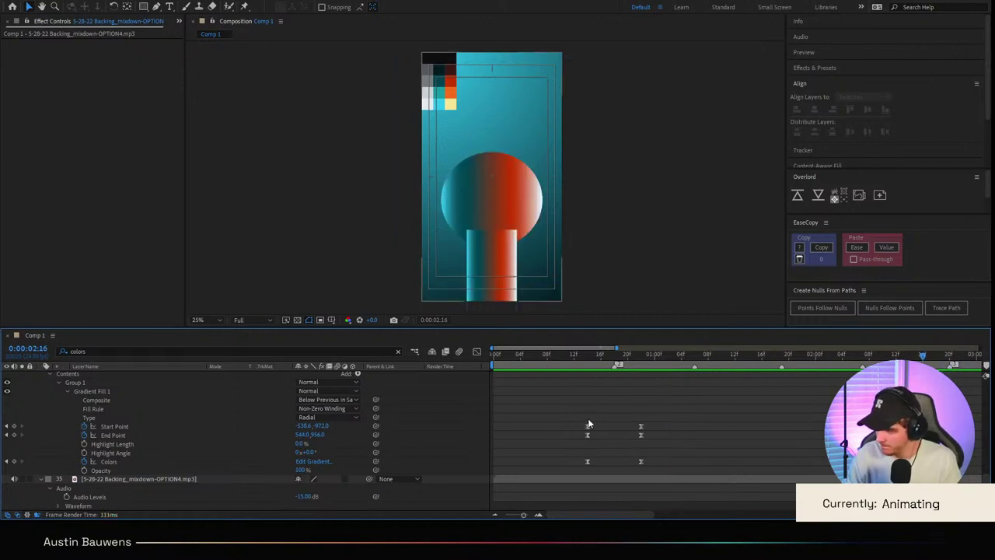
{"action": "left_click_drag", "start_coordinate": [14, 426], "coordinate": [15, 467]}
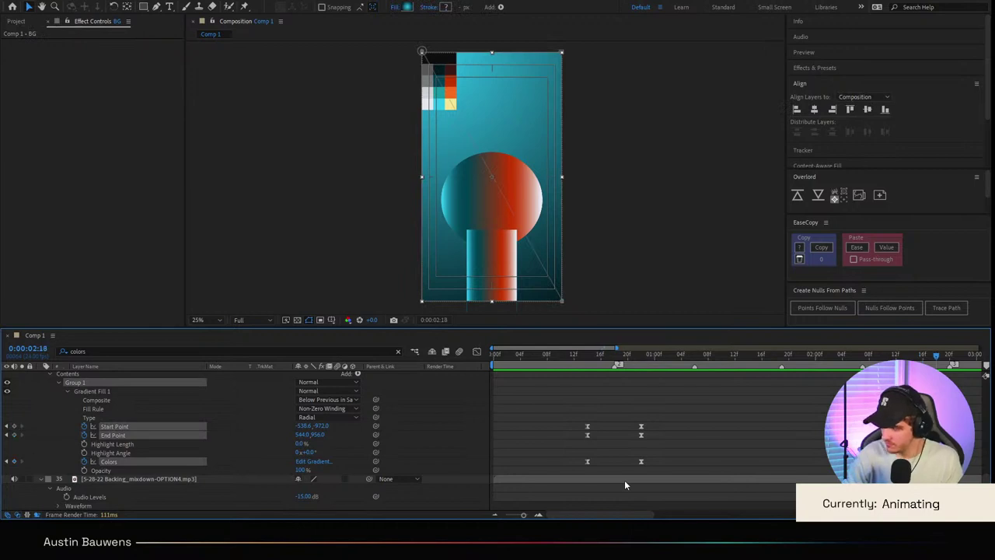
Step: Copy the red-state gradient keyframes from 16f and paste them at 0:00:03:00
{"action": "key", "text": "End"}
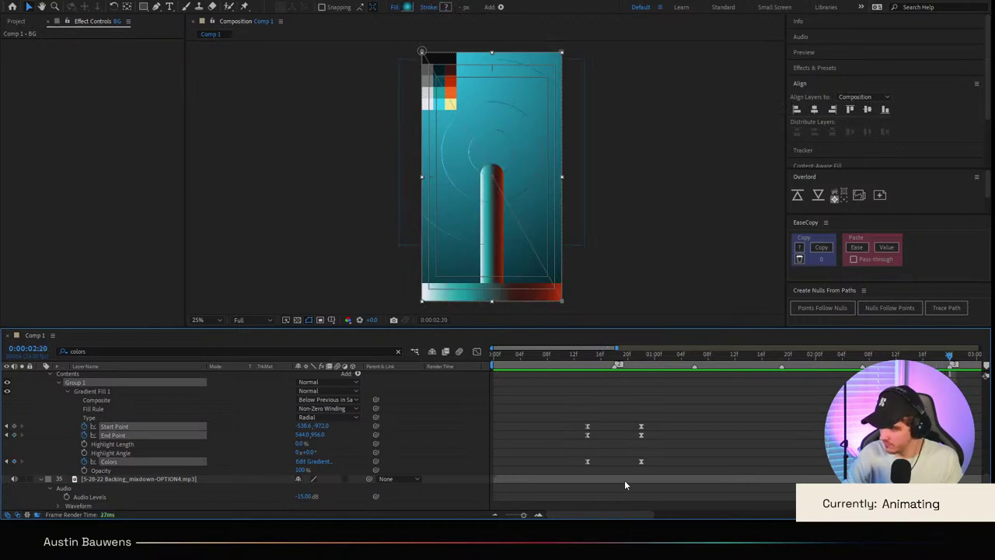
{"action": "left_click_drag", "start_coordinate": [594, 414], "coordinate": [575, 460]}
{"action": "key", "text": "ctrl+c"}
{"action": "key", "text": "ctrl+v"}
{"action": "scroll", "coordinate": [575, 449], "scroll_direction": "right", "scroll_amount": 2}
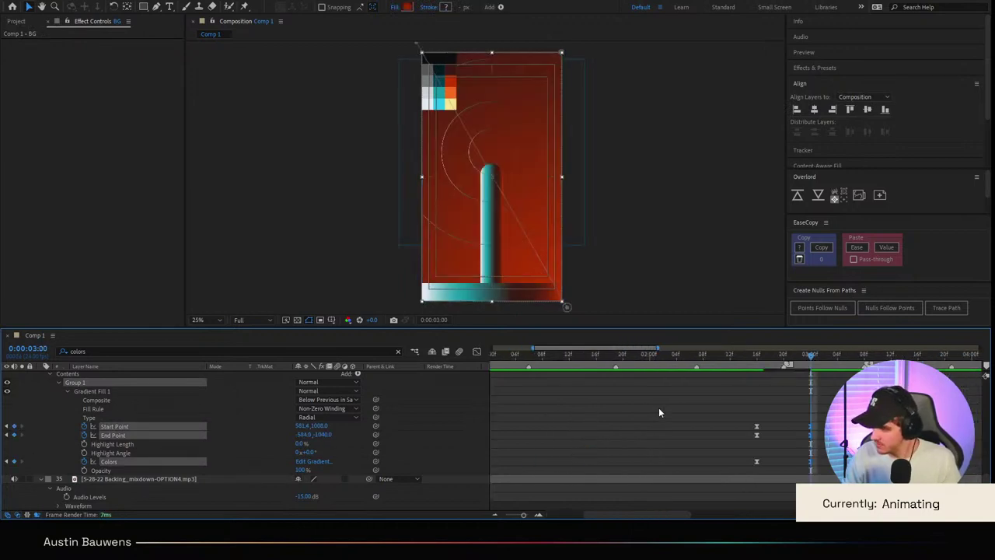
Step: Adjust the pasted keyframes' easing in the speed graph and preview the switch back to red
{"action": "left_click", "coordinate": [478, 352]}
{"action": "left_click_drag", "start_coordinate": [738, 461], "coordinate": [794, 487]}
{"action": "key", "text": "shift+F3"}
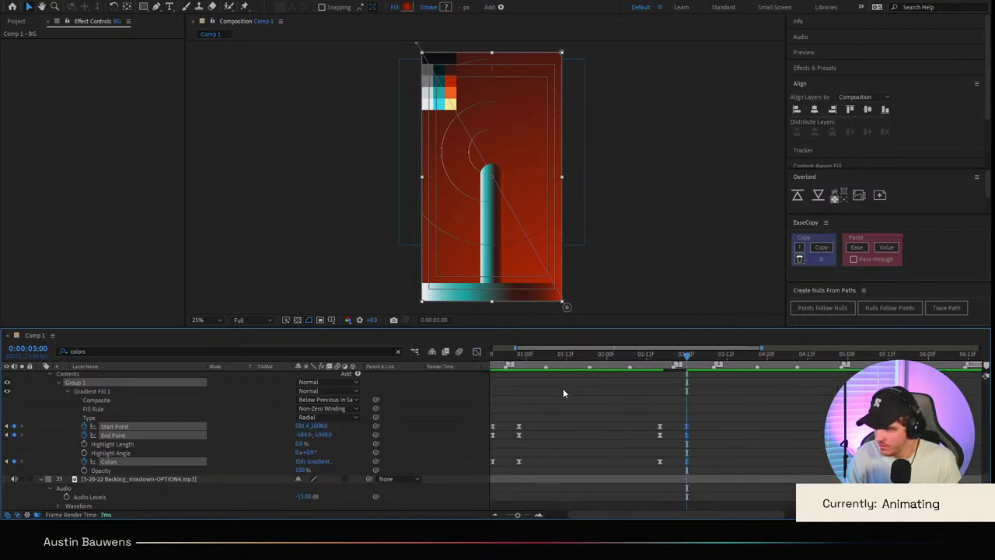
{"action": "left_click", "coordinate": [747, 388]}
{"action": "left_click_drag", "start_coordinate": [645, 366], "coordinate": [647, 364]}
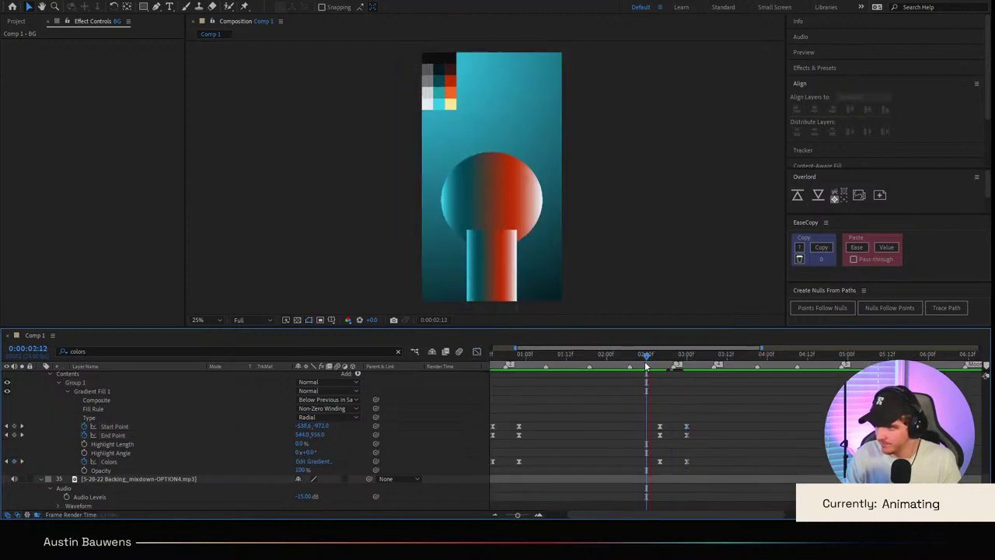
{"action": "key", "text": "space"}
{"action": "key", "text": "space"}
{"action": "key", "text": "space"}
{"action": "key", "text": "space"}
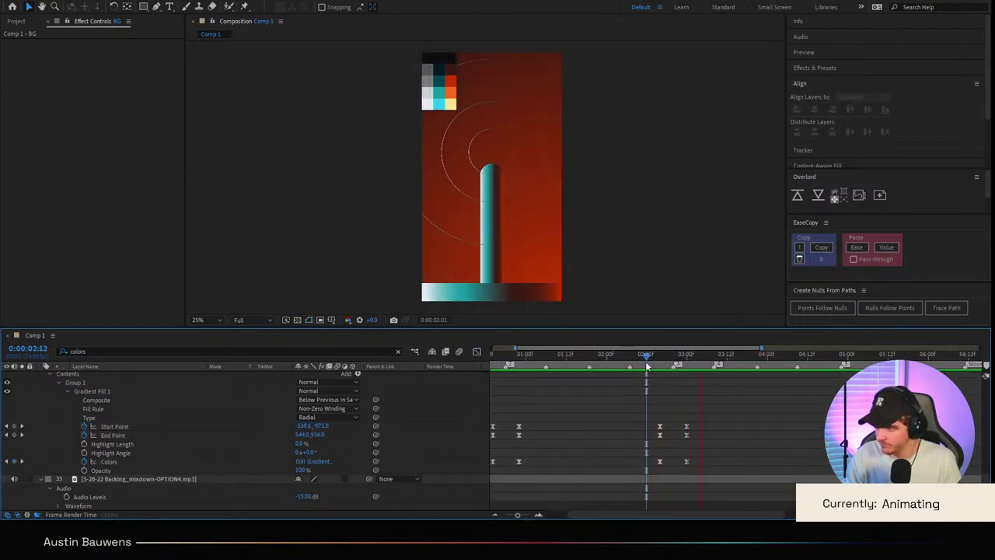
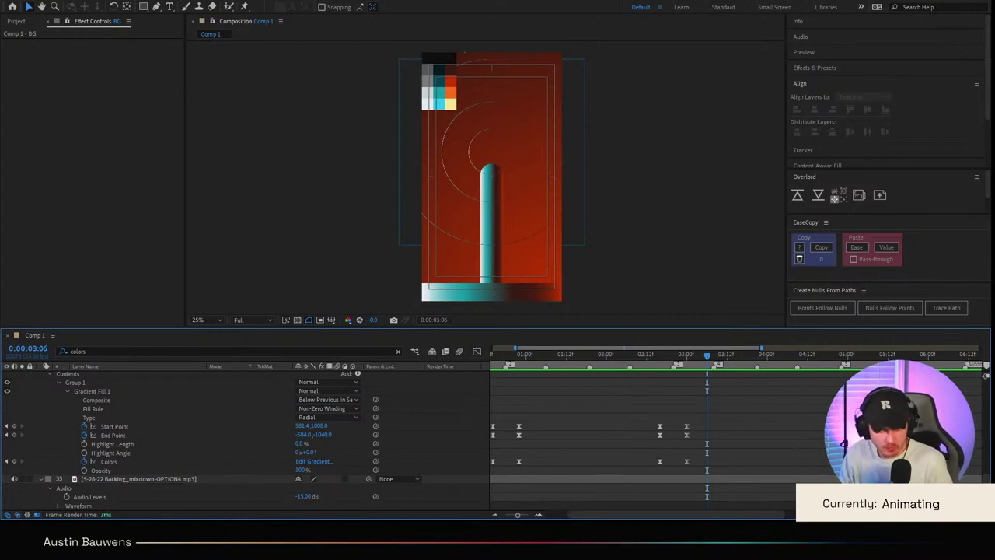
Step: Add Start Point, End Point and Colors keyframes on the BG gradient at 0:00:03:04
{"action": "left_click", "coordinate": [712, 356]}
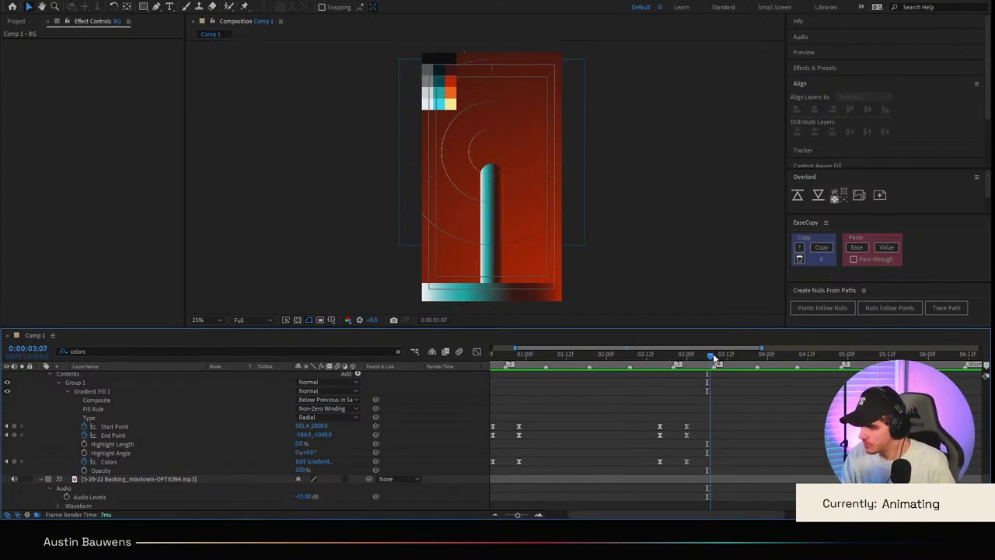
{"action": "left_click_drag", "start_coordinate": [717, 360], "coordinate": [700, 358]}
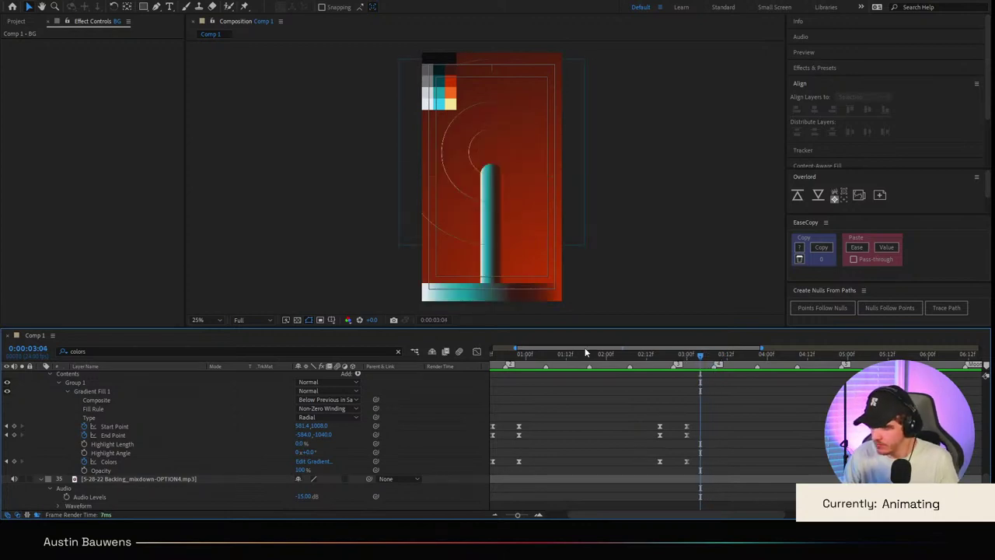
{"action": "left_click", "coordinate": [14, 426]}
{"action": "left_click", "coordinate": [14, 435]}
{"action": "left_click", "coordinate": [14, 461]}
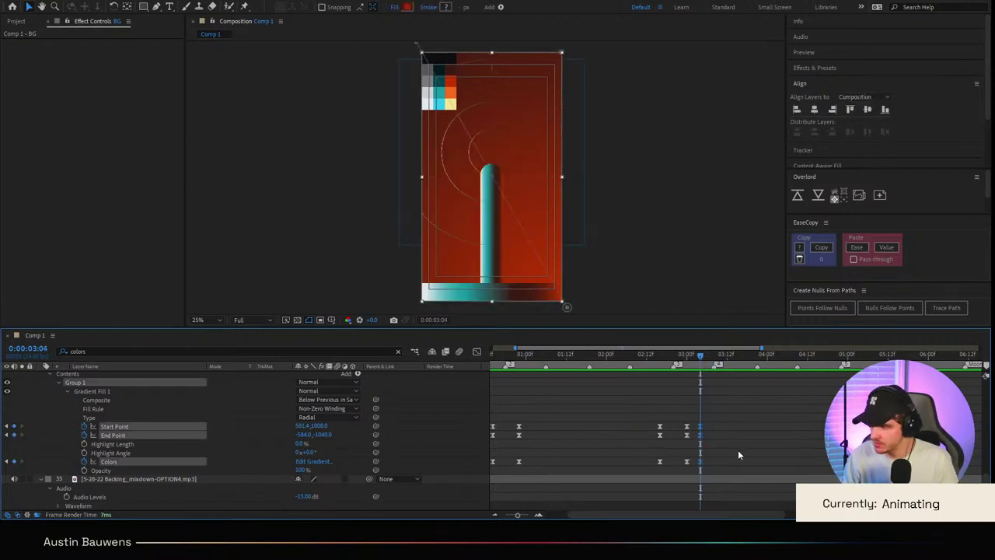
{"action": "key", "text": "Page_Down"}
{"action": "key", "text": "Page_Down"}
{"action": "key", "text": "Page_Down"}
{"action": "key", "text": "Page_Down"}
{"action": "key", "text": "Page_Down"}
{"action": "key", "text": "Page_Down"}
{"action": "key", "text": "Page_Down"}
{"action": "key", "text": "Page_Down"}
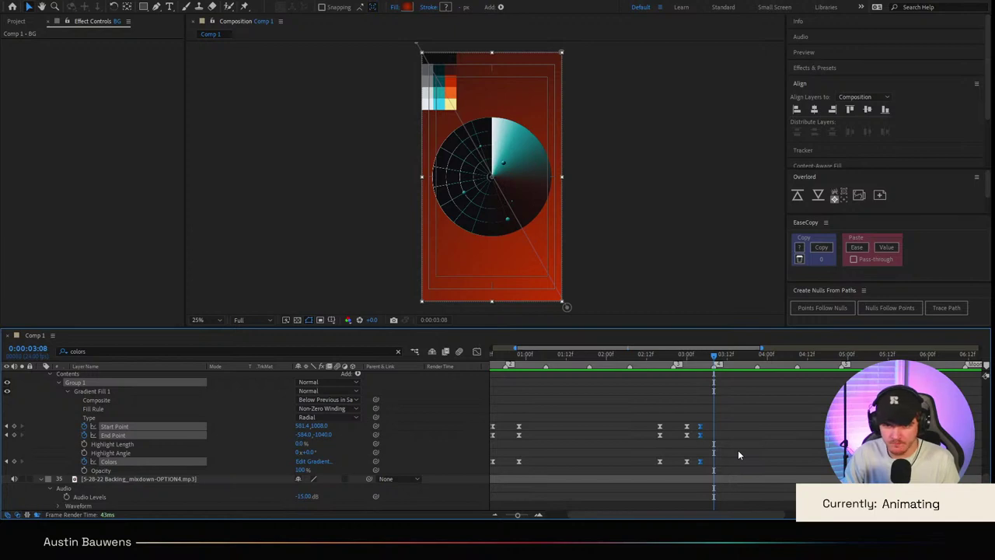
Step: Eyedrop a dark swatch into Edit Gradient so the background turns black
{"action": "left_click", "coordinate": [719, 426]}
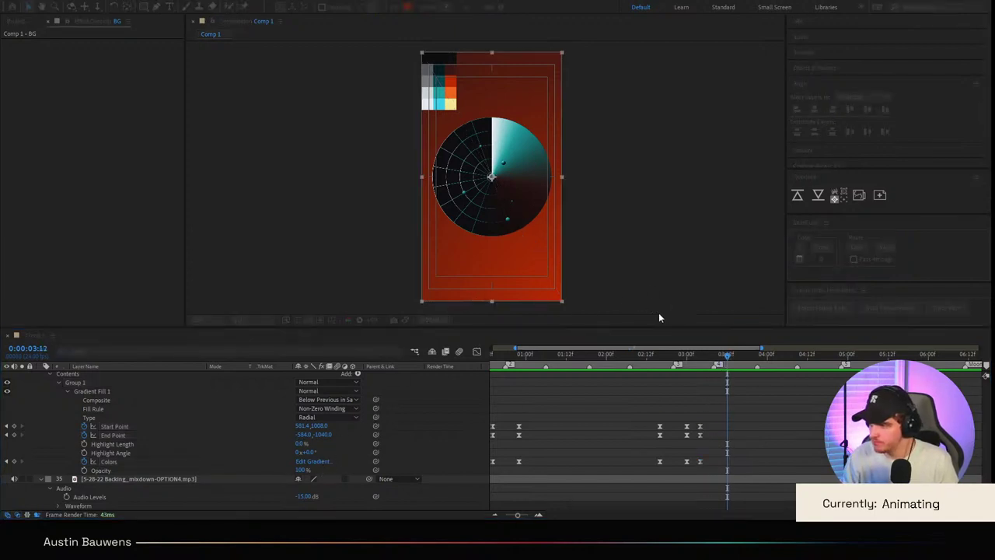
{"action": "left_click", "coordinate": [436, 59]}
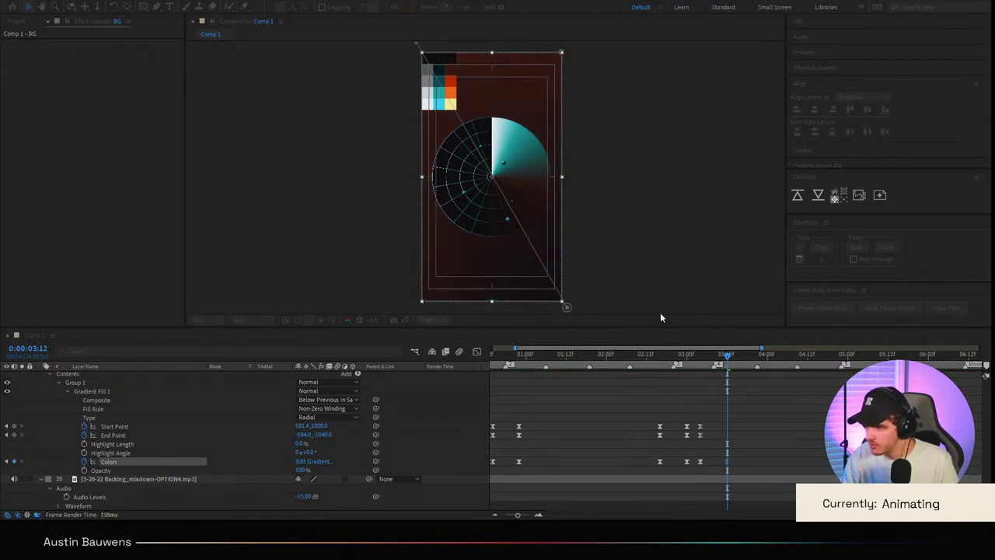
{"action": "left_click", "coordinate": [554, 360]}
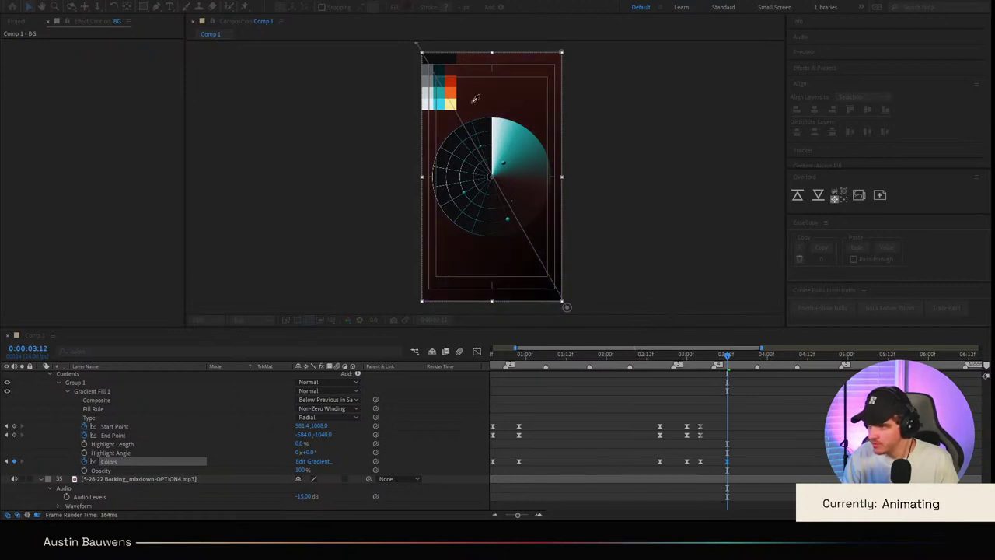
{"action": "left_click", "coordinate": [674, 241]}
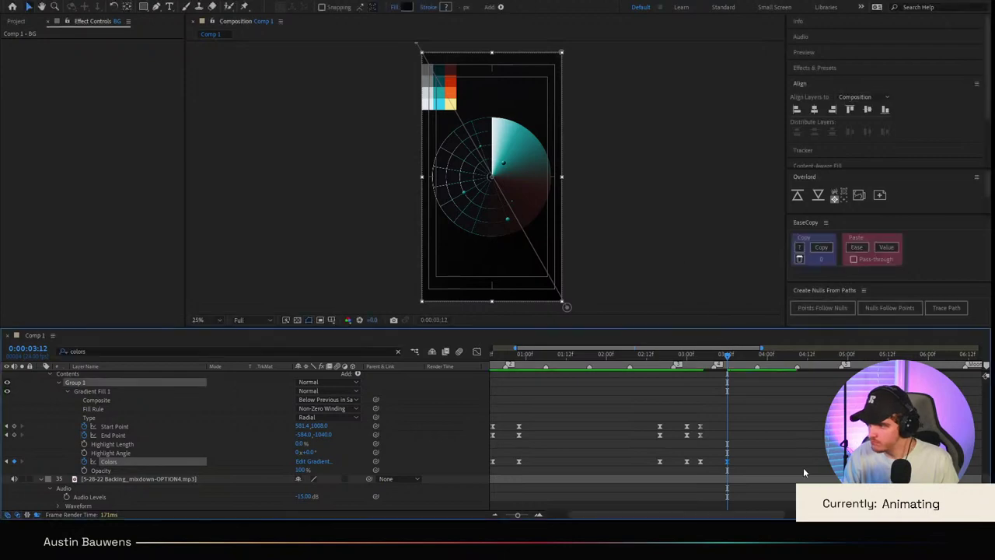
{"action": "left_click", "coordinate": [804, 470]}
Step: Reopen the Colors gradient editor and fine-tune the dark gradient colours
{"action": "scroll", "coordinate": [557, 250], "scroll_direction": "up", "scroll_amount": 2}
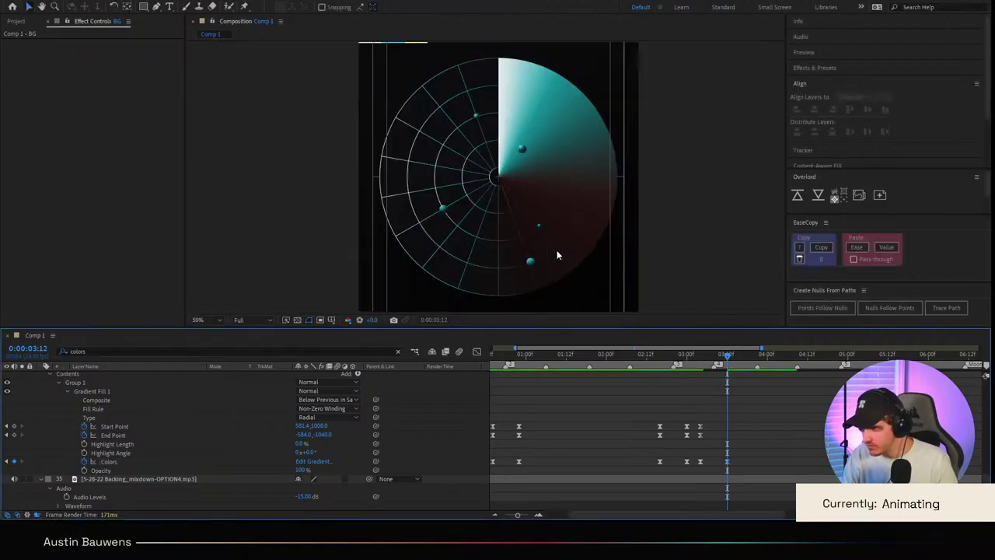
{"action": "scroll", "coordinate": [556, 255], "scroll_direction": "down", "scroll_amount": 2}
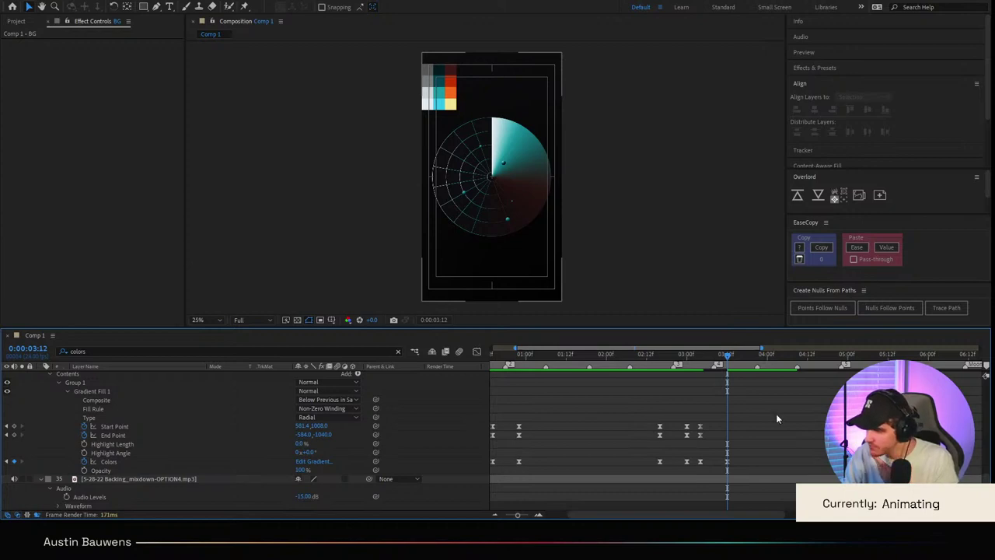
{"action": "left_click", "coordinate": [301, 453]}
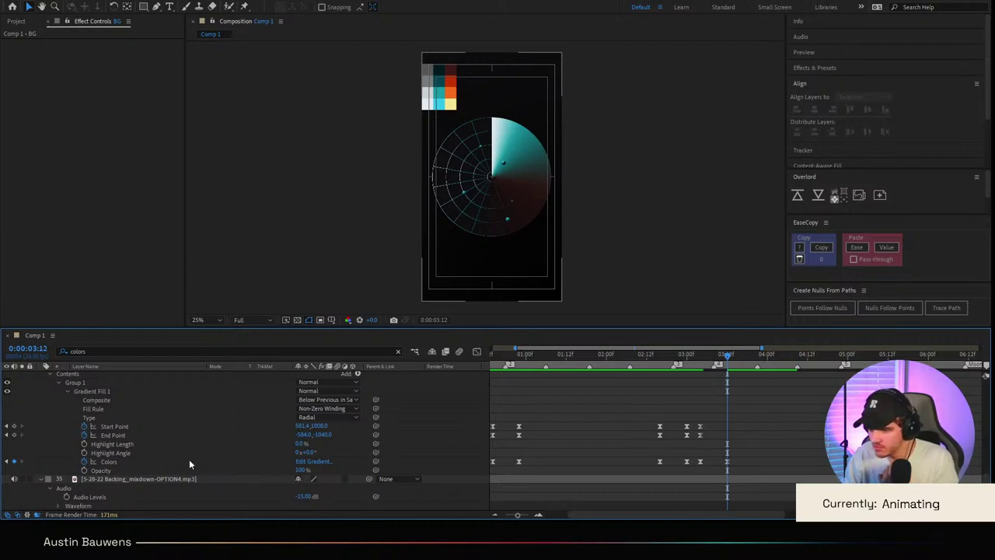
{"action": "left_click", "coordinate": [314, 461]}
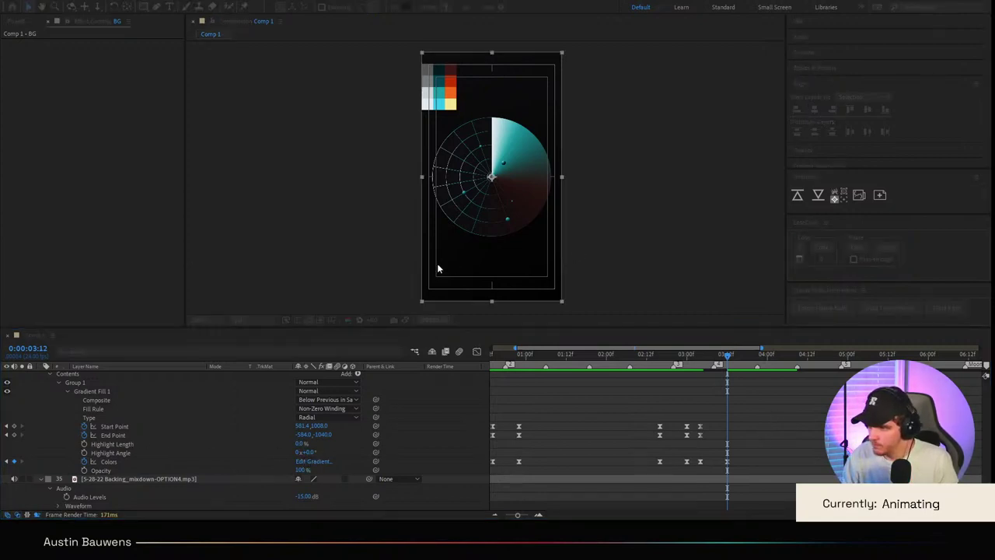
{"action": "mouse_move", "coordinate": [440, 268]}
{"action": "left_mouse_down"}
{"action": "mouse_move", "coordinate": [647, 265]}
{"action": "mouse_move", "coordinate": [424, 273]}
{"action": "left_mouse_up"}
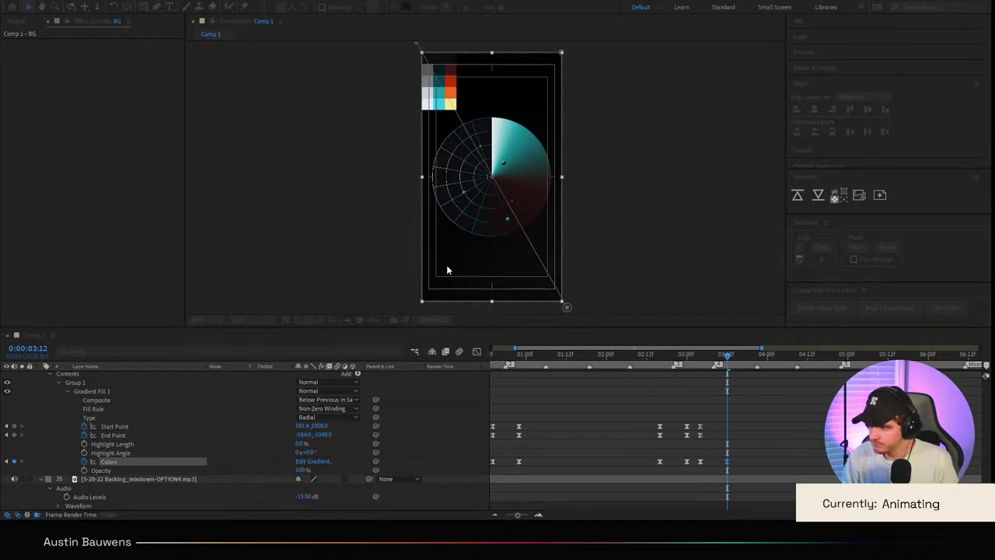
{"action": "left_click", "coordinate": [663, 246]}
Step: Drag the gradient Start Point to the comp's top-left corner and check its keyframe curves
{"action": "left_click", "coordinate": [124, 427]}
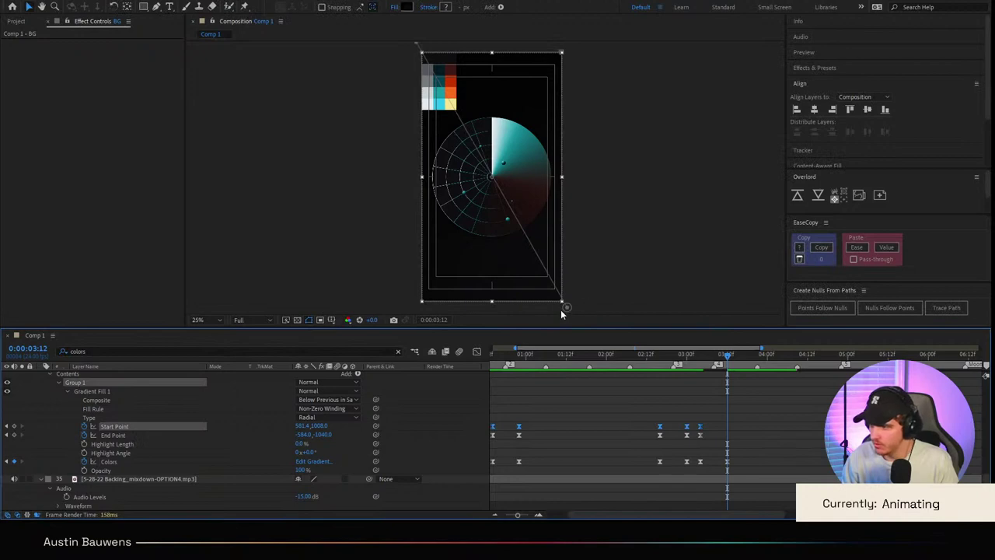
{"action": "mouse_move", "coordinate": [565, 306]}
{"action": "left_mouse_down"}
{"action": "mouse_move", "coordinate": [430, 58]}
{"action": "mouse_move", "coordinate": [533, 289]}
{"action": "mouse_move", "coordinate": [564, 302]}
{"action": "left_mouse_up"}
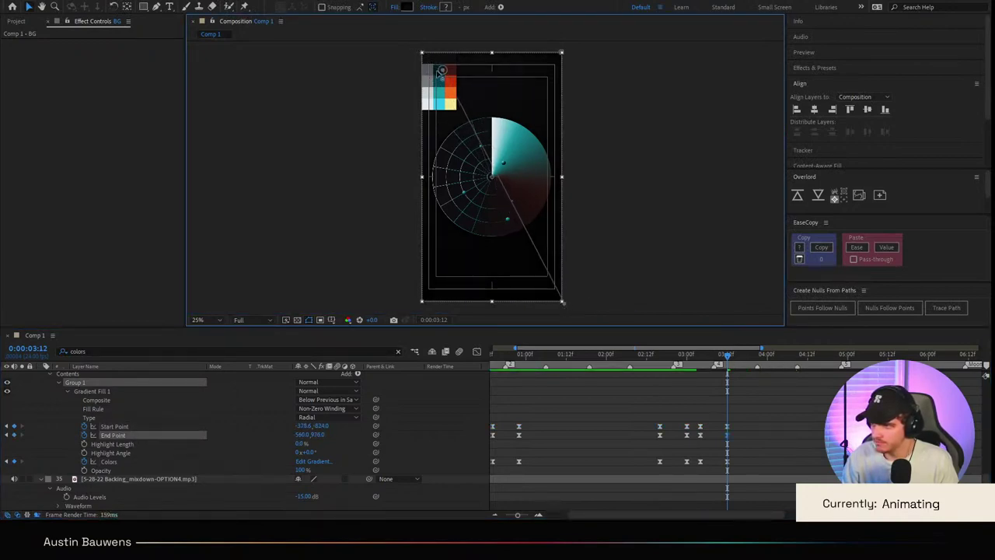
{"action": "left_click_drag", "start_coordinate": [442, 70], "coordinate": [420, 51]}
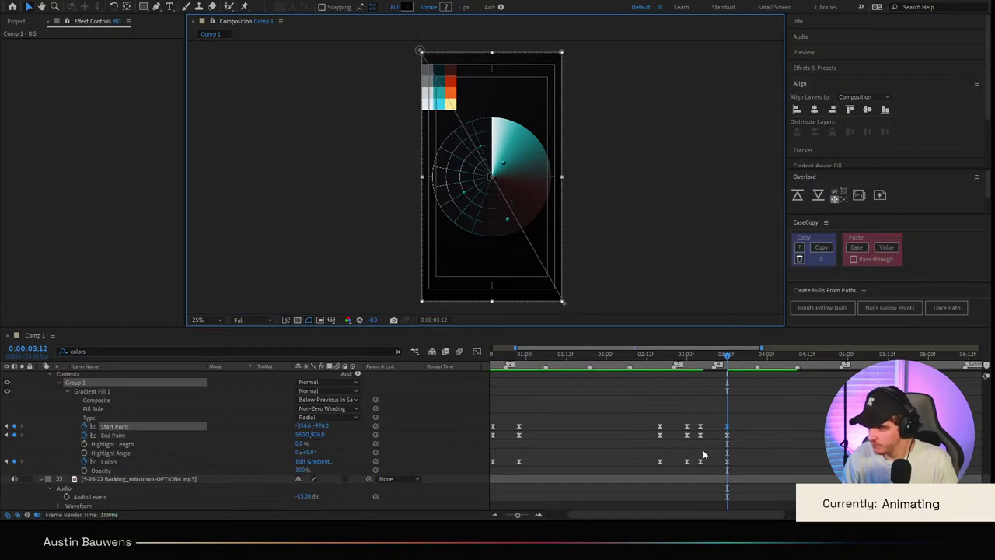
{"action": "left_click_drag", "start_coordinate": [753, 423], "coordinate": [706, 463]}
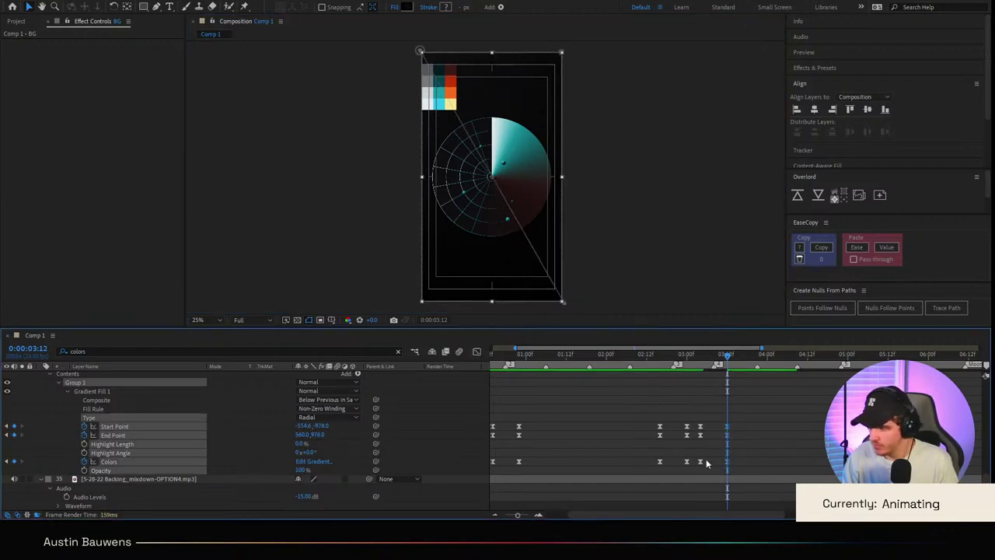
{"action": "left_click", "coordinate": [477, 351]}
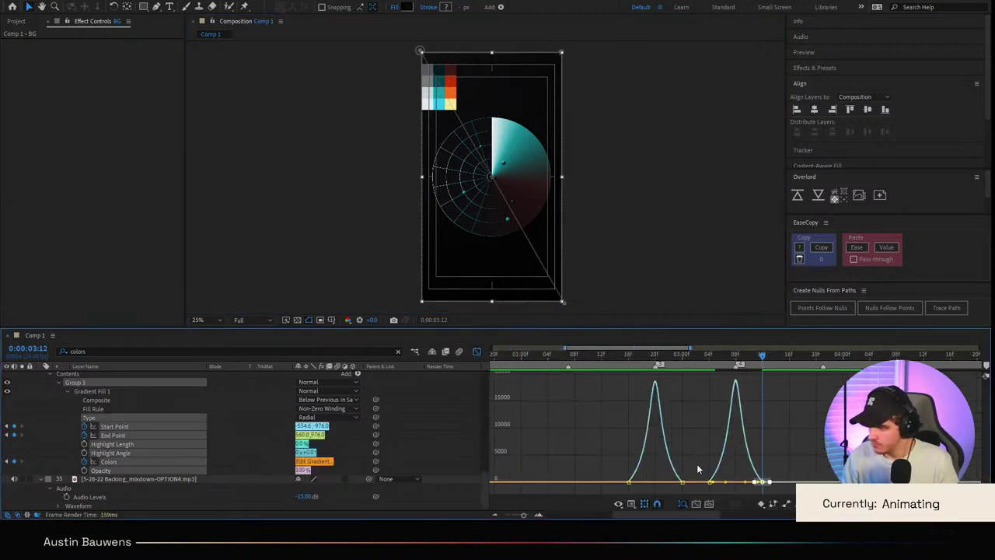
{"action": "left_click", "coordinate": [477, 352]}
Step: Add Start Point, End Point and Colors keyframes at 0:00:04:18 where the radar shows
{"action": "scroll", "coordinate": [667, 442], "scroll_direction": "right", "scroll_amount": 2}
{"action": "left_click", "coordinate": [700, 423]}
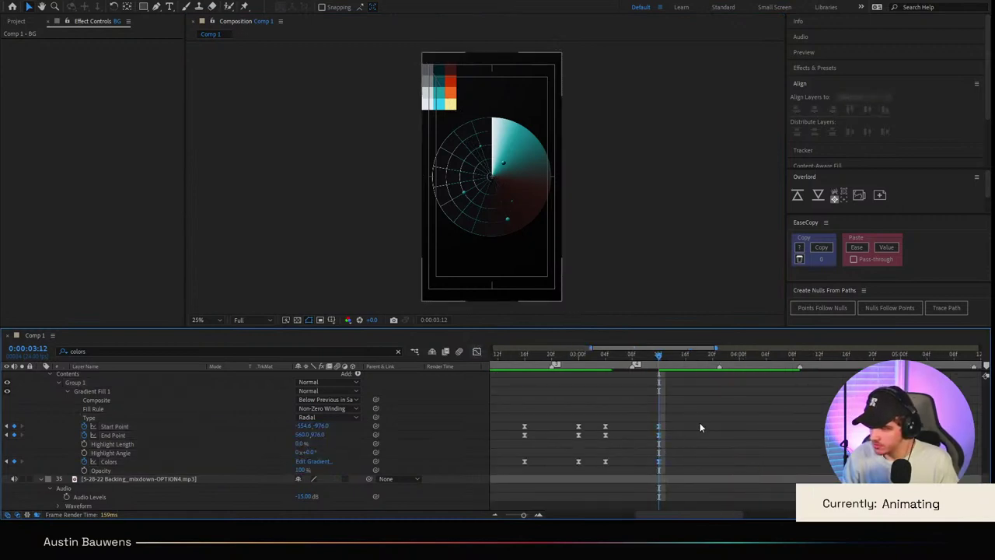
{"action": "scroll", "coordinate": [695, 421], "scroll_direction": "down", "scroll_amount": 2}
{"action": "scroll", "coordinate": [676, 389], "scroll_direction": "right", "scroll_amount": 3}
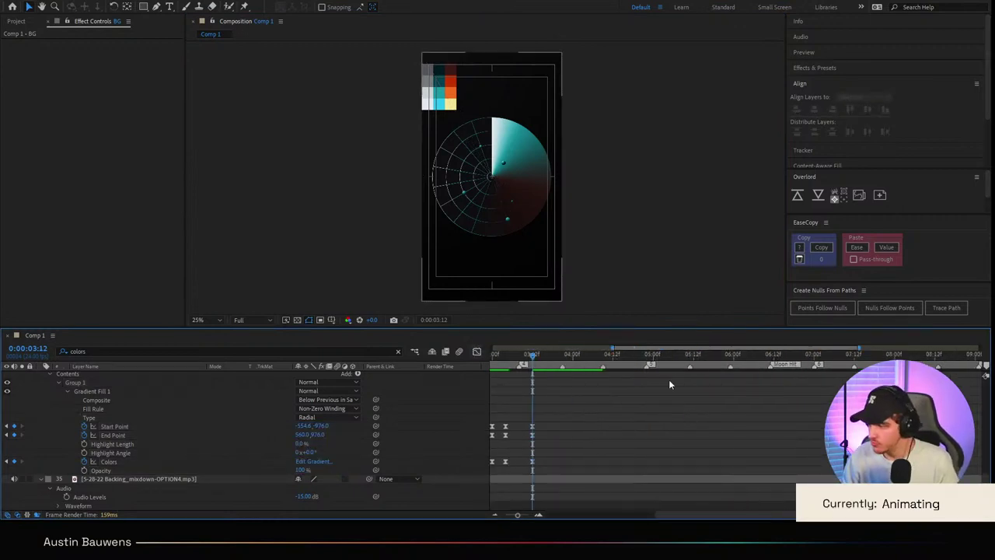
{"action": "left_click", "coordinate": [663, 363]}
{"action": "left_click_drag", "start_coordinate": [662, 362], "coordinate": [646, 362]}
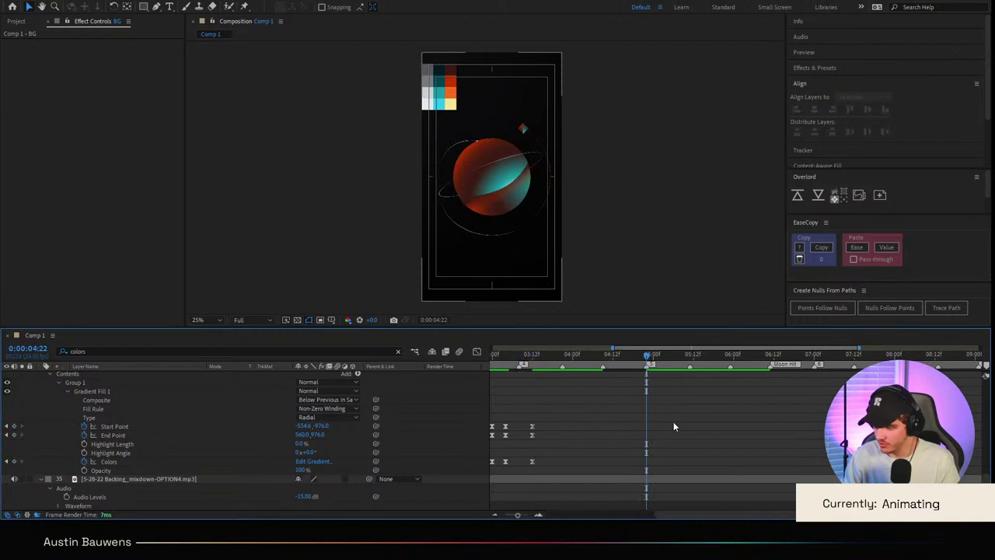
{"action": "key", "text": "Page_Up"}
{"action": "key", "text": "Page_Up"}
{"action": "key", "text": "Page_Up"}
{"action": "key", "text": "Page_Up"}
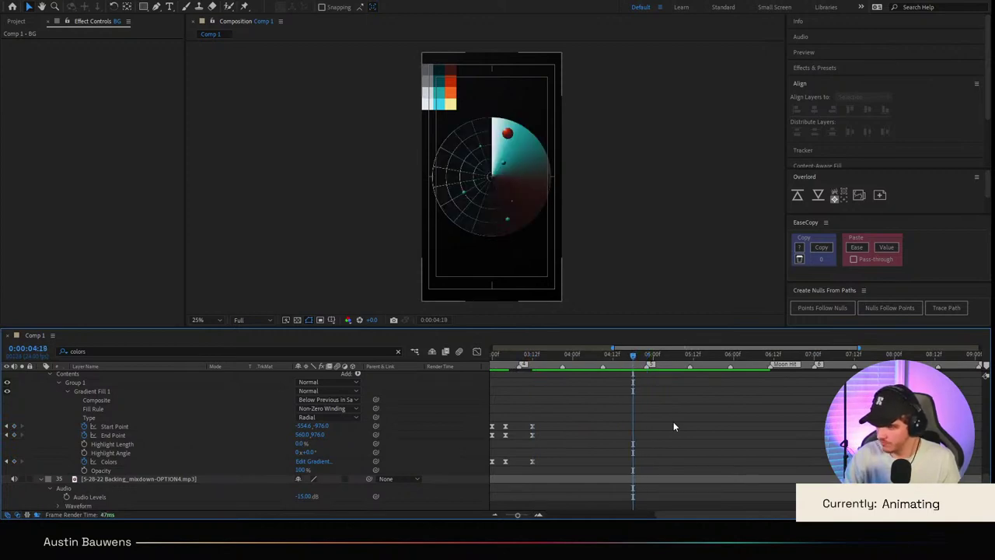
{"action": "left_click", "coordinate": [14, 426]}
{"action": "left_click", "coordinate": [14, 435]}
{"action": "left_click", "coordinate": [14, 462]}
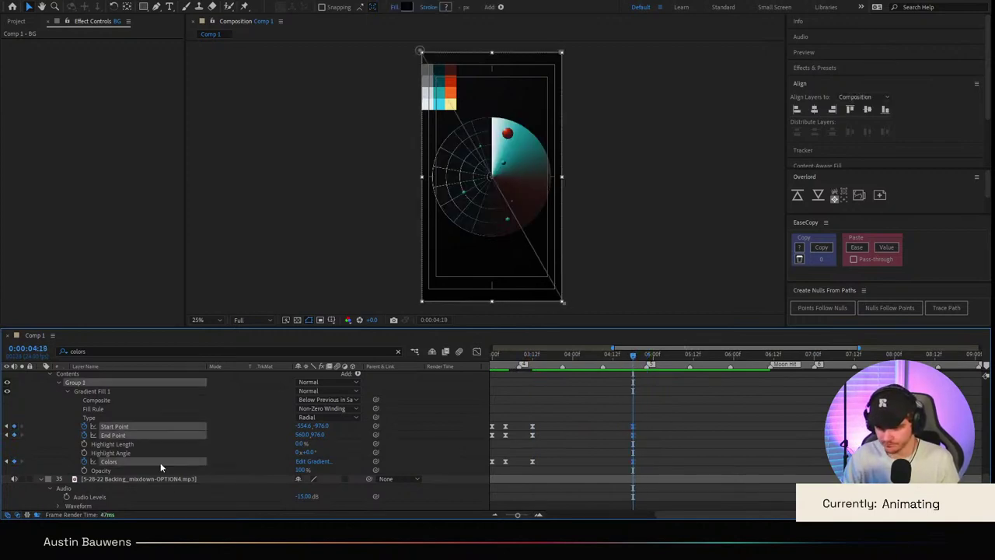
Step: Step through 4:22 to 5:02 to check the hold, then return to the 4:18 keyframes
{"action": "left_click", "coordinate": [747, 457]}
{"action": "key", "text": "Page_Down"}
{"action": "key", "text": "Page_Down"}
{"action": "key", "text": "Page_Down"}
{"action": "key", "text": "Page_Down"}
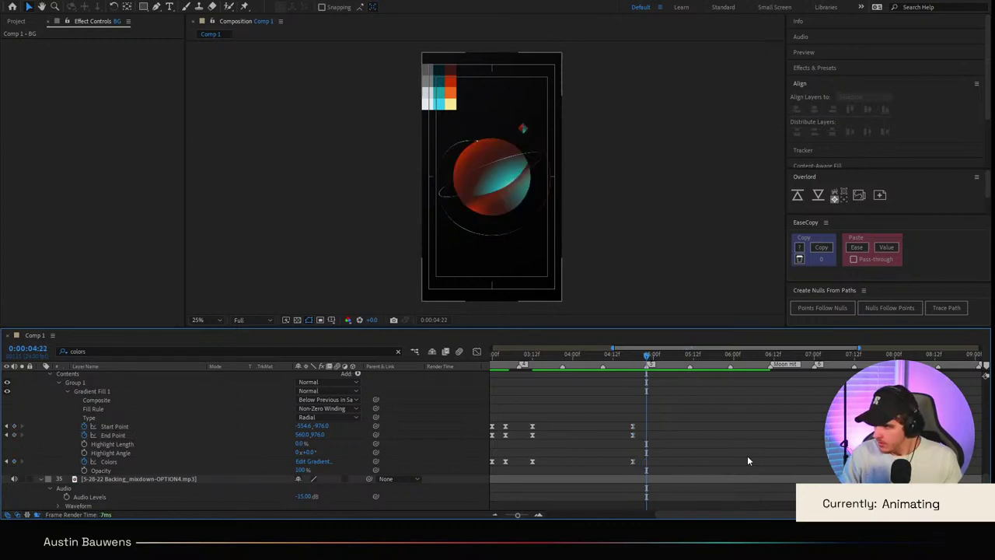
{"action": "key", "text": "Page_Down"}
{"action": "key", "text": "Page_Down"}
{"action": "key", "text": "Page_Down"}
{"action": "key", "text": "Page_Down"}
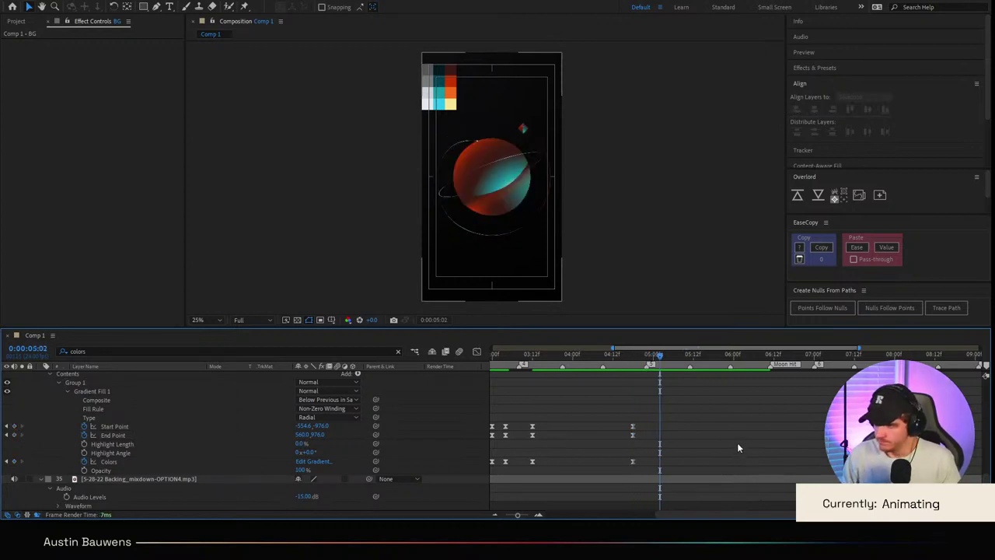
{"action": "left_click", "coordinate": [639, 364]}
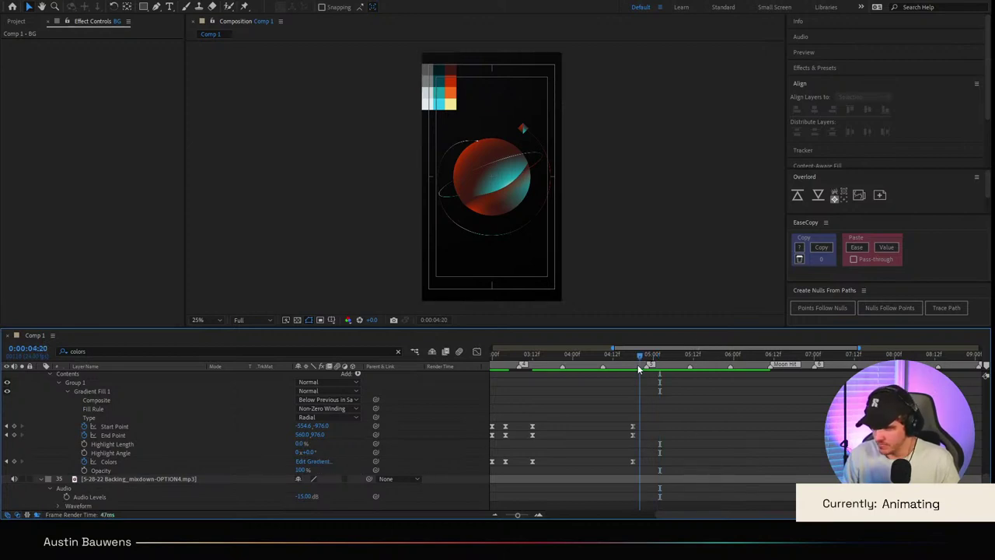
{"action": "left_click_drag", "start_coordinate": [638, 365], "coordinate": [633, 366]}
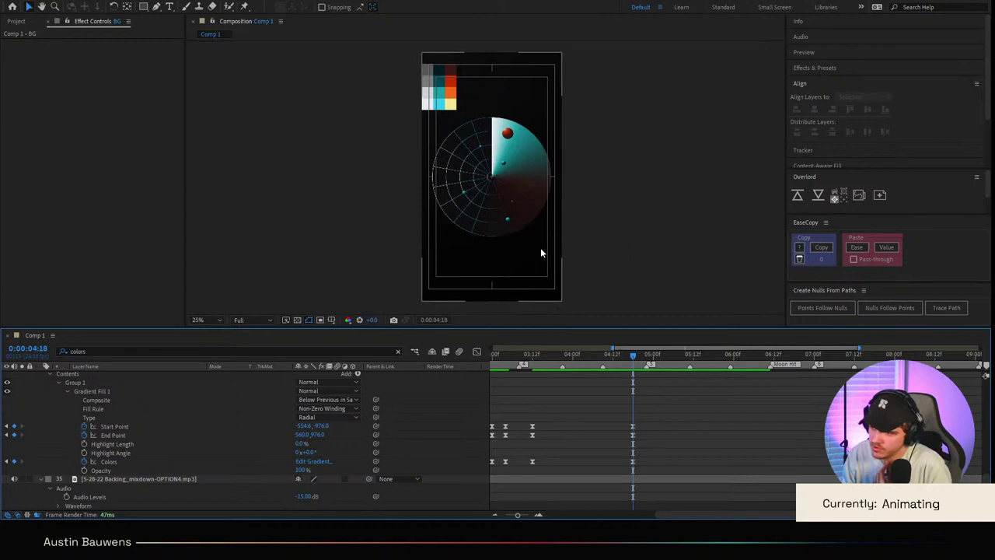
Step: Move the latest gradient keyframes to 0:00:04:09, where the red ball appears, and preview
{"action": "left_click", "coordinate": [620, 359]}
{"action": "scroll", "coordinate": [621, 359], "scroll_direction": "left", "scroll_amount": 1}
{"action": "left_click_drag", "start_coordinate": [647, 360], "coordinate": [628, 384]}
{"action": "scroll", "coordinate": [631, 398], "scroll_direction": "up", "scroll_amount": 11}
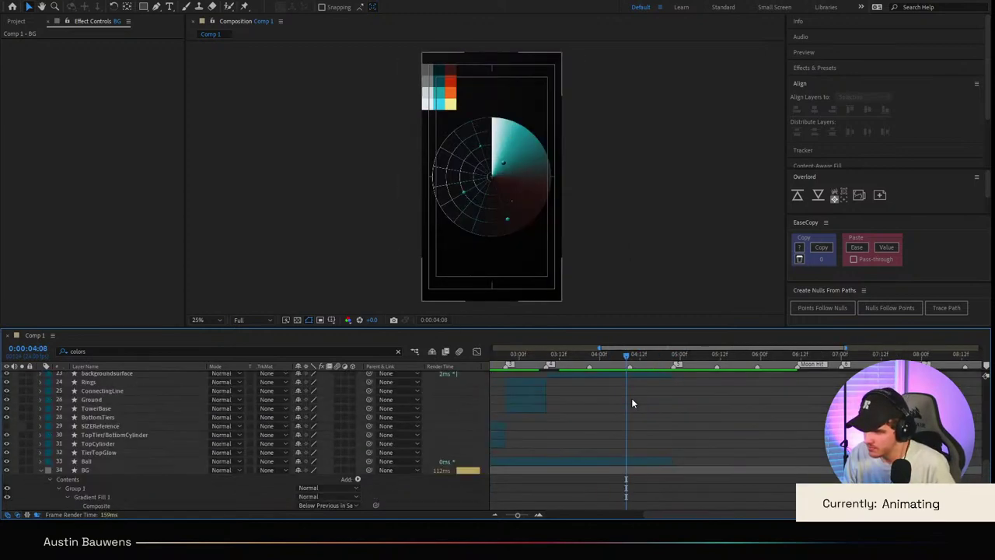
{"action": "scroll", "coordinate": [632, 397], "scroll_direction": "down", "scroll_amount": 2}
{"action": "left_click", "coordinate": [632, 357]}
{"action": "scroll", "coordinate": [680, 455], "scroll_direction": "down", "scroll_amount": 10}
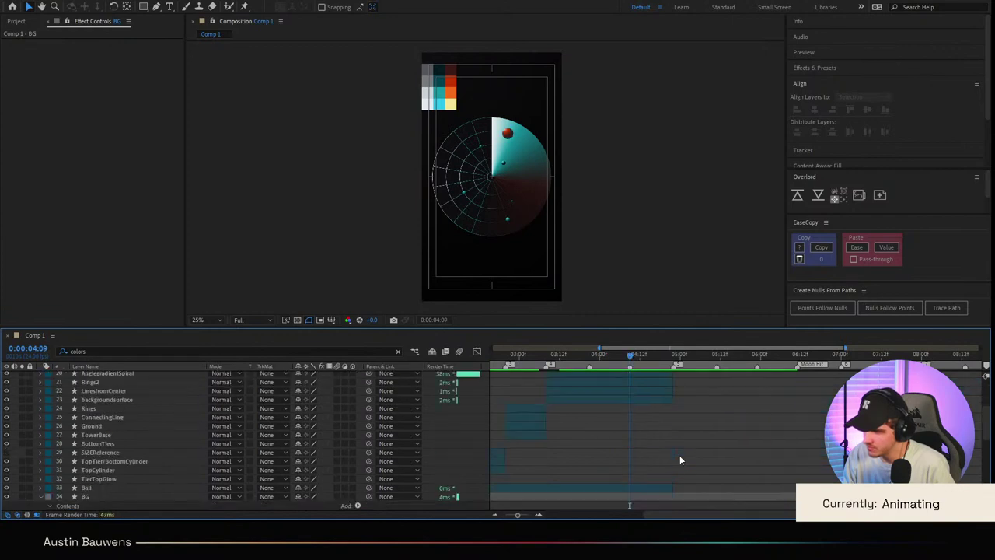
{"action": "left_click_drag", "start_coordinate": [710, 424], "coordinate": [632, 436]}
{"action": "left_click", "coordinate": [700, 436]}
{"action": "left_click", "coordinate": [699, 442]}
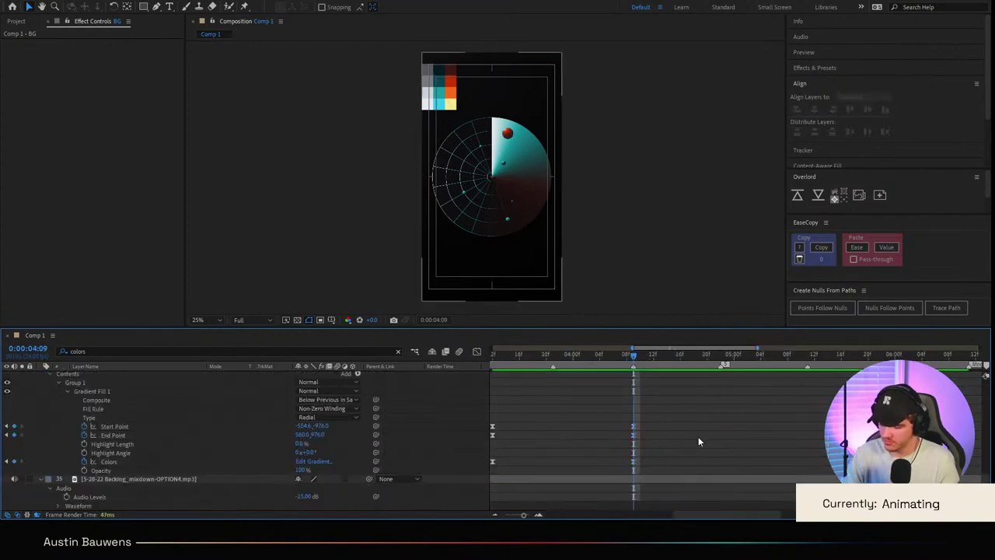
{"action": "key", "text": "space"}
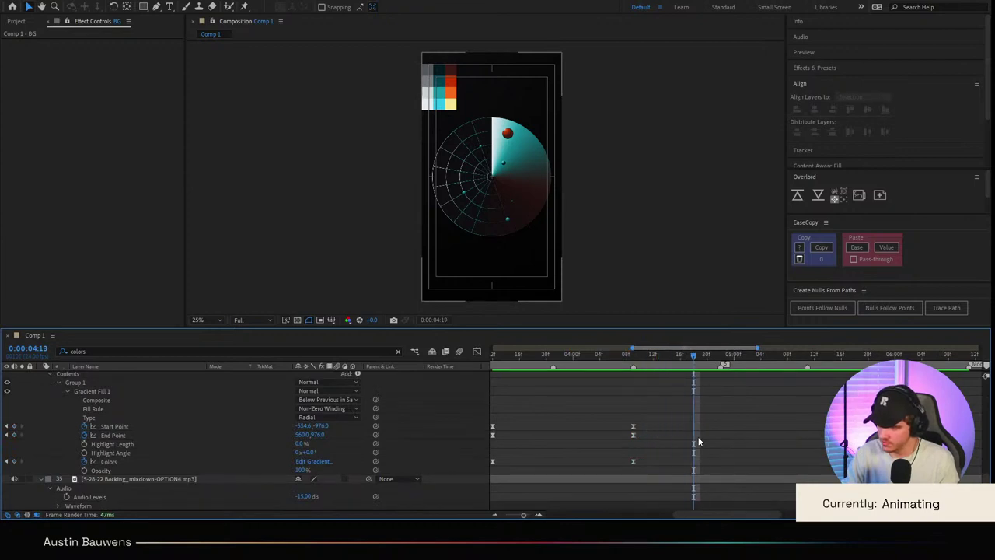
{"action": "key", "text": "space"}
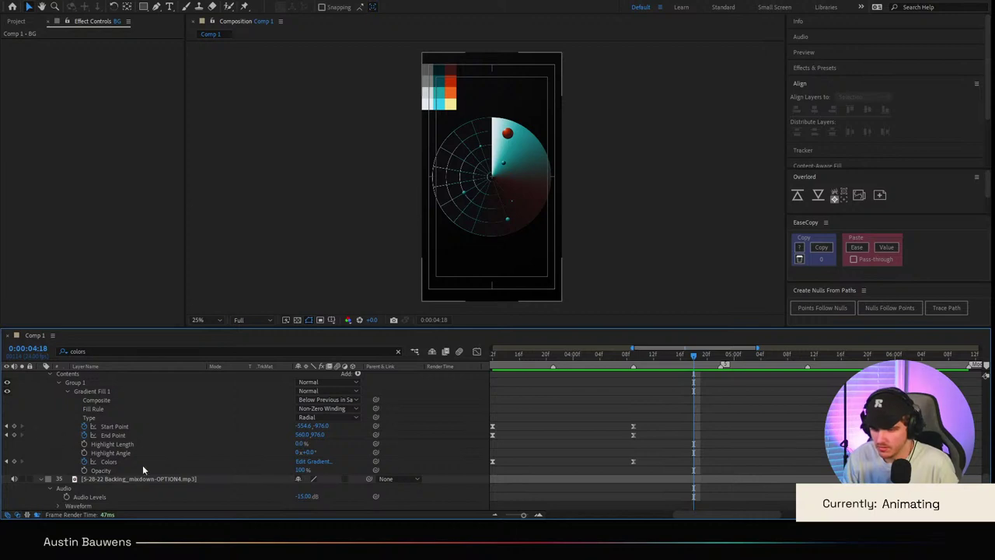
Step: Eyedrop a red palette swatch into the gradient colours and keyframe Start and End Point
{"action": "left_click", "coordinate": [311, 462]}
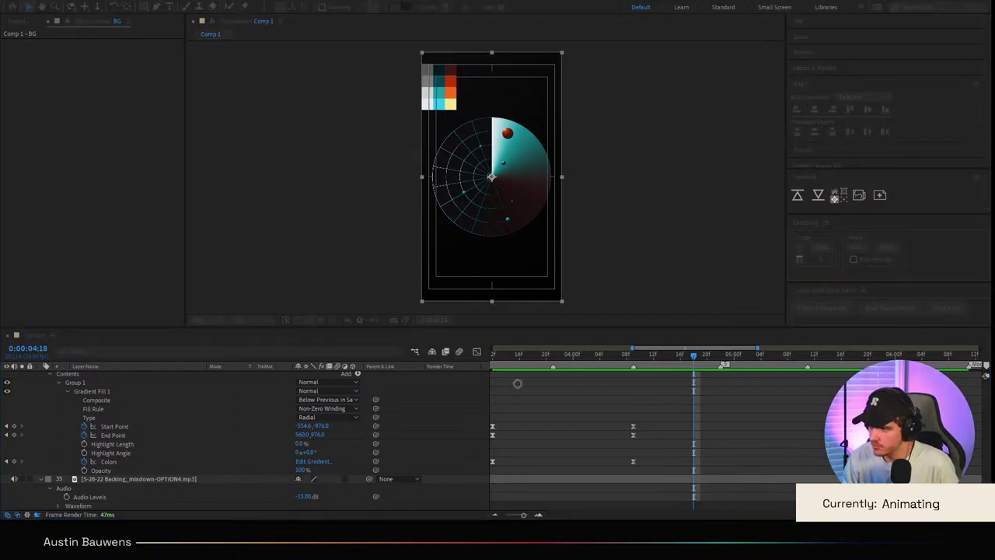
{"action": "left_click", "coordinate": [655, 283]}
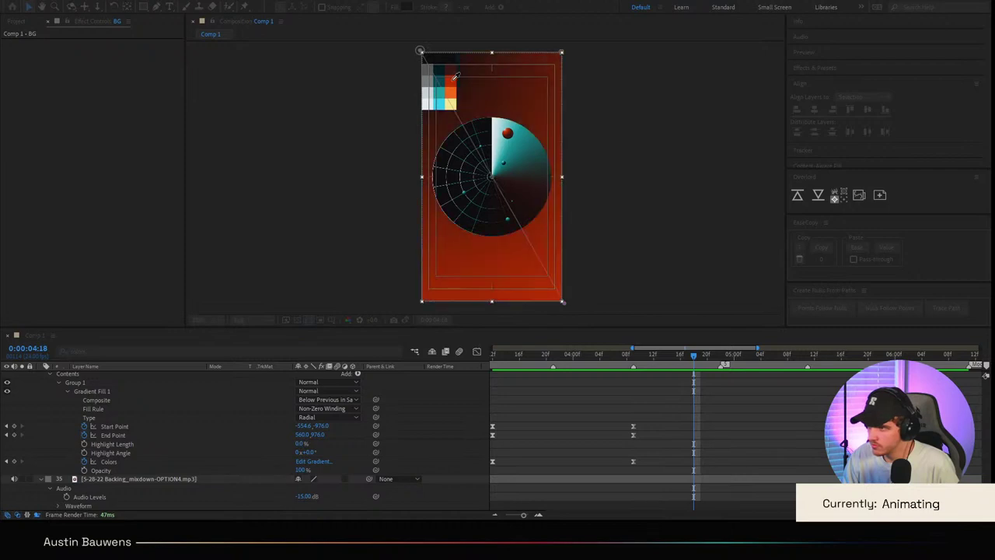
{"action": "left_click", "coordinate": [454, 78]}
{"action": "key", "text": "Return"}
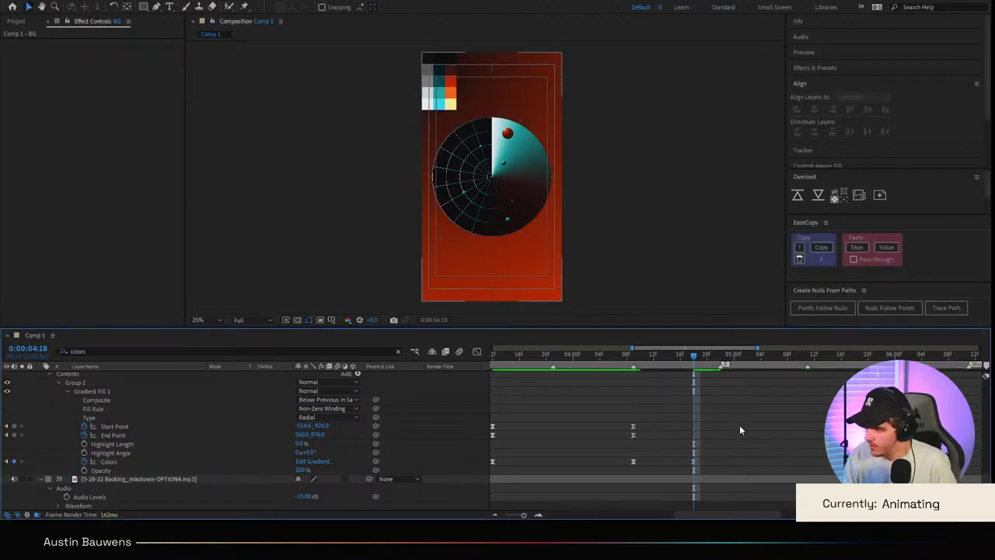
{"action": "scroll", "coordinate": [739, 425], "scroll_direction": "right", "scroll_amount": 3}
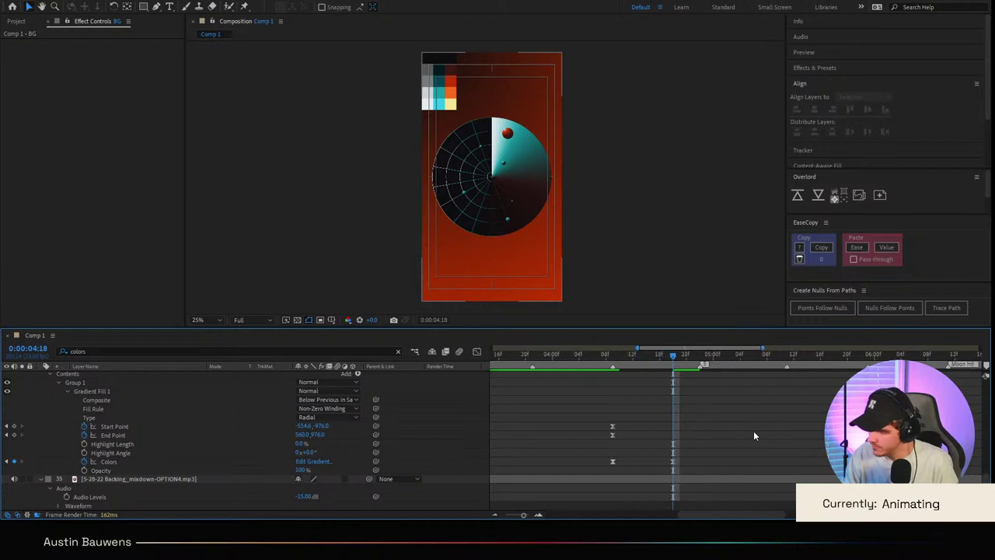
{"action": "left_click", "coordinate": [14, 427]}
{"action": "left_click", "coordinate": [14, 435]}
Step: Preview ahead to 05:02 and reopen the Edit Gradient editor there
{"action": "key", "text": "space"}
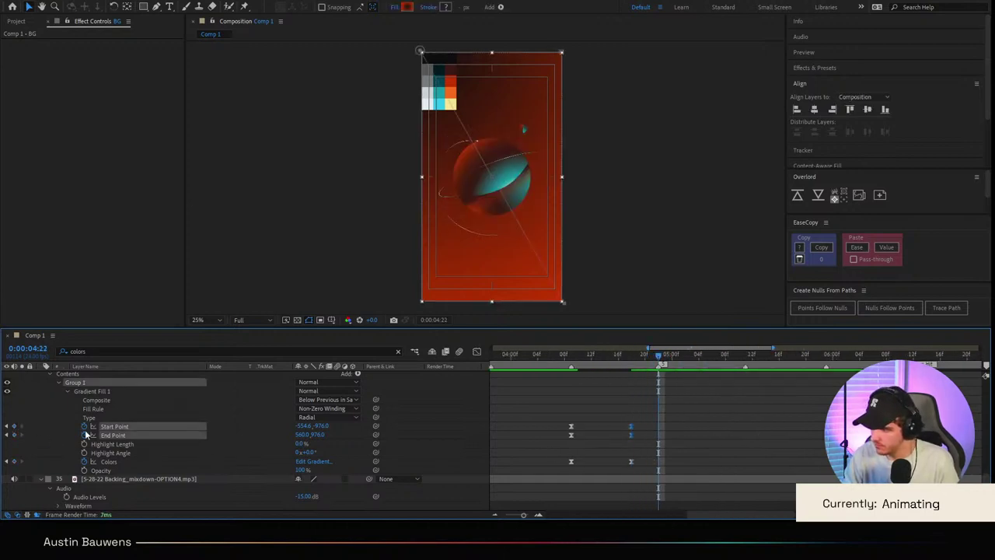
{"action": "key", "text": "Page_Down"}
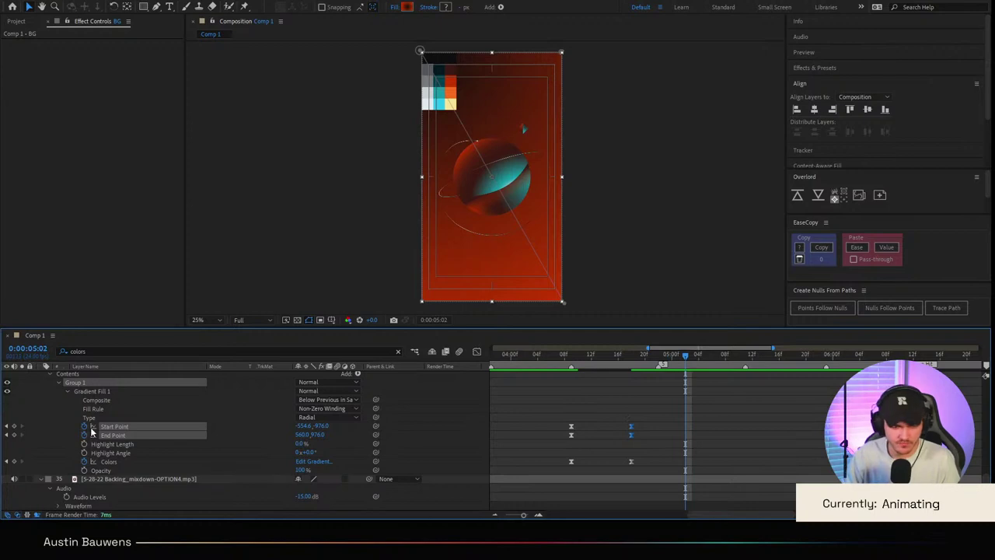
{"action": "left_click", "coordinate": [392, 471]}
{"action": "left_click", "coordinate": [315, 461]}
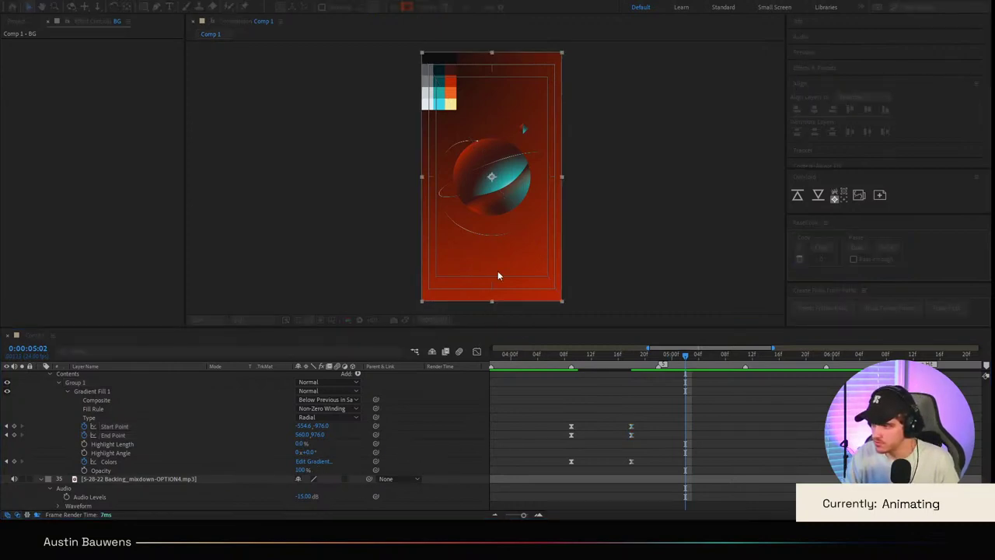
{"action": "left_click", "coordinate": [542, 269]}
Step: Eyedrop the dark red and teal palette swatches into the gradient stops and confirm
{"action": "left_click", "coordinate": [655, 313]}
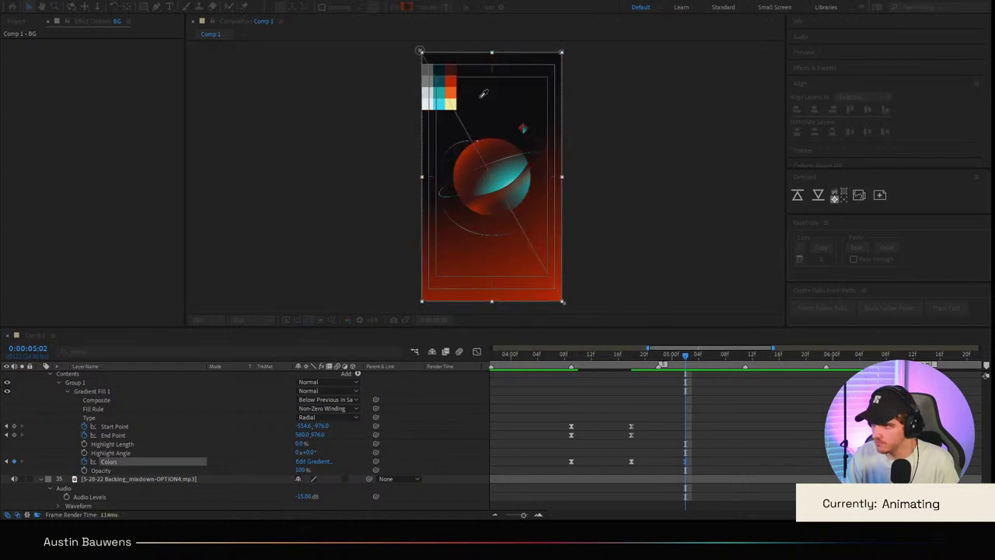
{"action": "left_click", "coordinate": [451, 69]}
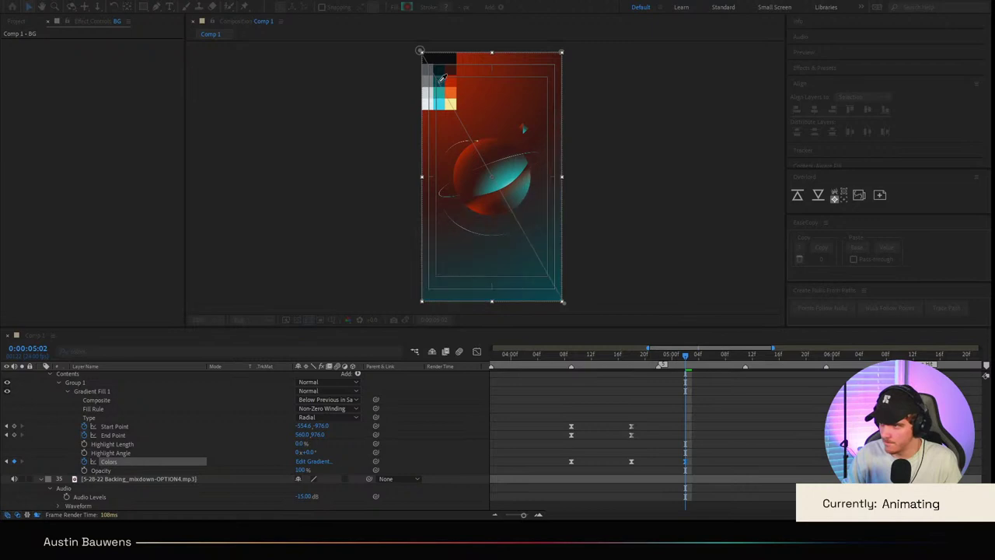
{"action": "left_click", "coordinate": [818, 395]}
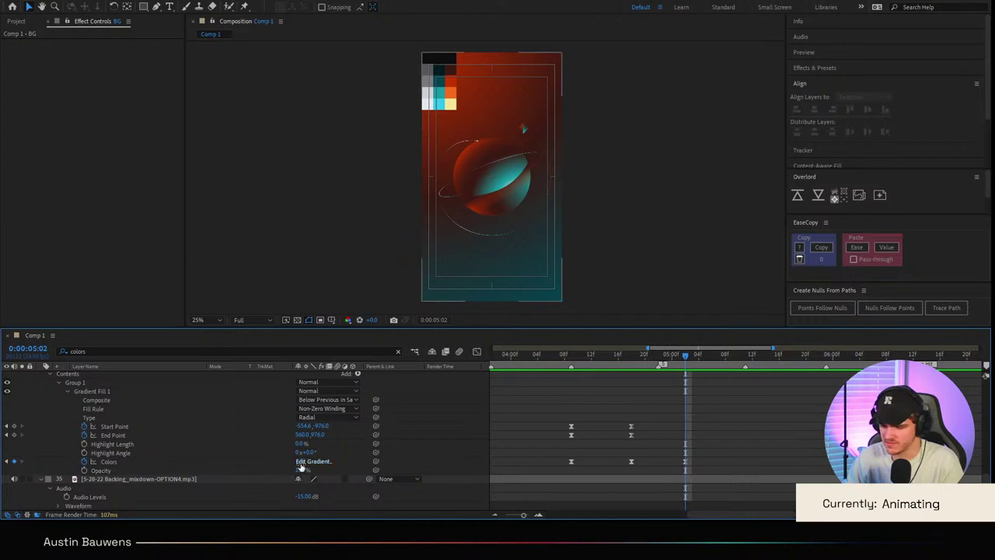
Step: Set the music layer's Audio Levels to 15 and select the Colors keyframe at 05:02
{"action": "left_click", "coordinate": [304, 496]}
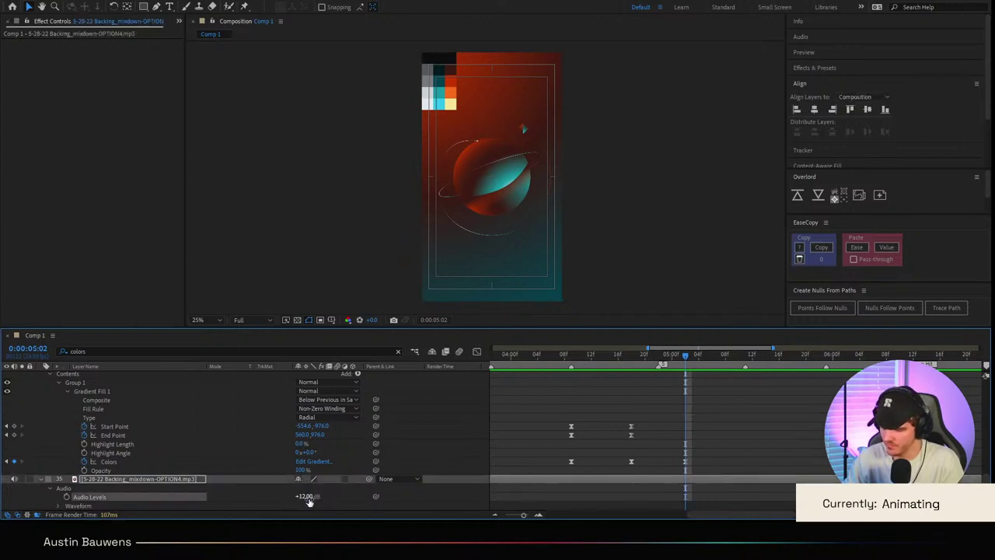
{"action": "type", "text": "15"}
{"action": "key", "text": "Return"}
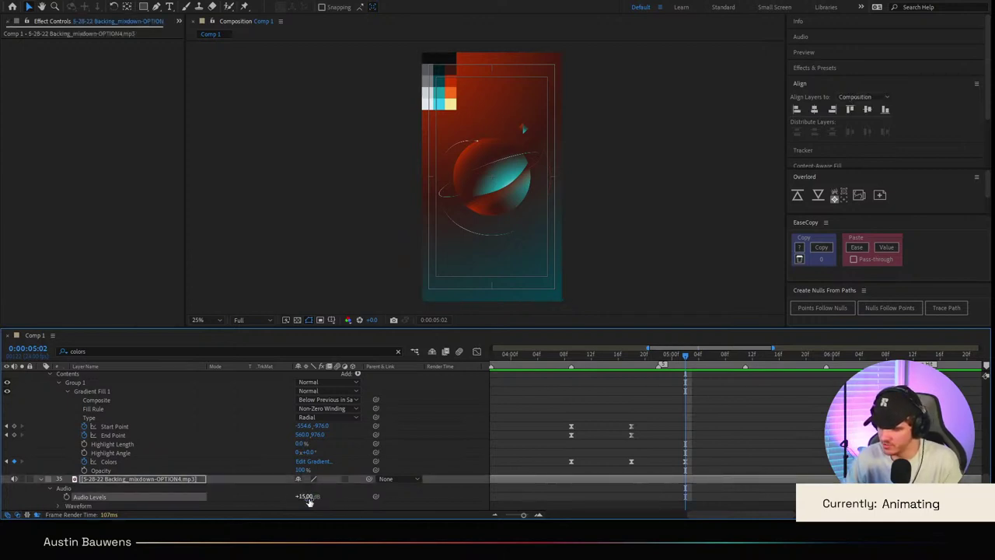
{"action": "left_click", "coordinate": [648, 471]}
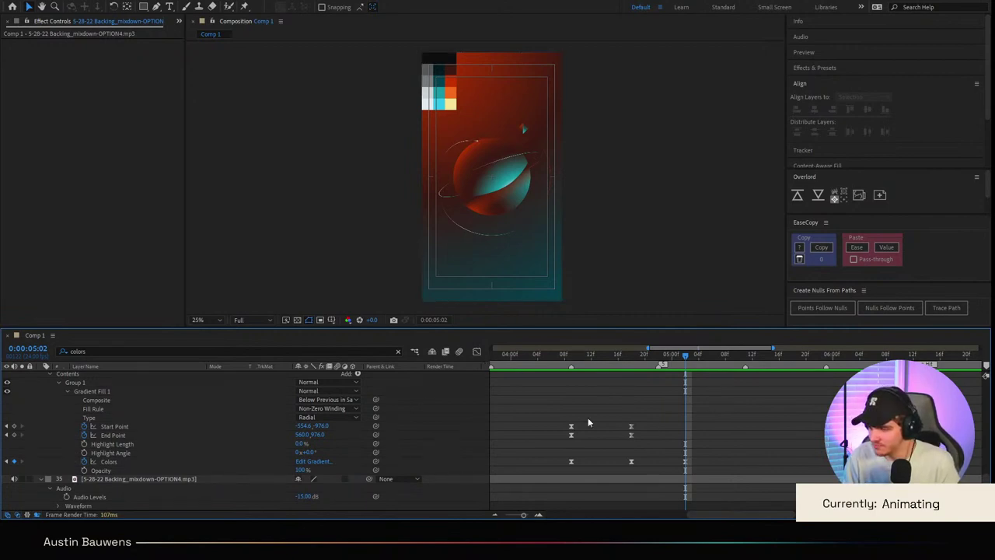
{"action": "left_click", "coordinate": [686, 461]}
Step: Add Start Point and End Point keyframes on the Gradient Fill at 05:02
{"action": "left_click", "coordinate": [476, 352]}
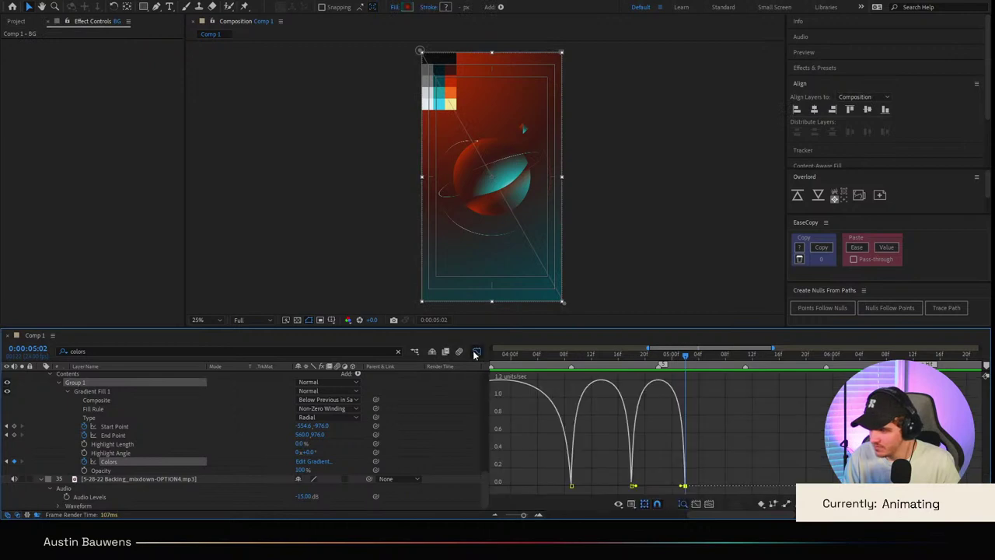
{"action": "scroll", "coordinate": [511, 386], "scroll_direction": "left", "scroll_amount": 3}
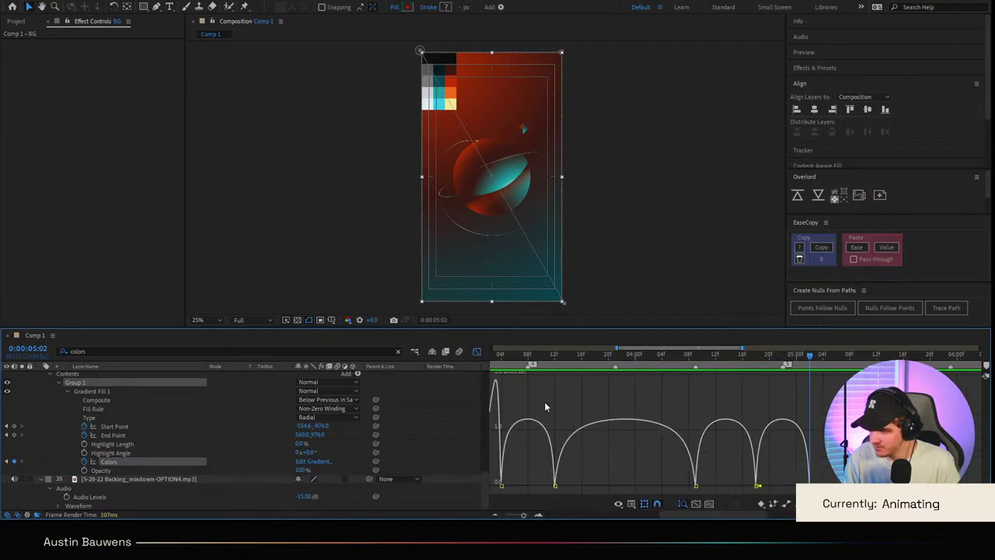
{"action": "scroll", "coordinate": [547, 402], "scroll_direction": "left", "scroll_amount": 6}
{"action": "scroll", "coordinate": [547, 402], "scroll_direction": "right", "scroll_amount": 2}
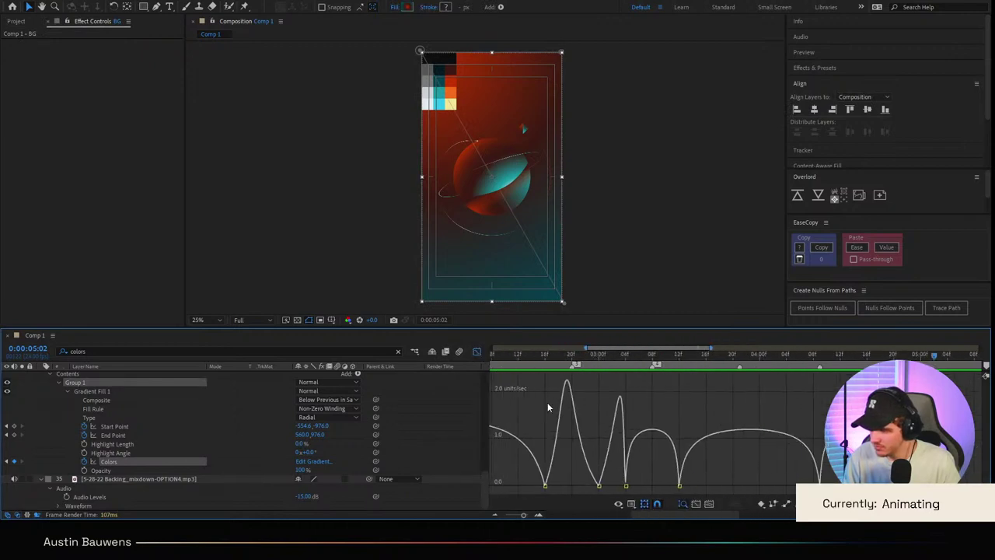
{"action": "left_click", "coordinate": [477, 352]}
{"action": "left_click_drag", "start_coordinate": [256, 415], "coordinate": [281, 471]}
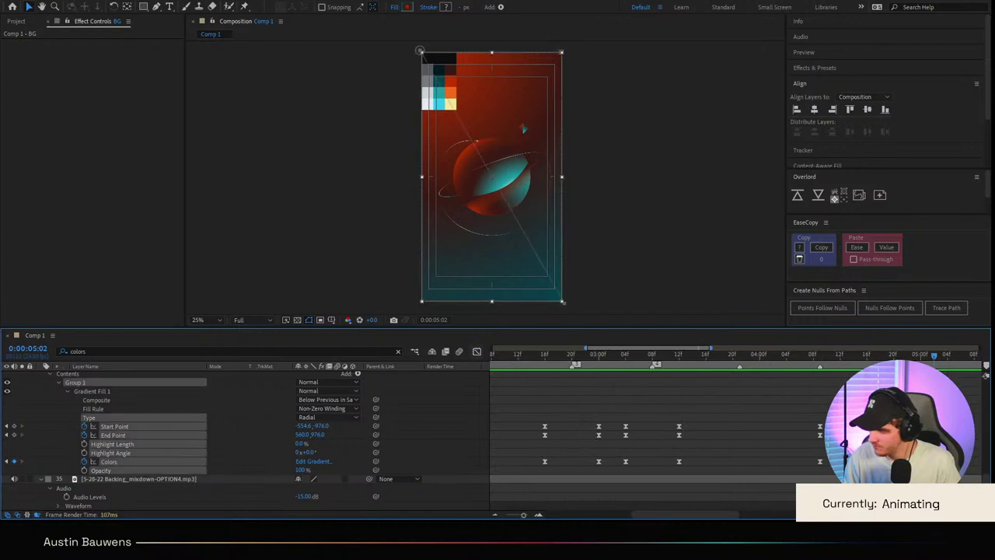
{"action": "left_click", "coordinate": [282, 455]}
{"action": "left_click", "coordinate": [14, 426]}
{"action": "left_click", "coordinate": [14, 435]}
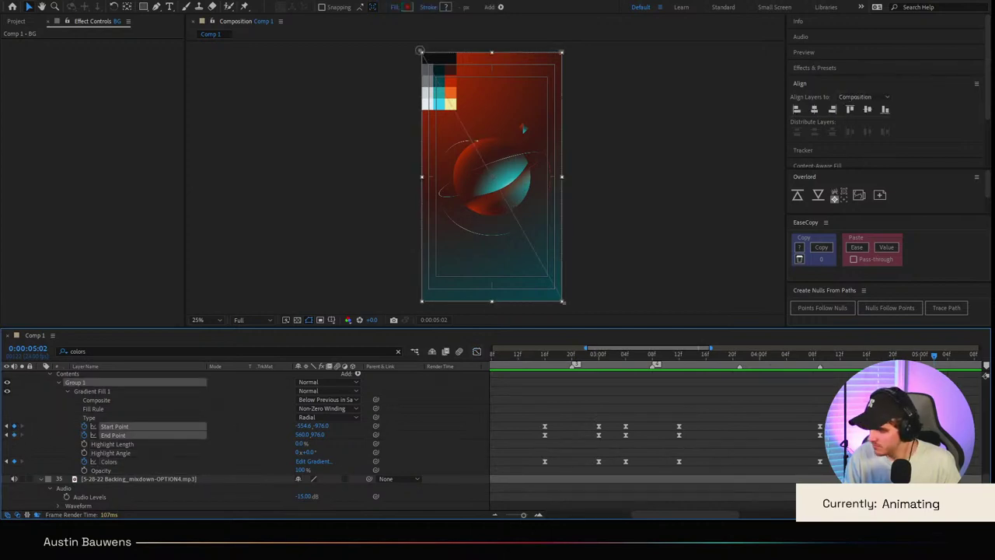
Step: In the speed graph, set the last Colors keyframe's ease-in influence to 56.65%
{"action": "left_click_drag", "start_coordinate": [342, 471], "coordinate": [296, 417]}
{"action": "left_click", "coordinate": [477, 352]}
{"action": "scroll", "coordinate": [674, 449], "scroll_direction": "right", "scroll_amount": 3}
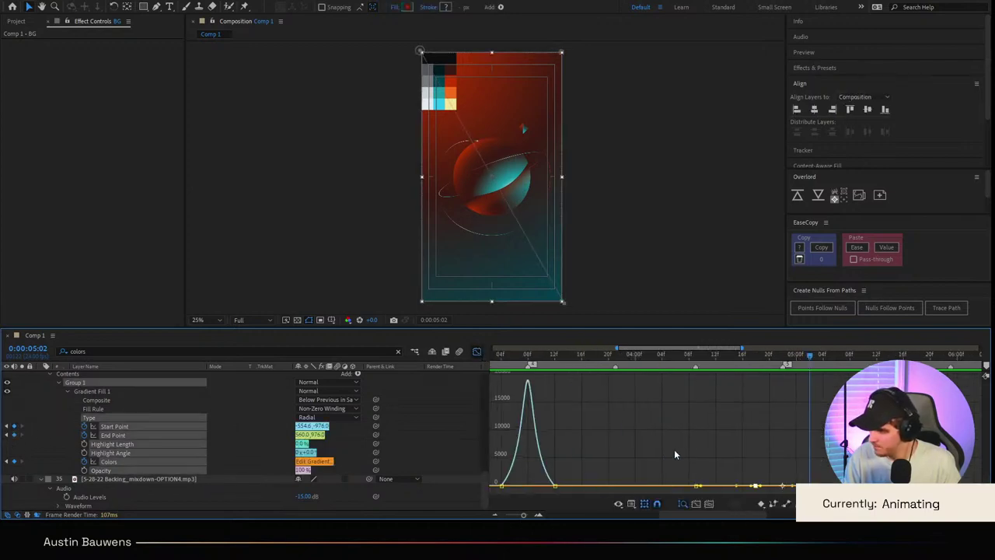
{"action": "left_click", "coordinate": [476, 351]}
{"action": "left_click_drag", "start_coordinate": [818, 458], "coordinate": [745, 471]}
{"action": "left_click", "coordinate": [475, 350]}
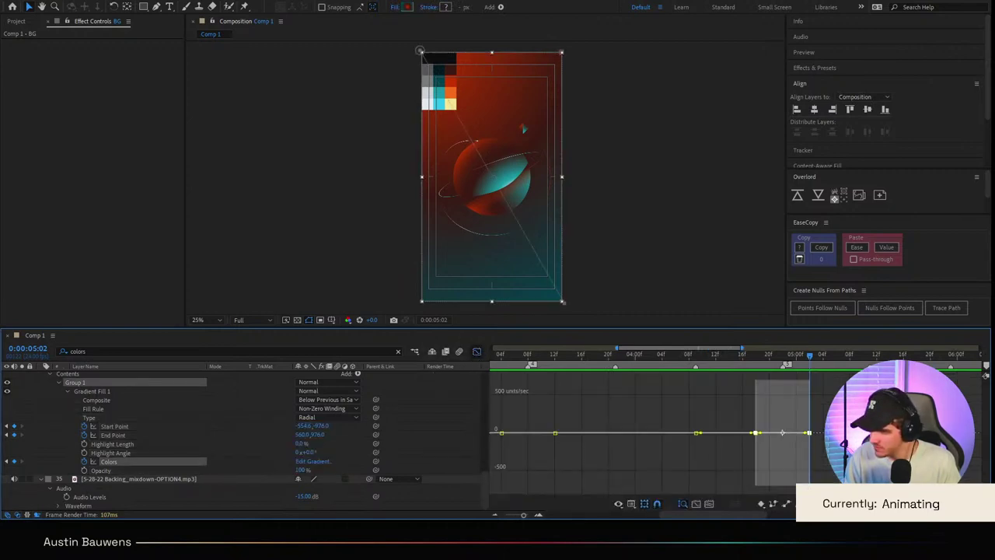
{"action": "key", "text": "equal"}
{"action": "left_click", "coordinate": [658, 418]}
{"action": "left_click_drag", "start_coordinate": [681, 471], "coordinate": [698, 486]}
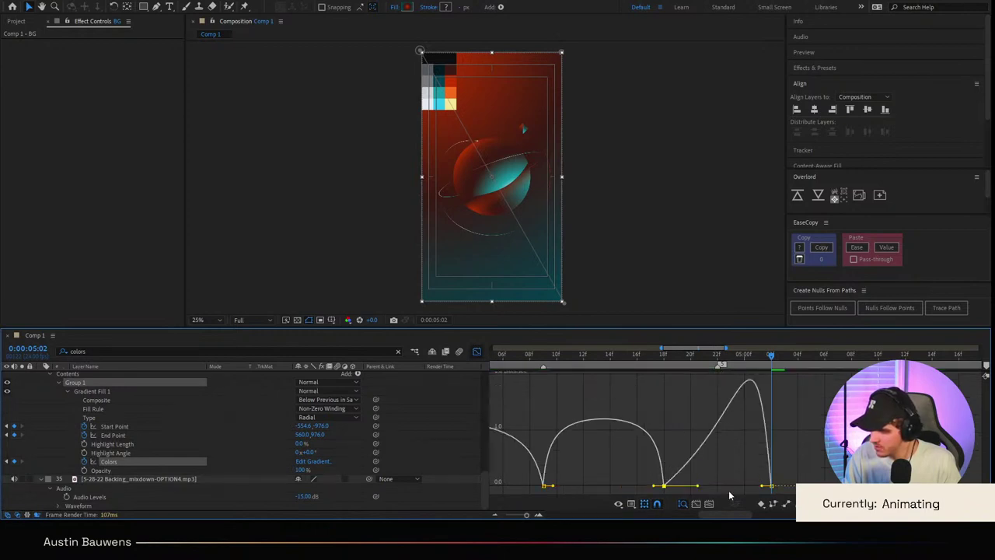
{"action": "left_click_drag", "start_coordinate": [765, 487], "coordinate": [737, 488]}
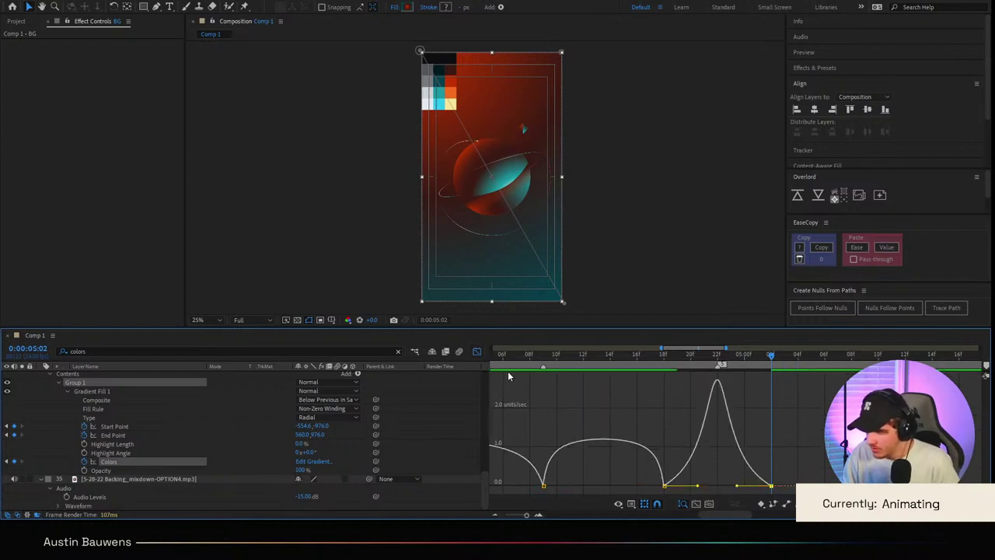
{"action": "left_click", "coordinate": [477, 351]}
Step: Raise the 18f Colors keyframe's easing influence to 59.75%, then return to 03:22
{"action": "left_click_drag", "start_coordinate": [688, 465], "coordinate": [585, 487]}
{"action": "left_click", "coordinate": [478, 352]}
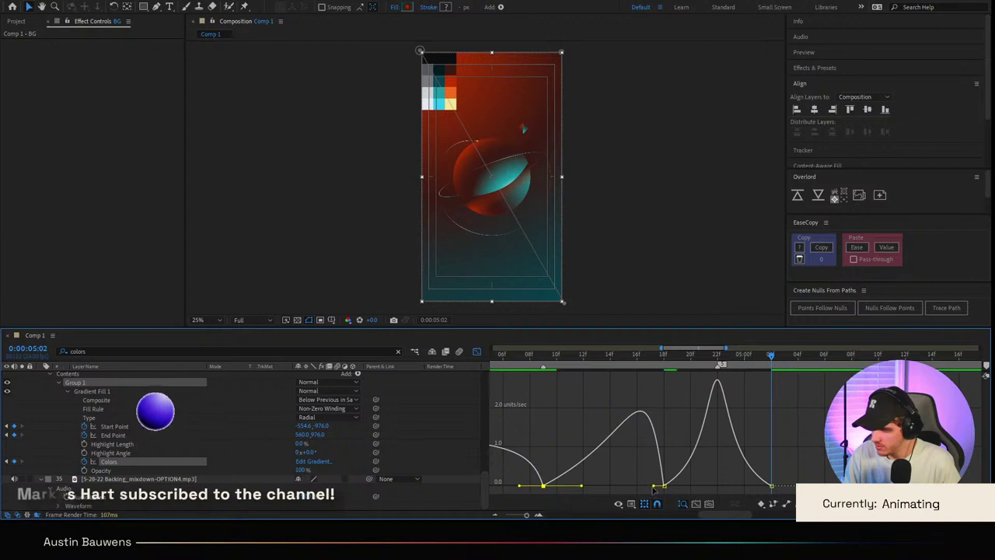
{"action": "left_click_drag", "start_coordinate": [654, 487], "coordinate": [625, 487]}
{"action": "left_click", "coordinate": [477, 352]}
{"action": "scroll", "coordinate": [600, 454], "scroll_direction": "left", "scroll_amount": 3}
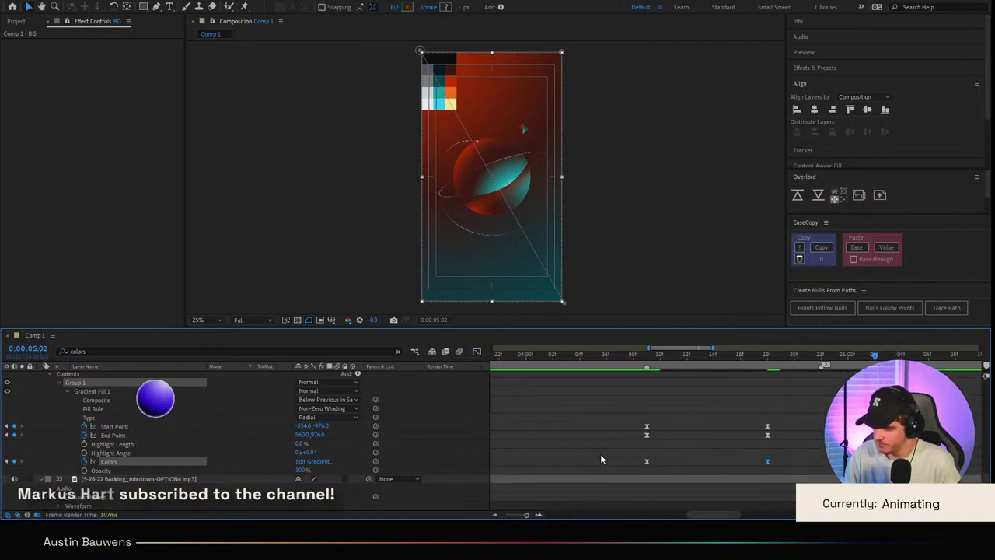
{"action": "left_click", "coordinate": [730, 462]}
{"action": "left_click", "coordinate": [477, 351]}
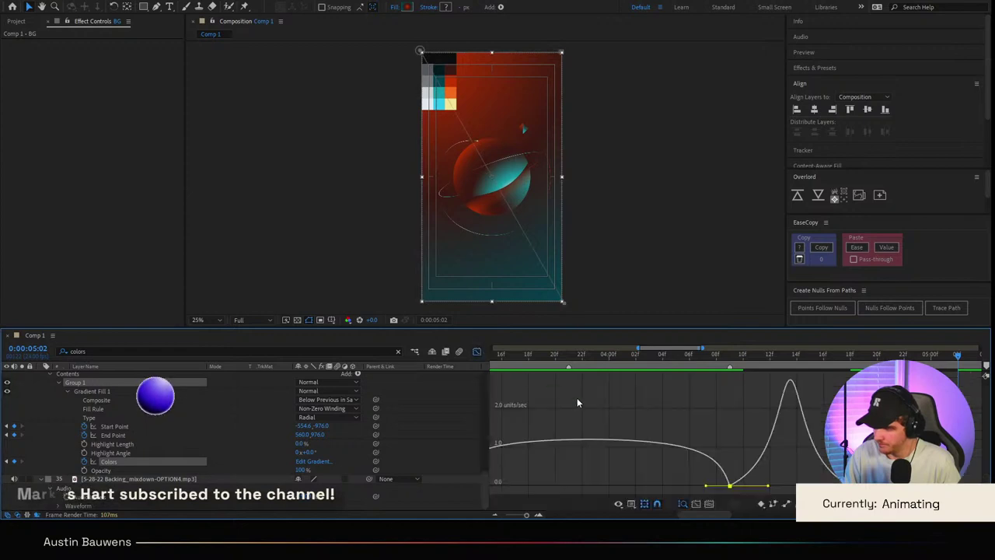
{"action": "scroll", "coordinate": [577, 398], "scroll_direction": "left", "scroll_amount": 5}
{"action": "left_click", "coordinate": [476, 351]}
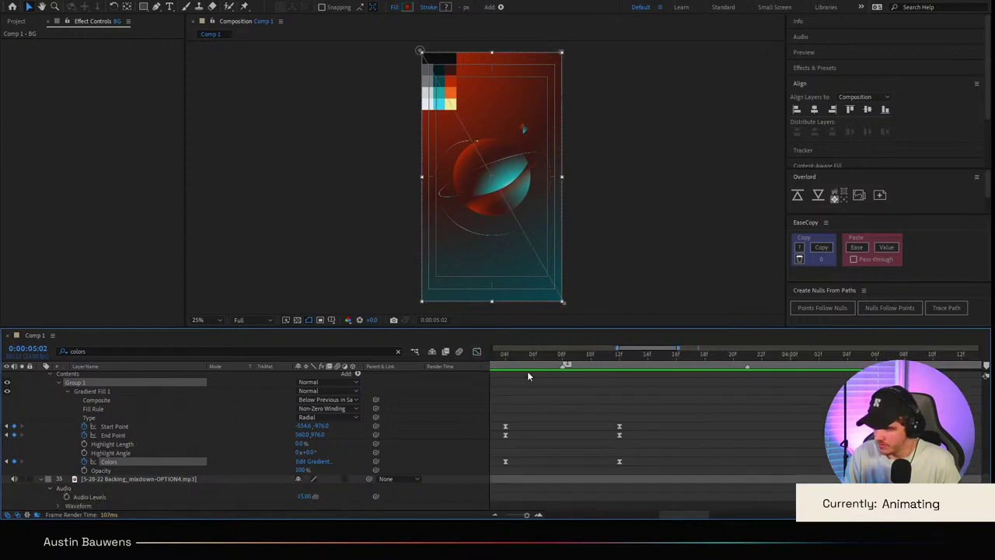
{"action": "key", "text": "minus"}
{"action": "key", "text": "minus"}
{"action": "left_click", "coordinate": [606, 397]}
{"action": "mouse_move", "coordinate": [654, 365]}
{"action": "left_mouse_down"}
{"action": "mouse_move", "coordinate": [636, 367]}
{"action": "mouse_move", "coordinate": [727, 381]}
{"action": "mouse_move", "coordinate": [655, 384]}
{"action": "mouse_move", "coordinate": [664, 363]}
{"action": "left_mouse_up"}
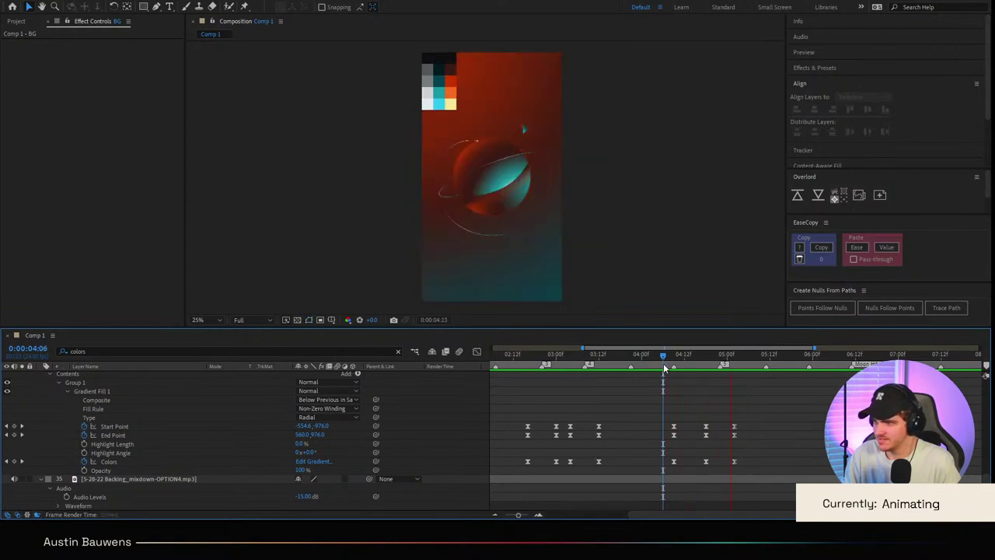
Step: Drag the 4:09 gradient keyframes' influence handle so the speed curve spikes sharply
{"action": "left_click_drag", "start_coordinate": [663, 356], "coordinate": [587, 363]}
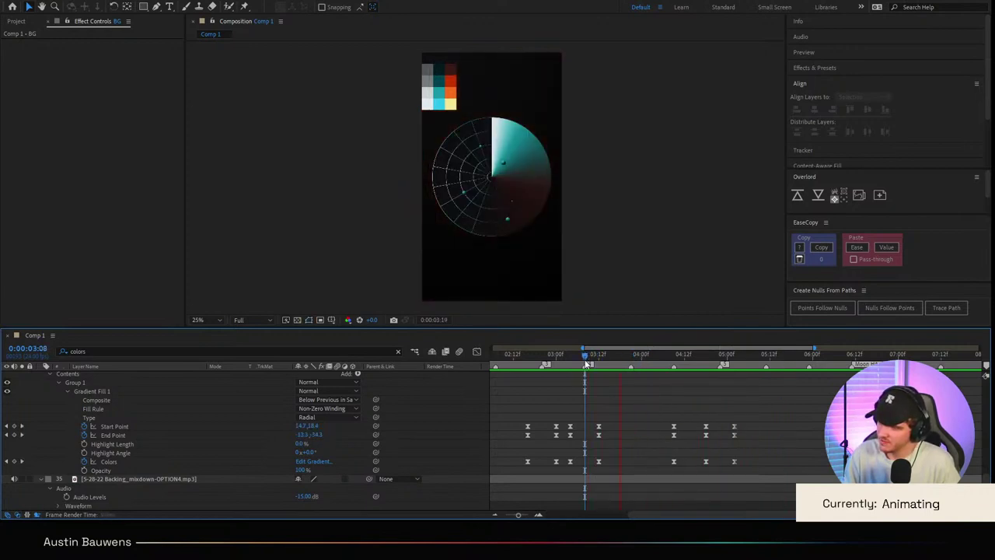
{"action": "key", "text": "space"}
{"action": "scroll", "coordinate": [674, 416], "scroll_direction": "up", "scroll_amount": 3}
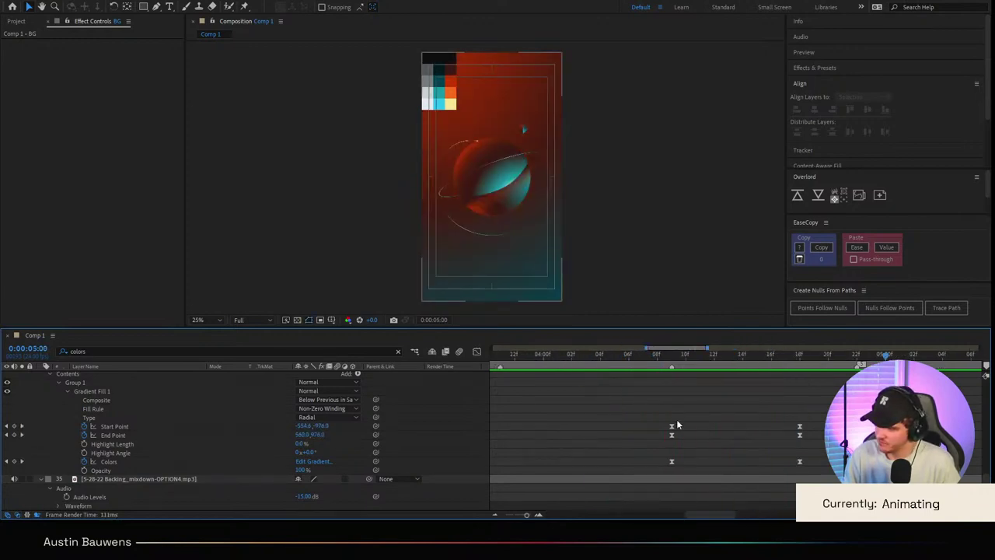
{"action": "left_click_drag", "start_coordinate": [681, 419], "coordinate": [655, 466]}
{"action": "left_click", "coordinate": [477, 351]}
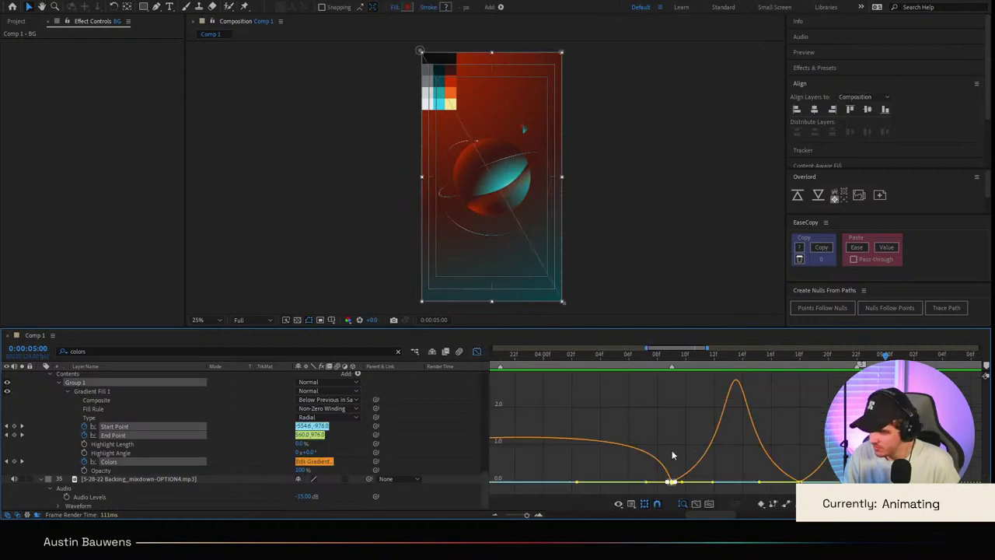
{"action": "left_click", "coordinate": [669, 483]}
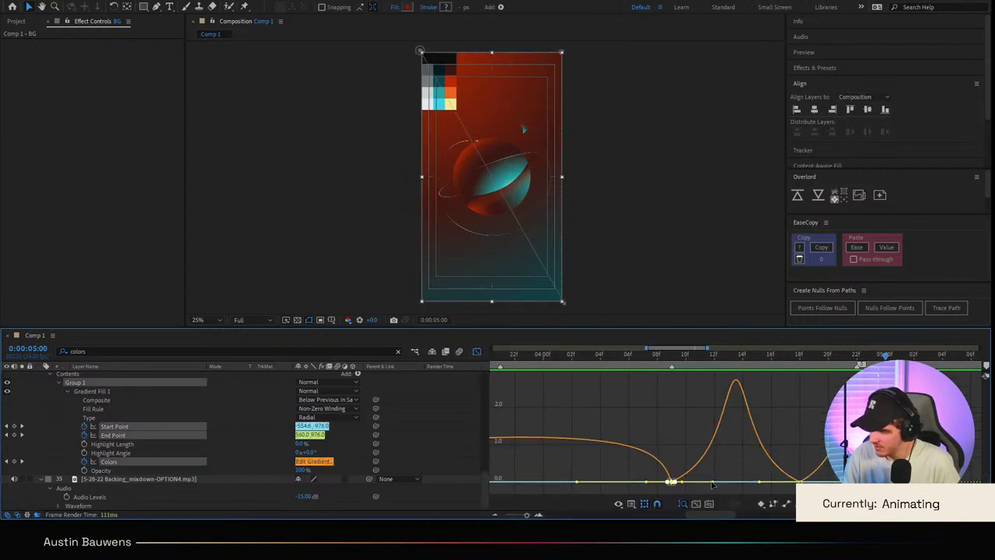
{"action": "left_click_drag", "start_coordinate": [713, 485], "coordinate": [636, 485]}
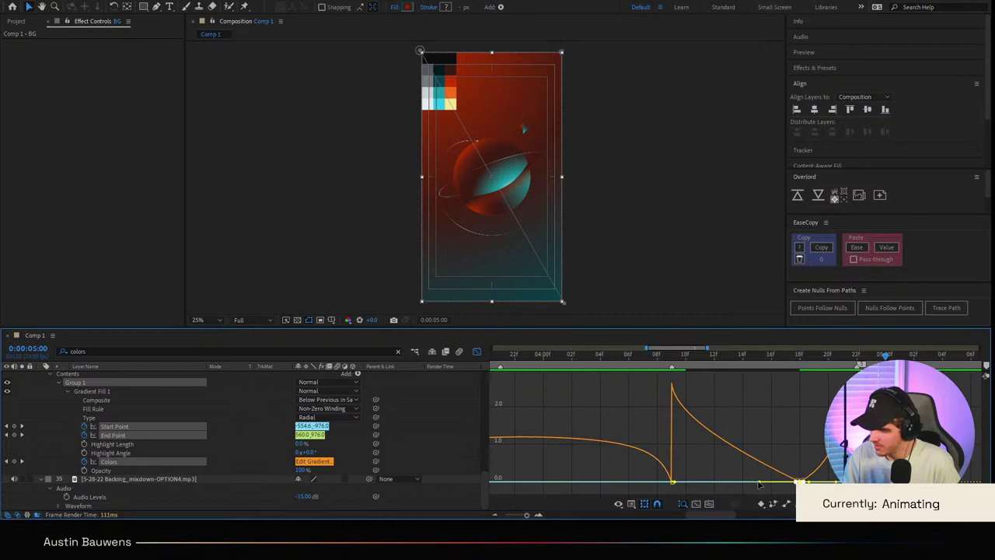
{"action": "left_click", "coordinate": [477, 352]}
Step: Key Start Point, End Point and Colors at 4:22 and delete the gradient keyframes after 5:00
{"action": "left_click", "coordinate": [620, 354]}
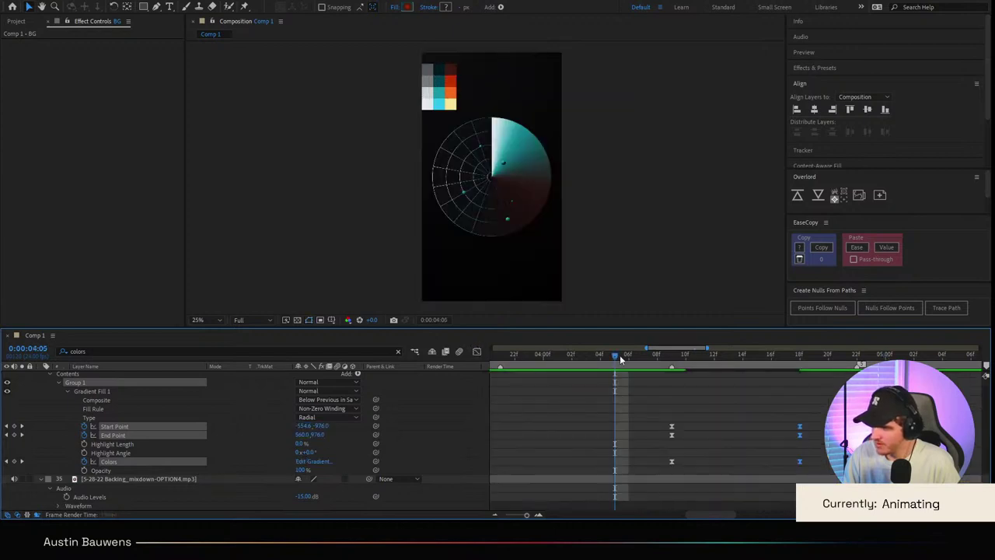
{"action": "key", "text": "space"}
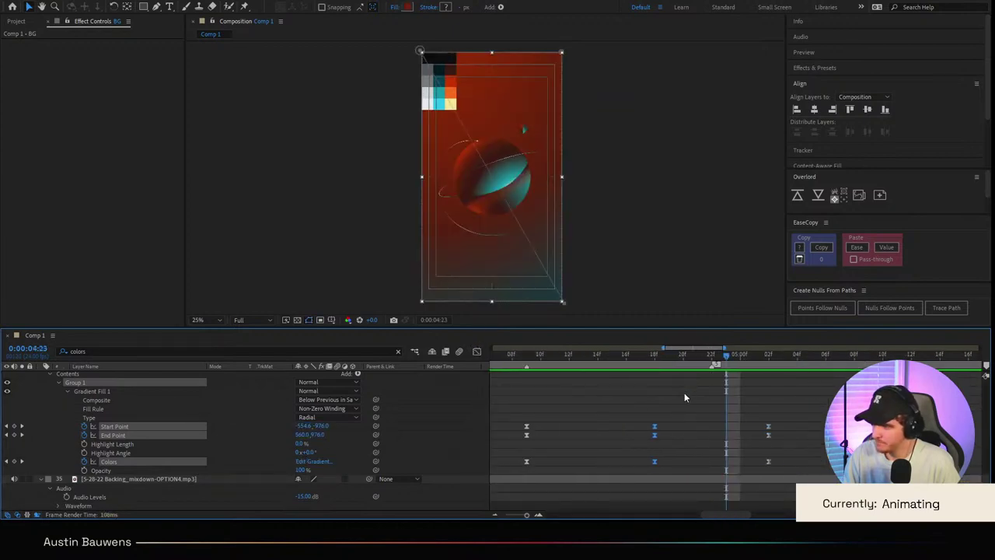
{"action": "left_click", "coordinate": [716, 355]}
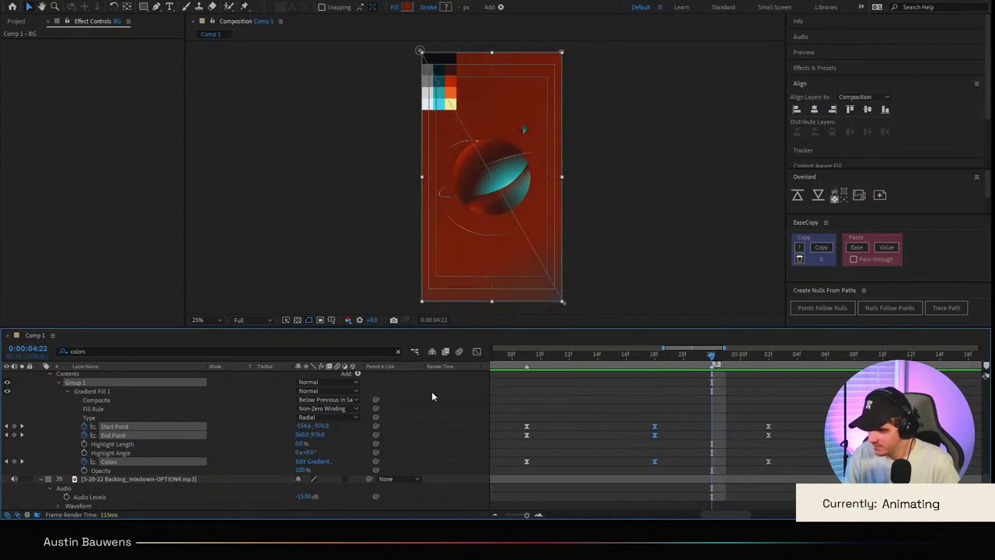
{"action": "left_click", "coordinate": [14, 426]}
{"action": "left_click", "coordinate": [14, 435]}
{"action": "left_click", "coordinate": [14, 461]}
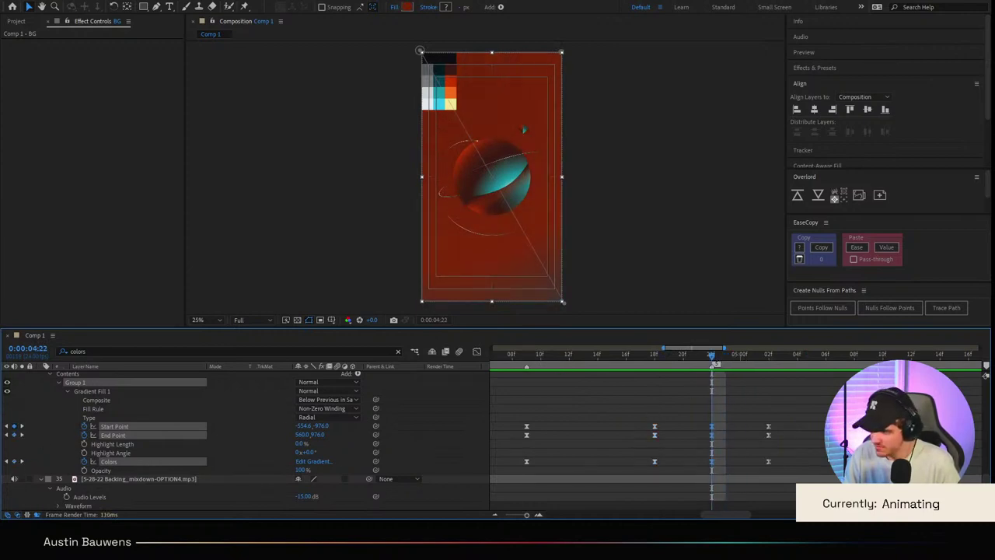
{"action": "left_click_drag", "start_coordinate": [789, 418], "coordinate": [746, 468]}
{"action": "key", "text": "Delete"}
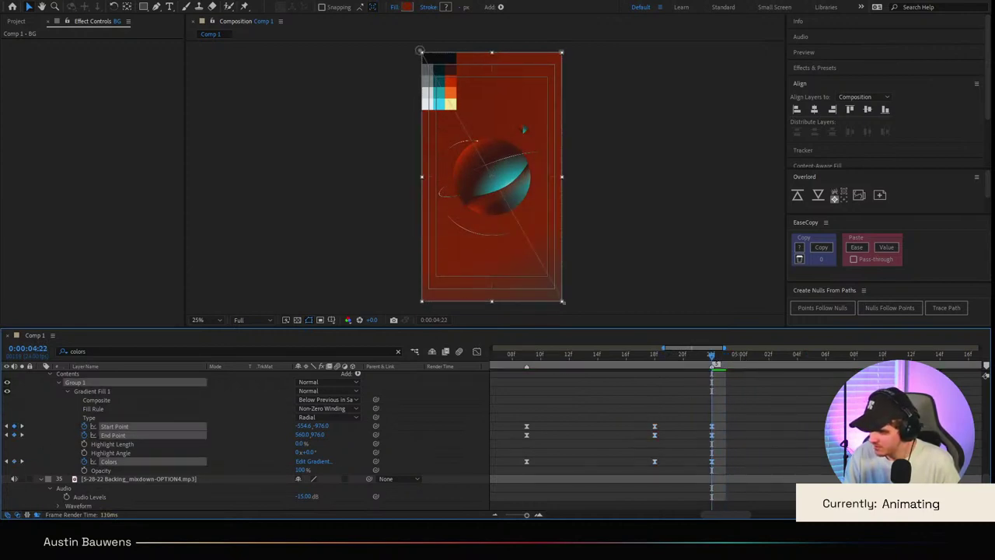
Step: Try shifting the remaining keyframes later, preview, and undo the shift
{"action": "key", "text": "minus"}
{"action": "key", "text": "minus"}
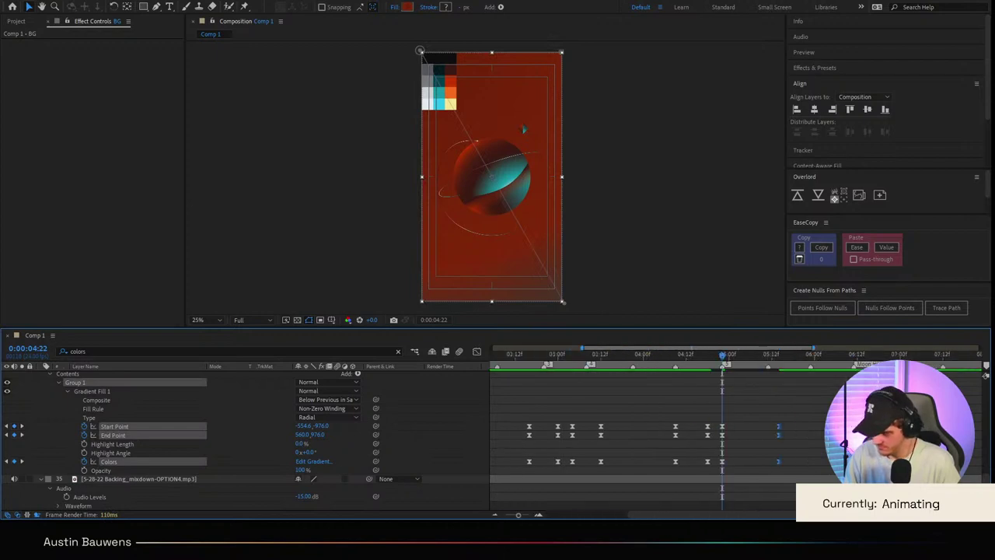
{"action": "left_click_drag", "start_coordinate": [780, 426], "coordinate": [798, 427]}
{"action": "left_click", "coordinate": [766, 406]}
{"action": "key", "text": "space"}
{"action": "left_click", "coordinate": [618, 366]}
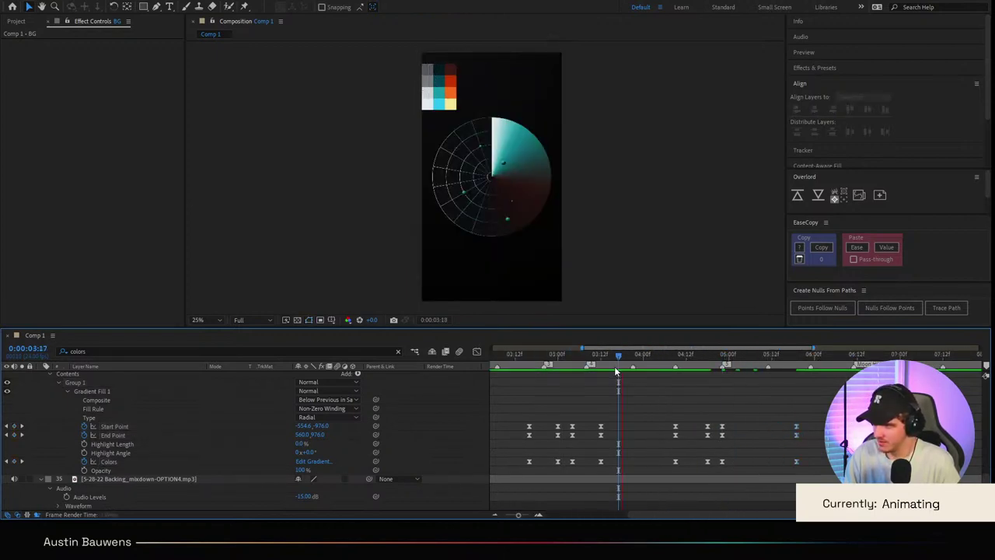
{"action": "key", "text": "space"}
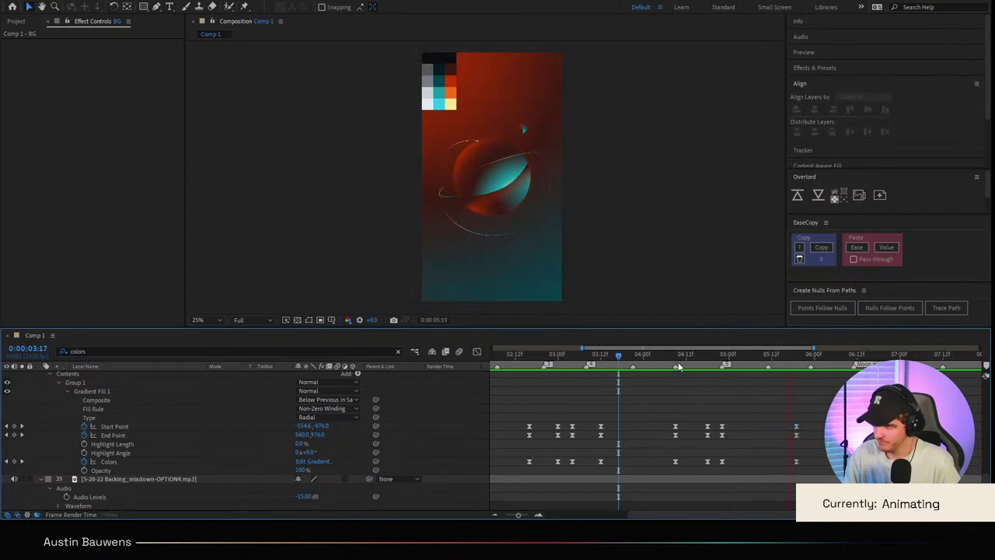
{"action": "key", "text": "ctrl+z"}
{"action": "key", "text": "space"}
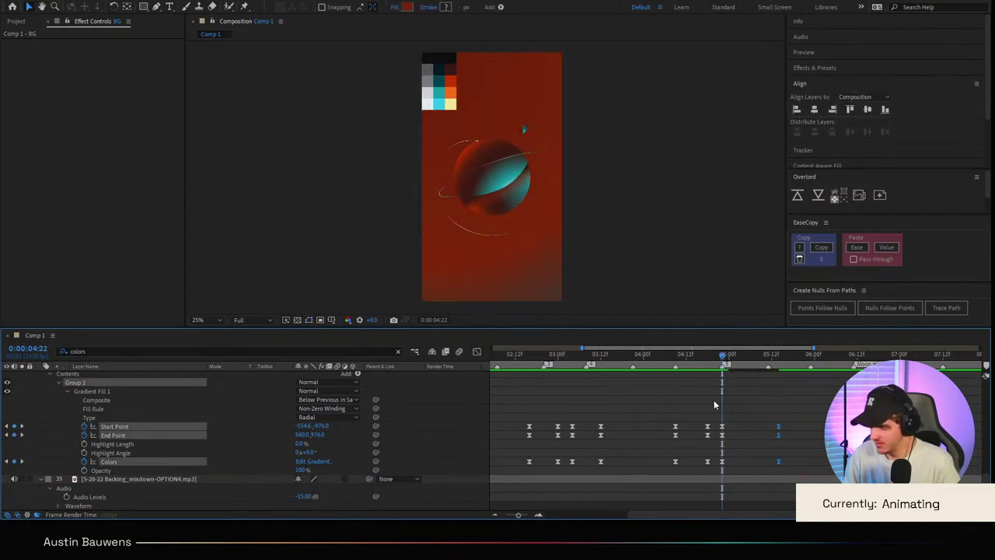
Step: Preview the gradient transition from around 2:08 through 3:19
{"action": "left_click", "coordinate": [624, 367]}
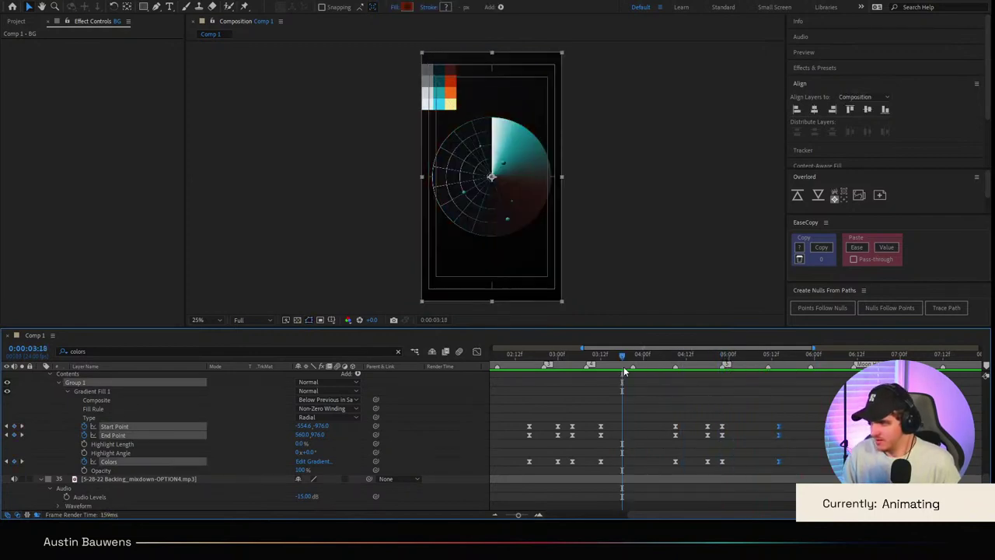
{"action": "key", "text": "space"}
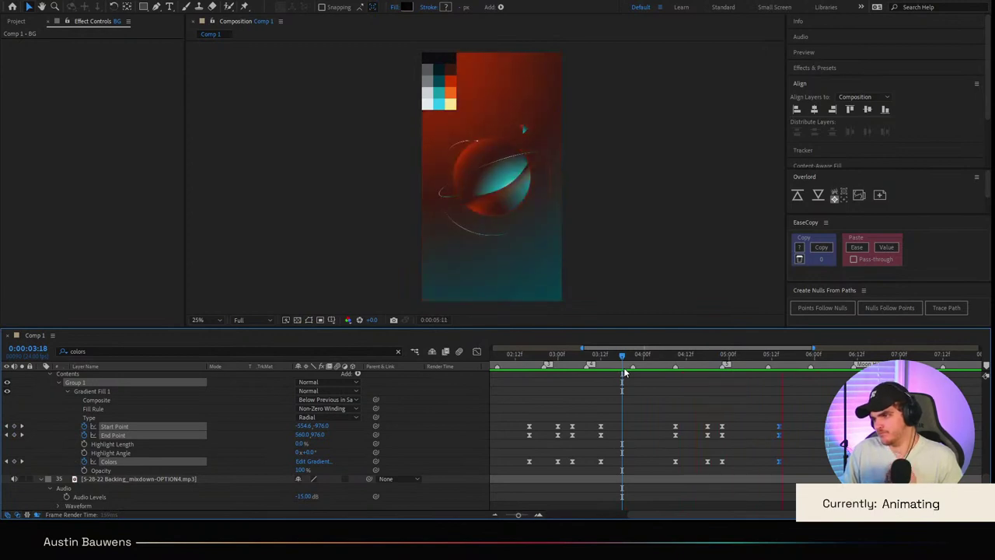
{"action": "left_click_drag", "start_coordinate": [642, 363], "coordinate": [501, 378]}
{"action": "key", "text": "space"}
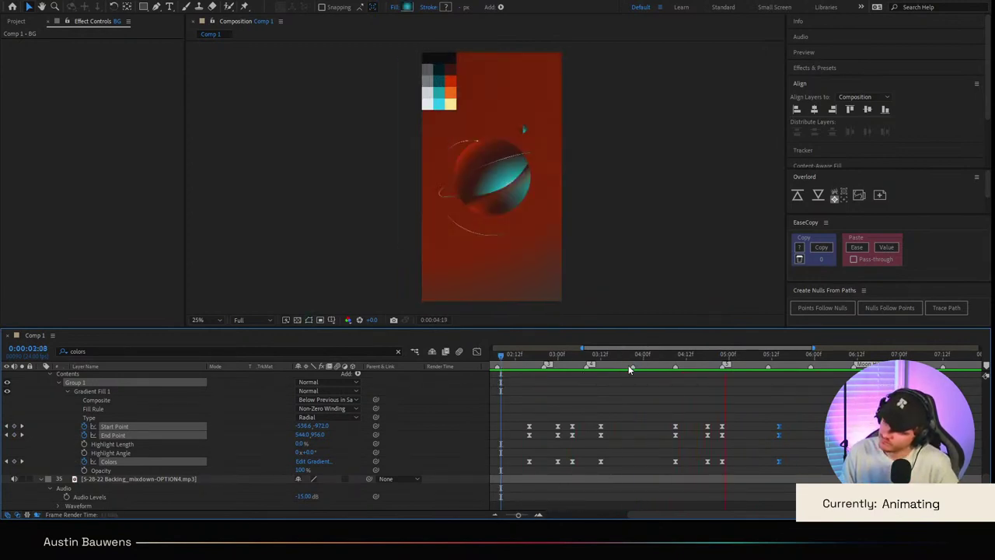
{"action": "key", "text": "space"}
{"action": "left_click", "coordinate": [512, 377]}
{"action": "key", "text": "space"}
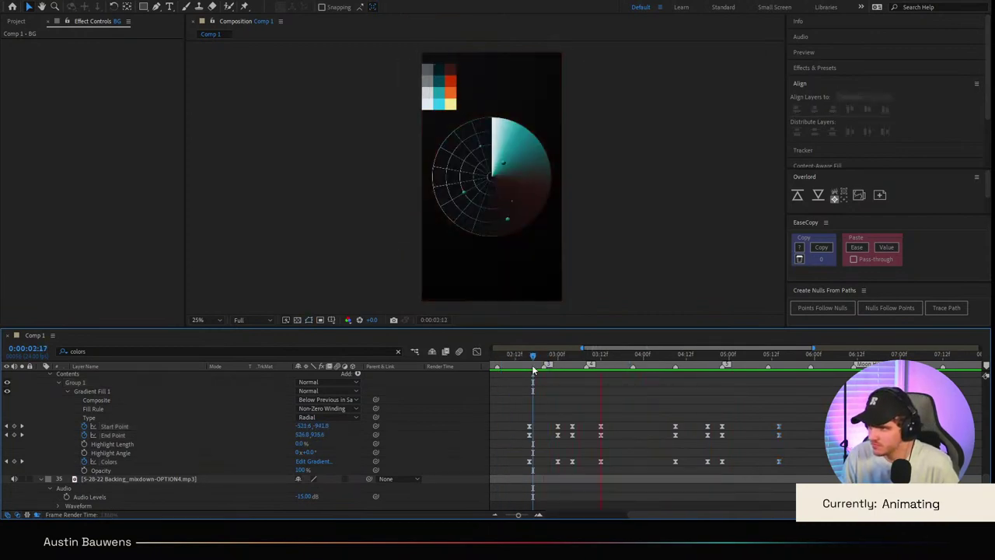
{"action": "key", "text": "space"}
{"action": "scroll", "coordinate": [85, 418], "scroll_direction": "up", "scroll_amount": 15}
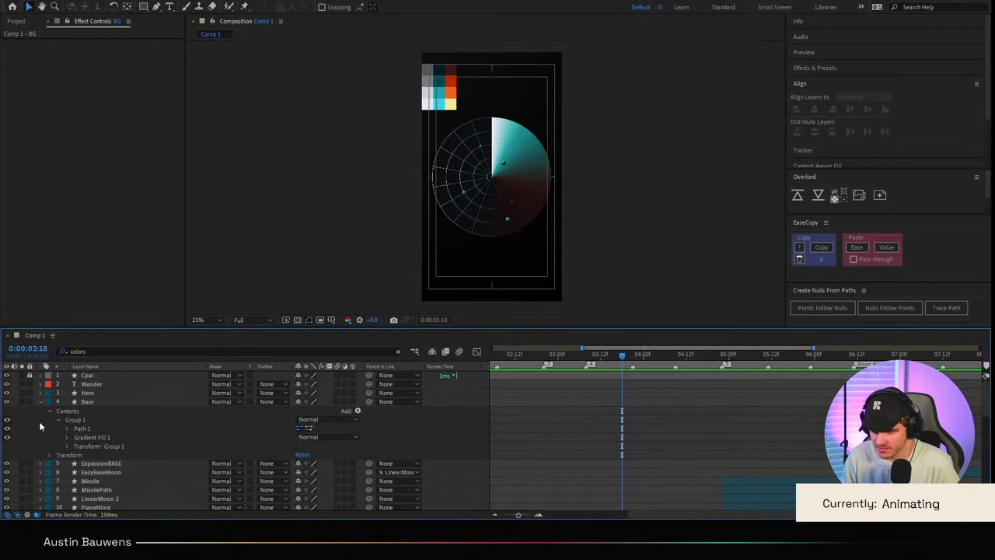
Step: Hide the Cpal palette swatches and scrub back to 3:08
{"action": "left_click", "coordinate": [6, 375]}
{"action": "scroll", "coordinate": [644, 398], "scroll_direction": "down", "scroll_amount": 5}
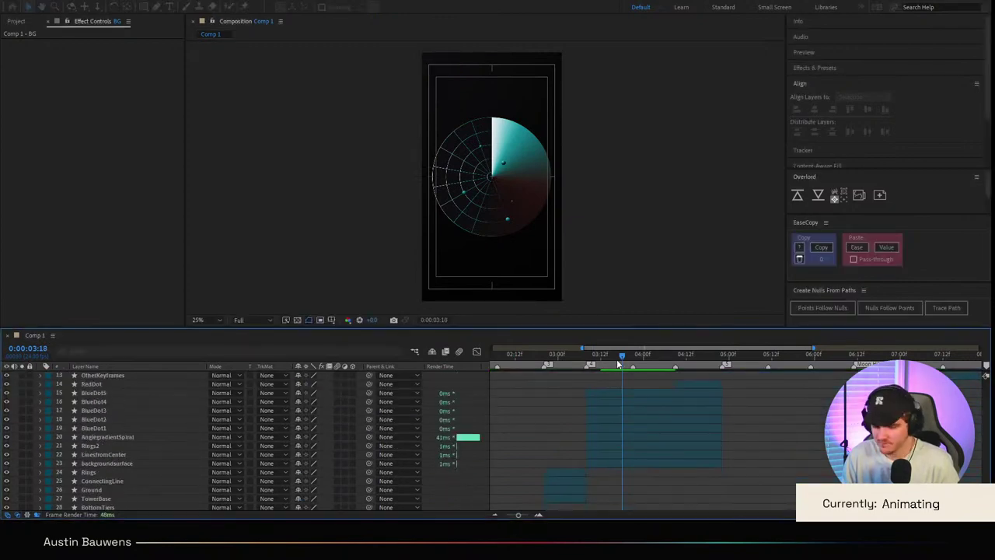
{"action": "left_click_drag", "start_coordinate": [620, 364], "coordinate": [592, 365]}
{"action": "scroll", "coordinate": [583, 425], "scroll_direction": "down", "scroll_amount": 5}
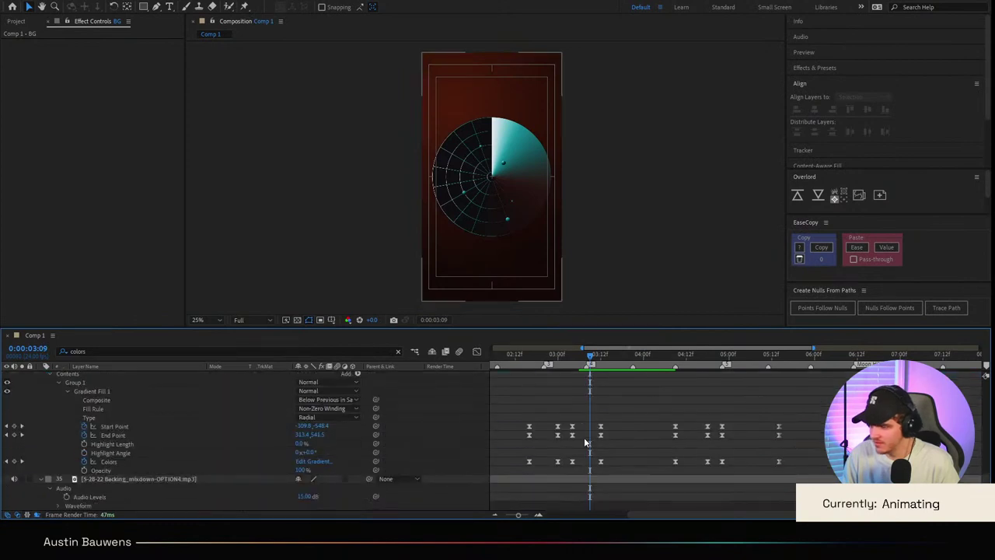
{"action": "scroll", "coordinate": [585, 440], "scroll_direction": "up", "scroll_amount": 5}
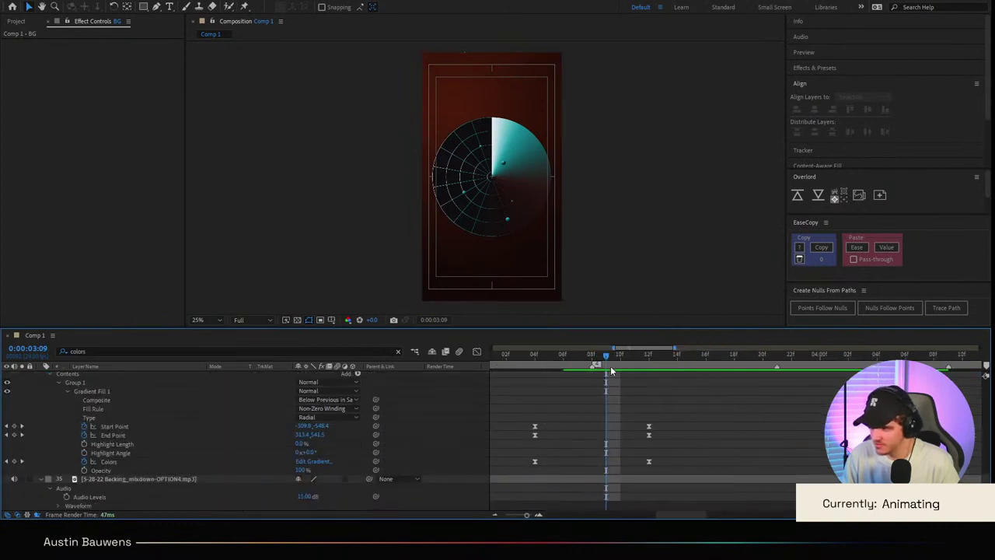
Step: Reshape the Colors keyframe ease in the speed graph so the peak comes earlier, then preview it
{"action": "left_click", "coordinate": [535, 461]}
{"action": "left_click", "coordinate": [477, 351]}
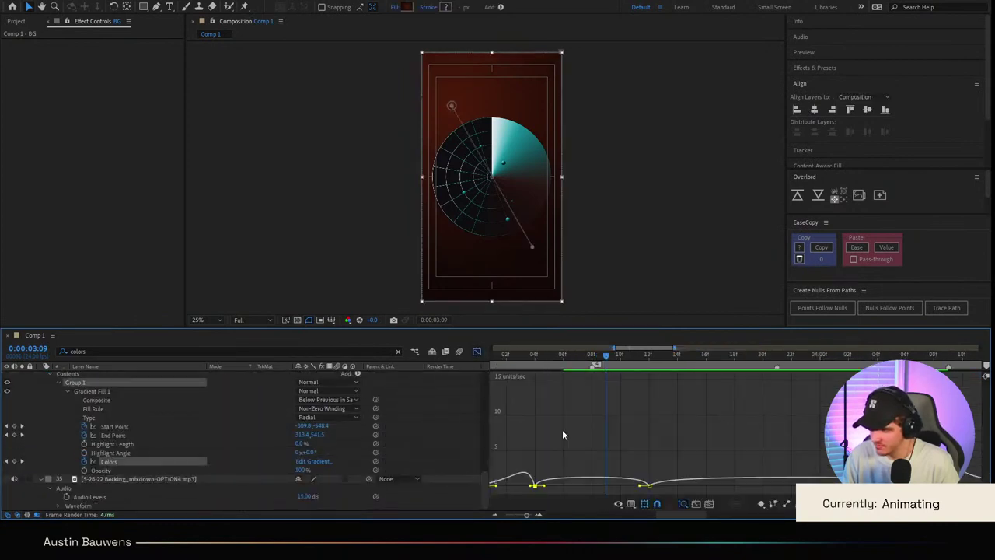
{"action": "left_click_drag", "start_coordinate": [559, 486], "coordinate": [571, 488]}
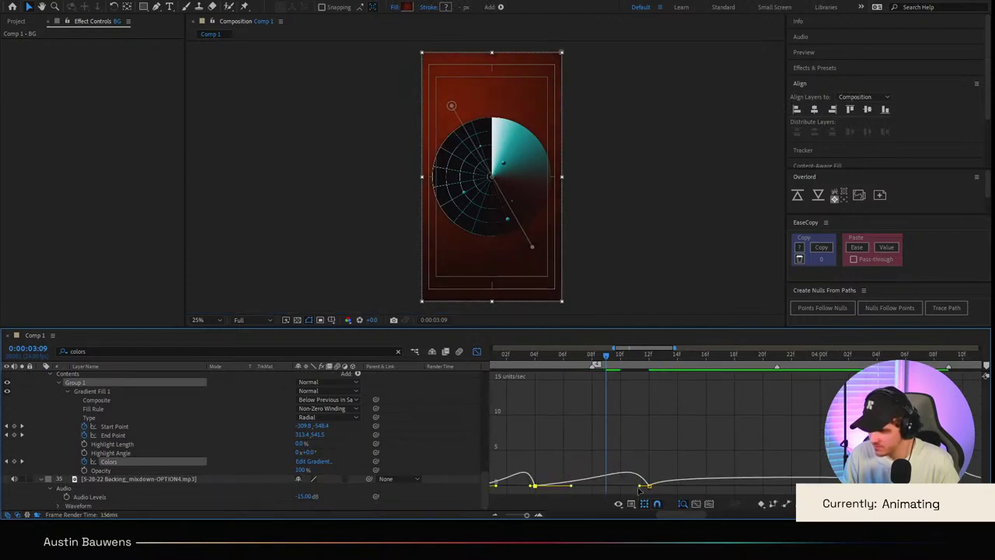
{"action": "left_click_drag", "start_coordinate": [641, 488], "coordinate": [611, 486]}
{"action": "left_click", "coordinate": [509, 355]}
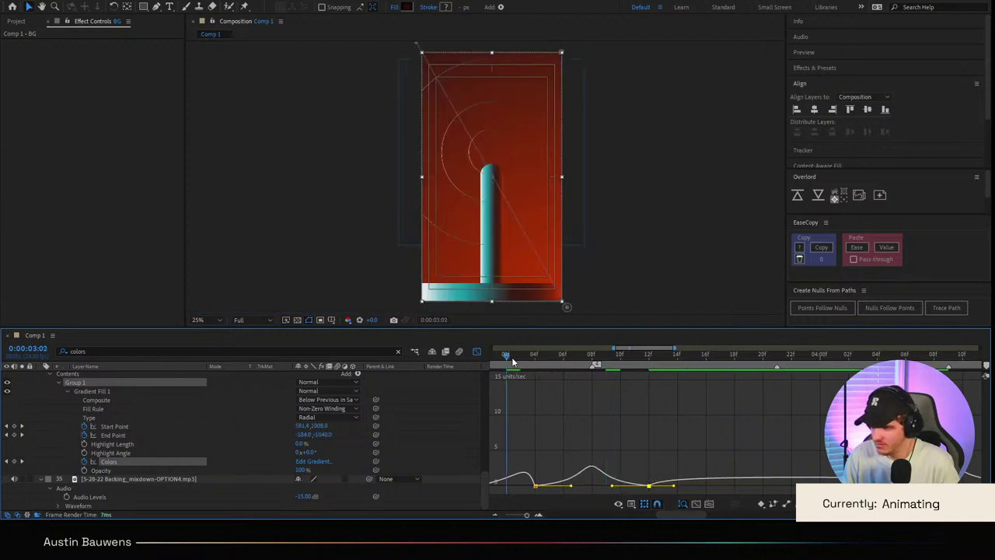
{"action": "key", "text": "space"}
{"action": "left_click", "coordinate": [522, 354]}
Step: Move the Colors keyframe from 12f to 08f and return to 3:02 to review
{"action": "left_click_drag", "start_coordinate": [522, 353], "coordinate": [591, 354]}
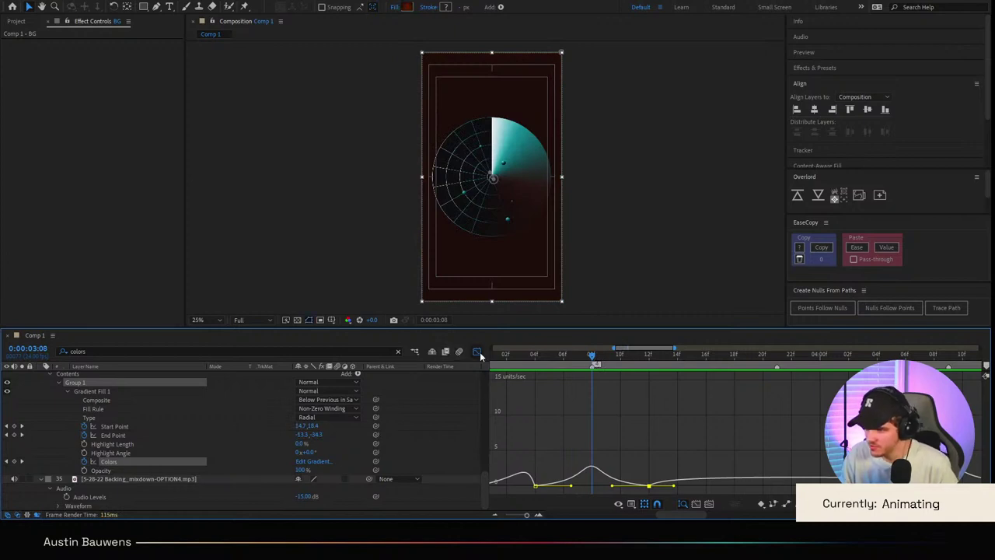
{"action": "left_click", "coordinate": [477, 351]}
{"action": "left_click", "coordinate": [667, 446]}
{"action": "left_click_drag", "start_coordinate": [649, 463], "coordinate": [592, 463]}
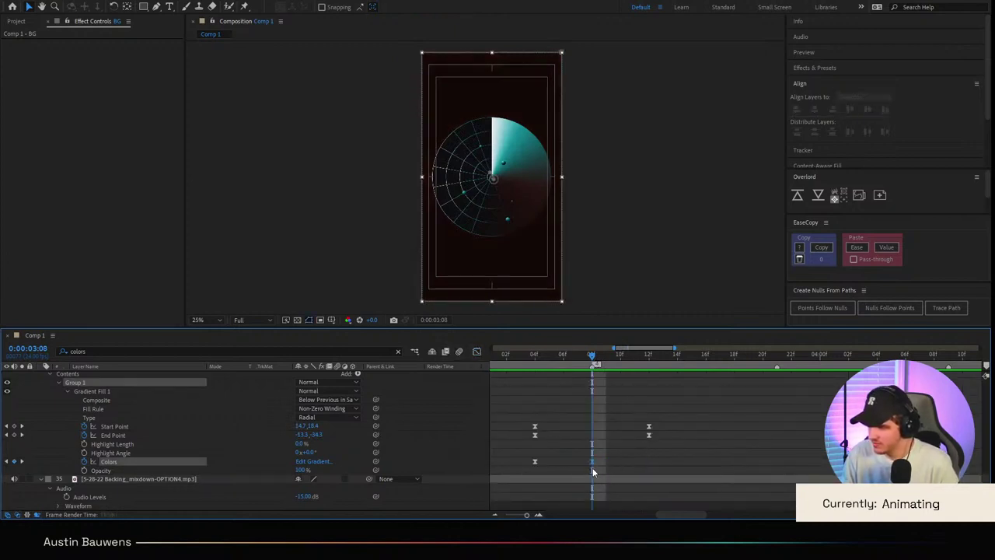
{"action": "left_click", "coordinate": [506, 355]}
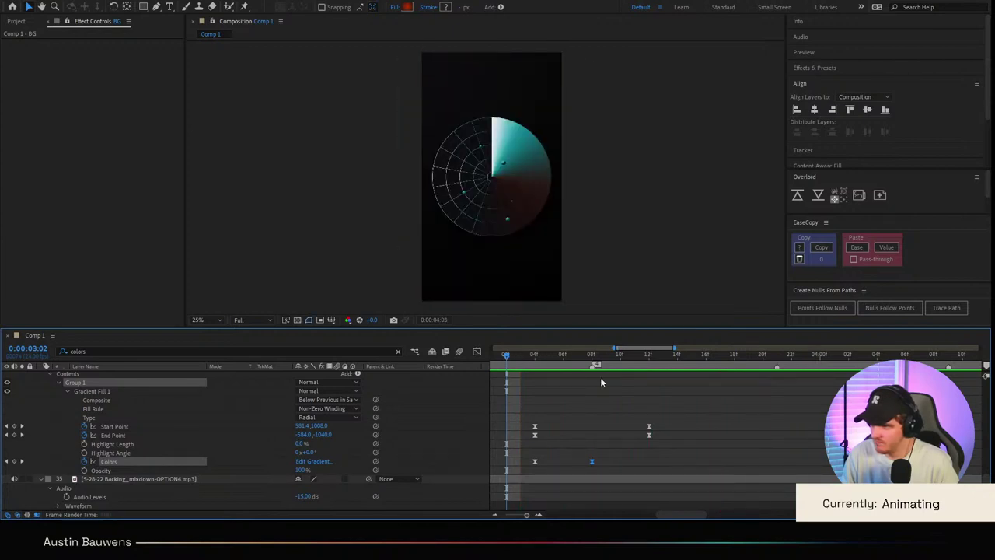
{"action": "left_click", "coordinate": [652, 361]}
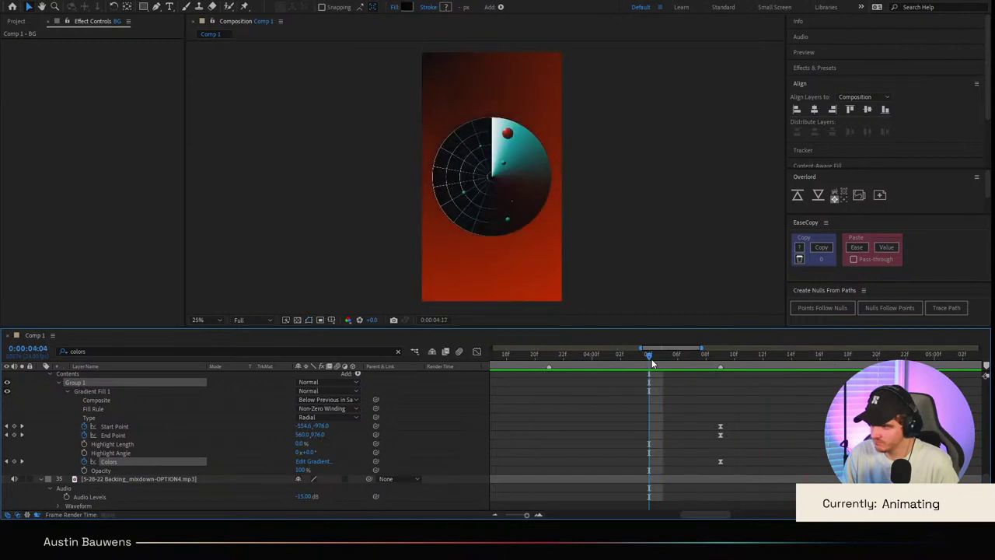
{"action": "key", "text": "space"}
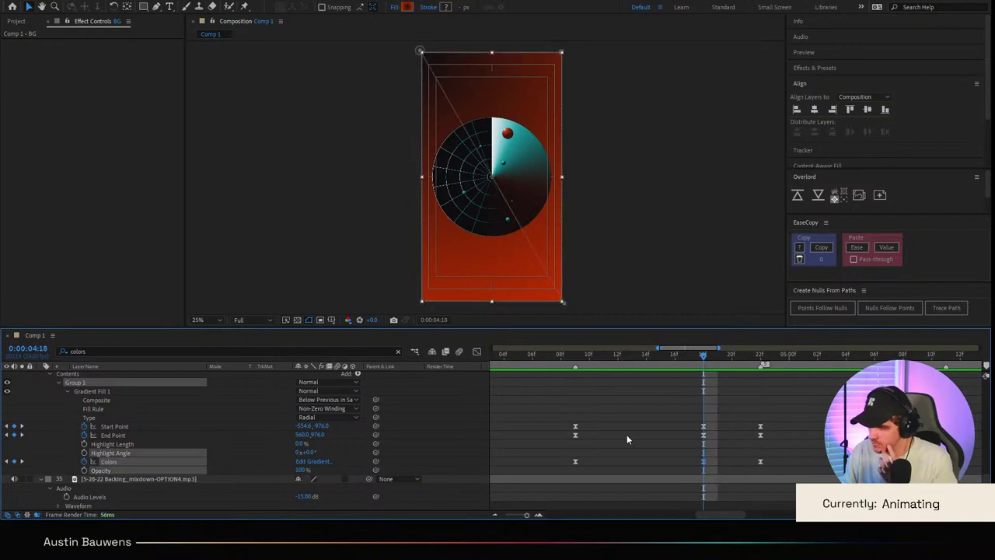
{"action": "left_click", "coordinate": [478, 351]}
{"action": "left_click", "coordinate": [478, 351]}
{"action": "left_click_drag", "start_coordinate": [689, 407], "coordinate": [760, 474]}
{"action": "left_click", "coordinate": [478, 351]}
{"action": "left_click", "coordinate": [761, 479]}
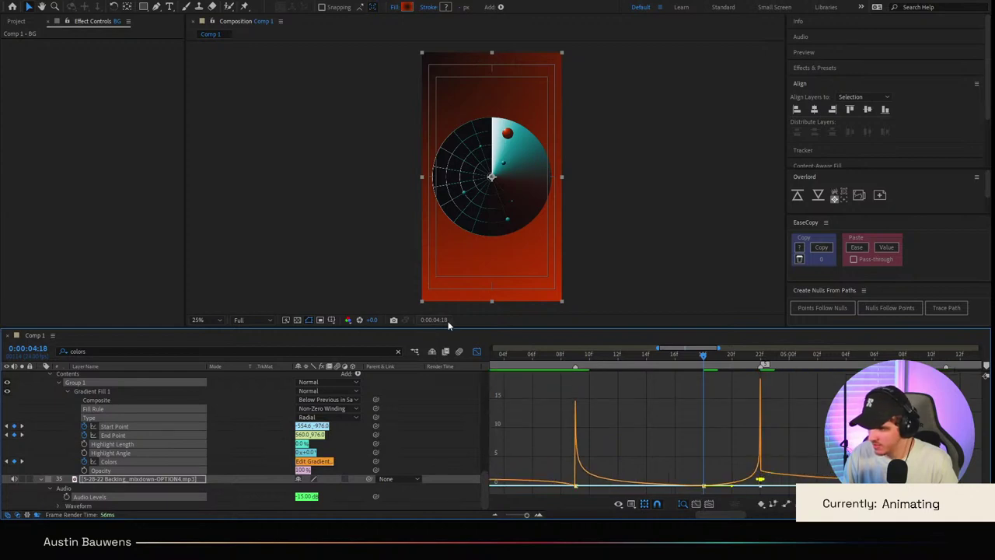
{"action": "left_click", "coordinate": [476, 351]}
{"action": "left_click", "coordinate": [693, 359]}
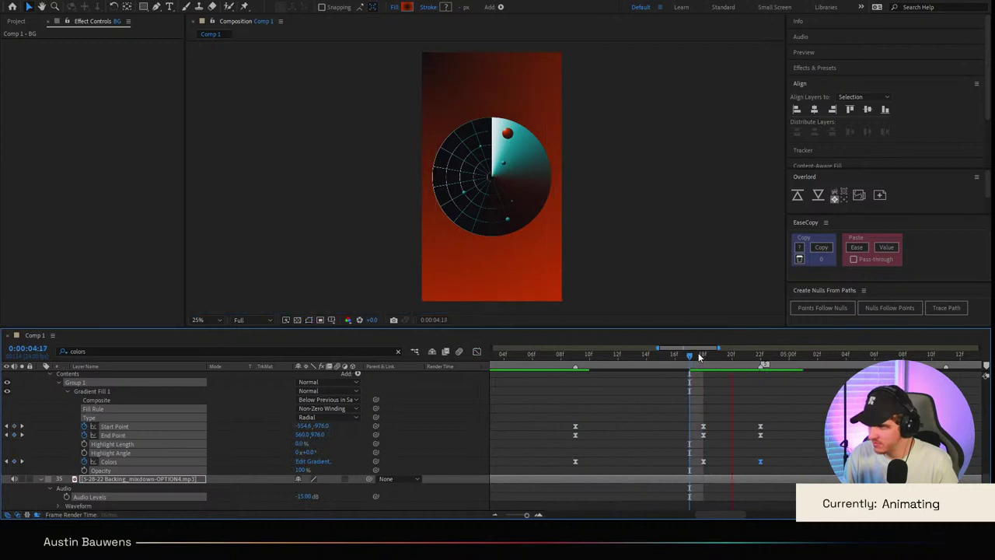
{"action": "key", "text": "space"}
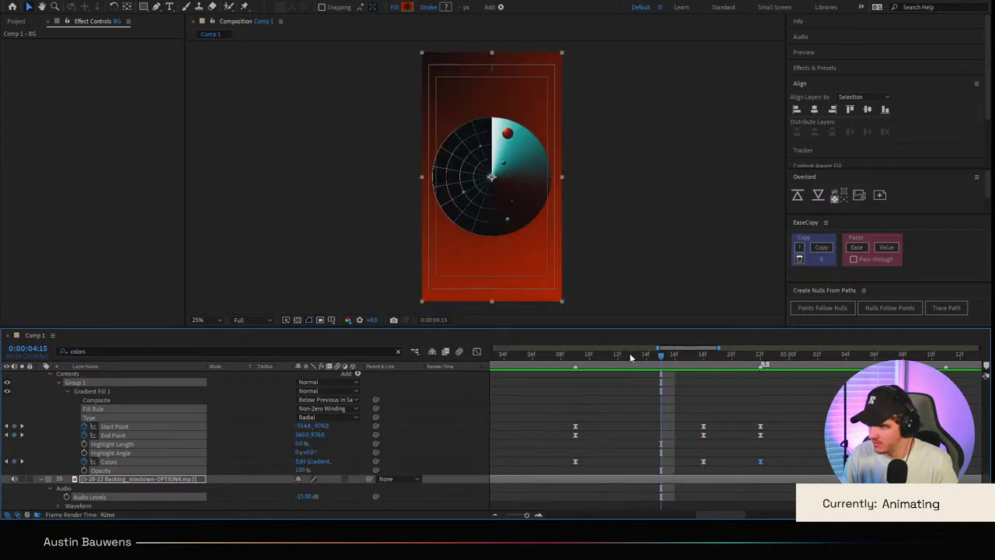
{"action": "key", "text": "space"}
{"action": "left_click_drag", "start_coordinate": [576, 359], "coordinate": [551, 362]}
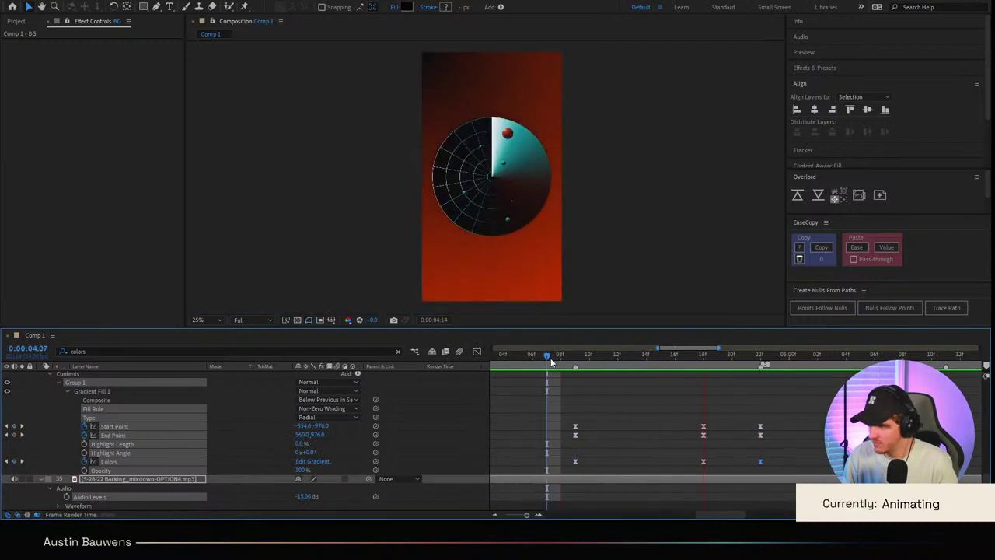
{"action": "key", "text": "space"}
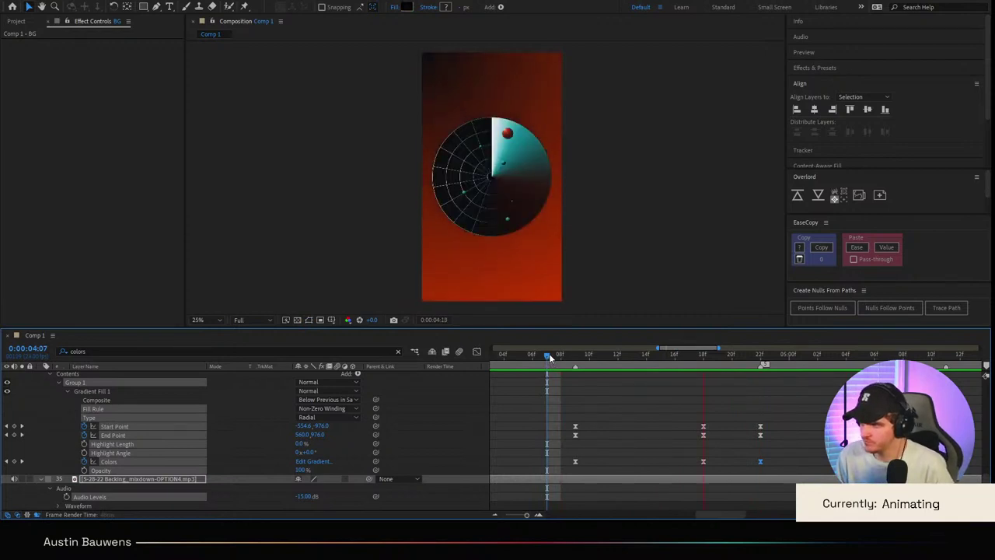
{"action": "key", "text": "space"}
{"action": "key", "text": "ctrl+f"}
{"action": "type", "text": "colors"}
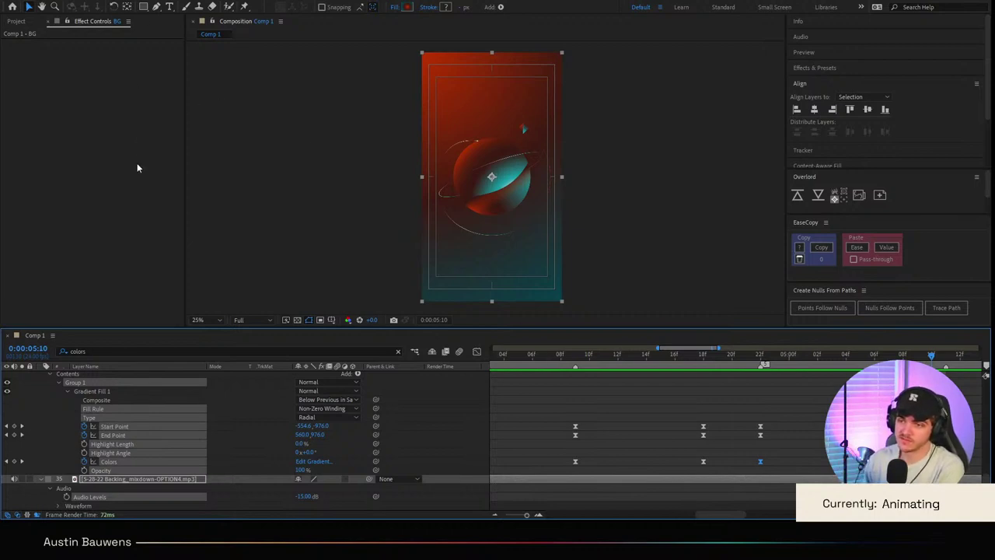
{"action": "left_click", "coordinate": [529, 443]}
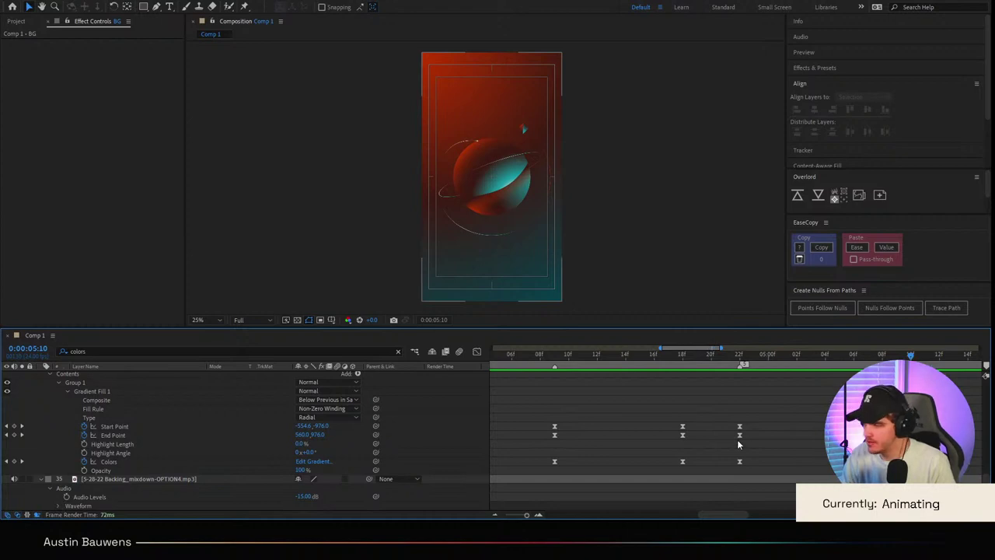
Step: Scrub through the 4–8 second range until the playhead rests at 0:00:07:20 on the planet scene
{"action": "scroll", "coordinate": [737, 439], "scroll_direction": "right", "scroll_amount": 3}
{"action": "left_click_drag", "start_coordinate": [735, 361], "coordinate": [772, 431]}
{"action": "scroll", "coordinate": [770, 431], "scroll_direction": "right", "scroll_amount": 2}
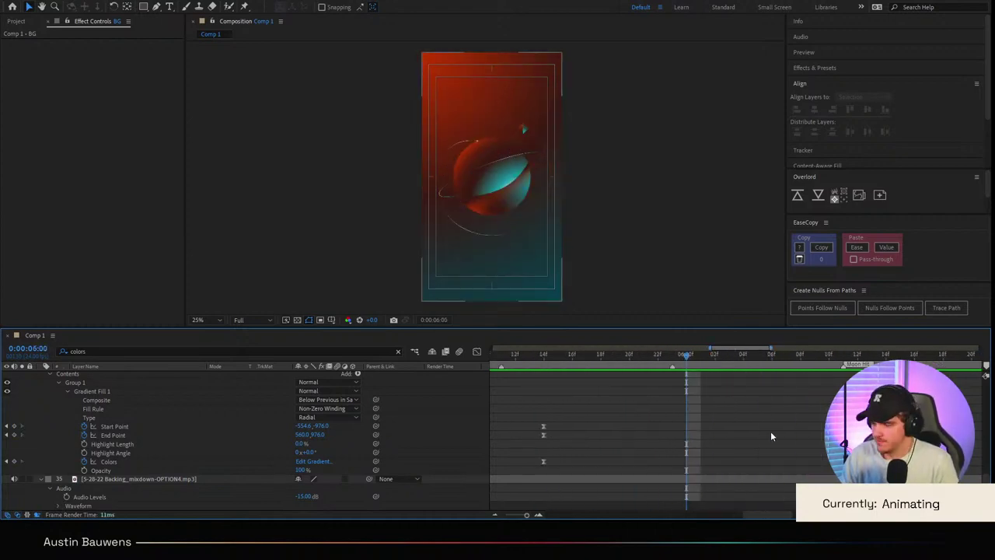
{"action": "scroll", "coordinate": [768, 427], "scroll_direction": "down", "scroll_amount": 1}
{"action": "left_click_drag", "start_coordinate": [674, 362], "coordinate": [796, 398]}
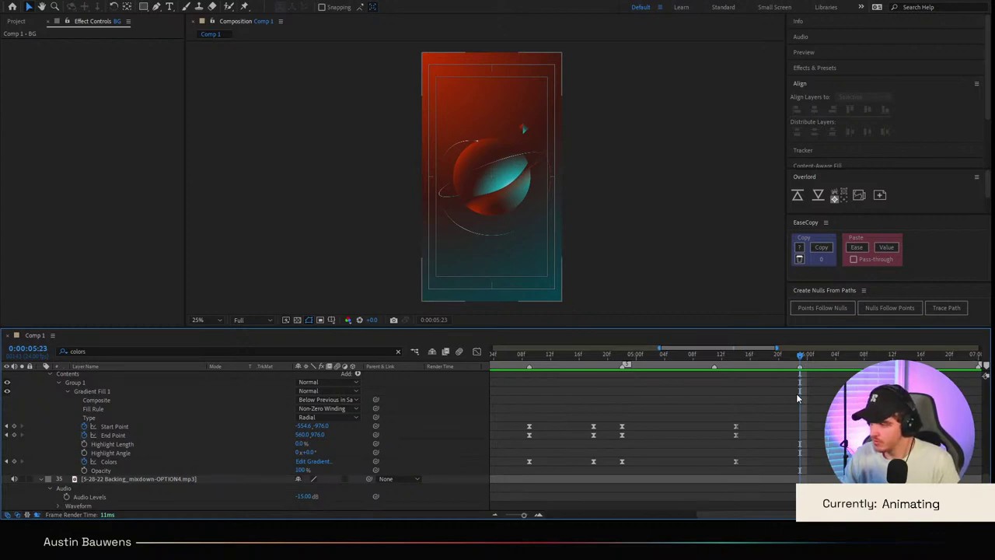
{"action": "scroll", "coordinate": [719, 462], "scroll_direction": "right", "scroll_amount": 1}
{"action": "scroll", "coordinate": [718, 461], "scroll_direction": "right", "scroll_amount": 8}
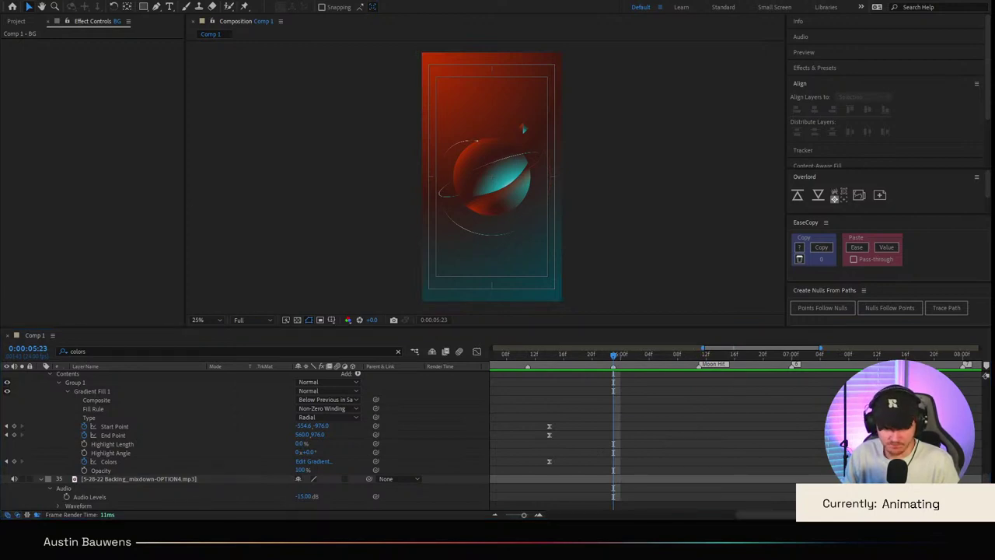
{"action": "scroll", "coordinate": [739, 435], "scroll_direction": "right", "scroll_amount": 12}
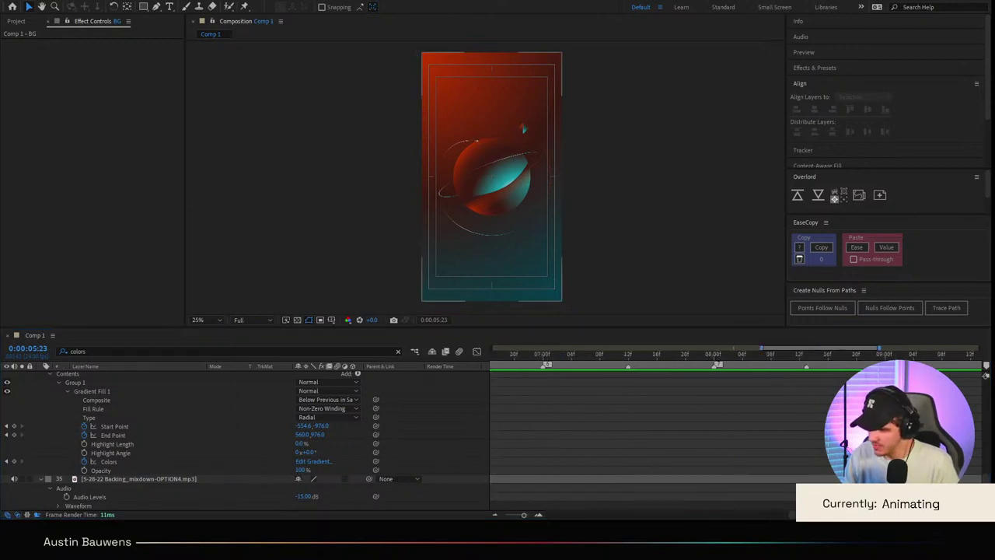
{"action": "left_click_drag", "start_coordinate": [723, 356], "coordinate": [685, 363]}
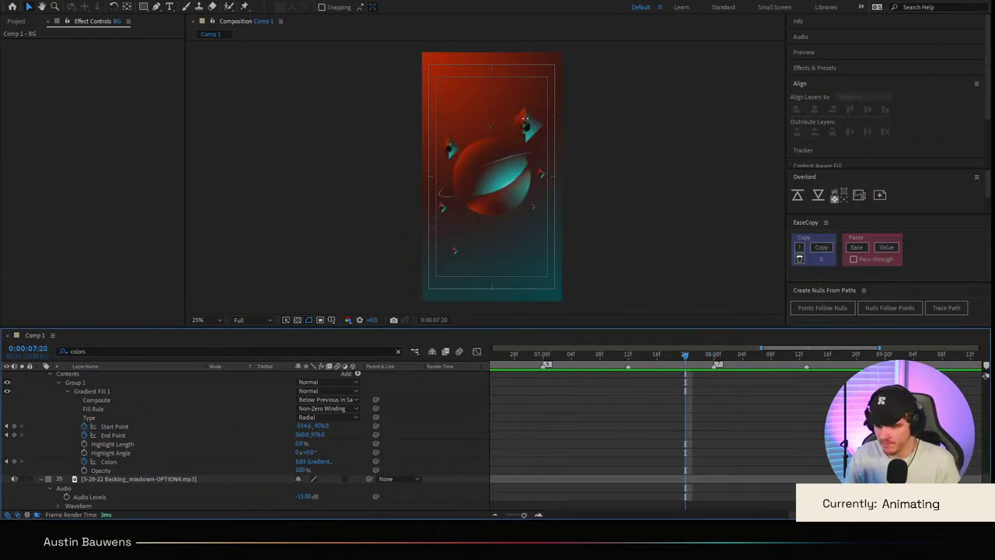
Step: Add Start Point, End Point and Colors keyframes at 7:20, then advance to 8:04
{"action": "left_click", "coordinate": [14, 426]}
{"action": "left_click", "coordinate": [14, 434]}
{"action": "left_click", "coordinate": [14, 461]}
{"action": "key", "text": "Page_Down"}
{"action": "key", "text": "Page_Down"}
{"action": "key", "text": "Page_Down"}
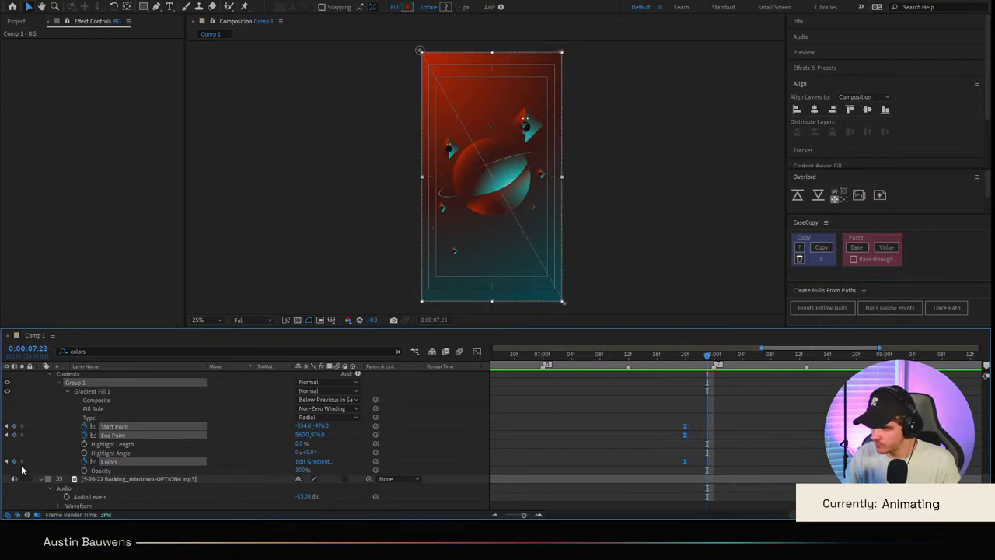
{"action": "key", "text": "Page_Down"}
{"action": "key", "text": "Page_Down"}
{"action": "key", "text": "Page_Down"}
{"action": "key", "text": "Page_Down"}
{"action": "key", "text": "Page_Down"}
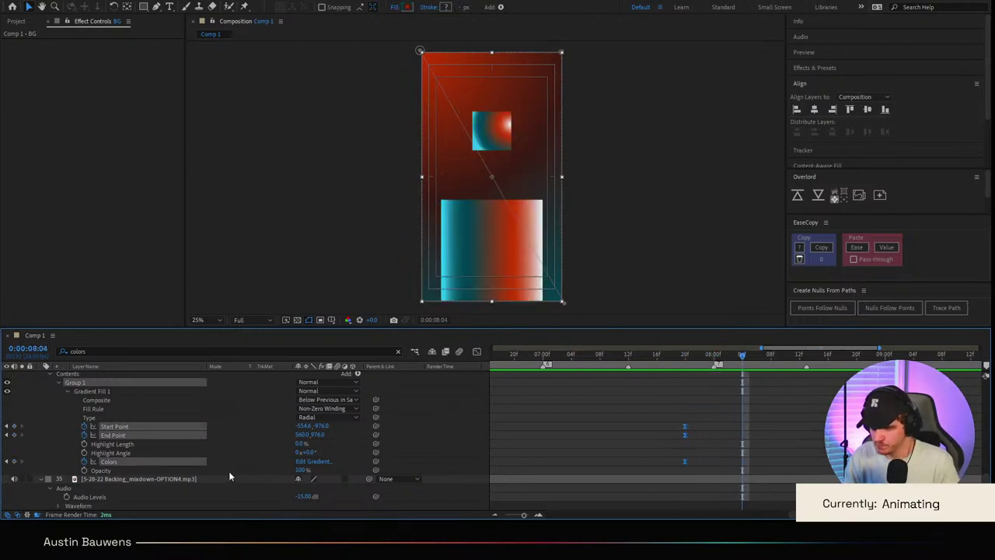
{"action": "left_click", "coordinate": [192, 489]}
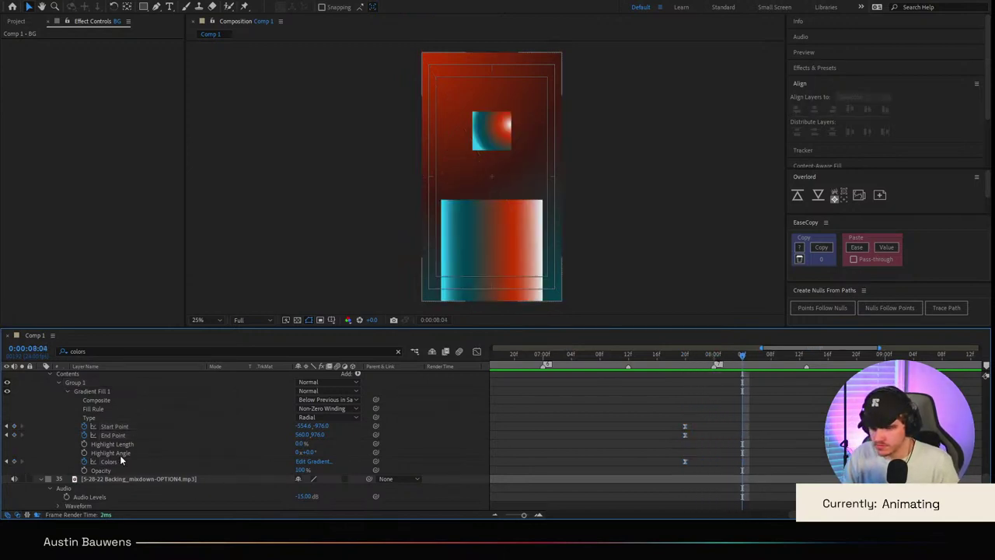
Step: Change the gradient to bright cyan, removing its dark middle, using a colour sampled from the comp
{"action": "left_click", "coordinate": [314, 462]}
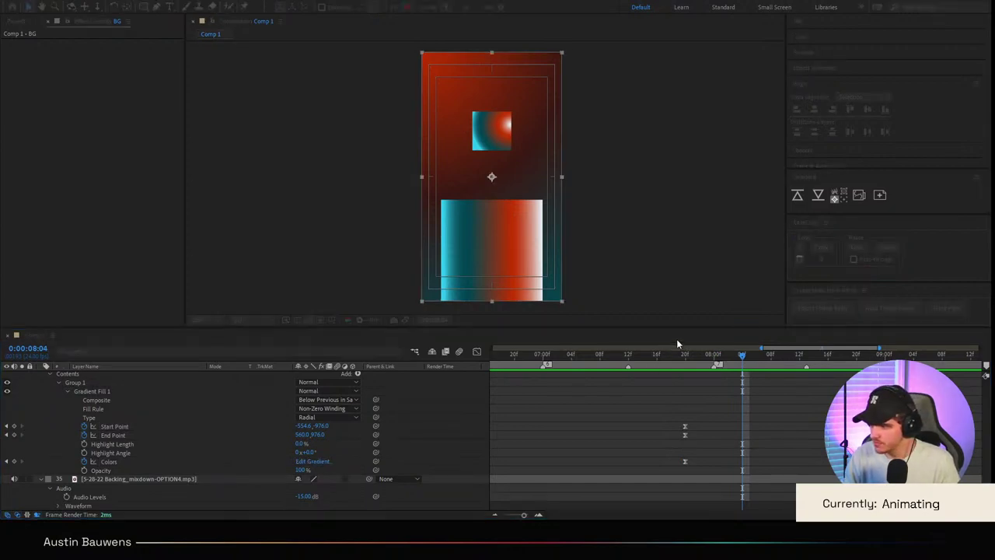
{"action": "left_click_drag", "start_coordinate": [707, 349], "coordinate": [784, 344]}
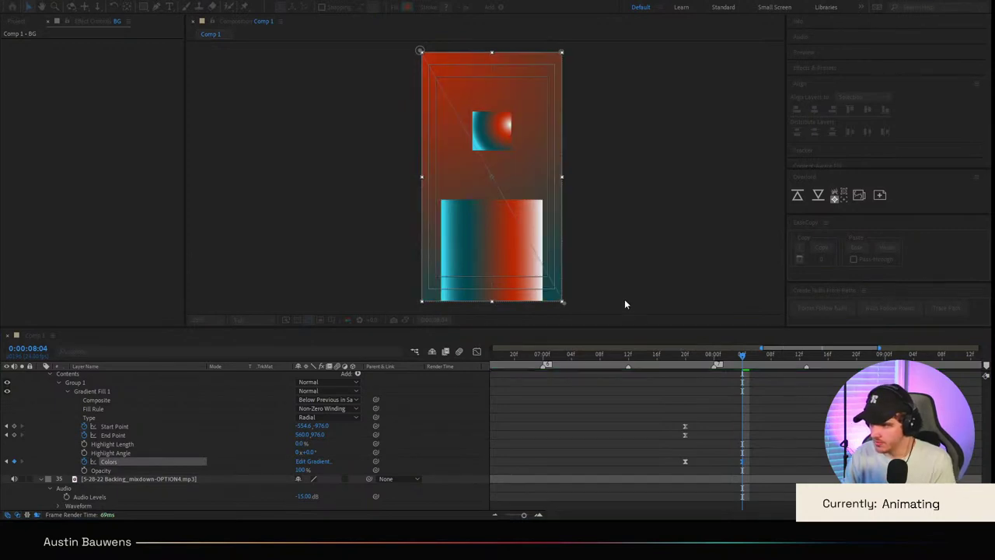
{"action": "left_click", "coordinate": [803, 385]}
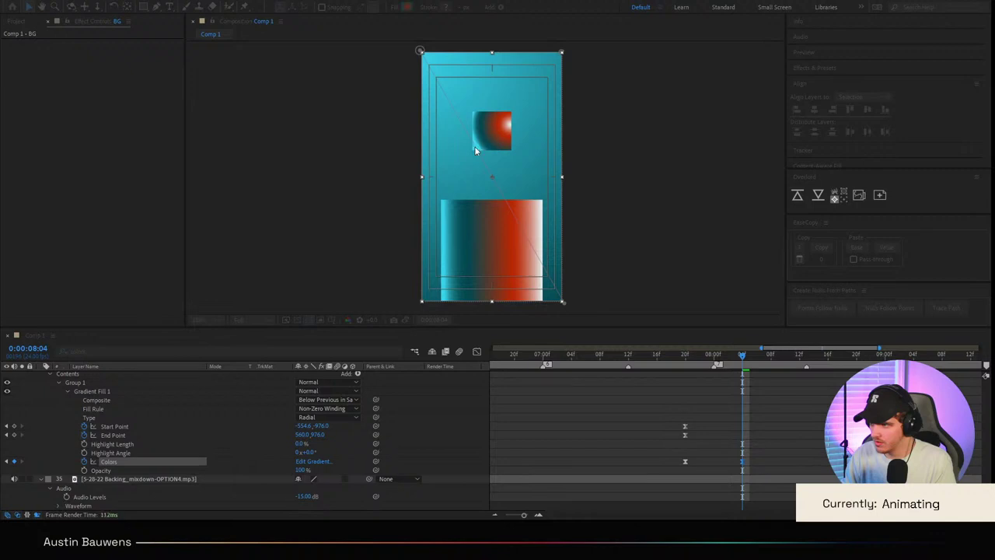
{"action": "left_click", "coordinate": [788, 415]}
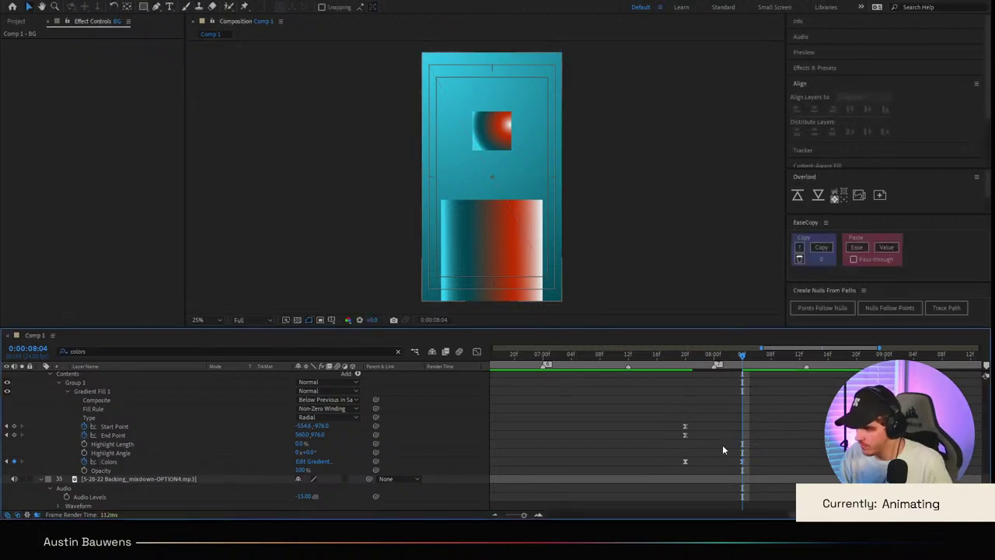
Step: Easy-ease both Colors keyframes with F9 and lengthen the outgoing ease to about 56% influence
{"action": "left_click_drag", "start_coordinate": [769, 458], "coordinate": [673, 464]}
{"action": "left_click", "coordinate": [477, 353]}
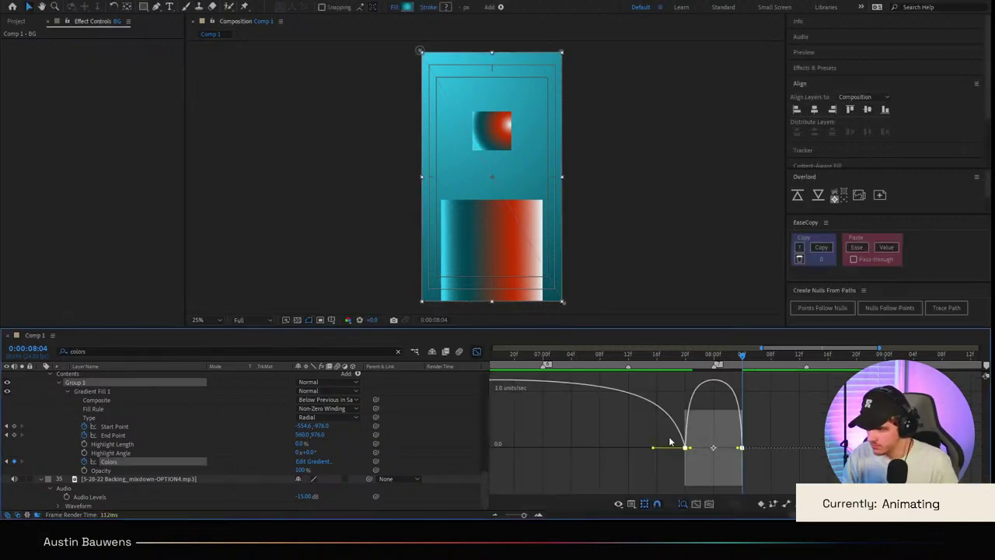
{"action": "key", "text": "F9"}
{"action": "left_click_drag", "start_coordinate": [692, 488], "coordinate": [725, 490]}
{"action": "left_click", "coordinate": [477, 352]}
{"action": "left_click", "coordinate": [608, 414]}
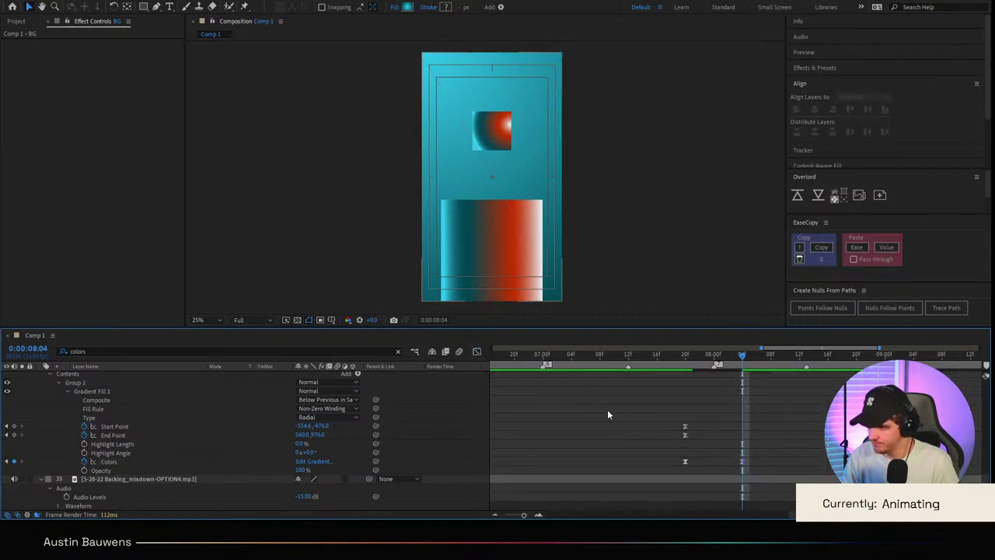
{"action": "key", "text": "semicolon"}
Step: Move the current time to 8:21, just before the Wander title scene
{"action": "key", "text": "Home"}
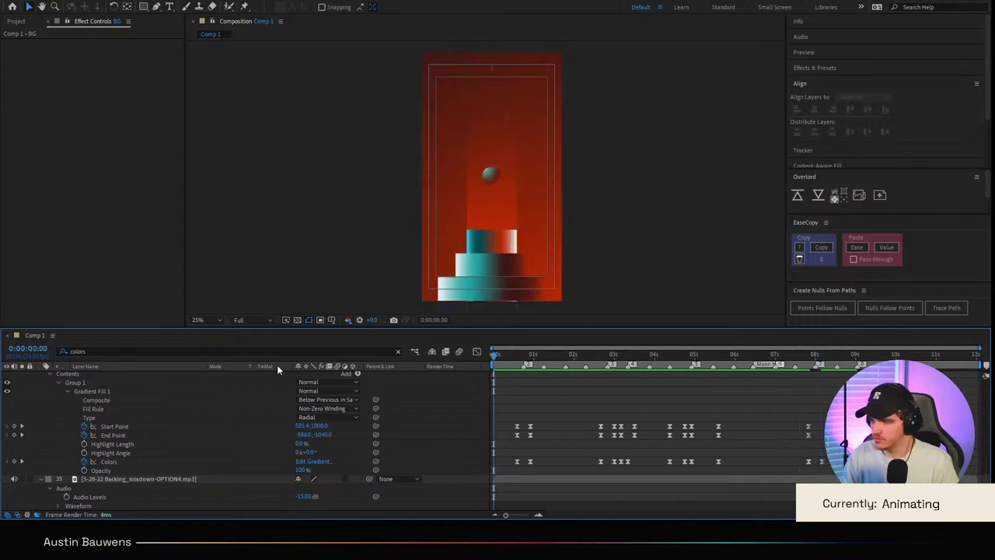
{"action": "left_click", "coordinate": [877, 357]}
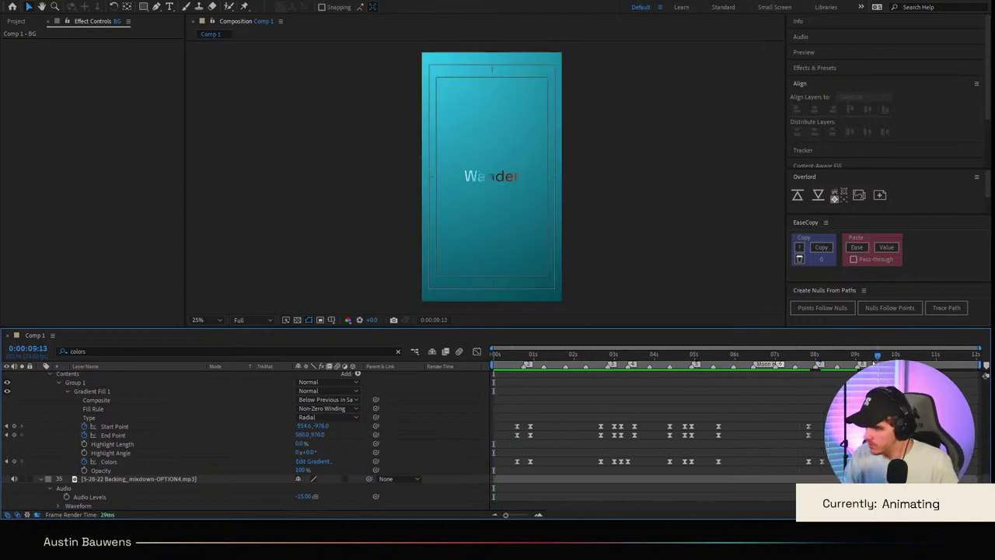
{"action": "key", "text": "semicolon"}
{"action": "left_click", "coordinate": [808, 354]}
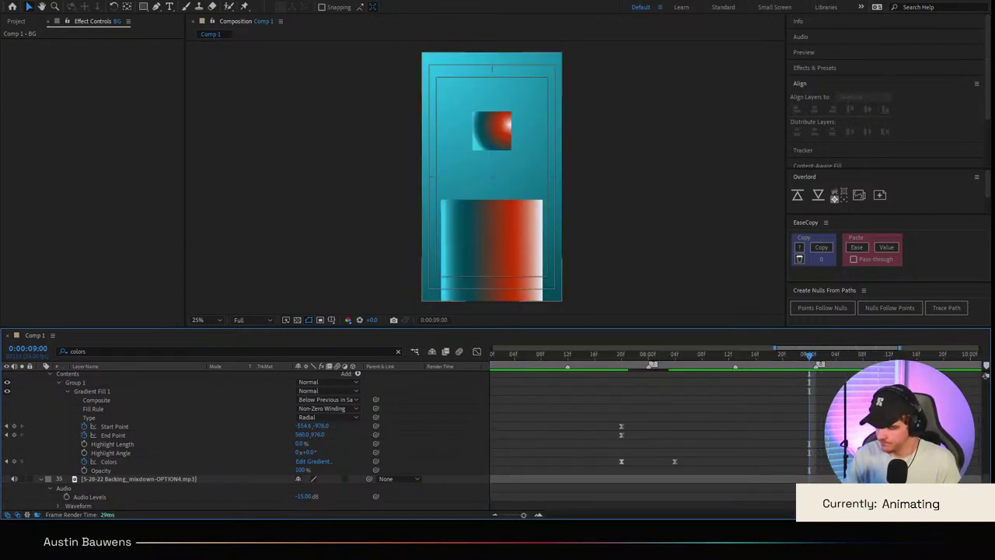
{"action": "key", "text": "Page_Up"}
{"action": "key", "text": "Page_Up"}
{"action": "key", "text": "Page_Up"}
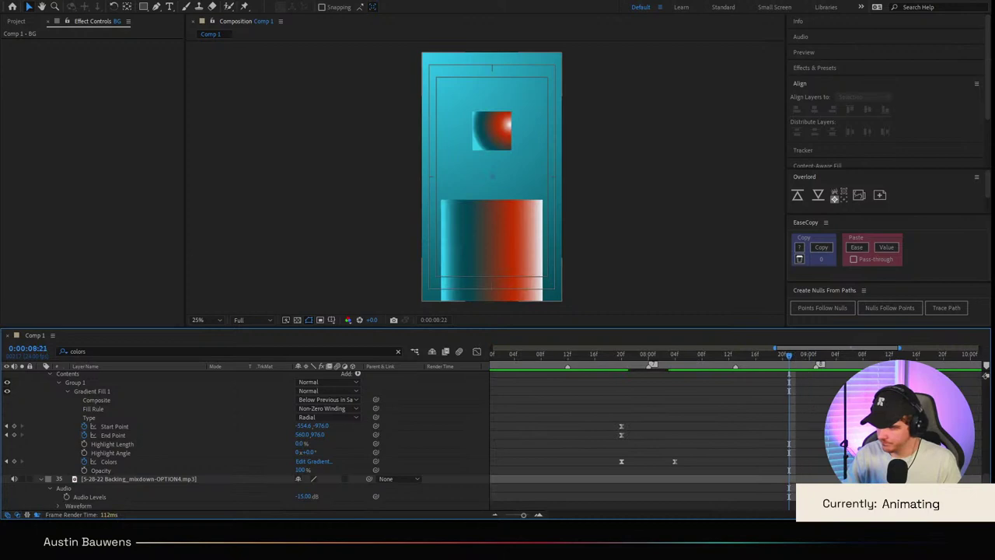
Step: Add Start Point, End Point and Colors keyframes at 8:21, then step forward to 9:05
{"action": "left_click", "coordinate": [14, 426]}
{"action": "left_click", "coordinate": [14, 435]}
{"action": "left_click", "coordinate": [14, 461]}
{"action": "key", "text": "Page_Down"}
{"action": "key", "text": "Page_Down"}
{"action": "key", "text": "Page_Down"}
{"action": "key", "text": "Page_Down"}
{"action": "key", "text": "Page_Down"}
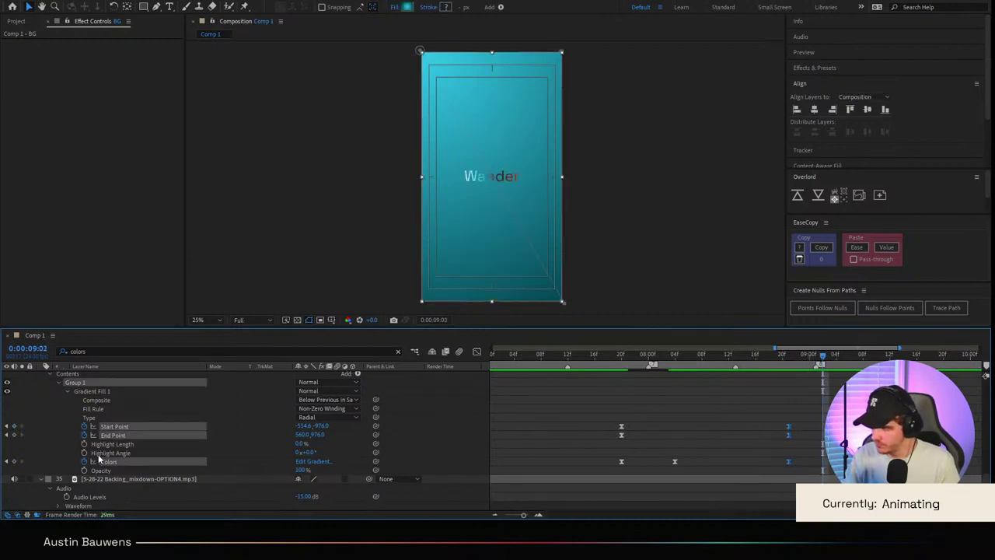
{"action": "key", "text": "Page_Down"}
{"action": "key", "text": "Page_Down"}
{"action": "key", "text": "Page_Down"}
{"action": "left_click", "coordinate": [369, 461]}
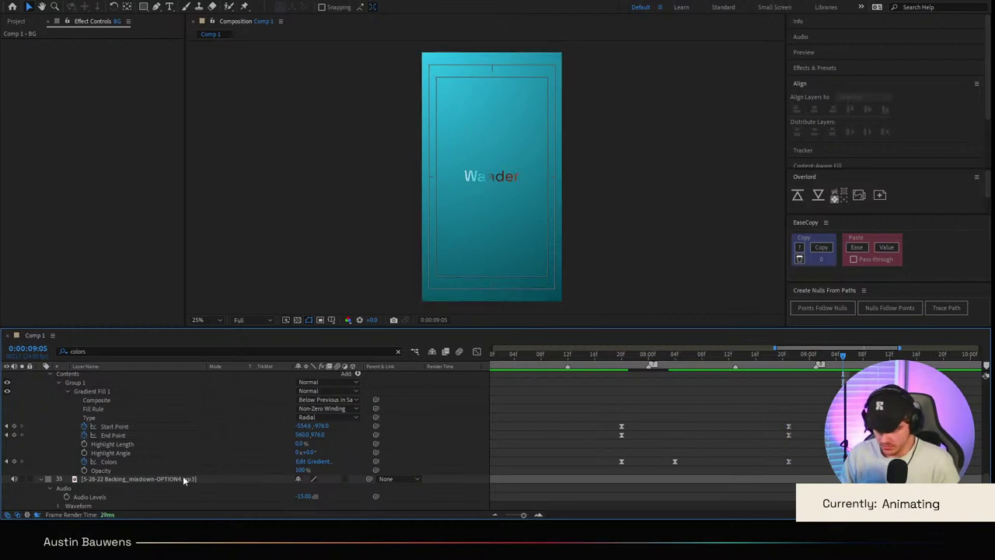
{"action": "scroll", "coordinate": [136, 435], "scroll_direction": "up", "scroll_amount": 10}
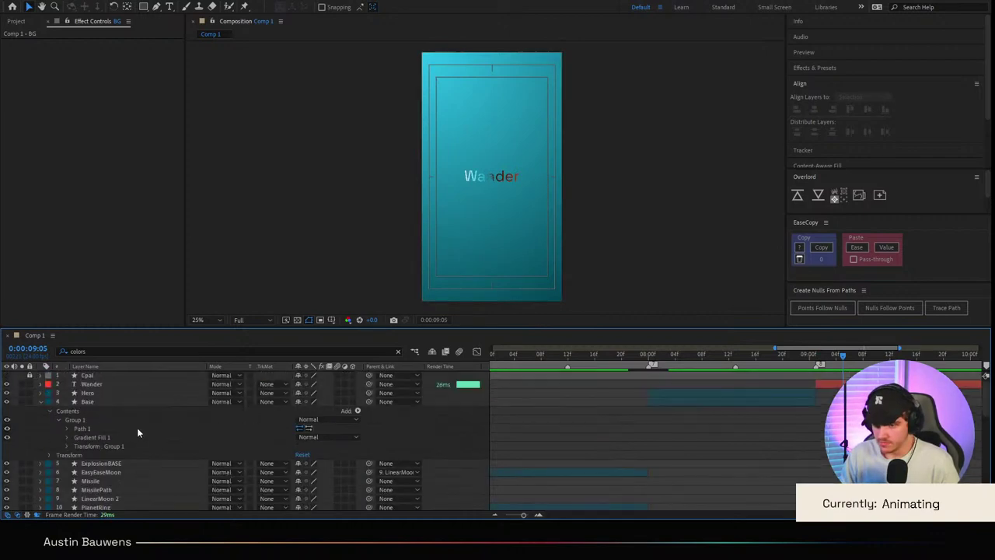
Step: Show the Cpal palette and recolour the gradient to black using sampled palette colours
{"action": "left_click", "coordinate": [6, 375]}
{"action": "scroll", "coordinate": [110, 418], "scroll_direction": "down", "scroll_amount": 5}
{"action": "left_click", "coordinate": [315, 462]}
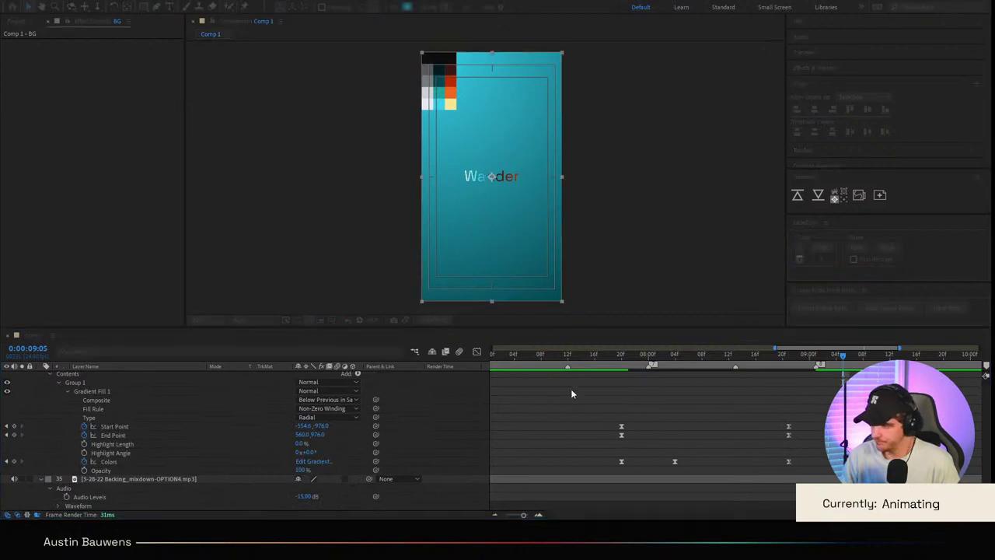
{"action": "left_click", "coordinate": [795, 386]}
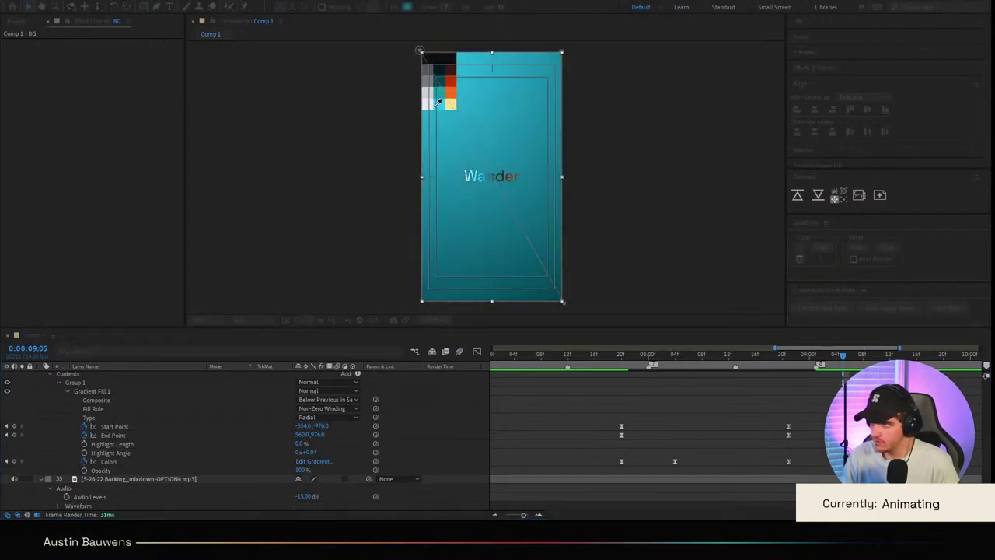
{"action": "left_click", "coordinate": [441, 55]}
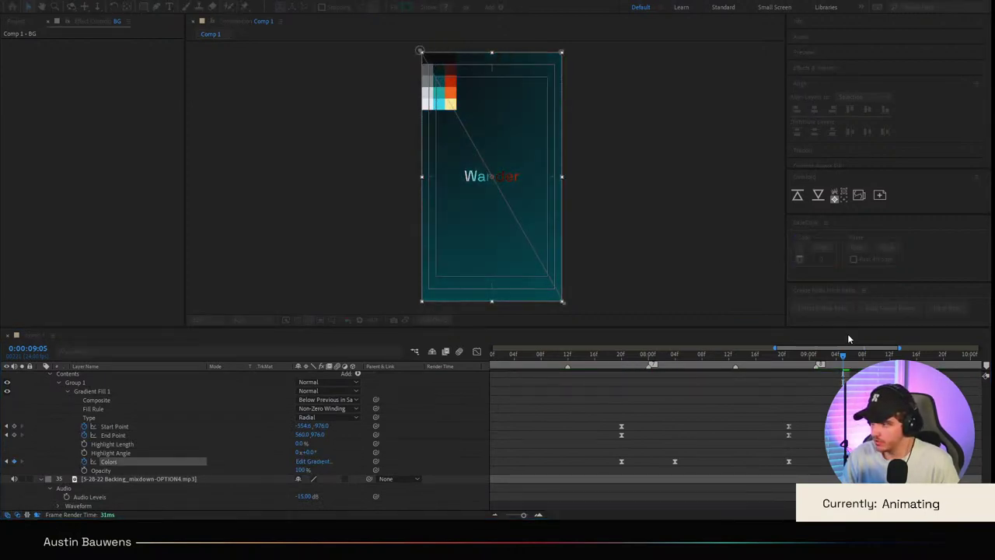
{"action": "left_click", "coordinate": [778, 337]}
{"action": "left_click", "coordinate": [795, 386]}
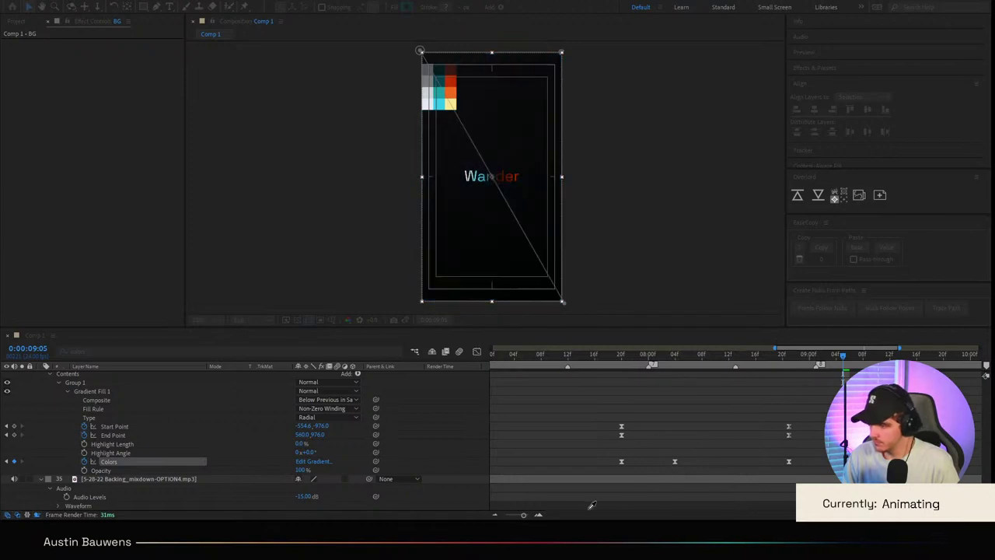
{"action": "left_click", "coordinate": [797, 430]}
Step: Skew the last Colors keyframe's speed peak earlier in the Graph Editor, then deselect all layers
{"action": "left_click", "coordinate": [810, 409]}
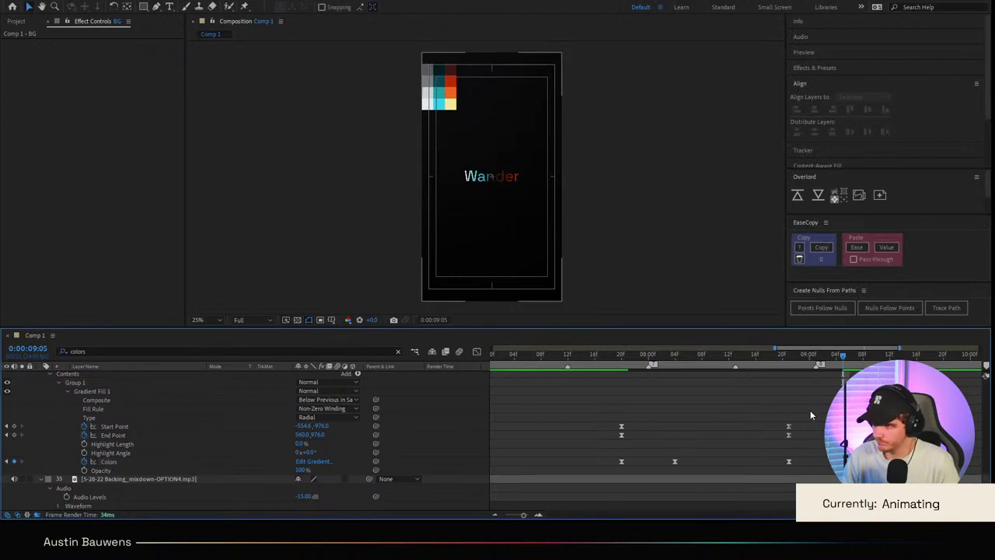
{"action": "left_click_drag", "start_coordinate": [811, 455], "coordinate": [747, 466]}
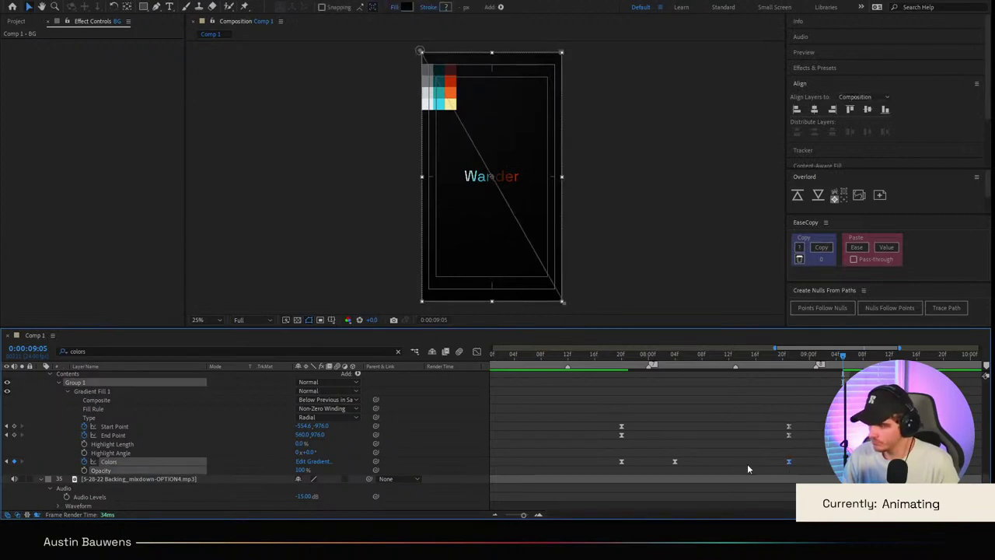
{"action": "key", "text": "shift+F3"}
{"action": "left_click", "coordinate": [841, 482]}
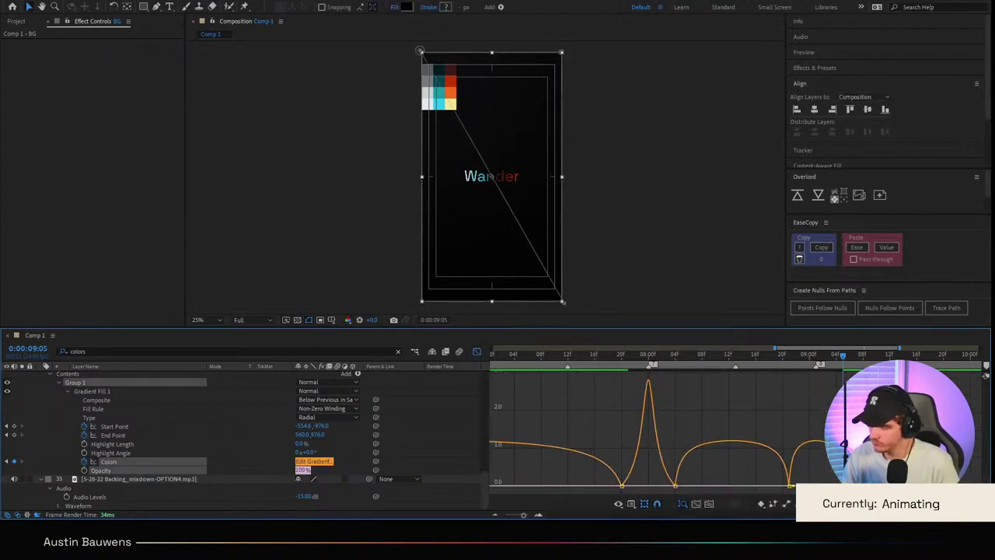
{"action": "left_click_drag", "start_coordinate": [838, 485], "coordinate": [810, 484]}
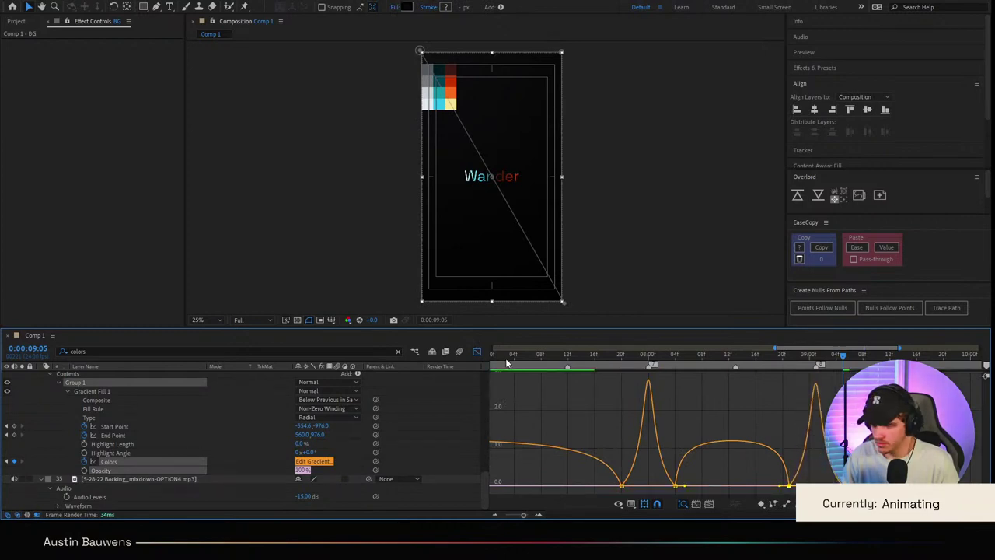
{"action": "left_click", "coordinate": [477, 352]}
{"action": "left_click", "coordinate": [739, 430]}
{"action": "scroll", "coordinate": [740, 435], "scroll_direction": "up", "scroll_amount": 4}
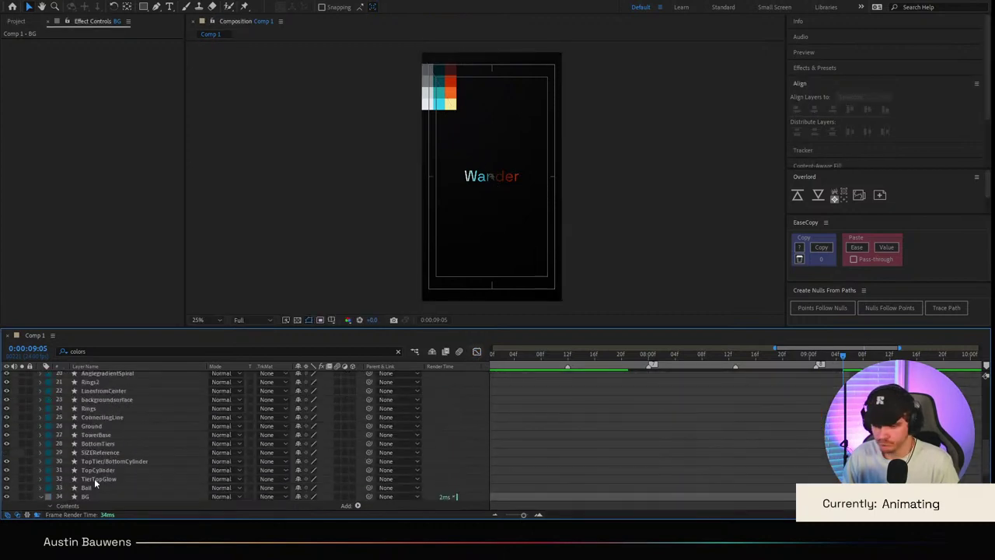
{"action": "left_click", "coordinate": [41, 497]}
{"action": "scroll", "coordinate": [590, 414], "scroll_direction": "down", "scroll_amount": 3}
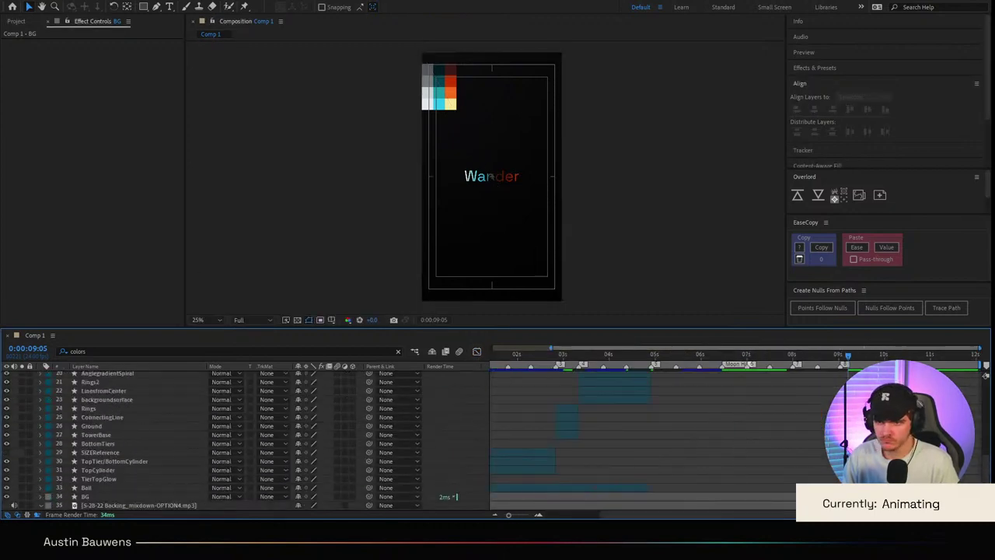
{"action": "scroll", "coordinate": [637, 445], "scroll_direction": "down", "scroll_amount": 2}
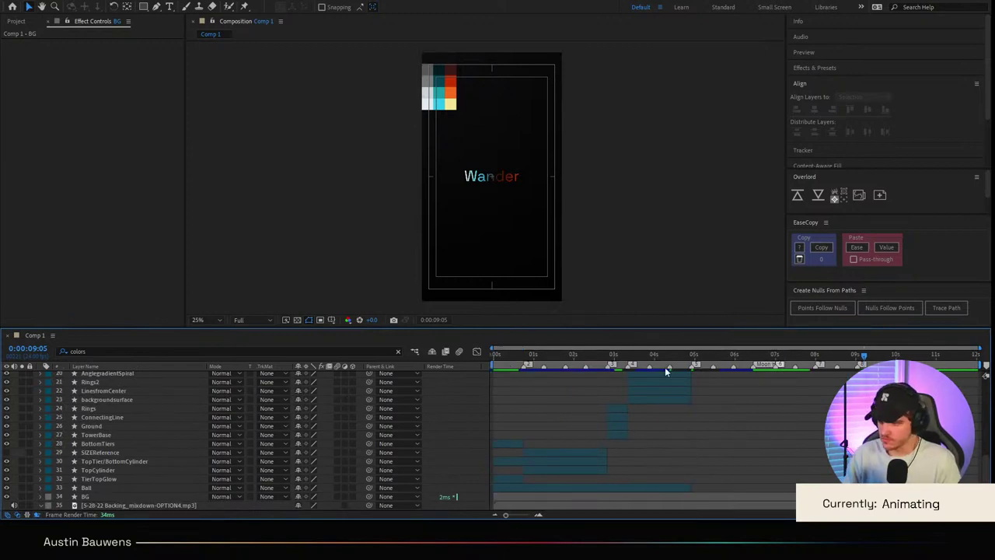
{"action": "left_click_drag", "start_coordinate": [670, 357], "coordinate": [493, 356]}
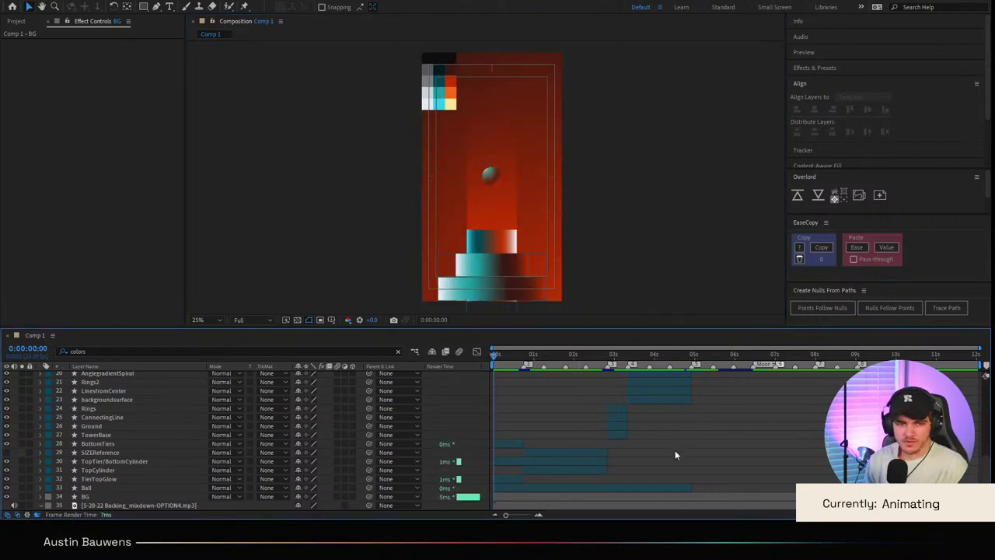
{"action": "key", "text": "space"}
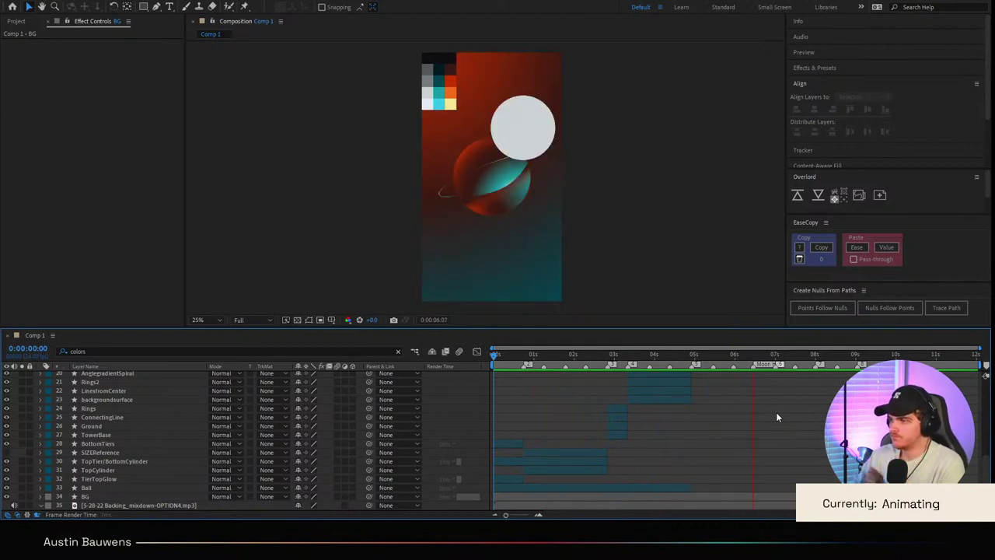
{"action": "key", "text": "space"}
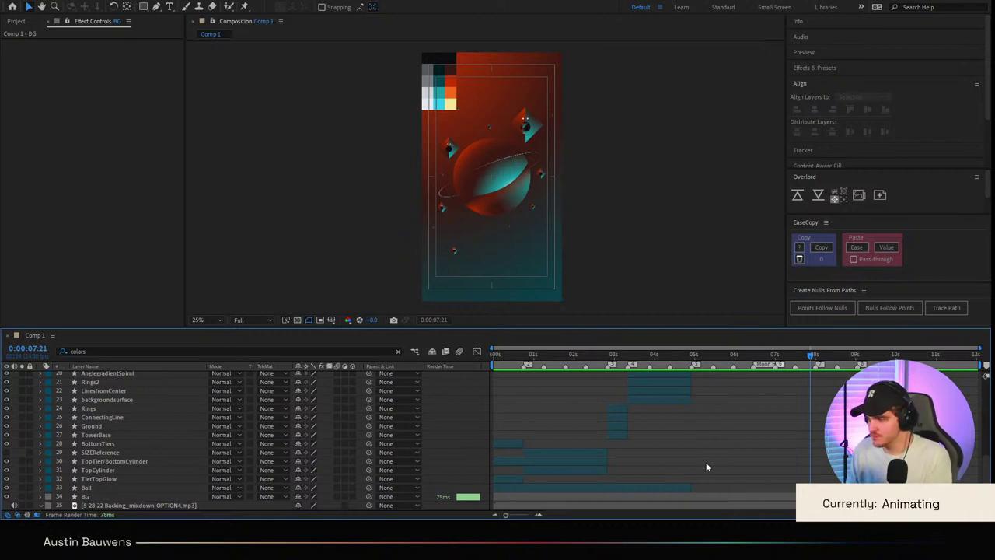
{"action": "left_click_drag", "start_coordinate": [739, 355], "coordinate": [431, 366]}
{"action": "key", "text": "space"}
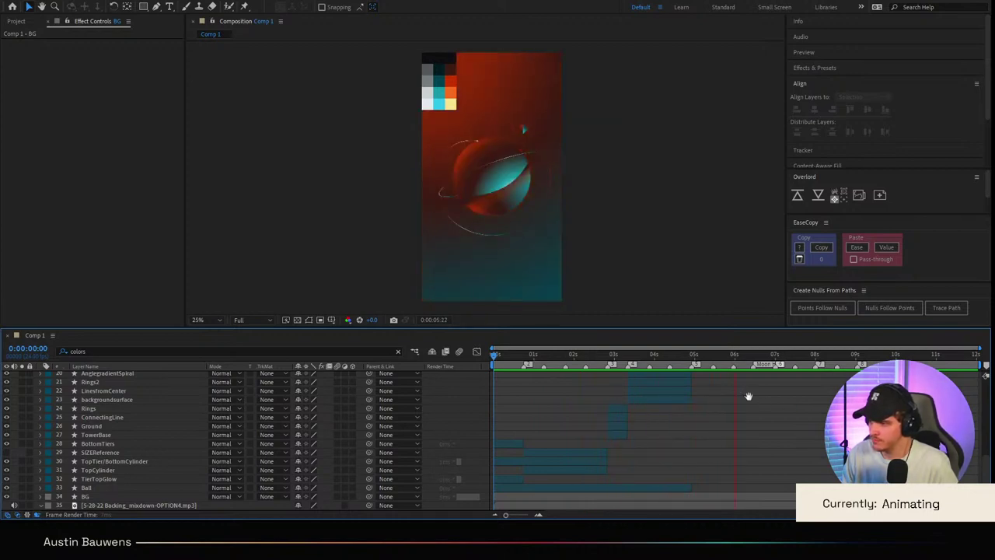
{"action": "key", "text": "space"}
{"action": "scroll", "coordinate": [734, 459], "scroll_direction": "up", "scroll_amount": 2, "text": "alt"}
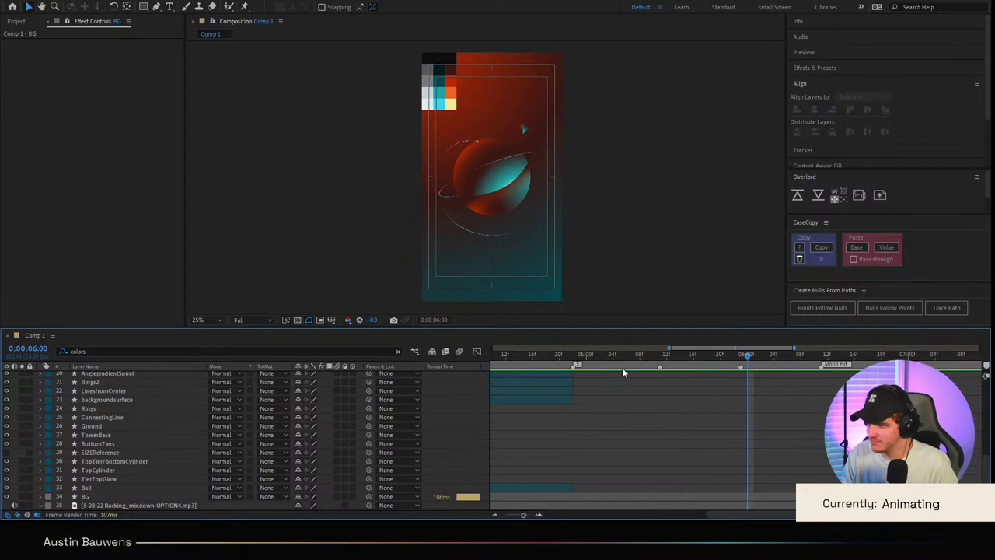
{"action": "mouse_move", "coordinate": [636, 371]}
{"action": "left_mouse_down"}
{"action": "mouse_move", "coordinate": [564, 366]}
{"action": "mouse_move", "coordinate": [646, 372]}
{"action": "left_mouse_up"}
{"action": "scroll", "coordinate": [621, 428], "scroll_direction": "down", "scroll_amount": 1}
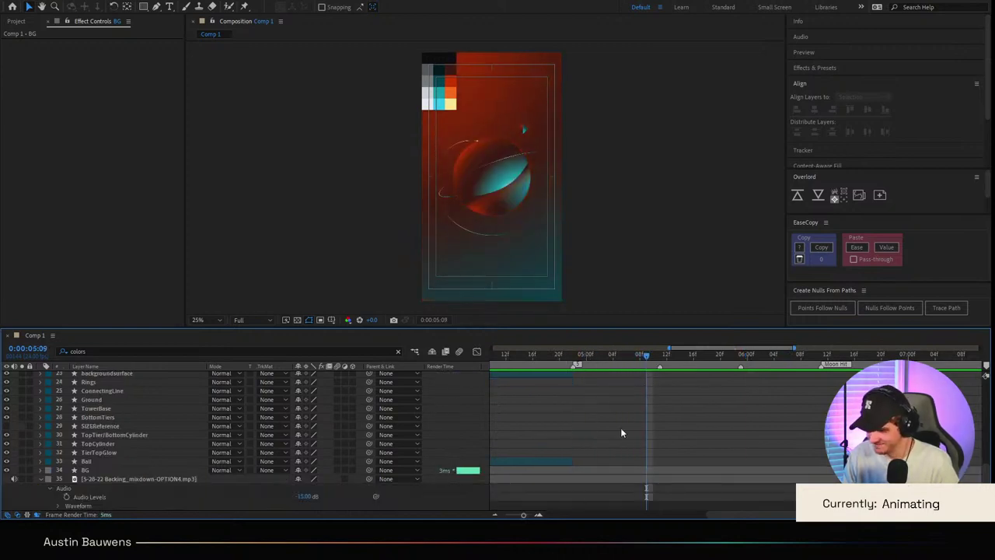
{"action": "left_click", "coordinate": [102, 469]}
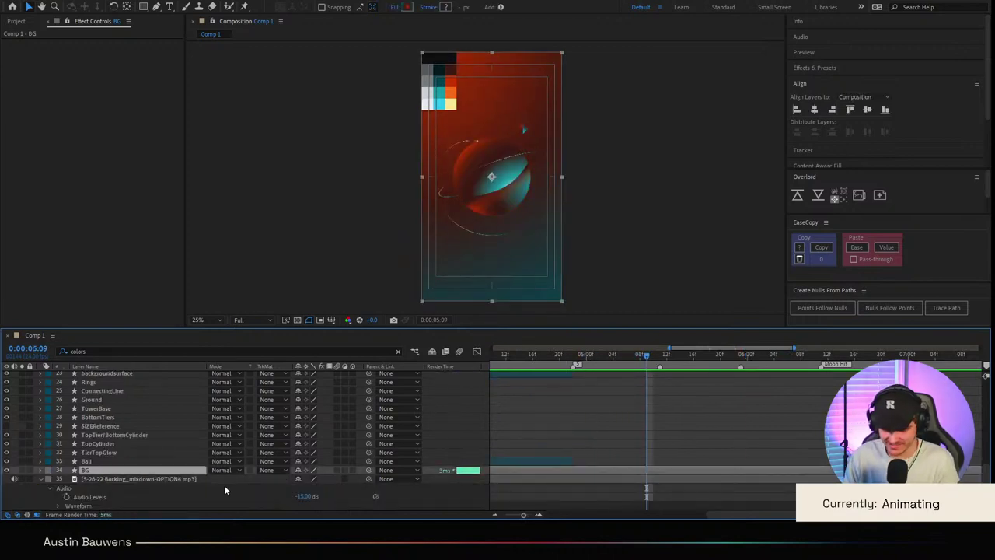
{"action": "key", "text": "u"}
{"action": "left_click_drag", "start_coordinate": [582, 366], "coordinate": [550, 370]}
{"action": "key", "text": "space"}
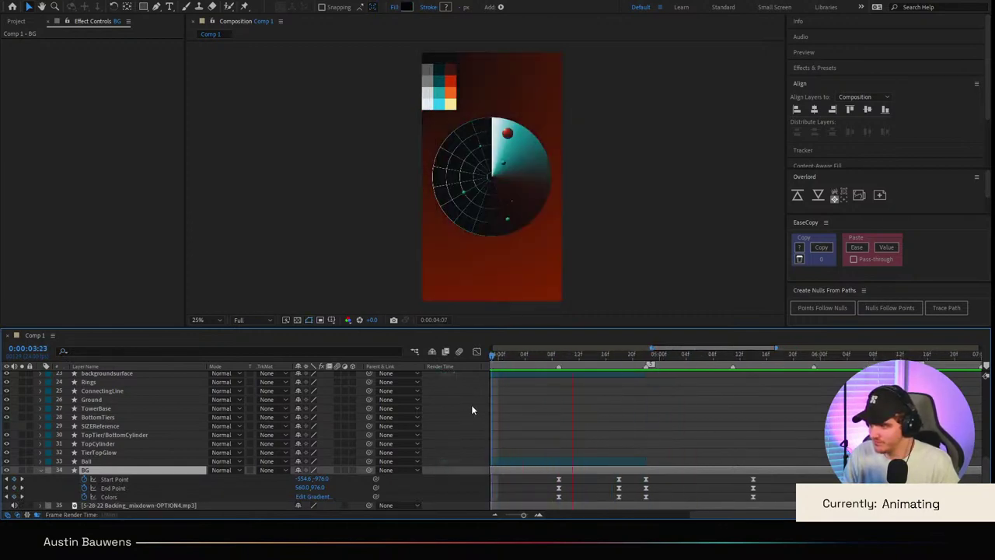
{"action": "left_click", "coordinate": [578, 359]}
{"action": "key", "text": "space"}
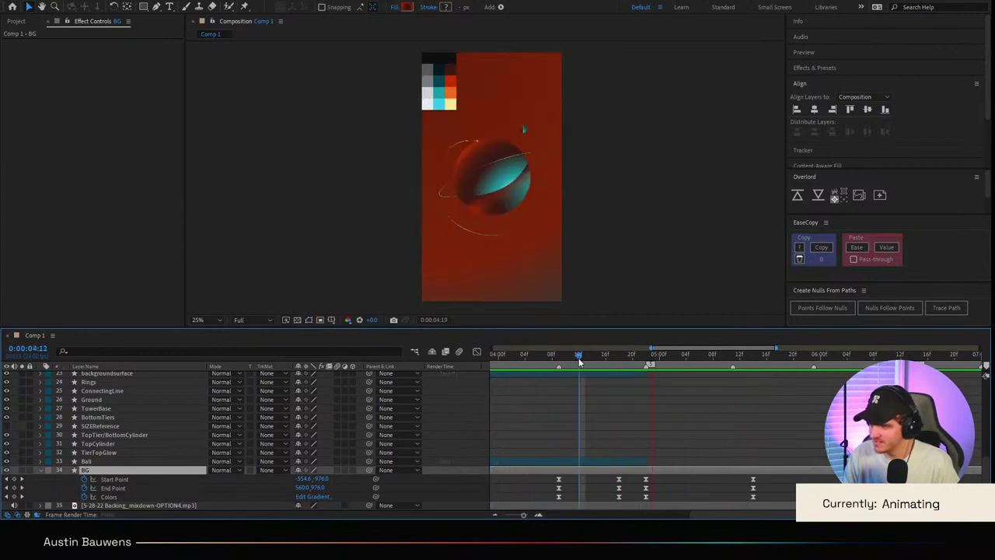
{"action": "left_click", "coordinate": [513, 359]}
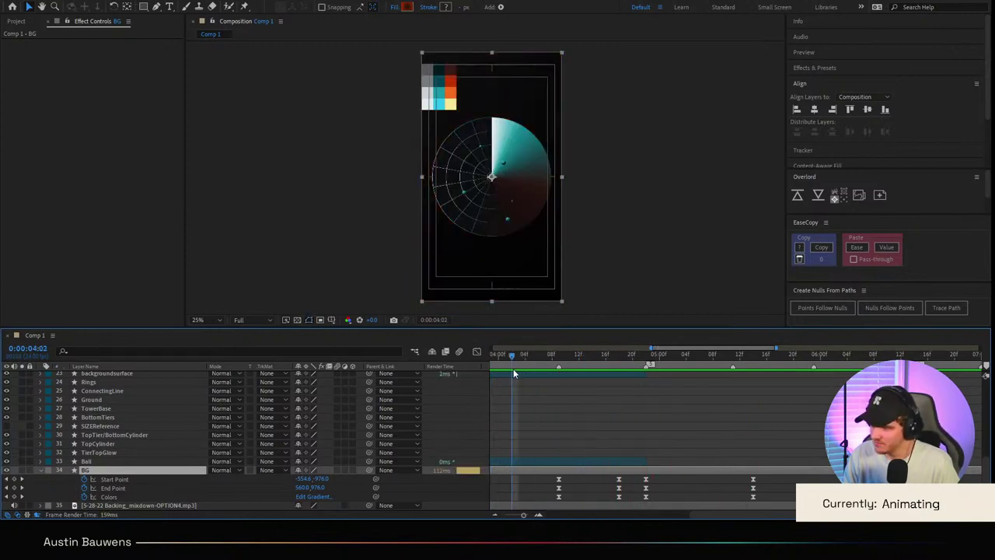
{"action": "key", "text": "space"}
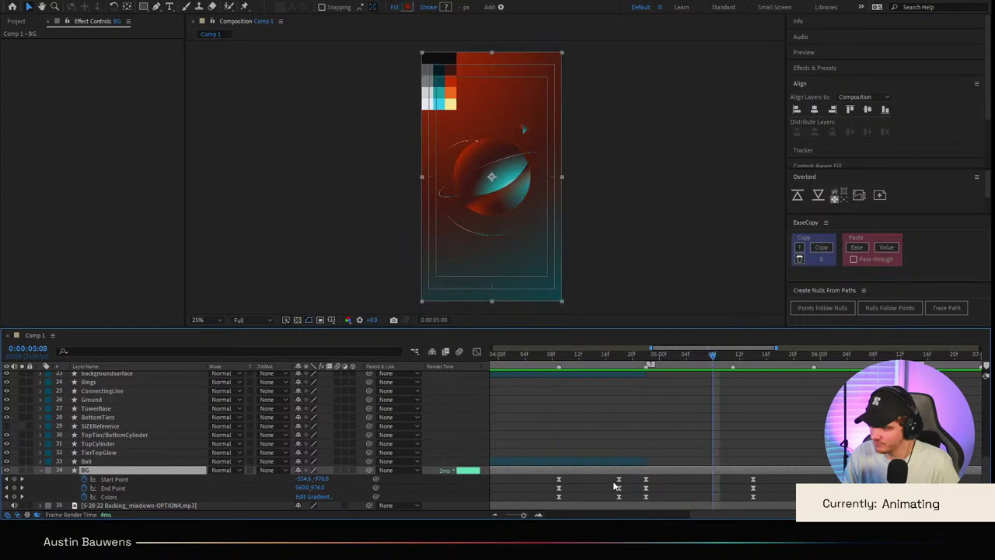
{"action": "left_click", "coordinate": [522, 359]}
{"action": "key", "text": "space"}
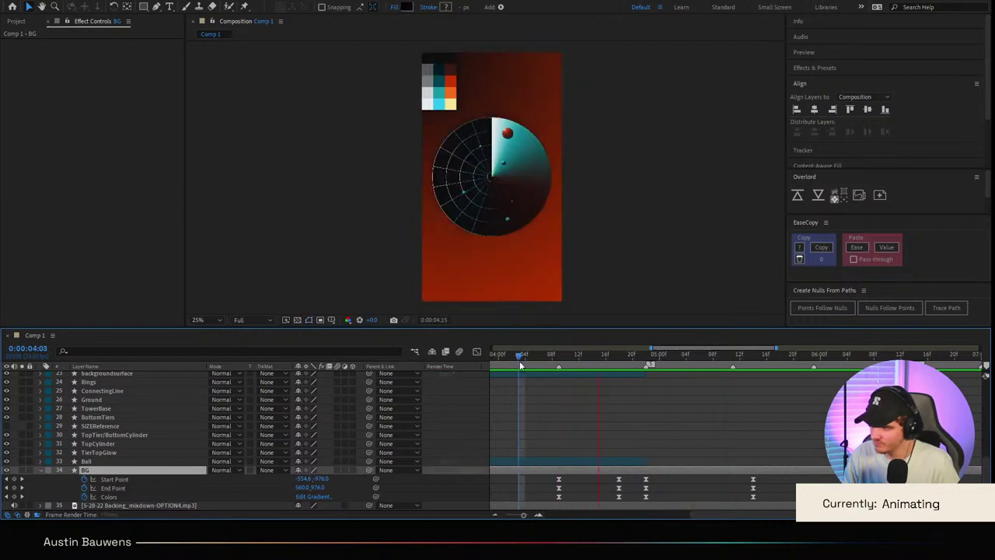
{"action": "key", "text": "space"}
{"action": "left_click_drag", "start_coordinate": [552, 359], "coordinate": [522, 360]}
{"action": "key", "text": "space"}
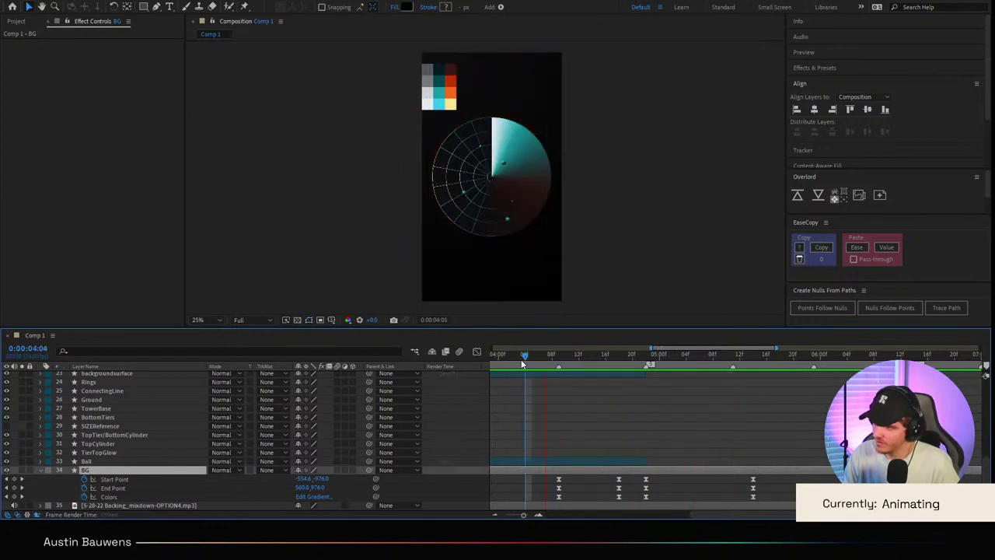
{"action": "left_click", "coordinate": [584, 353]}
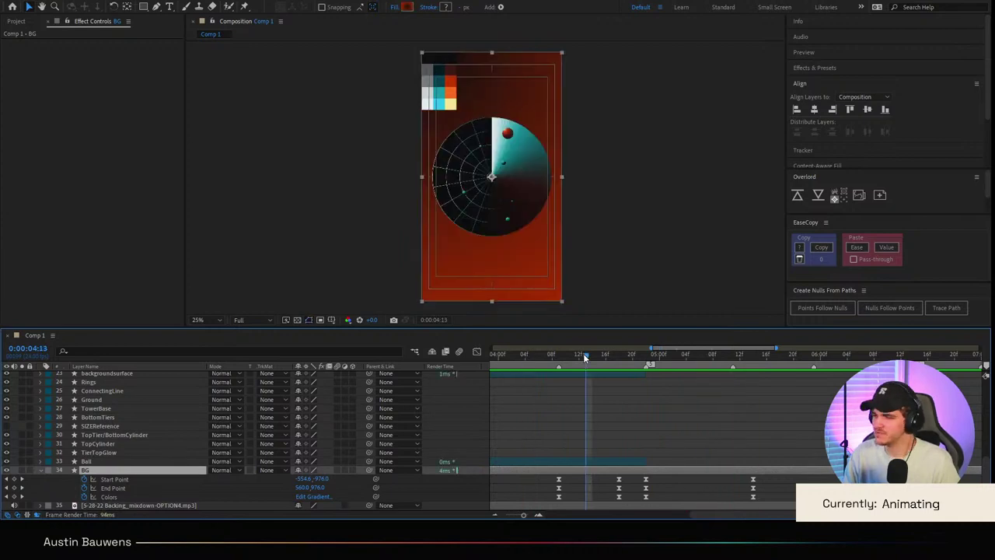
{"action": "left_click", "coordinate": [40, 472]}
{"action": "scroll", "coordinate": [606, 398], "scroll_direction": "left", "scroll_amount": 3}
{"action": "scroll", "coordinate": [588, 416], "scroll_direction": "left", "scroll_amount": 5}
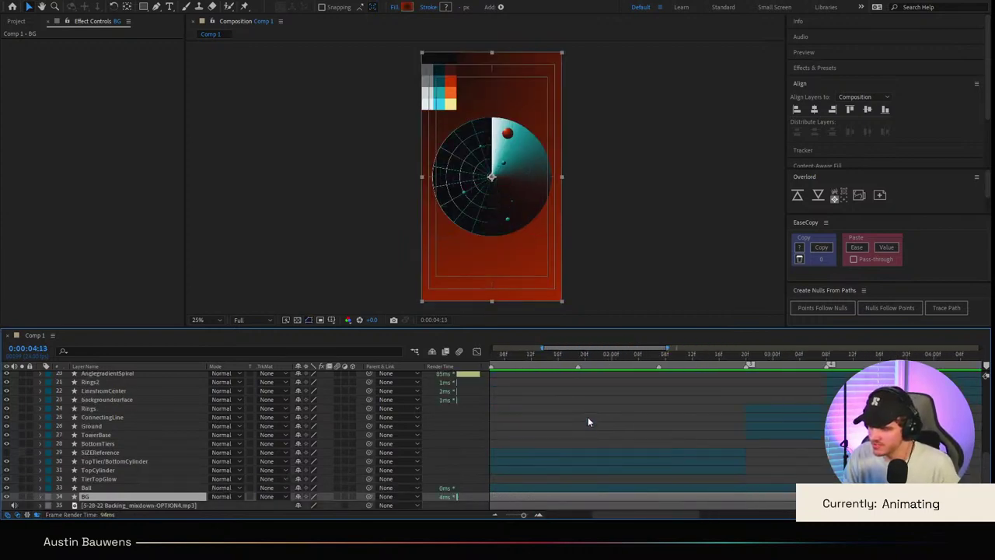
{"action": "left_click", "coordinate": [587, 355]}
Step: Return to the first frame and hide the Cpal palette layer
{"action": "key", "text": "Home"}
{"action": "left_click", "coordinate": [614, 407]}
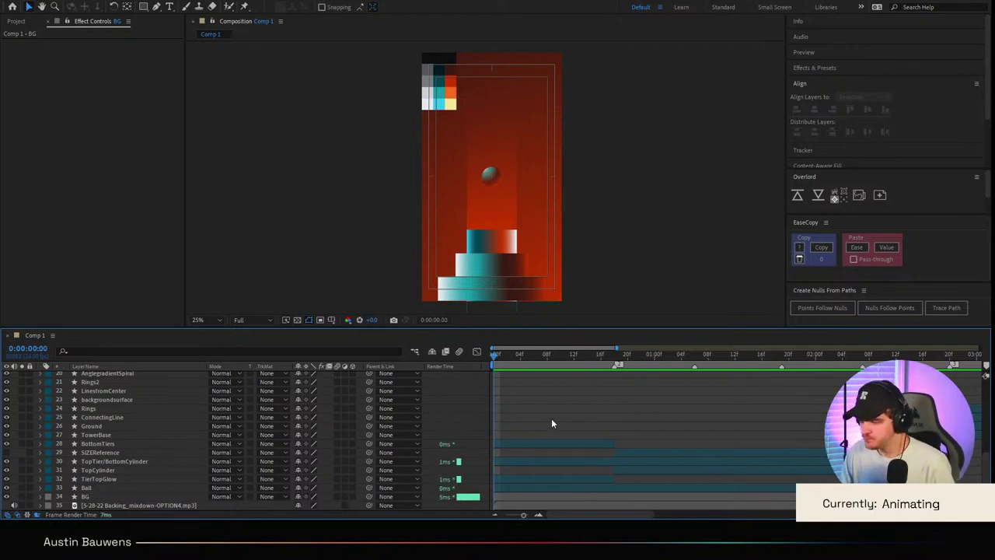
{"action": "scroll", "coordinate": [74, 383], "scroll_direction": "up", "scroll_amount": 5}
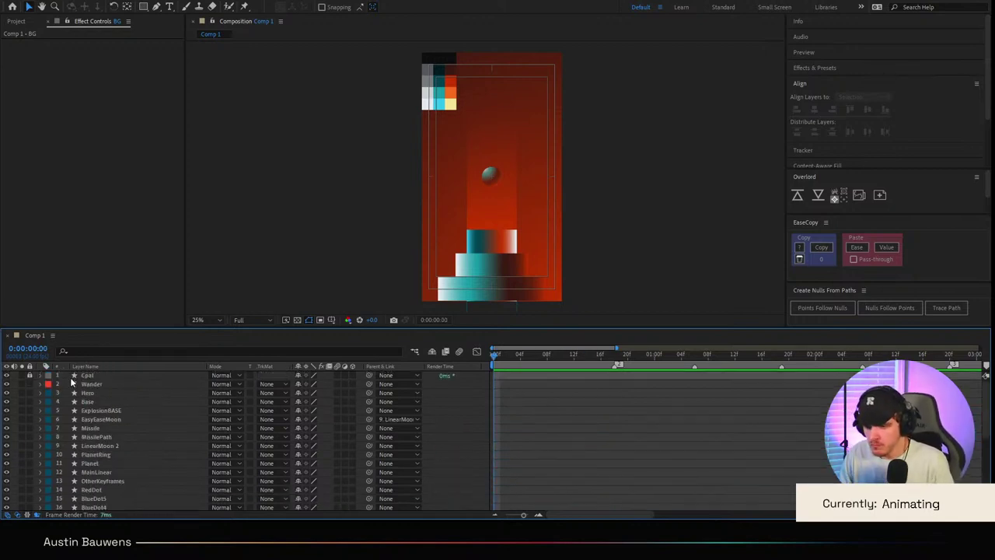
{"action": "left_click", "coordinate": [7, 375]}
{"action": "scroll", "coordinate": [646, 439], "scroll_direction": "down", "scroll_amount": 5}
Step: Select and deselect the BottomTiers and SIZEReference layers
{"action": "left_click", "coordinate": [575, 441]}
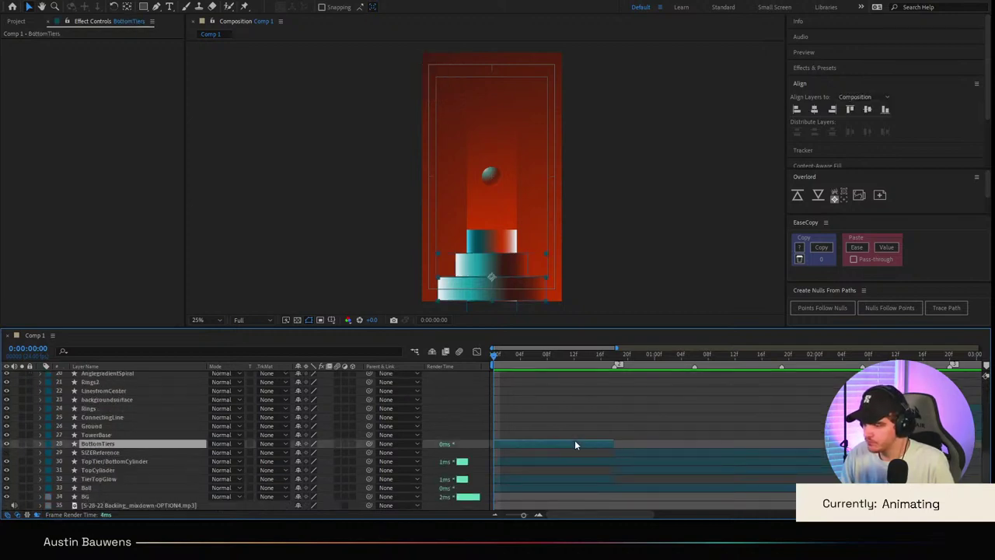
{"action": "left_click", "coordinate": [612, 419]}
{"action": "left_click", "coordinate": [104, 444]}
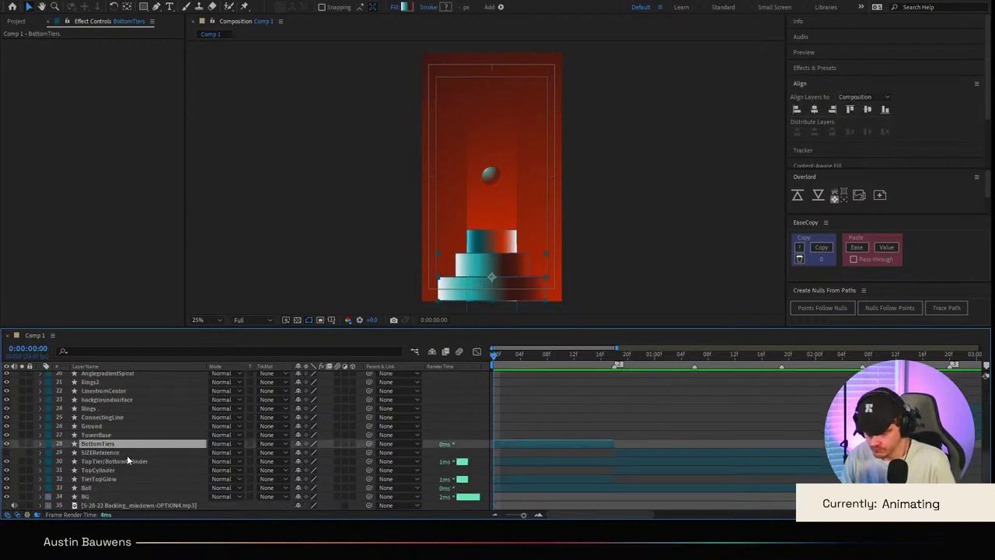
{"action": "left_click", "coordinate": [126, 455]}
{"action": "left_click", "coordinate": [653, 419]}
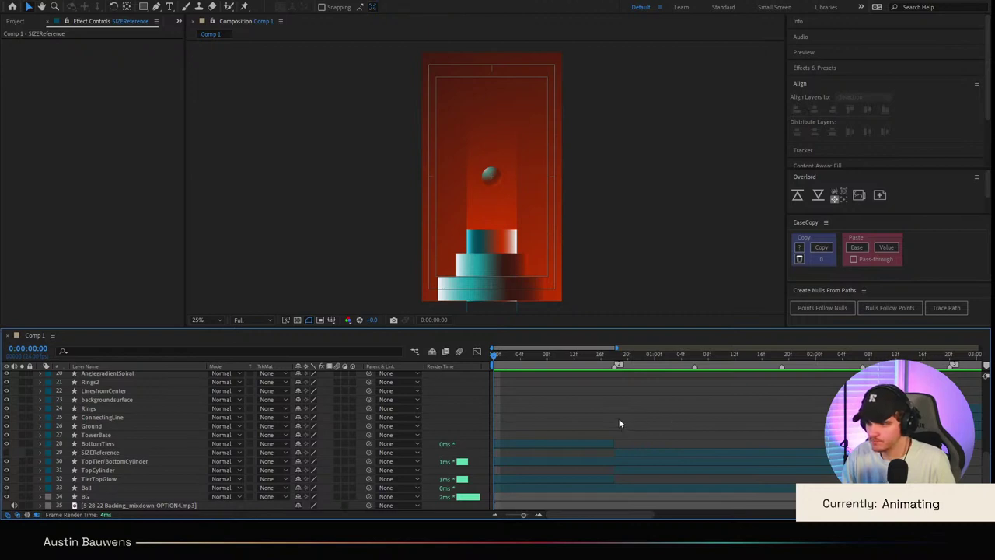
{"action": "scroll", "coordinate": [619, 419], "scroll_direction": "up", "scroll_amount": 1}
{"action": "scroll", "coordinate": [494, 202], "scroll_direction": "up", "scroll_amount": 4}
{"action": "scroll", "coordinate": [499, 202], "scroll_direction": "down", "scroll_amount": 3}
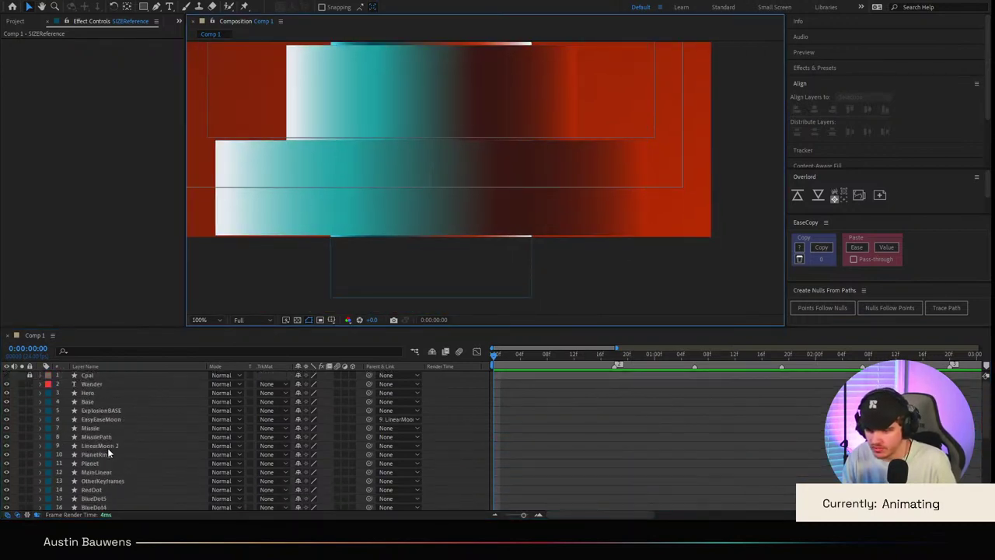
{"action": "scroll", "coordinate": [115, 444], "scroll_direction": "down", "scroll_amount": 1}
Step: Select BottomTiers, leave its name unchanged, and pan the view to show the whole tower
{"action": "left_click", "coordinate": [113, 444]}
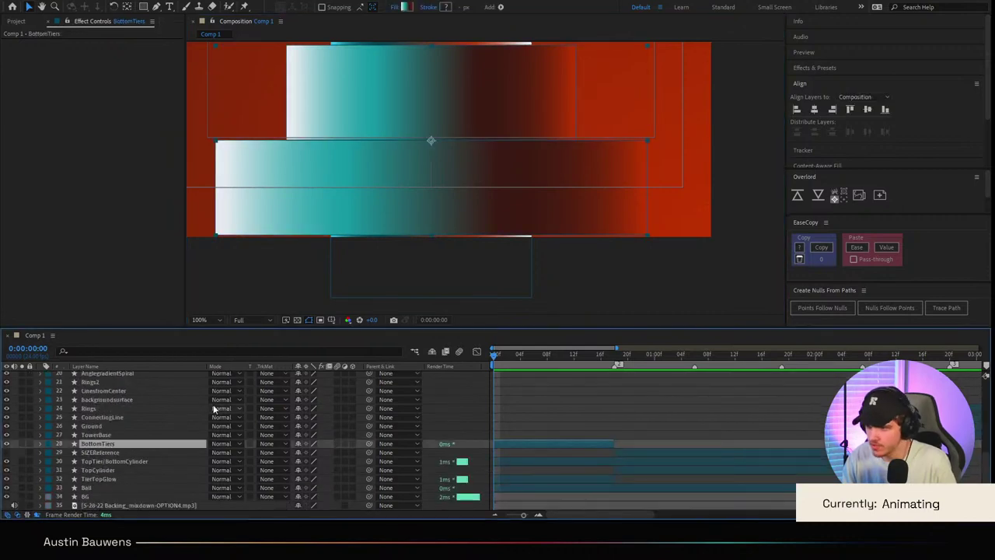
{"action": "key", "text": "Return"}
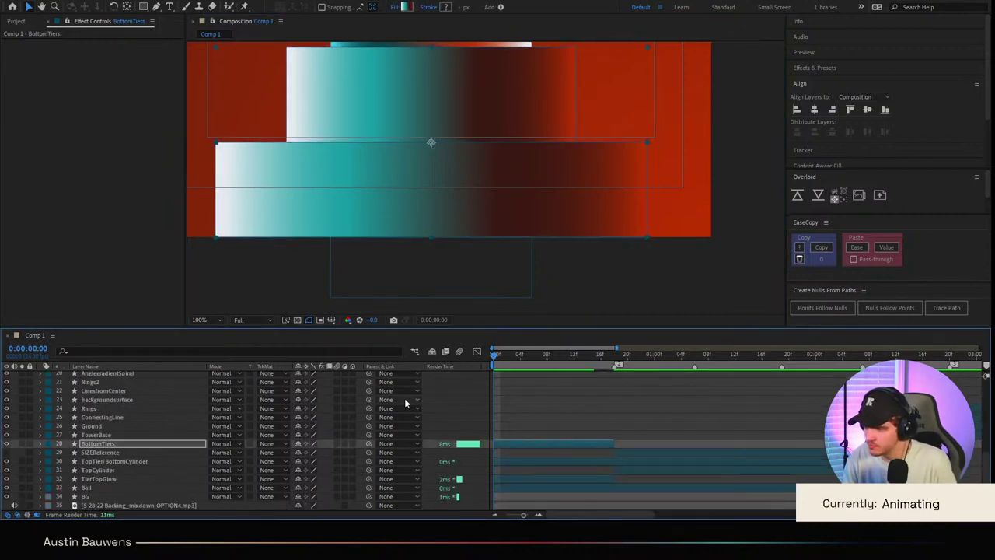
{"action": "key", "text": "F2"}
{"action": "scroll", "coordinate": [582, 196], "scroll_direction": "down", "scroll_amount": 1}
{"action": "left_click_drag", "start_coordinate": [587, 182], "coordinate": [600, 292]}
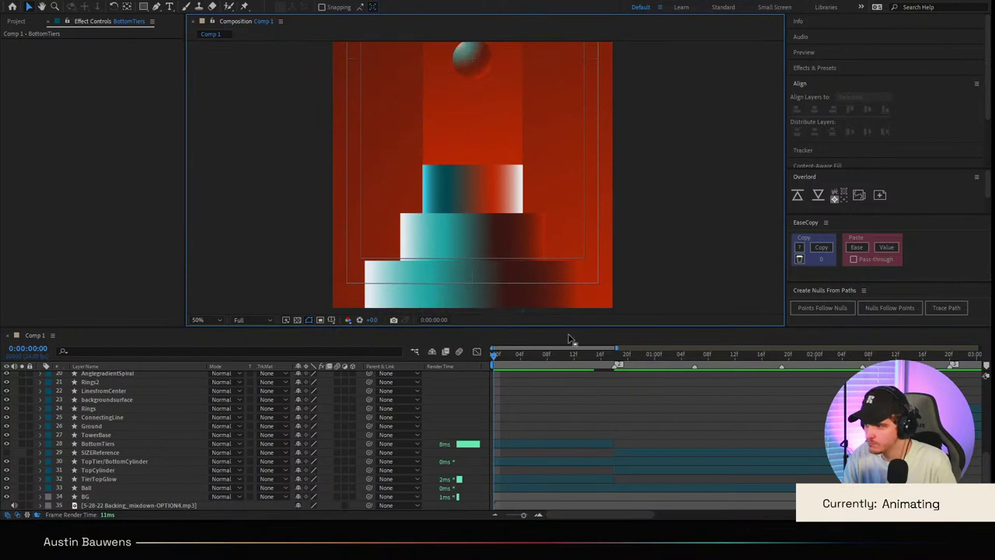
{"action": "left_click", "coordinate": [606, 398]}
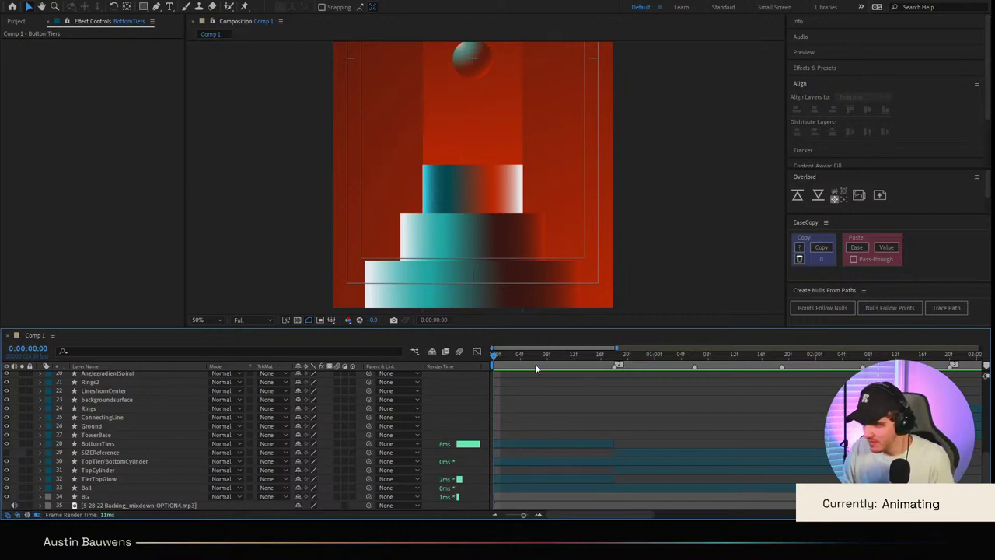
Step: Reframe the tower and select the TopTier/BottomCylinder layer
{"action": "left_click_drag", "start_coordinate": [549, 211], "coordinate": [536, 259]}
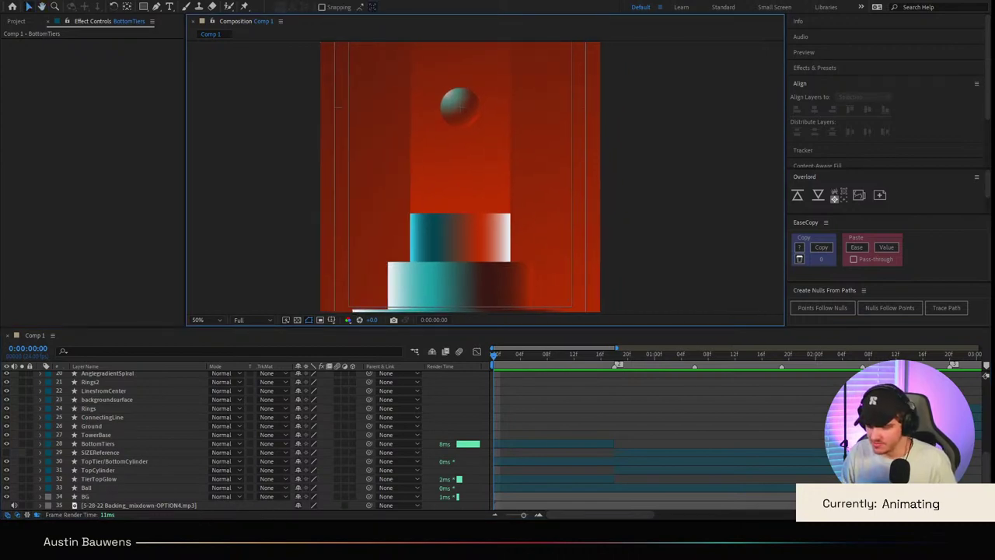
{"action": "left_click", "coordinate": [534, 372]}
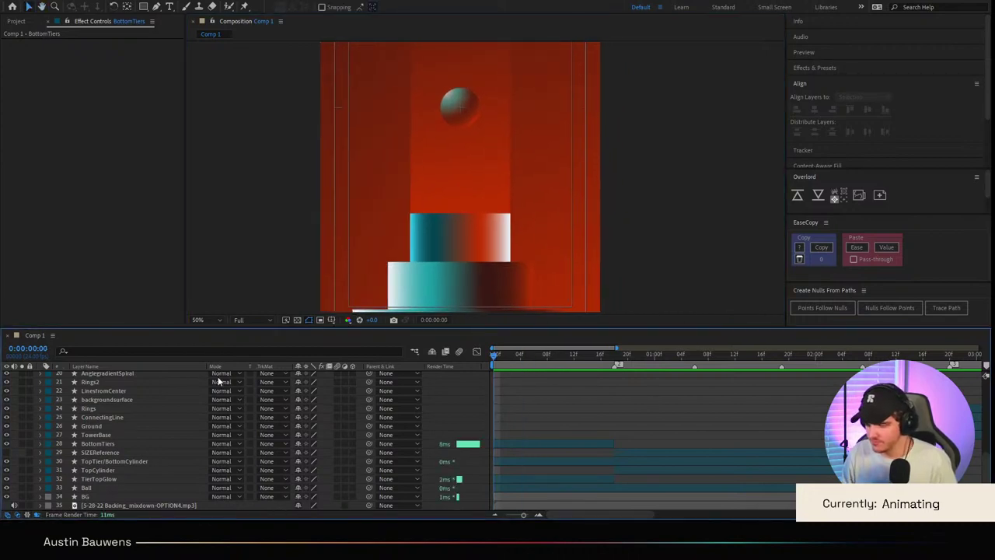
{"action": "scroll", "coordinate": [469, 234], "scroll_direction": "down", "scroll_amount": 2}
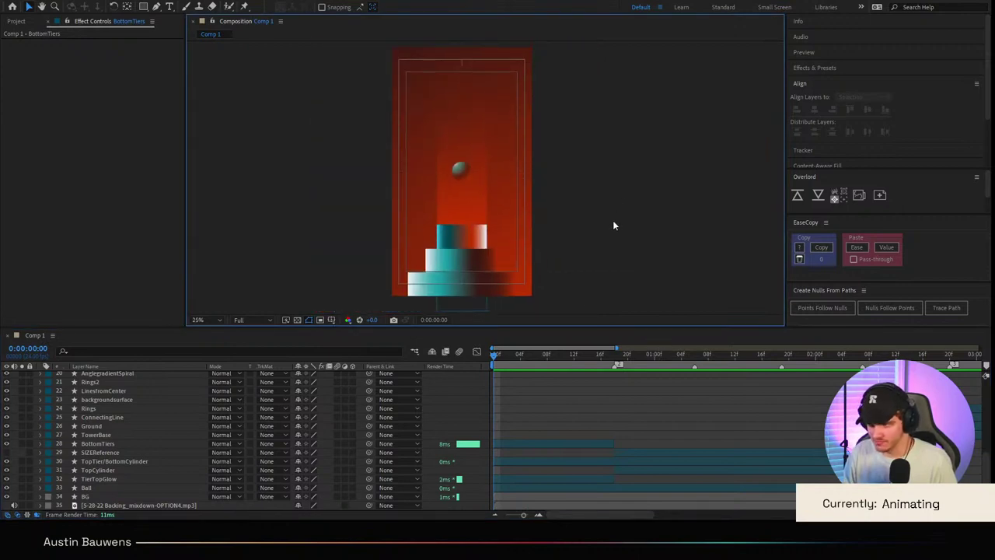
{"action": "left_click", "coordinate": [98, 435]}
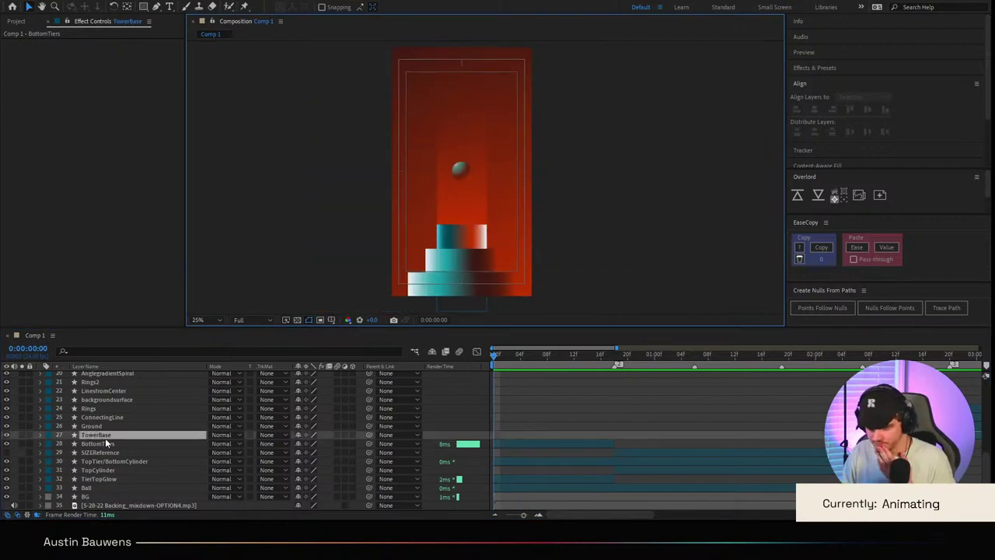
{"action": "left_click", "coordinate": [102, 452]}
{"action": "left_click", "coordinate": [107, 444]}
{"action": "left_click", "coordinate": [105, 463]}
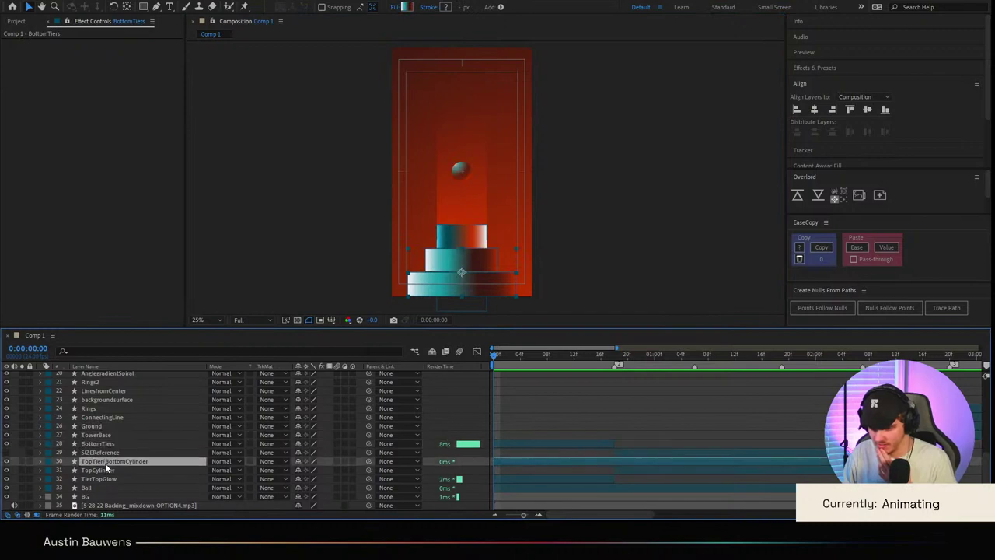
Step: Search the layer's properties for 'colors' to reveal the Gradient Fill 1 Colors property
{"action": "left_click", "coordinate": [40, 461]}
{"action": "left_click", "coordinate": [97, 352]}
{"action": "type", "text": "colors"}
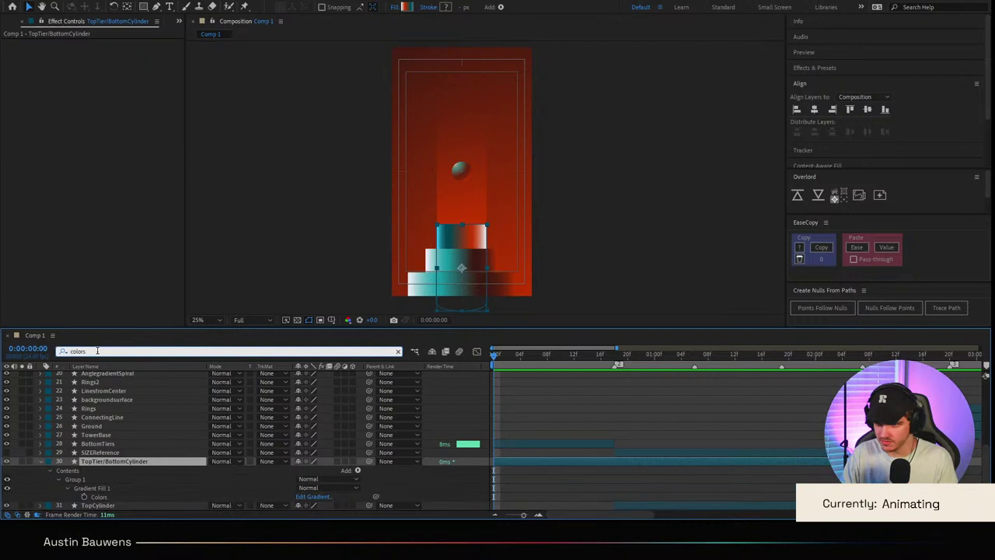
{"action": "key", "text": "Return"}
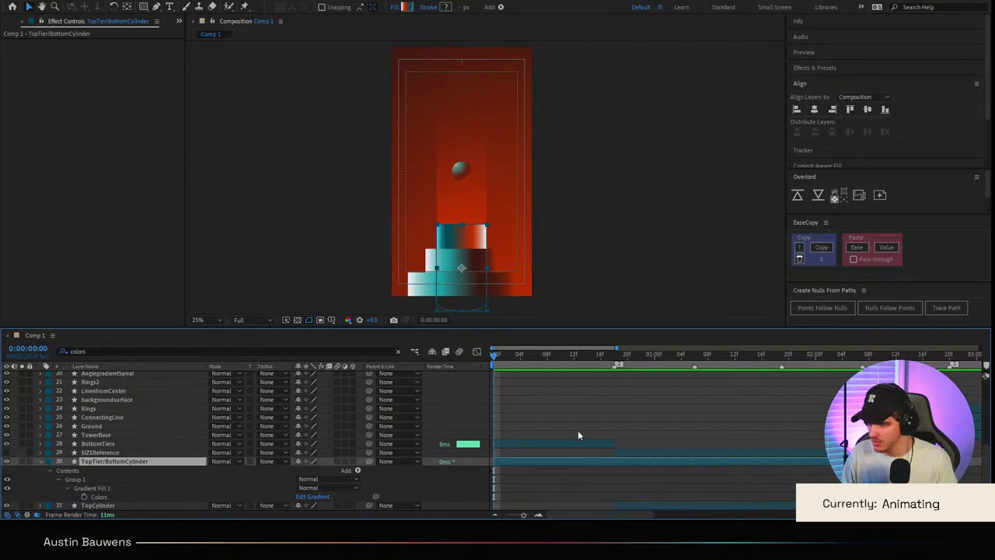
{"action": "left_click", "coordinate": [62, 486]}
{"action": "left_click", "coordinate": [66, 486]}
{"action": "left_click", "coordinate": [67, 487]}
{"action": "scroll", "coordinate": [103, 480], "scroll_direction": "down", "scroll_amount": 3}
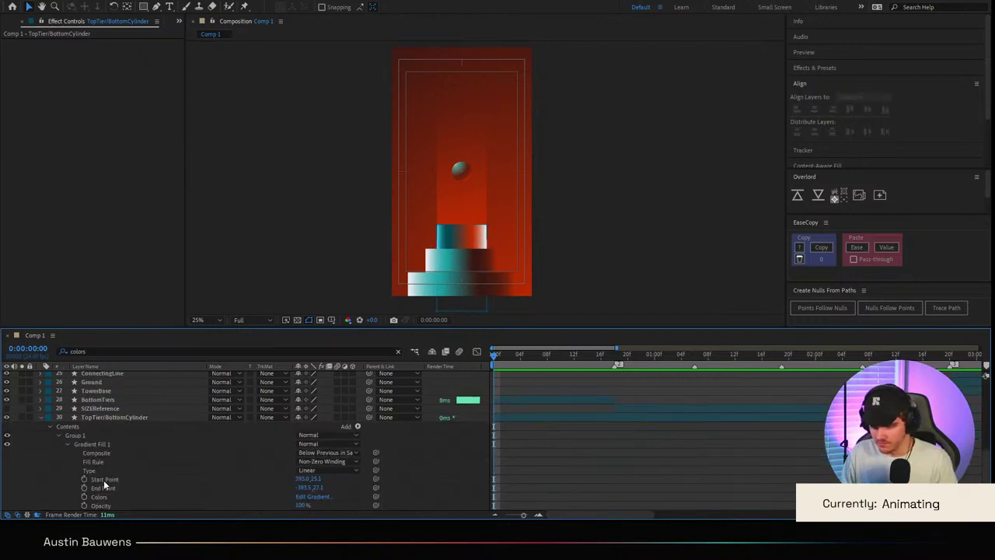
Step: Set Colors keyframes at 1 second and at frame 12, ending on frame 12
{"action": "left_click", "coordinate": [619, 367]}
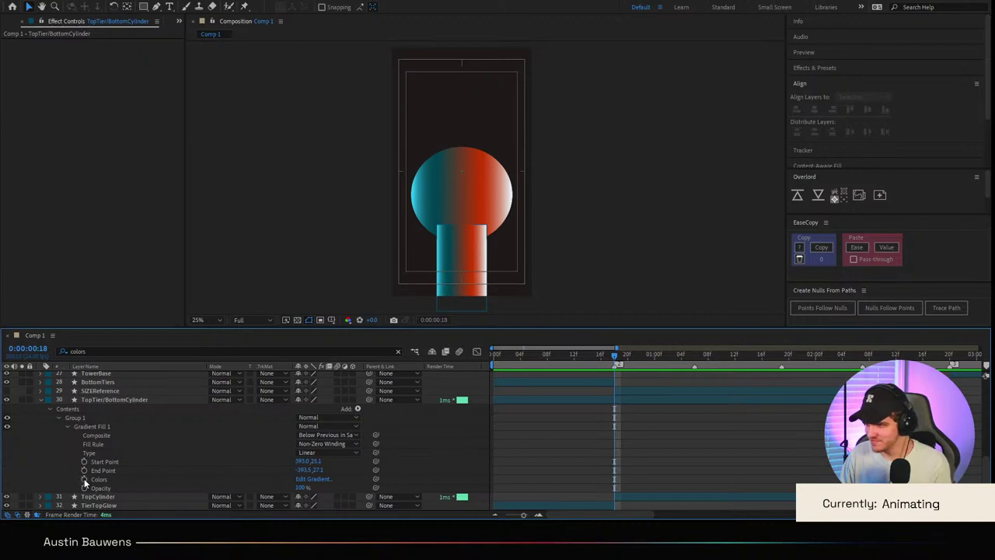
{"action": "key", "text": "space"}
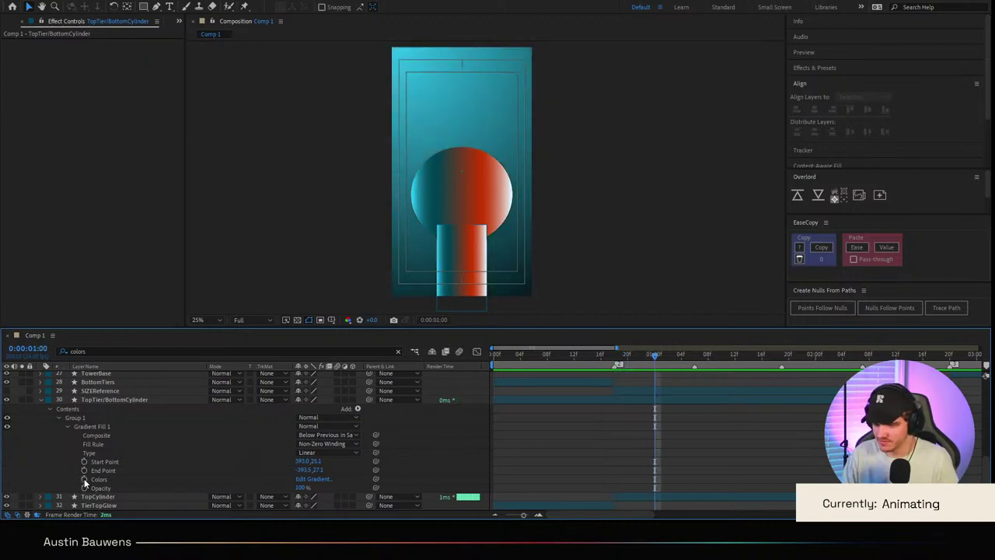
{"action": "left_click", "coordinate": [84, 478]}
{"action": "key", "text": "Page_Up"}
{"action": "key", "text": "Page_Up"}
{"action": "key", "text": "Page_Up"}
{"action": "key", "text": "Page_Up"}
{"action": "key", "text": "Page_Up"}
{"action": "key", "text": "Page_Up"}
{"action": "key", "text": "Page_Up"}
{"action": "key", "text": "Page_Up"}
{"action": "key", "text": "Page_Up"}
{"action": "key", "text": "Page_Up"}
{"action": "key", "text": "Page_Up"}
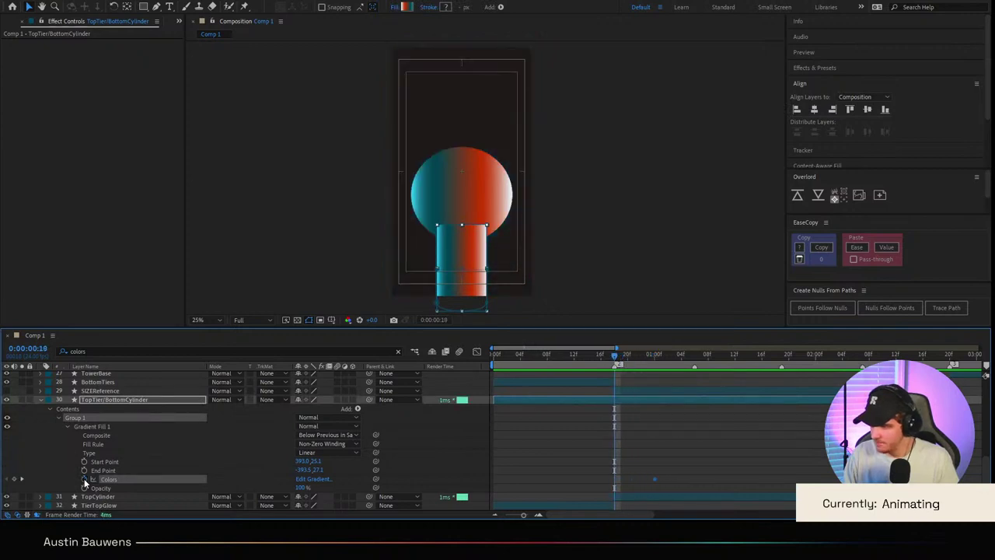
{"action": "left_click", "coordinate": [14, 479]}
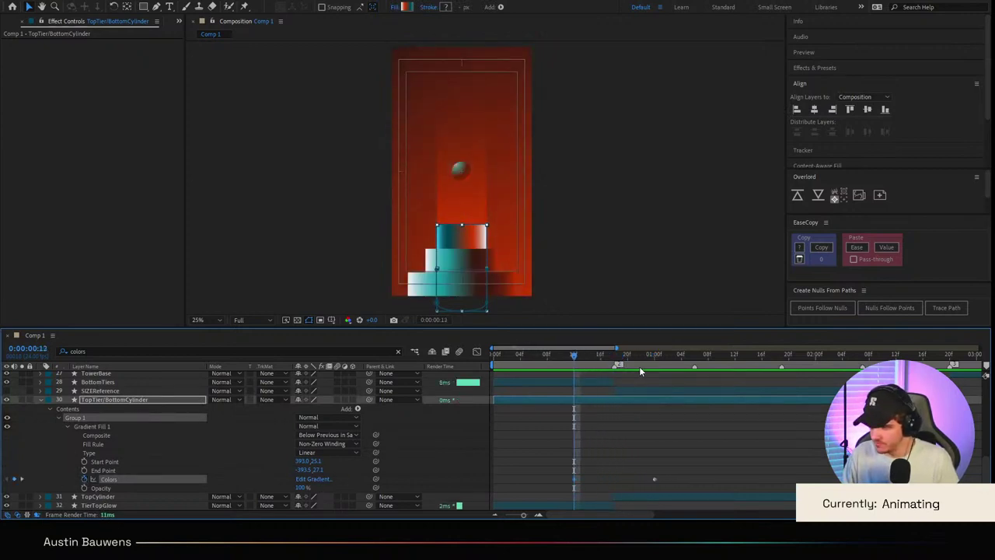
{"action": "left_click_drag", "start_coordinate": [639, 366], "coordinate": [574, 355]}
{"action": "left_click", "coordinate": [619, 447]}
Step: Show the Cpal palette layer and open the gradient editor for Colors
{"action": "left_click", "coordinate": [314, 480]}
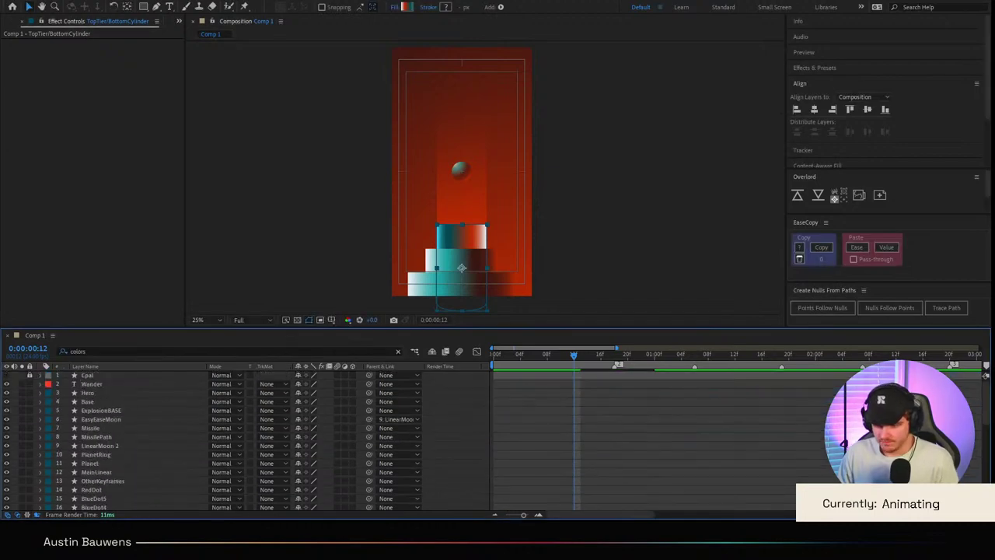
{"action": "left_click", "coordinate": [7, 375]}
{"action": "scroll", "coordinate": [204, 423], "scroll_direction": "down", "scroll_amount": 10}
{"action": "left_click", "coordinate": [326, 452]}
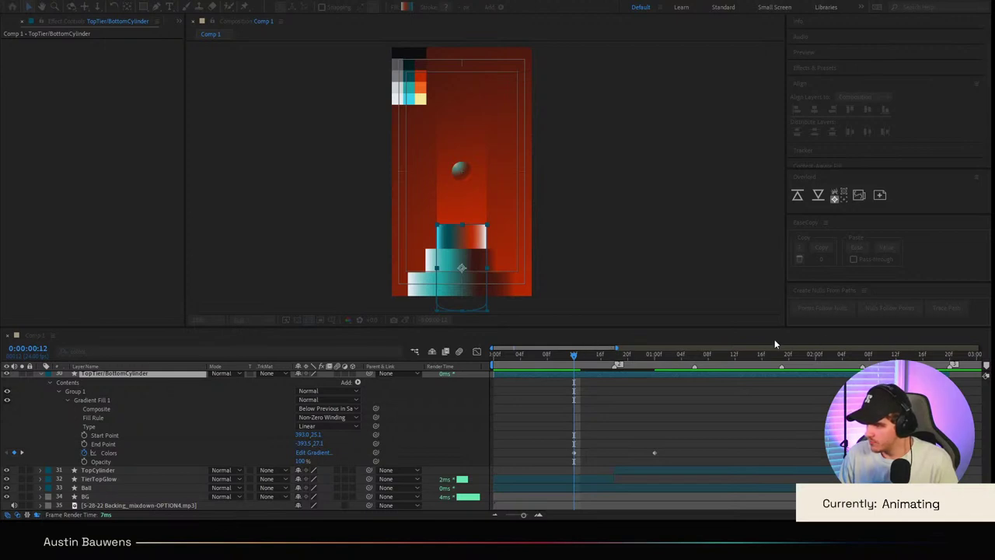
Step: Sample the palette's white and a teal swatch into the gradient and confirm
{"action": "left_click", "coordinate": [800, 377]}
{"action": "left_click", "coordinate": [396, 100]}
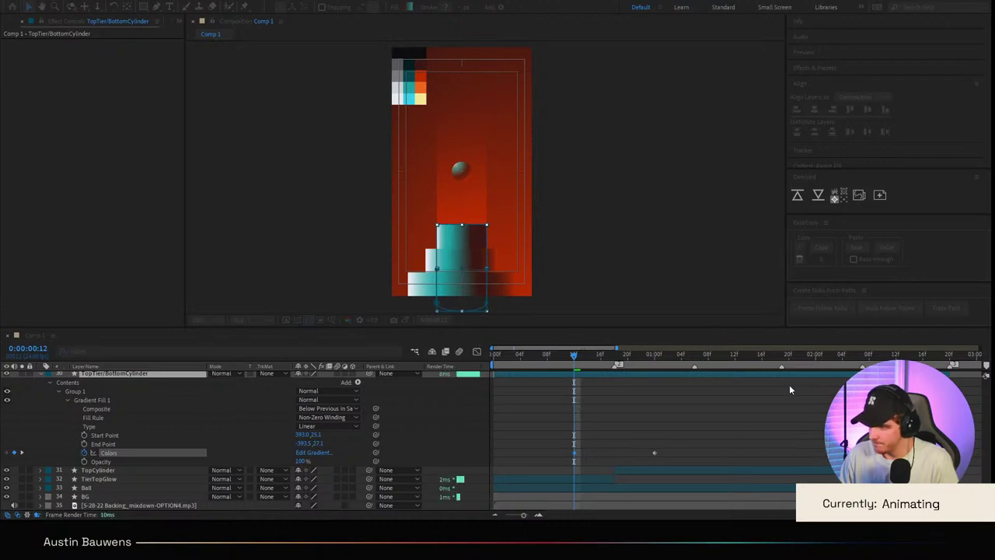
{"action": "left_click", "coordinate": [423, 73]}
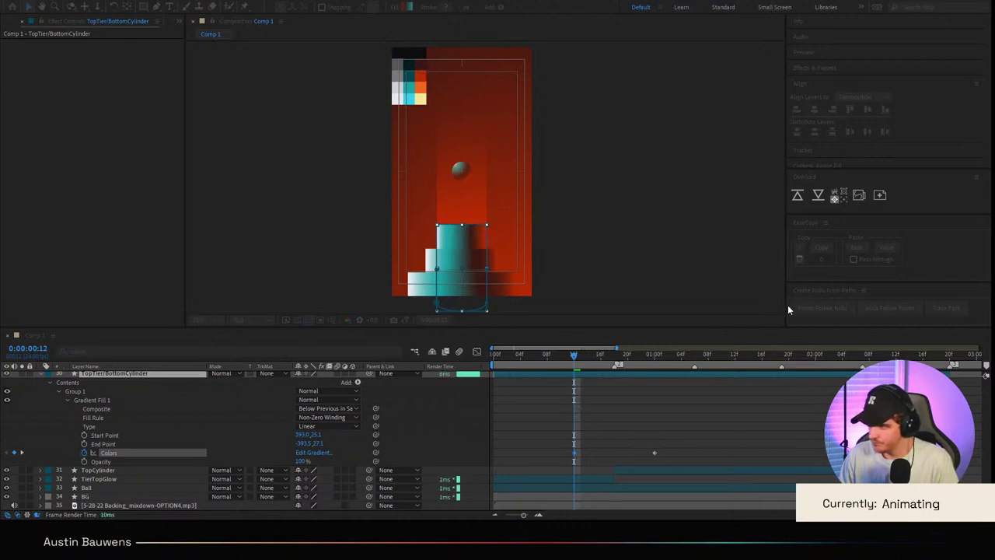
Step: Select the Colors keyframes and view them in the speed graph
{"action": "left_click", "coordinate": [788, 305]}
{"action": "left_click", "coordinate": [739, 470]}
{"action": "left_click_drag", "start_coordinate": [671, 455], "coordinate": [630, 490]}
{"action": "left_click", "coordinate": [477, 352]}
Step: Preview the tower animation from the start several times to check the top tier's colour shift
{"action": "left_click", "coordinate": [476, 351]}
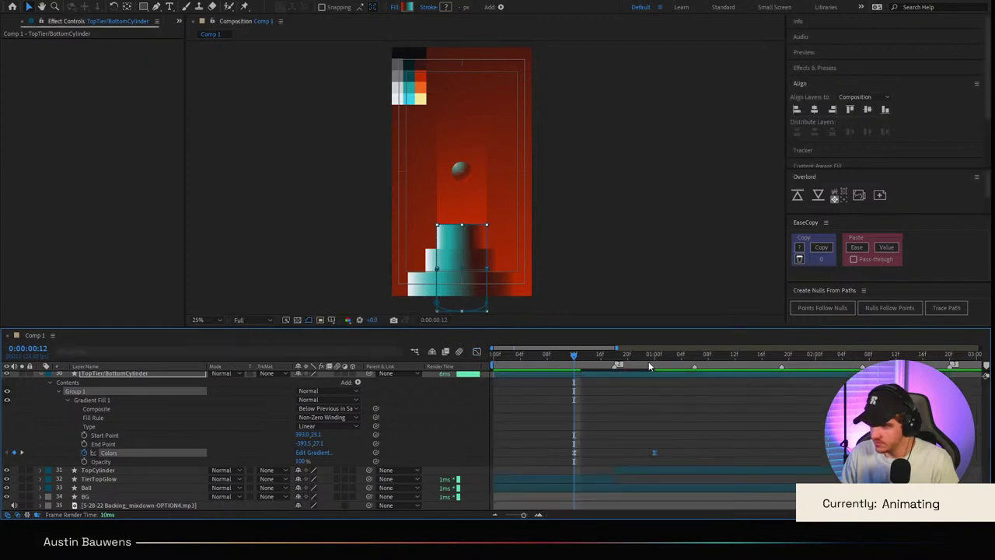
{"action": "key", "text": "Home"}
{"action": "left_click", "coordinate": [687, 434]}
{"action": "key", "text": "space"}
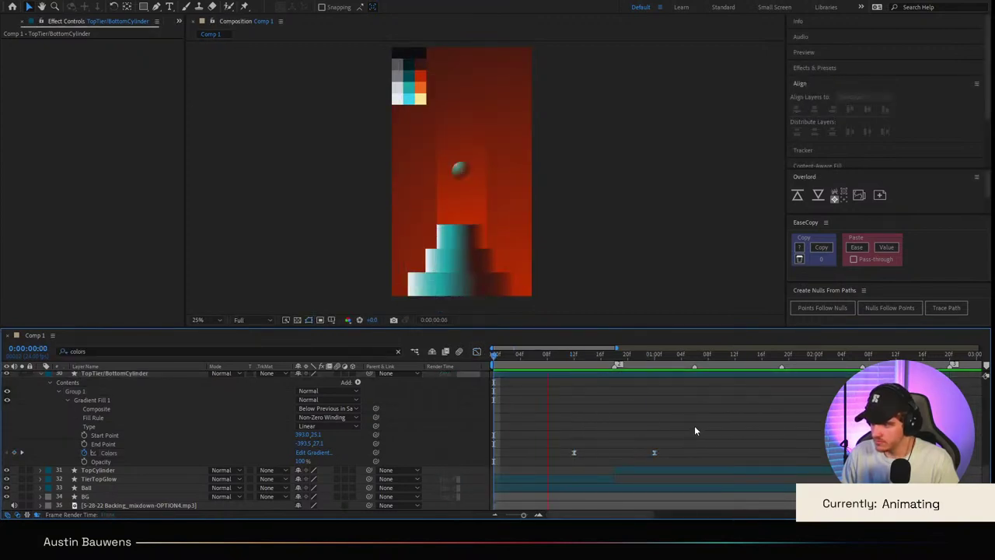
{"action": "key", "text": "space"}
{"action": "key", "text": "space"}
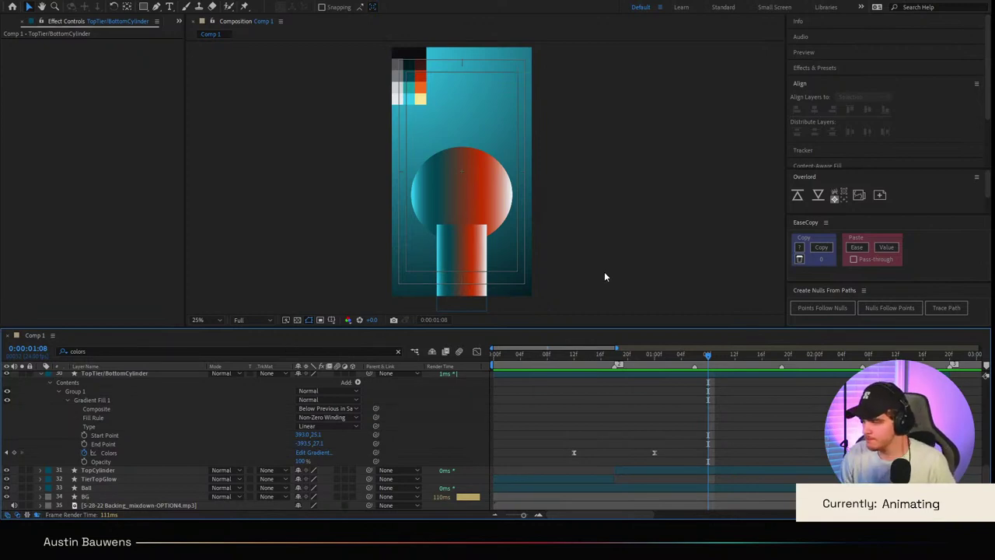
{"action": "key", "text": "space"}
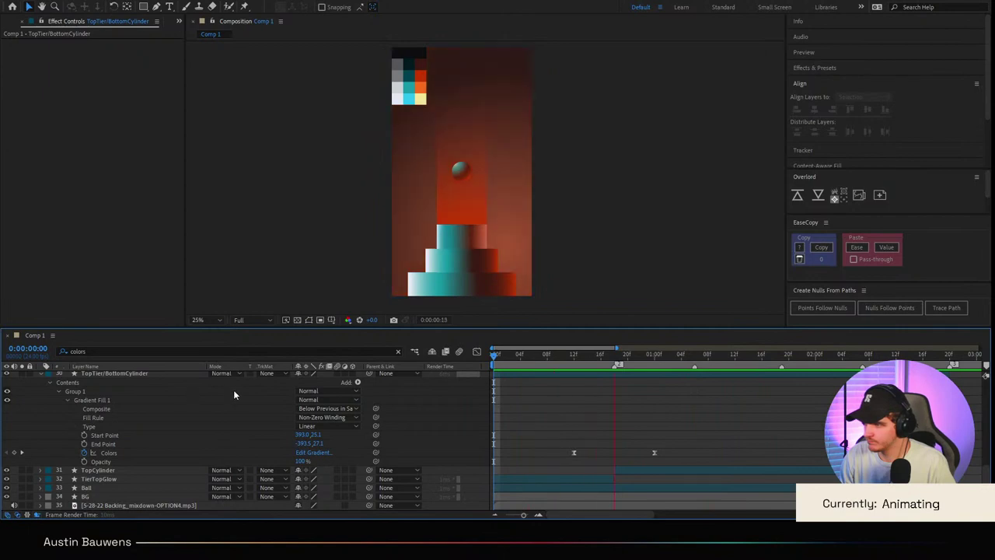
{"action": "key", "text": "space"}
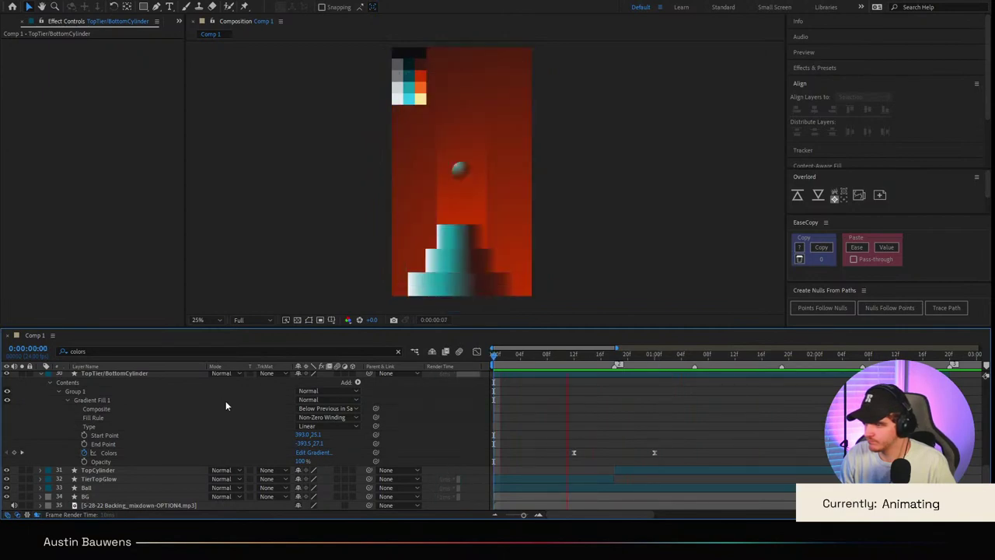
{"action": "key", "text": "space"}
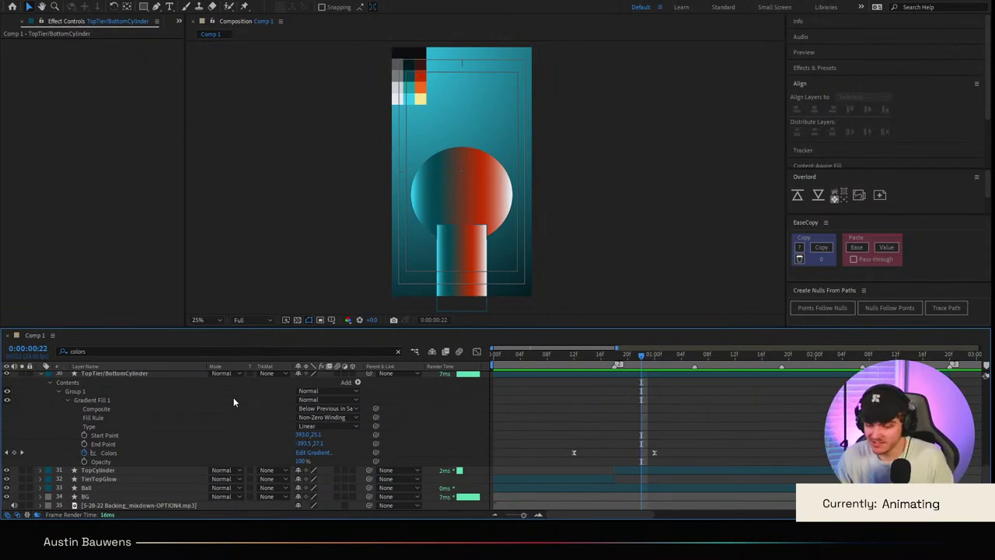
{"action": "key", "text": "space"}
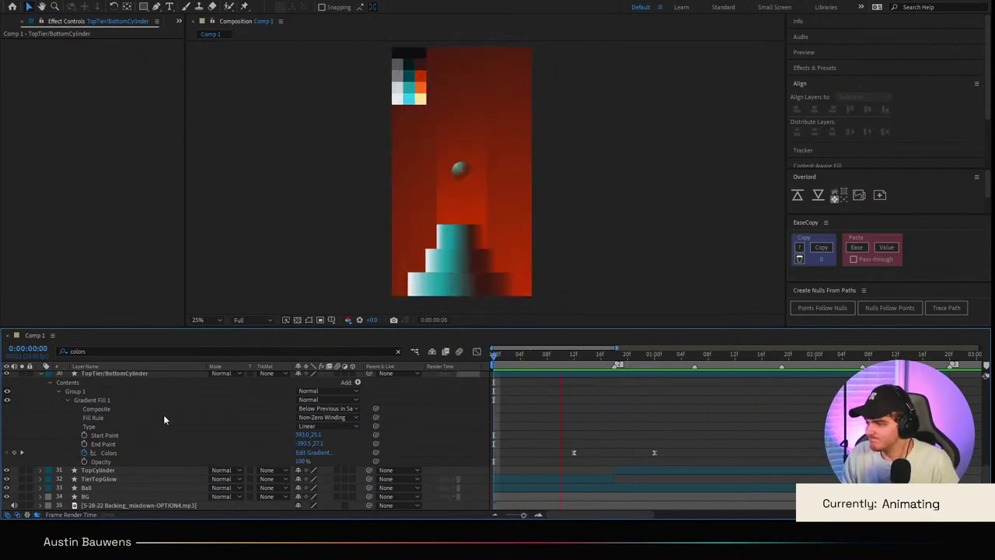
{"action": "key", "text": "space"}
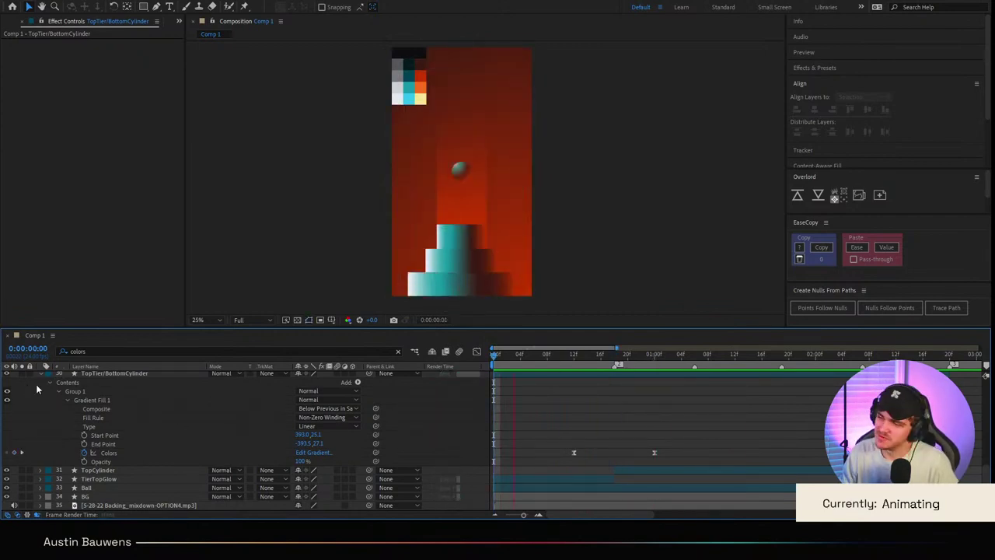
{"action": "key", "text": "space"}
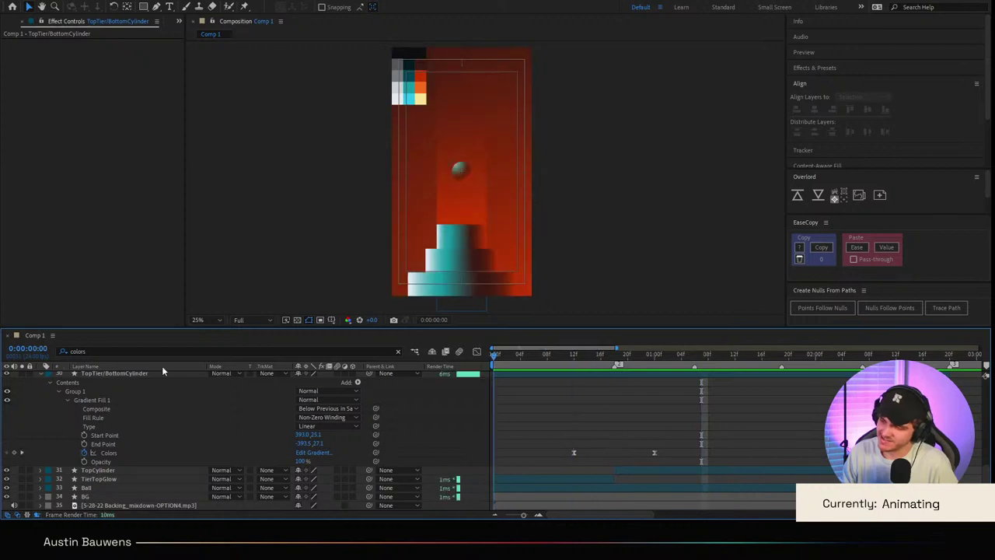
Step: Collapse the cylinder layer's gradient properties, preview again, and return to the start
{"action": "scroll", "coordinate": [17, 432], "scroll_direction": "up", "scroll_amount": 3}
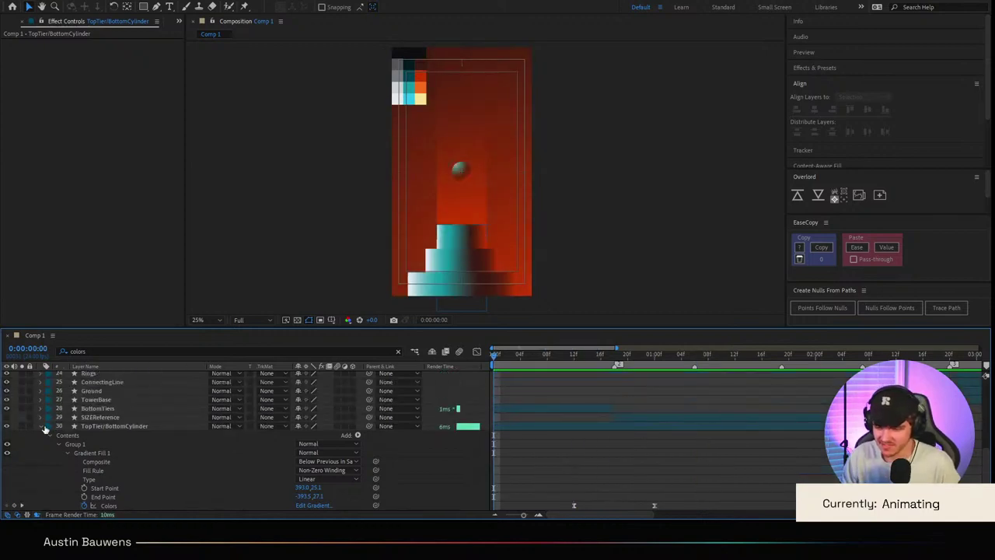
{"action": "left_click", "coordinate": [42, 427]}
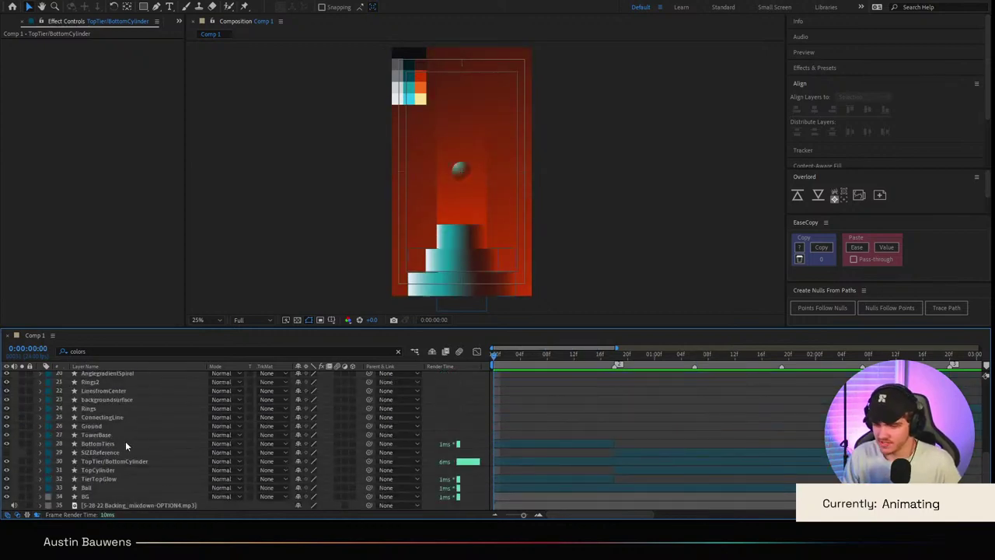
{"action": "key", "text": "space"}
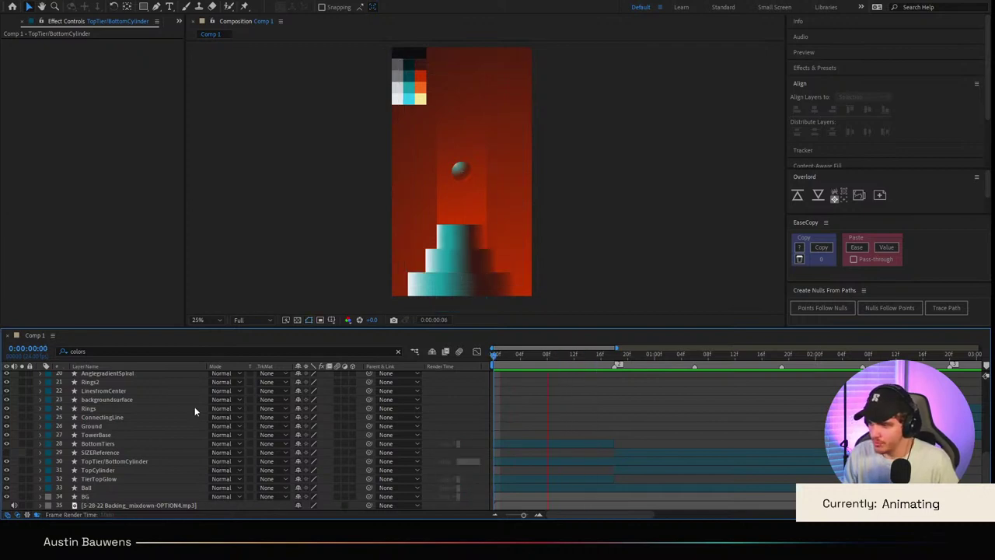
{"action": "key", "text": "space"}
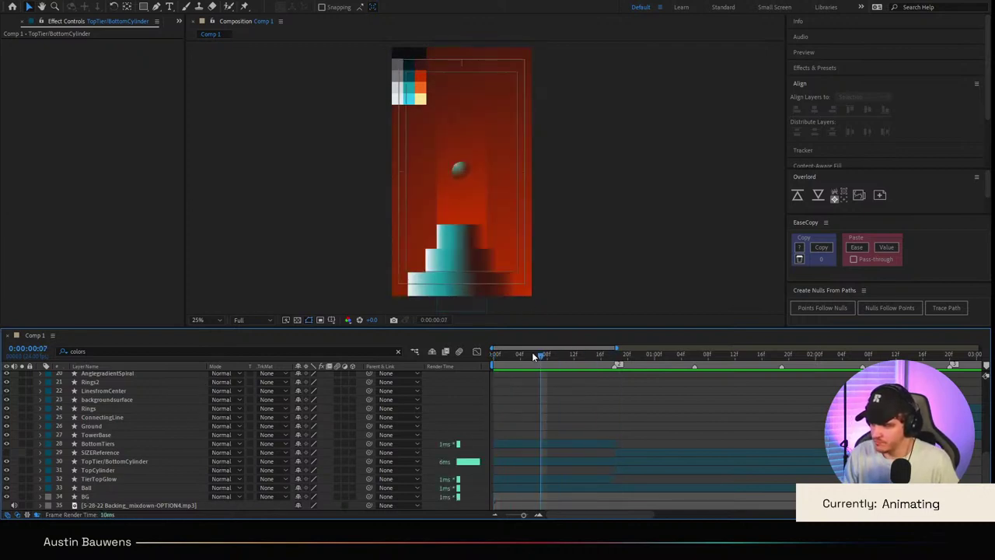
{"action": "key", "text": "space"}
{"action": "key", "text": "space"}
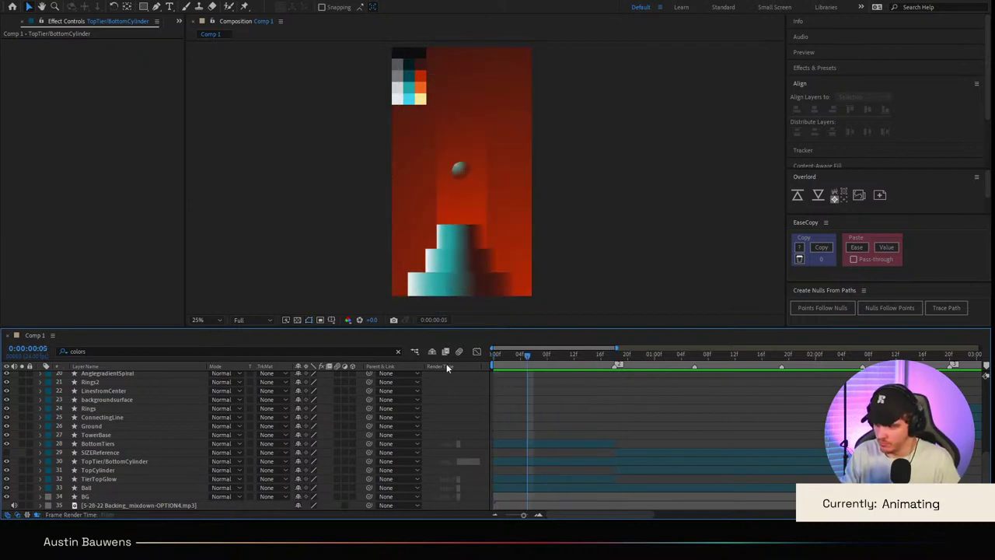
{"action": "left_click", "coordinate": [558, 356]}
{"action": "left_click_drag", "start_coordinate": [558, 356], "coordinate": [356, 414]}
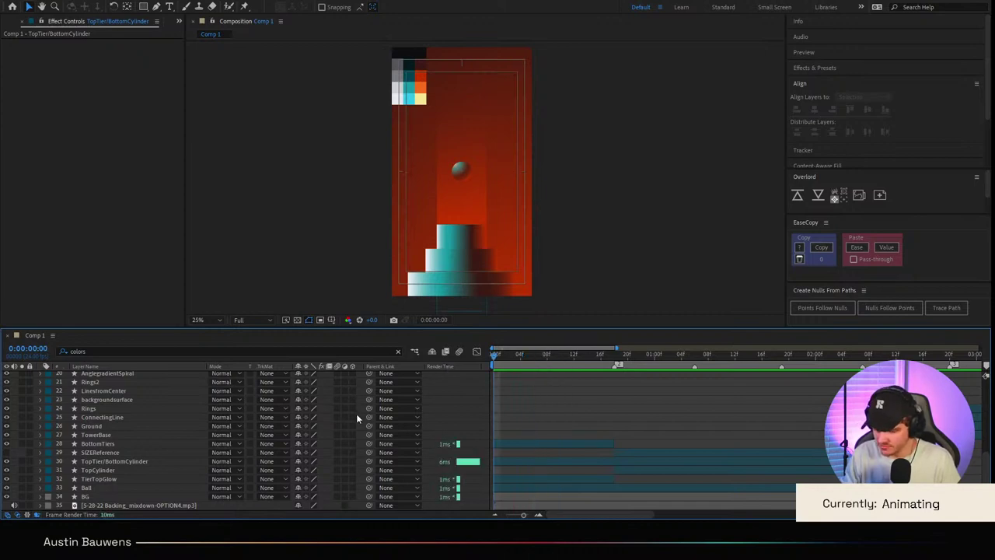
Step: Preview the animation, then trim the Ball layer to begin at frame 9
{"action": "key", "text": "space"}
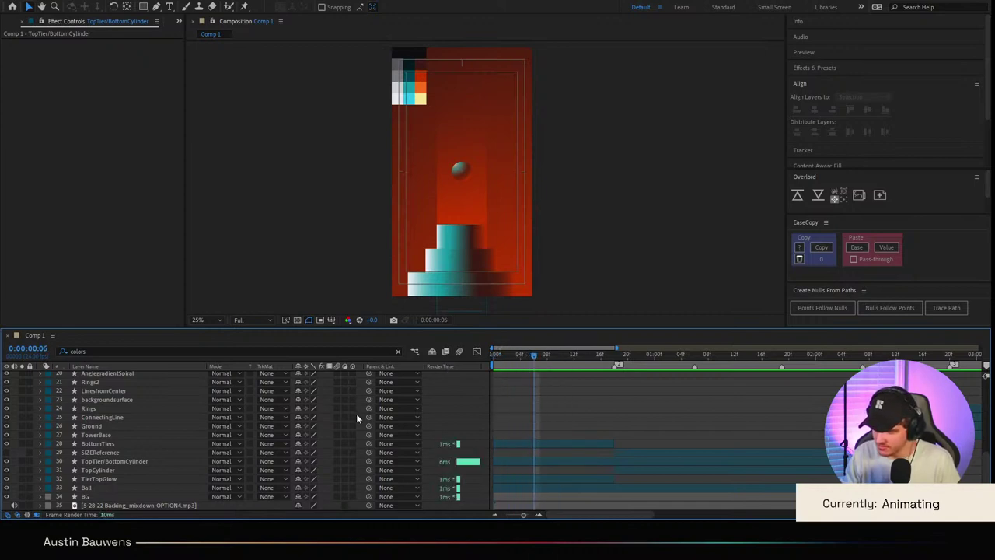
{"action": "key", "text": "space"}
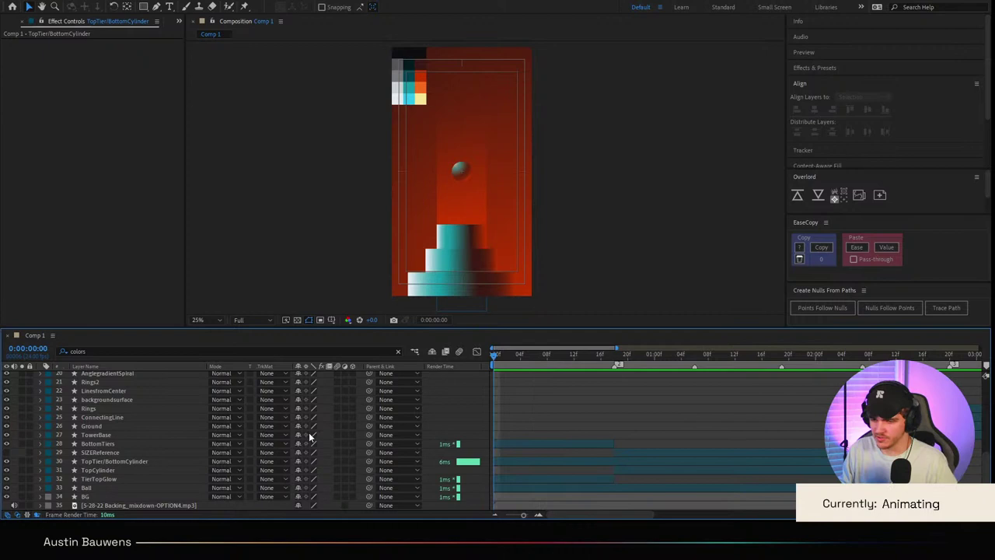
{"action": "left_click", "coordinate": [97, 470]}
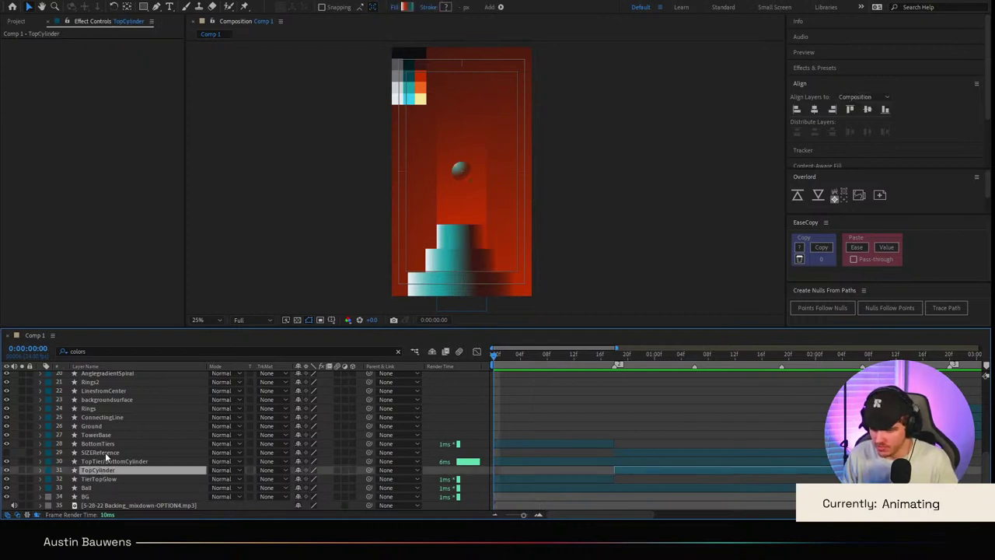
{"action": "left_click", "coordinate": [558, 414]}
{"action": "key", "text": "space"}
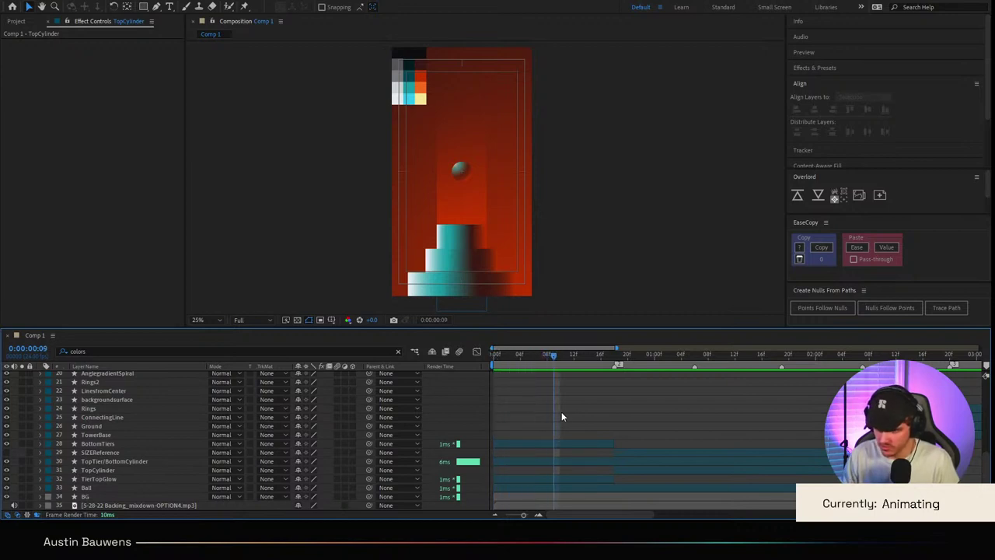
{"action": "left_click", "coordinate": [90, 482]}
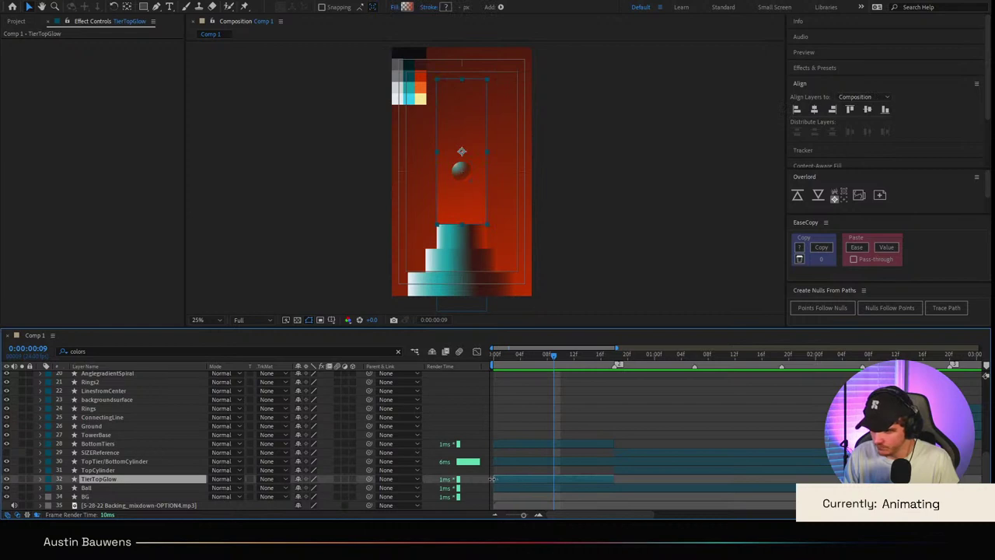
{"action": "left_click", "coordinate": [137, 496]}
{"action": "left_click", "coordinate": [610, 488]}
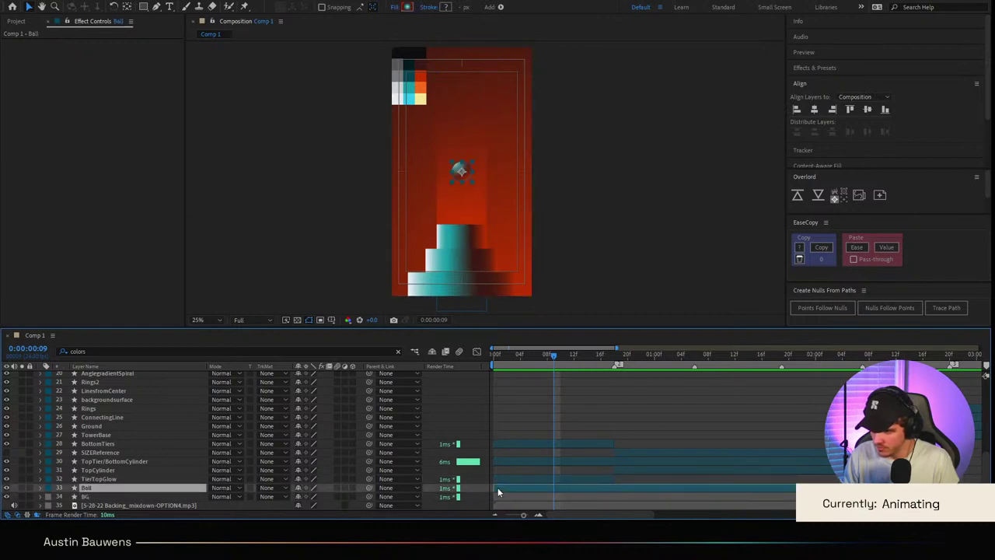
{"action": "left_click_drag", "start_coordinate": [498, 489], "coordinate": [554, 488]}
{"action": "left_click", "coordinate": [607, 452]}
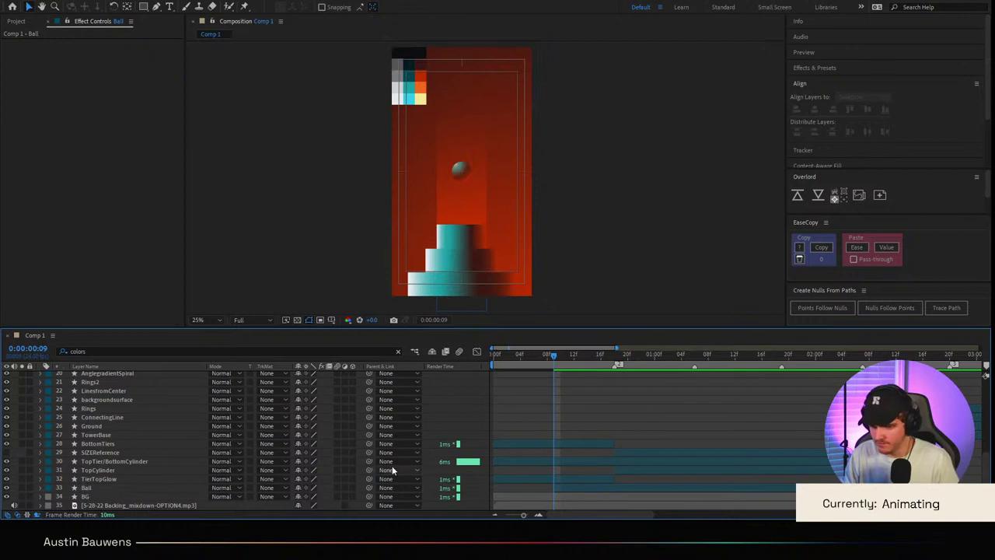
Step: Trim the TopTier/BottomCylinder and TierTopGlow layers to begin at frame 7
{"action": "scroll", "coordinate": [557, 481], "scroll_direction": "up", "scroll_amount": 2}
{"action": "scroll", "coordinate": [574, 428], "scroll_direction": "left", "scroll_amount": 1}
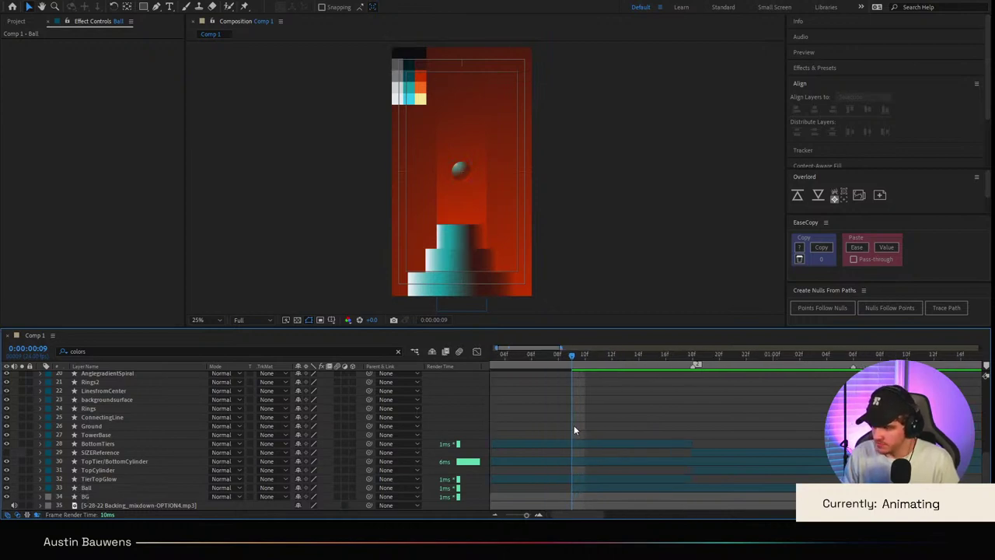
{"action": "scroll", "coordinate": [574, 430], "scroll_direction": "left", "scroll_amount": 1}
{"action": "left_click", "coordinate": [132, 473]}
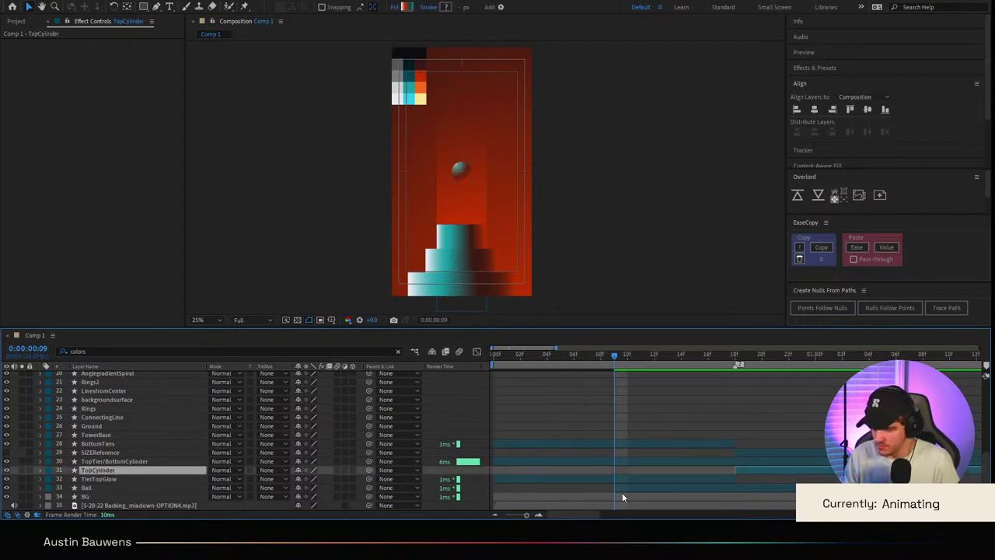
{"action": "left_click", "coordinate": [115, 462]}
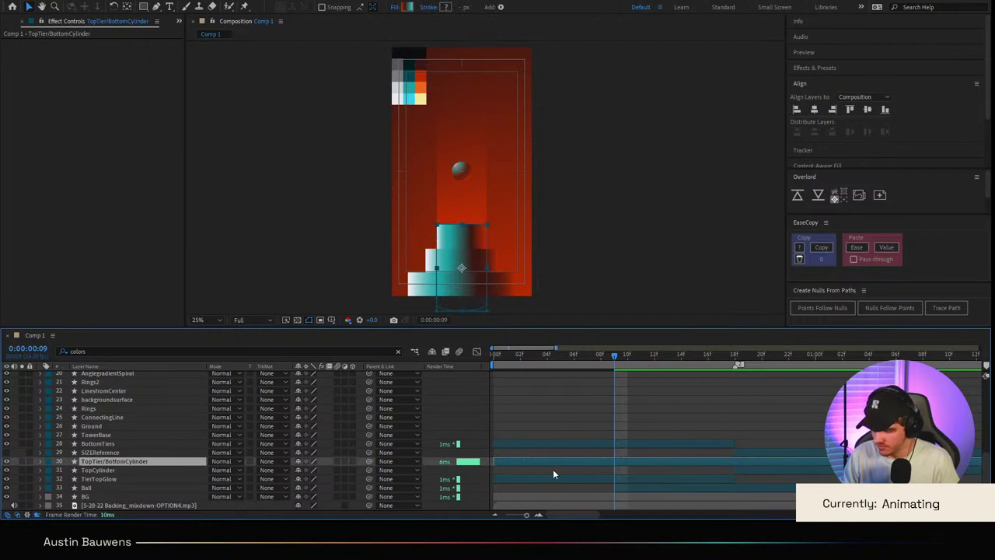
{"action": "key", "text": "Page_Up"}
{"action": "key", "text": "Page_Up"}
{"action": "left_click_drag", "start_coordinate": [495, 462], "coordinate": [588, 462]}
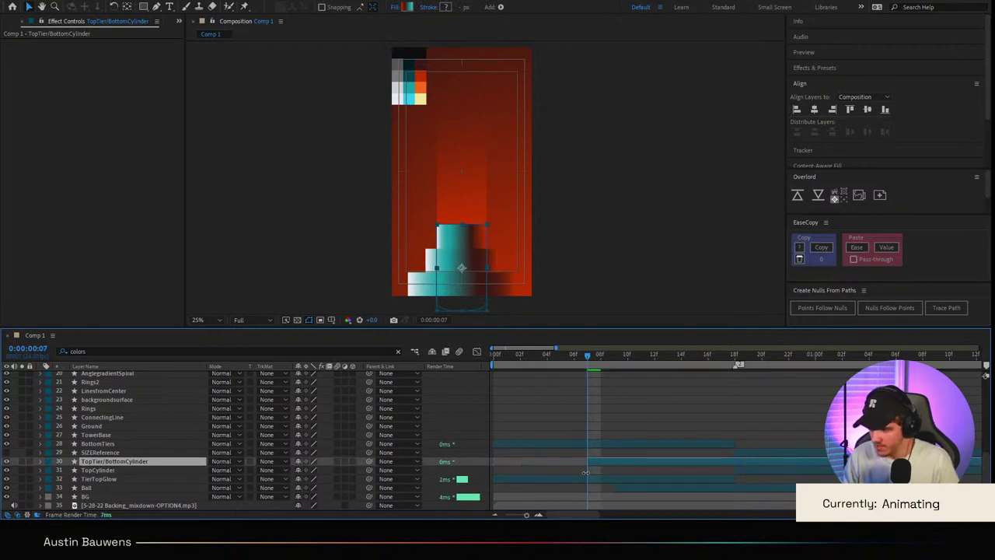
{"action": "left_click", "coordinate": [522, 481]}
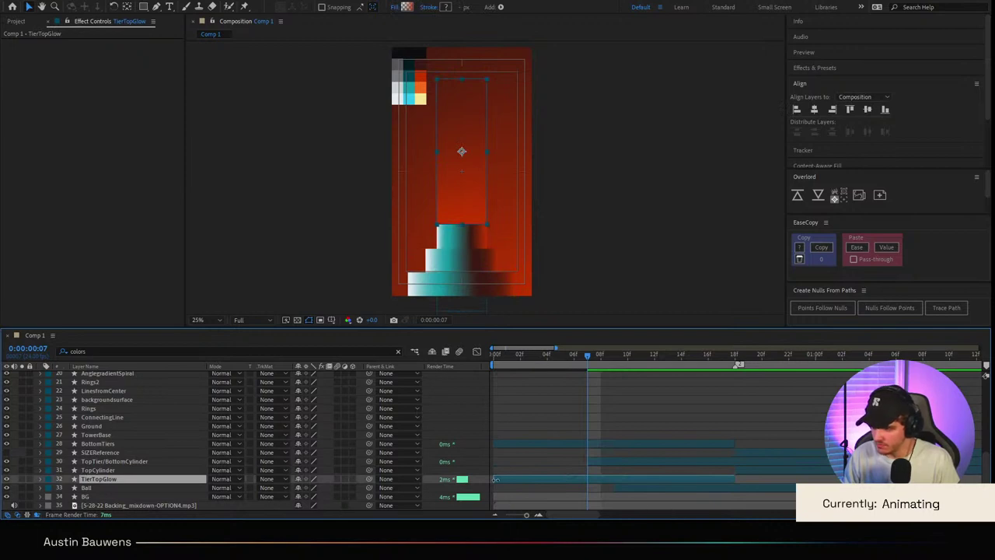
{"action": "left_click_drag", "start_coordinate": [497, 479], "coordinate": [588, 479]}
{"action": "key", "text": "F2"}
Step: Rename the first two BottomTiers shape groups to '2' and '3'
{"action": "left_click", "coordinate": [114, 445]}
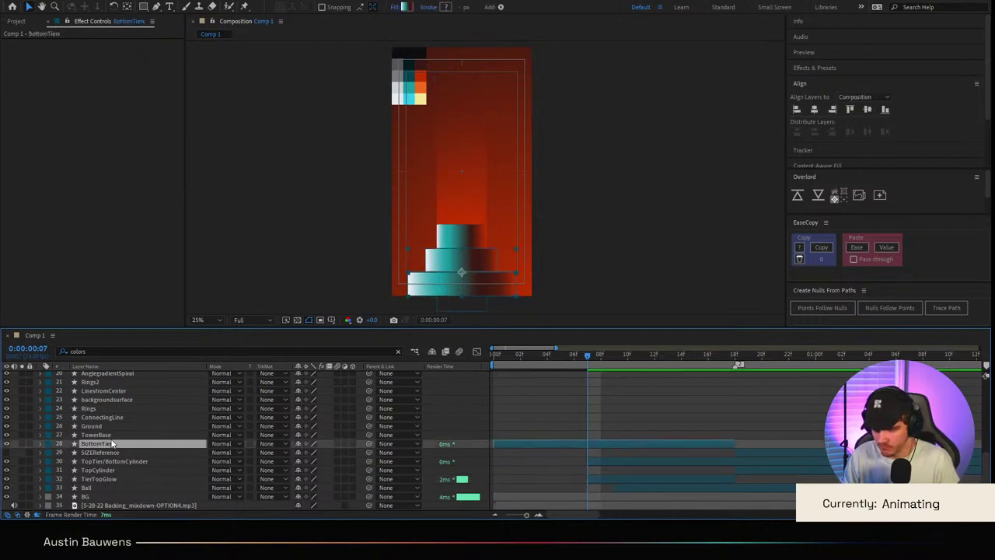
{"action": "left_click", "coordinate": [41, 445]}
{"action": "left_click", "coordinate": [48, 453]}
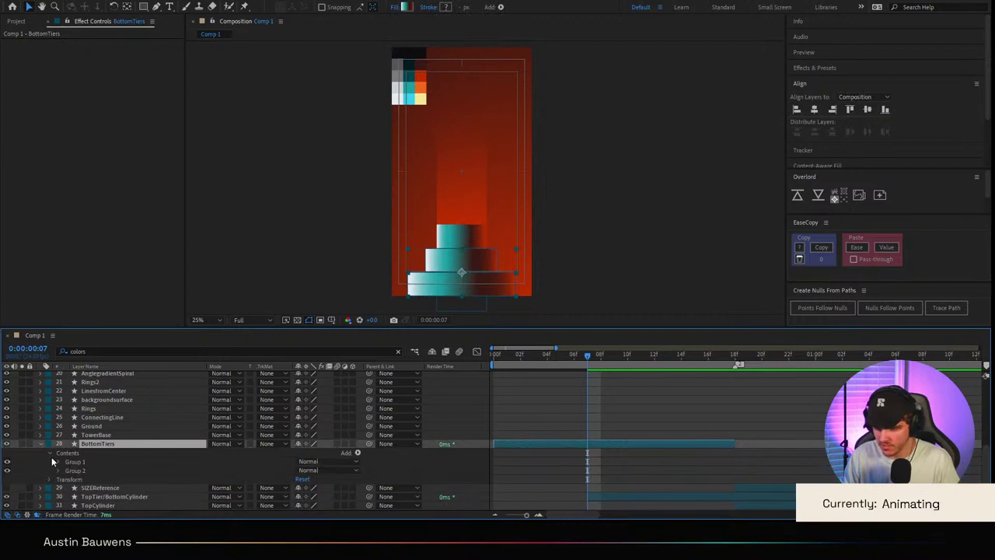
{"action": "left_click", "coordinate": [72, 462]}
{"action": "key", "text": "Return"}
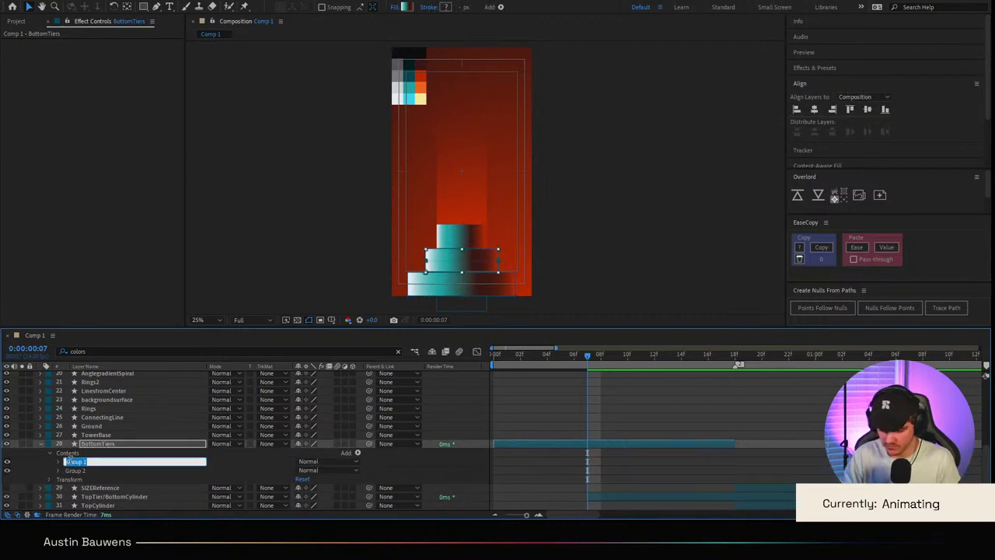
{"action": "type", "text": "2"}
{"action": "left_click", "coordinate": [85, 474]}
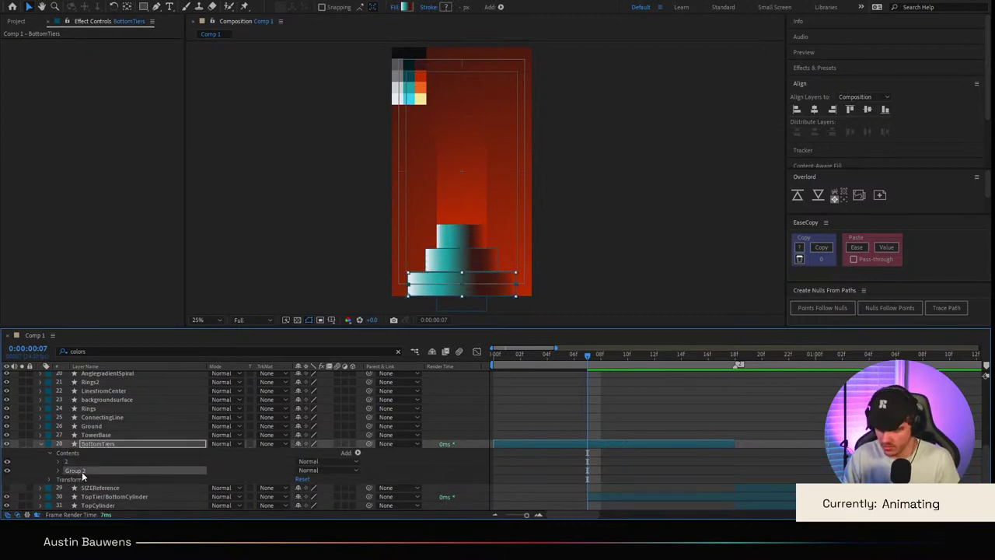
{"action": "key", "text": "Return"}
{"action": "type", "text": "3"}
Step: Keyframe group 2's Opacity at 100% on frame 3 and 0% on frame 2
{"action": "left_click", "coordinate": [58, 471]}
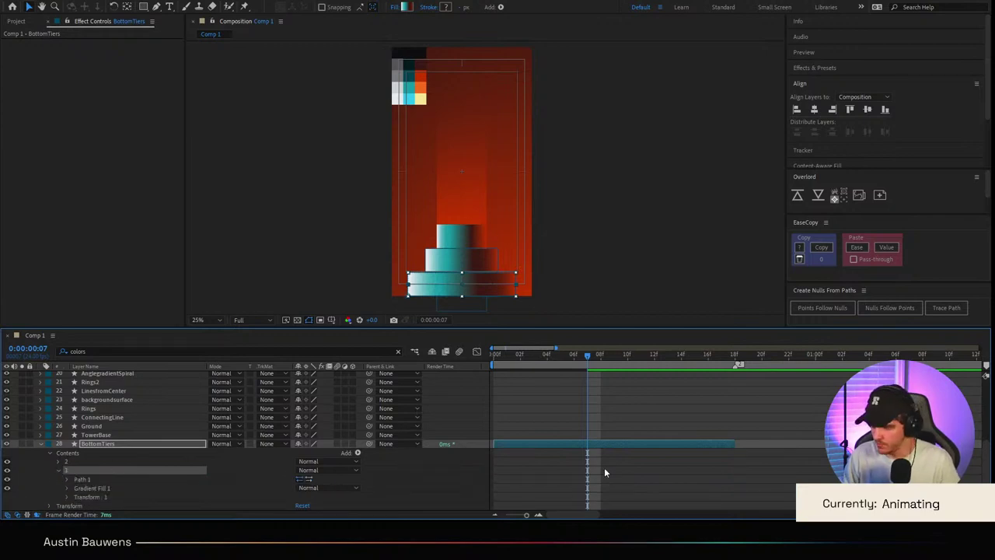
{"action": "scroll", "coordinate": [596, 381], "scroll_direction": "down", "scroll_amount": 2}
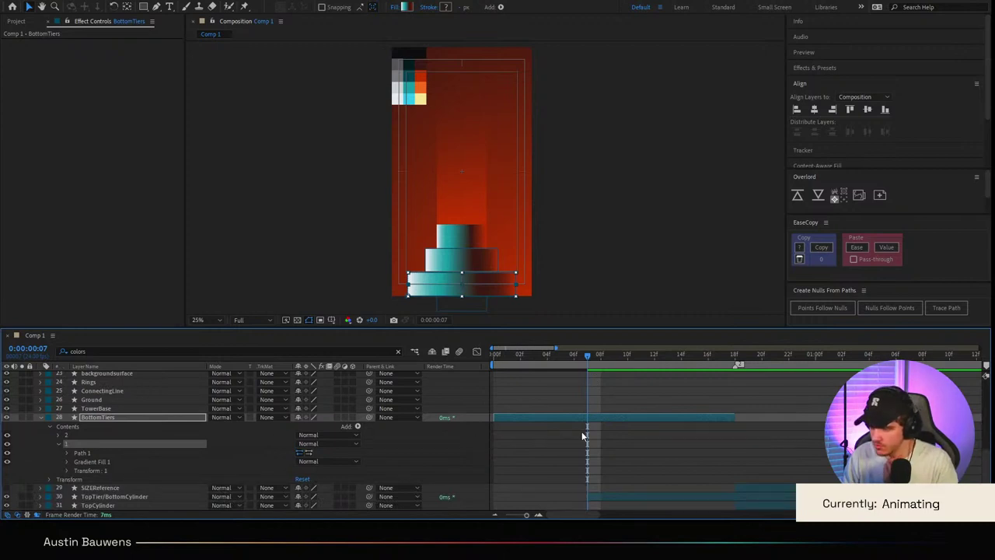
{"action": "key", "text": "Home"}
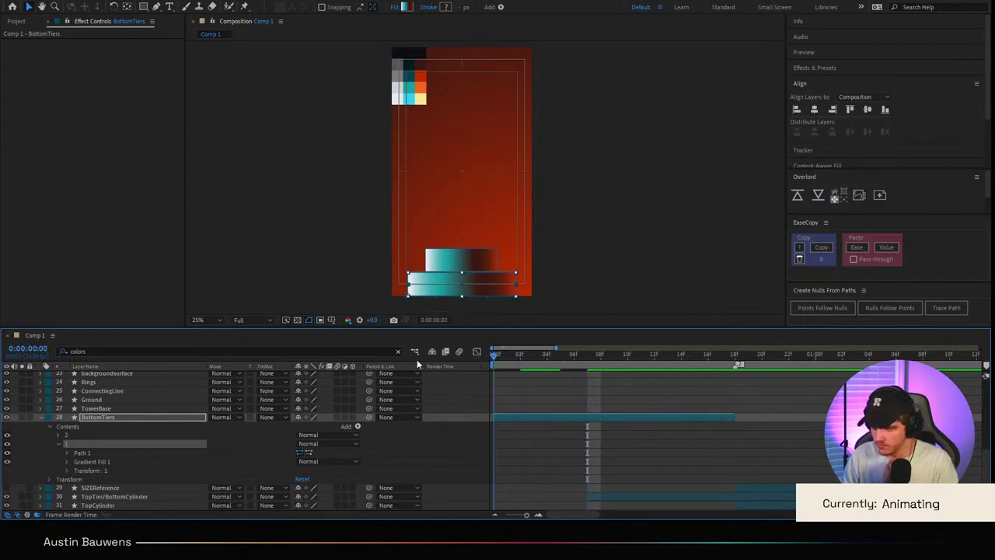
{"action": "key", "text": "Page_Down"}
{"action": "key", "text": "Page_Down"}
{"action": "key", "text": "Page_Down"}
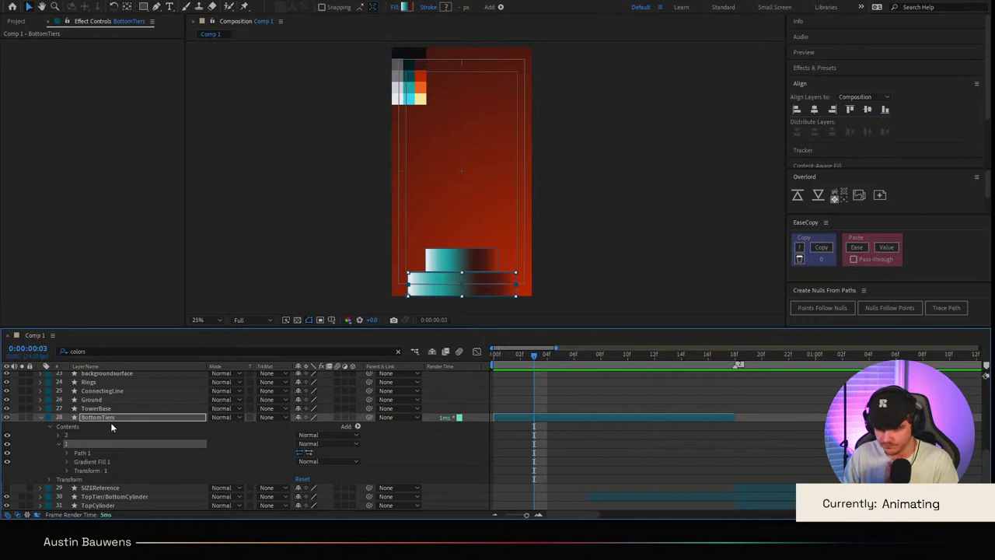
{"action": "left_click", "coordinate": [58, 436]}
{"action": "left_click", "coordinate": [67, 461]}
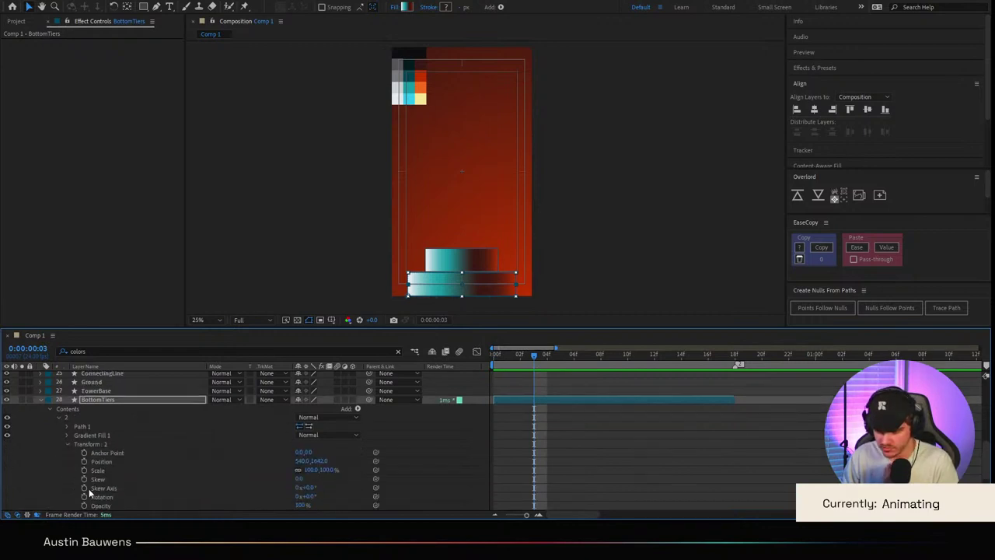
{"action": "left_click", "coordinate": [85, 506]}
{"action": "key", "text": "Page_Up"}
{"action": "left_click", "coordinate": [84, 506]}
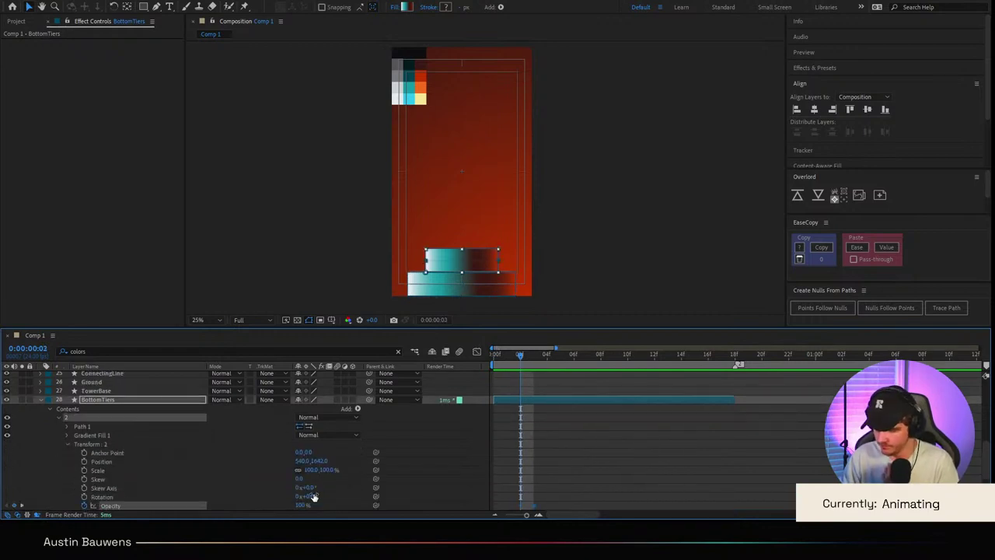
{"action": "left_click", "coordinate": [301, 505]}
{"action": "type", "text": "0"}
{"action": "key", "text": "Return"}
Step: Preview the tier pop-in from frame 0 and inspect the shape groups
{"action": "left_click", "coordinate": [783, 466]}
{"action": "left_click_drag", "start_coordinate": [560, 359], "coordinate": [259, 388]}
{"action": "key", "text": "space"}
{"action": "key", "text": "space"}
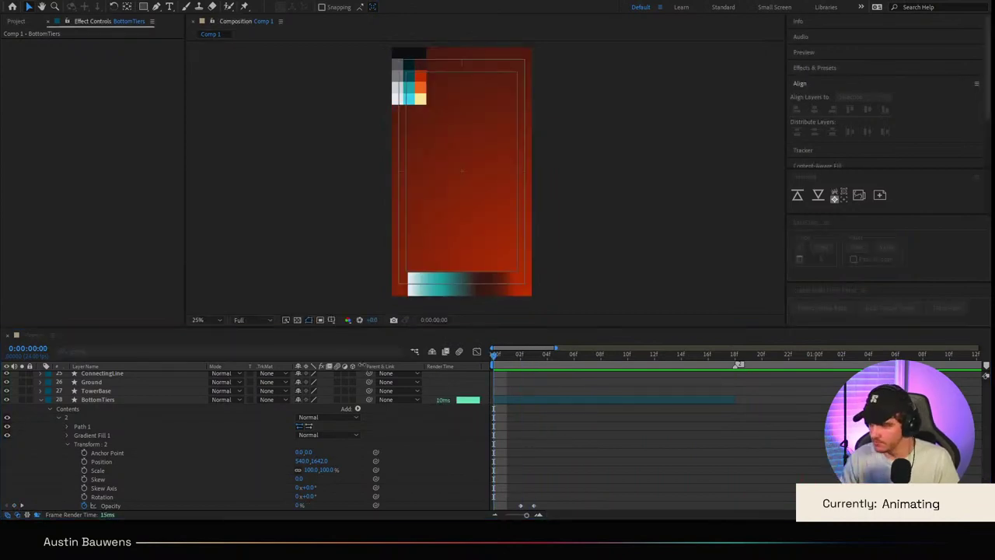
{"action": "key", "text": "space"}
{"action": "key", "text": "space"}
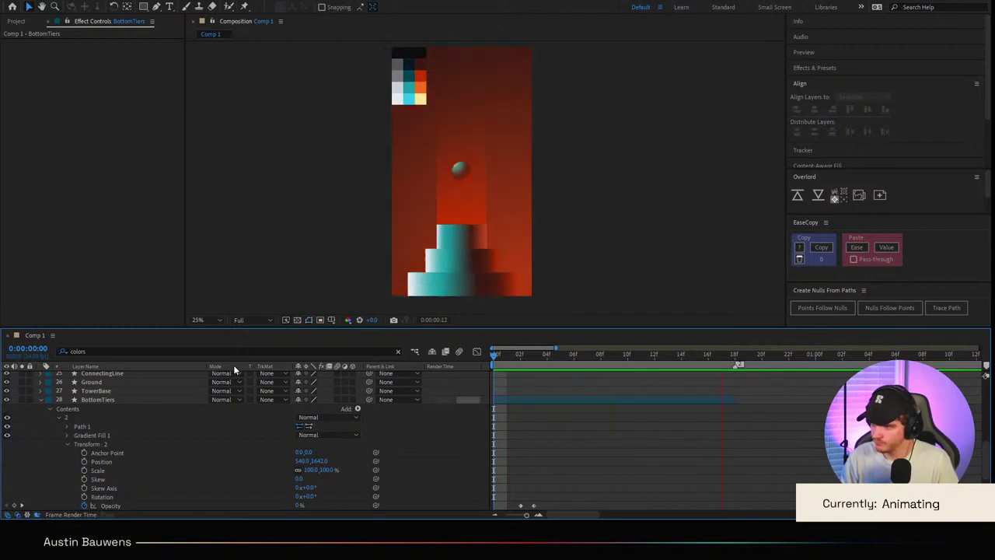
{"action": "left_click", "coordinate": [70, 417]}
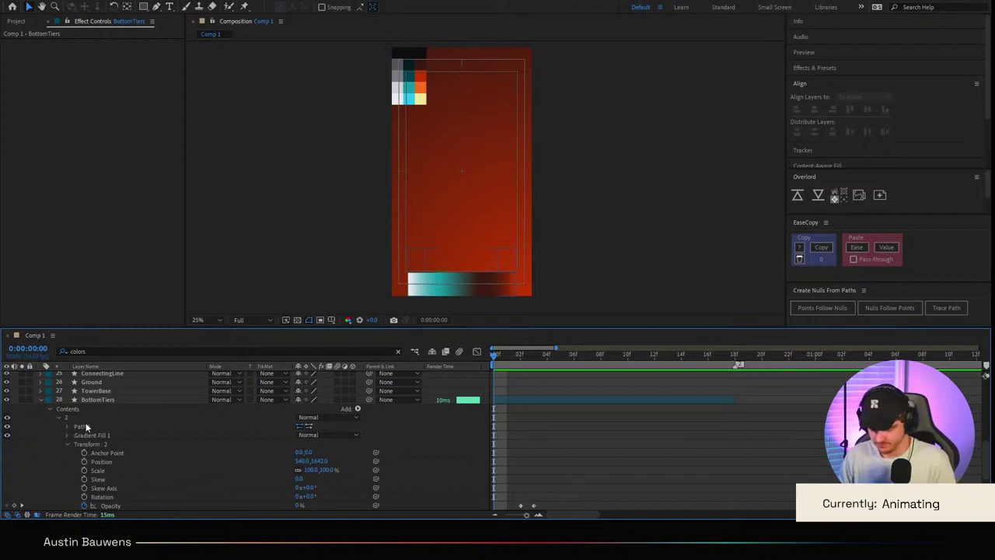
{"action": "left_click", "coordinate": [55, 426]}
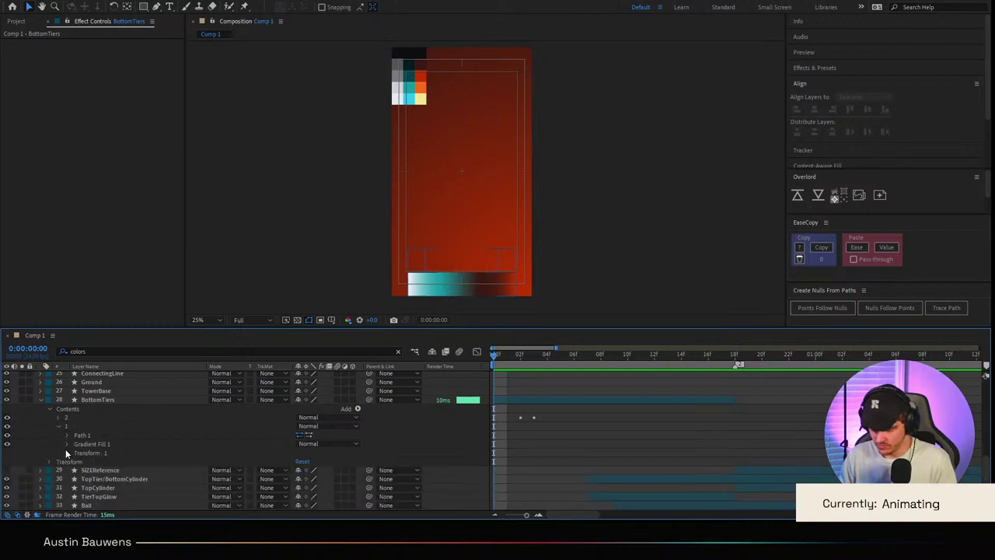
Step: Keyframe group 1's Anchor Point rise with a fast-start, slow-finish eased speed curve
{"action": "left_click", "coordinate": [67, 451]}
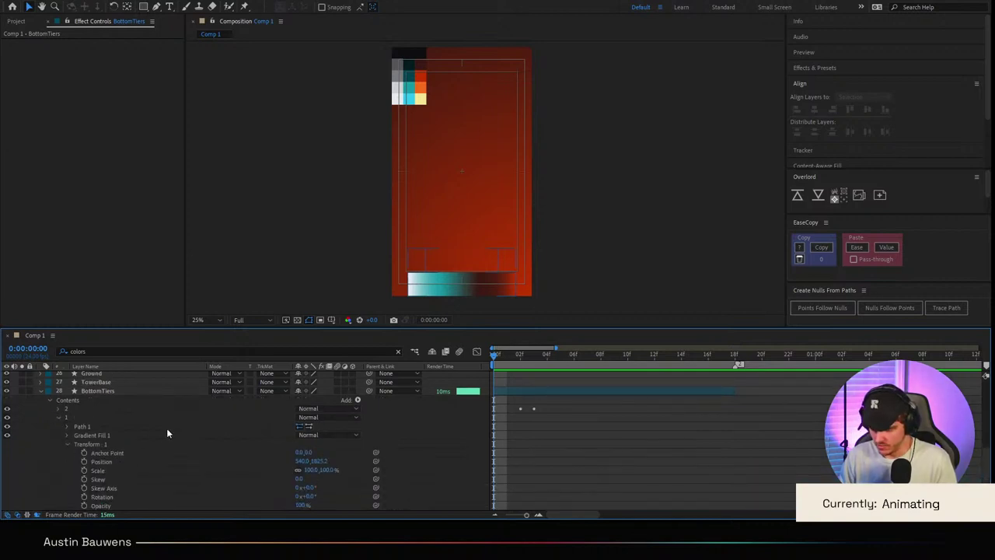
{"action": "left_click", "coordinate": [82, 454]}
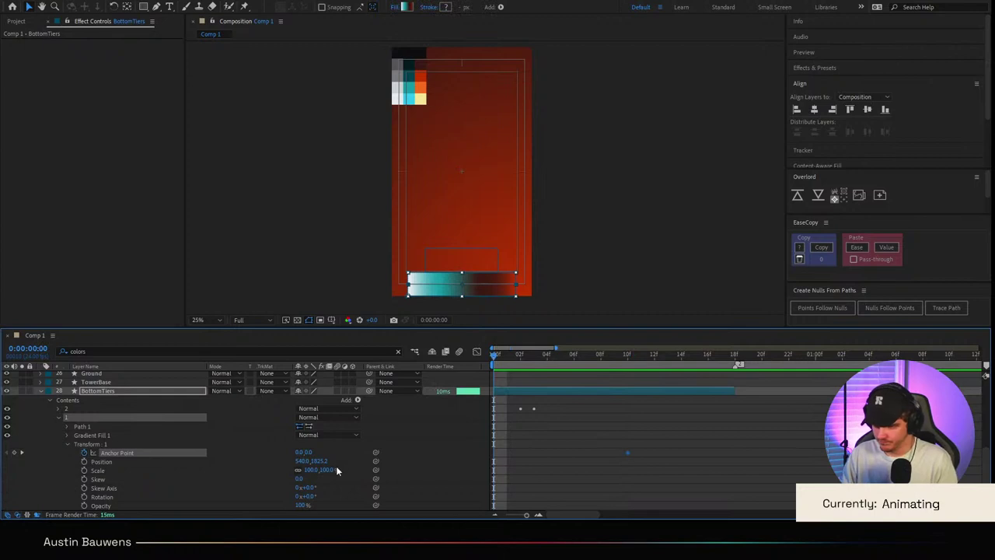
{"action": "left_click_drag", "start_coordinate": [308, 452], "coordinate": [263, 453]}
{"action": "left_click_drag", "start_coordinate": [642, 460], "coordinate": [444, 455]}
{"action": "key", "text": "F9"}
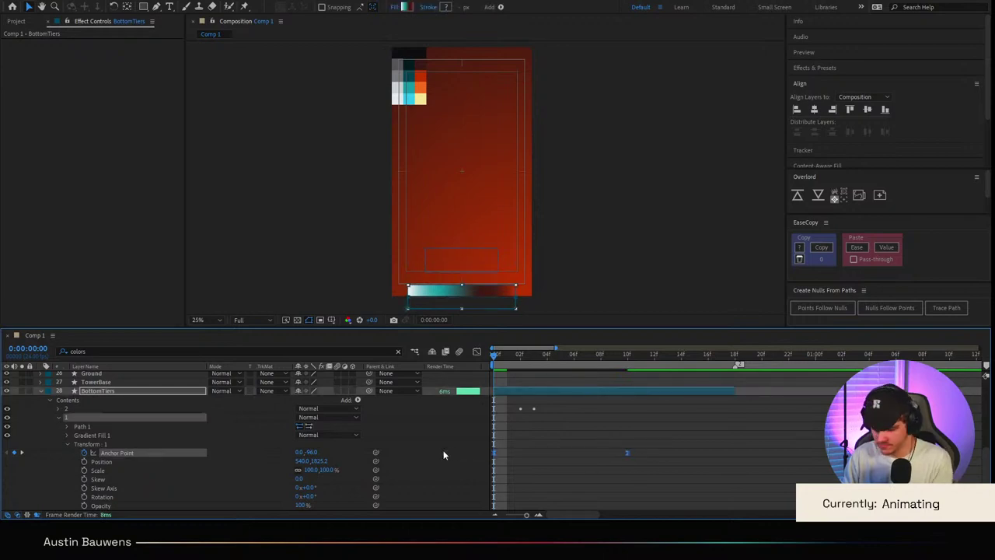
{"action": "left_click", "coordinate": [476, 351]}
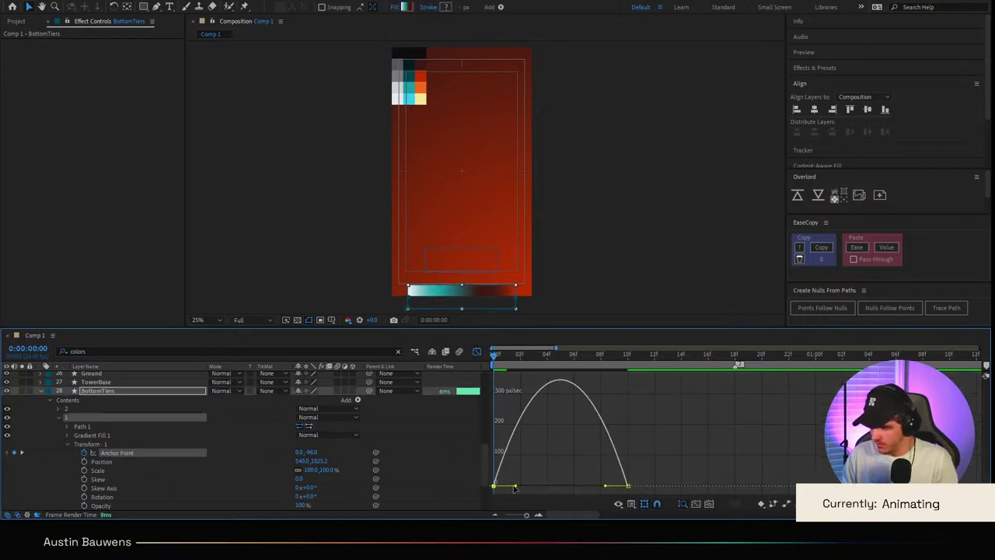
{"action": "left_click_drag", "start_coordinate": [515, 487], "coordinate": [493, 486]}
{"action": "left_click_drag", "start_coordinate": [606, 487], "coordinate": [560, 487]}
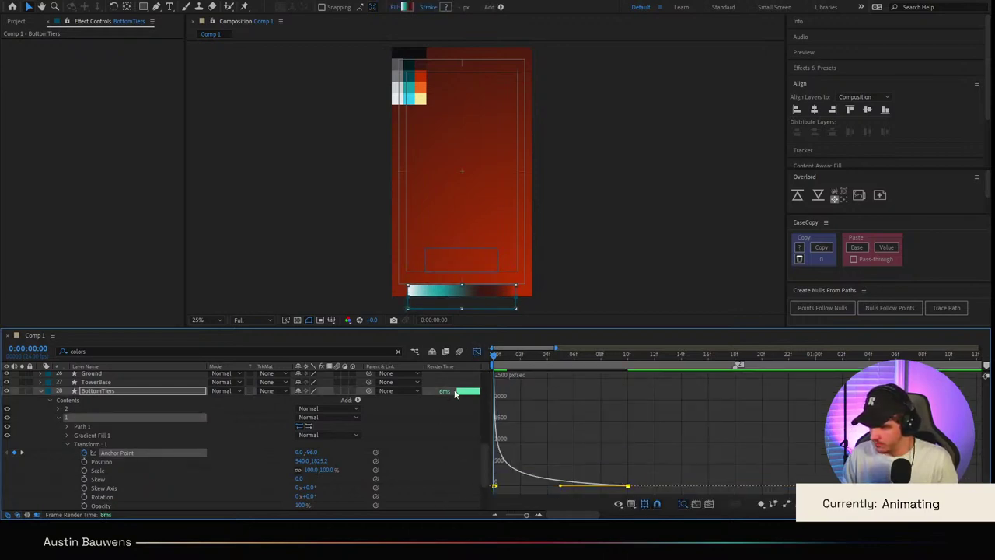
{"action": "left_click", "coordinate": [478, 353]}
Step: Copy group 1's eased Anchor Point keyframes and preview the rise
{"action": "left_click_drag", "start_coordinate": [668, 458], "coordinate": [485, 460]}
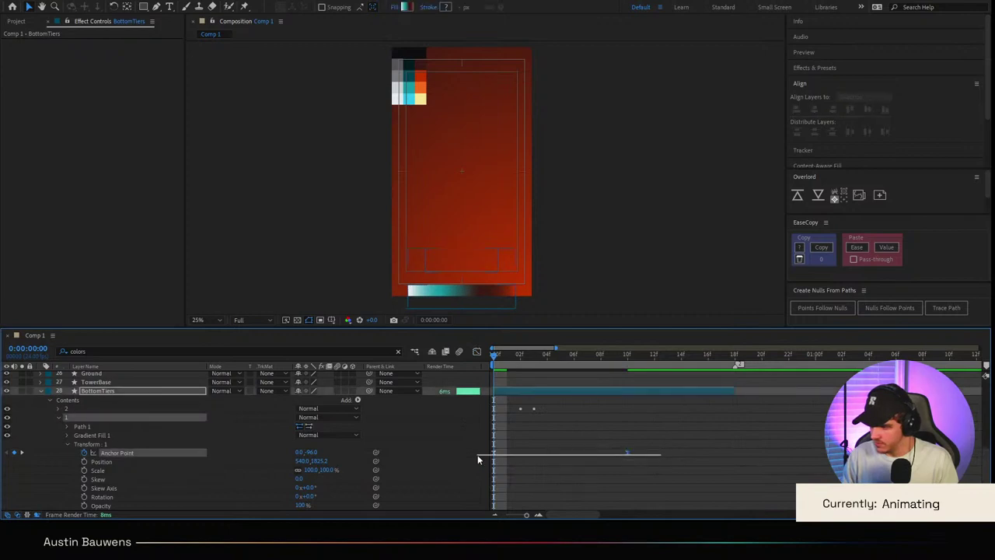
{"action": "left_click", "coordinate": [821, 250]}
{"action": "left_click", "coordinate": [176, 444]}
{"action": "left_click", "coordinate": [59, 418]}
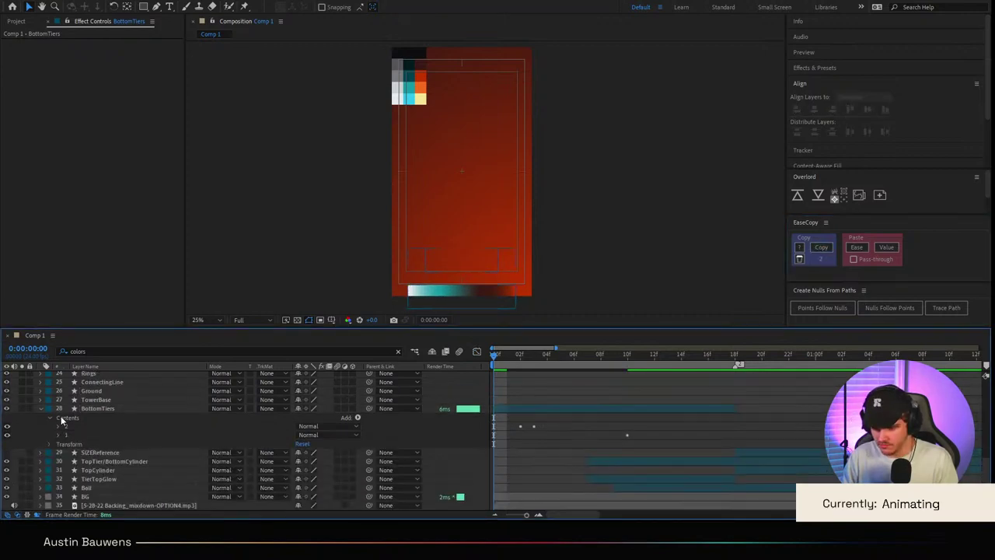
{"action": "left_click", "coordinate": [59, 435]}
{"action": "scroll", "coordinate": [60, 438], "scroll_direction": "down", "scroll_amount": 1}
{"action": "left_click", "coordinate": [127, 455]}
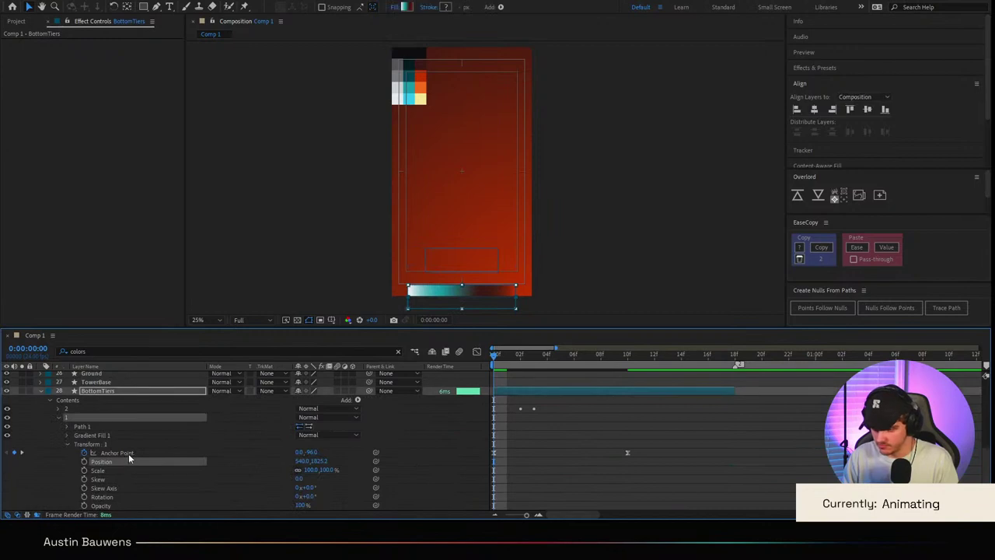
{"action": "key", "text": "space"}
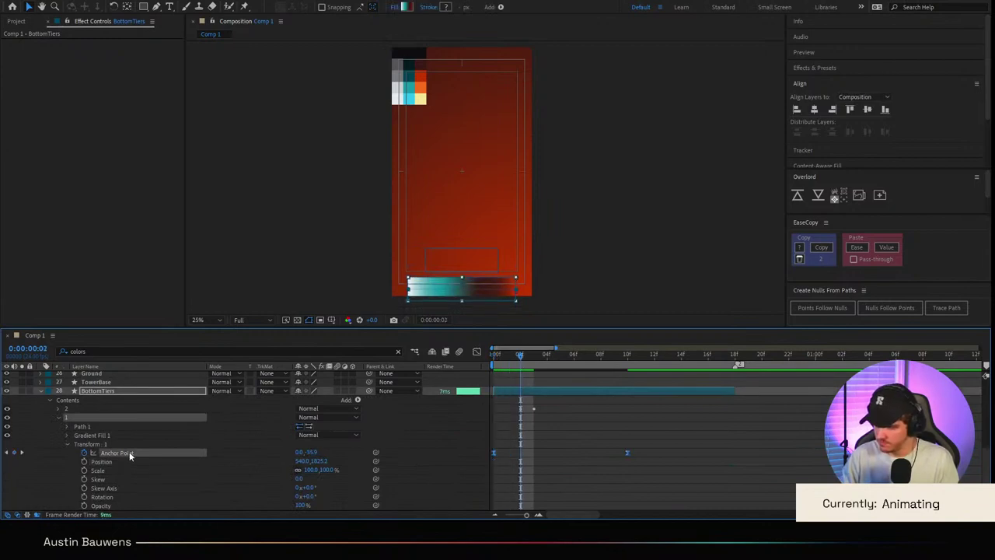
Step: Paste the Anchor Point keyframes onto group 2's Anchor Point and return to frame 0
{"action": "left_click", "coordinate": [57, 417]}
{"action": "key", "text": "F2"}
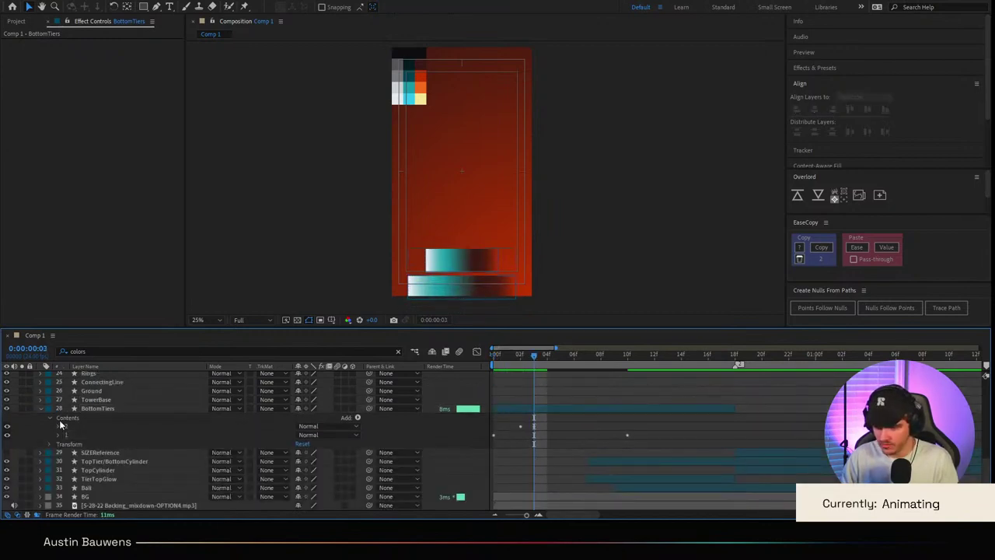
{"action": "left_click", "coordinate": [59, 426]}
{"action": "left_click", "coordinate": [93, 444]}
{"action": "key", "text": "ctrl+v"}
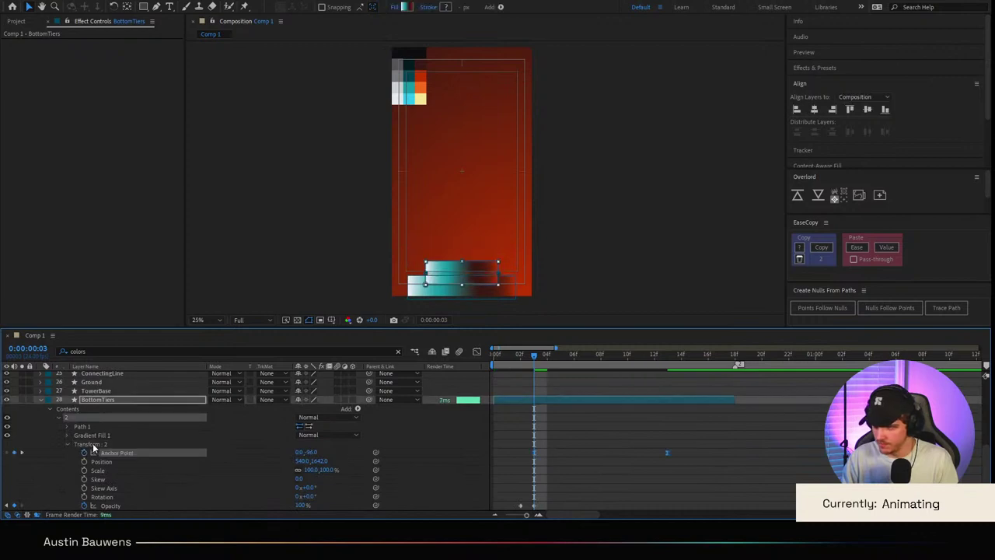
{"action": "left_click", "coordinate": [667, 472]}
{"action": "left_click_drag", "start_coordinate": [589, 363], "coordinate": [332, 392]}
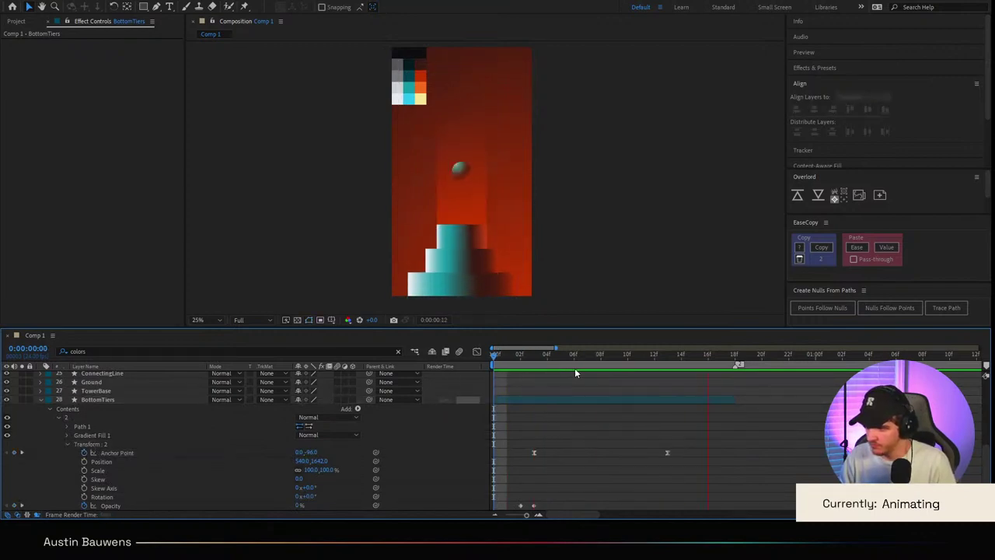
Step: Move BottomTiers group 2 below group 1 and preview the result
{"action": "key", "text": "space"}
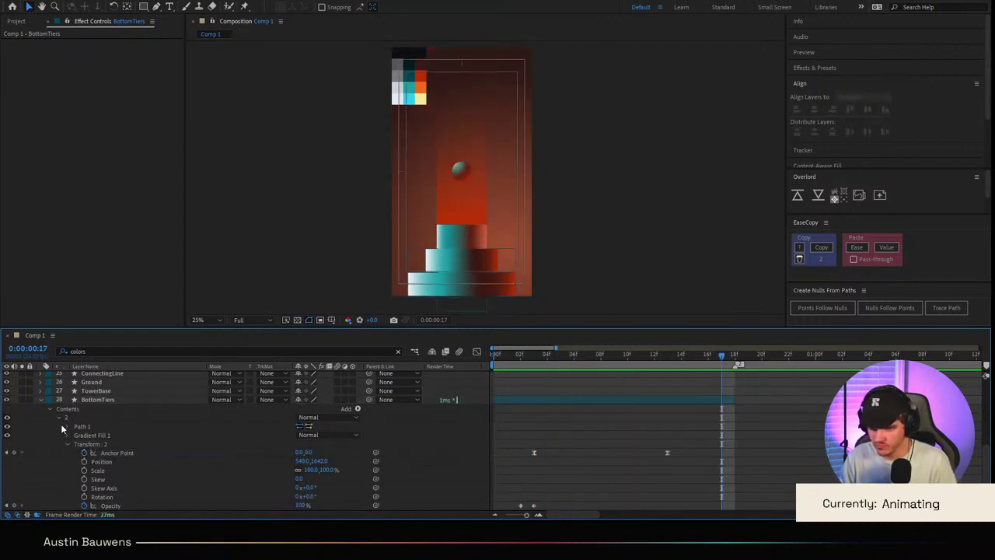
{"action": "left_click", "coordinate": [59, 417]}
{"action": "left_click", "coordinate": [68, 426]}
{"action": "left_click", "coordinate": [70, 436], "text": "shift"}
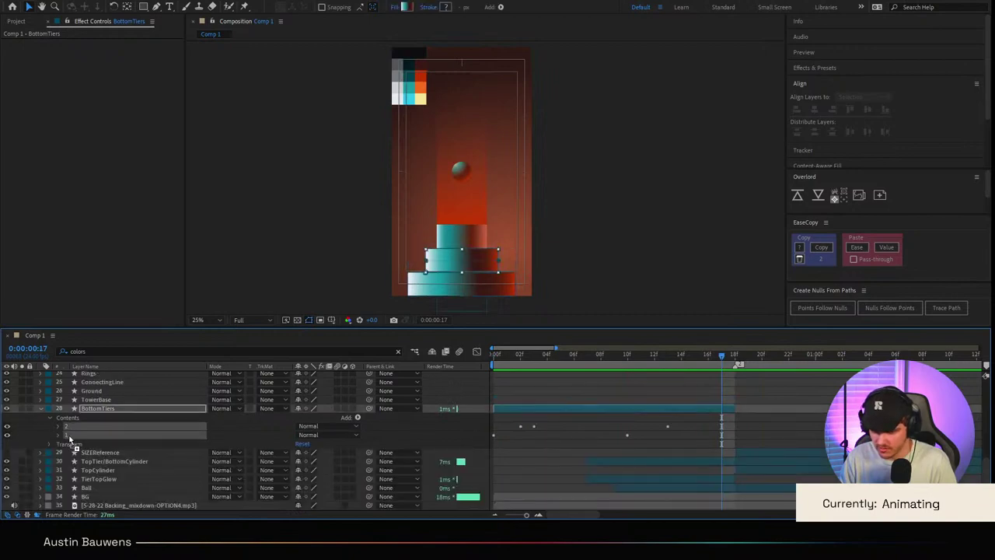
{"action": "left_click_drag", "start_coordinate": [69, 437], "coordinate": [71, 441]}
{"action": "left_click", "coordinate": [553, 399]}
{"action": "left_click_drag", "start_coordinate": [566, 361], "coordinate": [190, 379]}
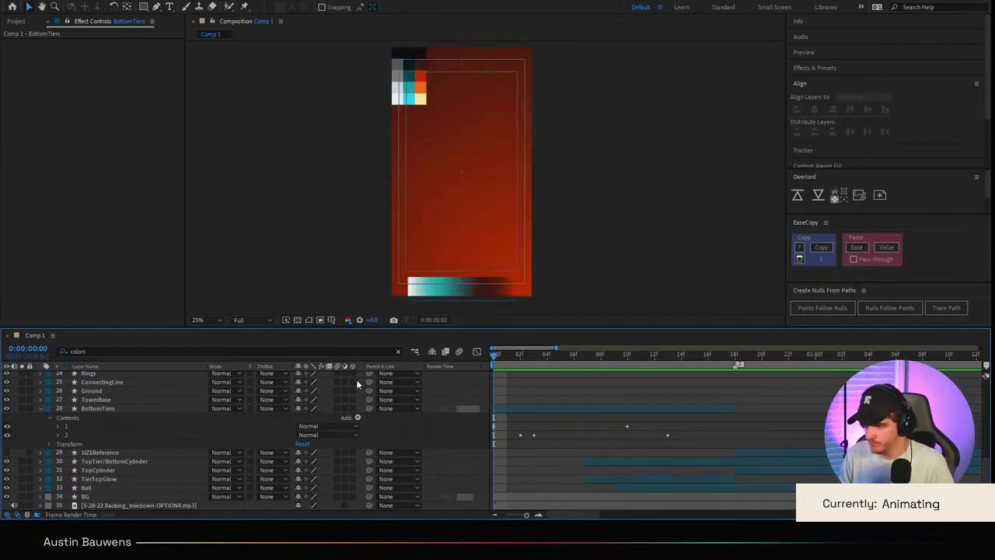
{"action": "key", "text": "space"}
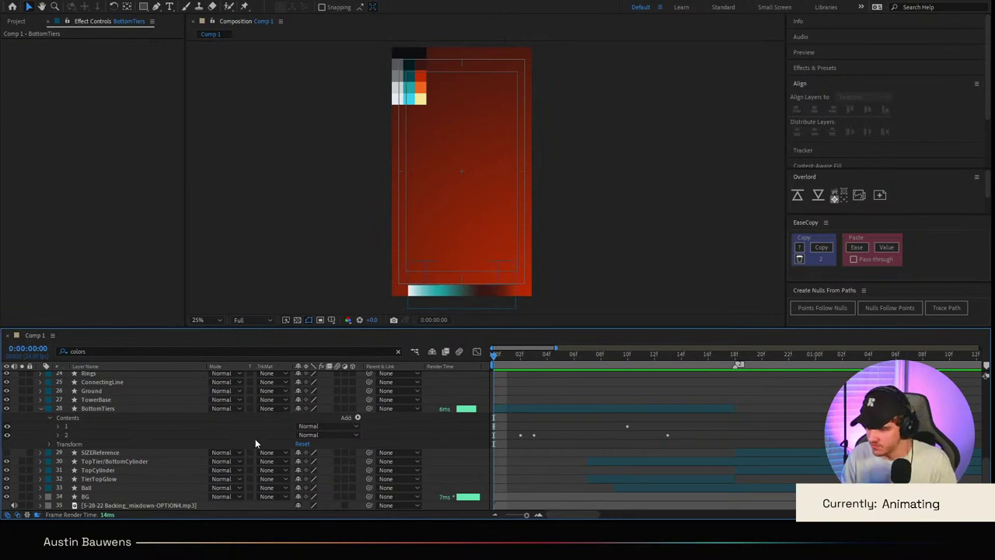
Step: At frame 7, paste the Anchor Point rise keyframes onto TopTier/BottomCylinder's Group 1 transform
{"action": "left_click", "coordinate": [587, 363]}
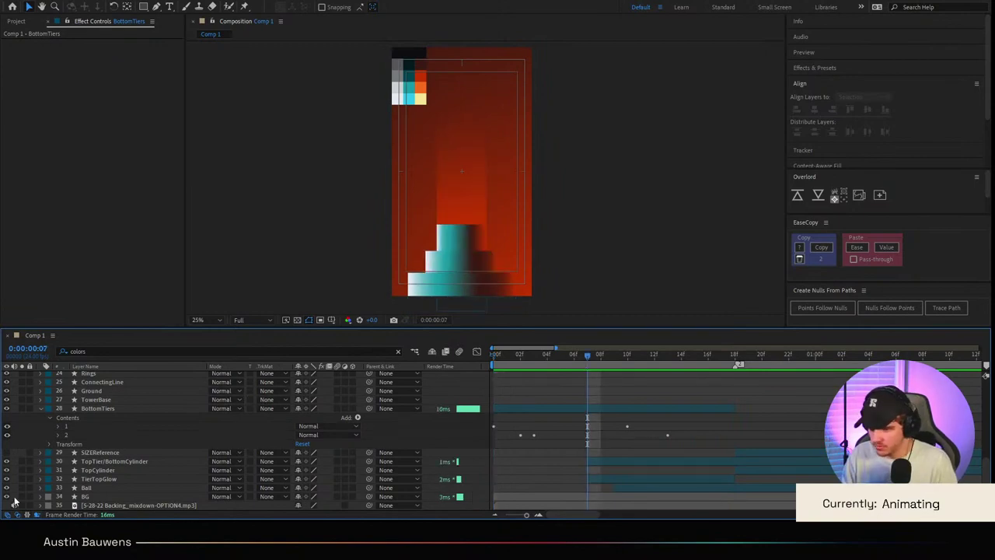
{"action": "left_click", "coordinate": [119, 470]}
{"action": "left_click", "coordinate": [119, 479]}
{"action": "left_click", "coordinate": [112, 471]}
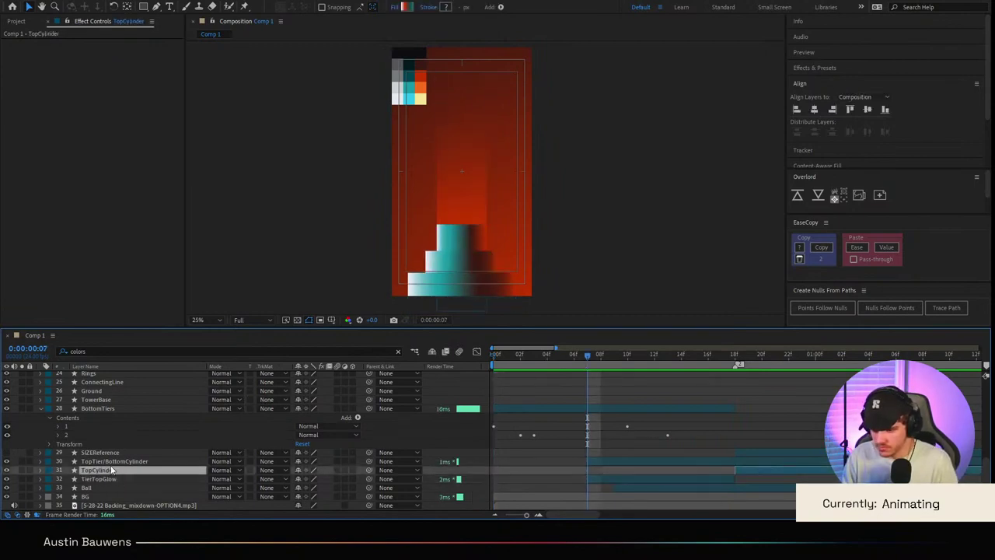
{"action": "left_click", "coordinate": [84, 462]}
{"action": "left_click", "coordinate": [42, 462]}
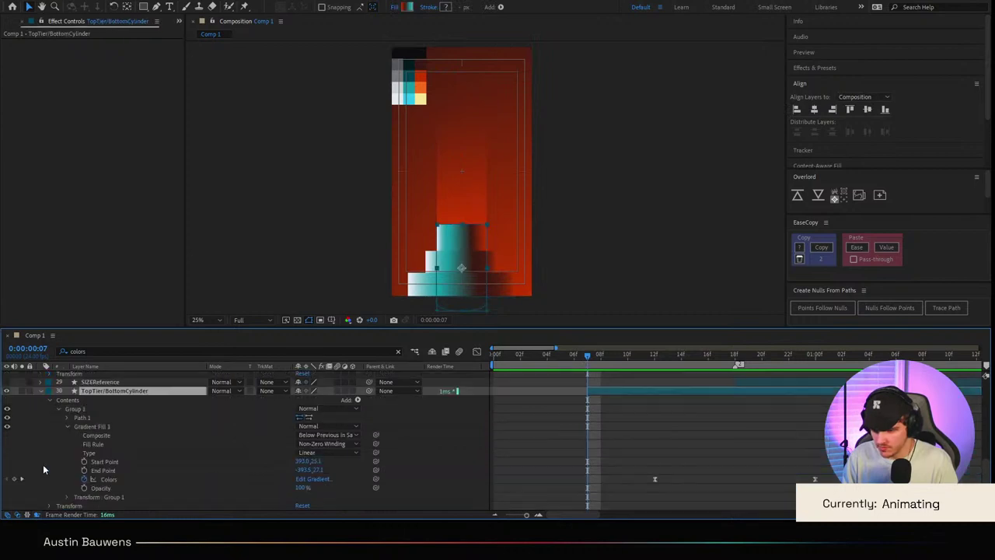
{"action": "left_click", "coordinate": [65, 426]}
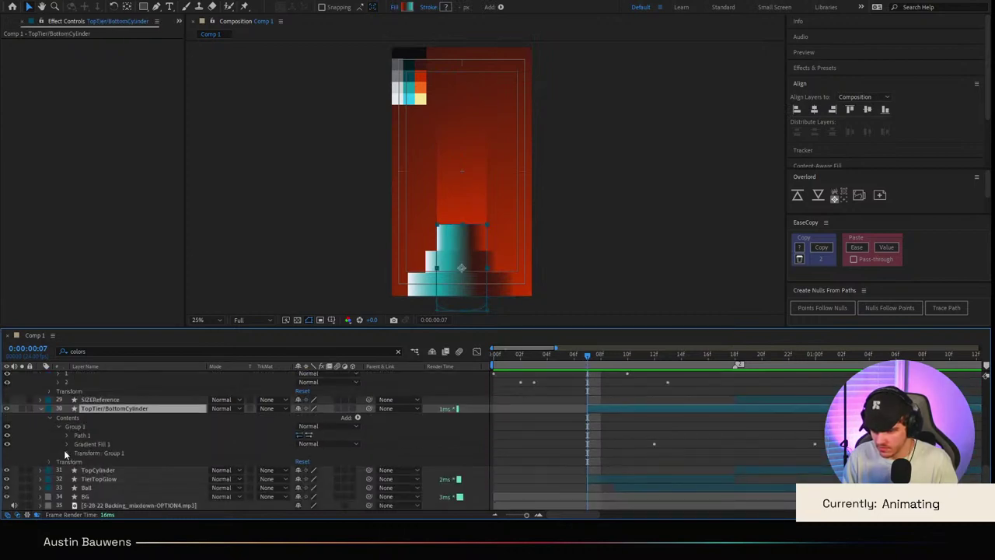
{"action": "left_click", "coordinate": [65, 448]}
{"action": "left_click", "coordinate": [121, 452]}
{"action": "key", "text": "ctrl+v"}
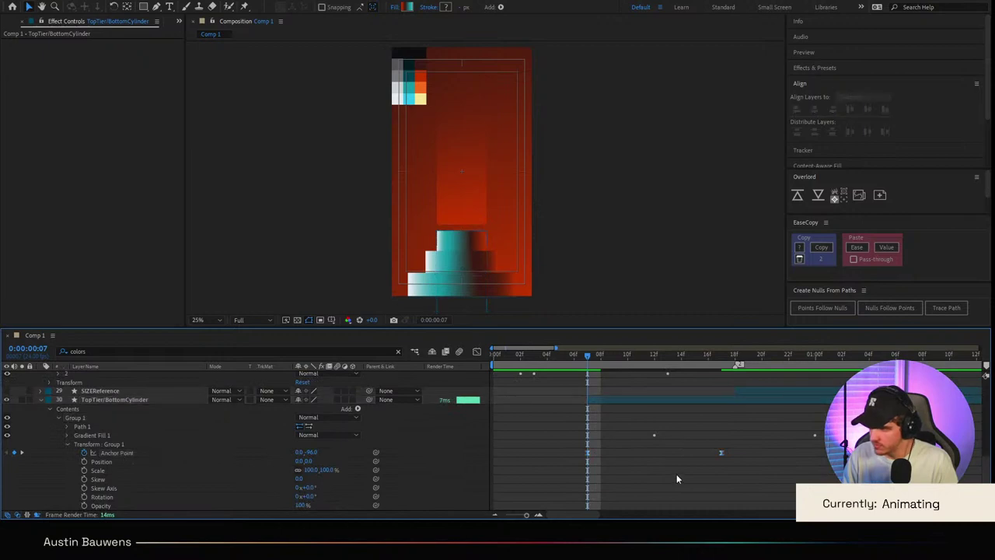
{"action": "left_click", "coordinate": [42, 399]}
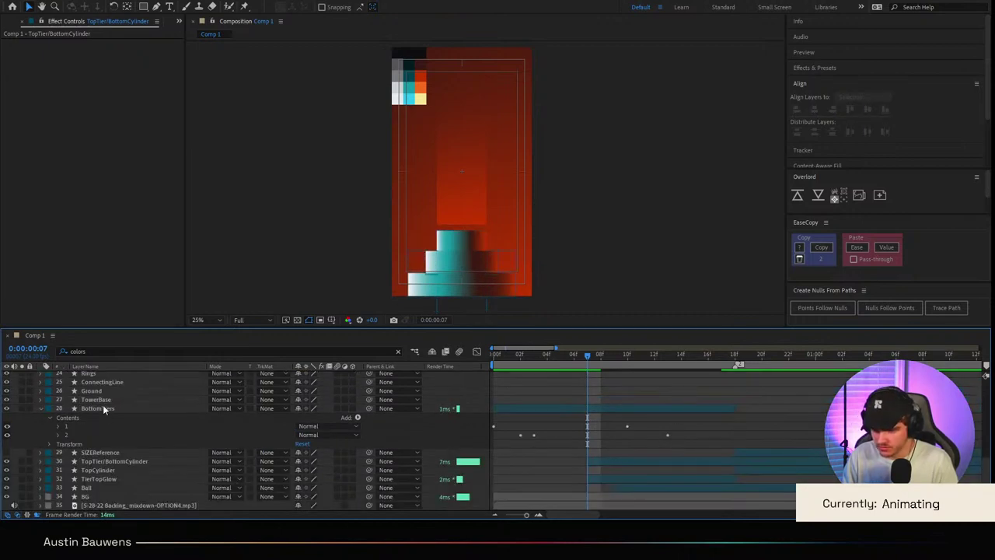
Step: Parent TierTopGlow to the TopTier/BottomCylinder layer
{"action": "left_click", "coordinate": [112, 480]}
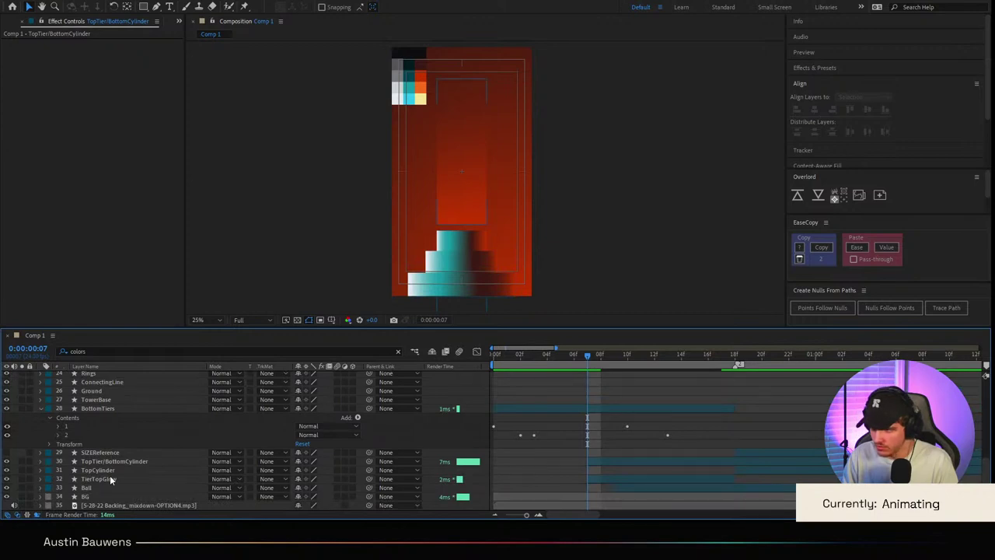
{"action": "left_click", "coordinate": [122, 462]}
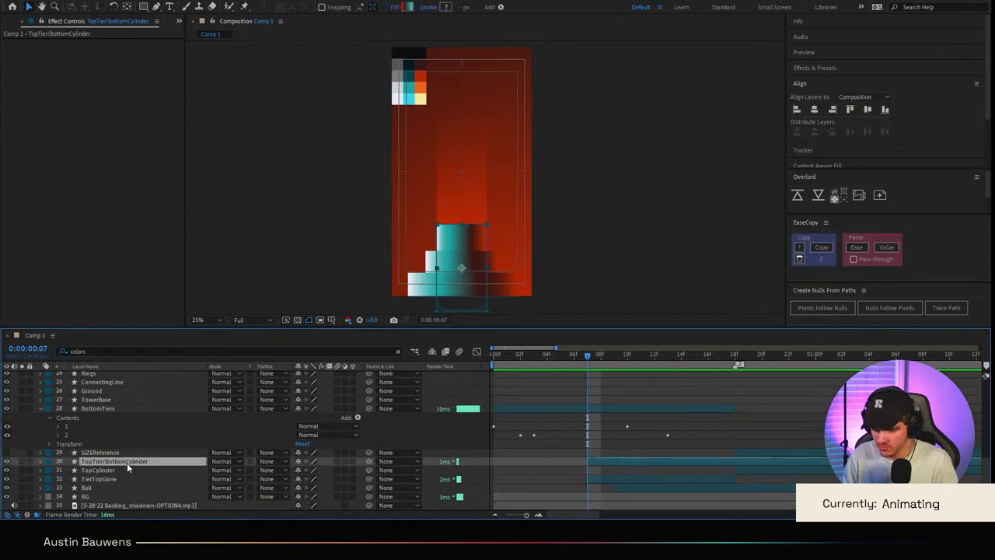
{"action": "left_click", "coordinate": [101, 472]}
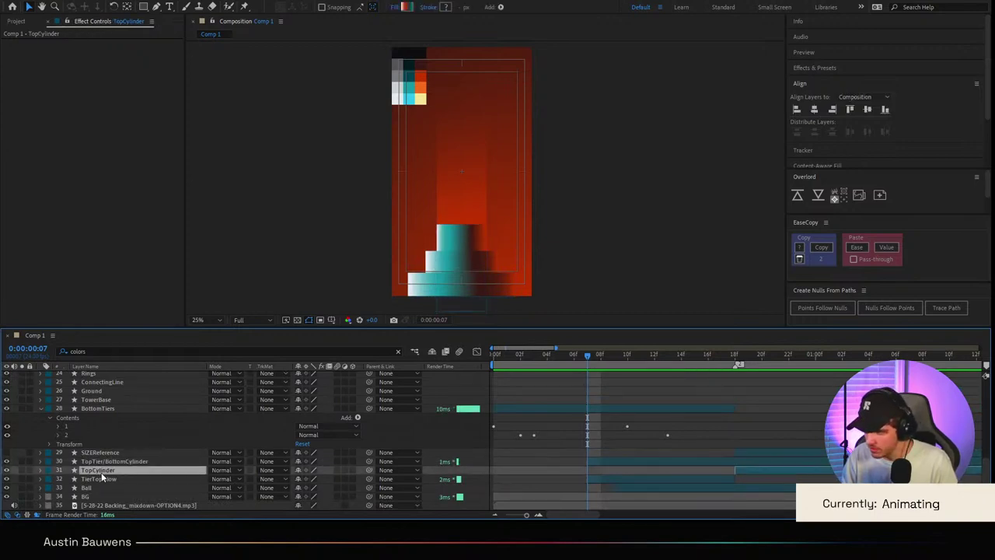
{"action": "left_click", "coordinate": [105, 462]}
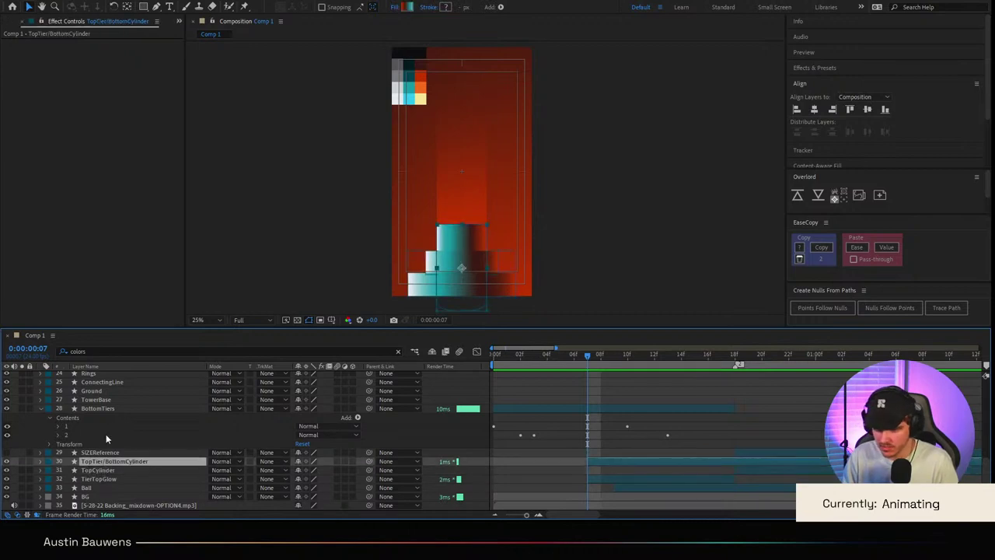
{"action": "left_click", "coordinate": [114, 477]}
{"action": "left_click_drag", "start_coordinate": [369, 479], "coordinate": [124, 461]}
{"action": "left_click", "coordinate": [168, 460]}
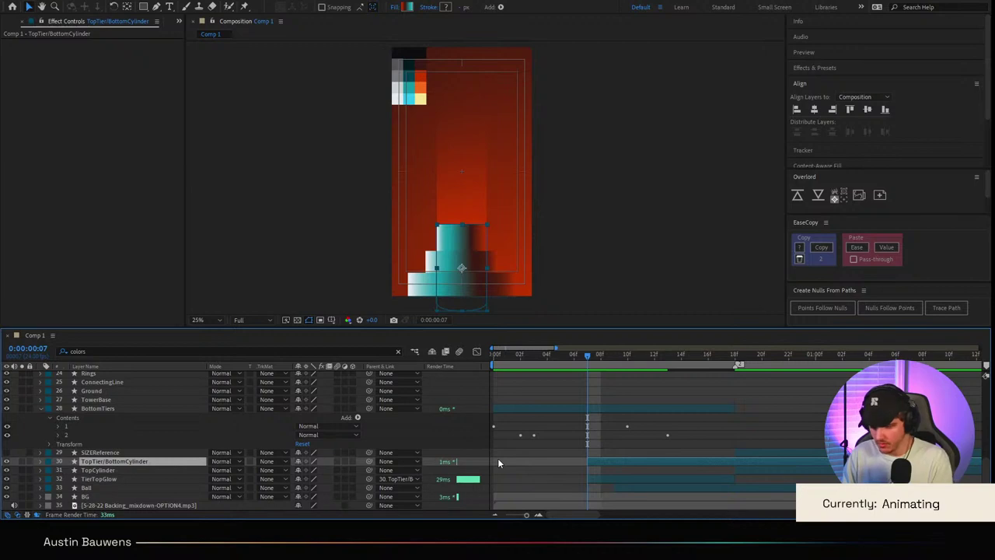
{"action": "key", "text": "p"}
{"action": "key", "text": "shift+Page_Down"}
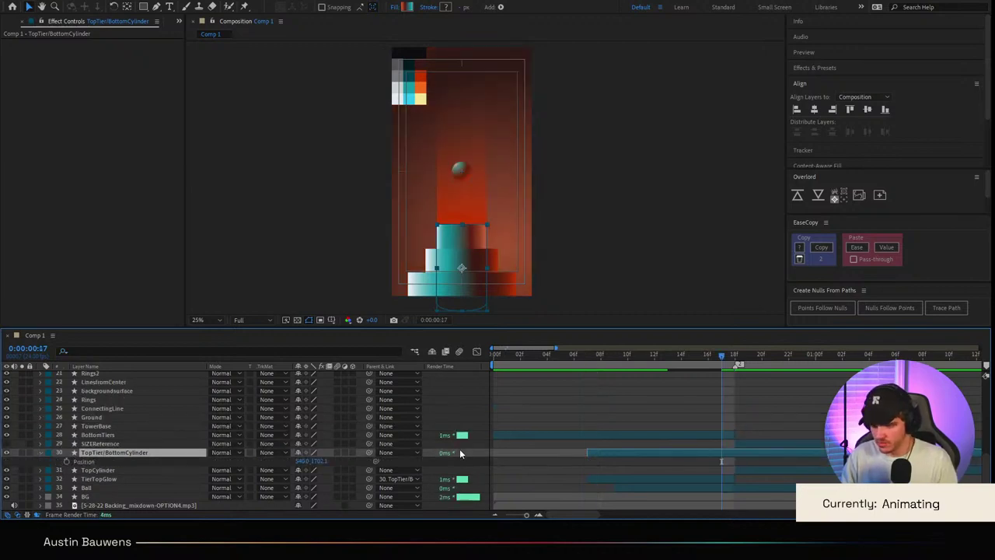
Step: Keyframe TopTier/BottomCylinder's Position at frame 17, then lower it at frame 7 (540.0,1970.1)
{"action": "left_click", "coordinate": [67, 462]}
{"action": "key", "text": "shift+Page_Up"}
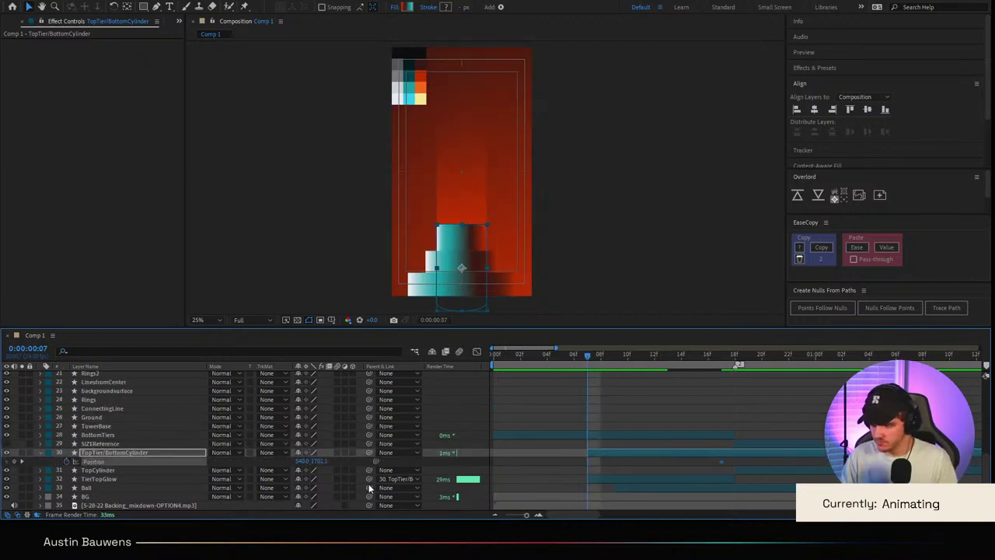
{"action": "left_click_drag", "start_coordinate": [318, 464], "coordinate": [399, 467]}
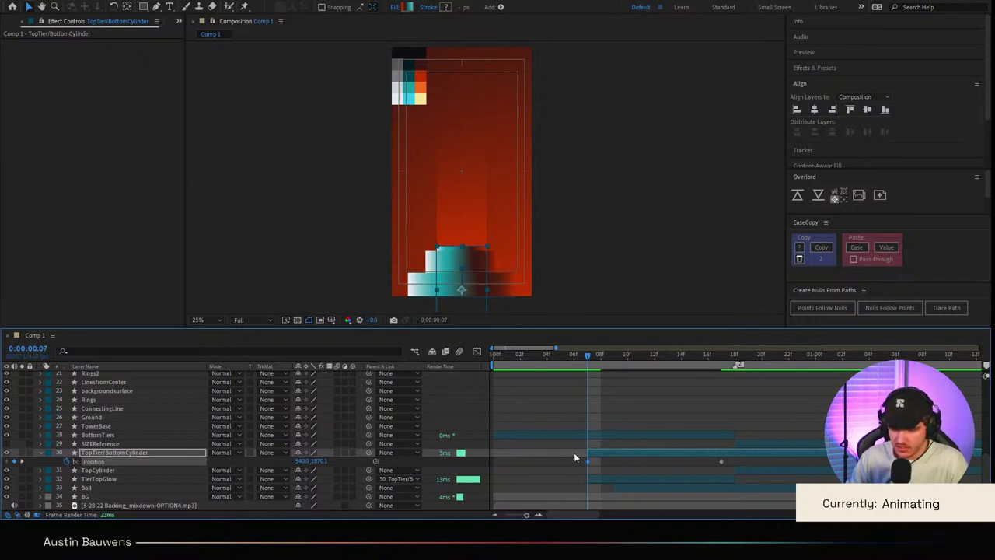
{"action": "left_click", "coordinate": [575, 451]}
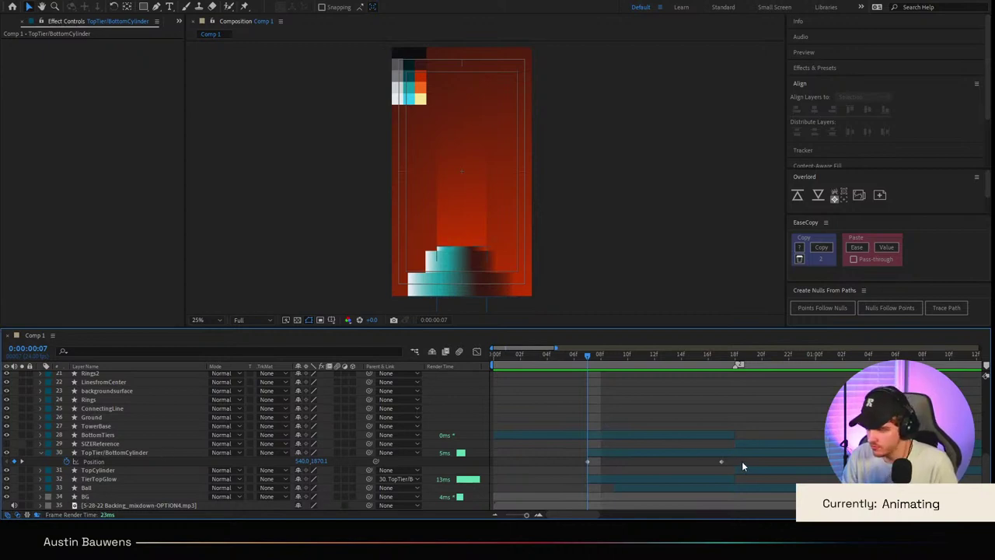
{"action": "left_click_drag", "start_coordinate": [743, 464], "coordinate": [586, 464]}
{"action": "left_click", "coordinate": [849, 250]}
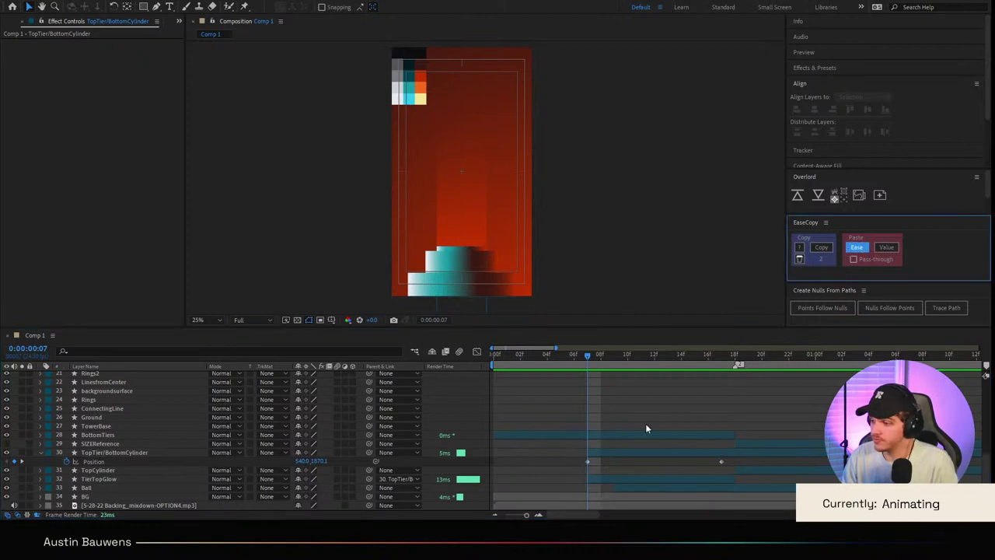
{"action": "left_click_drag", "start_coordinate": [740, 458], "coordinate": [563, 465]}
{"action": "left_click", "coordinate": [860, 249]}
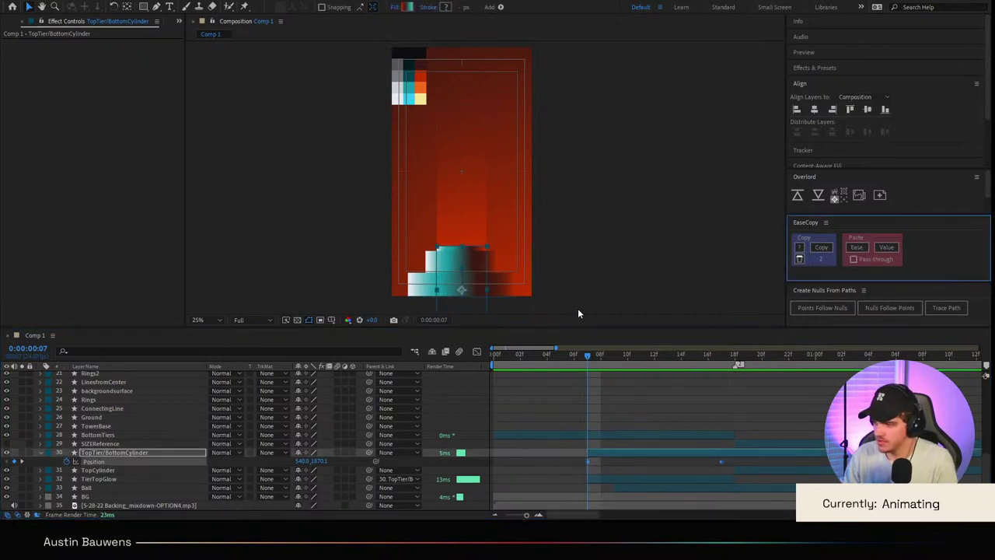
{"action": "left_click", "coordinate": [477, 352]}
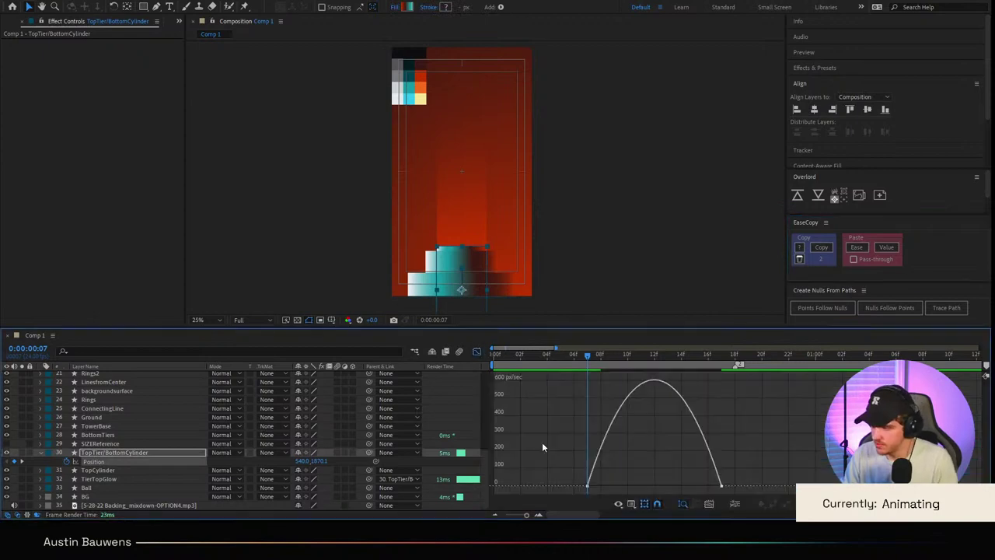
{"action": "left_click_drag", "start_coordinate": [610, 486], "coordinate": [592, 381]}
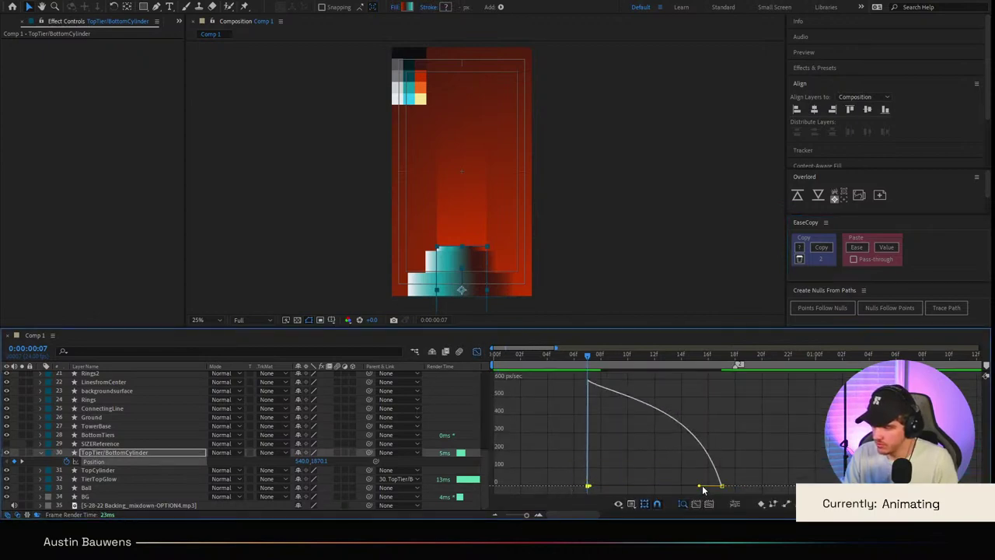
{"action": "left_click_drag", "start_coordinate": [700, 486], "coordinate": [655, 486]}
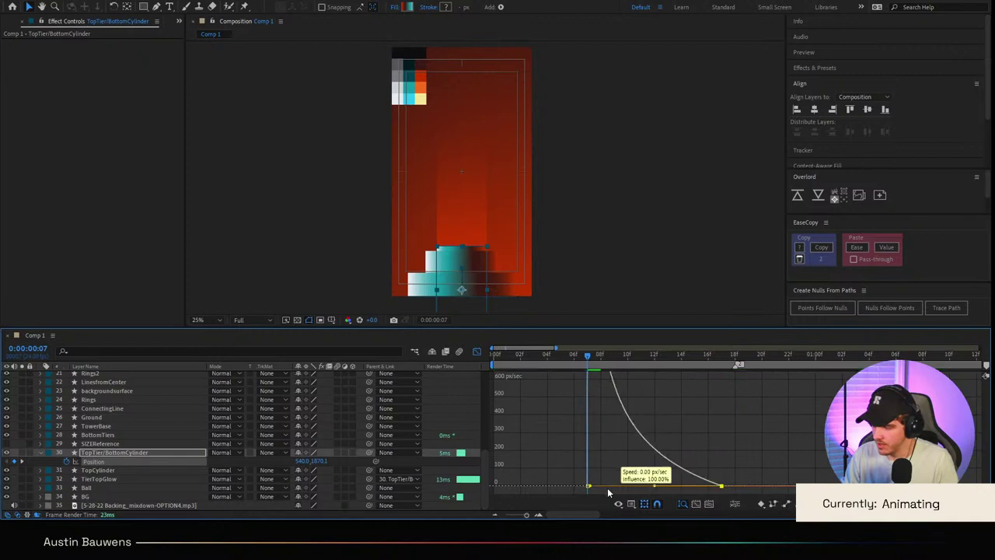
{"action": "left_click", "coordinate": [477, 351]}
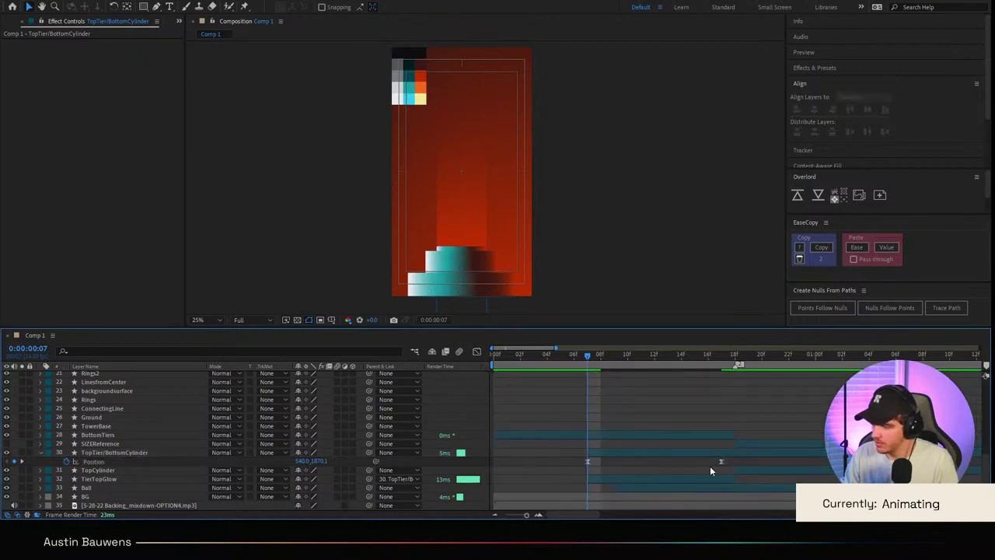
{"action": "left_click", "coordinate": [109, 452]}
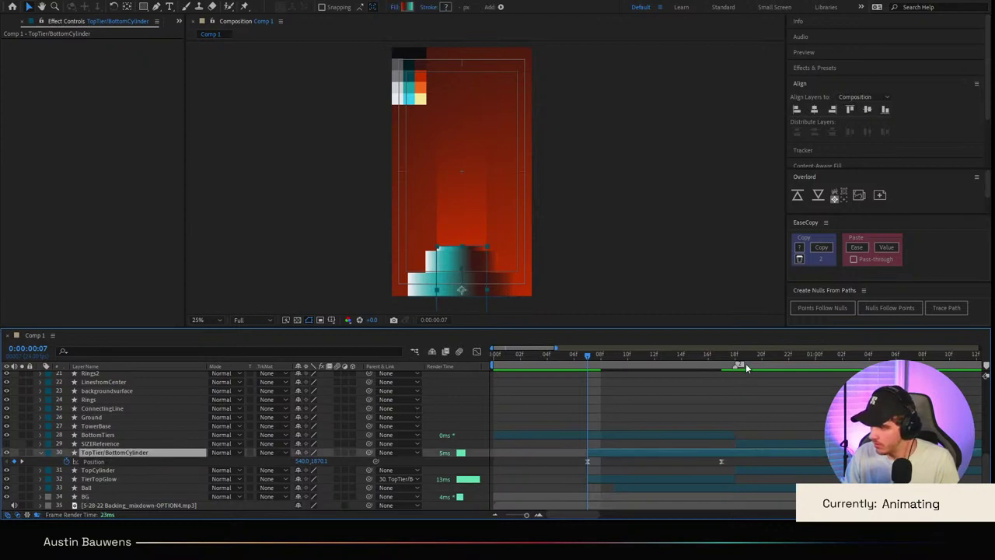
{"action": "left_click_drag", "start_coordinate": [747, 364], "coordinate": [707, 365]}
{"action": "key", "text": "space"}
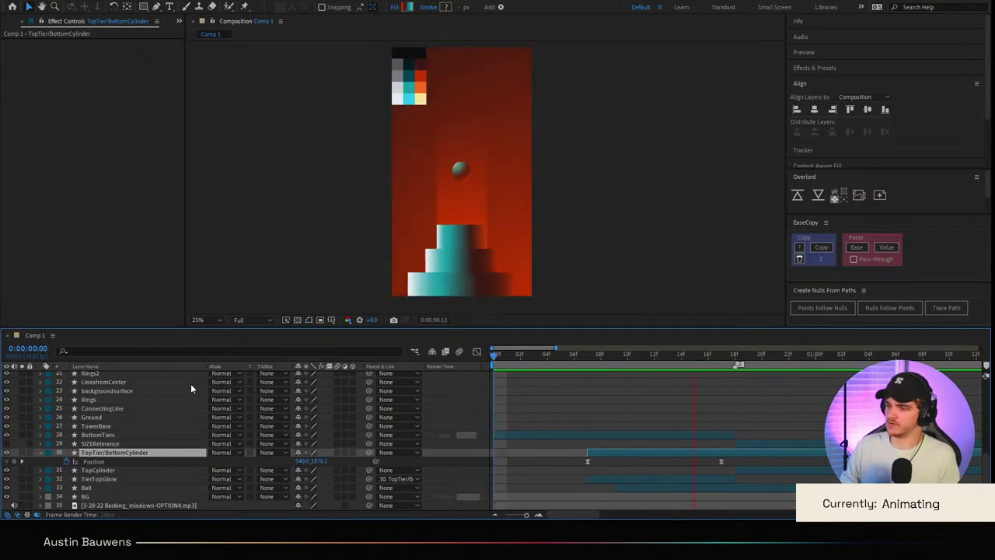
{"action": "key", "text": "space"}
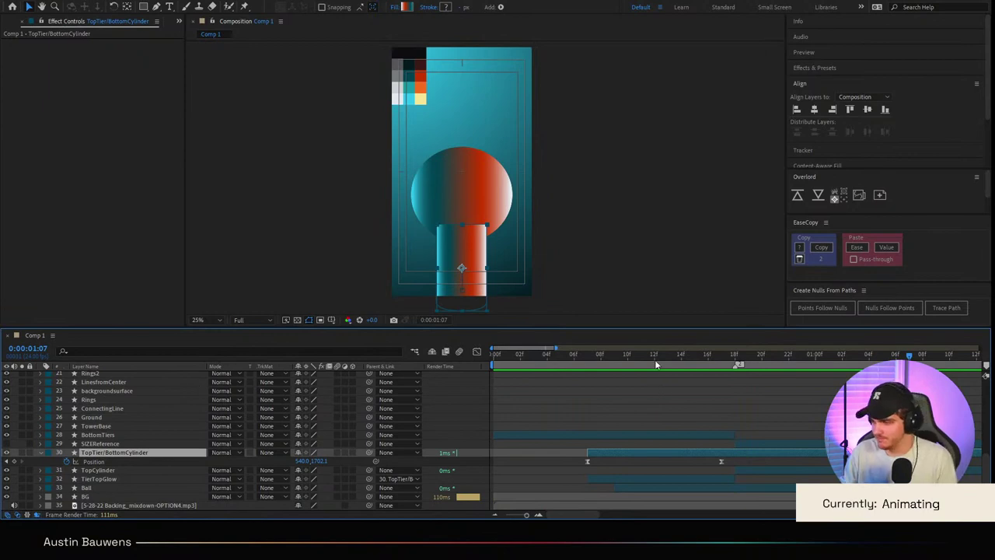
{"action": "key", "text": "space"}
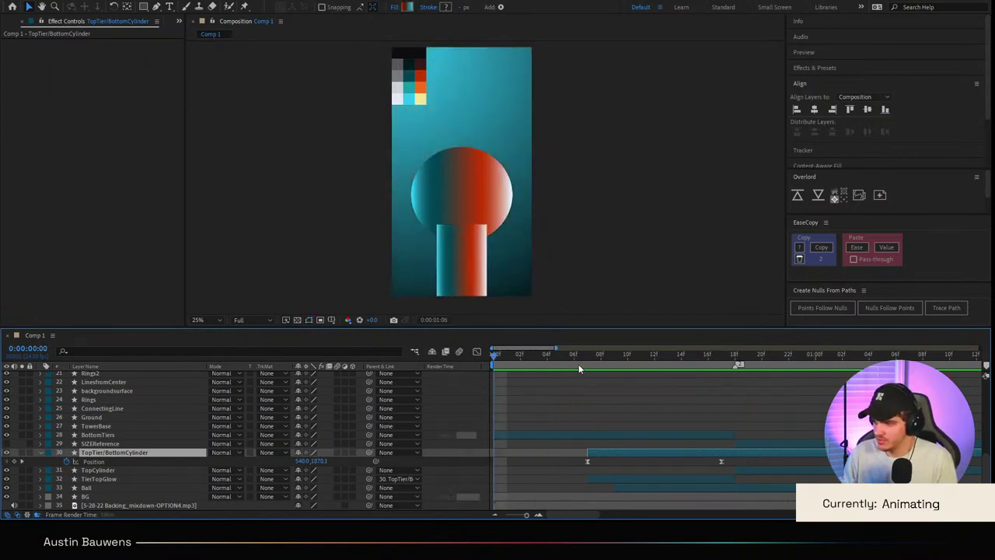
{"action": "key", "text": "space"}
Step: Reveal the Ball's Position and review its motion between frames 9 and 18
{"action": "left_click", "coordinate": [619, 366]}
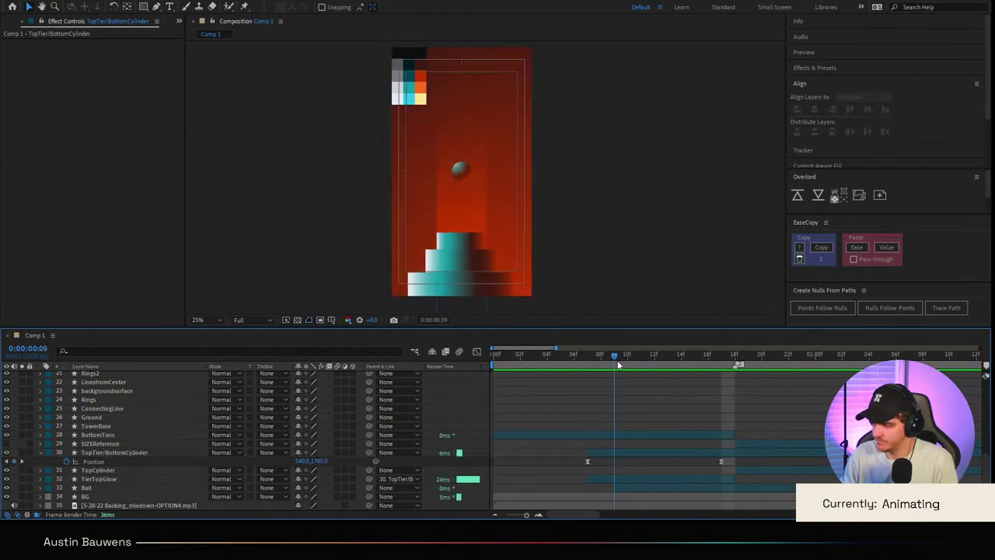
{"action": "left_click", "coordinate": [627, 488]}
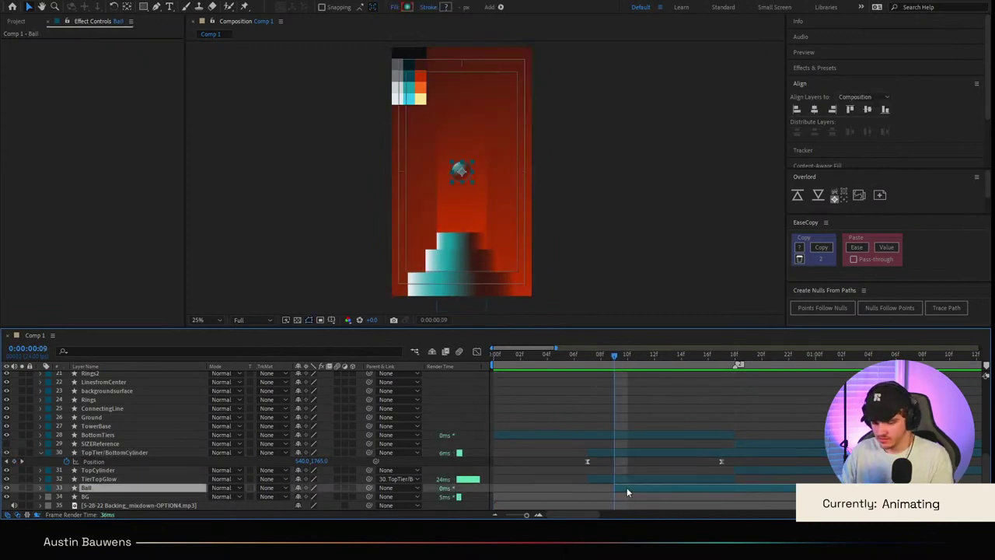
{"action": "key", "text": "p"}
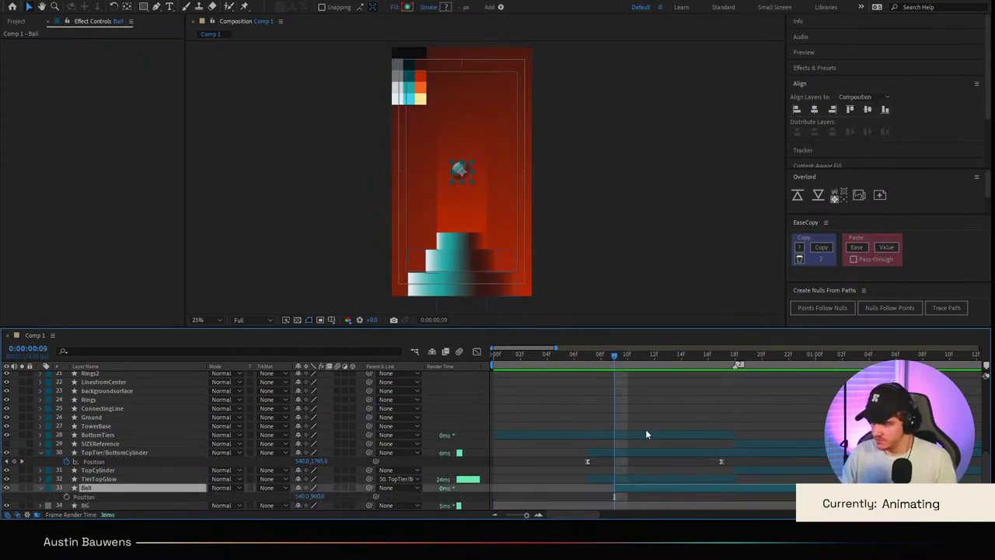
{"action": "left_click", "coordinate": [738, 363]}
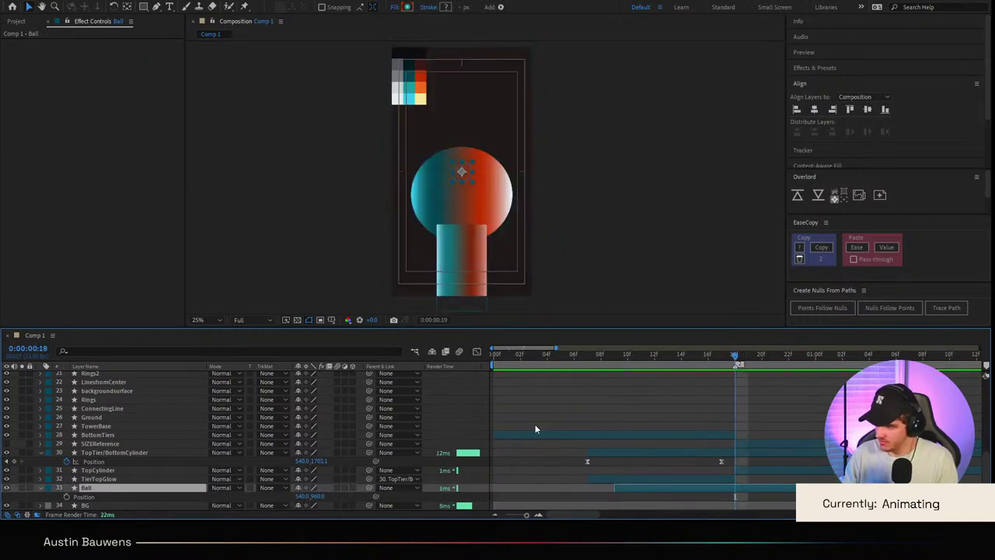
{"action": "left_click", "coordinate": [616, 364]}
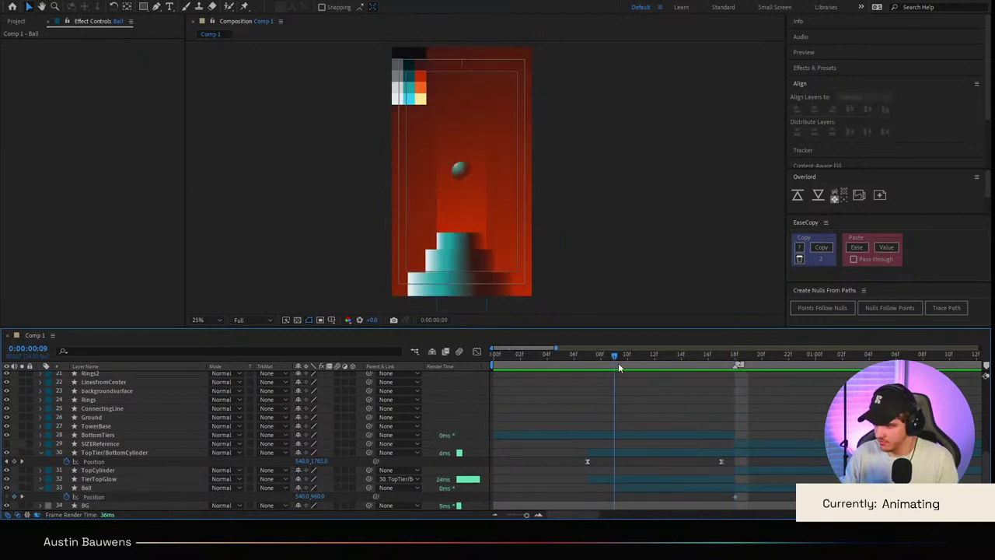
{"action": "key", "text": "space"}
{"action": "key", "text": "Page_Down"}
{"action": "key", "text": "Page_Down"}
{"action": "key", "text": "Page_Down"}
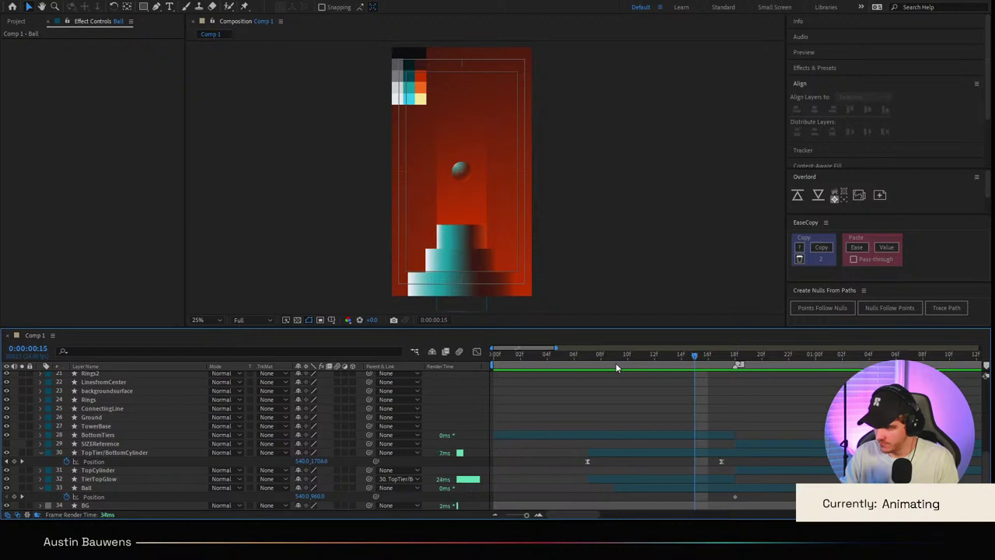
{"action": "left_click", "coordinate": [736, 496]}
{"action": "key", "text": "Page_Down"}
{"action": "key", "text": "Page_Down"}
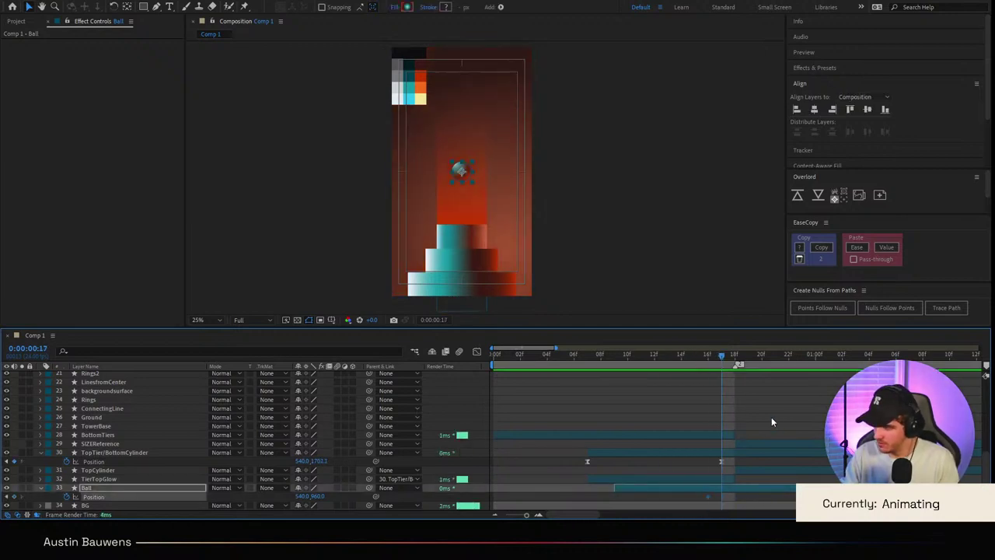
{"action": "key", "text": "Page_Up"}
{"action": "key", "text": "Page_Up"}
{"action": "key", "text": "Page_Up"}
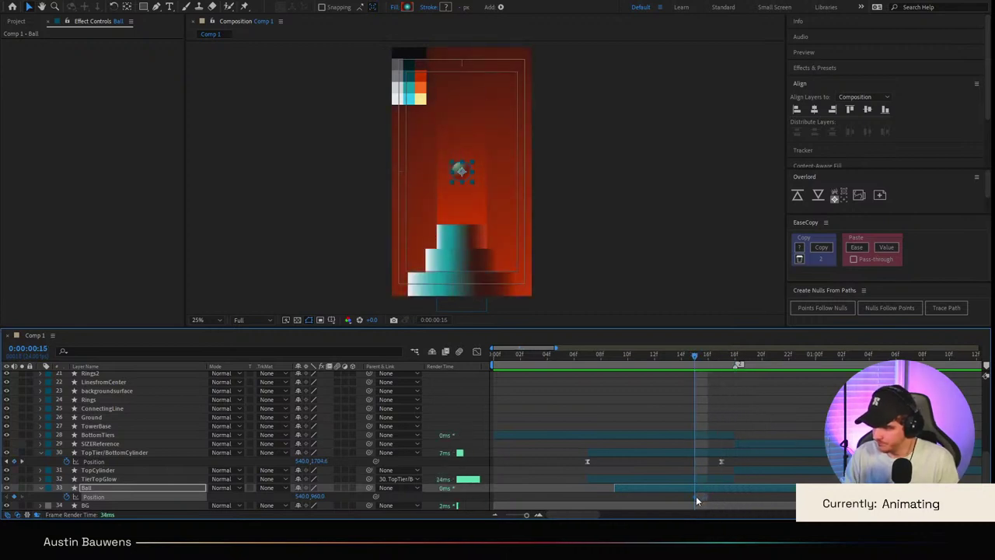
Step: Lower the ball onto the top tier at frame 9 and paste its resting keyframe at frame 17
{"action": "left_click_drag", "start_coordinate": [692, 357], "coordinate": [615, 366]}
{"action": "left_click_drag", "start_coordinate": [319, 496], "coordinate": [529, 494]}
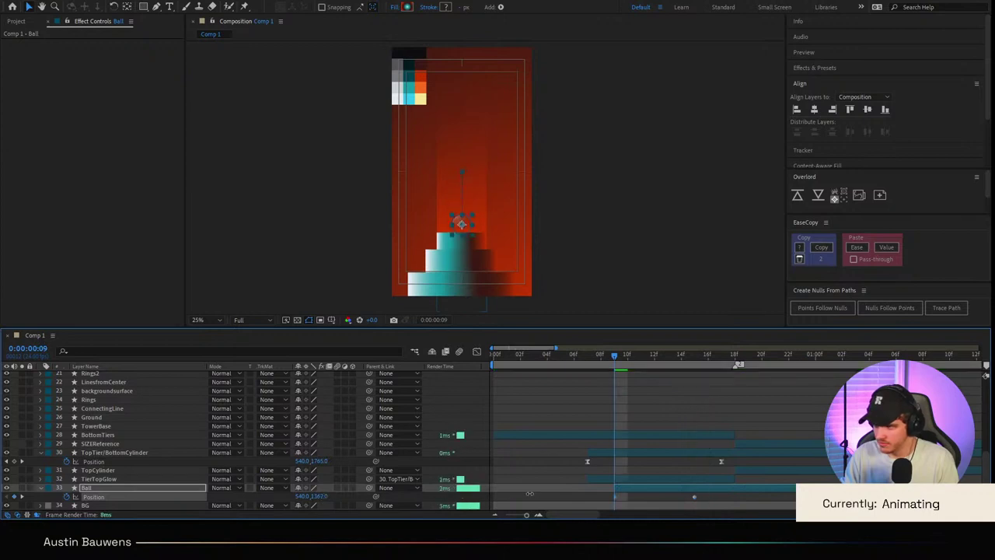
{"action": "left_click", "coordinate": [732, 364]}
{"action": "left_click_drag", "start_coordinate": [732, 364], "coordinate": [727, 365]}
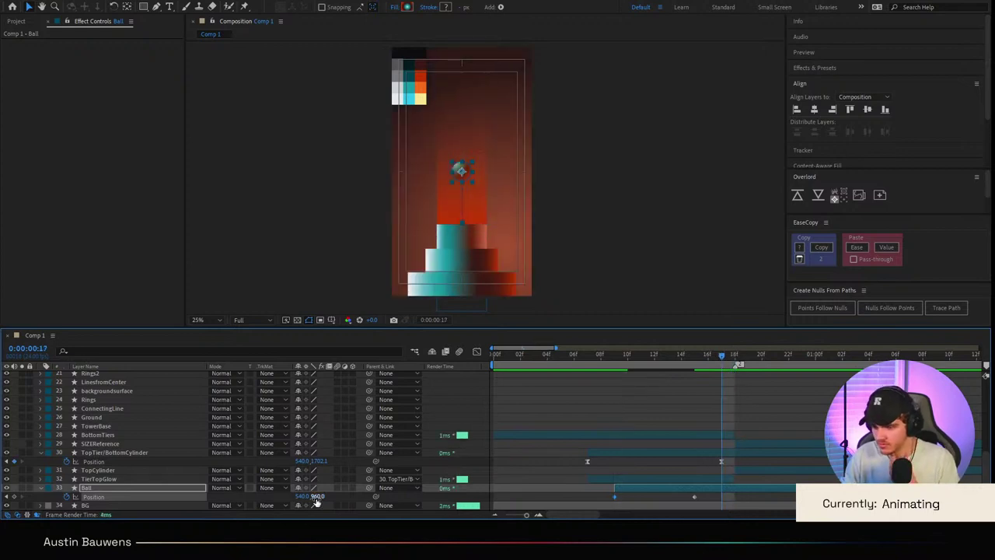
{"action": "key", "text": "ctrl+v"}
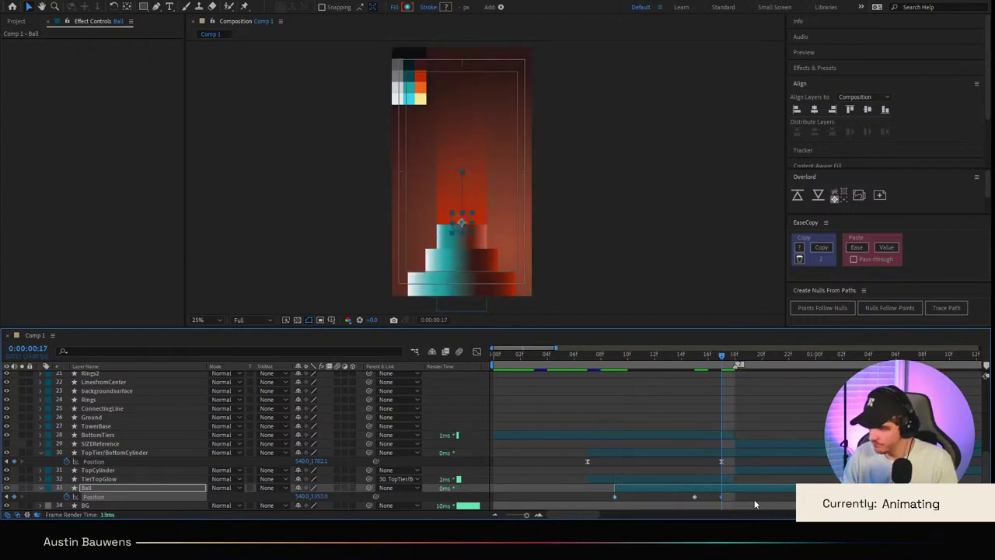
Step: Sharpen both humps of the Ball's speed curve for a steeply eased bounce
{"action": "left_click_drag", "start_coordinate": [753, 499], "coordinate": [603, 486]}
{"action": "left_click", "coordinate": [477, 351]}
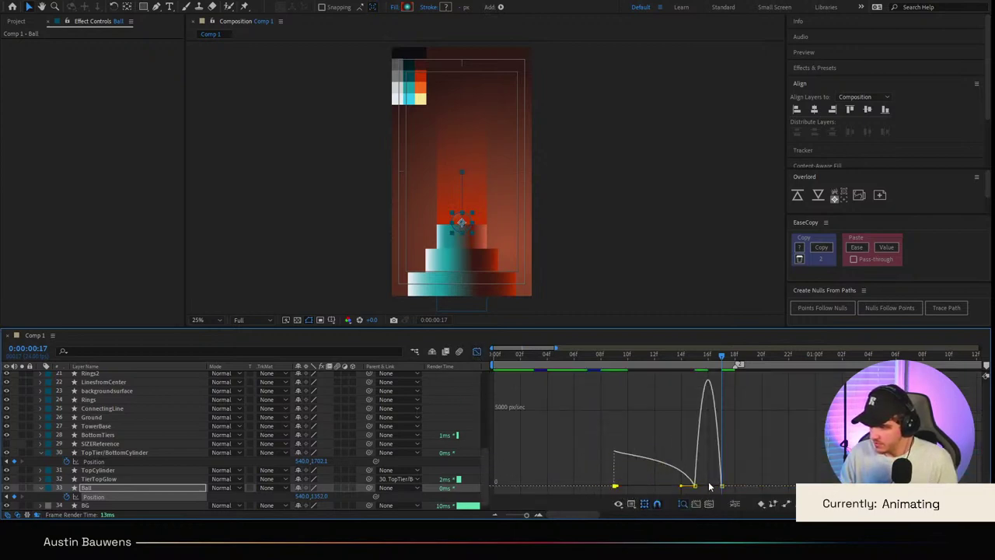
{"action": "left_click_drag", "start_coordinate": [681, 486], "coordinate": [605, 488]}
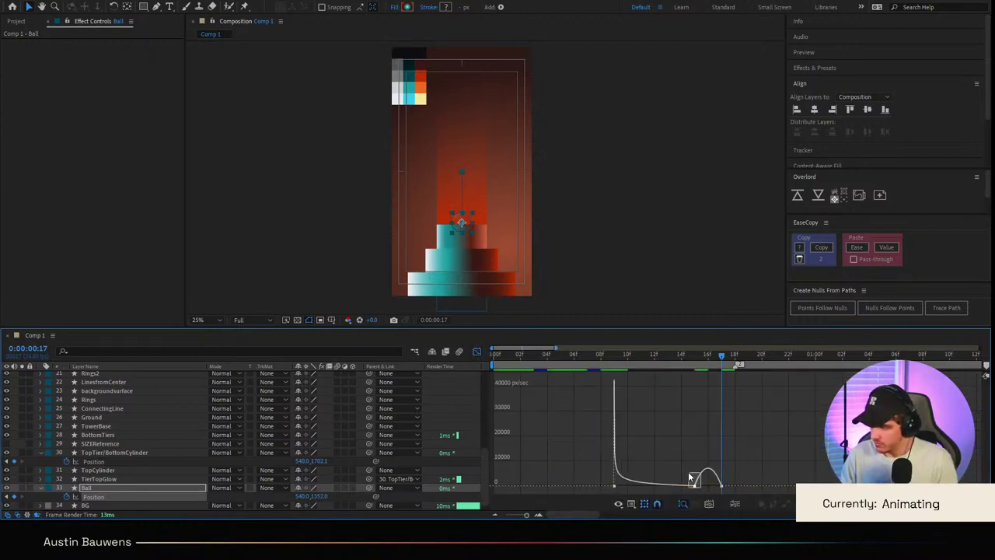
{"action": "left_click_drag", "start_coordinate": [703, 487], "coordinate": [722, 486]}
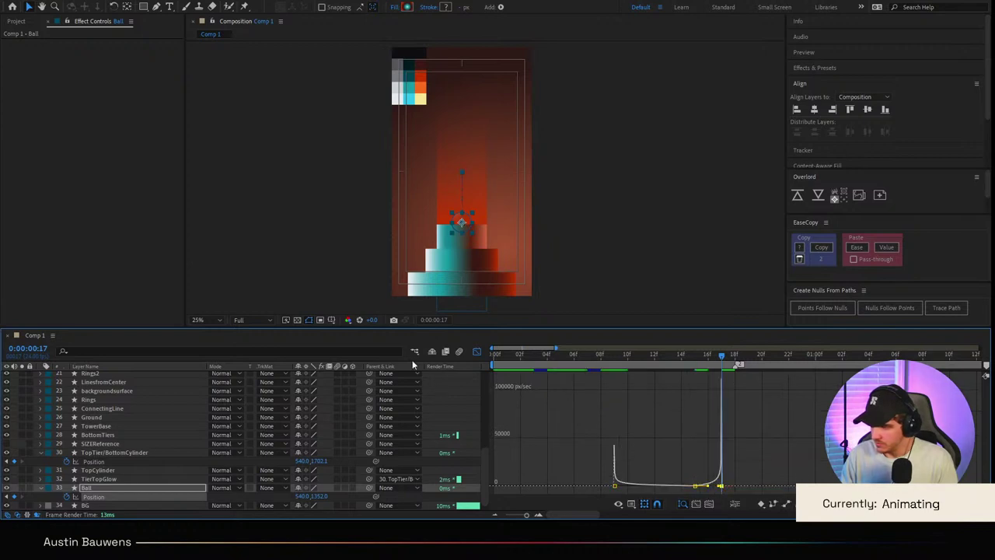
{"action": "left_click", "coordinate": [476, 351]}
{"action": "left_click", "coordinate": [739, 369]}
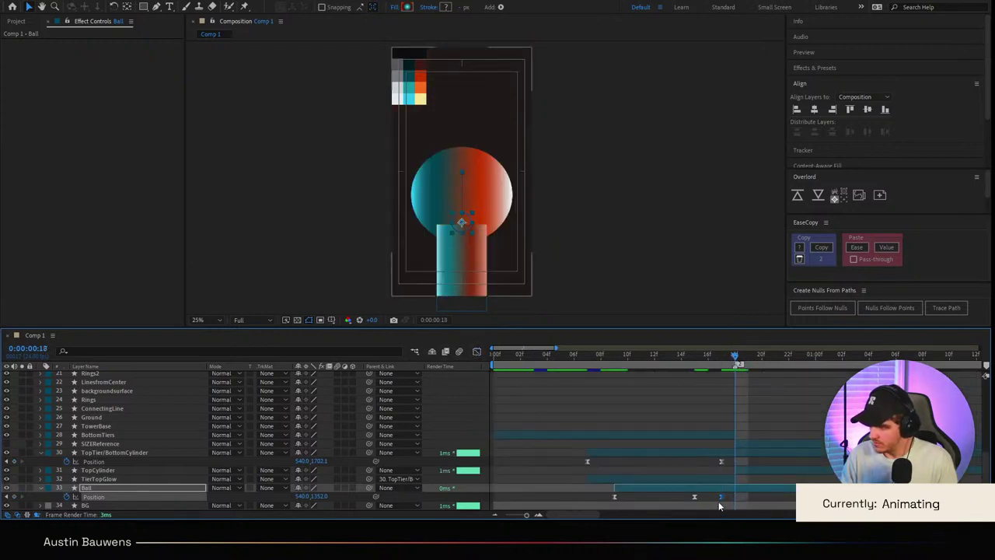
{"action": "left_click", "coordinate": [753, 501]}
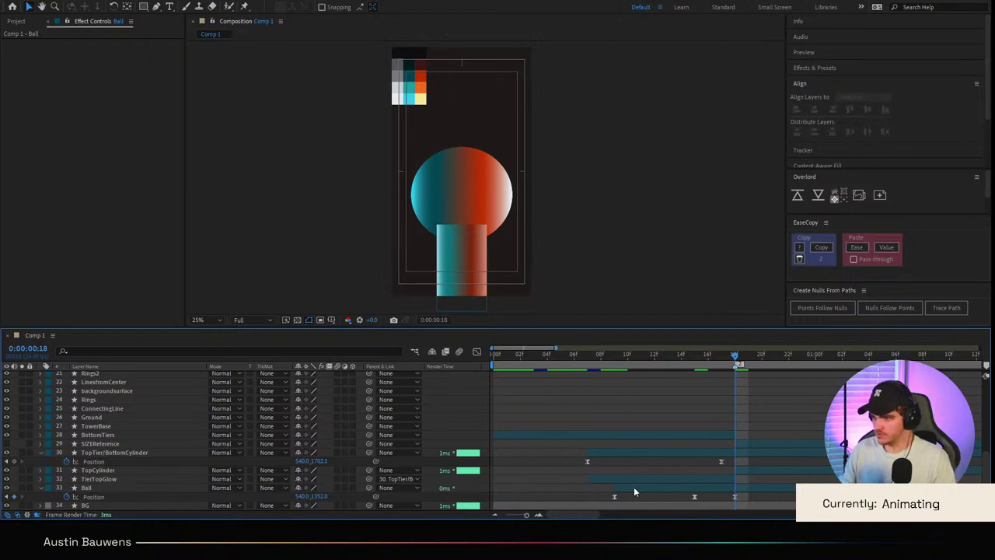
{"action": "key", "text": "space"}
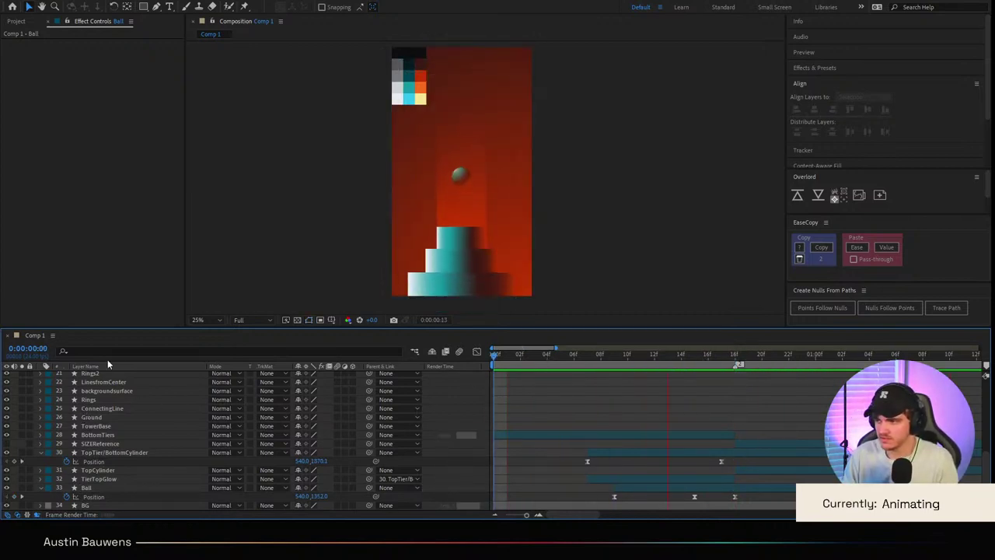
{"action": "key", "text": "space"}
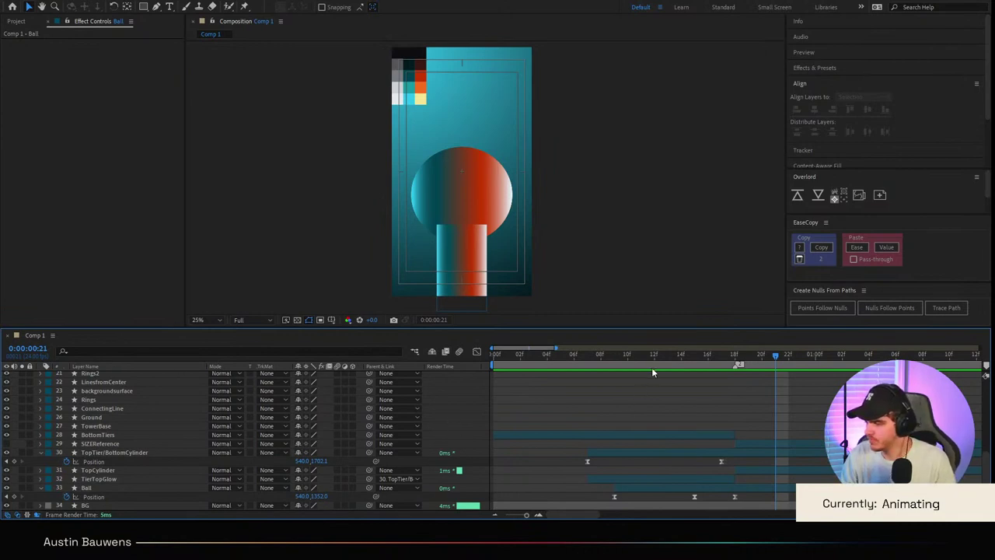
{"action": "key", "text": "space"}
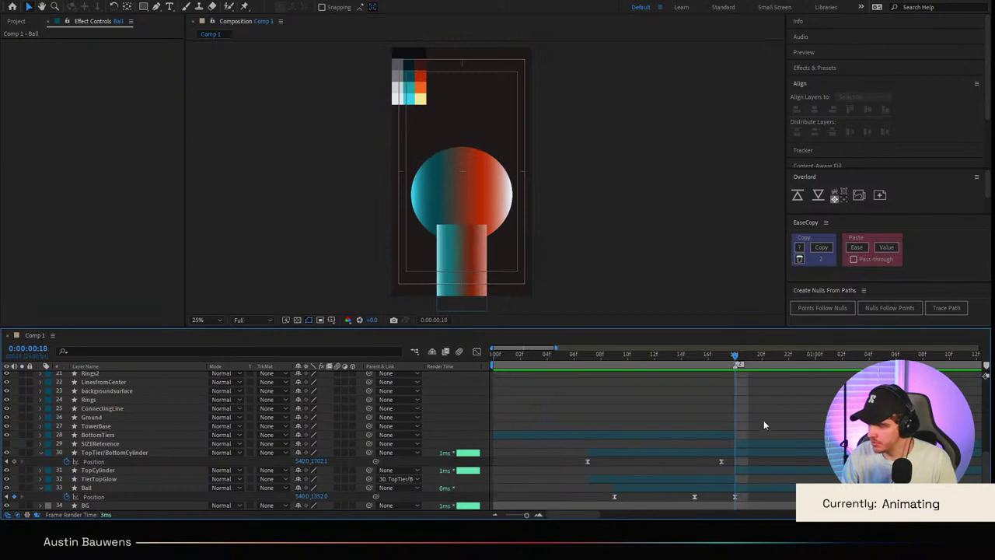
Step: Create a null layer above BottomTiers and name it 'Scale'
{"action": "left_click", "coordinate": [178, 436]}
{"action": "key", "text": "ctrl+alt+shift+y"}
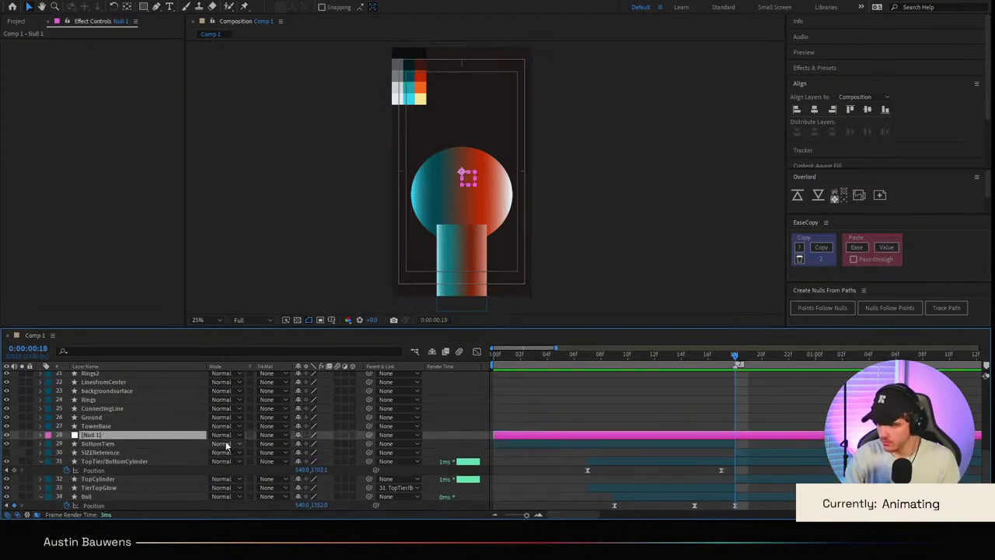
{"action": "key", "text": "Return"}
{"action": "type", "text": "Scale"}
{"action": "key", "text": "Return"}
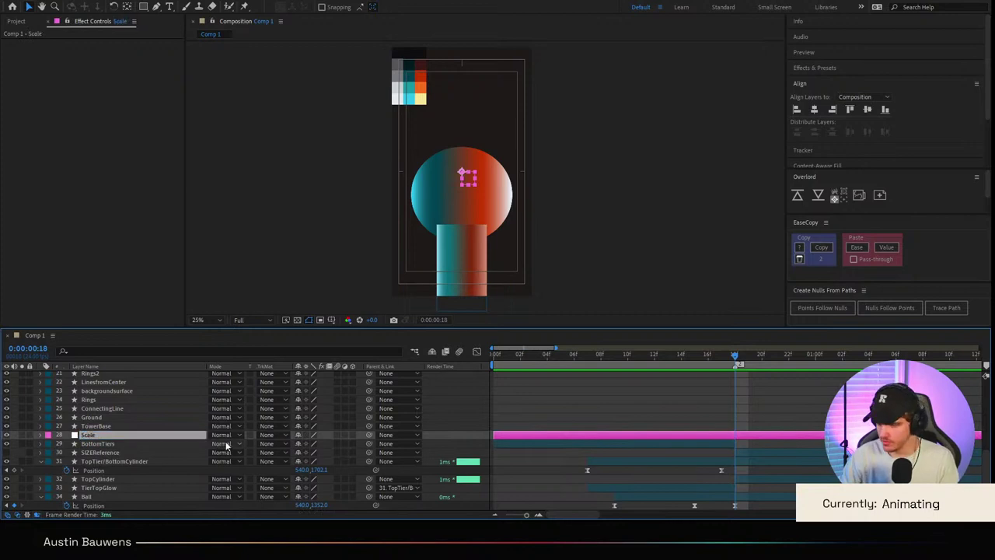
Step: Select BottomTiers, SIZEReference, TopTier/BottomCylinder, TopCylinder and Ball together
{"action": "left_click", "coordinate": [167, 443]}
{"action": "left_click", "coordinate": [158, 452], "text": "shift"}
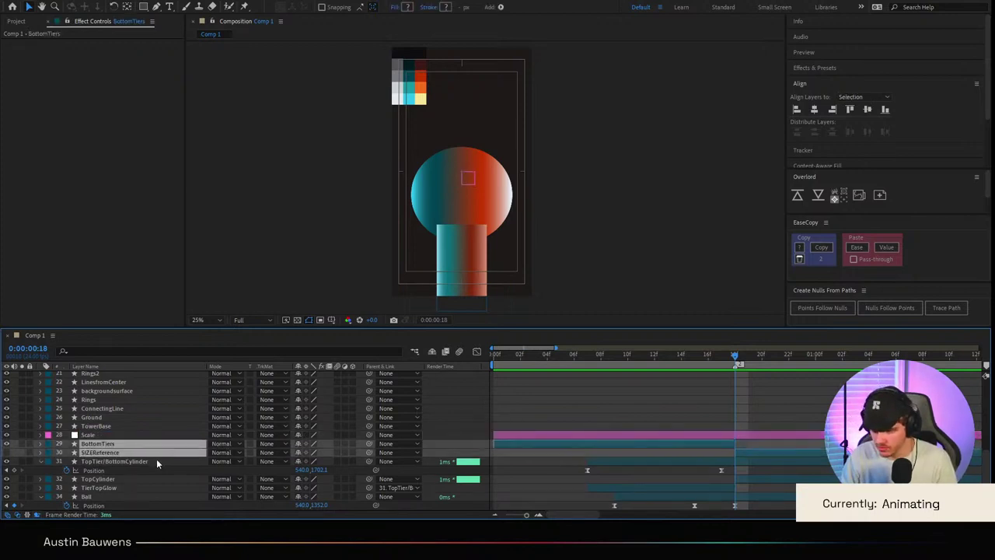
{"action": "left_click", "coordinate": [155, 461], "text": "shift"}
{"action": "scroll", "coordinate": [155, 461], "scroll_direction": "down", "scroll_amount": 1}
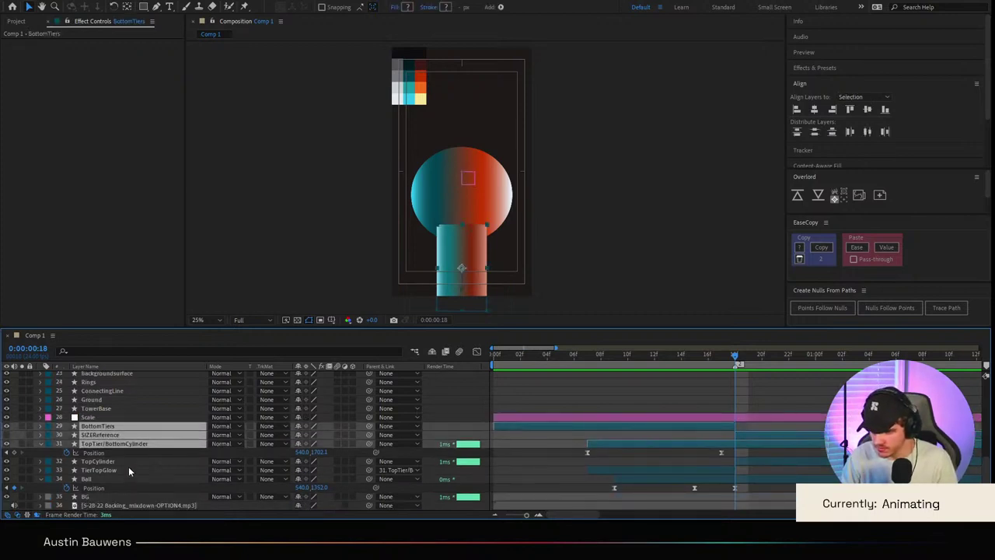
{"action": "left_click", "coordinate": [128, 462], "text": "ctrl"}
{"action": "left_click", "coordinate": [123, 479], "text": "ctrl"}
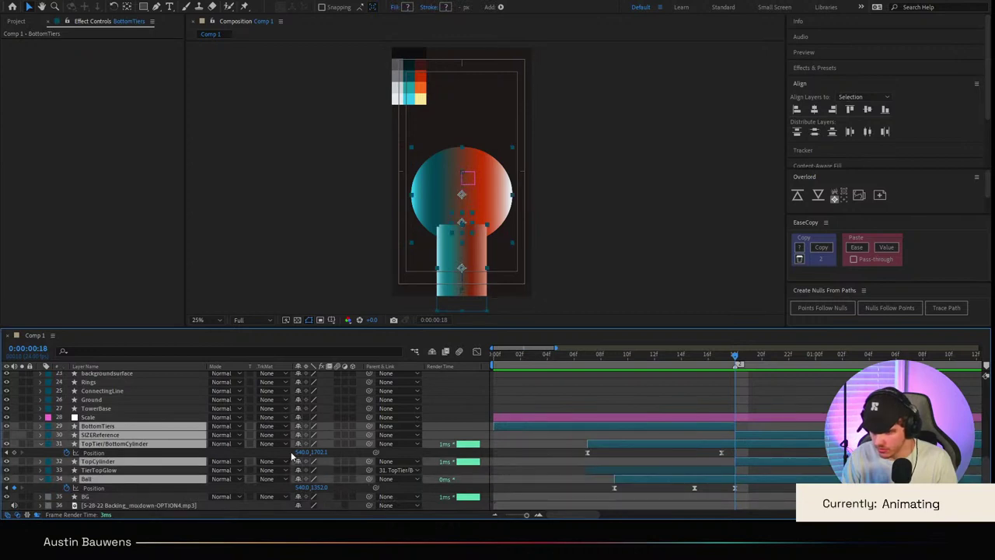